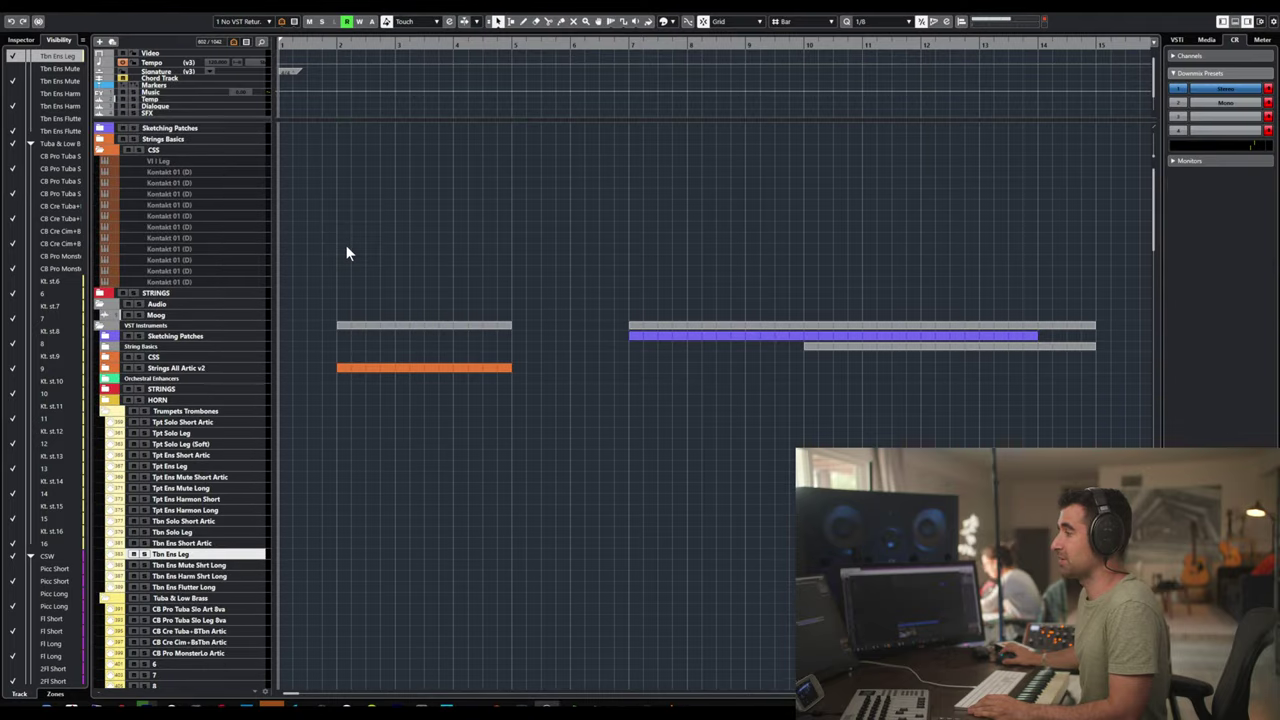
- Look through the template's track list and open the VST STRINGS and Orchestral Enhancers folders, with the HORN folder closed
scroll(346, 253, "down", 5)
scroll(346, 253, "down", 3)
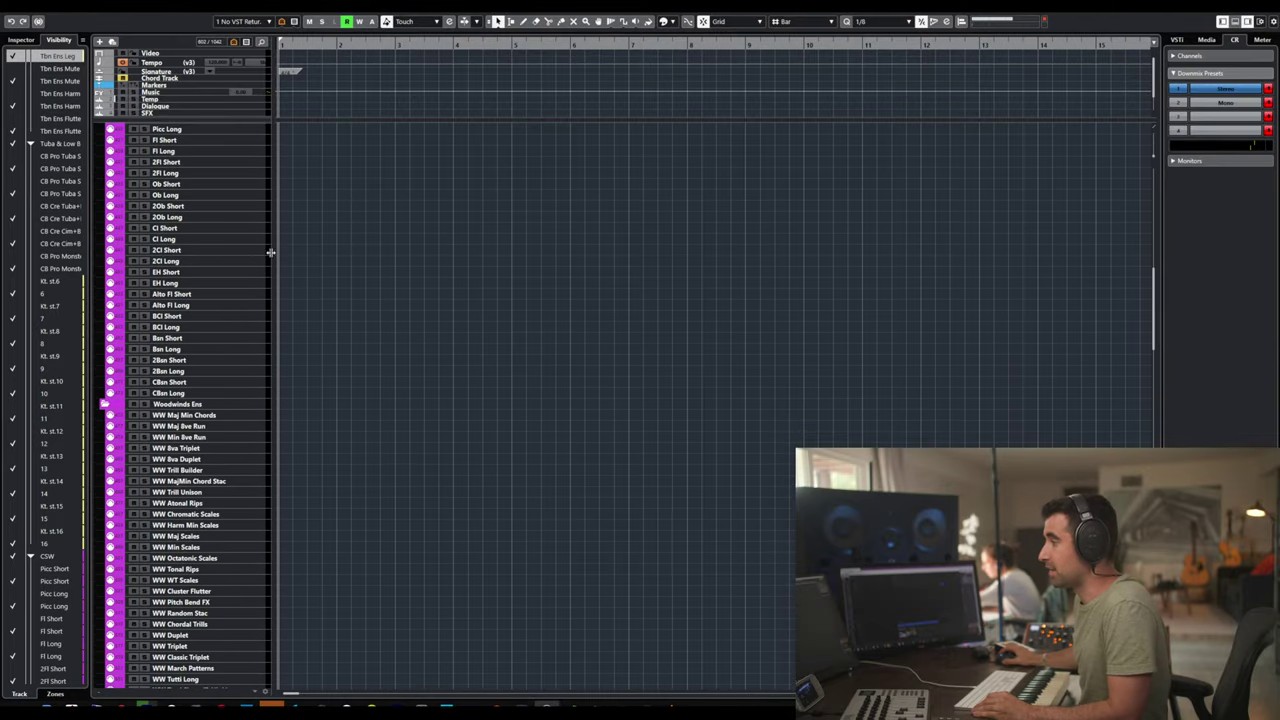
scroll(241, 251, "up", 15)
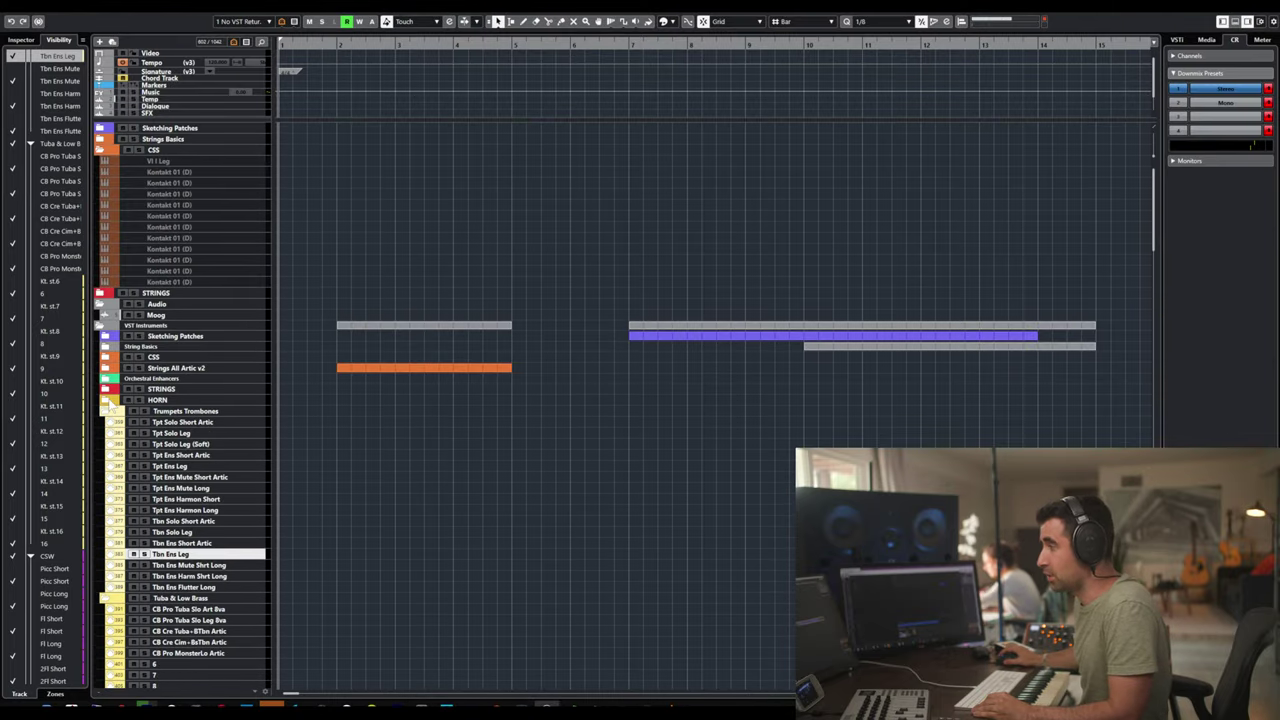
left_click(110, 399)
left_click(110, 387)
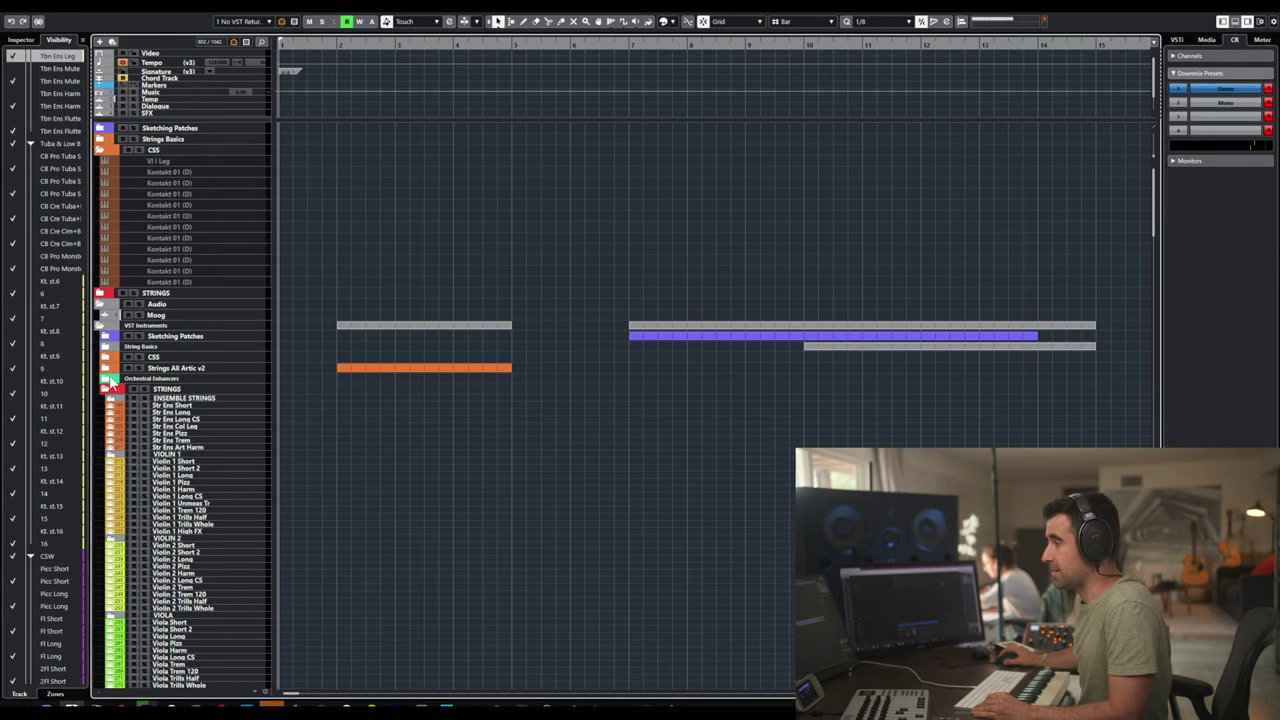
left_click(112, 378)
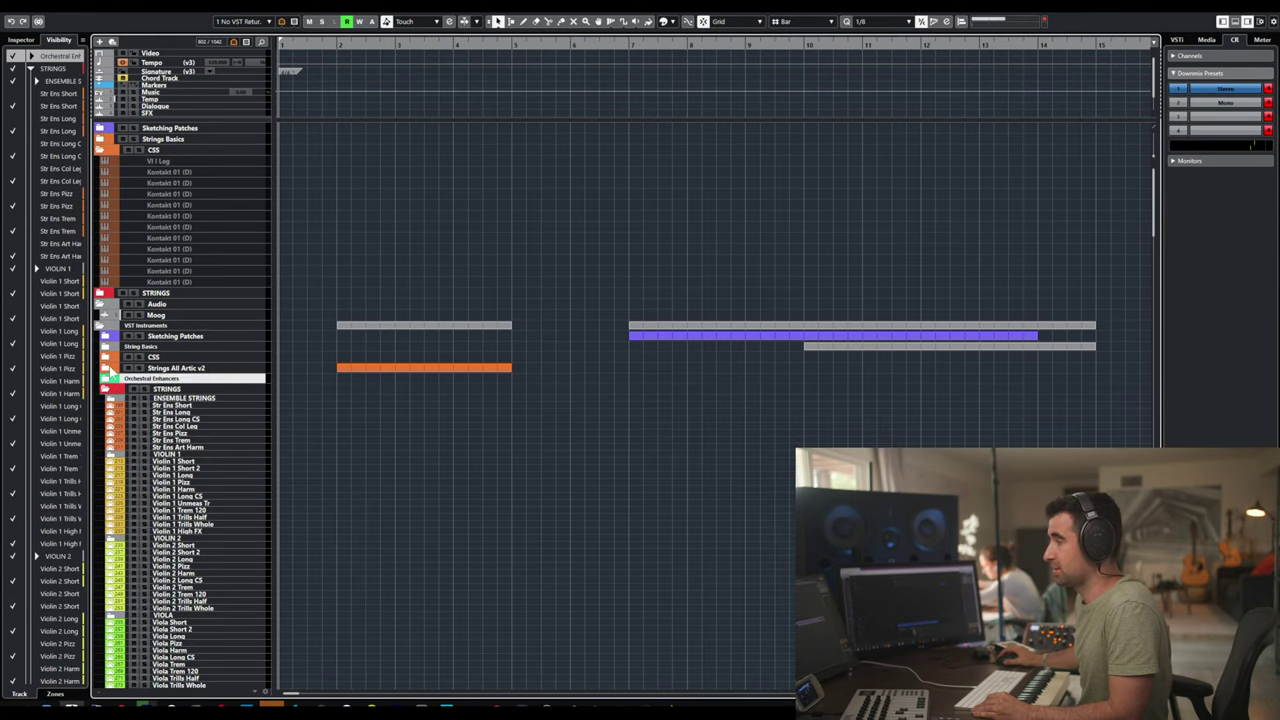
left_click(107, 379)
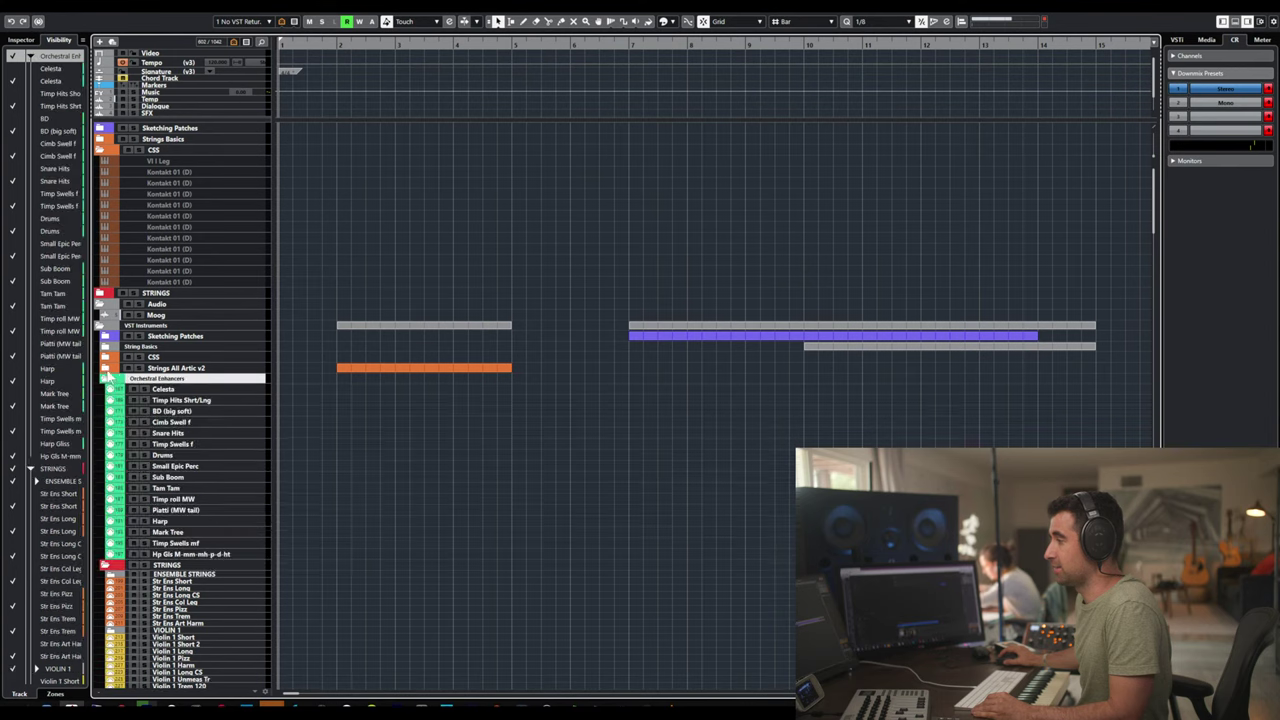
- Review the CSS, Sketching Patches and String Basics folders, leave CSS open, and select the VI II Artic track
left_click(106, 360)
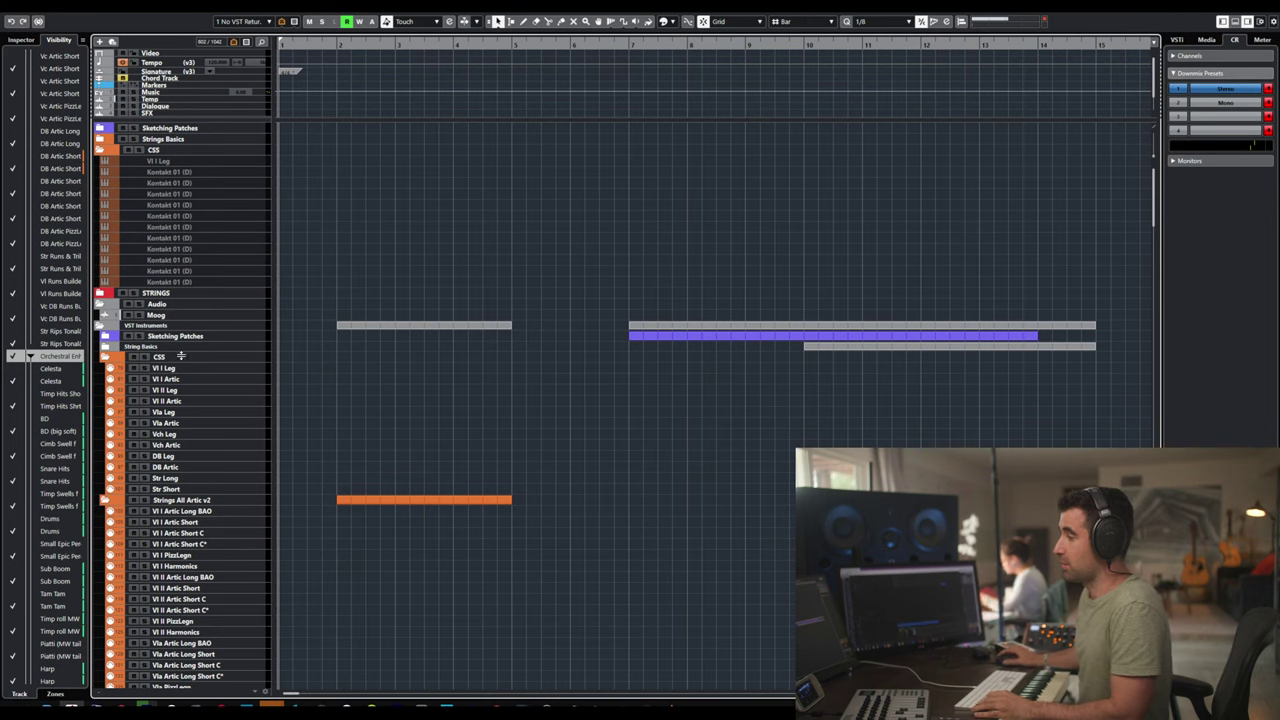
left_click(109, 341)
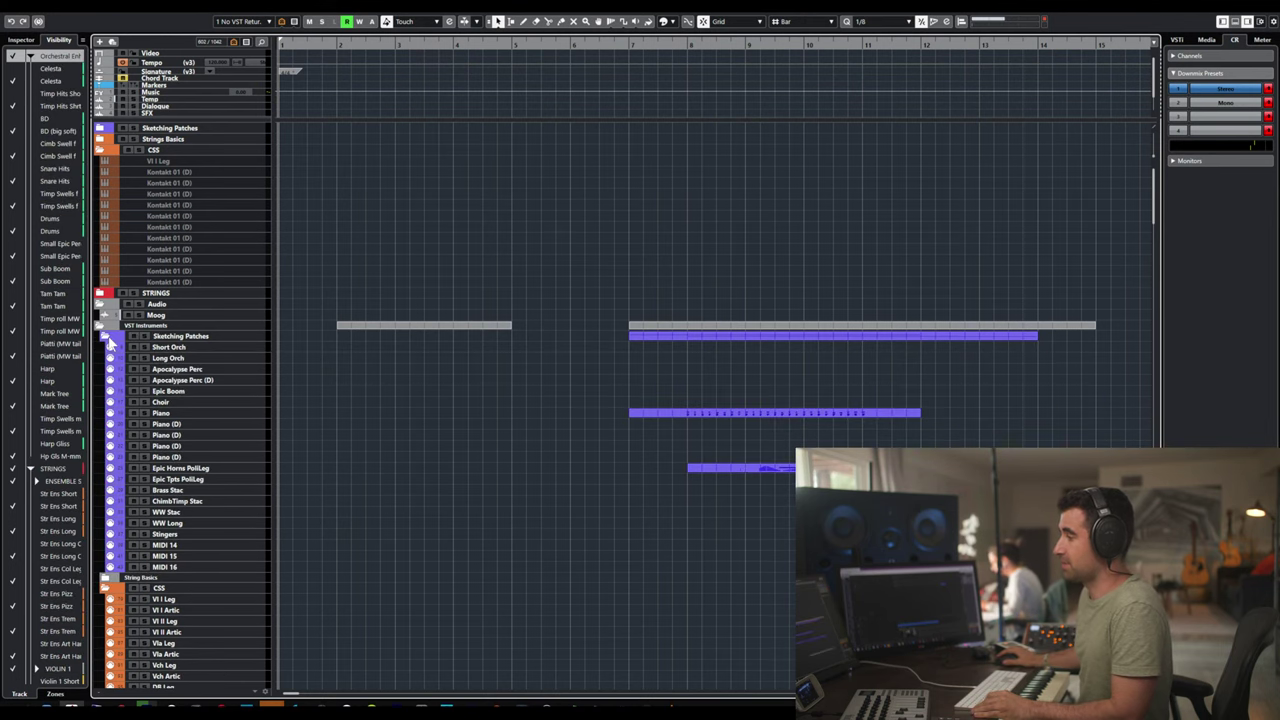
left_click(105, 579)
scroll(121, 581, "up", 8)
left_click(106, 337)
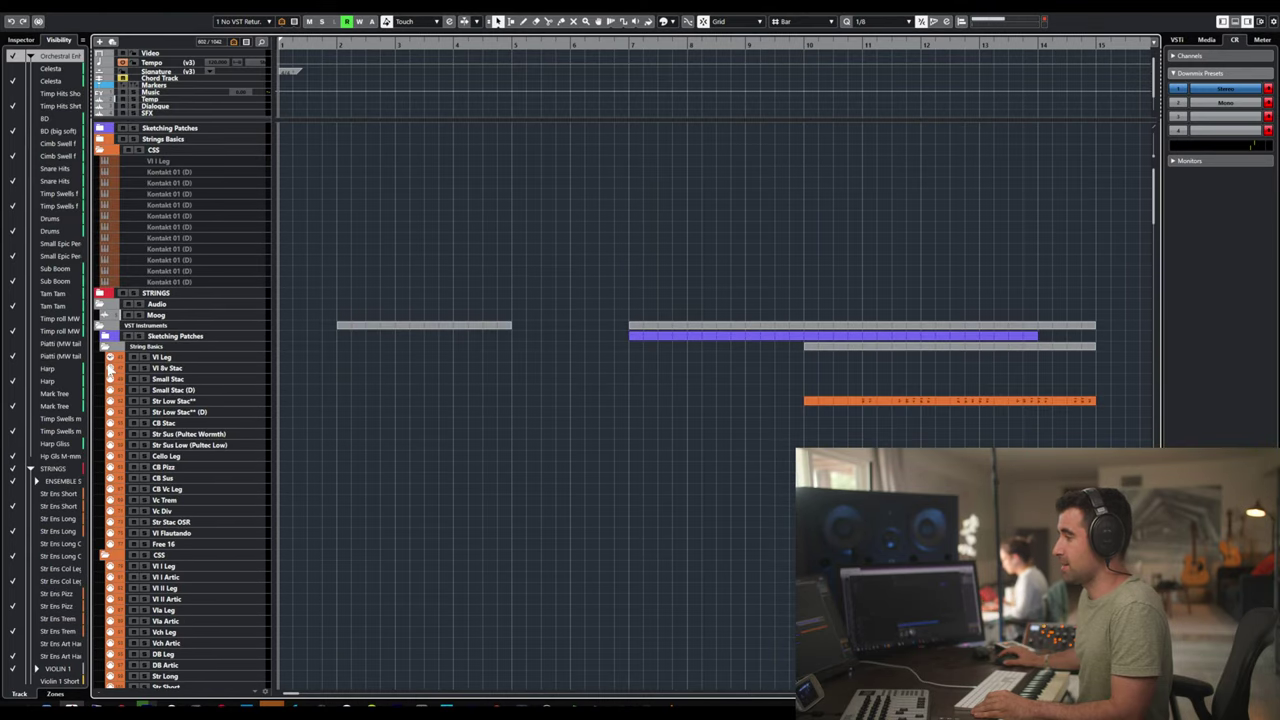
left_click(107, 348)
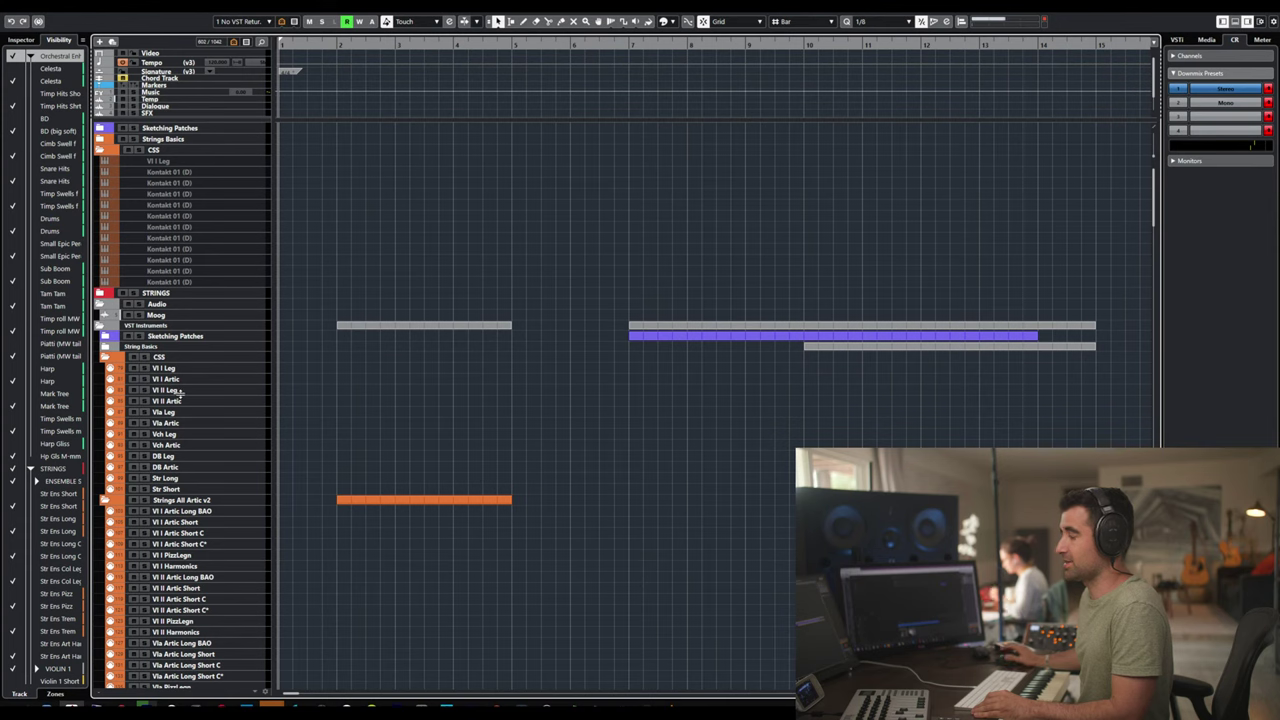
left_click(195, 401)
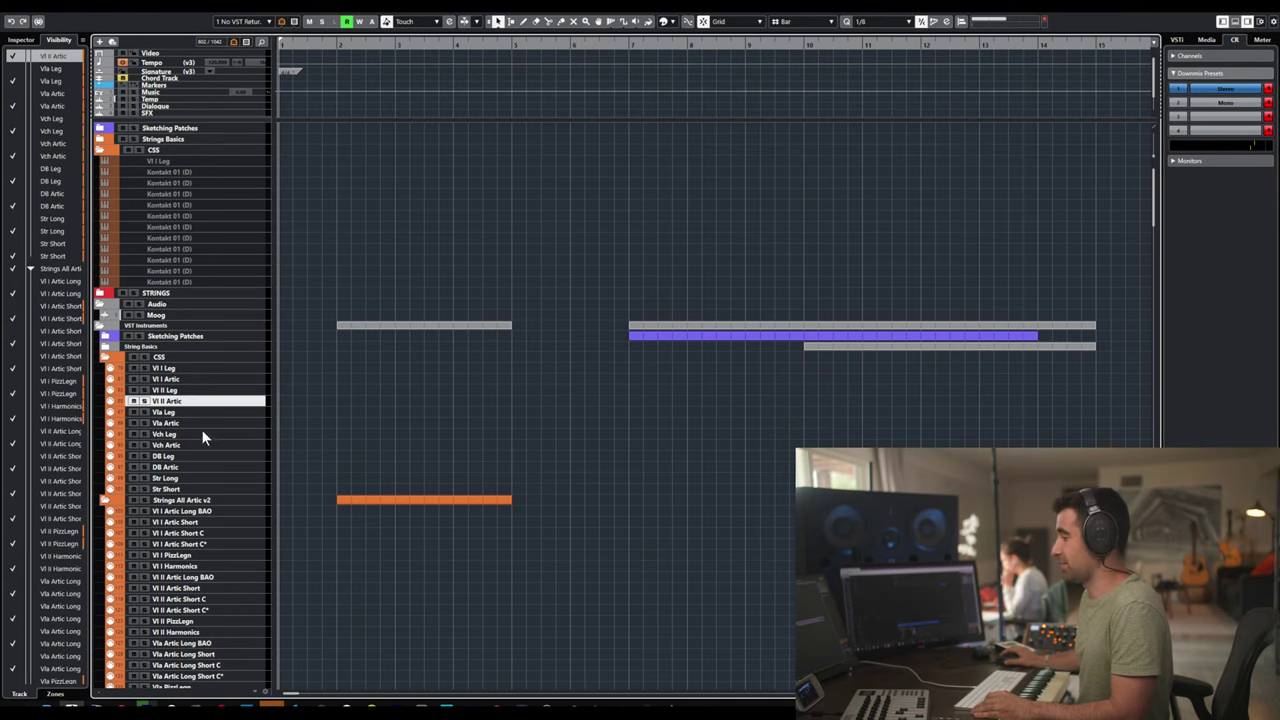
- Switch to Vienna Ensemble Pro and view the SF Symph Str 2, Orchestral Enhancers and CSS instances
key("alt+Tab")
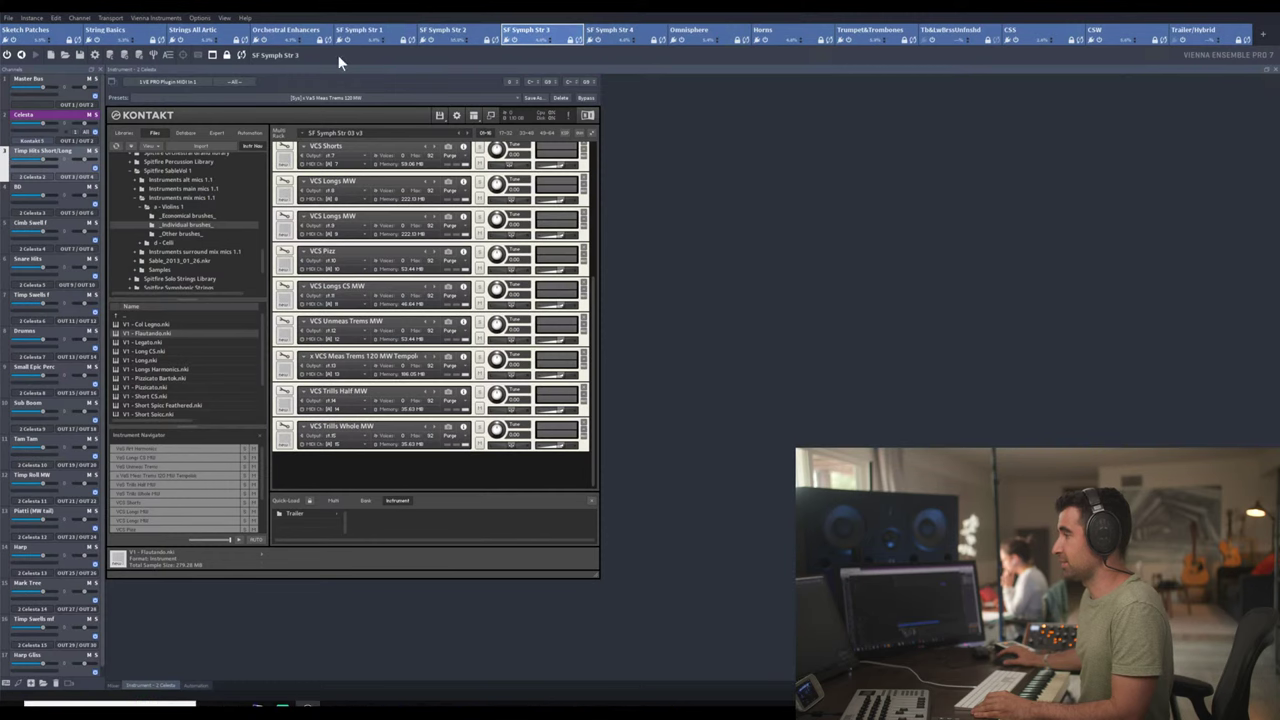
left_click(460, 33)
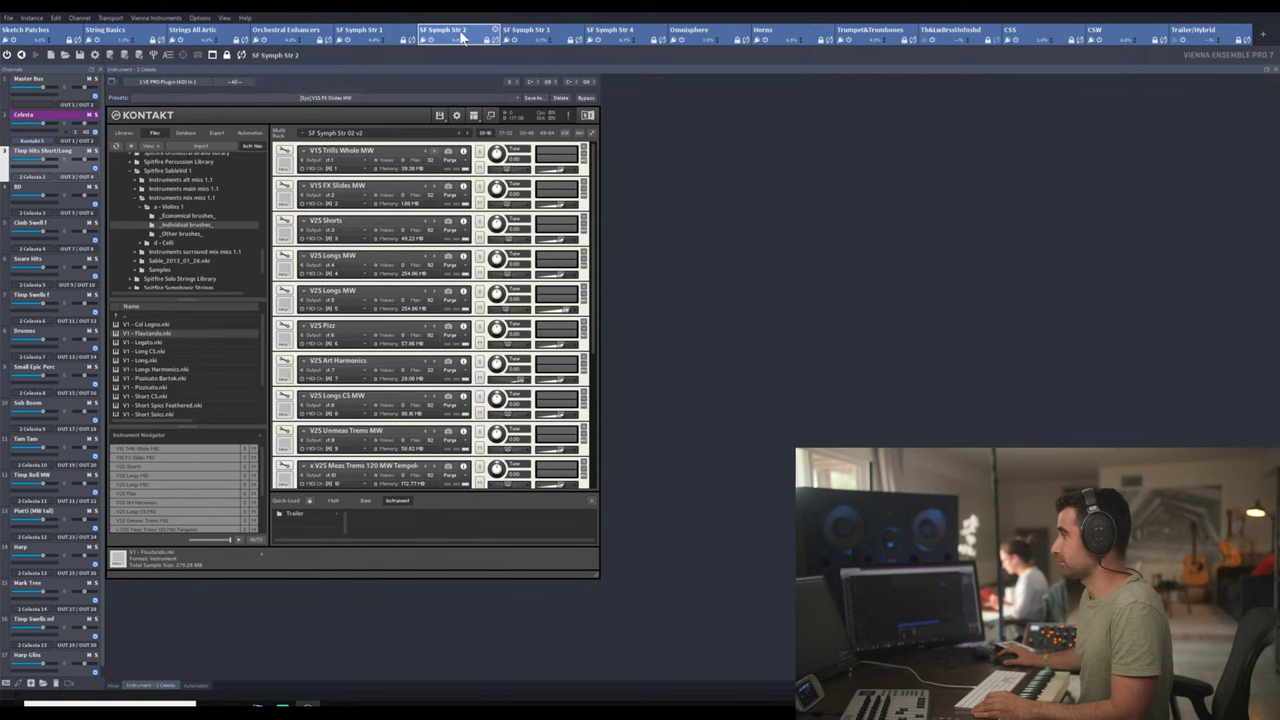
left_click(297, 40)
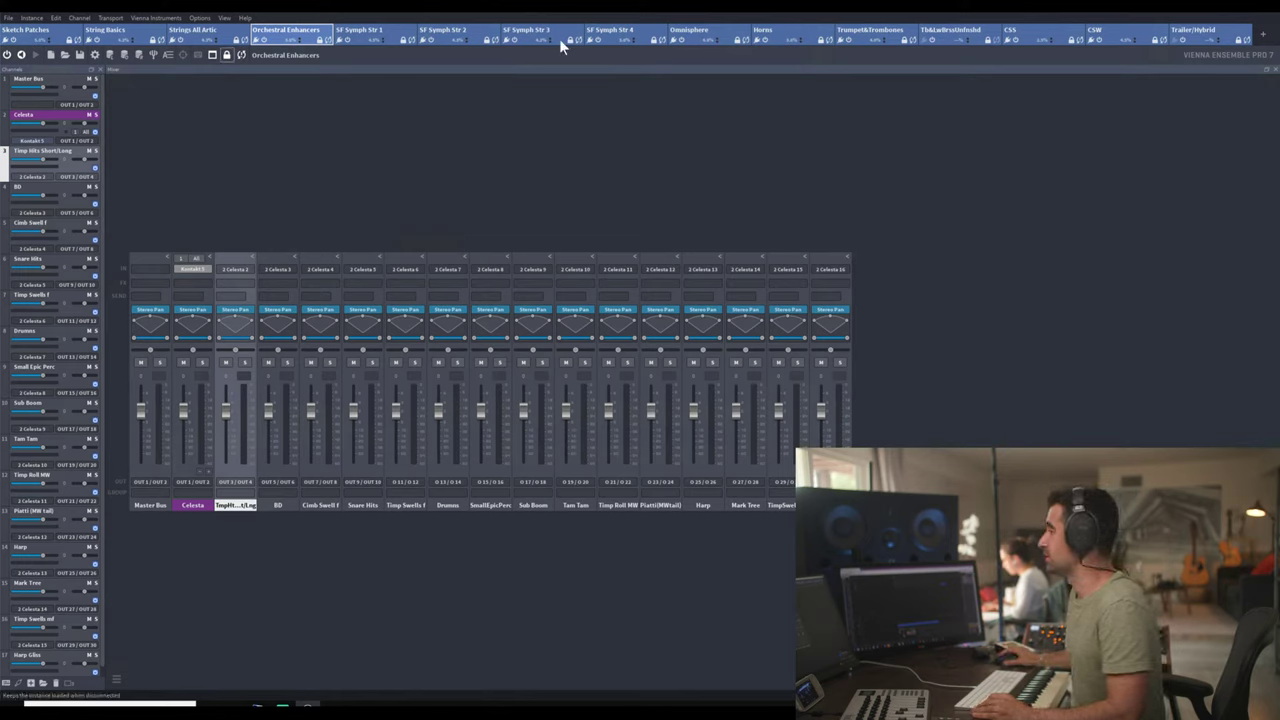
left_click(1038, 36)
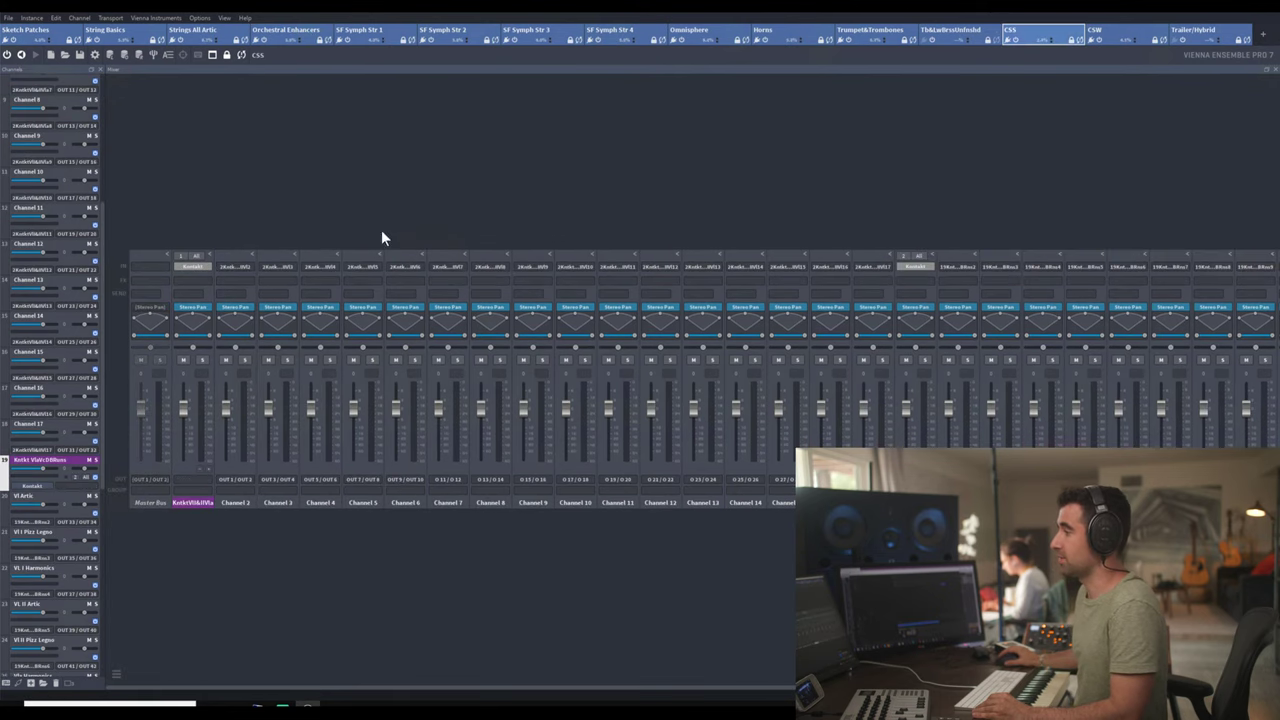
- Open the CSS instance's first Kontakt and examine its loaded string instruments and file options for saving a multi
left_click(205, 269)
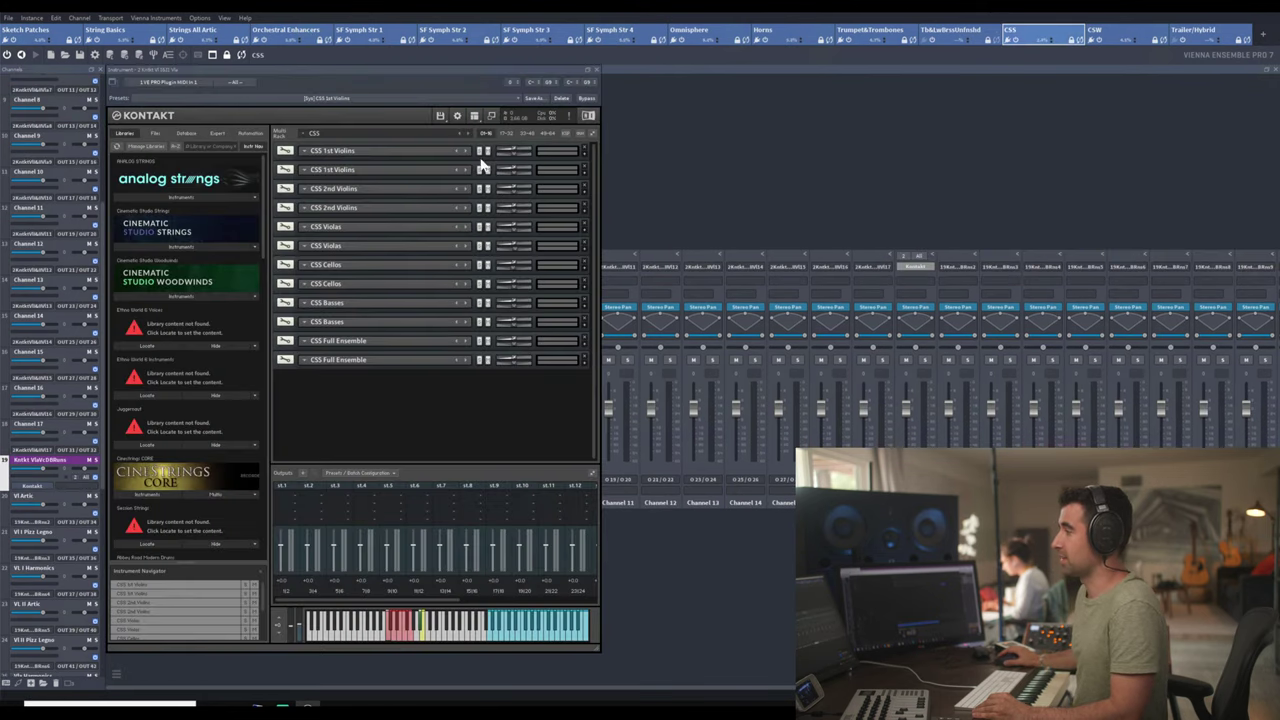
left_click(441, 116)
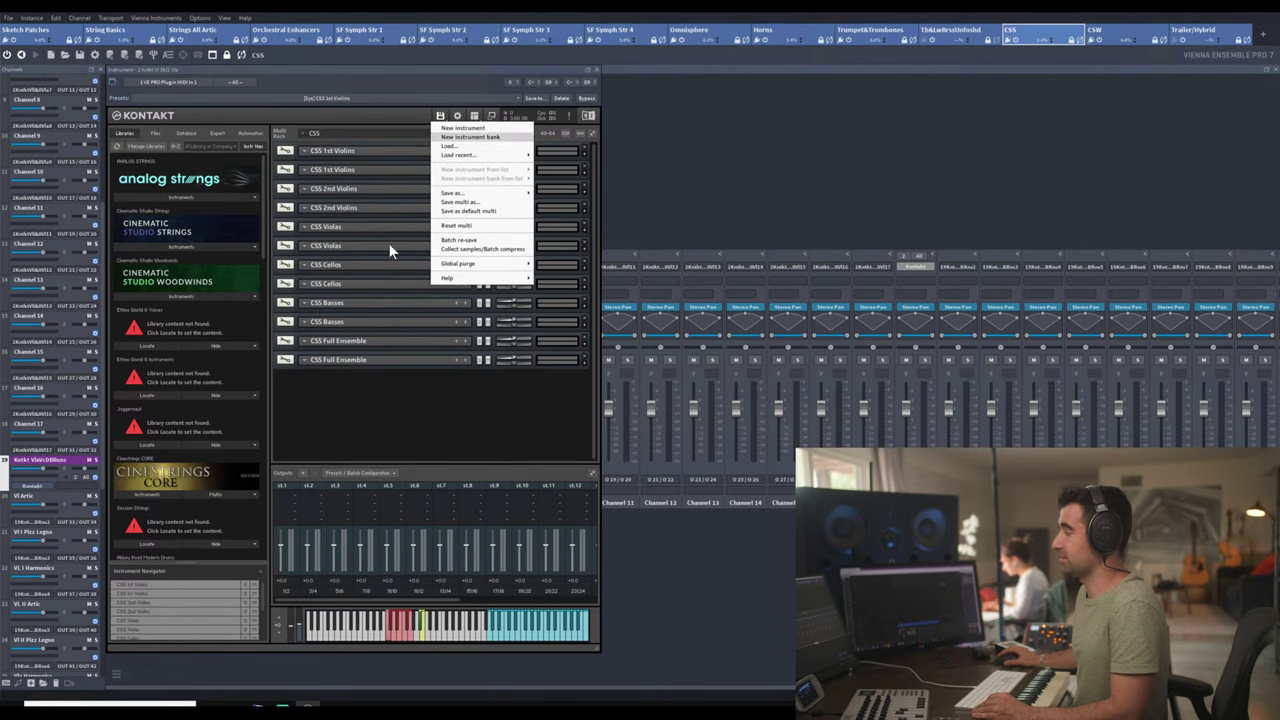
left_click(409, 375)
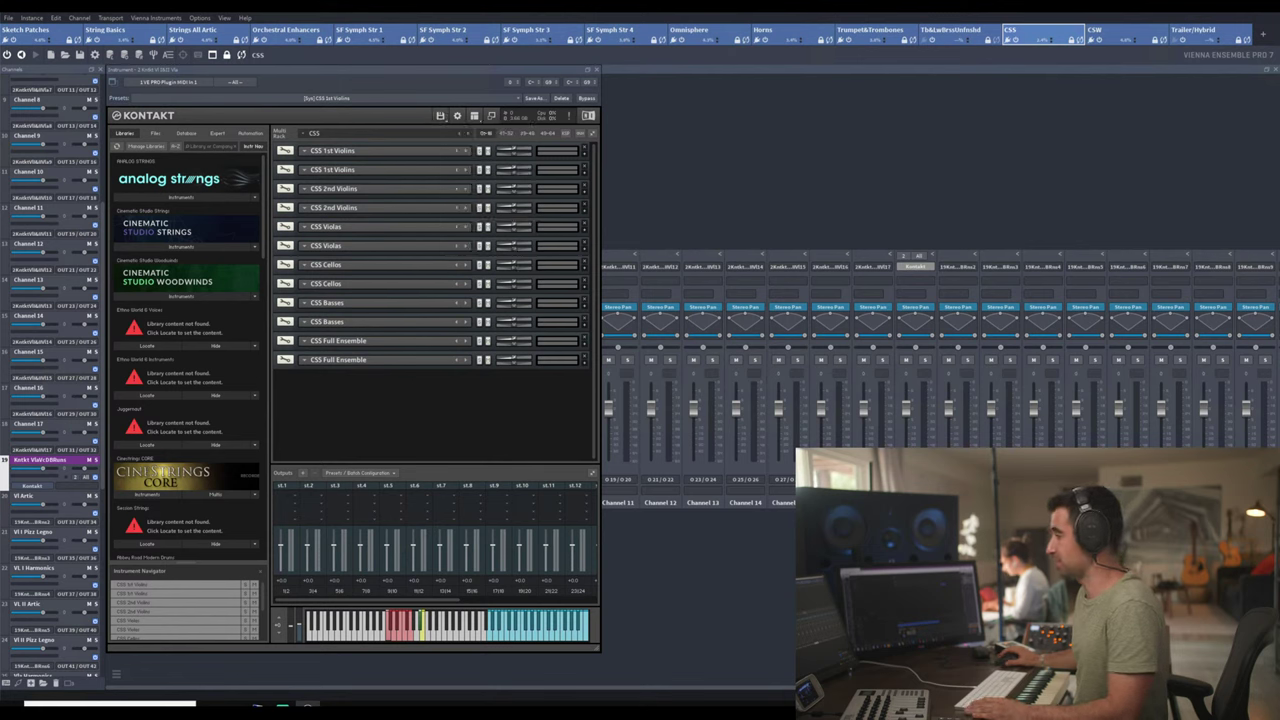
- Return to the Cubase project and select the disabled VI I Leg instrument track in the upper CSS folder
key("alt+Tab")
key("alt+Tab")
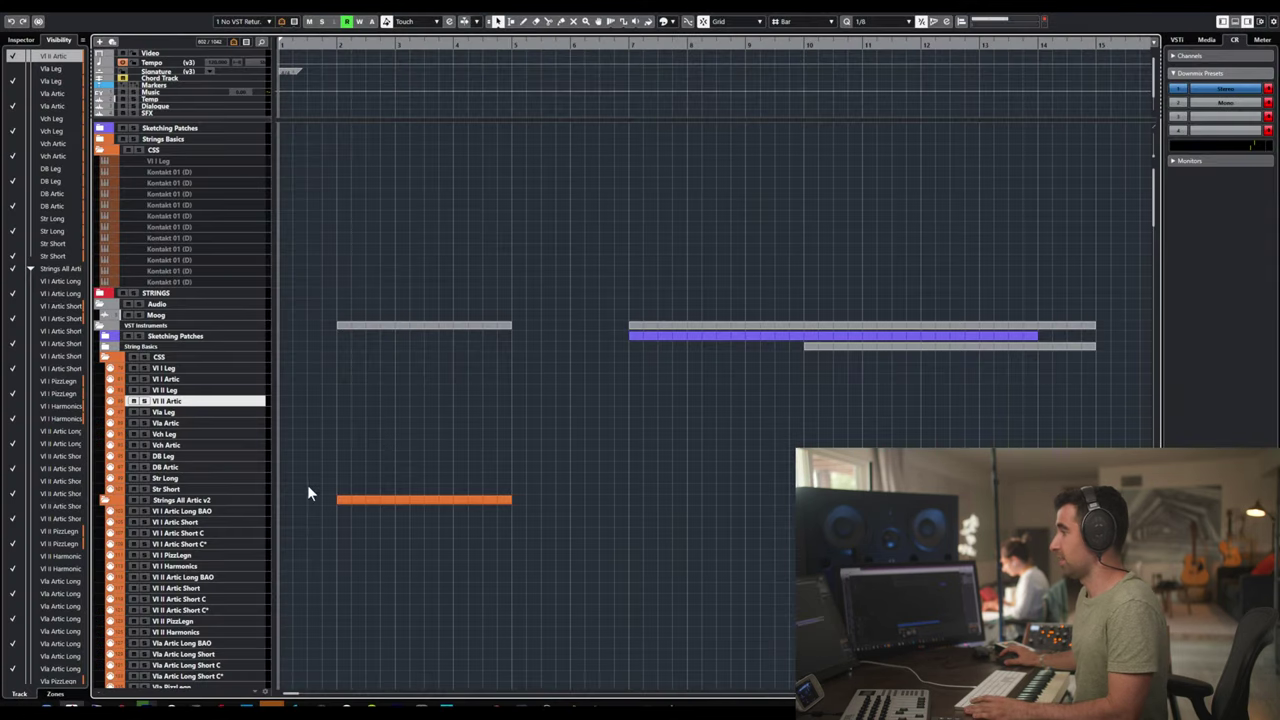
scroll(168, 444, "down", 3)
scroll(168, 444, "up", 3)
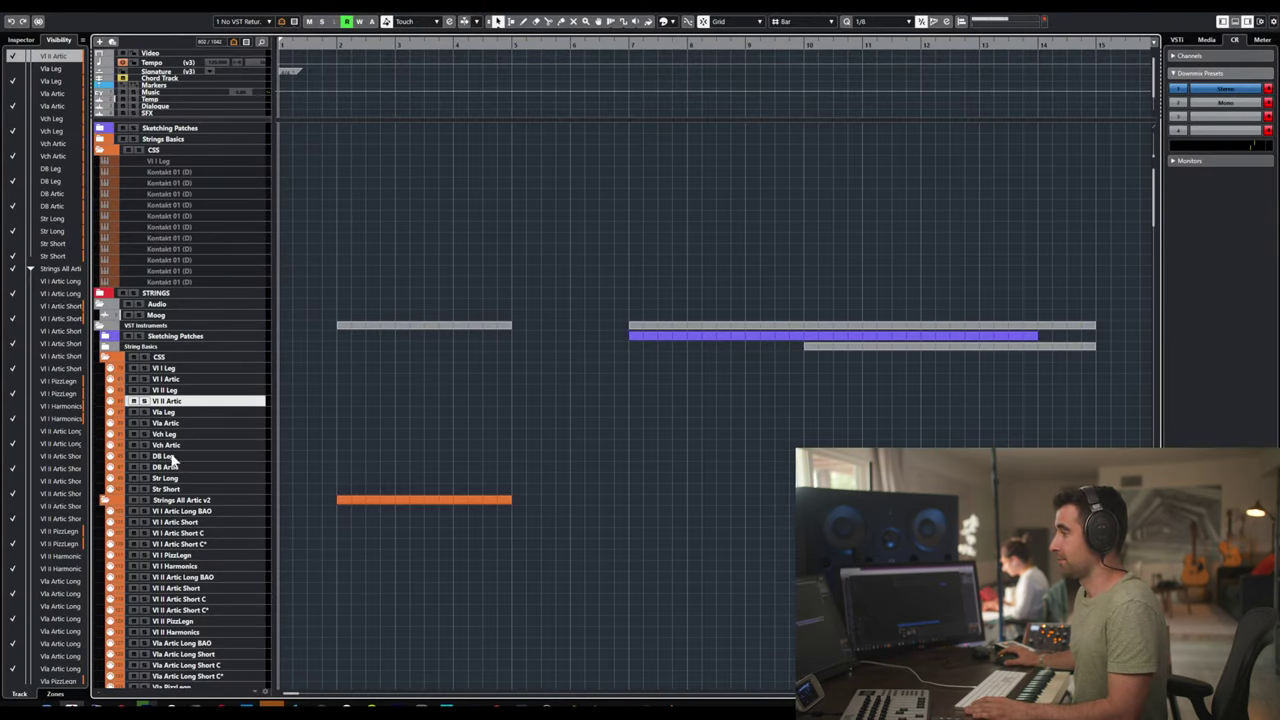
left_click(178, 160)
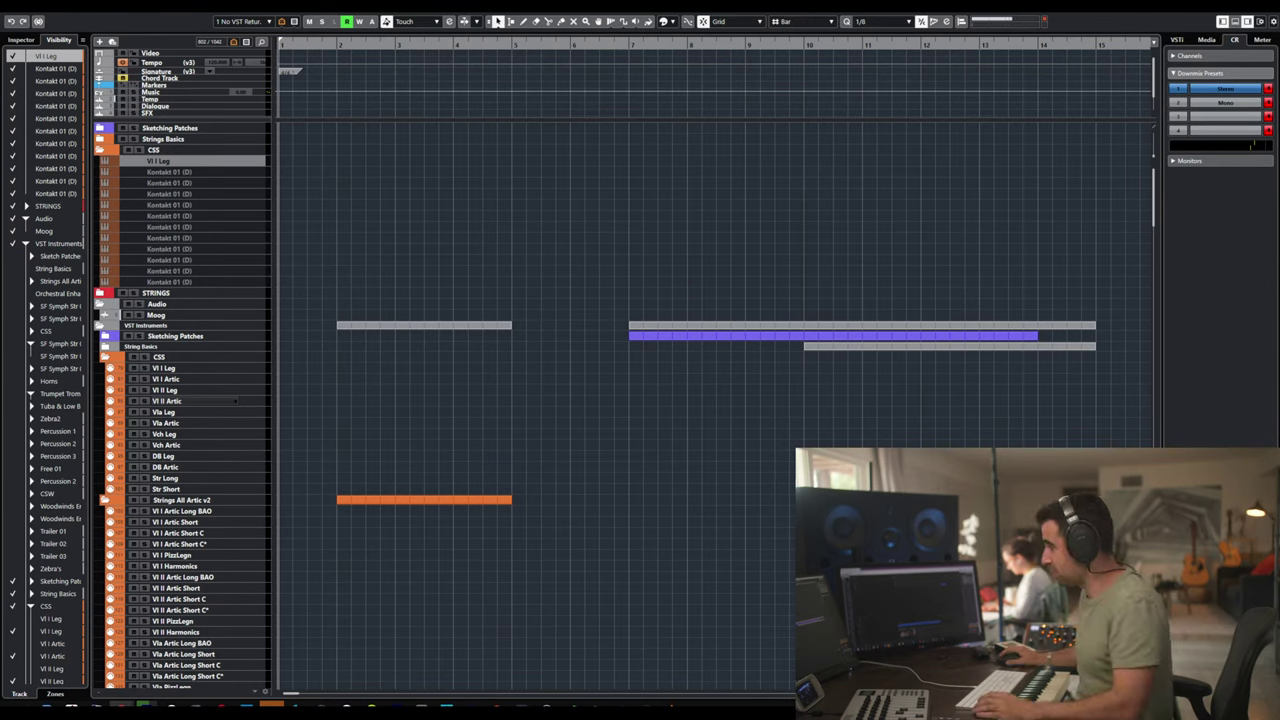
- Switch to Task Manager to check the CPU and GPU performance graphs, and return to the Cubase project
key("ctrl+shift+Escape")
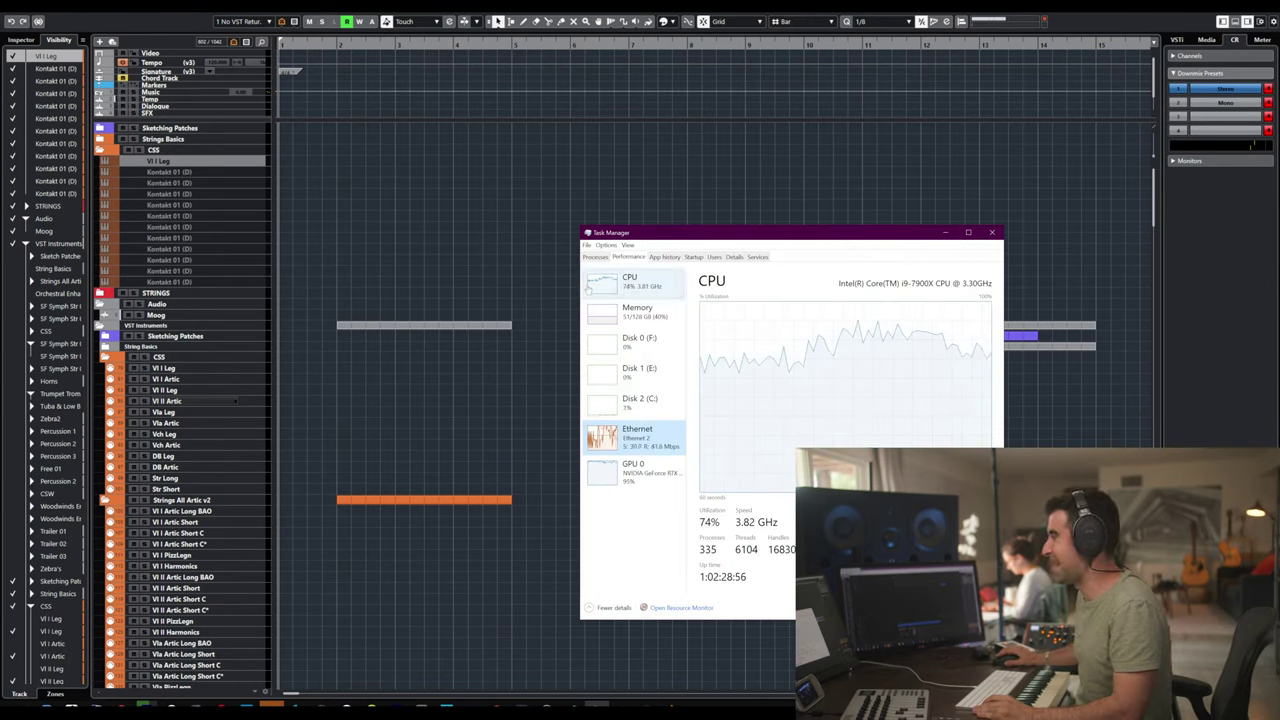
left_click(610, 290)
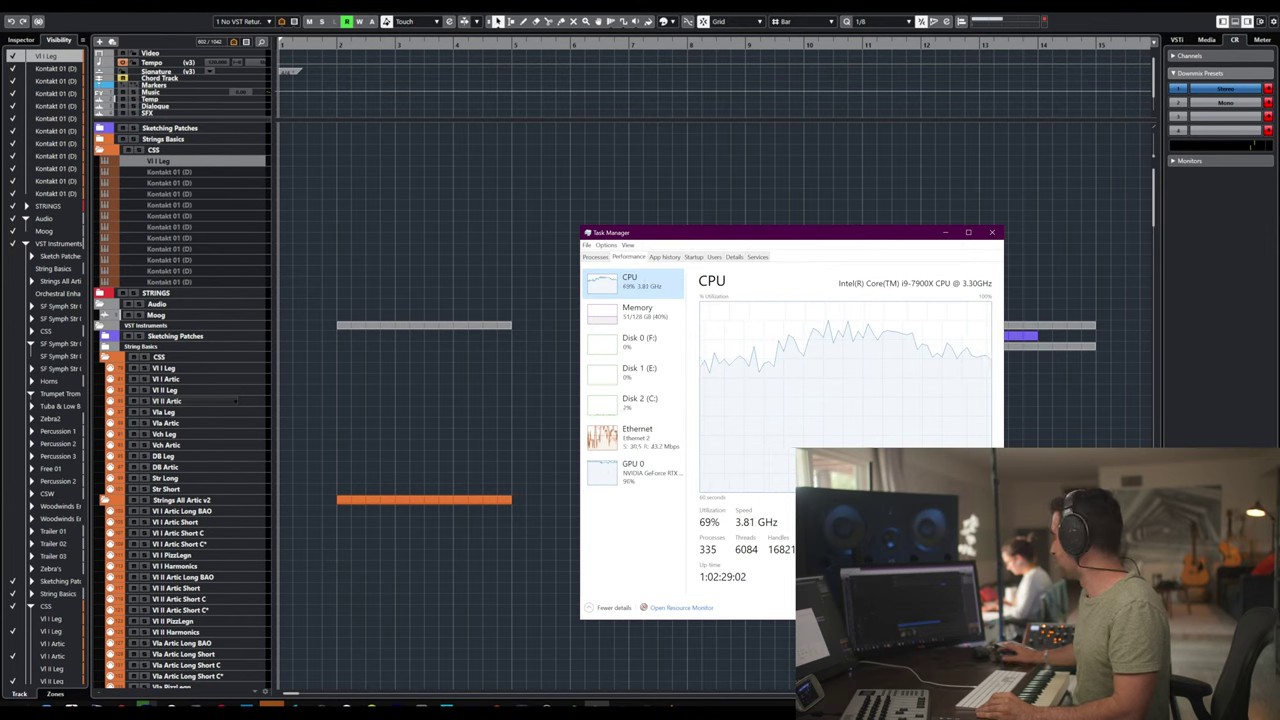
left_click(633, 471)
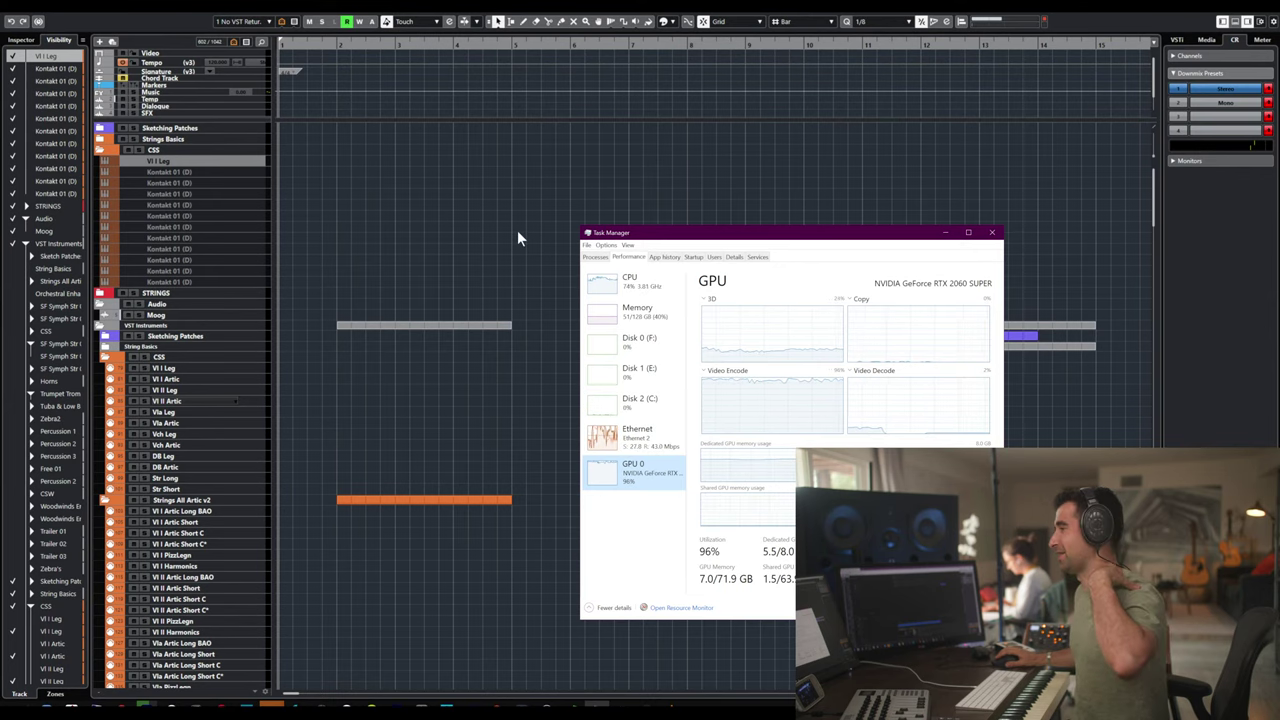
left_click(512, 229)
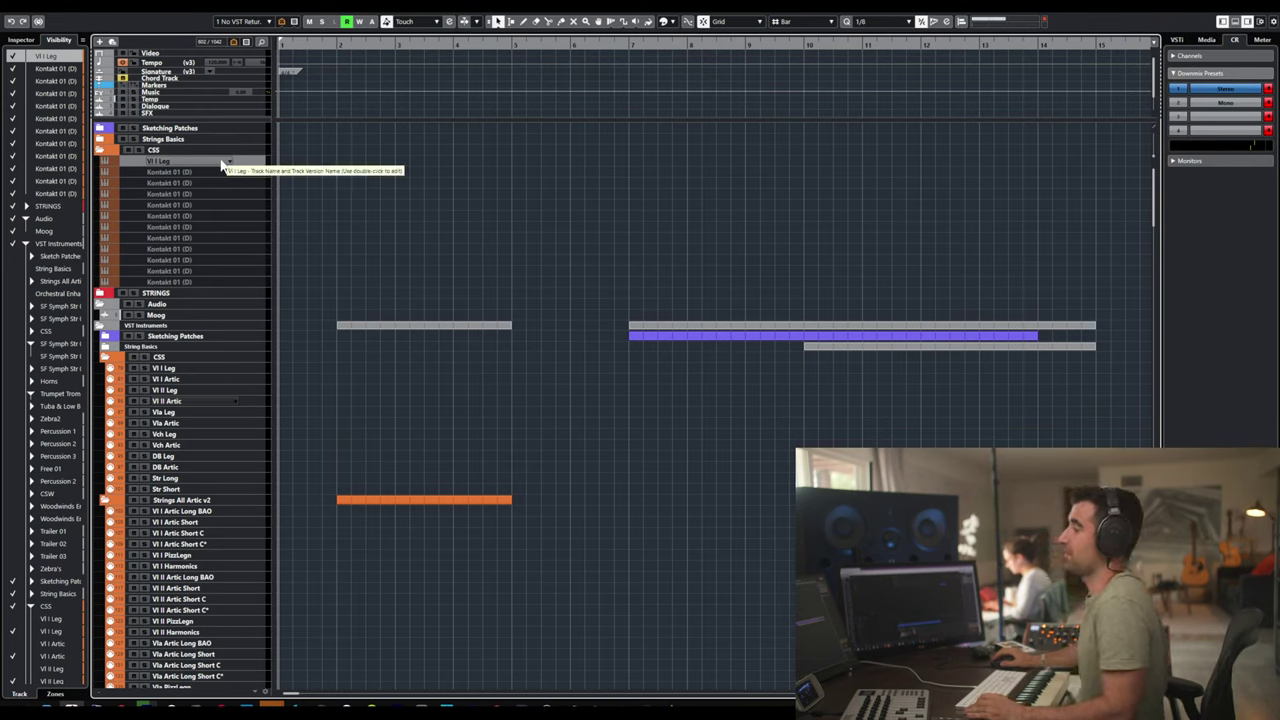
- Enable the VI I Leg instrument track in the upper CSS folder and open its Kontakt instrument window
right_click(209, 163)
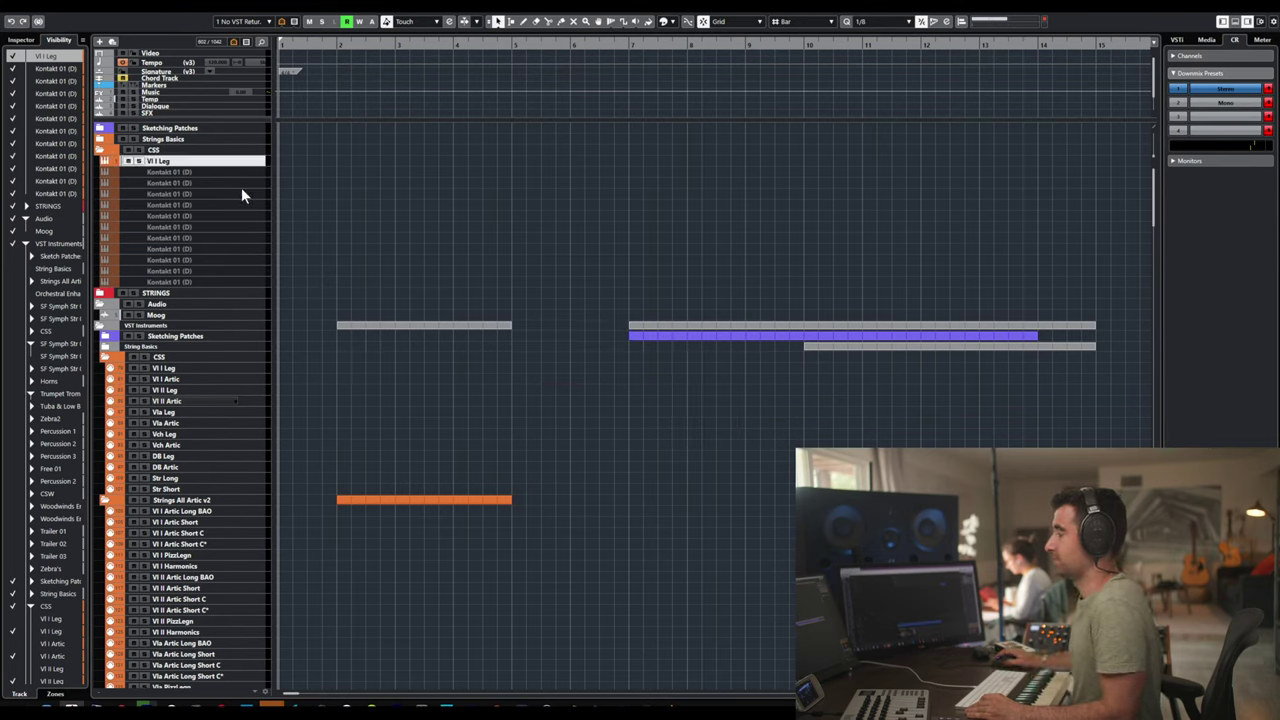
left_click(221, 152)
left_click(221, 161)
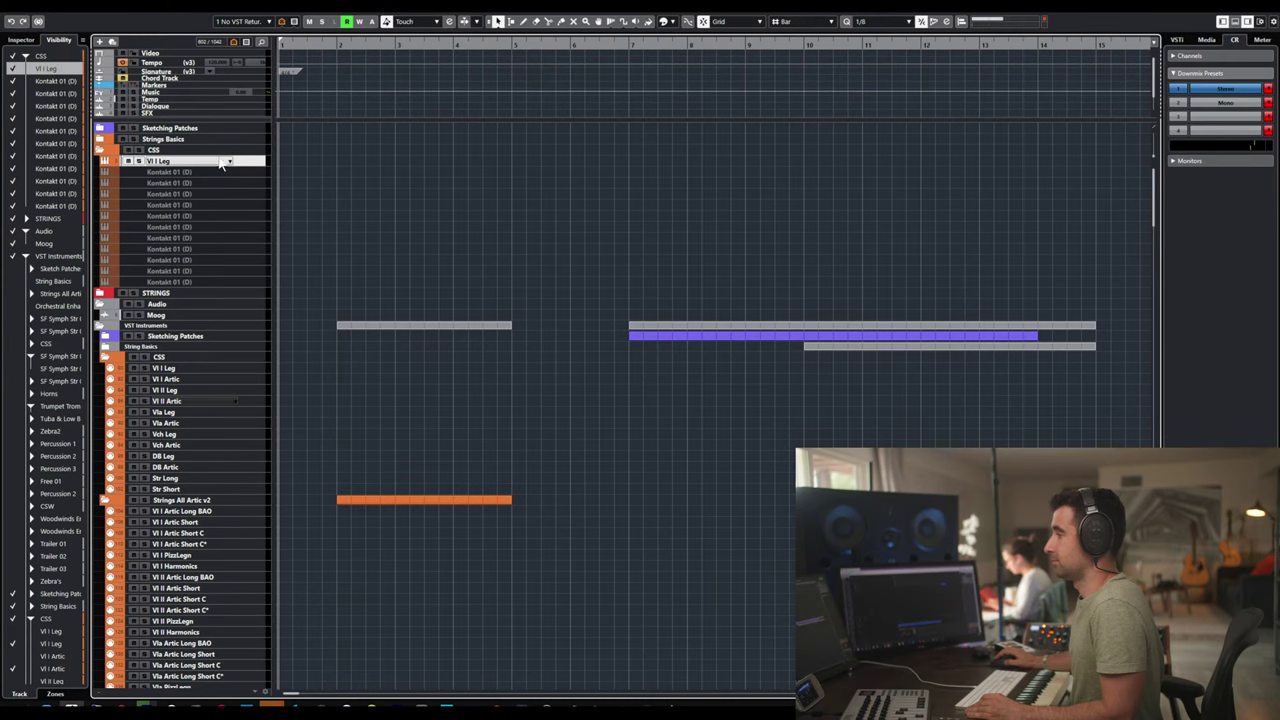
left_click(218, 160)
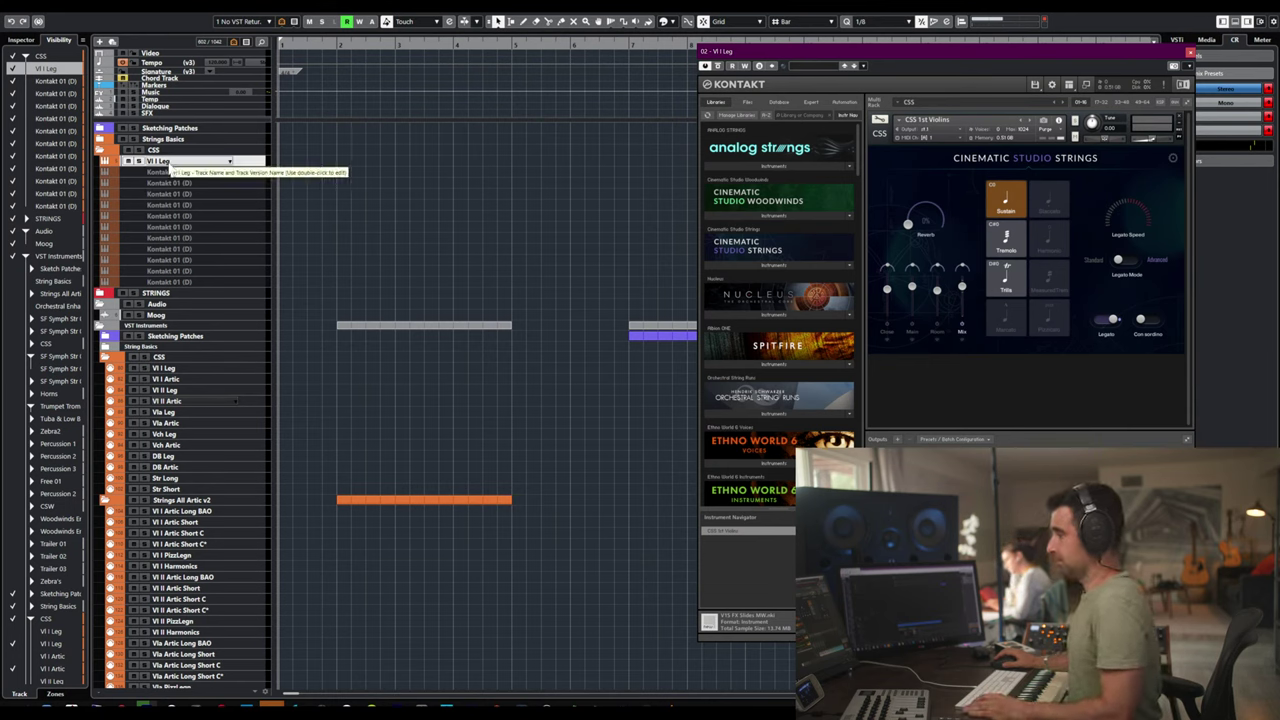
- Rename the first two instrument tracks in the upper CSS folder to VI I Long and VI I Short
double_click(165, 162)
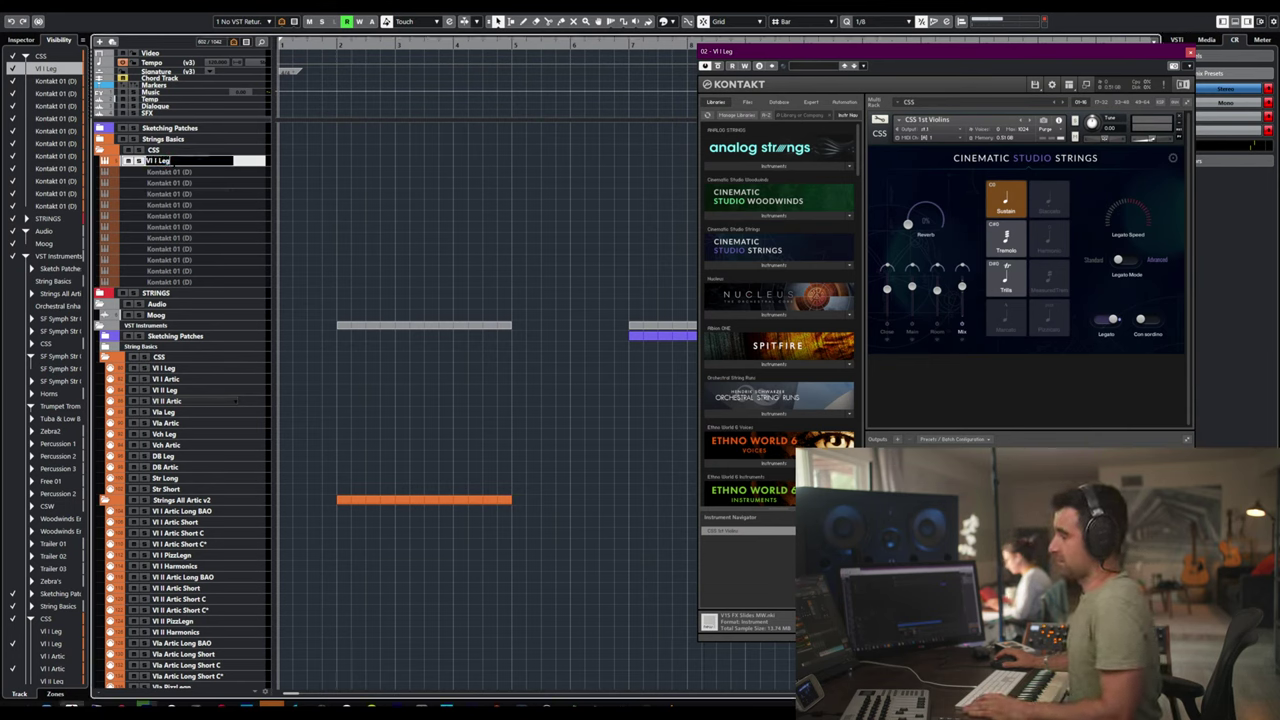
type("VI I Le")
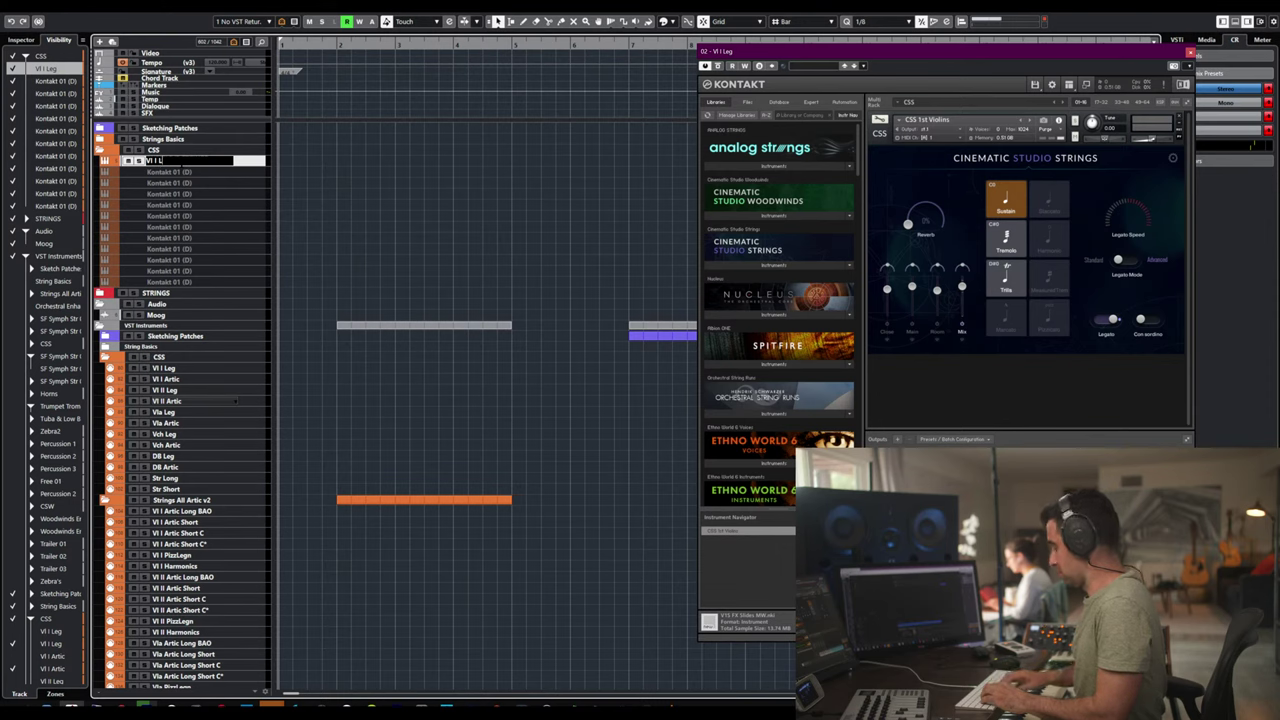
key("Return")
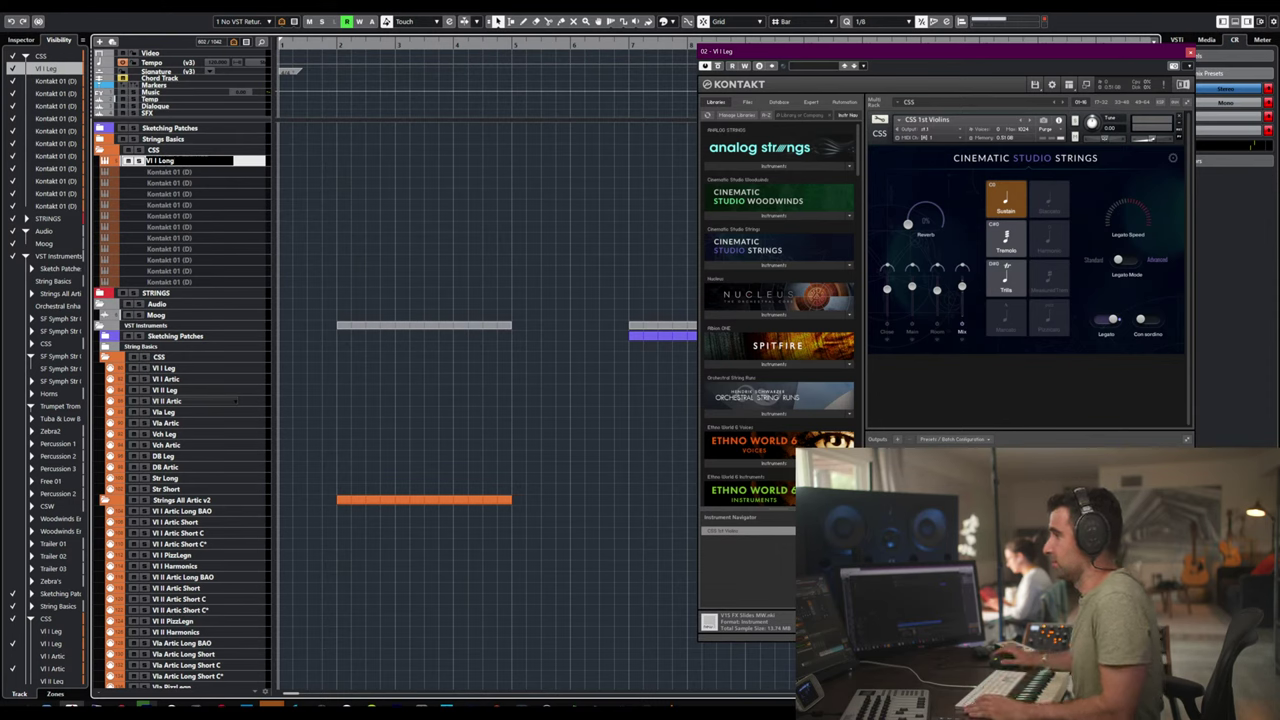
left_click(180, 177)
double_click(180, 177)
type("V")
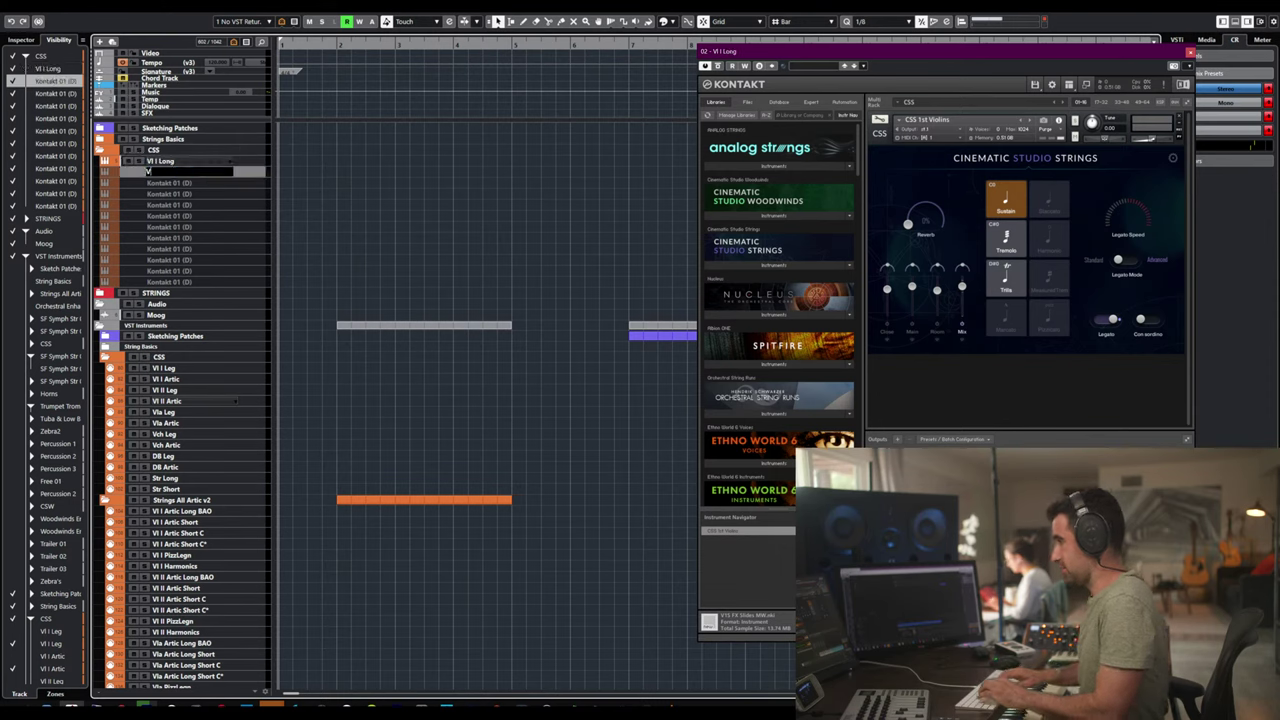
type("I I Short")
key("Tab")
- Rename the third and fourth instrument tracks in the upper CSS folder to VI II Long and VI II Short
type("VI I")
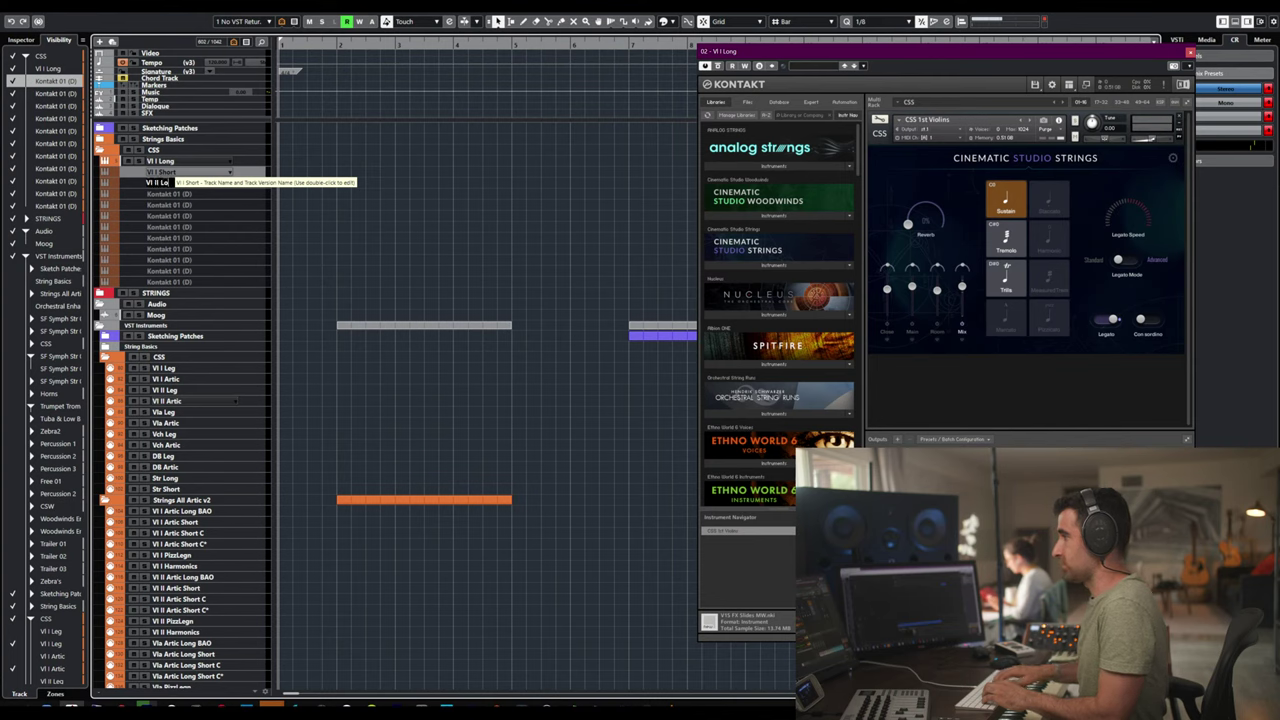
key("Tab")
type("VI")
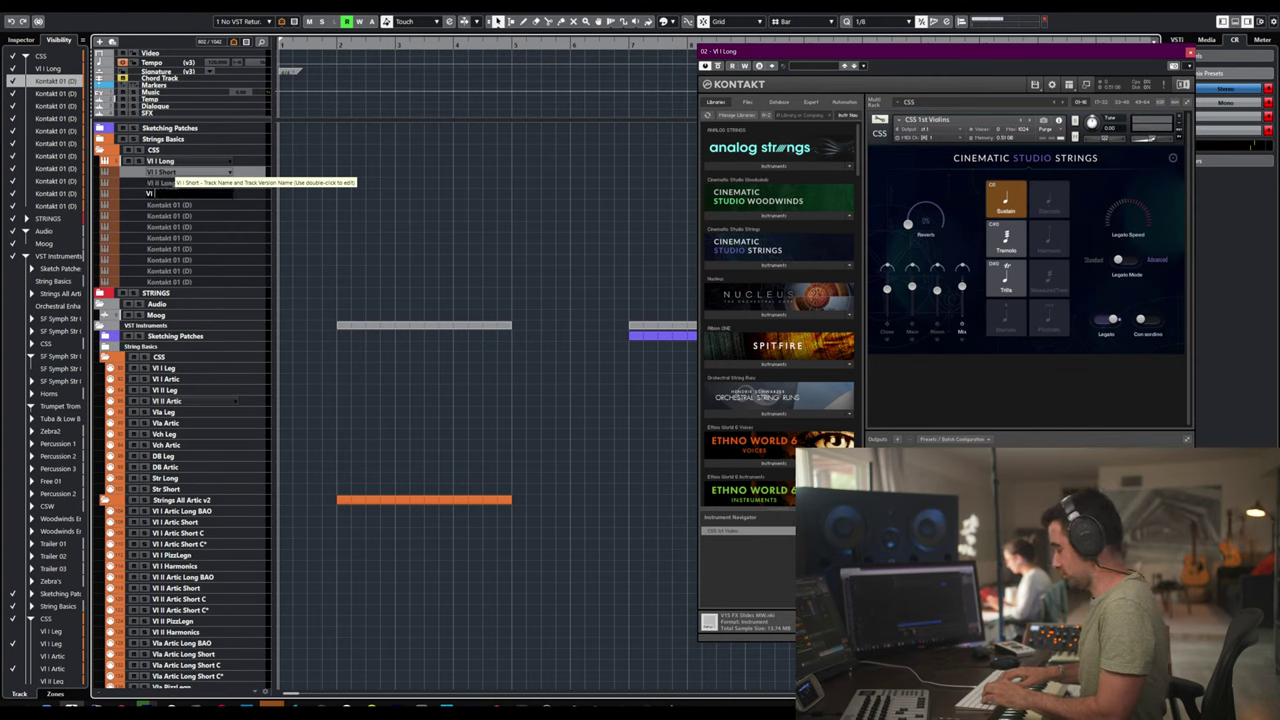
key("Tab")
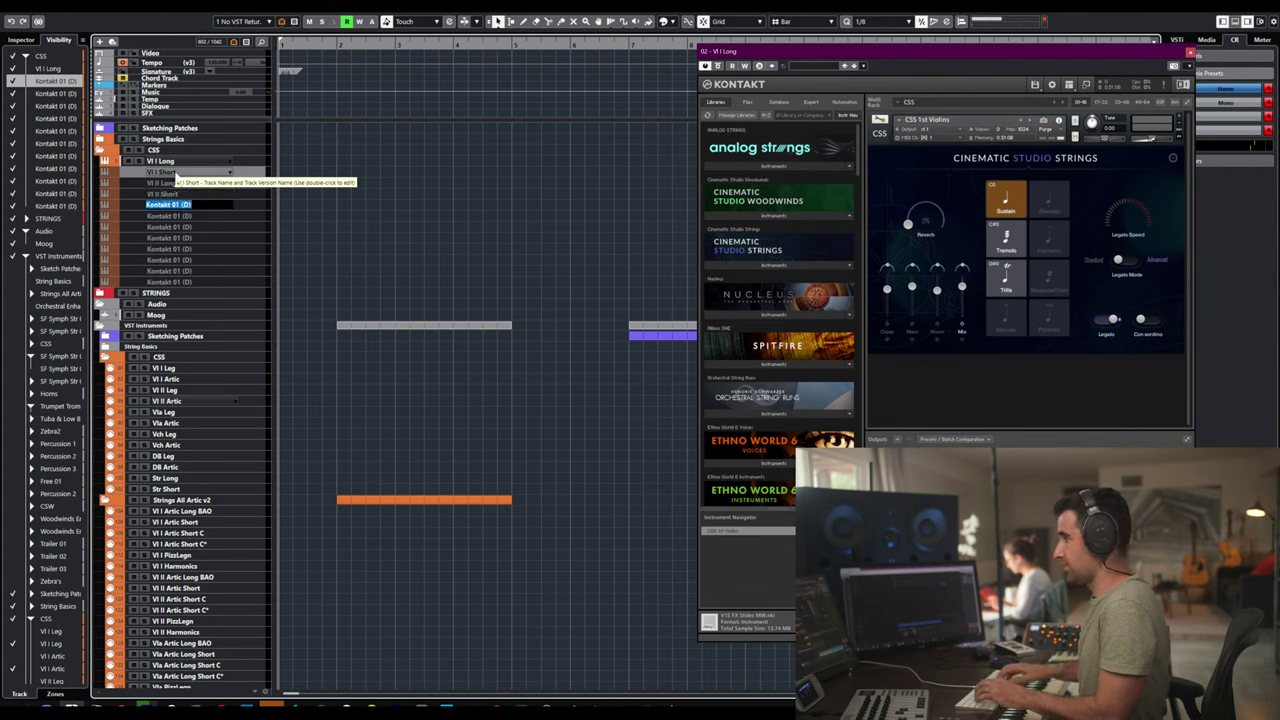
- Rename the four Kontakt tracks below VI II Short to Vla Long, Vla Short, Vc Long and Vc Short
type("Vla L")
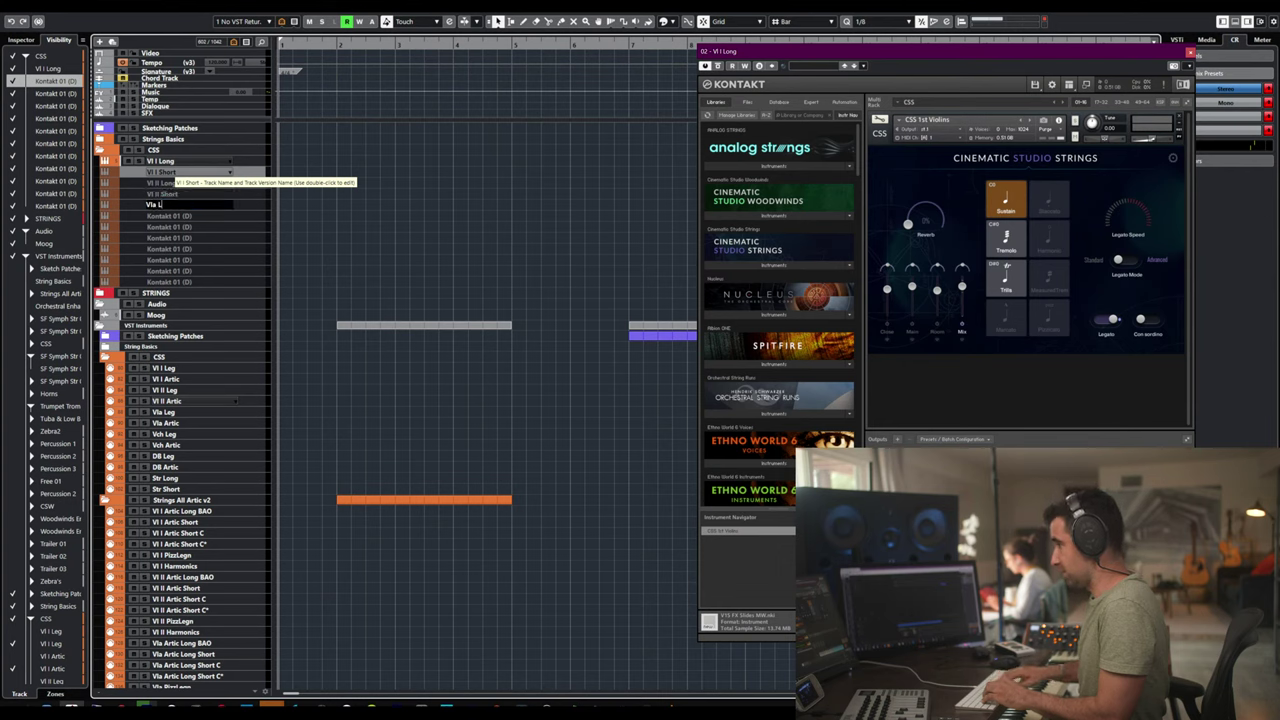
type("eg")
key("Tab")
type("V")
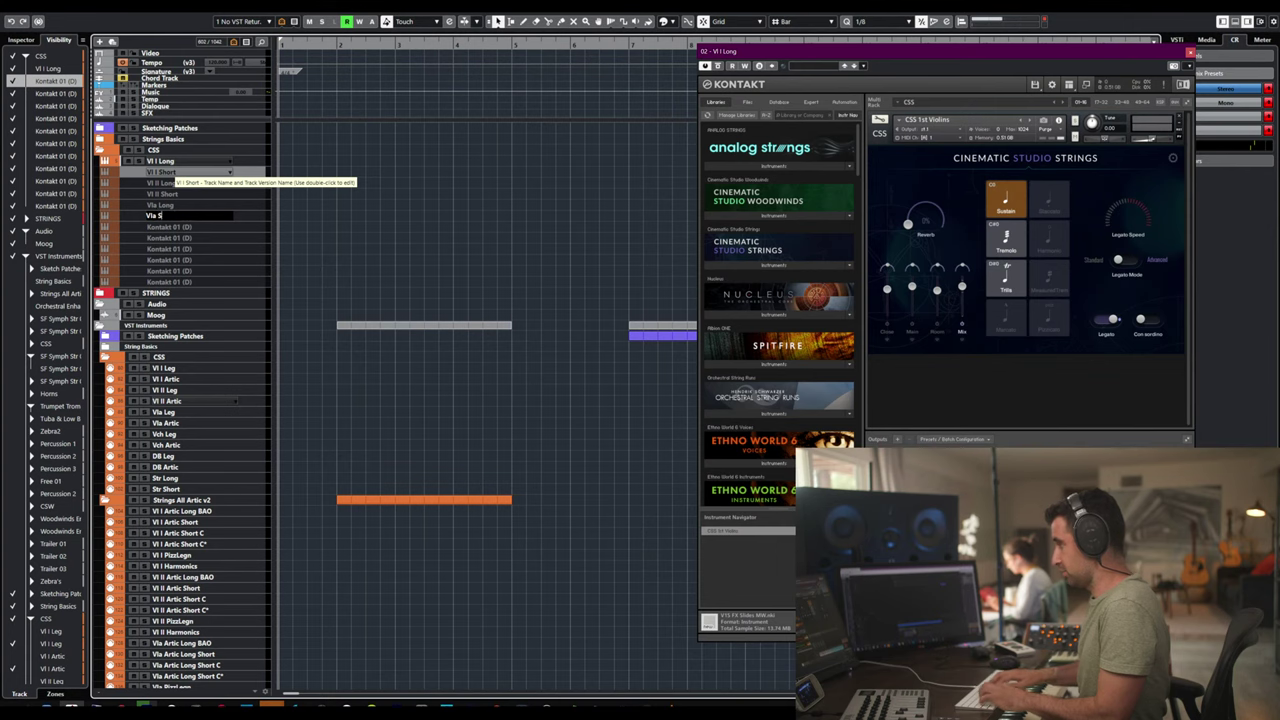
key("Tab")
type("Vc Long")
key("Tab")
type("Vc Short")
key("Tab")
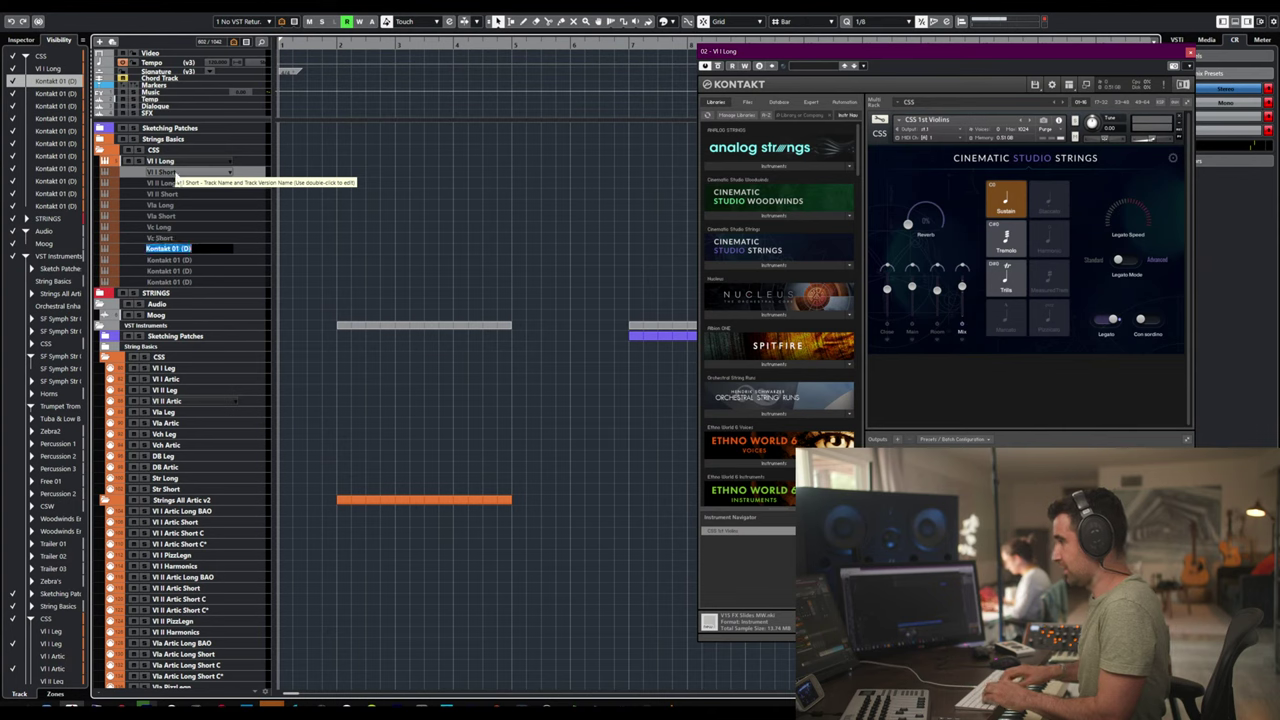
- Rename the last four Kontakt tracks in the upper CSS folder to DB Long, DB Short, Ens Long and Ens Short
type("DB")
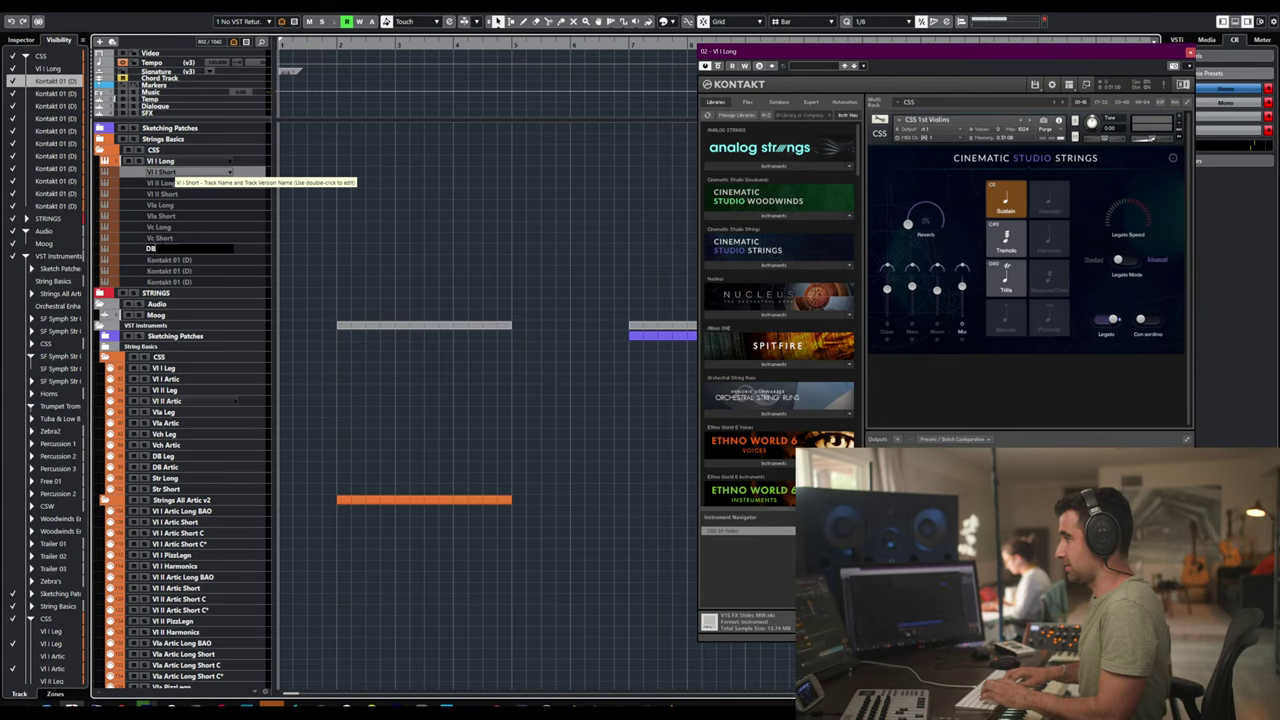
type(" Long")
key("Tab")
type("DB")
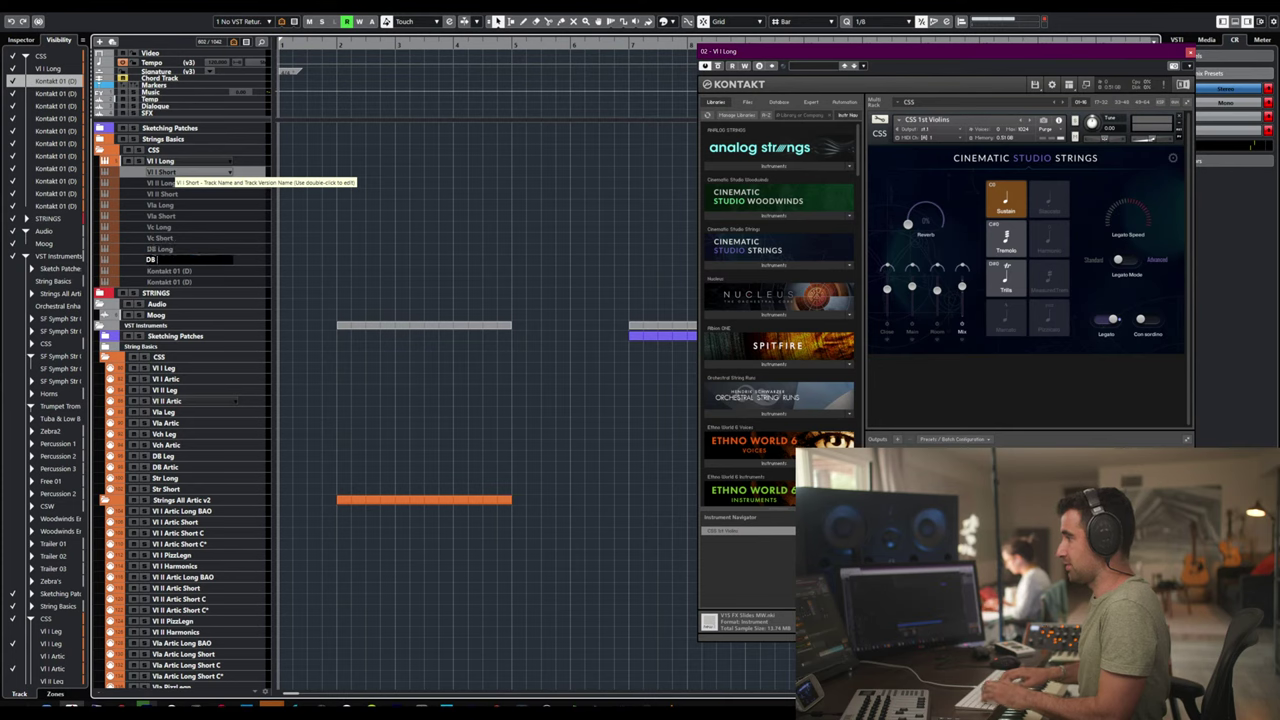
type(" Short")
key("Tab")
type("En")
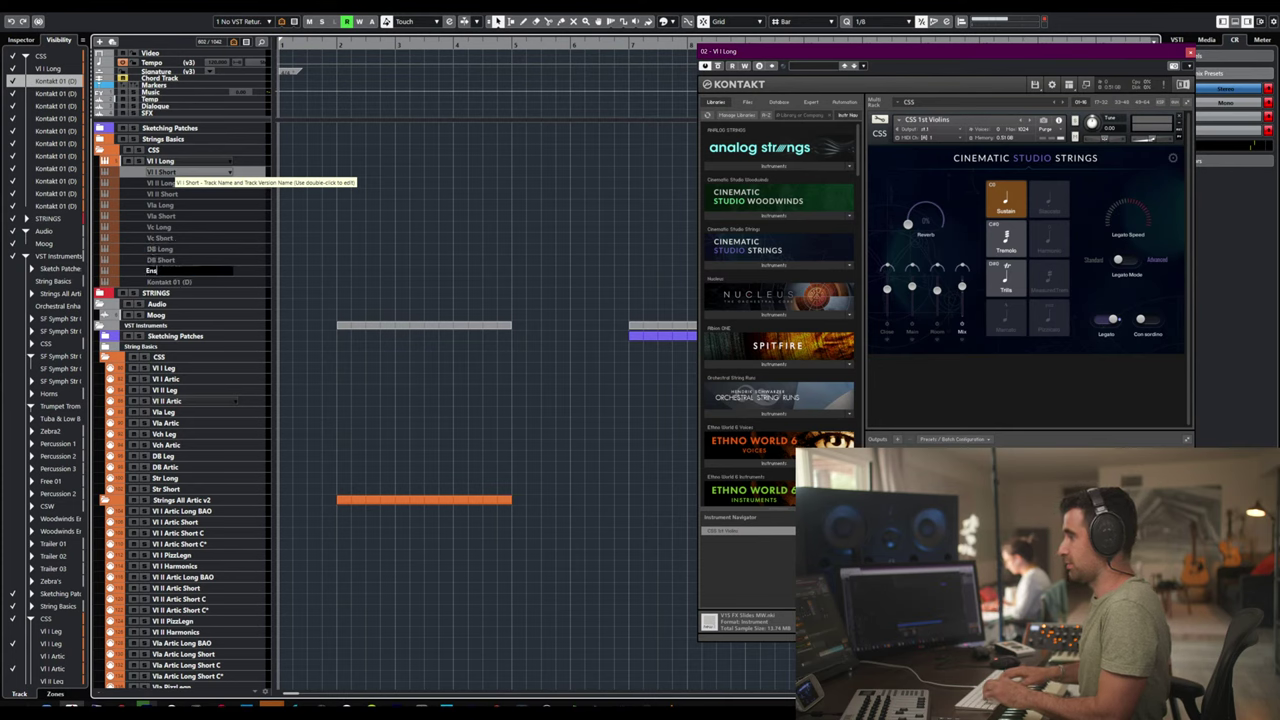
type("s Long")
key("Tab")
type("Ens Short")
key("Return")
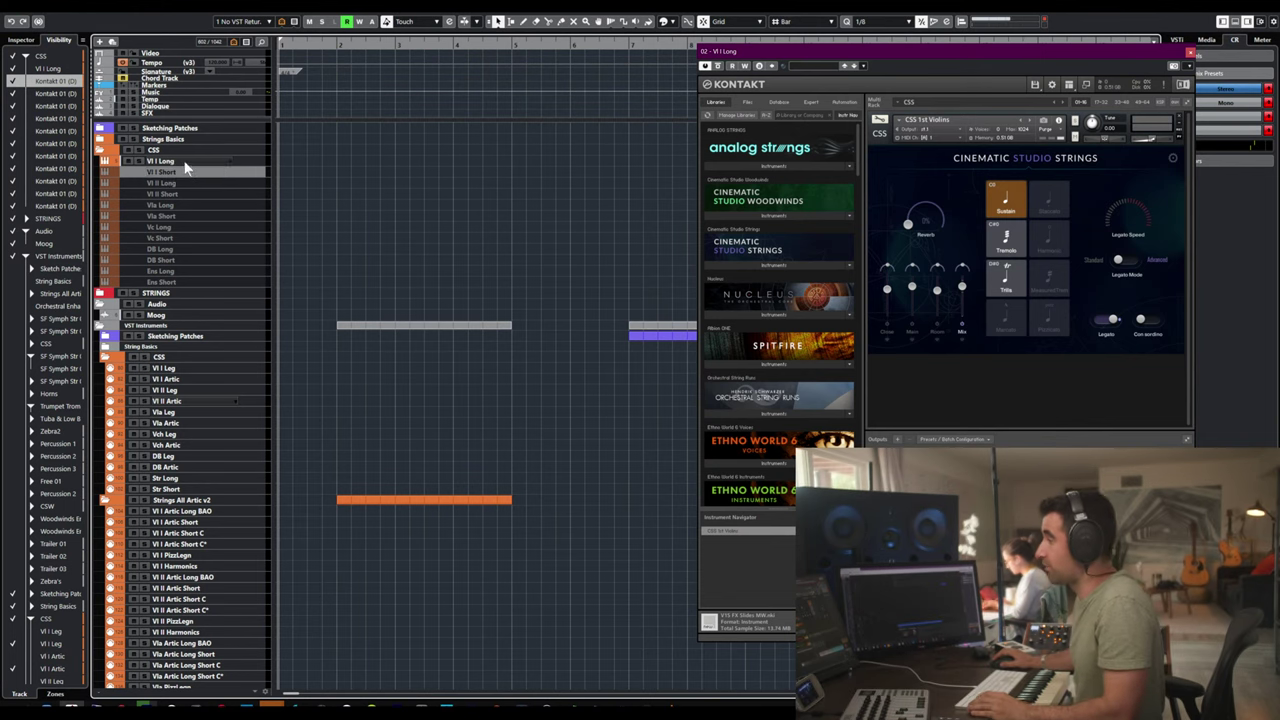
- Check the Sustain and Tremolo articulations in the VI I Long track's Kontakt window and close that window
left_click(185, 162)
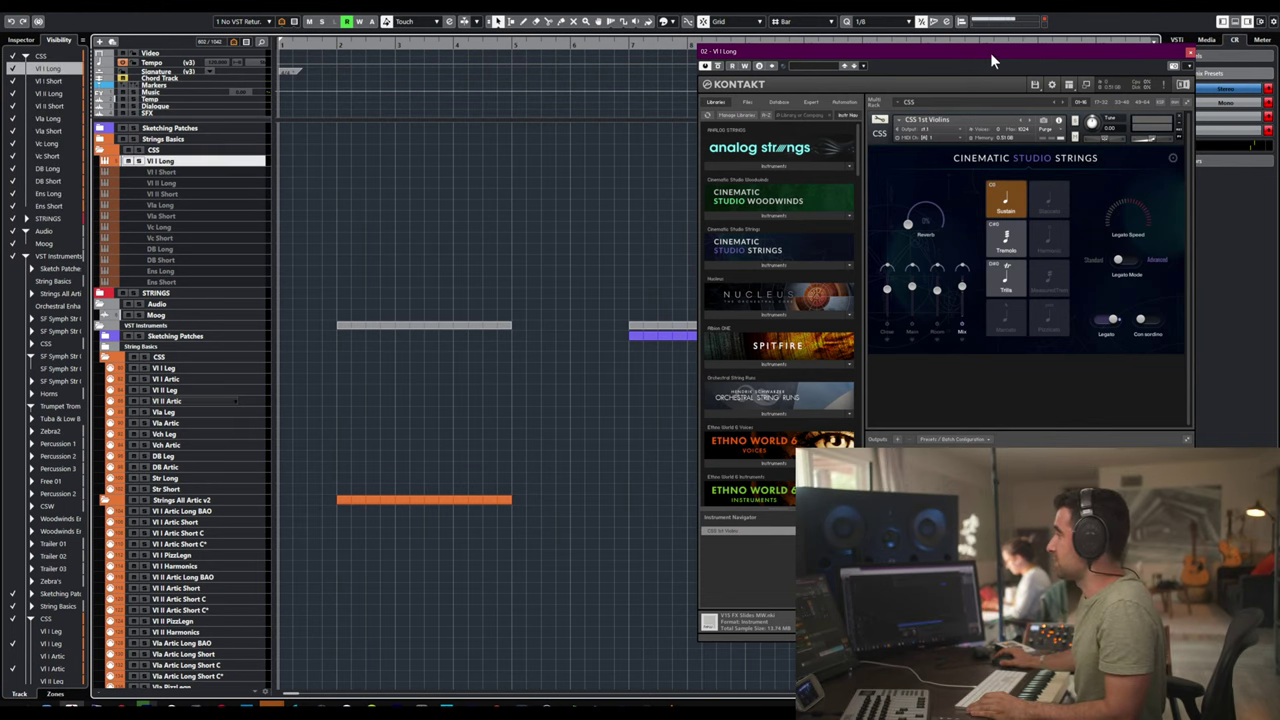
left_click_drag(992, 60, 747, 95)
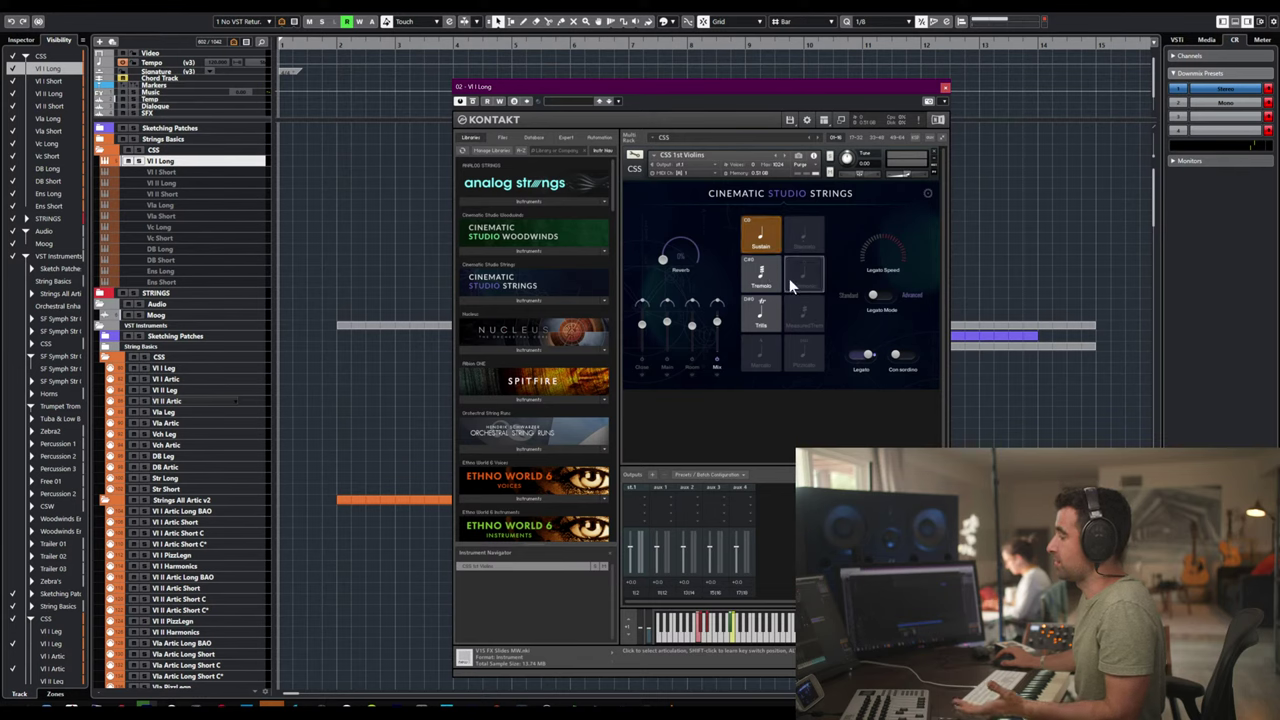
left_click(762, 275)
left_click(768, 250)
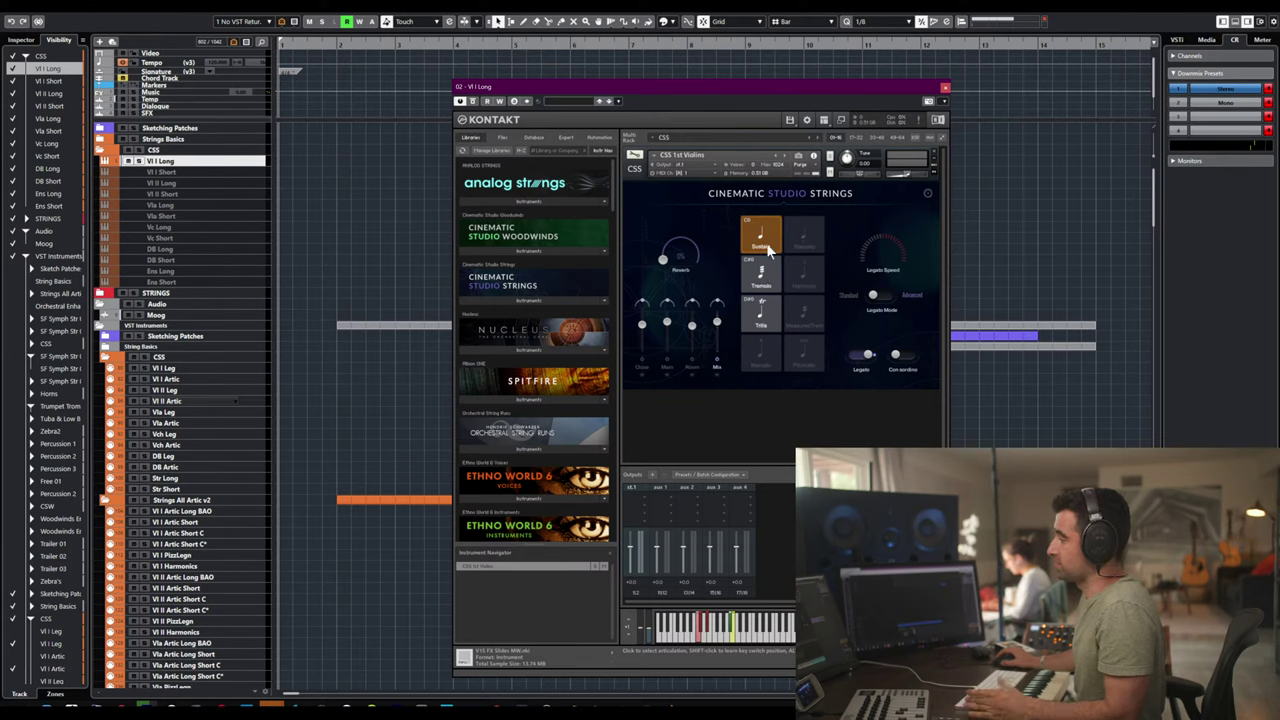
left_click(945, 89)
- Enable the VI I Short instrument track in the upper CSS folder and open its Kontakt window
left_click(208, 174)
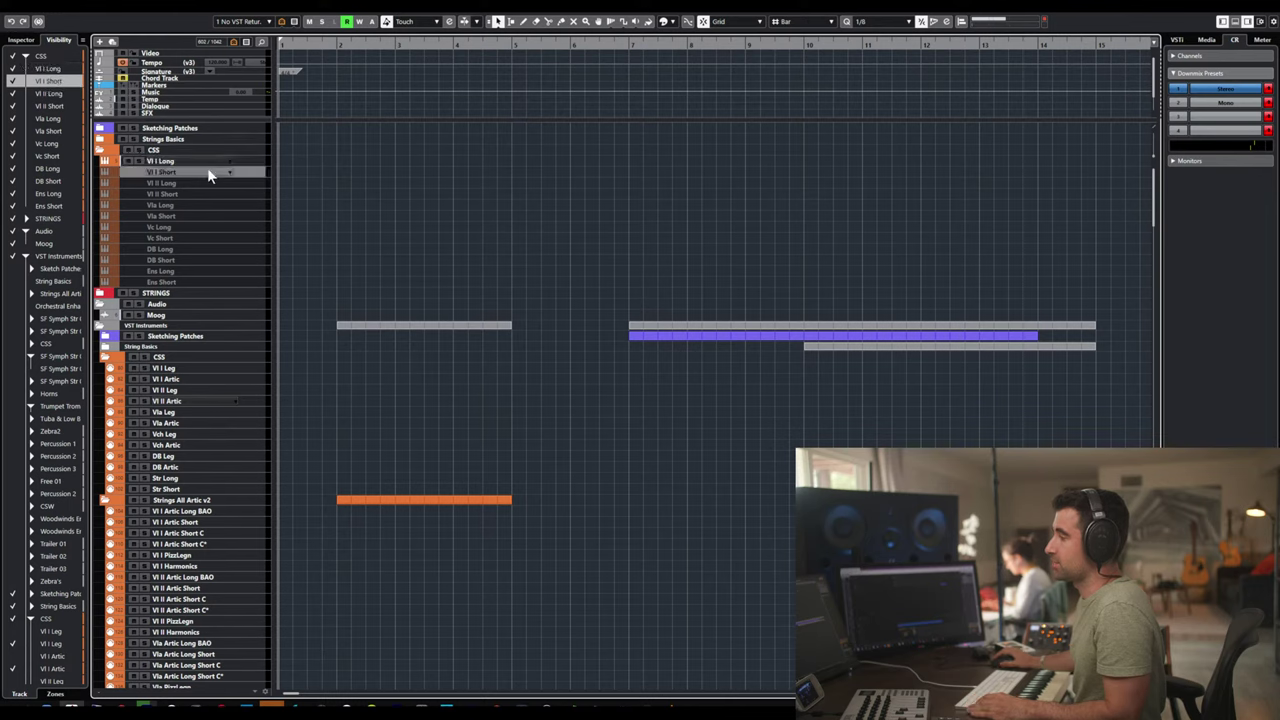
right_click(208, 174)
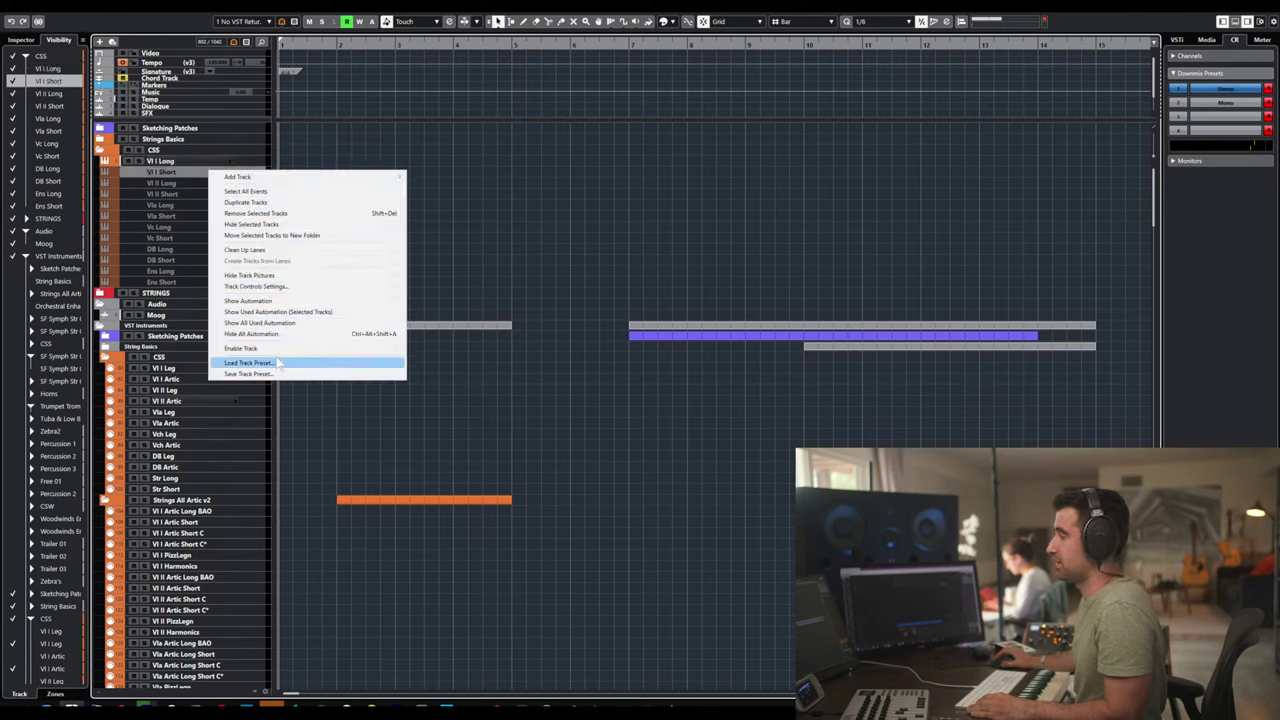
left_click(440, 262)
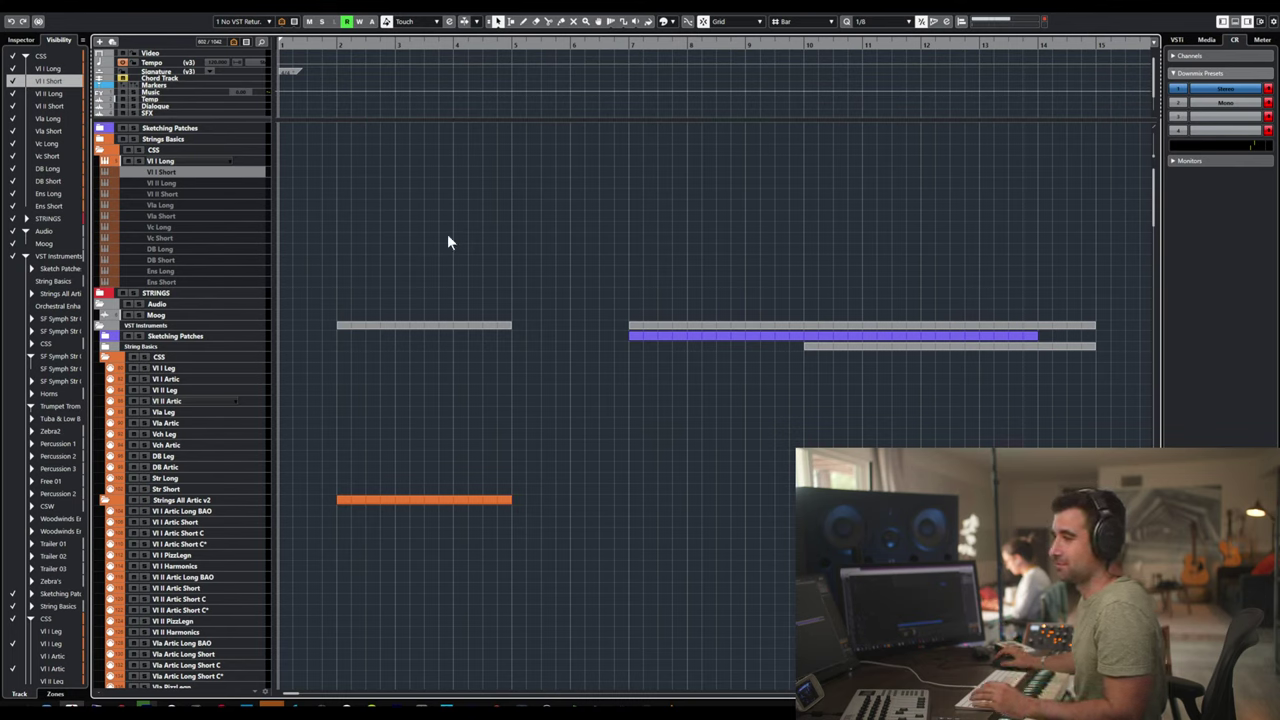
right_click(211, 176)
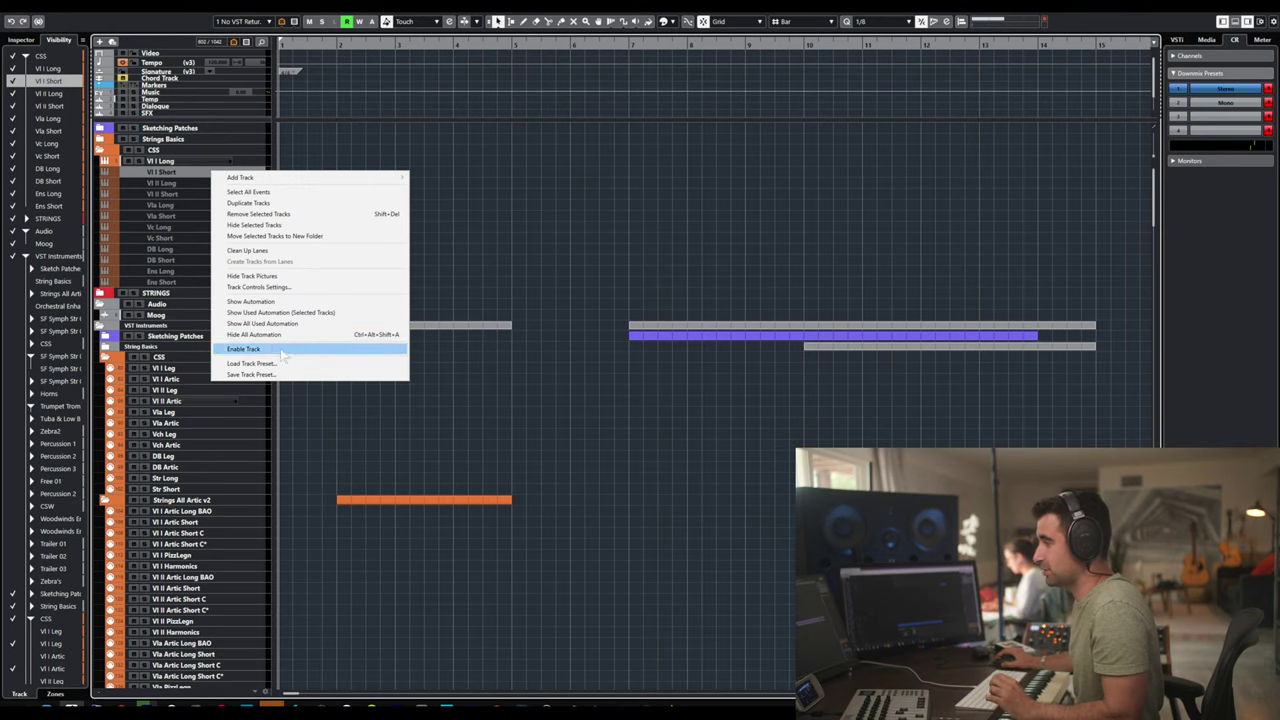
left_click(281, 350)
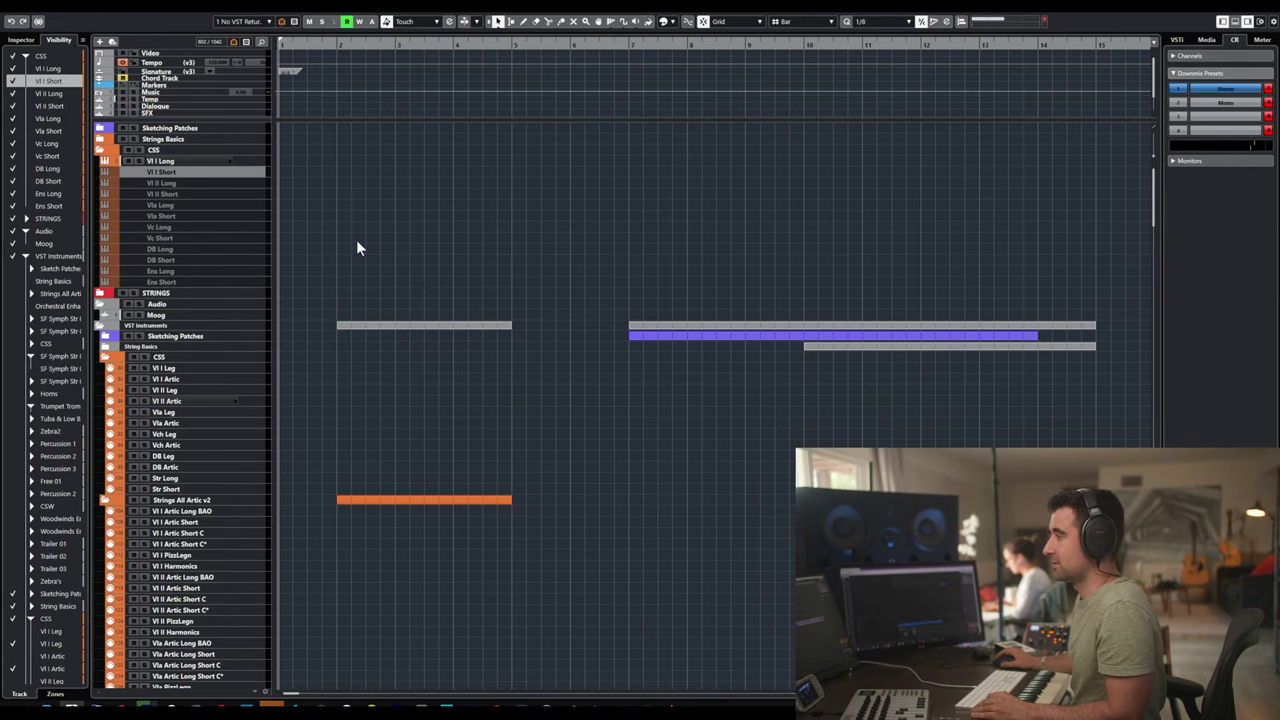
left_click(230, 177)
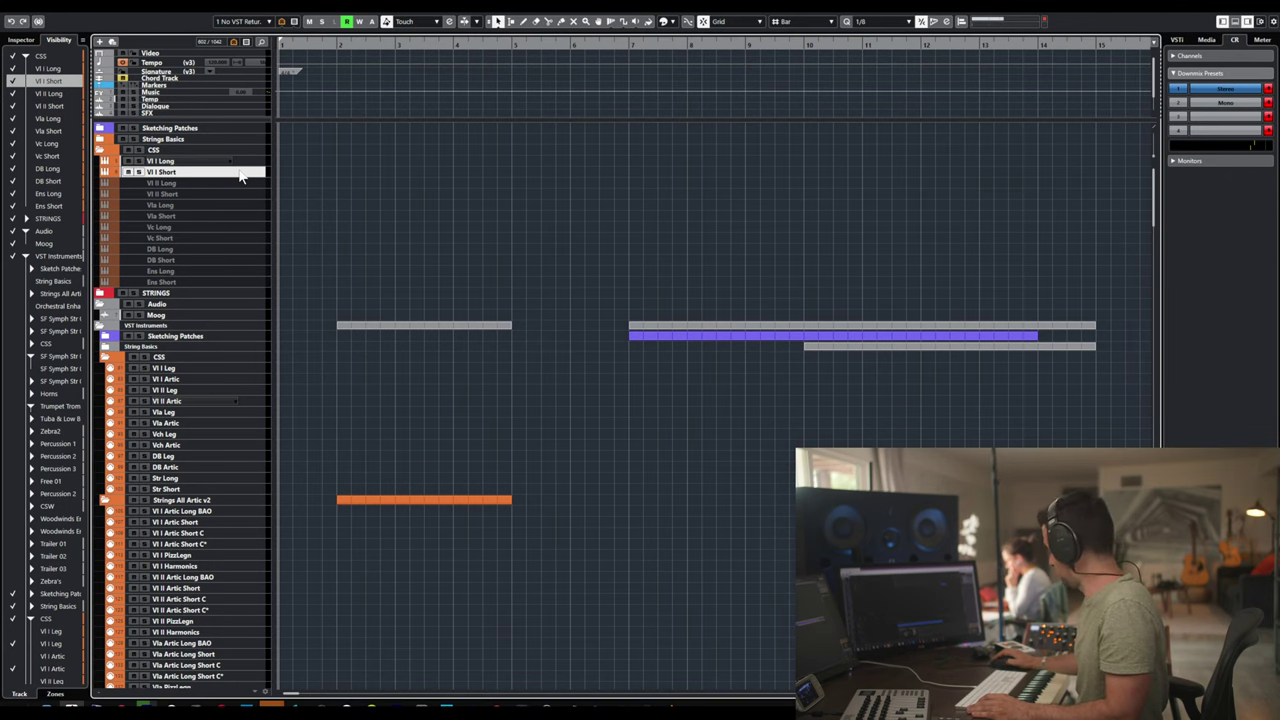
left_click(240, 175)
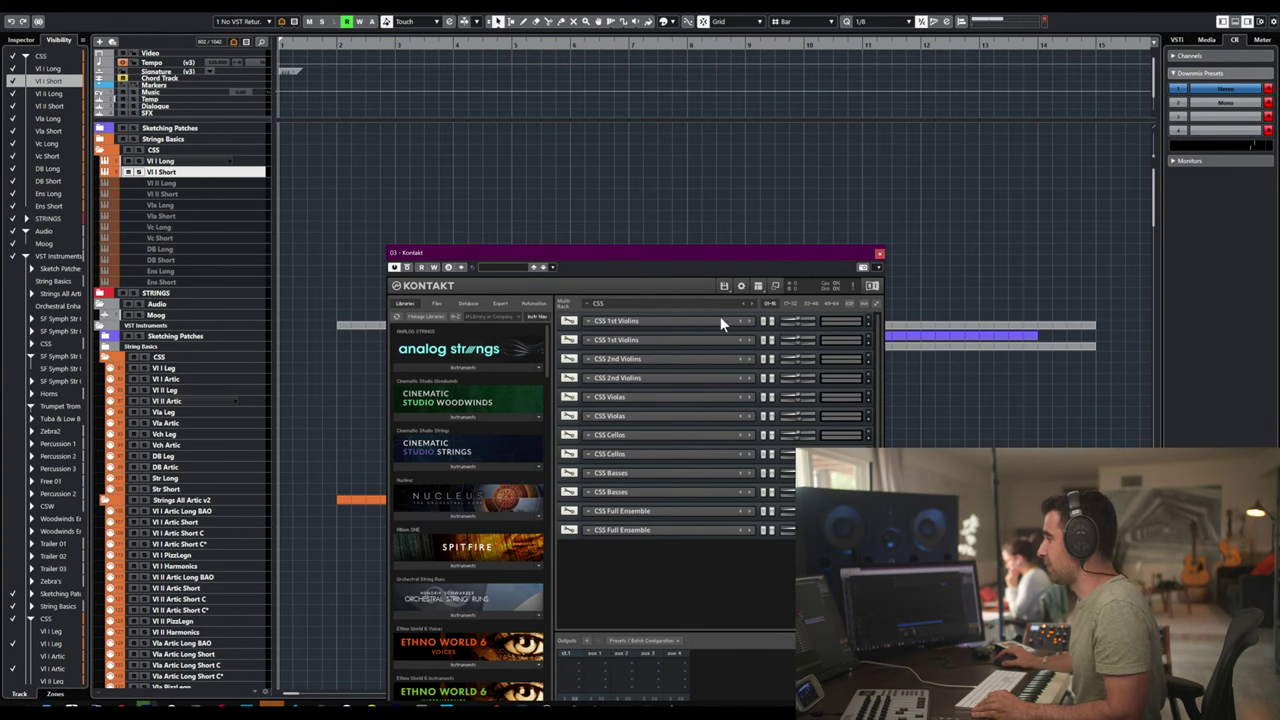
- Remove every instrument from the VI I Short track's Kontakt rack except the second CSS 1st Violins patch
left_click(866, 319)
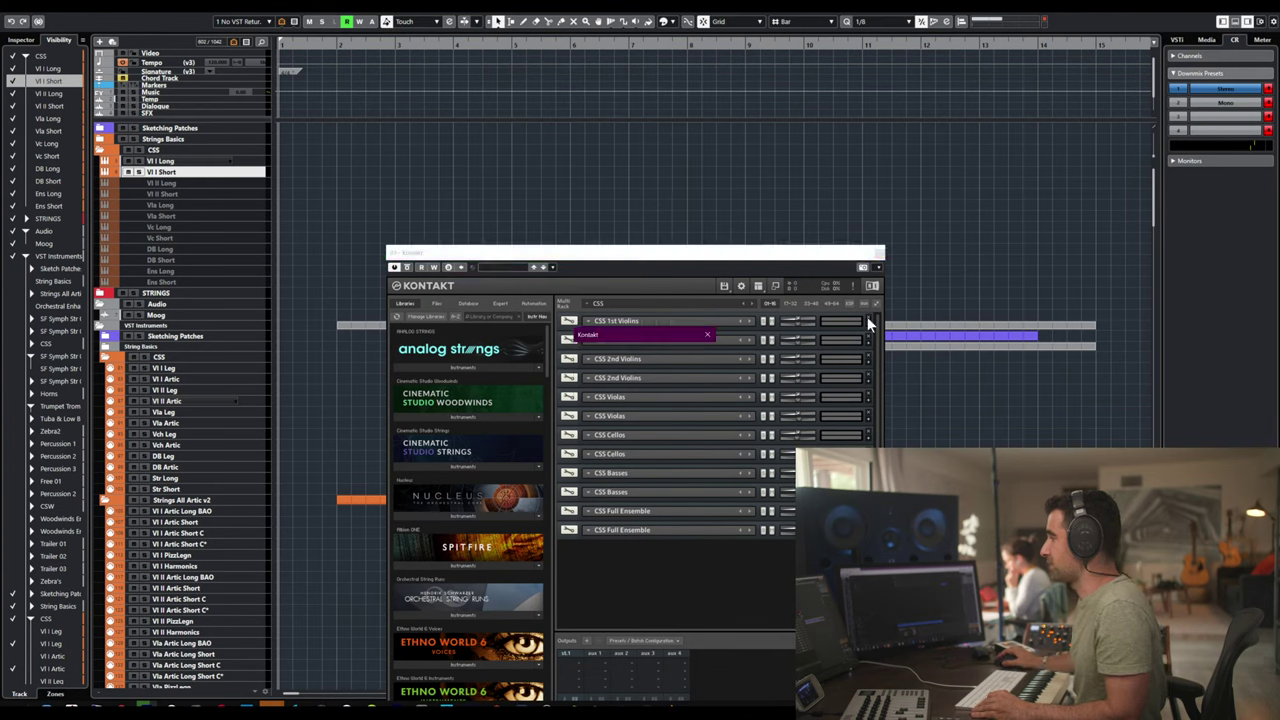
key("Return")
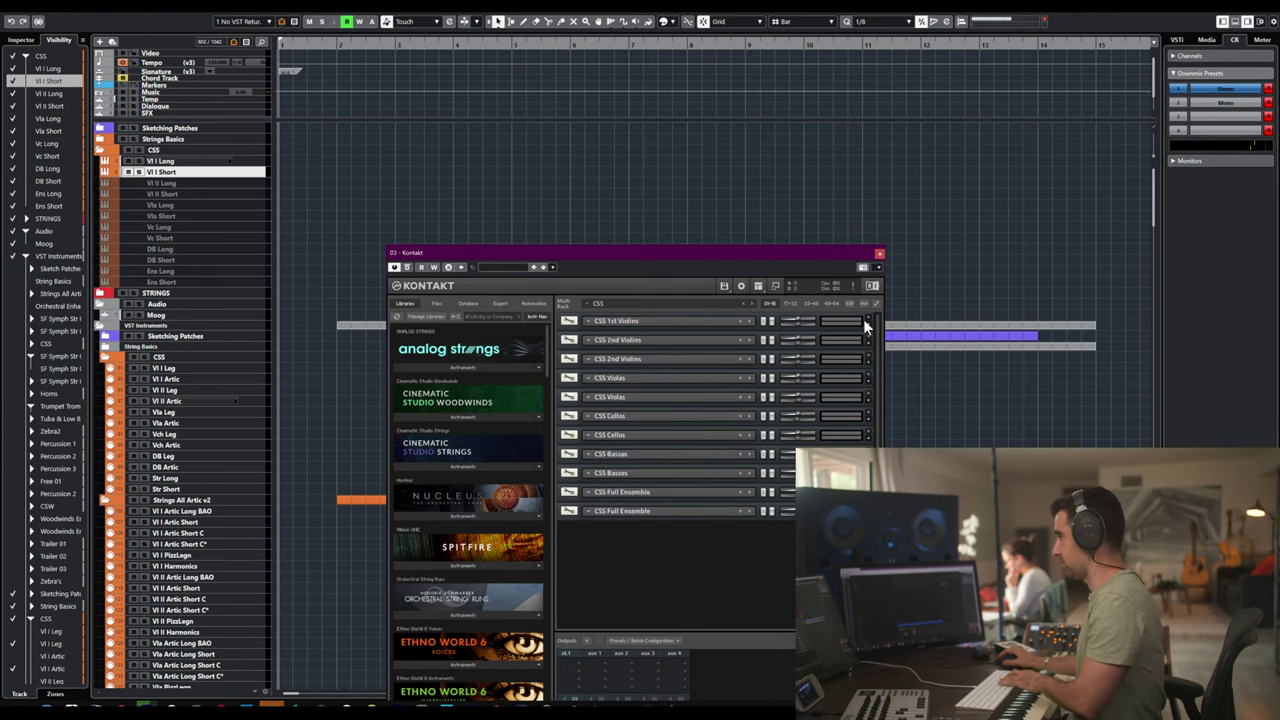
left_click(870, 339)
key("Return")
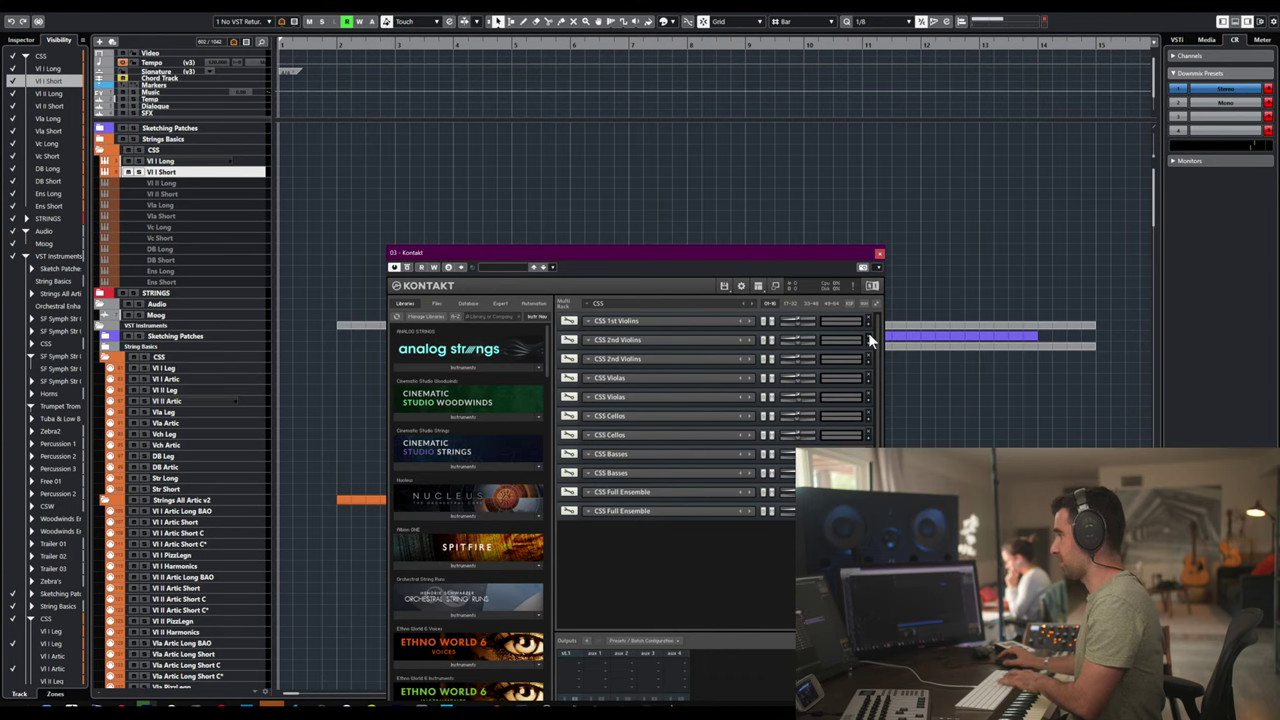
left_click(868, 334)
key("Return")
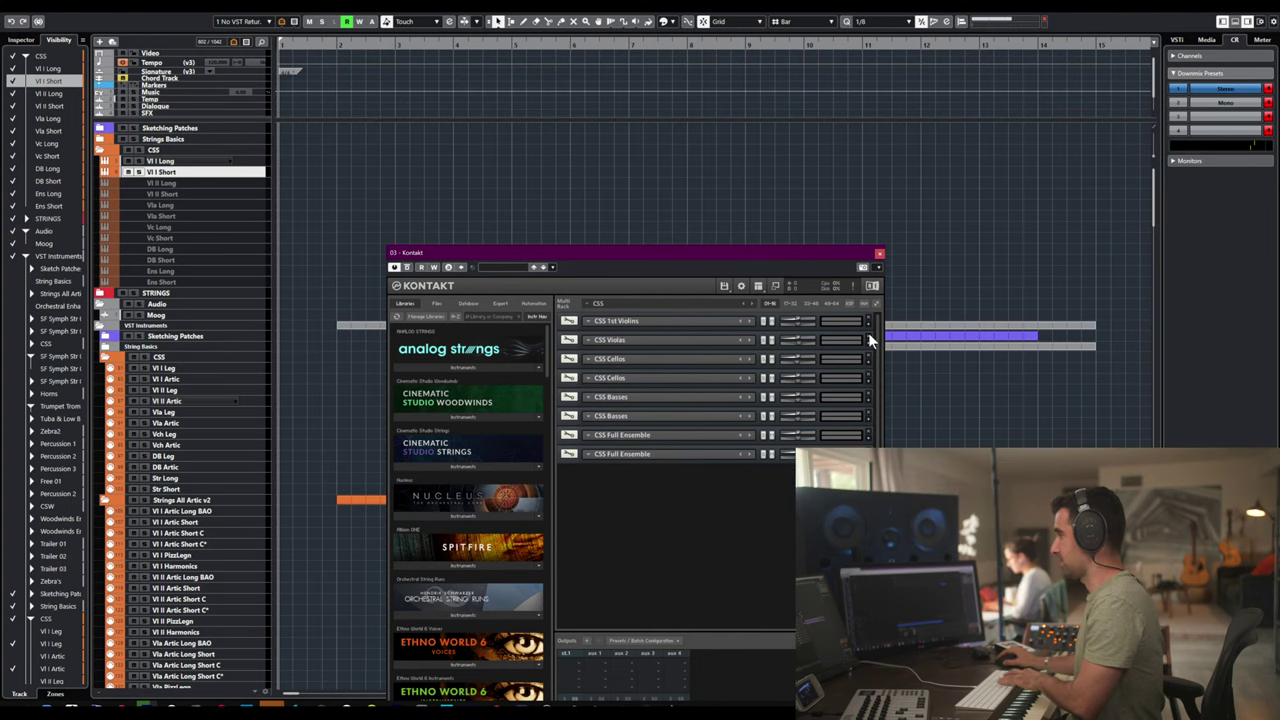
left_click(868, 334)
key("Return")
left_click(868, 334)
key("Return")
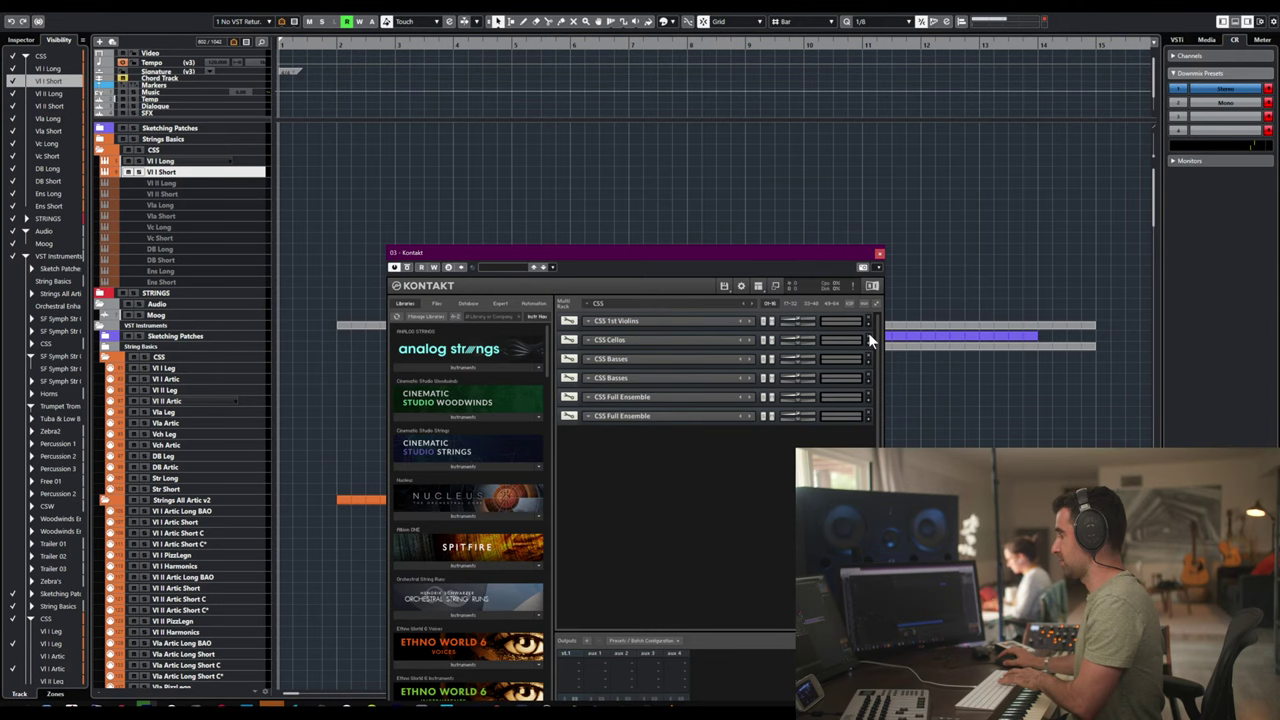
left_click(868, 334)
key("Return")
left_click(868, 334)
key("Return")
left_click(868, 334)
key("Return")
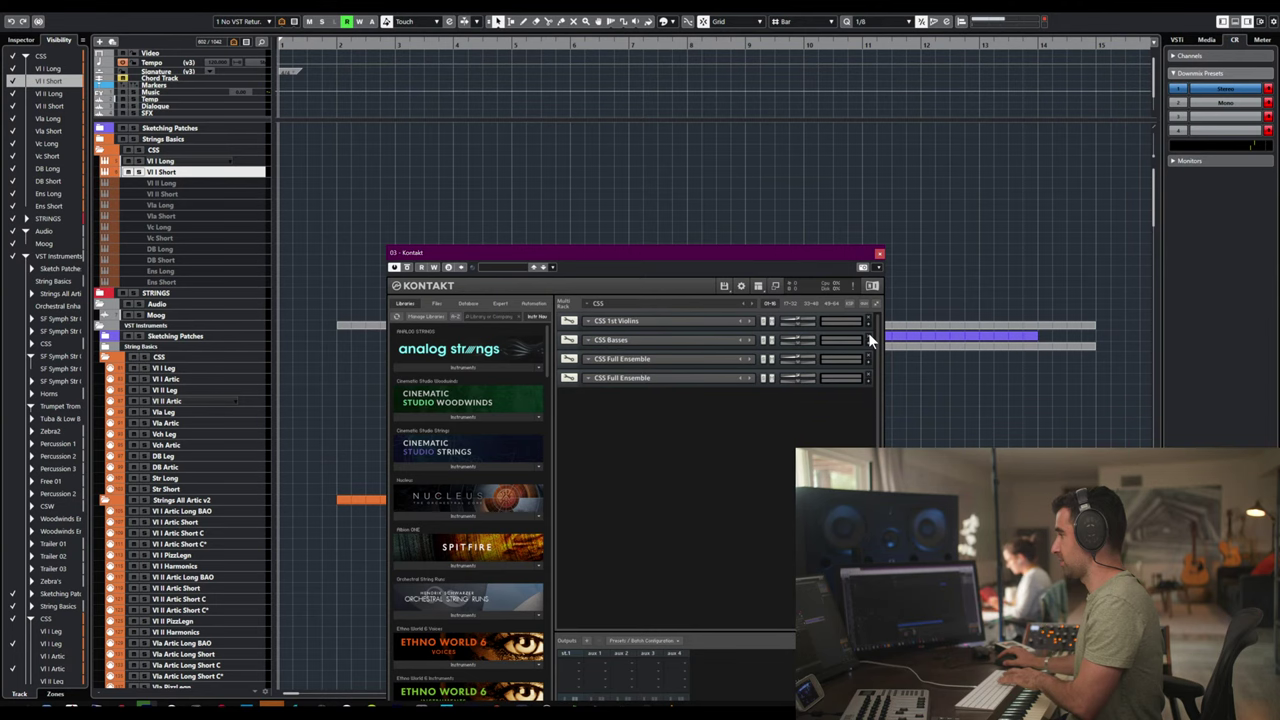
left_click(868, 334)
left_click(868, 334)
key("Return")
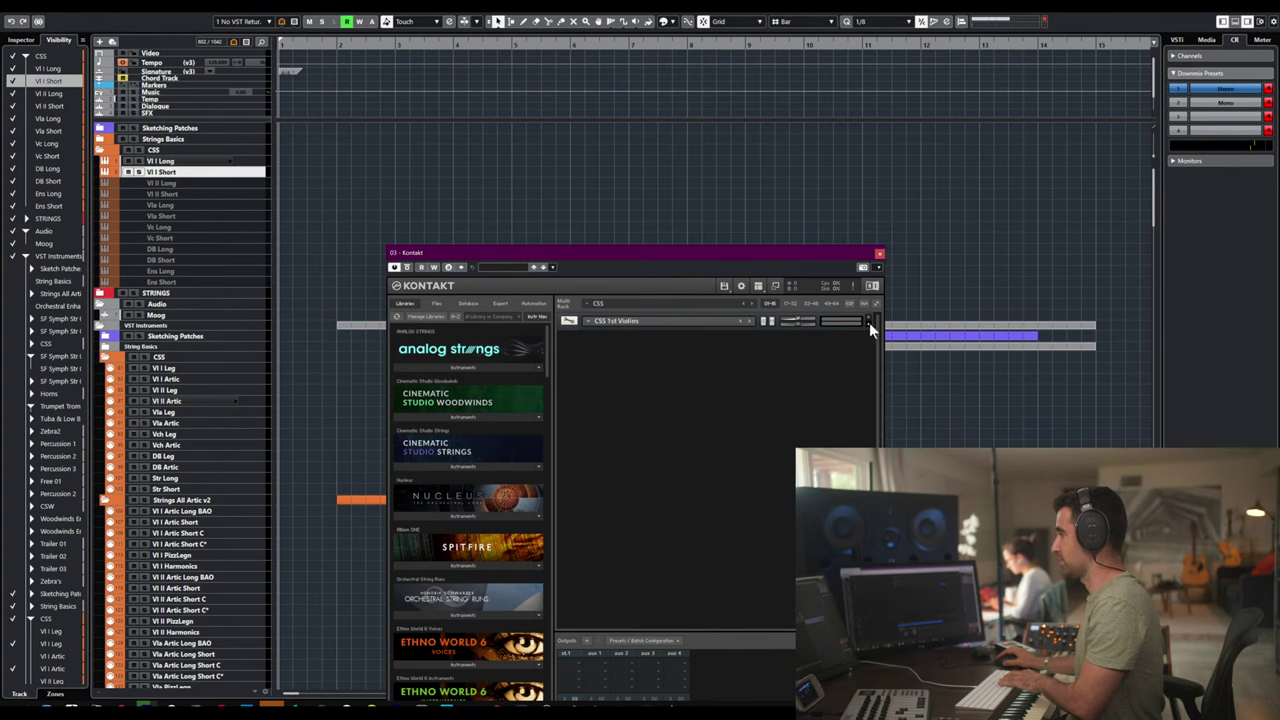
- Expand the remaining CSS 1st Violins patch and unload its Sustain, Tremolo and Trills articulations
left_click(869, 323)
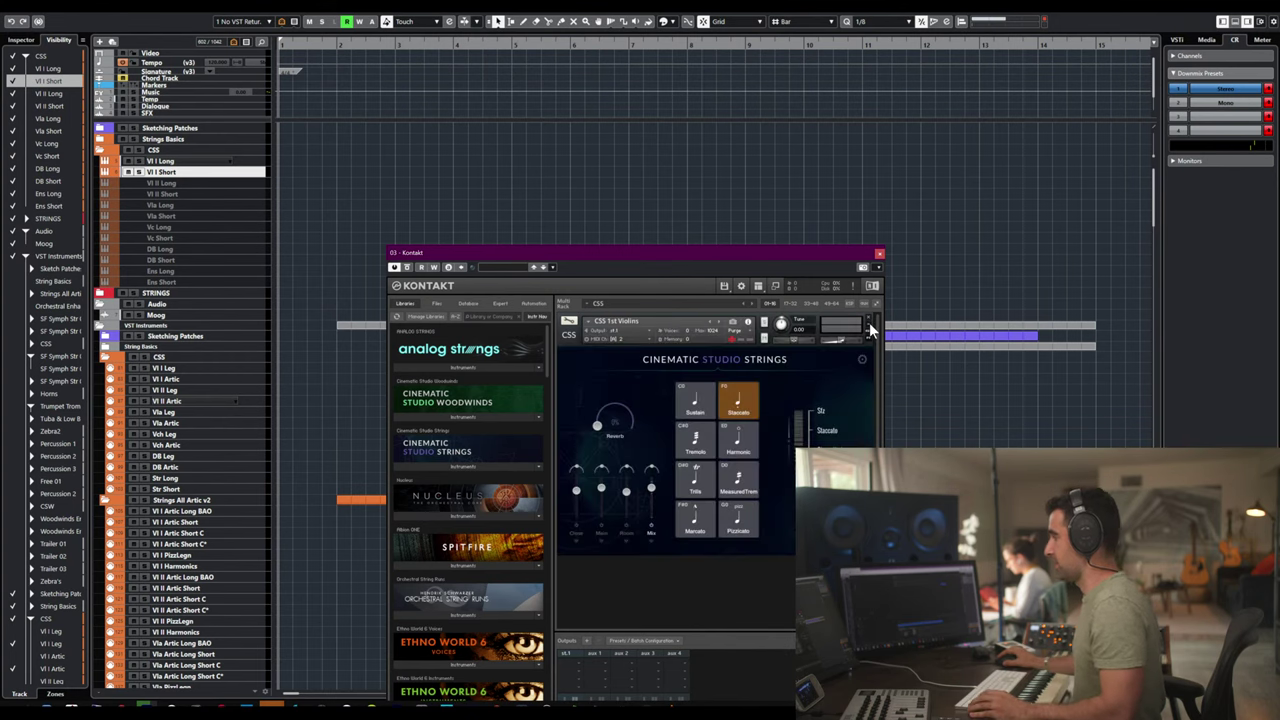
left_click(705, 408)
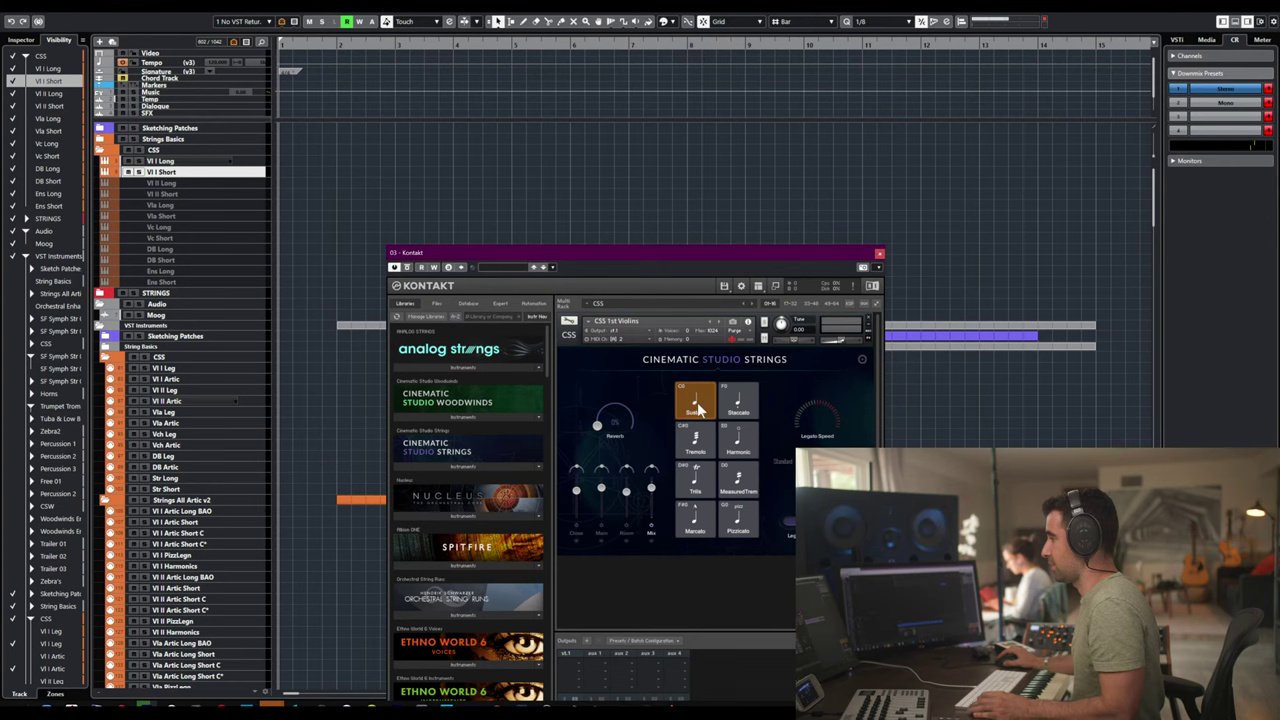
right_click(698, 408)
right_click(700, 440)
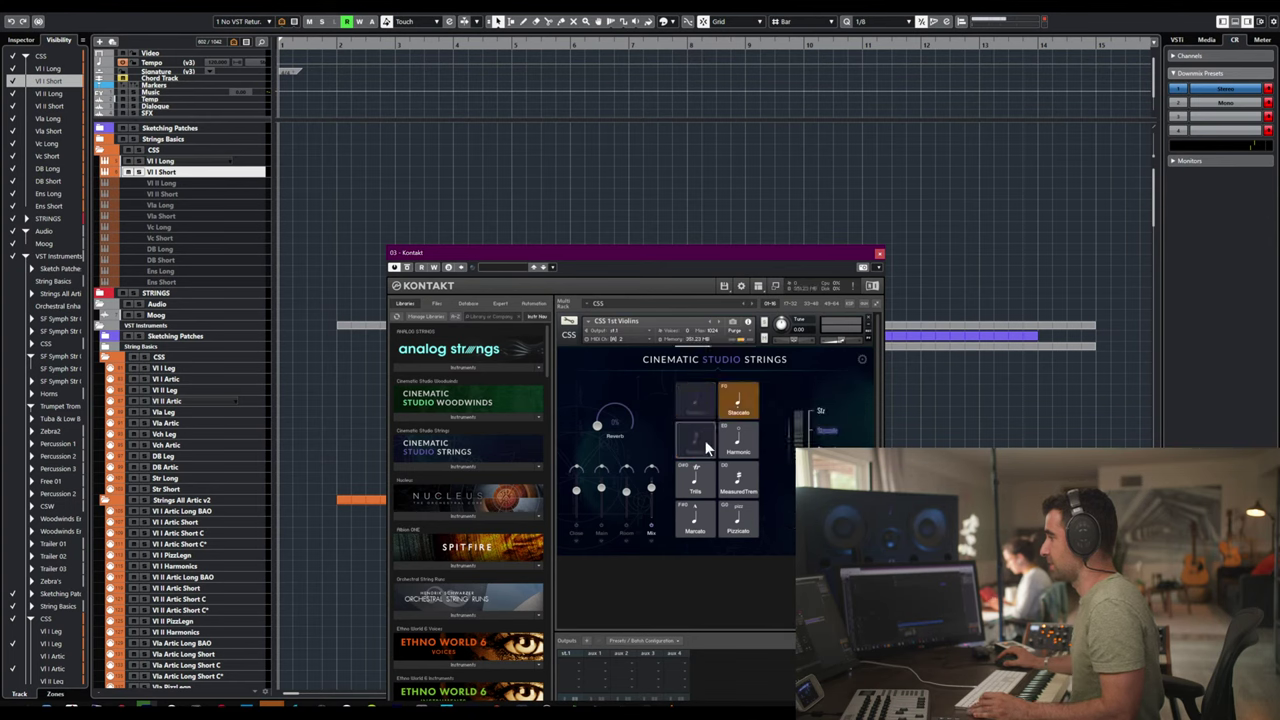
right_click(698, 484)
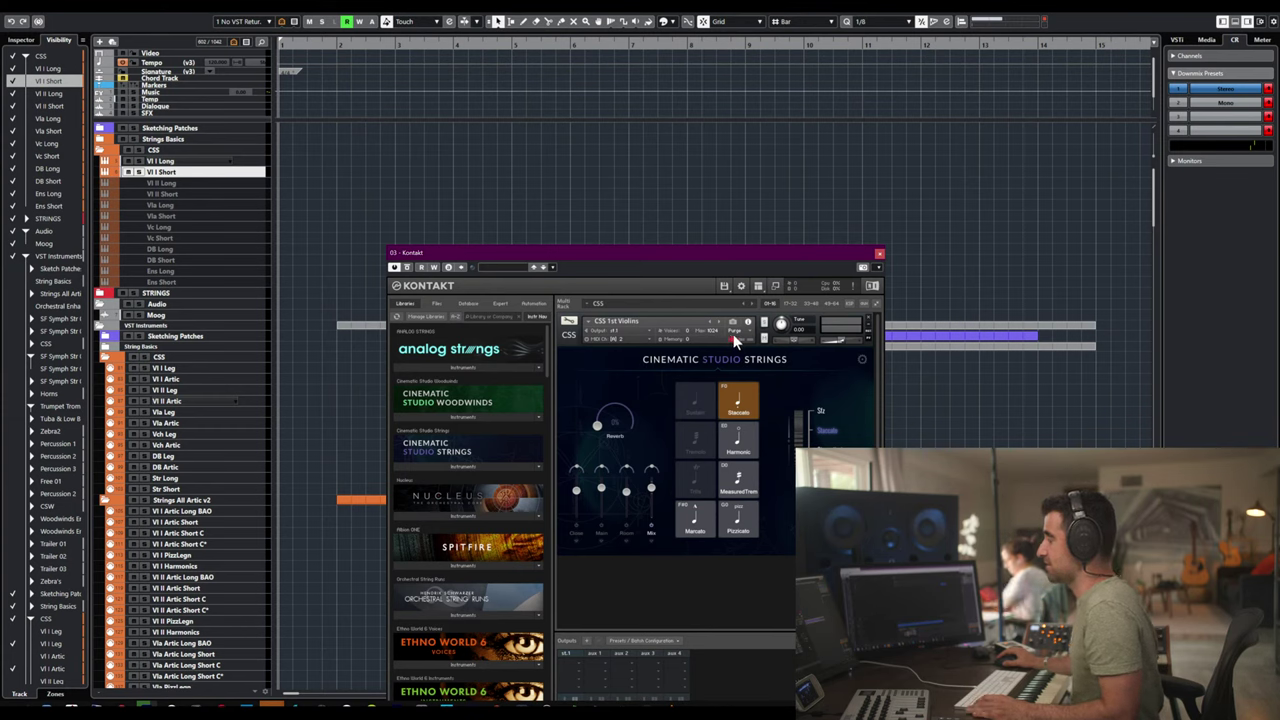
- Set the CSS 1st Violins patch's MIDI channel to 1 on Port A, and close and reopen its Kontakt window
left_click(628, 339)
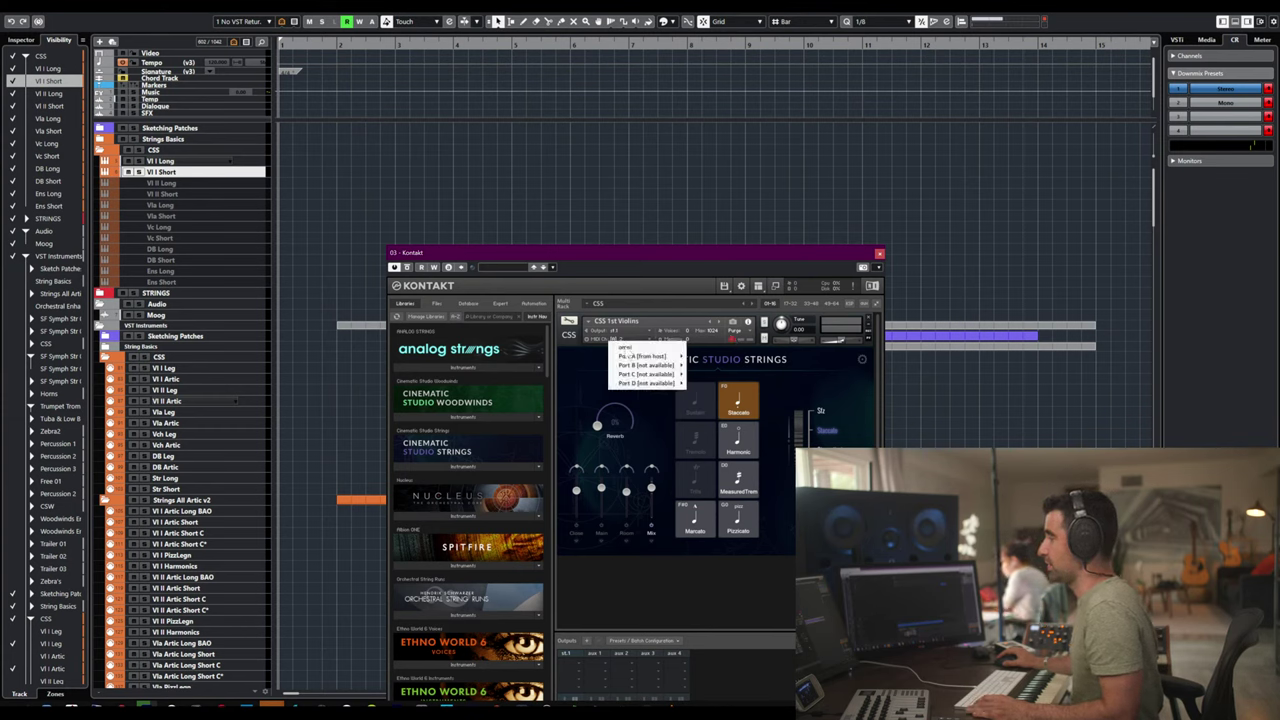
mouse_move(645, 357)
left_click(699, 356)
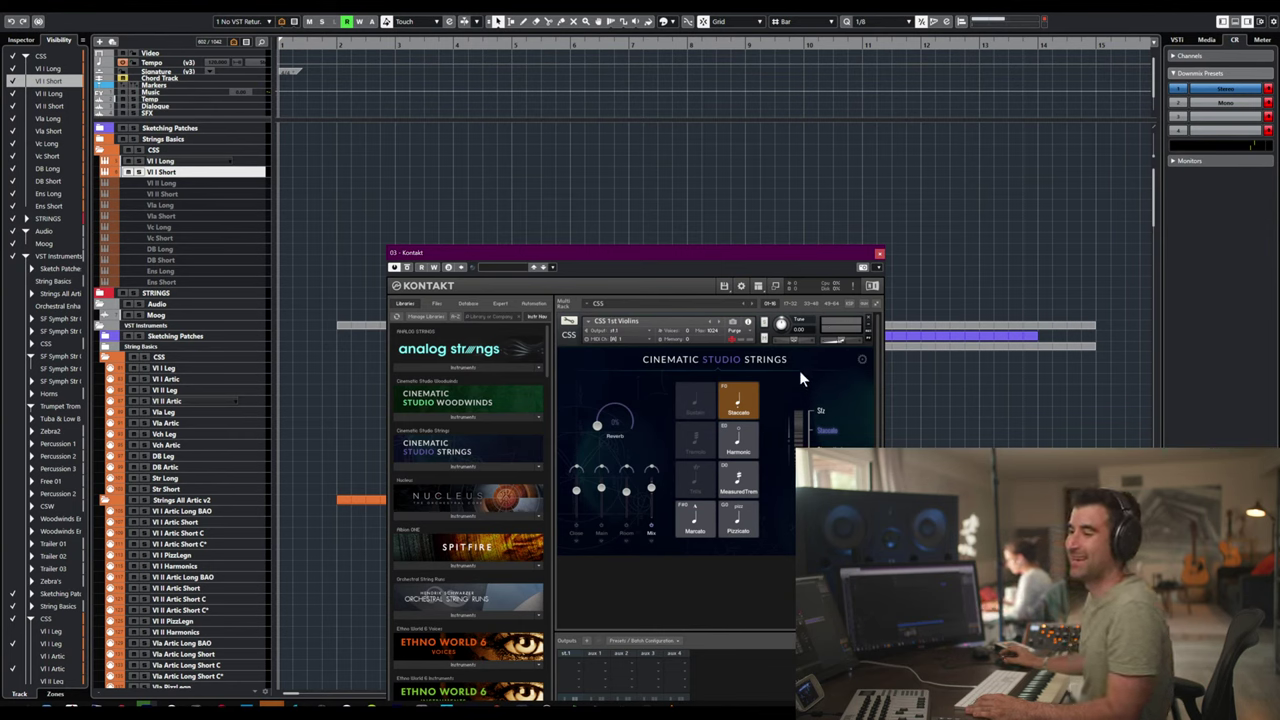
key("ctrl+w")
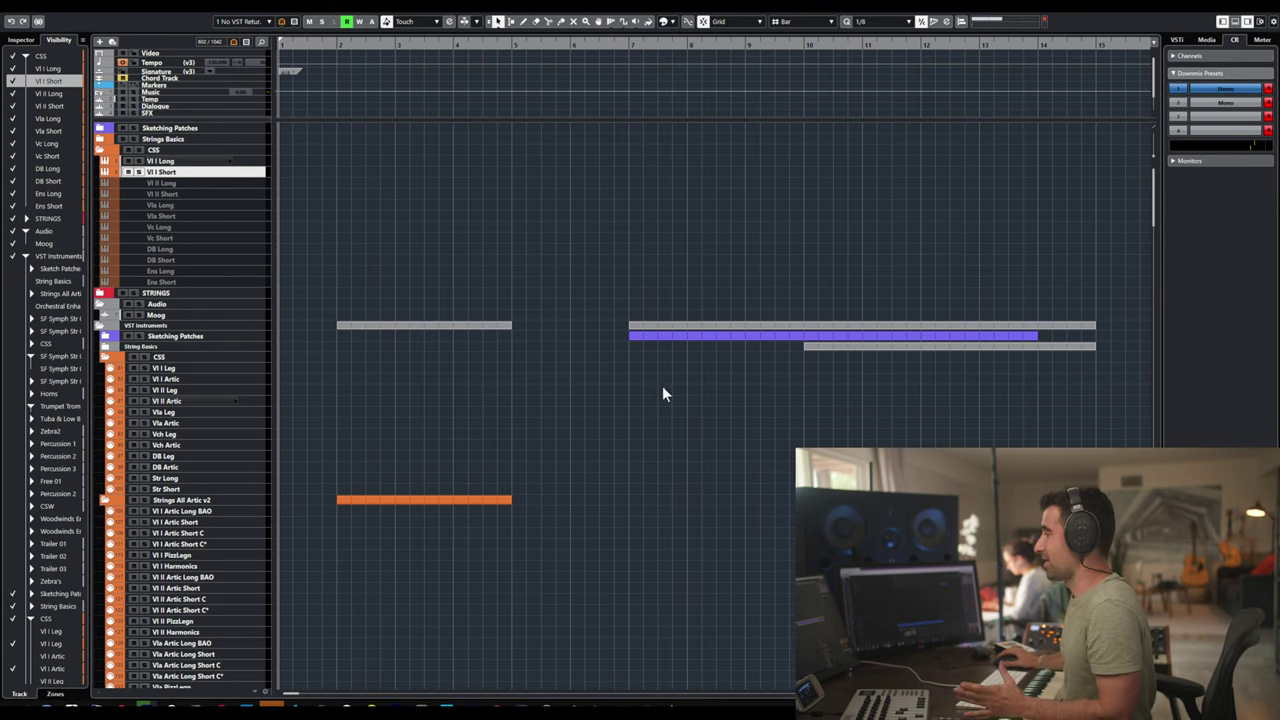
key("e")
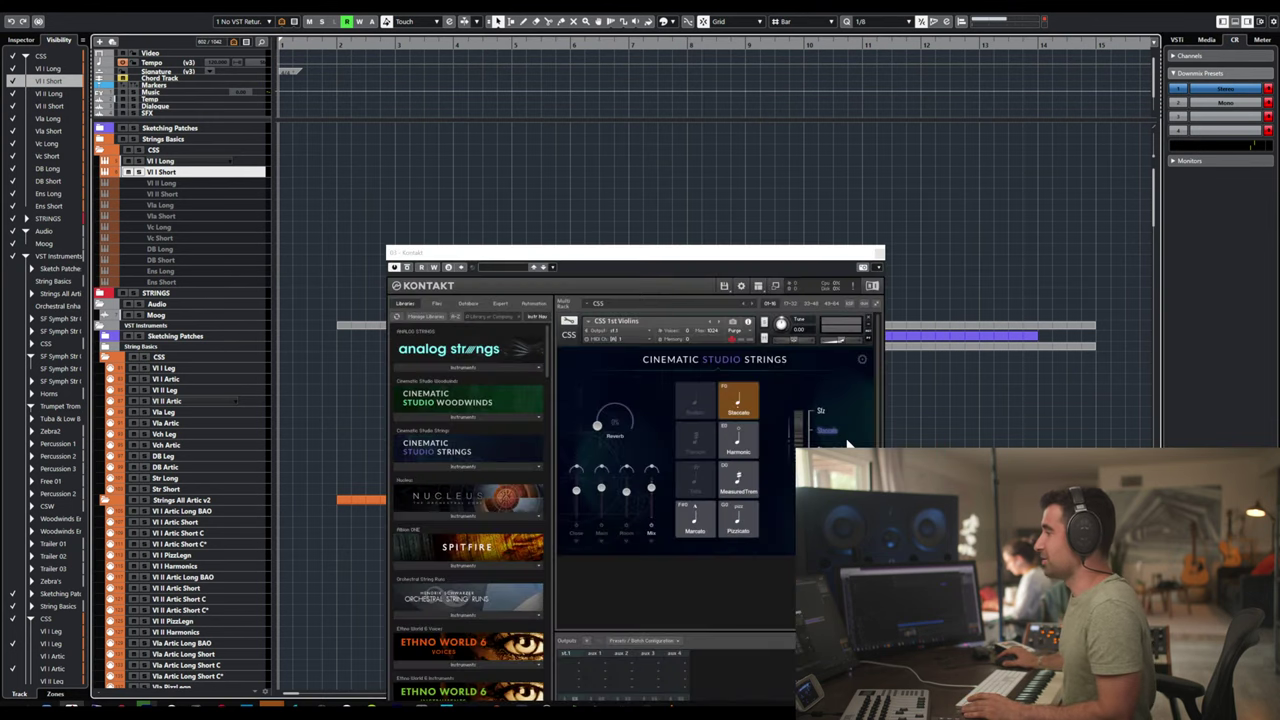
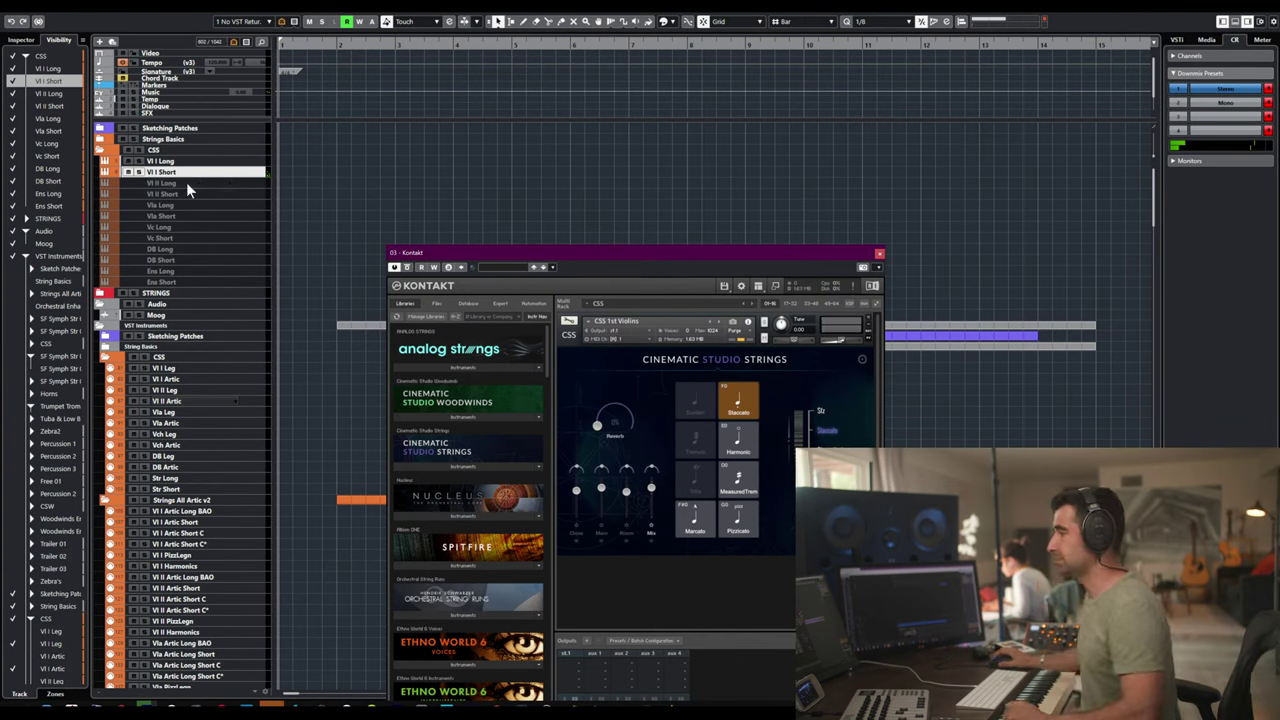
- Enable the VI II Long instrument track in the upper CSS folder, close the old Kontakt window, and open this track's Kontakt instance
left_click(194, 184)
right_click(194, 184)
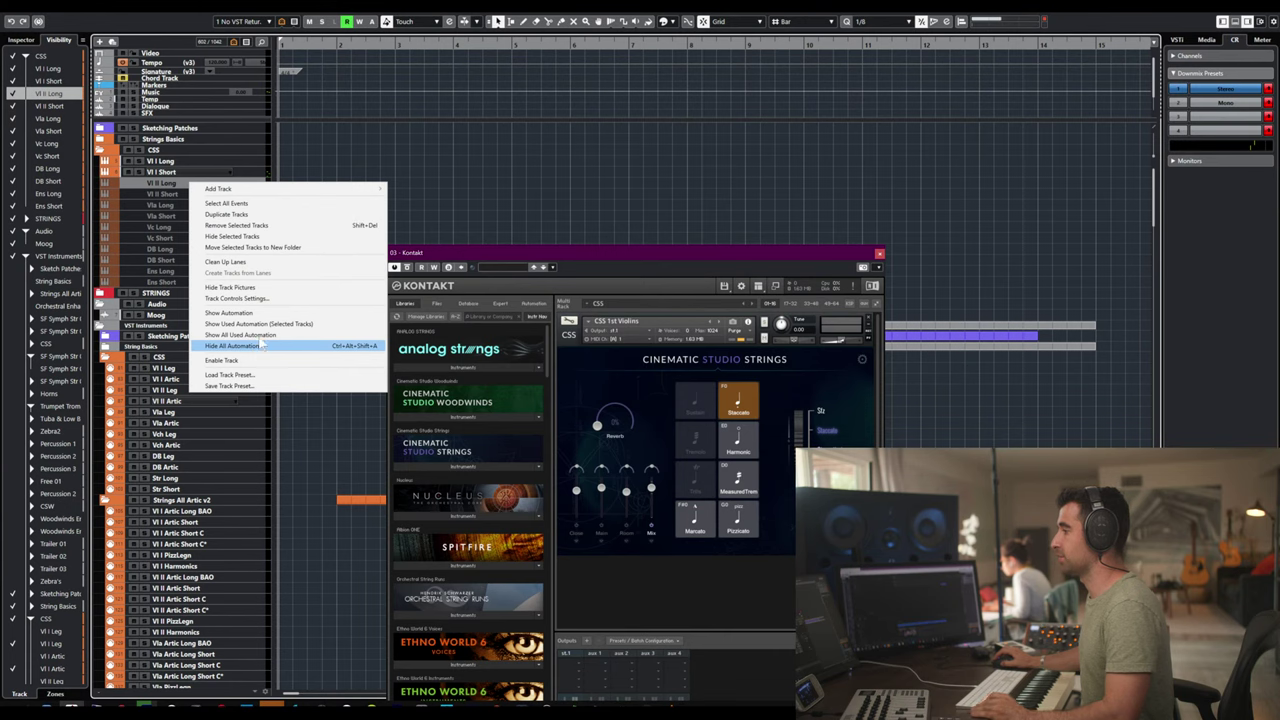
left_click(254, 369)
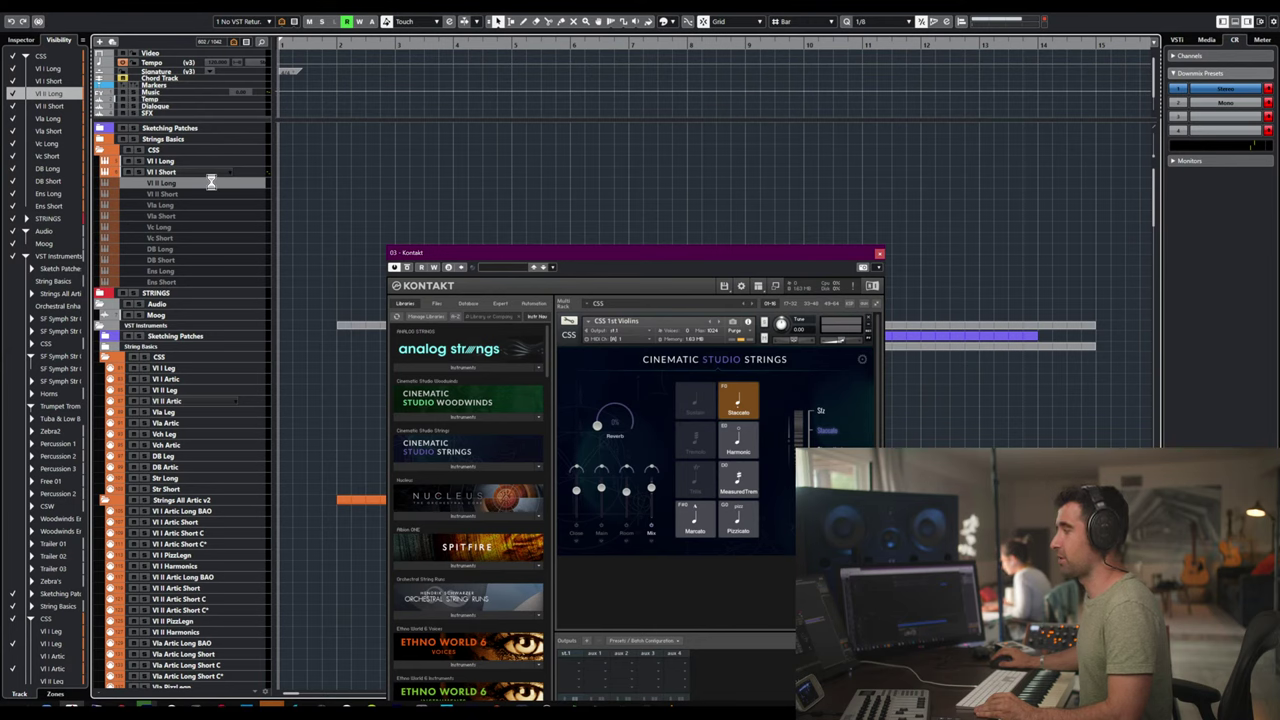
right_click(206, 186)
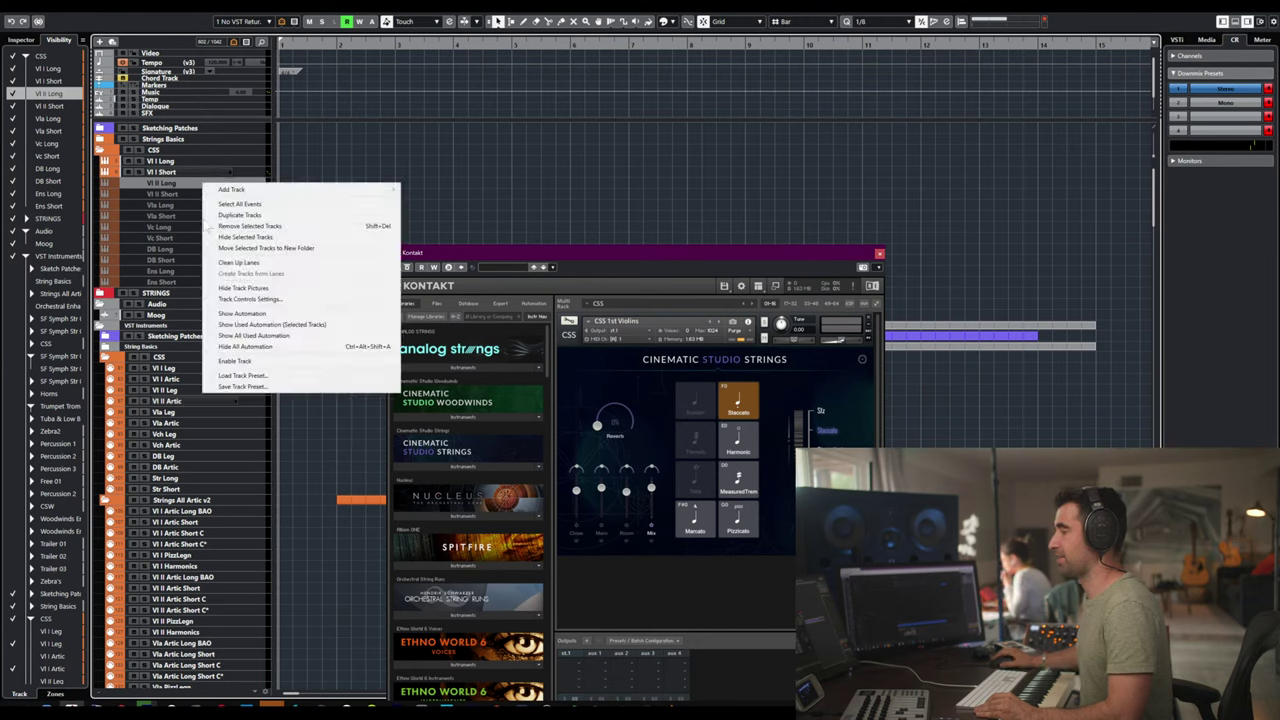
left_click(257, 362)
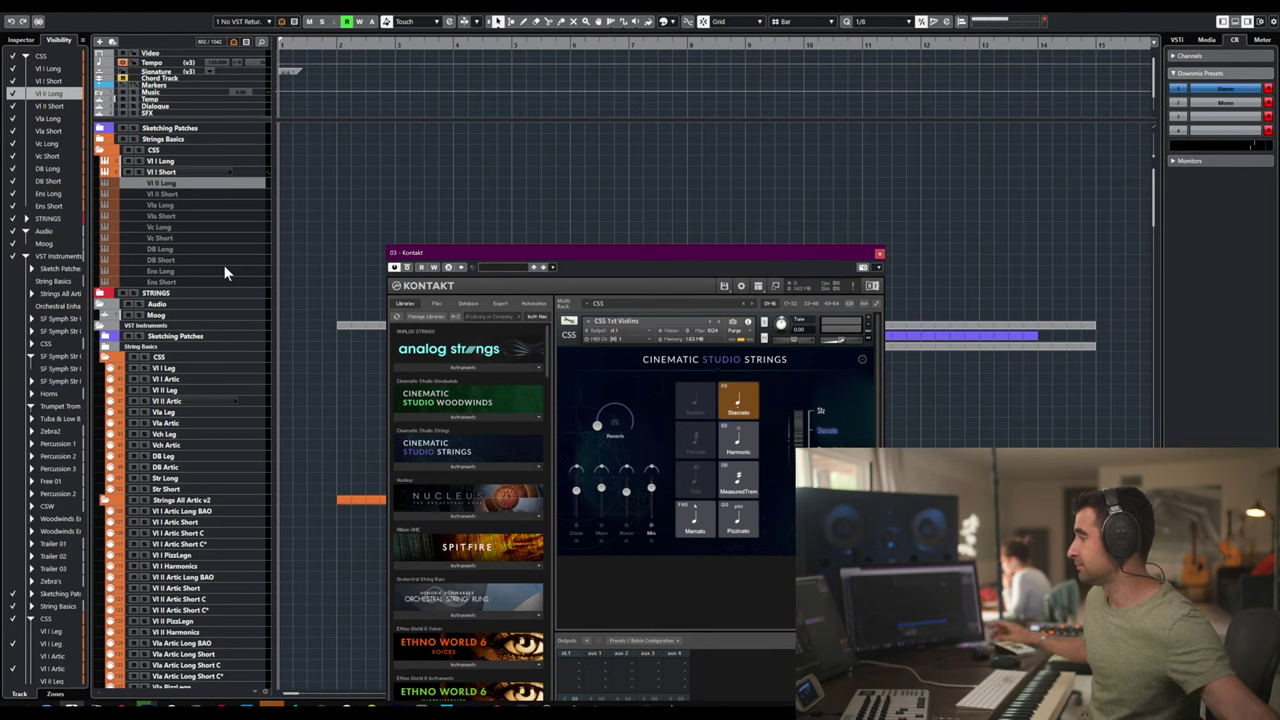
left_click(200, 183)
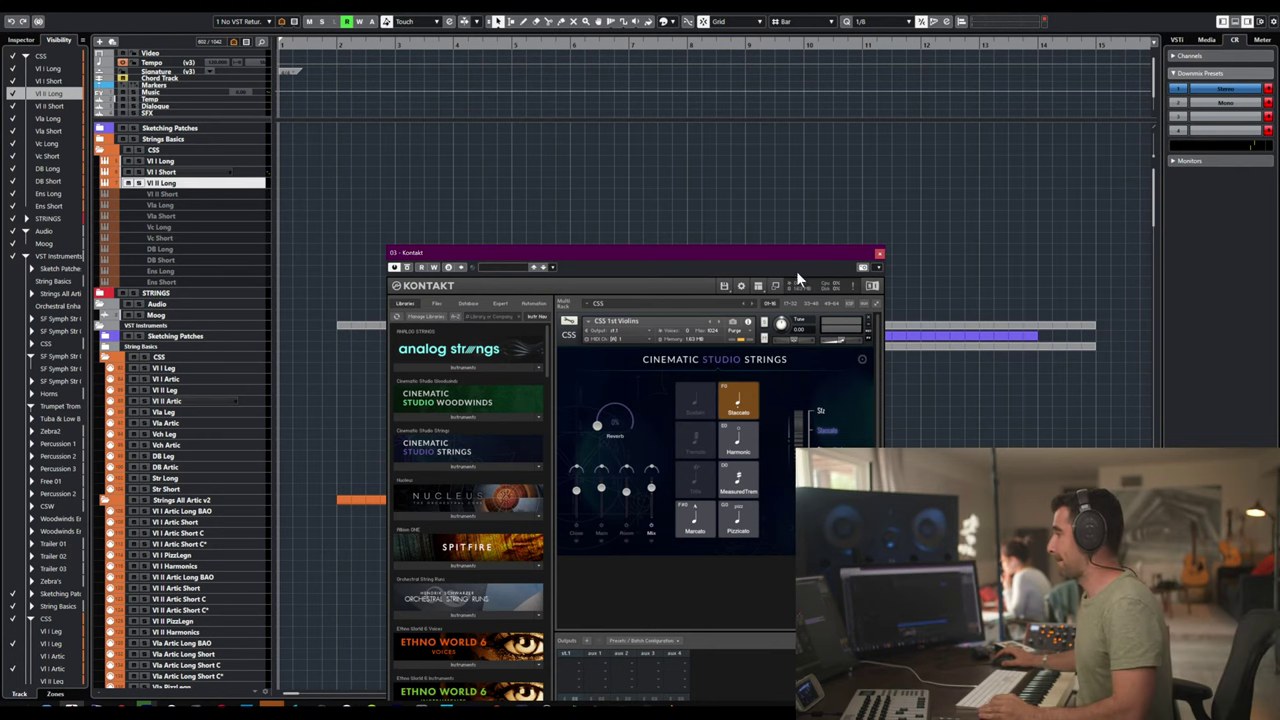
left_click(879, 256)
left_click(212, 186)
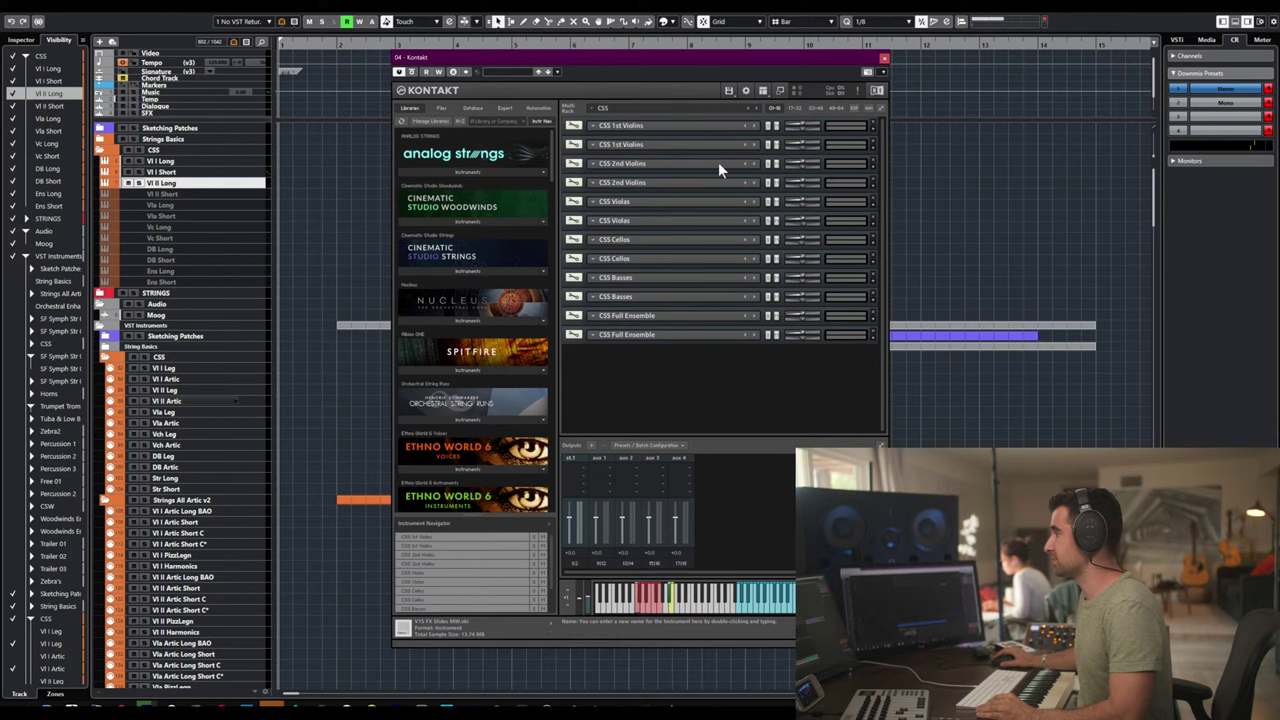
- Remove every instrument from the VI II Long track's Kontakt rack except the first CSS 2nd Violins patch
left_click(871, 122)
key("Return")
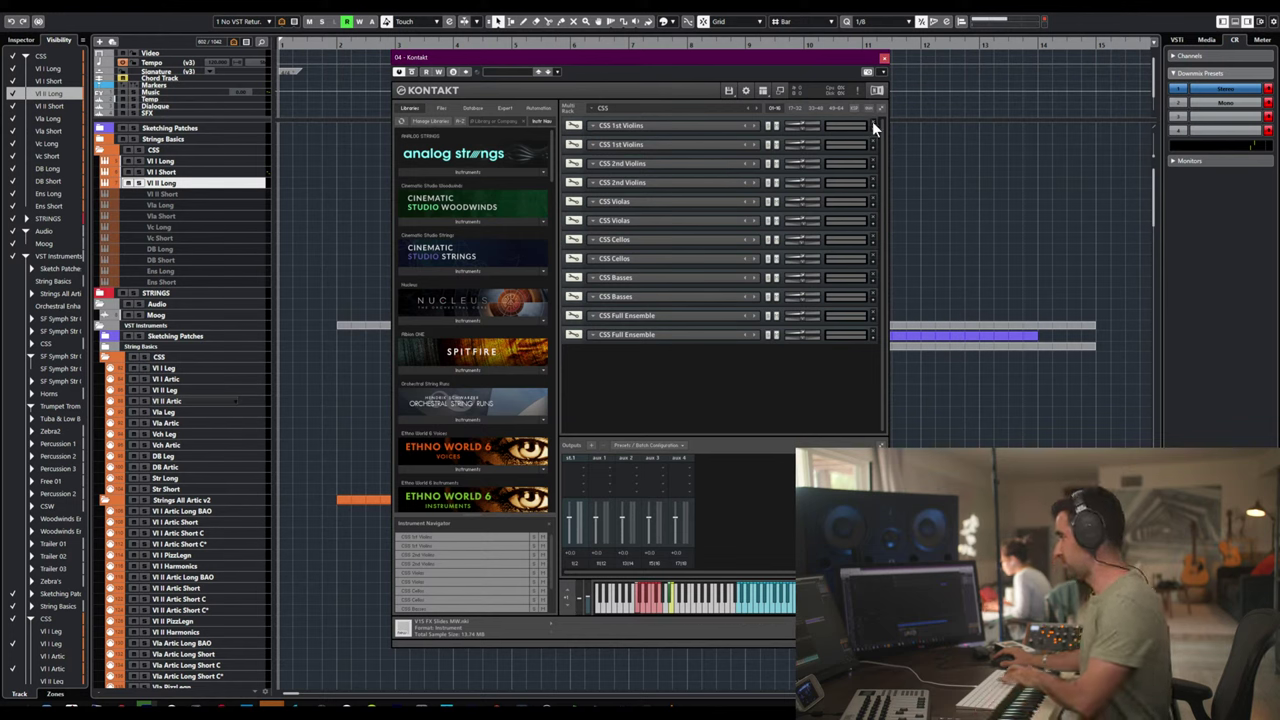
left_click(872, 122)
key("Return")
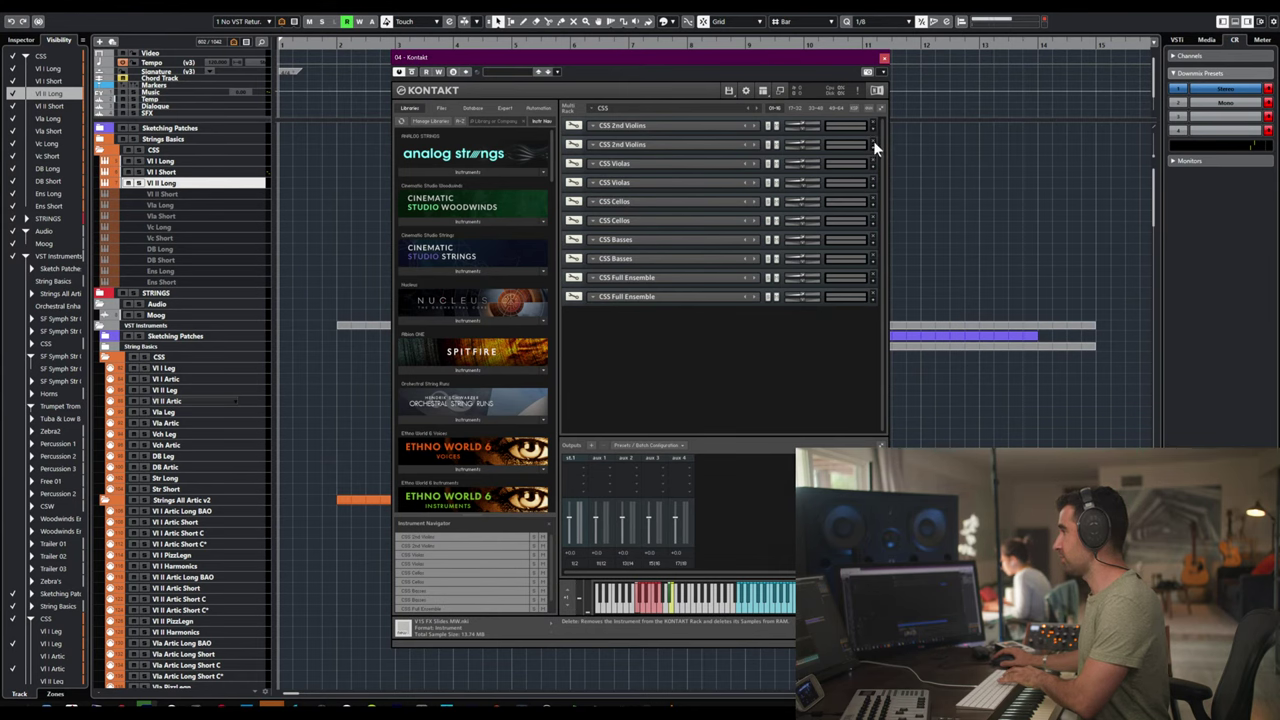
left_click(872, 138)
key("Return")
left_click(872, 138)
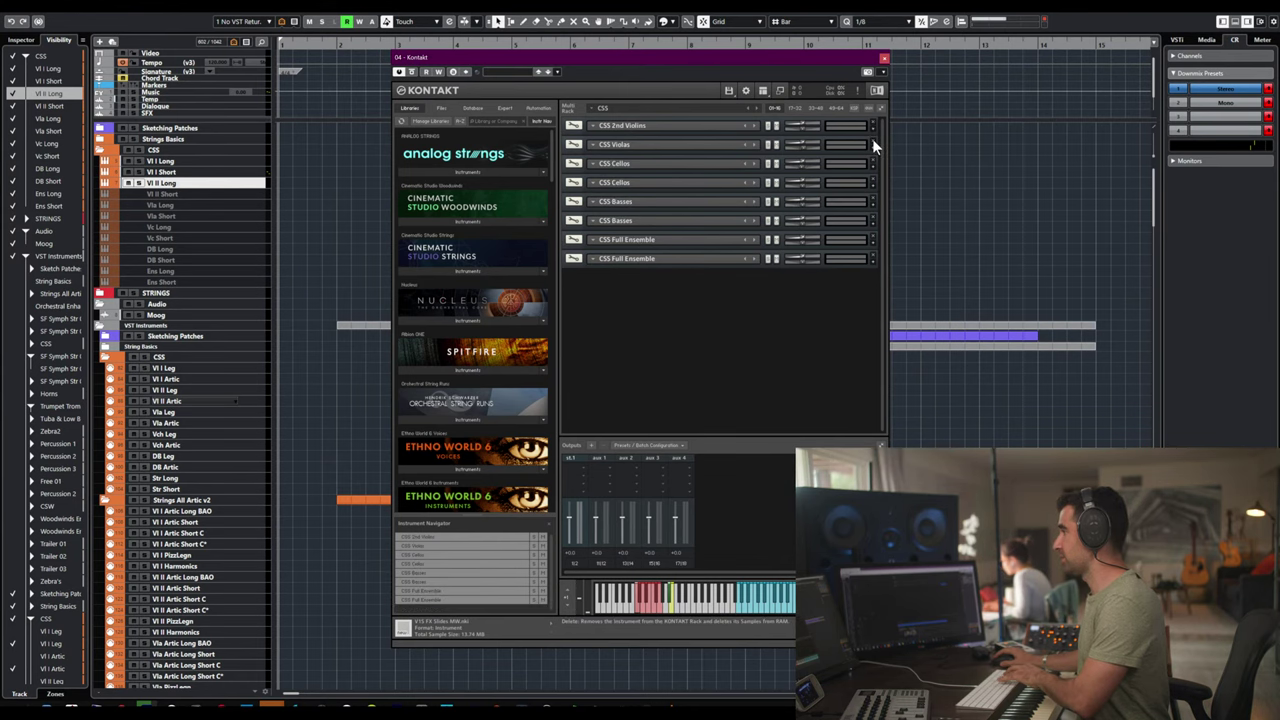
left_click(872, 138)
left_click(872, 138)
key("Return")
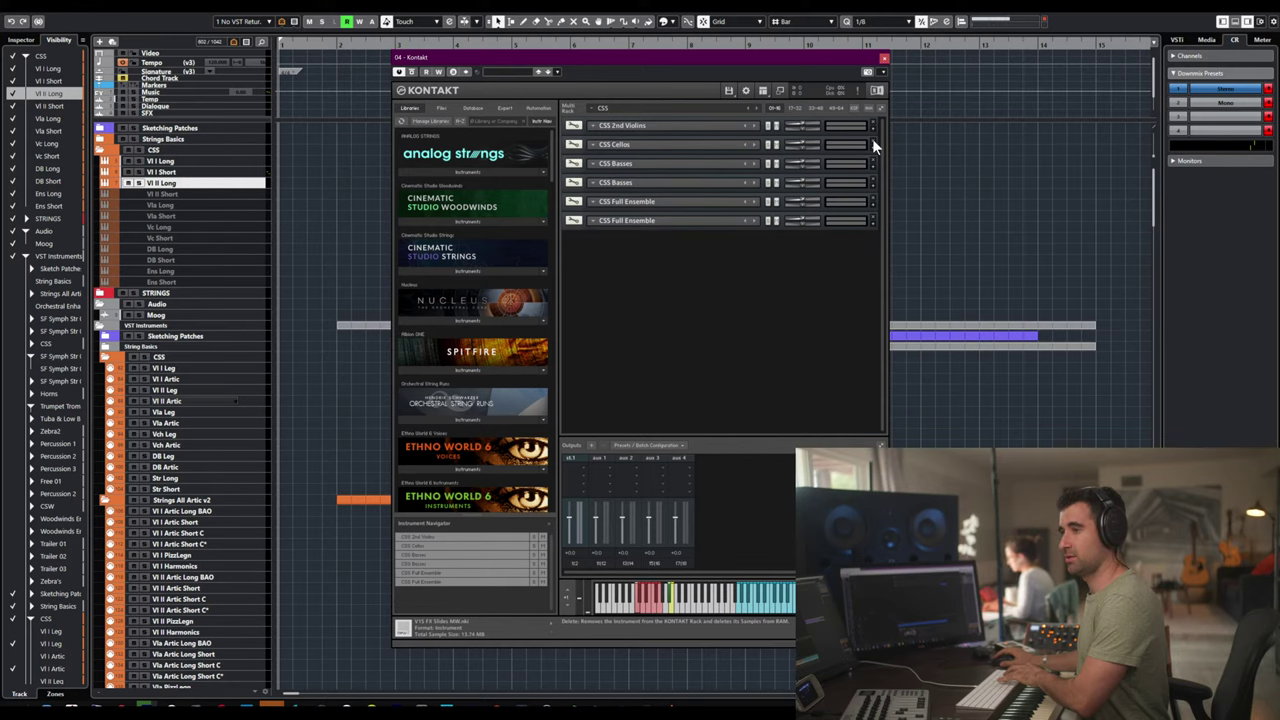
left_click(872, 138)
key("Return")
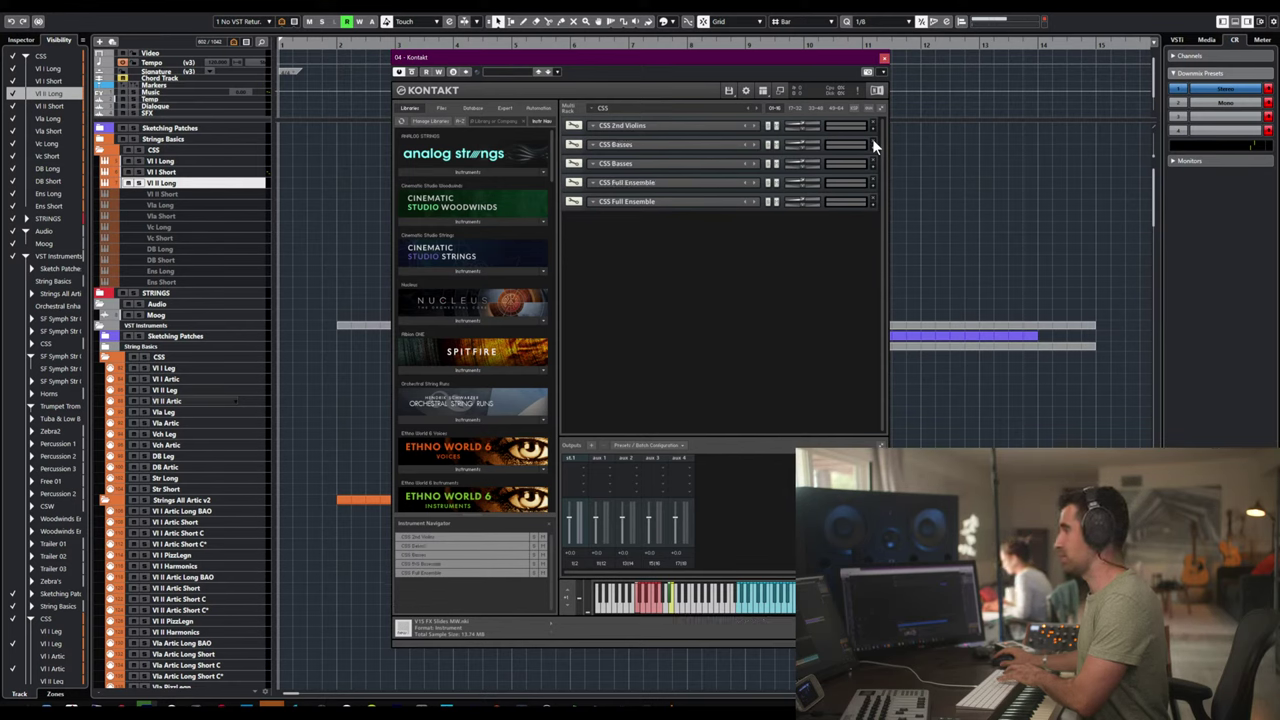
left_click(872, 138)
left_click(872, 138)
left_click(872, 138)
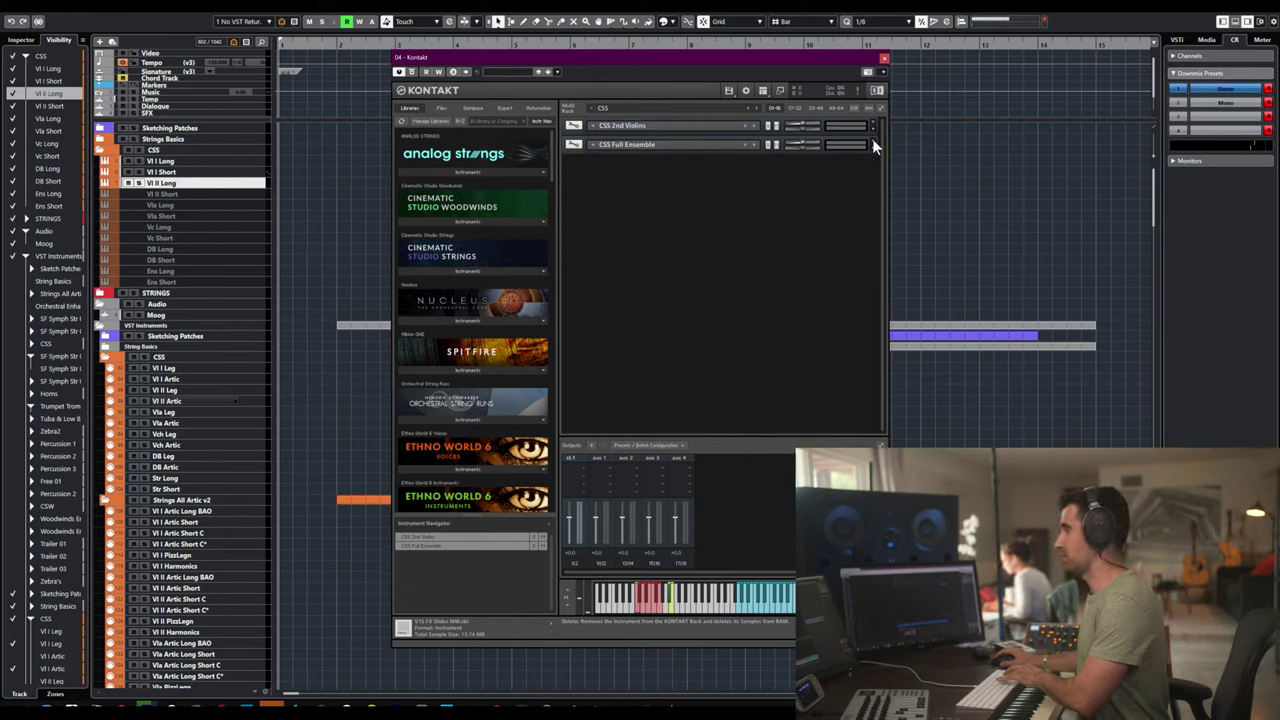
left_click(872, 138)
key("Return")
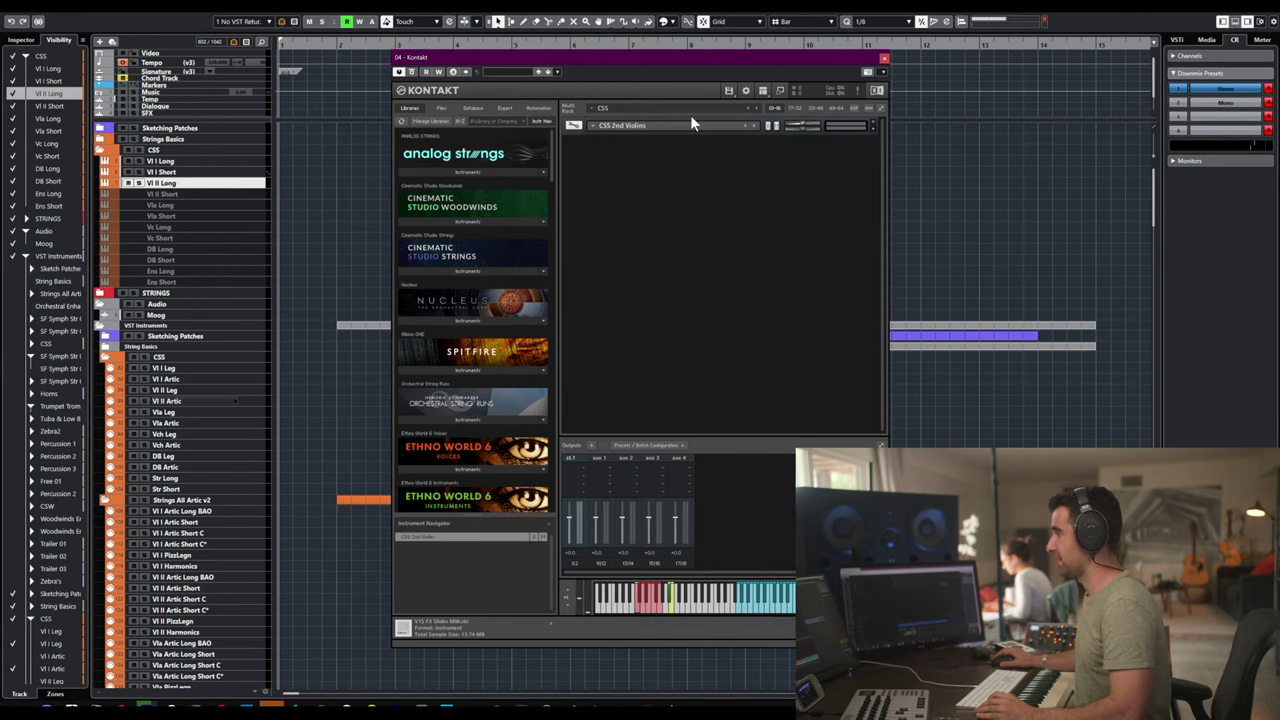
- Expand the remaining CSS 2nd Violins patch's header and set its MIDI channel to 1 on Port A
left_click(872, 126)
left_click(632, 145)
mouse_move(650, 160)
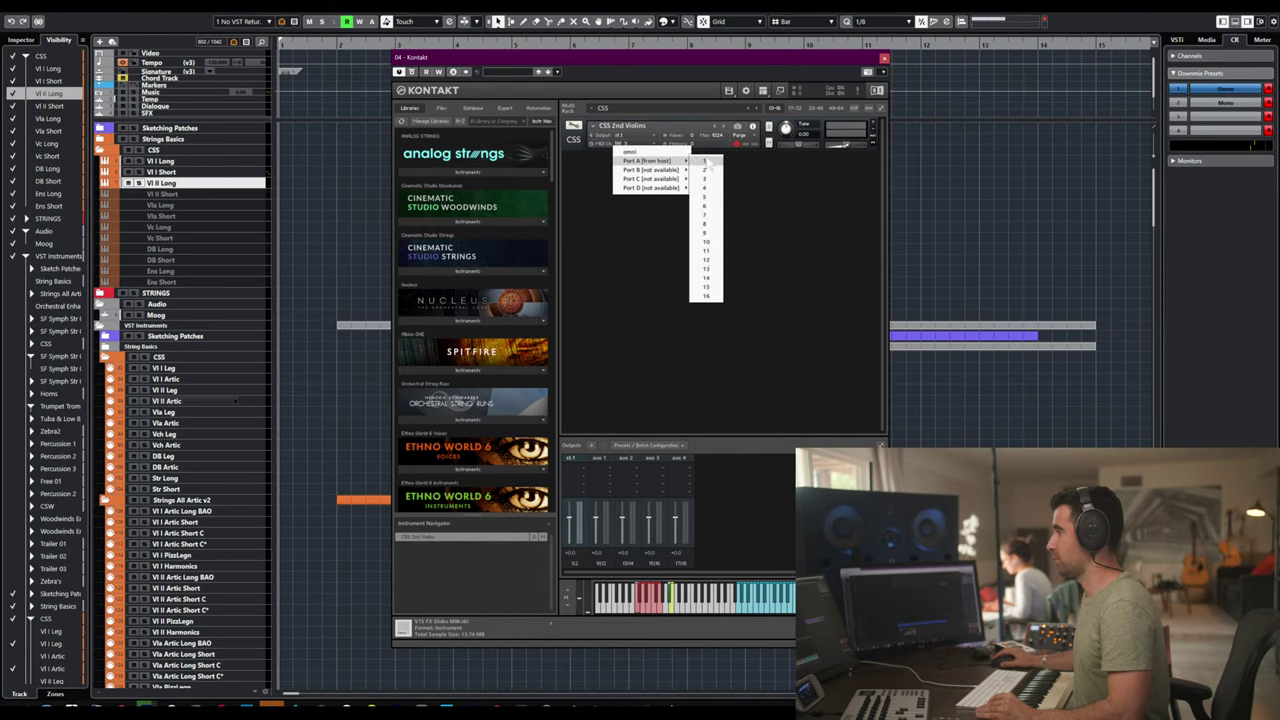
left_click(705, 165)
- Unload the CSS 2nd Violins patch's Staccato, Harmonics, Measured Trem, Pizzicato and Marcato articulations, and close its Kontakt window
left_click(578, 140)
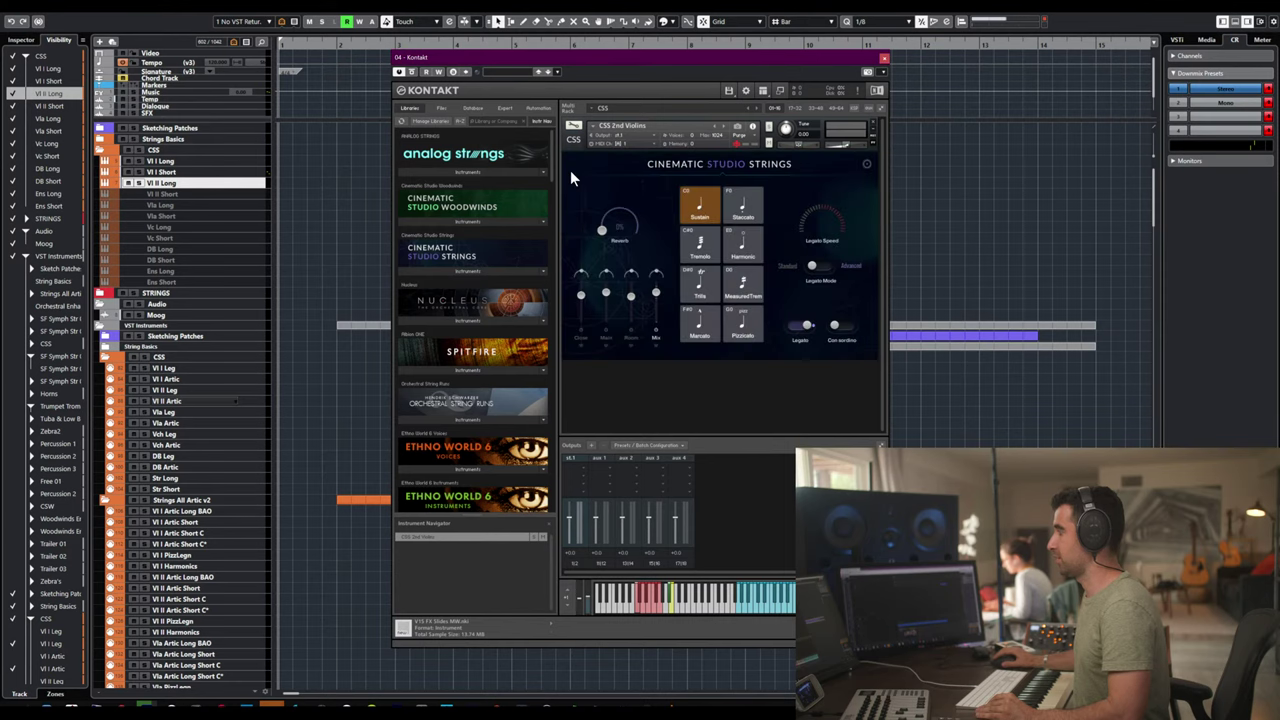
left_click(736, 220)
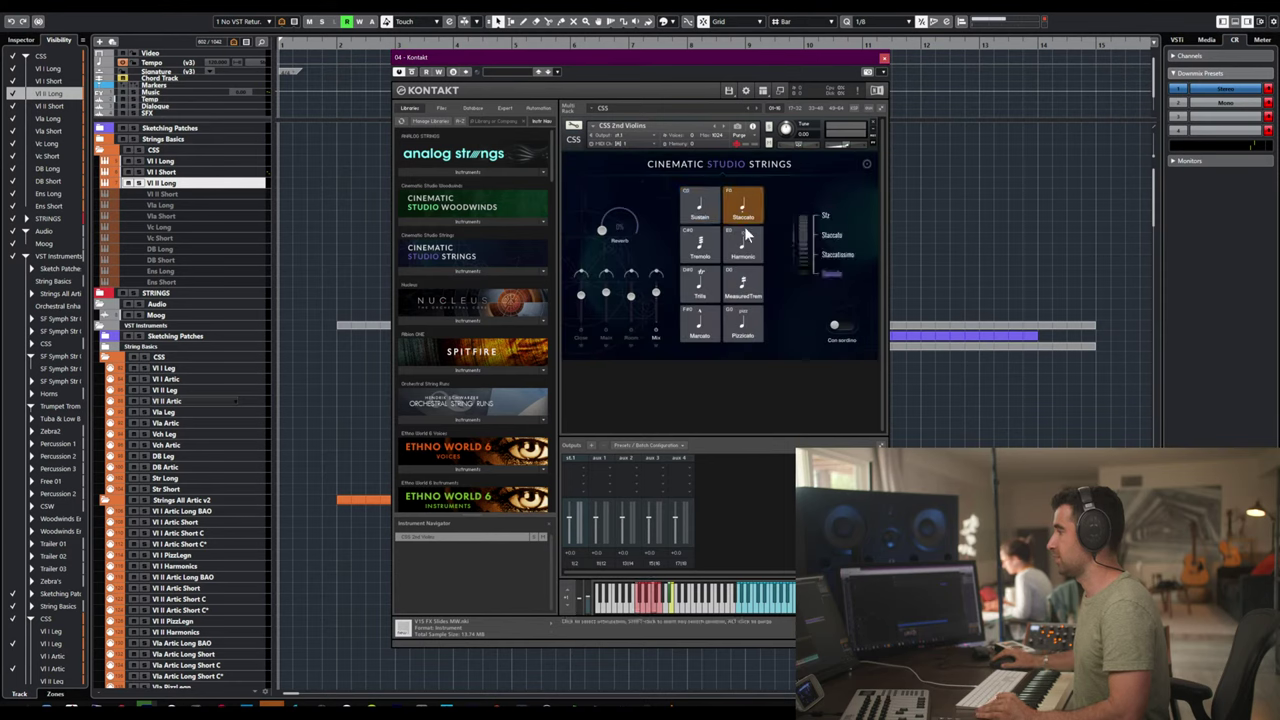
left_click(743, 205, "alt")
left_click(743, 243, "alt")
left_click(743, 285, "alt")
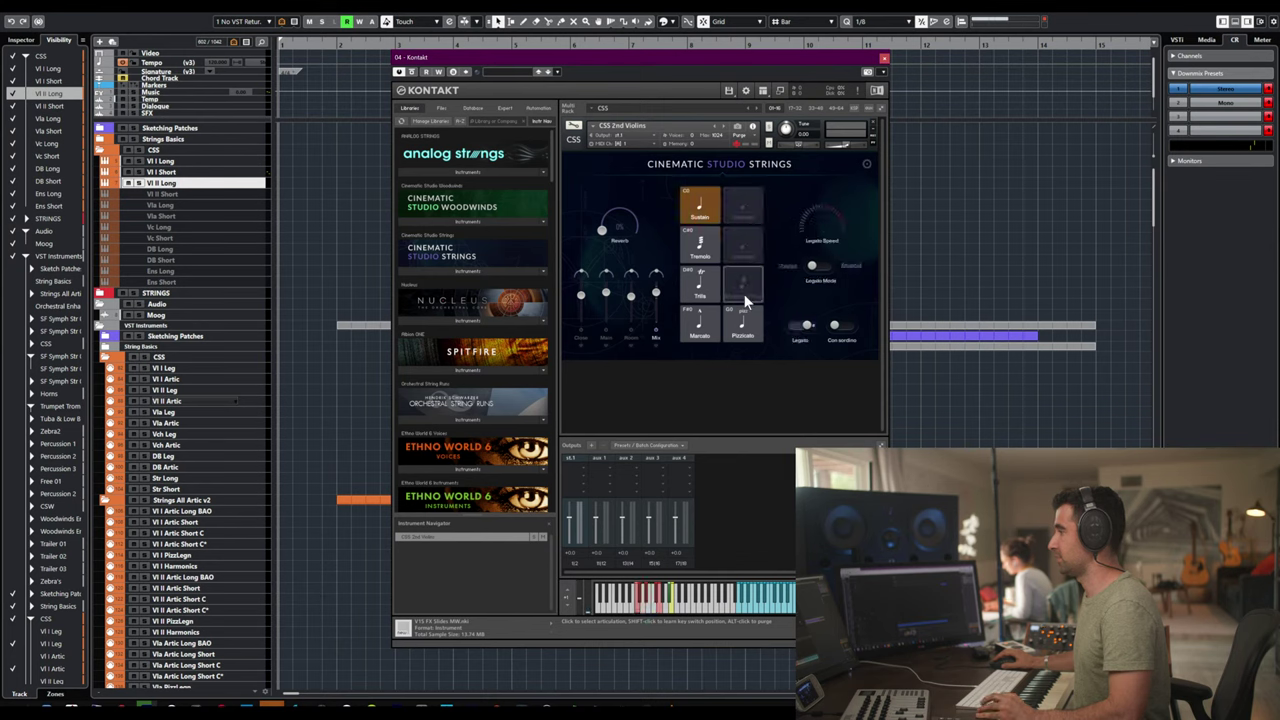
left_click(743, 325, "alt")
left_click(703, 328, "alt")
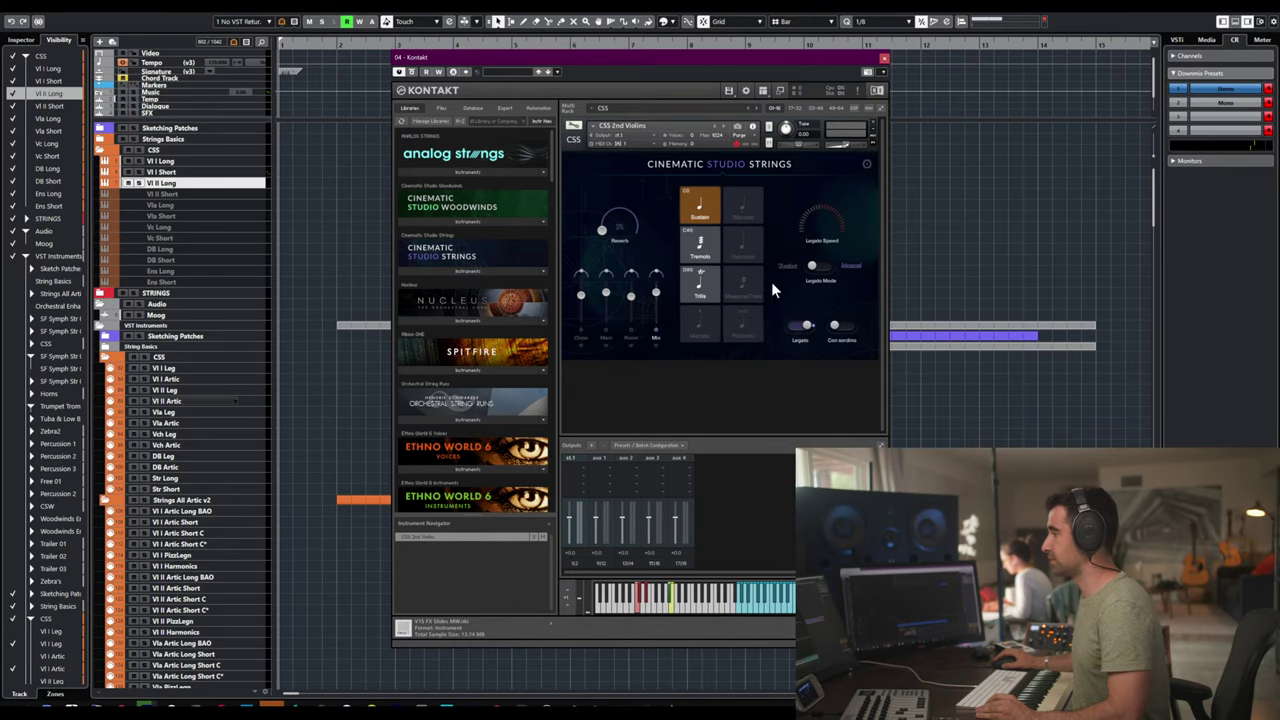
left_click(884, 62)
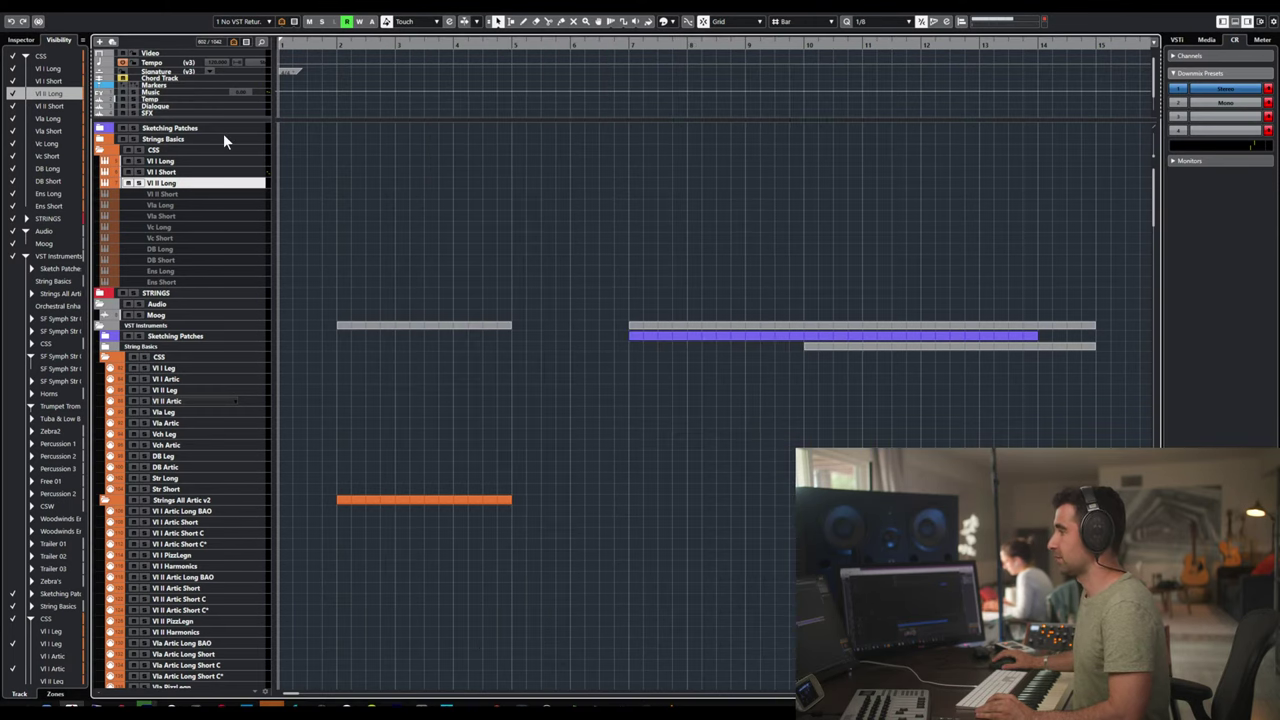
- Enable the VI II Short instrument track in the upper CSS folder, open its Kontakt window, and reposition it so the whole rack is accessible
left_click(186, 192)
right_click(186, 192)
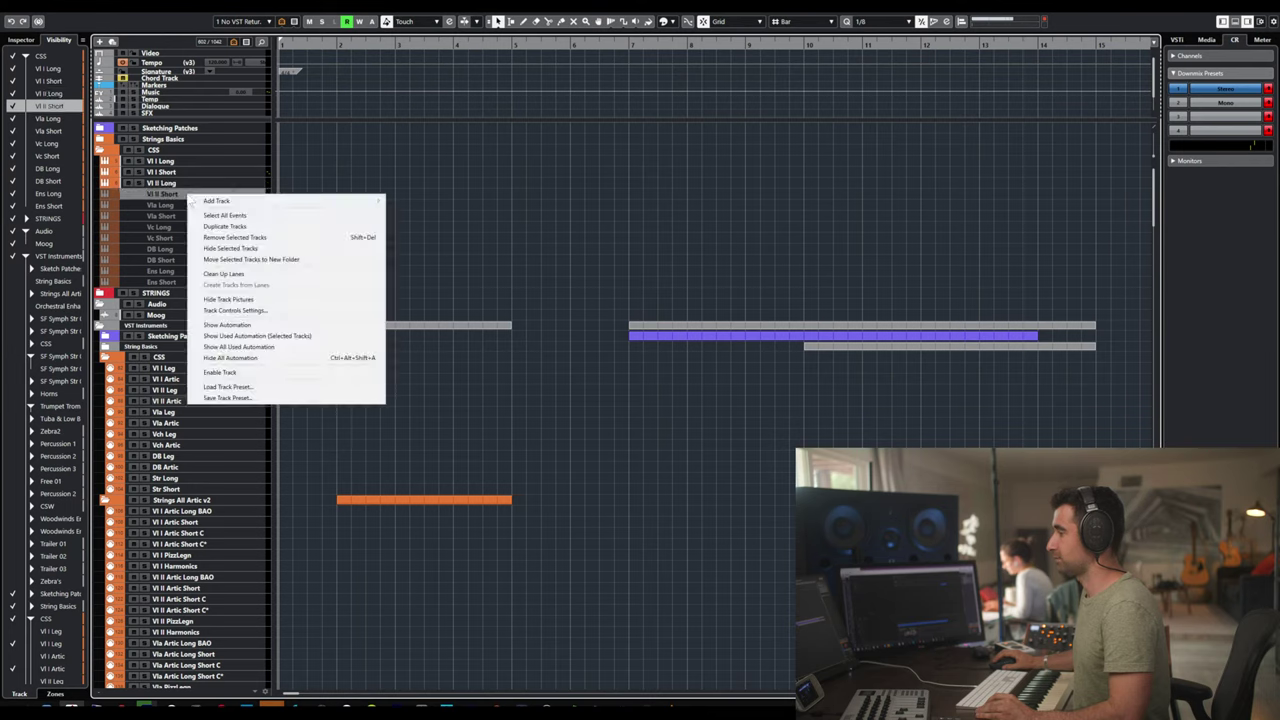
left_click(230, 372)
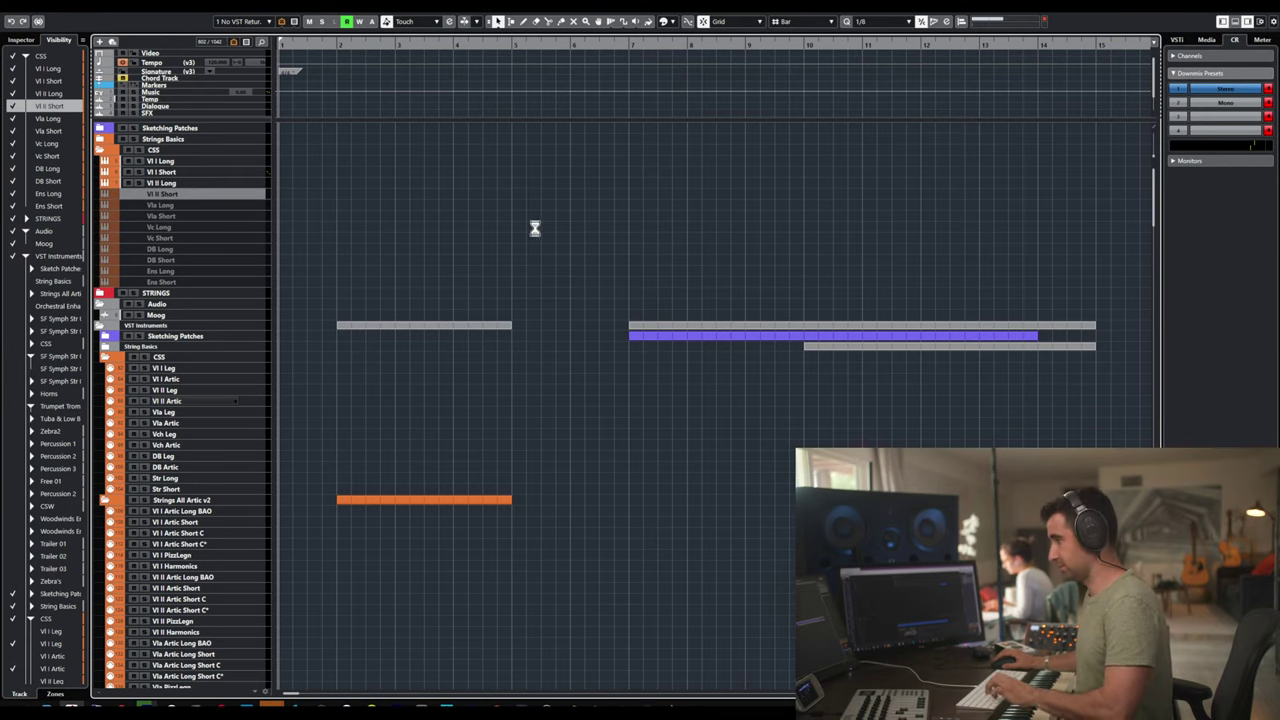
right_click(203, 195)
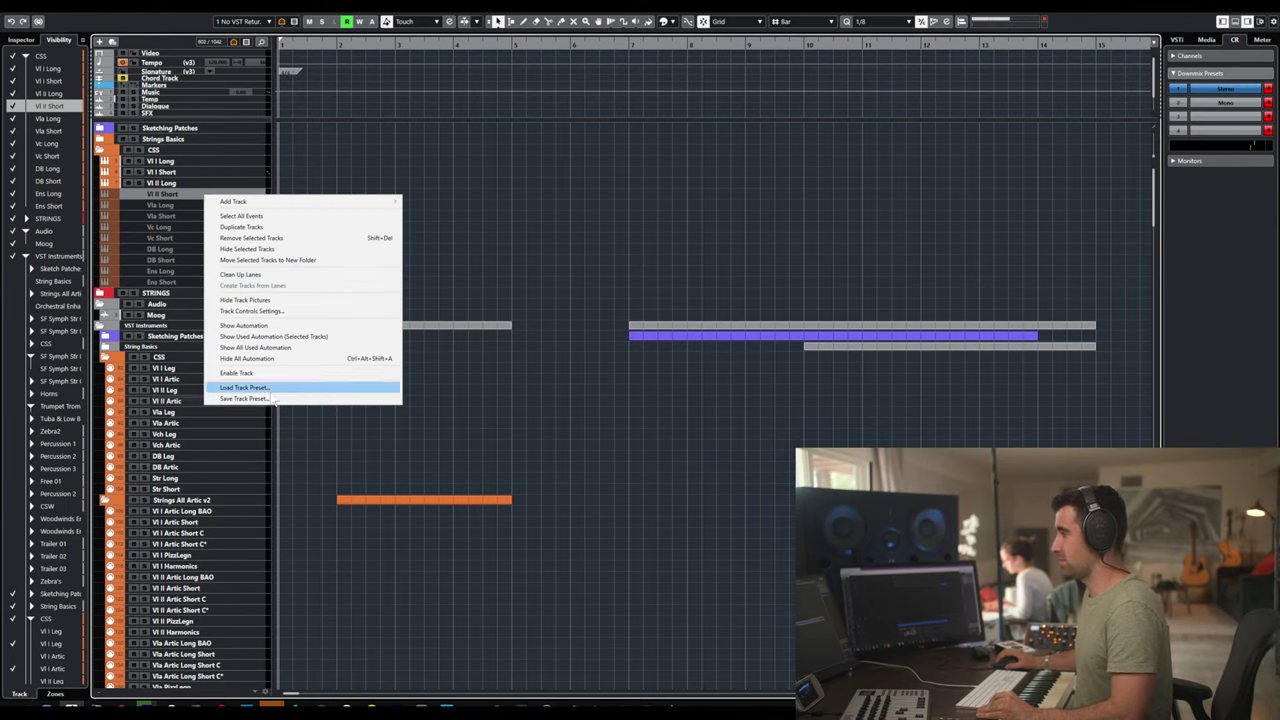
left_click(268, 374)
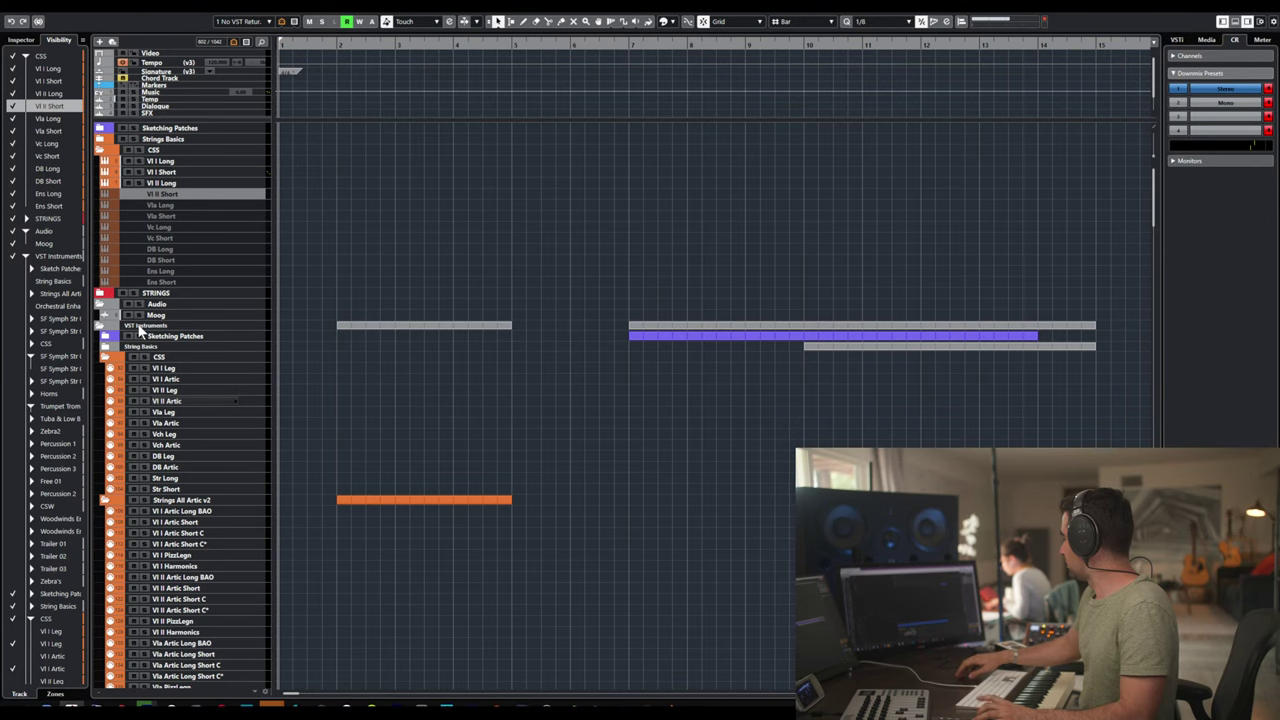
left_click(197, 193)
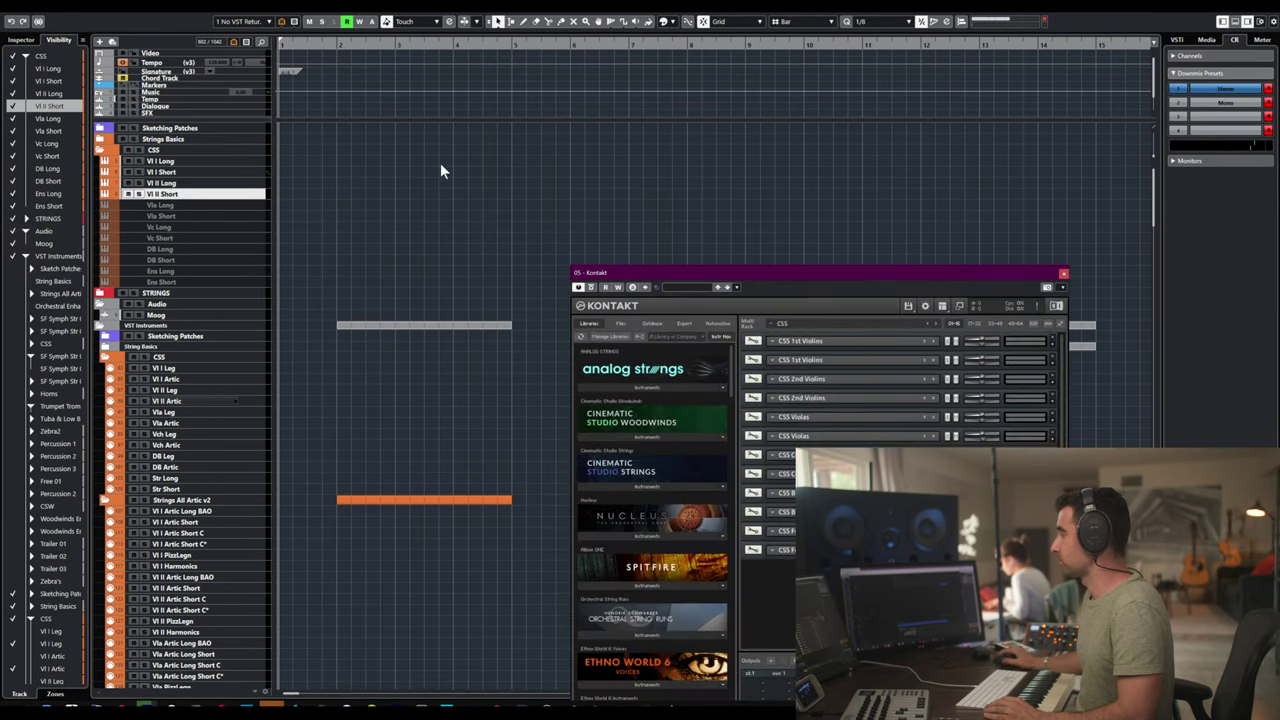
left_click_drag(926, 276, 555, 81)
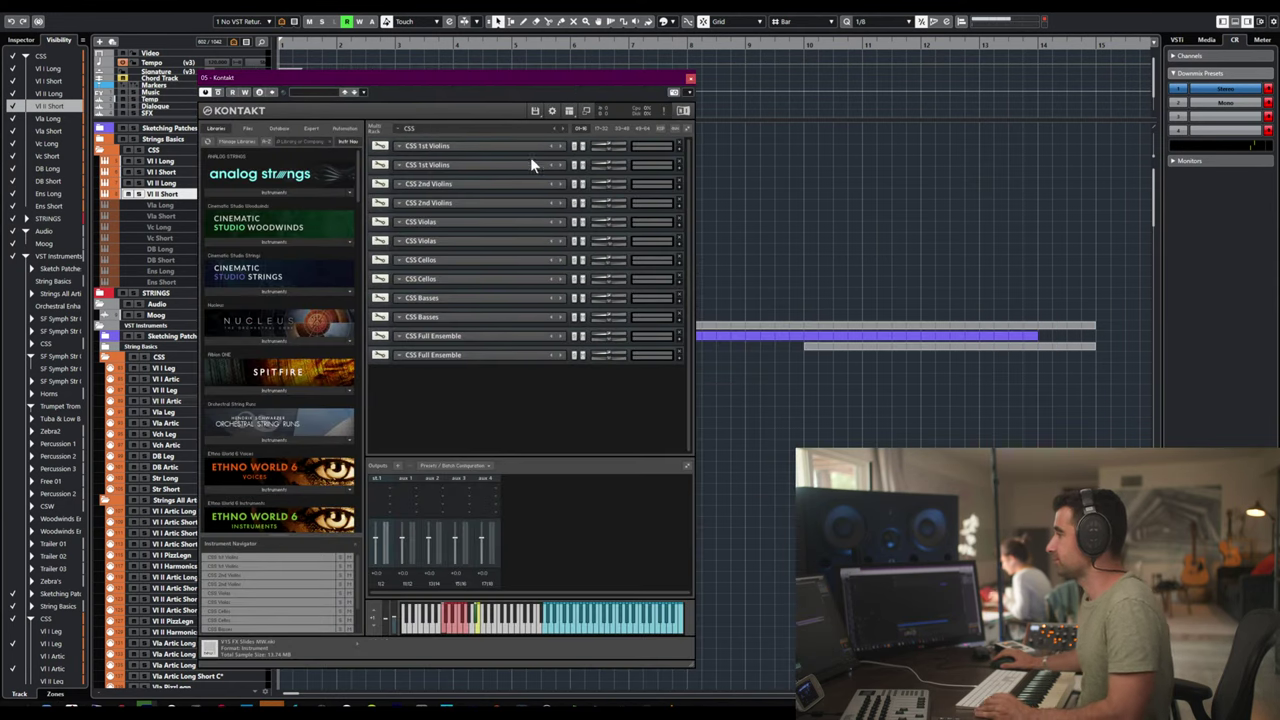
- Remove every instrument from the VI II Short track's Kontakt rack except the second CSS 2nd Violins patch, without saving changes
left_click(678, 143)
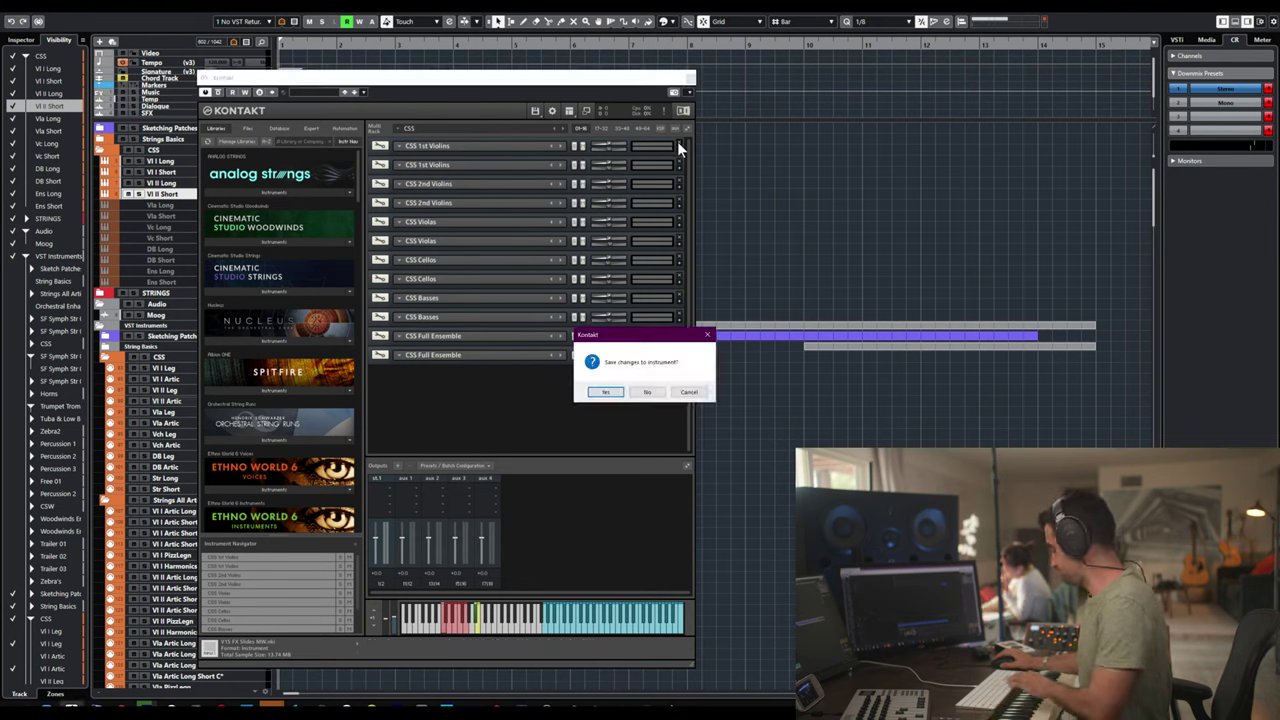
key("n")
left_click(677, 143)
key("n")
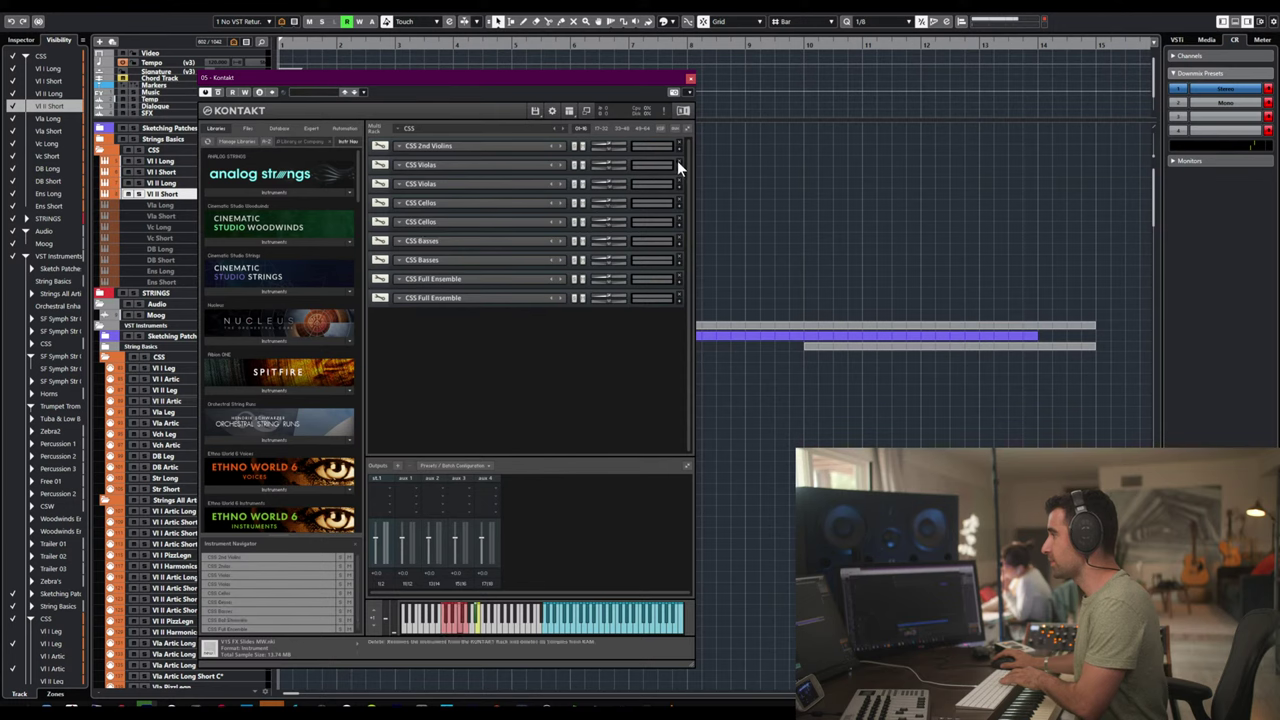
left_click(677, 164)
key("n")
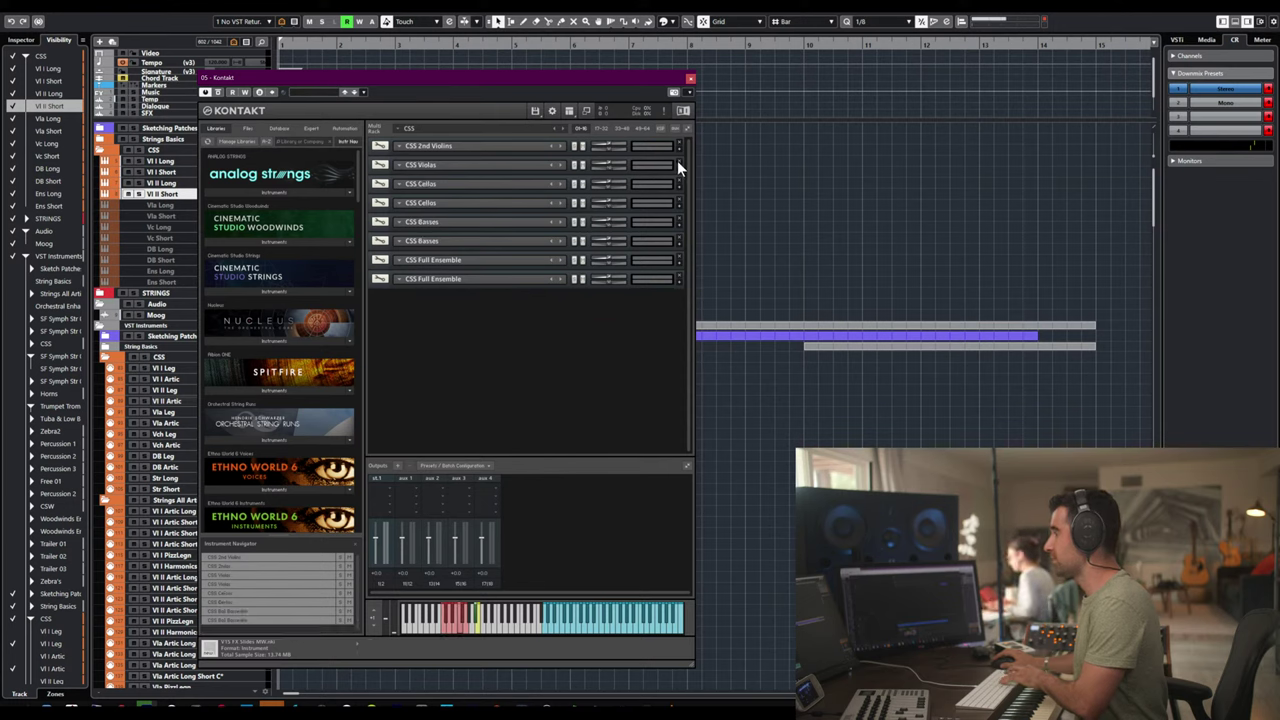
left_click(677, 164)
key("n")
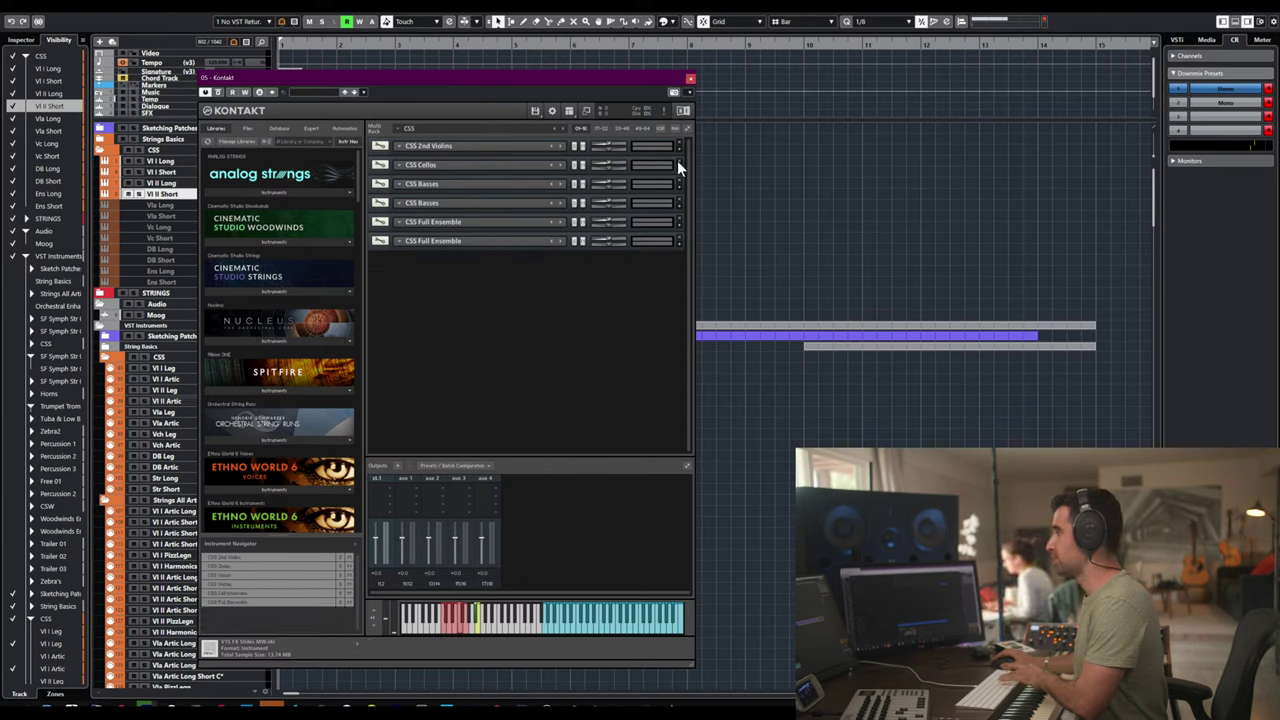
left_click(677, 162)
left_click(677, 162)
left_click(677, 162)
key("n")
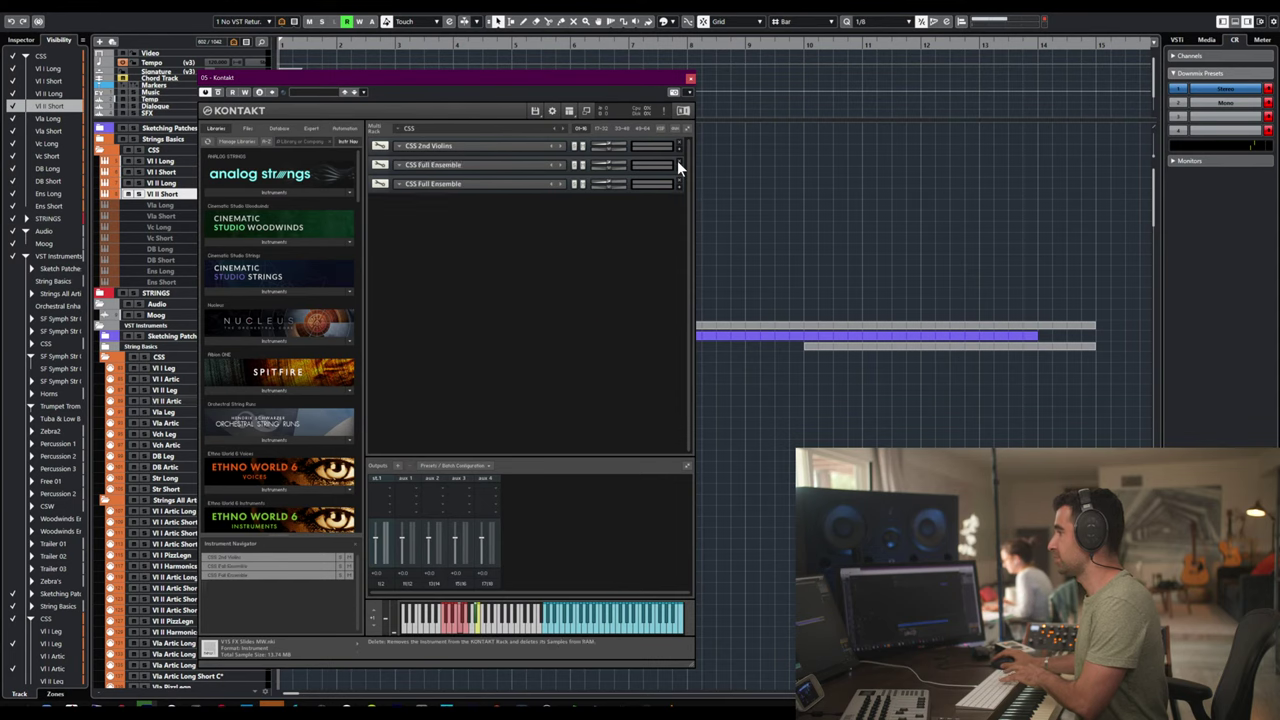
left_click(677, 162)
left_click(677, 162)
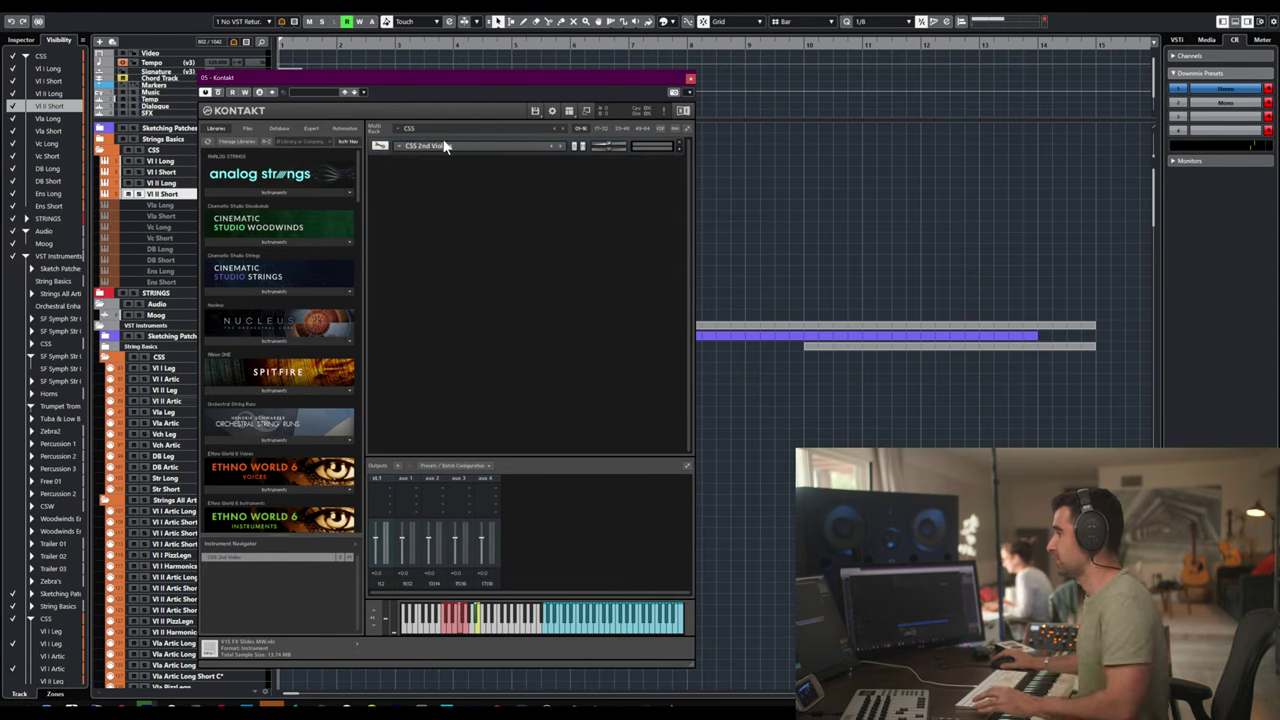
- Expand the remaining CSS 2nd Violins patch, unload its Sustain, Tremolo and Trills articulations, and close the Kontakt window
left_click(678, 147)
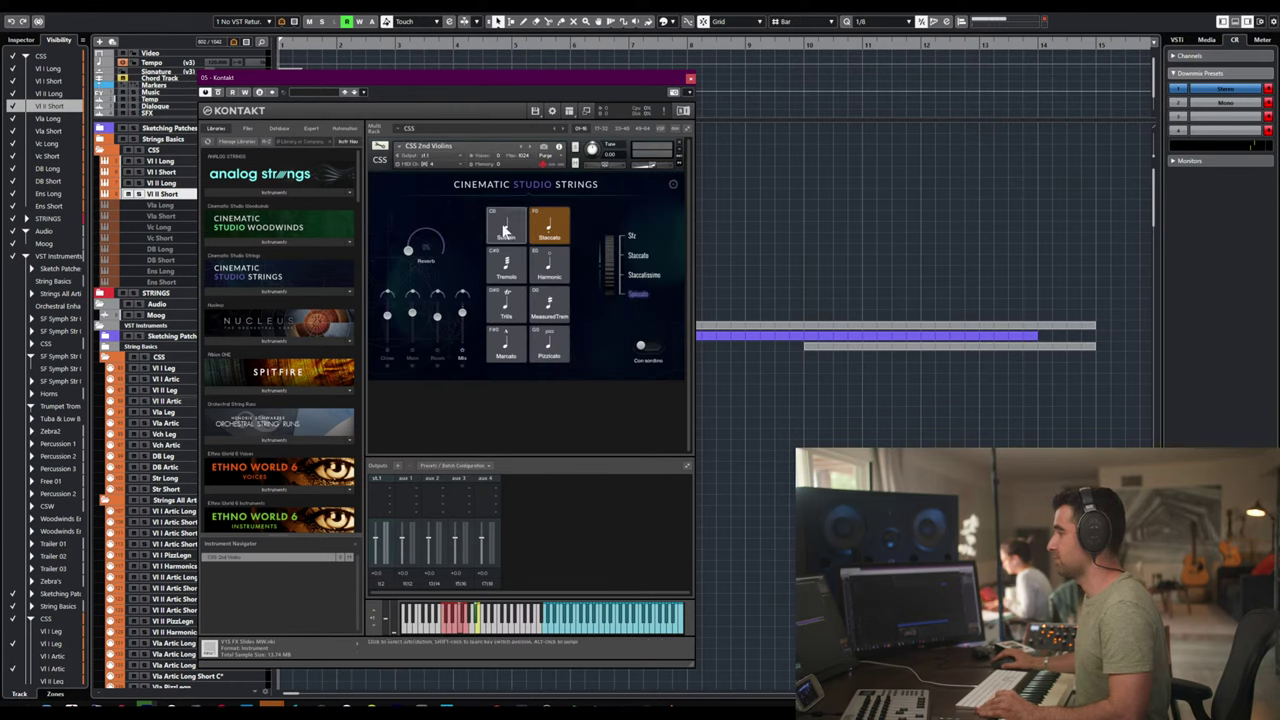
left_click(505, 230)
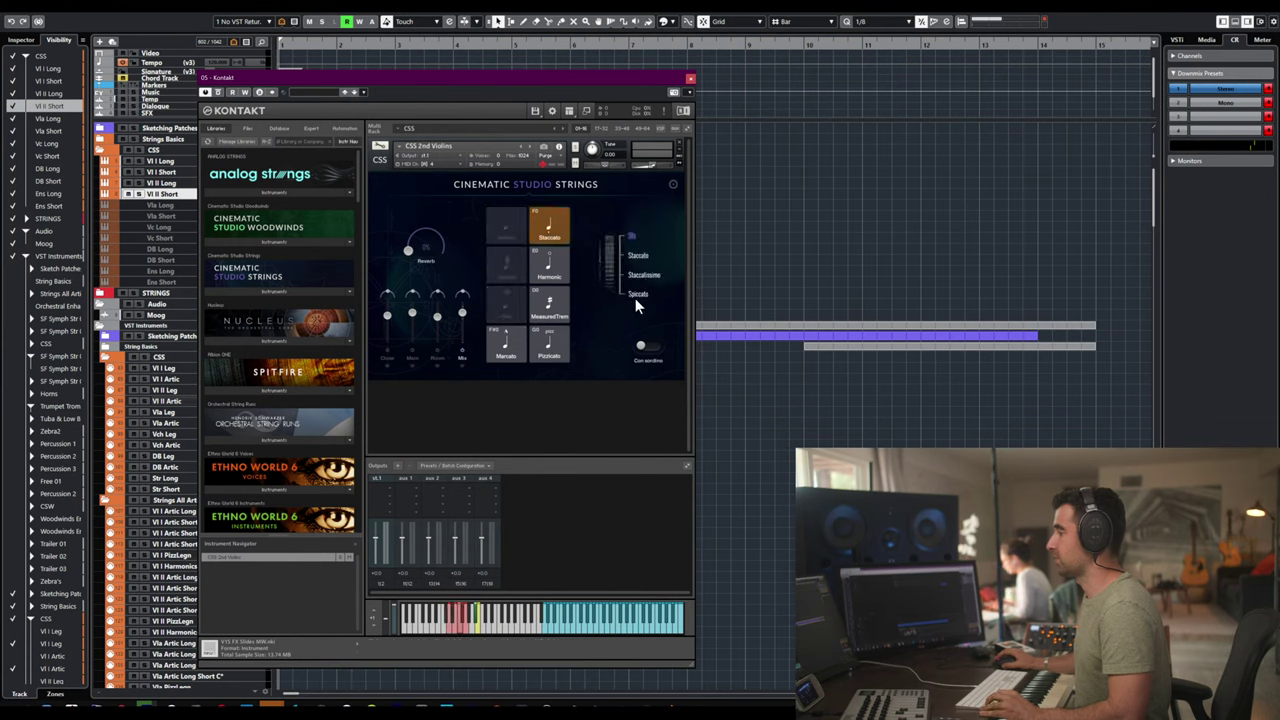
left_click(690, 79)
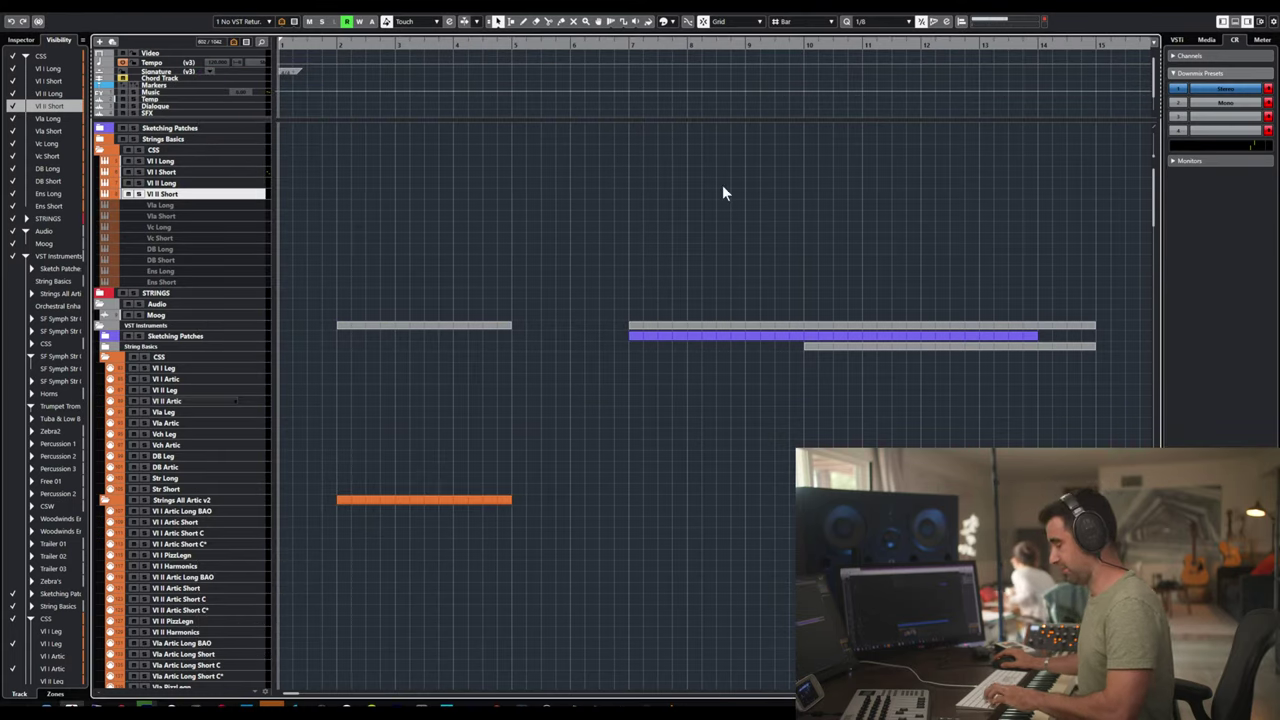
- Enable the Vla Long instrument track in the upper CSS folder and open its Kontakt window
left_click(207, 206)
right_click(207, 205)
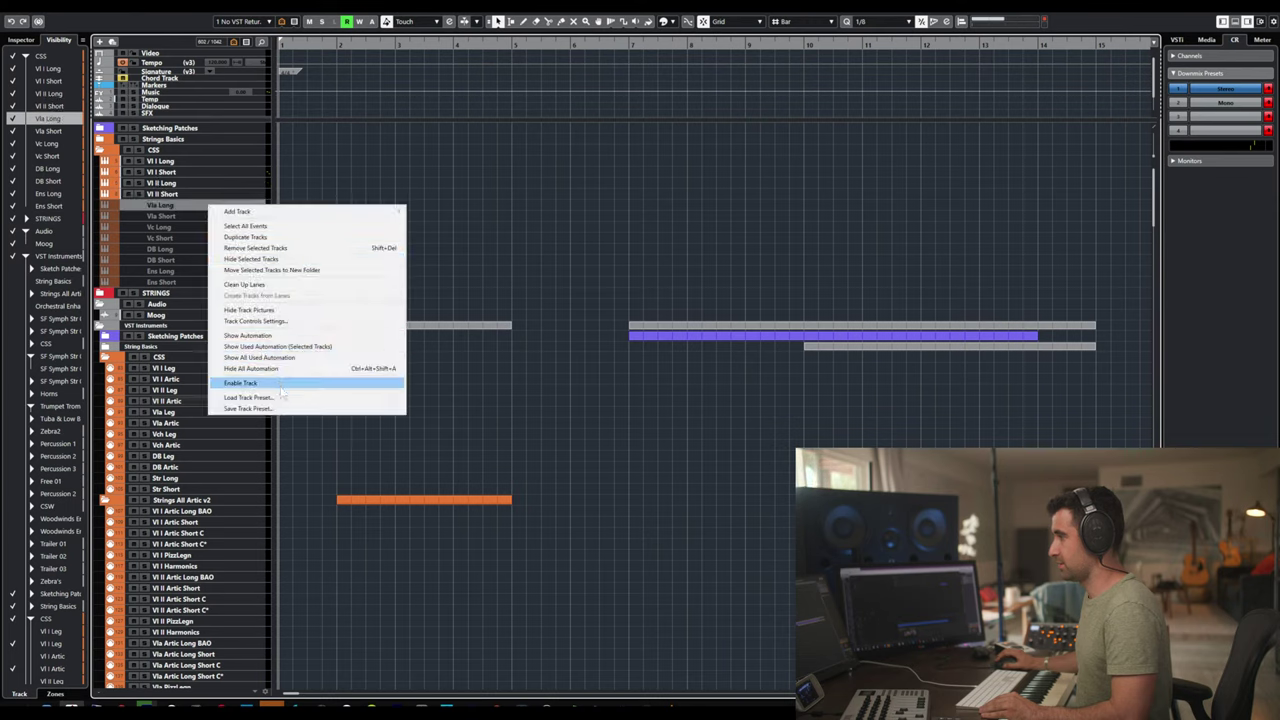
left_click(330, 383)
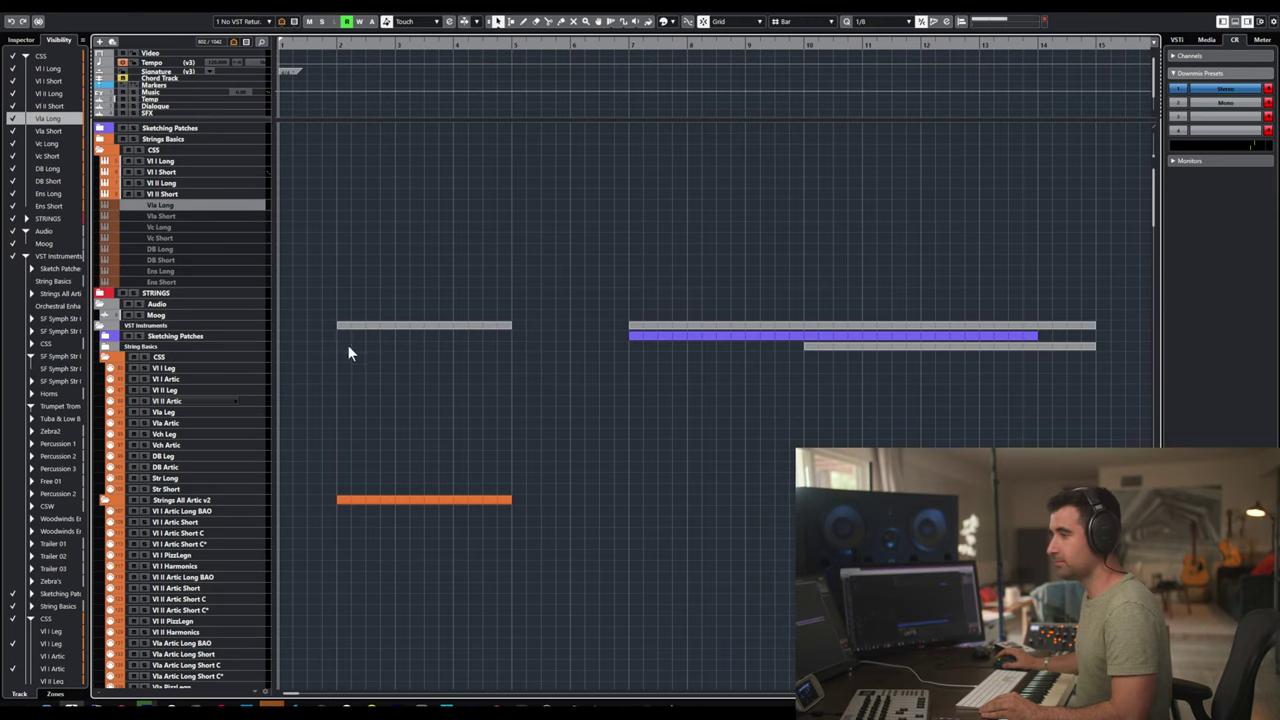
left_click(353, 278)
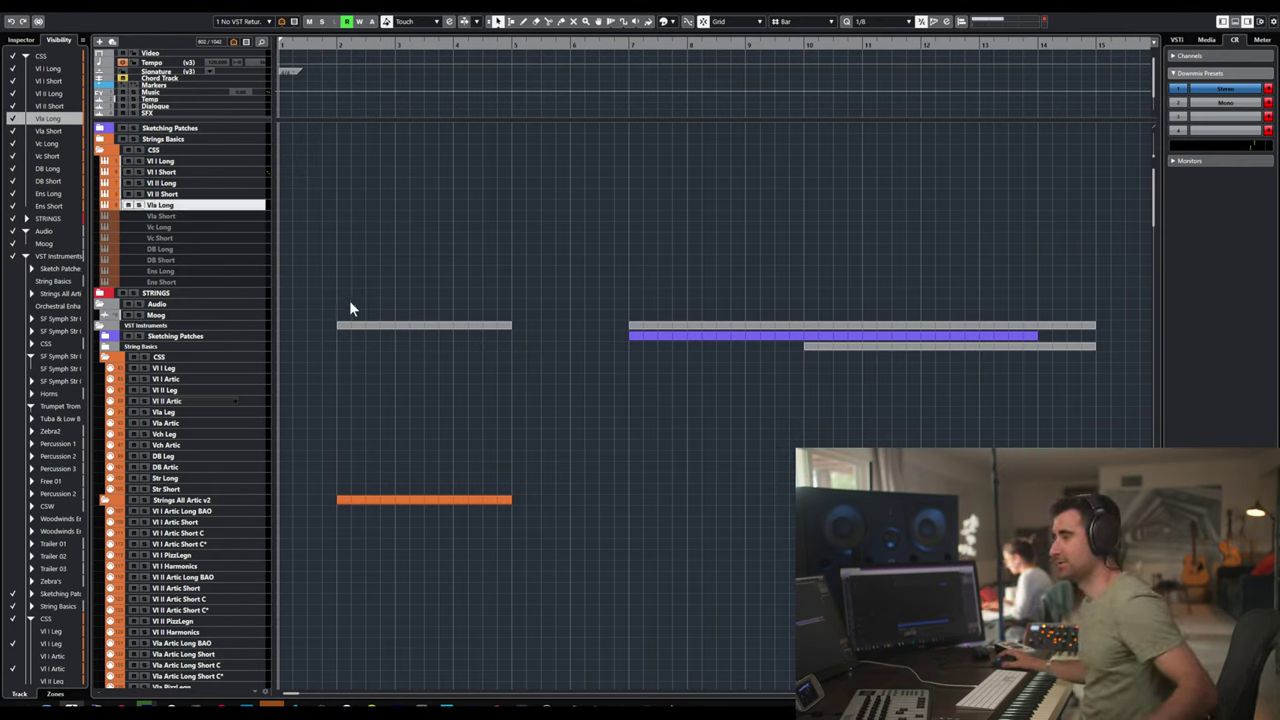
left_click(240, 205)
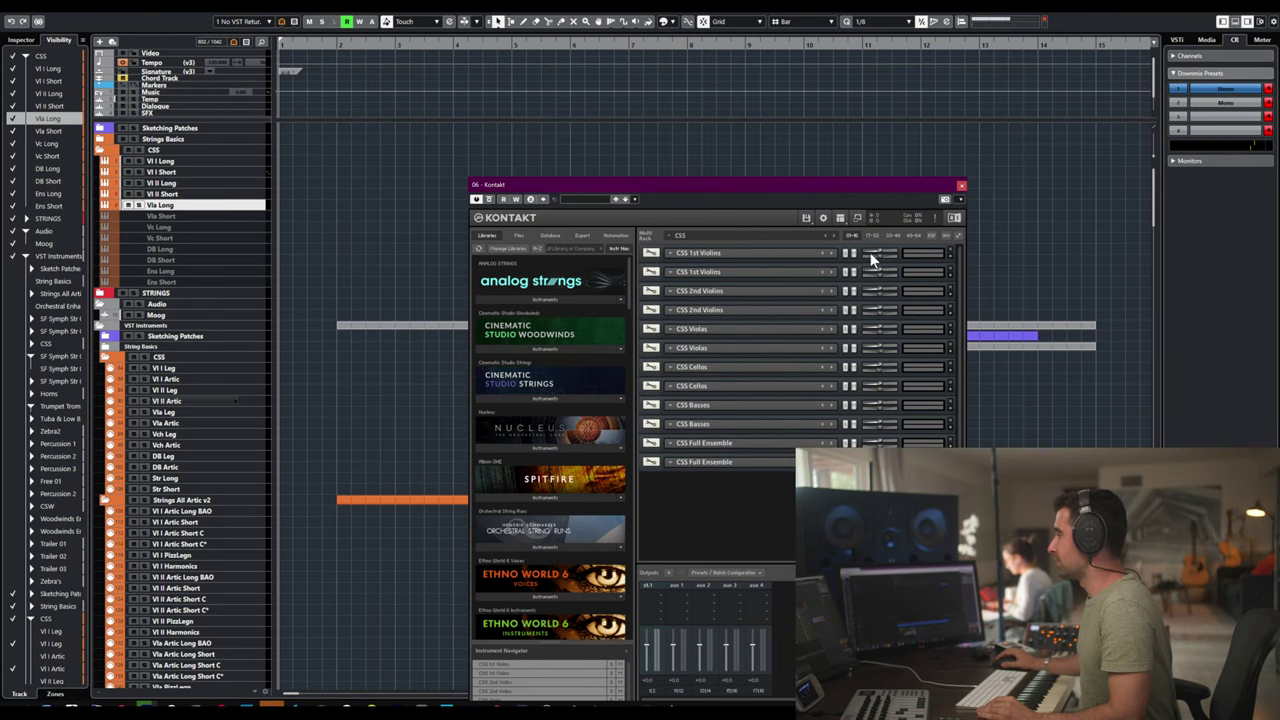
- Remove both CSS 1st Violins, both CSS 2nd Violins and one CSS Violas patch from the Vla Long rack without saving changes
key("Return")
left_click(949, 248)
key("Return")
left_click(949, 248)
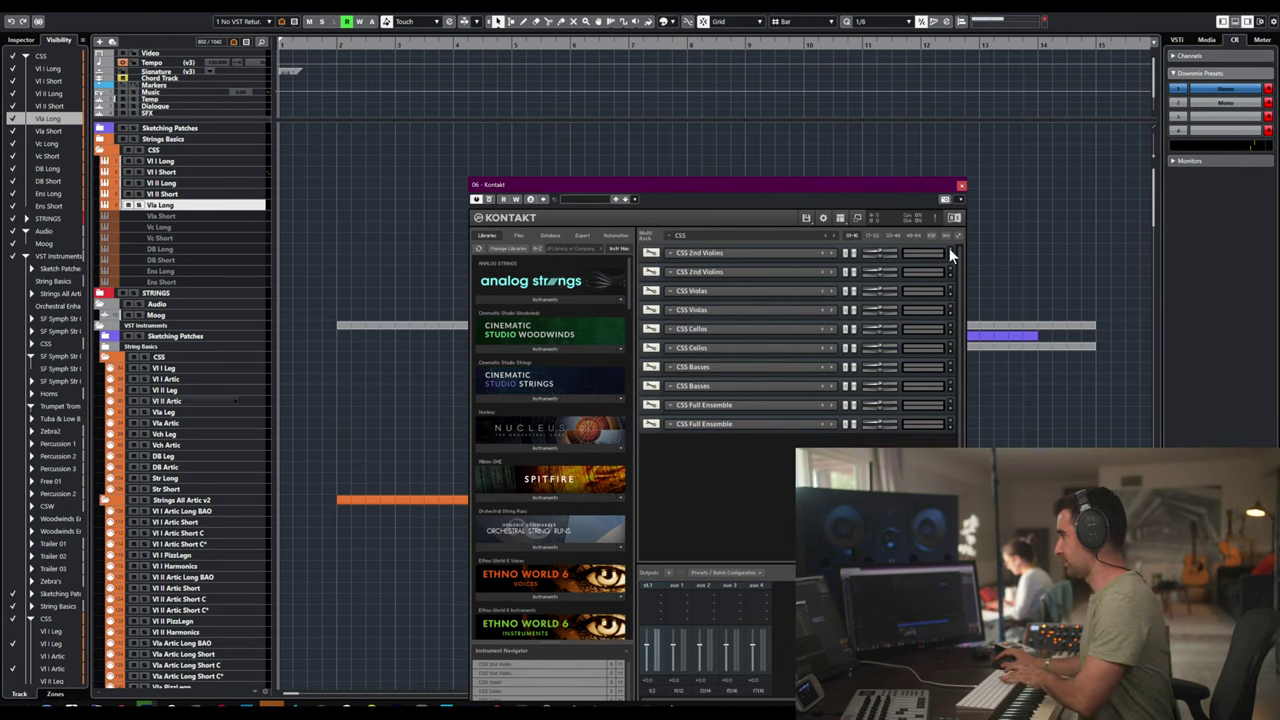
key("Return")
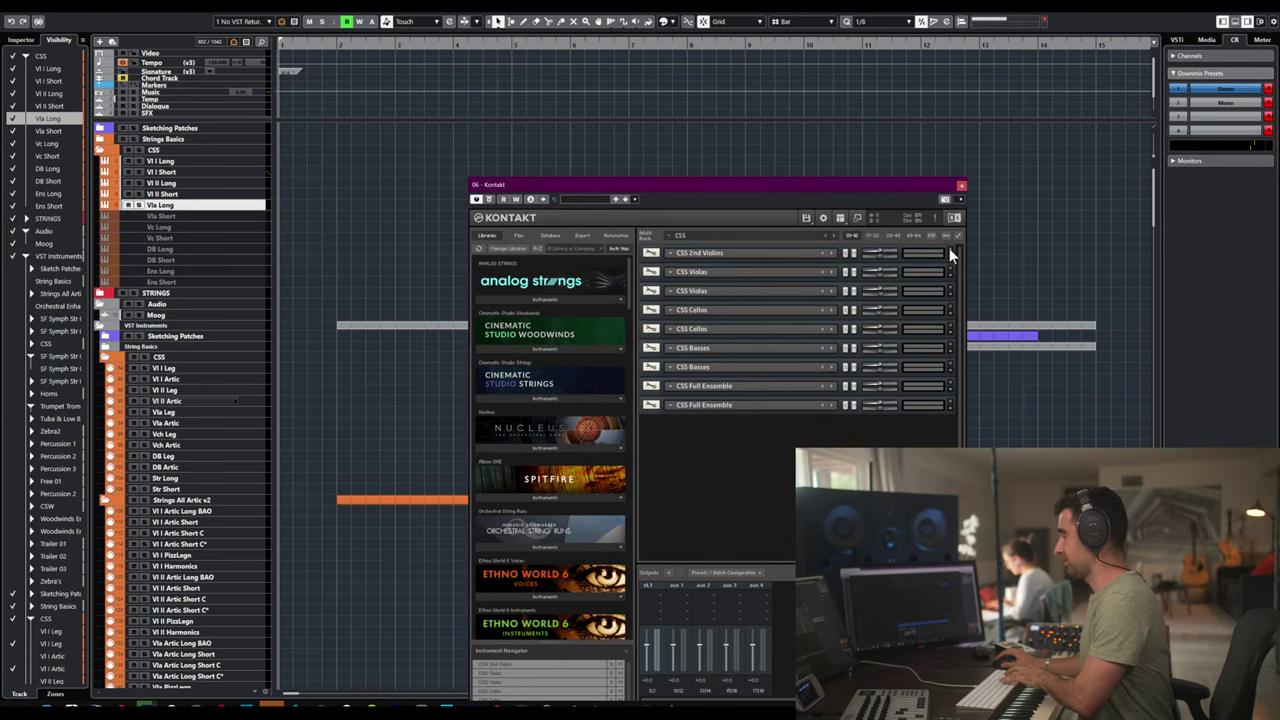
left_click(949, 248)
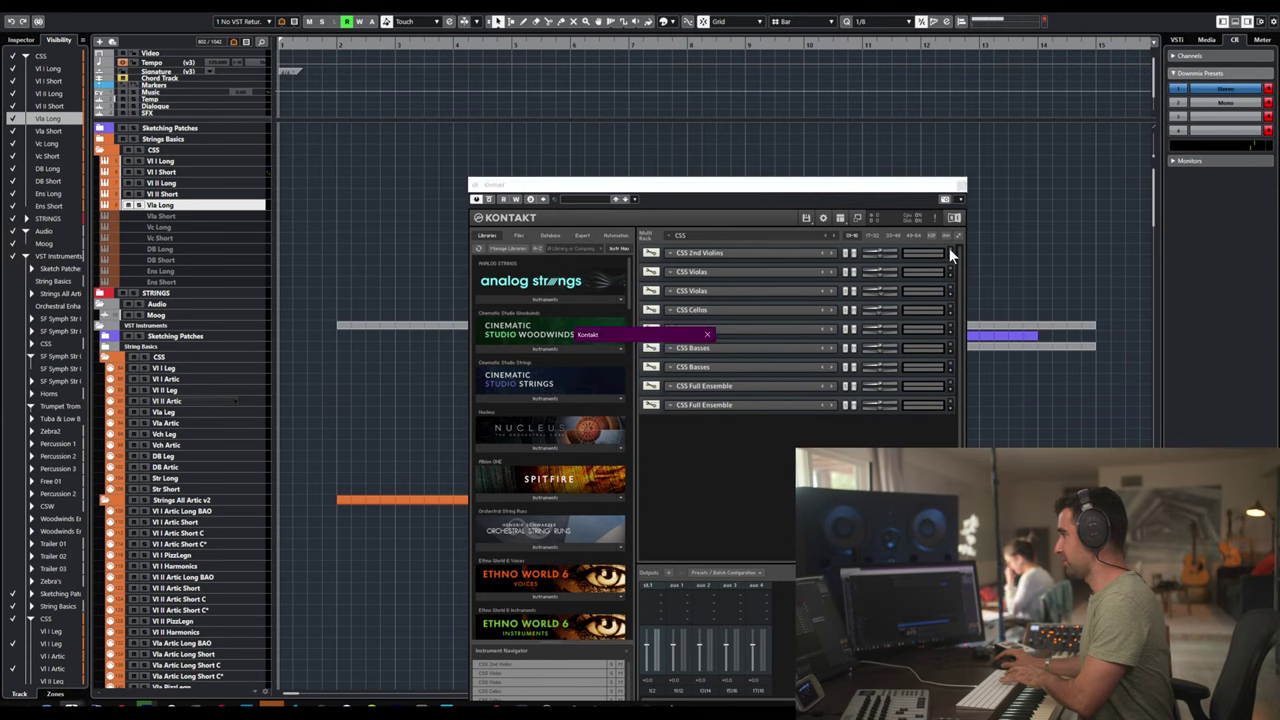
key("Return")
left_click(949, 248)
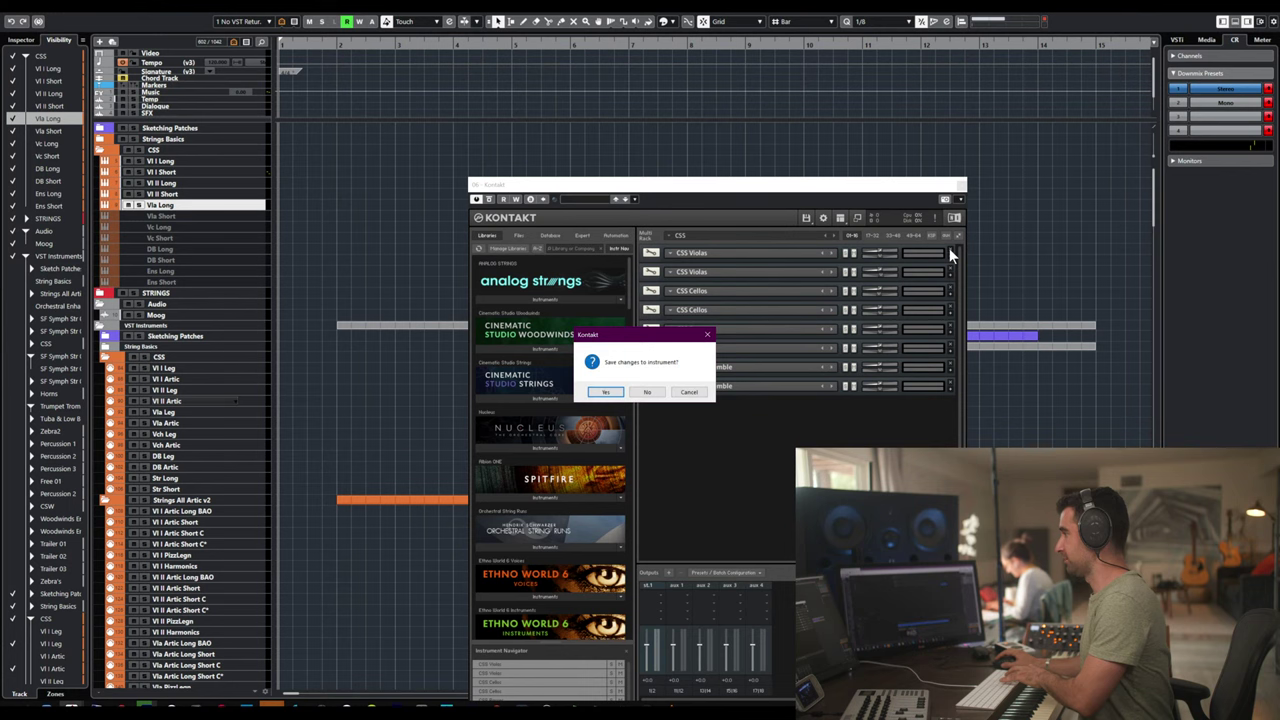
key("Return")
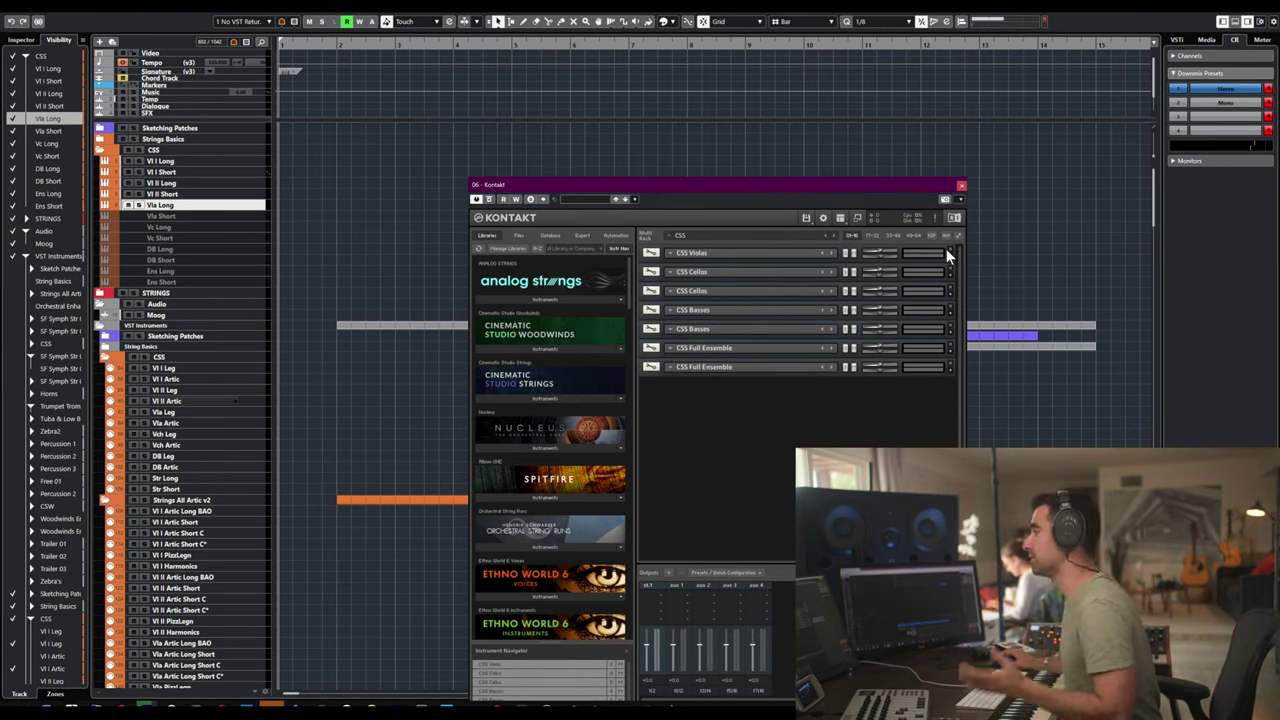
left_click(948, 265)
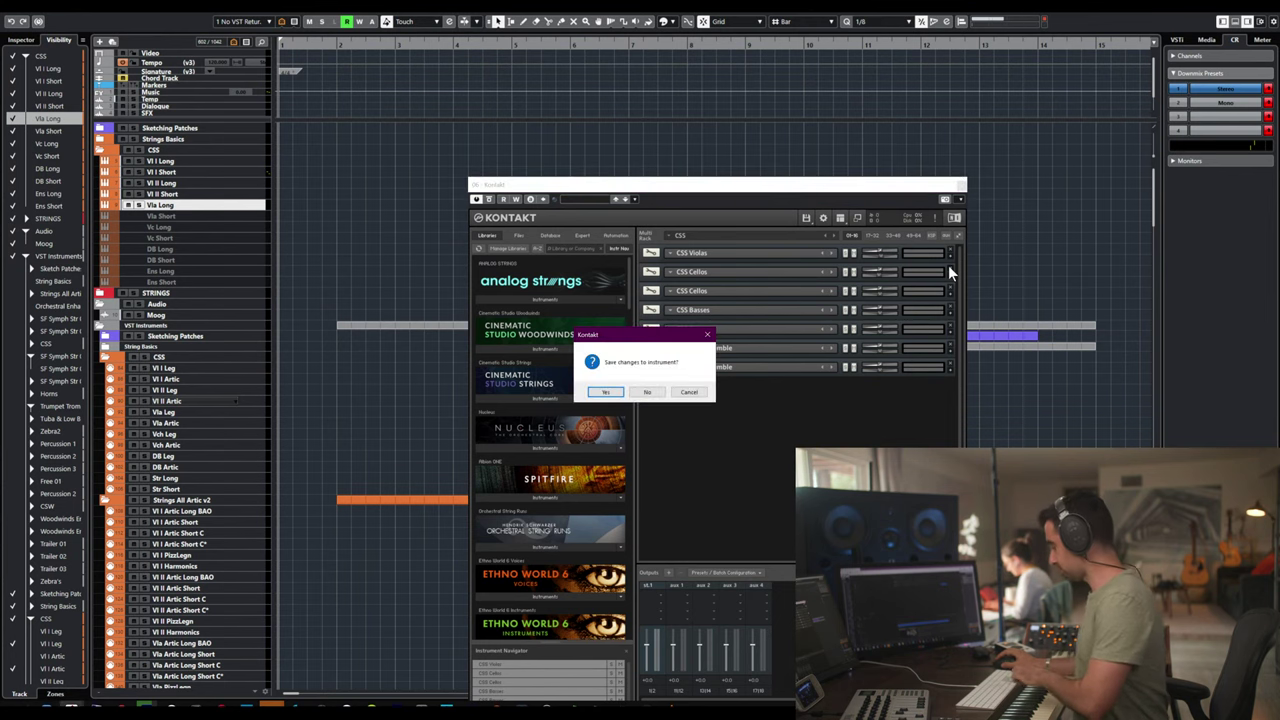
key("Return")
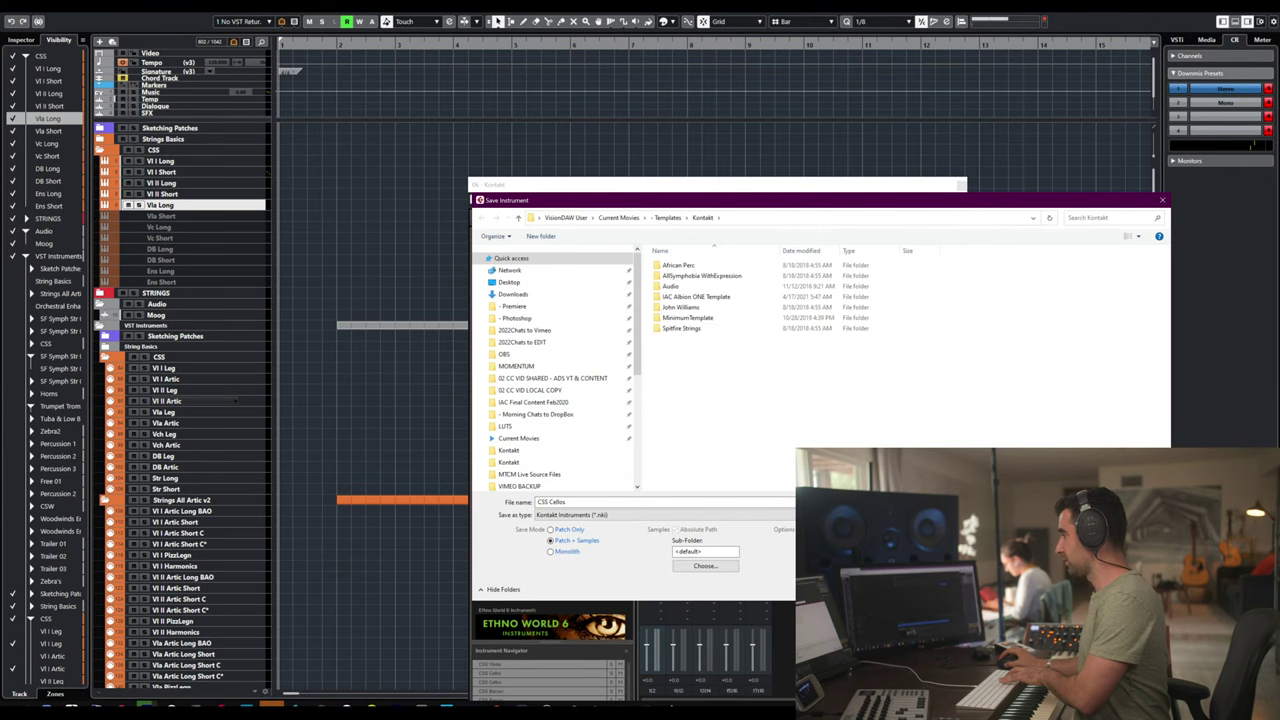
key("Escape")
- Remove the CSS Cellos, Basses and Full Ensemble patches from the Vla Long rack without saving, keeping only the CSS Violas patch
left_click(950, 266)
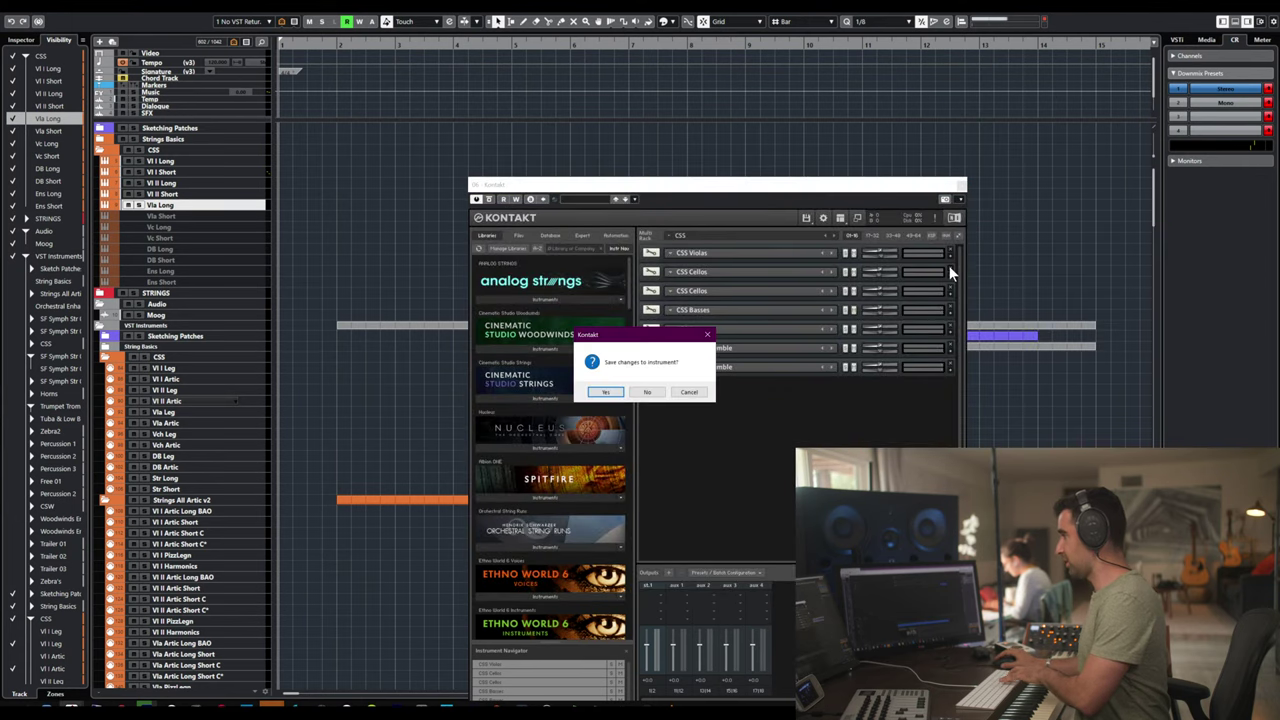
key("Return")
left_click(950, 272)
key("Return")
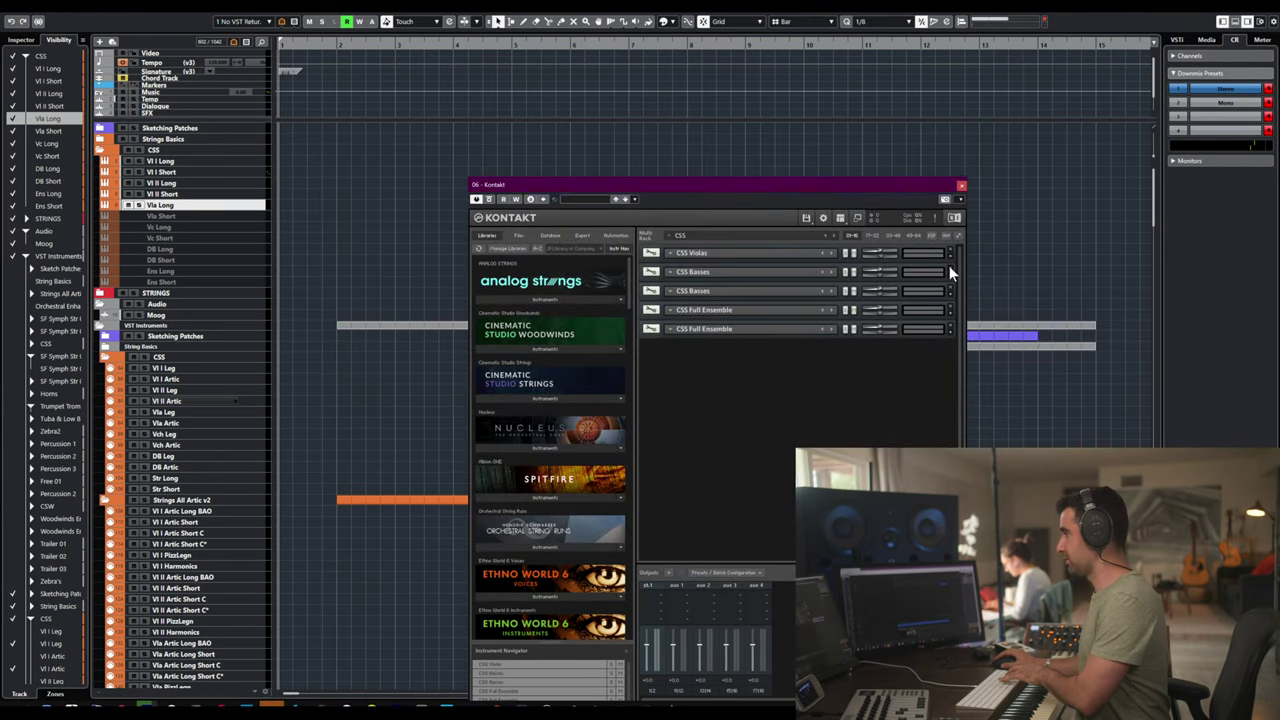
left_click(950, 272)
key("Return")
left_click(950, 272)
key("Return")
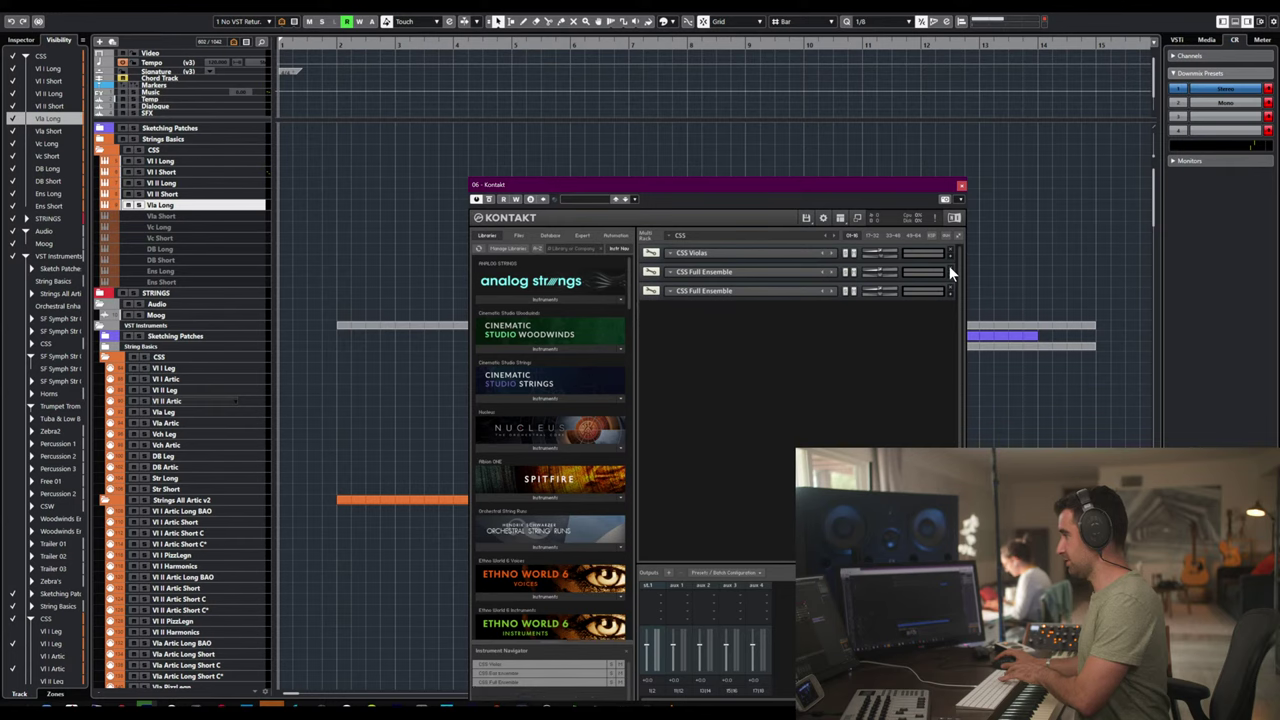
left_click(950, 272)
key("Return")
left_click(946, 270)
key("Return")
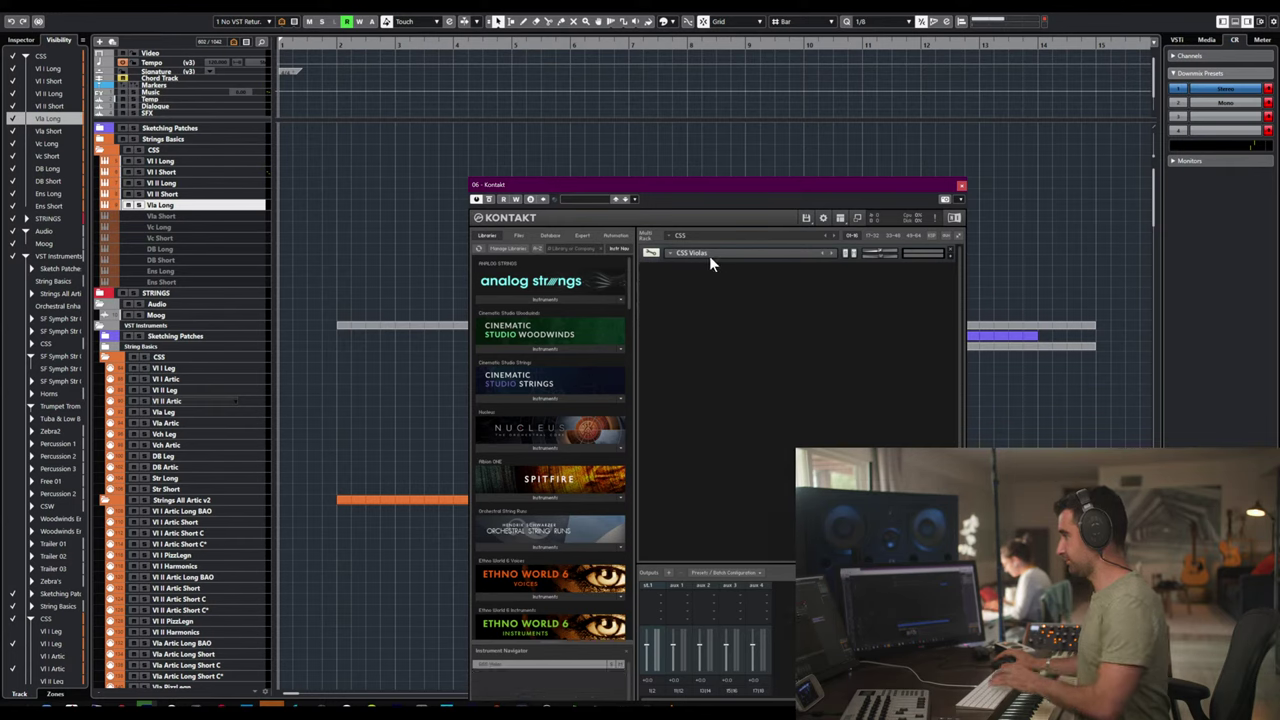
- Expand CSS Violas, unload its Staccato, Harmonics, Measured Trem, Pizzicato and Marcato articulations, and set its MIDI channel to port A, channel 1
left_click(948, 258)
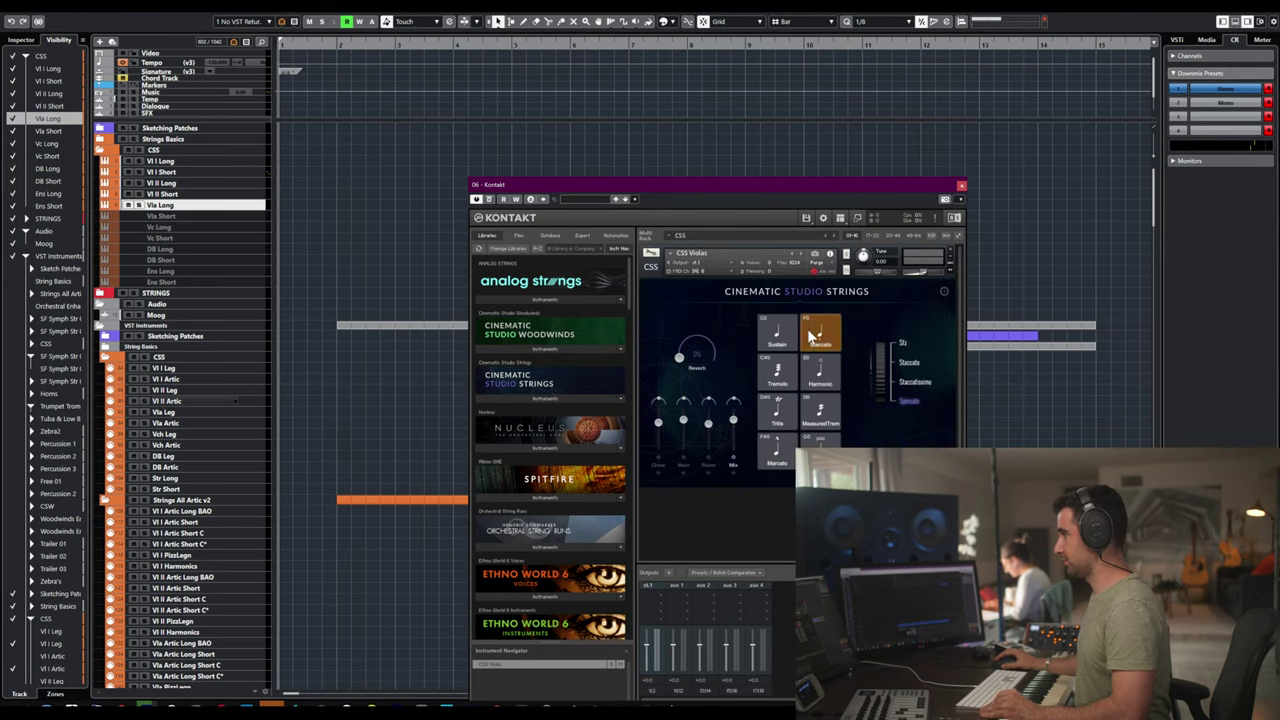
left_click(777, 335)
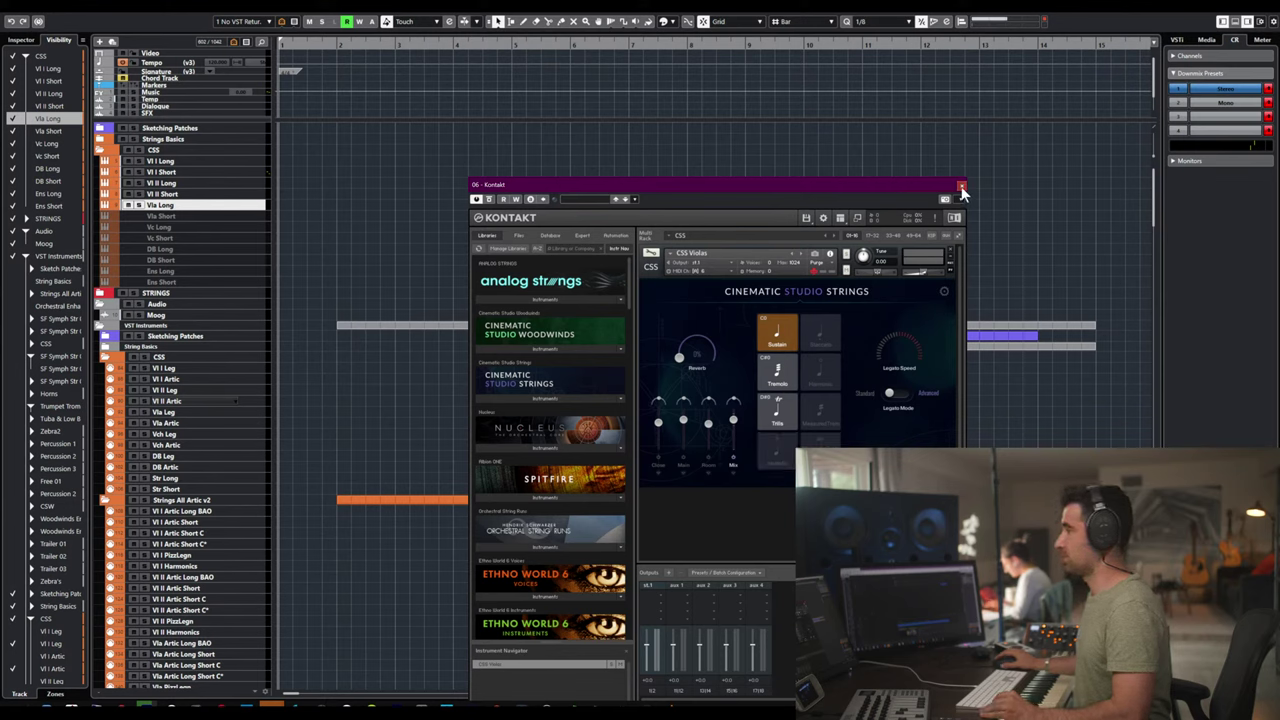
left_click(710, 272)
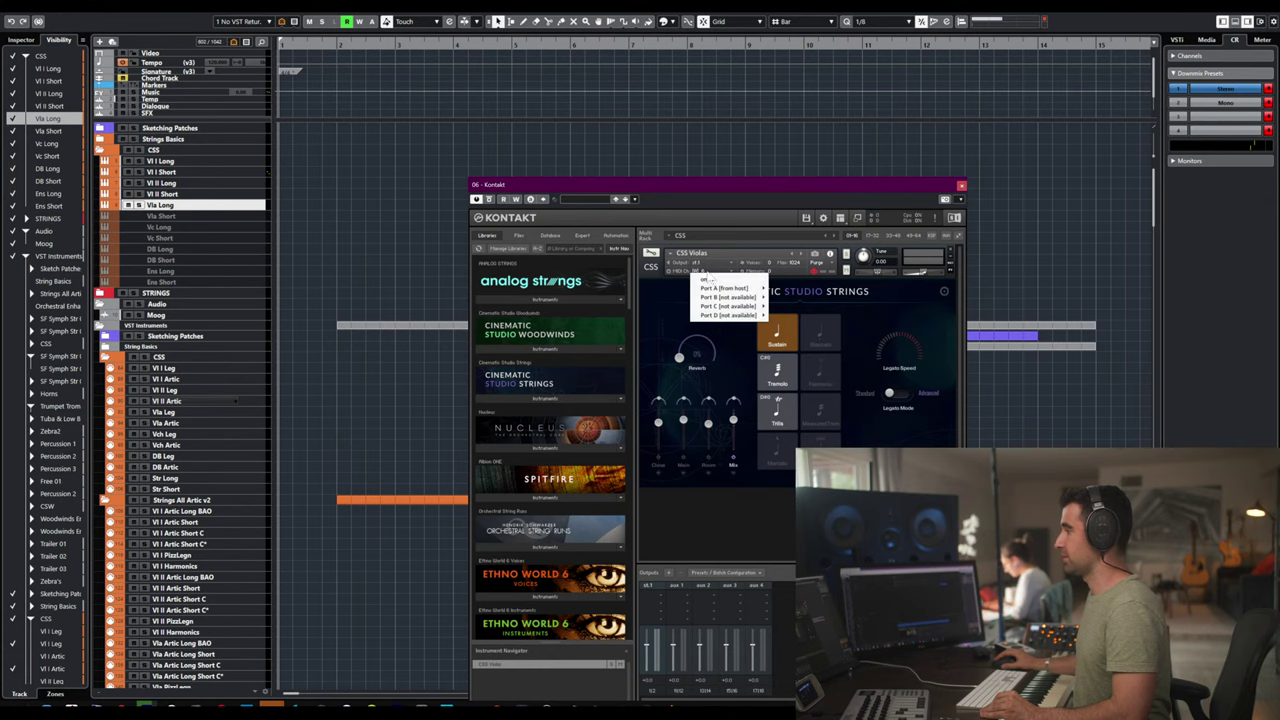
mouse_move(726, 288)
left_click(783, 287)
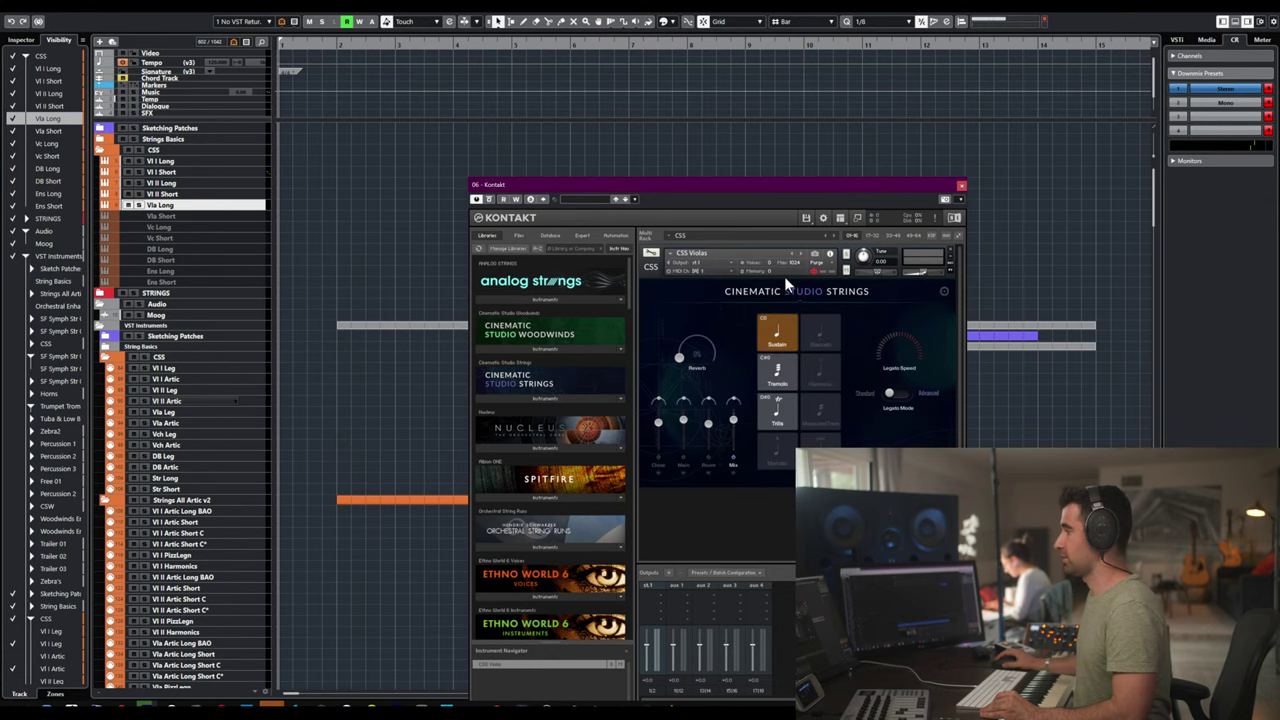
key("ctrl+w")
- Set the CSS 2nd Violins patch on the VI II Short track to MIDI port A, channel 1, and close its Kontakt window
key("Up")
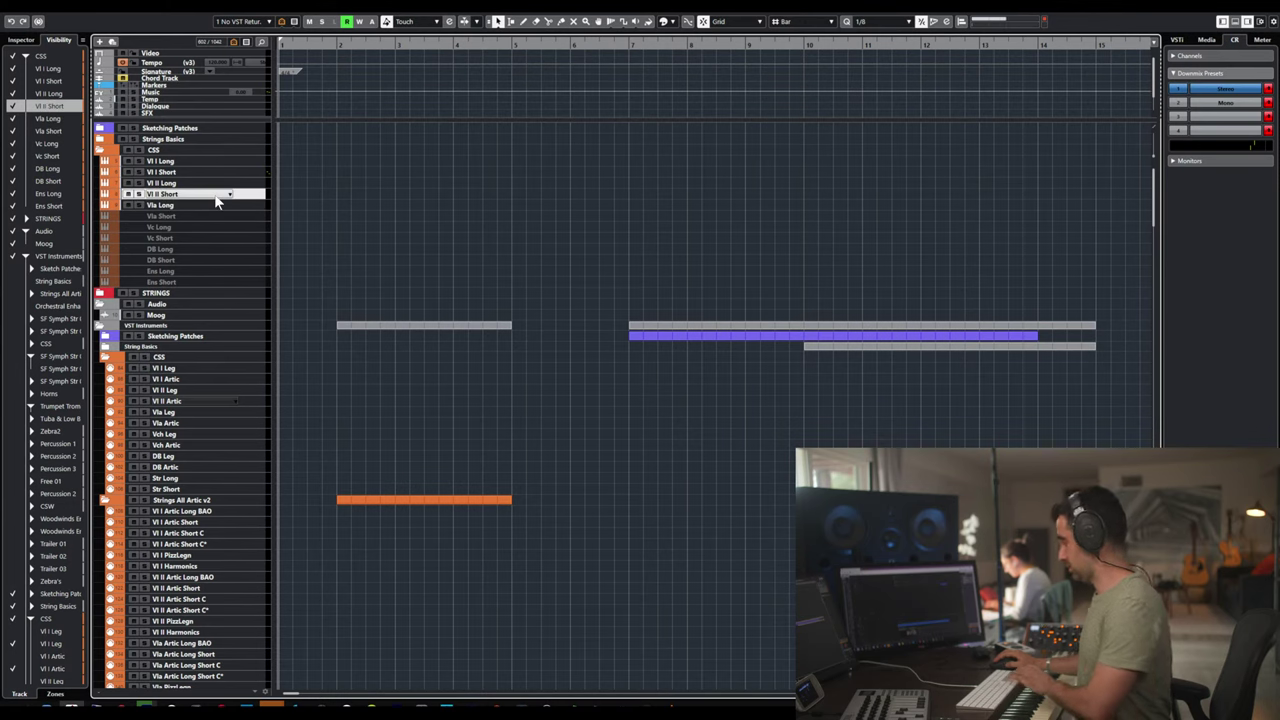
key("e")
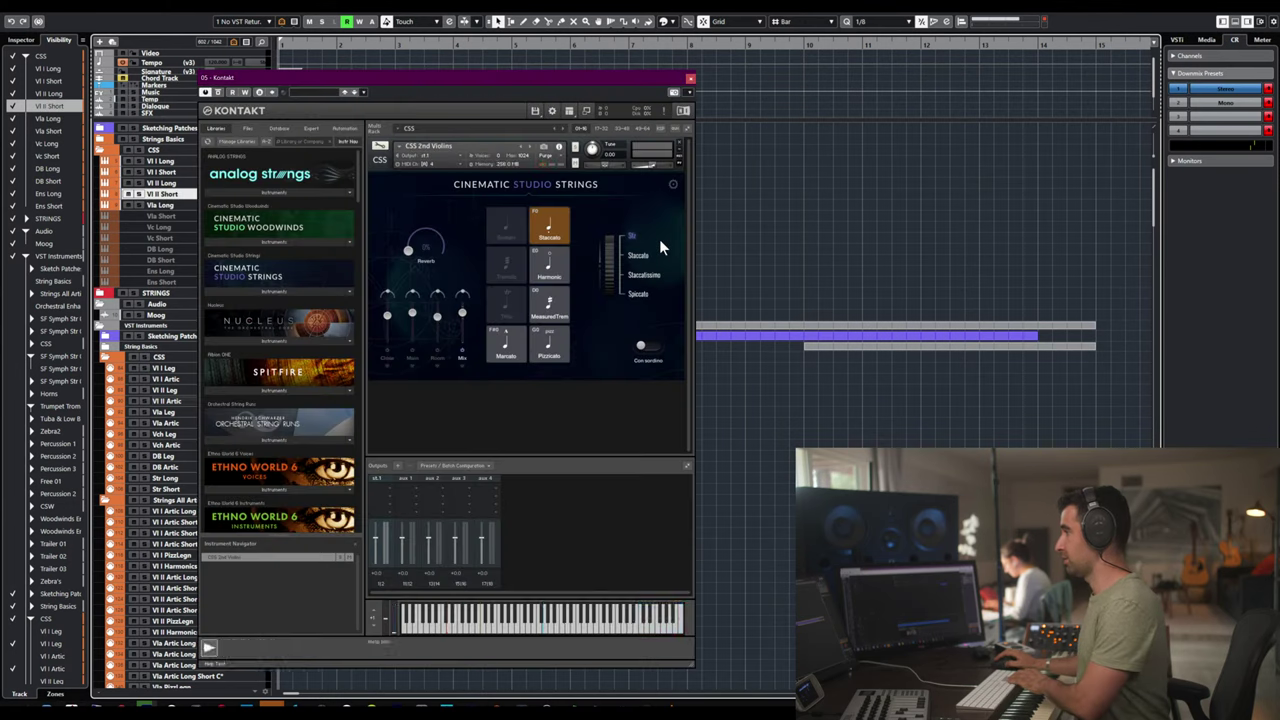
left_click(412, 164)
mouse_move(448, 186)
left_click(518, 188)
key("e")
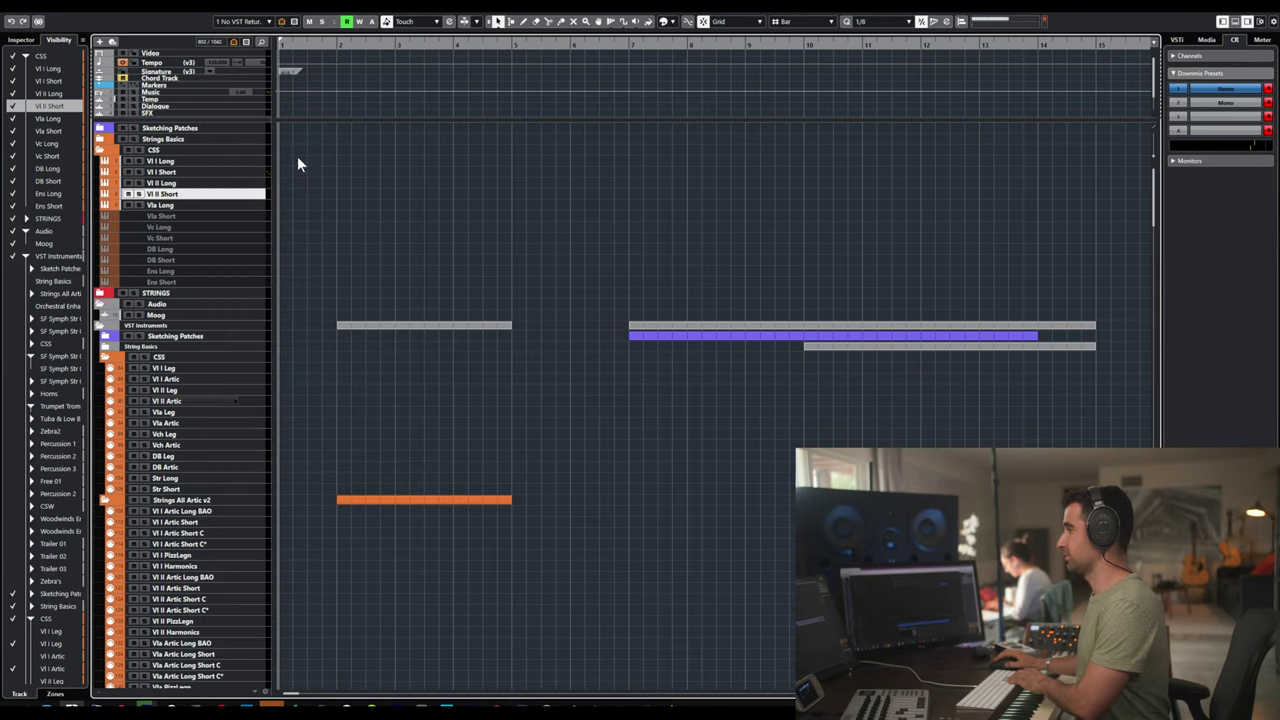
- Check the Kontakt MIDI channel settings of the VI II Long, VI I Short, VI I Long and Vla Long tracks
left_click(200, 183)
key("e")
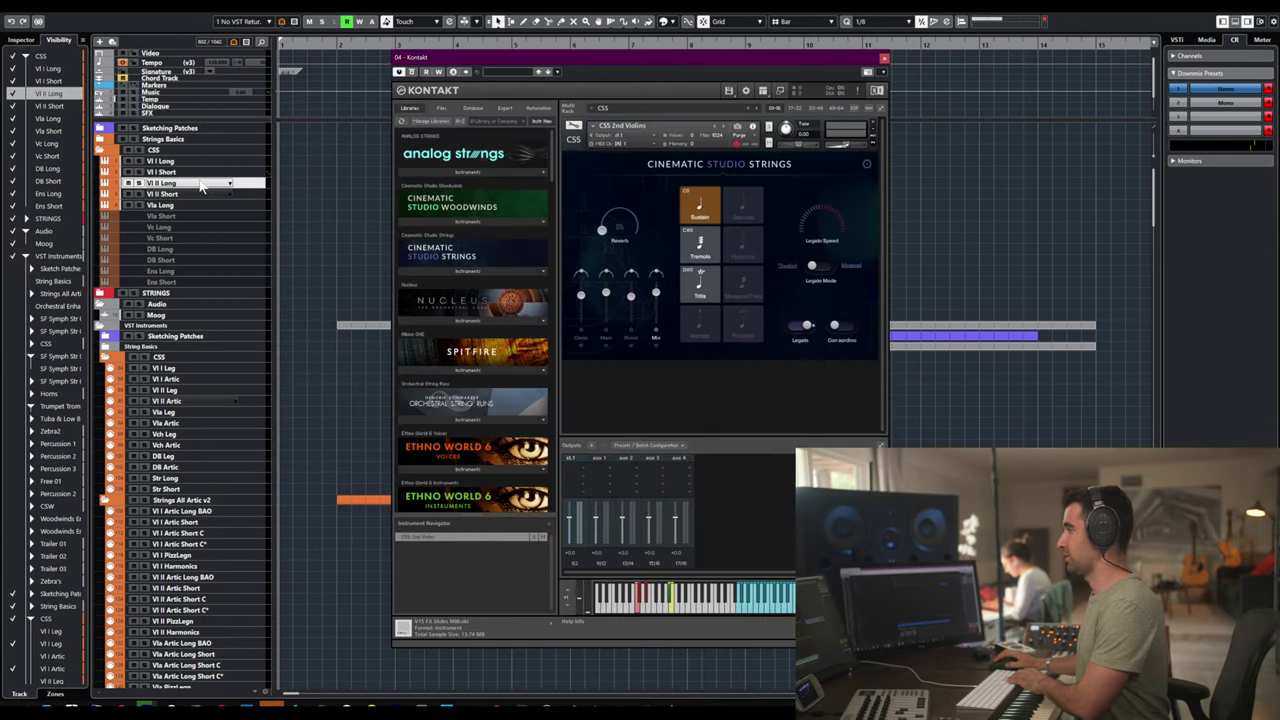
key("e")
left_click(203, 172)
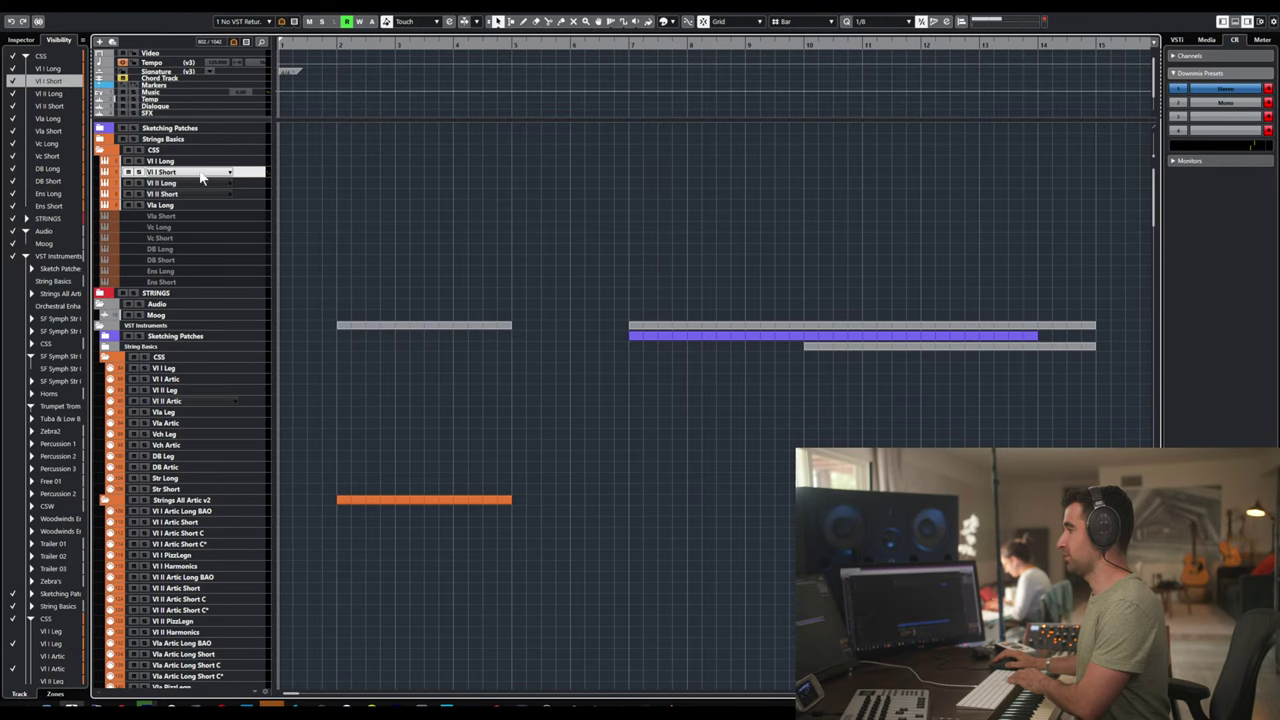
key("e")
key("e")
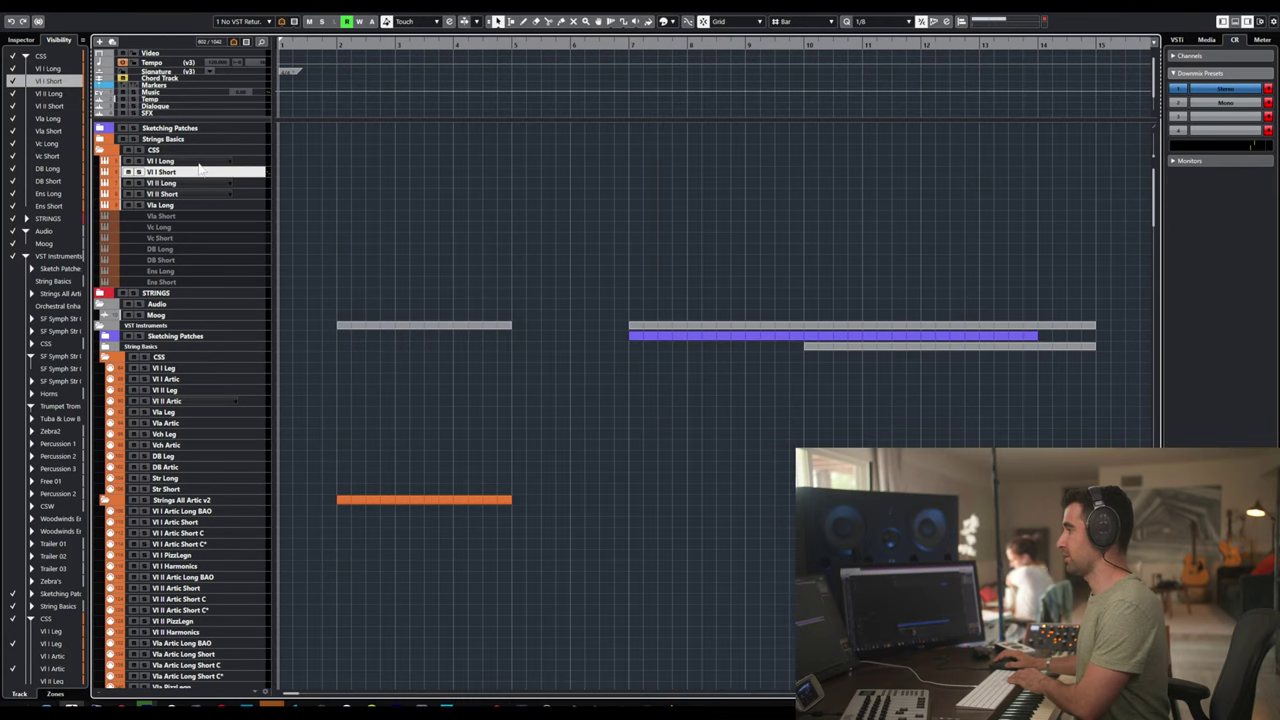
left_click(199, 162)
key("e")
key("e")
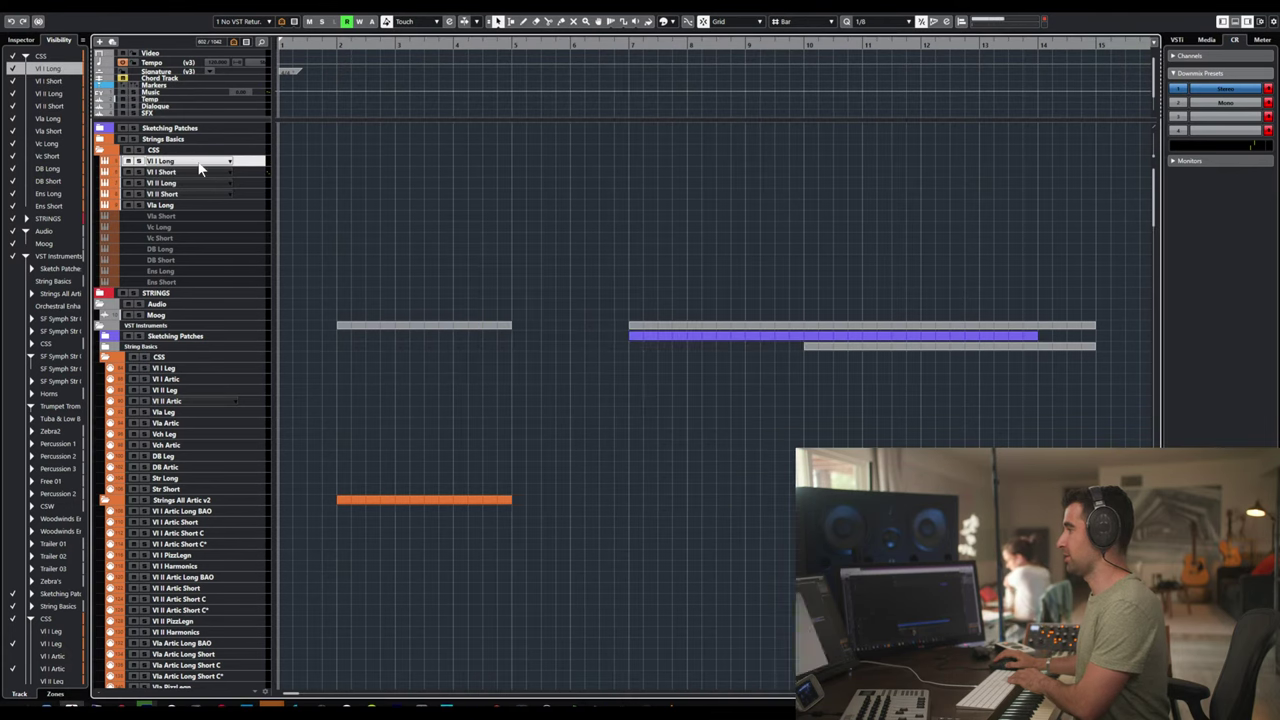
left_click(181, 205)
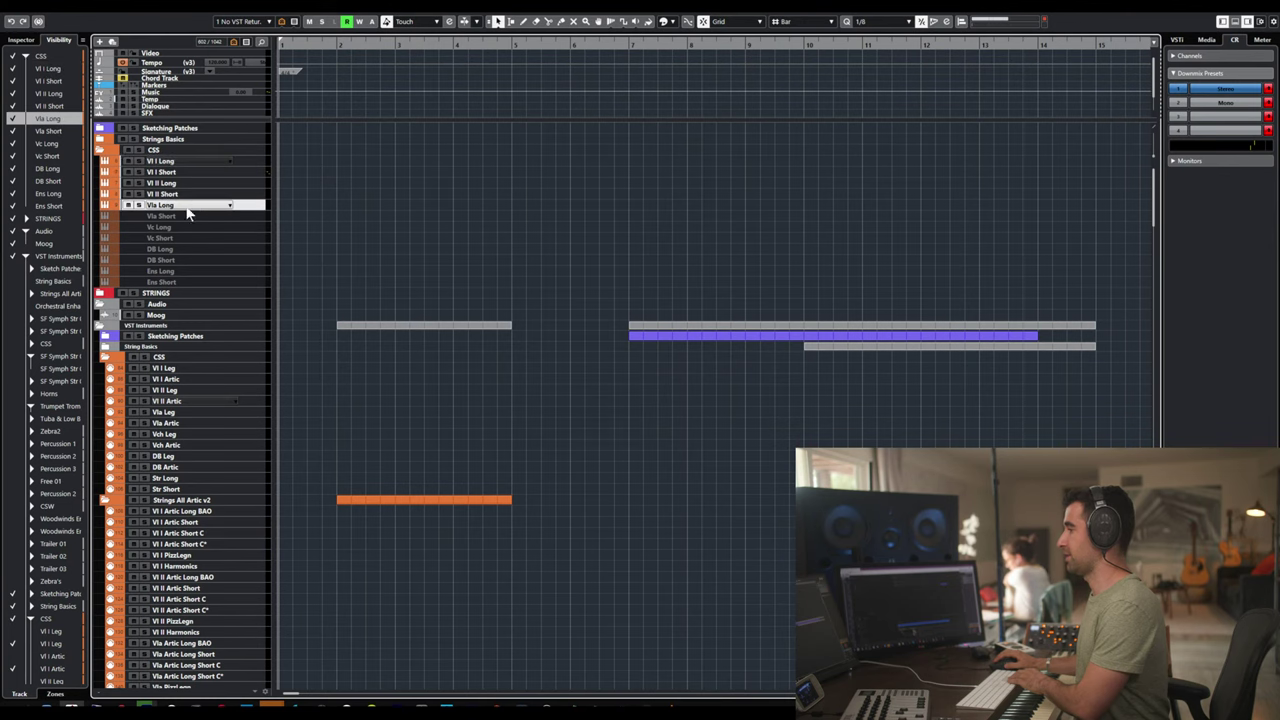
key("e")
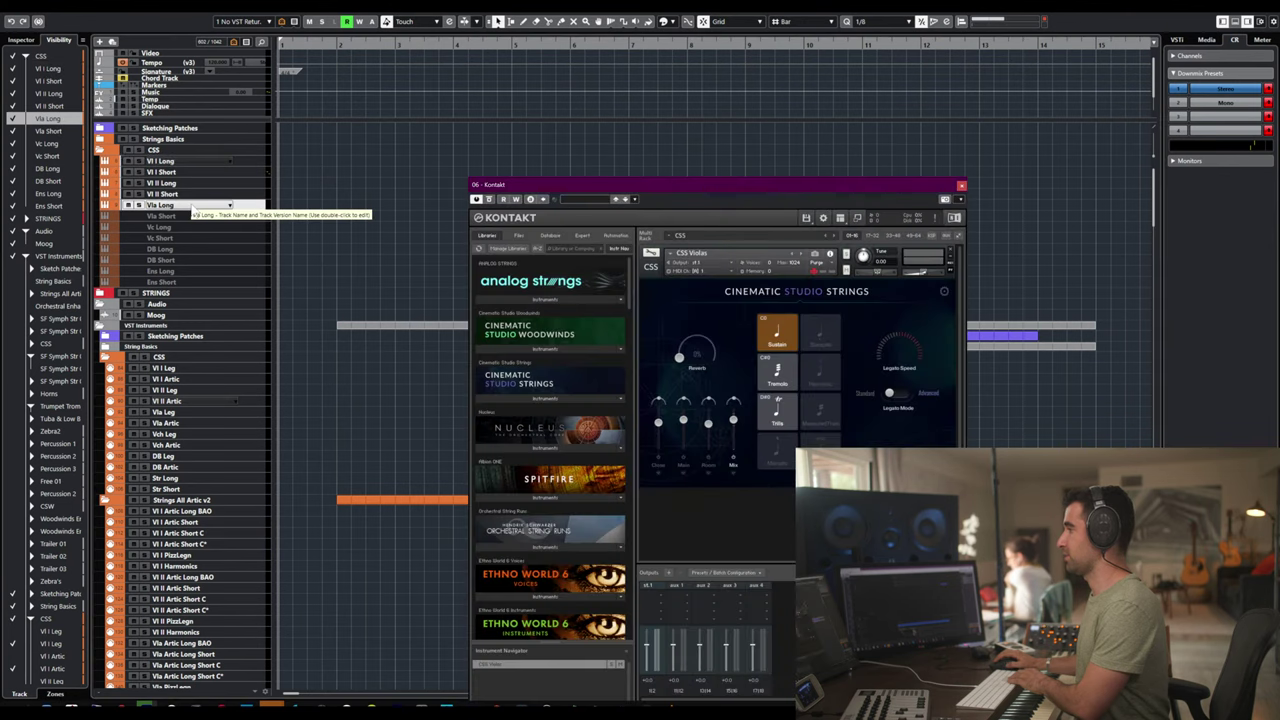
key("e")
- Enable the Vla Short instrument track in the upper CSS folder
left_click(187, 213)
right_click(187, 213)
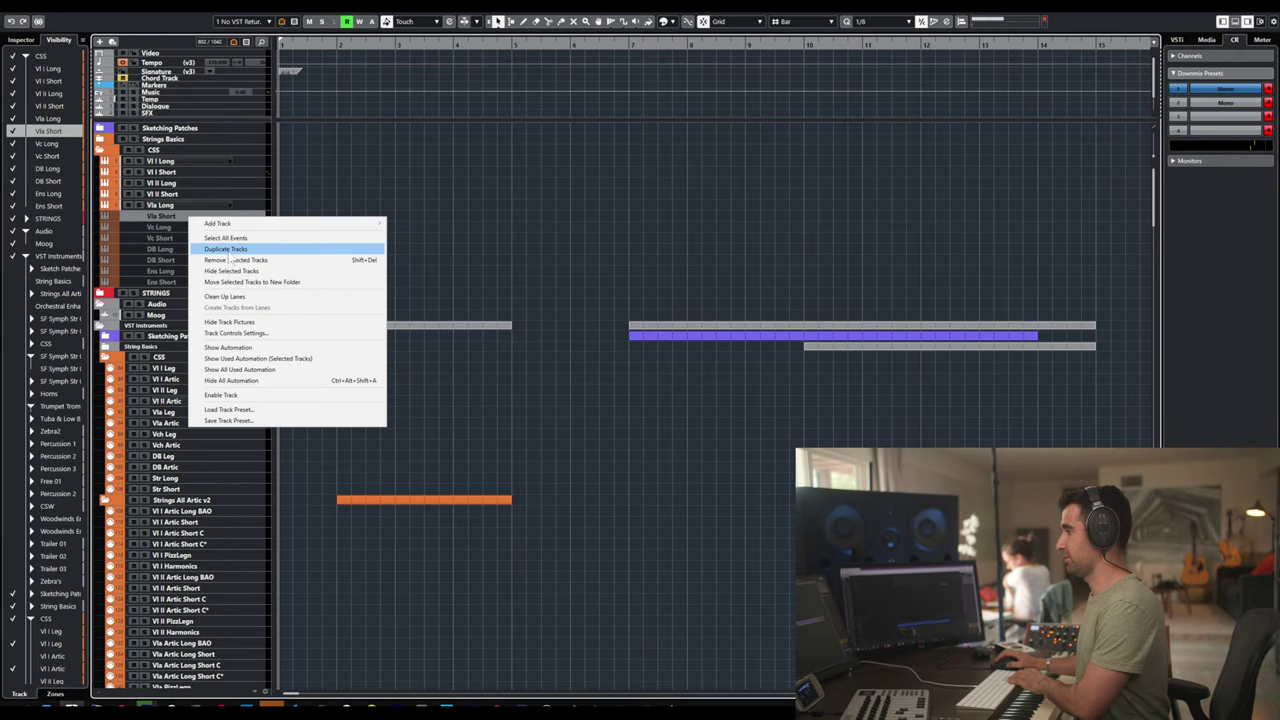
left_click(238, 394)
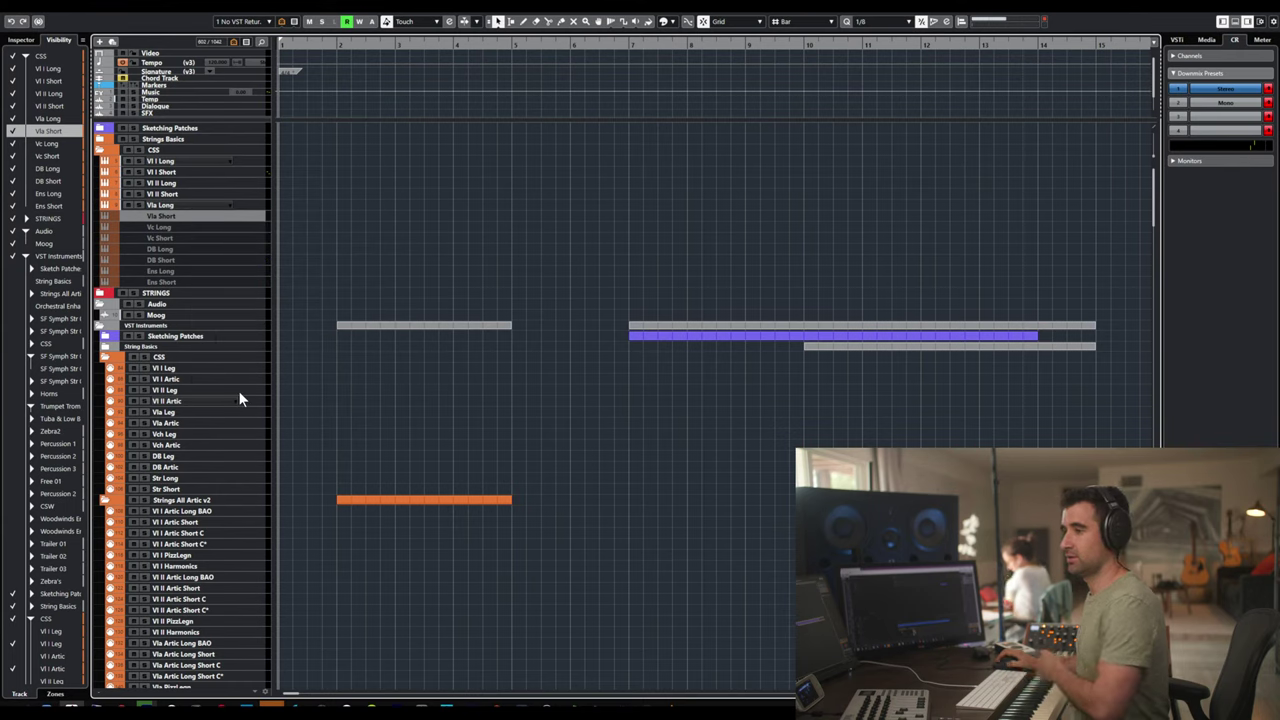
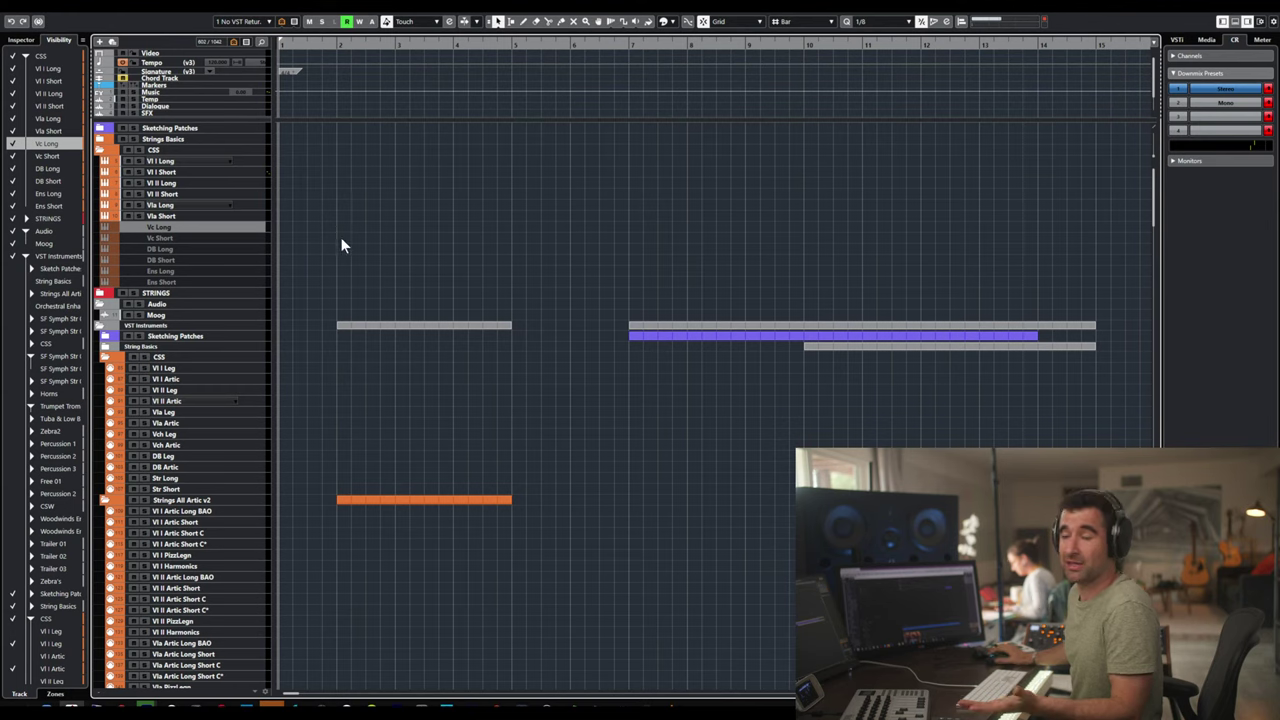
- Compare the reduced track view with the full template by toggling track visibility, placing the playhead at bar 3
key("h")
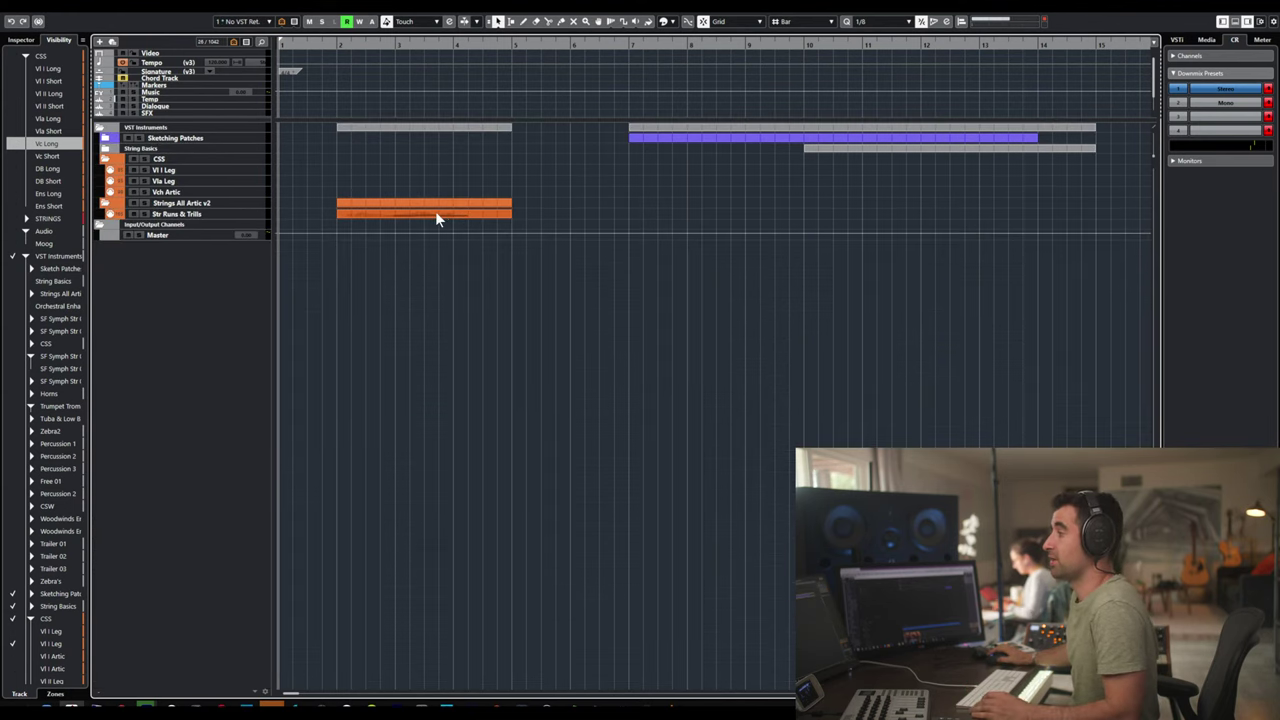
key("h")
left_click(406, 50)
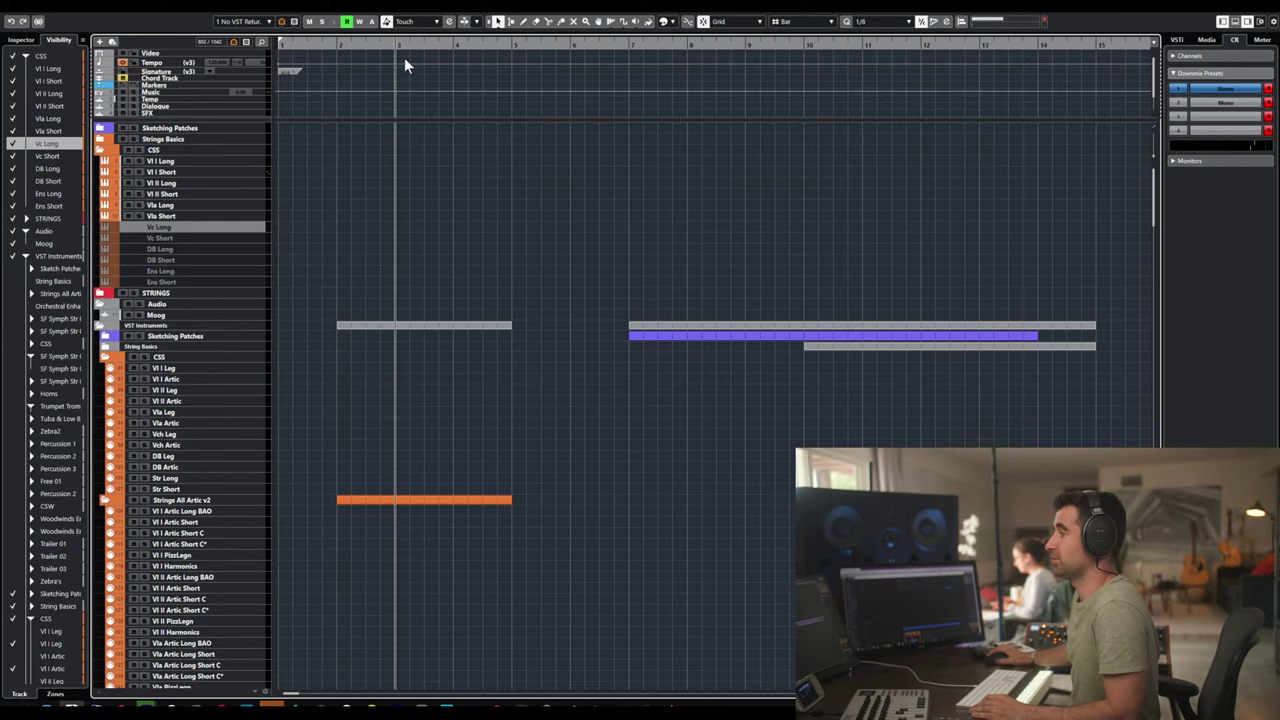
key("h")
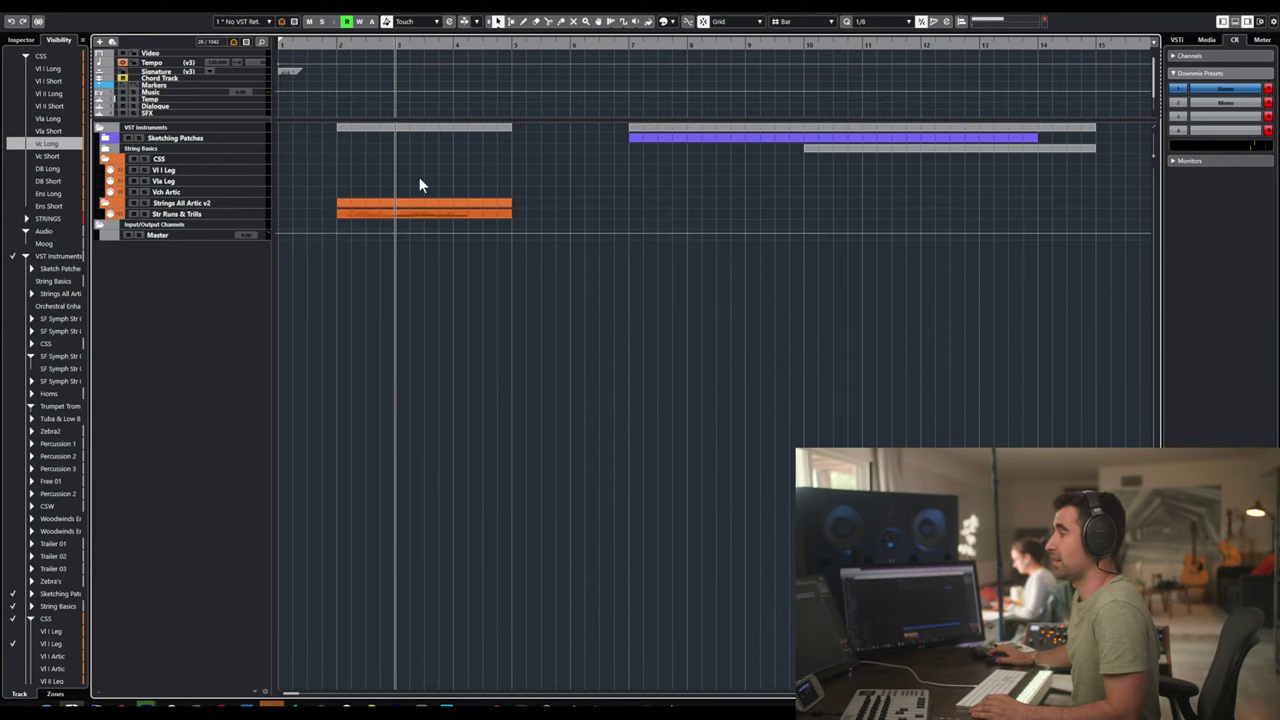
key("h")
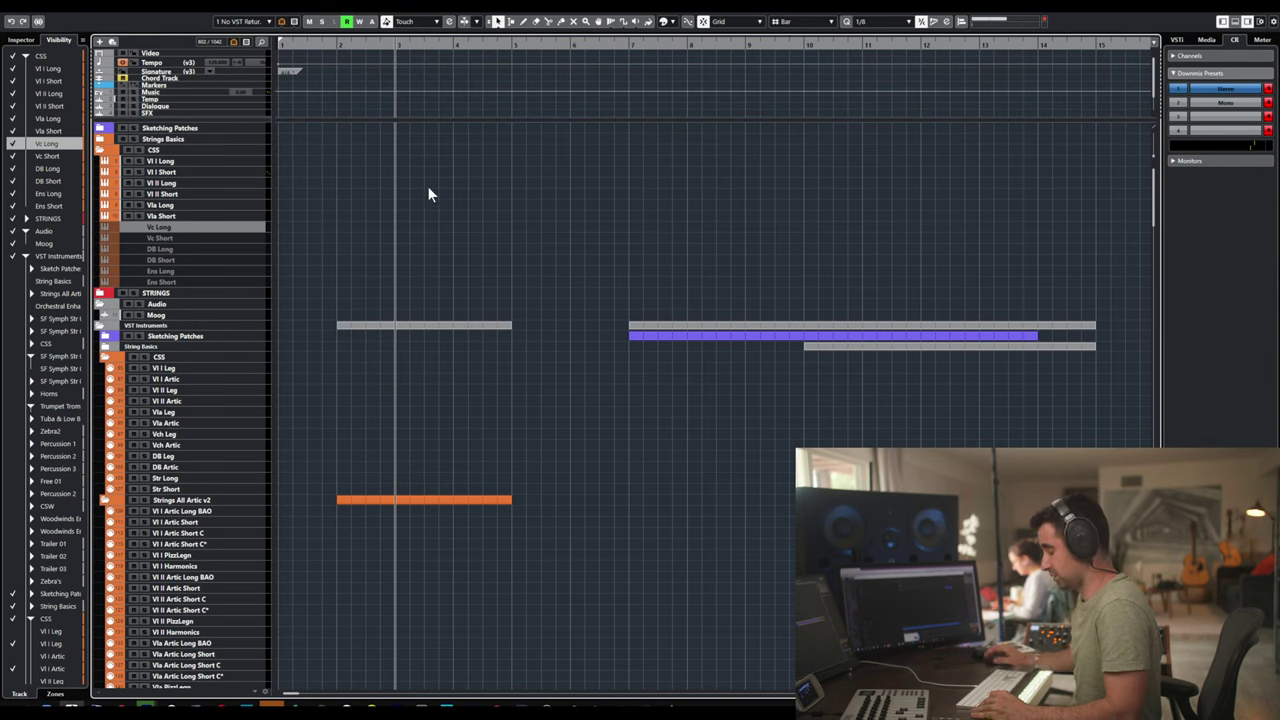
- Enable the Vc Long instrument track in the upper CSS folder
key("ctrl+f")
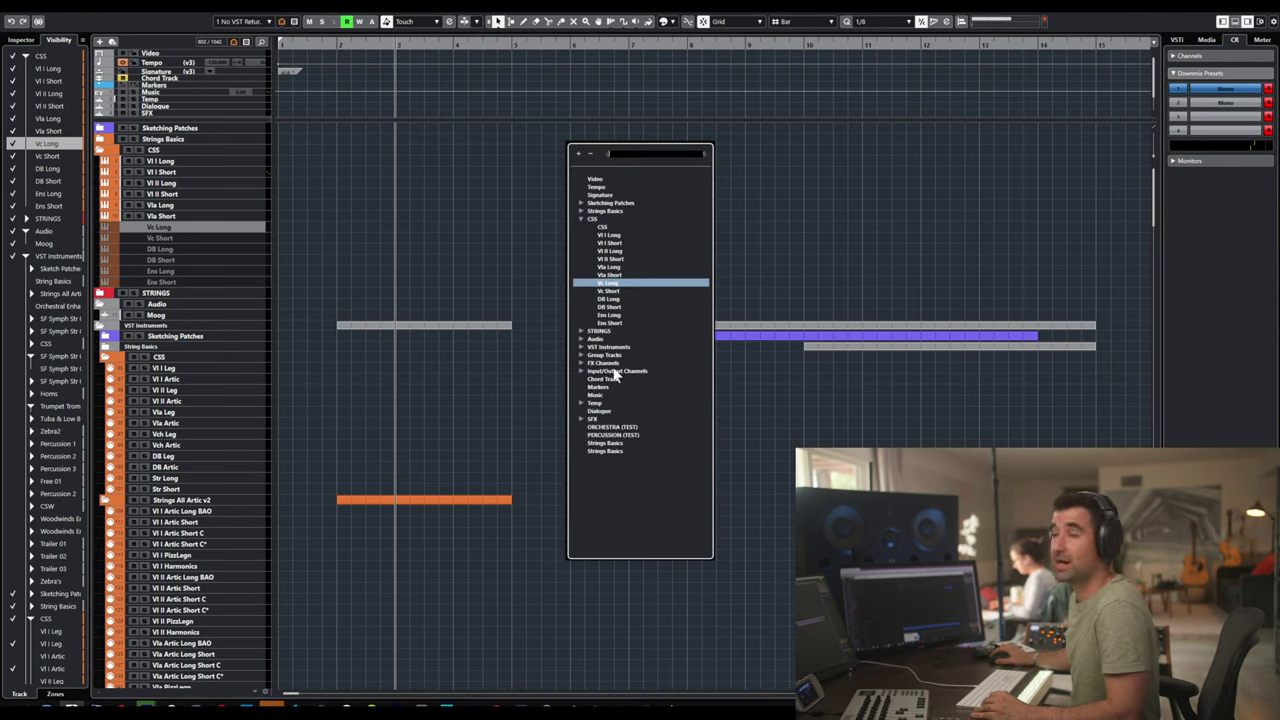
key("Escape")
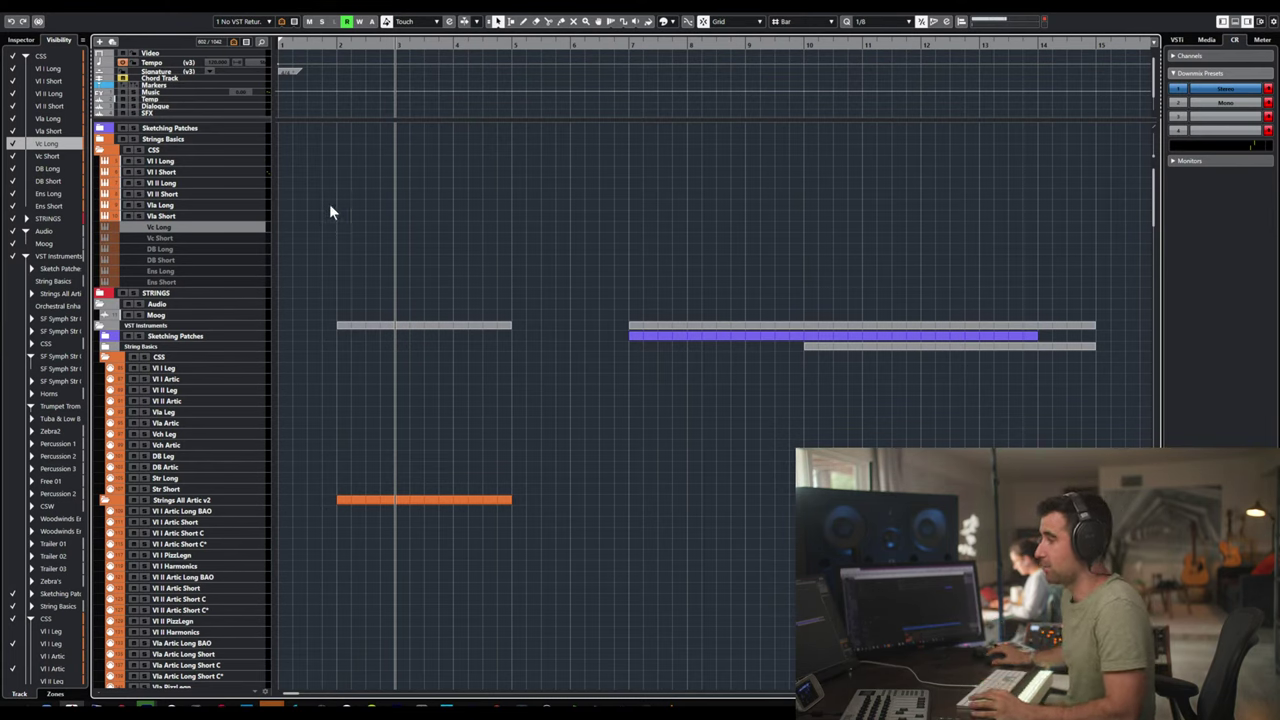
right_click(191, 226)
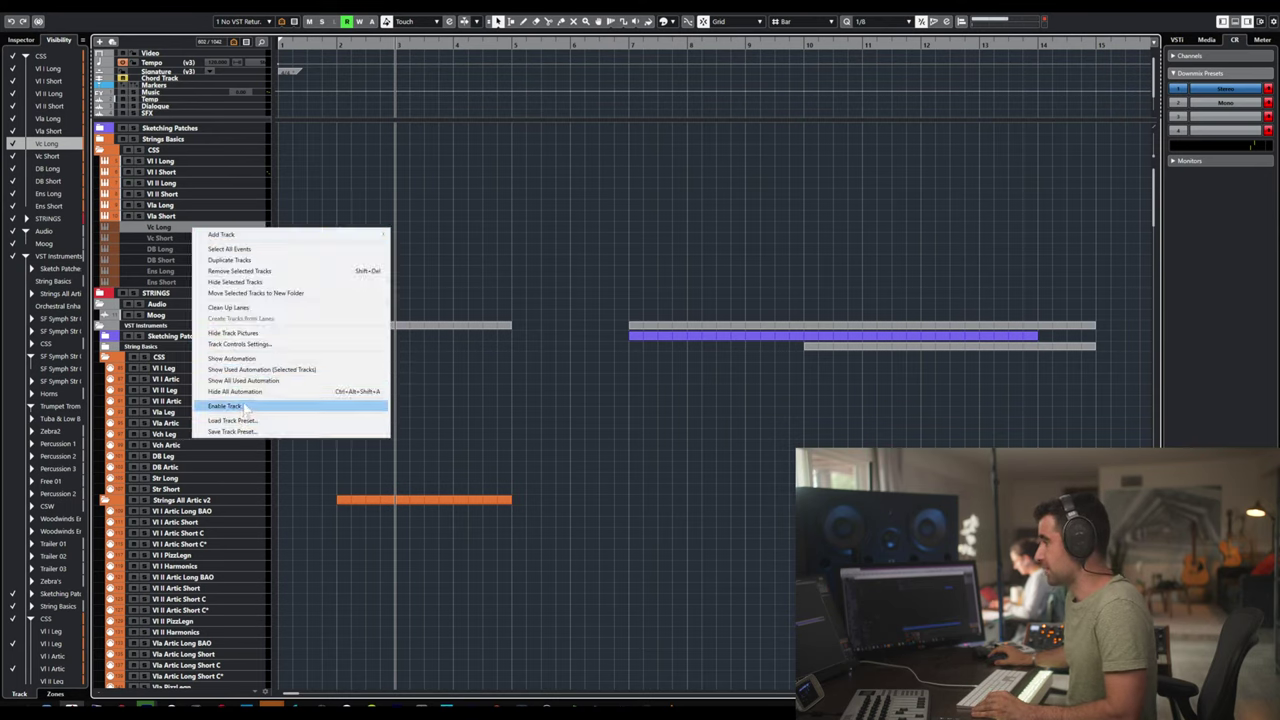
left_click(240, 420)
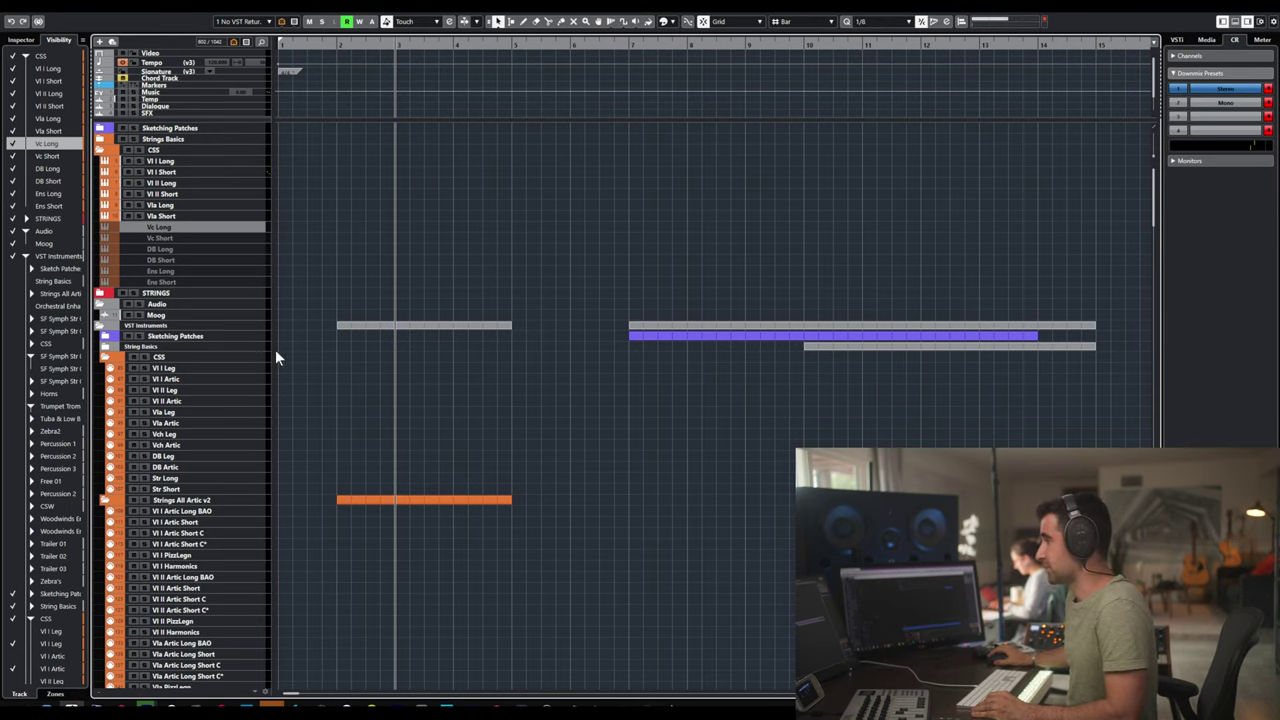
- Check the instrument windows of the Vla Long and Vla Short tracks
left_click(201, 206)
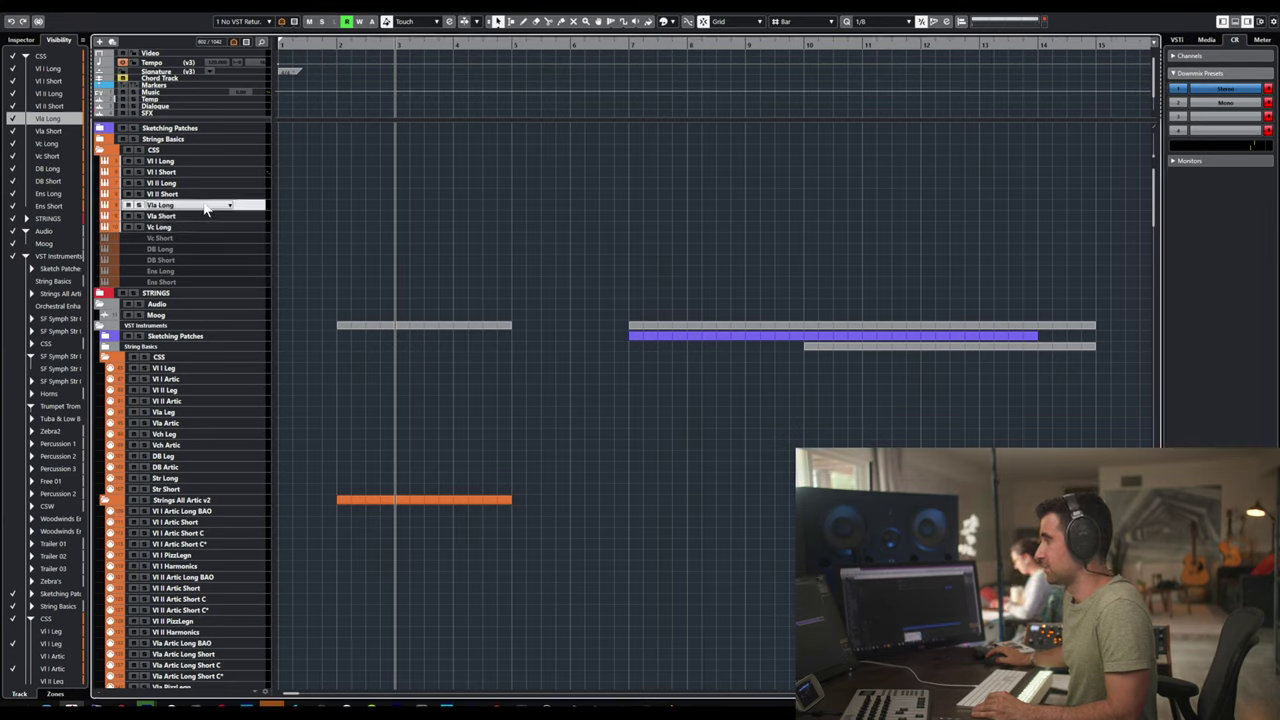
key("Return")
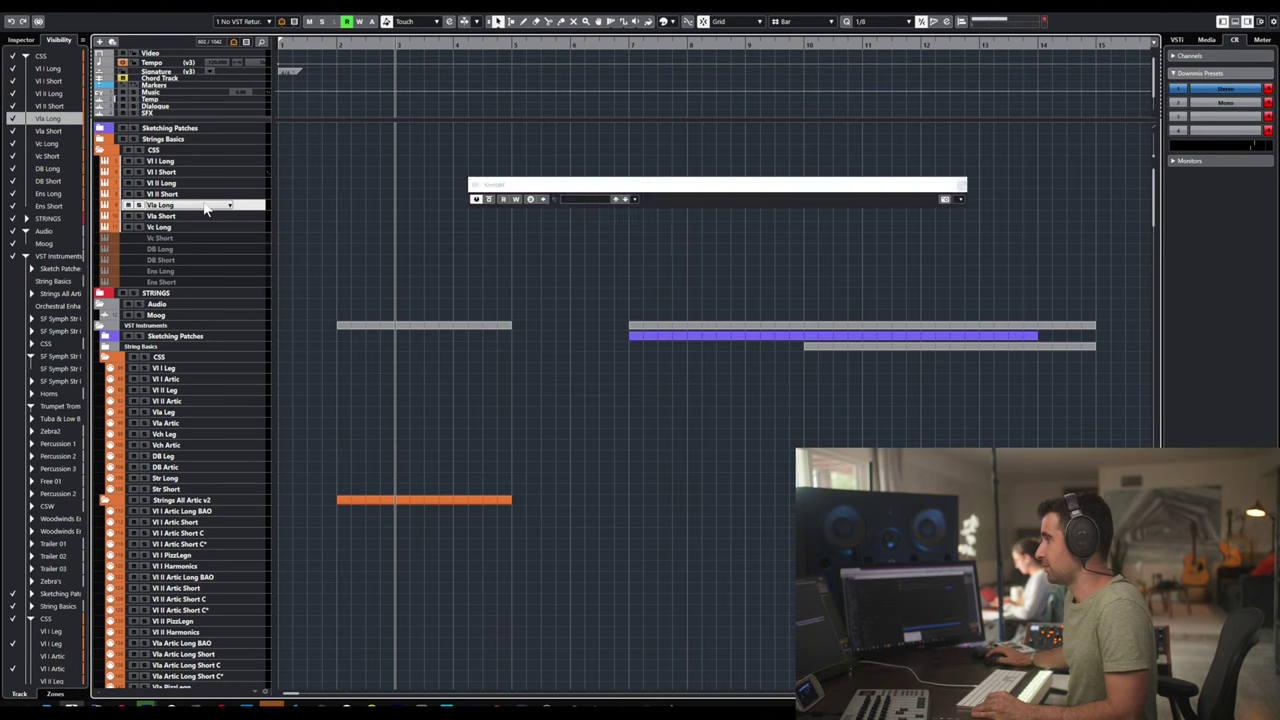
key("Return")
left_click(198, 218)
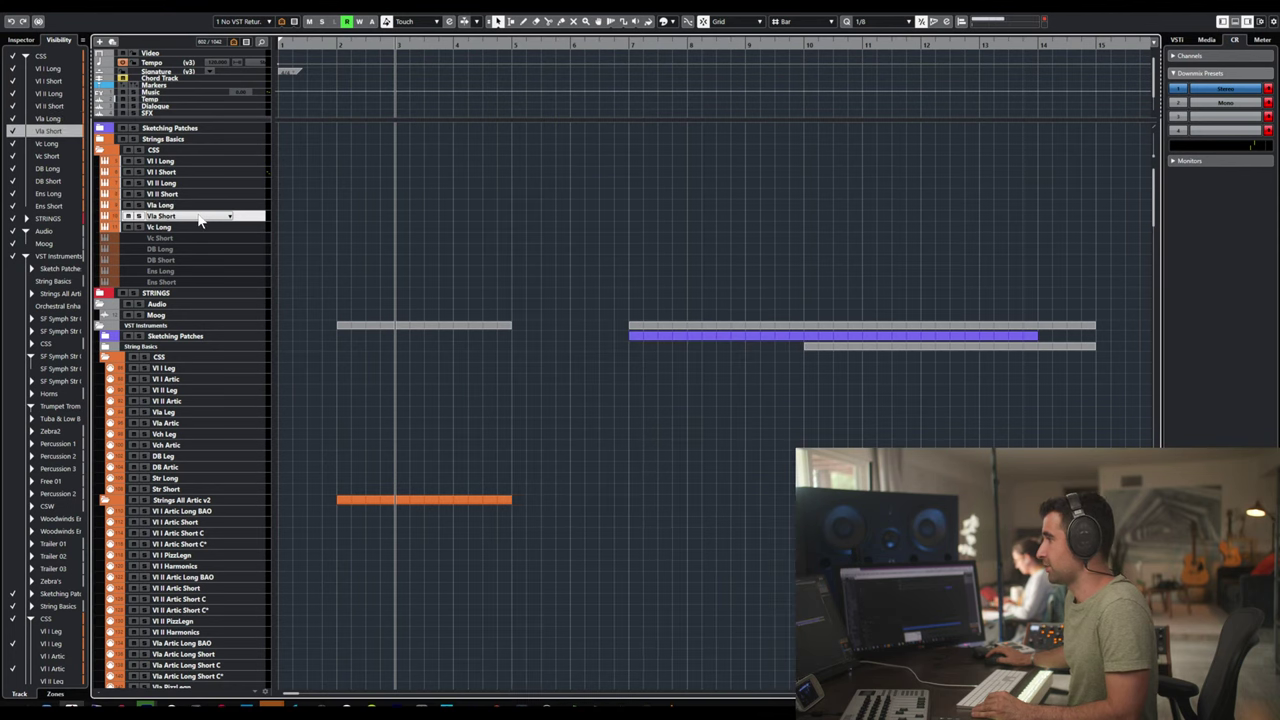
key("Return")
key("Return")
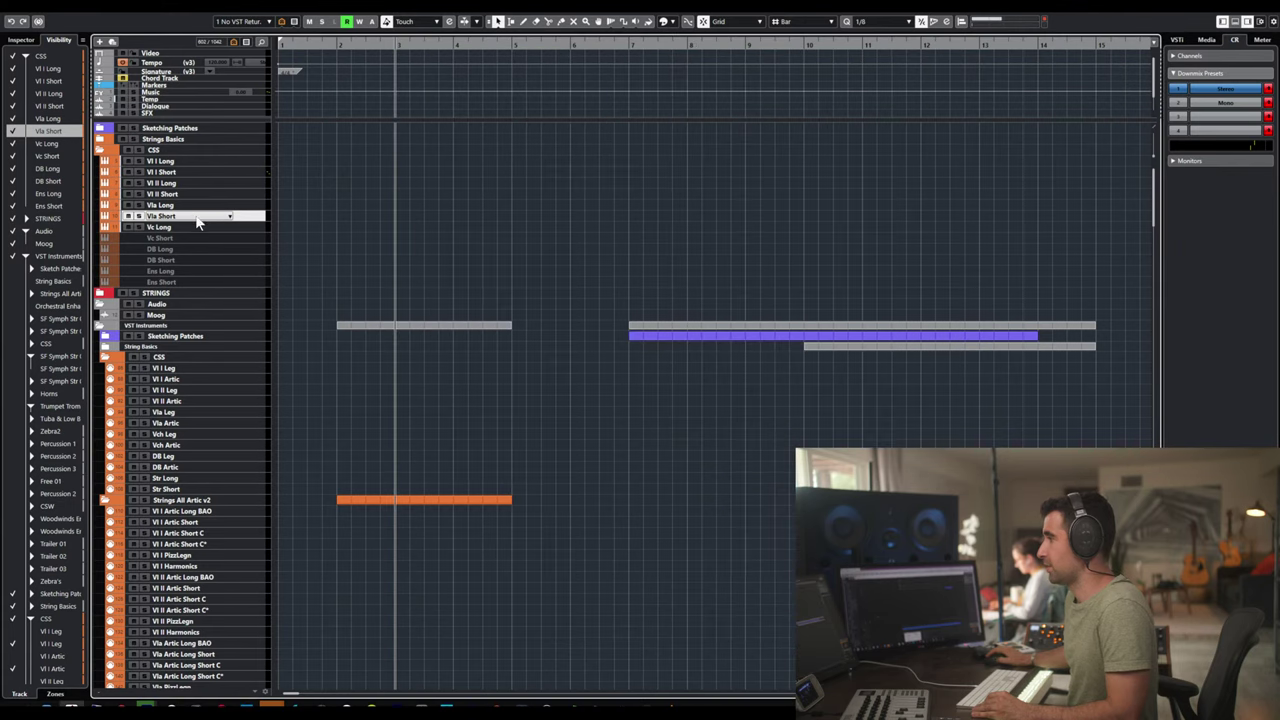
- Remove all CSS 1st Violins, 2nd Violins and Violas patches from the Kontakt rack of the Vc Long track
left_click(196, 228)
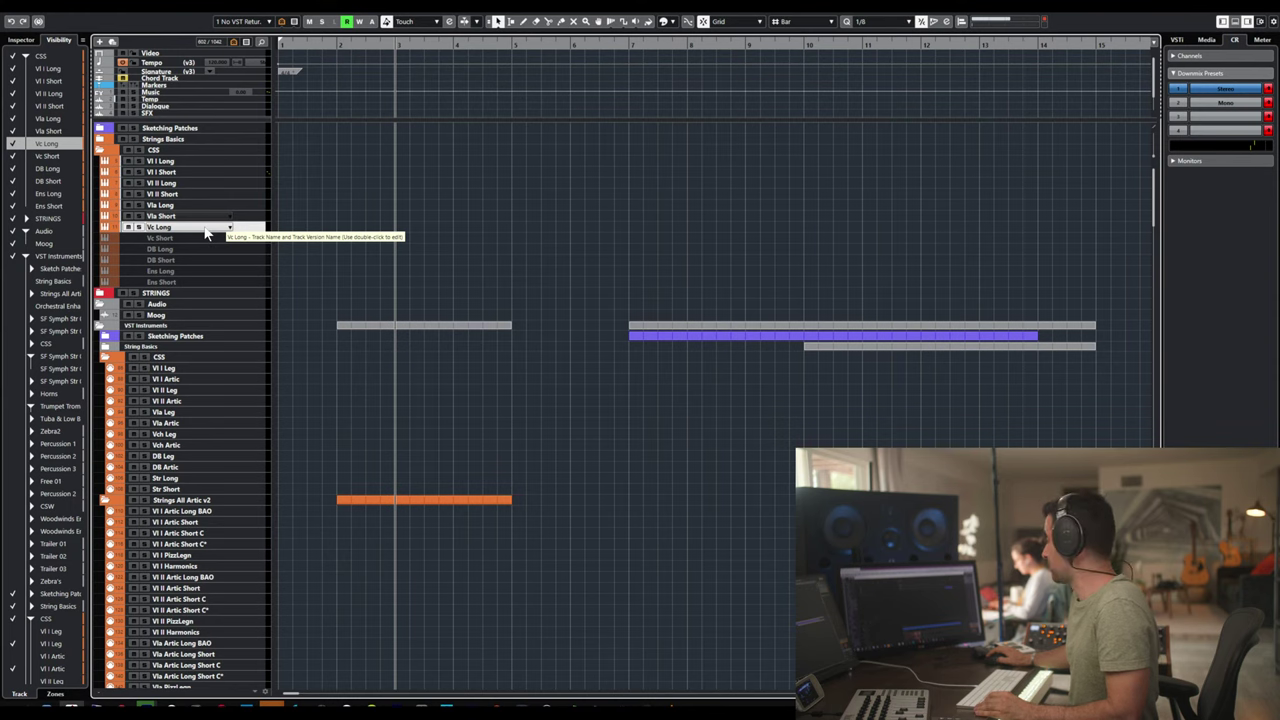
key("e")
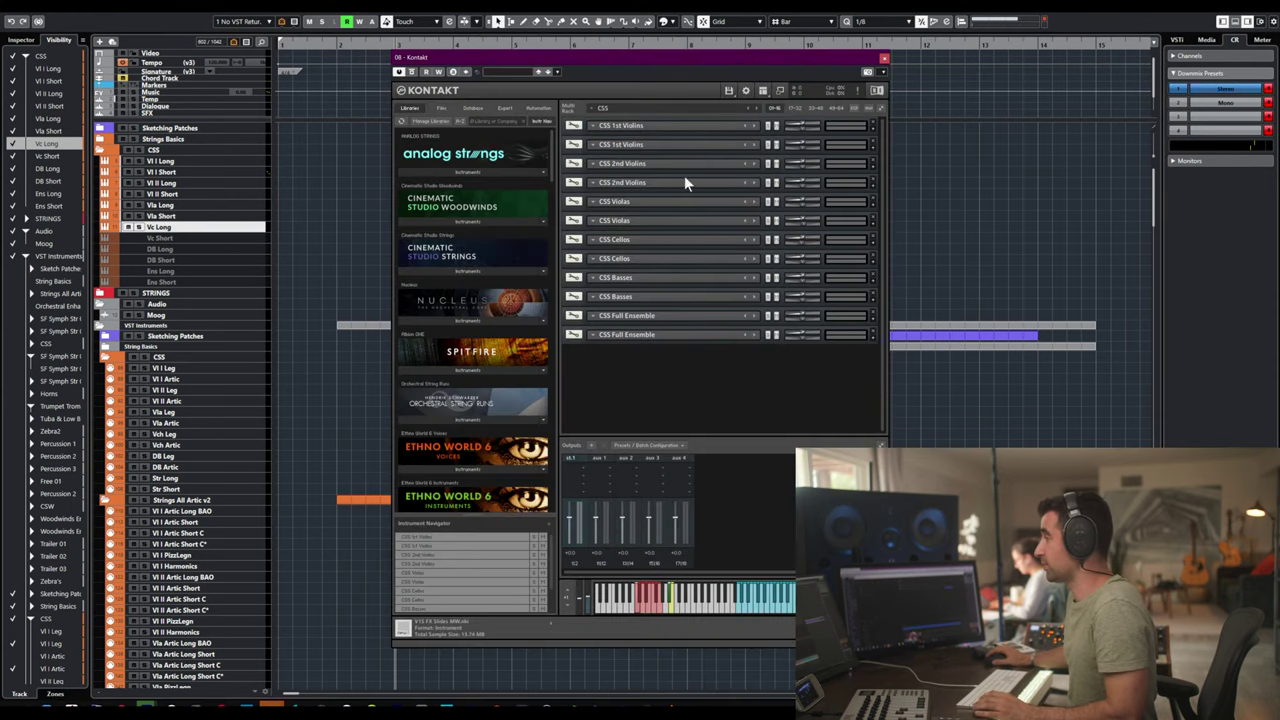
left_click(873, 121)
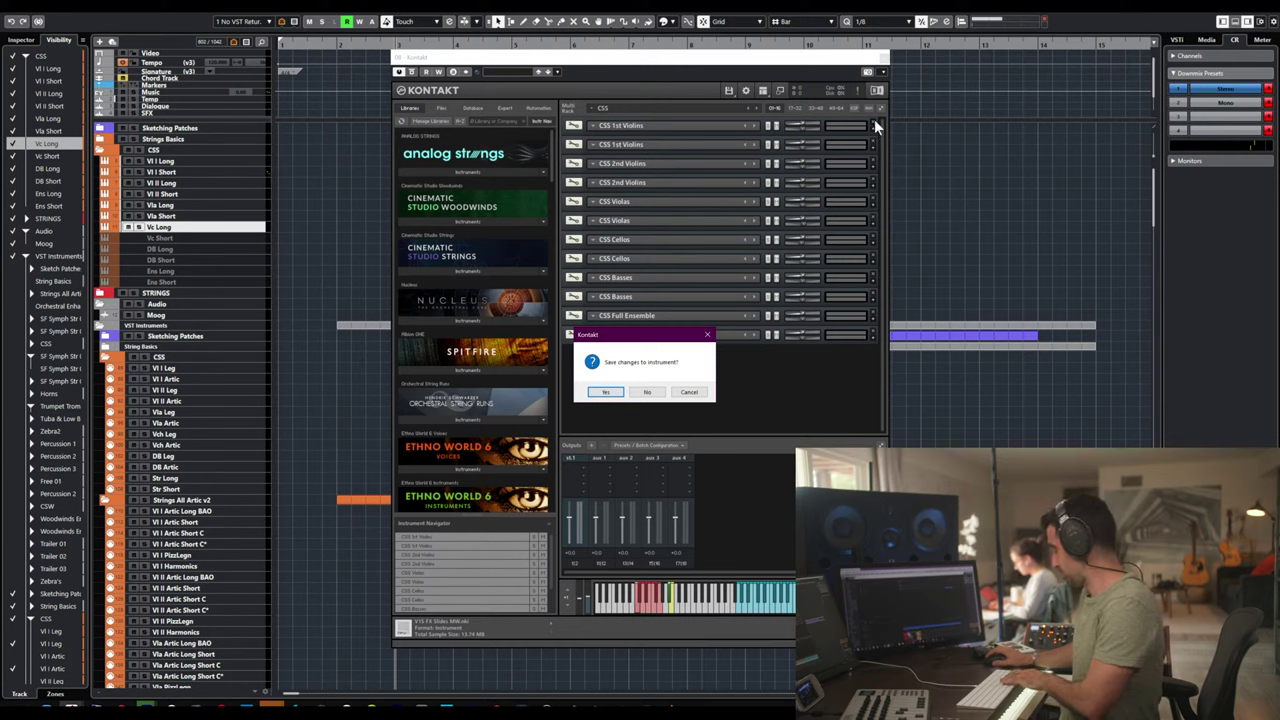
key("Return")
left_click(874, 121)
key("Return")
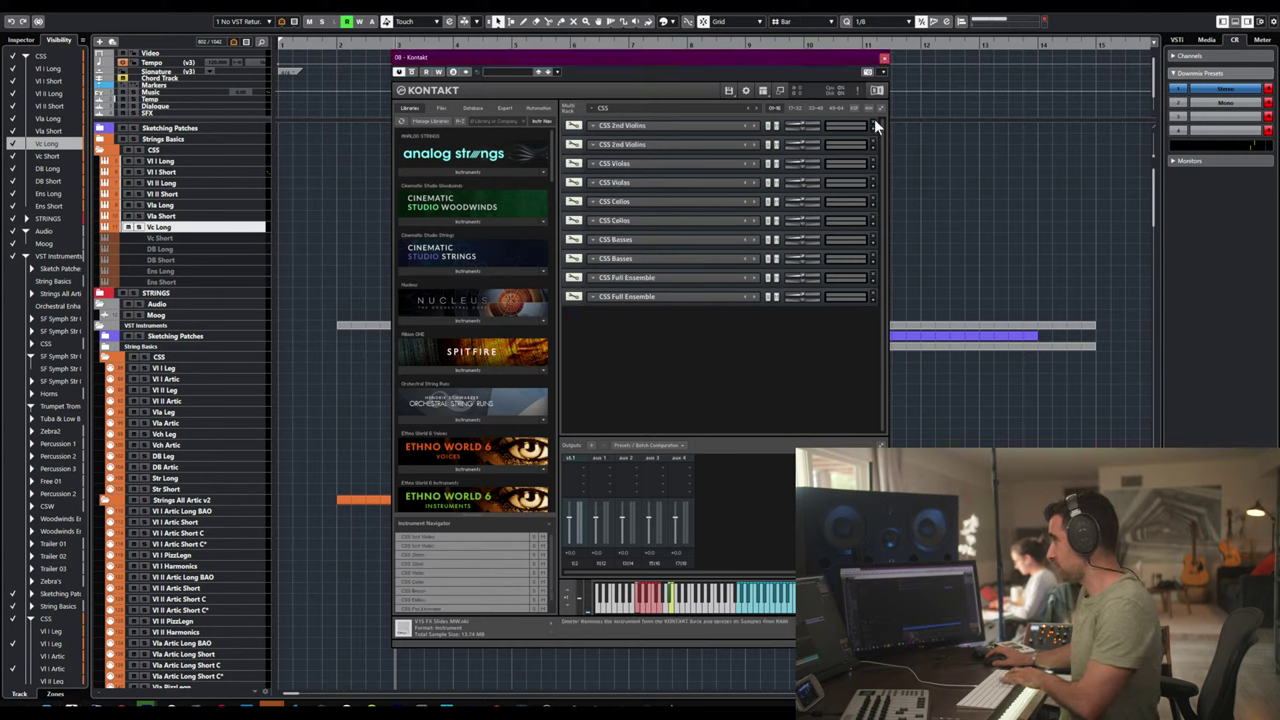
left_click(874, 121)
key("Return")
left_click(874, 121)
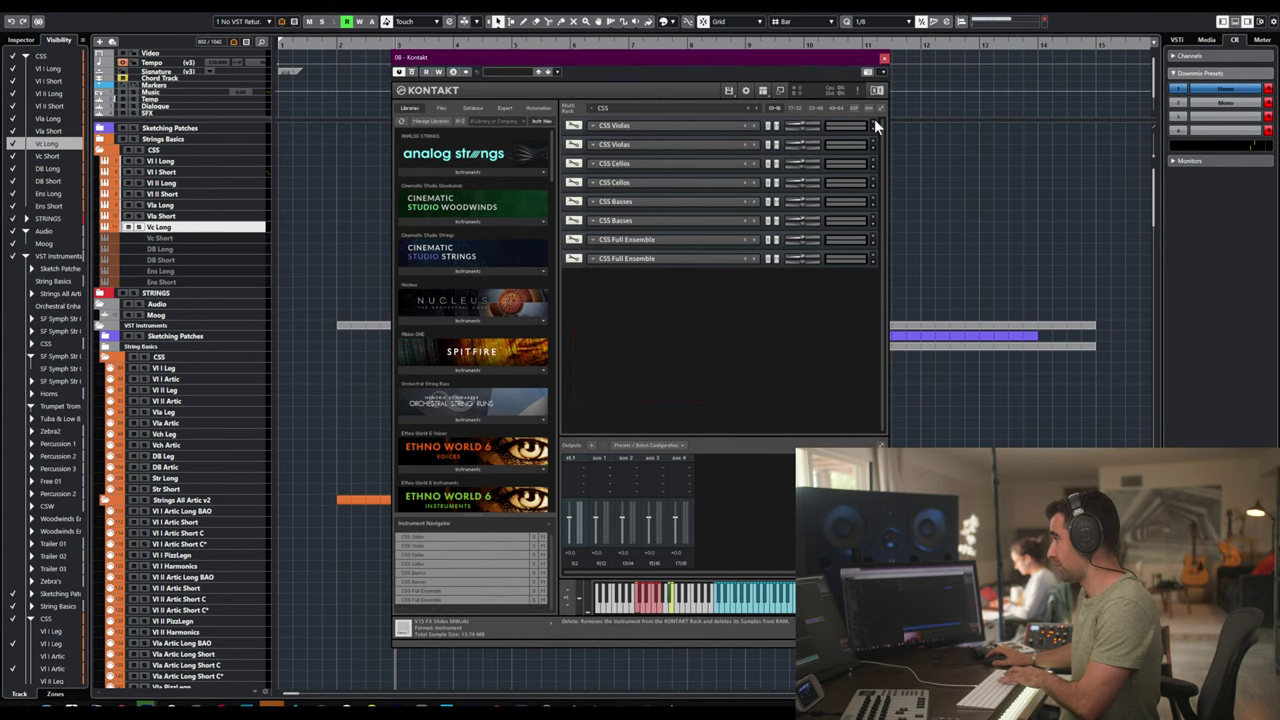
key("Return")
left_click(874, 121)
key("Return")
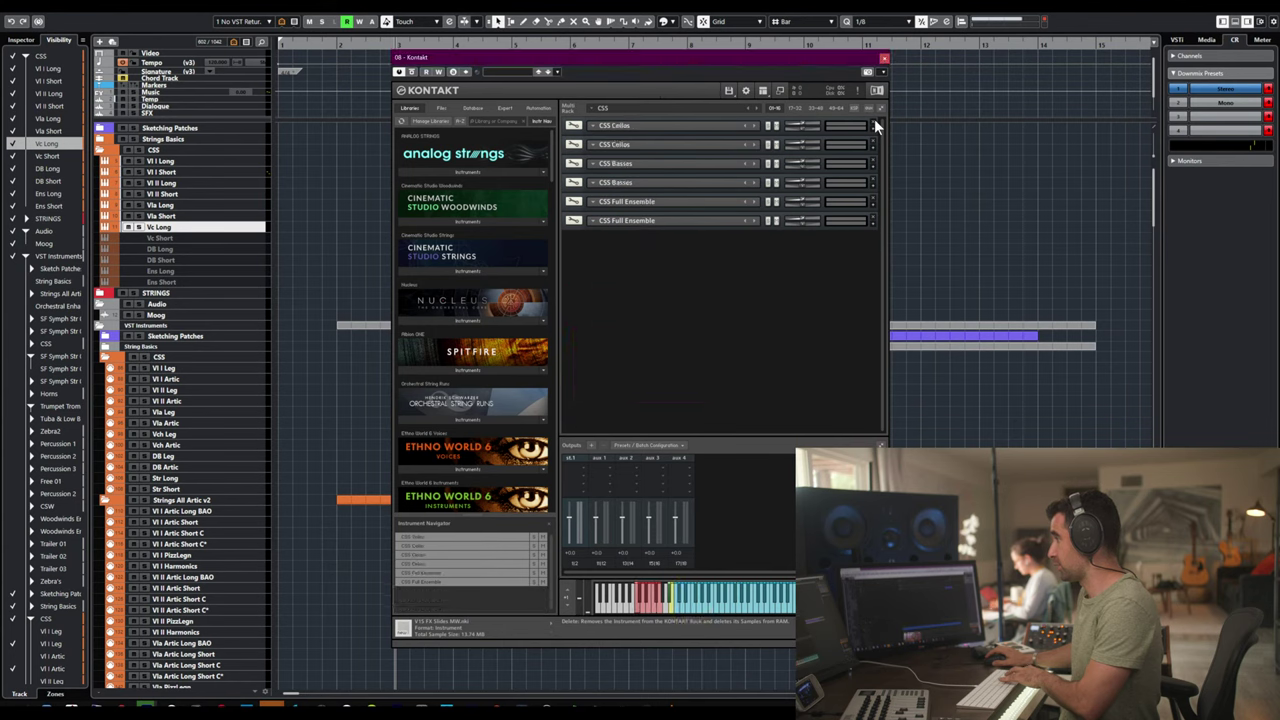
- Remove the second CSS Cellos patch and all Basses and Full Ensemble patches from the Vc Long rack, keeping the first Cellos patch
left_click(872, 139)
key("Return")
left_click(872, 139)
key("Return")
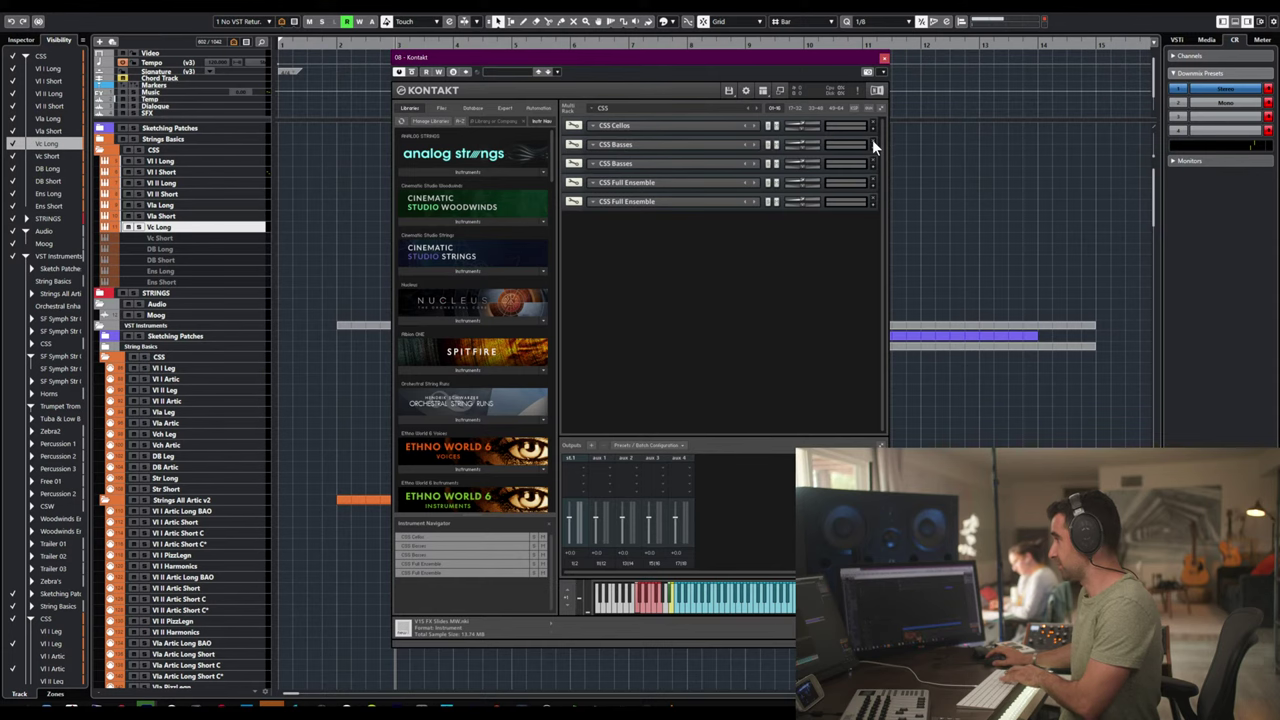
left_click(872, 139)
key("Return")
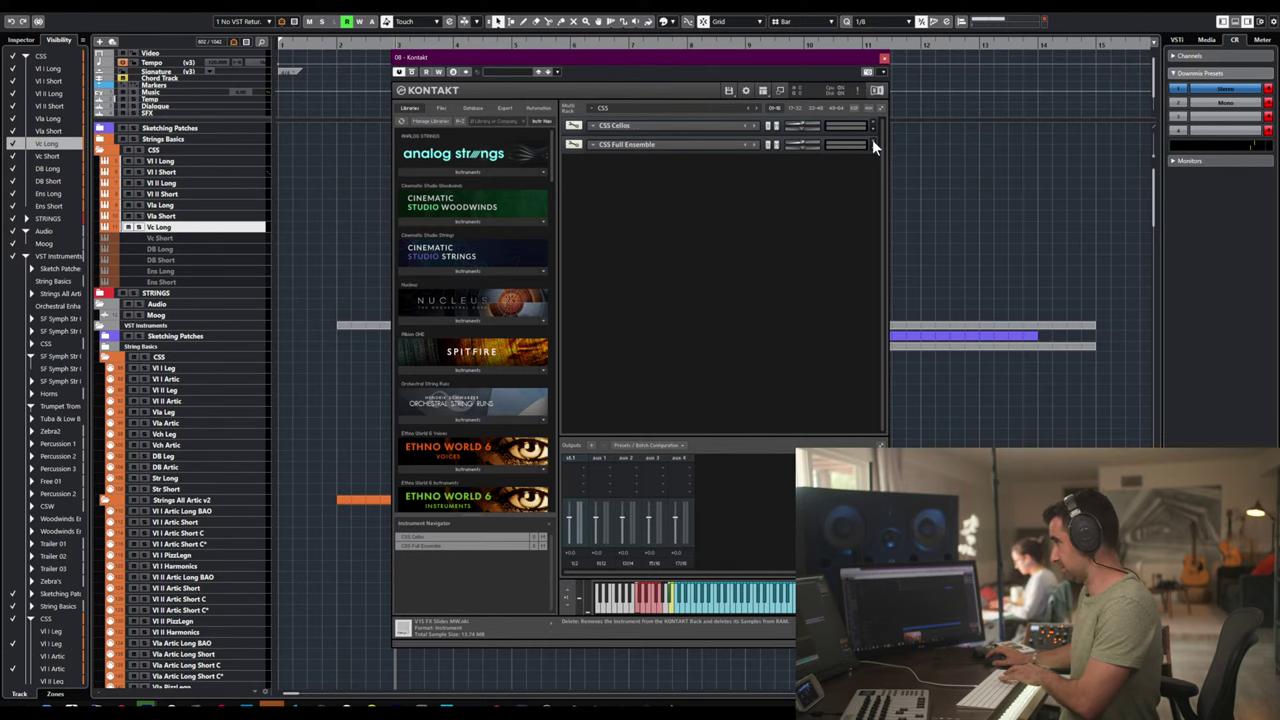
left_click(872, 139)
key("Return")
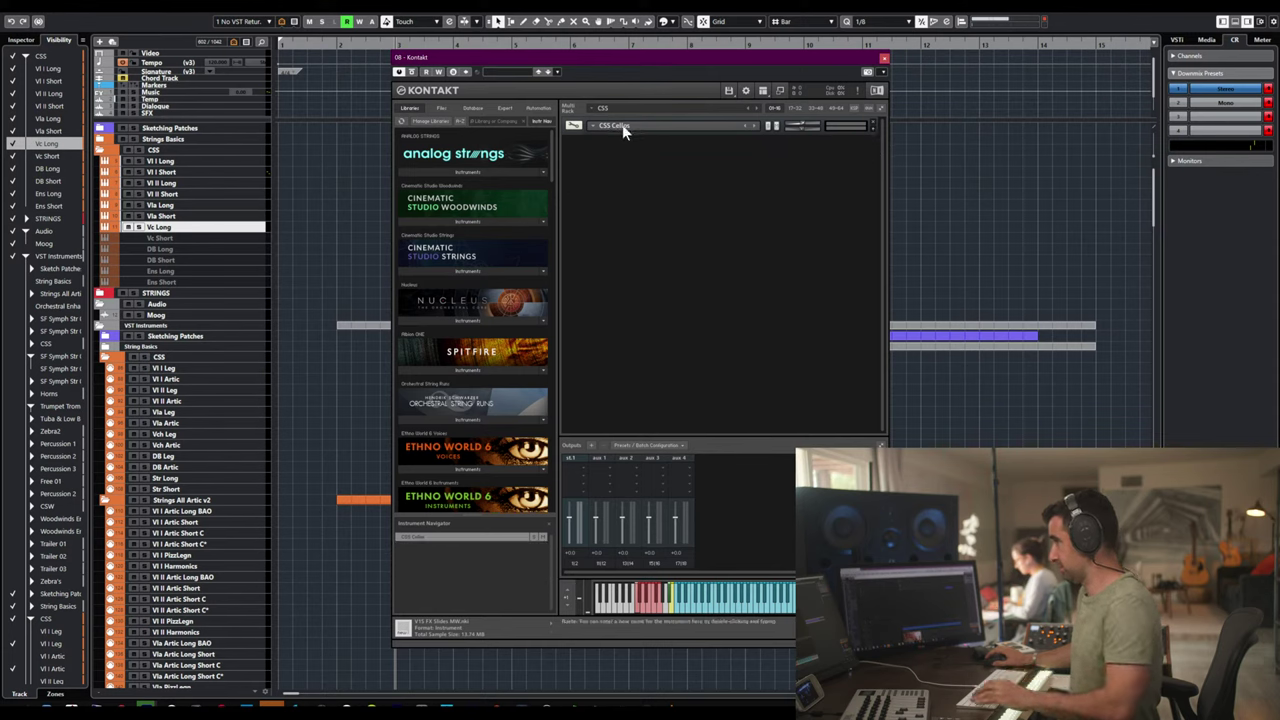
- Purge Staccato, Harmonics, MeasuredTrem, Pizzicato and Marcato from the Vc Long track's CSS Cellos patch and close its Kontakt window
left_click(871, 128)
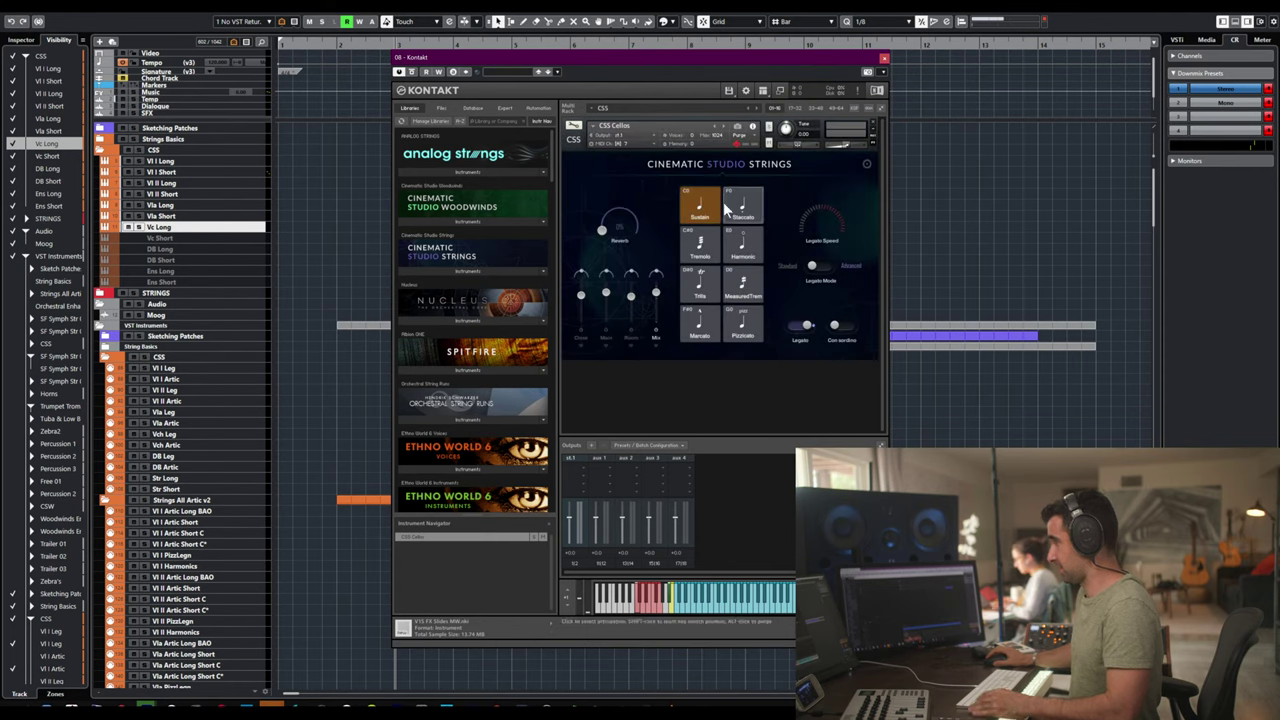
left_click(748, 205, "alt")
left_click(742, 245, "alt")
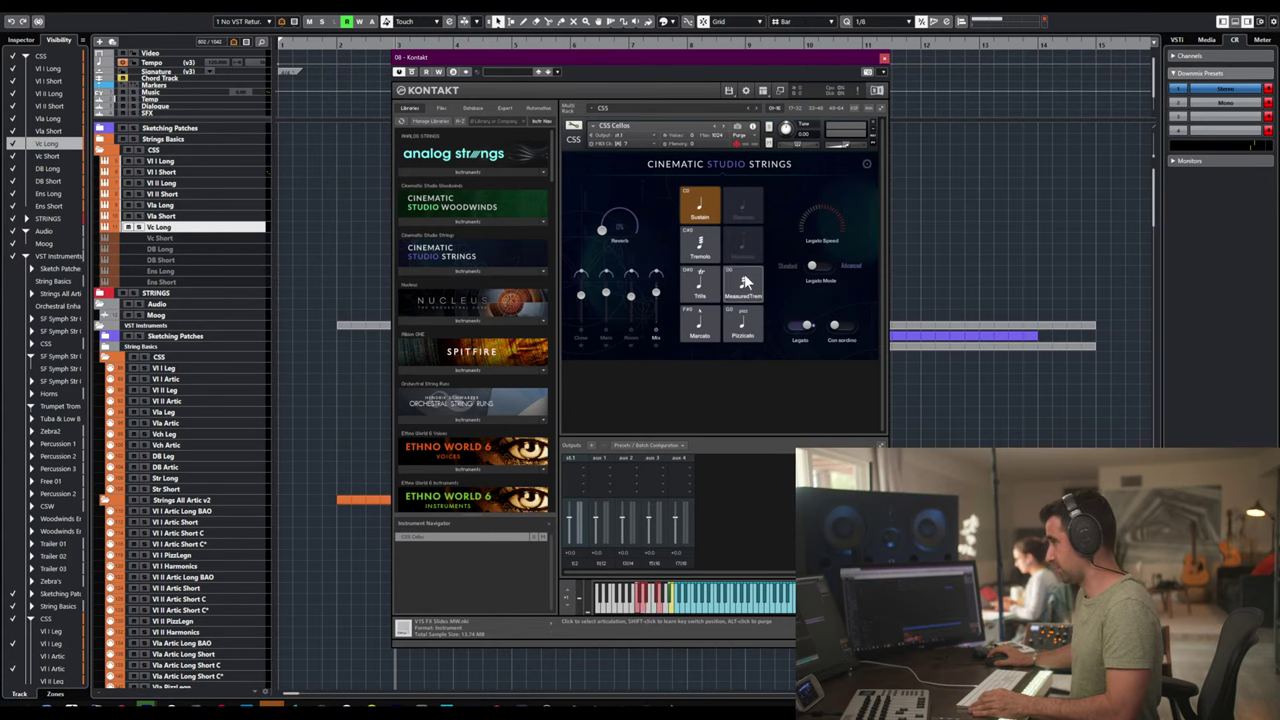
left_click(742, 285, "alt")
left_click(742, 325, "alt")
left_click(701, 324, "alt")
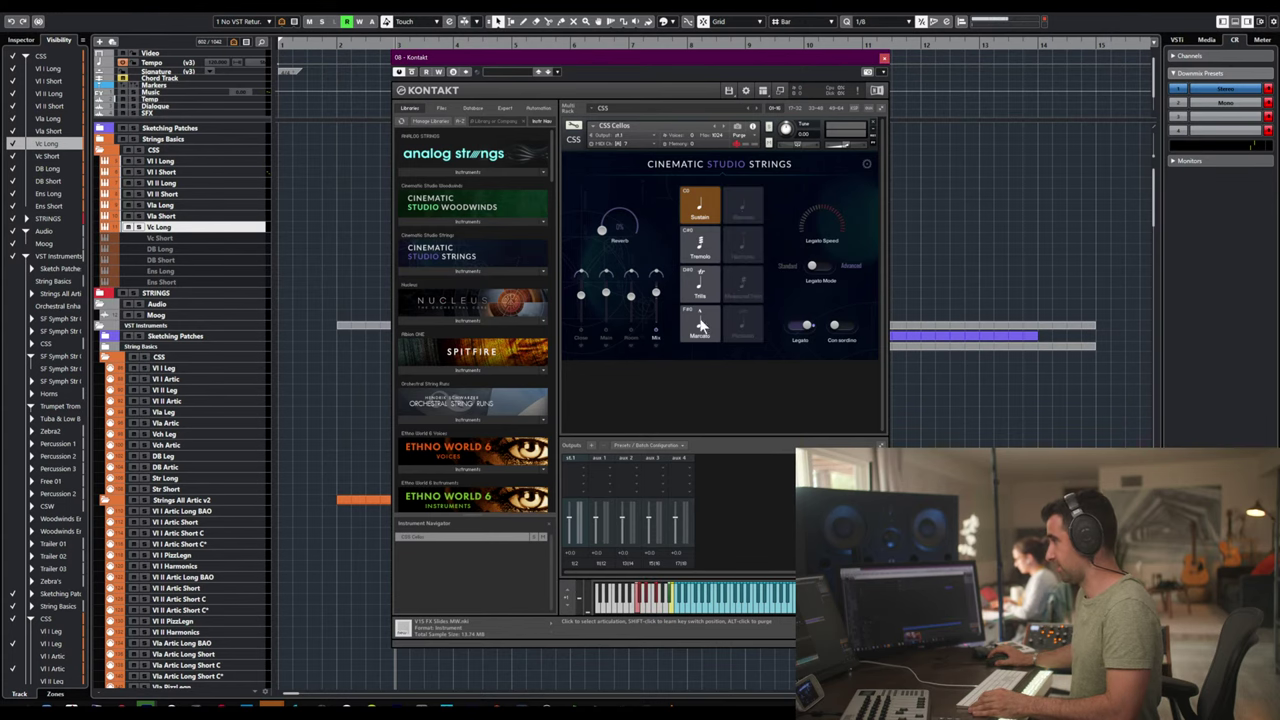
left_click(883, 58)
- Enable the Vc Short instrument track in the upper CSS folder
left_click(186, 238)
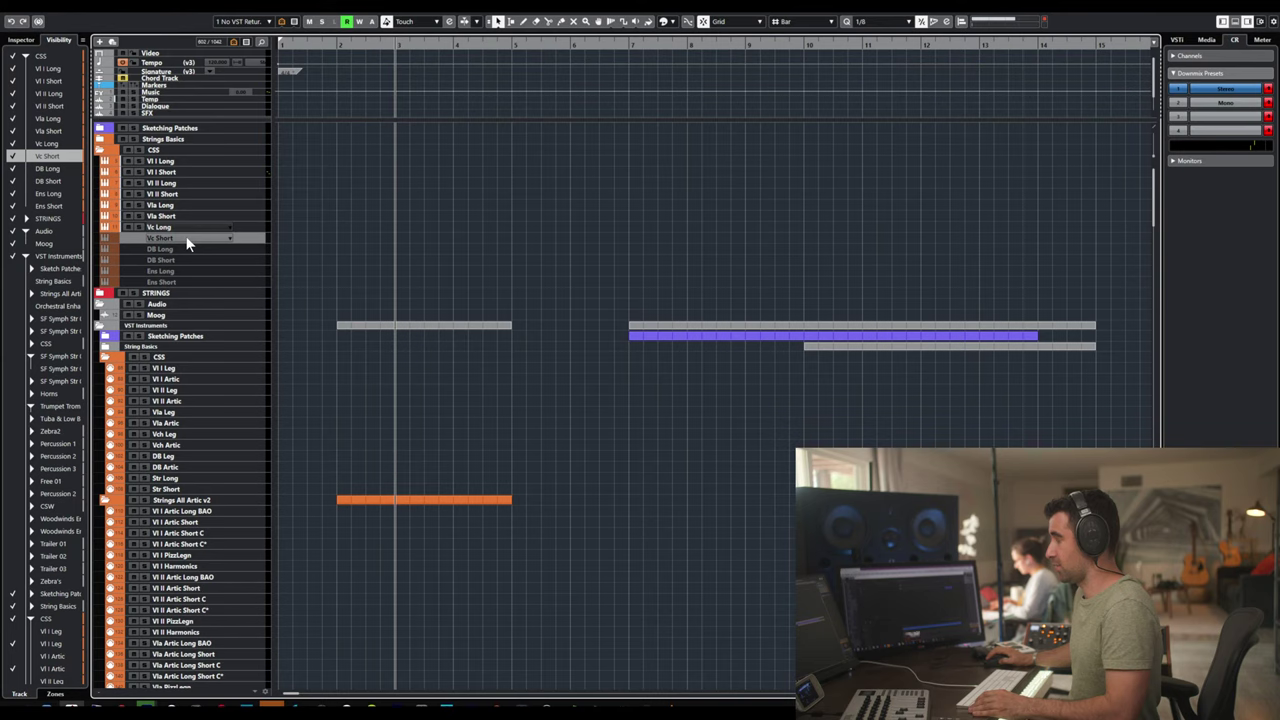
right_click(186, 240)
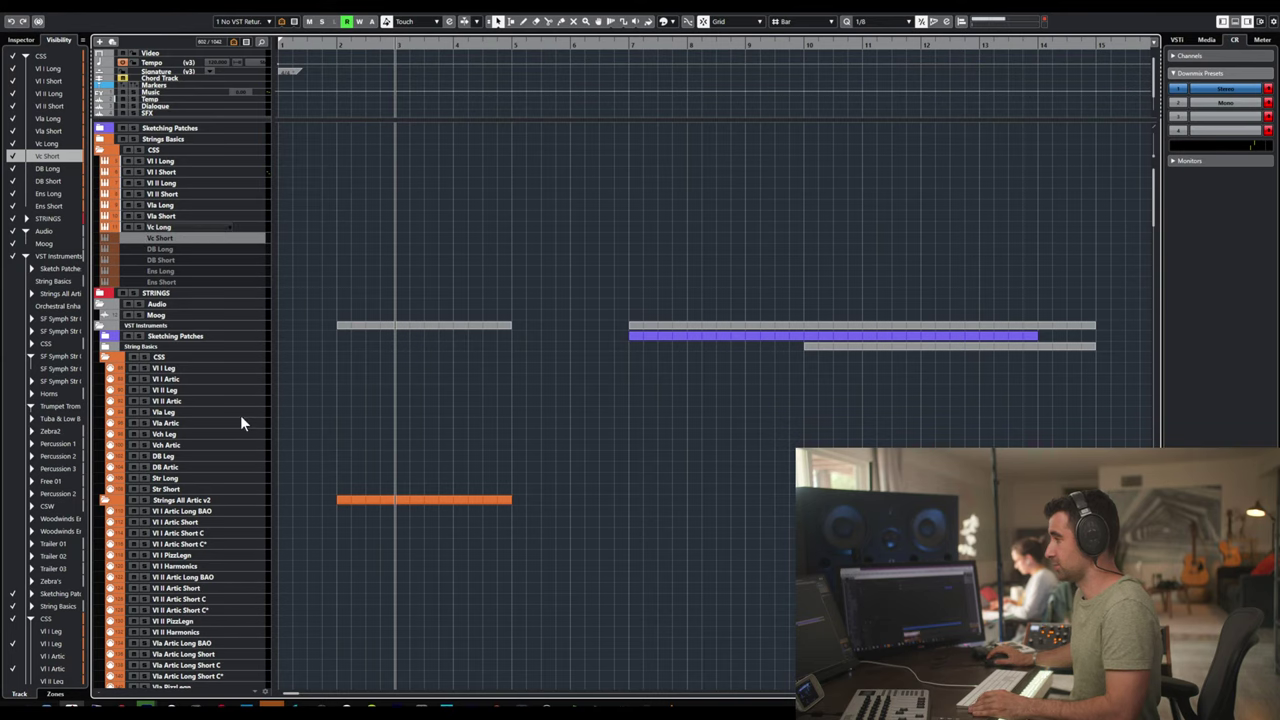
left_click(240, 415)
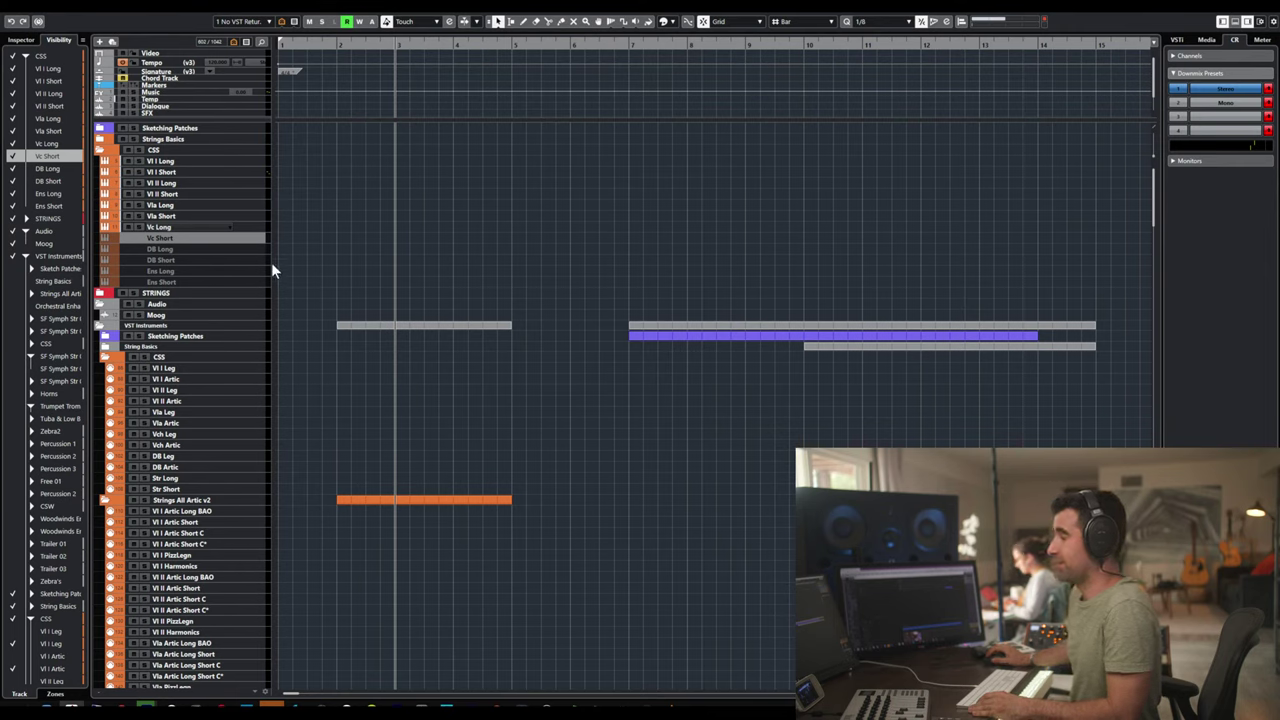
left_click(237, 239)
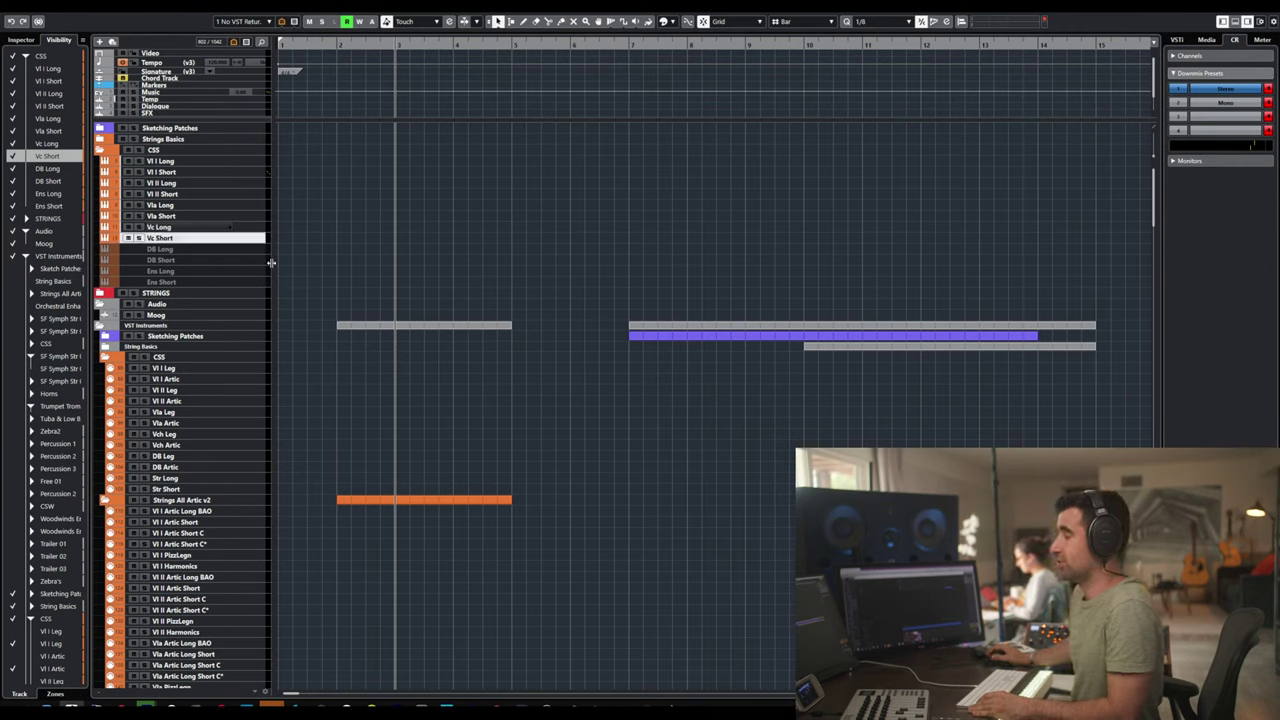
- Remove all violin and viola patches and the first CSS Cellos patch from the Kontakt rack of the Vc Short track
left_click(202, 242)
key("e")
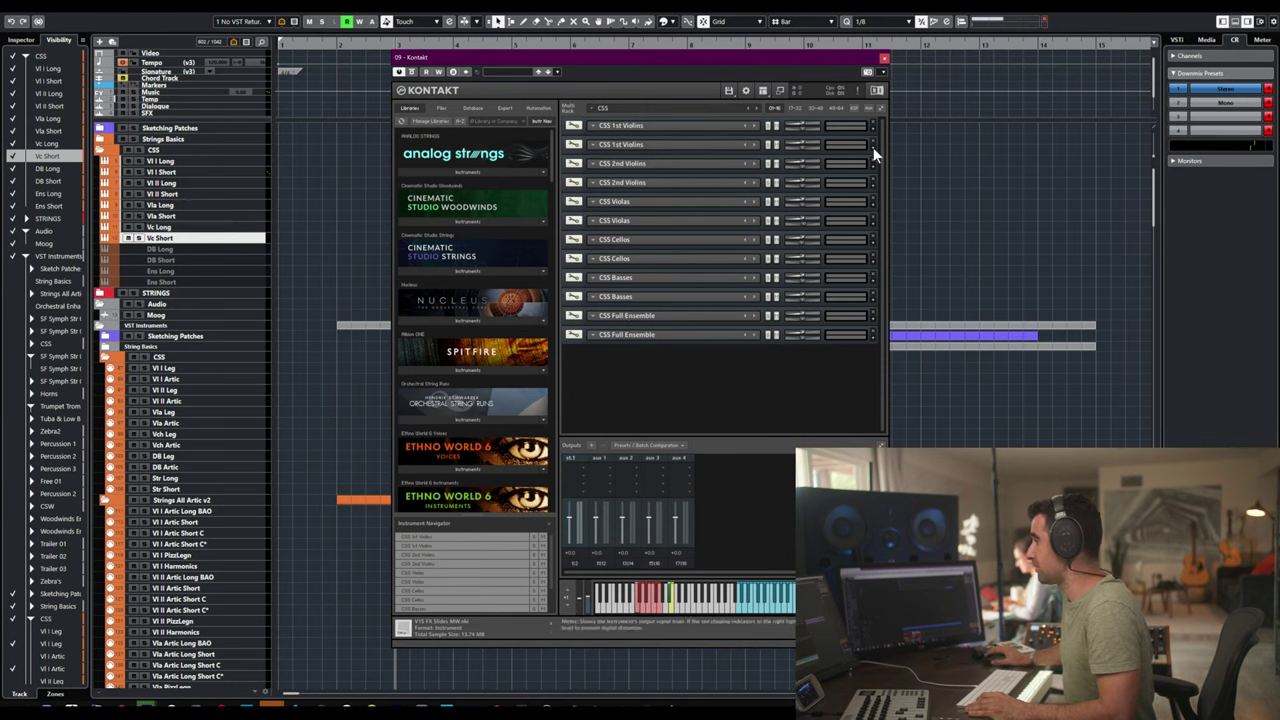
left_click(873, 120)
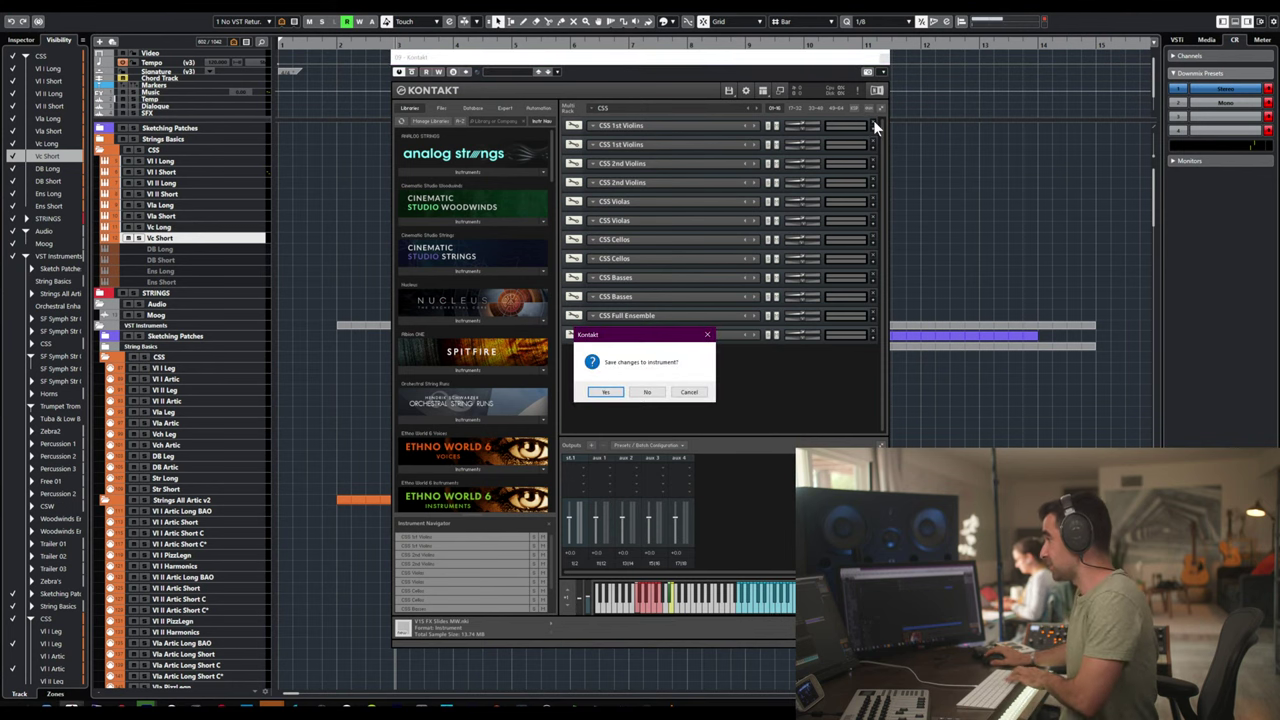
key("Return")
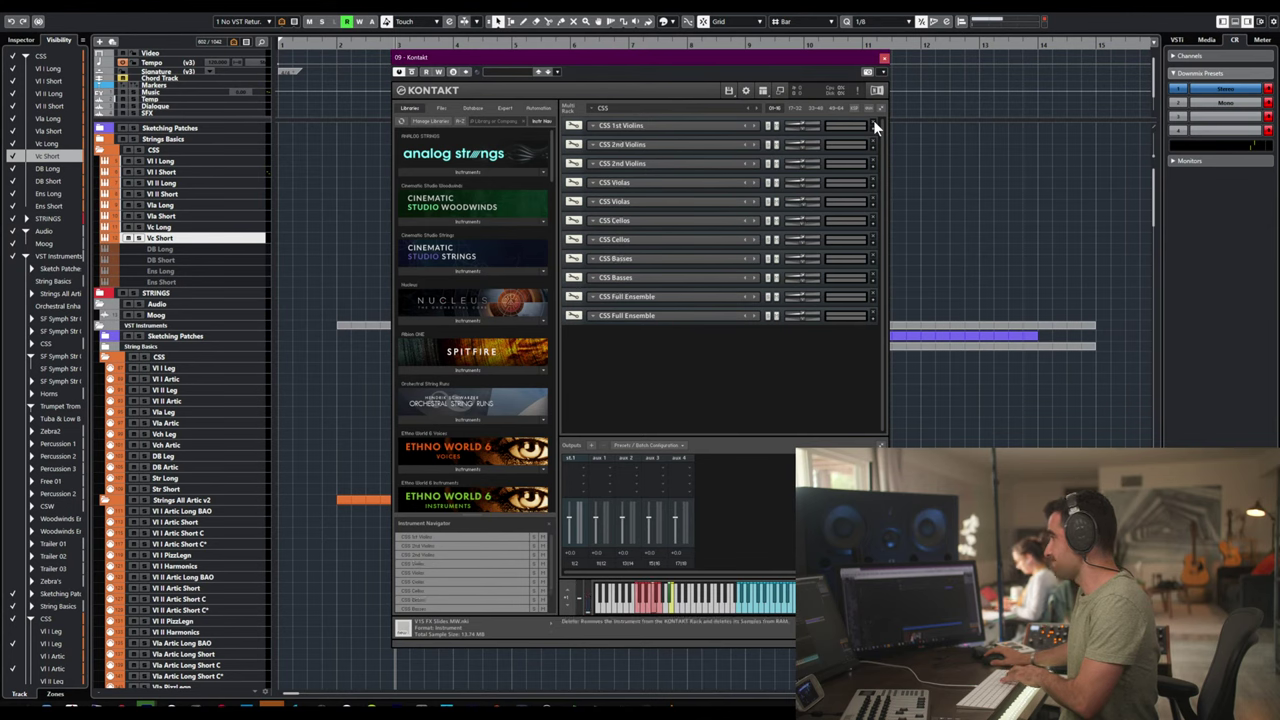
left_click(873, 120)
key("Return")
left_click(873, 120)
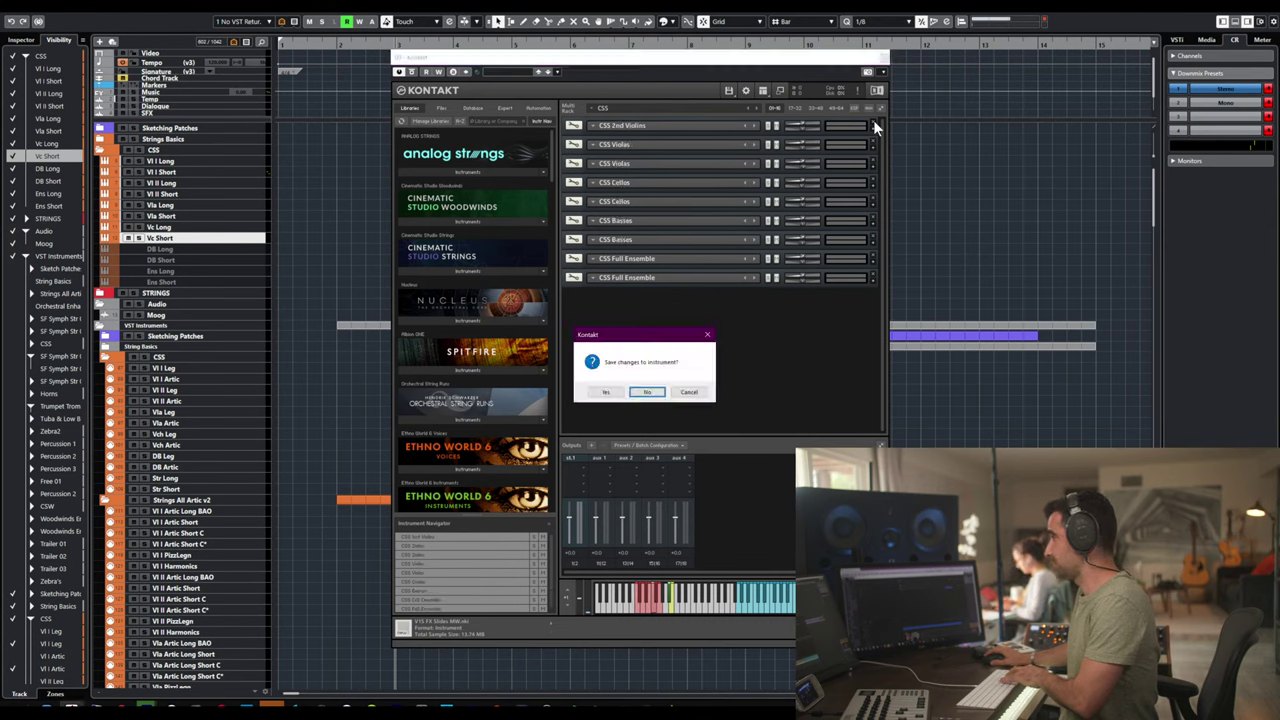
key("Return")
left_click(873, 120)
key("Return")
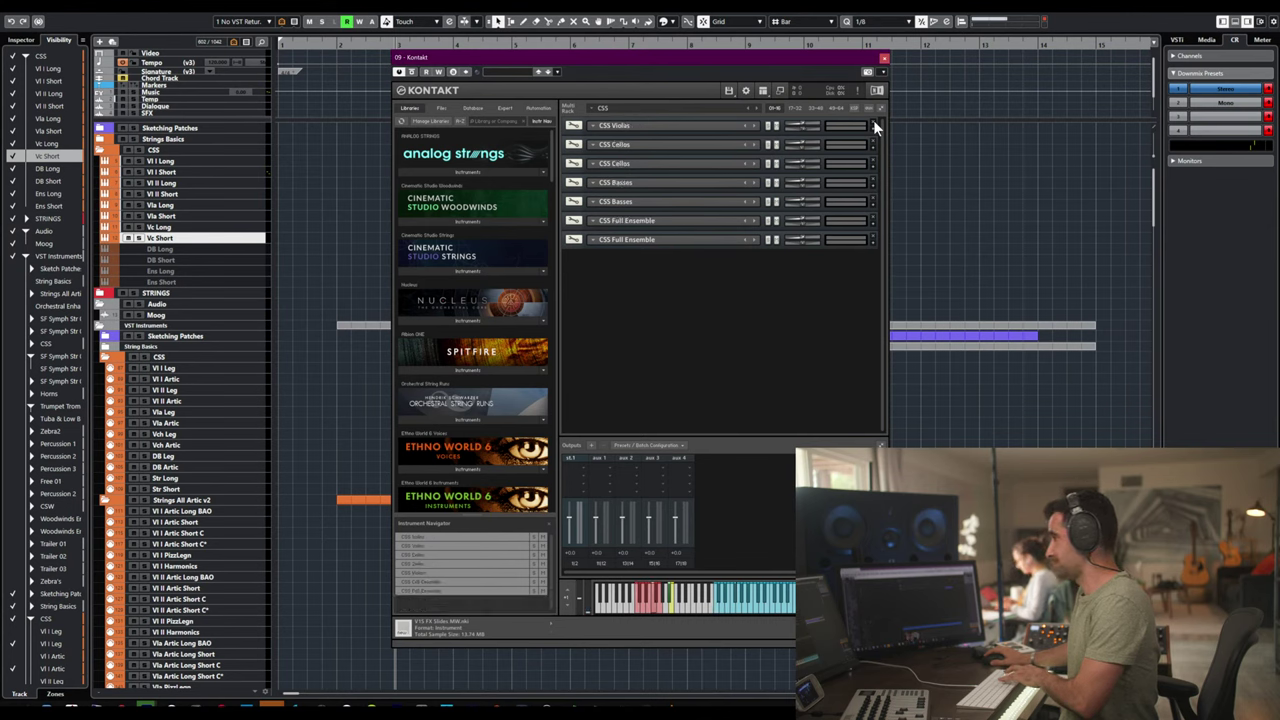
left_click(873, 120)
key("Return")
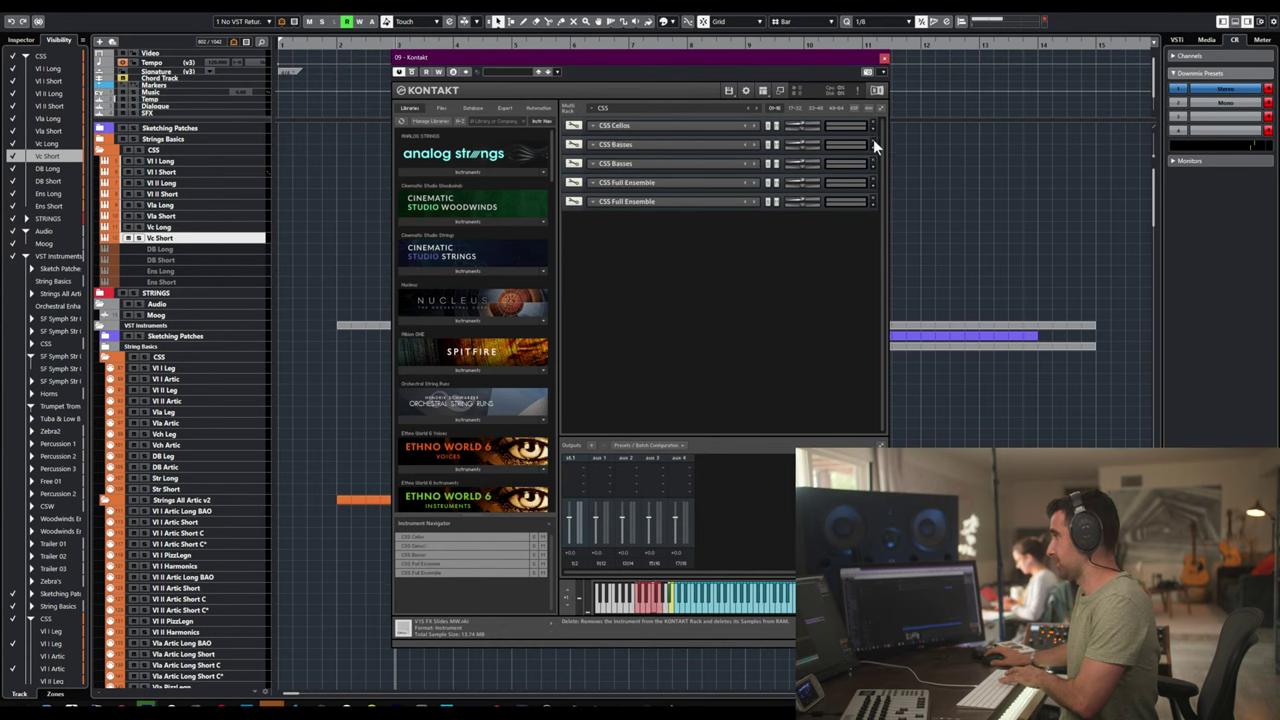
- Remove the CSS Basses and CSS Full Ensemble patches from the Vc Short rack, keeping only the CSS Cellos patch
left_click(873, 145)
key("Return")
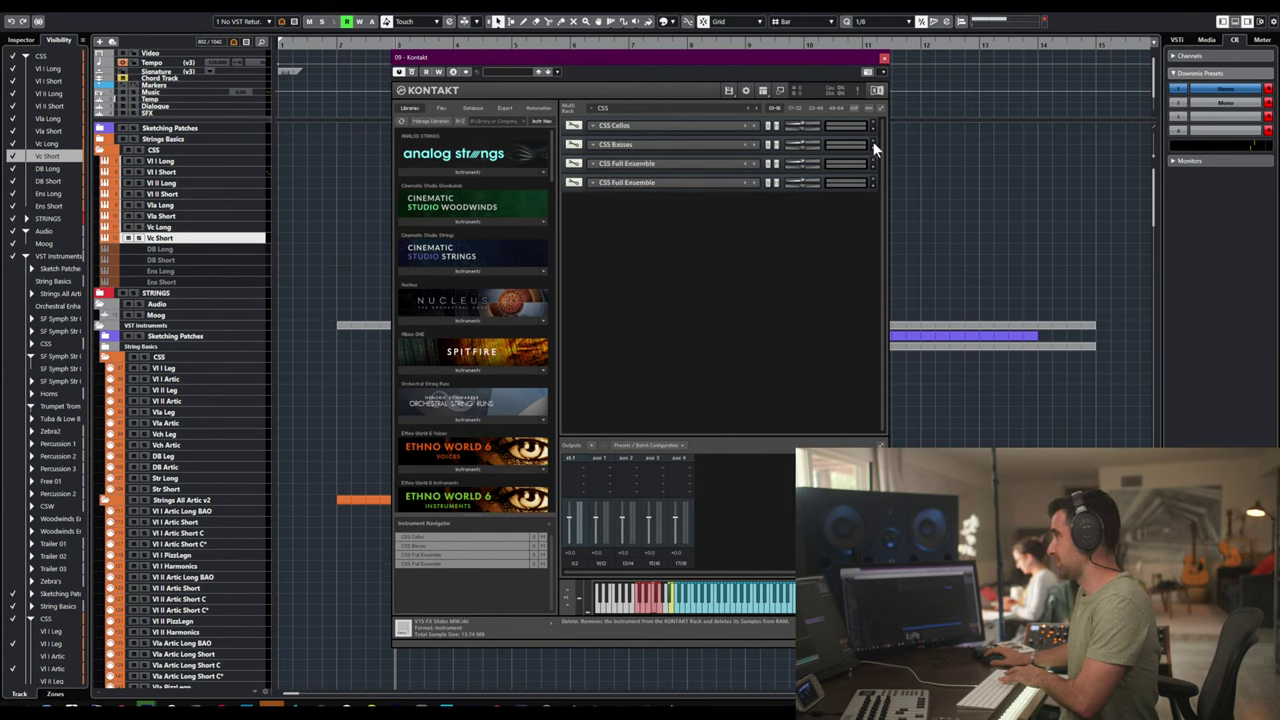
left_click(873, 143)
key("Return")
left_click(873, 143)
key("Return")
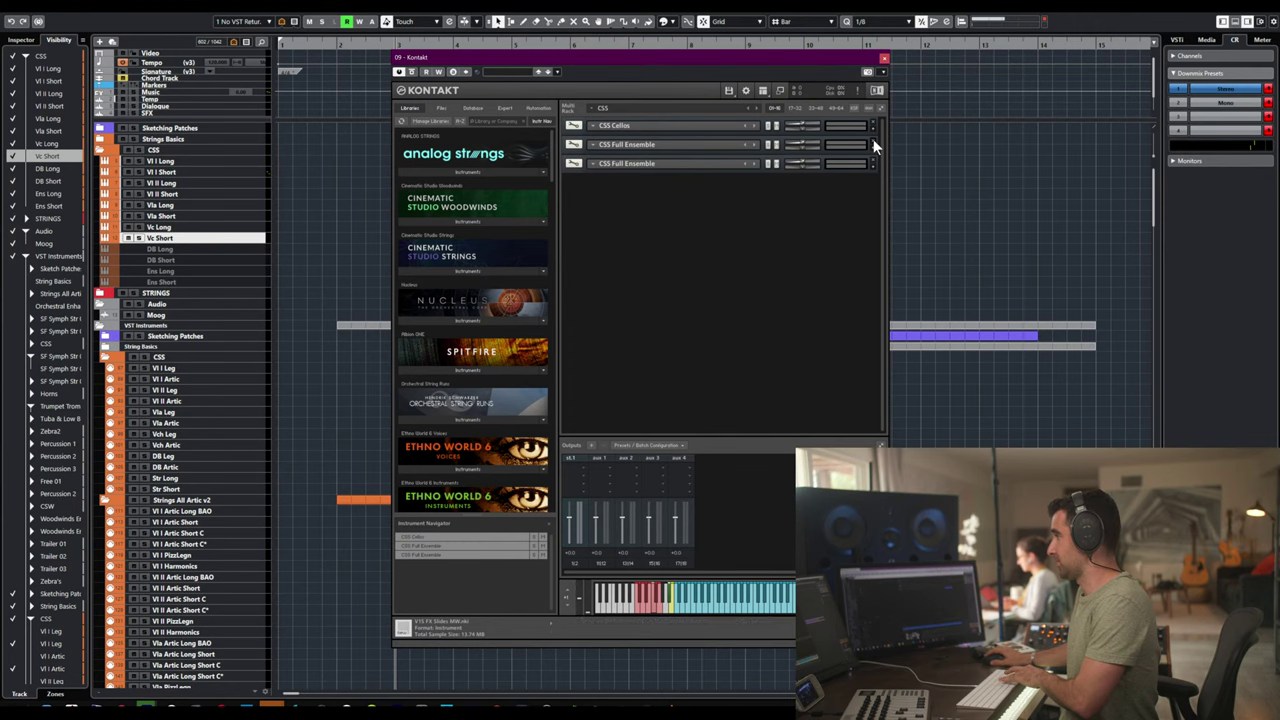
left_click(873, 143)
key("Return")
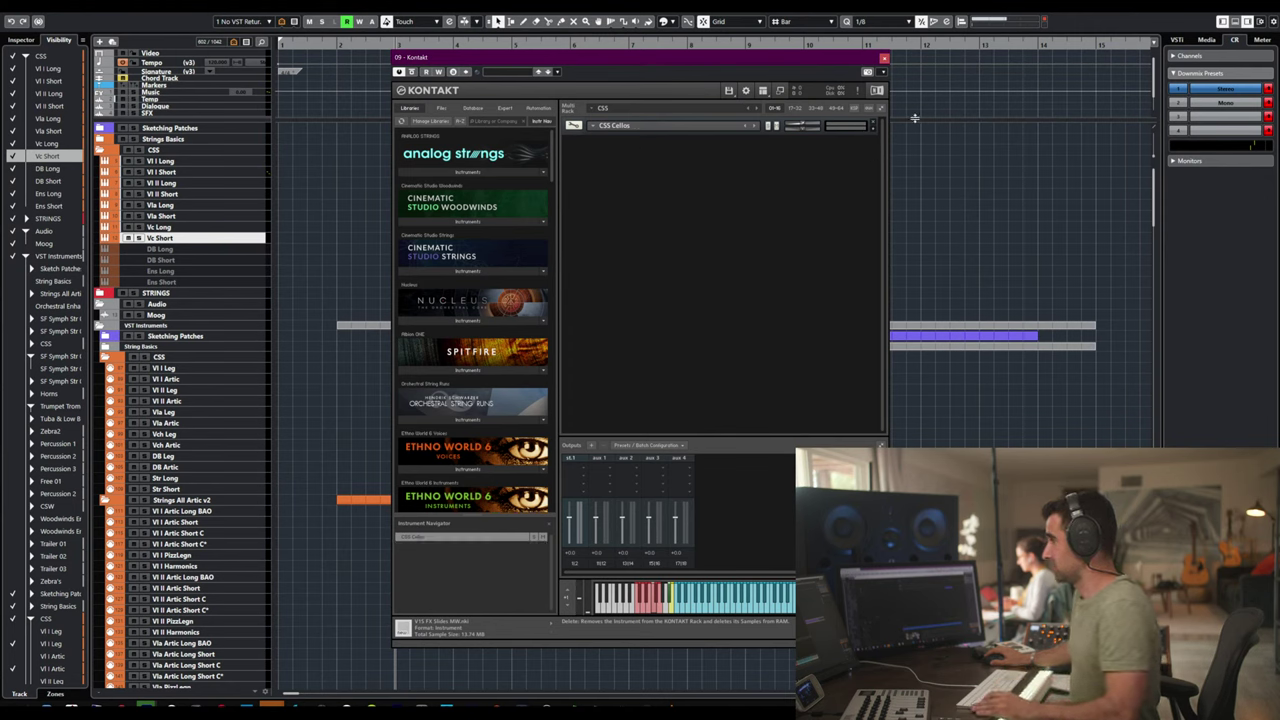
- Set the Vc Short track's CSS Cellos patch to Port A channel 1, purge Sustain, Tremolo and Trills, and close its Kontakt window
left_click(872, 128)
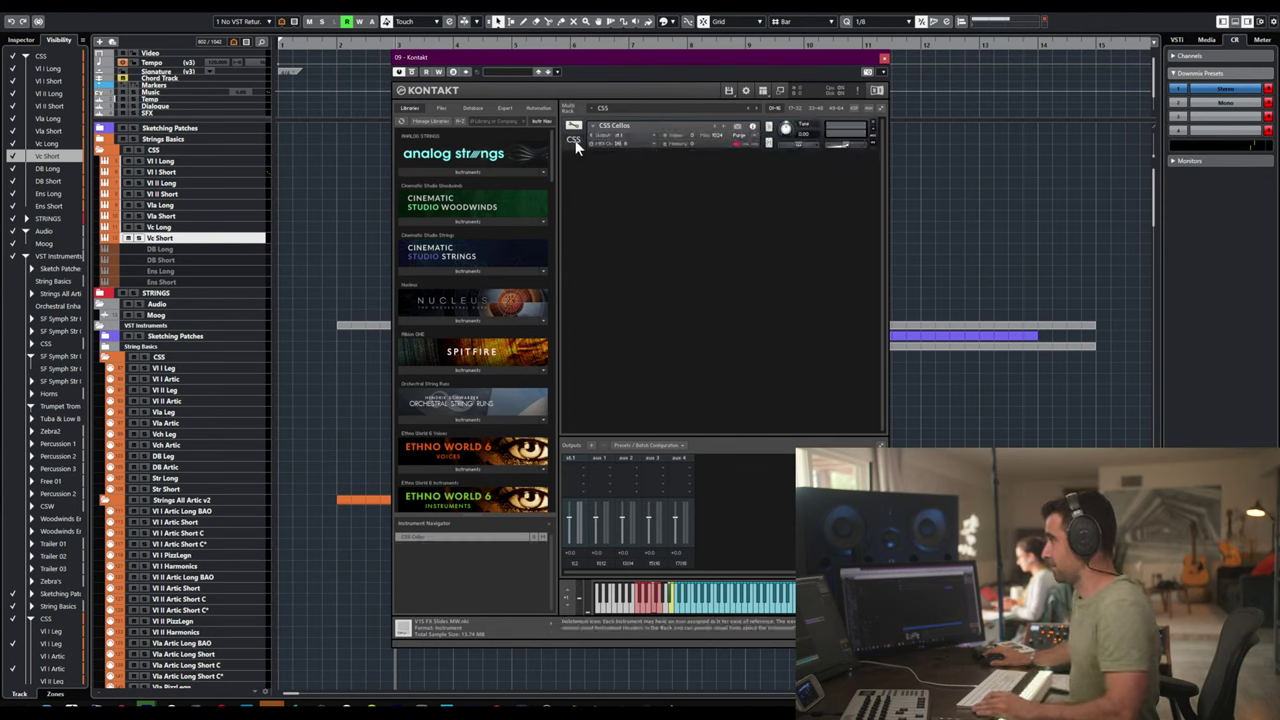
left_click(632, 148)
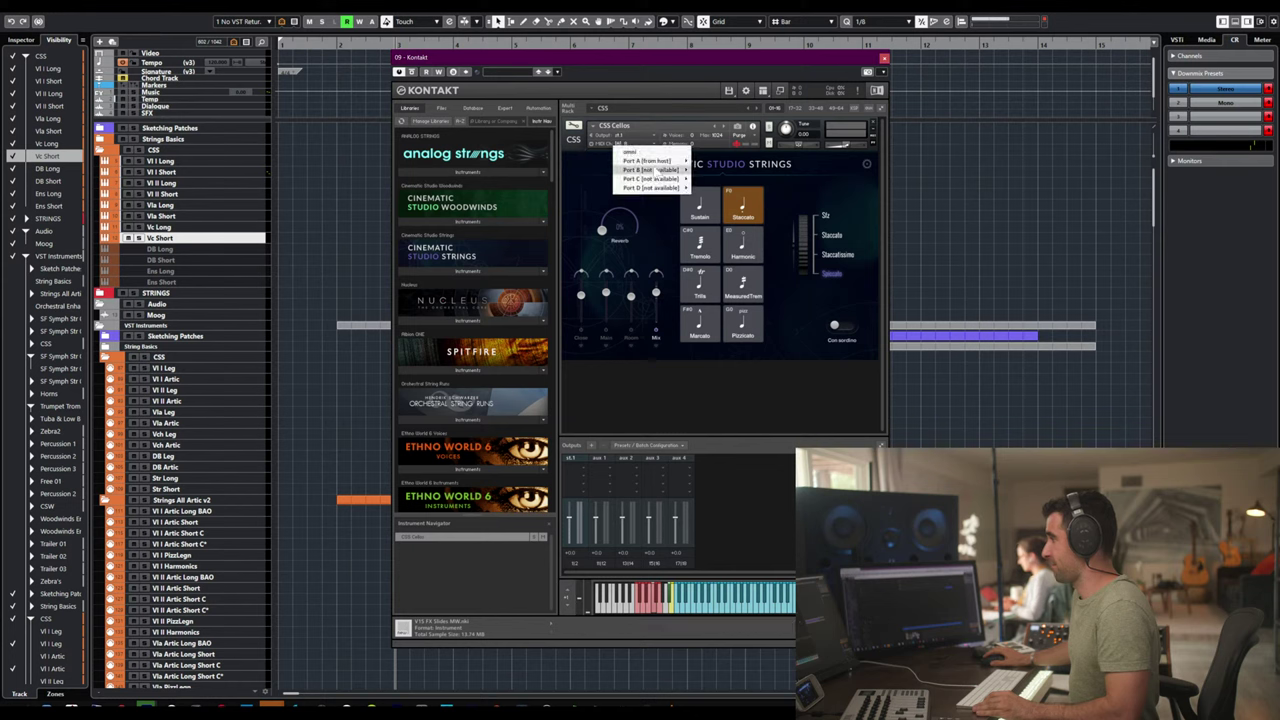
mouse_move(658, 161)
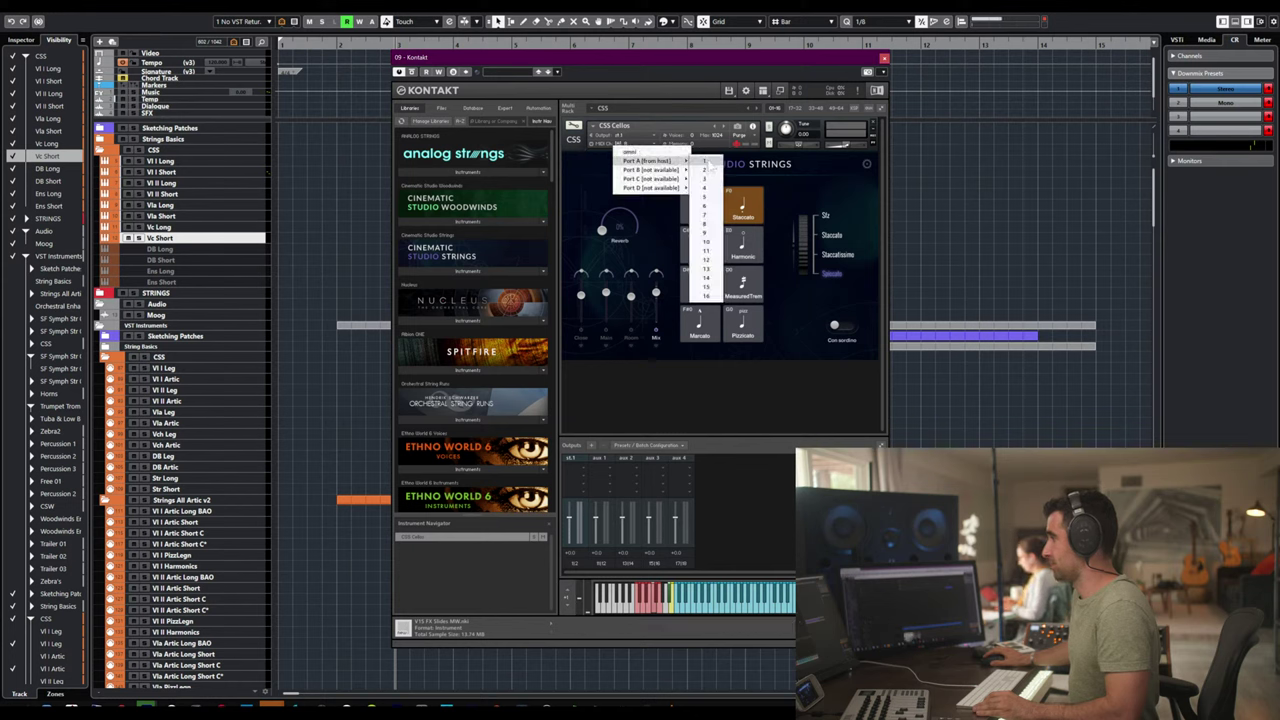
left_click(712, 175)
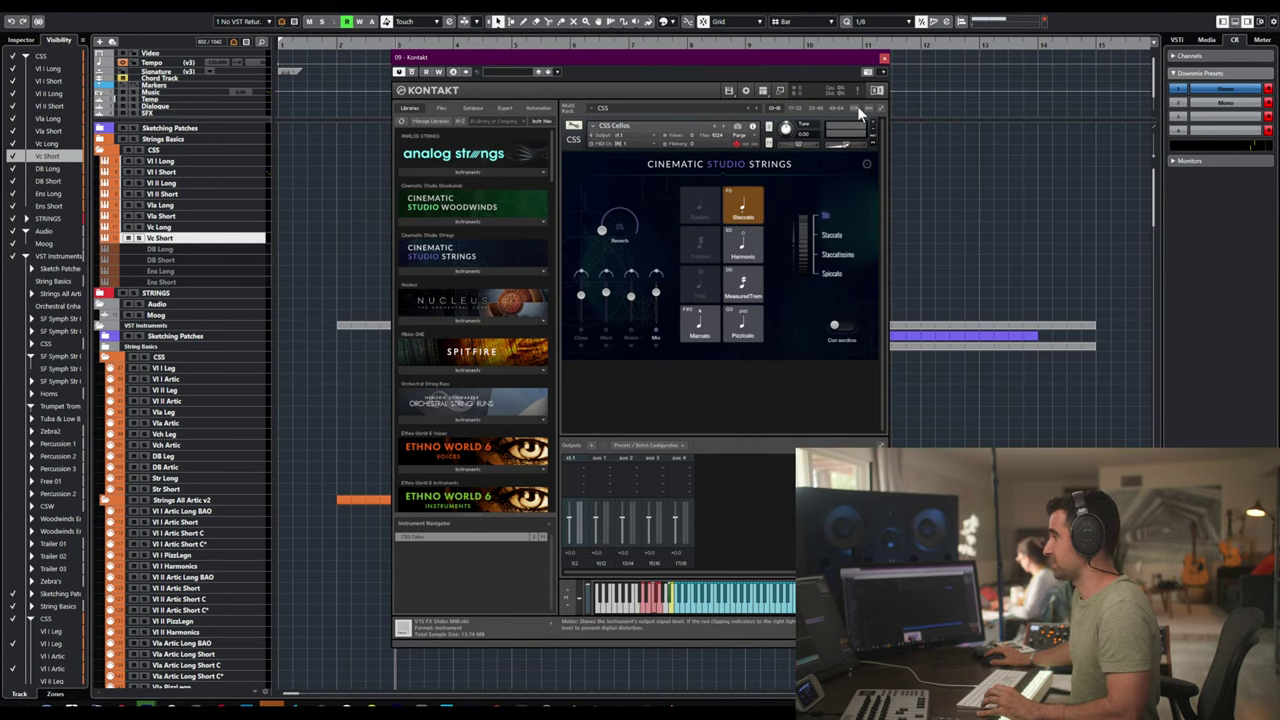
left_click(883, 57)
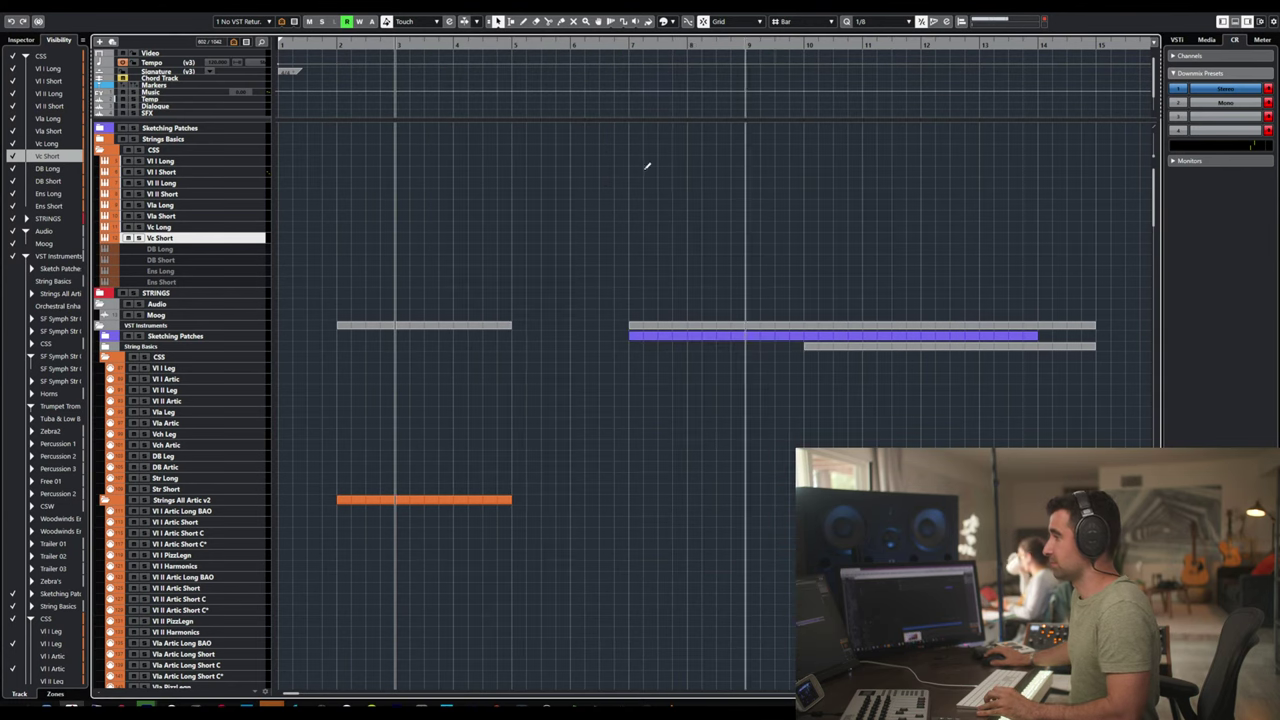
- Set the CSS Cellos patch on the Vc Long track to MIDI Port A channel 1 and close its Kontakt window
left_click(158, 228)
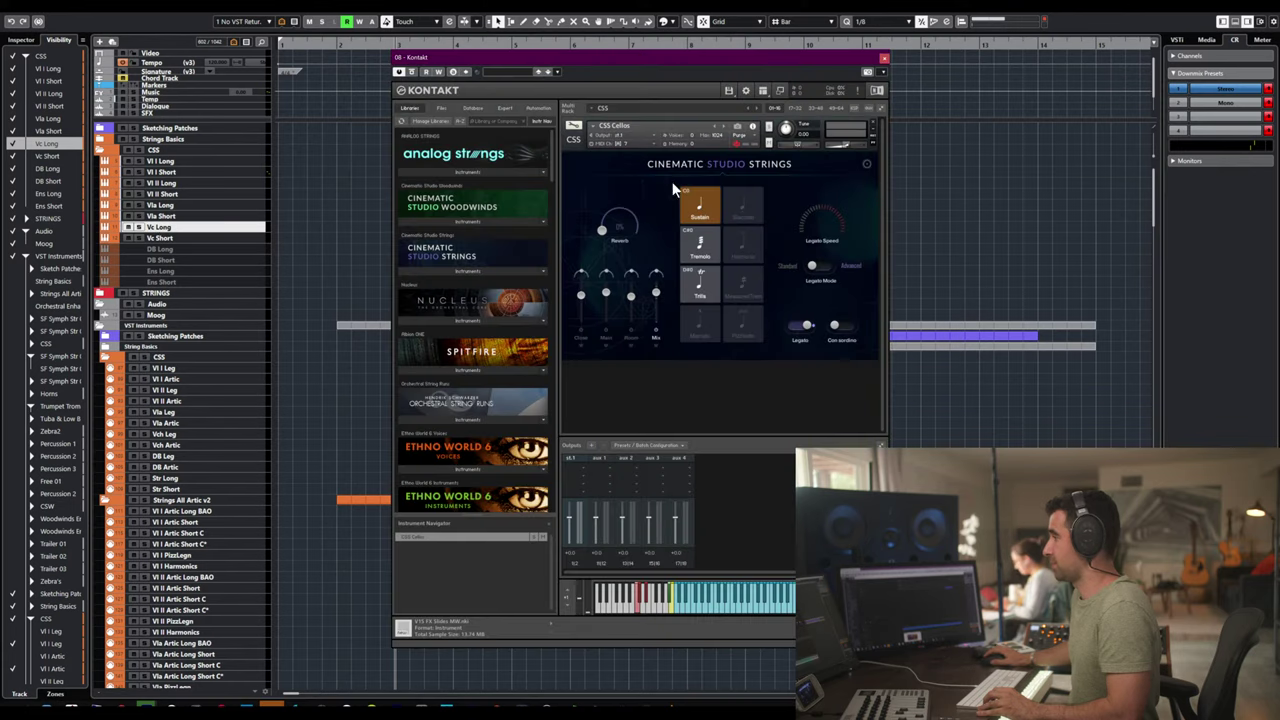
left_click(622, 143)
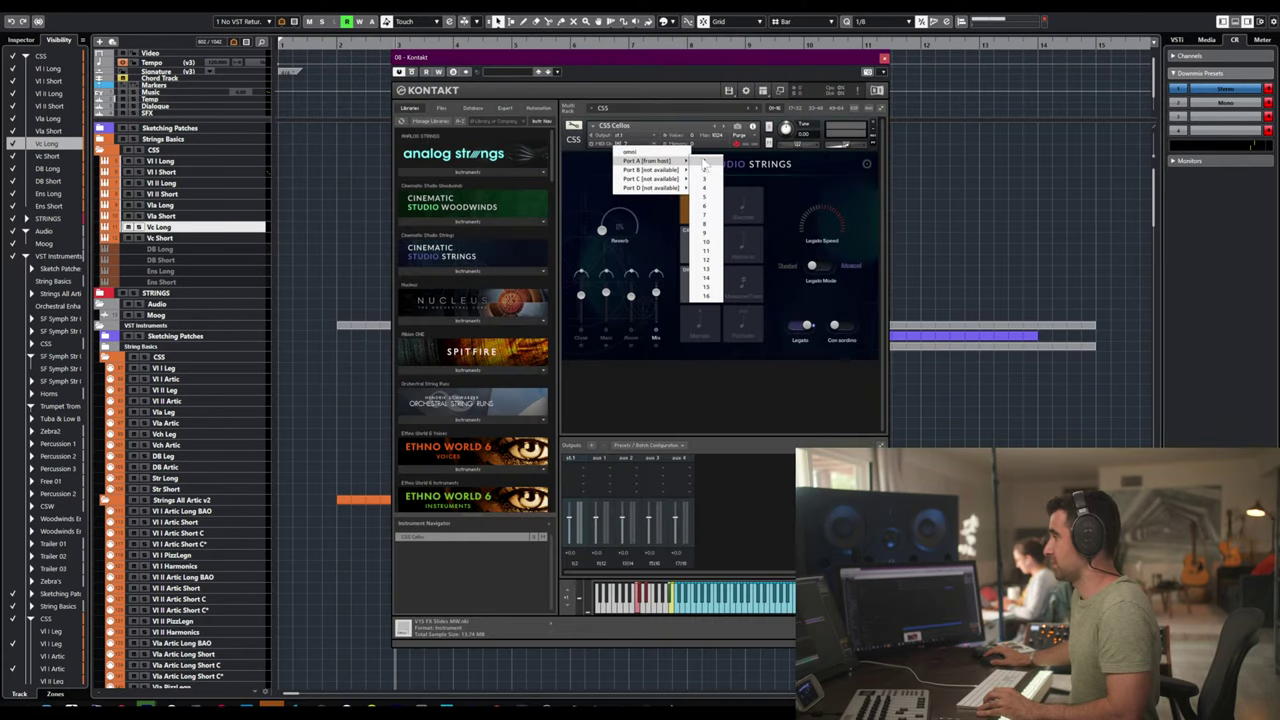
left_click(705, 162)
key("ctrl+w")
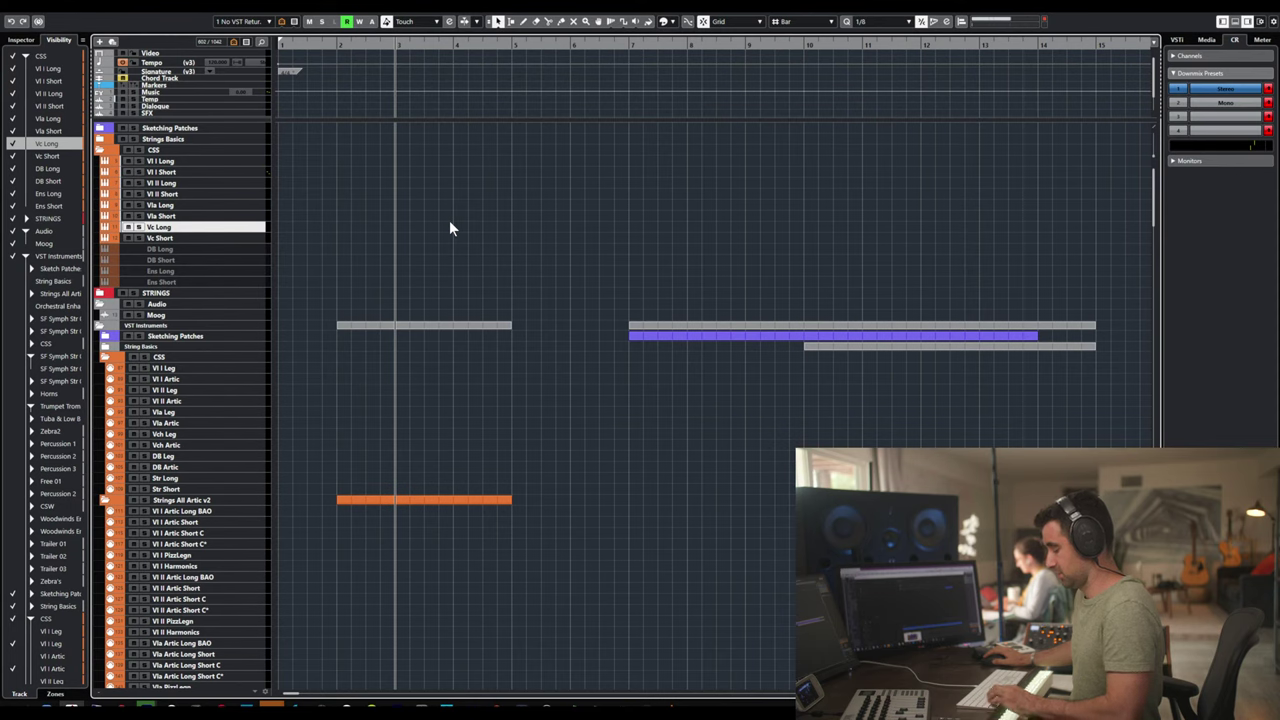
- Enable the DB Long and DB Short instrument tracks together in the upper CSS folder
left_click(173, 248)
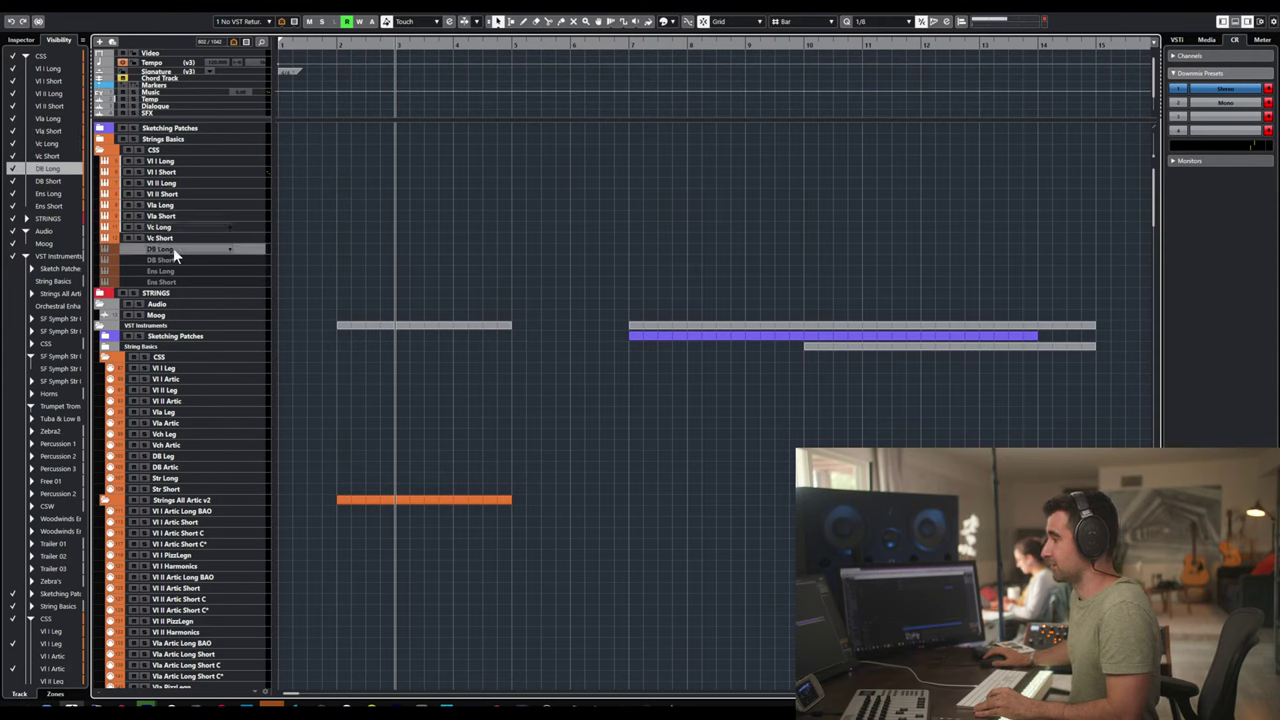
right_click(173, 255)
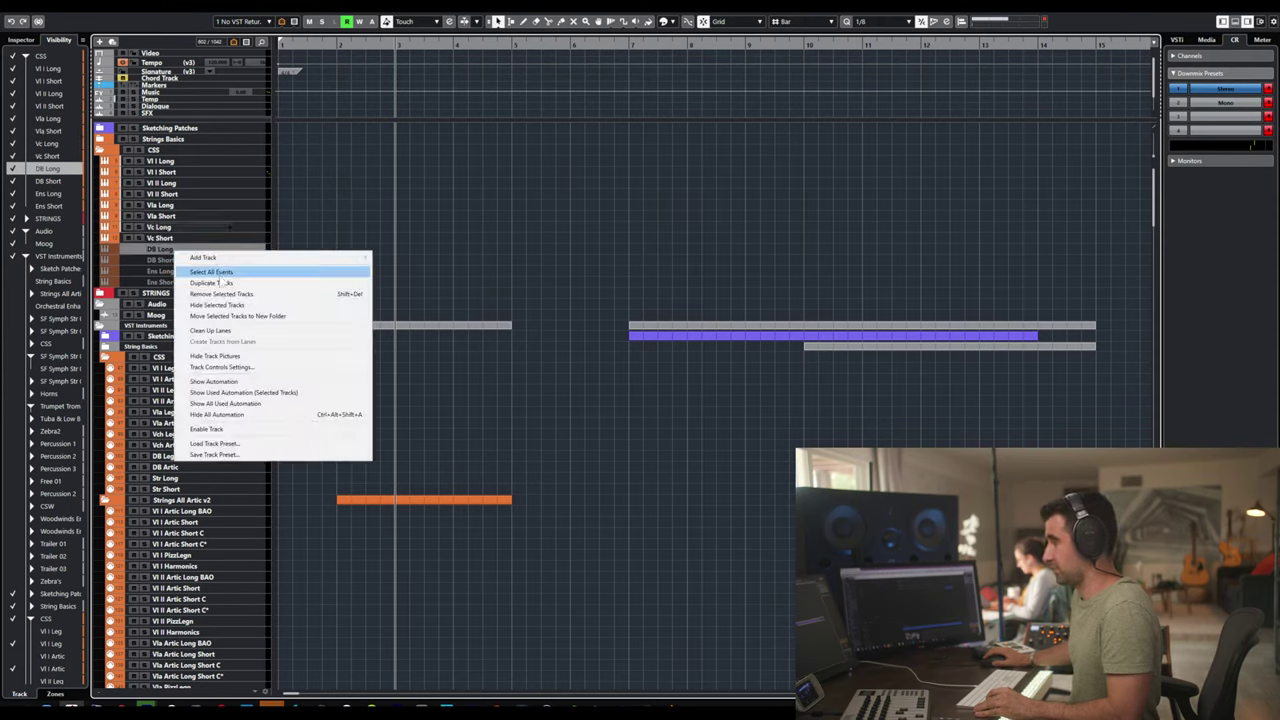
left_click(176, 247)
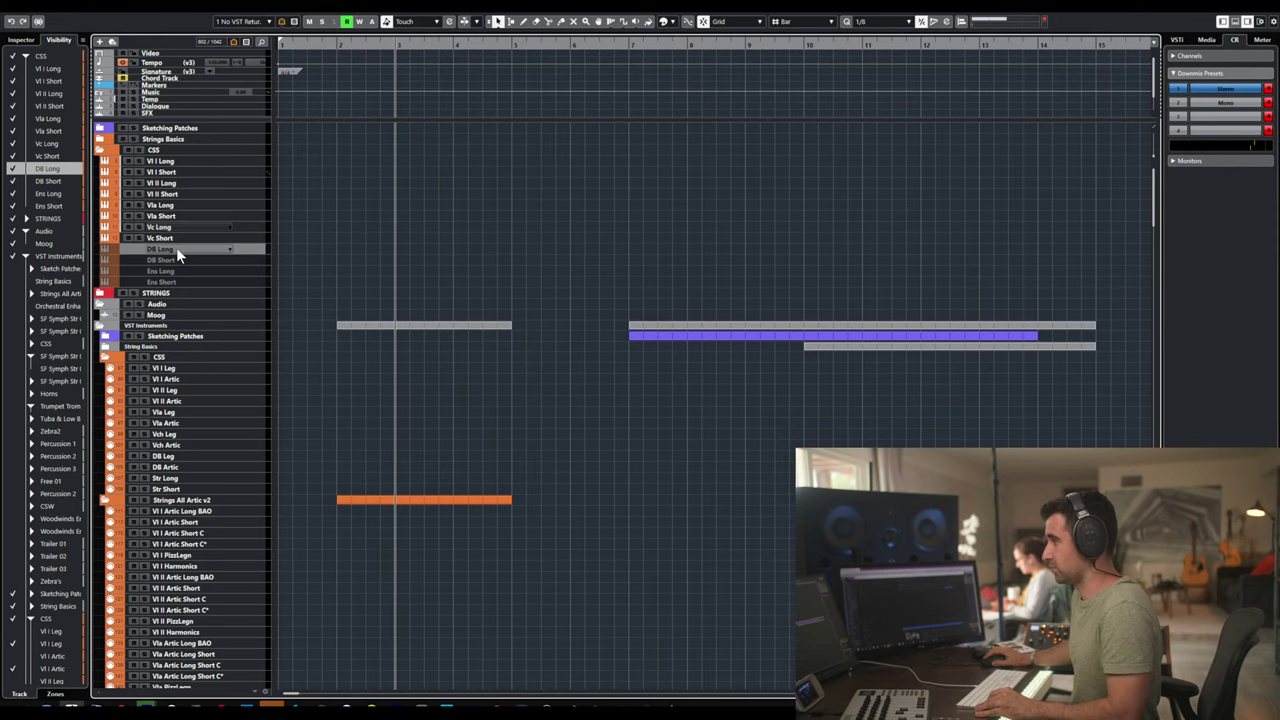
left_click(182, 259, "shift")
right_click(182, 260)
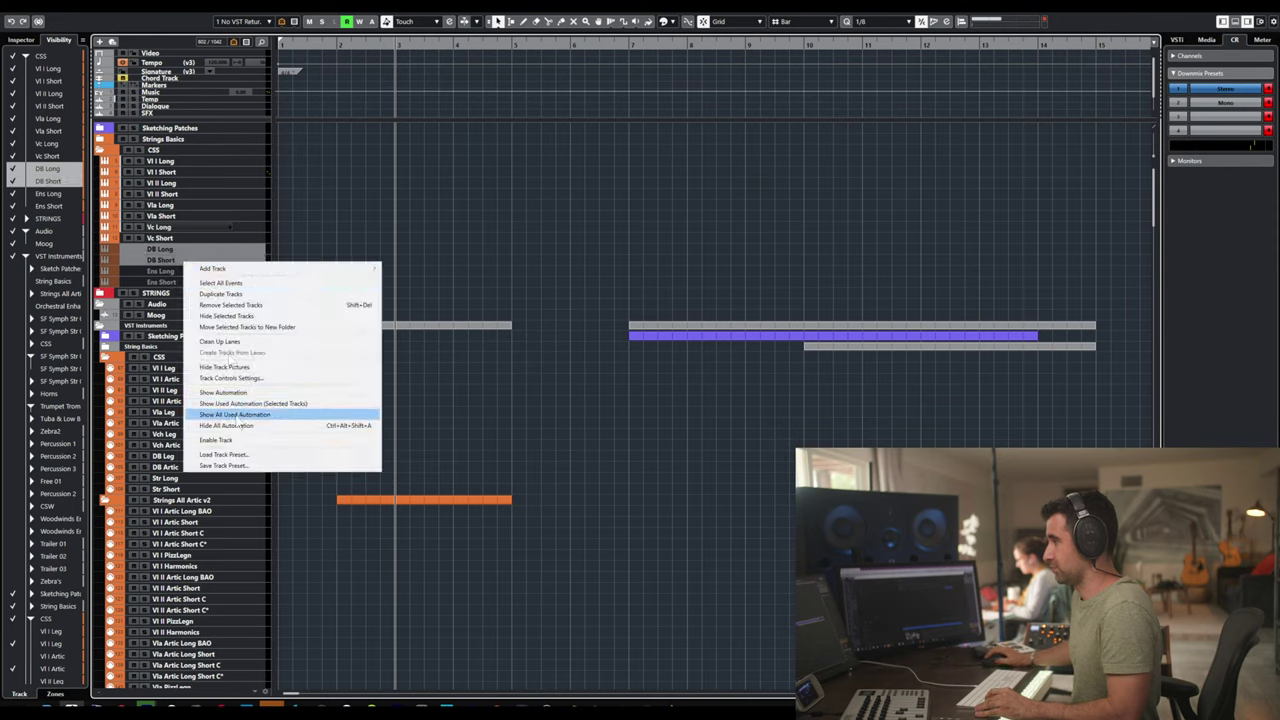
left_click(230, 425)
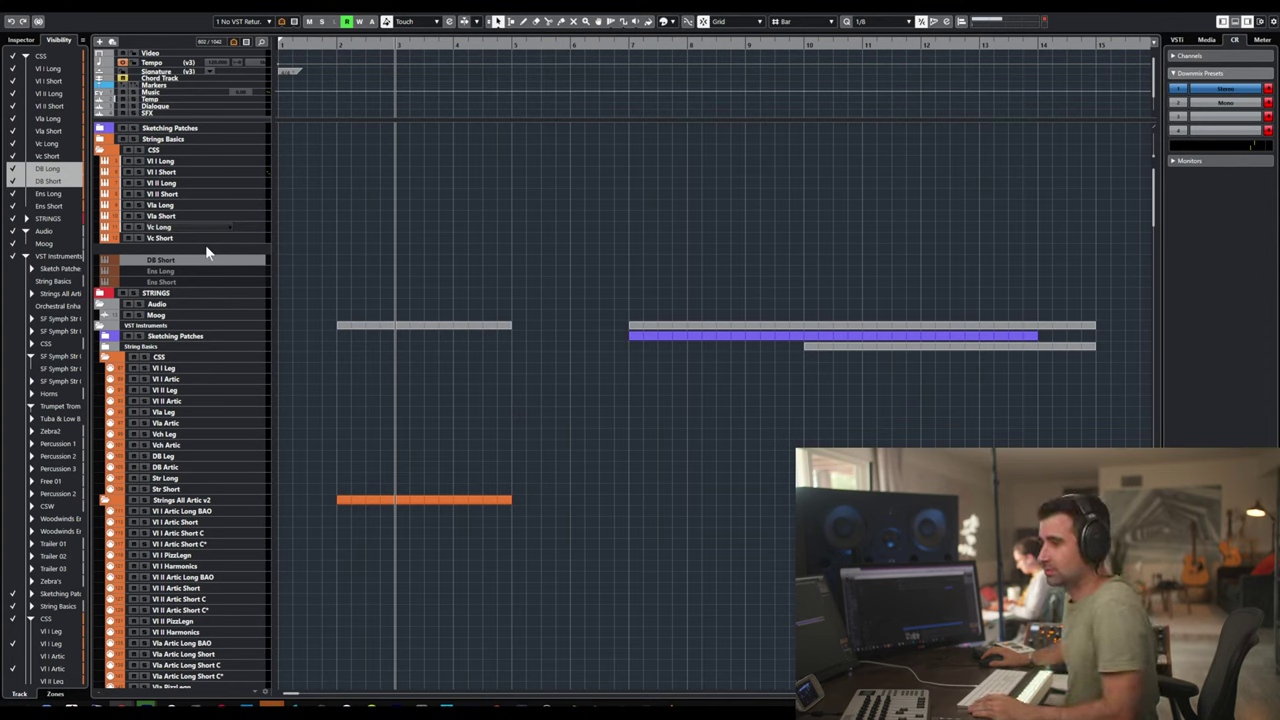
left_click(207, 253)
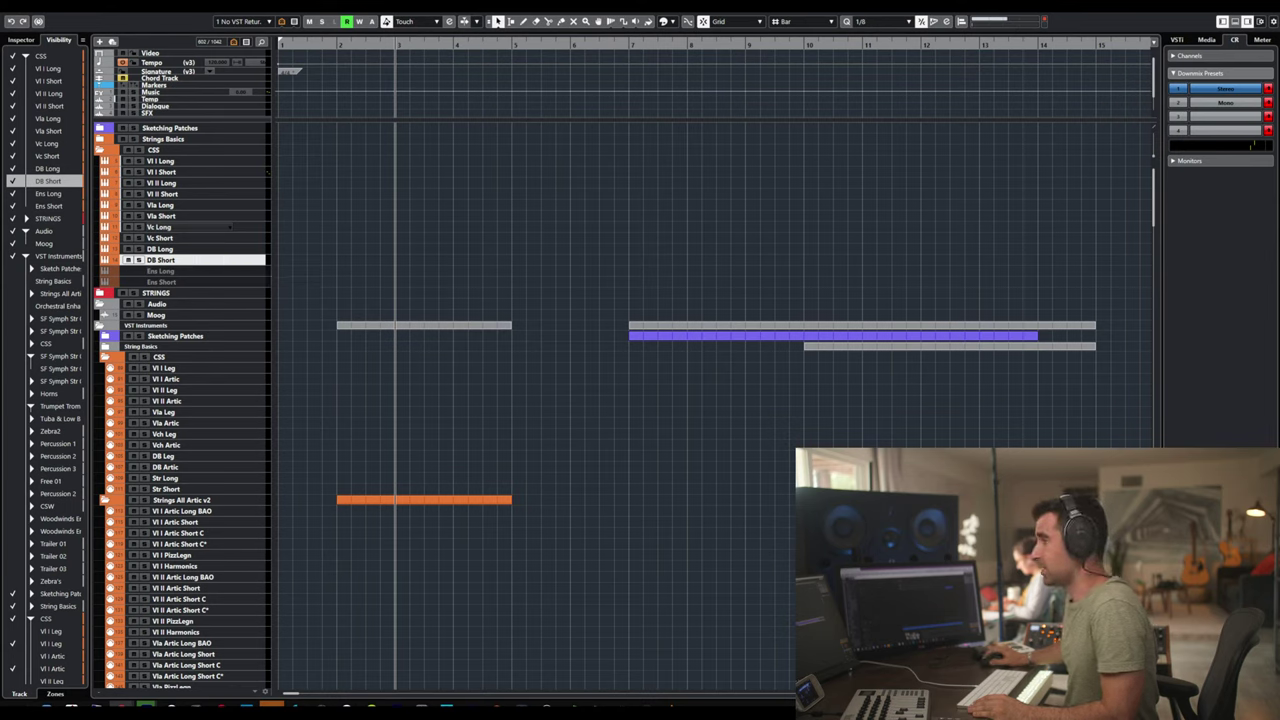
- Open the DB Long track's Kontakt instance and remove all violin, viola and cello patches from its rack
left_click(204, 249)
key("e")
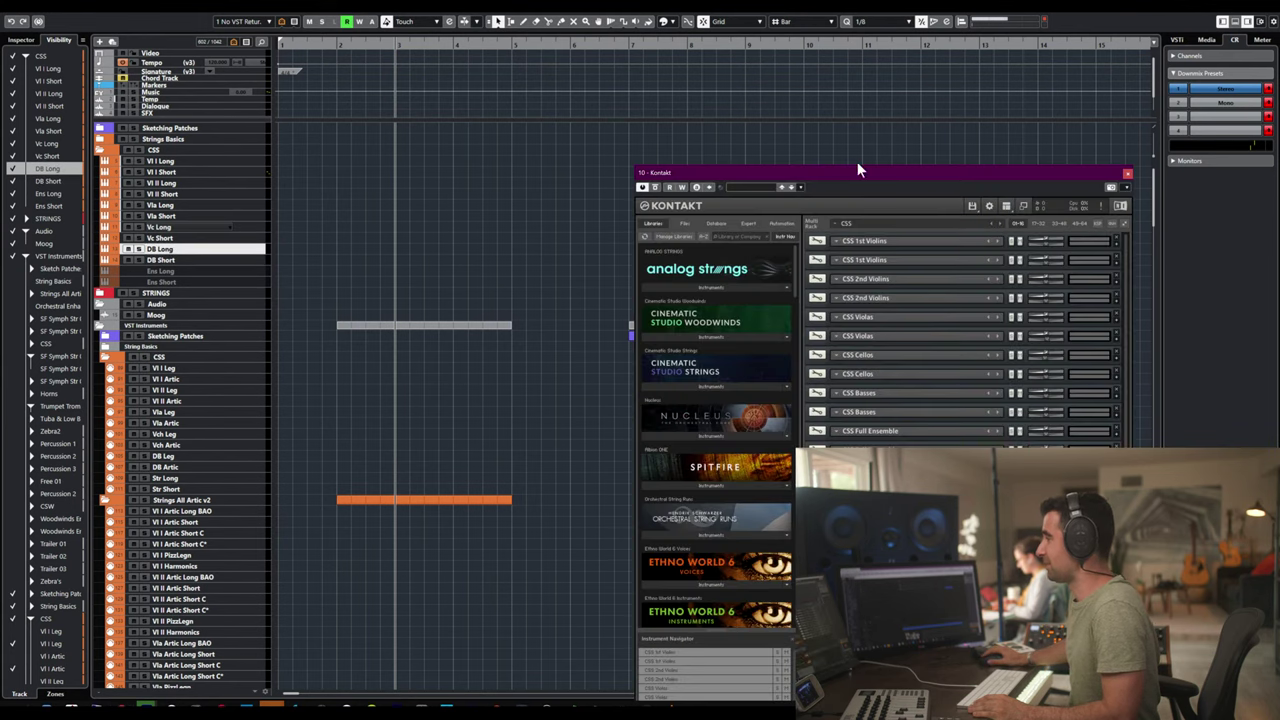
left_click_drag(984, 175, 661, 98)
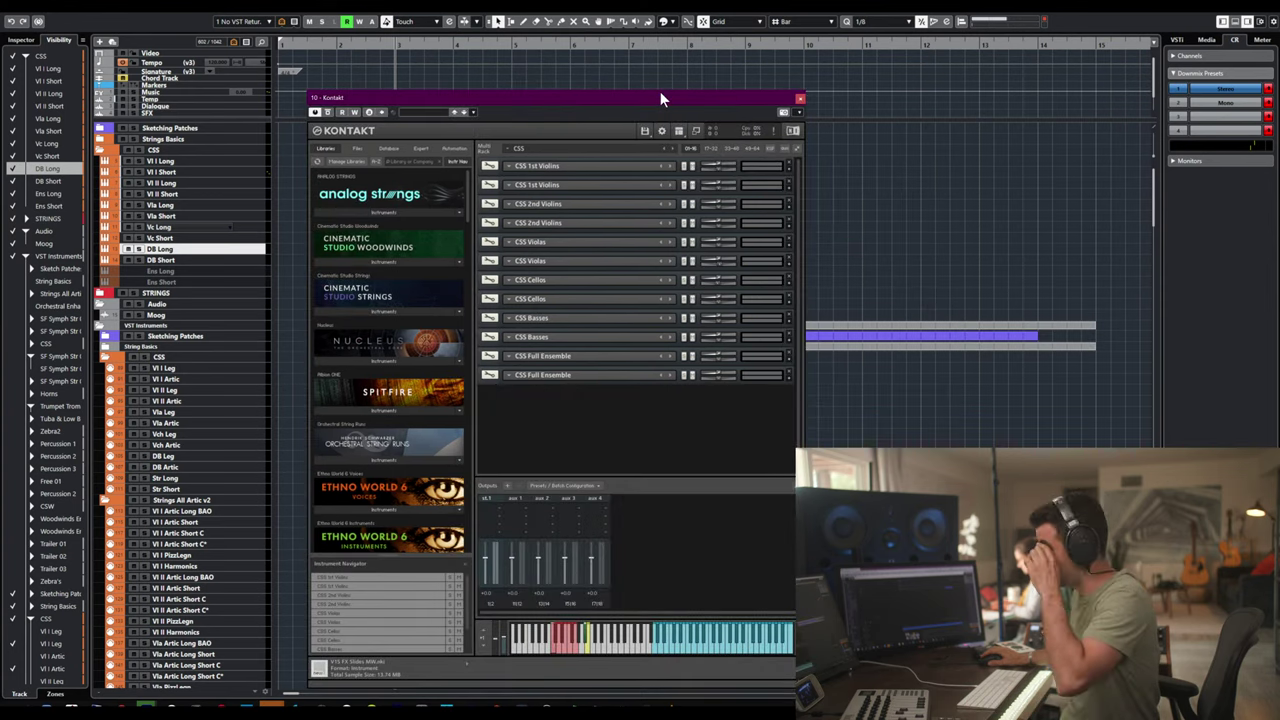
left_click(788, 163)
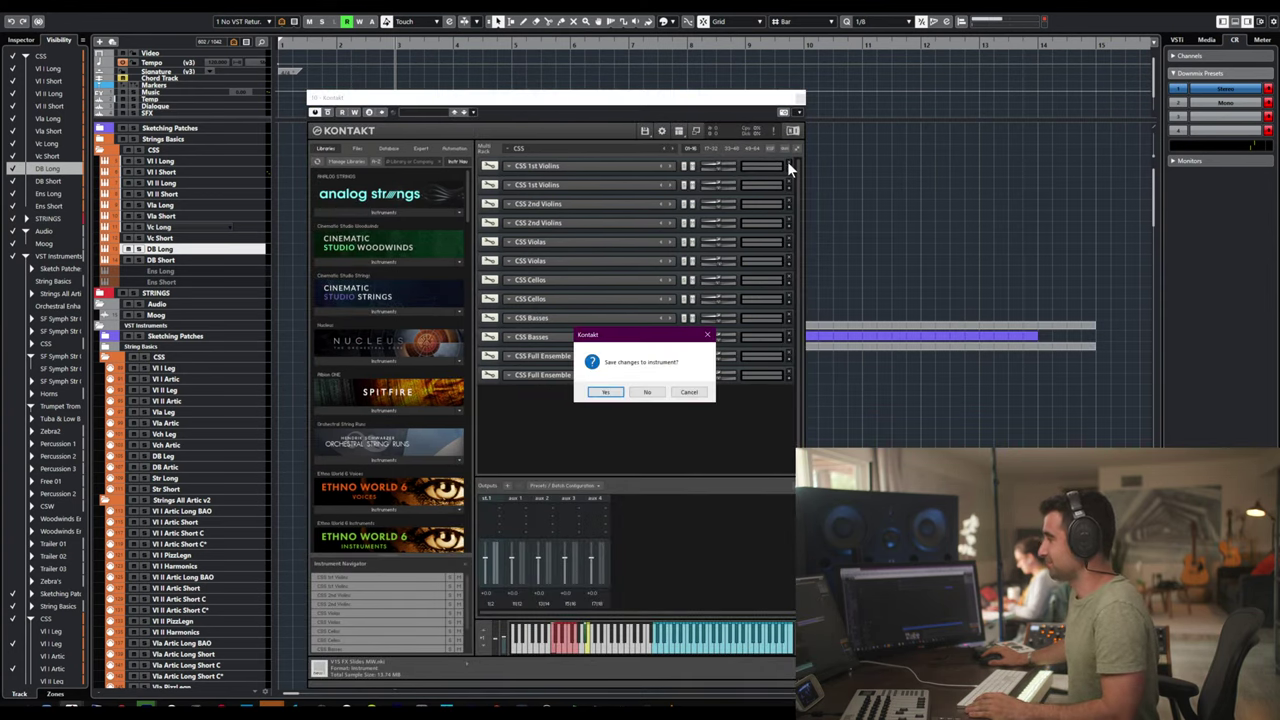
key("Return")
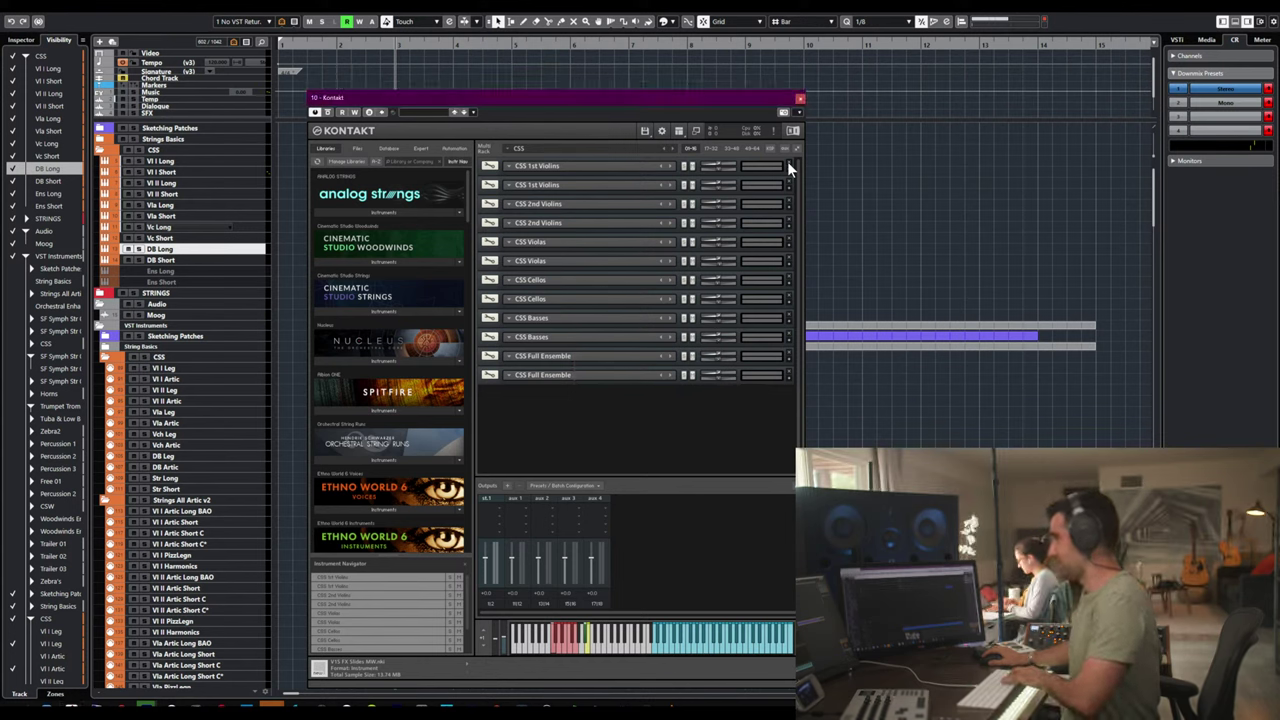
left_click(788, 163)
left_click(788, 163)
key("Return")
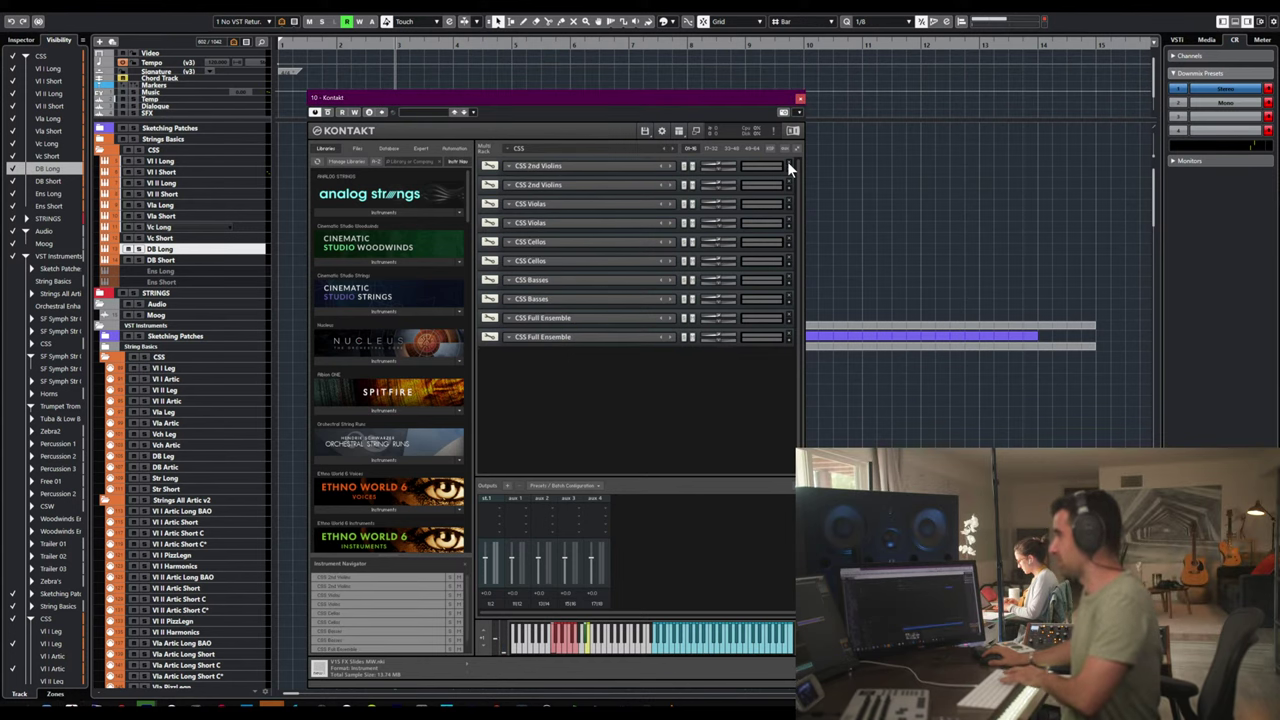
left_click(788, 163)
left_click(788, 163)
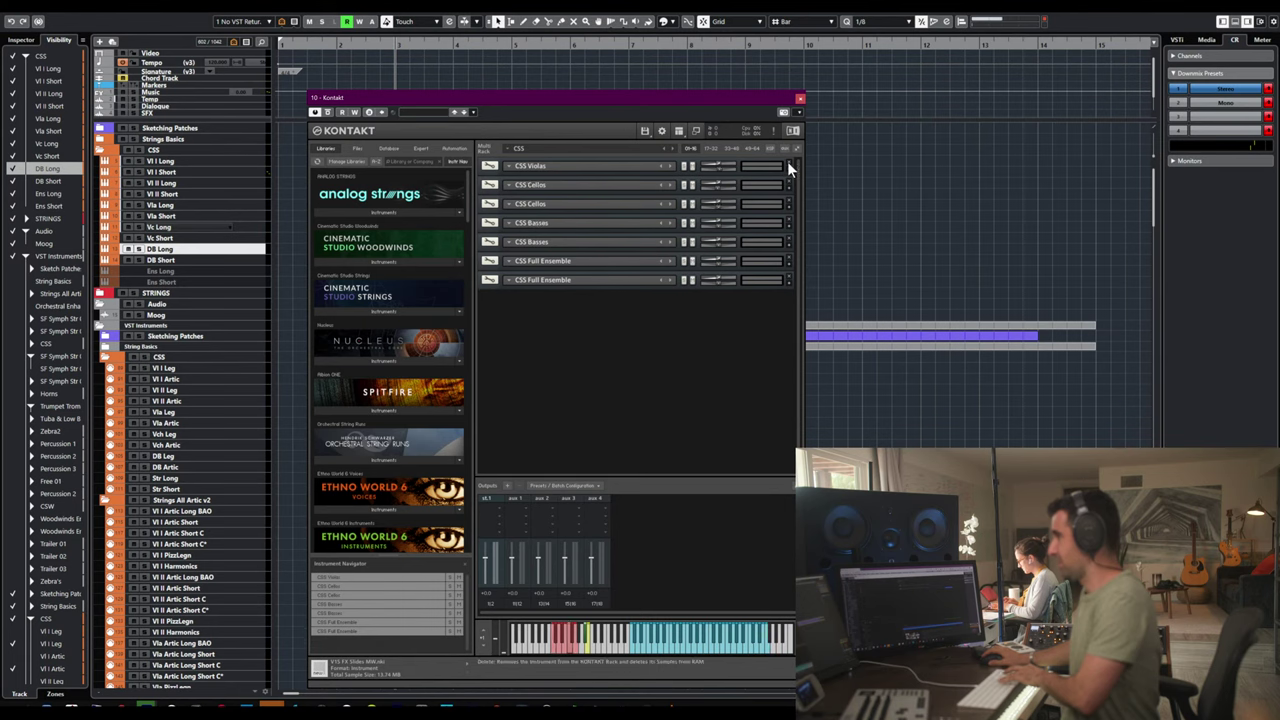
left_click(788, 163)
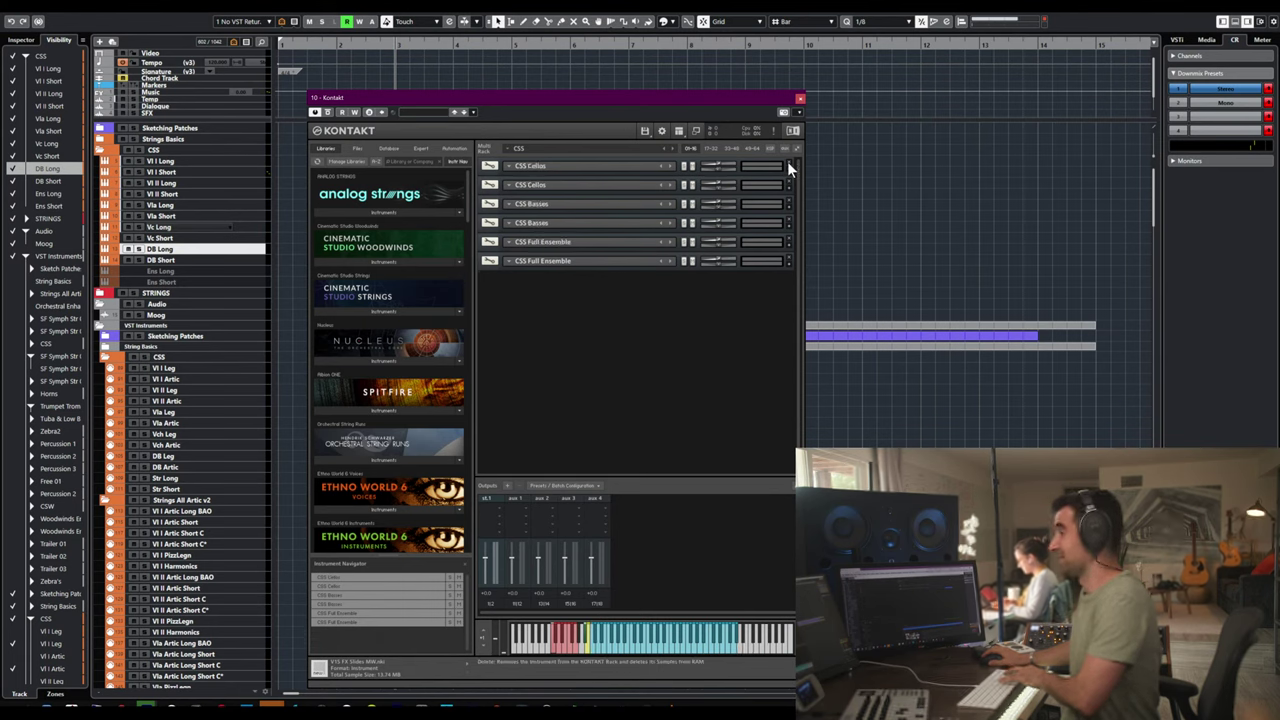
left_click(788, 163)
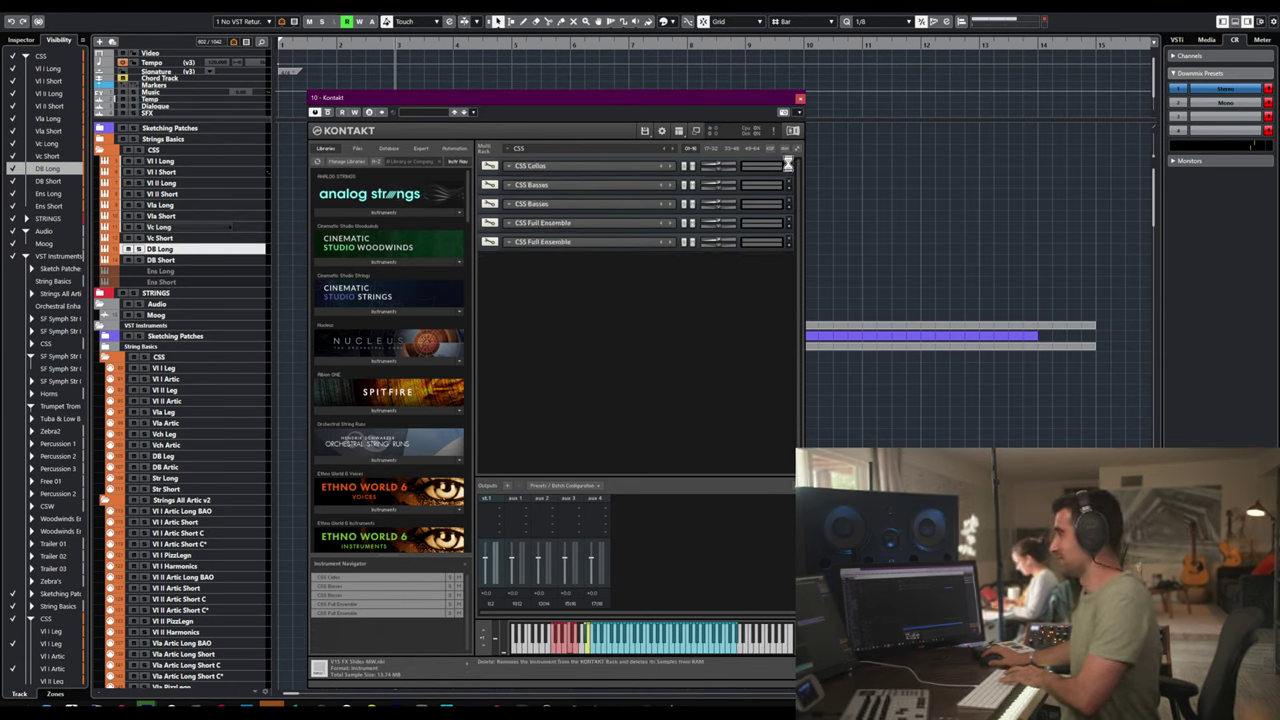
left_click(788, 163)
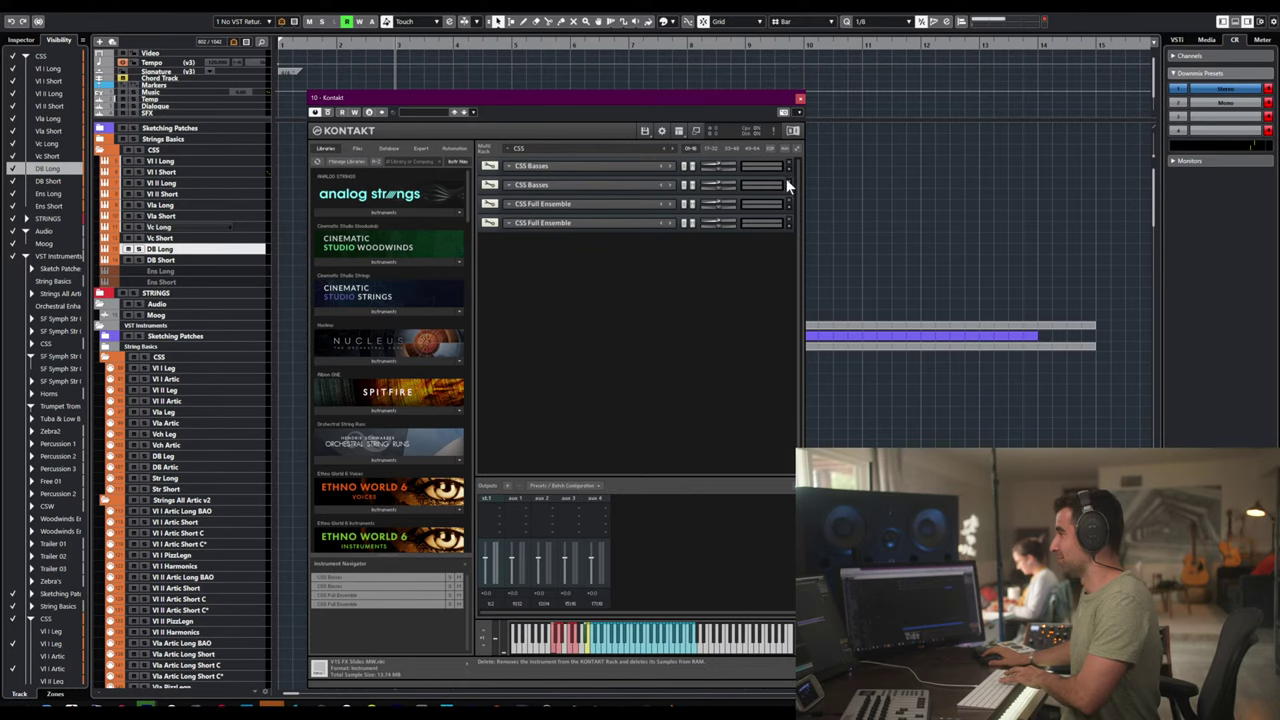
- Remove the second CSS Basses patch and both CSS Full Ensemble patches from the DB Long rack, keeping the first CSS Basses patch
left_click(787, 181)
key("Return")
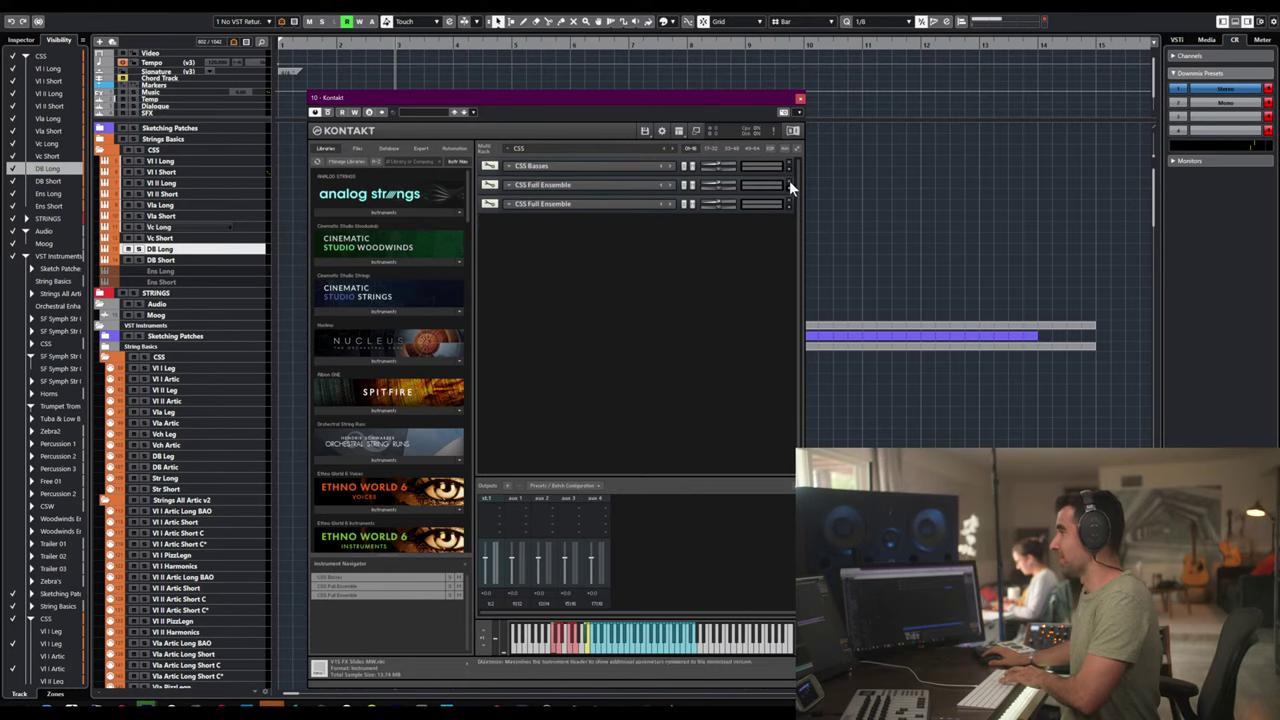
left_click(789, 179)
key("Return")
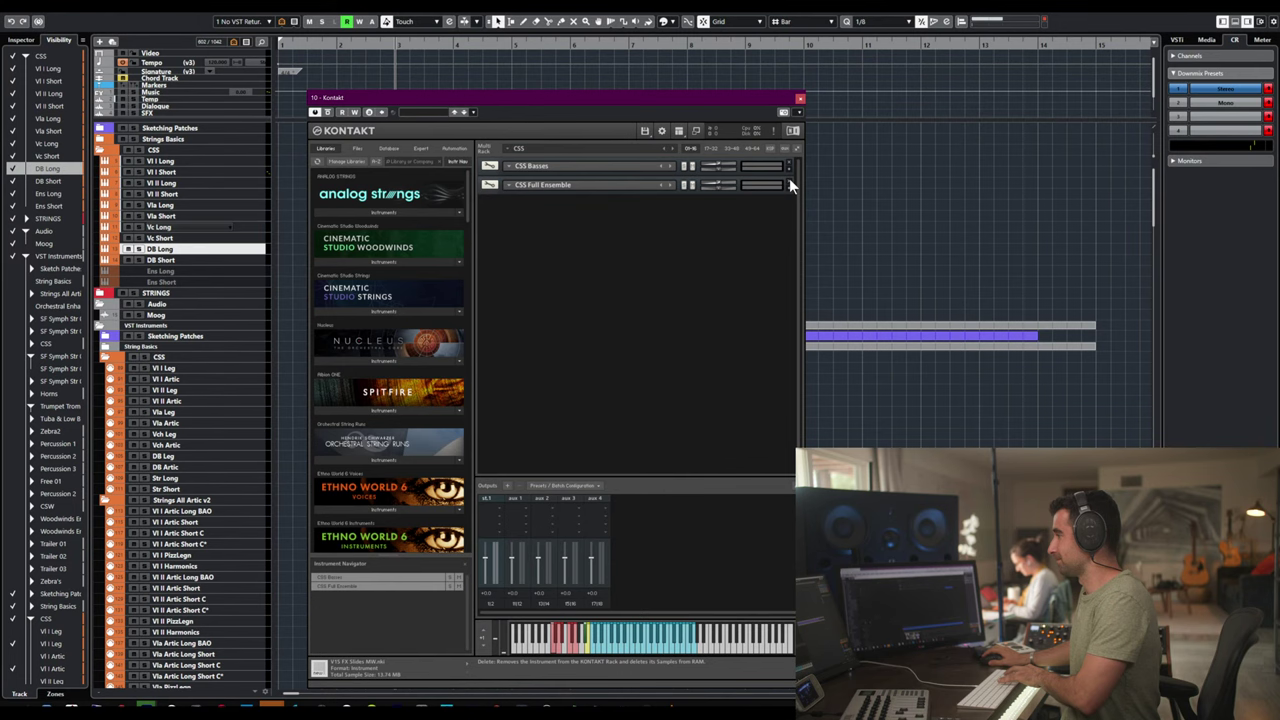
key("Return")
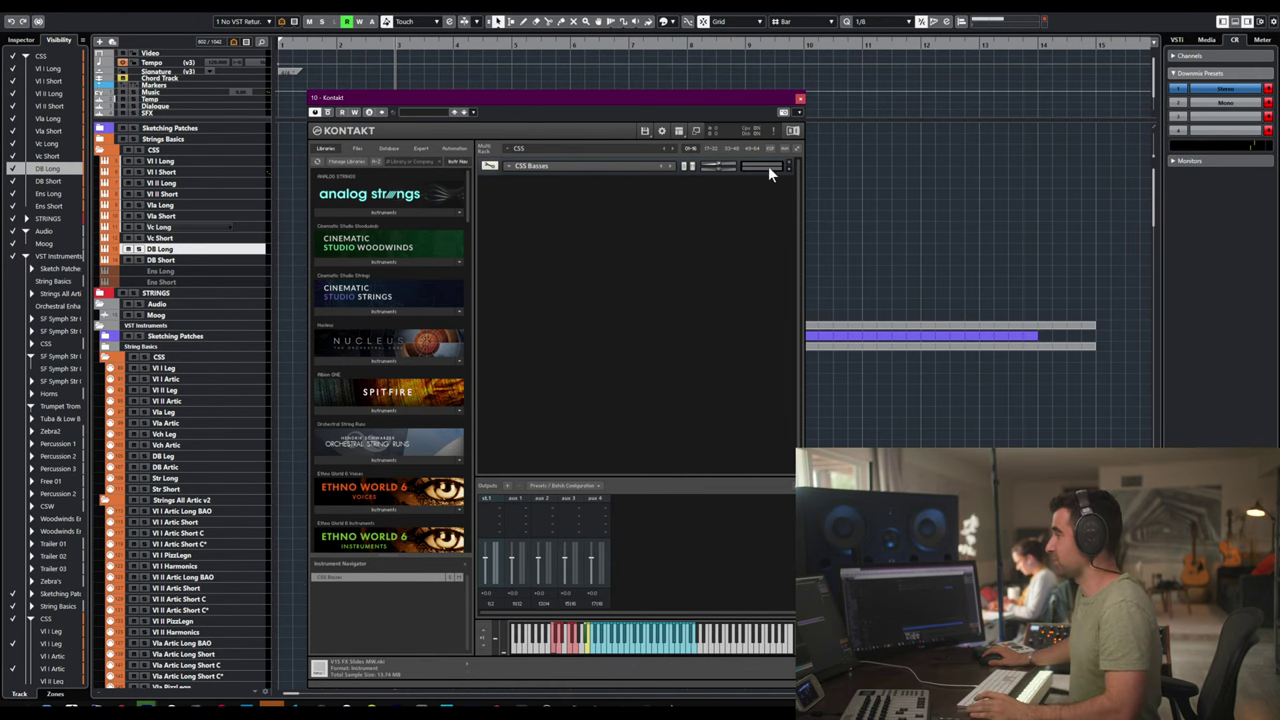
- Set the DB Long track's CSS Basses patch to Port A channel 1, purge Staccato, MeasuredTrem, Marcato and Pizzicato, and close its window
left_click(787, 166)
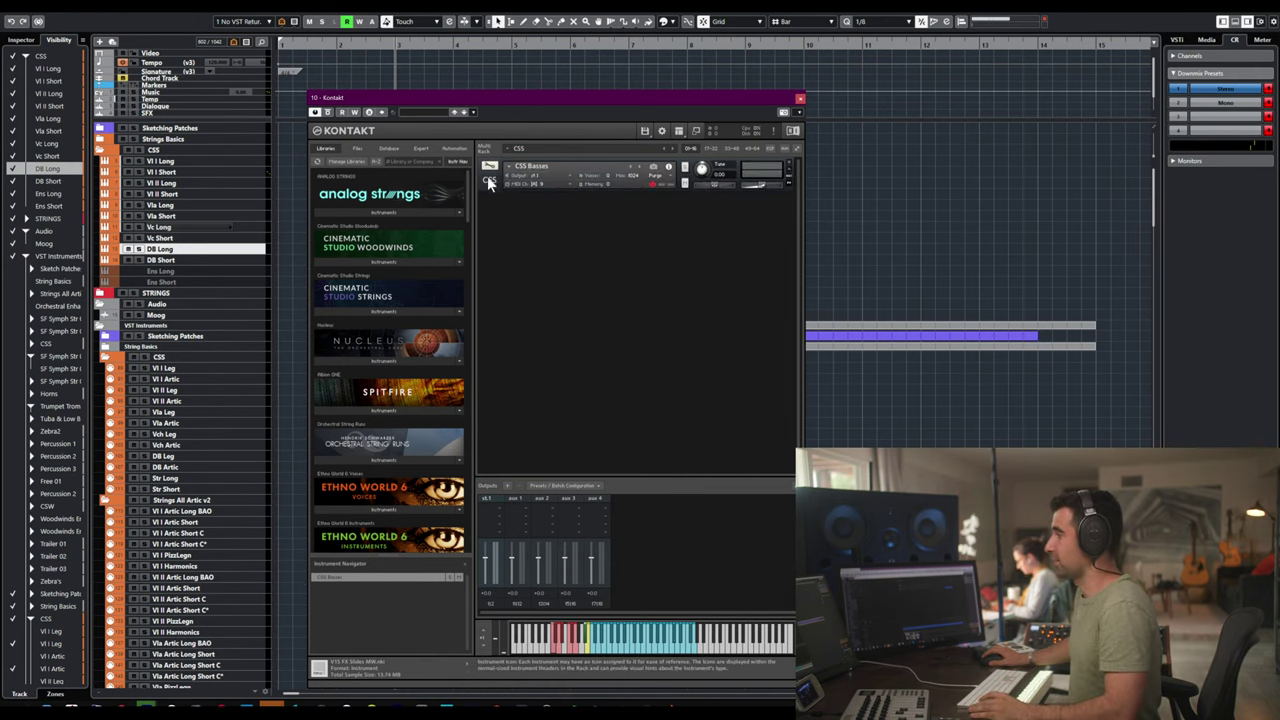
left_click(530, 184)
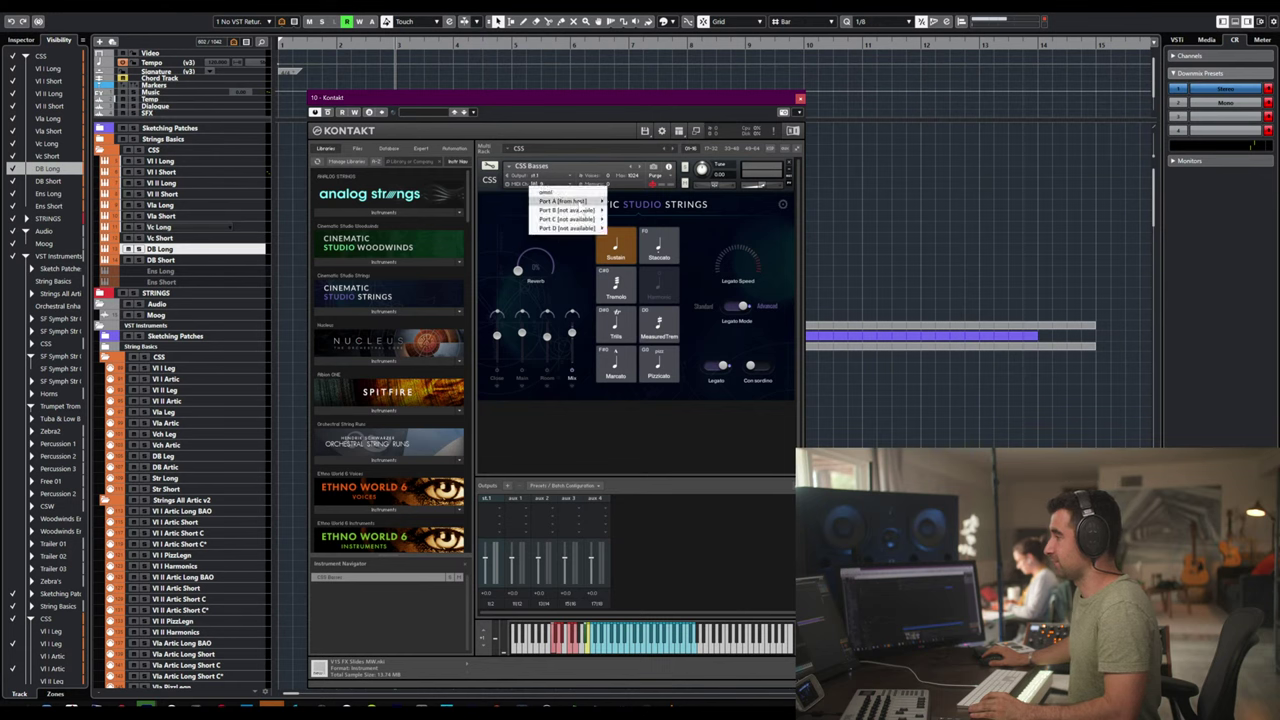
left_click(628, 202)
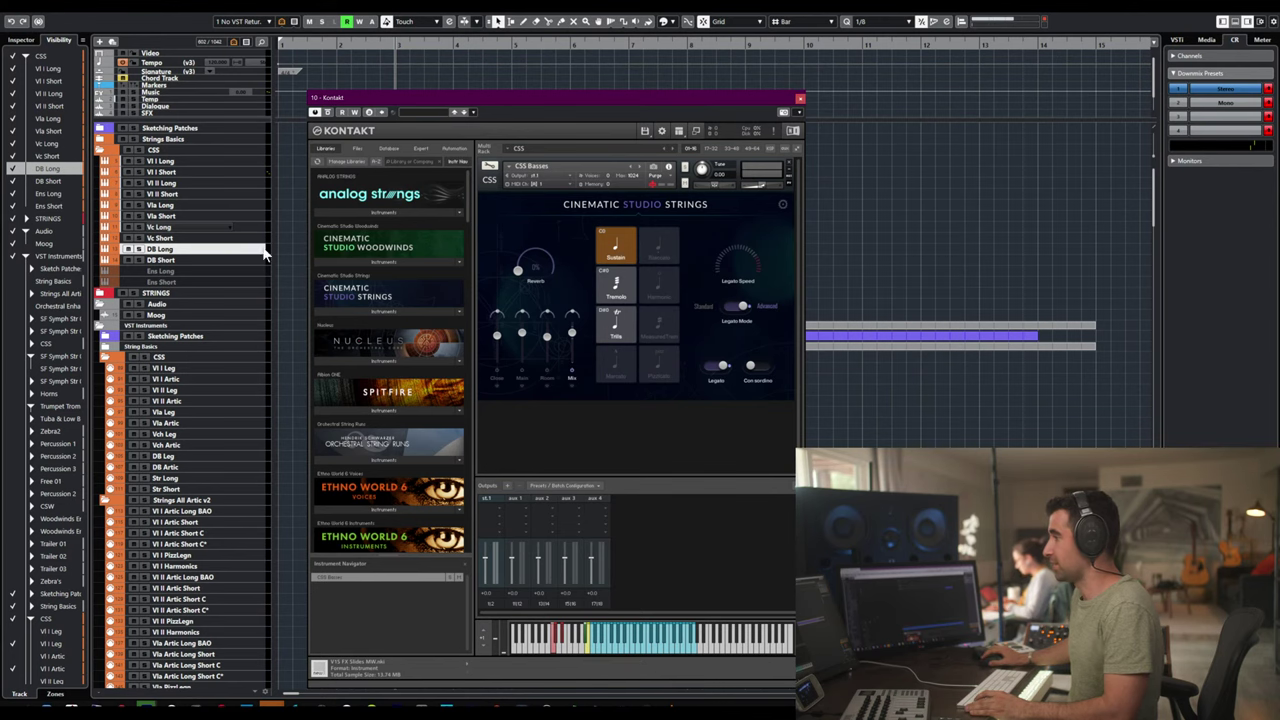
key("Escape")
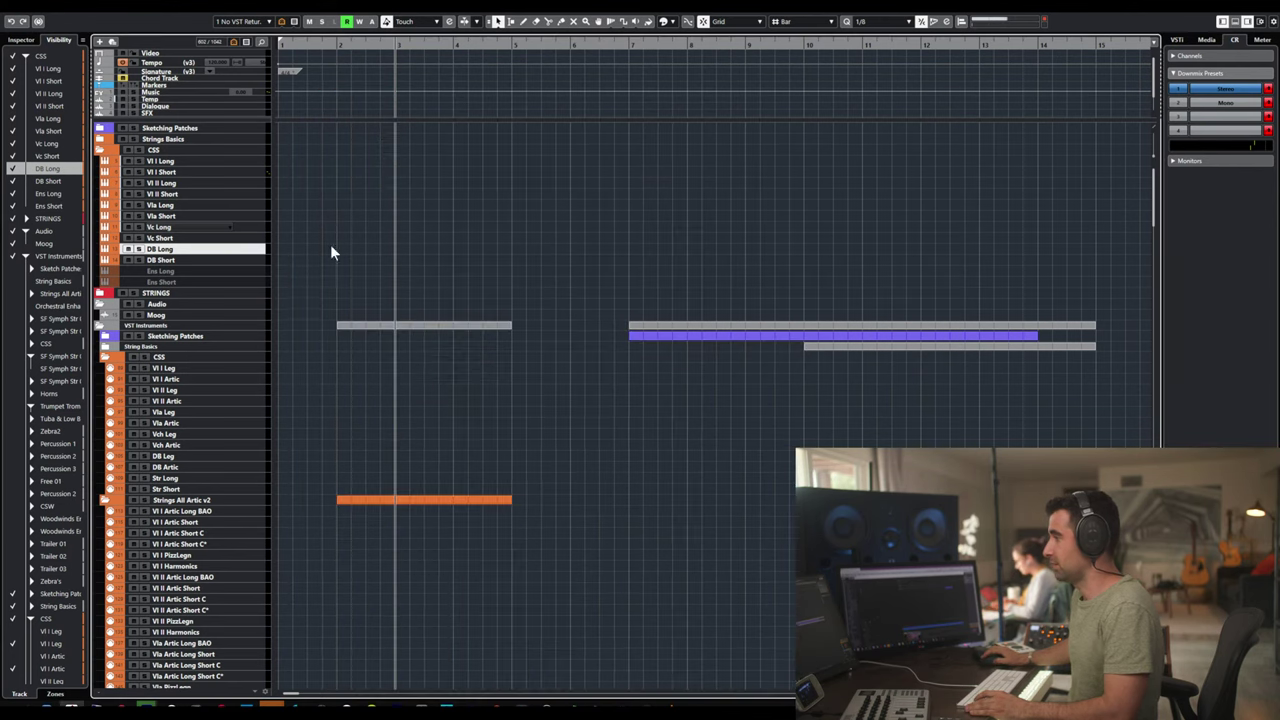
- Open the DB Short track's Kontakt instance and remove all violin, viola and cello patches from its rack
left_click(210, 259)
left_click(212, 256)
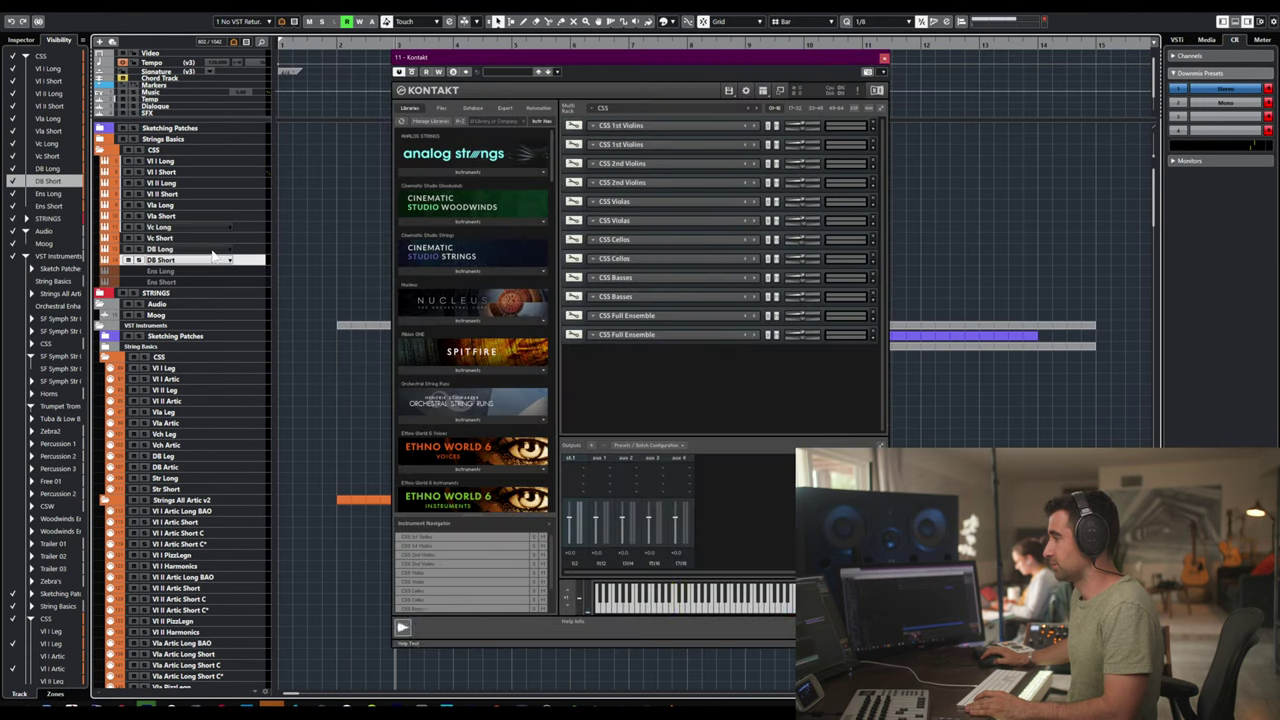
left_click(870, 122)
key("Return")
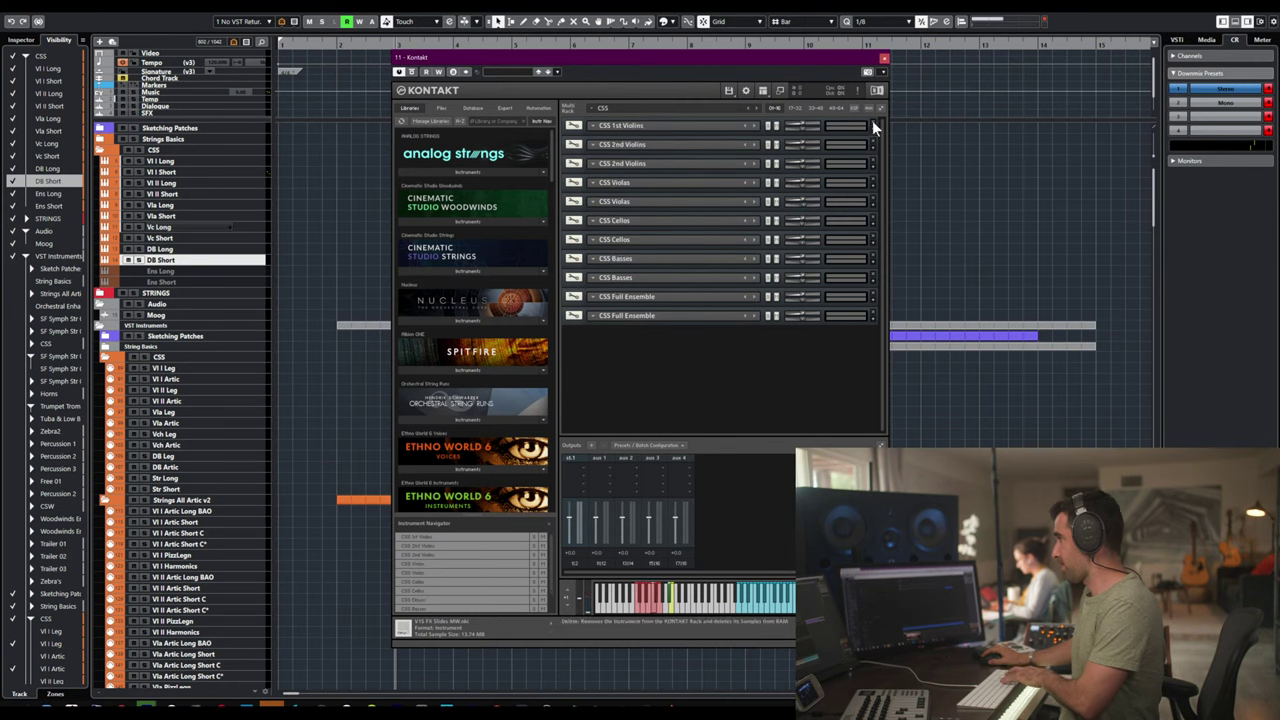
left_click(872, 122)
key("Return")
left_click(872, 122)
key("Return")
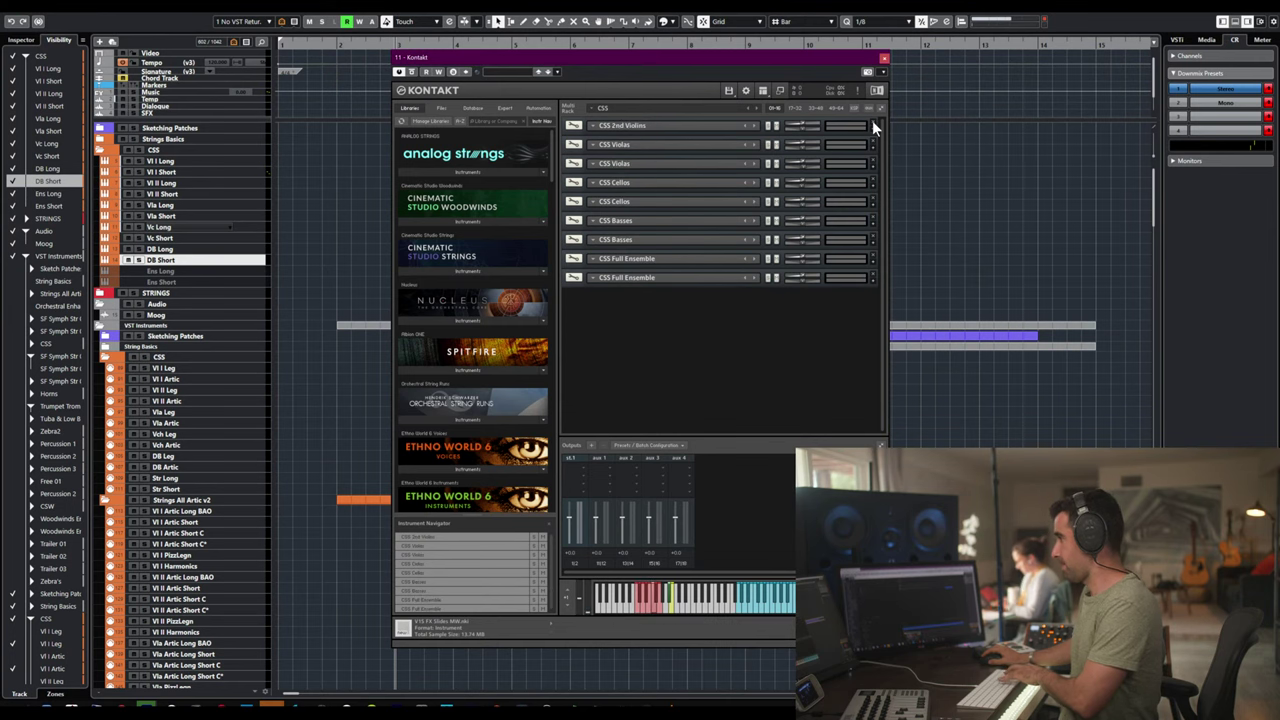
left_click(872, 122)
key("Return")
left_click(872, 122)
key("Return")
left_click(872, 122)
key("Return")
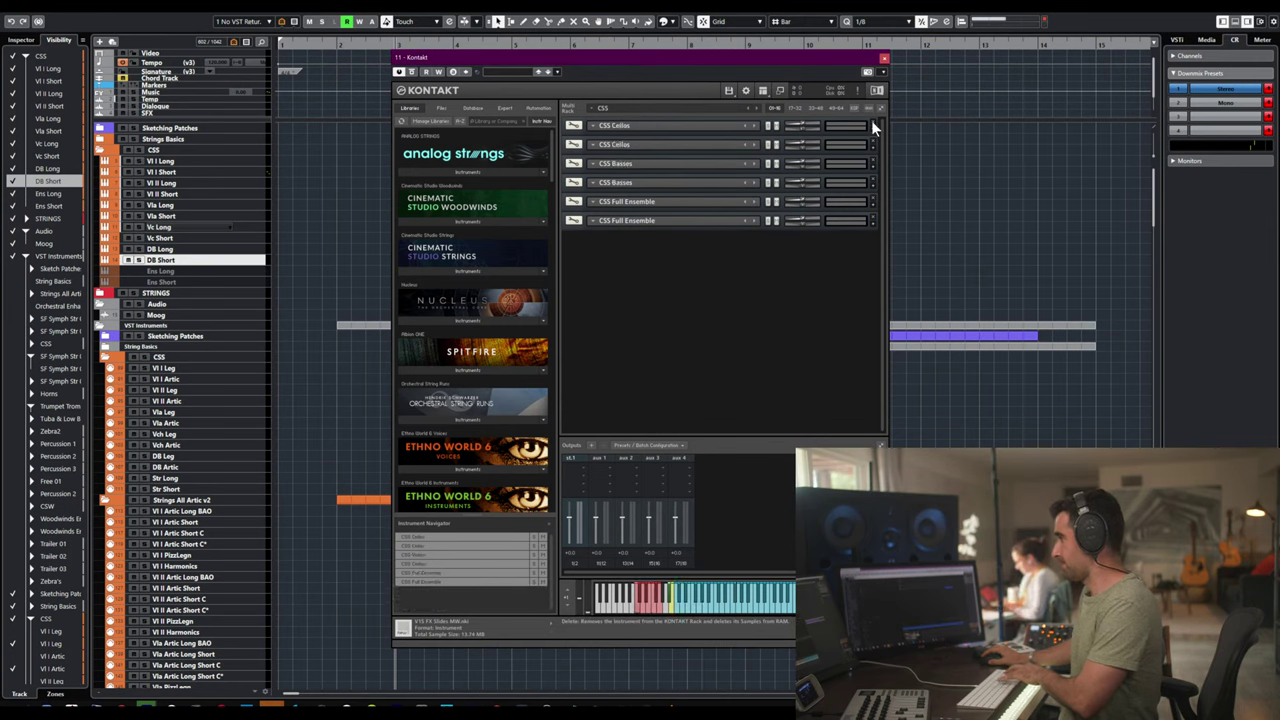
left_click(871, 122)
key("Return")
left_click(871, 122)
key("Return")
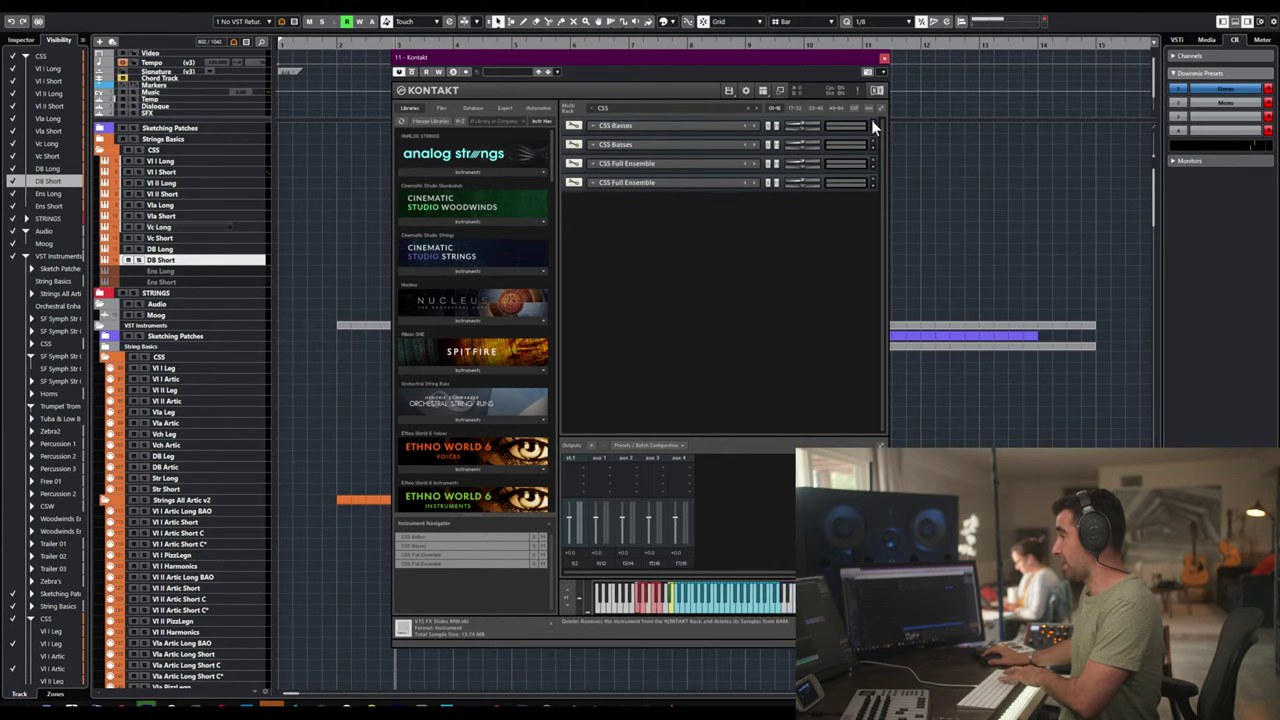
- Remove one CSS Basses patch and both CSS Full Ensemble patches from the DB Short rack, keeping a single CSS Basses patch
left_click(871, 122)
key("Return")
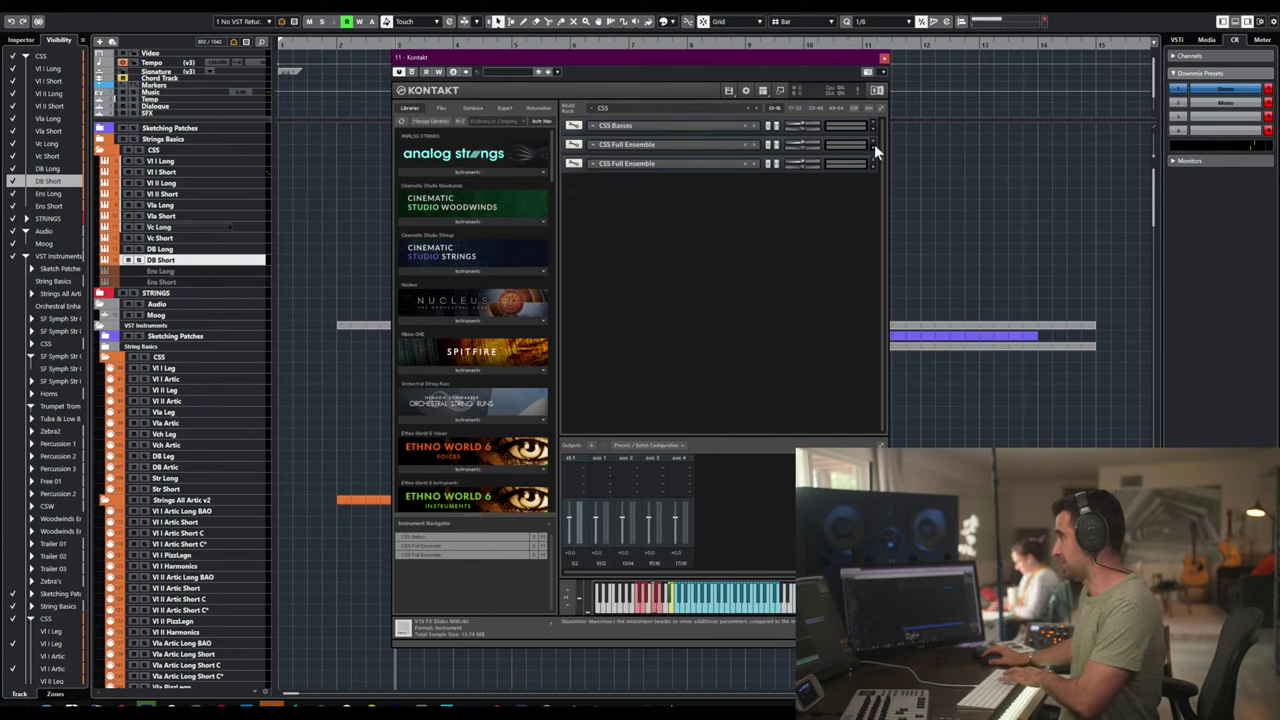
left_click(872, 142)
key("Return")
left_click(872, 142)
key("Return")
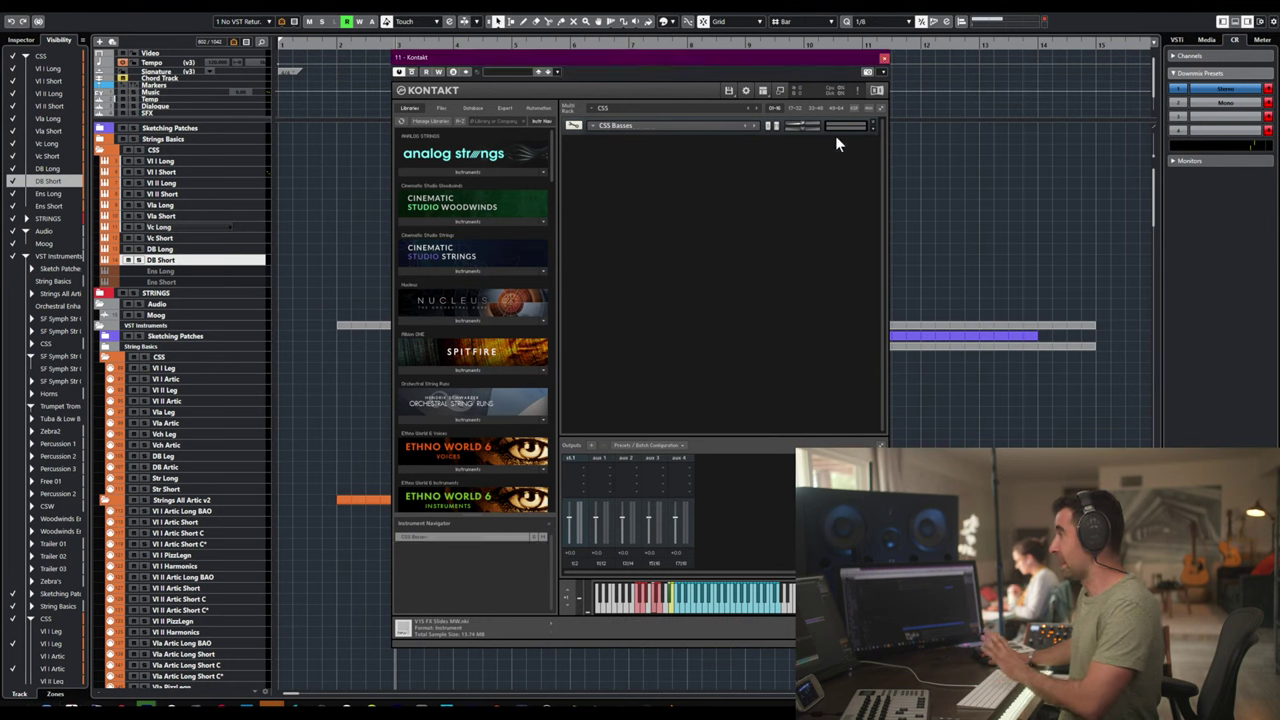
- Purge Sustain, Tremolo, Harmonics and Trills from the DB Short track's CSS Basses patch, unload its samples, and close its window
left_click(873, 128)
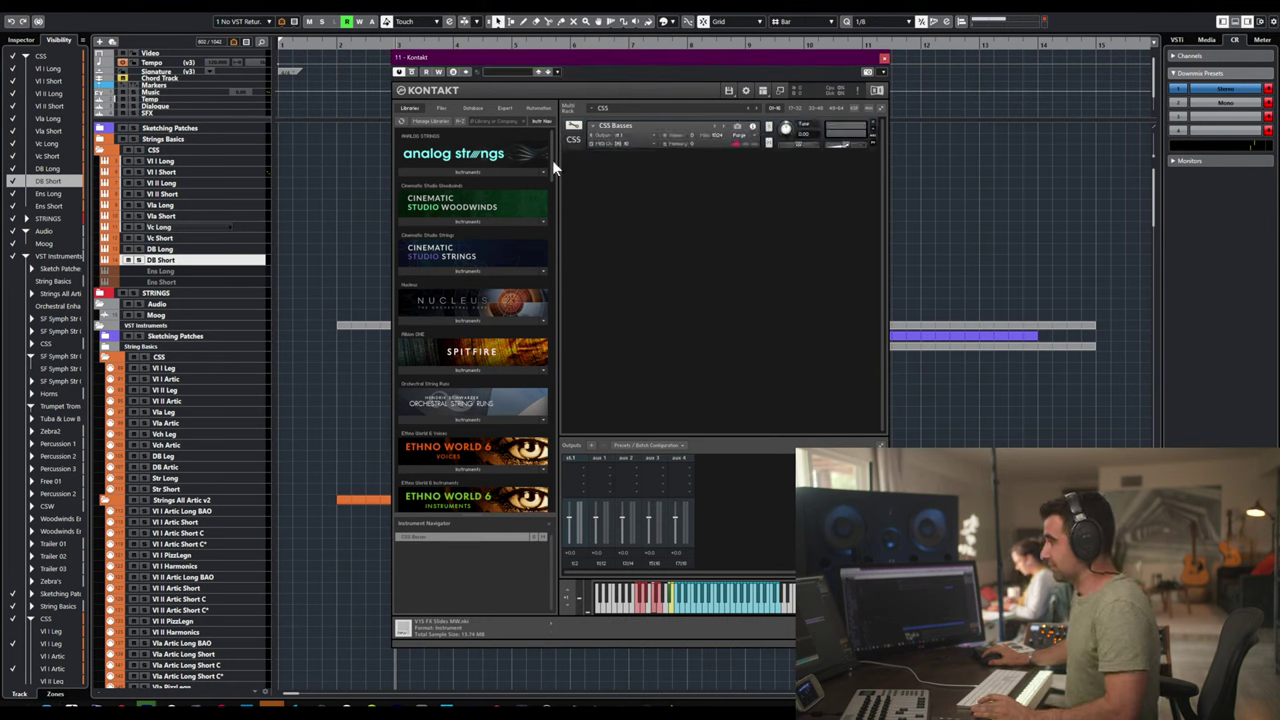
left_click(572, 142)
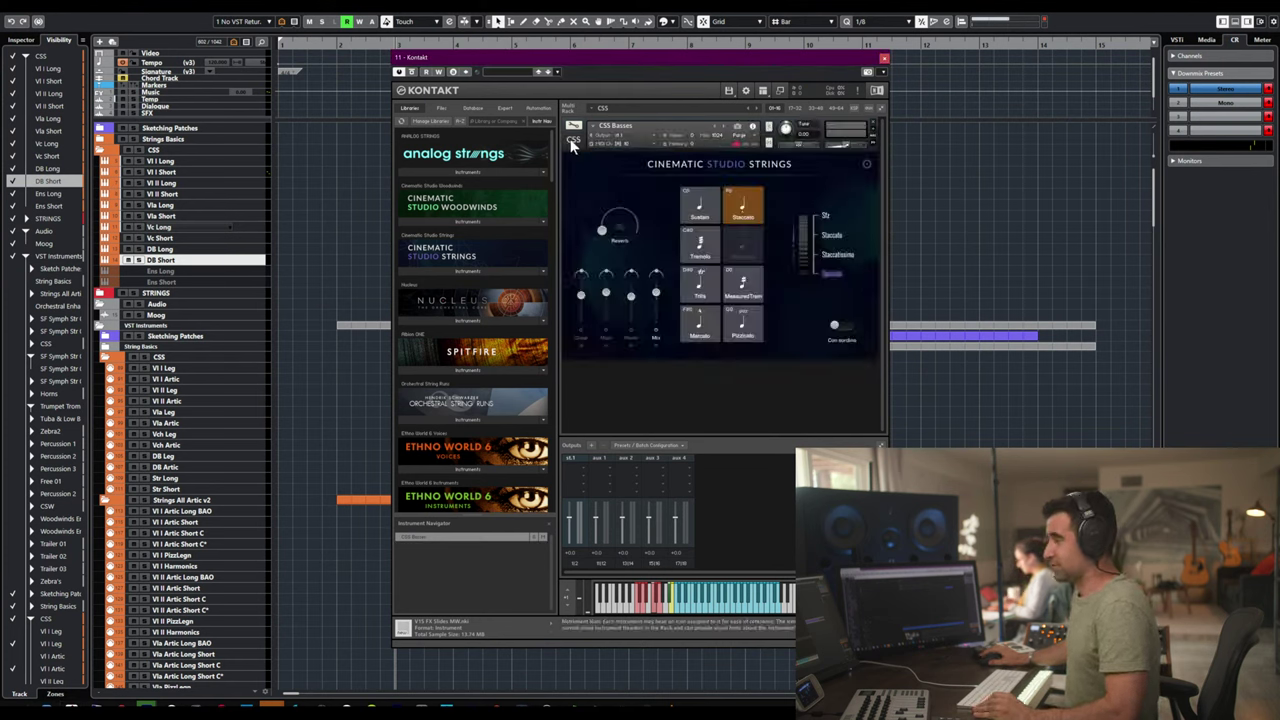
left_click(738, 206, "alt")
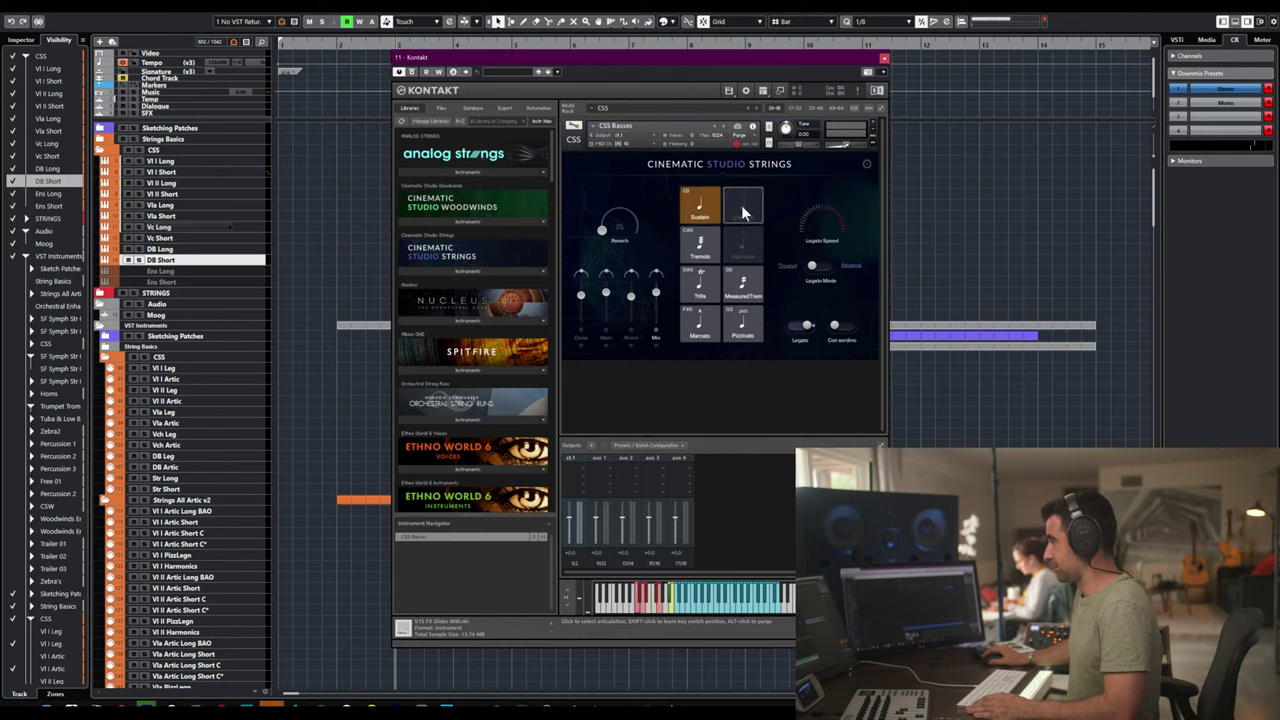
left_click(746, 285)
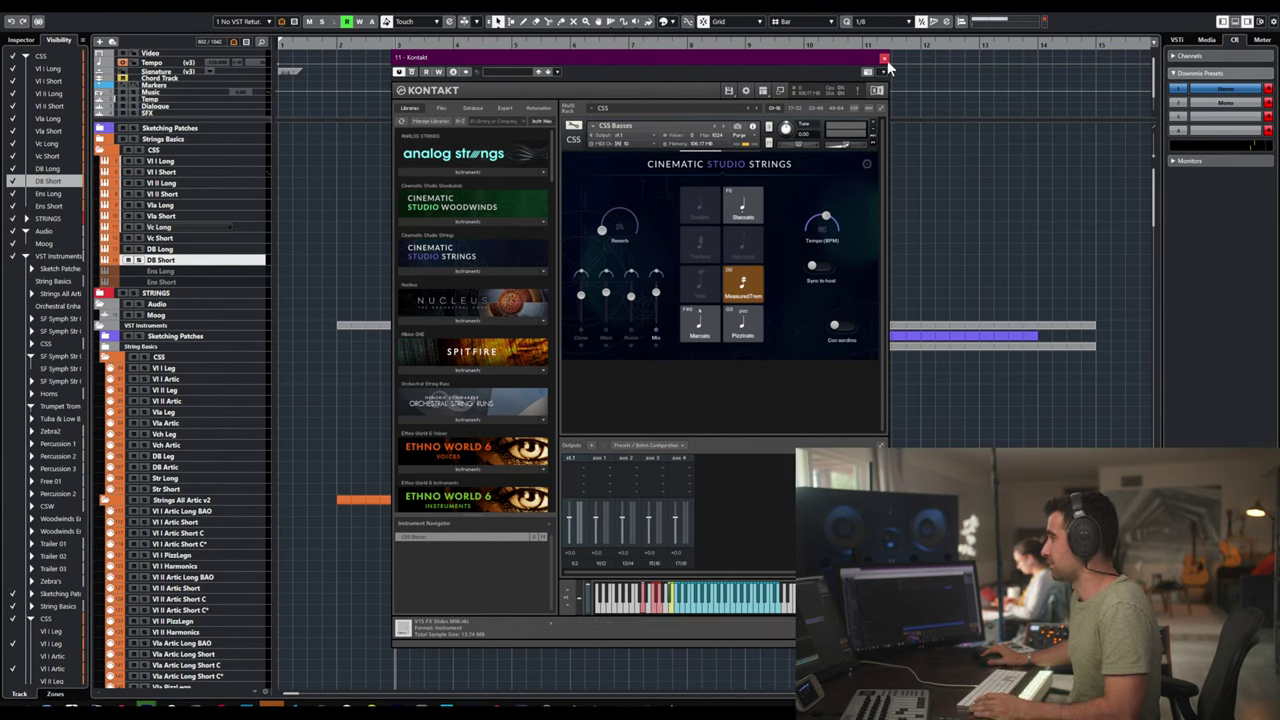
left_click(740, 134)
left_click(762, 169)
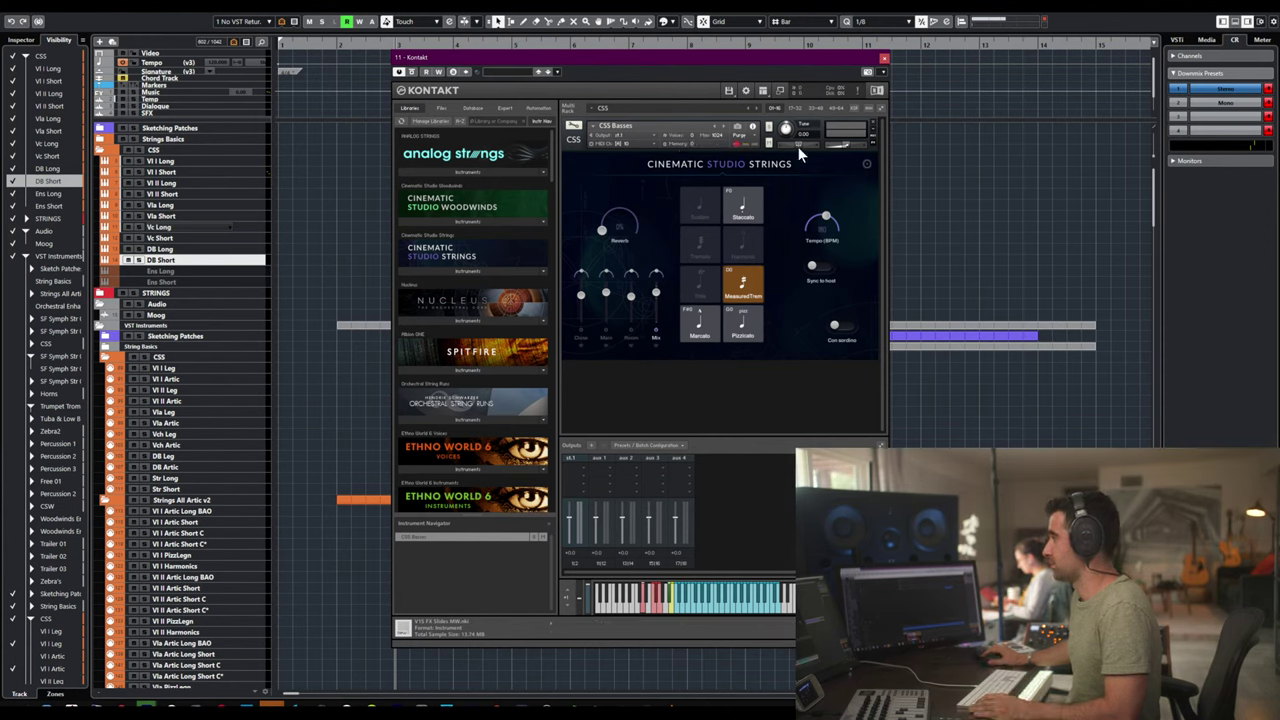
left_click(884, 58)
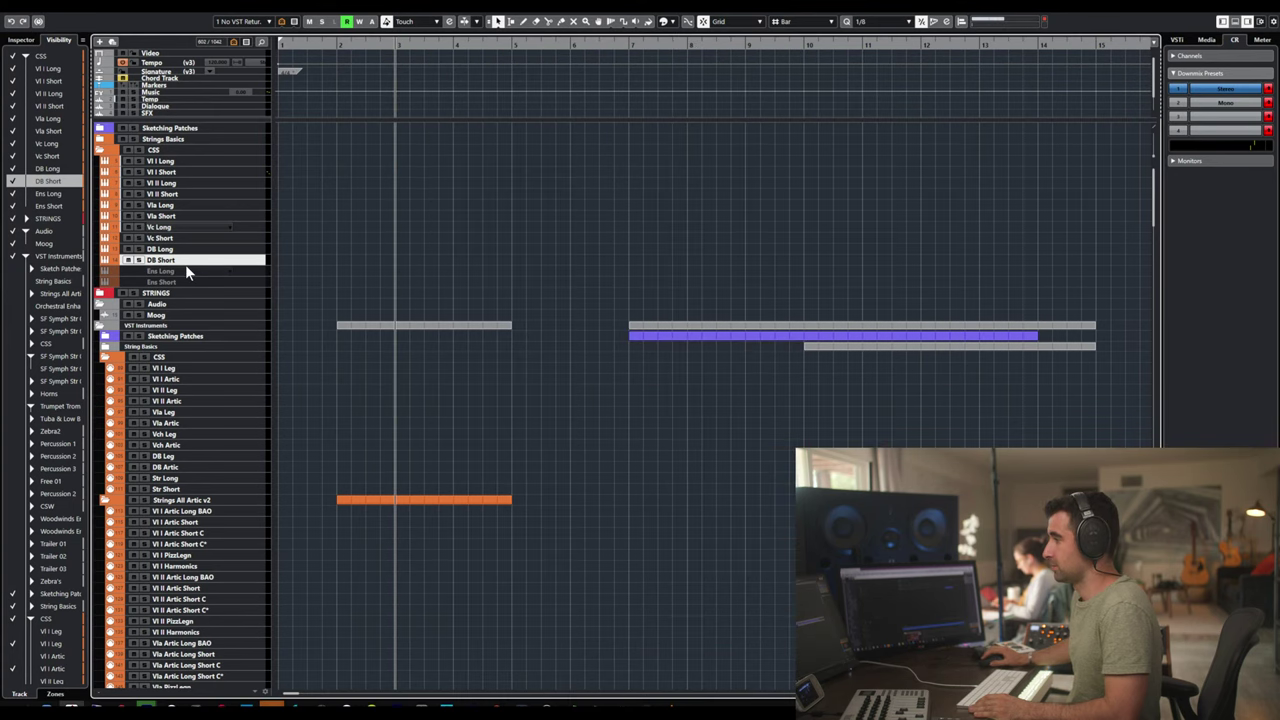
left_click(187, 270)
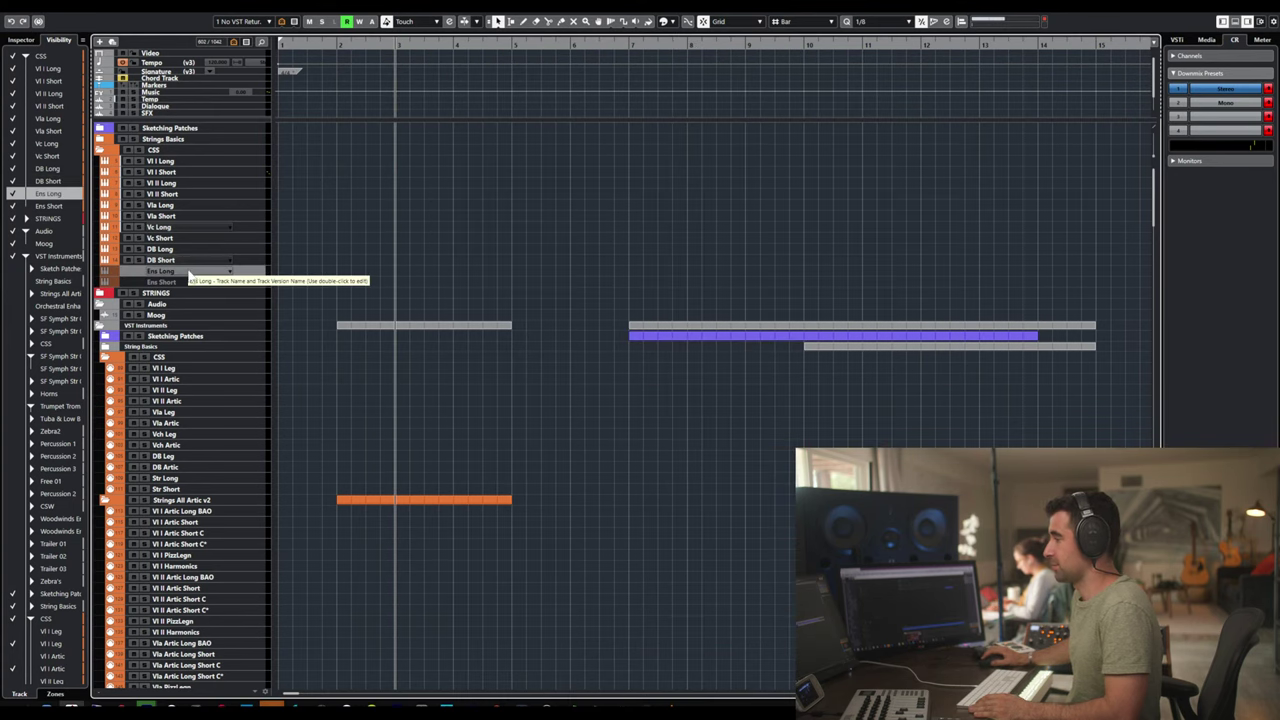
left_click(190, 281, "shift")
right_click(198, 272)
key("Escape")
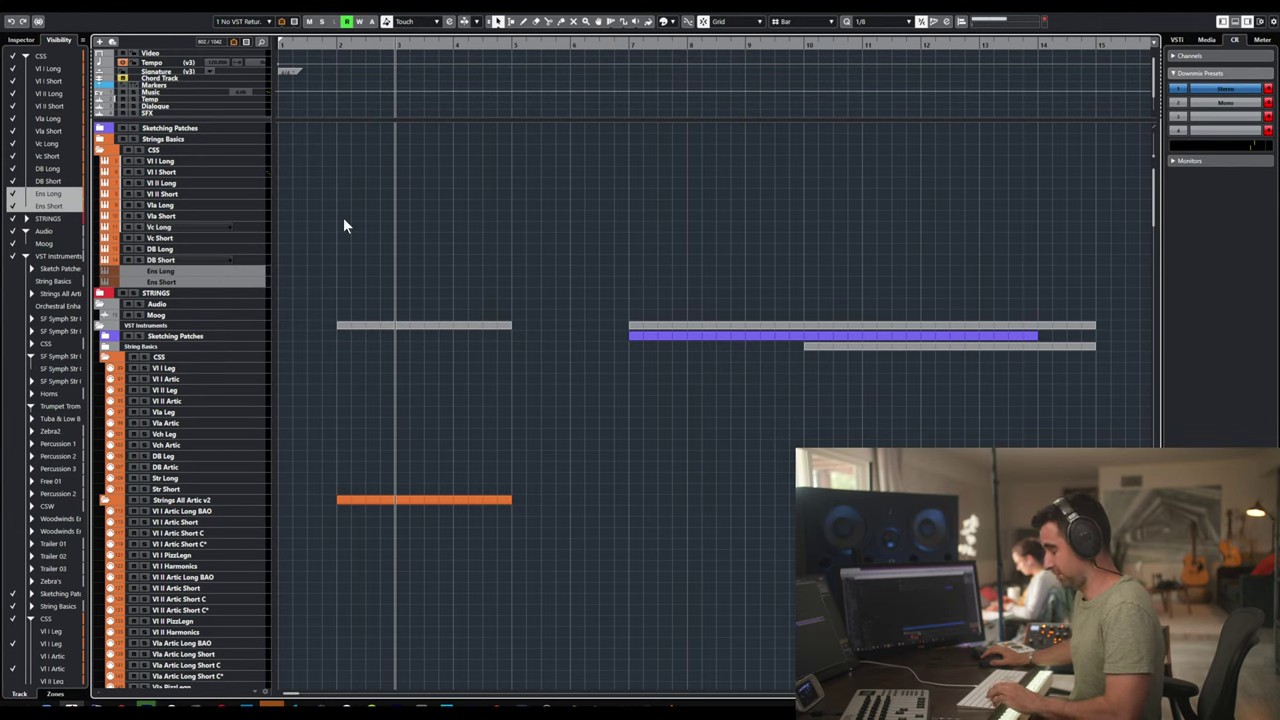
- Reopen the DB Short track's Kontakt instance, set the CSS Basses patch to Port A channel 1, and close its window
left_click(245, 259)
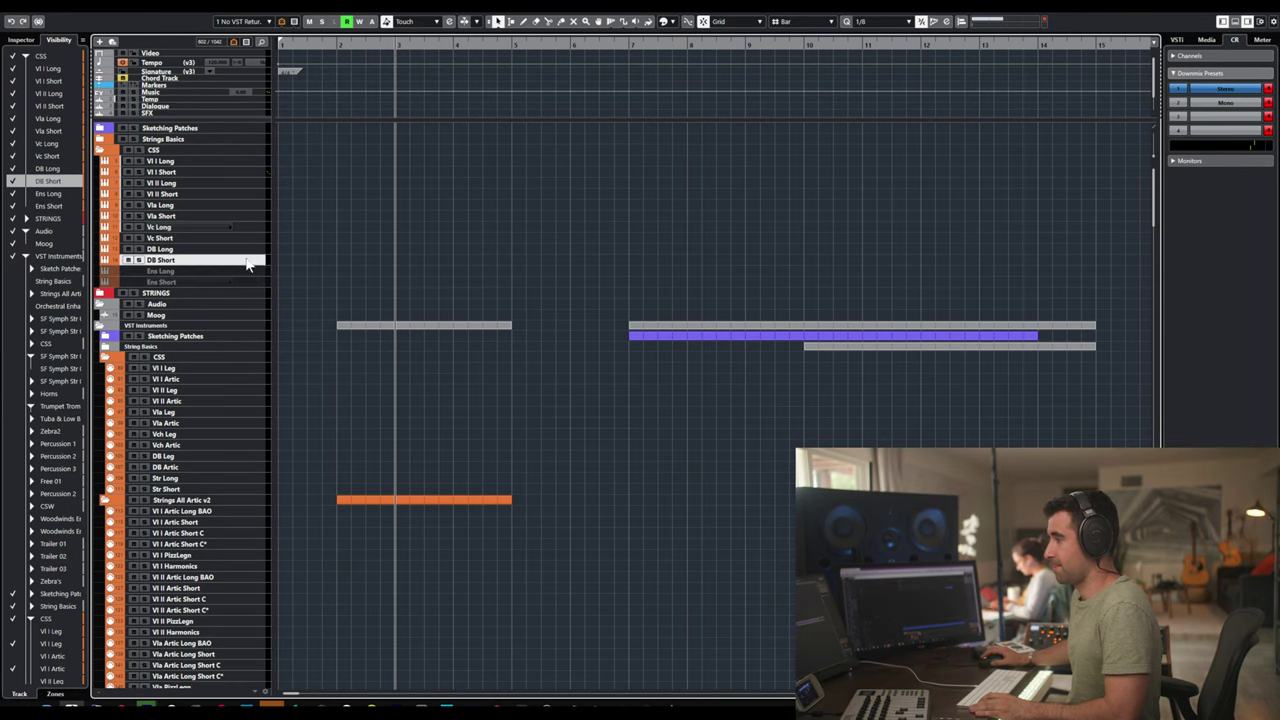
right_click(245, 259)
key("Escape")
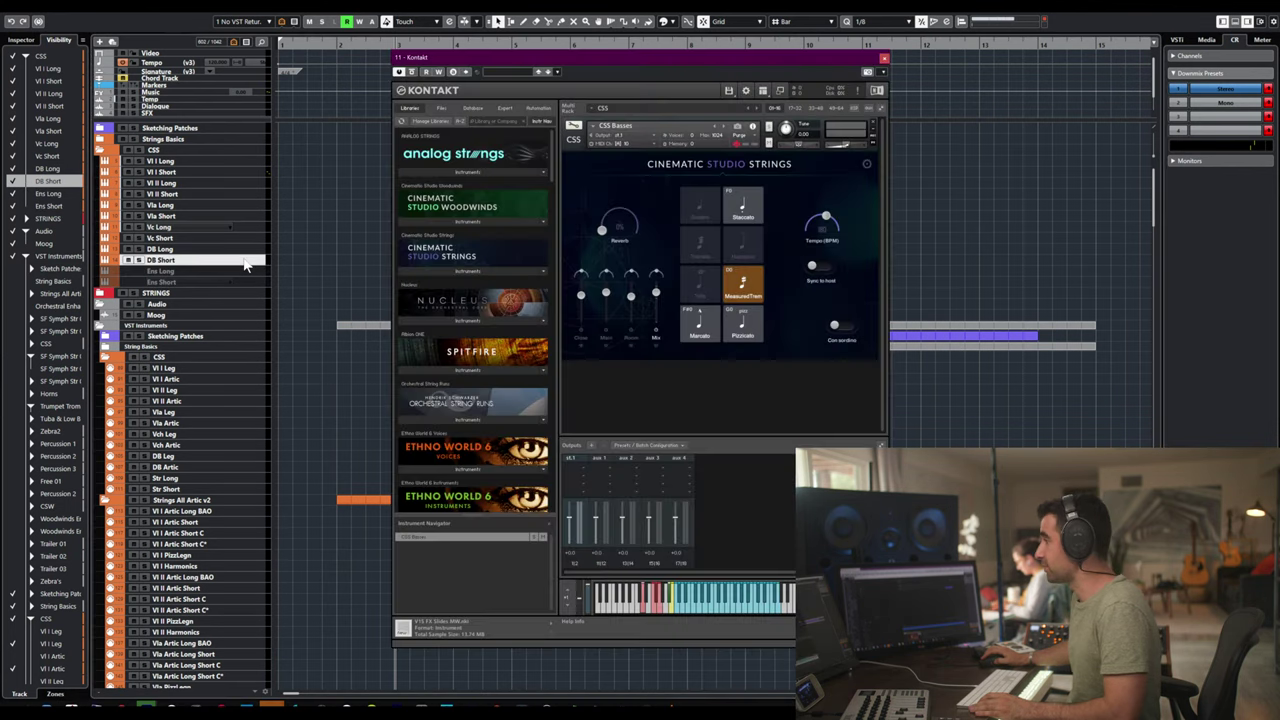
left_click(620, 145)
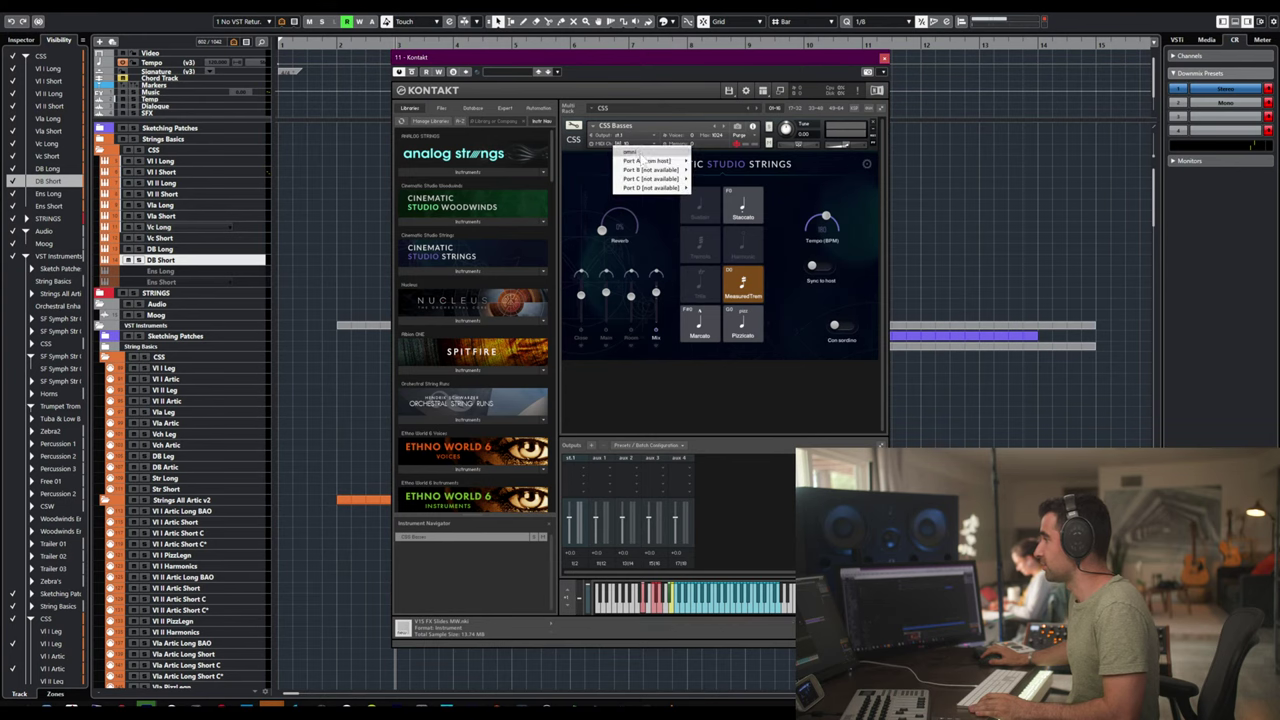
mouse_move(643, 166)
left_click(706, 160)
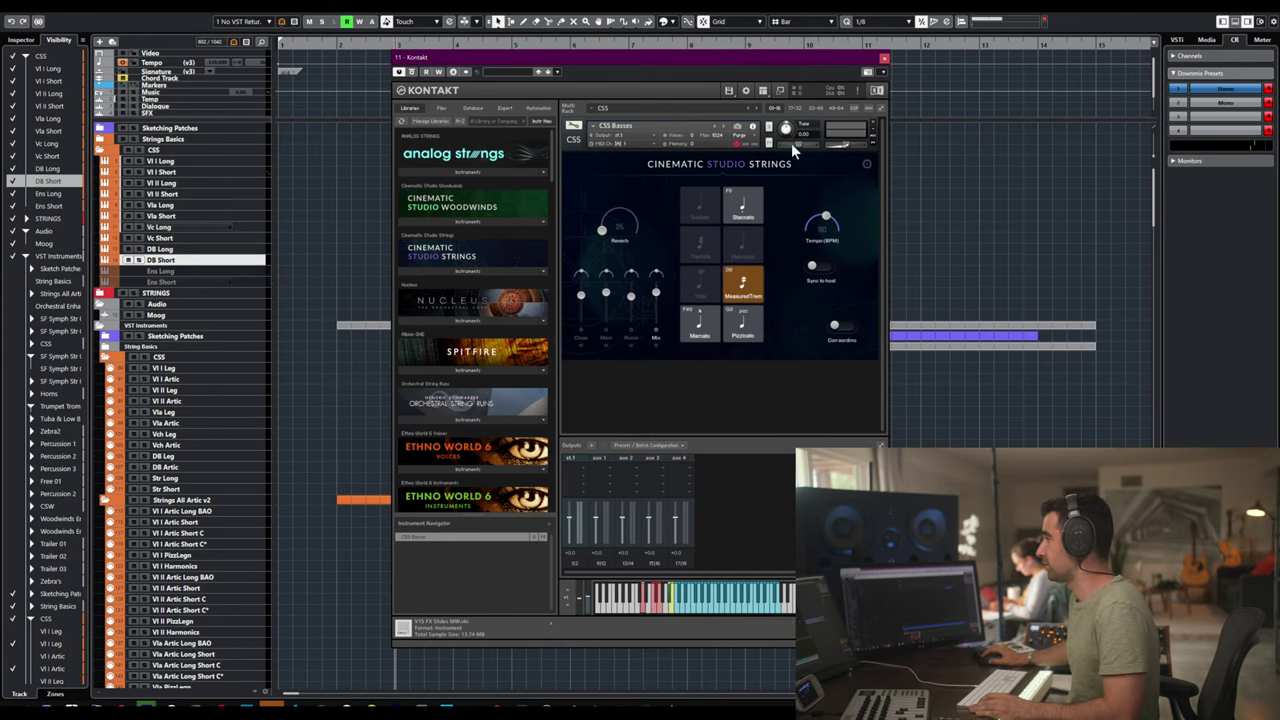
left_click(884, 57)
left_click(221, 250)
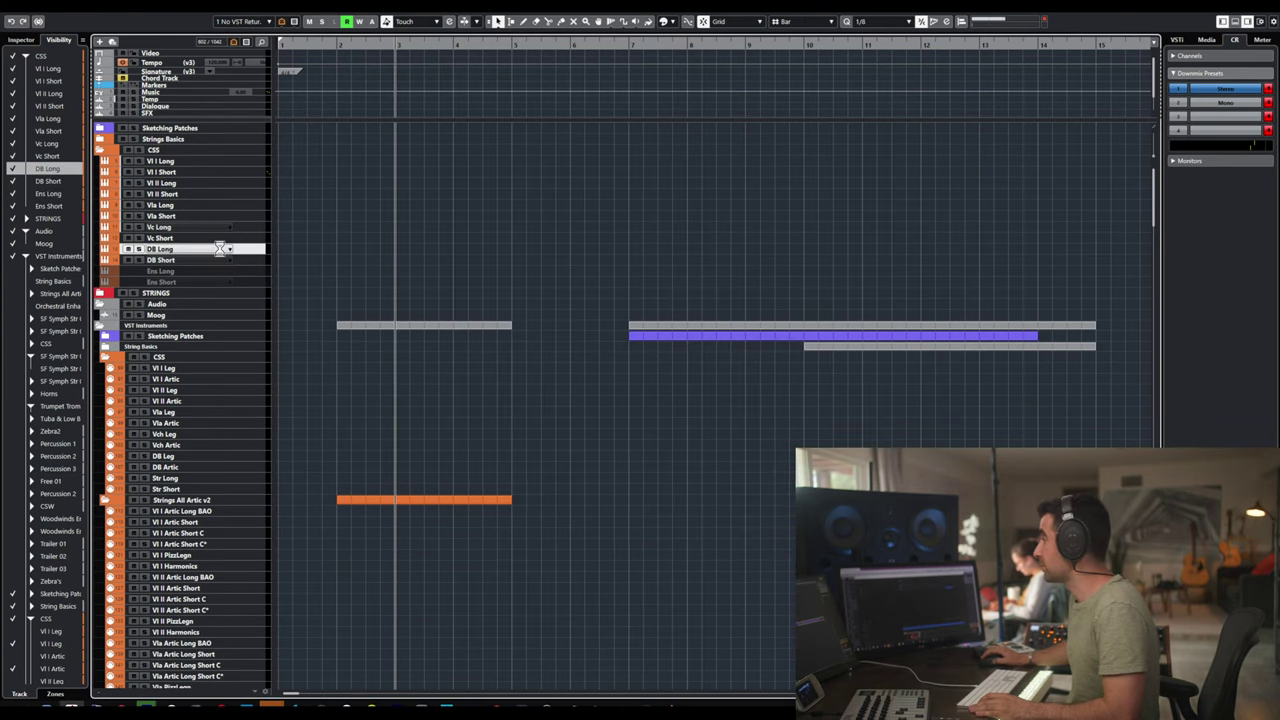
key("Escape")
- Enable the disabled Ens Long and Ens Short tracks and return to Cubase from the Media Encoder window
left_click(190, 271)
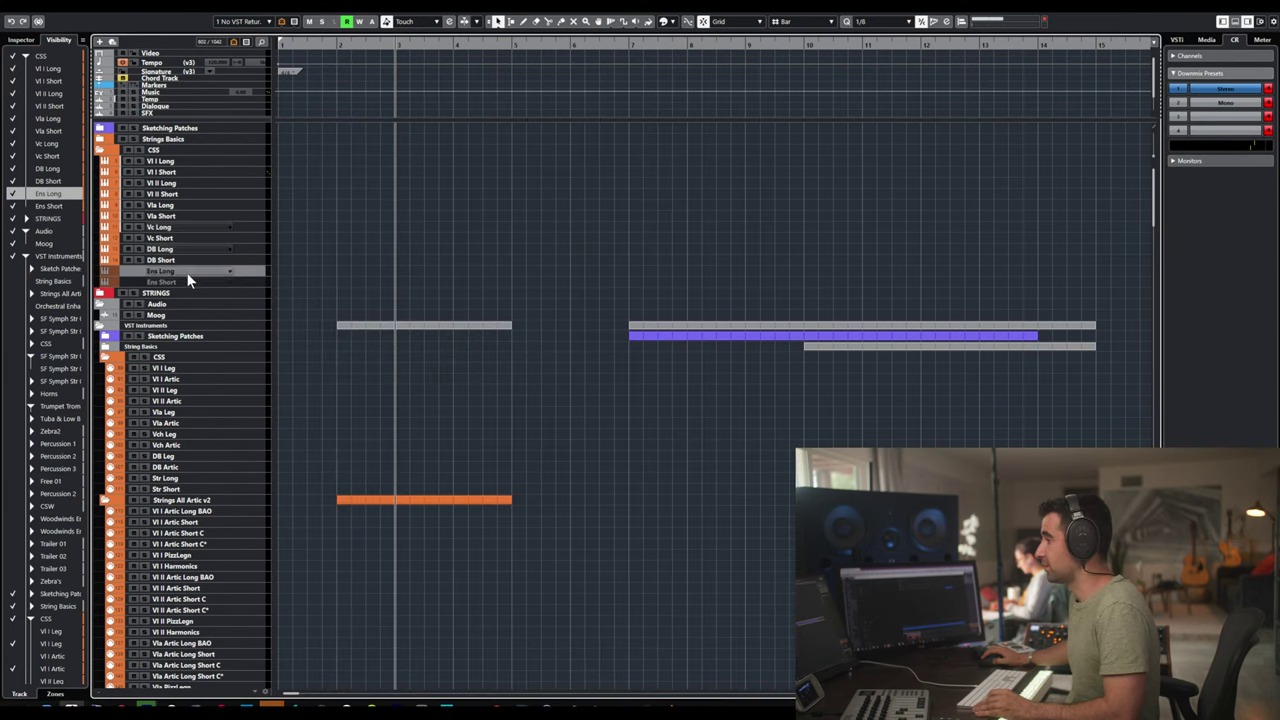
left_click(190, 282, "shift")
right_click(200, 284)
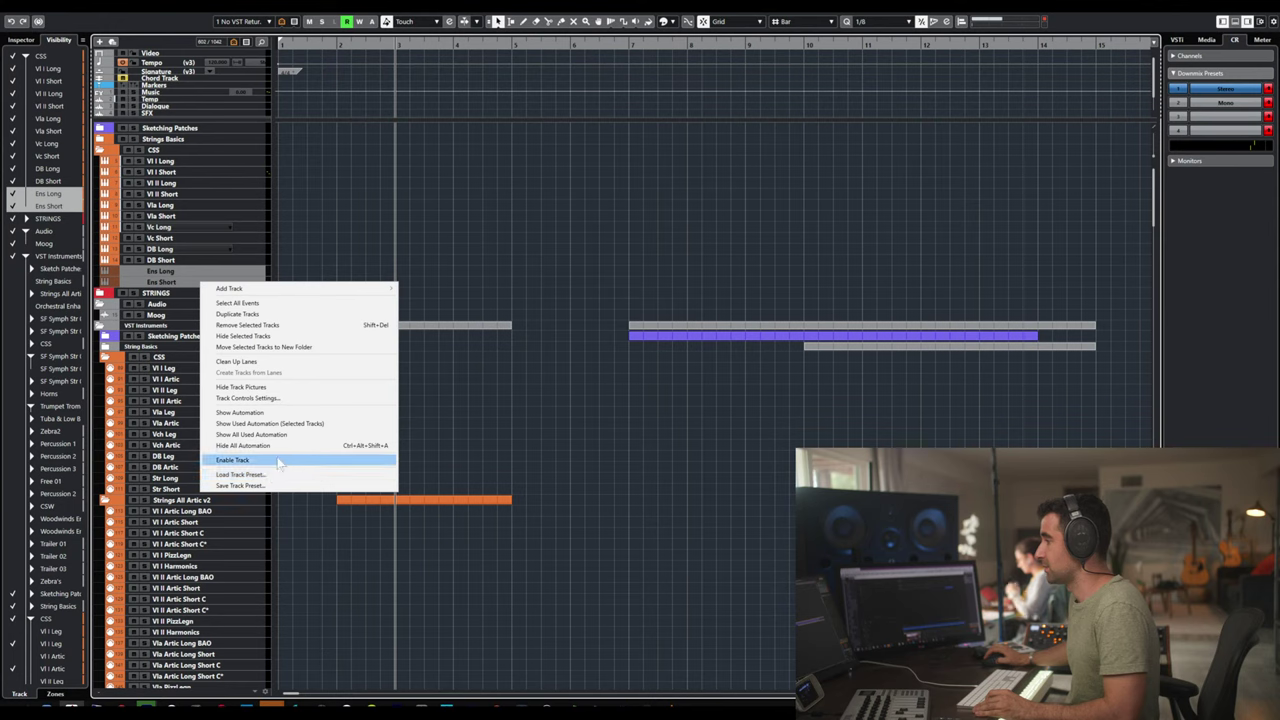
left_click(233, 459)
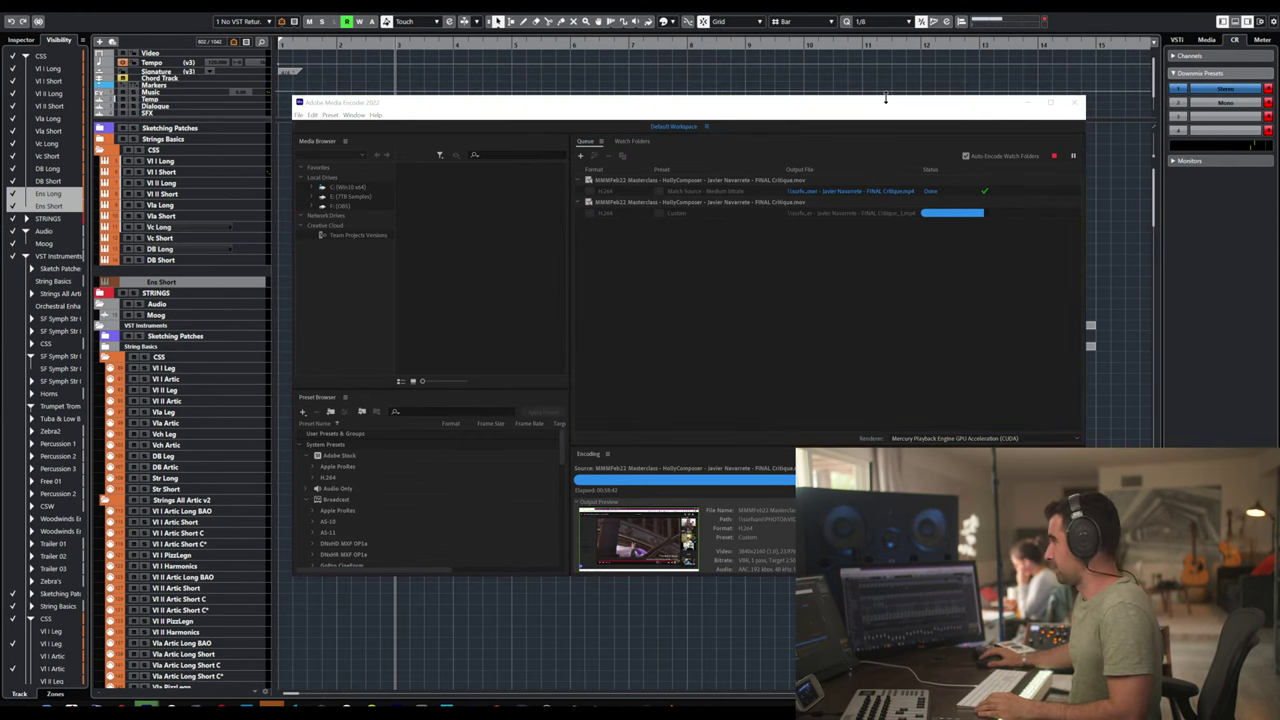
left_click(885, 97)
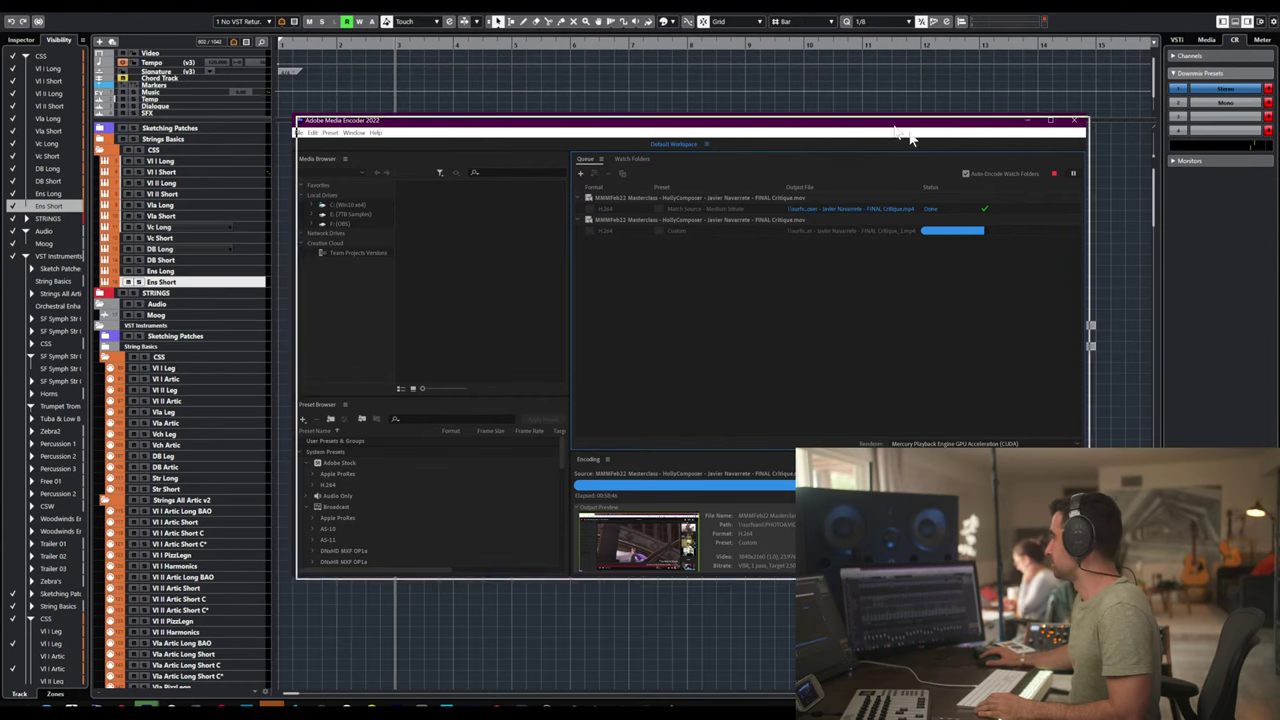
key("alt+Tab")
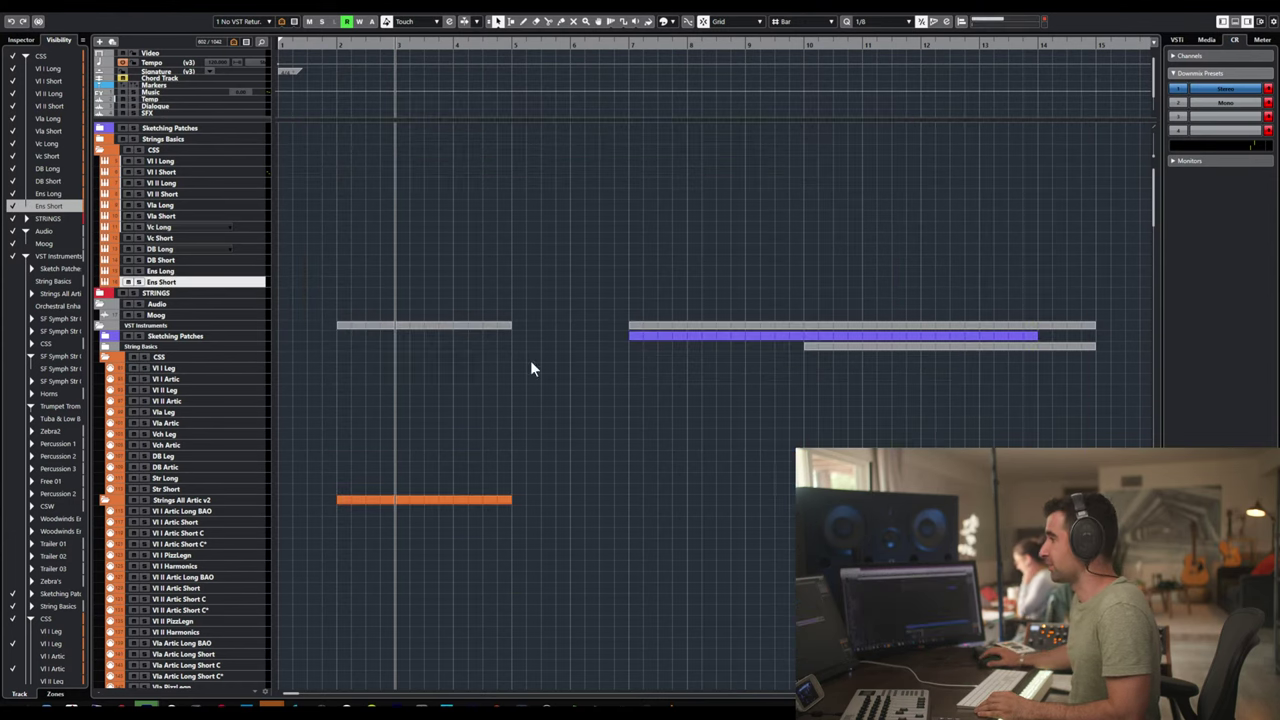
- Open the Ens Long track's Kontakt instance and remove all violin and viola patches from its rack
left_click(160, 272)
key("e")
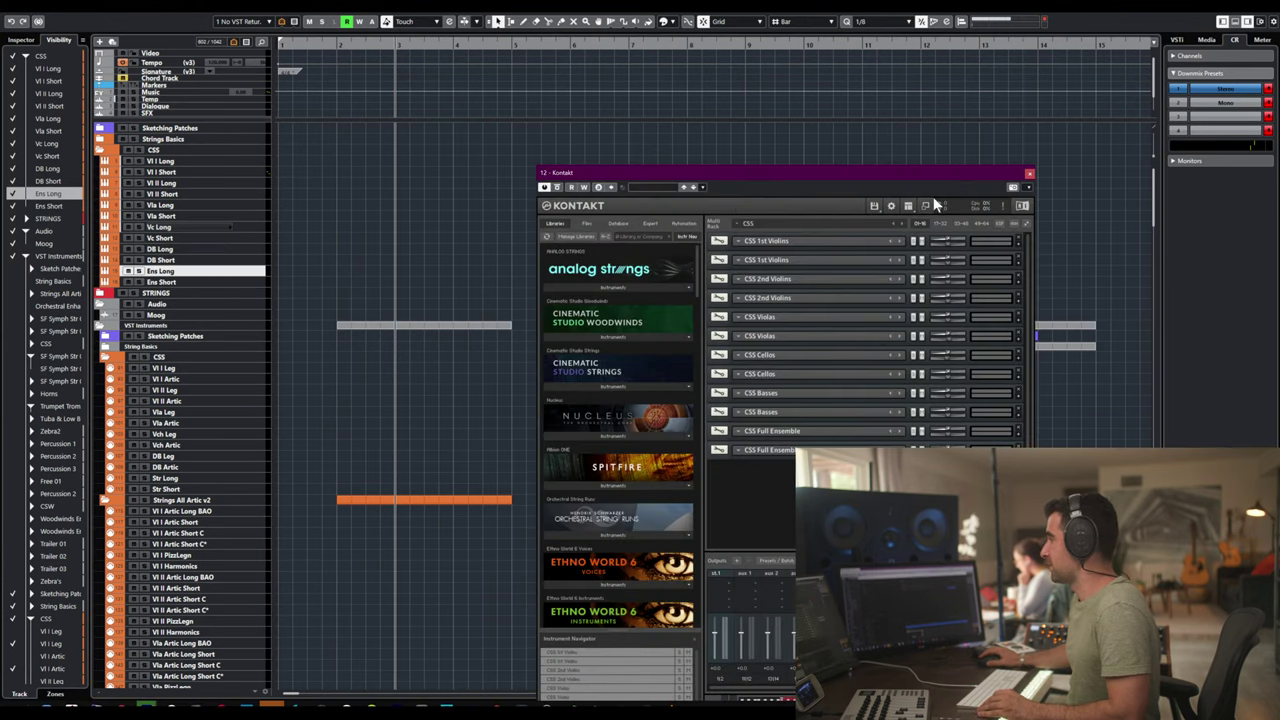
left_click(1017, 235)
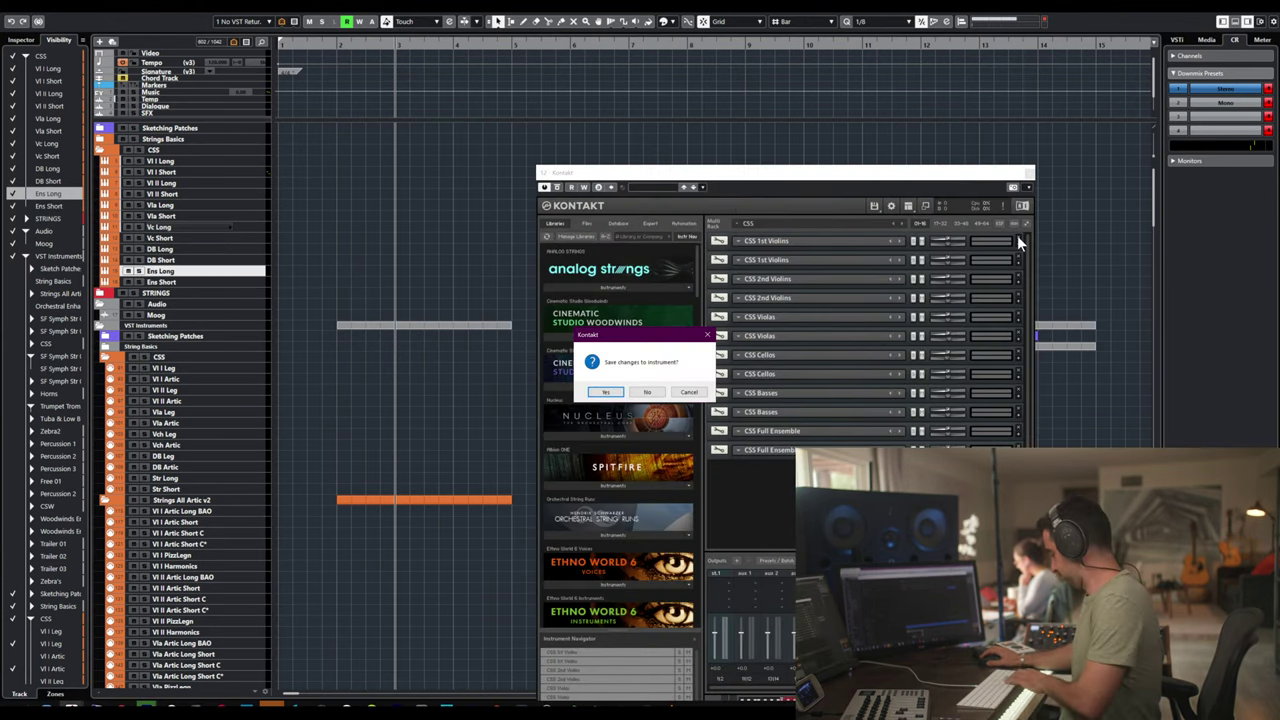
key("Return")
left_click(1017, 235)
key("Return")
left_click(1017, 235)
key("Return")
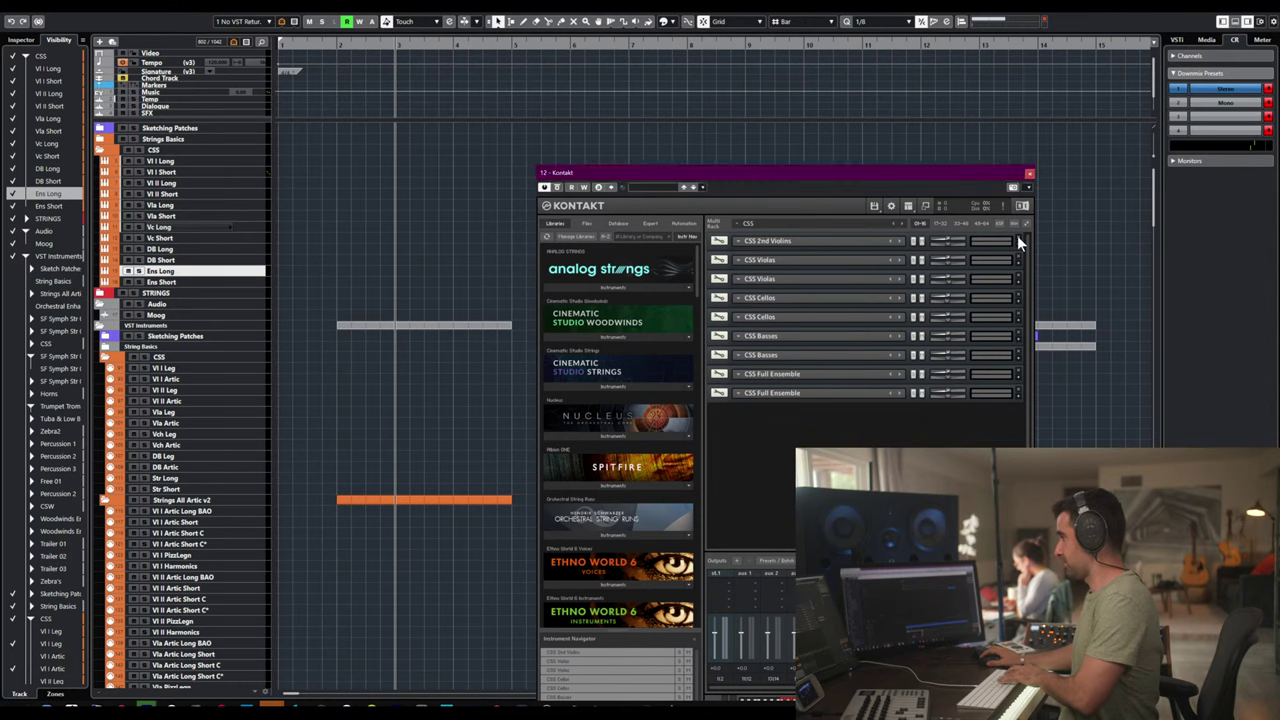
left_click(1017, 235)
key("Return")
left_click(1017, 235)
key("Return")
left_click(1017, 235)
key("Return")
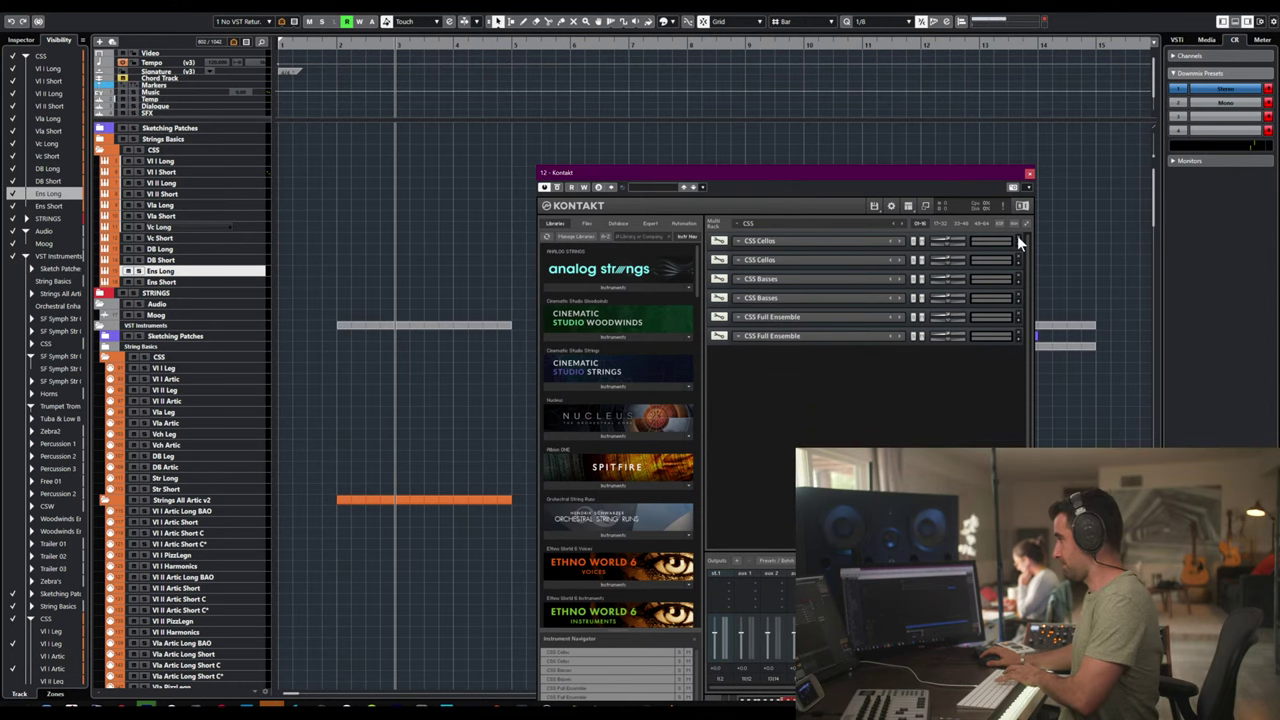
- Remove the CSS Cellos and CSS Basses patches and one CSS Full Ensemble patch from the Ens Long rack, keeping one Full Ensemble
left_click(1017, 235)
key("Return")
left_click(1017, 235)
key("Return")
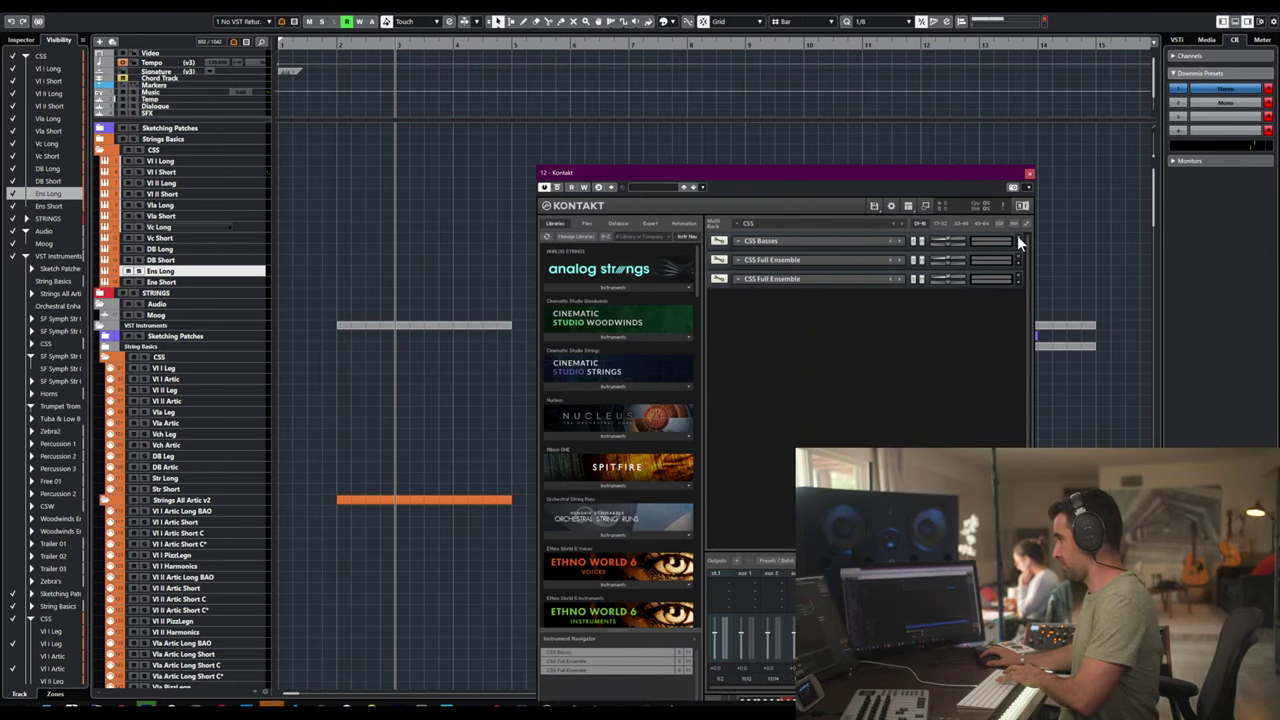
left_click(1017, 235)
key("Return")
left_click(1017, 235)
key("Return")
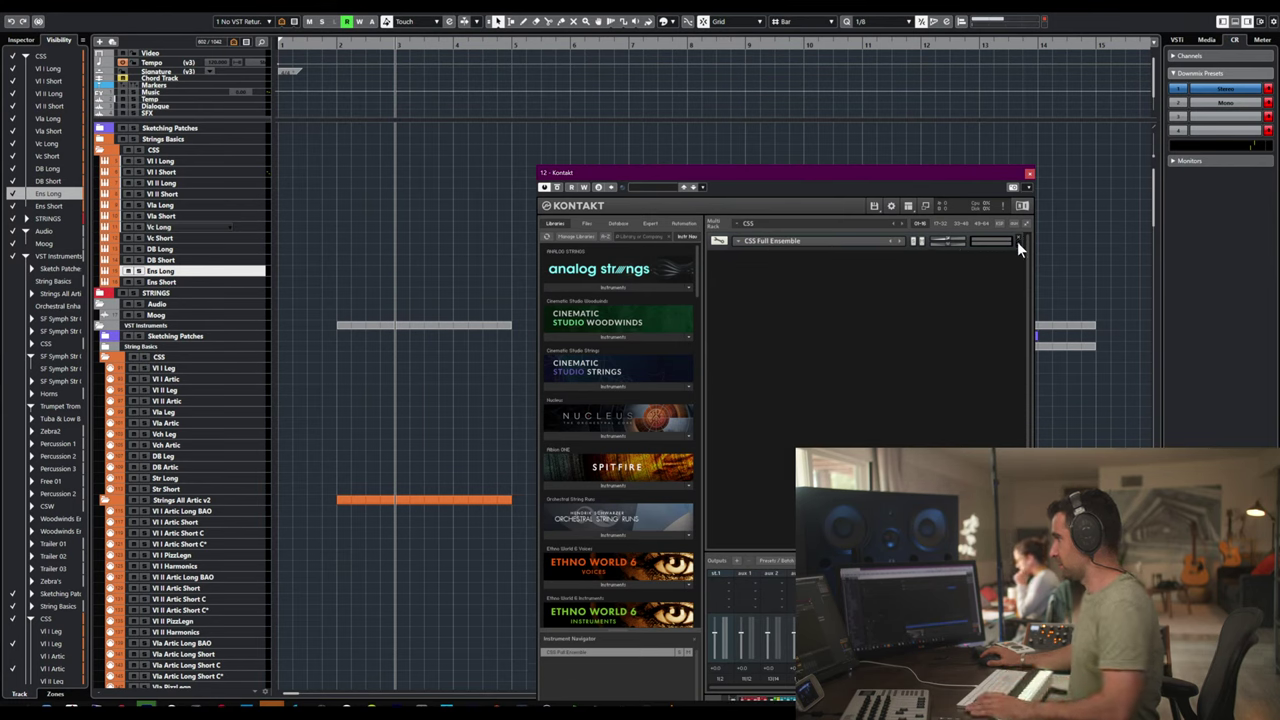
- Purge Staccato, Harmonics, MeasuredTrem, Pizzicato and Marcato from the Ens Long track's CSS Full Ensemble patch and close its window
left_click(1017, 241)
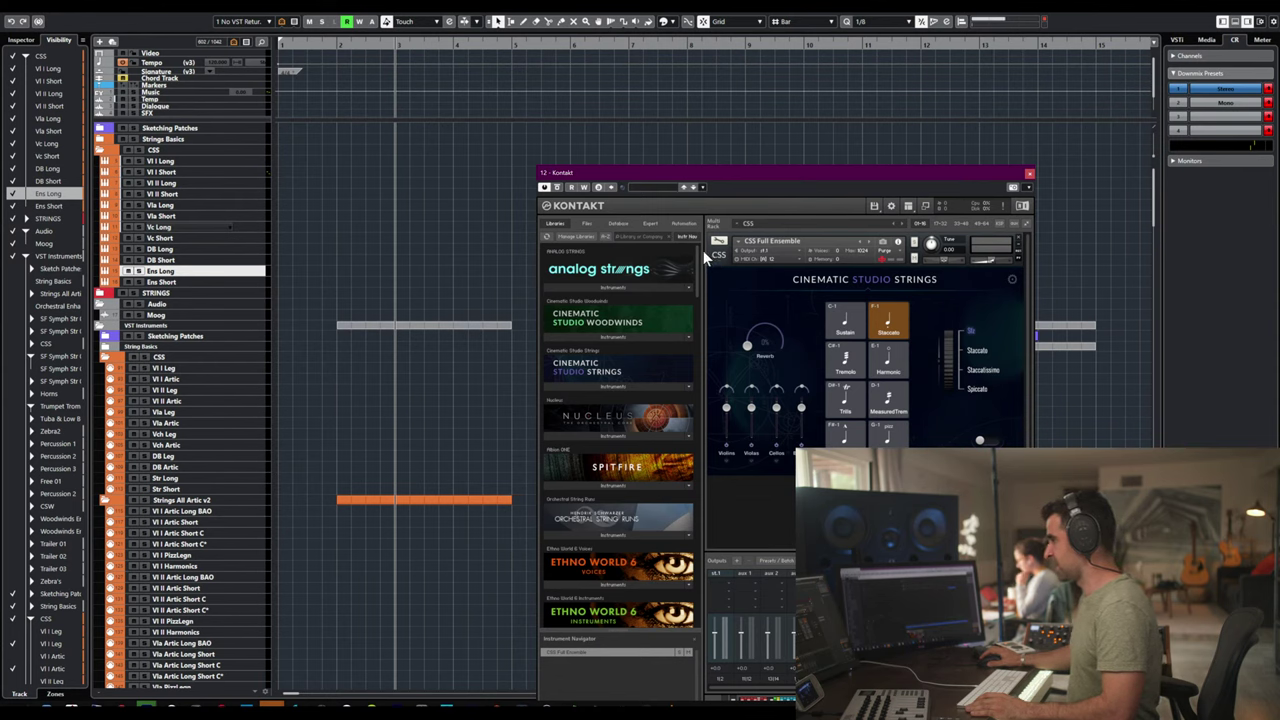
left_click(887, 320)
left_click(887, 360)
left_click(887, 400)
left_click(887, 437)
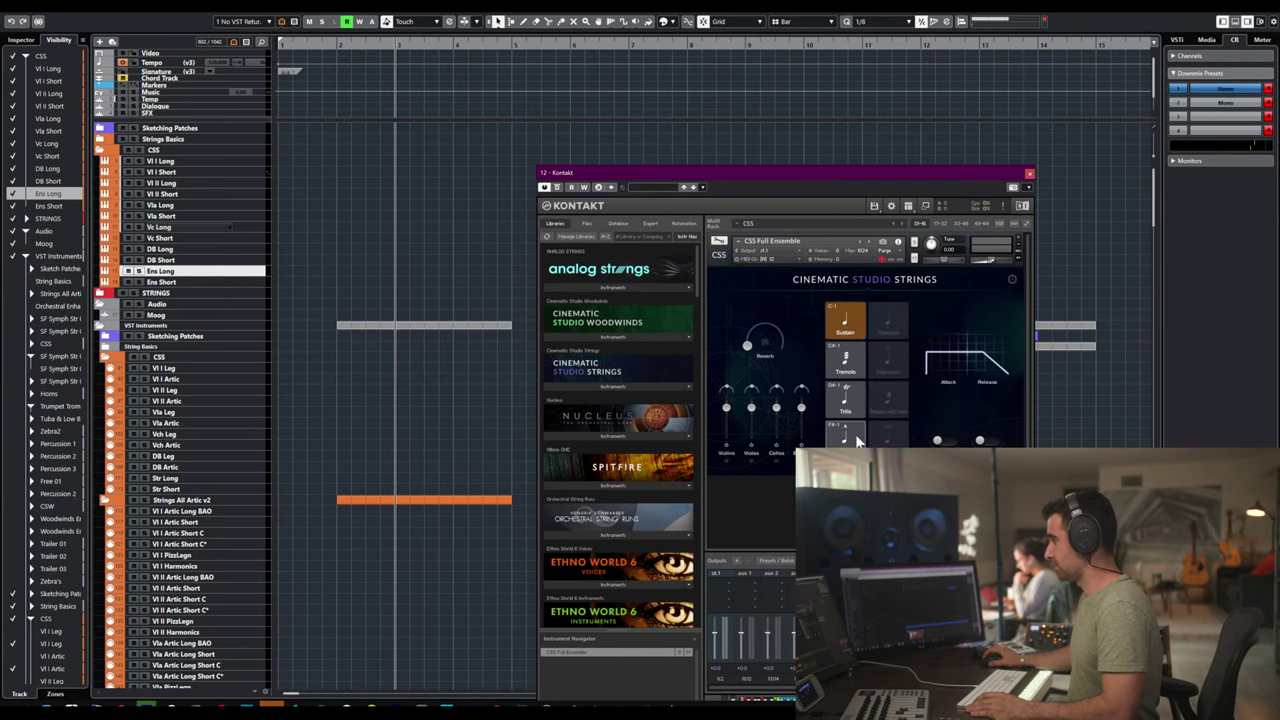
left_click(845, 435)
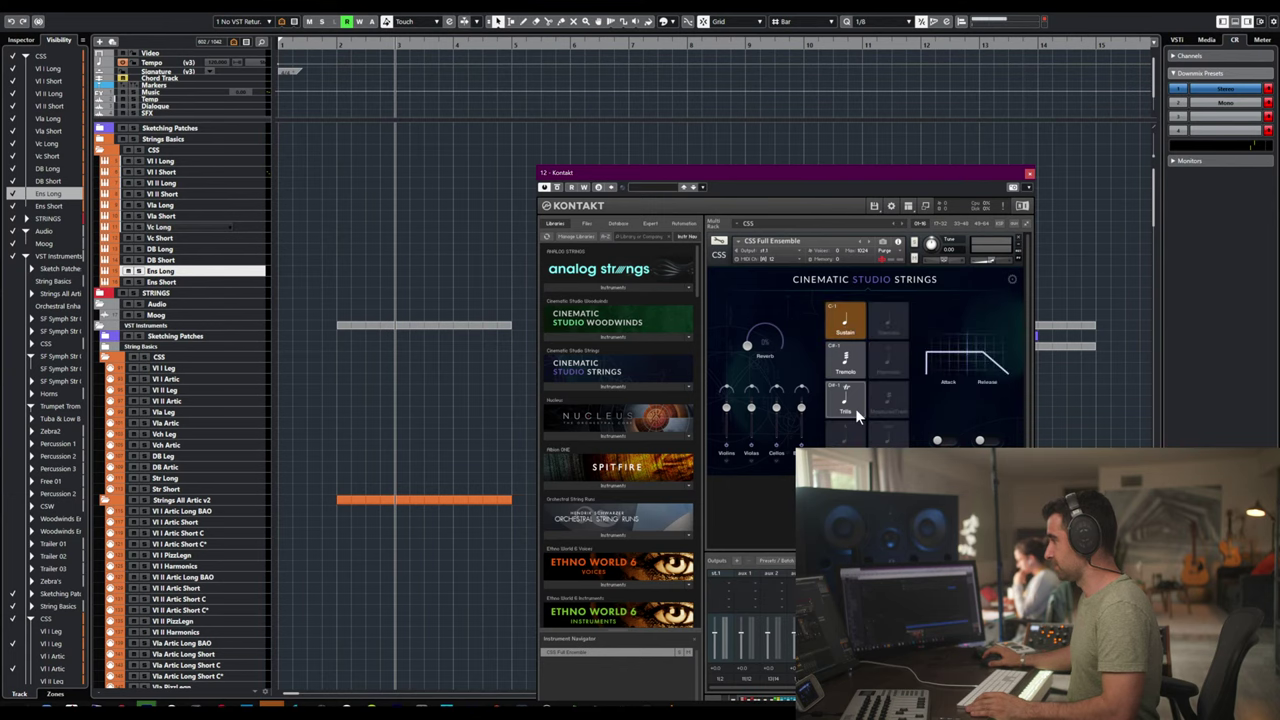
left_click(1029, 173)
- Open the Ens Short track's Kontakt instance and remove all 1st and 2nd violin patches without saving instrument changes
left_click(201, 280)
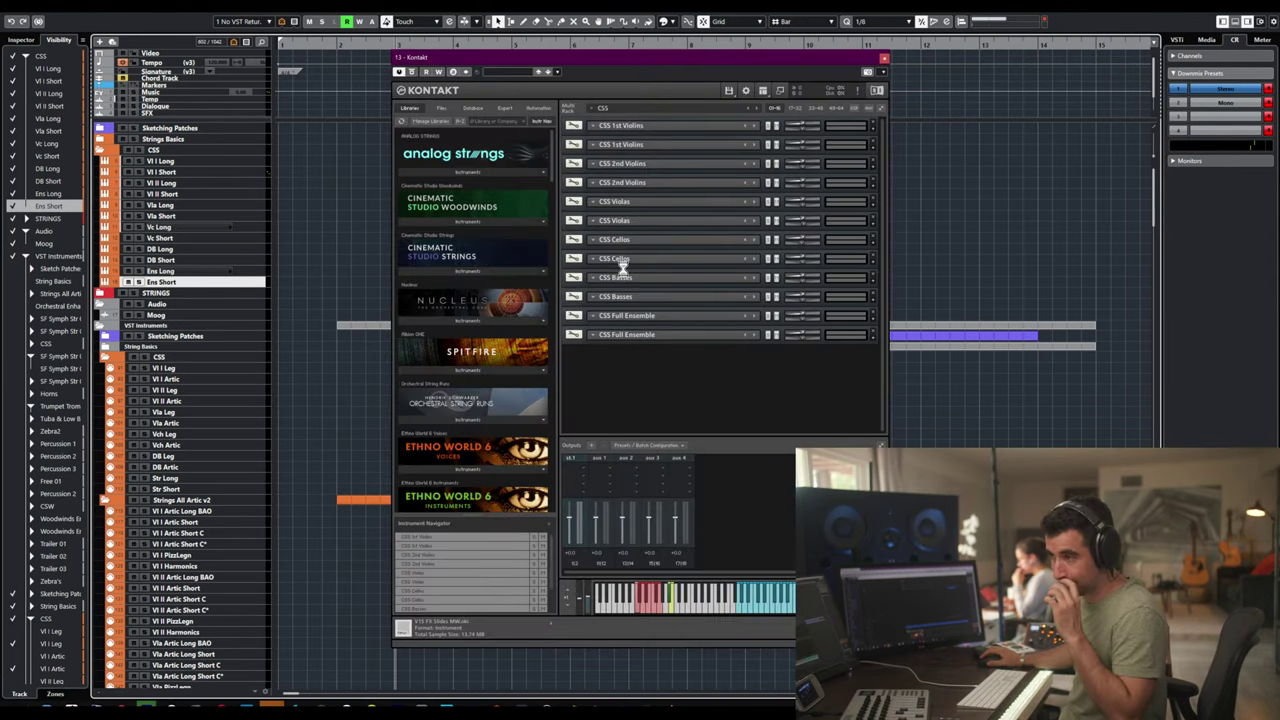
left_click(872, 122)
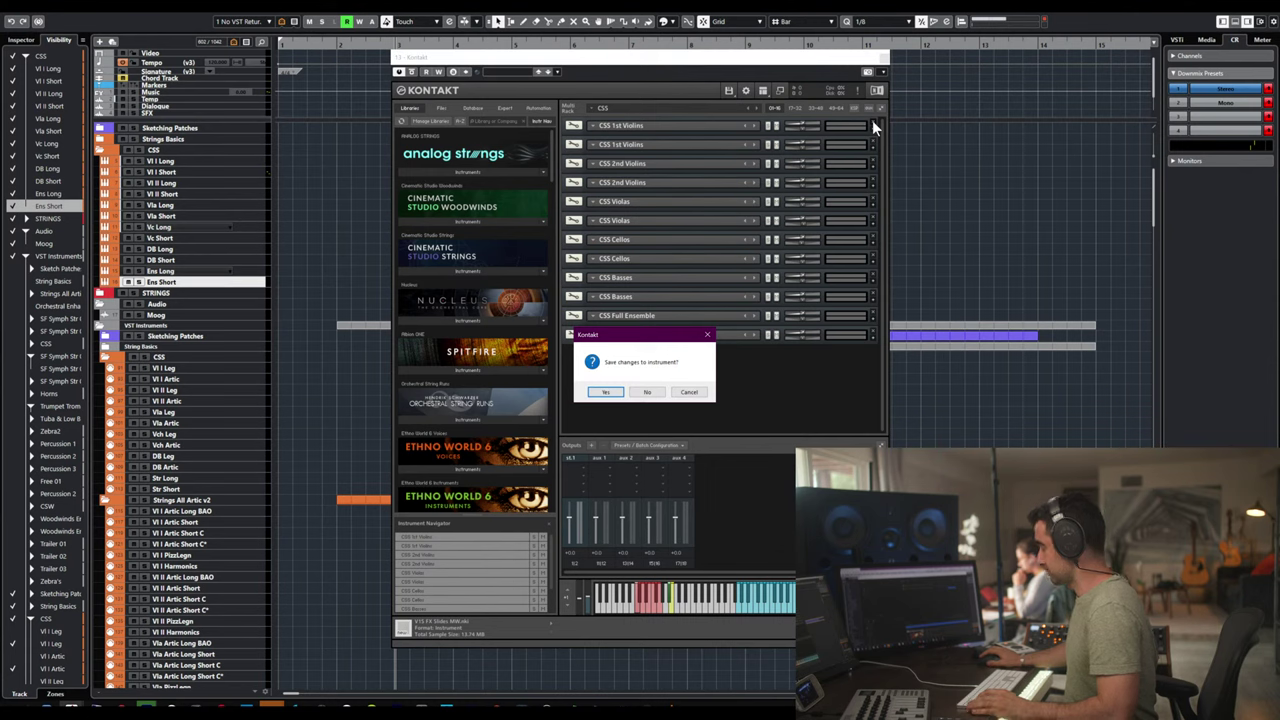
key("n")
left_click(871, 119)
key("n")
left_click(871, 119)
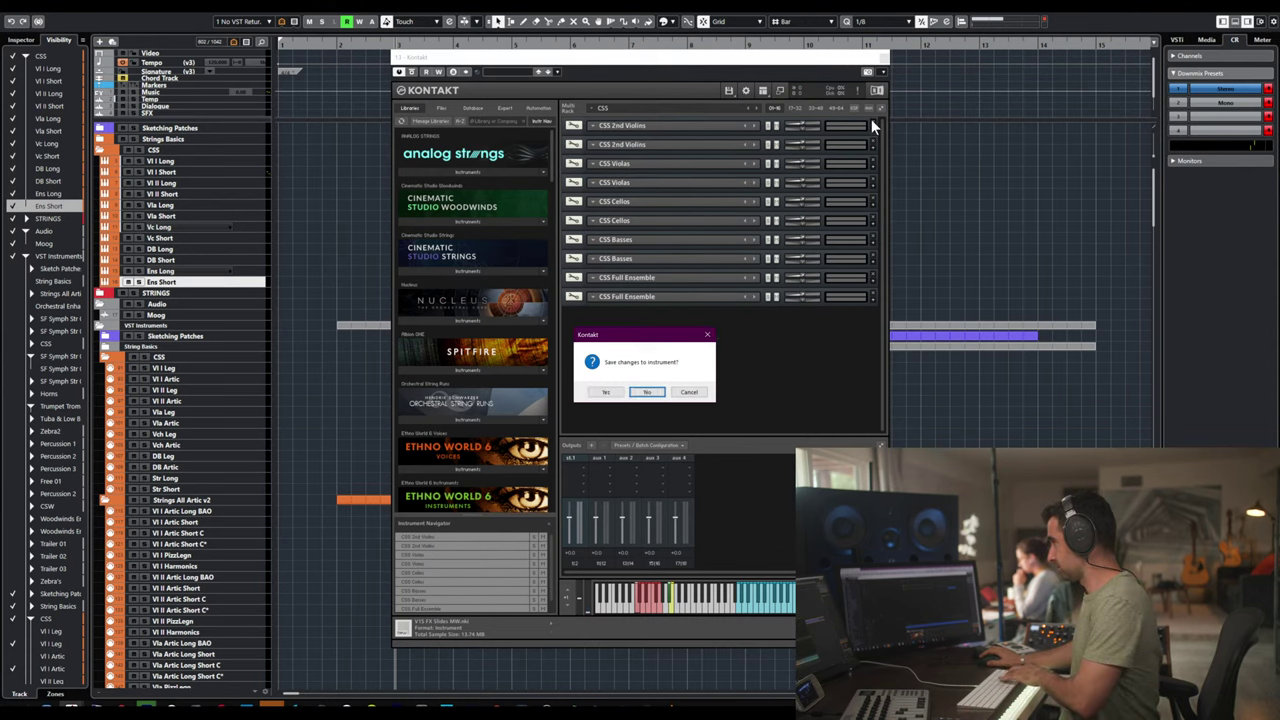
key("n")
left_click(871, 119)
key("n")
- Remove all viola, cello and bass patches from the Ens Short rack without saving changes, keeping both CSS Full Ensemble patches
left_click(871, 119)
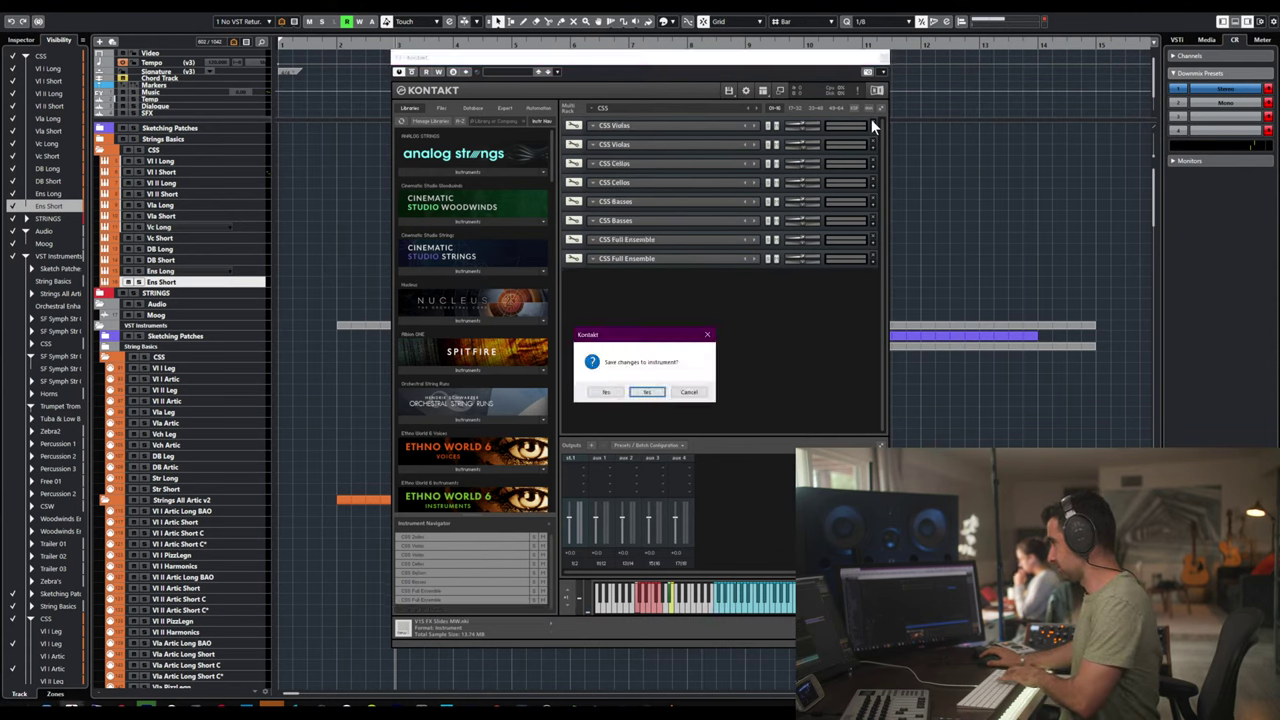
key("n")
left_click(871, 119)
key("n")
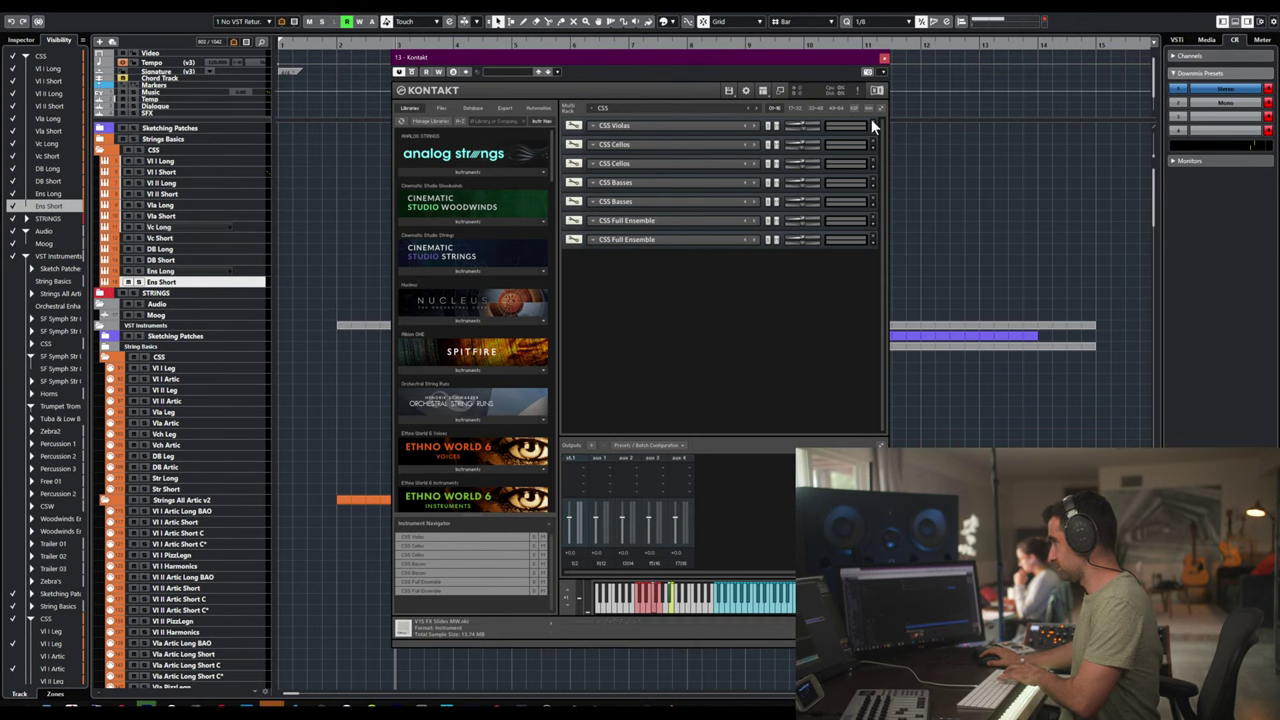
left_click(871, 119)
key("n")
left_click(871, 119)
key("n")
left_click(871, 119)
key("n")
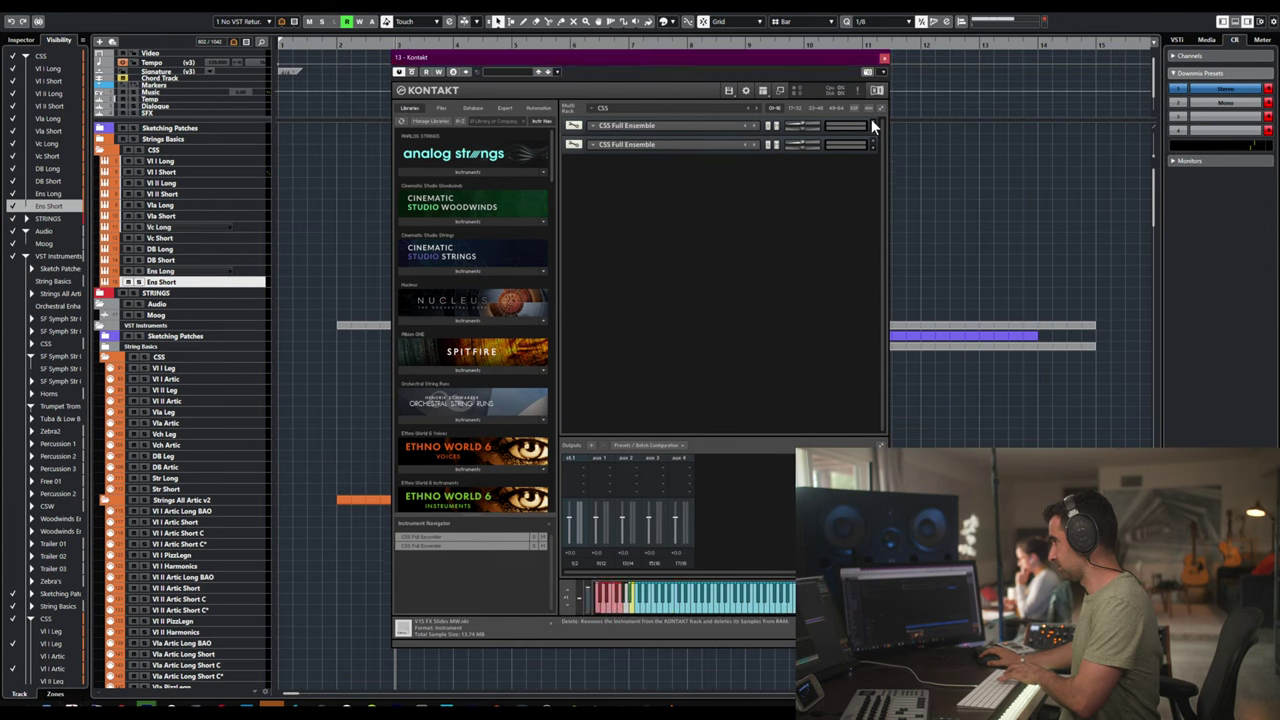
- Remove one CSS Full Ensemble patch from the Ens Short rack without saving, and set the remaining one to port A, MIDI channel 1
left_click(871, 119)
key("n")
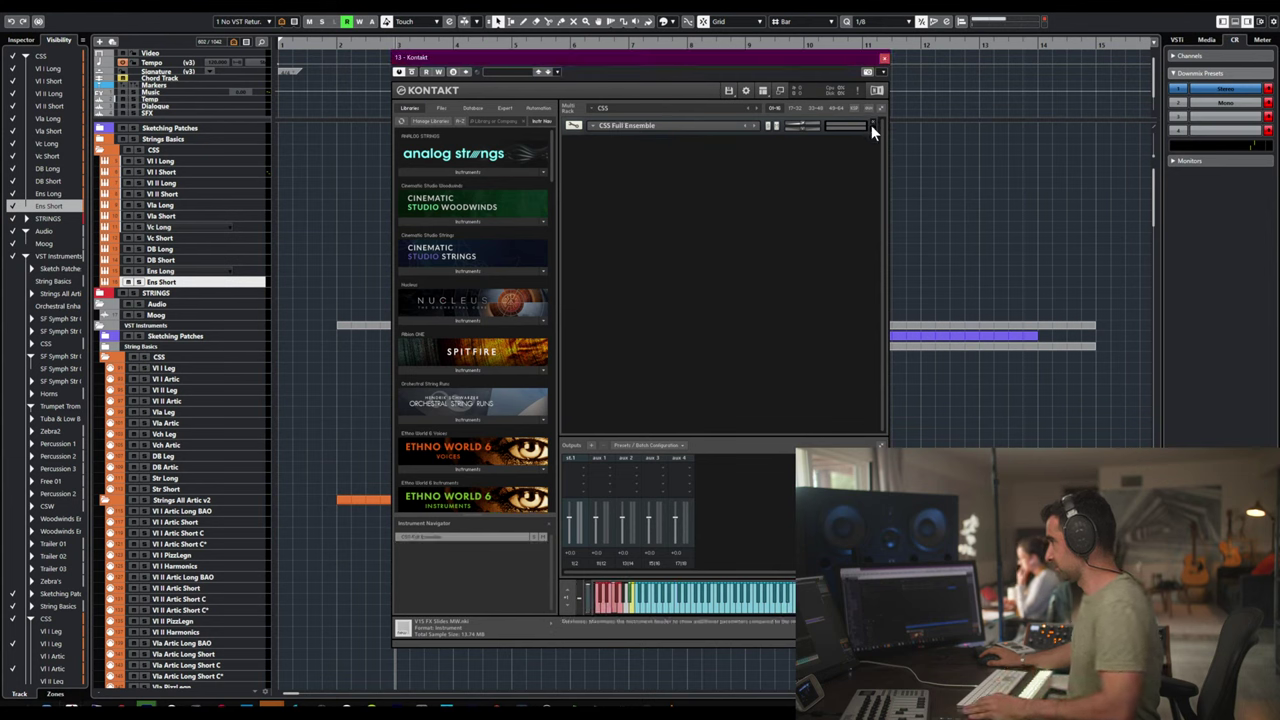
left_click(871, 127)
left_click(627, 143)
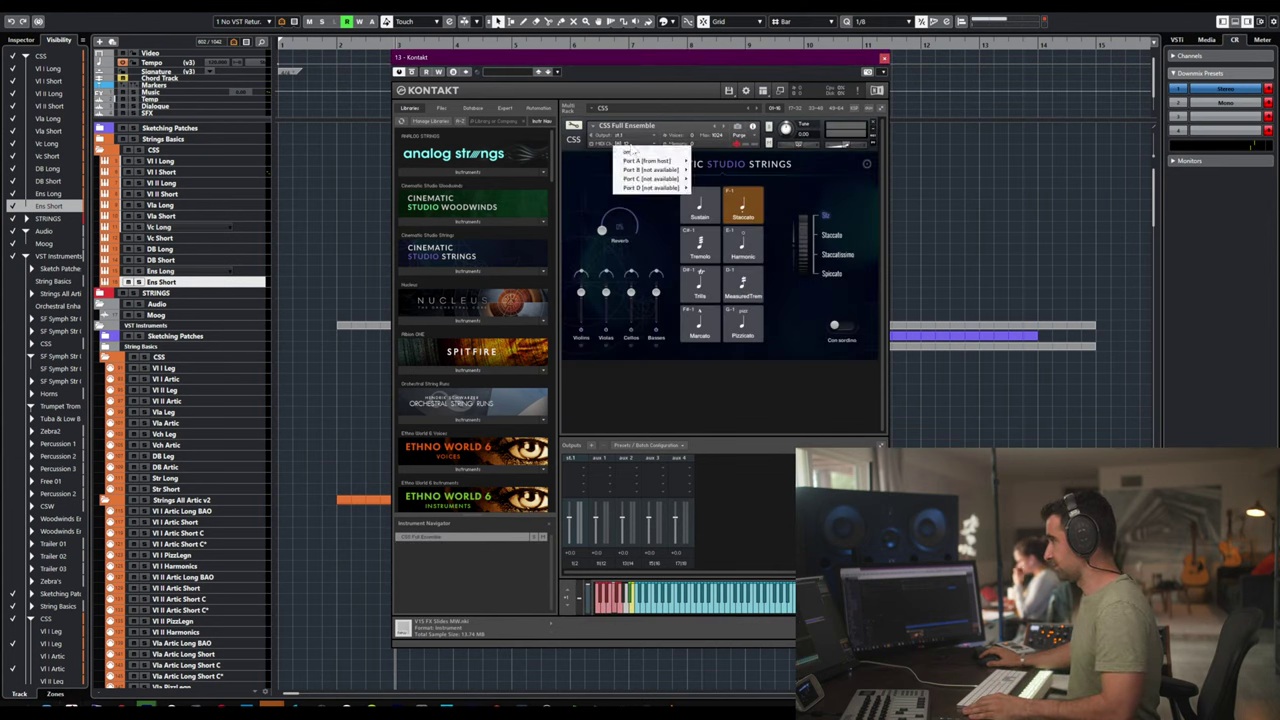
mouse_move(655, 161)
left_click(706, 168)
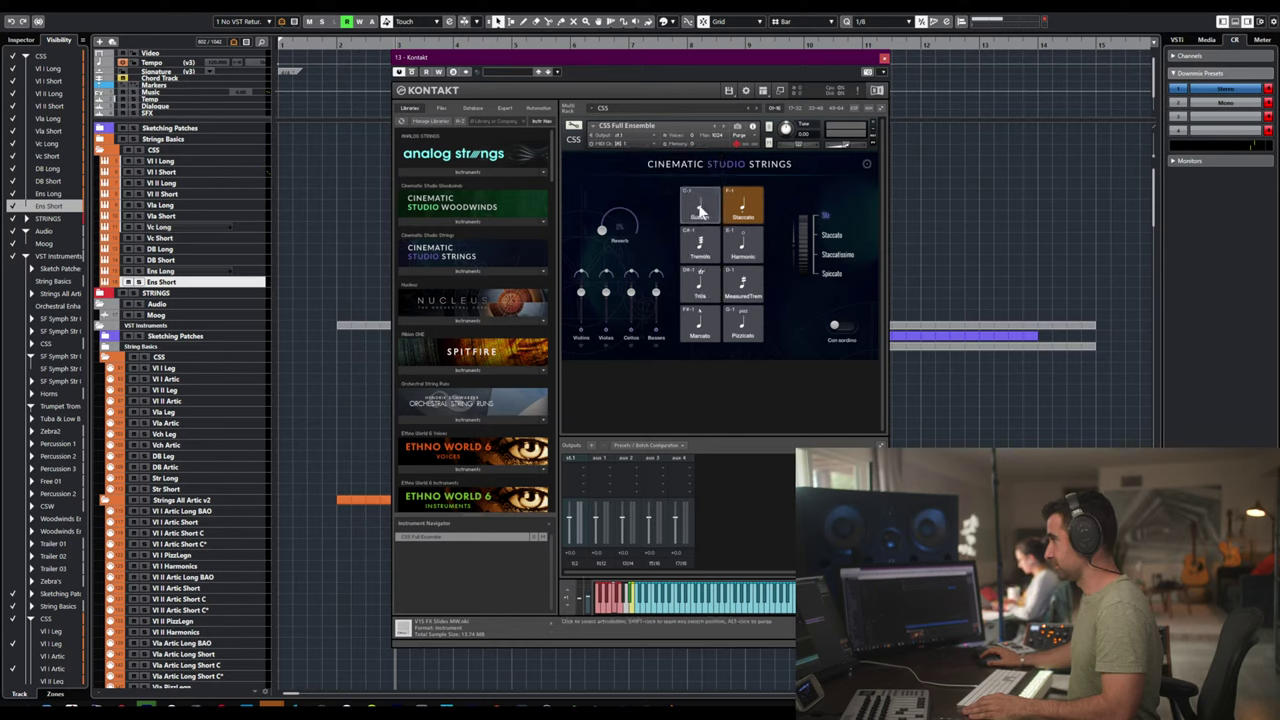
- Purge Sustain, Tremolo and Trills from the Ens Short track's CSS Full Ensemble patch and close its Kontakt window
left_click(700, 210, "alt")
left_click(700, 247, "alt")
left_click(700, 286, "alt")
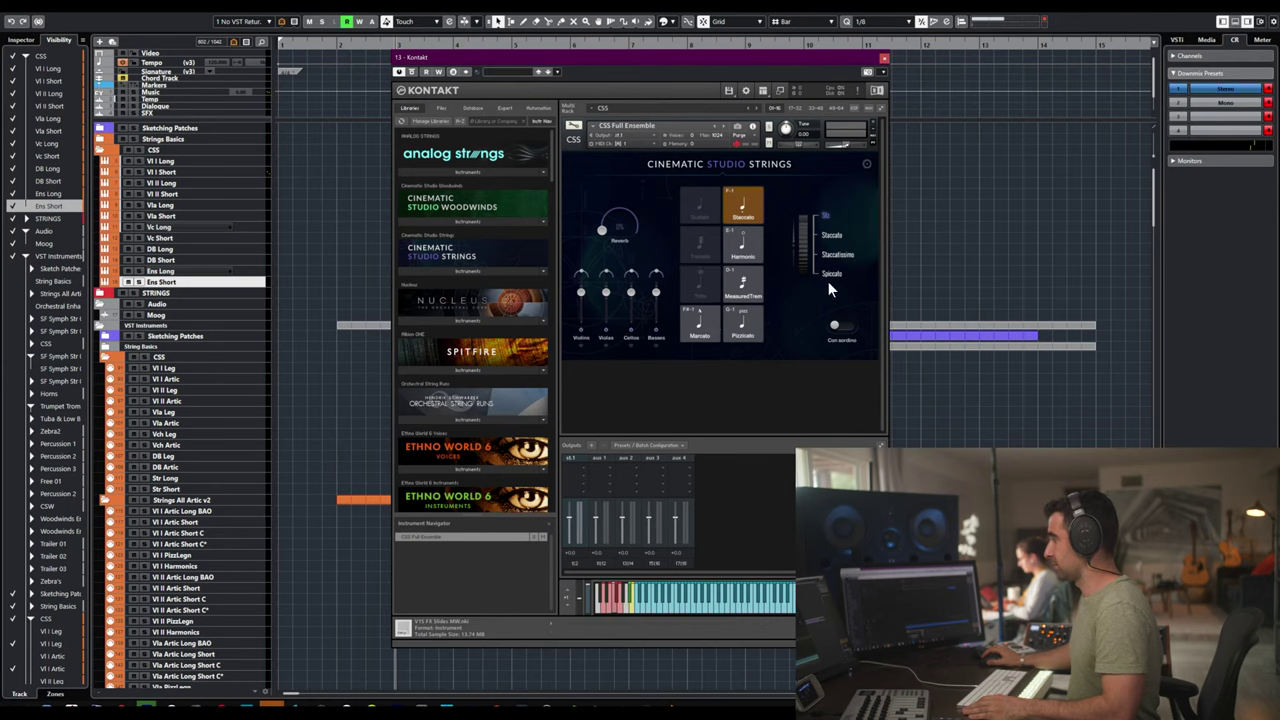
left_click(884, 58)
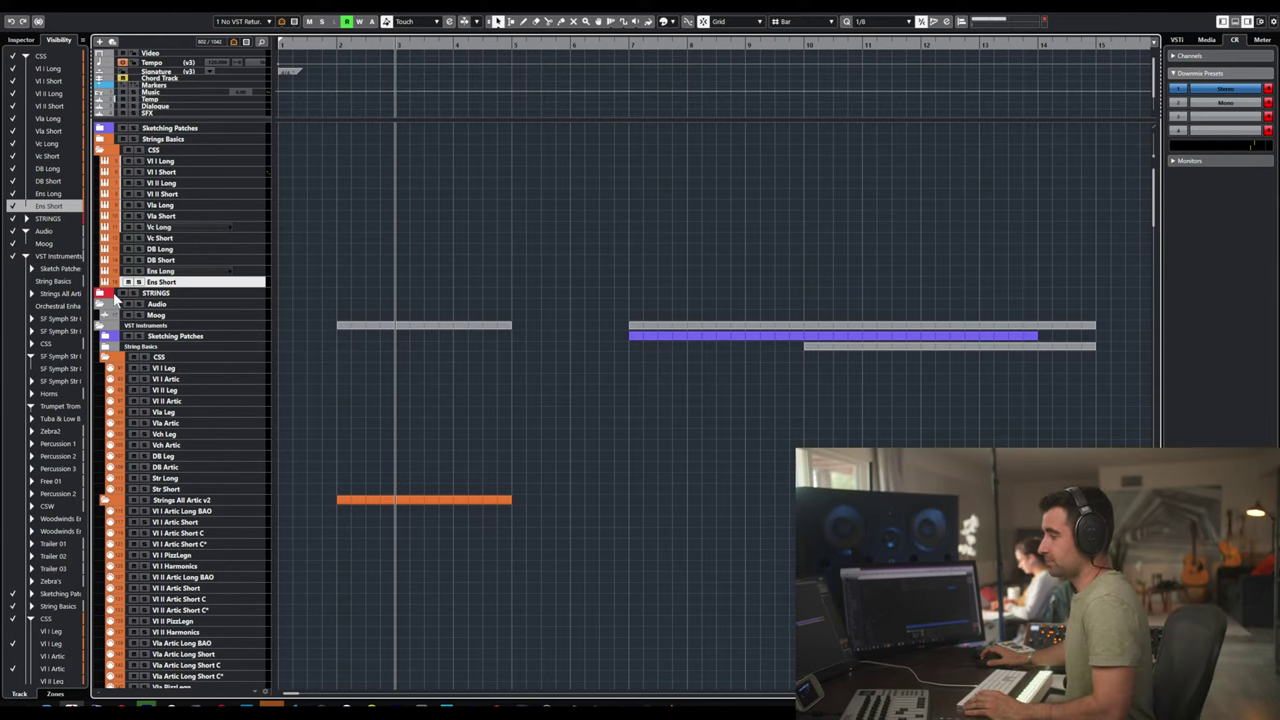
- Collapse the old CSS folder under VST Instruments, look through the tracks below it, and select the new Vl I Long track
left_click(107, 360)
scroll(244, 360, "down", 15)
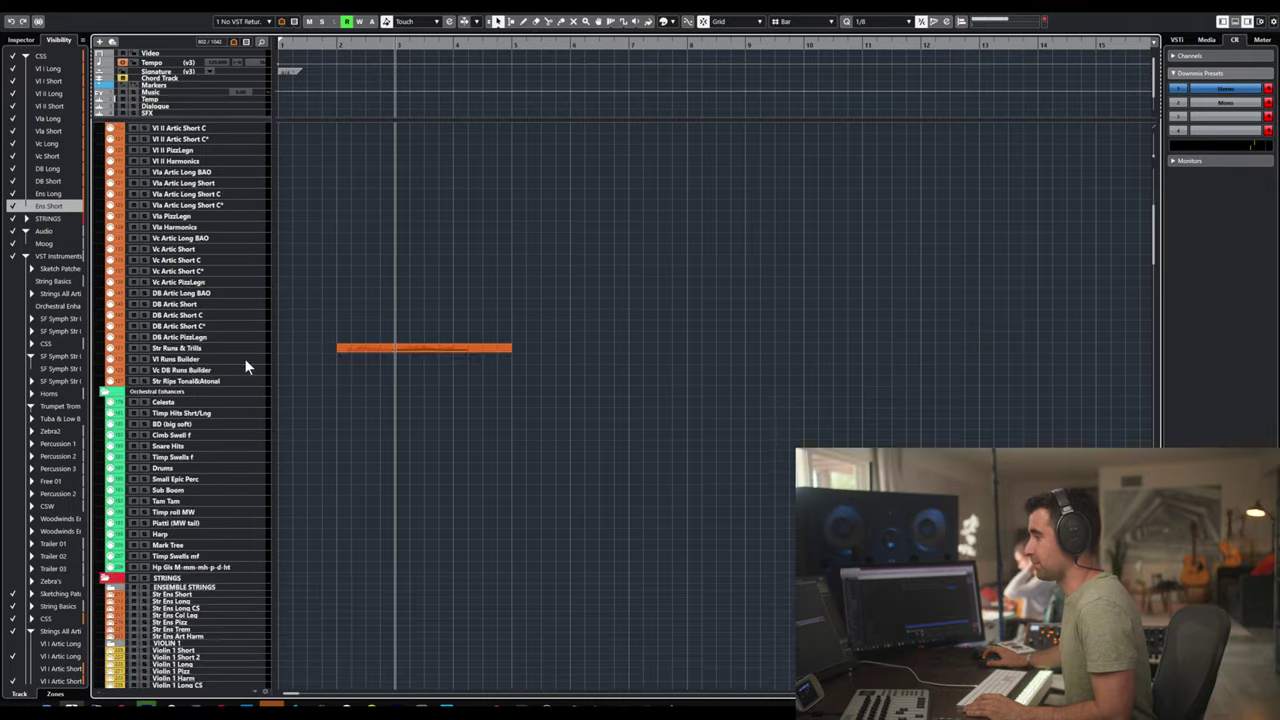
scroll(244, 362, "up", 5)
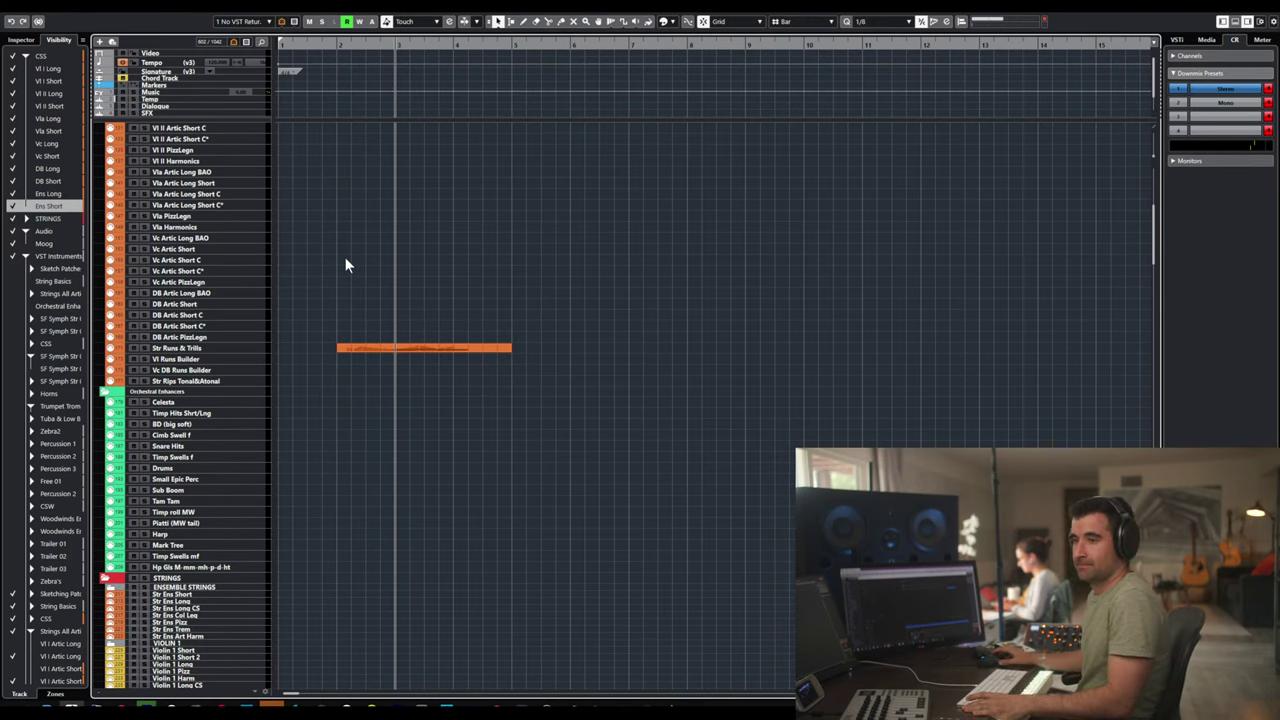
scroll(330, 355, "up", 5)
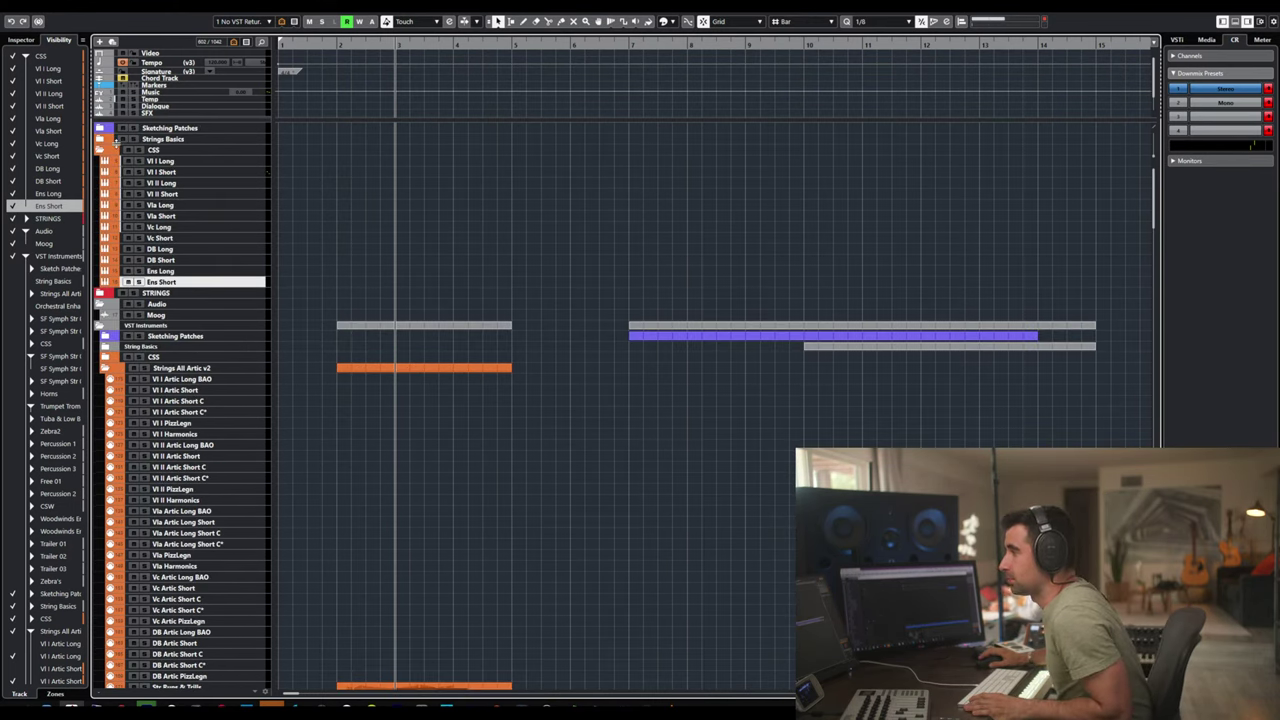
left_click(160, 161)
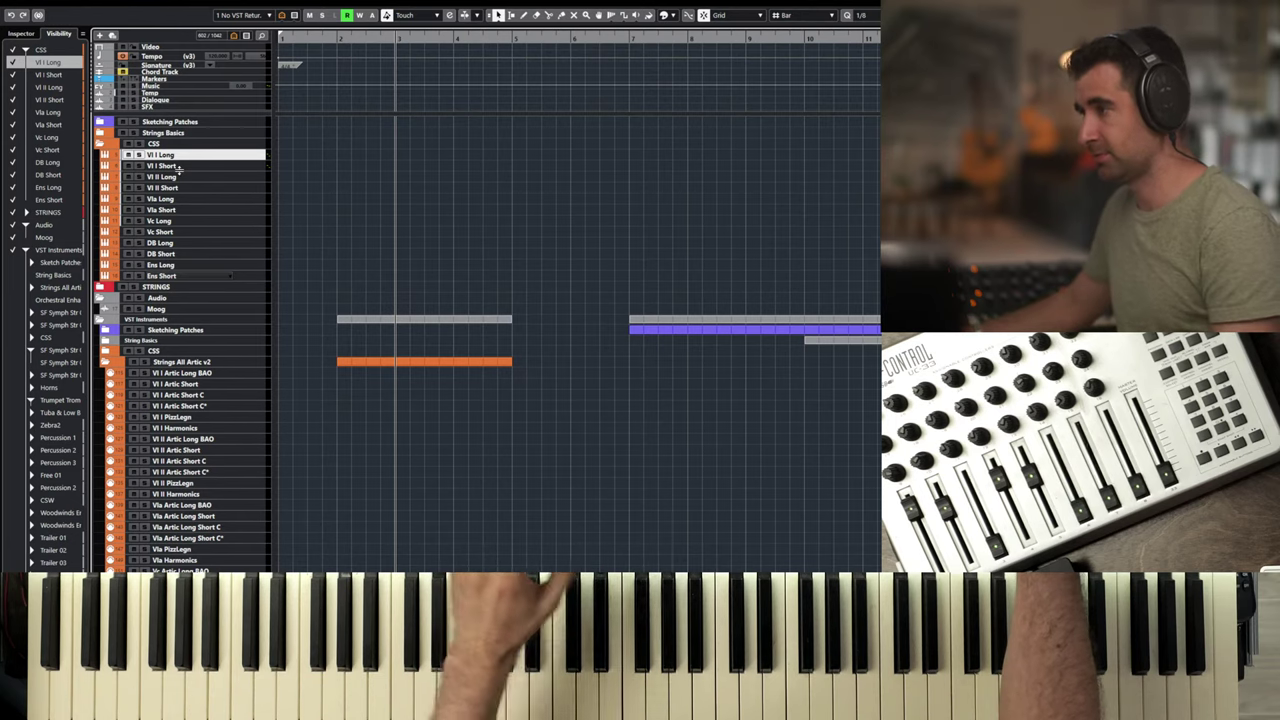
key("F3")
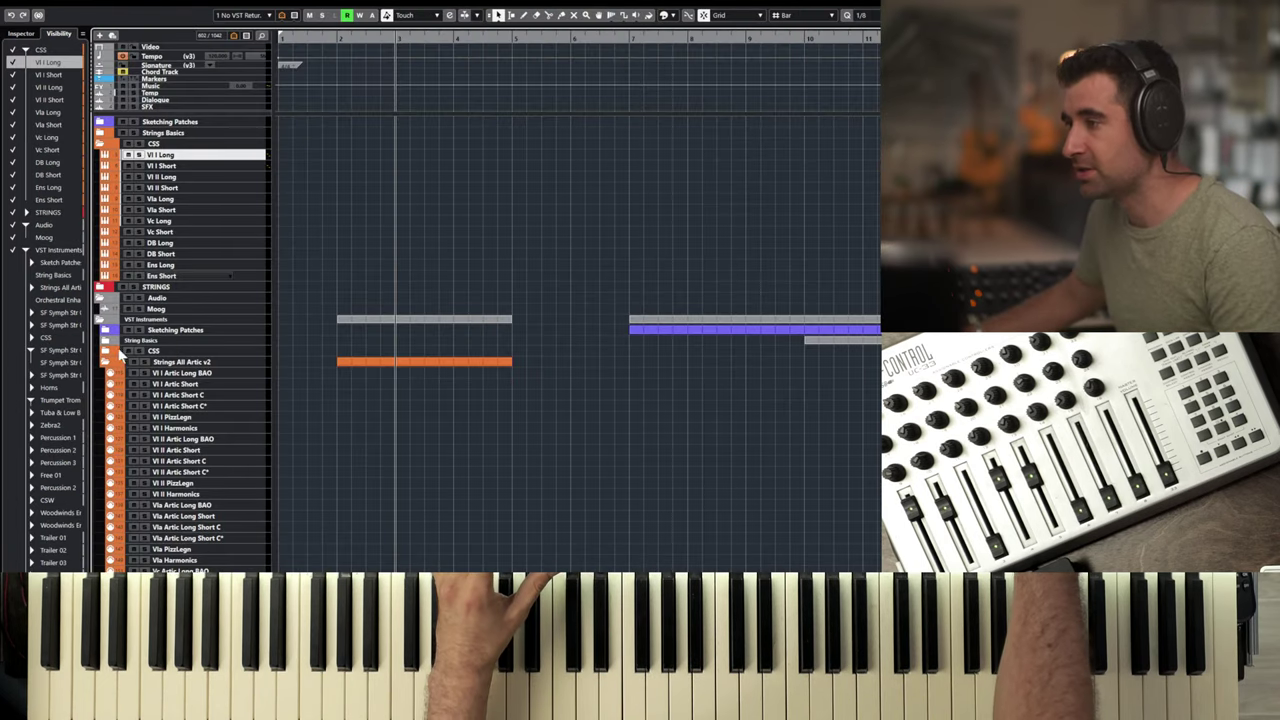
- Expand the CSS folder under VST Instruments and move all tracks from Vl I Long to Ens Short to its start
left_click(108, 350)
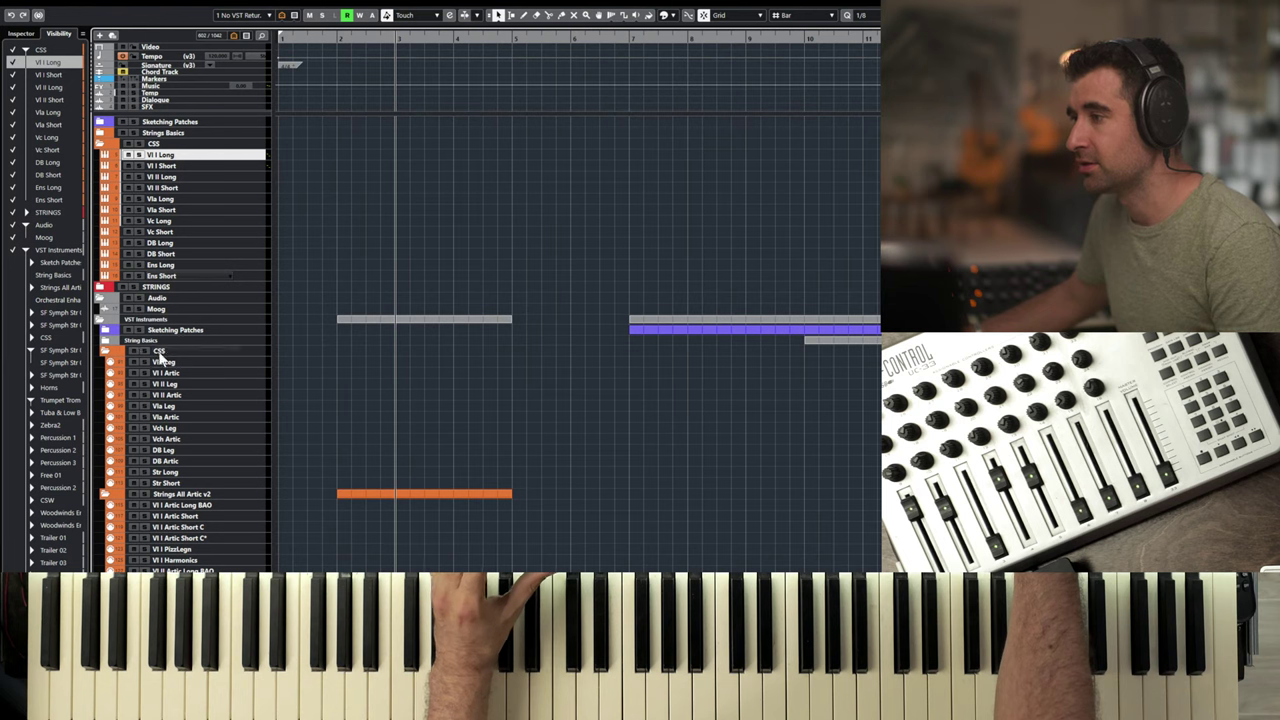
left_click(175, 275)
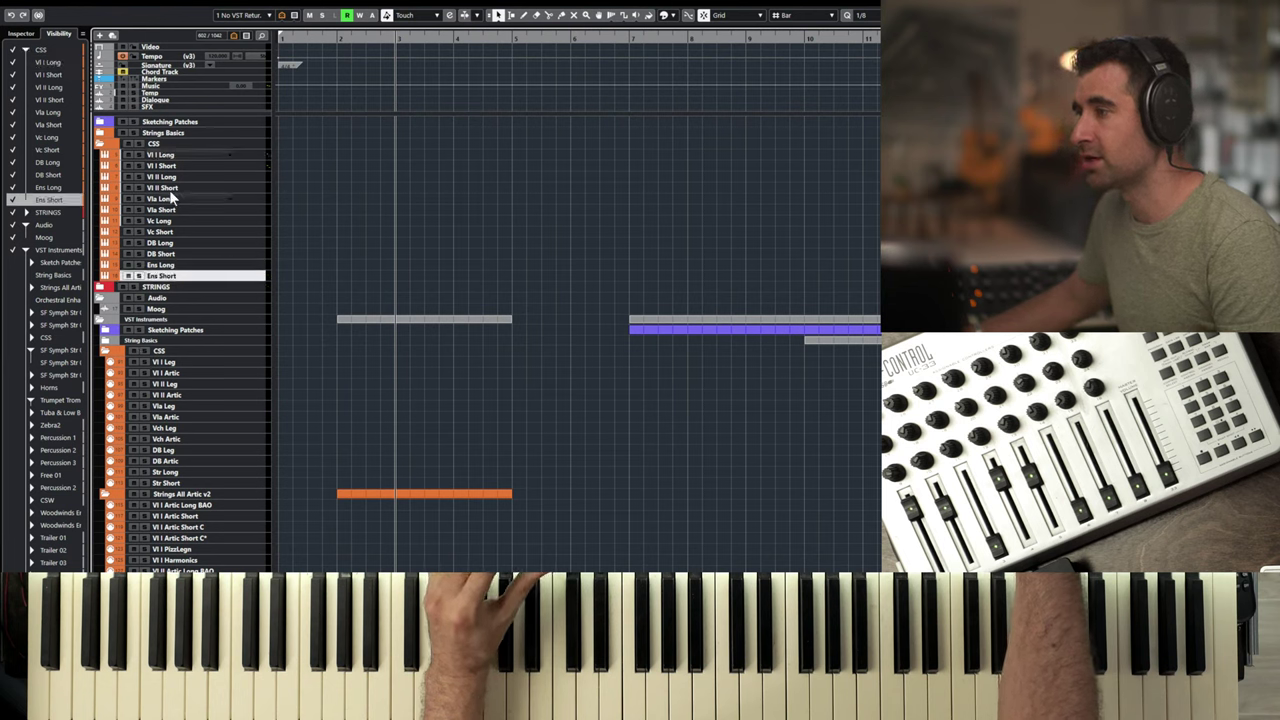
left_click(160, 155, "shift")
left_click_drag(178, 188, 172, 358)
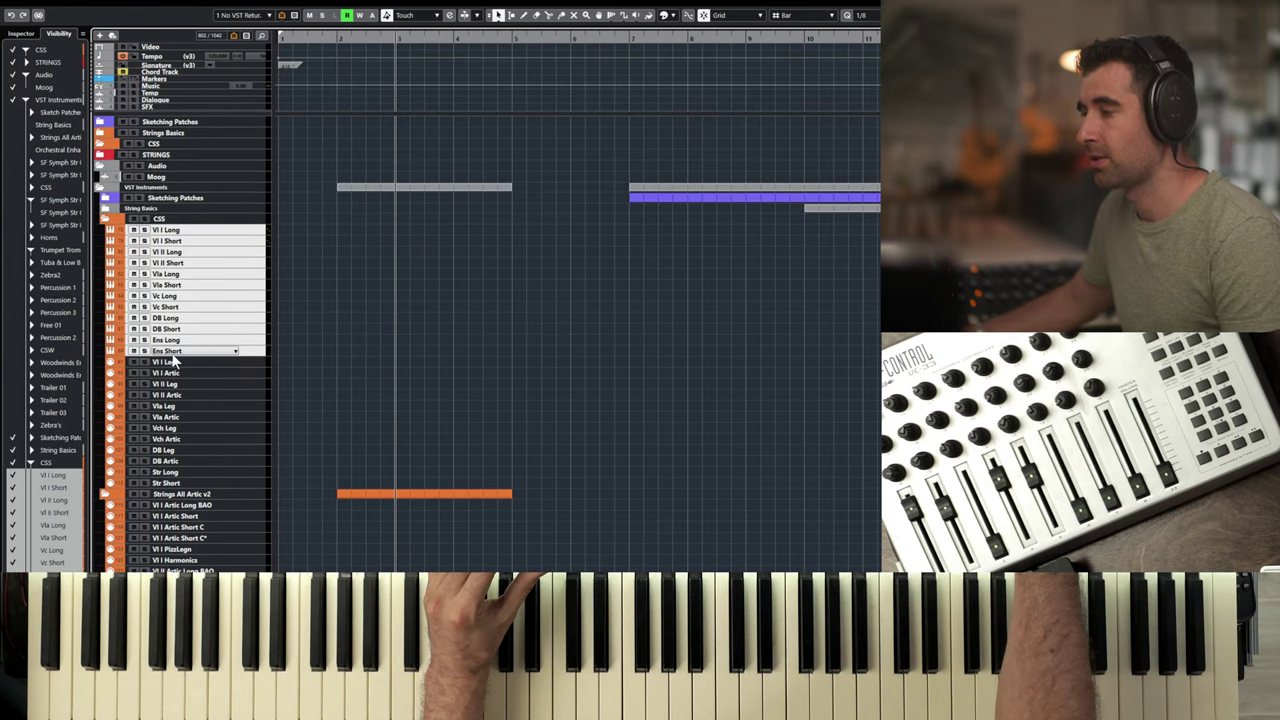
- In the MixConsole, copy the channel settings of Vl I Leg to Vl I Long and of Vl I Artic to Vl I Short
left_click(222, 230)
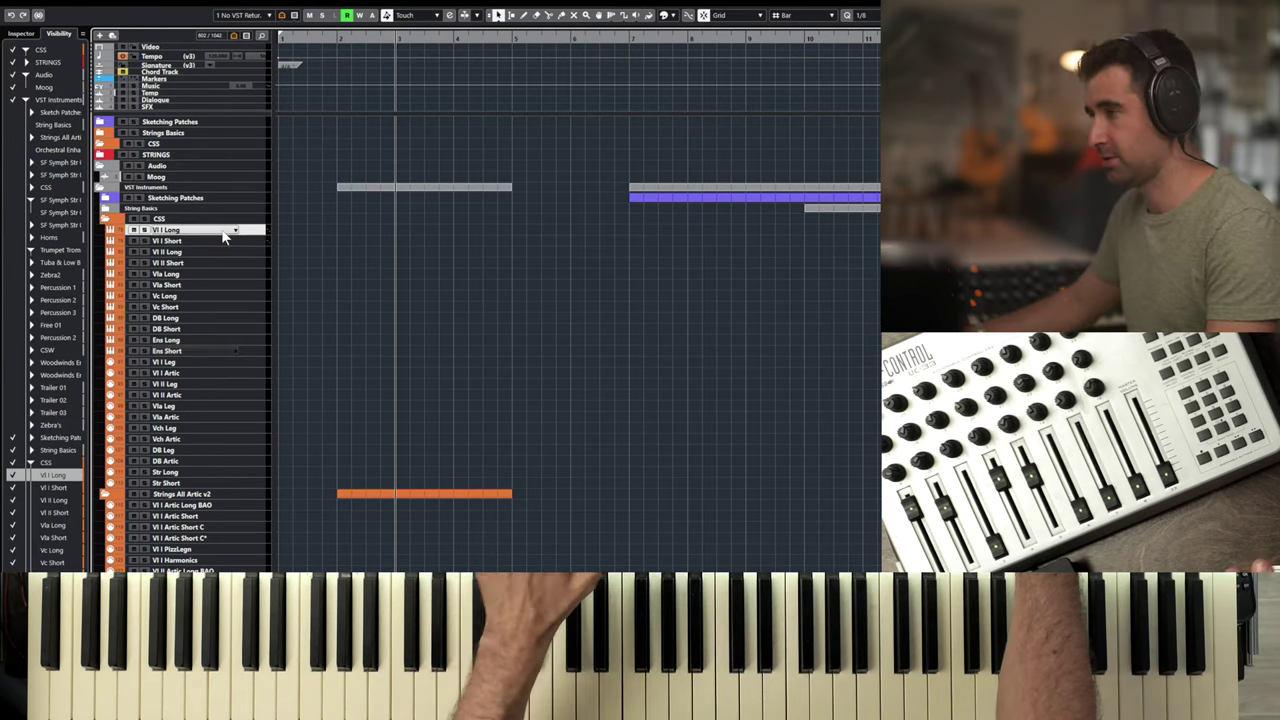
key("F3")
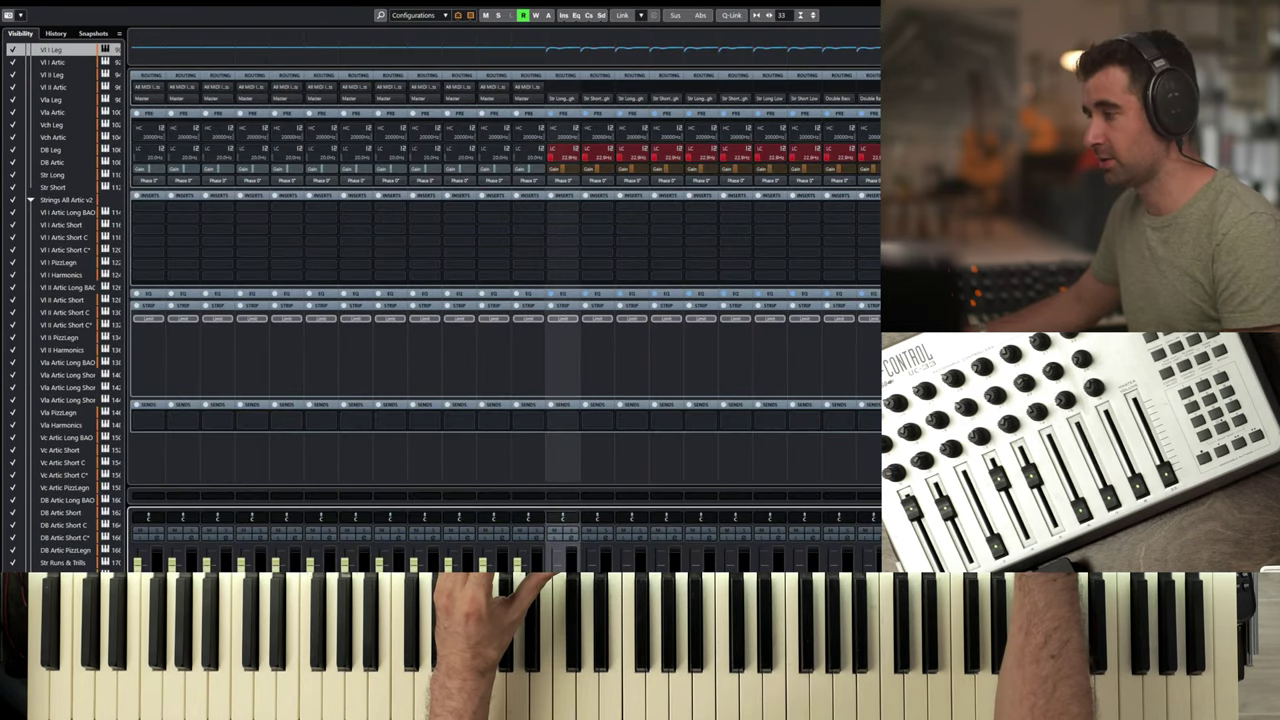
right_click(563, 279)
key("Escape")
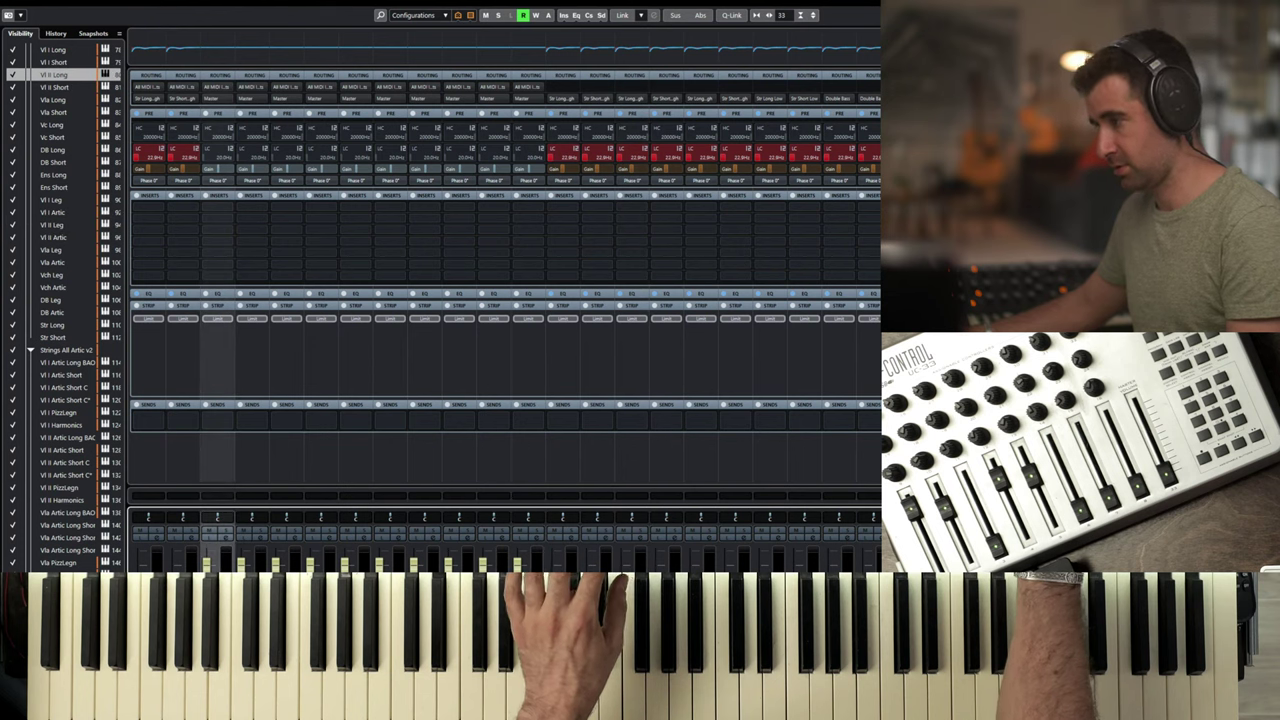
- Copy the channel settings of Vl II Leg to Vl II Long and of Vl II Artic to Vl II Short
left_click(50, 249)
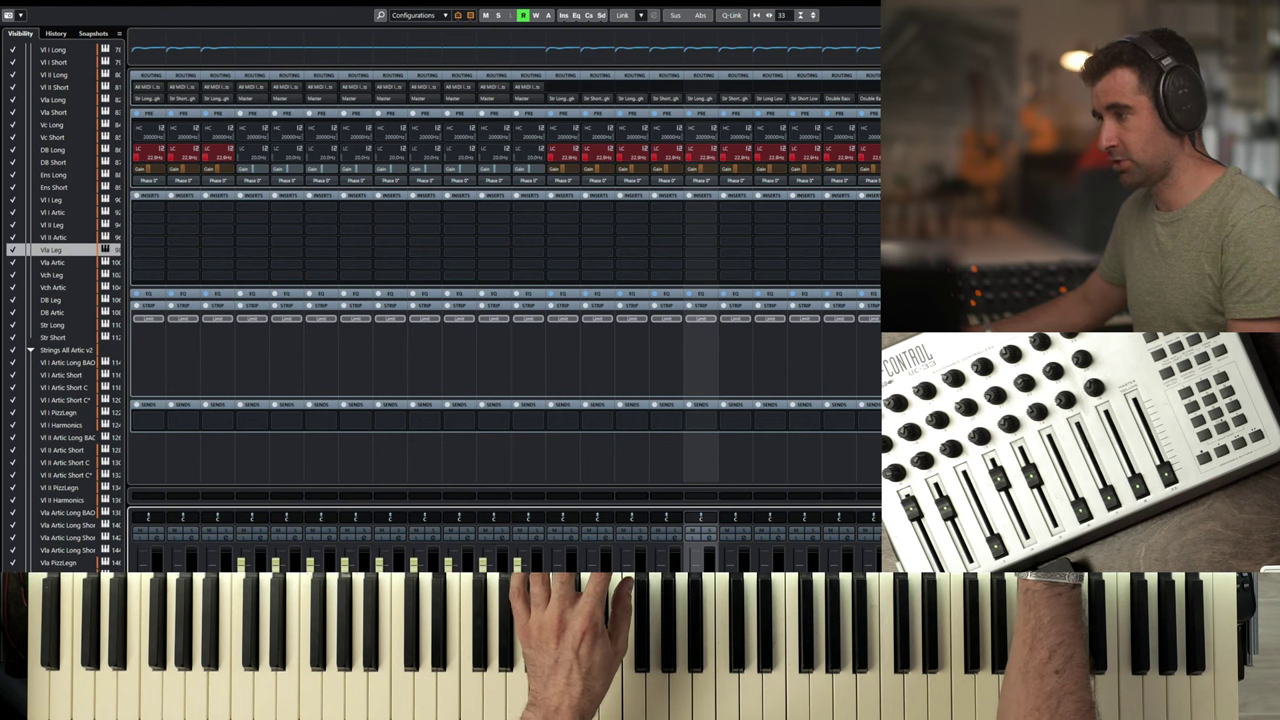
left_click(52, 237)
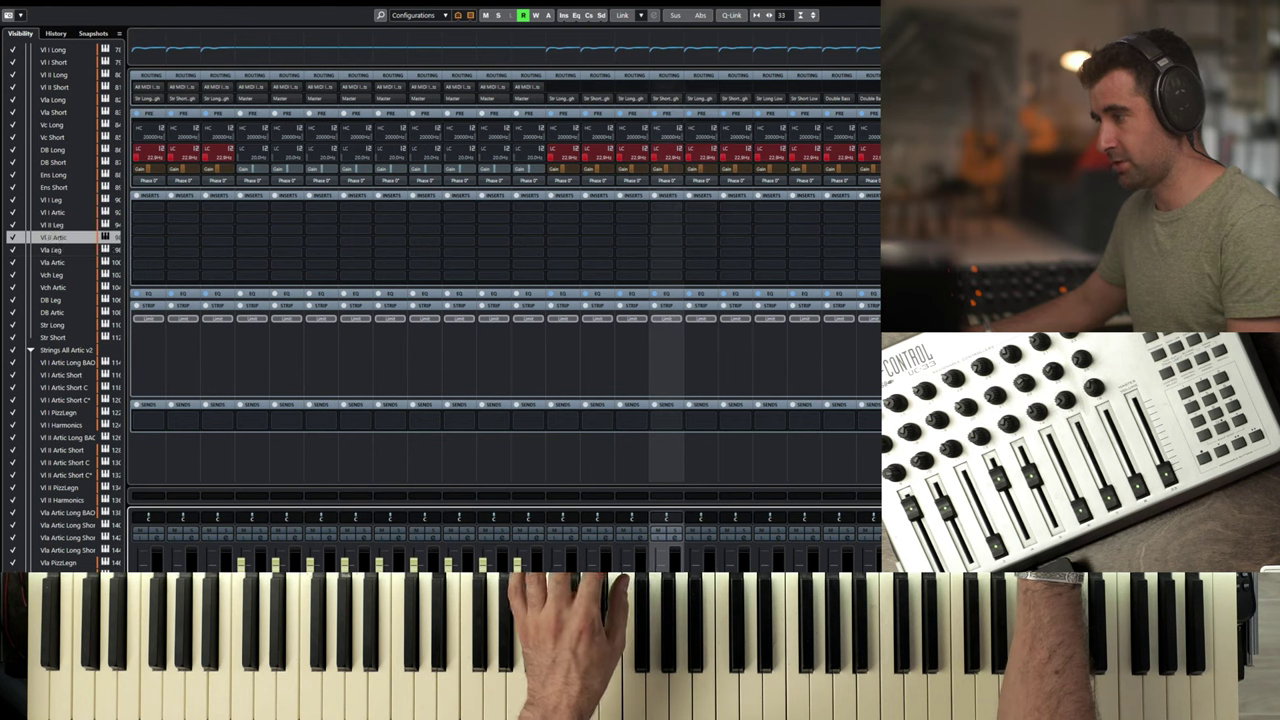
left_click(54, 87)
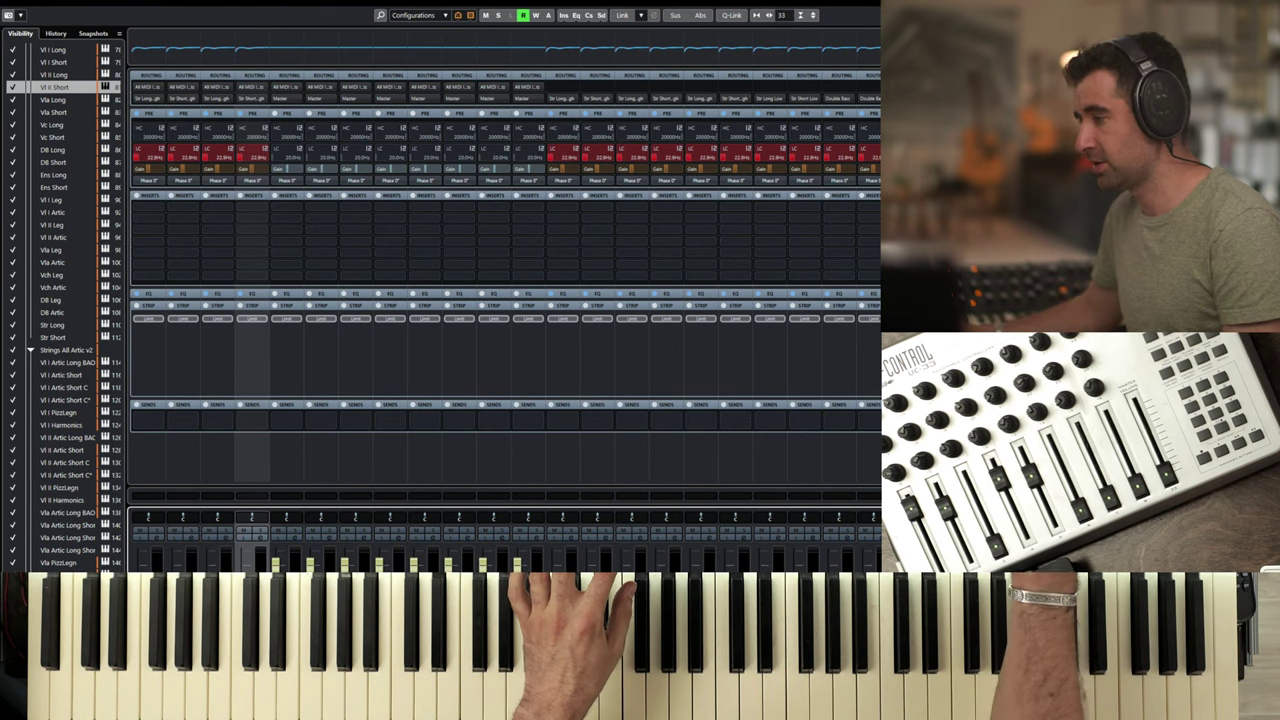
- Copy the channel settings of Vla Leg to Vla Long and of Vla Artic to Vla Short
left_click(52, 249)
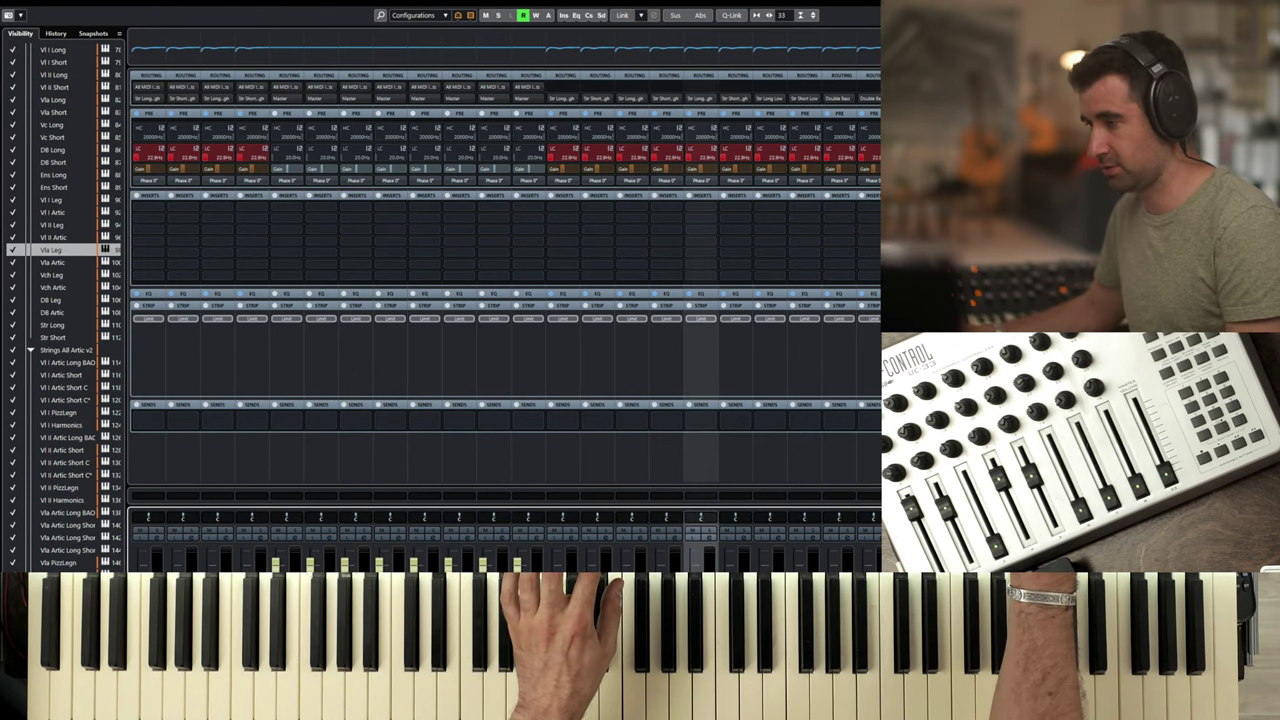
left_click(52, 99)
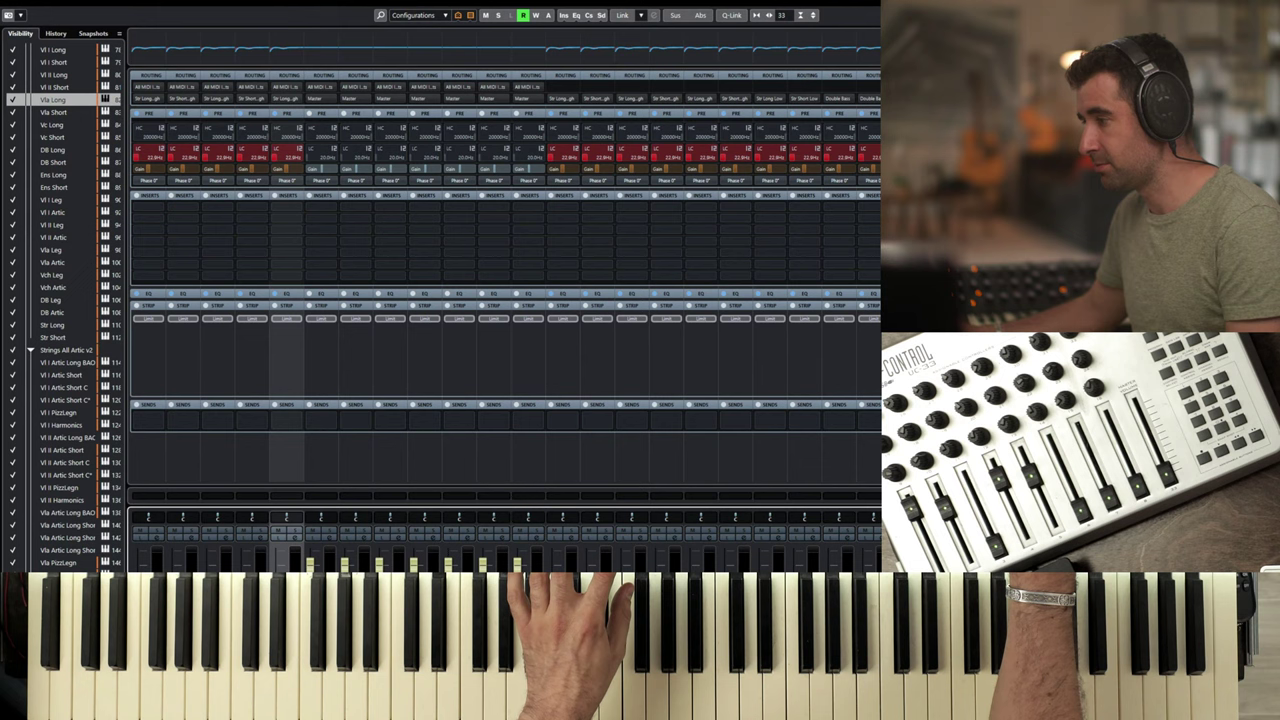
left_click(52, 262)
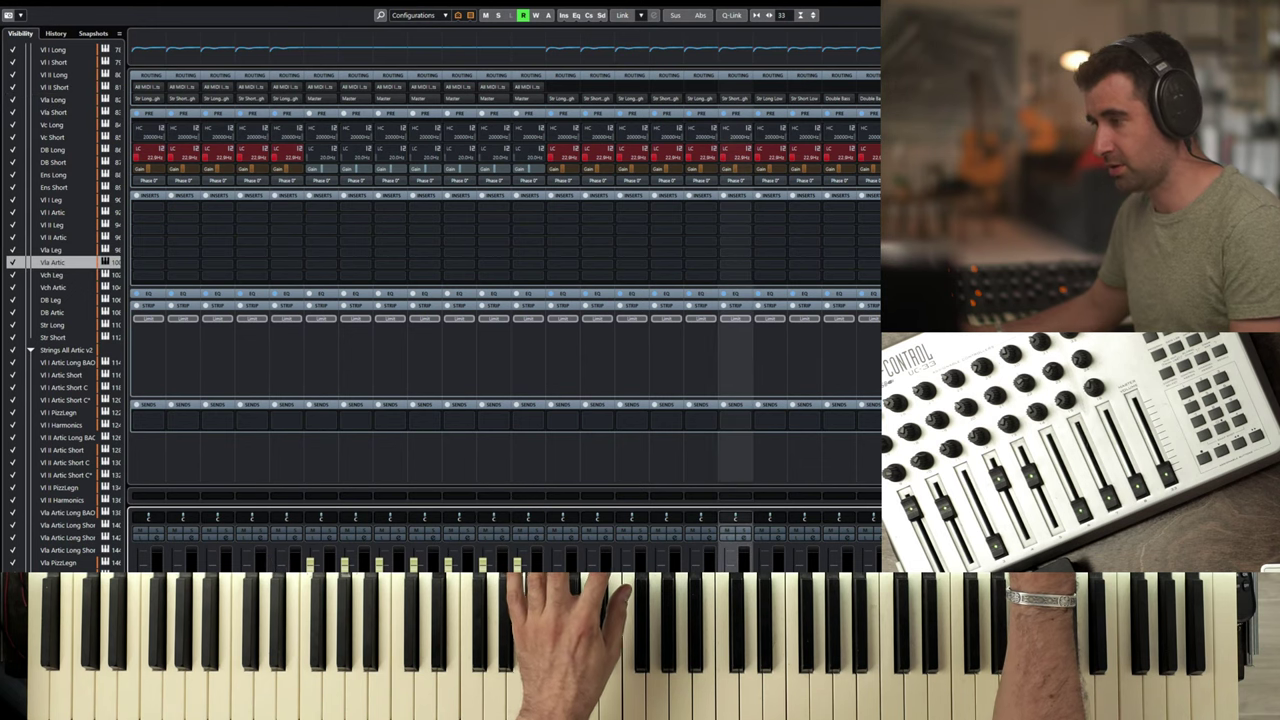
left_click(52, 112)
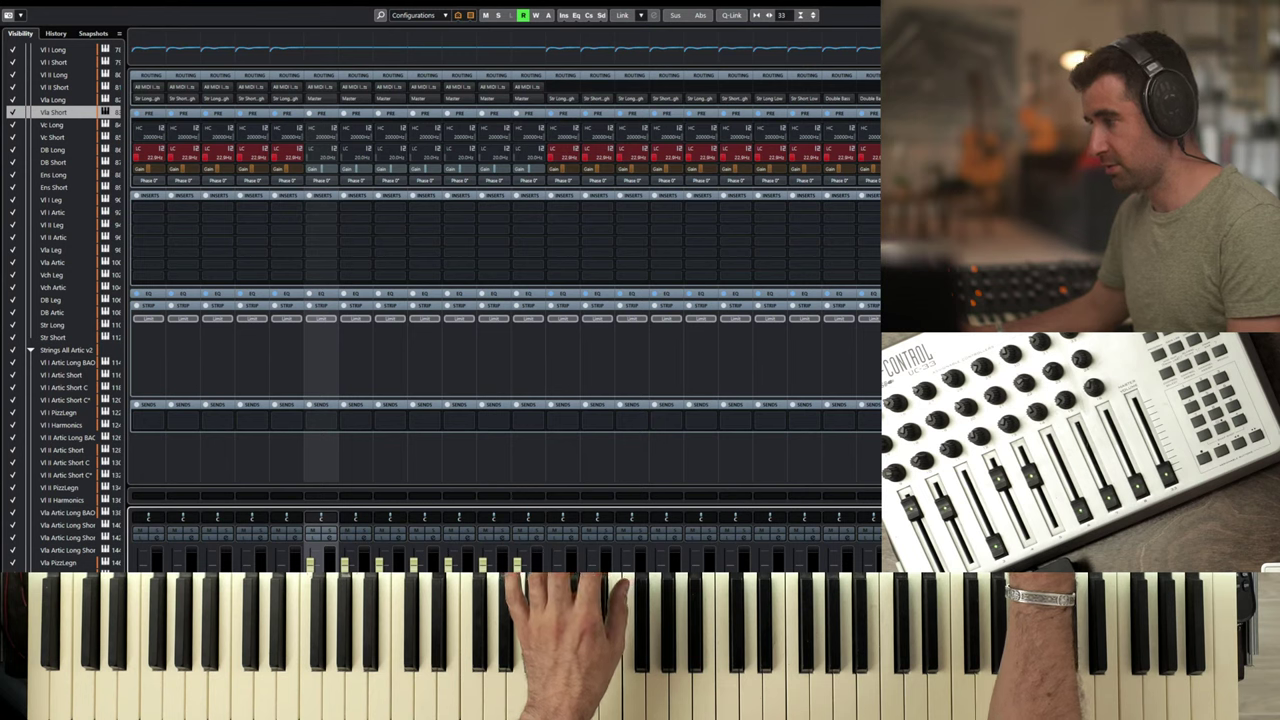
- Copy the channel settings of Vch Leg to Vc Long and of Vch Artic to Vc Short
left_click(52, 274)
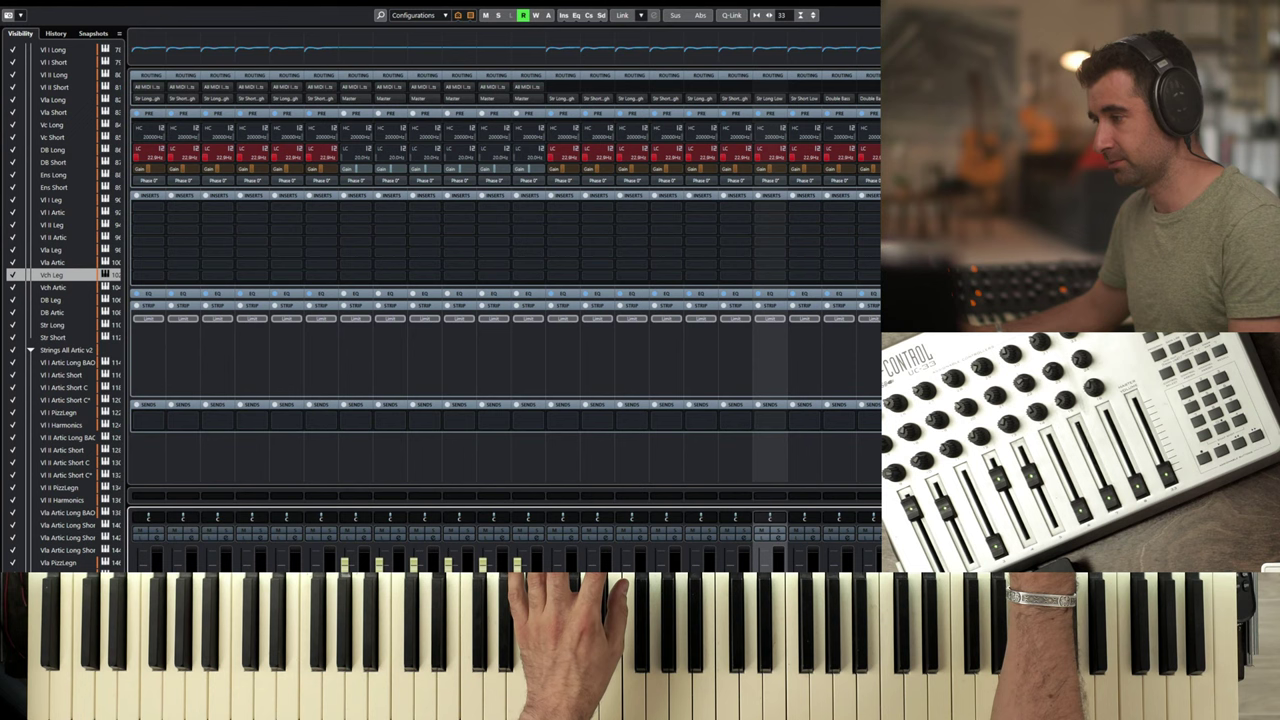
left_click(52, 124)
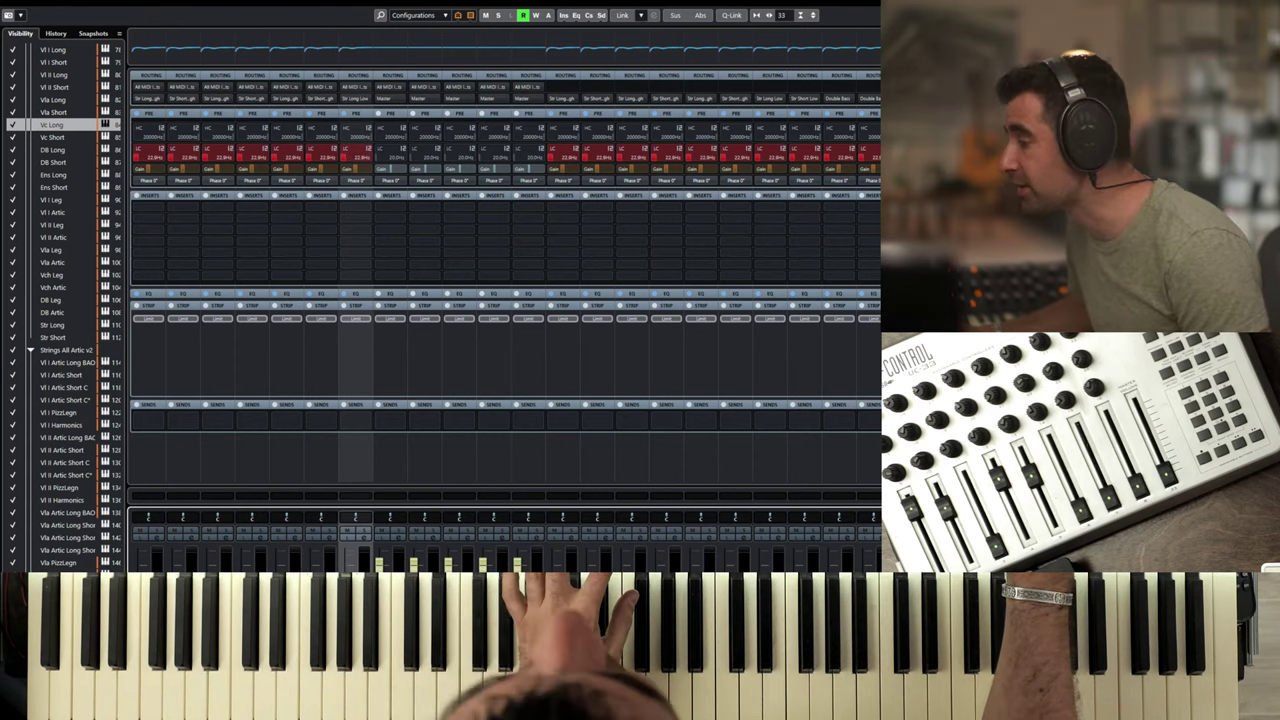
left_click(52, 287)
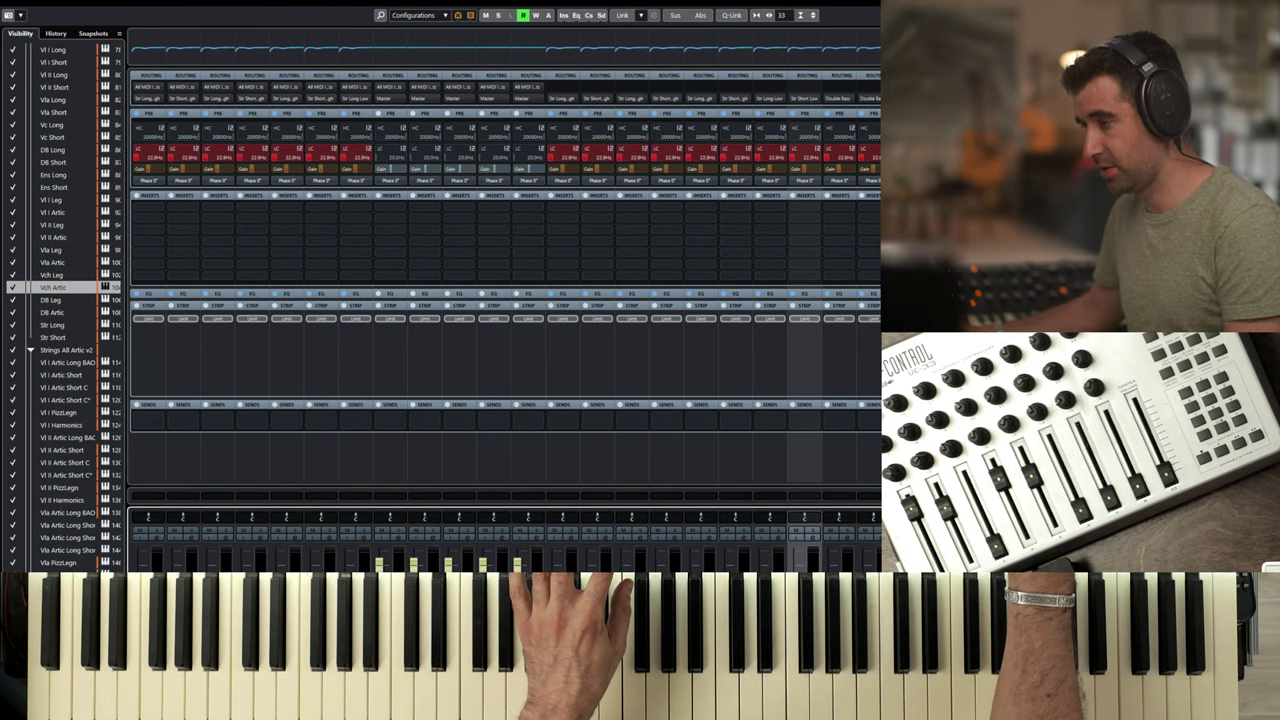
left_click(52, 137)
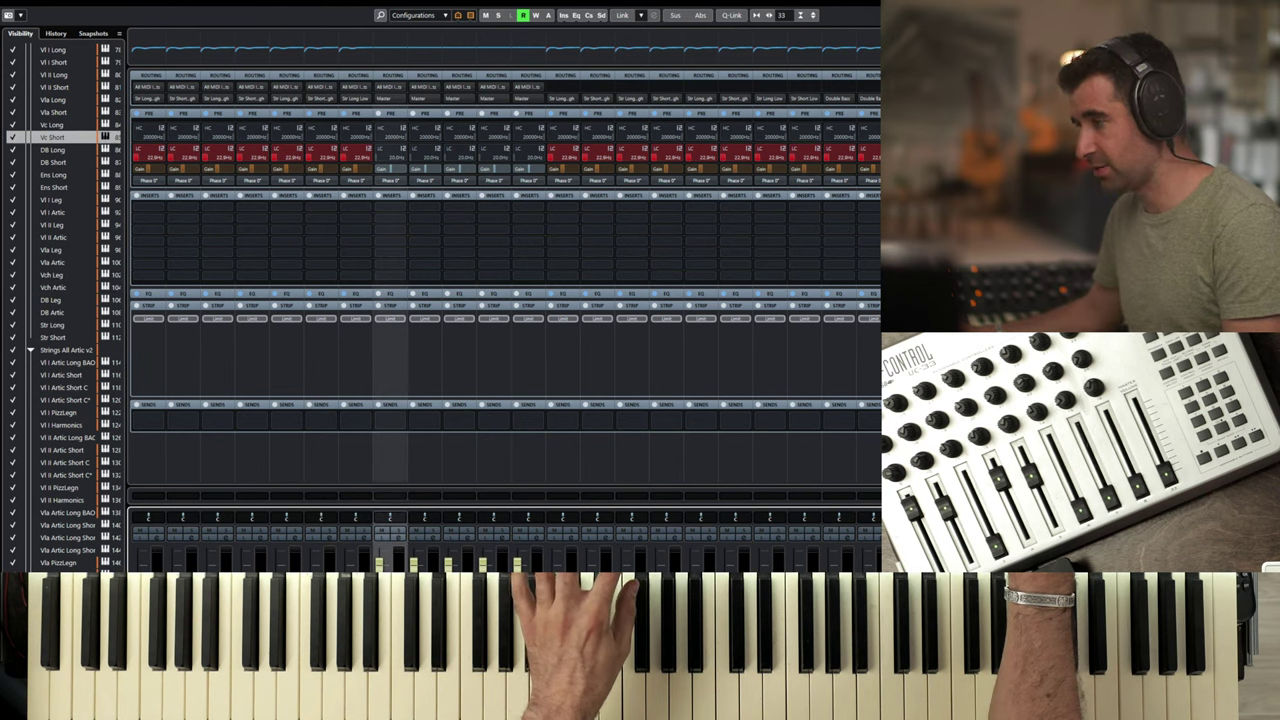
- Copy the channel settings of DB Leg to DB Long and of DB Artic to DB Short
left_click(52, 299)
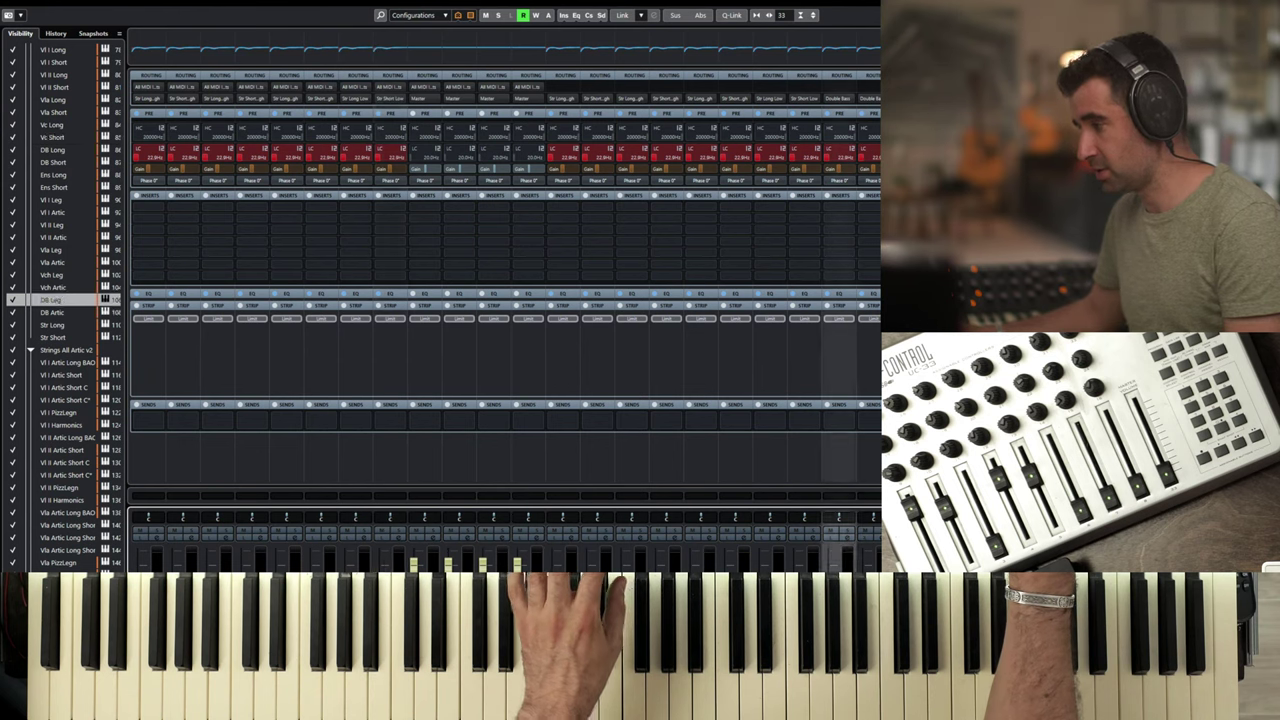
left_click(52, 149)
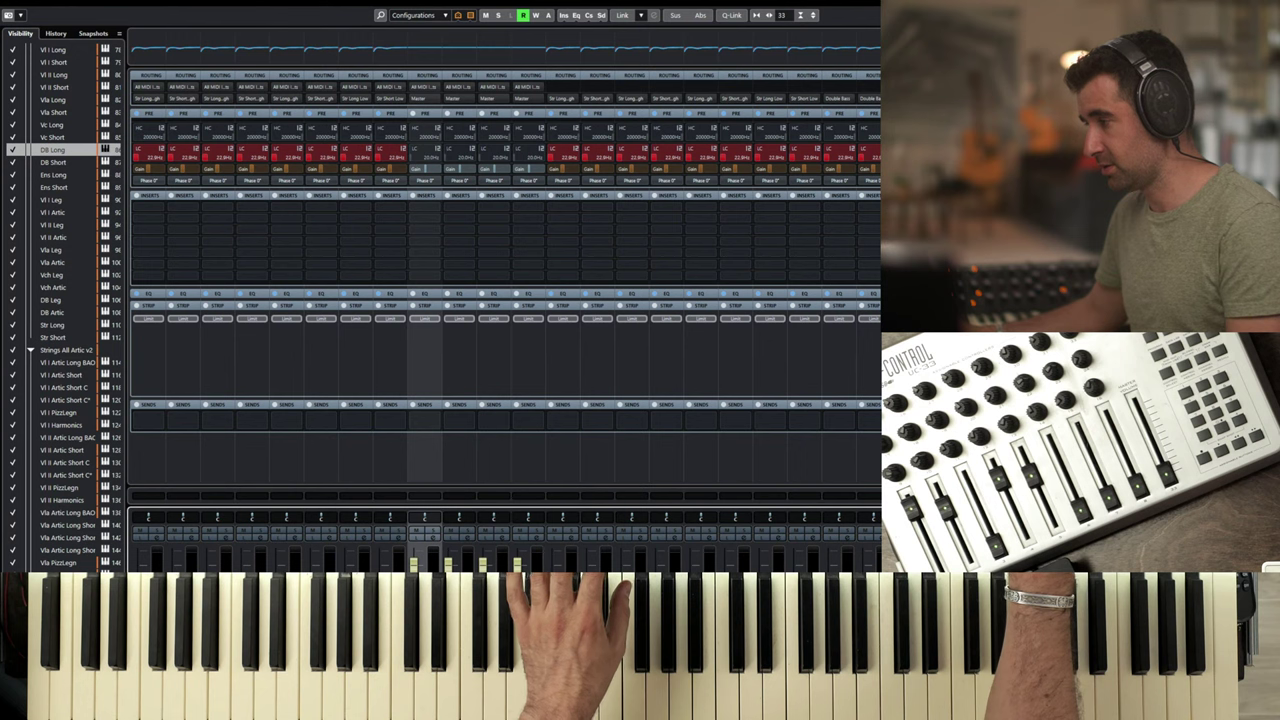
left_click(52, 312)
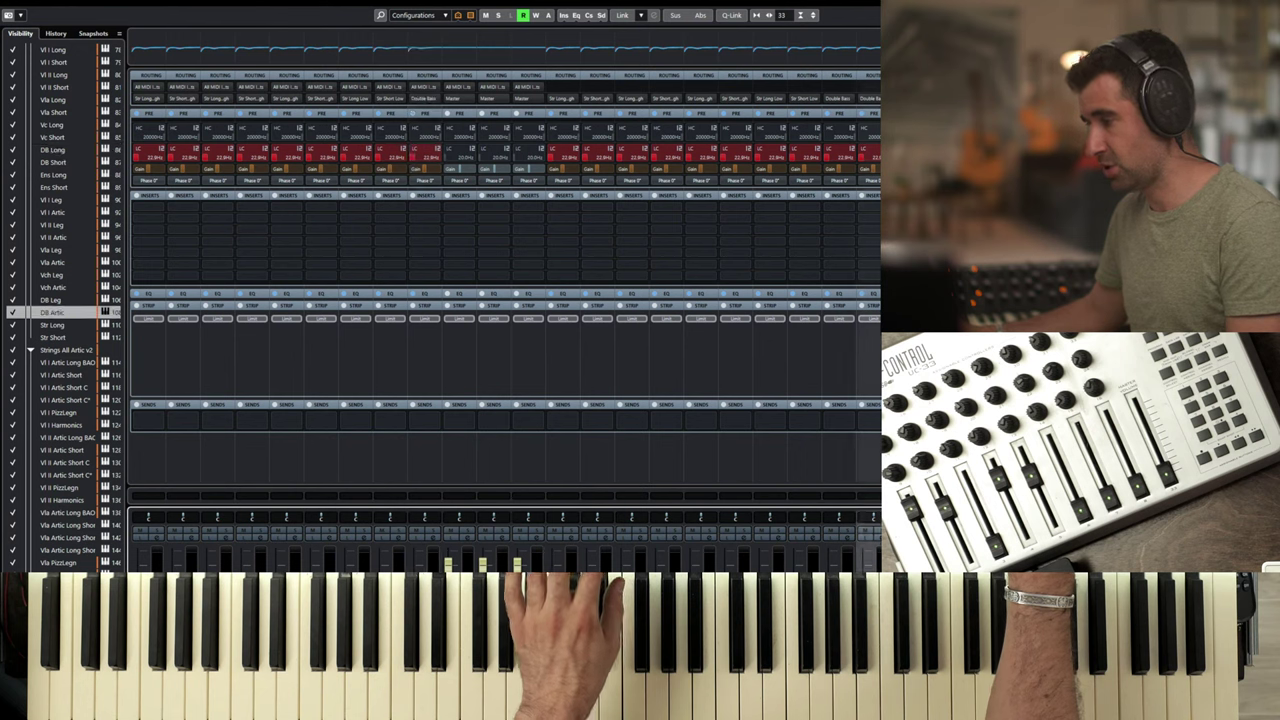
left_click(52, 162)
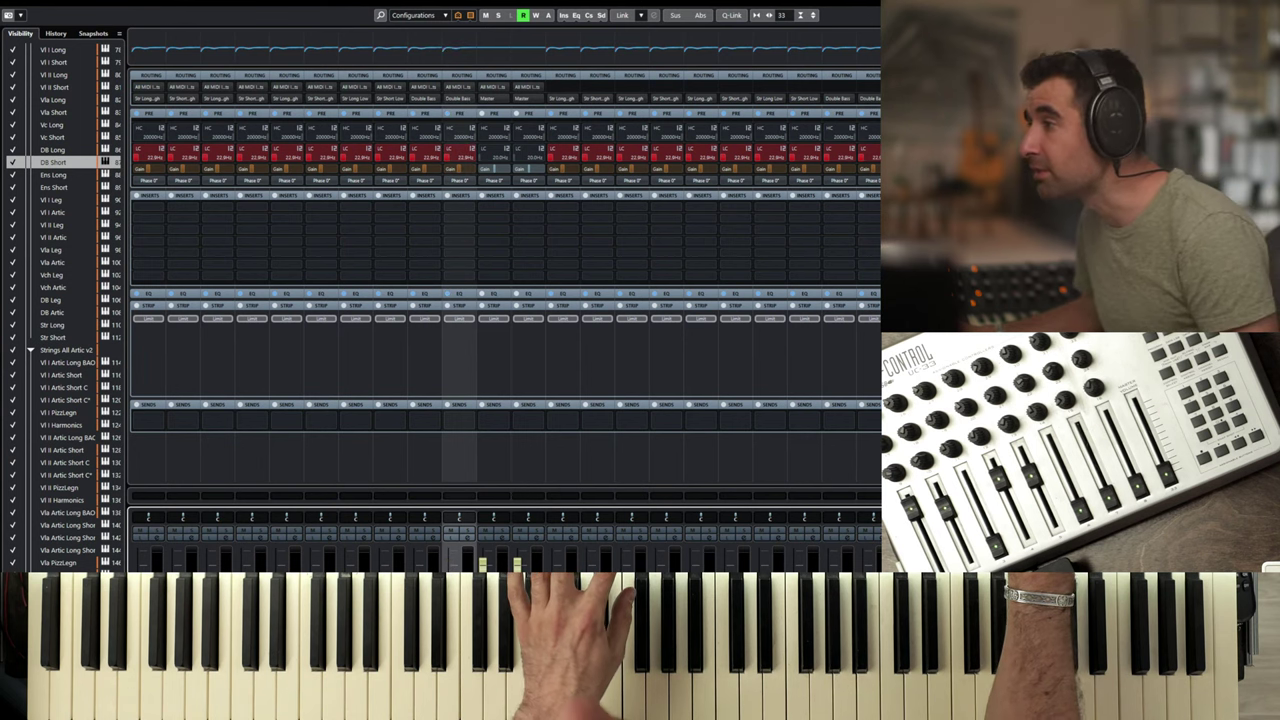
- Copy the channel settings of Str Long to Ens Long and of Str Short to Ens Short
left_click(52, 325)
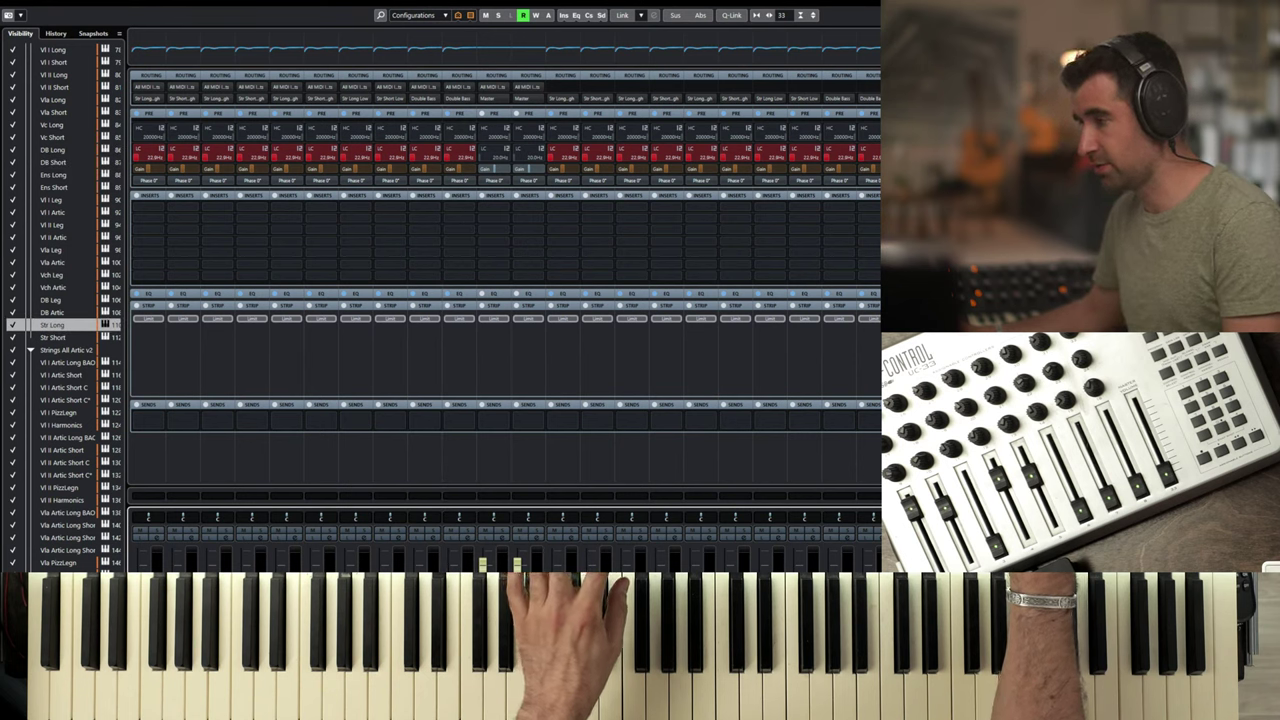
left_click(52, 174)
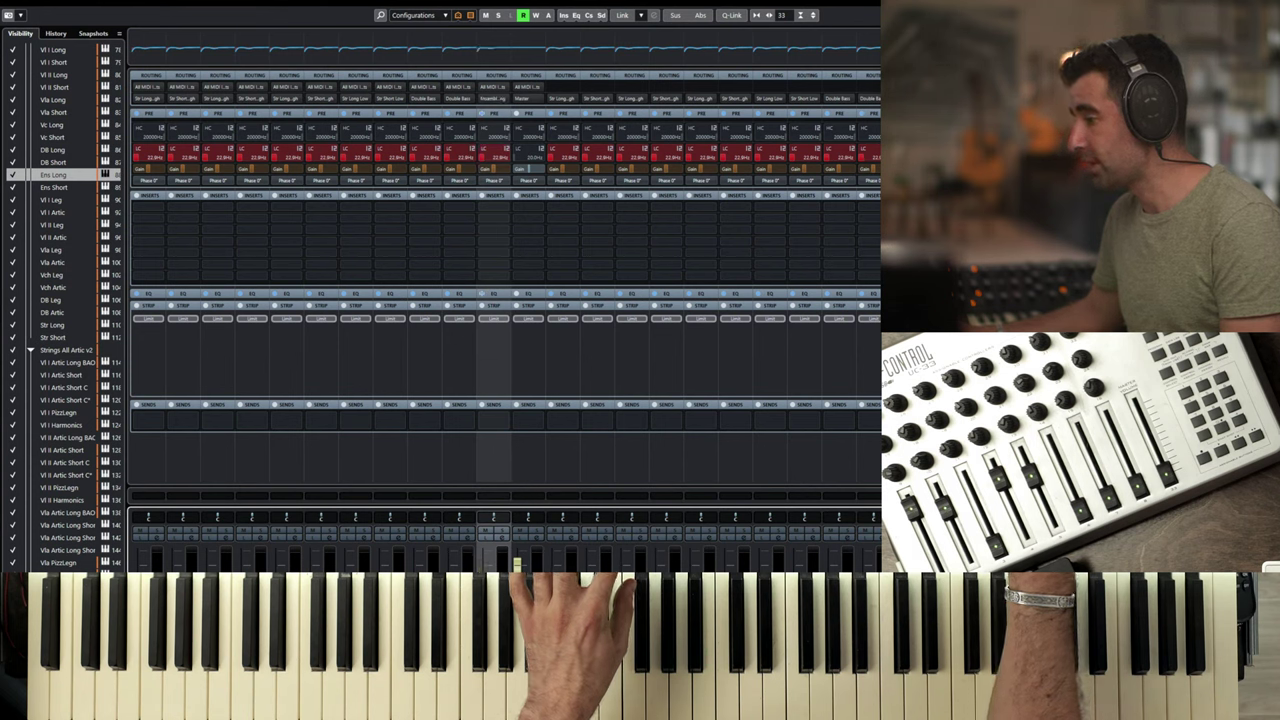
left_click(52, 337)
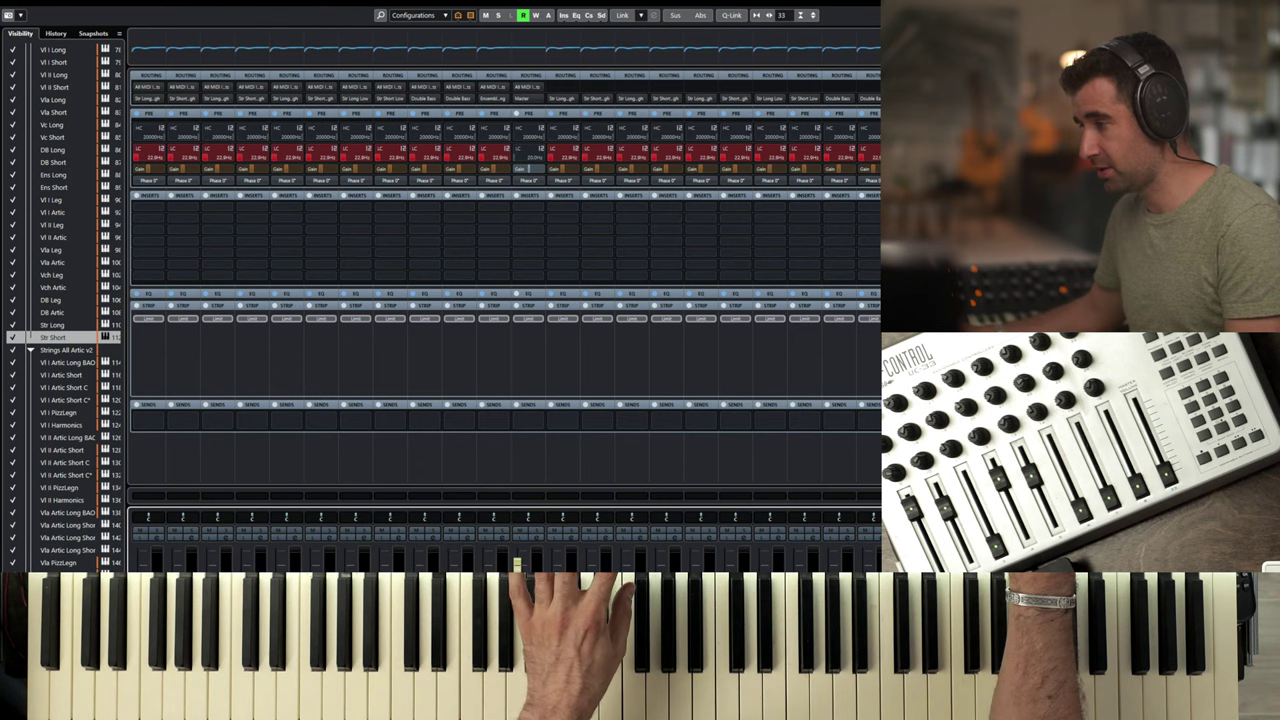
left_click(52, 187)
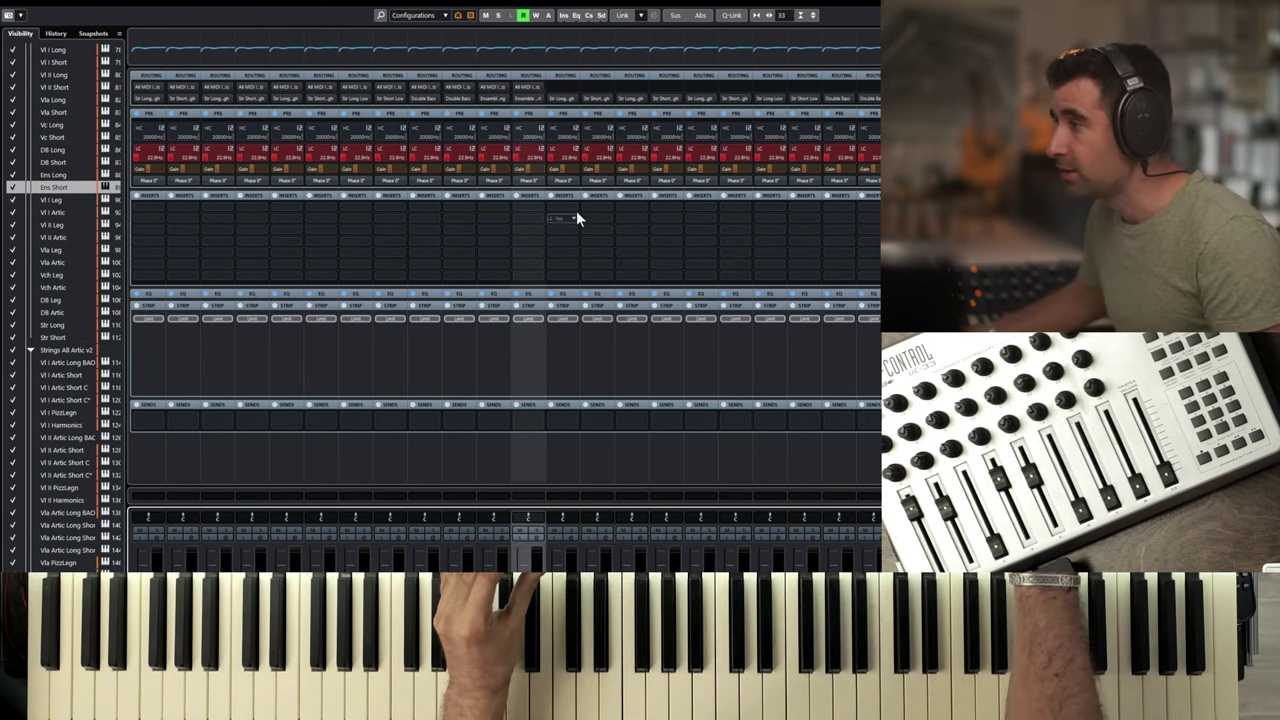
- Check the output bus assigned to the Ens Short channel and return to the project window
left_click(530, 96)
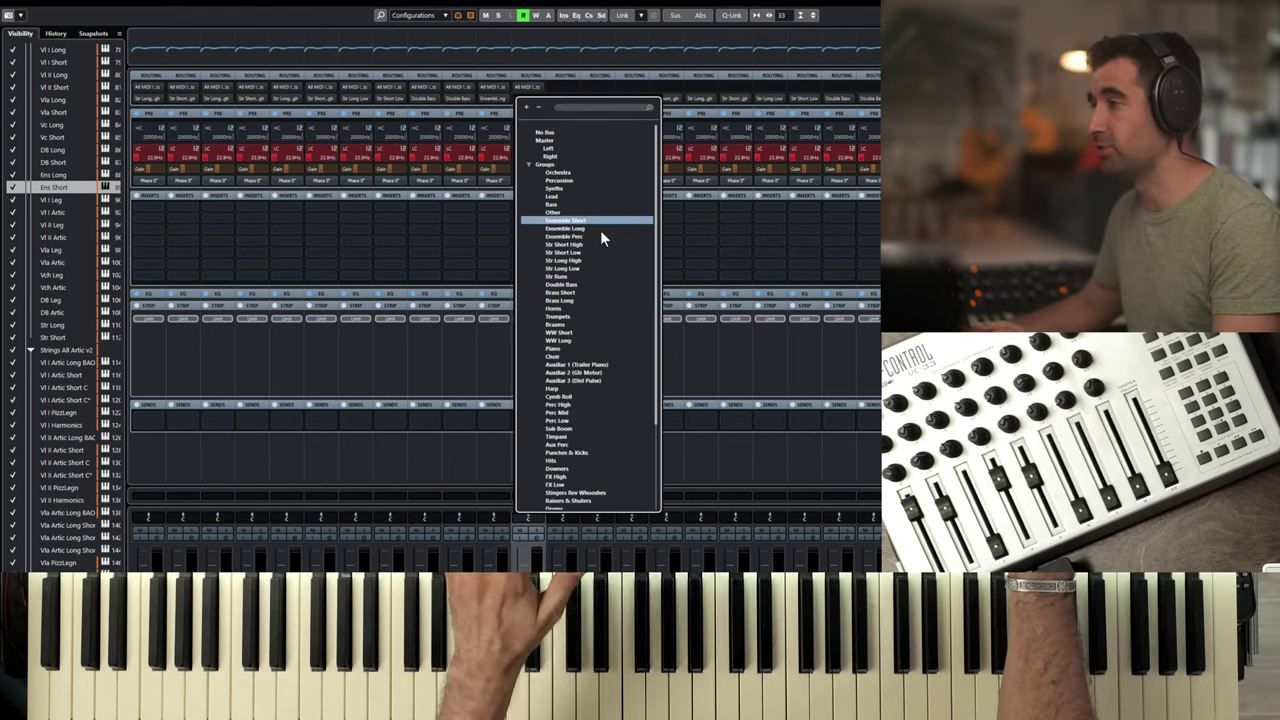
left_click(700, 325)
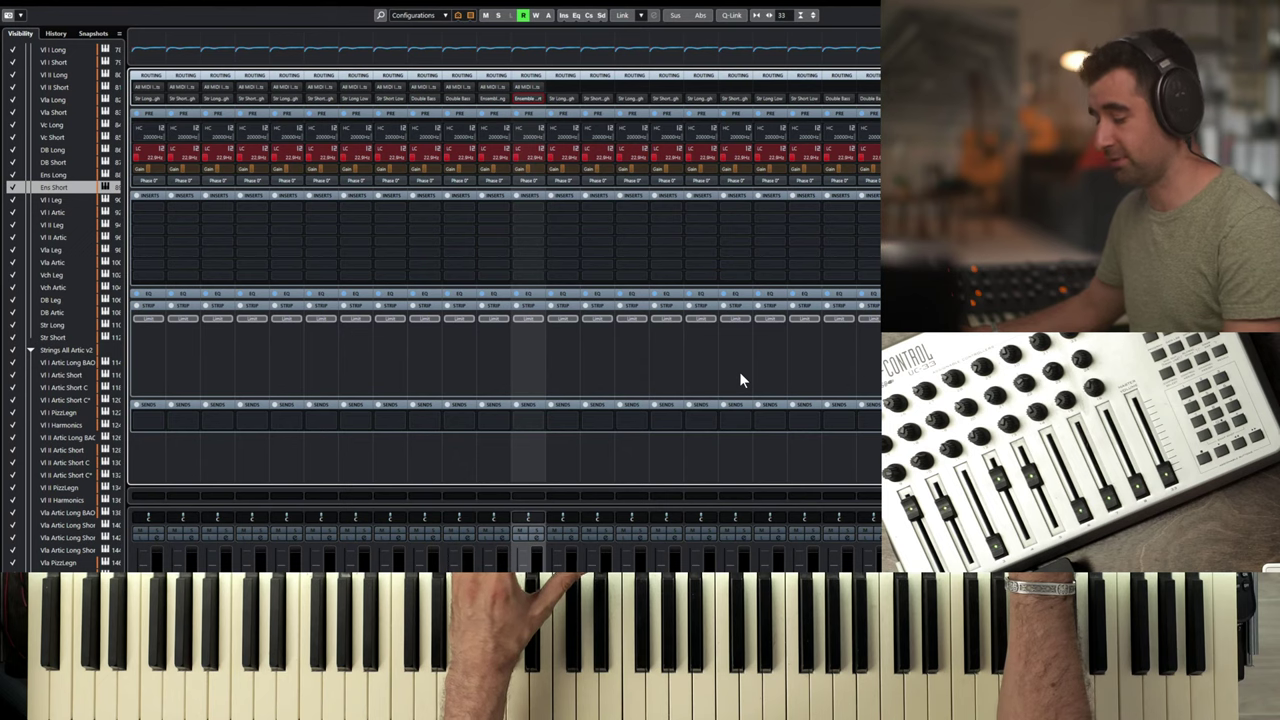
key("F3")
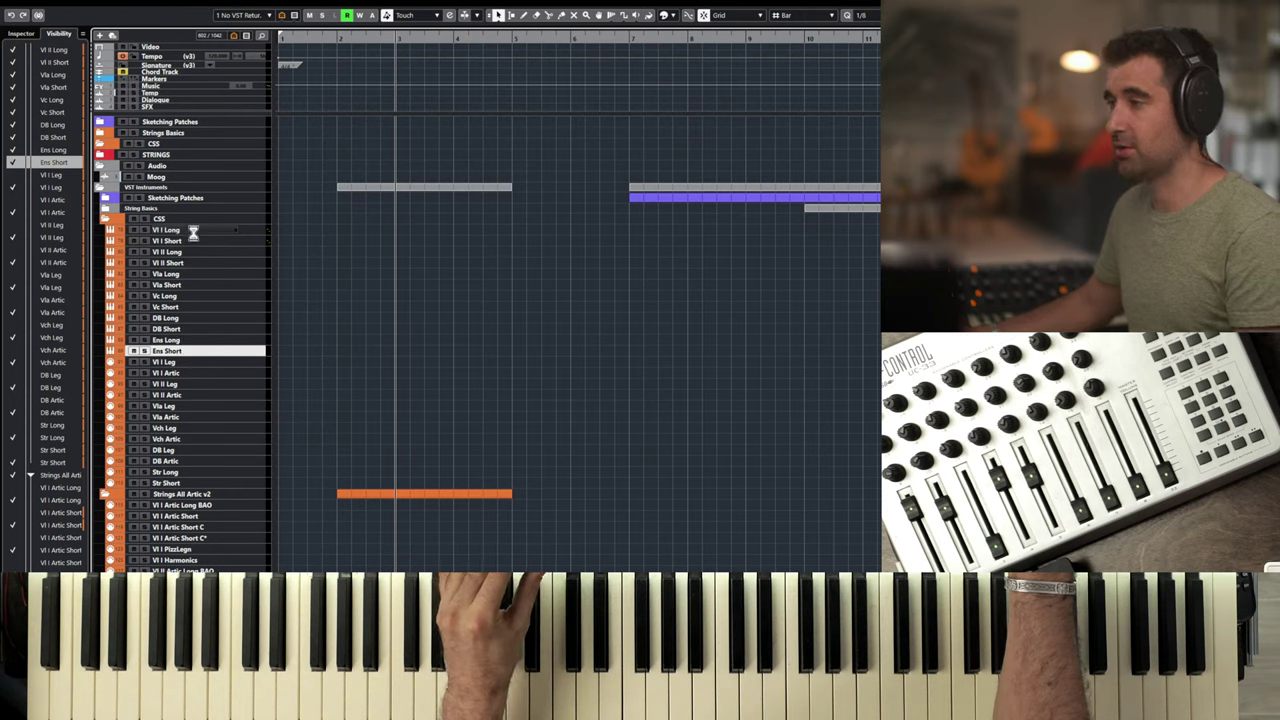
- Move the tracks from Vl I Long through Ens Short into the top-level CSS folder and collapse both CSS folders
left_click(190, 229)
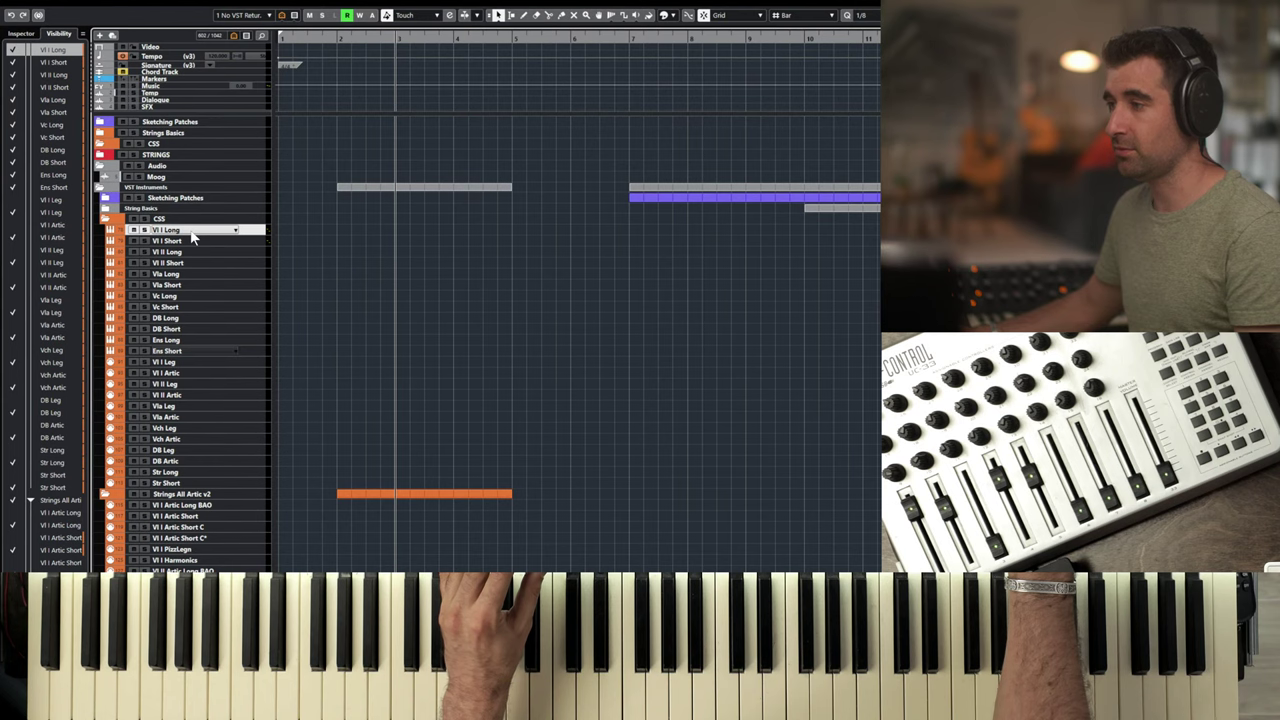
left_click(182, 347, "shift")
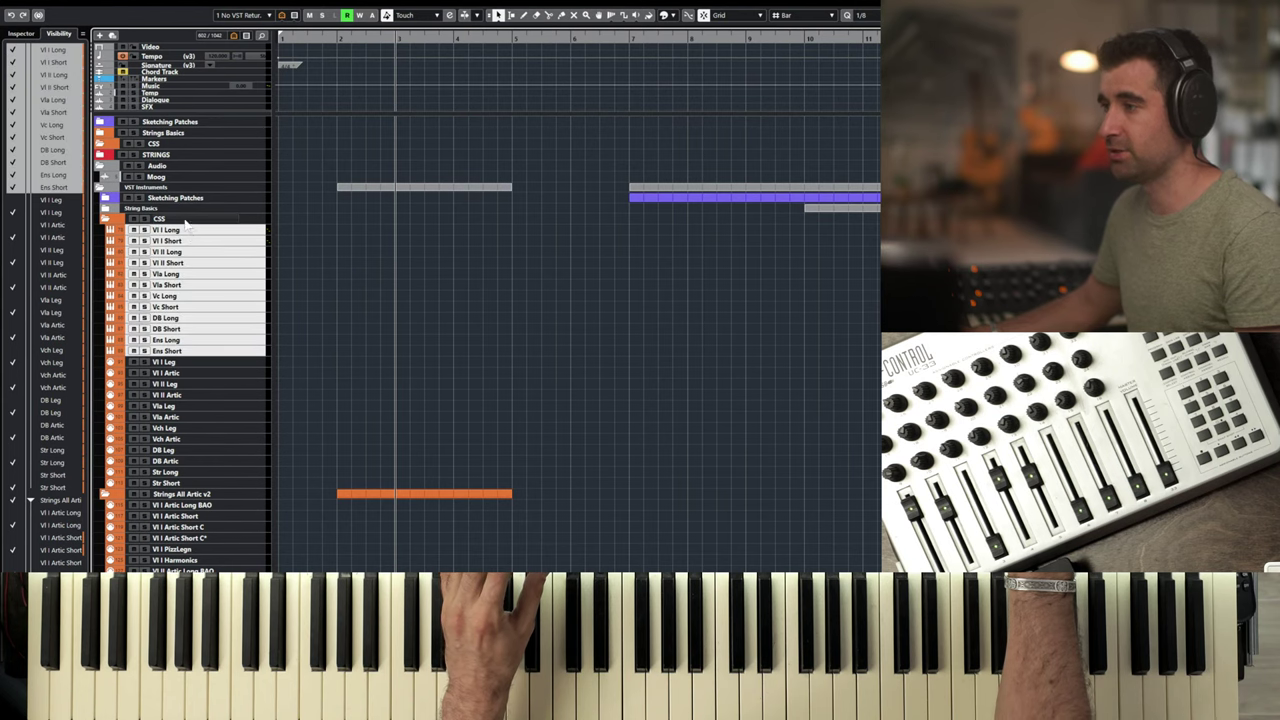
left_click_drag(188, 218, 192, 150)
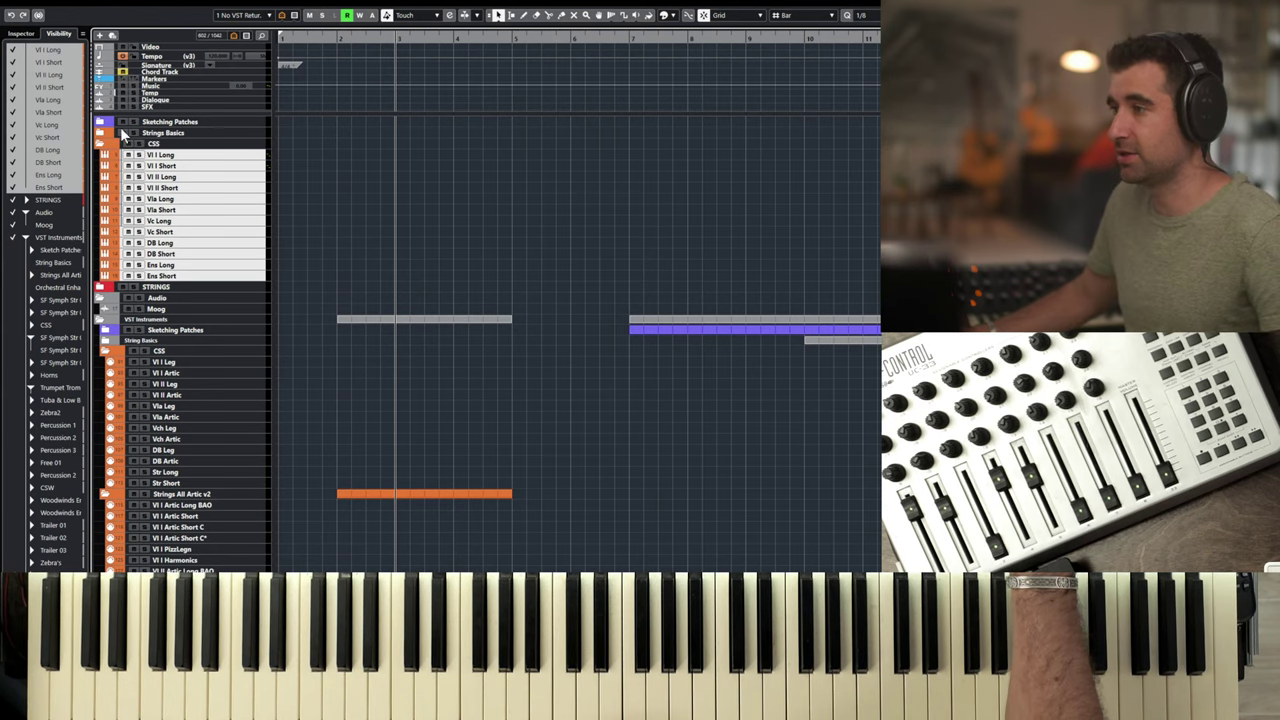
left_click(136, 145)
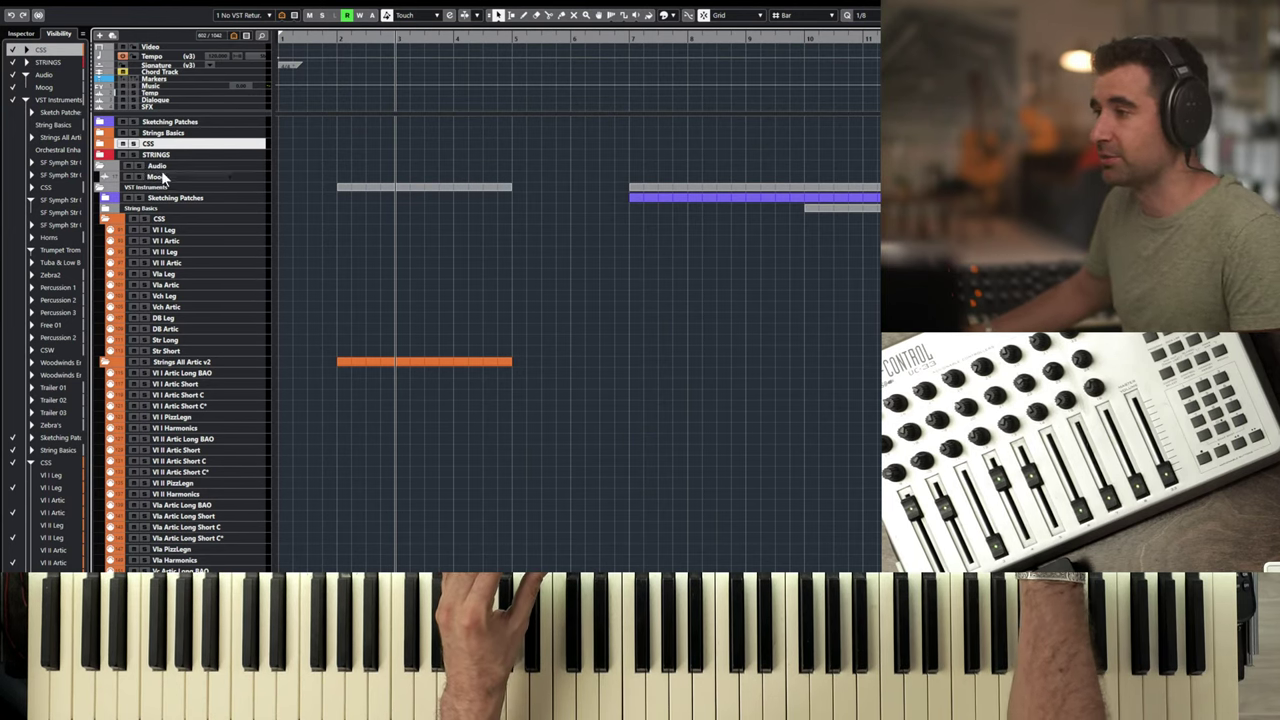
left_click(105, 219)
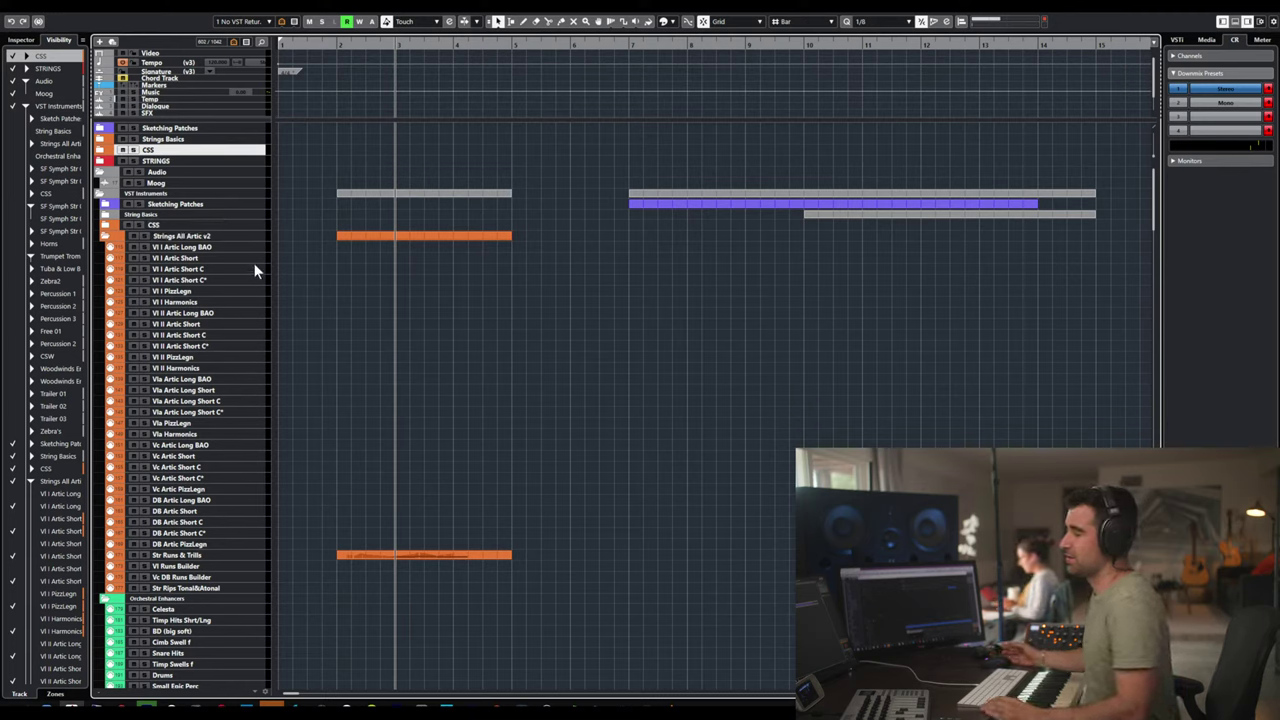
- Switch to Vienna Ensemble Pro, close the Kontakt window of the CSS instance and show the Strings All Artic instance
left_click(264, 292)
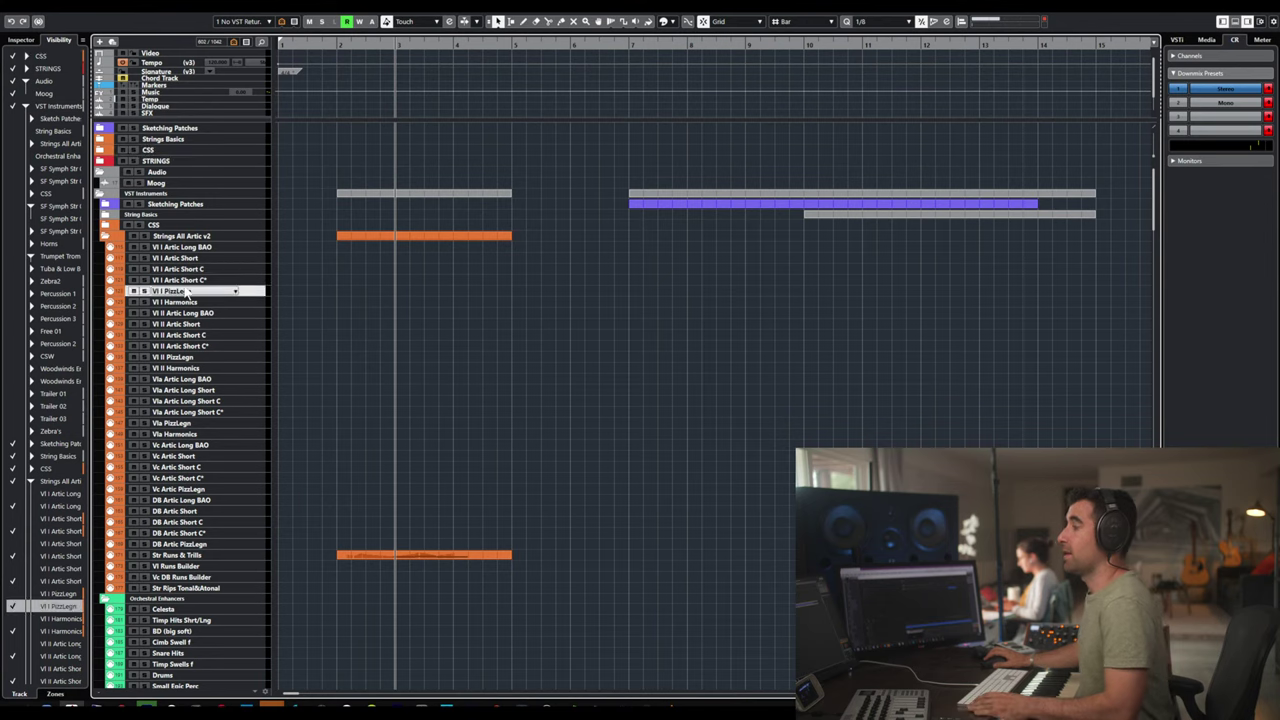
key("alt+Tab")
left_click(415, 283)
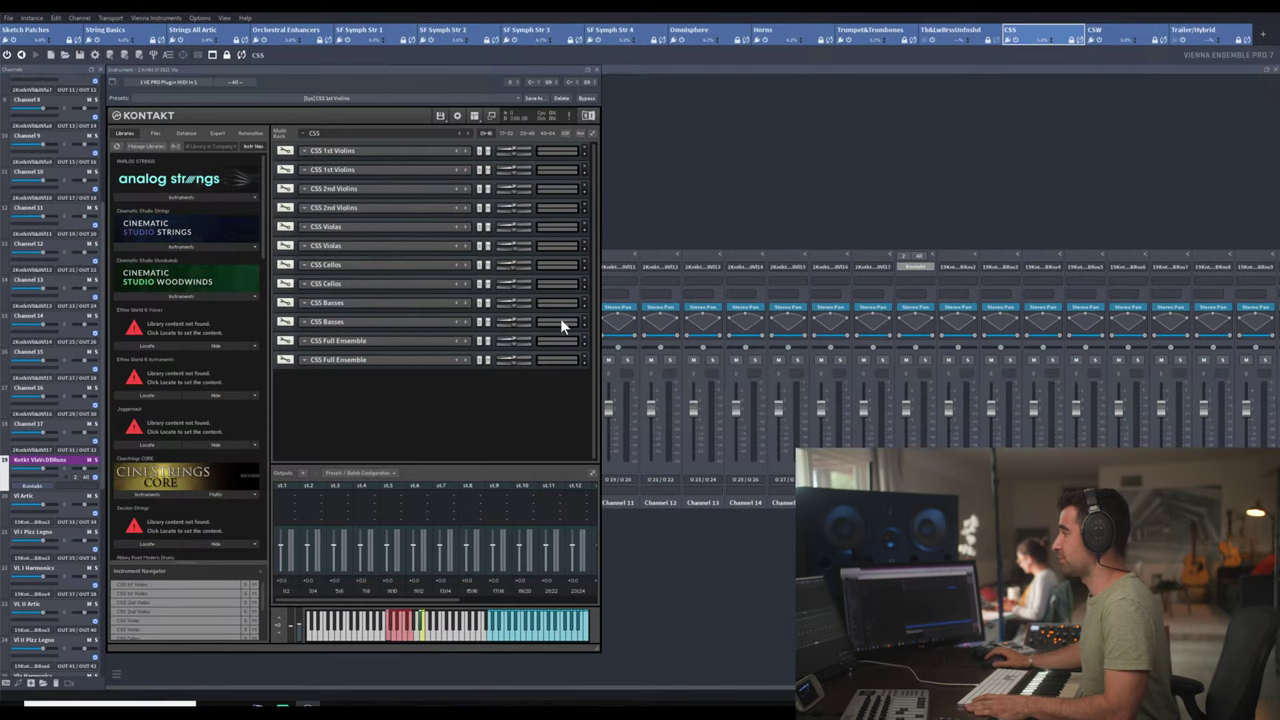
left_click(597, 71)
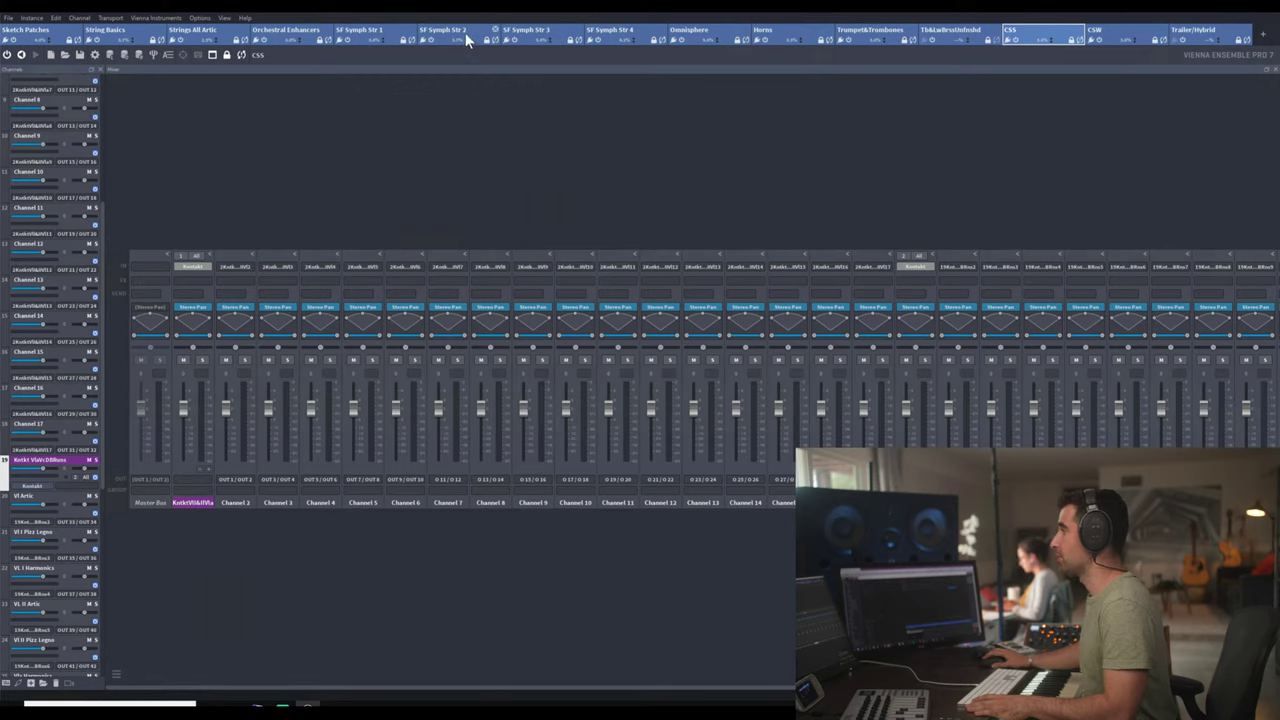
left_click(213, 36)
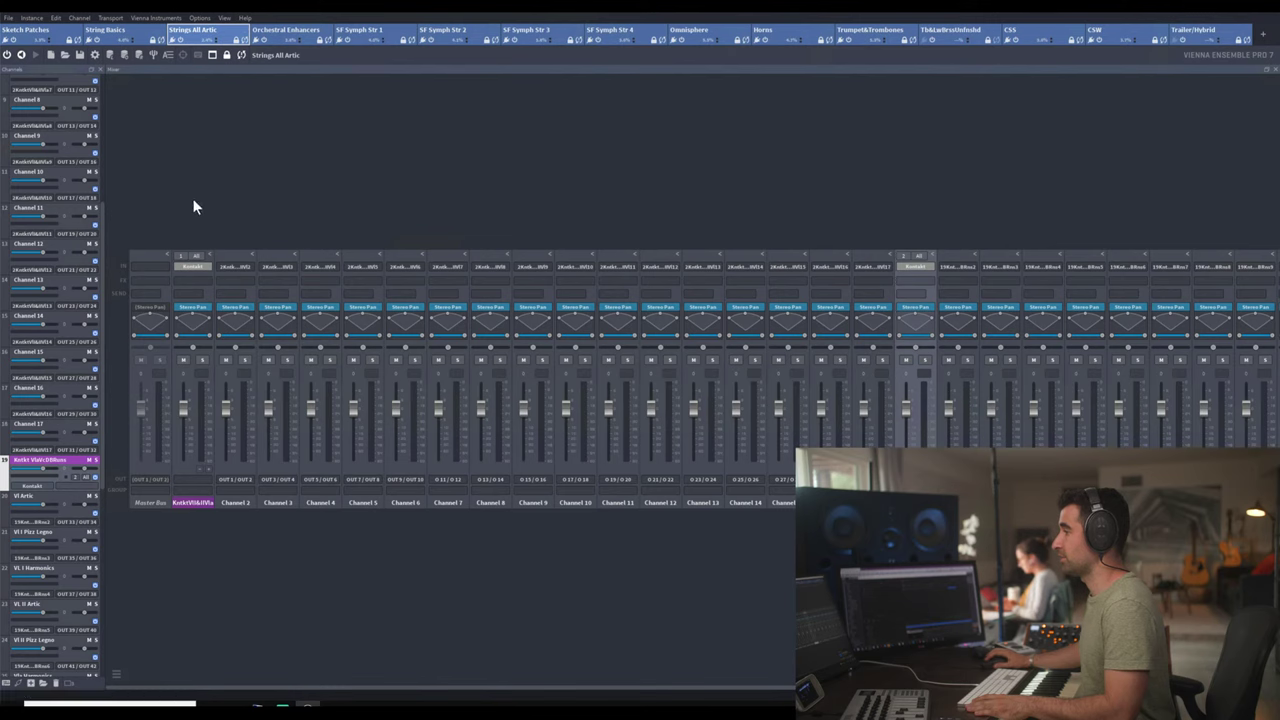
- Review the instruments loaded in slots 17–32 and 33–48 of the first Kontakt in Strings All Artic
left_click(191, 264)
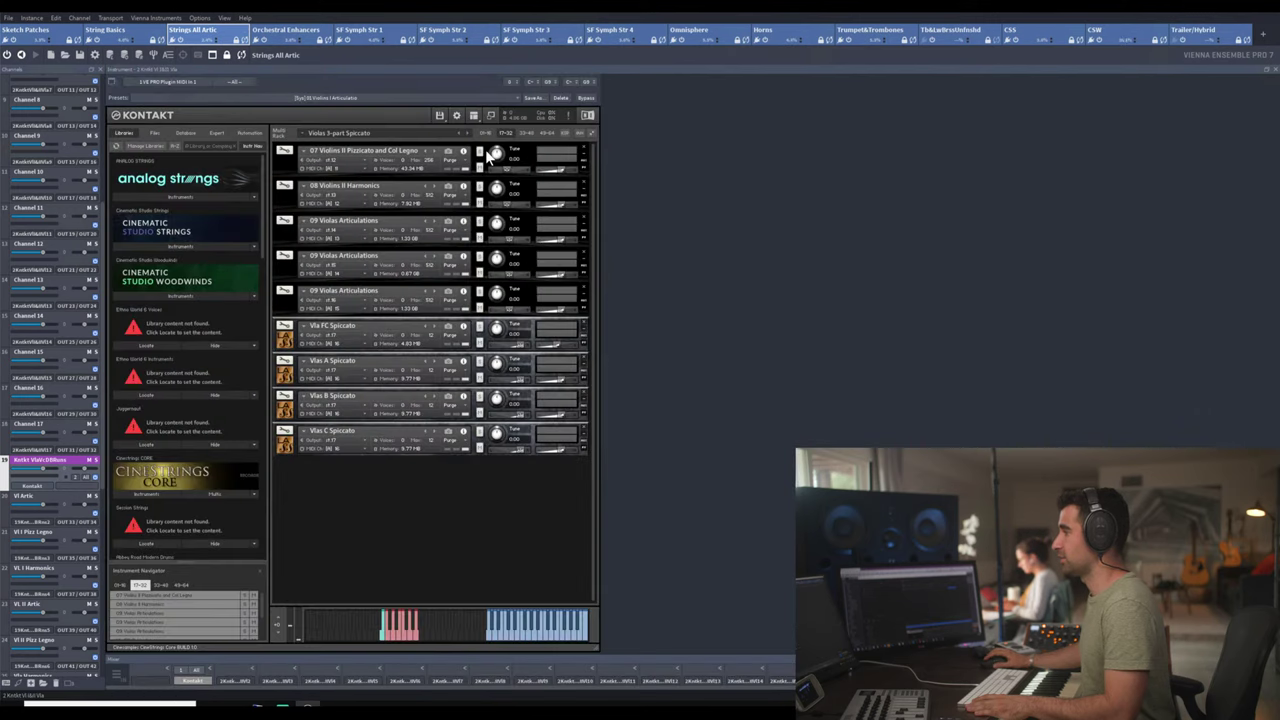
left_click(527, 133)
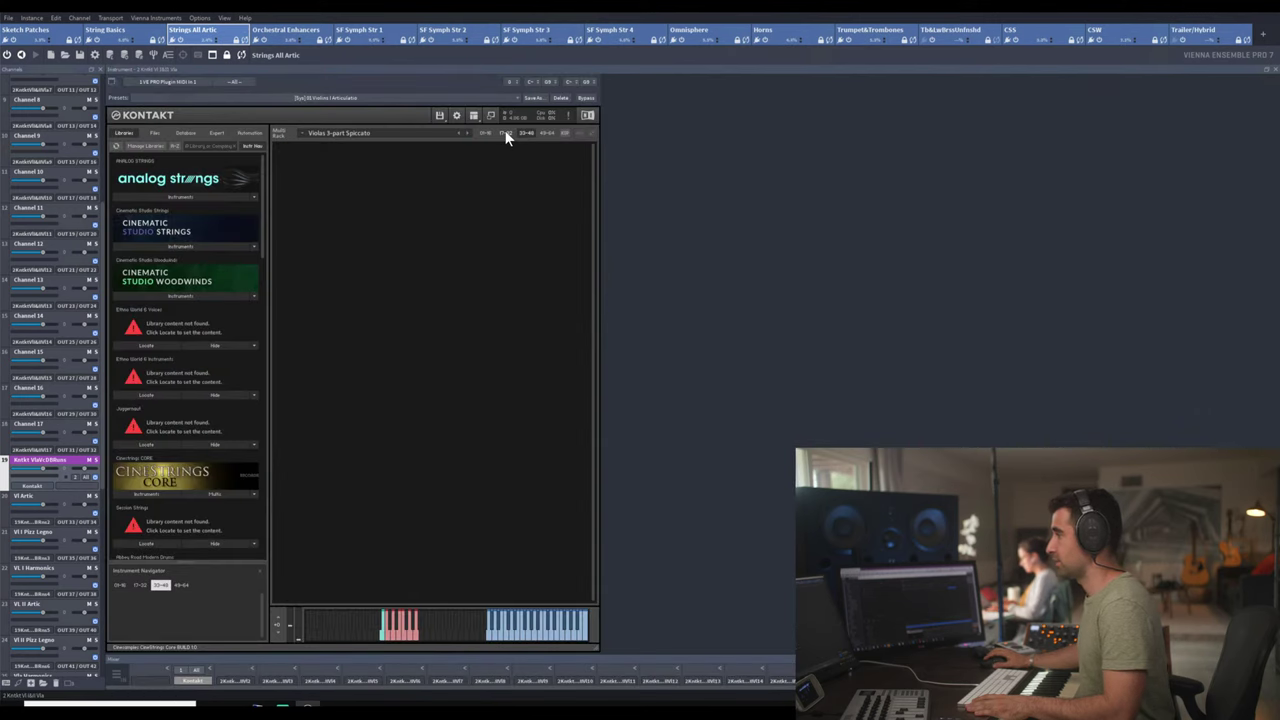
left_click(506, 133)
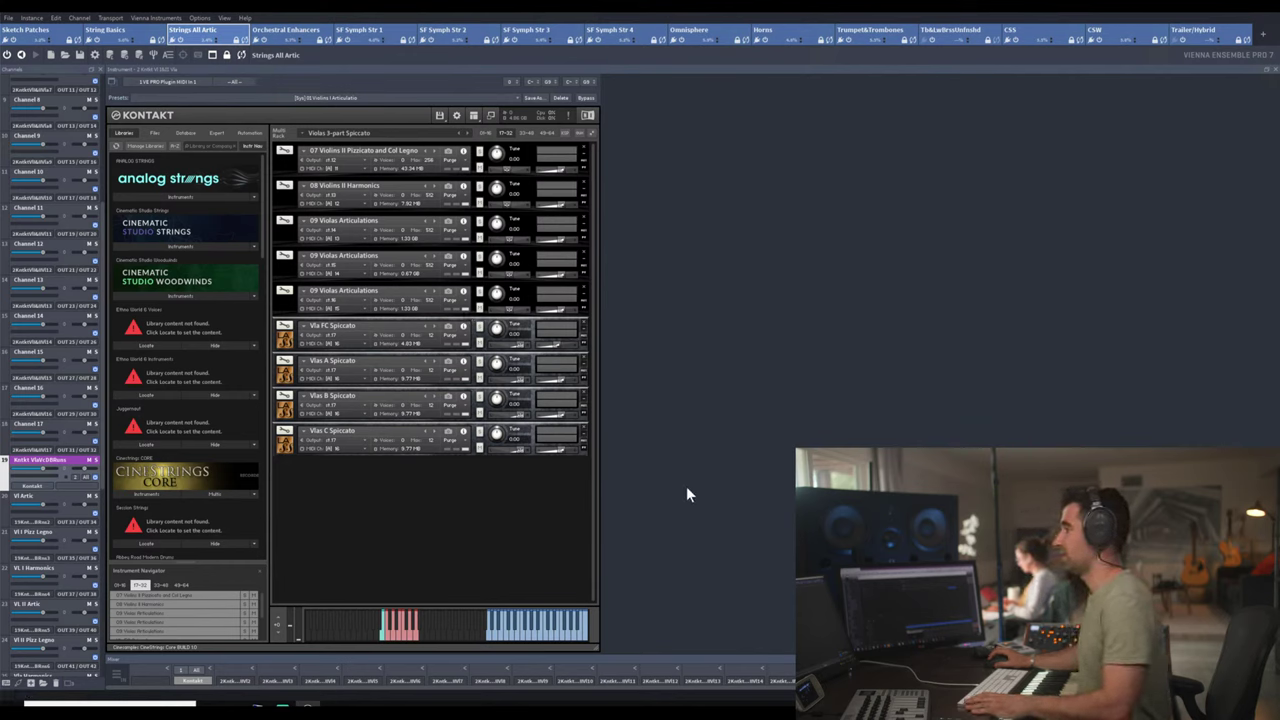
left_click(1273, 72)
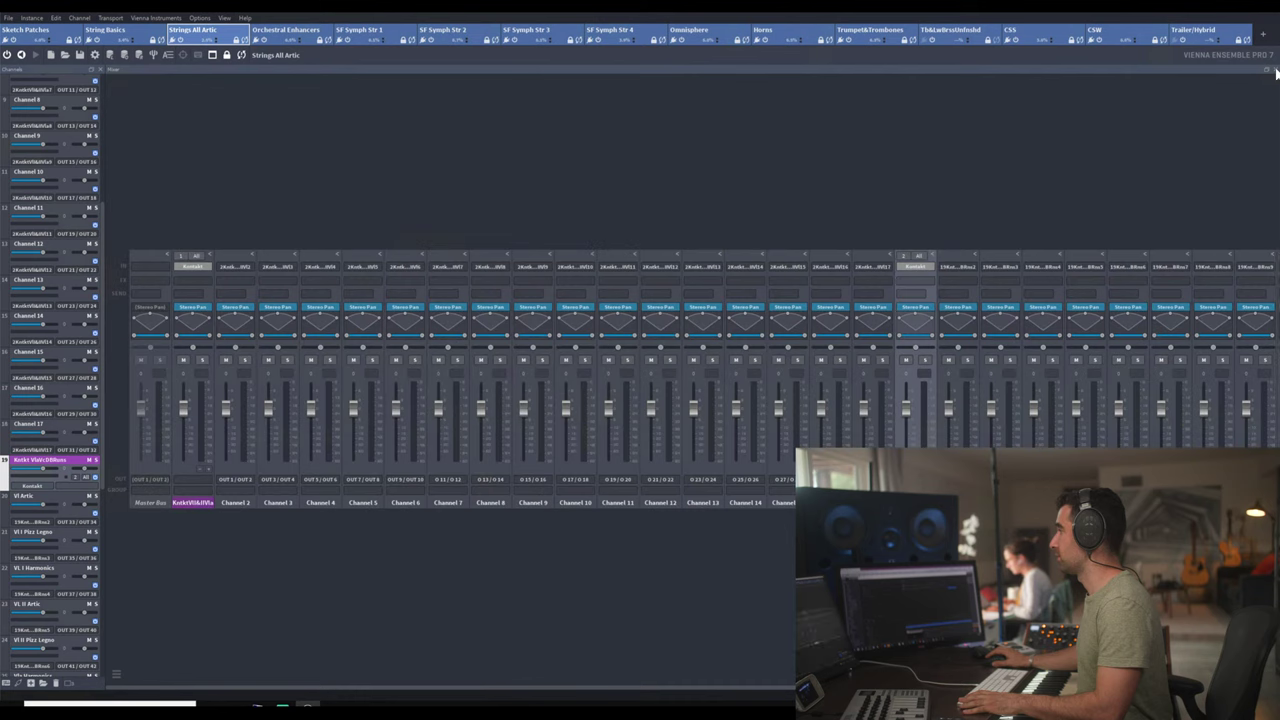
- Review the instruments in the second Kontakt and the mixer channels of the Strings All Artic instance
left_click(920, 267)
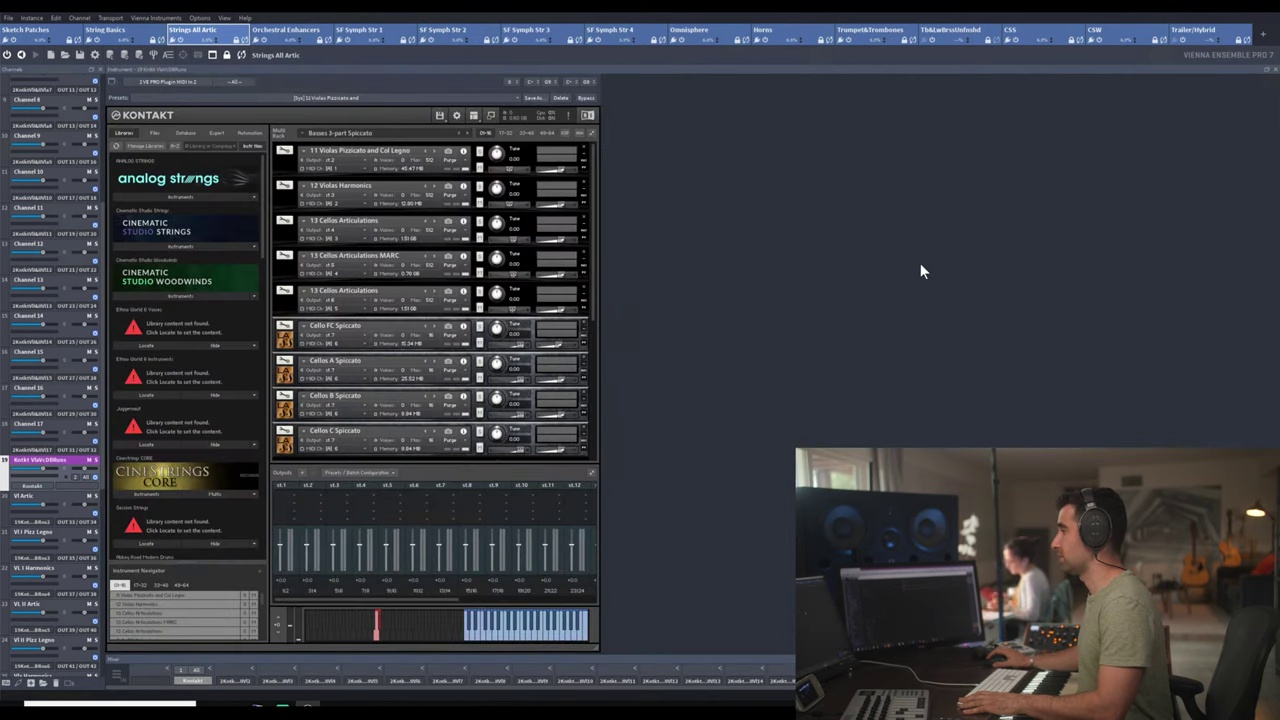
left_click(1273, 70)
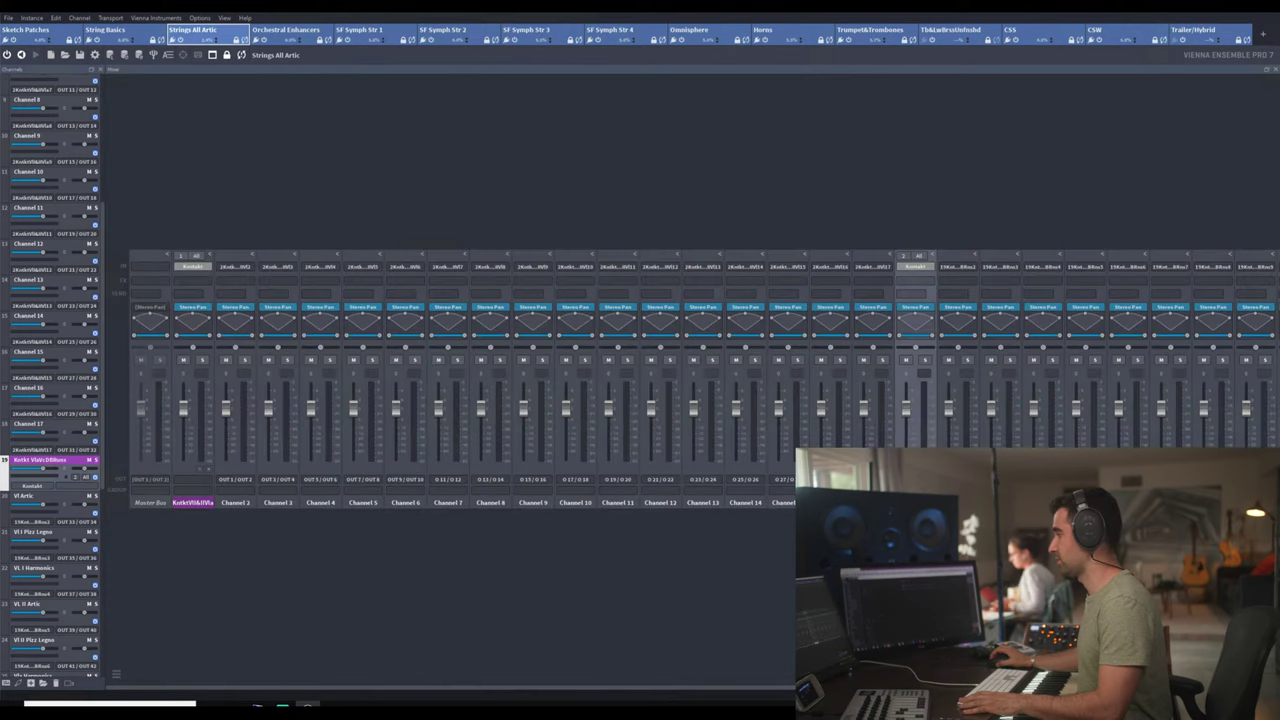
scroll(450, 380, "right", 3)
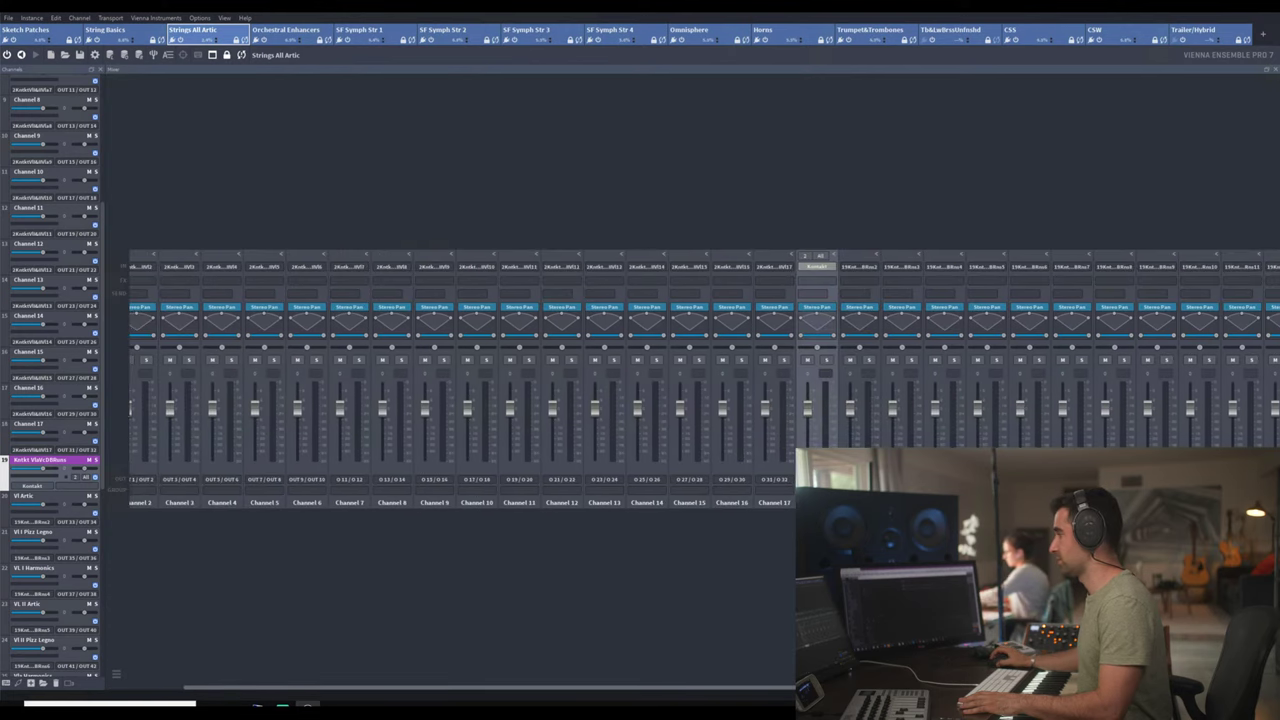
scroll(640, 380, "right", 3)
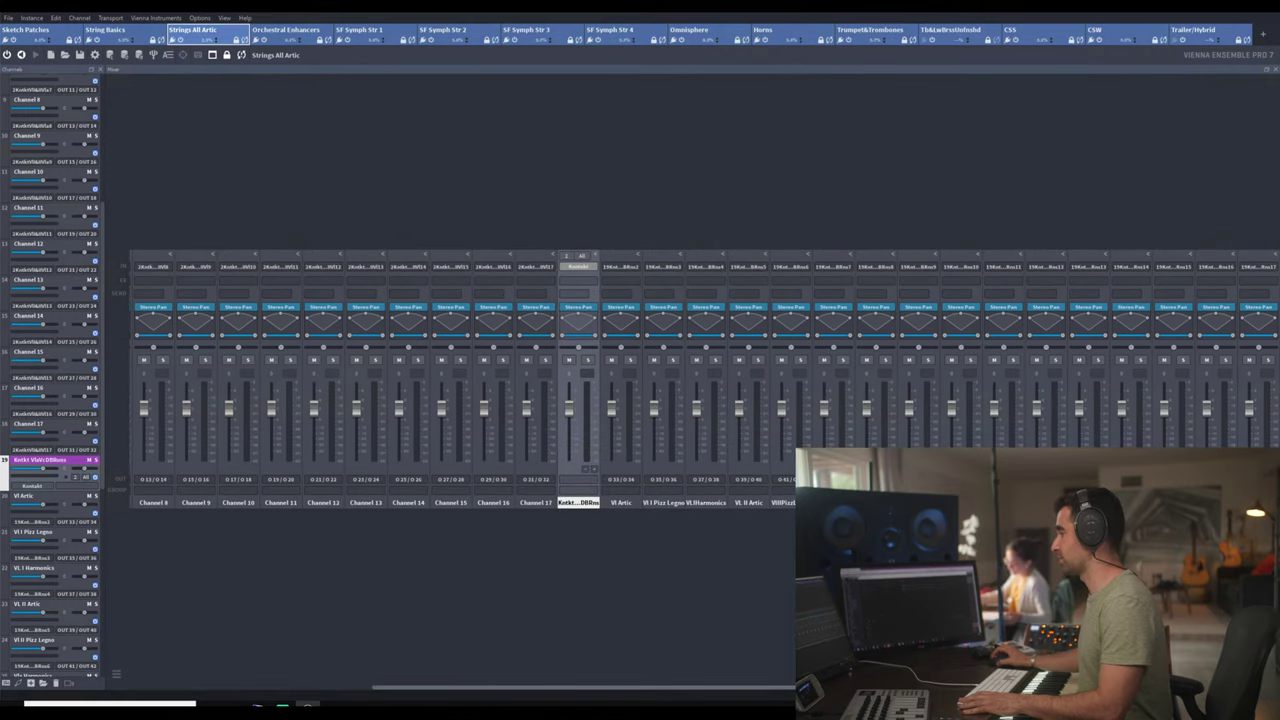
scroll(547, 686, "left", 5)
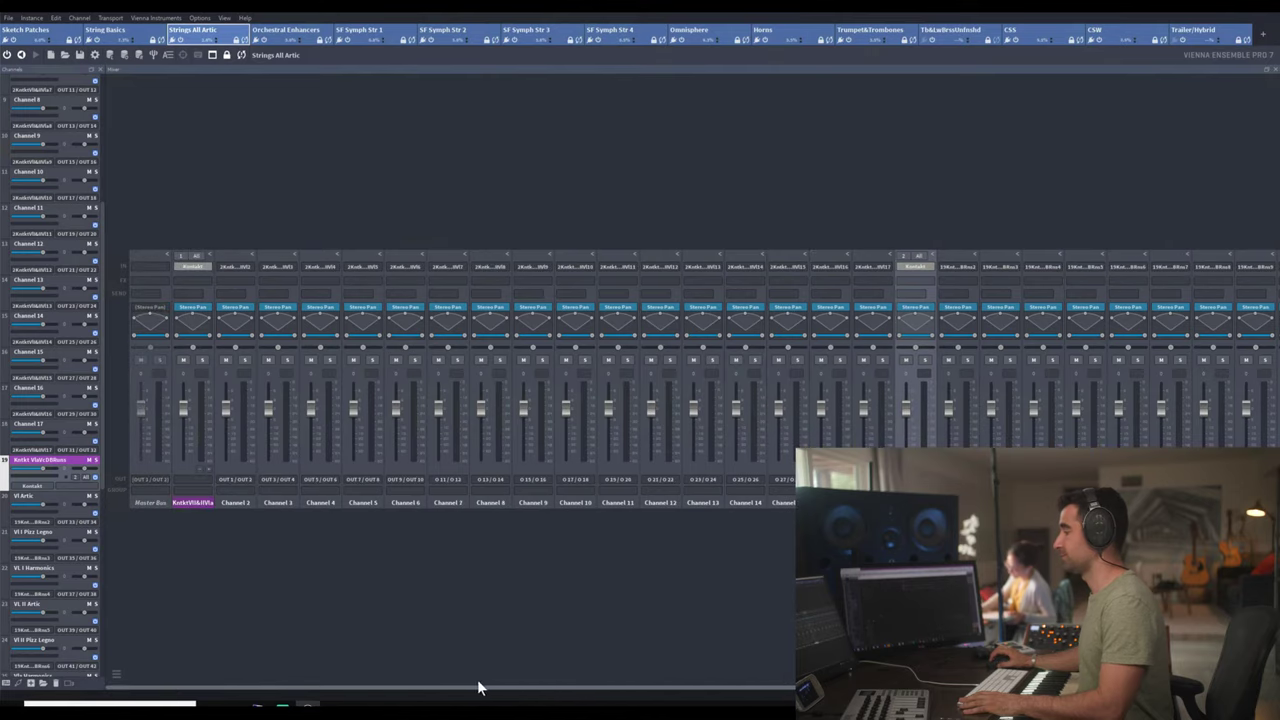
- Try to display the first Kontakt's interface by reopening it and detaching its window
double_click(194, 268)
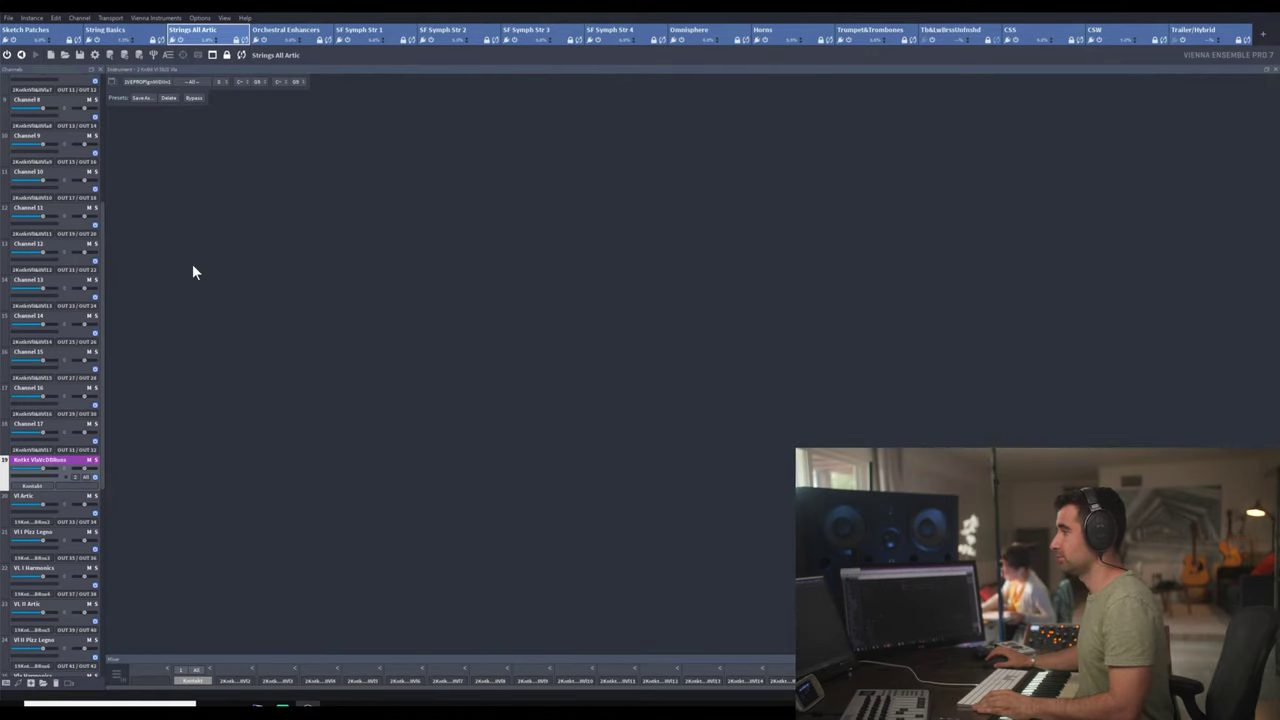
left_click(1277, 71)
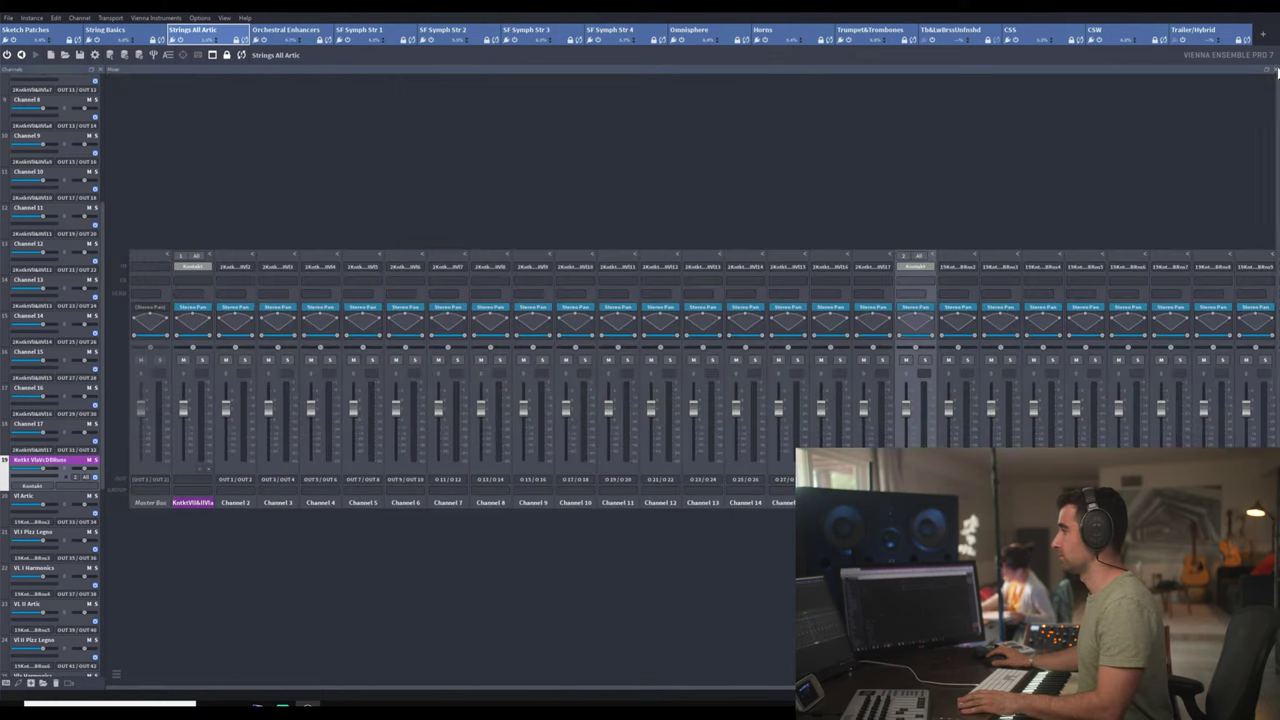
double_click(194, 270)
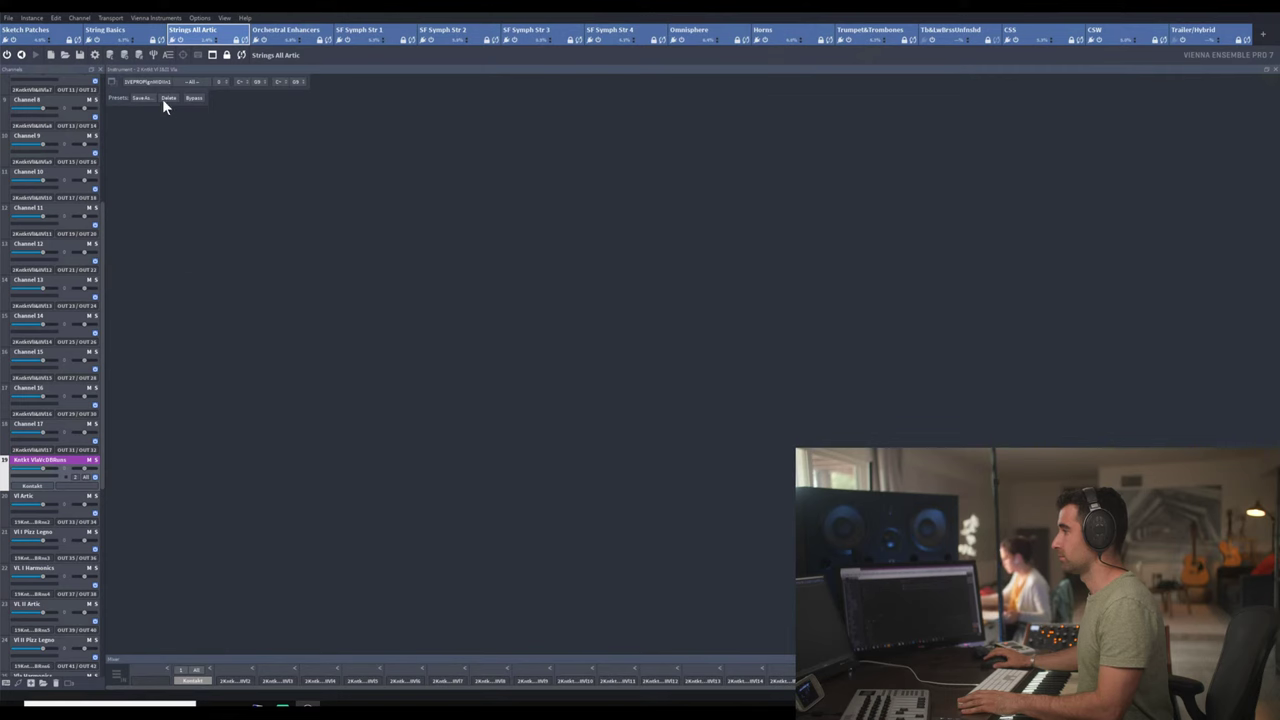
left_click(110, 79)
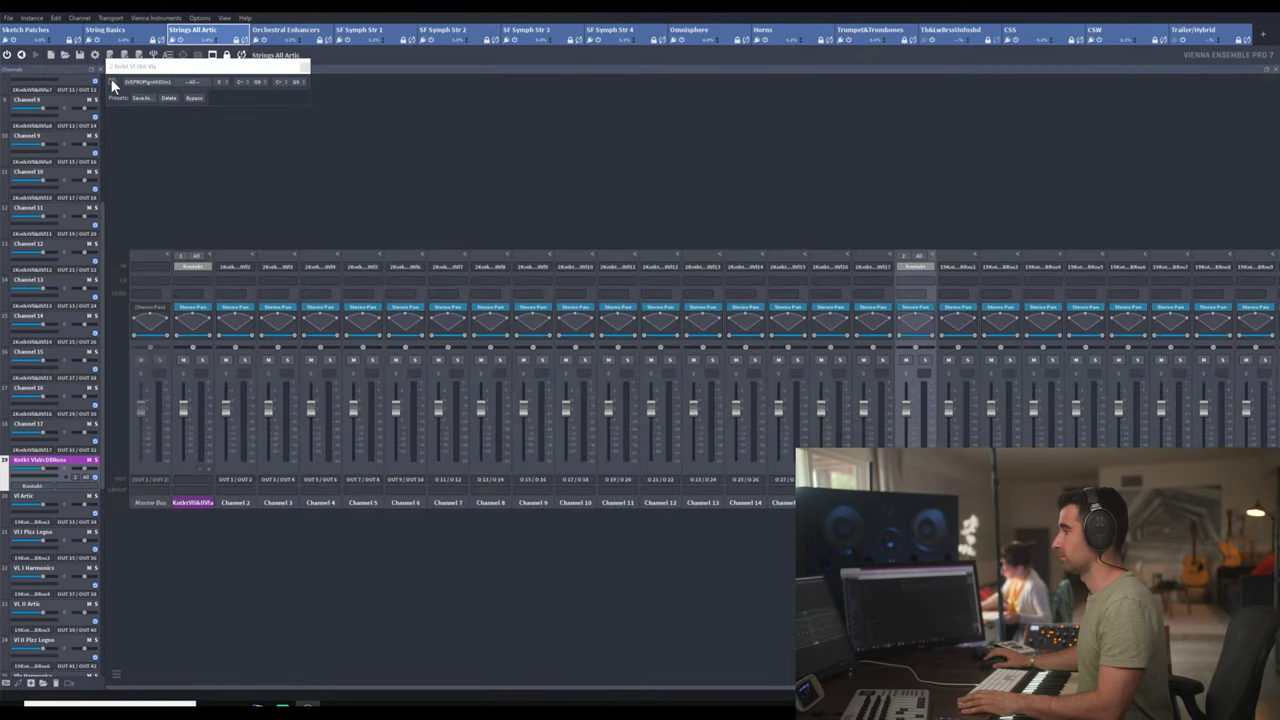
- Open the second Kontakt, move the first Kontakt's floating window clear of it and dock that window again
double_click(917, 270)
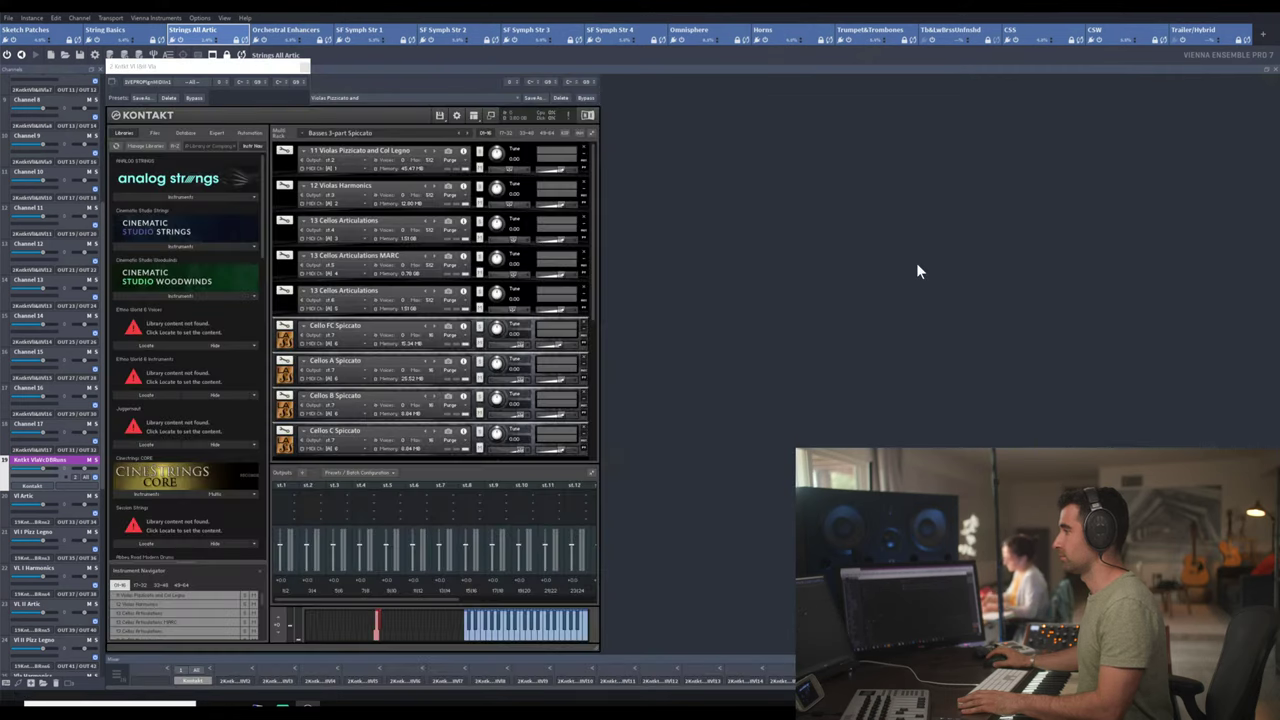
left_click(258, 68)
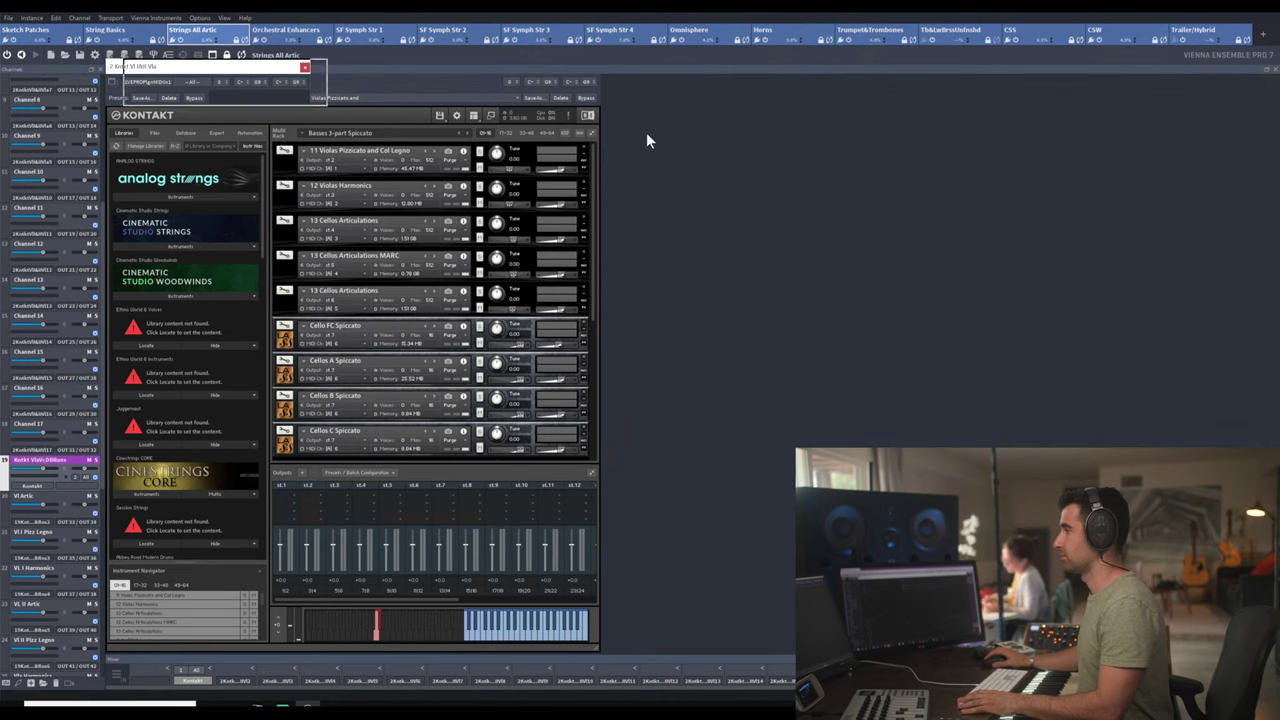
left_click_drag(859, 206, 854, 225)
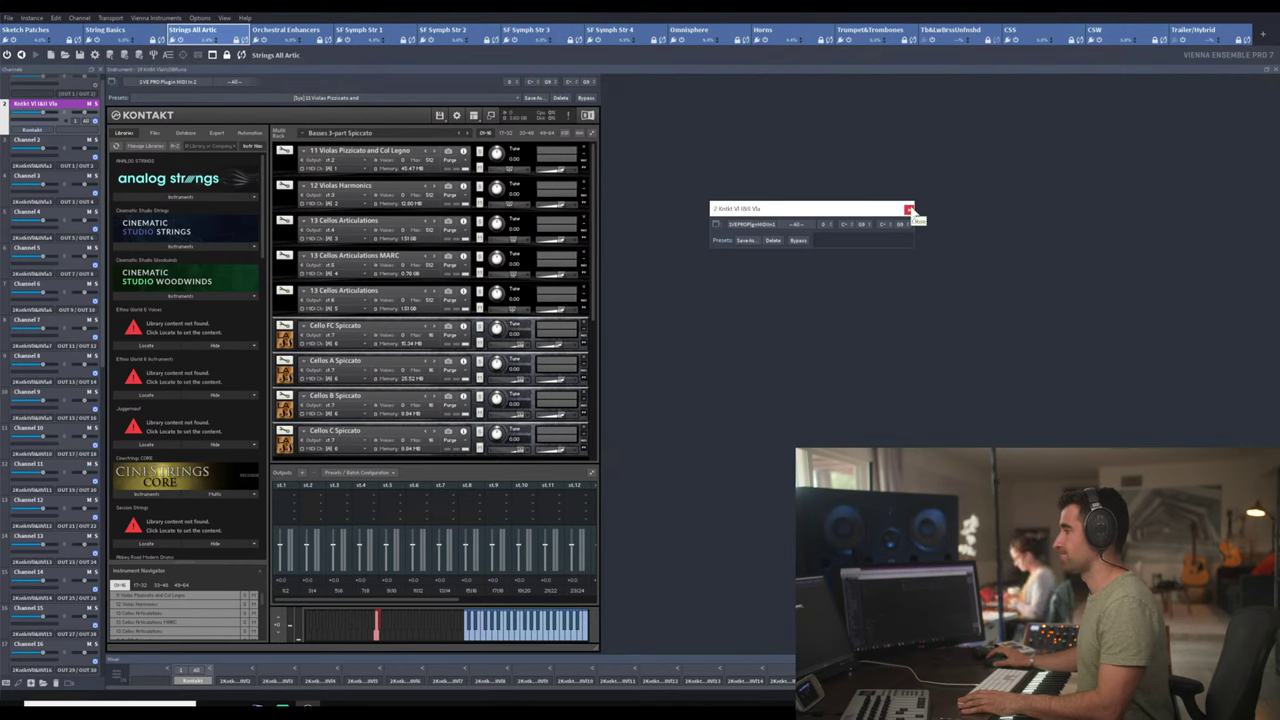
left_click(713, 219)
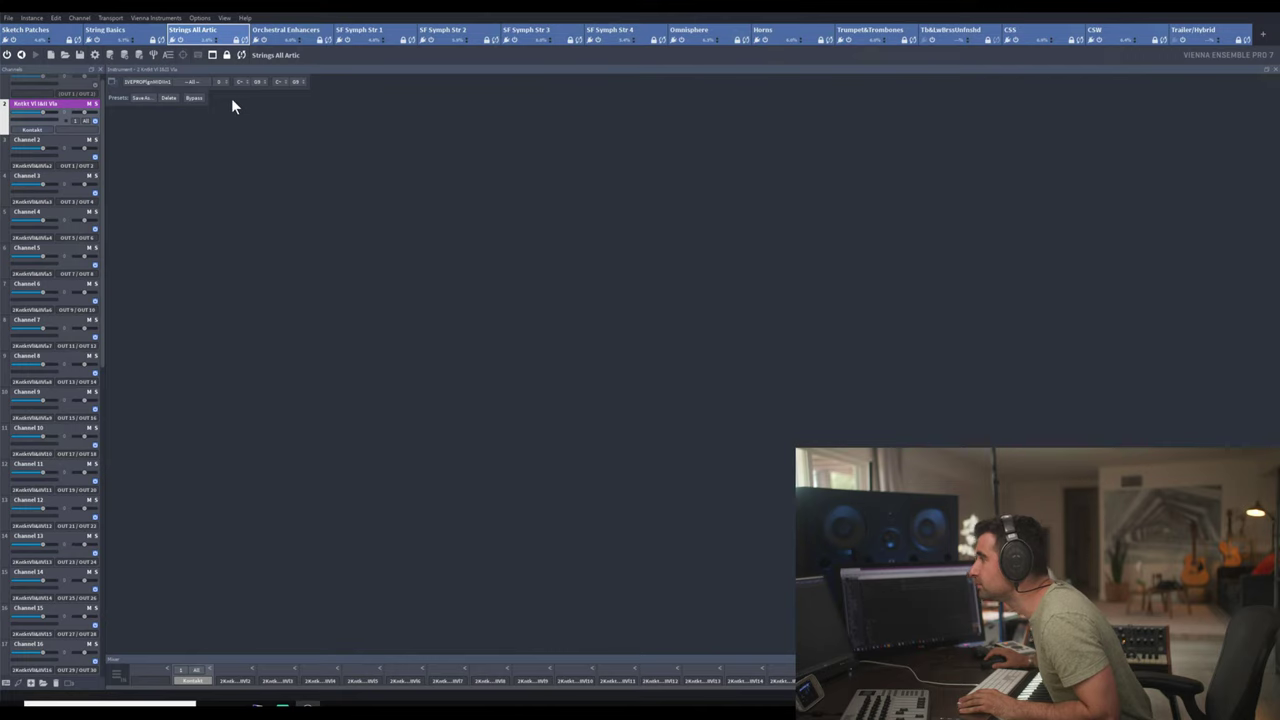
- Check the first Kontakt's MIDI input options, detach its window again and close it
left_click(154, 80)
left_click(154, 80)
left_click(145, 79)
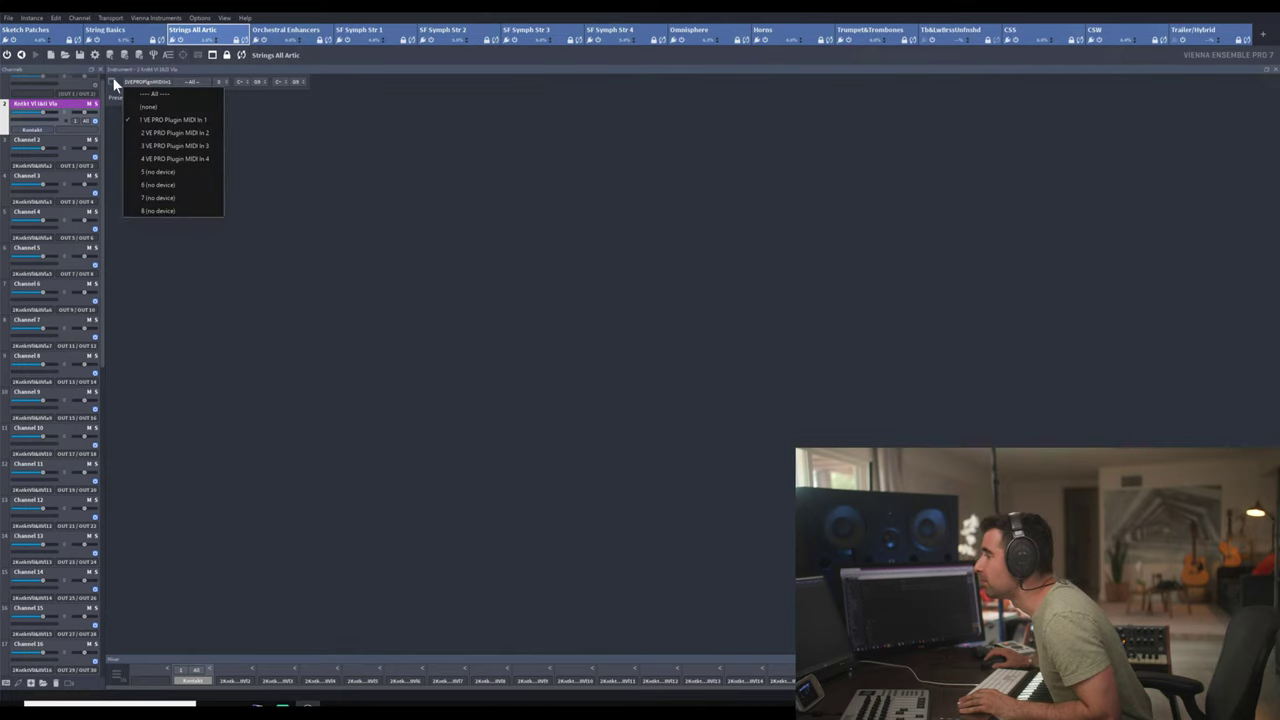
left_click(130, 72)
left_click(133, 72)
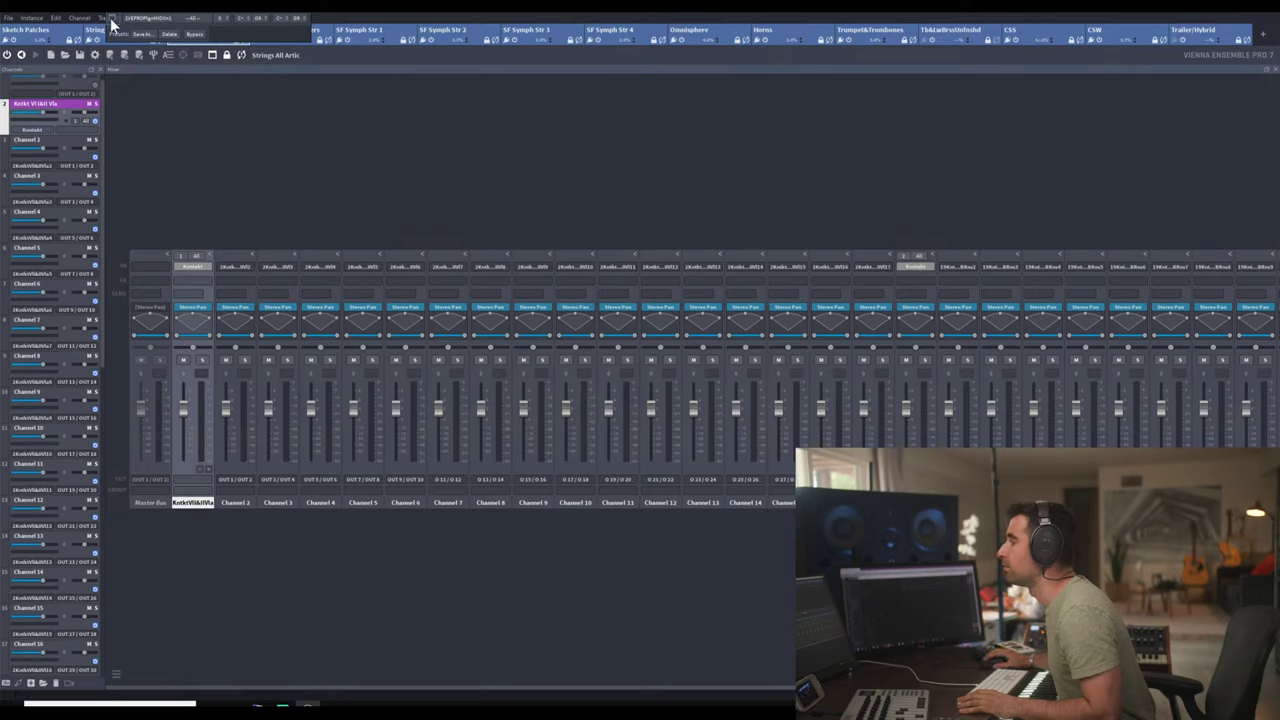
left_click(310, 16)
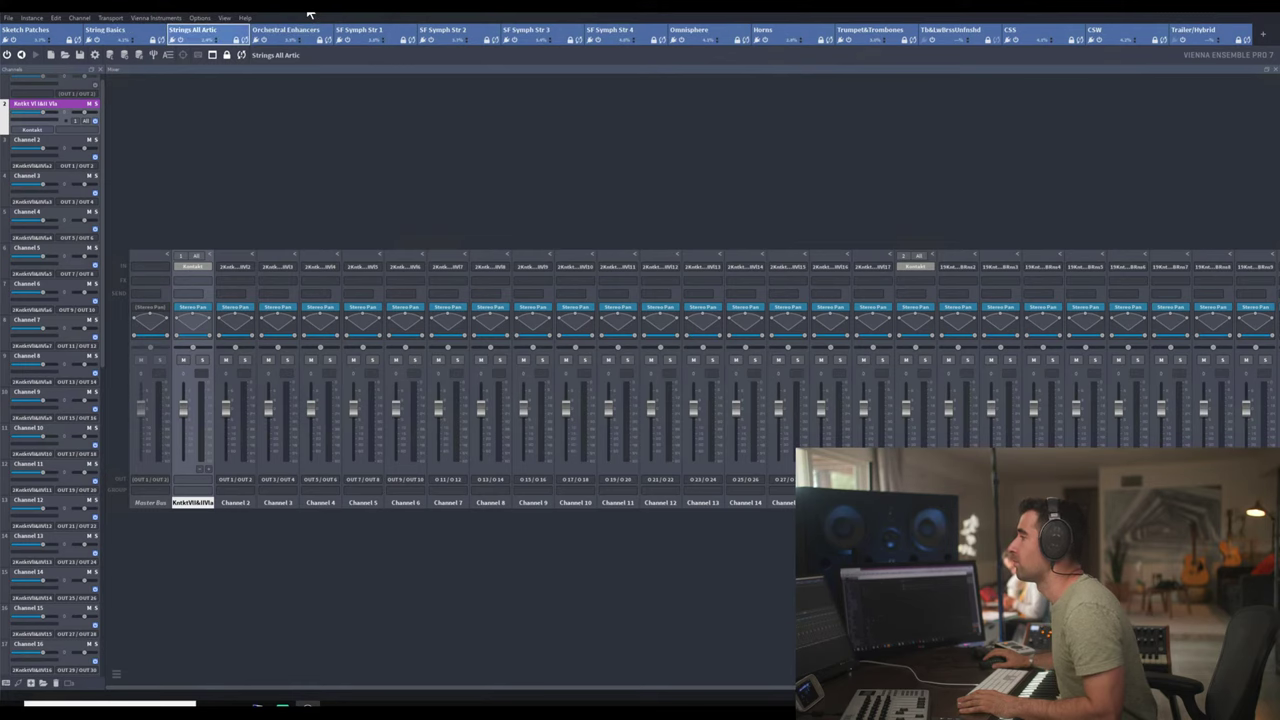
- Open the second Kontakt of the Strings All Artic instance to view its loaded instruments and close it
left_click(916, 267)
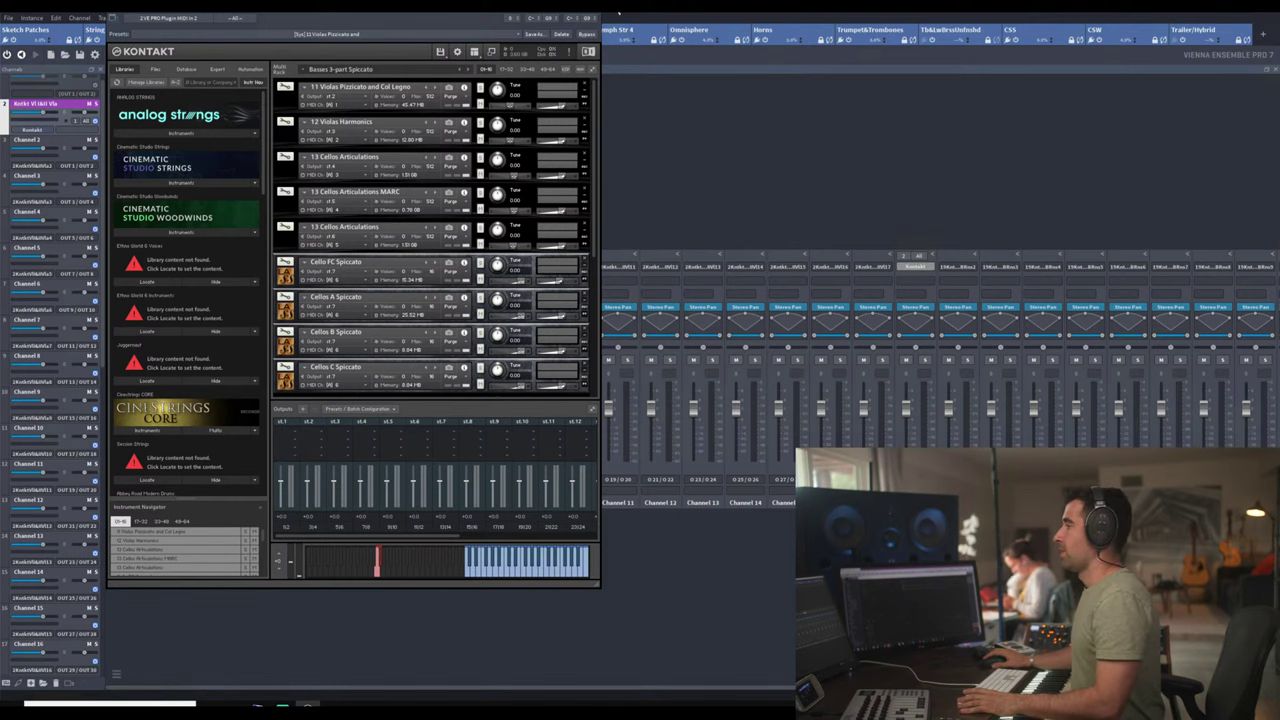
left_click(603, 15)
- Switch to the two File Explorer windows showing the Kontakt templates folders
key("alt+Tab")
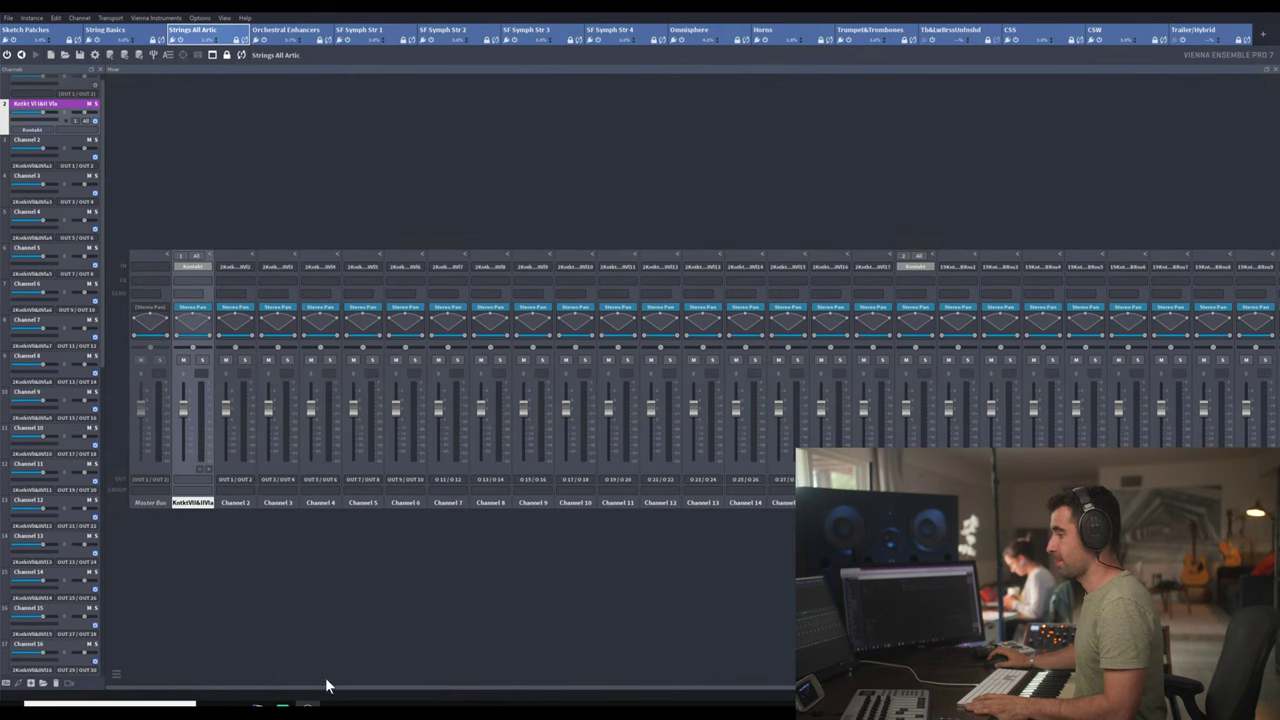
key("alt+Tab")
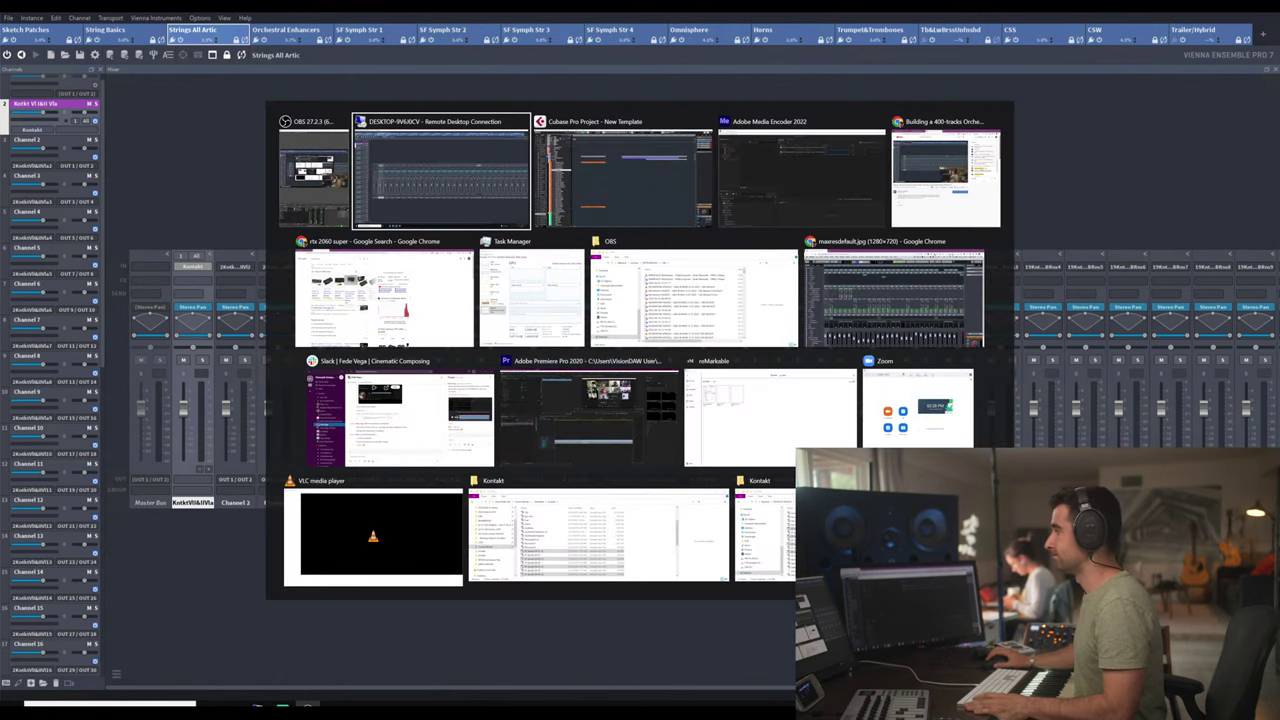
key("alt+Tab")
key("alt+Tab")
key("alt+Tab")
key("alt+Tab")
key("alt+Tab")
key("alt+Tab")
key("alt+Tab")
key("alt+Tab")
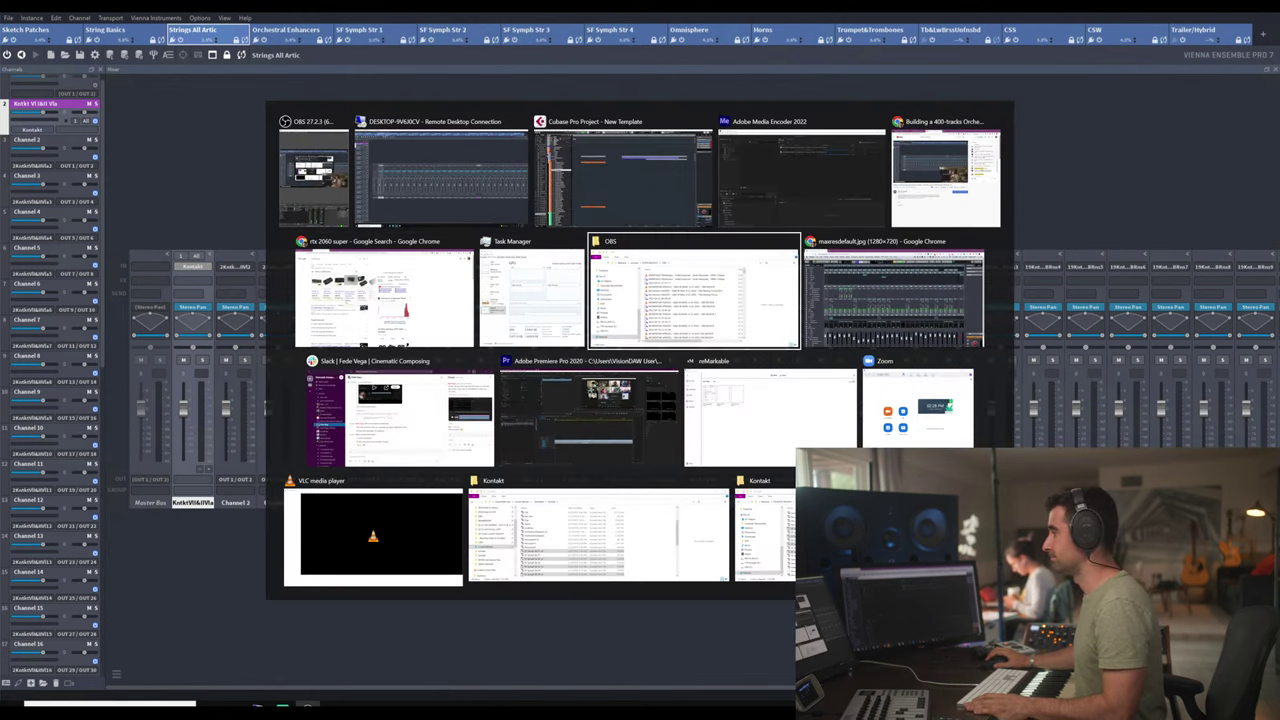
key("alt+Tab")
key("alt+Tab")
key("alt+Tab")
key("alt+Tab")
key("alt+Tab")
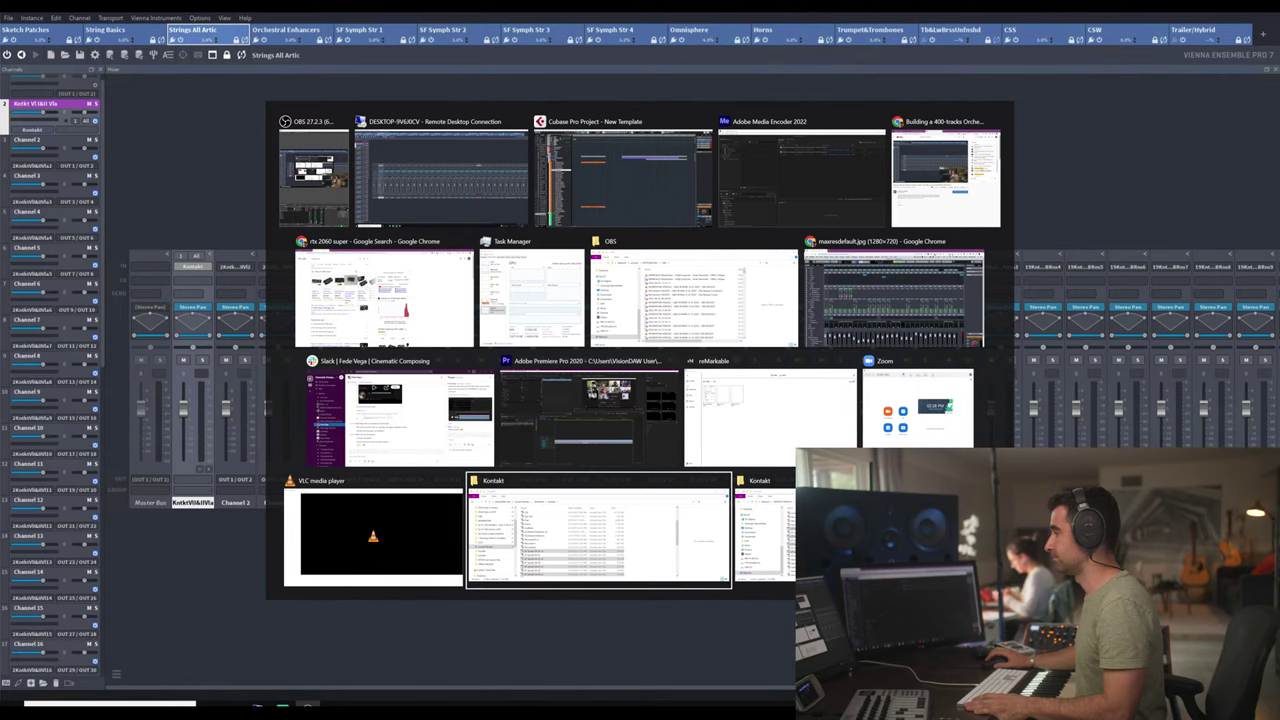
key("alt+Tab")
key("alt+Tab")
key("alt+Tab")
key("alt+Tab")
key("alt+Tab")
key("alt+Tab")
key("alt+Tab")
key("alt+Tab")
key("alt+Tab")
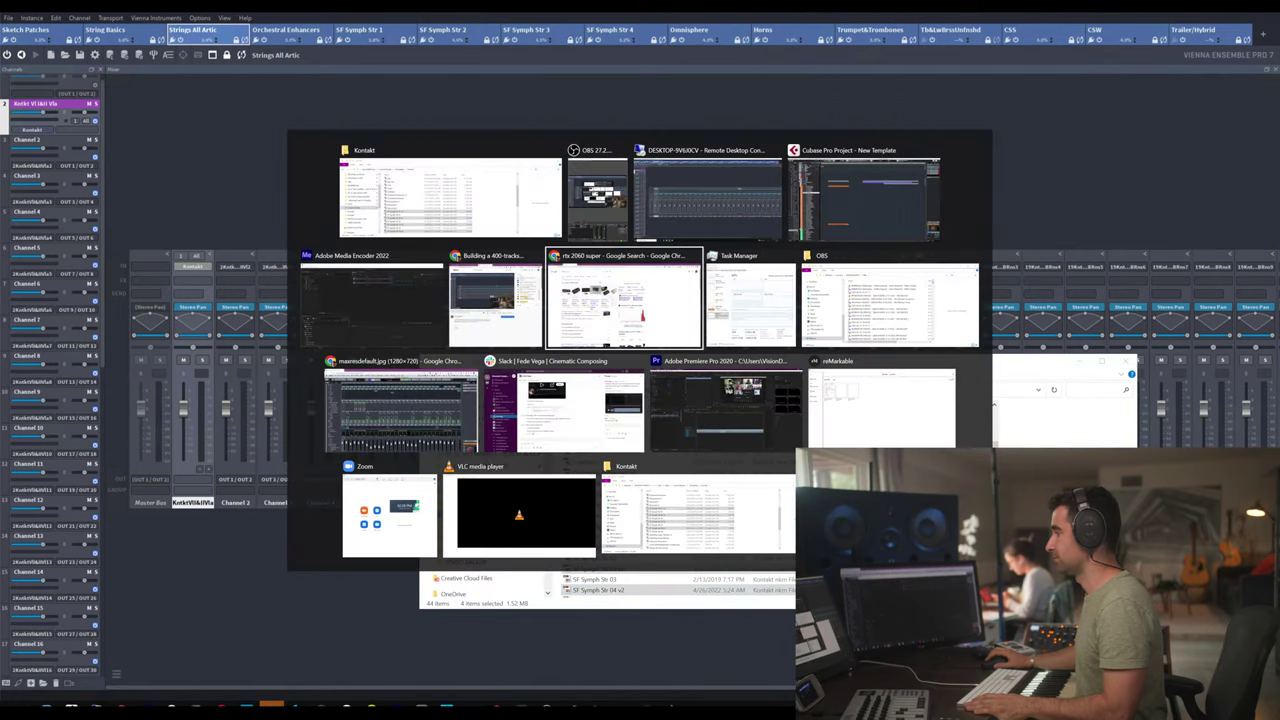
left_click(635, 552)
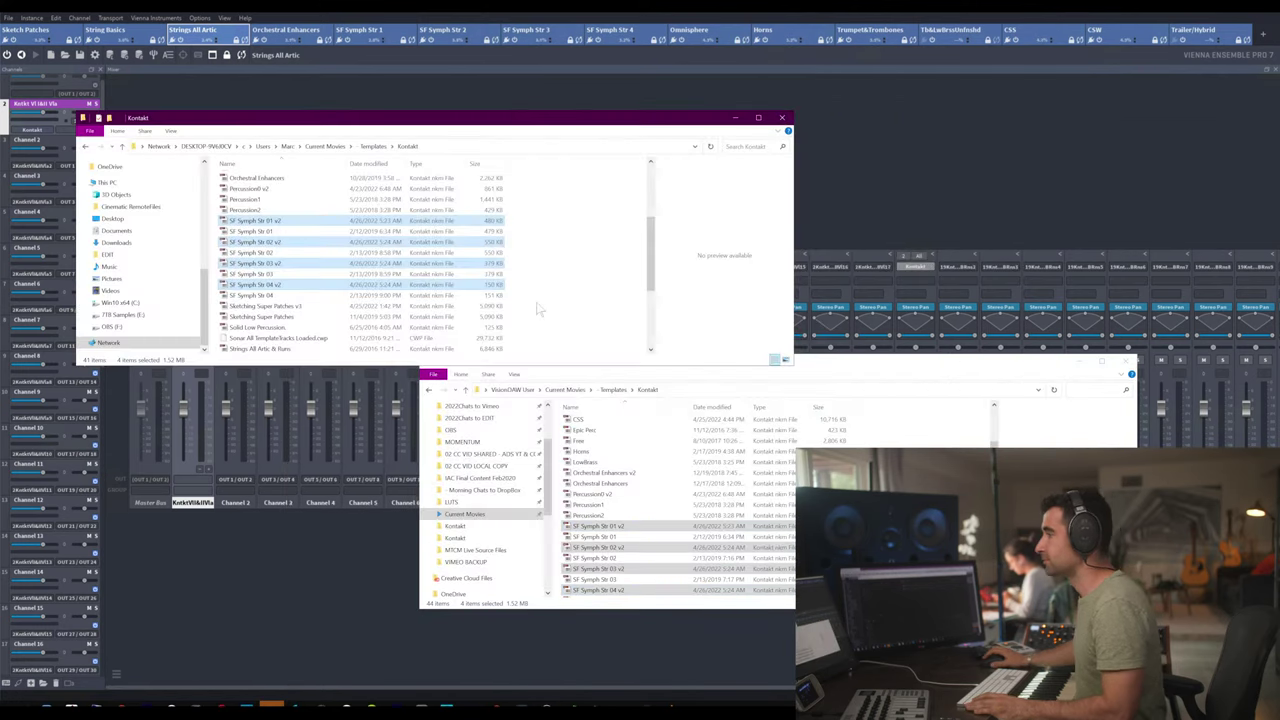
- Look through the networked Kontakt templates folder for the Strings All Artic multis and return to Vienna Ensemble Pro
scroll(330, 248, "up", 4)
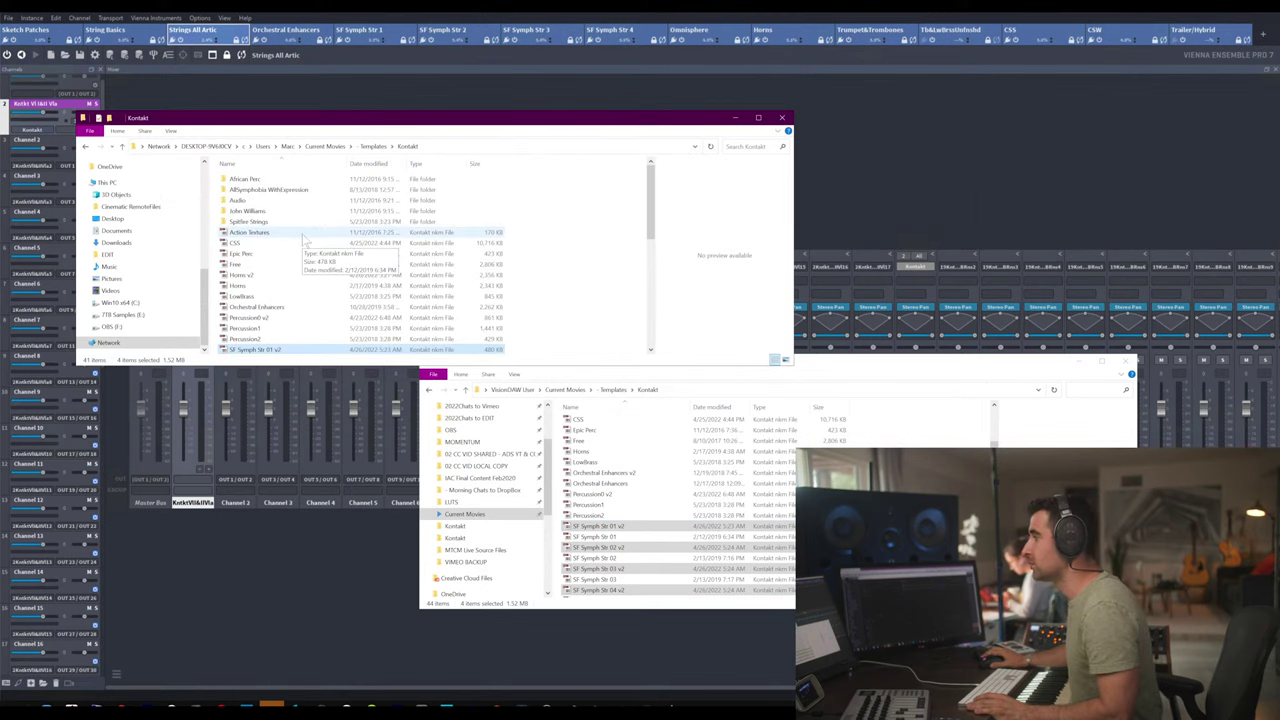
scroll(304, 242, "down", 5)
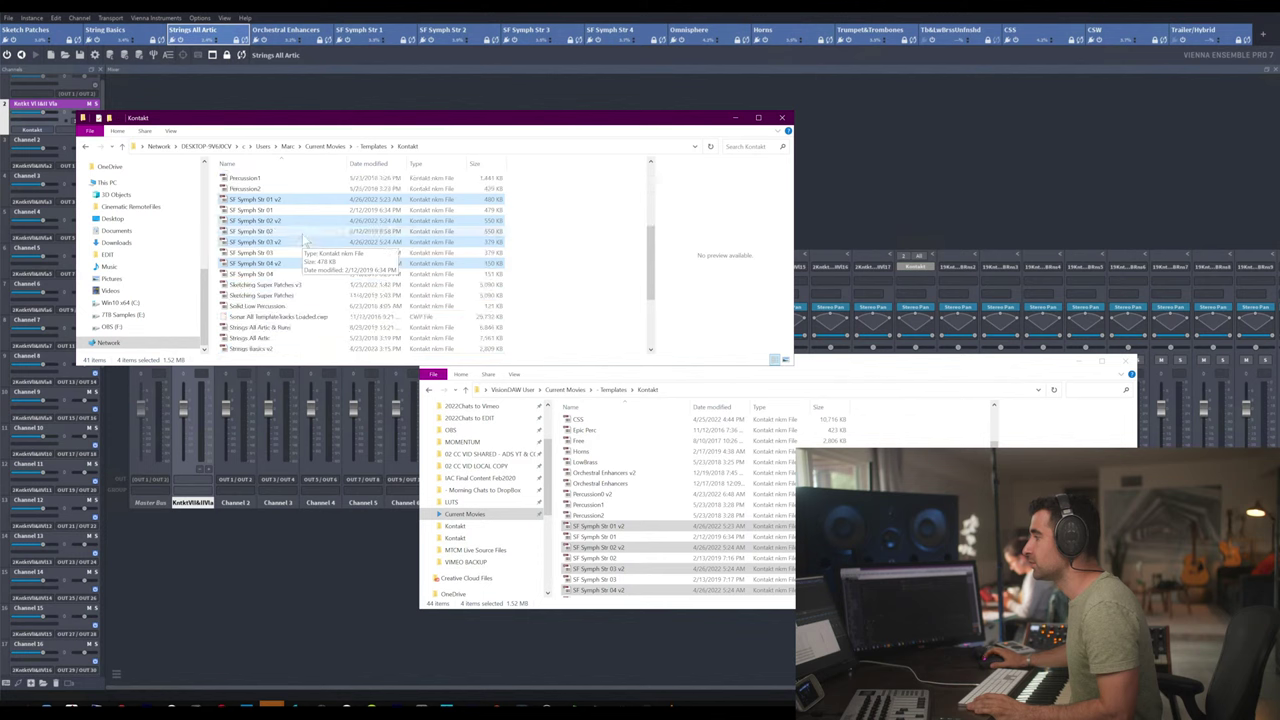
scroll(305, 242, "down", 1)
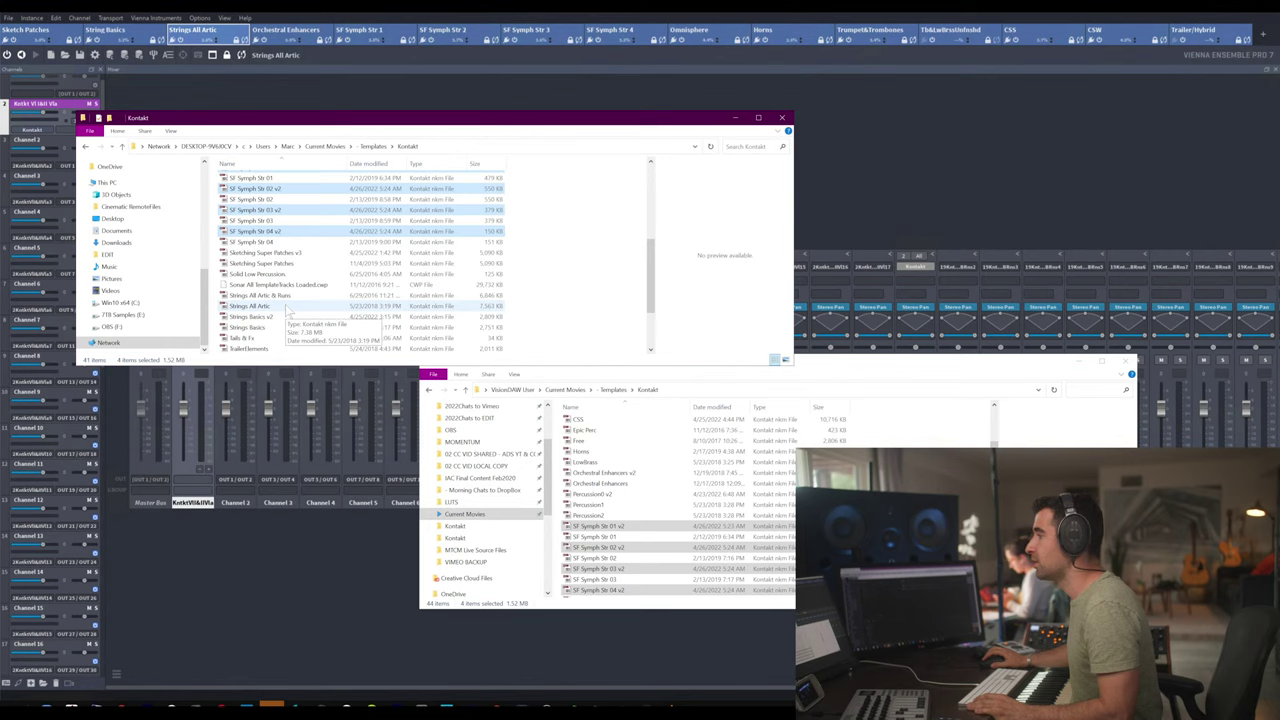
left_click(288, 307)
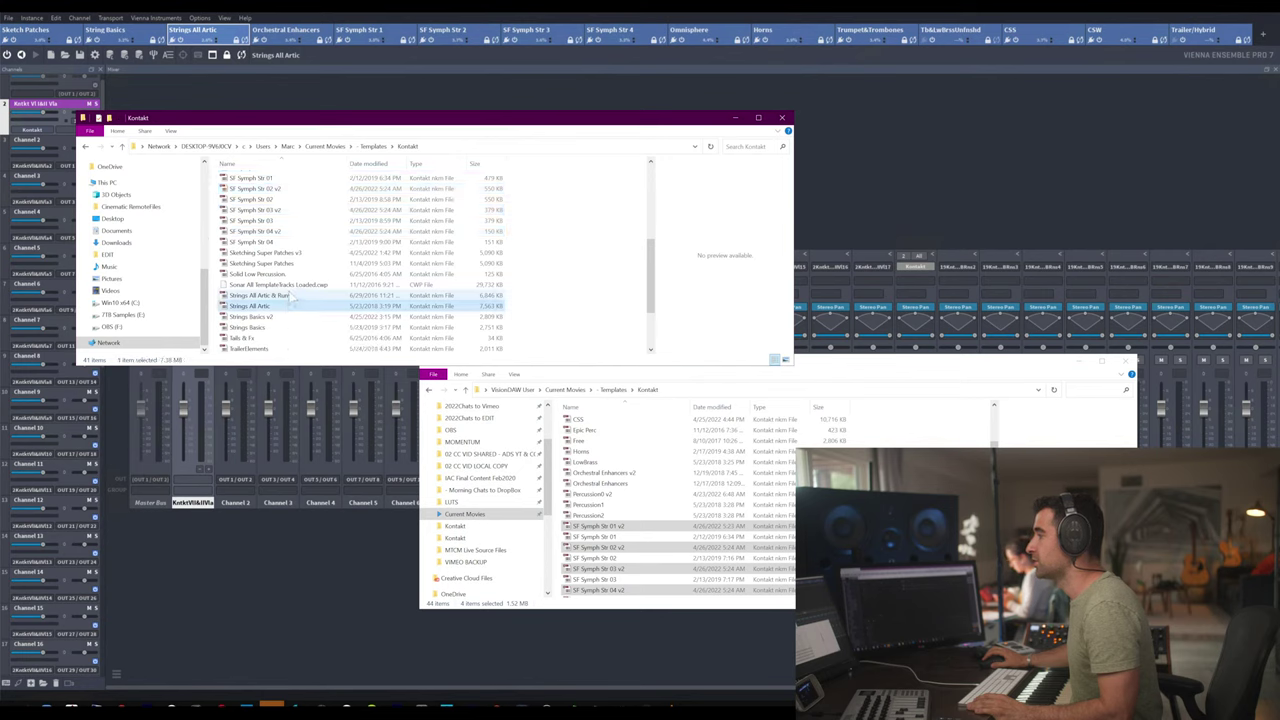
left_click(289, 297)
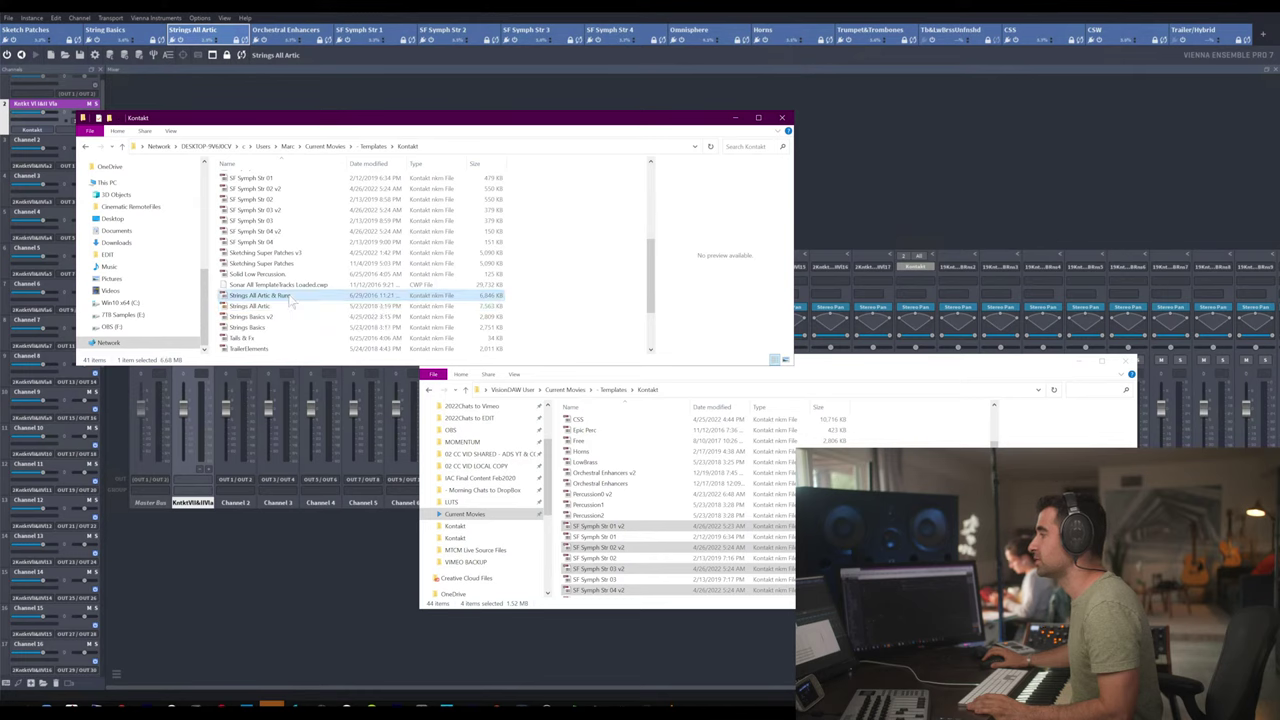
left_click(263, 577)
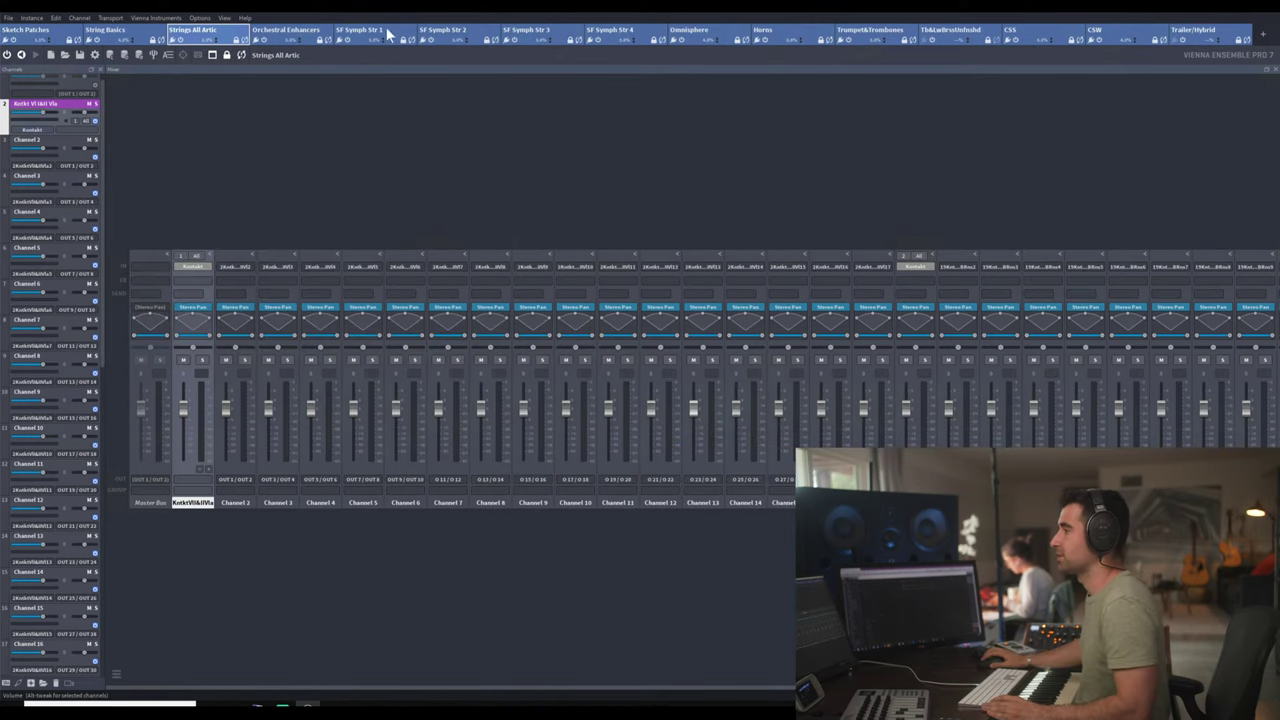
- Try once more to display the first Kontakt of the Strings All Artic instance and close its window
left_click(280, 30)
left_click(210, 30)
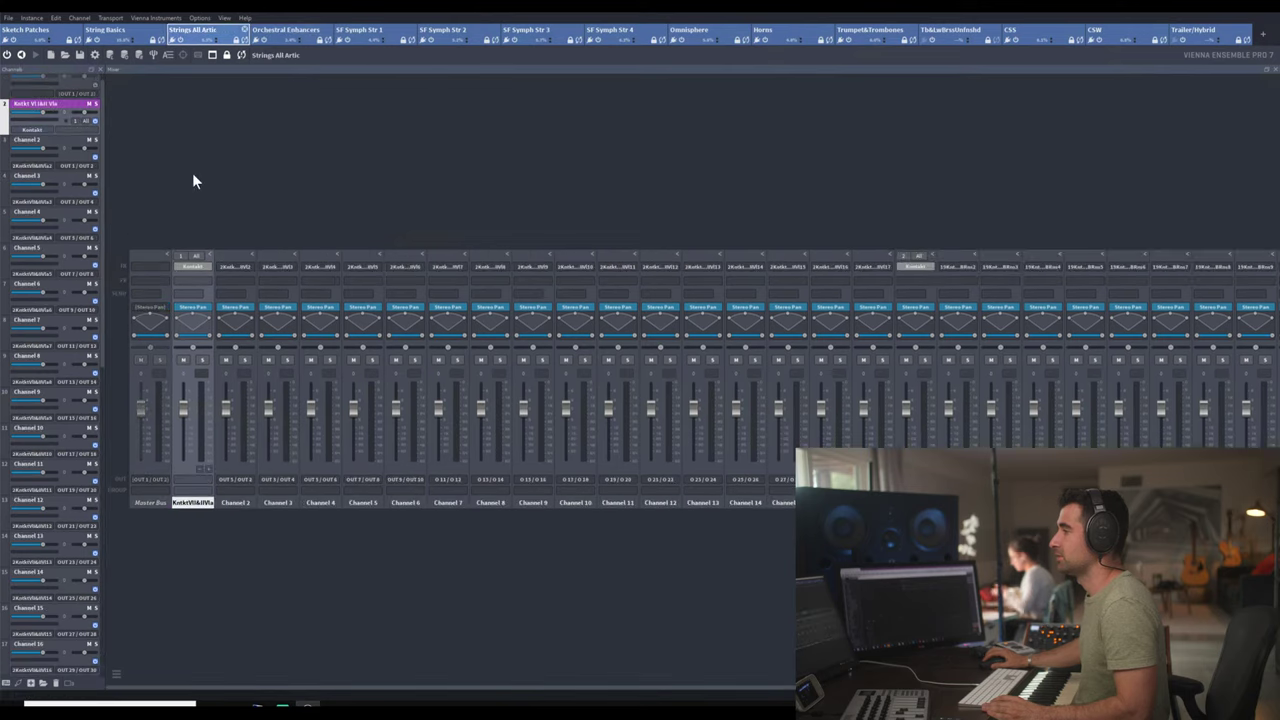
left_click(195, 268)
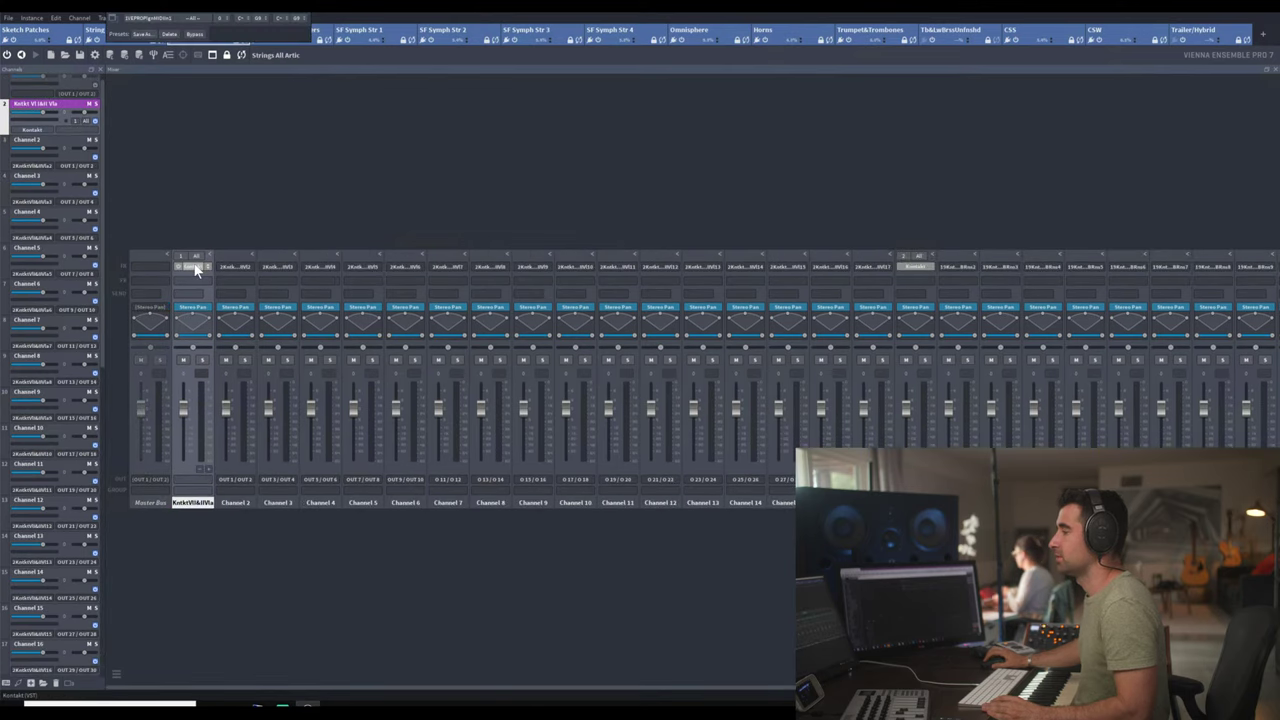
left_click(310, 13)
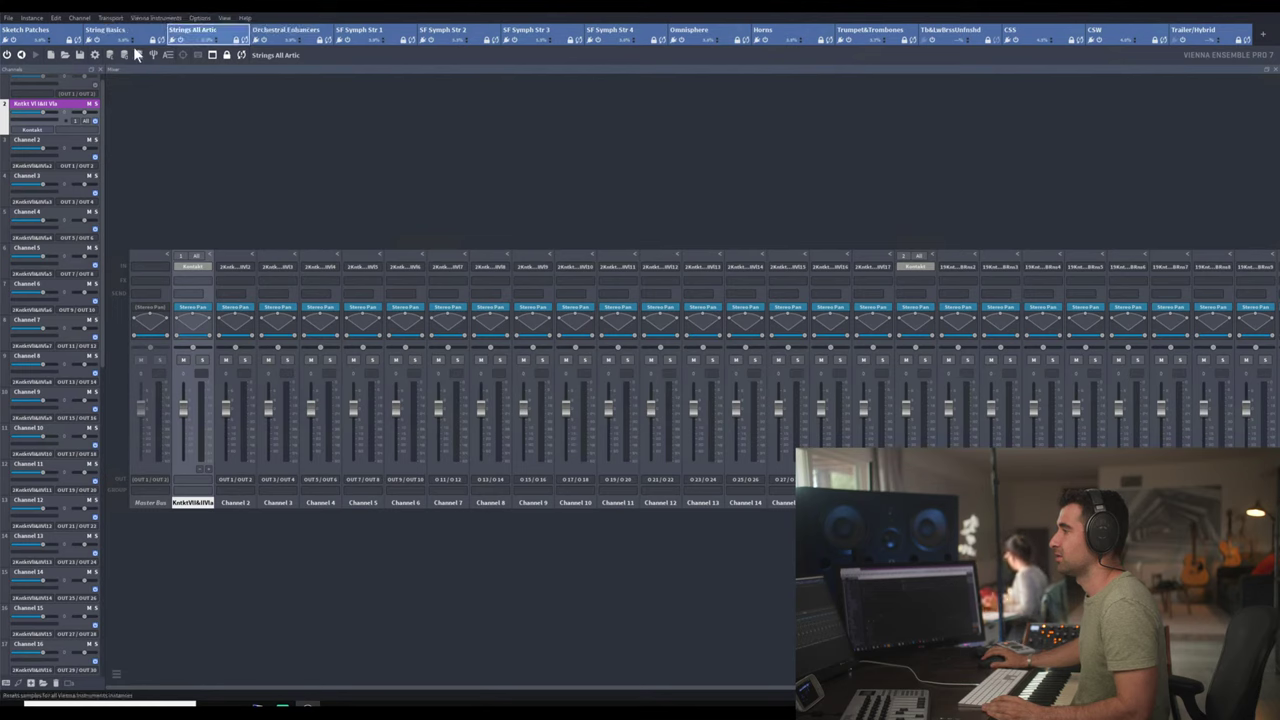
left_click(8, 19)
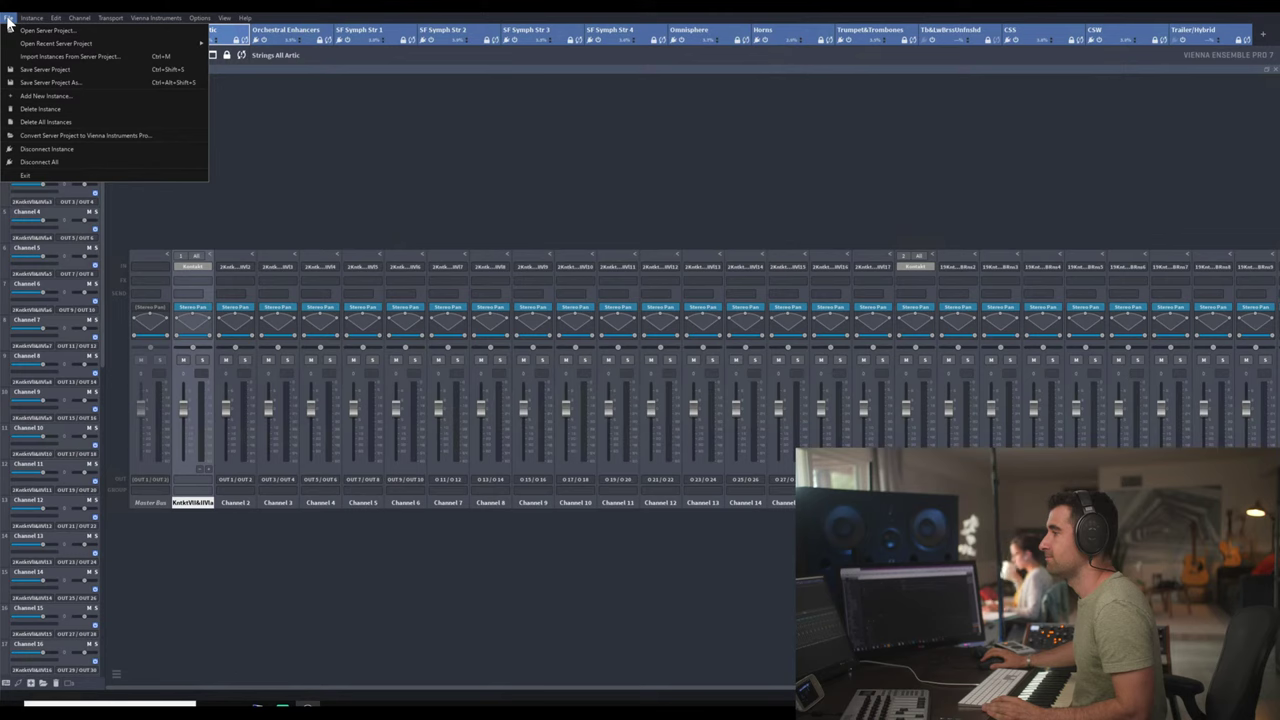
left_click(8, 19)
left_click(199, 18)
left_click(180, 142)
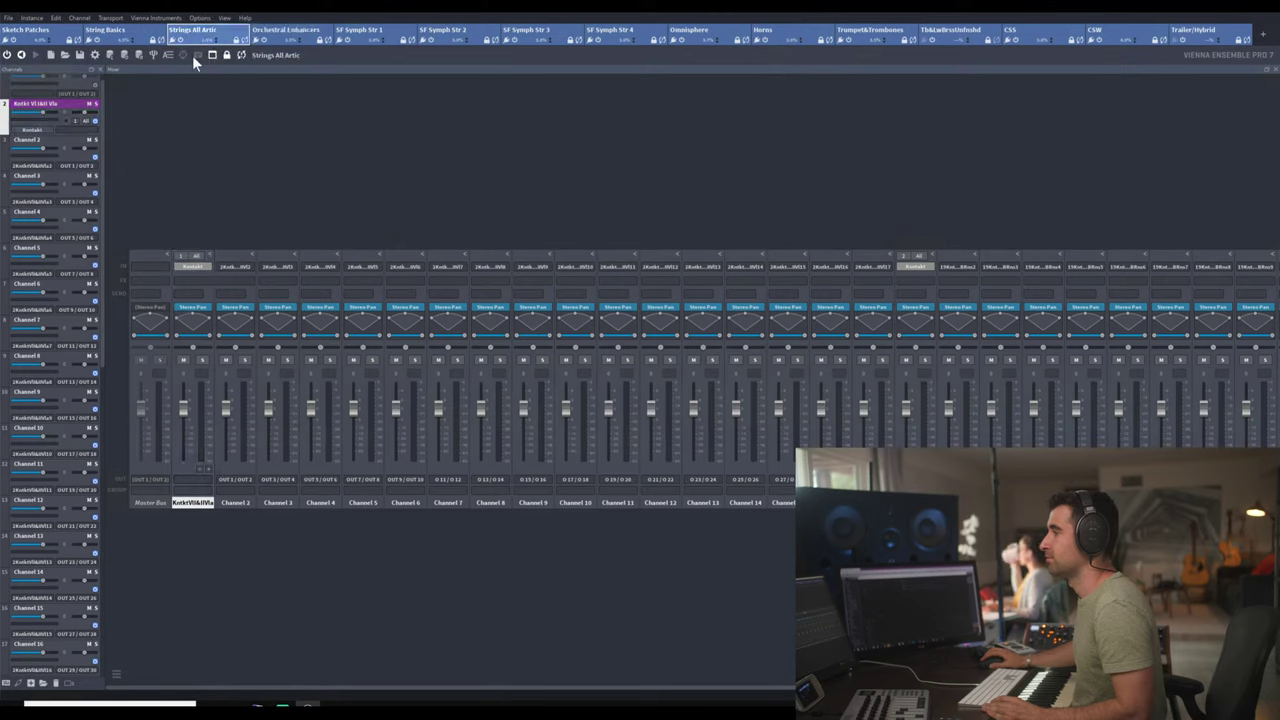
right_click(203, 33)
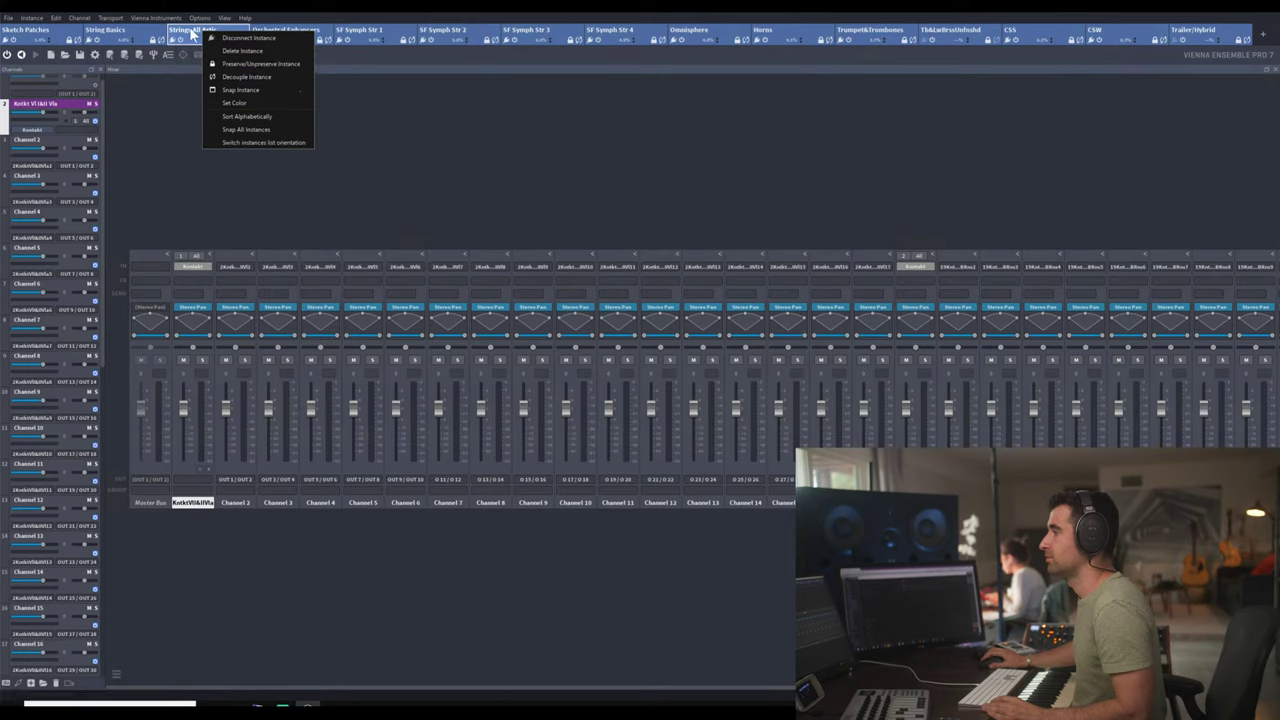
key("Escape")
left_click(9, 19)
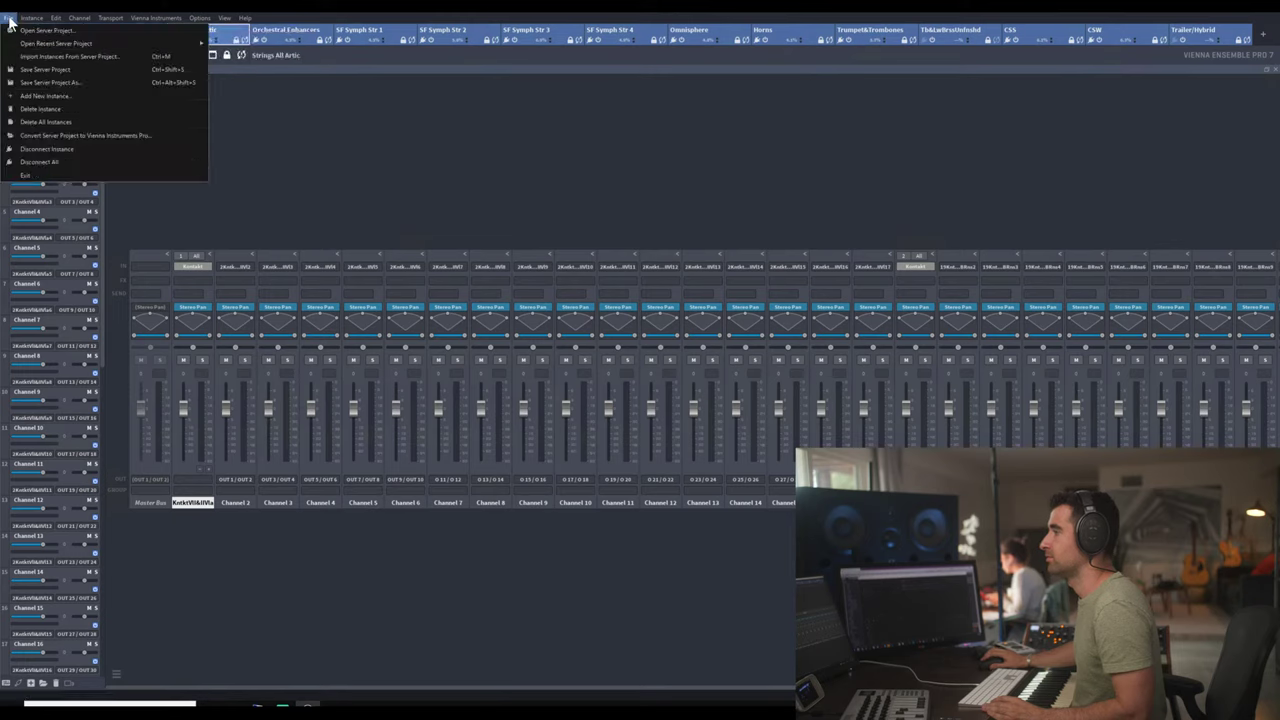
left_click(282, 83)
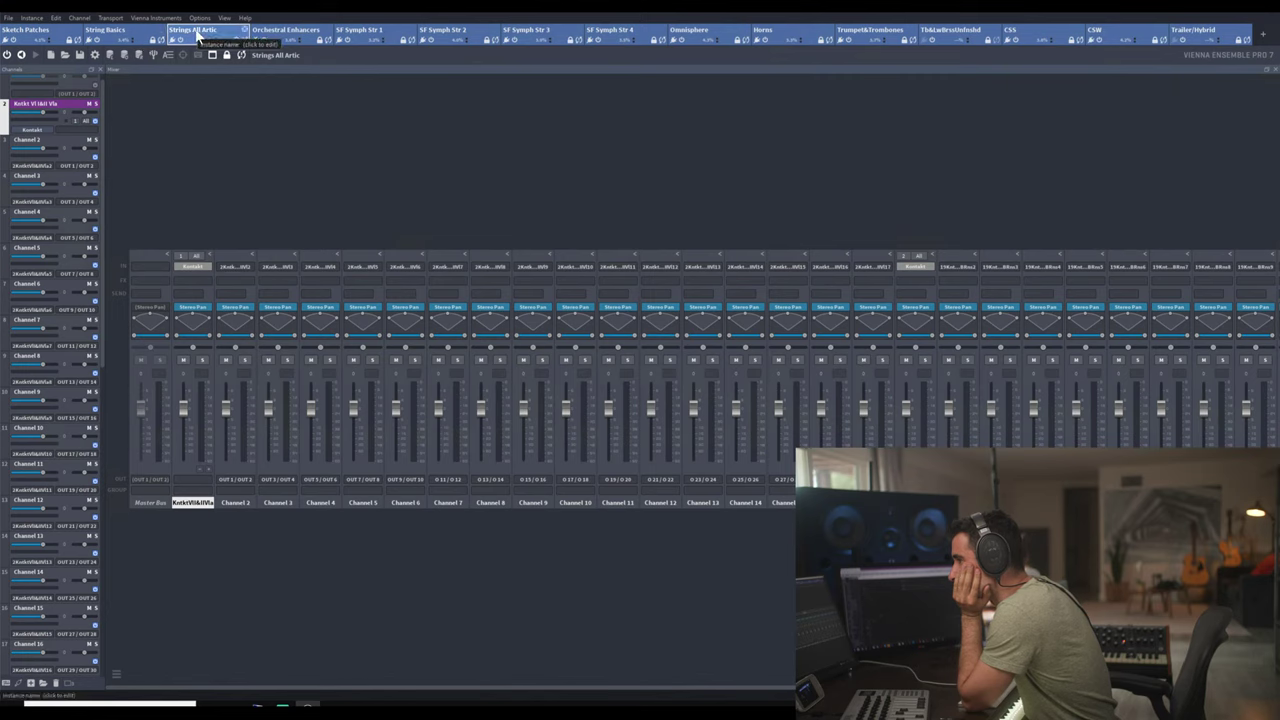
- Check which project files exist in the VEPro templates folder and leave without saving the project
left_click(79, 56)
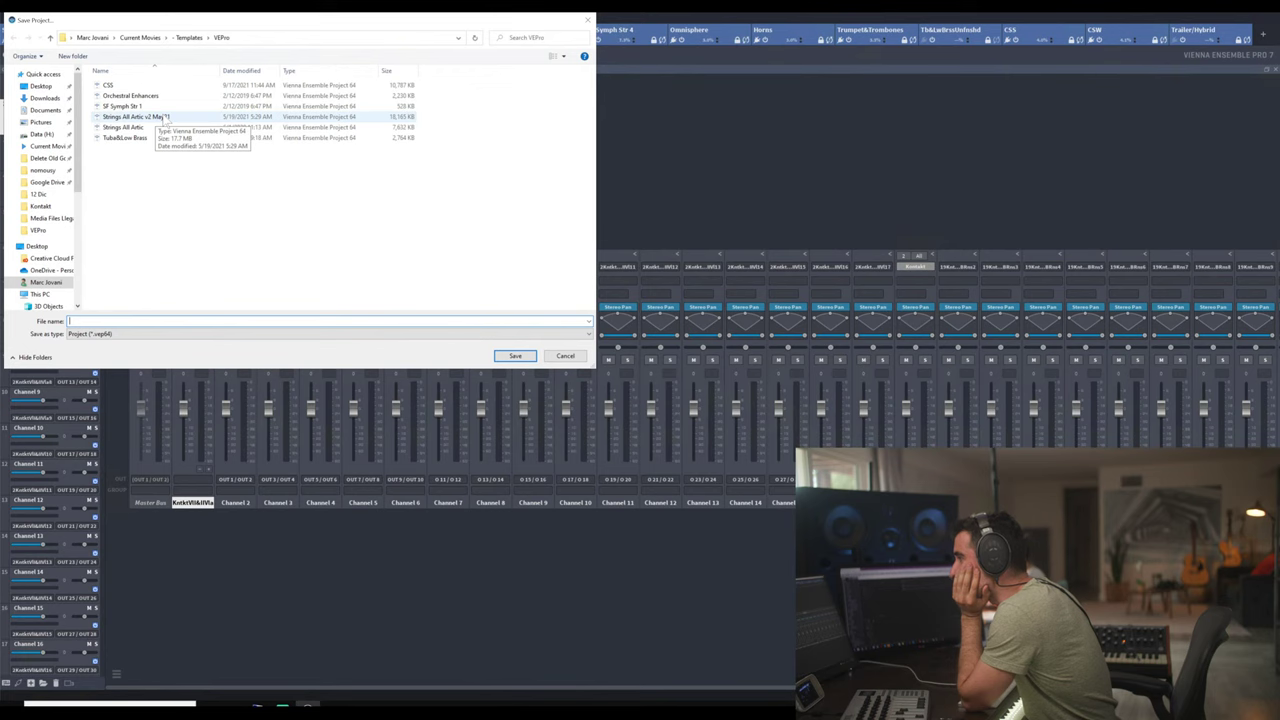
left_click(565, 356)
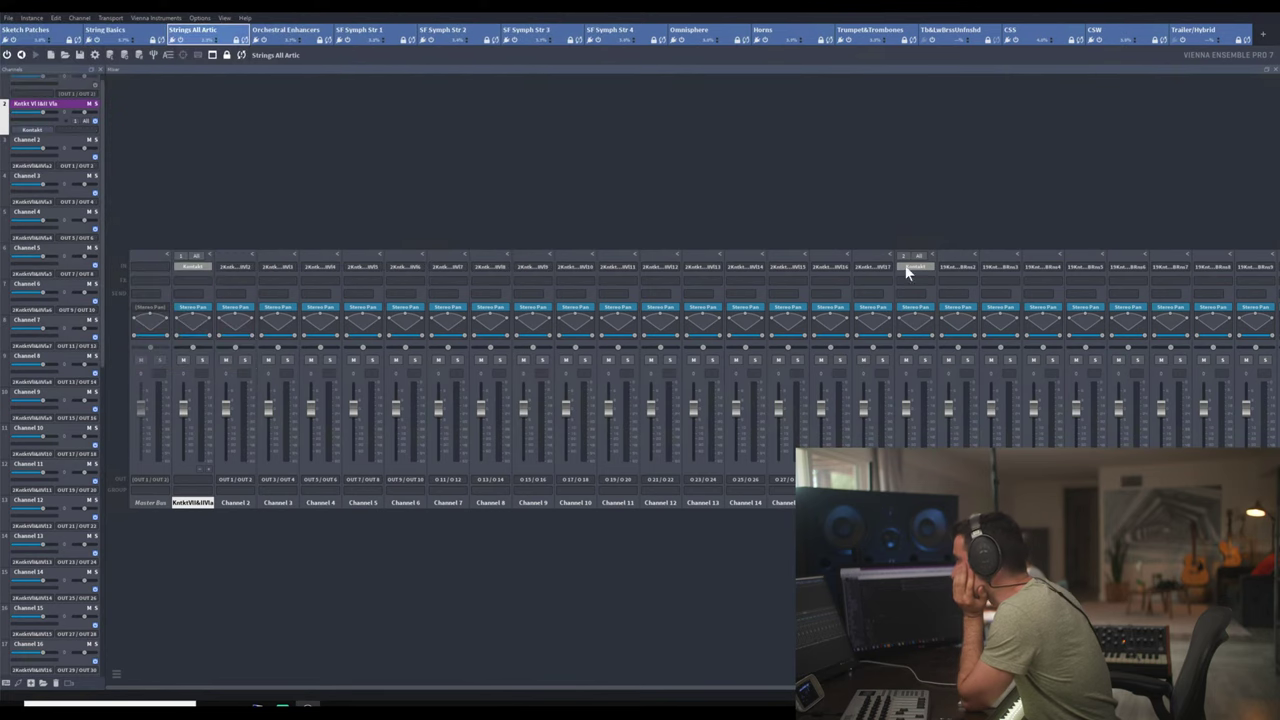
- Add a new instance and load the Strings All Artic v2 May21 project into it, discarding changes to the empty project
left_click(1262, 40)
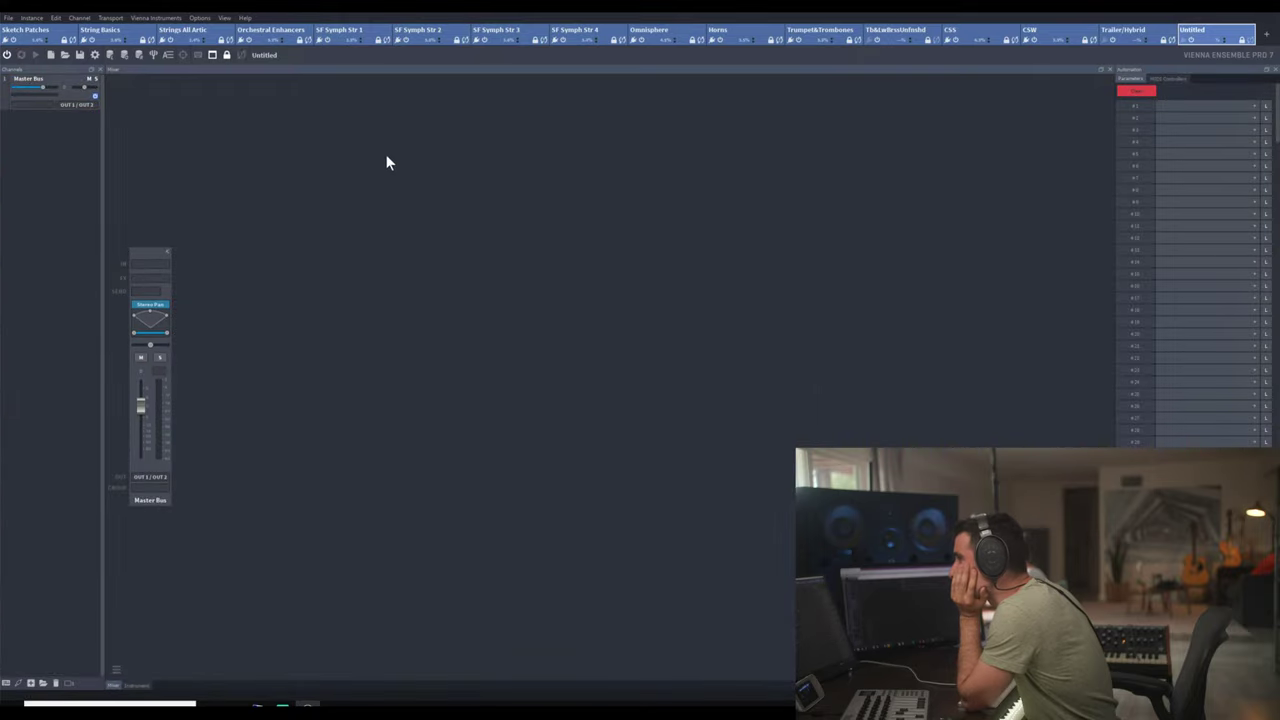
left_click(65, 55)
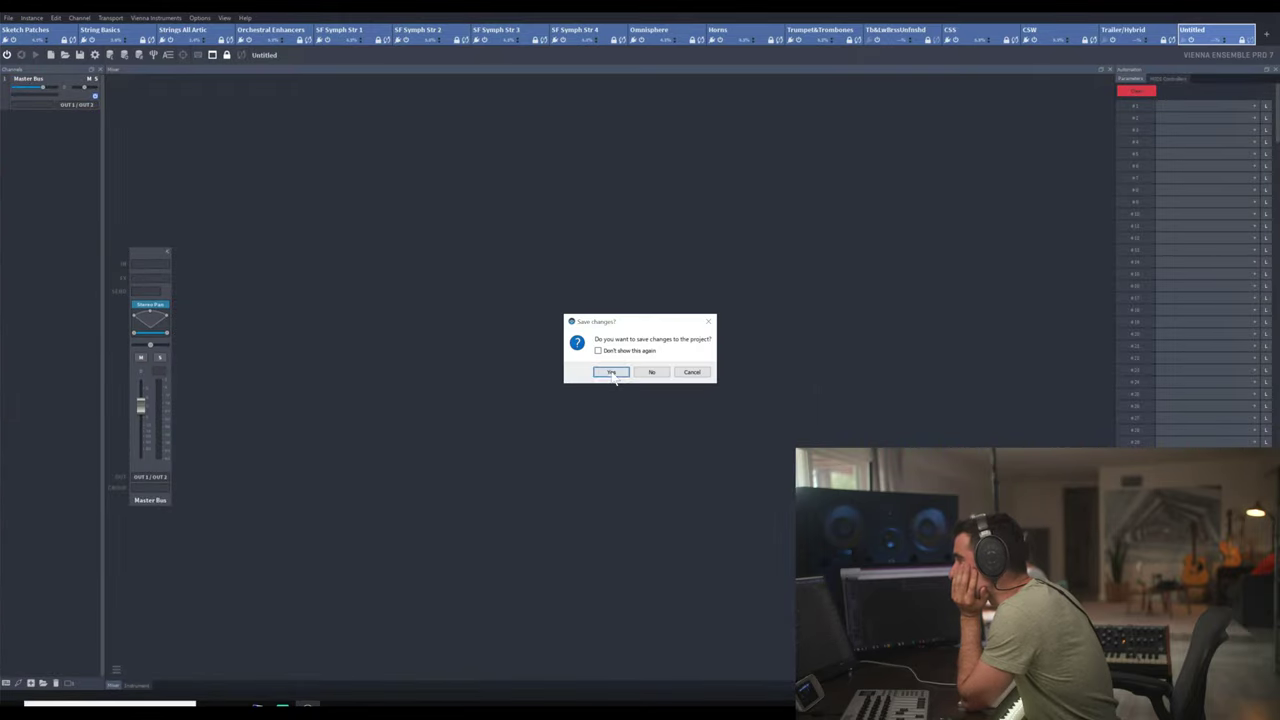
left_click(651, 372)
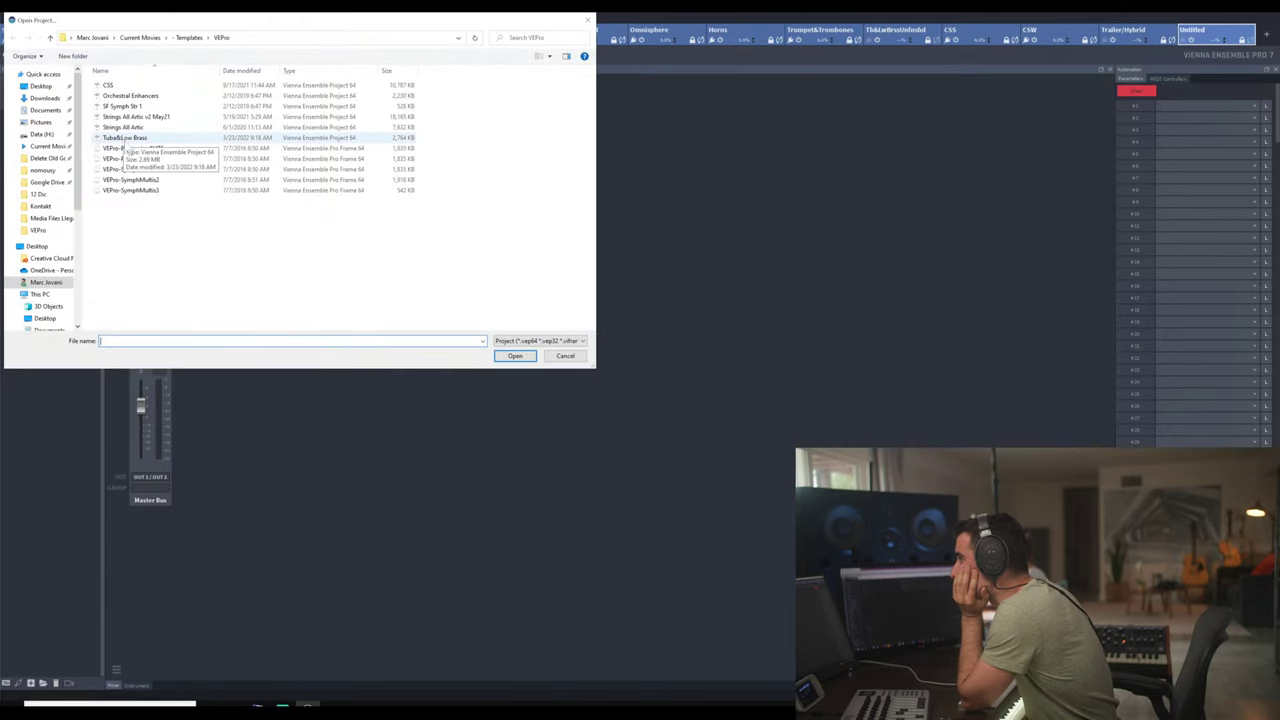
left_click(160, 118)
left_click(513, 356)
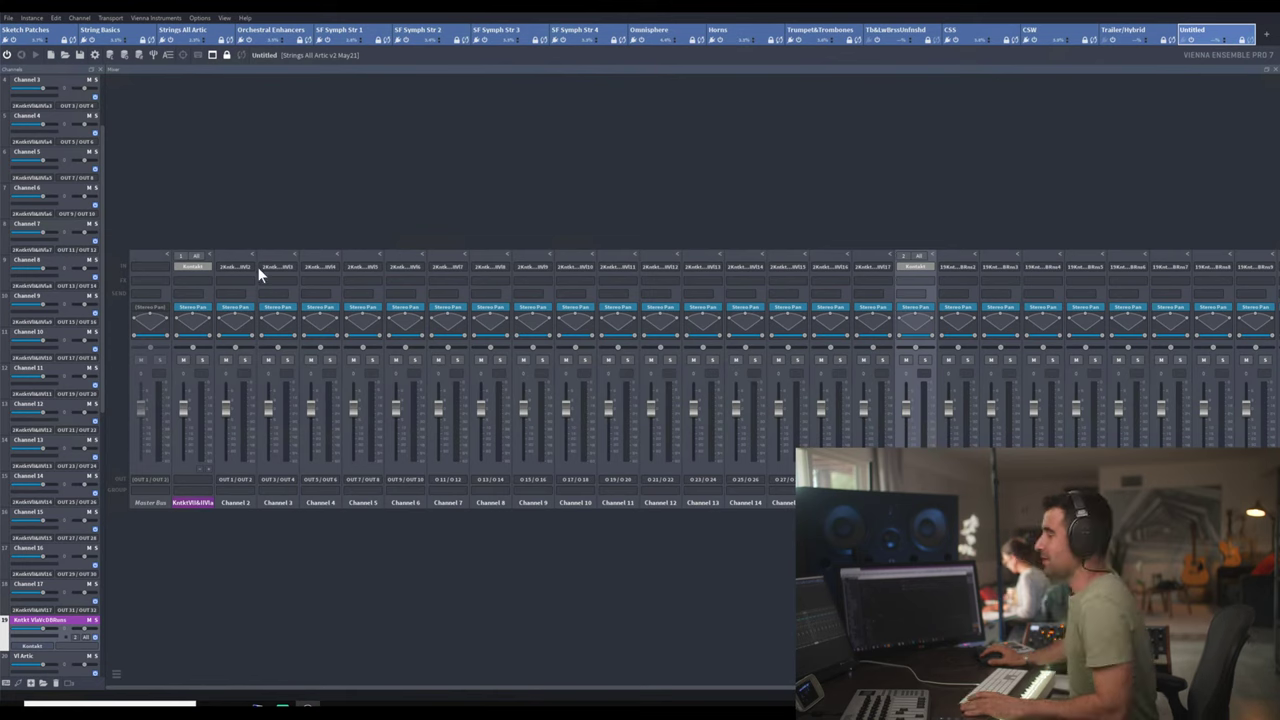
- Display the first Kontakt of the loaded project and start saving its multi in the Current Movies > Templates > Kontakt folder
left_click(198, 268)
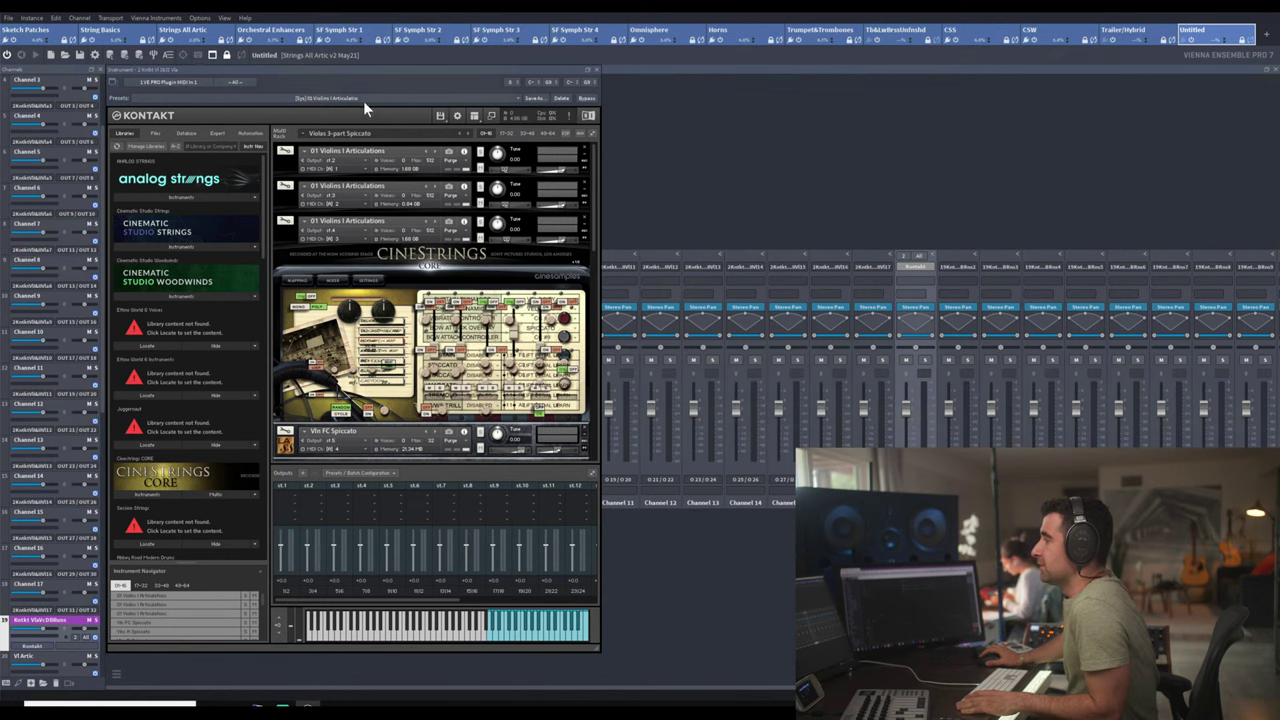
left_click(443, 116)
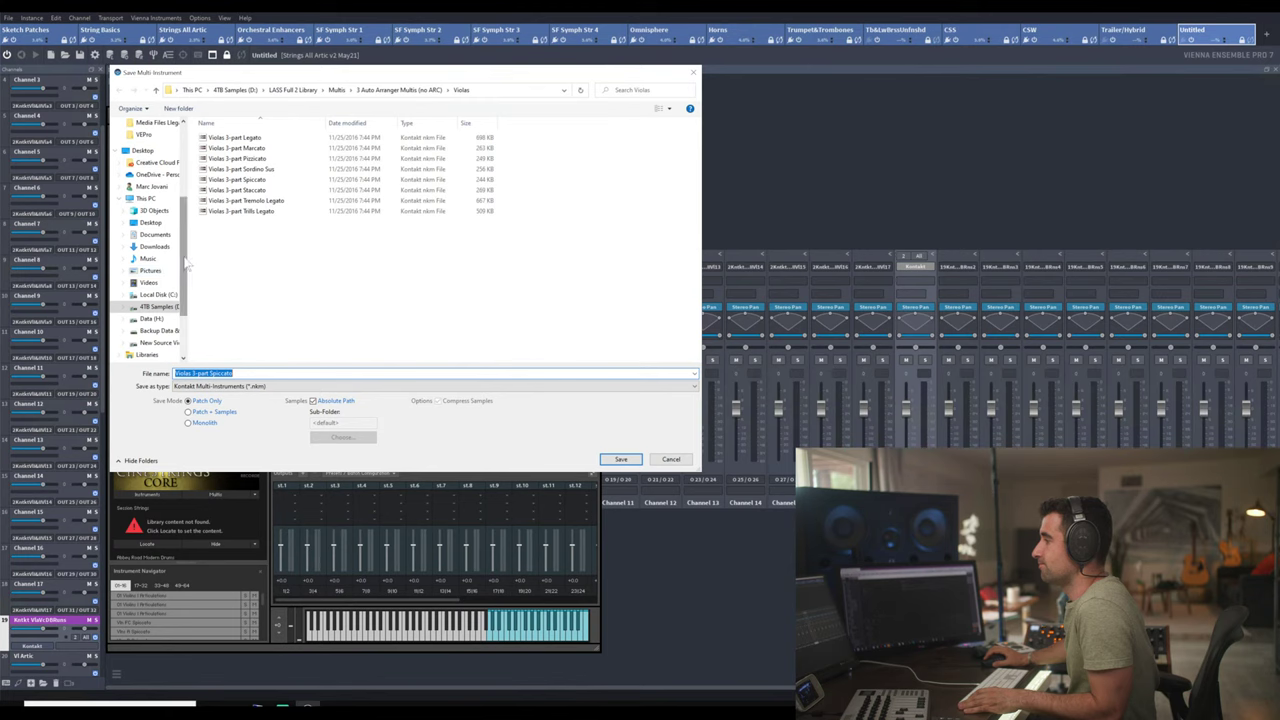
scroll(185, 263, "up", 4)
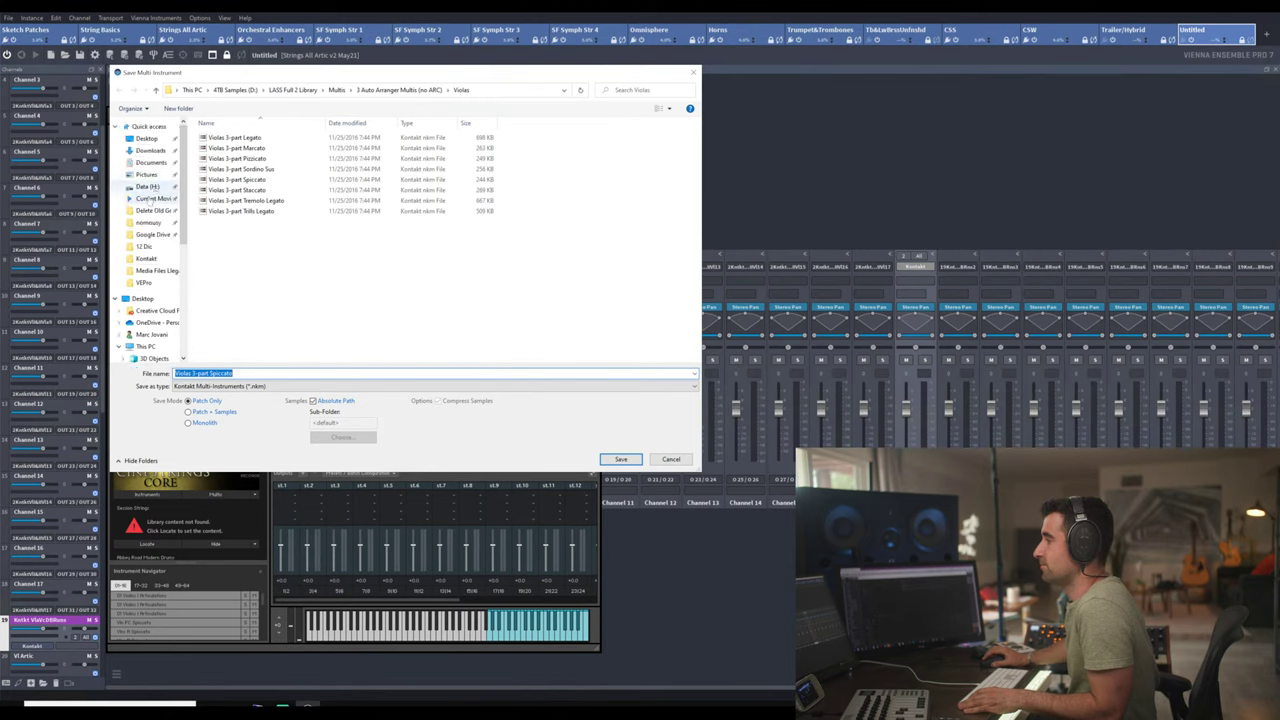
left_click(143, 198)
double_click(240, 138)
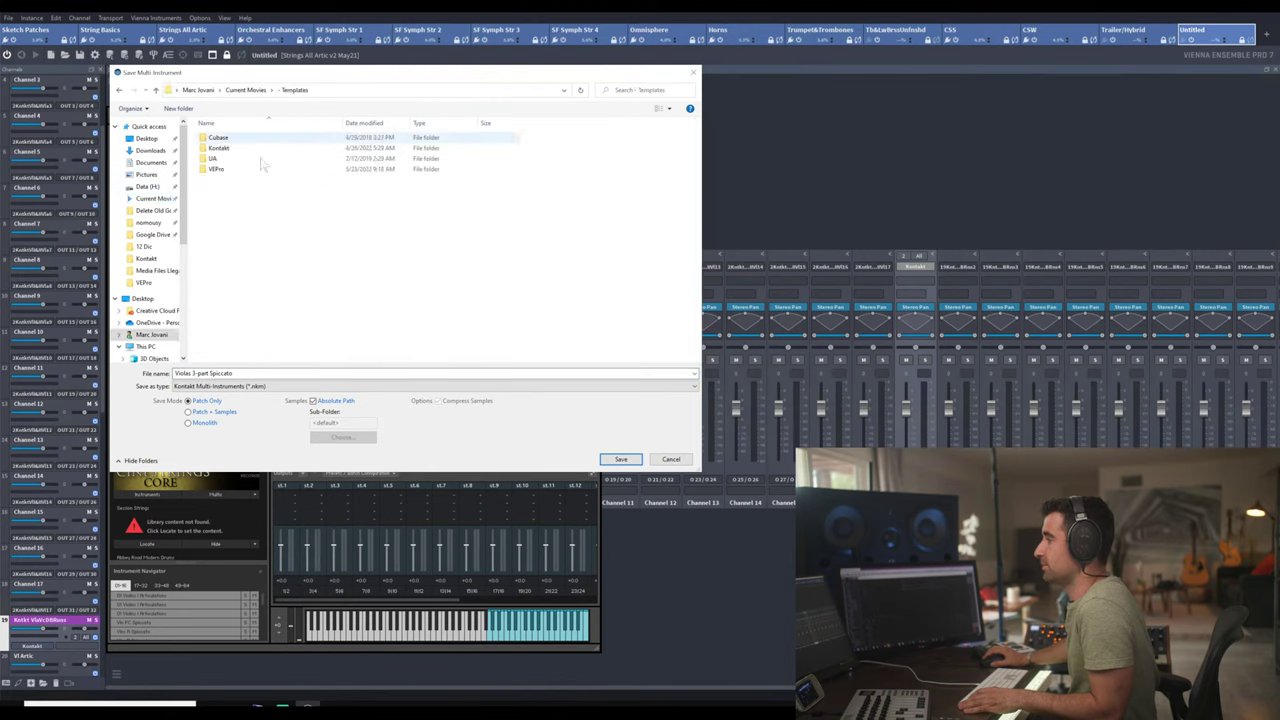
double_click(254, 149)
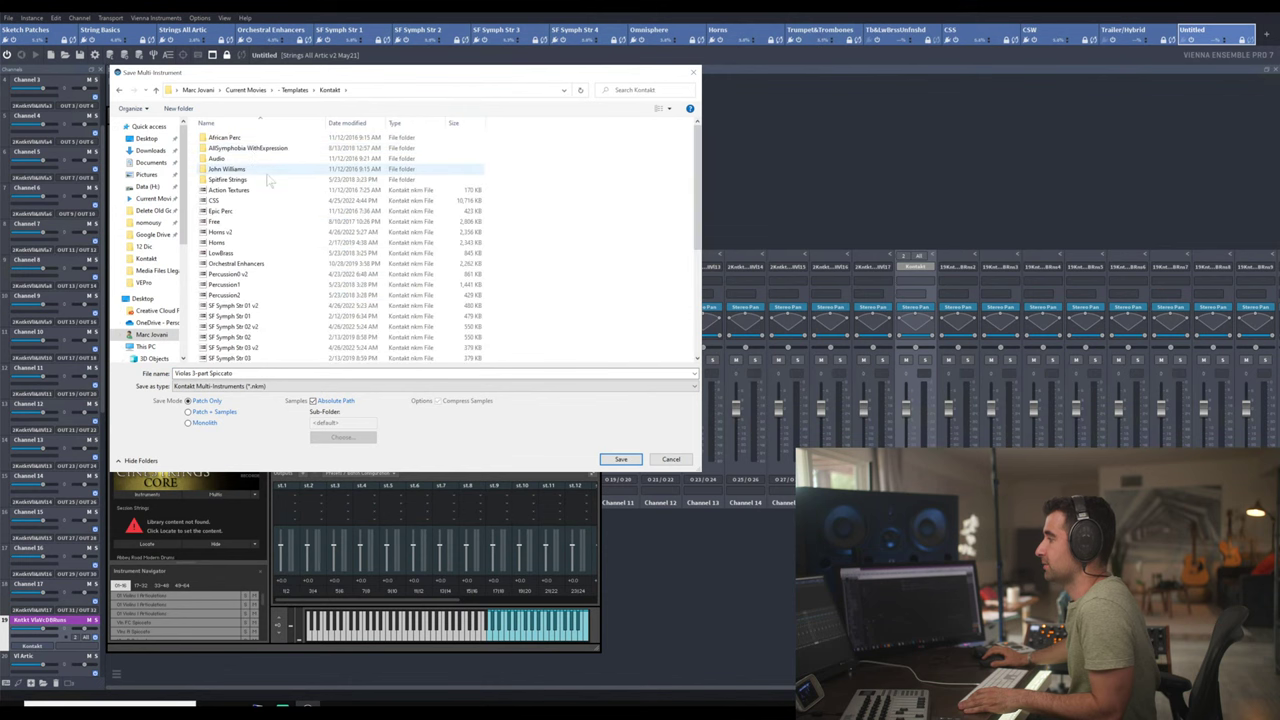
scroll(295, 293, "down", 1)
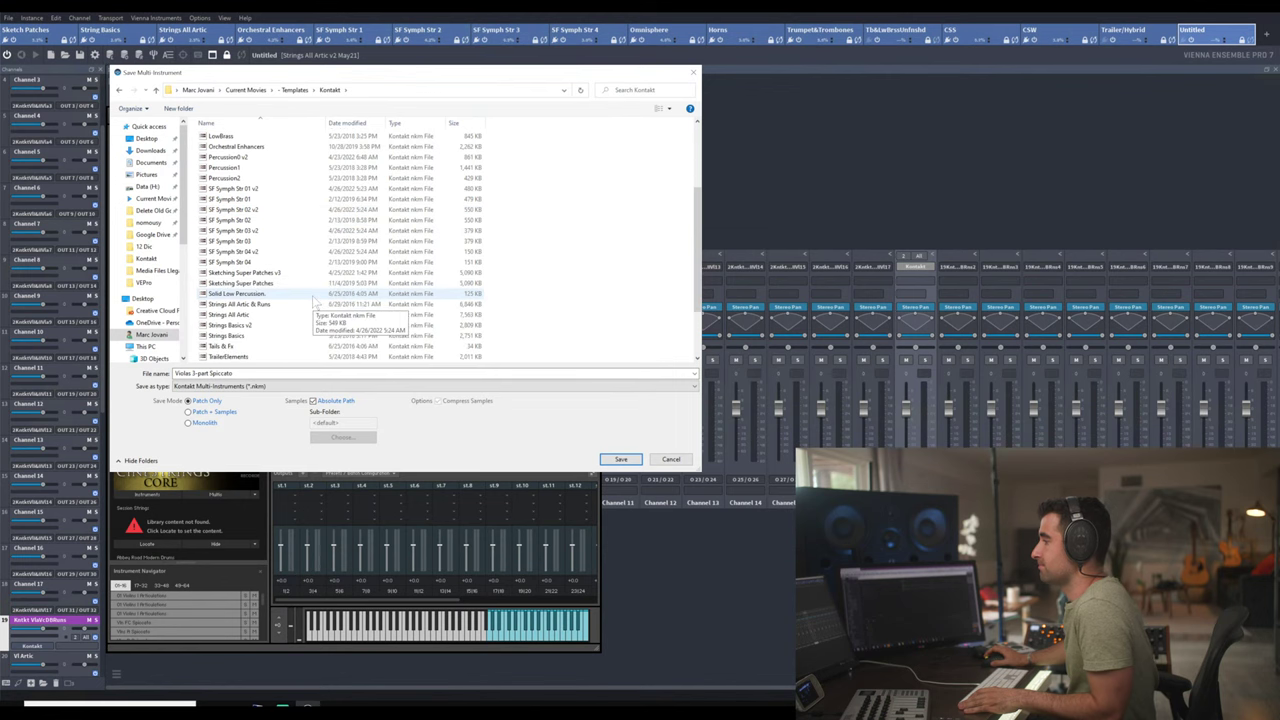
scroll(320, 300, "down", 3)
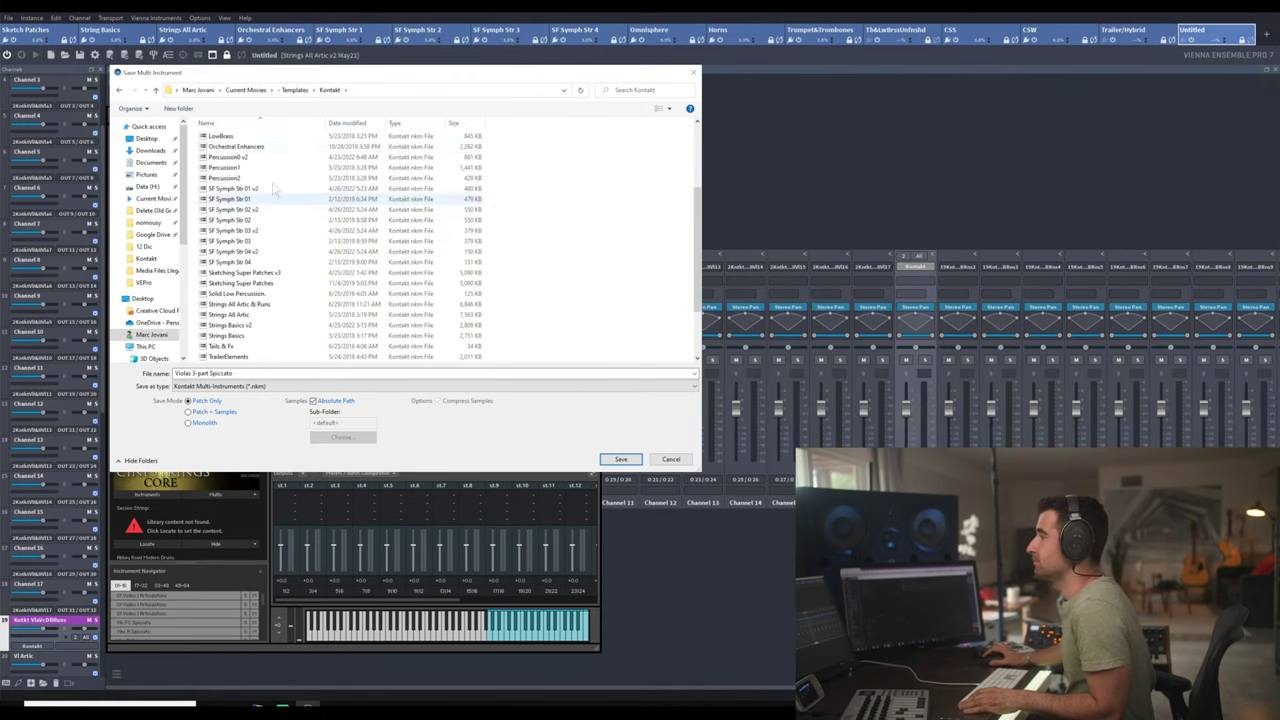
- Save the multi as Strings All Artic 01 v2 and close the Kontakt window
key("alt+n")
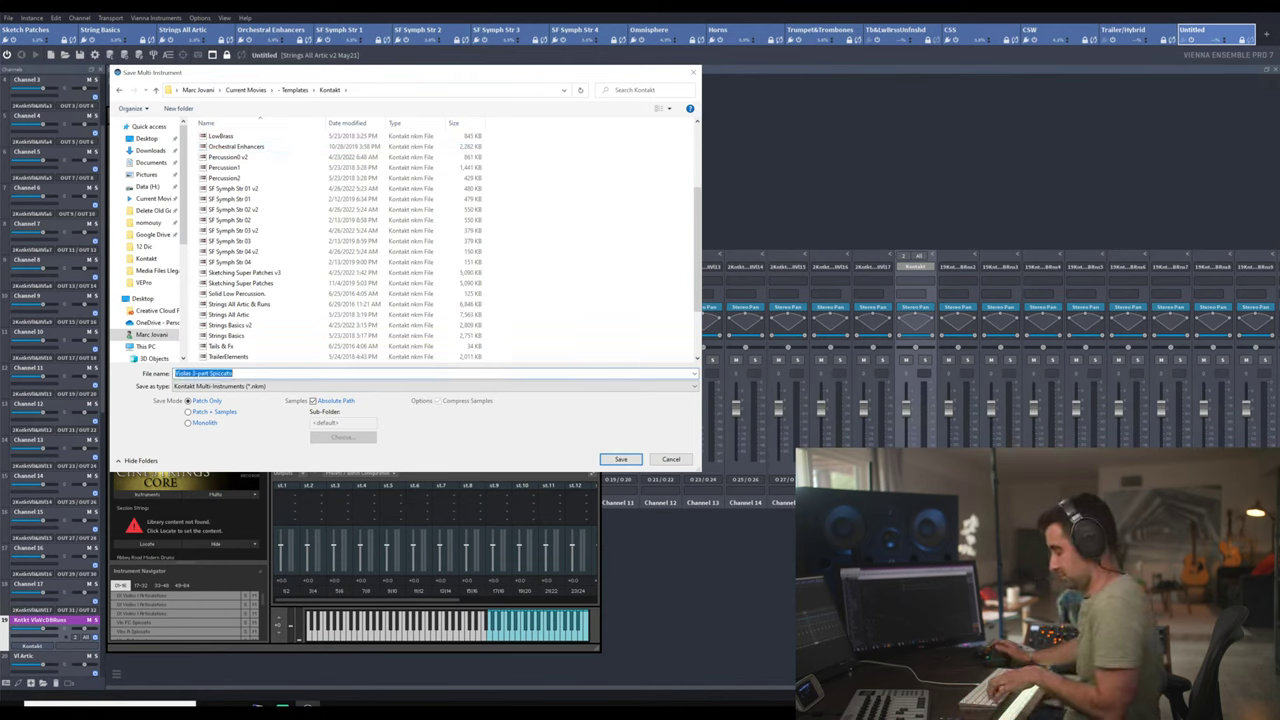
type("Strings All")
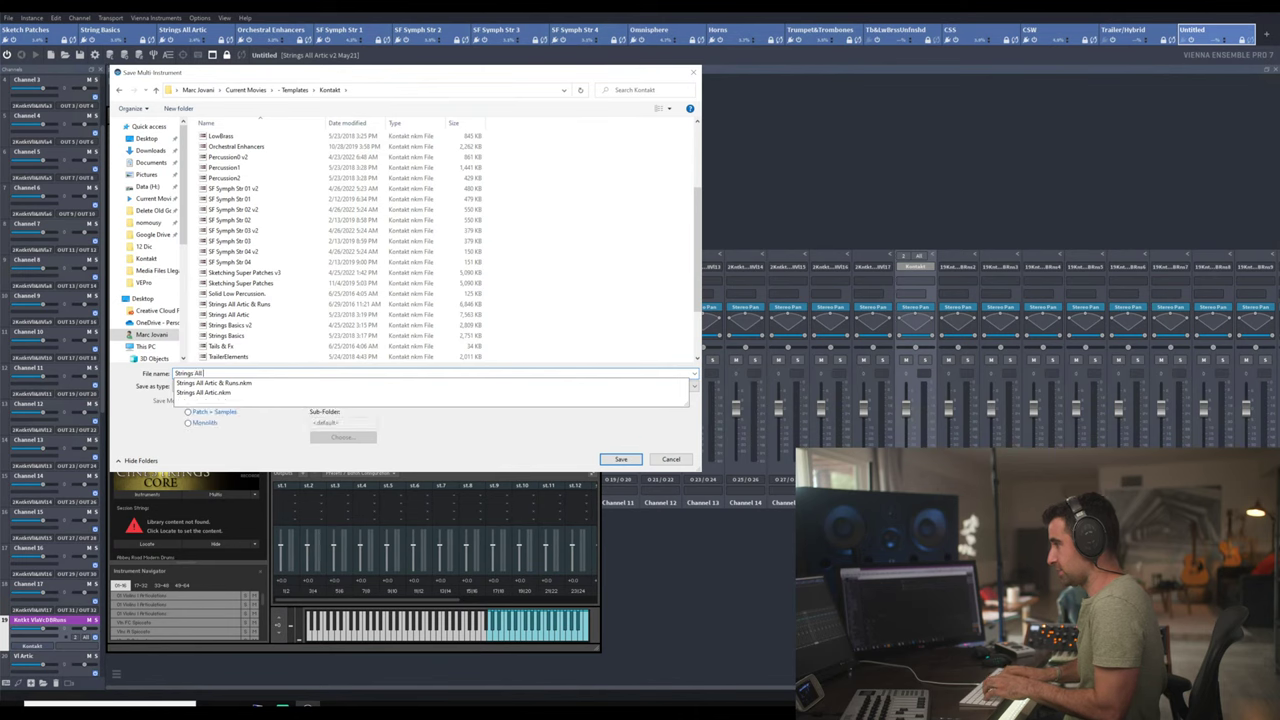
type(" Artic 01")
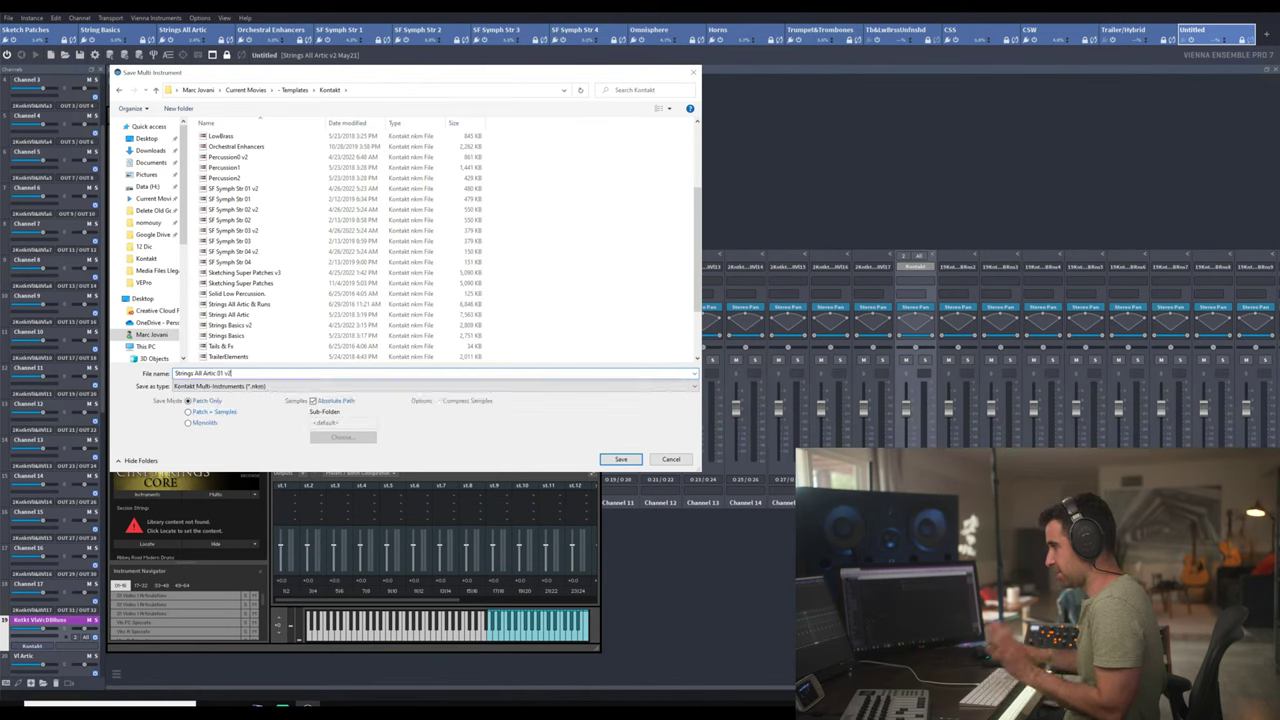
type(" v2")
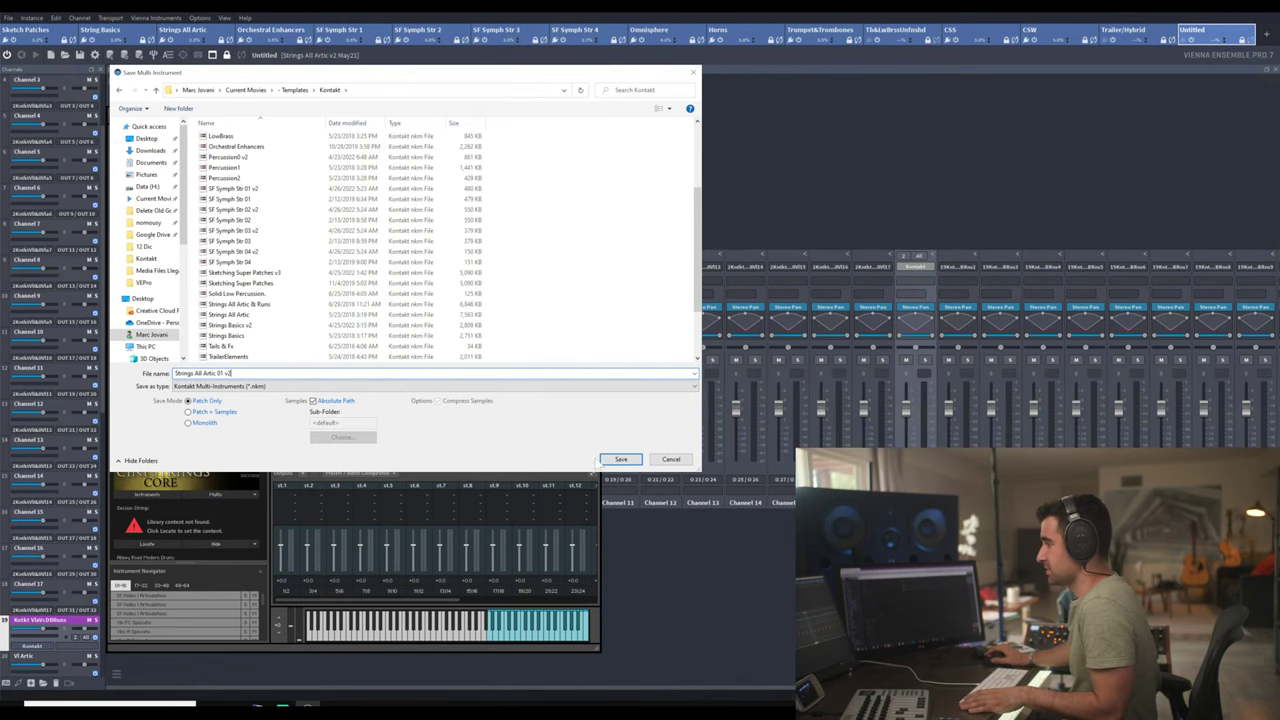
left_click(615, 459)
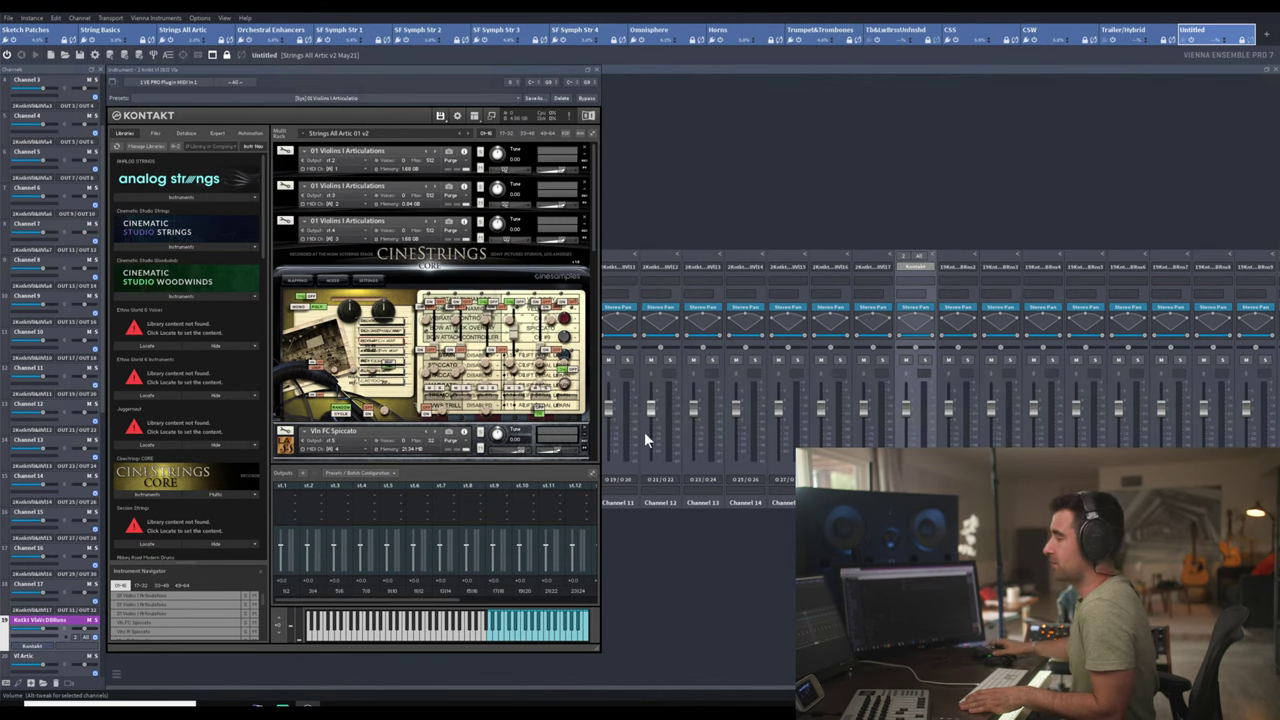
left_click(597, 69)
- Display the second Kontakt, with the violas and cellos, and start saving its multi in the same Kontakt templates folder
left_click(917, 268)
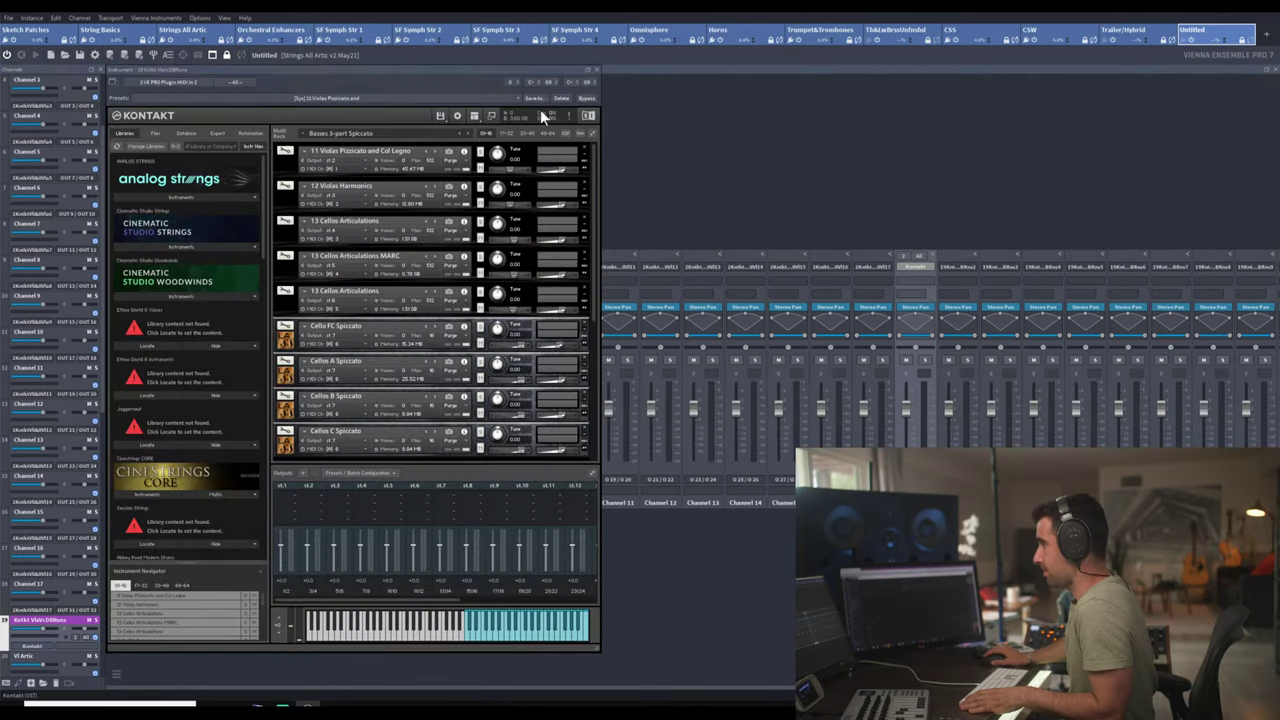
left_click(440, 115)
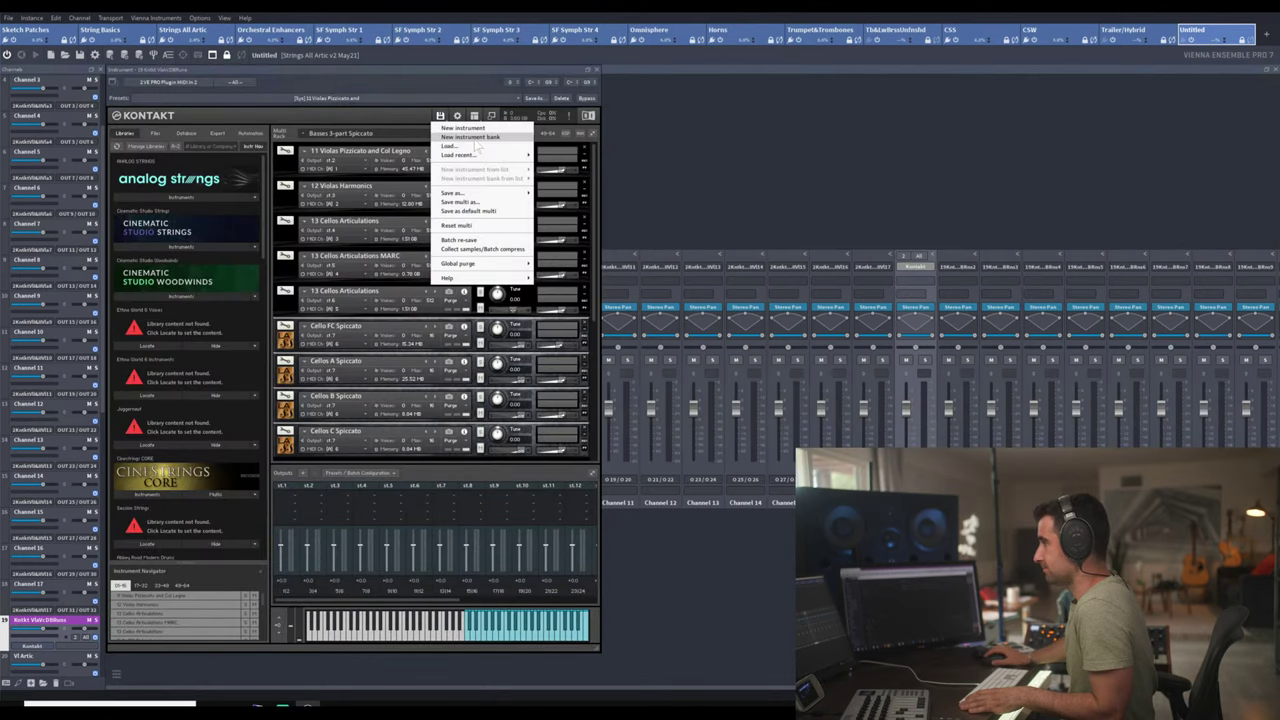
left_click(477, 204)
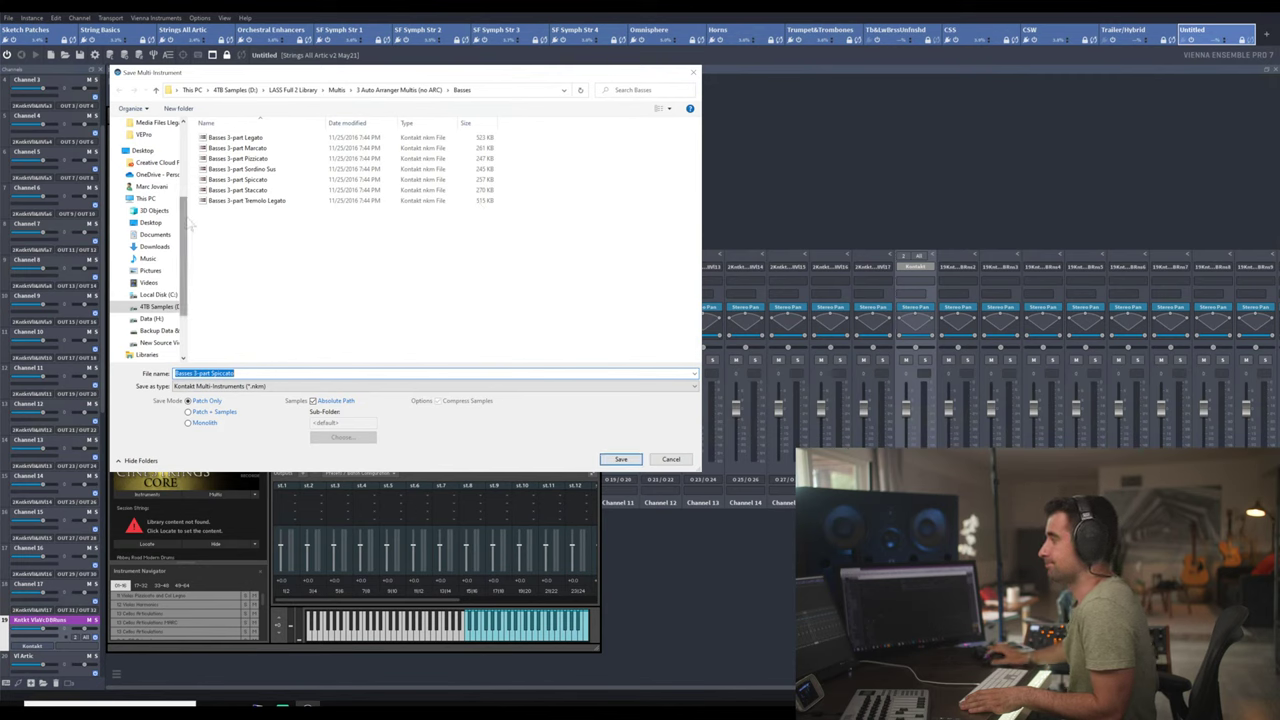
left_click_drag(185, 230, 202, 165)
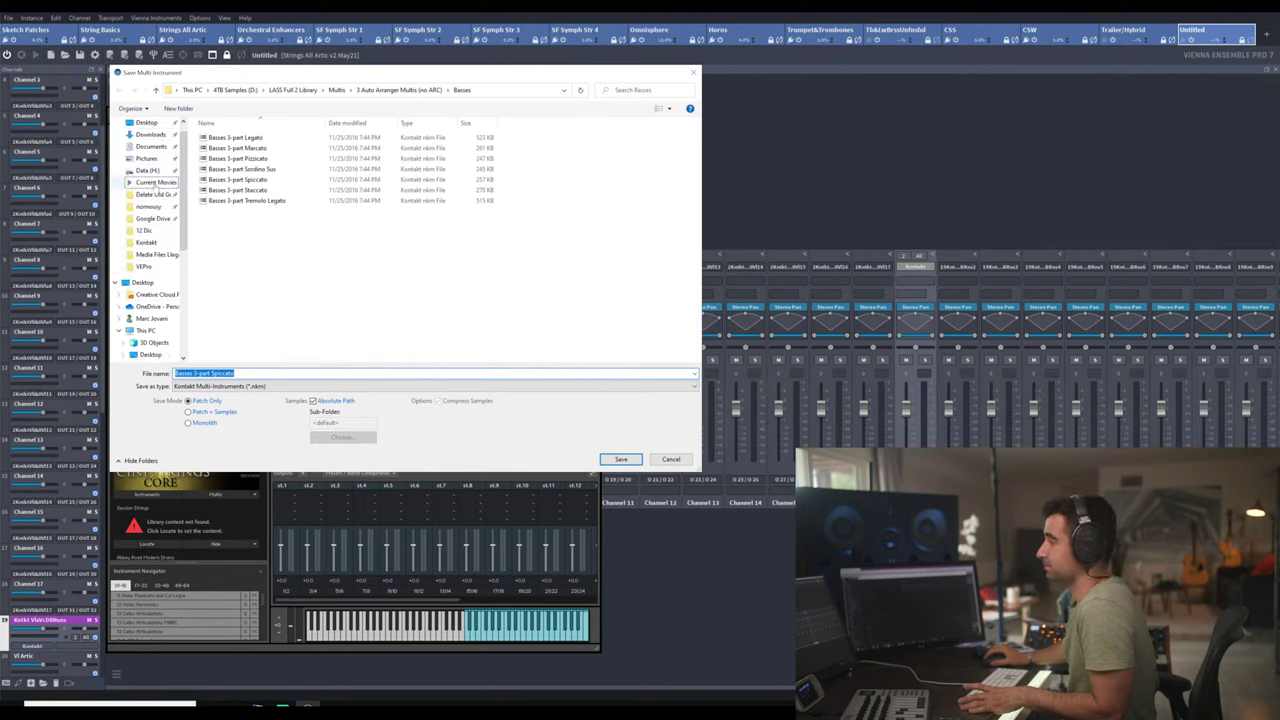
left_click(153, 182)
double_click(226, 139)
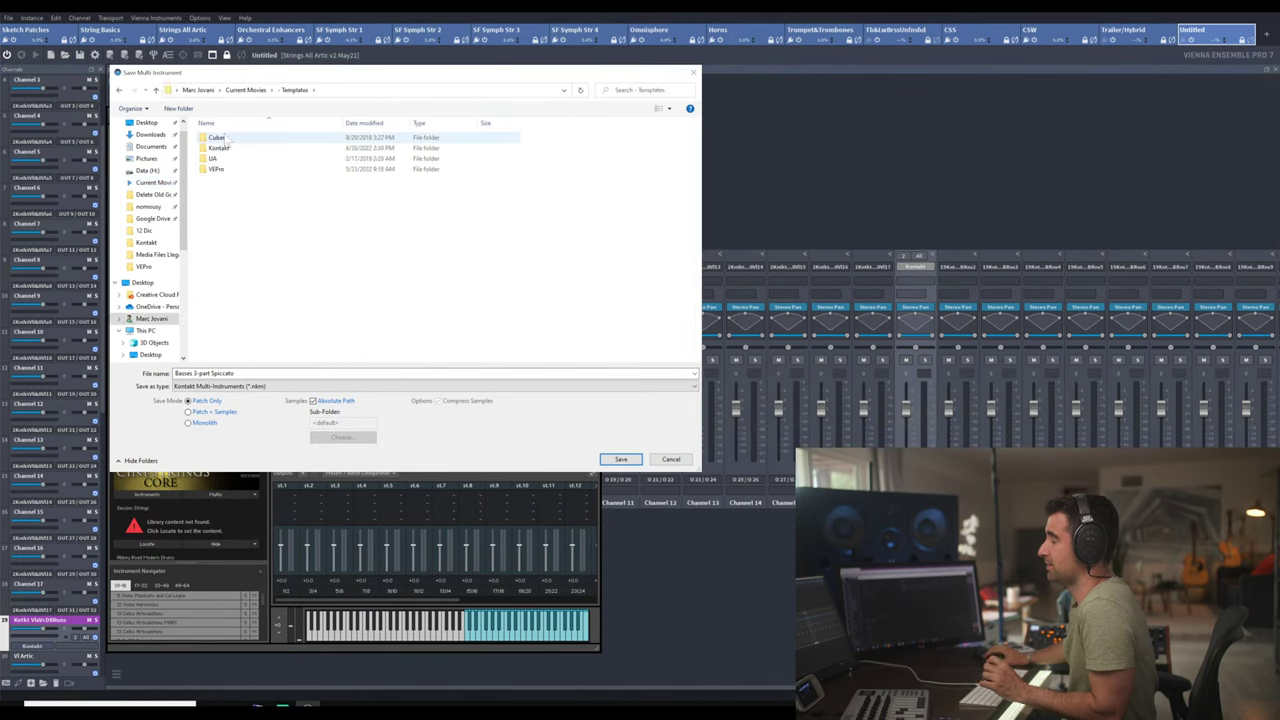
double_click(242, 149)
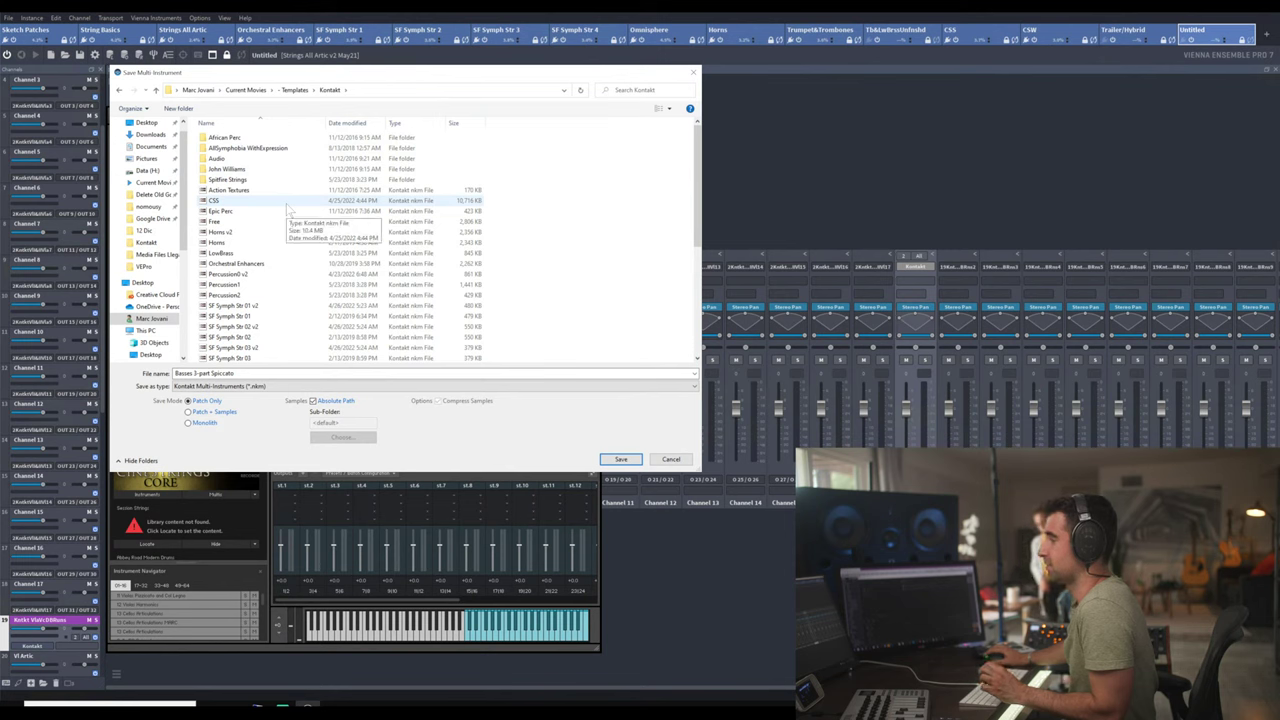
scroll(287, 210, "down", 5)
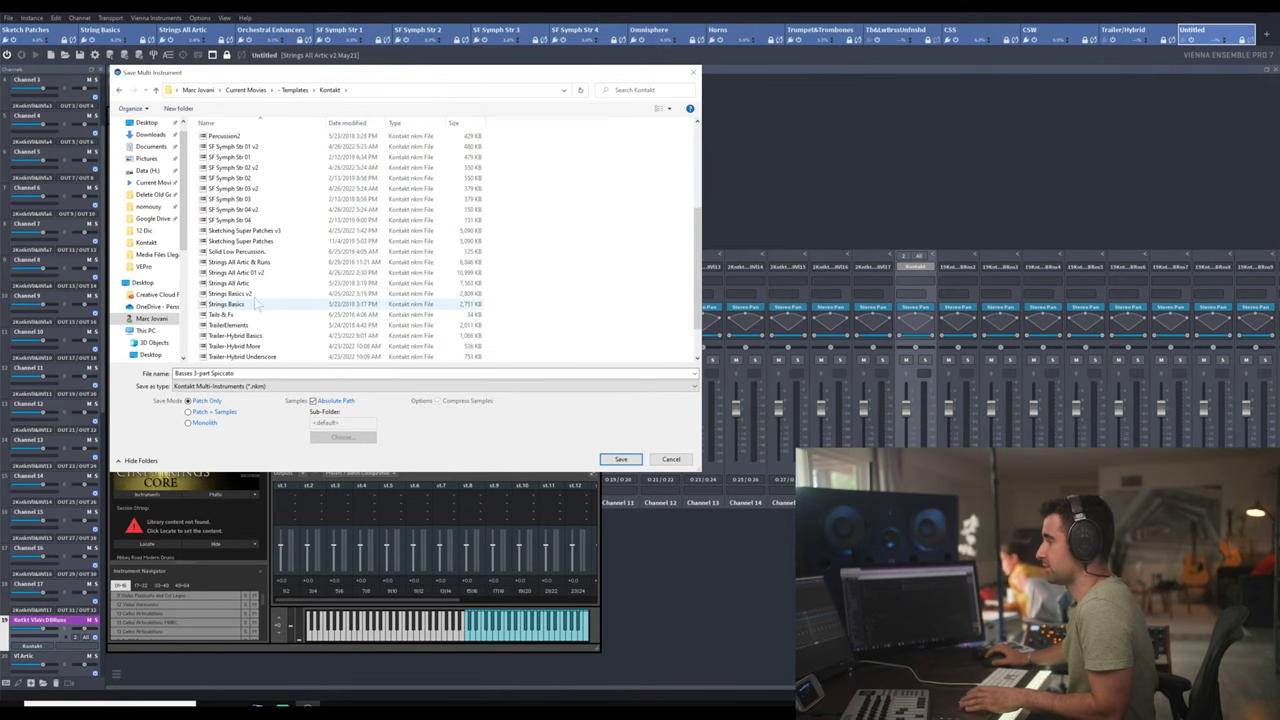
- Save the multi as Strings All Artic 02 v2, reusing the first multi's file name, and close the Kontakt window
left_click(258, 273)
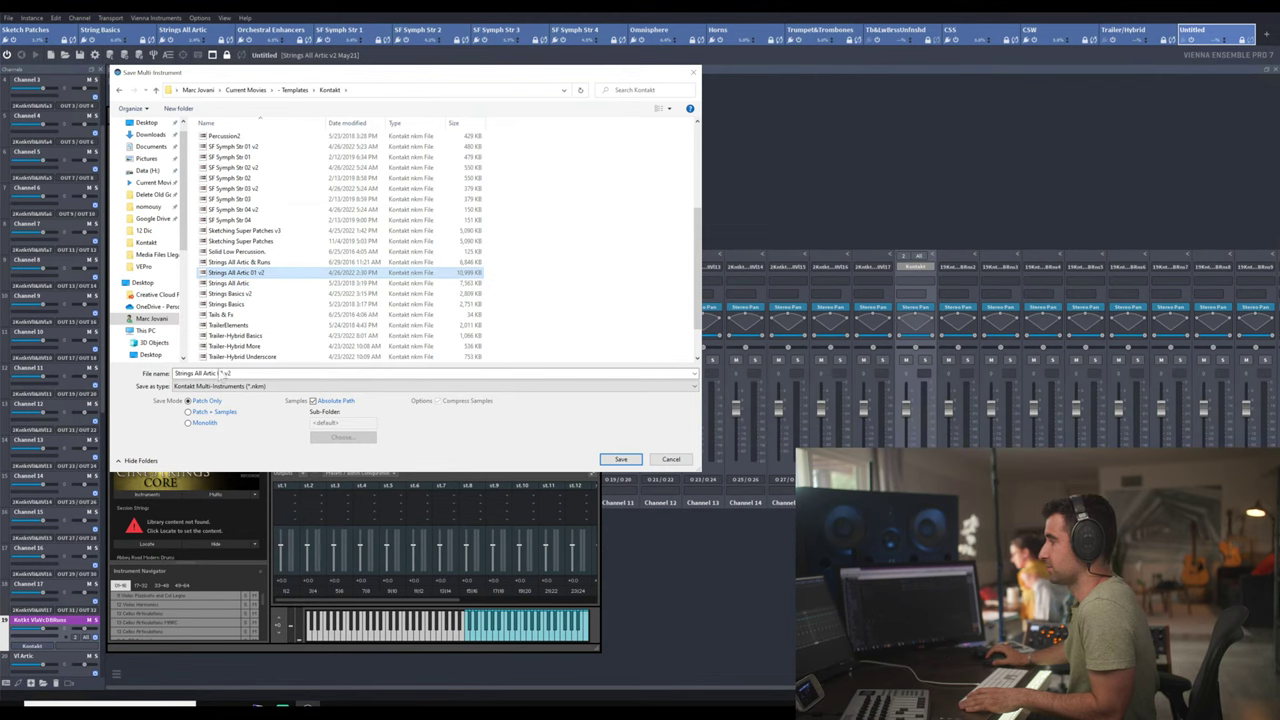
key("Tab")
key("End")
key("Left")
key("Left")
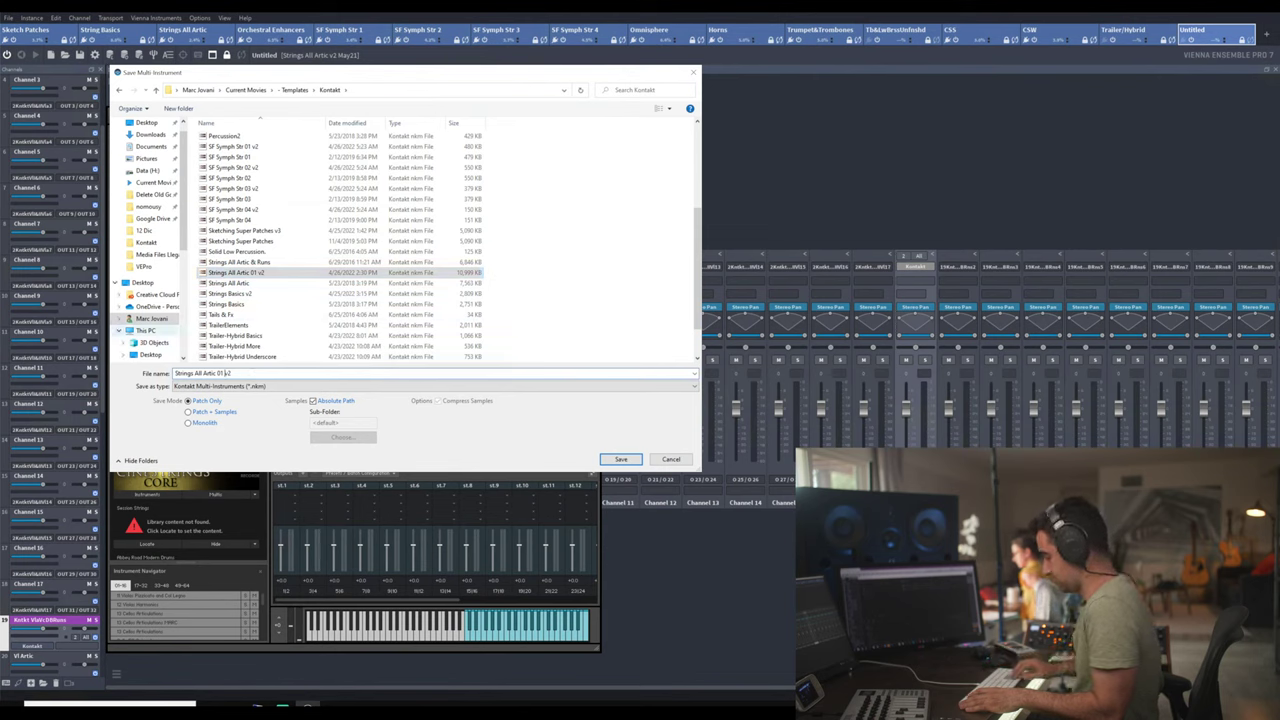
key("BackSpace")
type("2")
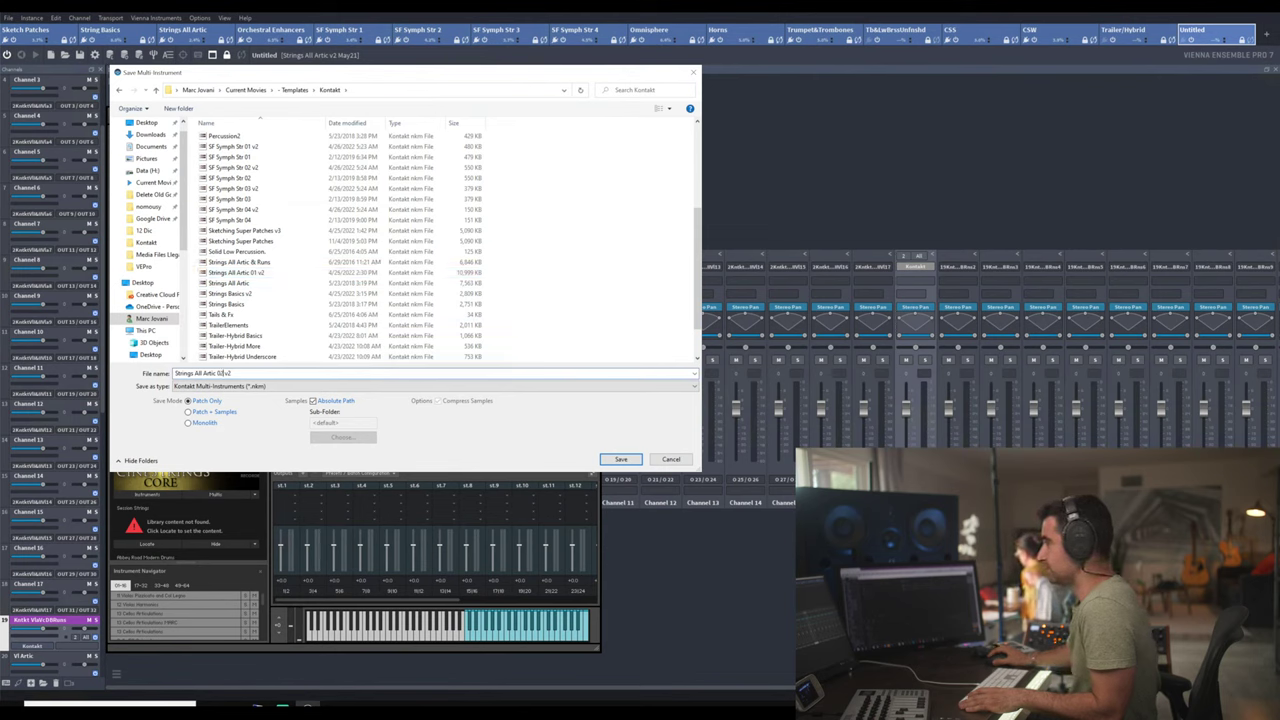
left_click(615, 459)
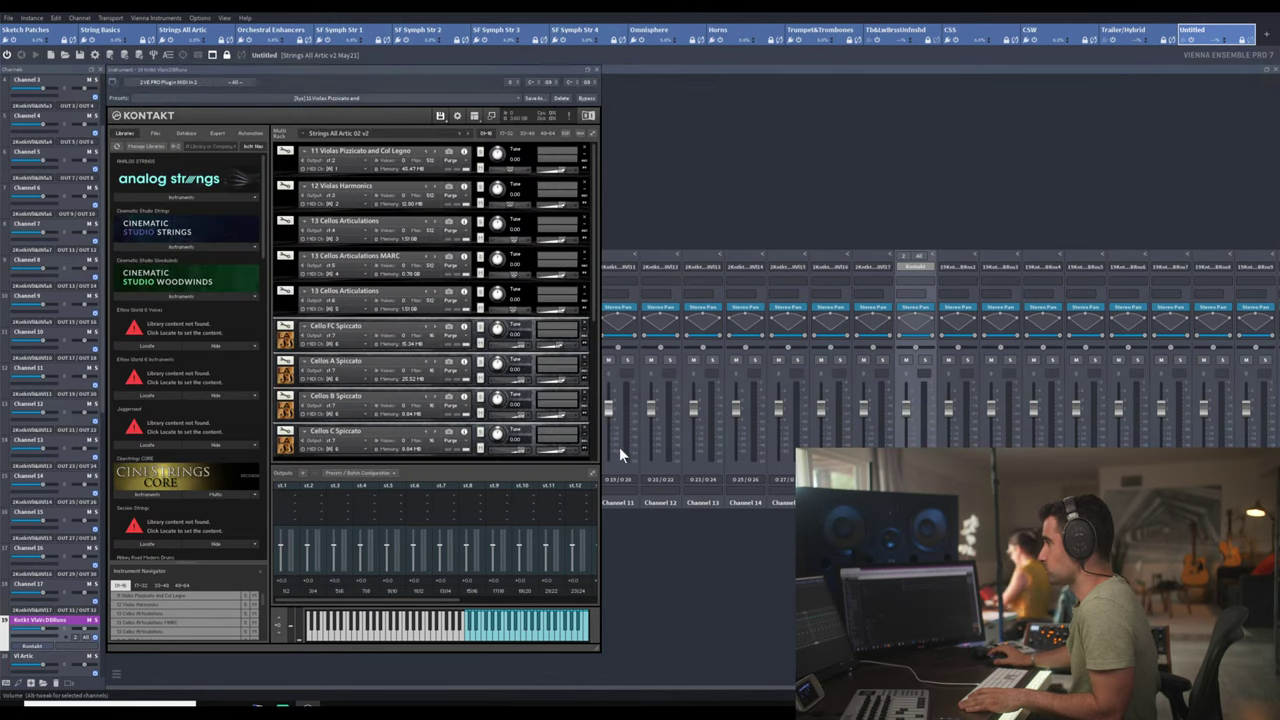
left_click(596, 67)
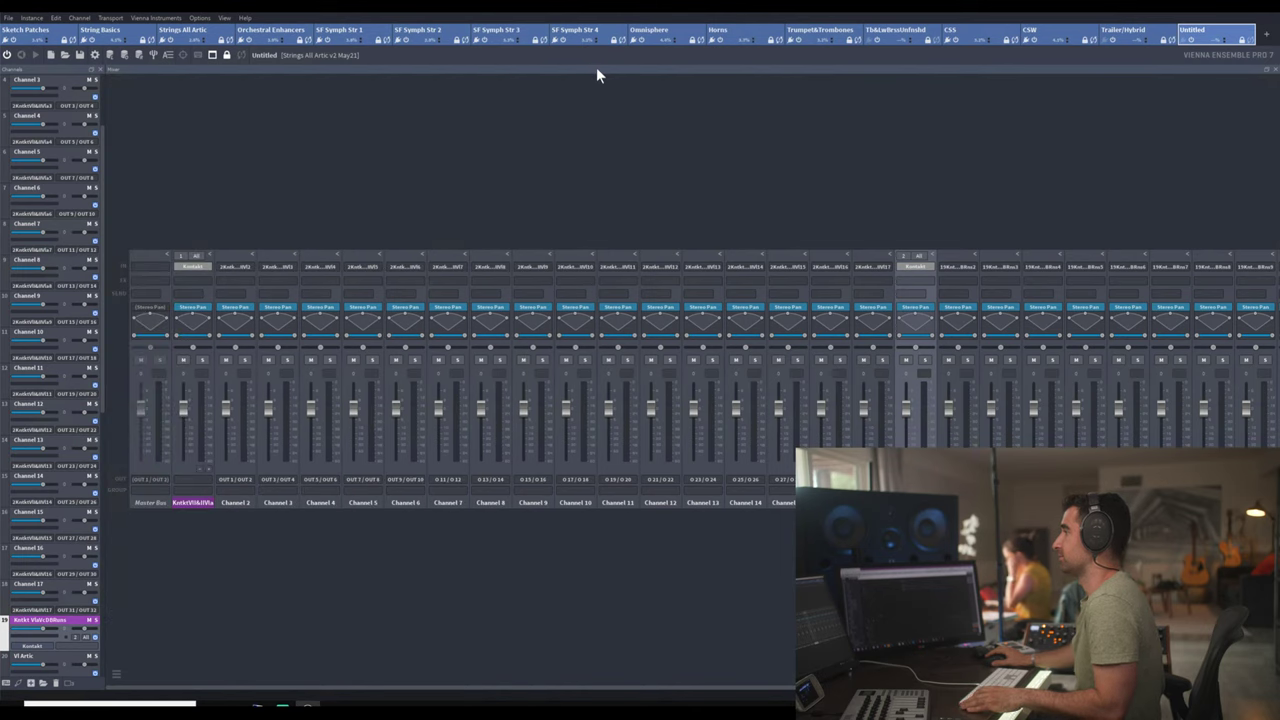
- Copy Strings All Artic 01 v2 and 02 v2 from the networked Kontakt templates folder into the local Kontakt templates folder
key("alt+Tab")
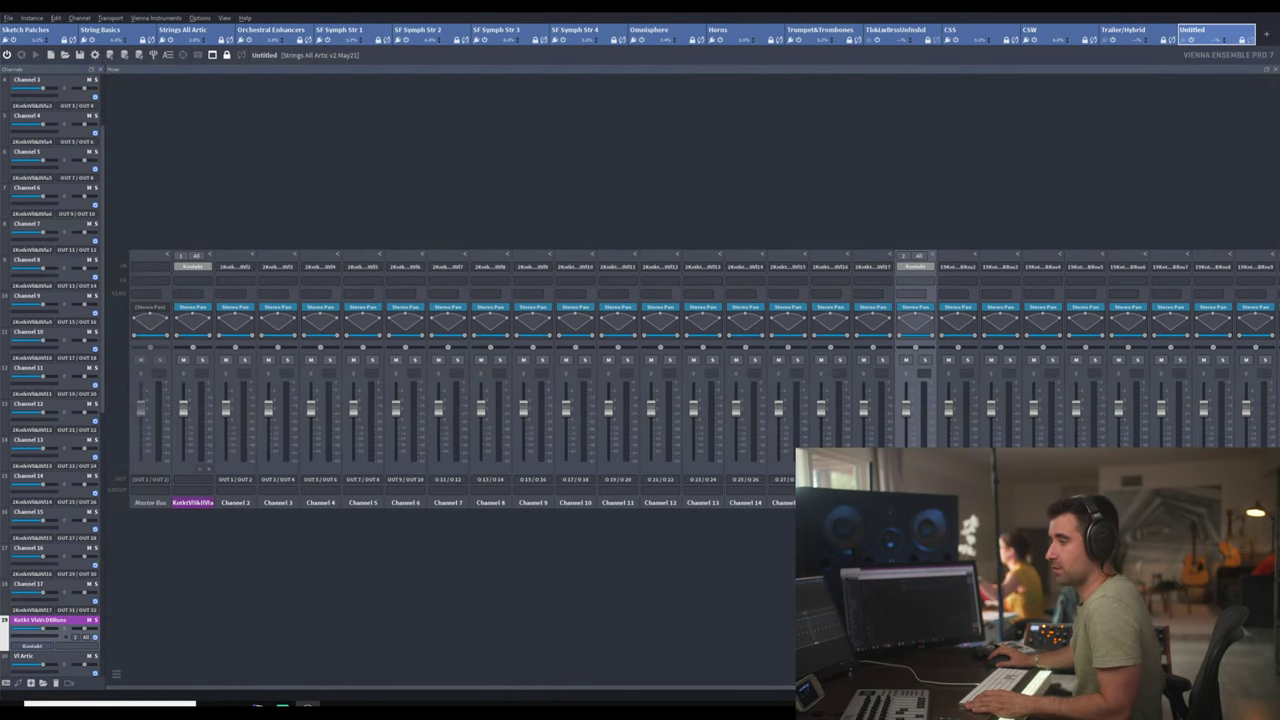
key("alt+Tab")
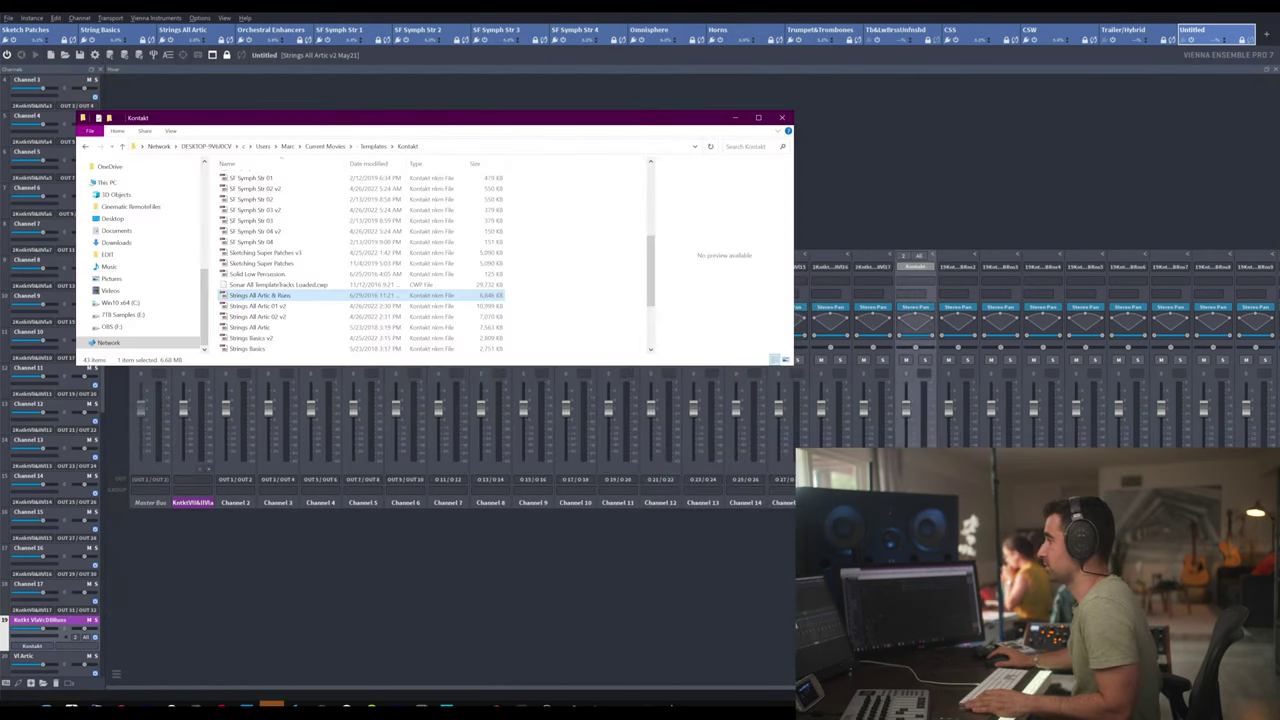
key("alt+Tab")
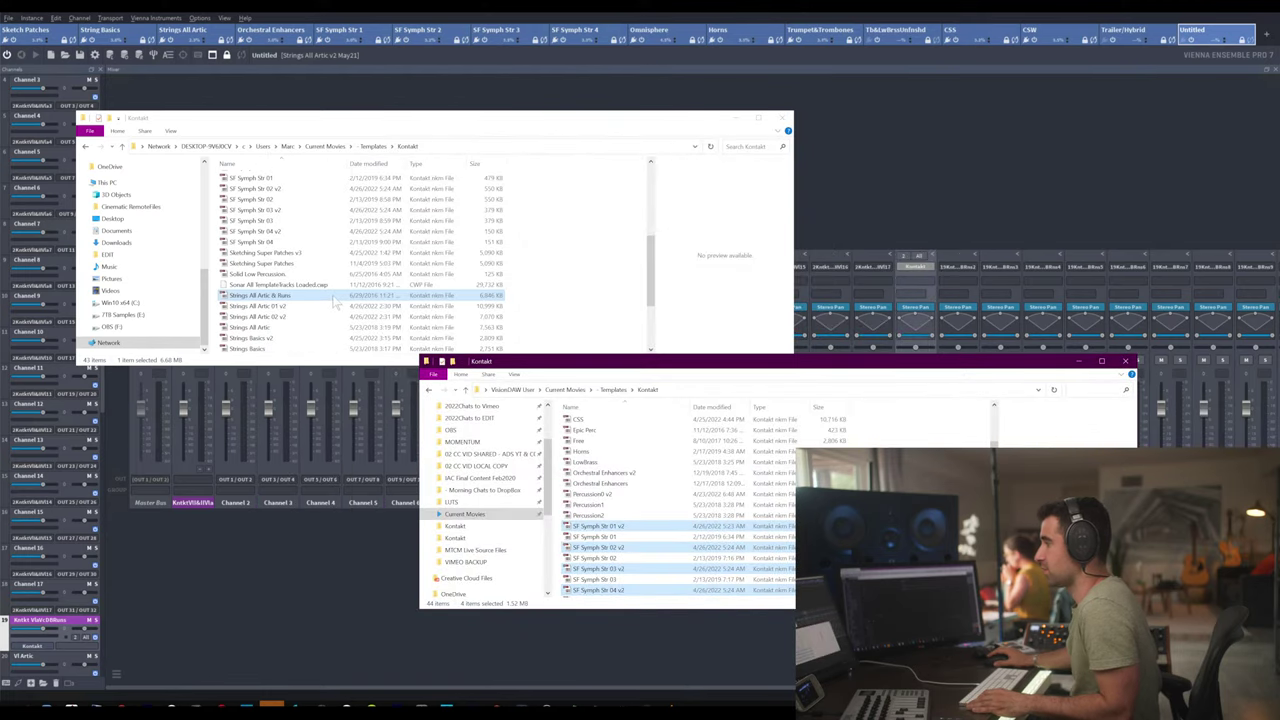
left_click(318, 324)
left_click(310, 317, "shift")
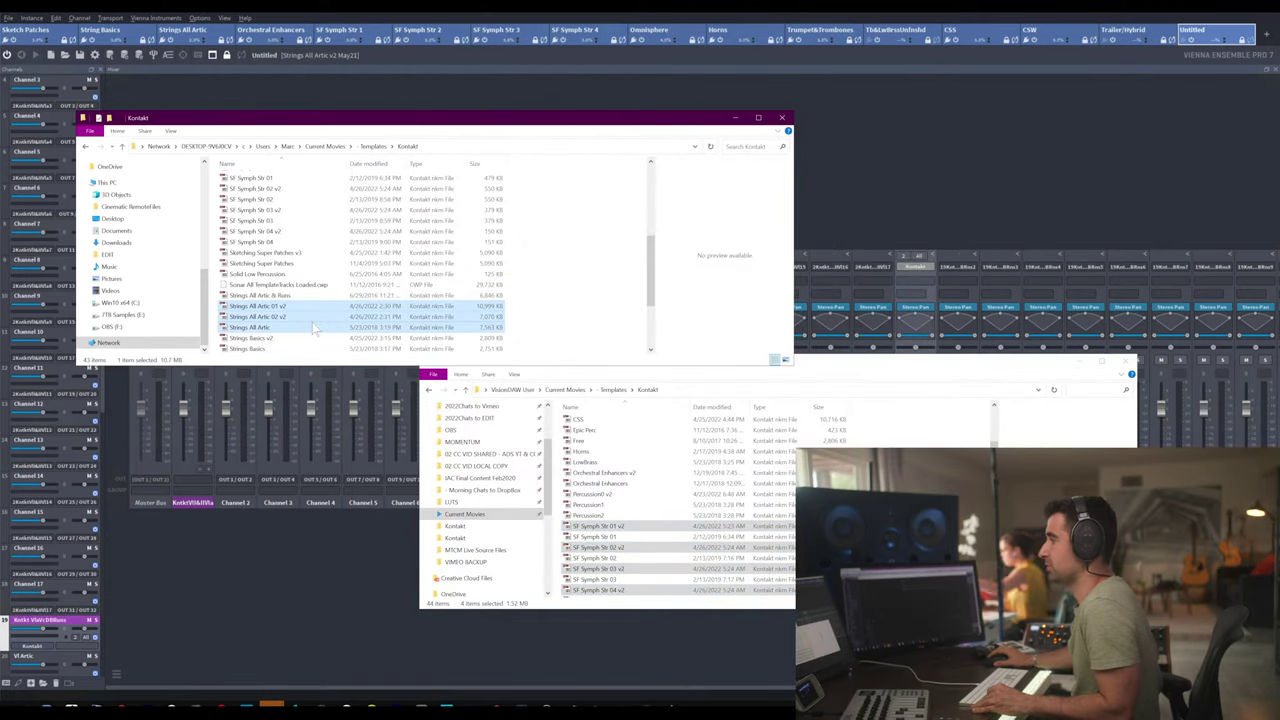
left_click_drag(296, 326, 650, 470)
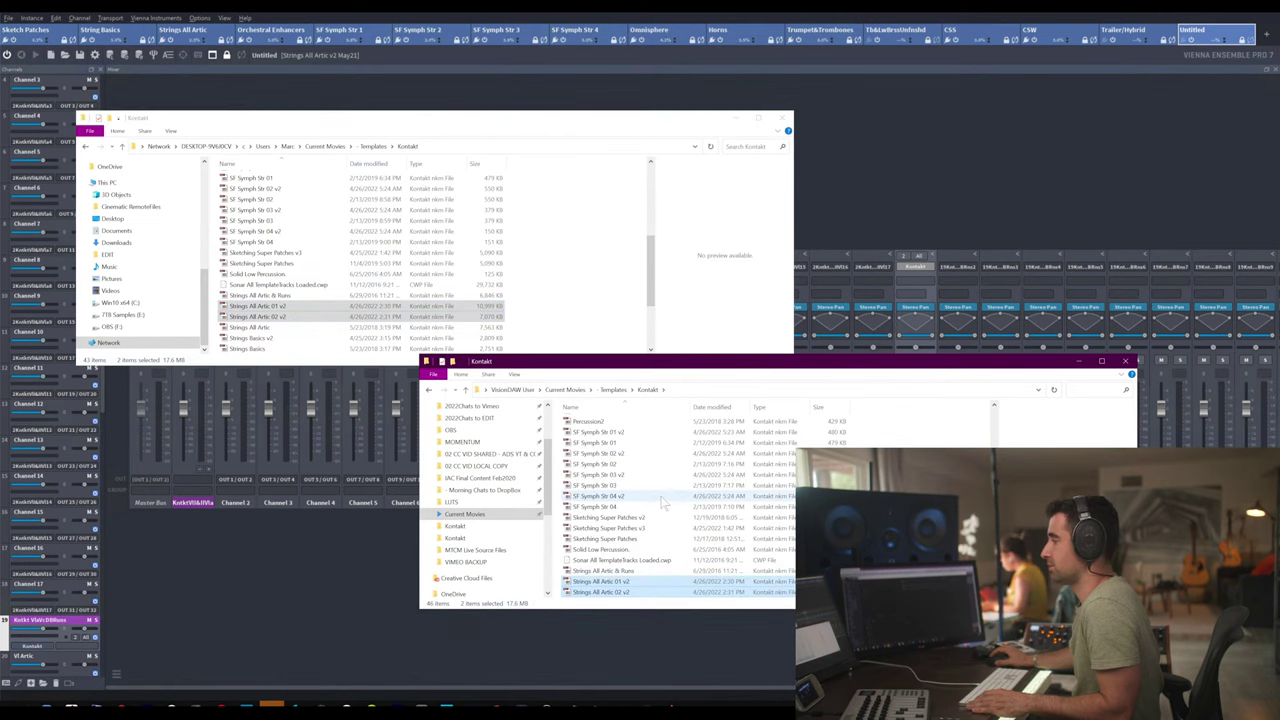
- Switch to Cubase, add one Kontakt instrument track with Master outputs between the STRINGS and Audio folders, and close its plug-in window
key("alt+Tab")
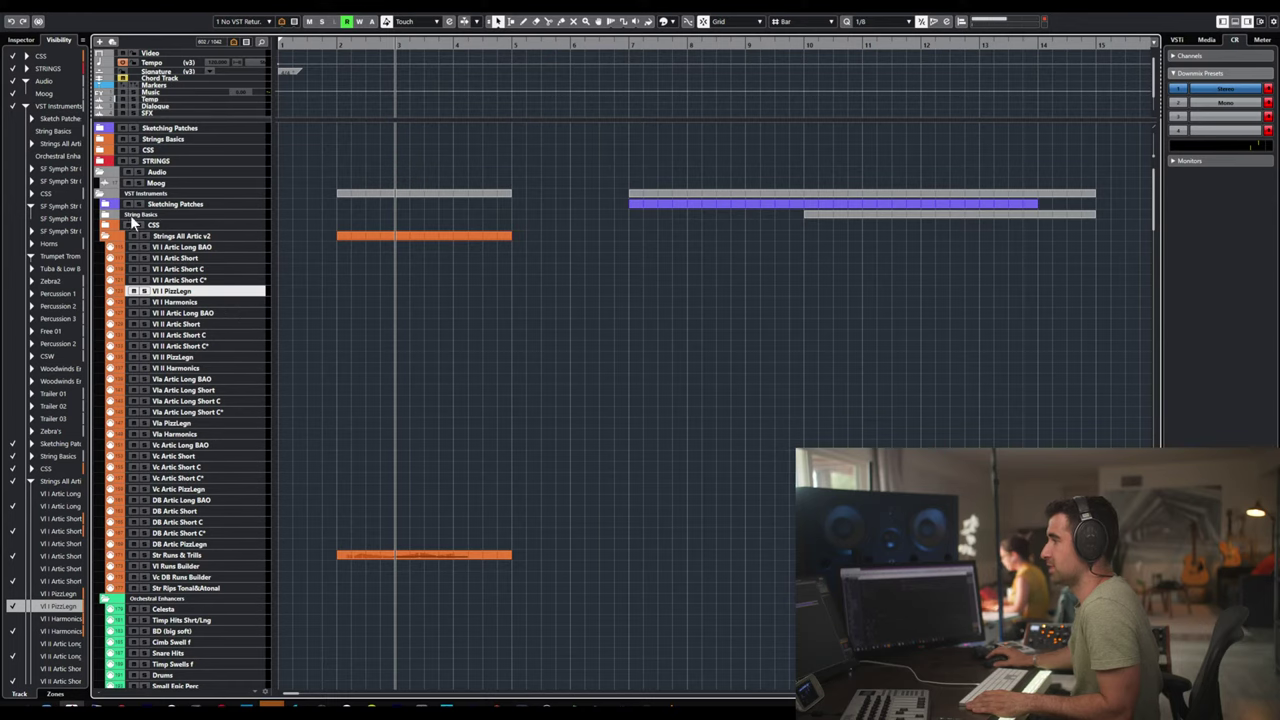
right_click(164, 182)
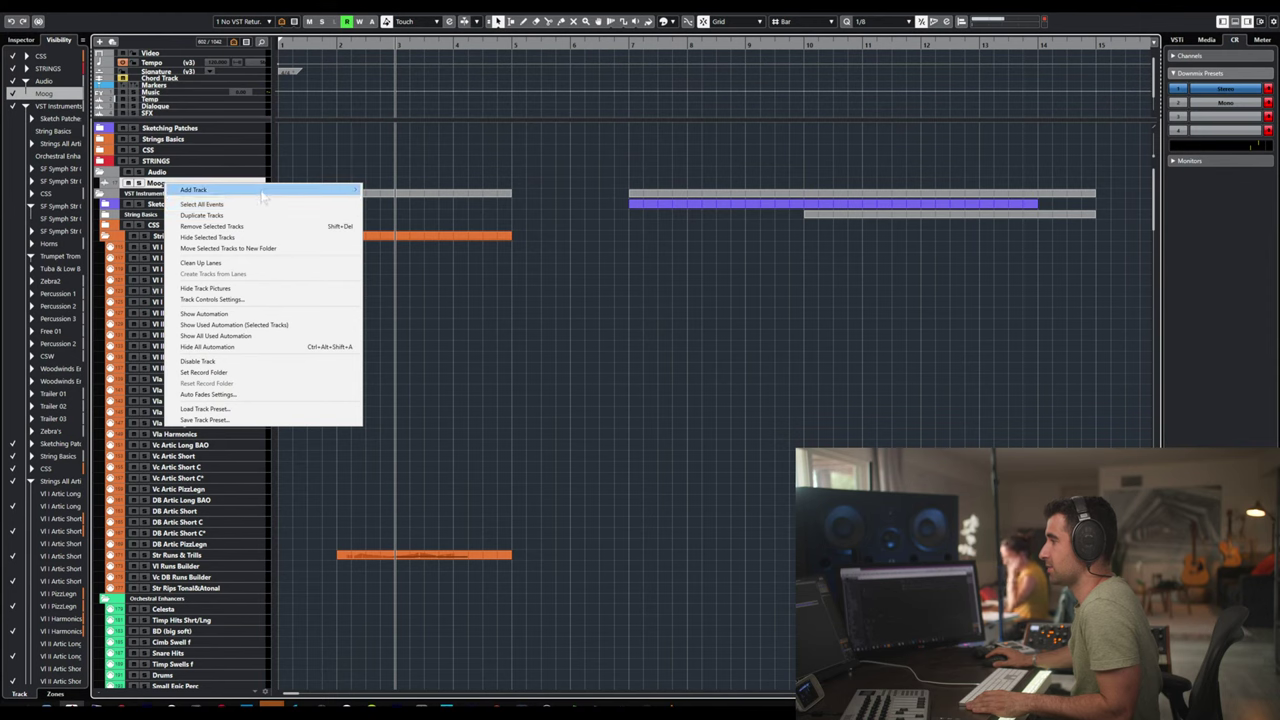
mouse_move(264, 195)
left_click(390, 200)
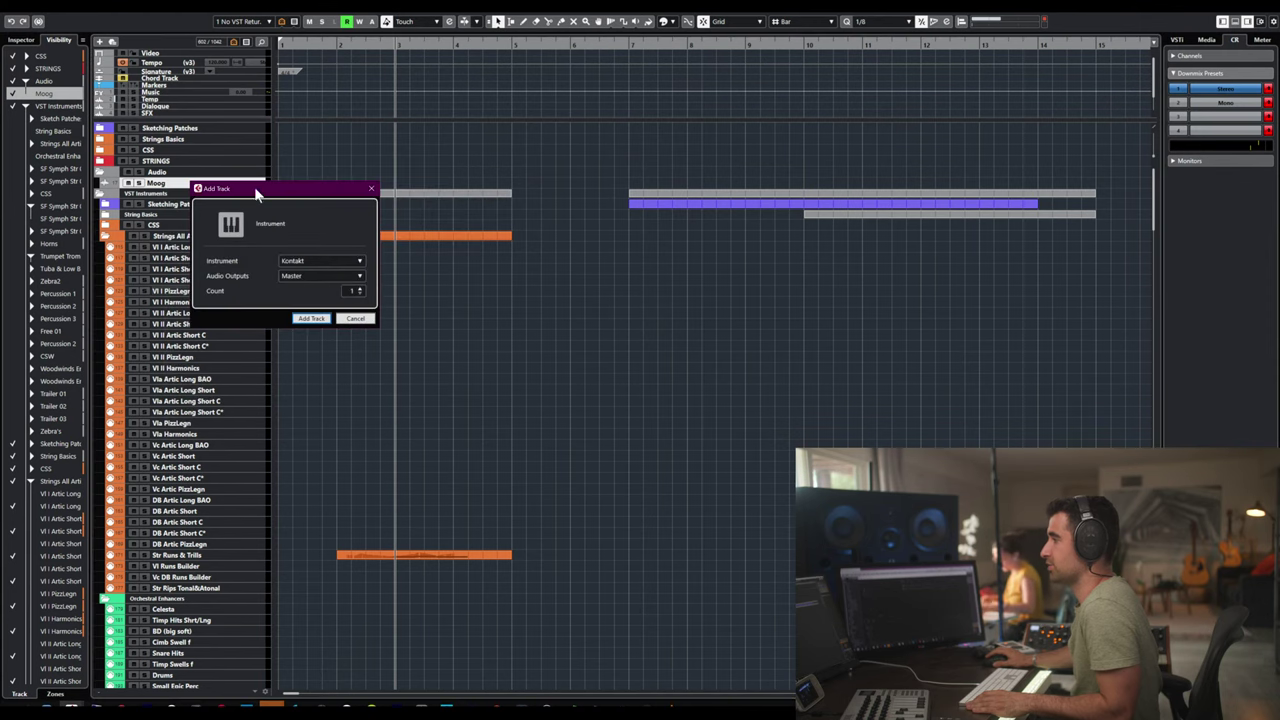
left_click(315, 318)
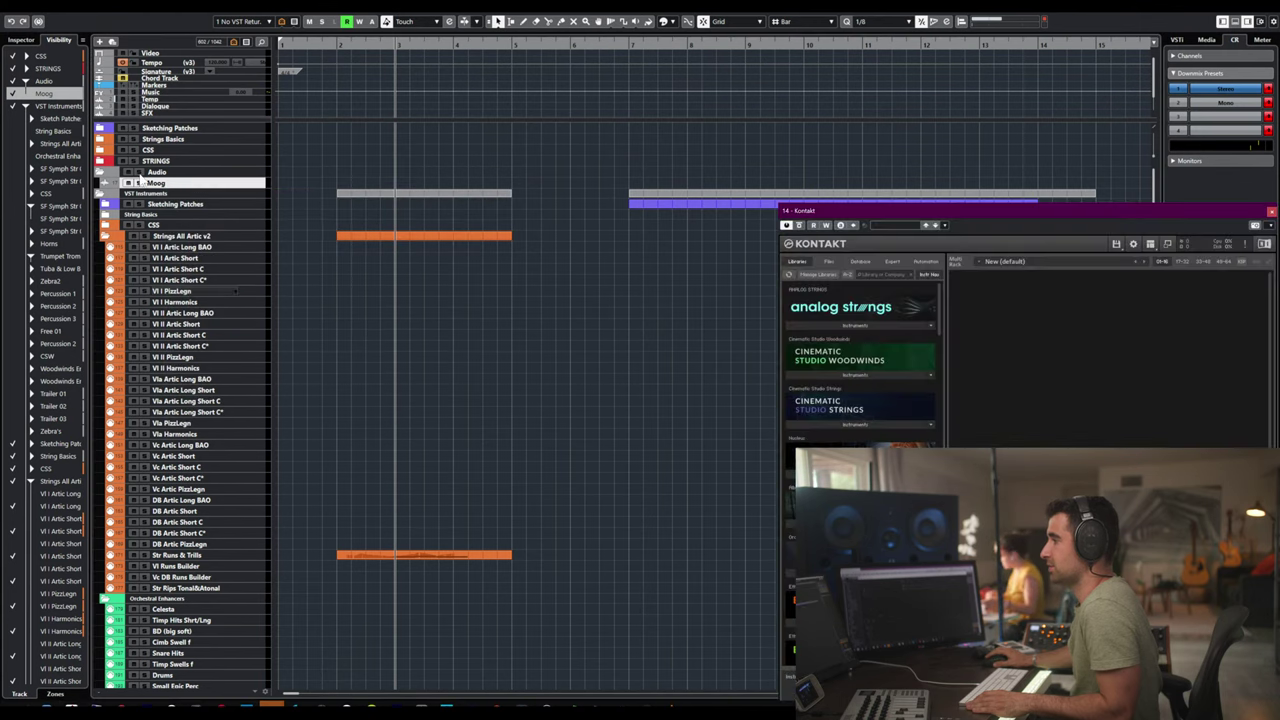
left_click(194, 174)
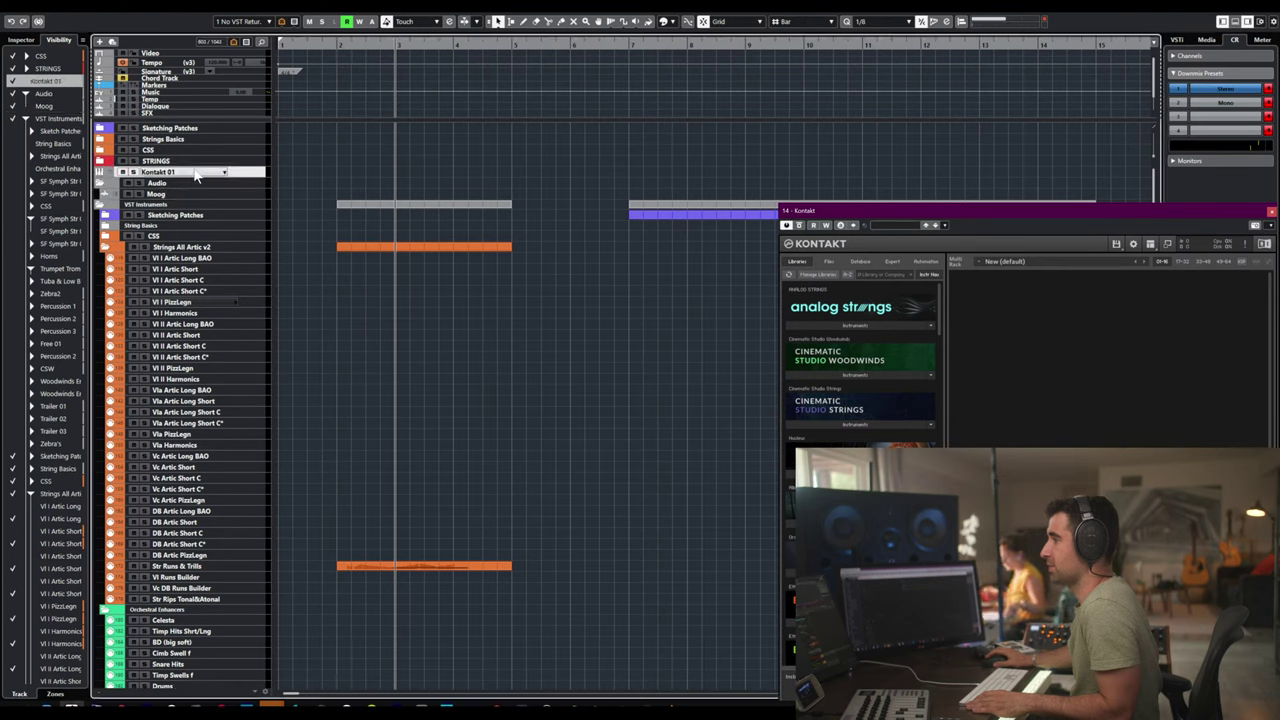
left_click(1271, 212)
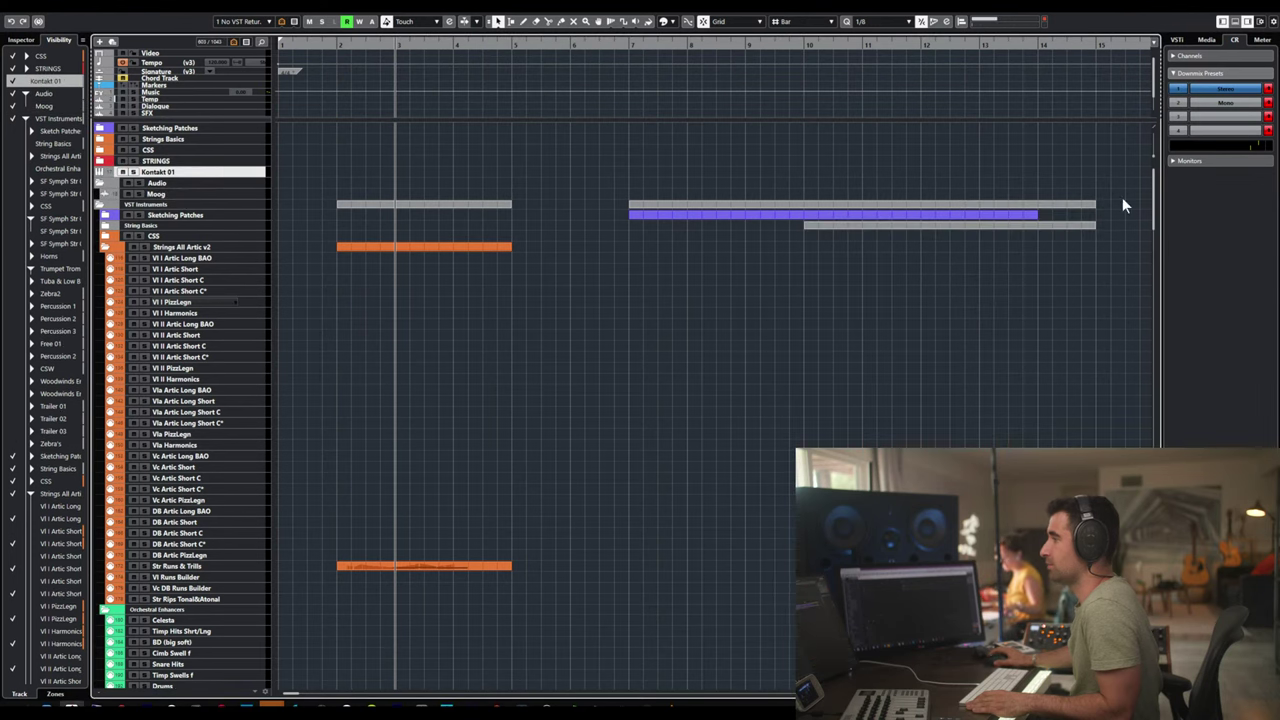
- Open the Kontakt 01 instrument and load the Strings All Artic 01 v2 multi from the Kontakt templates folder
left_click(194, 174)
left_click_drag(991, 210, 396, 104)
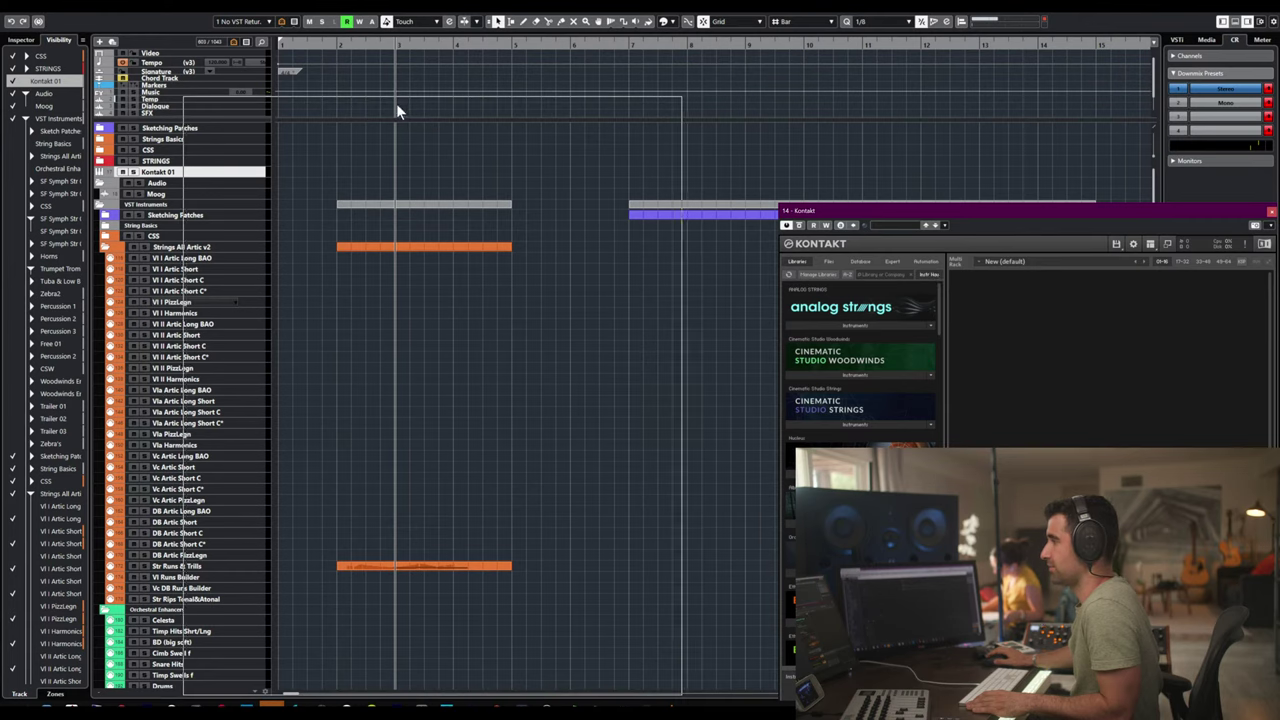
left_click(525, 137)
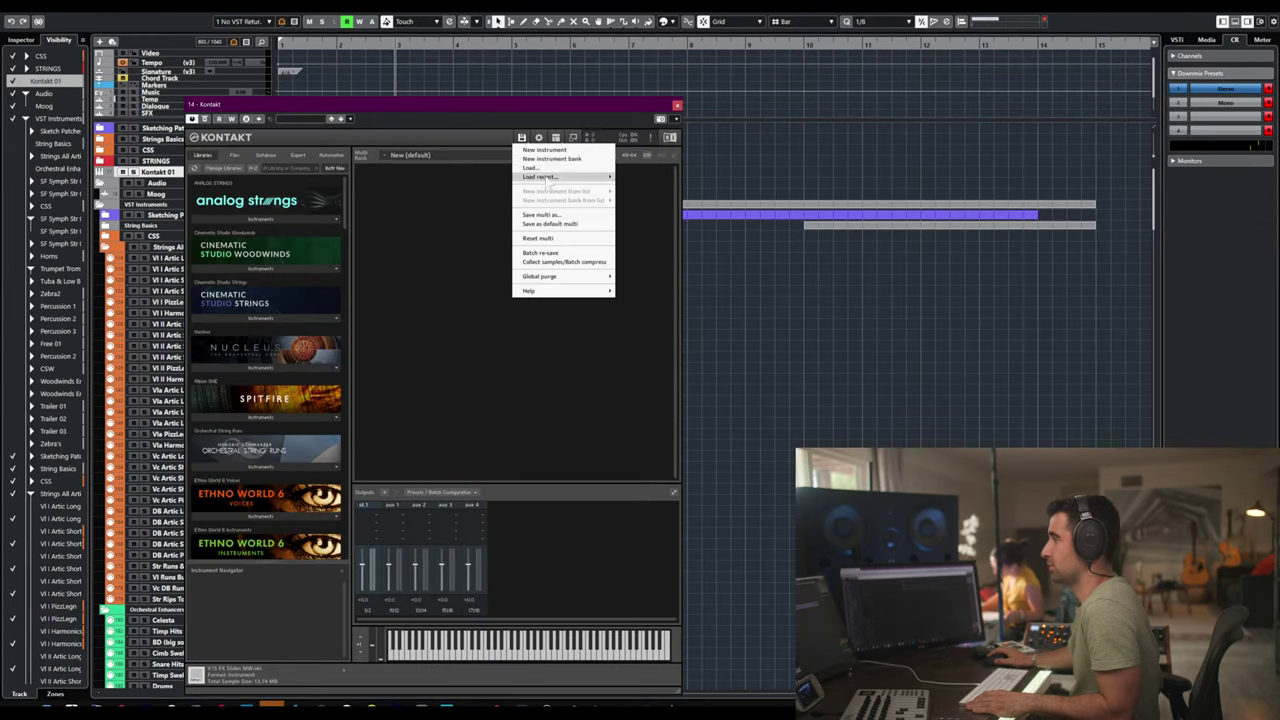
left_click(548, 170)
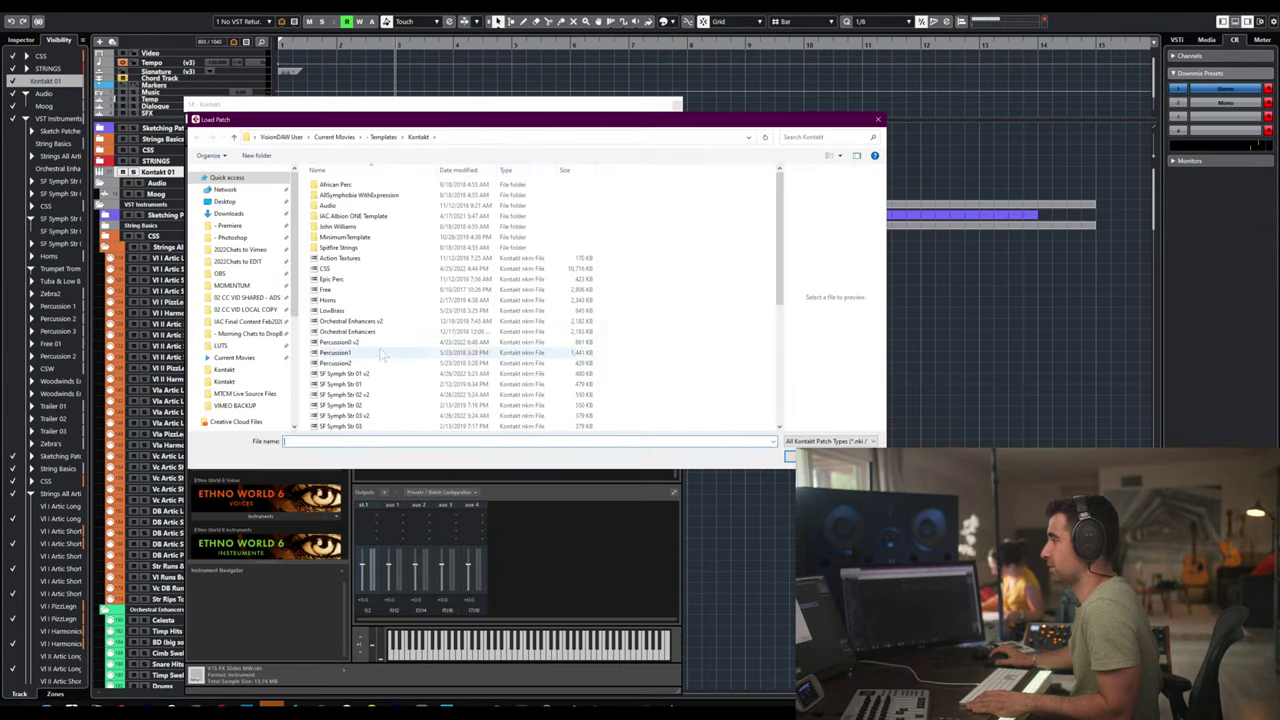
scroll(385, 360, "down", 4)
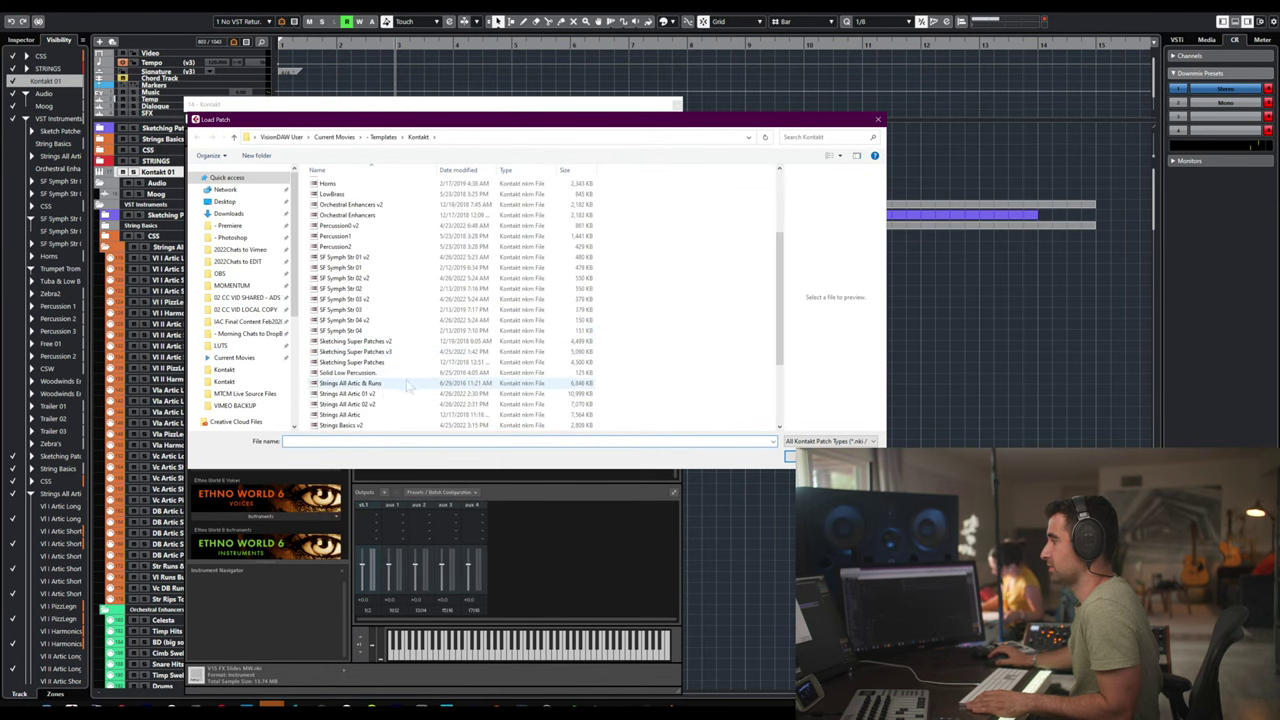
double_click(380, 396)
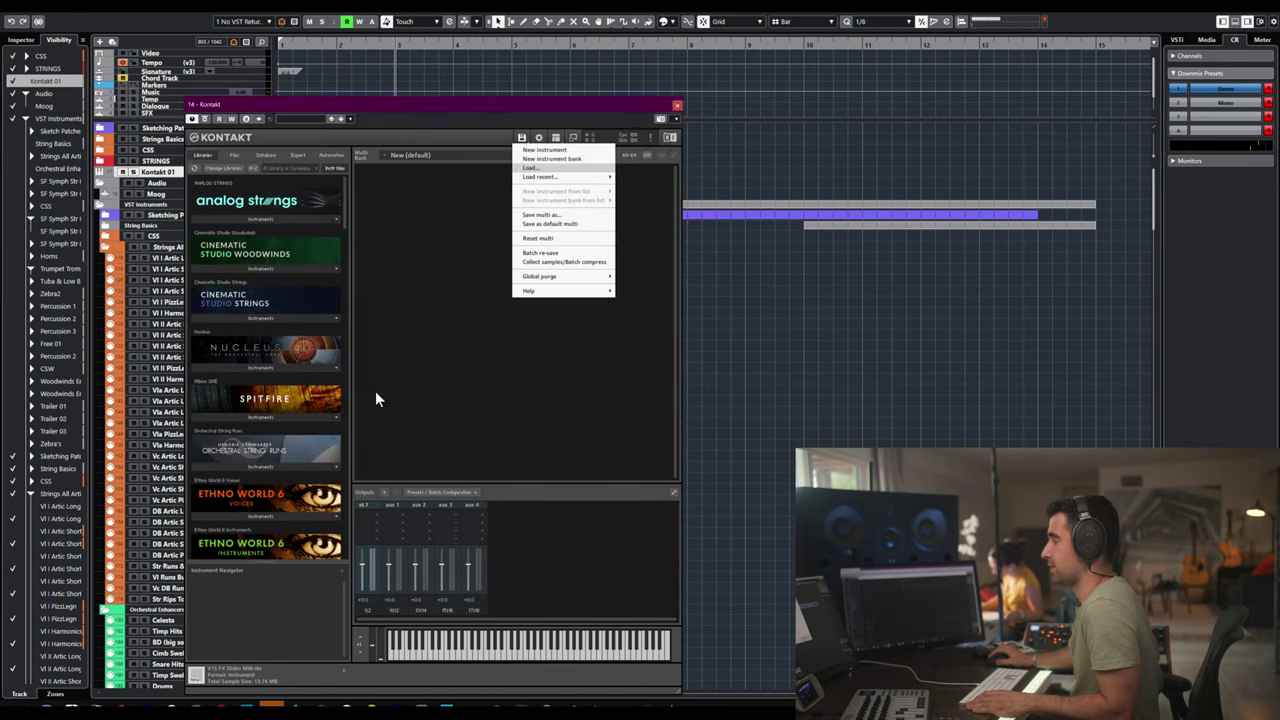
left_click(623, 391)
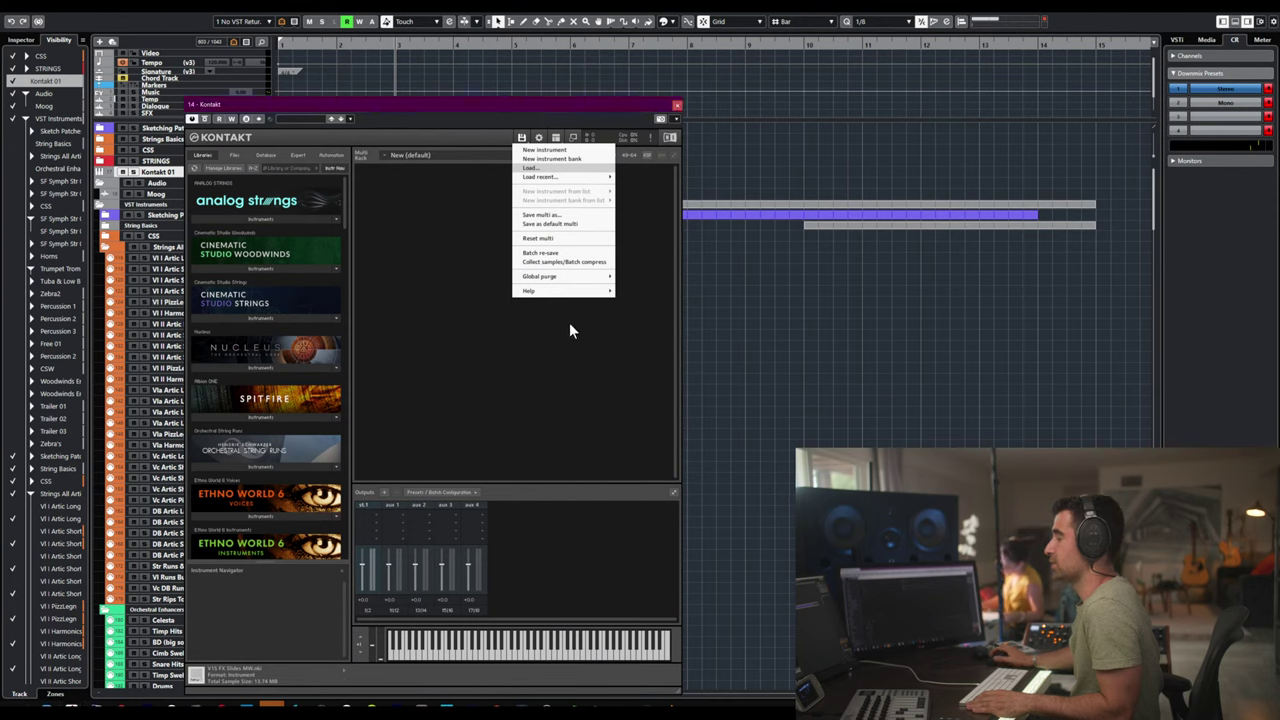
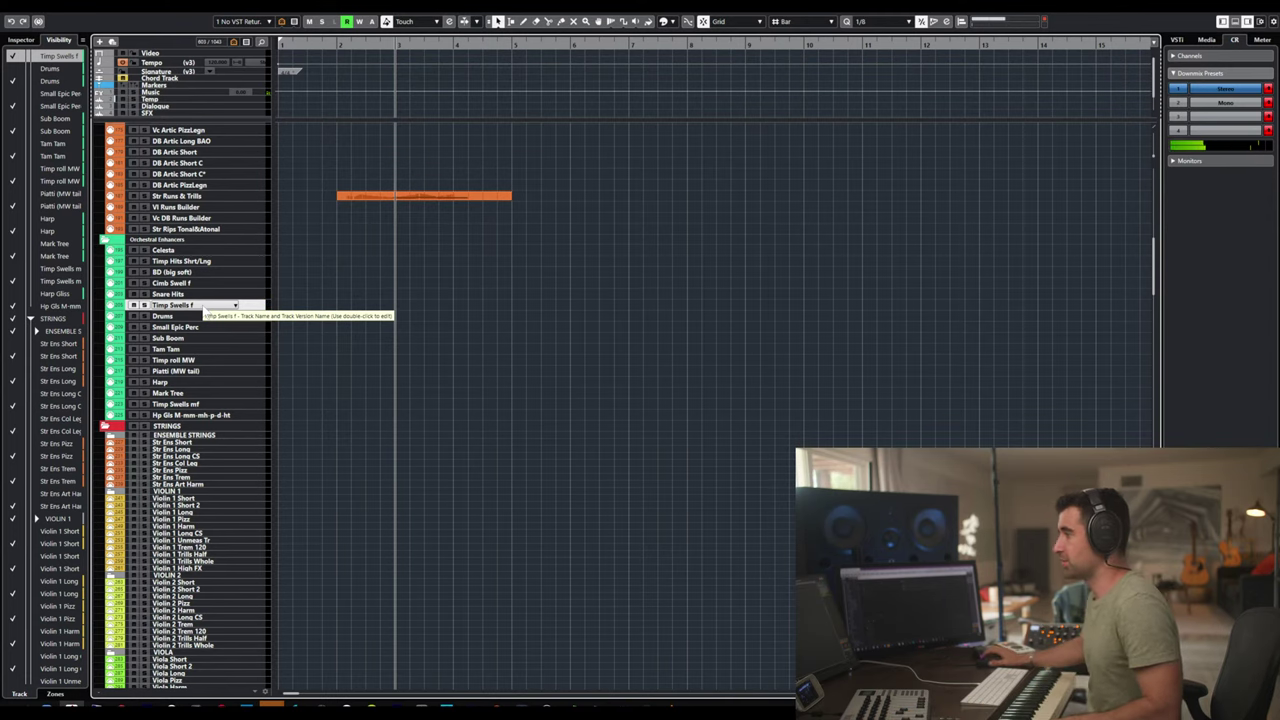
scroll(193, 265, "up", 5)
scroll(203, 272, "down", 5)
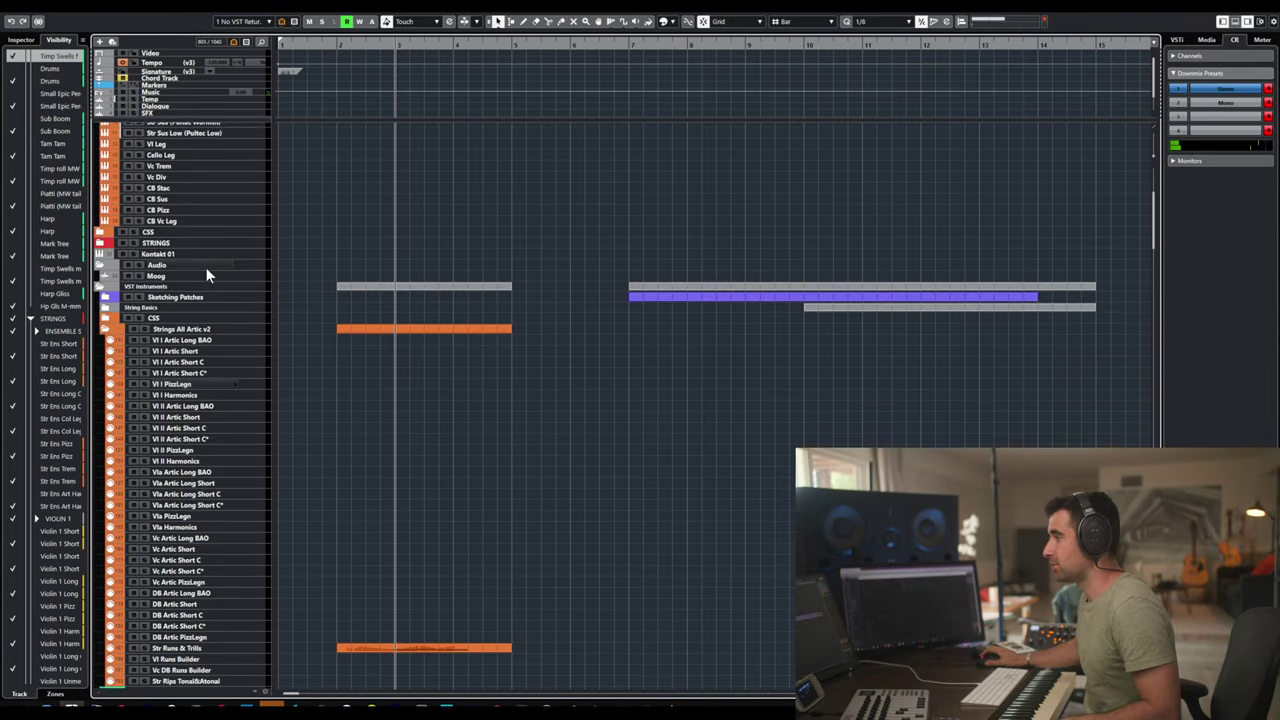
scroll(207, 275, "up", 5)
scroll(207, 275, "down", 5)
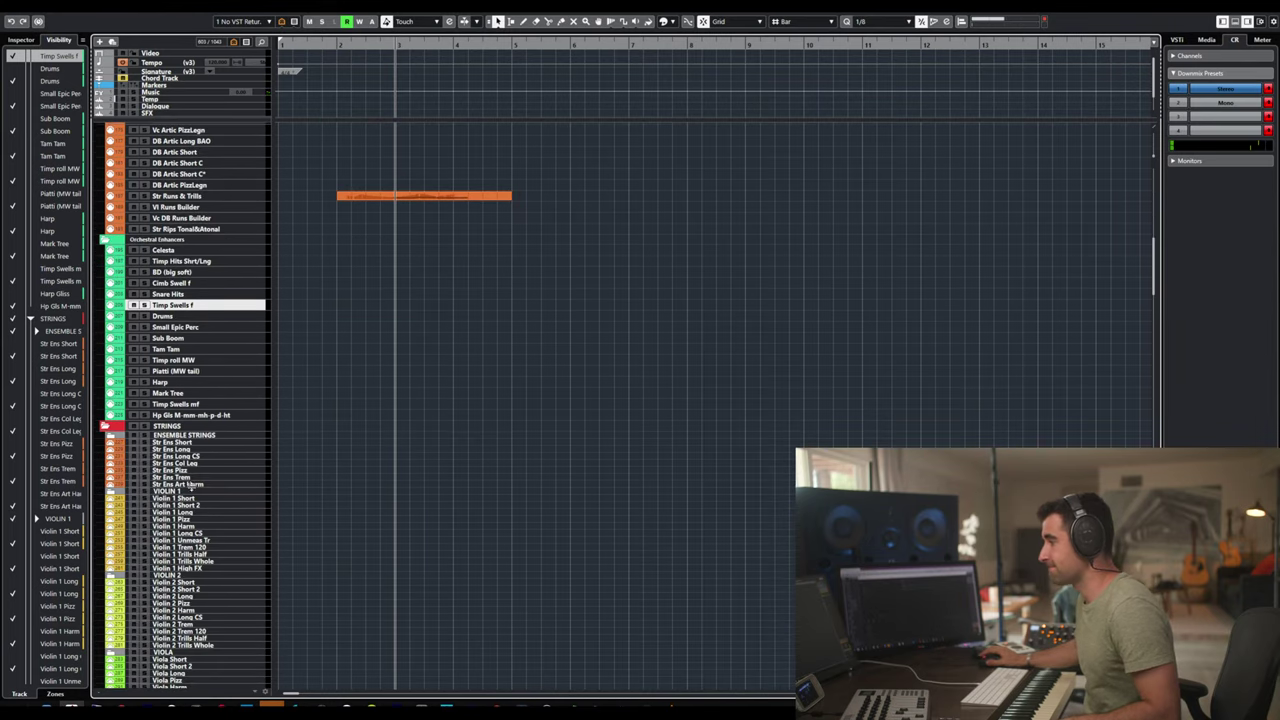
left_click(212, 546)
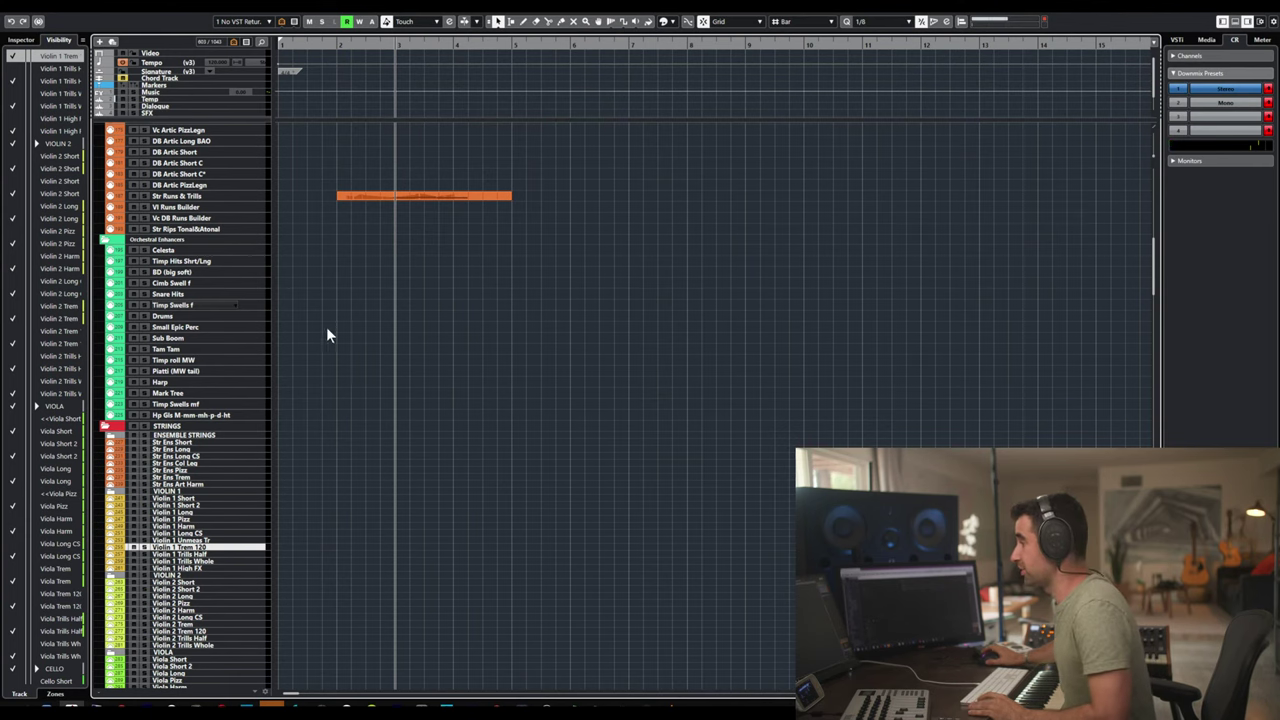
- Disable all instrument tracks in the Strings Basics folder, from Str Stac OSR through CB Vc Leg
scroll(370, 300, "up", 15)
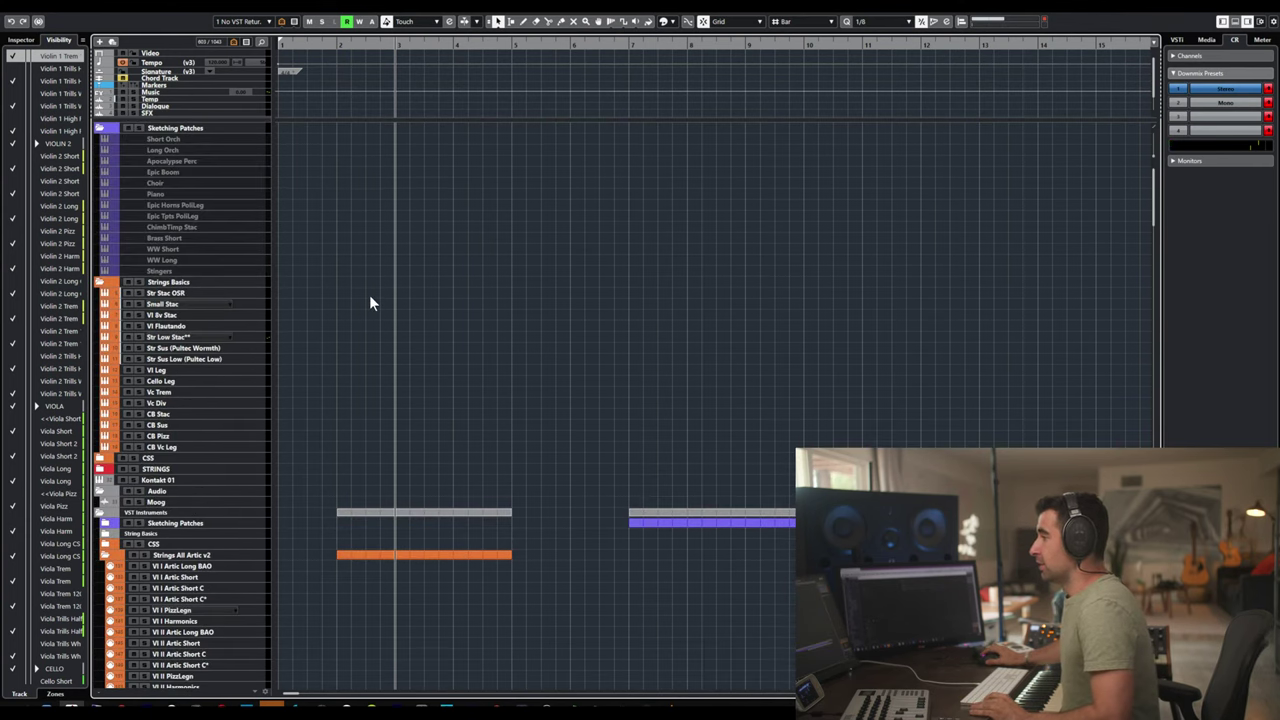
left_click(233, 292)
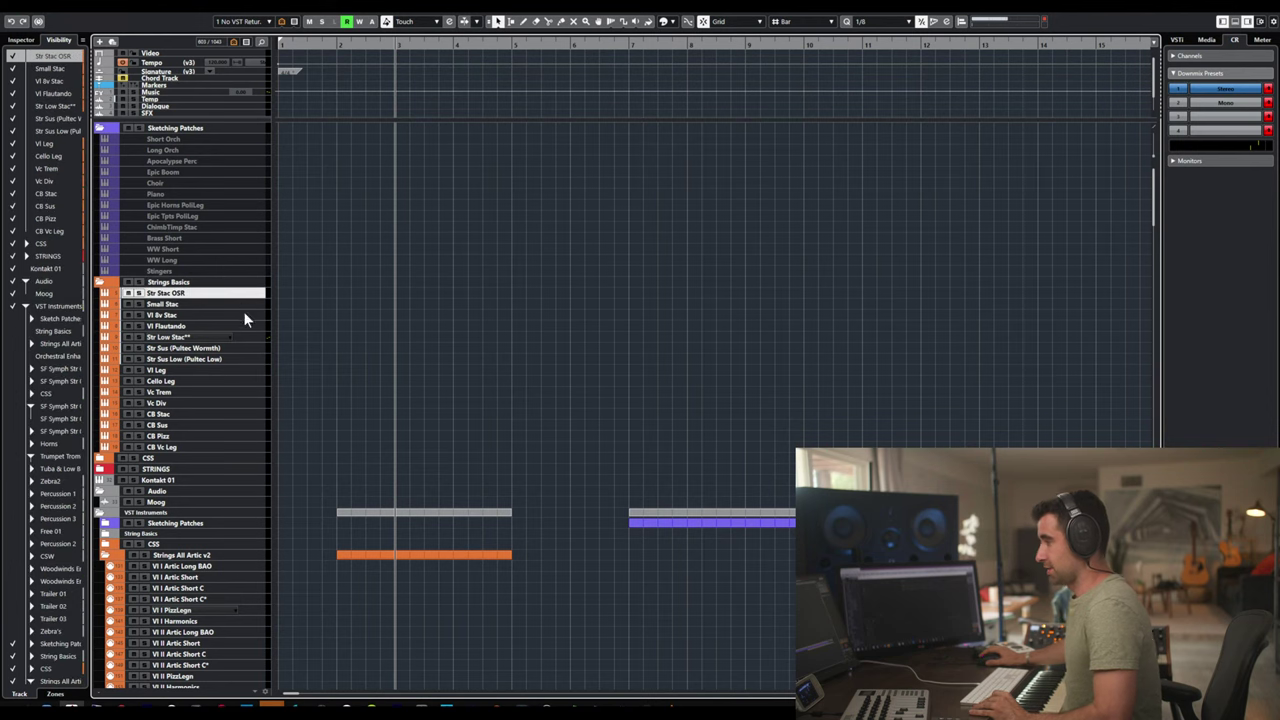
left_click(218, 447, "shift")
right_click(242, 421)
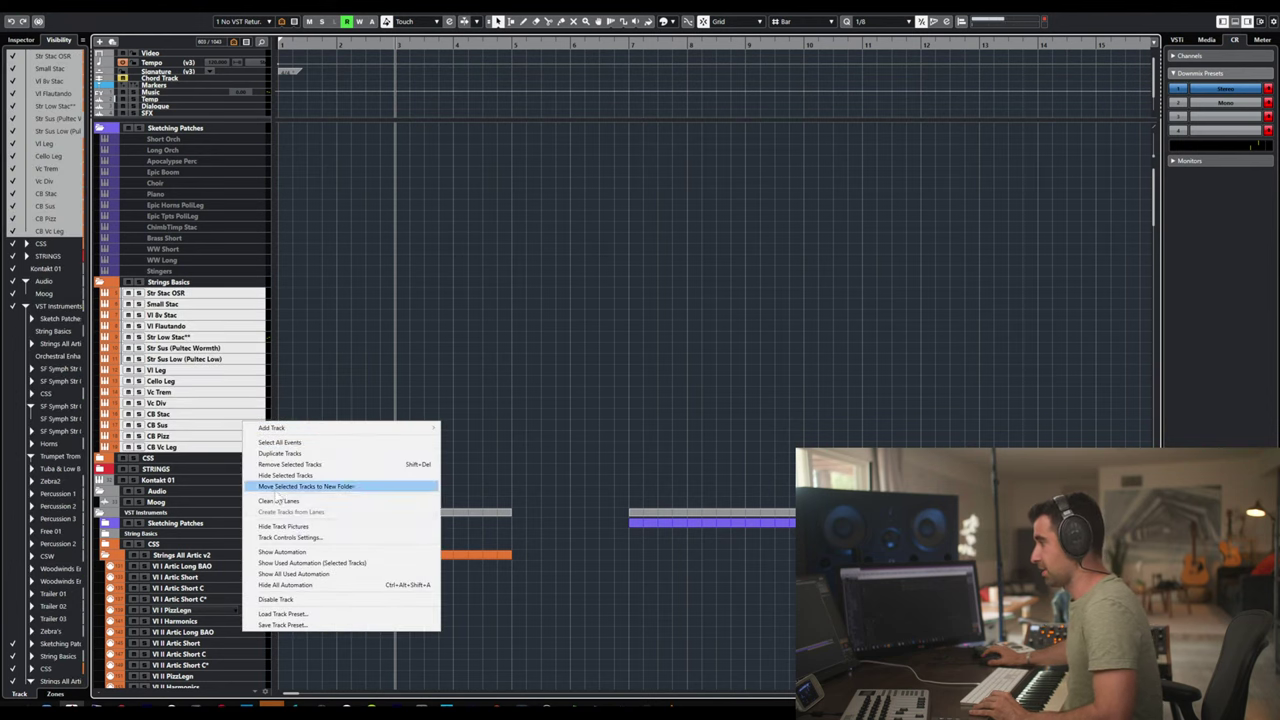
left_click(294, 586)
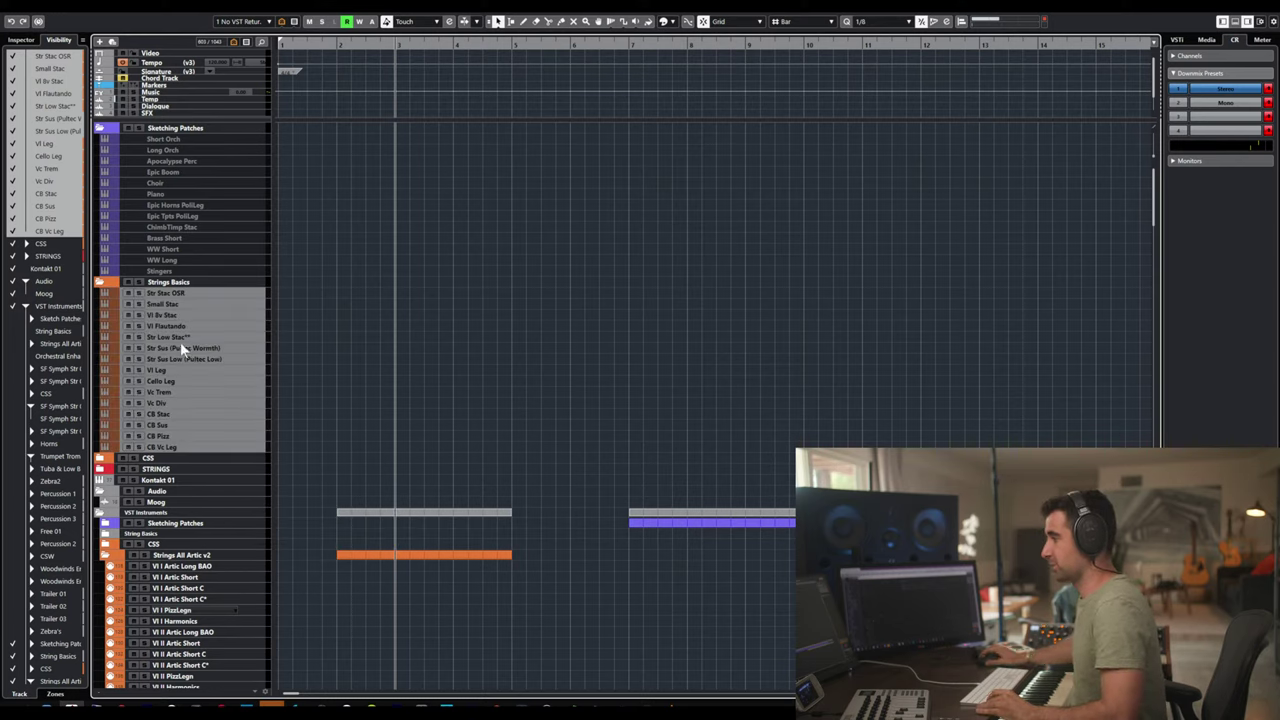
- Collapse the Sketching Patches and Strings Basics folders, keeping the CSS folder closed
left_click(101, 129)
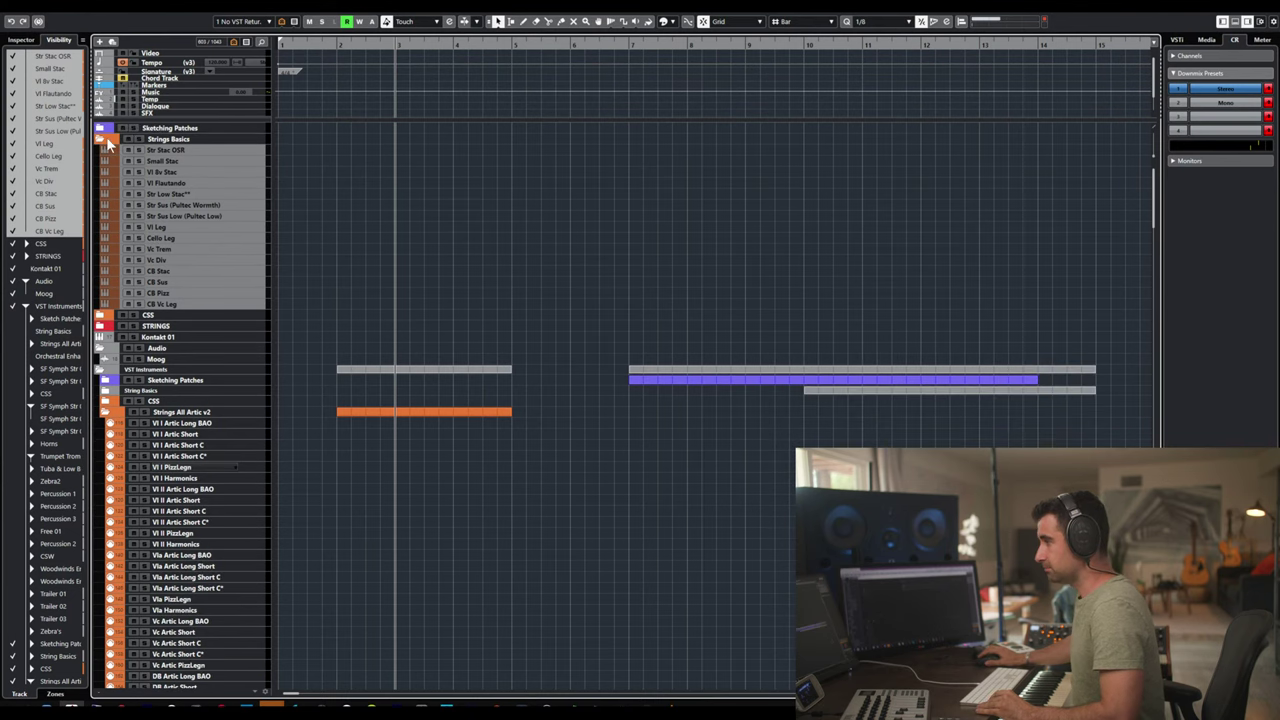
left_click(106, 140)
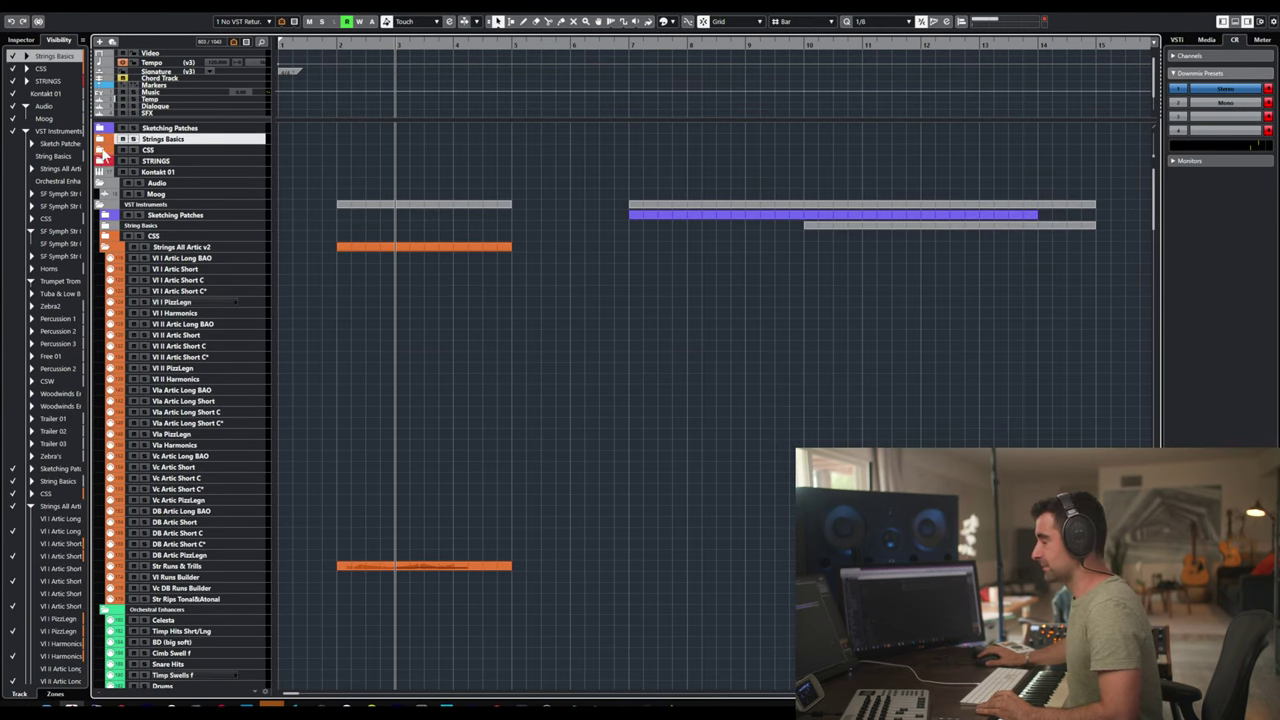
left_click(101, 150)
left_click(101, 150)
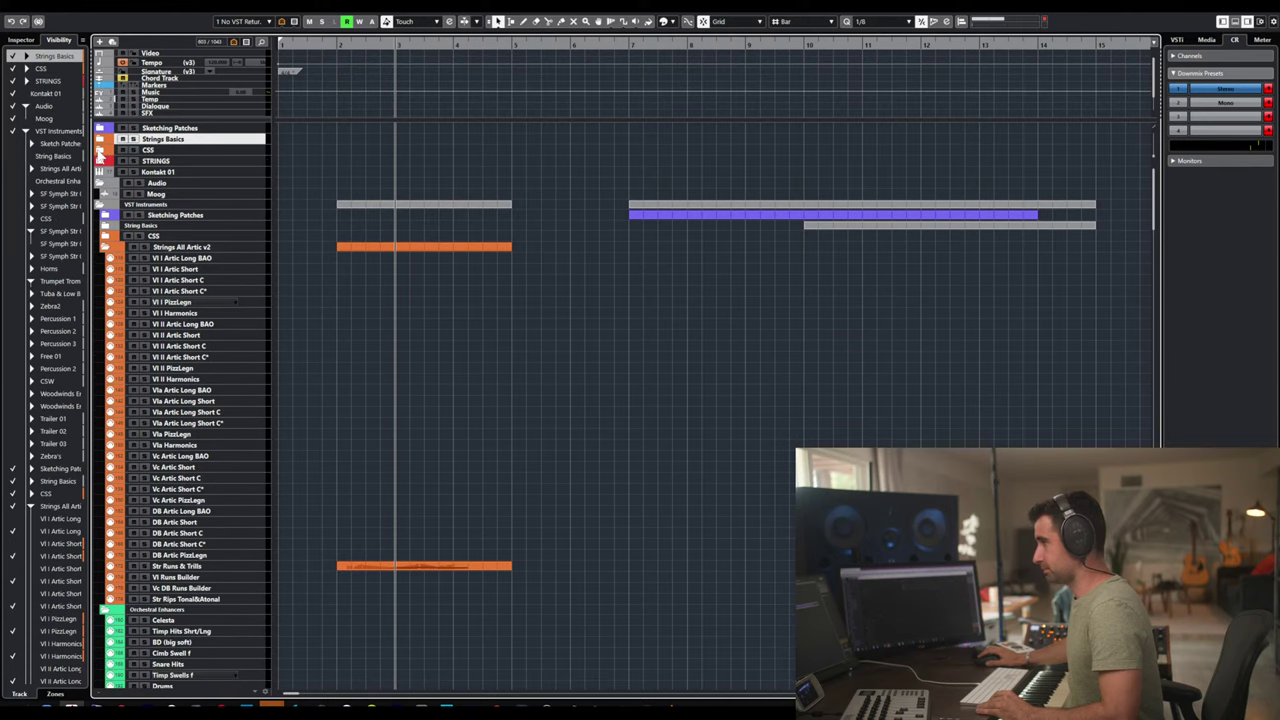
- Review the instruments loaded in Kontakt 01, including the compact list and slots 17-32, and close its window
left_click(191, 172)
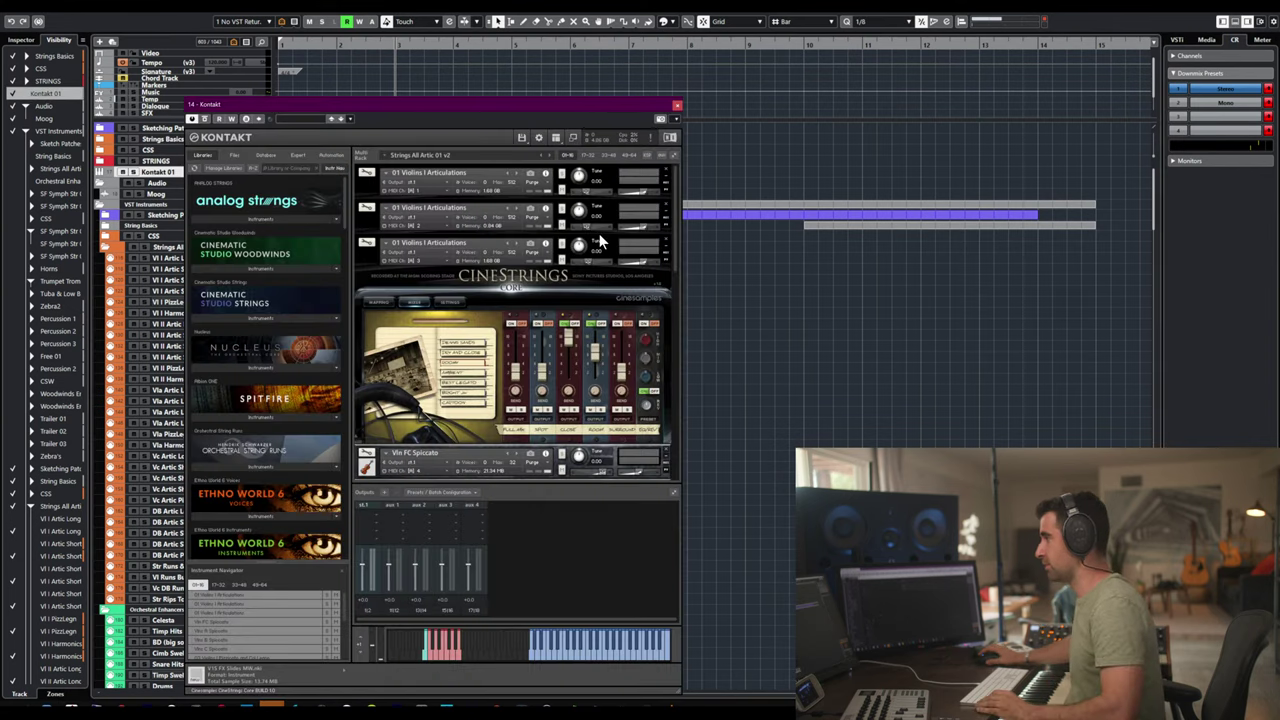
left_click(673, 157)
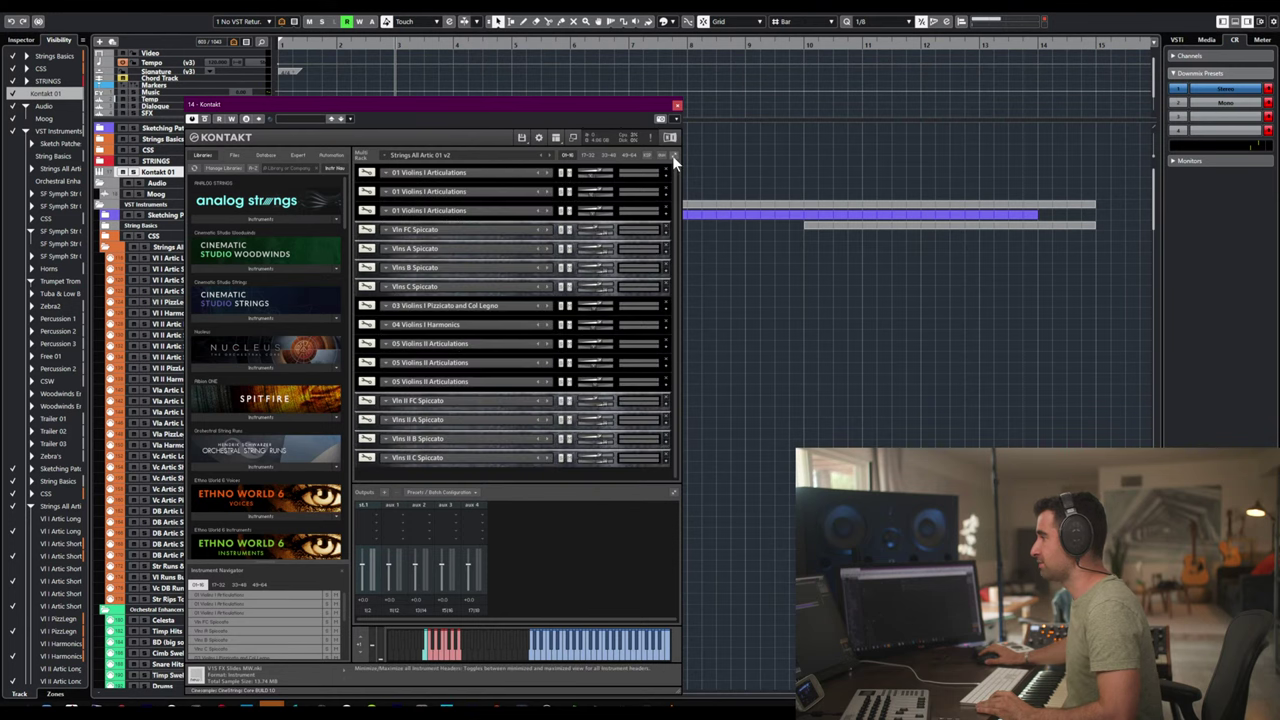
left_click(672, 156)
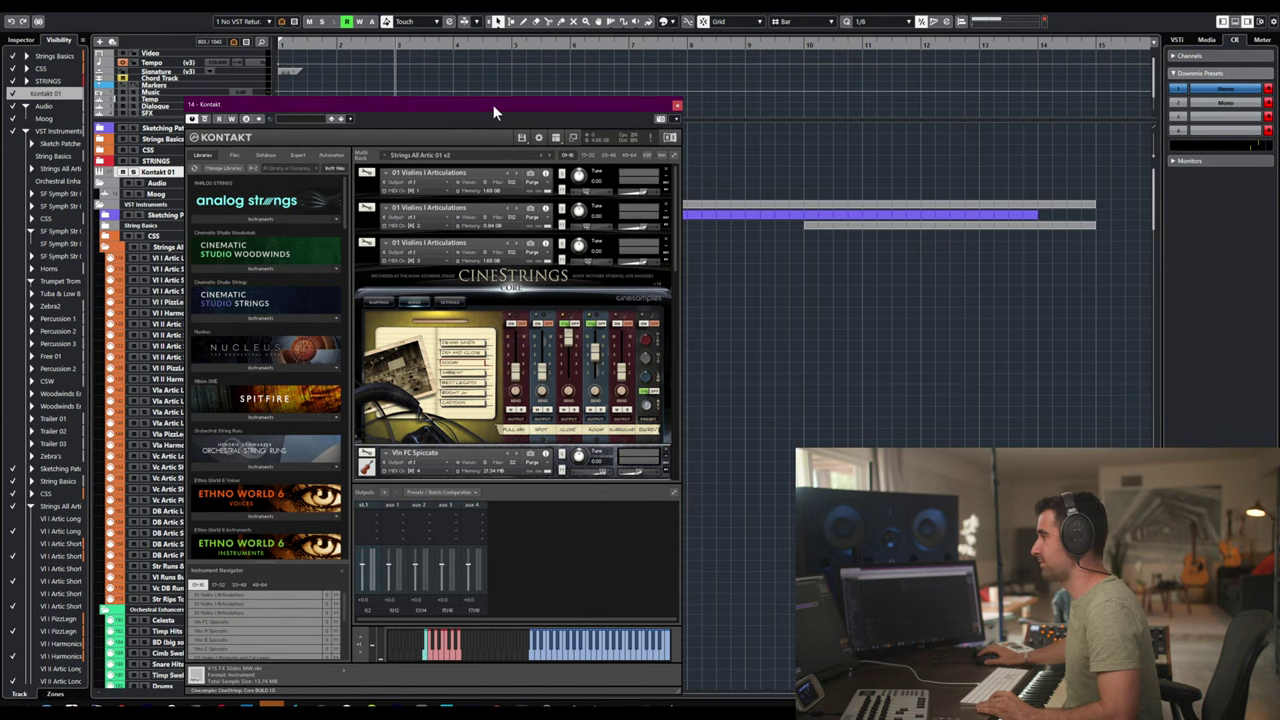
left_click(588, 156)
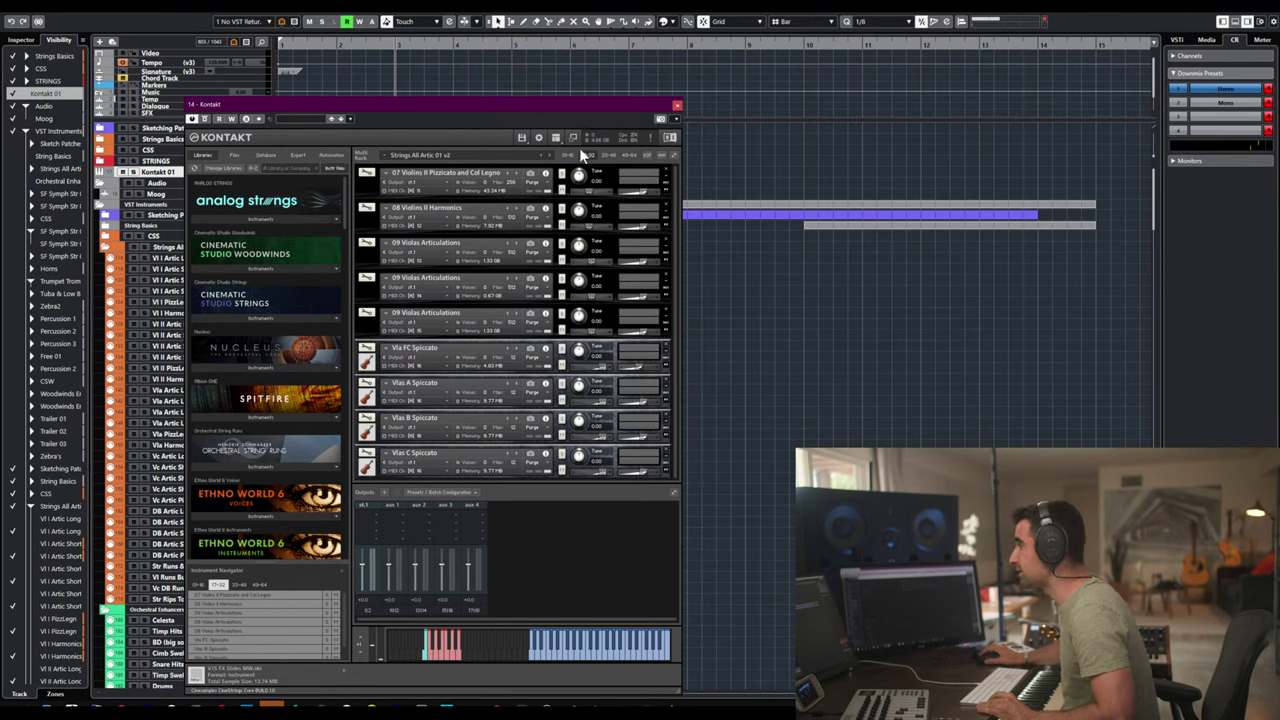
left_click(676, 106)
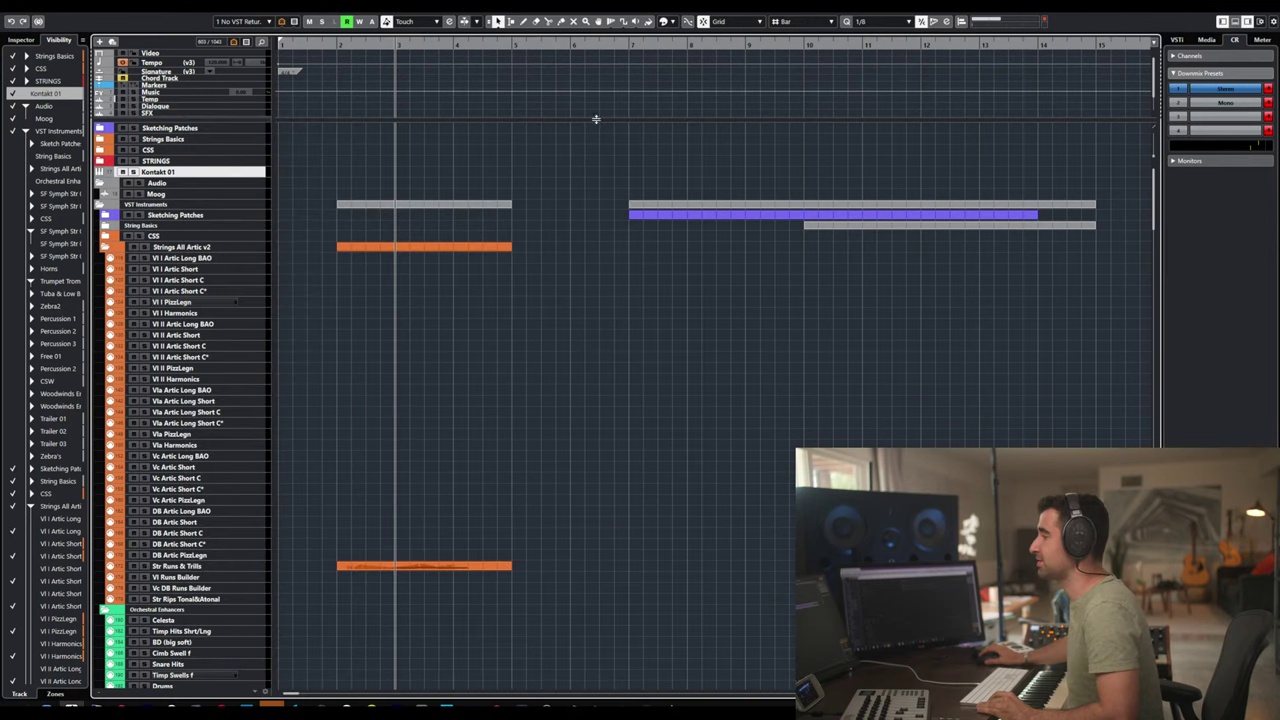
- Duplicate the Kontakt 01 instrument track together with its loaded multi
right_click(210, 180)
right_click(194, 172)
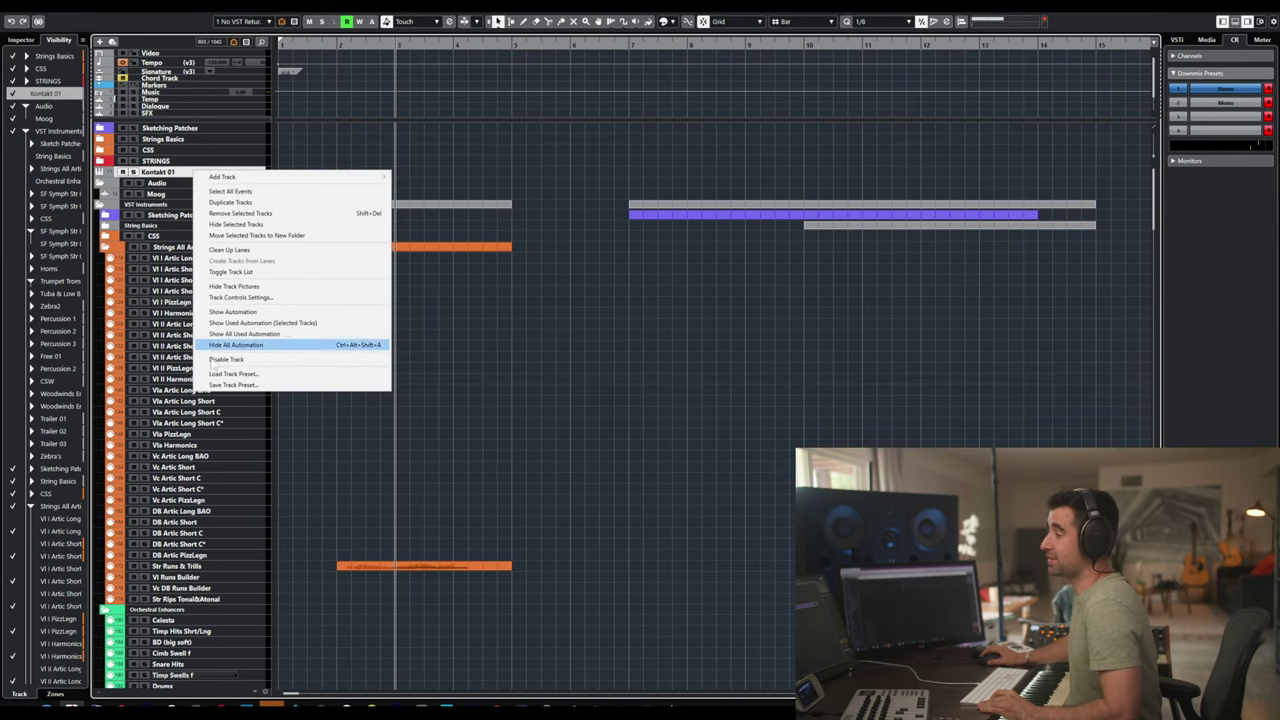
left_click(280, 204)
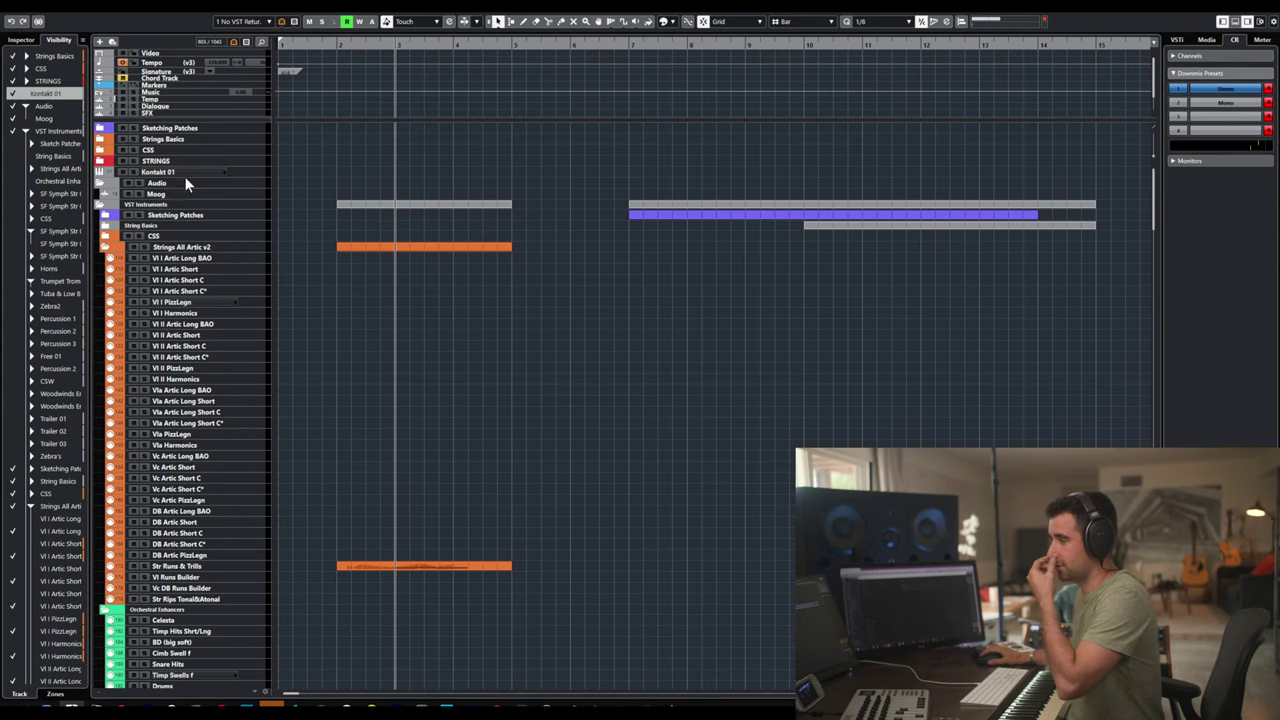
key("ctrl+shift+d")
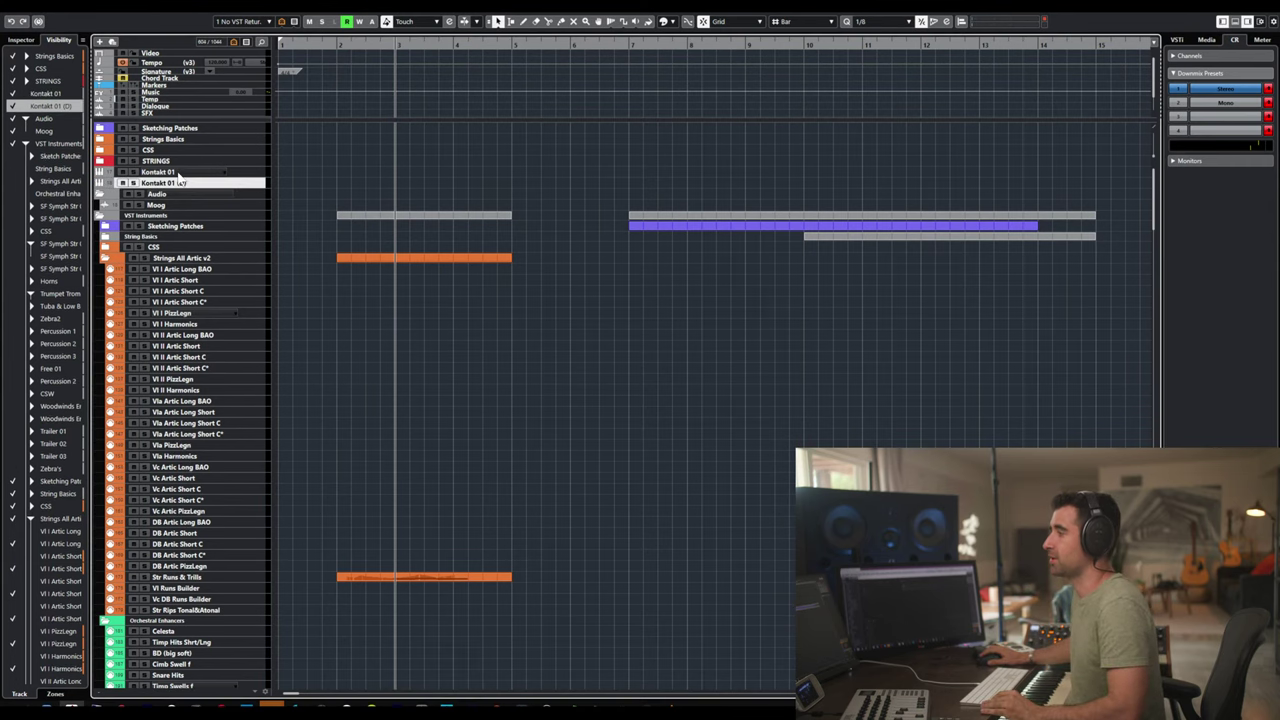
- Select Kontakt 01 and its copy together and start duplicating the pair
left_click(179, 173)
left_click(180, 184, "shift")
right_click(181, 183)
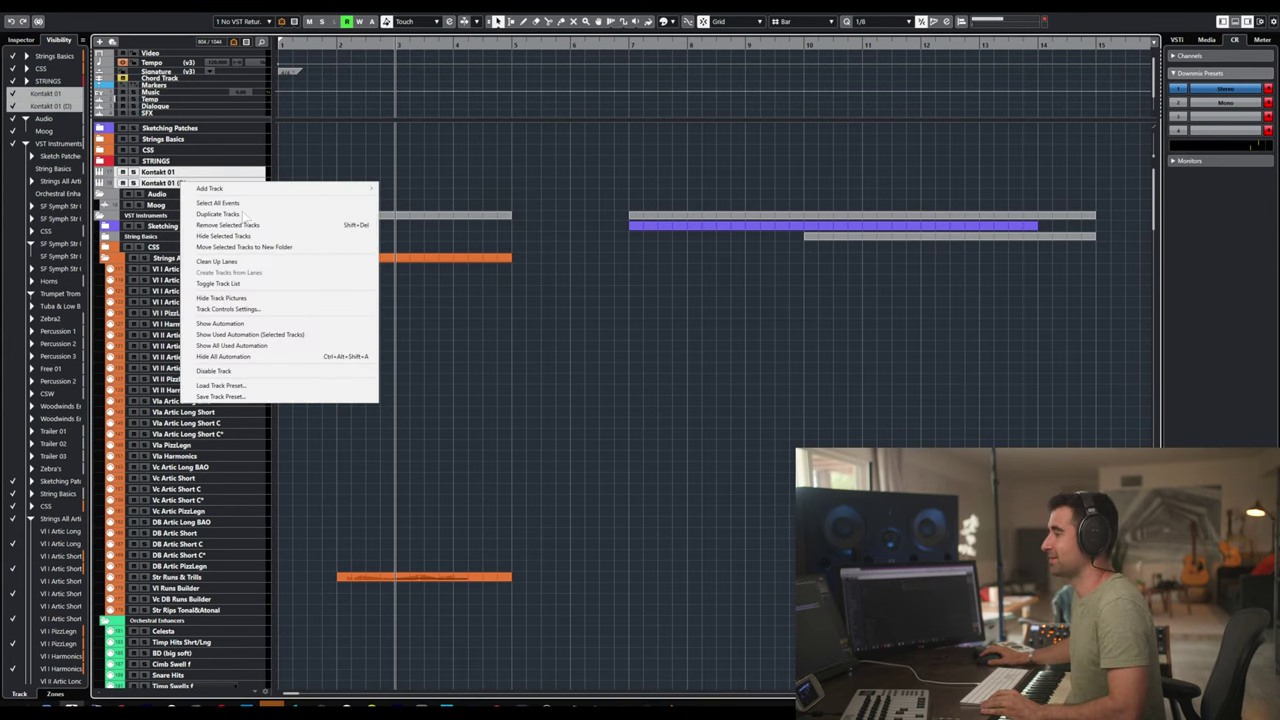
- Disable the two selected Kontakt tracks under STRINGS and duplicate both of them
left_click(260, 370)
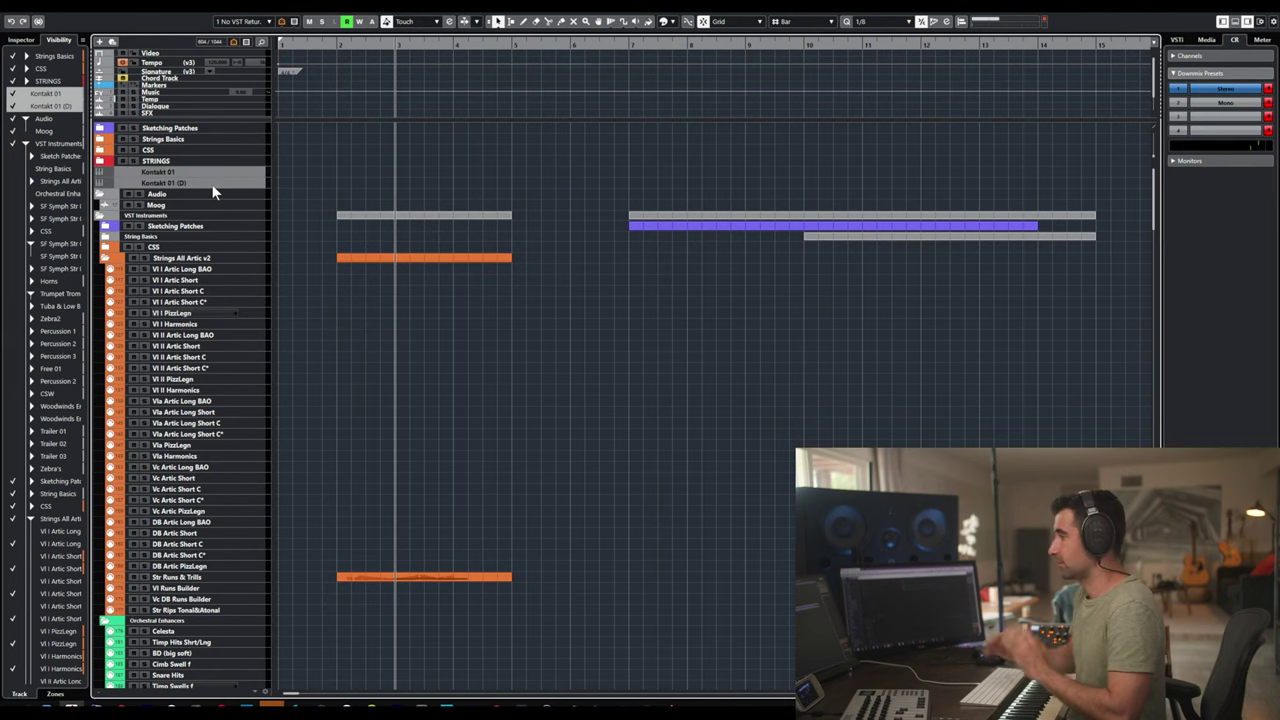
right_click(213, 183)
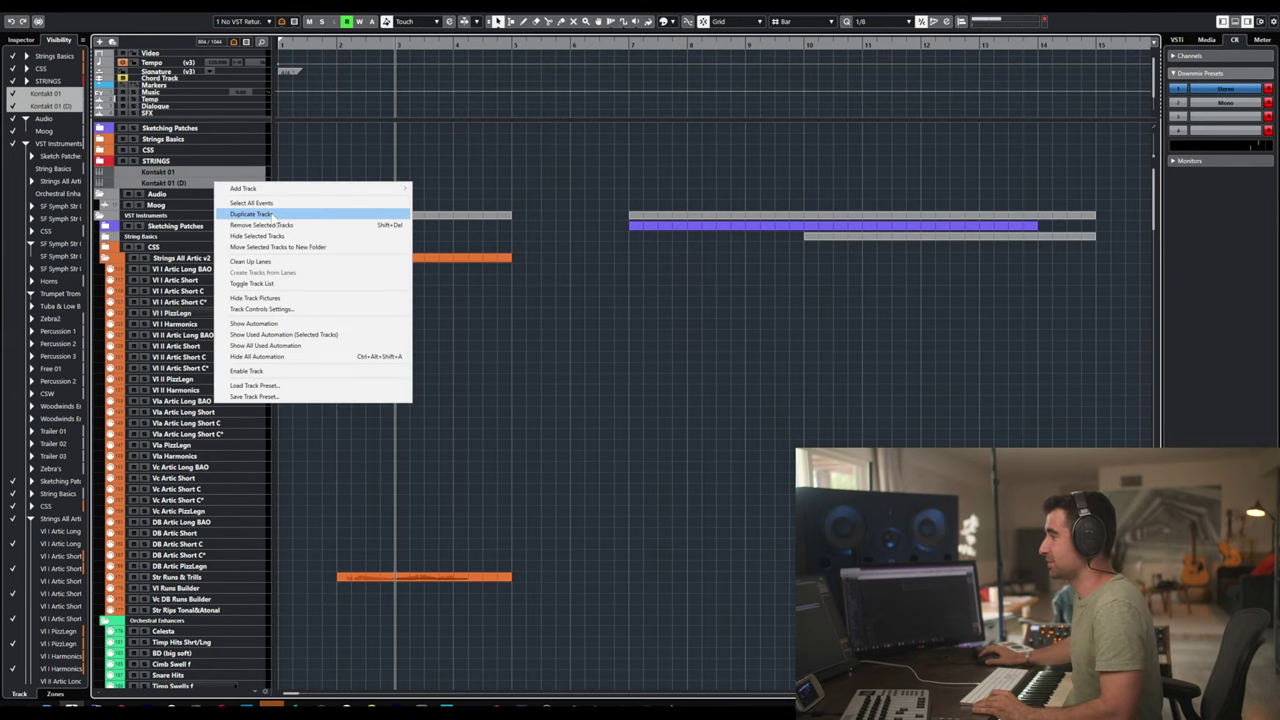
left_click(271, 214)
- Duplicate all four disabled Kontakt tracks below the STRINGS folder
left_click(200, 172)
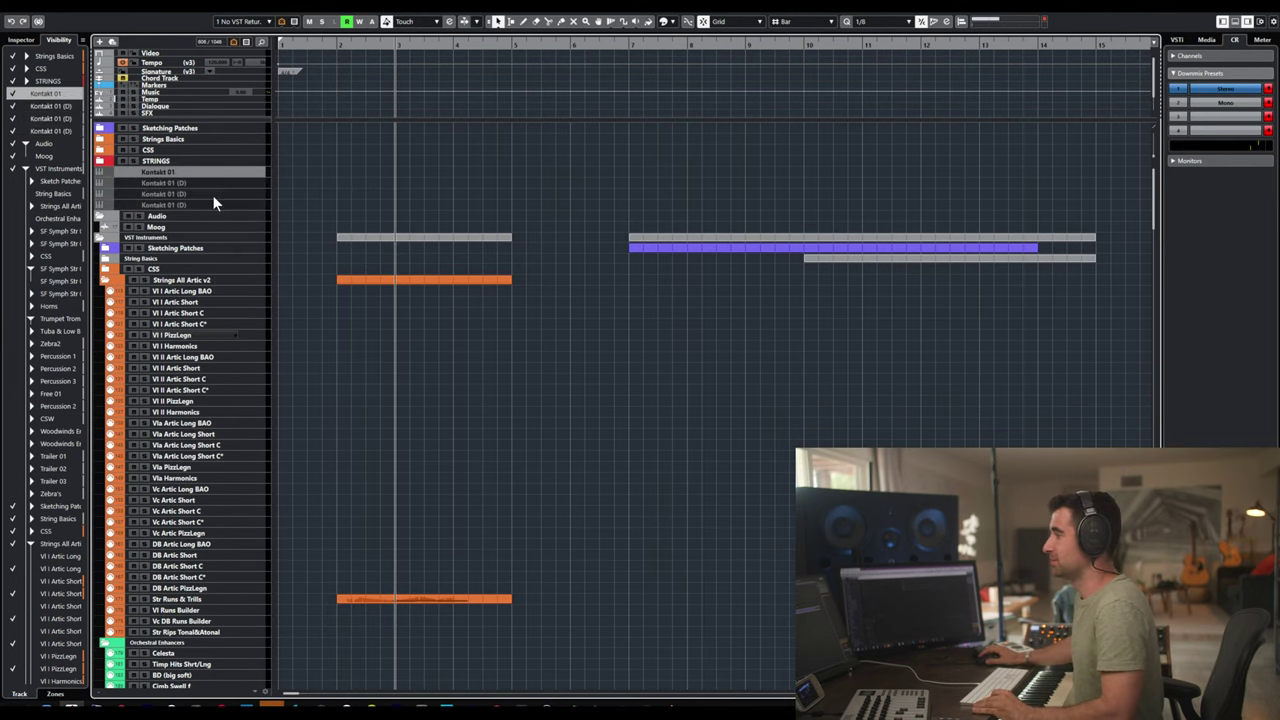
left_click(214, 202, "shift")
right_click(214, 205)
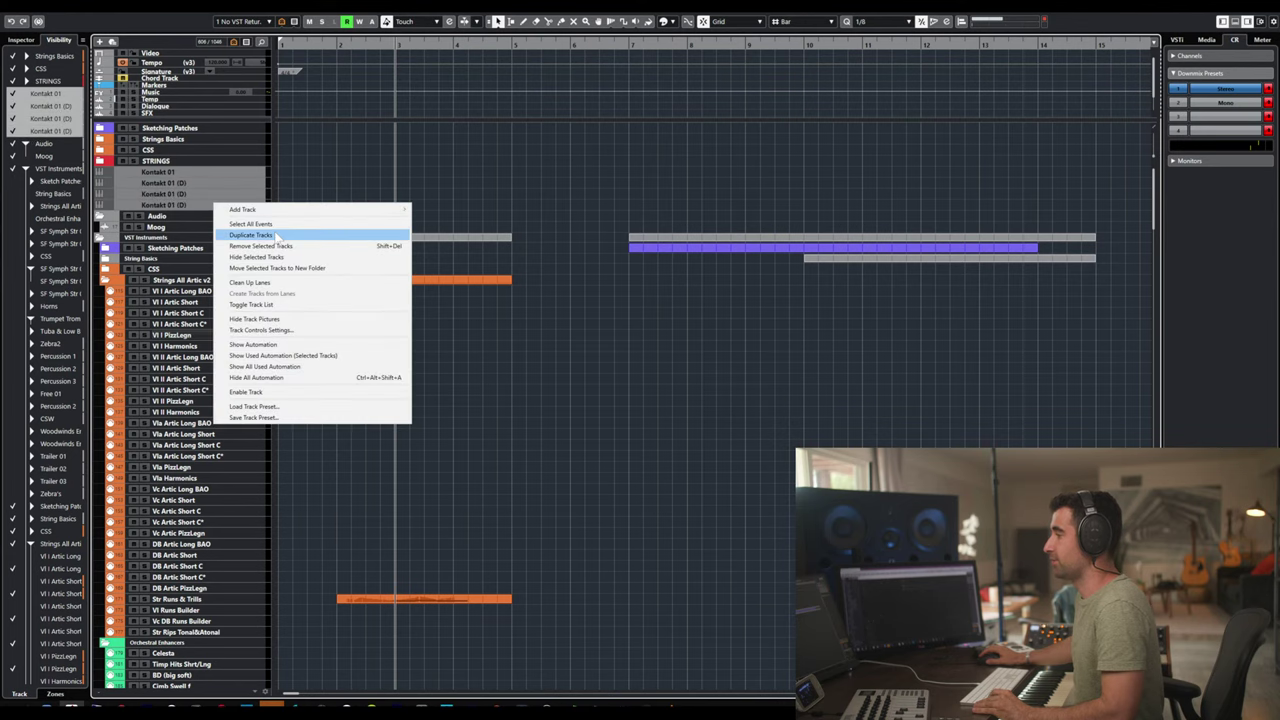
left_click(276, 235)
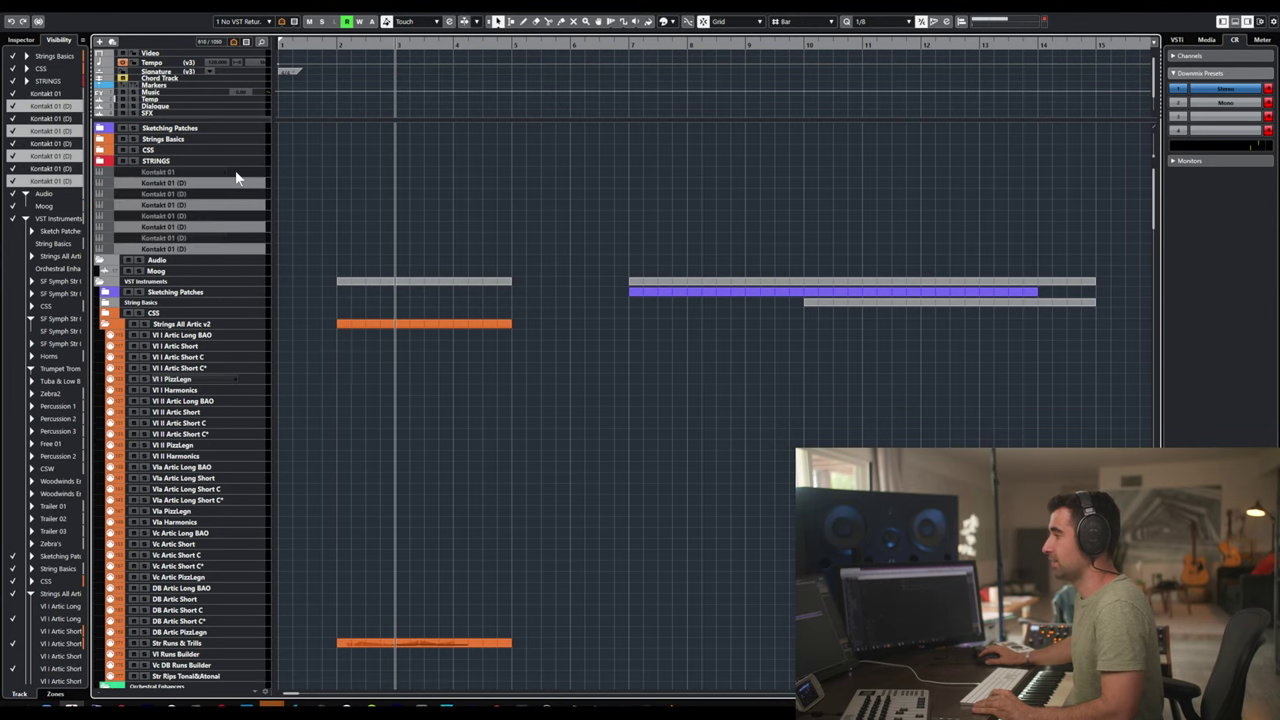
- Select the full set of eight disabled Kontakt tracks and duplicate them
left_click(252, 177)
left_click(241, 247, "shift")
right_click(241, 247)
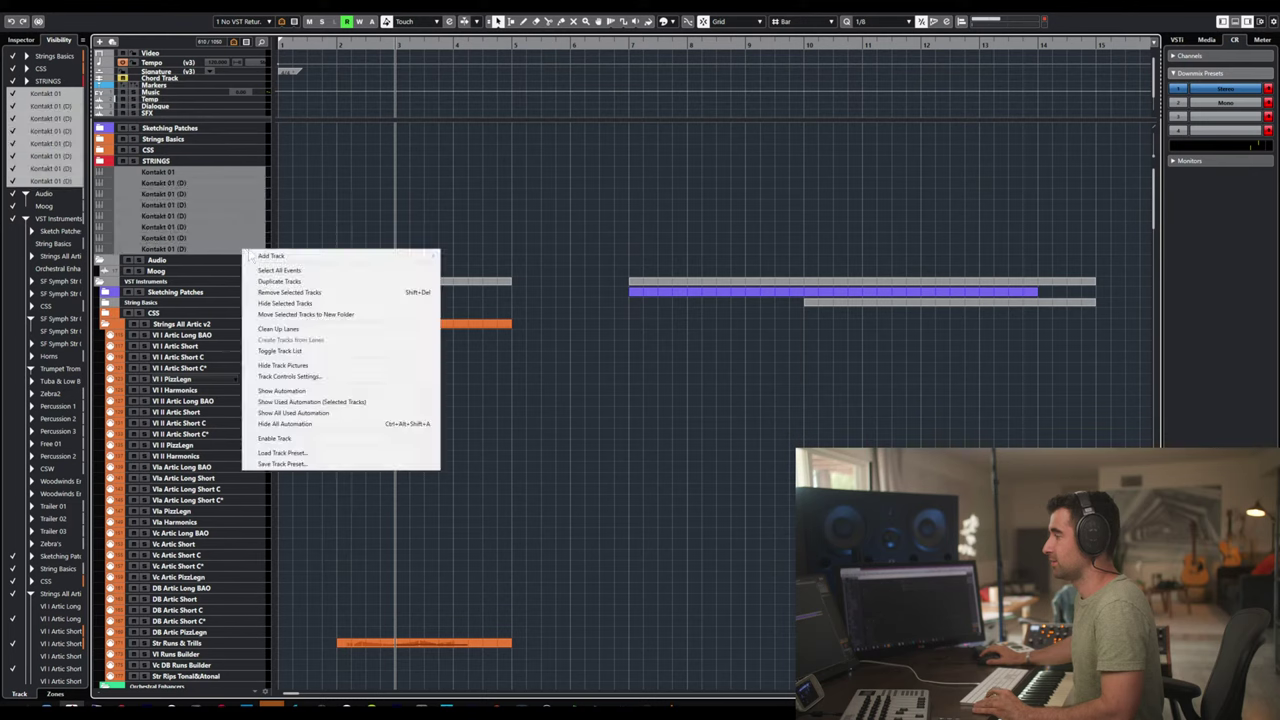
left_click(309, 283)
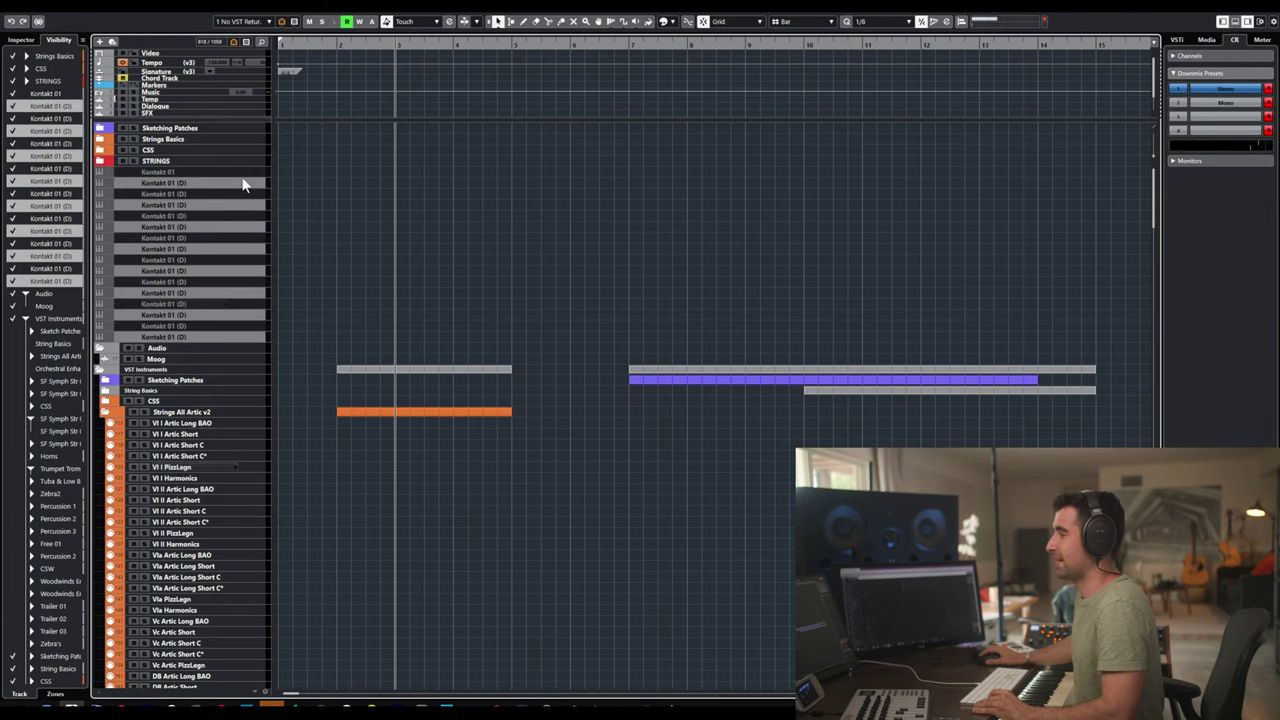
- Enable only the first Kontakt 01 track, directly below the STRINGS folder
left_click(246, 173)
right_click(250, 170)
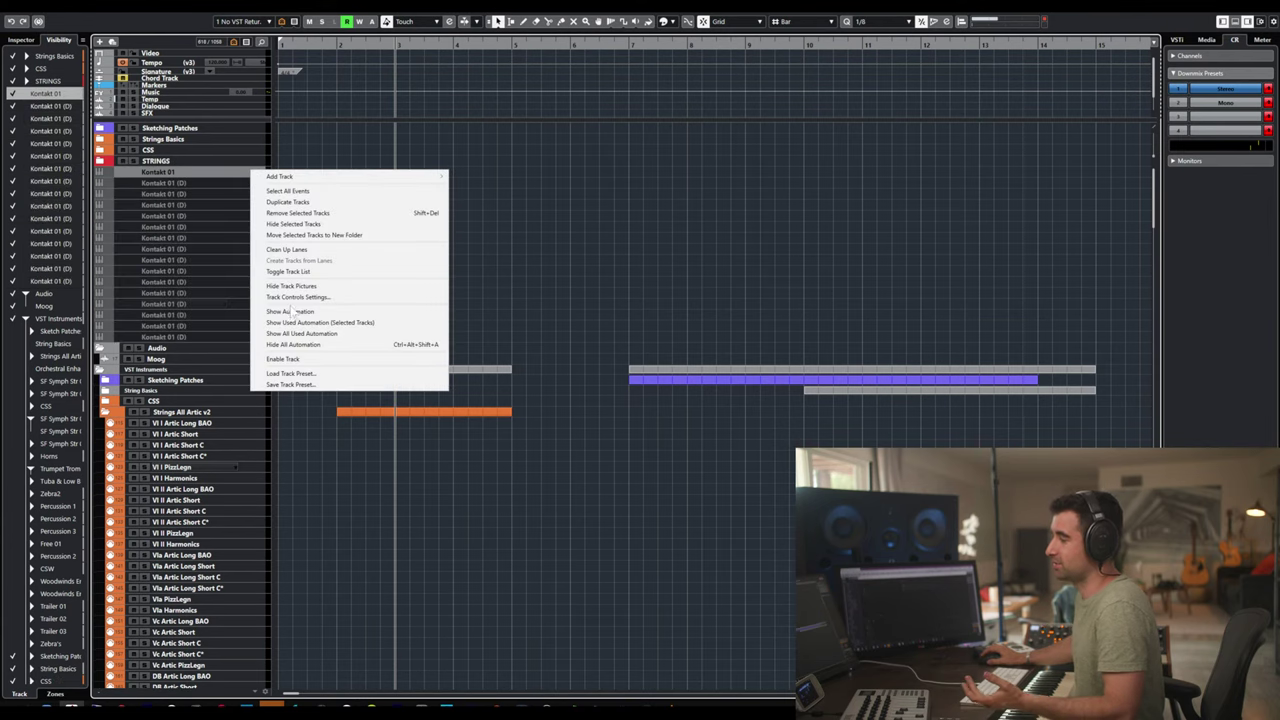
left_click(297, 358)
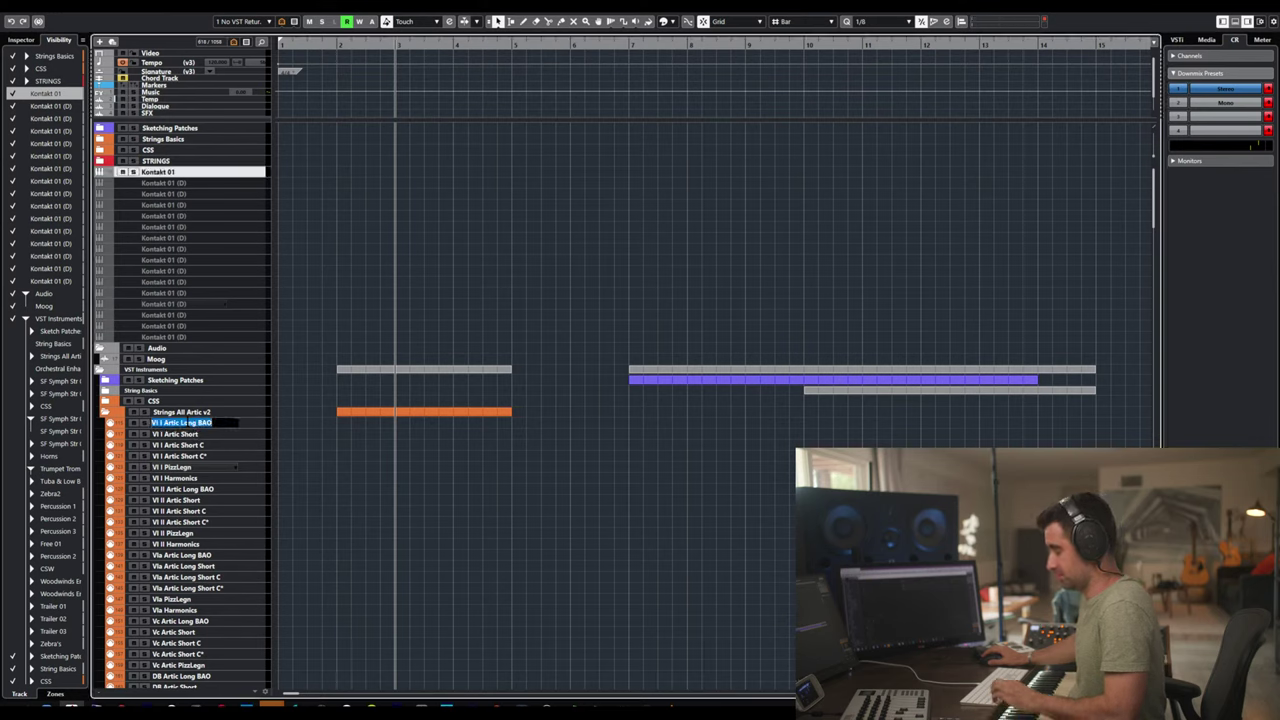
- Rename the first two Kontakt tracks VI I Artic Long BAO and VI I Artic Short, copying the names from the Strings All Artic v2 tracks
double_click(185, 423)
key("ctrl+c")
double_click(173, 175)
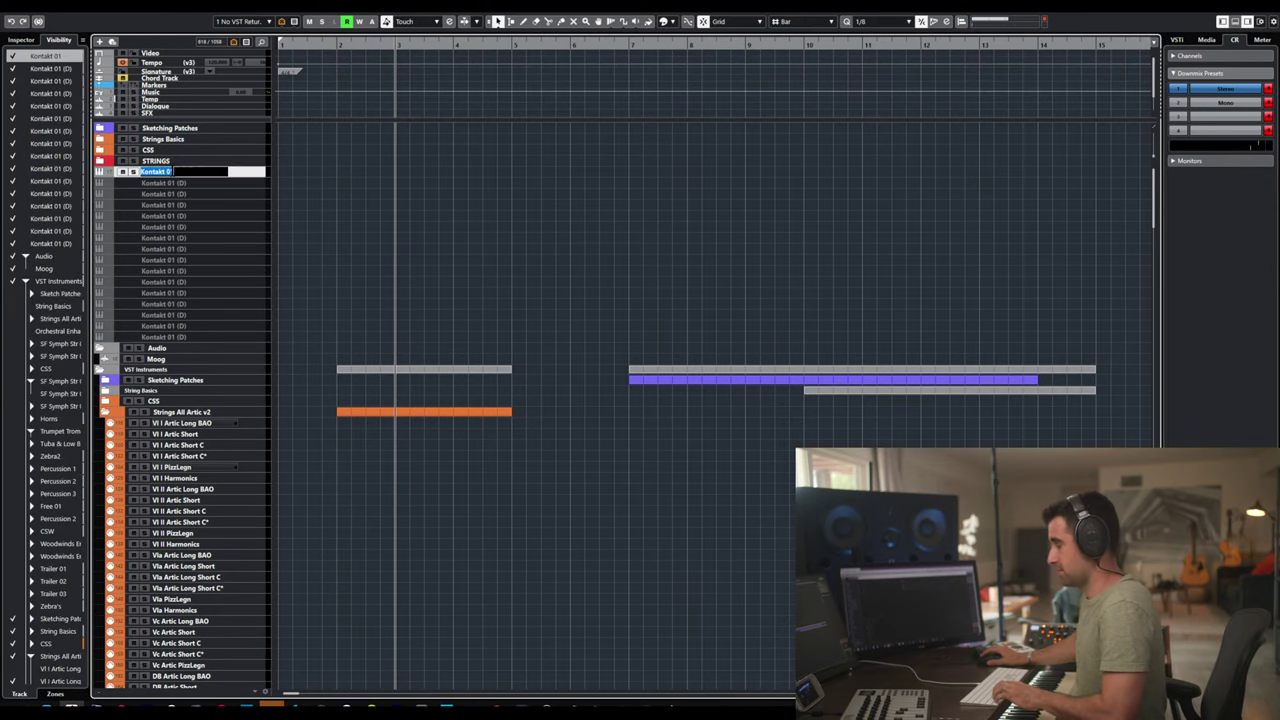
key("ctrl+v")
double_click(185, 433)
key("ctrl+c")
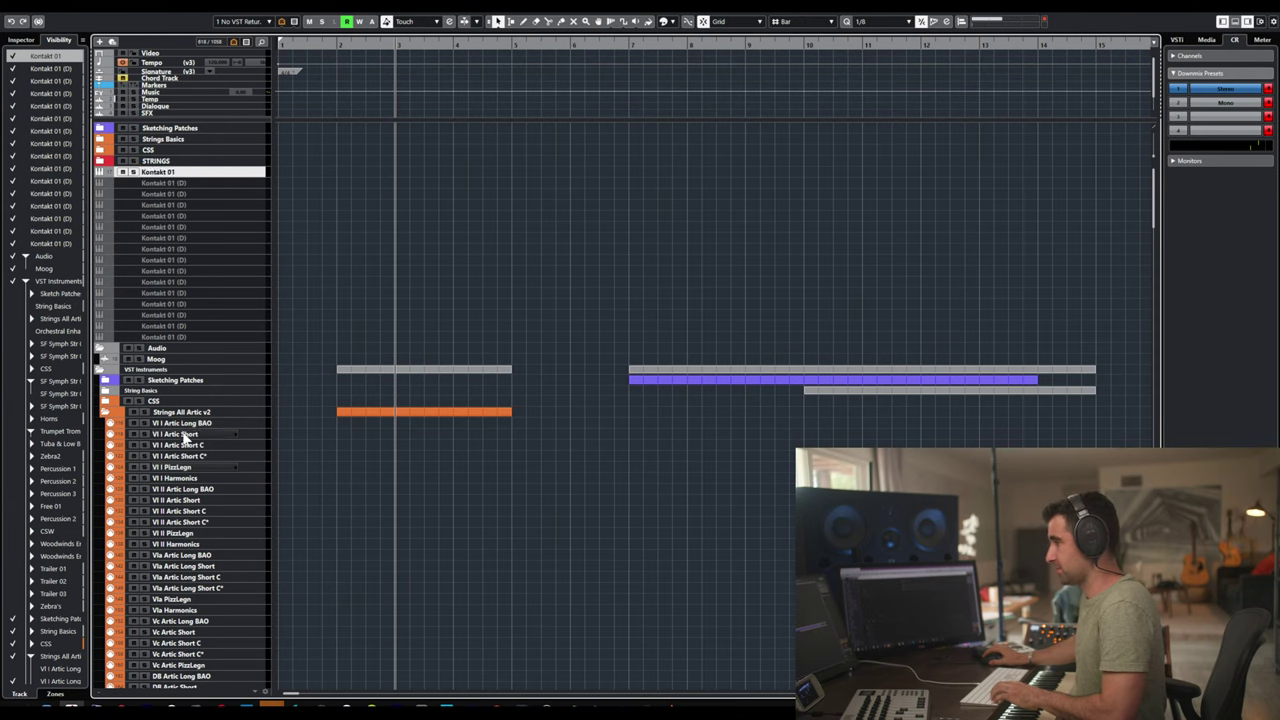
double_click(173, 185)
key("ctrl+v")
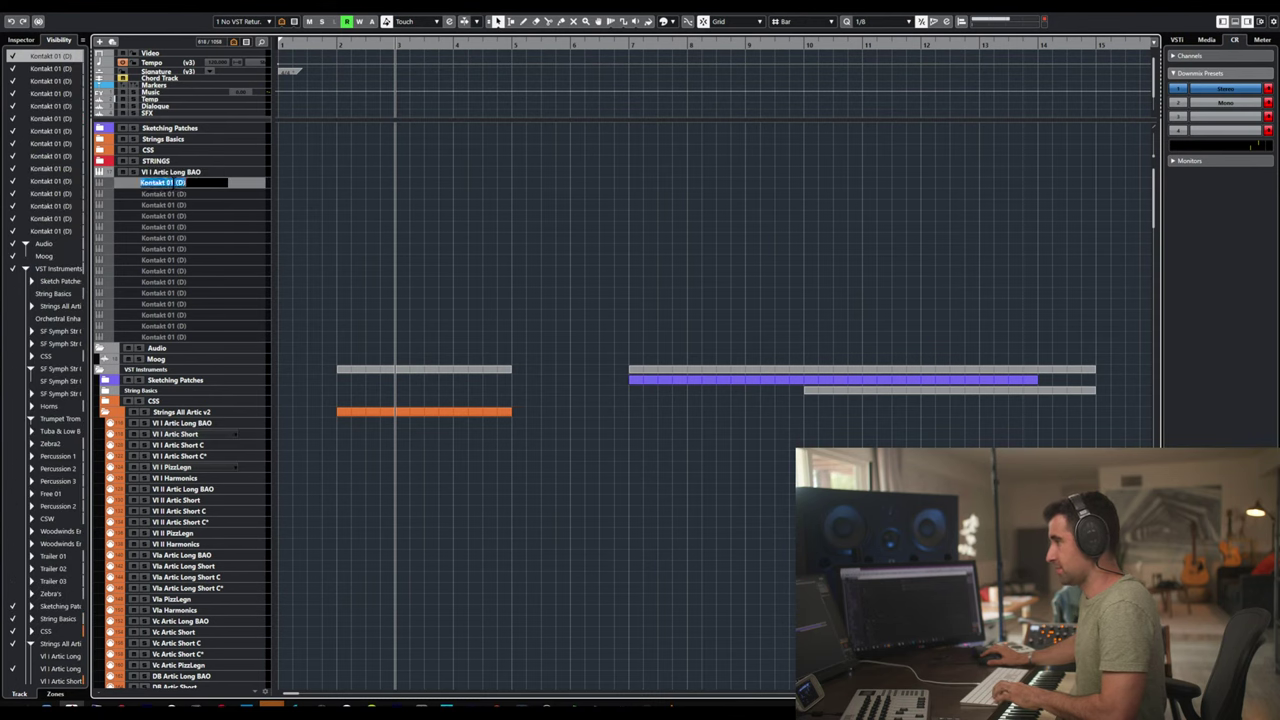
key("Return")
- Rename the third and fourth Kontakt tracks VI I Artic Short C and VI I Artic Short C*, copying the names from the original MIDI tracks
double_click(186, 444)
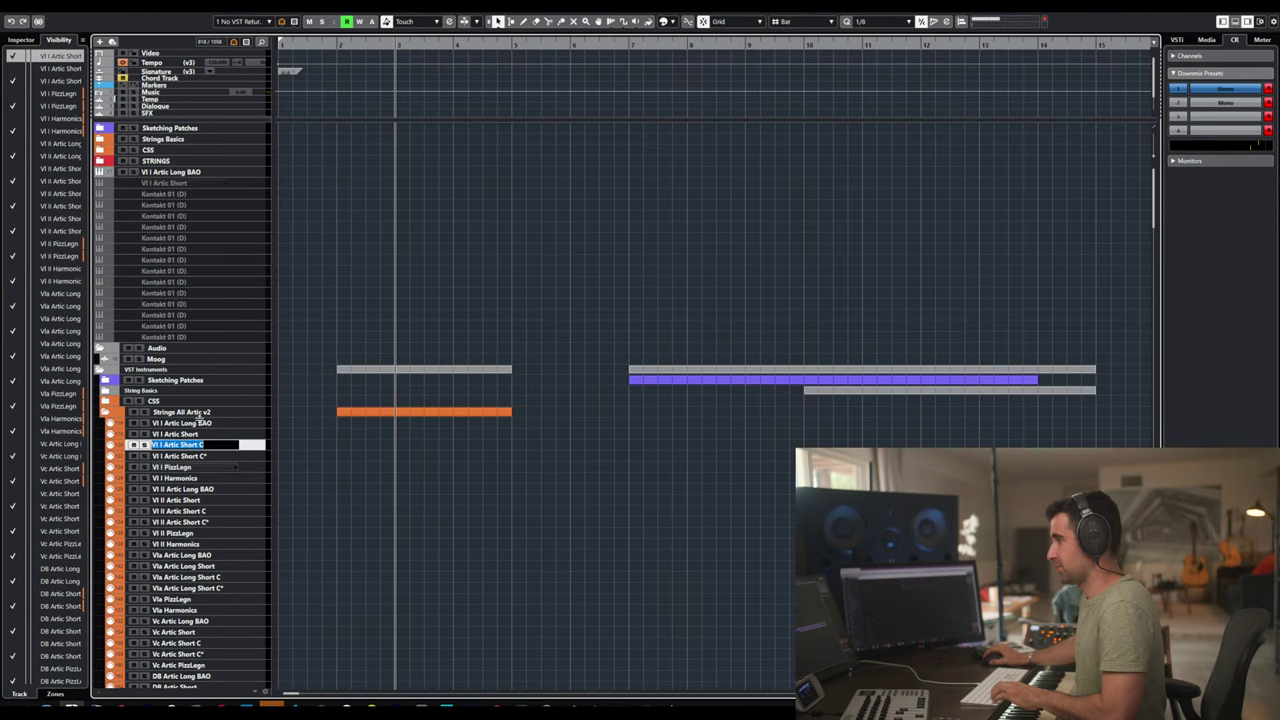
key("ctrl+c")
double_click(175, 194)
key("ctrl+v")
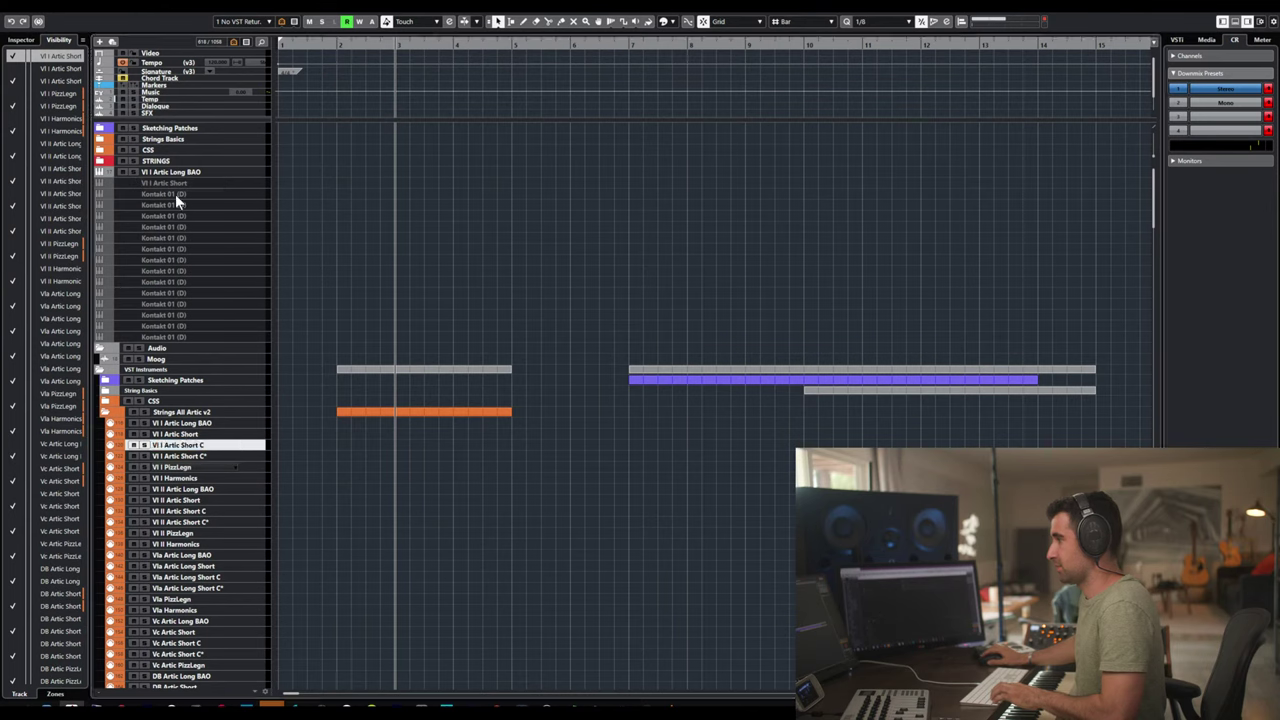
key("Return")
double_click(195, 456)
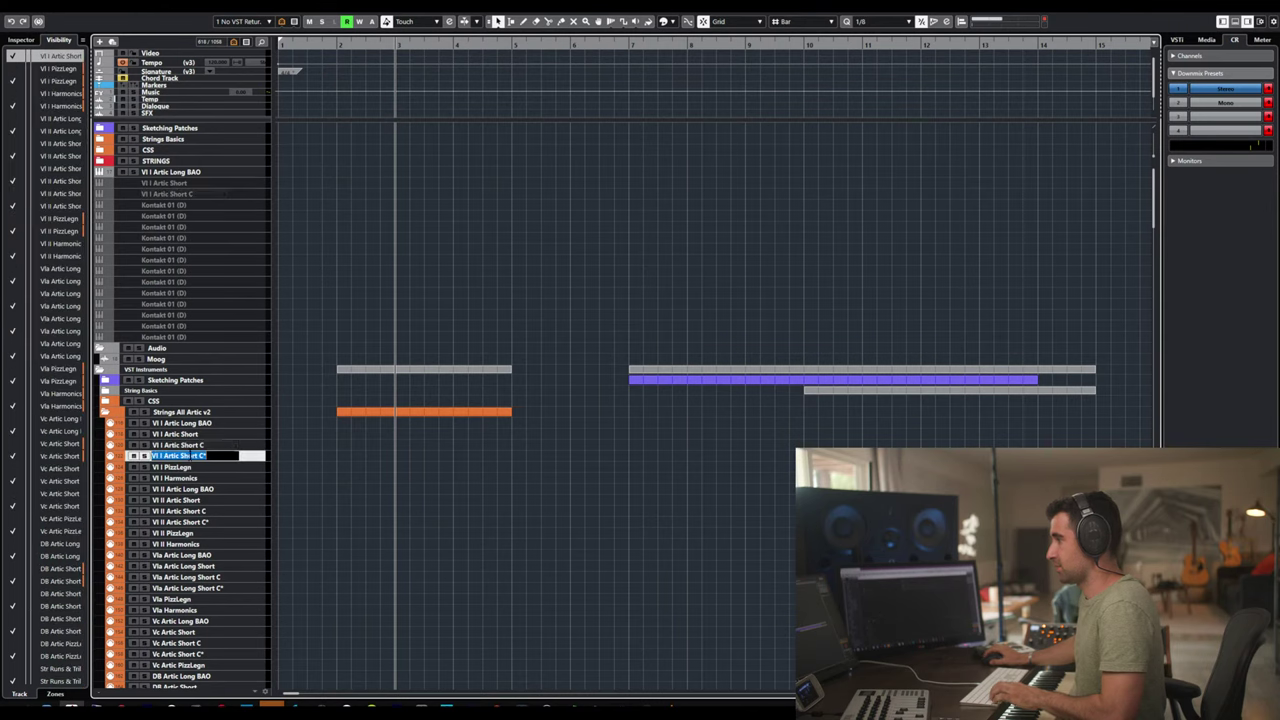
key("ctrl+c")
double_click(175, 204)
key("ctrl+v")
key("Return")
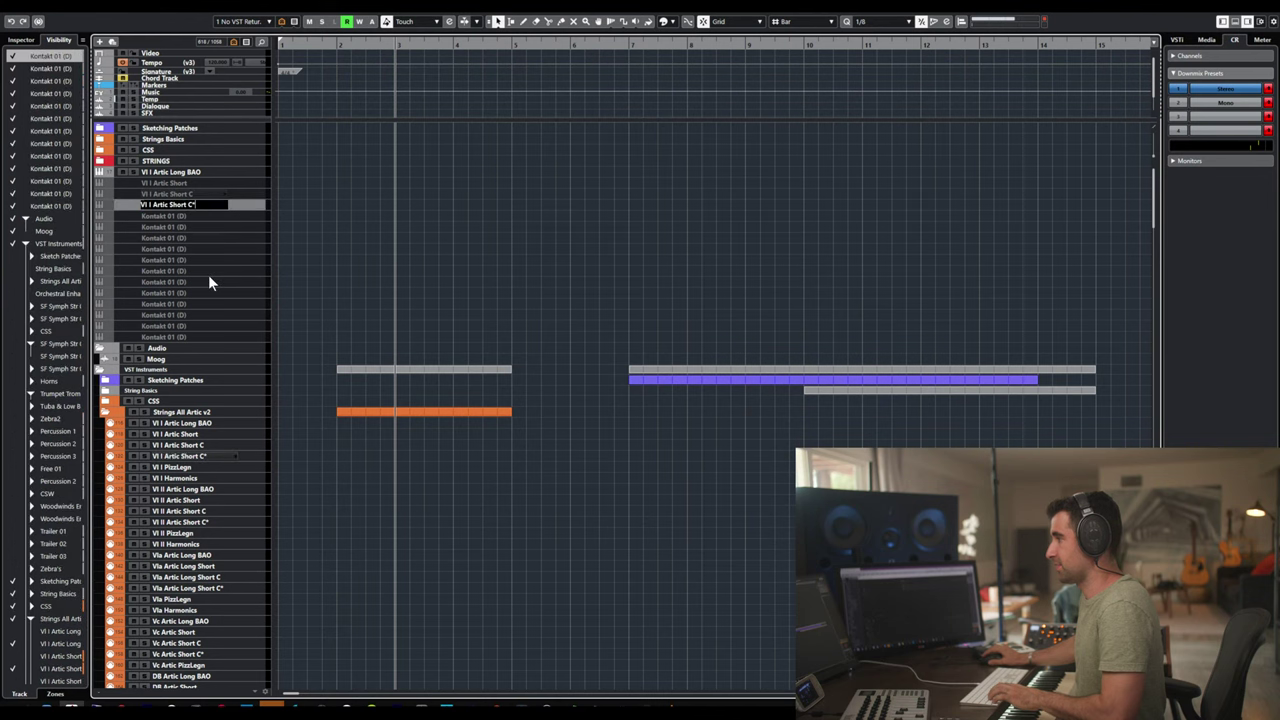
- Rename the fifth and sixth Kontakt tracks VI I PizzLegn and VI I Harmonics, copying the names from the original MIDI tracks
double_click(192, 467)
key("ctrl+c")
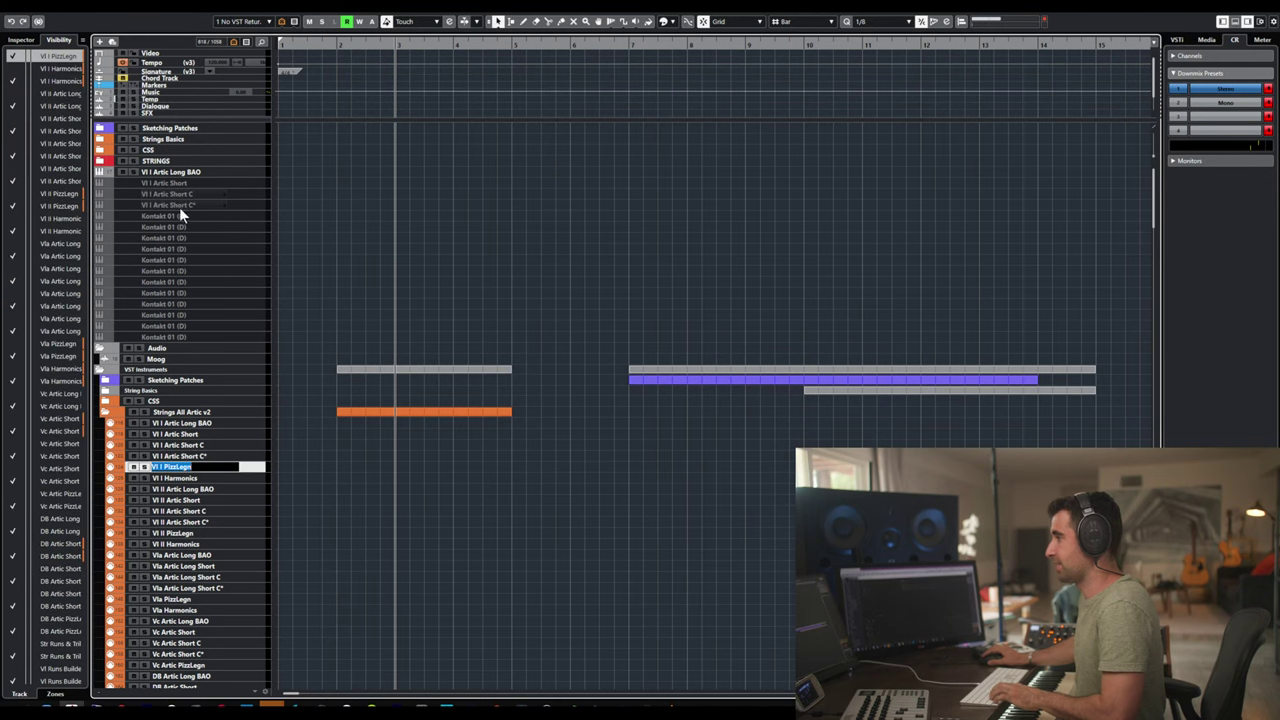
double_click(179, 214)
key("ctrl+v")
key("Return")
double_click(192, 478)
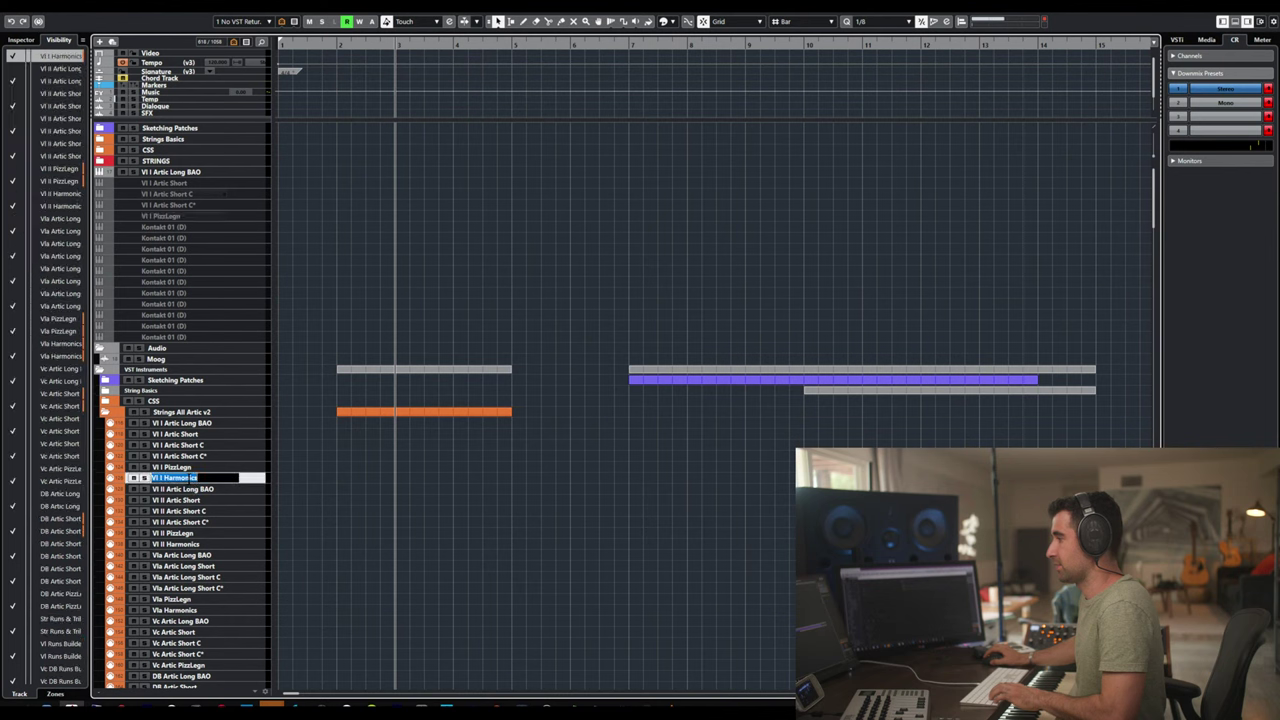
key("ctrl+c")
double_click(177, 225)
key("ctrl+v")
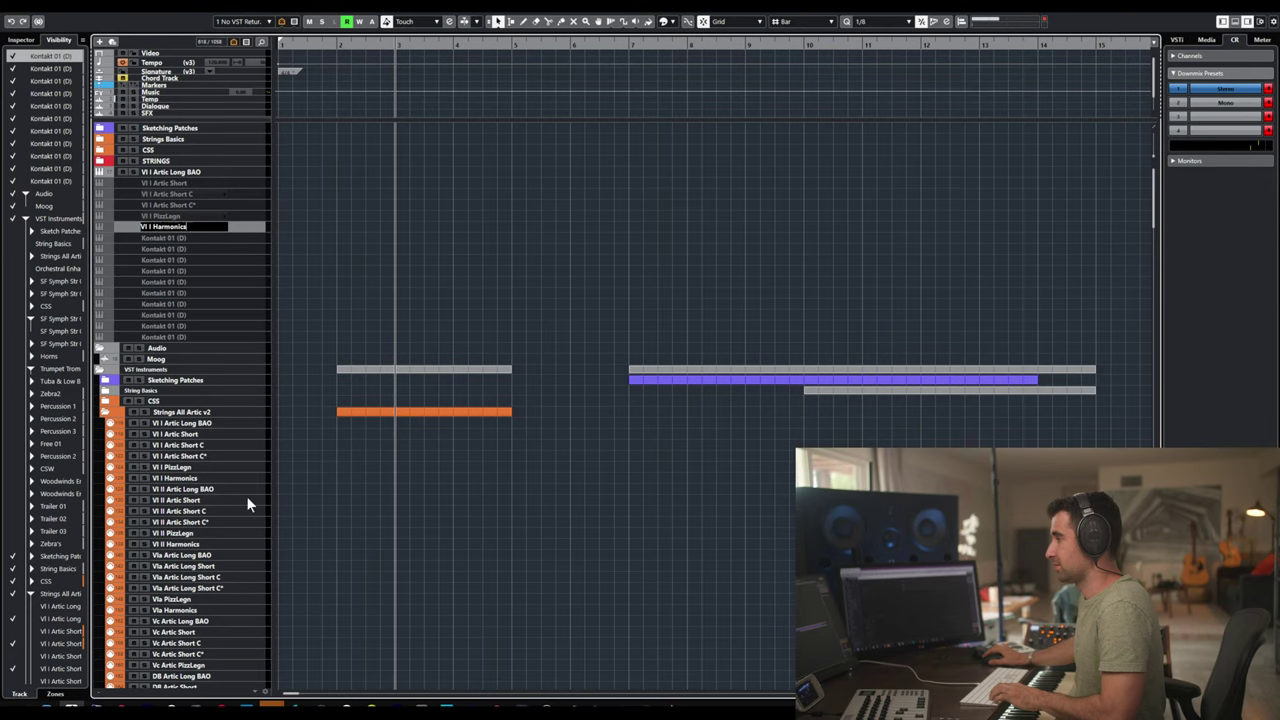
left_click(212, 259)
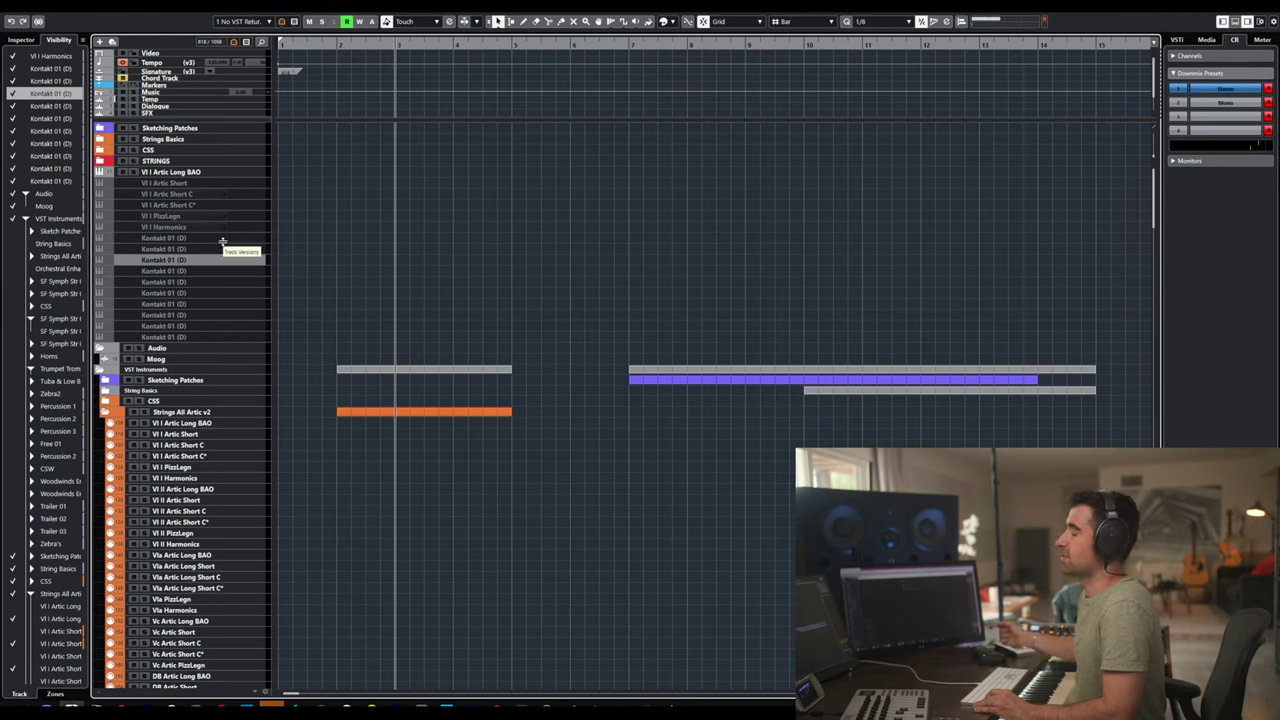
- Go through the renamed VI I tracks one by one, from Artic Long BAO down to Harmonics
left_click(189, 183)
left_click(183, 228, "shift")
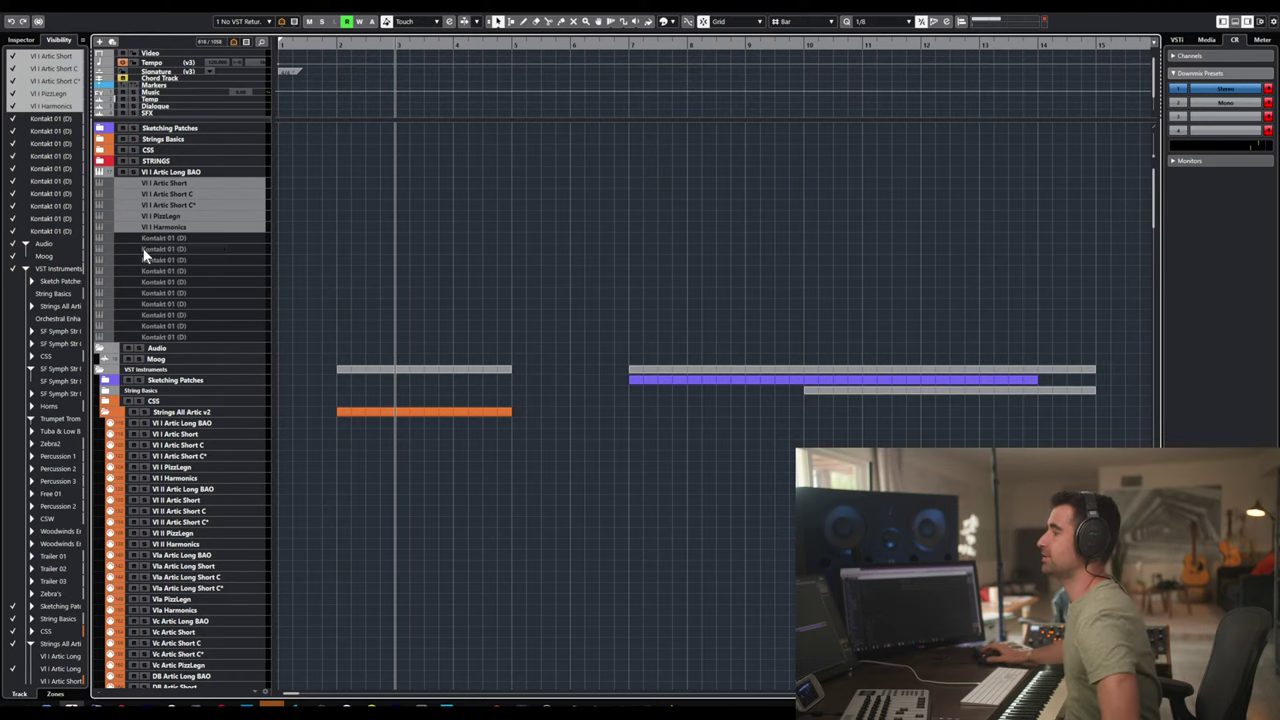
left_click(168, 173)
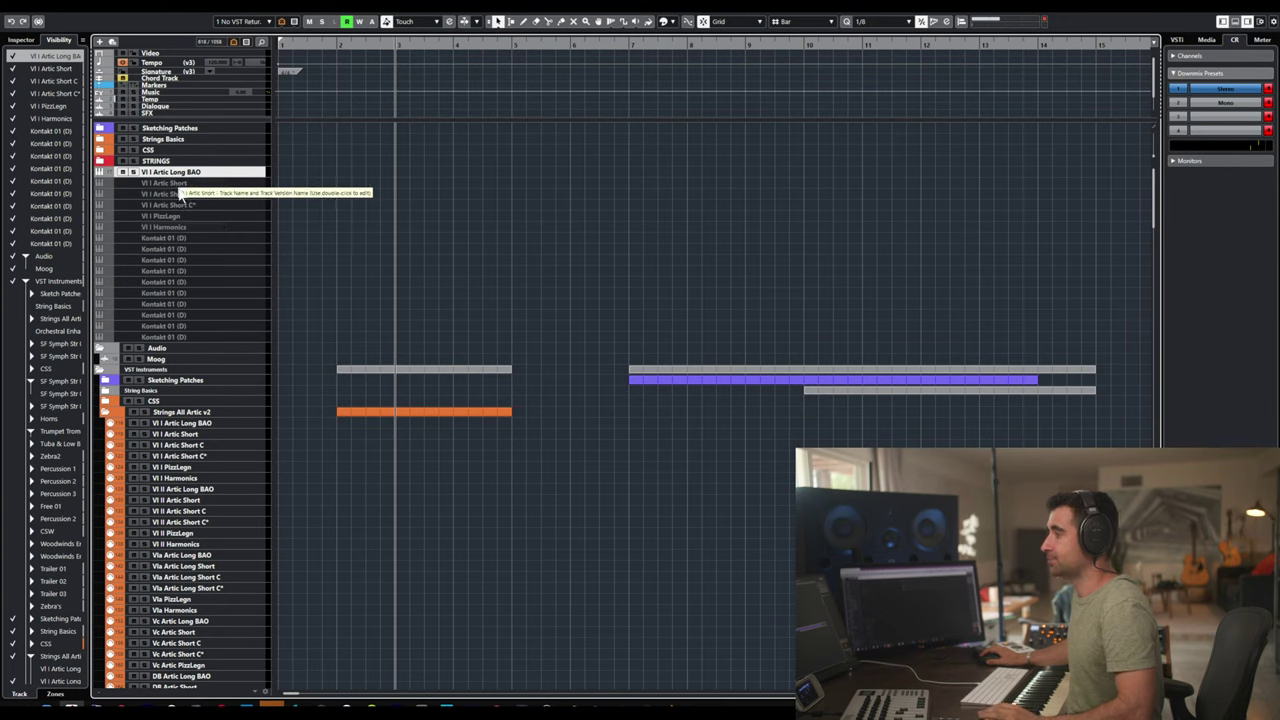
left_click(182, 184)
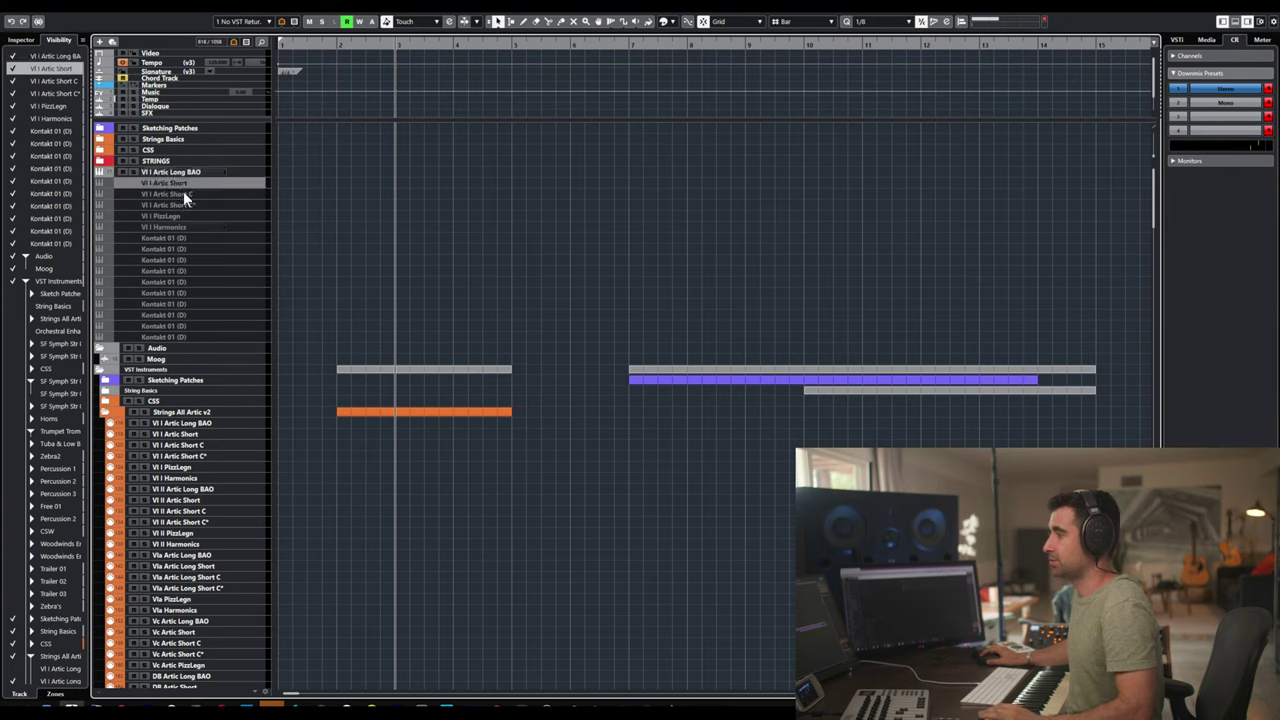
left_click(184, 193)
left_click(205, 206)
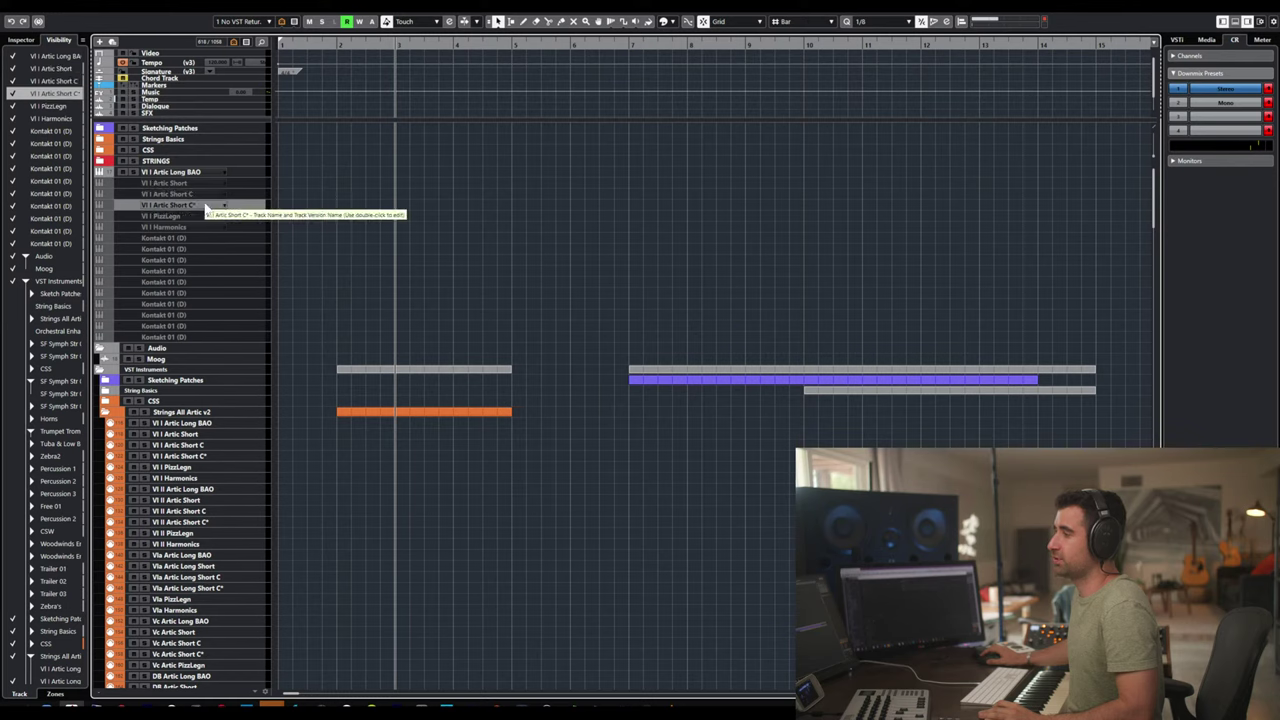
left_click(194, 182)
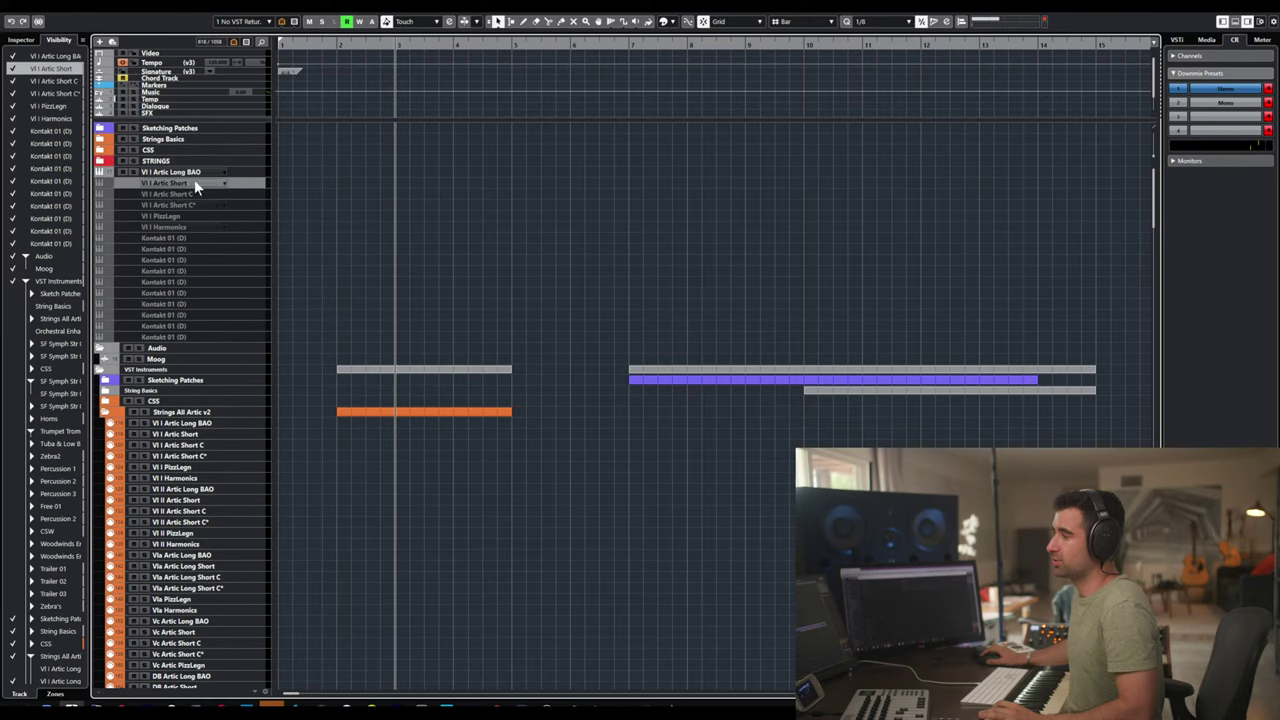
left_click(195, 193)
left_click(195, 204)
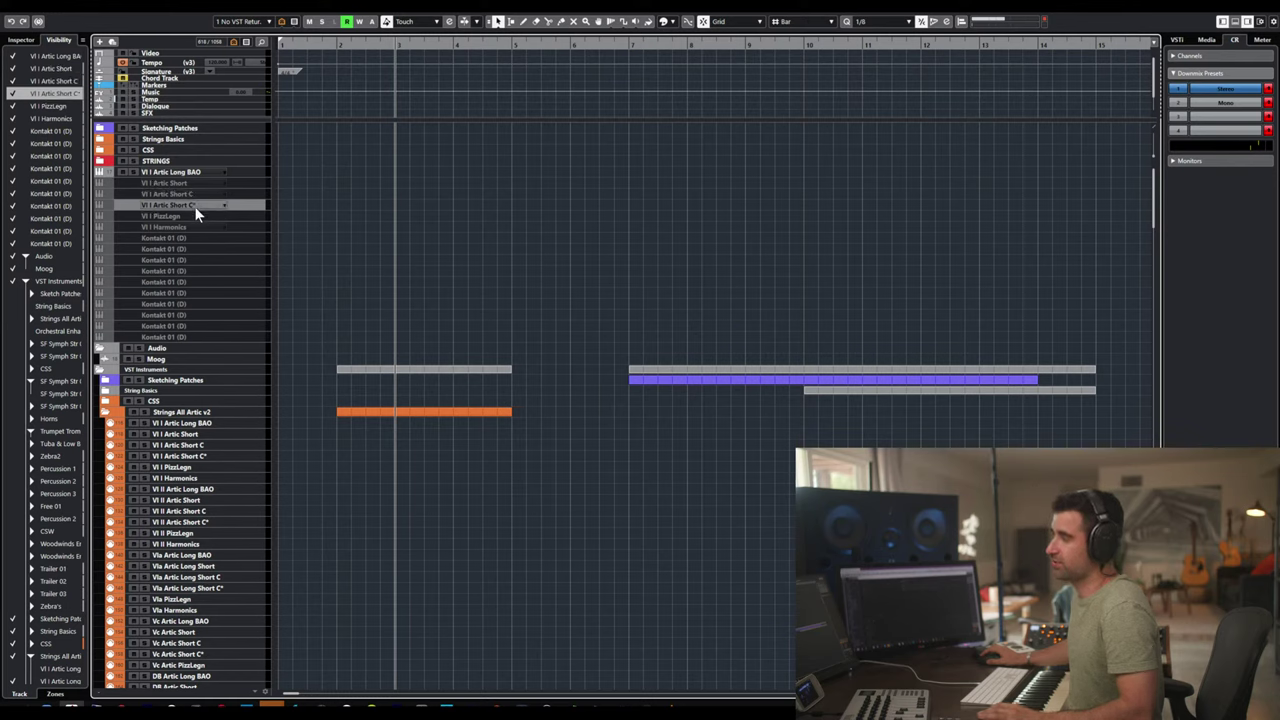
left_click(192, 215)
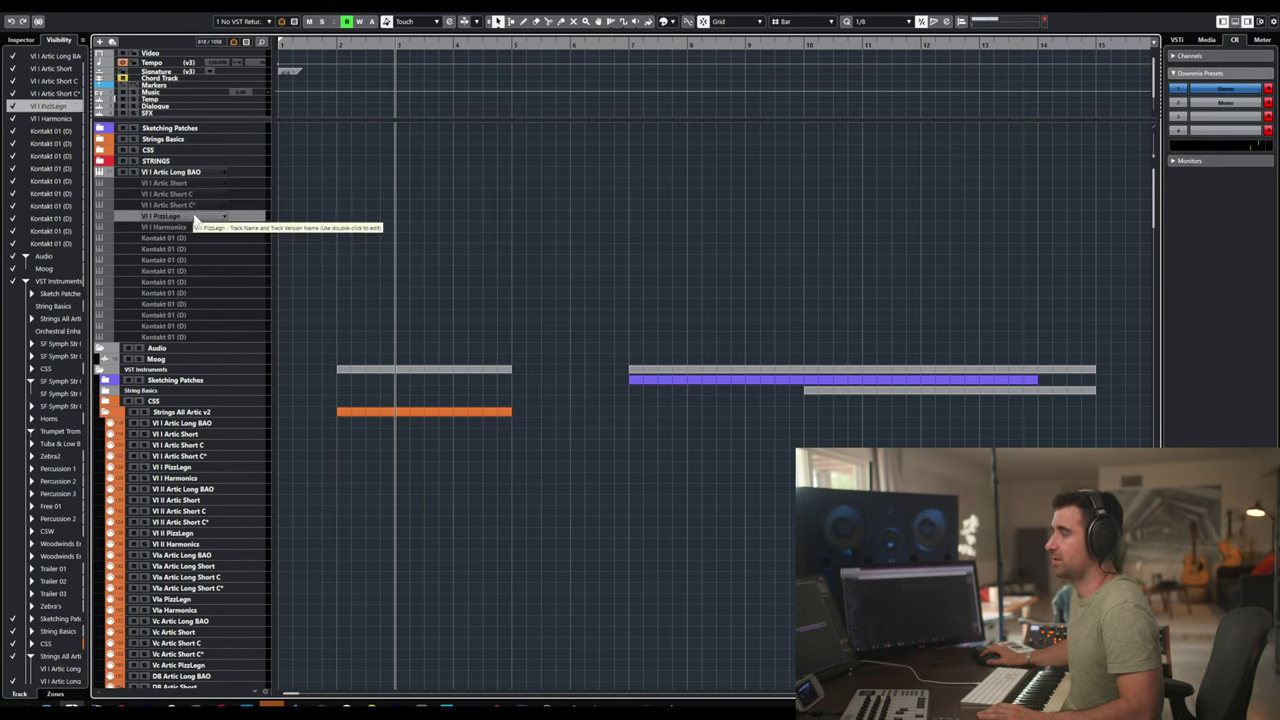
left_click(185, 226)
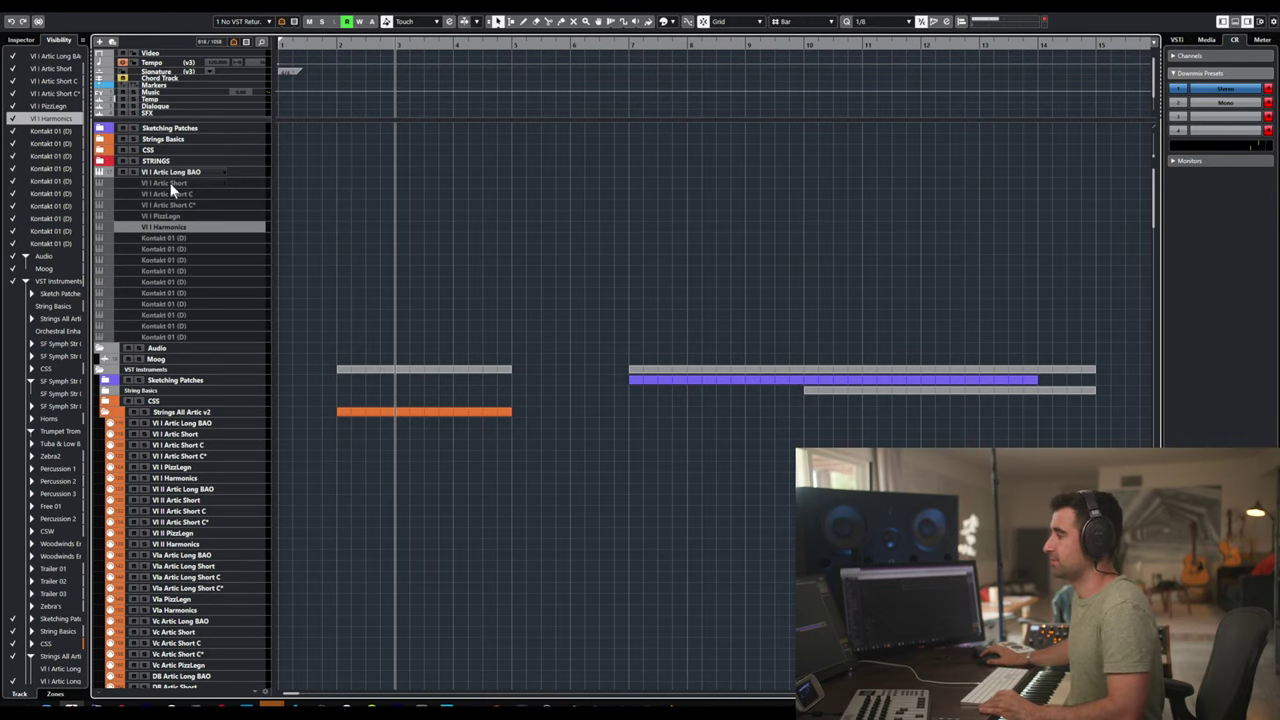
- In the VI I Artic Long BAO track's Kontakt instance, remove every instrument in slots 01–16 except the first 01 Violins I Articulations
left_click(173, 173)
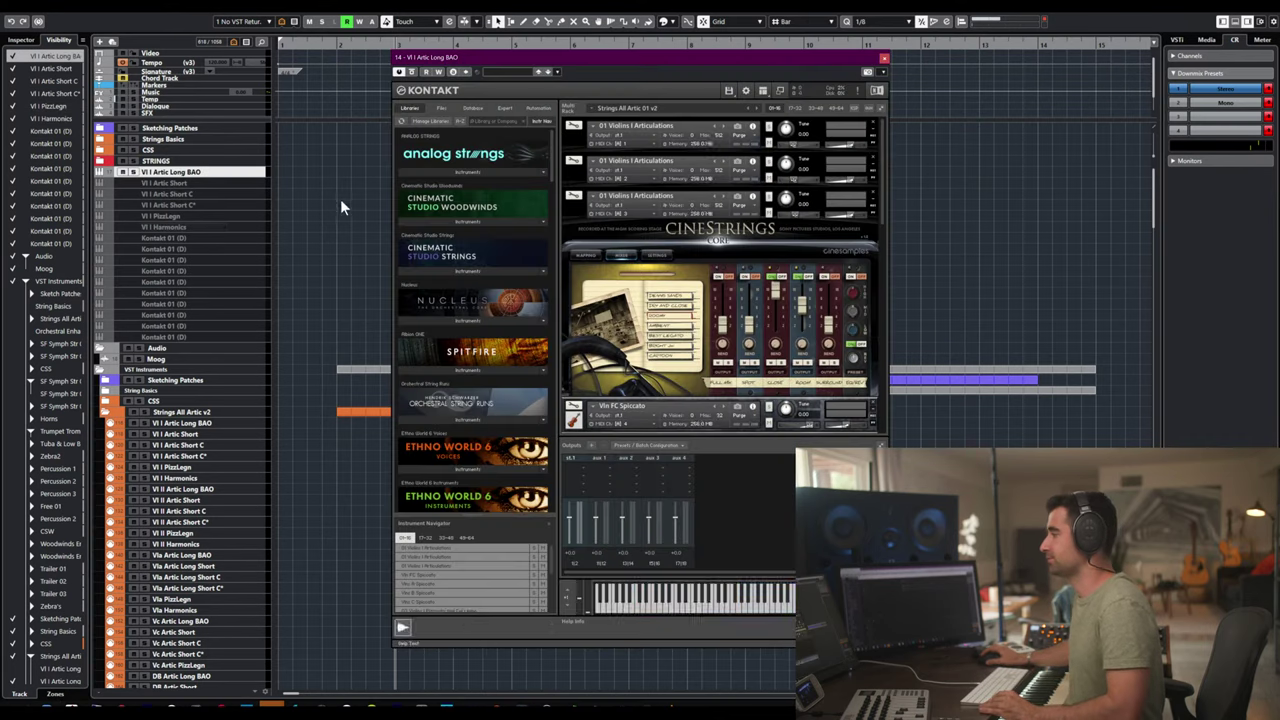
left_click(873, 160)
left_click(873, 160)
left_click(873, 160)
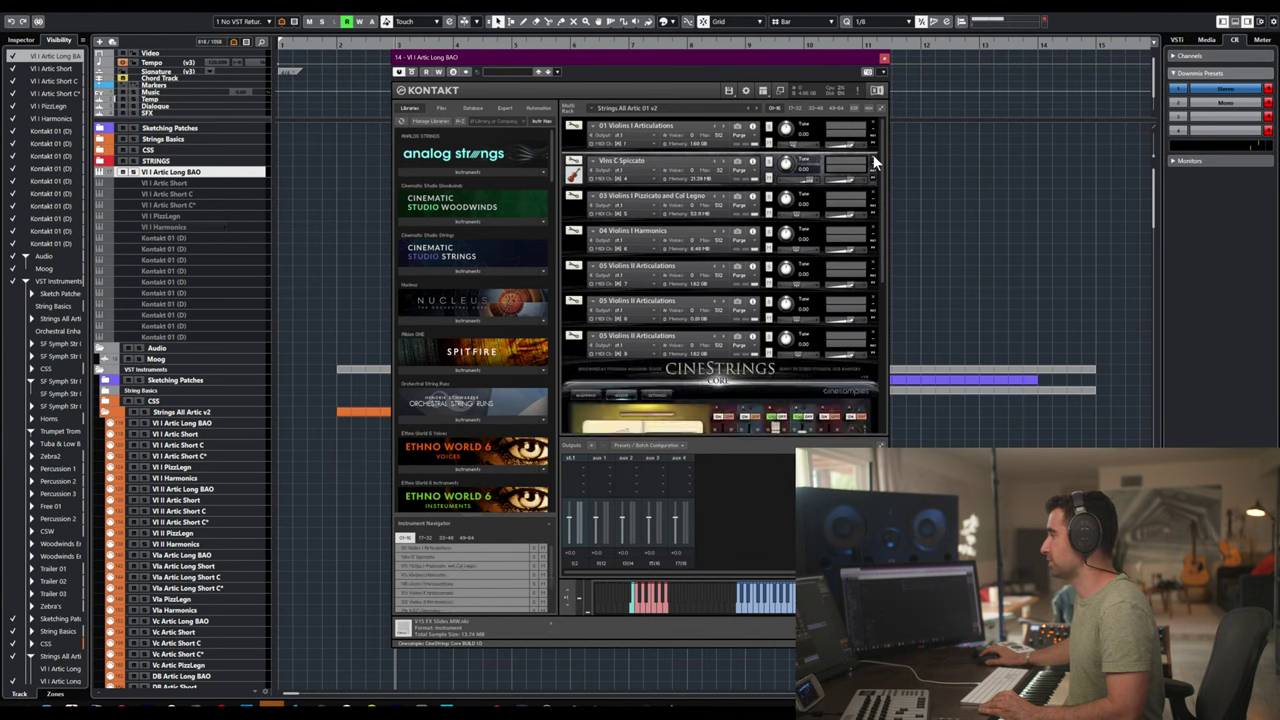
left_click(873, 160)
left_click(873, 160)
left_click(873, 160)
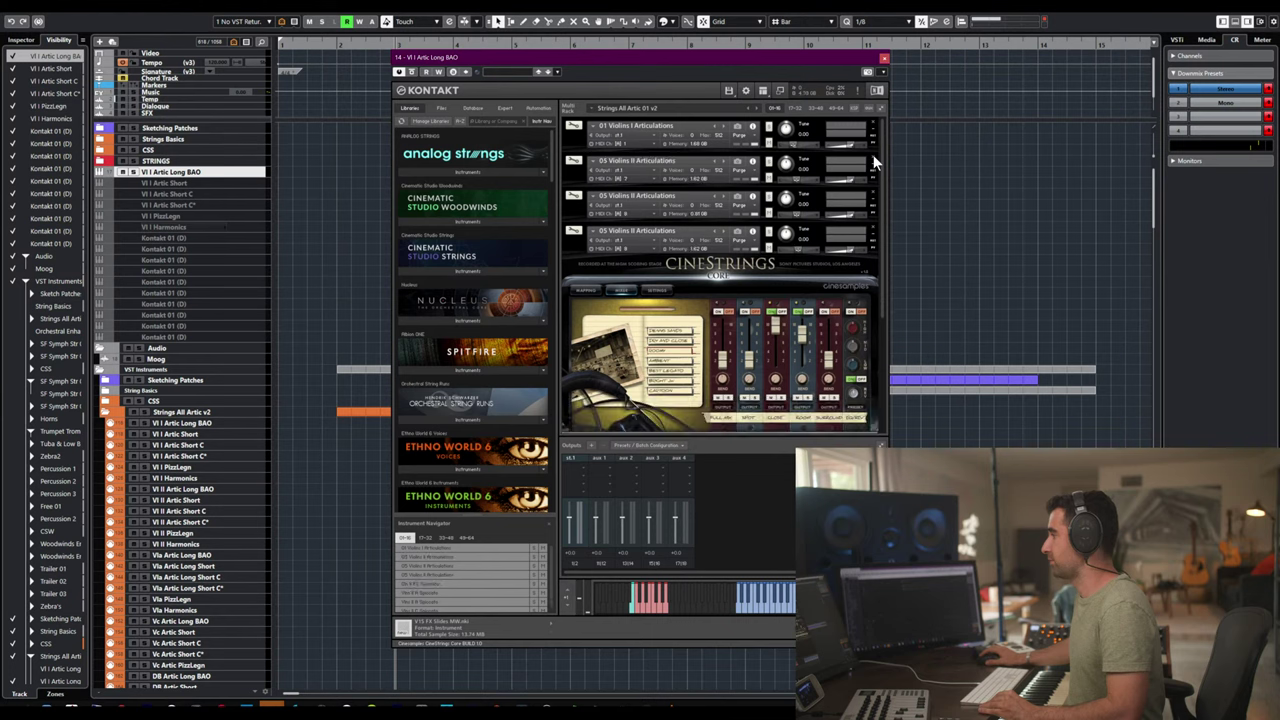
left_click(873, 160)
left_click(873, 160)
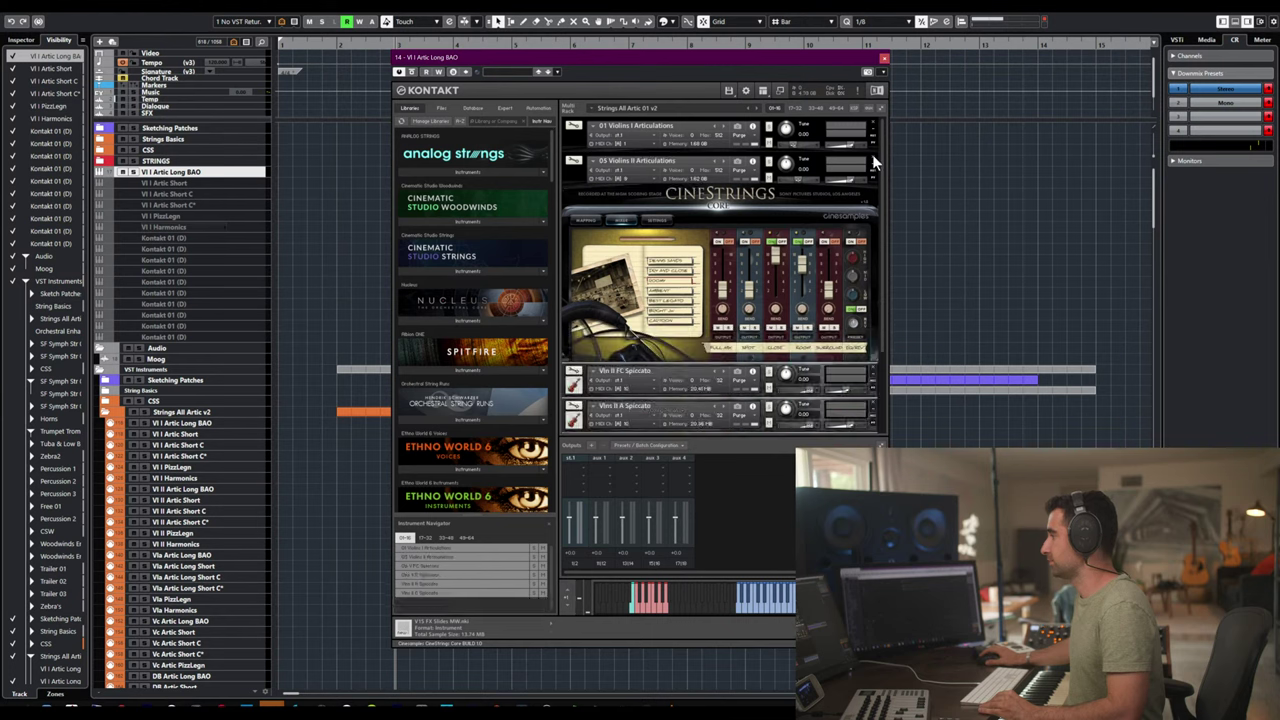
left_click(873, 160)
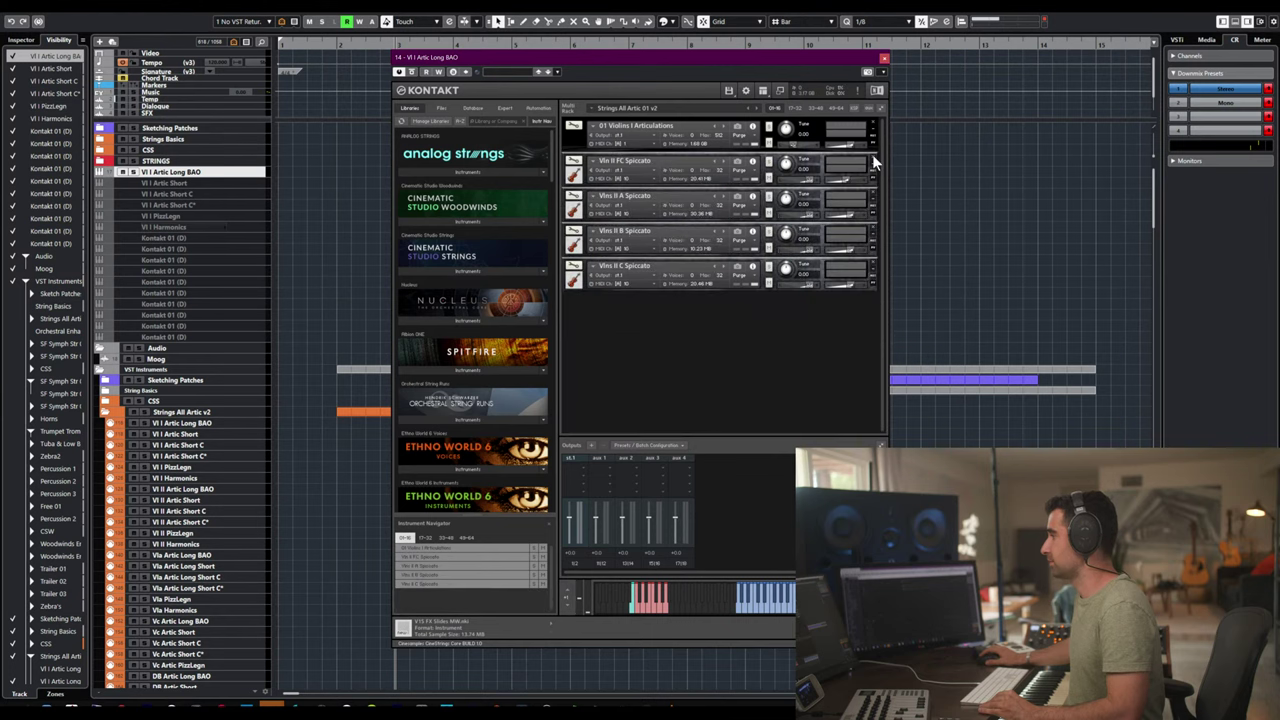
left_click(872, 154)
left_click(872, 154)
left_click(872, 154)
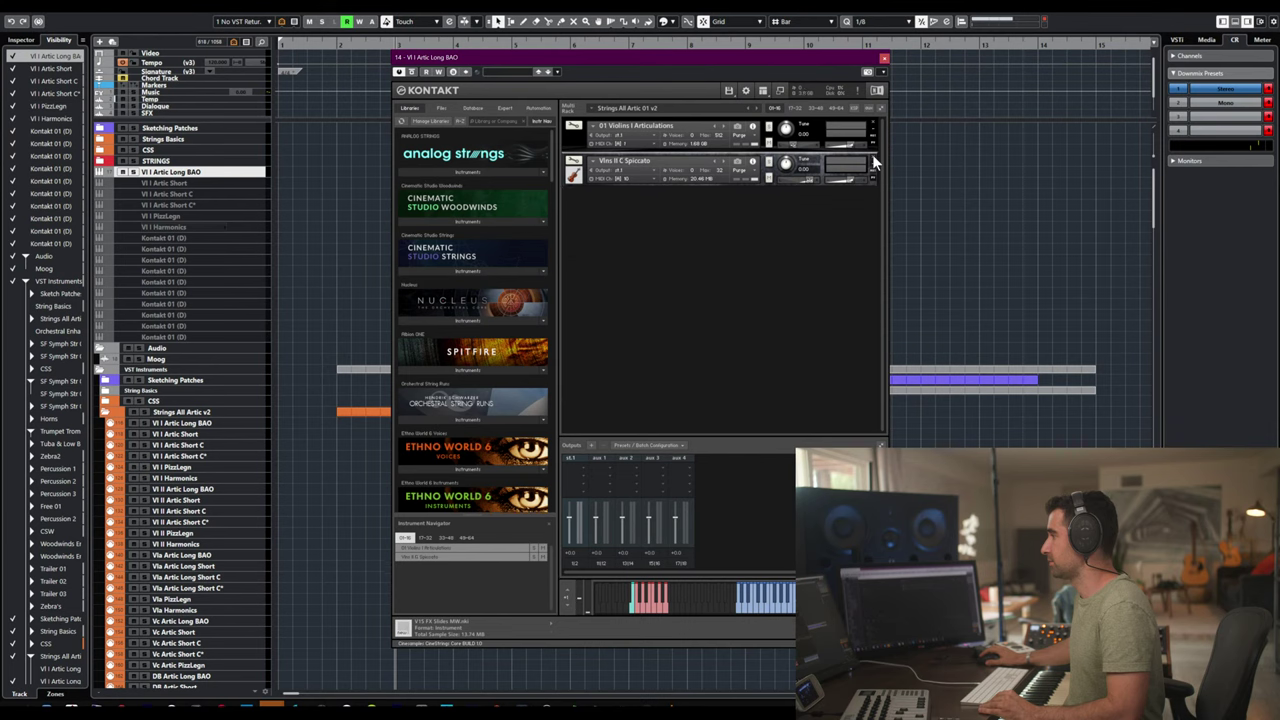
left_click(872, 154)
- In the VI I Artic Long BAO Kontakt instance, remove Vlns II C Spiccato, 07 Violins II Pizzicato and Col Legno, and 08 Violins II Harmonics
left_click(797, 112)
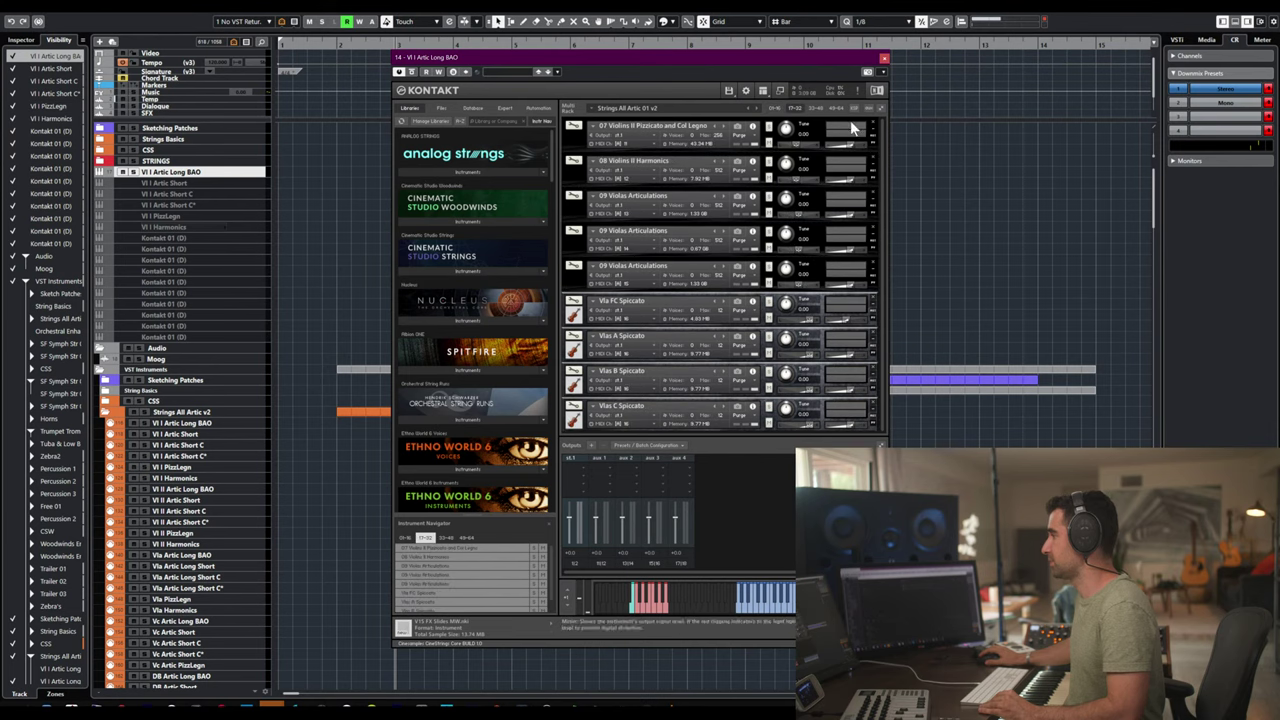
left_click(776, 108)
left_click(821, 110)
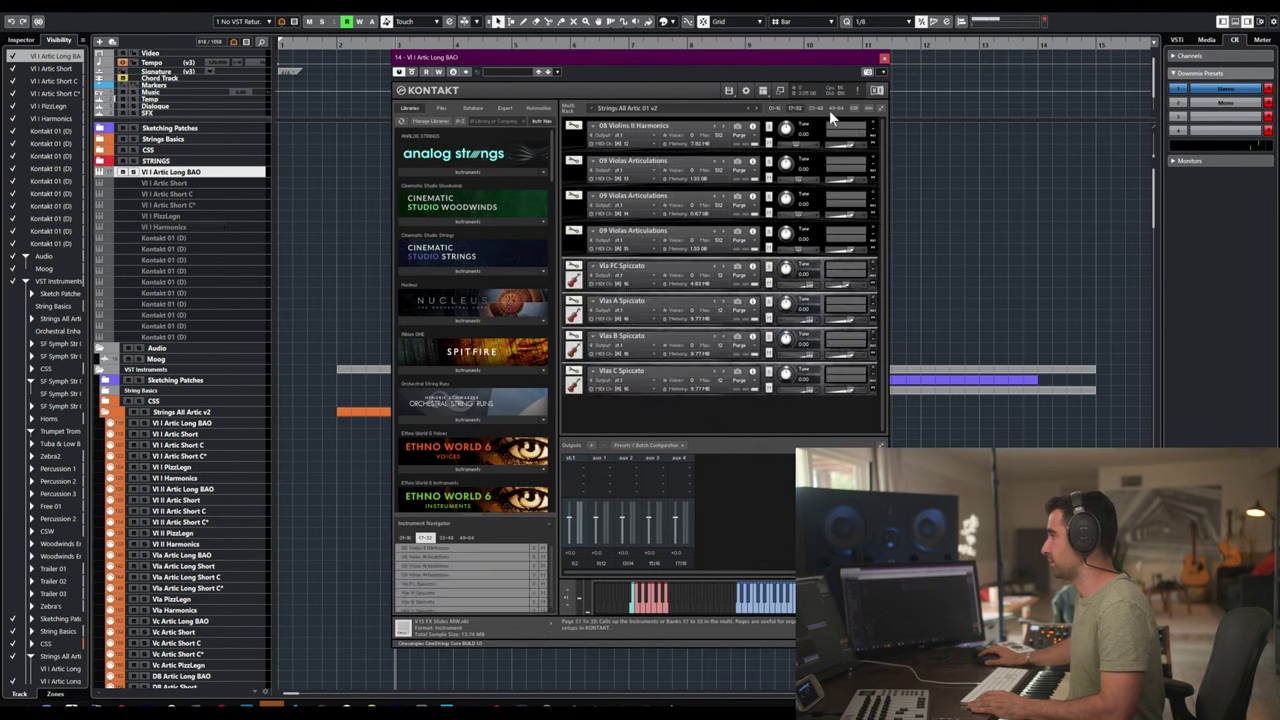
left_click(795, 110)
left_click(795, 110)
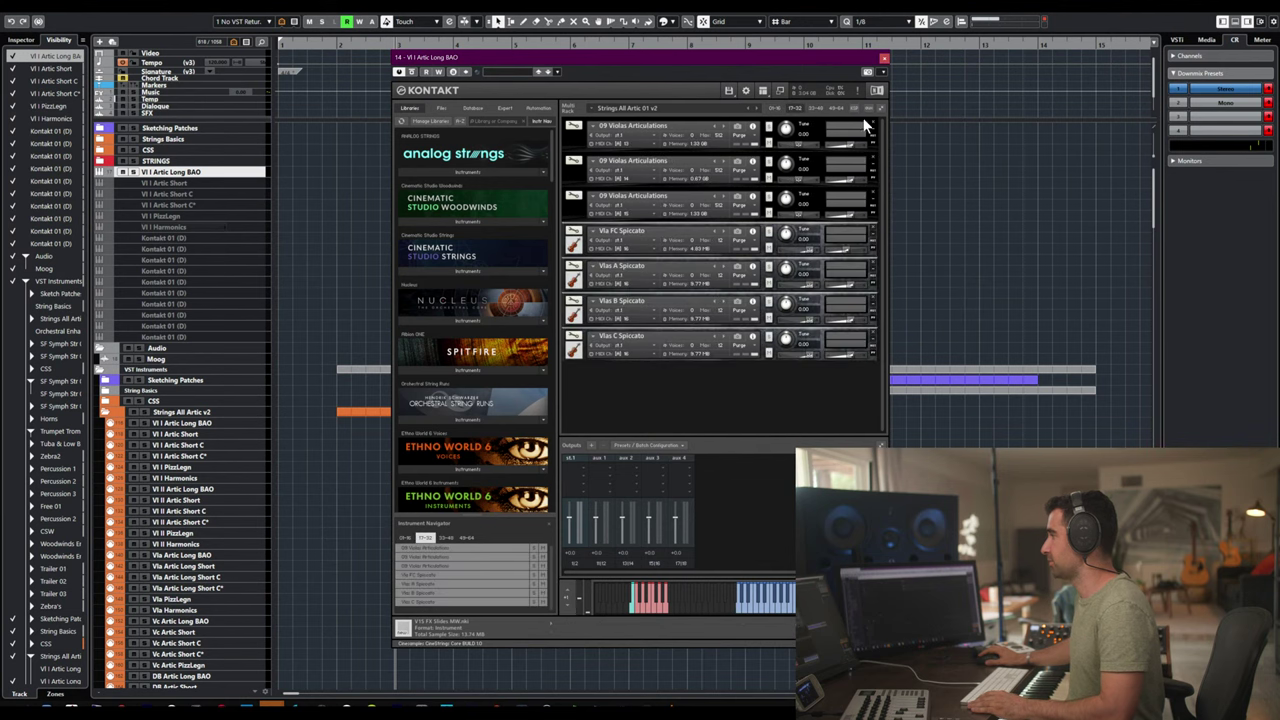
- Remove the 09 Violas Articulations patches and all viola Spiccato patches from slots 17–32, keeping only 01 Violins I Articulations
left_click(801, 108)
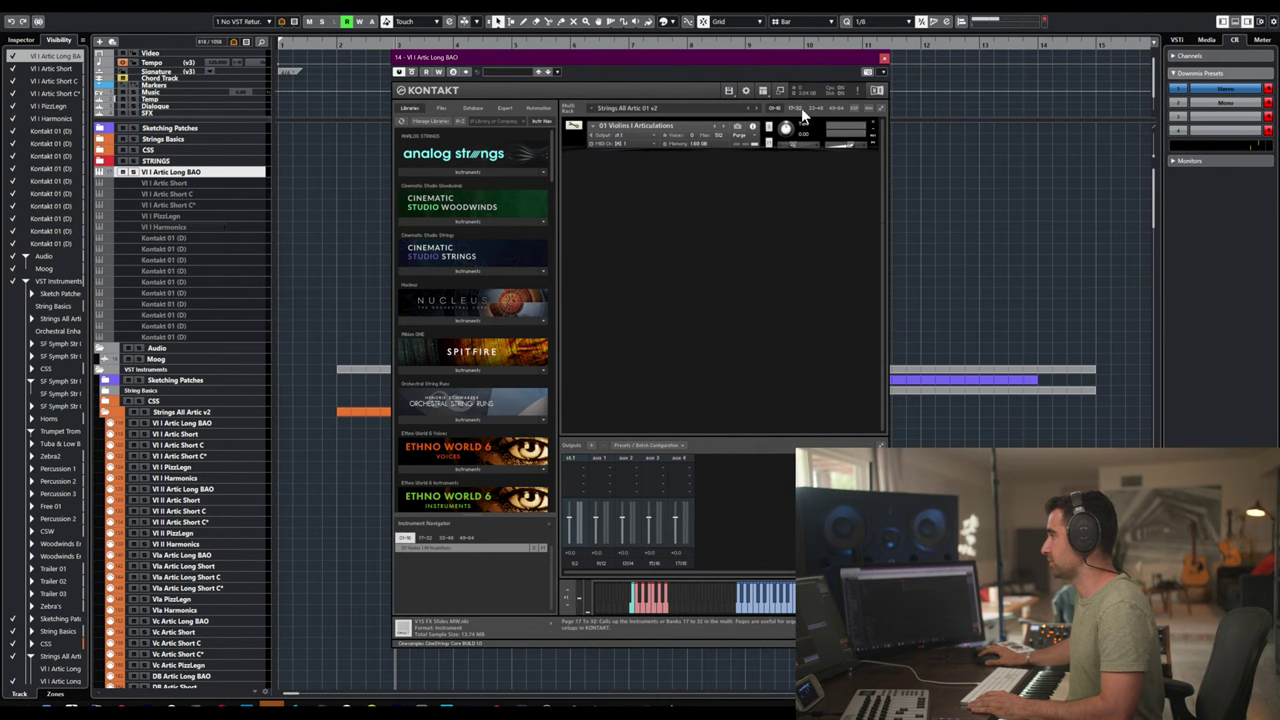
left_click(872, 124)
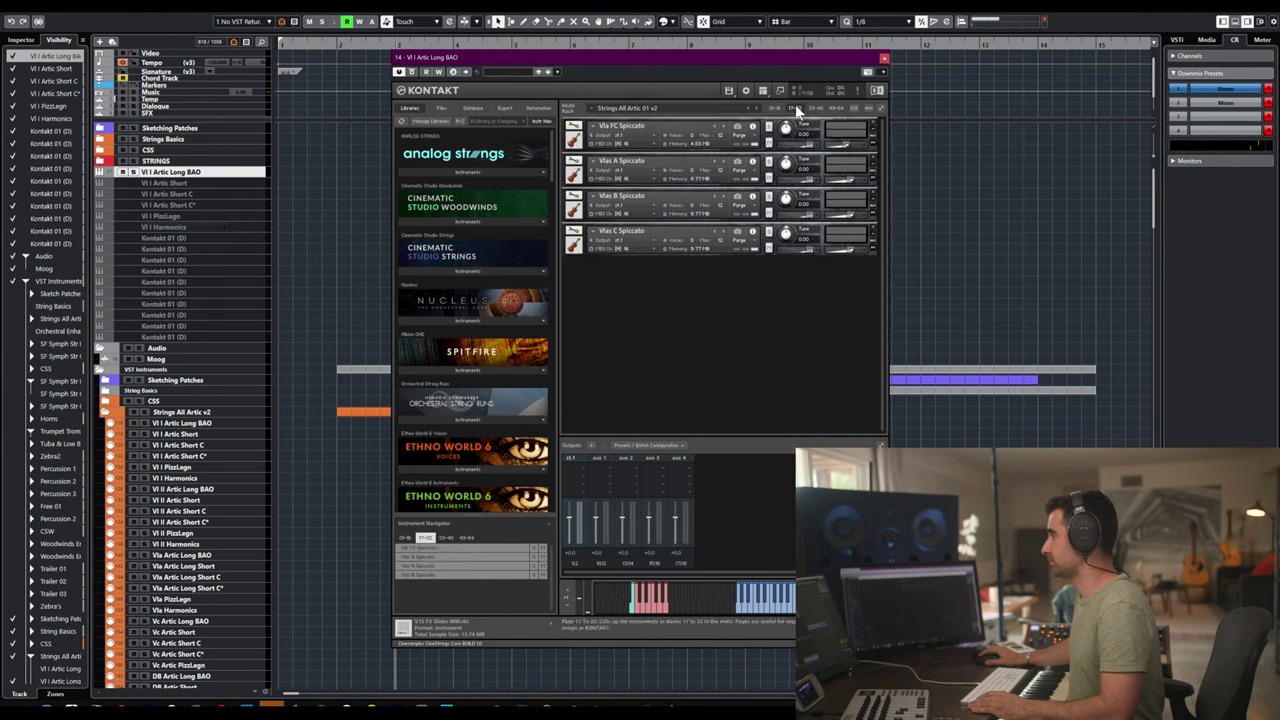
left_click(871, 121)
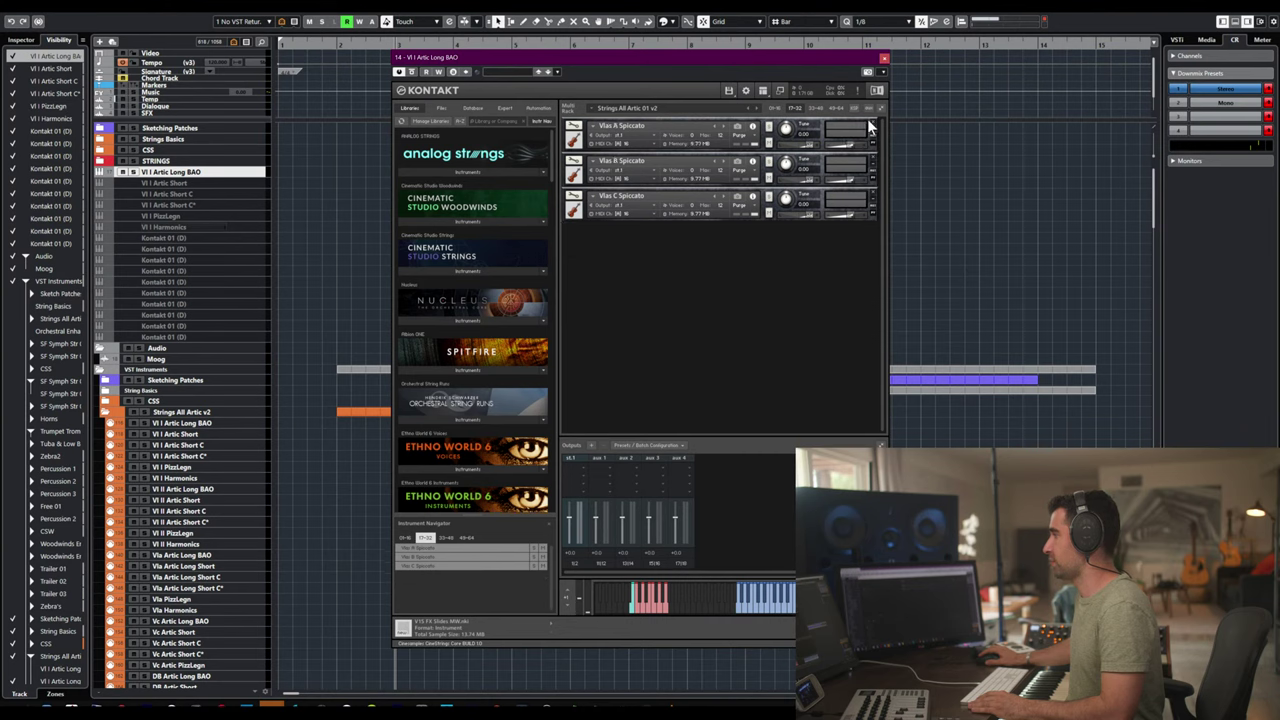
left_click(871, 124)
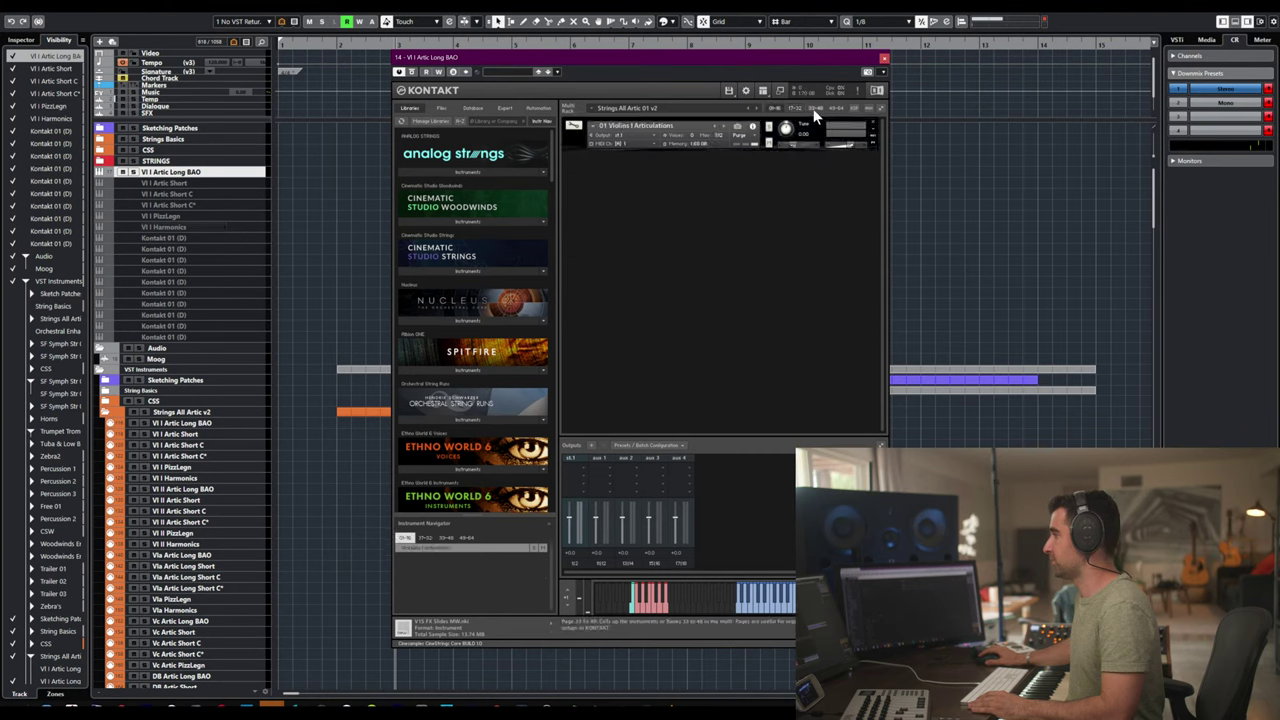
left_click(871, 124)
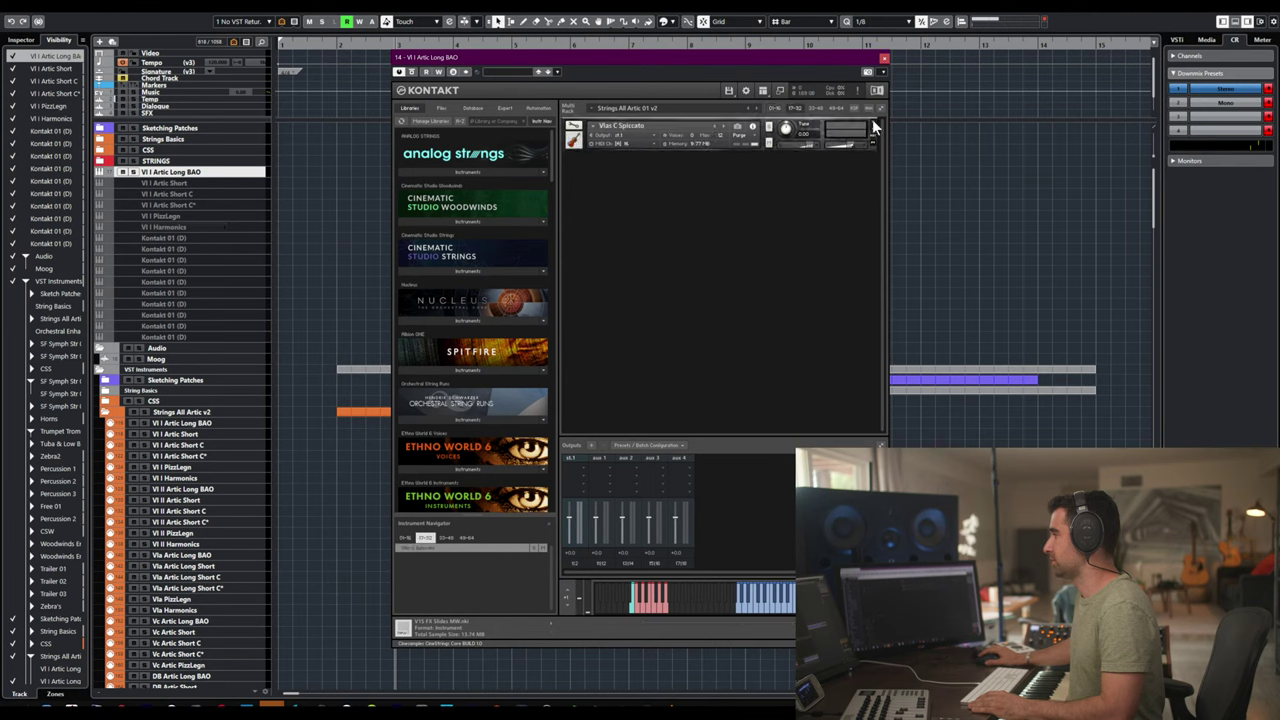
left_click(872, 120)
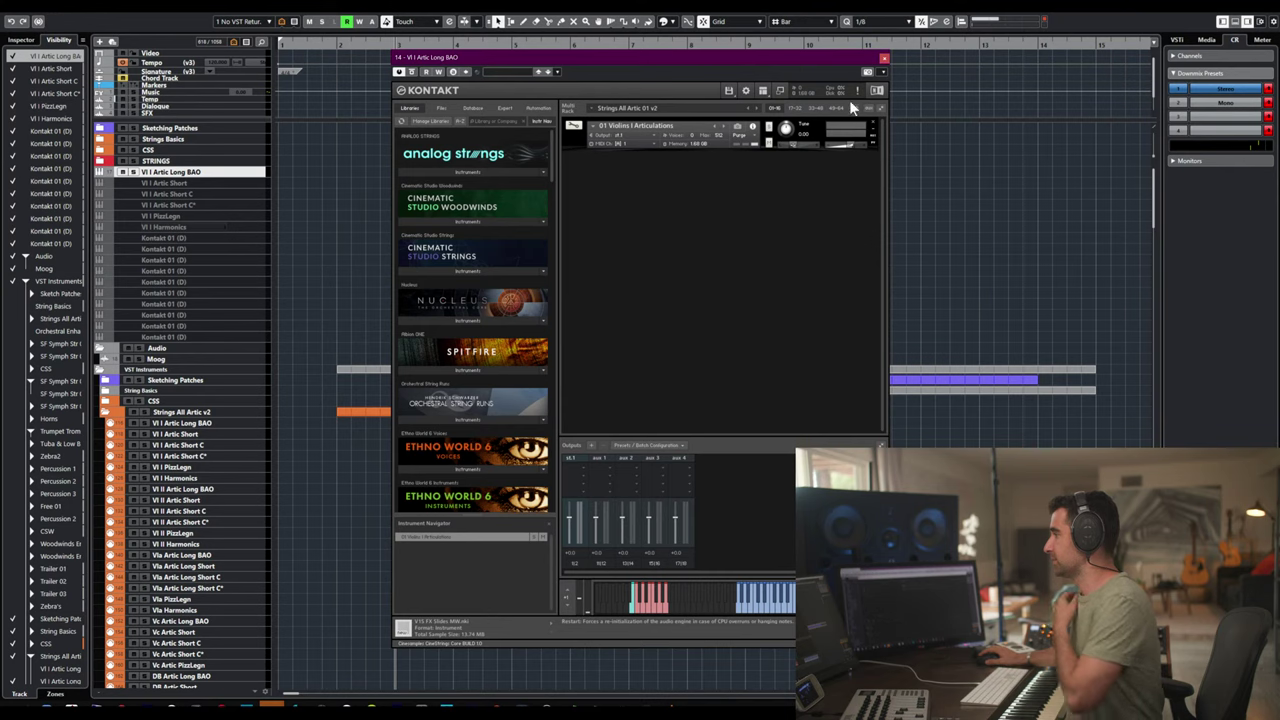
- Purge all samples globally in the VI I Artic Long BAO Kontakt instance and close its window
left_click(729, 91)
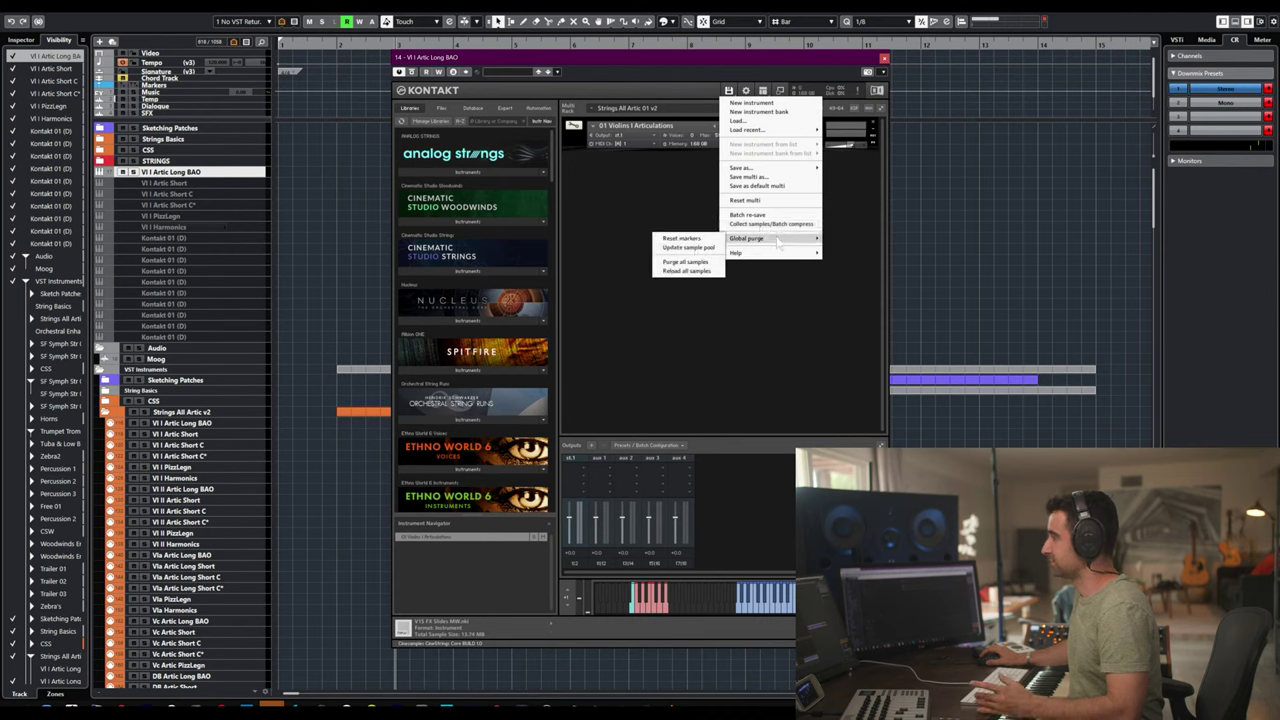
mouse_move(747, 242)
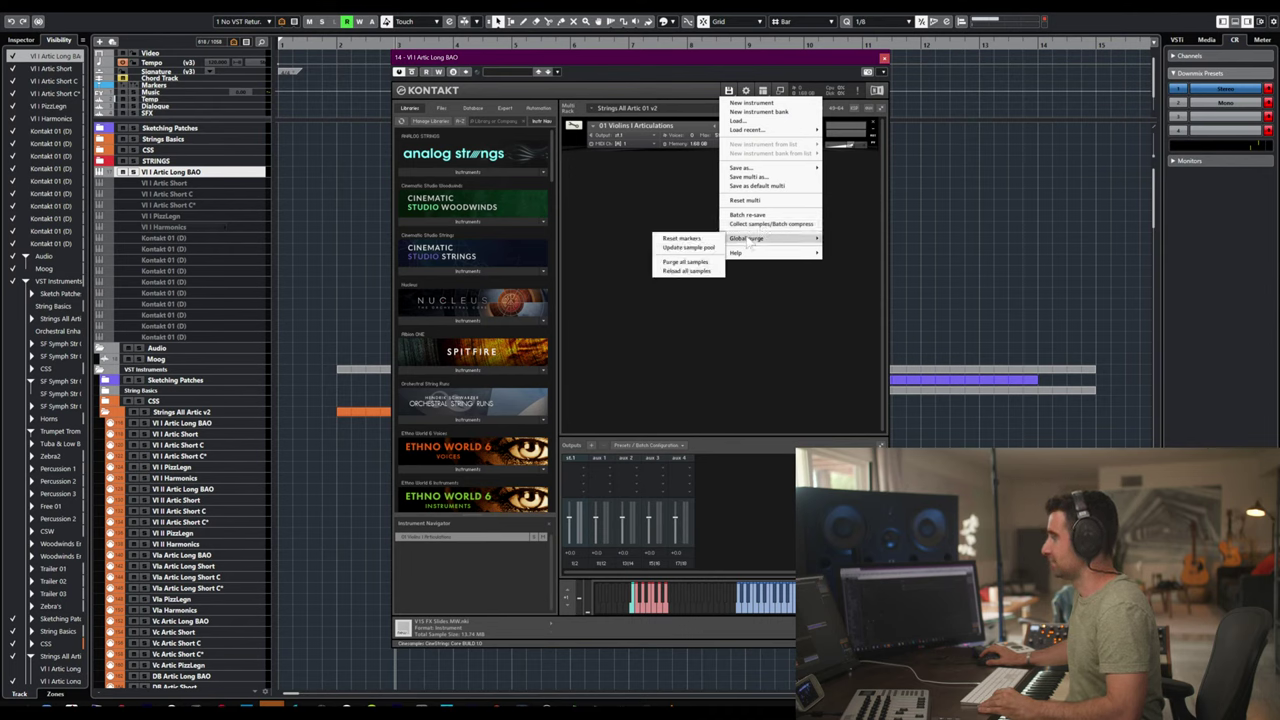
left_click(704, 262)
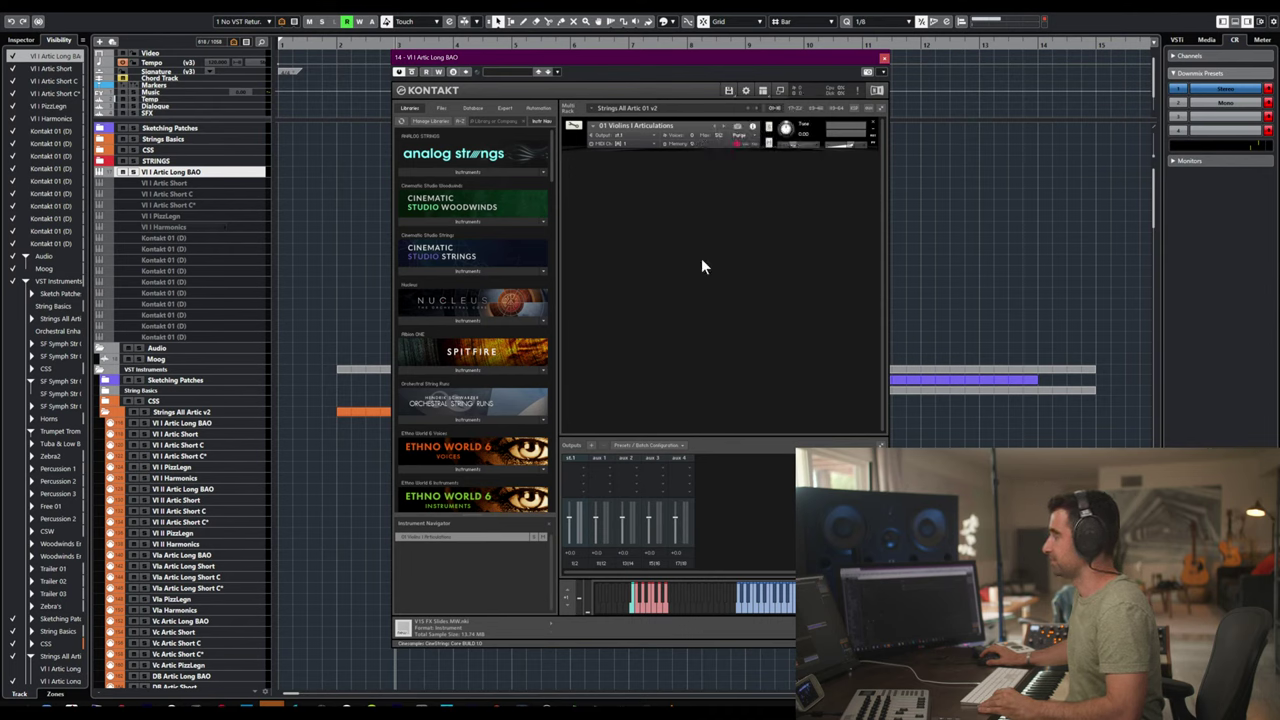
left_click(884, 61)
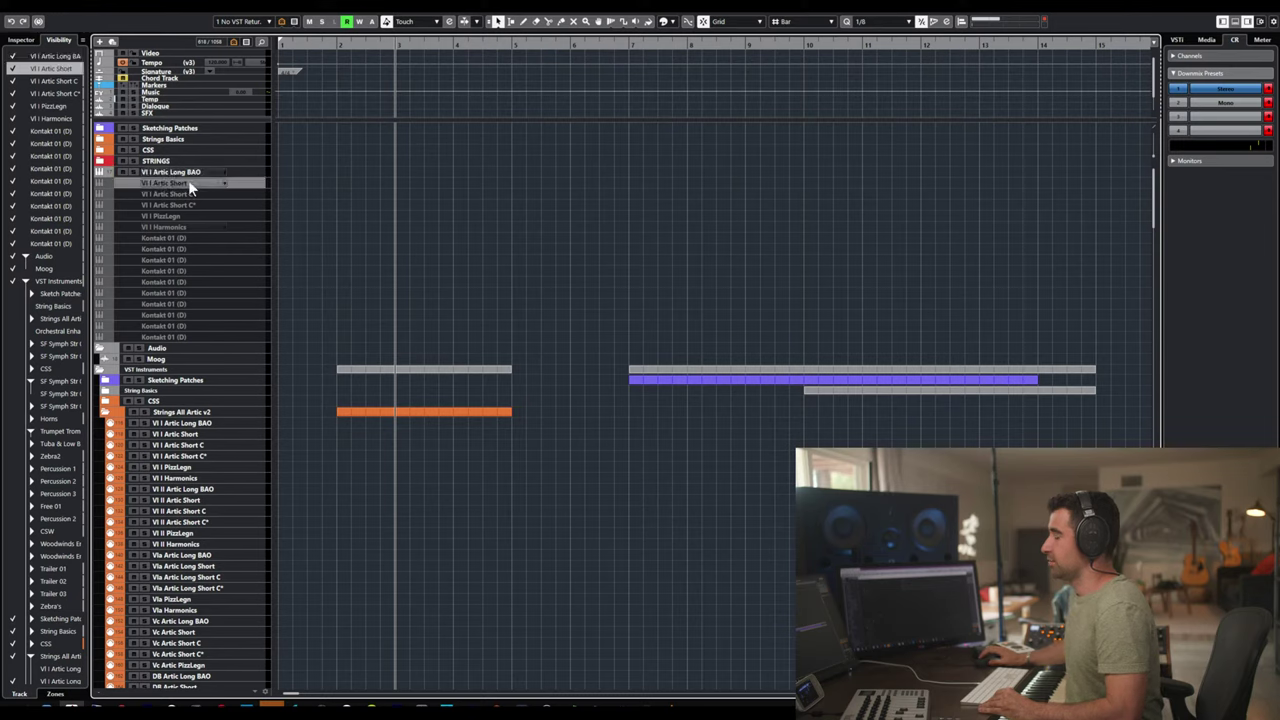
- Select the VI I Artic Long BAO track for test playing and reopen its Kontakt instance to check the purged patch's memory use
right_click(188, 183)
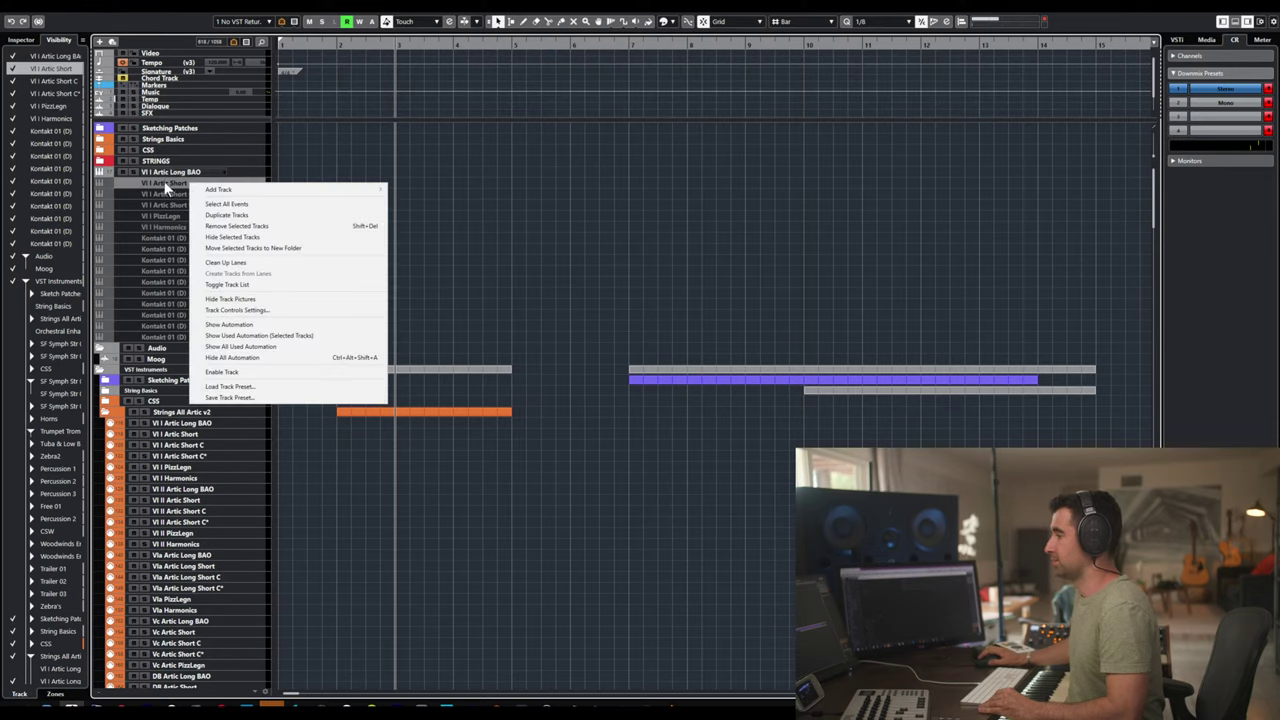
left_click(176, 165)
left_click(176, 172)
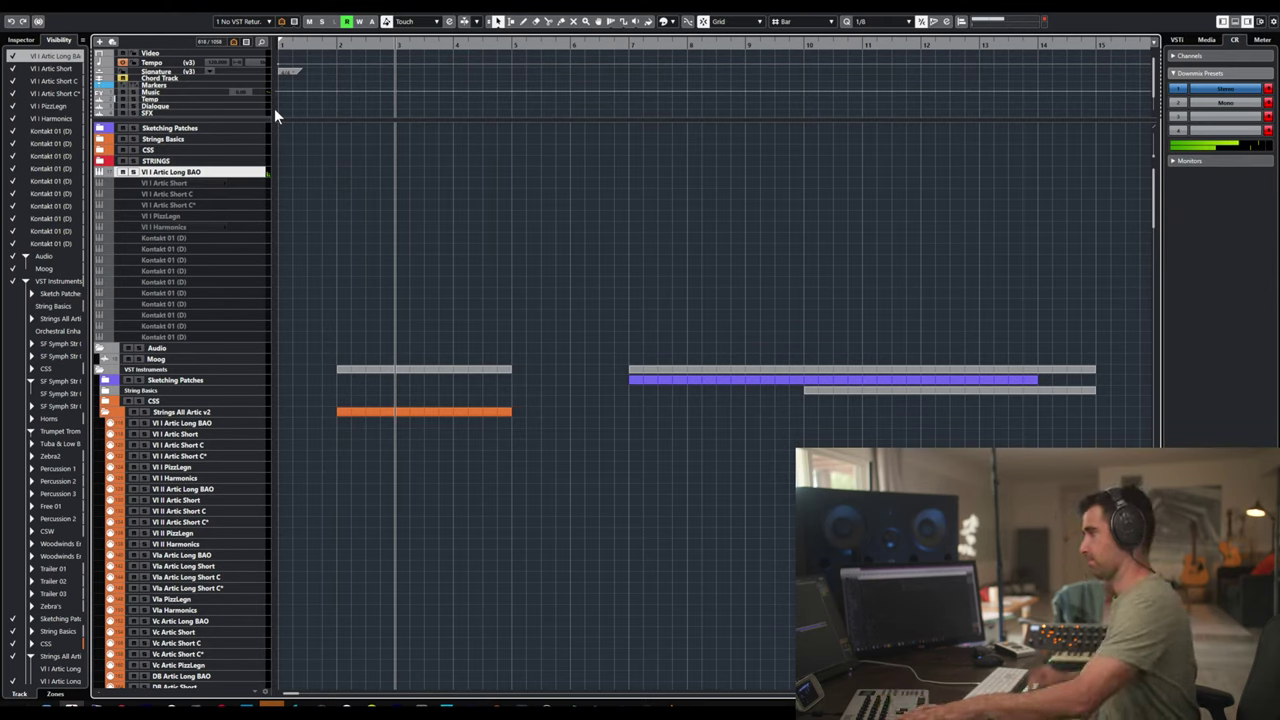
left_click(162, 174)
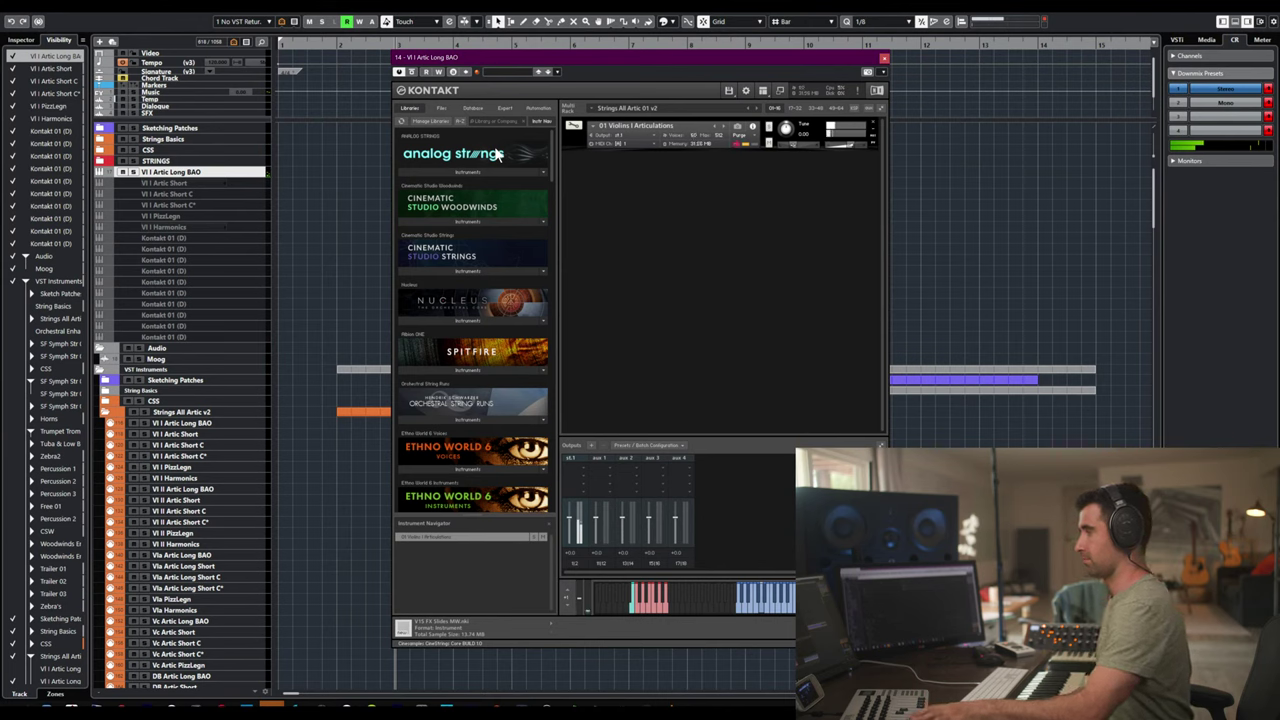
right_click(801, 144)
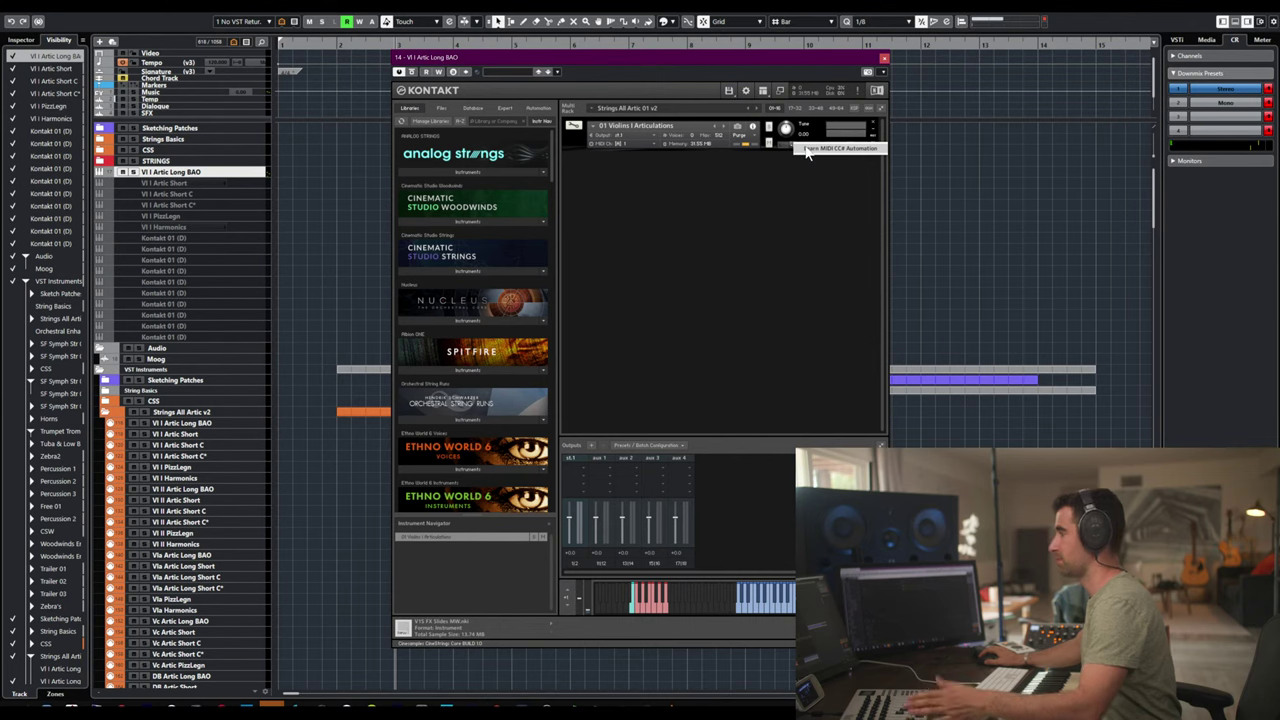
left_click(808, 150)
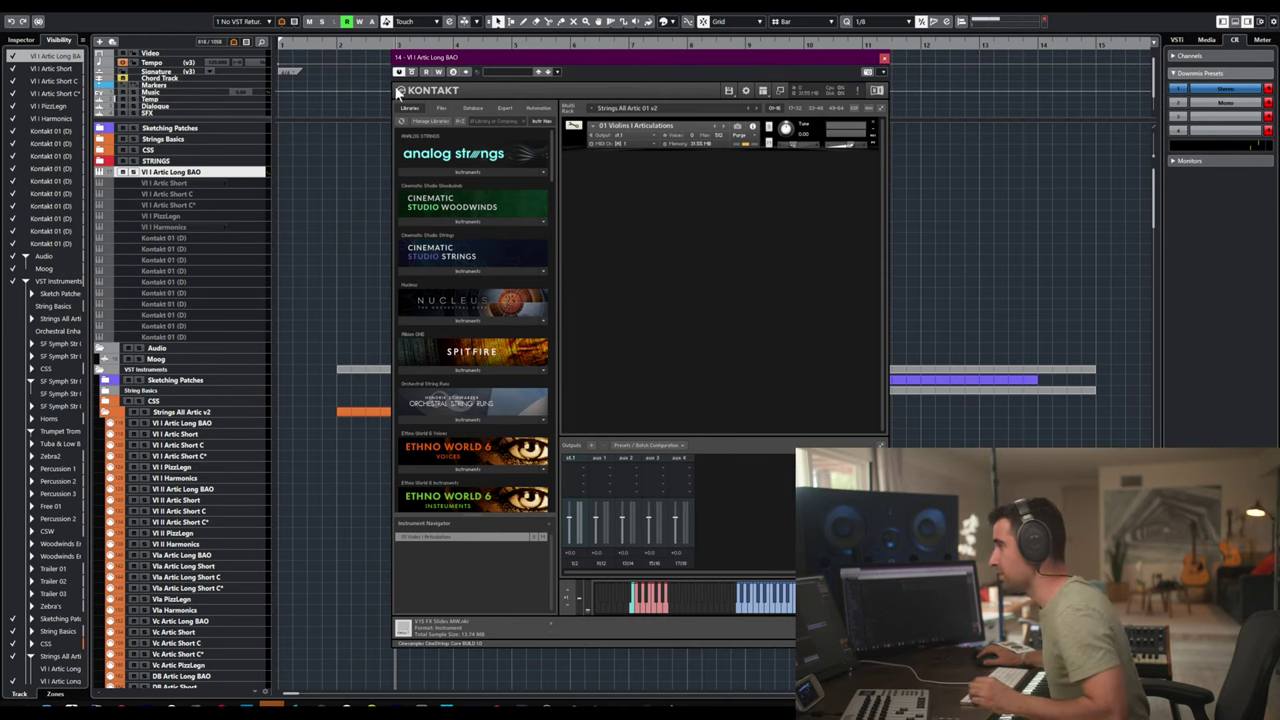
- Expand the CSS folder, select its VI I Long track for test playing, and collapse the folder again
left_click(104, 150)
left_click(168, 162)
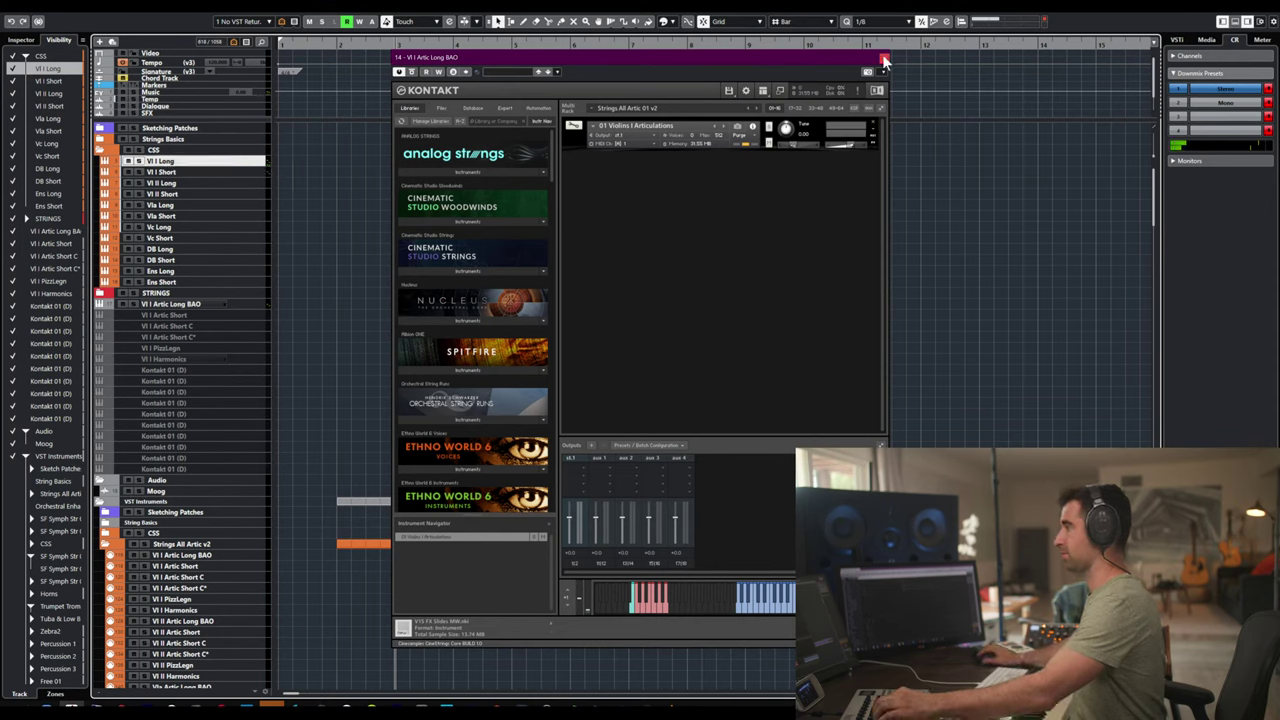
left_click(106, 150)
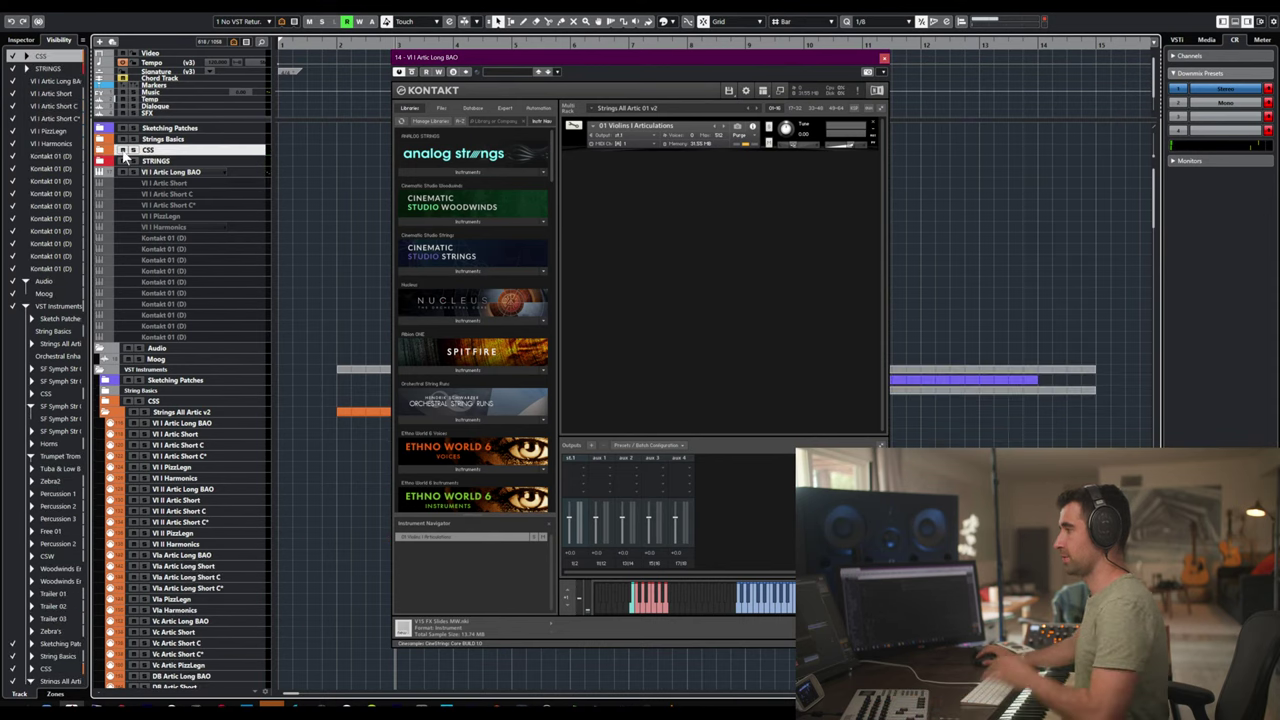
- Purge all samples of the 01 Violins I Articulations patch in the open Kontakt instance and close its window
left_click(200, 172)
left_click(189, 183)
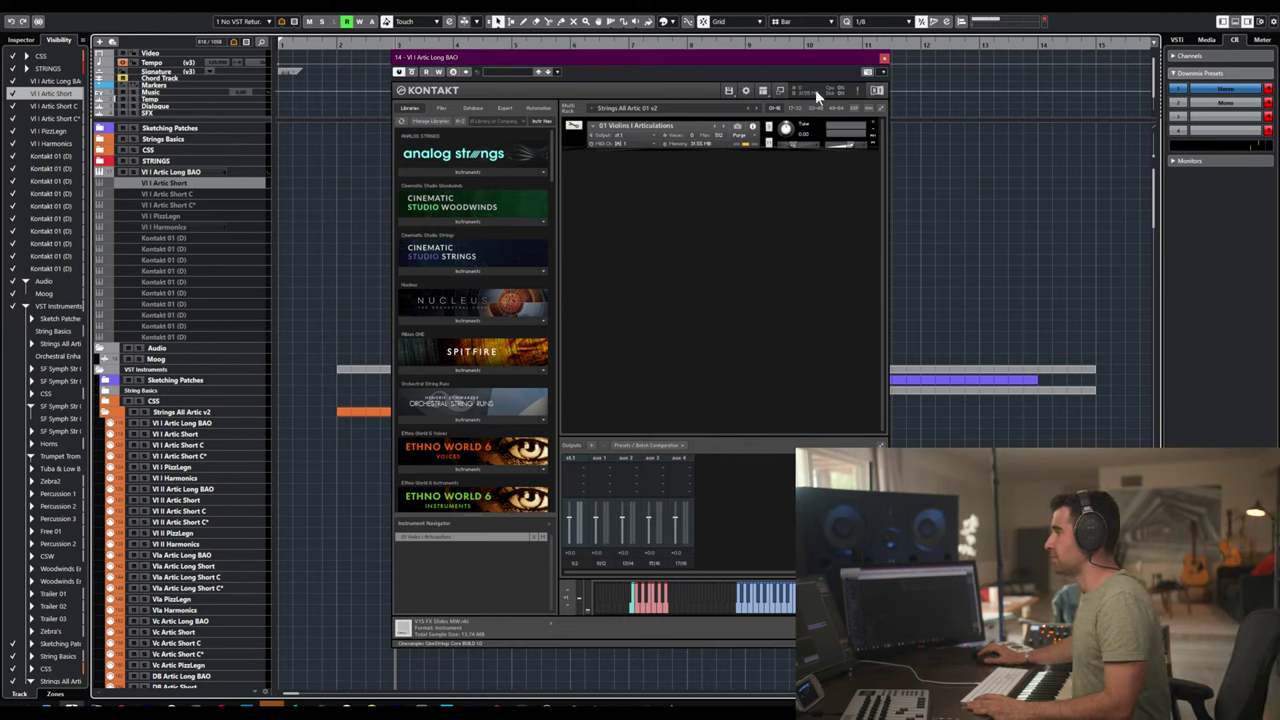
left_click(740, 134)
left_click(765, 166)
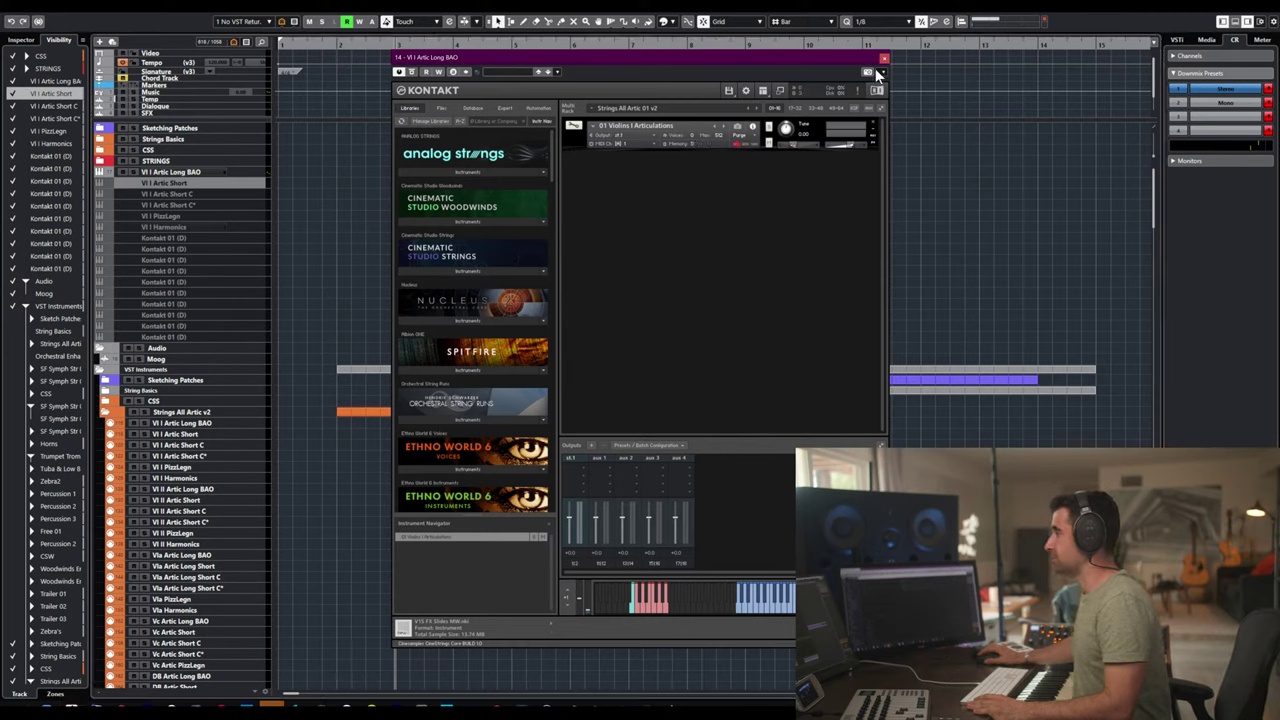
left_click(884, 58)
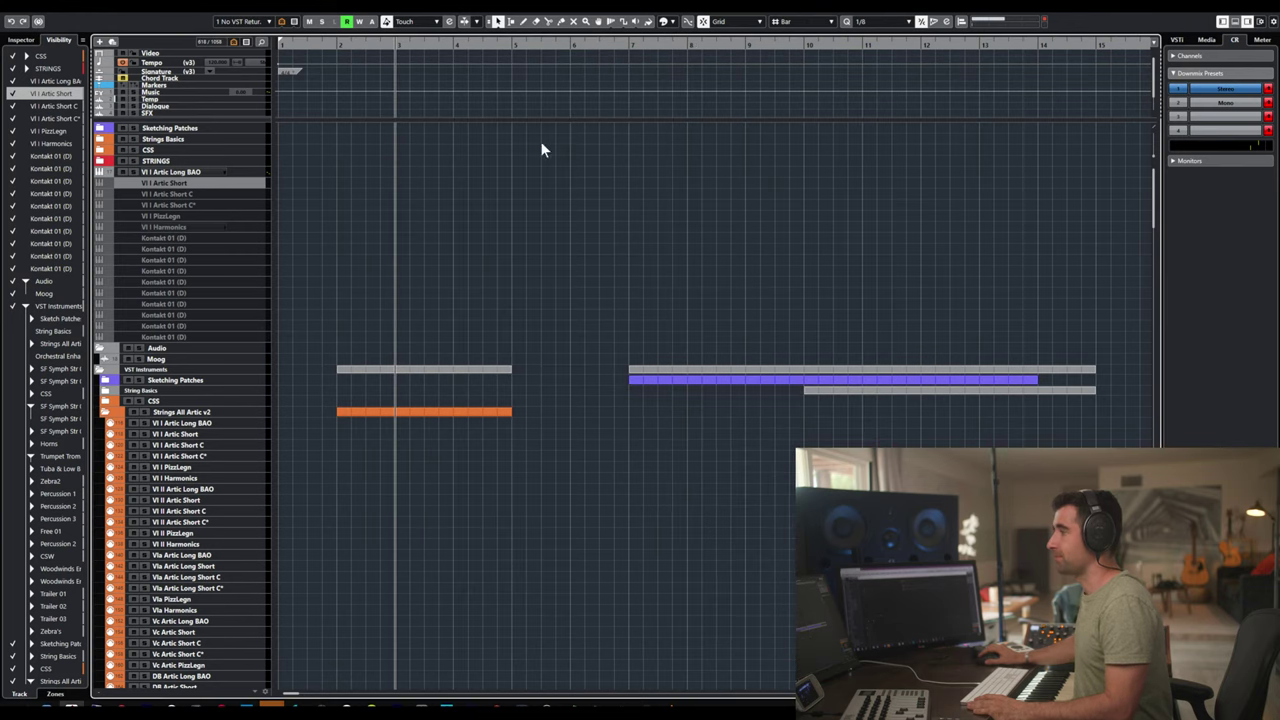
- Enable the disabled VI I Artic Short, VI I Artic Short C and VI I Artic Short C* tracks together
left_click(203, 204, "shift")
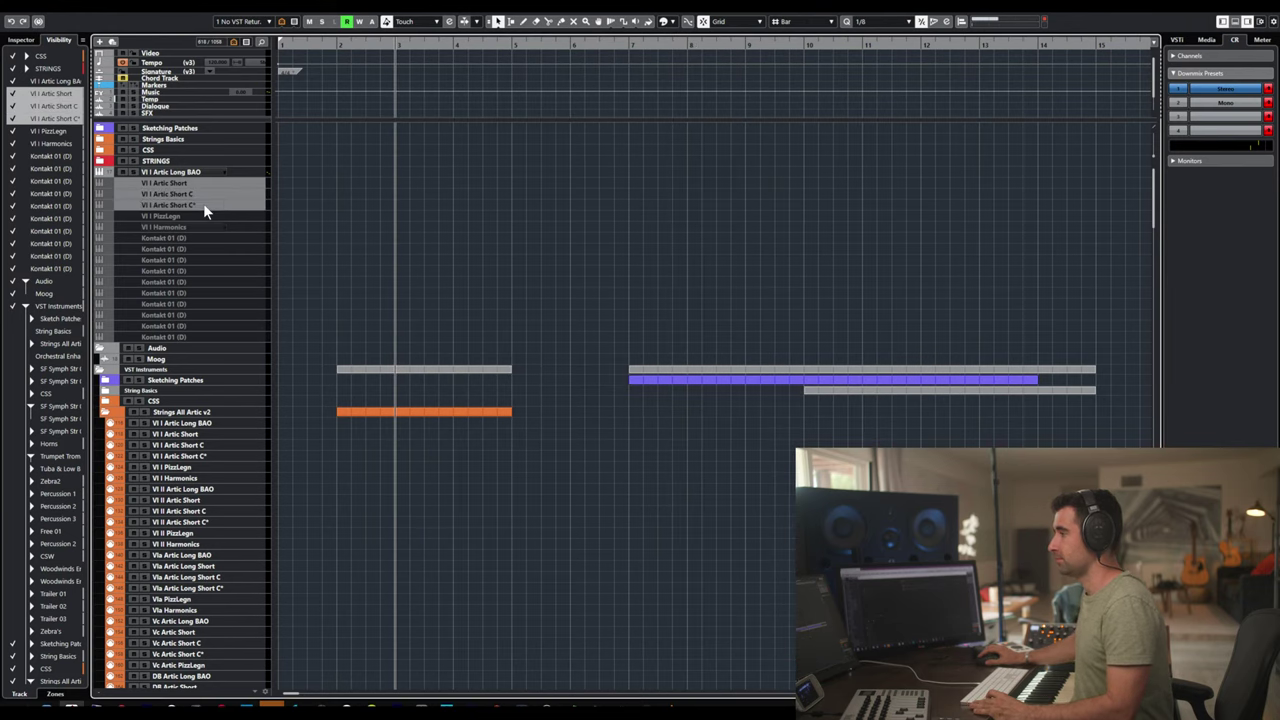
right_click(200, 209)
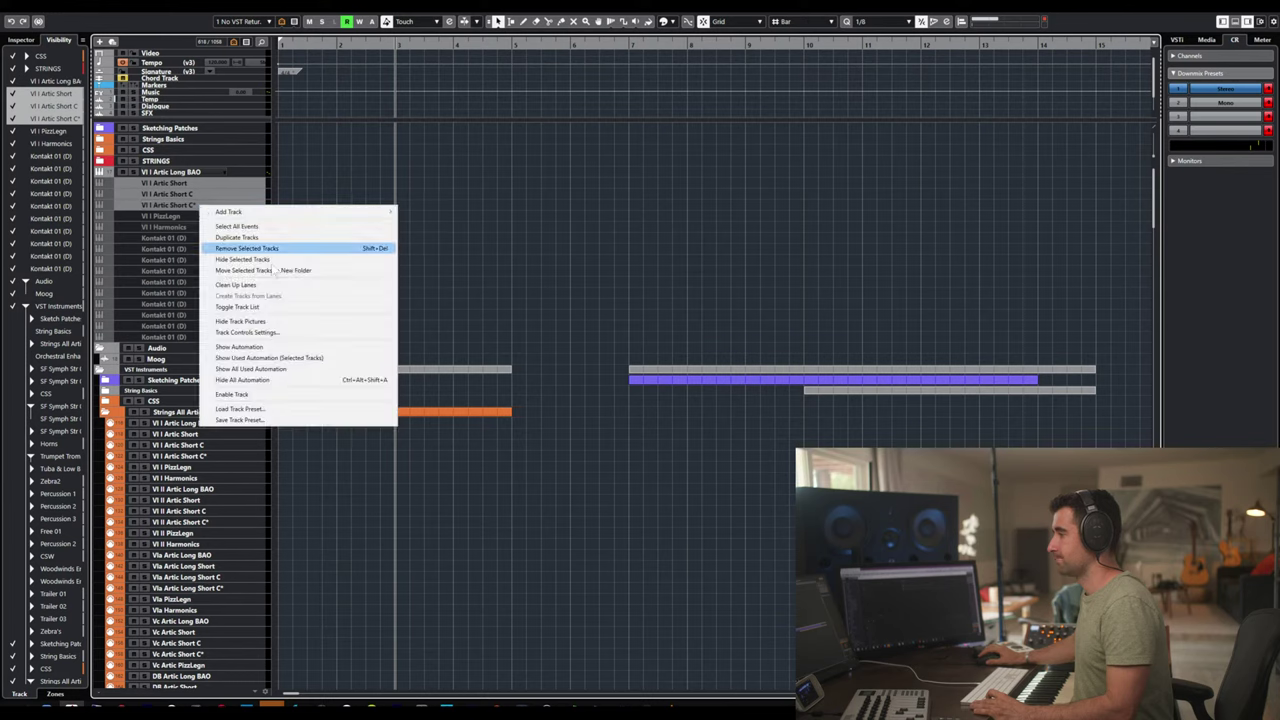
left_click(262, 406)
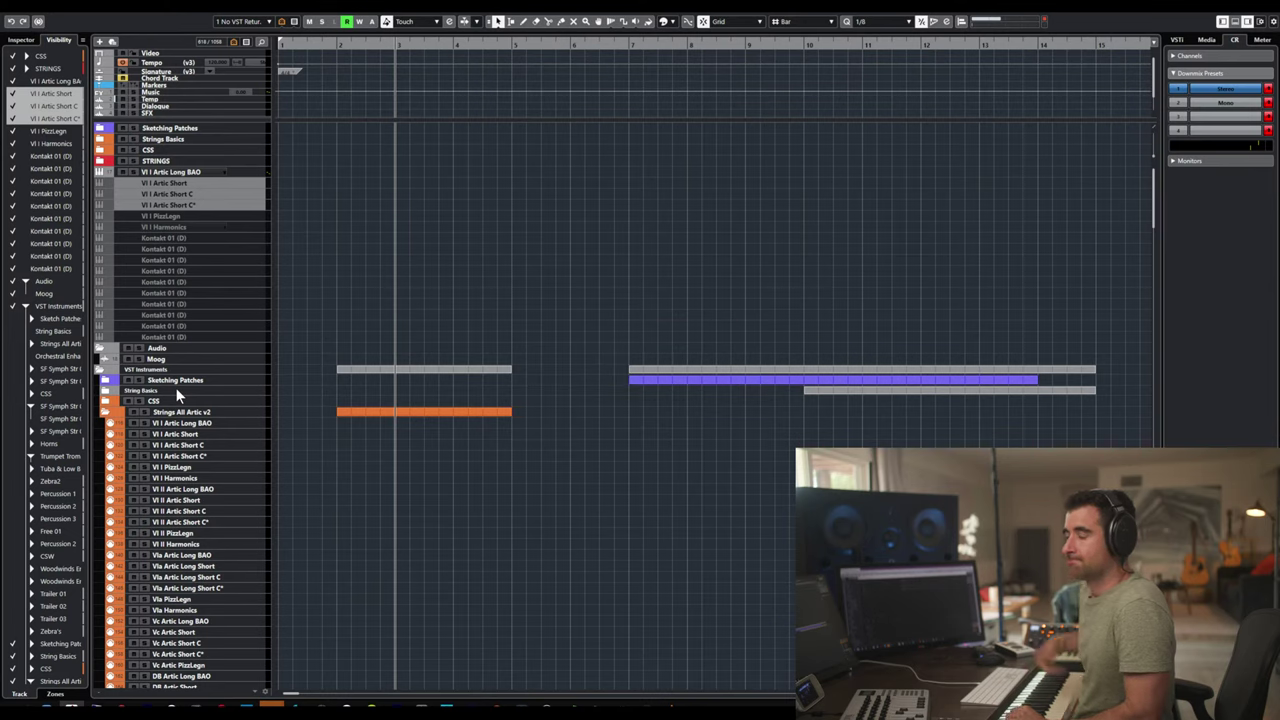
left_click(165, 183)
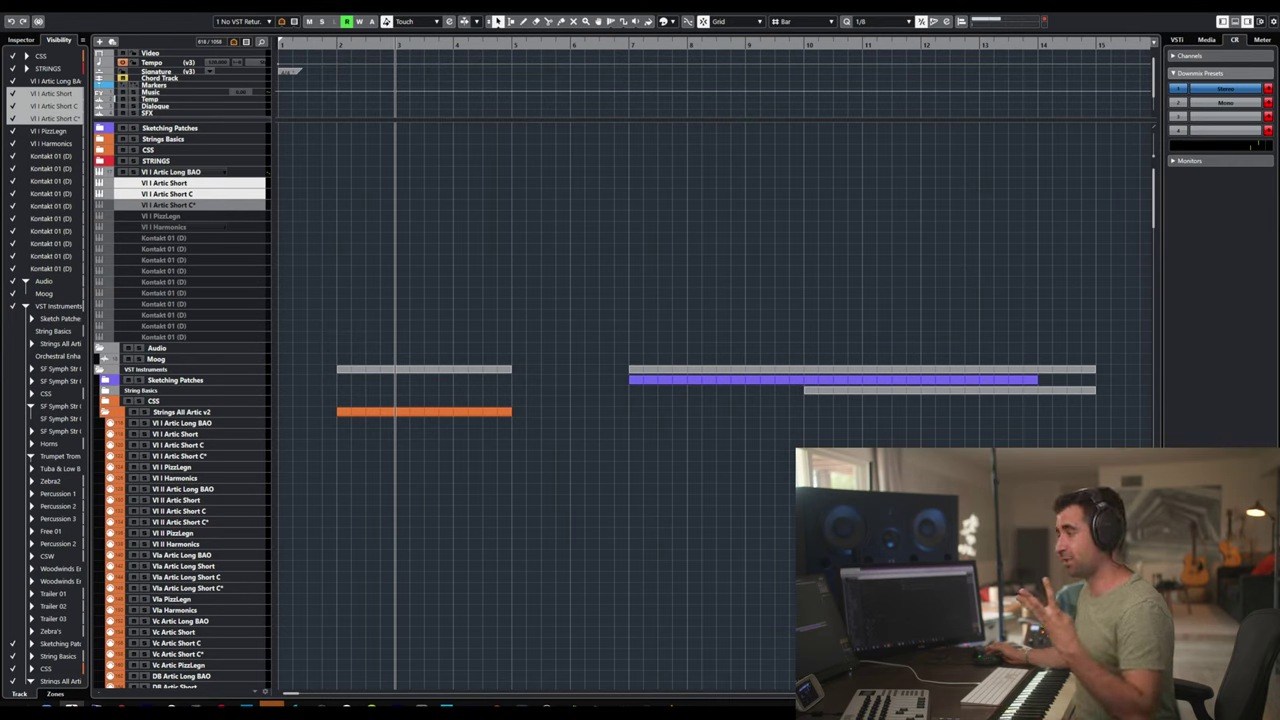
left_click(168, 204)
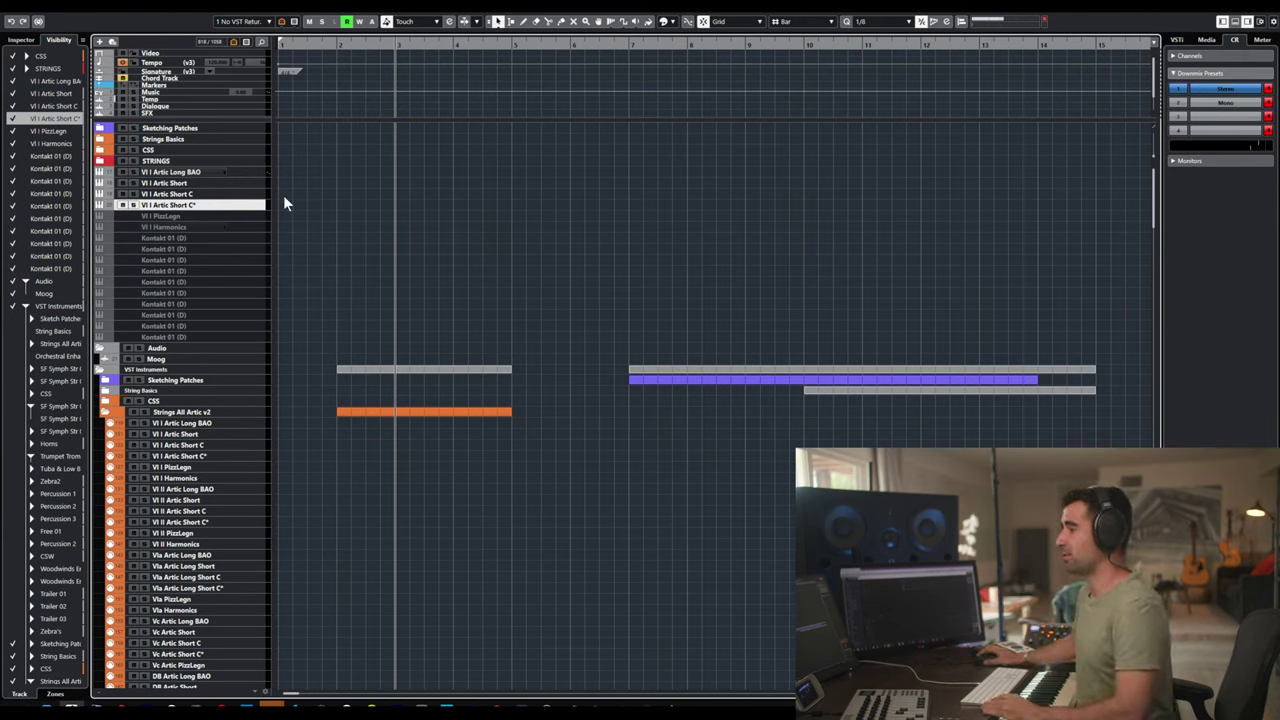
- Browse the mixer from the VI I Artic Short channel to the group channels and inspect the Cymb Roll channel's UAD Studer A800 insert
left_click(228, 184)
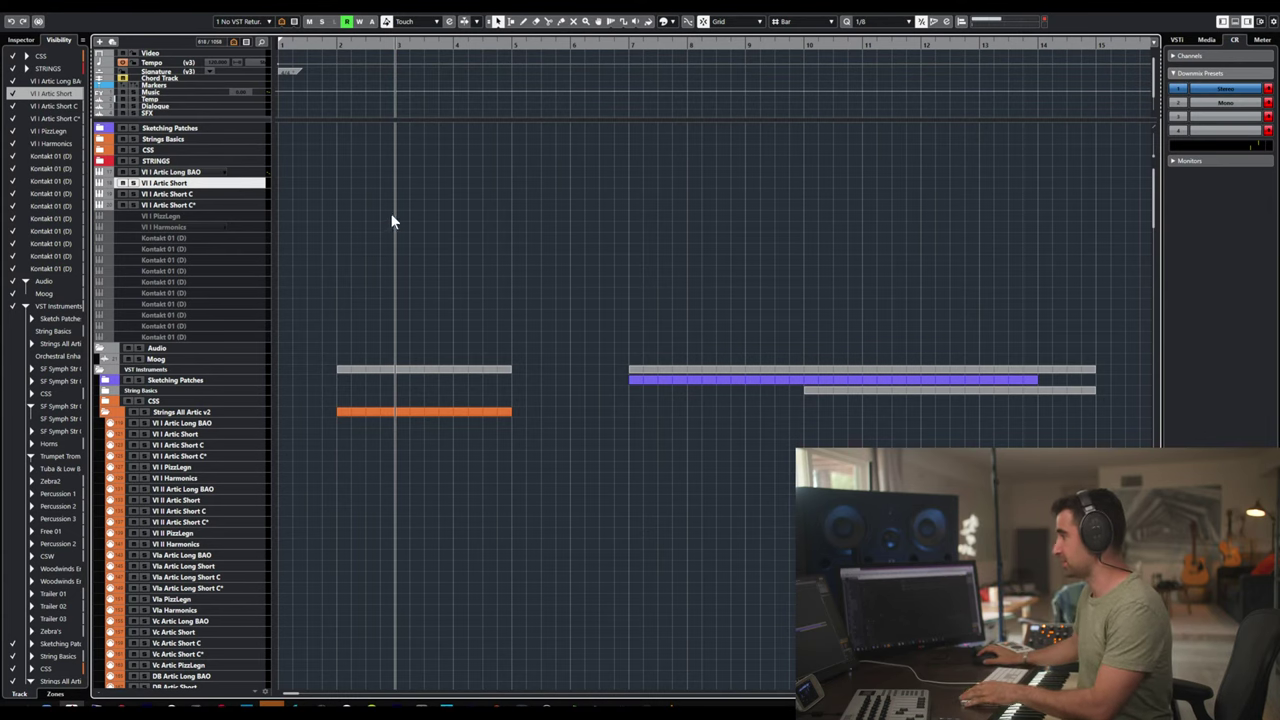
key("F3")
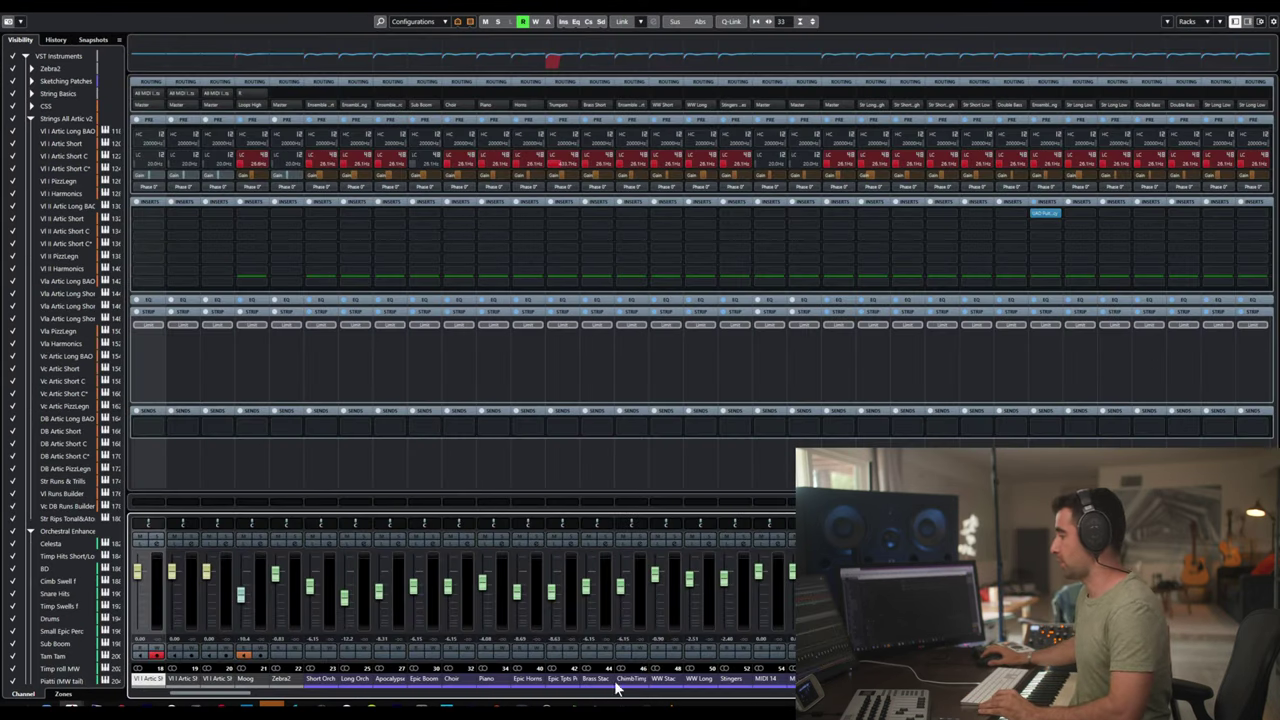
scroll(270, 698, "right", 15)
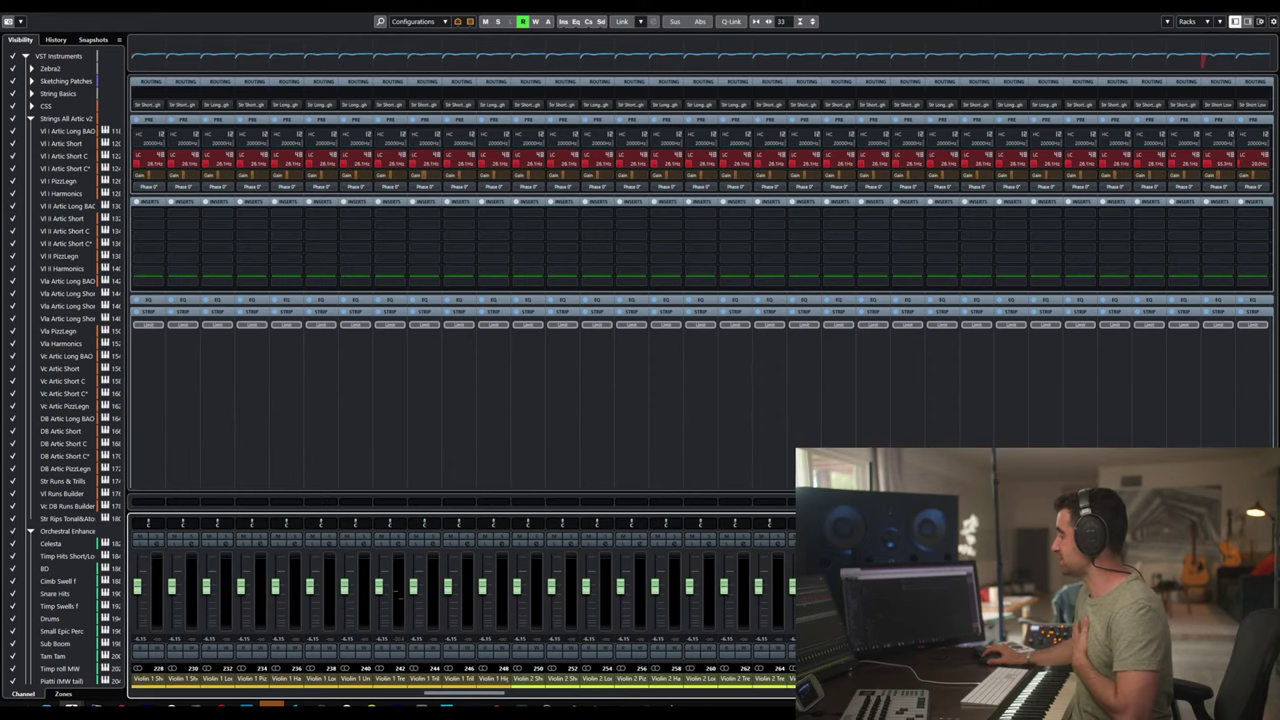
scroll(270, 698, "right", 5)
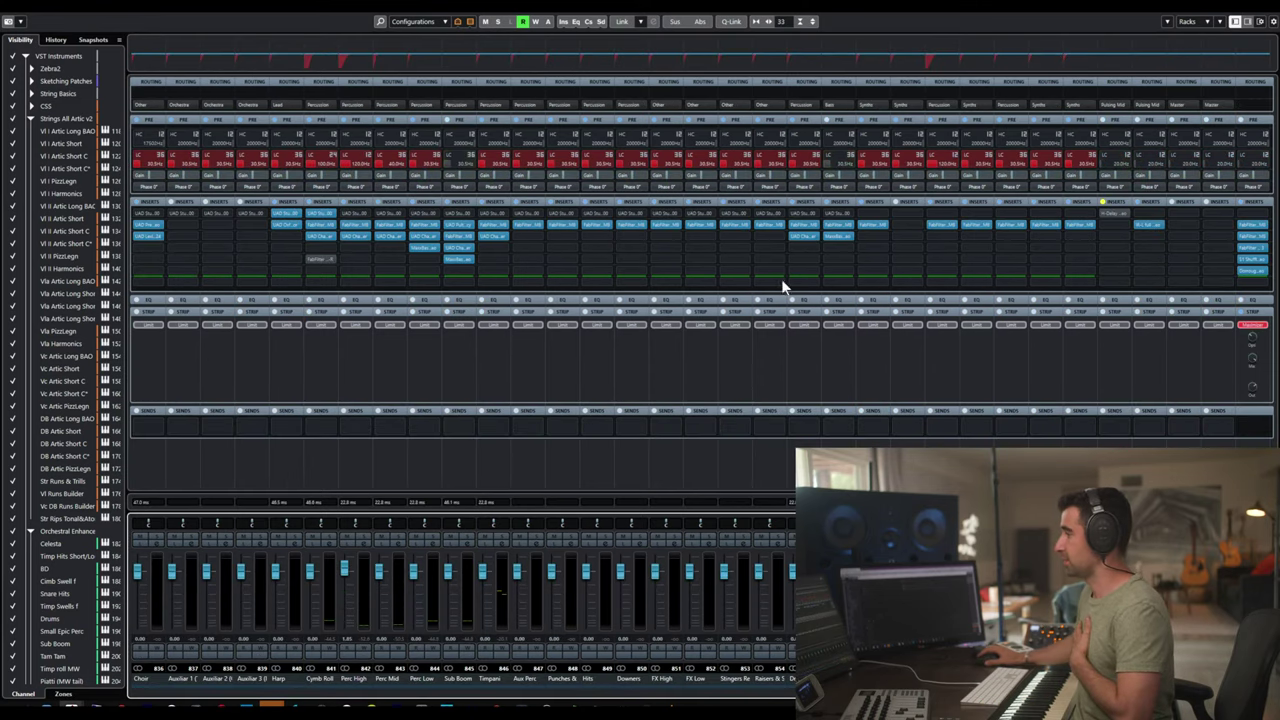
left_click(318, 215)
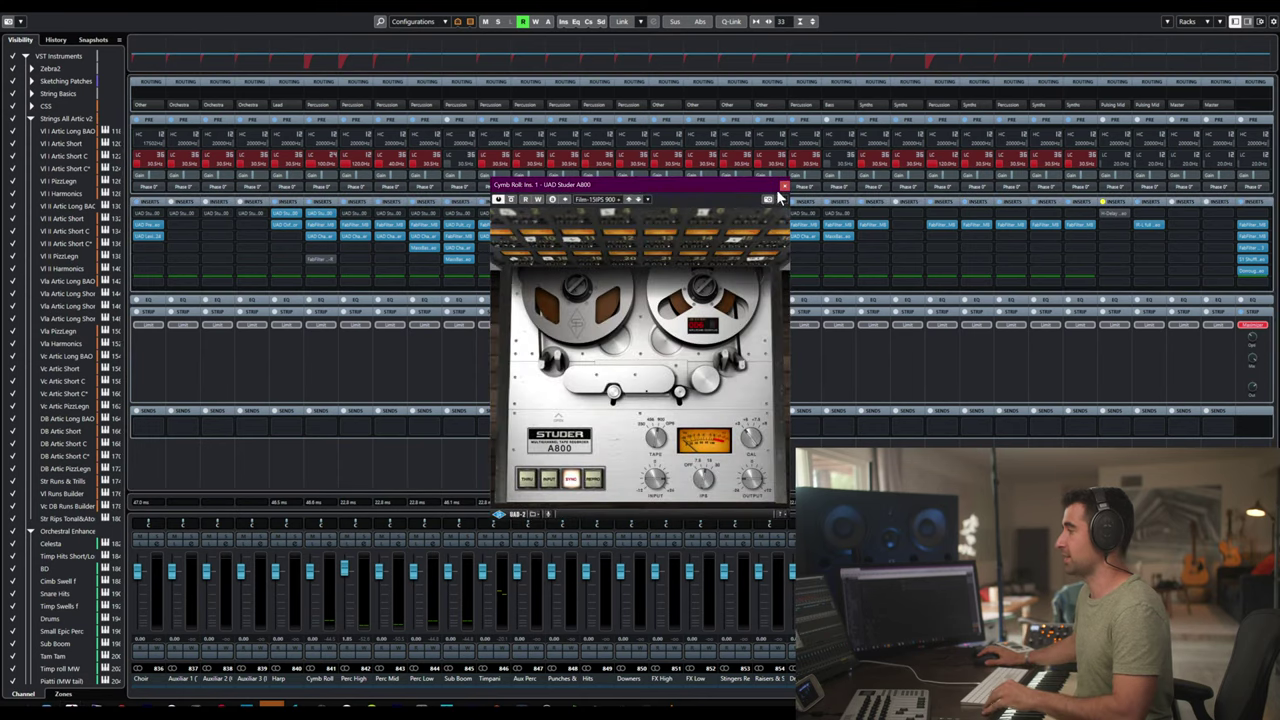
left_click_drag(783, 187, 507, 165)
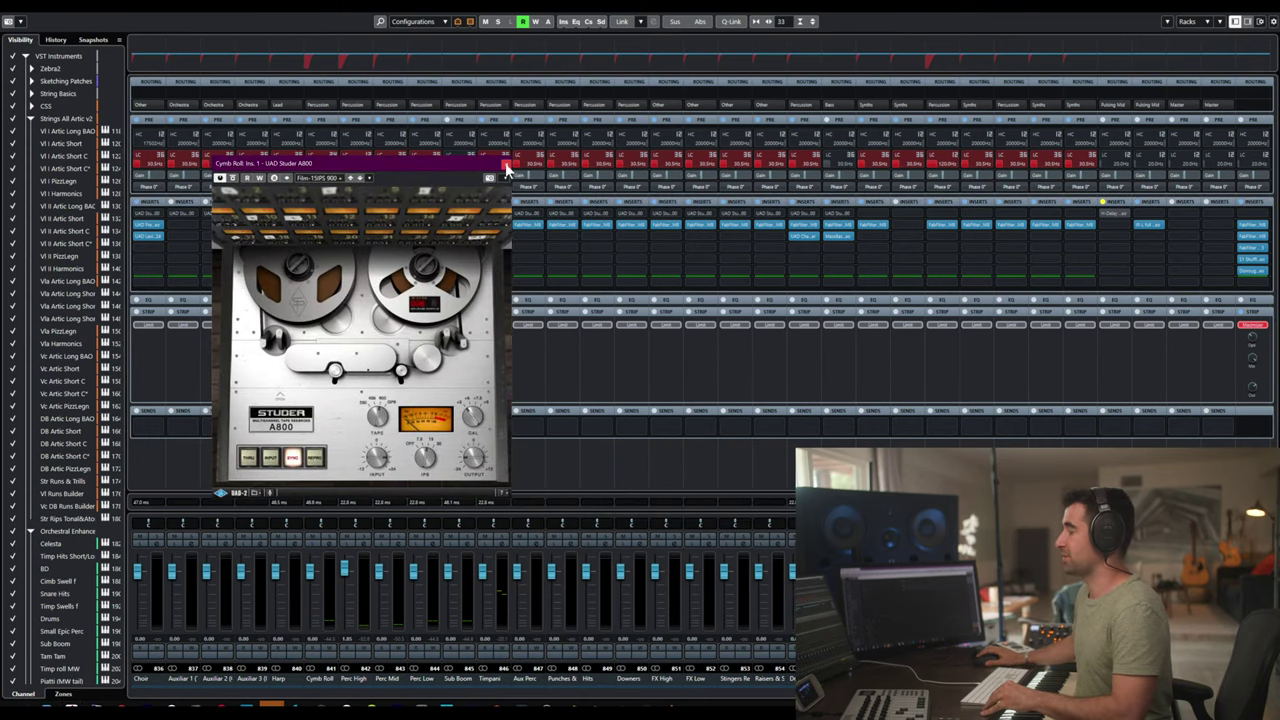
left_click(506, 165)
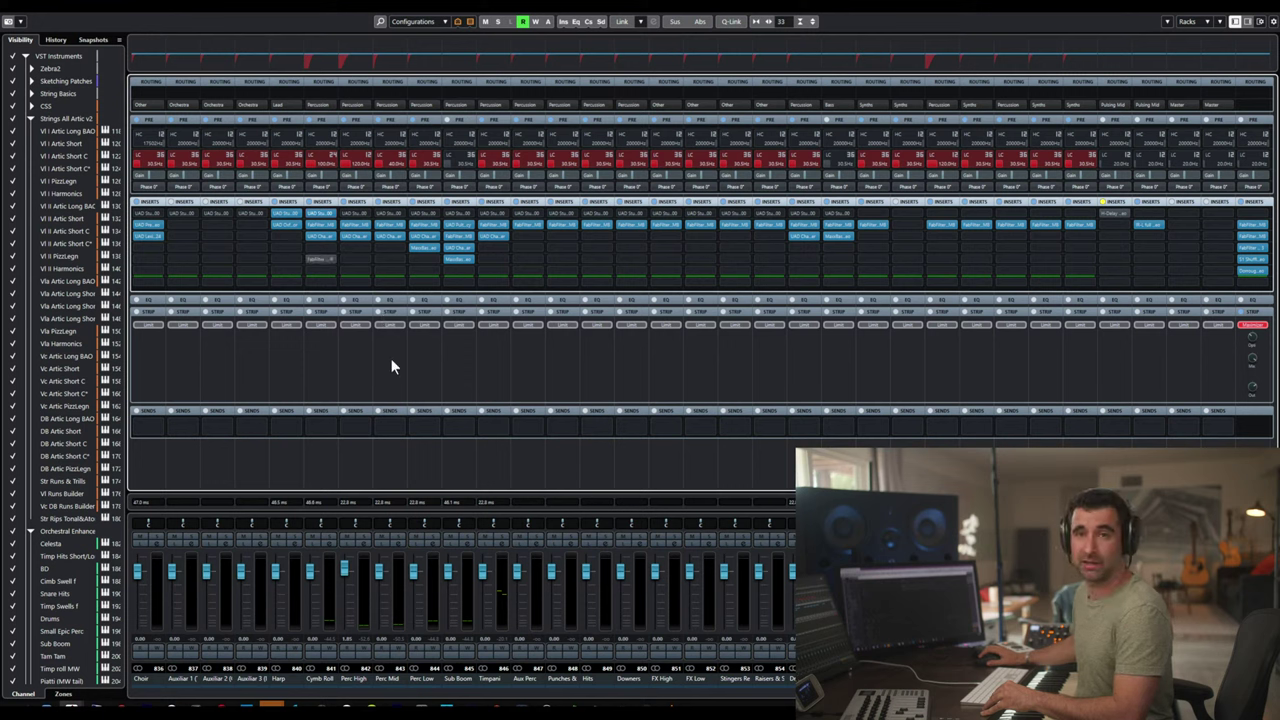
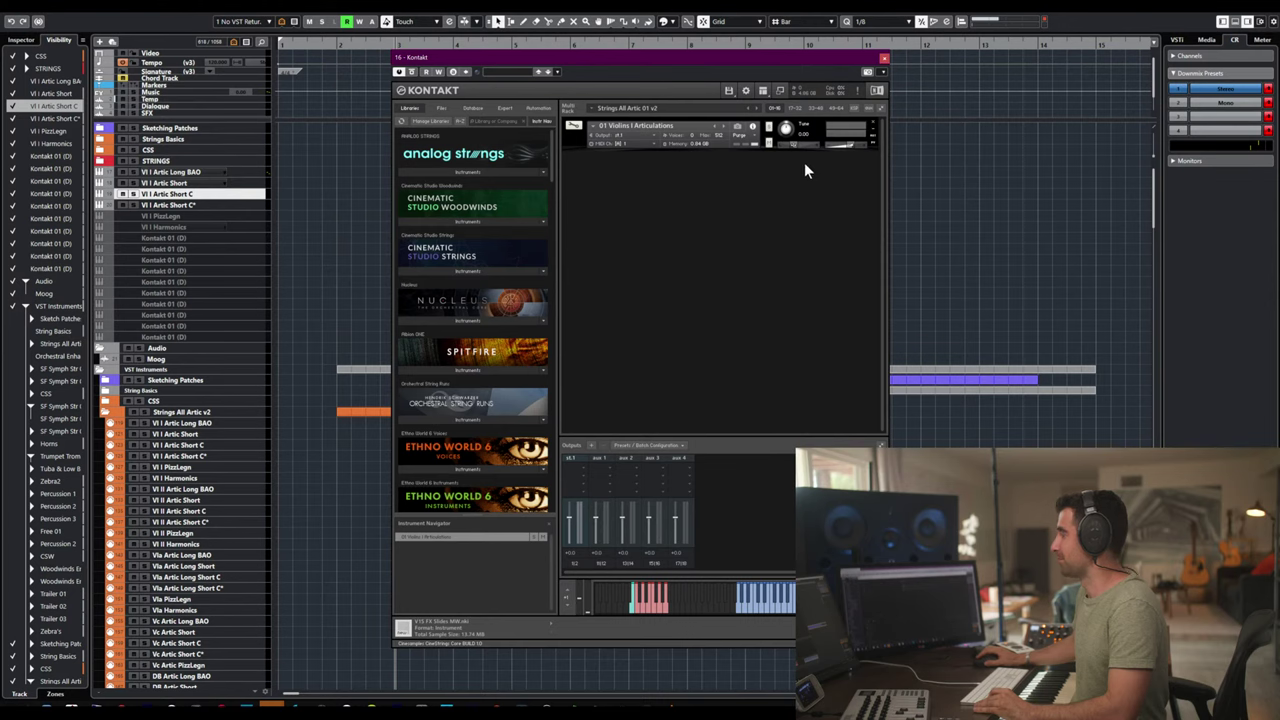
- Open the Kontakt instance of VI I Artic Short C* and clear page 01–16, keeping only the third 01 Violins I Articulations patch
left_click(884, 60)
left_click(233, 204)
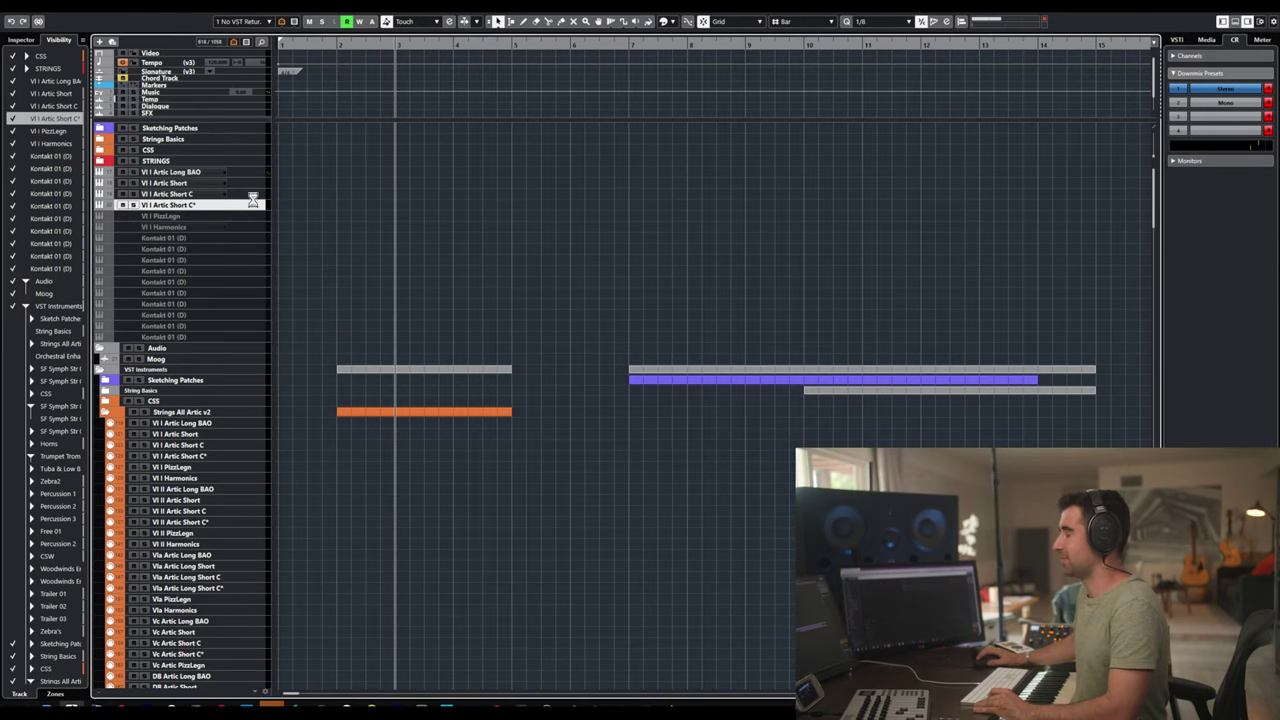
left_click(254, 204)
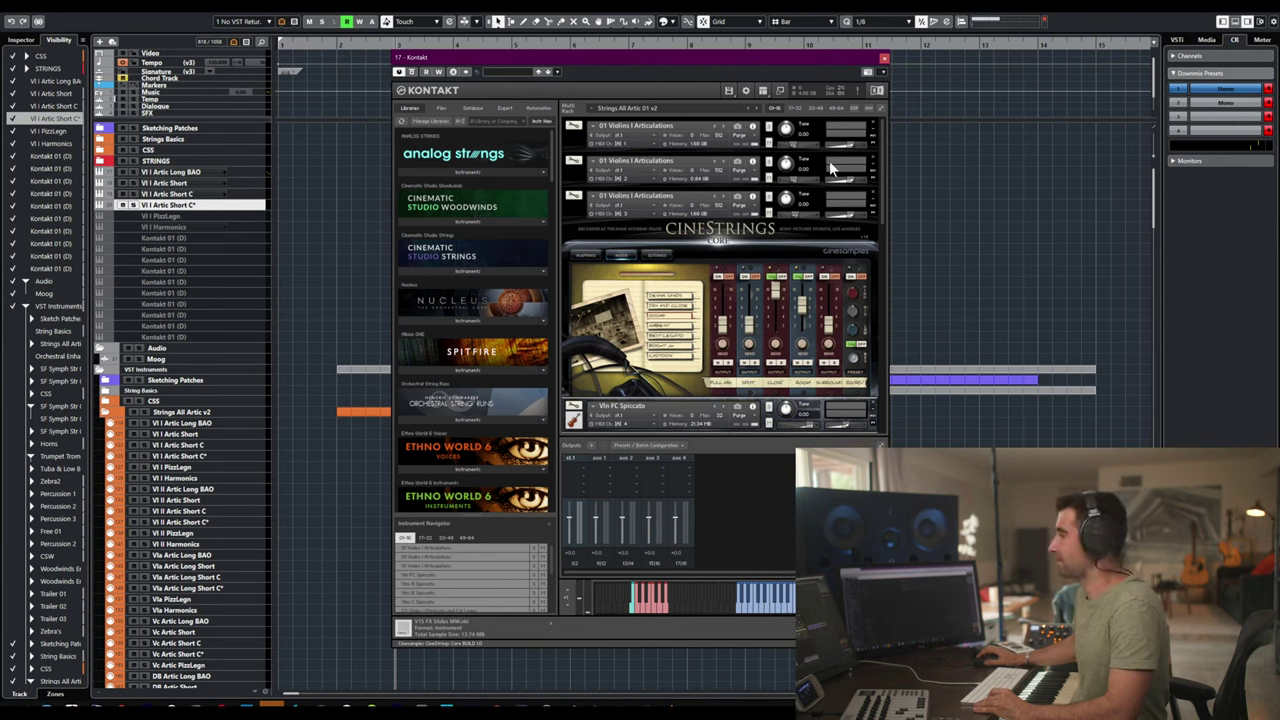
scroll(871, 120, "down", 1)
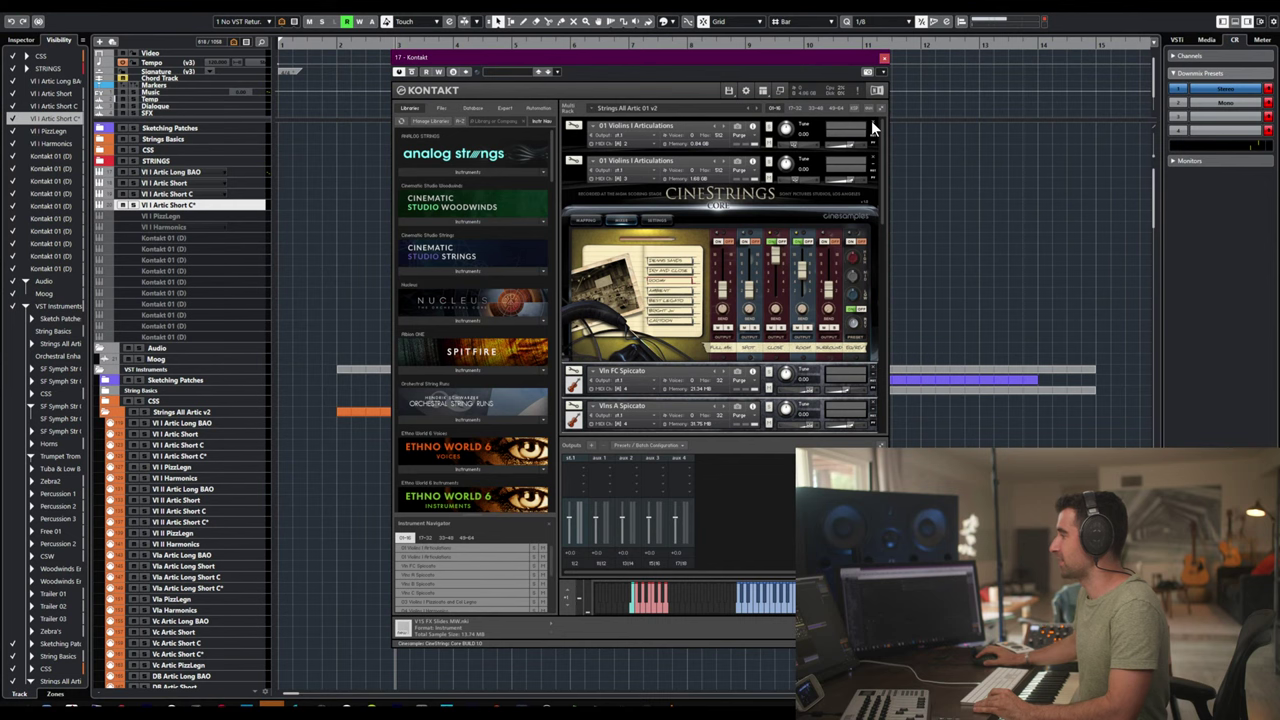
scroll(871, 120, "down", 1)
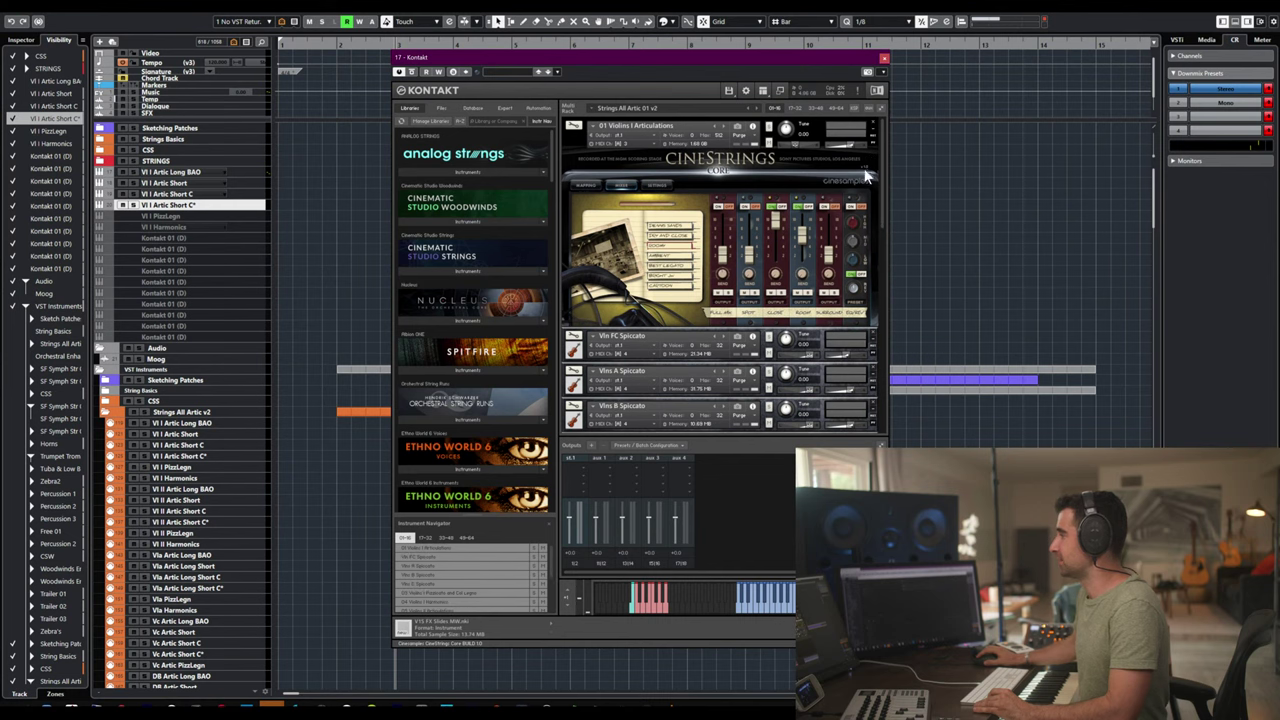
scroll(873, 329, "up", 3)
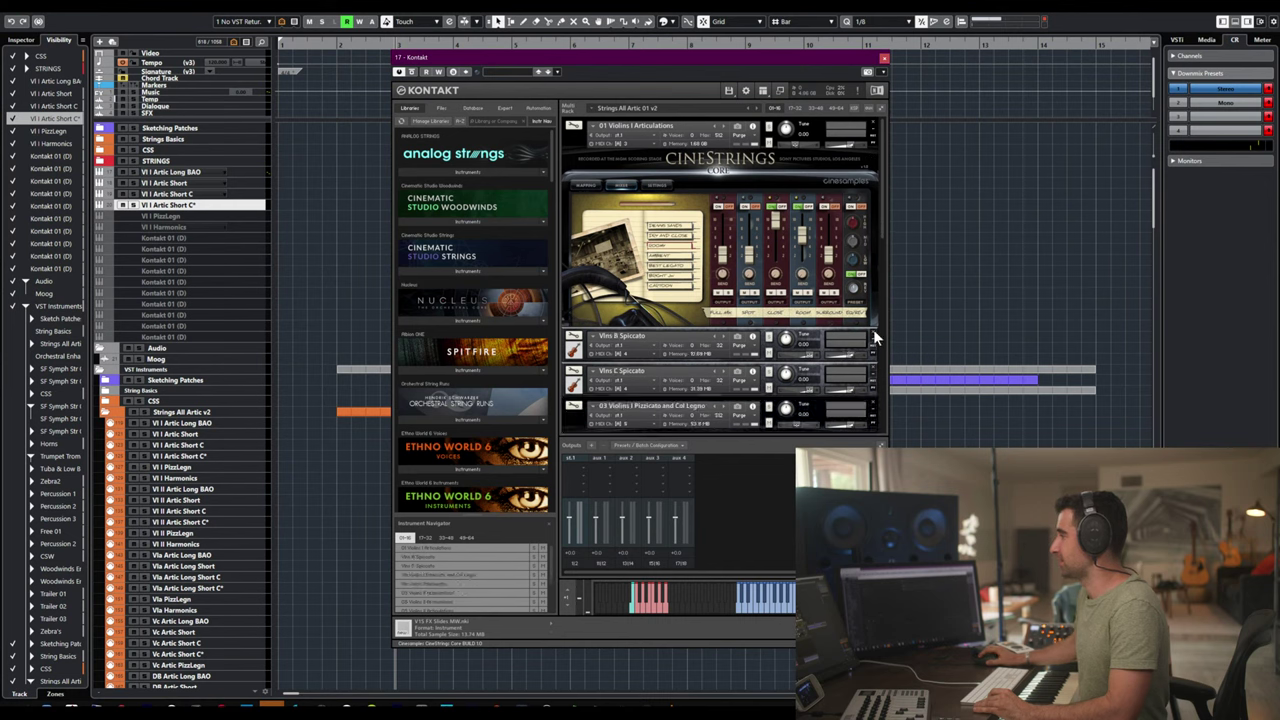
scroll(873, 329, "down", 2)
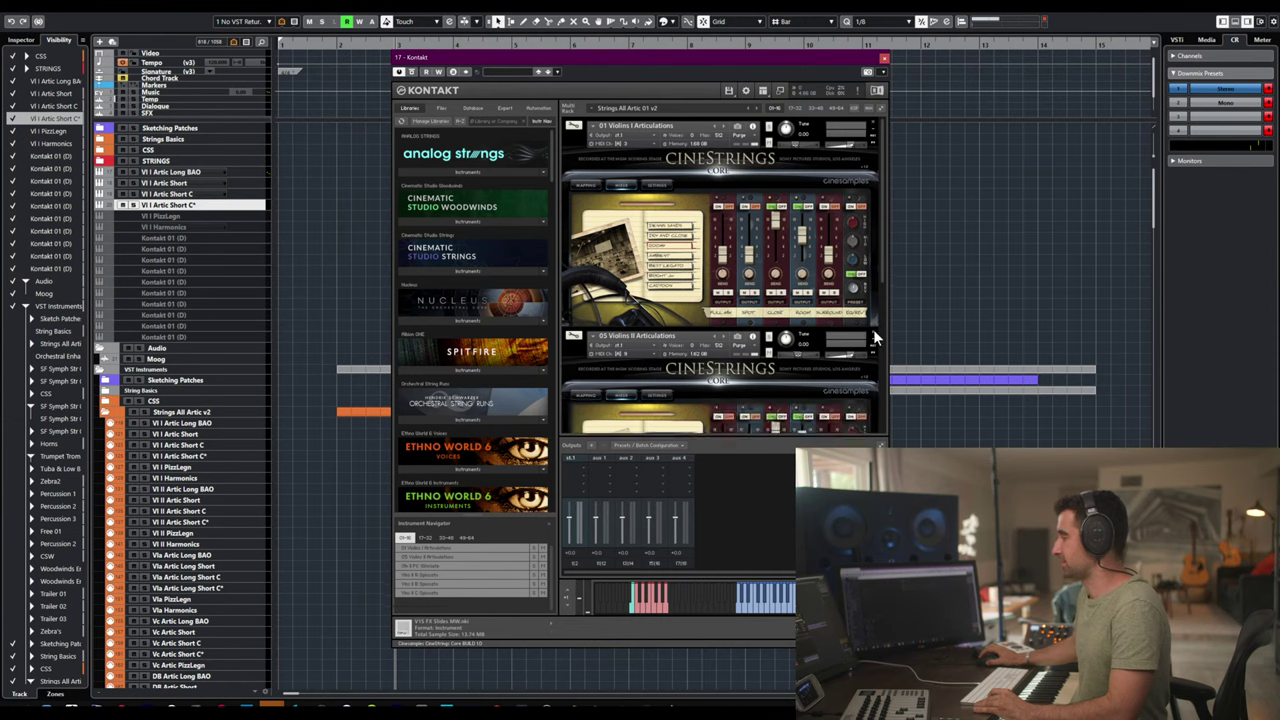
left_click(873, 331)
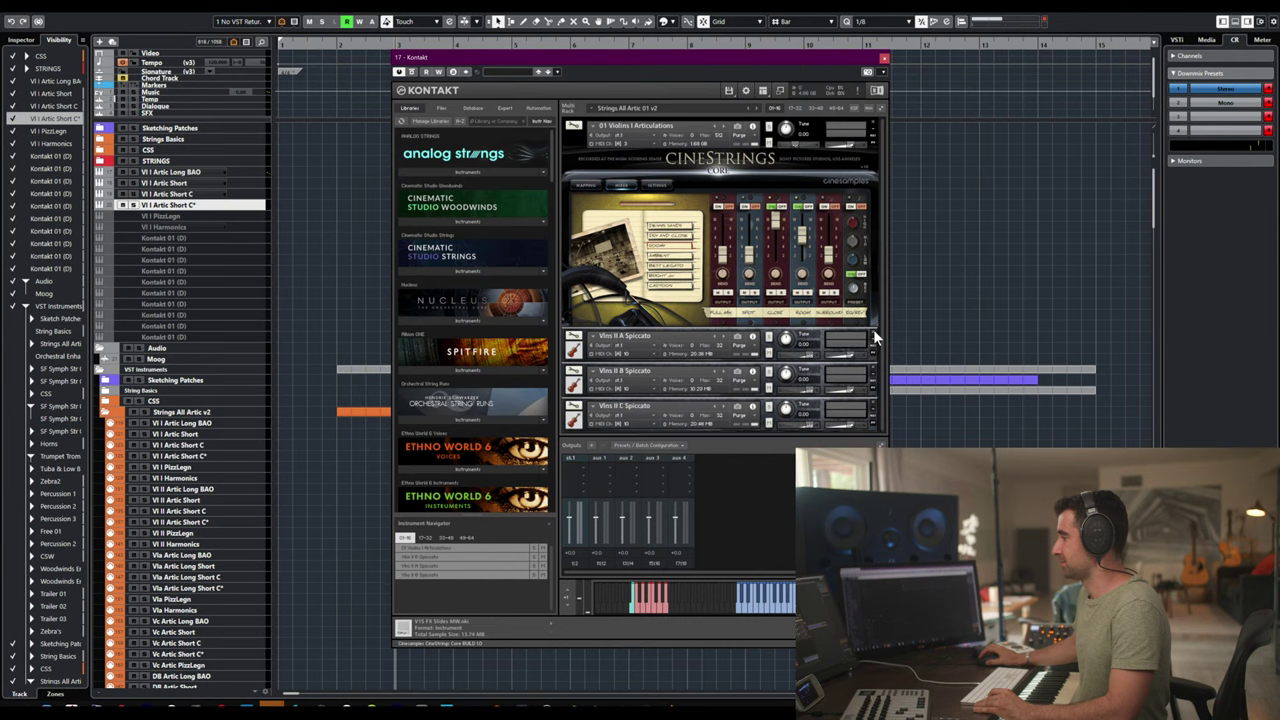
left_click(873, 331)
left_click(873, 331)
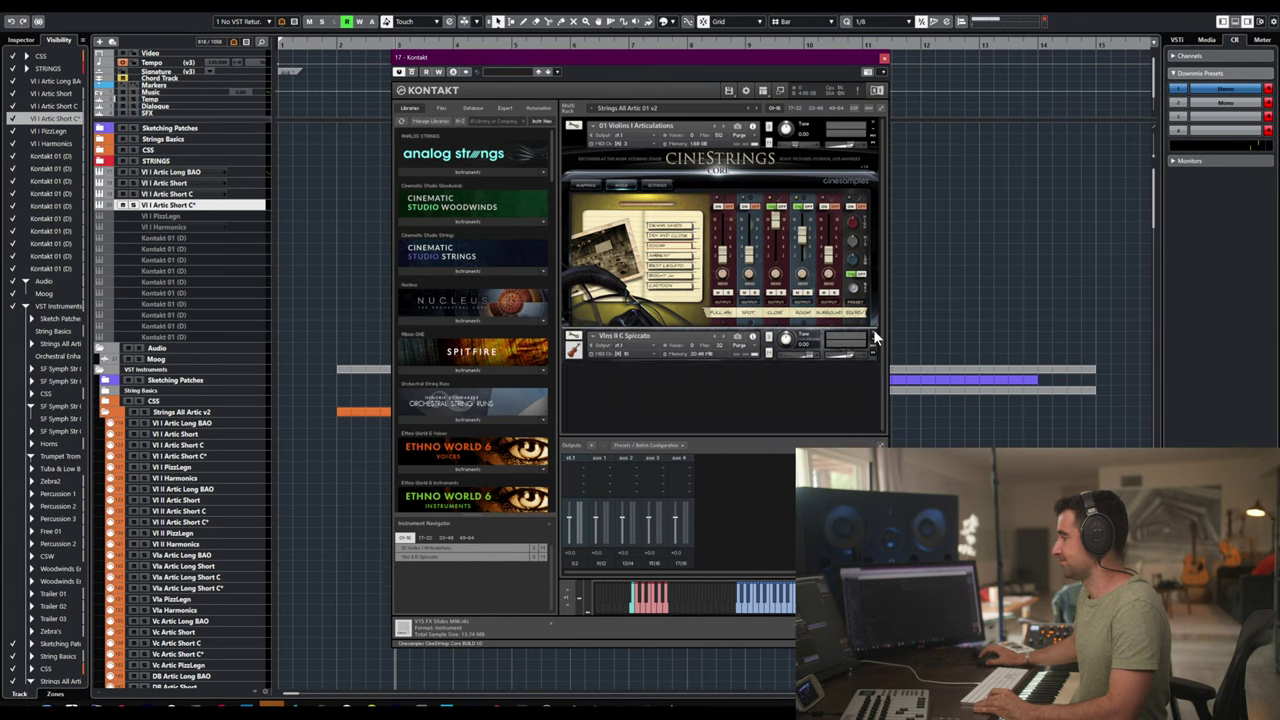
- Remove the 08 Violins II Harmonics and all 09 Violas Articulations patches from instrument page 17–32
left_click(799, 108)
left_click(771, 108)
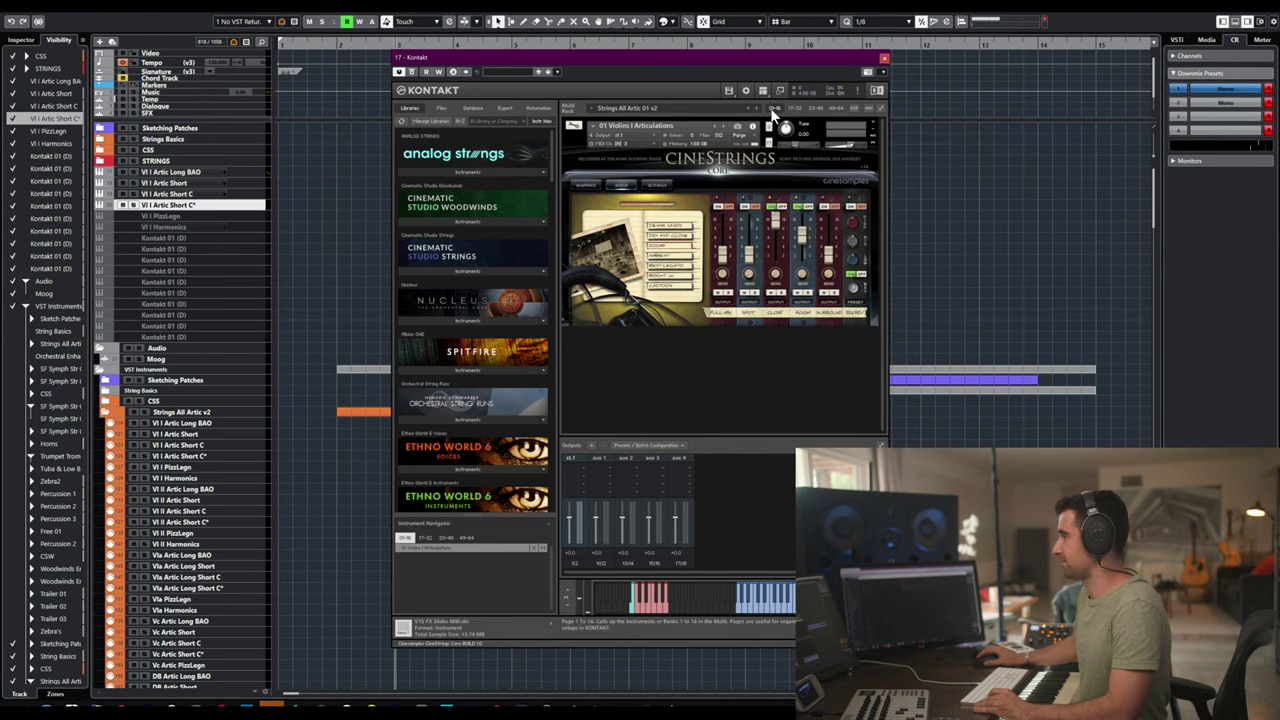
left_click(799, 108)
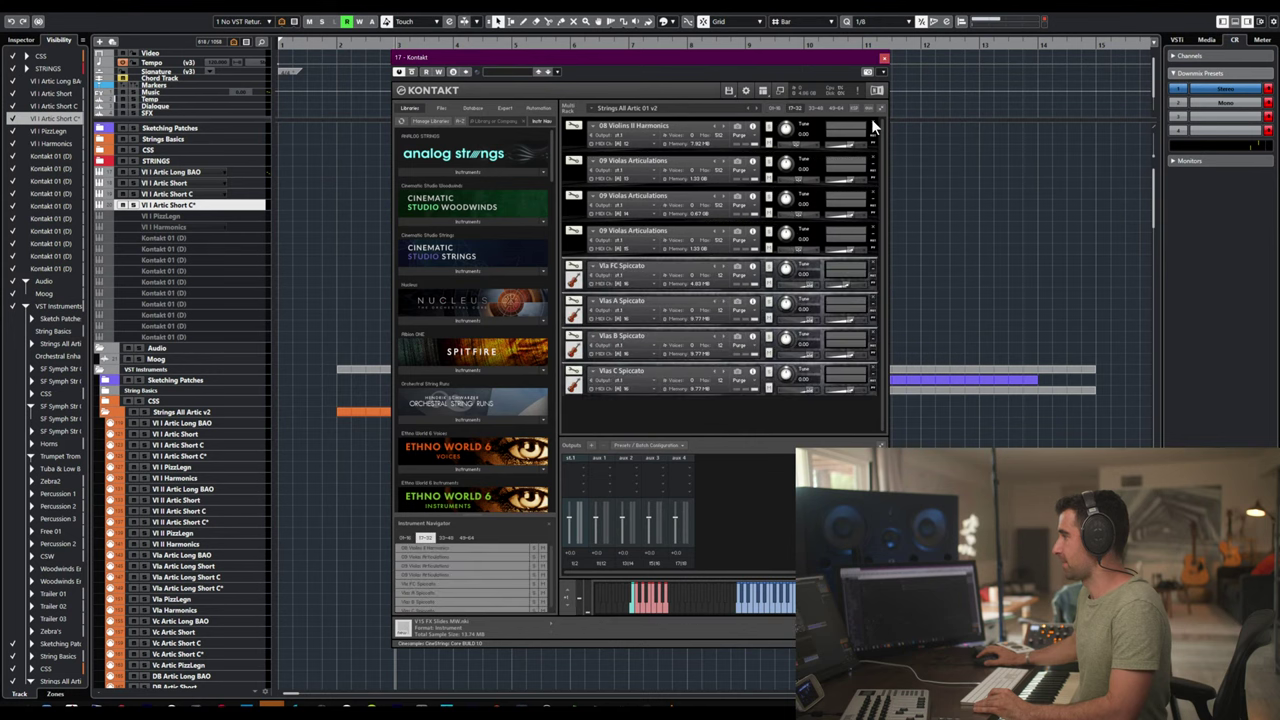
left_click(774, 108)
left_click(799, 108)
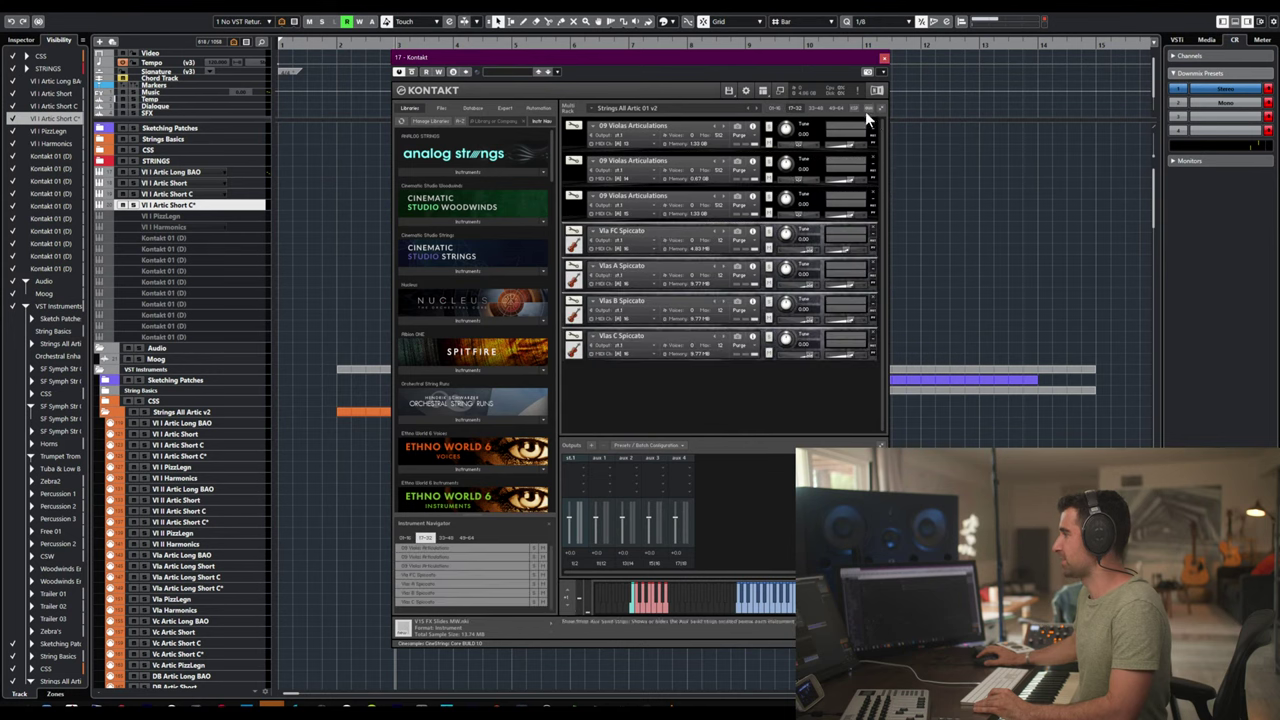
left_click(774, 108)
left_click(797, 108)
left_click(776, 108)
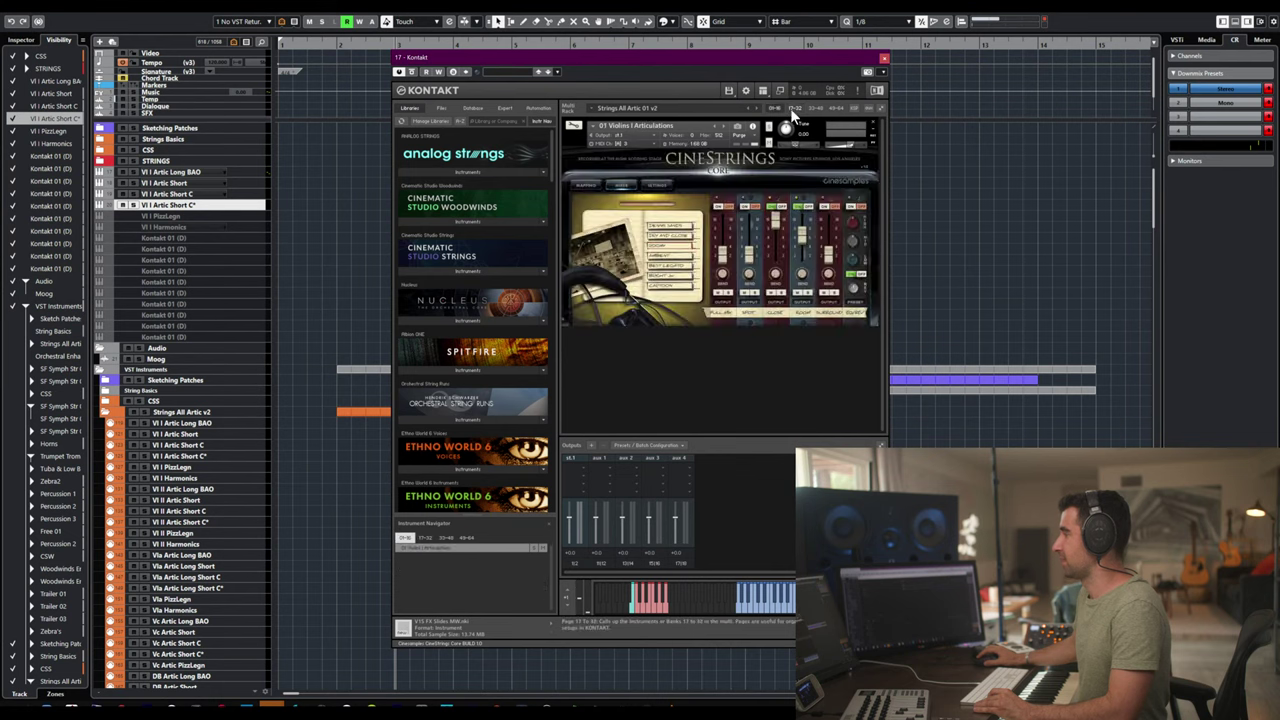
left_click(797, 108)
left_click(774, 108)
left_click(798, 108)
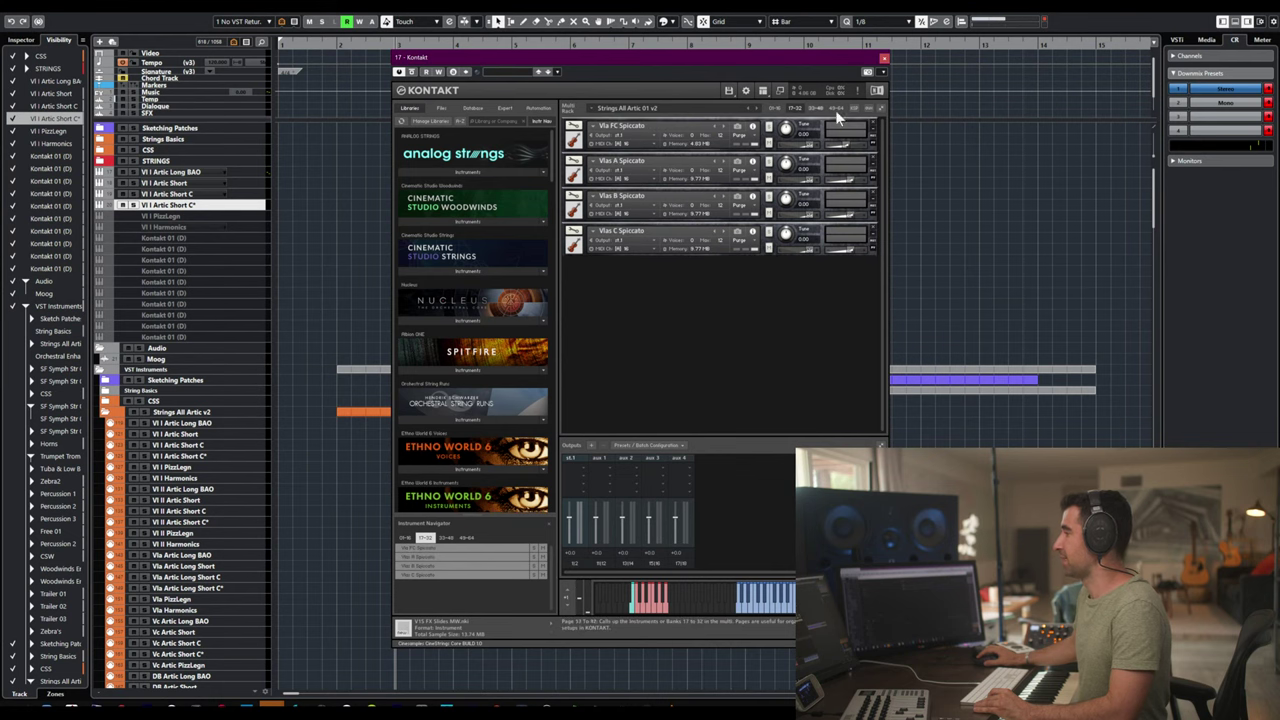
- Remove the remaining Vla FC, Vlas A, Vlas B and Vlas C Spiccato patches from the rack
left_click(872, 121)
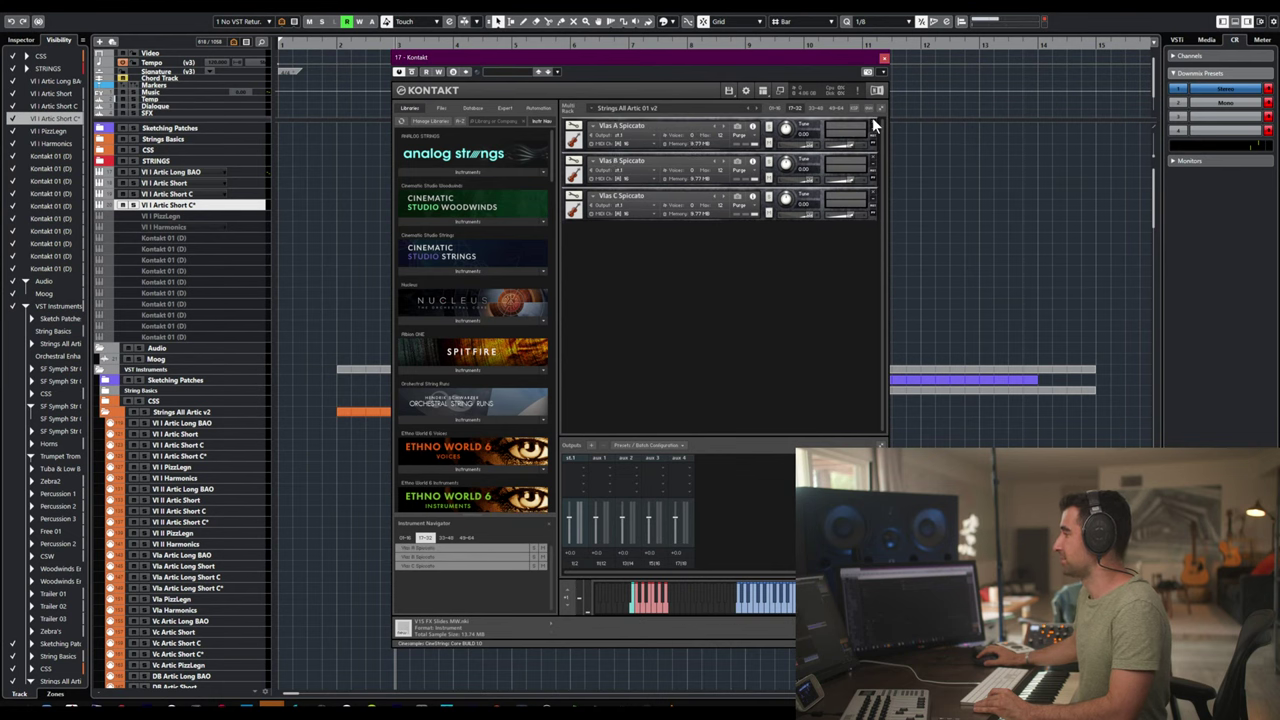
left_click(872, 121)
left_click(872, 121)
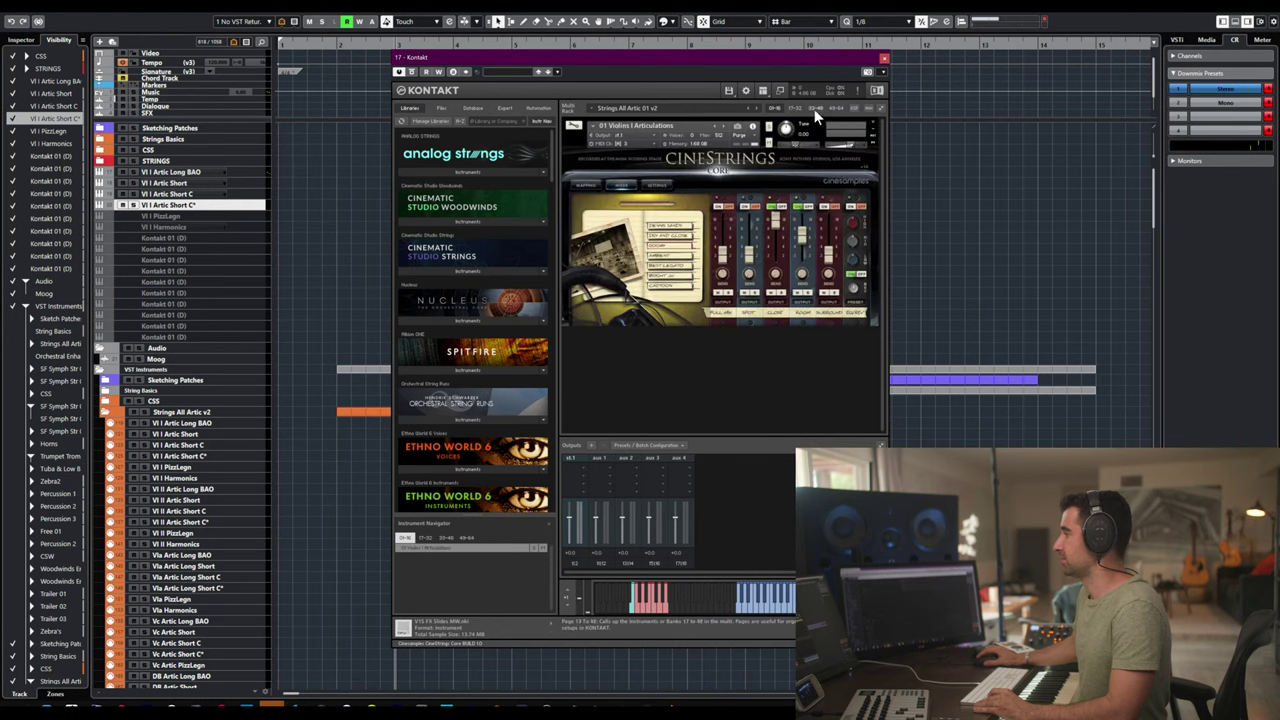
left_click(873, 121)
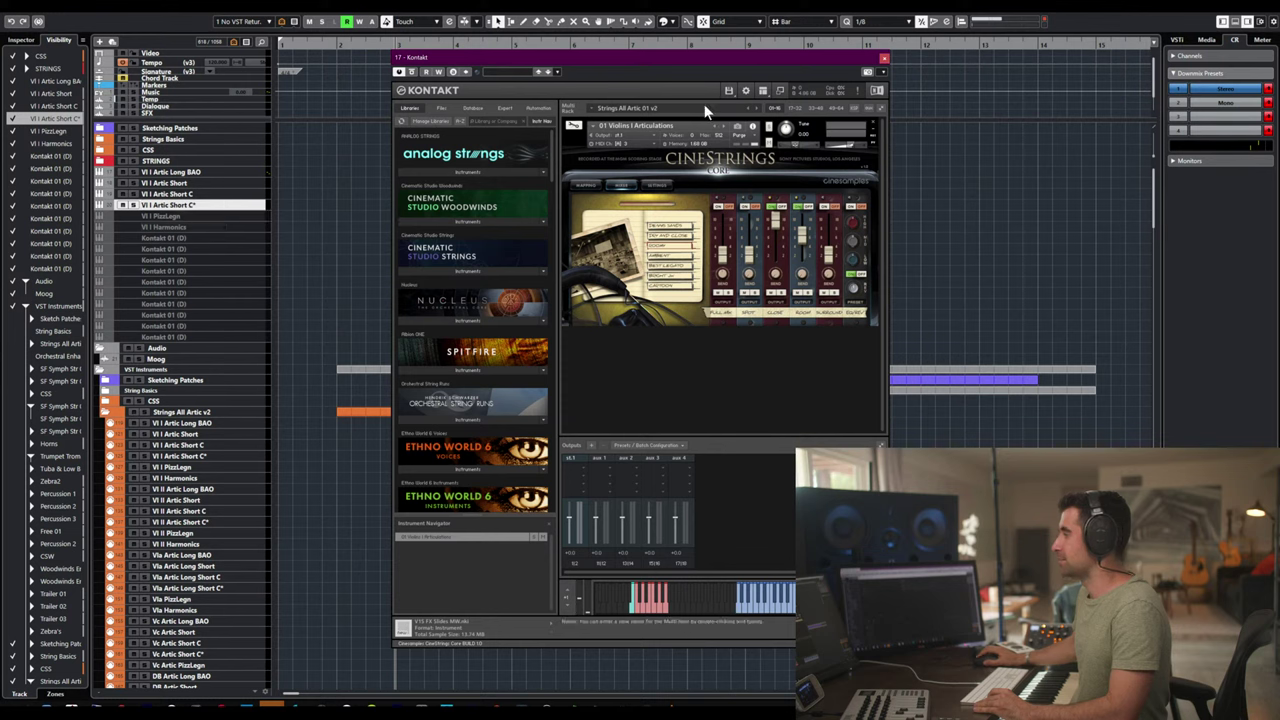
- Inspect the patch in the Kontakt instance of VI I Artic Long BAO and close its window
left_click(195, 172)
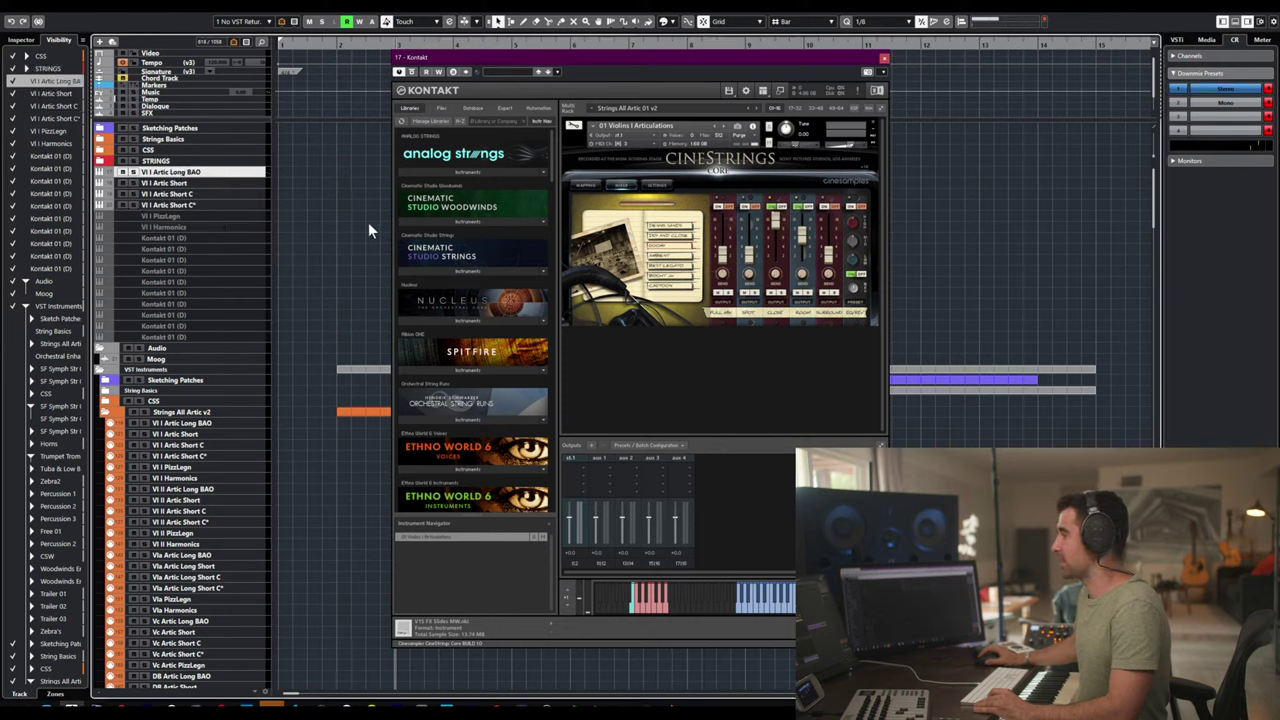
left_click(263, 172)
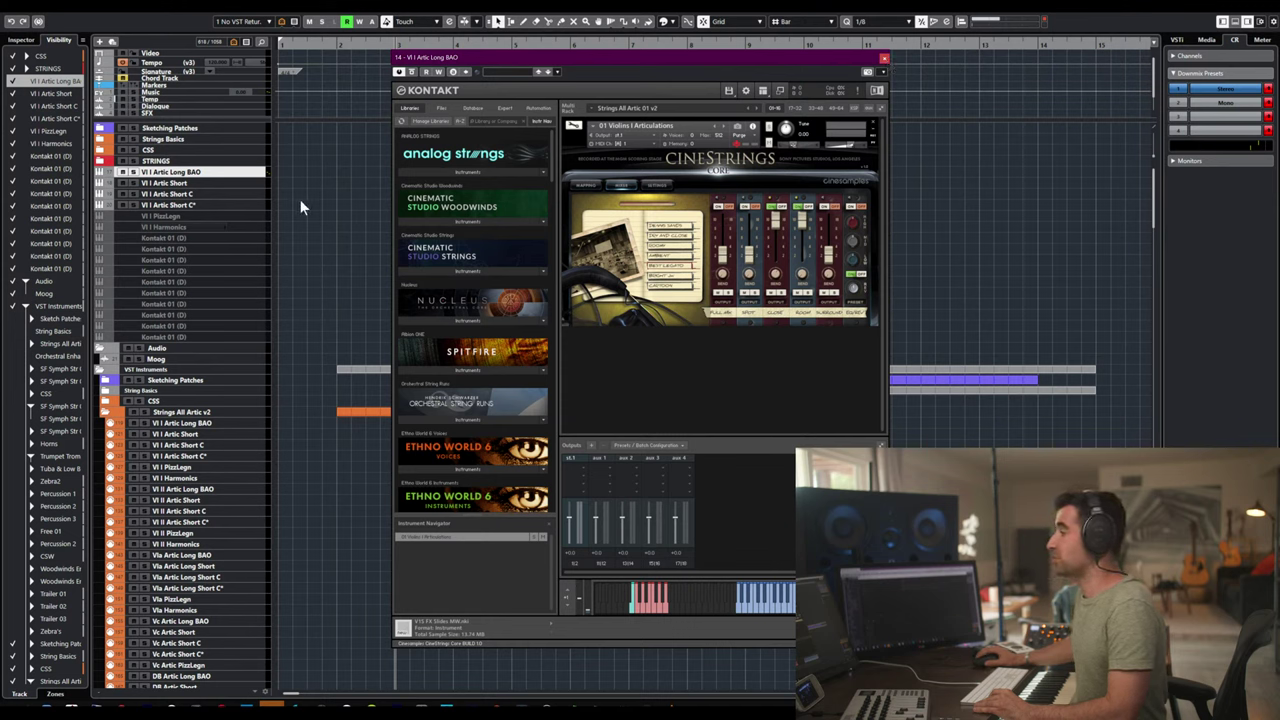
left_click(883, 58)
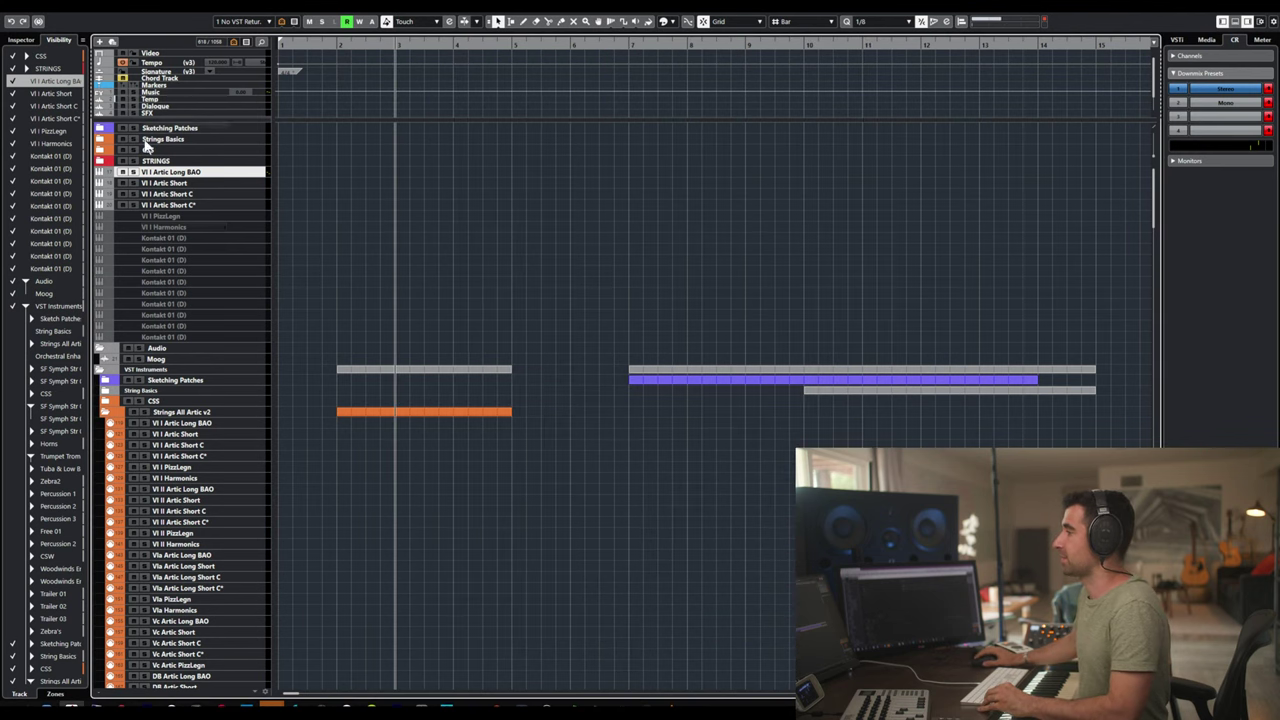
- Compare the three VI I Artic Short tracks and check which patches the VI I Artic Short Kontakt instance holds
left_click(199, 184)
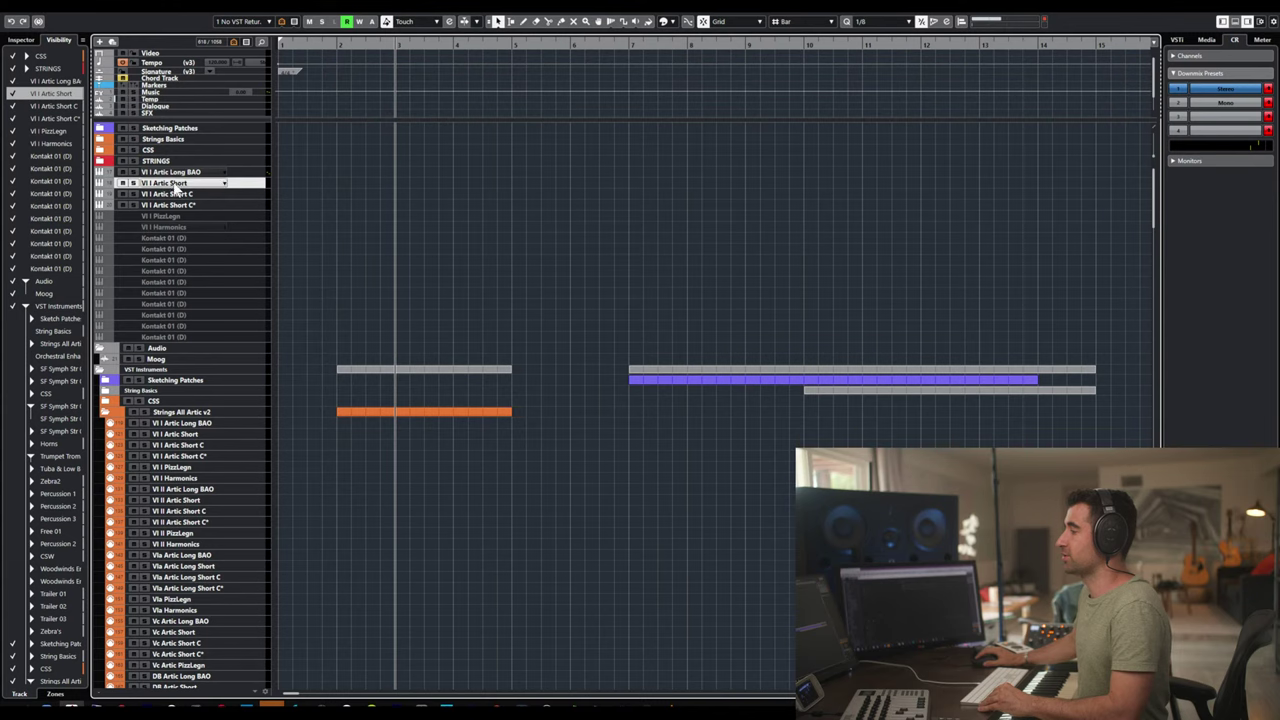
left_click(182, 195)
left_click(196, 184)
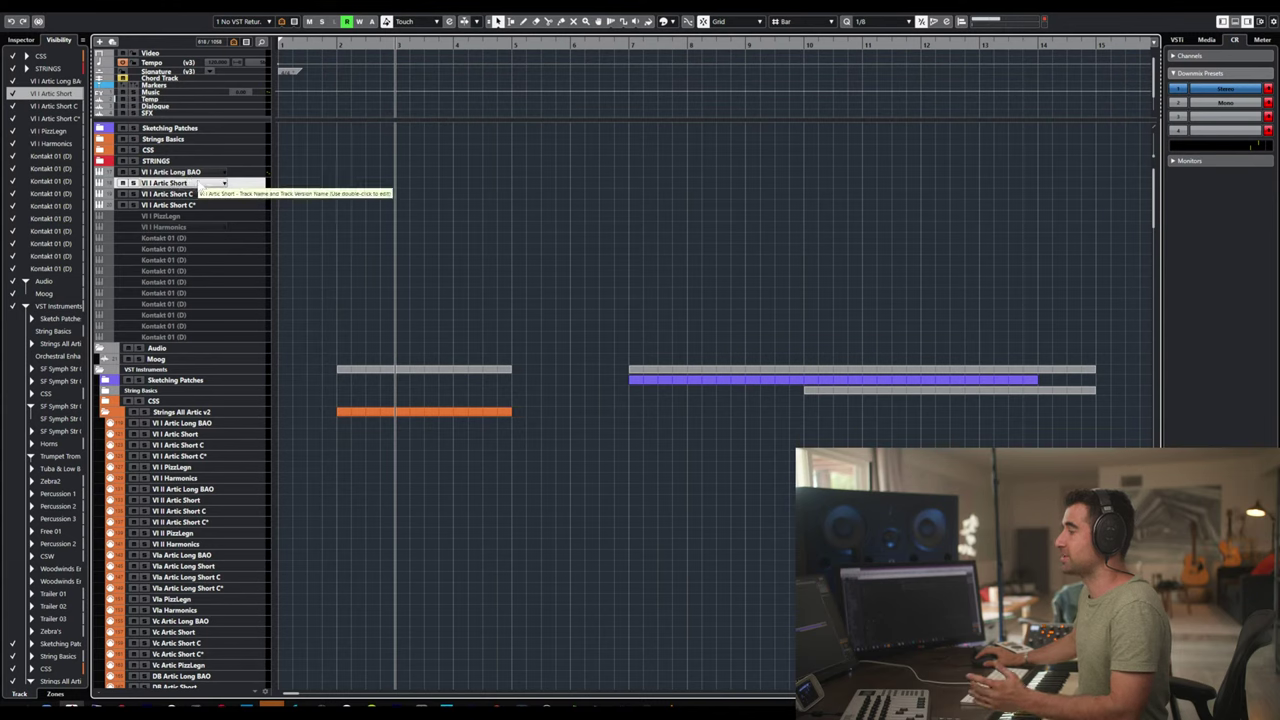
left_click(192, 193)
left_click(203, 204)
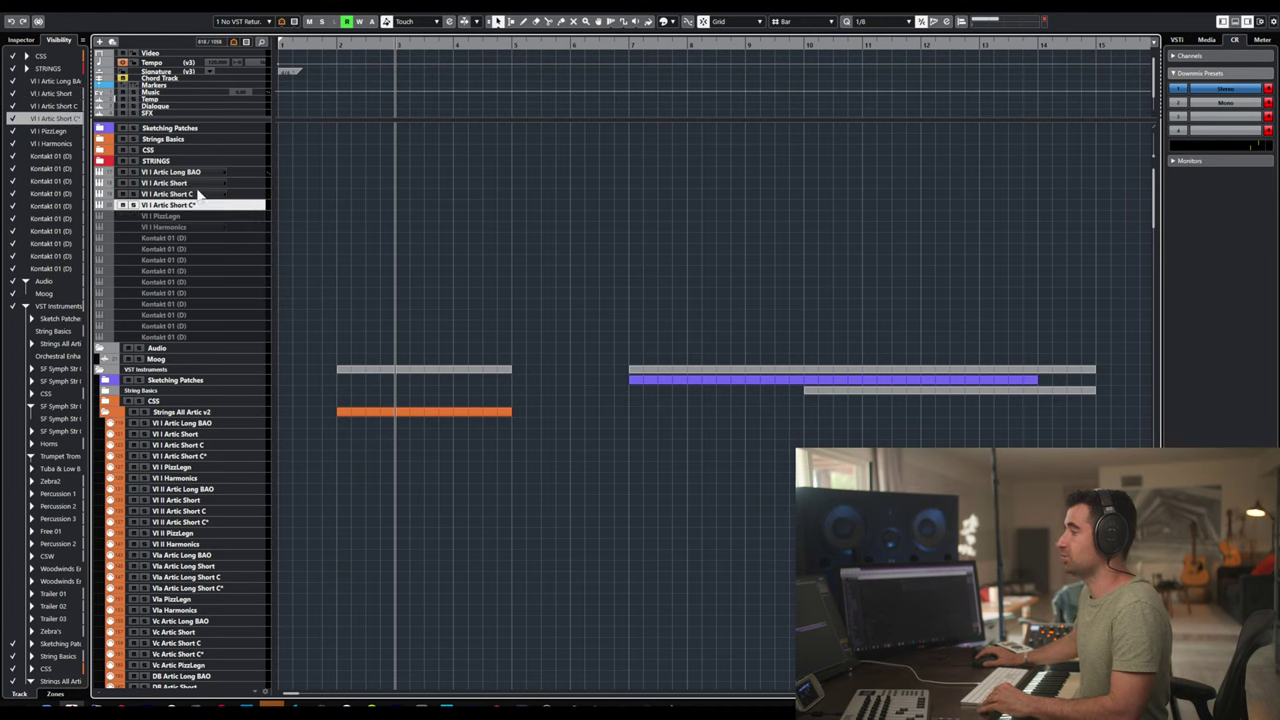
left_click(197, 185)
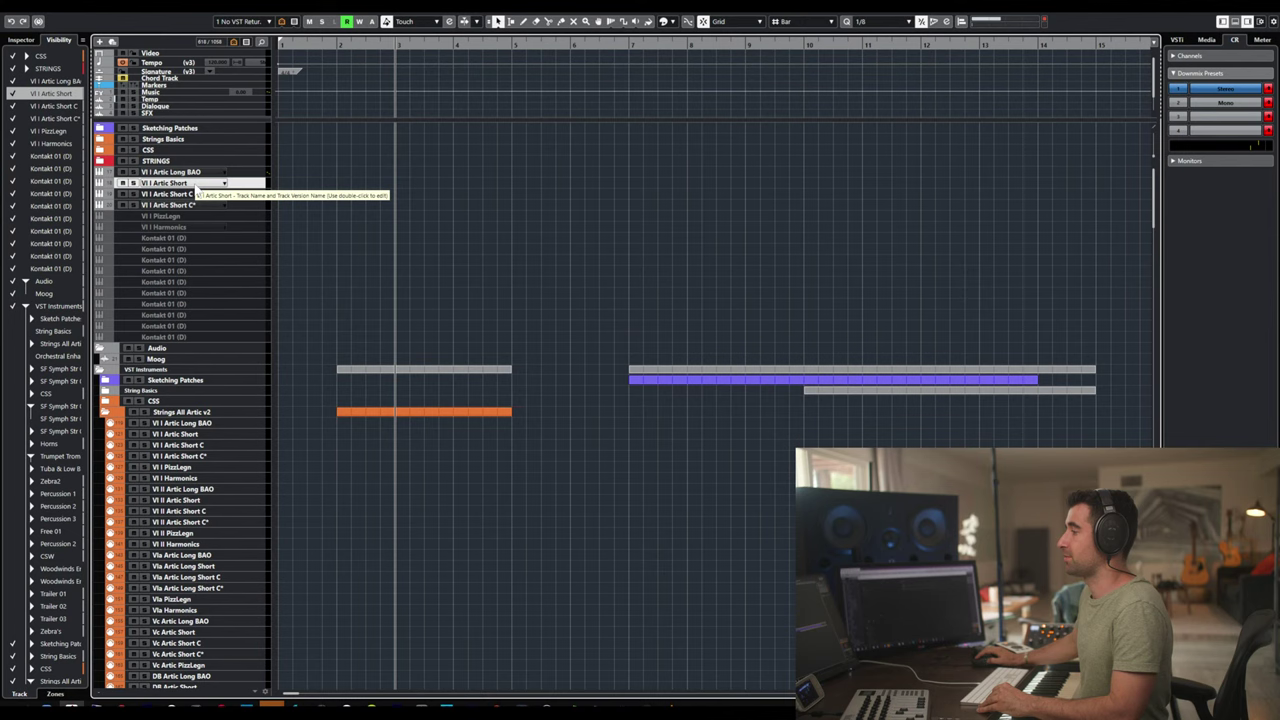
key("Return")
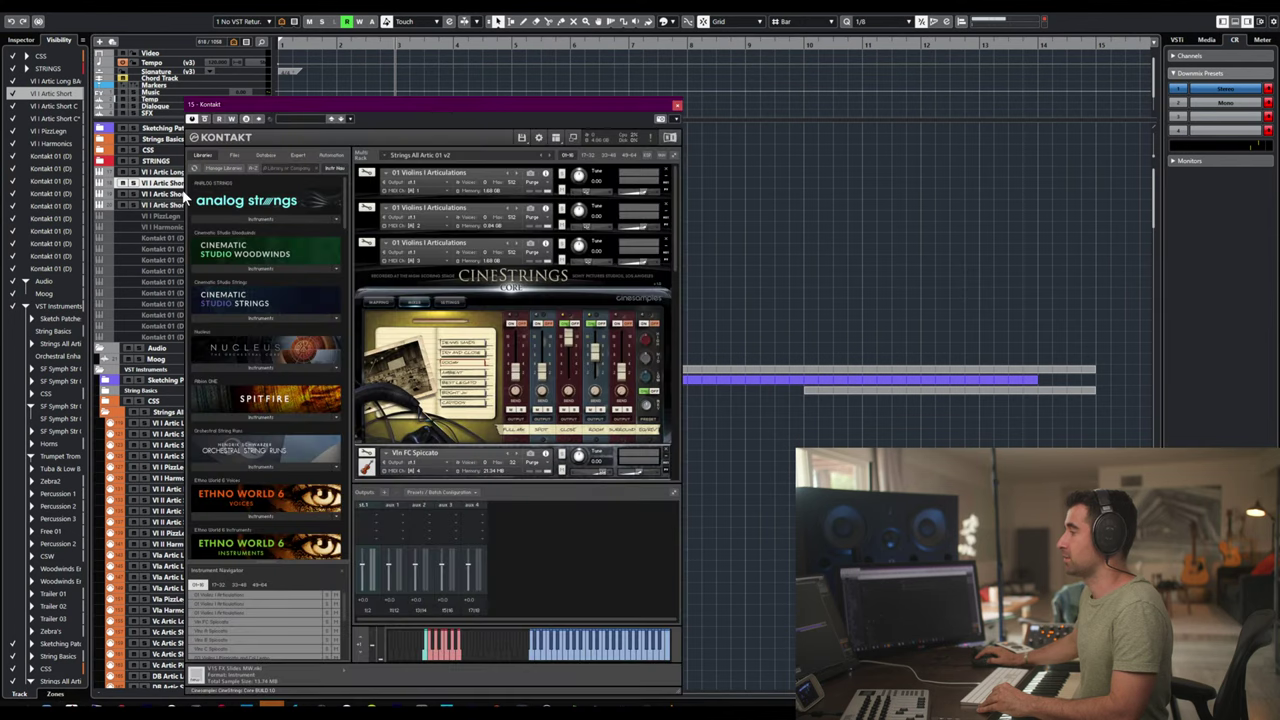
left_click(676, 107)
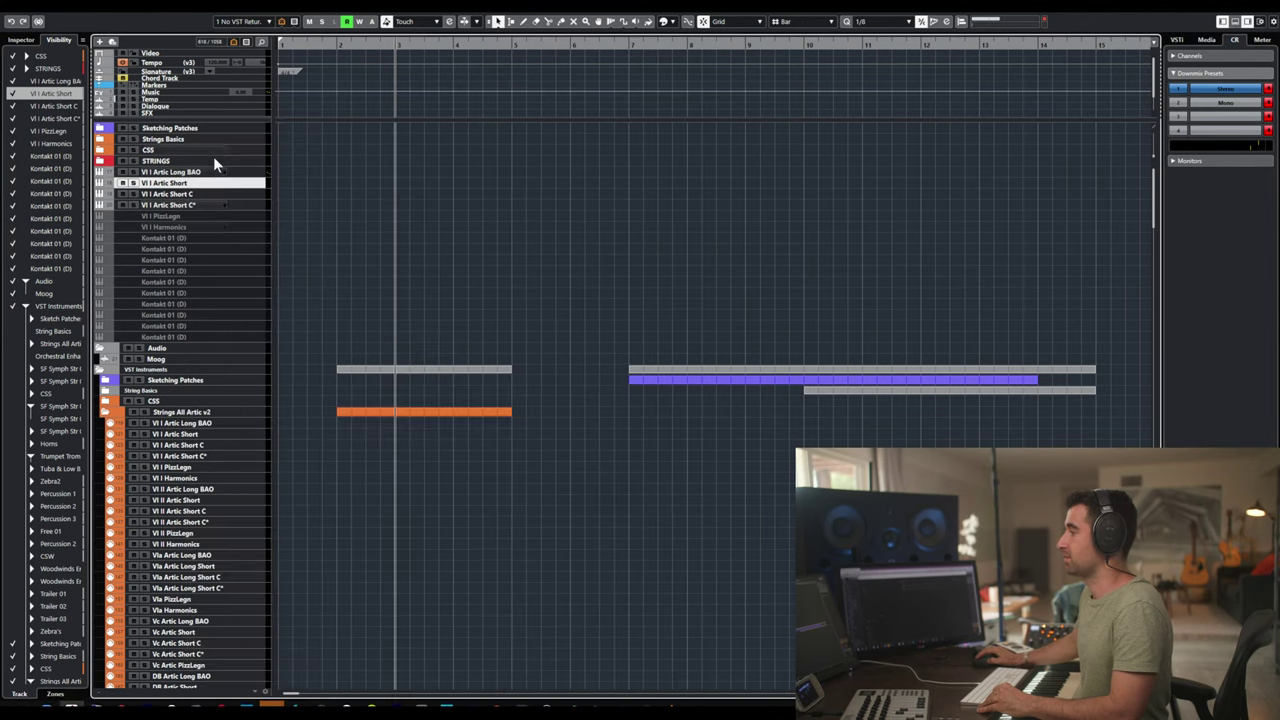
- Open the Kontakt instance of VI I Artic Short C and expand its 01 Violins I Articulations patch
left_click(192, 195)
key("Return")
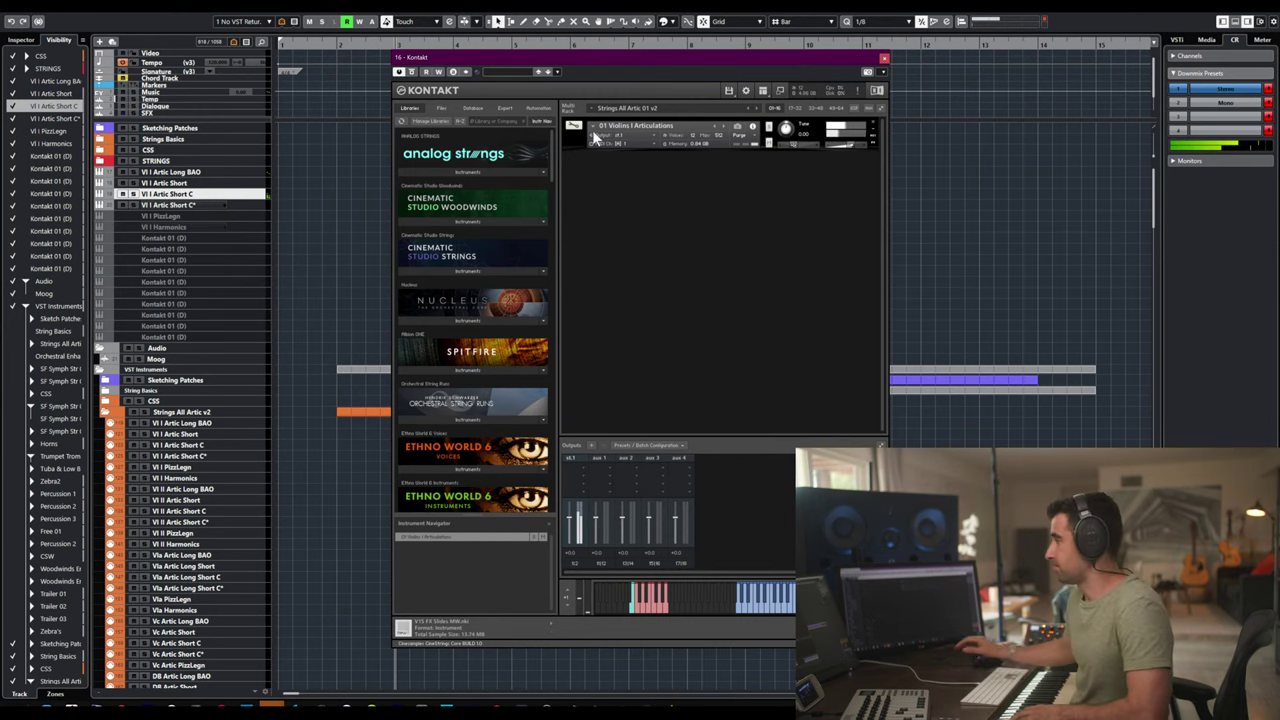
left_click(566, 138)
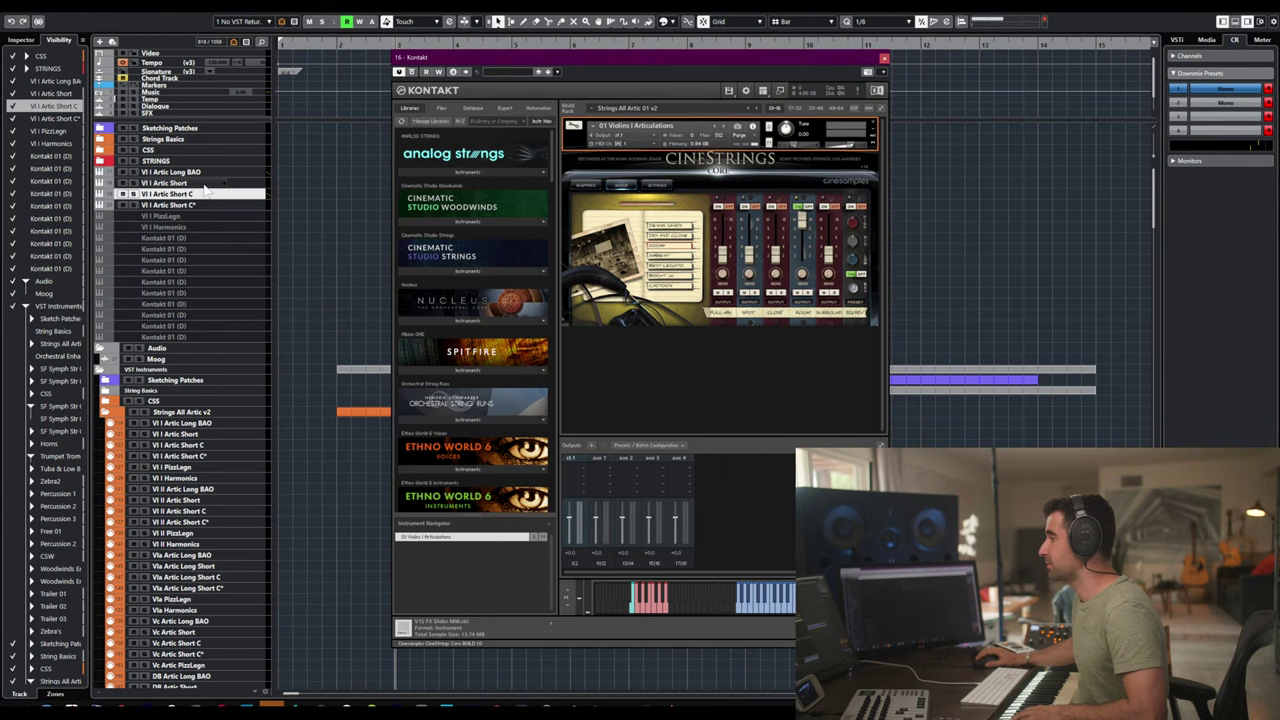
- Move the VI I Artic Short C track above VI I Artic Short and swap the names of the two tracks
left_click_drag(210, 199, 211, 181)
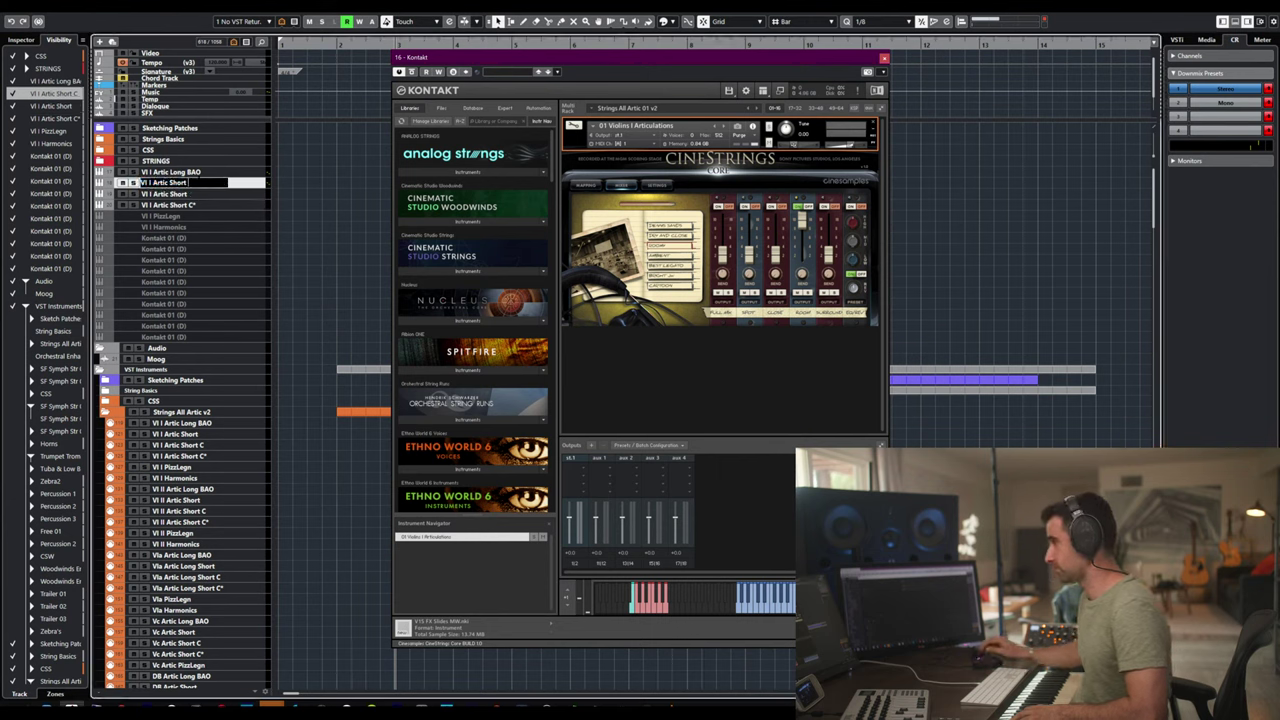
left_click(190, 195)
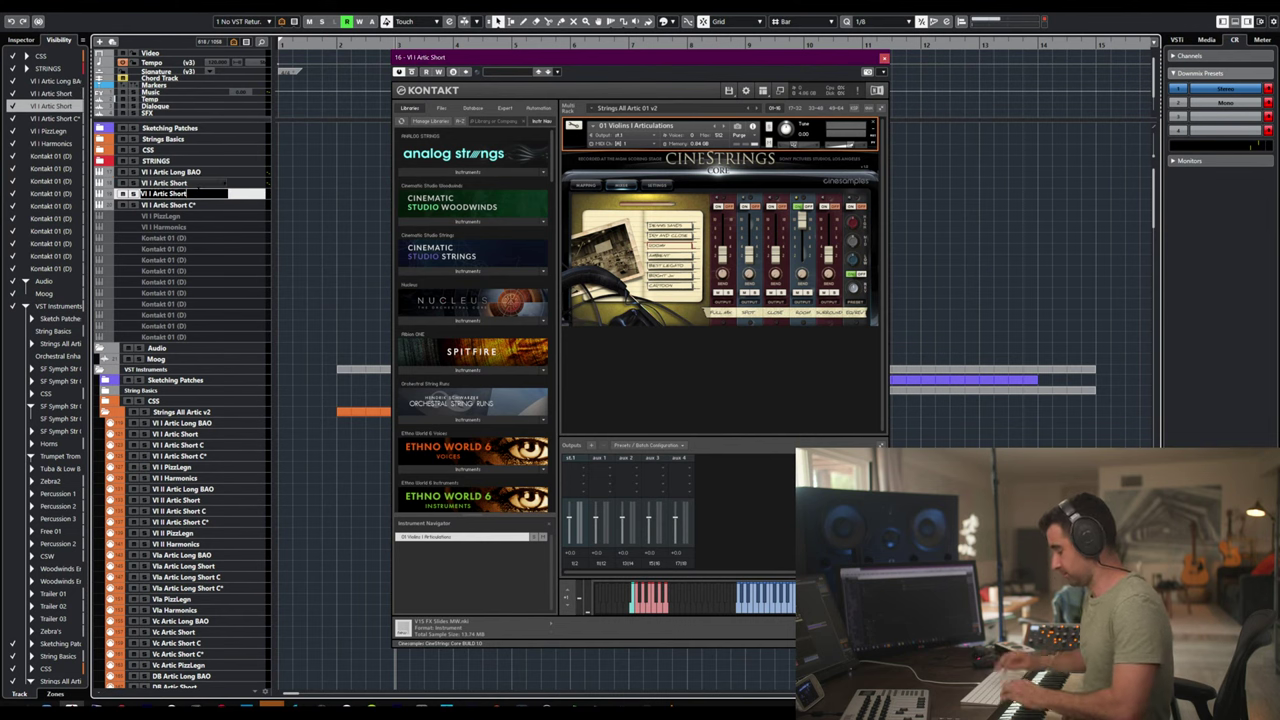
type("C")
key("Return")
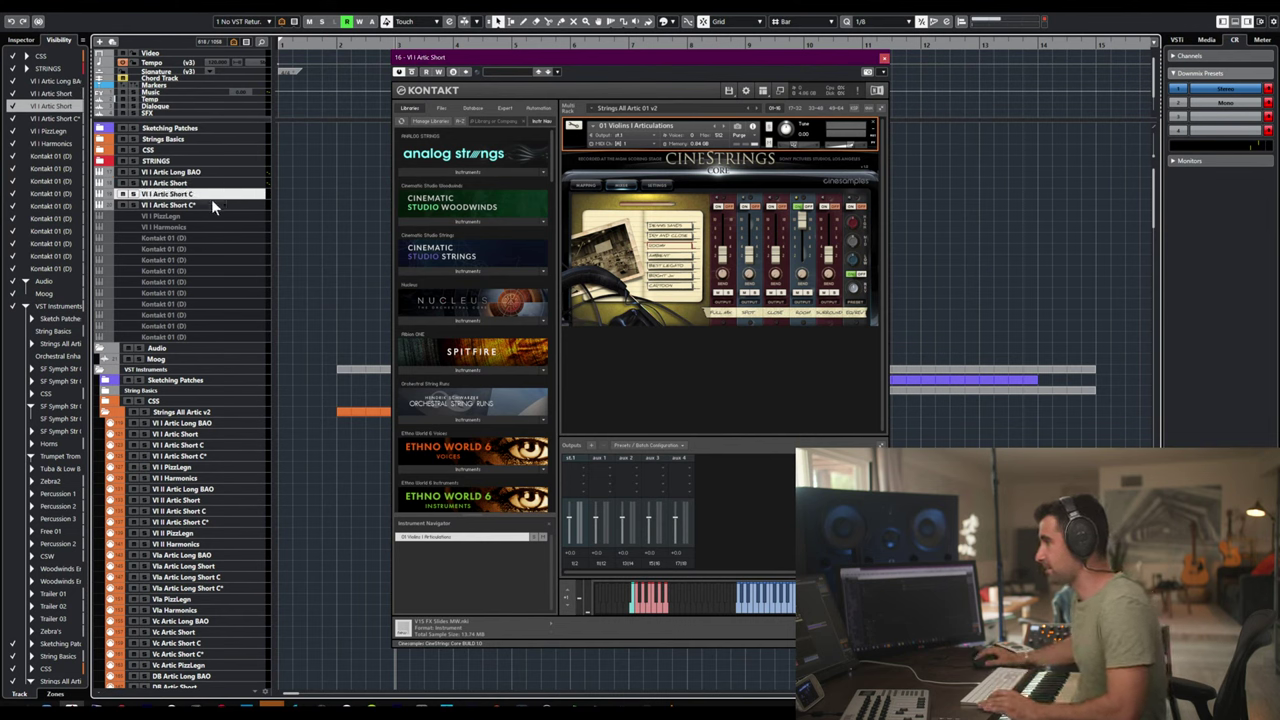
- Set the 01 Violins I Articulations patch of the VI I Artic Short C* track to MIDI channel 1
left_click(215, 205)
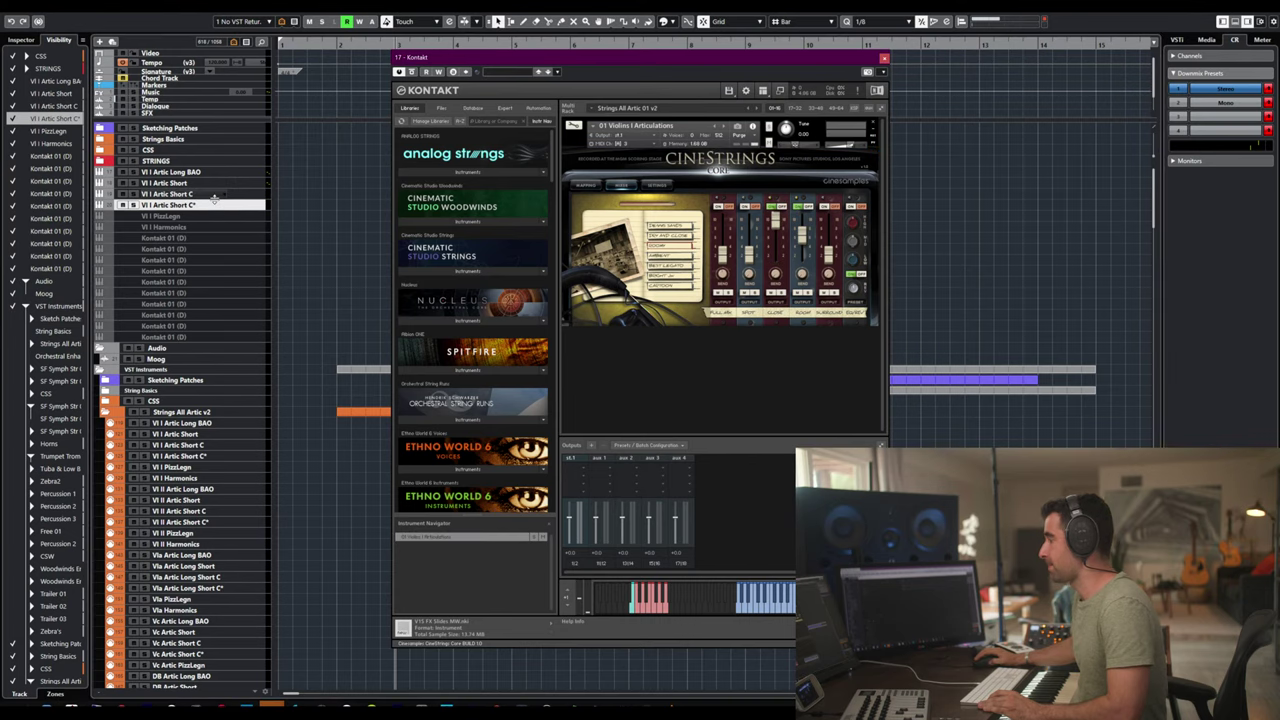
left_click(625, 141)
mouse_move(655, 161)
left_click(703, 163)
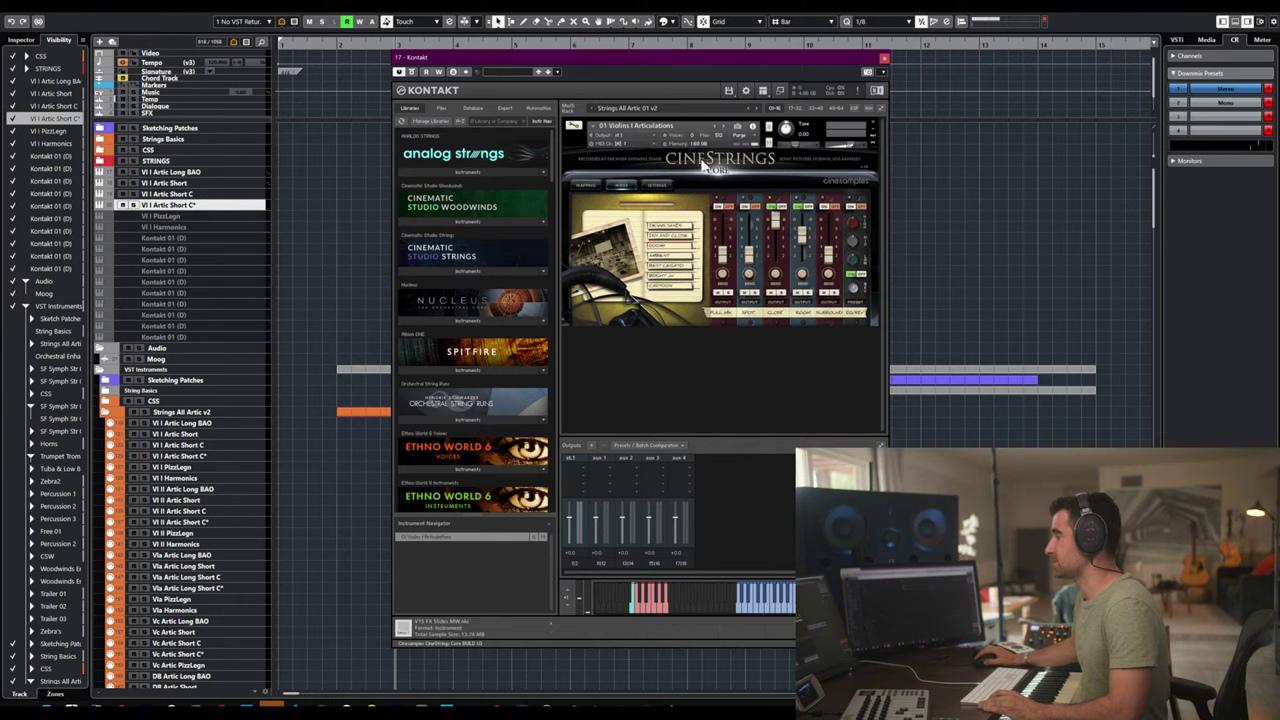
- Rename the VI I Artic Short C* track to VI I Artic Short C and remove the older track of that name above it
double_click(193, 206)
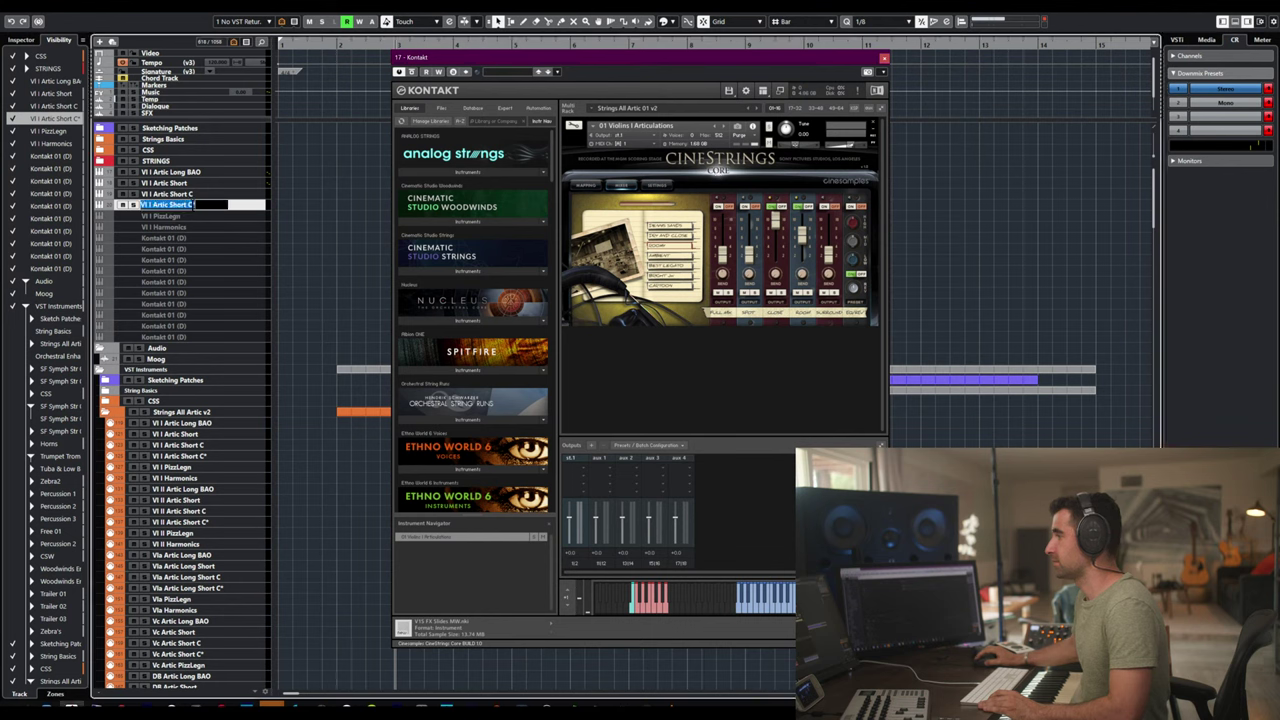
key("BackSpace")
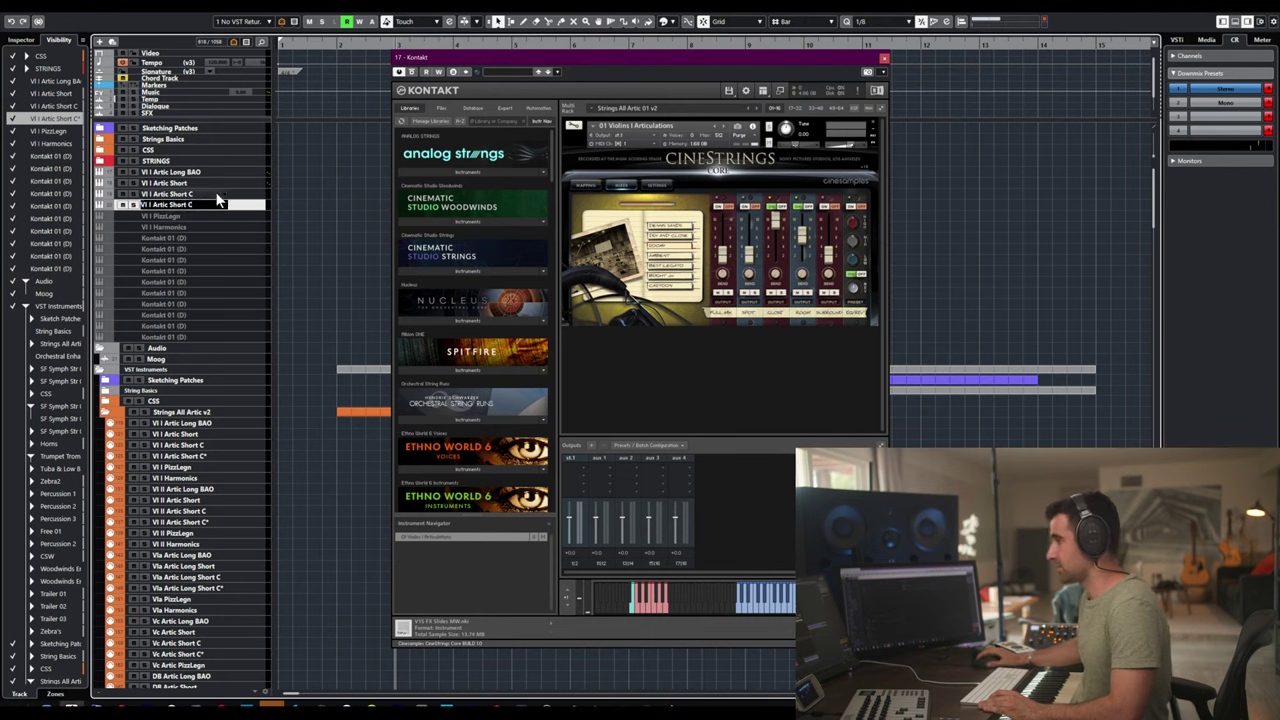
left_click(230, 194)
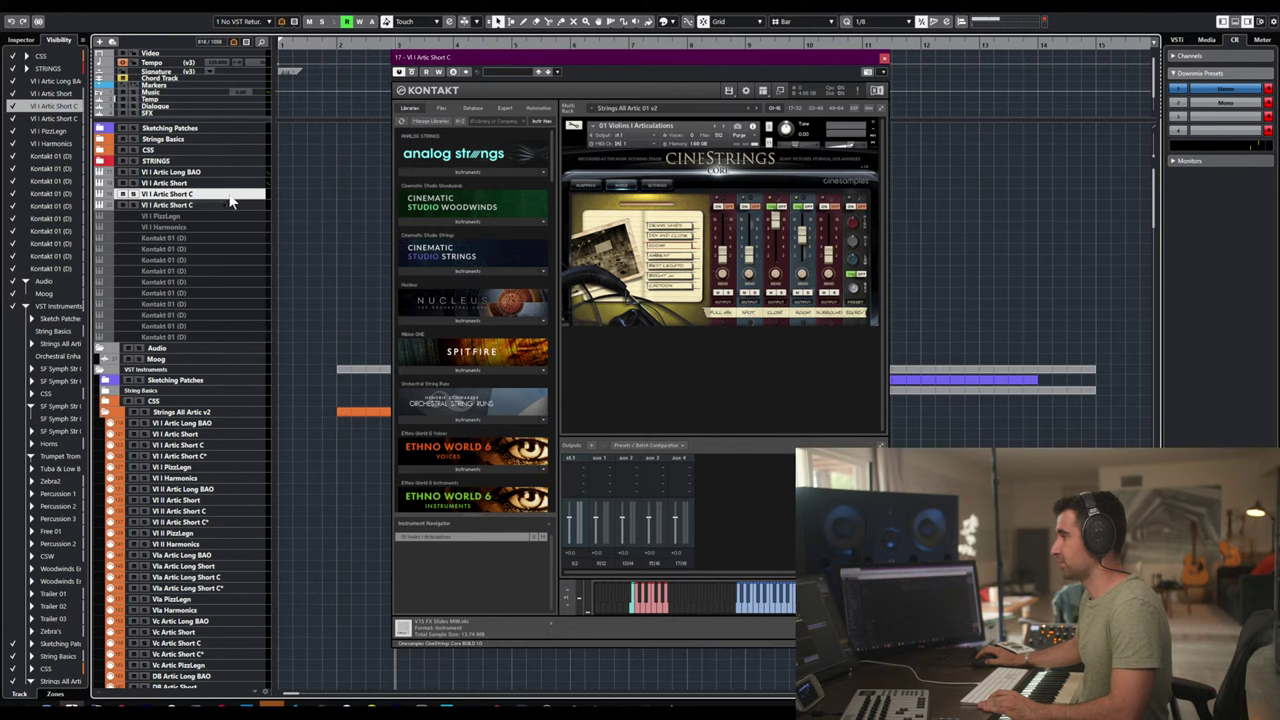
right_click(236, 196)
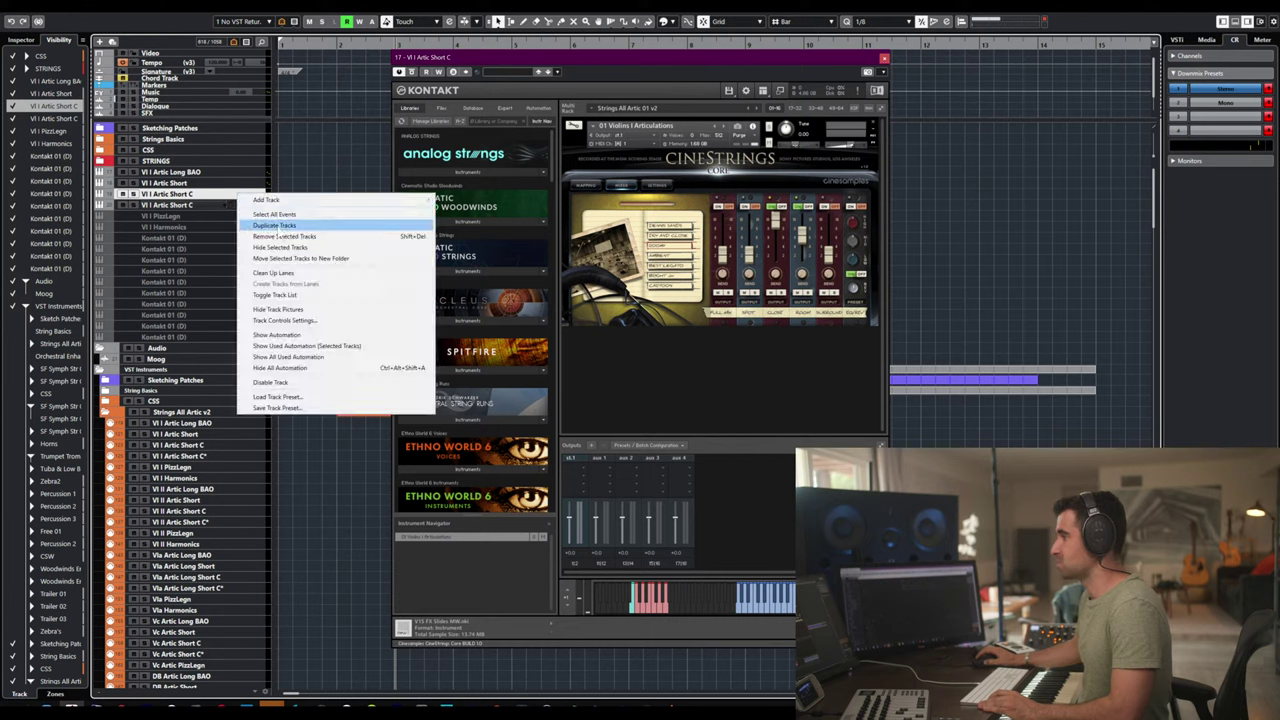
key("Escape")
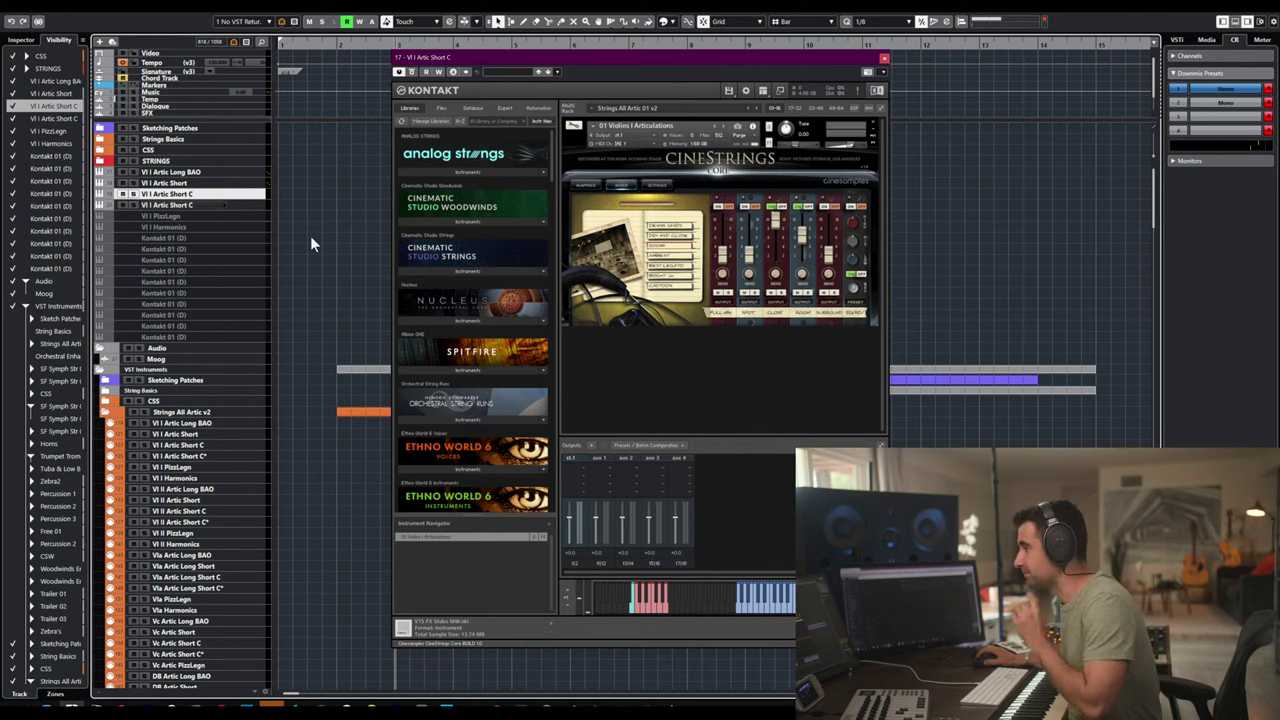
key("Delete")
- Duplicate the disabled VI I PizzLegn track
left_click(202, 213)
left_click(204, 205)
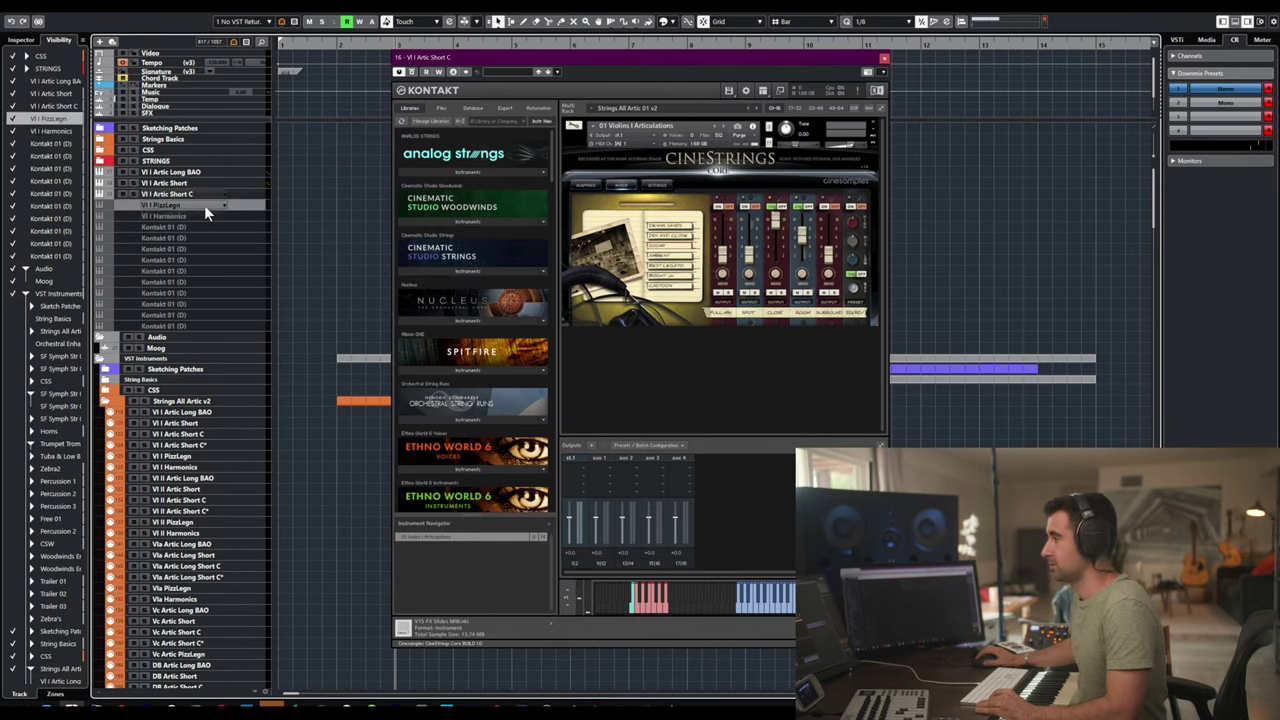
right_click(204, 205)
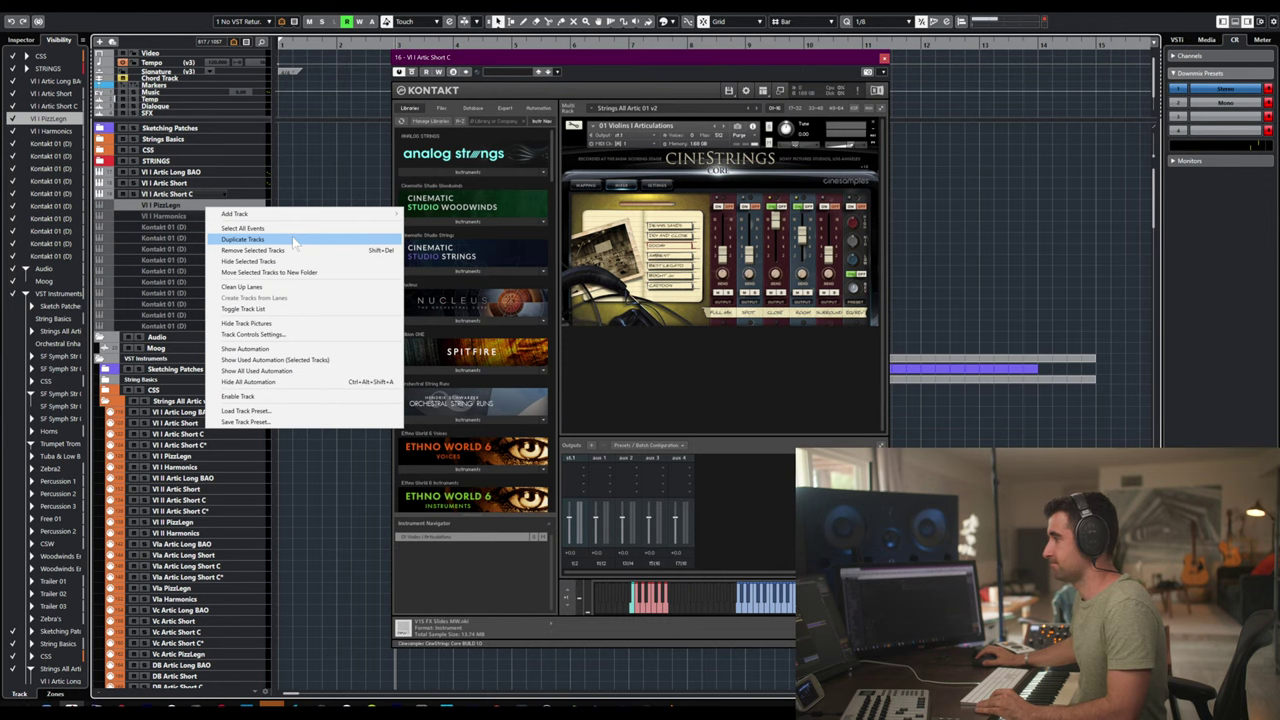
left_click(295, 242)
- Rename the duplicated PizzLegn track to VI I Artic Short C* and move it directly below VI I Artic Short C
left_click(170, 204)
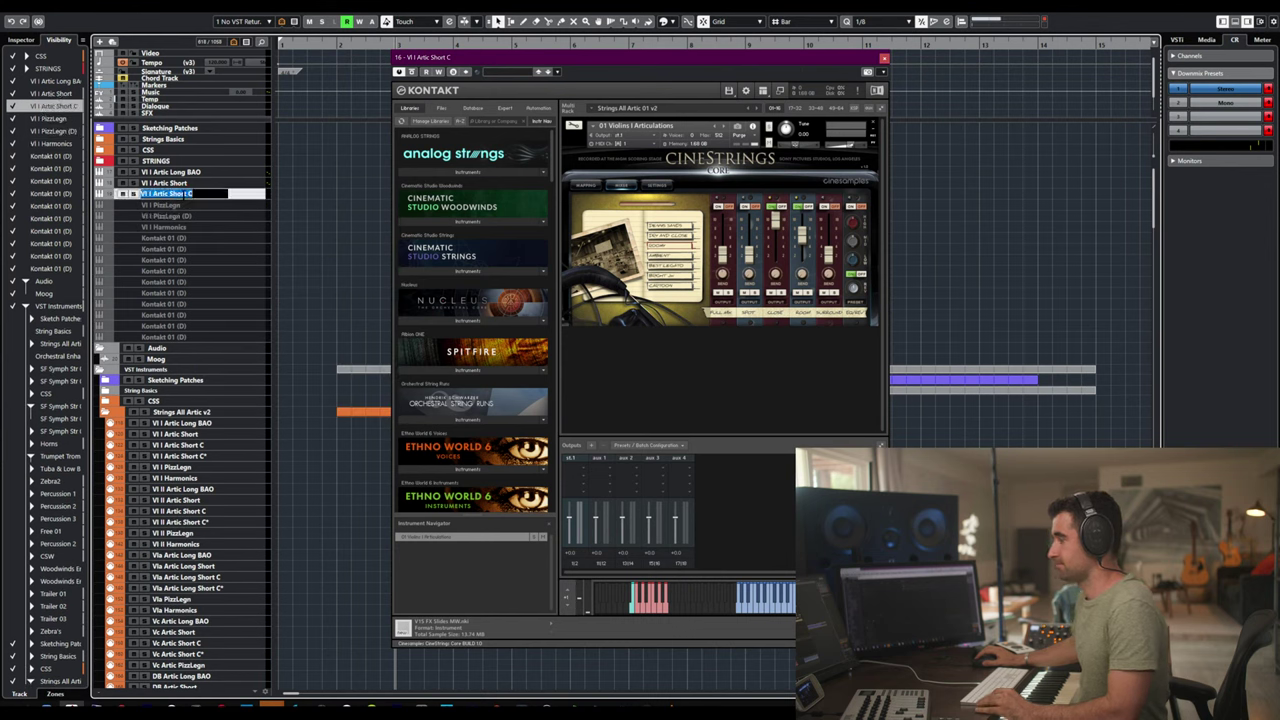
double_click(169, 205)
double_click(177, 216)
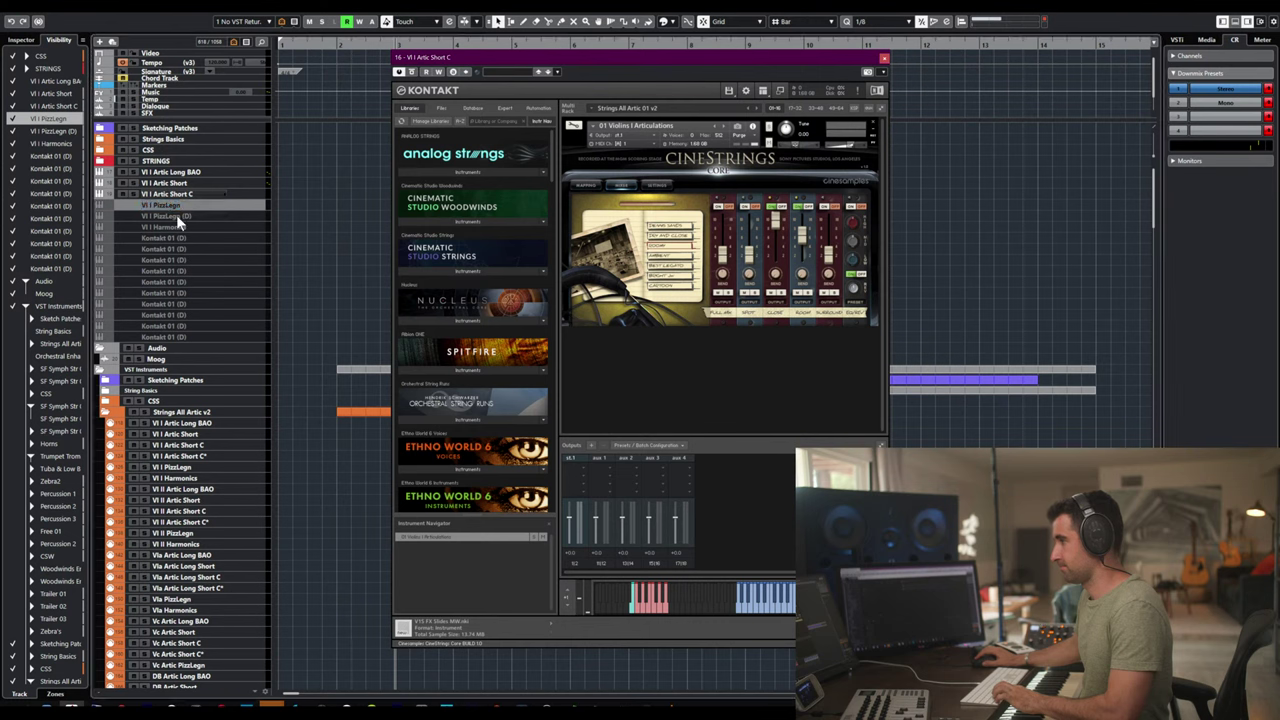
type("VI I Artic Short C")
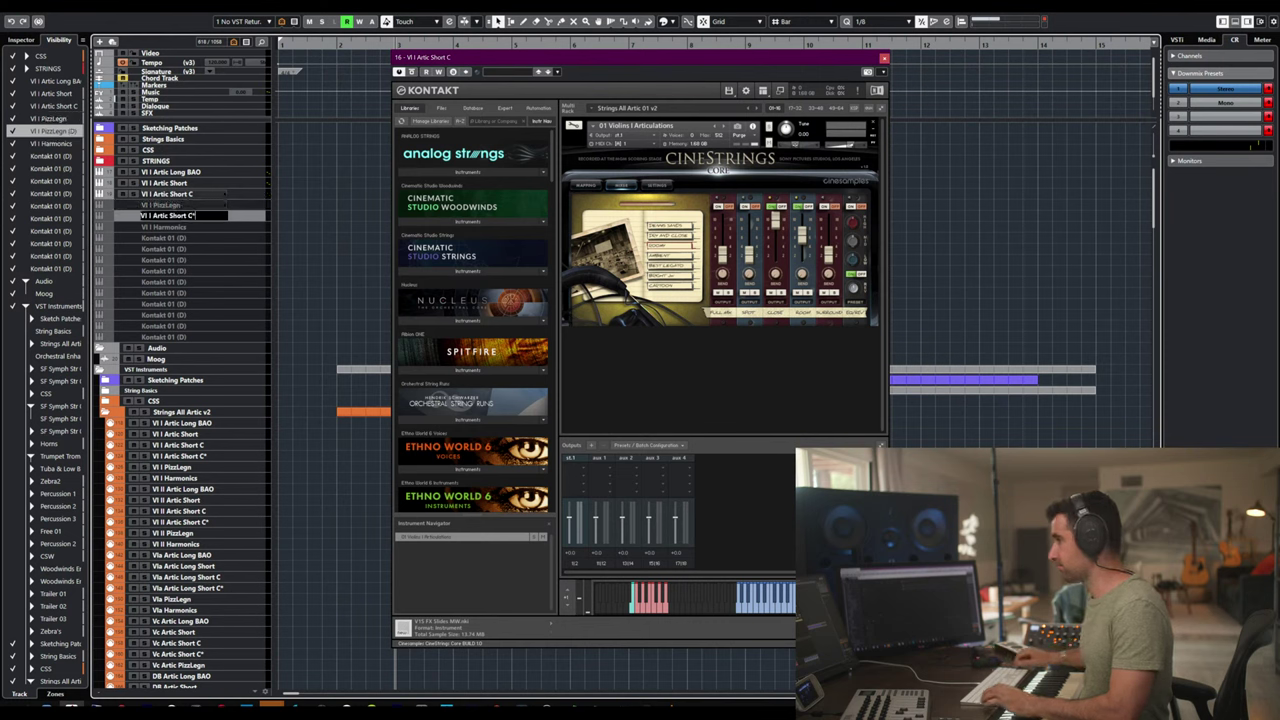
type("*")
key("Return")
left_click_drag(231, 222, 214, 206)
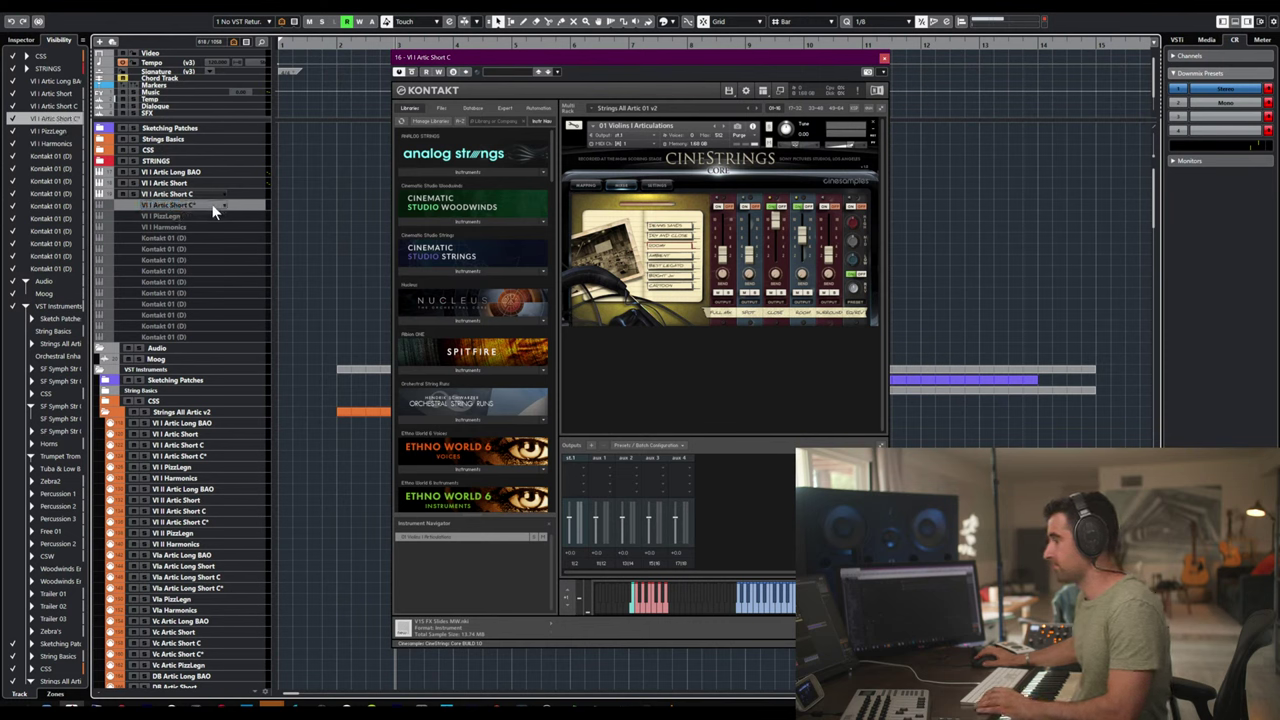
- Enable the VI I Artic Short C* track and open its Kontakt instance
right_click(197, 204)
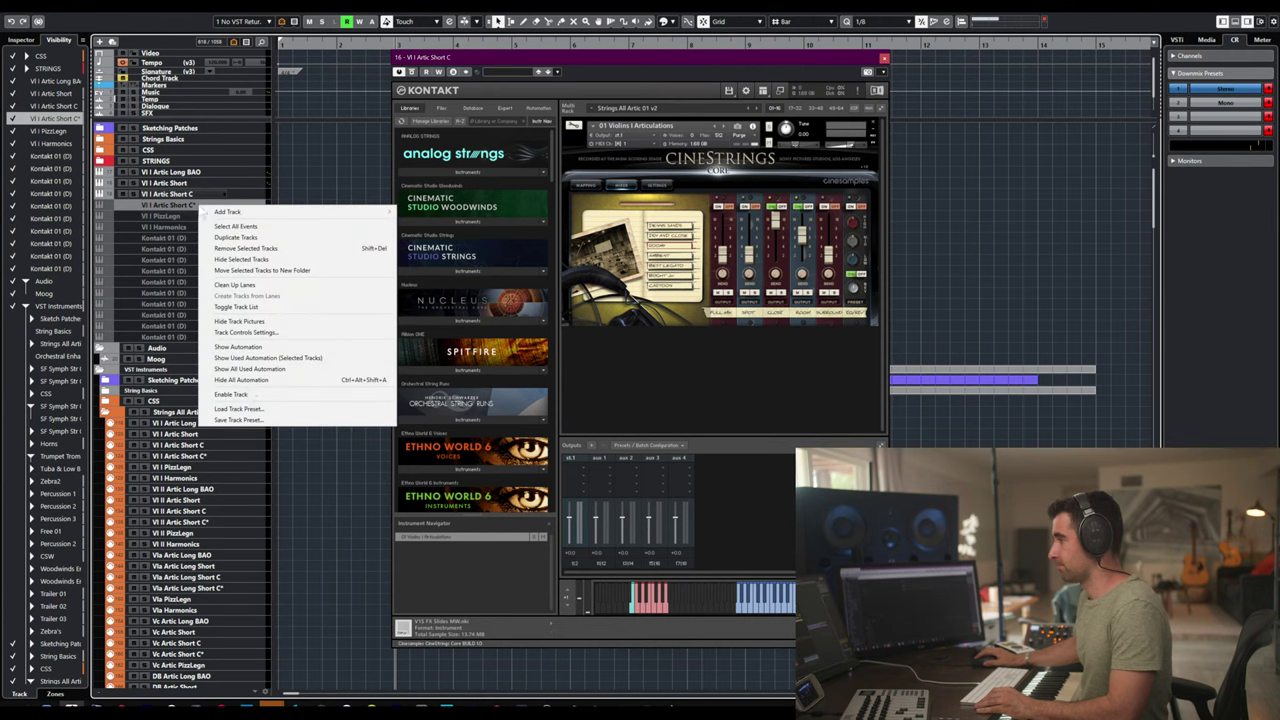
left_click(250, 390)
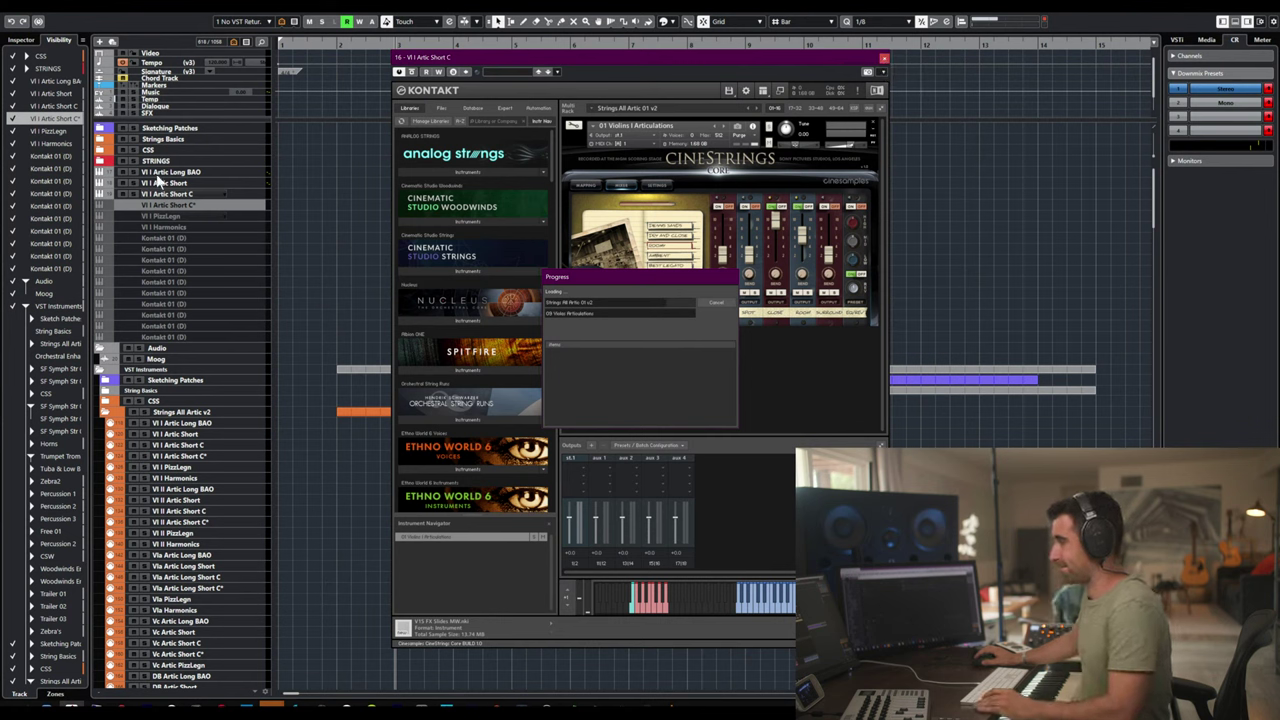
left_click(218, 206)
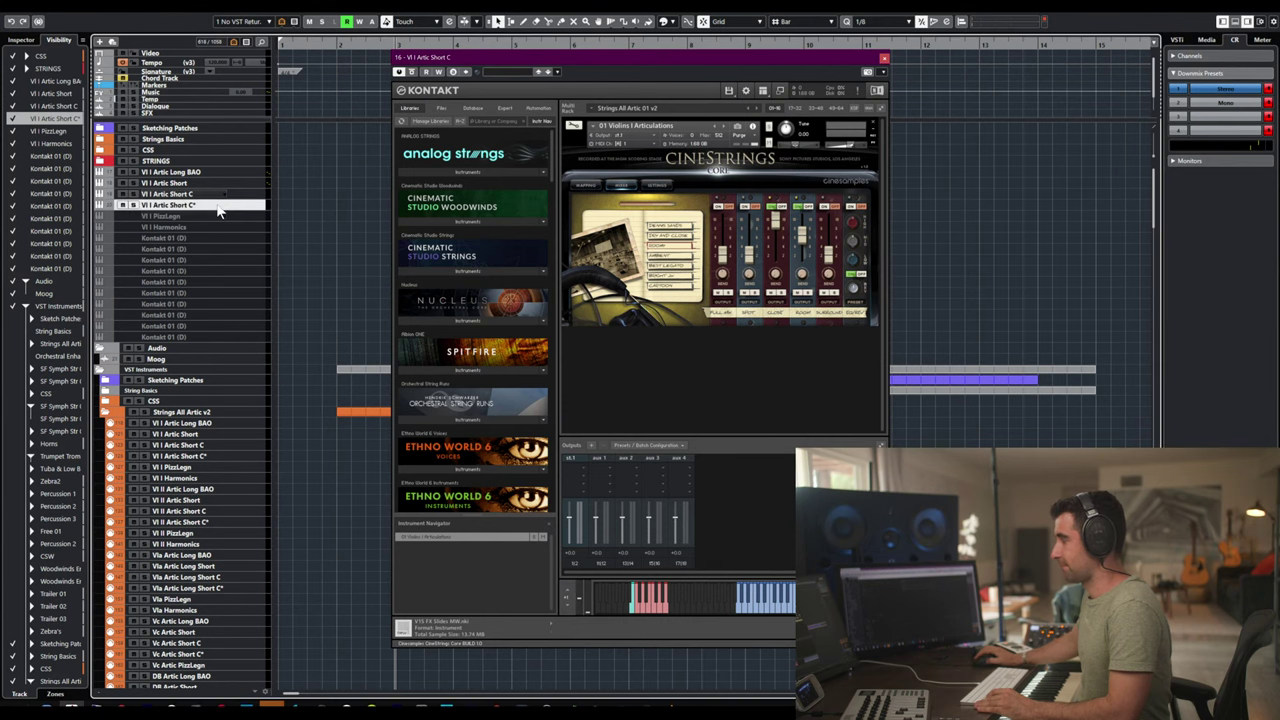
left_click(229, 206)
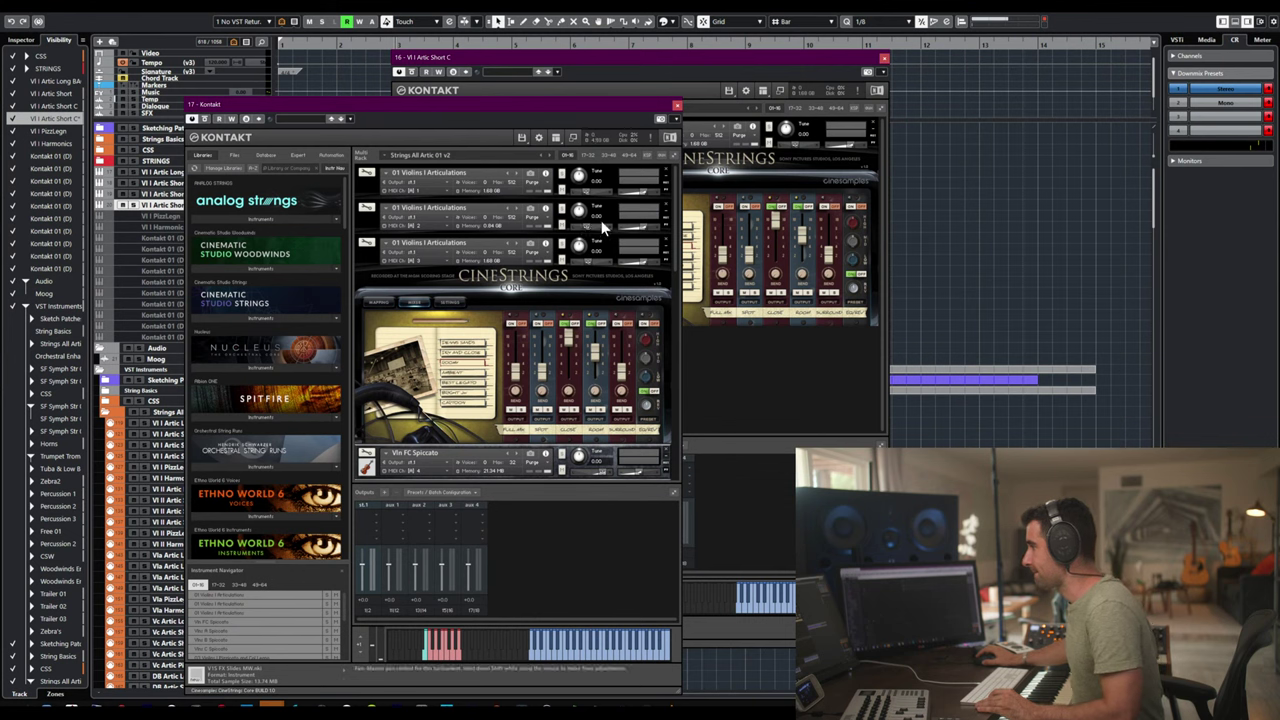
- Try to strip the VI I Artic Short C* Kontakt instance down to its violin Spiccato patches, and close its window
scroll(668, 176, "down", 2)
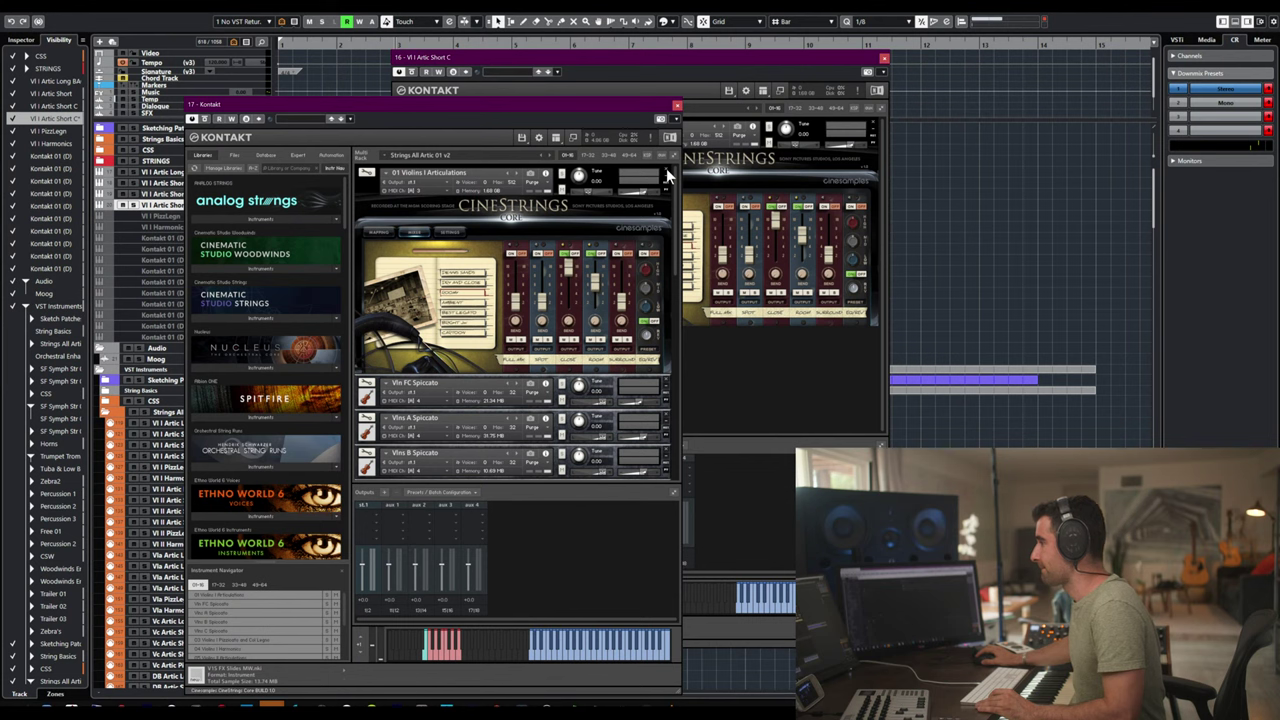
scroll(668, 176, "down", 2)
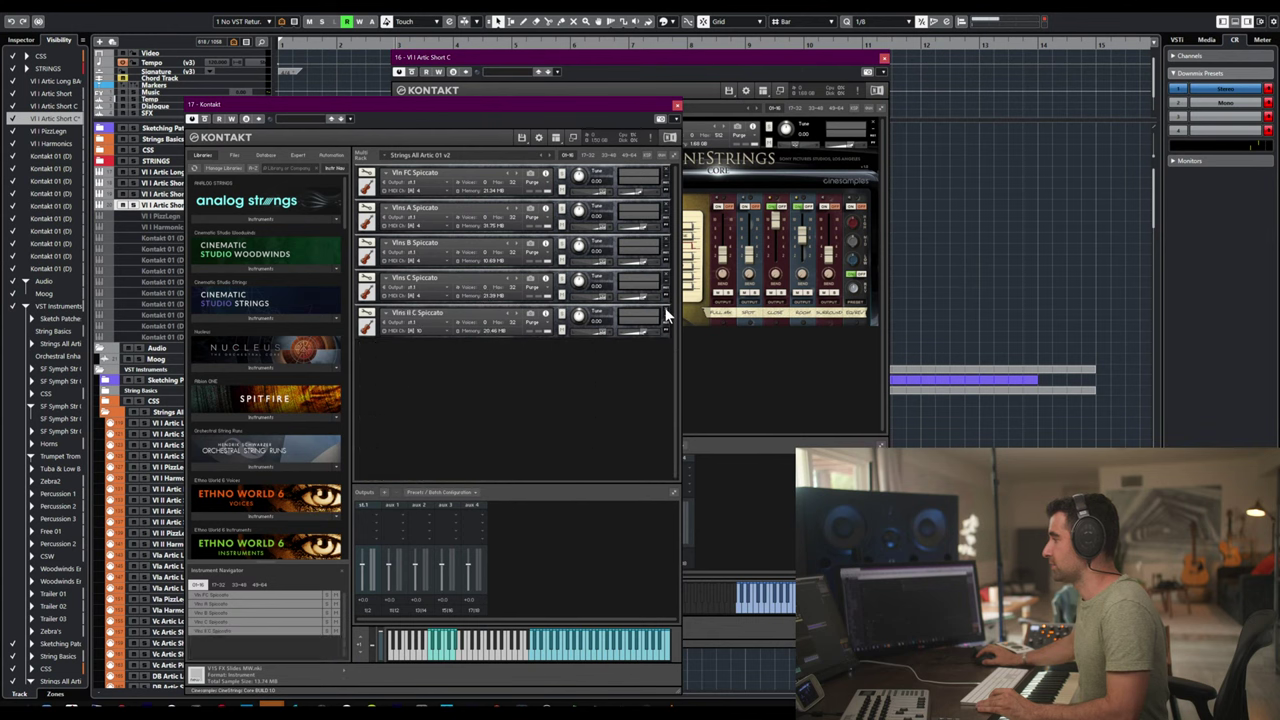
left_click(665, 313)
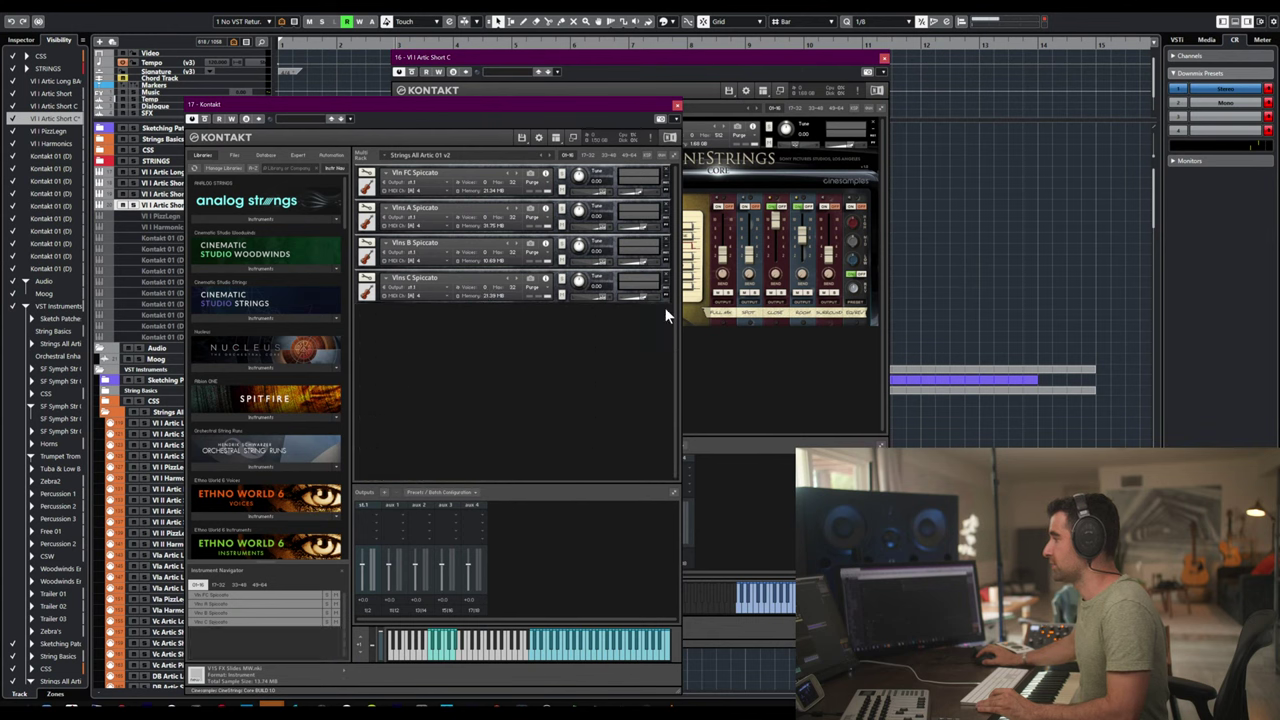
left_click(592, 156)
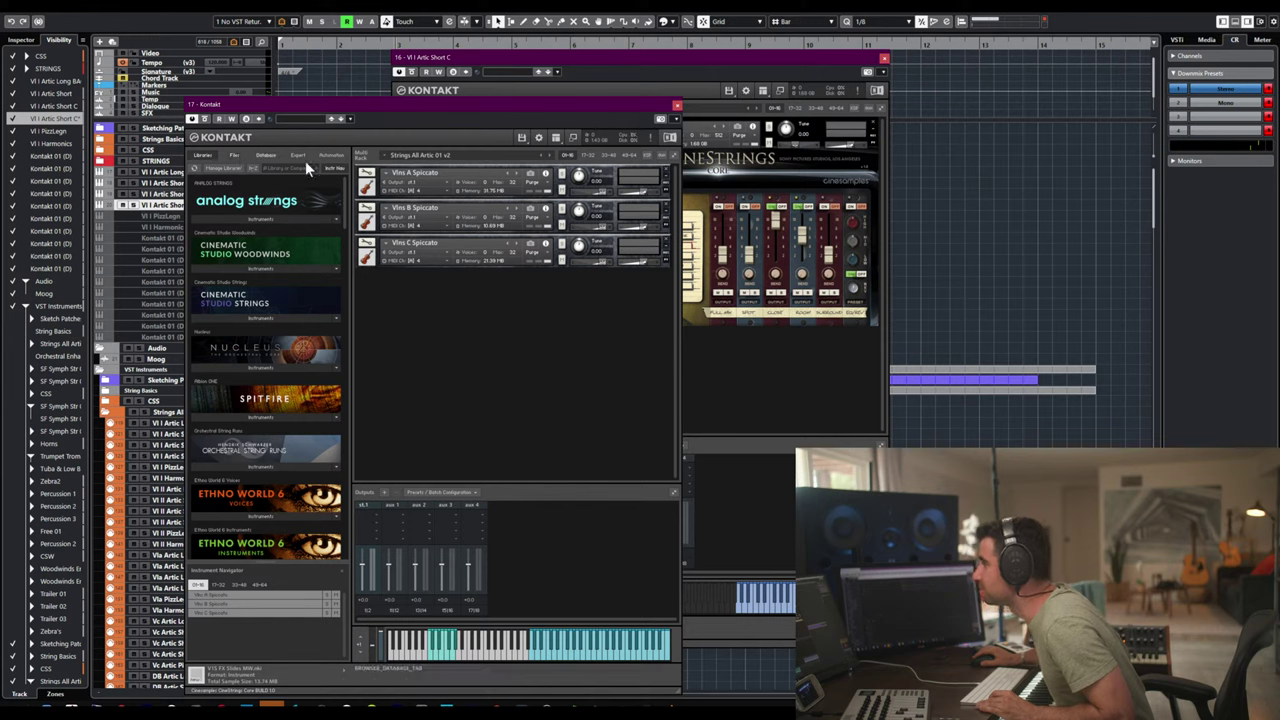
left_click(677, 106)
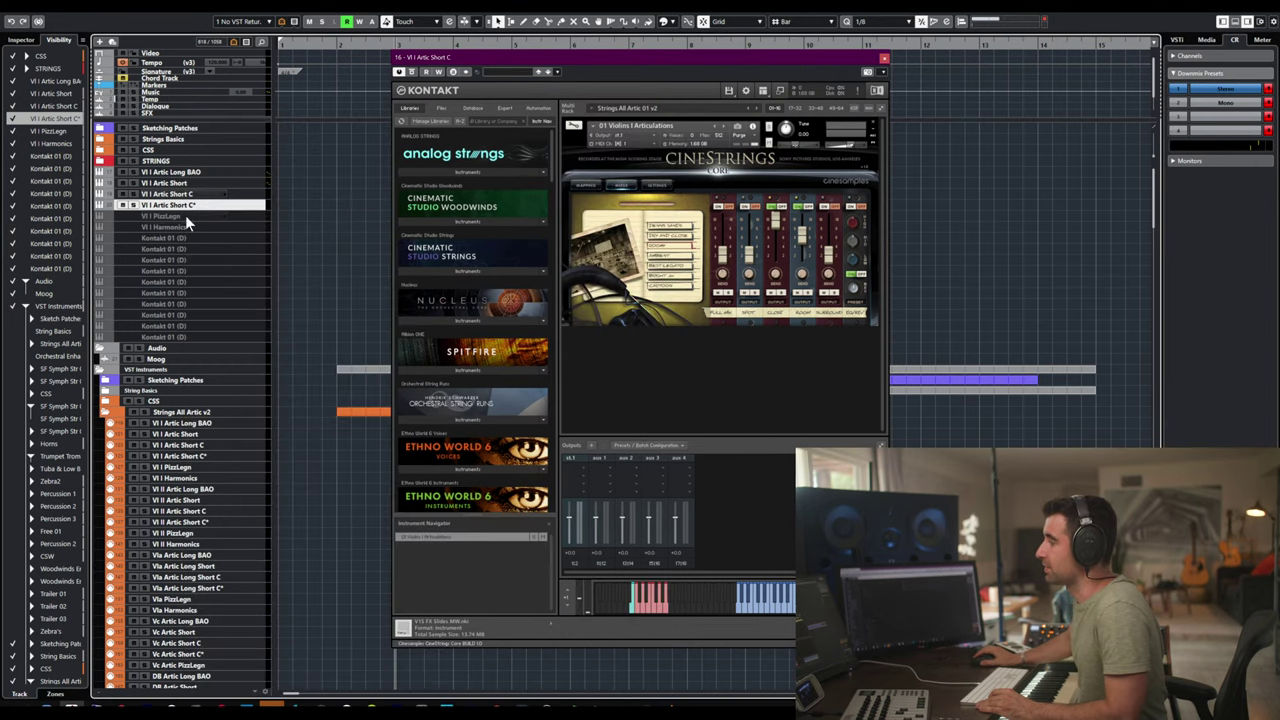
- Duplicate the disabled VI I PizzLegn track again and rename the original to VI I Artic Short C*
right_click(185, 215)
left_click(243, 251)
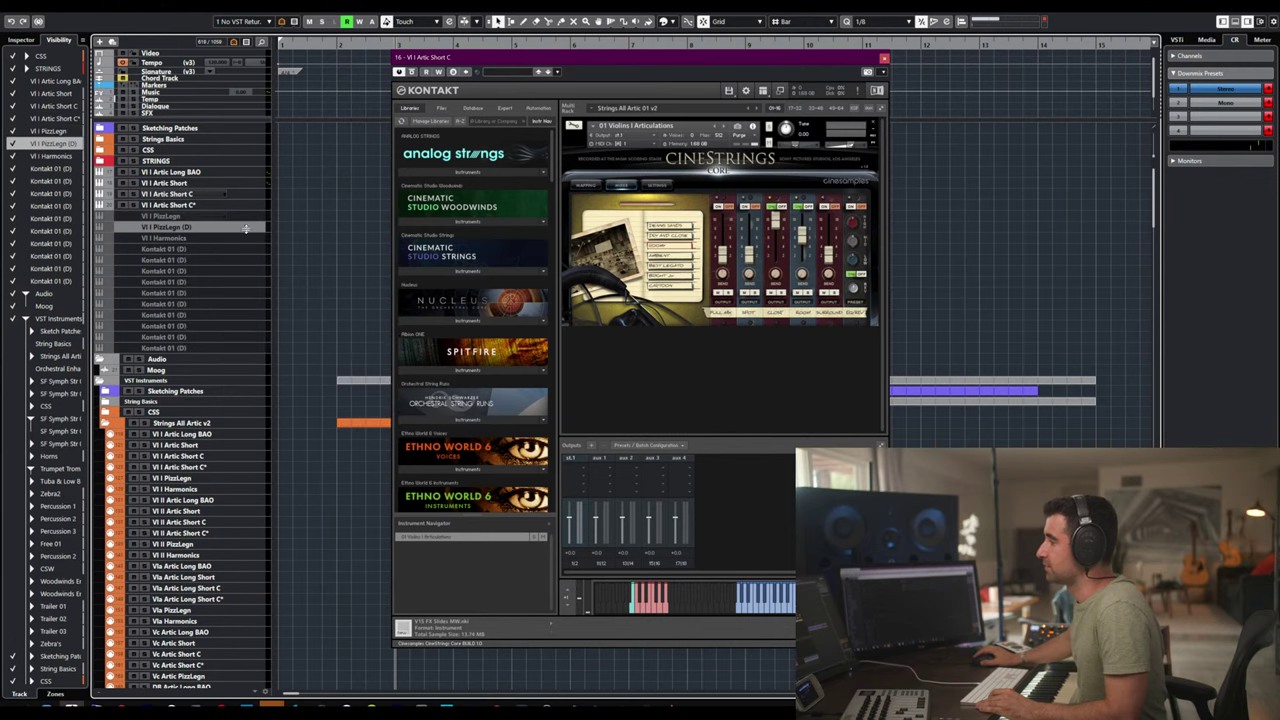
left_click(183, 215)
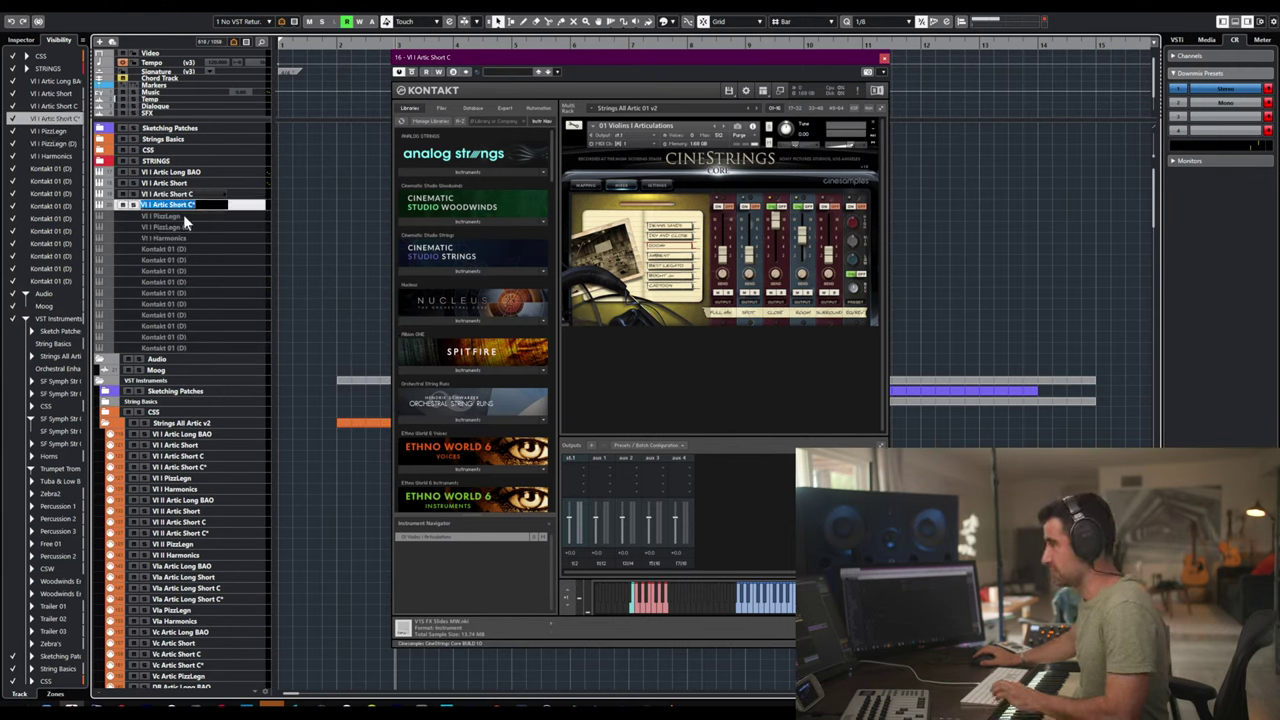
double_click(183, 215)
type("VI I Artic Short C*")
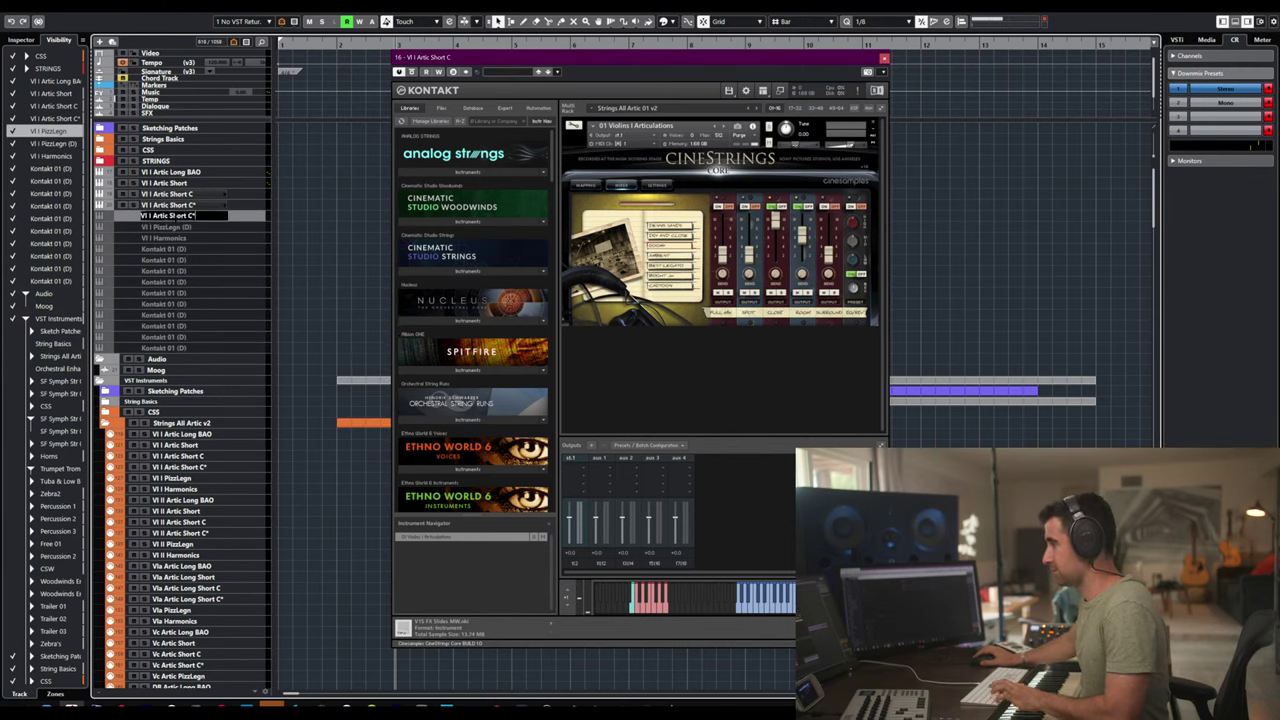
- Remove the enabled VI I Artic Short C* track, keeping the disabled one of the same name
left_click(250, 206)
right_click(248, 207)
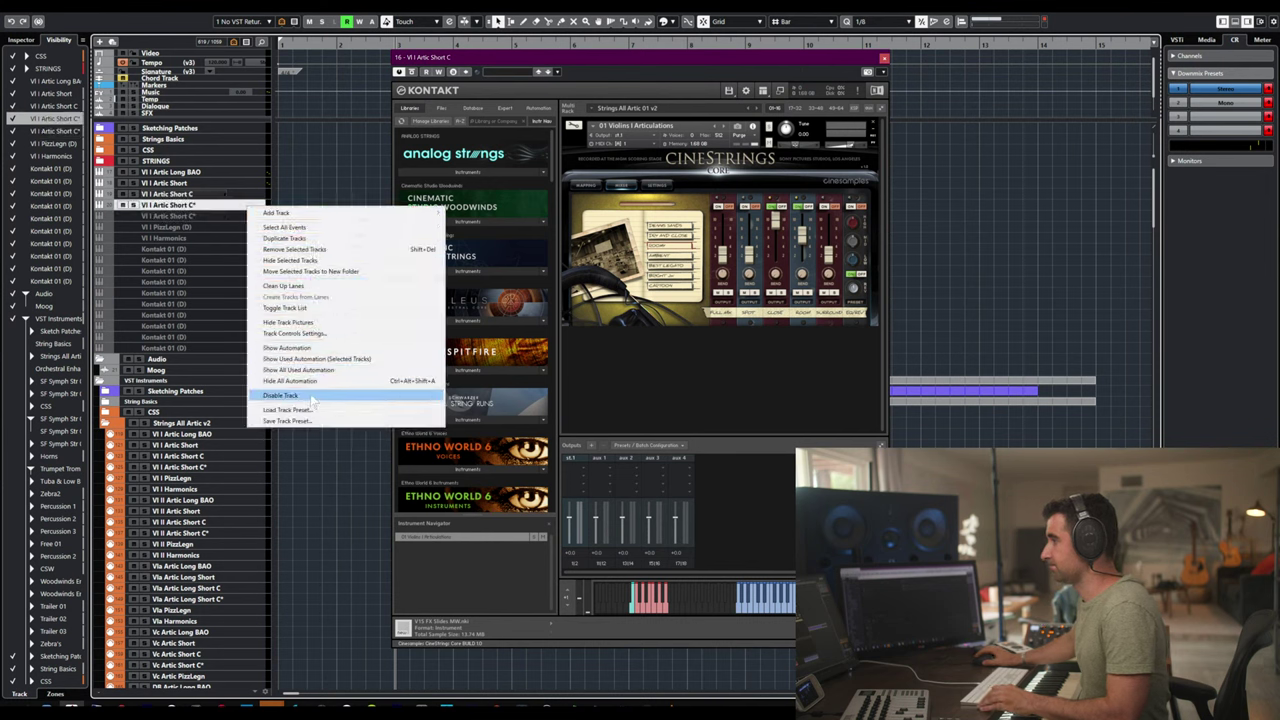
key("Escape")
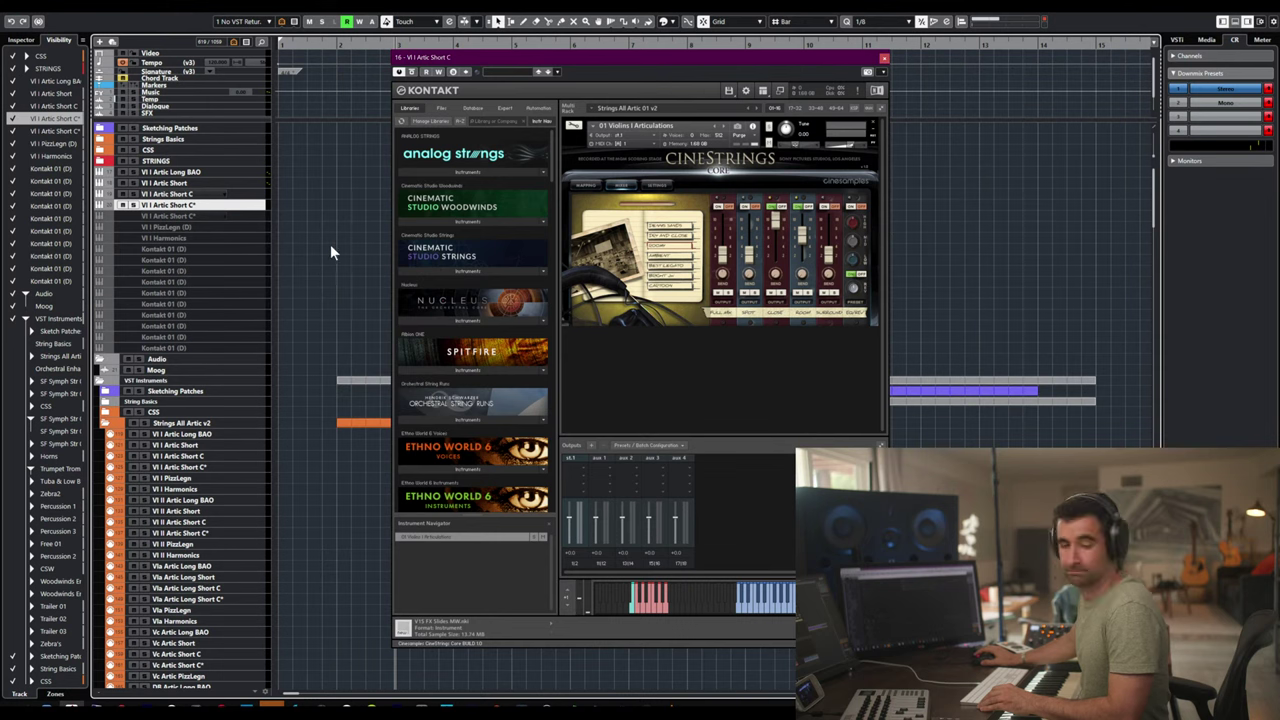
key("Delete")
- Enable the remaining VI I Artic Short C* track and open its newly loaded Kontakt instance
right_click(244, 202)
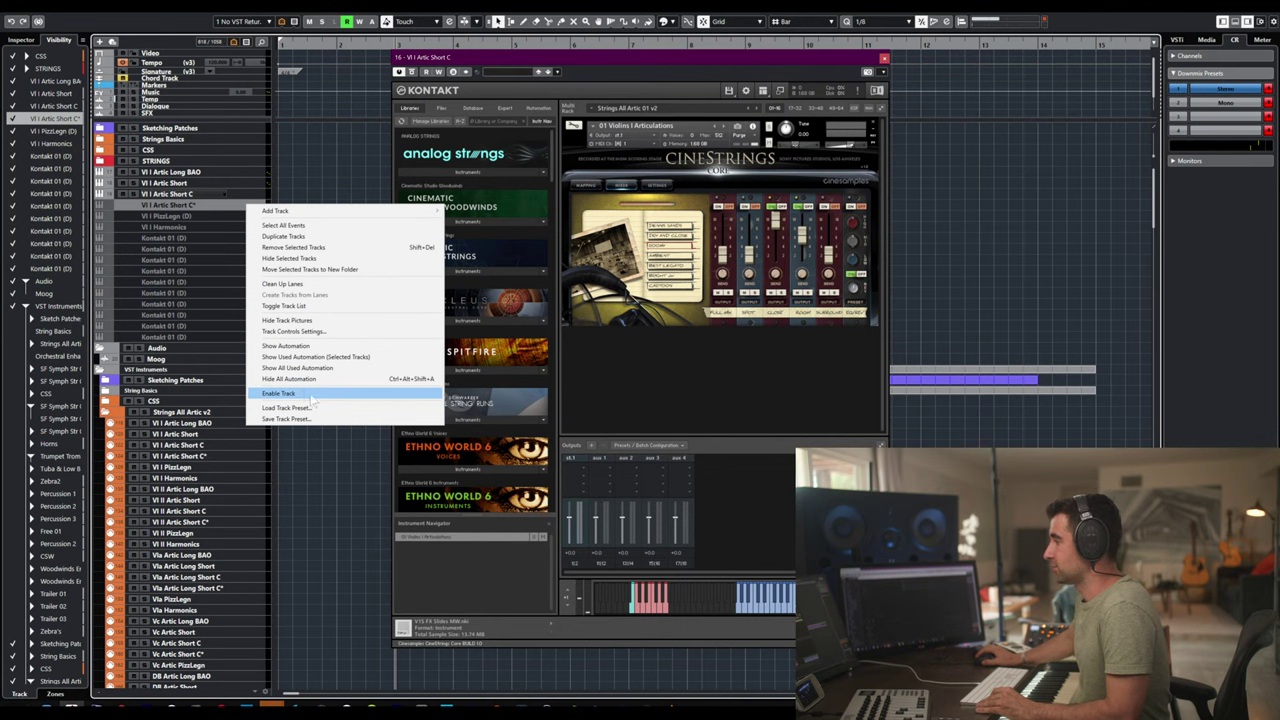
left_click(311, 394)
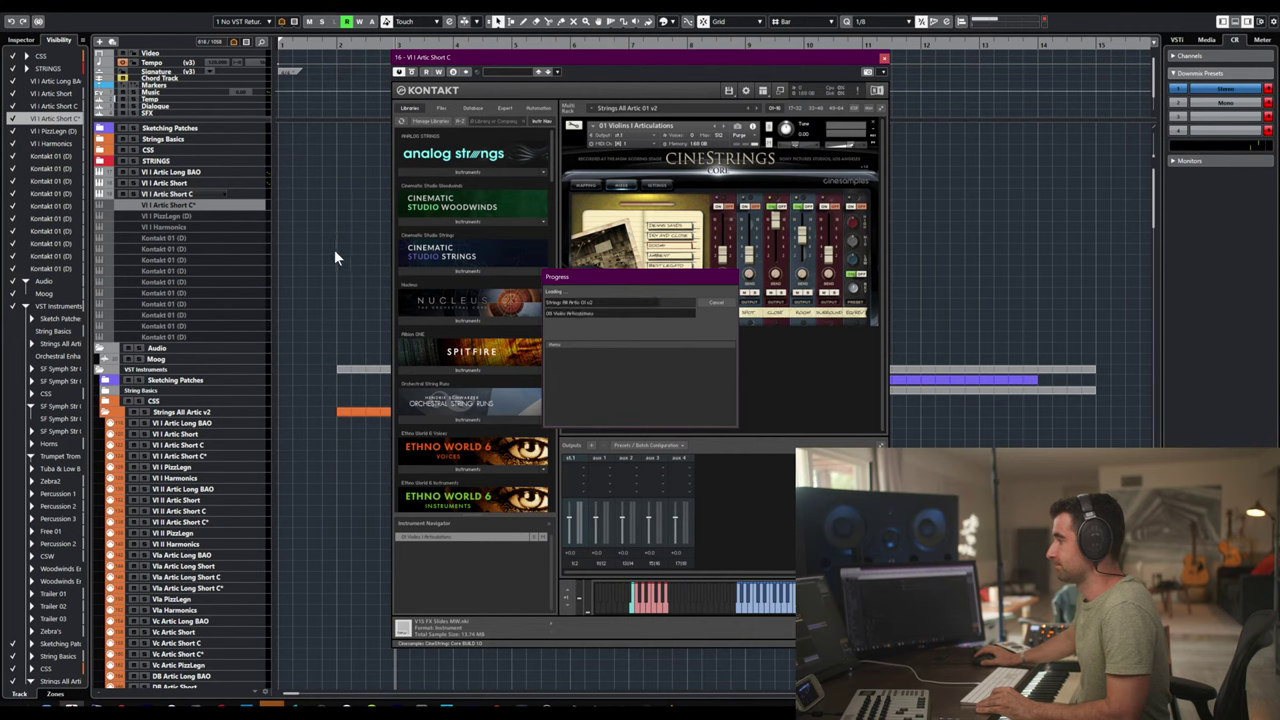
left_click(246, 206)
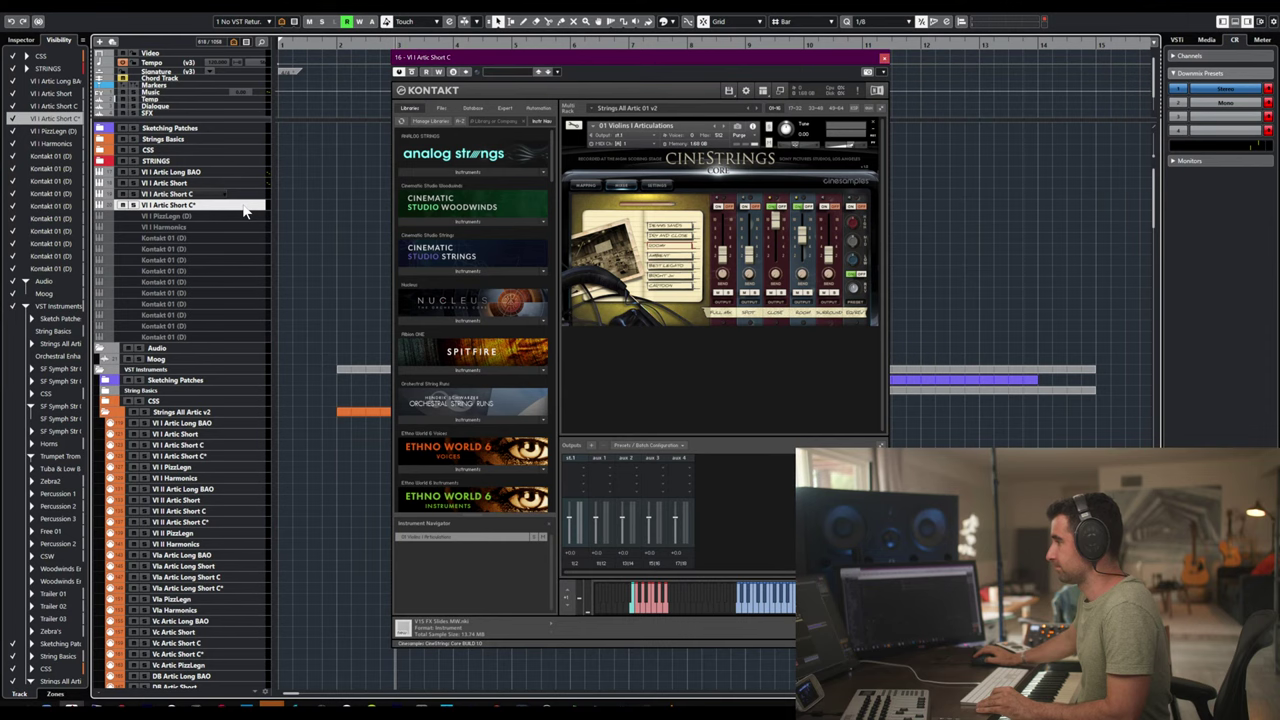
left_click(247, 201)
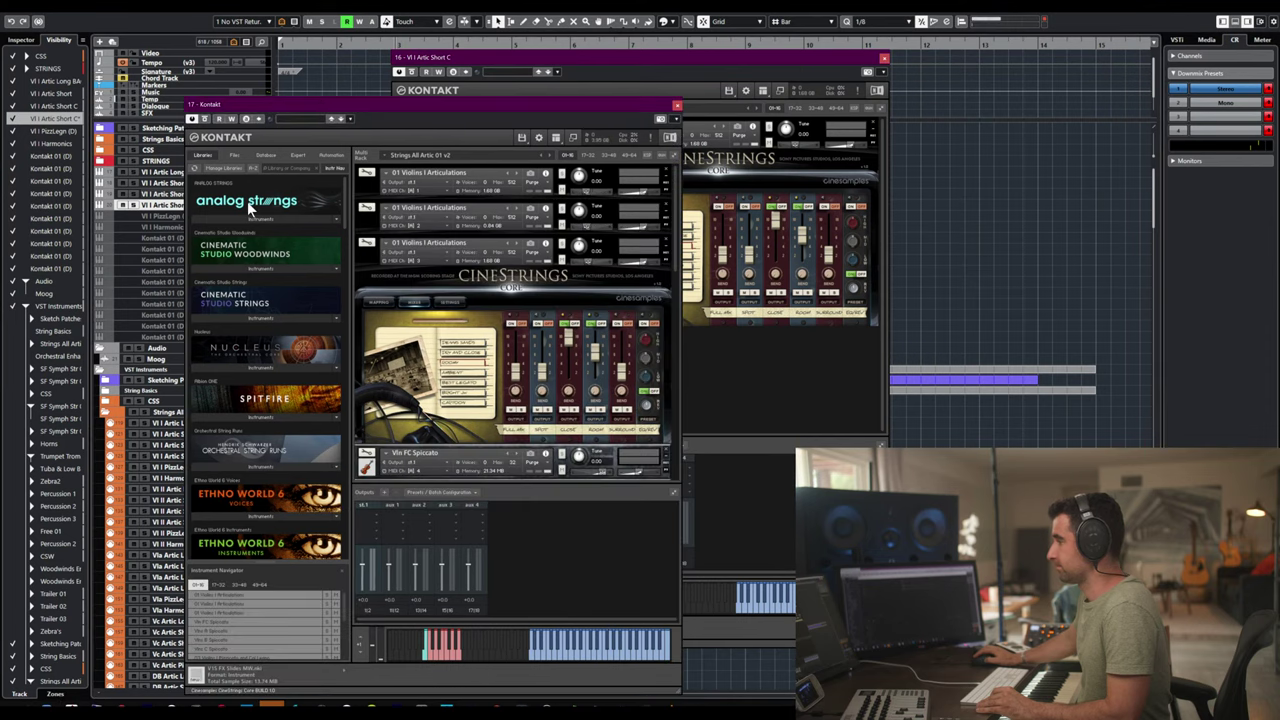
- Remove the surplus Violins II and Violas patches from rack page 17-32 of the VI I Artic Short C* Kontakt instance
scroll(611, 166, "down", 5)
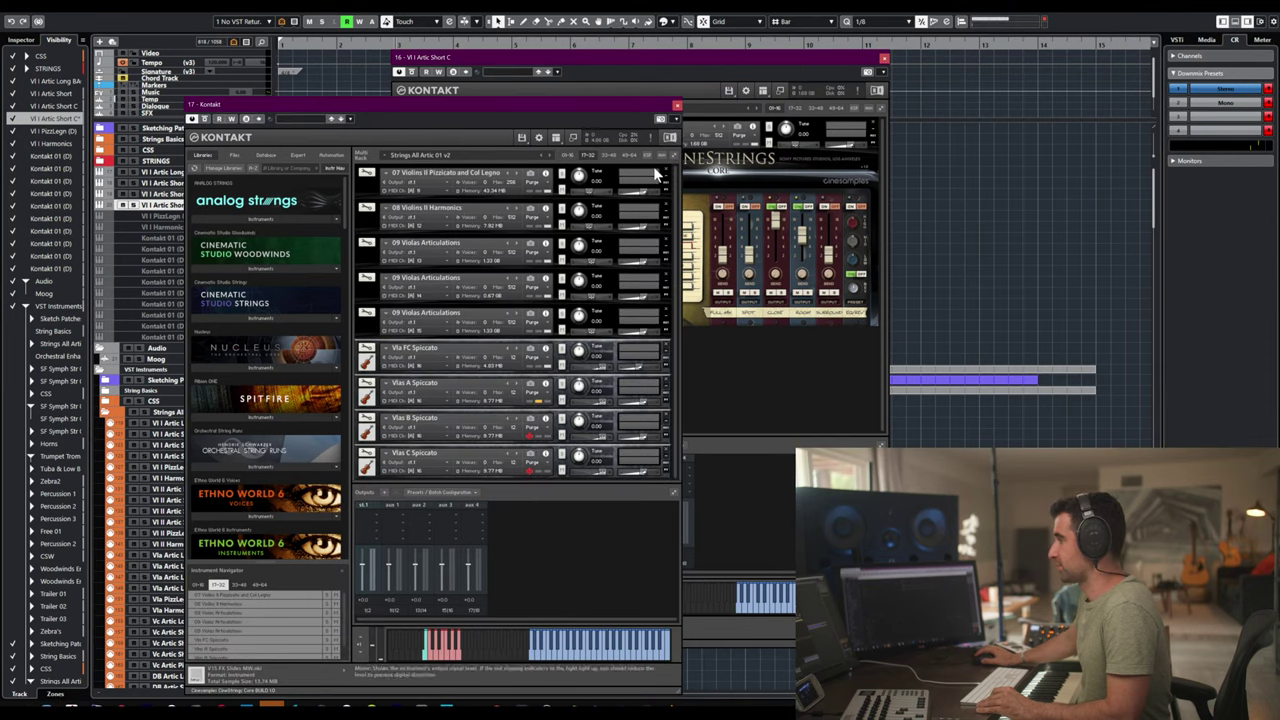
scroll(665, 175, "up", 3)
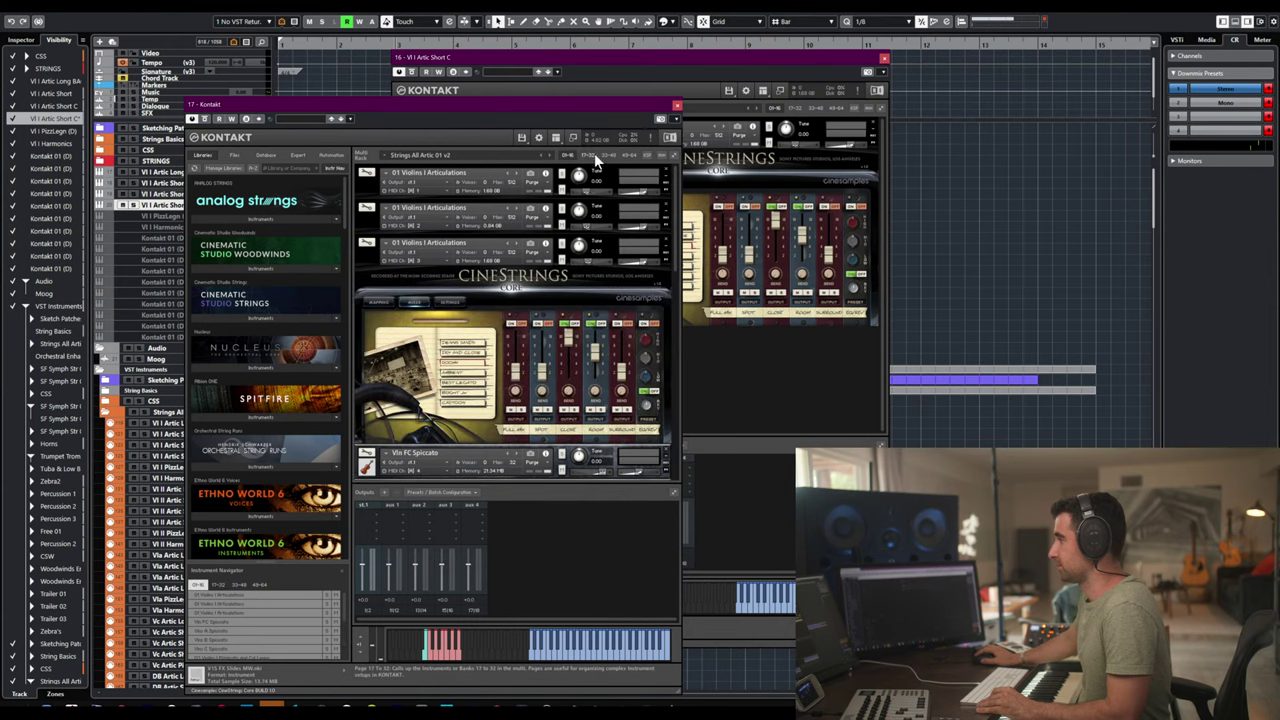
scroll(665, 175, "down", 4)
scroll(665, 175, "up", 3)
scroll(665, 175, "down", 4)
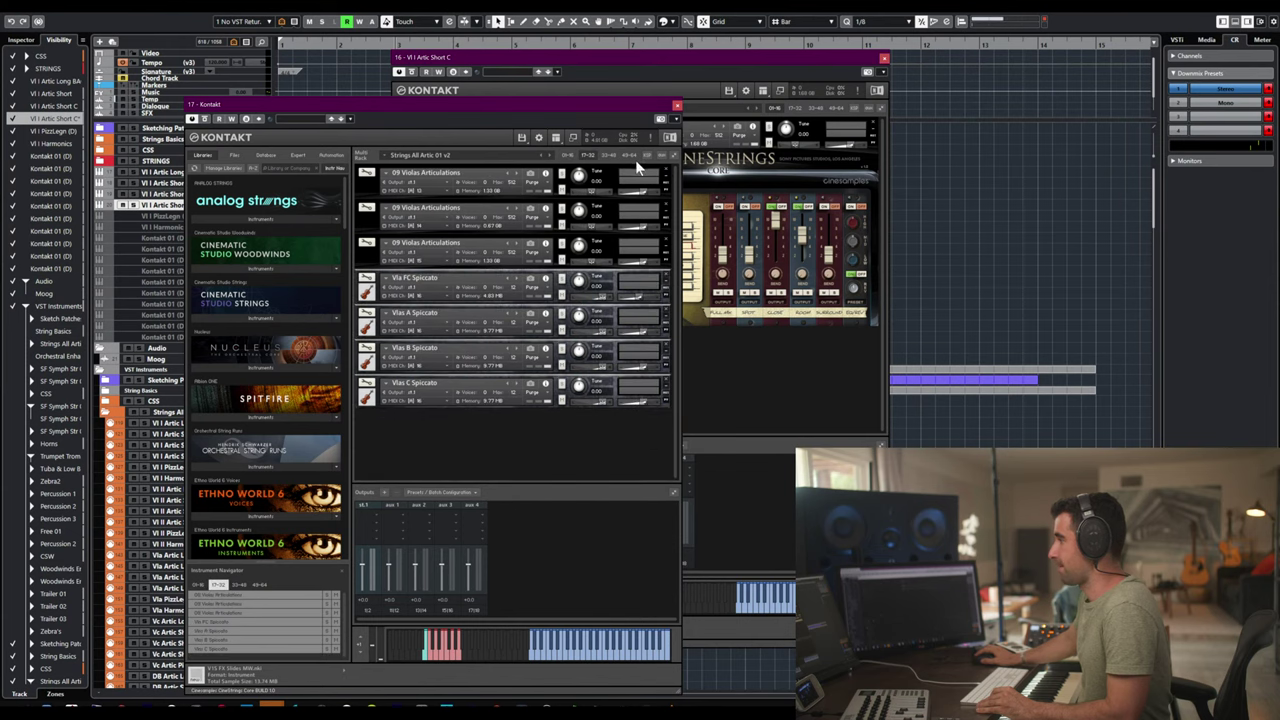
scroll(667, 175, "up", 3)
scroll(665, 175, "down", 4)
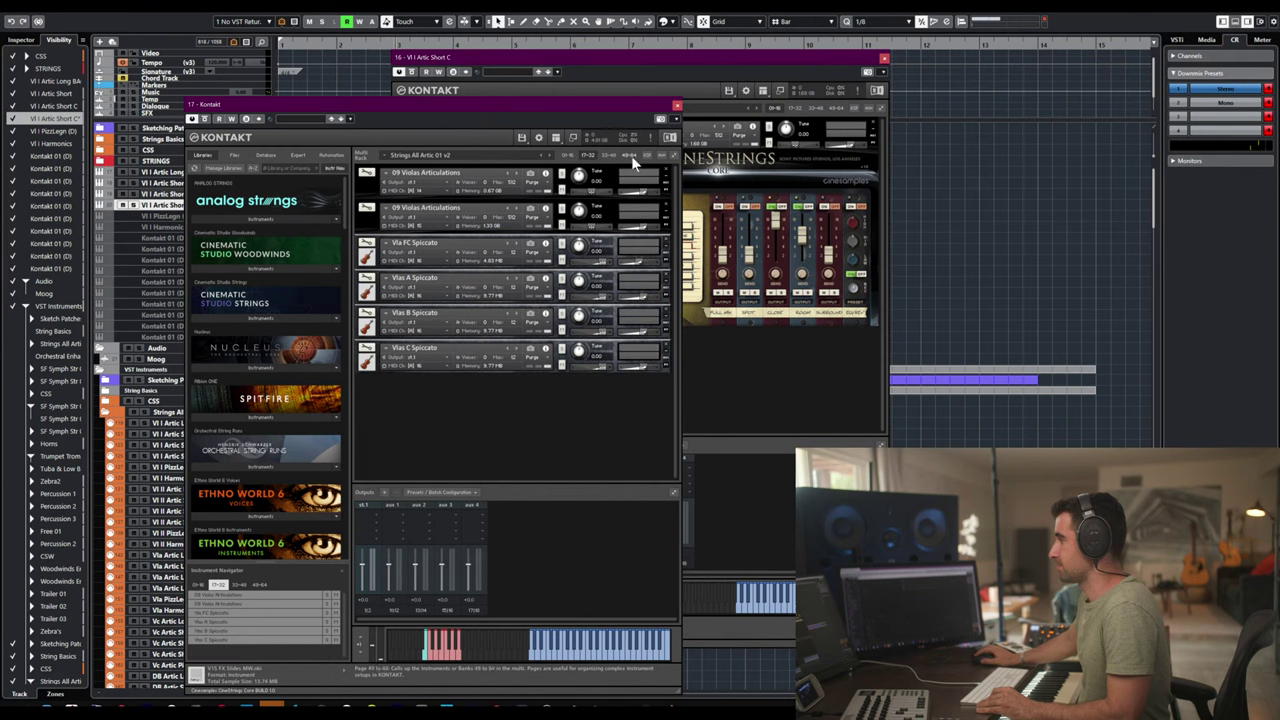
scroll(665, 175, "up", 3)
scroll(665, 175, "down", 4)
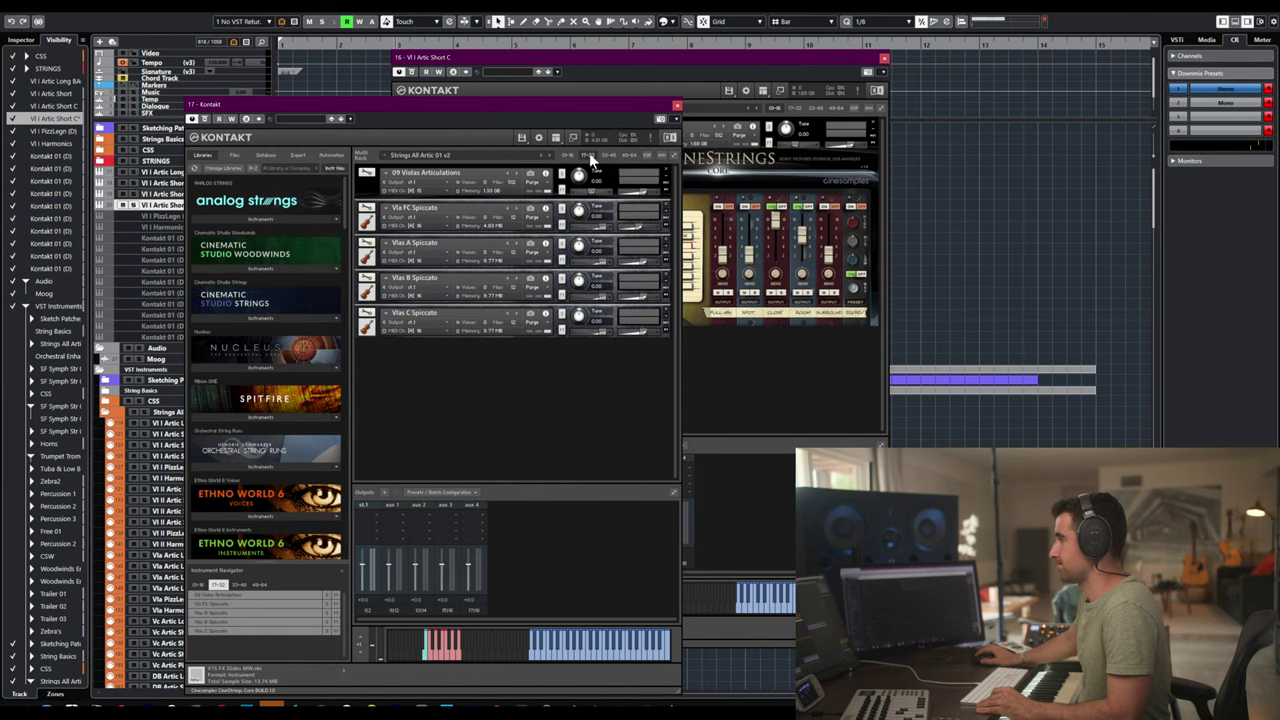
scroll(661, 172, "down", 1)
scroll(665, 175, "up", 3)
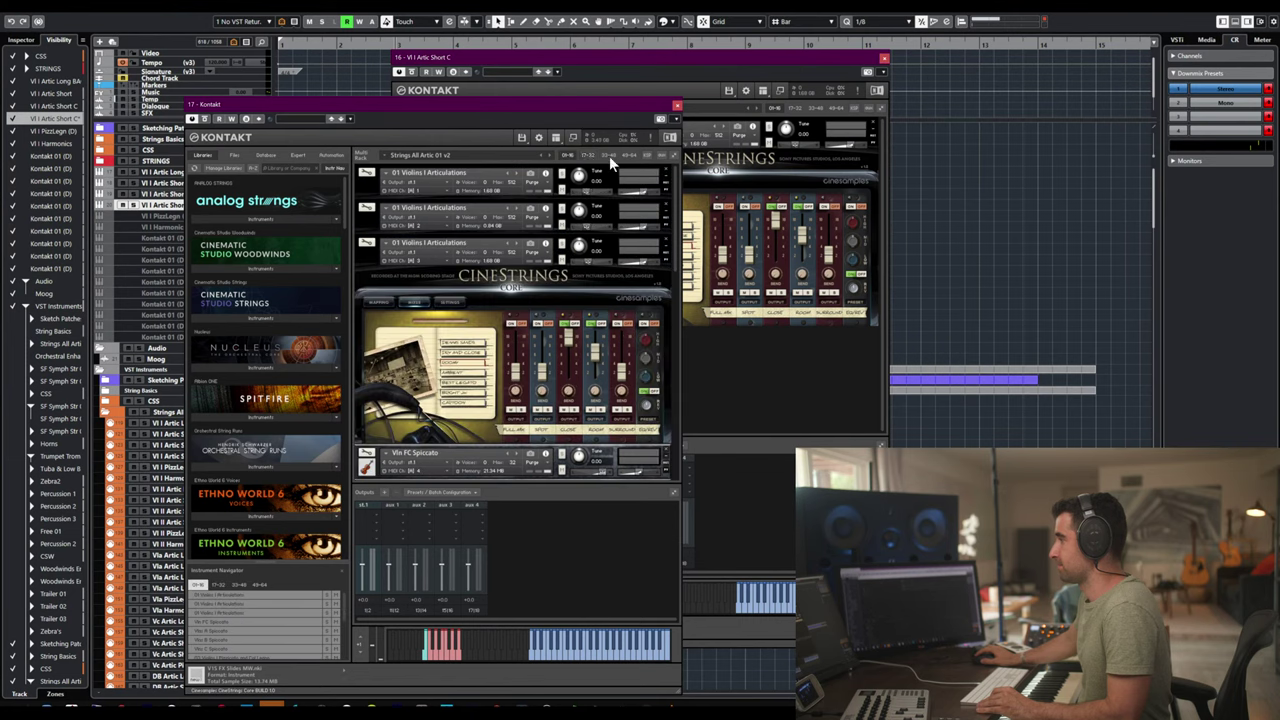
- Clear the remaining Violas A, B and C Spiccato patches from rack page 17-32 and check the rack pages for leftover patches
scroll(665, 175, "down", 4)
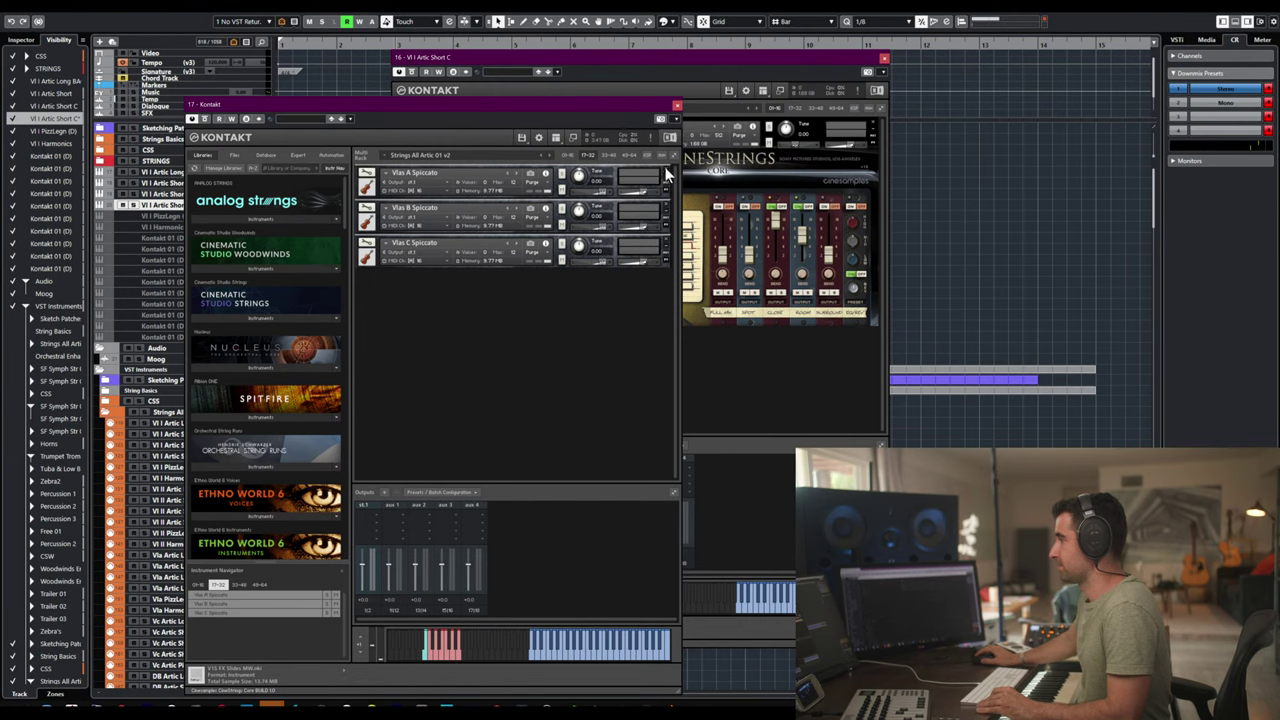
scroll(665, 172, "up", 3)
scroll(665, 167, "down", 3)
scroll(665, 167, "up", 5)
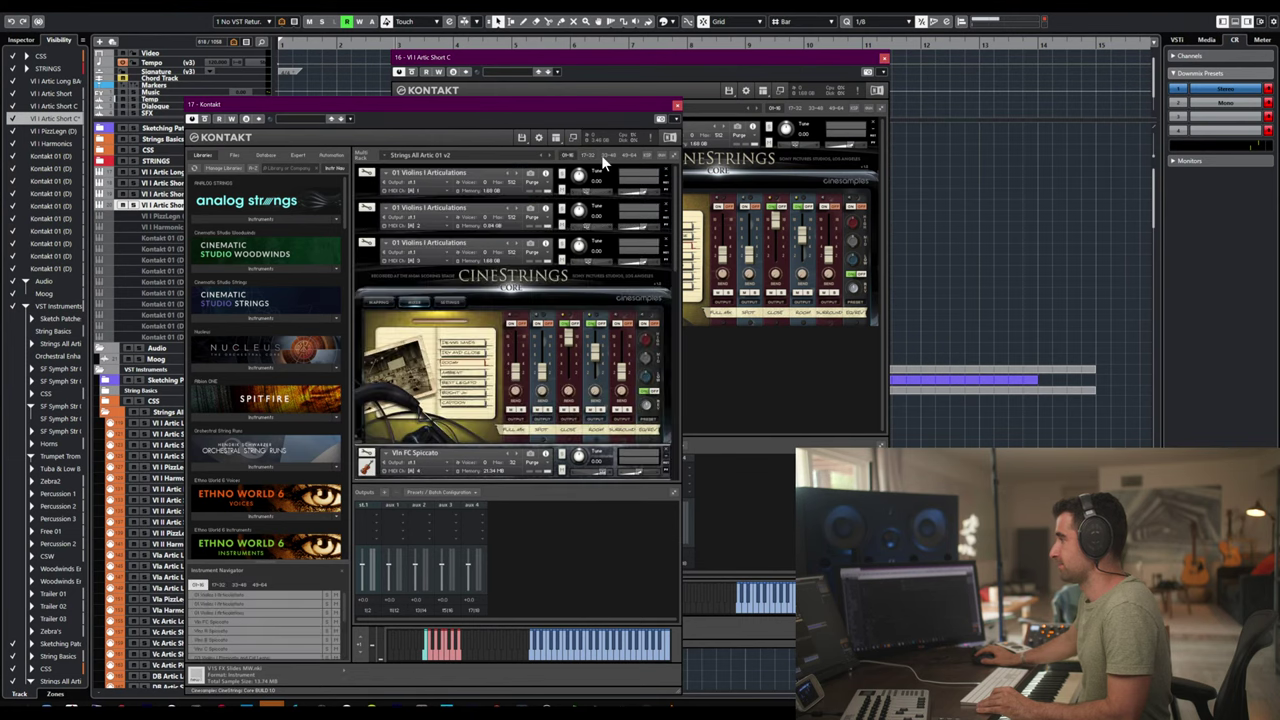
left_click(601, 155)
left_click(567, 155)
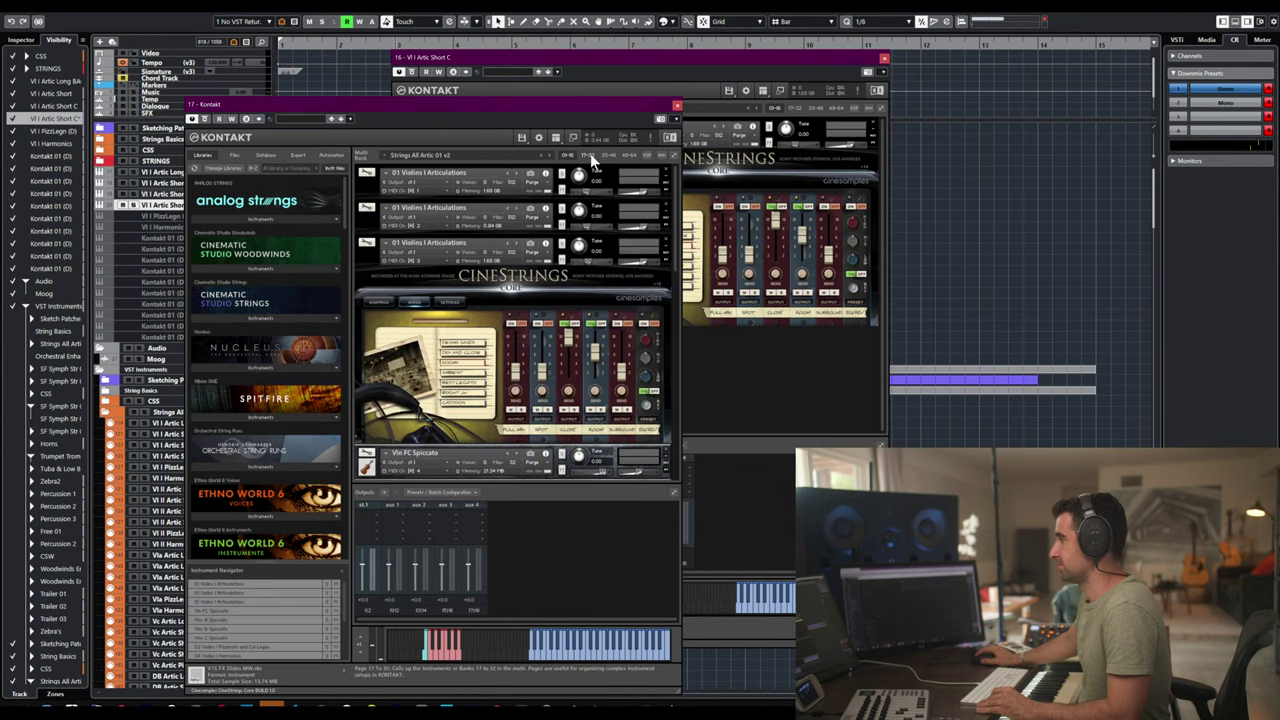
left_click(590, 155)
left_click(567, 155)
left_click(590, 155)
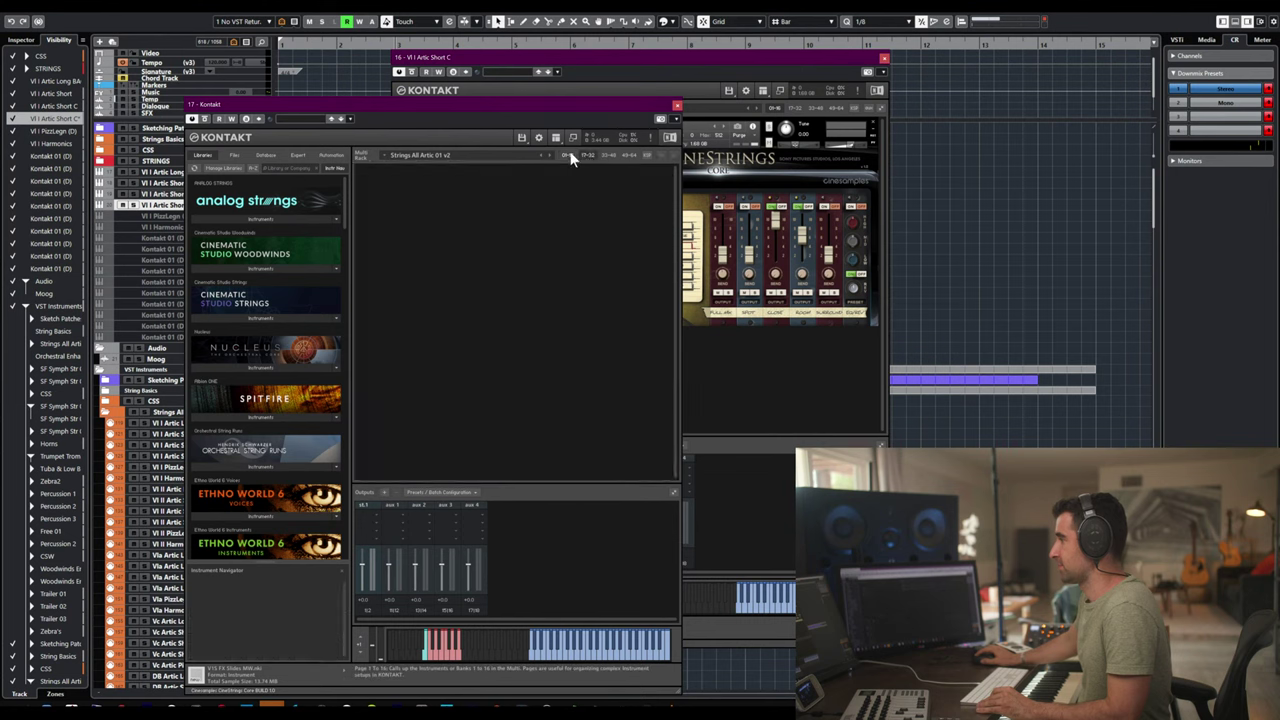
left_click(567, 155)
- Remove the Violins I articulation, pizzicato and harmonics patches and all Violins II patches from rack page 1-16, keeping the four Violins I spiccato patches
scroll(665, 176, "down", 1)
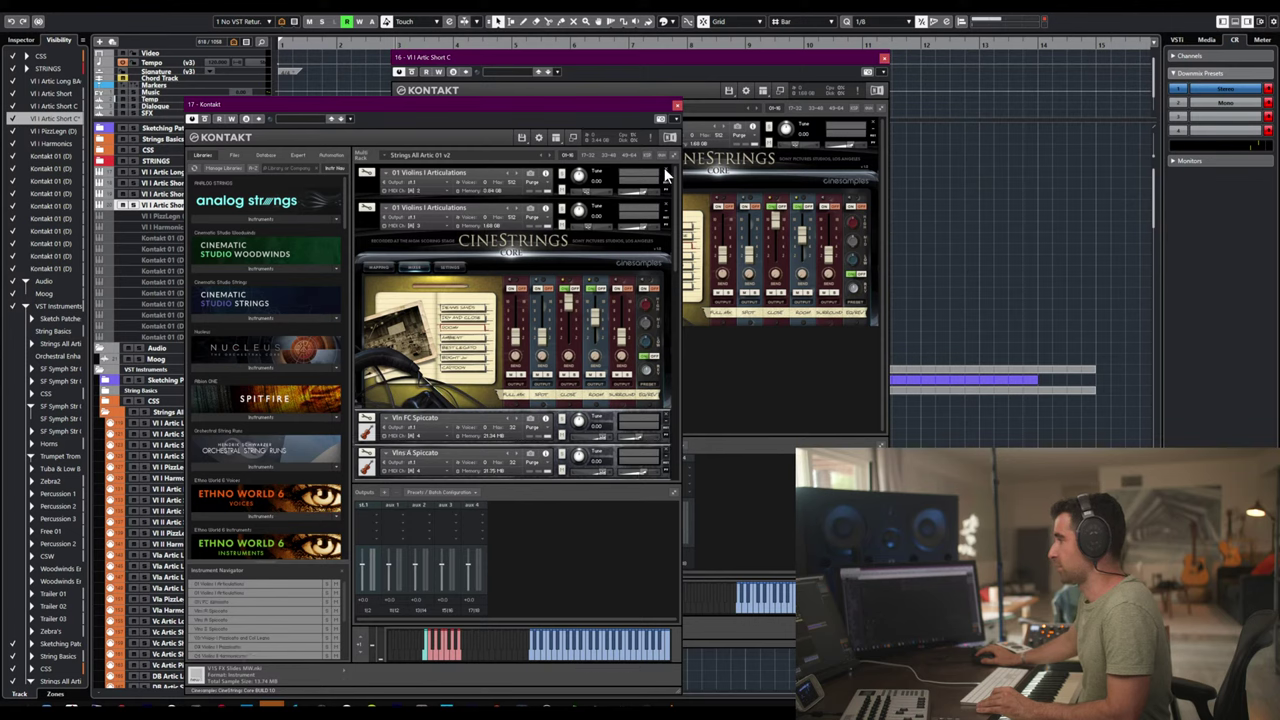
scroll(666, 240, "down", 5)
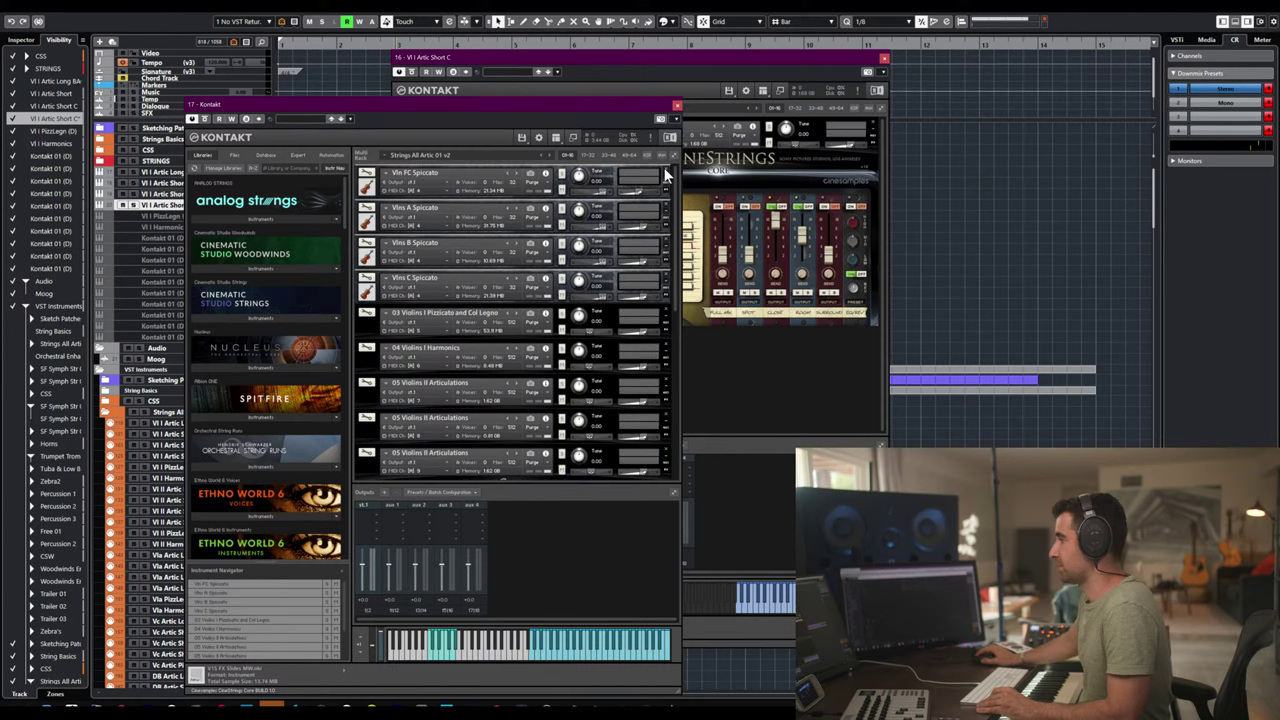
scroll(667, 316, "down", 4)
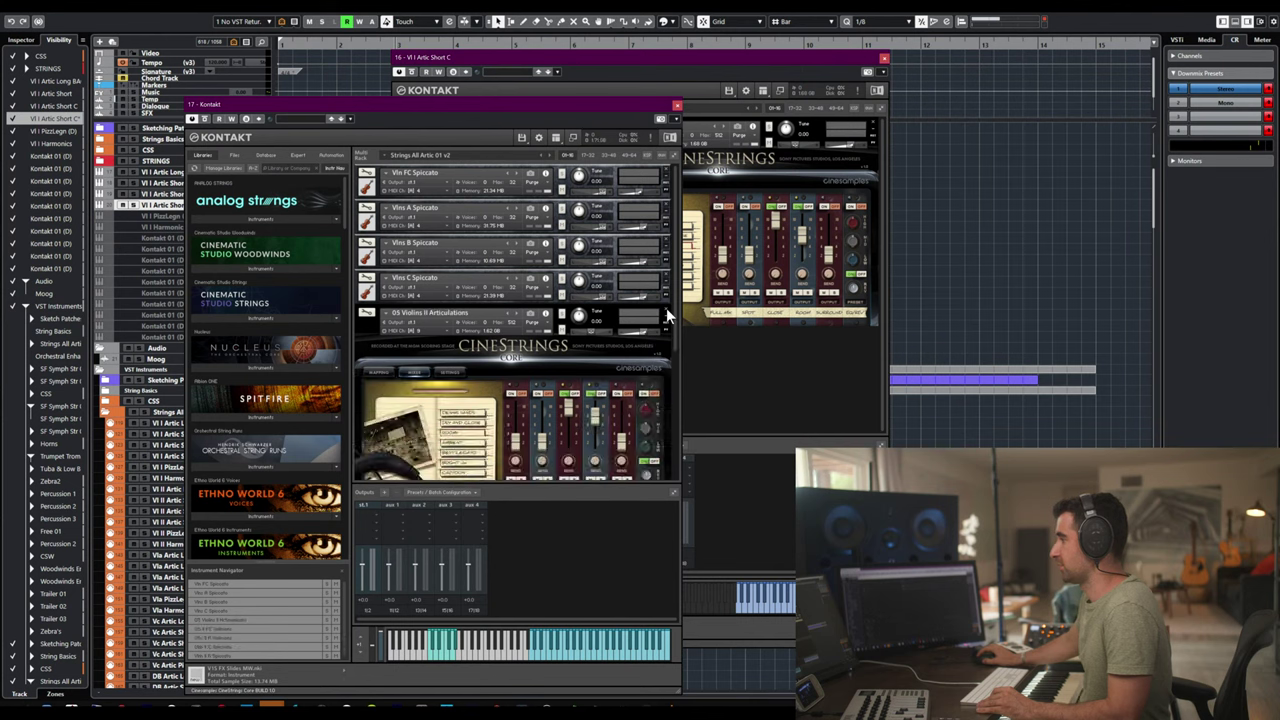
left_click(666, 310)
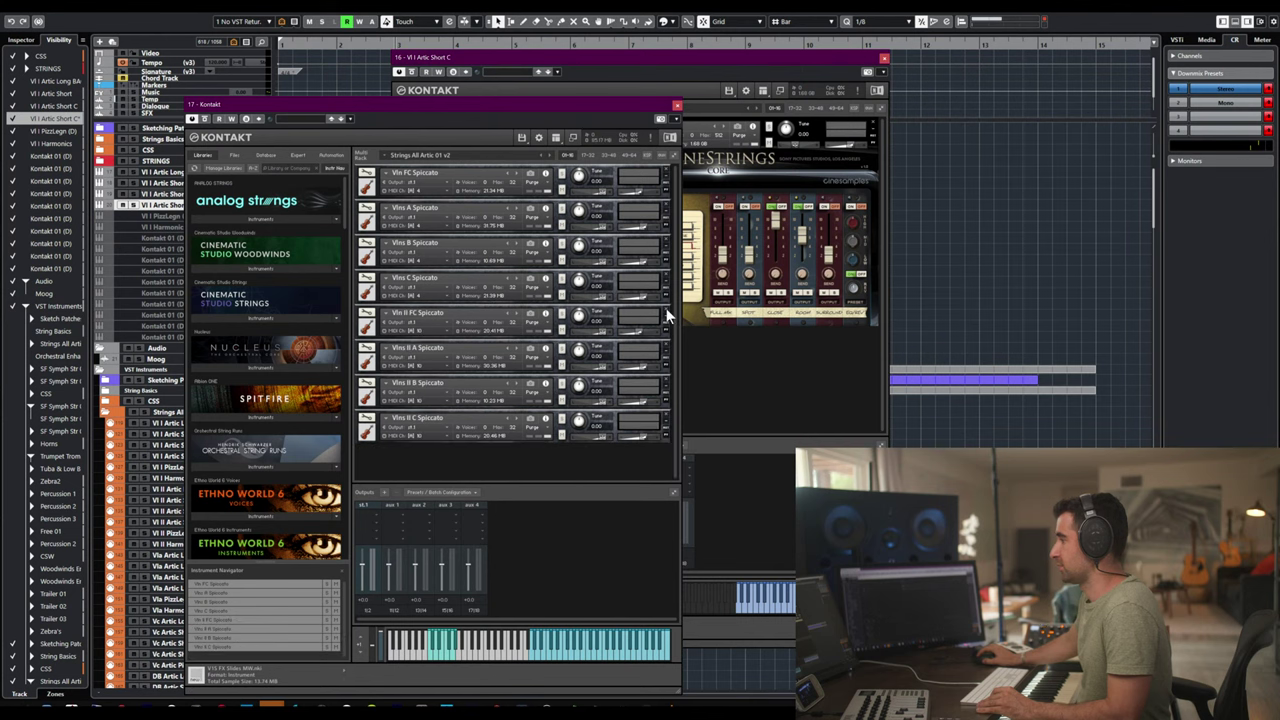
left_click(666, 310)
left_click(666, 310)
left_click(666, 310)
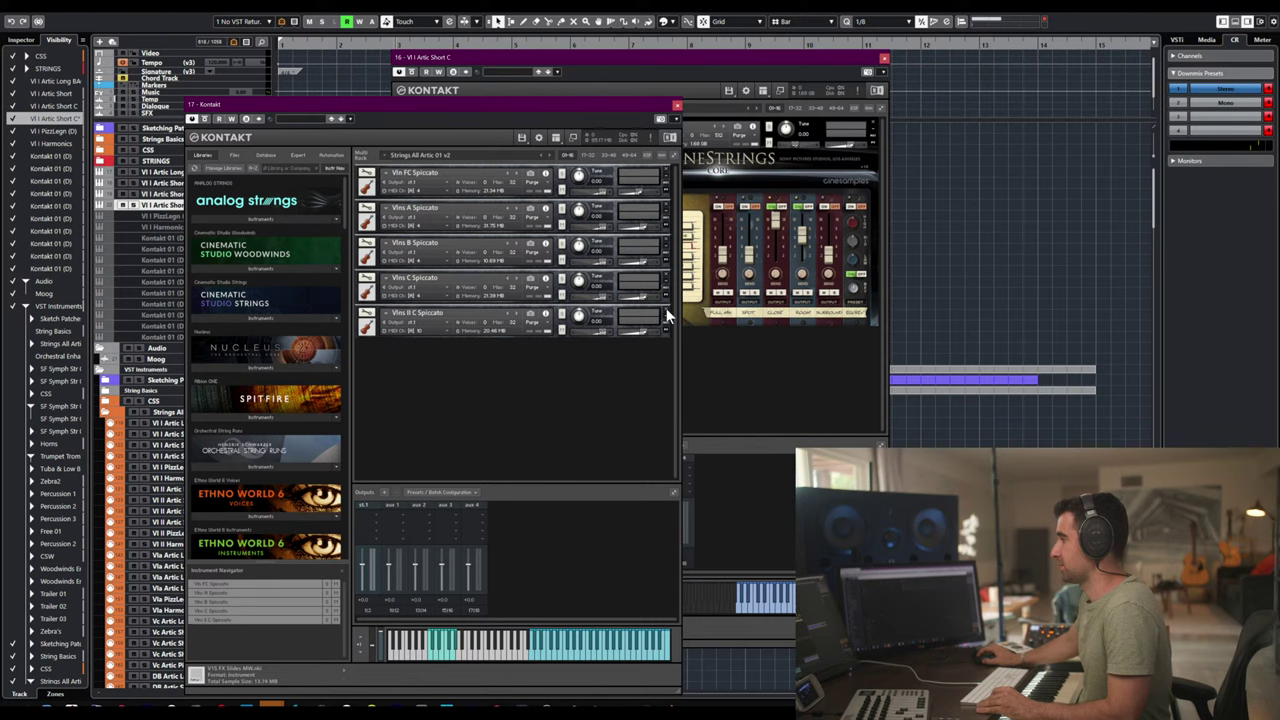
left_click(666, 310)
- Set the MIDI channel of all four Violins I spiccato patches to port A channel 1 and close the open Kontakt windows
left_click(884, 58)
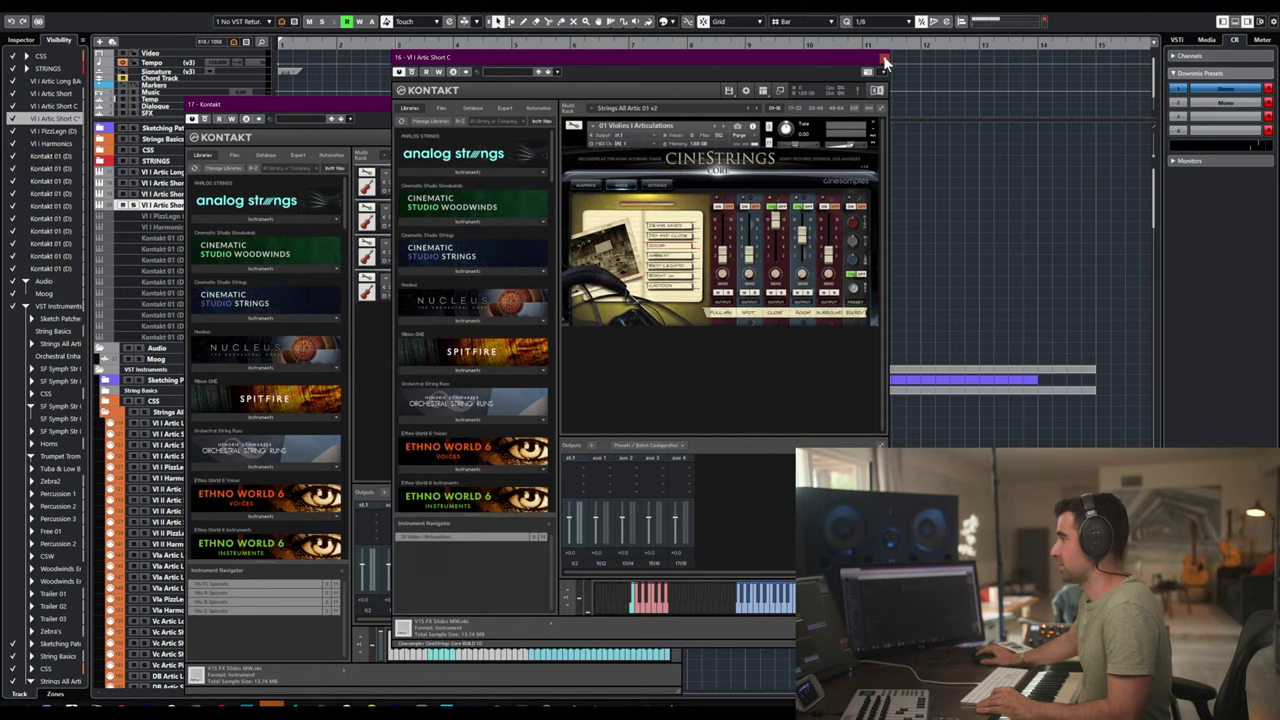
left_click(420, 300)
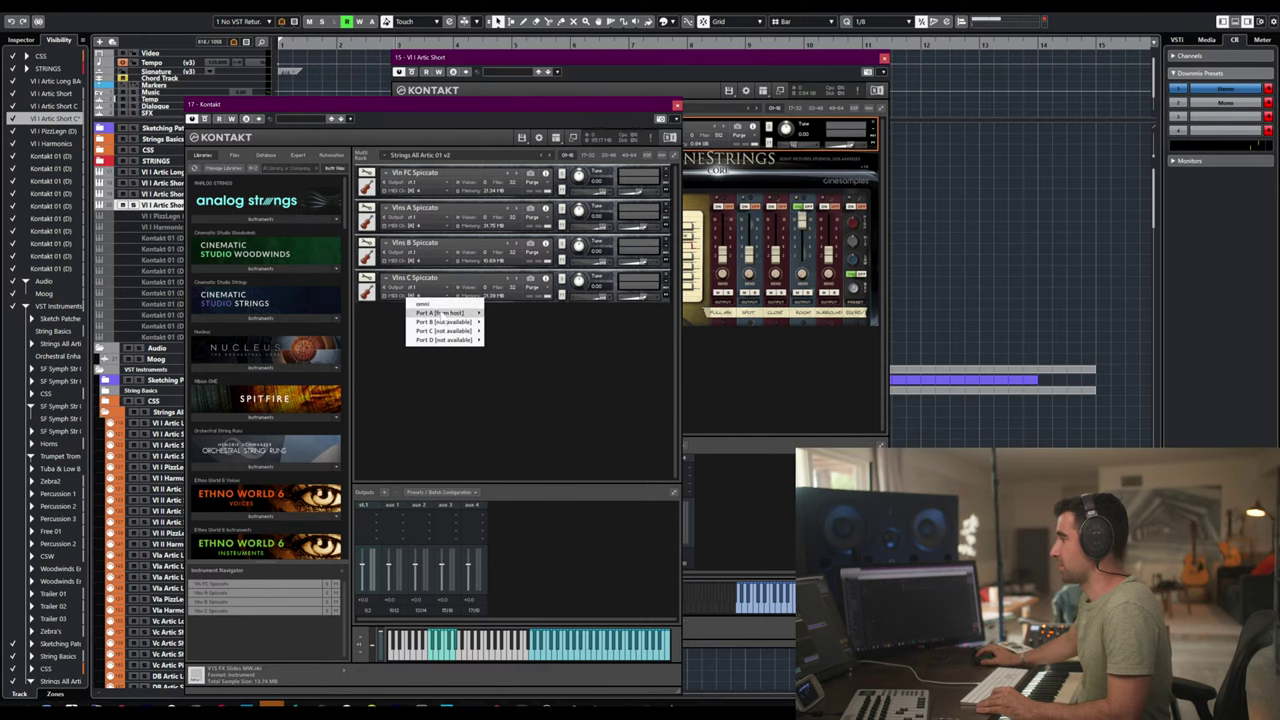
left_click(495, 320)
left_click(420, 298)
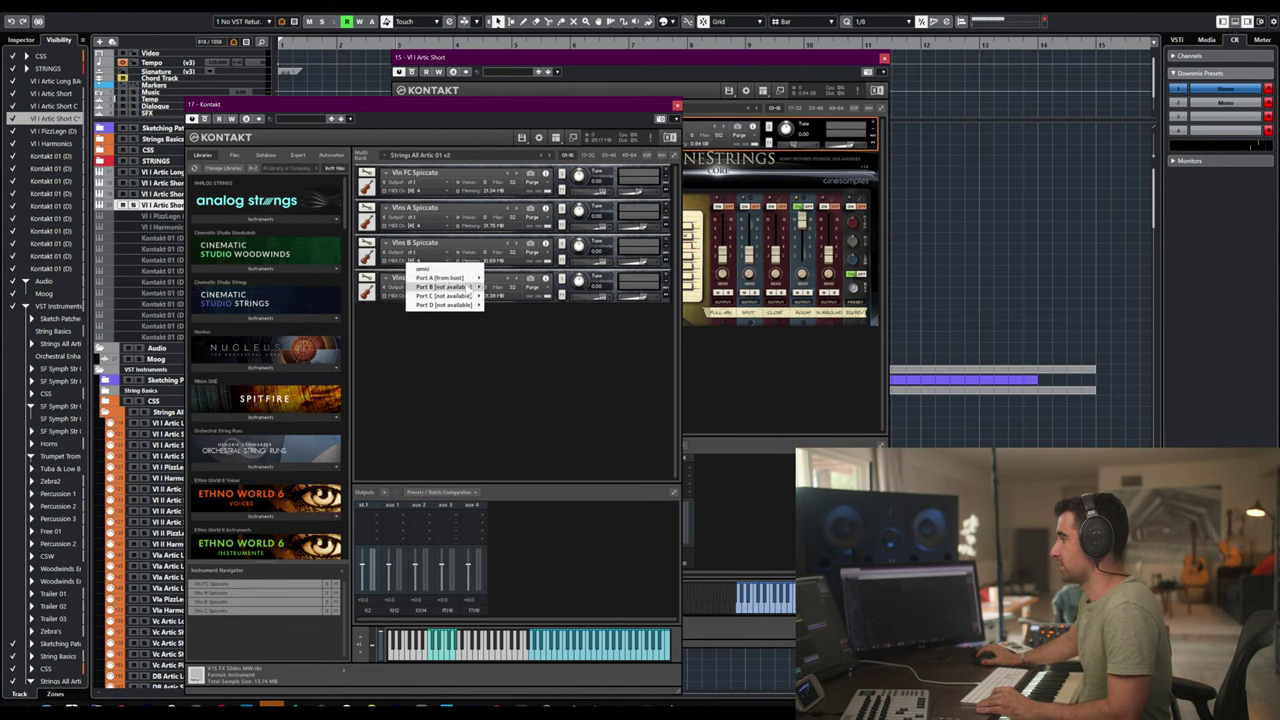
left_click(500, 307)
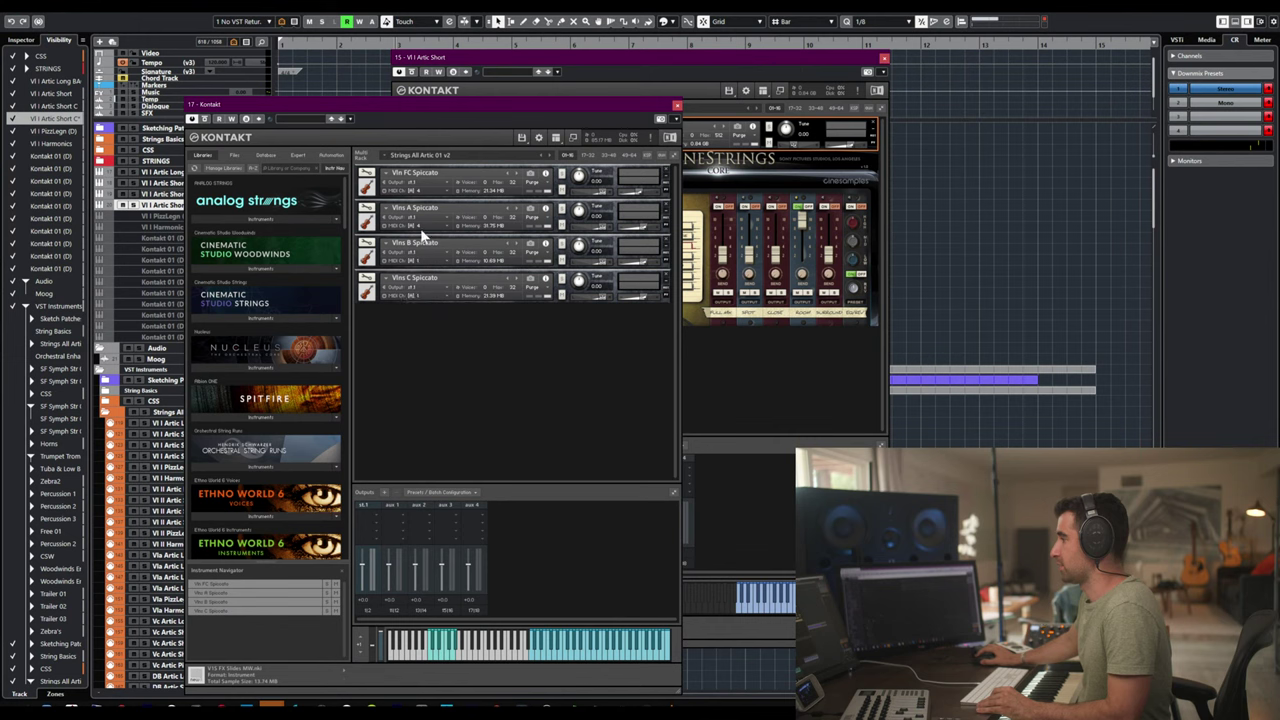
left_click(430, 260)
left_click(487, 240)
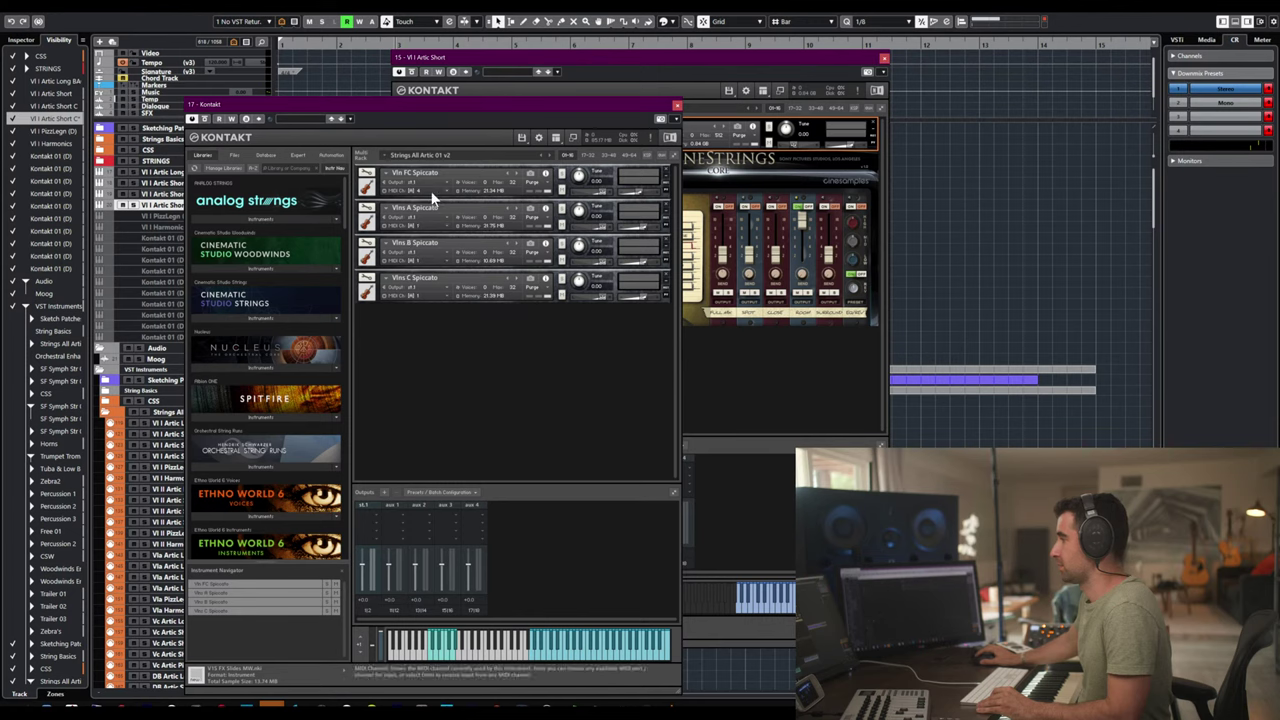
left_click(420, 225)
left_click(511, 316)
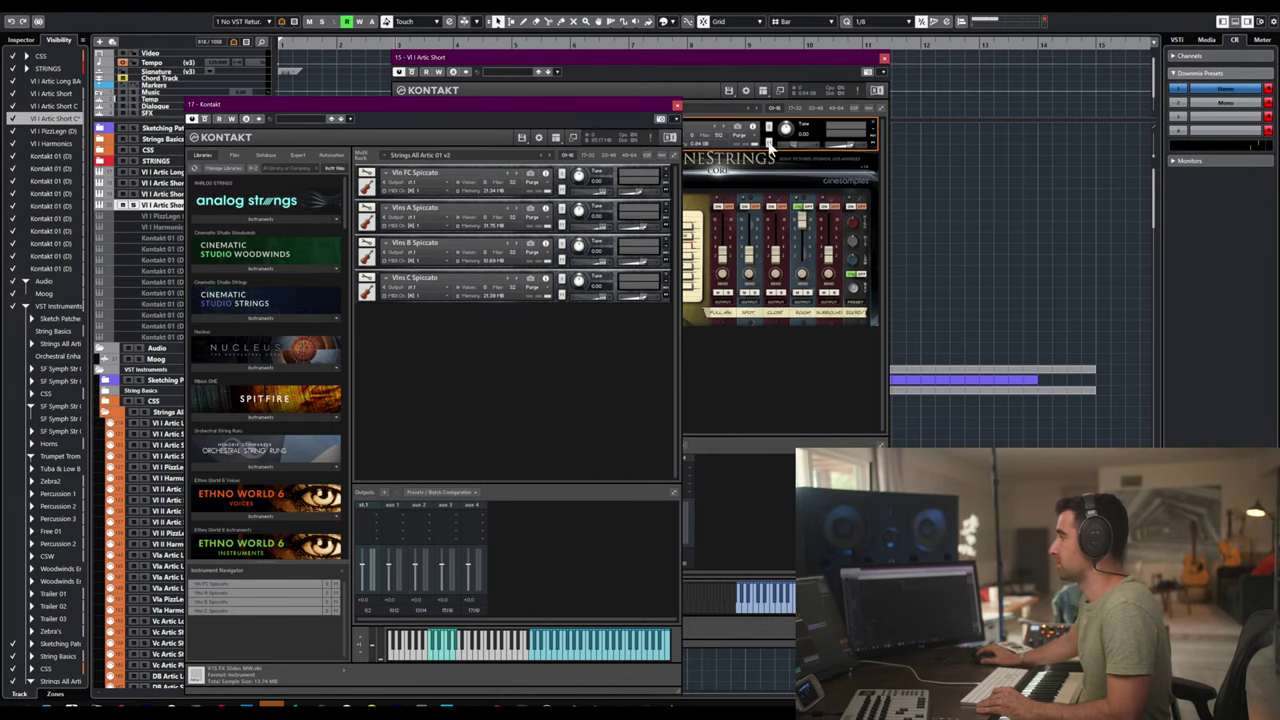
left_click(883, 58)
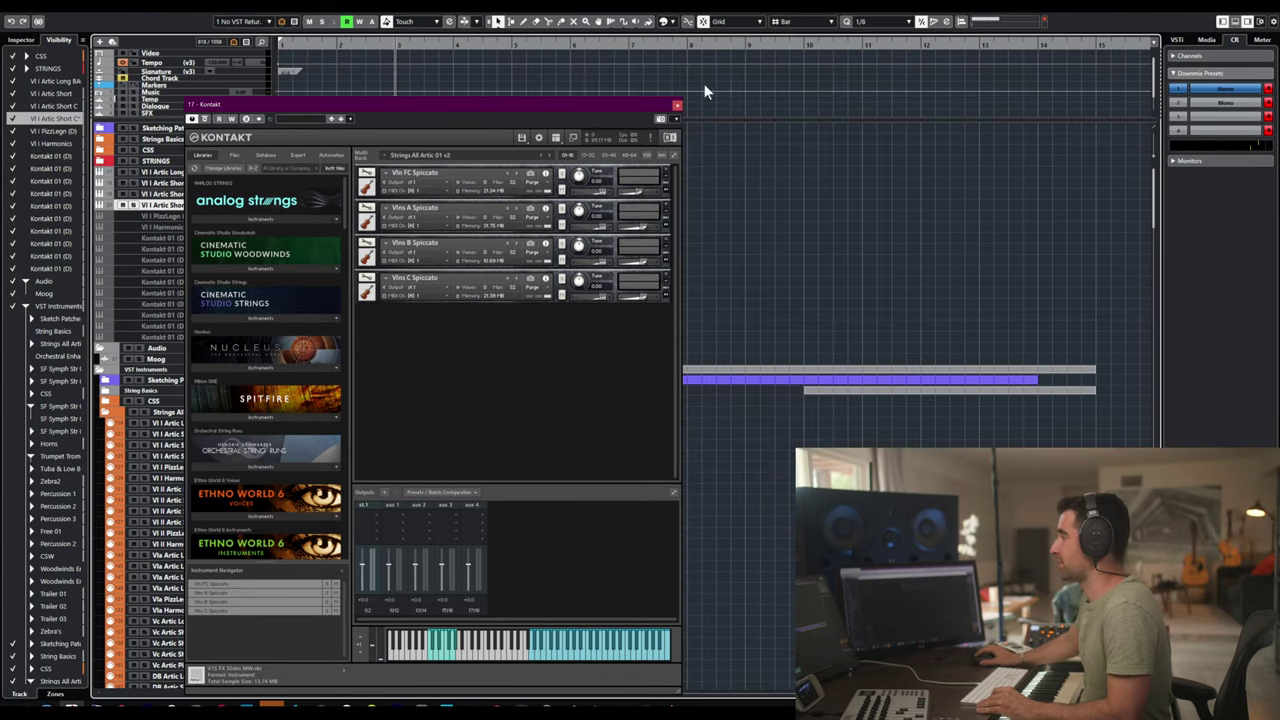
left_click(677, 105)
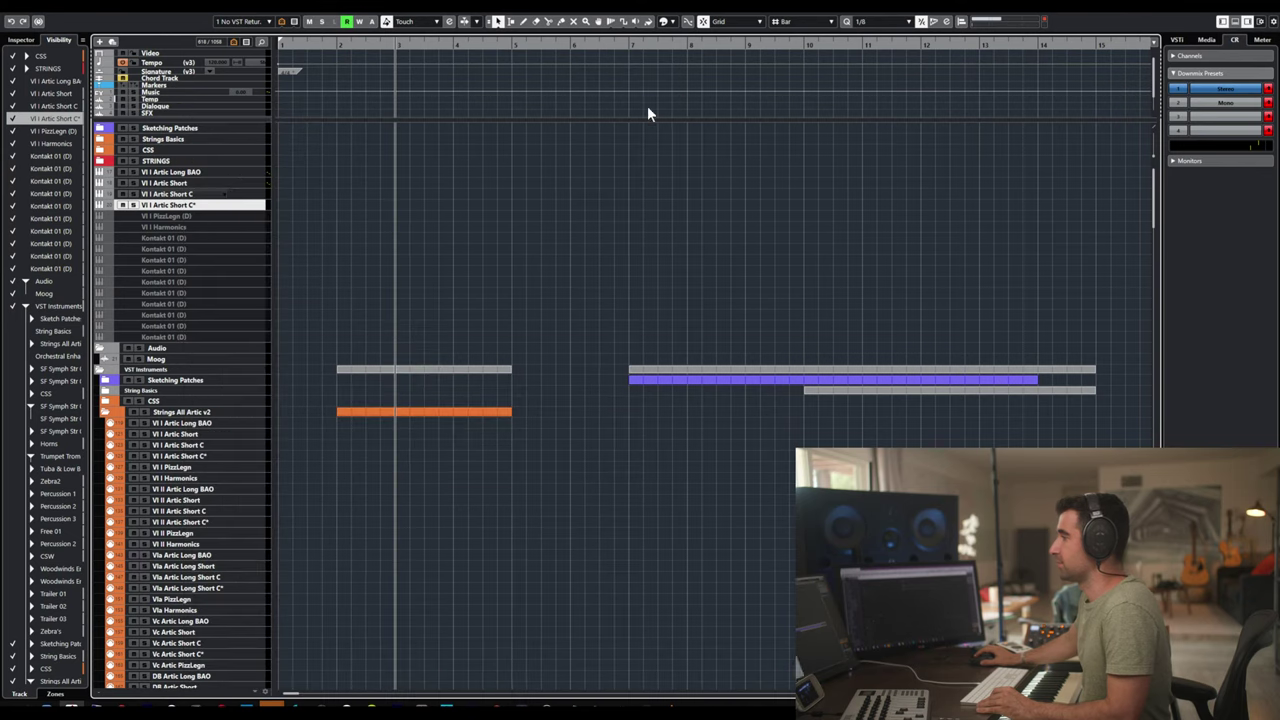
- Audition the VI I Artic Short, VI I Artic Short C and VI I Artic Short C* tracks one after another
left_click(202, 183)
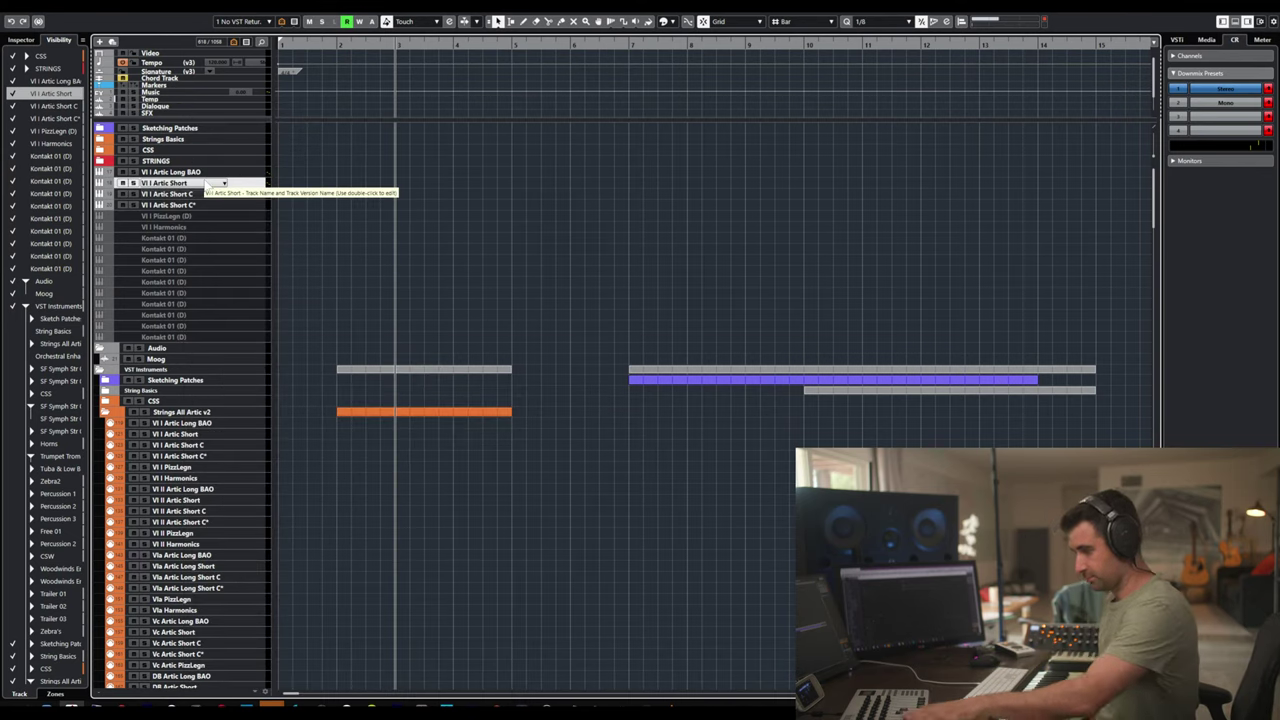
left_click(190, 195)
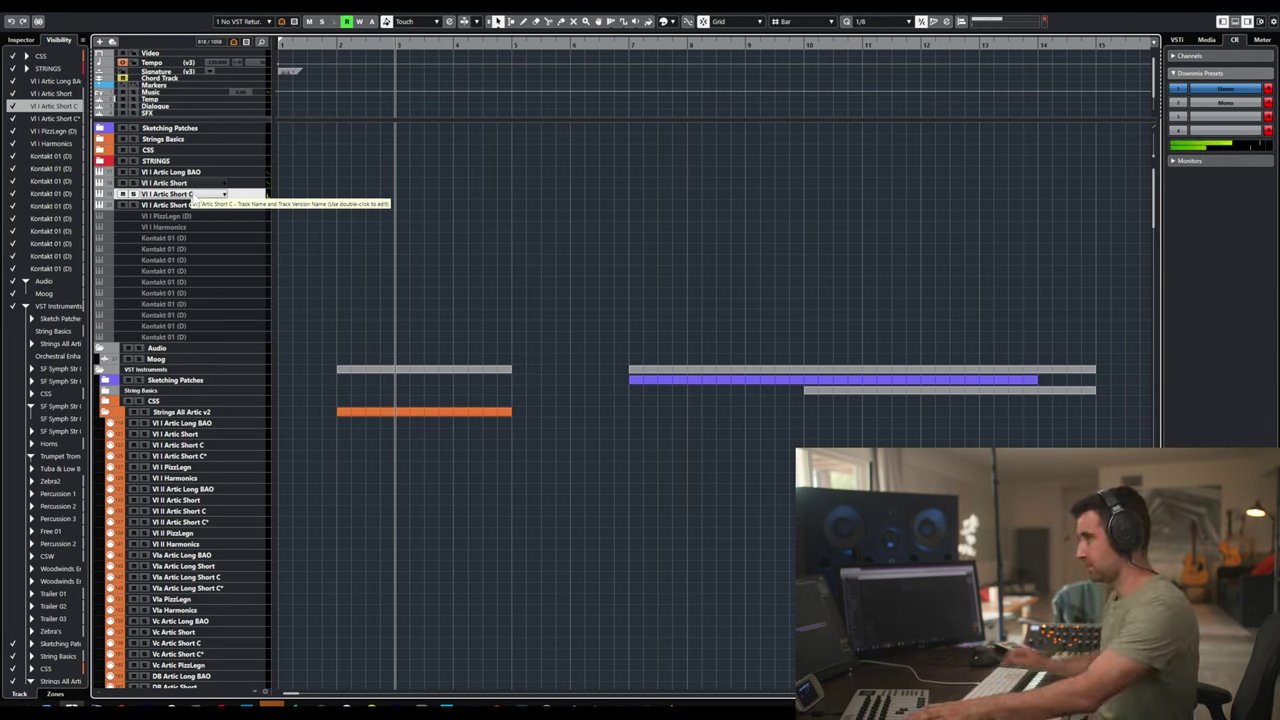
left_click(193, 206)
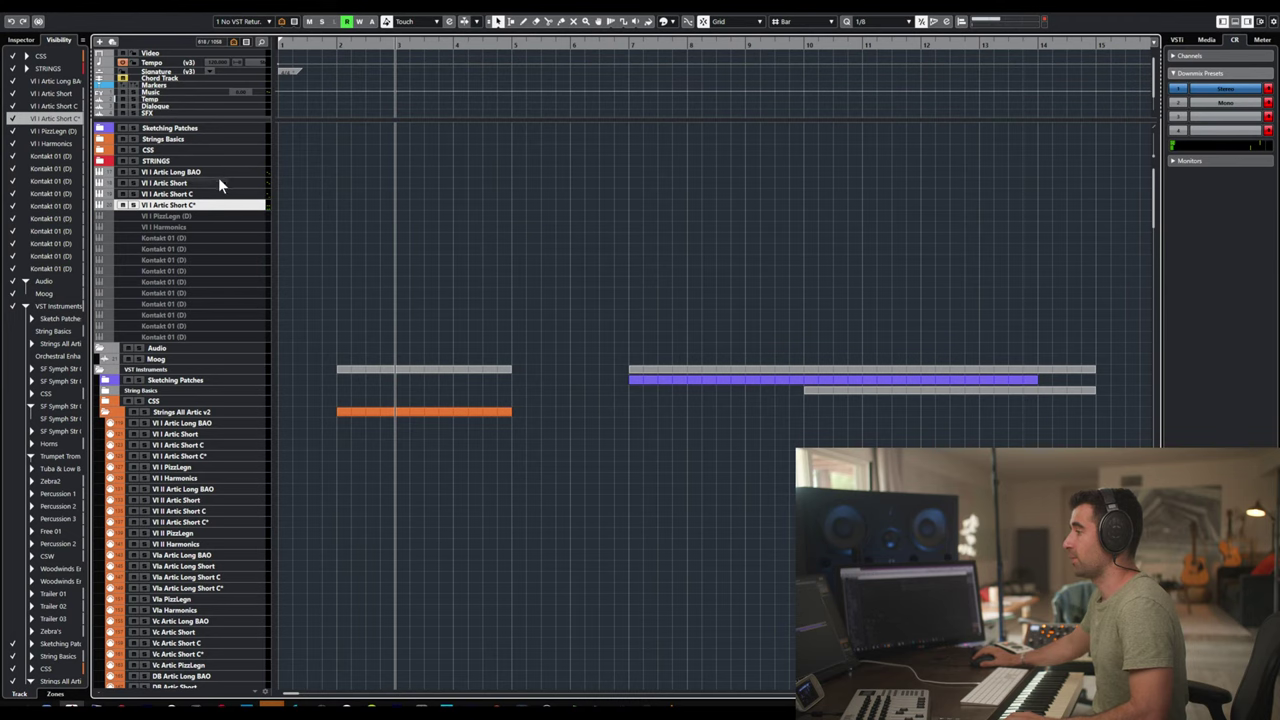
- Inspect the Kontakt instances of VI I Artic Short and VI I Artic Short C and compare their sound by alternating between the two tracks
left_click(219, 185)
left_click(223, 185)
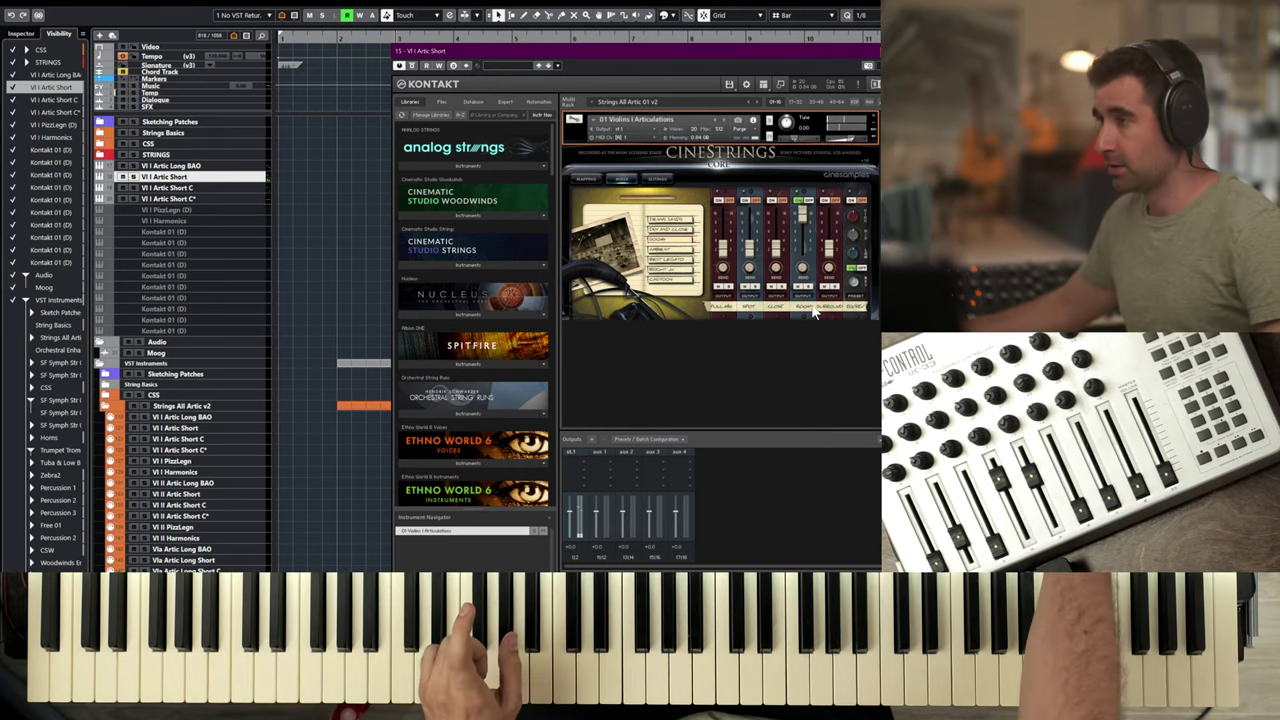
left_click(210, 187)
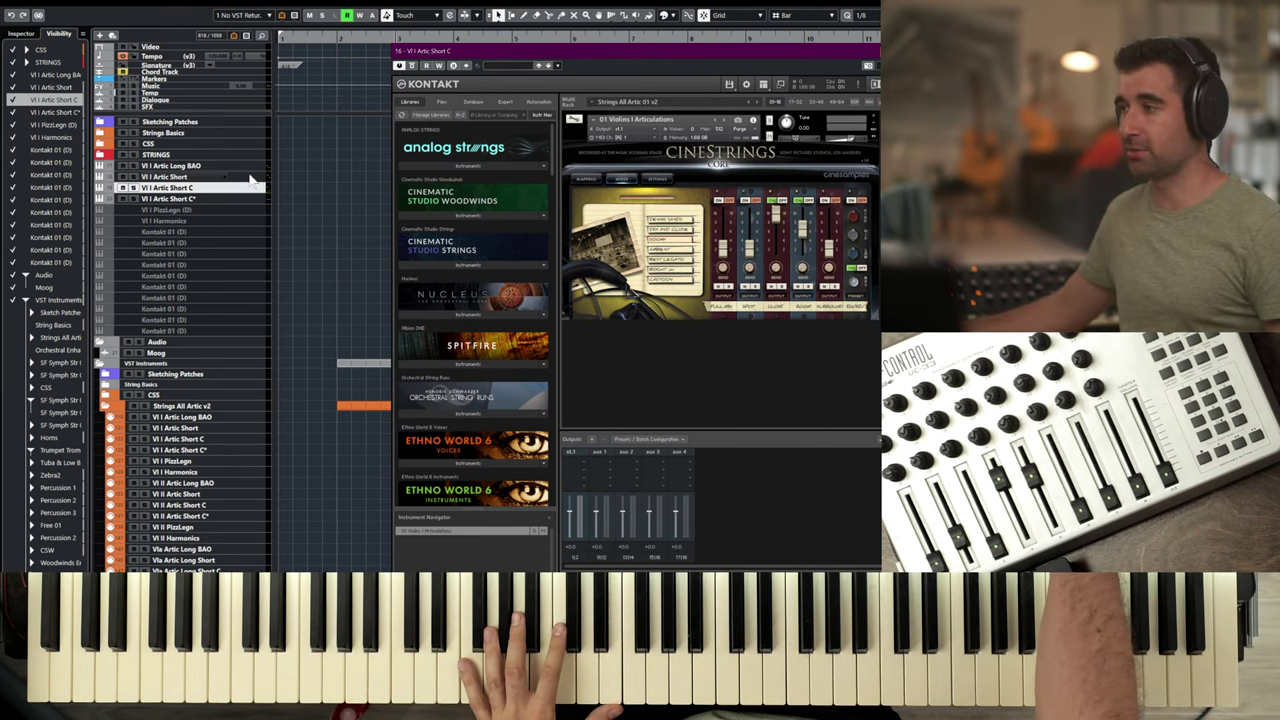
left_click(252, 176)
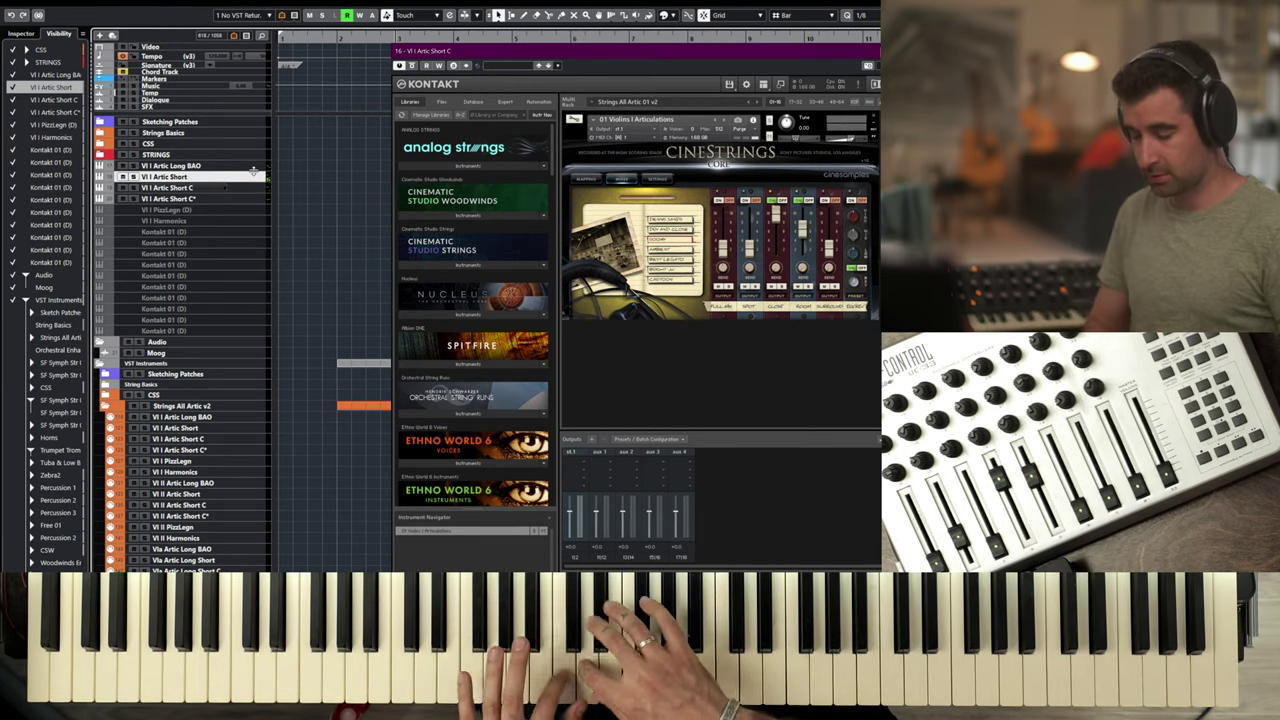
left_click(250, 188)
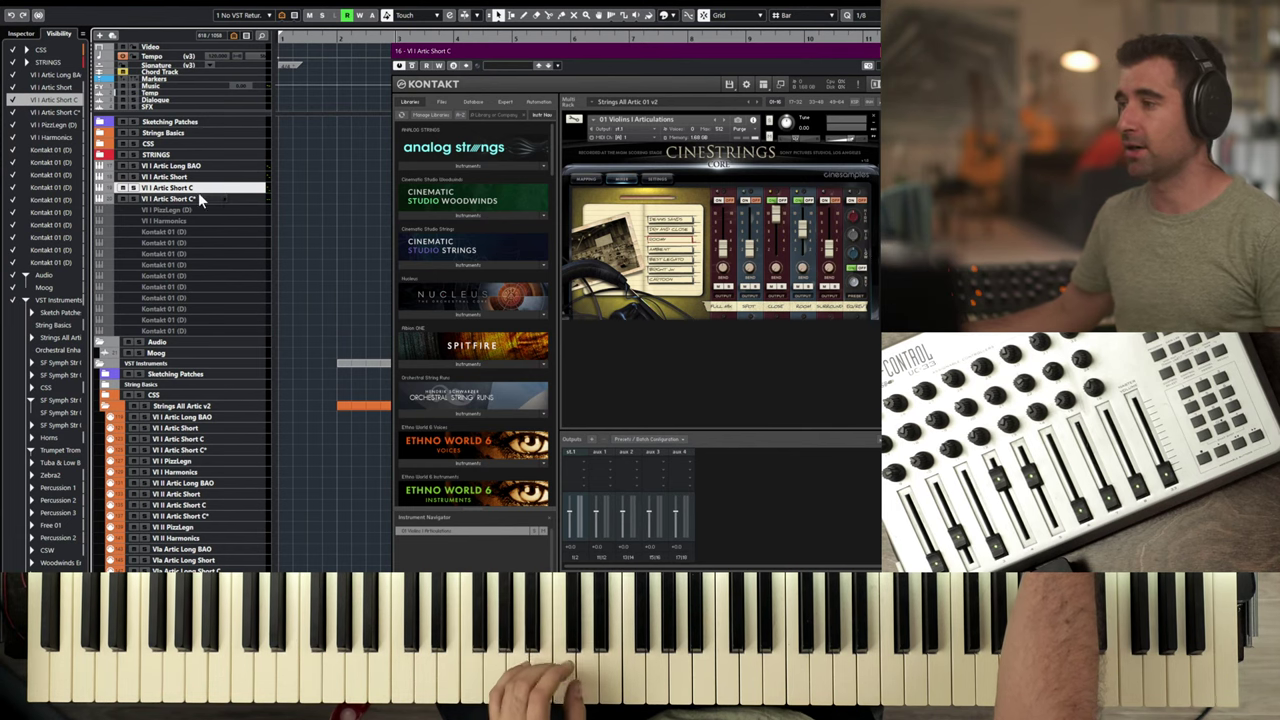
left_click(247, 178)
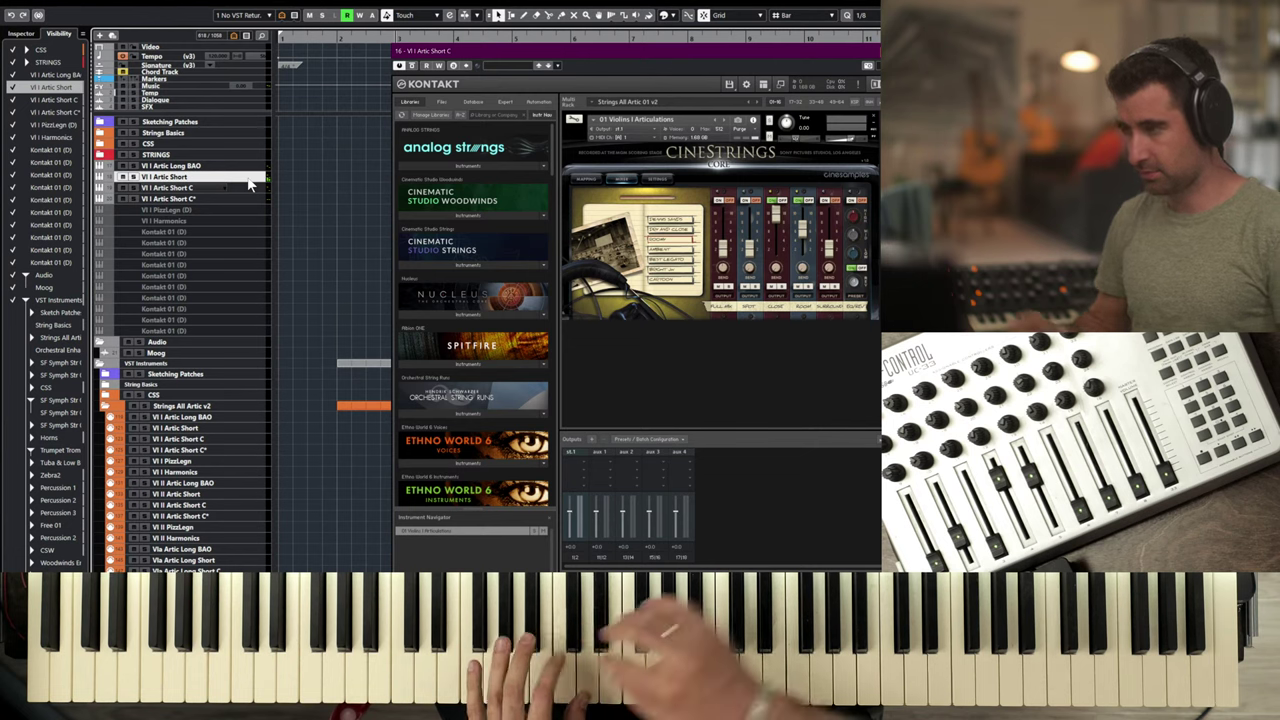
left_click(245, 187)
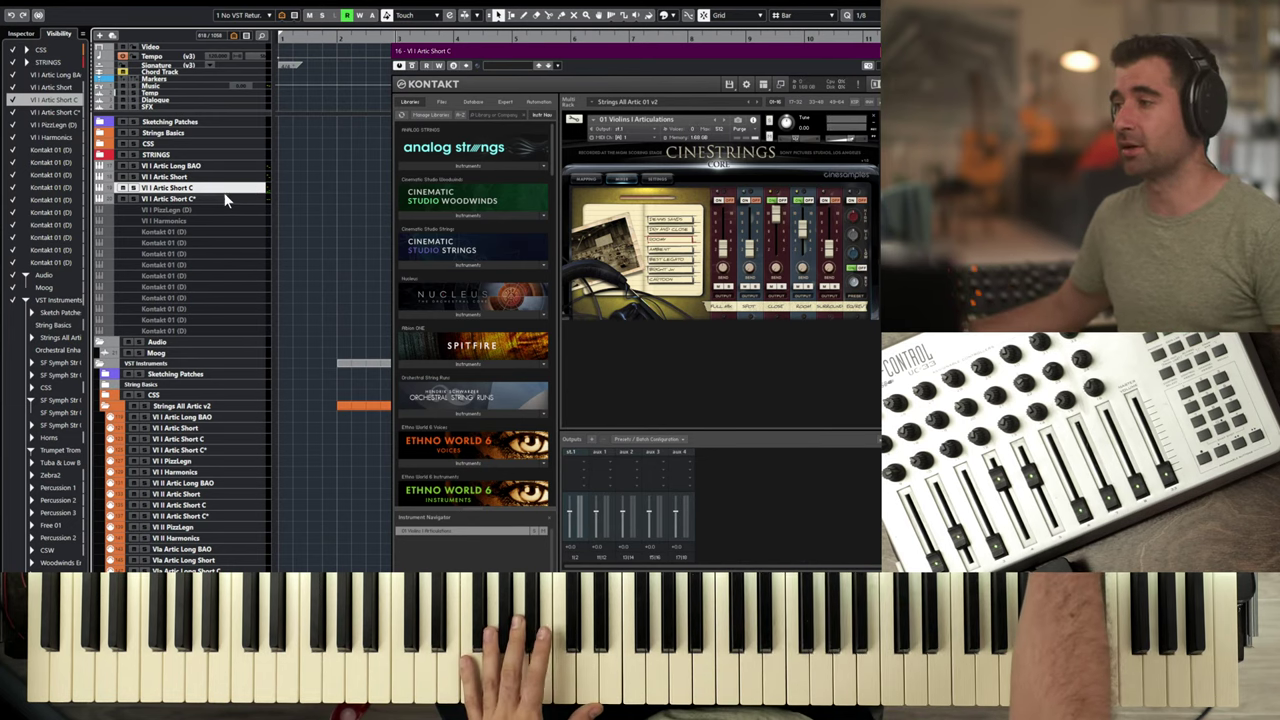
- Review the spiccato patches of VI I Artic Short C*, compare the track with VI I Artic Short, and close the Kontakt windows
left_click(252, 200)
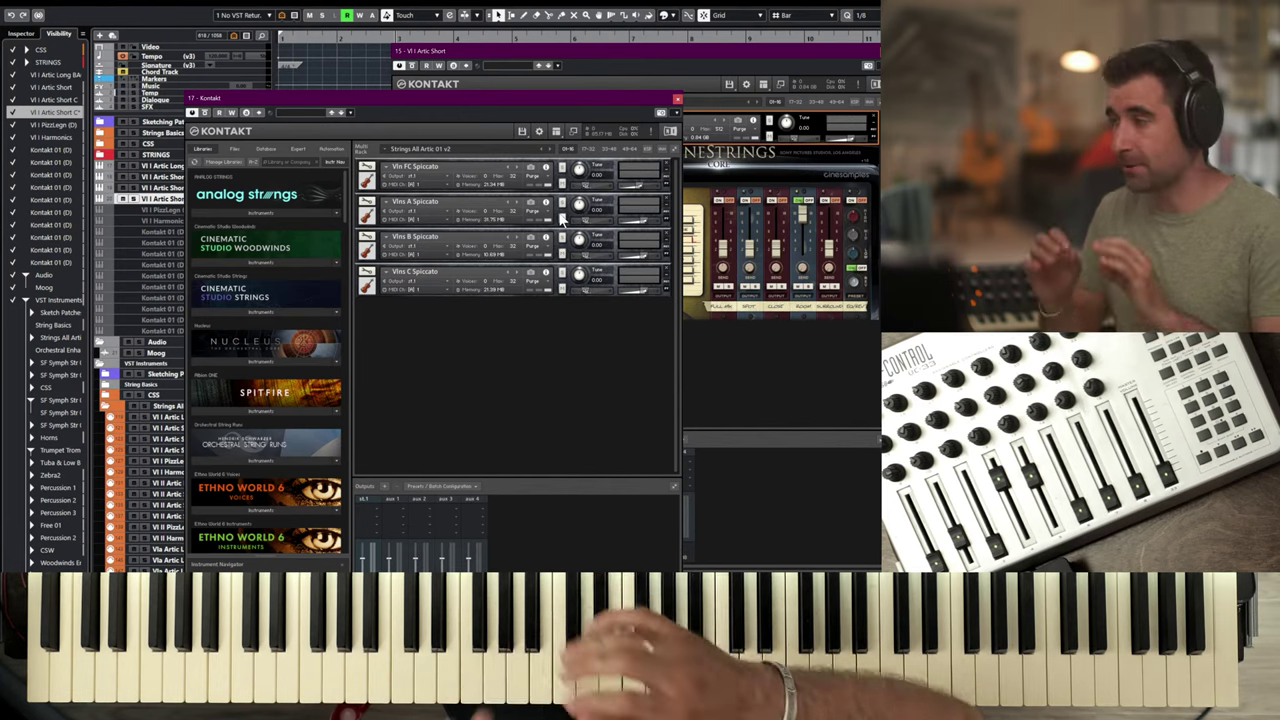
left_click(677, 99)
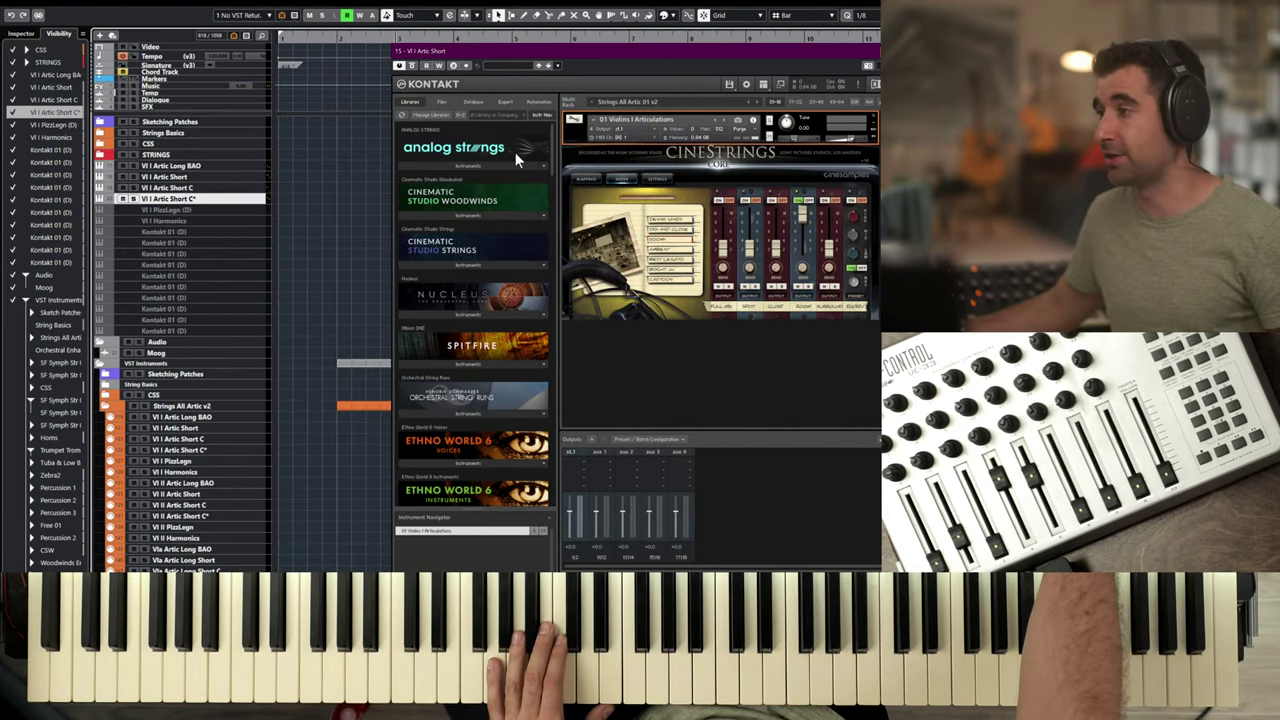
left_click(186, 178)
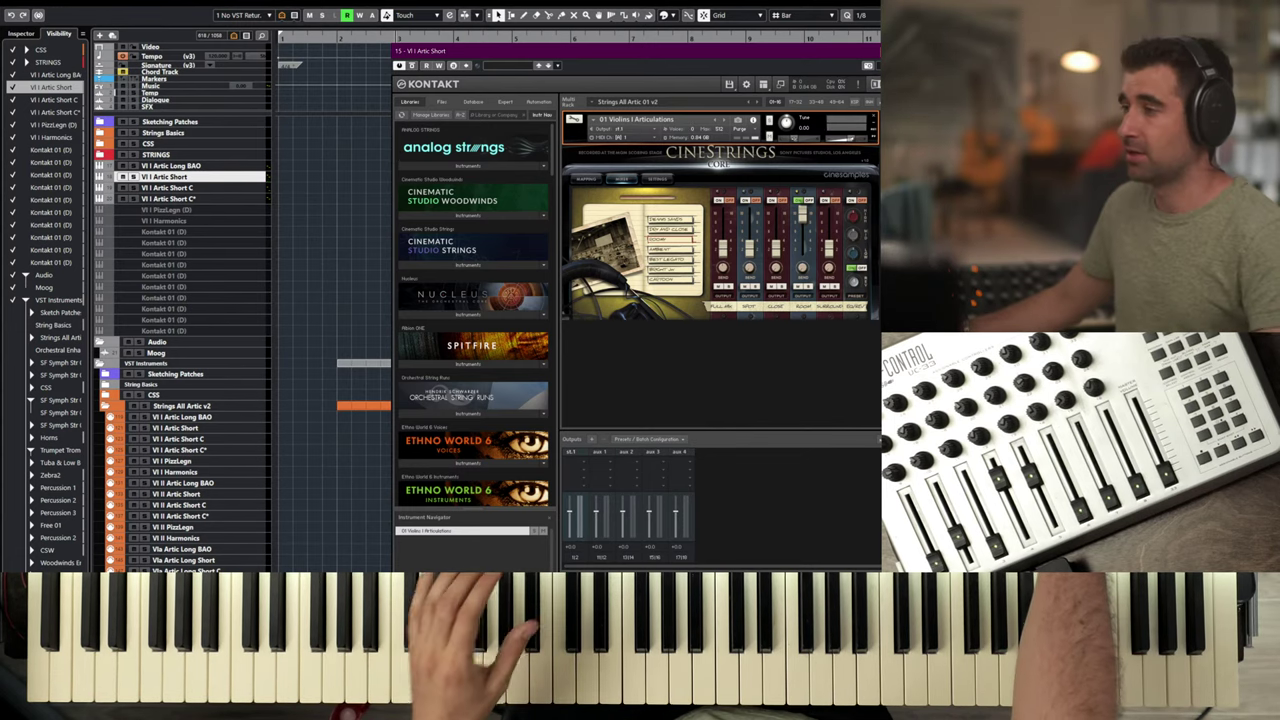
left_click(236, 198)
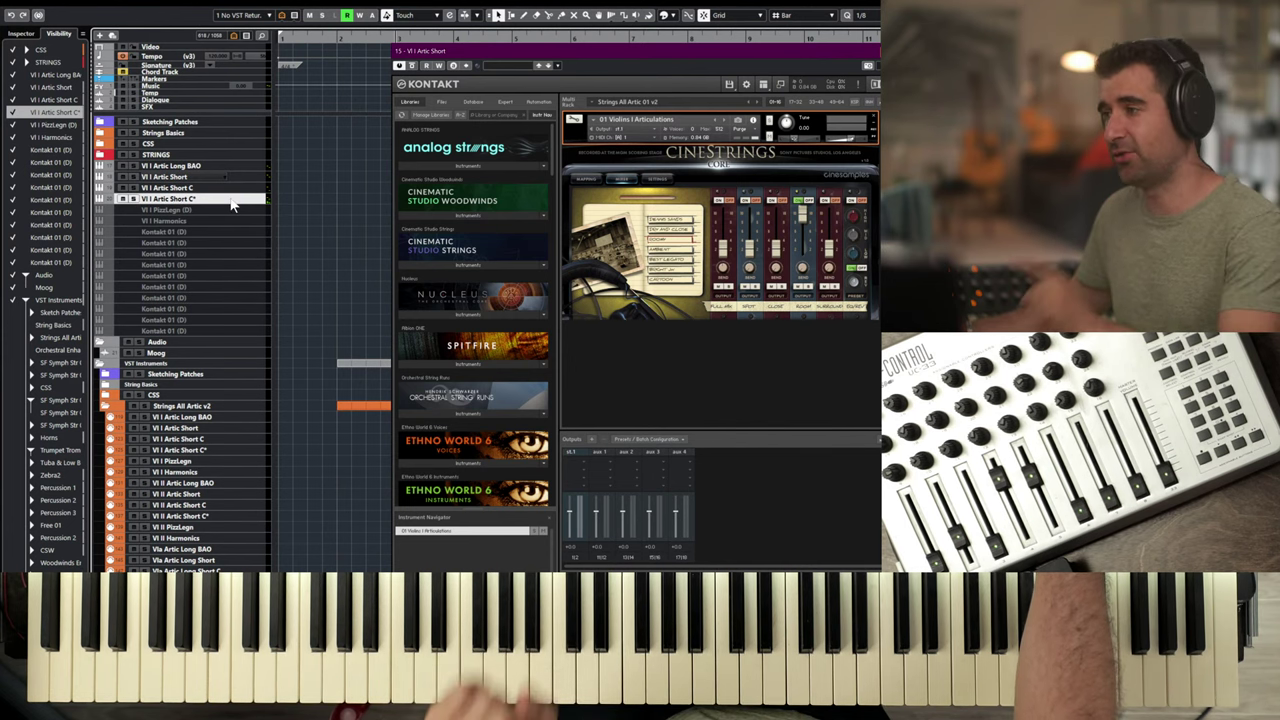
left_click(874, 52)
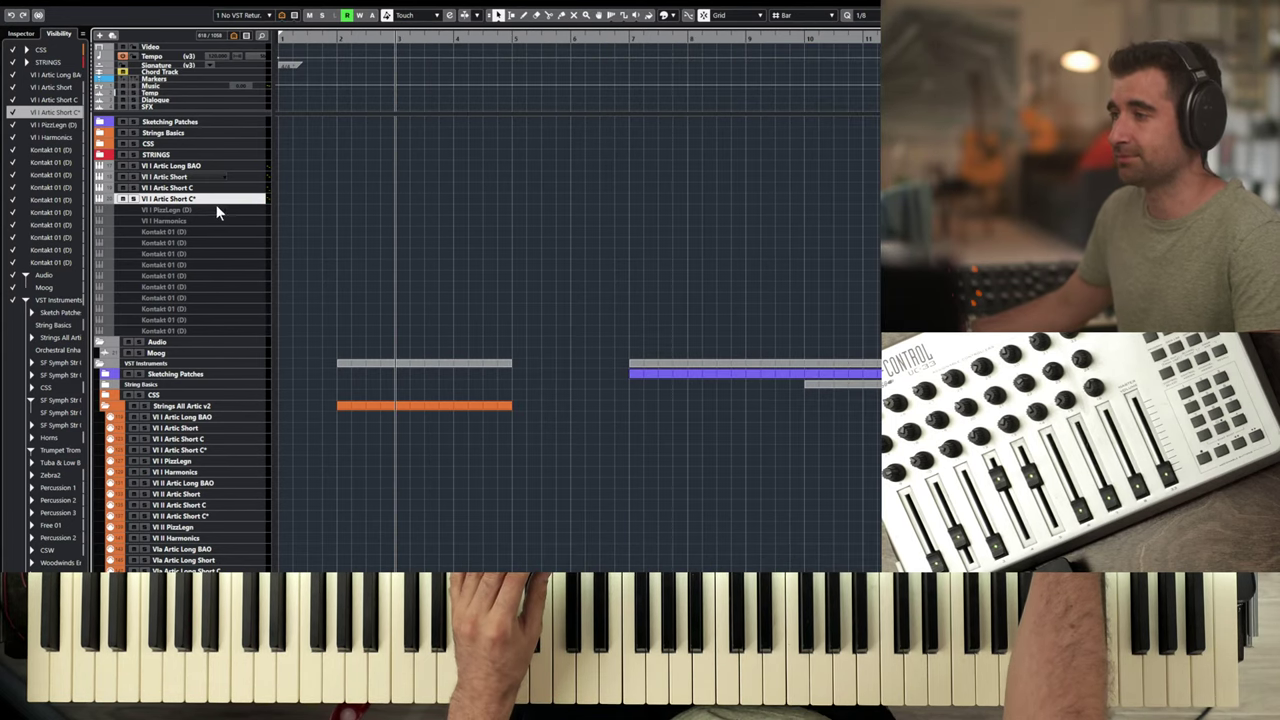
left_click(218, 209)
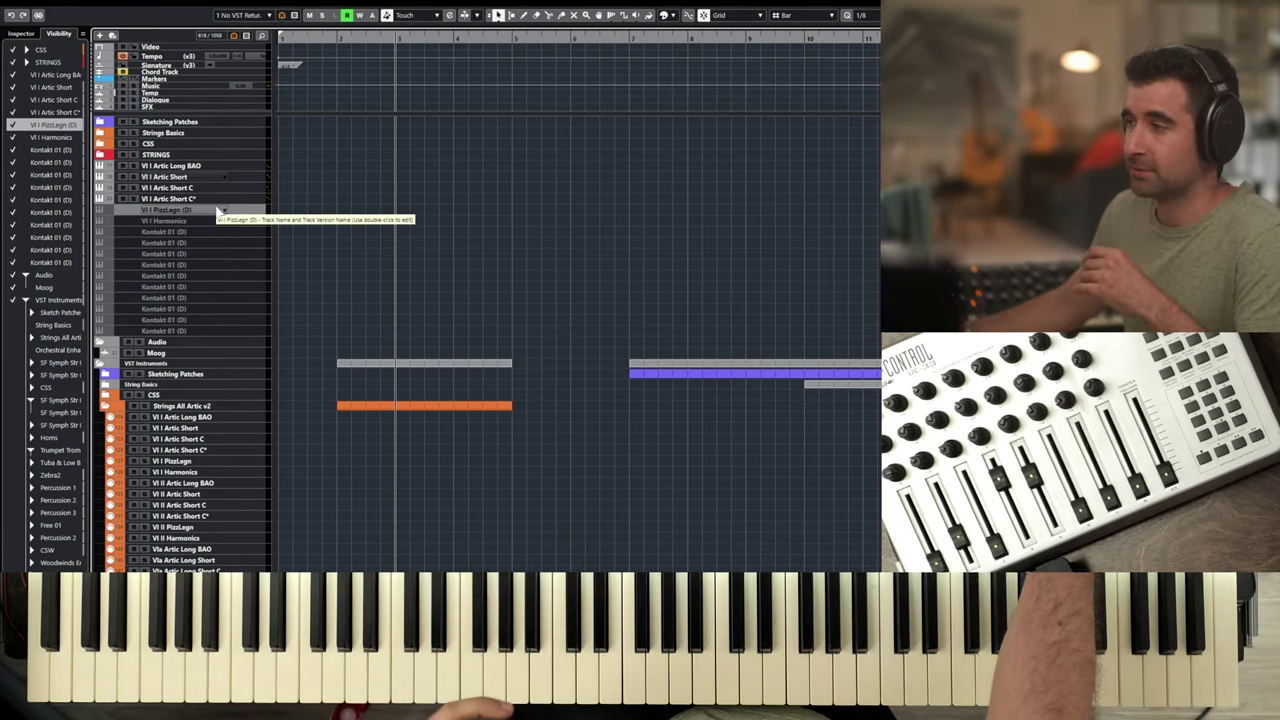
right_click(218, 209)
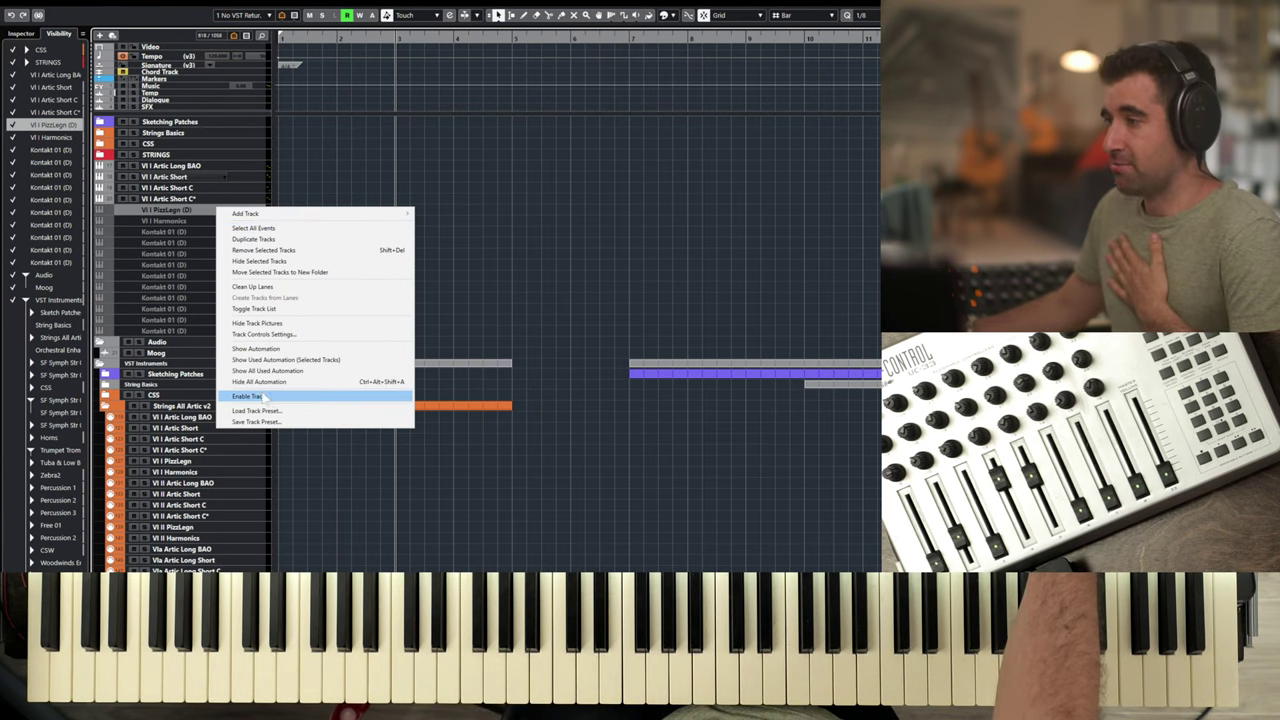
left_click(185, 211)
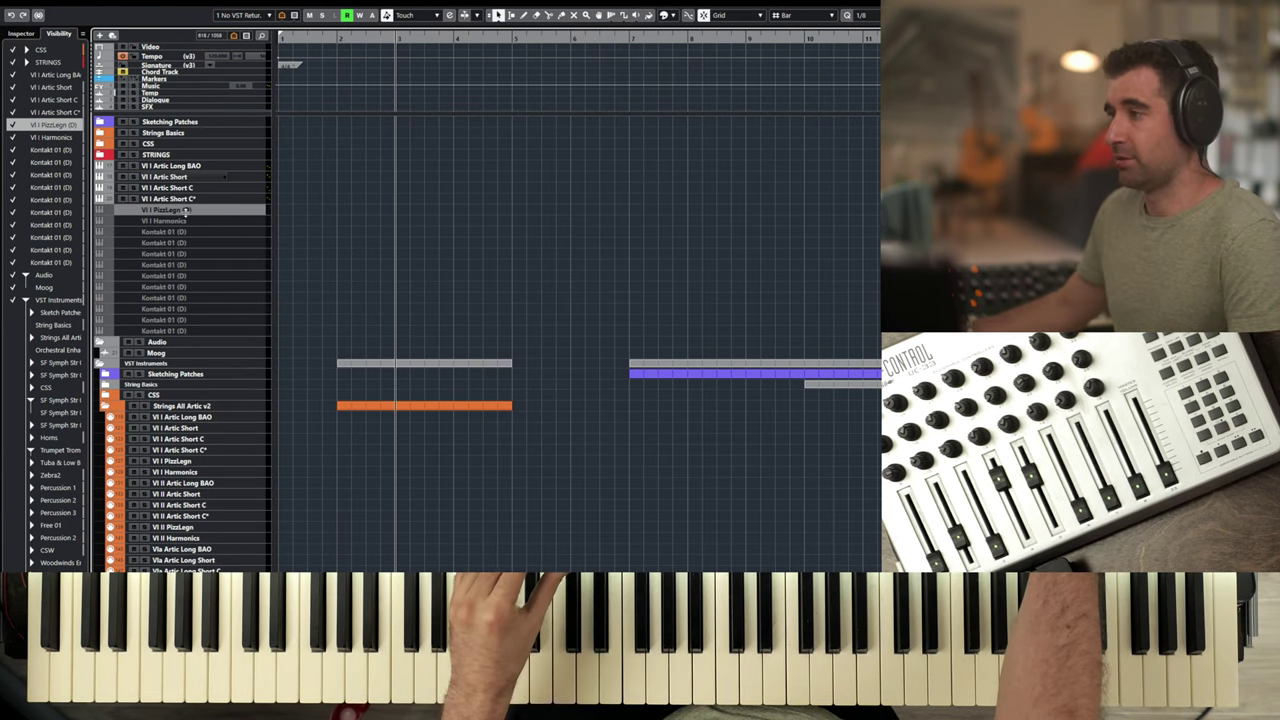
left_click(243, 200)
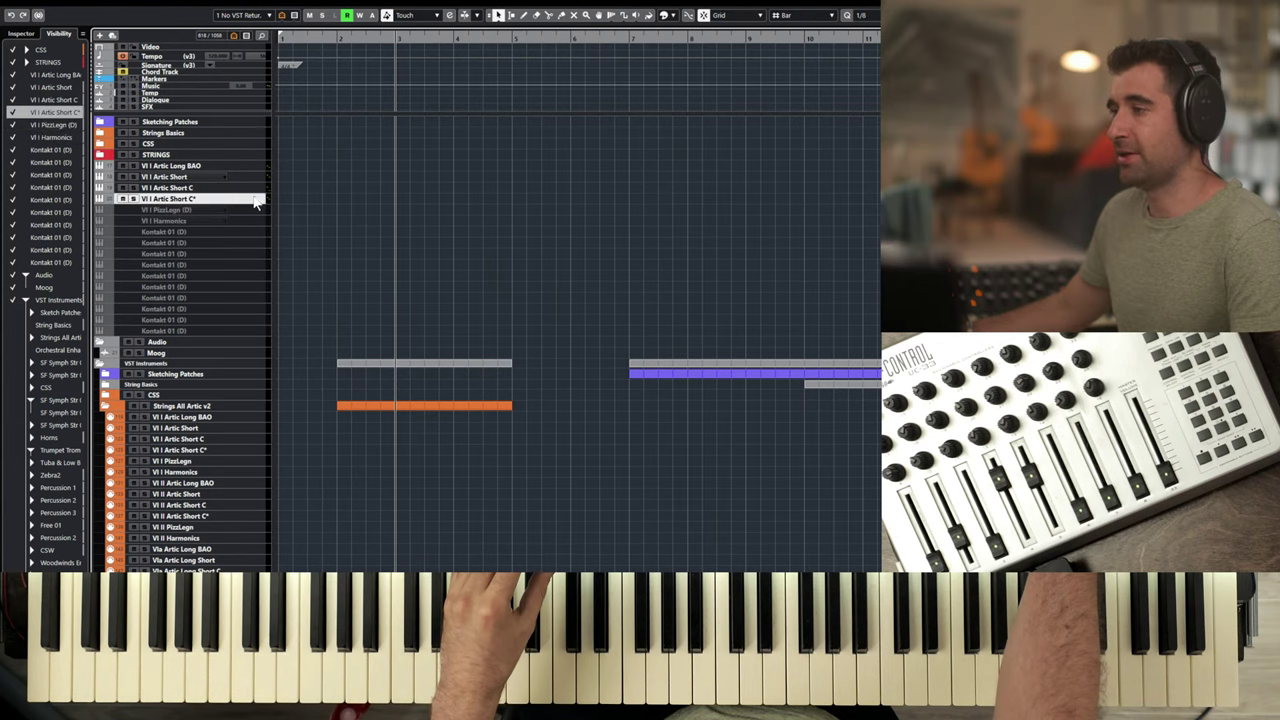
- Enable the disabled VI I PizzLegn and VI I Harmonics tracks together
right_click(256, 203)
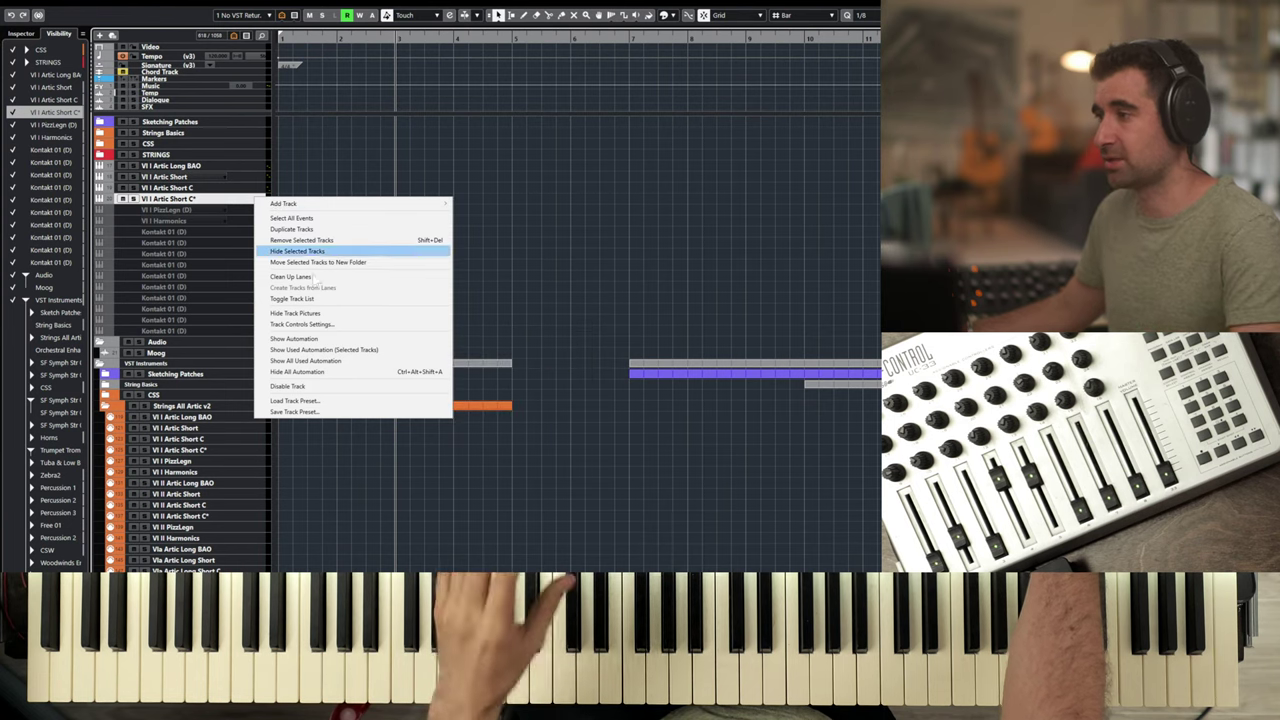
left_click(239, 206)
left_click(238, 209)
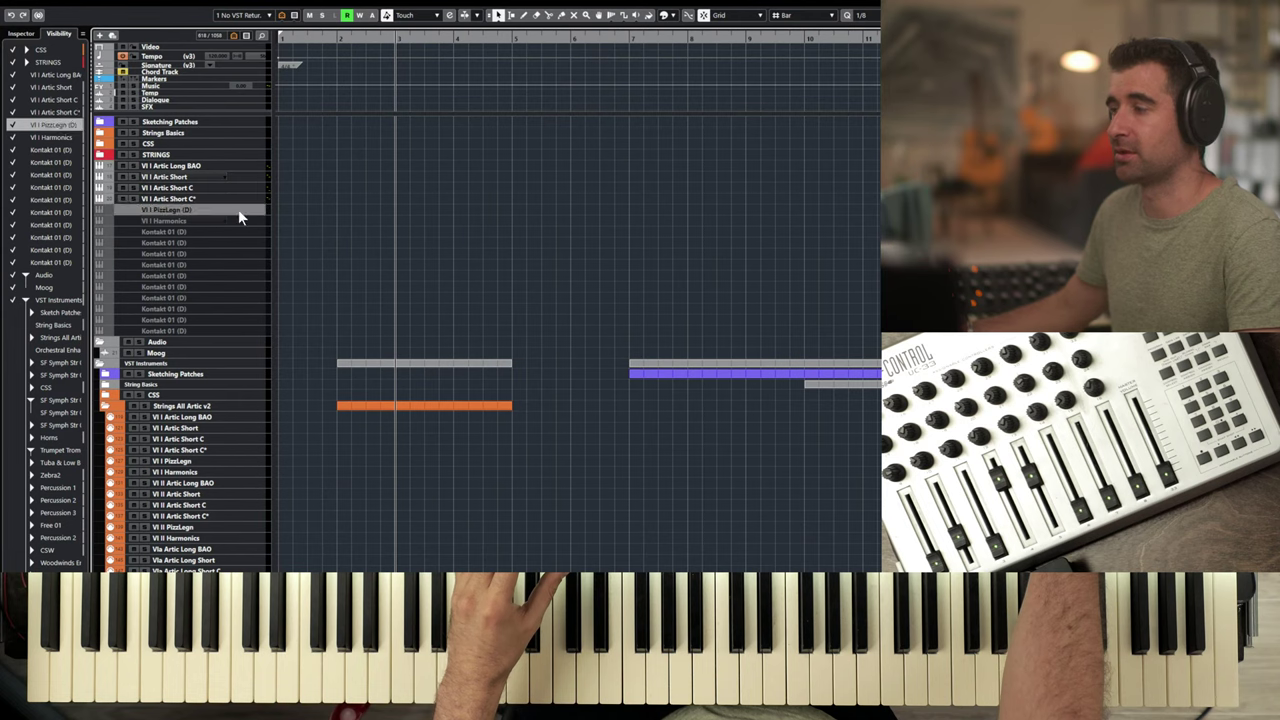
right_click(244, 210)
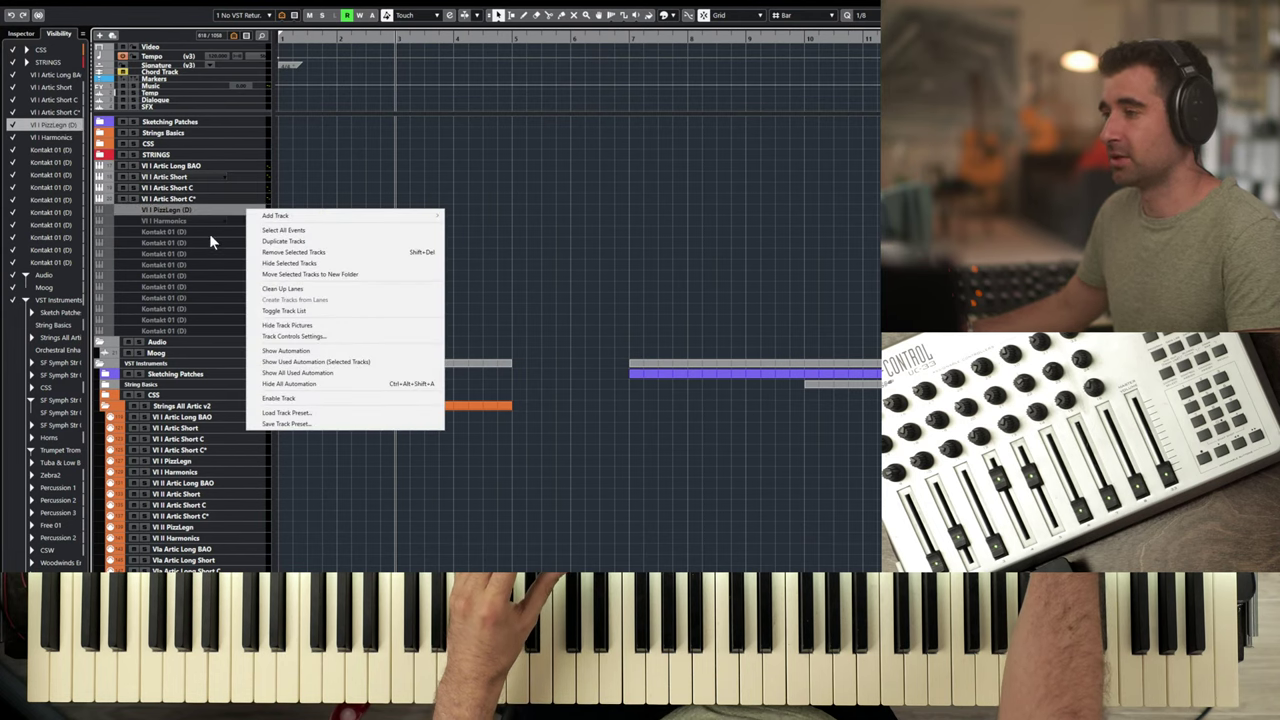
left_click(230, 225)
left_click(238, 220, "shift")
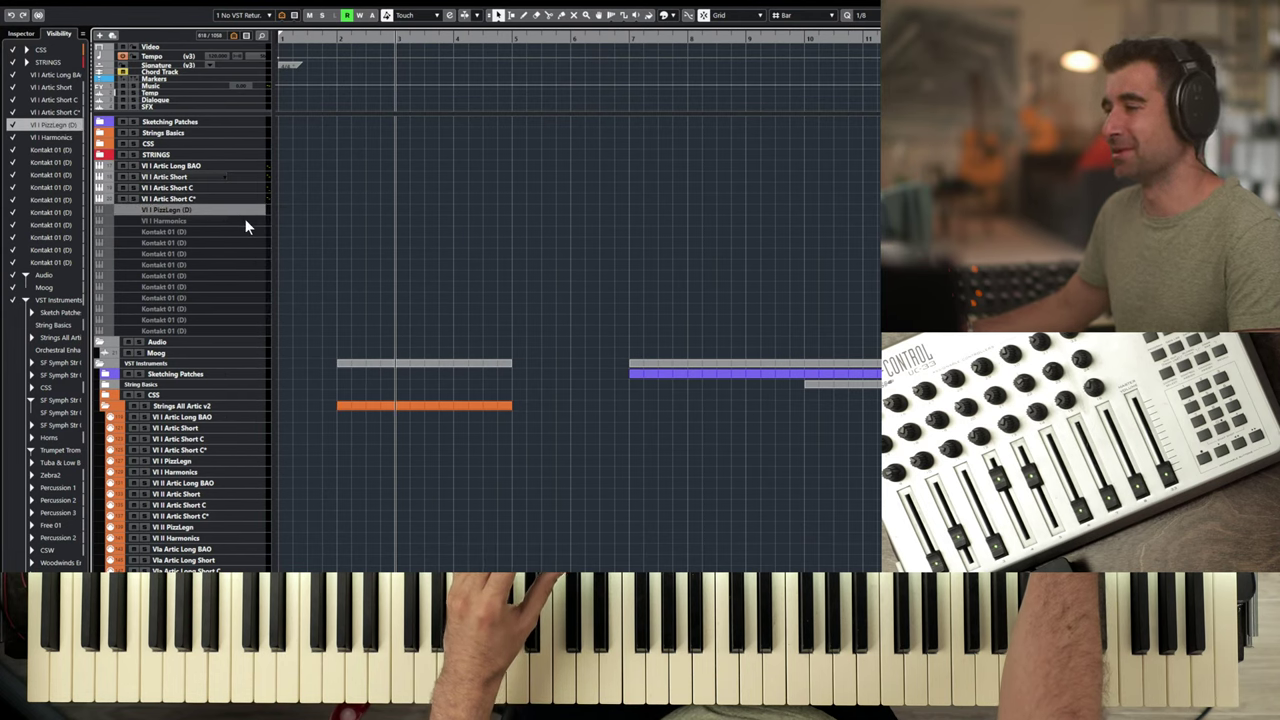
right_click(247, 228)
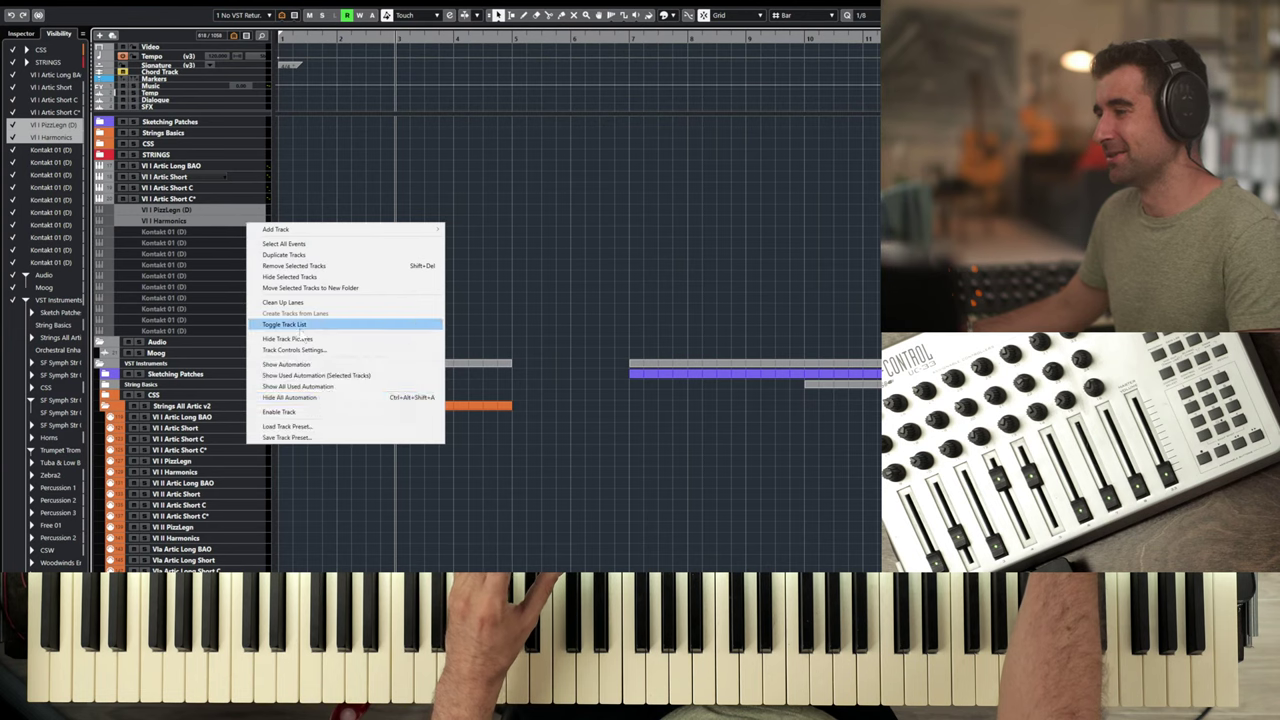
left_click(321, 413)
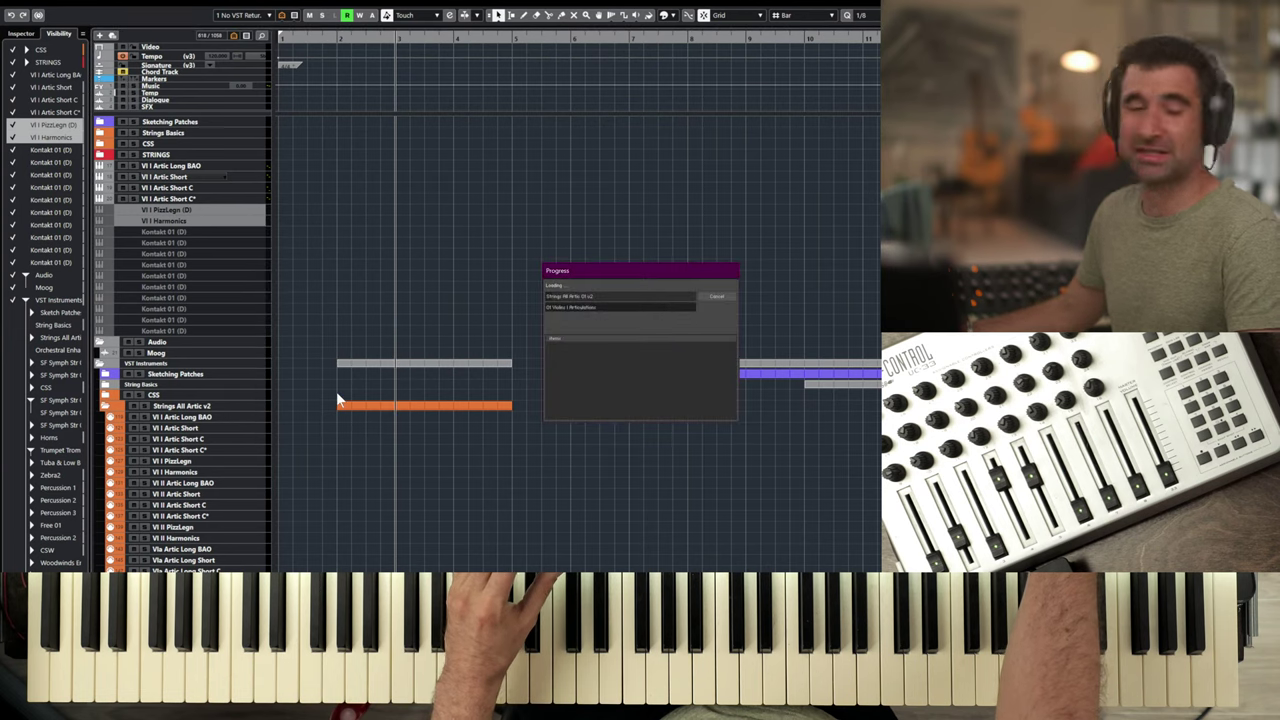
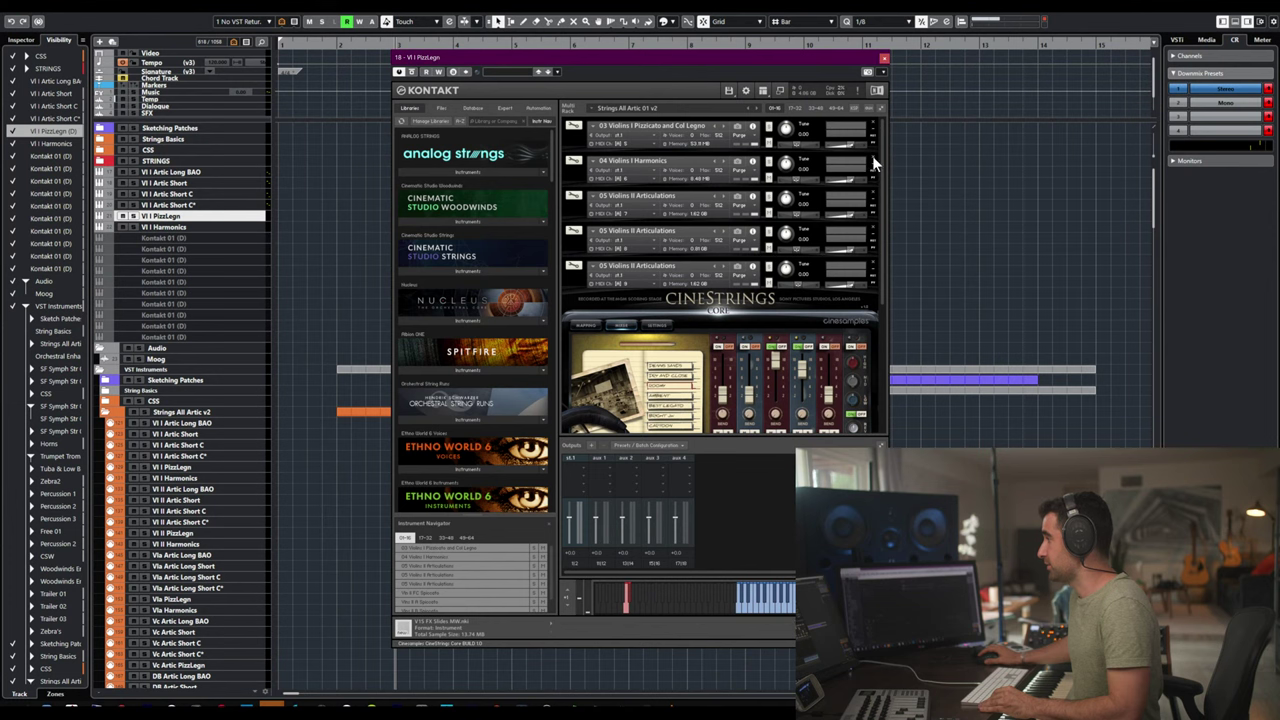
- In VI I PizzLegn, remove every patch below 03 Violins I Pizzicato and Col Legno and set its MIDI channel to port A channel 1
left_click(872, 155)
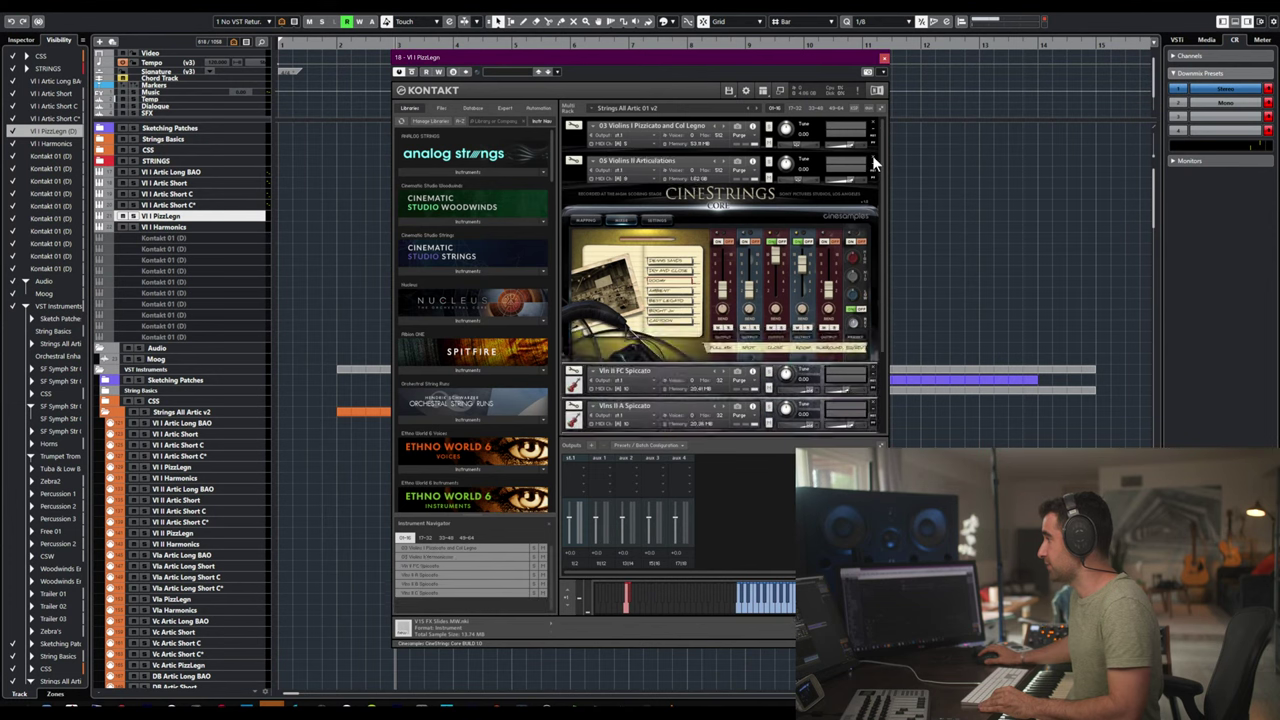
left_click(872, 155)
left_click(872, 155)
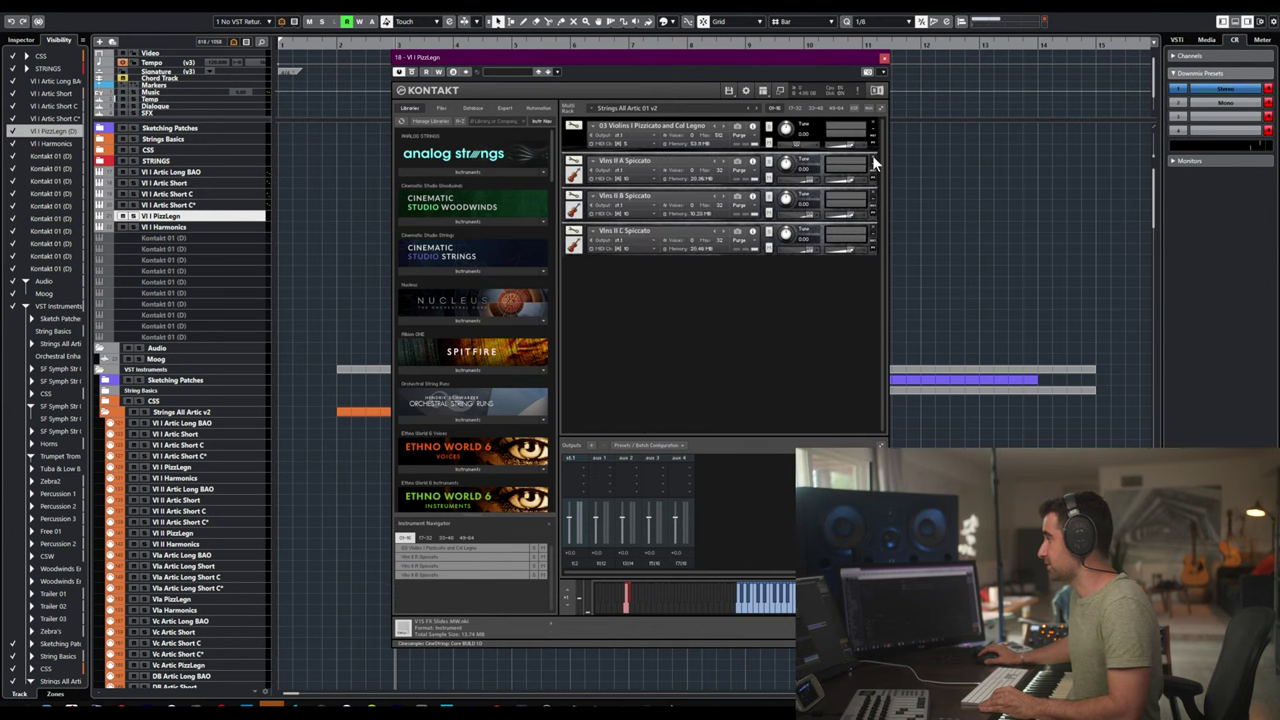
left_click(872, 155)
left_click(872, 155)
left_click(872, 155)
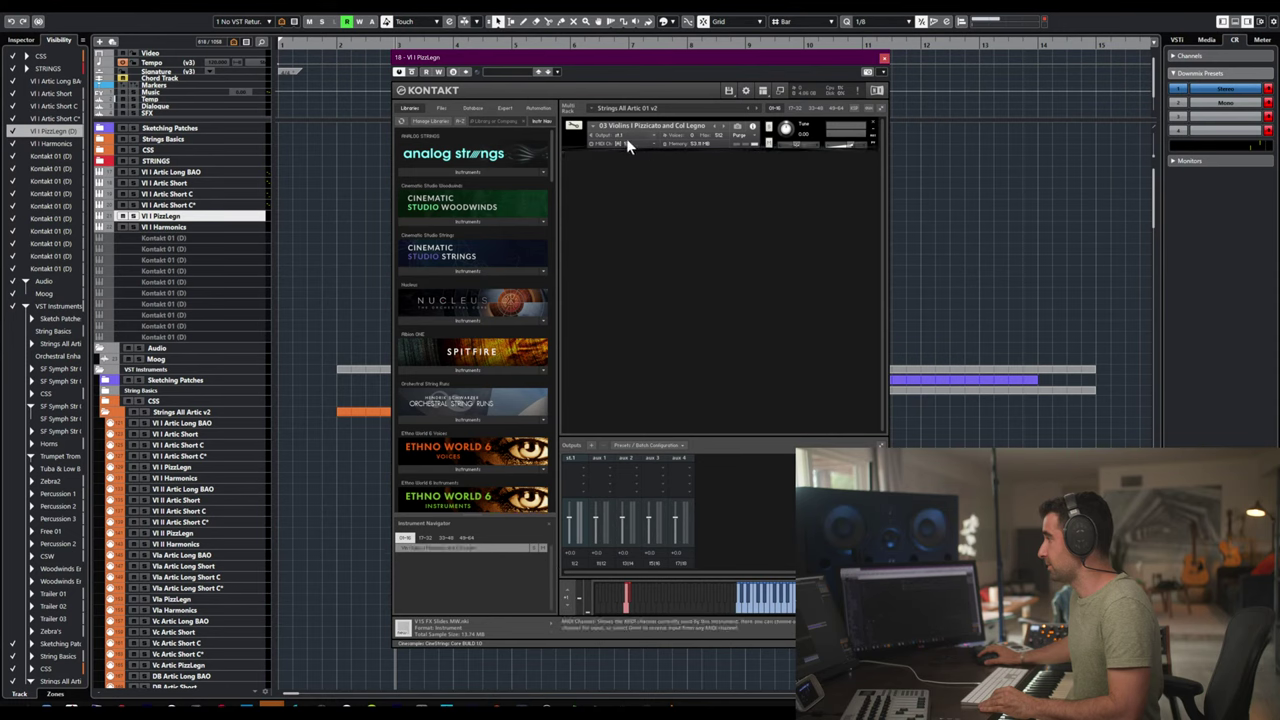
left_click(626, 142)
left_click(704, 165)
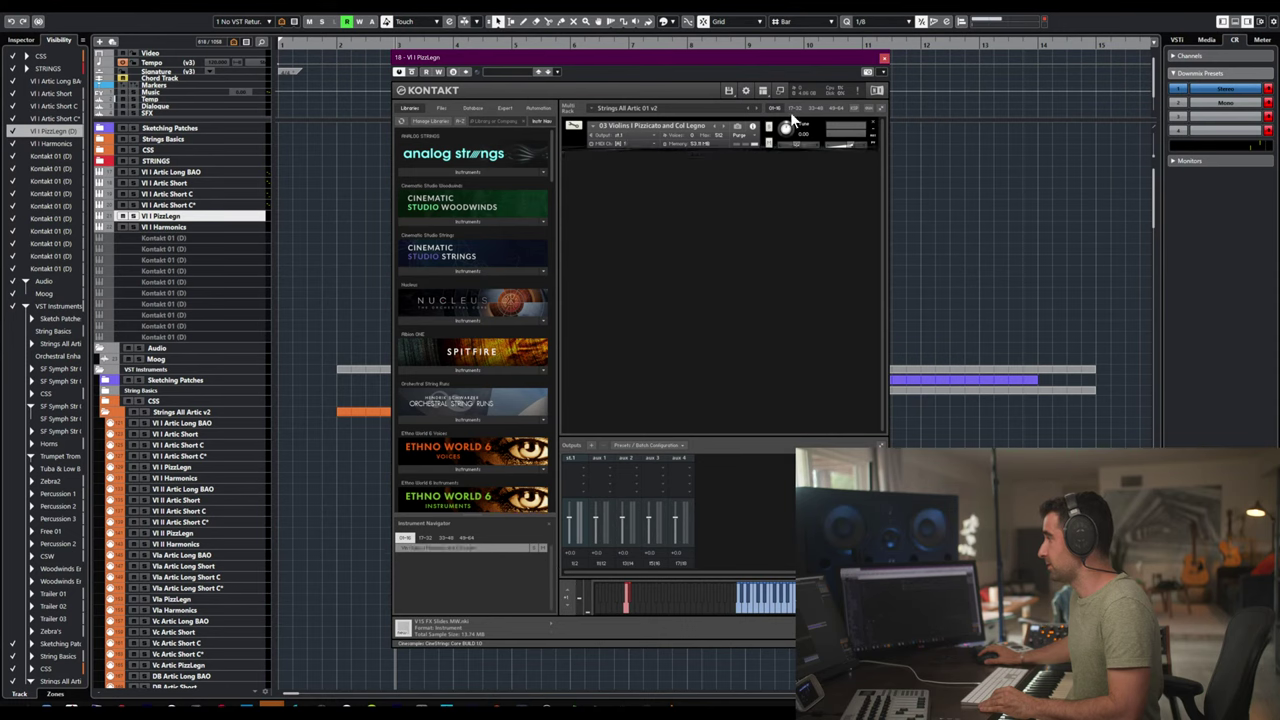
- Remove all patches from slot 17 upward in the VI I PizzLegn Kontakt instance and close its window
left_click(792, 108)
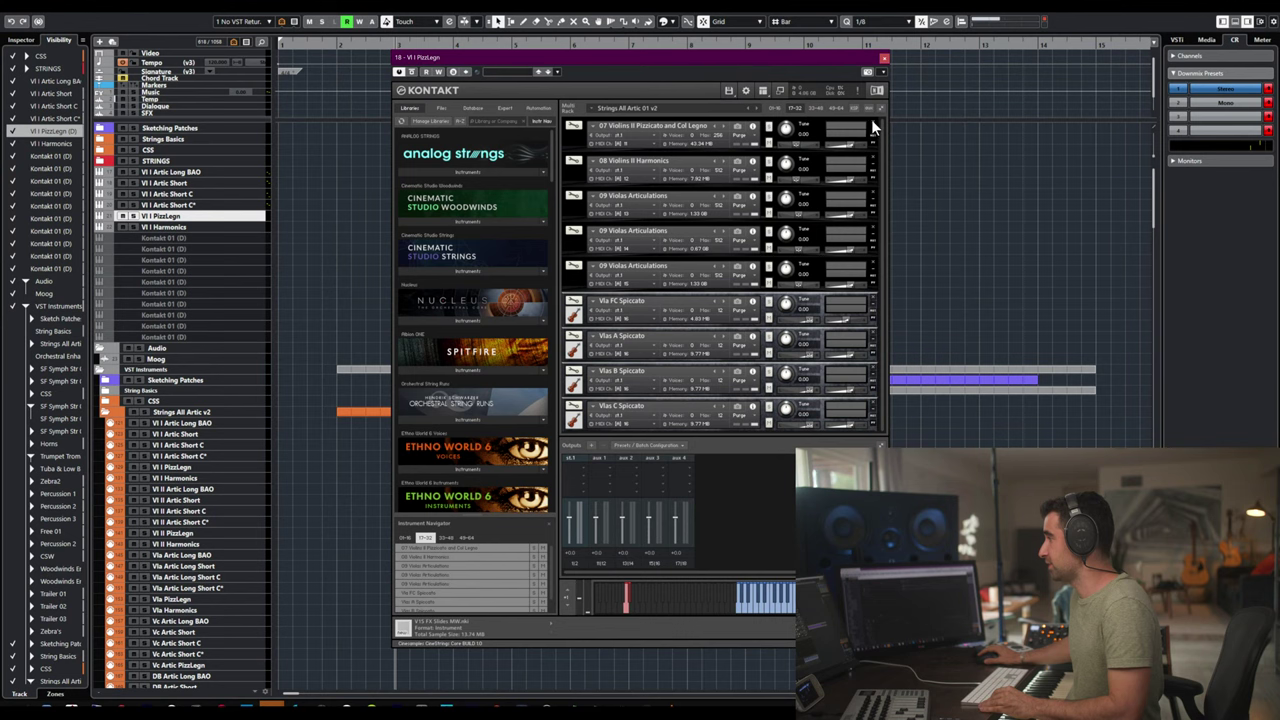
left_click(872, 125)
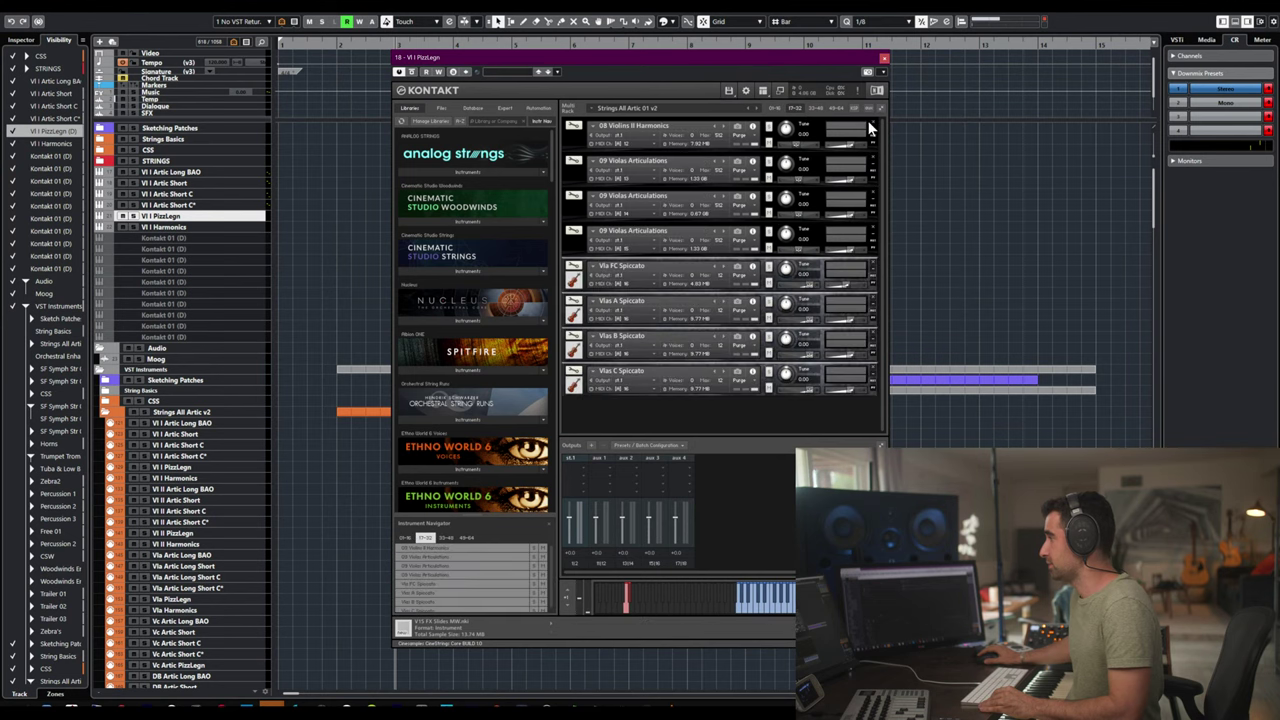
left_click(872, 127)
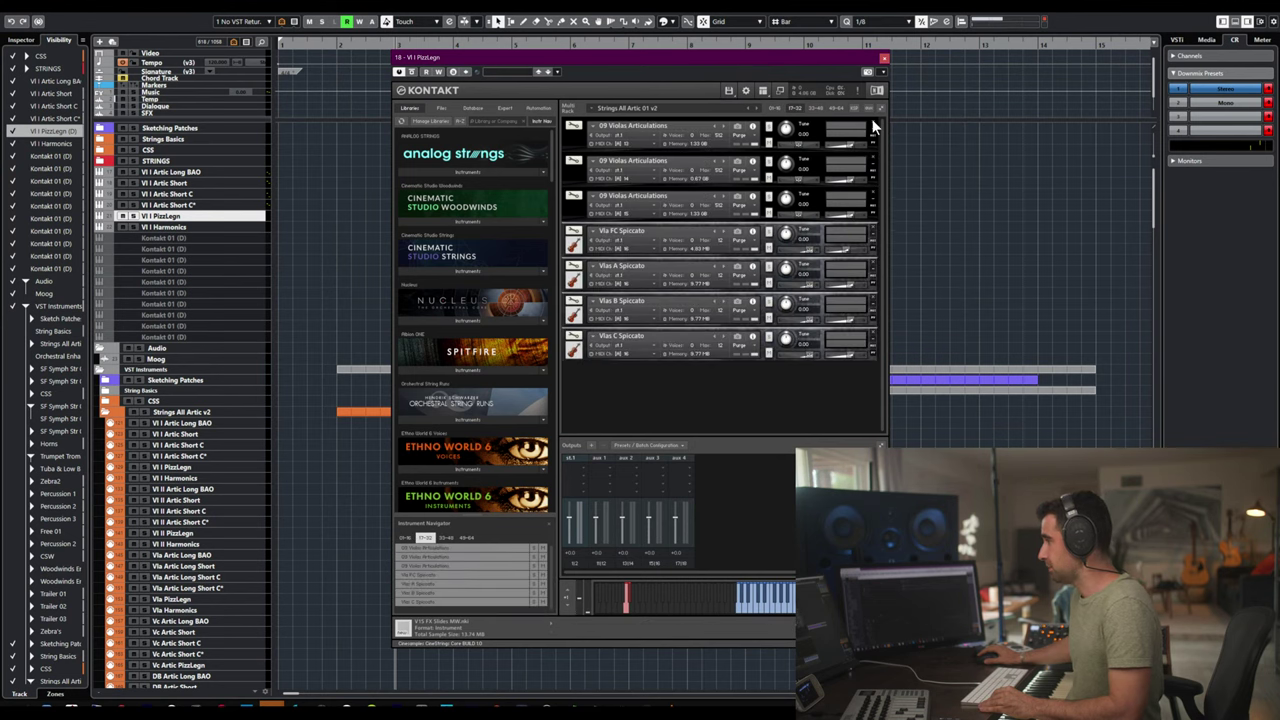
left_click(873, 125)
left_click(794, 108)
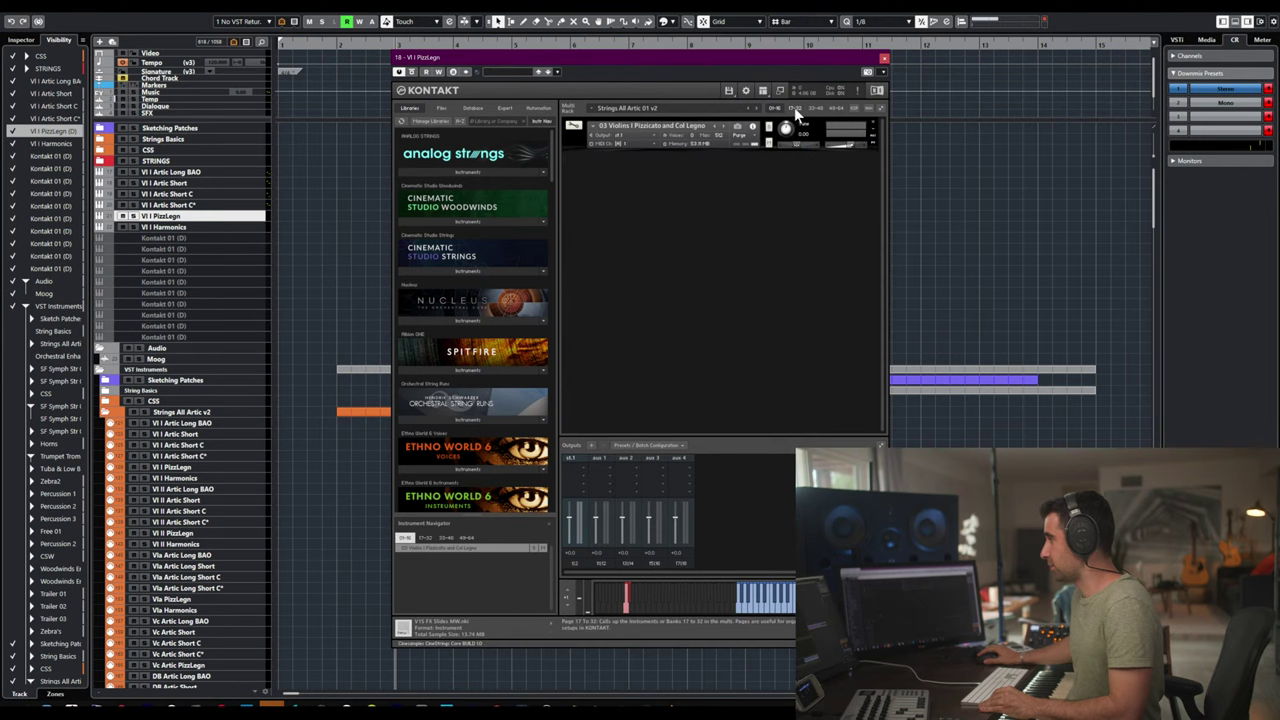
left_click(873, 124)
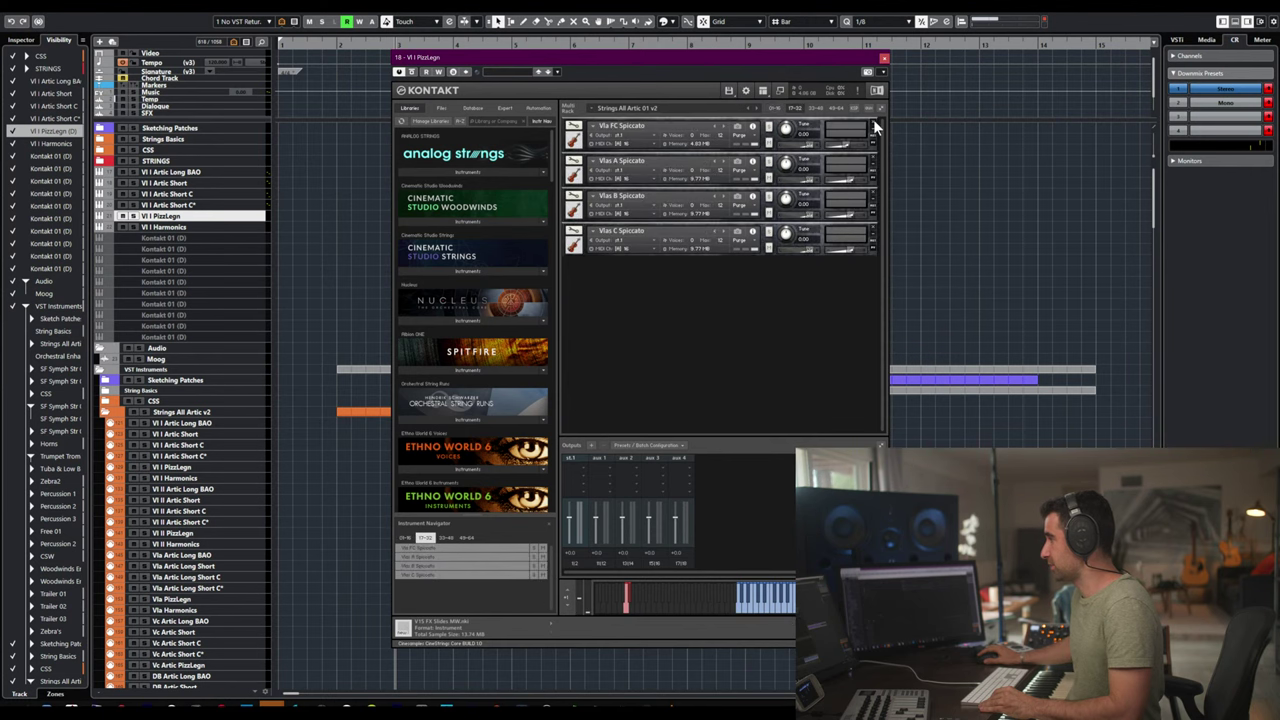
left_click(873, 121)
left_click(792, 107)
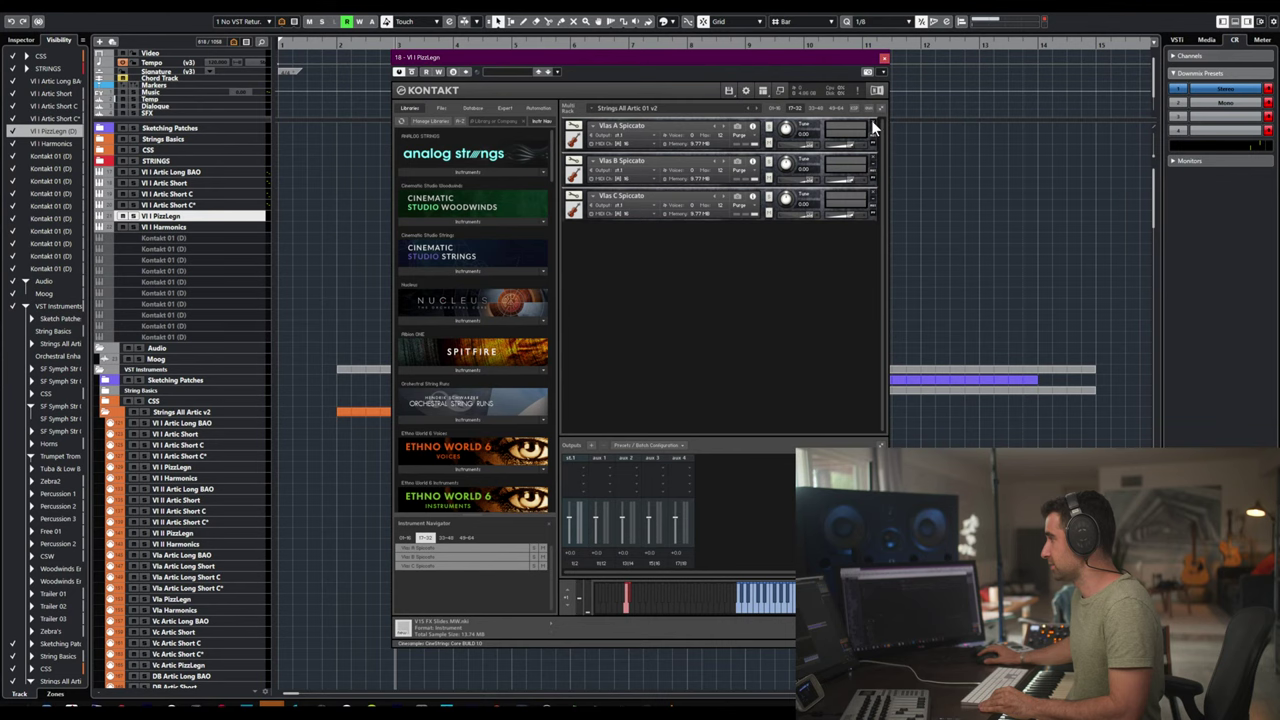
left_click(871, 121)
left_click(809, 109)
left_click(870, 120)
left_click(813, 109)
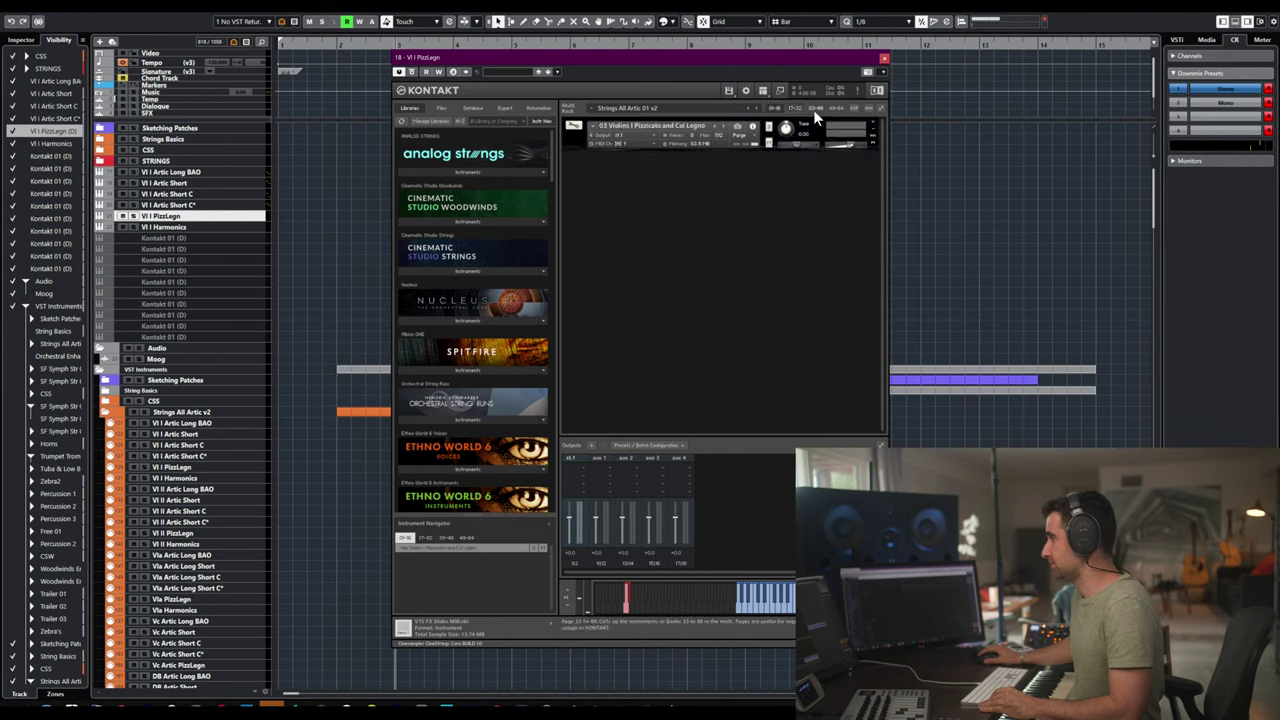
left_click(870, 121)
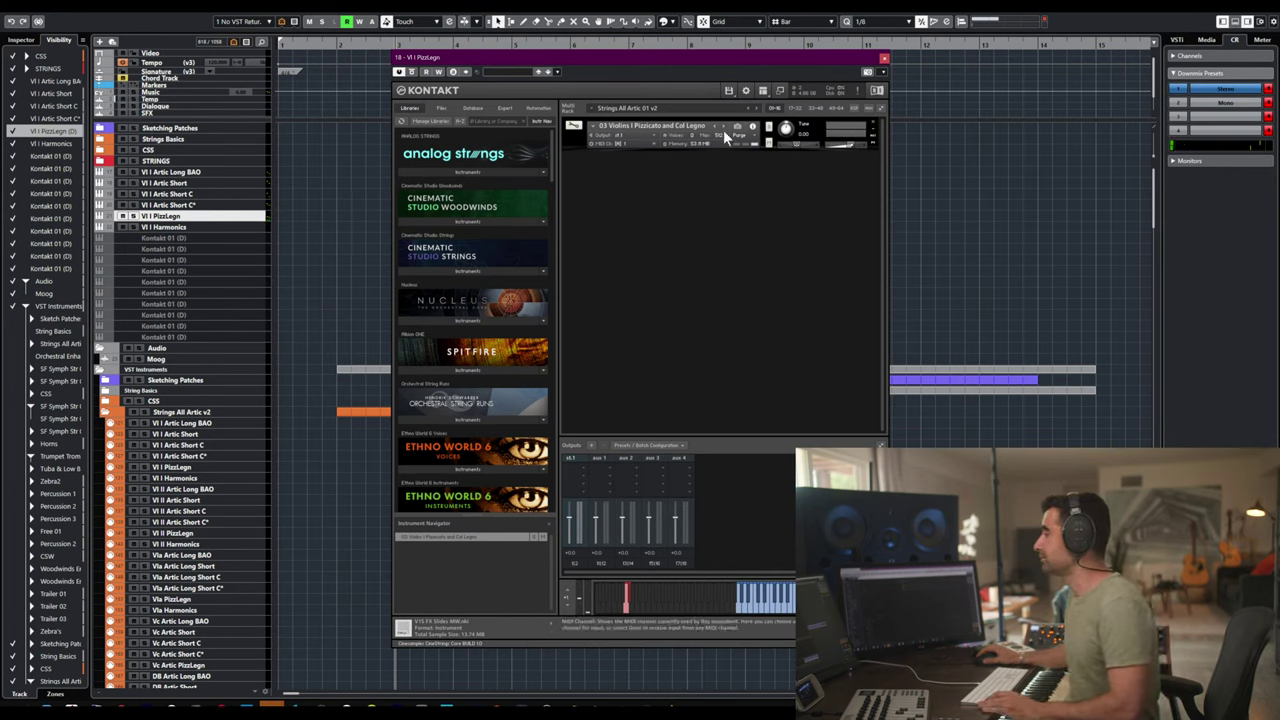
left_click(885, 62)
- Open the Kontakt instance of VI I Harmonics and remove all its patches from slot 17 upward
left_click(216, 229)
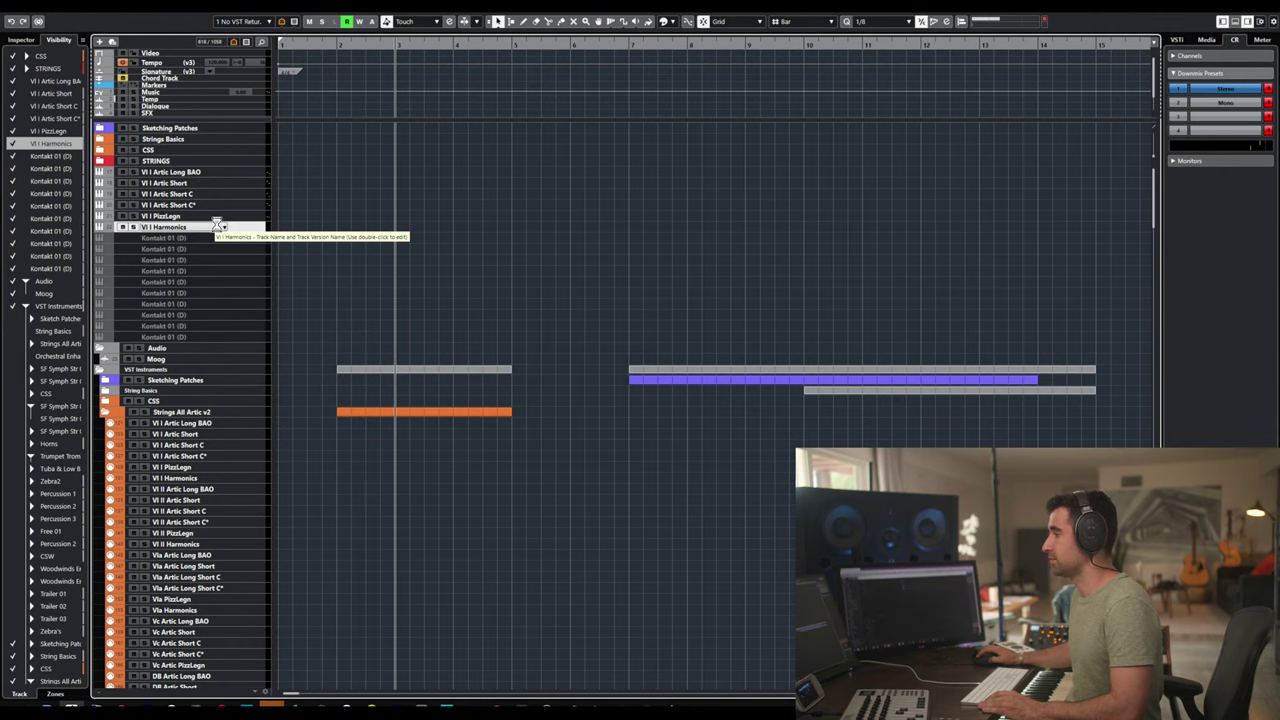
left_click(218, 227)
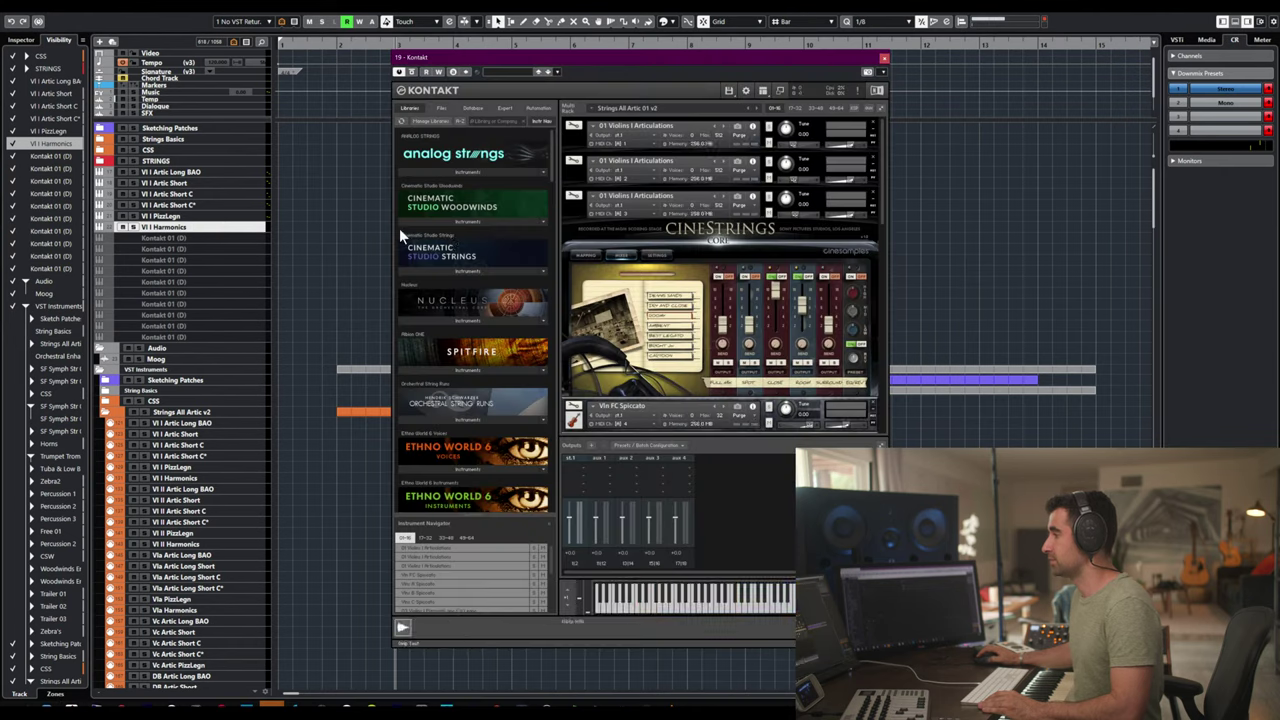
left_click(794, 107)
scroll(828, 116, "down", 1)
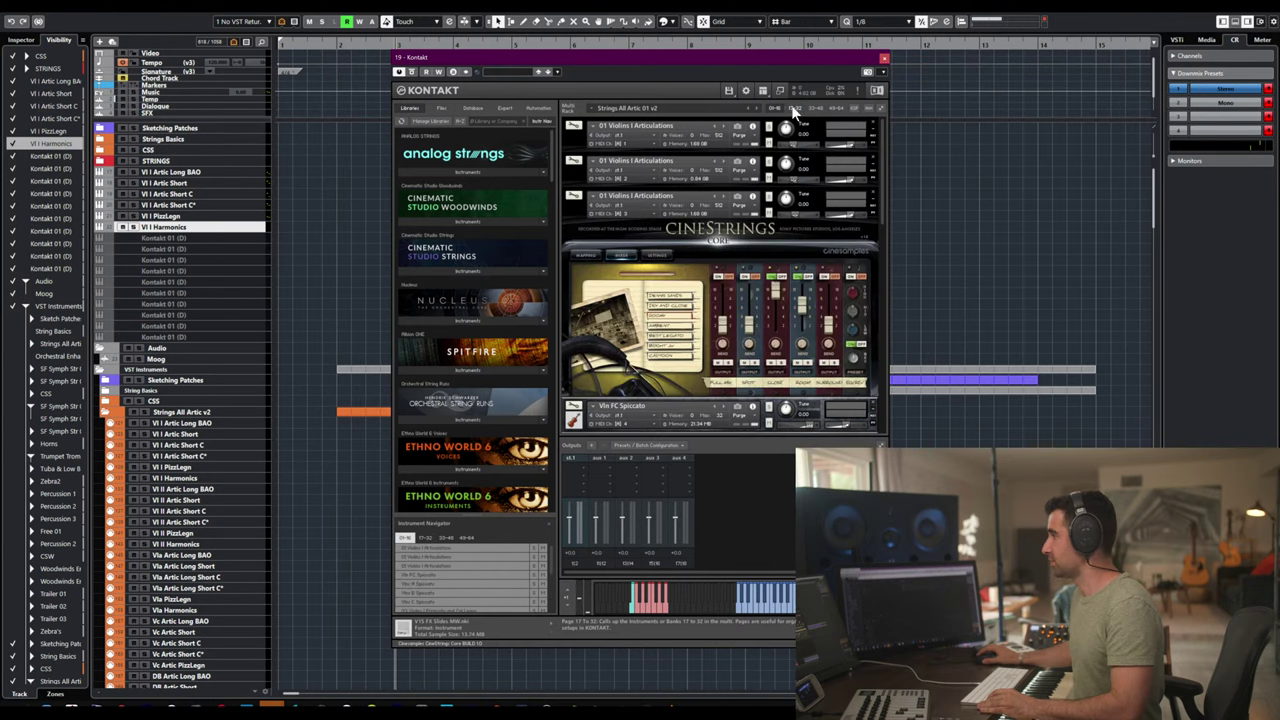
scroll(861, 116, "down", 1)
scroll(804, 109, "down", 1)
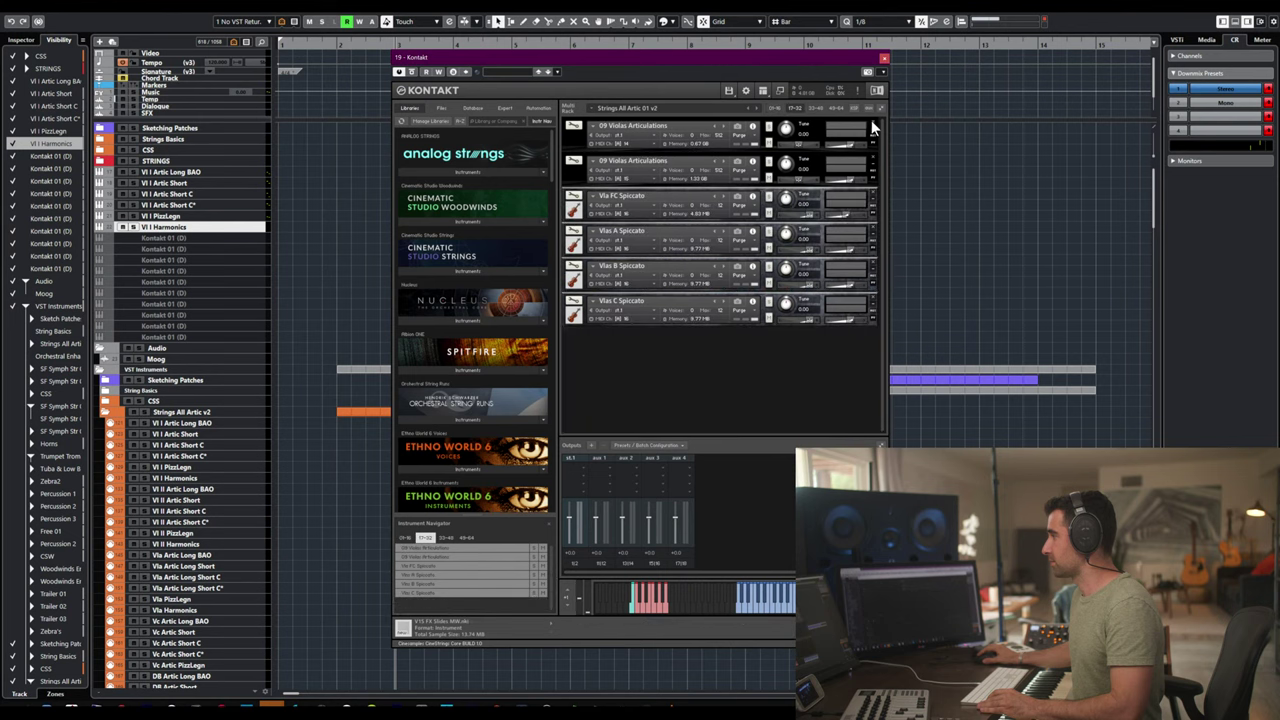
scroll(805, 108, "down", 1)
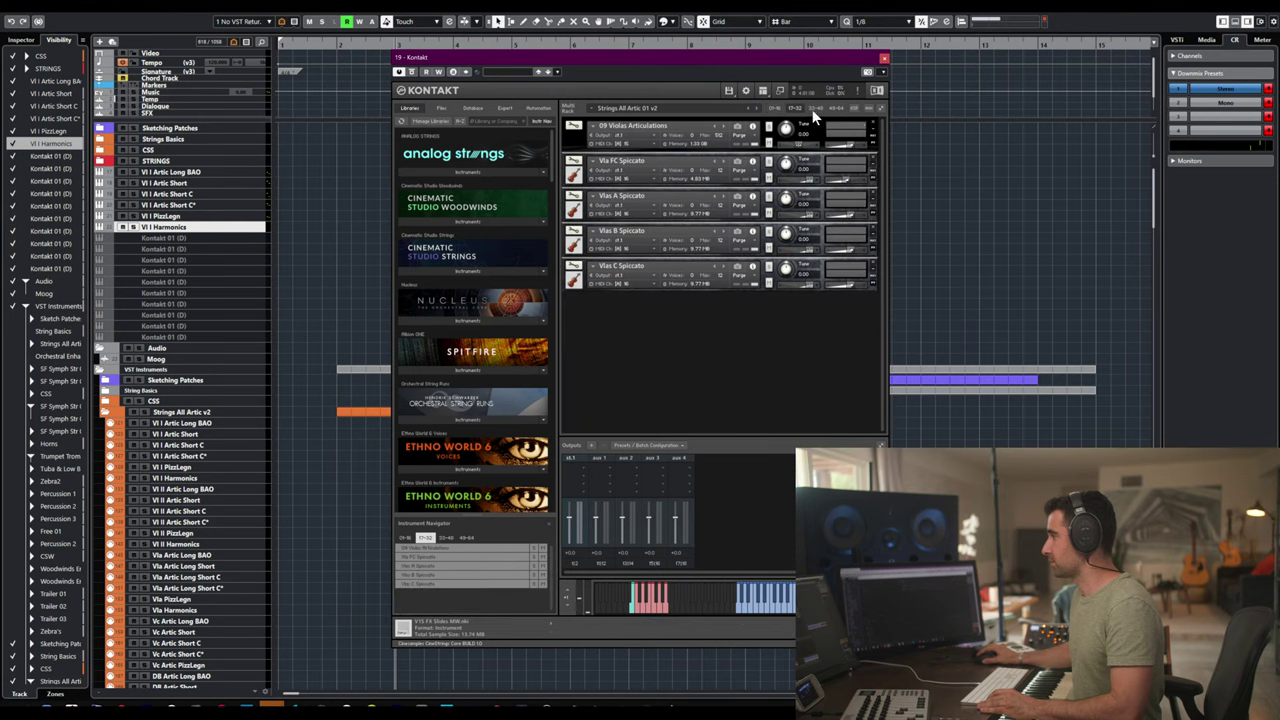
scroll(860, 116, "down", 1)
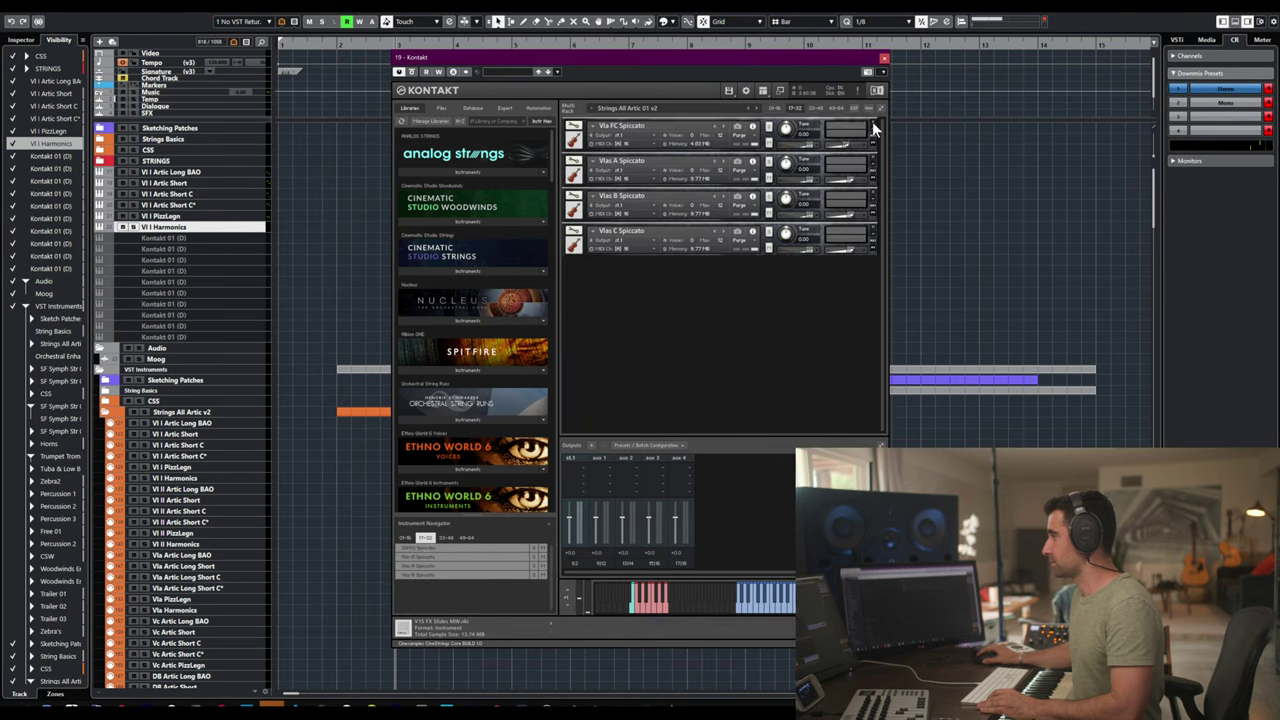
scroll(805, 110, "up", 1)
left_click(797, 107)
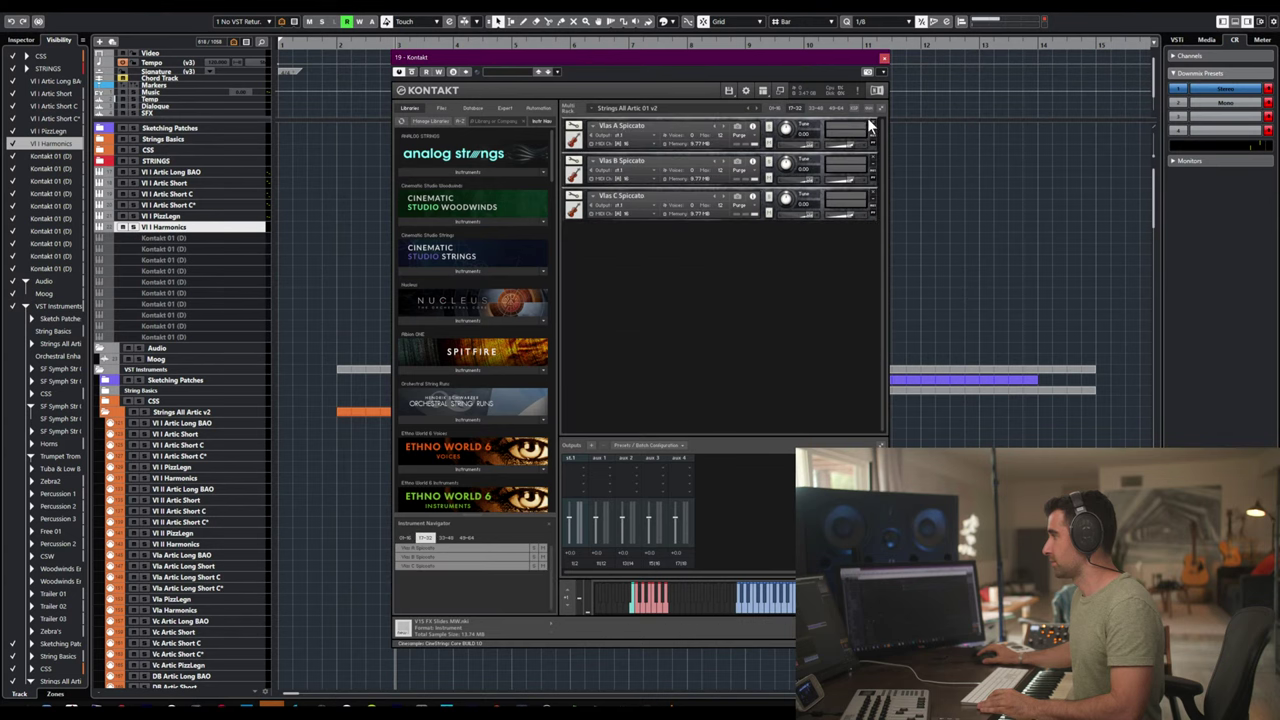
scroll(867, 117, "up", 1)
scroll(871, 119, "down", 1)
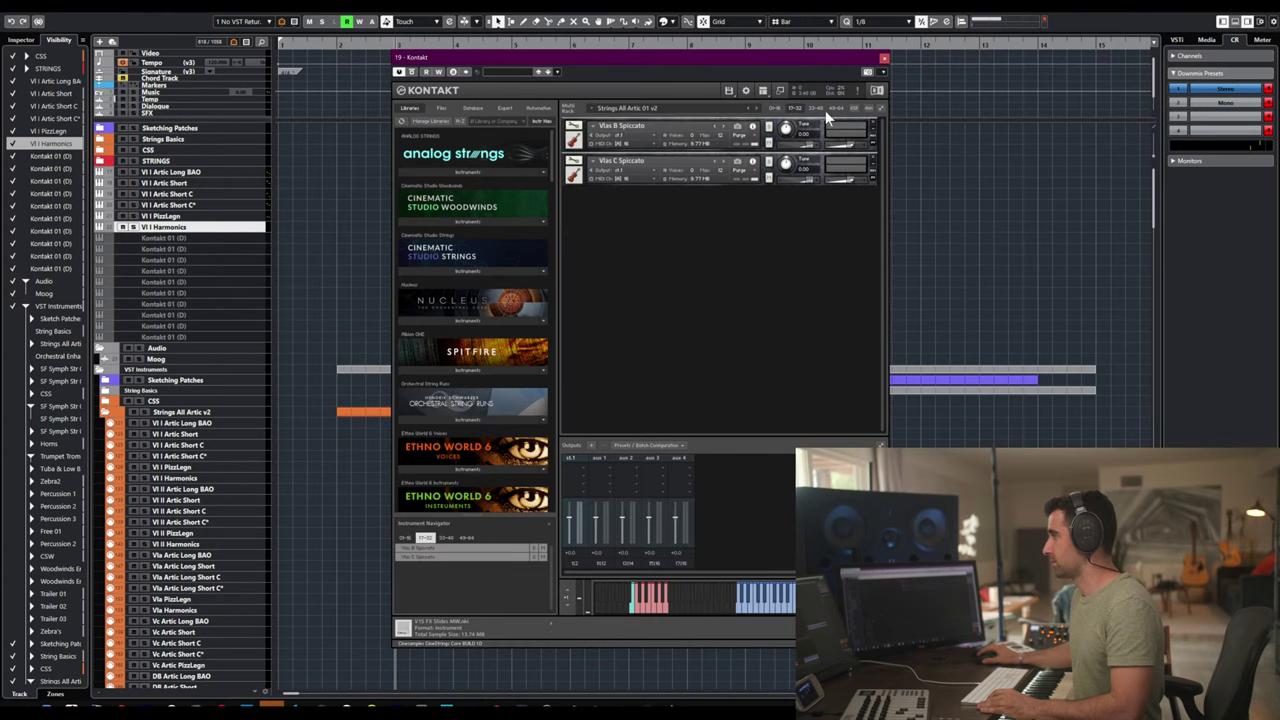
scroll(825, 110, "up", 1)
scroll(873, 125, "down", 2)
scroll(825, 115, "up", 2)
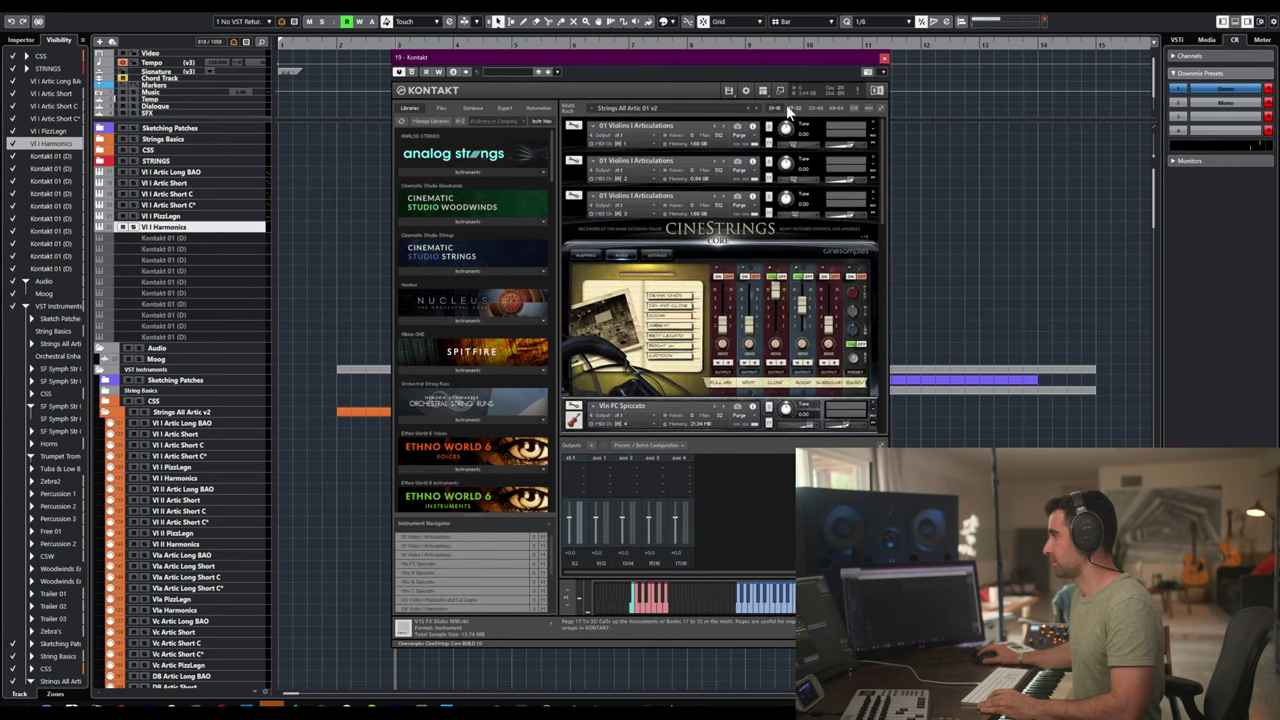
- Remove the Violins I articulation, spiccato, and pizzicato and col legno patches above 04 Violins I Harmonics
scroll(872, 120, "down", 2)
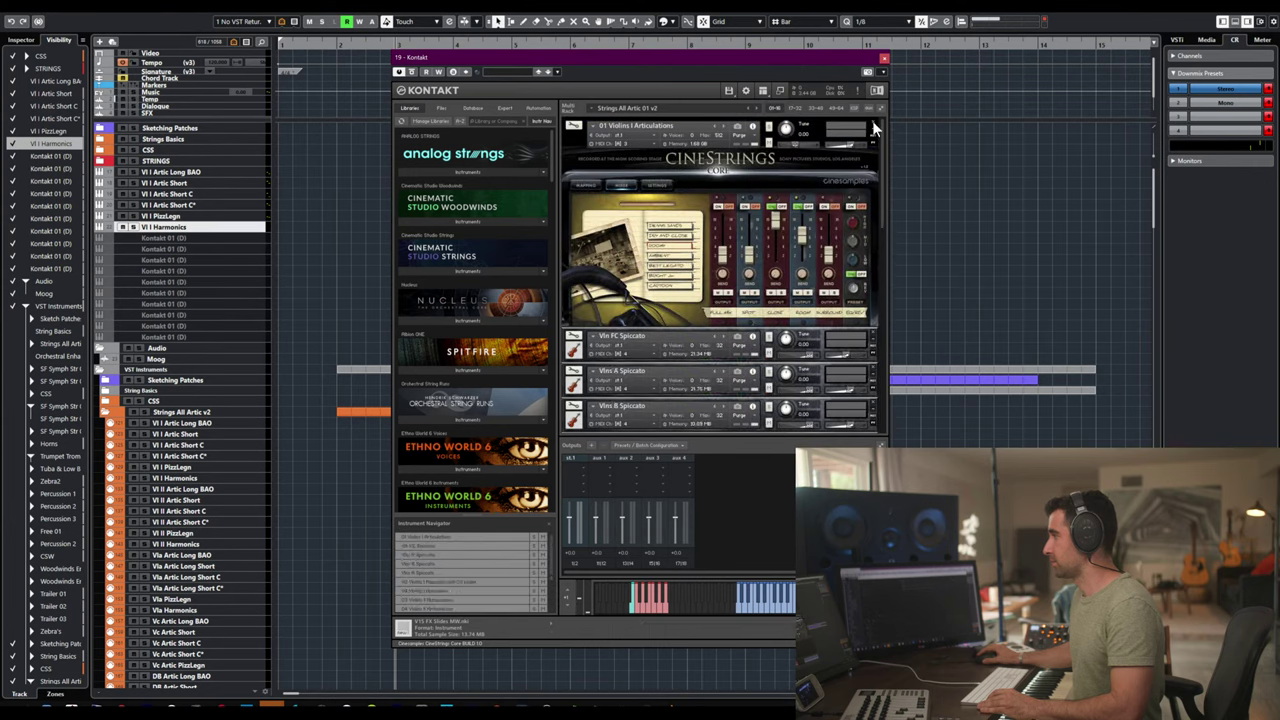
scroll(872, 120, "down", 3)
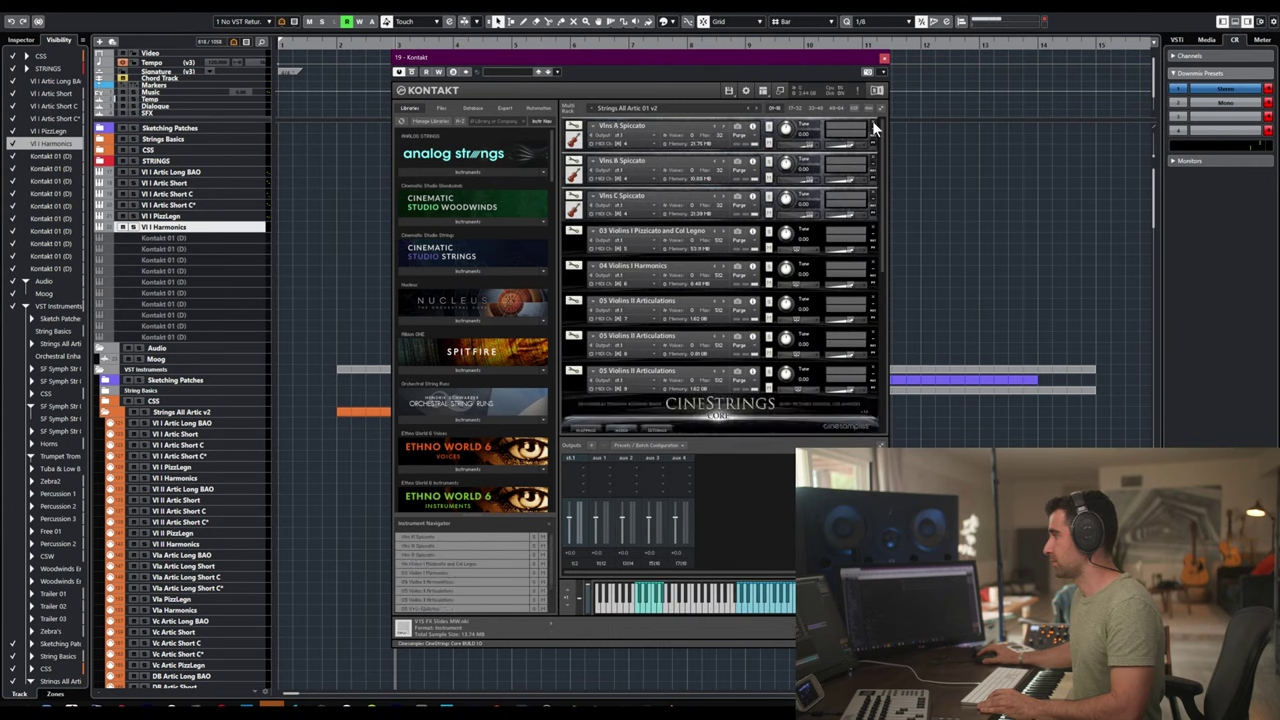
scroll(872, 120, "down", 1)
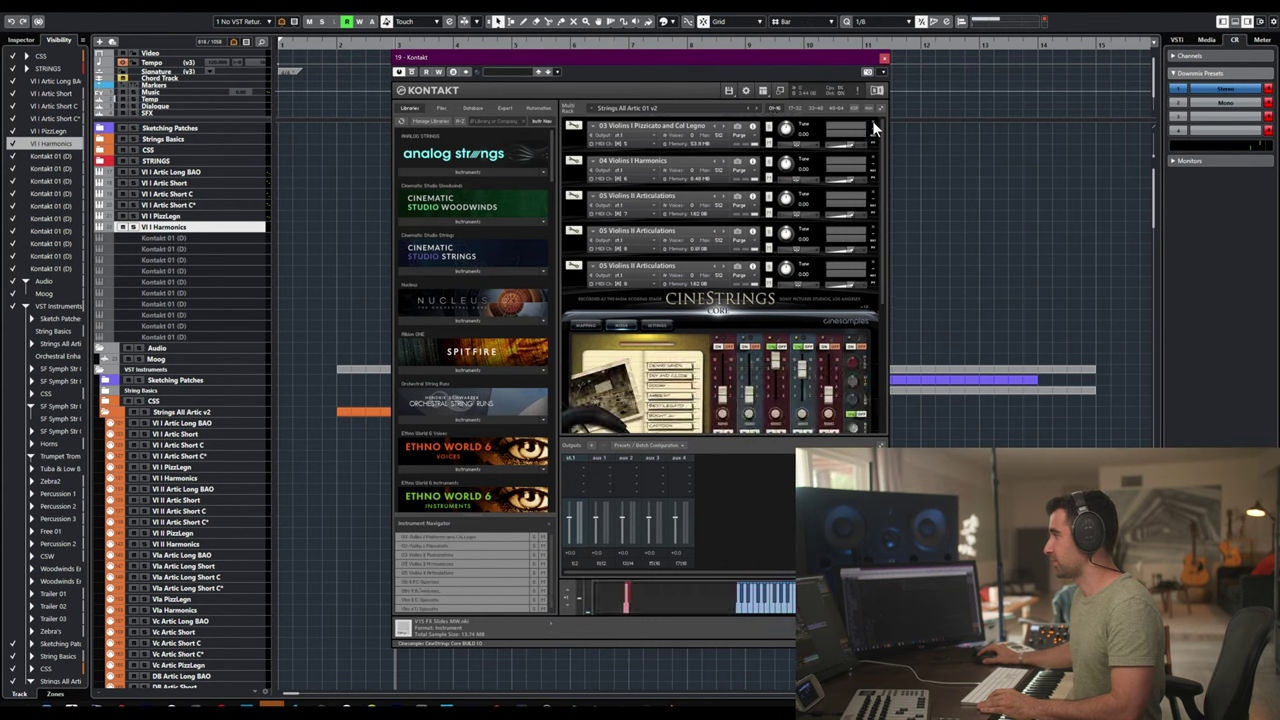
scroll(871, 123, "down", 1)
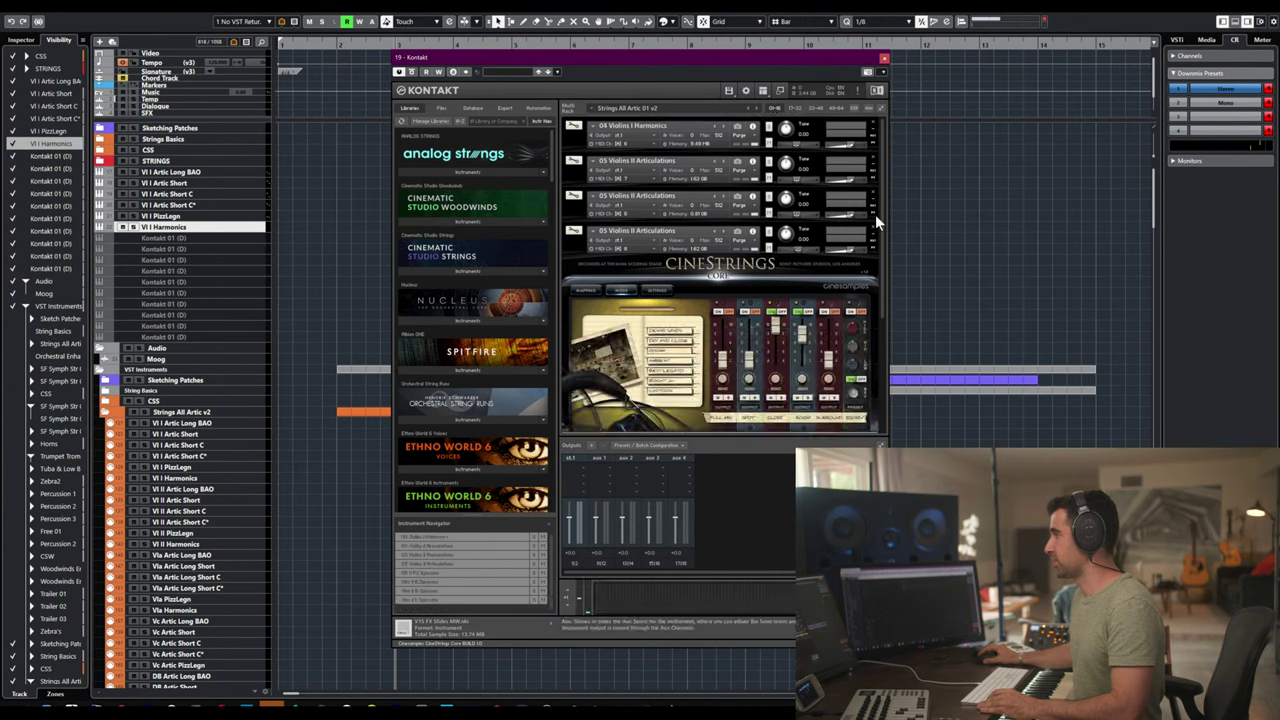
- In VI I Harmonics, remove every patch below 04 Violins I Harmonics and set the remaining patch's MIDI channel to port A channel 1
left_click(872, 228)
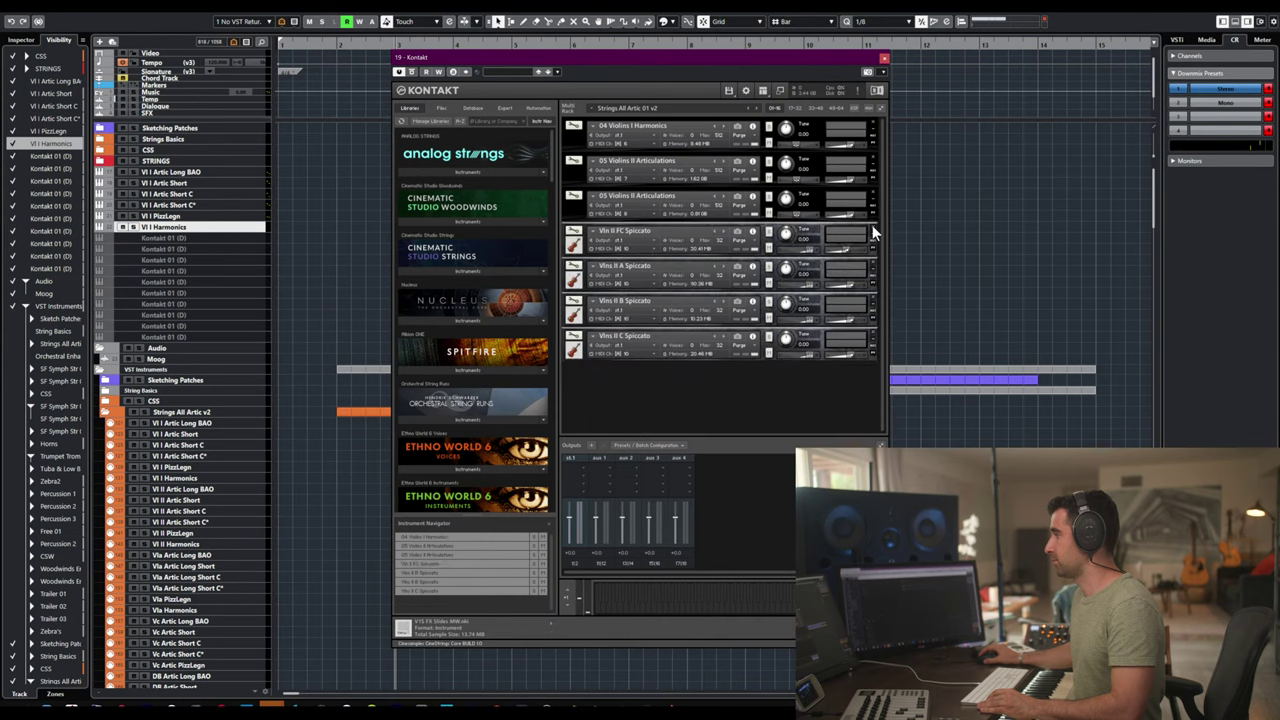
left_click(872, 230)
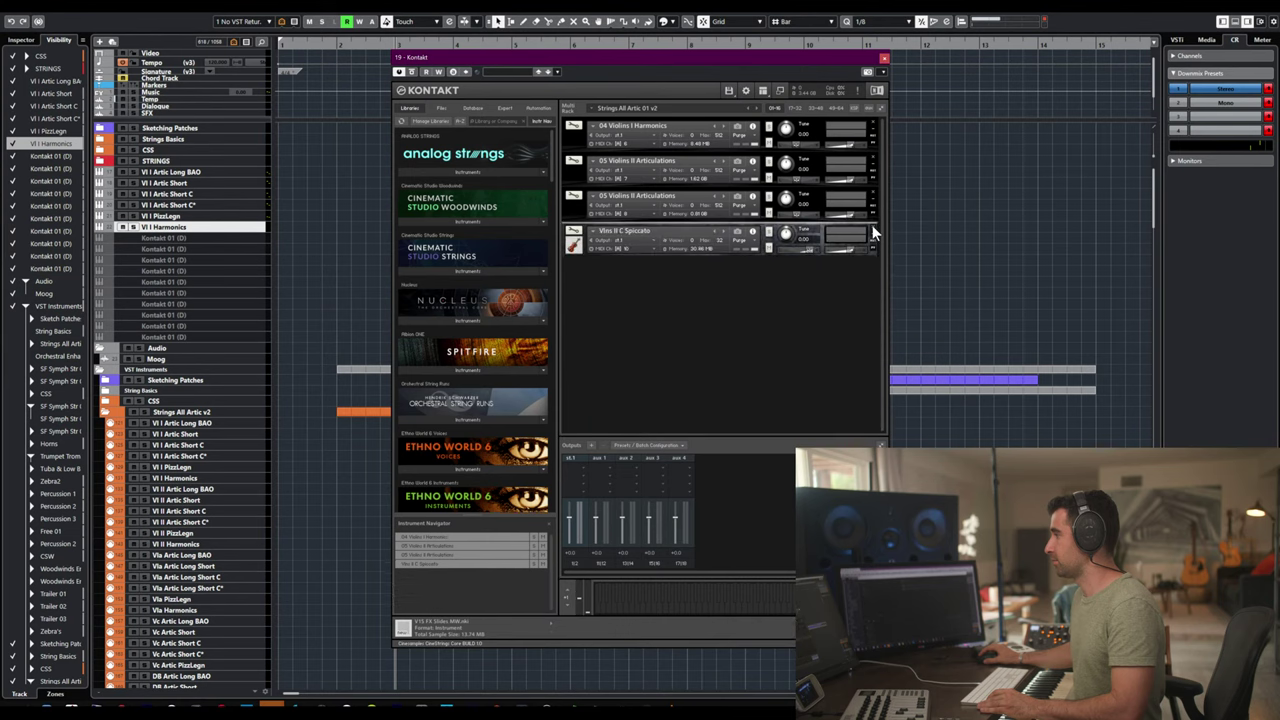
left_click(872, 230)
left_click(871, 193)
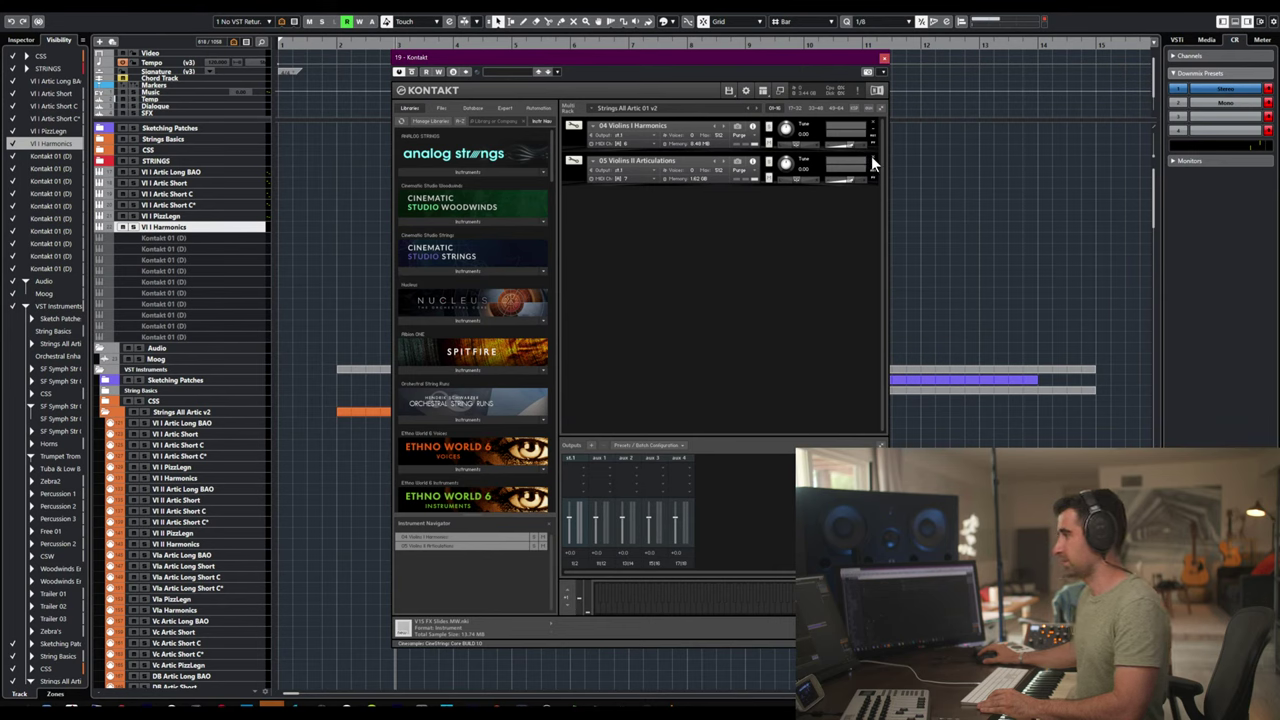
left_click(872, 155)
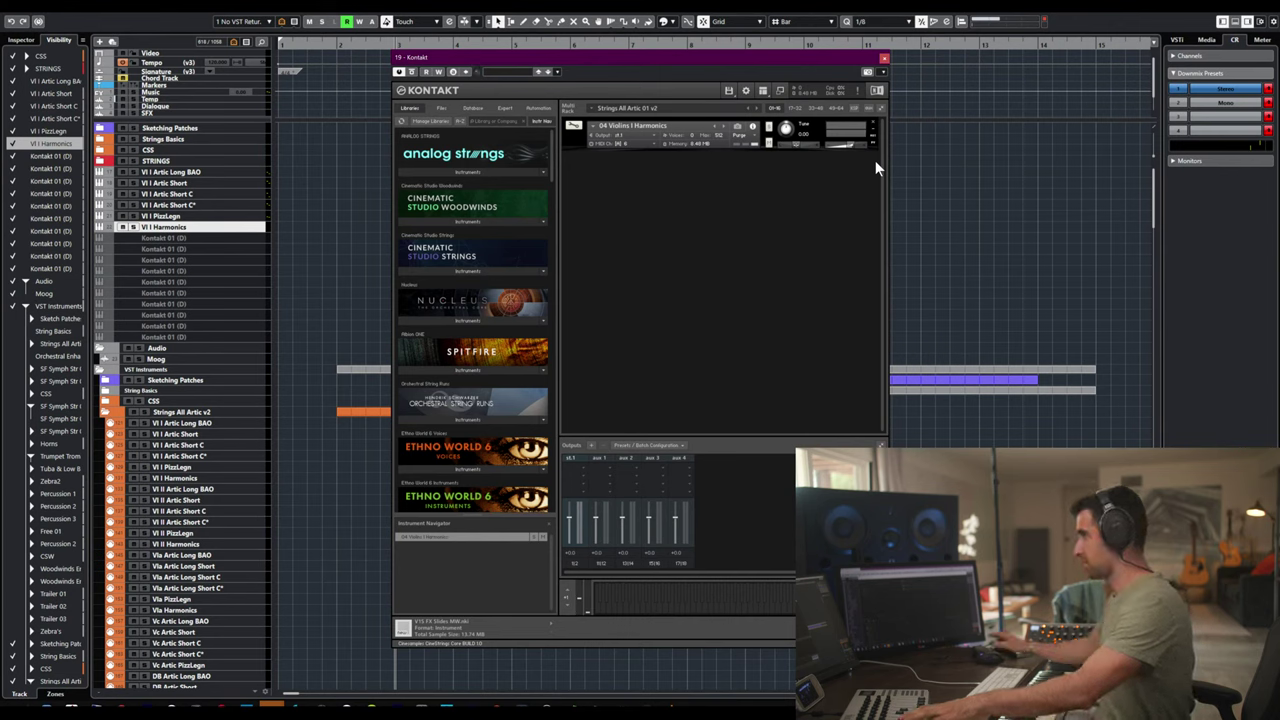
left_click(614, 141)
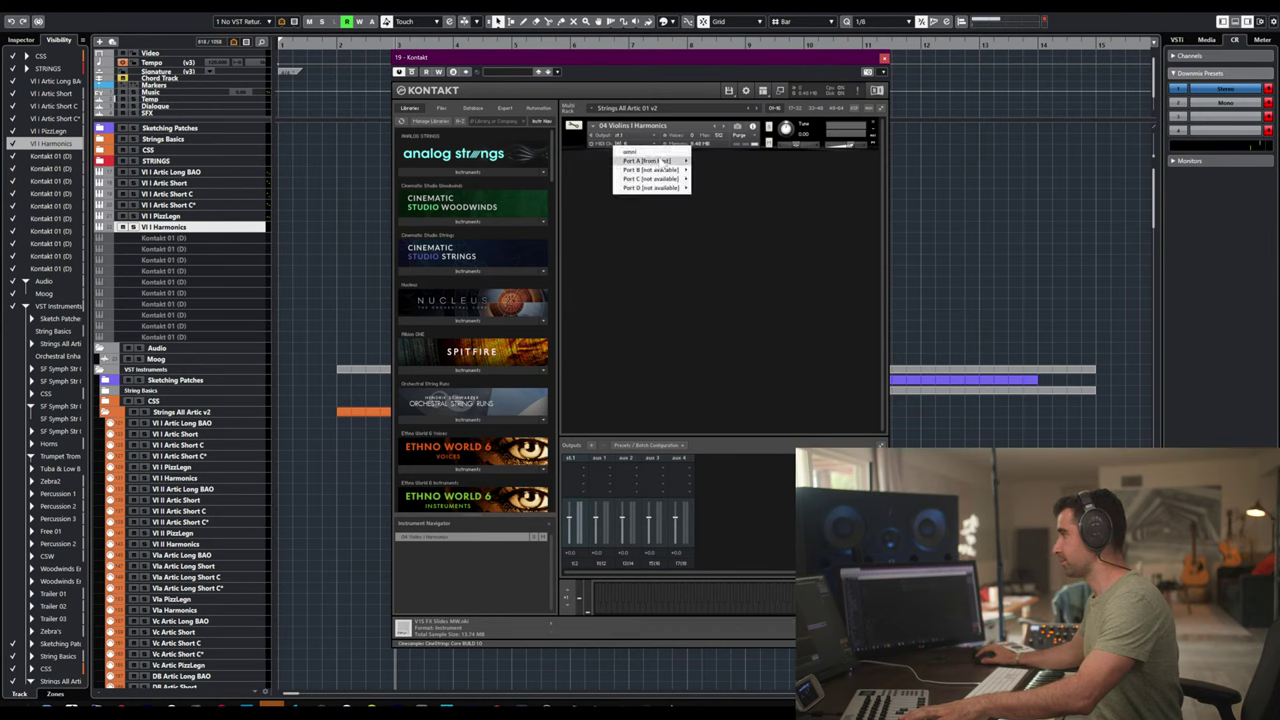
left_click(692, 157)
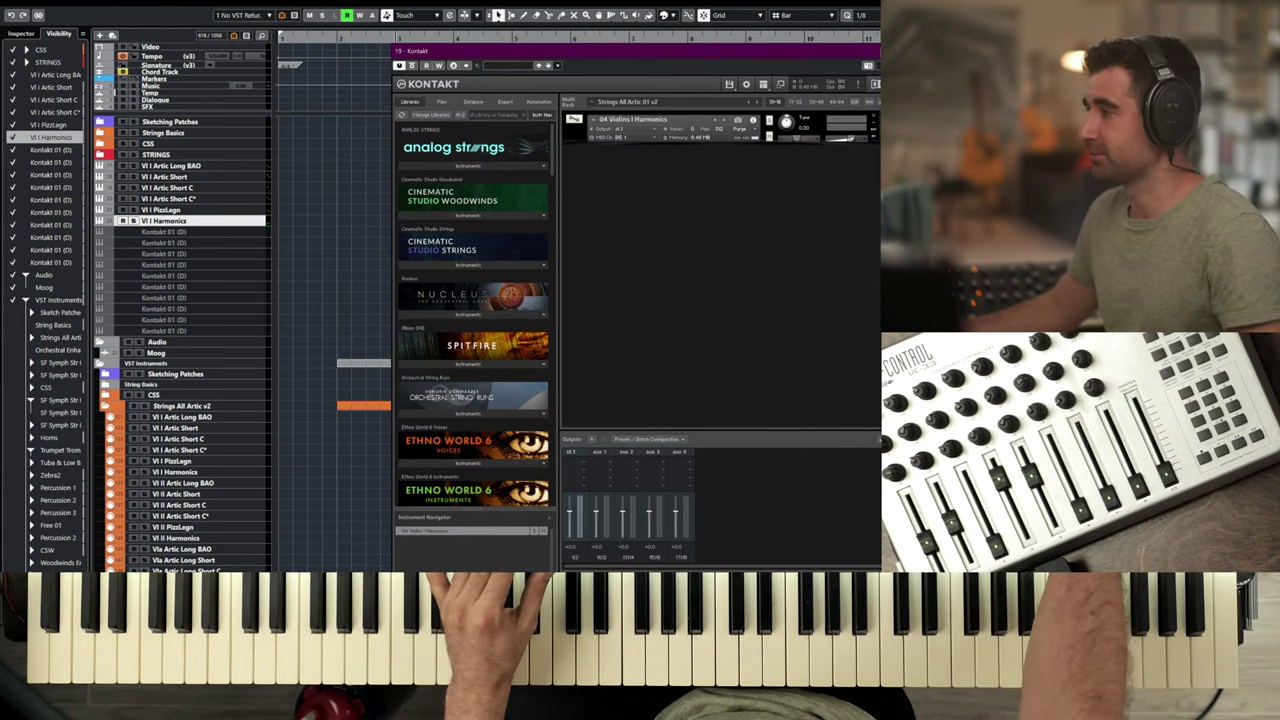
- Close the Kontakt instance window and select the six tracks from VI I Artic Long BAO through VI I Harmonics
key("ctrl+w")
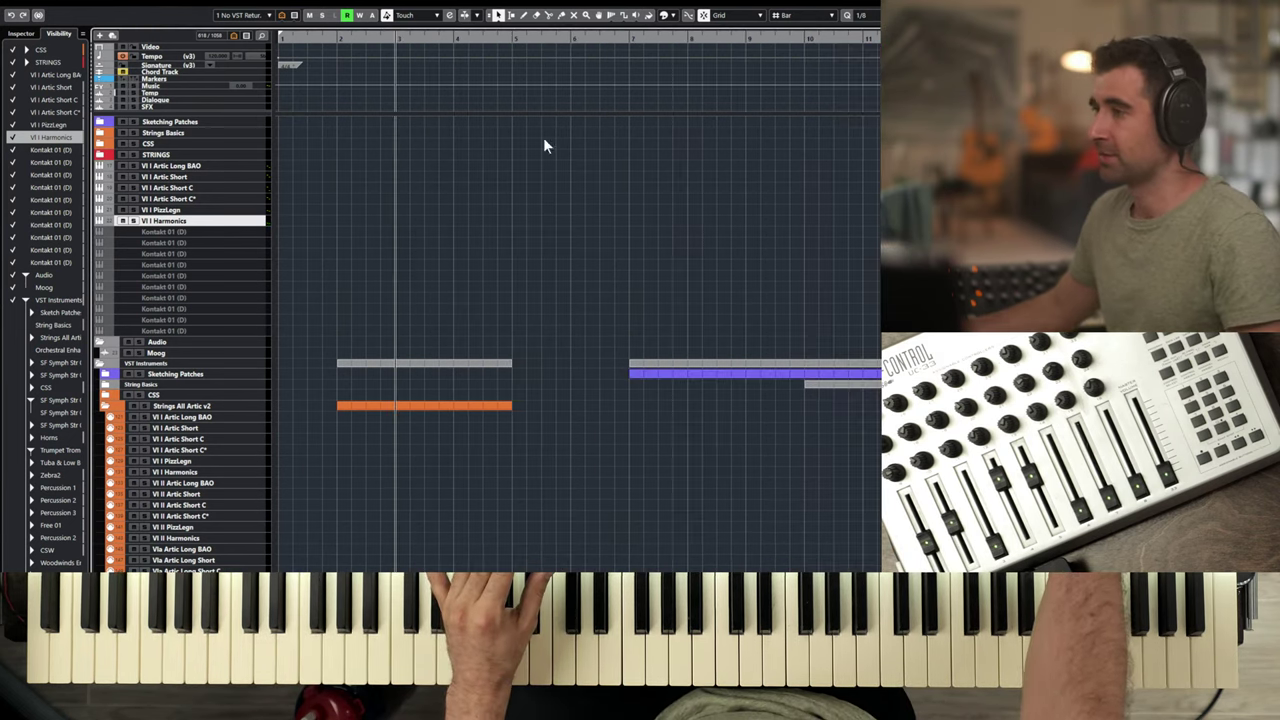
left_click(201, 165)
left_click(199, 216, "shift")
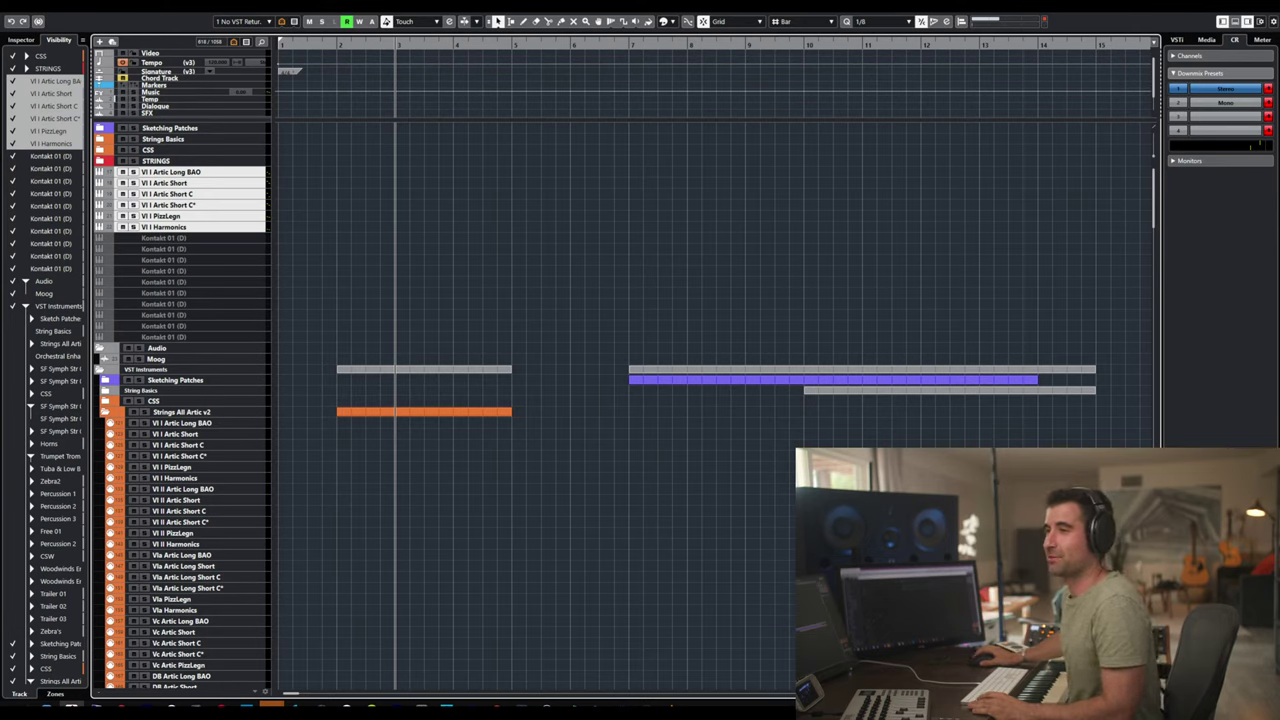
- Switch to the YouTube live stream in the browser, hide the chat message held for review, and return to Cubase
left_click_drag(120, 700, 358, 245)
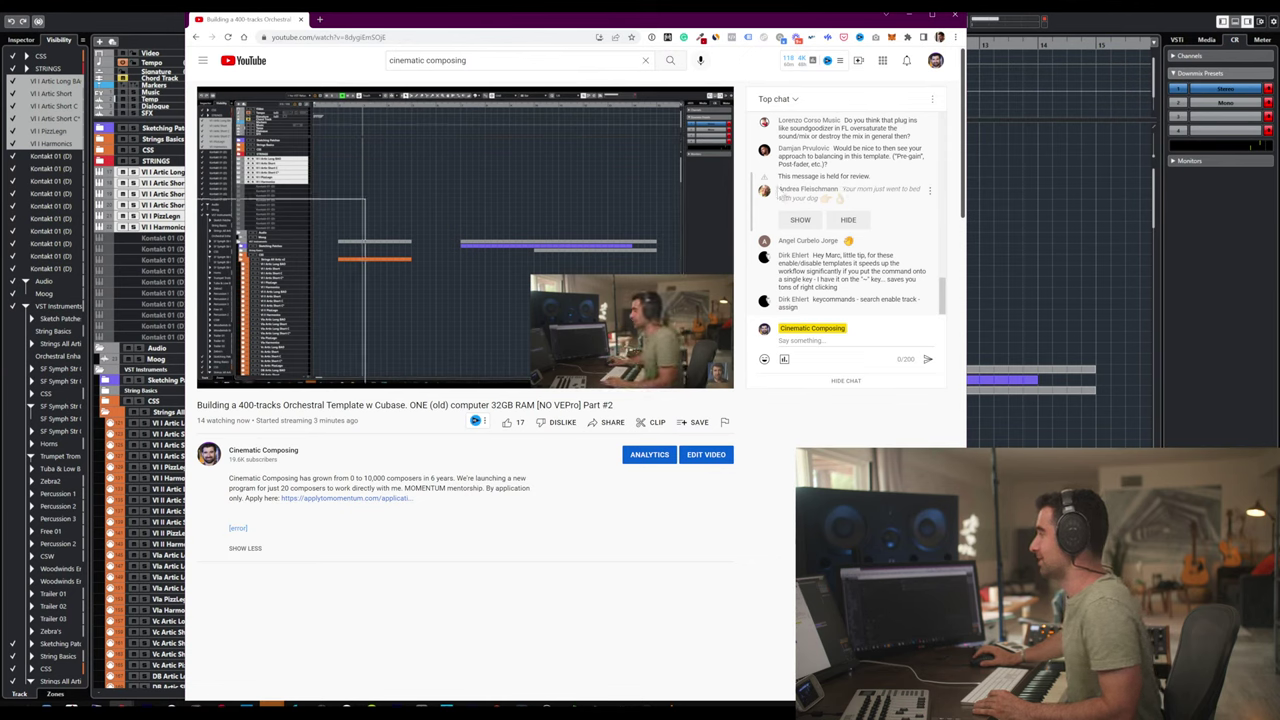
triple_click(852, 202)
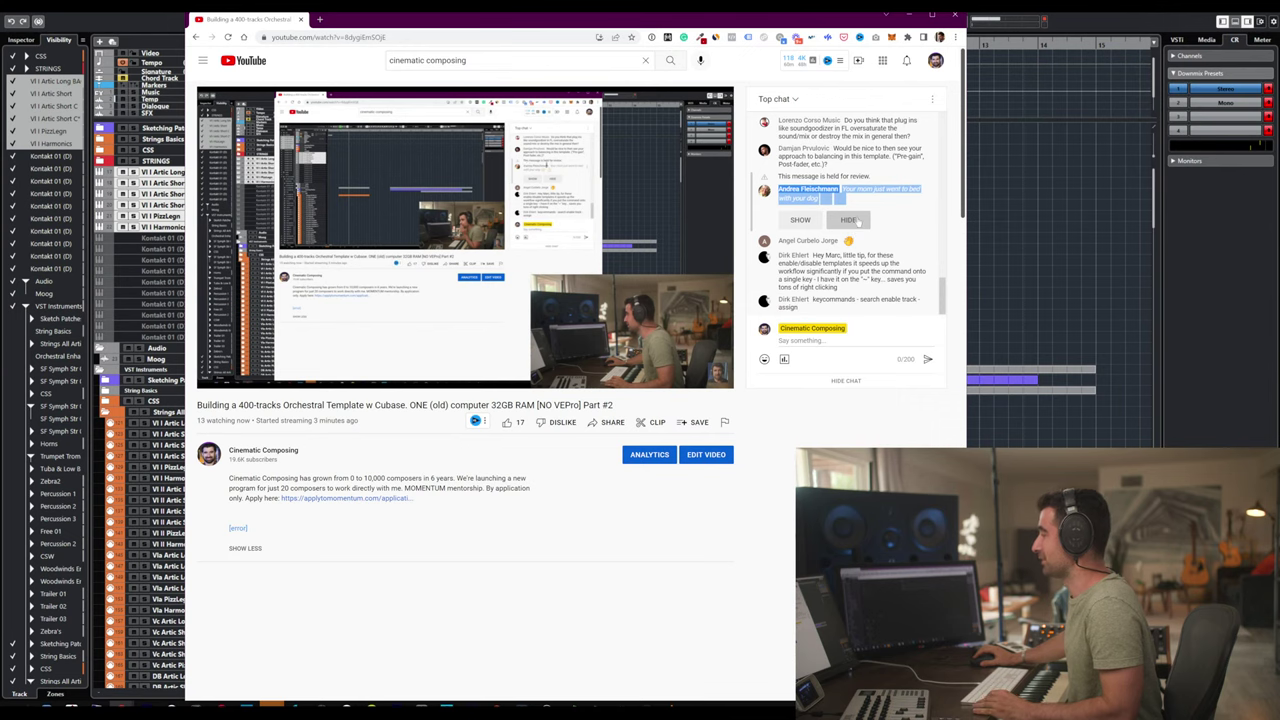
left_click(850, 221)
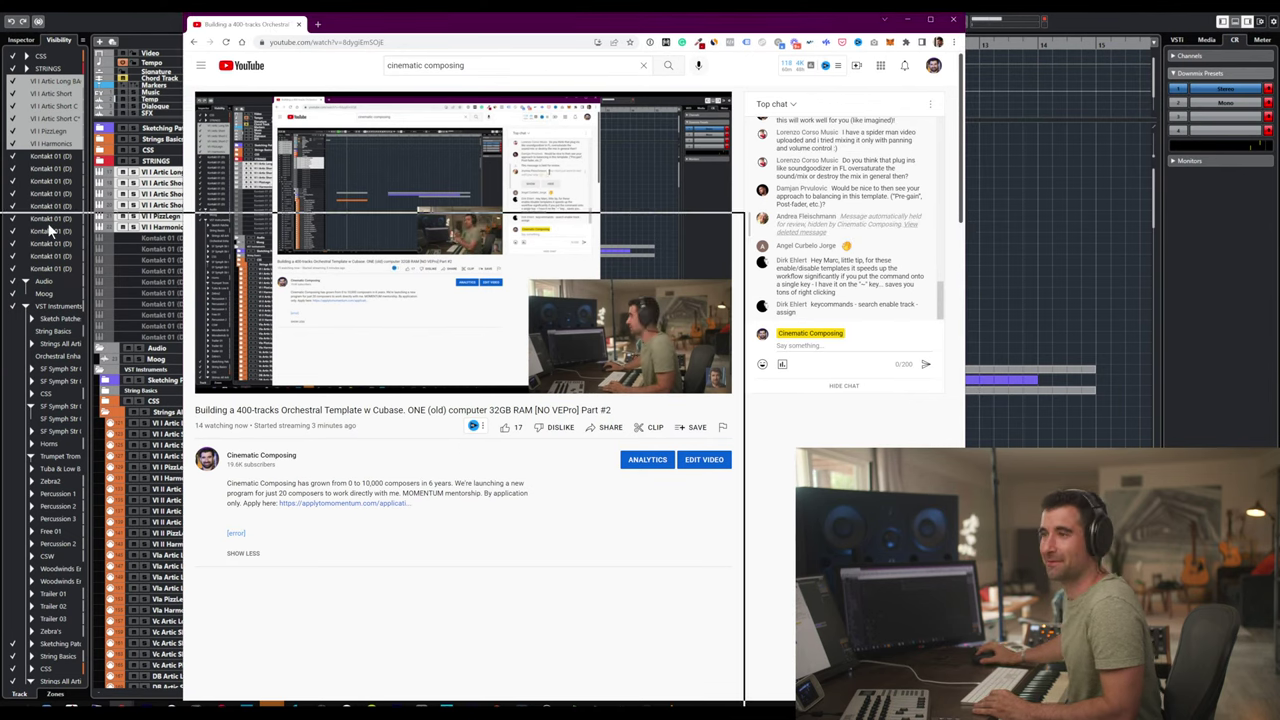
key("alt+Tab")
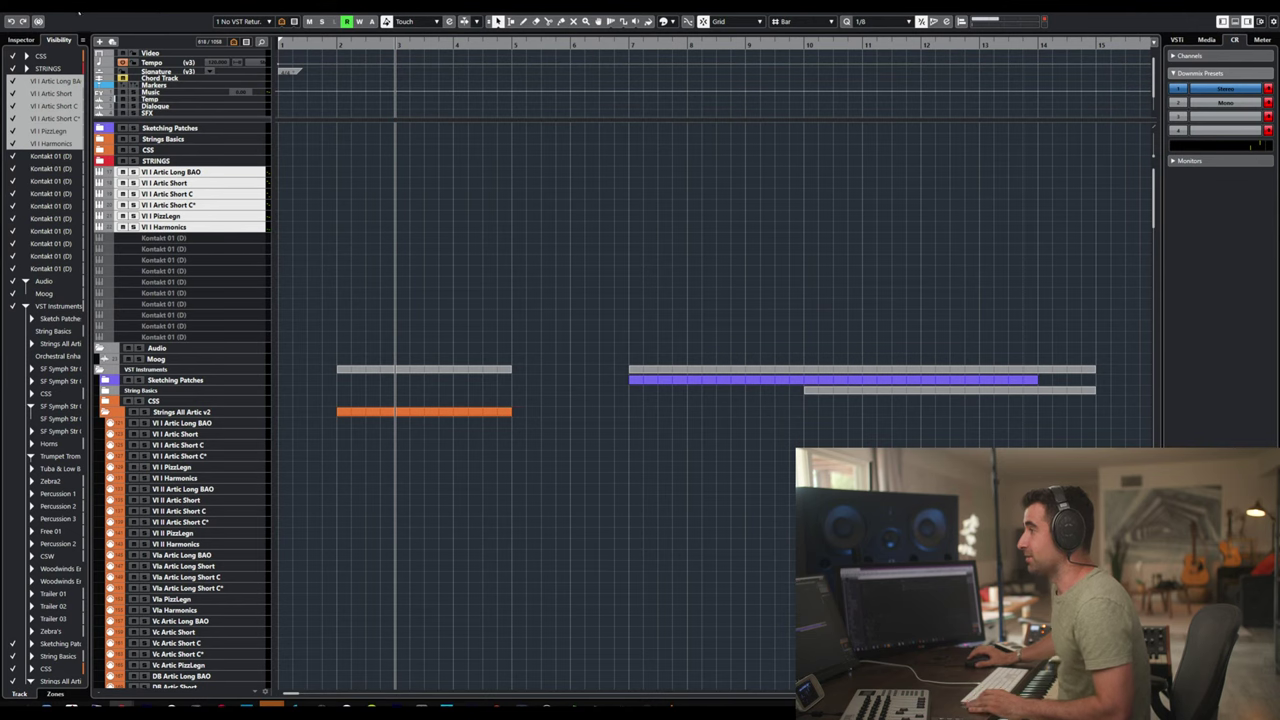
- Open the key command settings and search for "enable track" to locate the Disable/Enable Track command
left_click(42, 16)
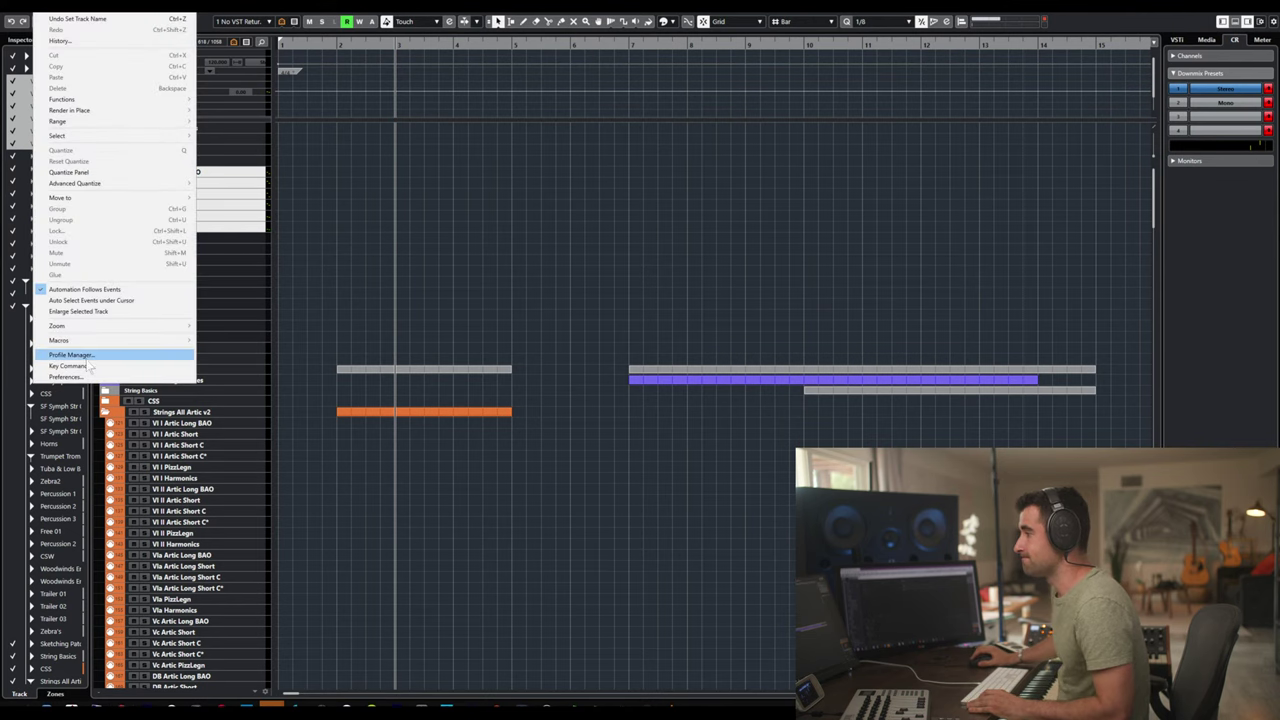
left_click(139, 360)
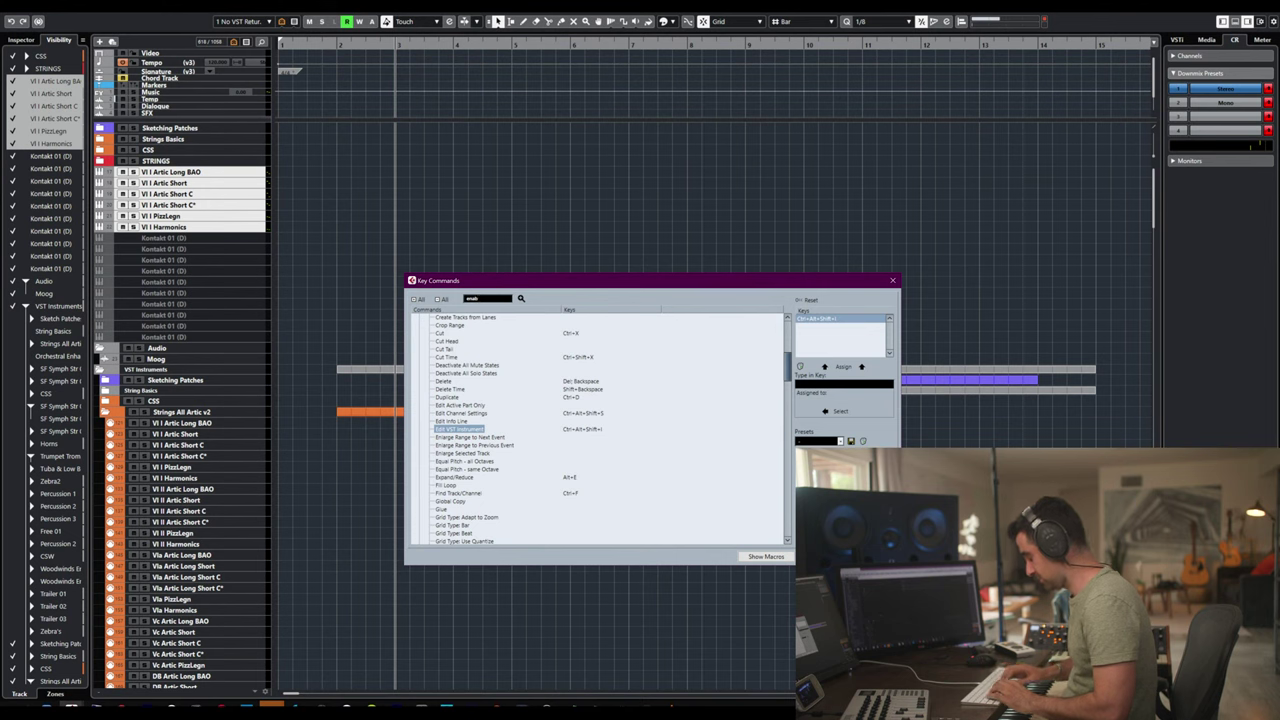
key("Return")
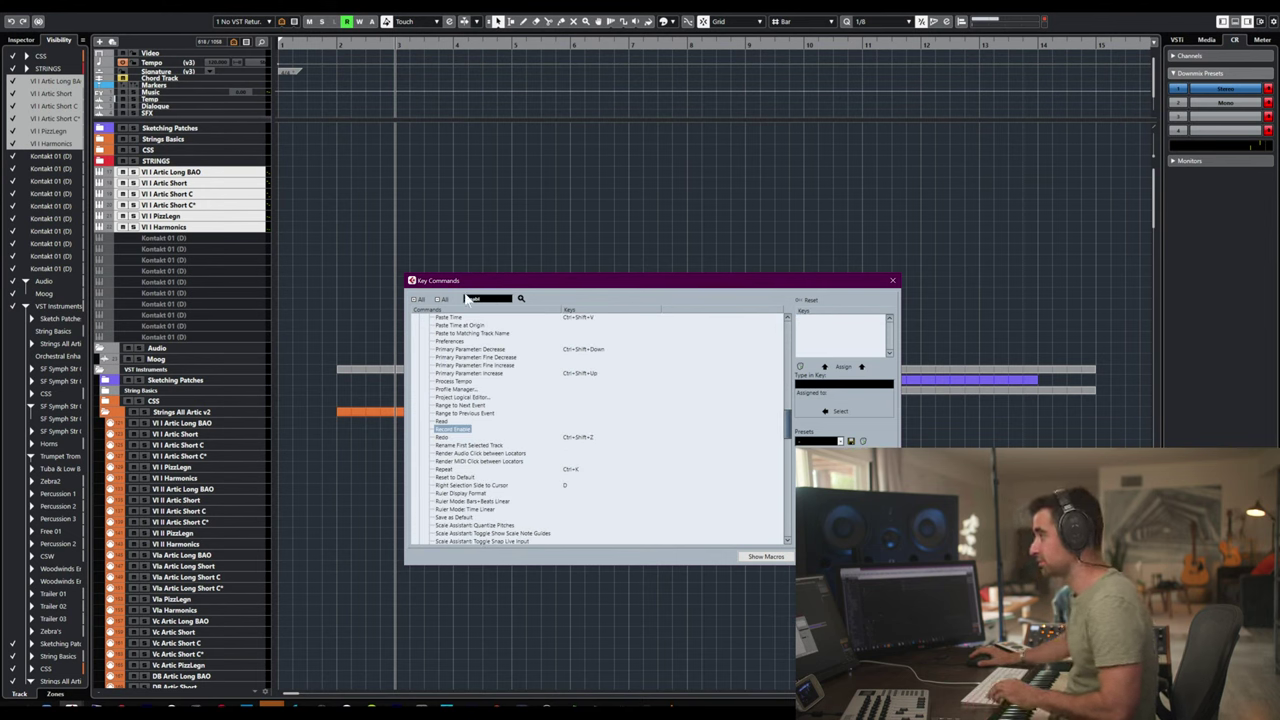
double_click(485, 300)
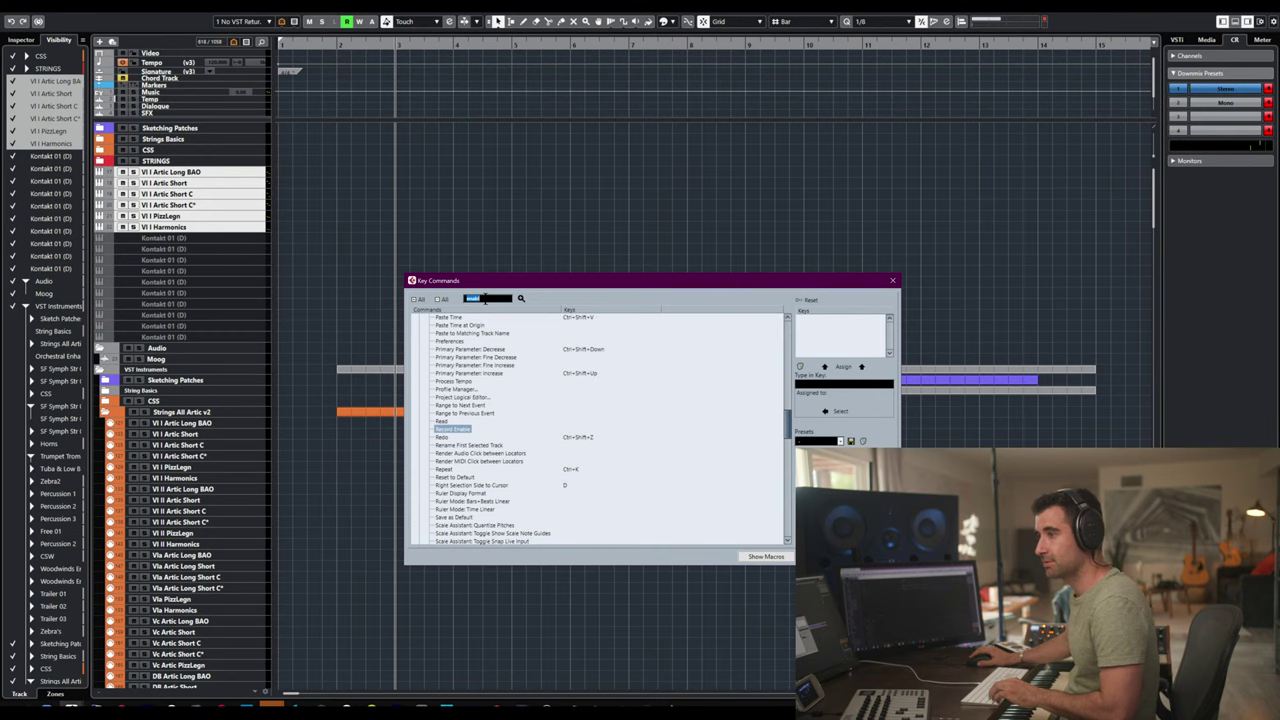
type("enable trac")
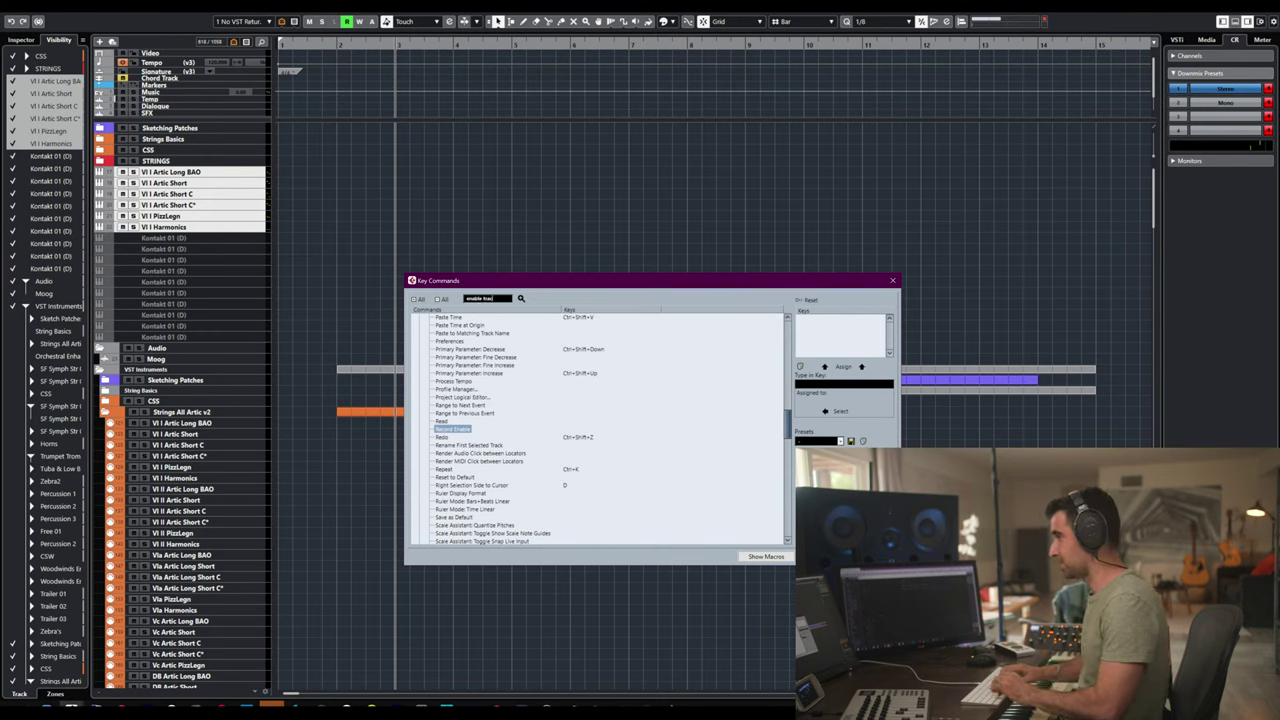
type("k")
key("Return")
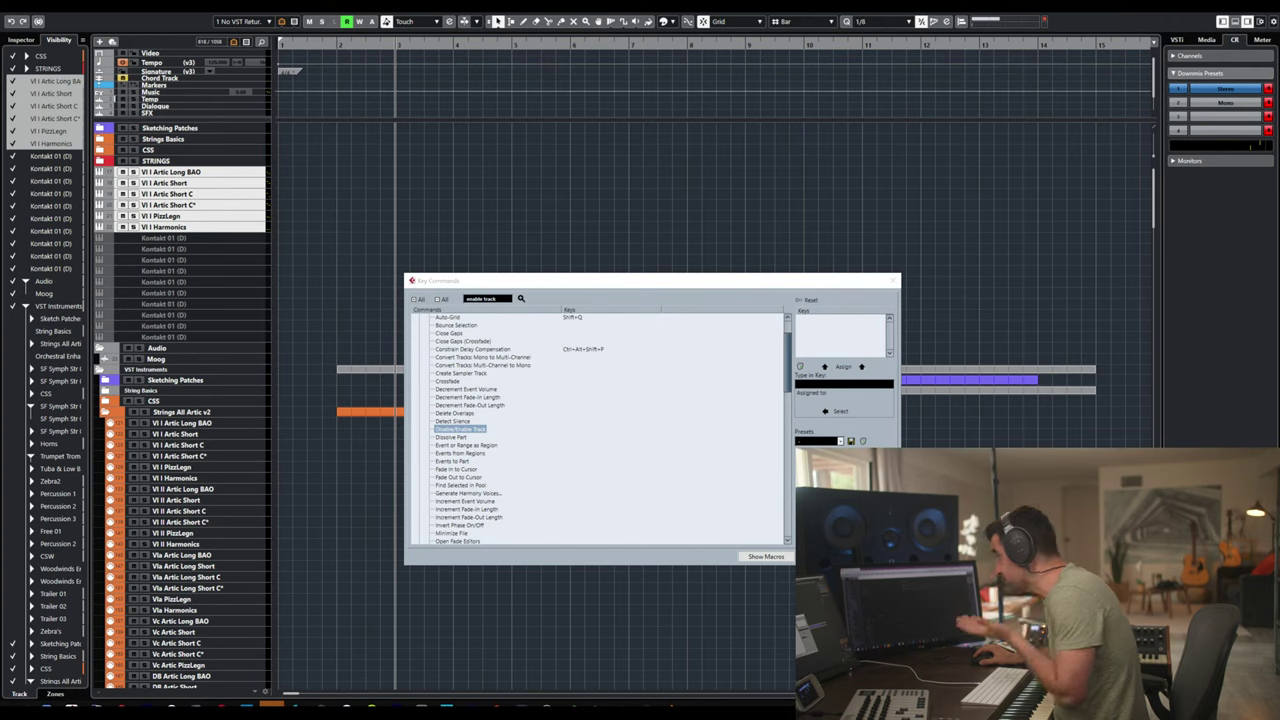
key("super")
type("raz")
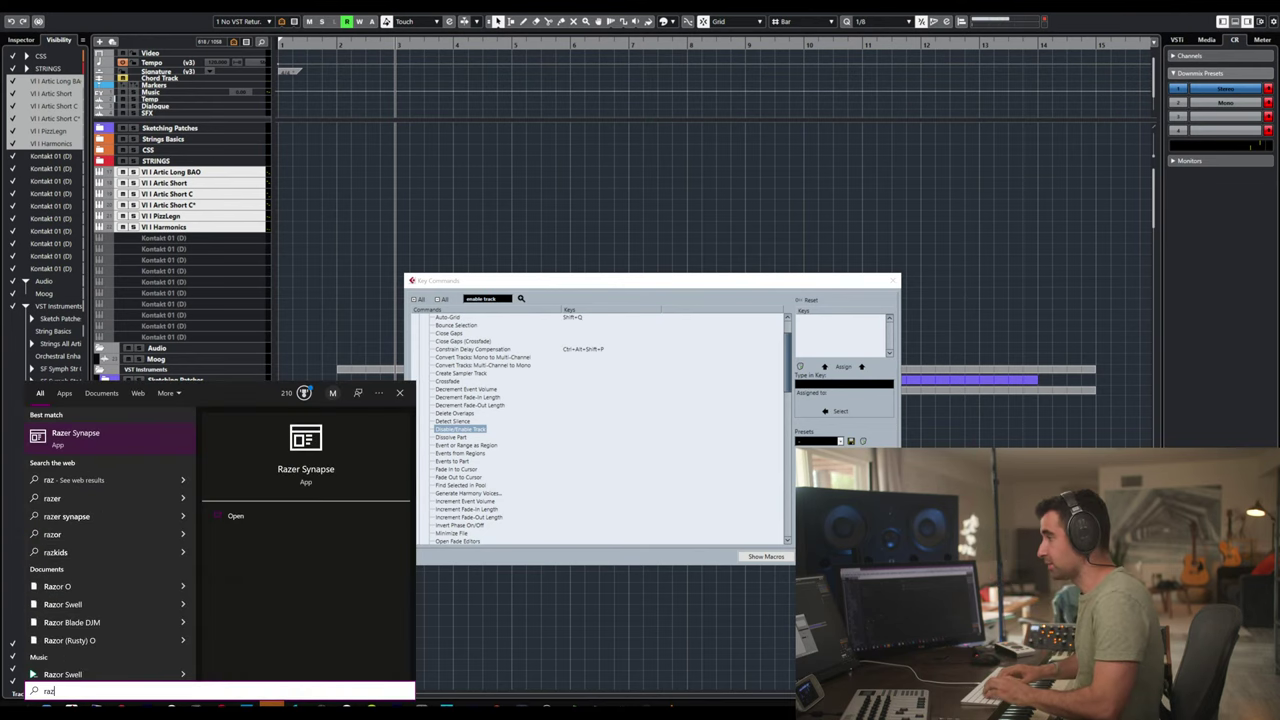
key("BackSpace")
key("BackSpace")
key("BackSpace")
type("naga")
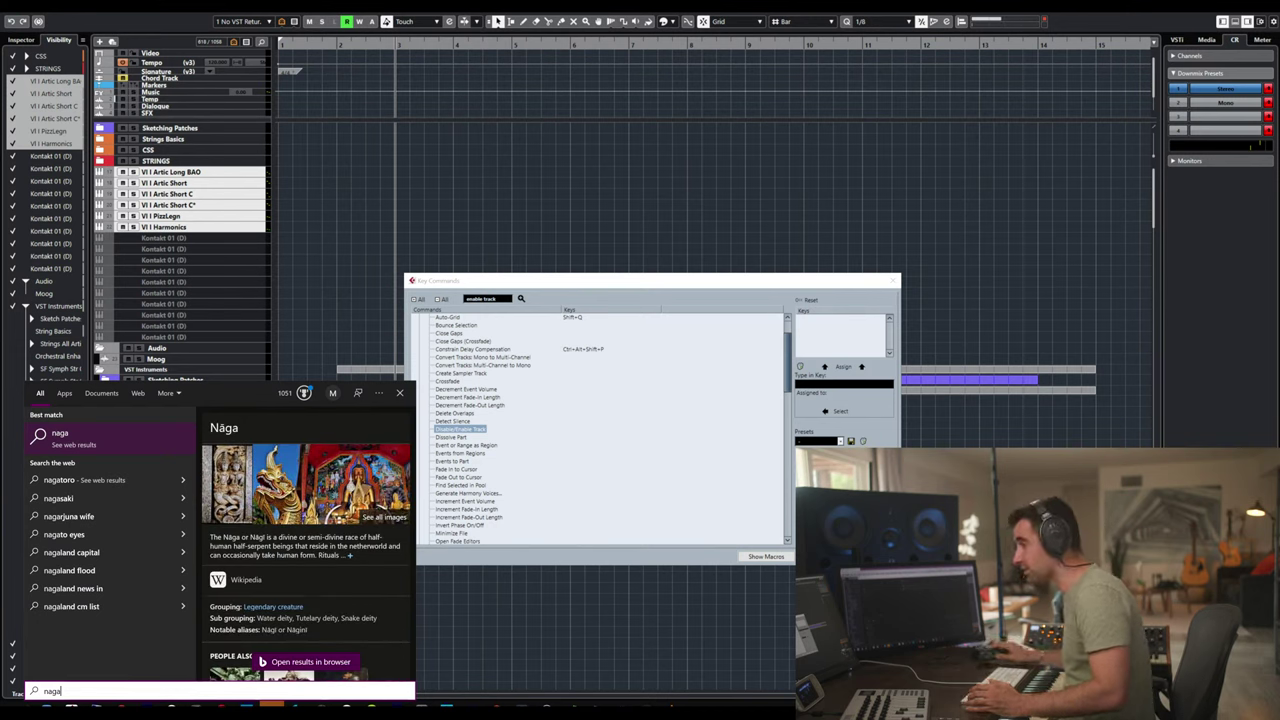
key("BackSpace")
key("BackSpace")
key("BackSpace")
key("BackSpace")
type("razer")
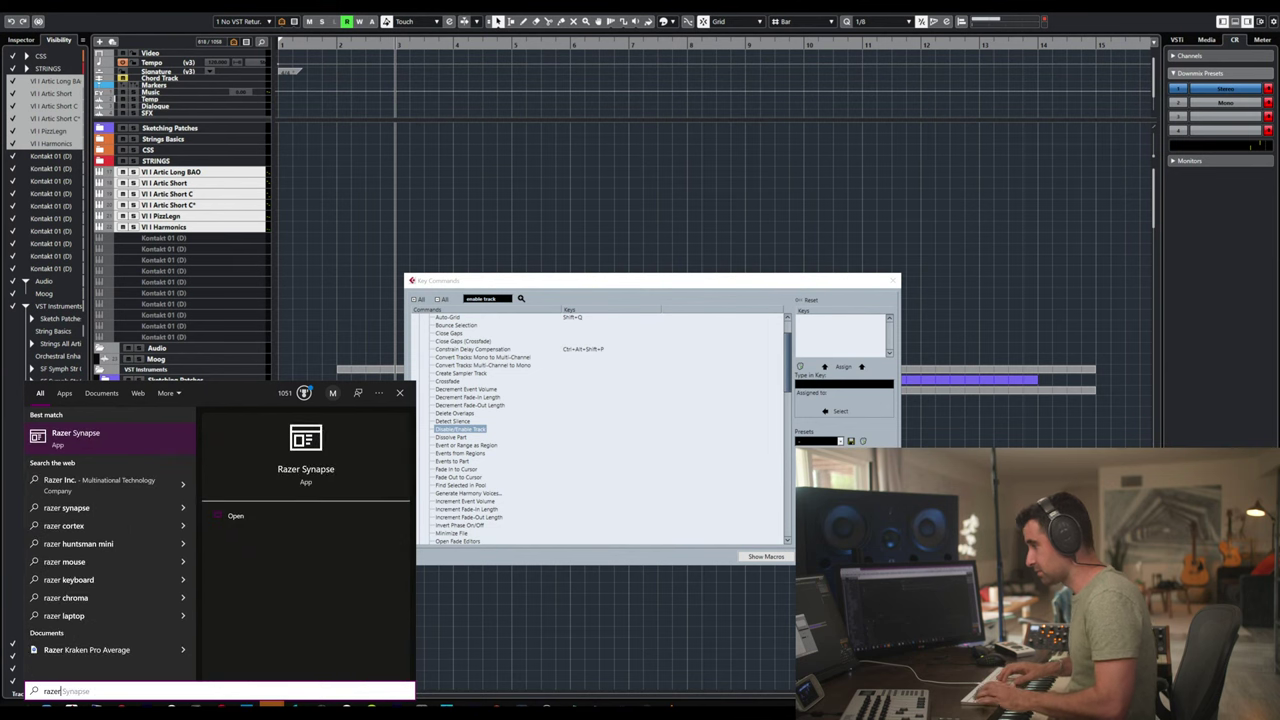
key("Escape")
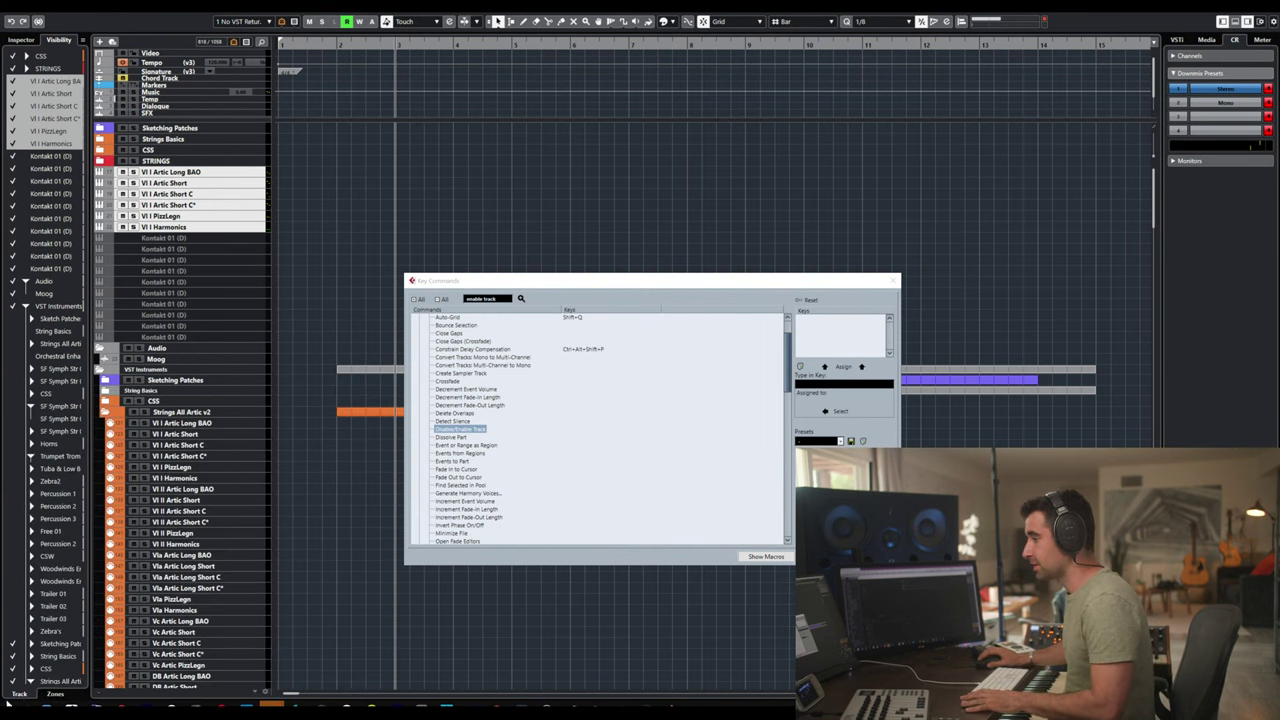
key("super")
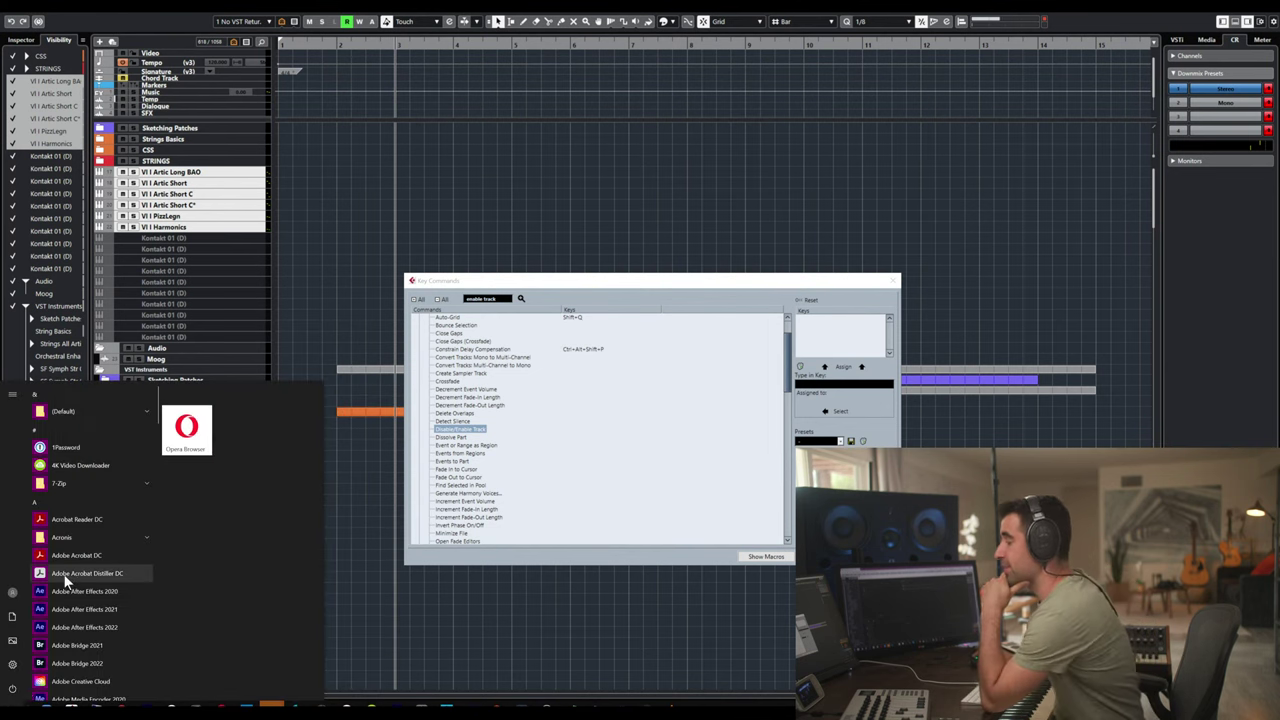
scroll(73, 595, "down", 15)
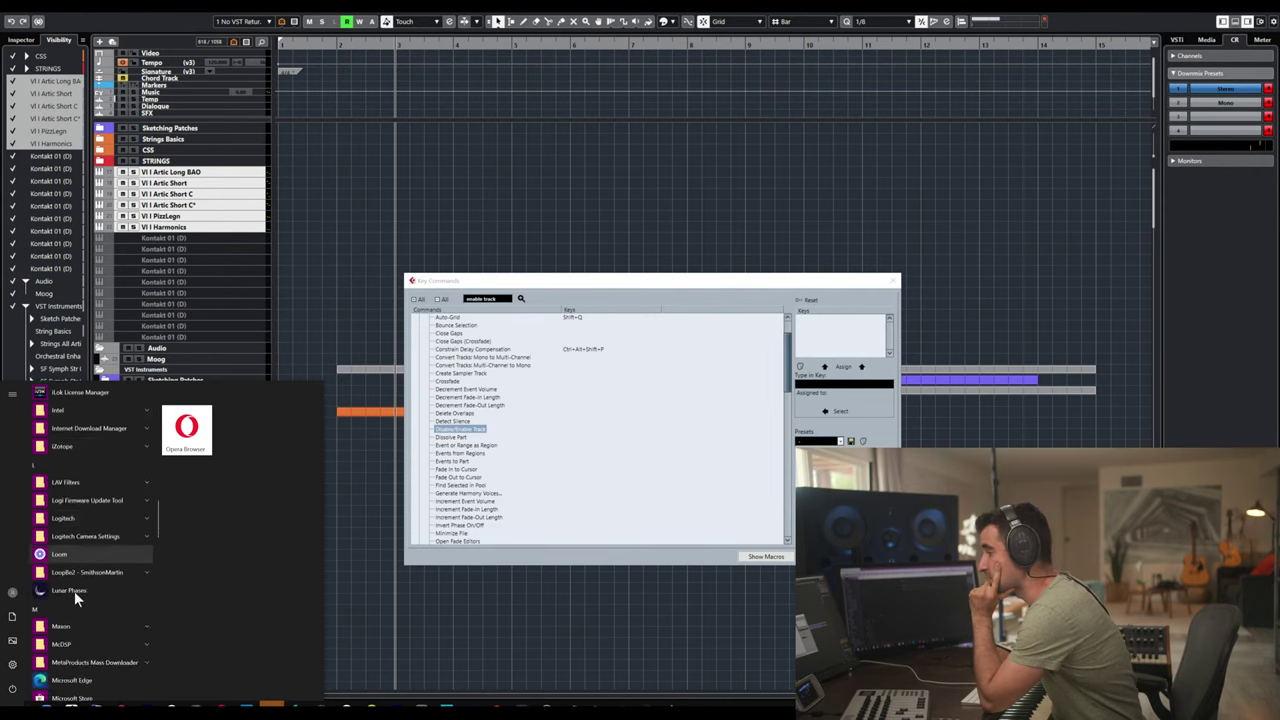
scroll(75, 589, "down", 4)
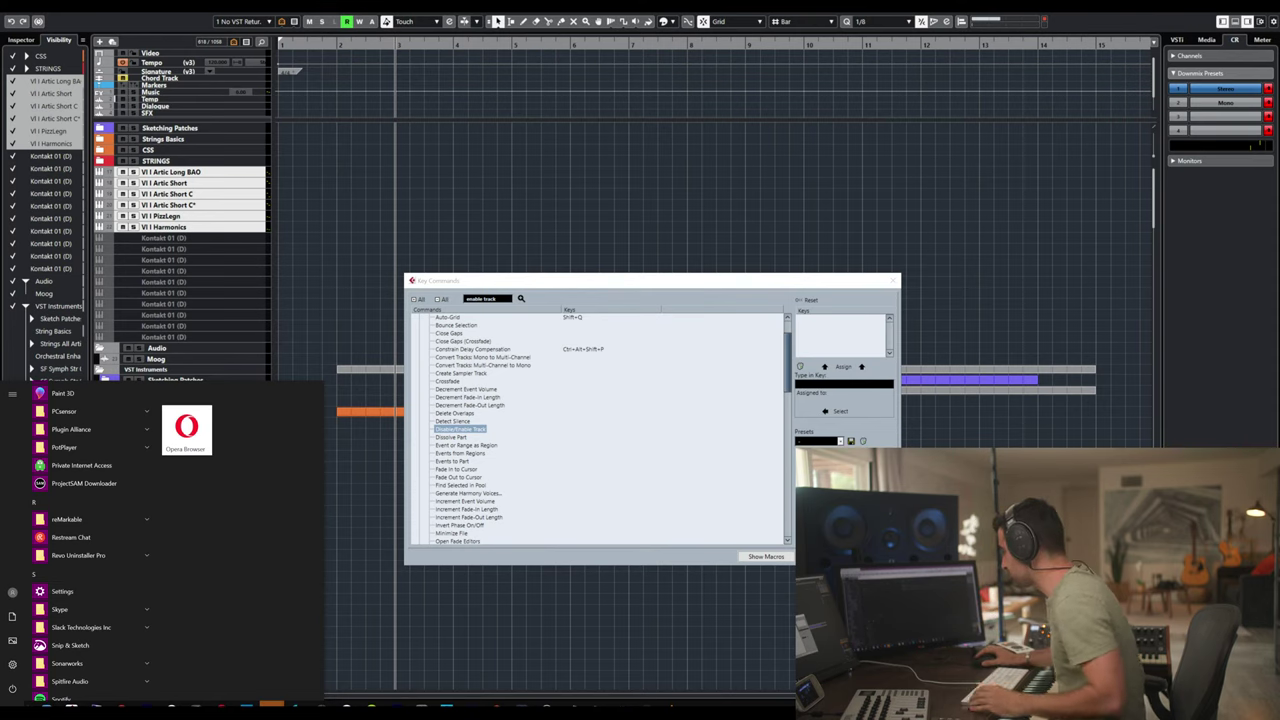
left_click(678, 290)
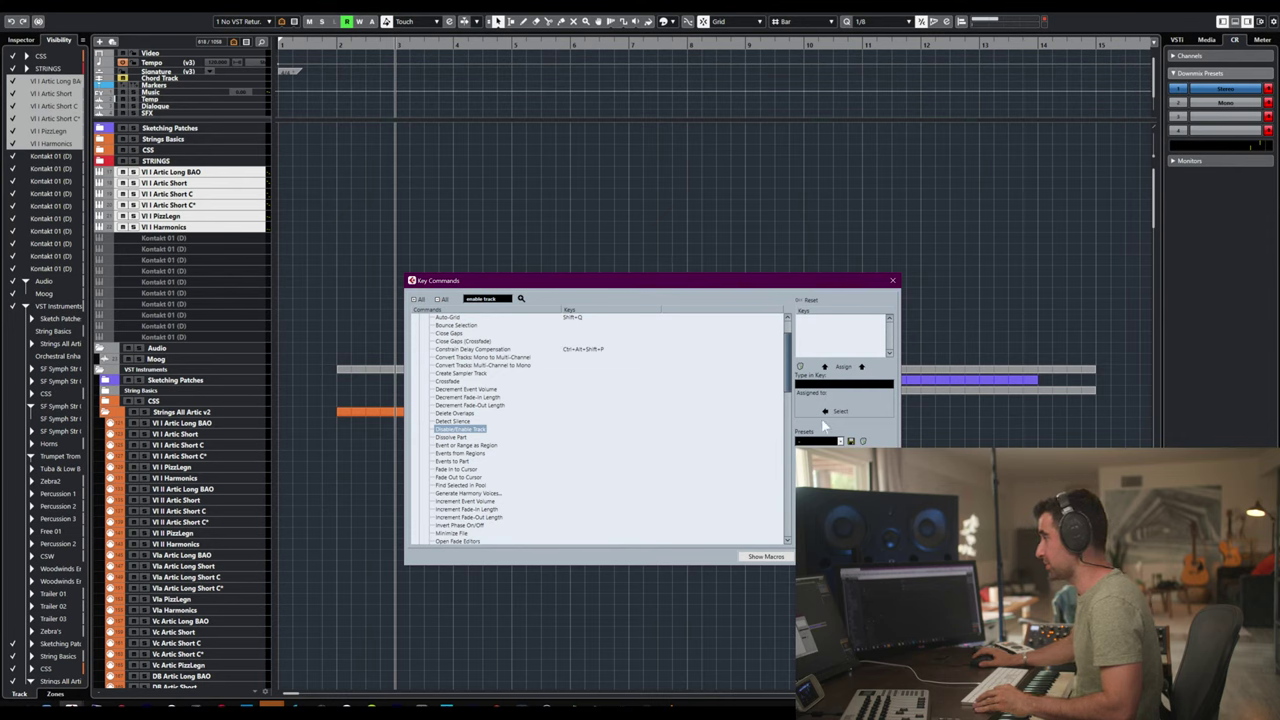
- Try to assign the asterisk and A as shortcuts for Disable/Enable Track, declining to reassign either existing key command
left_click(829, 386)
key("x")
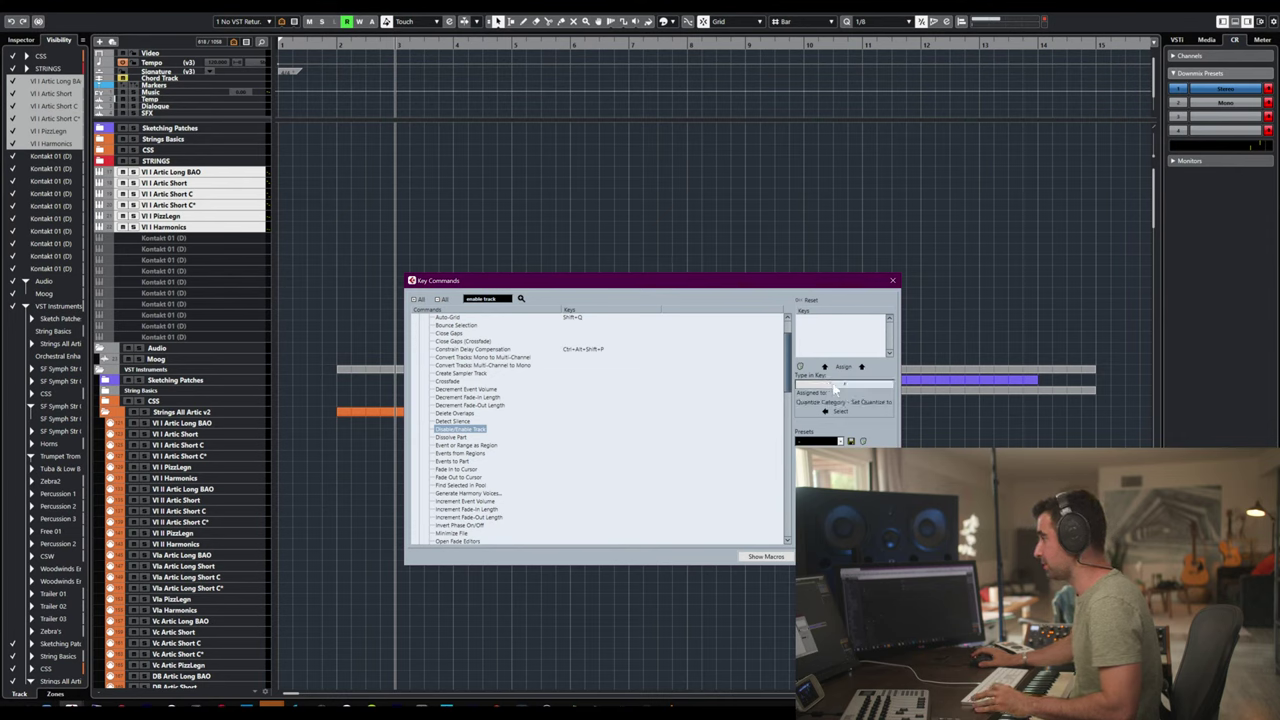
left_click(843, 367)
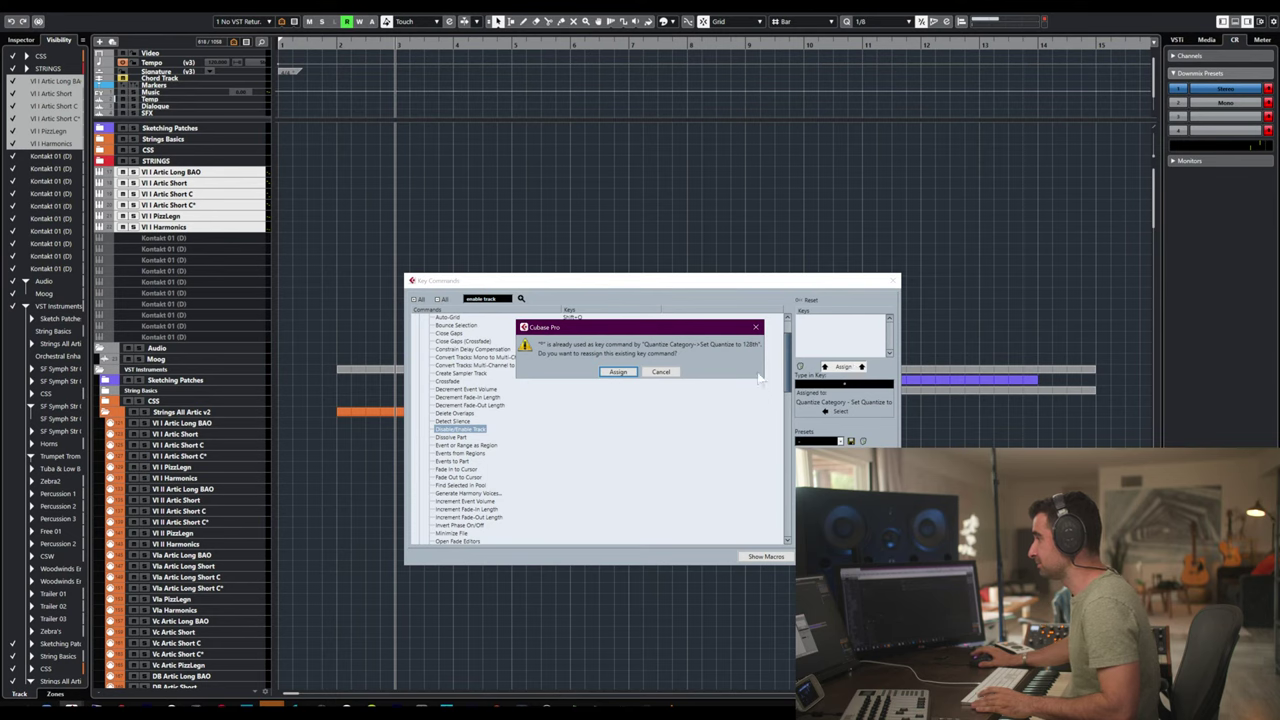
left_click(662, 372)
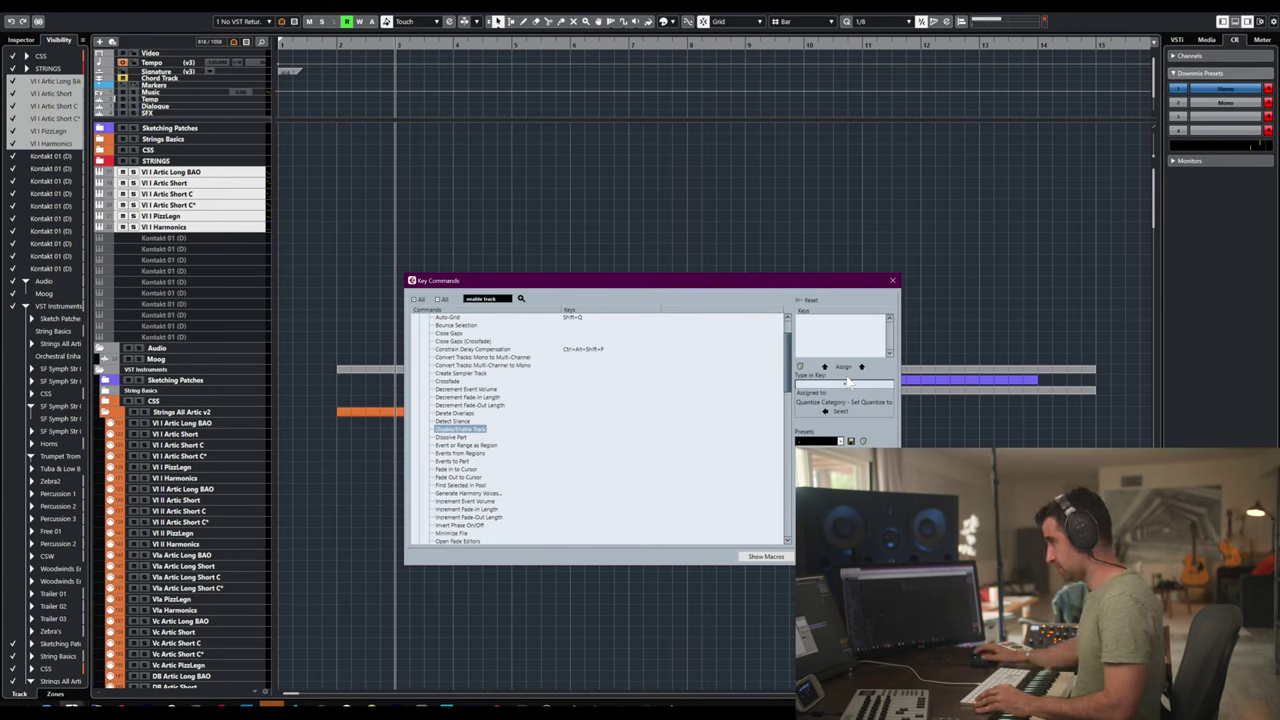
key("ctrl+shift+e")
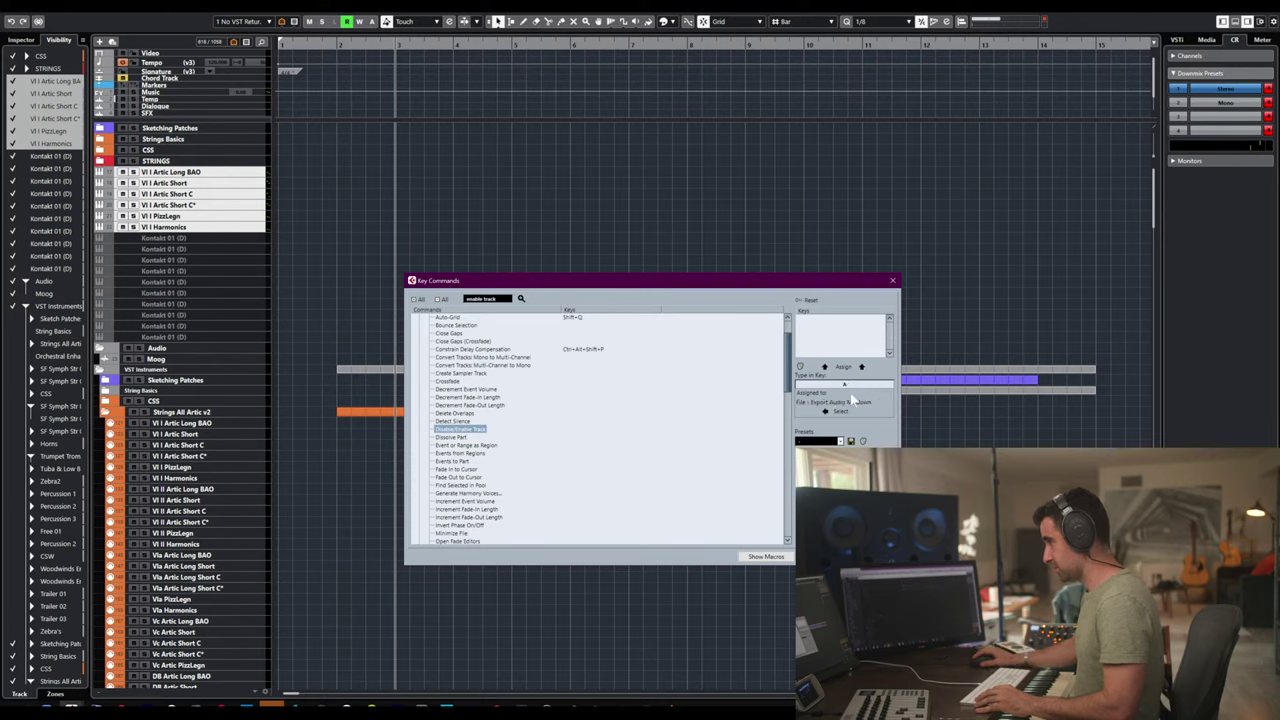
left_click(845, 367)
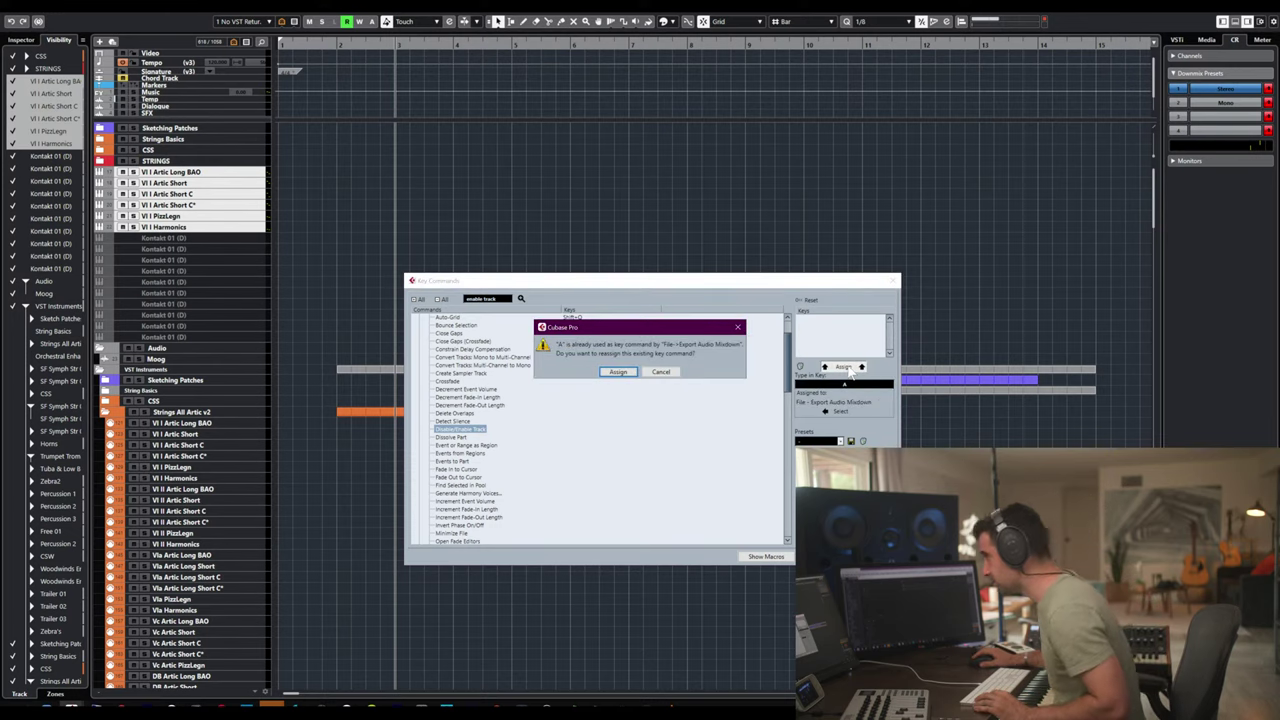
left_click(661, 372)
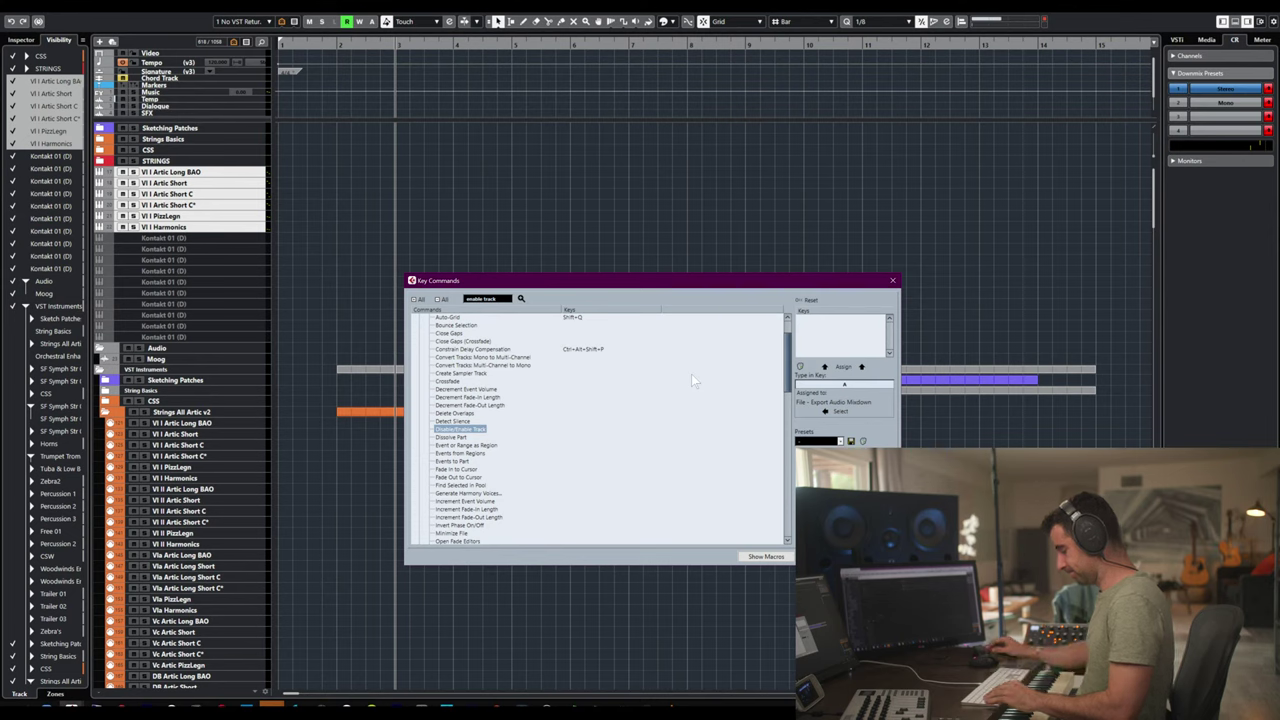
- Assign V as the shortcut for the Disable/Enable Track command and close the key command settings
key("v")
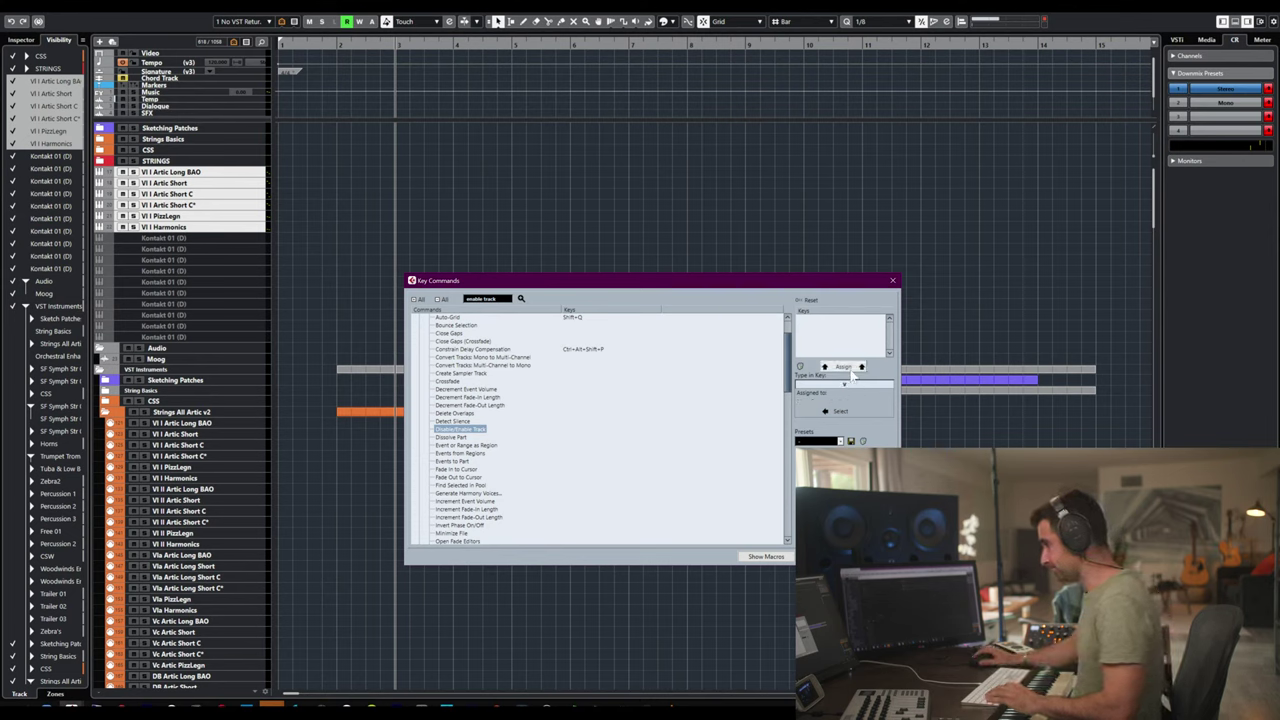
left_click(849, 368)
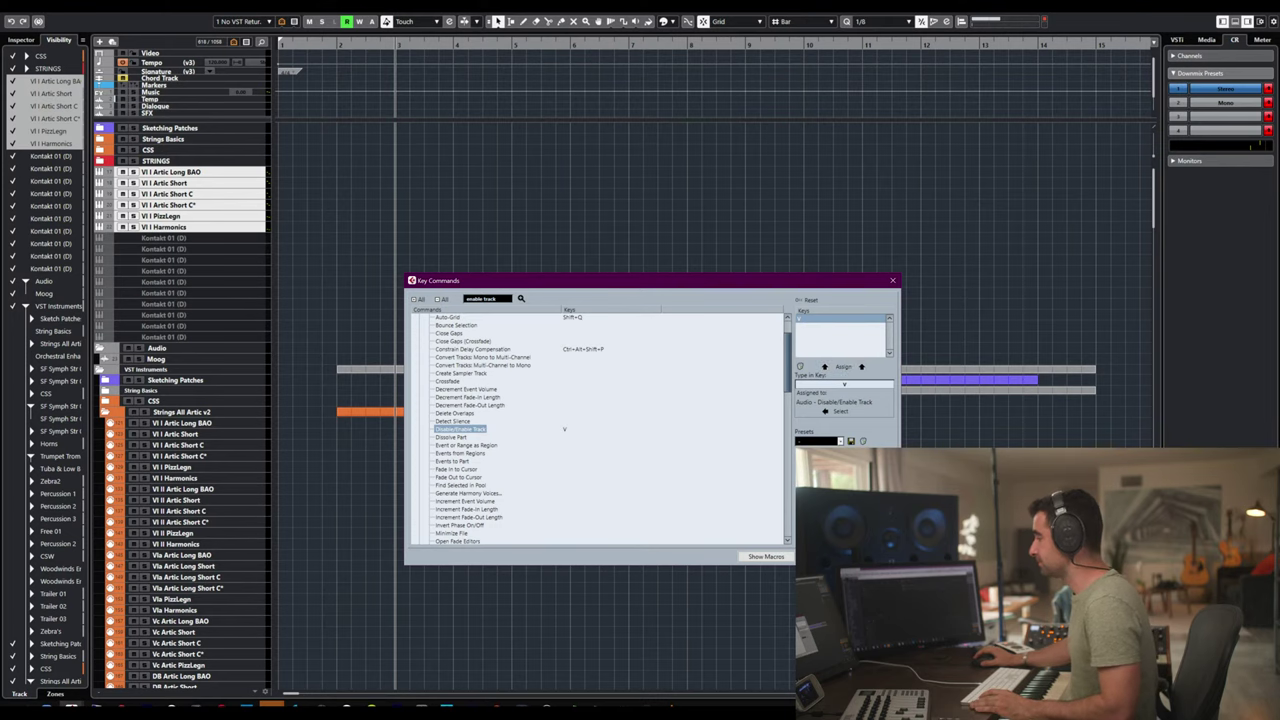
left_click(843, 384)
key("Return")
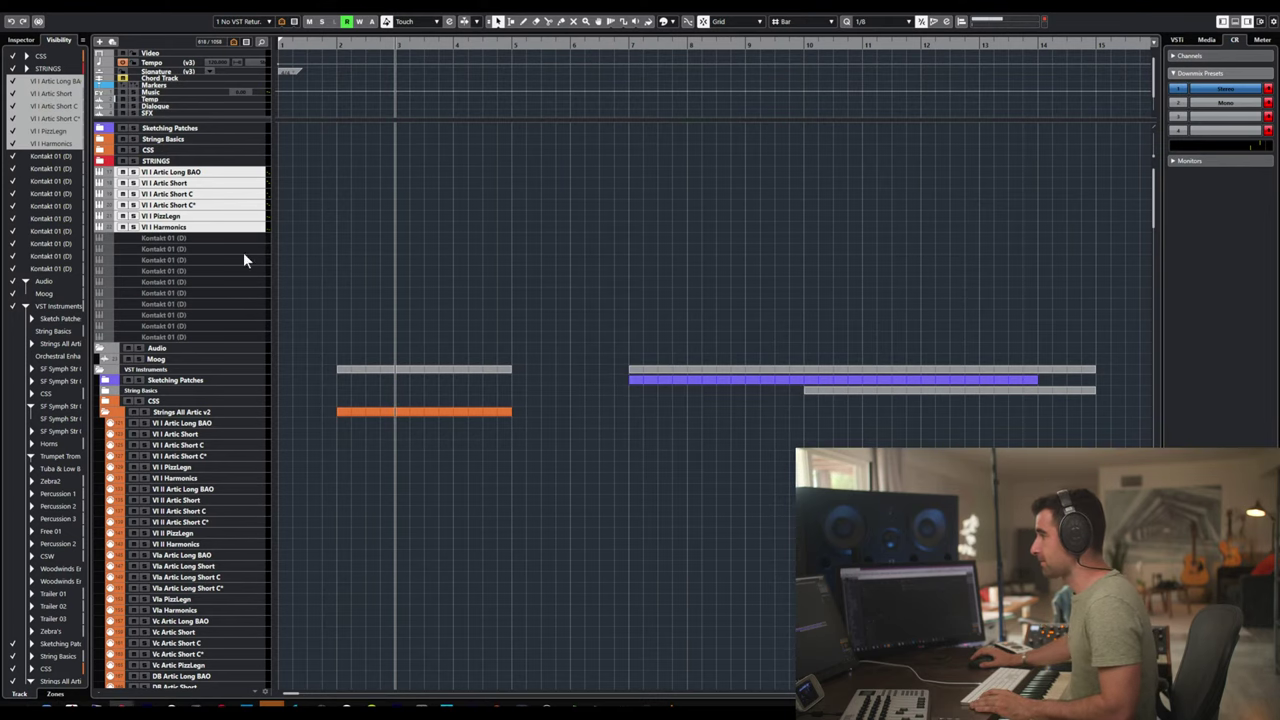
- Enable the first two disabled Kontakt 01 (D) tracks in the STRINGS folder and open the Kontakt instrument of the upper one
left_click(224, 239)
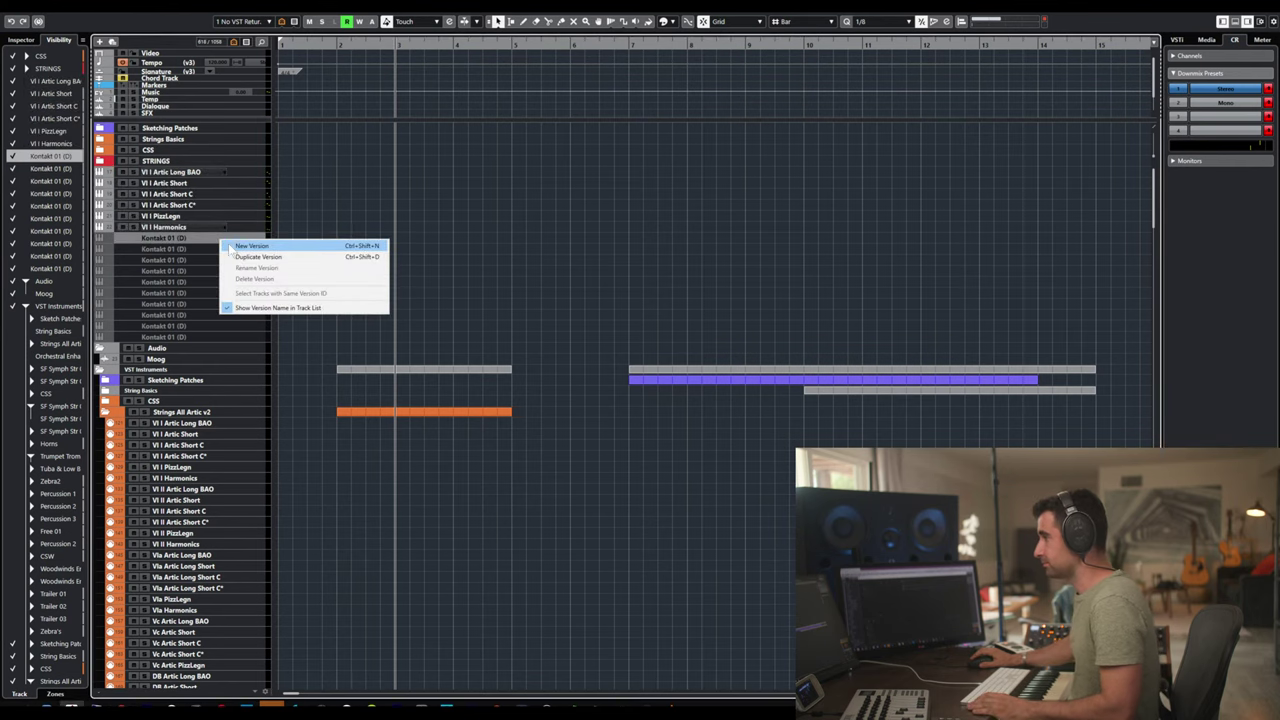
left_click(204, 237)
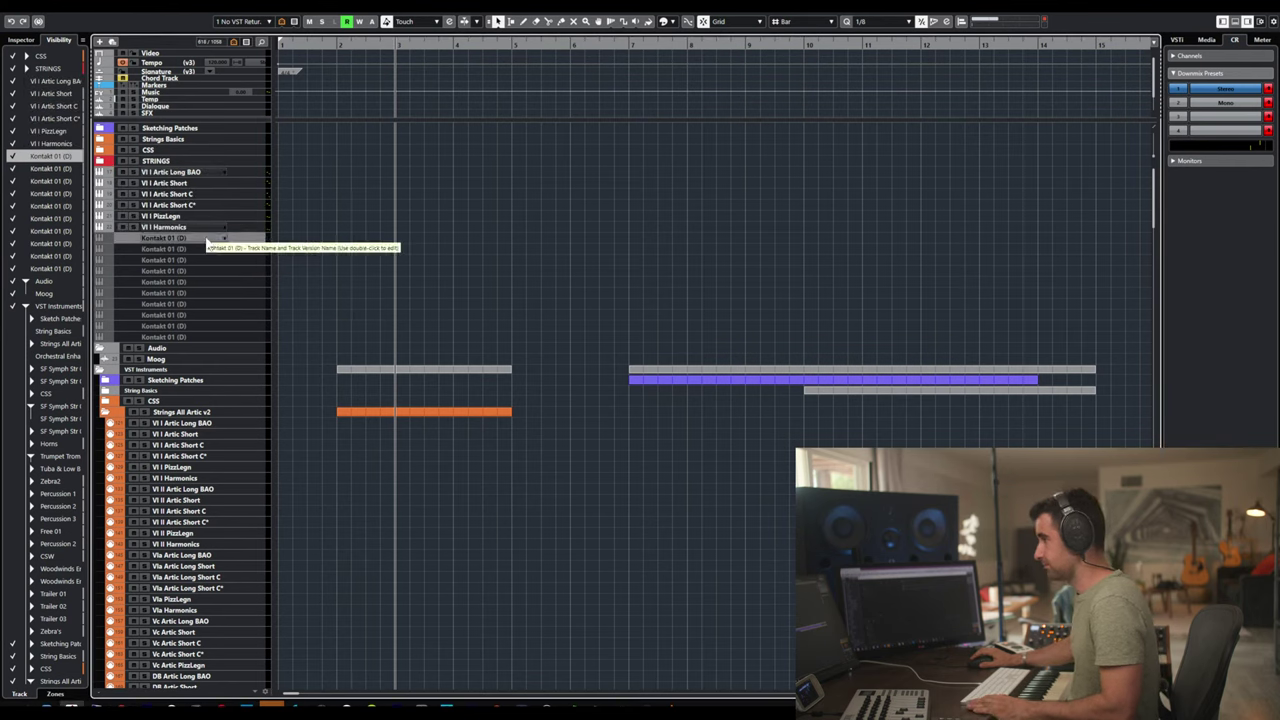
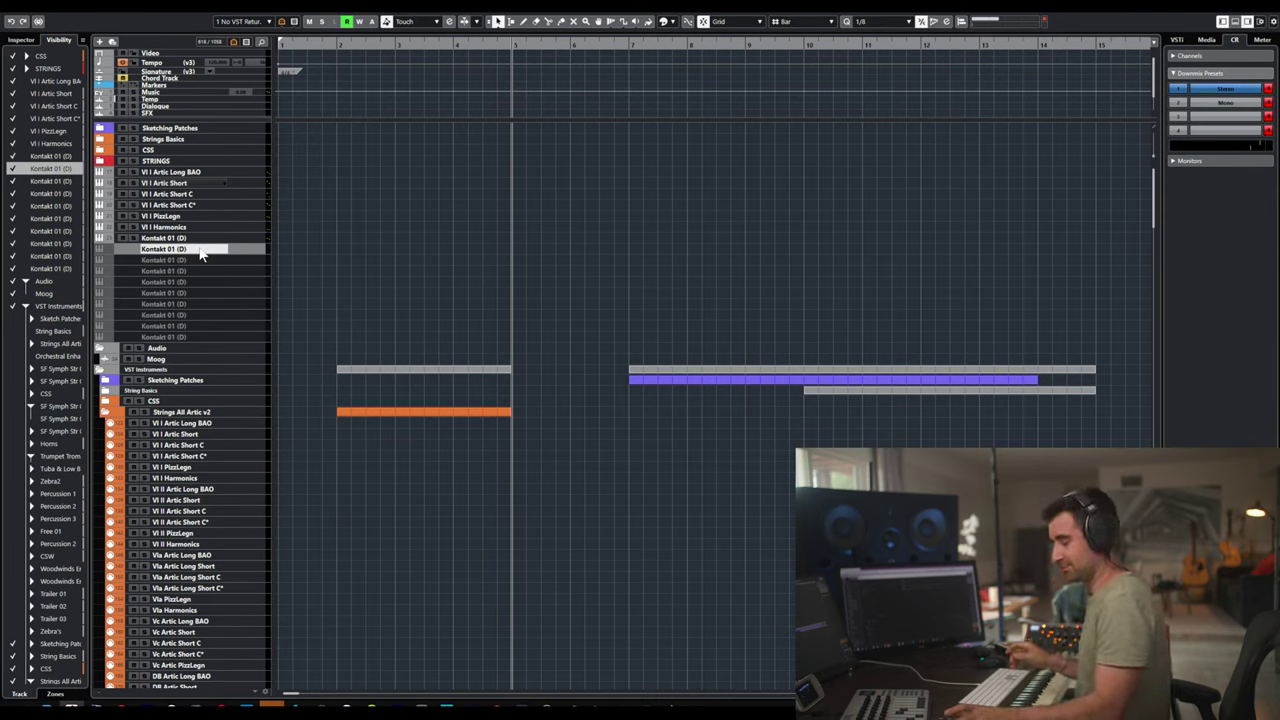
left_click(200, 250)
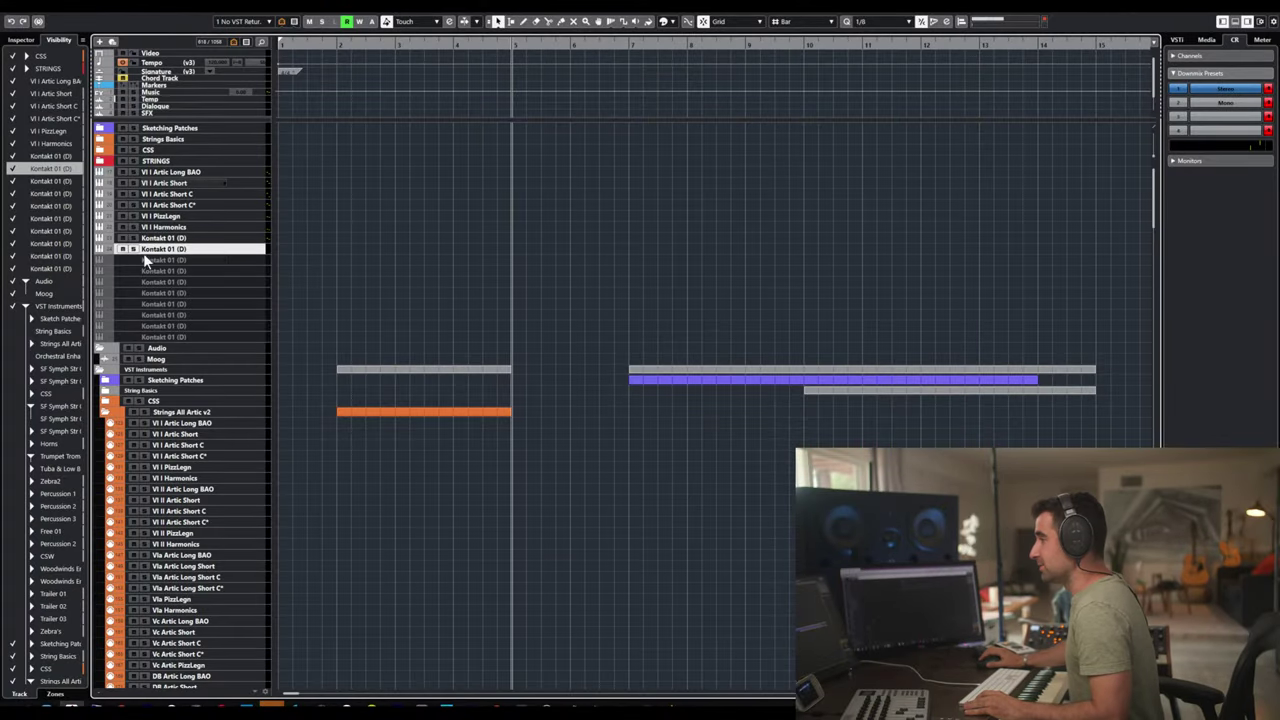
left_click(180, 239)
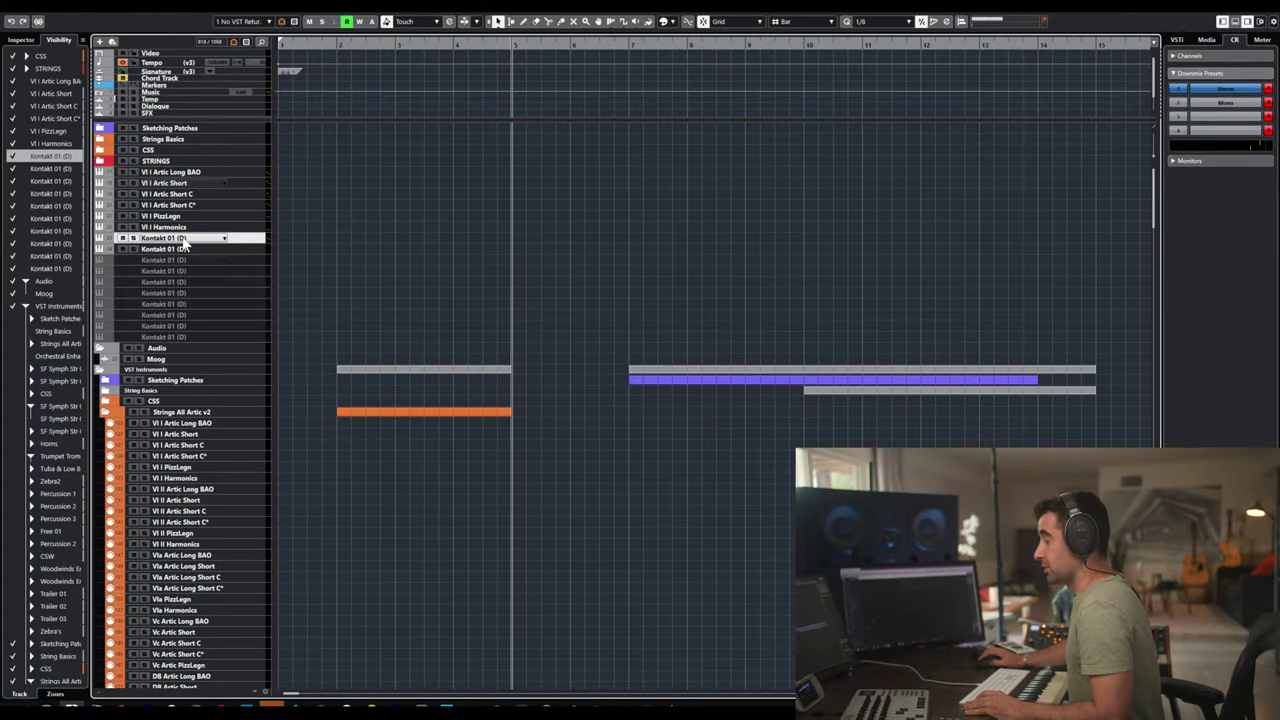
key("e")
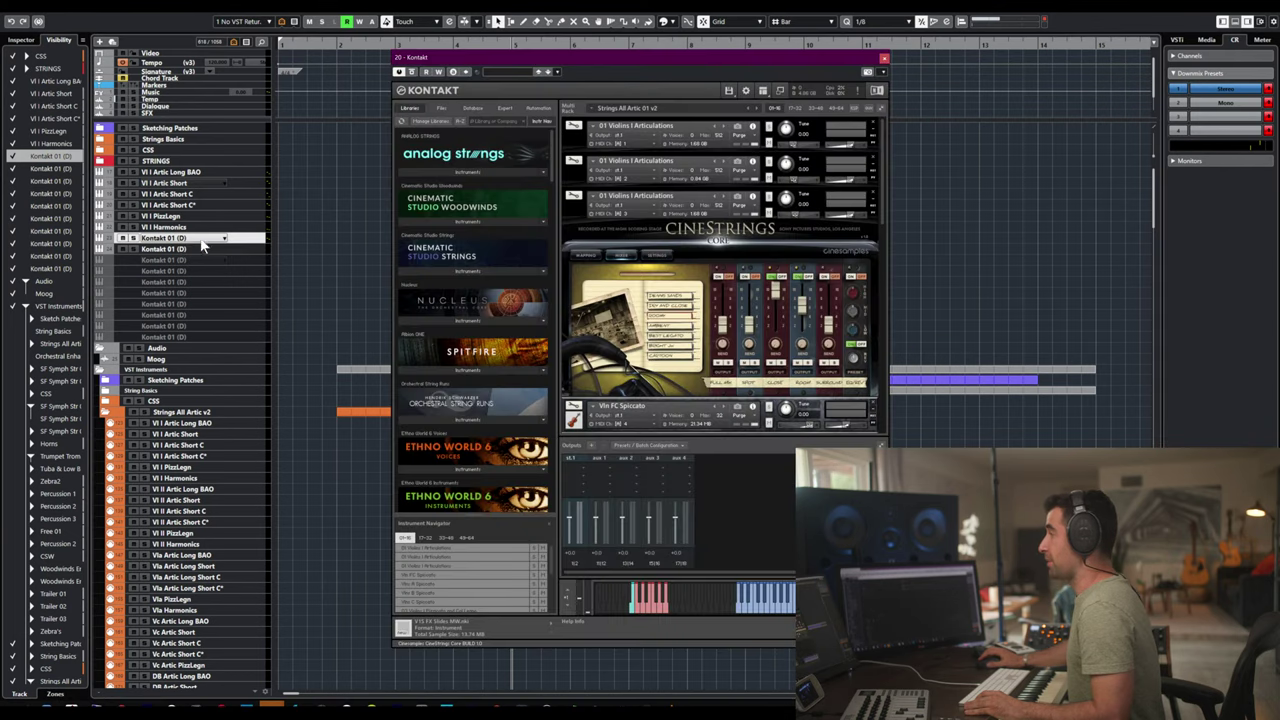
- Remove the viola instruments, both the Spiccato patches and the 09 Violas Articulations, from the Kontakt rack's slots 17-32
left_click(795, 107)
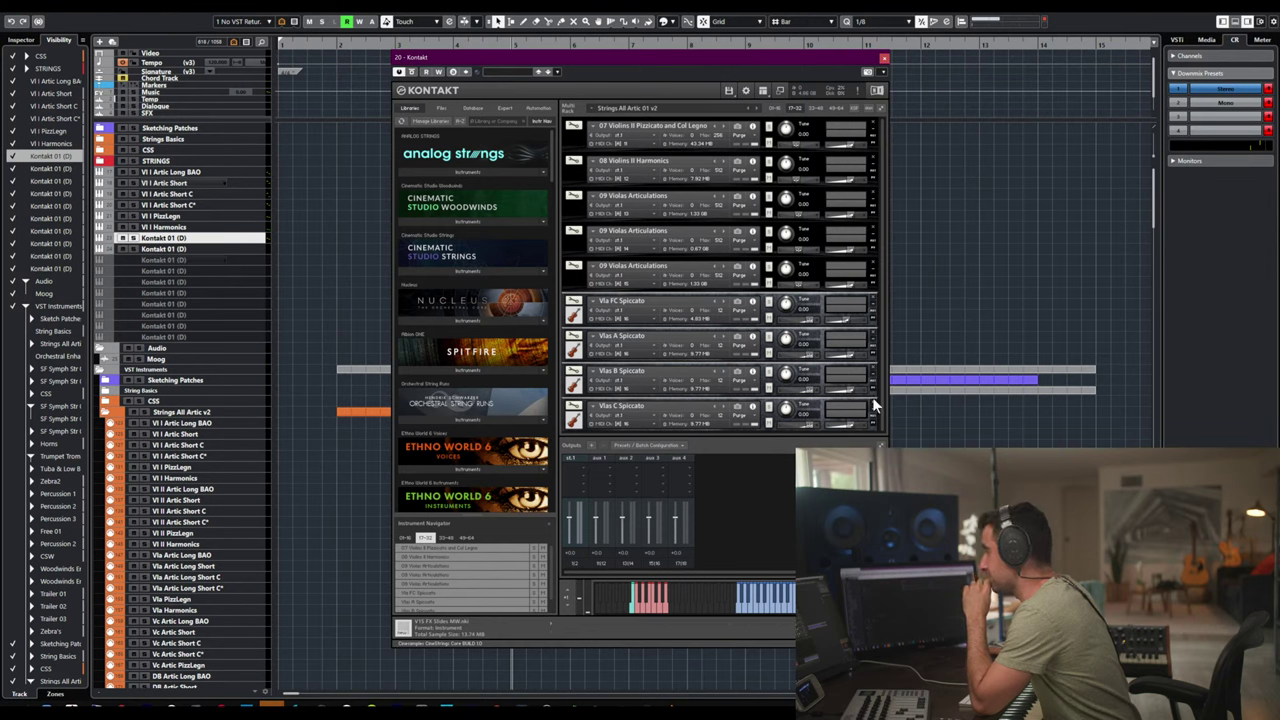
scroll(872, 398, "up", 5)
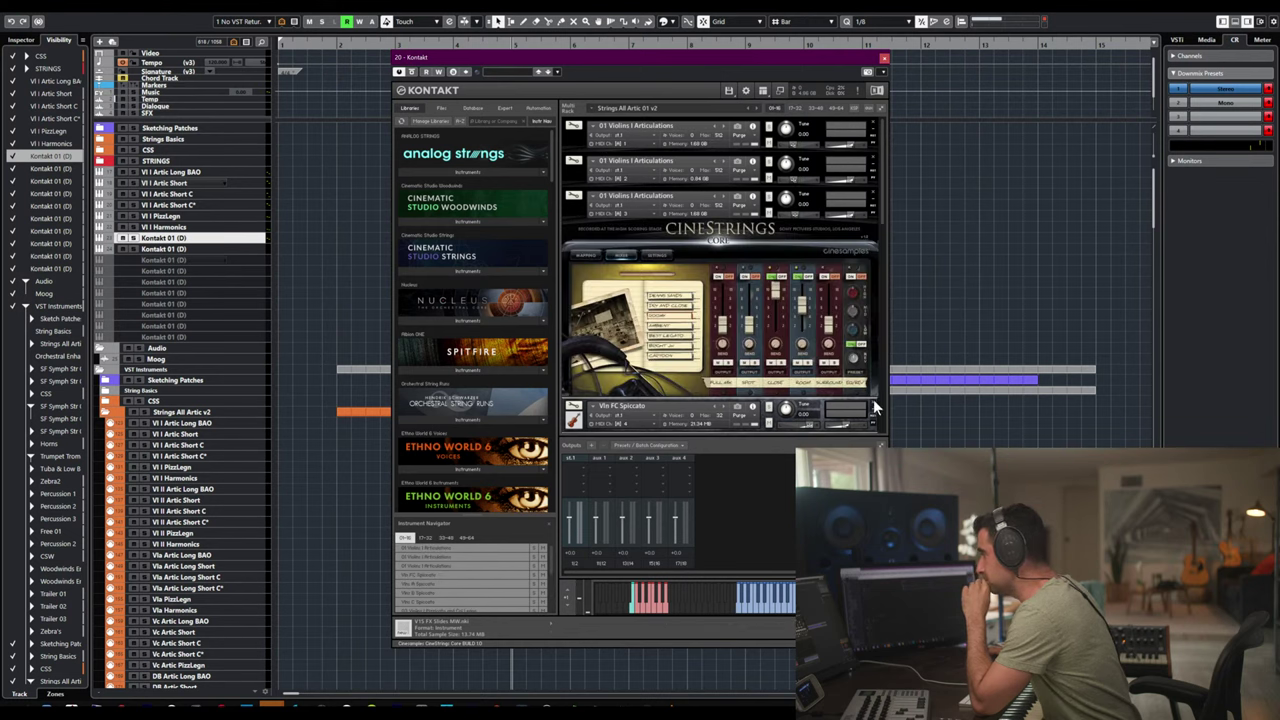
scroll(864, 313, "down", 8)
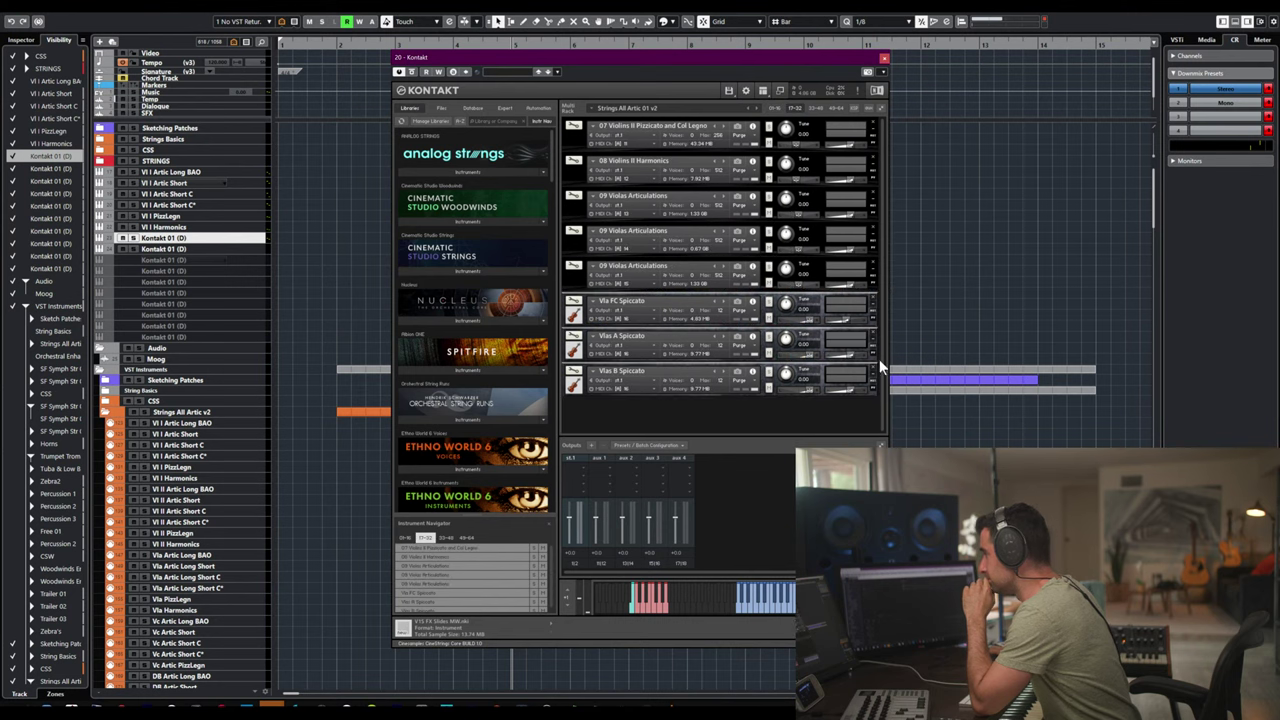
scroll(876, 330, "up", 2)
scroll(870, 295, "down", 3)
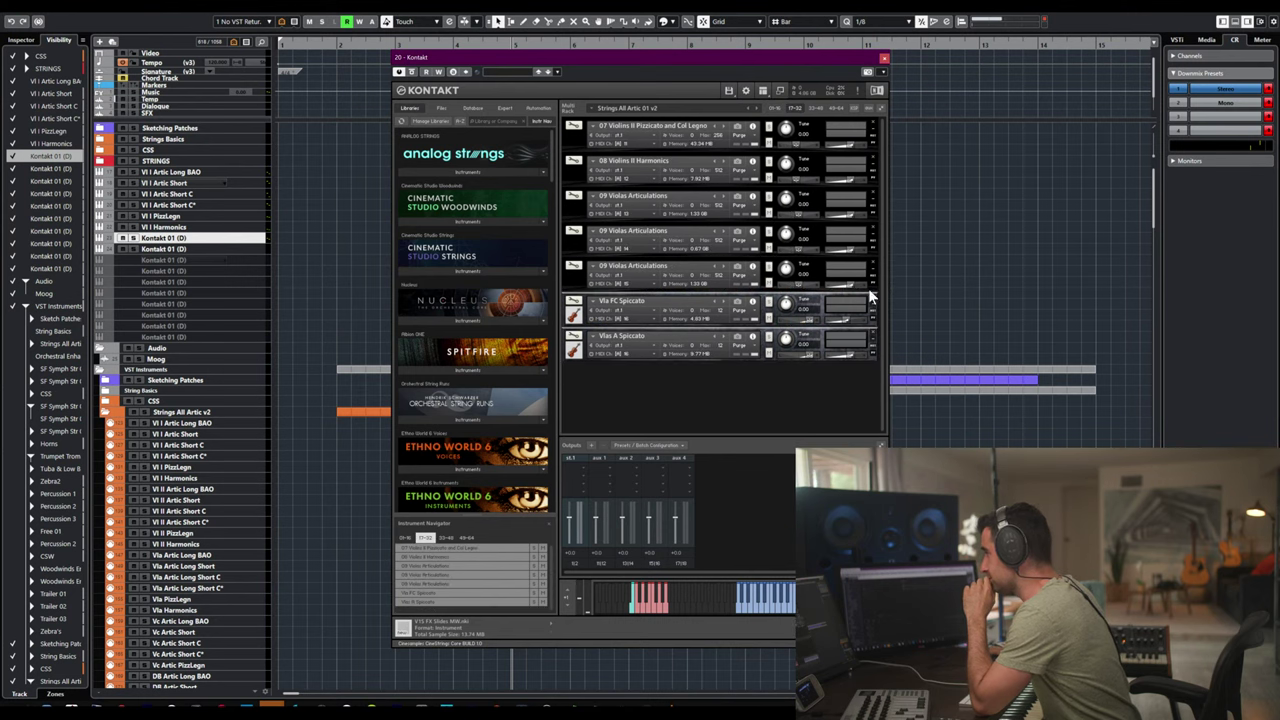
left_click(874, 332)
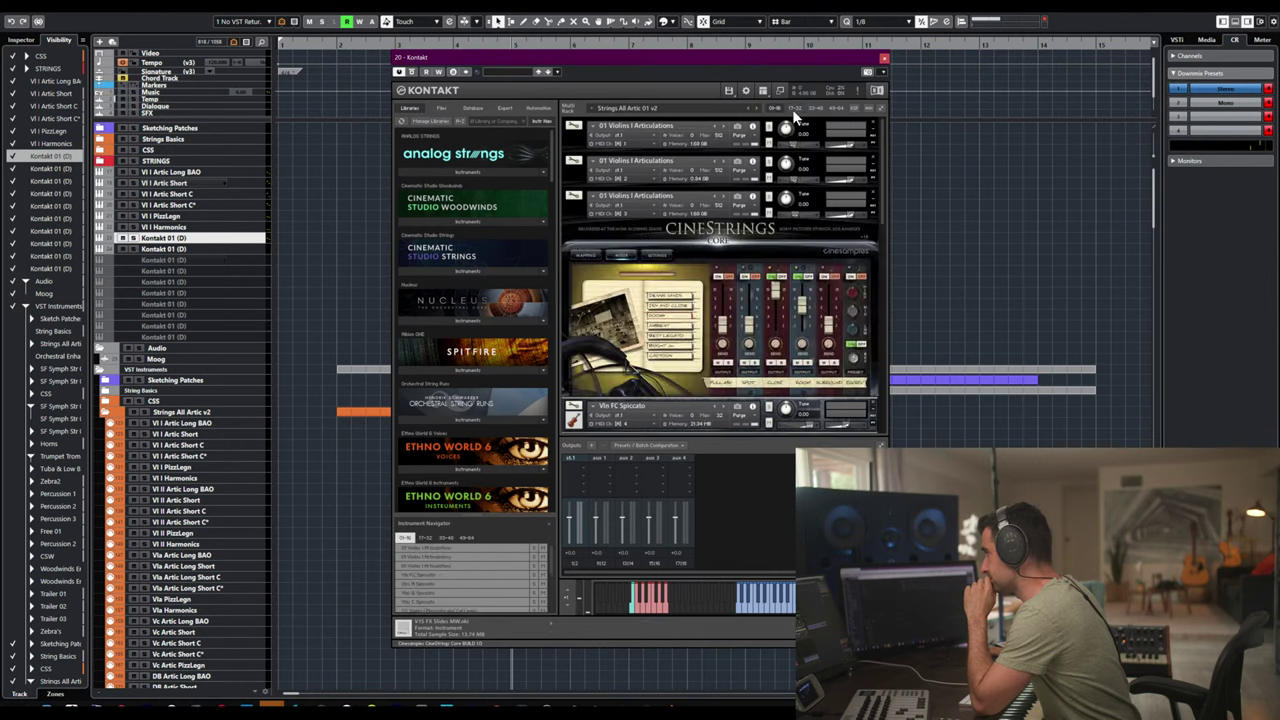
left_click(874, 296)
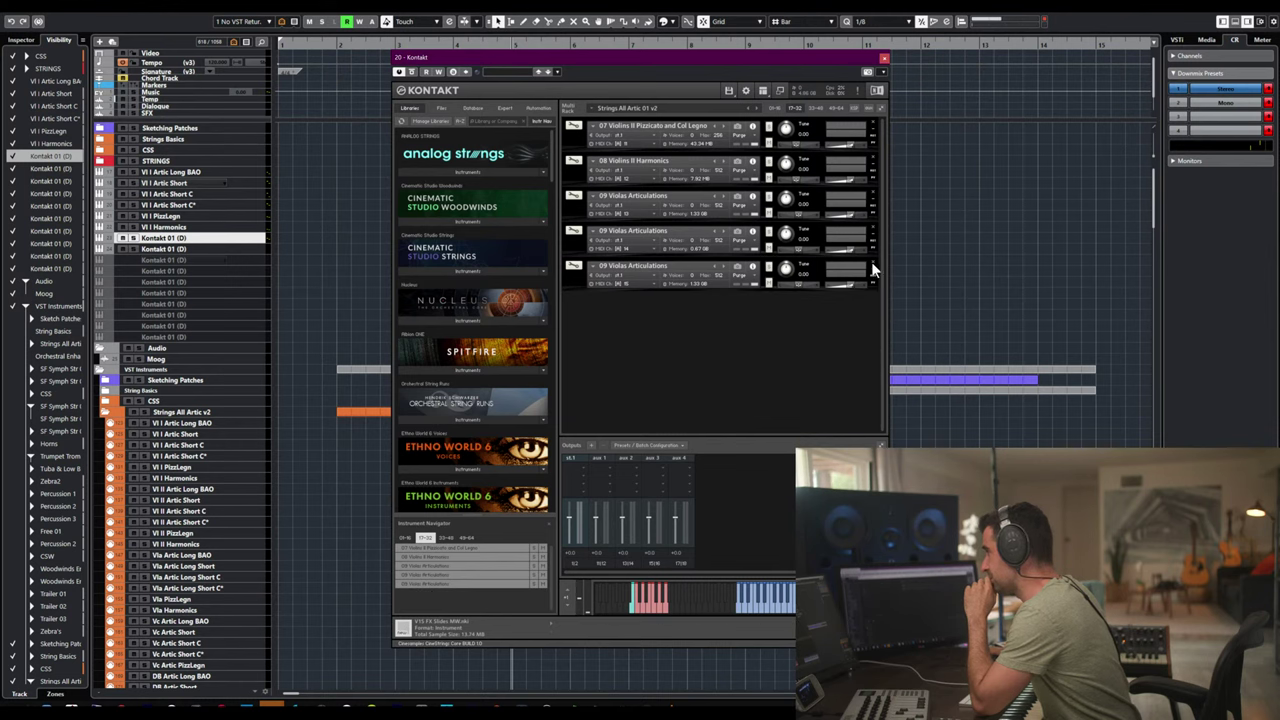
left_click(872, 261)
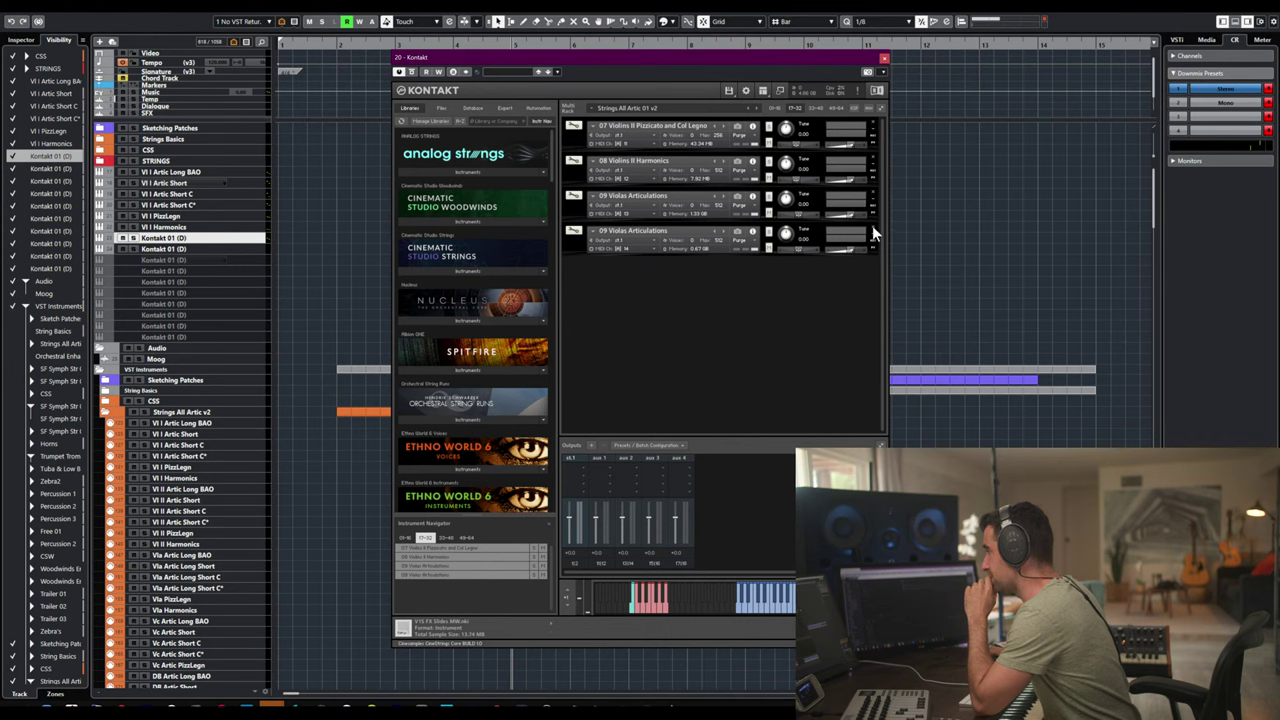
left_click(872, 230)
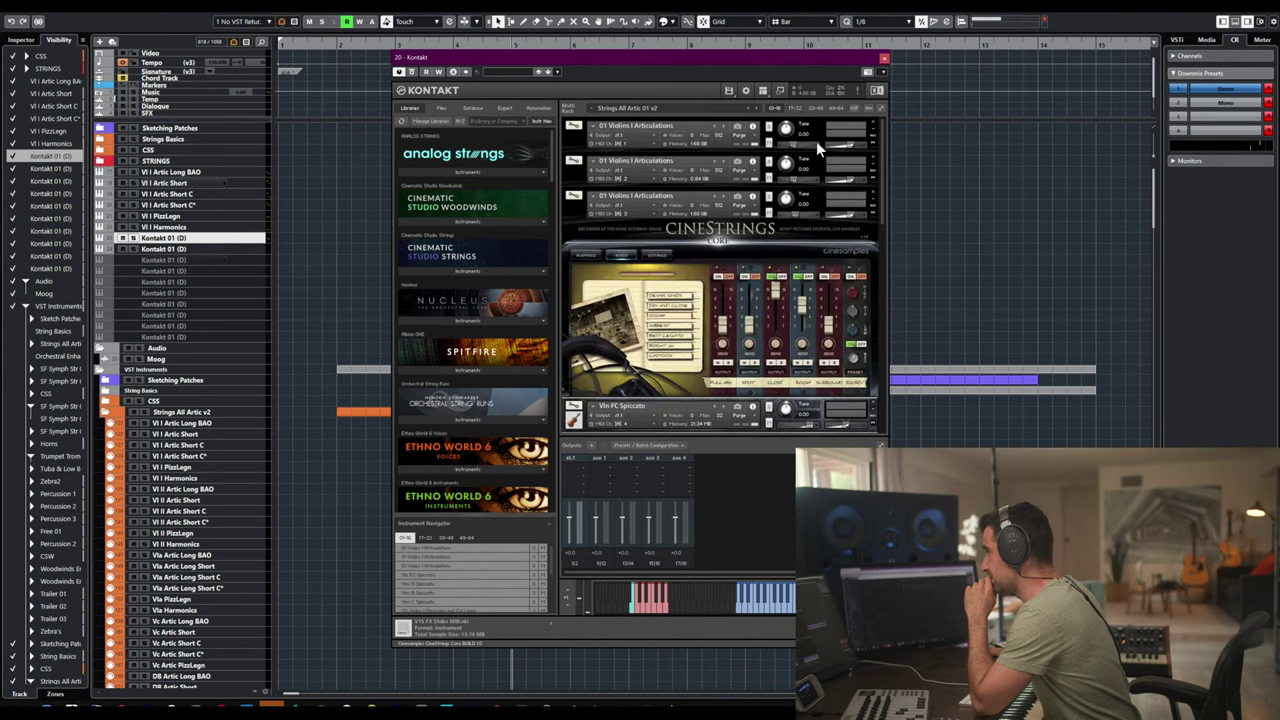
left_click(871, 191)
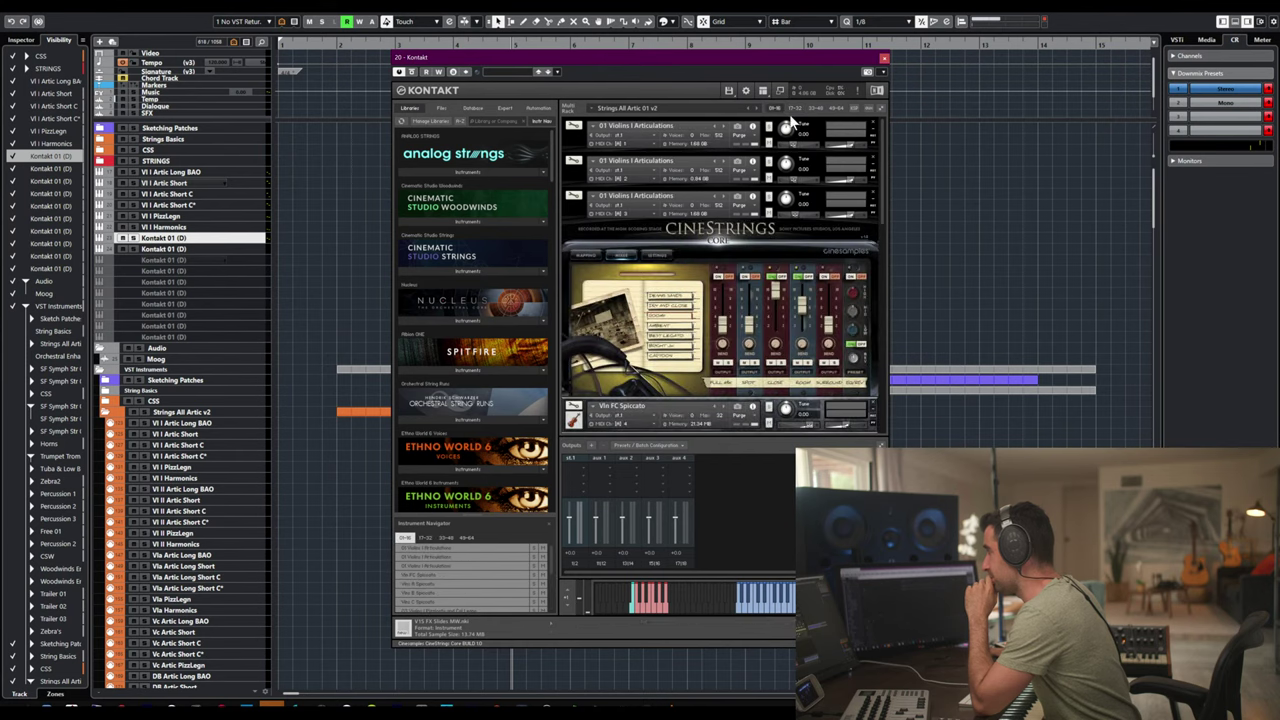
- Remove all Violins I instruments, from 01 Violins I Articulations through 04 Violins I Harmonics, from the Kontakt rack
left_click(873, 122)
left_click(873, 122)
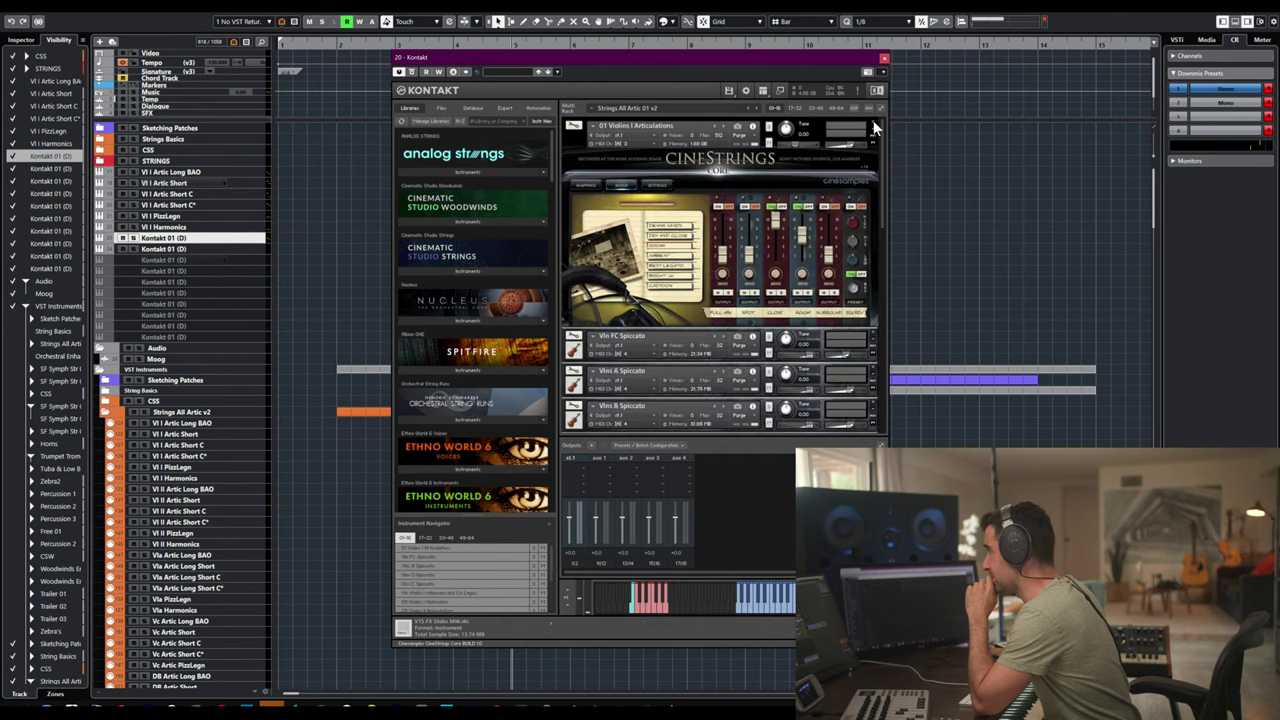
left_click(873, 122)
left_click(873, 120)
left_click(873, 120)
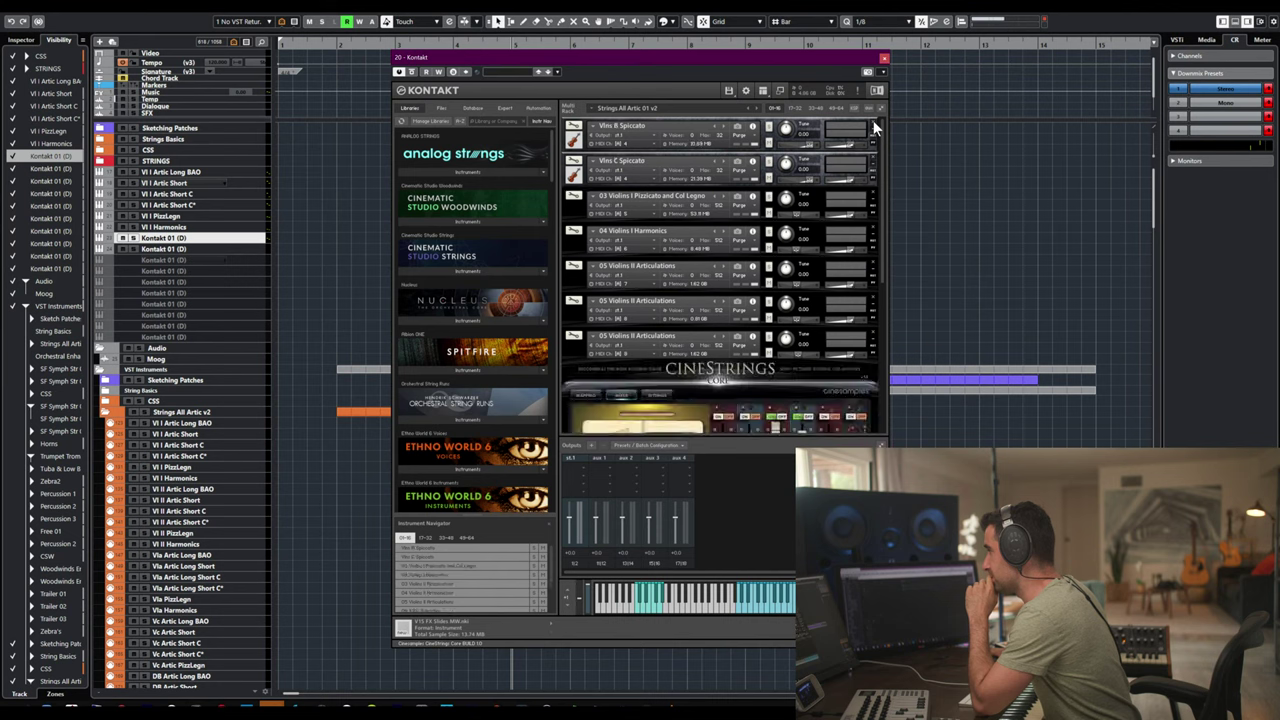
left_click(873, 120)
left_click(873, 120)
left_click(873, 120)
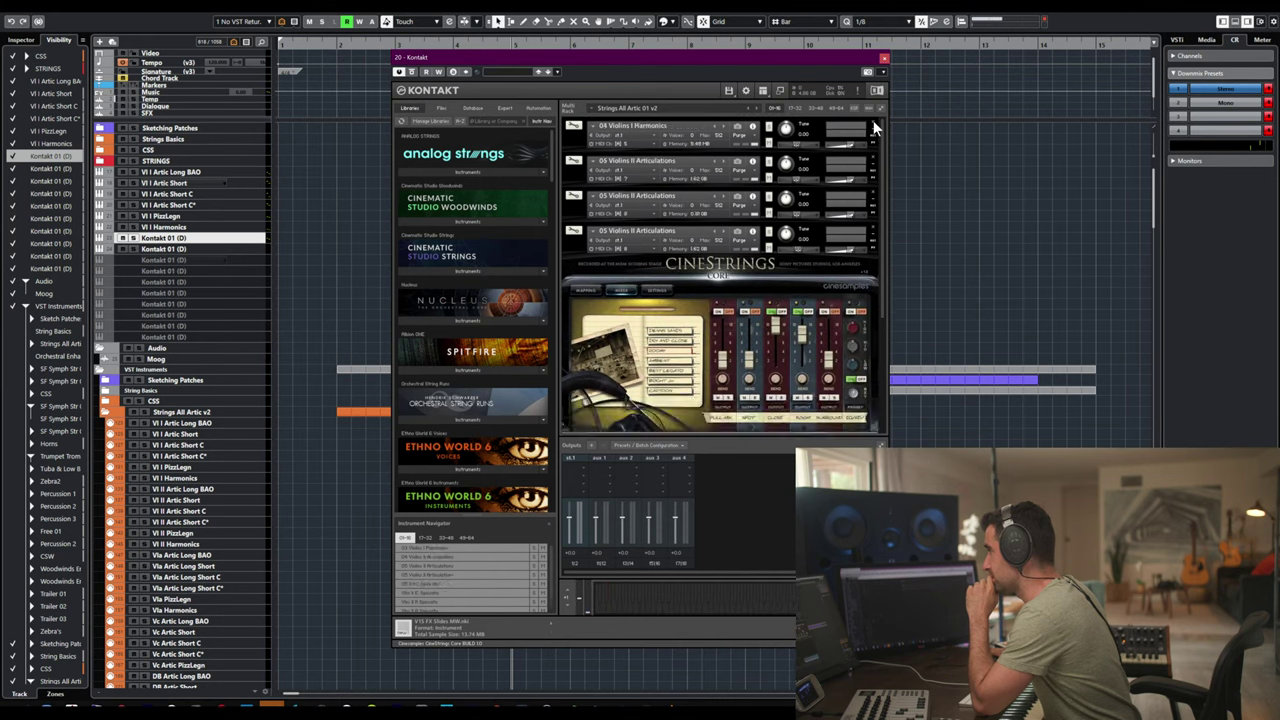
left_click(873, 120)
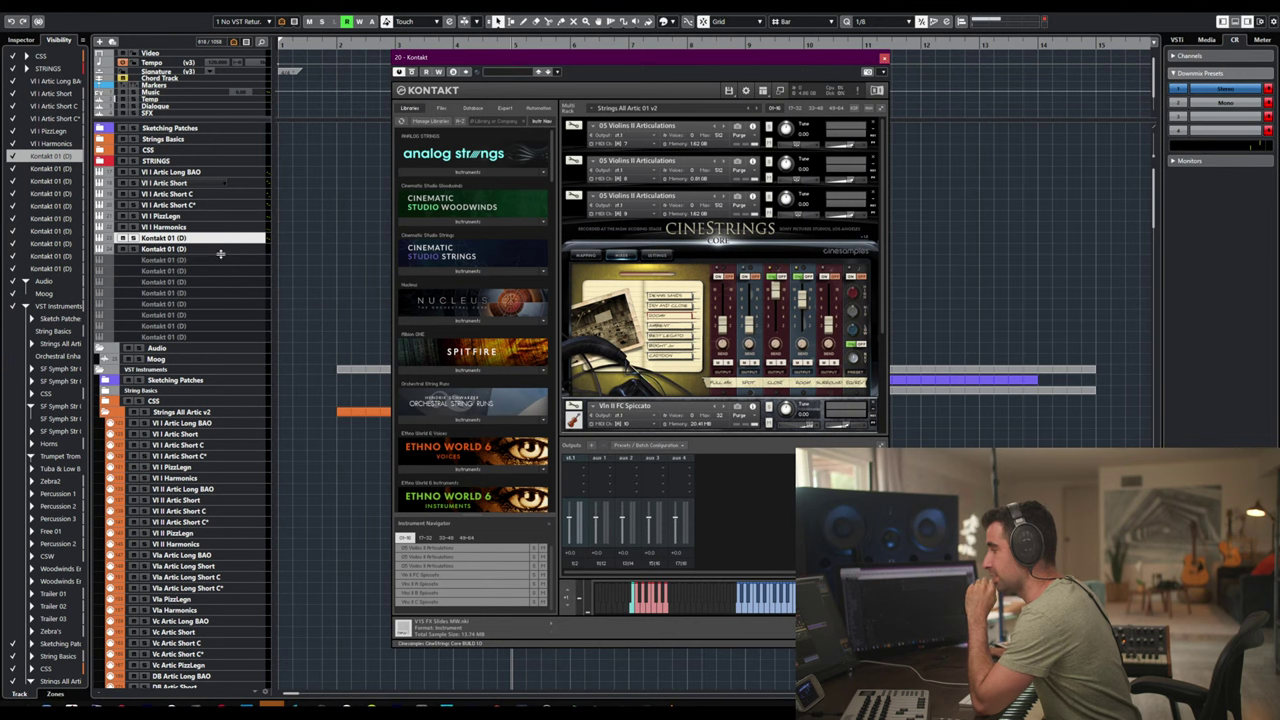
- Move the second enabled Kontakt track below the disabled ones and rename the remaining enabled Kontakt track as Vl II
left_click_drag(199, 250, 191, 344)
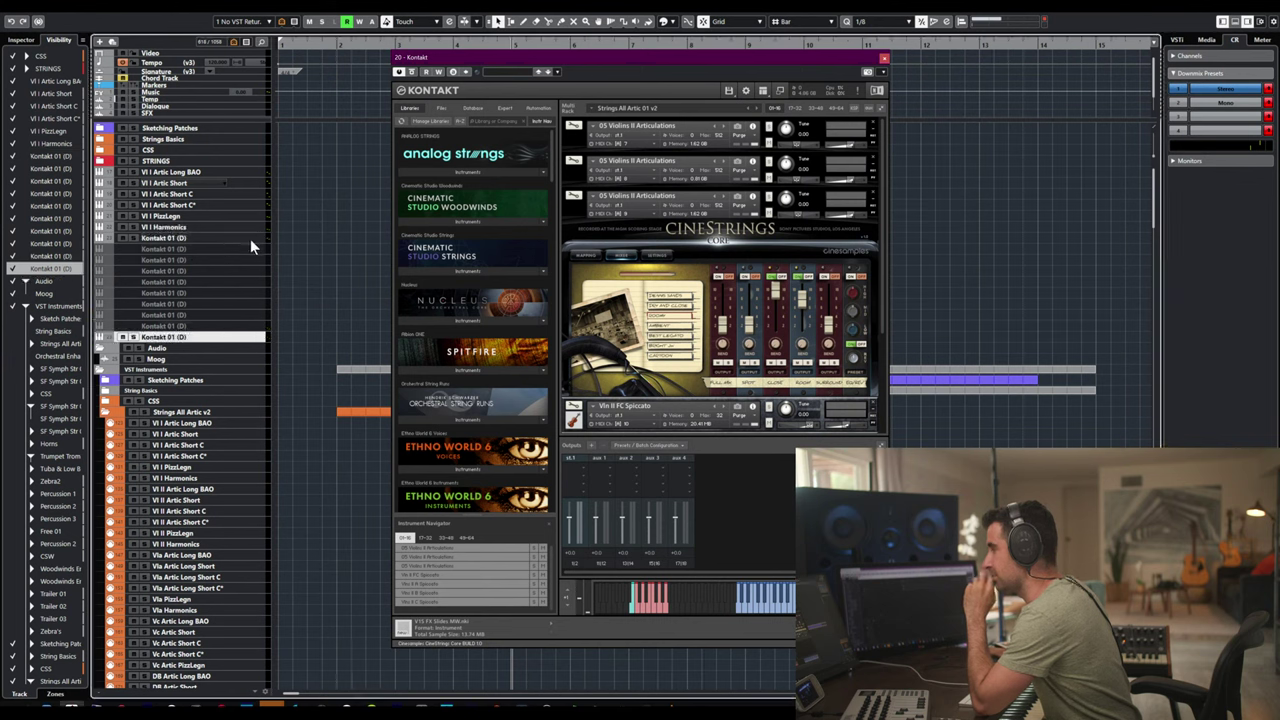
double_click(182, 240)
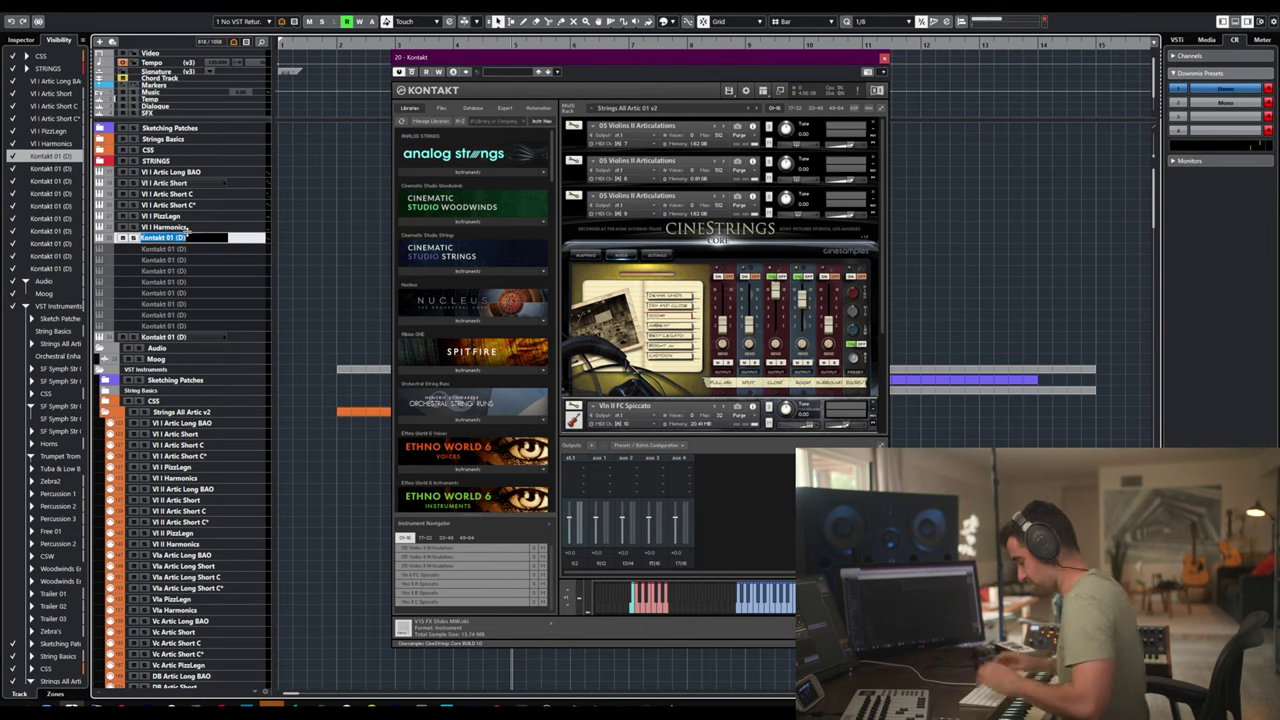
type("Vl")
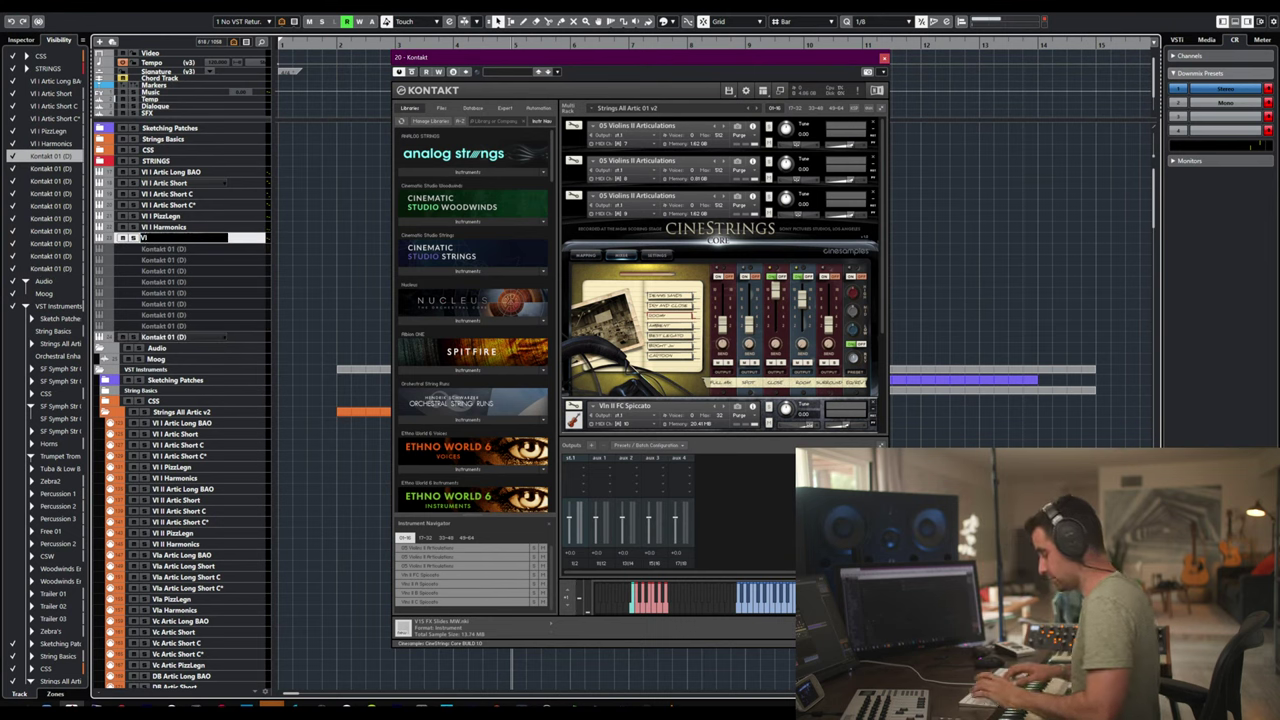
type(" II")
key("Return")
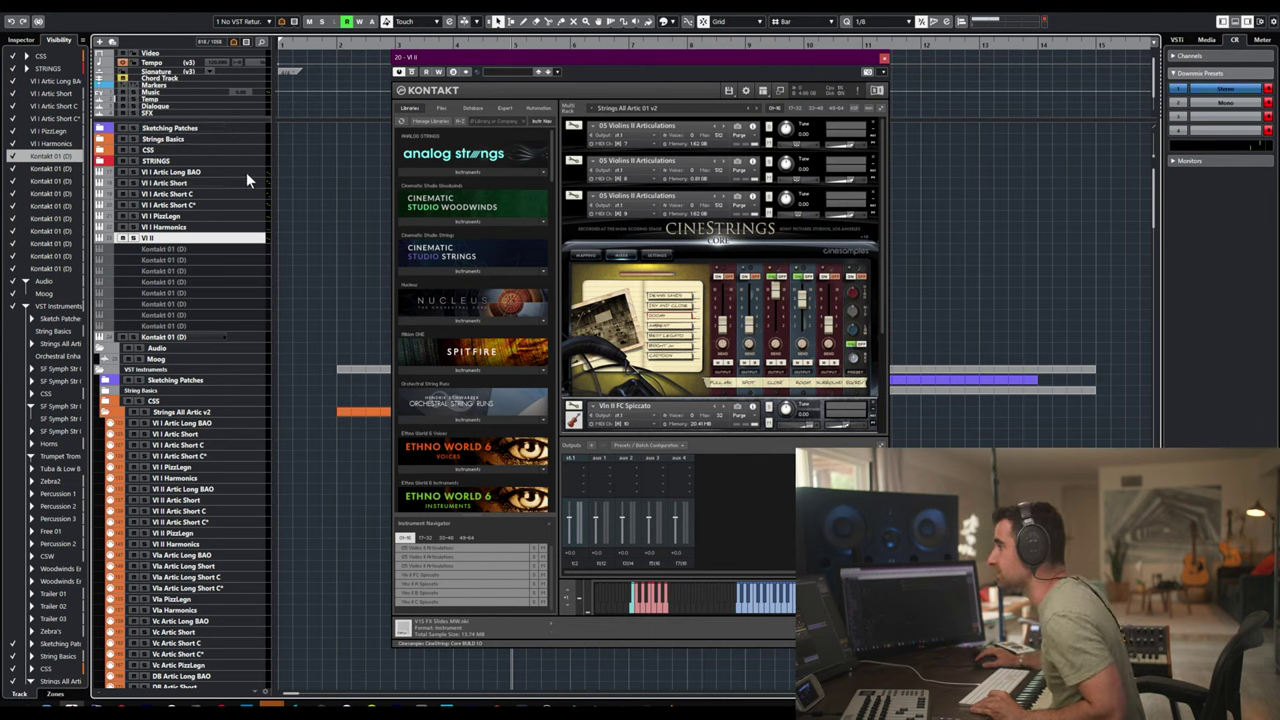
- Duplicate the Vl II track repeatedly until the STRINGS folder holds six Violins II tracks
right_click(217, 238)
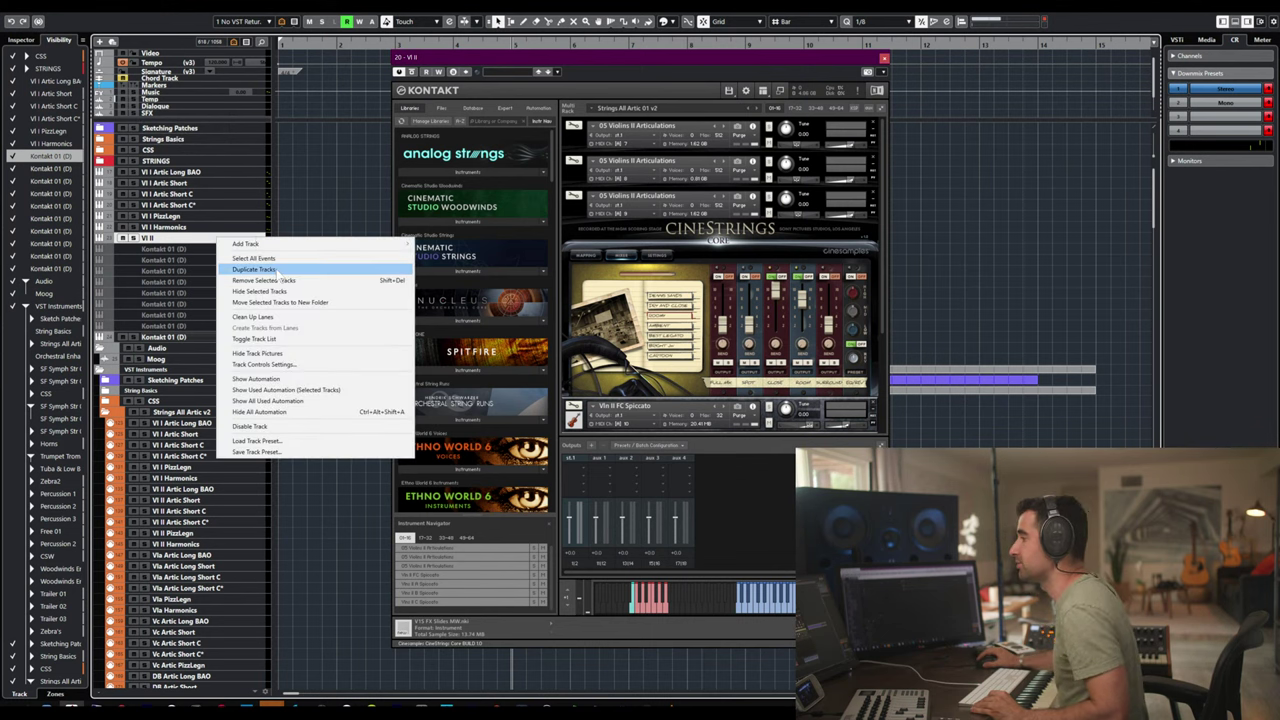
left_click(277, 270)
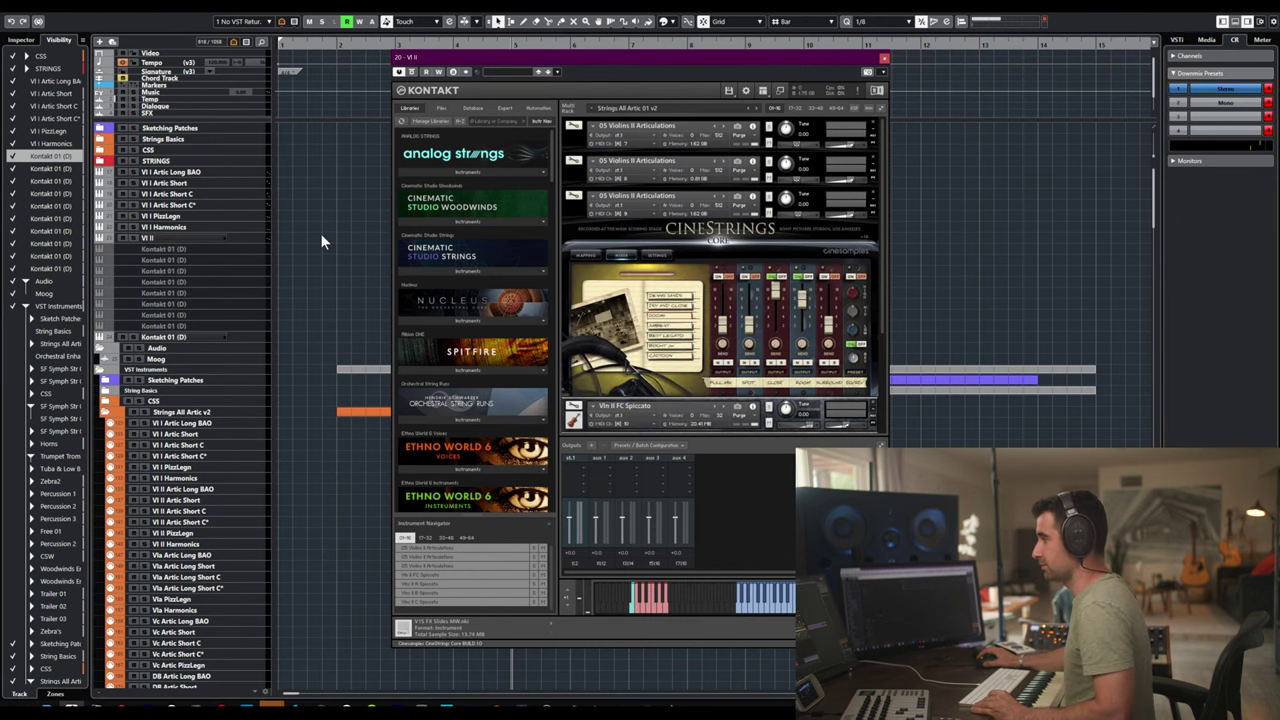
right_click(241, 252)
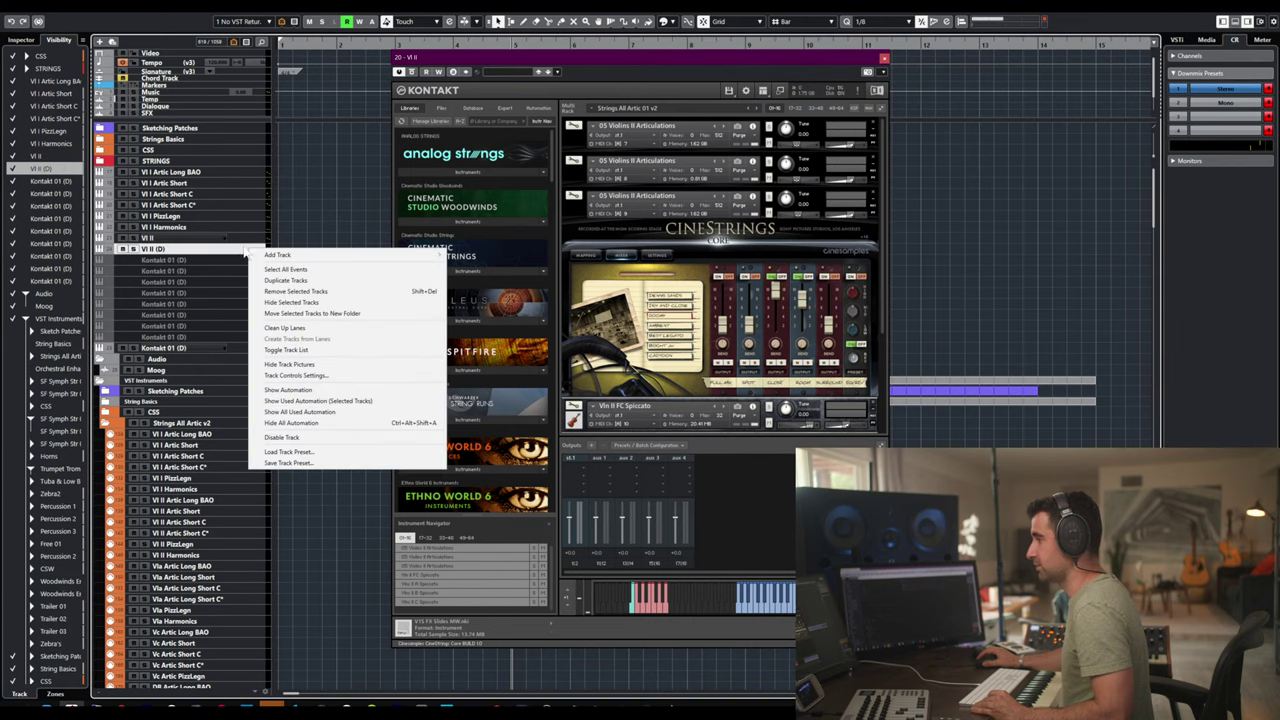
left_click(246, 245)
left_click(247, 241, "shift")
right_click(247, 245)
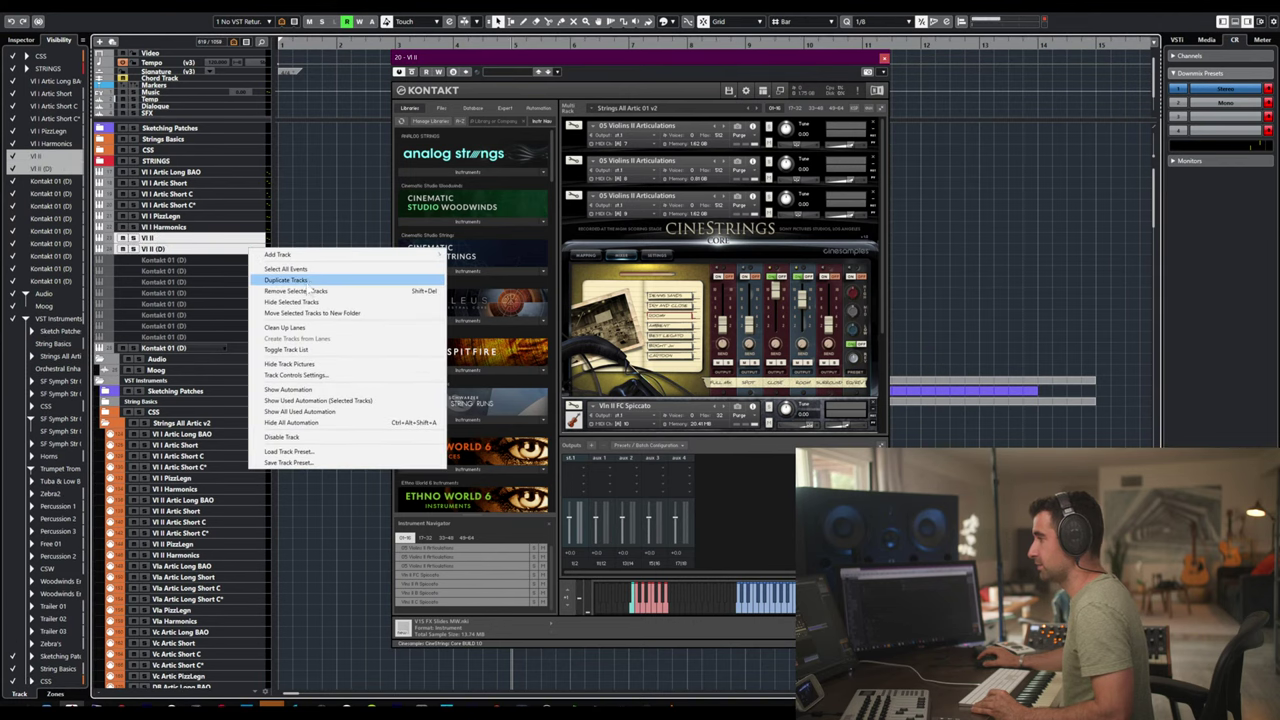
left_click(312, 281)
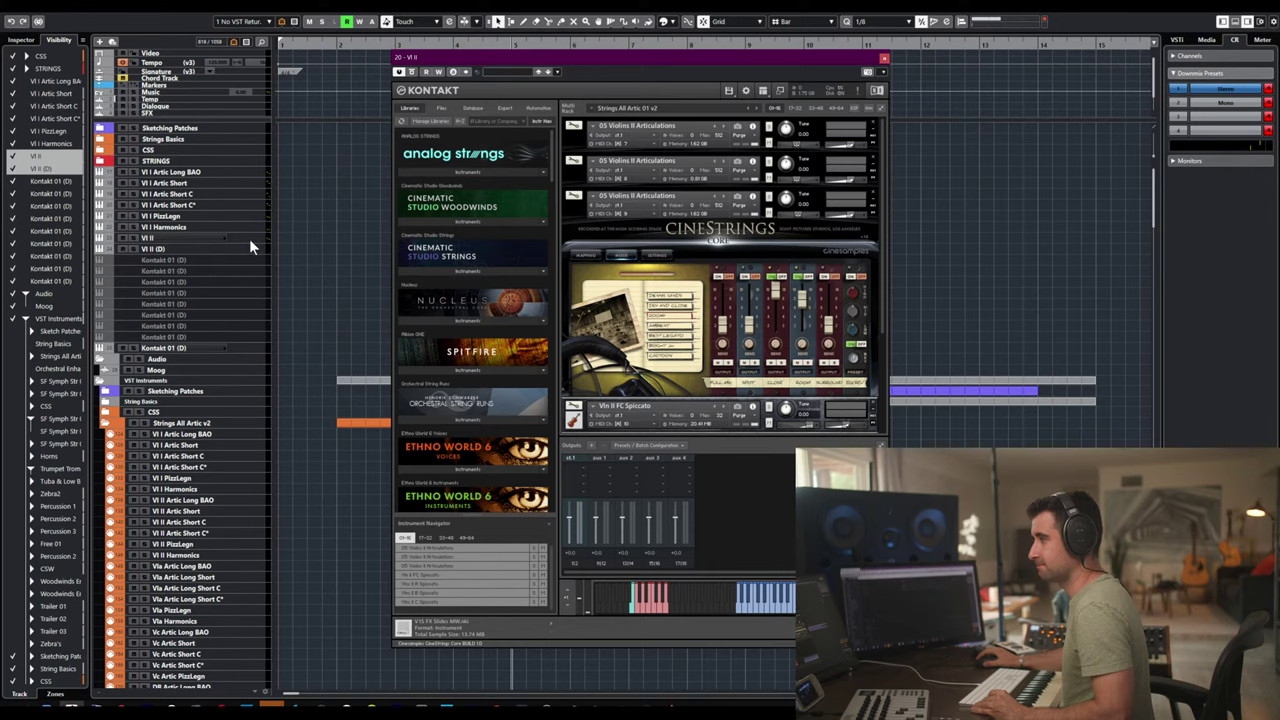
right_click(252, 251)
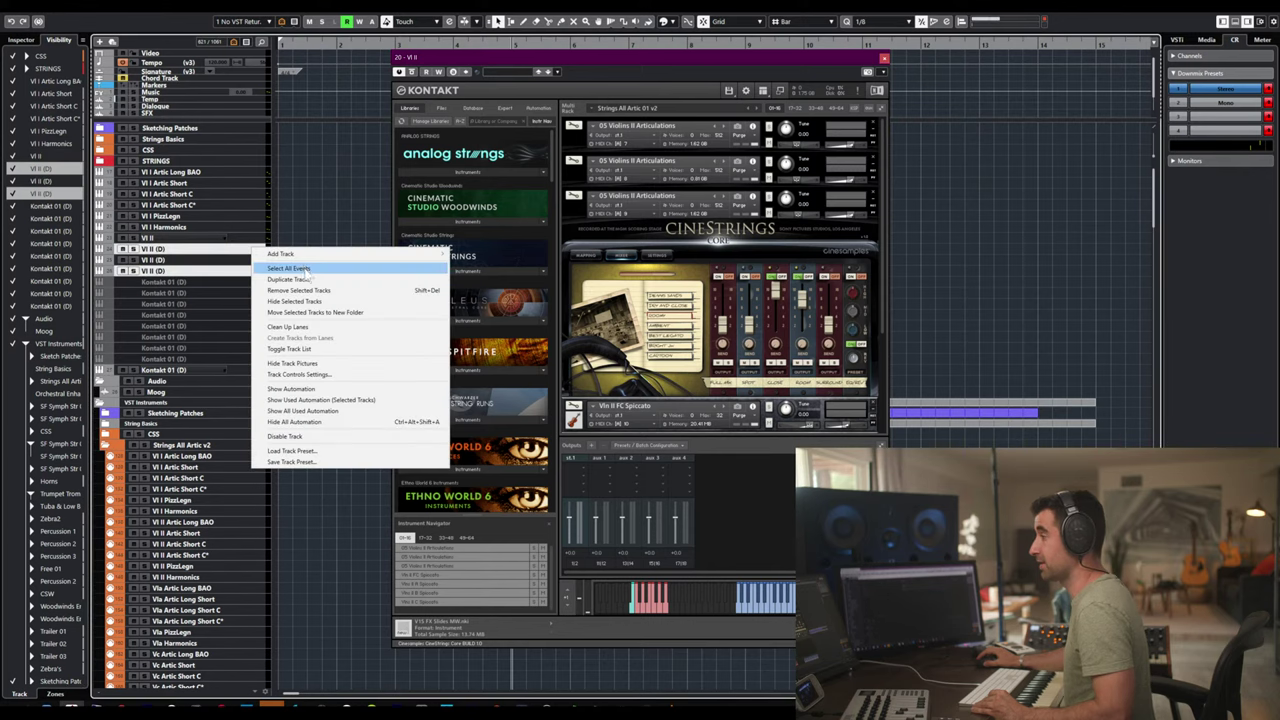
left_click(302, 279)
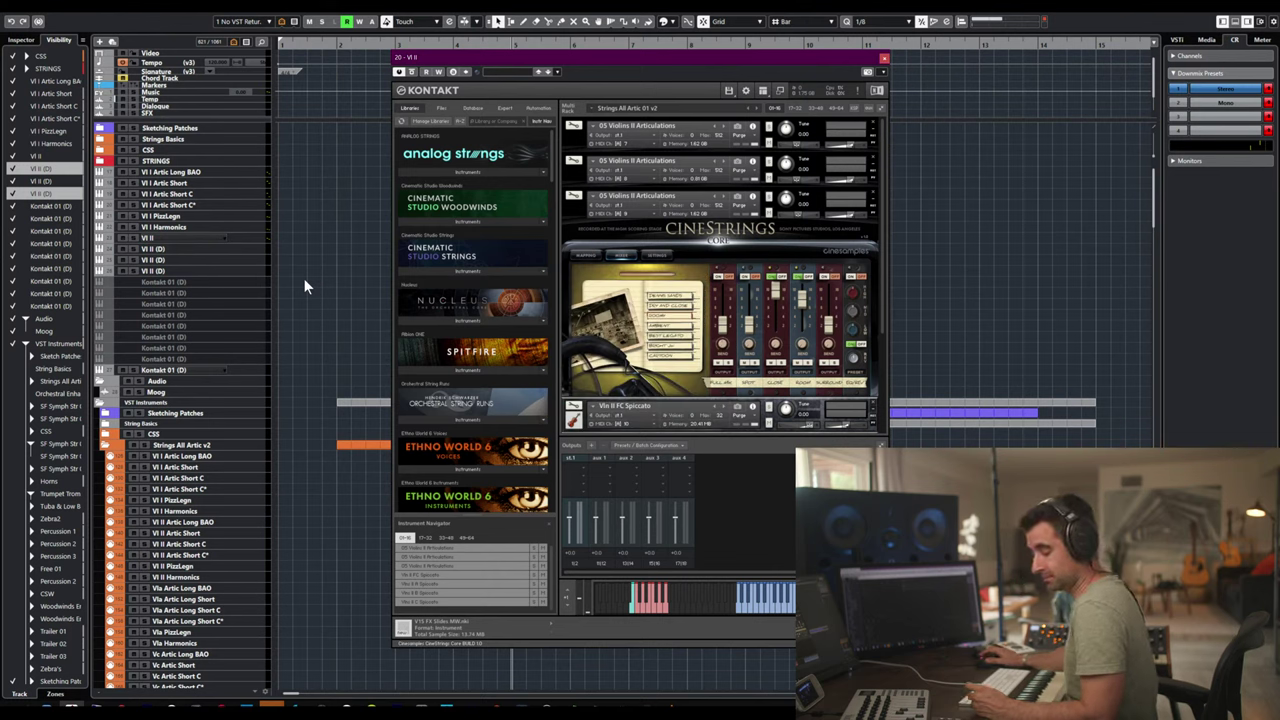
key("ctrl+d")
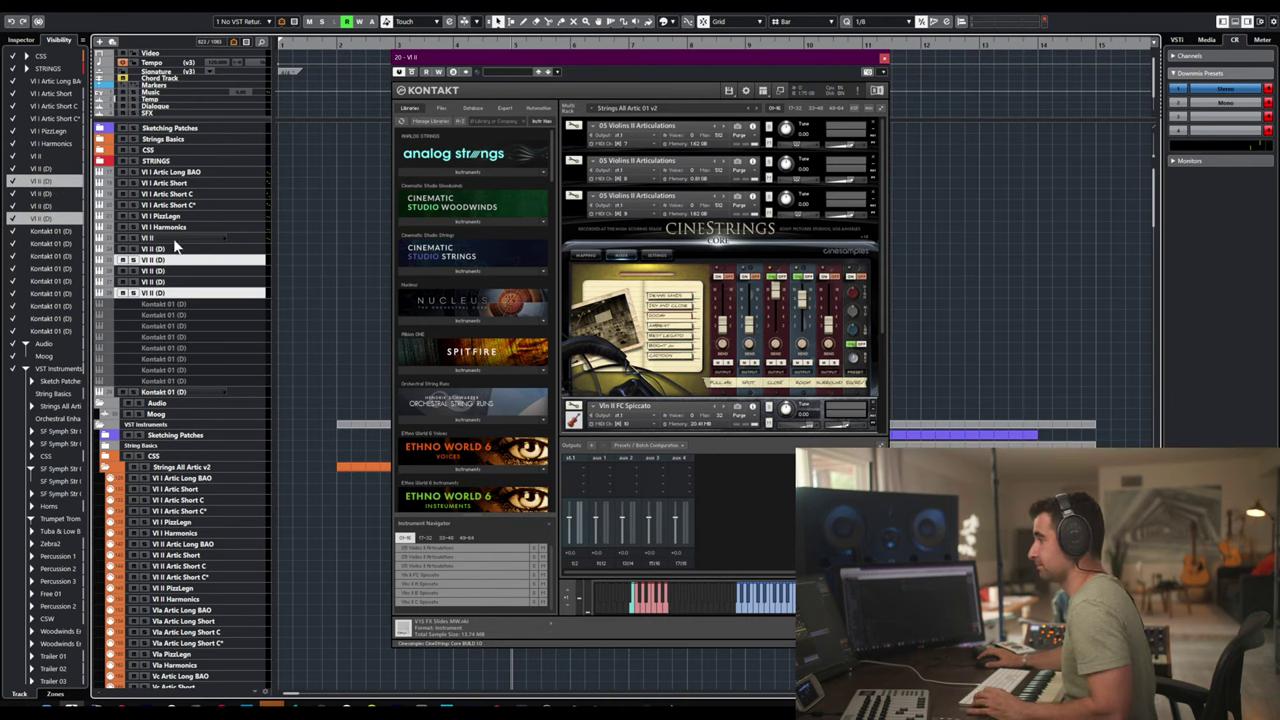
- Rename the first Vl II track as Vl II Artic Long BAO, copying the name from the matching track in Strings All Artic v2
left_click(238, 238)
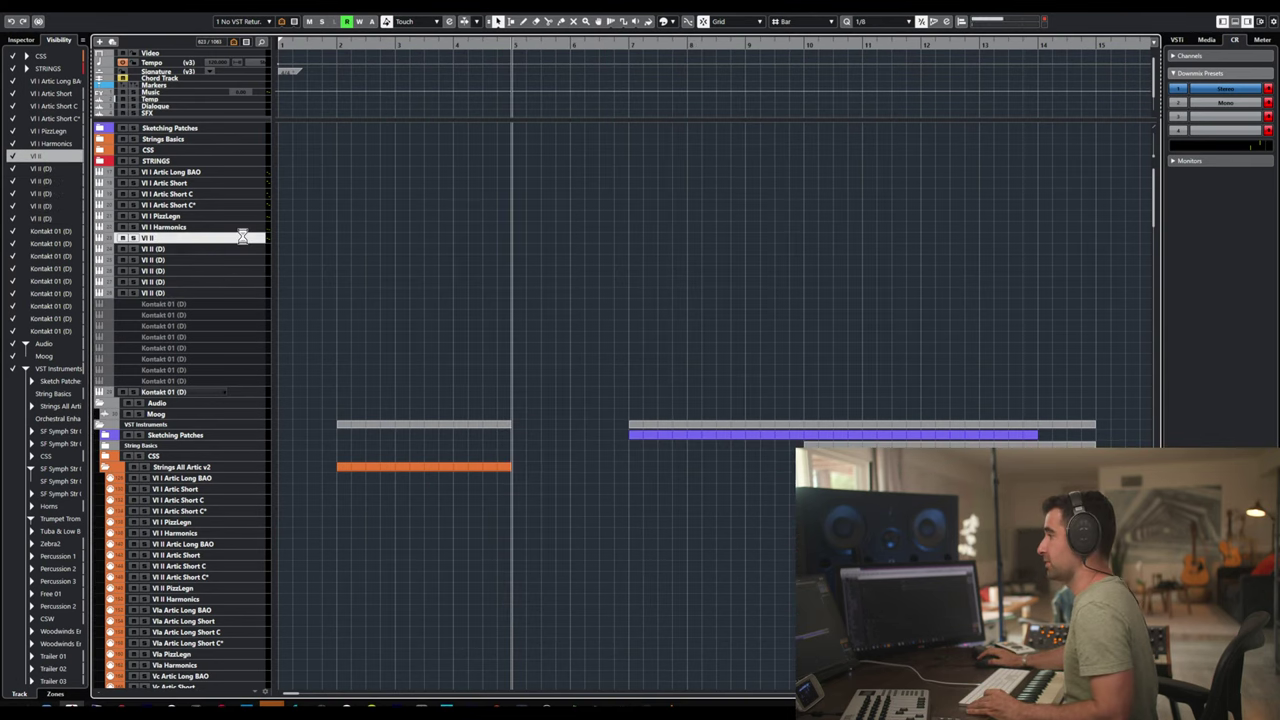
left_click(242, 237)
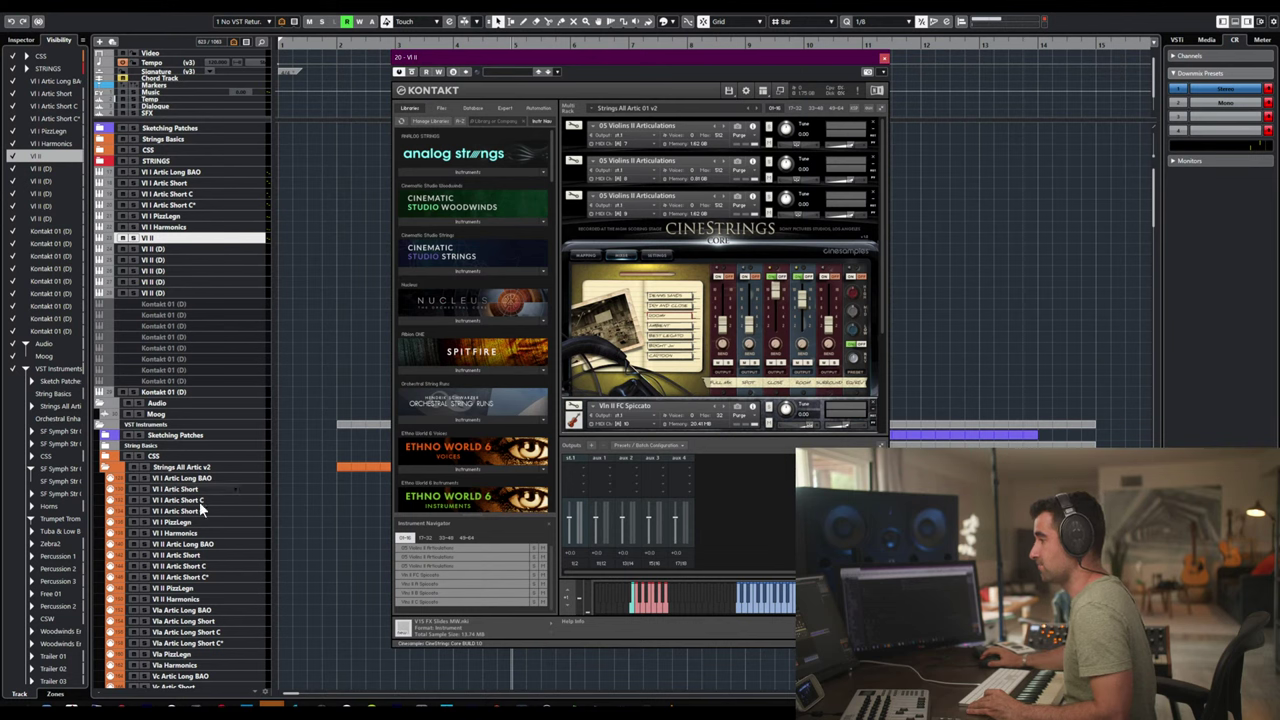
double_click(196, 546)
key("ctrl+c")
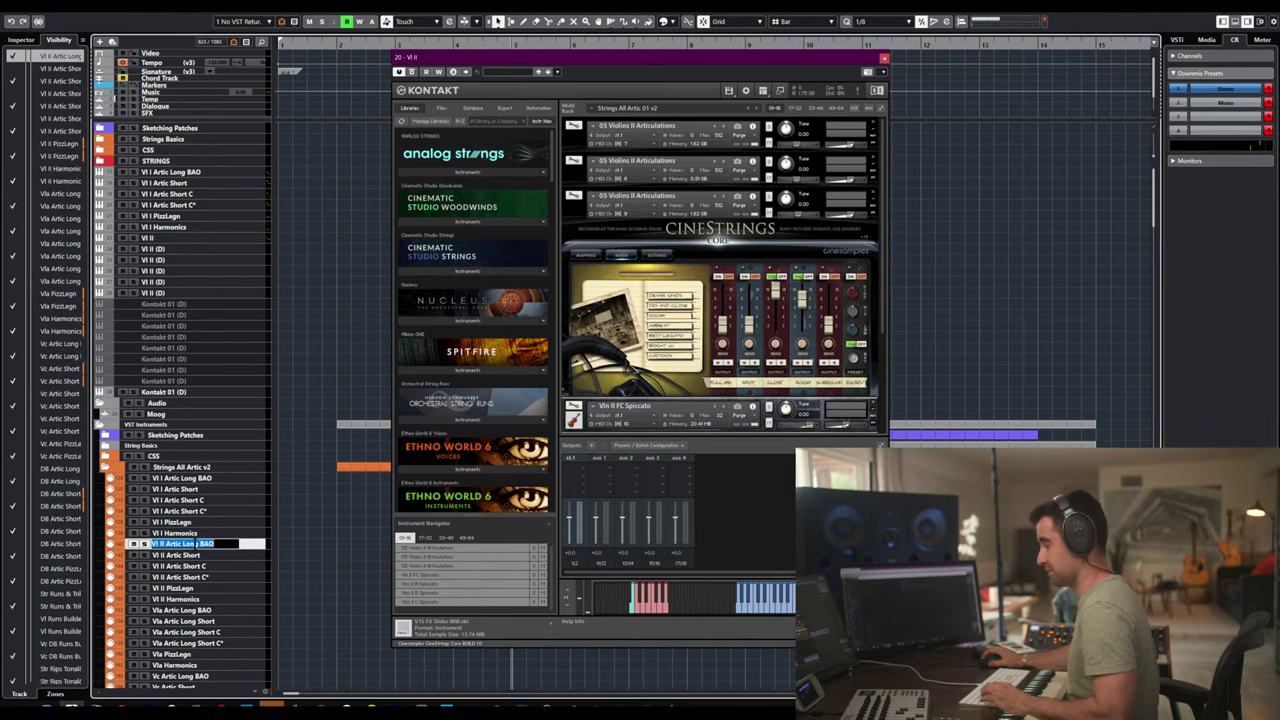
double_click(168, 237)
key("ctrl+v")
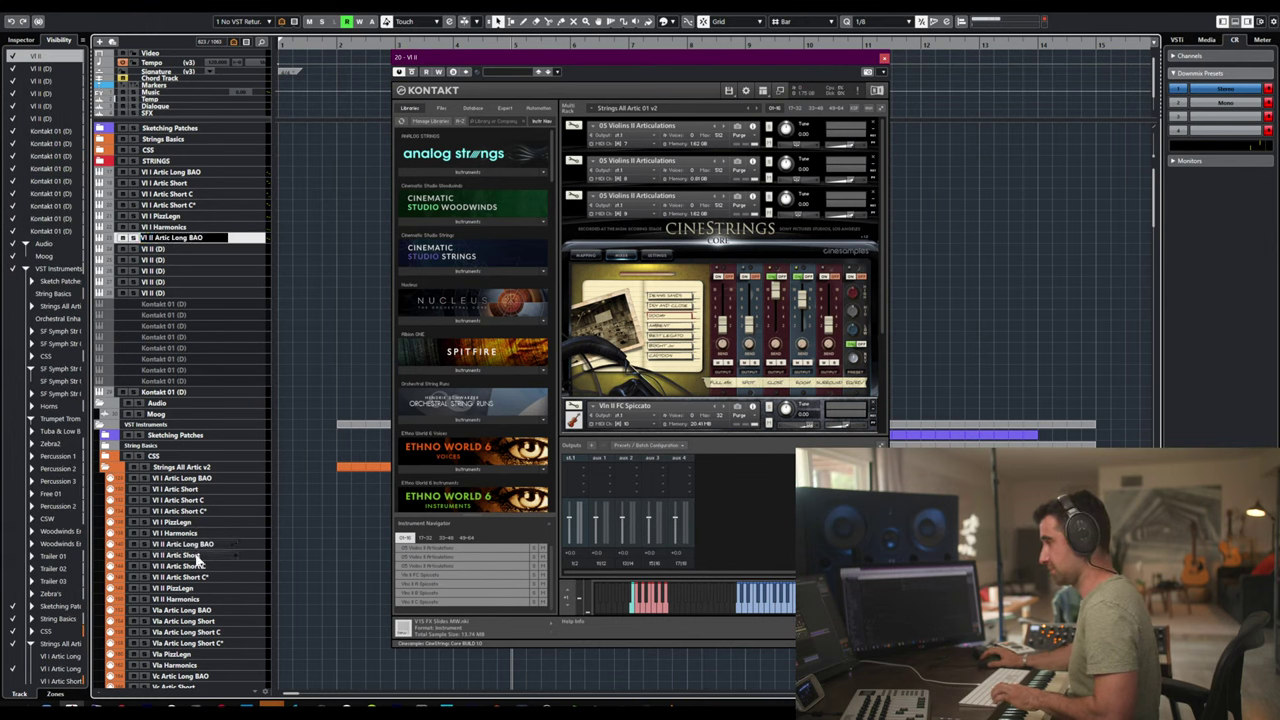
- Rename the second and third Vl II tracks as Vl II Artic Short and Vl II Artic Short C, copying the Strings All Artic v2 names
double_click(197, 556)
key("ctrl+c")
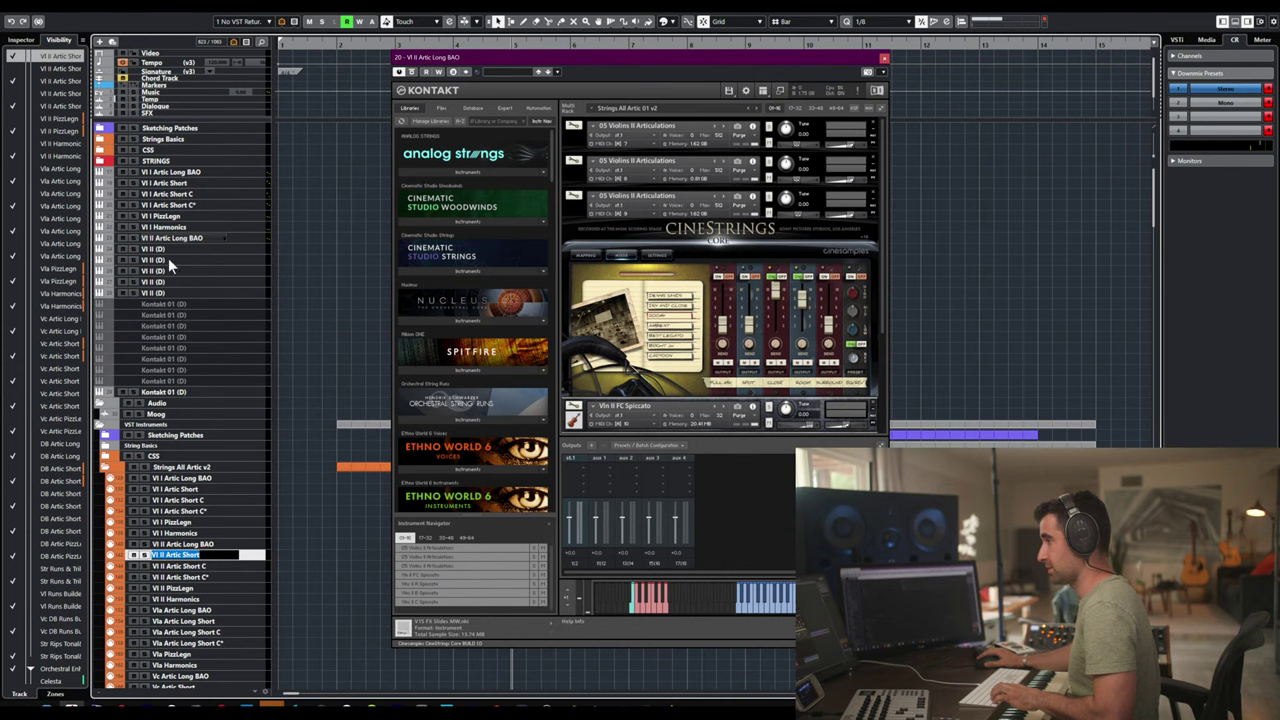
double_click(166, 247)
key("ctrl+v")
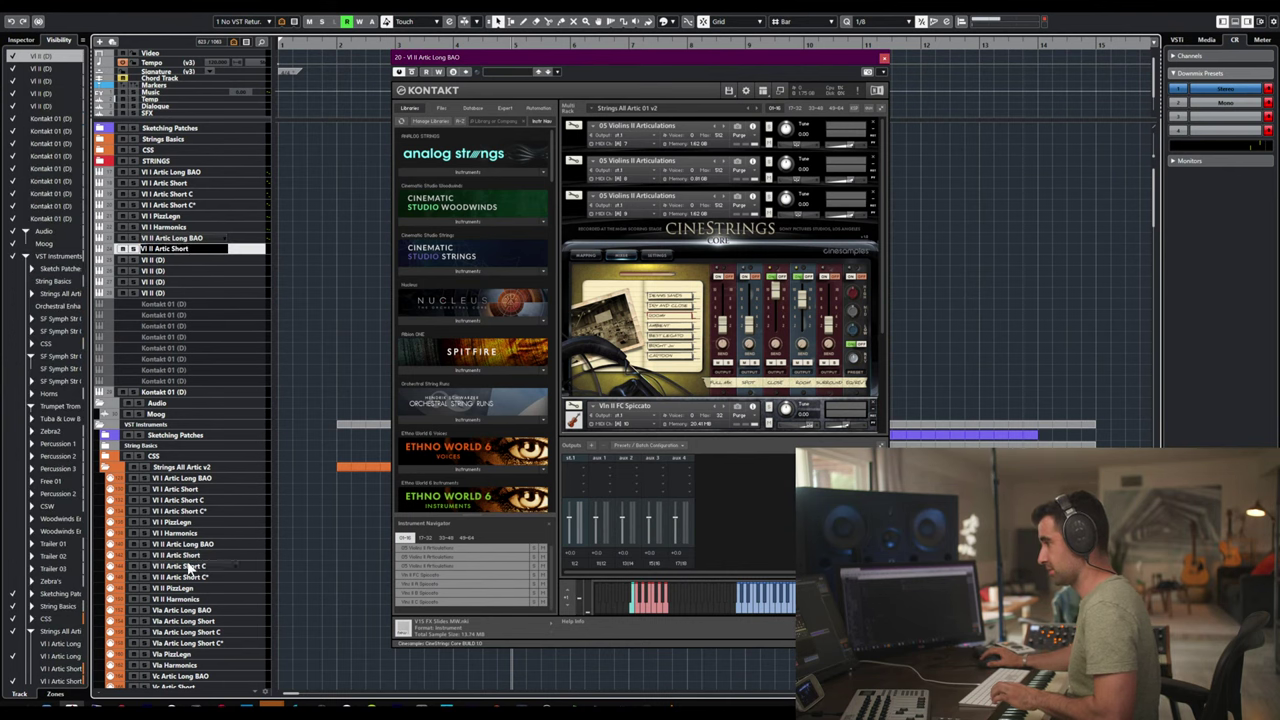
double_click(189, 566)
double_click(185, 259)
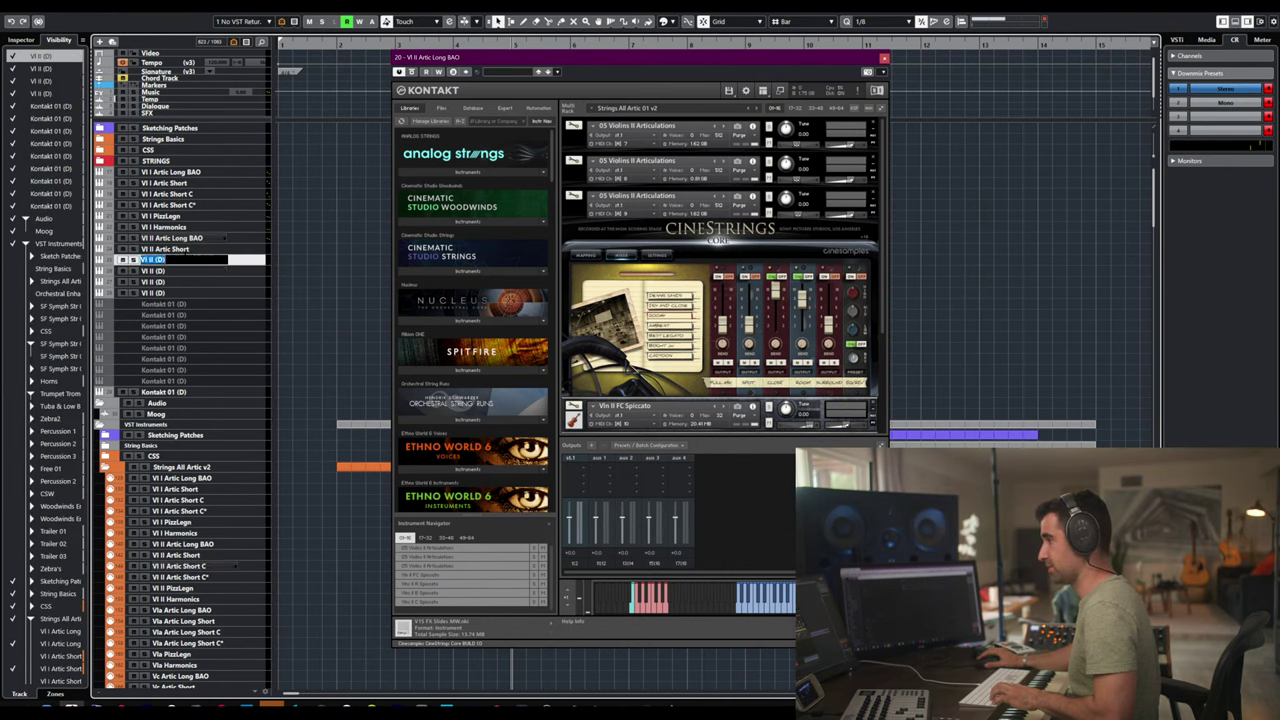
- Rename the fourth and fifth Vl II tracks as Vl II Artic Short C* and Vl II PizzLegn, copying the matching names in Strings All Artic v2
double_click(186, 578)
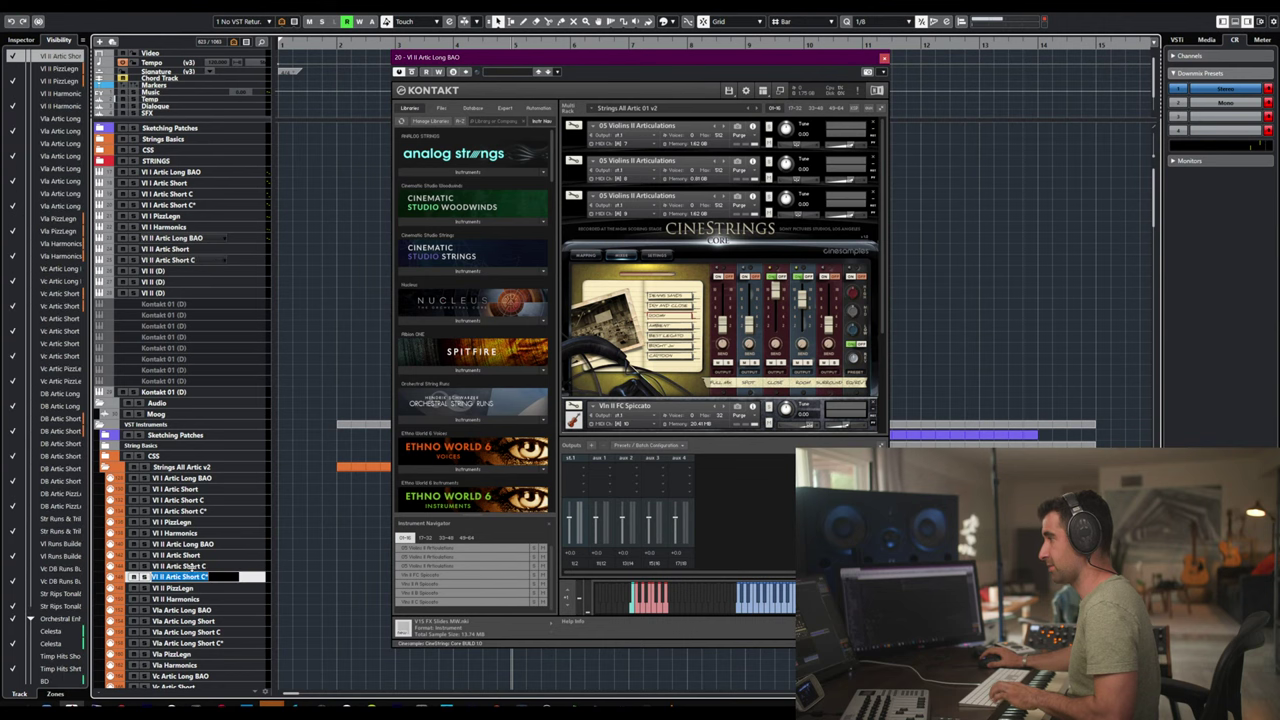
key("ctrl+c")
double_click(185, 270)
key("ctrl+v")
double_click(175, 588)
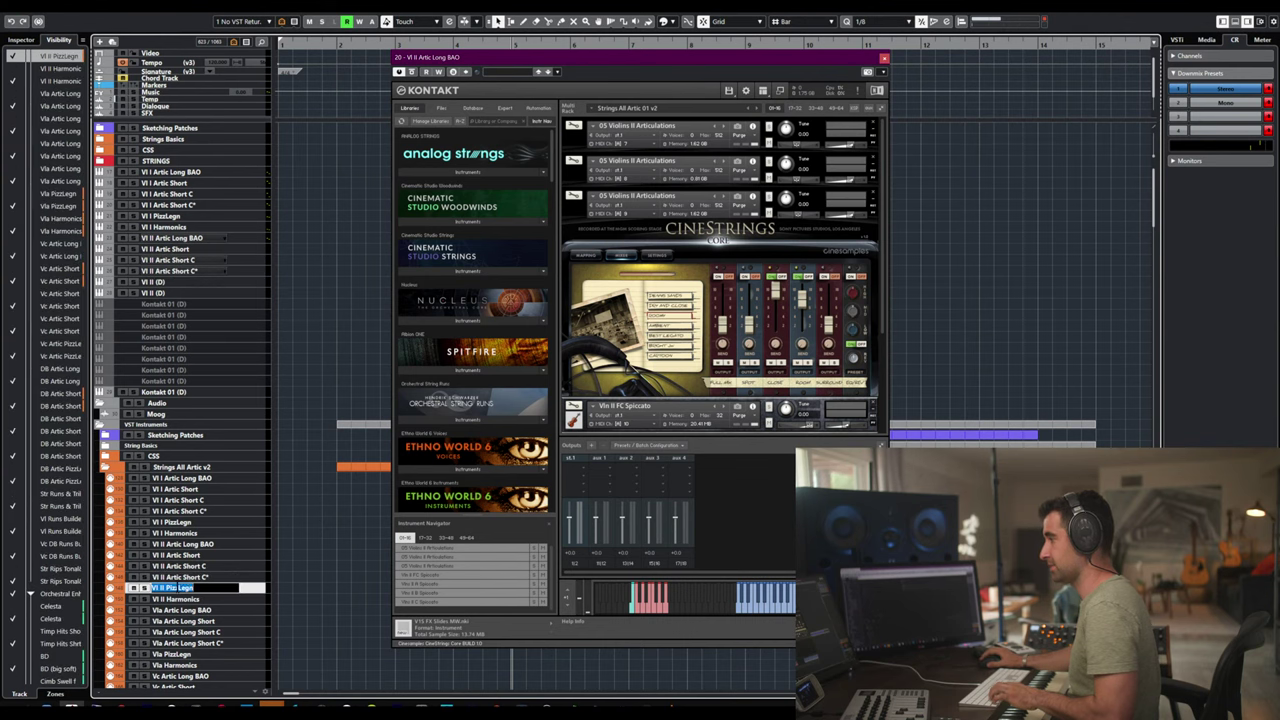
key("ctrl+c")
double_click(190, 281)
key("ctrl+v")
- Rename the last Vl II track as Vl II Harmonics, copying the name from the matching track in Strings All Artic v2
double_click(181, 609)
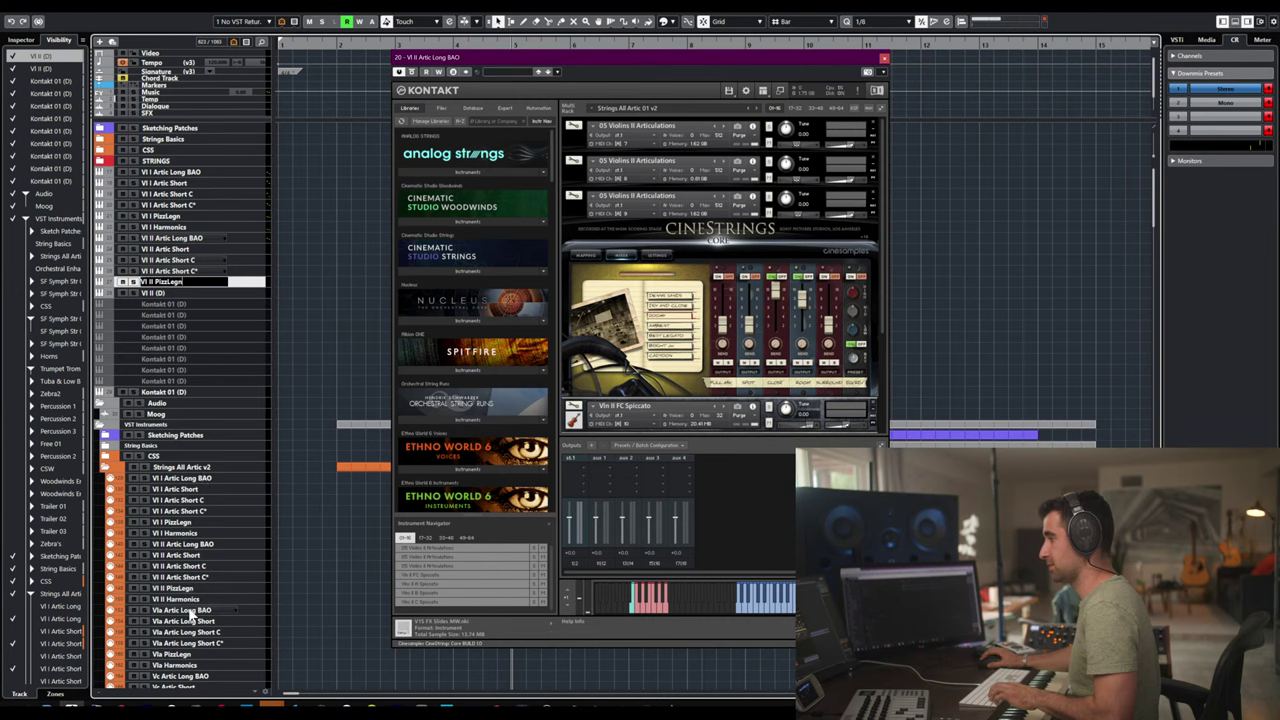
double_click(190, 598)
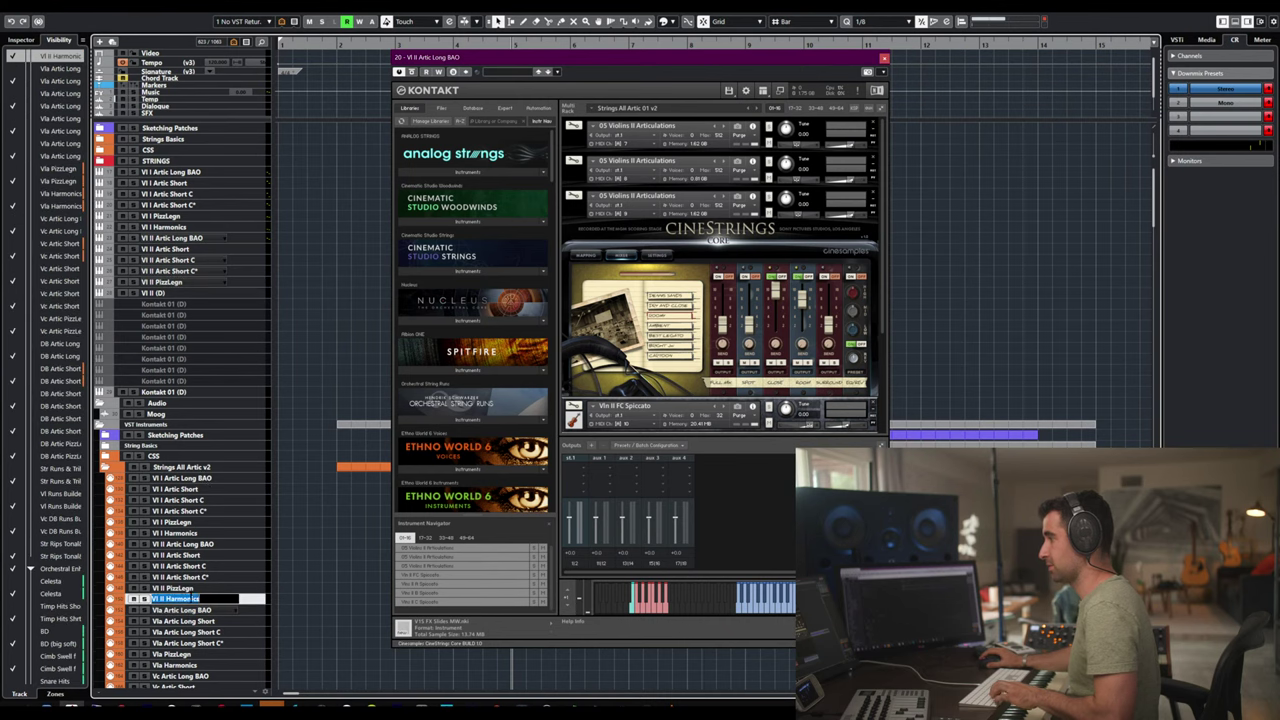
key("ctrl+c")
double_click(185, 292)
key("ctrl+v")
- On the Vl II Artic Long BAO track, remove every Kontakt instrument except the first 05 Violins II Articulations, including those on rack page 17-32
left_click(198, 240)
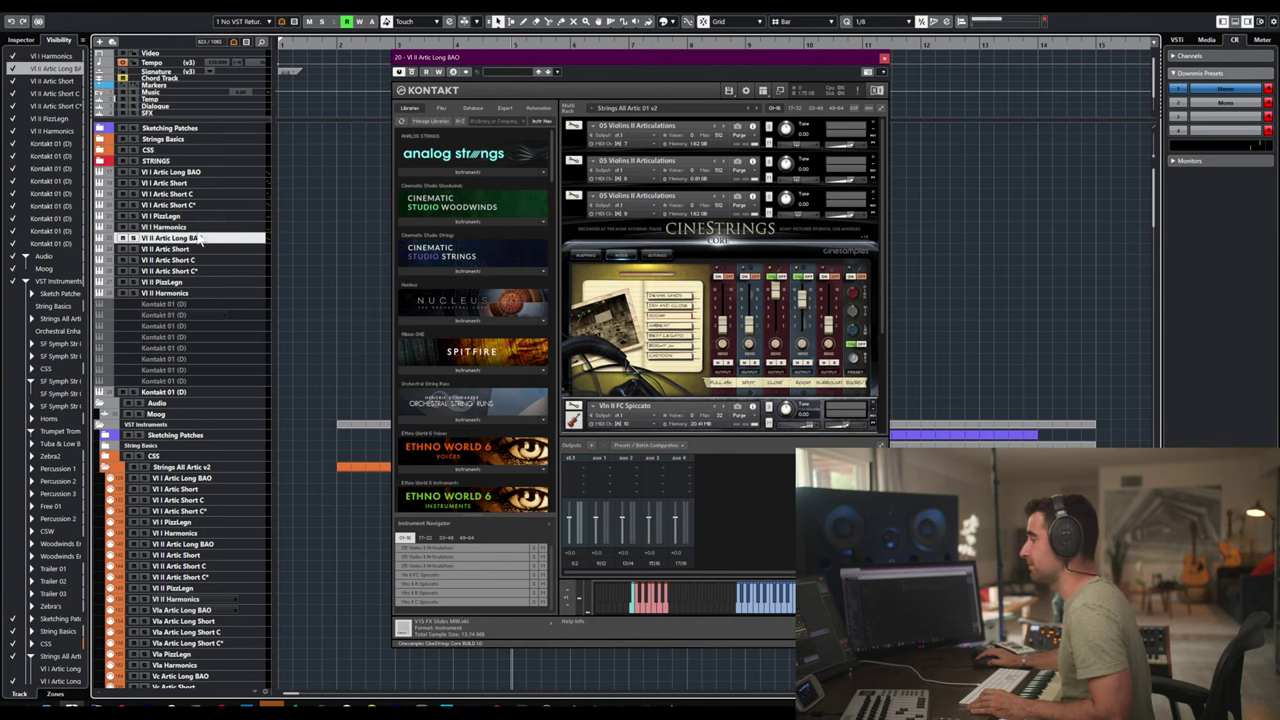
double_click(198, 240)
key("Return")
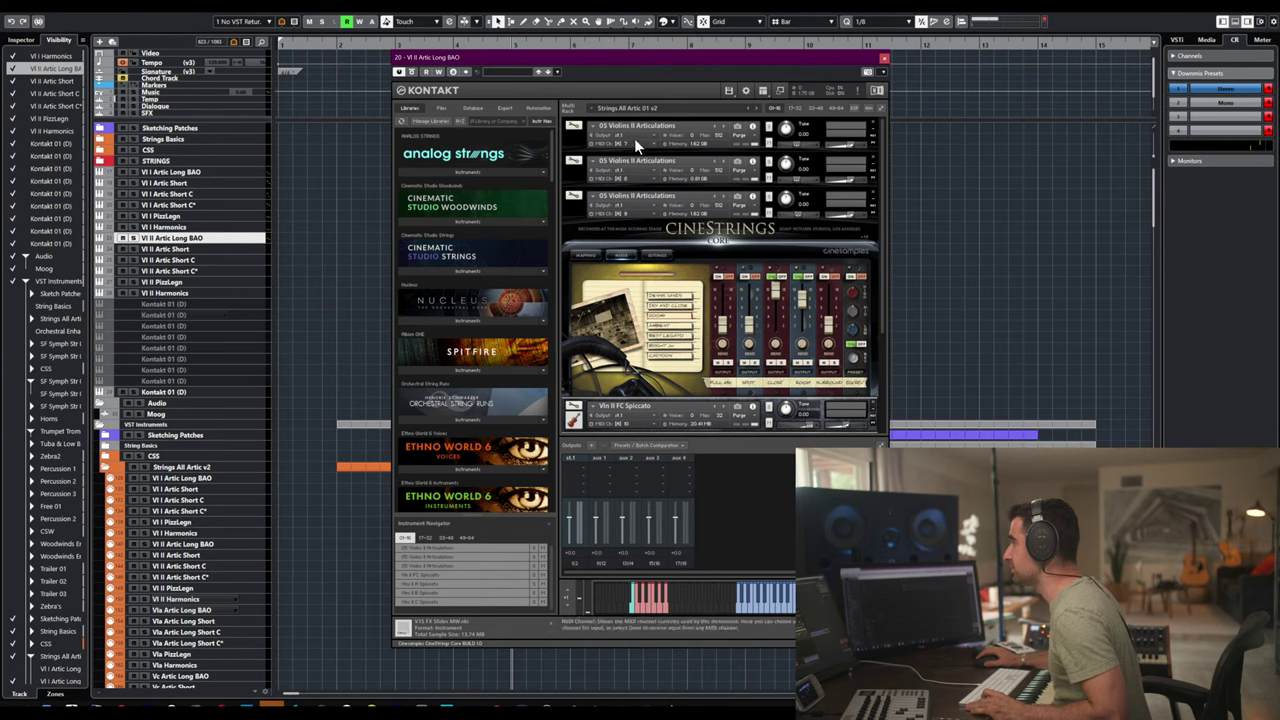
left_click(872, 158)
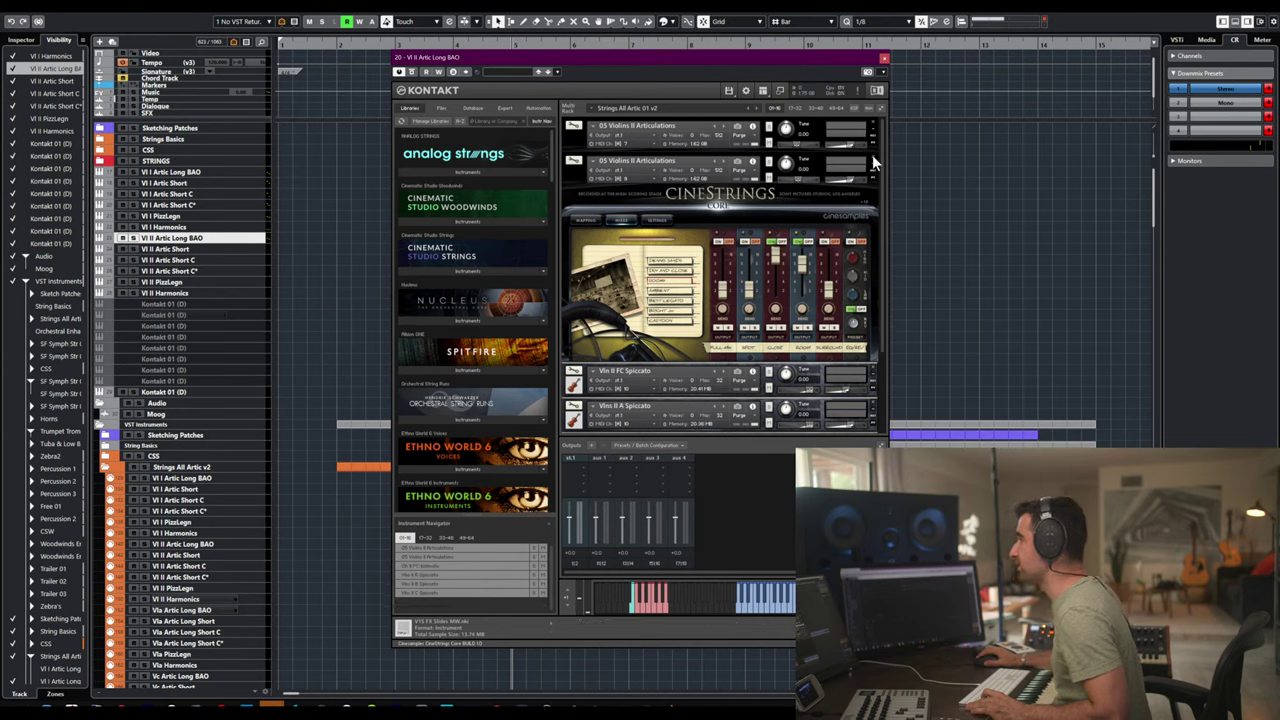
left_click(872, 158)
left_click(872, 157)
left_click(872, 157)
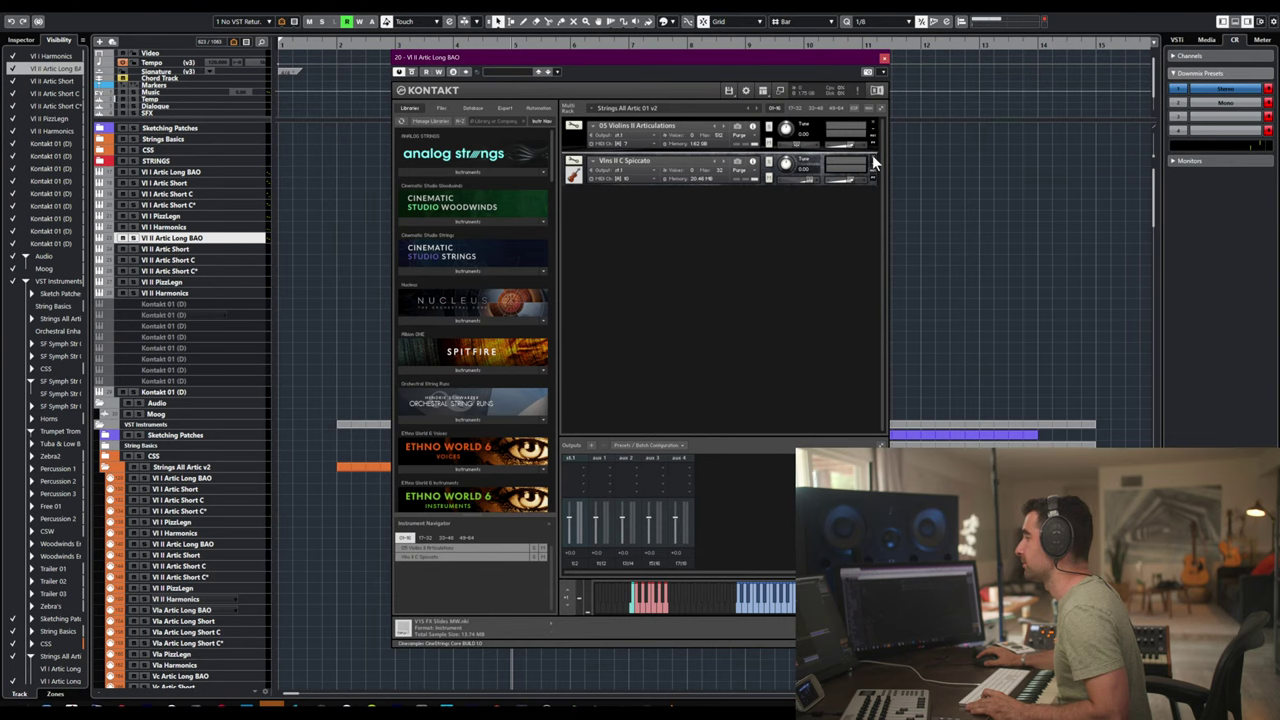
left_click(872, 157)
left_click(872, 127)
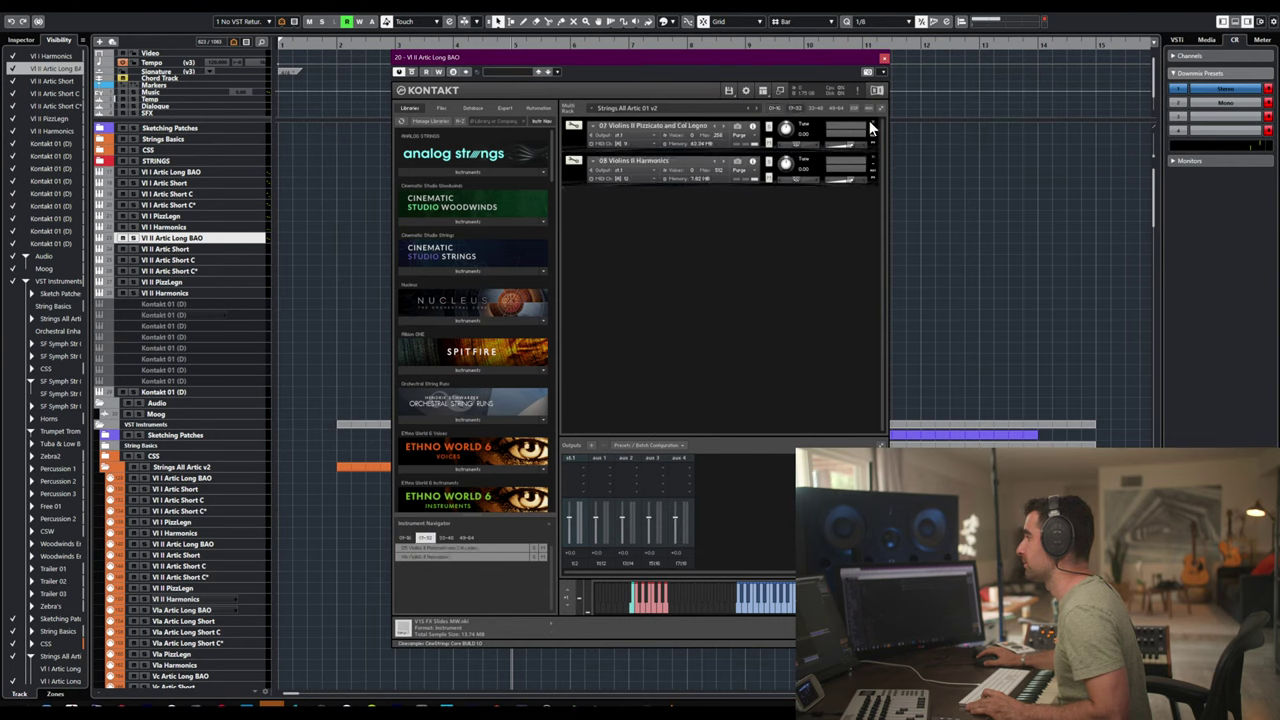
left_click(871, 124)
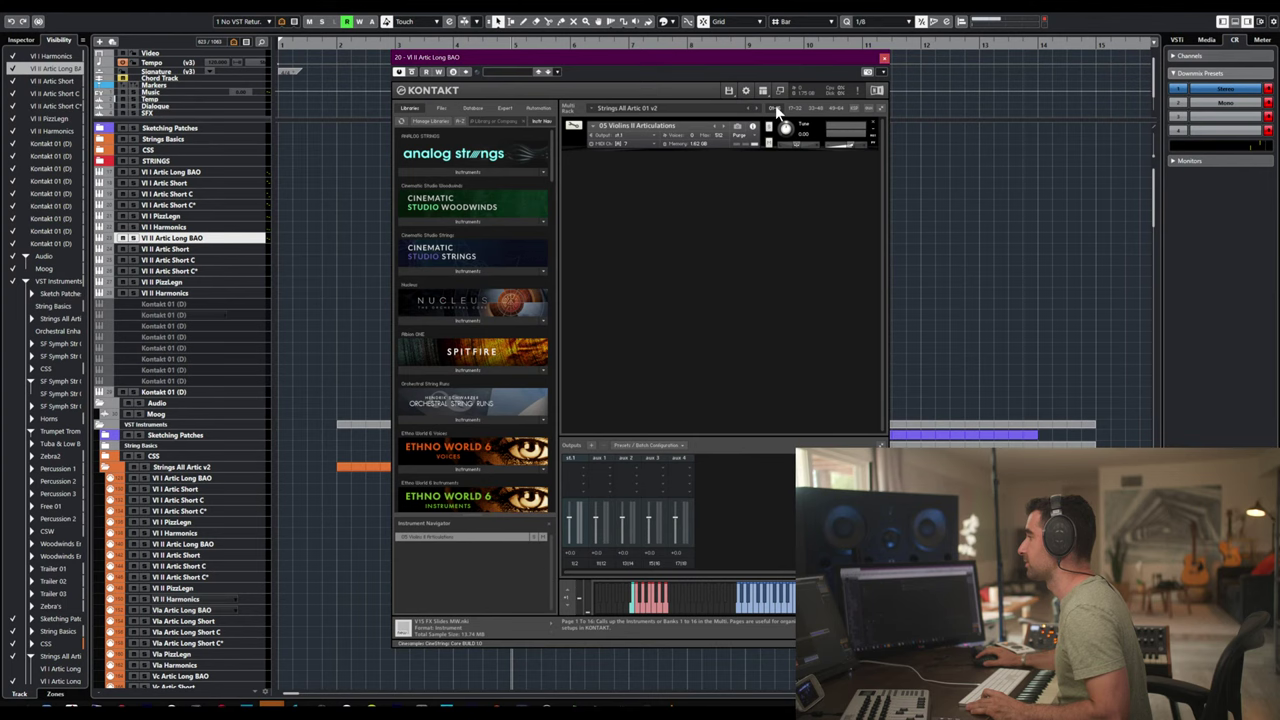
- Set the MIDI channel of 05 Violins II Articulations on the Vl II Artic Long BAO track to Port A channel 1
left_click(622, 143)
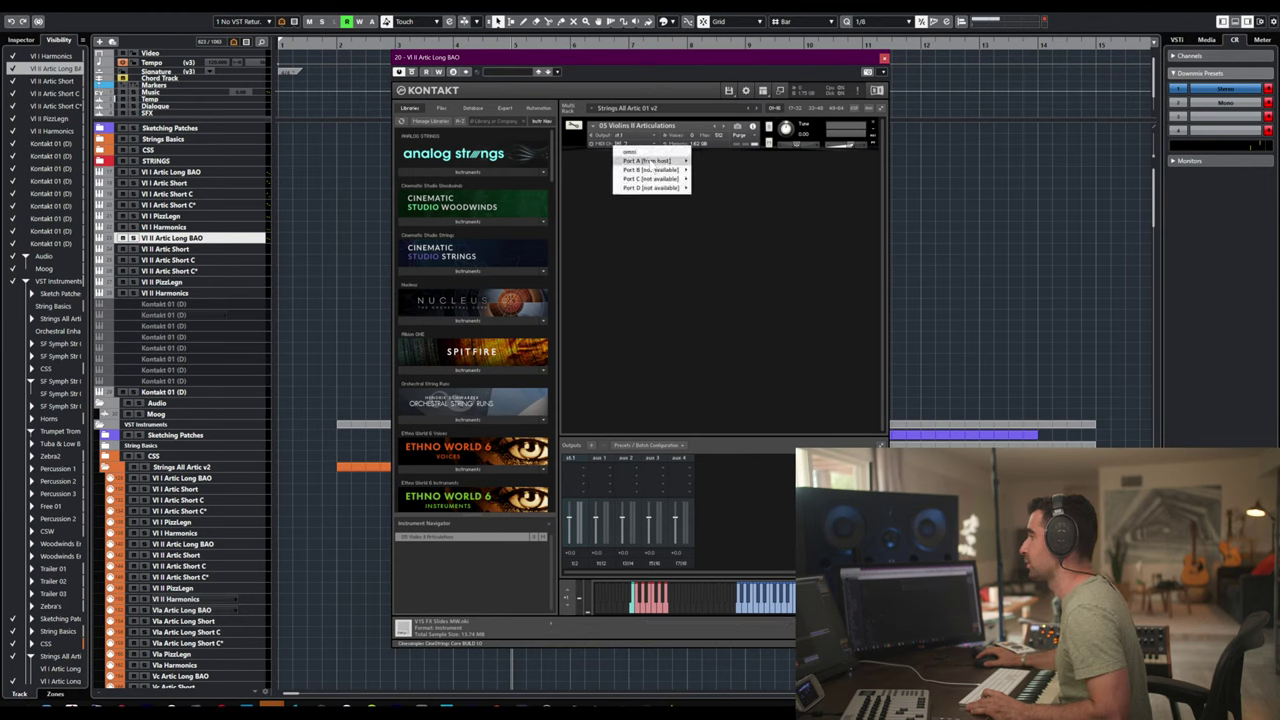
mouse_move(650, 161)
left_click(704, 162)
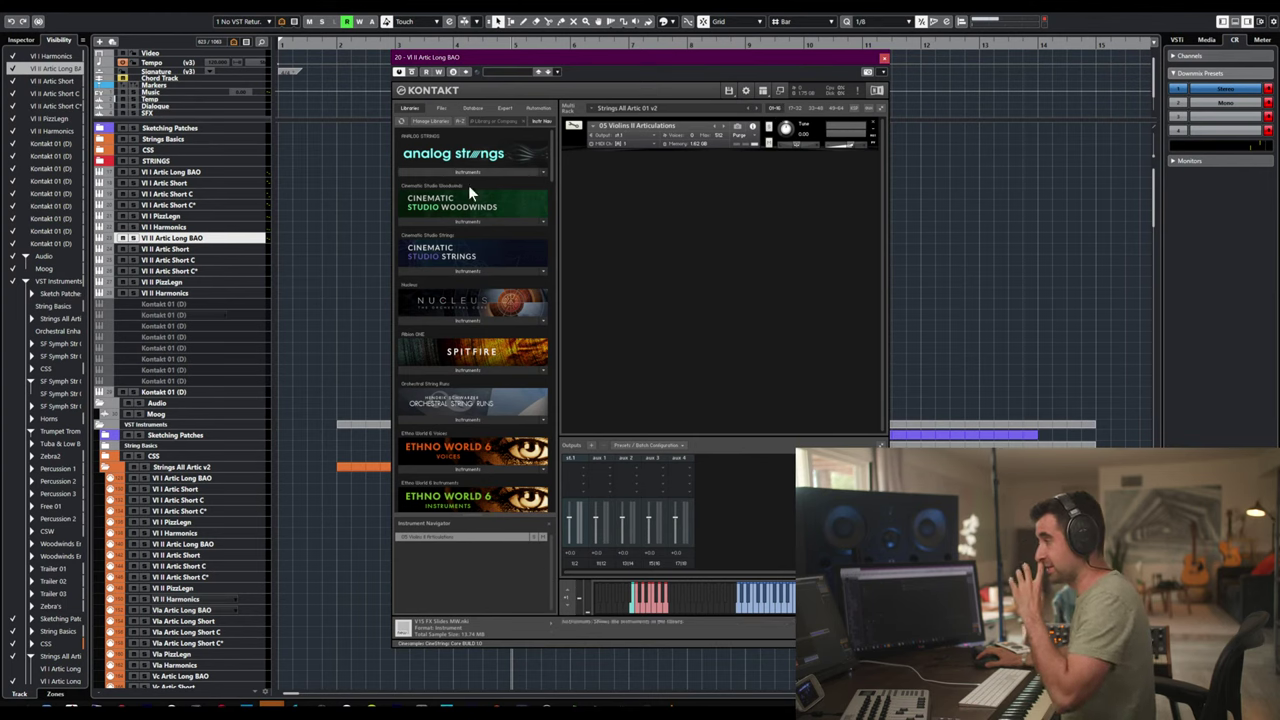
- On the Vl II Artic Short track, remove every Kontakt instrument except the second 05 Violins II Articulations, including those on rack page 17-32
left_click(208, 248)
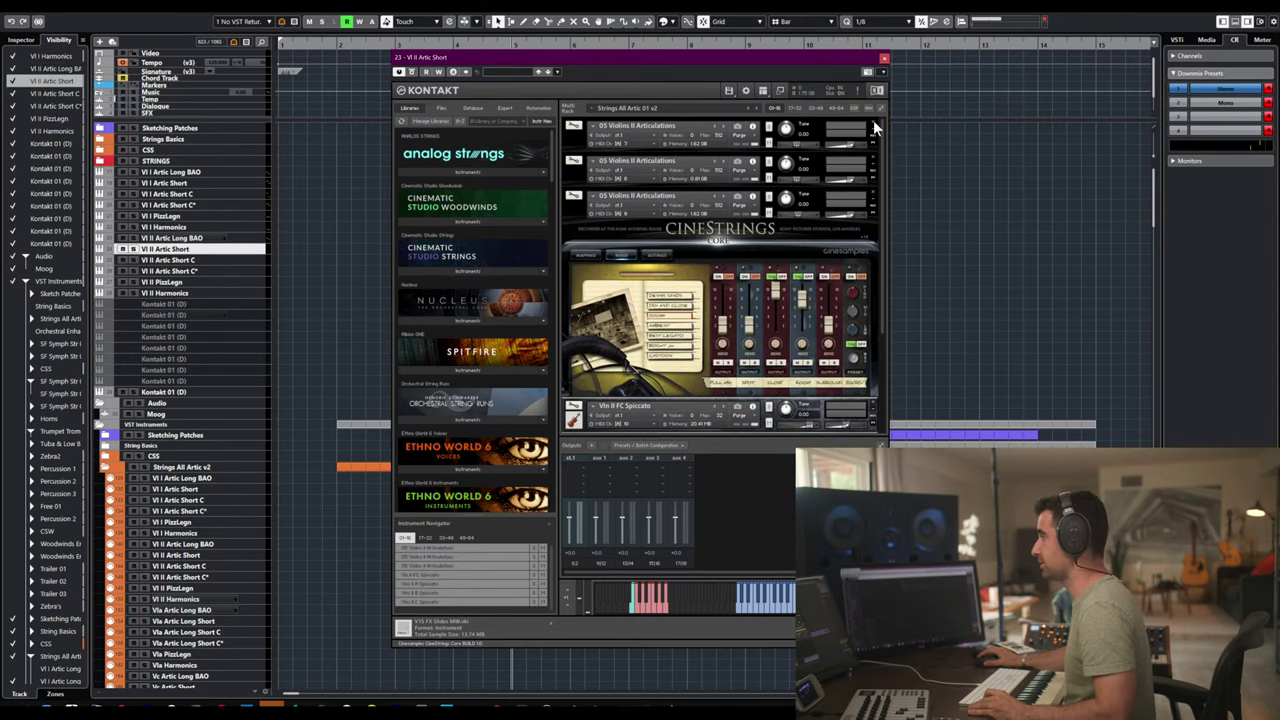
scroll(873, 119, "down", 1)
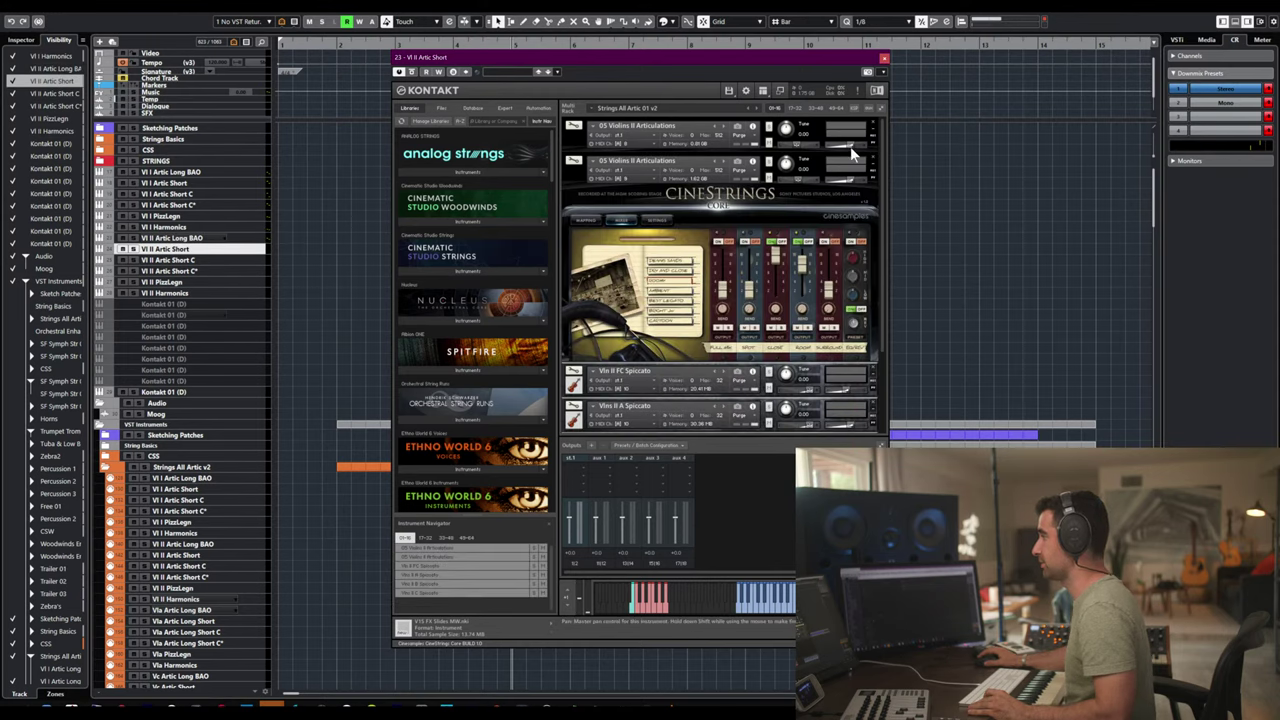
left_click(873, 157)
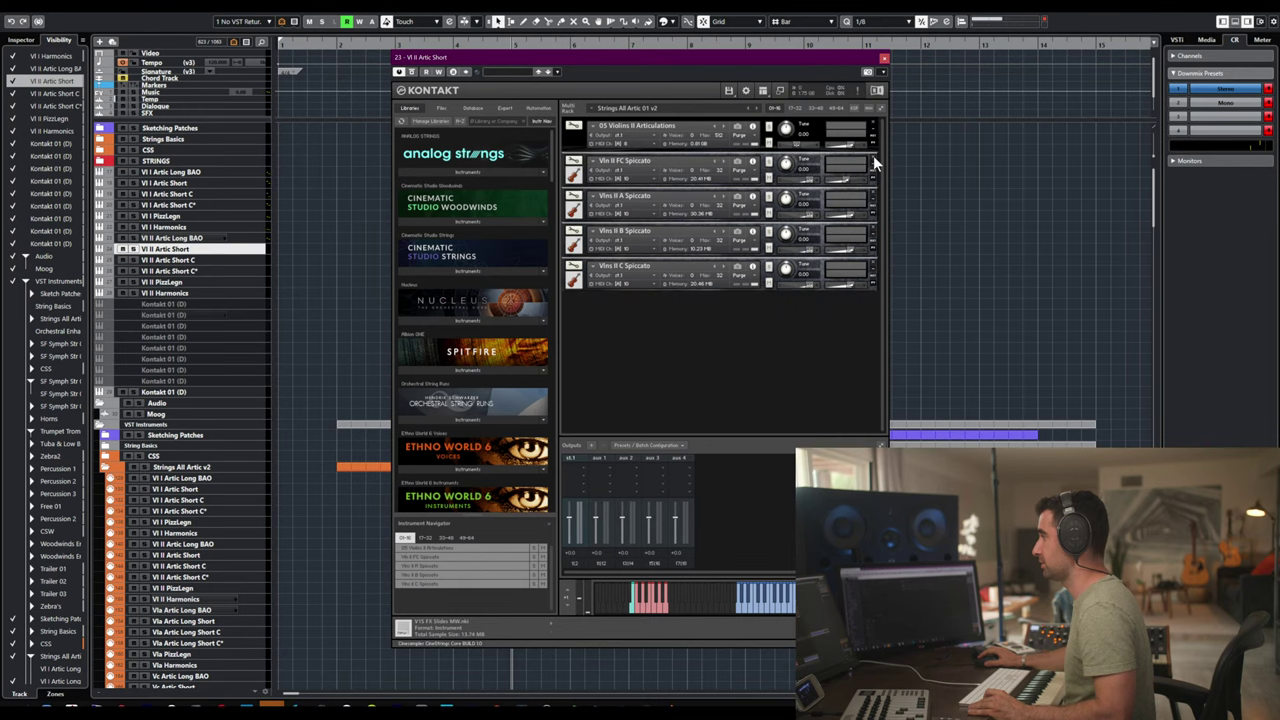
left_click(873, 157)
left_click(873, 157)
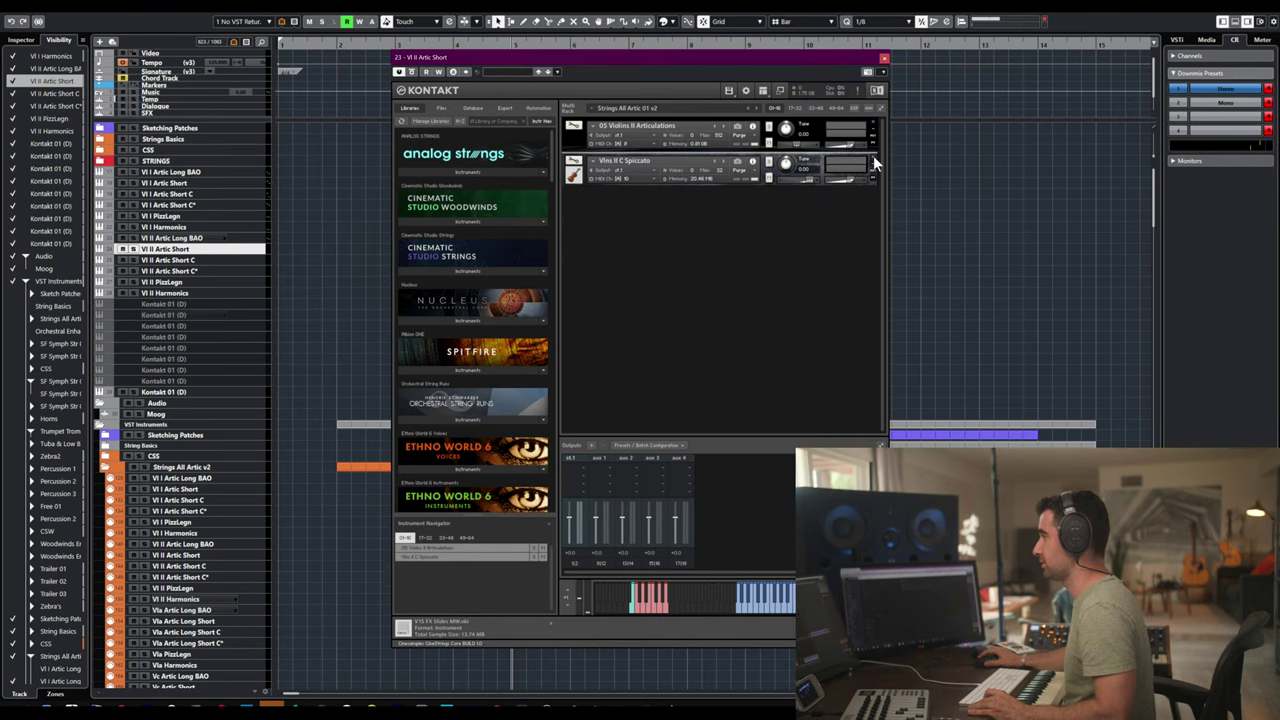
left_click(873, 157)
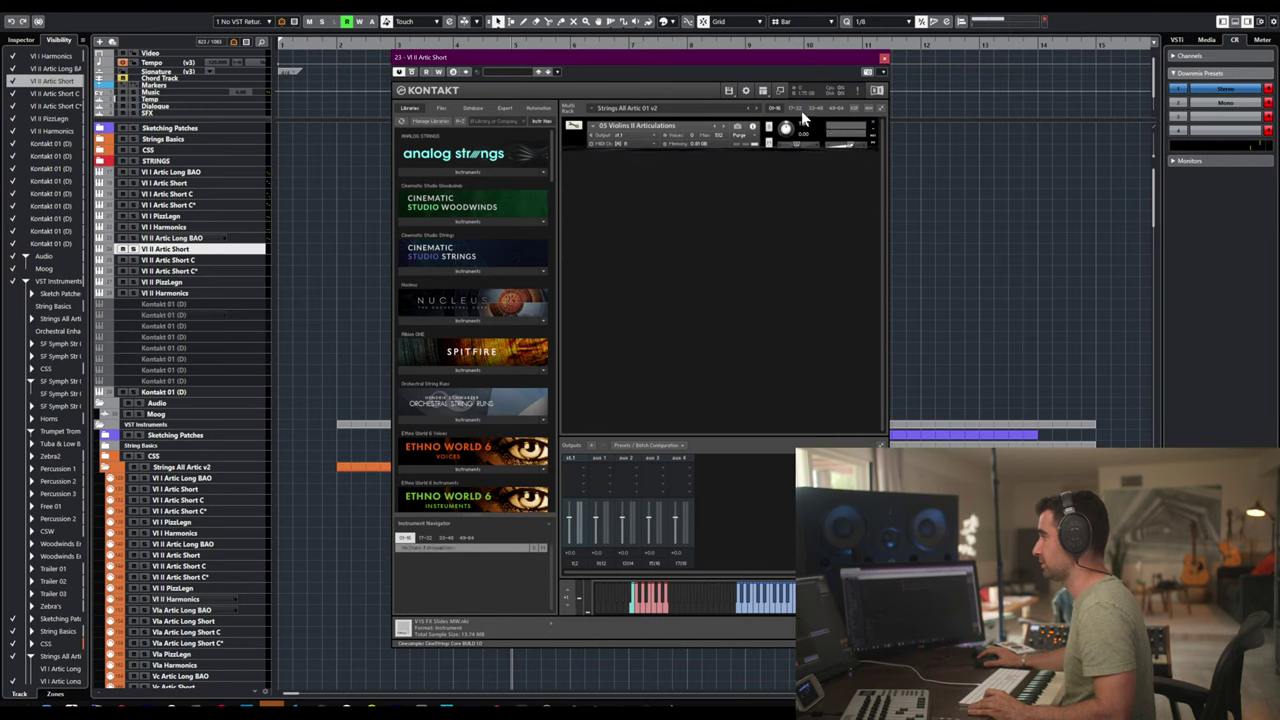
left_click(872, 123)
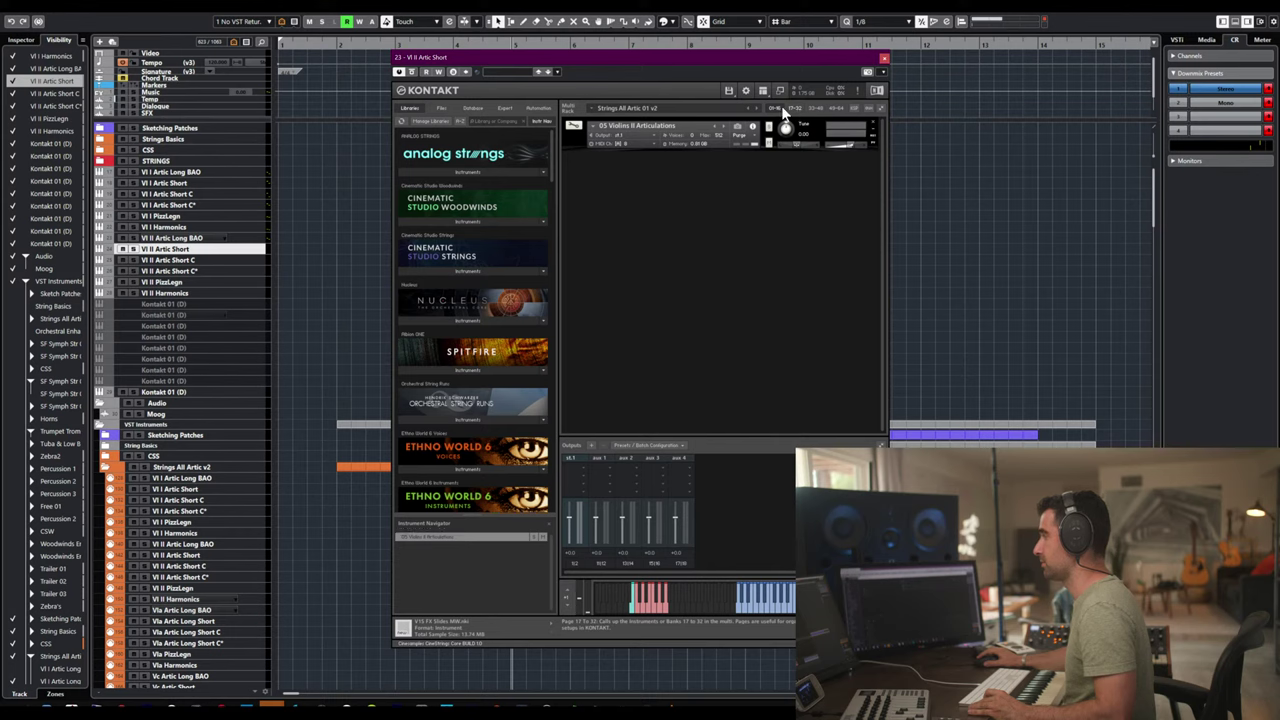
- Set the MIDI channel of 05 Violins II Articulations on the Vl II Artic Short track to Port A channel 1 and close Kontakt
left_click(618, 143)
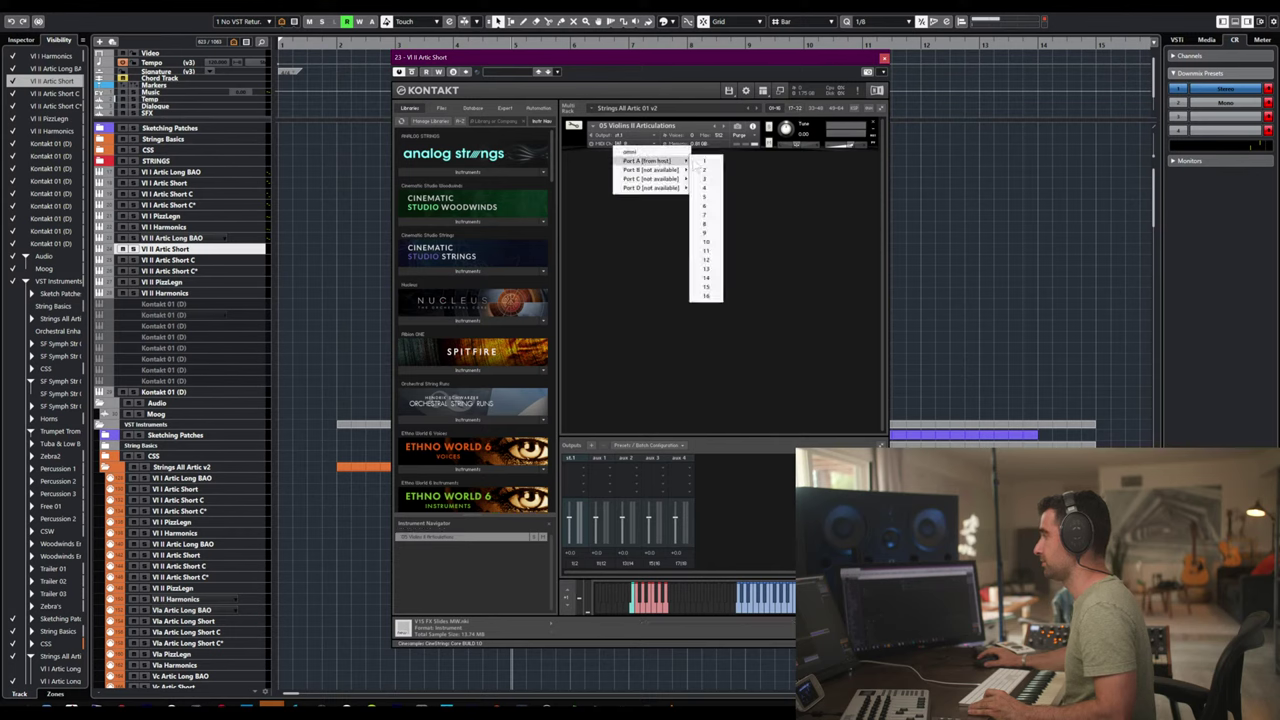
left_click(705, 157)
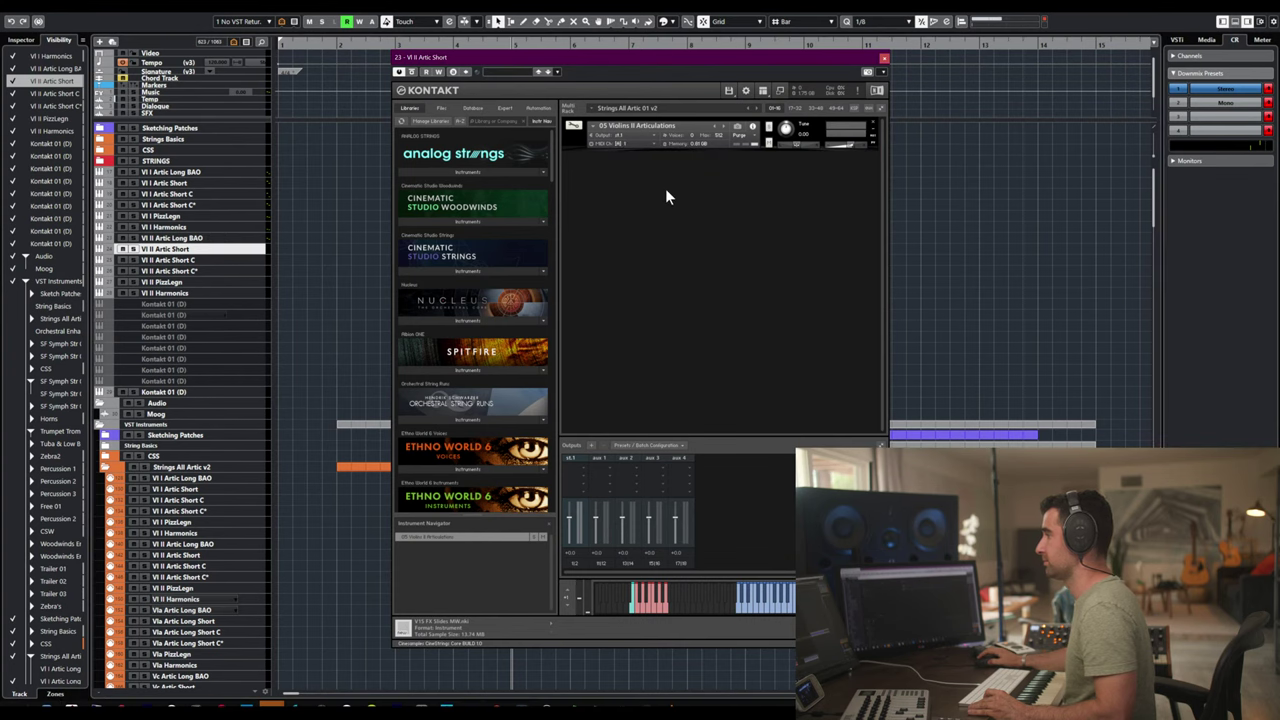
left_click(884, 57)
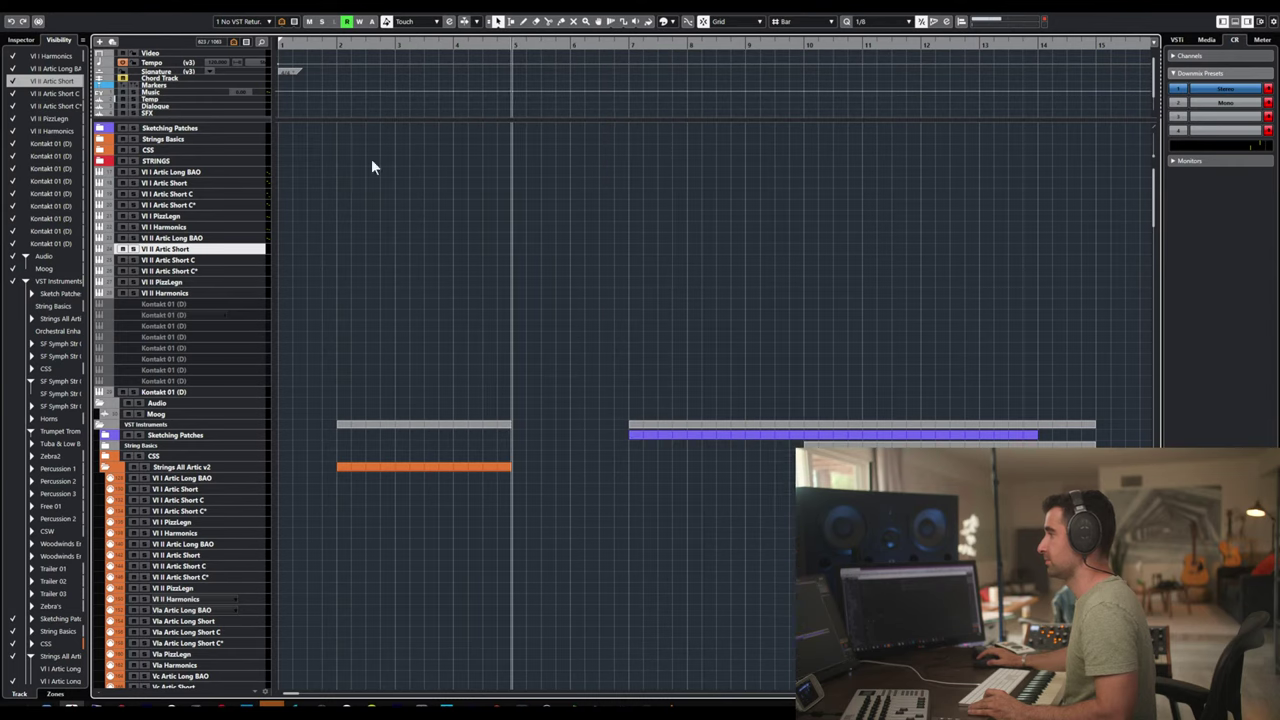
- Reopen Kontakt on the Vl II Artic Long BAO track to check its remaining instrument and MIDI channel
left_click(204, 240)
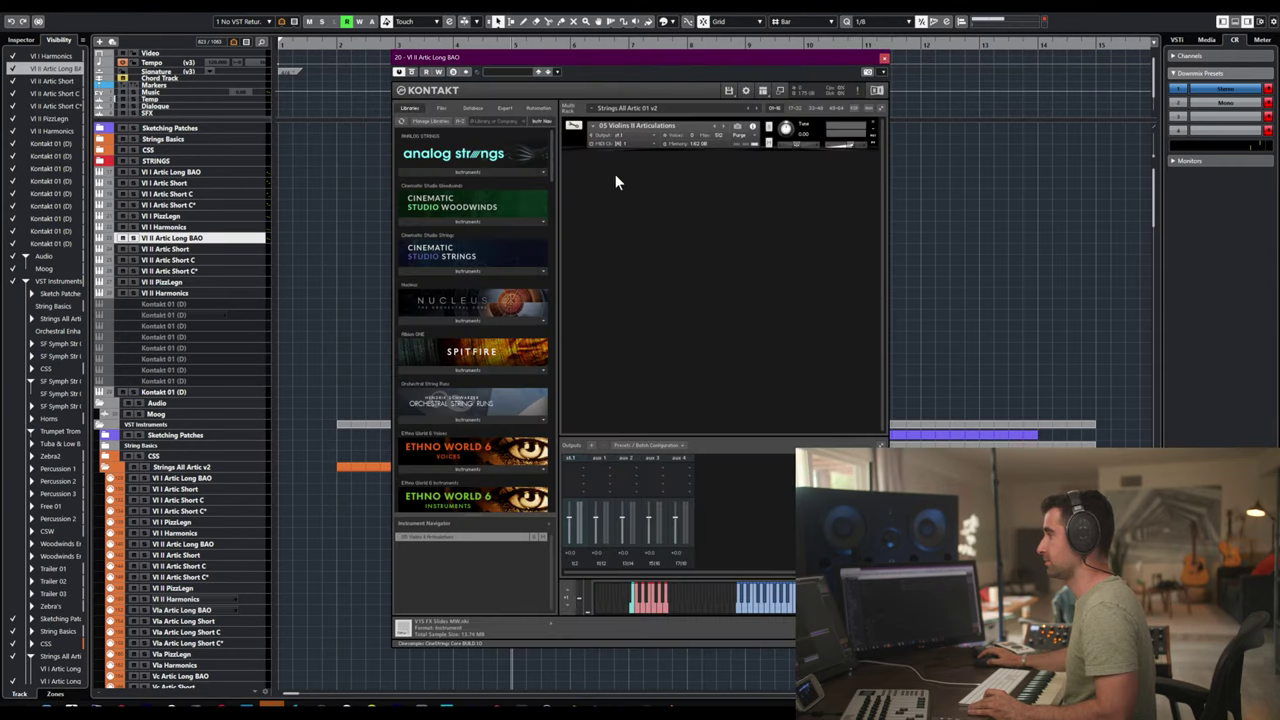
key("Escape")
left_click(183, 251)
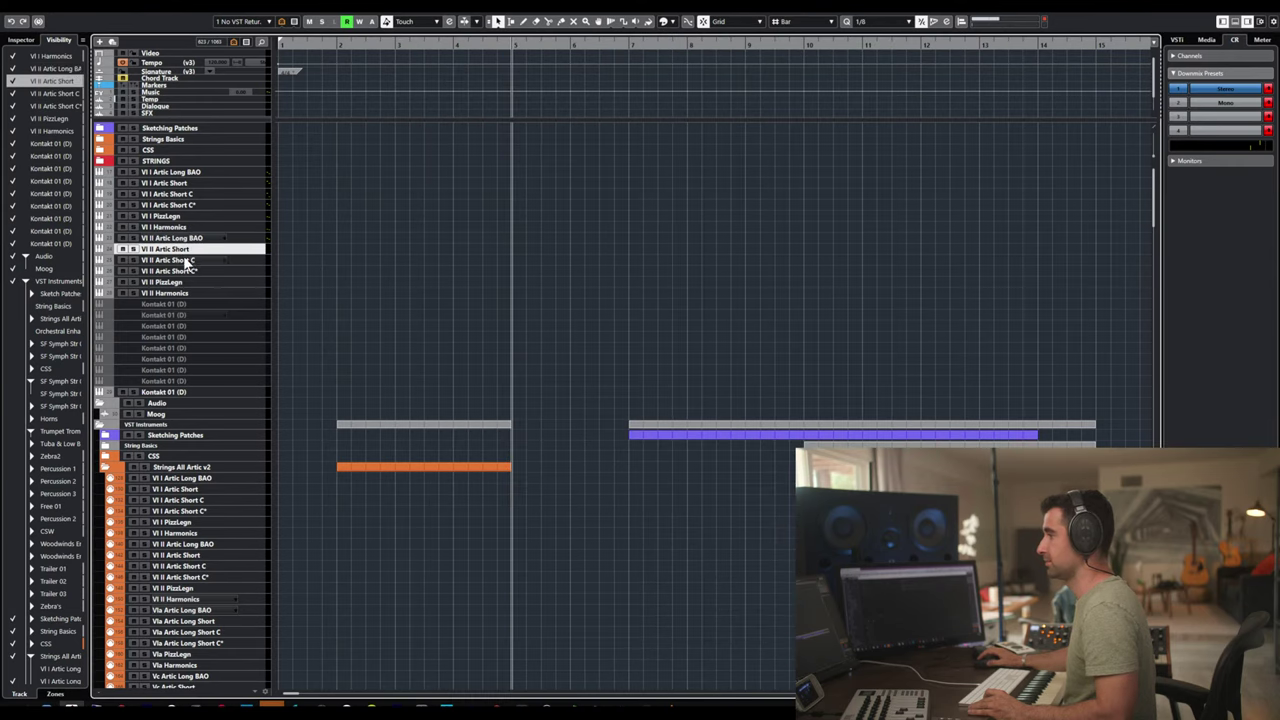
- On the Vl II Artic Short C track, remove the first two 05 Violins II Articulations and set the remaining one to Port A channel 1
left_click(185, 261)
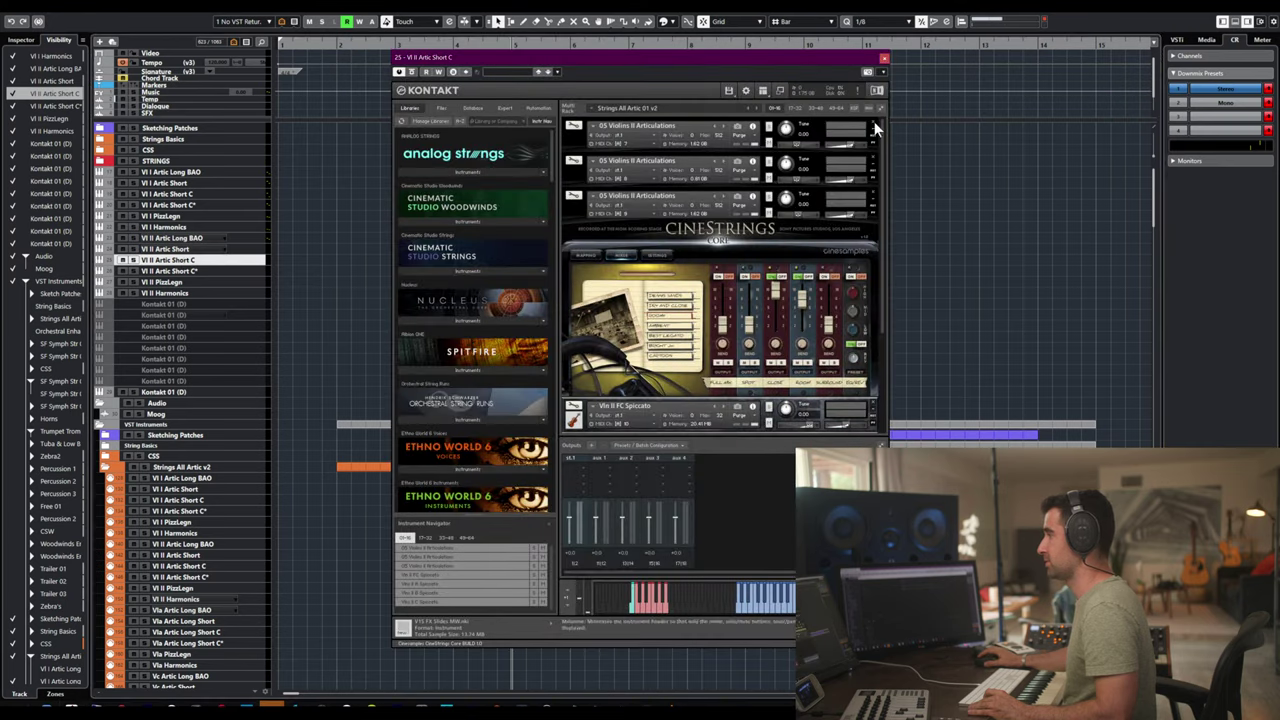
left_click(873, 125)
left_click(873, 125)
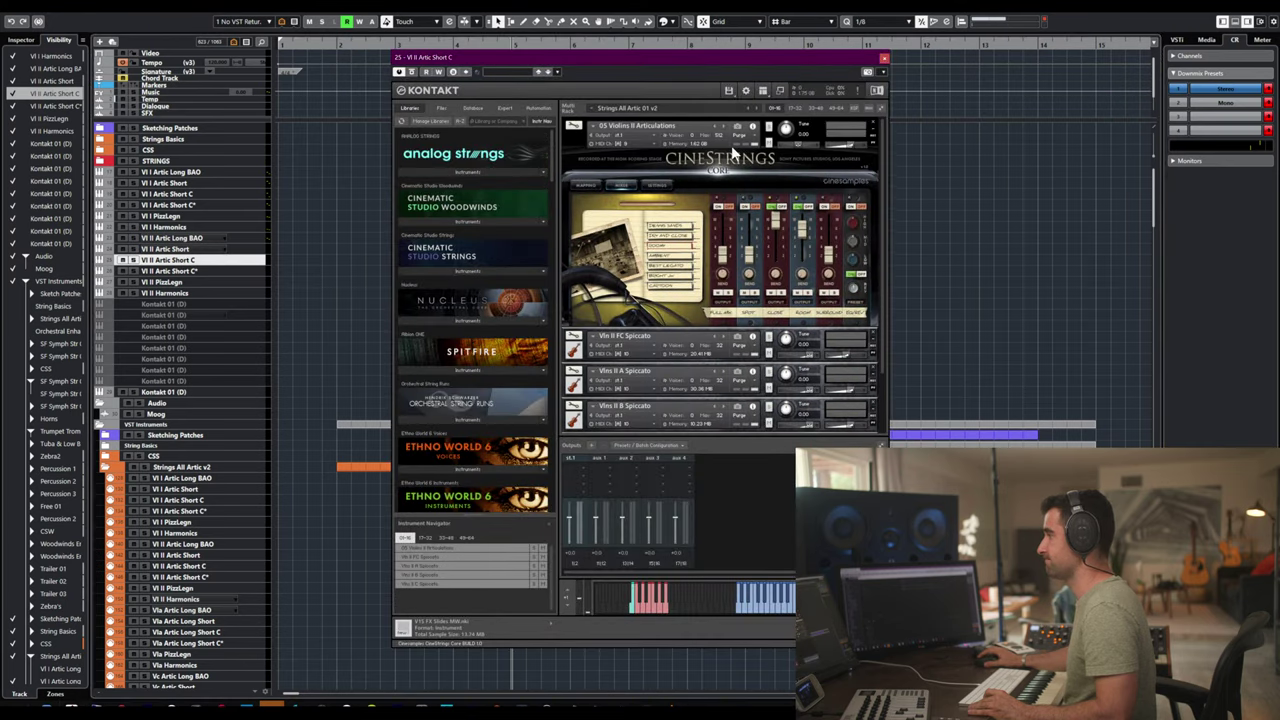
left_click(612, 143)
mouse_move(655, 161)
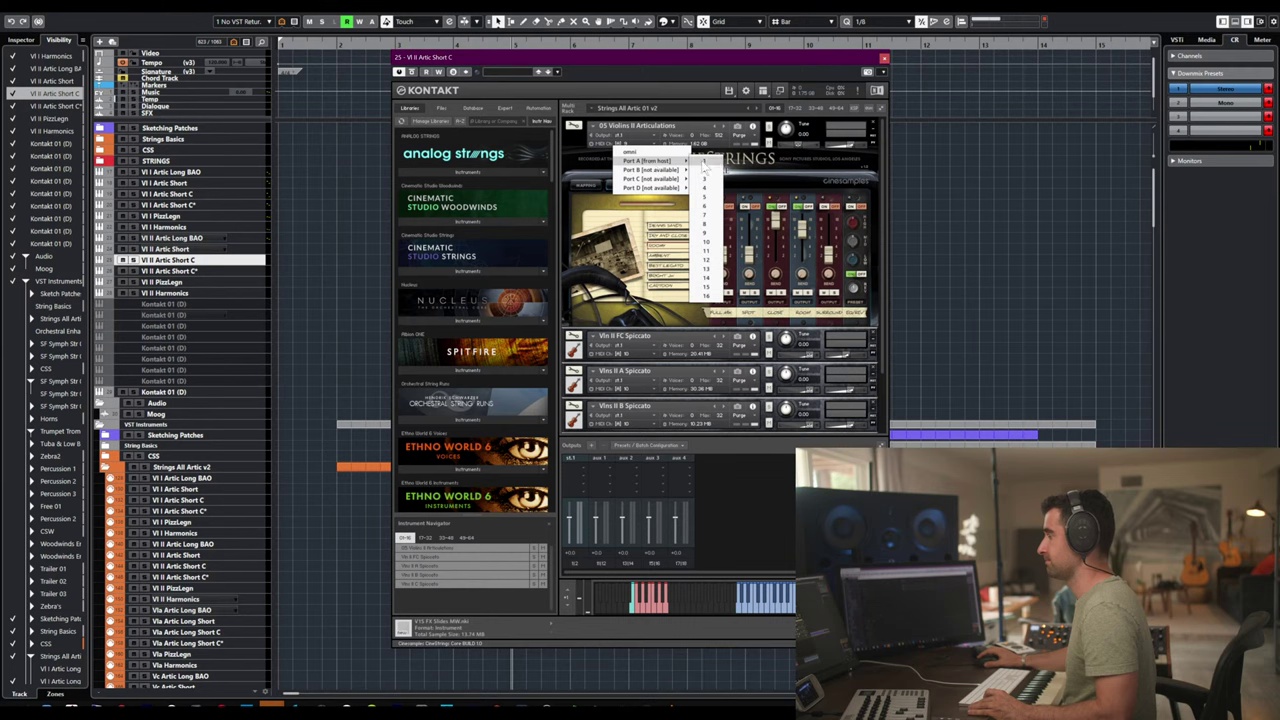
left_click(706, 163)
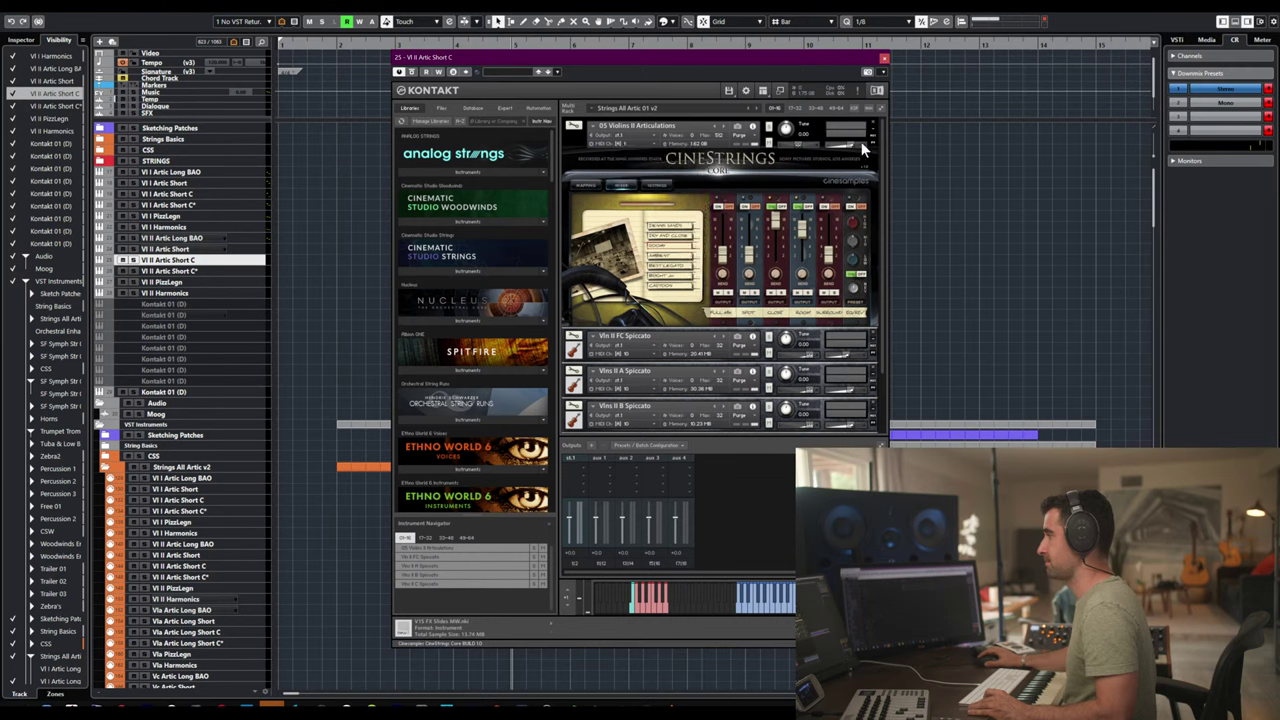
- Remove the four Spiccato instruments and the page 17-32 instruments from the Vl II Artic Short C rack, and close Kontakt
left_click(873, 133)
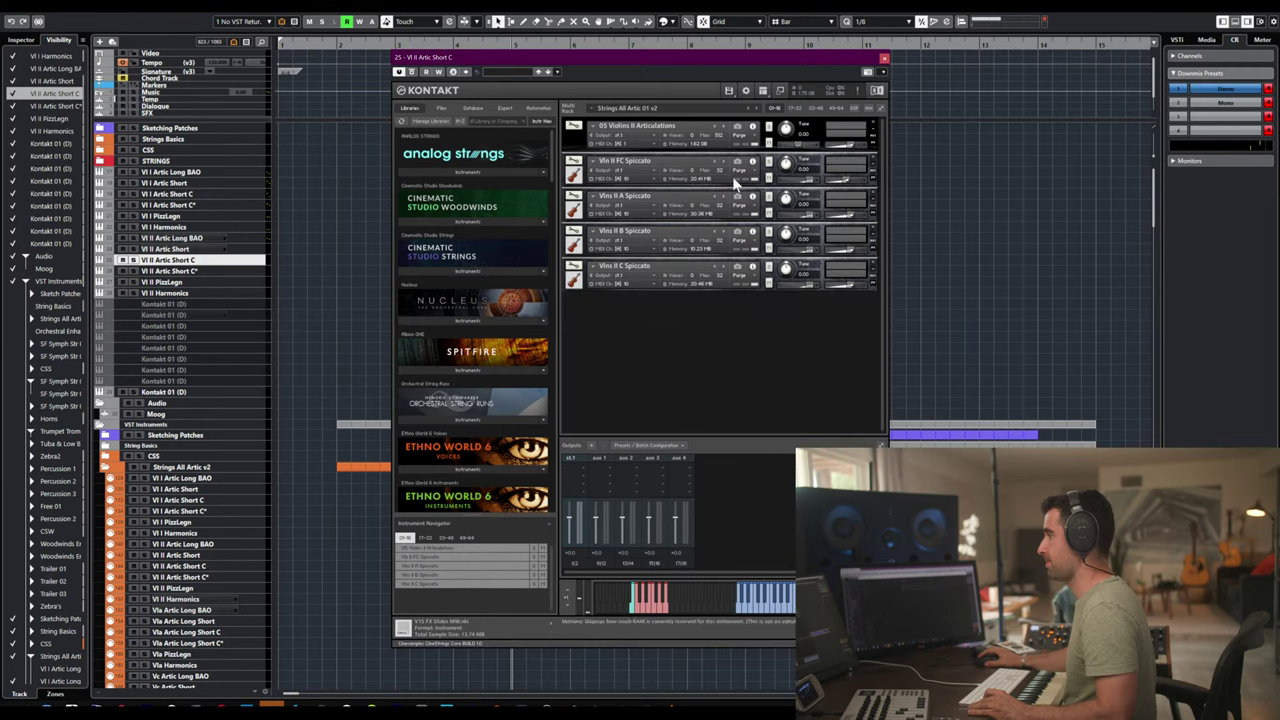
left_click(873, 155)
left_click(873, 155)
left_click(873, 155)
left_click(873, 155)
left_click(795, 108)
left_click(873, 128)
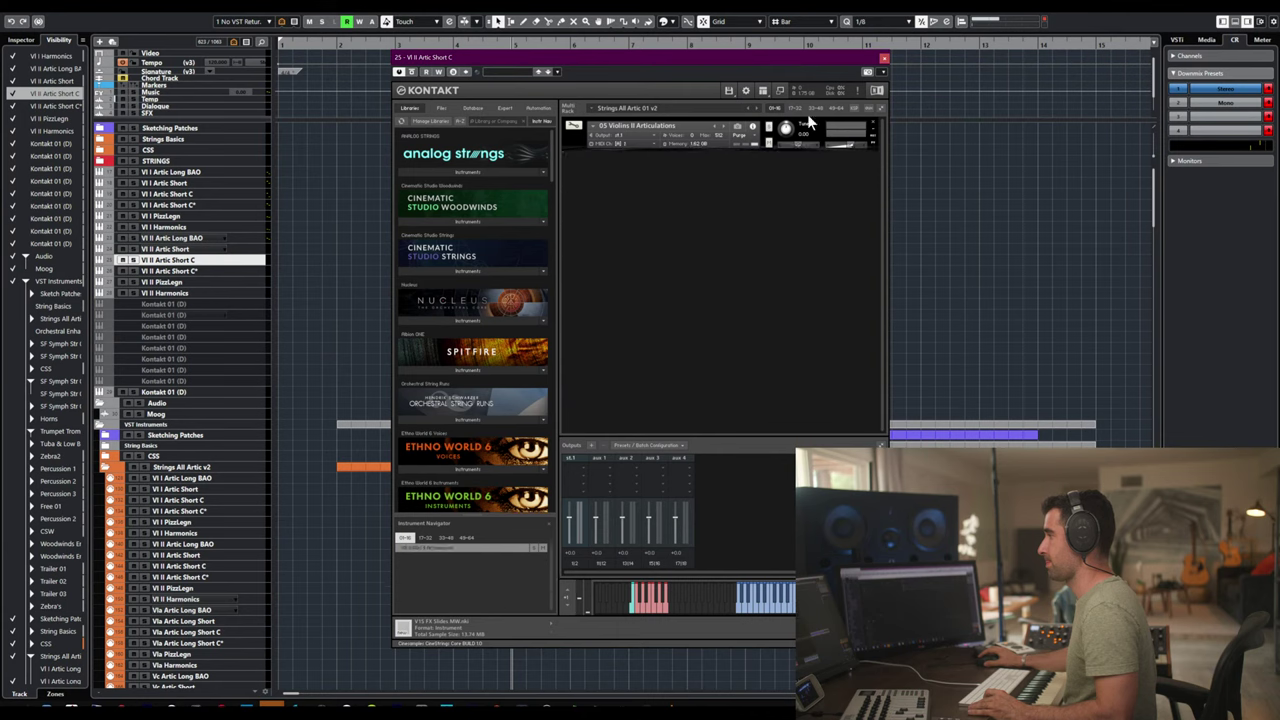
left_click(790, 107)
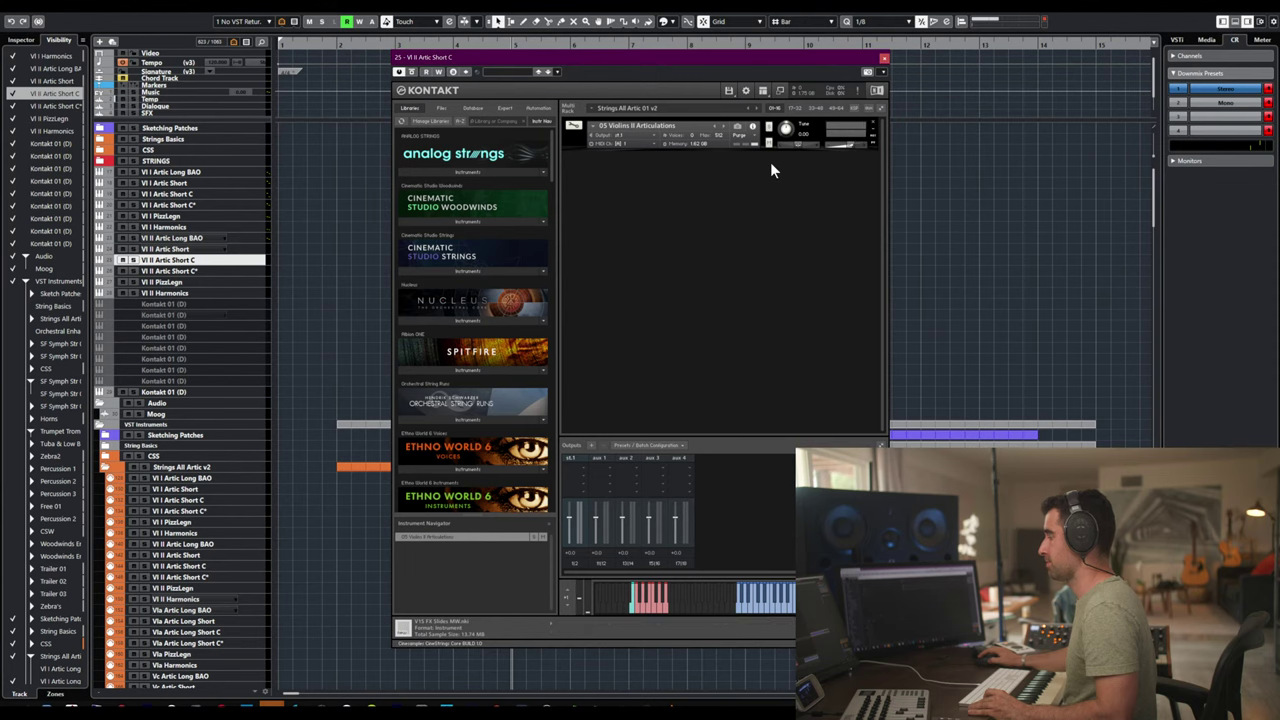
key("ctrl+w")
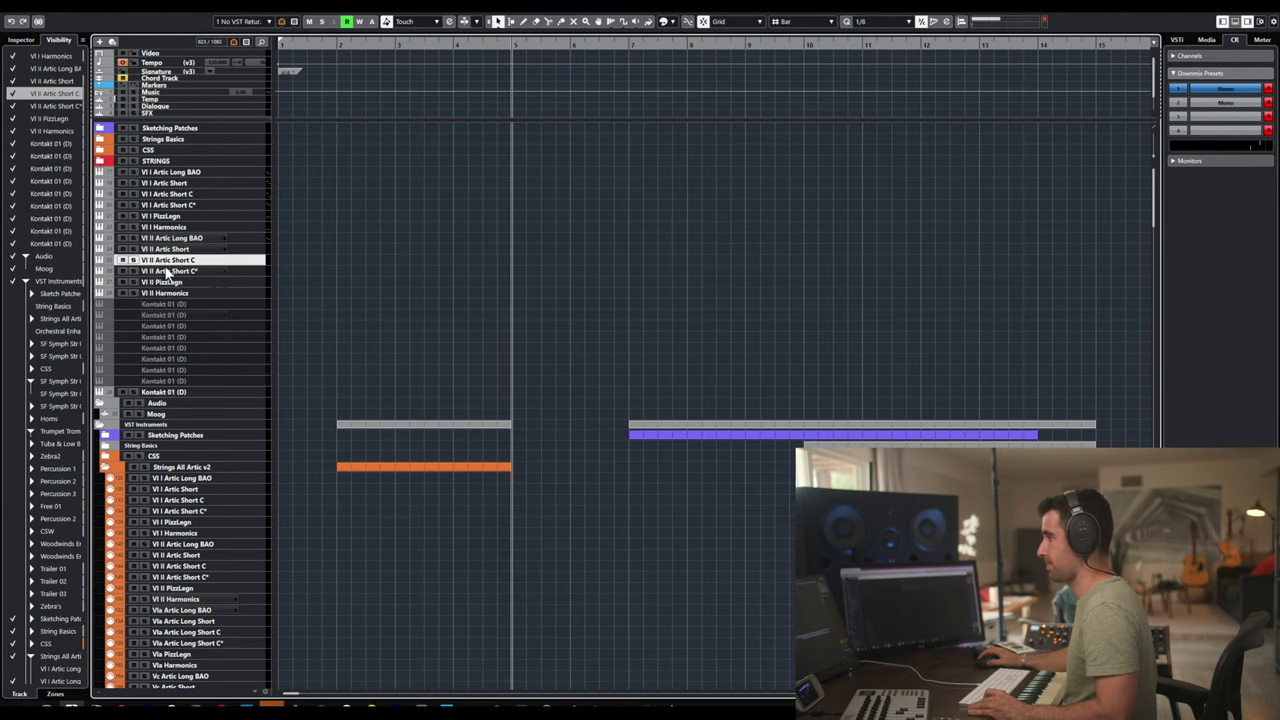
- Remove the three 05 Violins II Articulations and the page 17-32 instruments from the Vl II Artic Short C* rack, leaving the four Spiccato instruments
left_click(170, 271)
key("e")
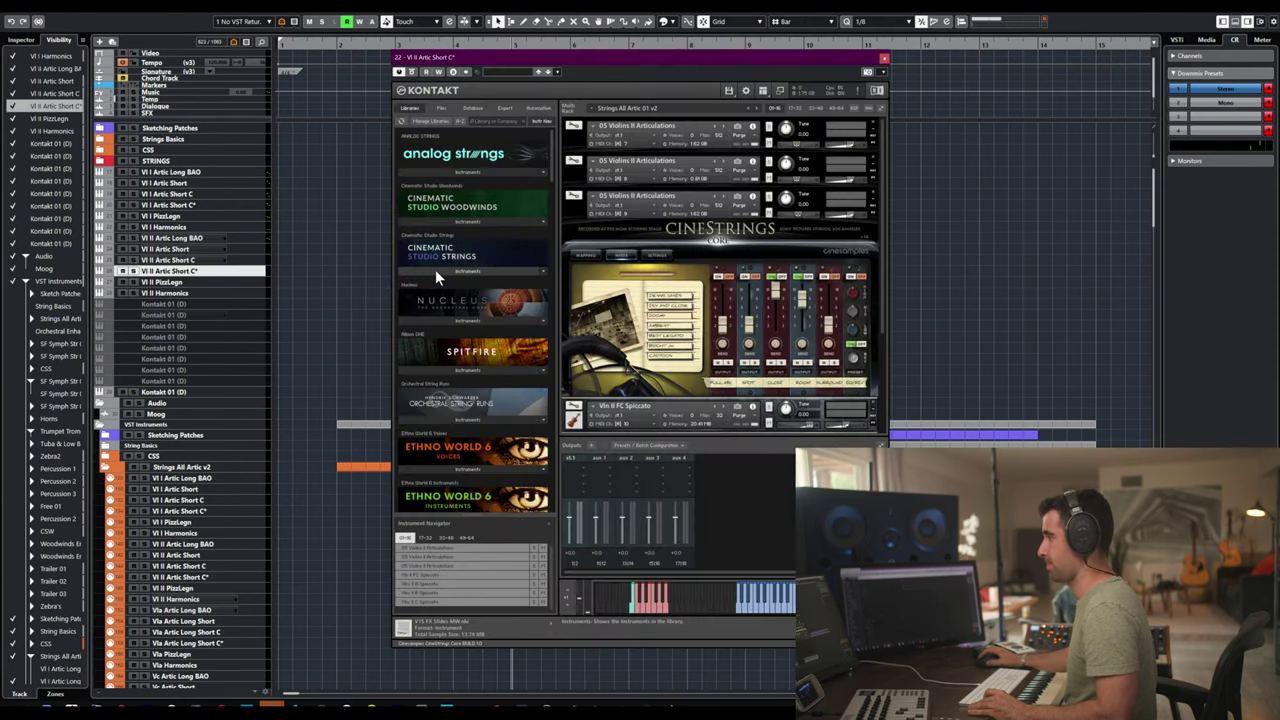
left_click(875, 120)
left_click(874, 120)
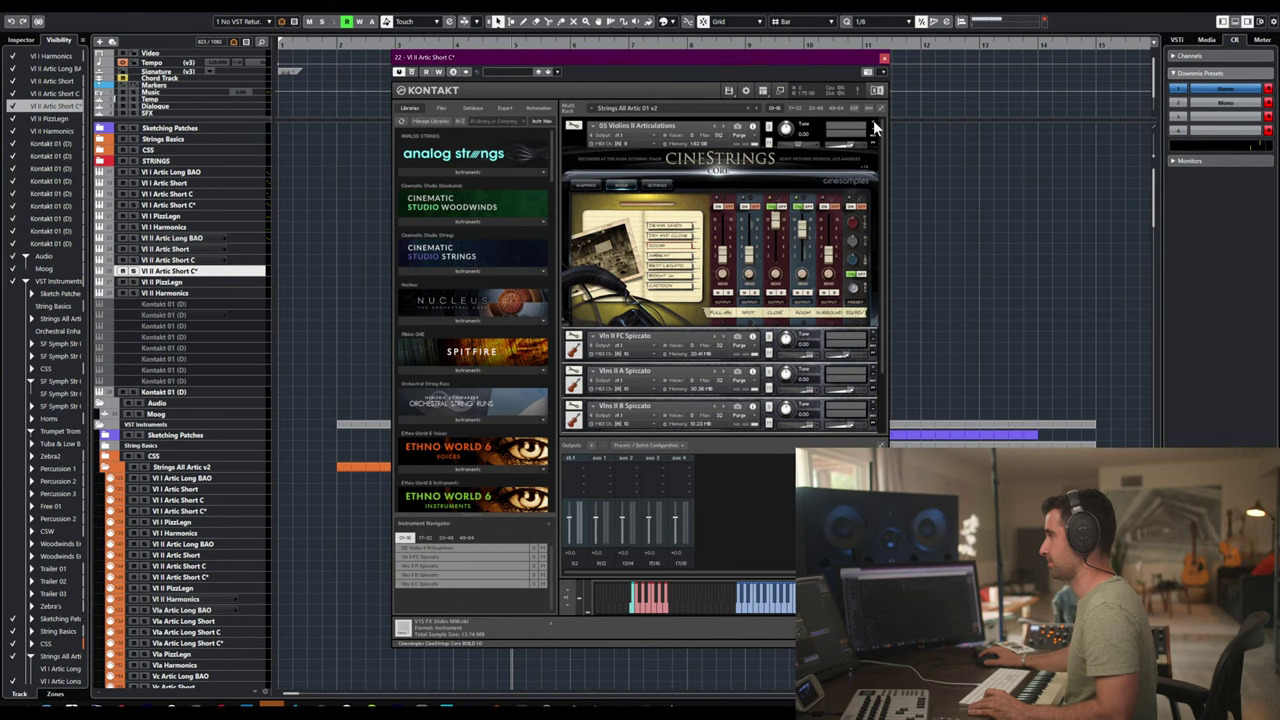
left_click(873, 120)
left_click(873, 120)
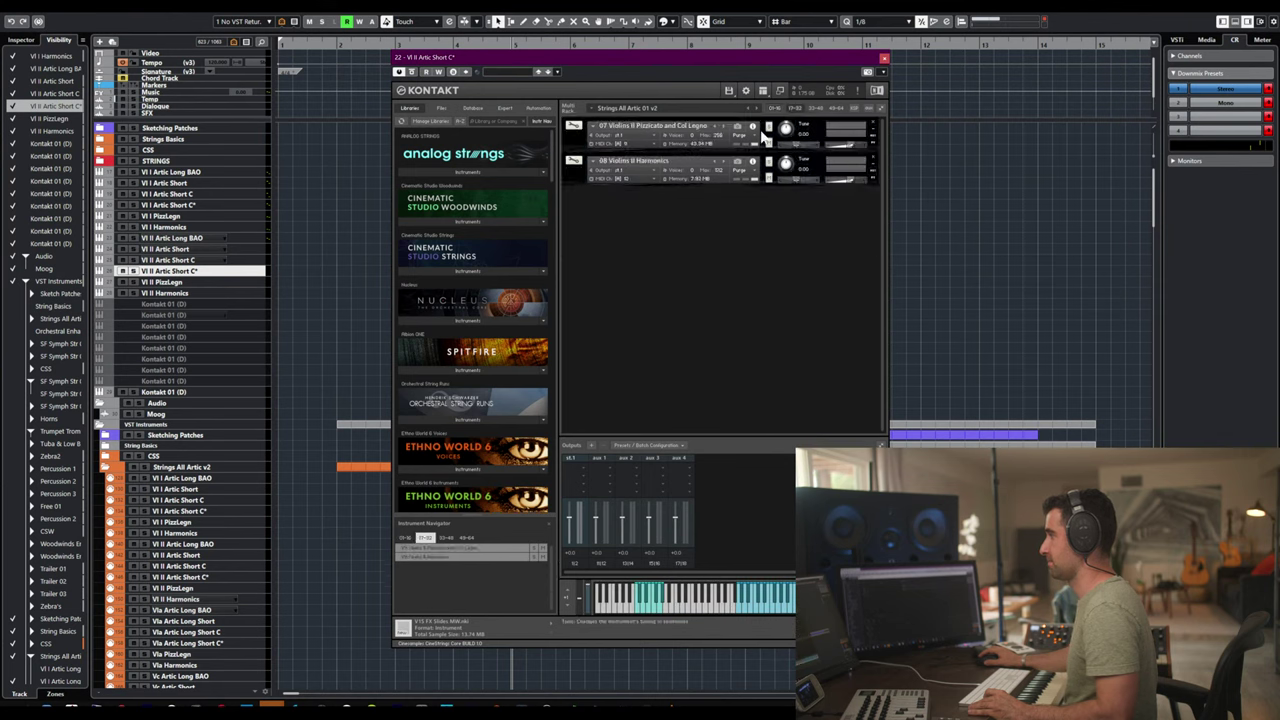
left_click(872, 122)
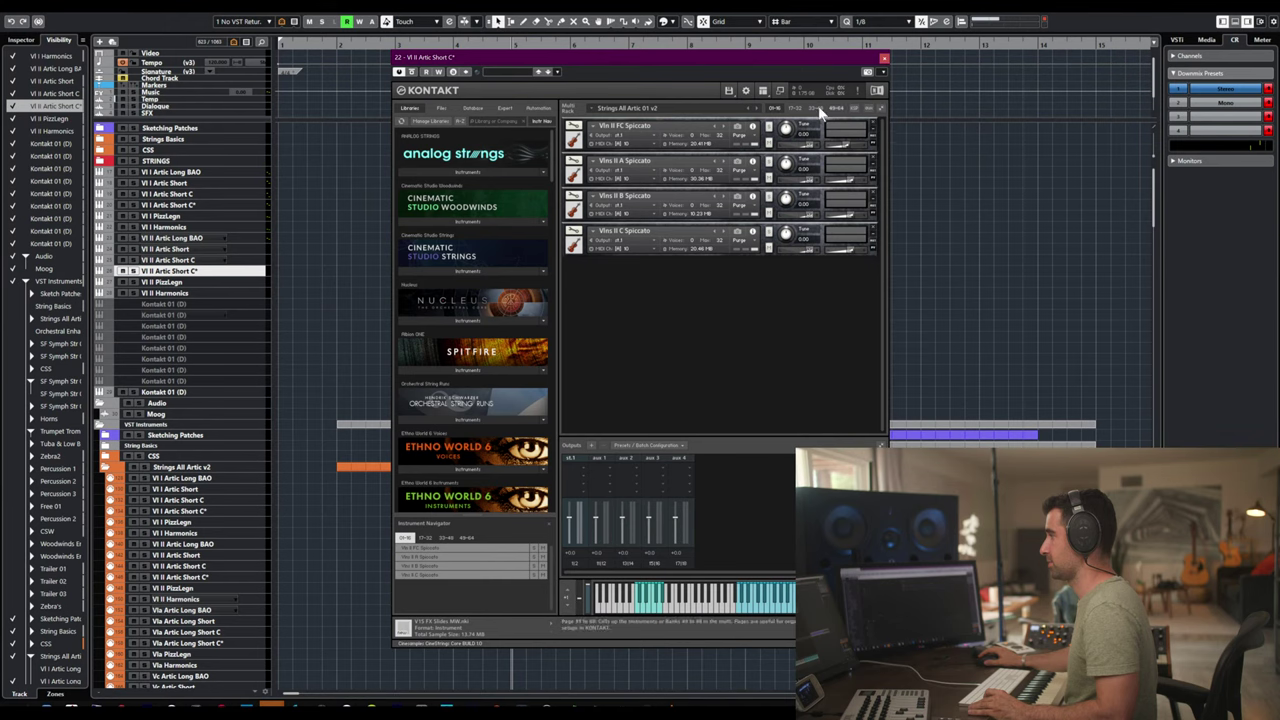
left_click(871, 118)
left_click(872, 119)
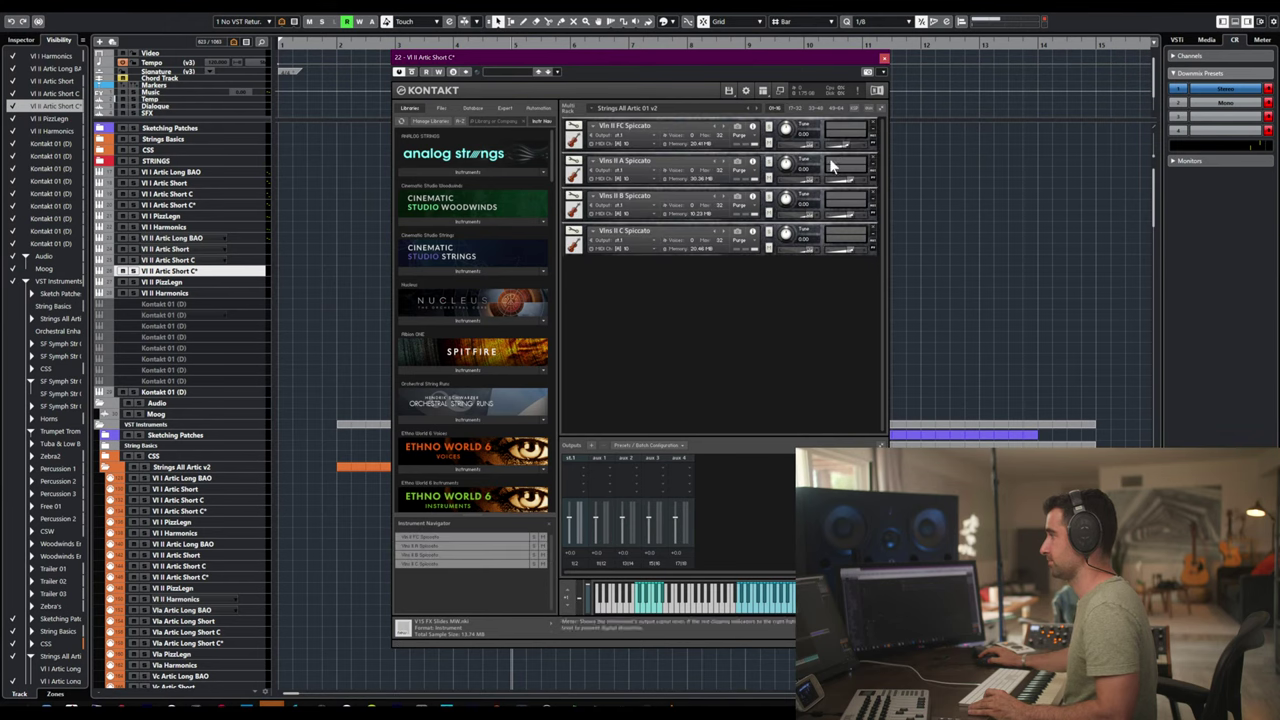
- Strip the Vl II PizzLegn rack down to 07 Violins II Pizzicato and Col Legno and assign its MIDI channel on Port A
left_click(208, 281)
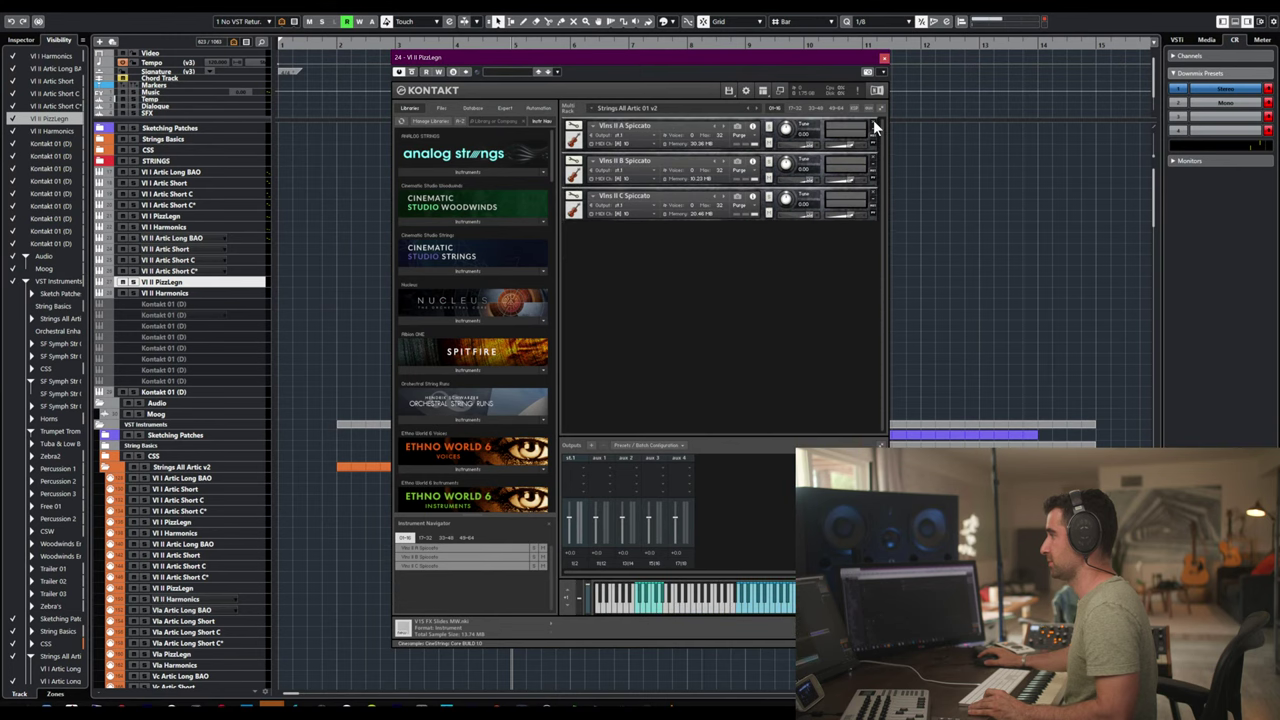
left_click(790, 107)
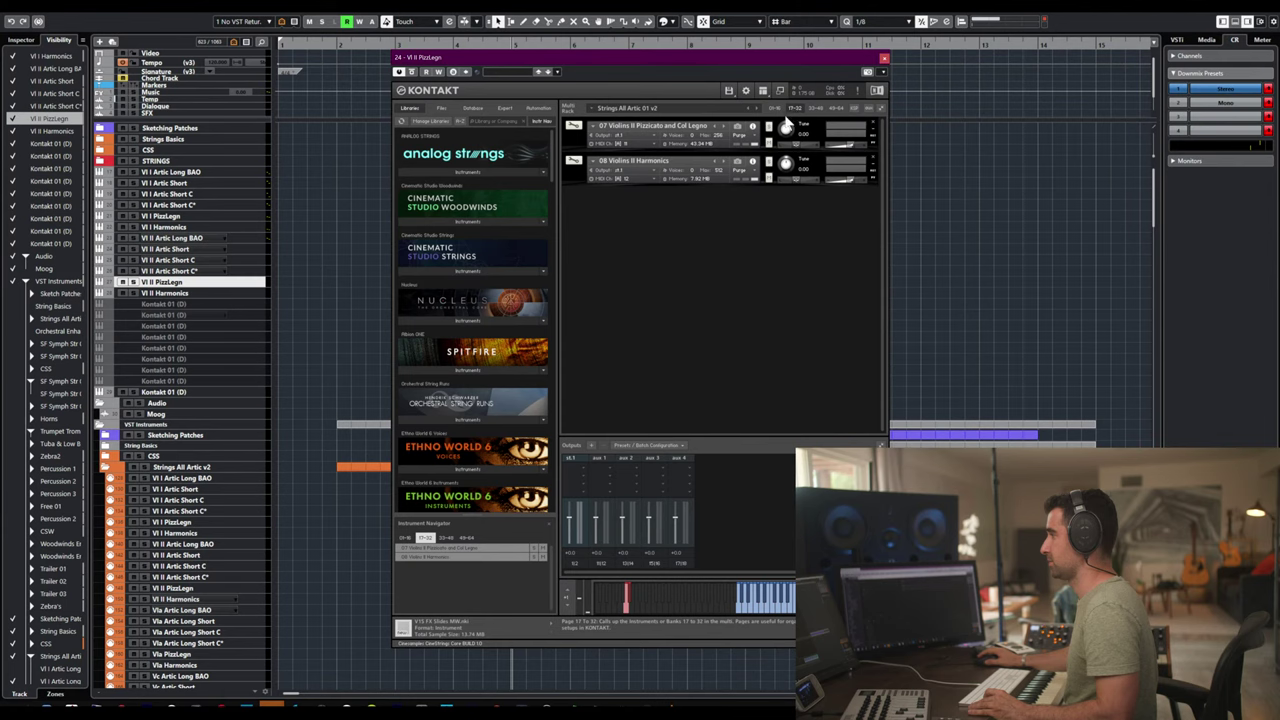
left_click(872, 157)
left_click(628, 143)
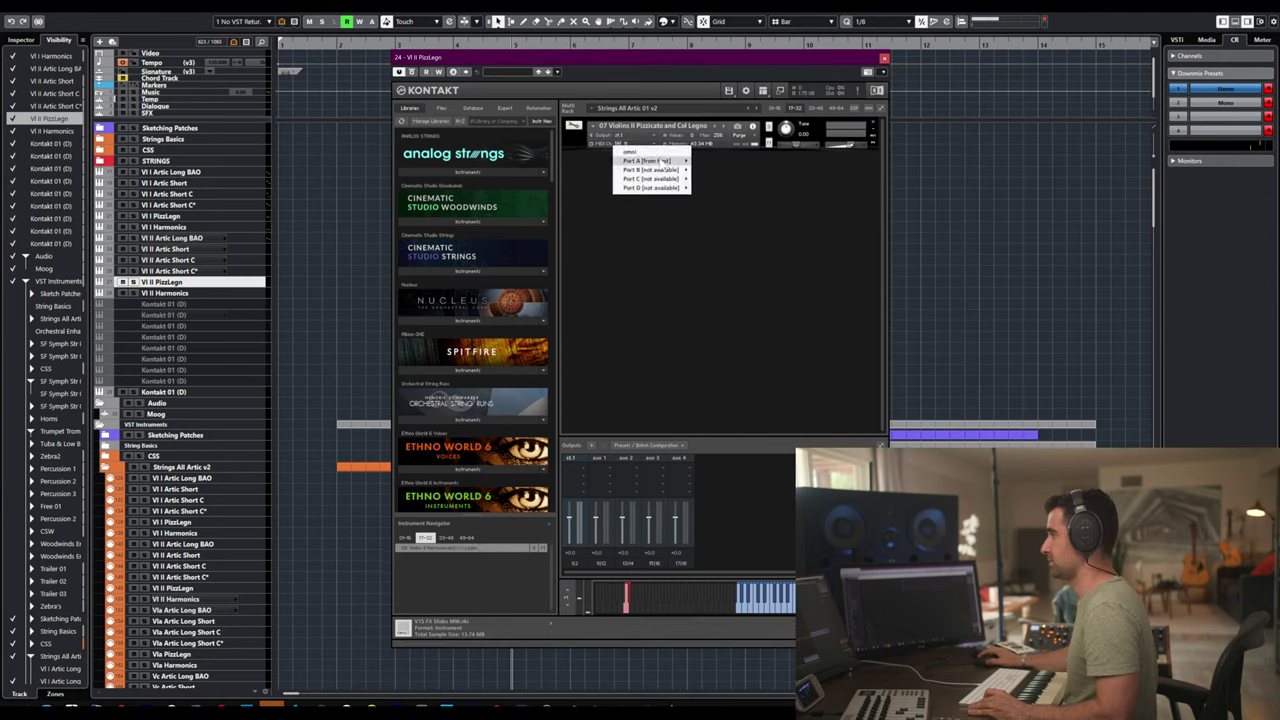
left_click(712, 189)
- On the Vl II Artic Short C* track, set Vln II FC Spiccato and Vlns II A Spiccato to Port A channel 1
left_click(205, 272)
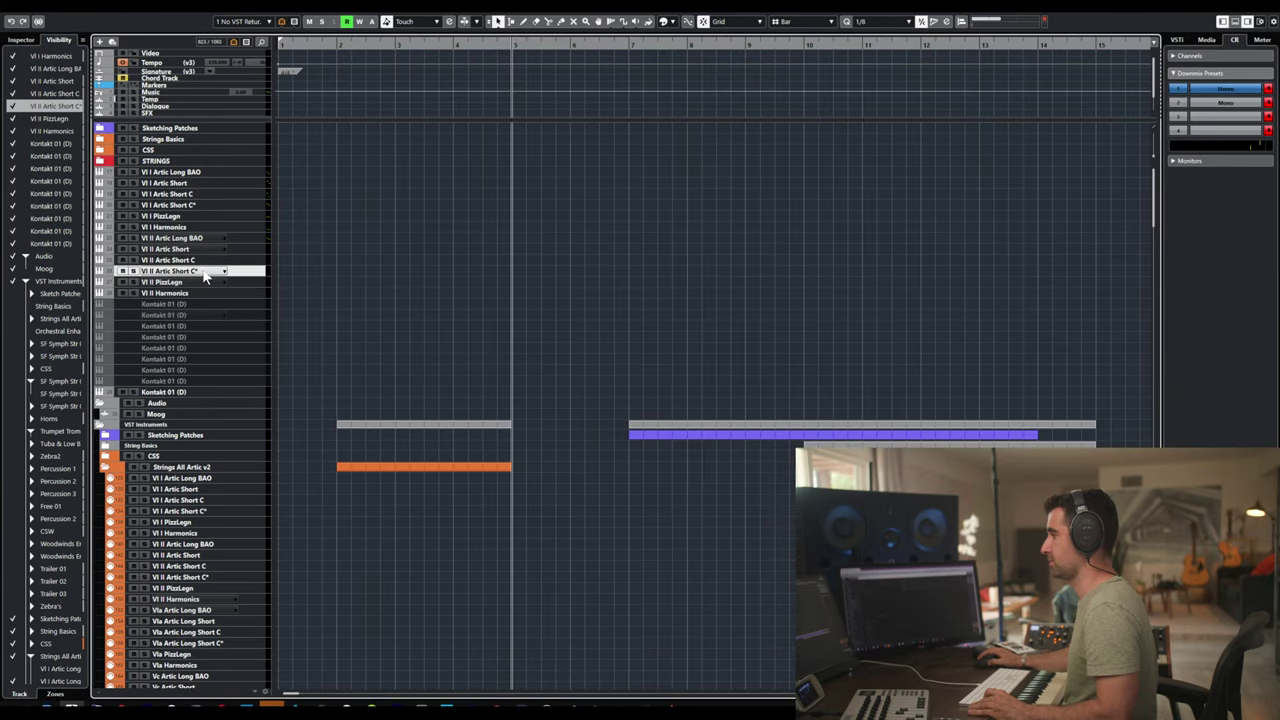
key("e")
left_click(626, 143)
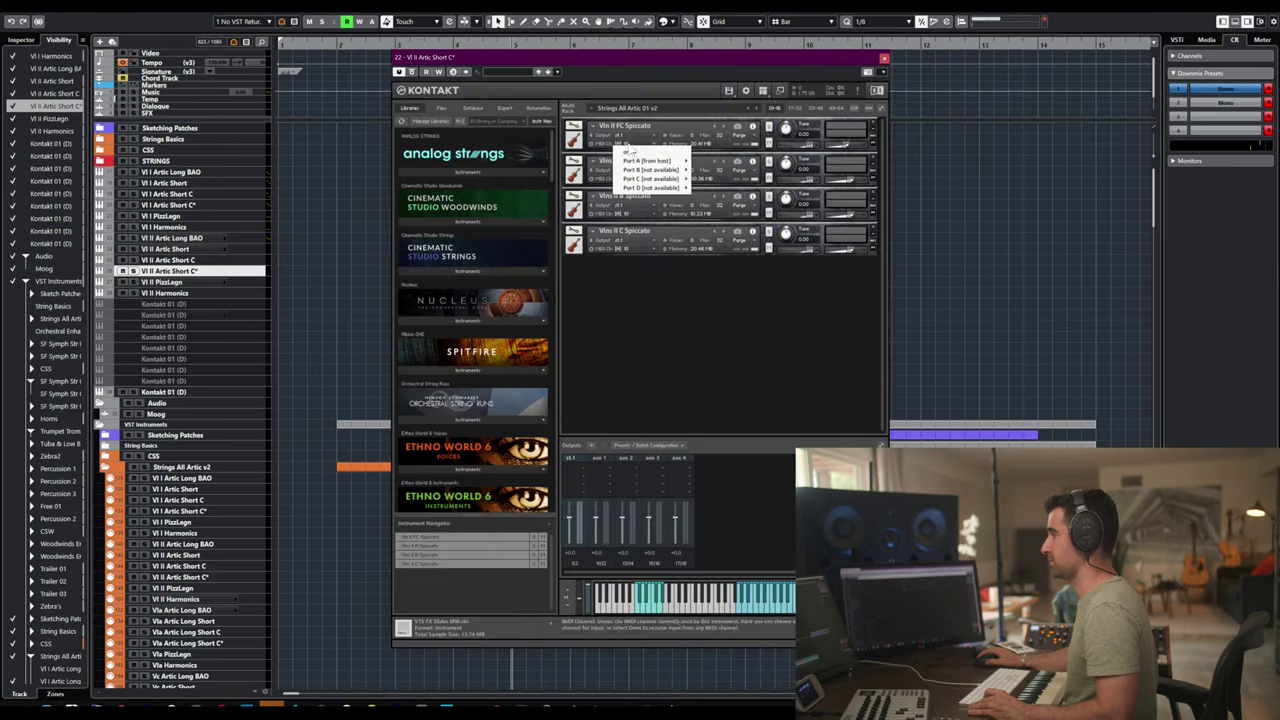
mouse_move(652, 161)
left_click(702, 162)
left_click(630, 178)
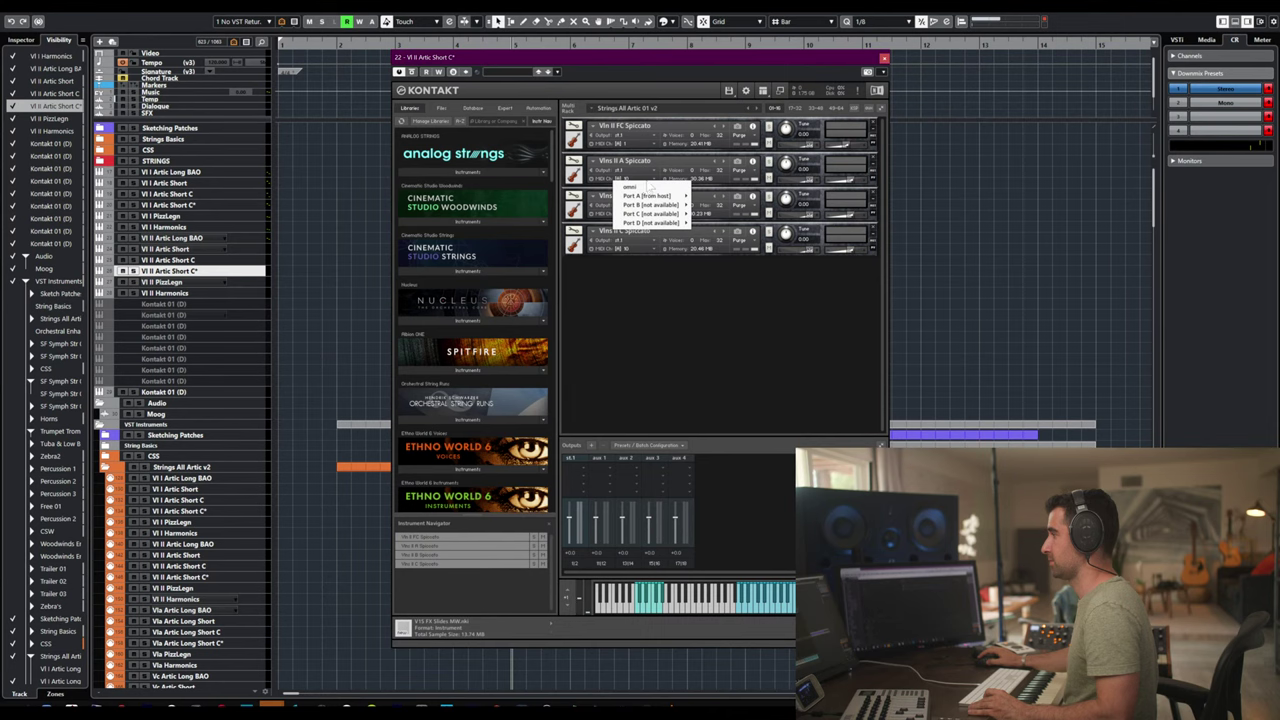
left_click(648, 186)
left_click(630, 178)
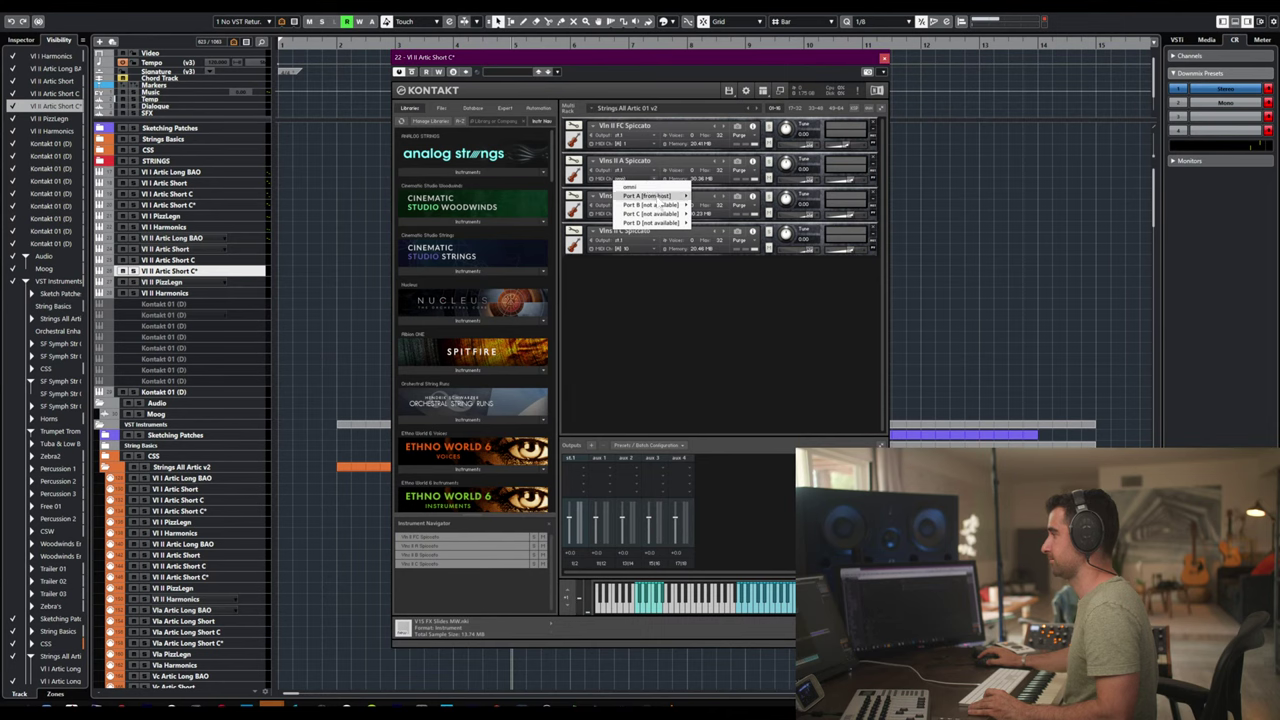
mouse_move(660, 195)
left_click(700, 204)
- Set Vlns II B Spiccato and Vlns II C Spiccato to Port A channel 1 as well and close Kontakt
left_click(630, 213)
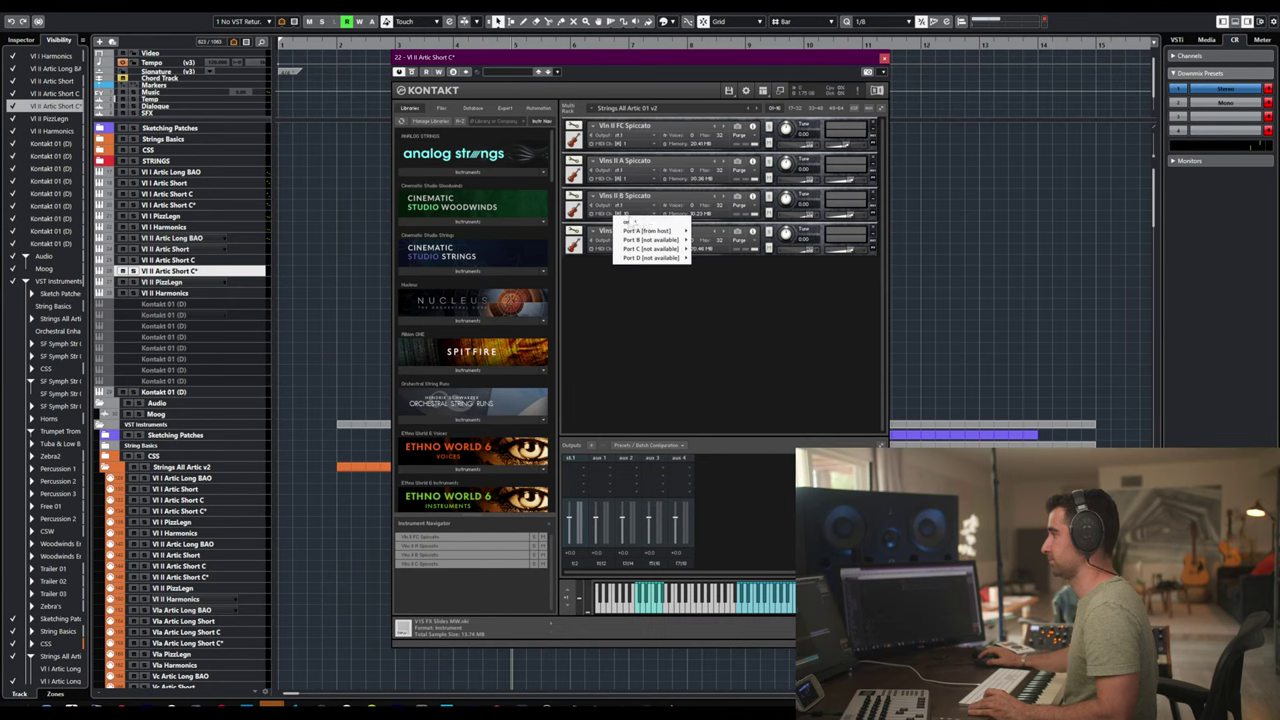
mouse_move(658, 231)
left_click(700, 240)
left_click(630, 248)
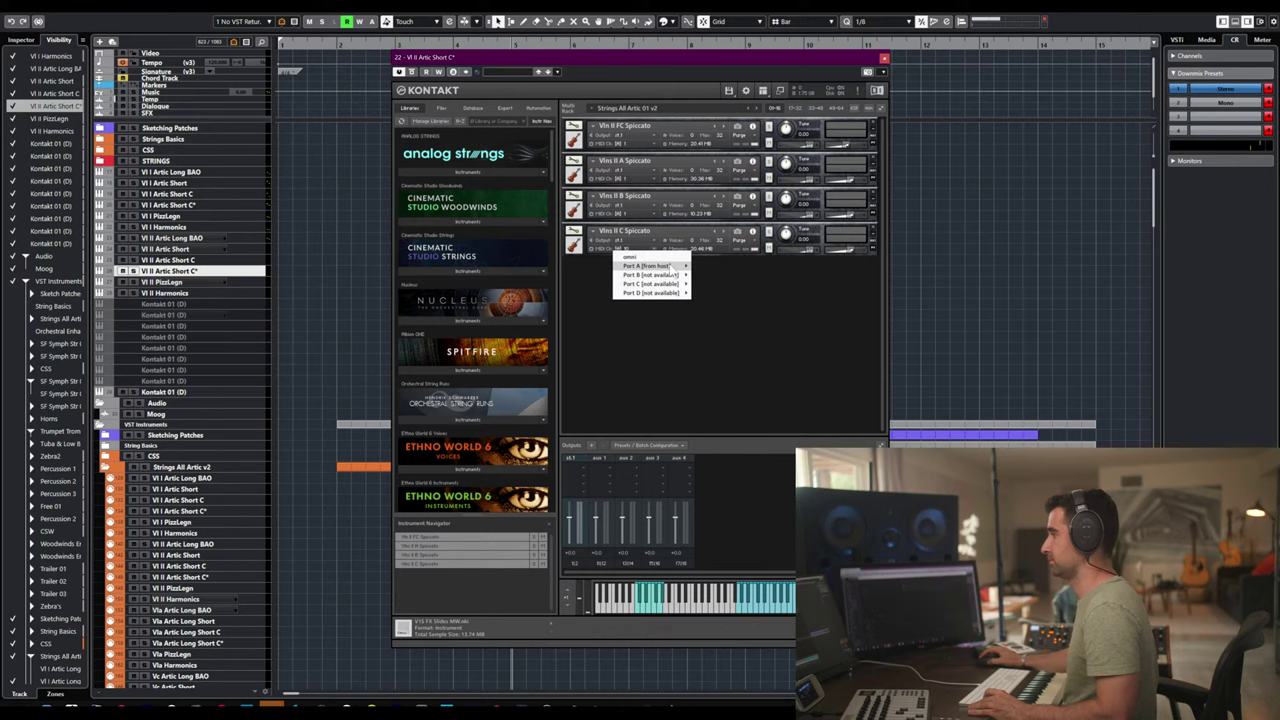
left_click(700, 274)
key("ctrl+w")
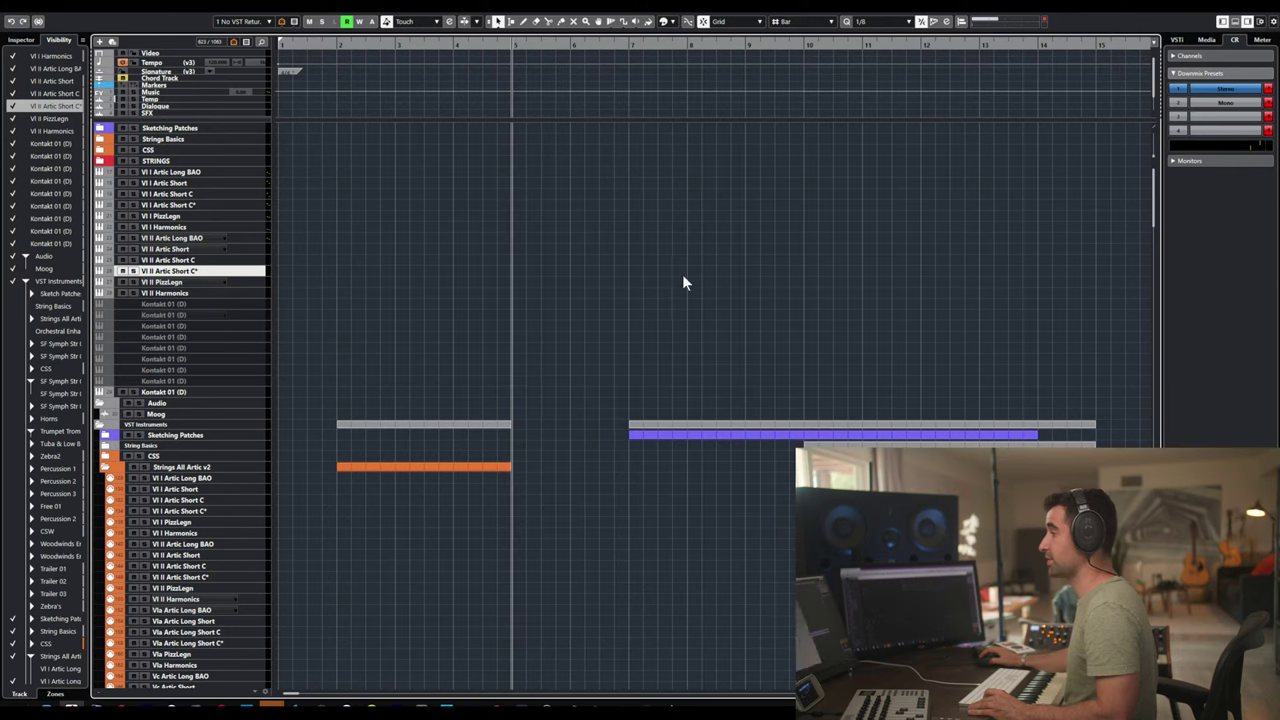
- Check the remaining instruments and MIDI channels on the Vl II Artic Short C, Artic Short C* and PizzLegn tracks
left_click(210, 262)
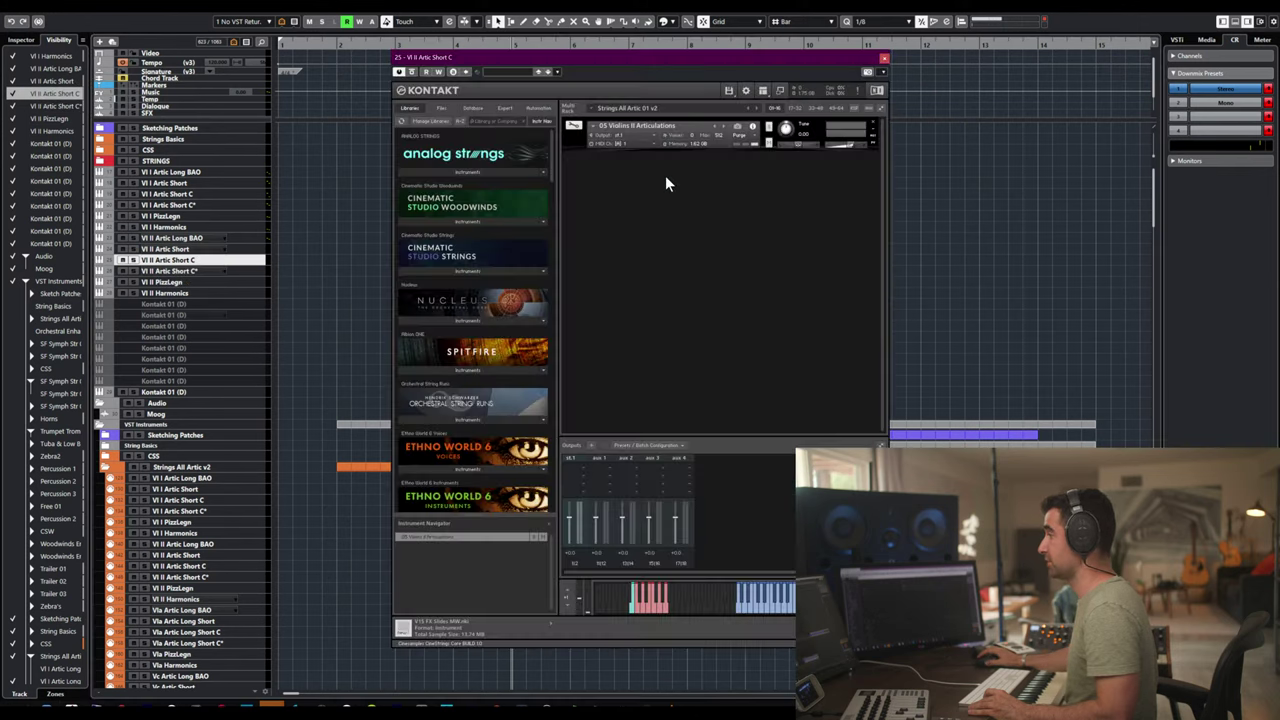
left_click(884, 57)
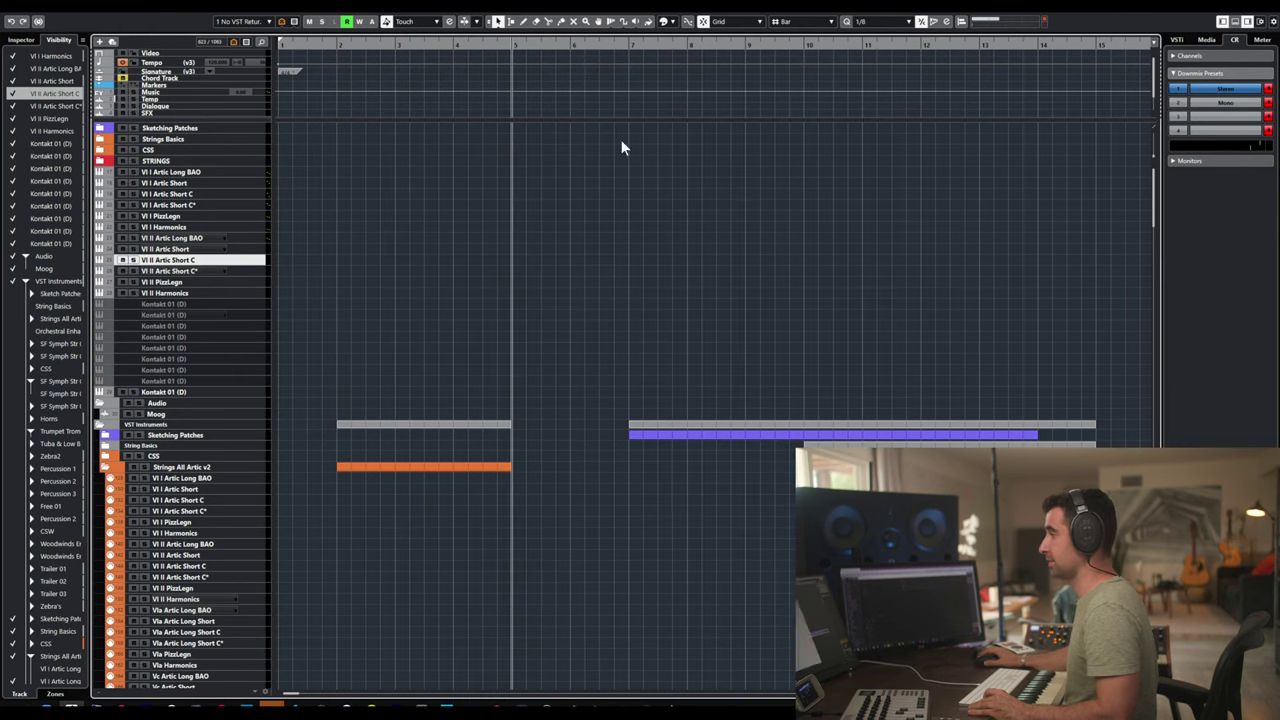
left_click(229, 272)
key("ctrl+w")
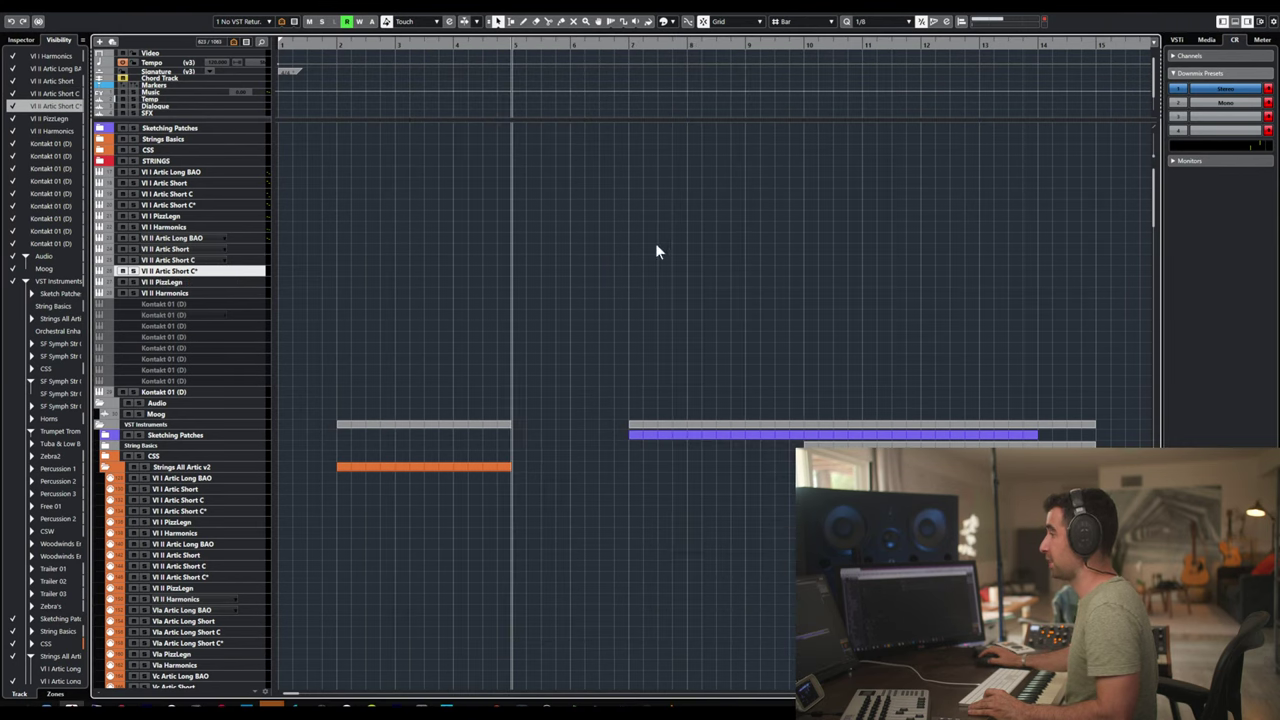
left_click(210, 281)
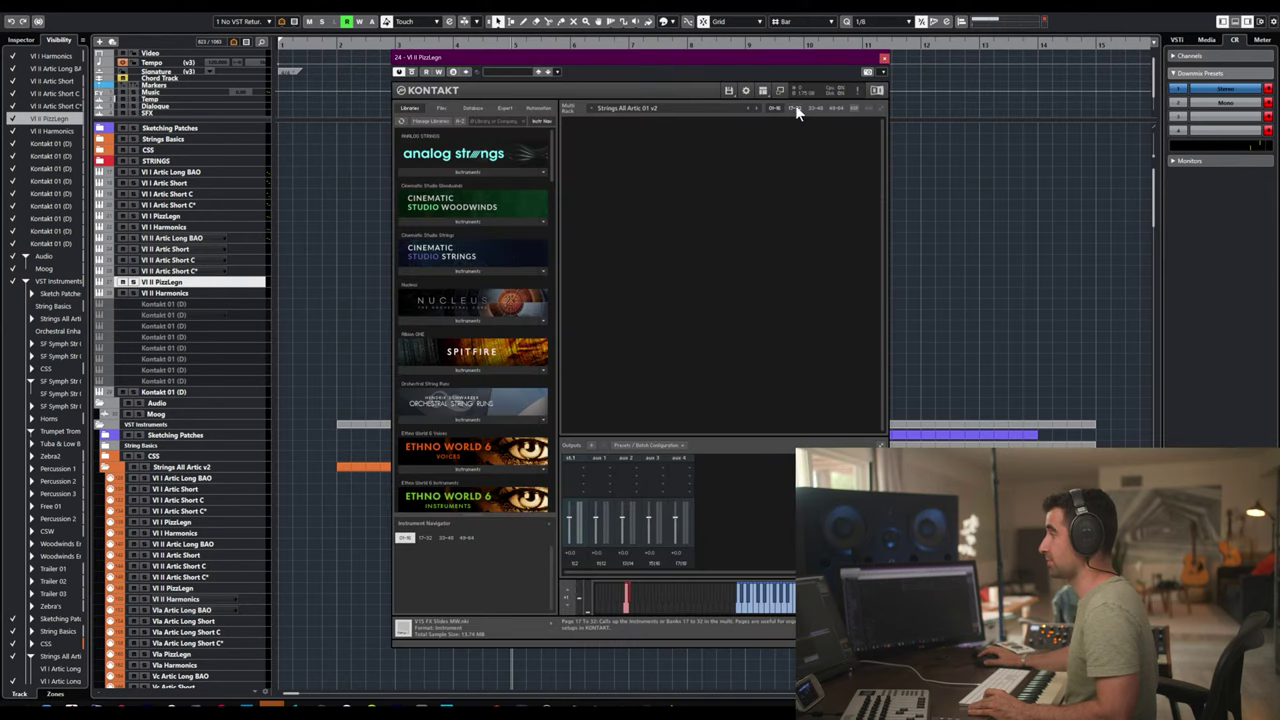
key("Escape")
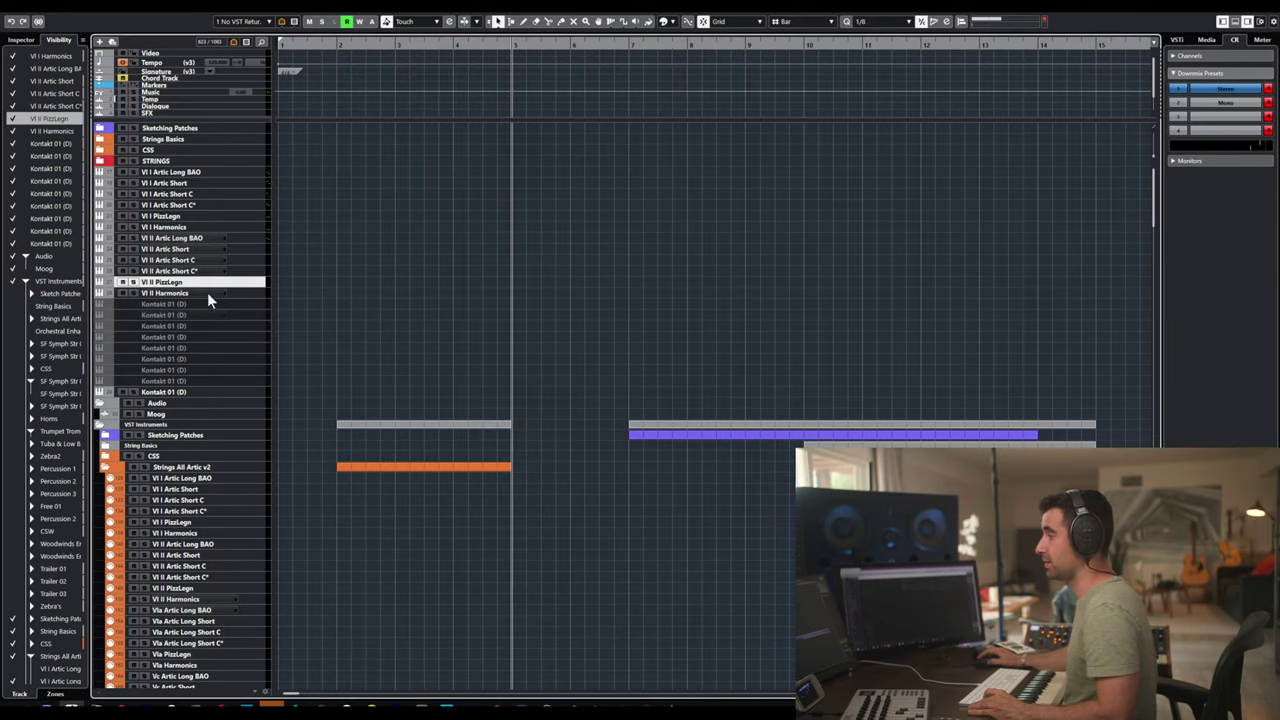
- Remove the four Spiccato instruments and 07 Violins II Pizzicato and Col Legno from the Vl II Harmonics rack
left_click(208, 292)
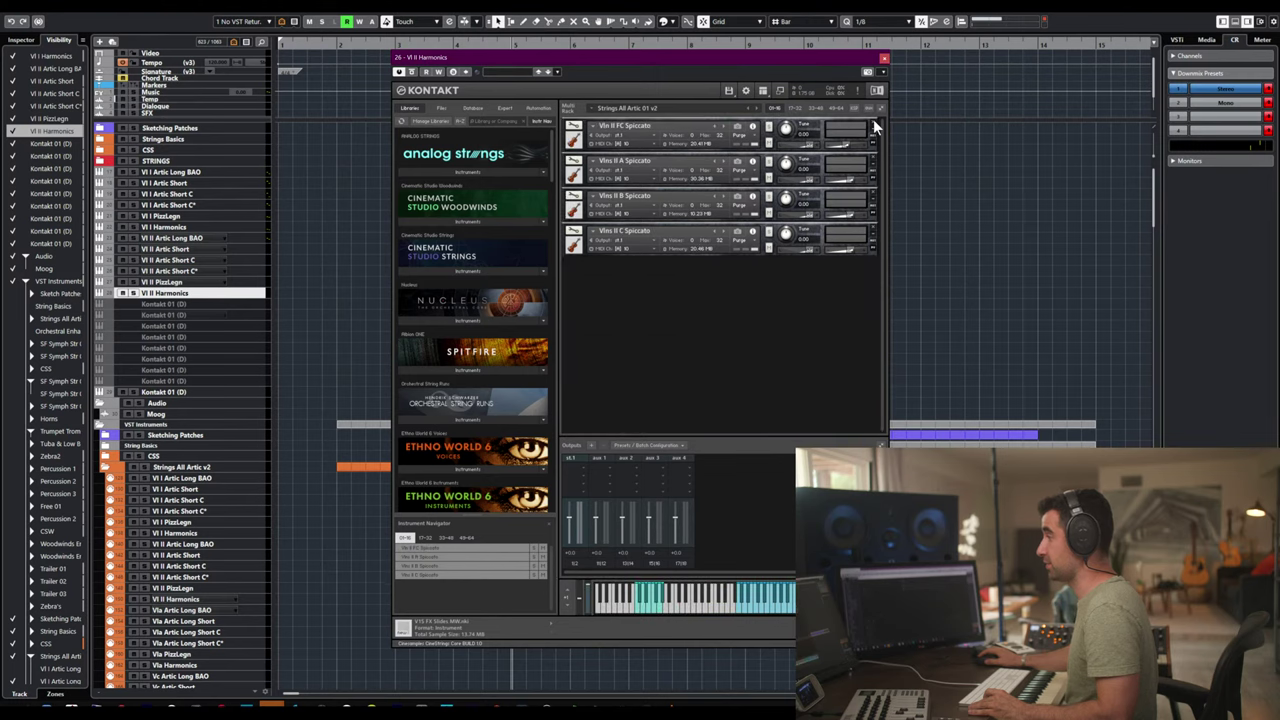
left_click(873, 121)
left_click(873, 121)
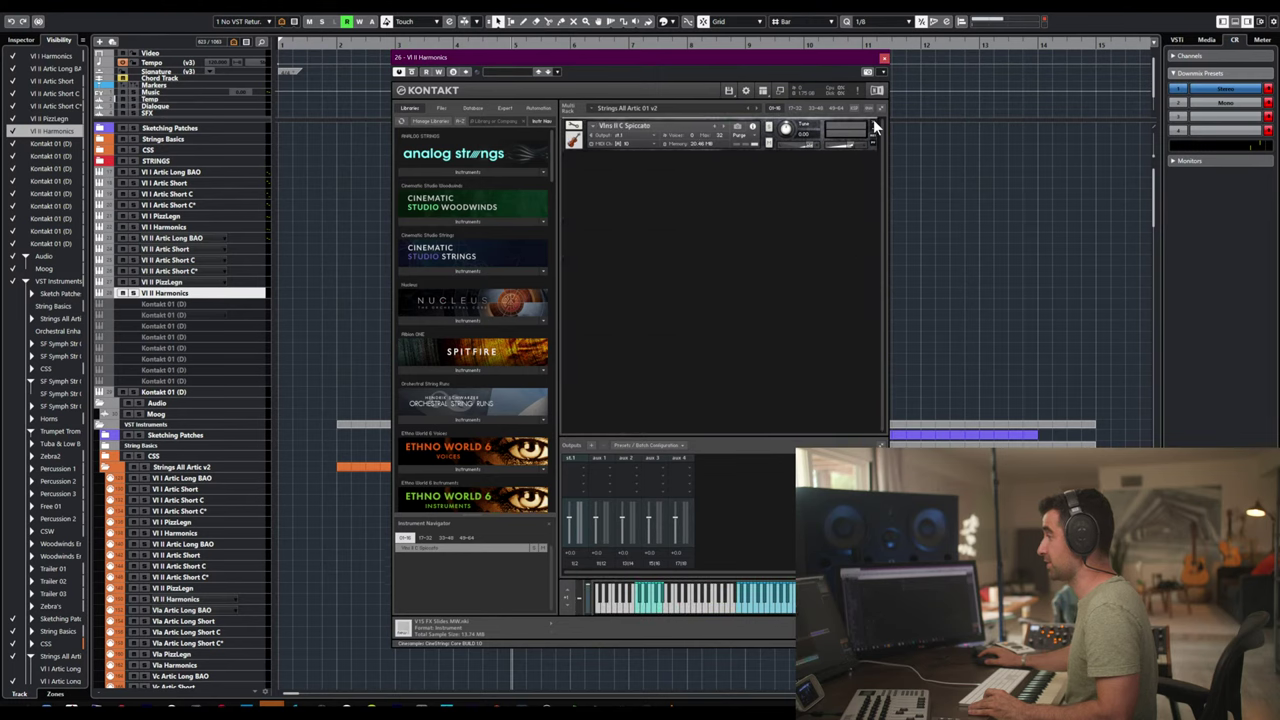
left_click(871, 121)
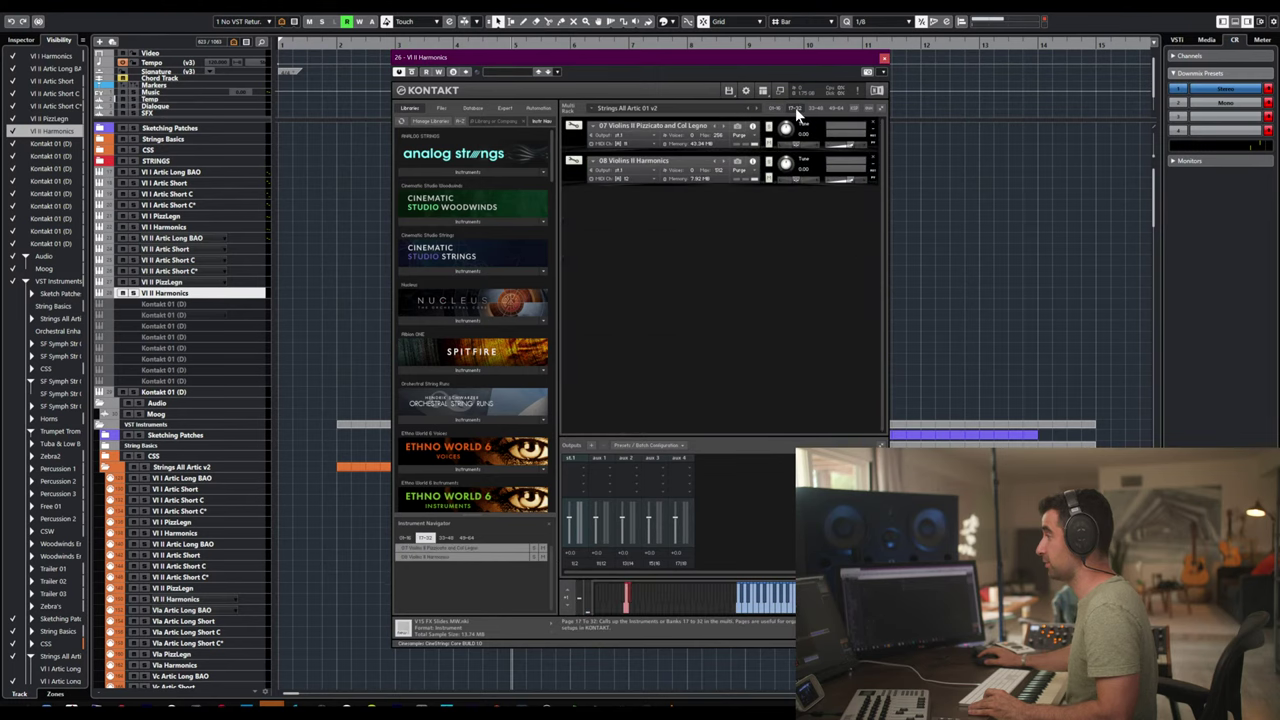
left_click(872, 120)
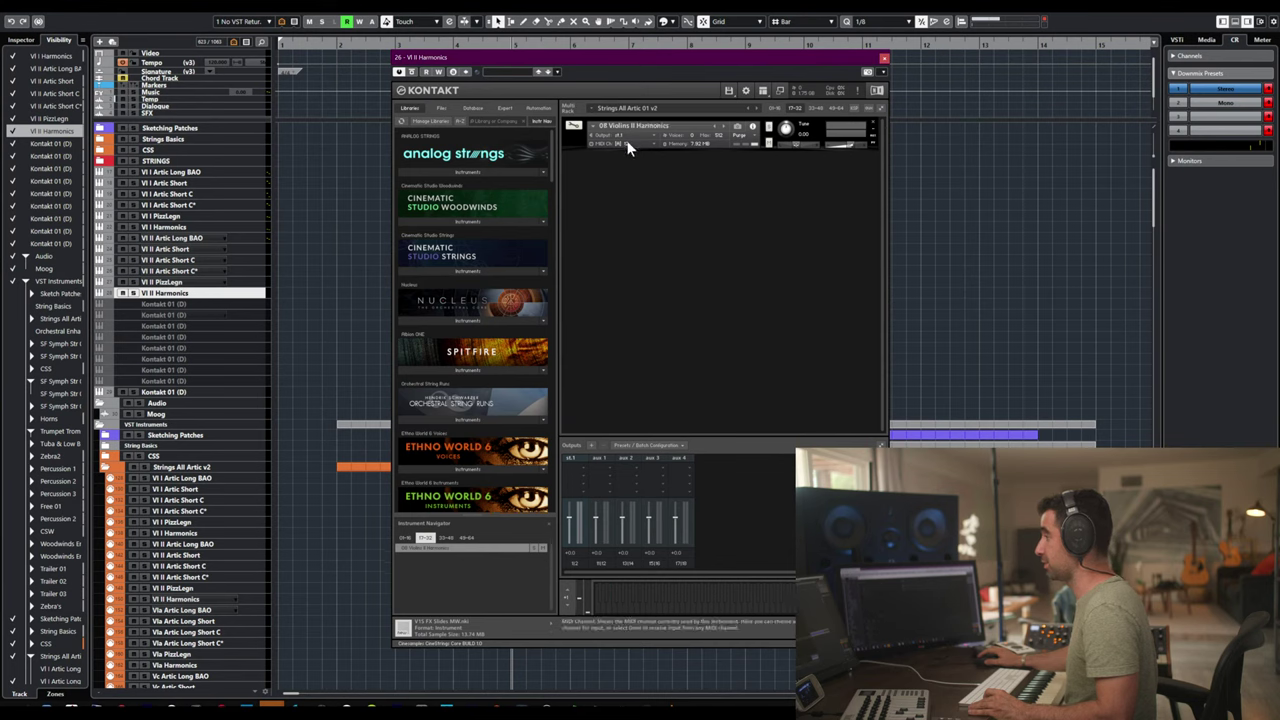
- Set the MIDI channel of 08 Violins II Harmonics to Port A channel 1 and close Kontakt
left_click(630, 143)
mouse_move(650, 161)
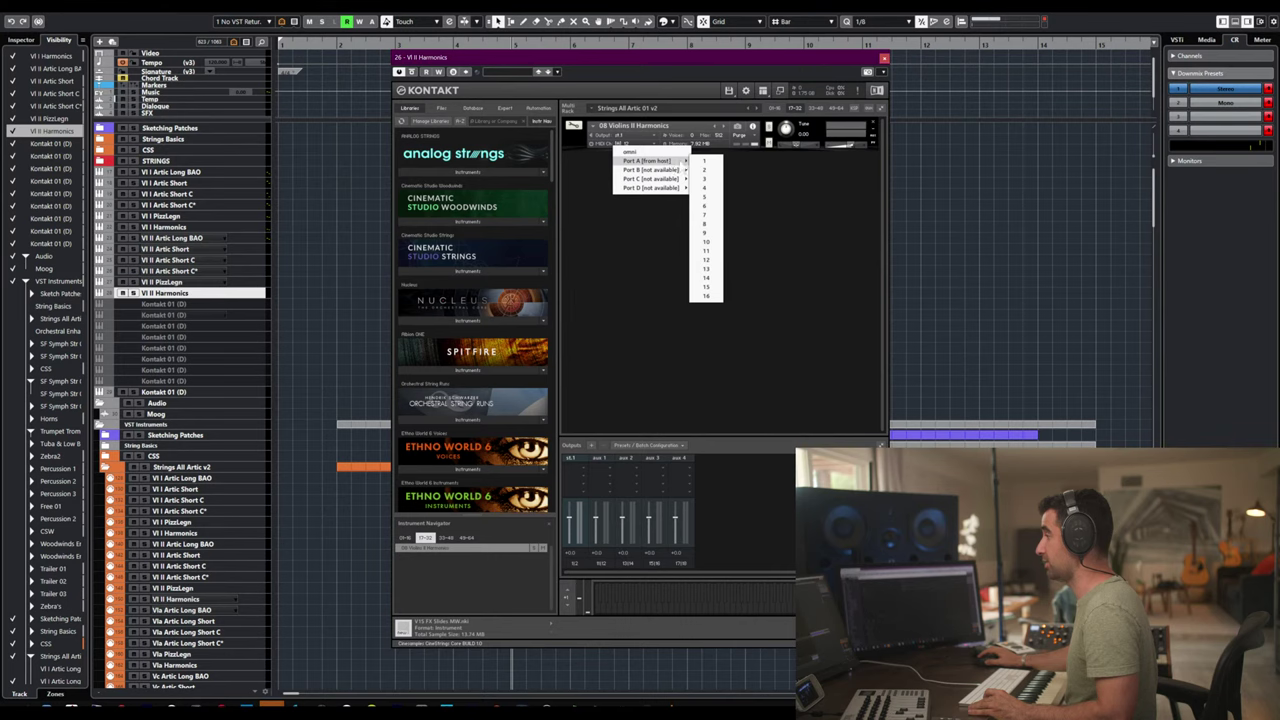
left_click(706, 161)
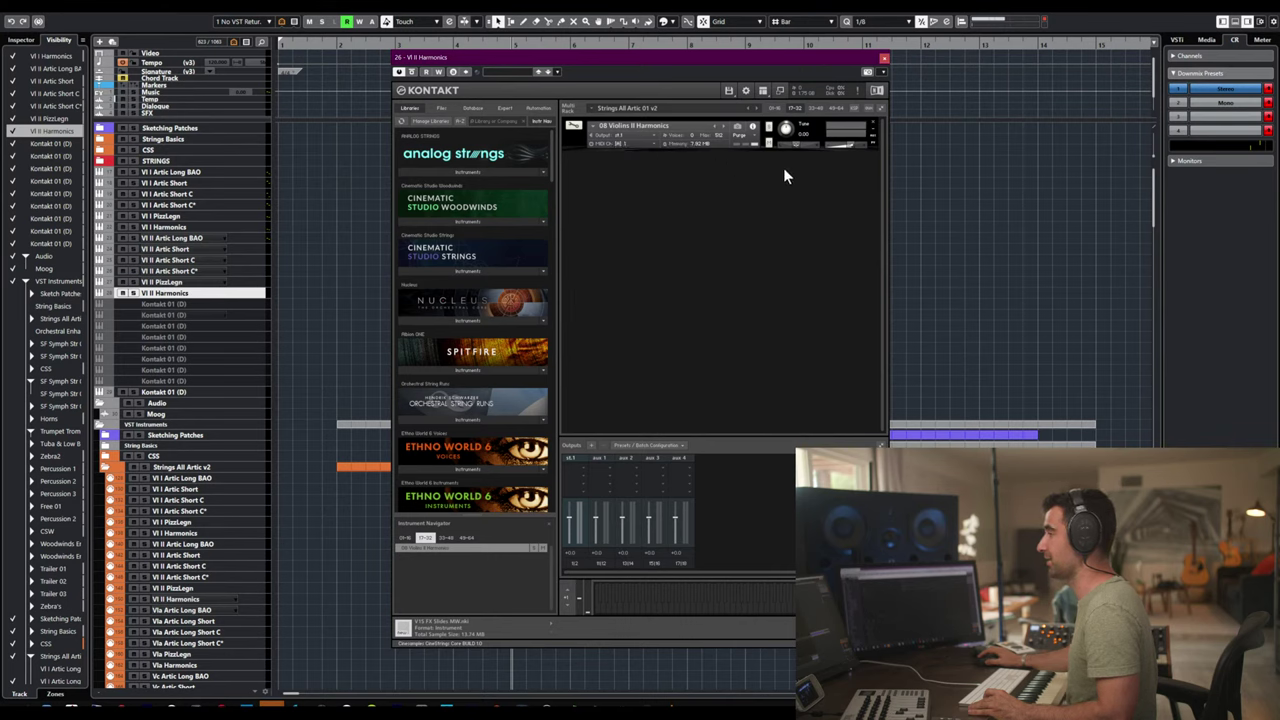
left_click(883, 63)
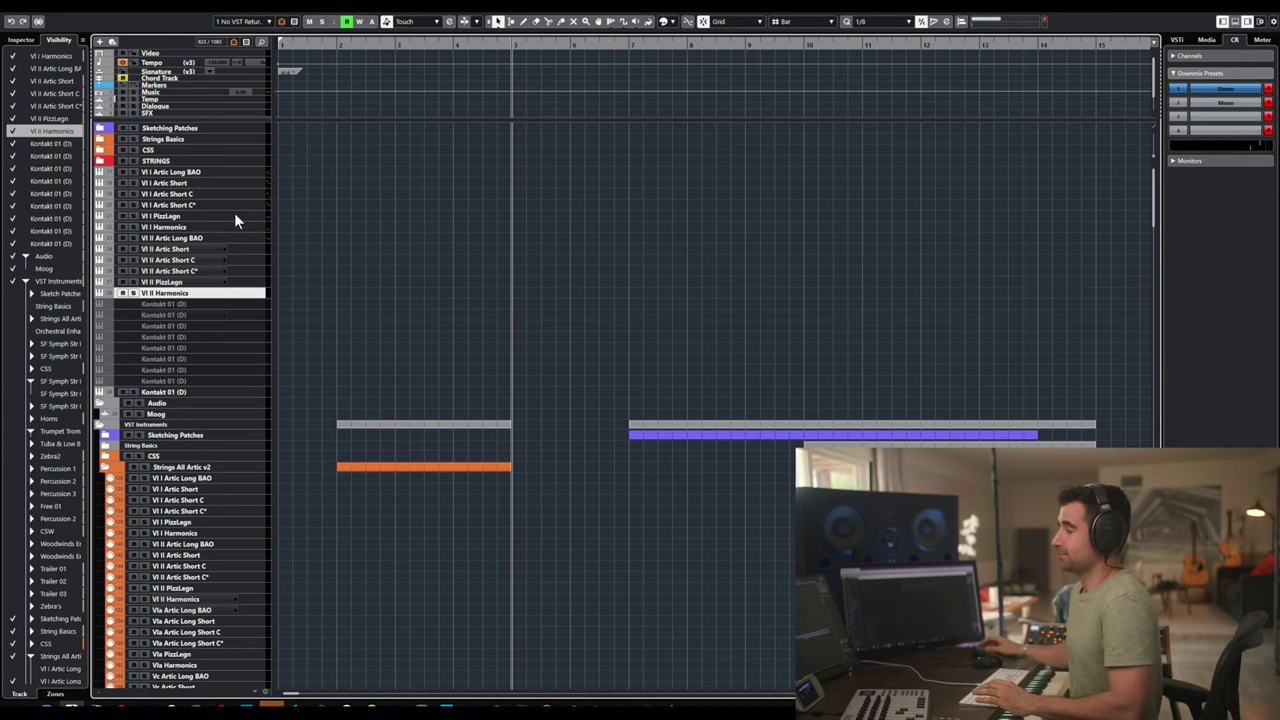
- Switch to Vienna Ensemble Pro on the remote desktop and inspect the first channel's Kontakt rack of Violins I instruments
left_click(195, 304)
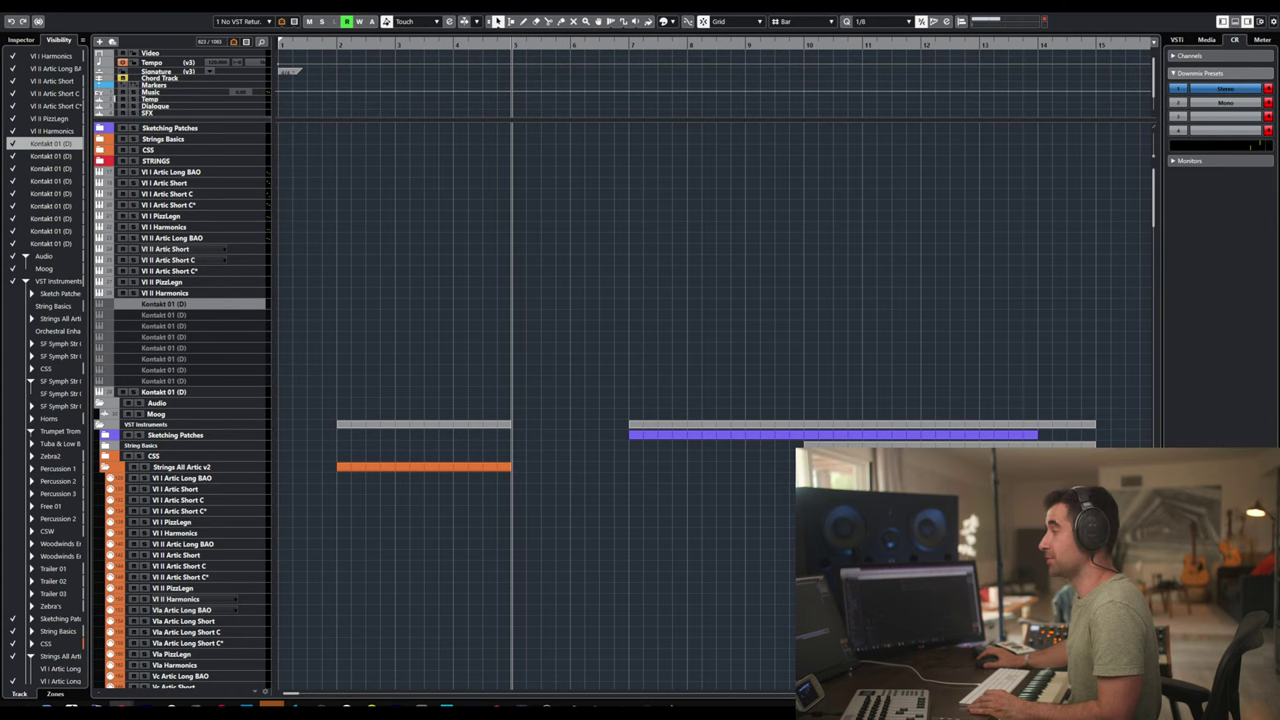
key("alt+Tab")
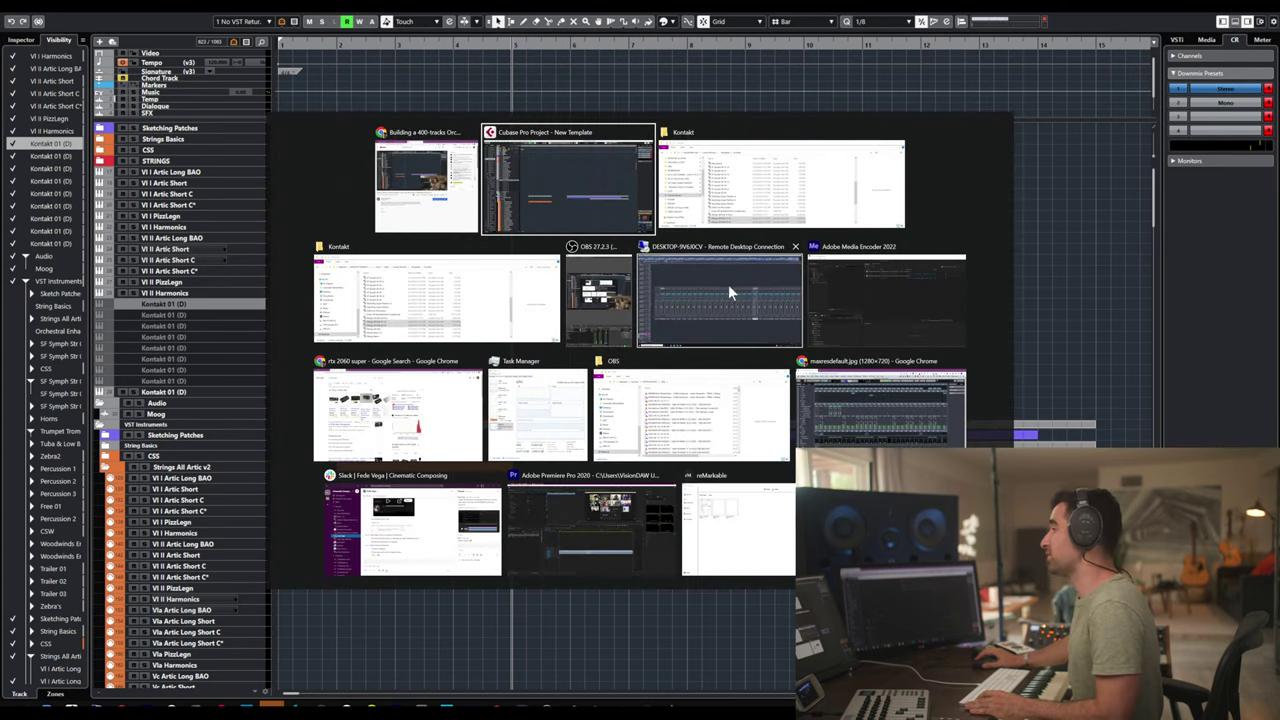
left_click(729, 290)
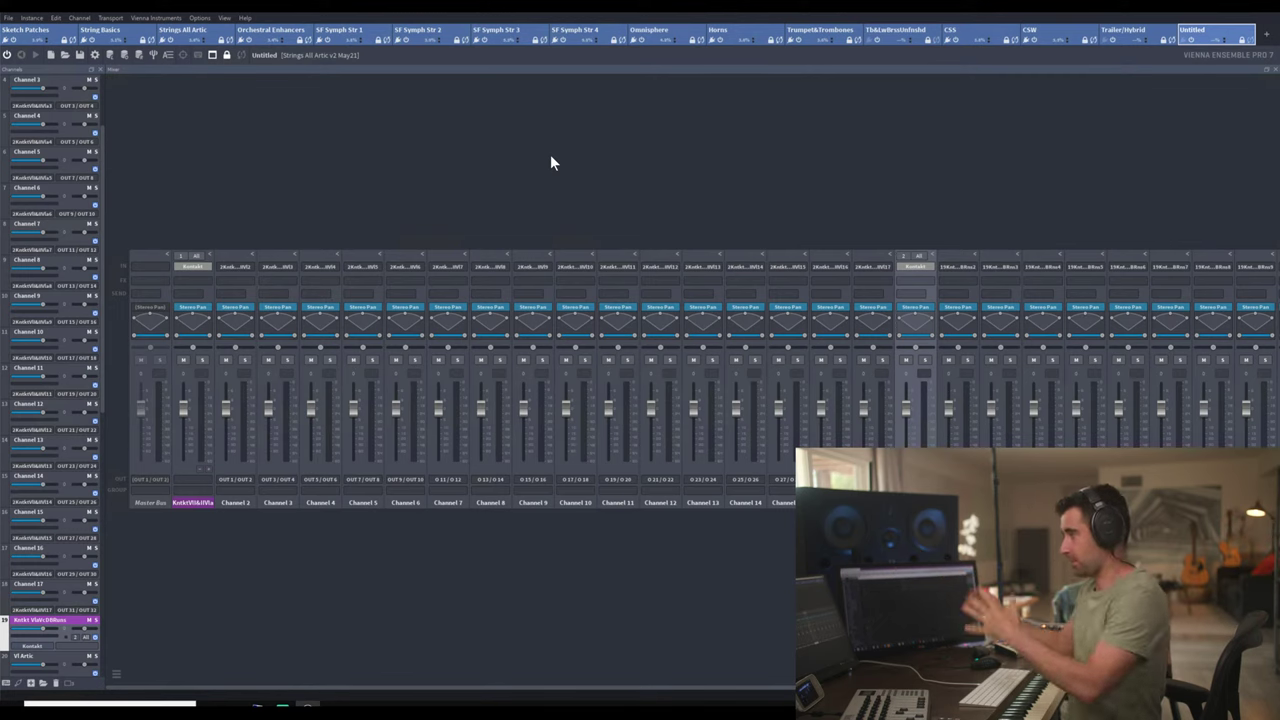
left_click(193, 266)
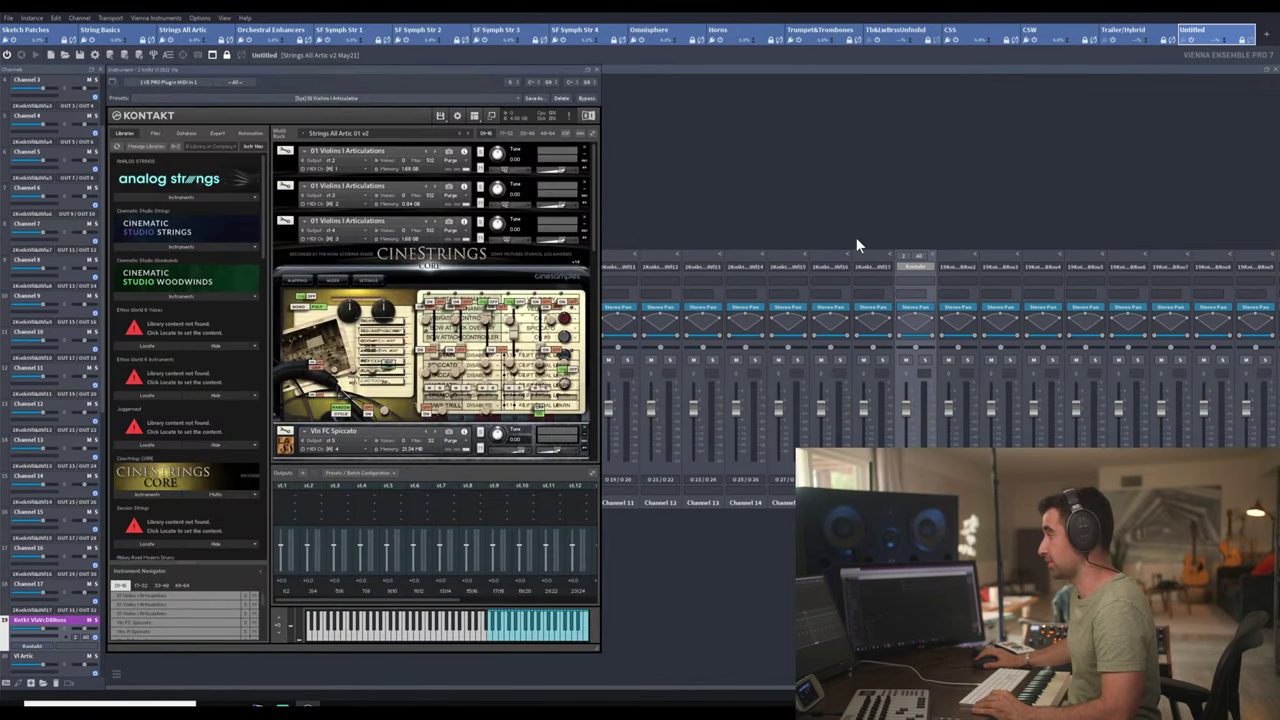
left_click(595, 72)
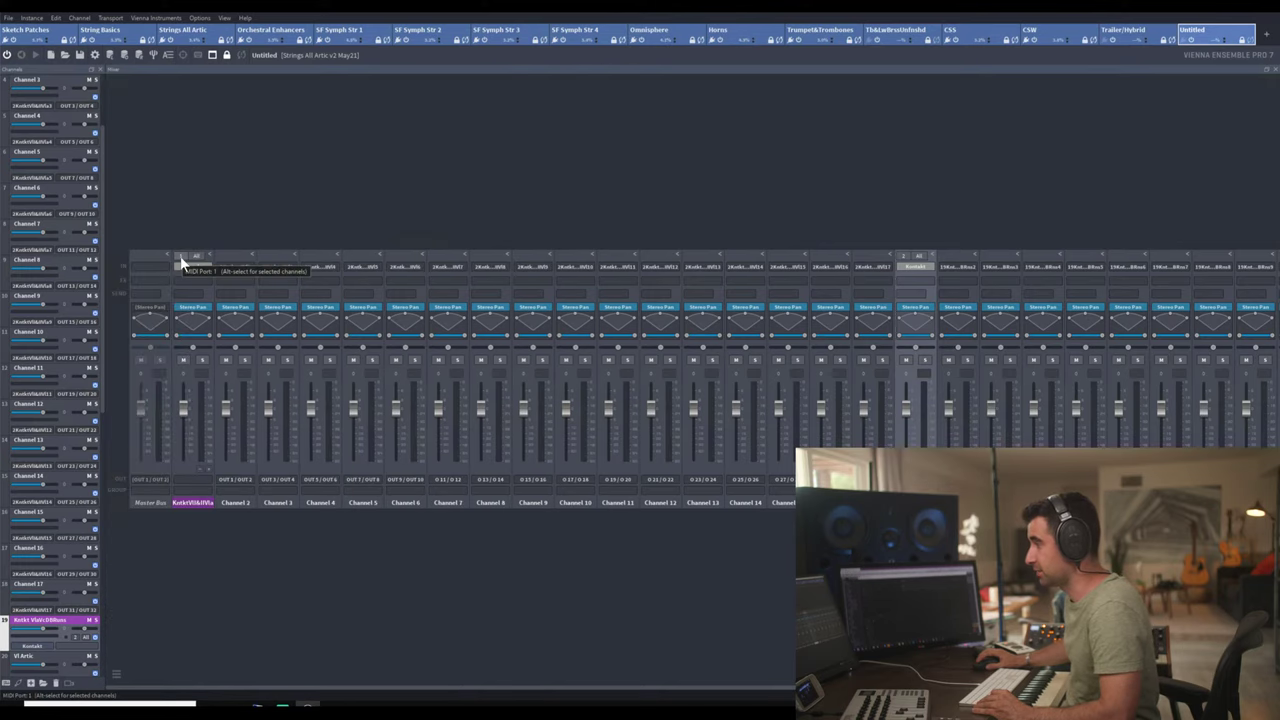
- Change the first Kontakt channel's MIDI port to 13 and restore it to VE PRO Plugin MIDI In 1
scroll(180, 256, "up", 12)
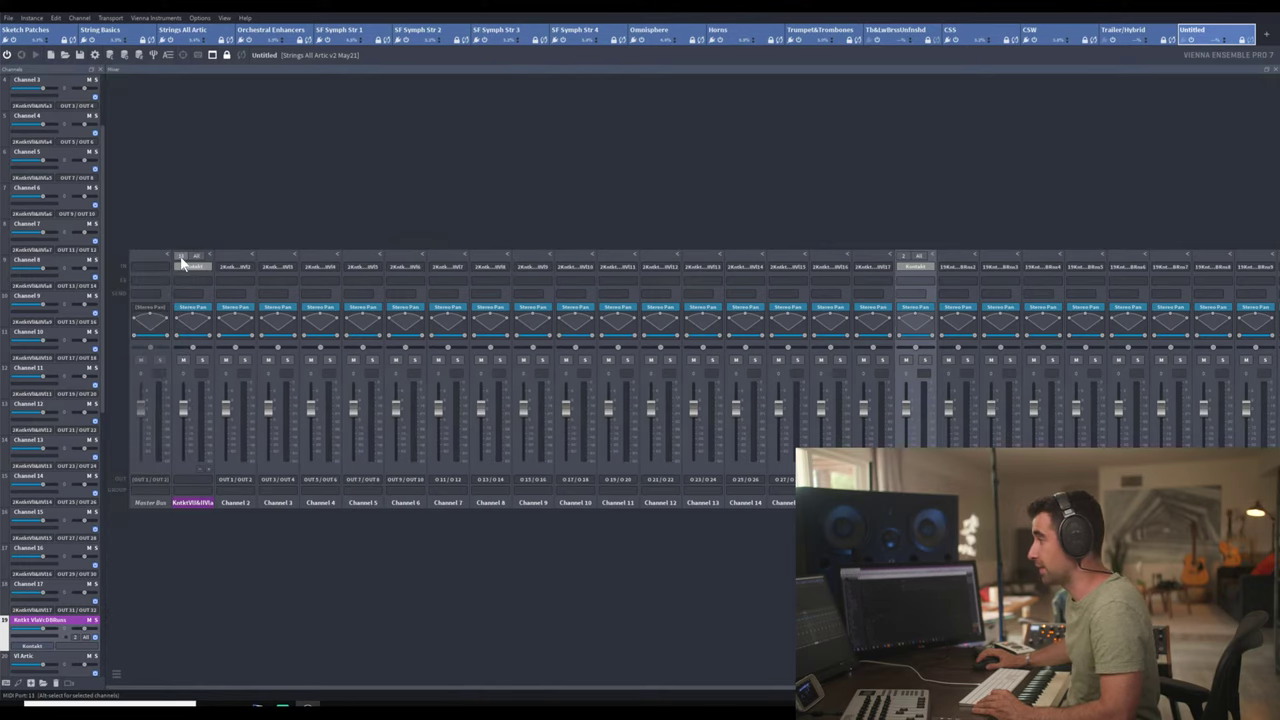
left_click(185, 258)
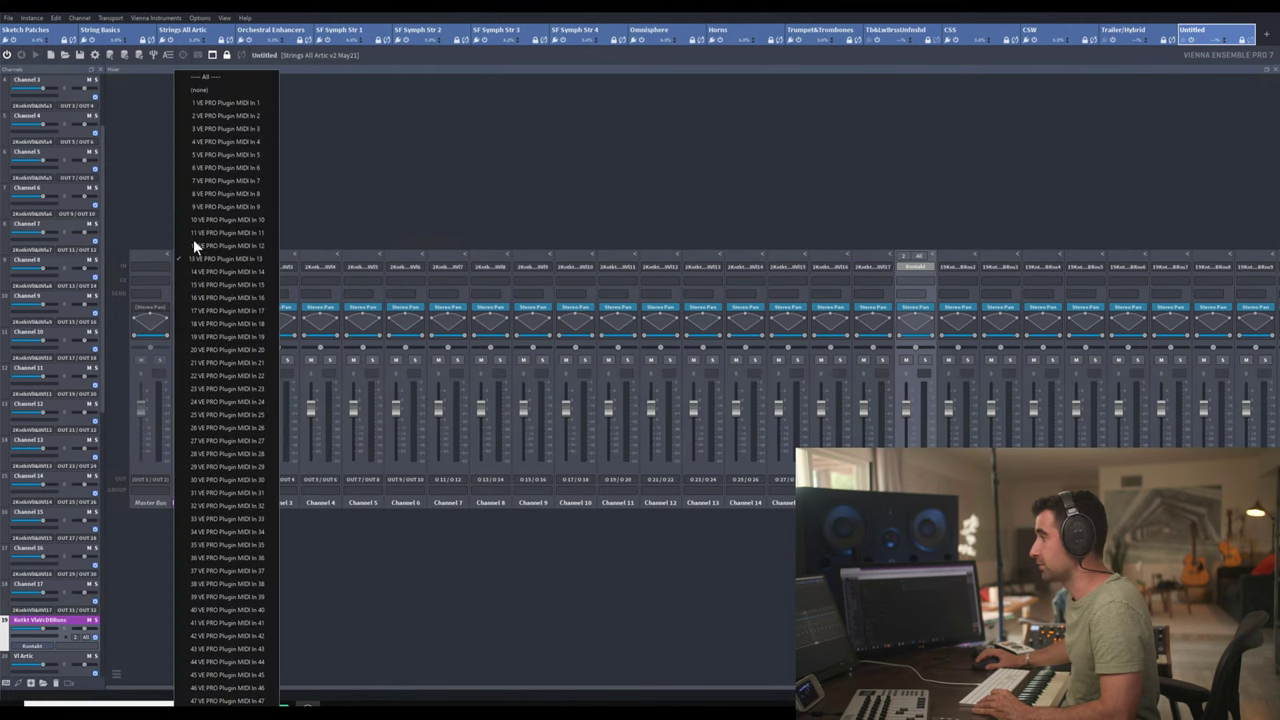
left_click(234, 103)
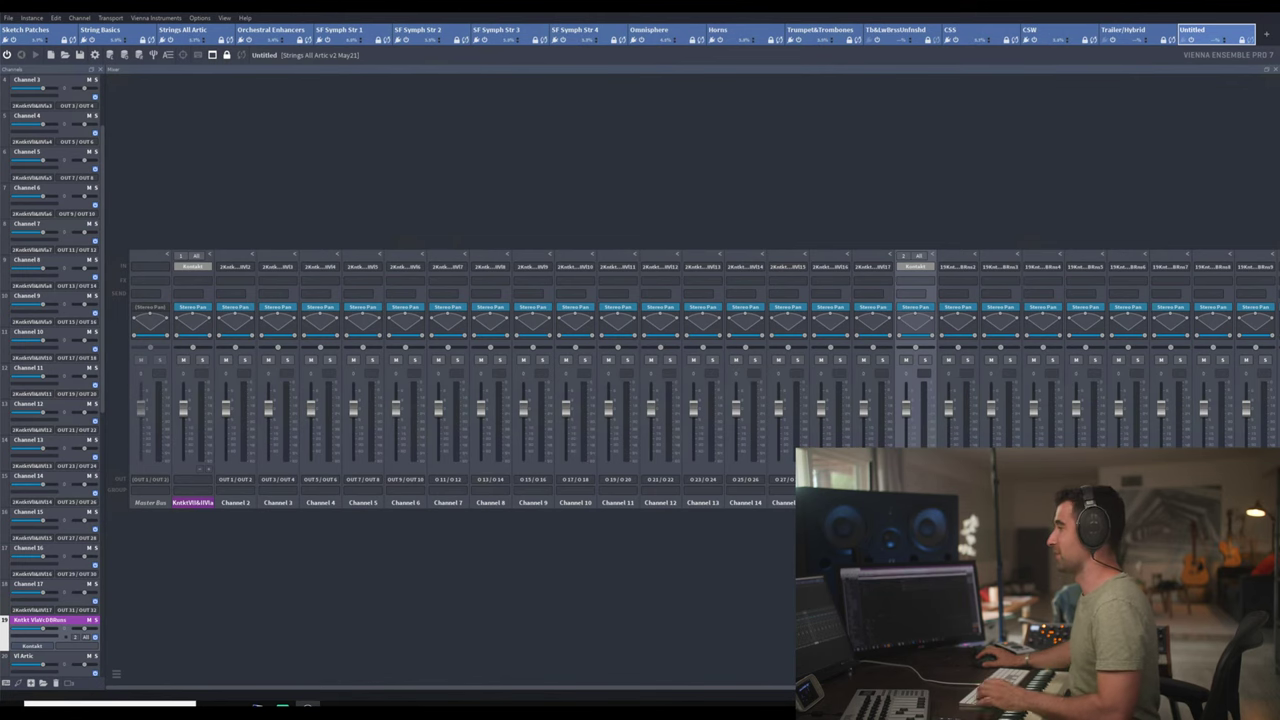
- Switch to the Cubase project and inspect the MIDI routing of the Vl I Artic Short and Vl I Artic Long BAO tracks
key("alt+Tab")
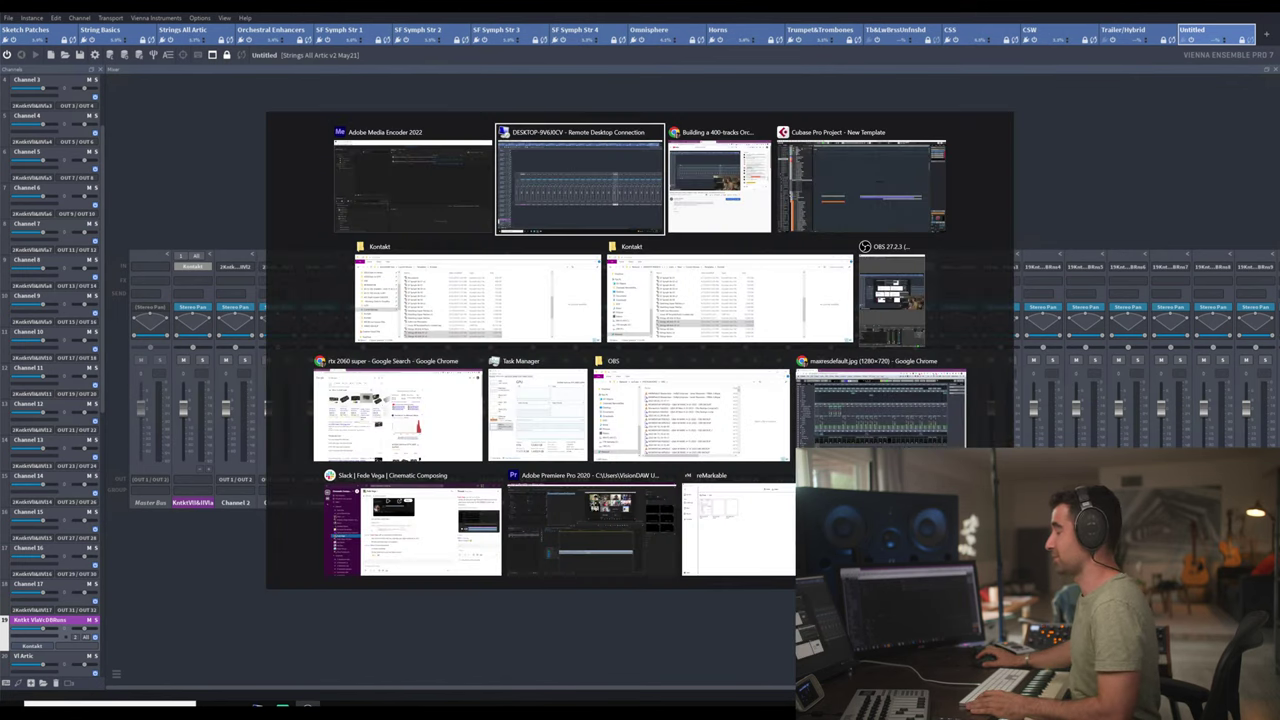
key("Tab")
key("Tab")
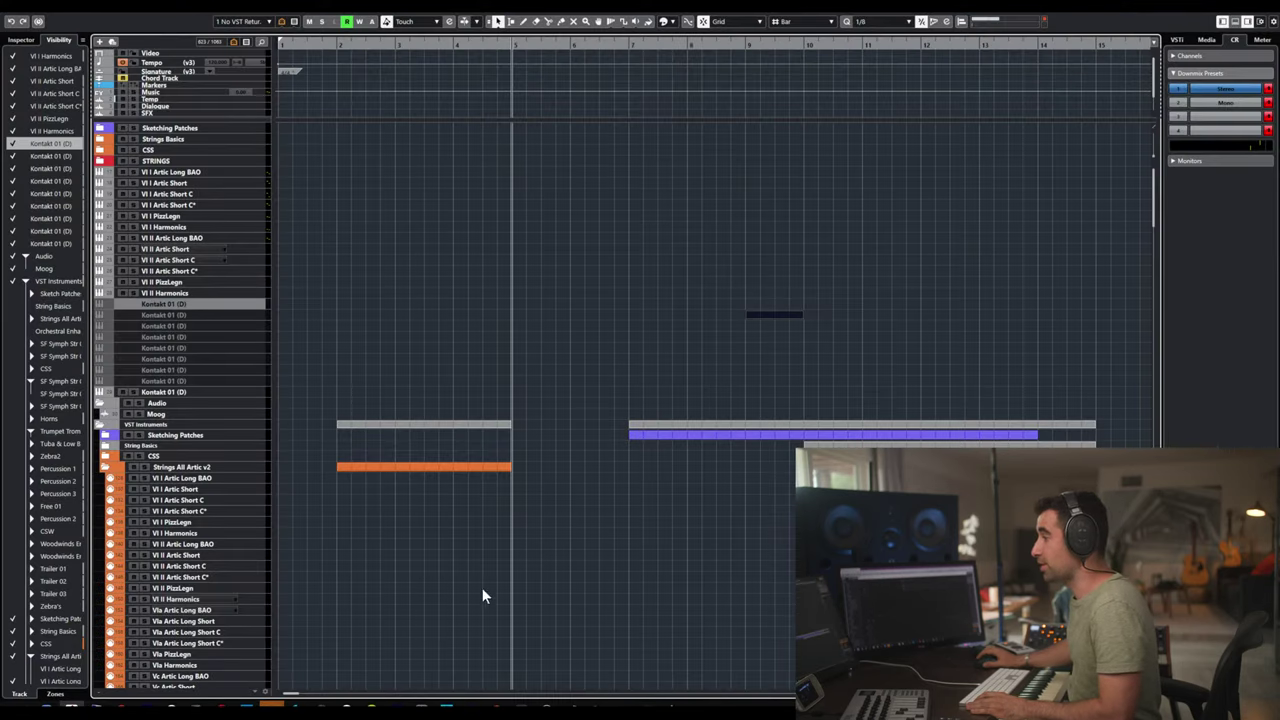
scroll(207, 528, "down", 5)
scroll(207, 528, "up", 3)
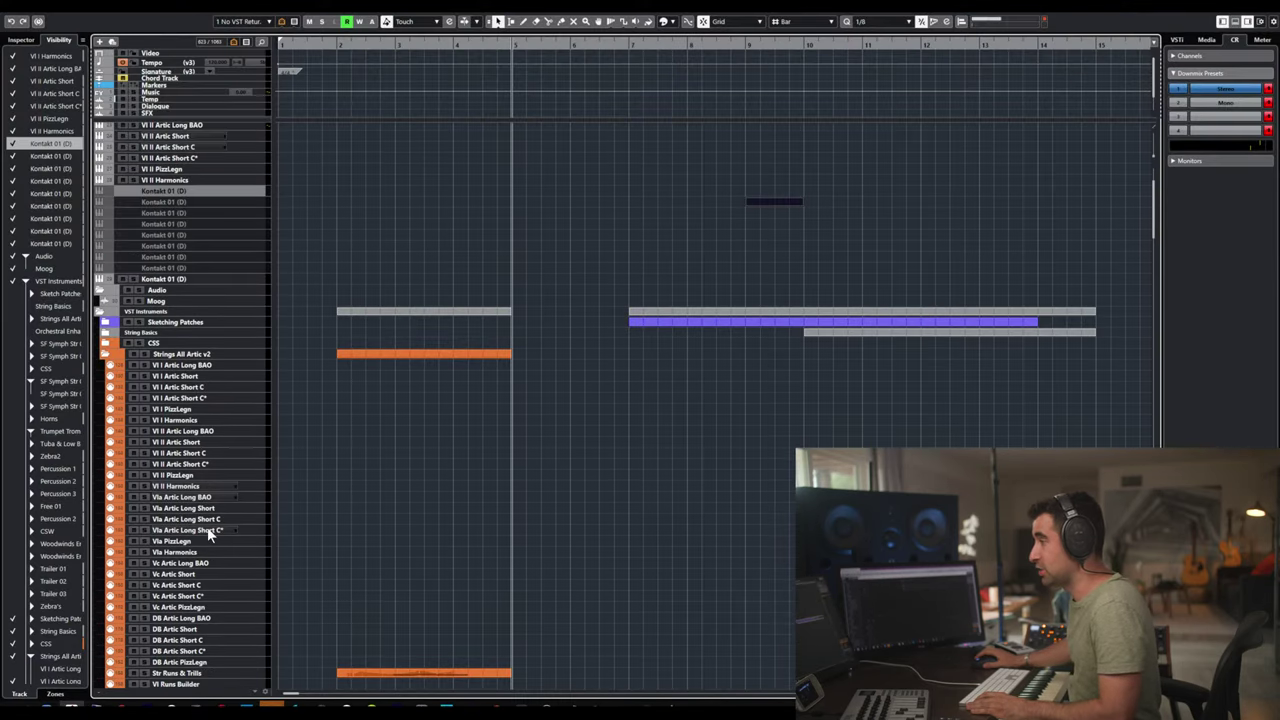
left_click(167, 378)
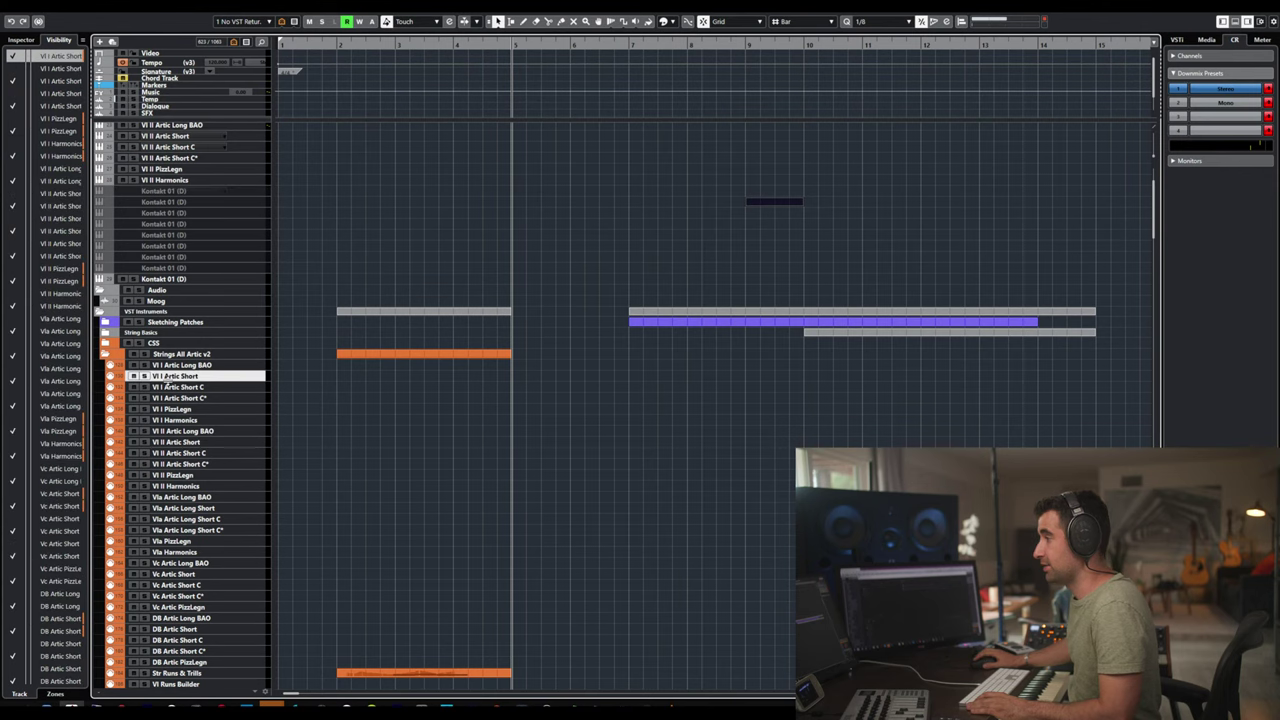
left_click(21, 39)
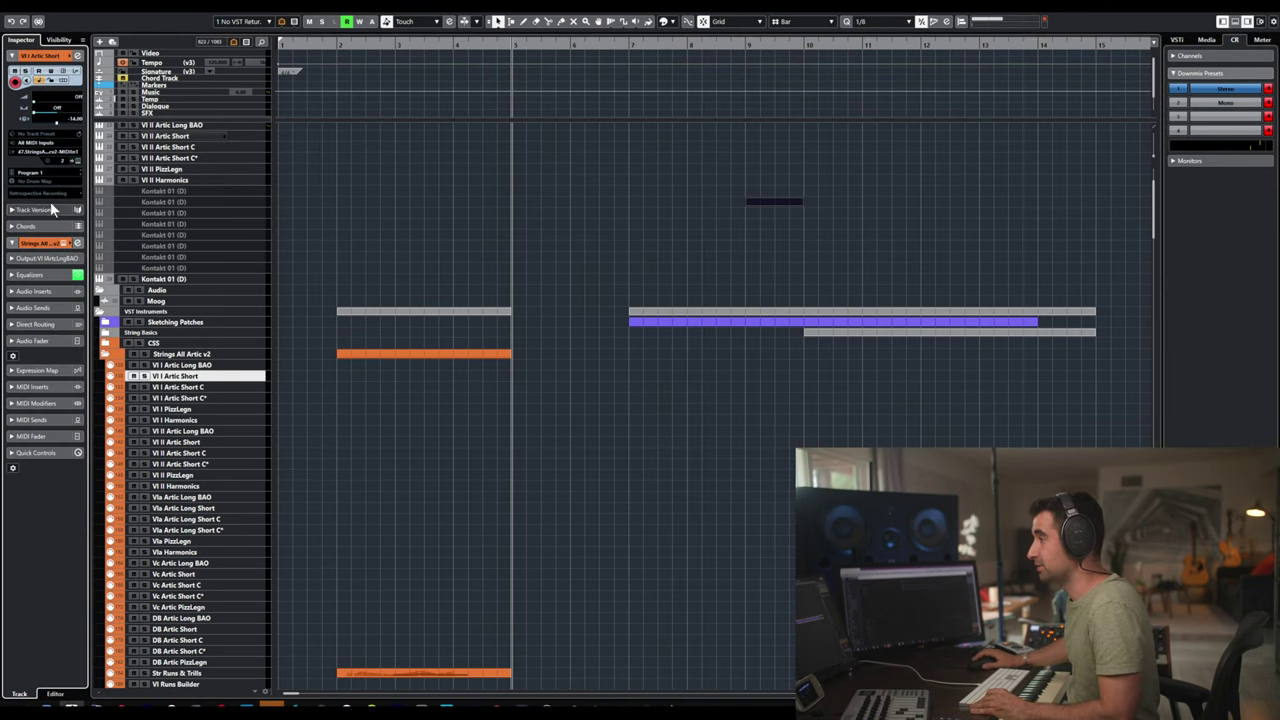
left_click(182, 365)
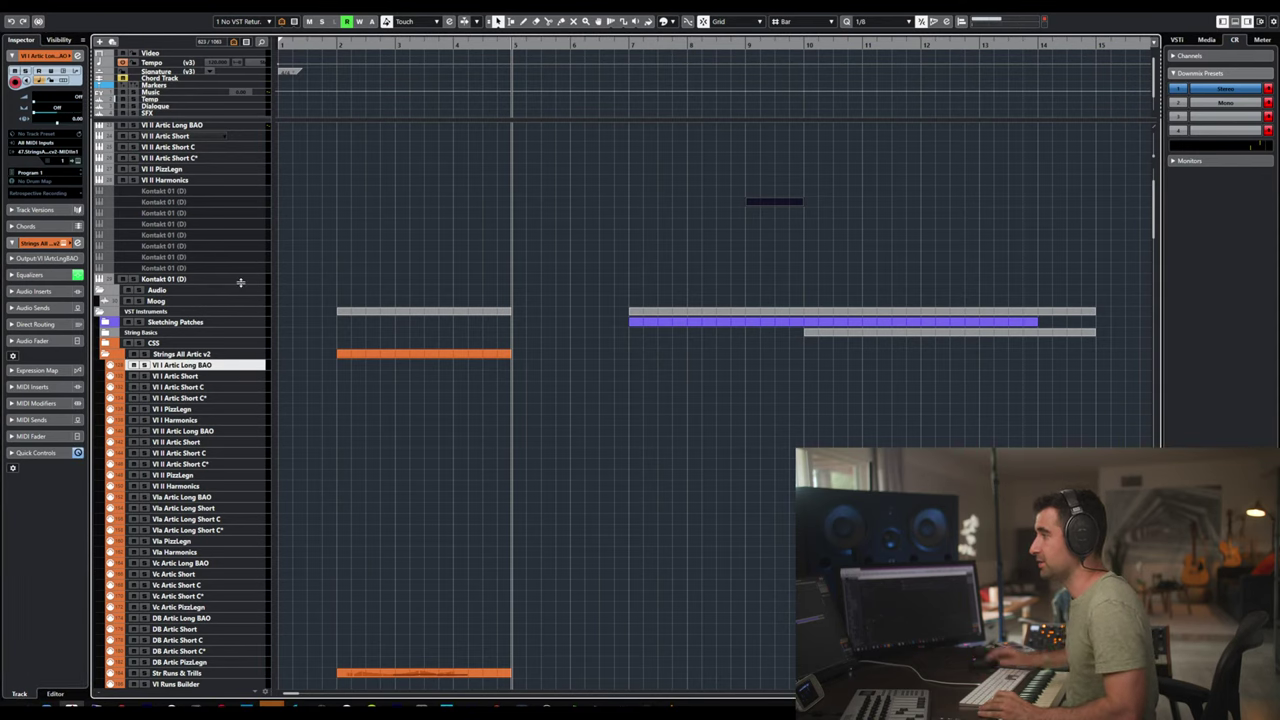
- Go through the Violins I tracks in the Strings All Artic v2 folder to check their MIDI channels
key("Up")
key("Up")
key("Up")
key("Up")
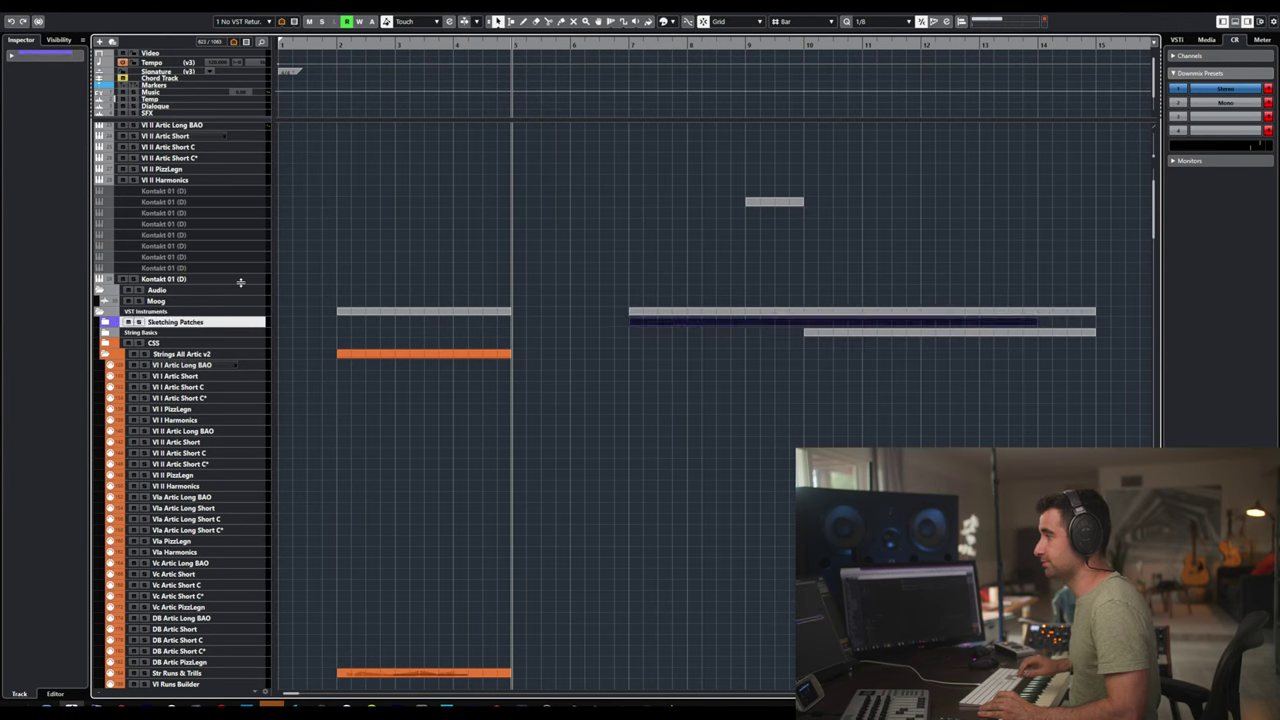
right_click(268, 235)
left_click(188, 390)
left_click(191, 391)
key("Down")
key("Down")
key("Down")
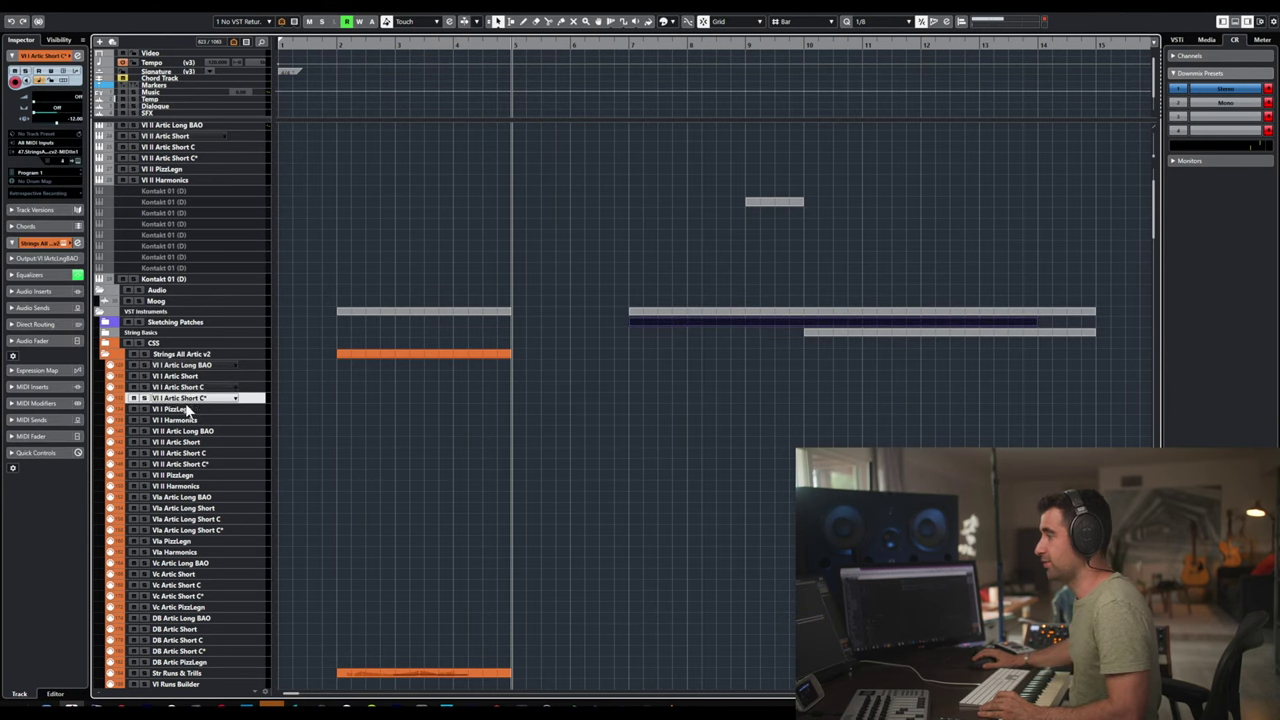
- Inspect the viola tracks' MIDI channels and view the available MIDI outputs for Vla PizzLegn, keeping its routing
left_click(180, 497)
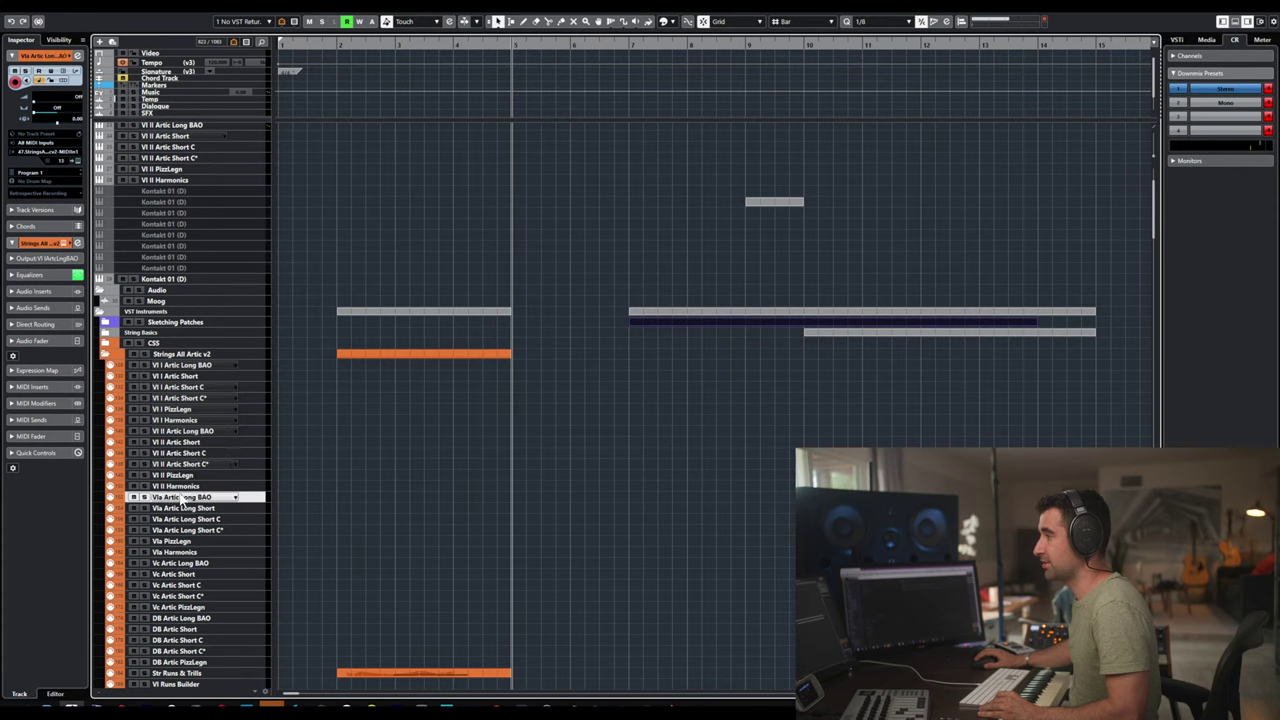
left_click(178, 519)
left_click(177, 530)
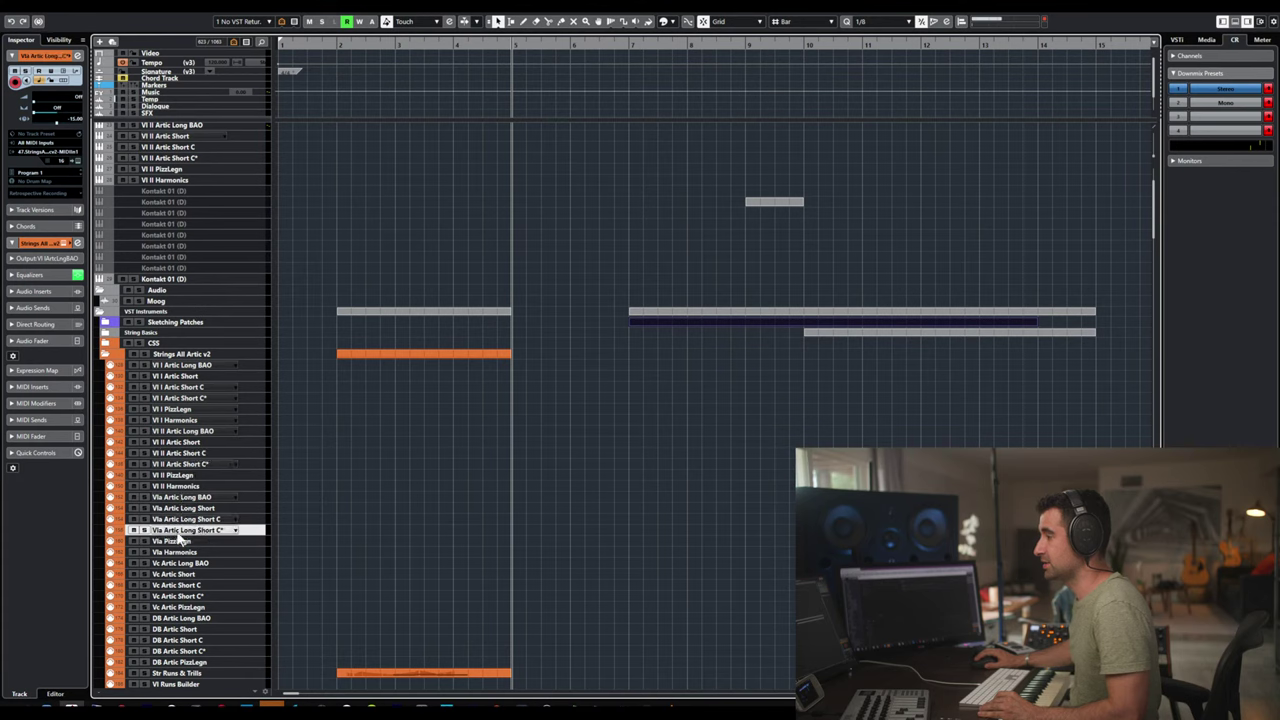
left_click(179, 541)
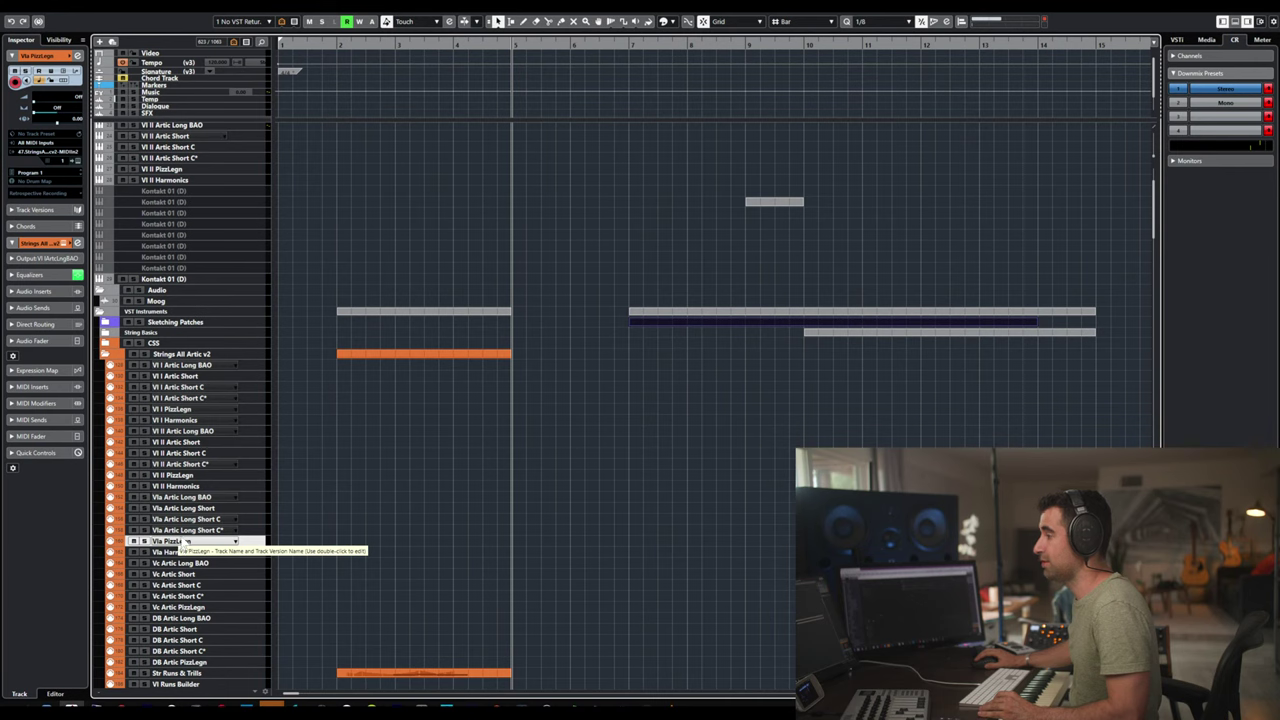
left_click(49, 151)
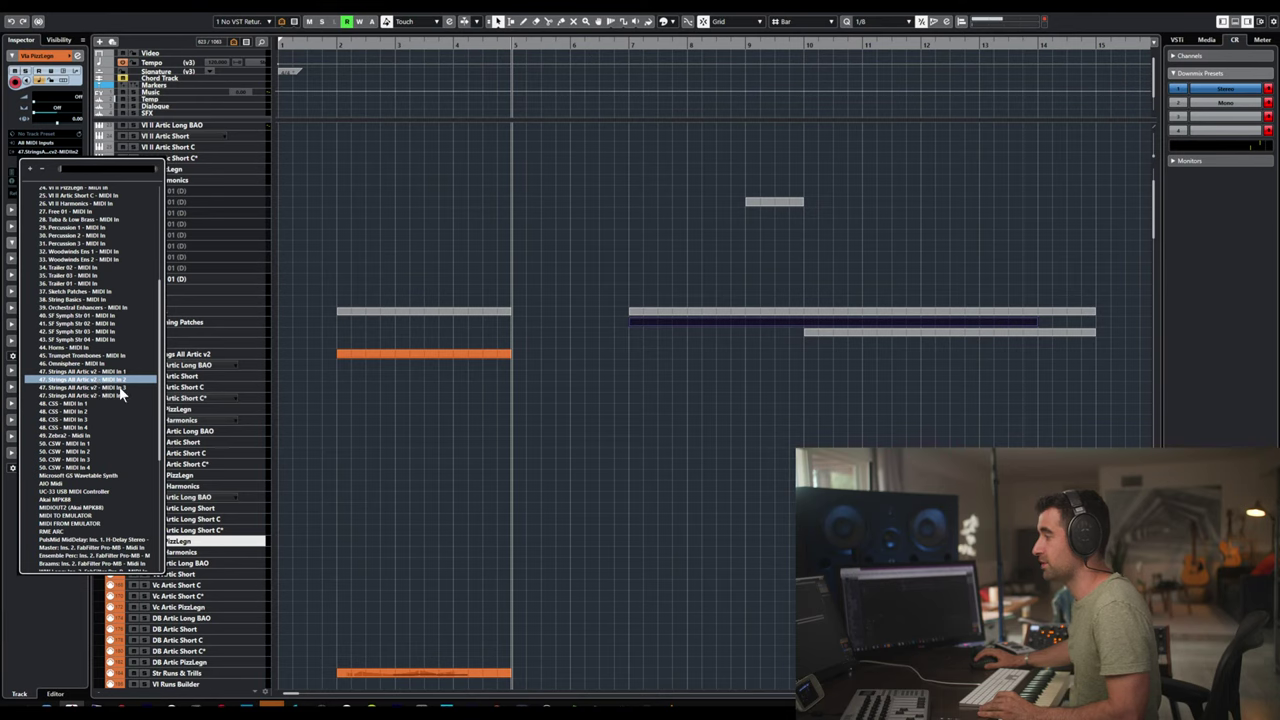
left_click(220, 504)
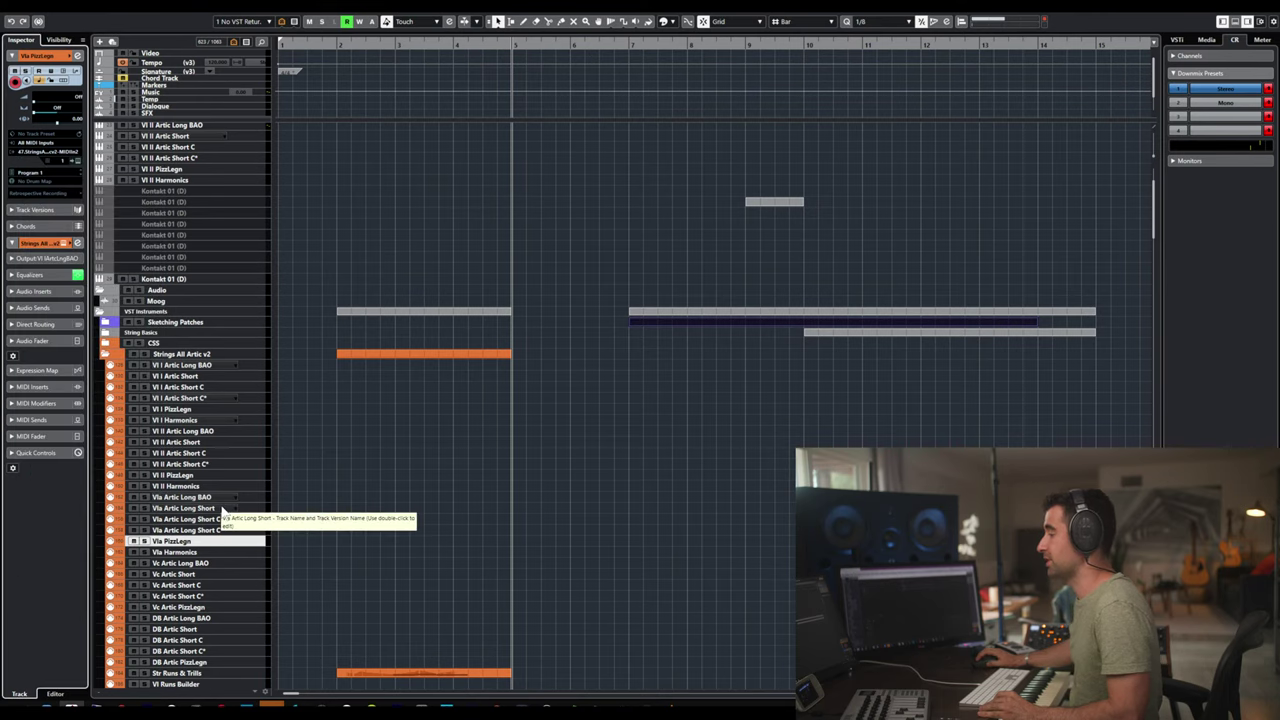
left_click(222, 508)
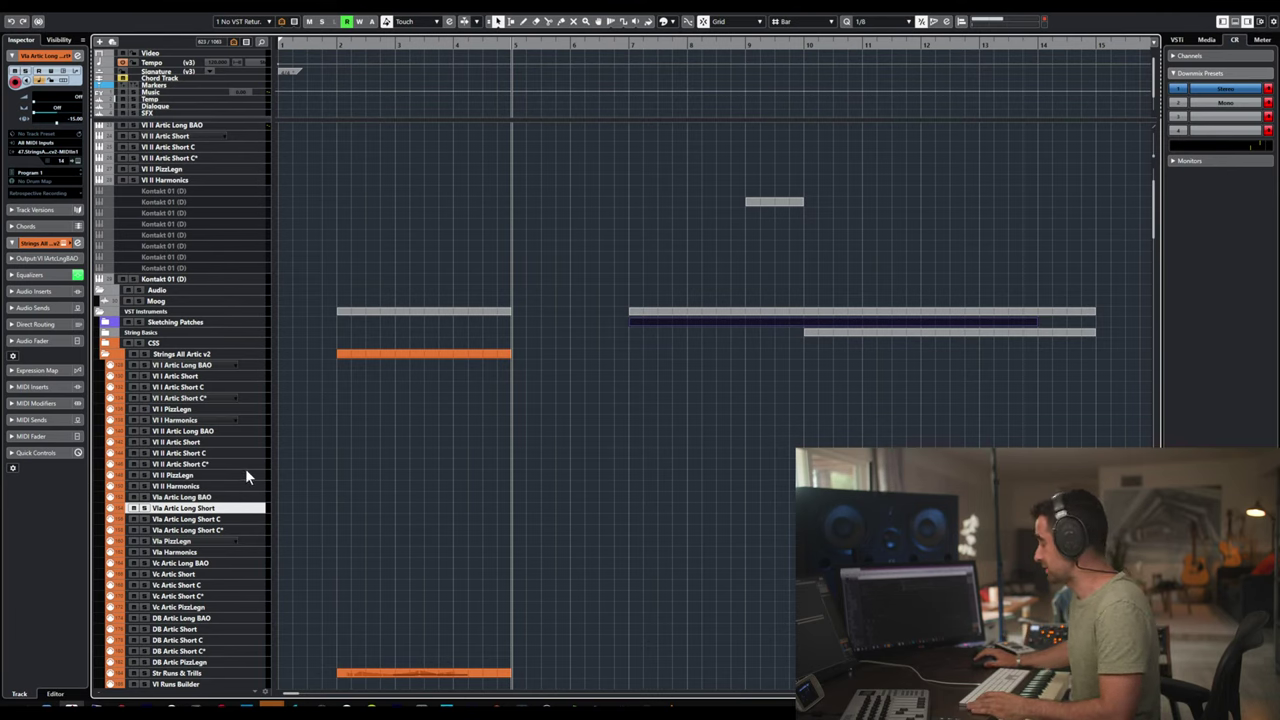
- Open the Vienna Ensemble Pro plugin of Vla Artic Long Short and examine its MIDI port and audio connection settings
key("e")
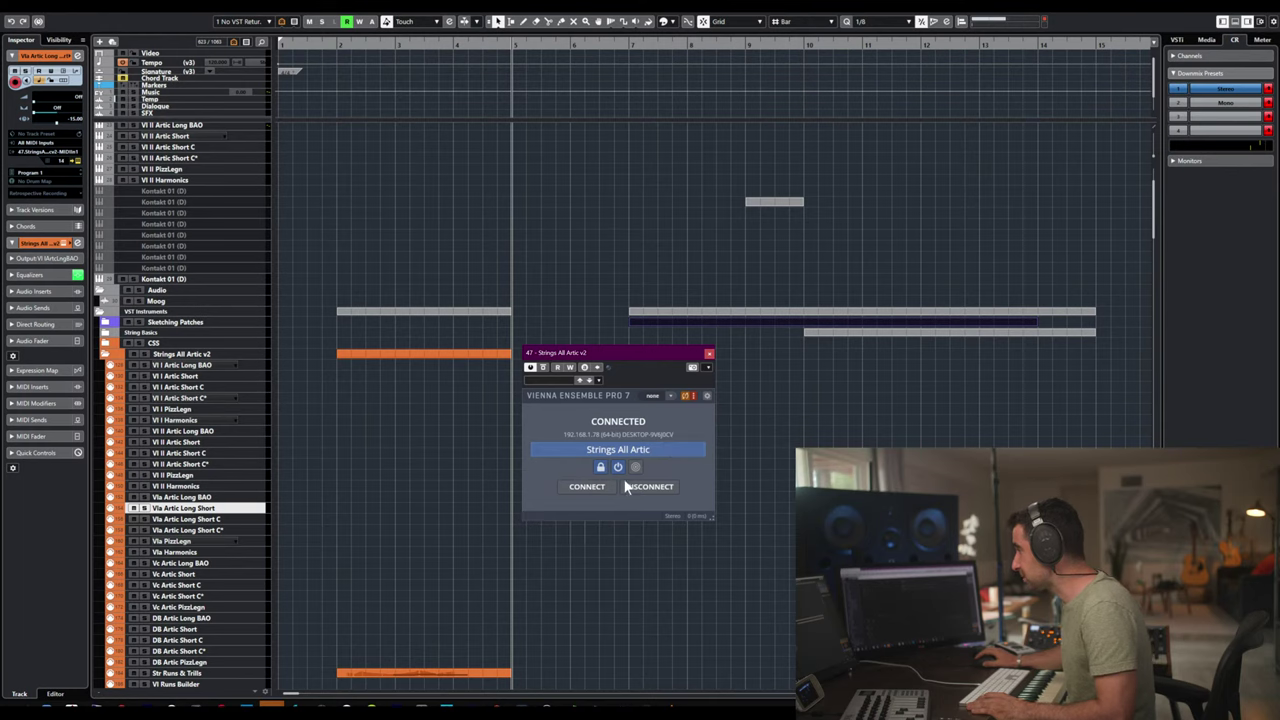
left_click(707, 396)
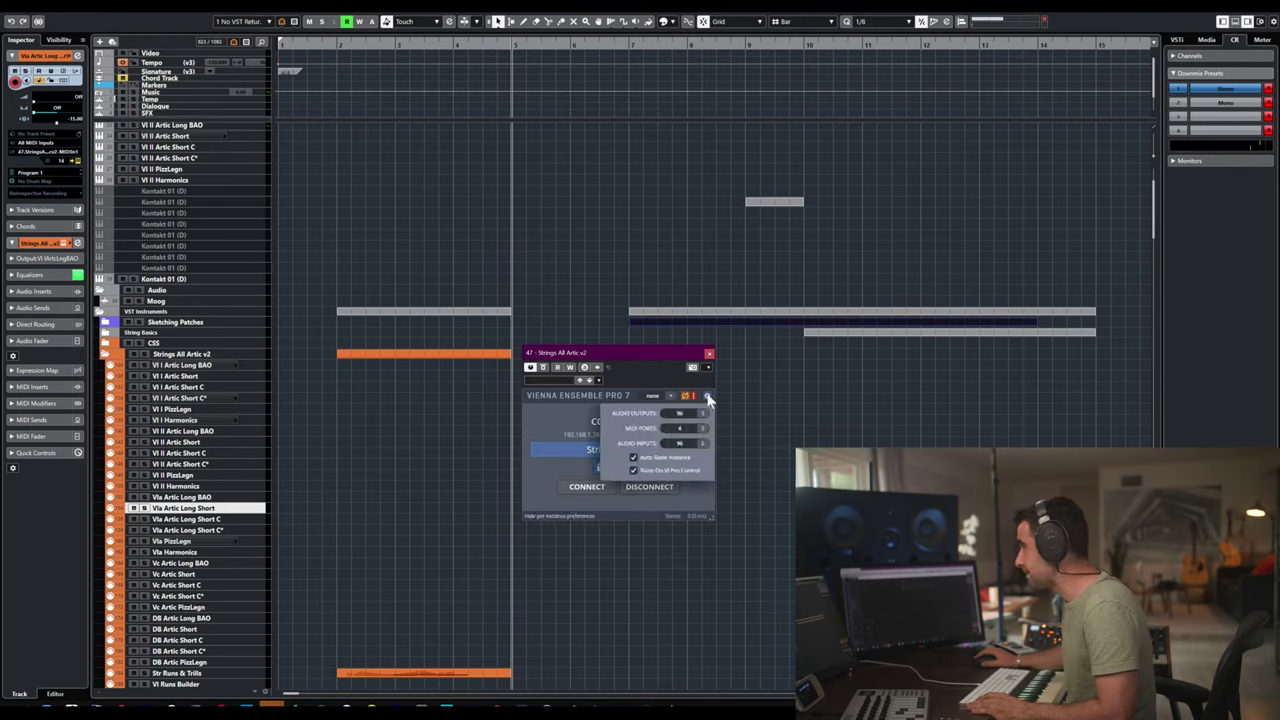
left_click(678, 434)
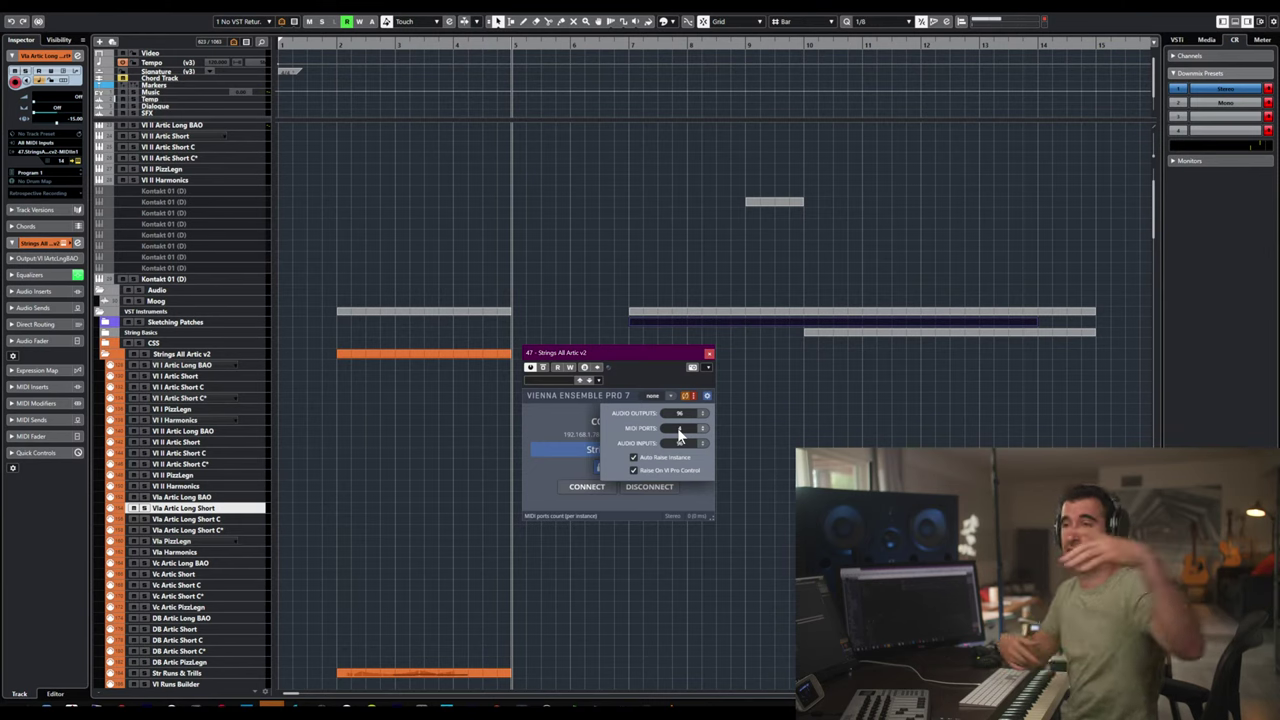
left_click(781, 424)
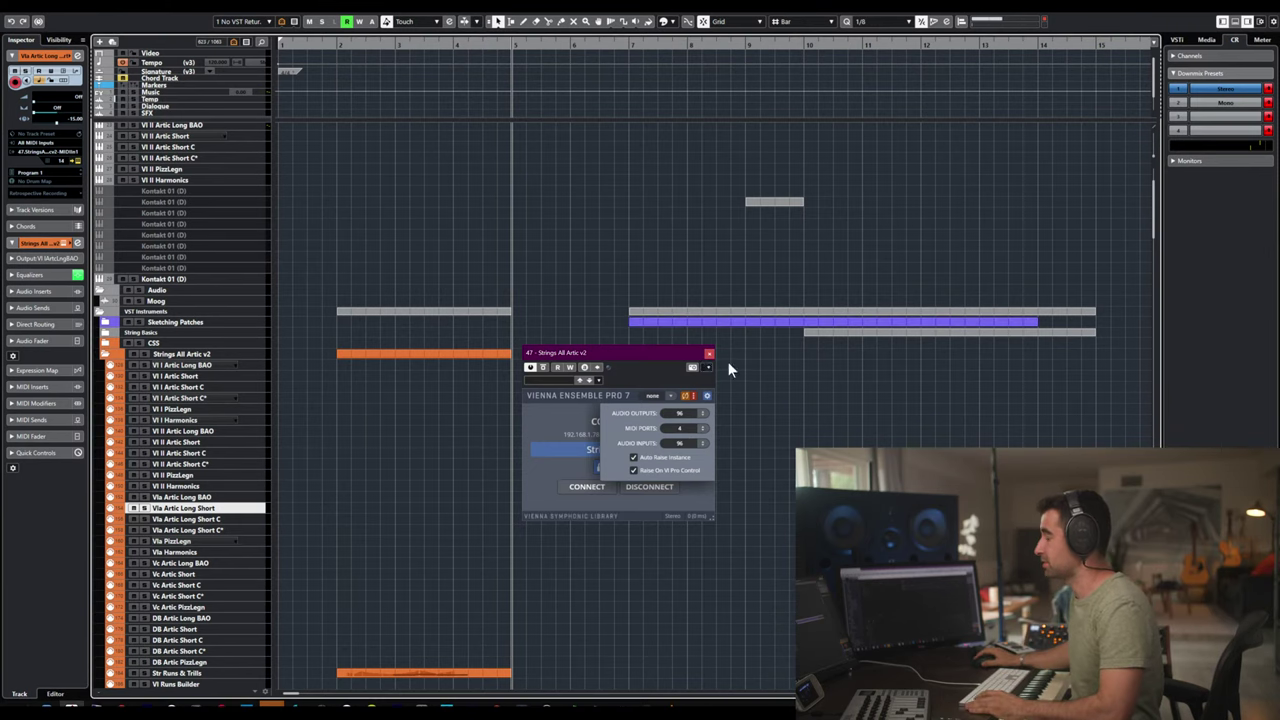
- Switch to Vienna Ensemble Pro's Strings All Artic instance and check the project settings for a MIDI port option, then cancel
key("alt+Tab")
left_click(747, 204)
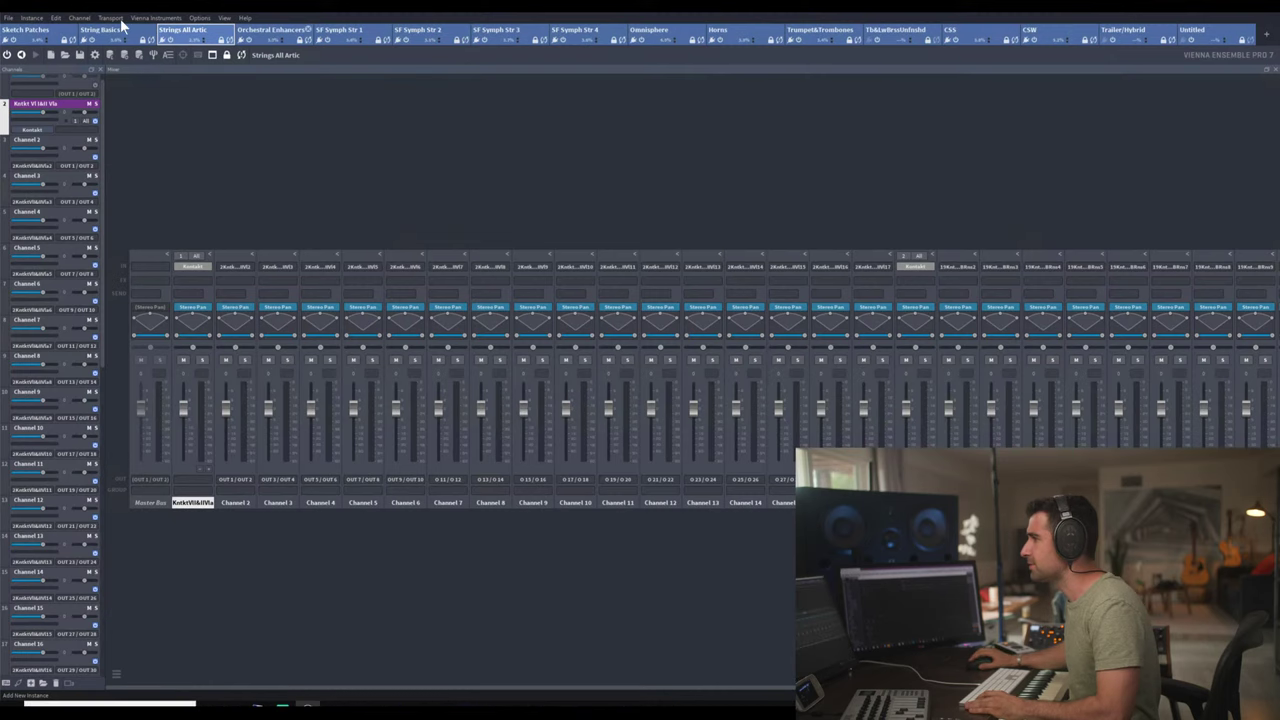
left_click(31, 18)
left_click(156, 18)
left_click(156, 18)
mouse_move(195, 20)
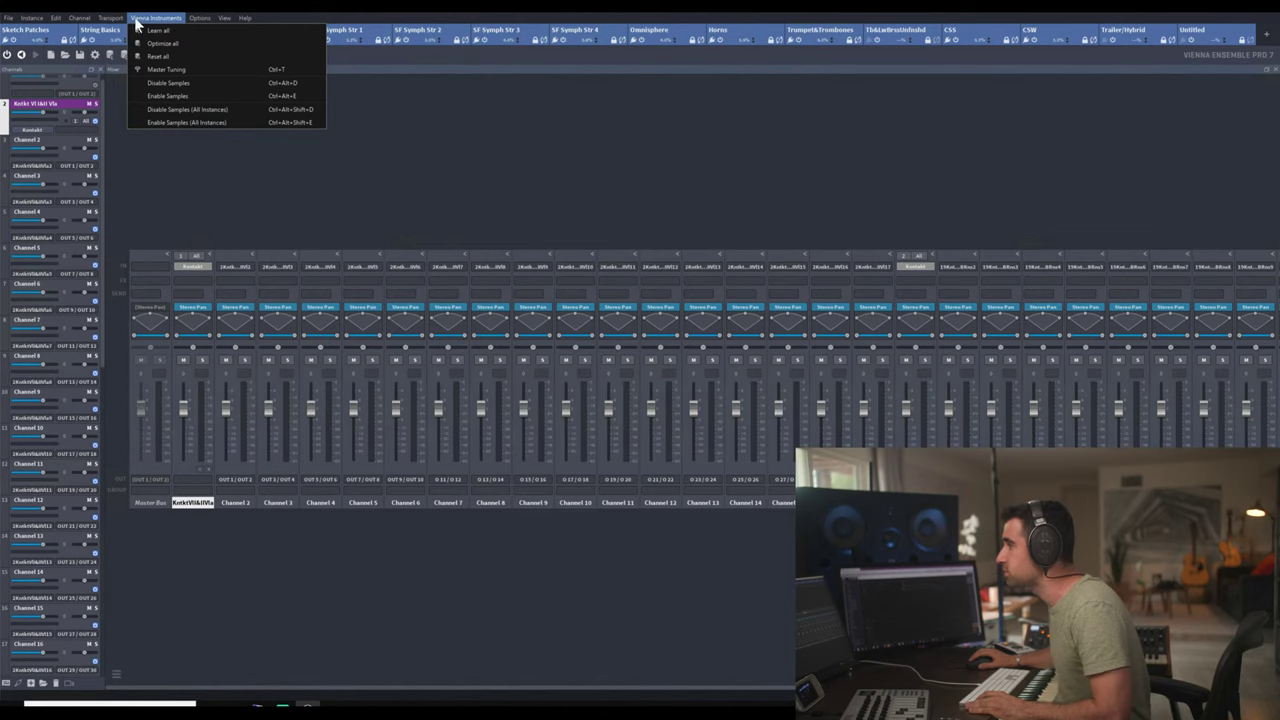
mouse_move(57, 22)
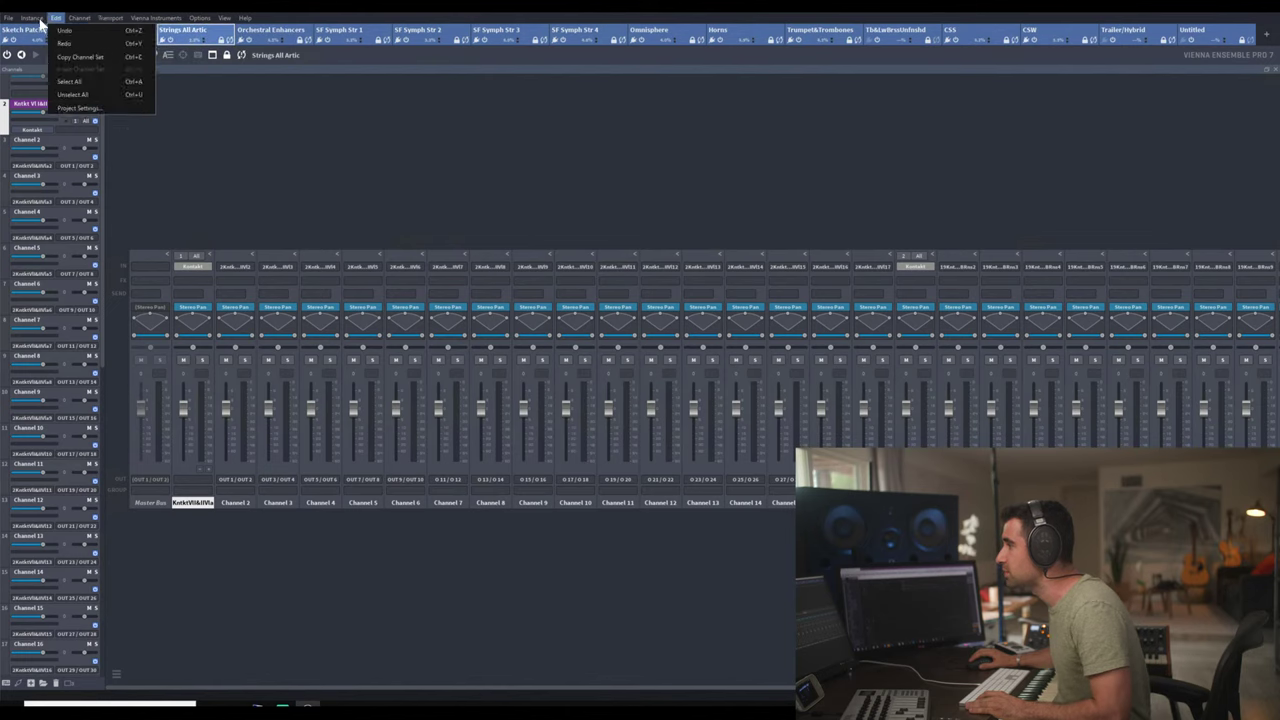
left_click(62, 106)
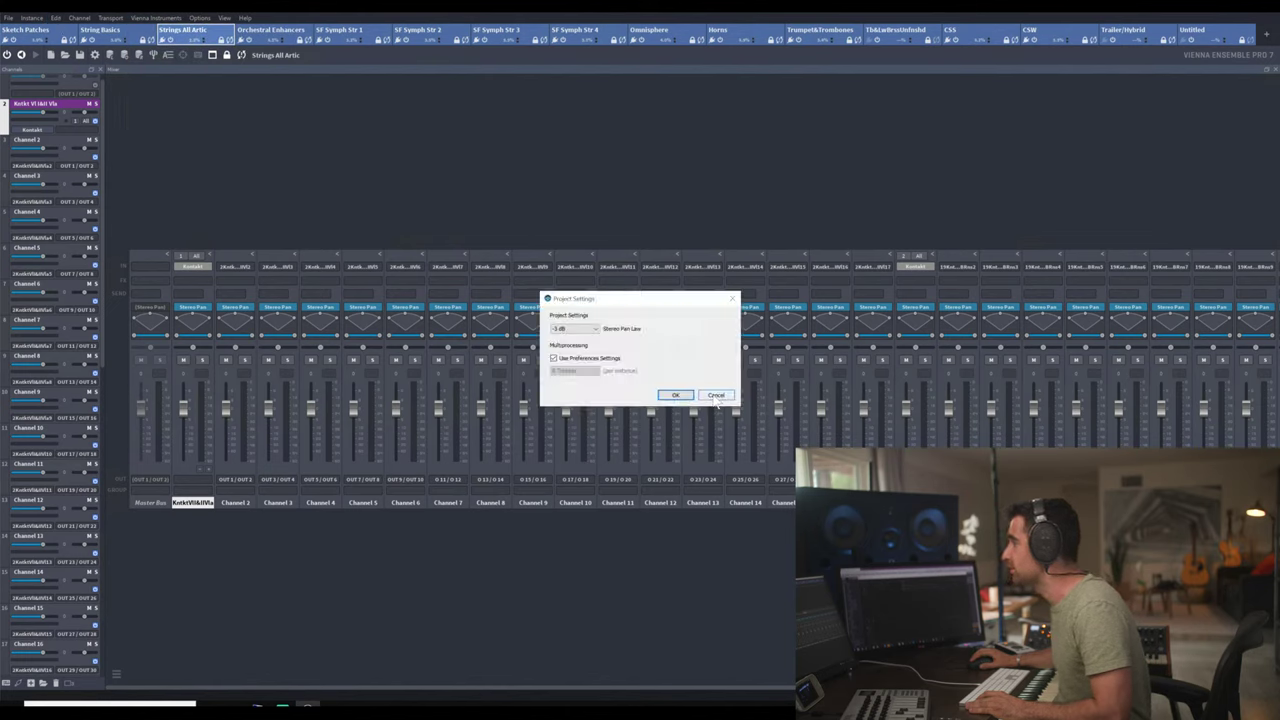
left_click(716, 395)
- Open the Vienna Ensemble Pro preferences and examine the per-instance MIDI port and audio connection settings
left_click(204, 19)
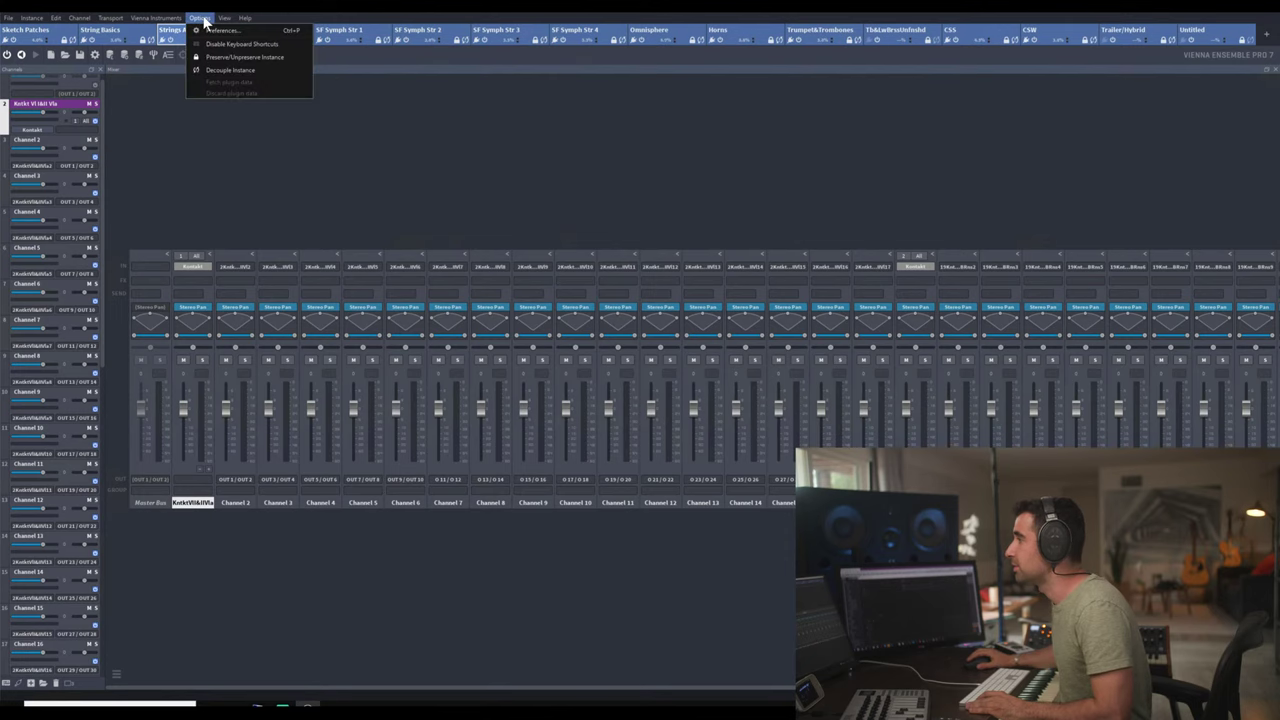
mouse_move(224, 18)
left_click(250, 44)
left_click(200, 18)
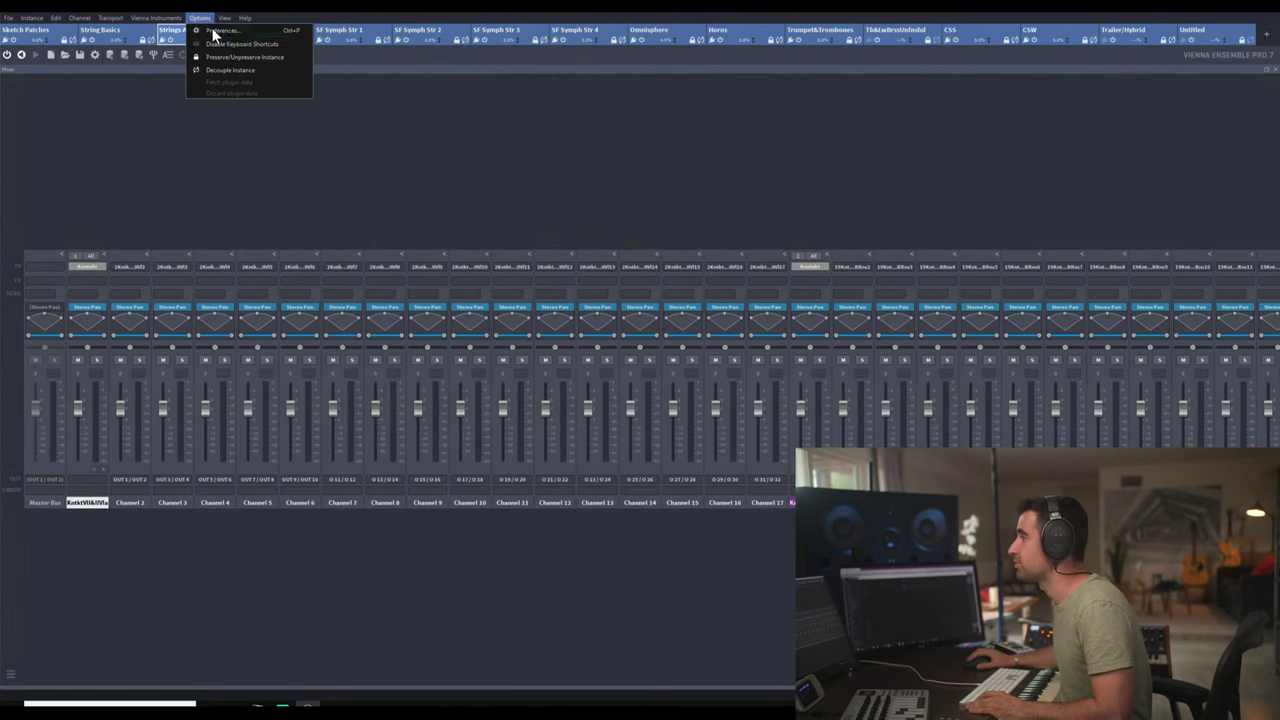
left_click(220, 32)
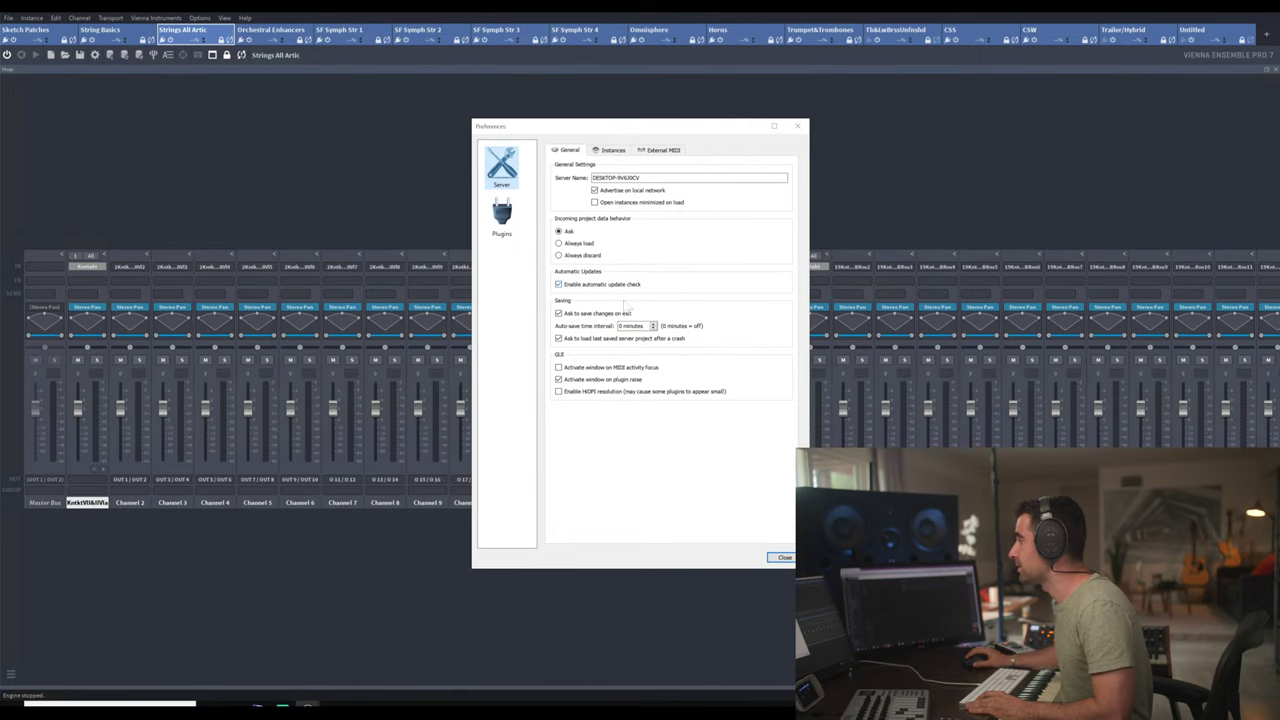
left_click(503, 212)
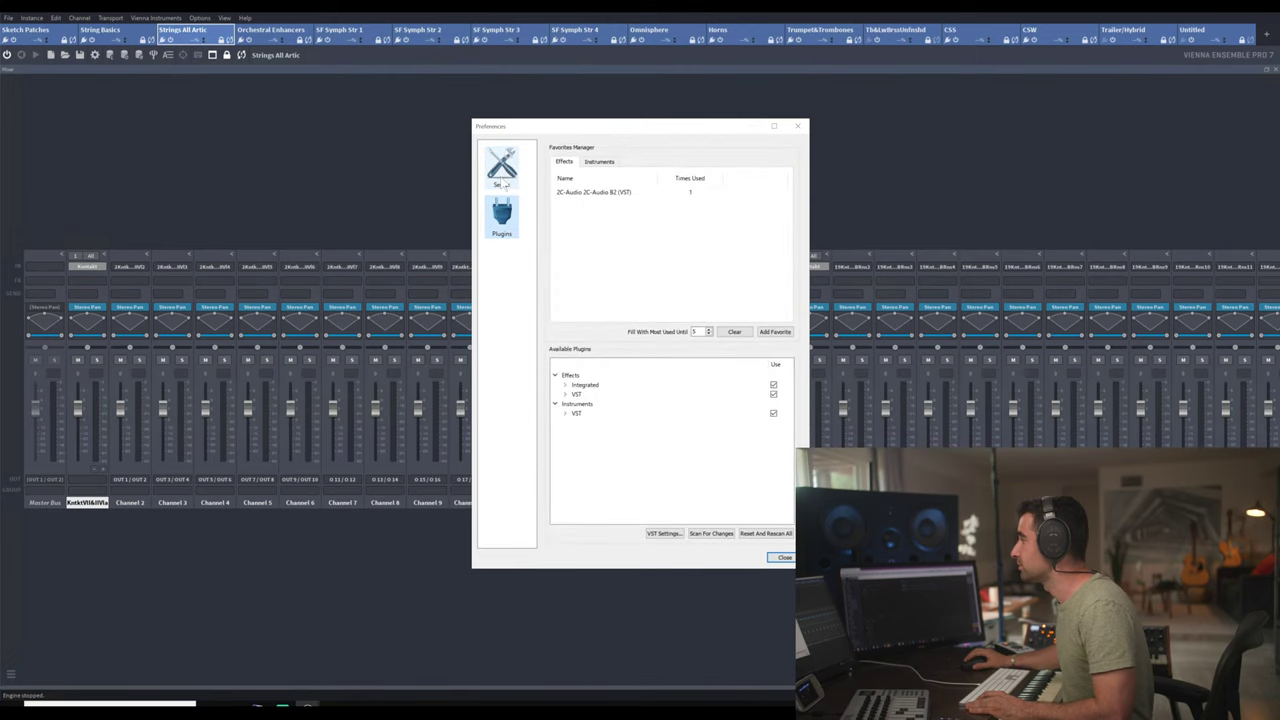
left_click(502, 166)
left_click(615, 152)
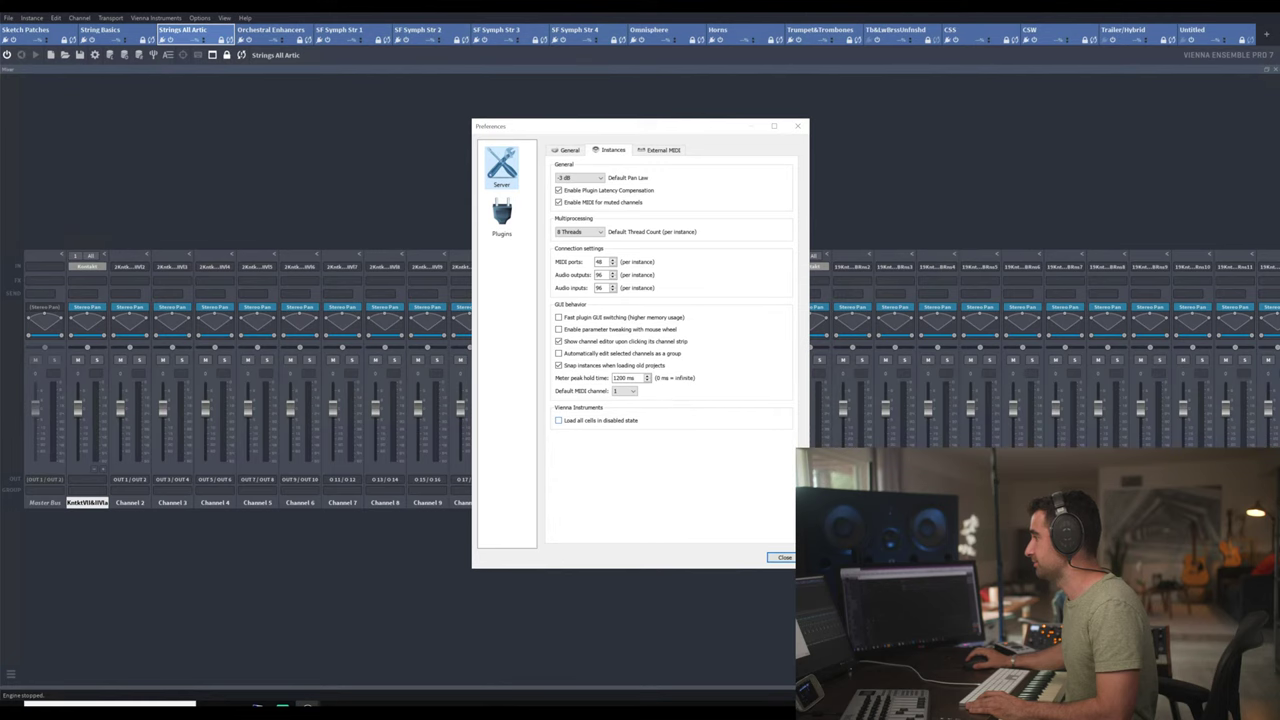
left_click(798, 126)
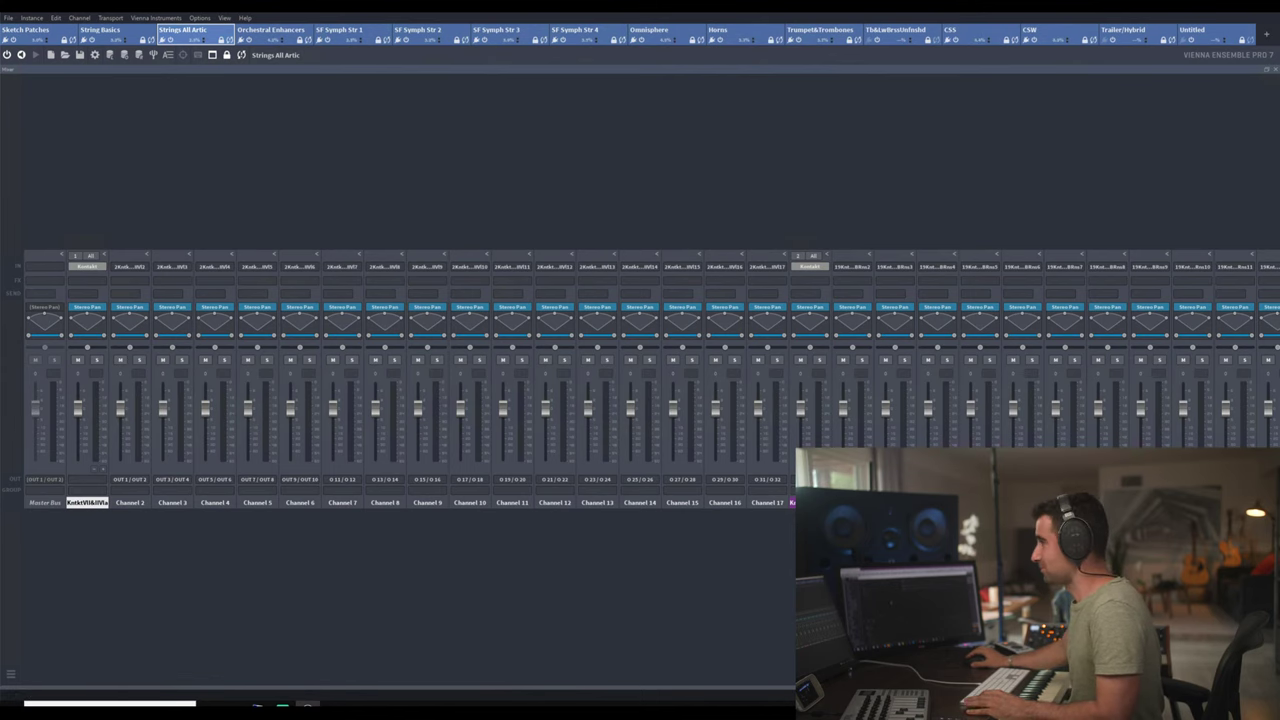
- Switch back to the Cubase project and close the Strings All Artic v2 plugin window
key("alt+Tab")
key("alt+Tab")
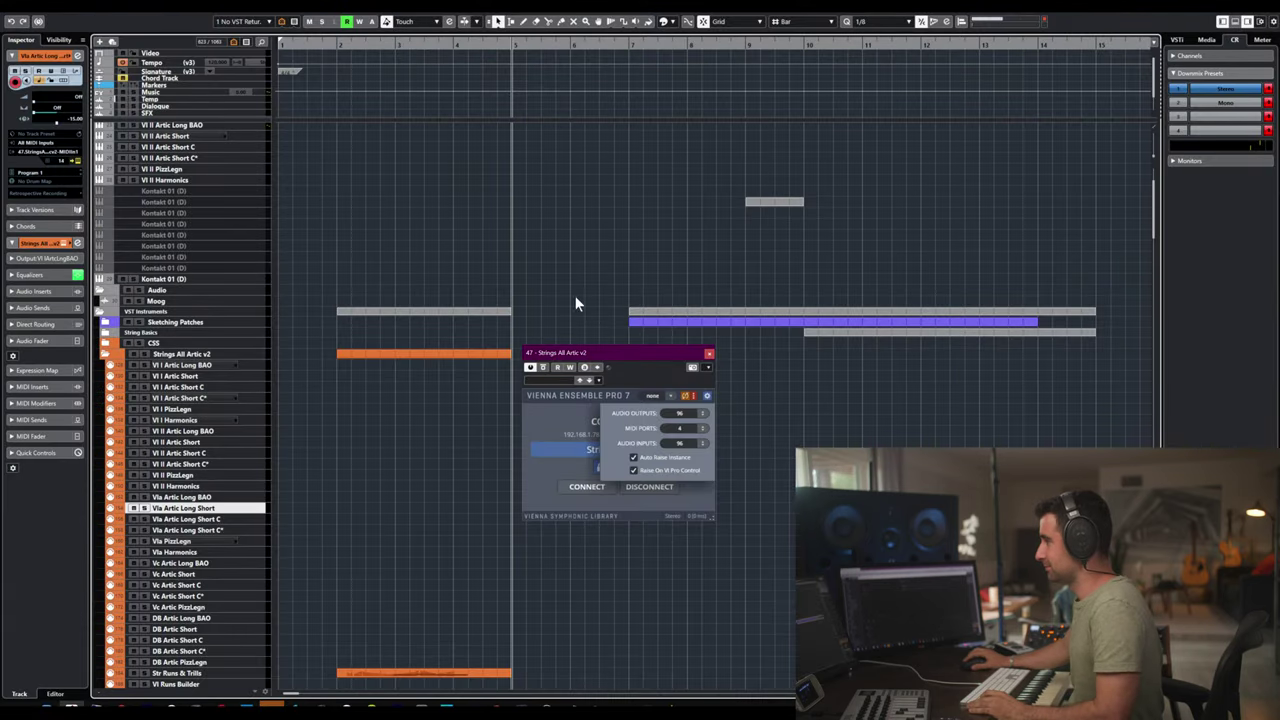
left_click(709, 355)
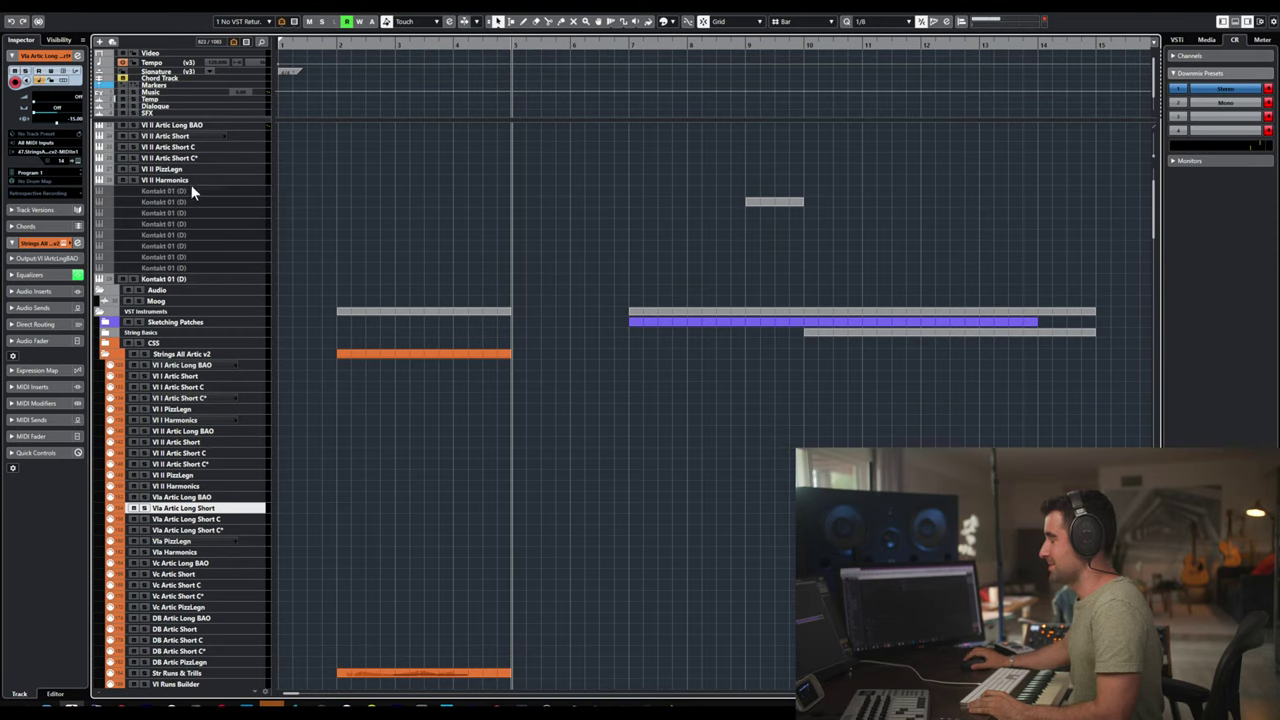
- Search the key commands for "duplicate tra" and select the Duplicate Tracks command in the Project category
left_click(36, 18)
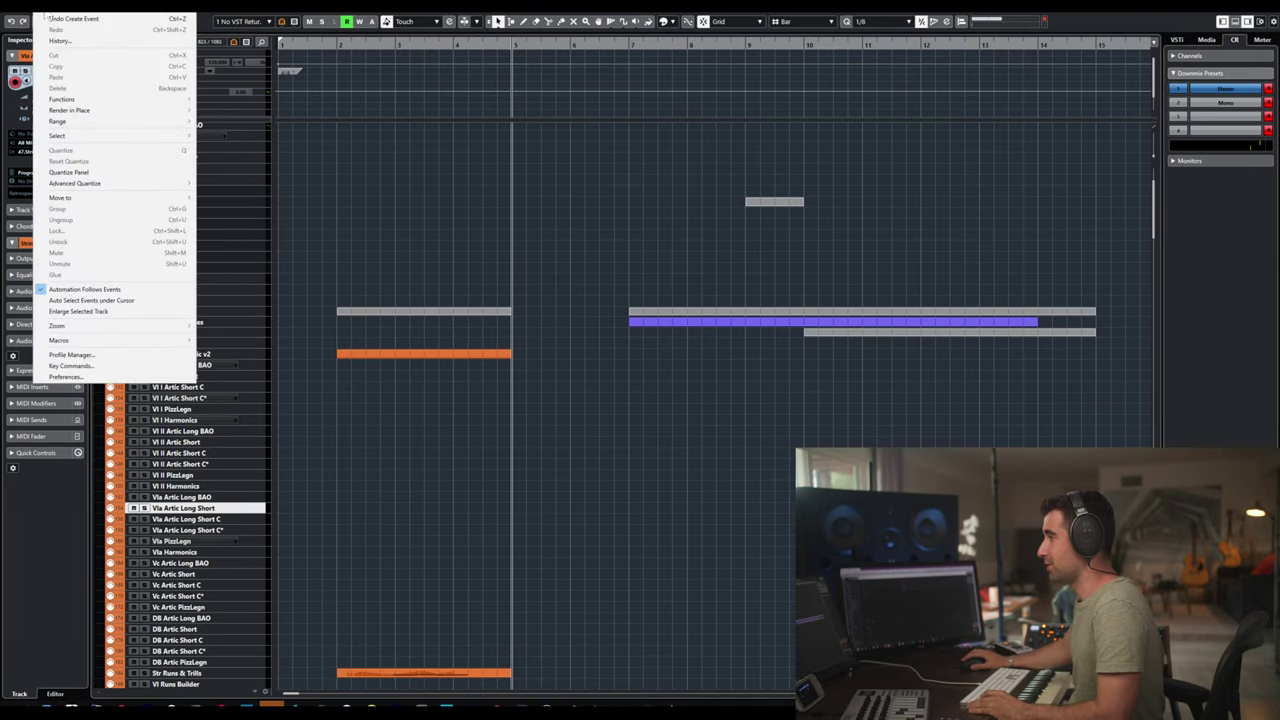
left_click(92, 367)
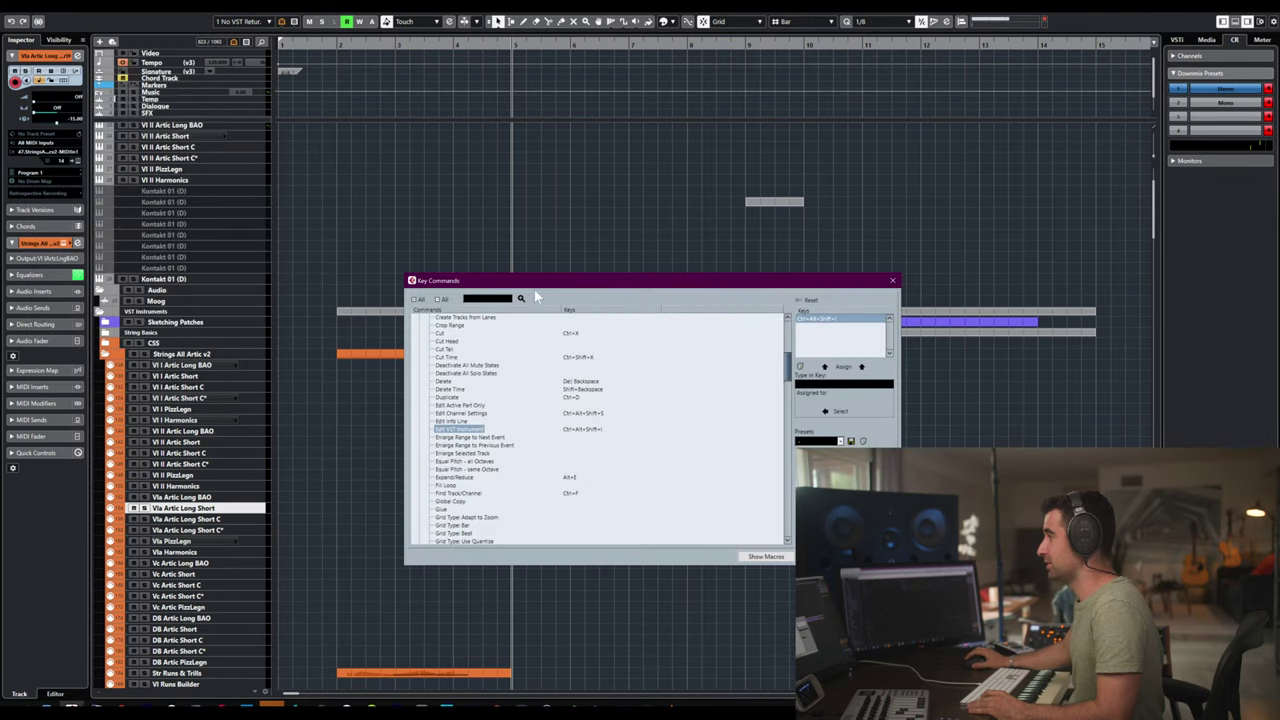
type("duplicate")
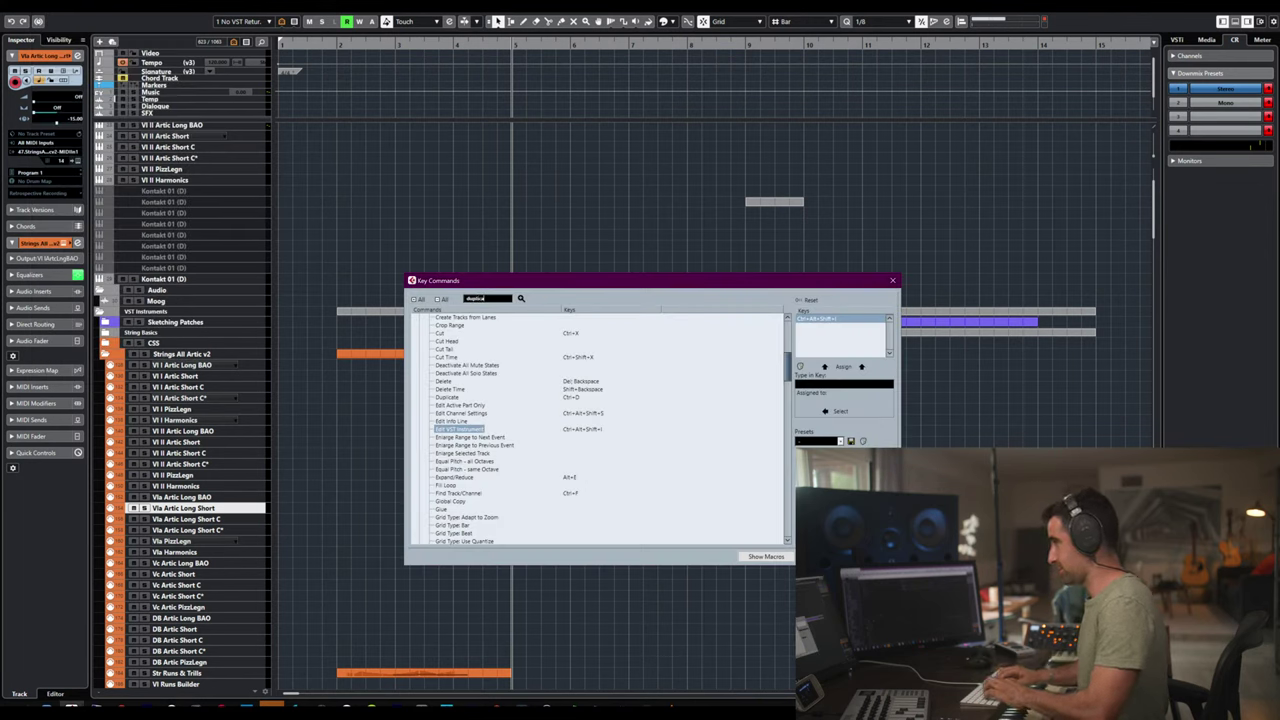
type(" tra")
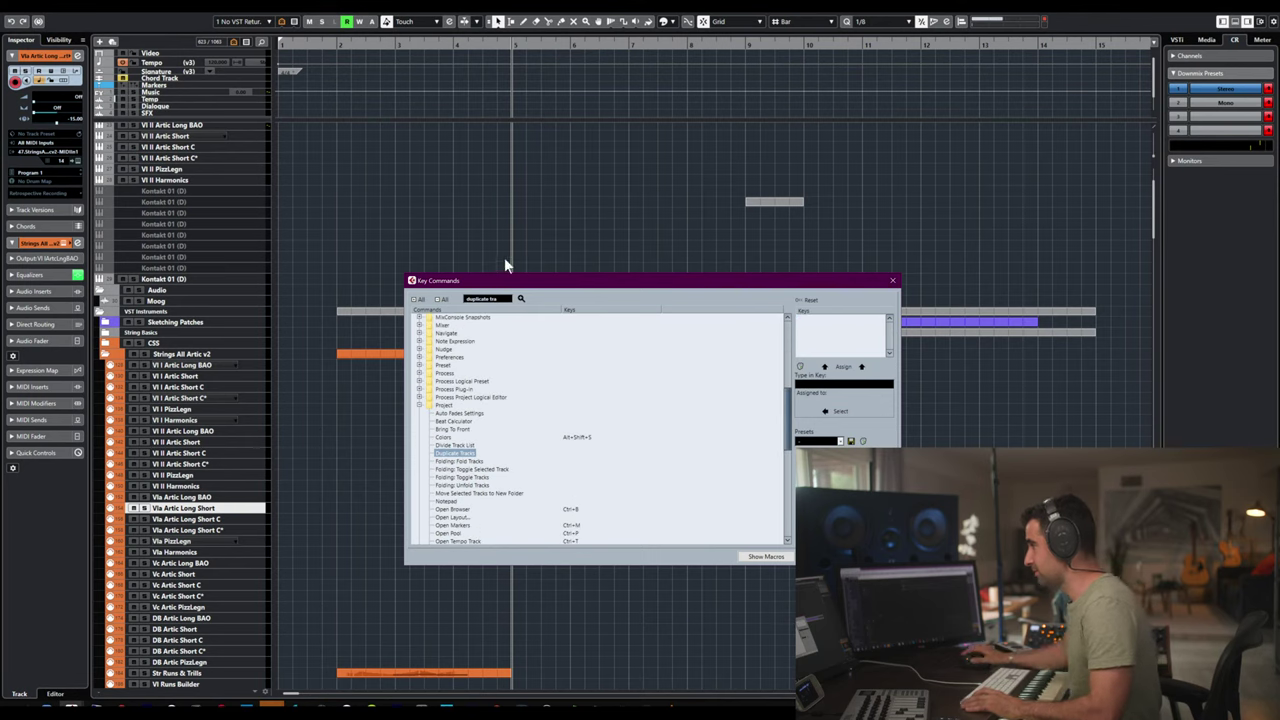
left_click(462, 452)
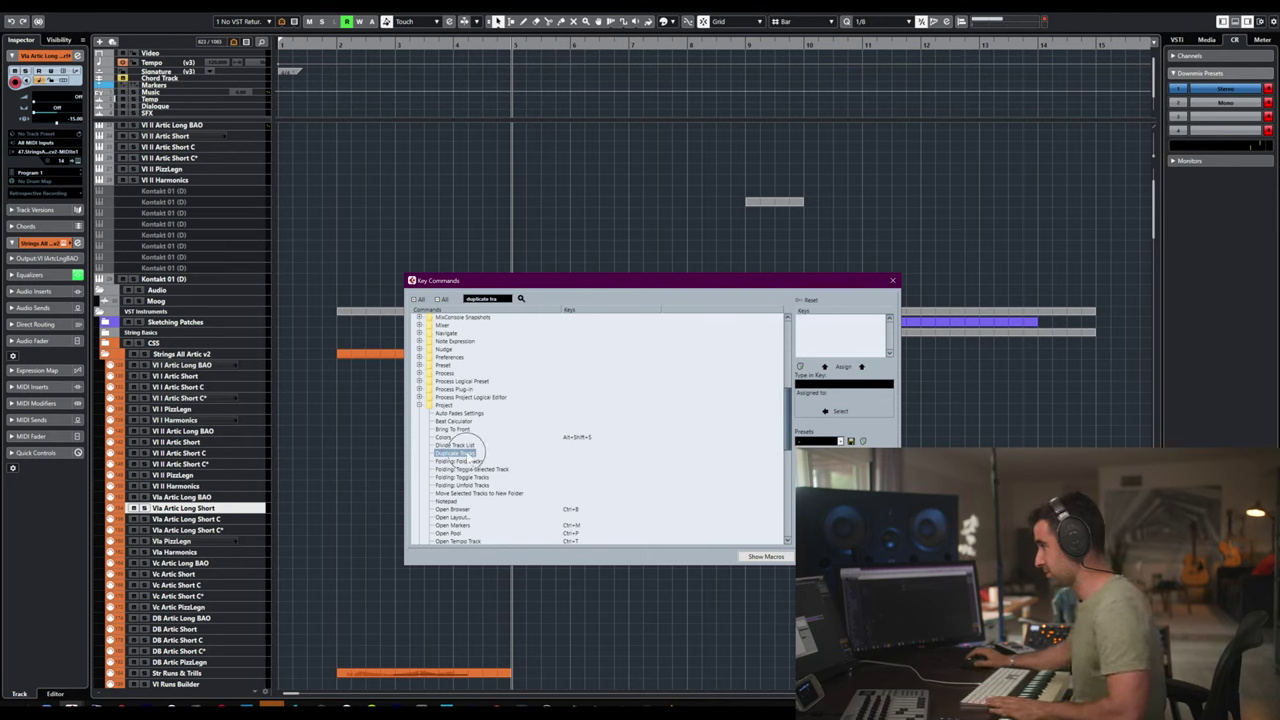
- Try to assign Ctrl+Alt+Shift+D to Duplicate Tracks, declining to reassign the existing key command
left_click(839, 385)
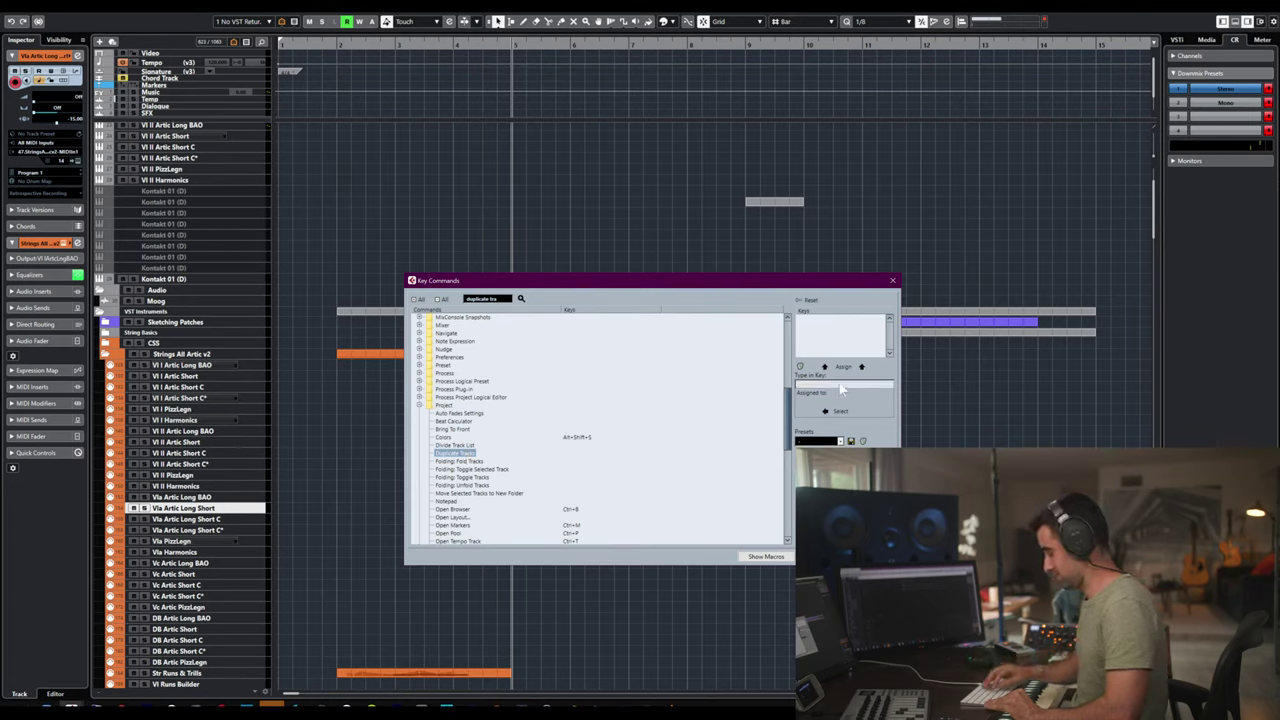
key("ctrl+alt+shift+d")
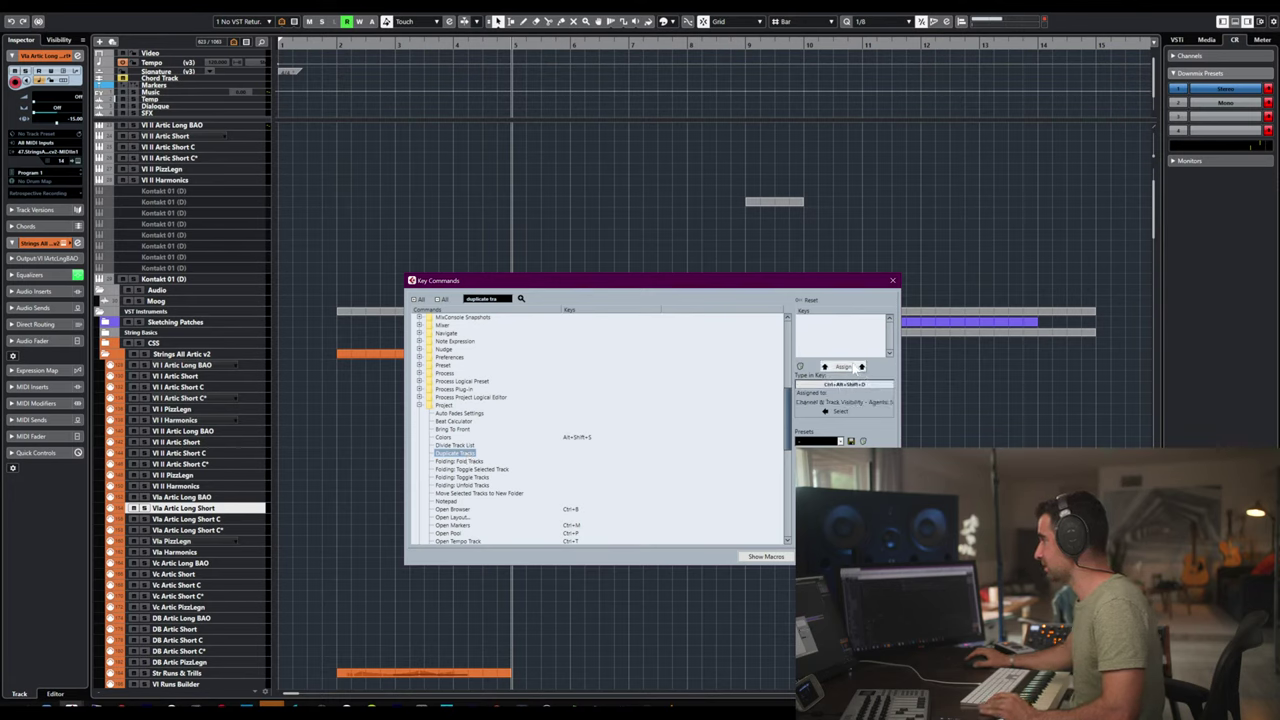
left_click(856, 370)
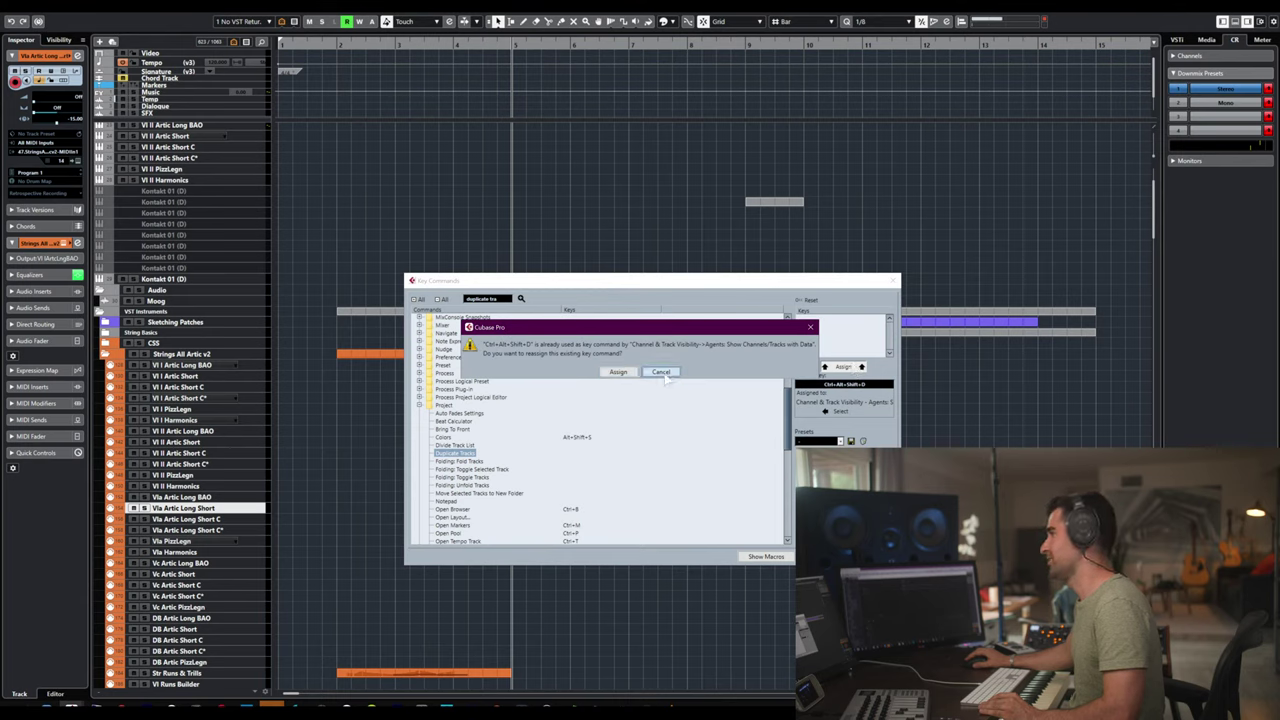
left_click(661, 372)
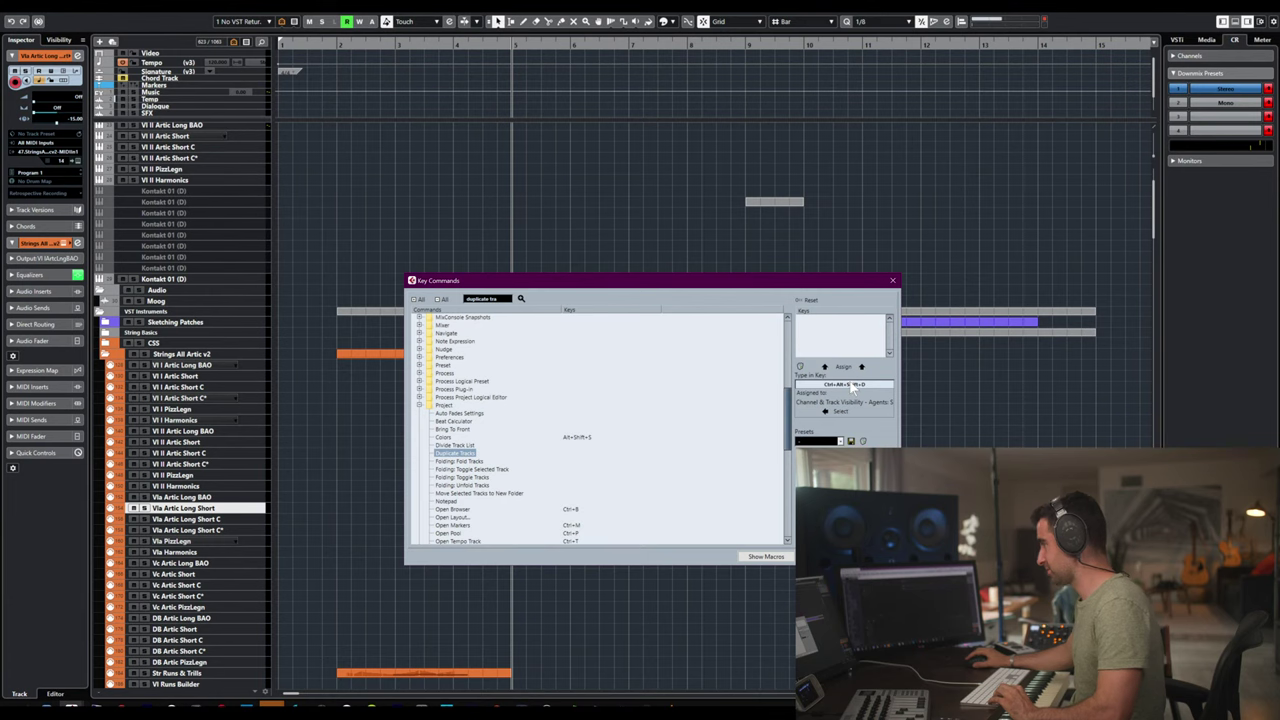
key("ctrl+alt+shift+d")
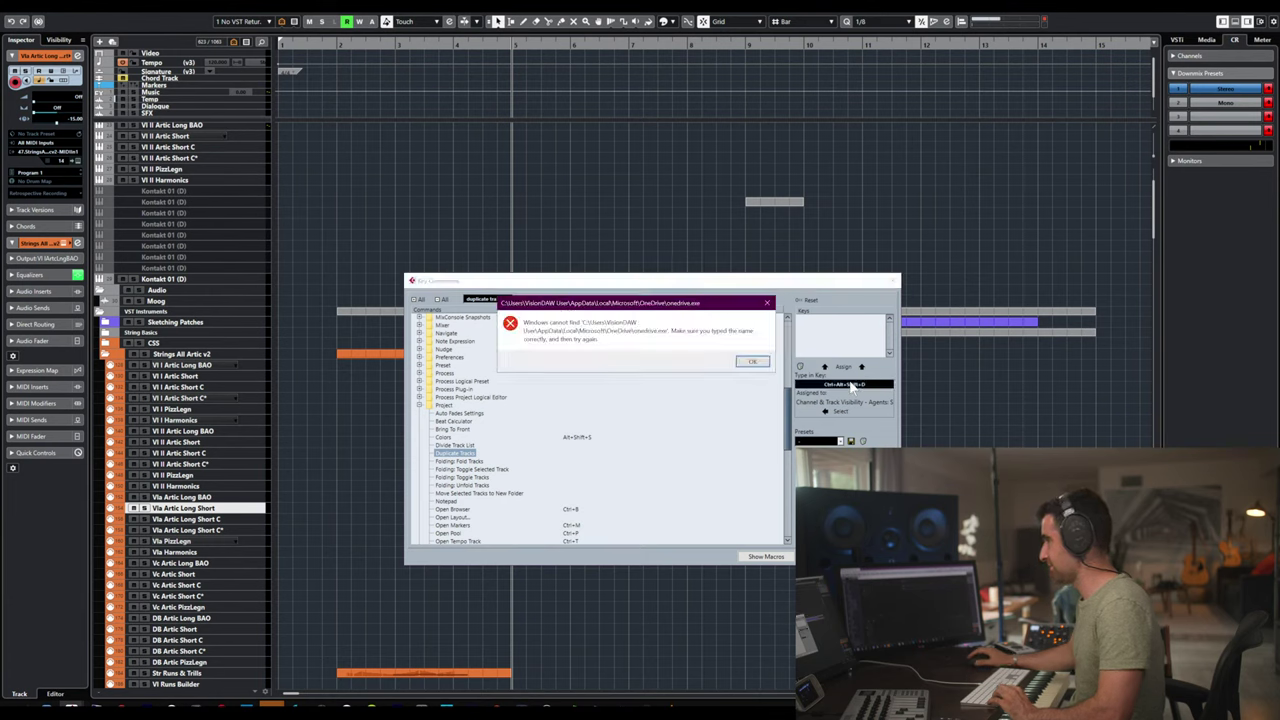
left_click(762, 363)
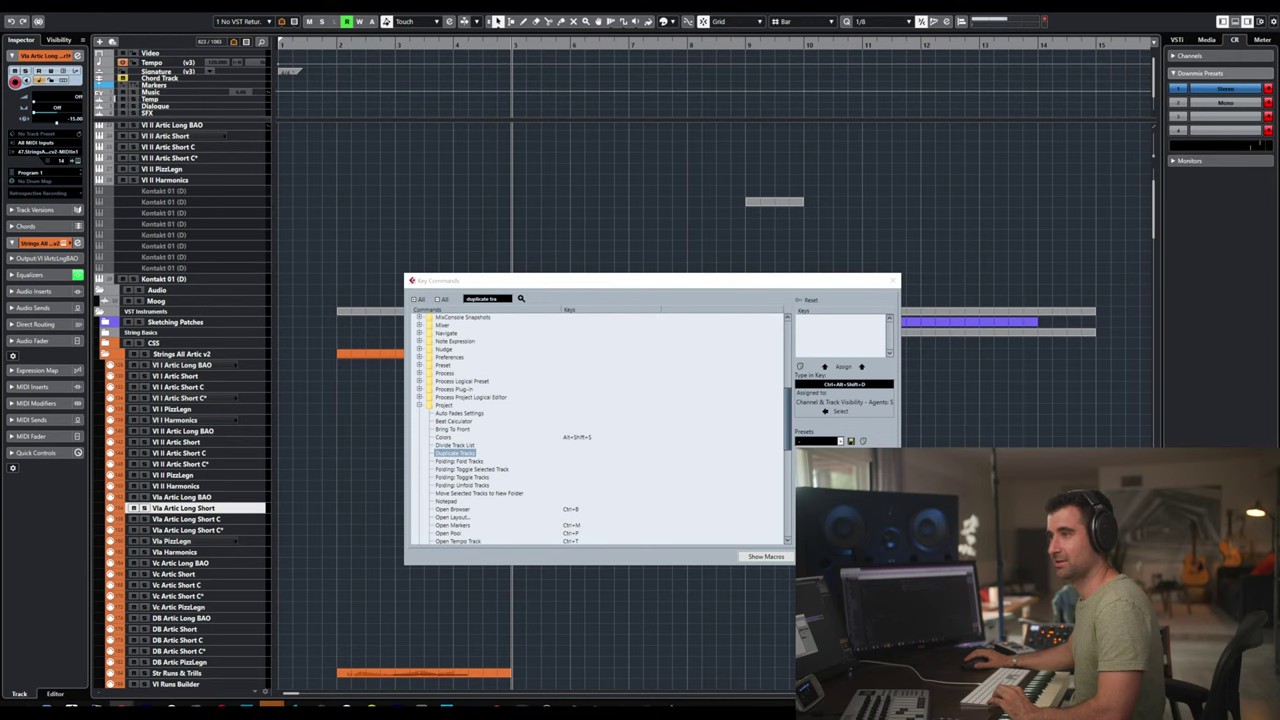
- Try Ctrl+D and Shift+D as key commands for Duplicate Tracks, declining to reassign either one
left_click(857, 387)
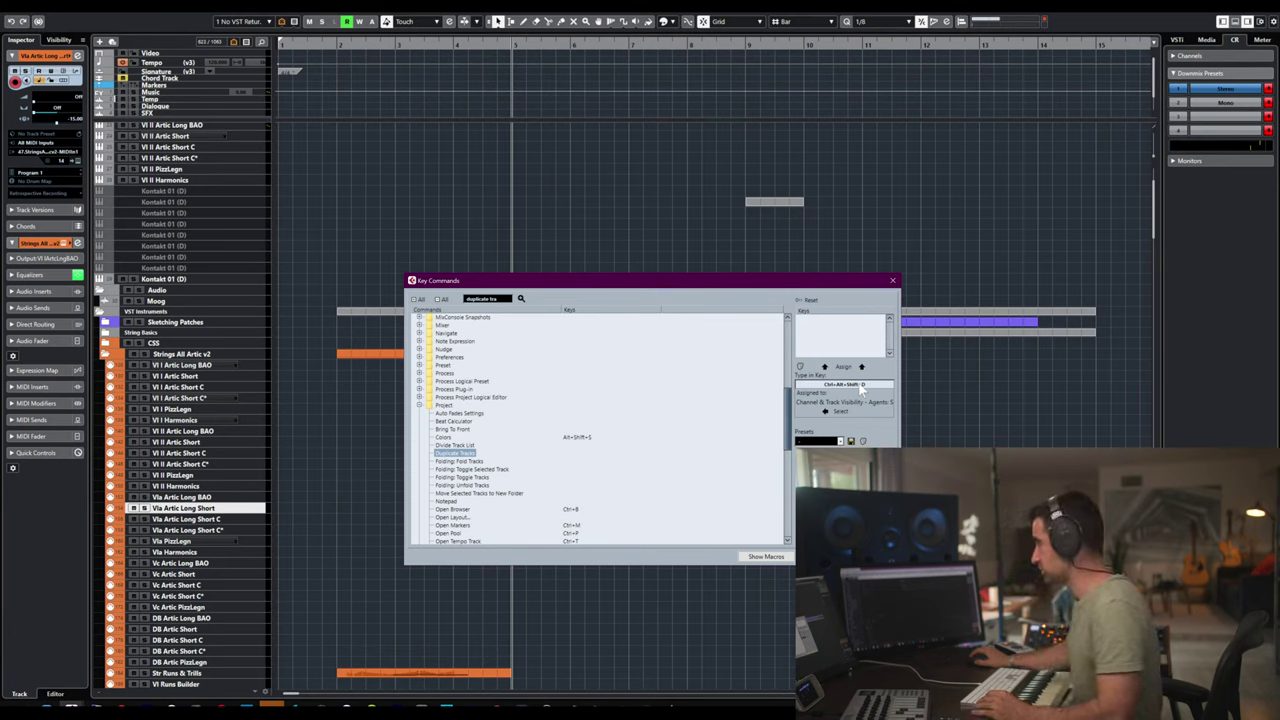
key("ctrl+d")
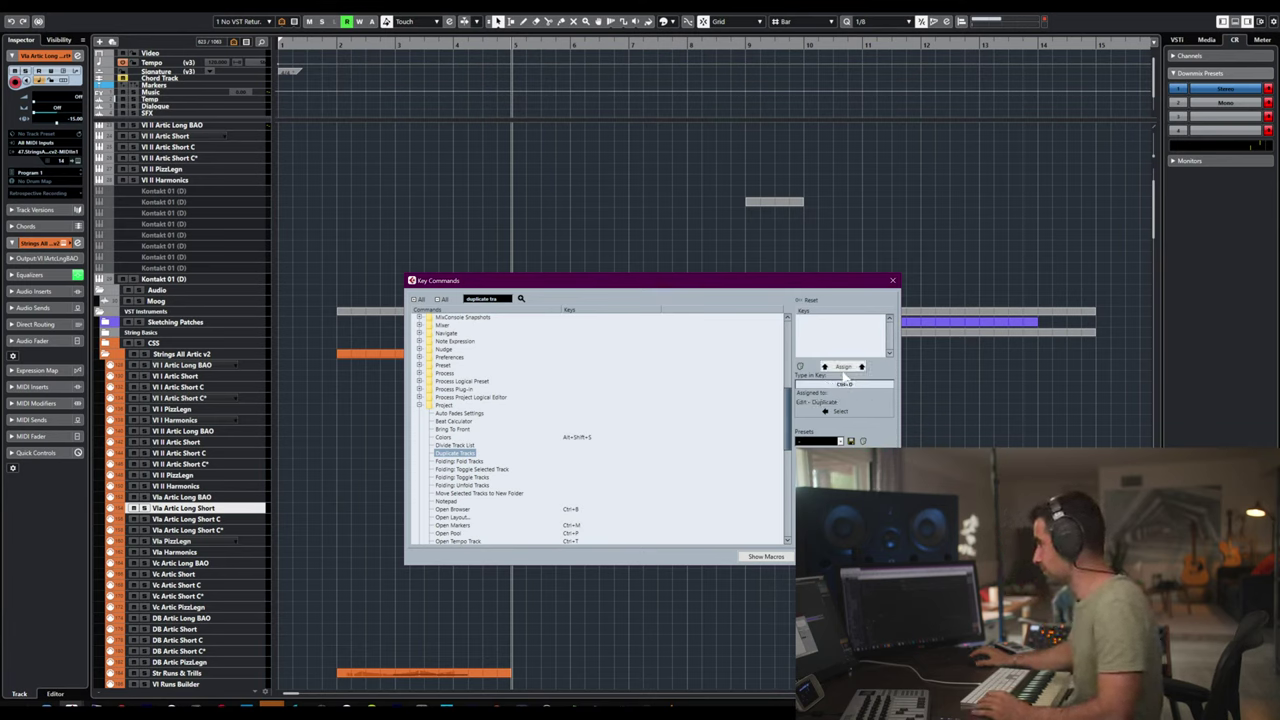
left_click(843, 370)
left_click(661, 371)
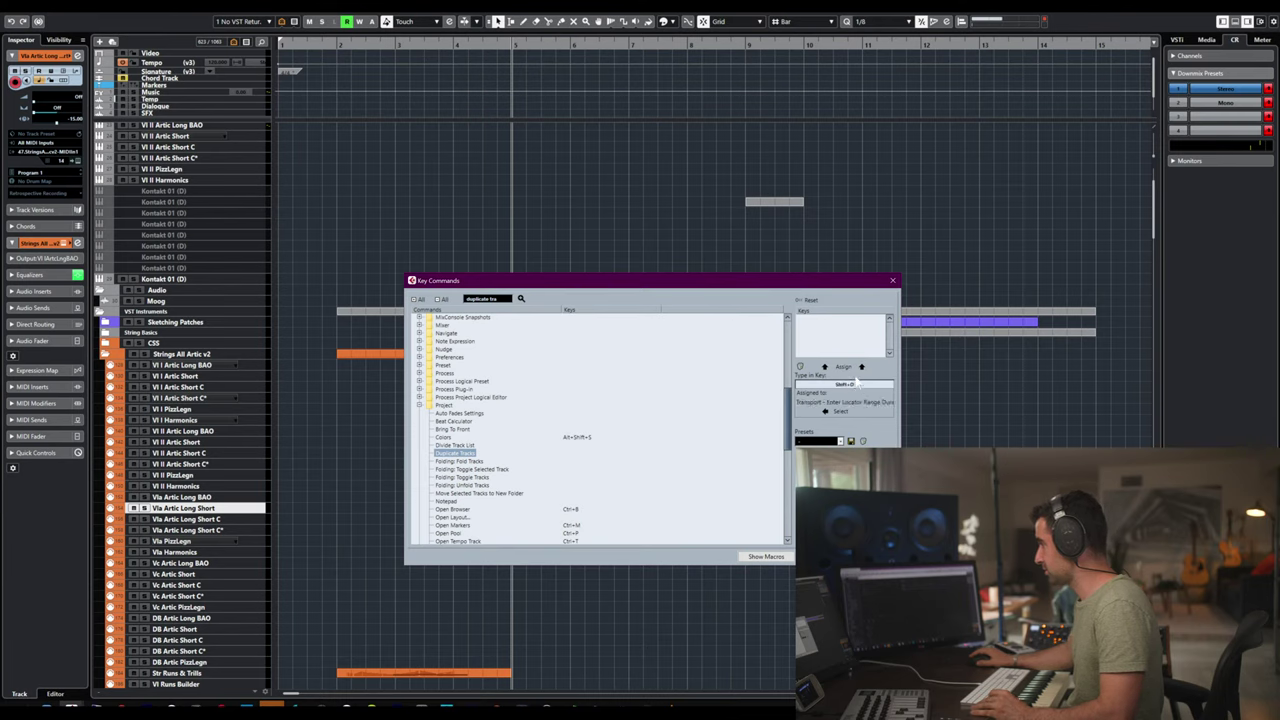
key("shift+d")
left_click(856, 368)
left_click(661, 372)
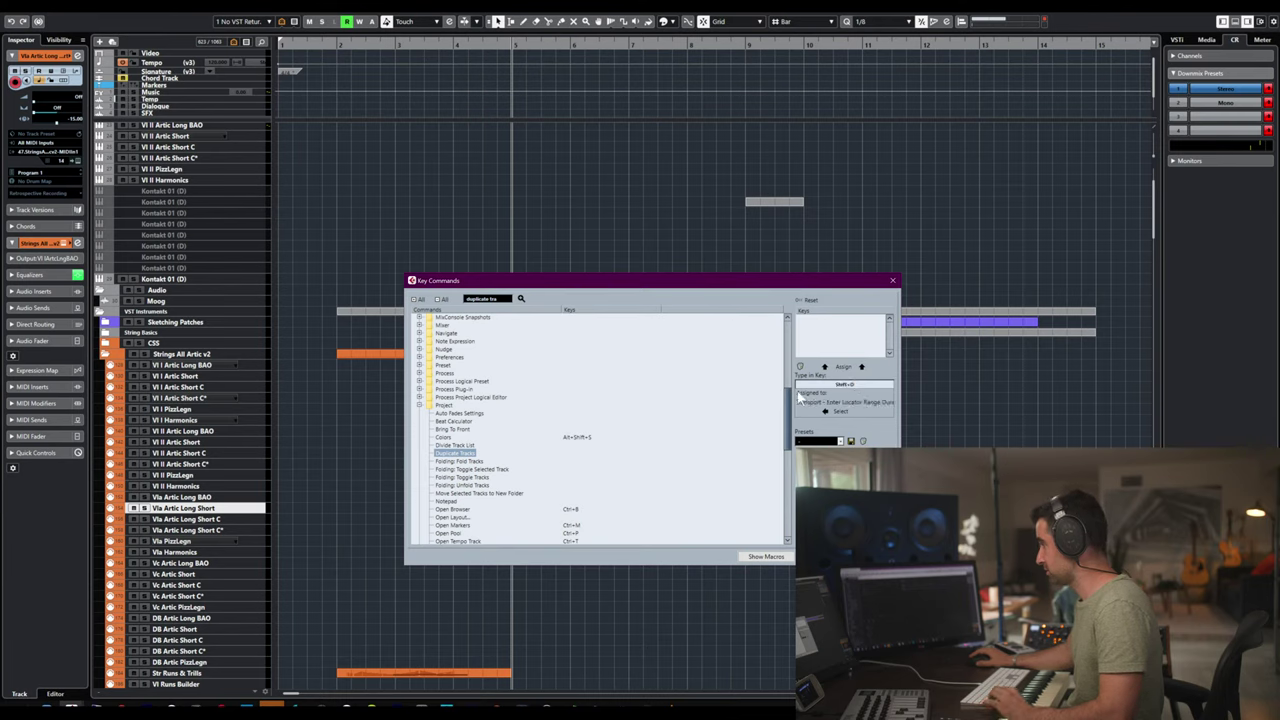
- Assign Alt+D to the Duplicate Tracks command and close the key command settings
key("alt+d")
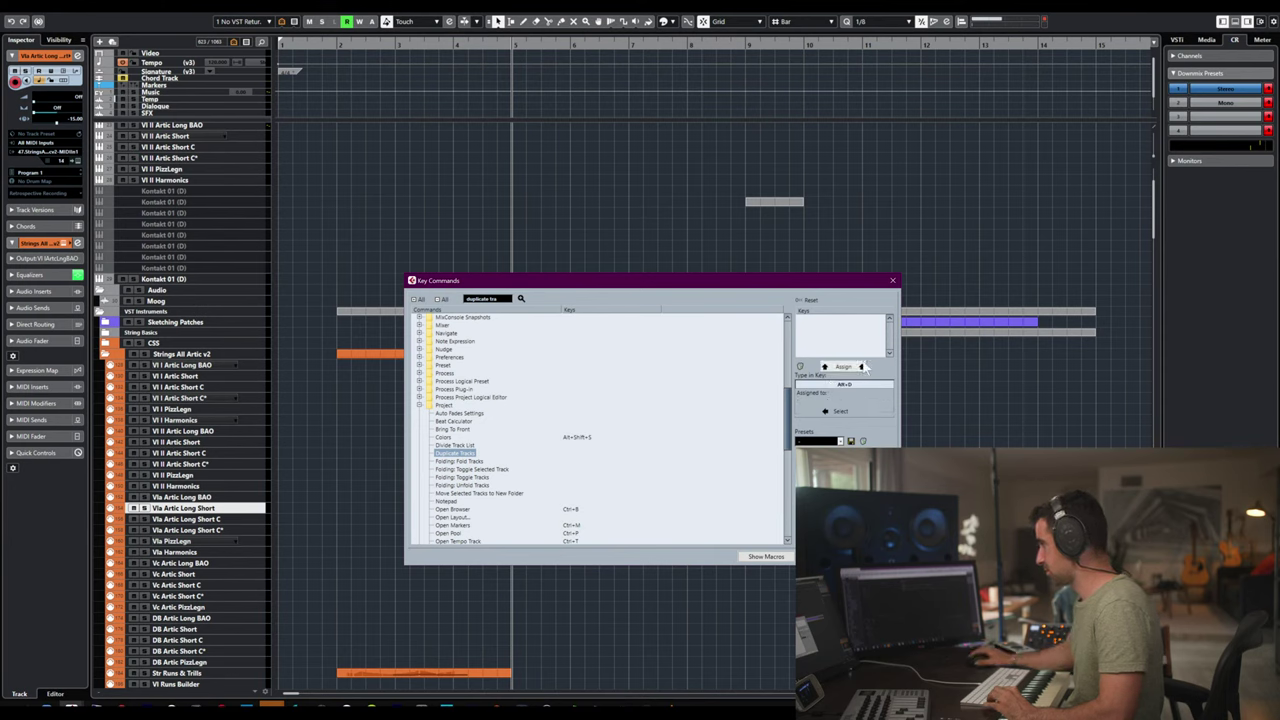
left_click(858, 368)
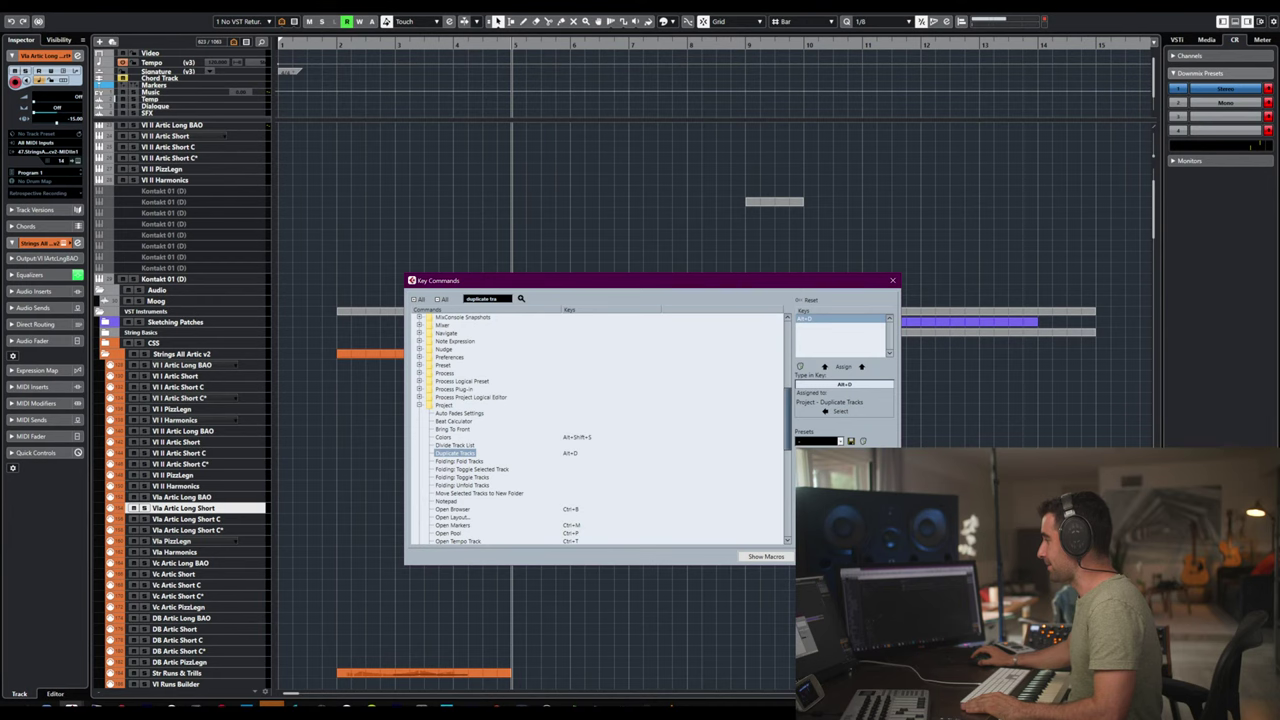
left_click(844, 384)
key("Escape")
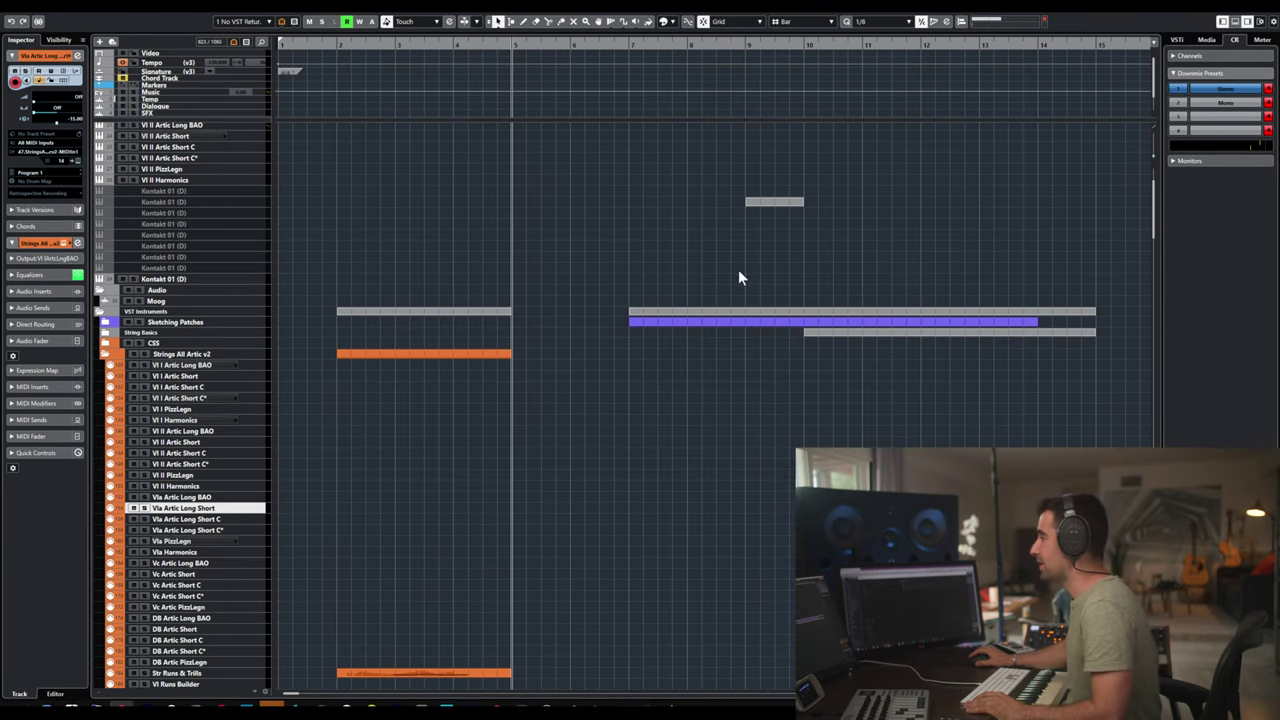
- Enable the first disabled Kontakt 01 (D) track below Vl II Harmonics
left_click(170, 191)
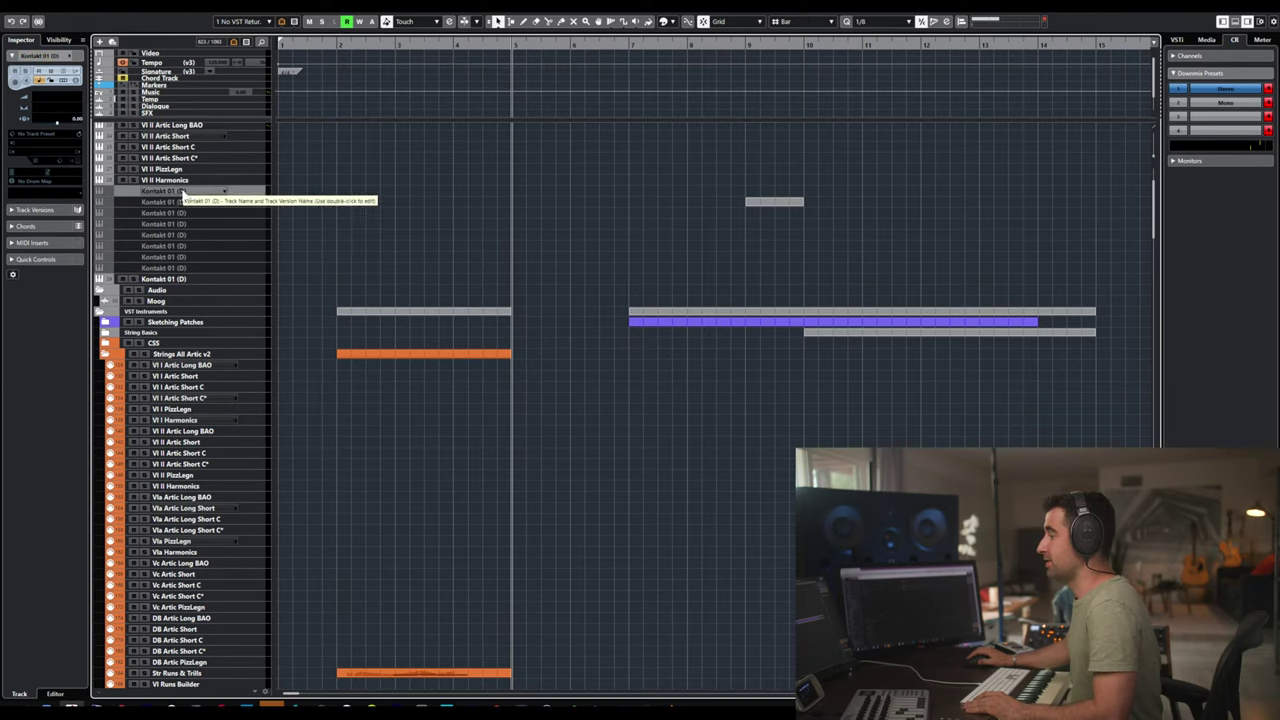
right_click(182, 192)
left_click(177, 191)
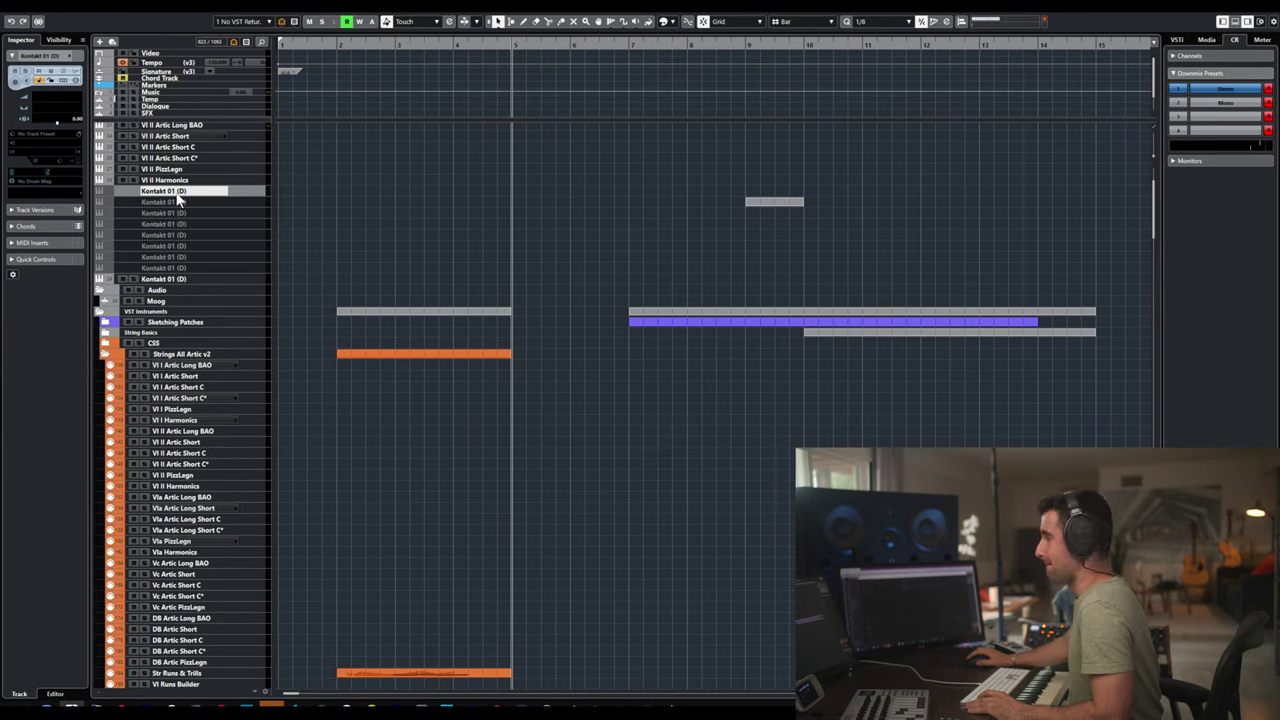
left_click(192, 192)
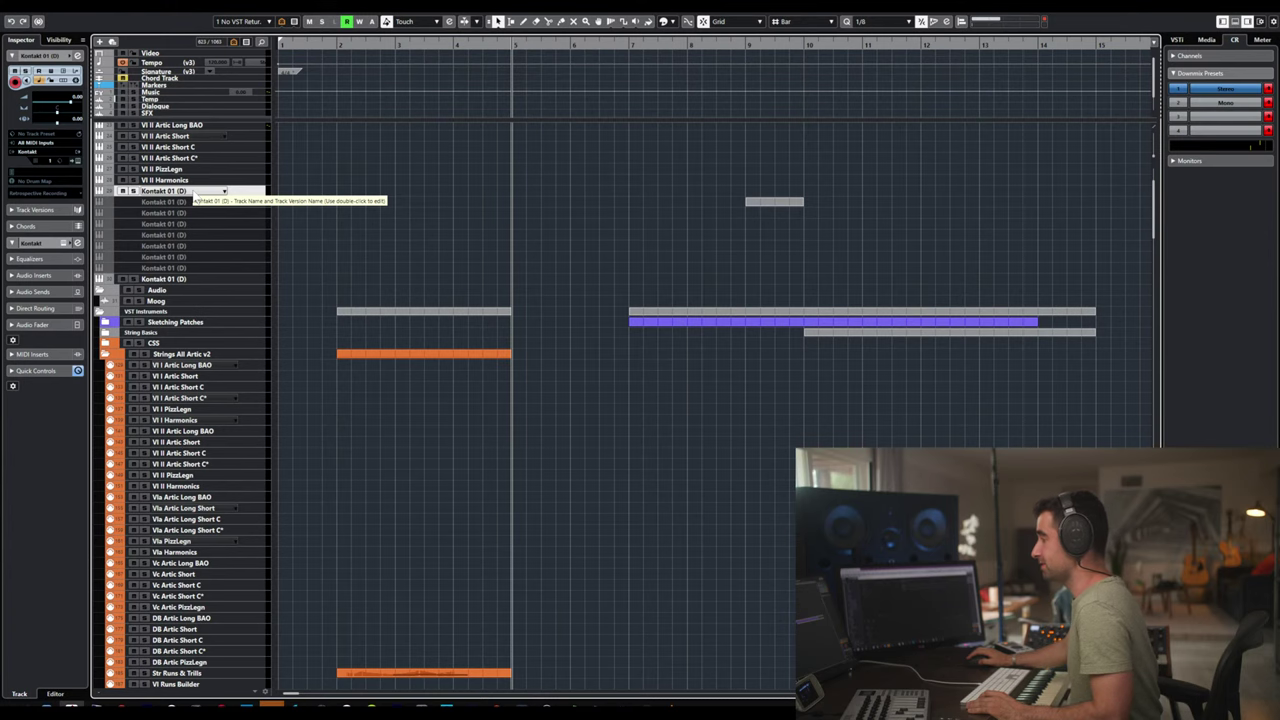
- Open Kontakt on the duplicated Kontakt 01 (D) track and remove the violin instruments, keeping only the viola patches
key("Return")
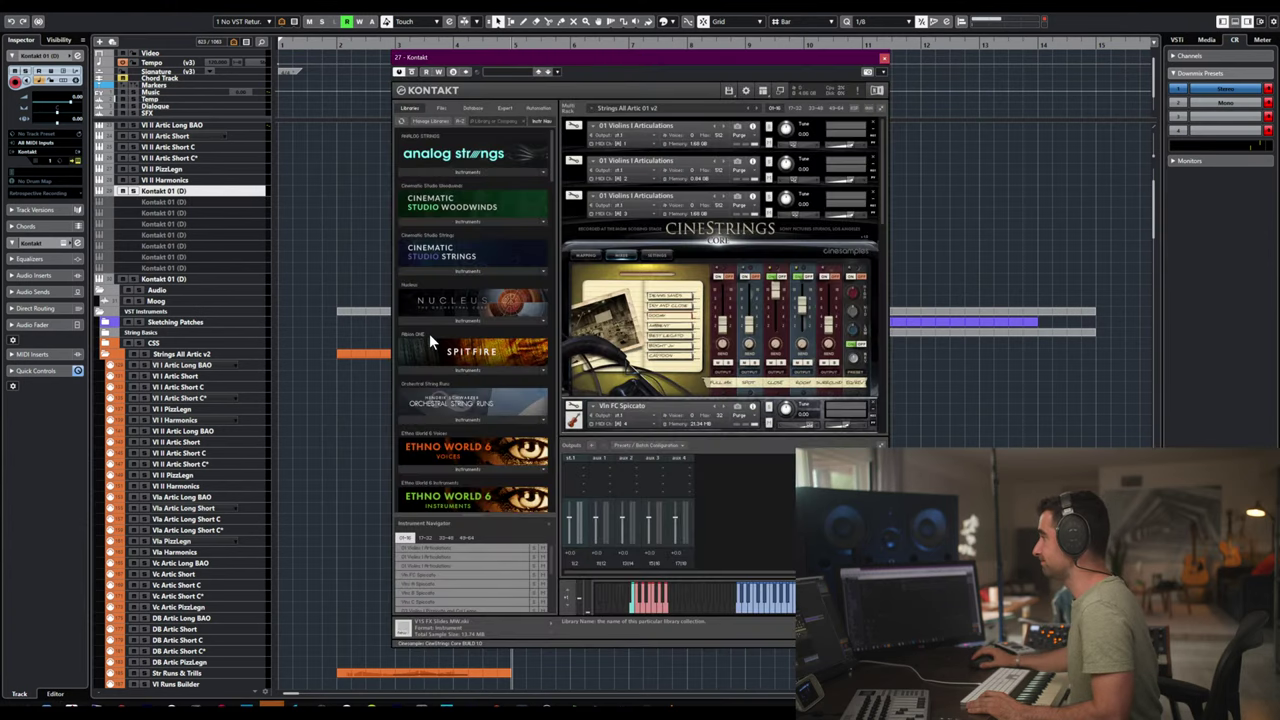
scroll(874, 120, "down", 1)
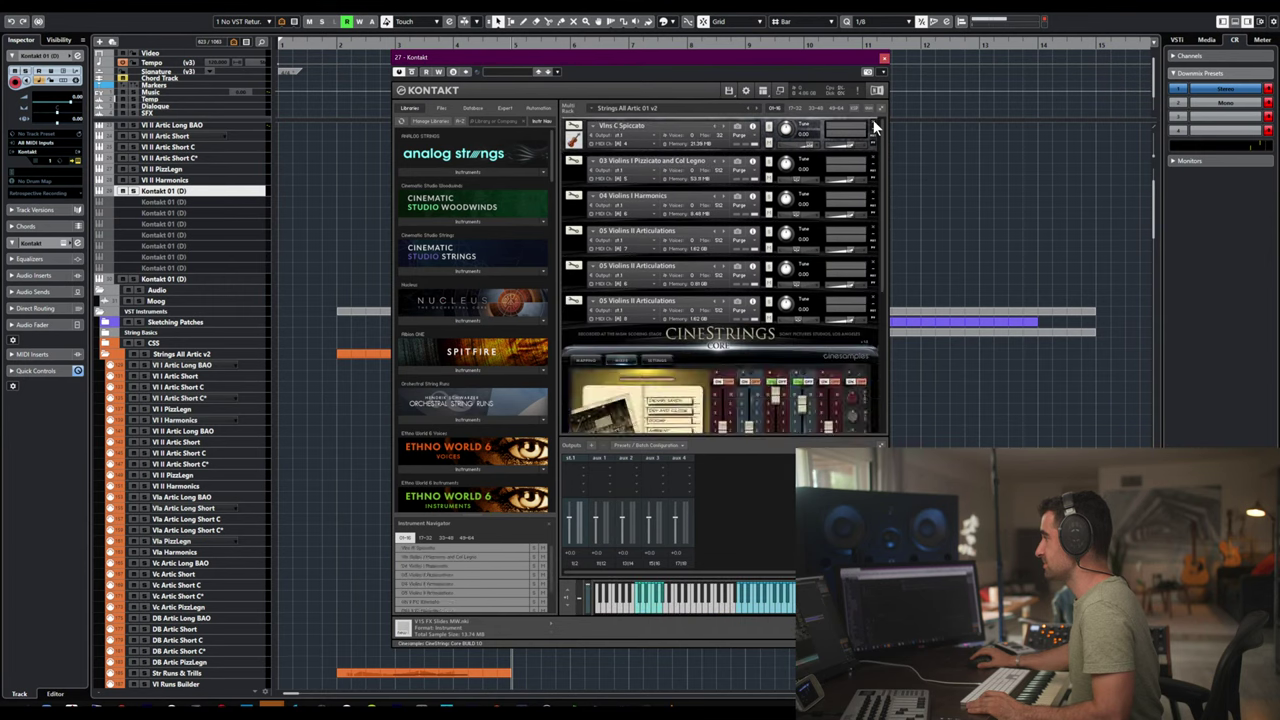
scroll(874, 126, "down", 1)
scroll(874, 126, "down", 1)
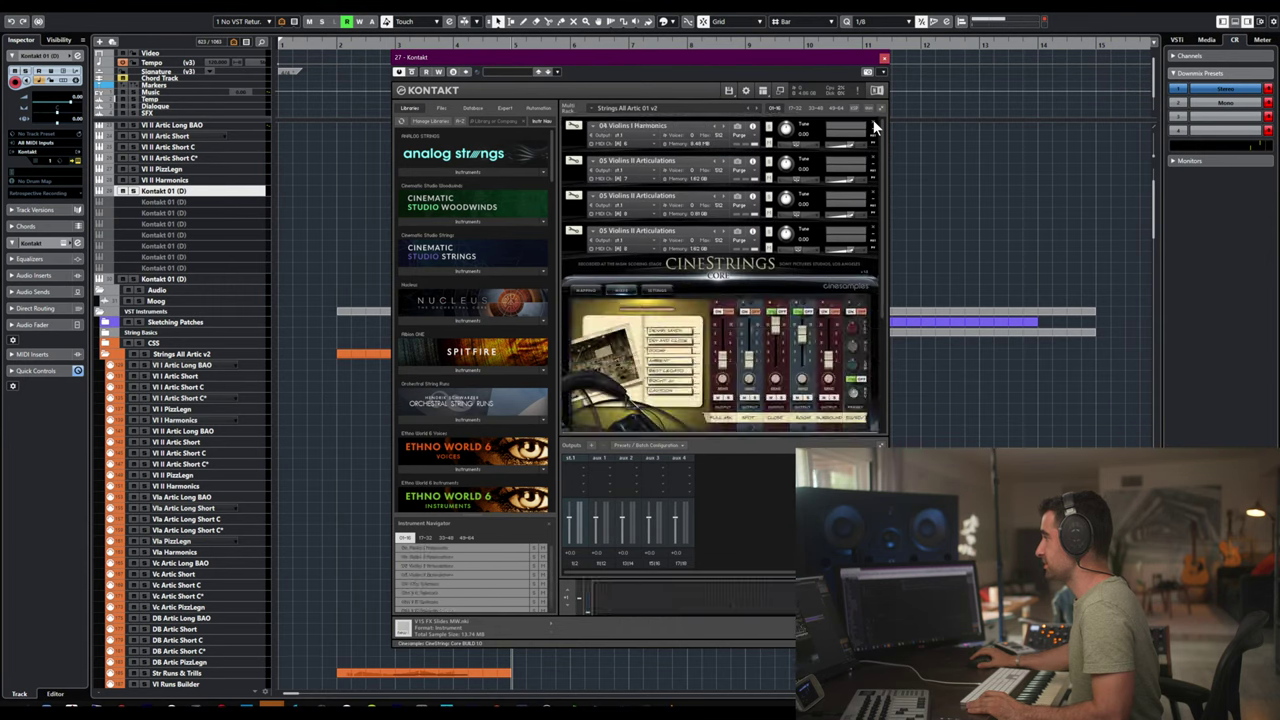
scroll(874, 126, "down", 1)
scroll(873, 126, "down", 4)
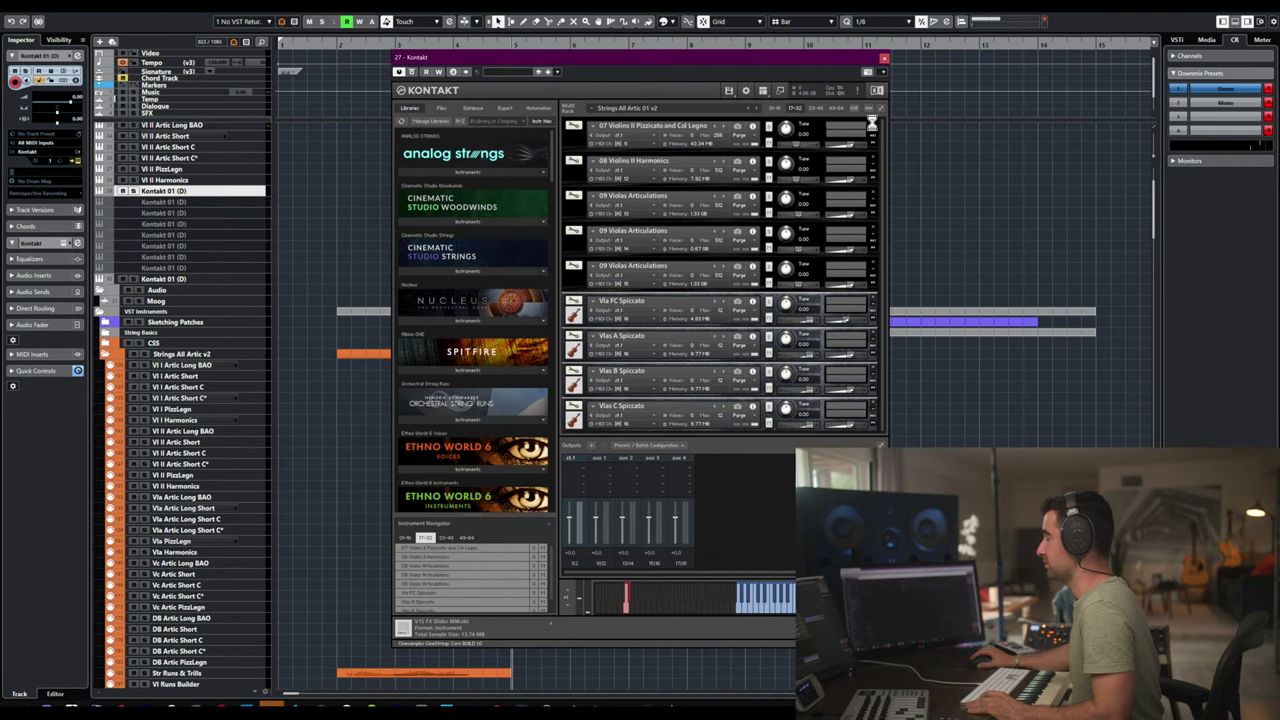
scroll(871, 120, "down", 1)
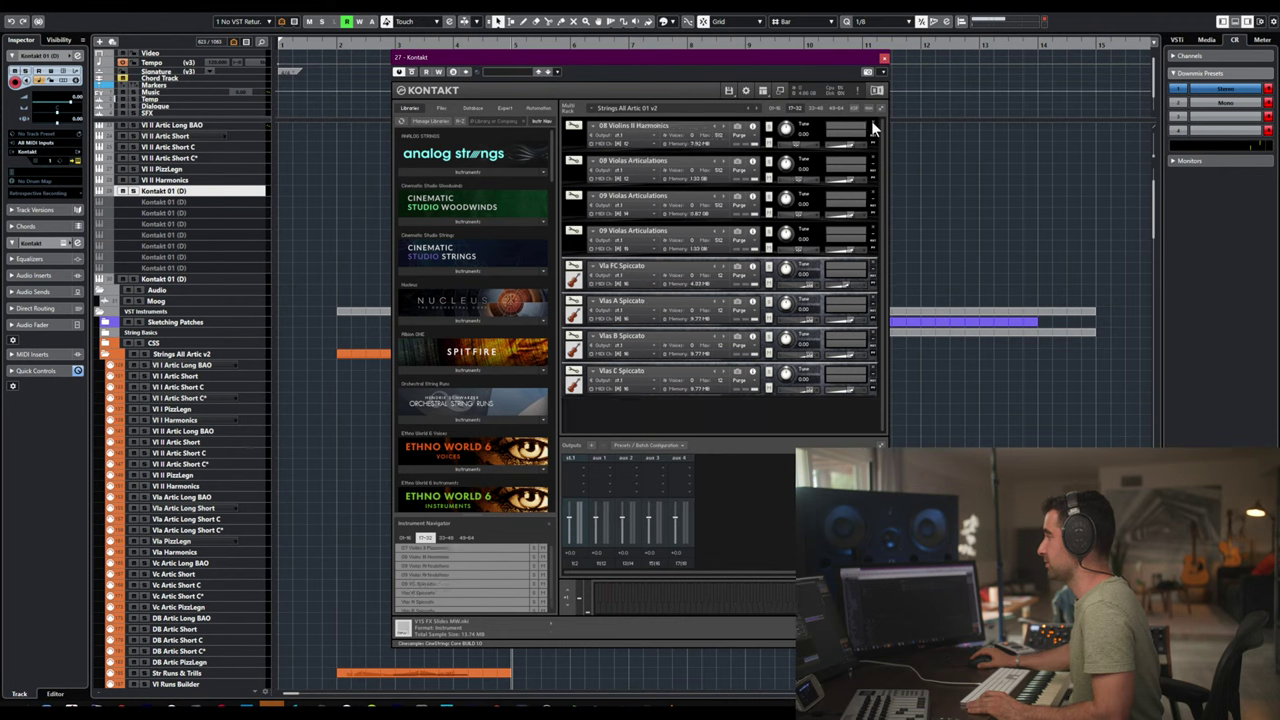
left_click(871, 122)
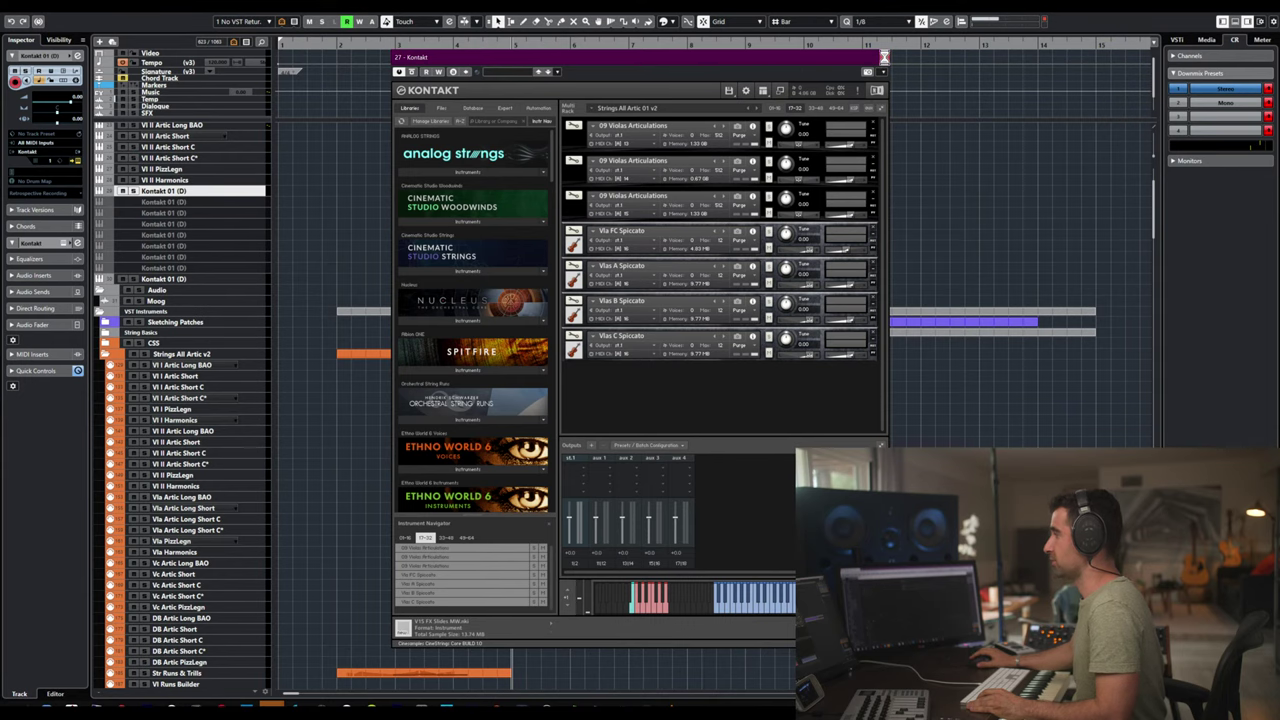
left_click(884, 57)
- Rename the first Kontakt 01 (D) track below VI II Harmonics as Vla
left_click(162, 181)
double_click(166, 191)
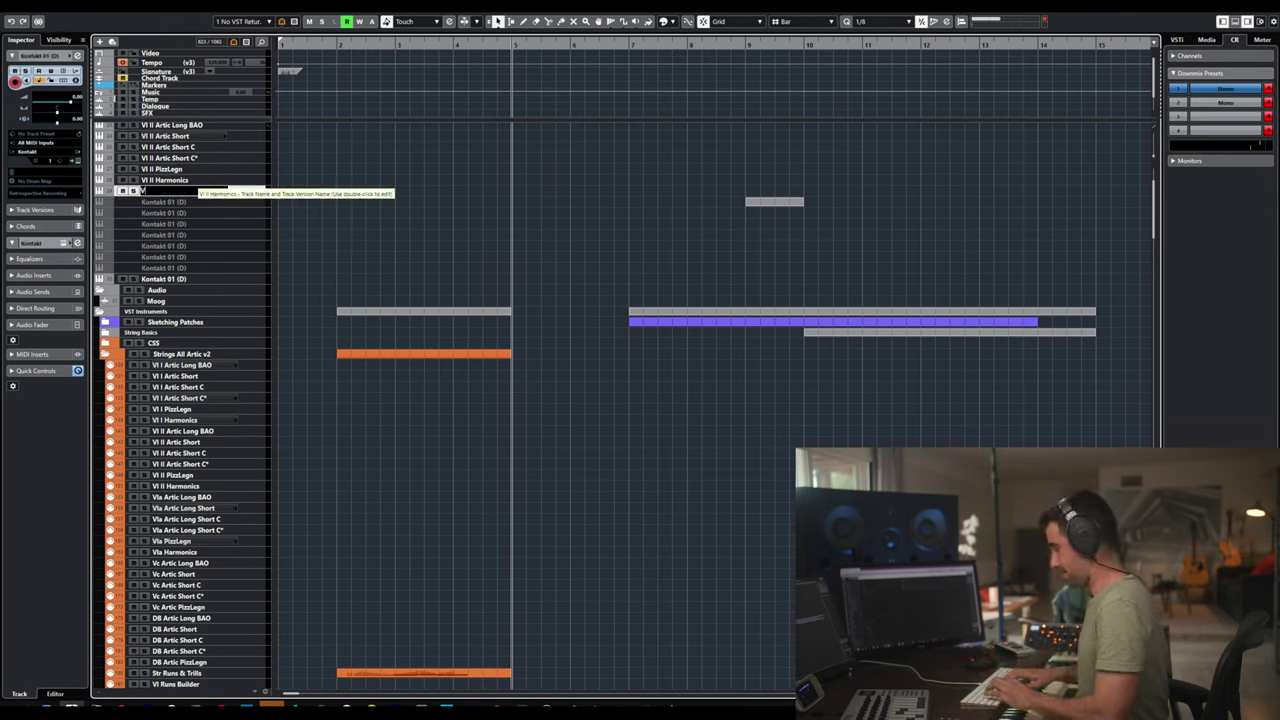
type("V")
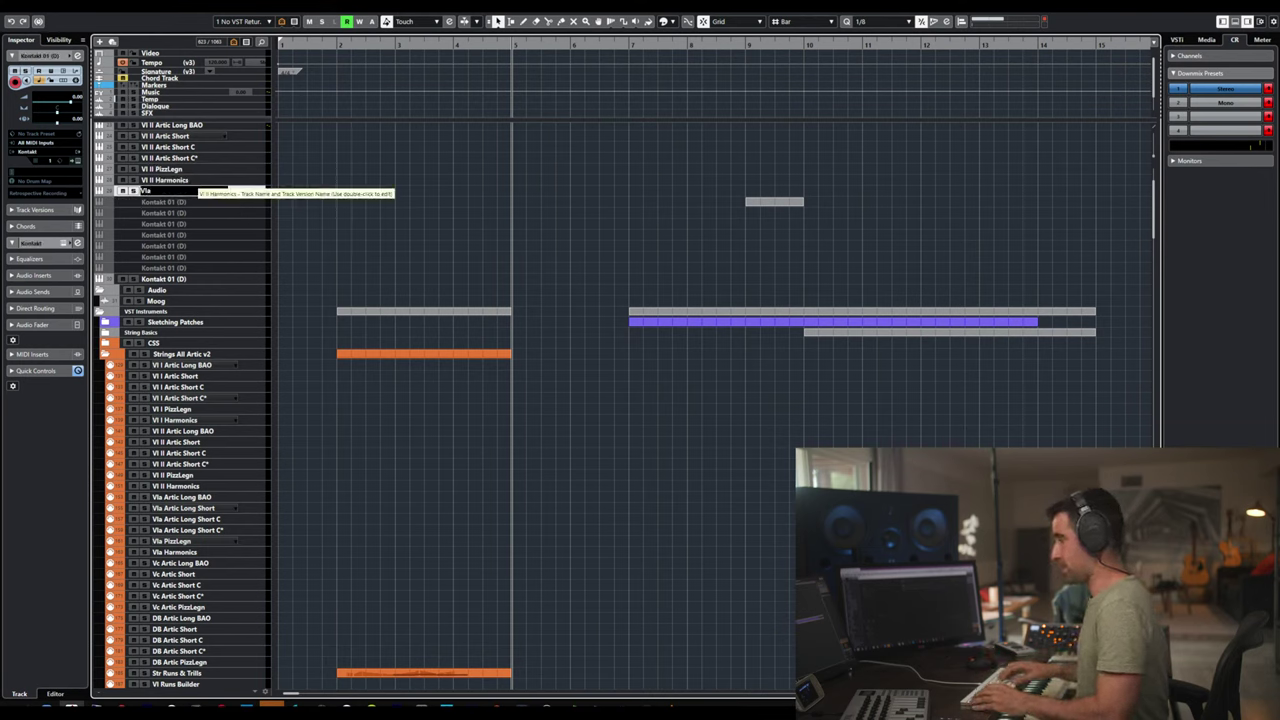
type("la")
key("Return")
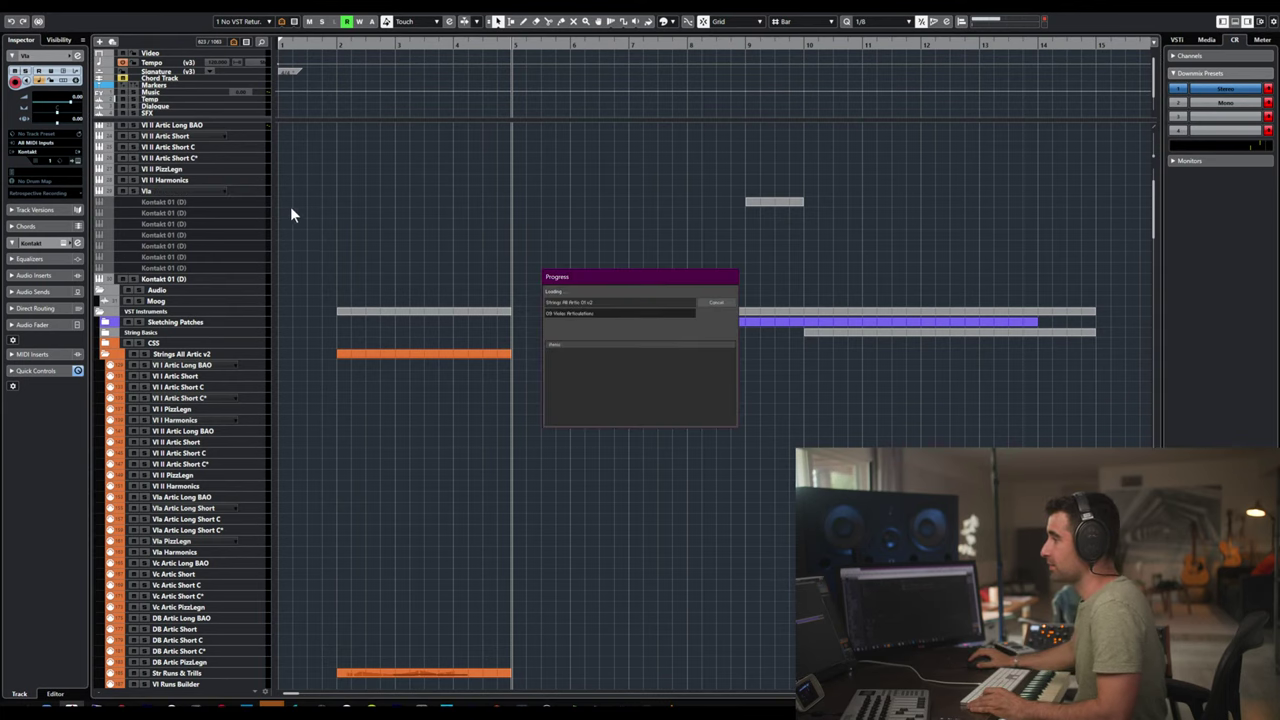
- Duplicate the Vla track to get four viola instrument tracks in total
left_click(242, 191)
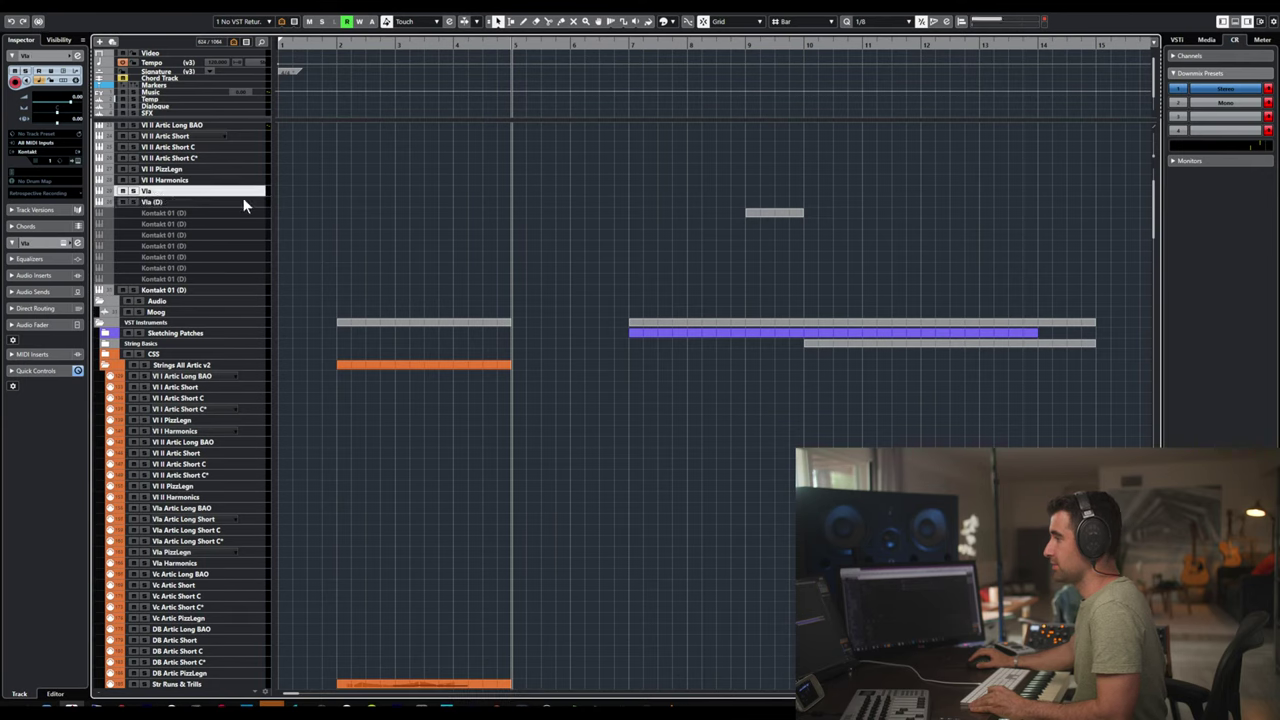
left_click(241, 202, "shift")
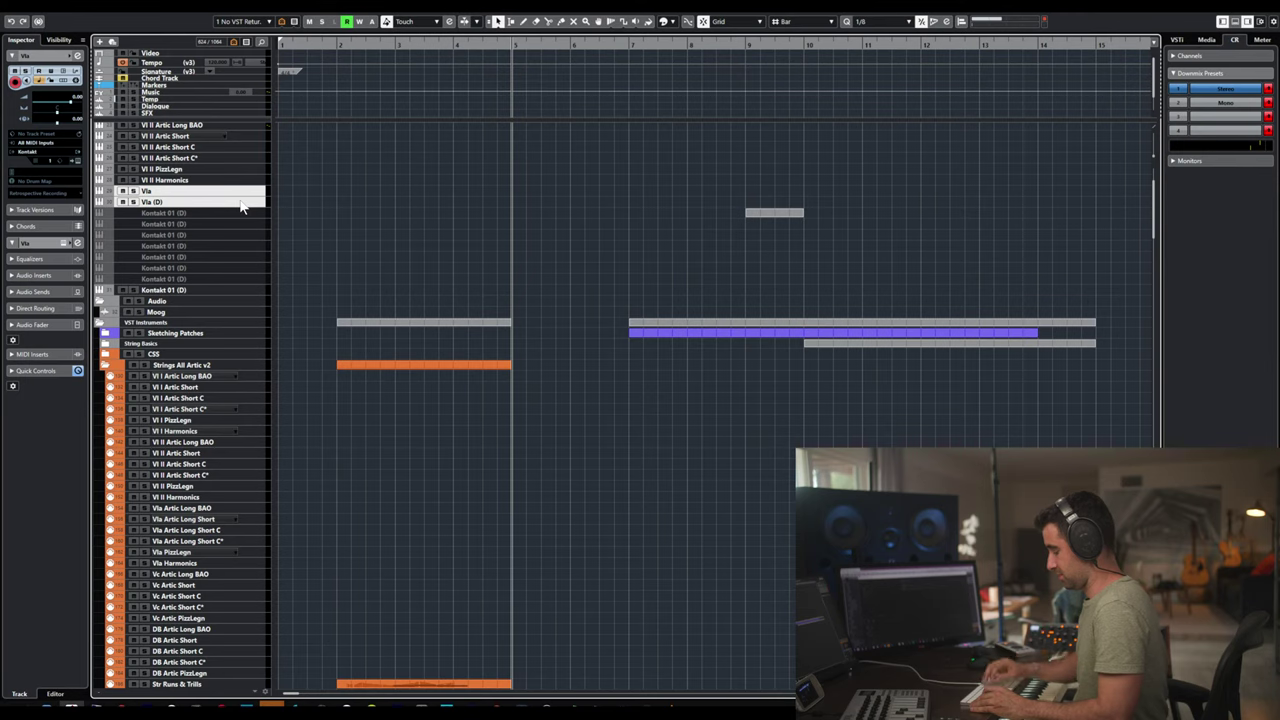
key("ctrl+m")
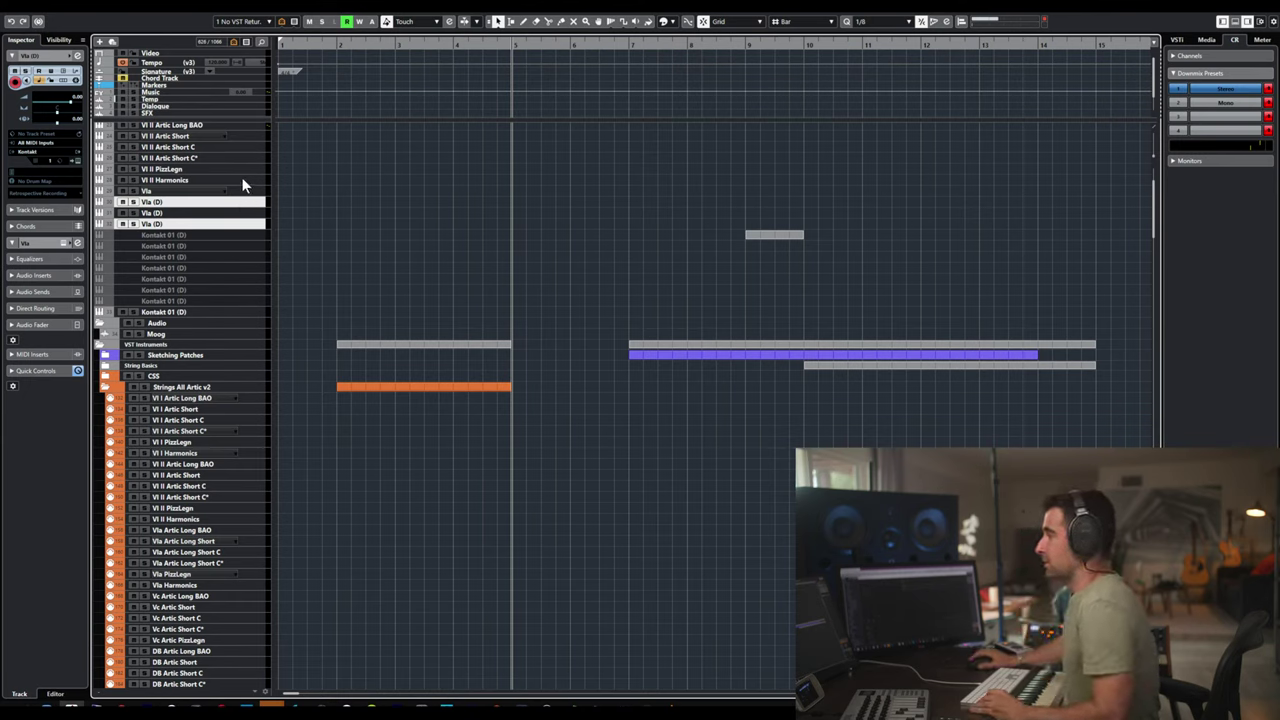
- Rename the first two viola tracks Vla Artic Long BAO and Vla Artic Long Short, copying the names from the Strings All Artic v2 folder
left_click(251, 192)
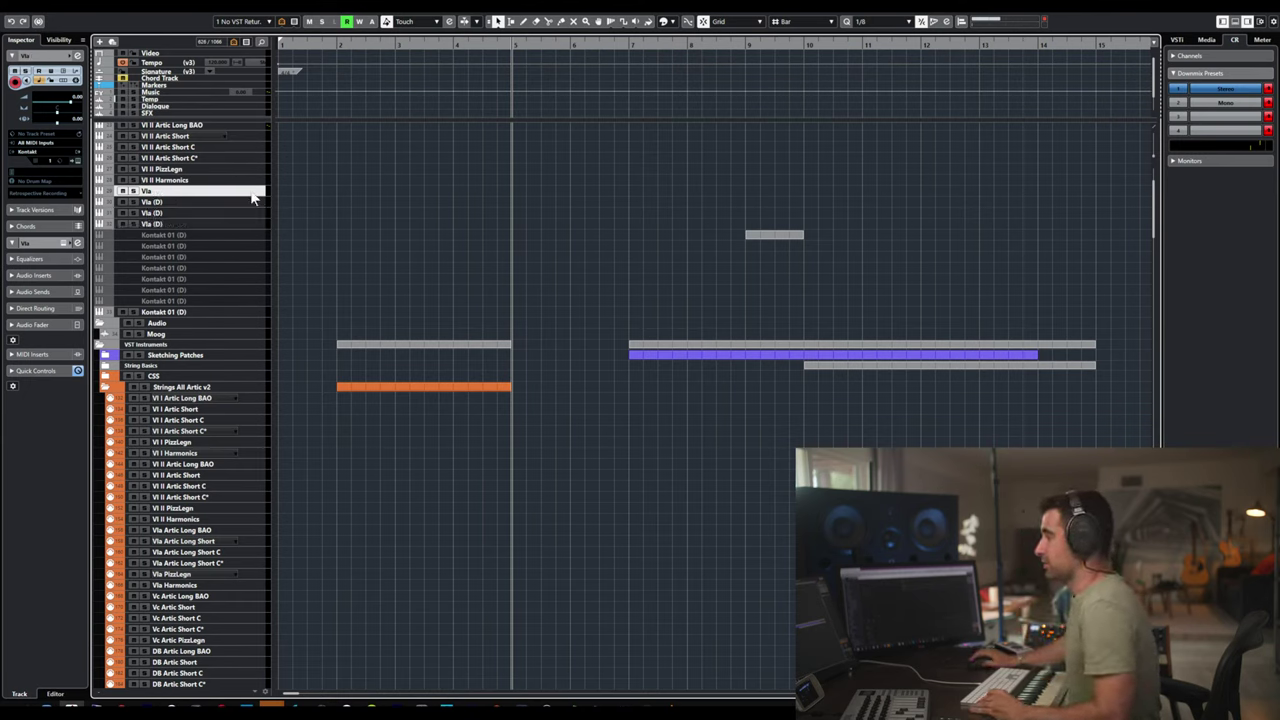
double_click(190, 532)
key("ctrl+c")
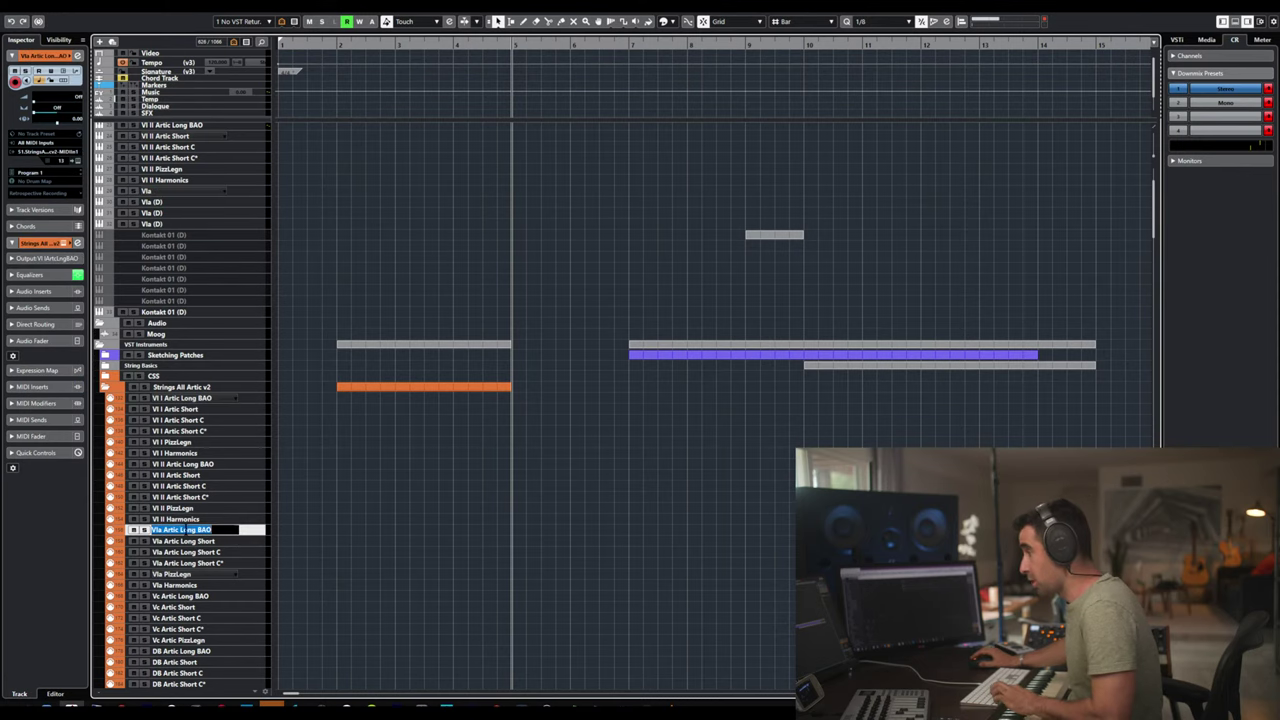
double_click(152, 192)
key("ctrl+v")
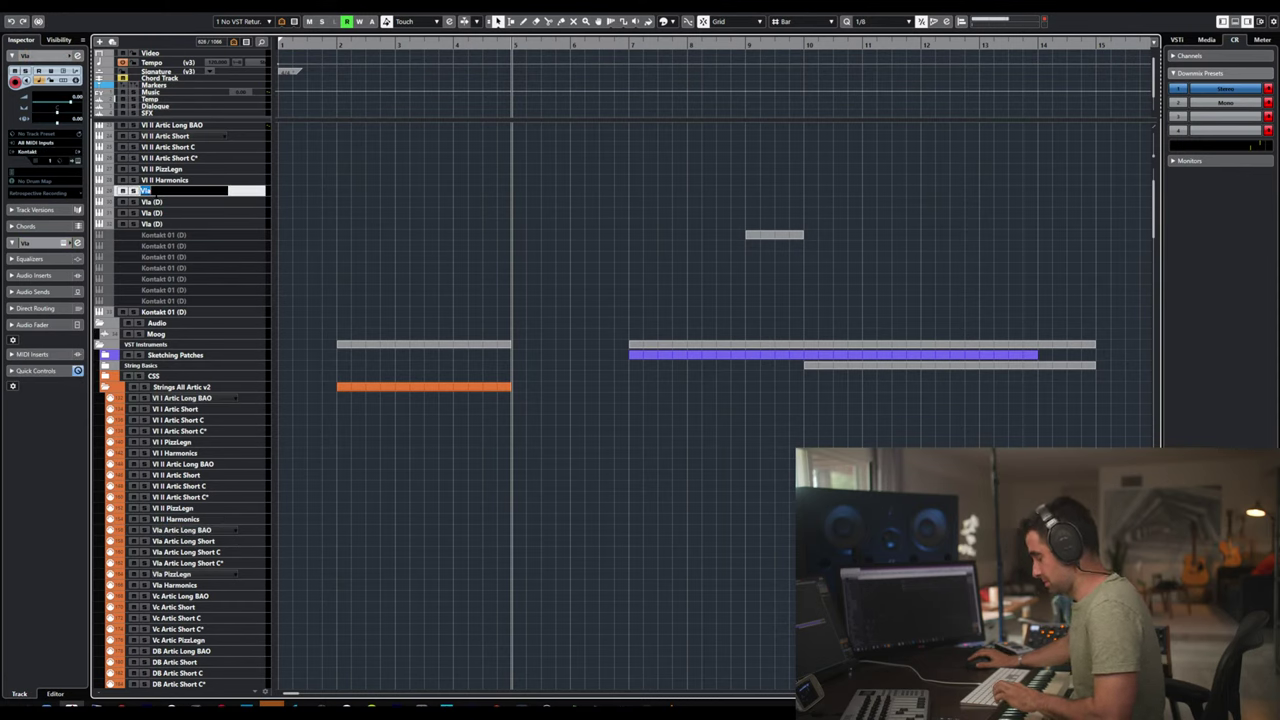
double_click(207, 540)
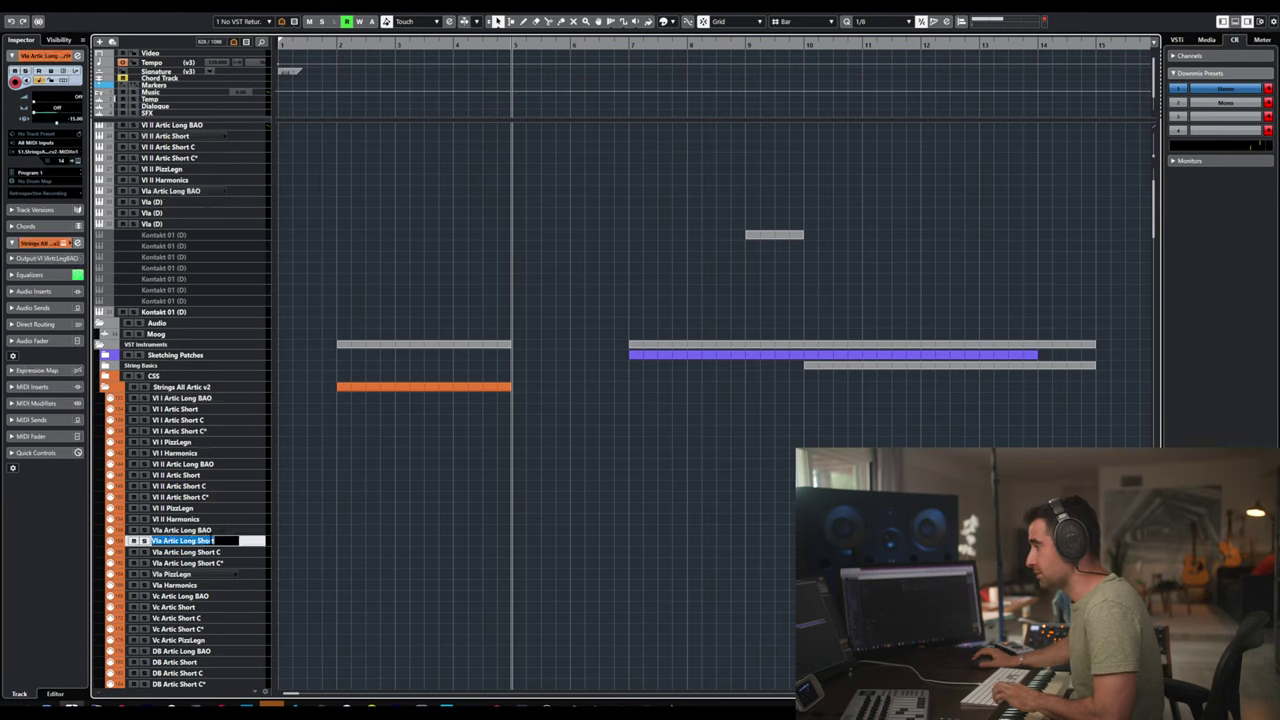
key("ctrl+c")
double_click(174, 203)
key("ctrl+v")
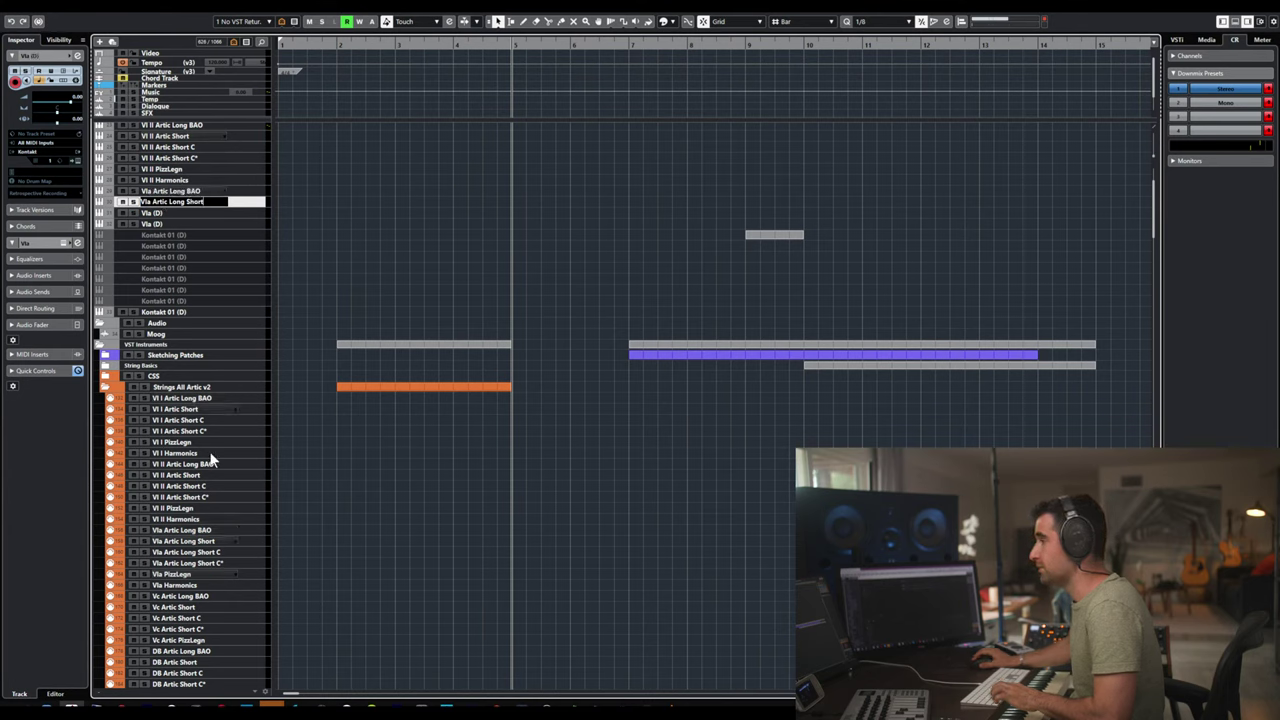
- Rename the third and fourth viola tracks Vla Artic Long Short C and Vla Artic Long Short C*, copying the matching MIDI track names
double_click(185, 551)
key("ctrl+c")
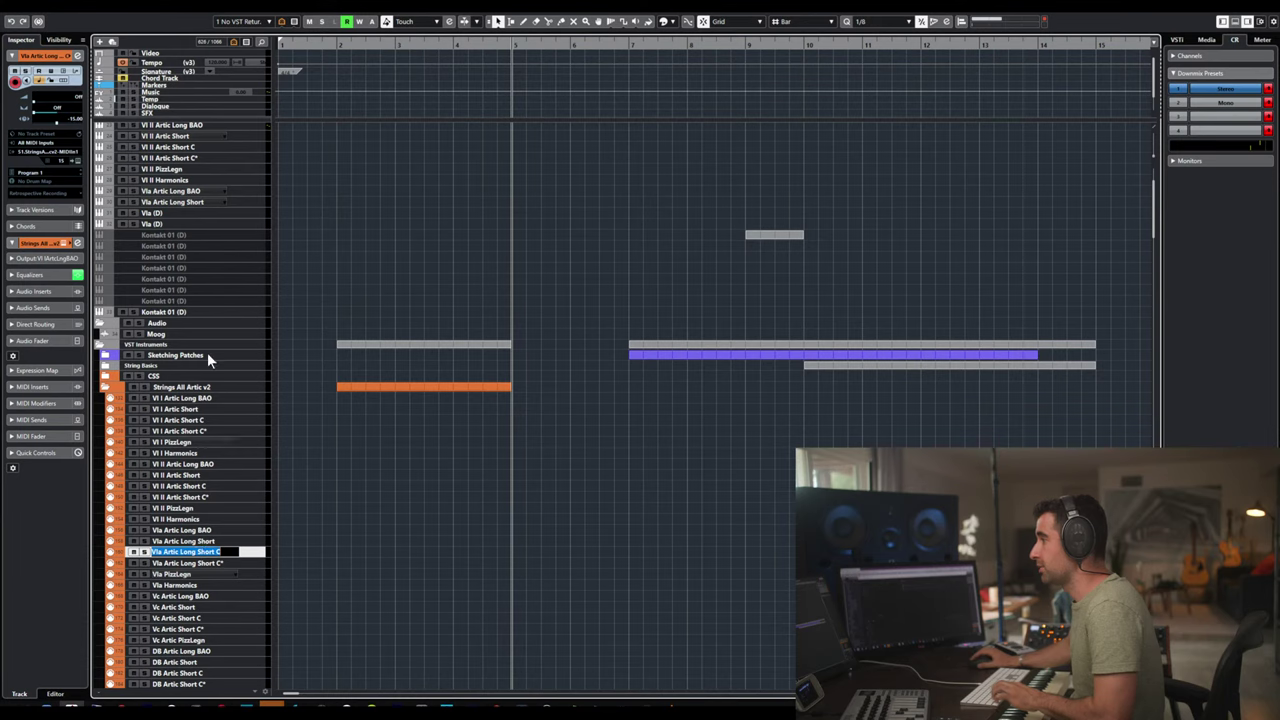
double_click(182, 209)
key("ctrl+v")
double_click(200, 563)
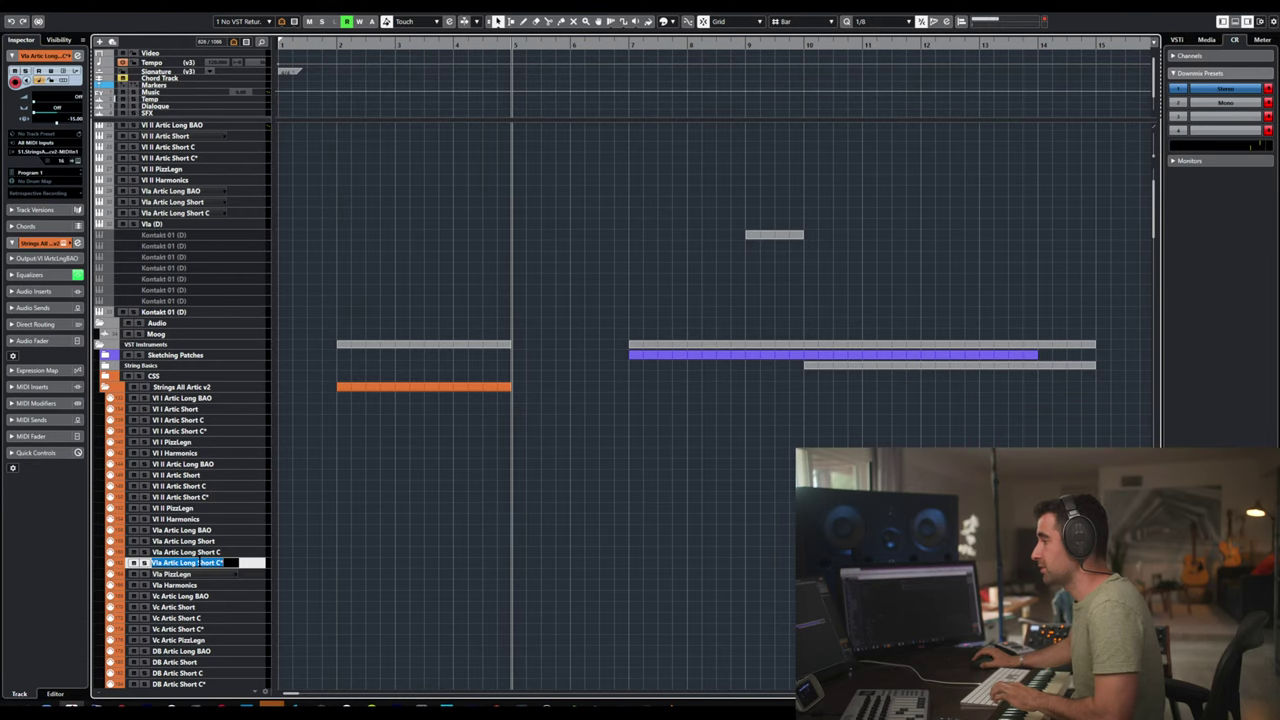
key("ctrl+c")
double_click(183, 224)
key("ctrl+v")
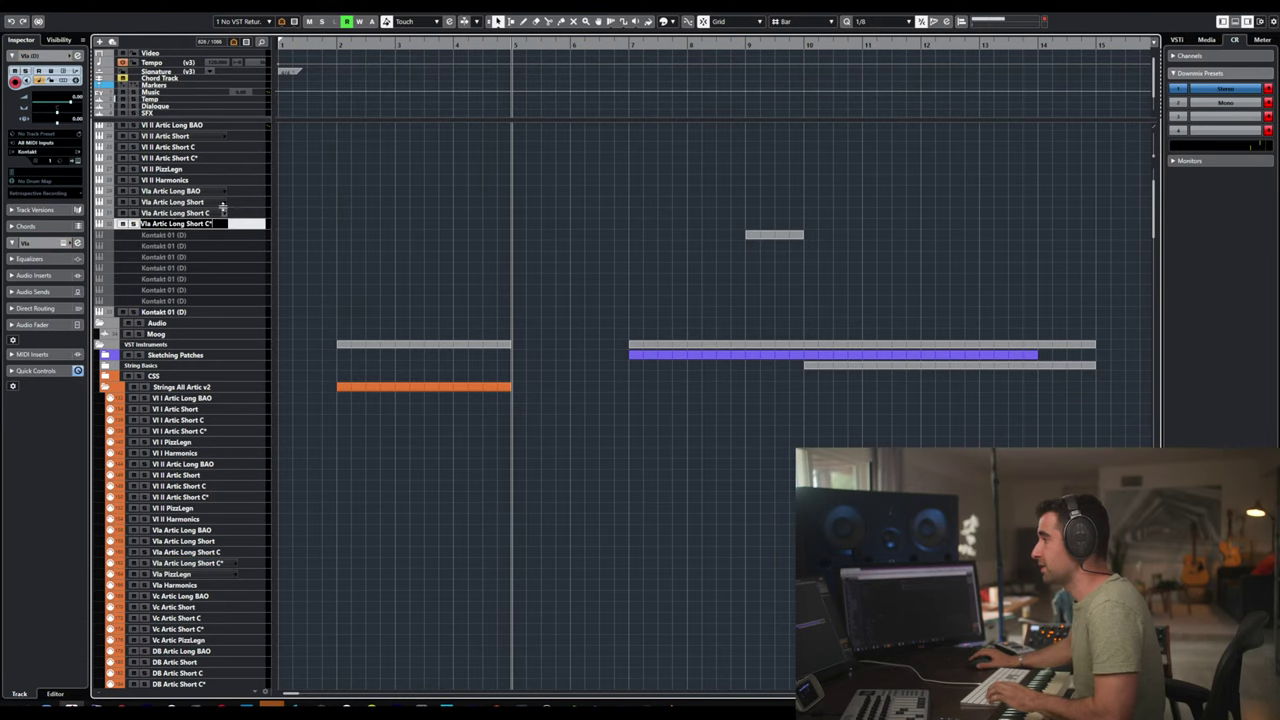
- In the Vla Artic Long BAO track's Kontakt, remove every instrument except the first 09 Violas Articulations and show its full interface
left_click(185, 191)
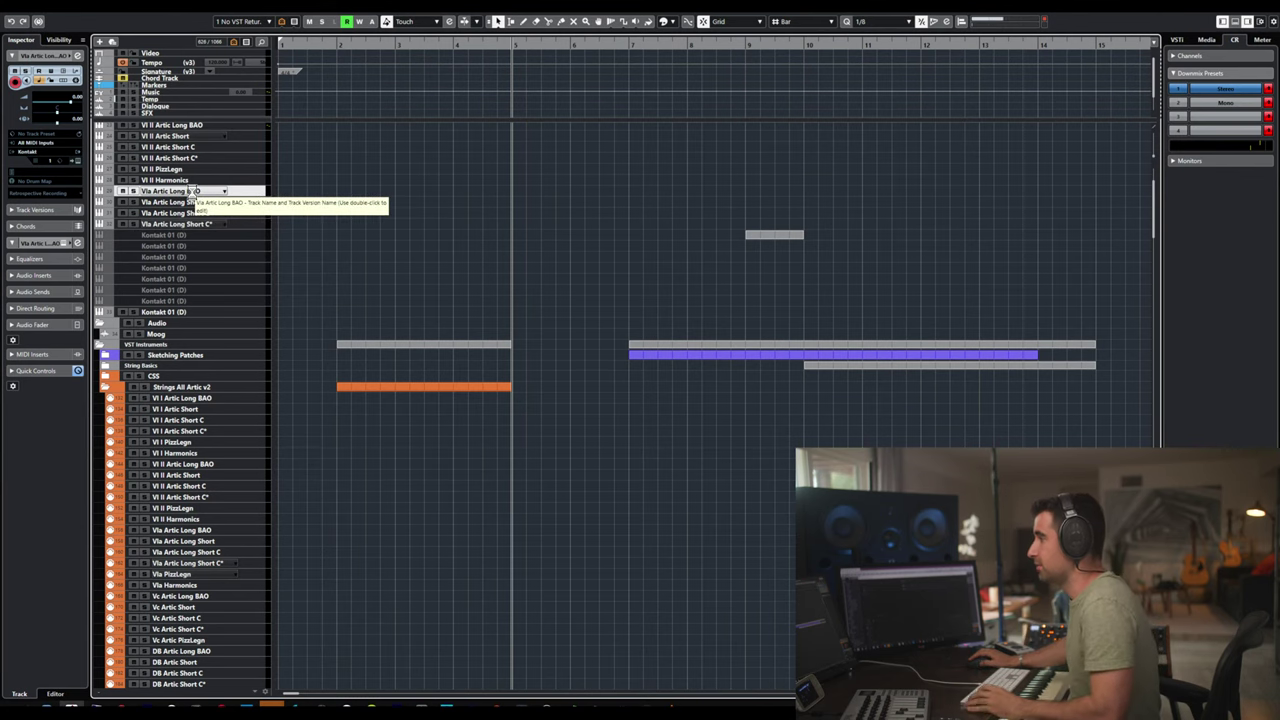
left_click(224, 191)
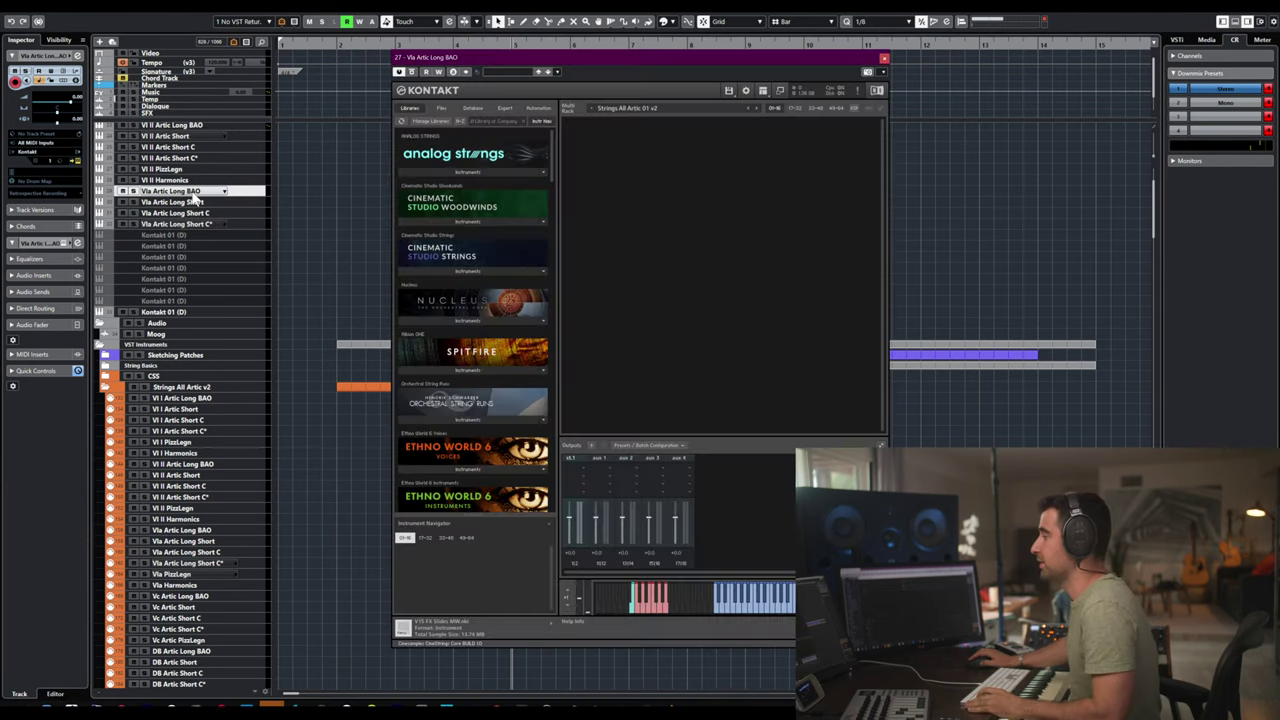
left_click(792, 106)
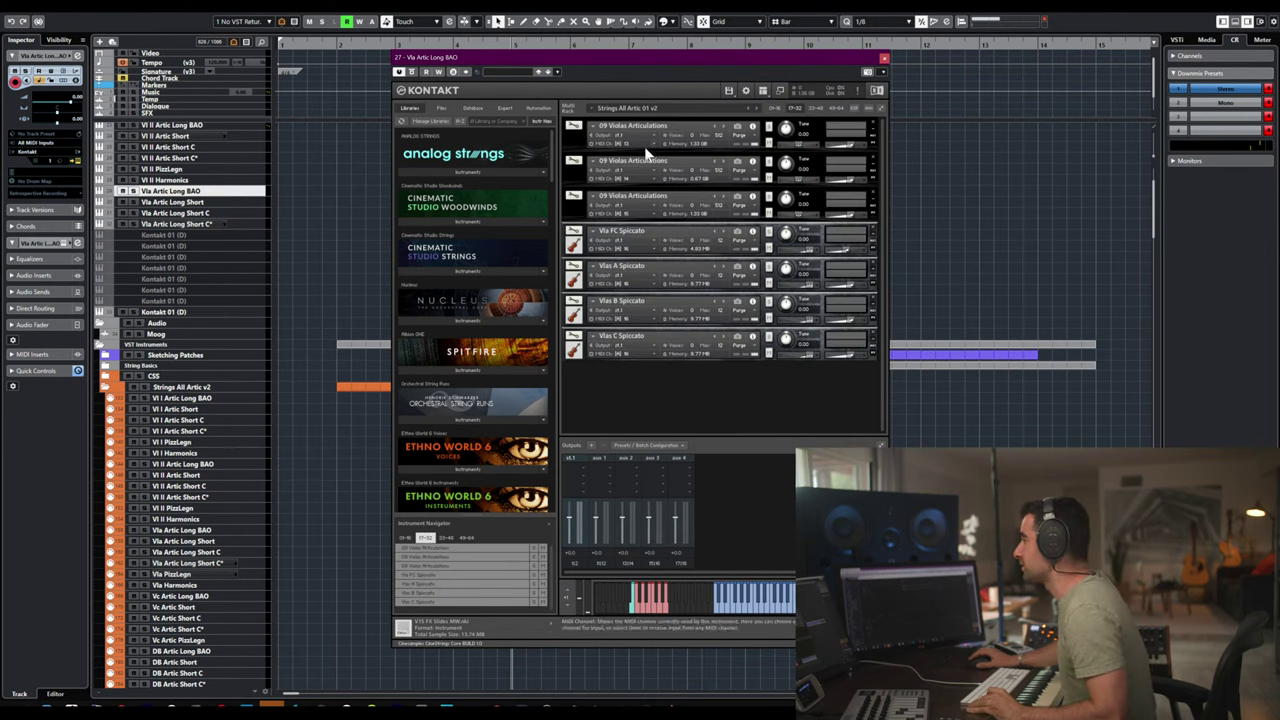
left_click(873, 158)
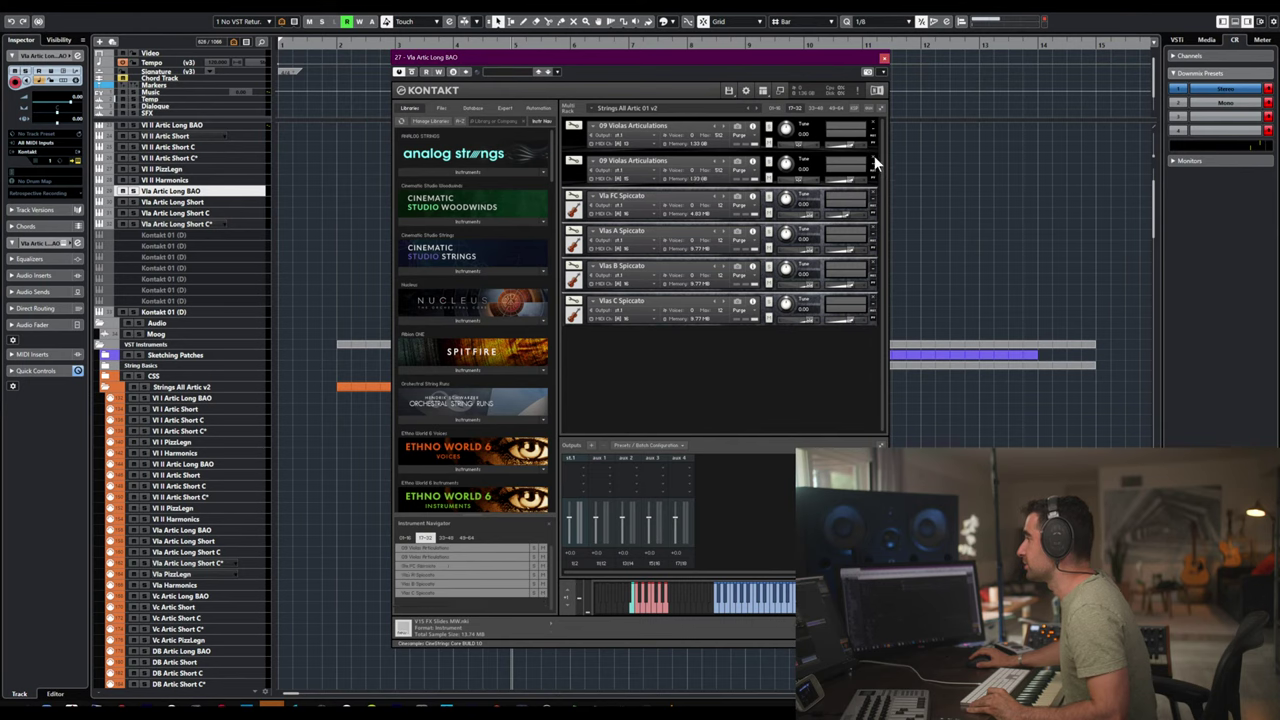
left_click(873, 158)
left_click(873, 159)
left_click(873, 159)
left_click(873, 159)
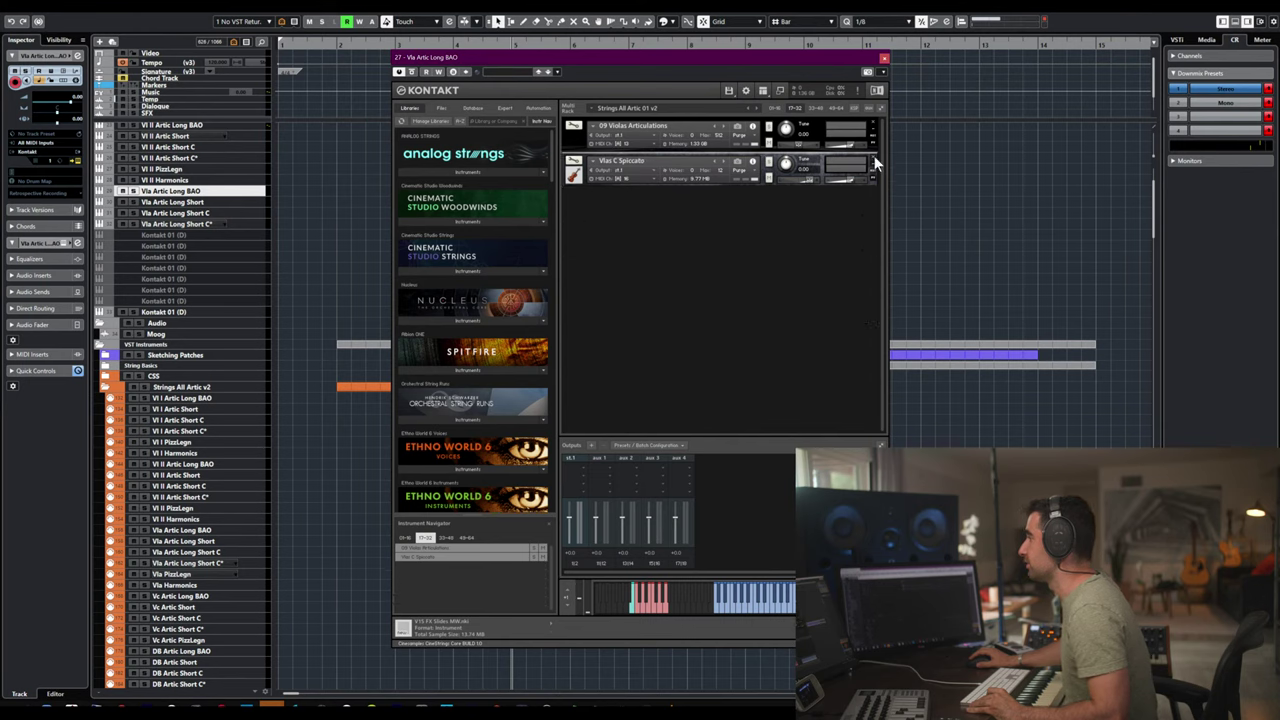
left_click(873, 159)
left_click(572, 140)
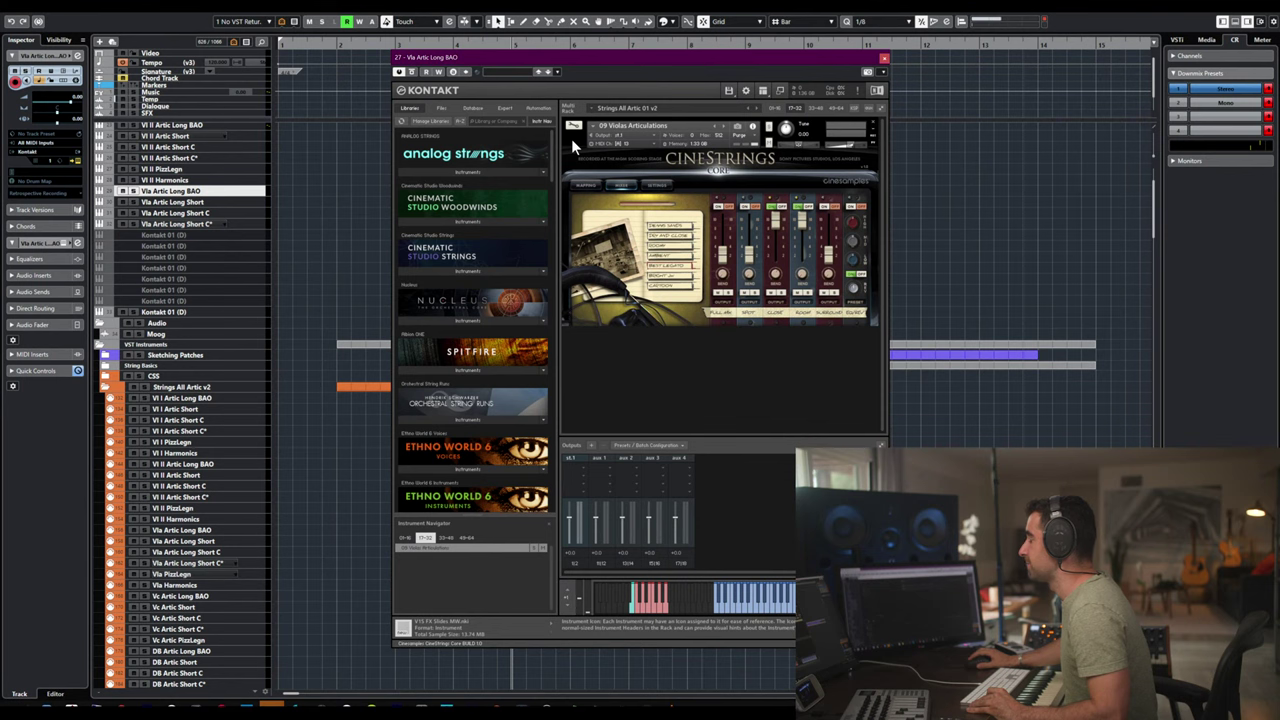
- Check the 09 Violas Articulations settings and mapping pages, and set its MIDI channel to Port A channel 1
left_click(656, 186)
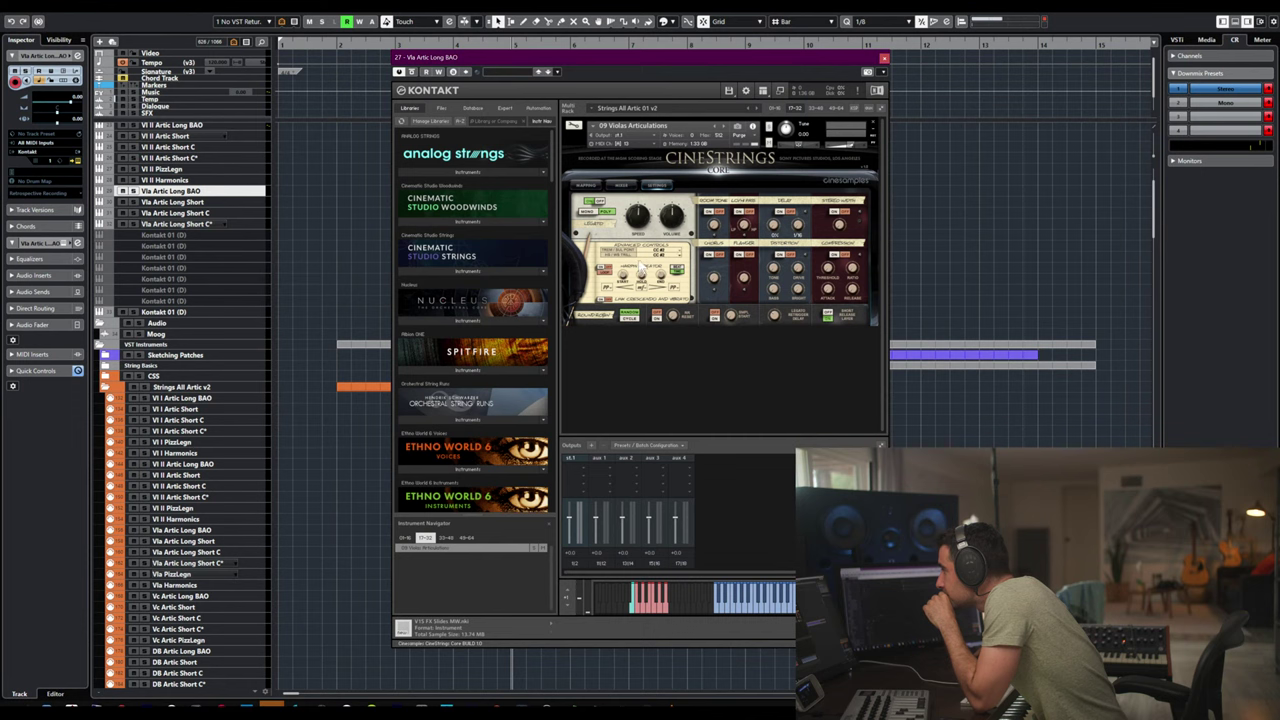
left_click(600, 186)
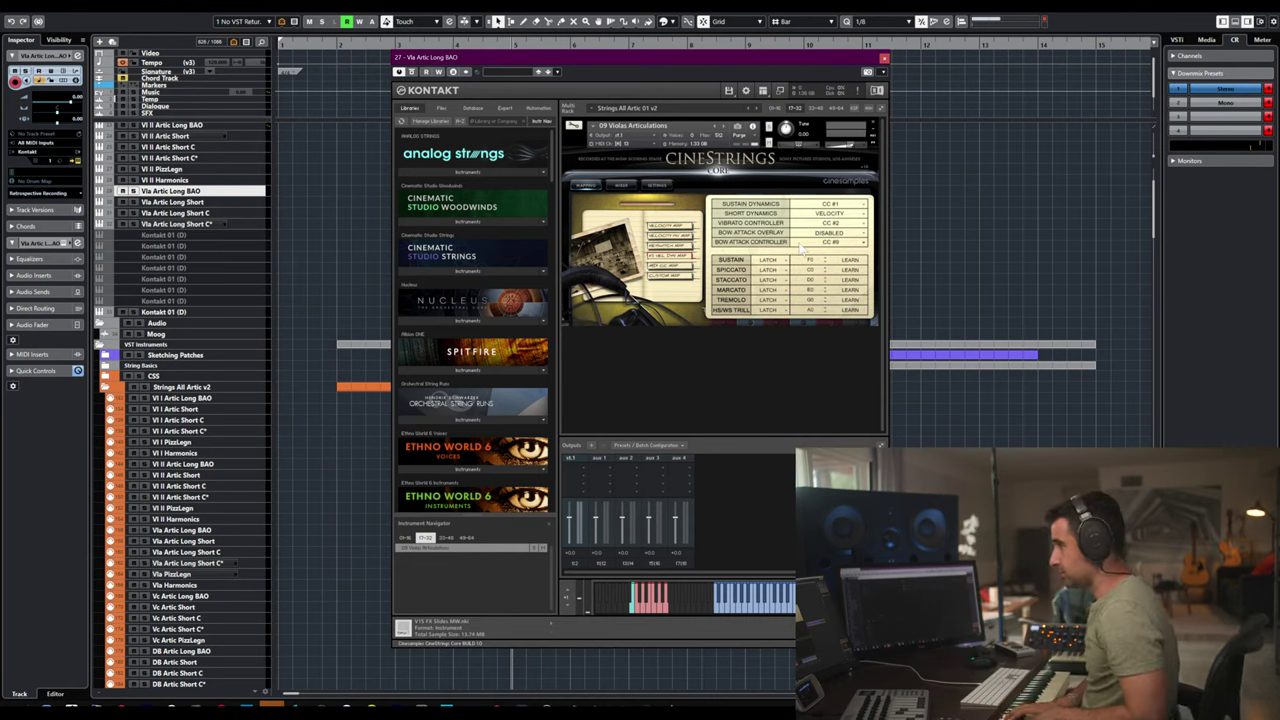
left_click(638, 142)
mouse_move(682, 161)
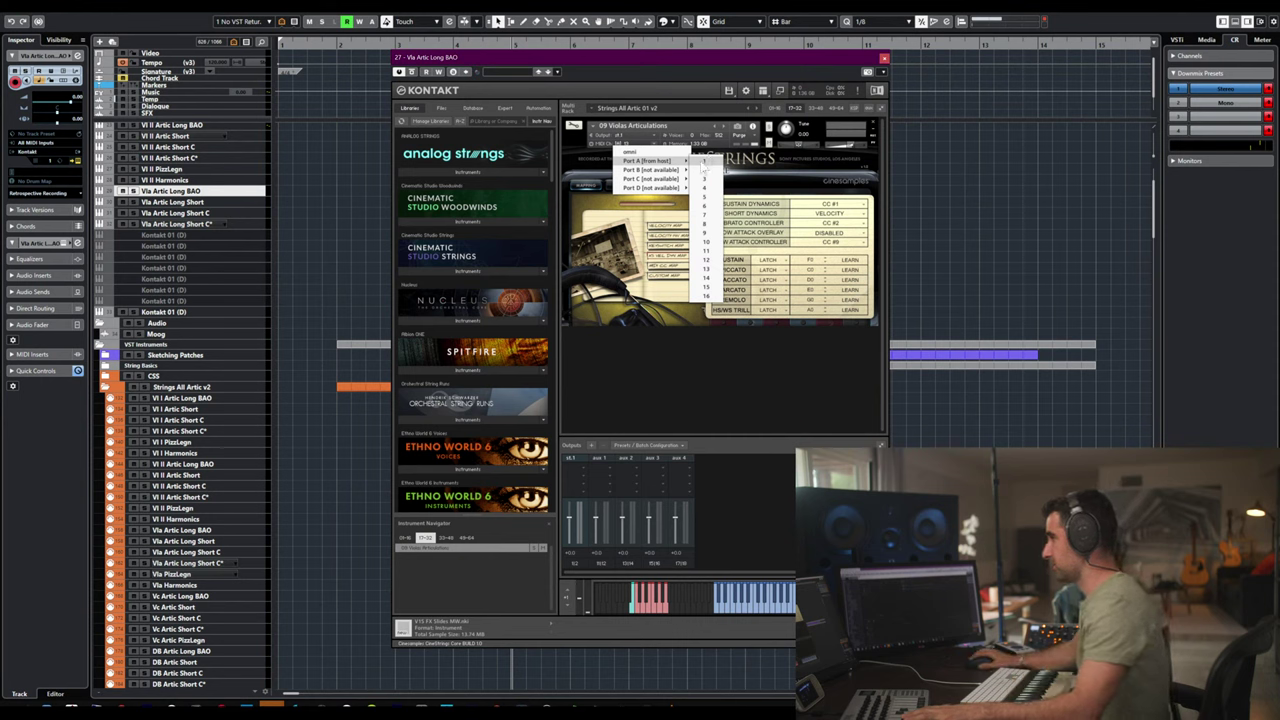
left_click(704, 162)
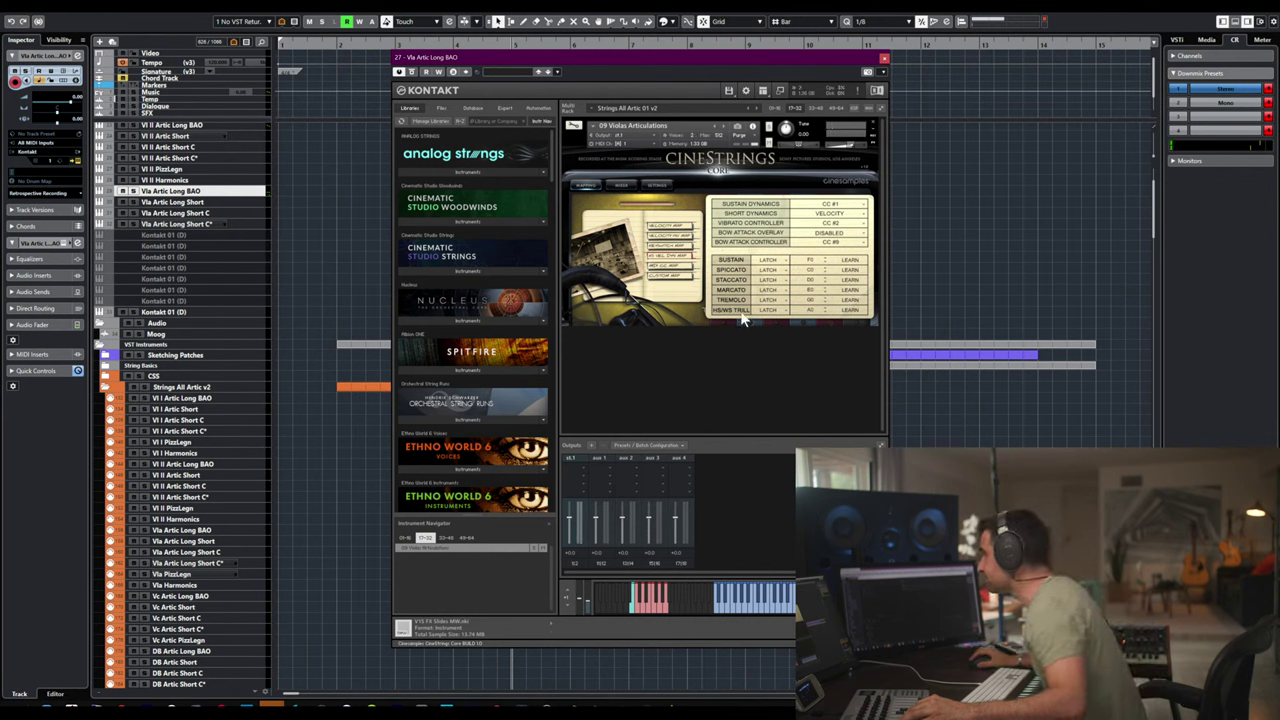
- Review the settings, mixer and articulation mapping pages of the 09 Violas Articulations patch
left_click(657, 186)
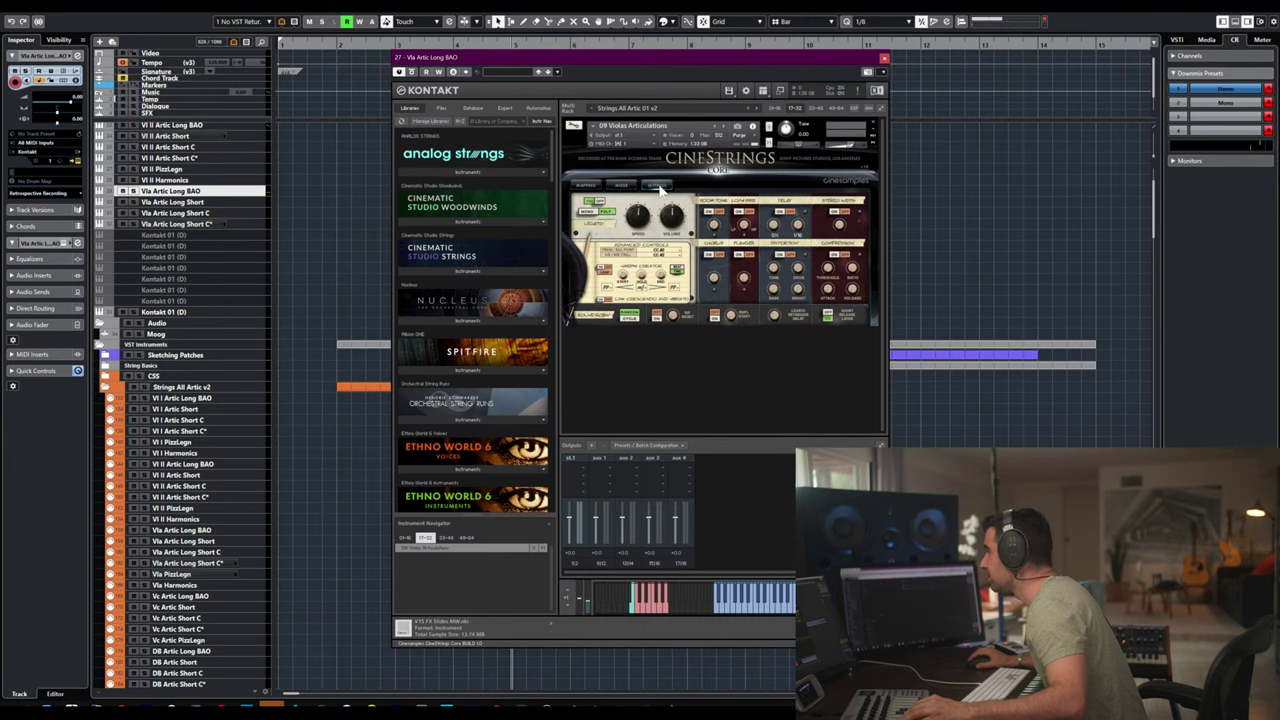
left_click(595, 187)
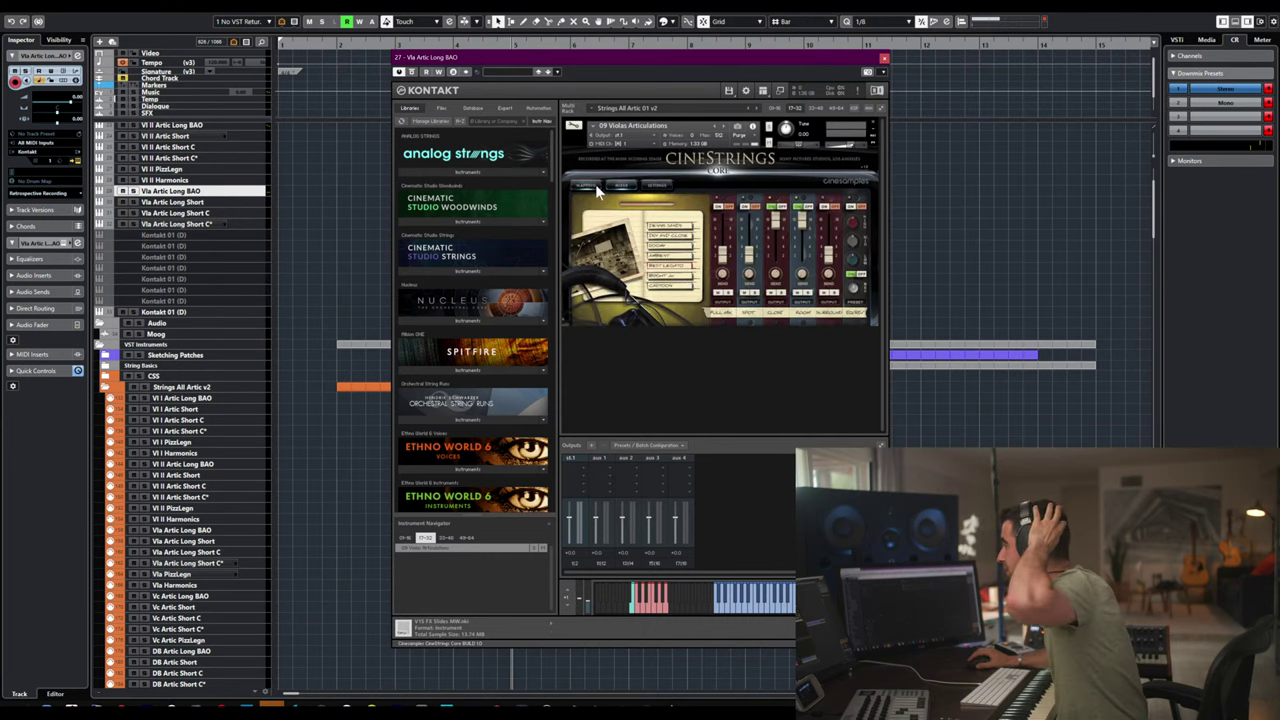
left_click(595, 184)
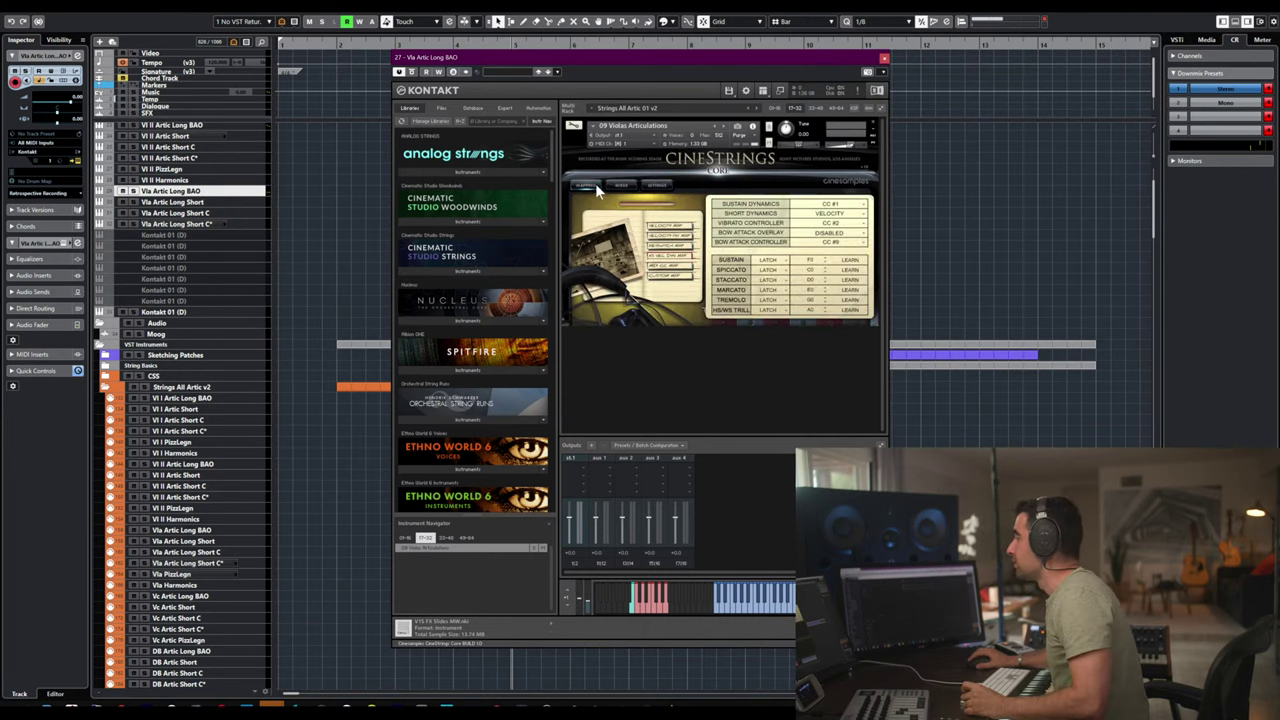
left_click(622, 187)
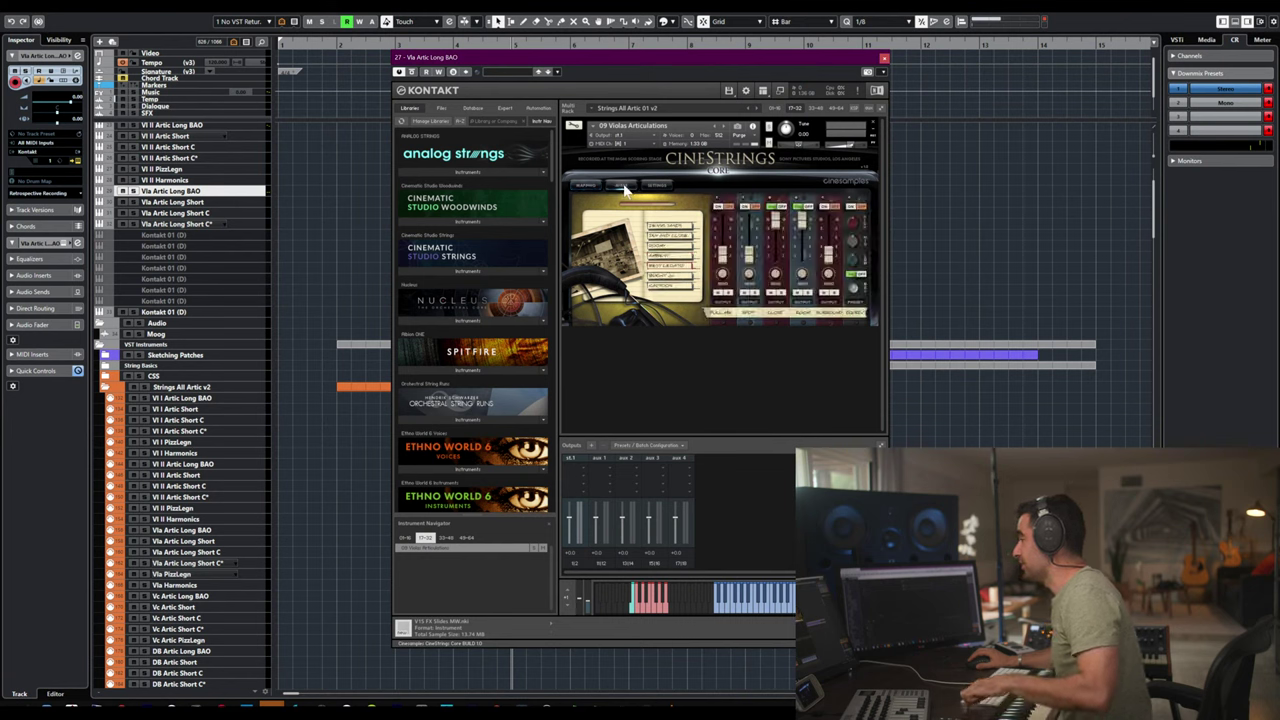
left_click(591, 187)
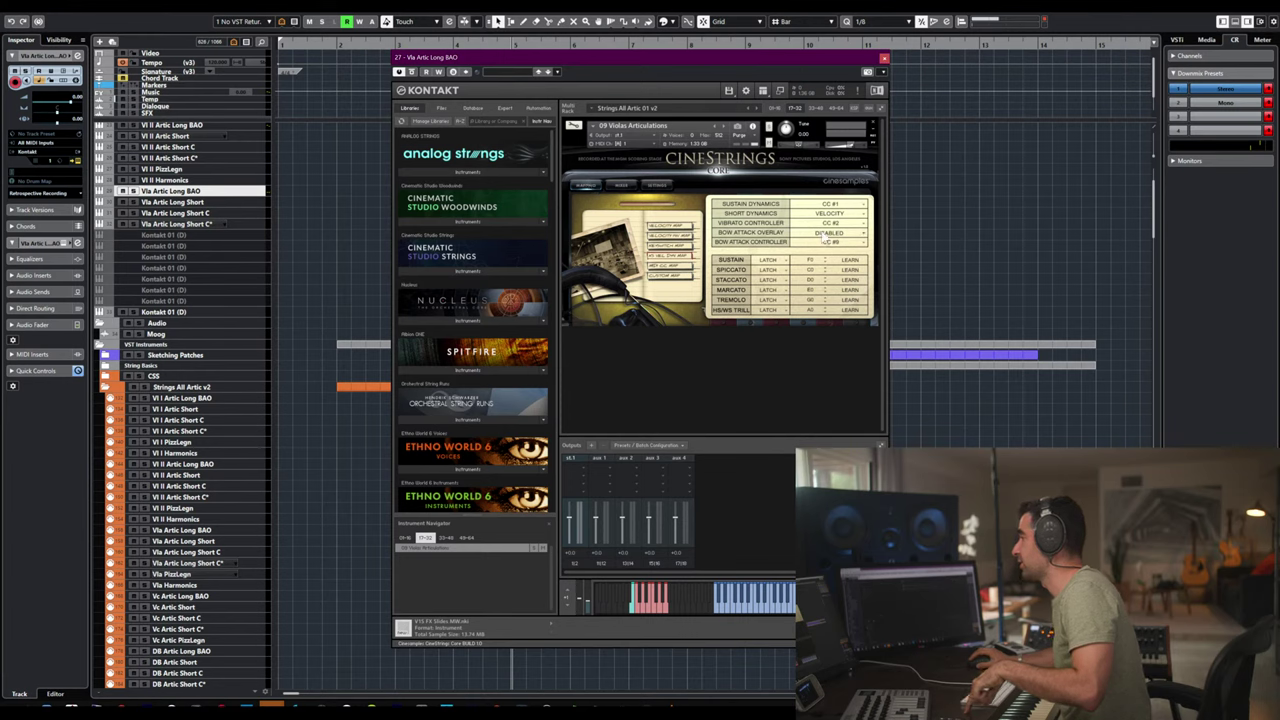
- Check the bow attack overlay options of 09 Violas Articulations and the instruments 17-32 page of the Vla Artic Long BAO track's Kontakt
left_click(825, 233)
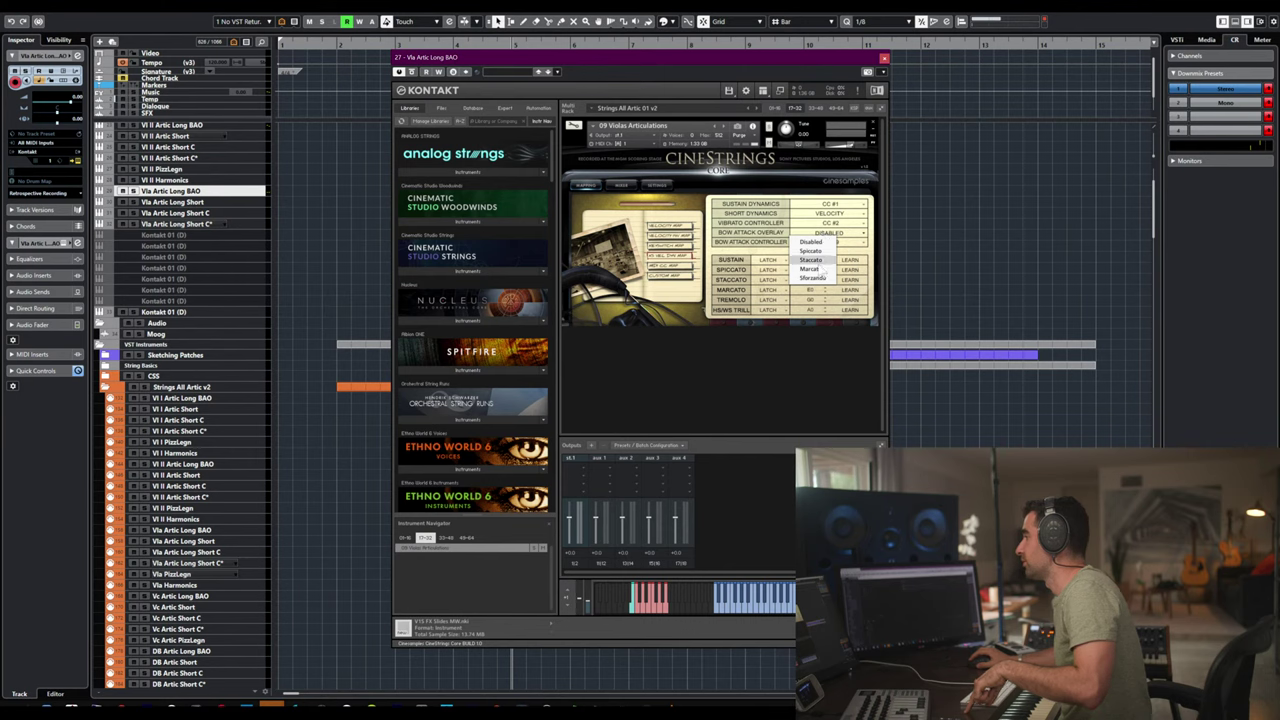
left_click(773, 232)
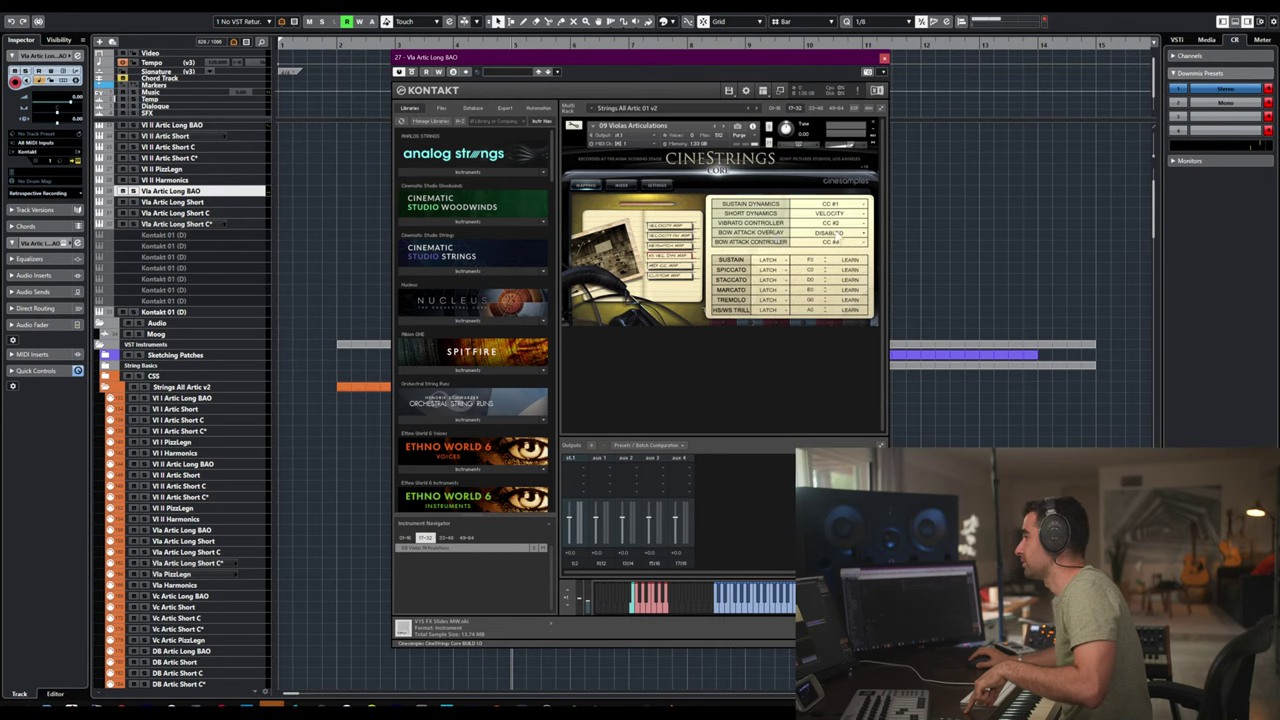
left_click(847, 234)
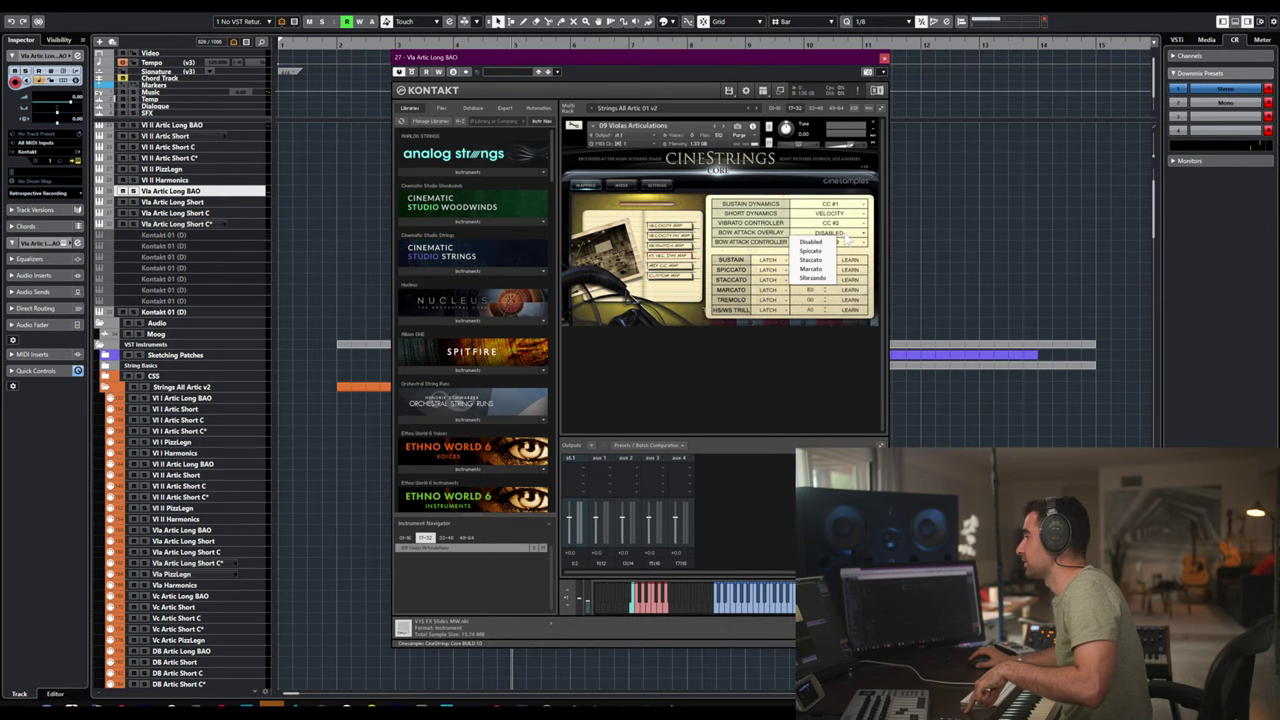
left_click(848, 242)
left_click(858, 236)
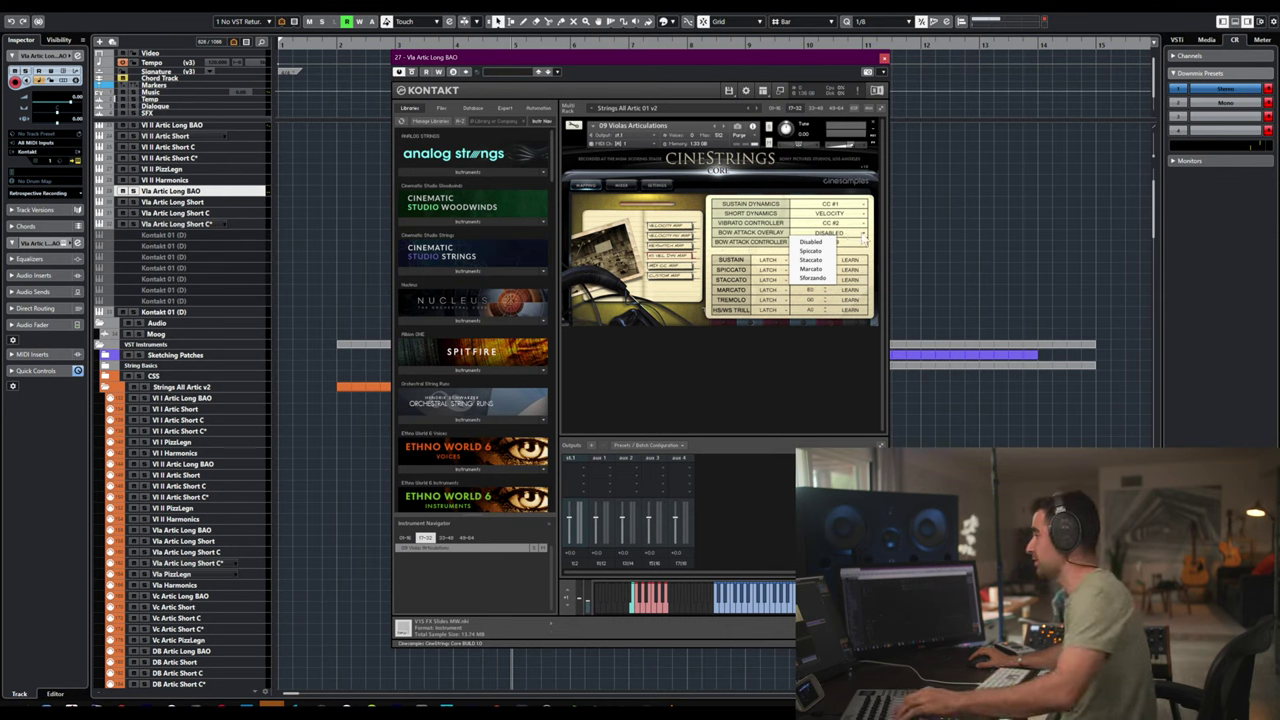
left_click(860, 255)
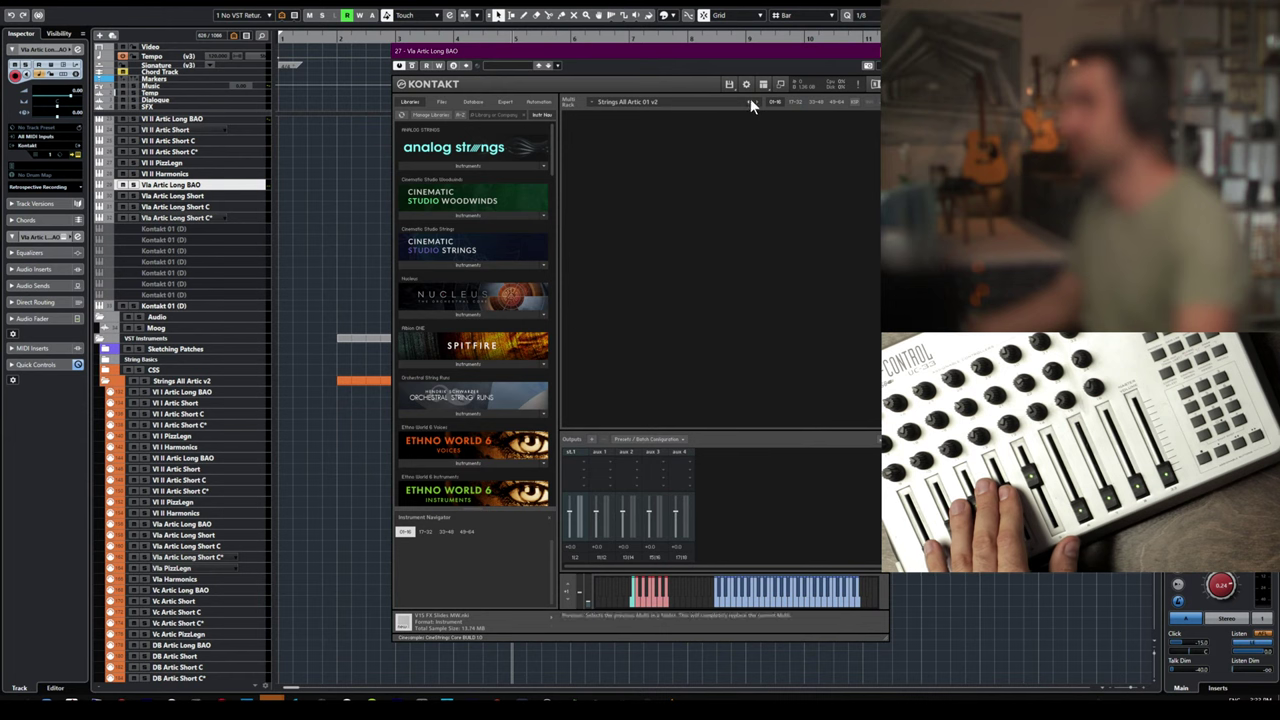
left_click(796, 101)
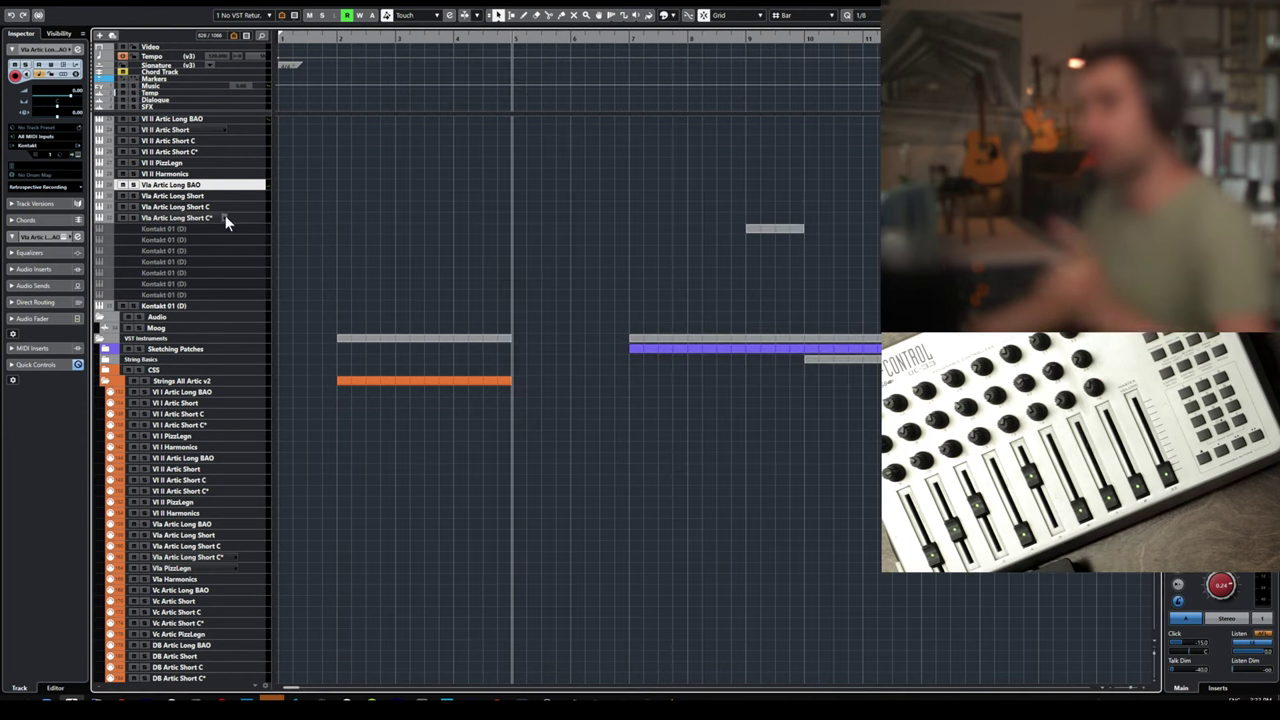
left_click(217, 228)
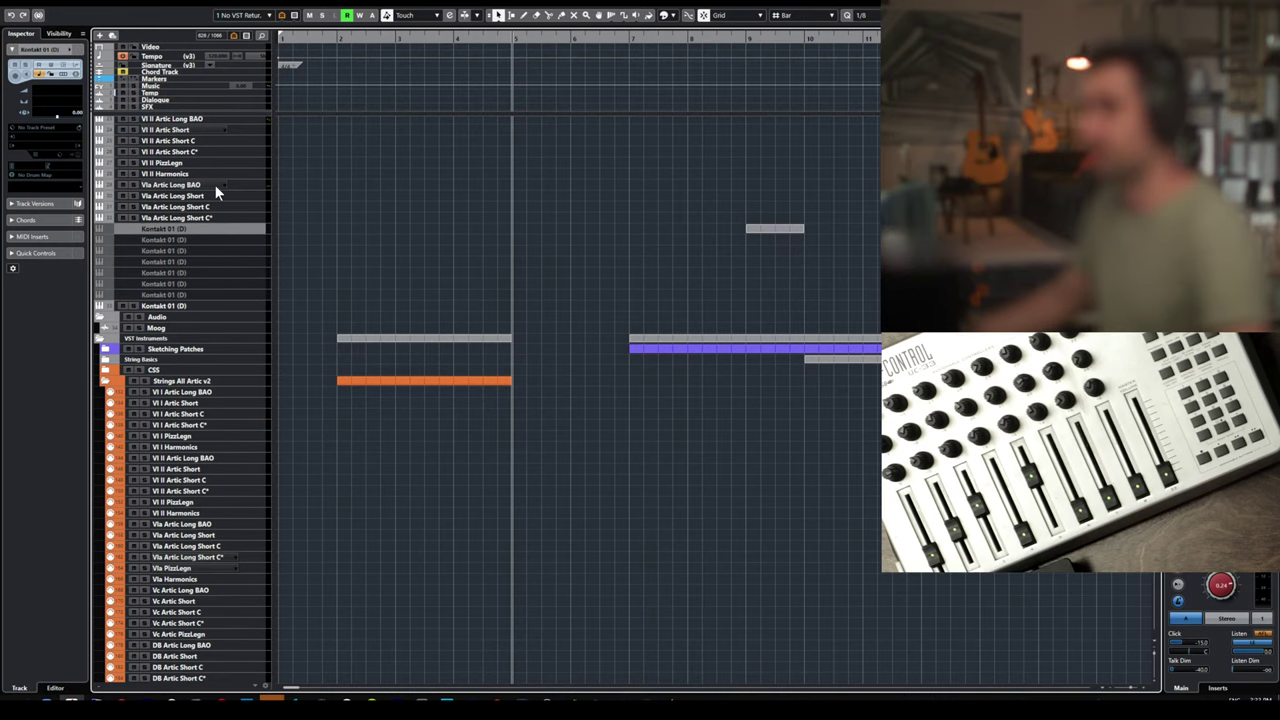
- In the Vla Artic Long Short track's Kontakt, remove every instrument except the second 09 Violas Articulations
left_click(214, 195)
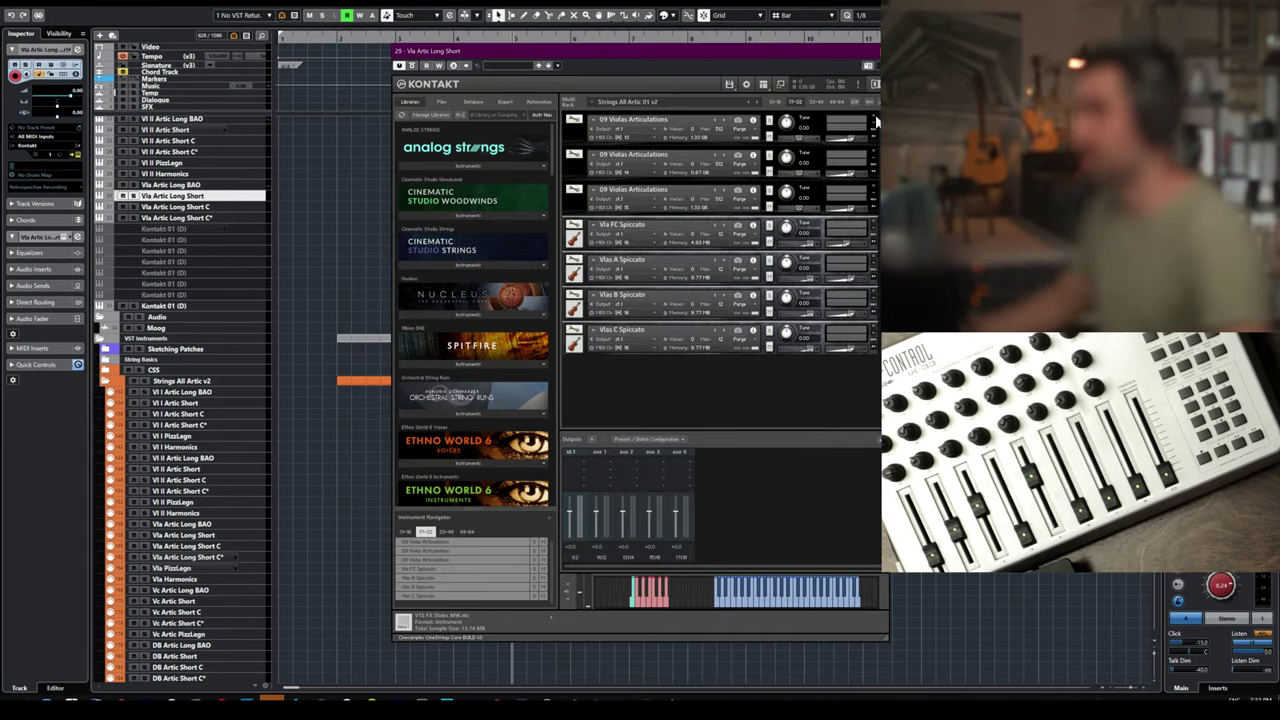
left_click(875, 122)
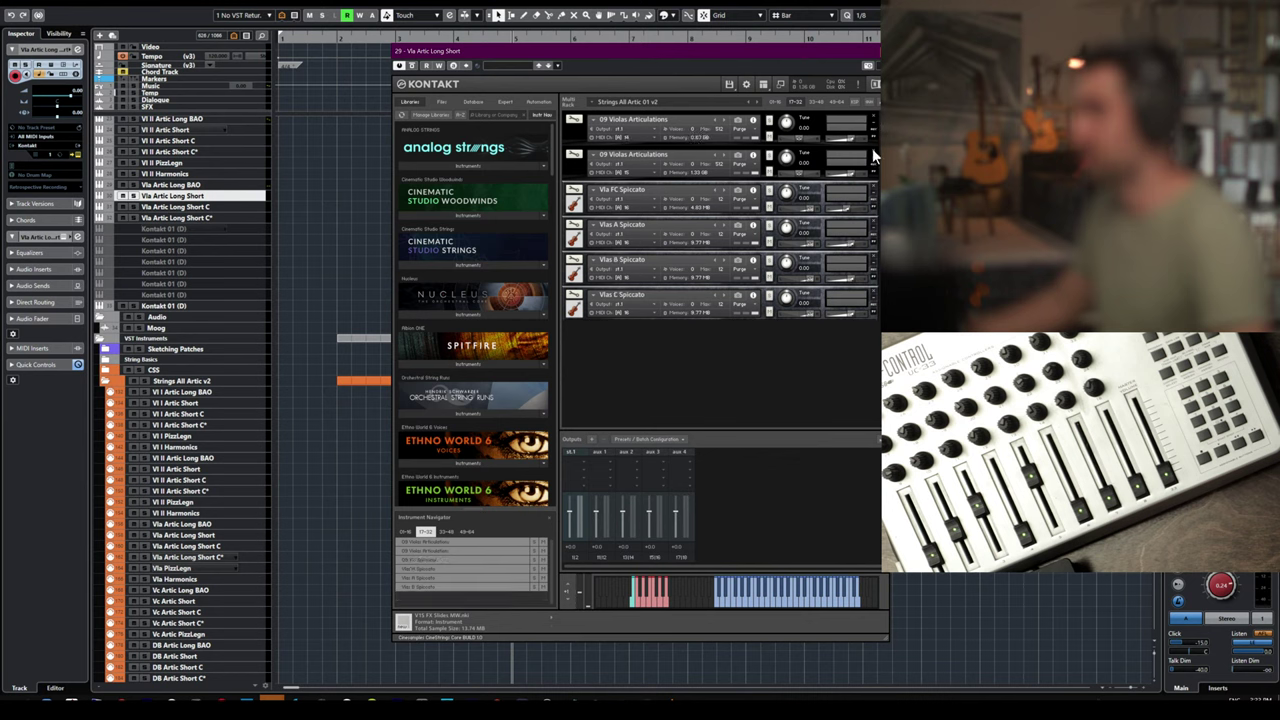
left_click(872, 150)
left_click(872, 150)
left_click(872, 150)
left_click(872, 150)
left_click(872, 150)
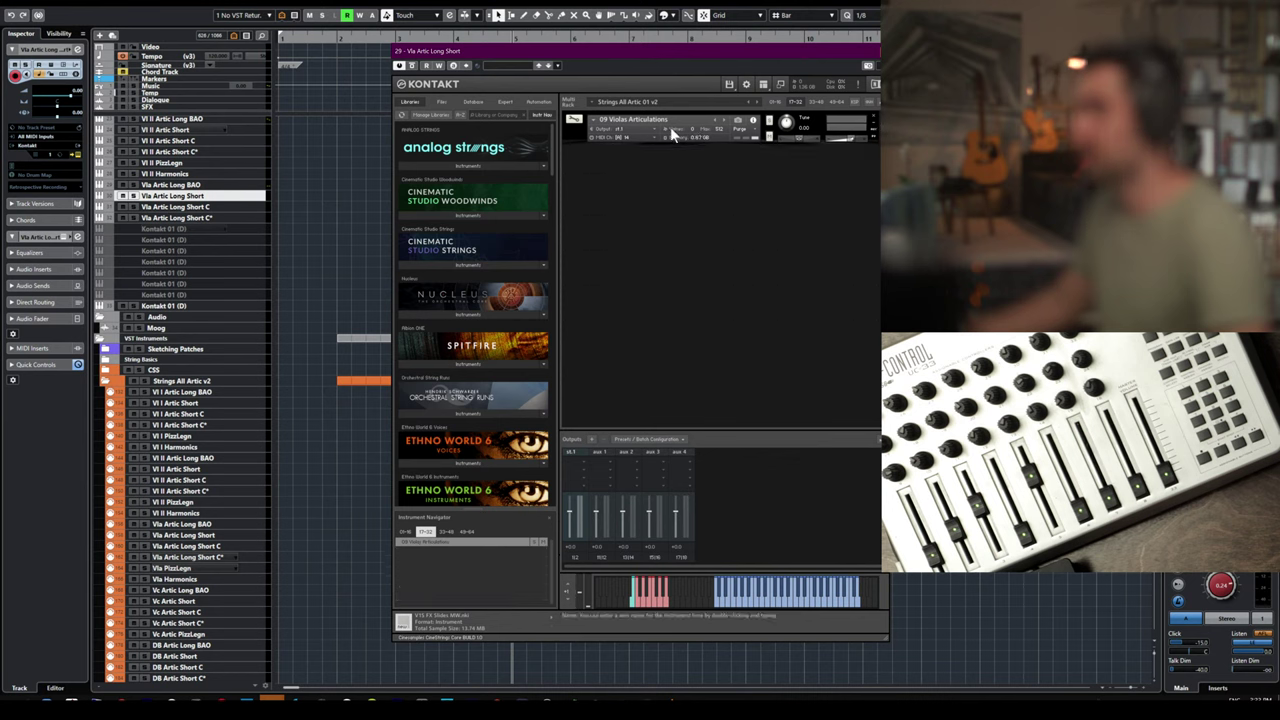
- Set the MIDI channel of the remaining 09 Violas Articulations to Port A channel 1 and close the Vla Artic Long Short instrument
left_click(620, 140)
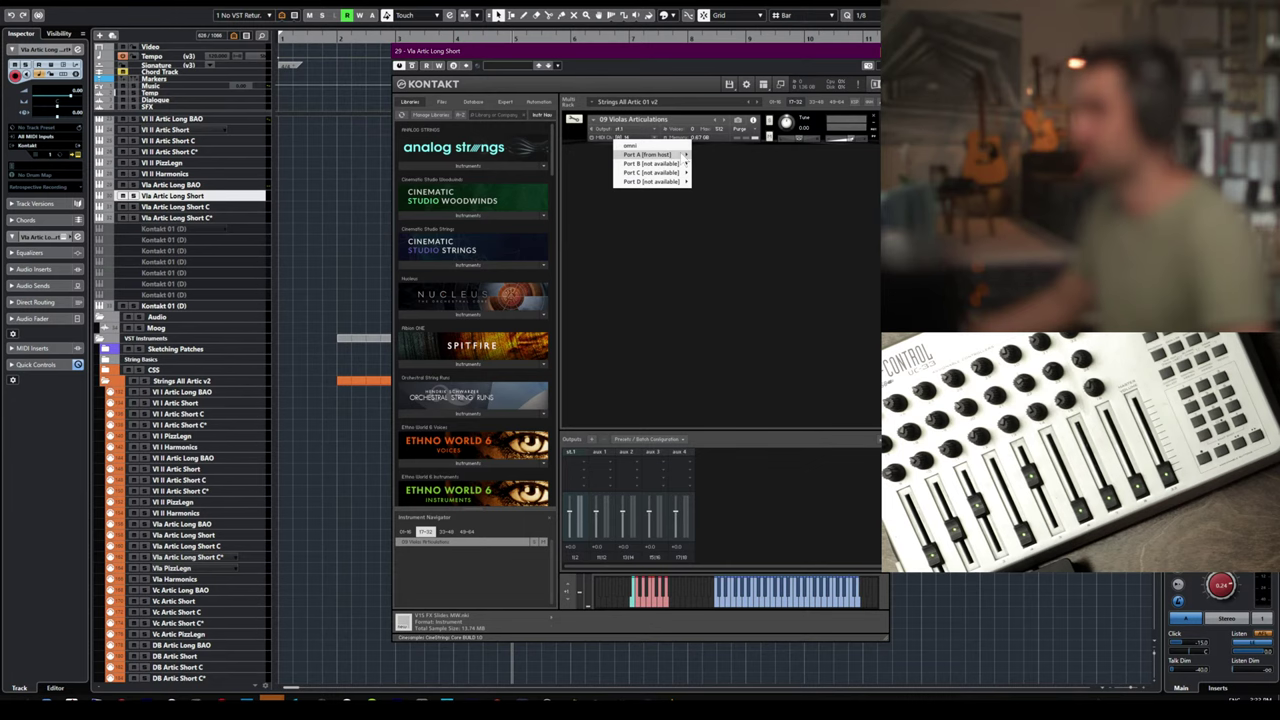
left_click(707, 154)
left_click(869, 52)
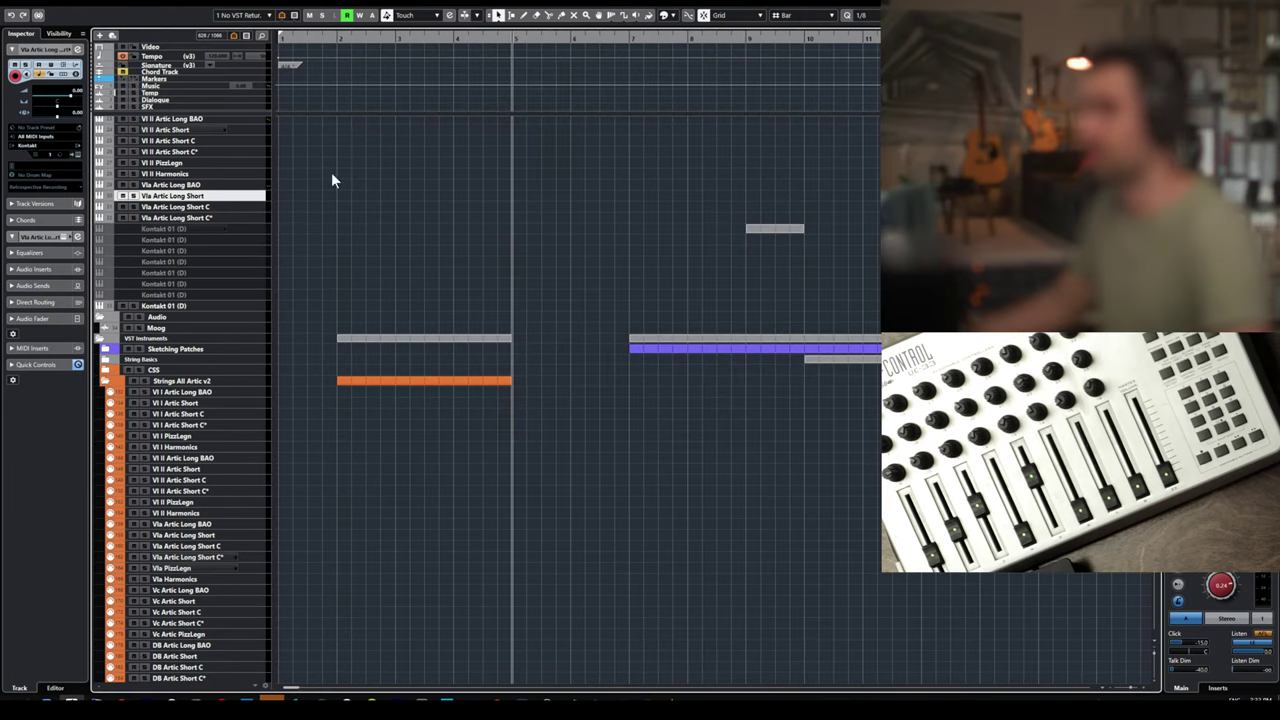
- In the Vla Artic Long Short C track's Kontakt, remove every instrument on page 17-32 except the third 09 Violas Articulations
left_click(240, 207)
key("e")
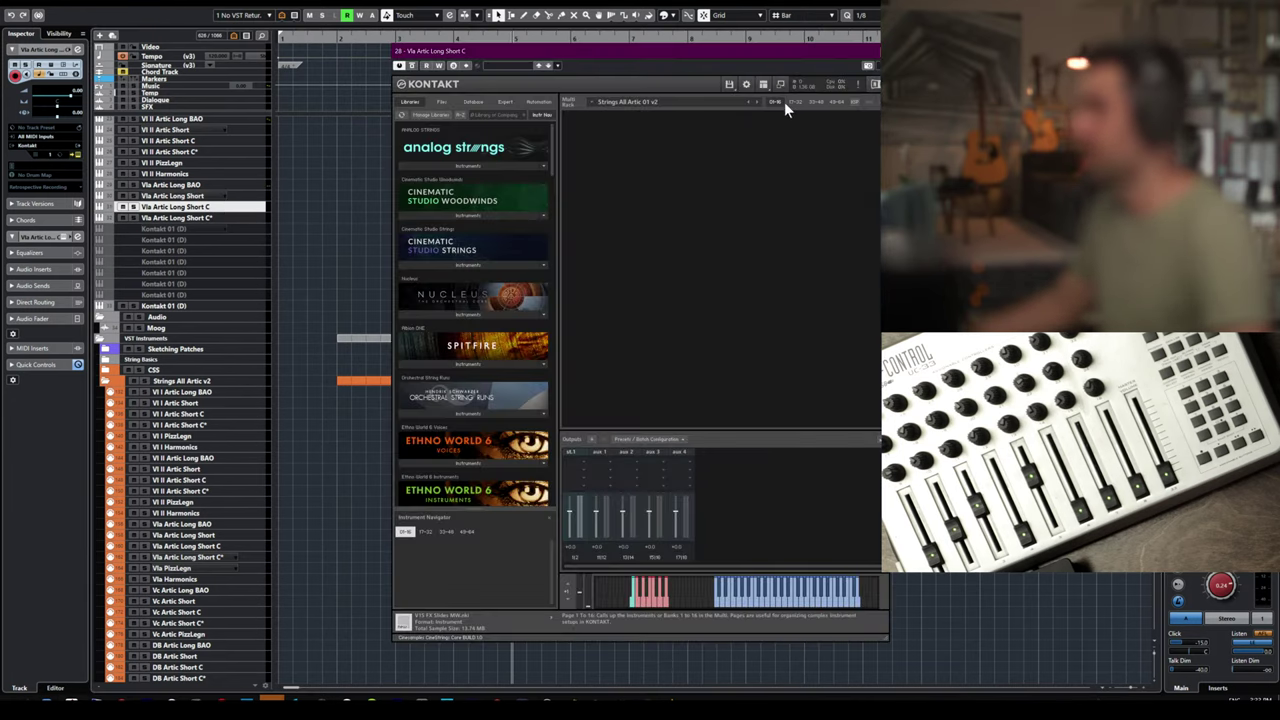
left_click(795, 102)
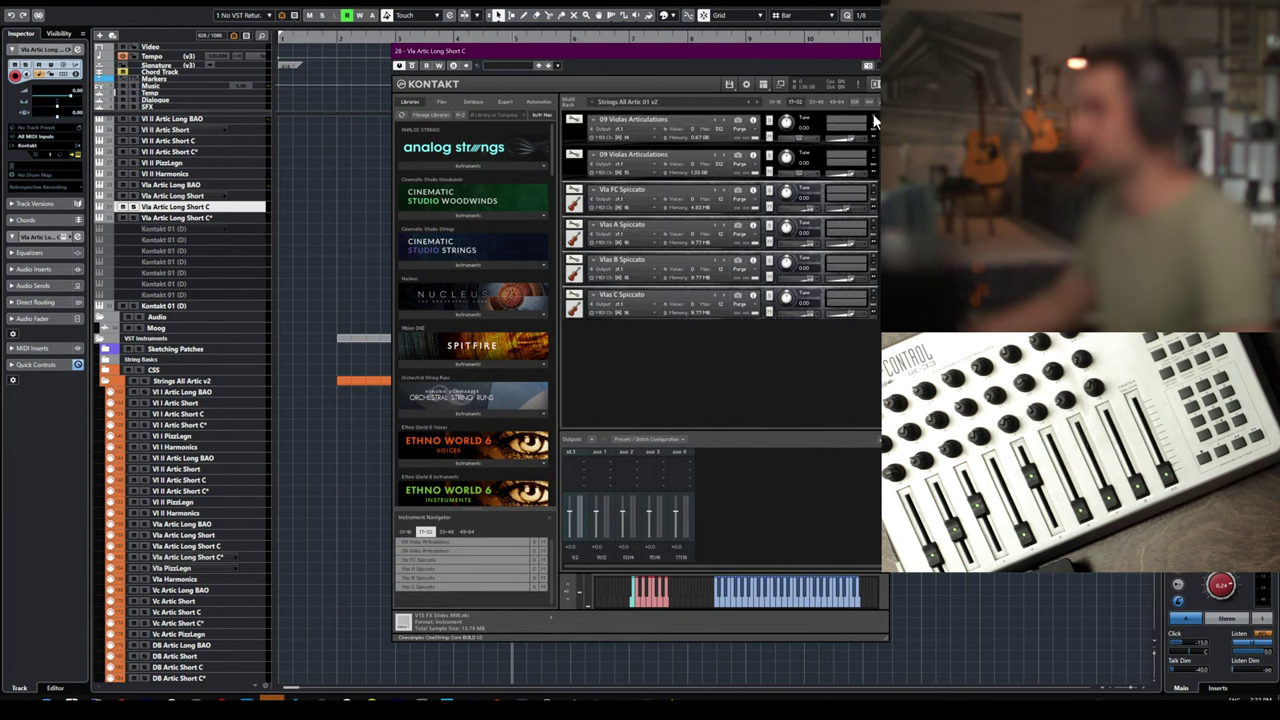
left_click(873, 150)
left_click(873, 150)
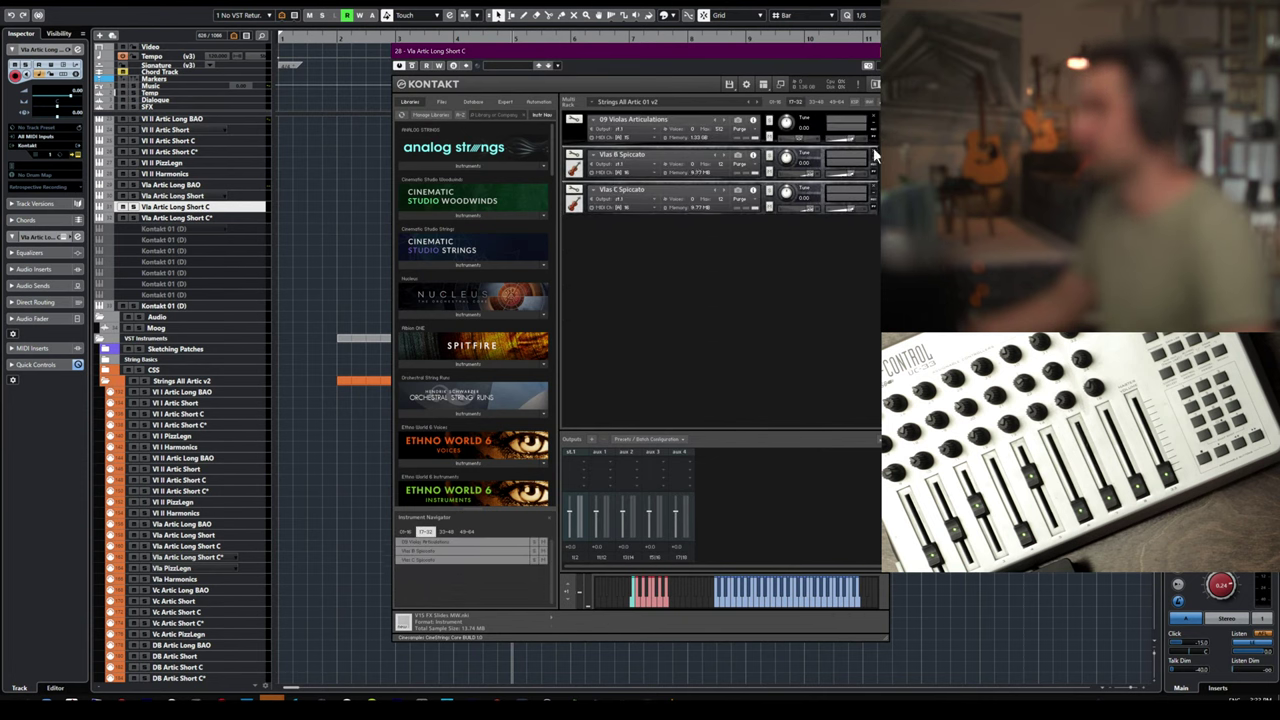
left_click(873, 150)
left_click(874, 150)
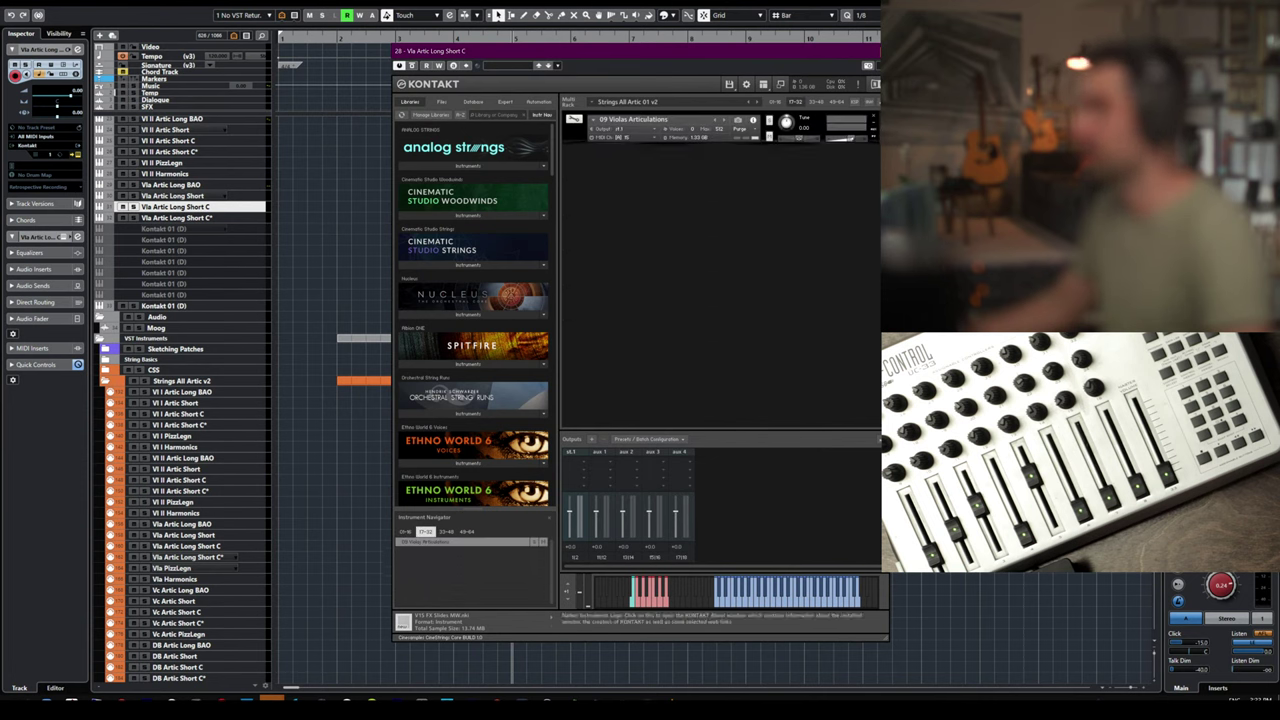
- Set the Vla Artic Long Short C track's 09 Violas Articulations to MIDI Port A channel 1 and close its Kontakt
left_click(632, 138)
mouse_move(650, 154)
left_click(706, 155)
left_click(317, 185)
- In the Vla Artic Long Short C* track's Kontakt, remove all three 09 Violas Articulations, keeping only the four spiccato patches
right_click(224, 219)
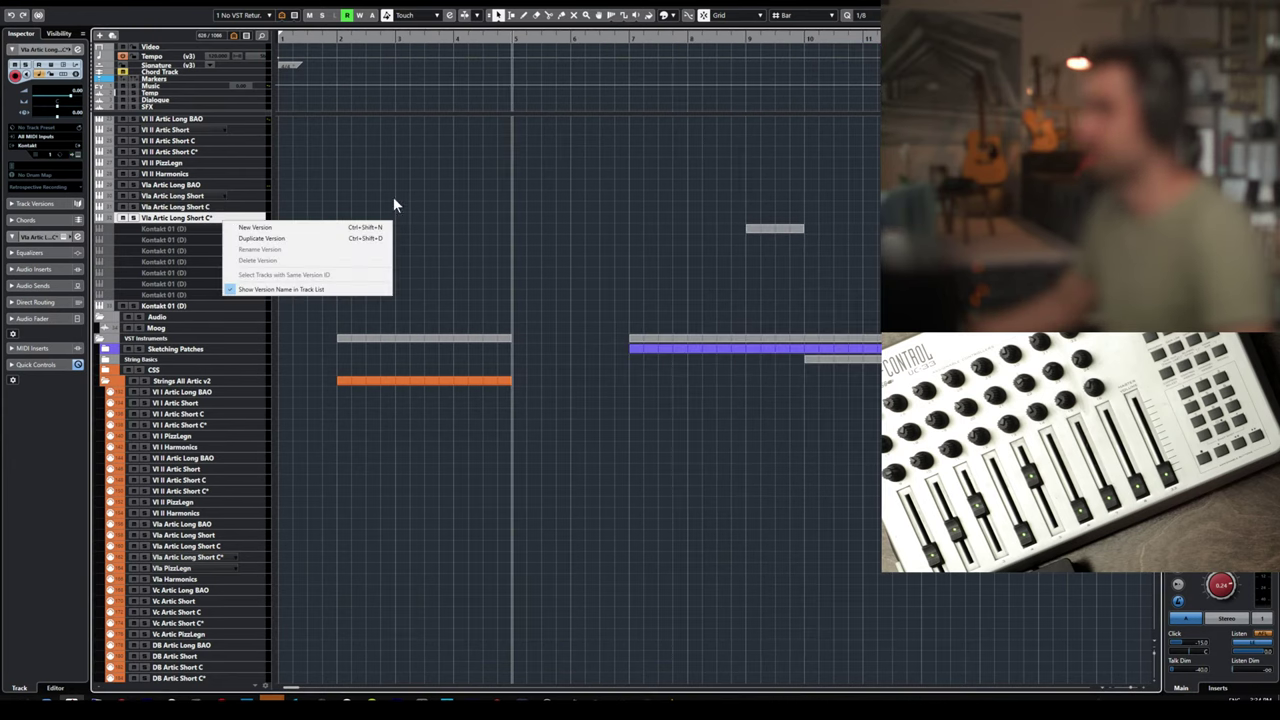
left_click(200, 228)
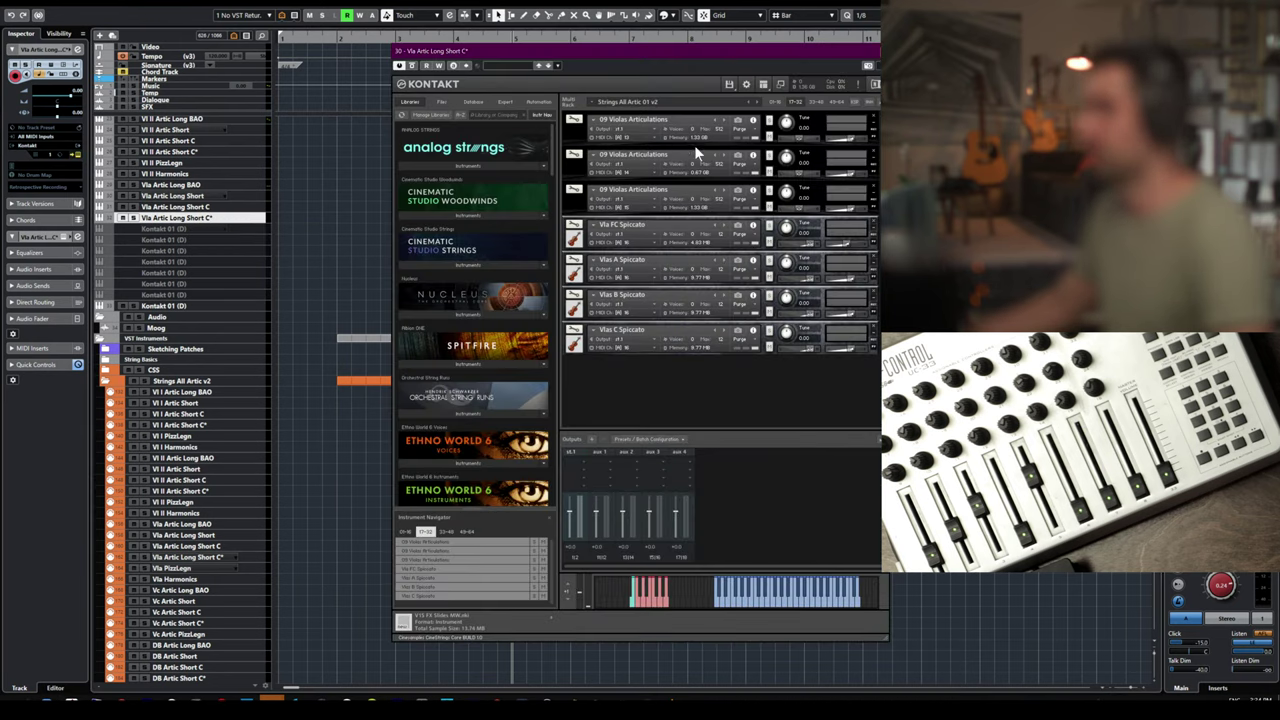
left_click(873, 114)
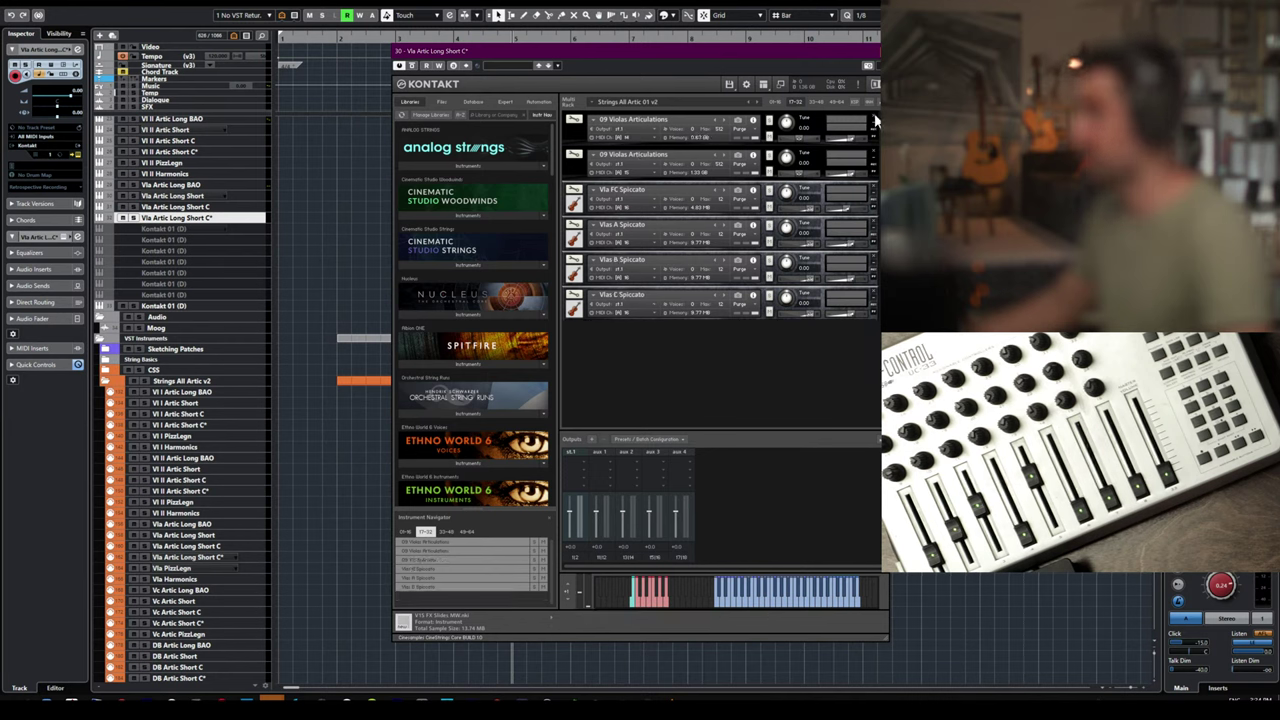
left_click(873, 114)
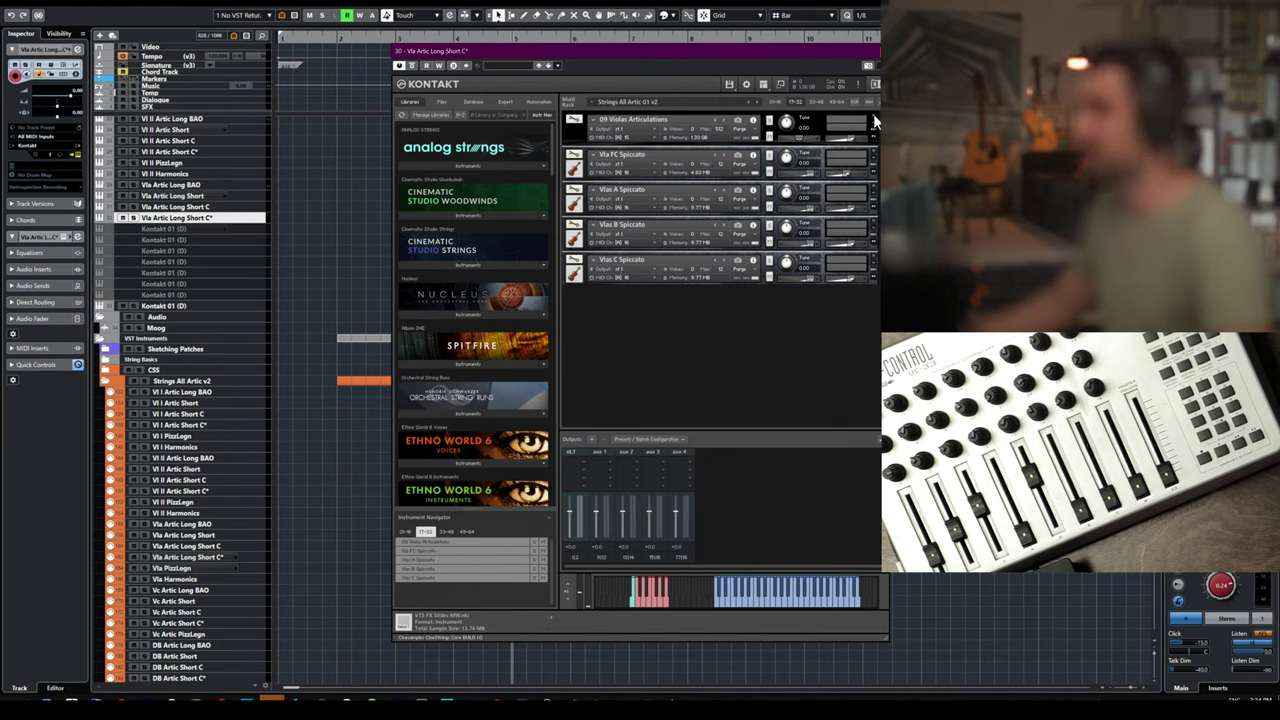
left_click(874, 119)
- Set the Vla FC, Vlas A, Vlas B and Vlas C Spiccato patches to MIDI Port A channel 1 and close the Kontakt
left_click(620, 137)
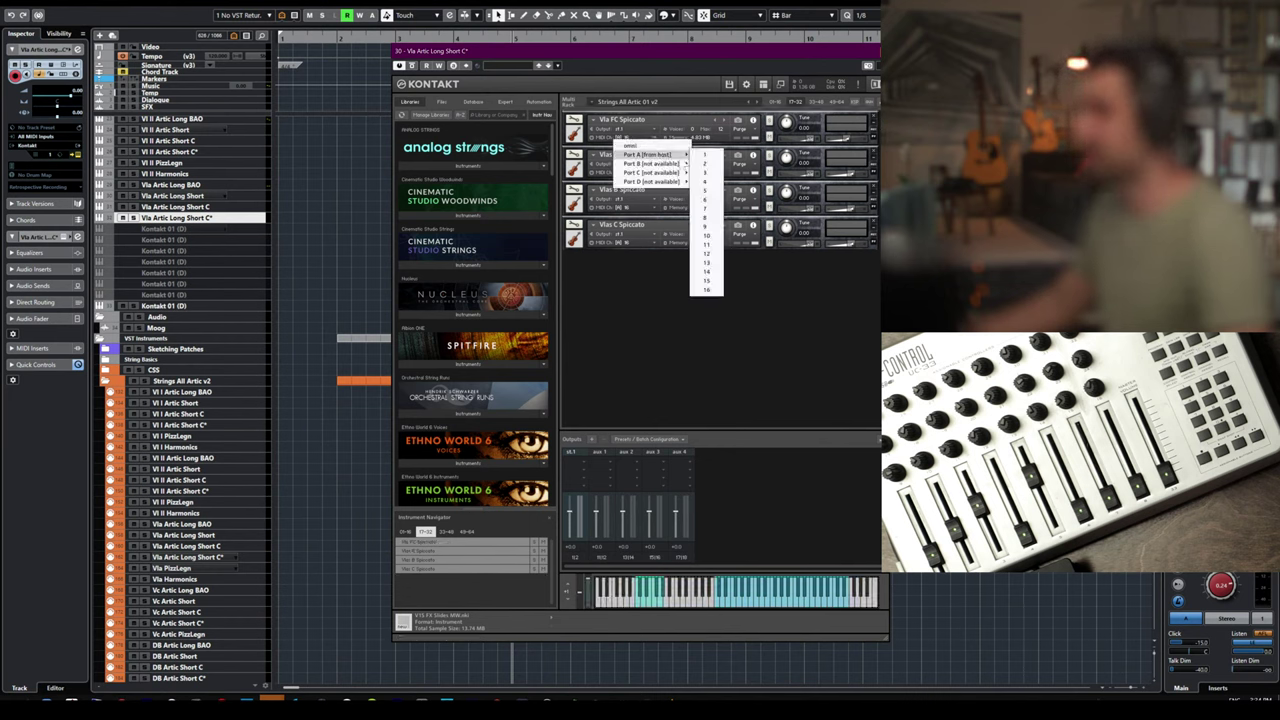
left_click(694, 153)
left_click(633, 174)
left_click(613, 172)
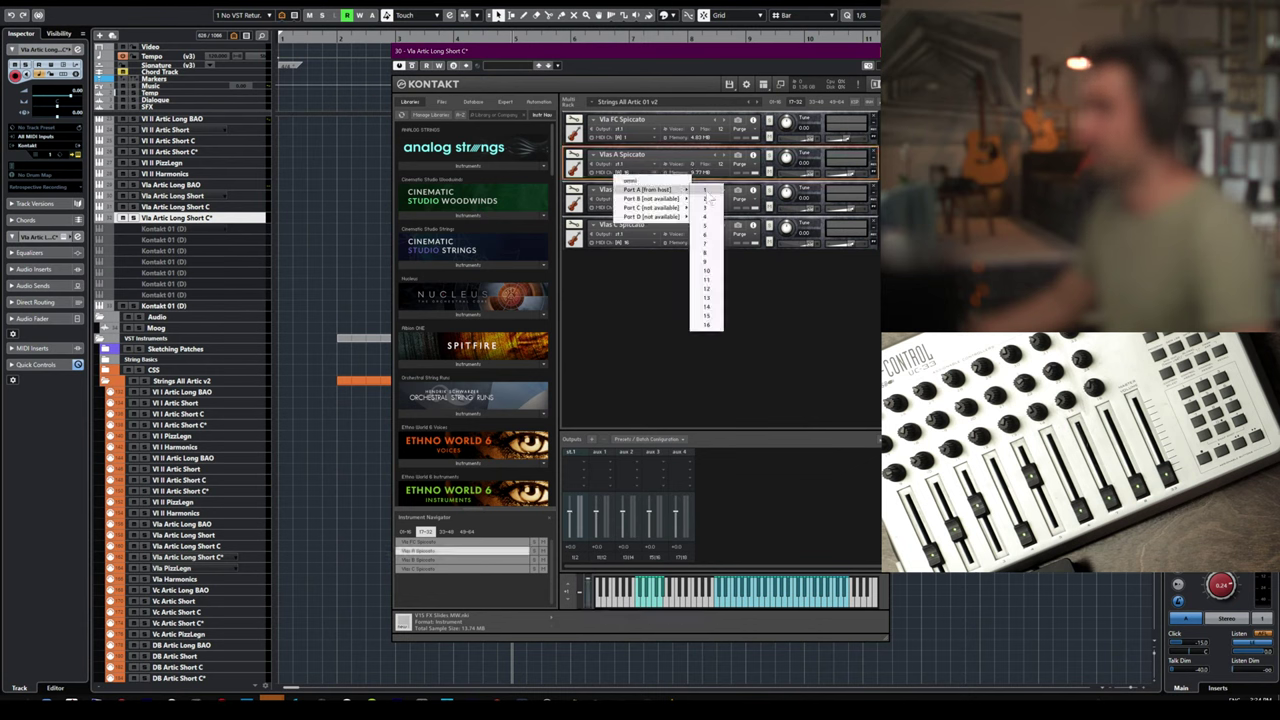
left_click(694, 198)
left_click(613, 207)
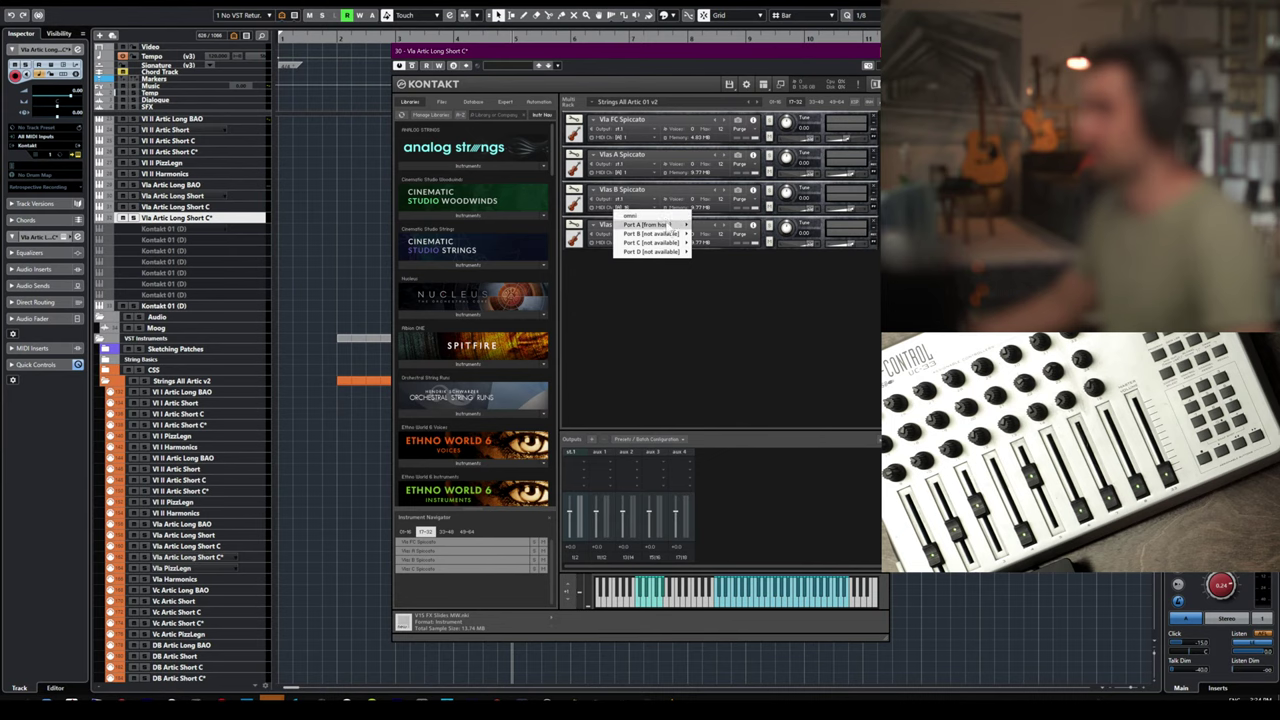
left_click(686, 226)
left_click(633, 241)
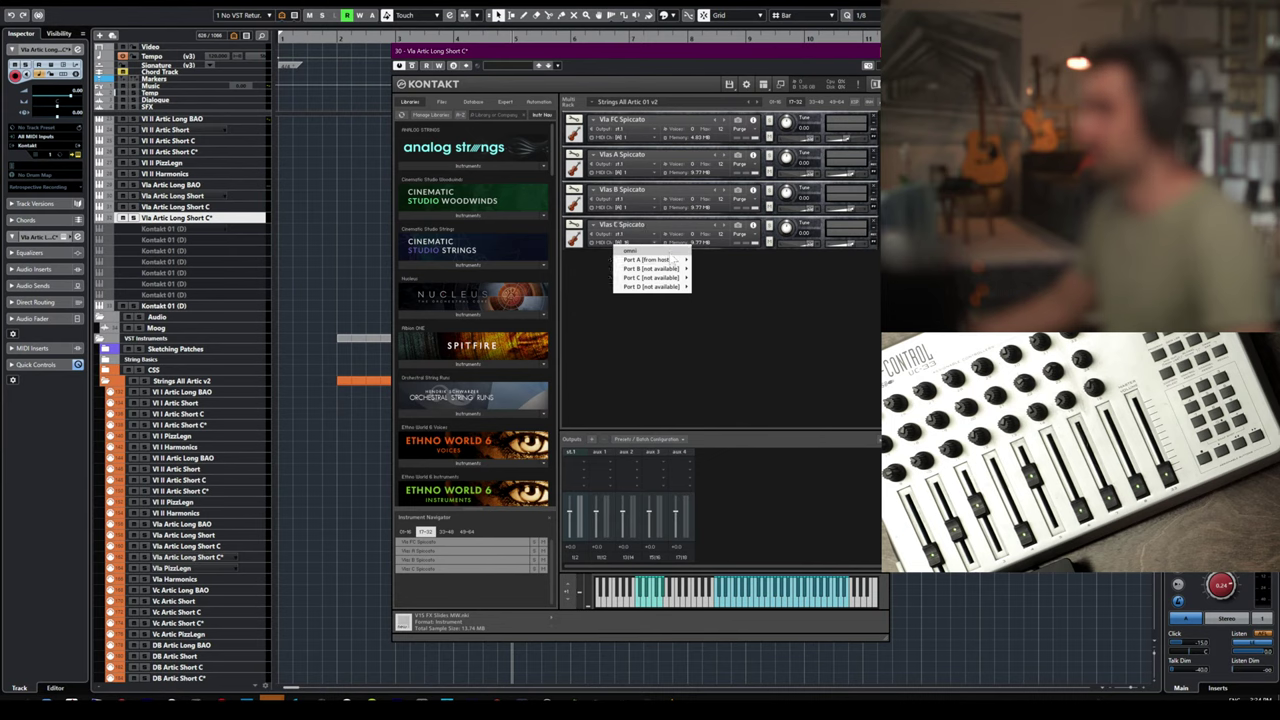
mouse_move(660, 256)
left_click(705, 285)
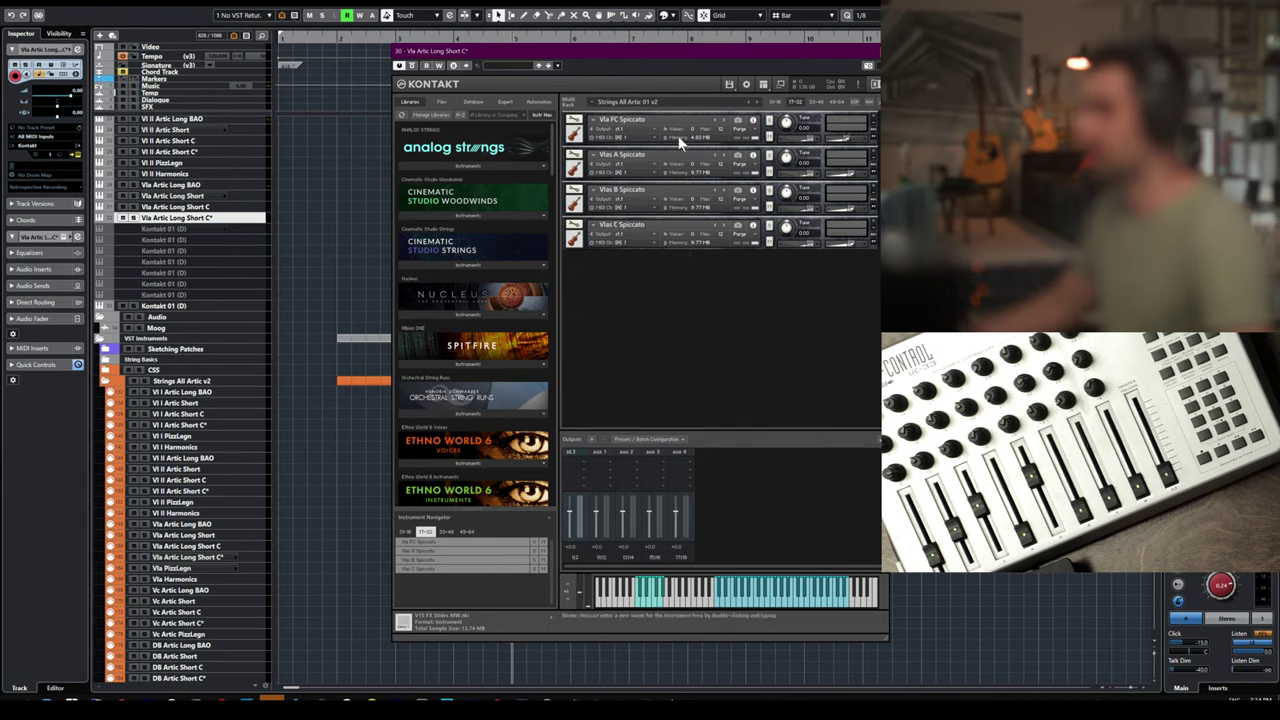
left_click(775, 98)
left_click(868, 50)
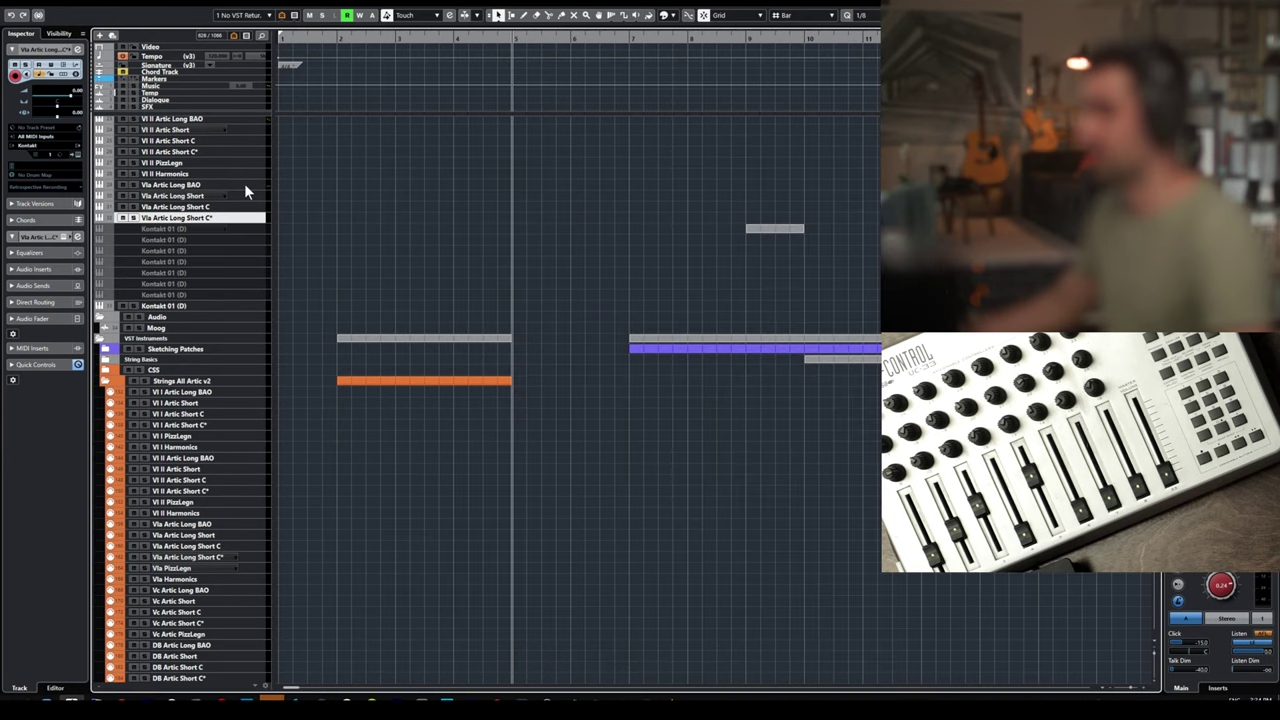
- Check the instruments 17-32 page of the Vla Artic Long Short C track's Kontakt and close it
left_click(175, 206)
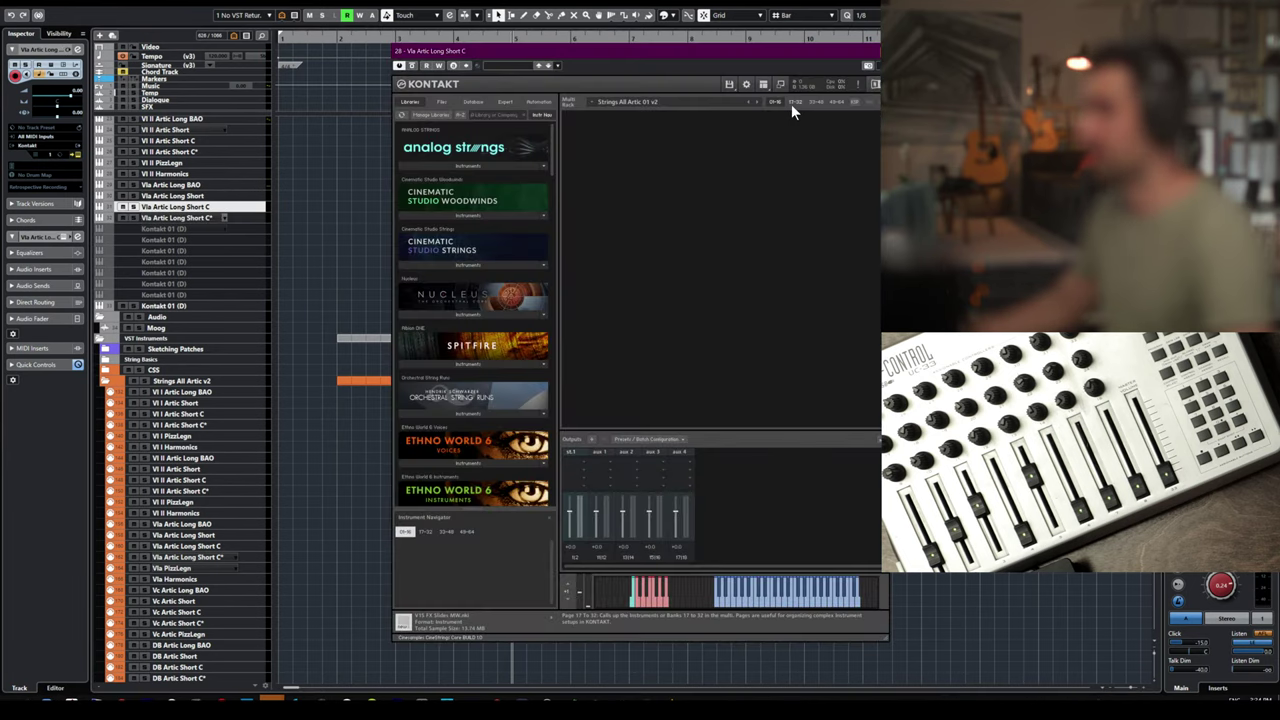
left_click(794, 101)
left_click(873, 51)
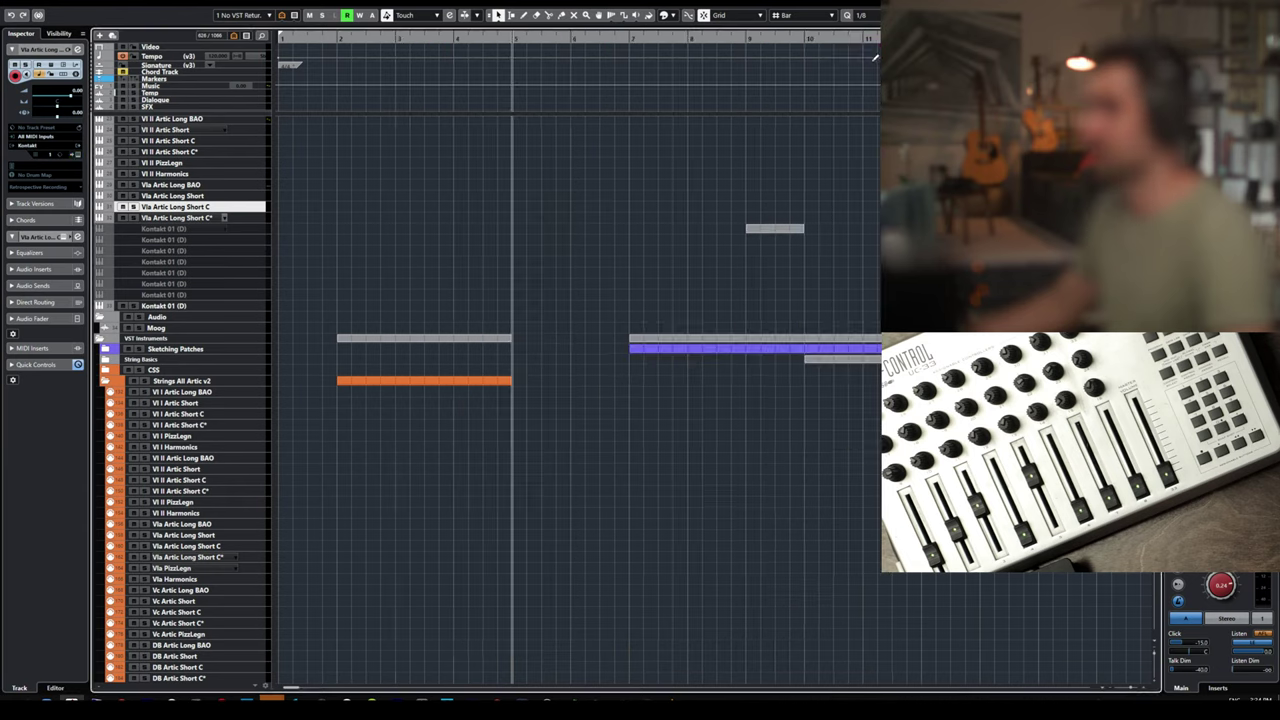
- Audition the four viola tracks in turn, from Vla Artic Long BAO to Vla Artic Long Short C*
left_click(216, 186)
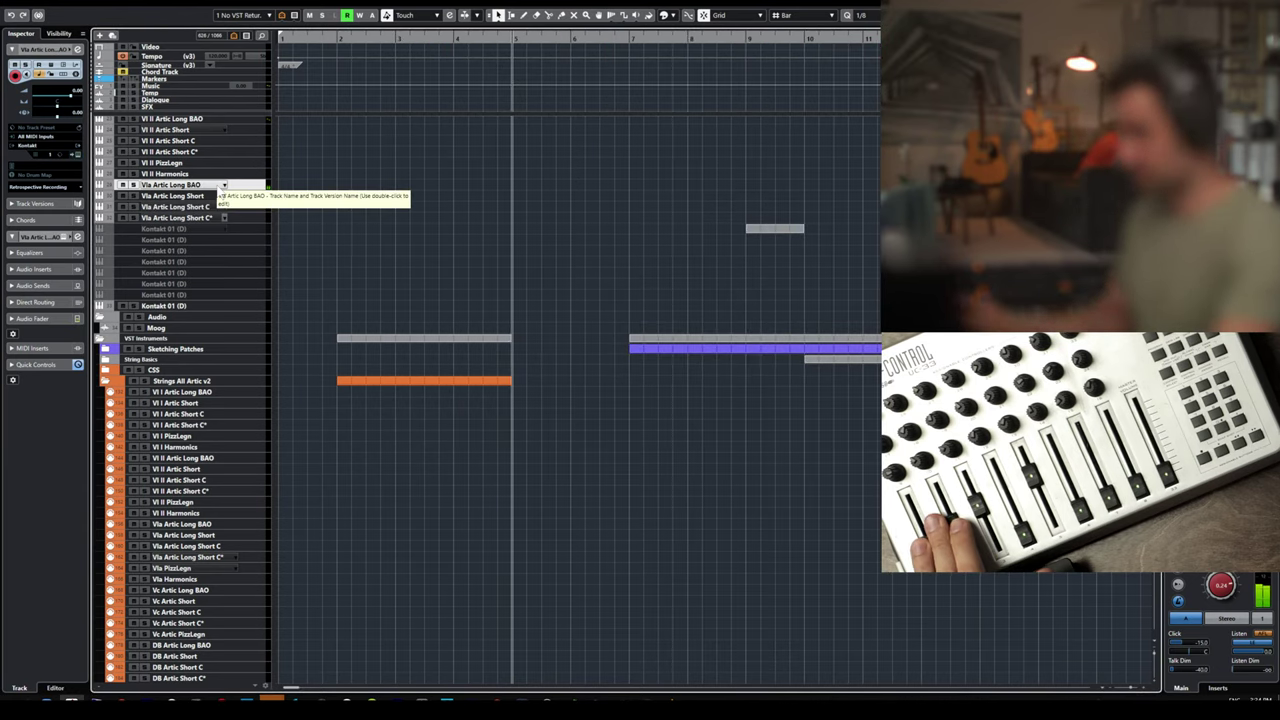
key("Down")
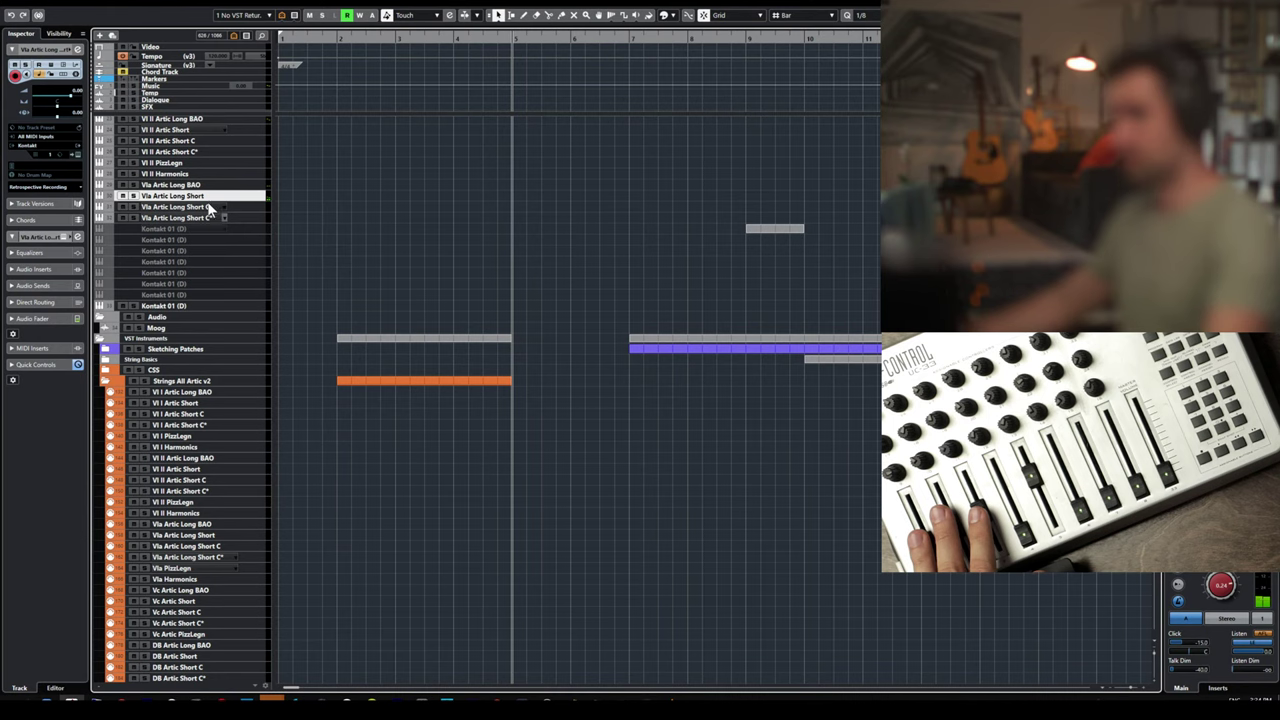
left_click(200, 207)
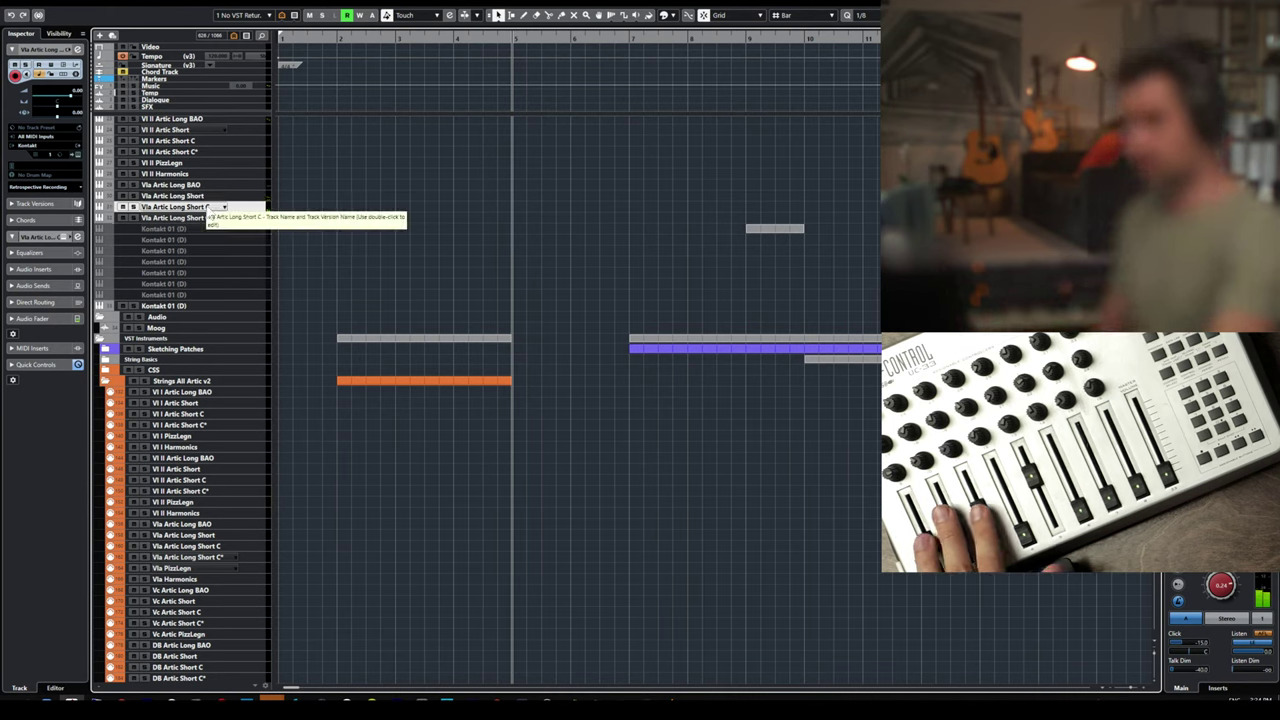
left_click(210, 218)
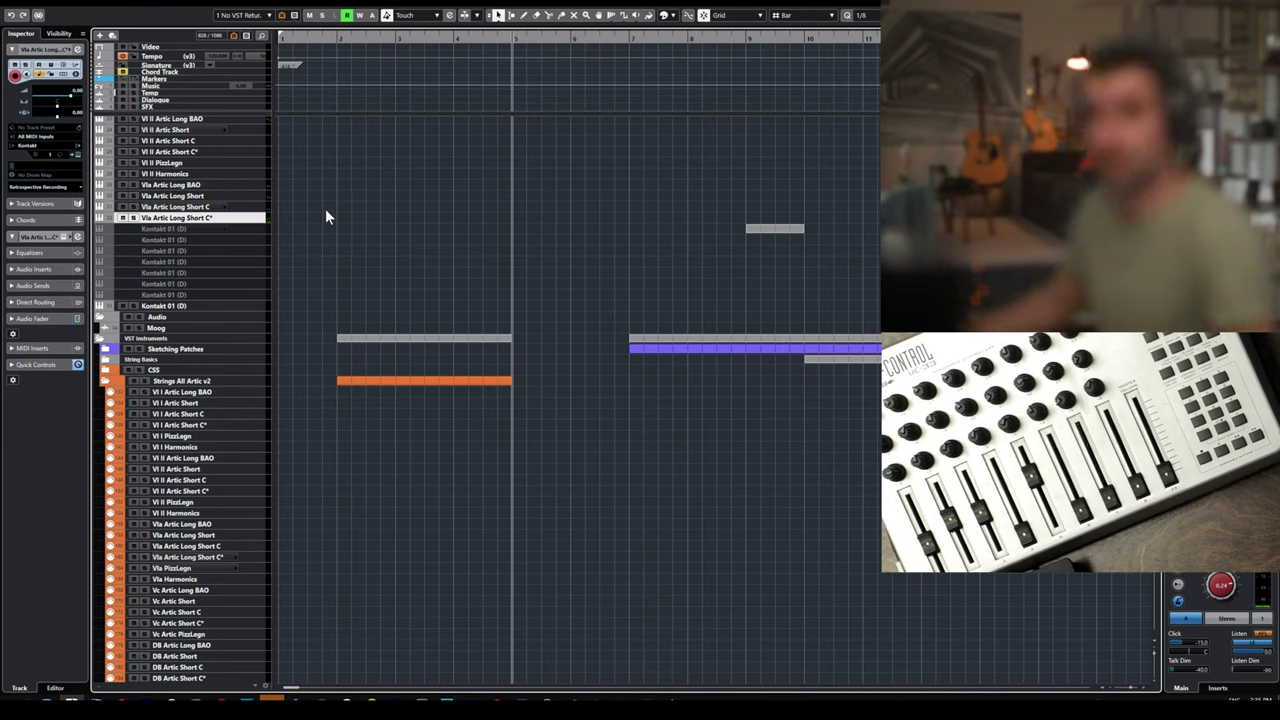
- Remove the leftover disabled Kontakt 01 (D) tracks together with the enabled Kontakt 01 (D) track below them
left_click(220, 229)
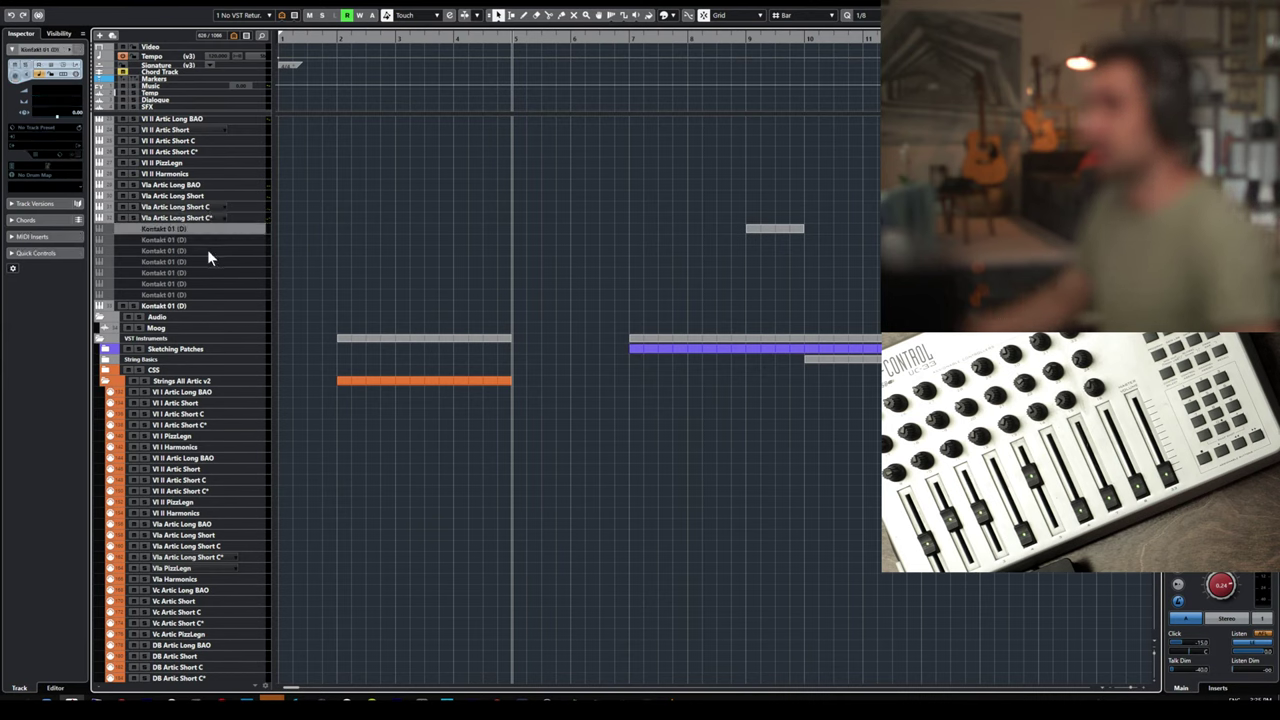
left_click(200, 293, "shift")
right_click(201, 294)
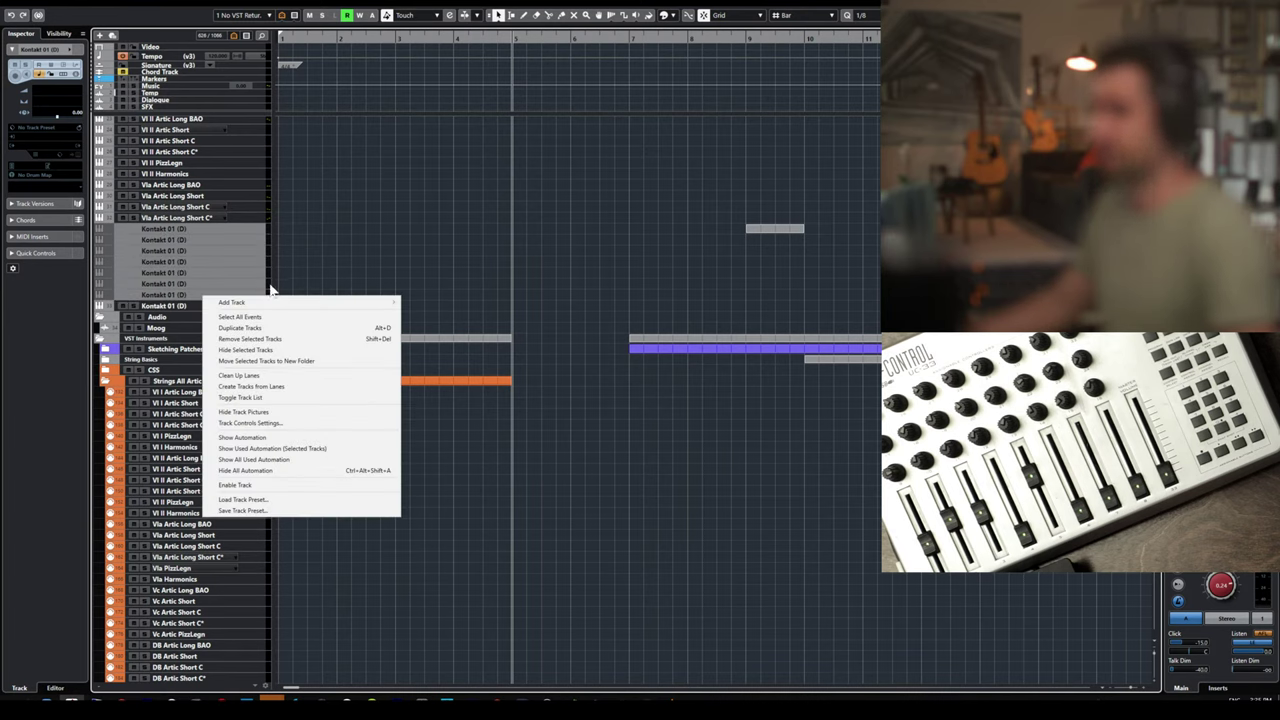
left_click(174, 309)
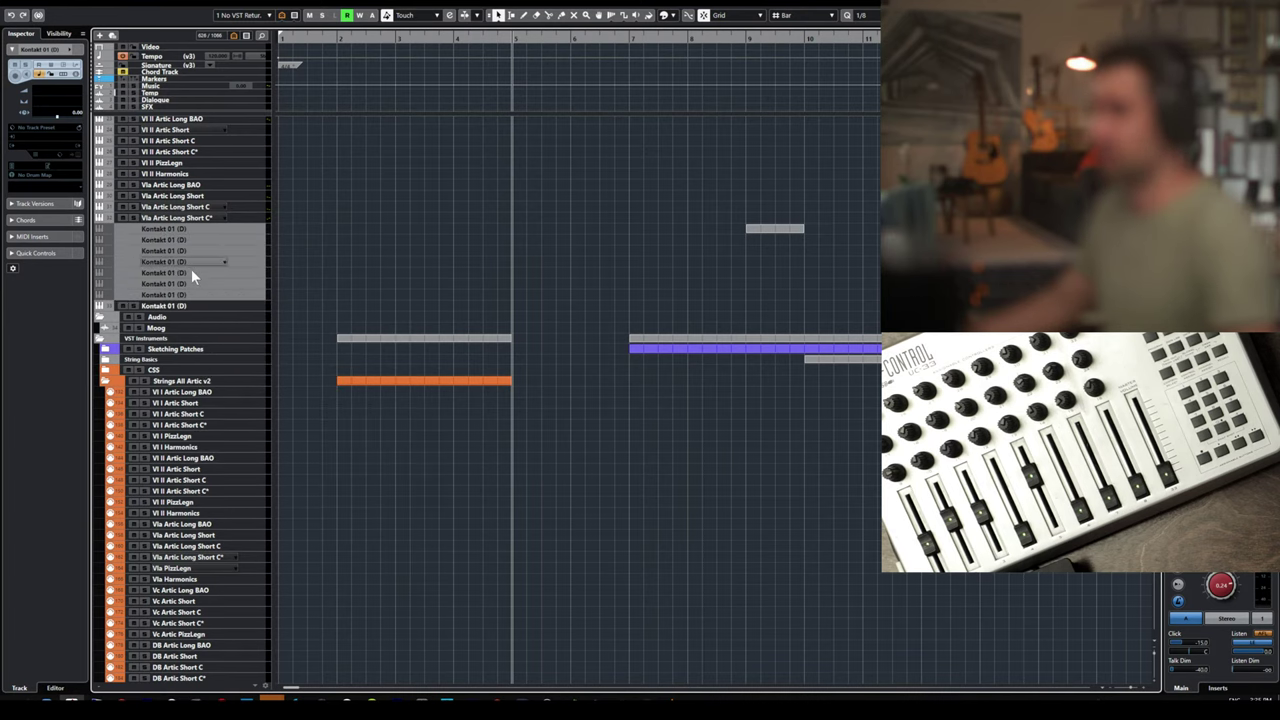
right_click(193, 304)
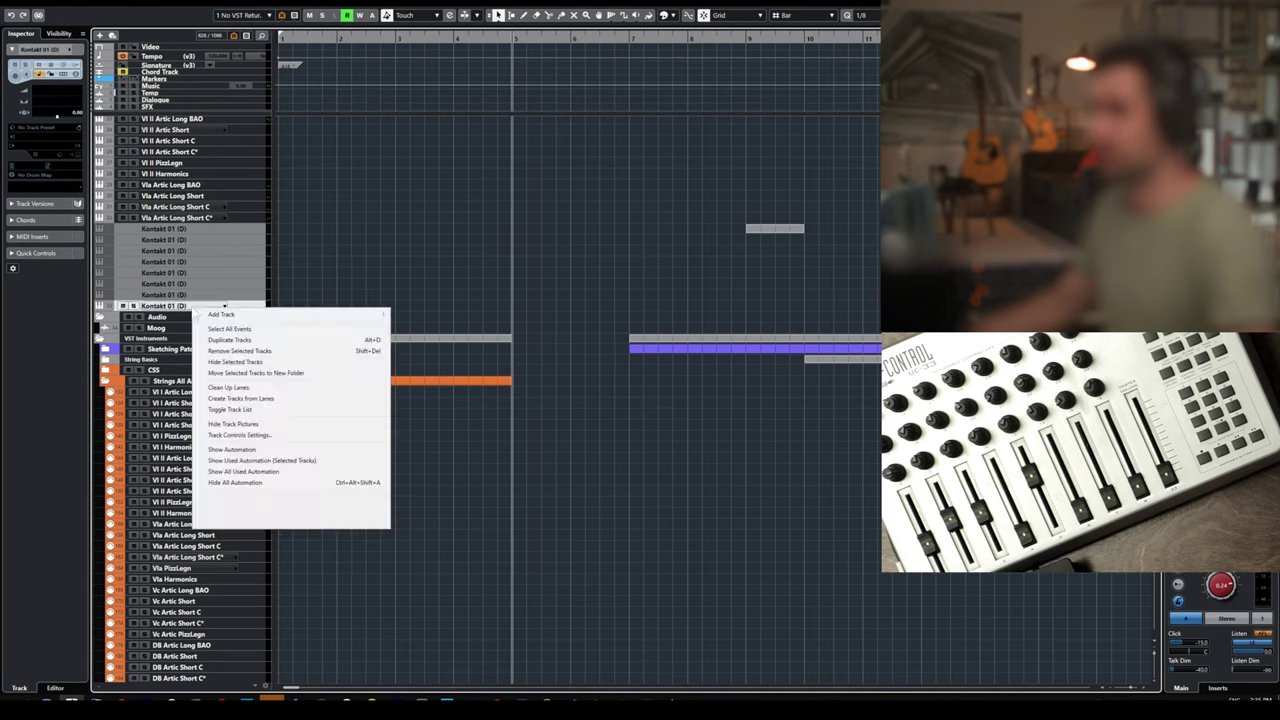
left_click(280, 352)
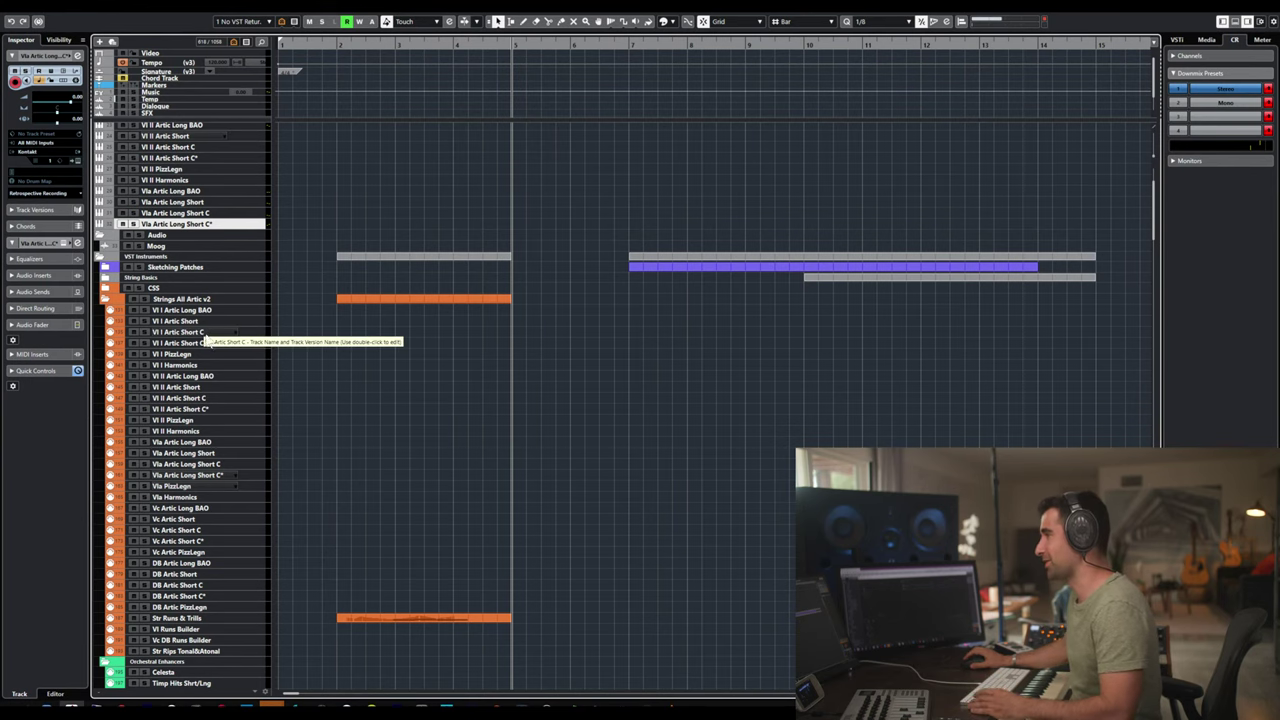
- Examine the tracks in the String Basics folder from Vl Leg to Str Low Stac** (D), leaving the folder collapsed
scroll(209, 350, "down", 10)
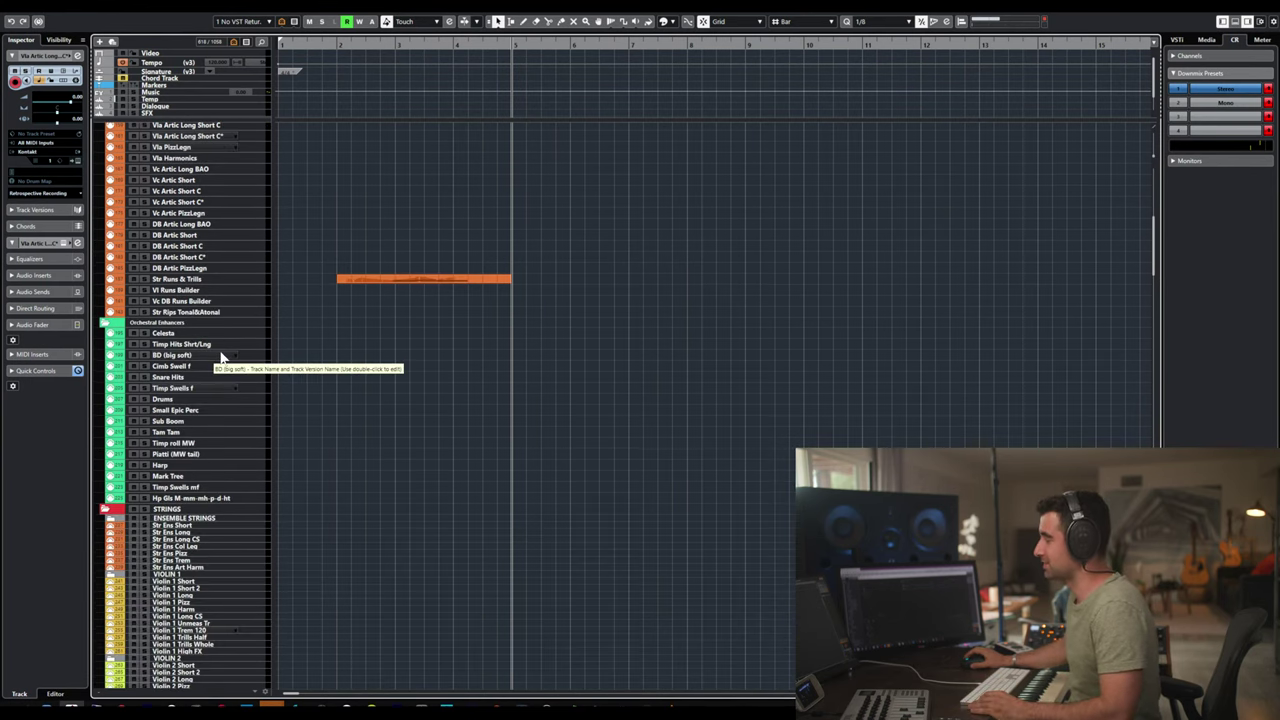
scroll(222, 348, "down", 20)
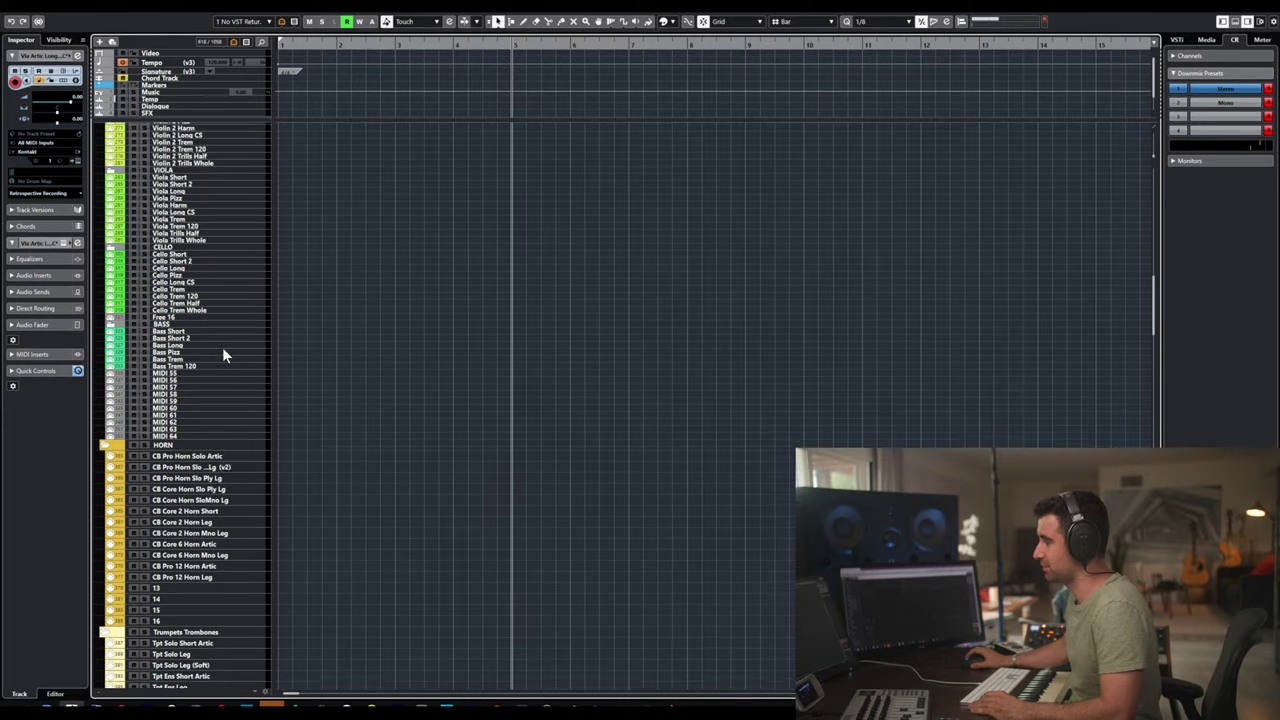
scroll(222, 347, "down", 12)
scroll(223, 343, "up", 20)
scroll(224, 341, "up", 10)
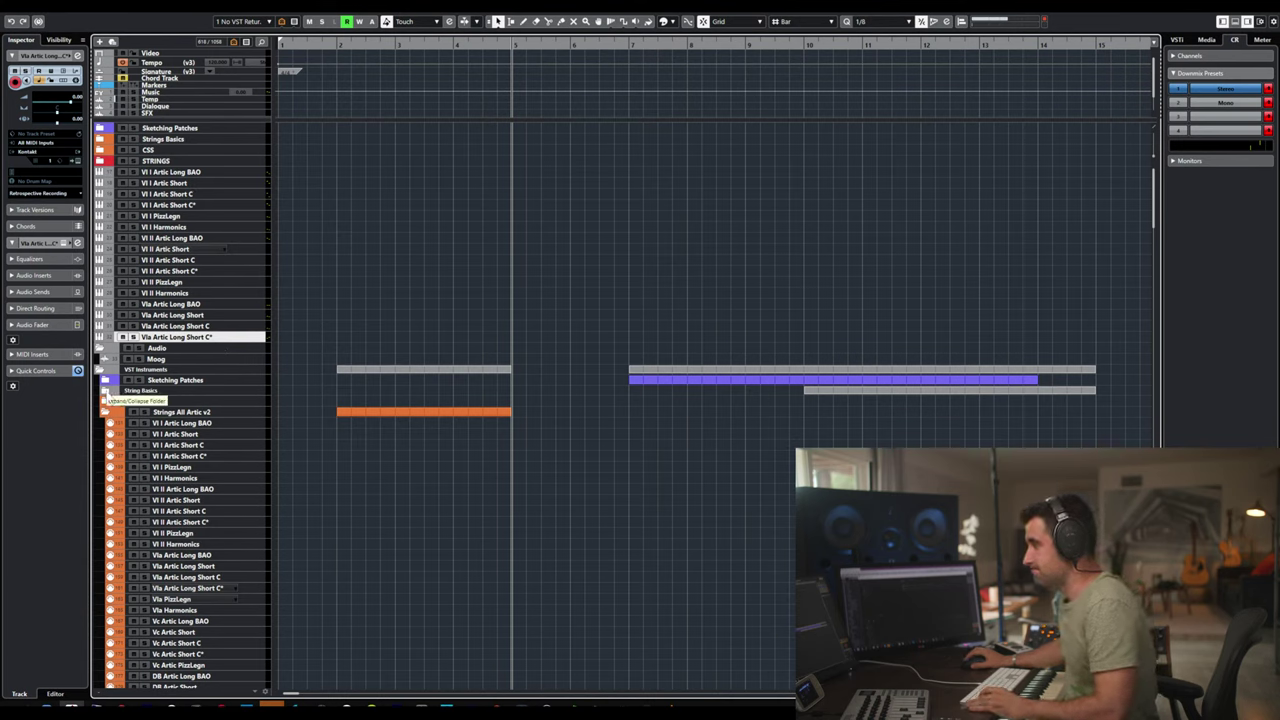
left_click(107, 390)
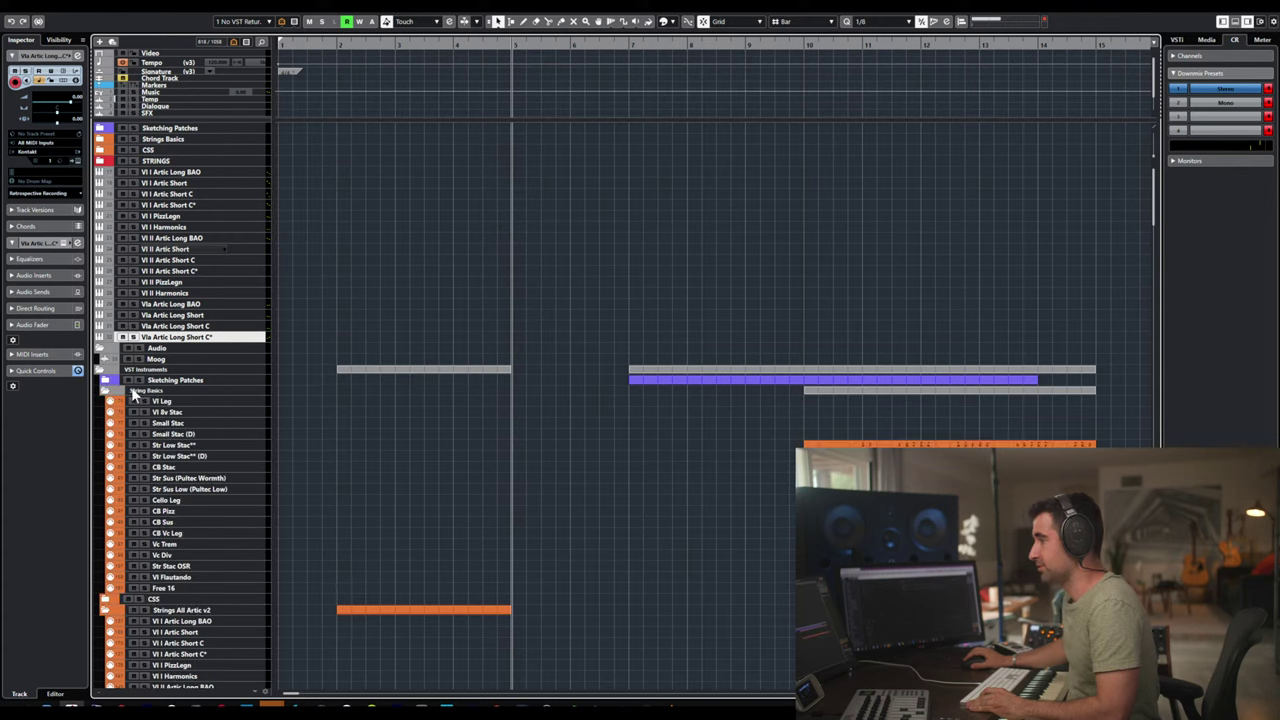
left_click(176, 402)
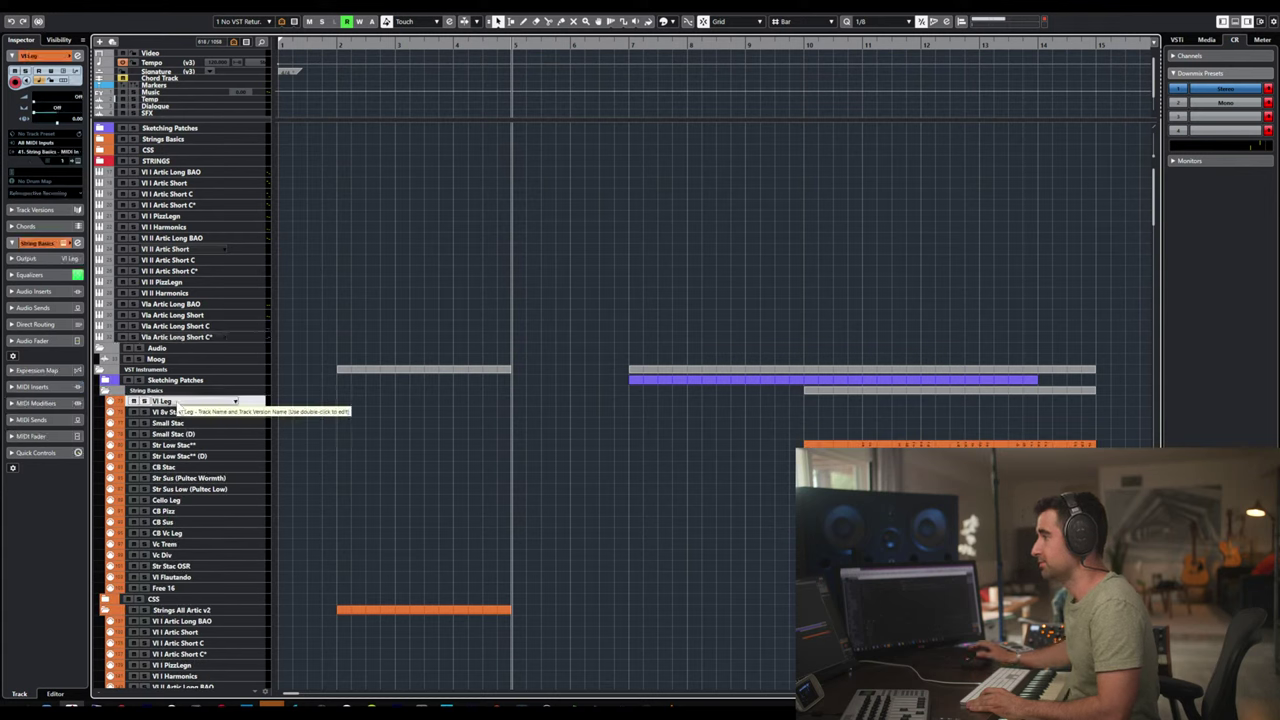
key("Down")
key("Down")
key("Down")
key("Down")
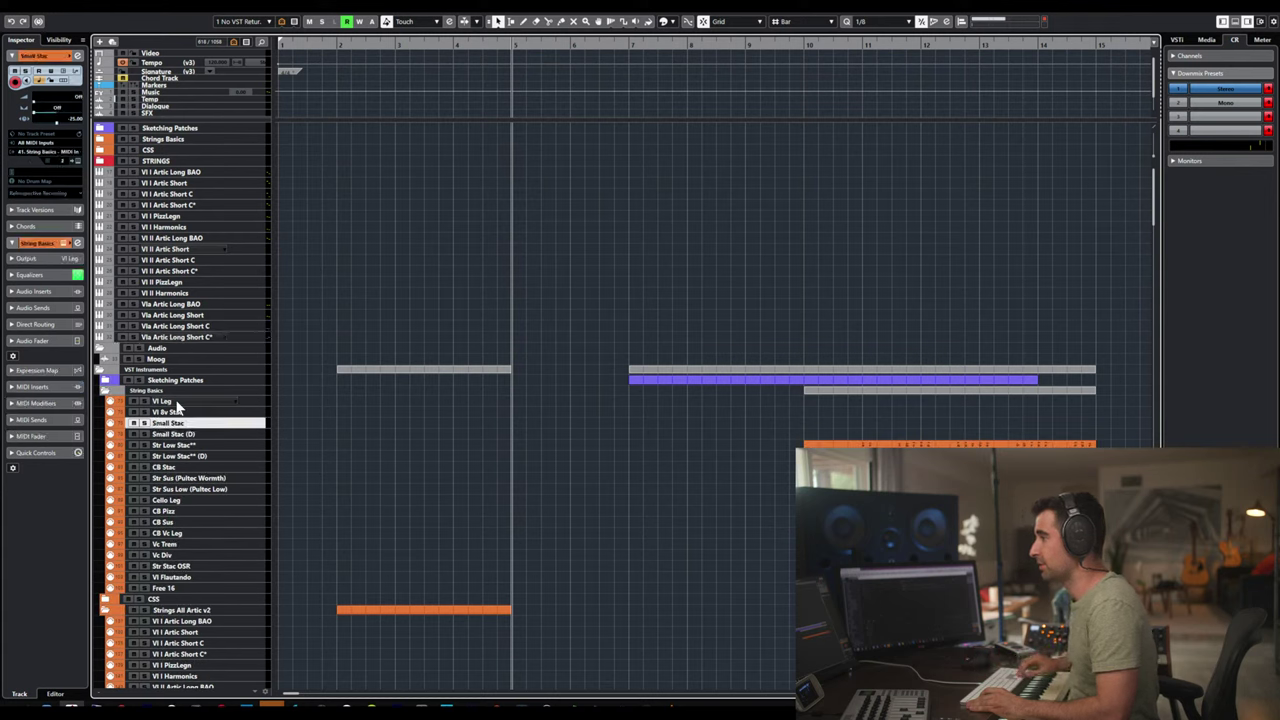
key("Down")
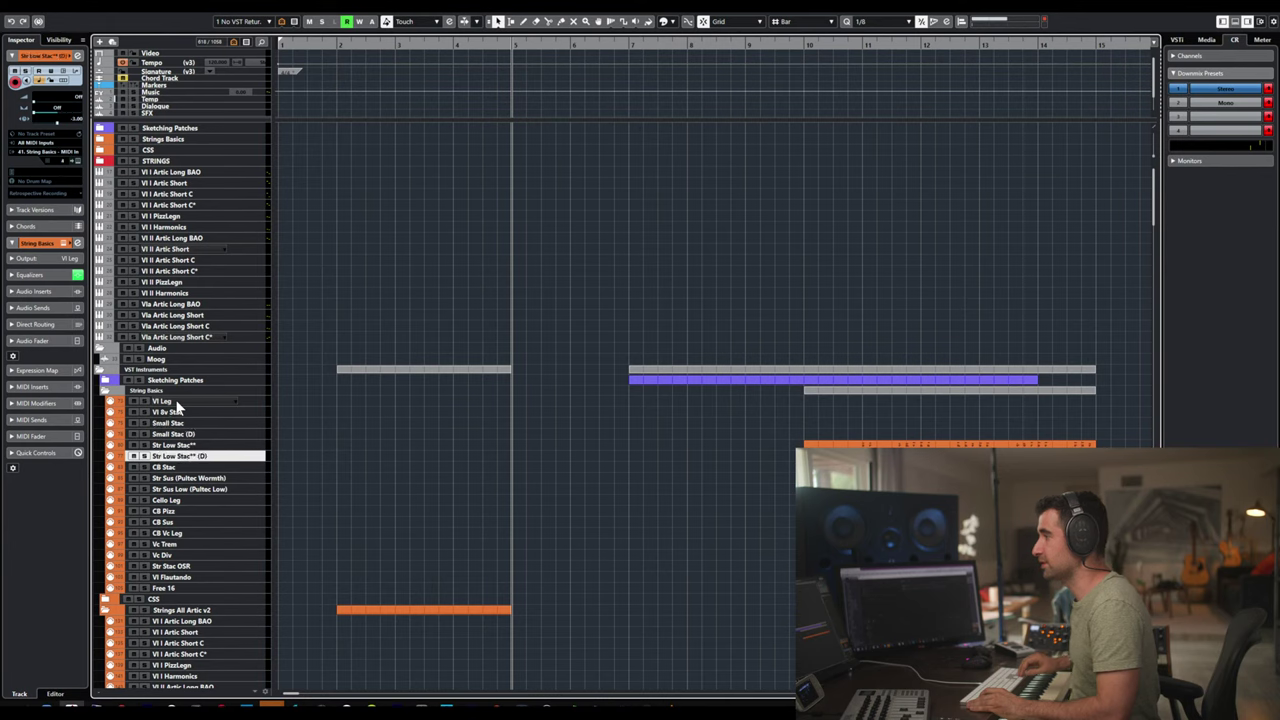
left_click(105, 391)
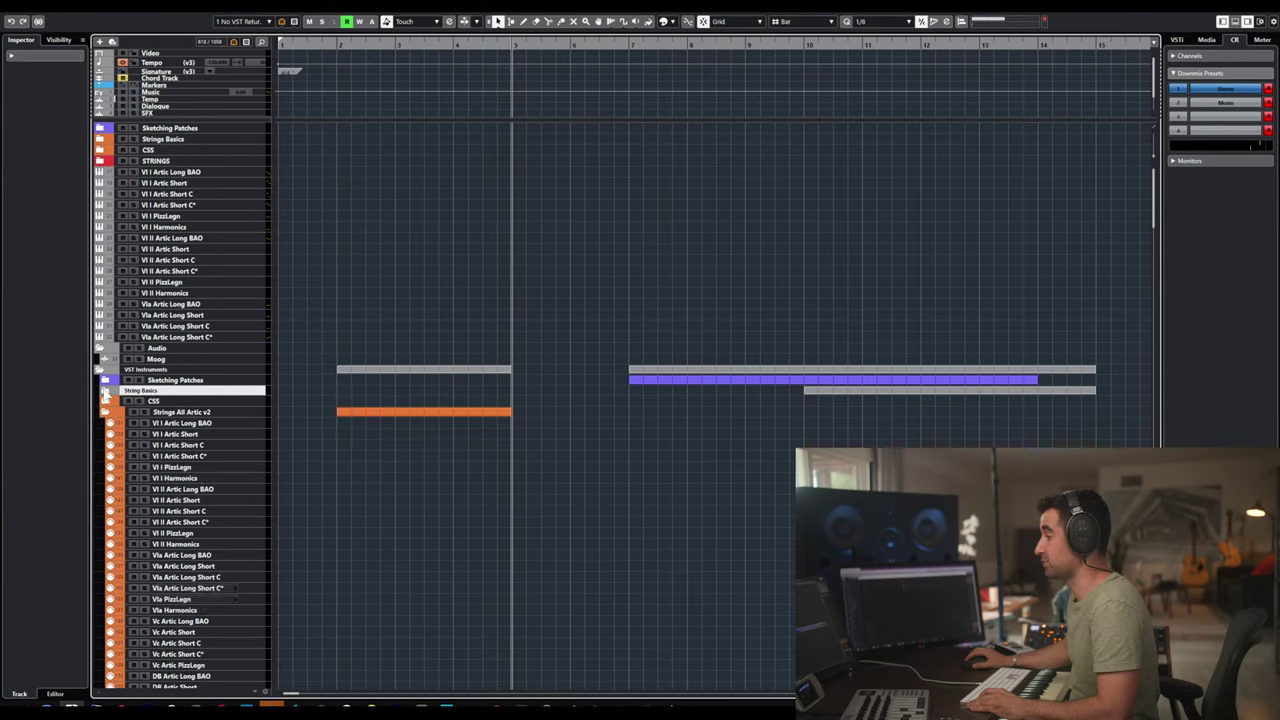
- Add a new Kontakt instrument track directly below Vla Artic Long Short C*
left_click(214, 337)
right_click(189, 341)
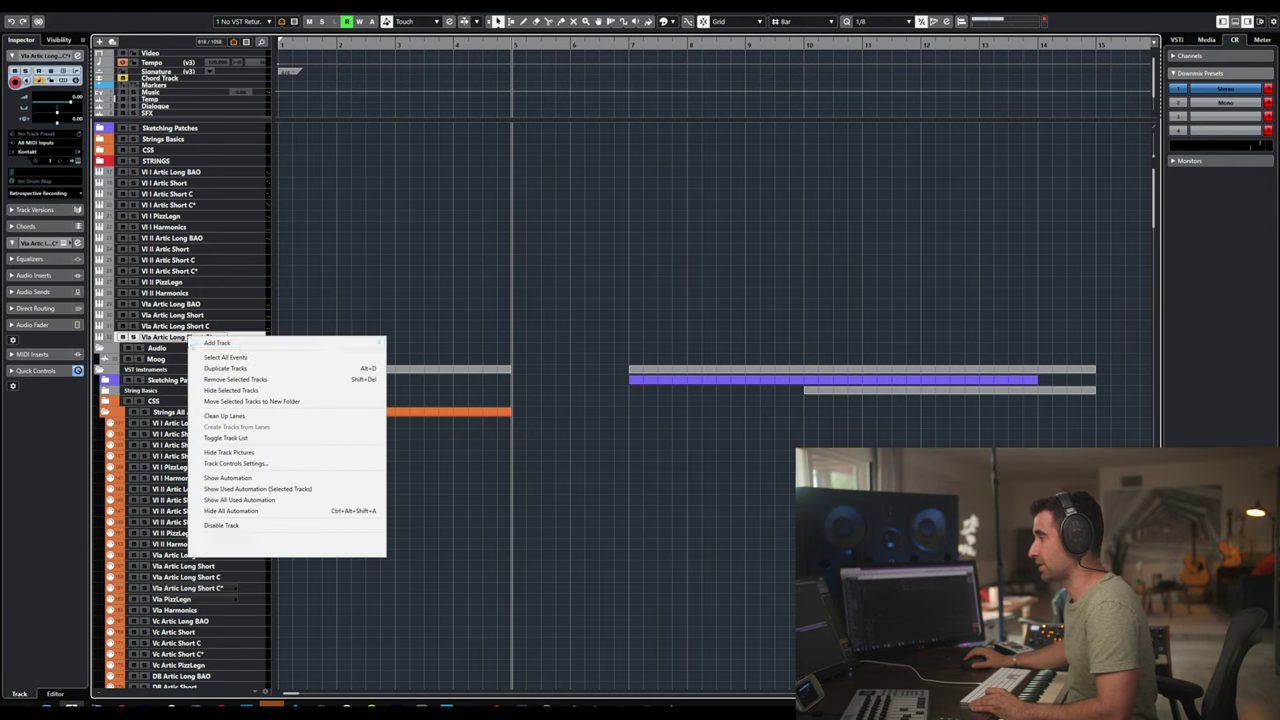
mouse_move(338, 345)
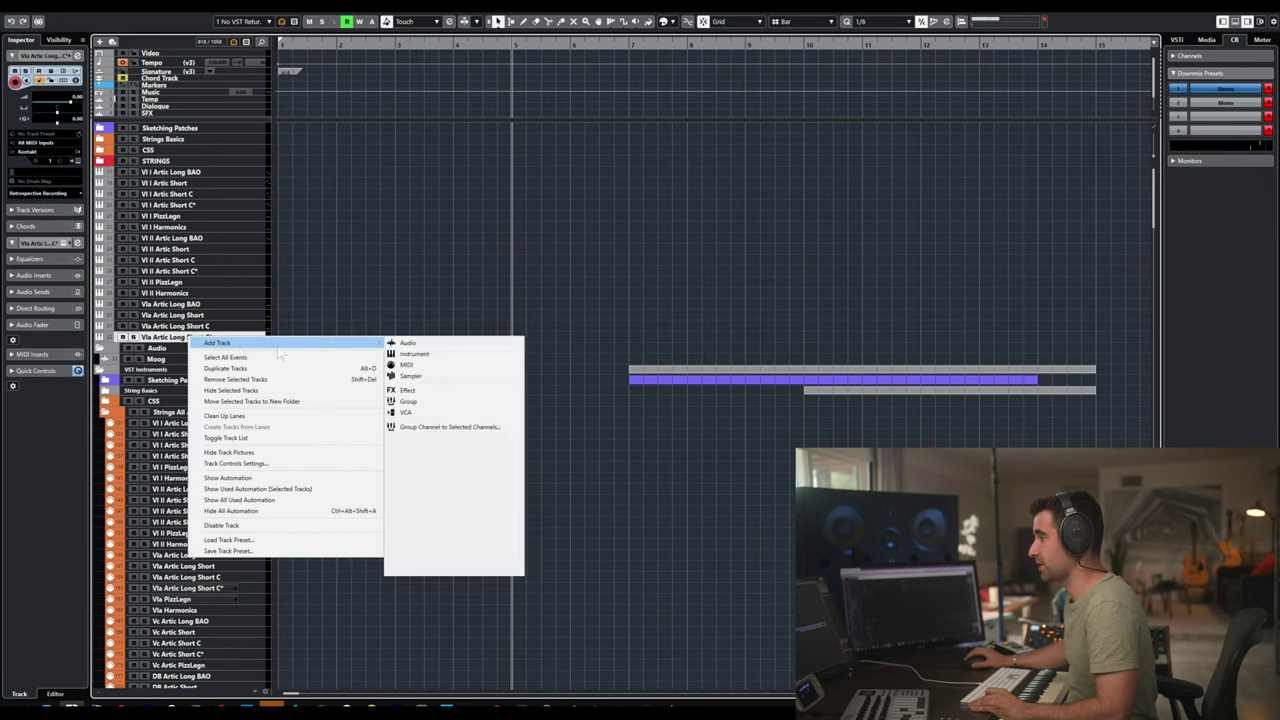
left_click(412, 353)
left_click(311, 318)
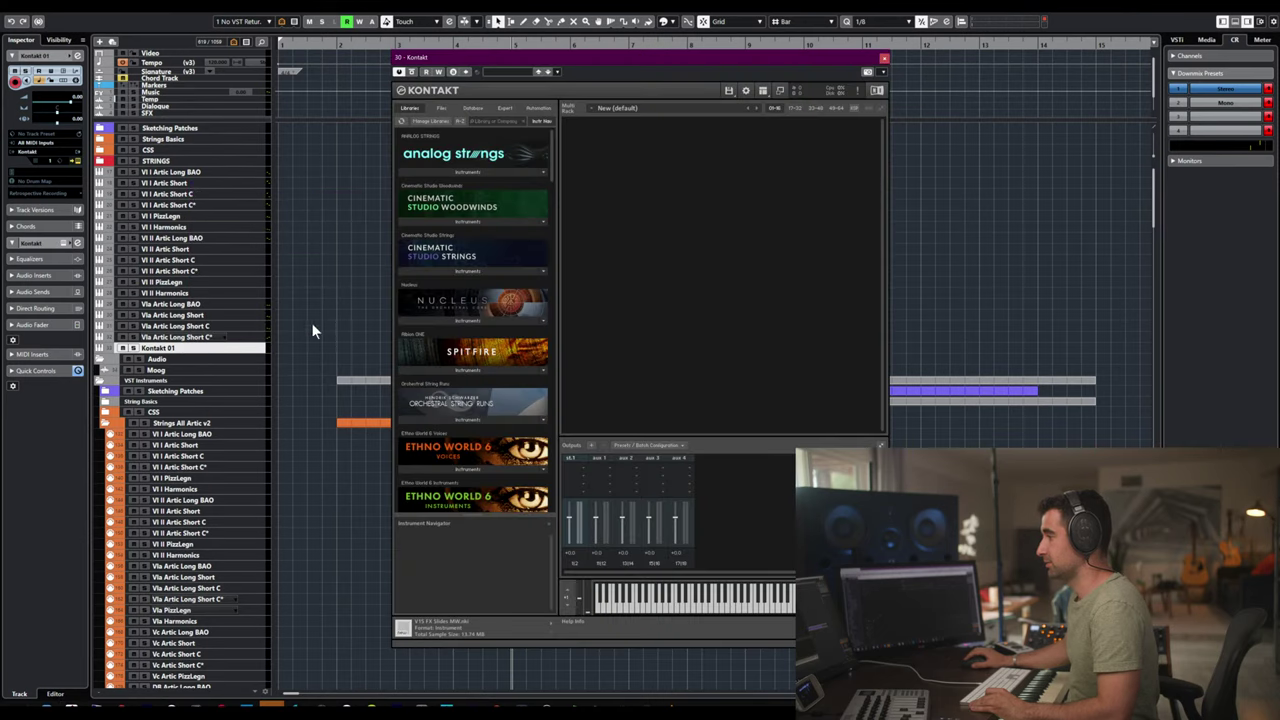
- Load the Strings All Artic 02 v2 multi into the new Kontakt, merging its instruments instead of replacing the multi
left_click(731, 90)
mouse_move(780, 131)
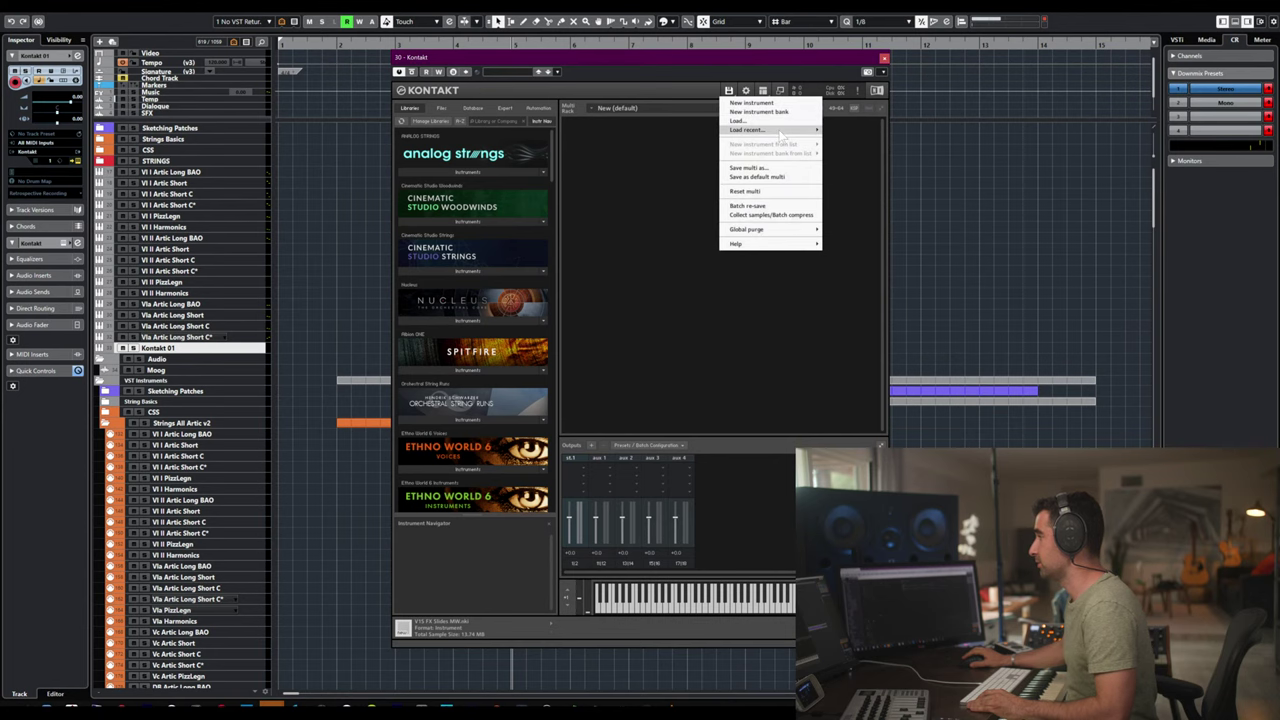
left_click(778, 121)
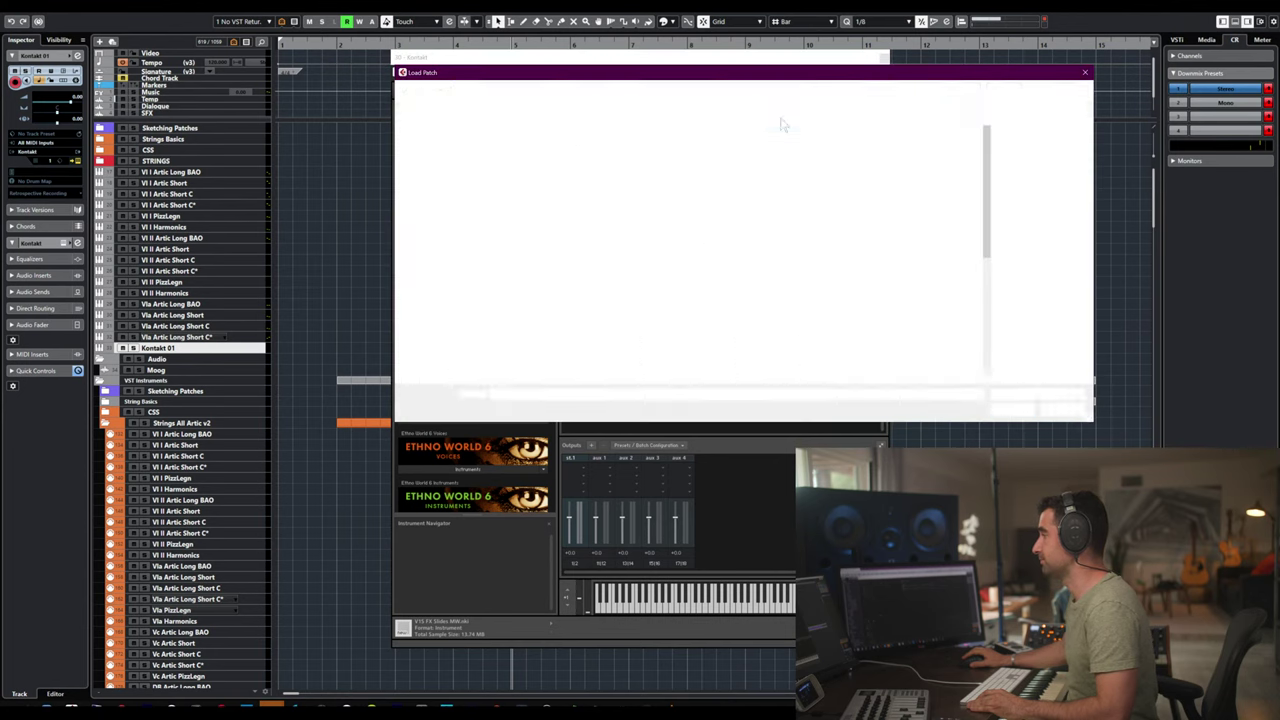
scroll(590, 295, "down", 7)
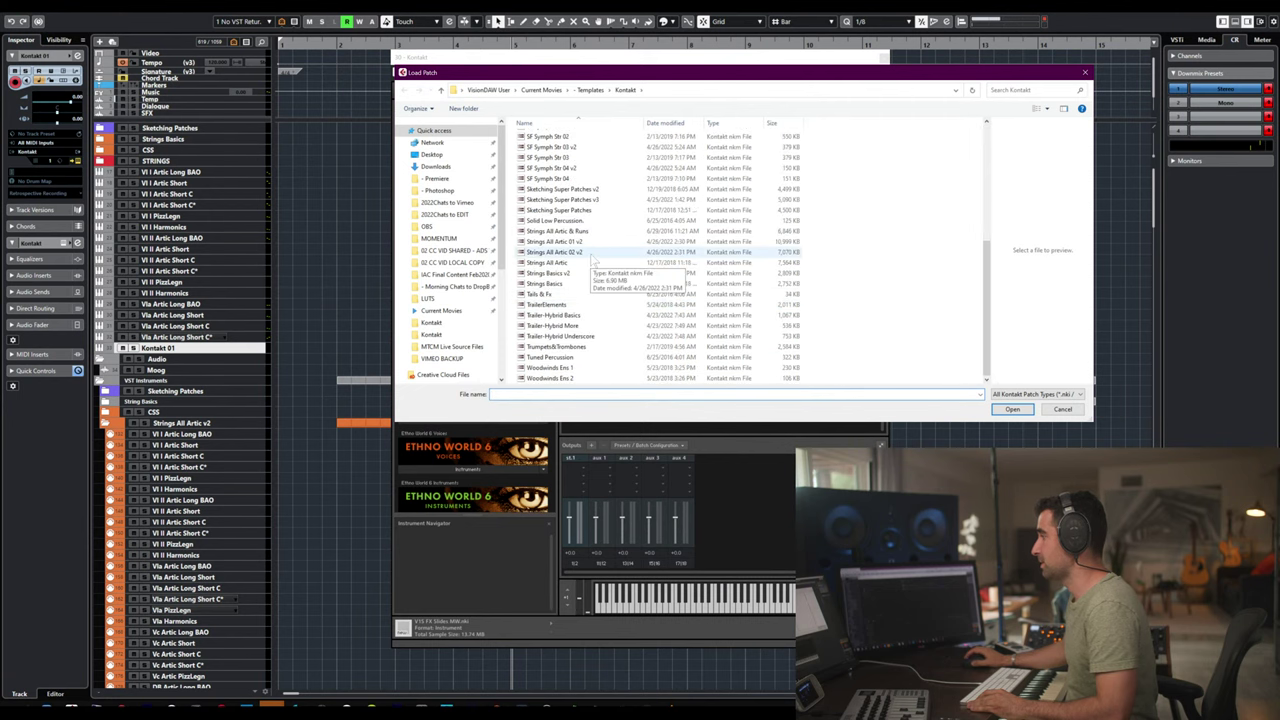
left_click(591, 254)
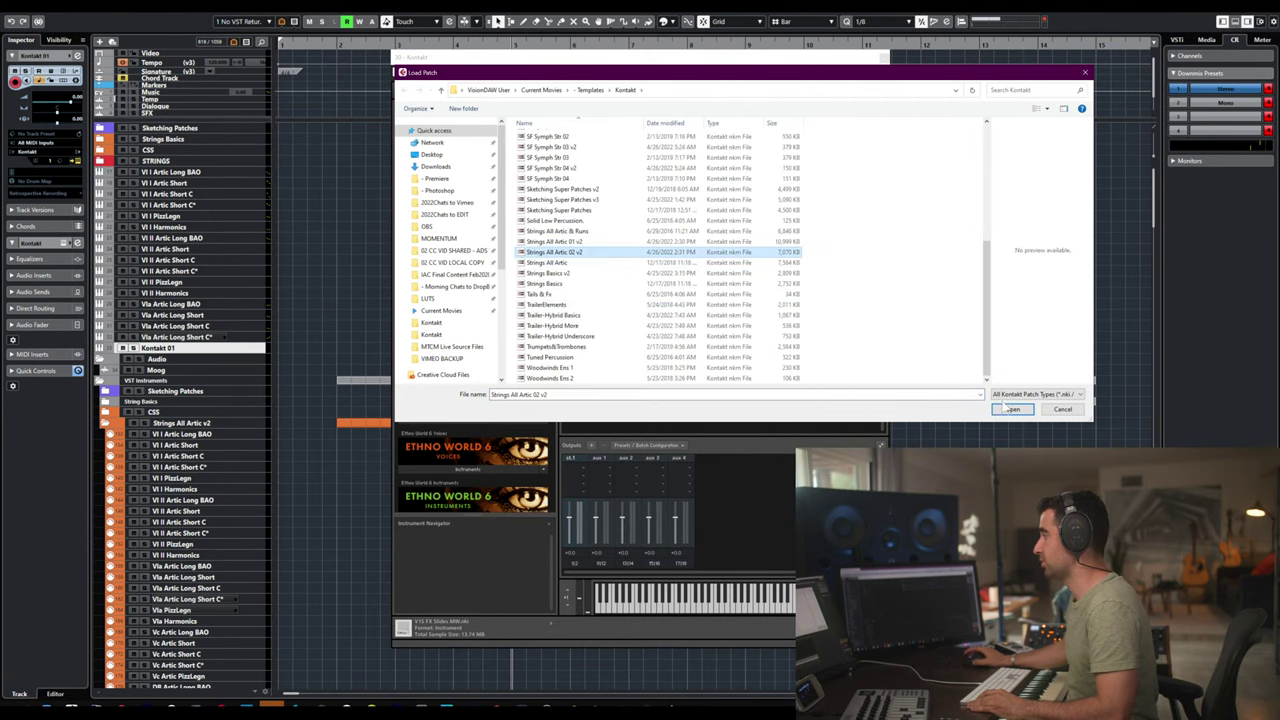
left_click(1008, 409)
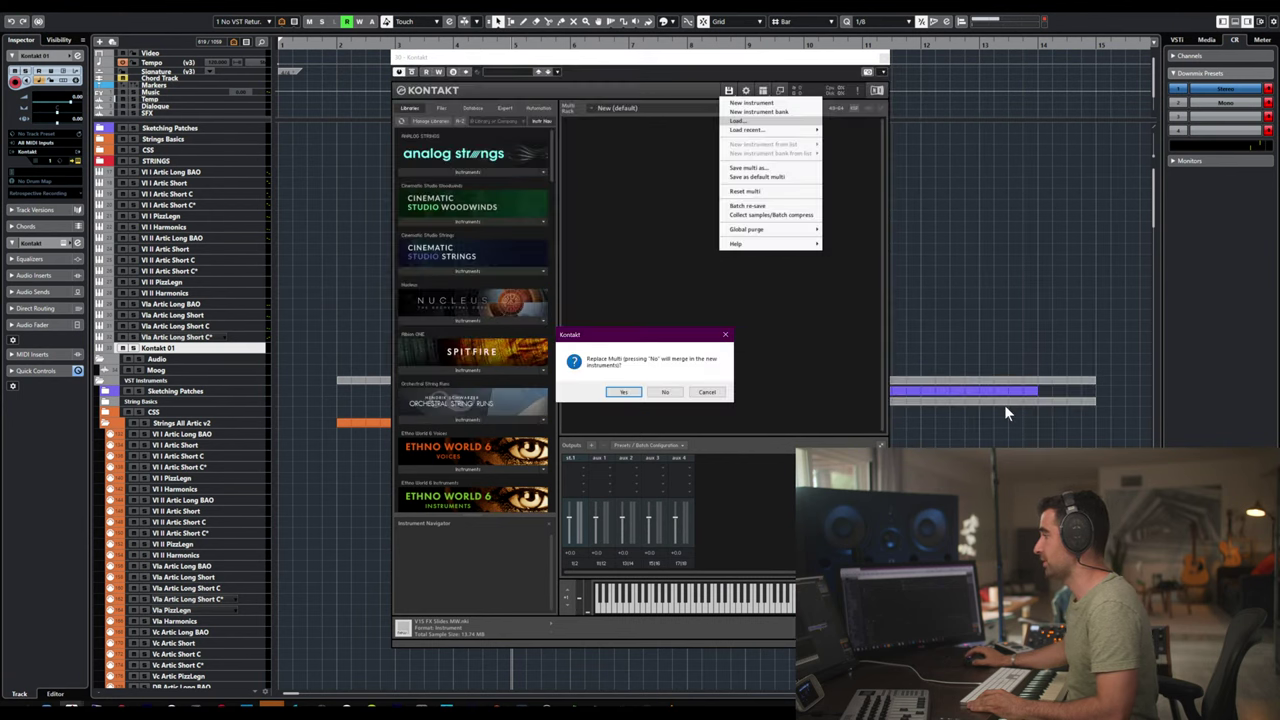
left_click(667, 391)
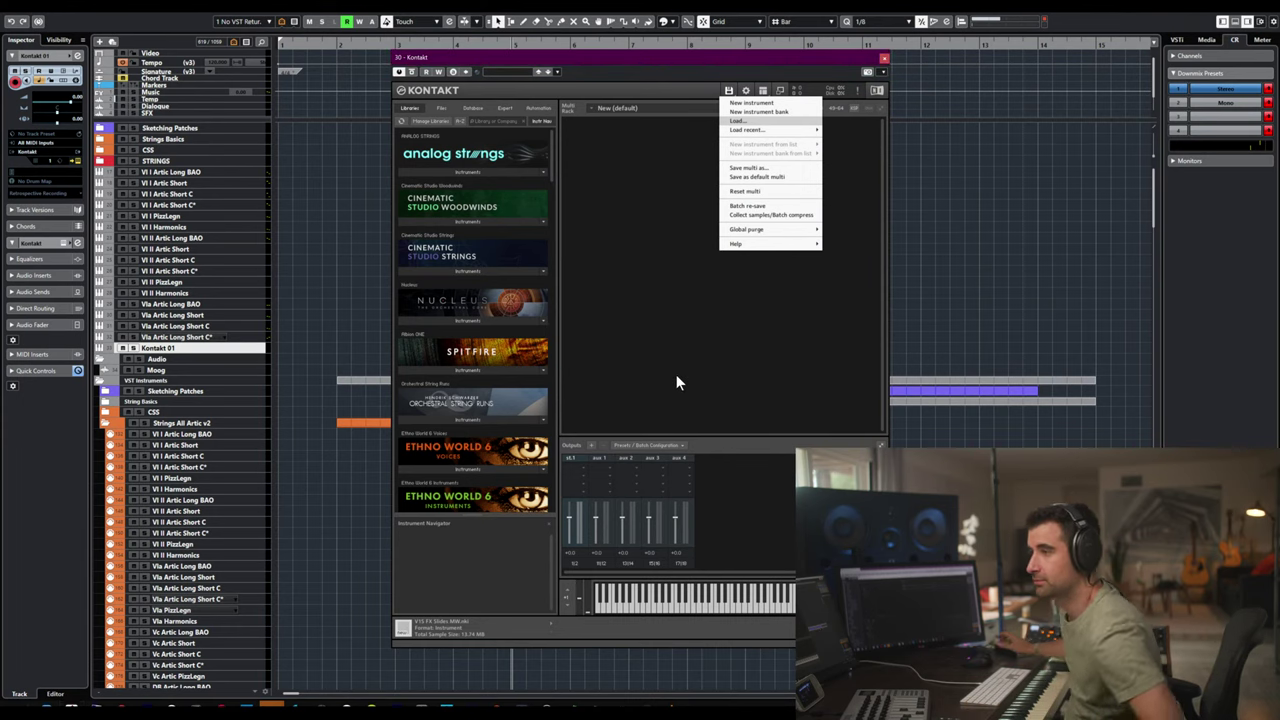
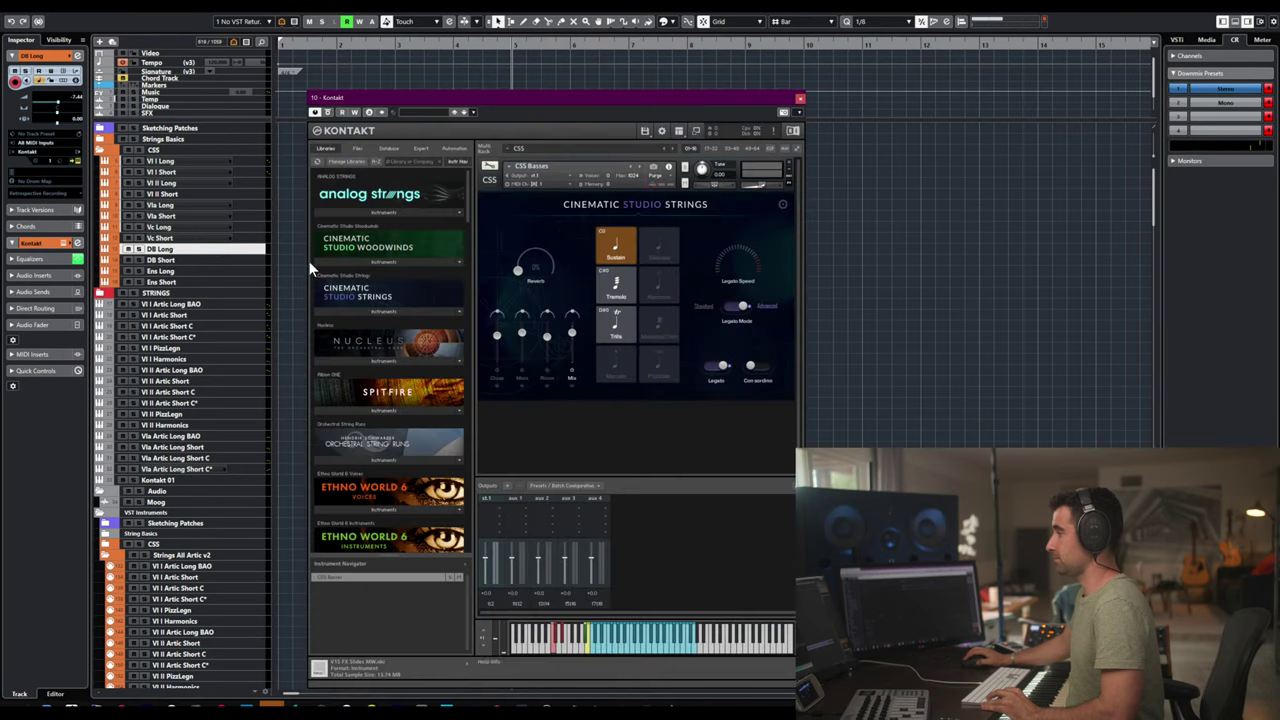
- Close the DB Long track's Kontakt and check the articulations in the DB Short track's Kontakt
left_click(211, 247)
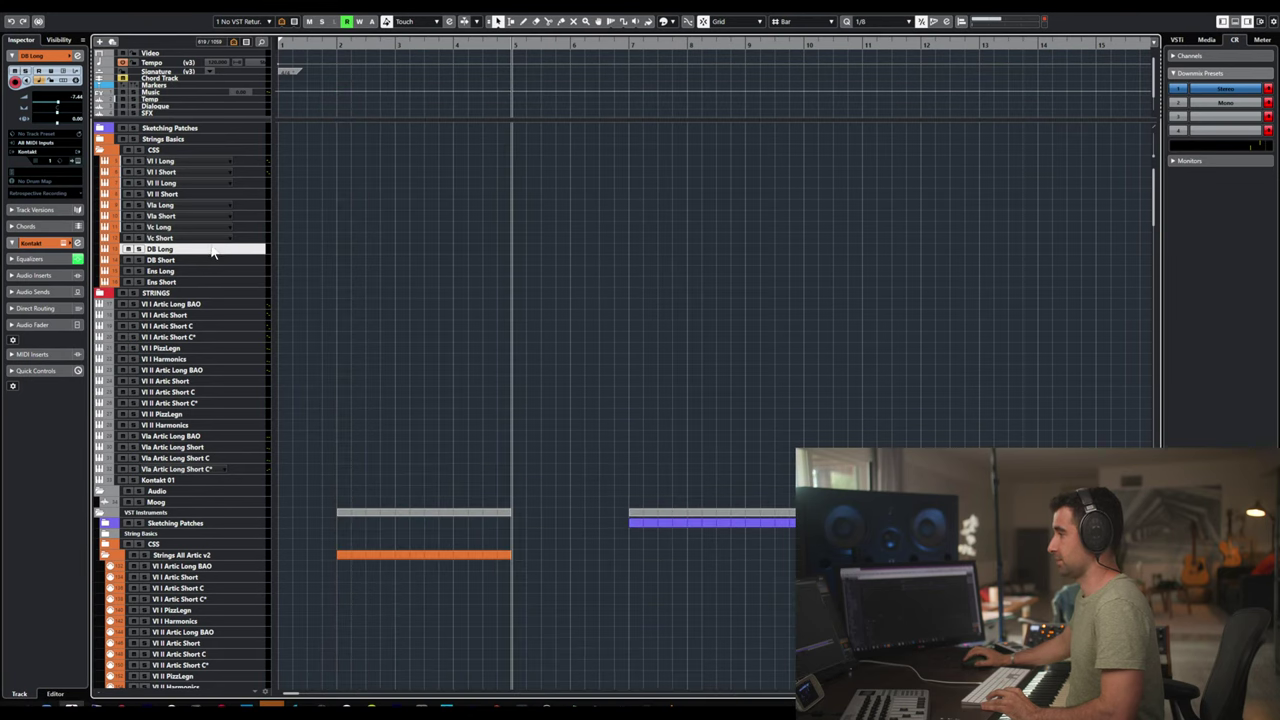
left_click(238, 261)
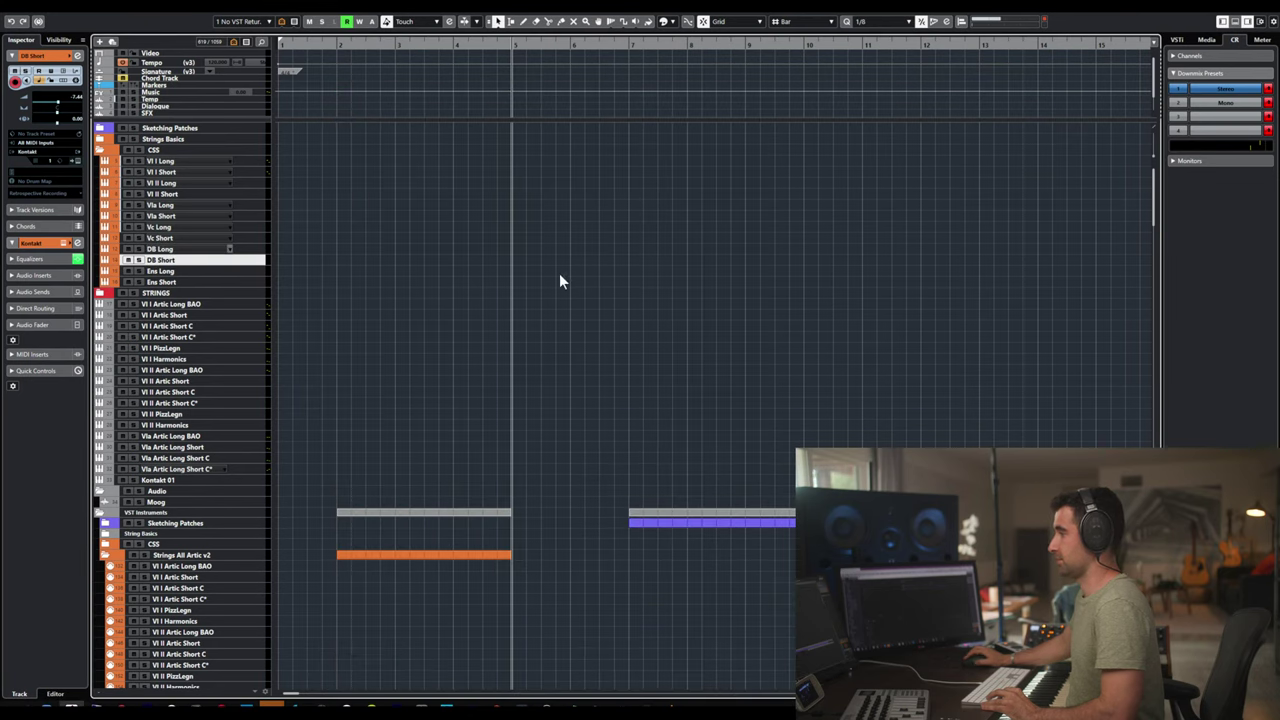
right_click(232, 253)
left_click(270, 265)
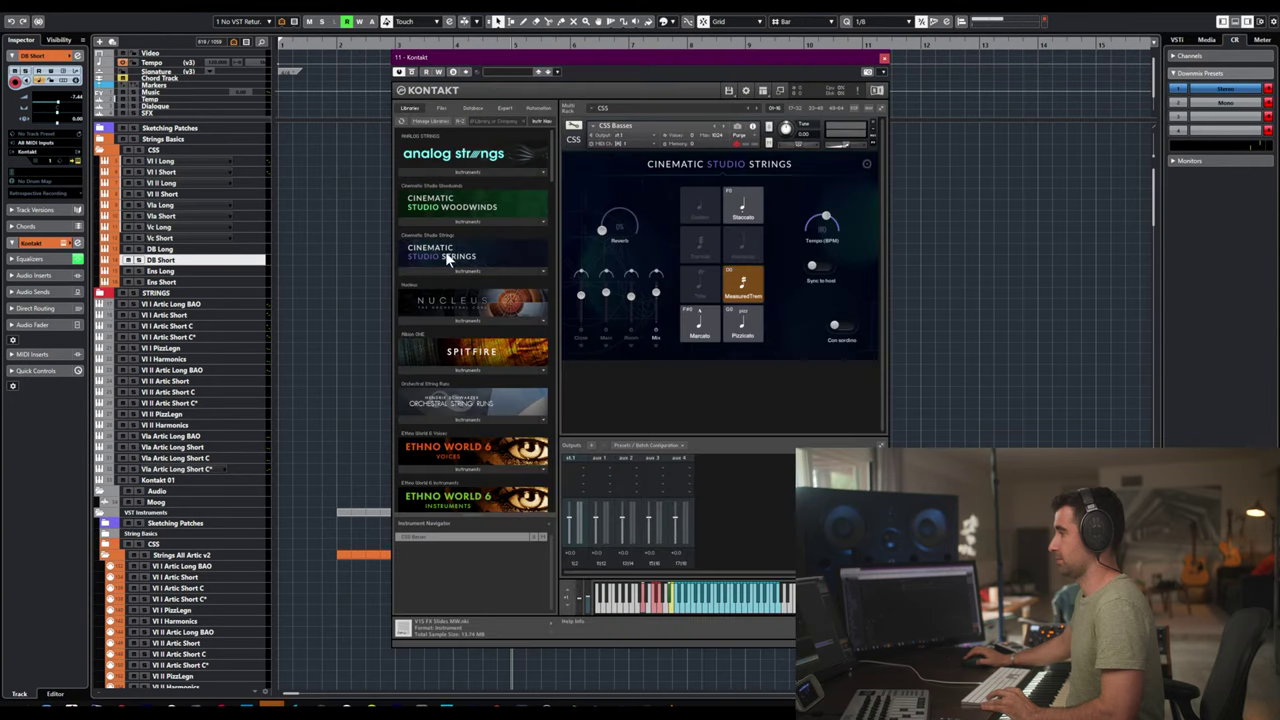
left_click(282, 268)
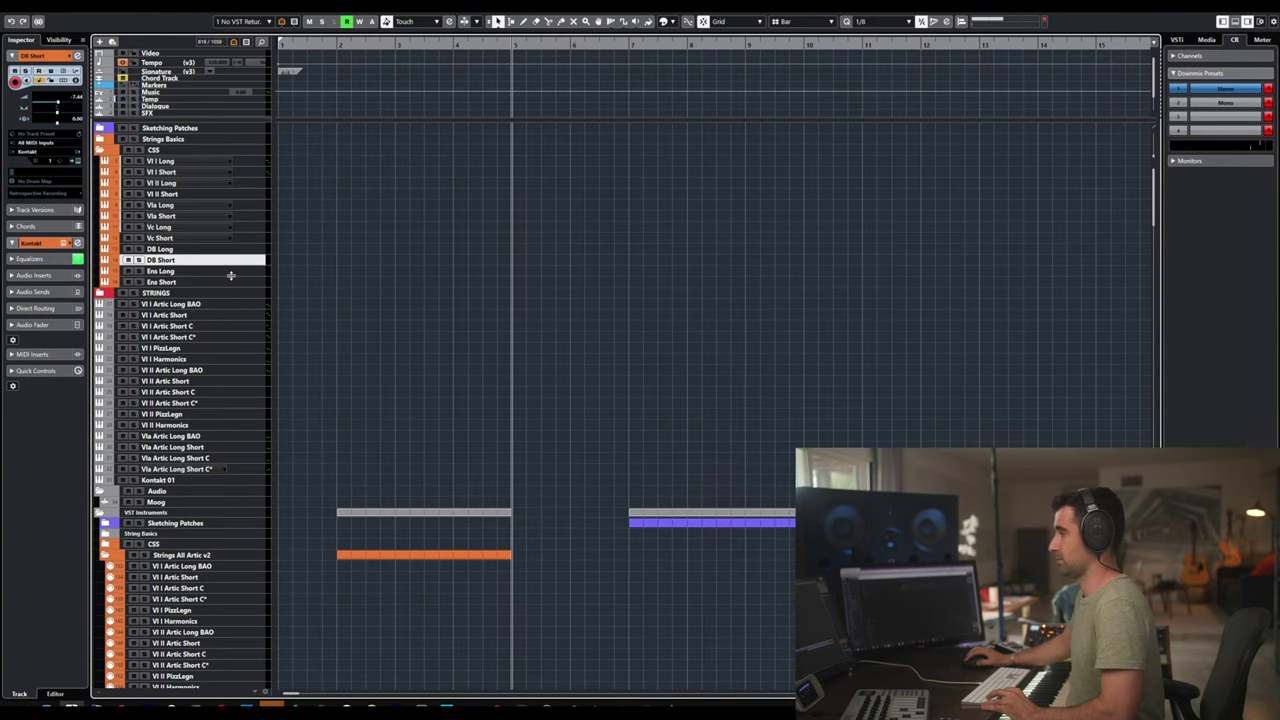
- Check the Ens Long and Ens Short tracks' Kontakts, selecting Ens Long's fourth long articulation, and collapse the CSS folder
left_click(234, 271)
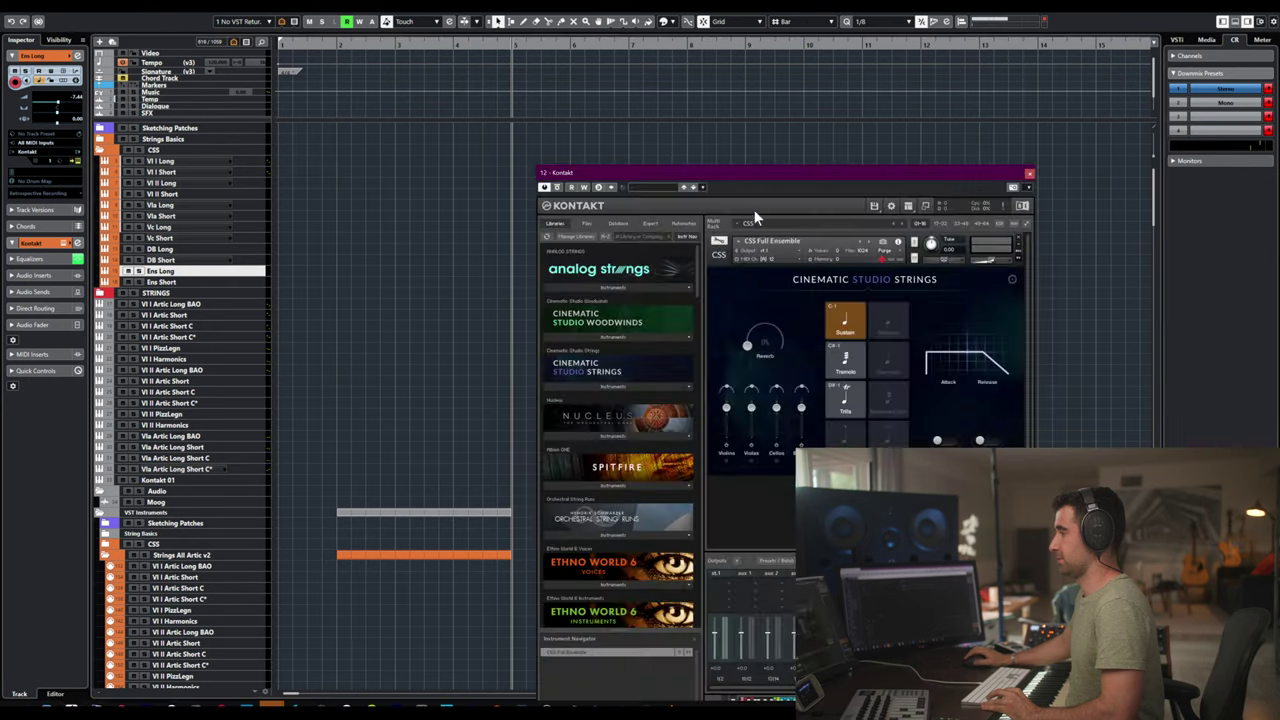
left_click(847, 437)
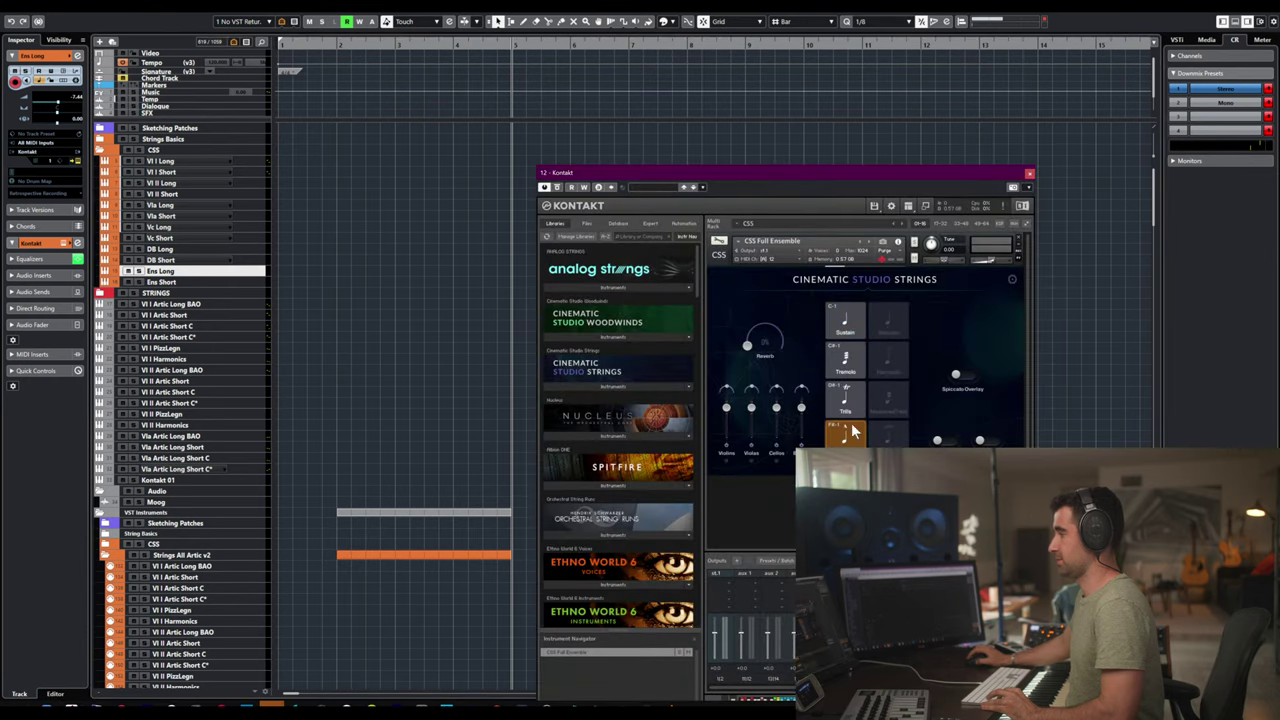
left_click(240, 283)
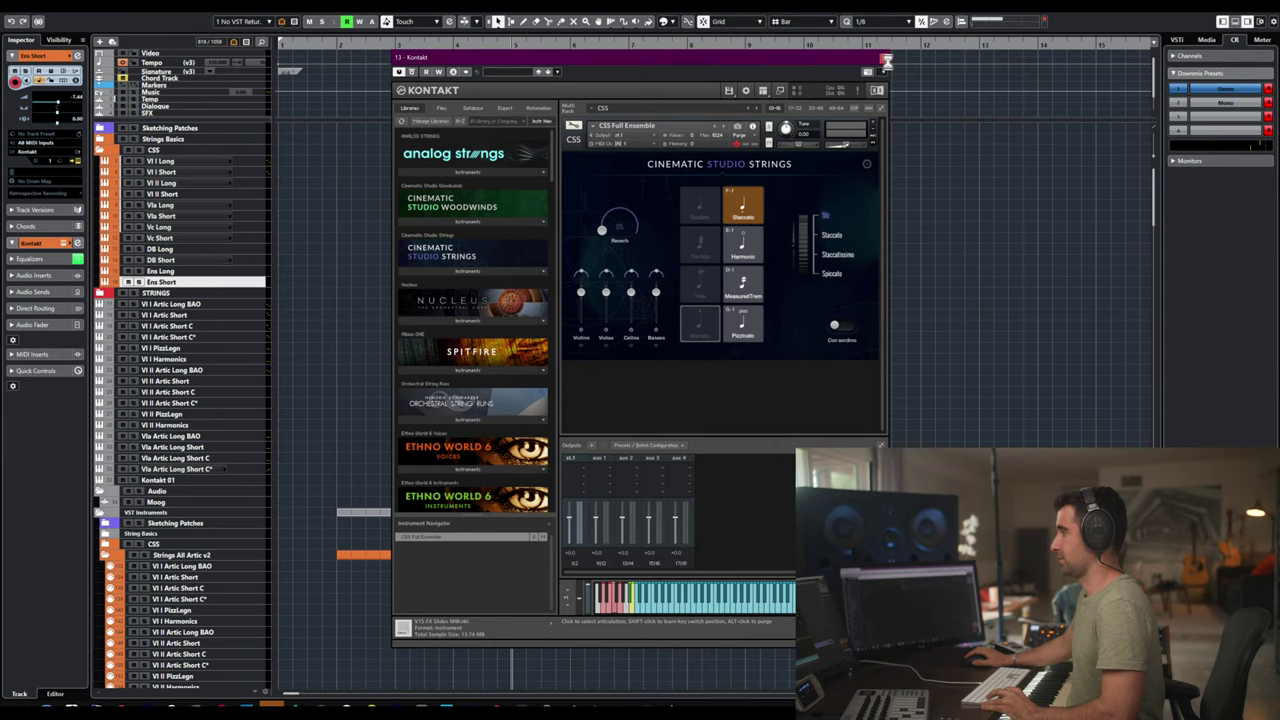
left_click(883, 62)
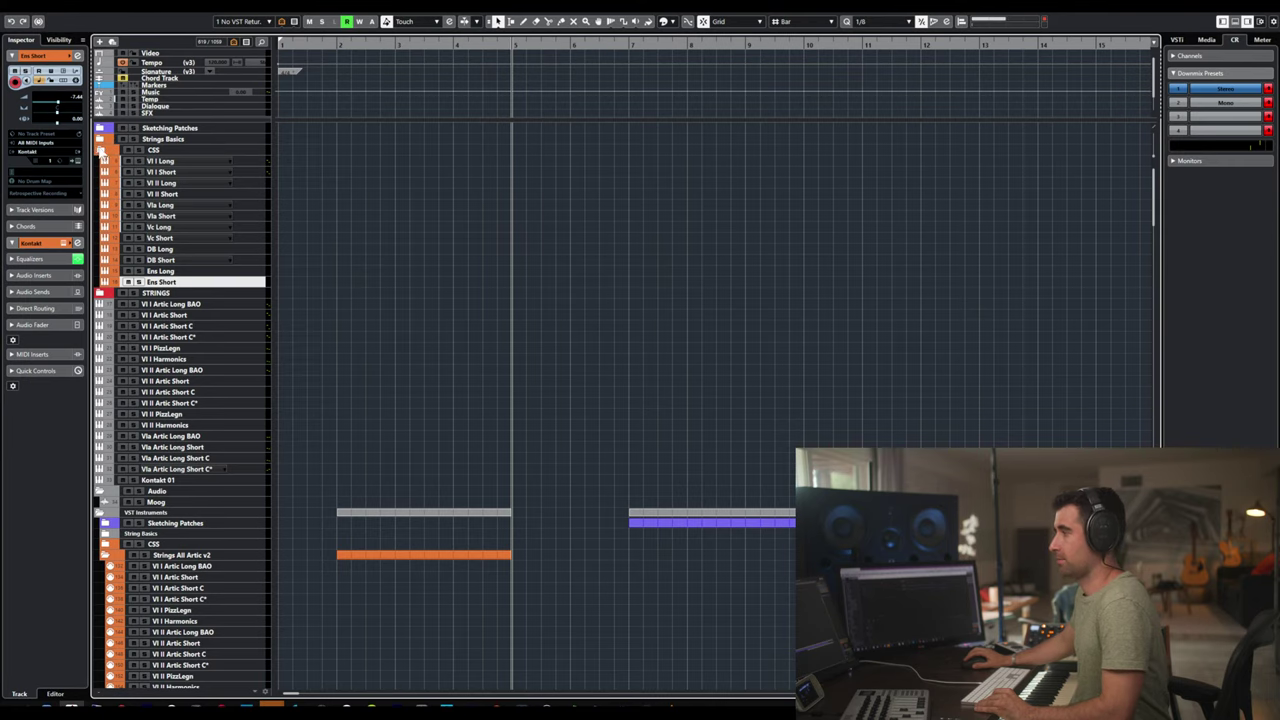
left_click(99, 150)
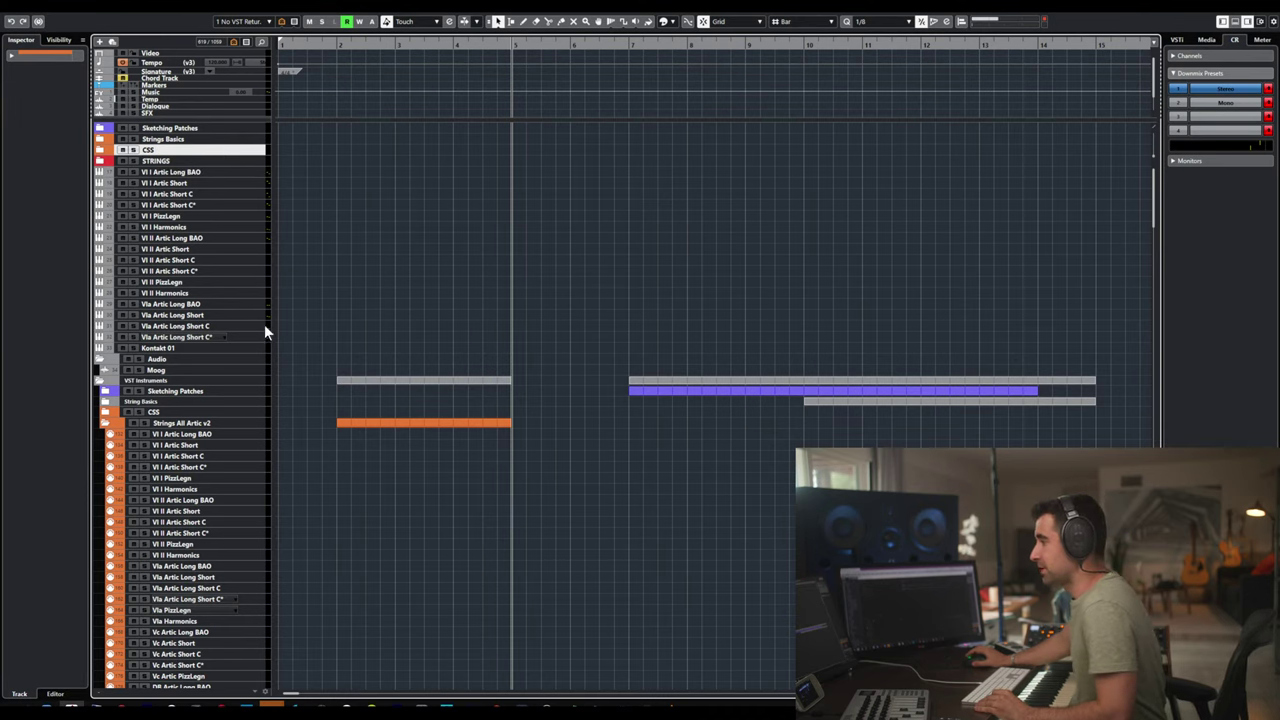
- Open the Kontakt of the Kontakt 01 track below Vla Artic Long Short C*
scroll(210, 378, "down", 3)
scroll(210, 378, "down", 5)
scroll(210, 370, "up", 5)
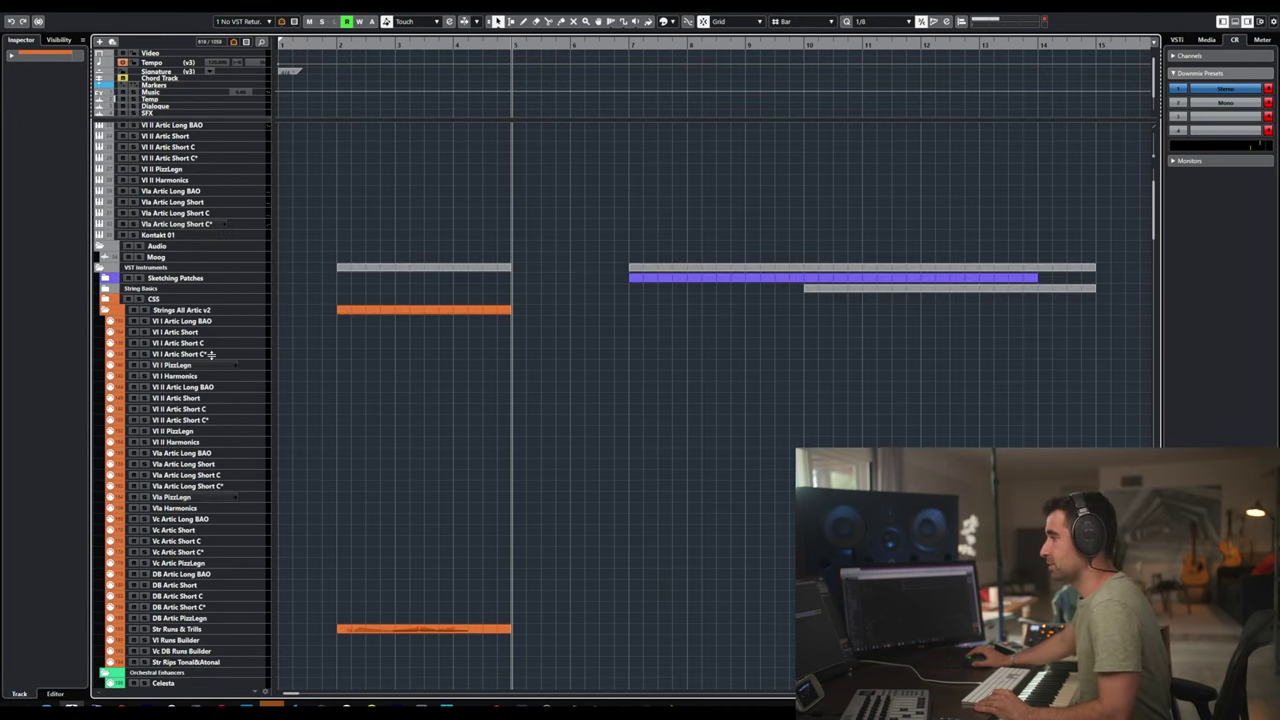
scroll(187, 313, "up", 3)
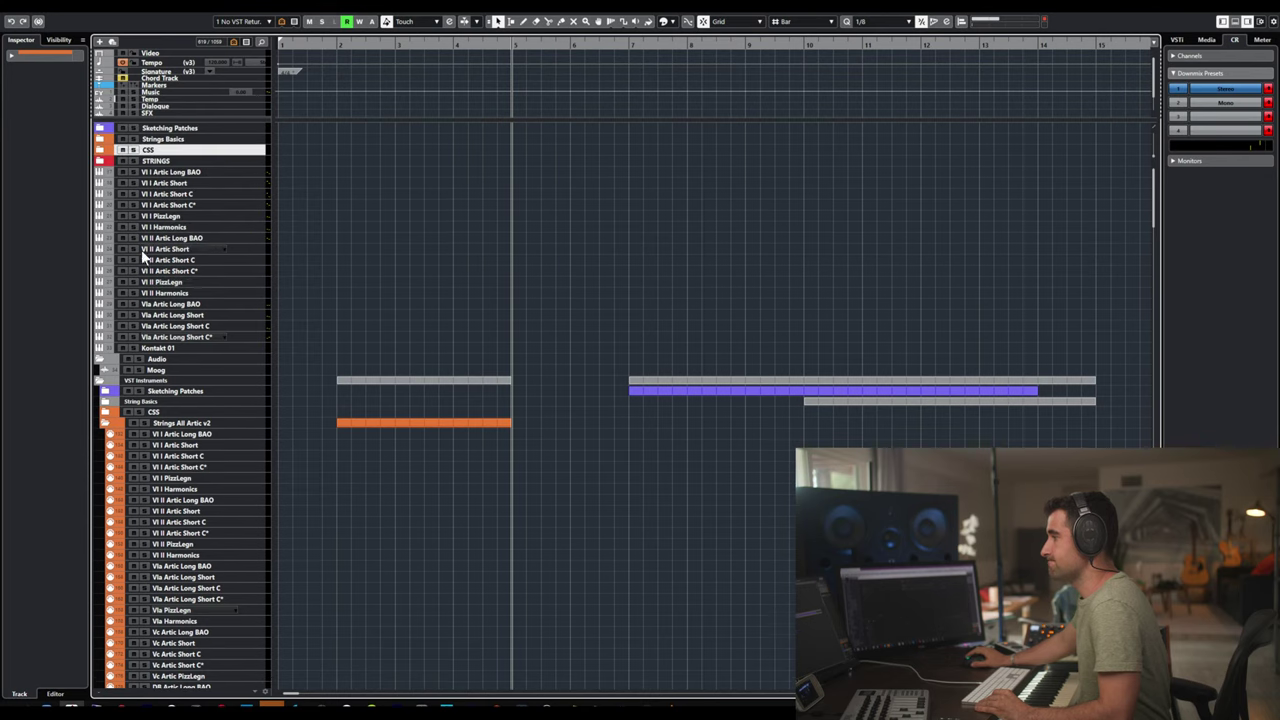
left_click(182, 349)
left_click(186, 346)
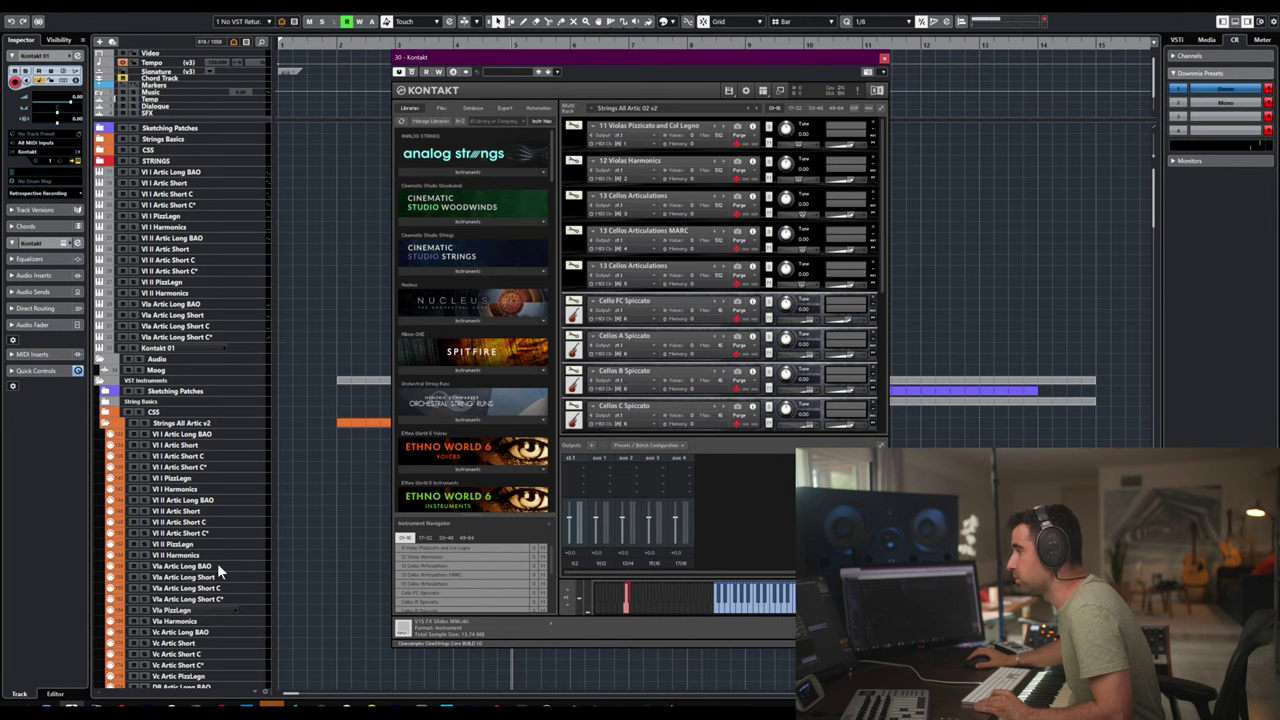
- Review the Strings All Artic v2 folder's tracks from Vla PizzLegn down to Str Rips Tonal&Atonal and their MIDI channels
left_click(206, 618)
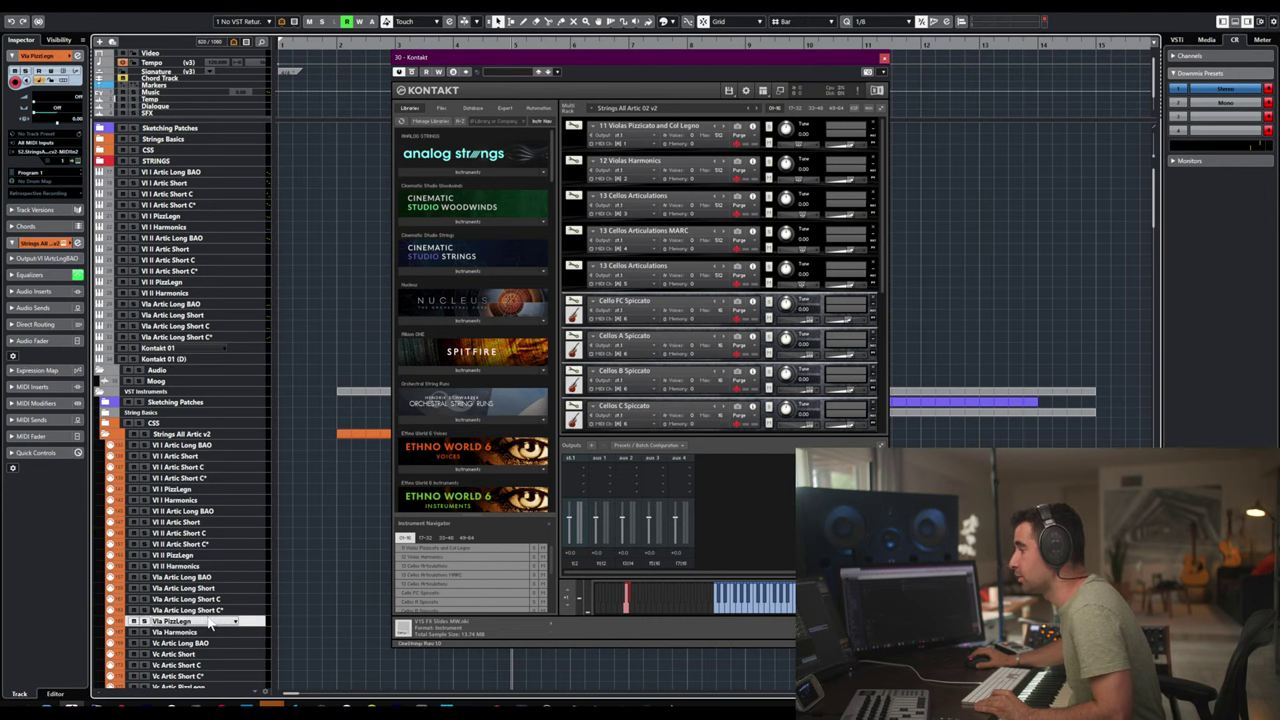
scroll(212, 580, "down", 5)
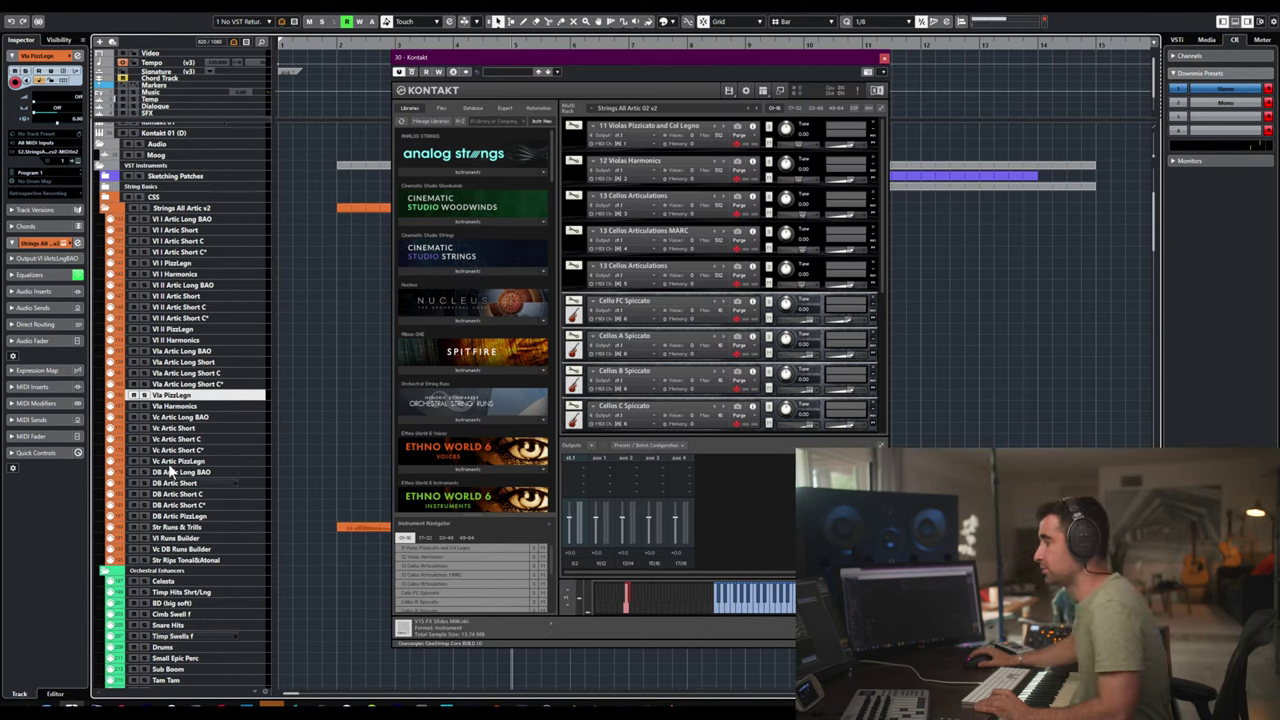
left_click(198, 408)
key("Down")
key("Down")
key("Down")
key("Down")
key("Down")
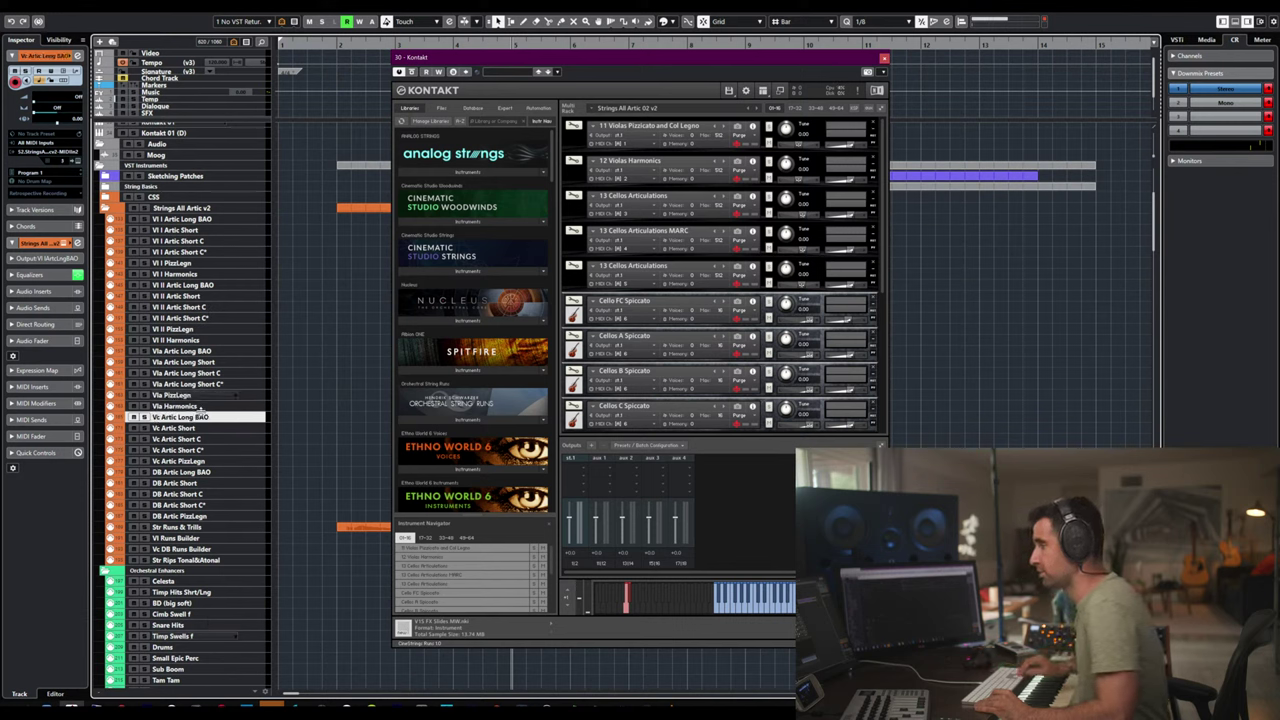
key("Down")
key("Down")
key("Down")
key("Down")
key("Down")
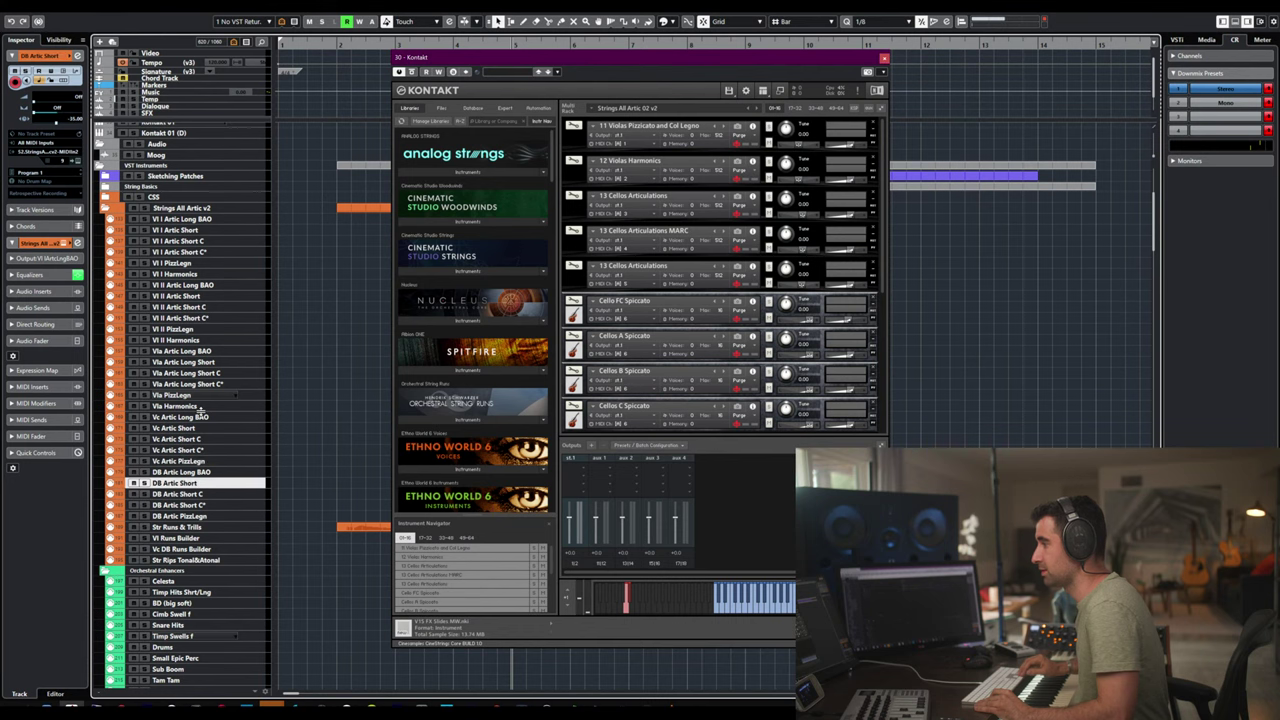
key("Down")
key("Down")
key("Down")
key("Down")
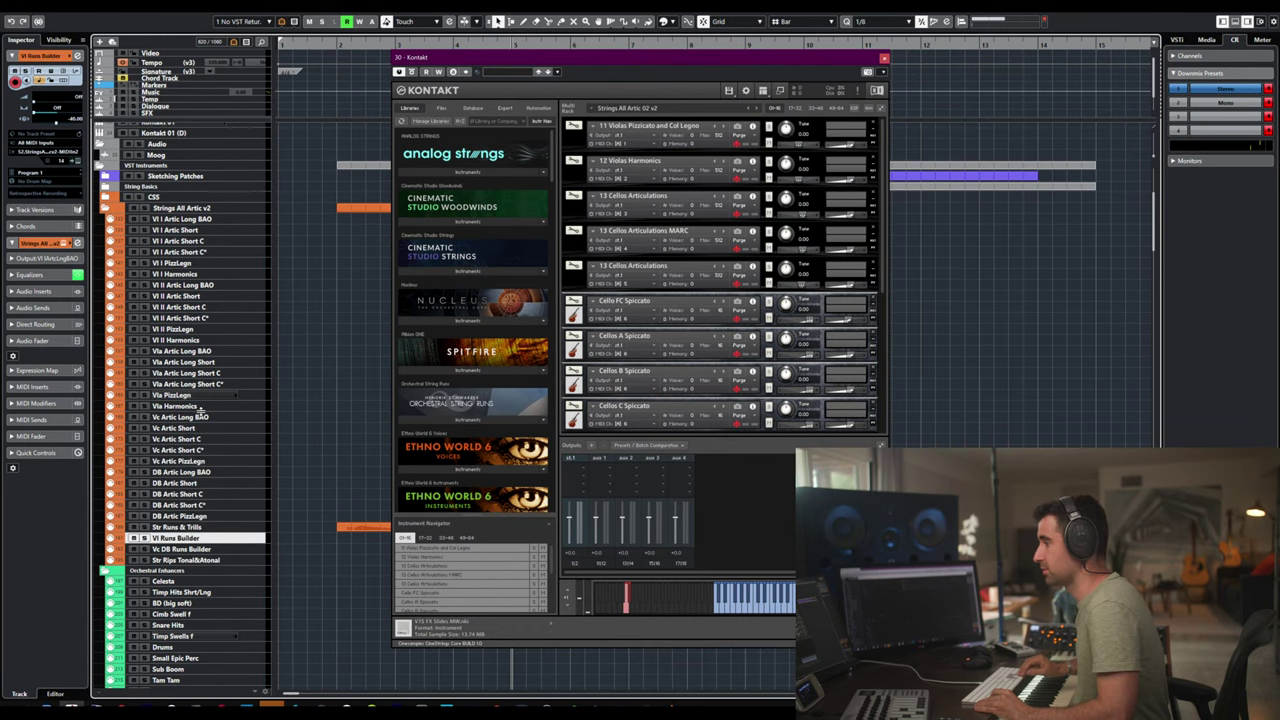
scroll(207, 300, "up", 6)
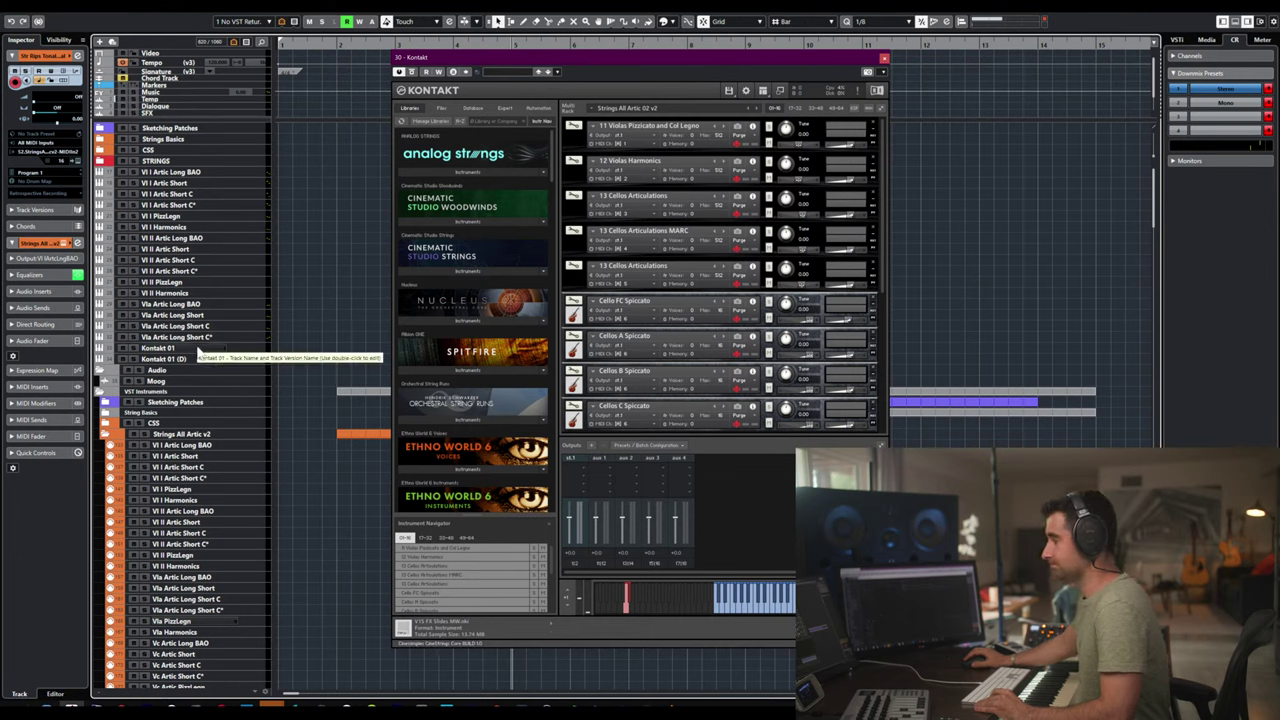
- Remove all instruments on page 17-32 of Kontakt 01's multi rack, from Basses C Spiccato to CineStrings RUNS Tonal + Atonal
left_click(197, 350)
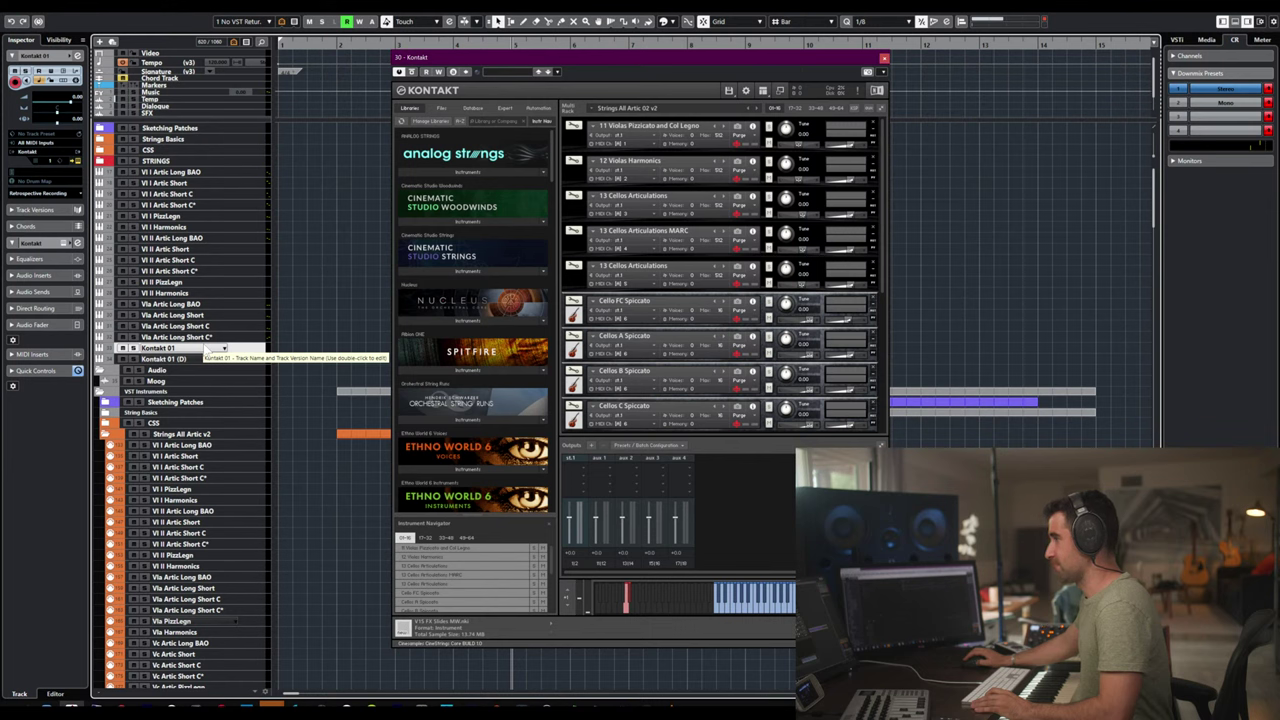
left_click(795, 107)
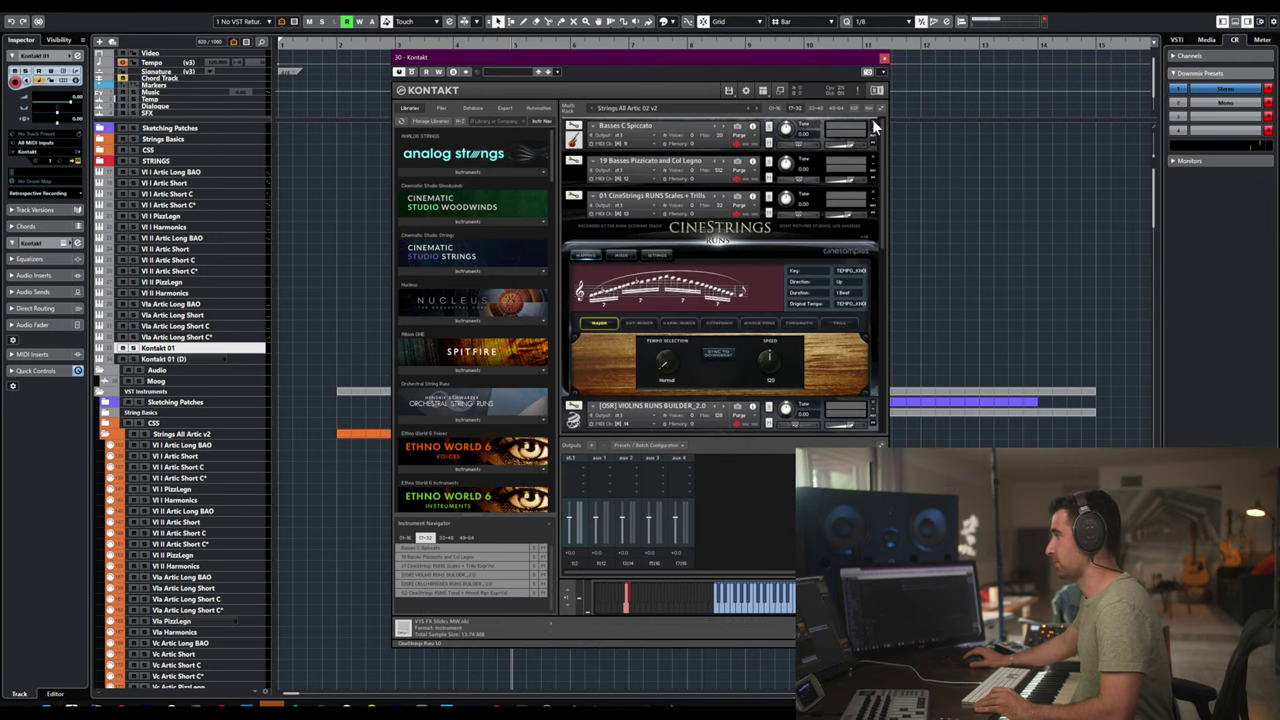
scroll(872, 119, "up", 3)
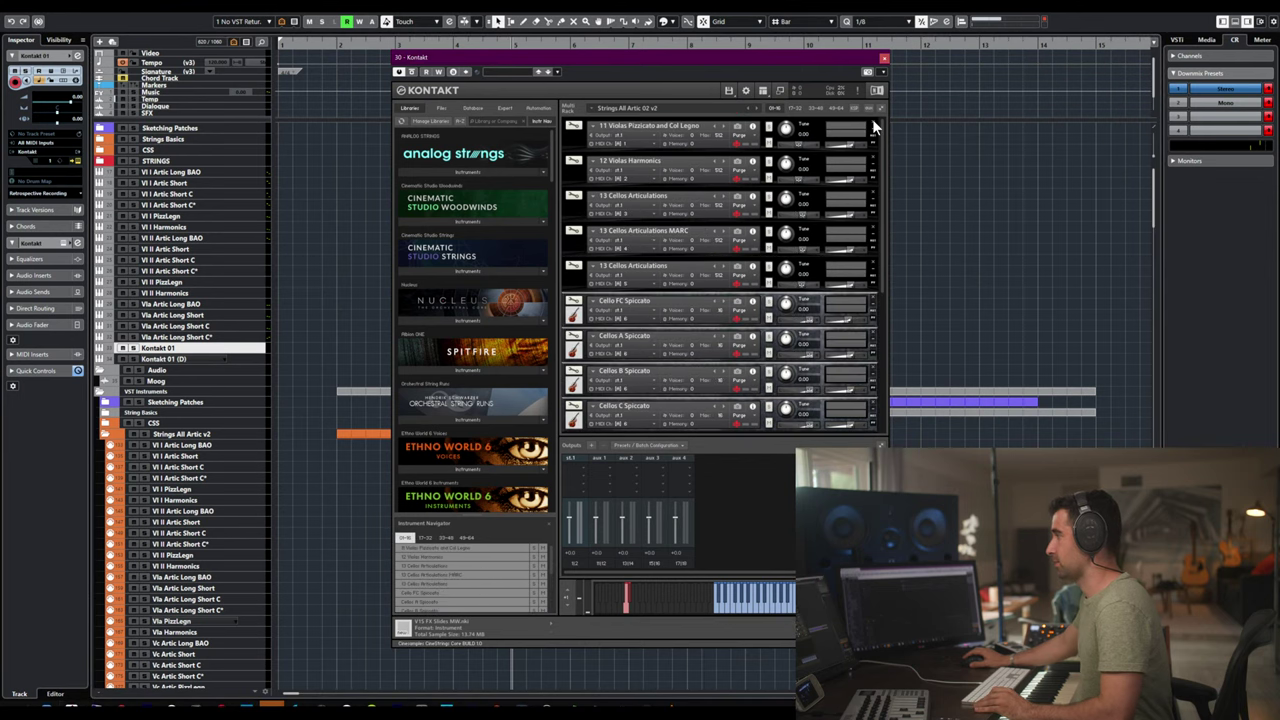
left_click(795, 107)
scroll(871, 120, "up", 3)
left_click(795, 107)
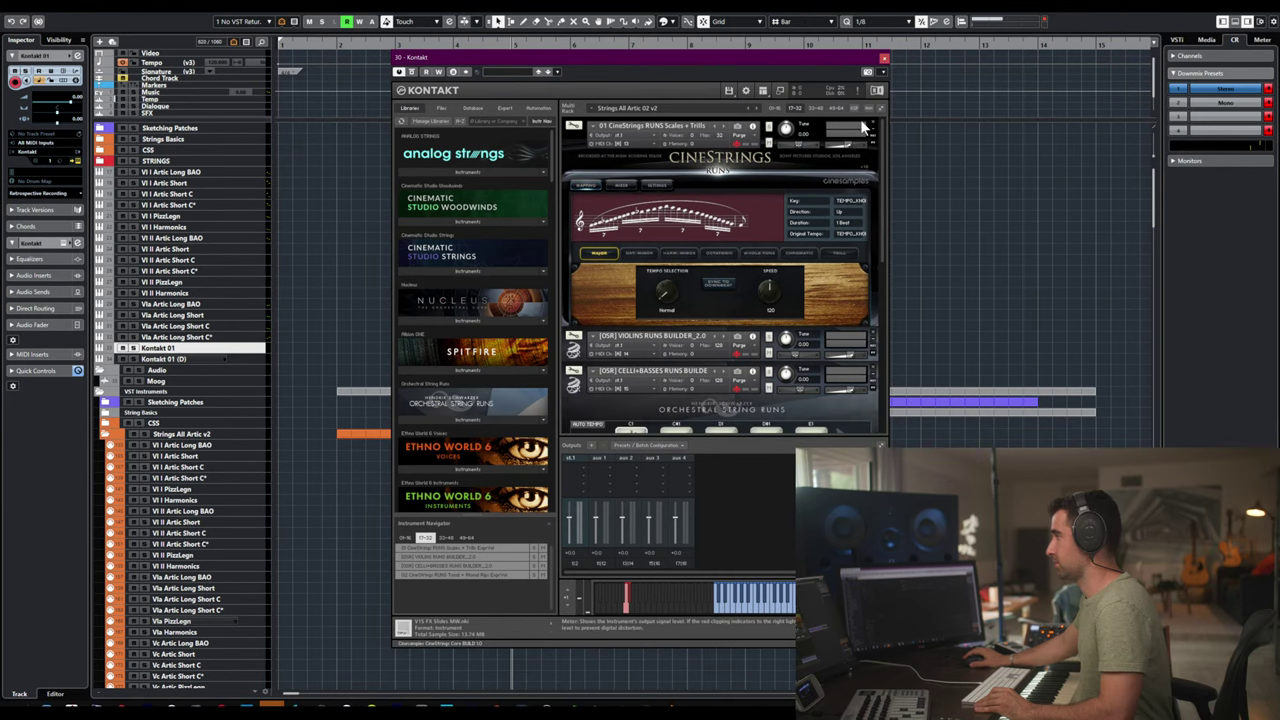
scroll(868, 125, "down", 3)
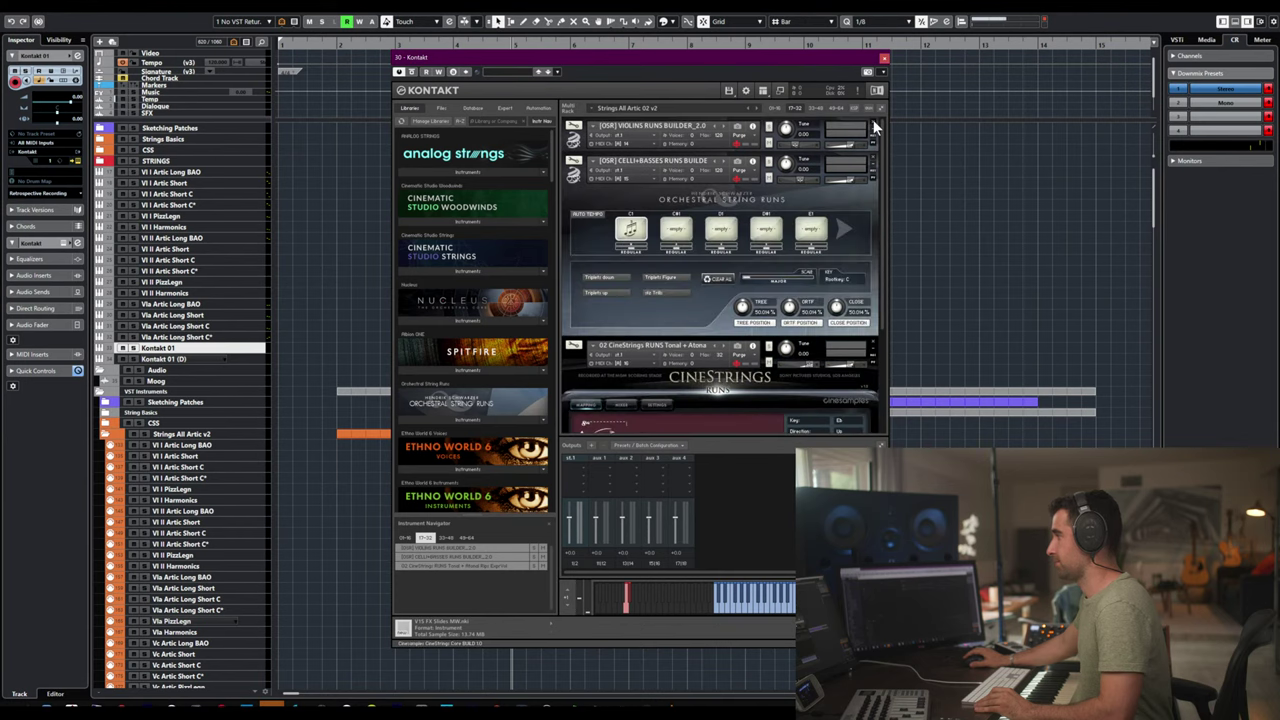
scroll(872, 119, "up", 3)
scroll(871, 117, "down", 3)
scroll(845, 118, "up", 3)
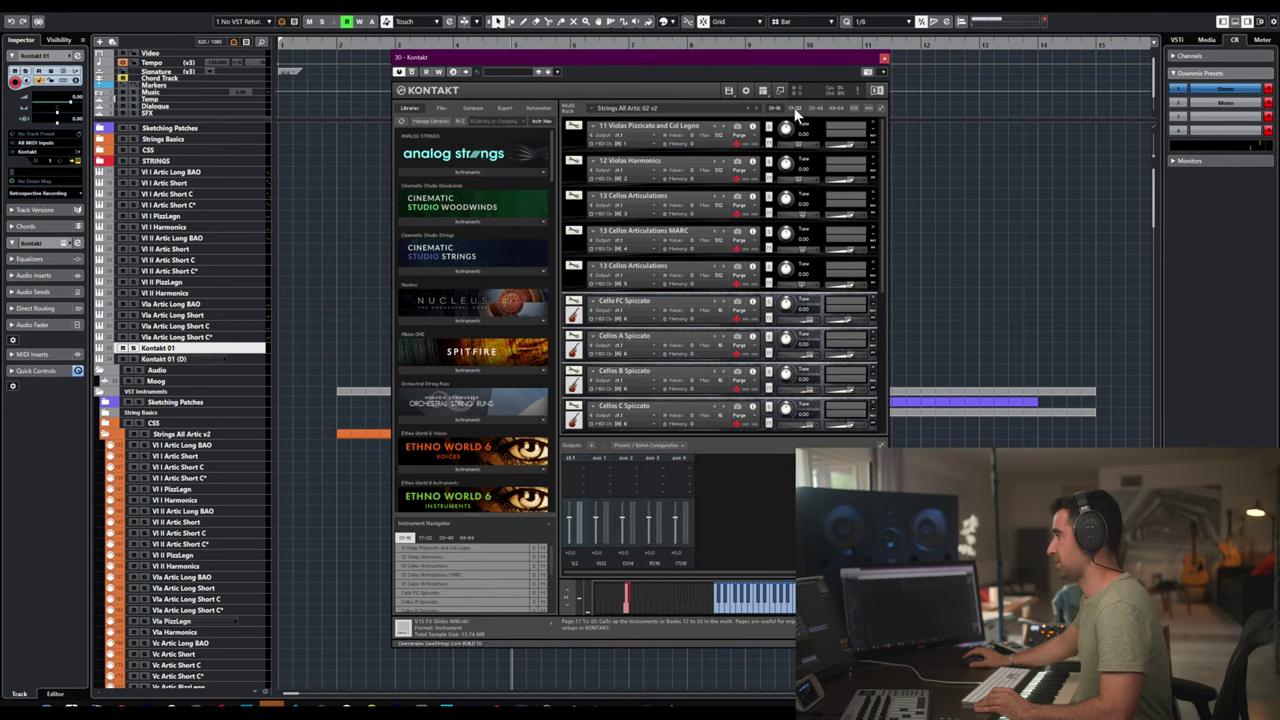
left_click(796, 108)
scroll(806, 112, "up", 3)
left_click(816, 108)
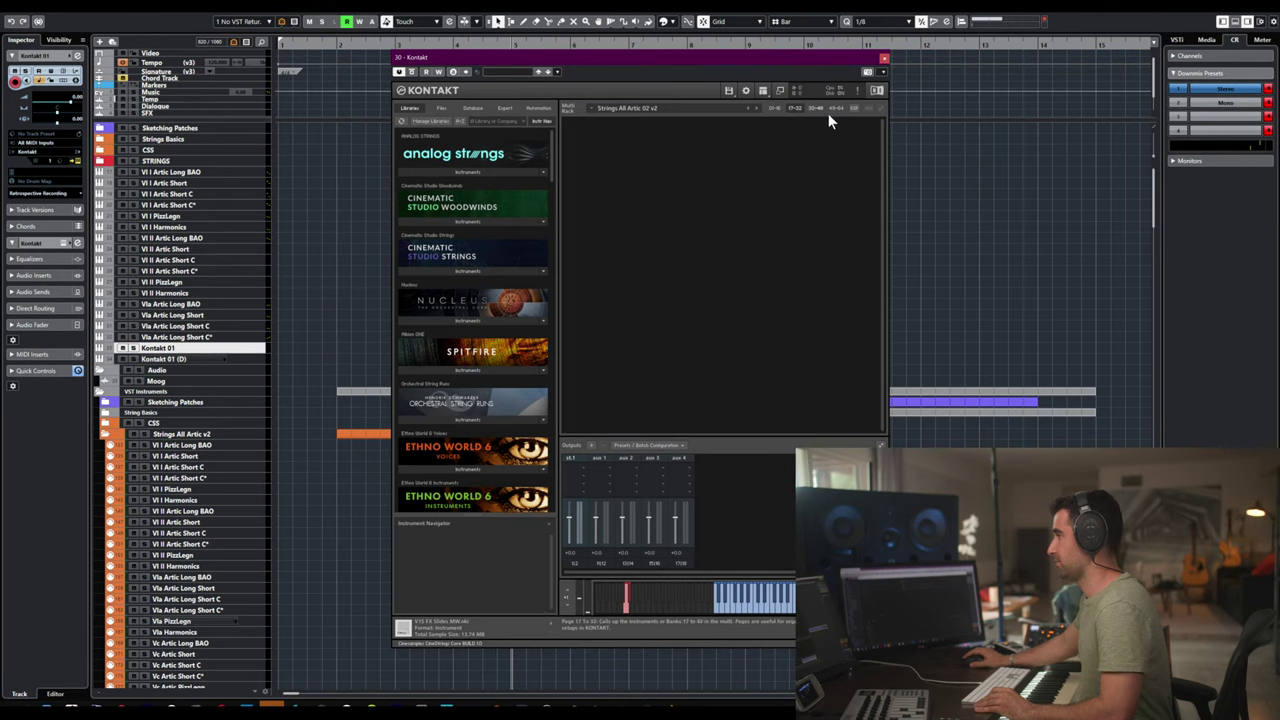
- Compare the instruments on rack page 1-16 with the Strings All Artic v2 tracks from Vla PizzLegn to DB Artic Short C*
left_click(779, 108)
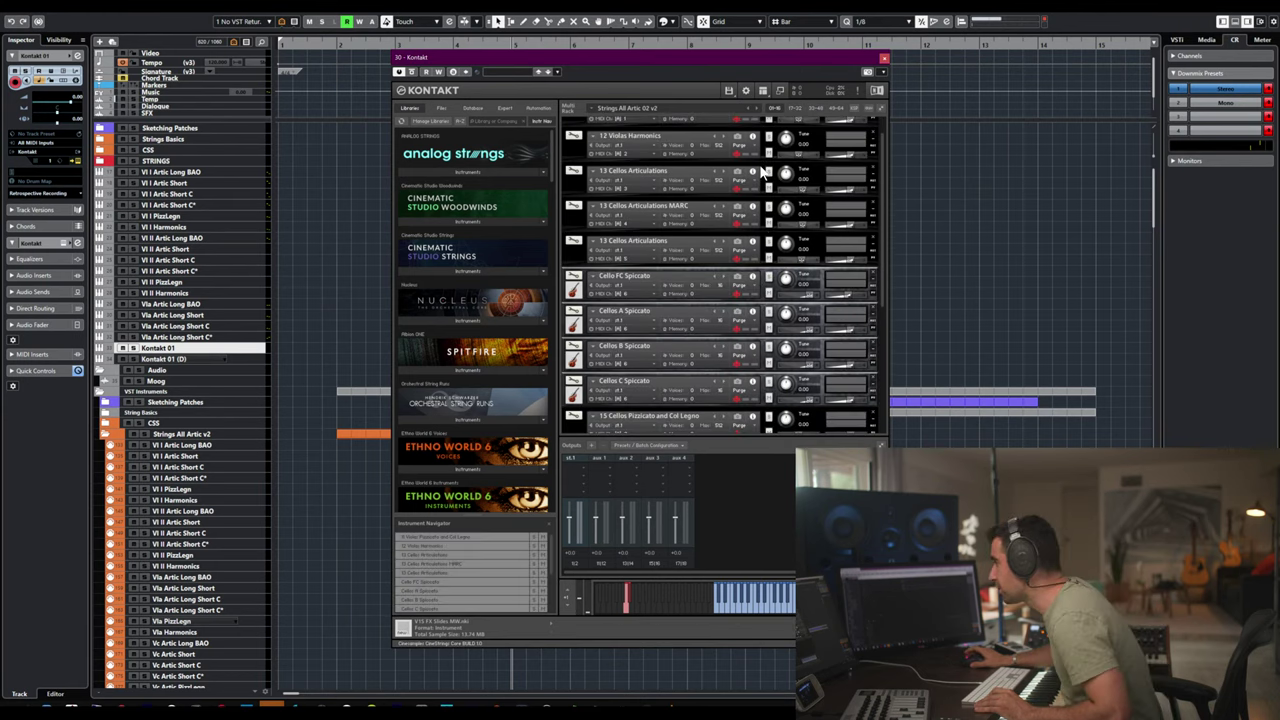
scroll(762, 170, "down", 5)
scroll(762, 157, "down", 5)
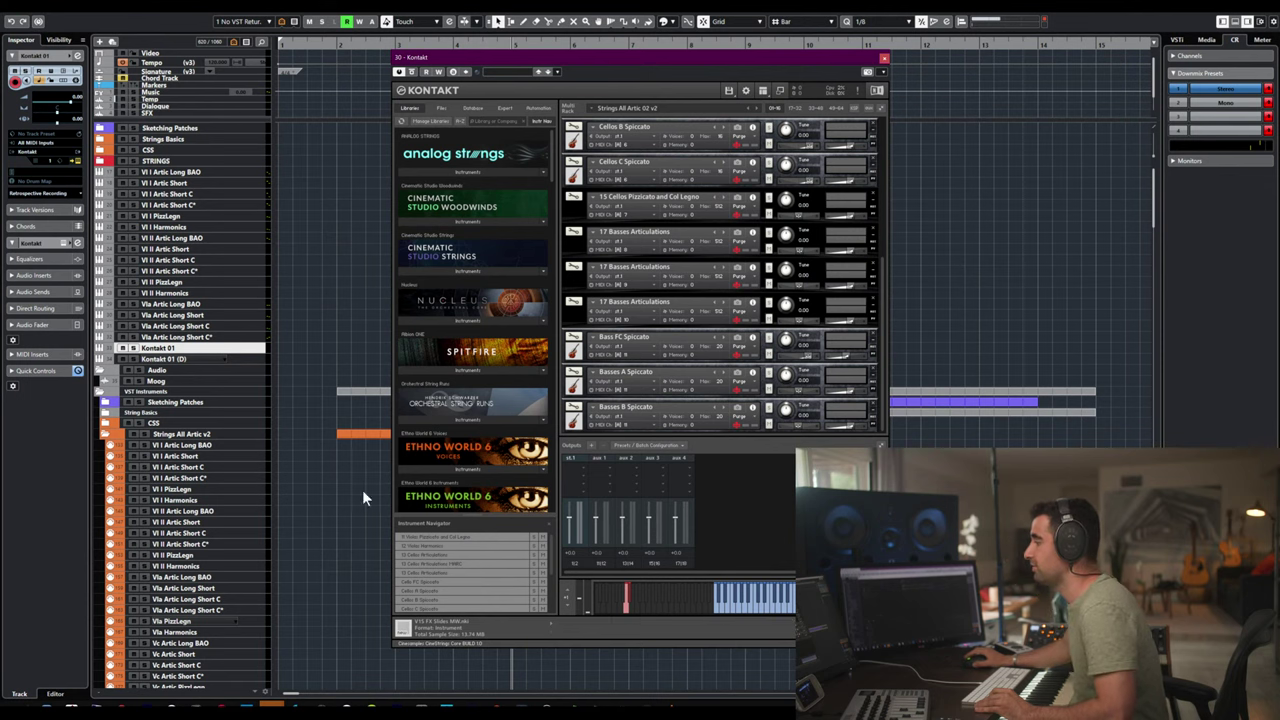
left_click(198, 620)
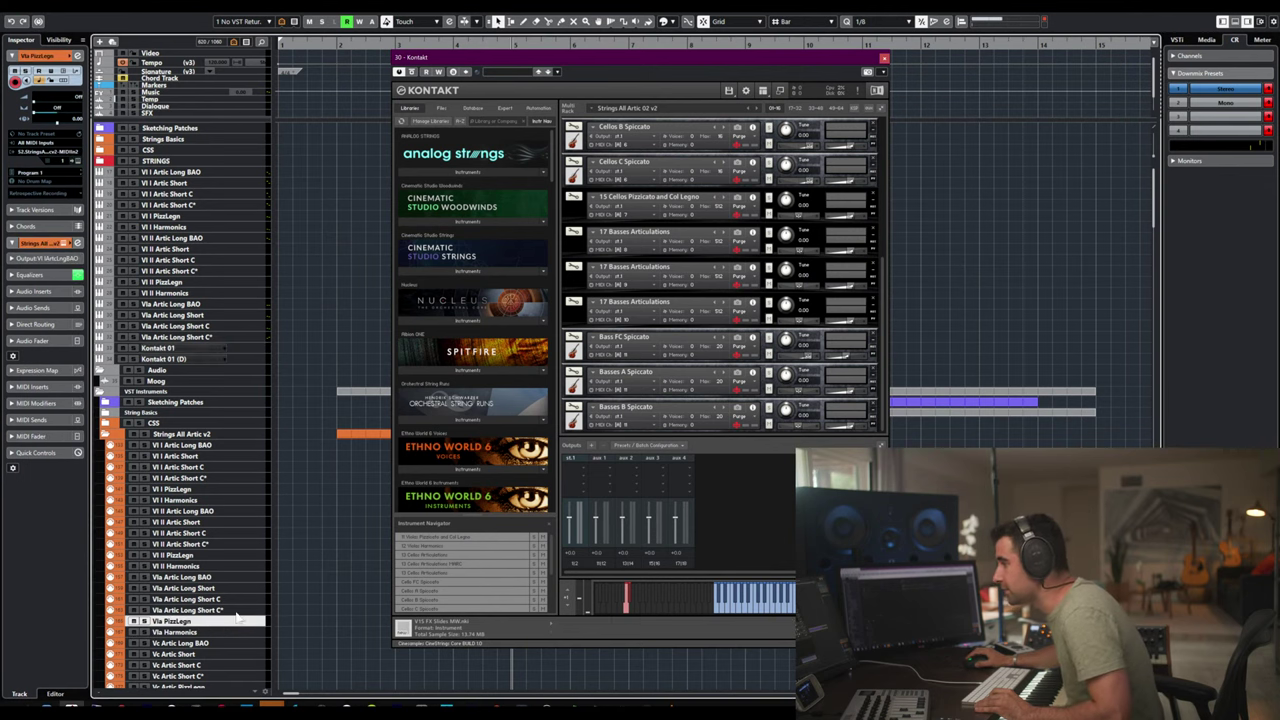
scroll(210, 560, "down", 5)
left_click(190, 406)
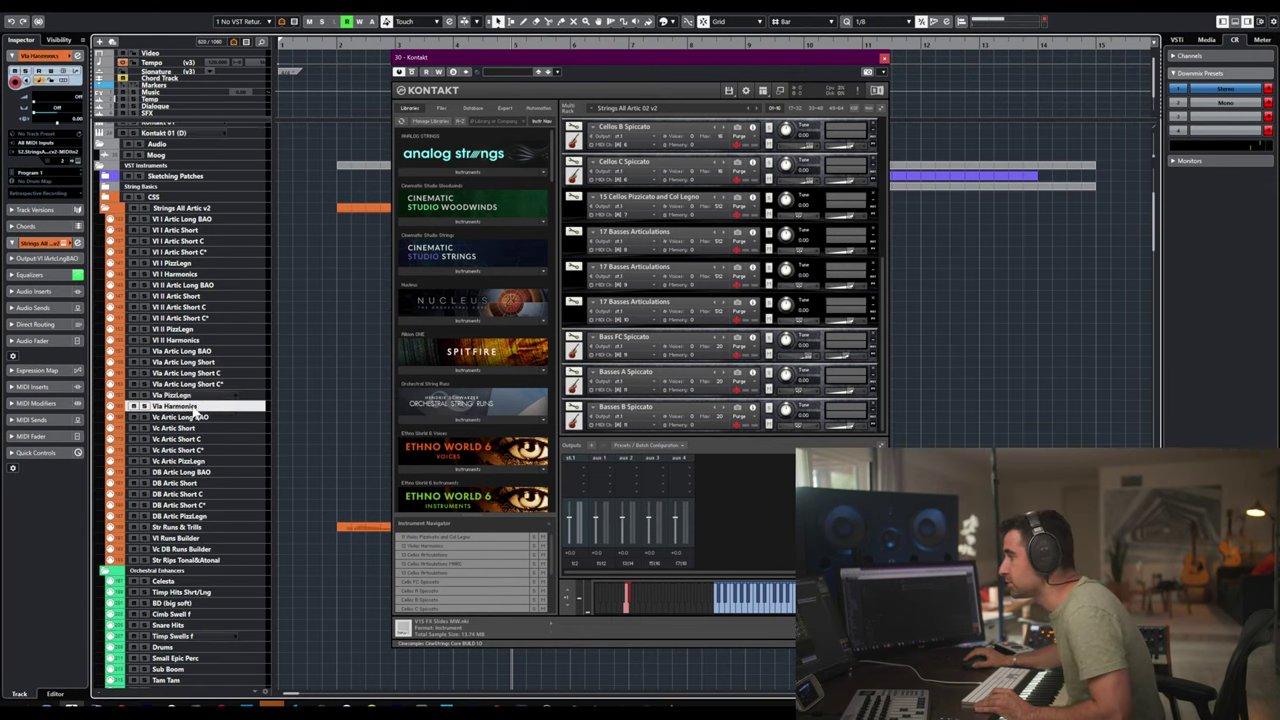
left_click(186, 428)
left_click(185, 439)
left_click(185, 450)
left_click(185, 461)
left_click(186, 472)
left_click(187, 483)
left_click(189, 494)
left_click(186, 505)
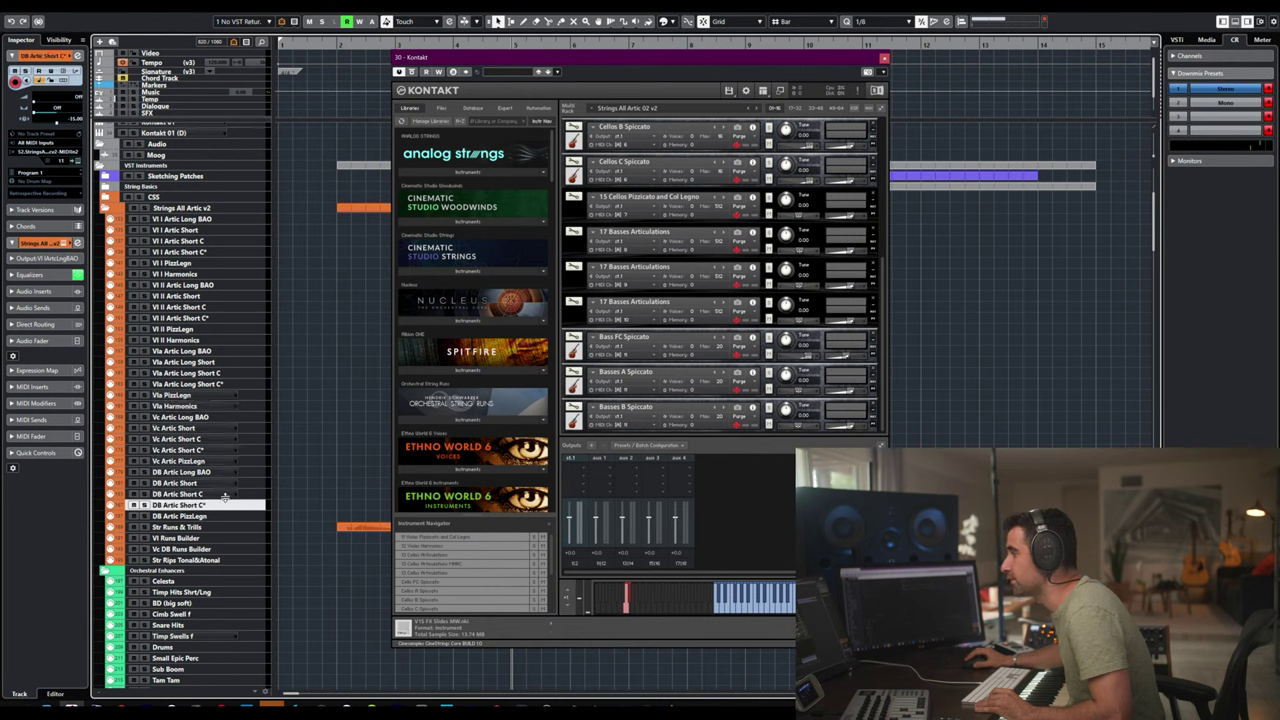
- Move the Kontakt 01 (D) track into the Audio folder and duplicate the Kontakt 01 track
left_click(883, 61)
scroll(198, 345, "up", 5)
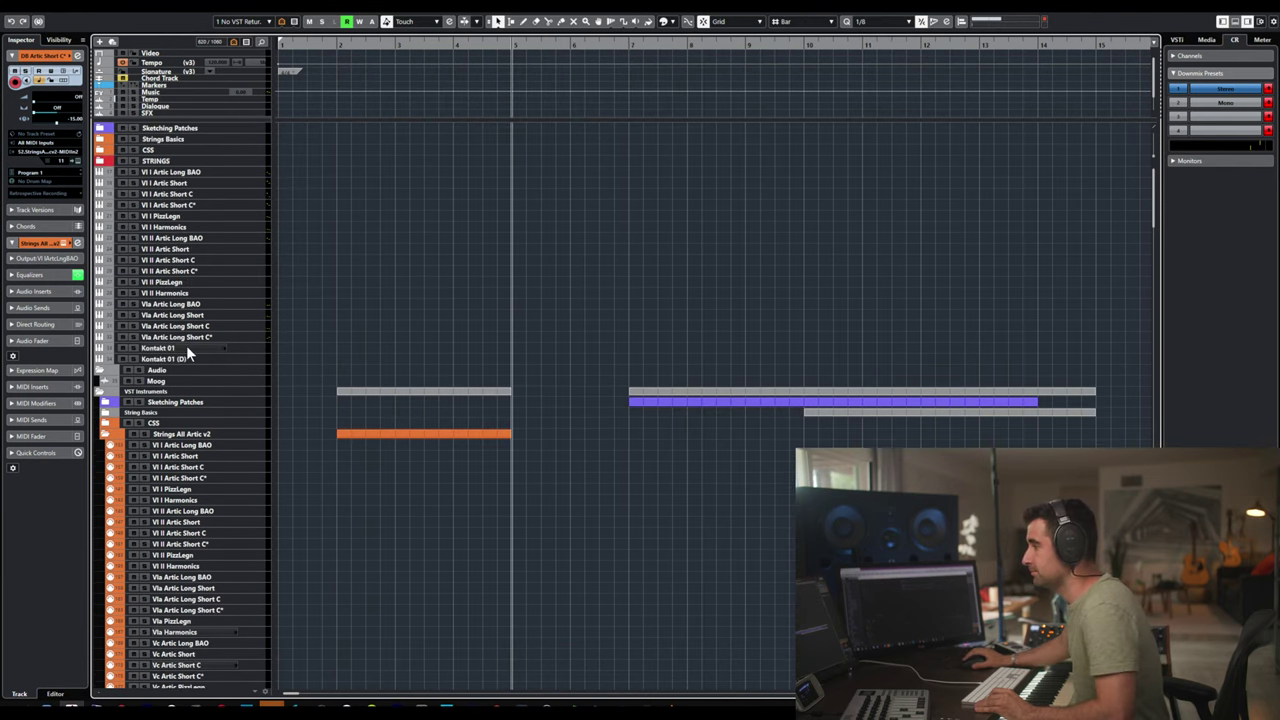
left_click_drag(176, 360, 177, 376)
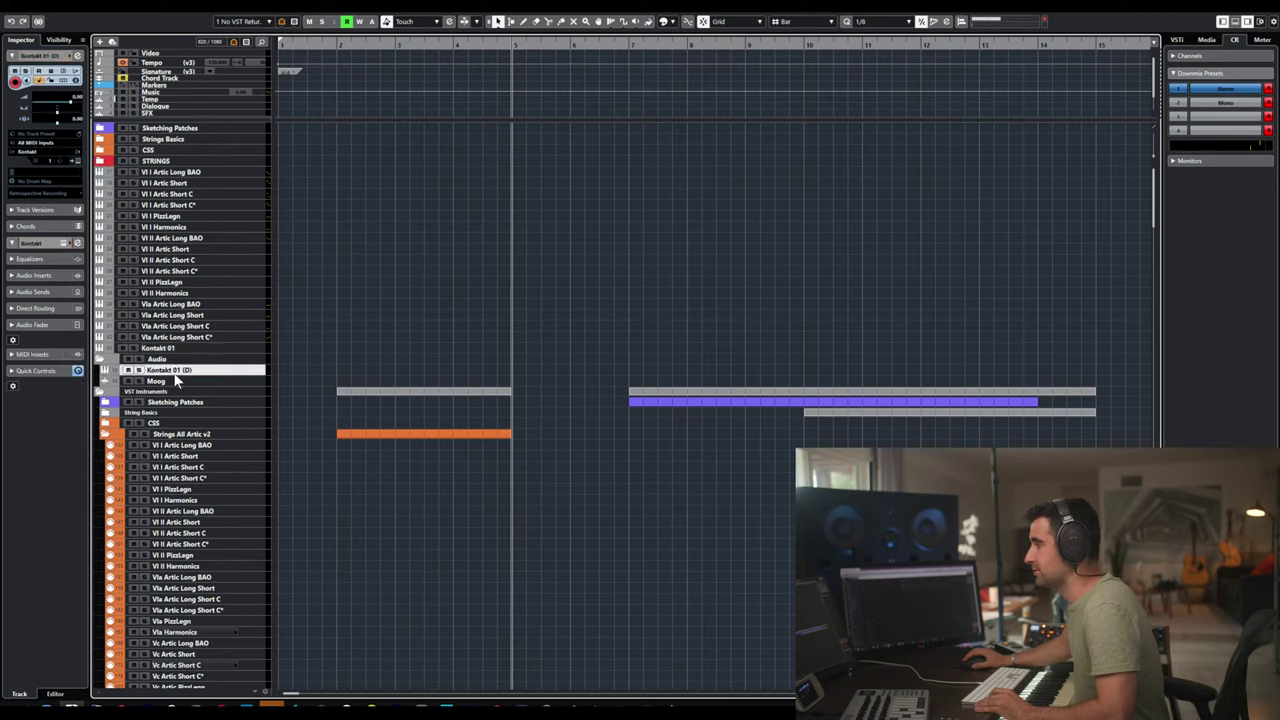
left_click(180, 348)
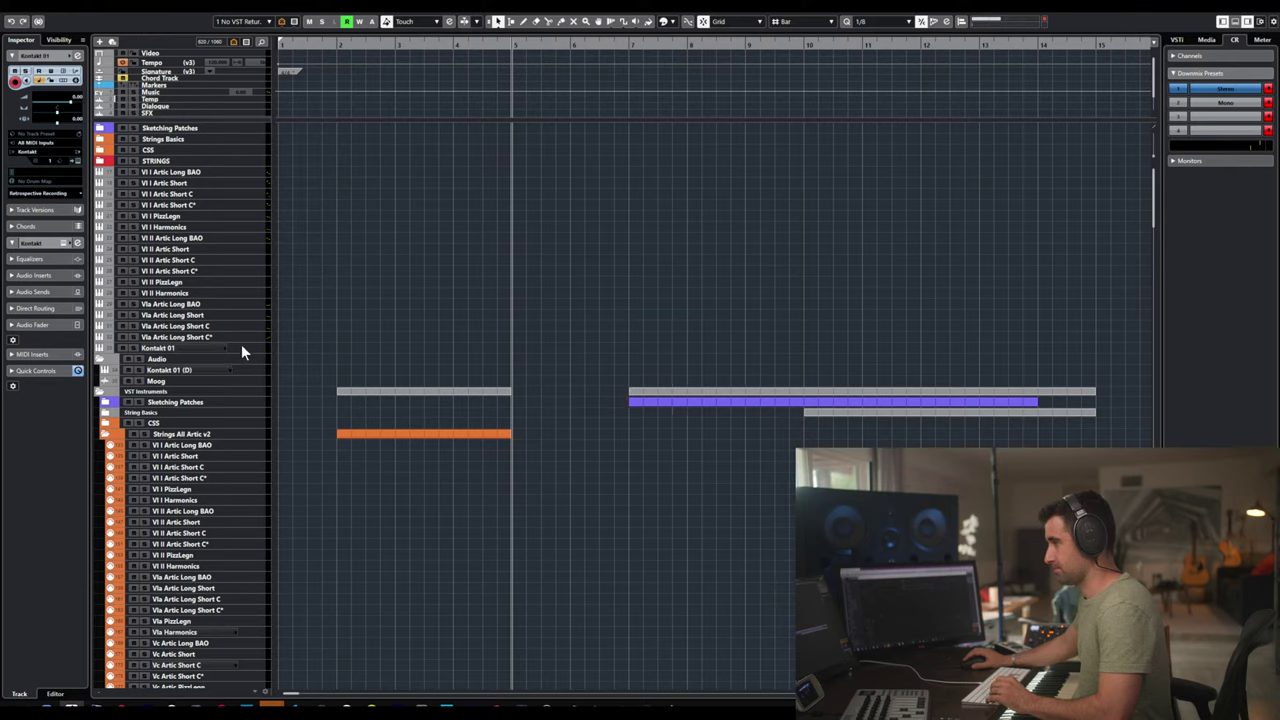
left_click(240, 350)
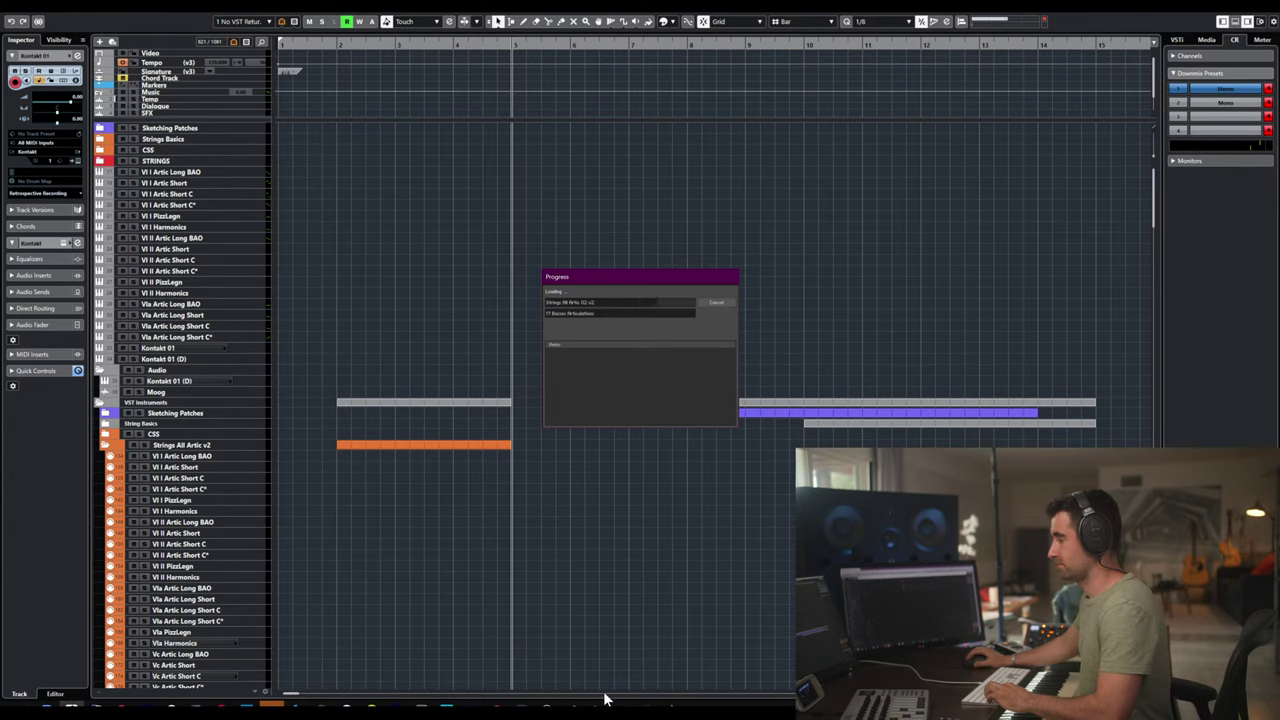
- Check the computer's memory usage and the Cubase 11 process in Task Manager, and return to the Cubase project
key("ctrl+shift+Escape")
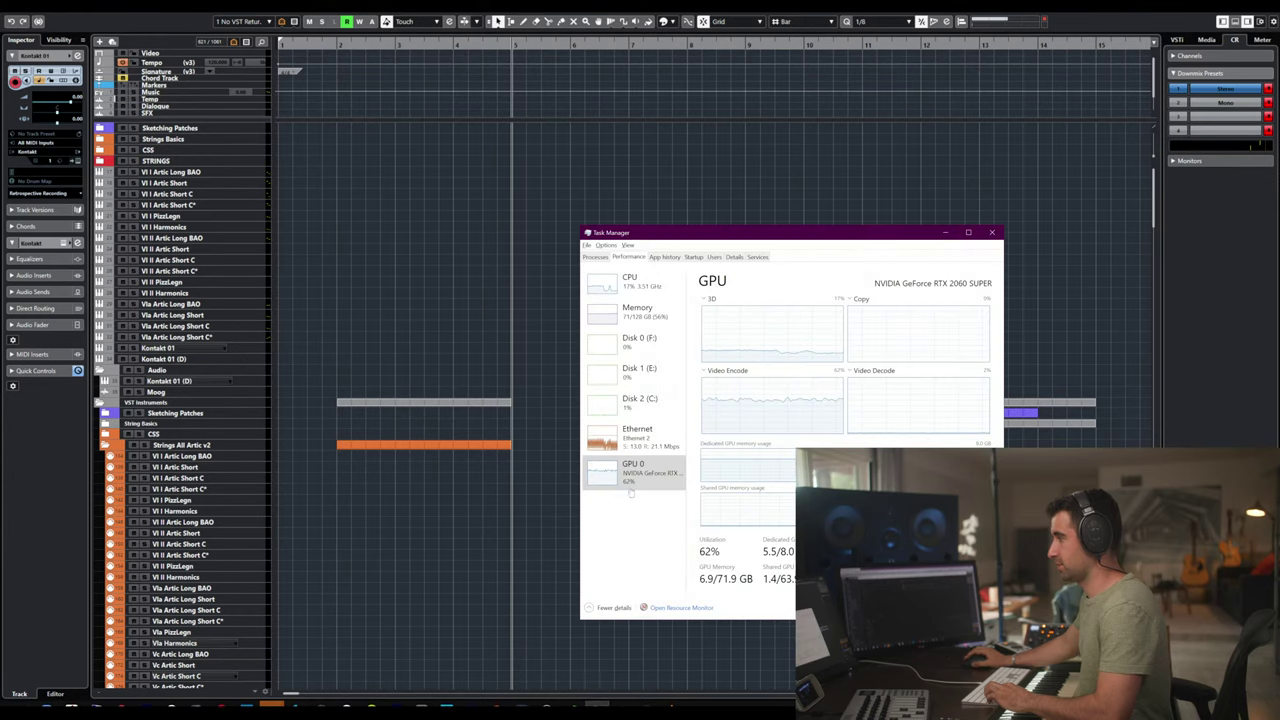
left_click(607, 314)
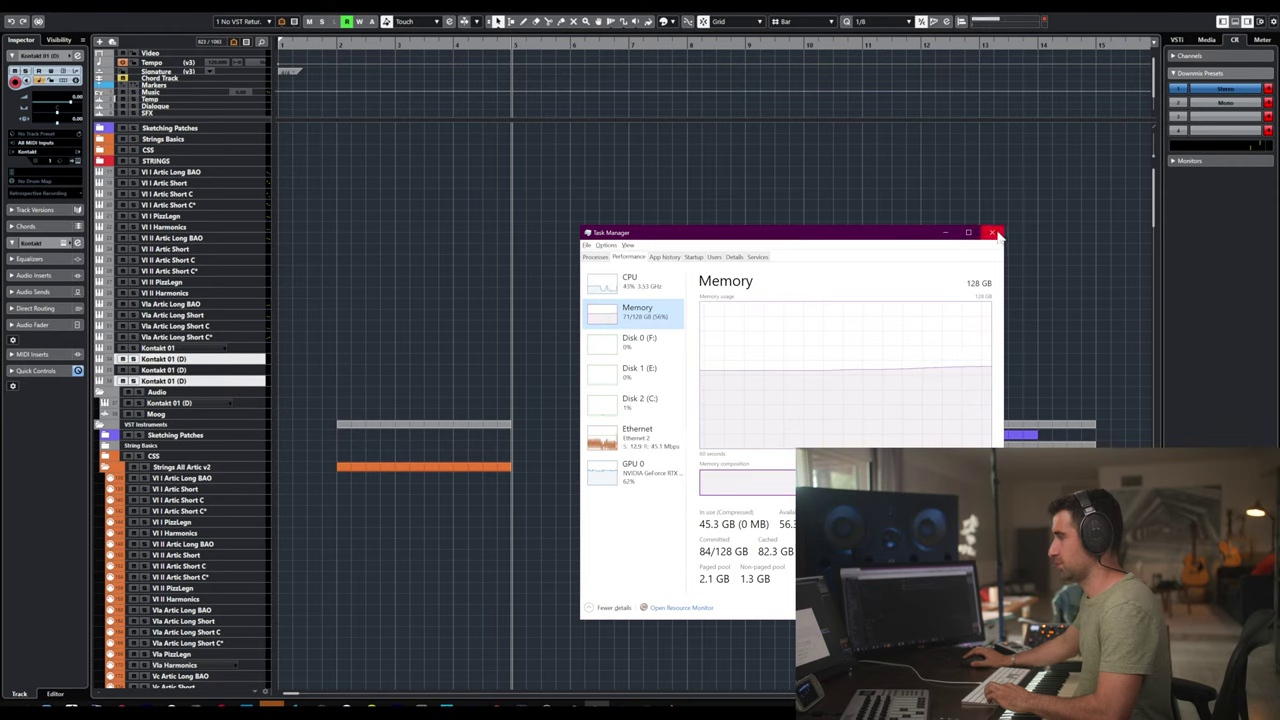
left_click(592, 258)
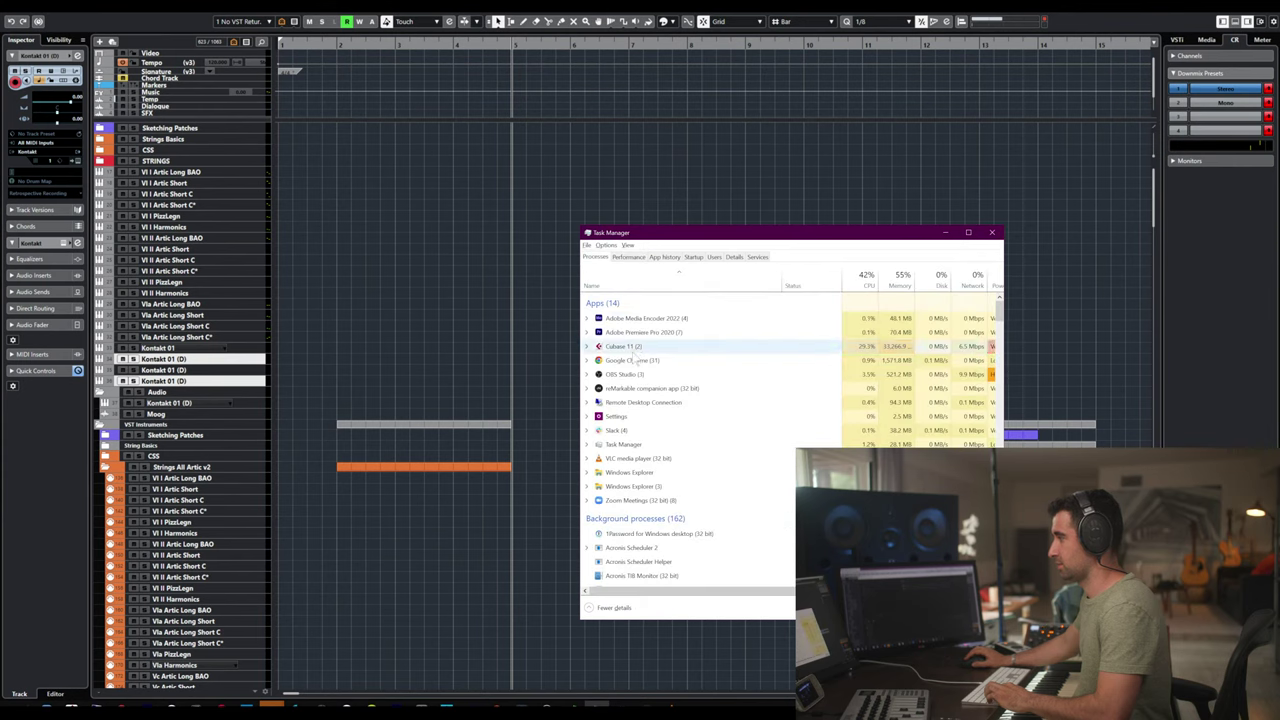
left_click(635, 347)
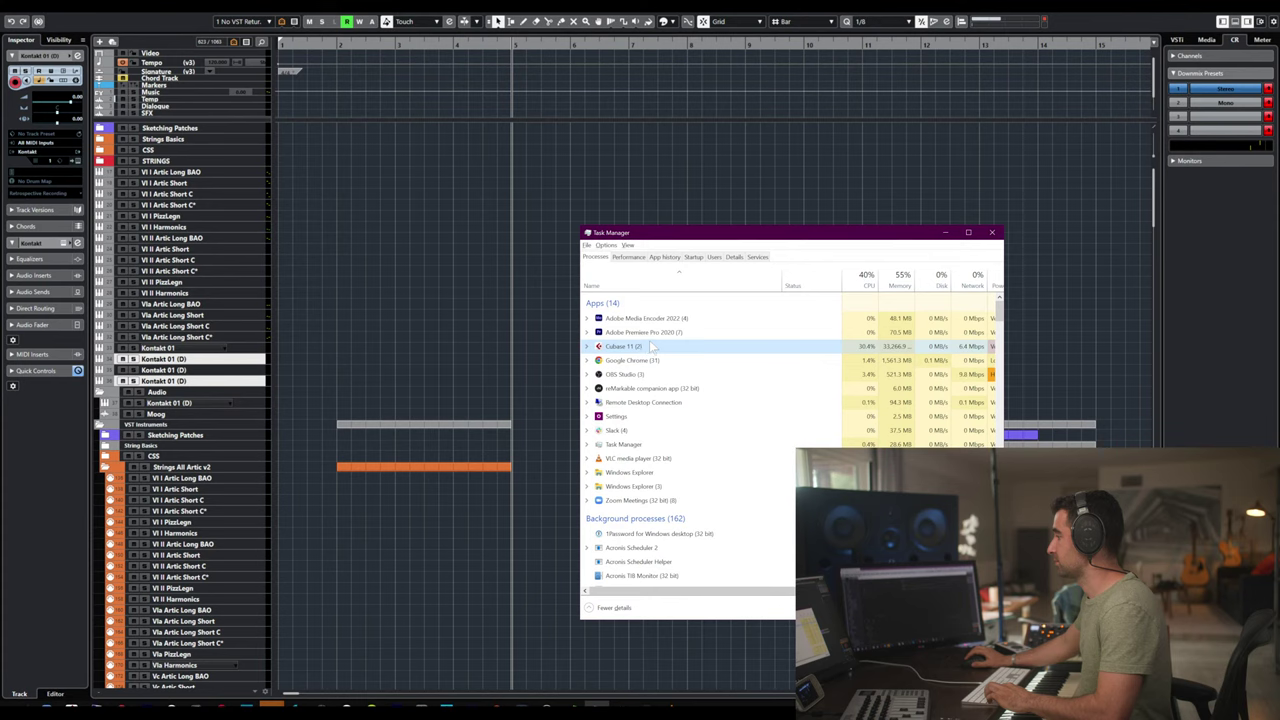
left_click(628, 258)
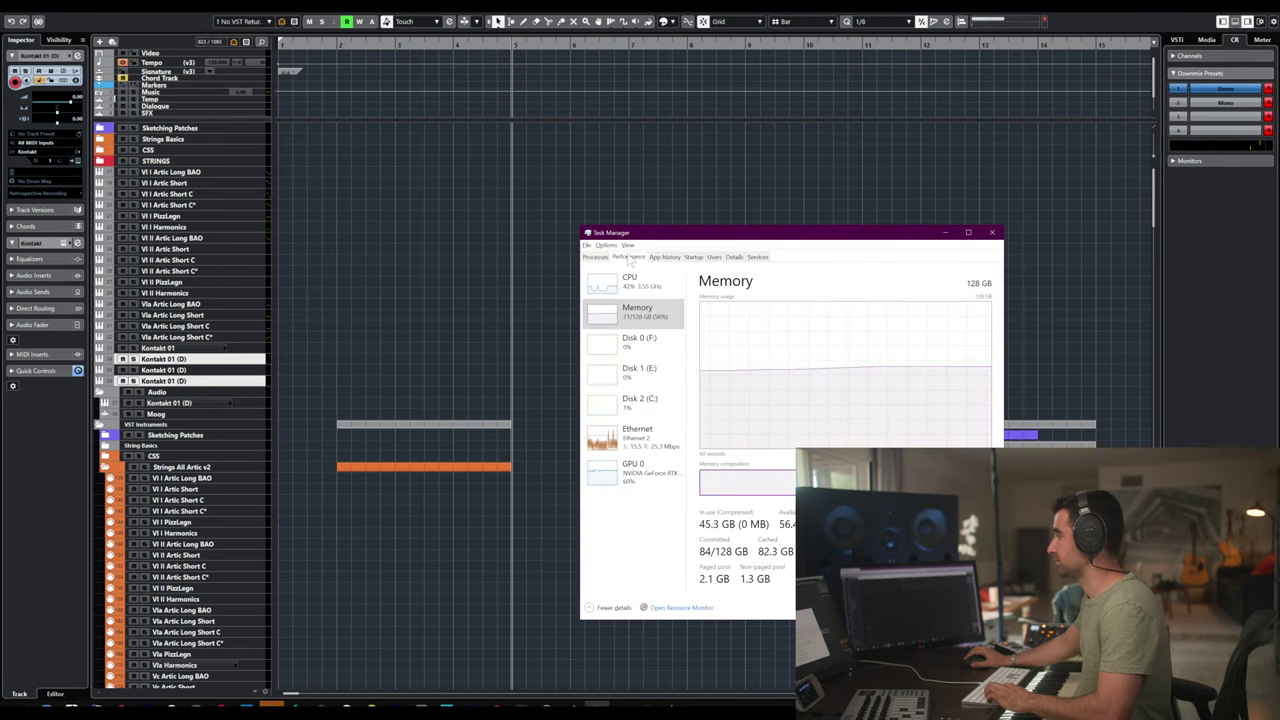
left_click(468, 298)
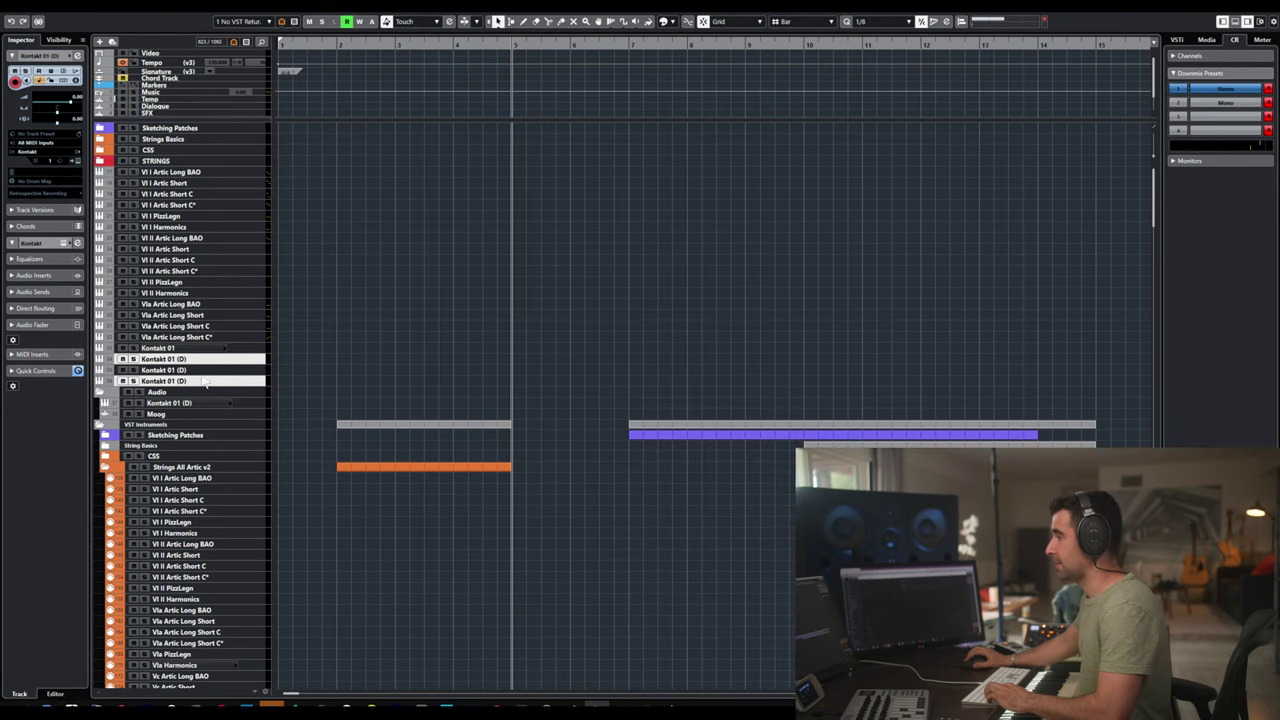
- Select the Kontakt 01 track together with its three duplicates above the Audio folder
left_click(178, 347)
left_click(179, 377, "shift")
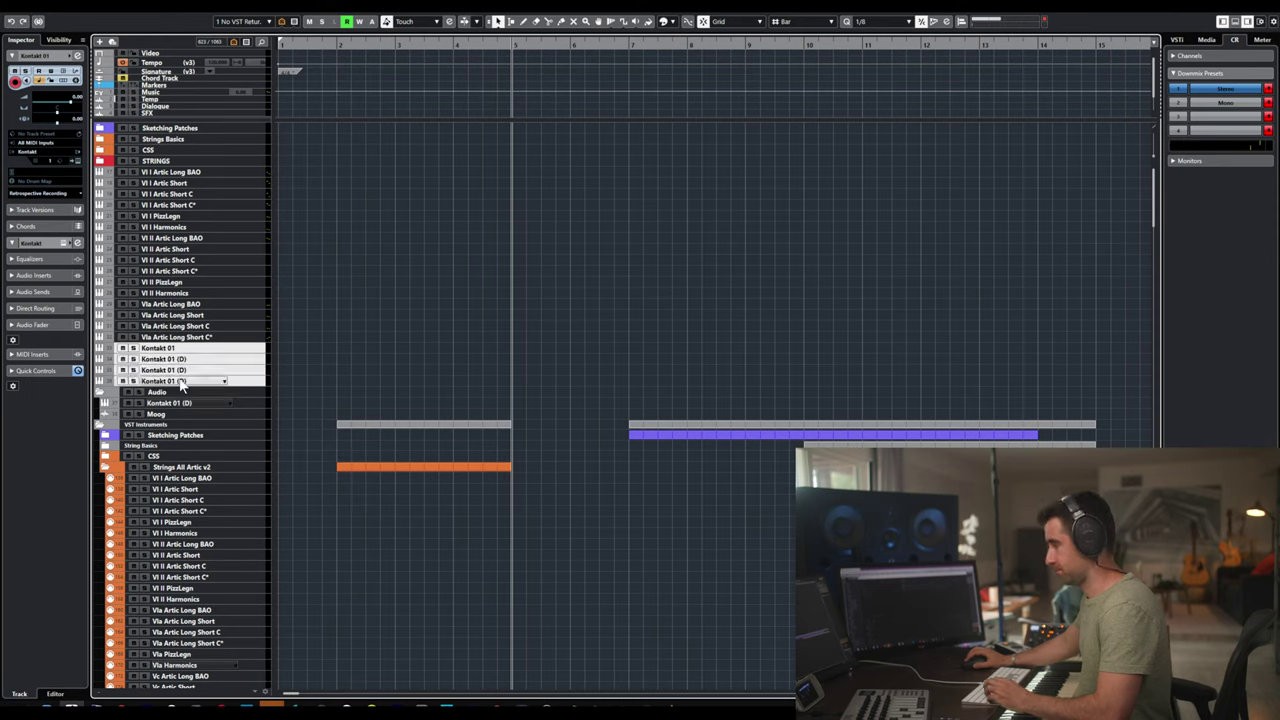
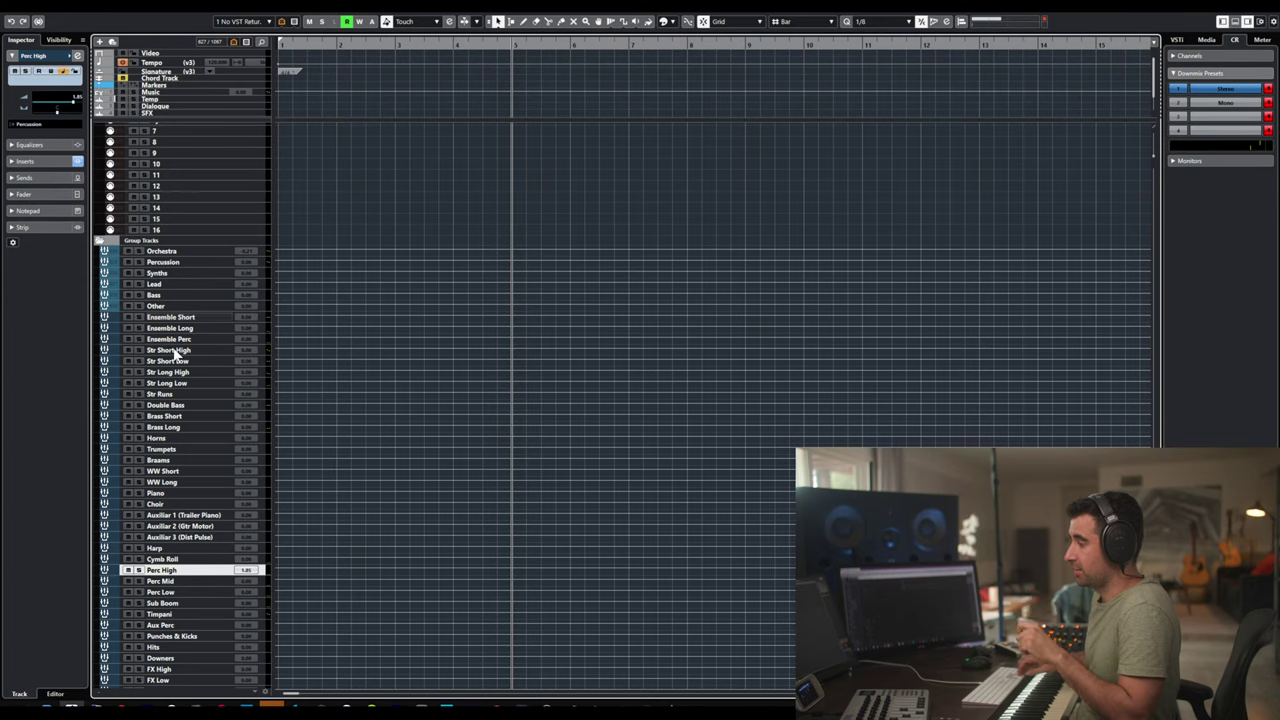
- Review the percussion channels in the Group Tracks folder, from Perc High down to Downers
key("Down")
key("Down")
key("Down")
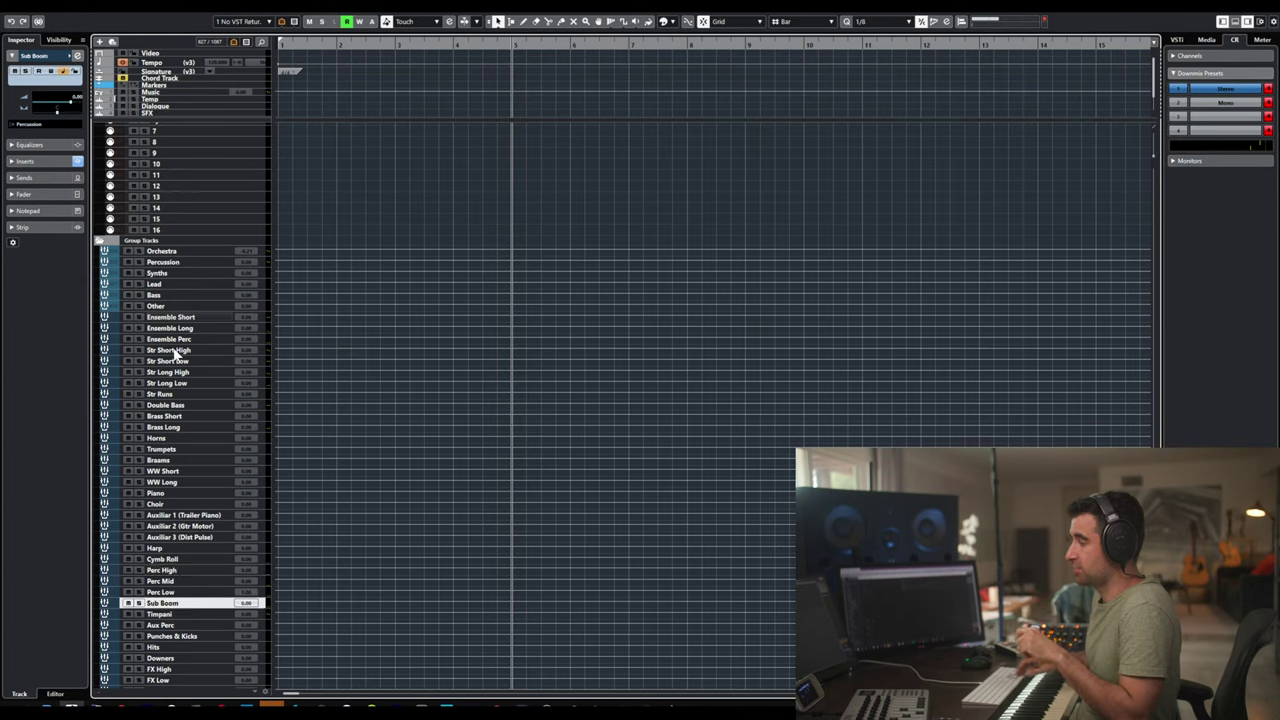
key("Up")
key("Up")
key("Up")
key("Up")
key("Down")
key("Down")
key("Down")
key("Down")
key("Down")
key("Down")
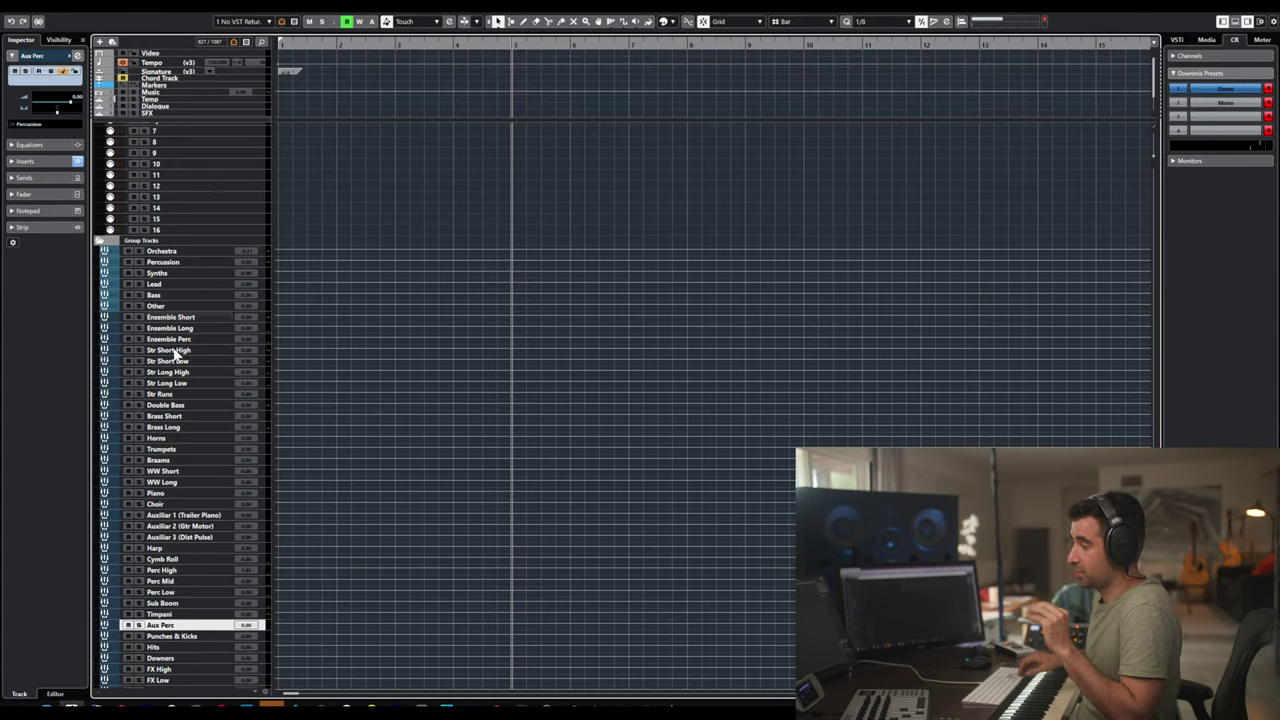
key("Down")
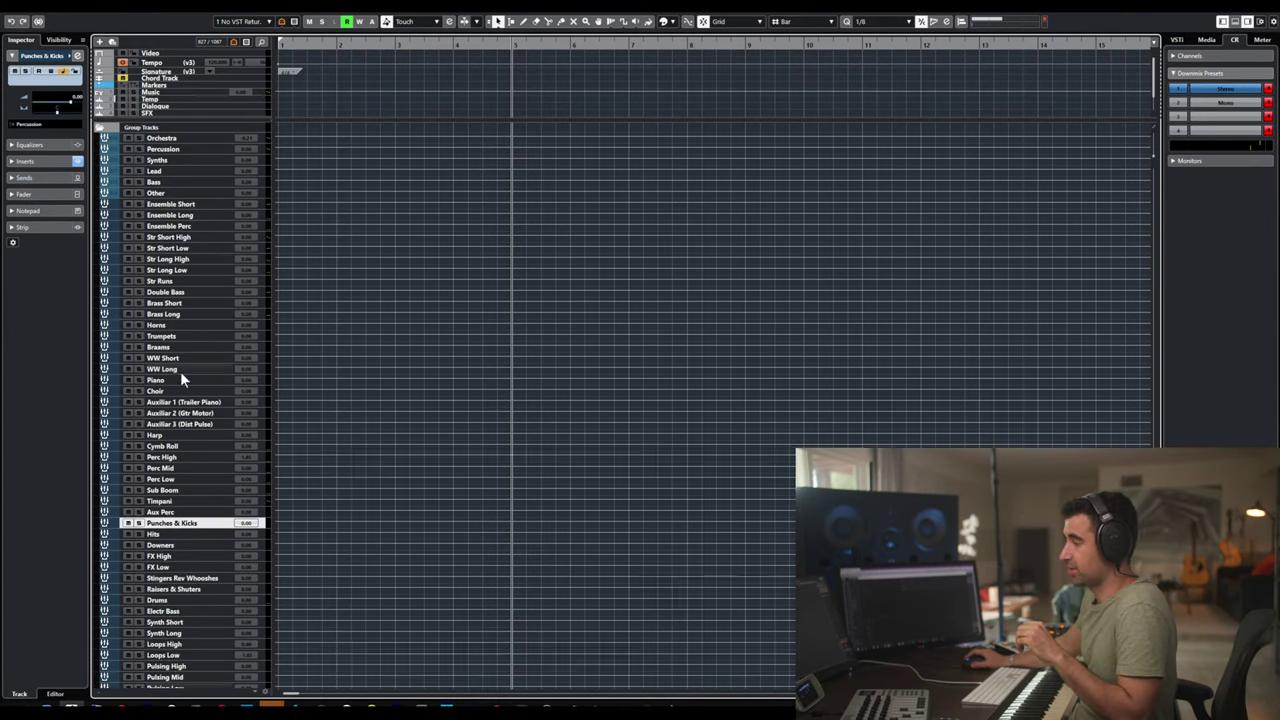
scroll(180, 371, "down", 5)
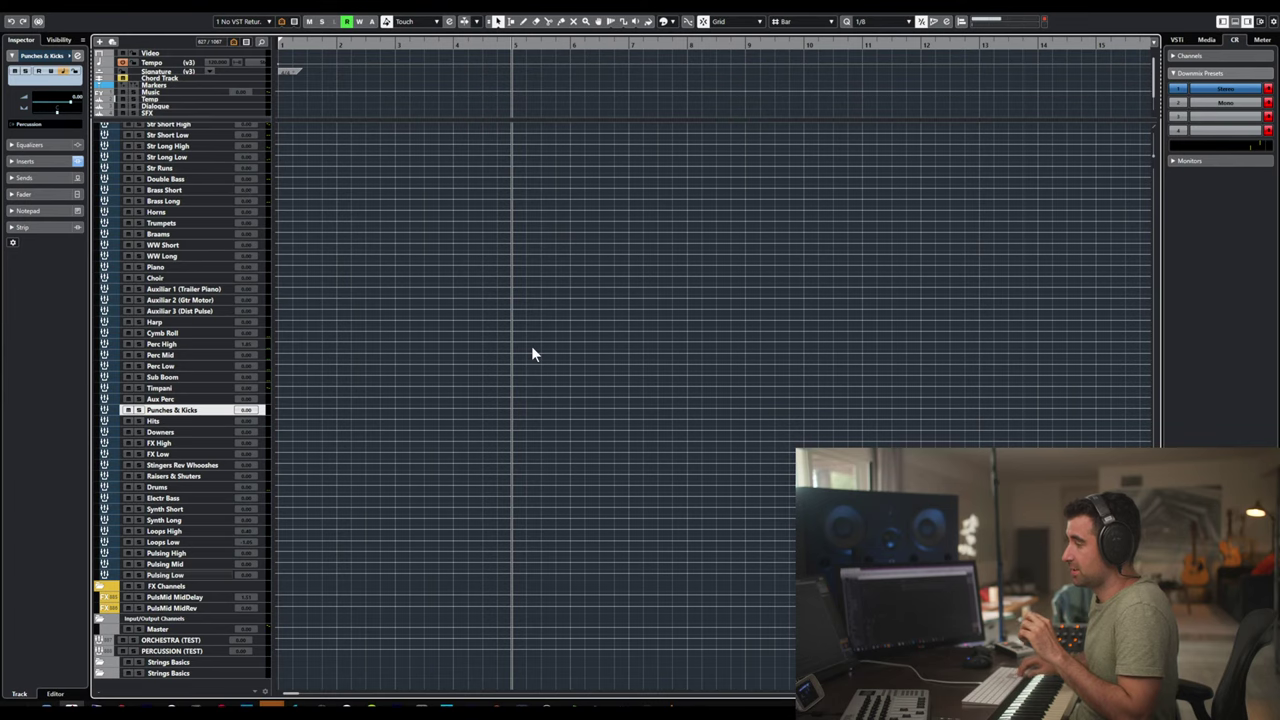
key("Down")
key("Down")
key("Down")
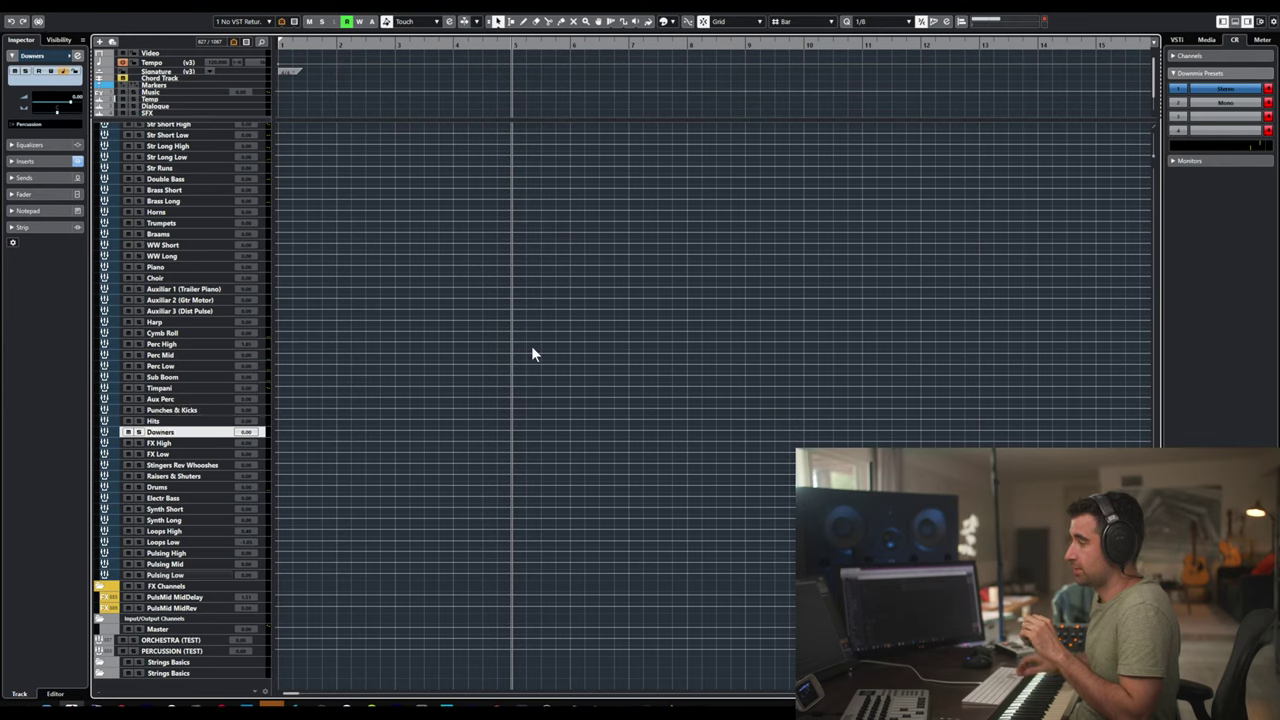
- Review the remaining group channels below Downers, through the FX, synth, loop and pulsing channels to the FX Channels folder
key("Down")
key("Down")
key("Down")
key("Down")
key("Down")
key("Down")
key("Down")
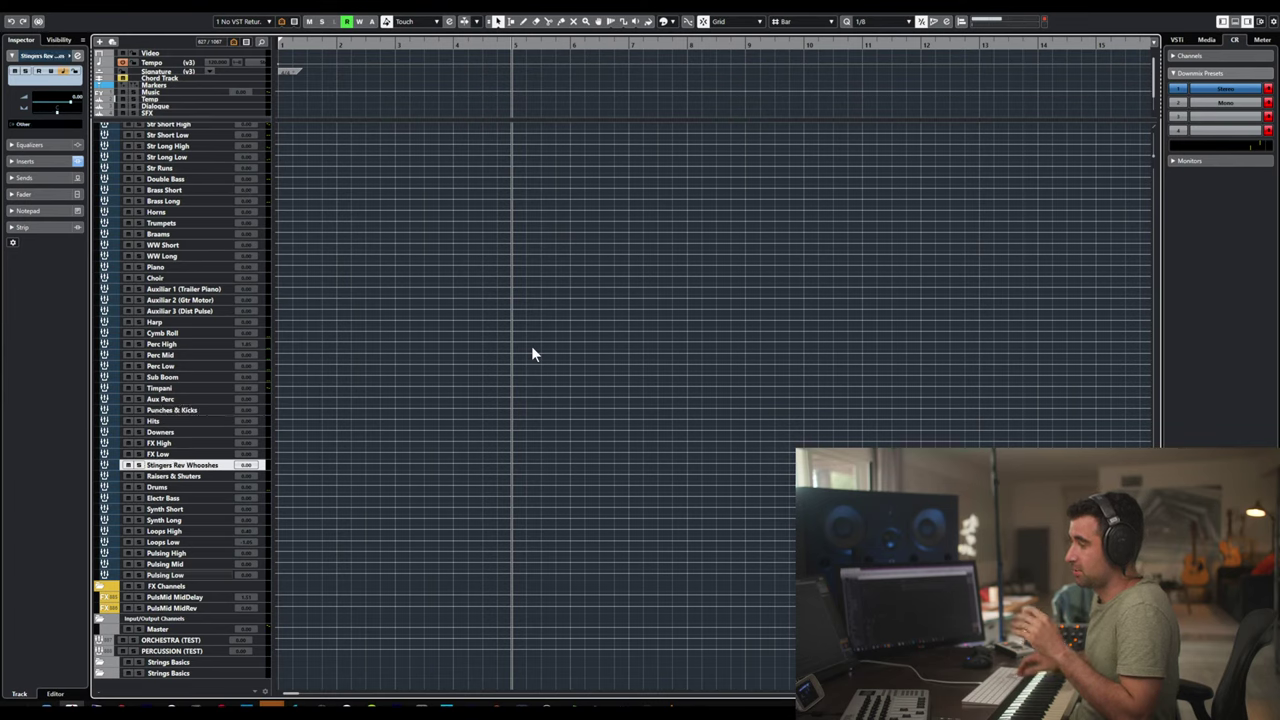
key("Down")
key("Down")
key("Down")
key("Down")
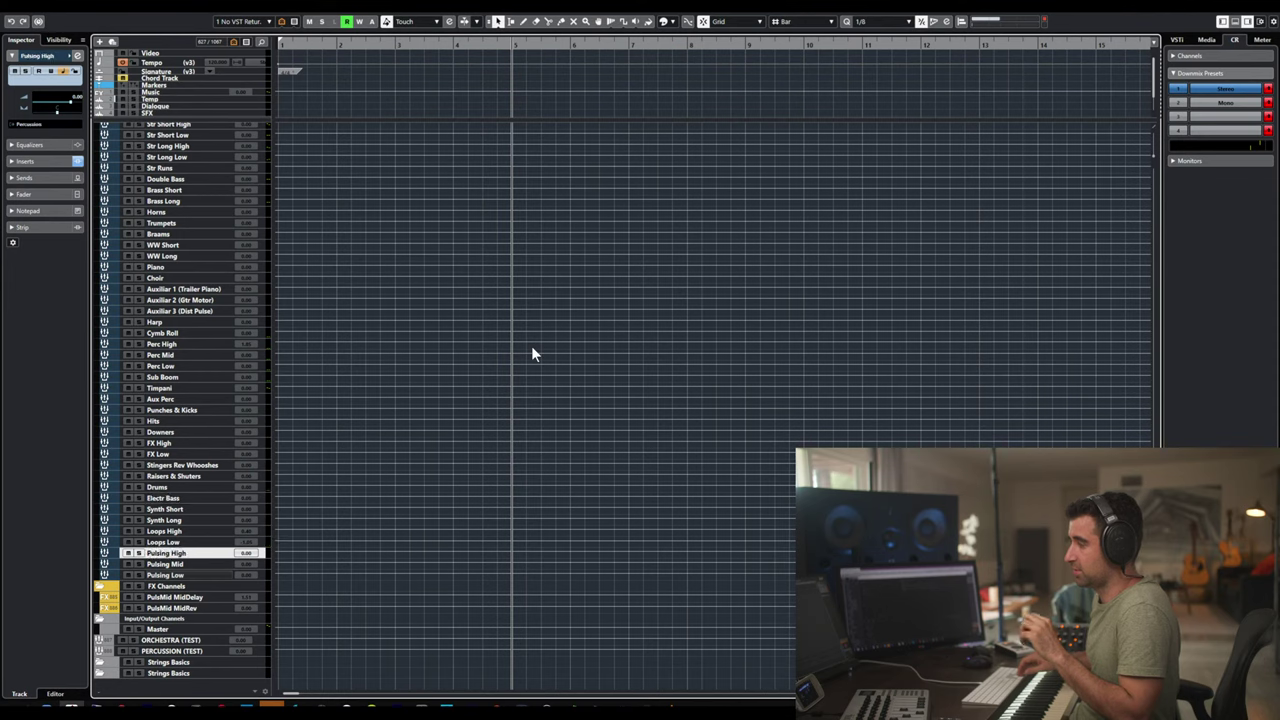
key("Down")
key("Down")
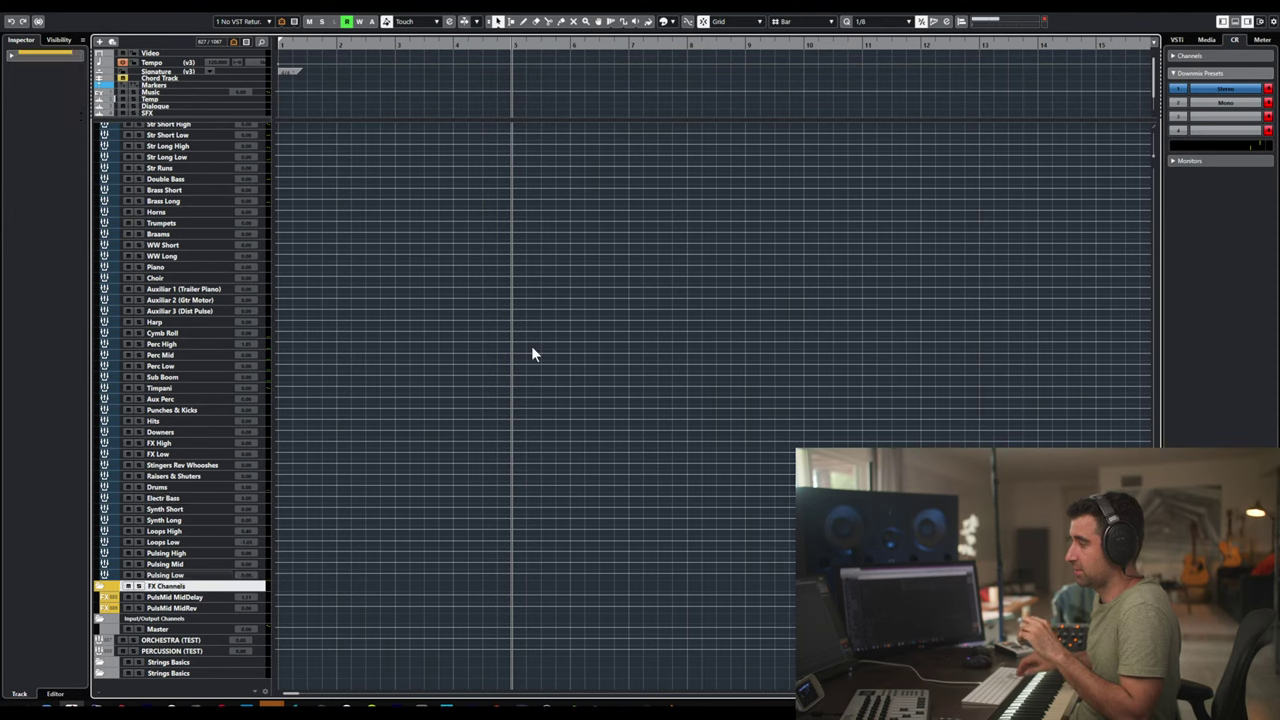
- Review the group channels upward from Pulsing Low through the percussion, auxiliary, woodwind and brass channels to Double Bass
key("Up")
key("Up")
key("Up")
key("Down")
key("Down")
key("Down")
key("Up")
key("Up")
key("Up")
key("Up")
key("Up")
key("Up")
key("Up")
key("Up")
key("Up")
key("Up")
key("Up")
key("Up")
key("Up")
key("Up")
key("Up")
key("Up")
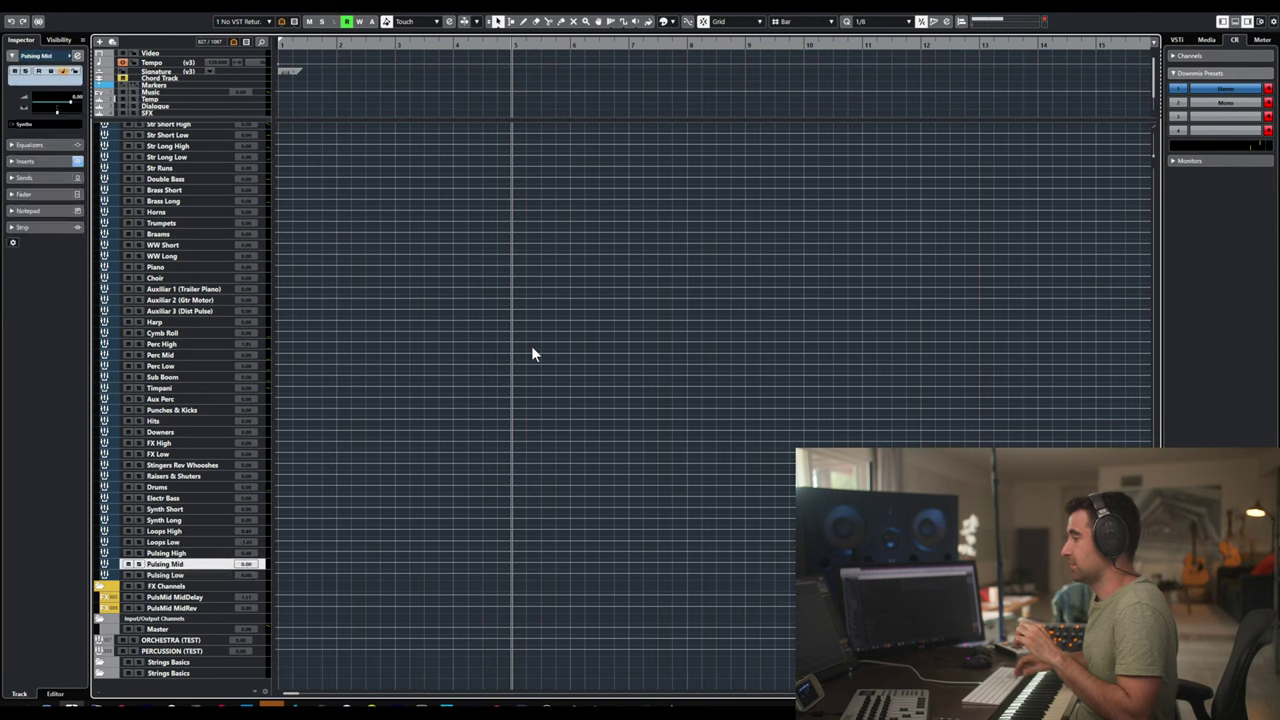
key("Up")
key("Up")
key("Up")
key("Up")
key("Up")
key("Up")
key("Up")
key("Up")
key("Up")
key("Up")
key("Up")
key("Up")
key("Up")
key("Up")
key("Up")
key("Up")
key("Up")
key("Up")
key("Up")
key("Up")
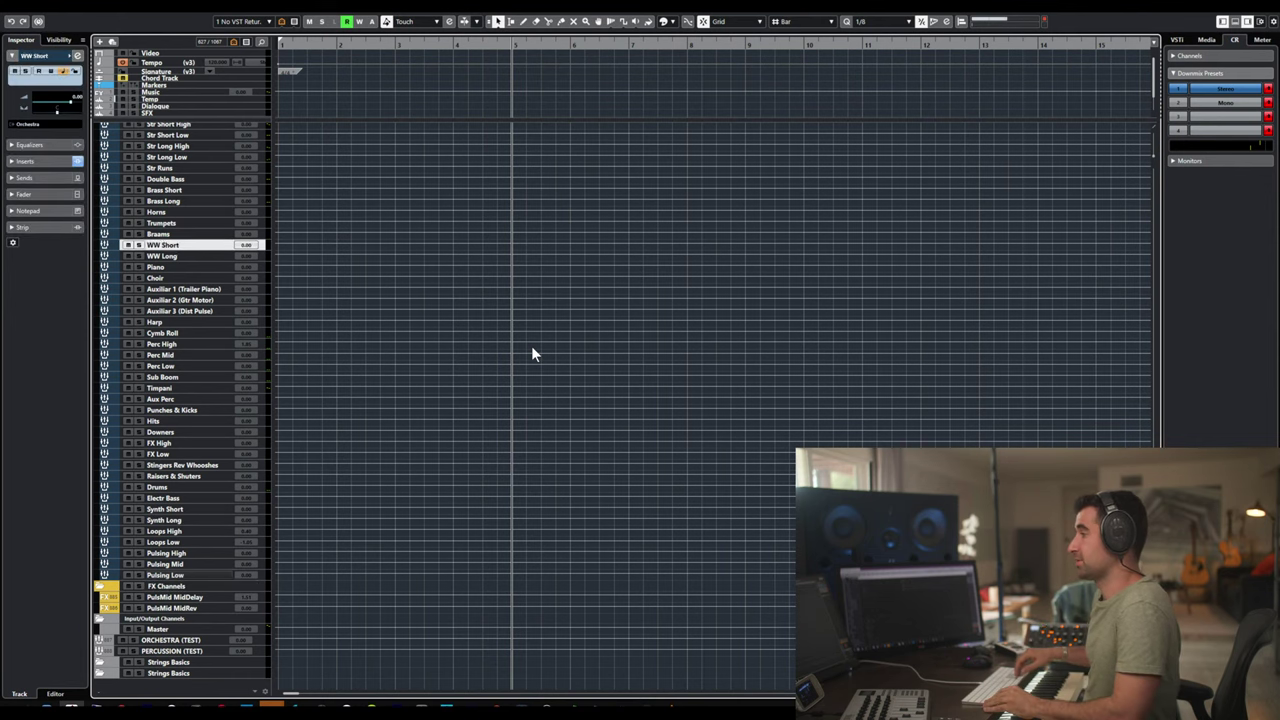
- Review the main group channels in the Group Tracks folder, from Orchestra down to Ensemble Short
scroll(171, 225, "up", 6)
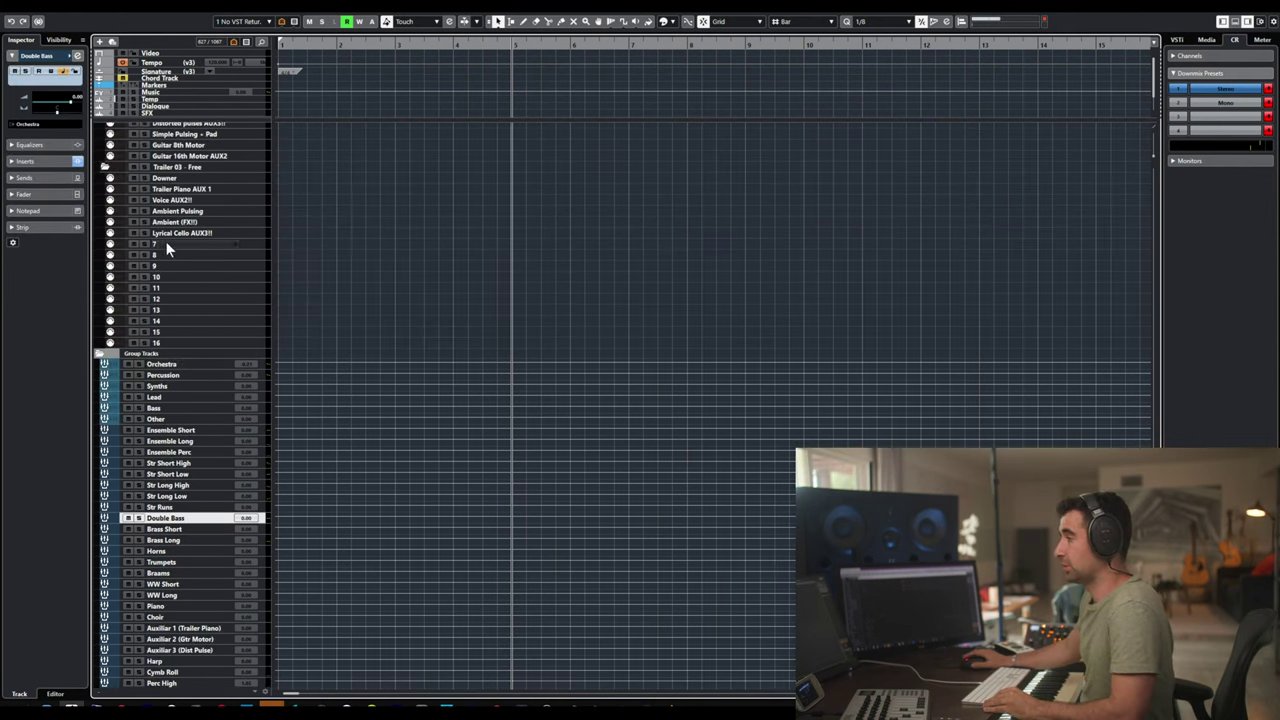
left_click(165, 364)
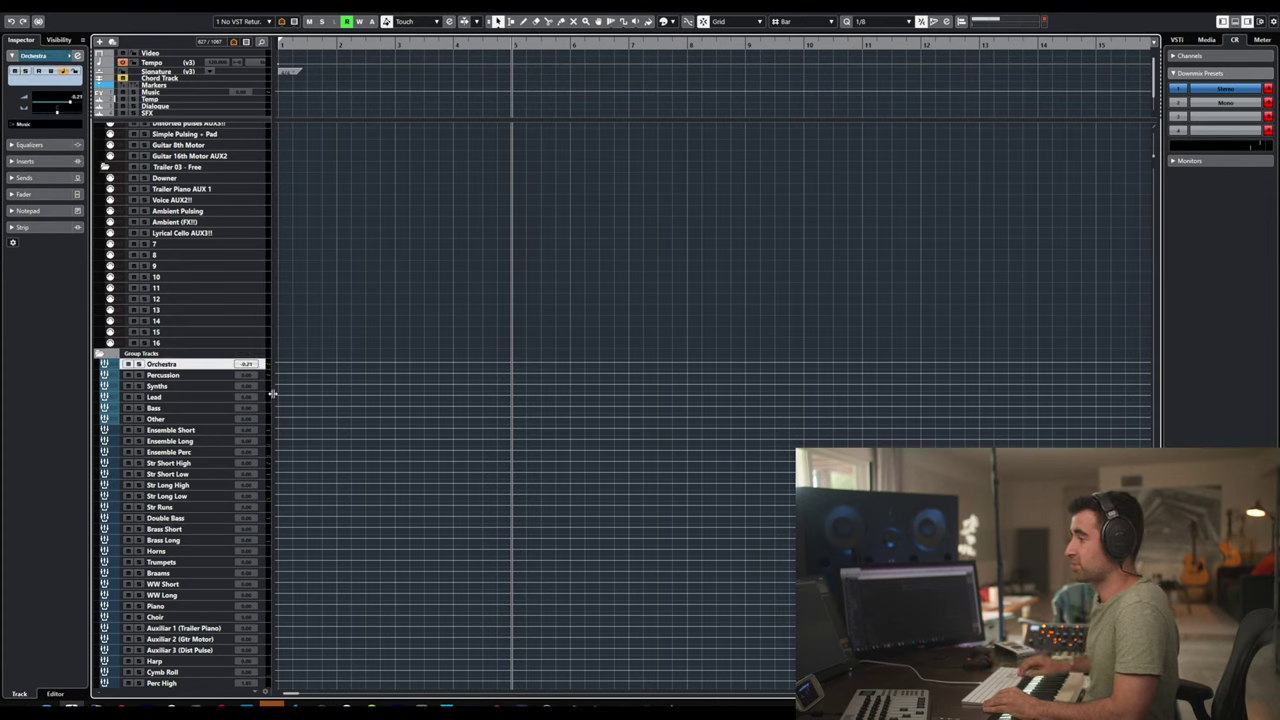
key("Down")
key("Down")
key("Down")
key("Down")
key("Down")
key("Down")
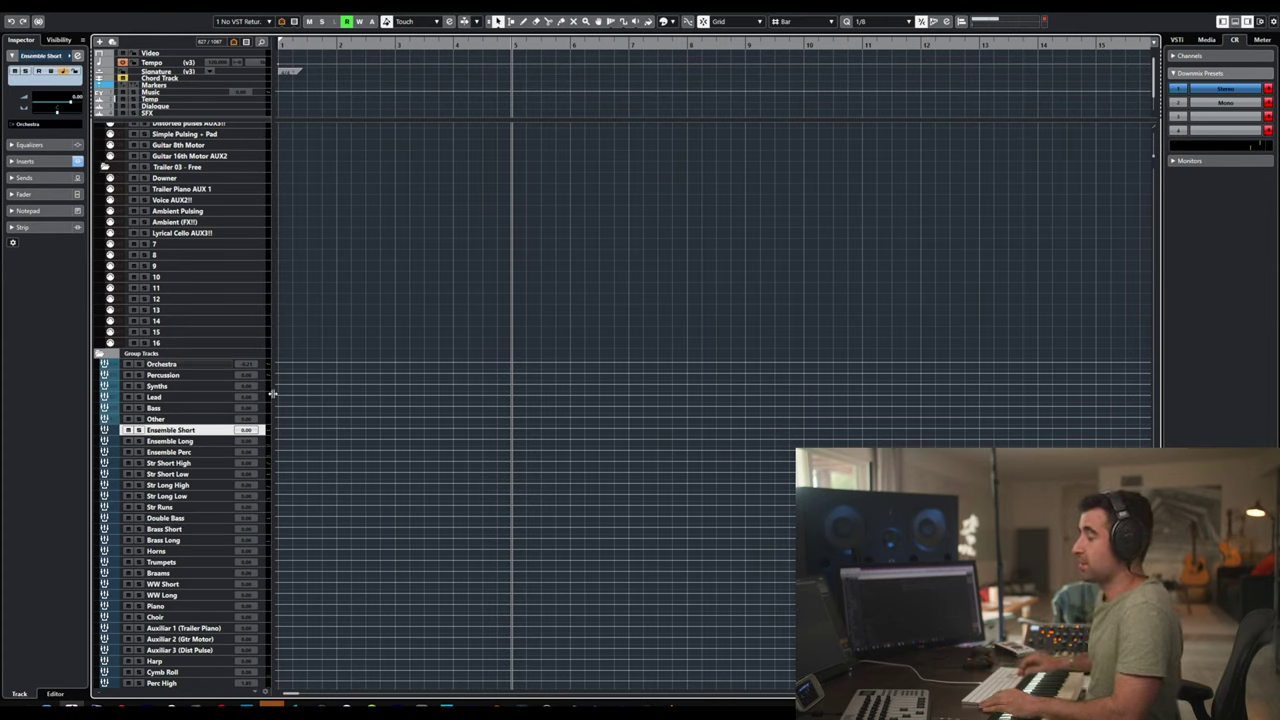
- Select the orchestral group channels from Ensemble Short through Choir
key("shift+Down")
key("shift+Down")
key("shift+Down")
key("shift+Down")
key("shift+Down")
key("shift+Down")
key("shift+Down")
key("shift+Down")
key("shift+Down")
key("shift+Down")
key("shift+Down")
key("shift+Down")
key("shift+Down")
key("shift+Down")
key("shift+Down")
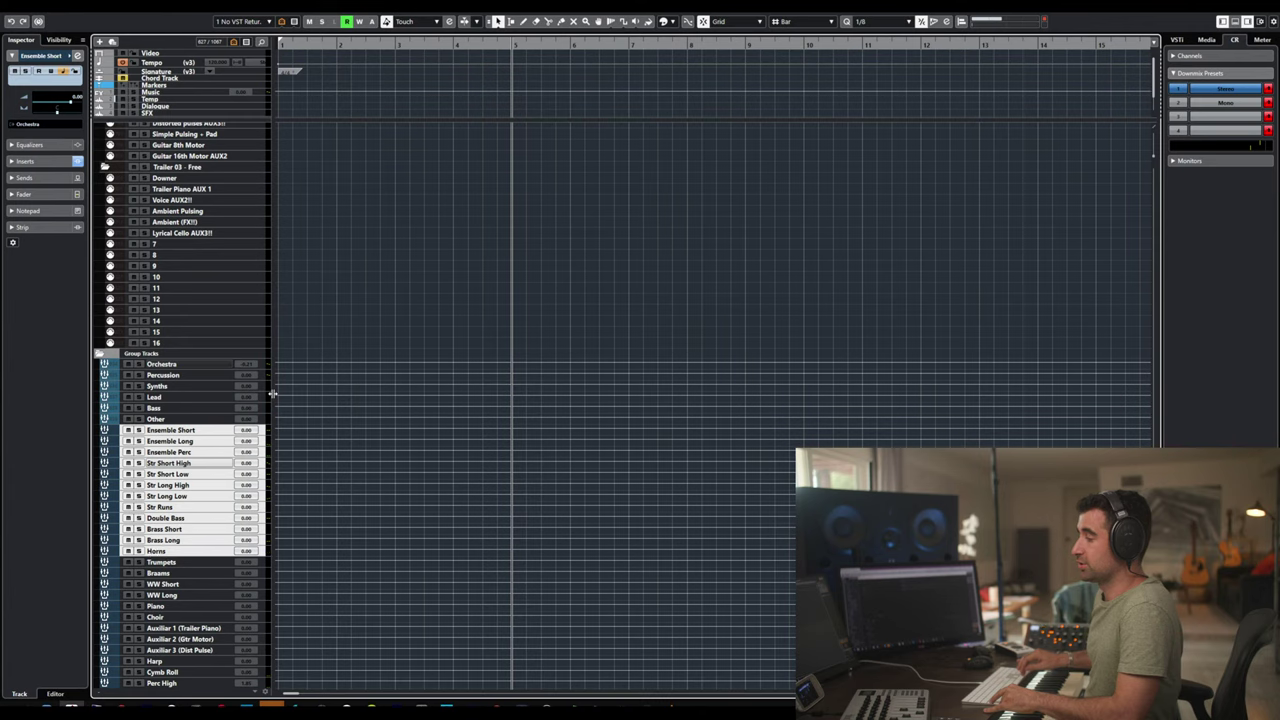
key("shift+Down")
key("shift+Down")
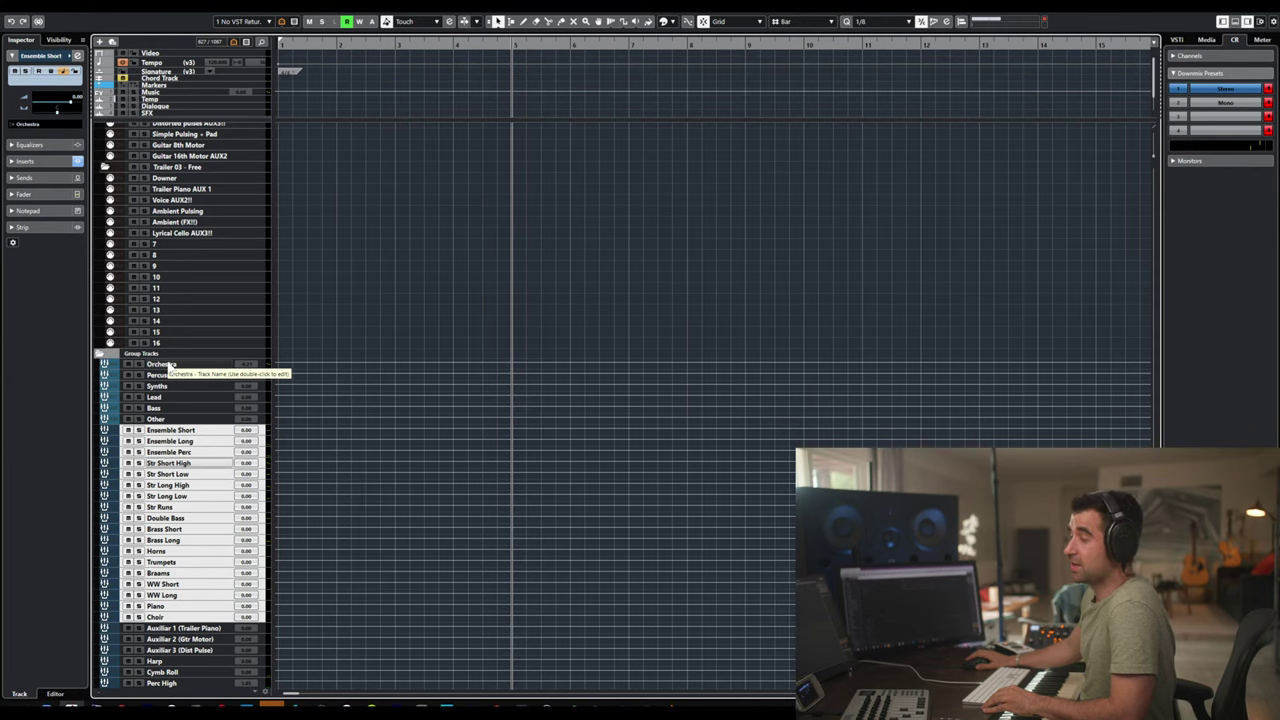
- Select the group channels from Orchestra through Other together, and step through them one by one
left_click(168, 364)
left_click(172, 420, "shift")
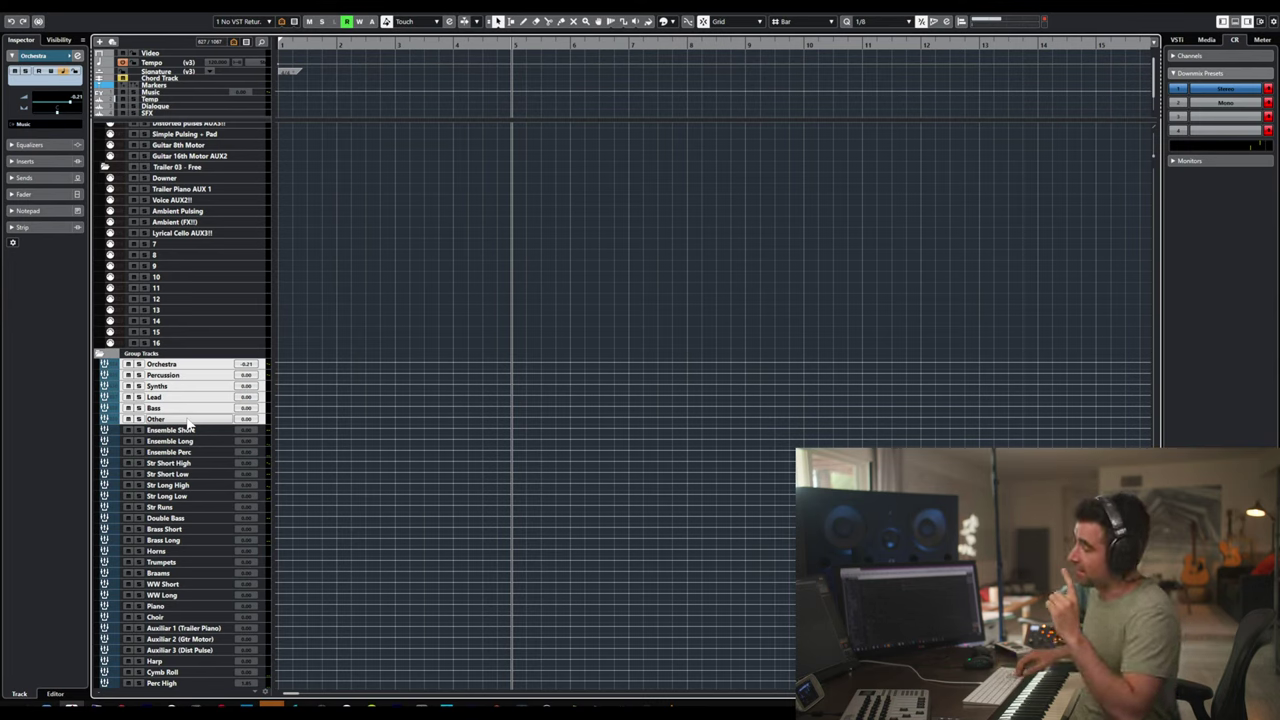
key("Escape")
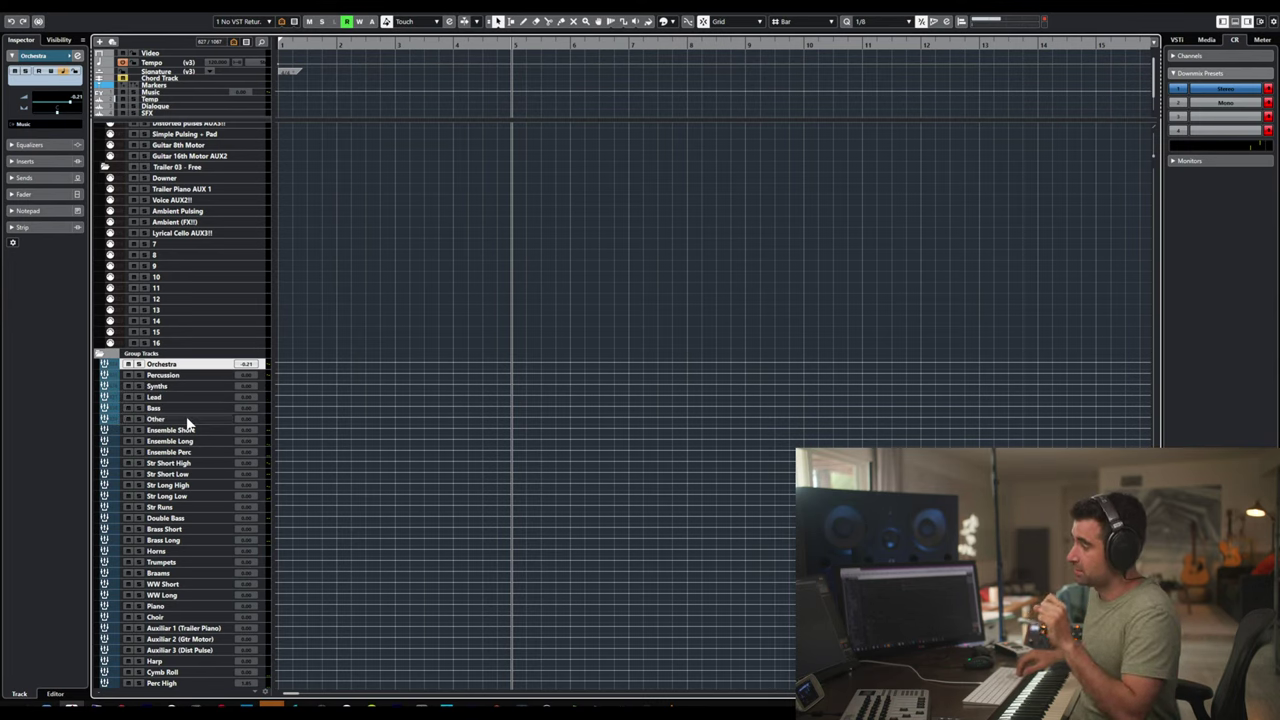
key("Down")
key("Down")
key("Down")
key("Down")
key("Down")
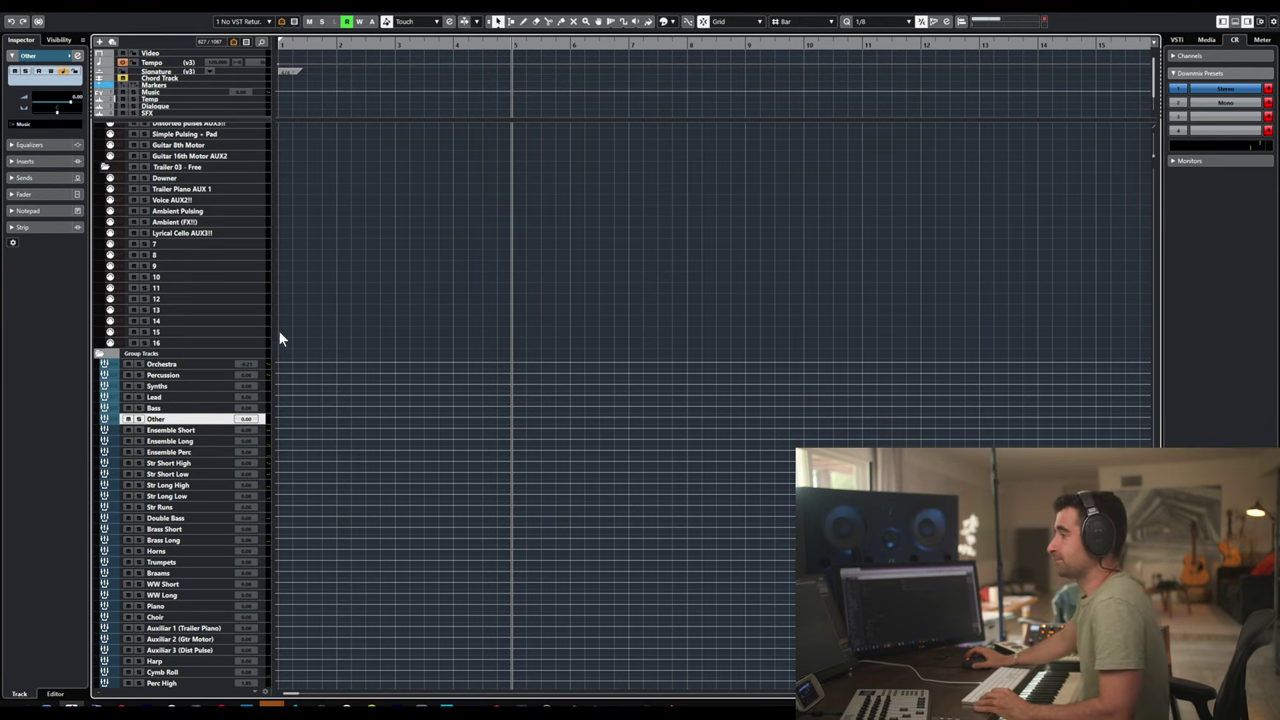
- Duplicate the last three Kontakt 01 (D) tracks above the Audio folder
scroll(206, 354, "down", 15)
scroll(209, 361, "up", 20)
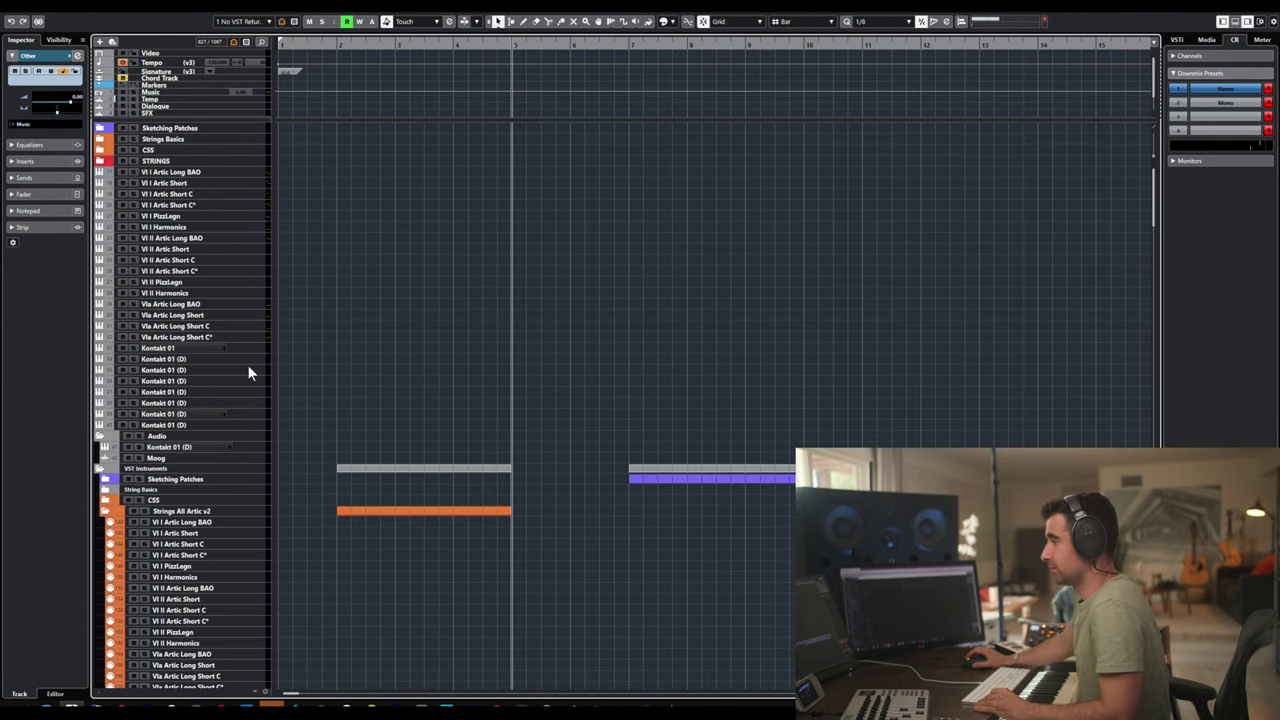
left_click(192, 348)
key("Down")
key("Down")
key("Down")
key("Down")
key("Down")
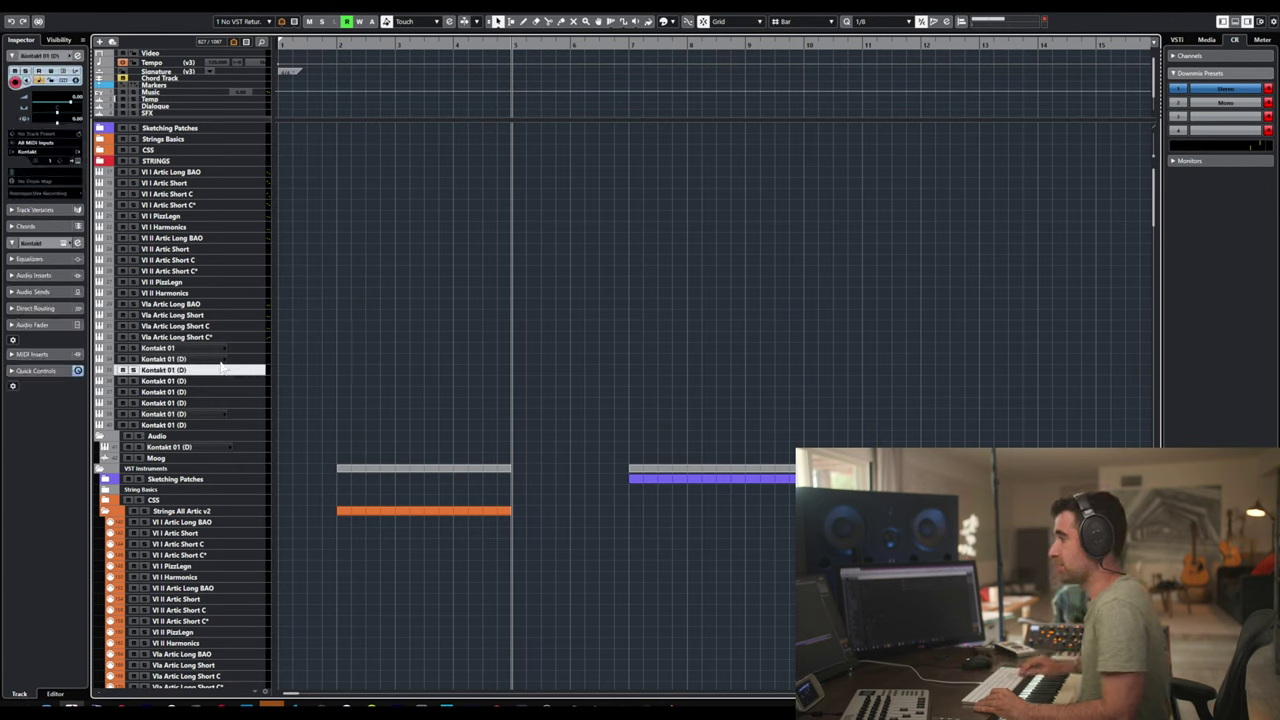
key("Down")
key("Down")
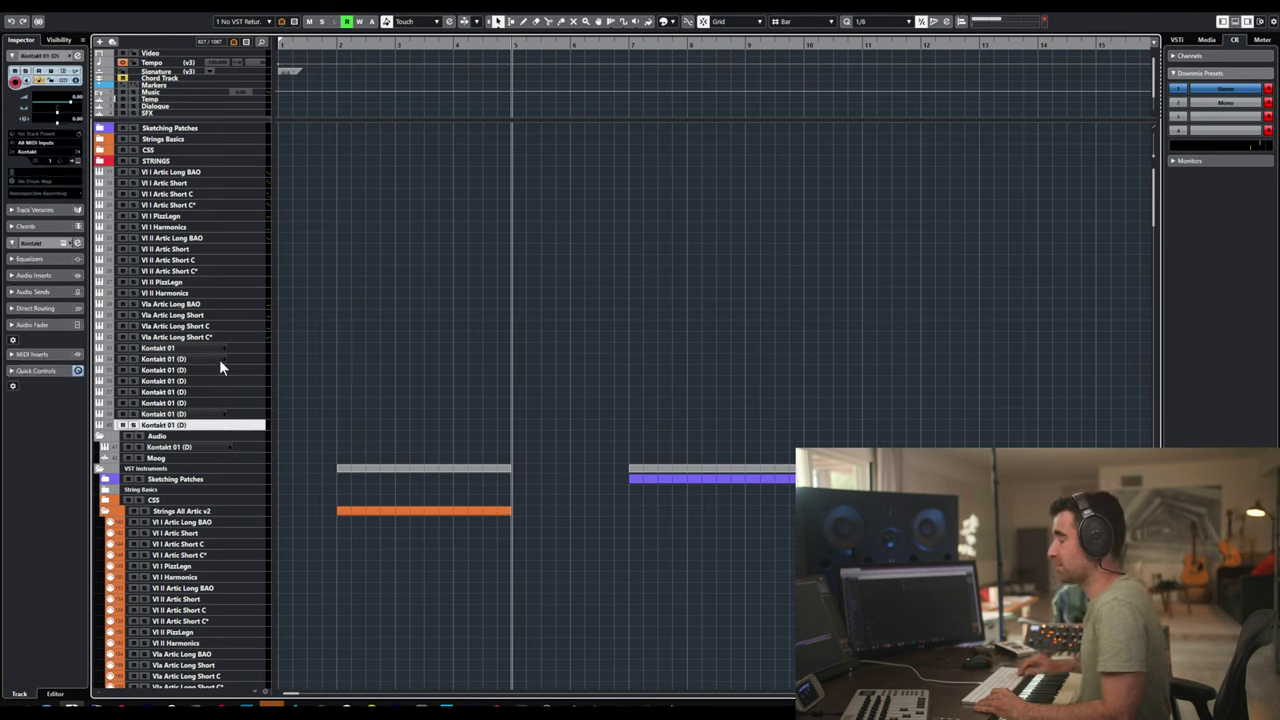
key("shift+Up")
key("shift+Up")
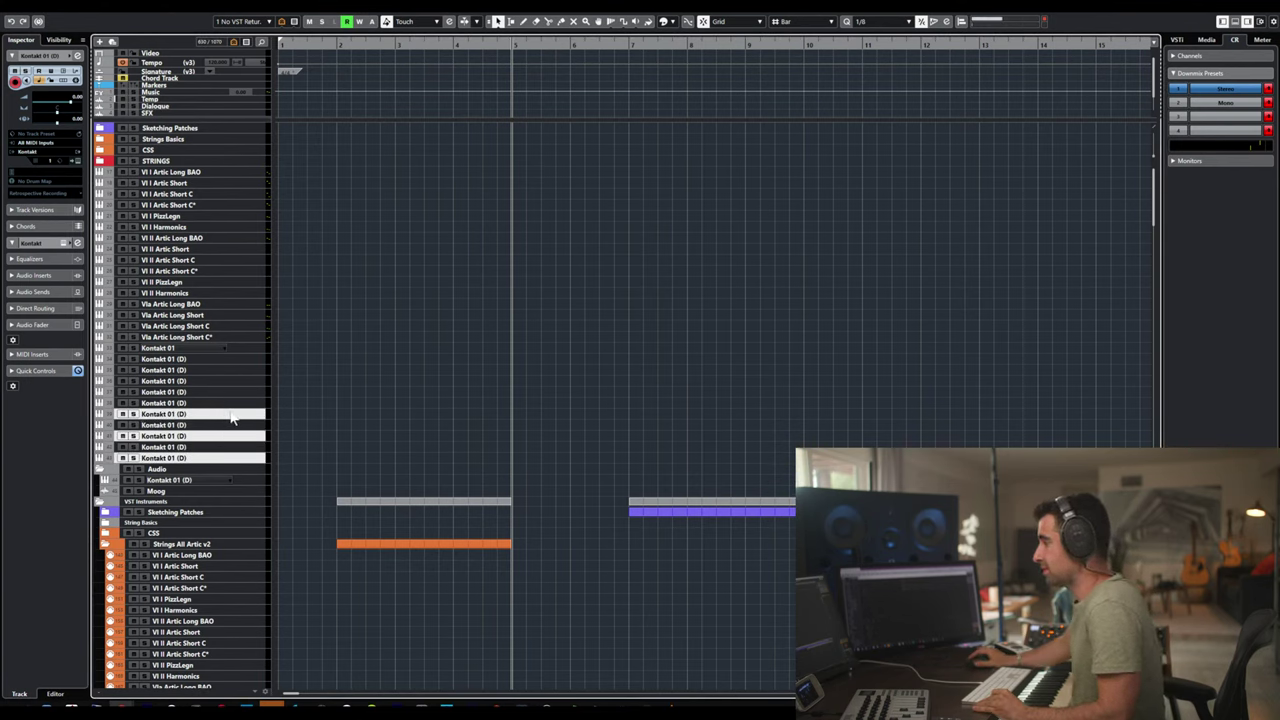
- Rename the Kontakt 01 track as Vla PizzLegn, copying the name from the Strings All Artic v2 rack
left_click(212, 350)
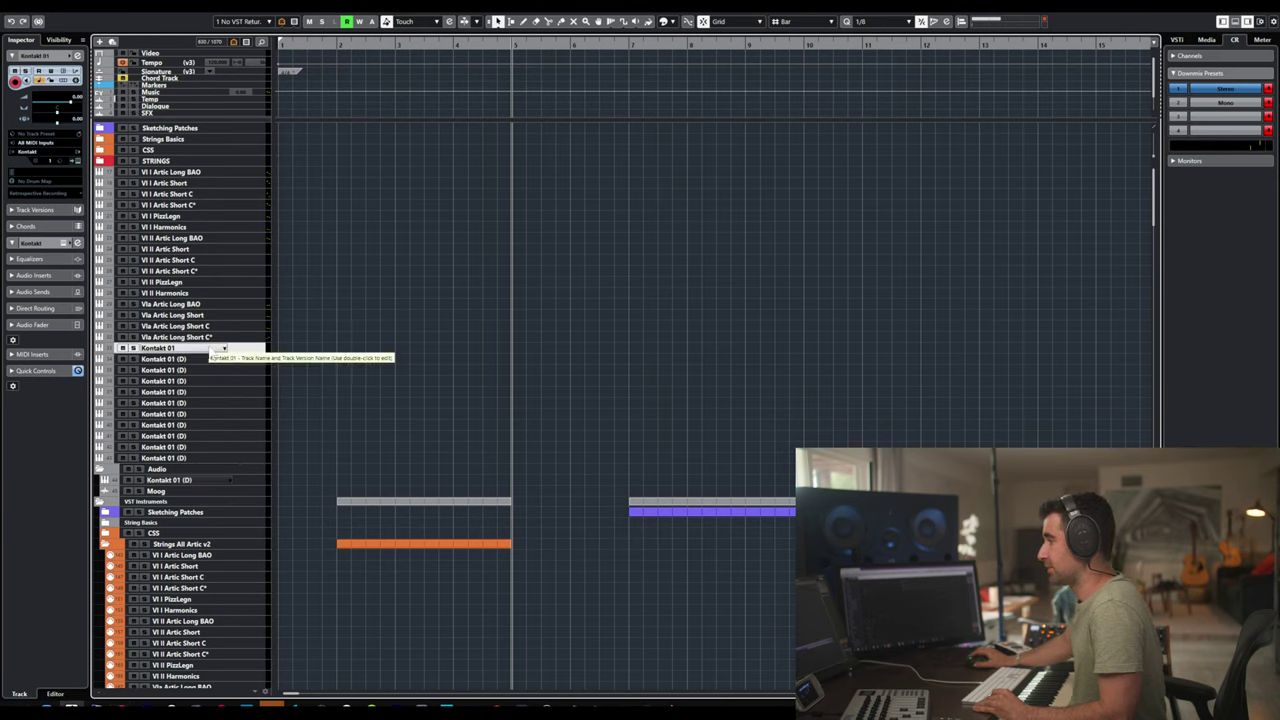
left_click(202, 480)
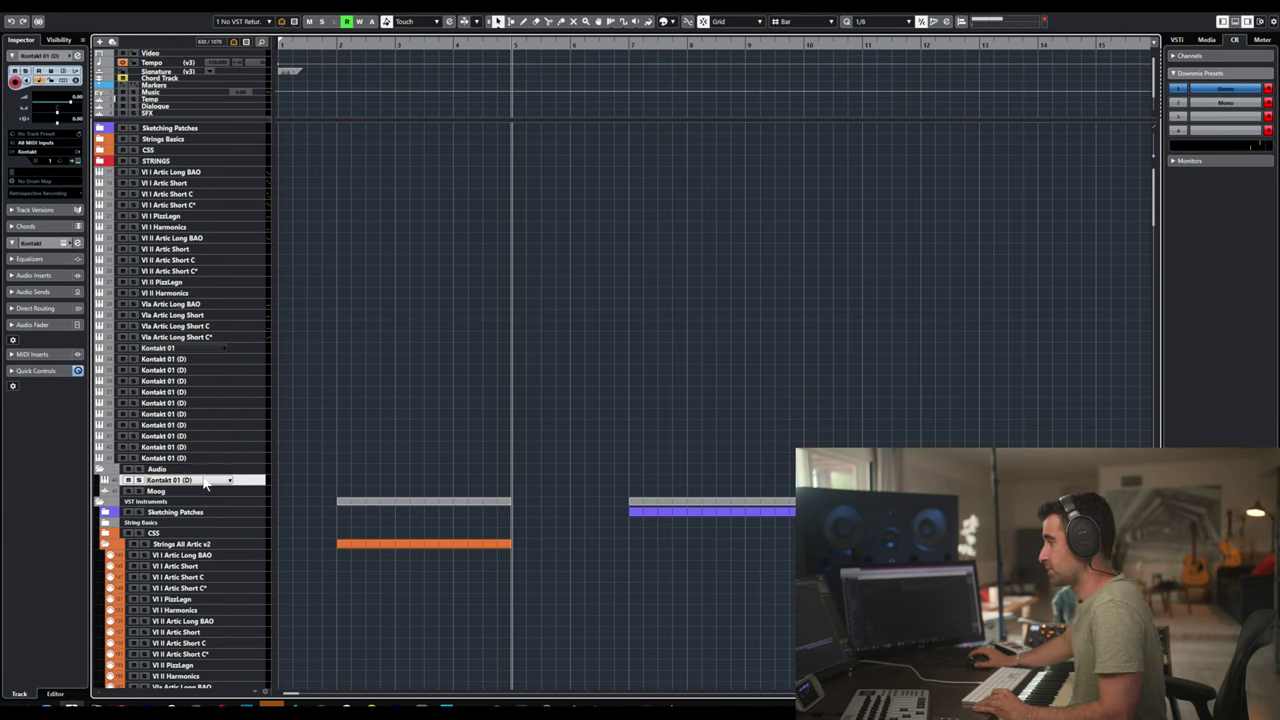
left_click(175, 348)
scroll(183, 371, "down", 5)
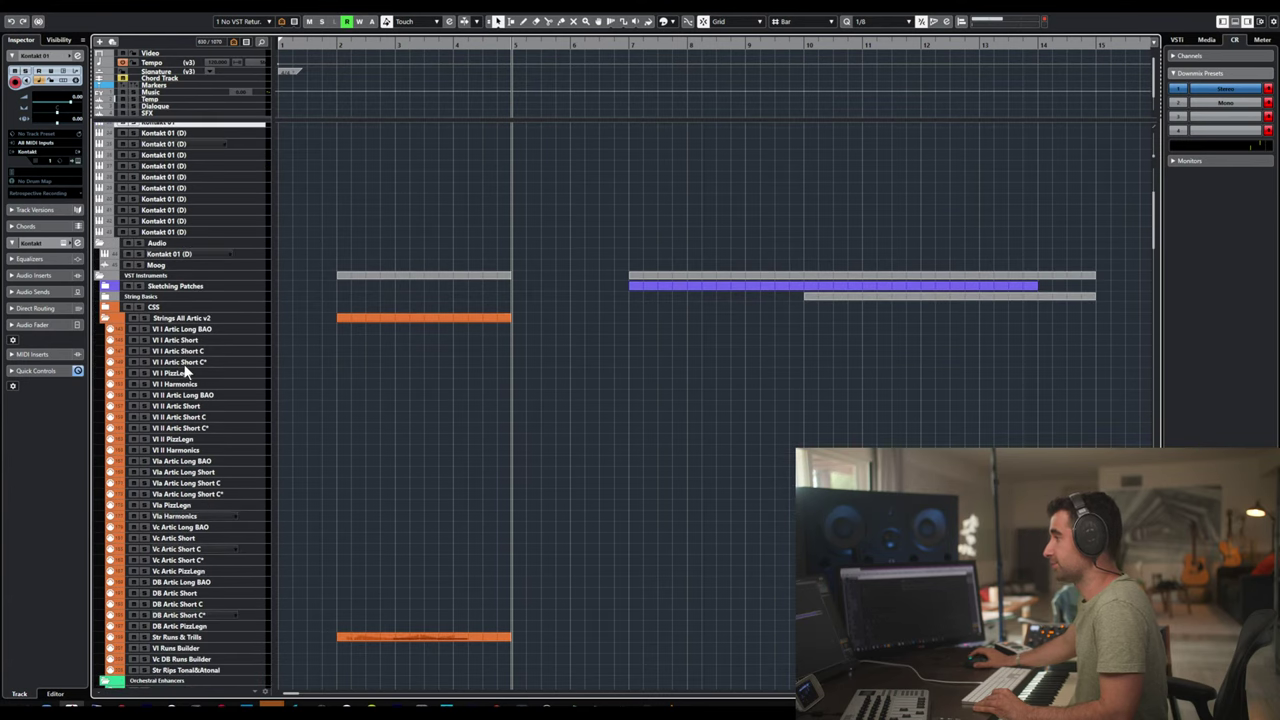
scroll(183, 371, "up", 3)
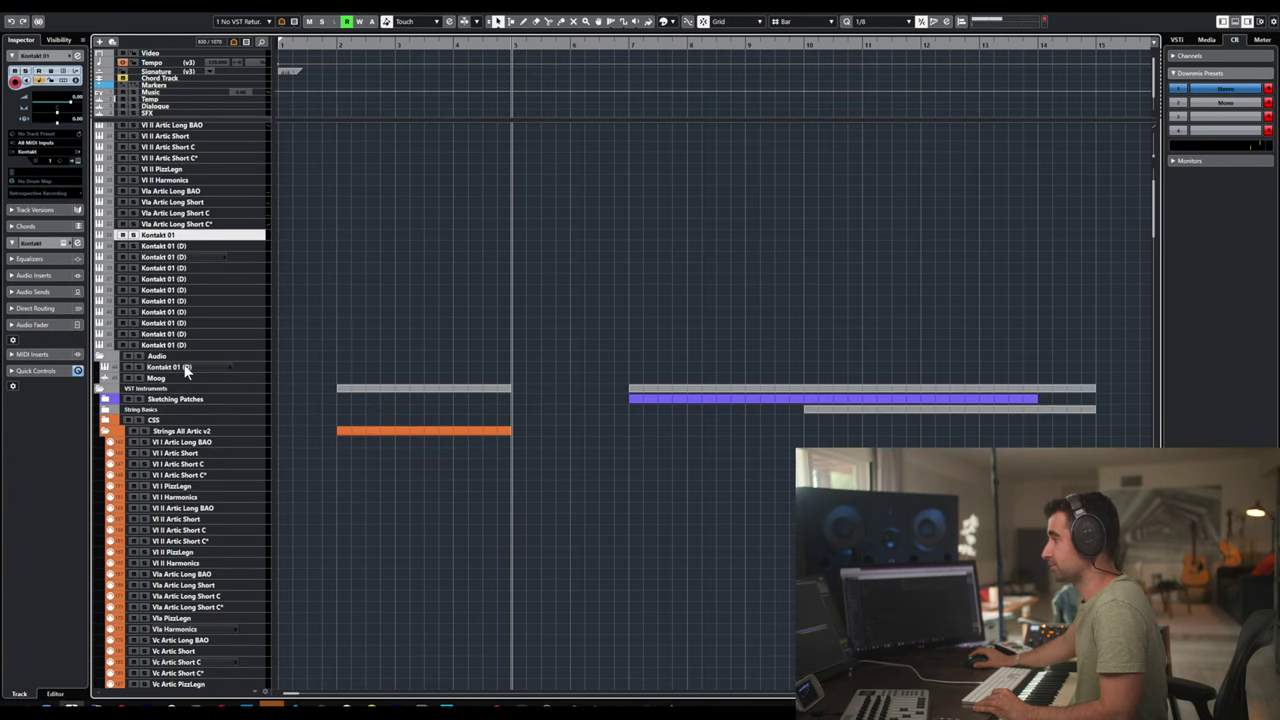
double_click(172, 618)
key("ctrl+c")
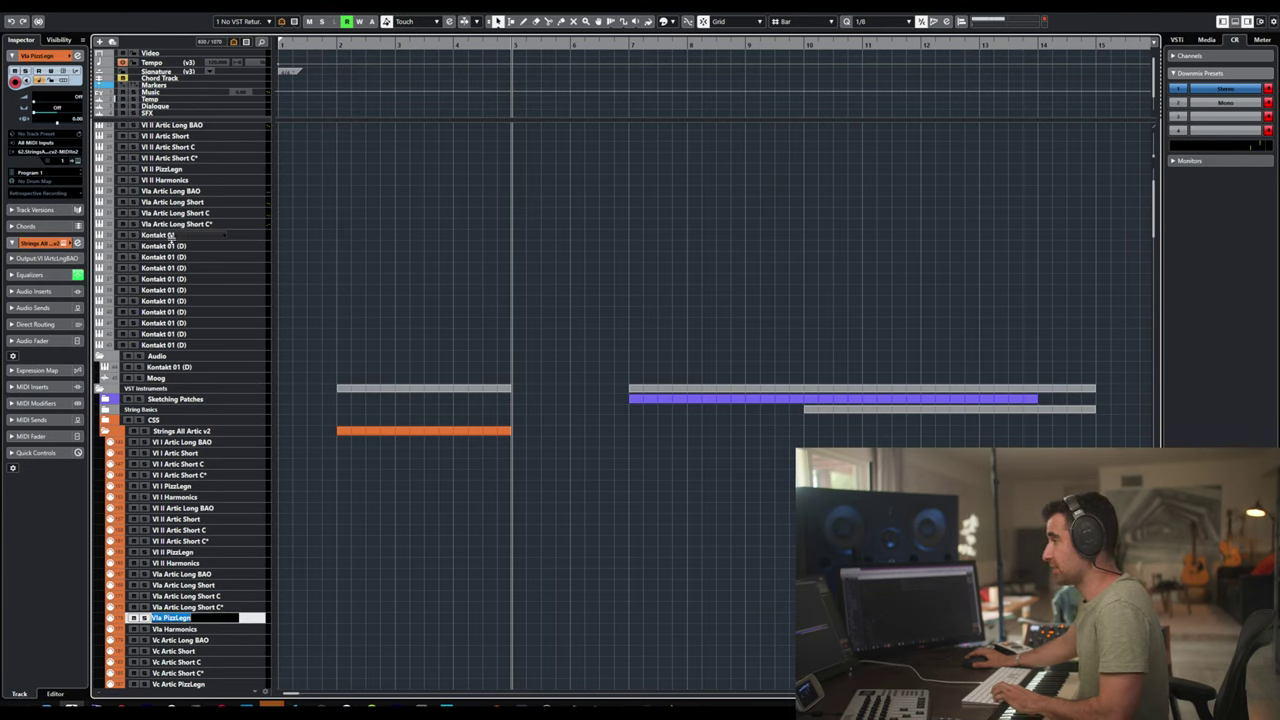
double_click(172, 238)
key("ctrl+v")
- Rename the two Kontakt 01 (D) tracks below Vla PizzLegn as Vla Harmonics and Vc Artic Long BAO, copying the rack's names
double_click(172, 628)
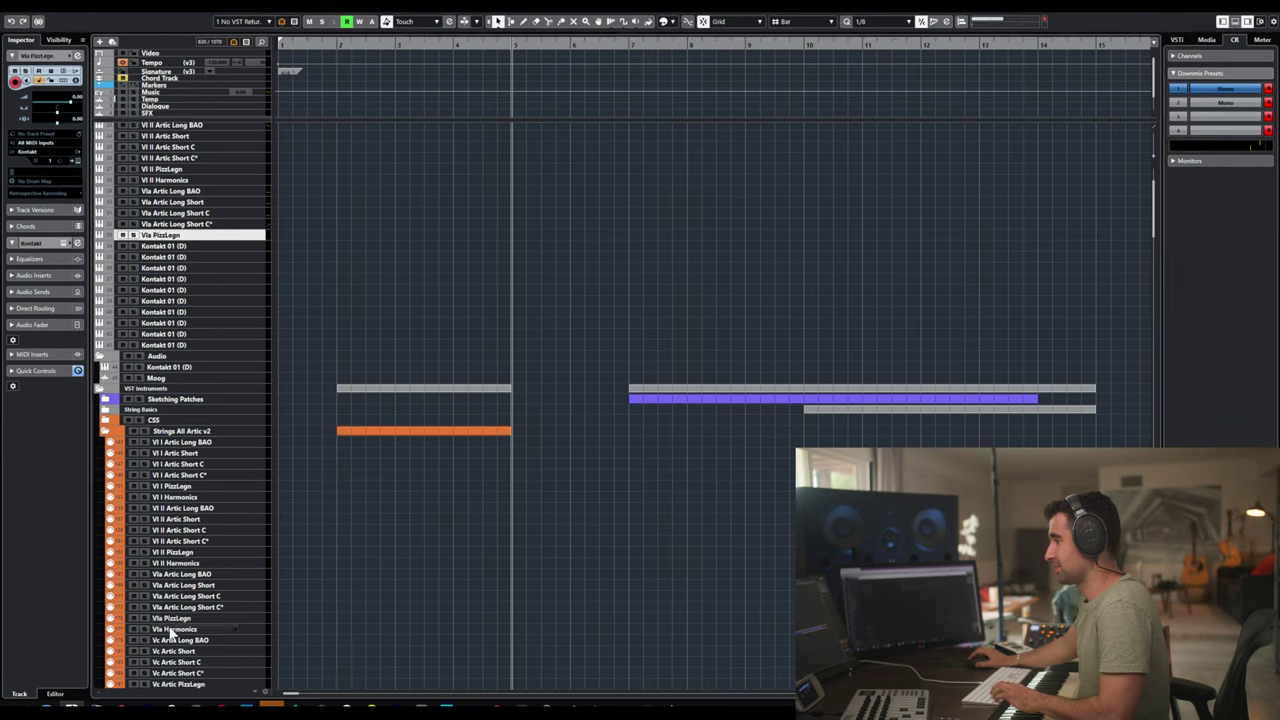
key("ctrl+c")
double_click(172, 246)
key("ctrl+v")
double_click(172, 640)
key("ctrl+c")
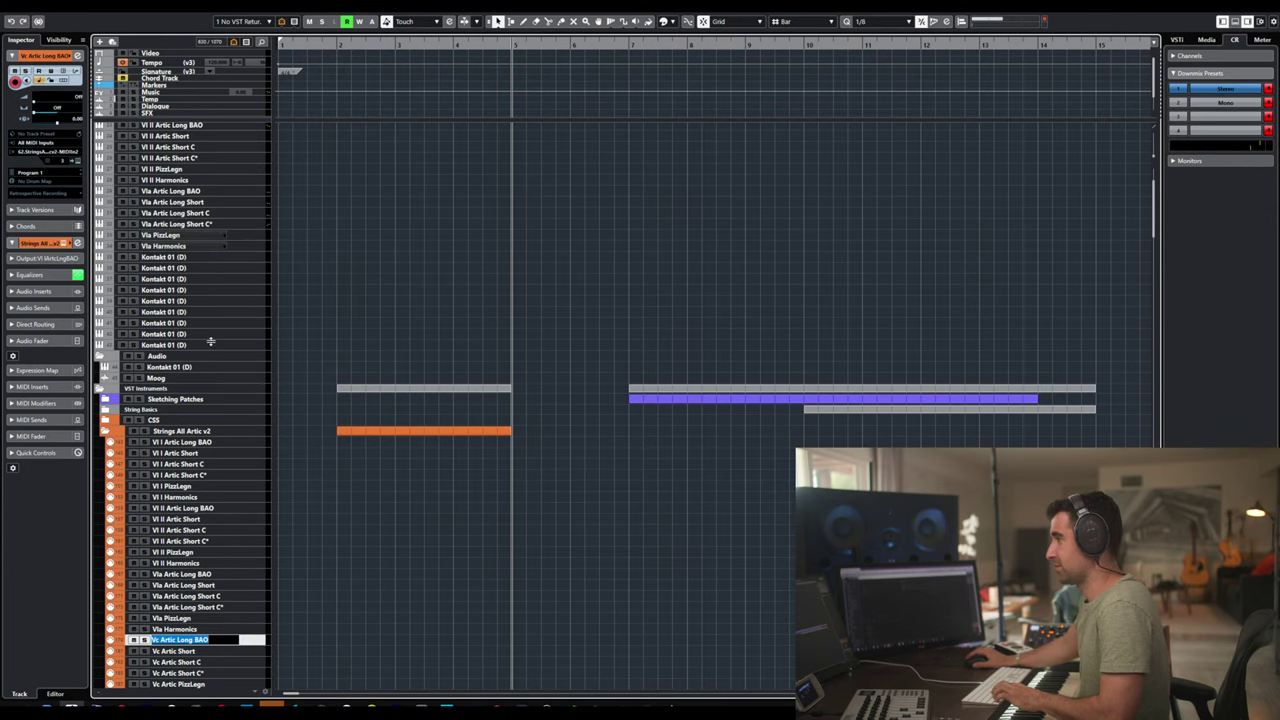
double_click(186, 257)
key("ctrl+v")
- Rename the two Kontakt 01 (D) tracks below Vc Artic Long BAO as Vc Artic Short and Vc Artic Short C
double_click(192, 648)
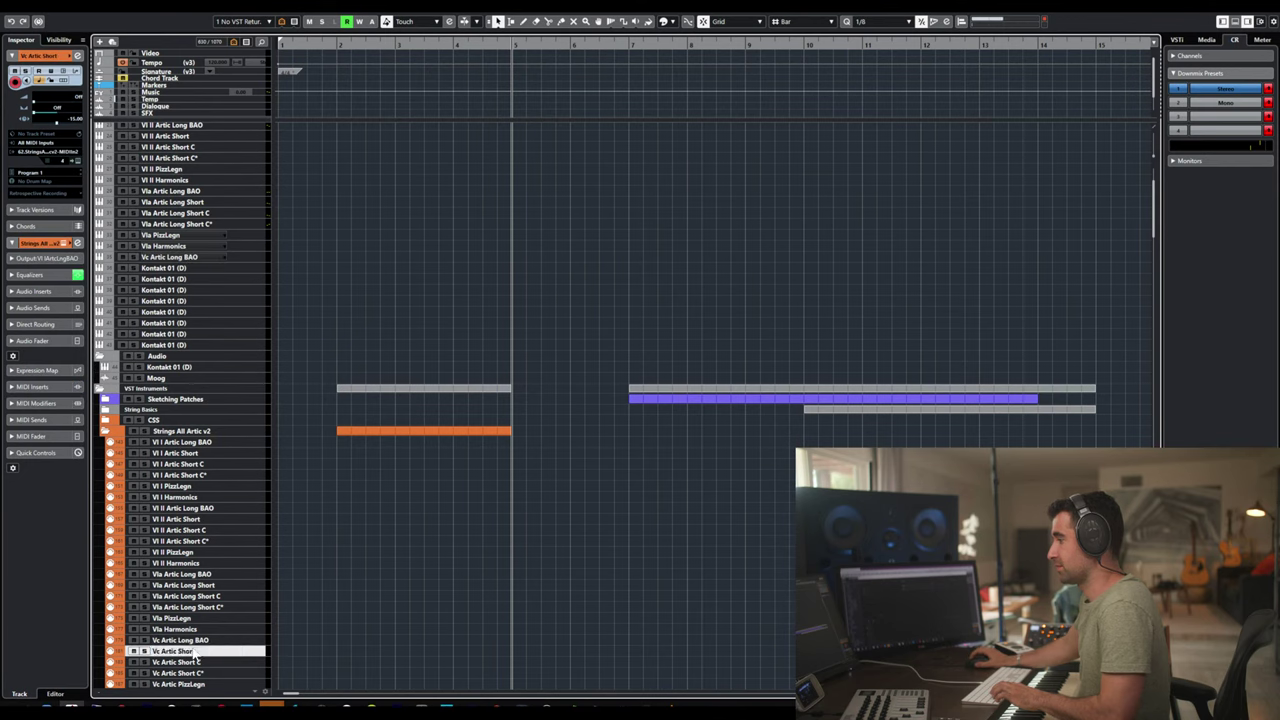
key("ctrl+c")
double_click(188, 268)
key("ctrl+v")
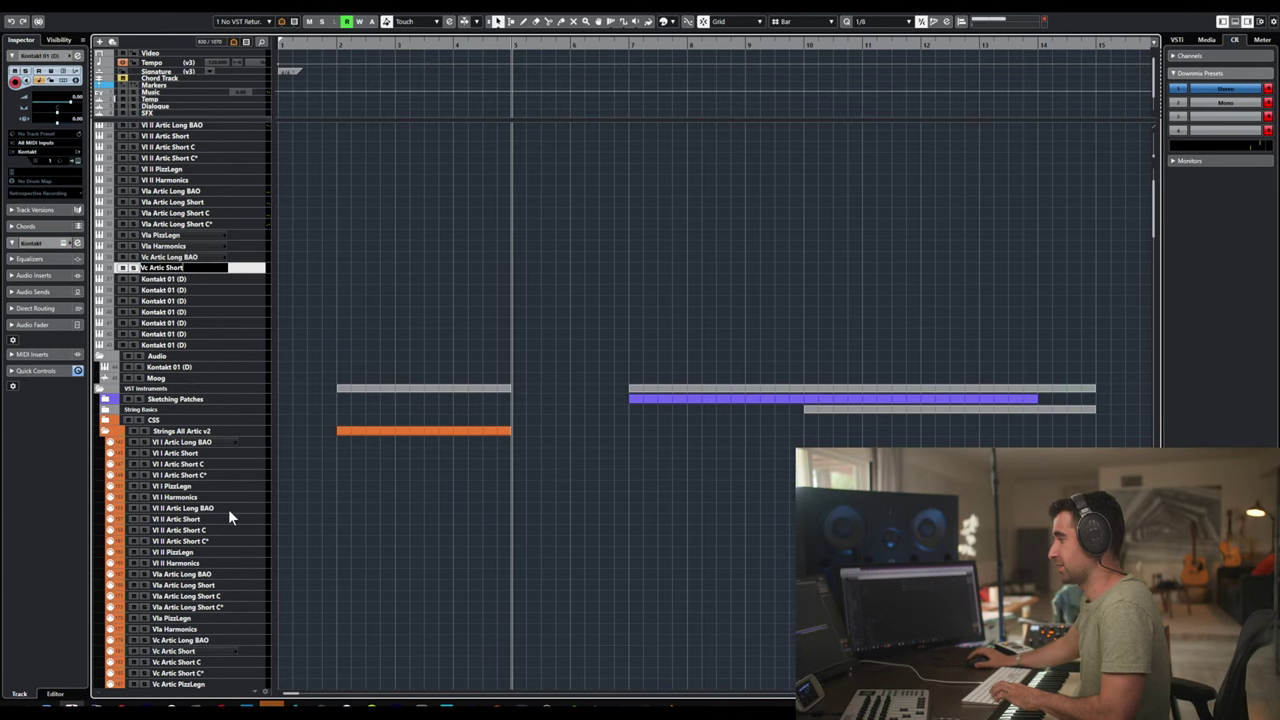
double_click(198, 662)
key("ctrl+c")
double_click(193, 279)
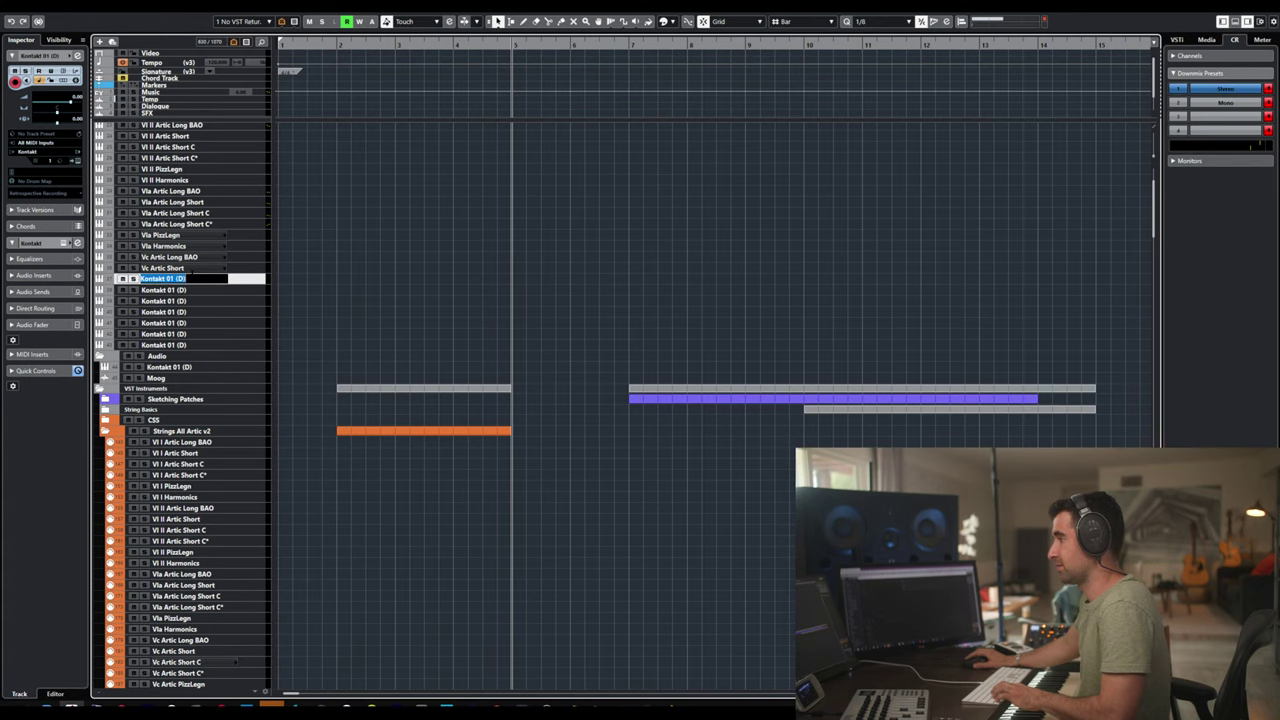
key("ctrl+v")
- Rename the two Kontakt 01 (D) tracks below Vc Artic Short C as Vc Artic Short C* and Vc Artic PizzLegn
double_click(185, 673)
key("ctrl+c")
double_click(191, 289)
key("ctrl+v")
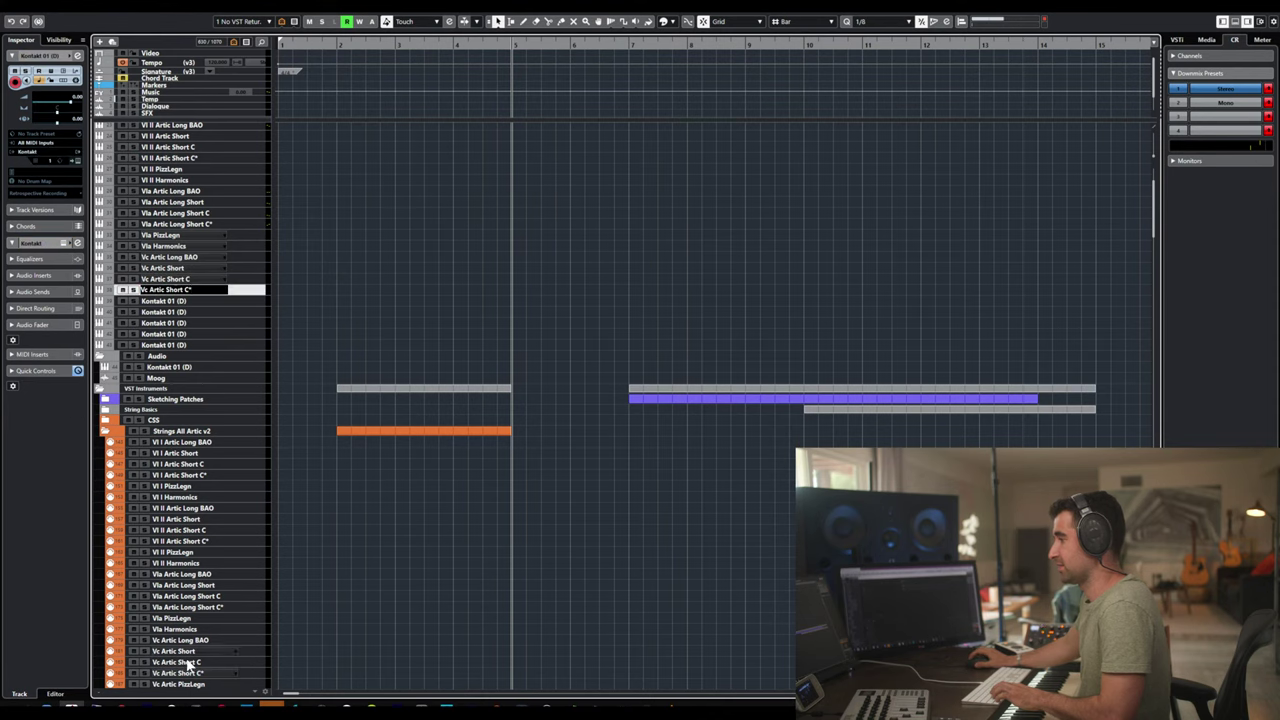
double_click(177, 684)
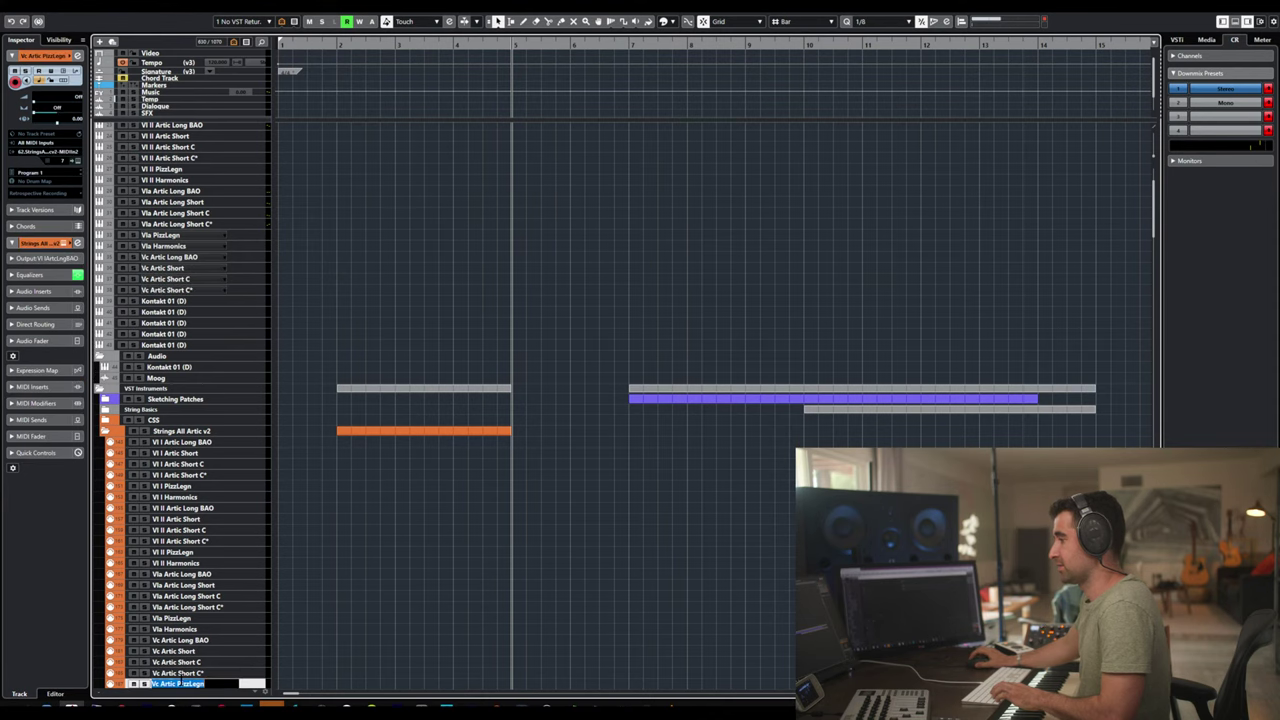
key("ctrl+c")
double_click(197, 302)
key("ctrl+v")
left_click(208, 323)
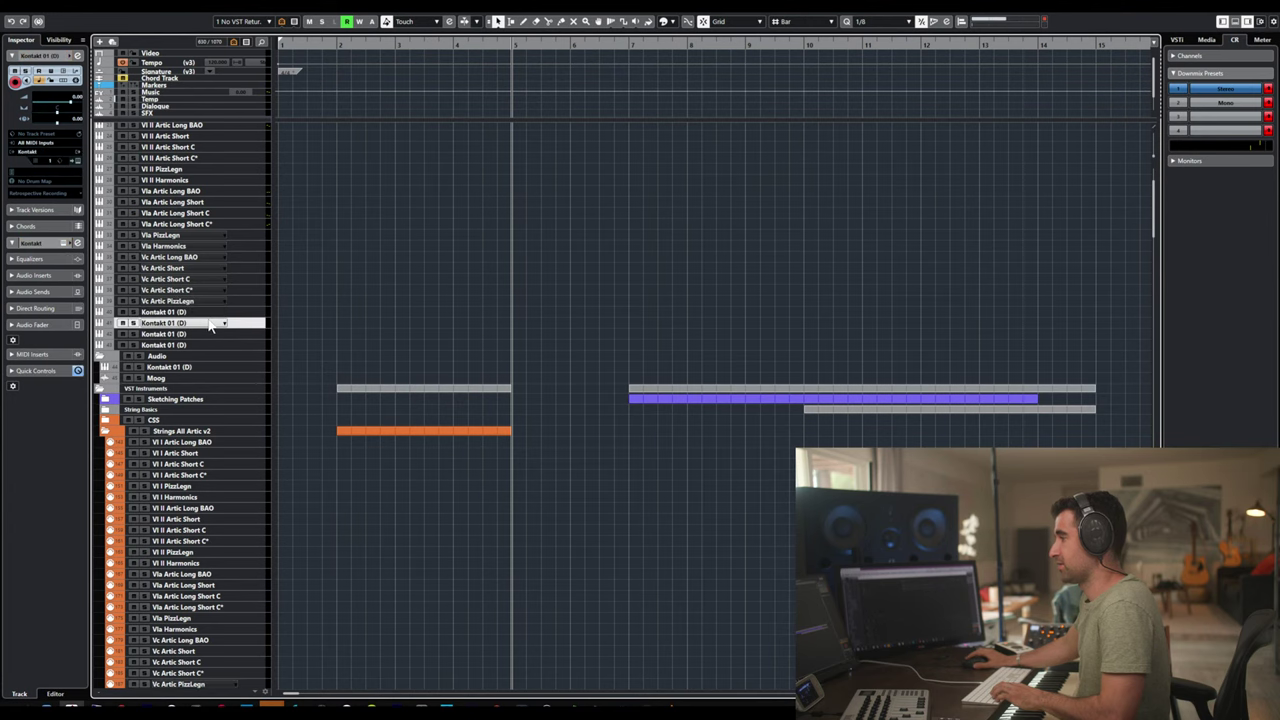
- Examine the cello and bass instruments loaded in the Vc Artic PizzLegn track's Kontakt, and close its window
left_click(211, 299)
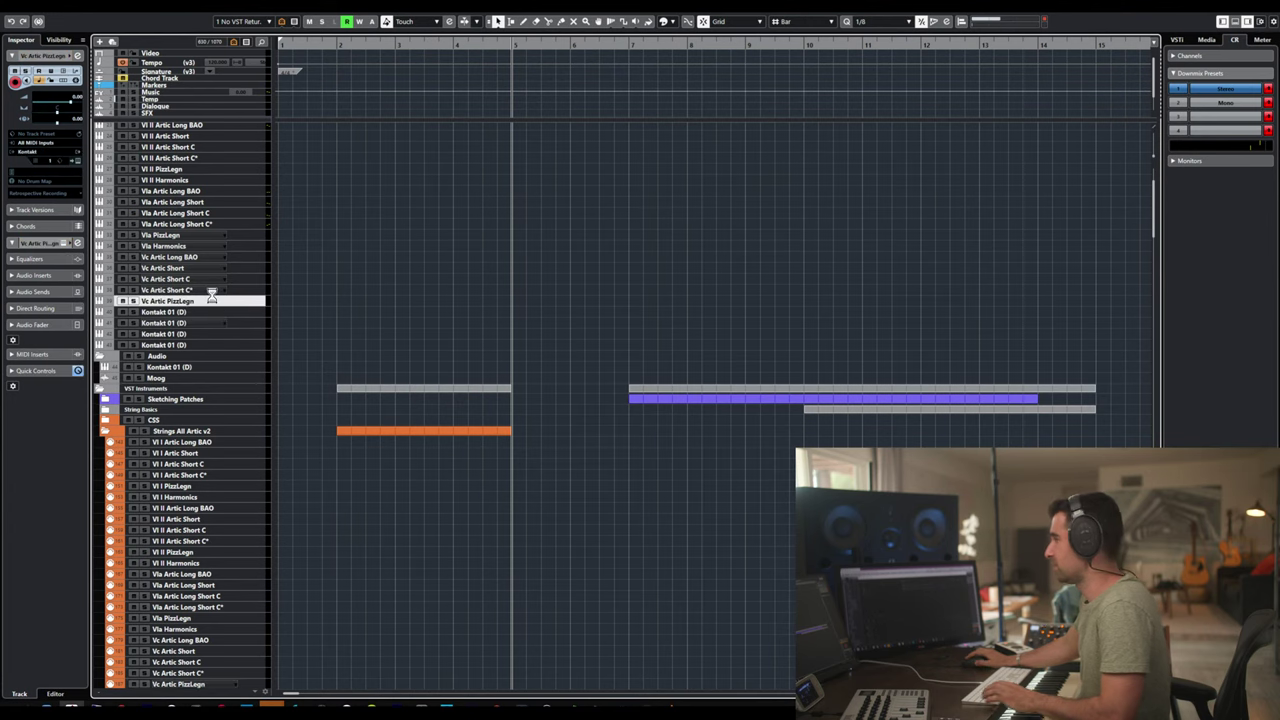
left_click(211, 297)
scroll(707, 365, "down", 5)
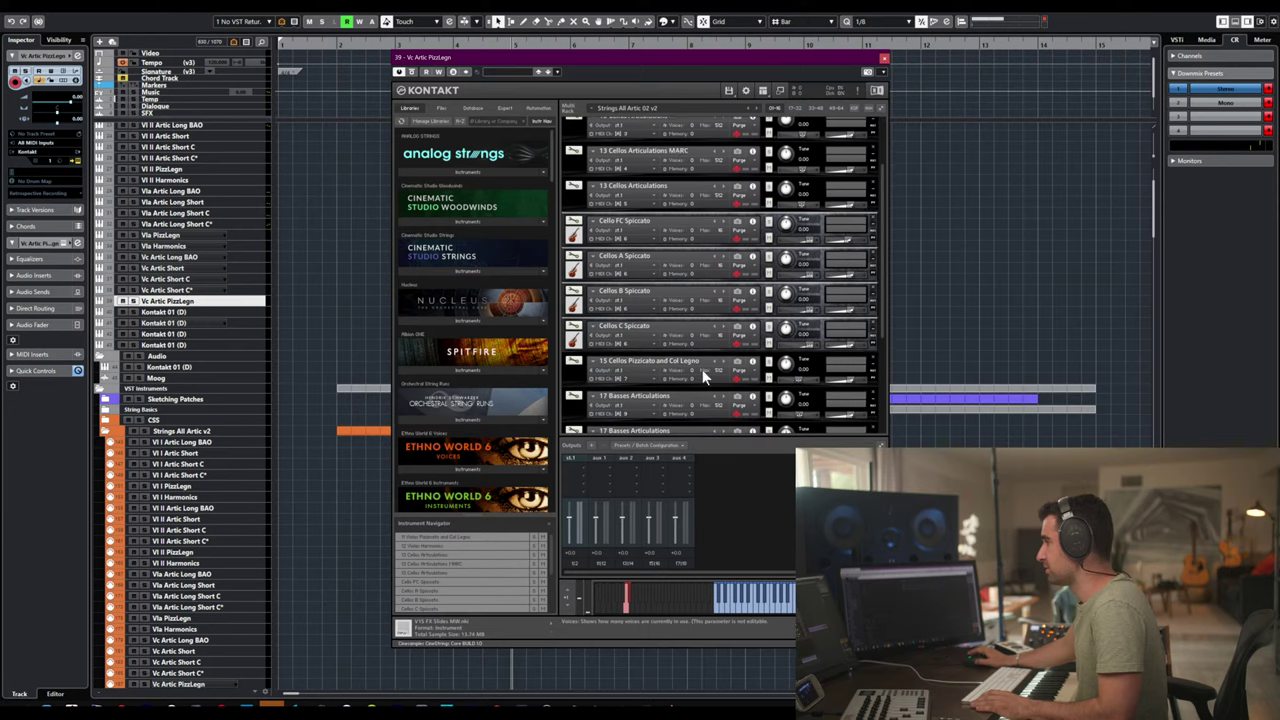
scroll(703, 370, "down", 2)
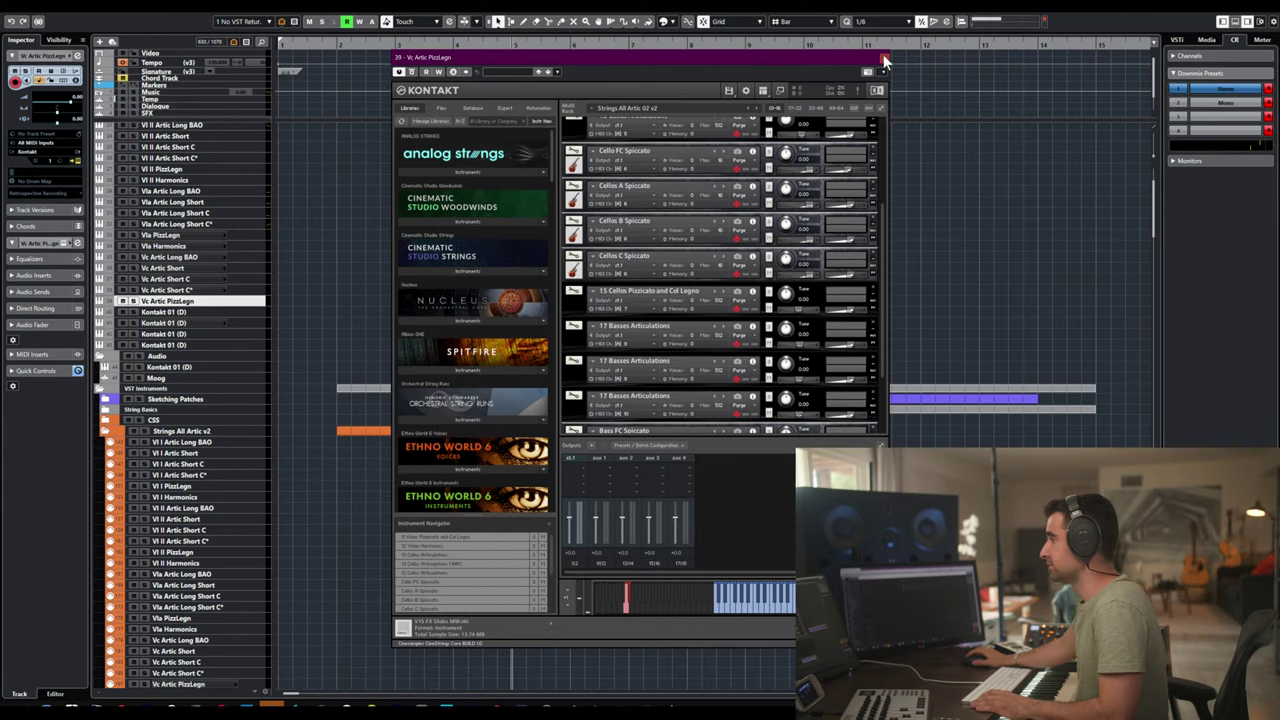
left_click(884, 62)
- Rename the two Kontakt 01 (D) tracks below Vc Artic PizzLegn as DB Artic Long BAO and DB Artic Short, copying the rack's names
scroll(188, 535, "down", 3)
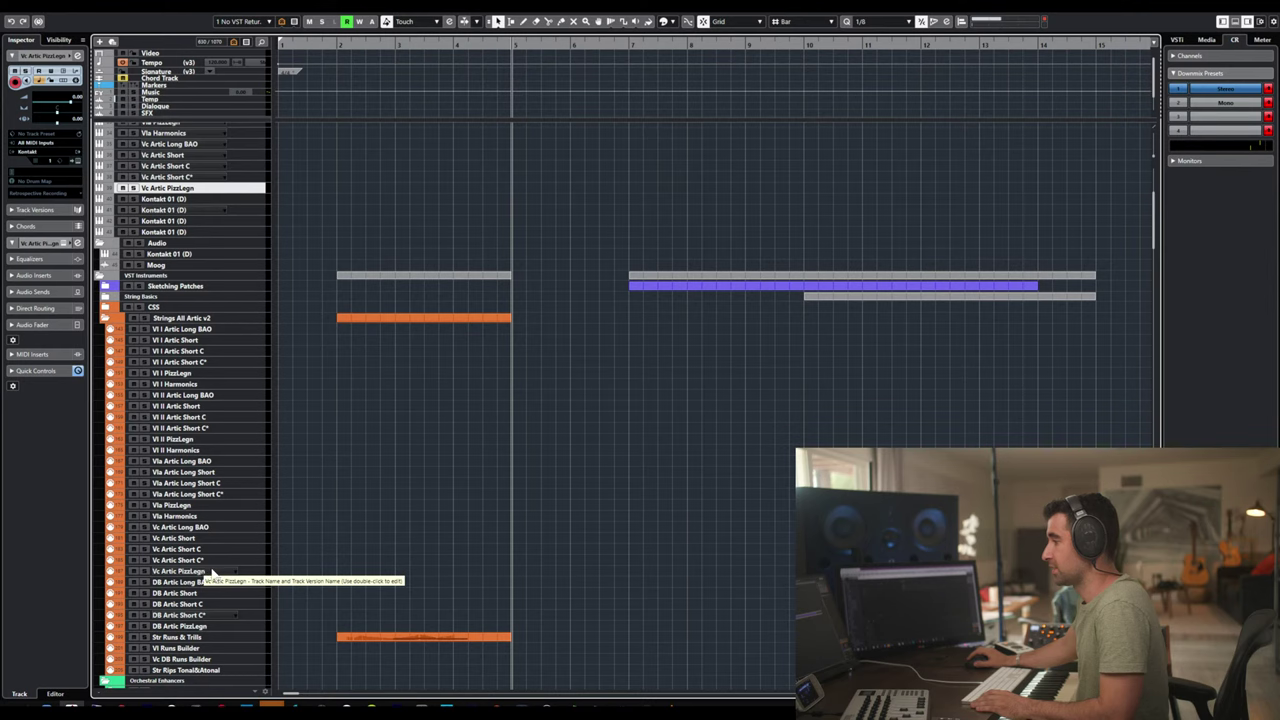
double_click(197, 580)
key("ctrl+c")
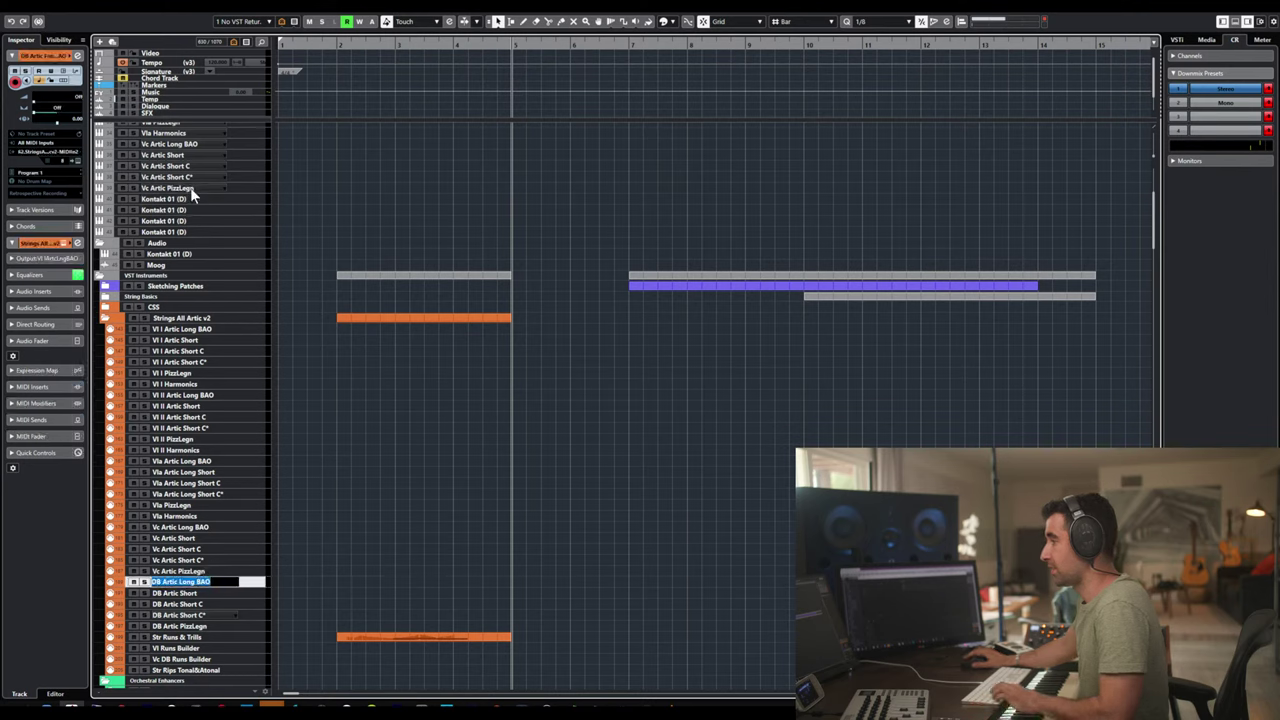
double_click(165, 198)
key("ctrl+v")
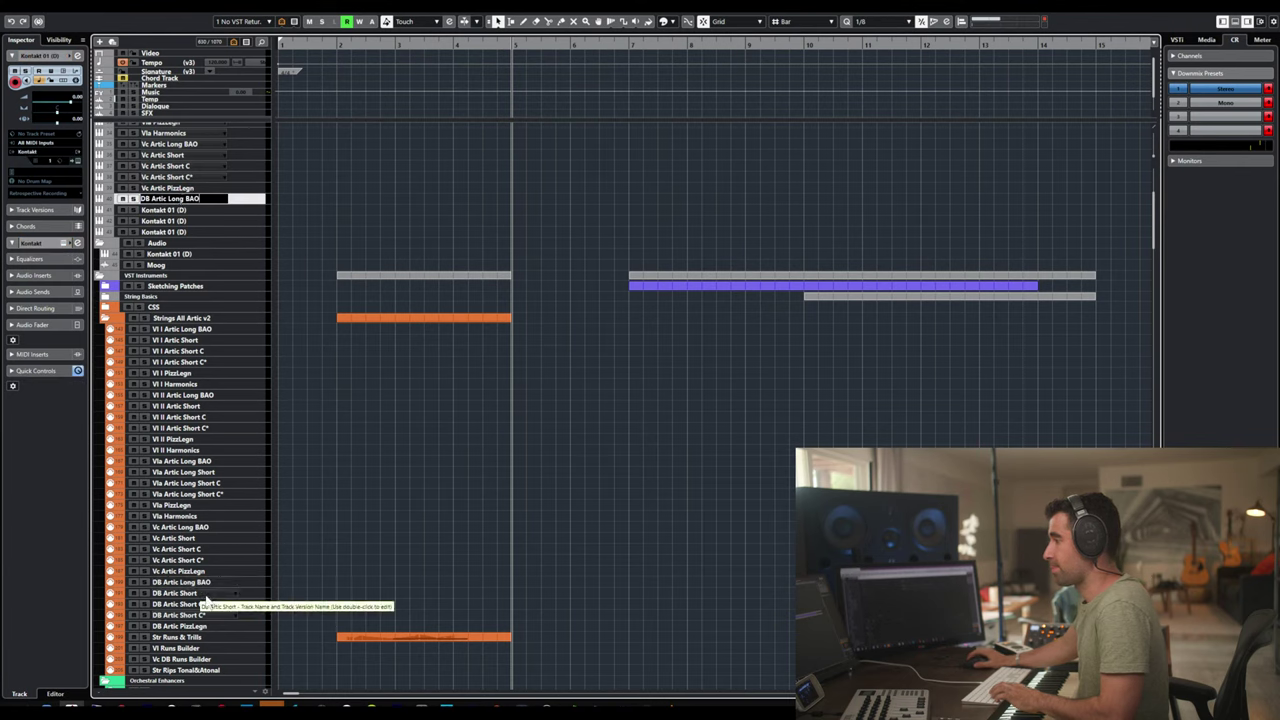
double_click(204, 593)
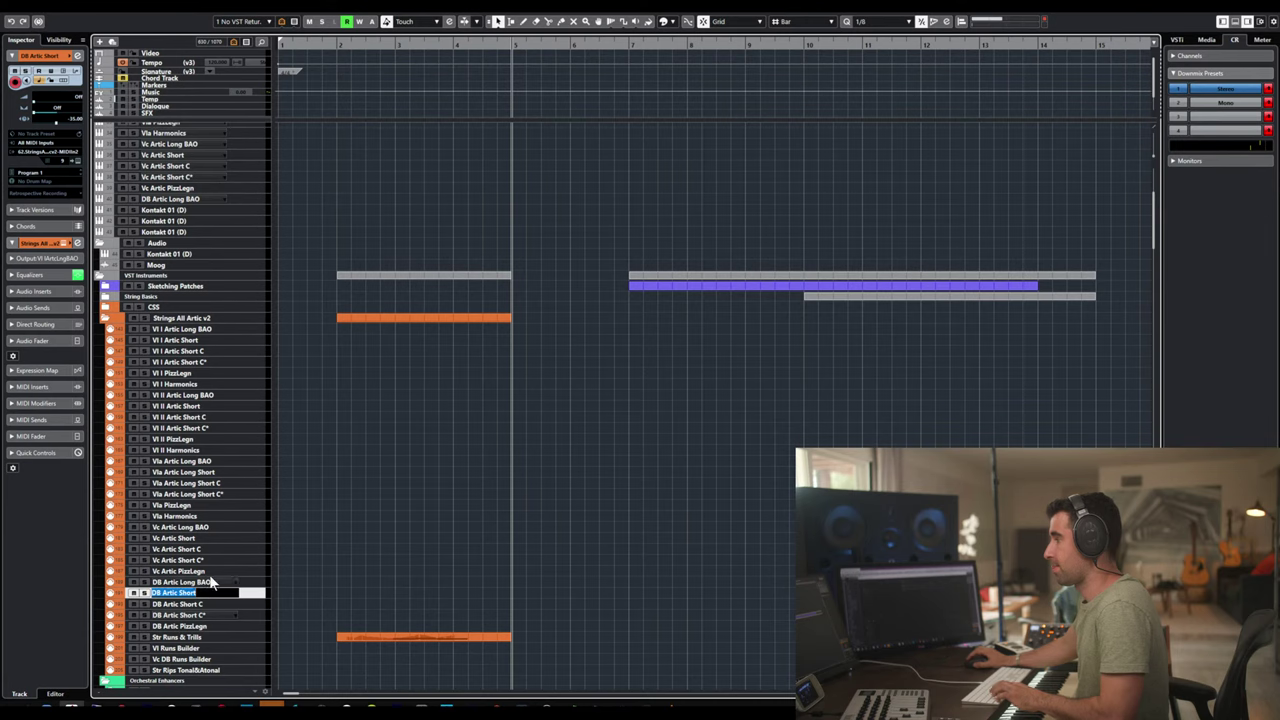
key("ctrl+c")
double_click(193, 207)
key("ctrl+v")
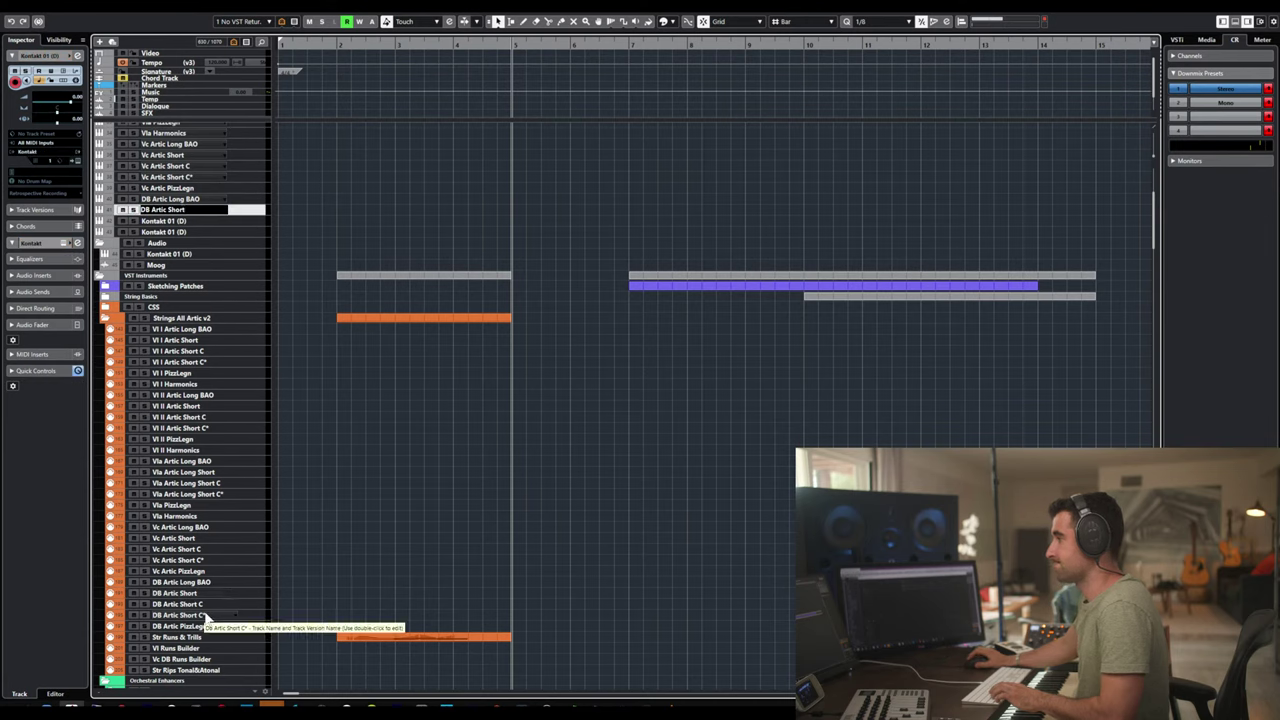
- Rename the last two Kontakt 01 (D) tracks below DB Artic Short as DB Artic Short C and DB Artic Short C*
double_click(208, 603)
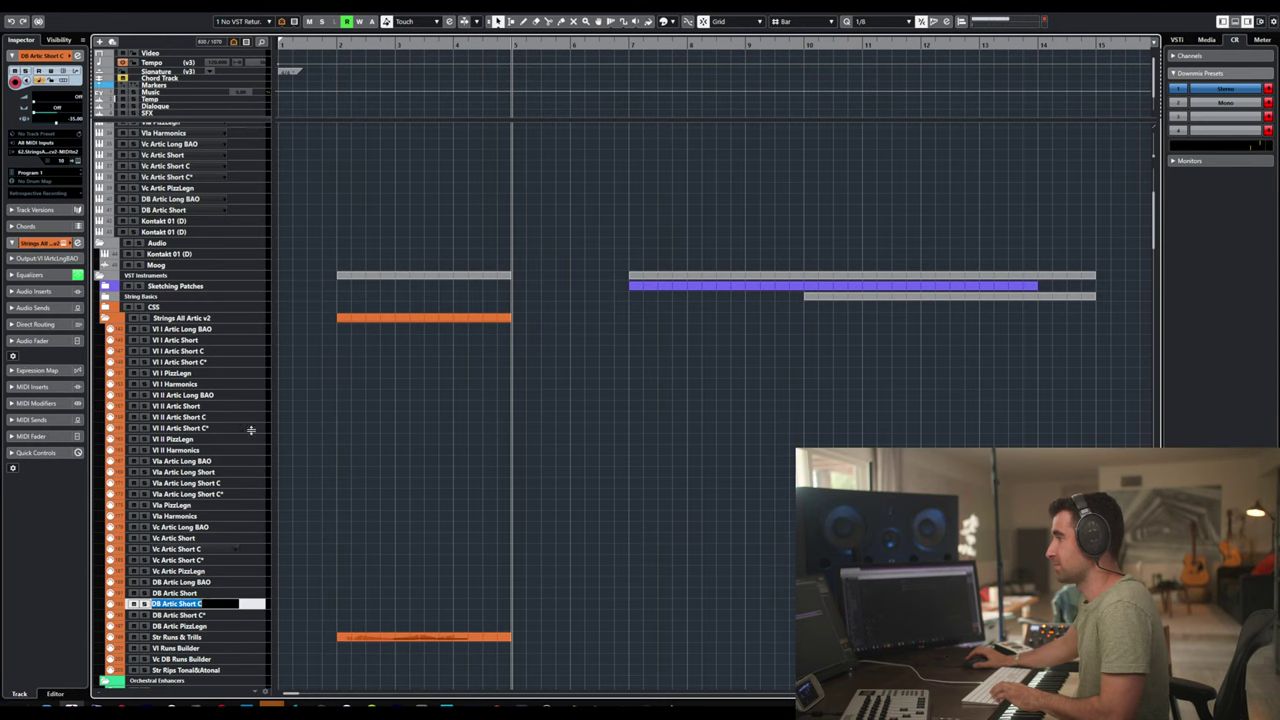
key("ctrl+c")
double_click(197, 218)
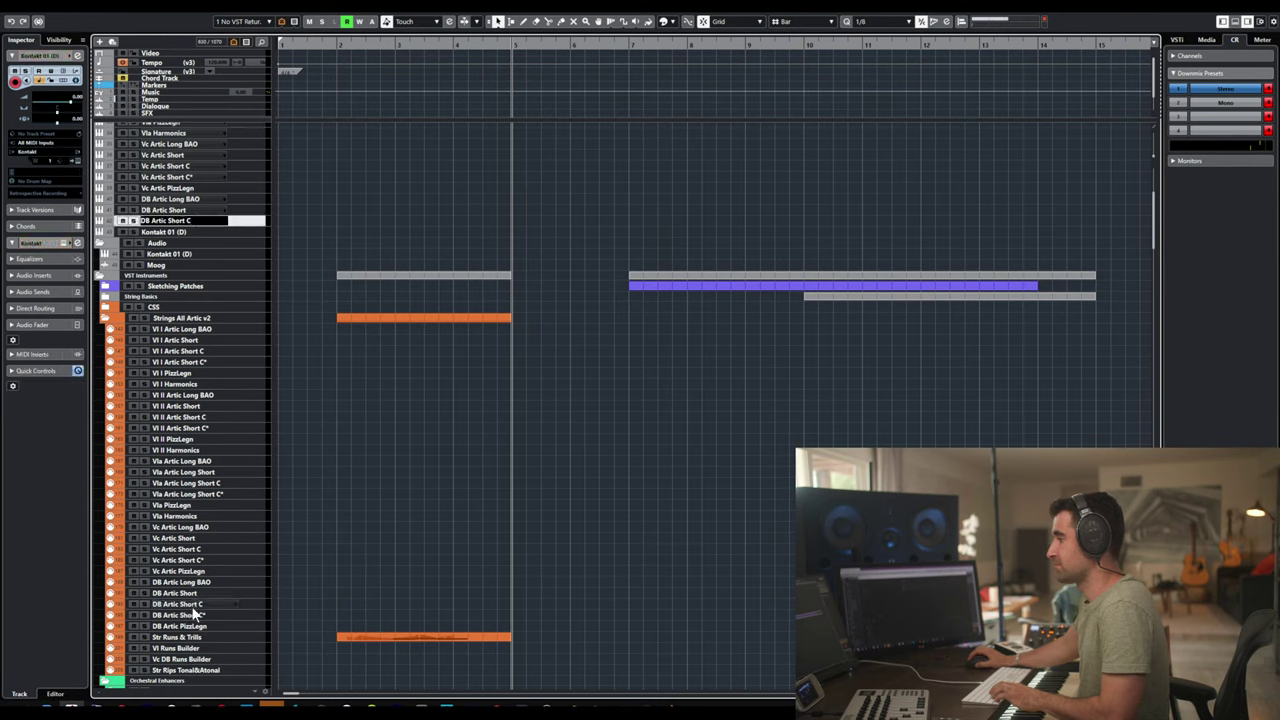
key("ctrl+v")
double_click(195, 614)
key("ctrl+c")
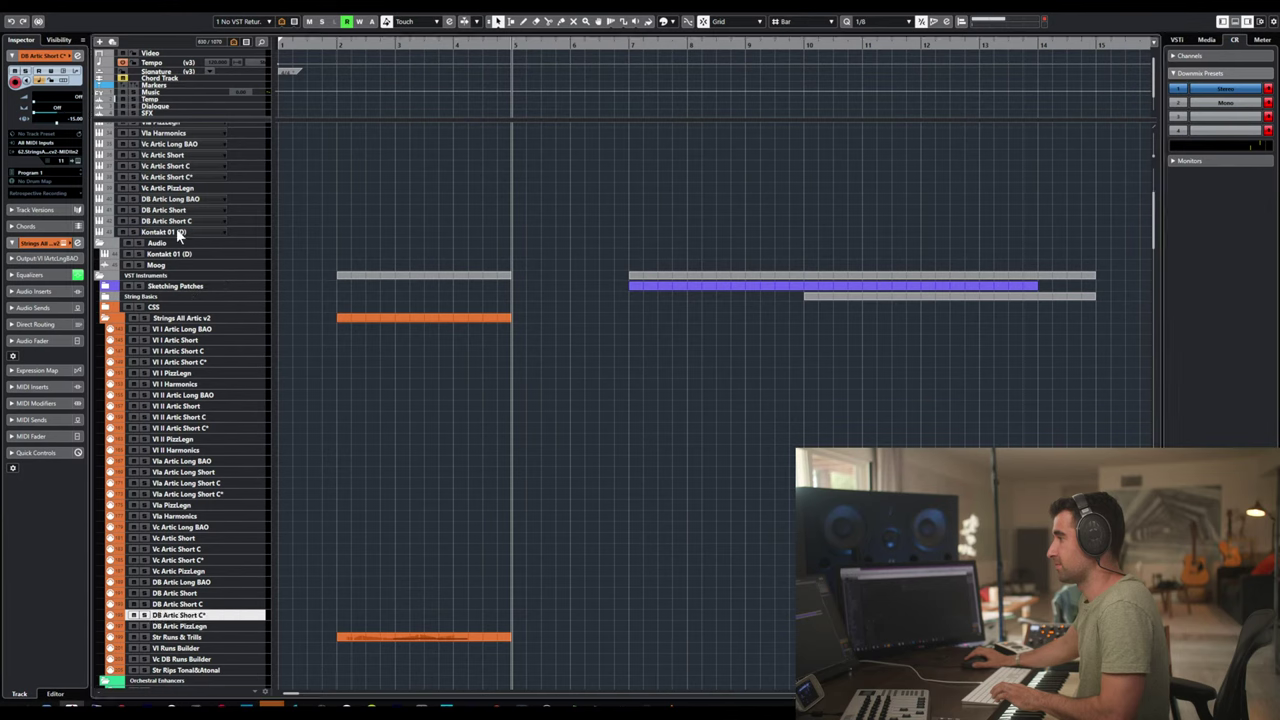
double_click(197, 231)
key("ctrl+v")
left_click(216, 211)
- In the Vla PizzLegn track's Kontakt, remove every instrument except 11 Violas Pizzicato and Col Legno, and close its window
scroll(217, 206, "up", 5)
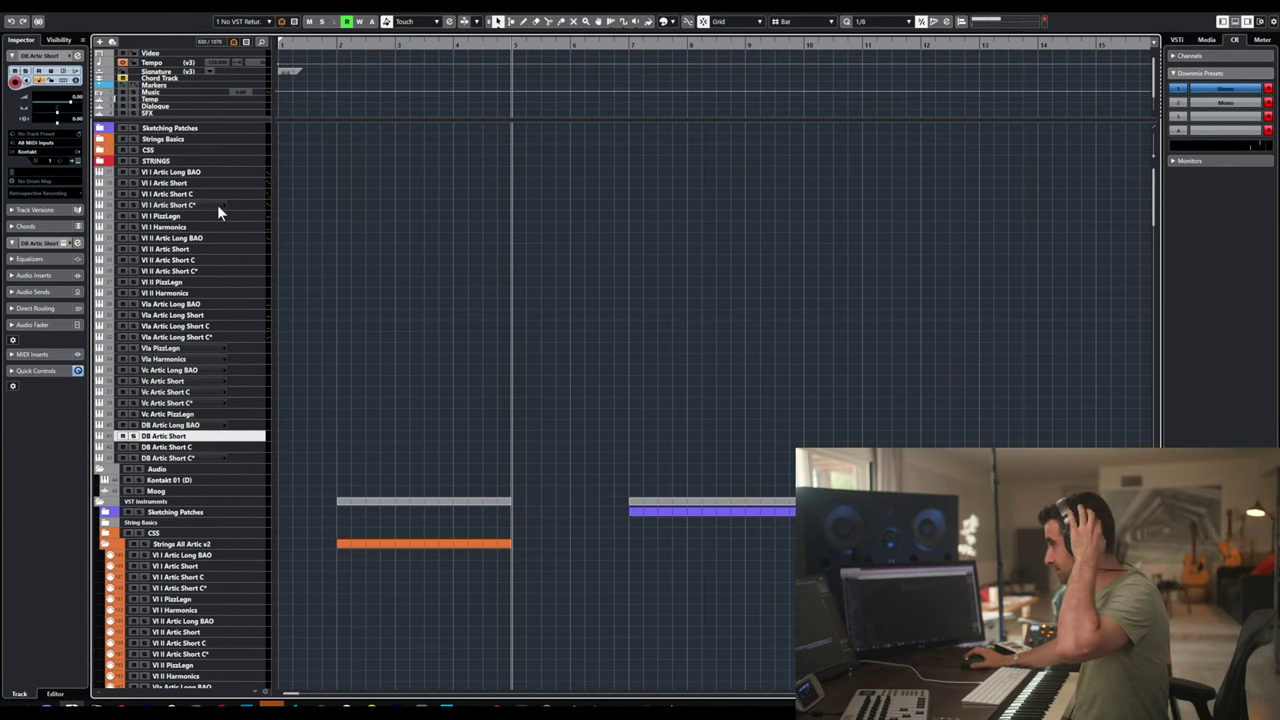
left_click(240, 348)
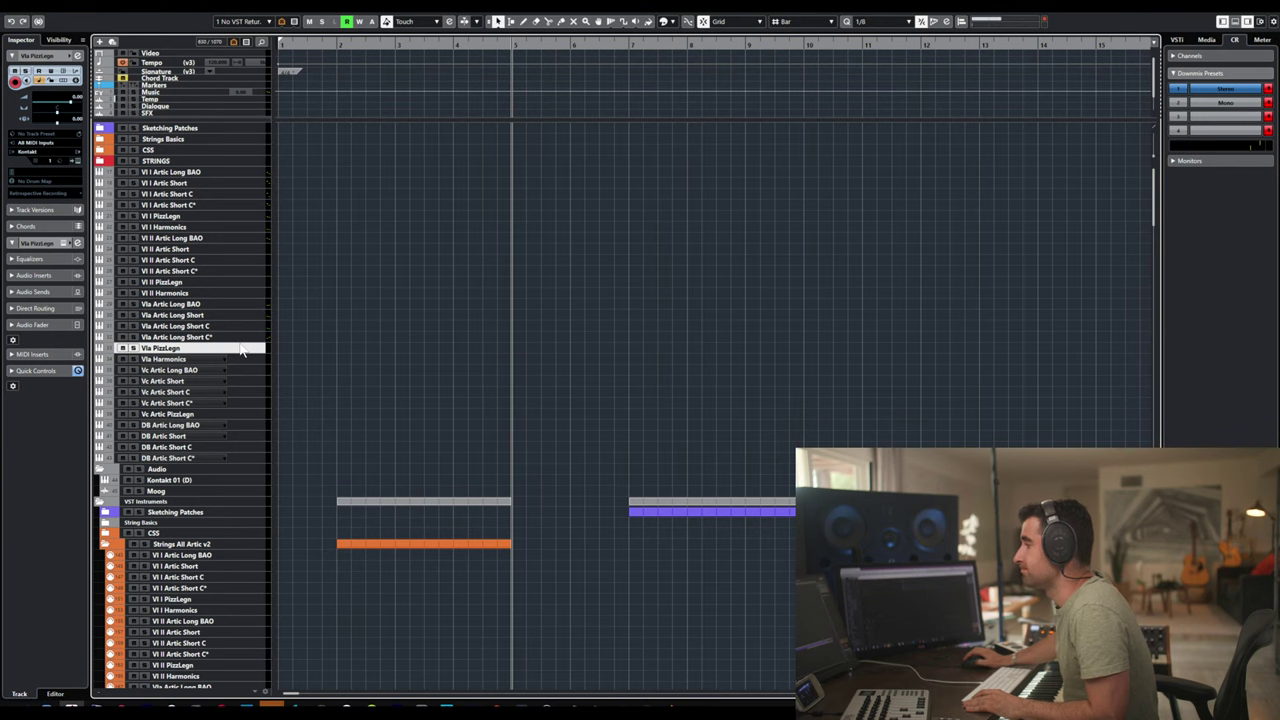
left_click(240, 348)
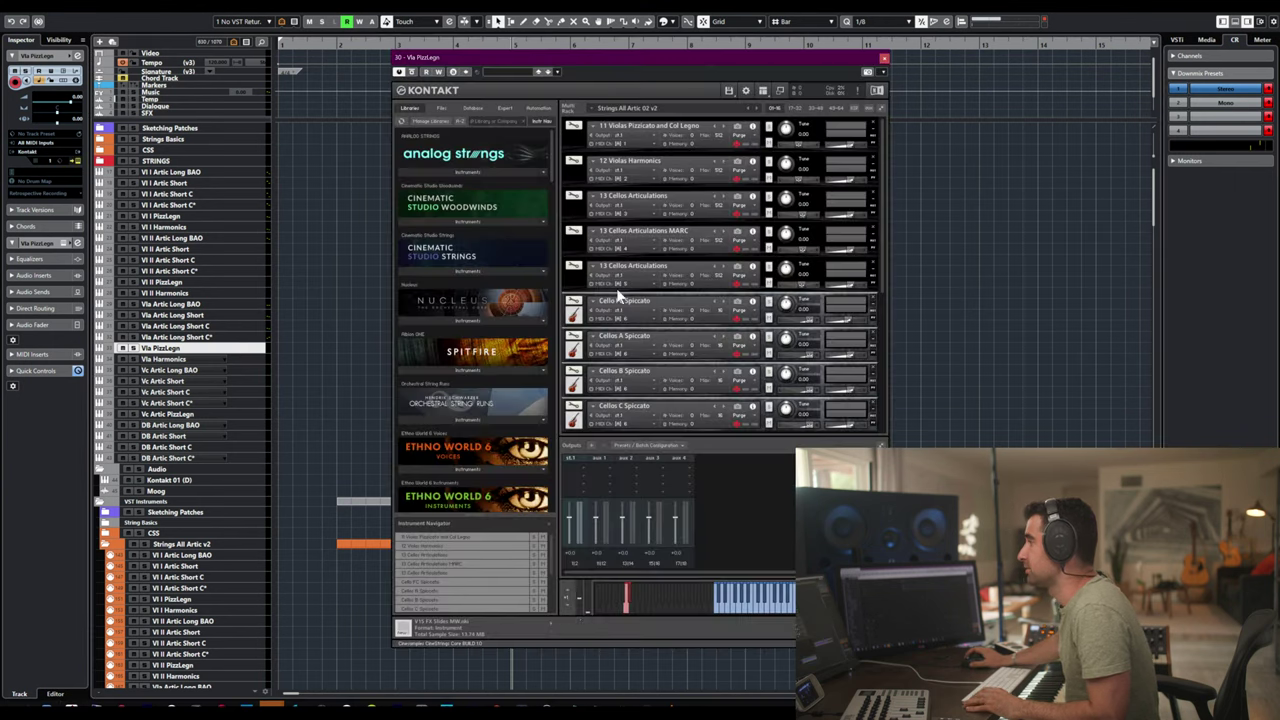
left_click(872, 157)
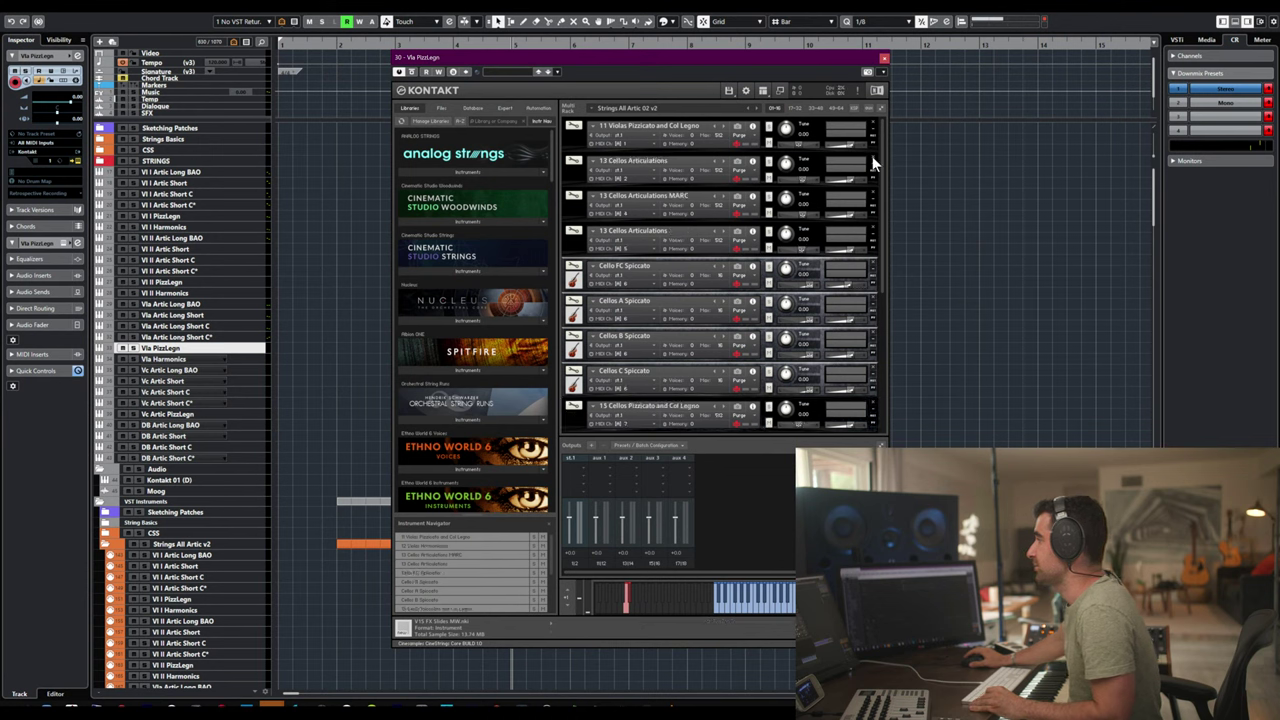
left_click(872, 157)
left_click(872, 157)
left_click(872, 157)
left_click(872, 157)
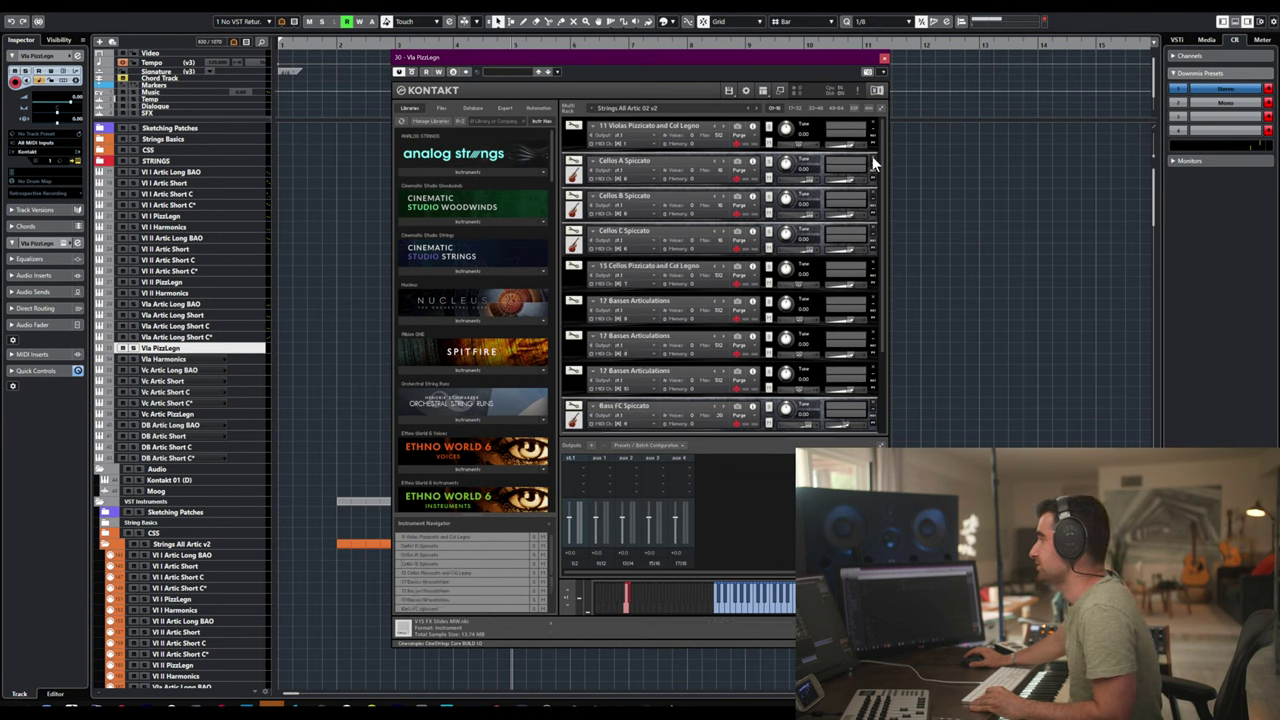
left_click(872, 157)
left_click(872, 157)
left_click(872, 157)
left_click(872, 157)
left_click(872, 157)
left_click(872, 157)
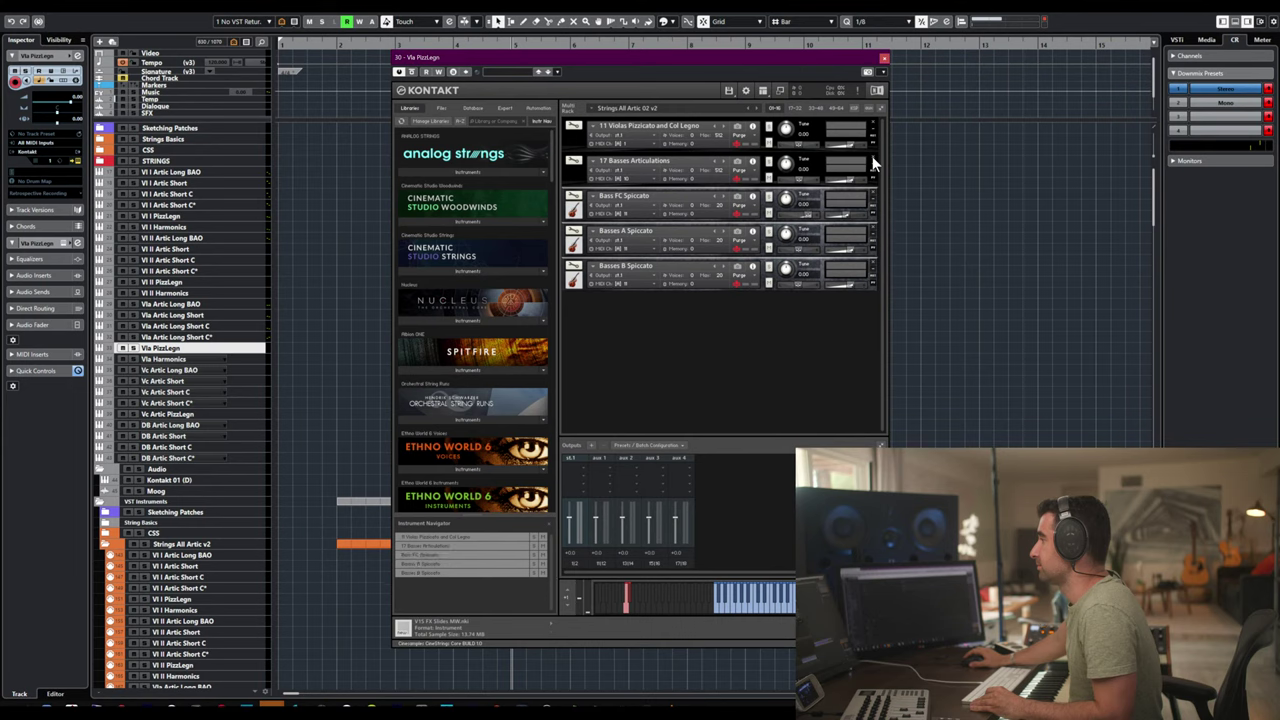
left_click(872, 157)
left_click(872, 157)
left_click(872, 157)
left_click(872, 157)
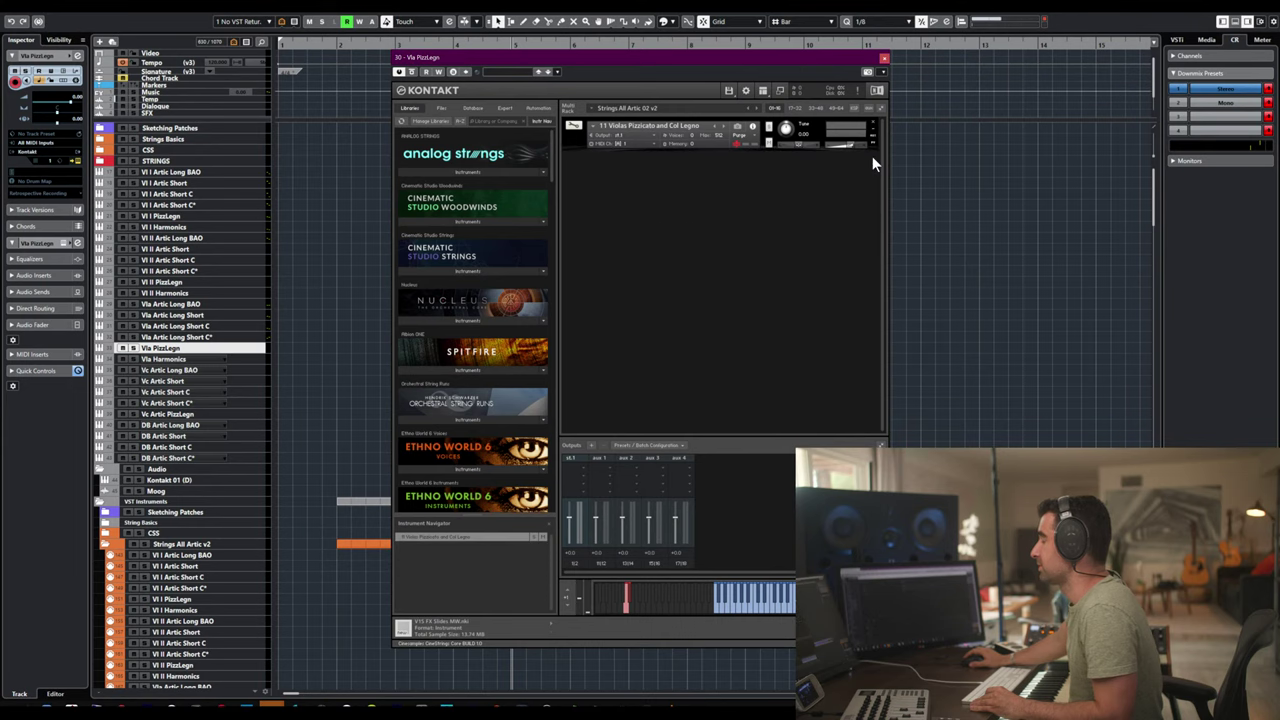
key("ctrl+w")
- In the Vla Harmonics track's Kontakt, remove 11 Violas Pizzicato and Col Legno and set 12 Violas Harmonics to Port A MIDI channel 1
left_click(212, 359)
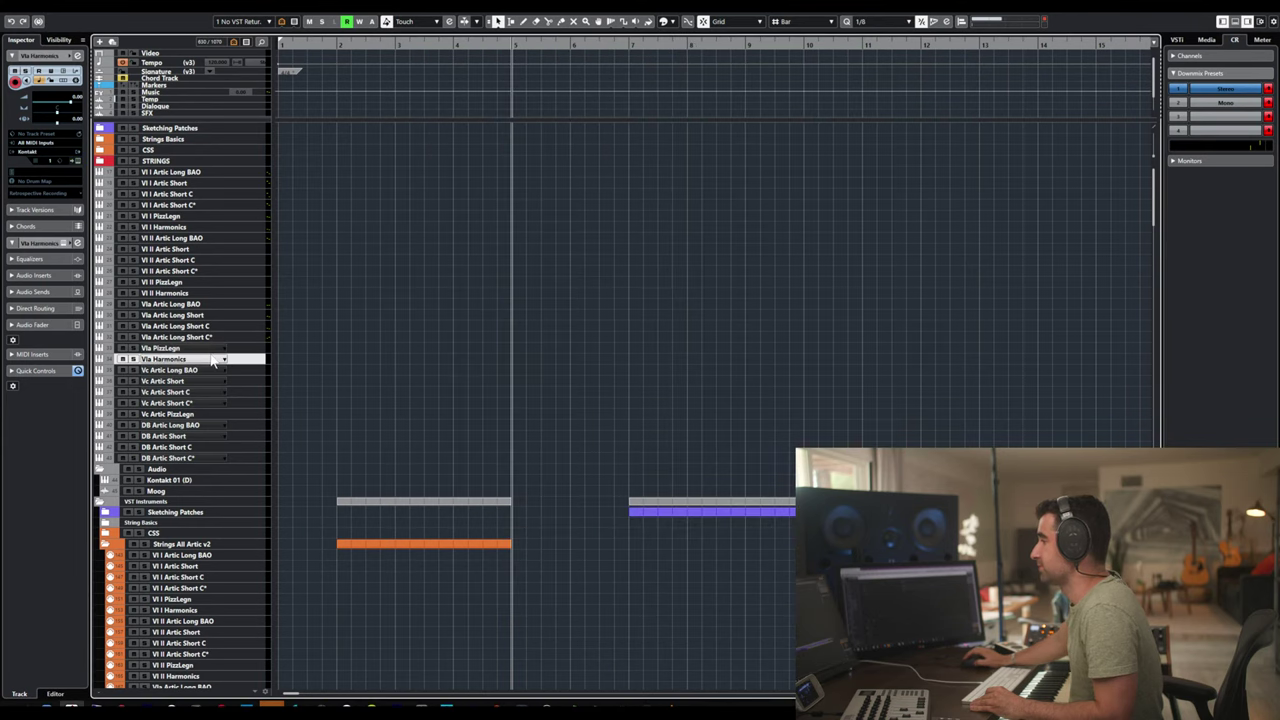
key("e")
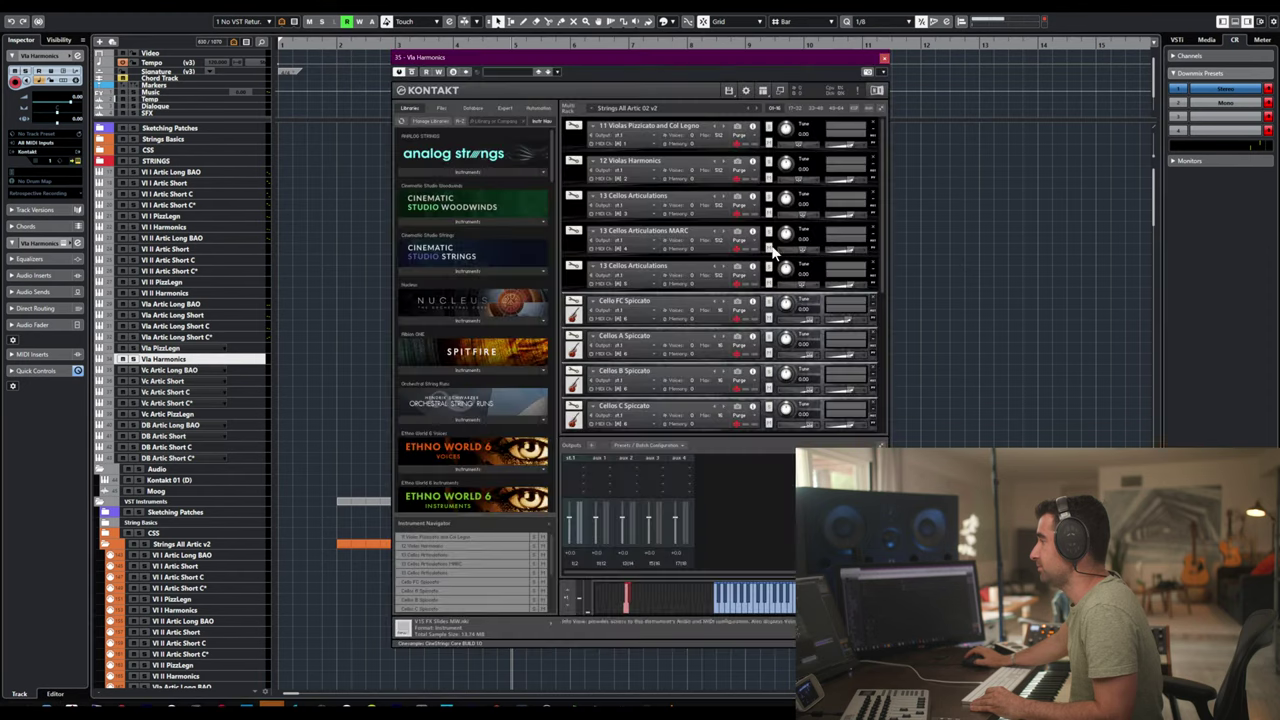
left_click(876, 126)
left_click(630, 145)
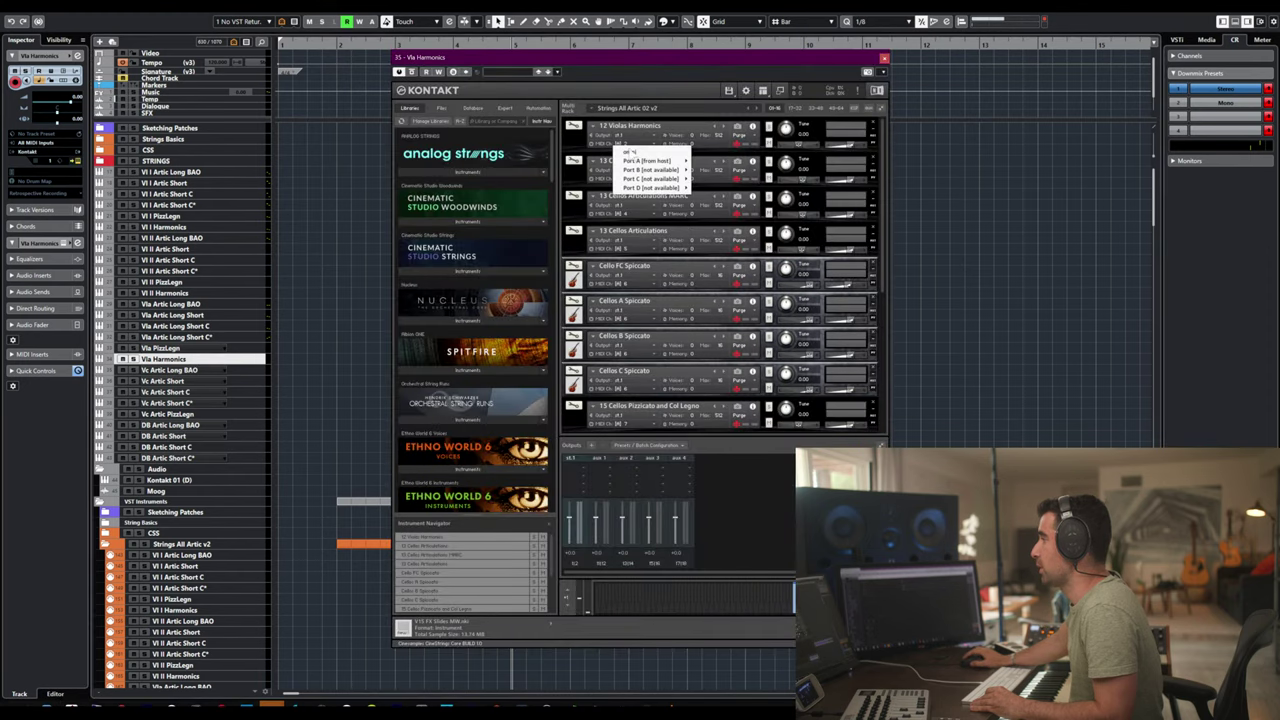
left_click(705, 166)
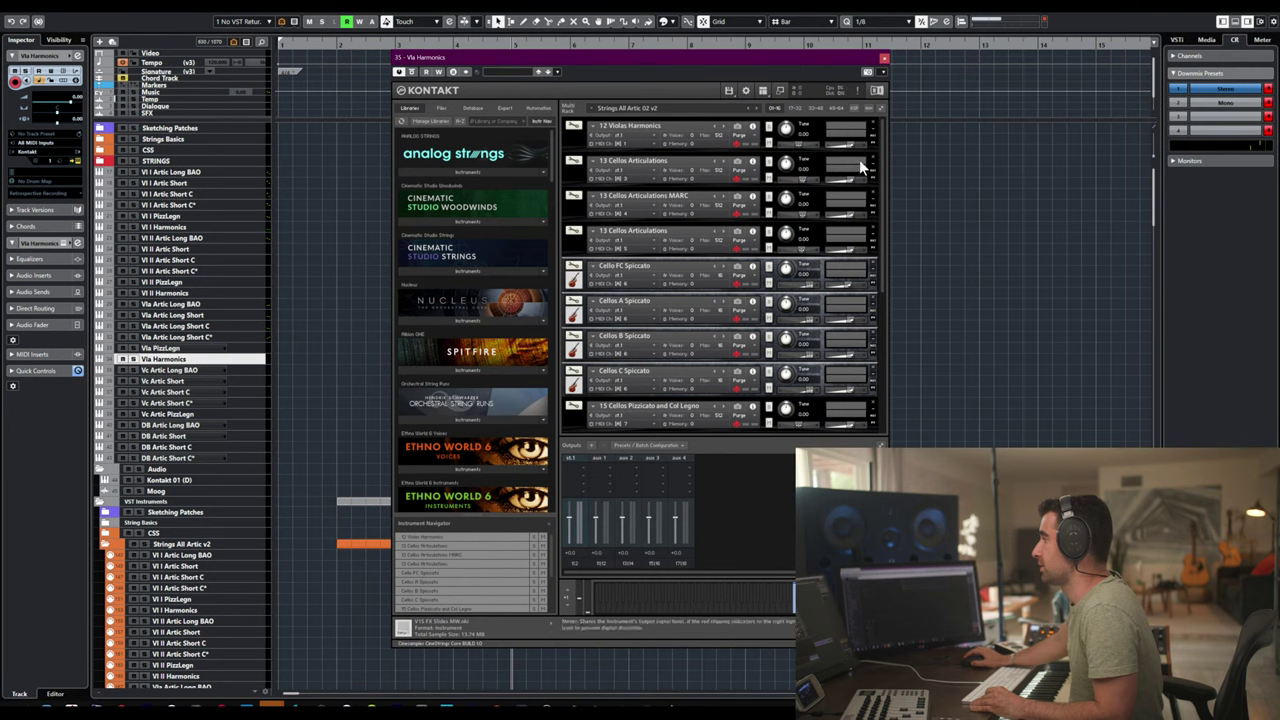
- Remove all cello and bass instruments below 12 Violas Harmonics in the Vla Harmonics Kontakt, and close its window
left_click(871, 156)
left_click(871, 156)
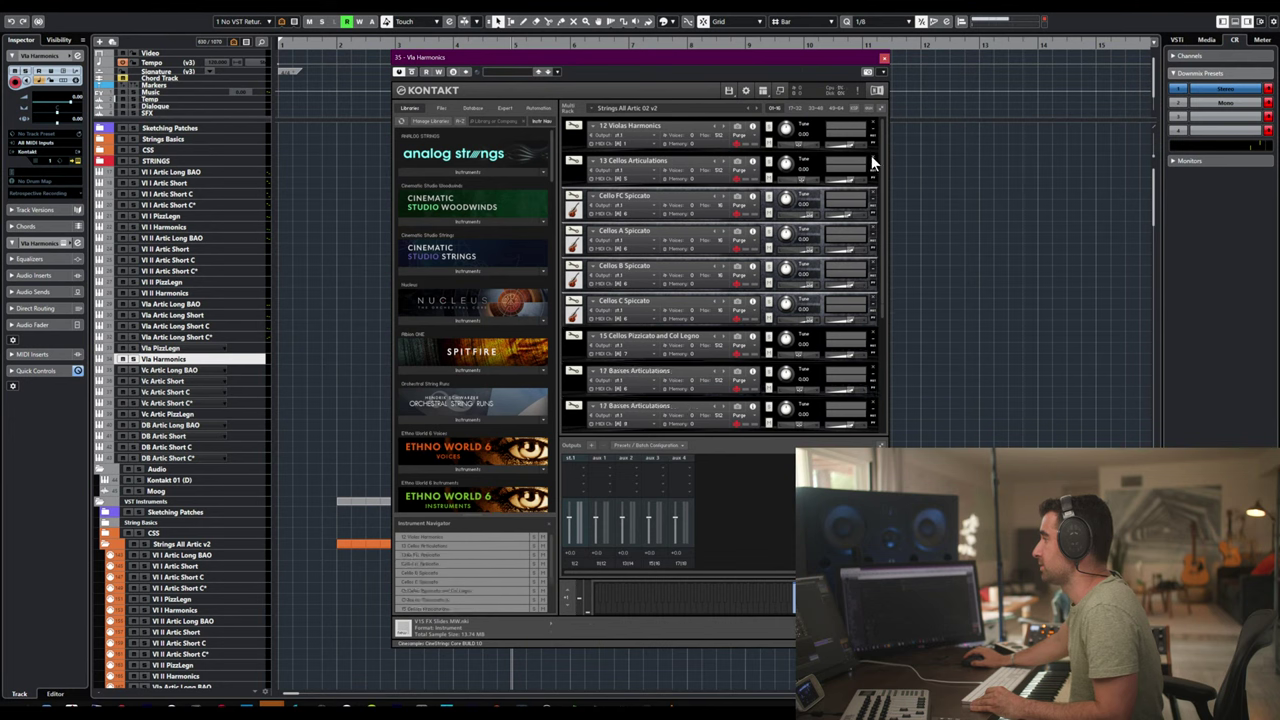
left_click(871, 156)
left_click(871, 156)
left_click(871, 156)
left_click(871, 156)
left_click(871, 156)
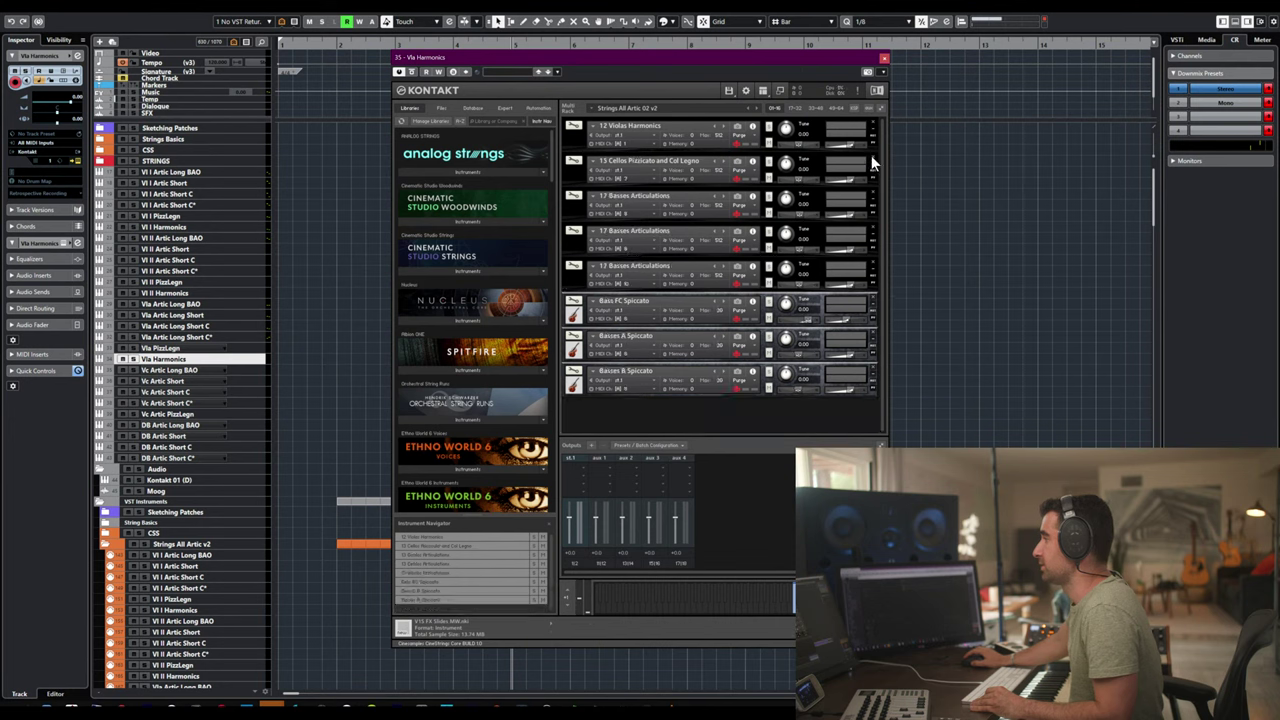
left_click(871, 156)
left_click(871, 155)
left_click(871, 155)
left_click(871, 155)
left_click(871, 155)
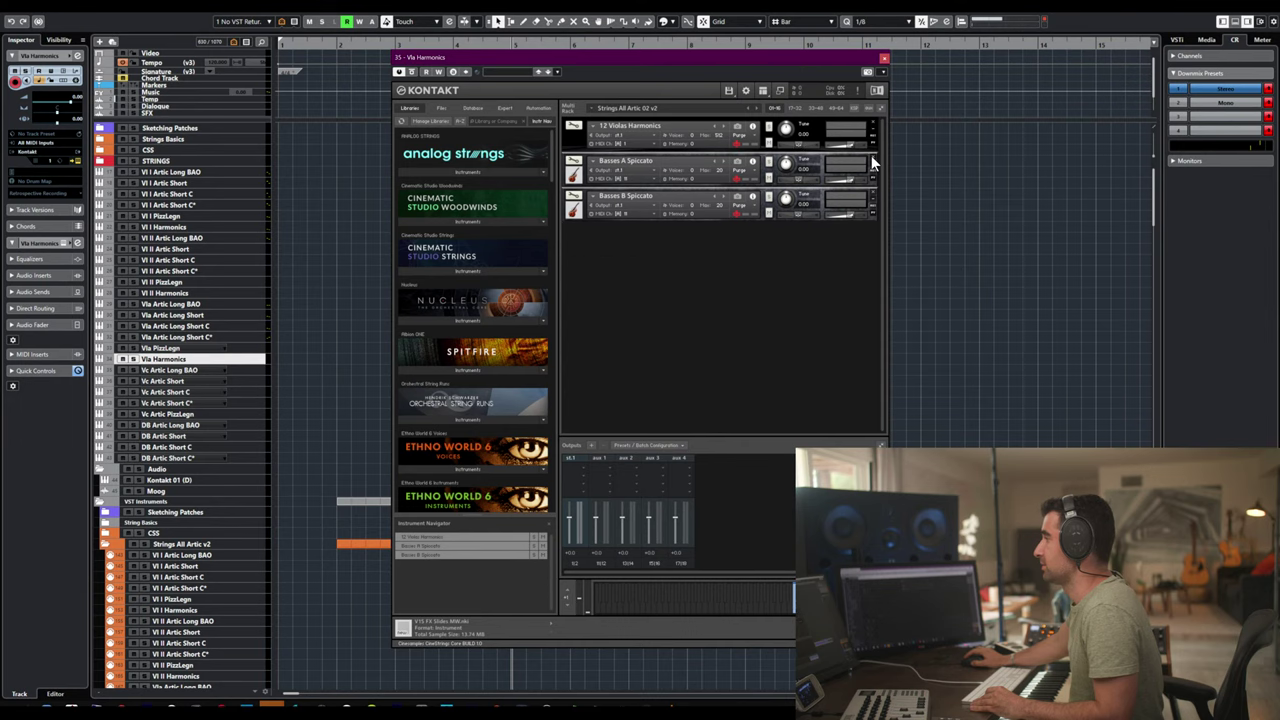
left_click(871, 155)
left_click(871, 155)
key("ctrl+w")
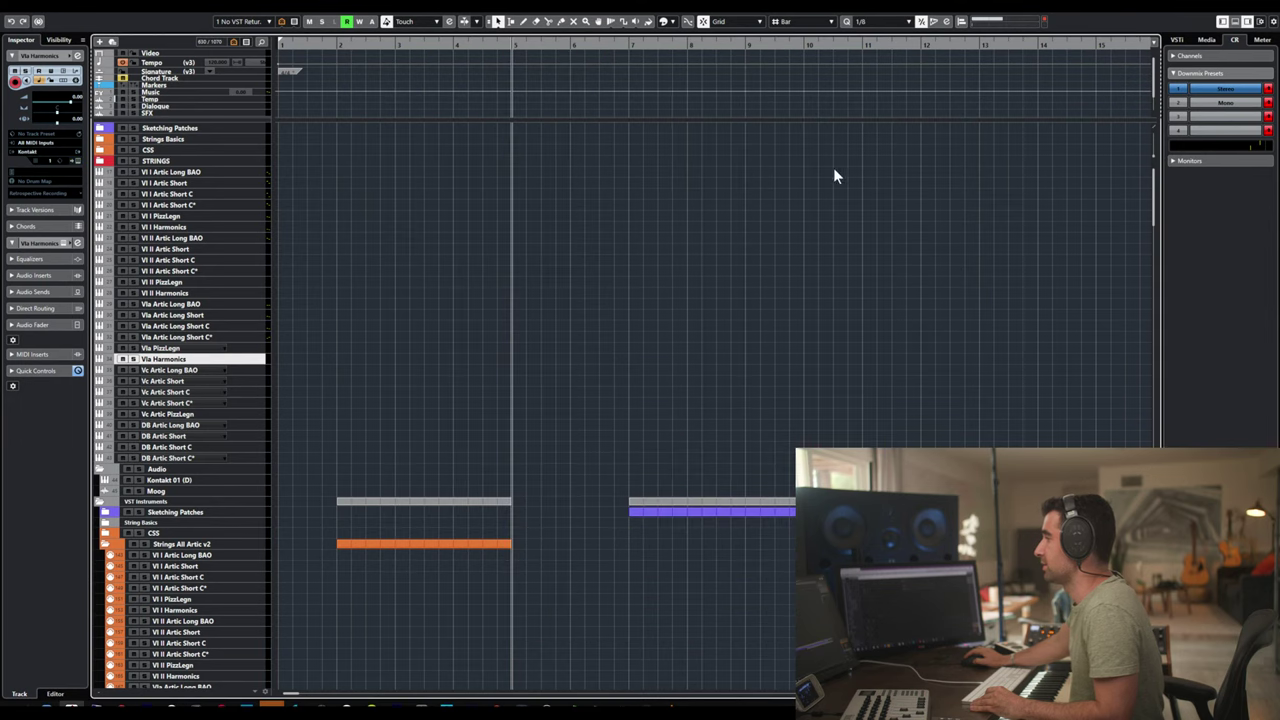
- In the Vc Artic Long BAO track's Kontakt, remove both viola instruments and set the first 13 Cellos Articulations to Port A MIDI channel 1
left_click(214, 369)
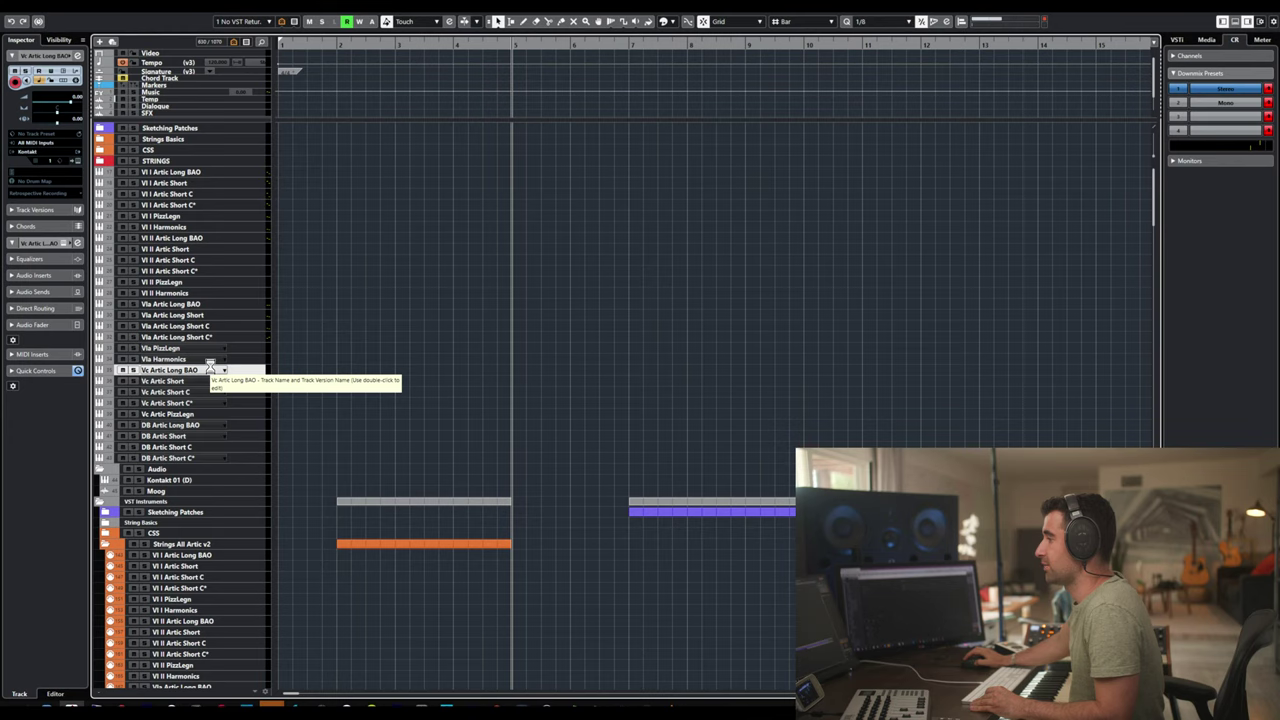
left_click(212, 370)
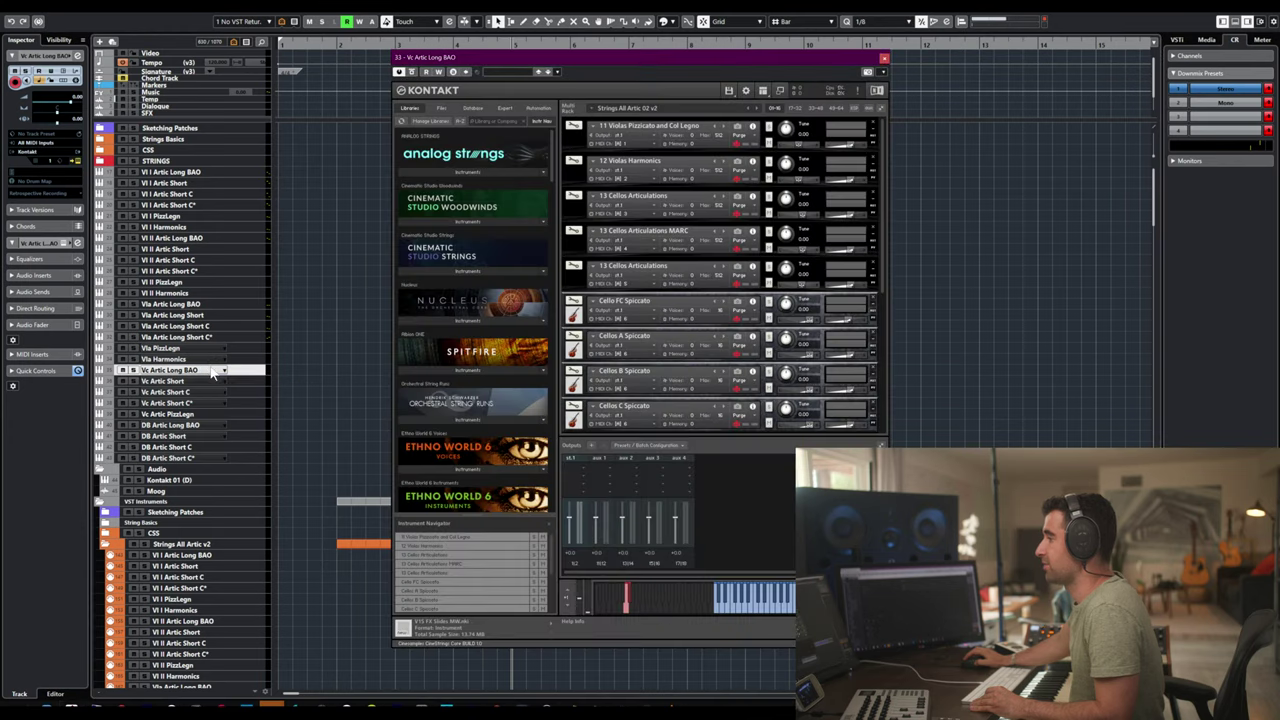
left_click(872, 119)
left_click(872, 119)
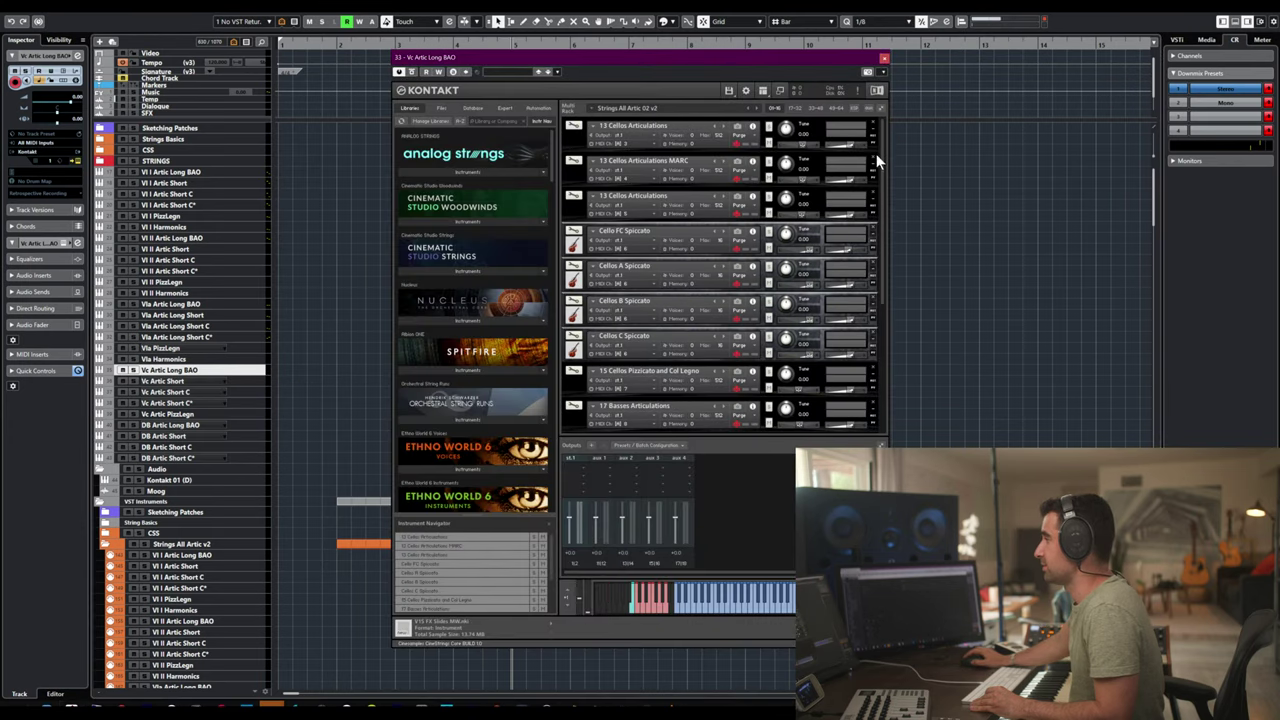
left_click(628, 144)
mouse_move(655, 161)
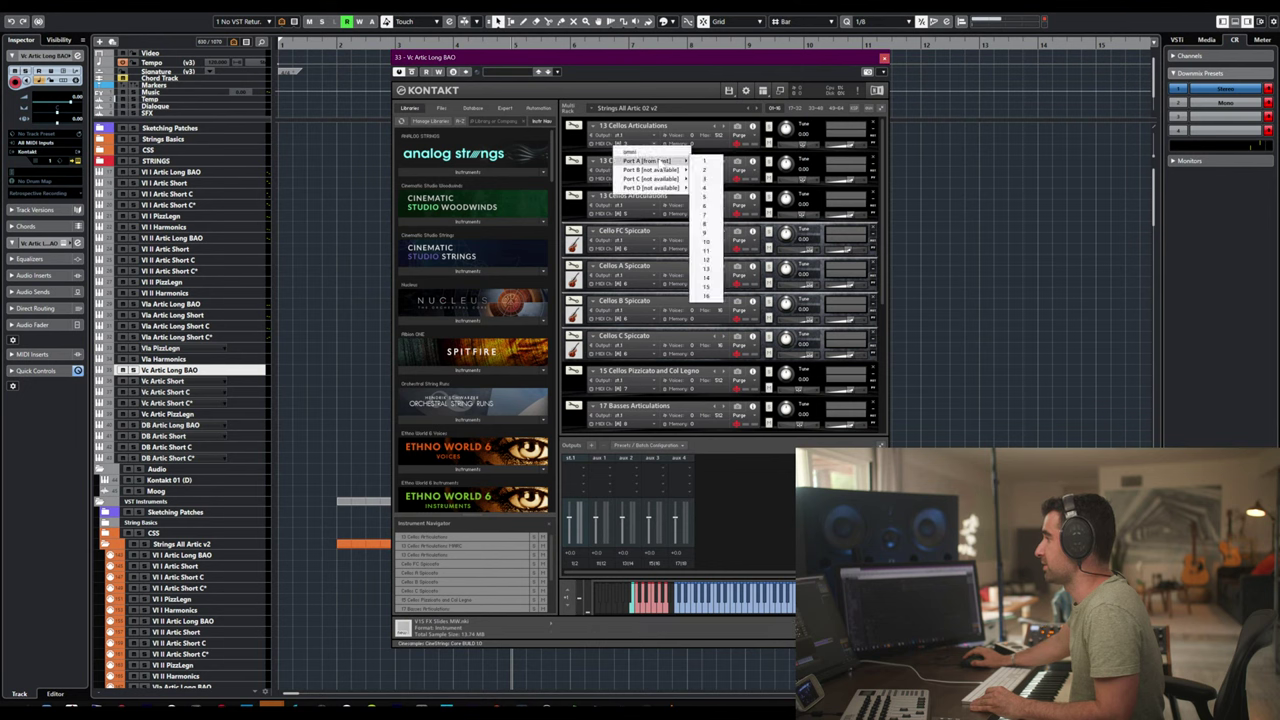
left_click(707, 161)
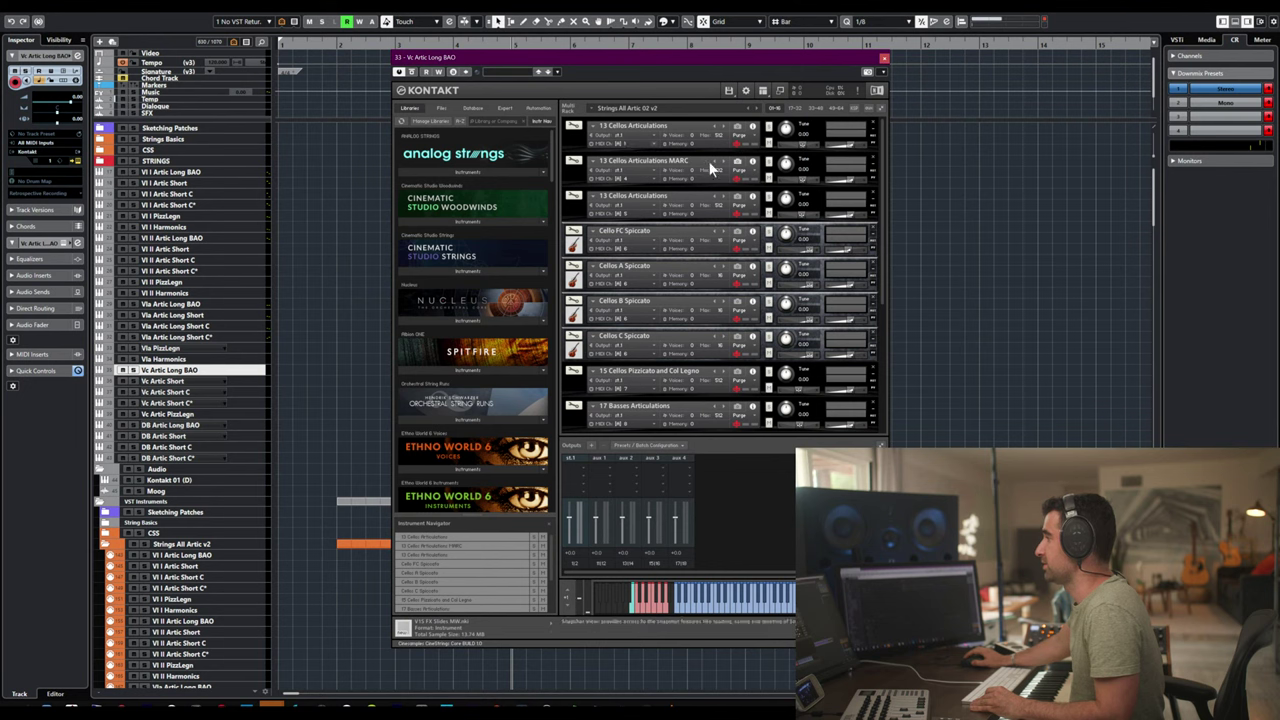
- Remove all instruments below the first 13 Cellos Articulations in the Vc Artic Long BAO Kontakt, and close its window
left_click(872, 154)
left_click(872, 154)
left_click(872, 154)
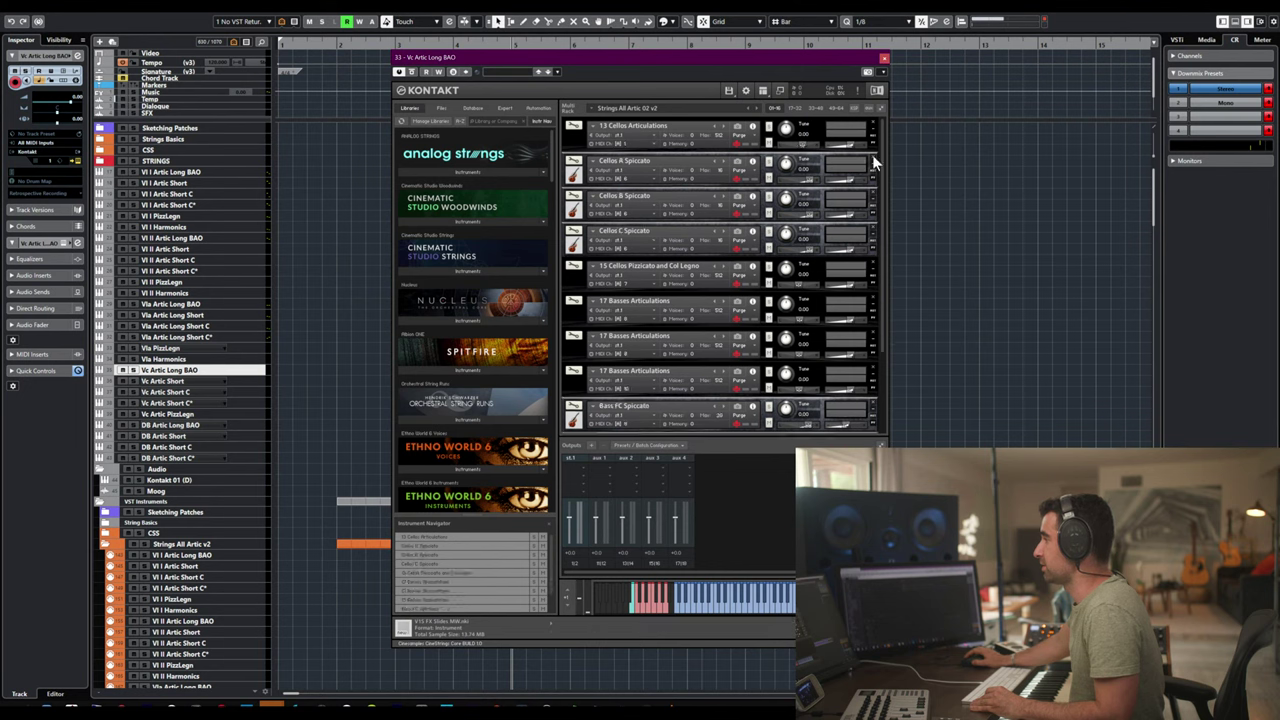
left_click(872, 154)
left_click(872, 154)
left_click(872, 154)
left_click(872, 154)
left_click(872, 154)
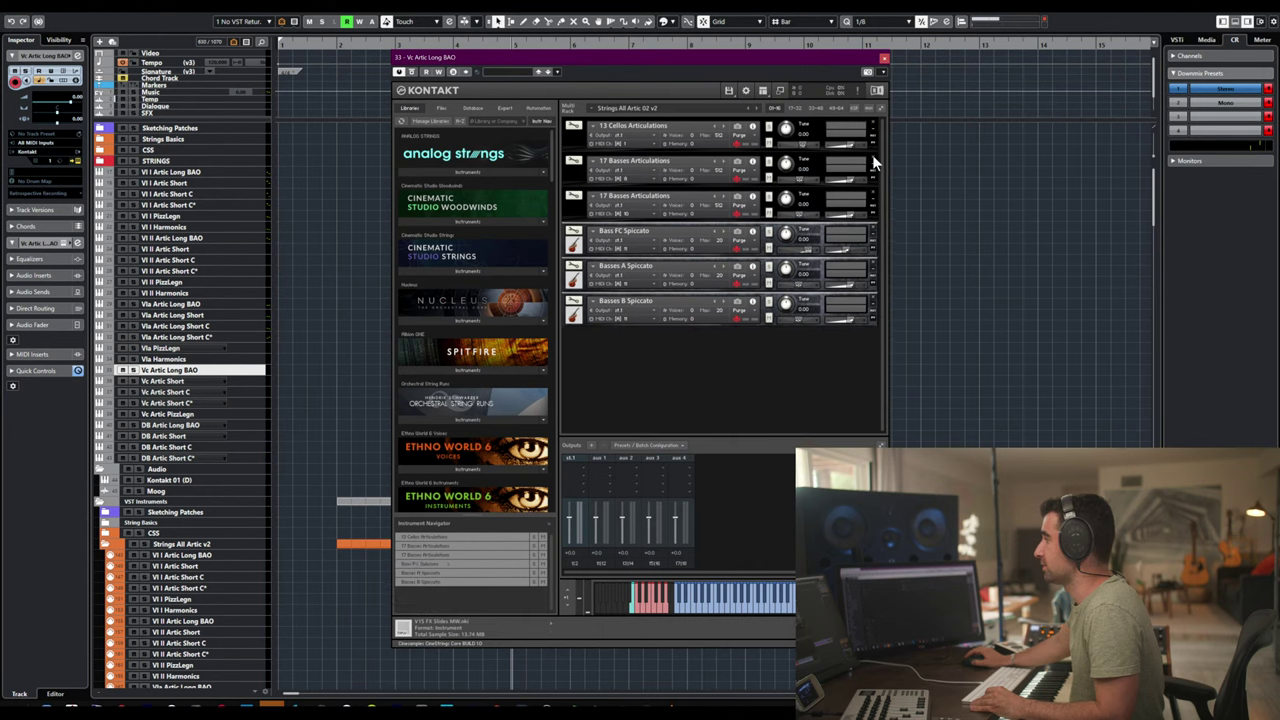
left_click(872, 154)
left_click(872, 154)
left_click(872, 154)
left_click(872, 154)
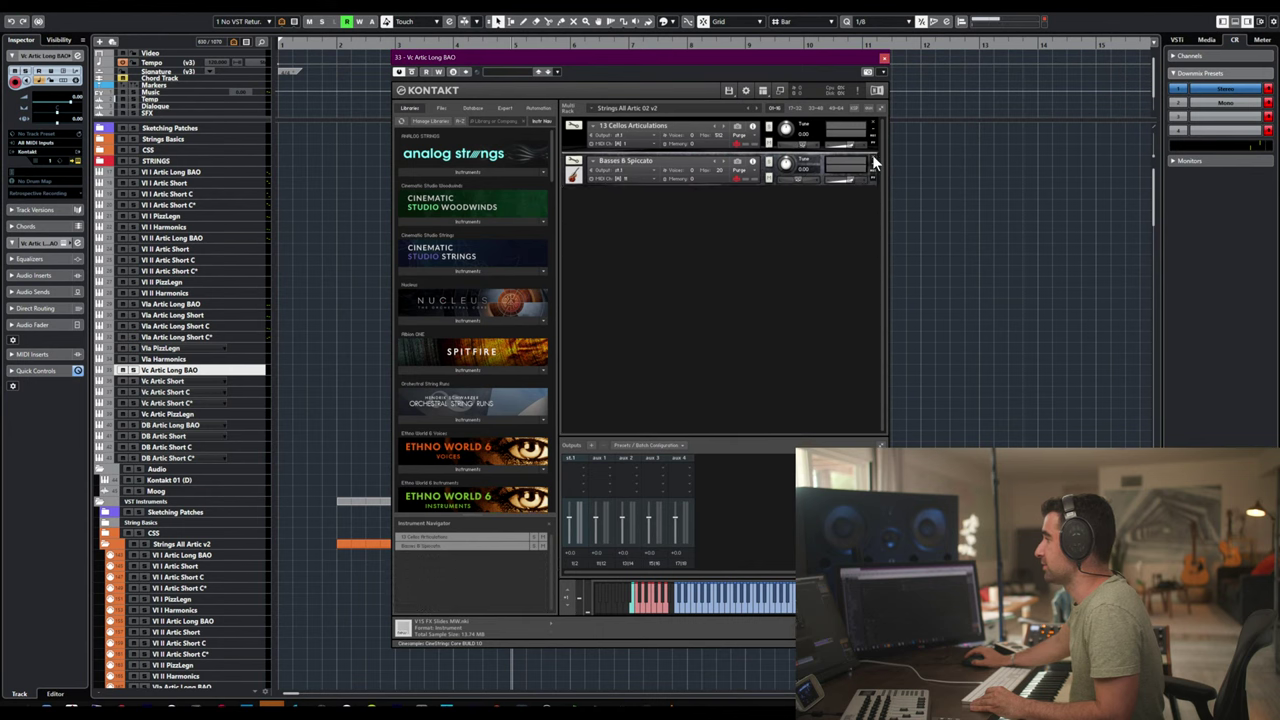
left_click(872, 154)
key("ctrl+w")
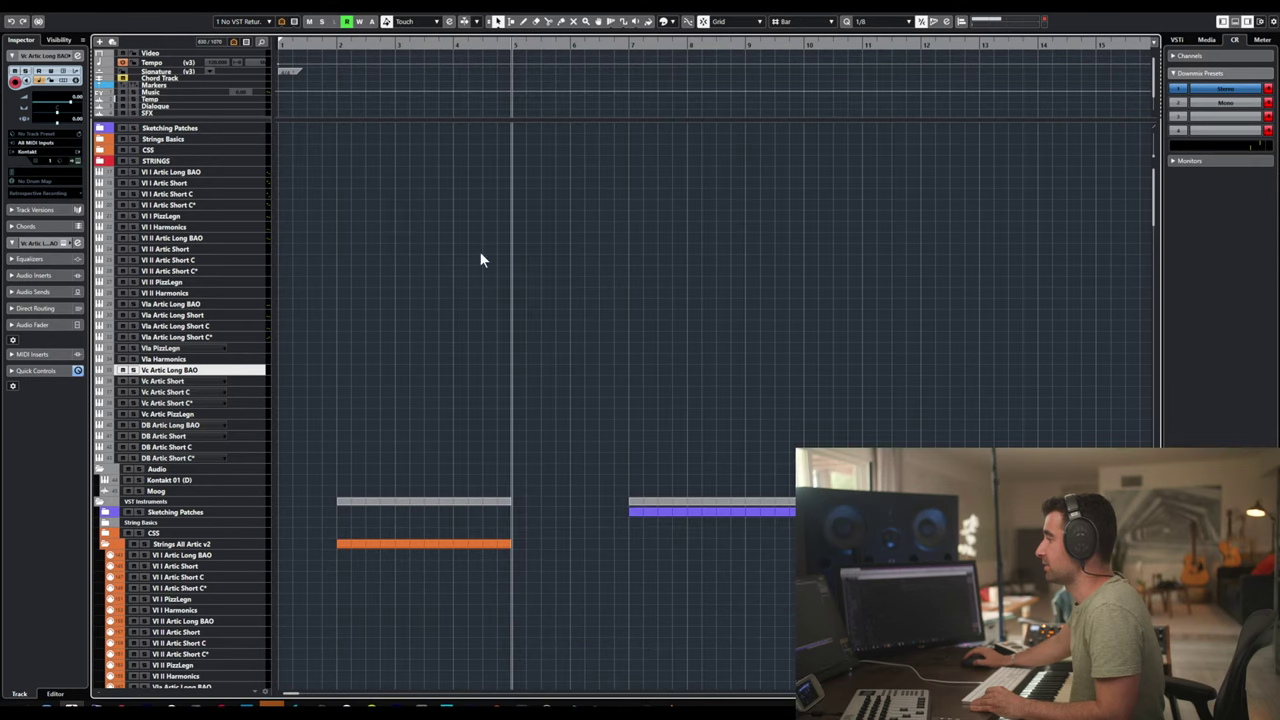
- In the Vc Artic Short track's Kontakt, remove both viola instruments and the first 13 Cellos Articulations
left_click(180, 381)
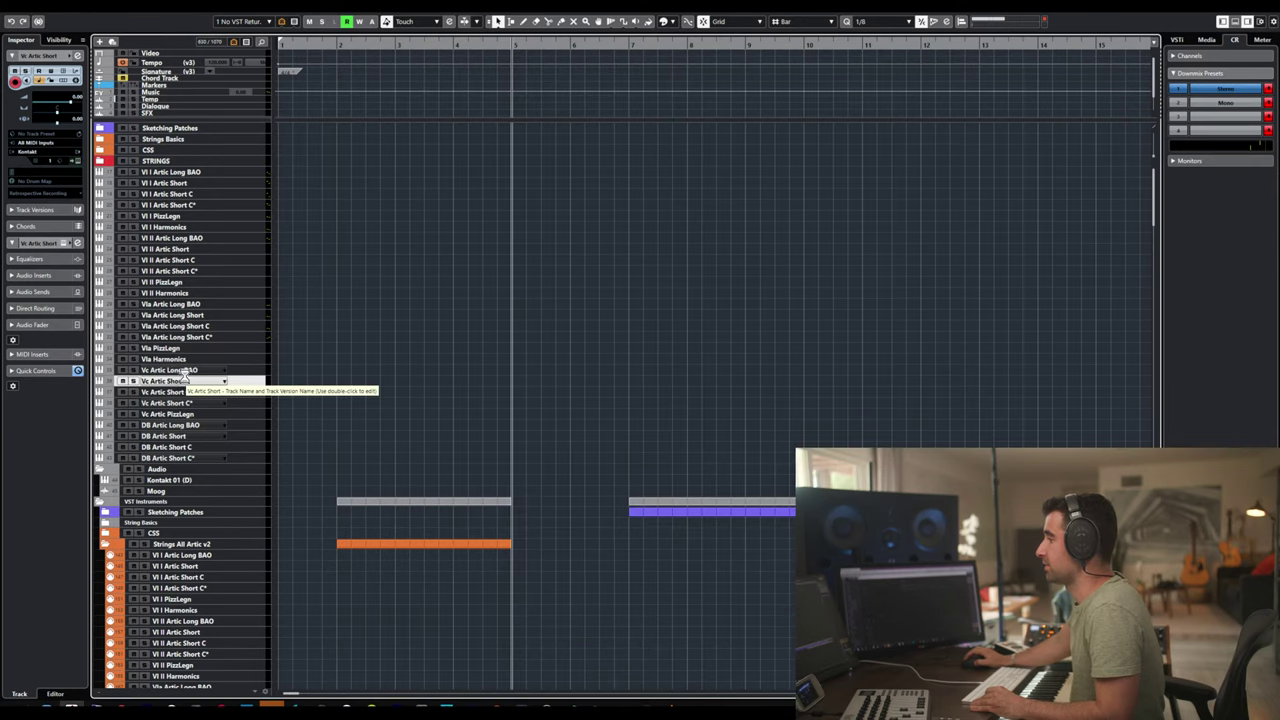
key("e")
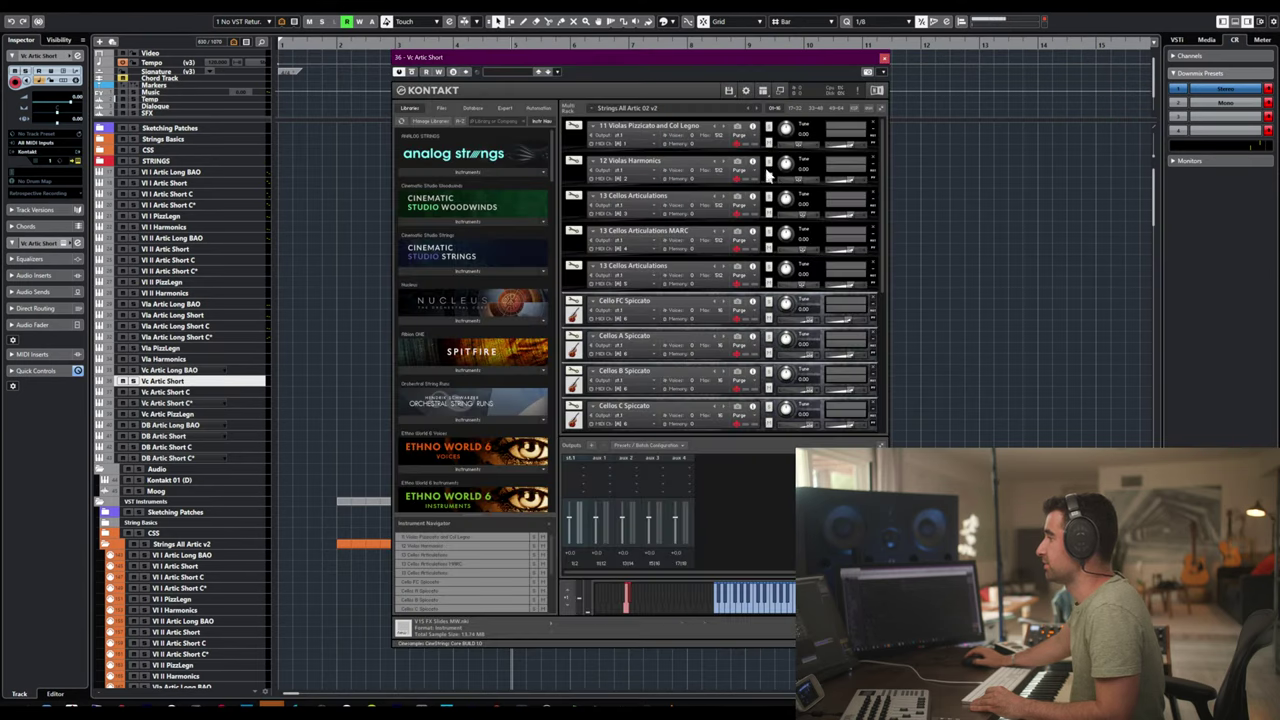
left_click(872, 127)
left_click(872, 127)
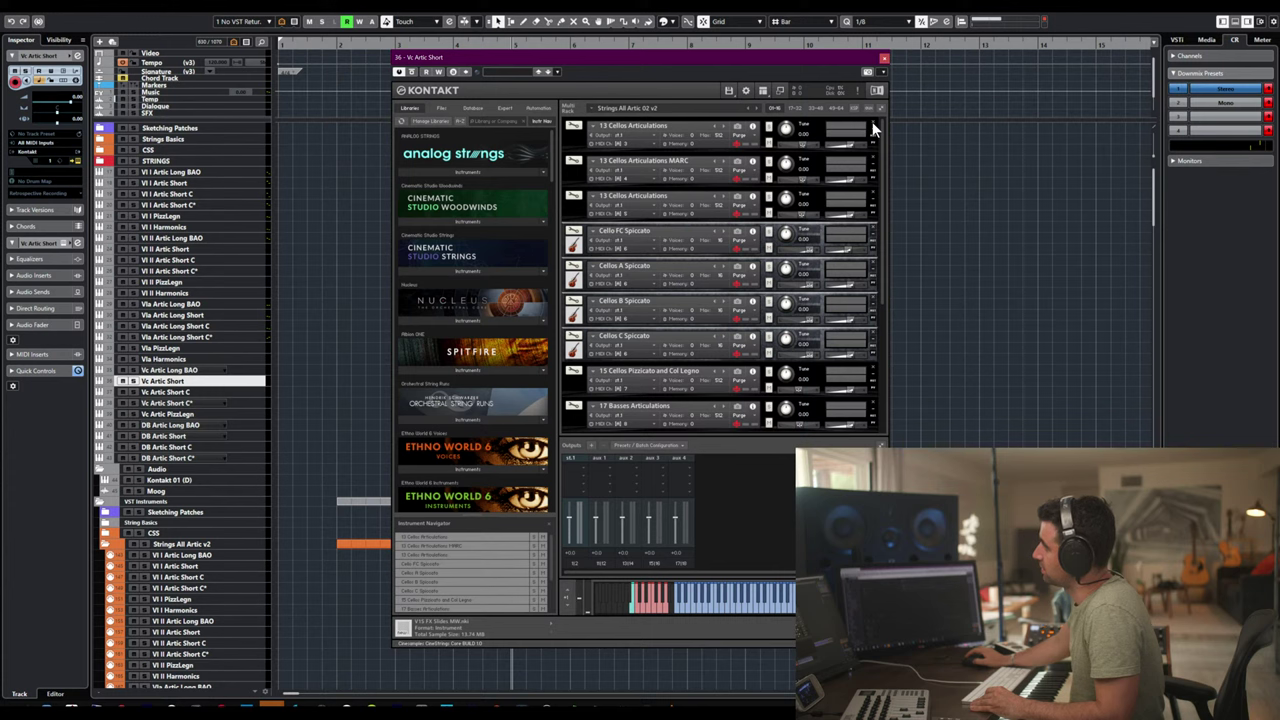
left_click(872, 127)
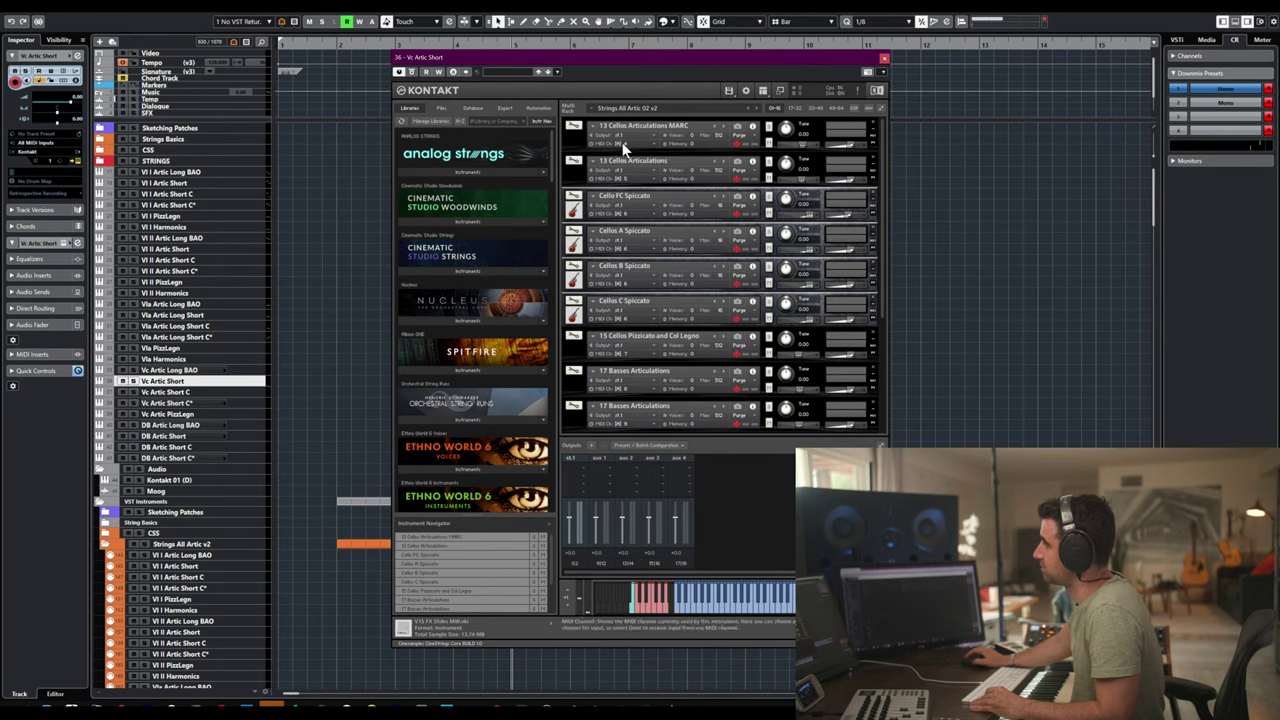
- Set 13 Cellos Articulations MARC to Port A MIDI channel 1 in the Vc Artic Short Kontakt
left_click(573, 140)
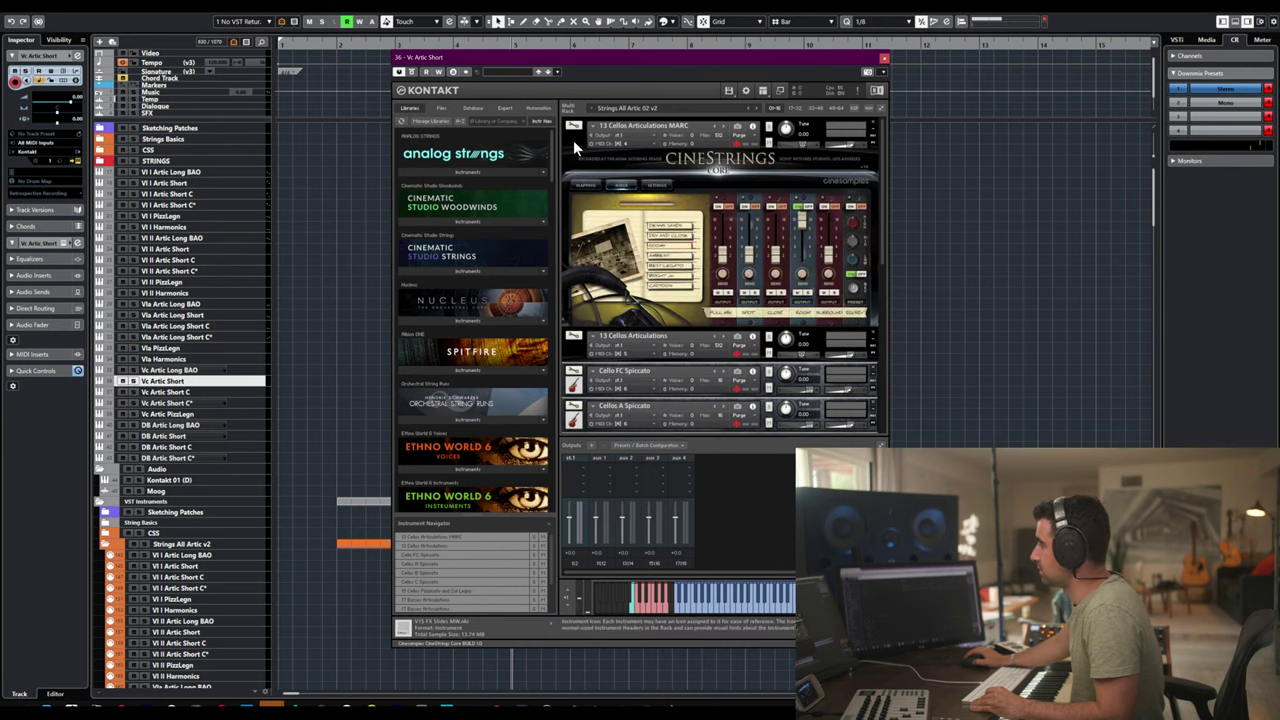
left_click(573, 140)
left_click(615, 143)
mouse_move(650, 161)
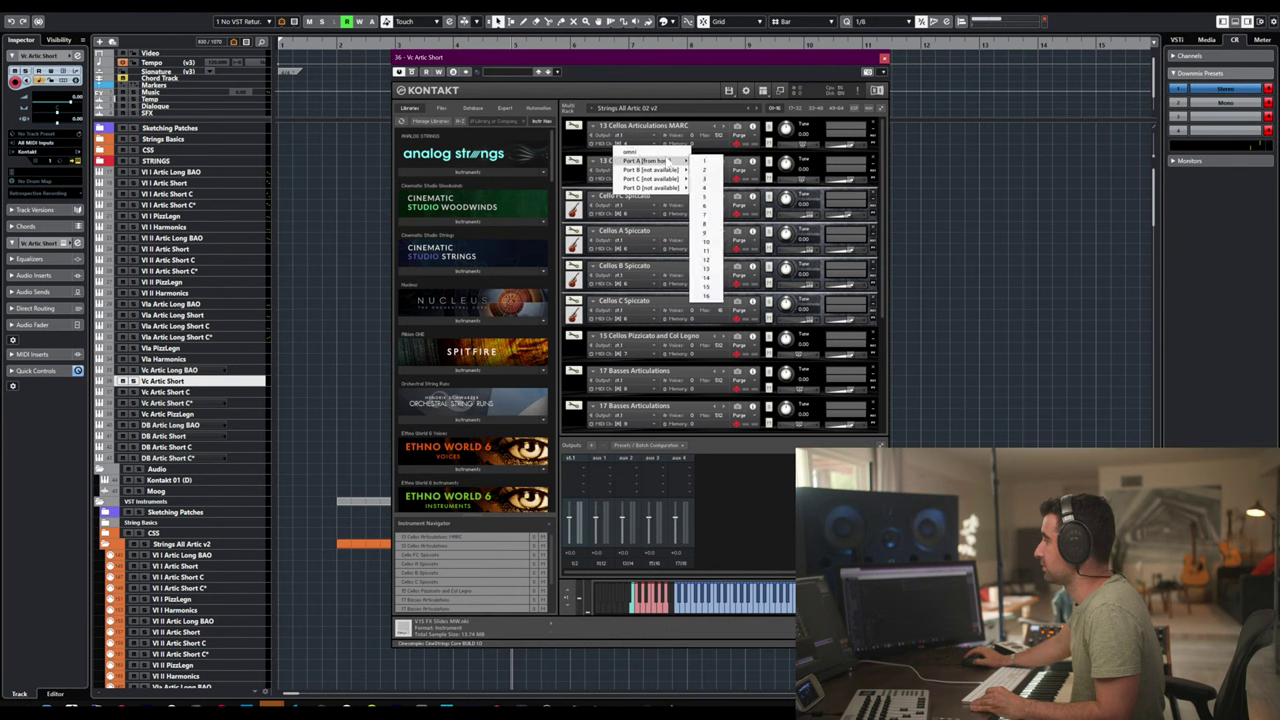
left_click(705, 164)
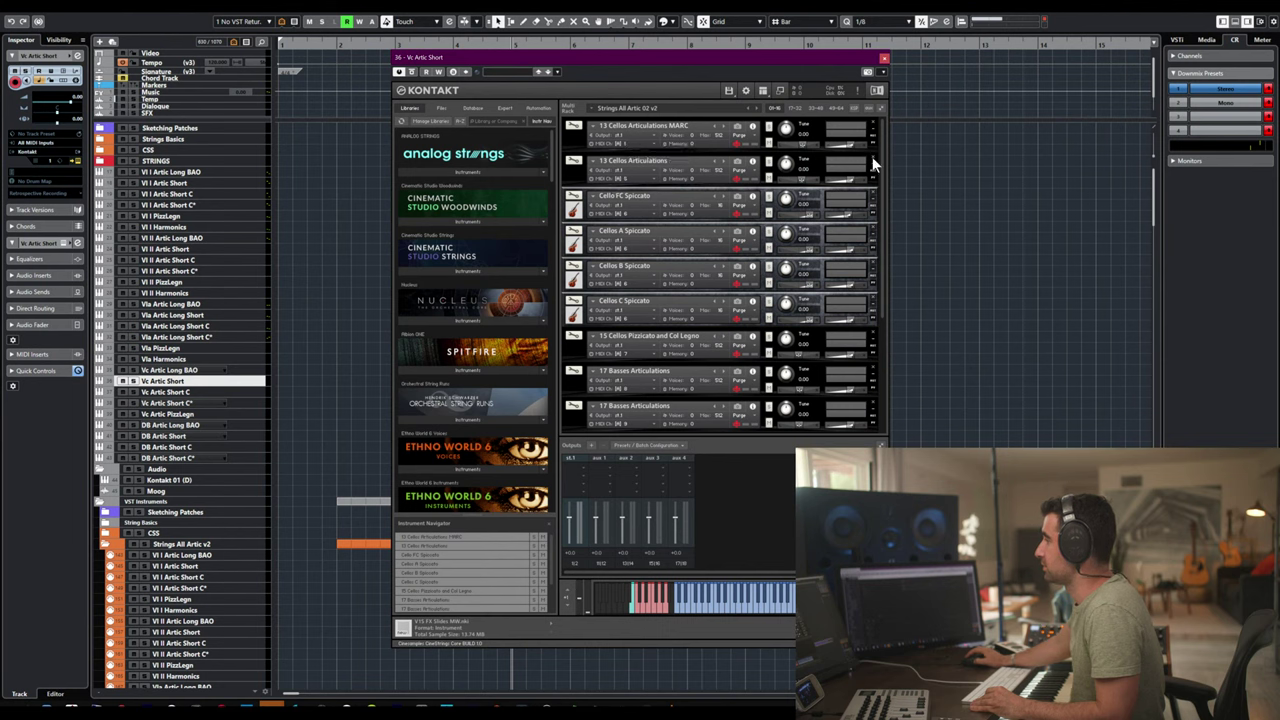
- Remove all cello and bass instruments below 13 Cellos Articulations MARC in the Vc Artic Short Kontakt, and close its window
left_click(871, 158)
left_click(871, 158)
left_click(871, 158)
left_click(871, 158)
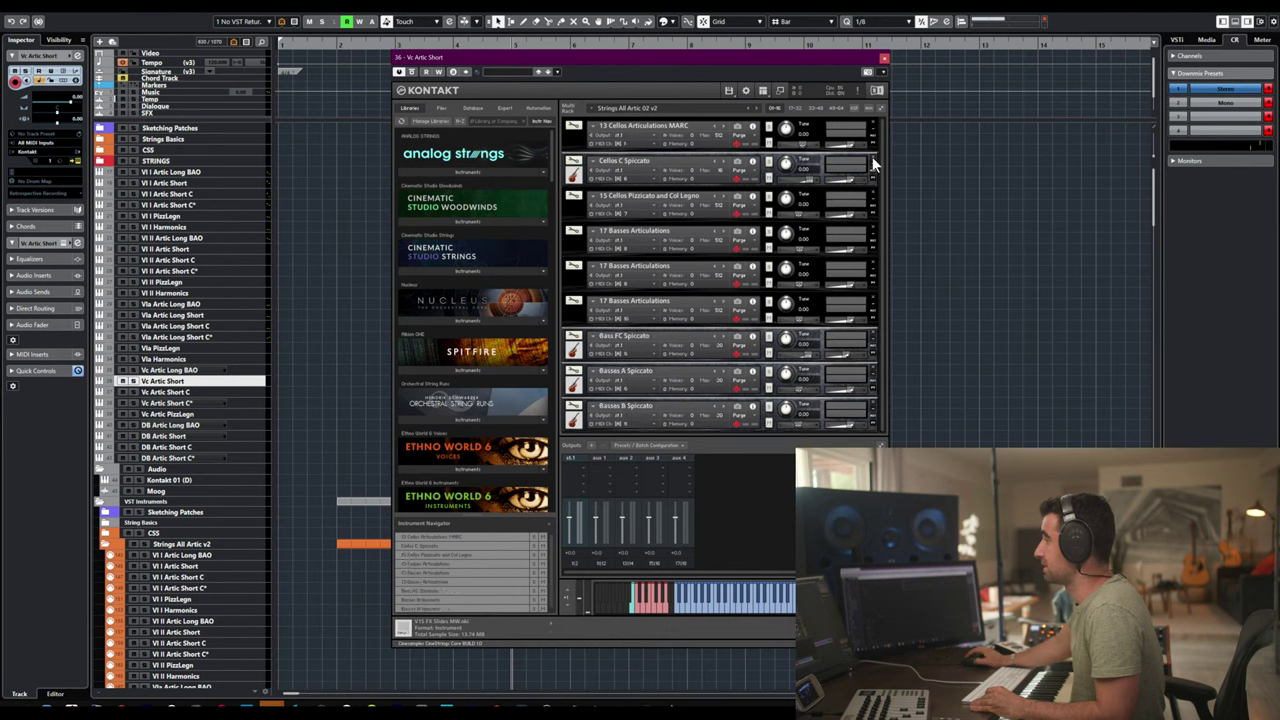
left_click(871, 158)
left_click(871, 158)
left_click(871, 158)
left_click(871, 158)
left_click(871, 158)
left_click(871, 158)
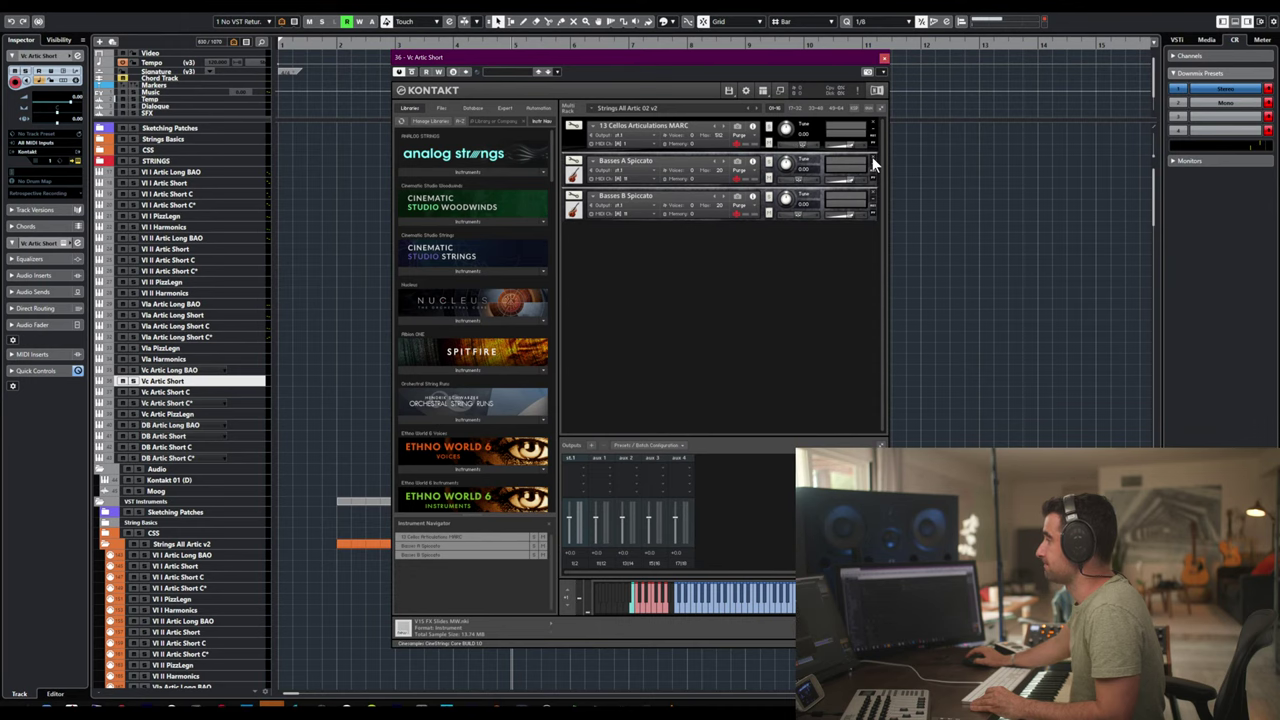
left_click(871, 158)
left_click(871, 158)
key("ctrl+w")
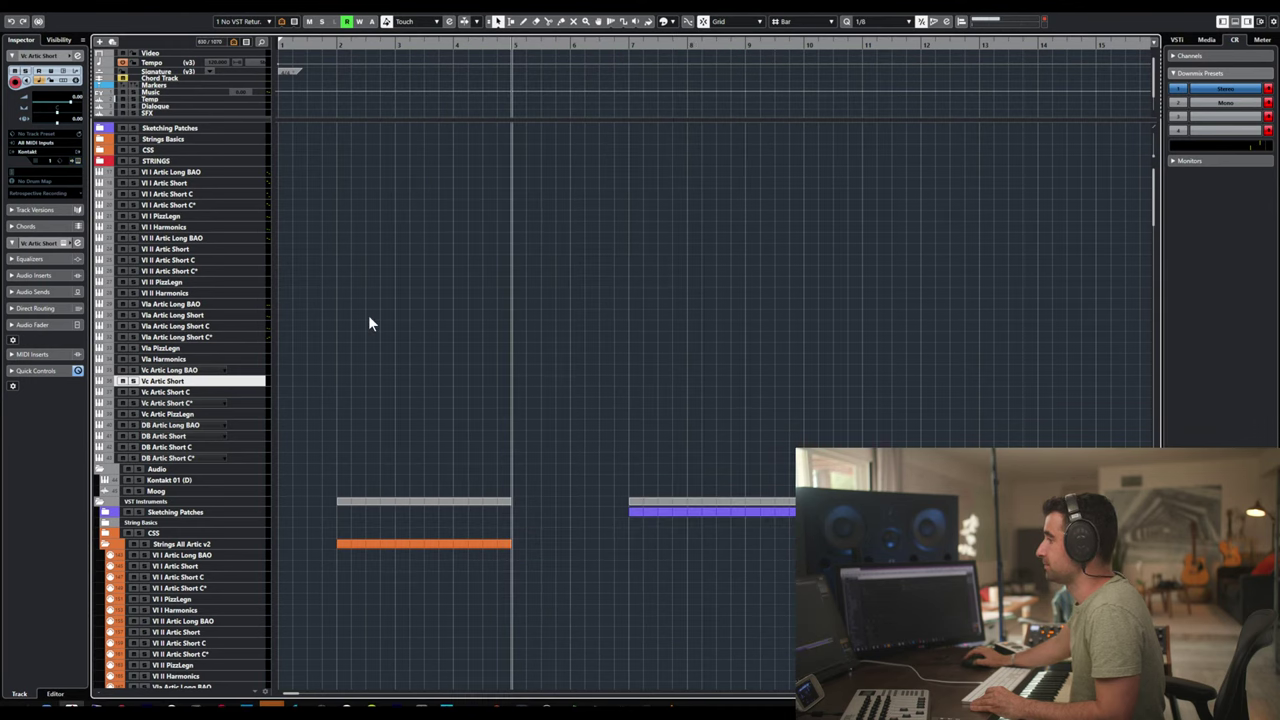
- In the Vc Artic Short C track's Kontakt, remove both viola instruments, the first 13 Cellos Articulations and 13 Cellos Articulations MARC
left_click(201, 394)
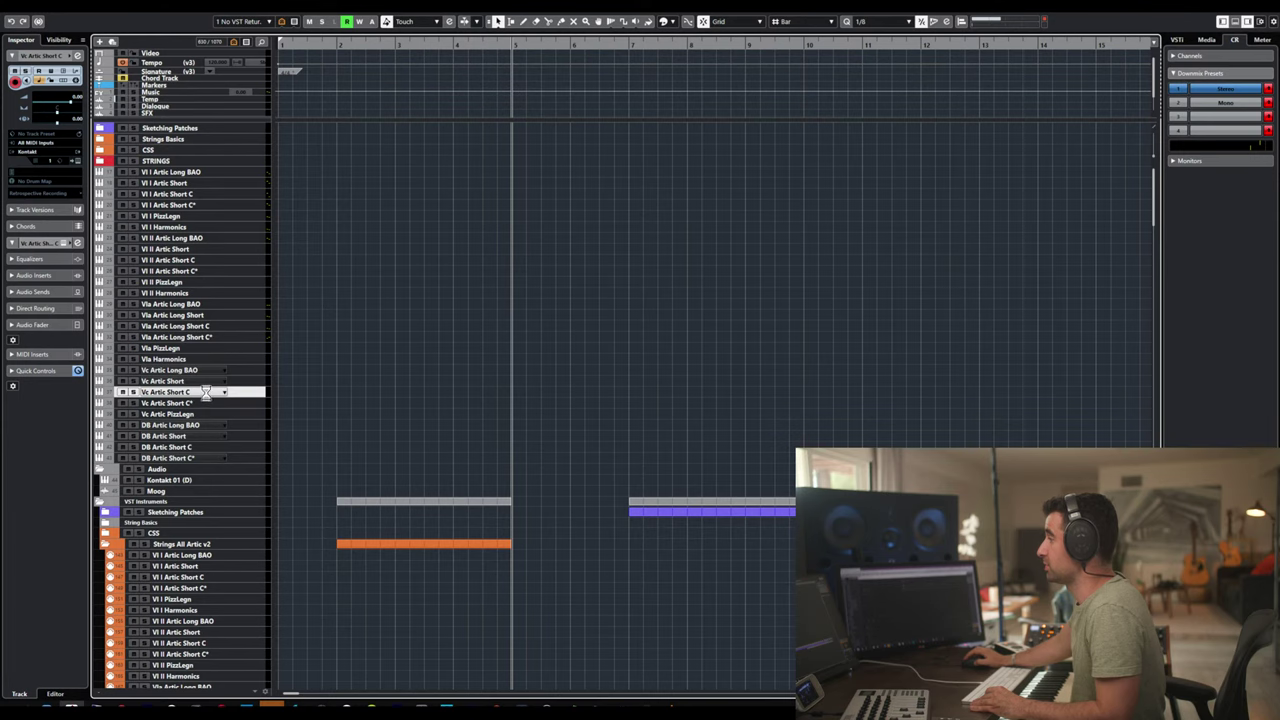
key("e")
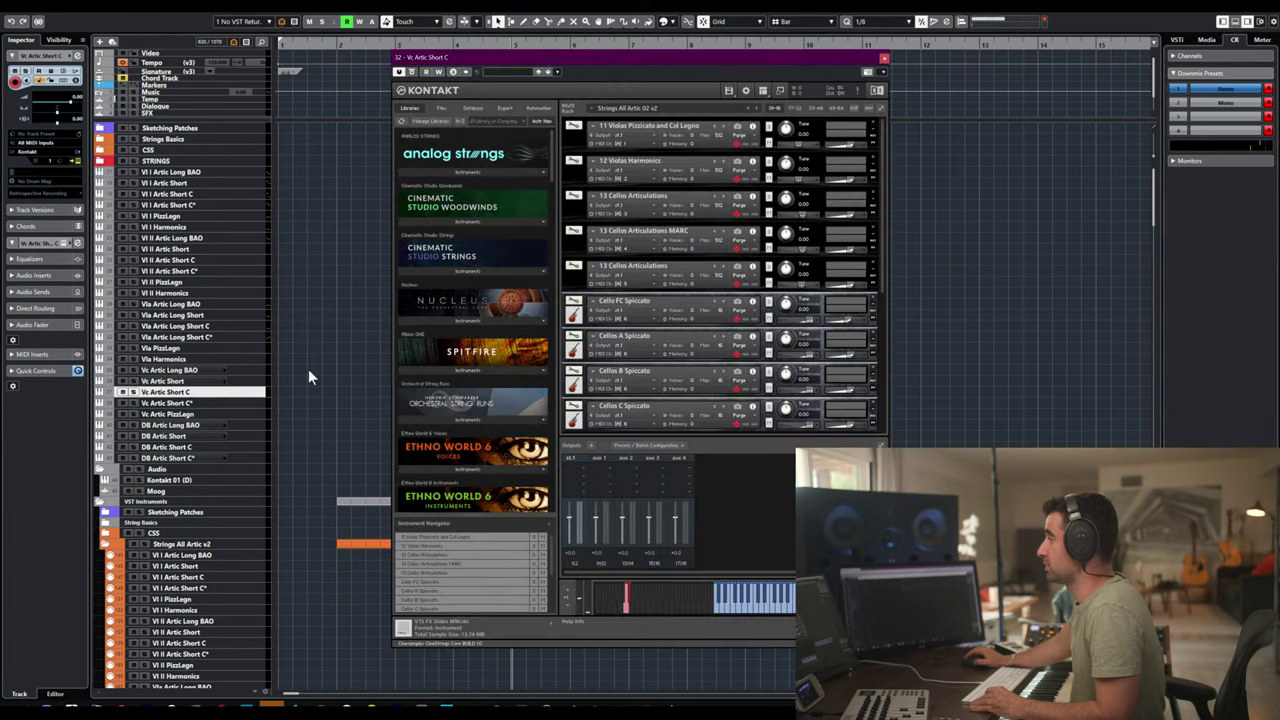
left_click(873, 120)
left_click(873, 120)
left_click(873, 120)
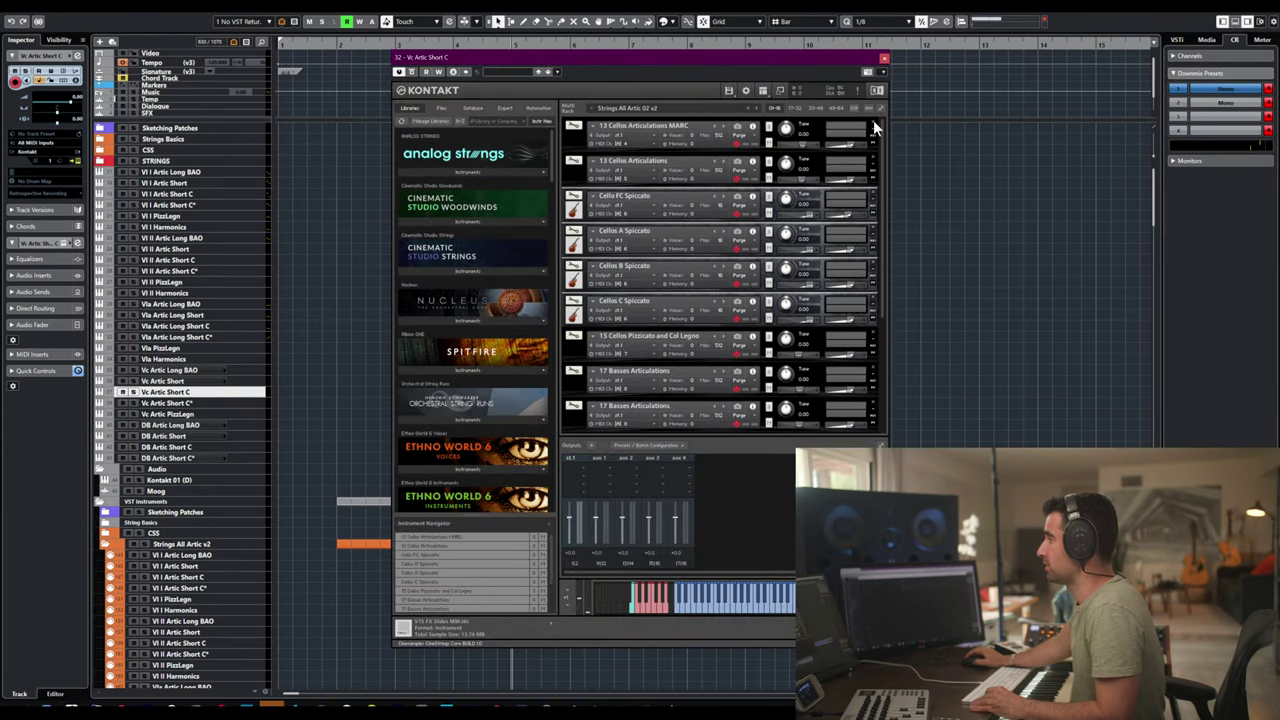
left_click(873, 120)
- Set the remaining 13 Cellos Articulations to Port A MIDI channel 1 and remove all instruments below it in the Vc Artic Short C Kontakt
left_click(578, 141)
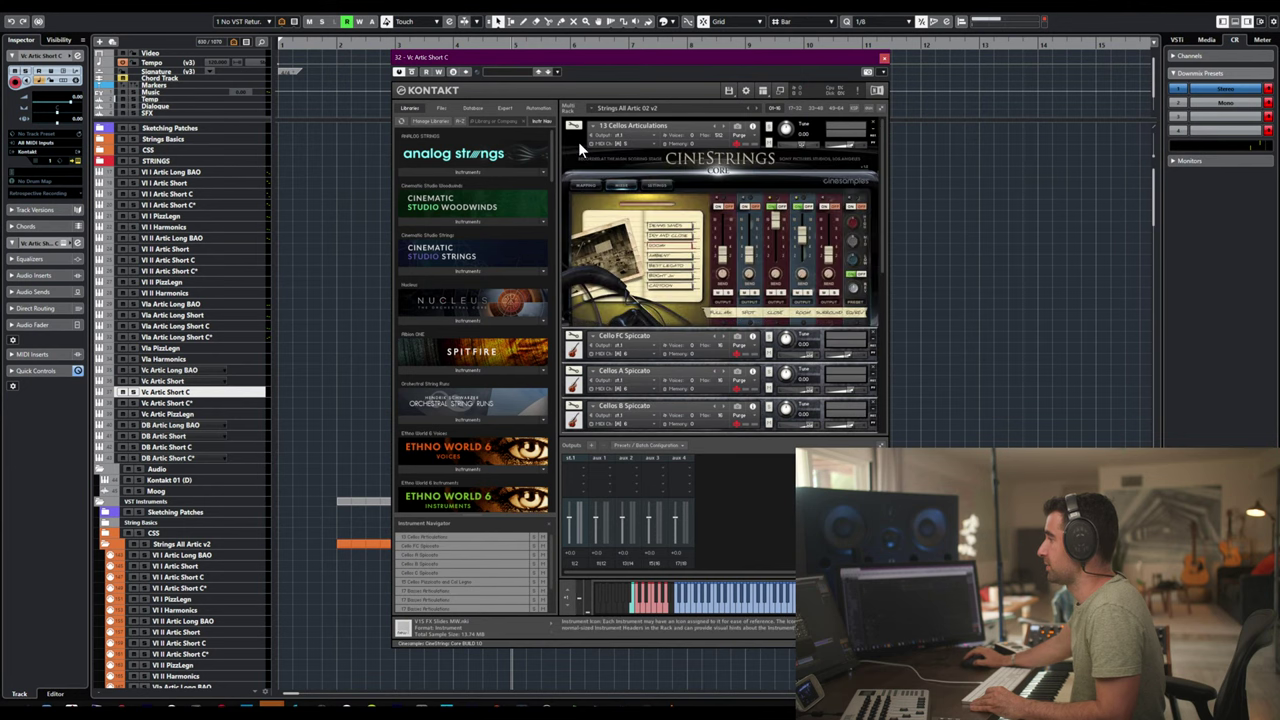
left_click(578, 141)
left_click(624, 144)
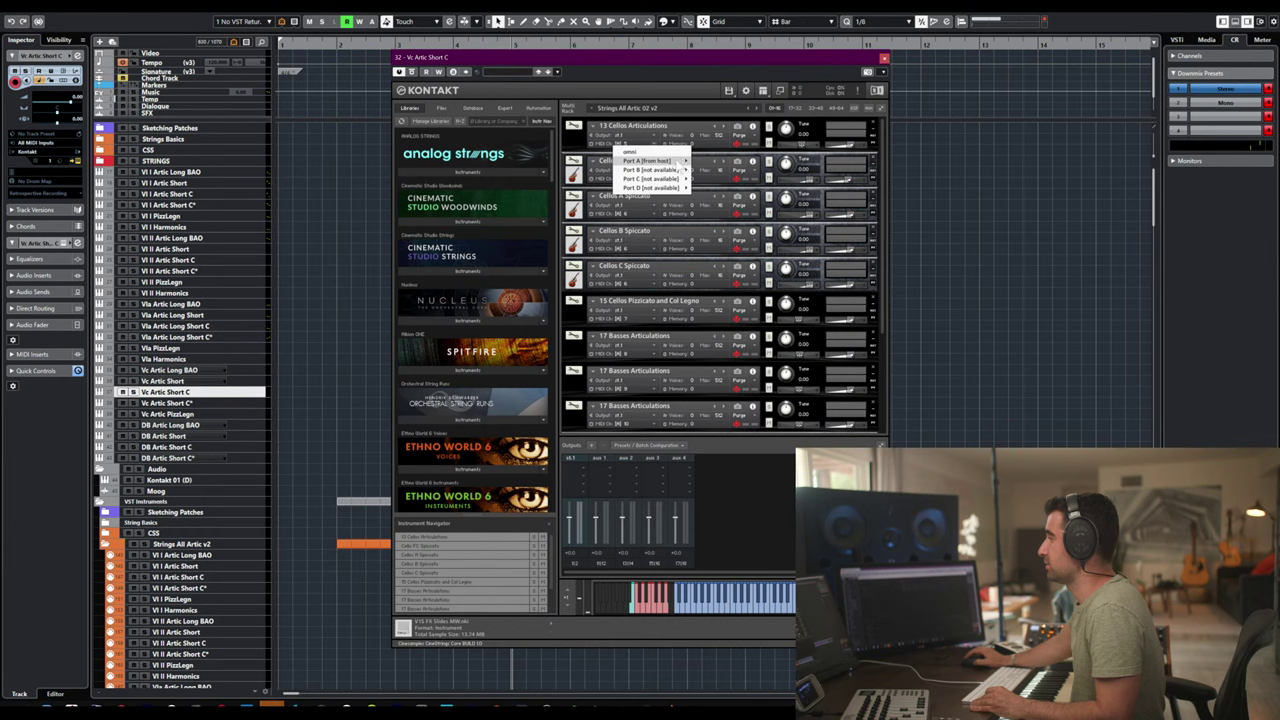
left_click(712, 204)
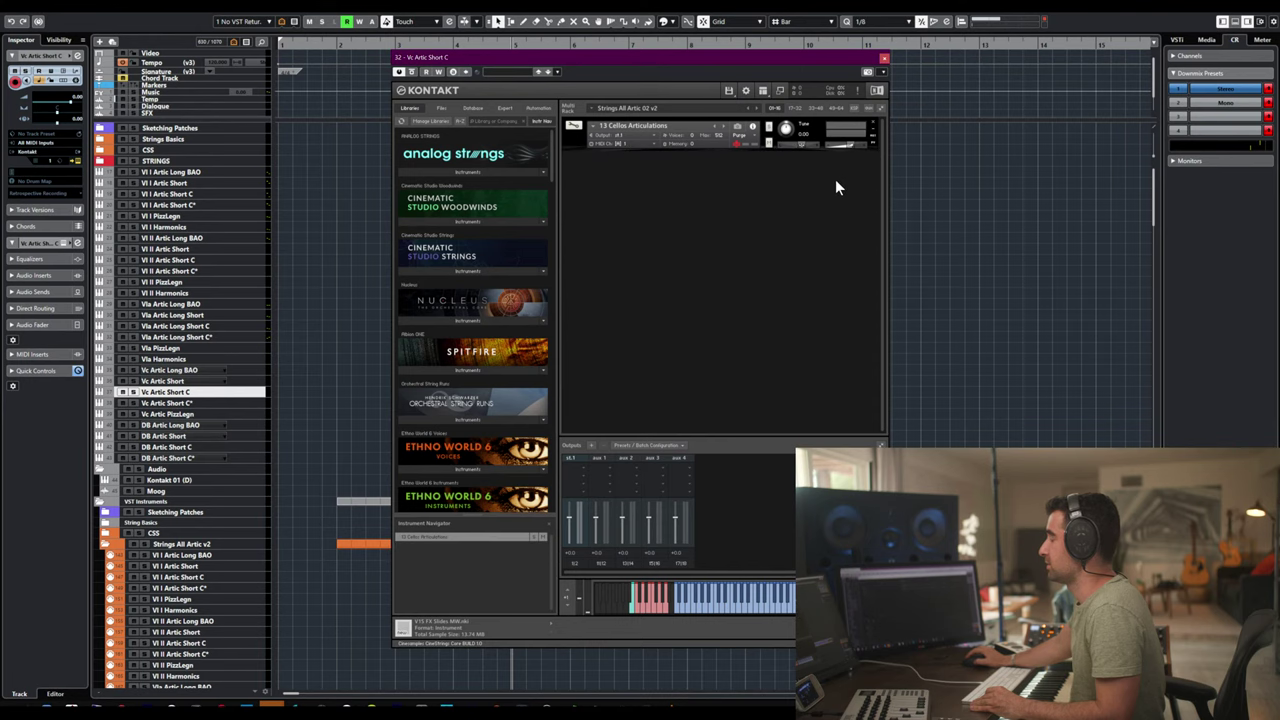
- In the Vc Artic Short C* track's Kontakt, remove every instrument except the Cello FC and Cellos A, B and C Spiccato patches
left_click(190, 402)
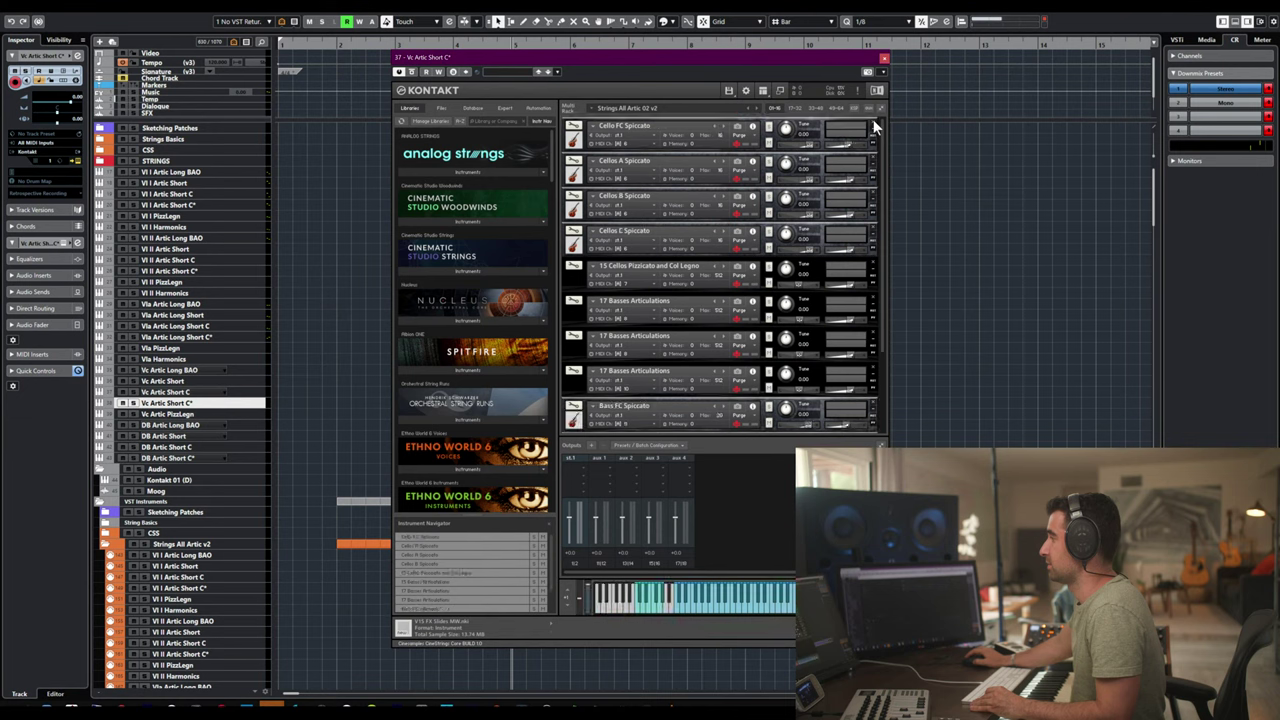
left_click(873, 260)
left_click(873, 260)
left_click(873, 260)
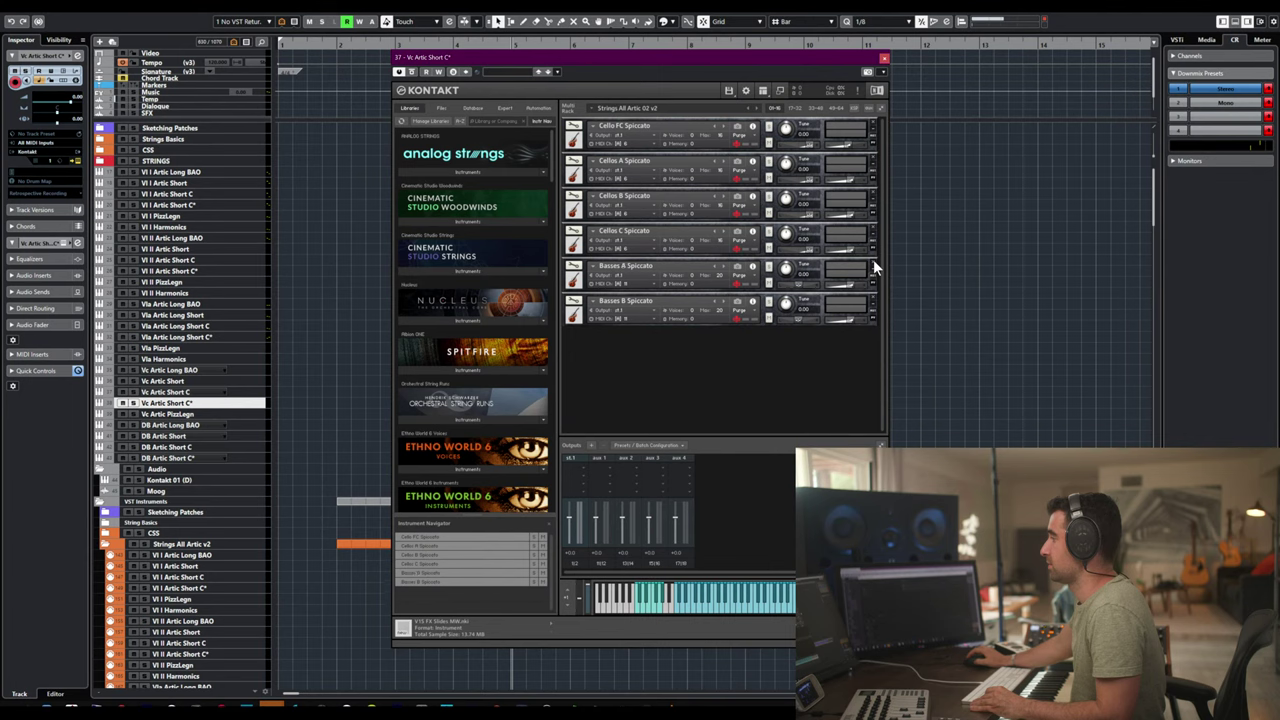
left_click(873, 260)
left_click(873, 260)
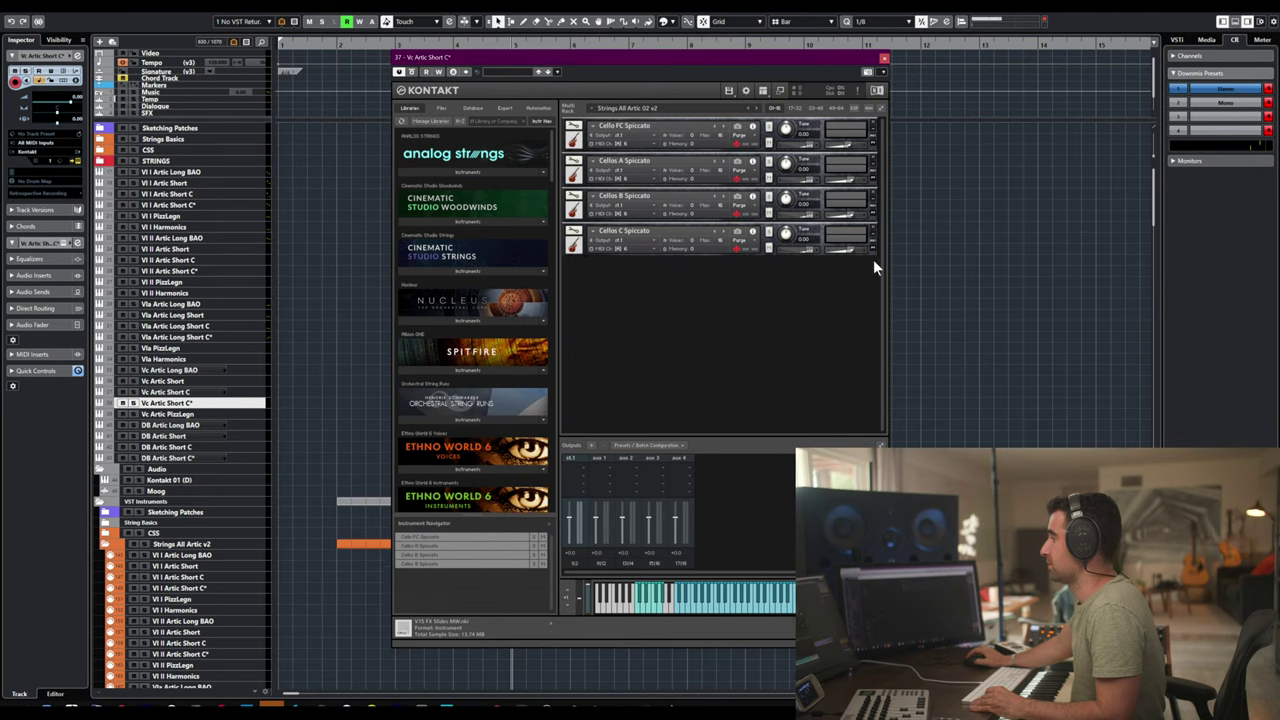
- Set the Cello FC and Cellos A, B and C Spiccato instruments to Port A MIDI channel 1, and close the Vc Artic Short C* Kontakt
left_click(625, 144)
mouse_move(665, 161)
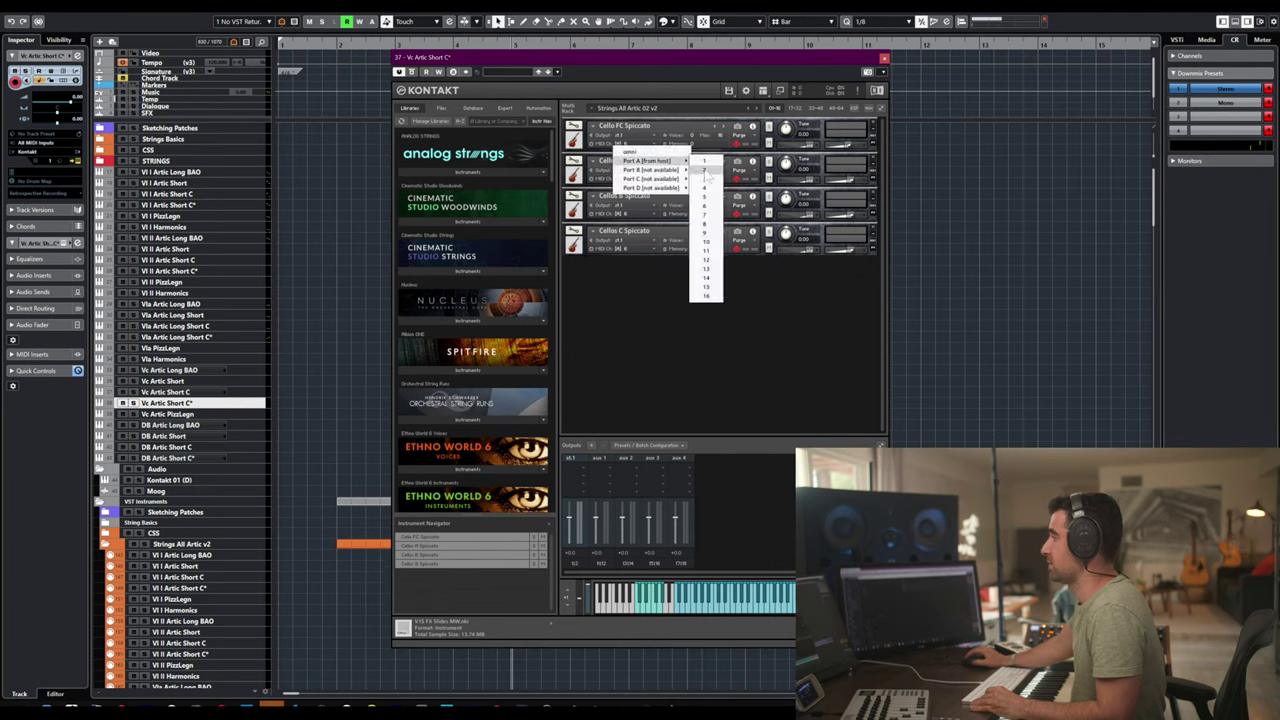
left_click(705, 162)
left_click(627, 176)
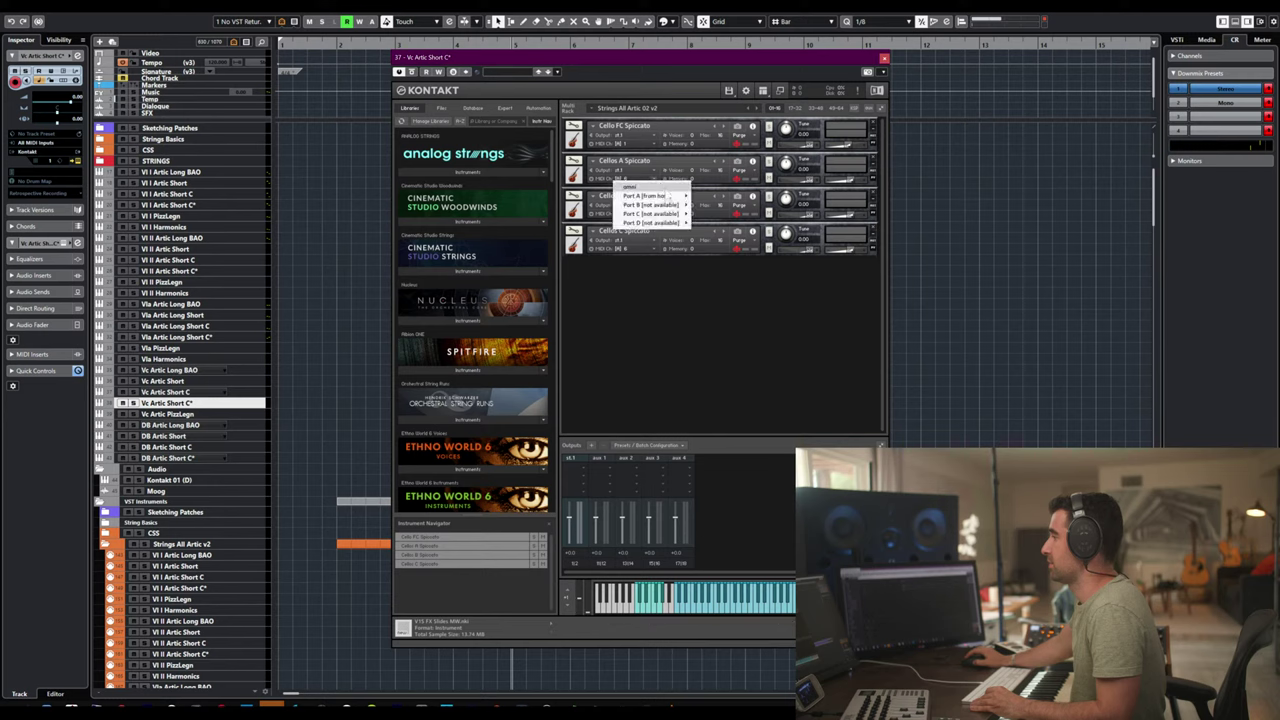
mouse_move(655, 195)
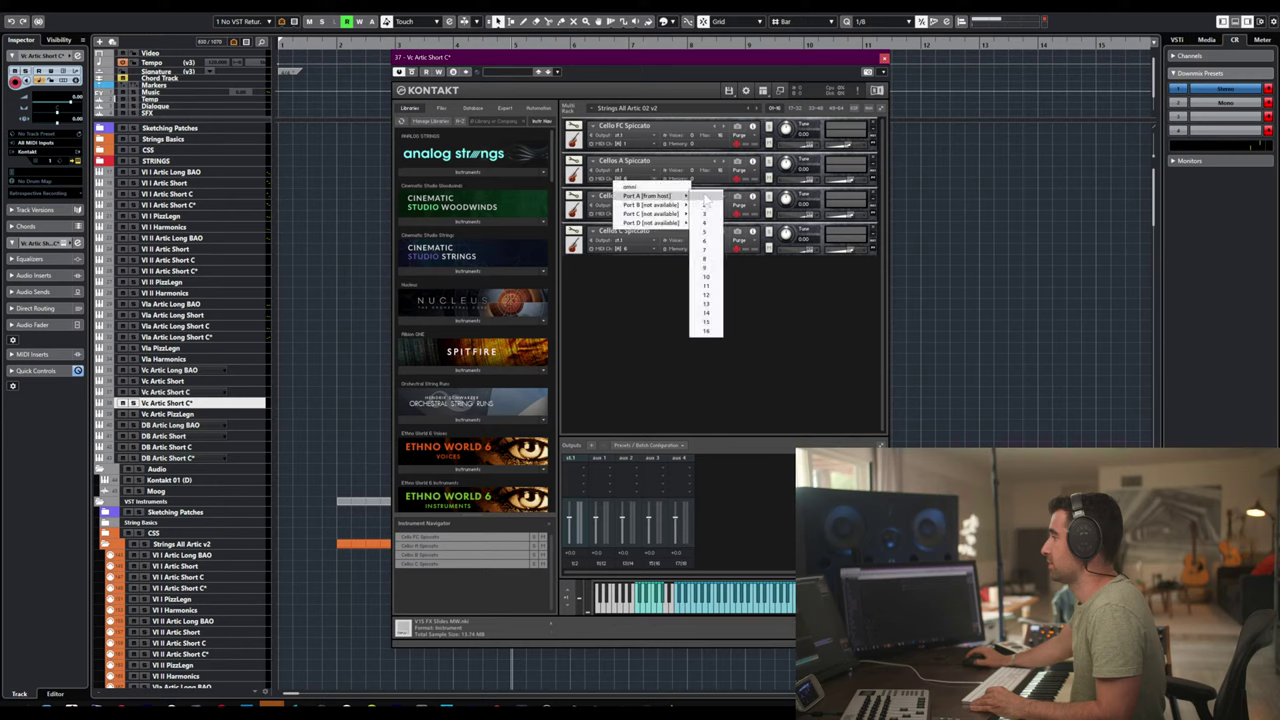
left_click(705, 206)
left_click(627, 212)
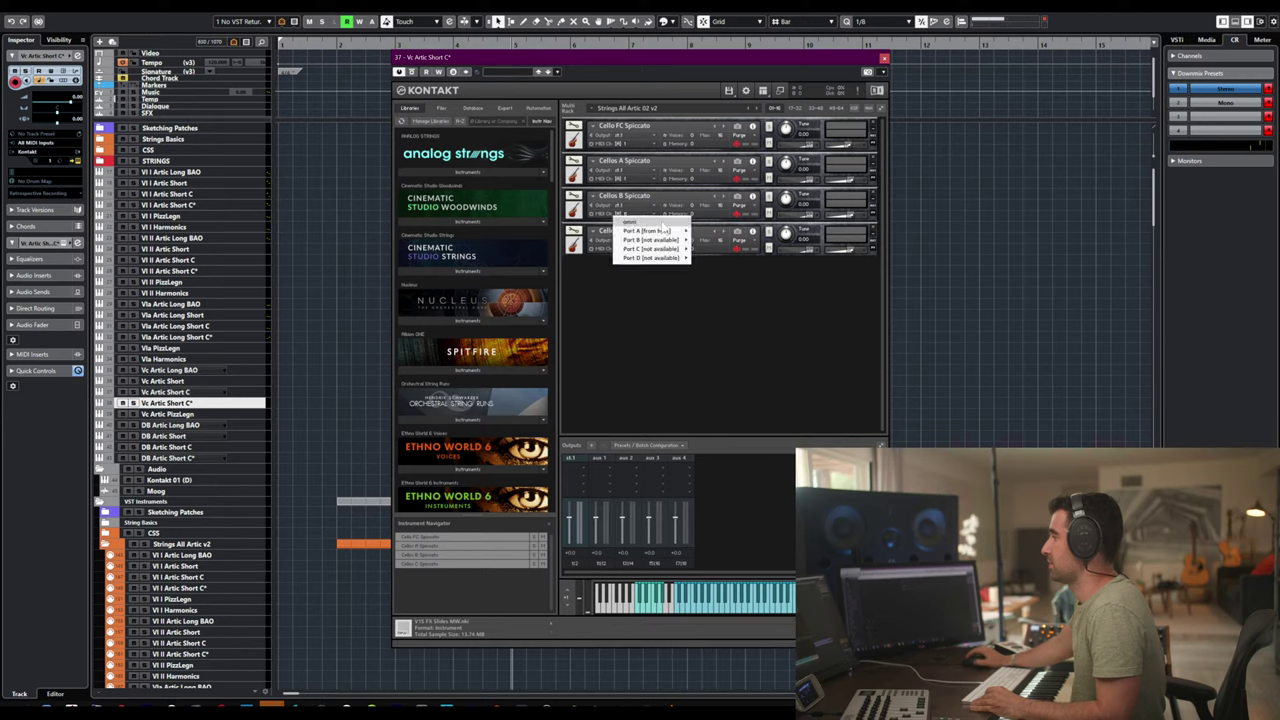
mouse_move(667, 232)
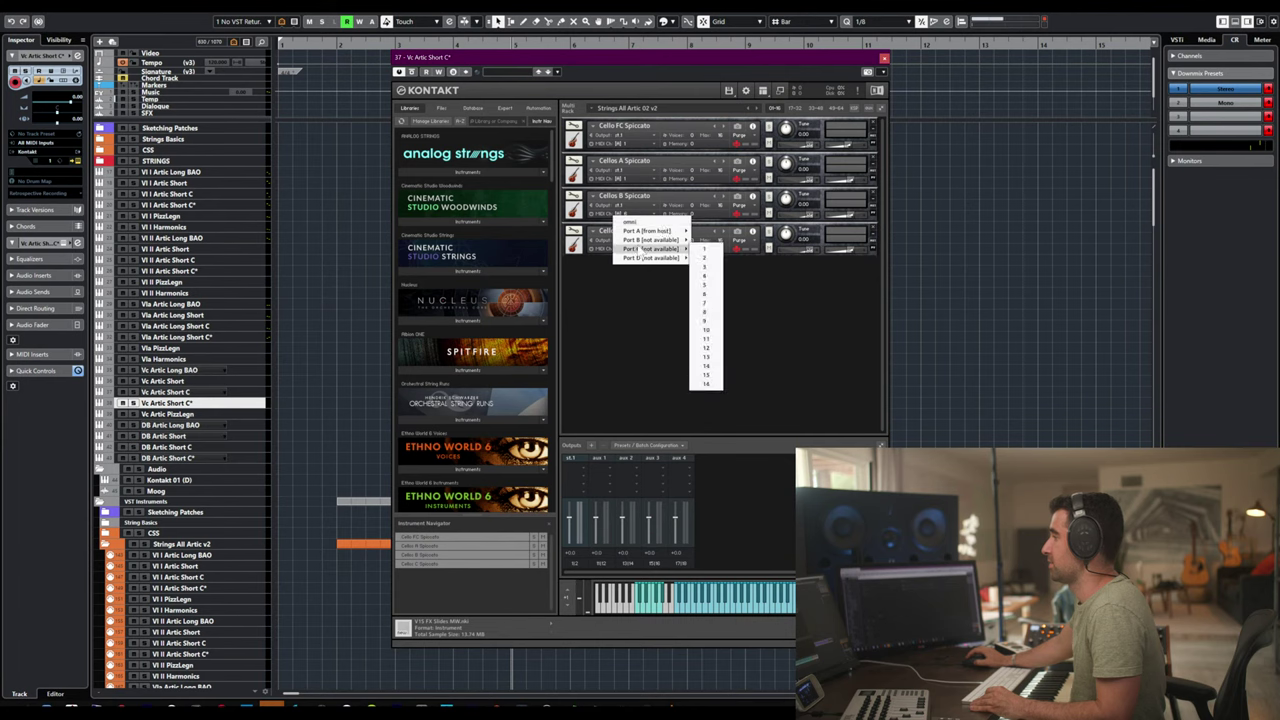
left_click(695, 234)
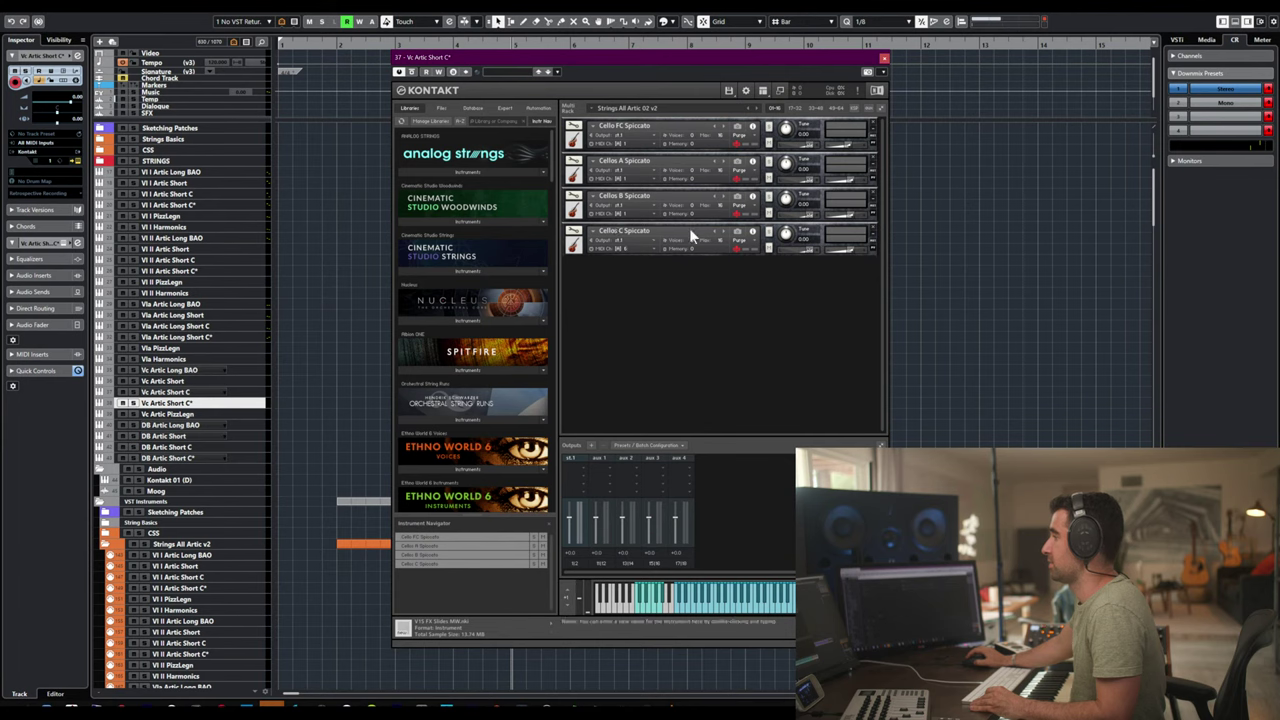
left_click(633, 249)
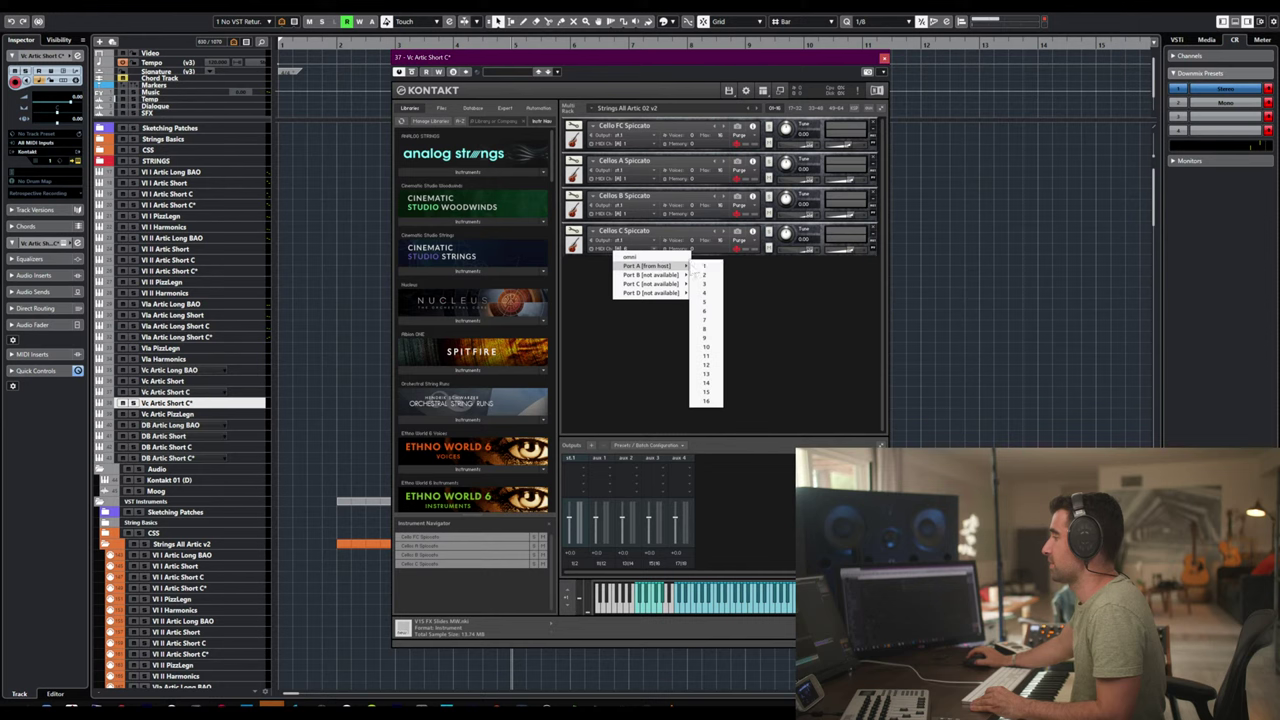
left_click(701, 266)
key("ctrl+w")
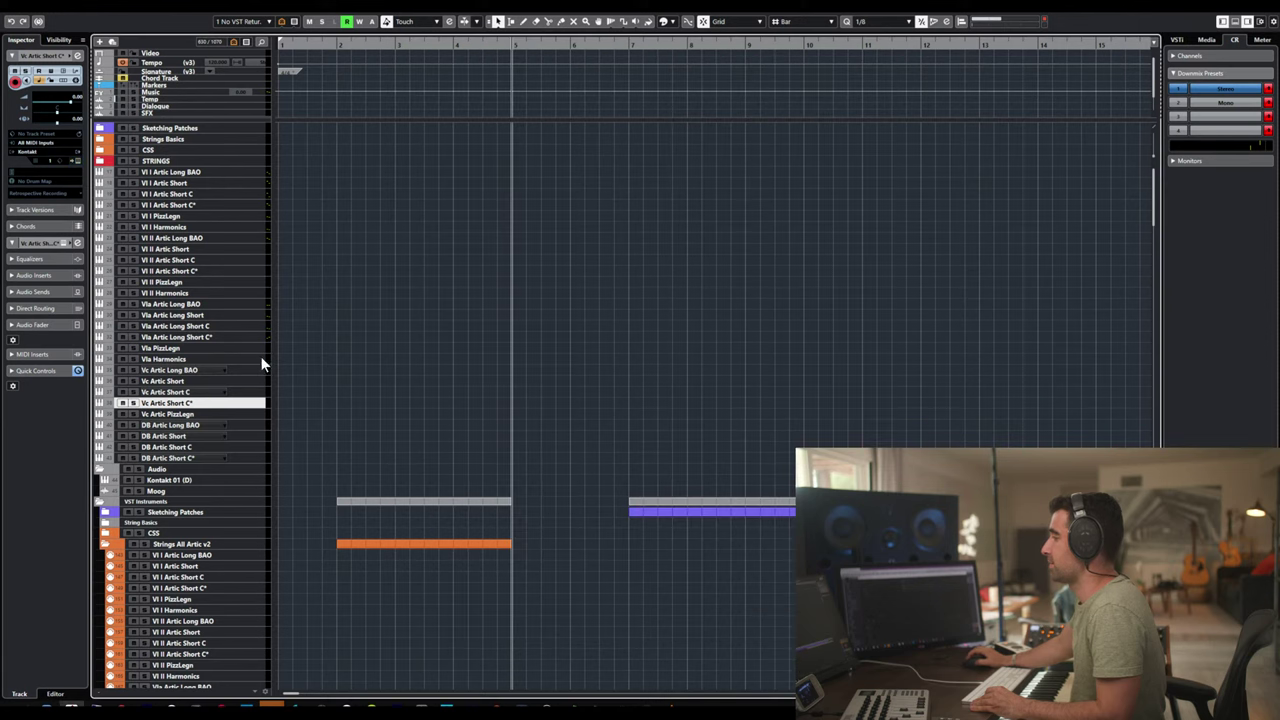
- In the Vc Artic PizzLegn track's Kontakt, remove all viola and cello instruments above 15 Cellos Pizzicato and Col Legno
left_click(195, 414)
key("e")
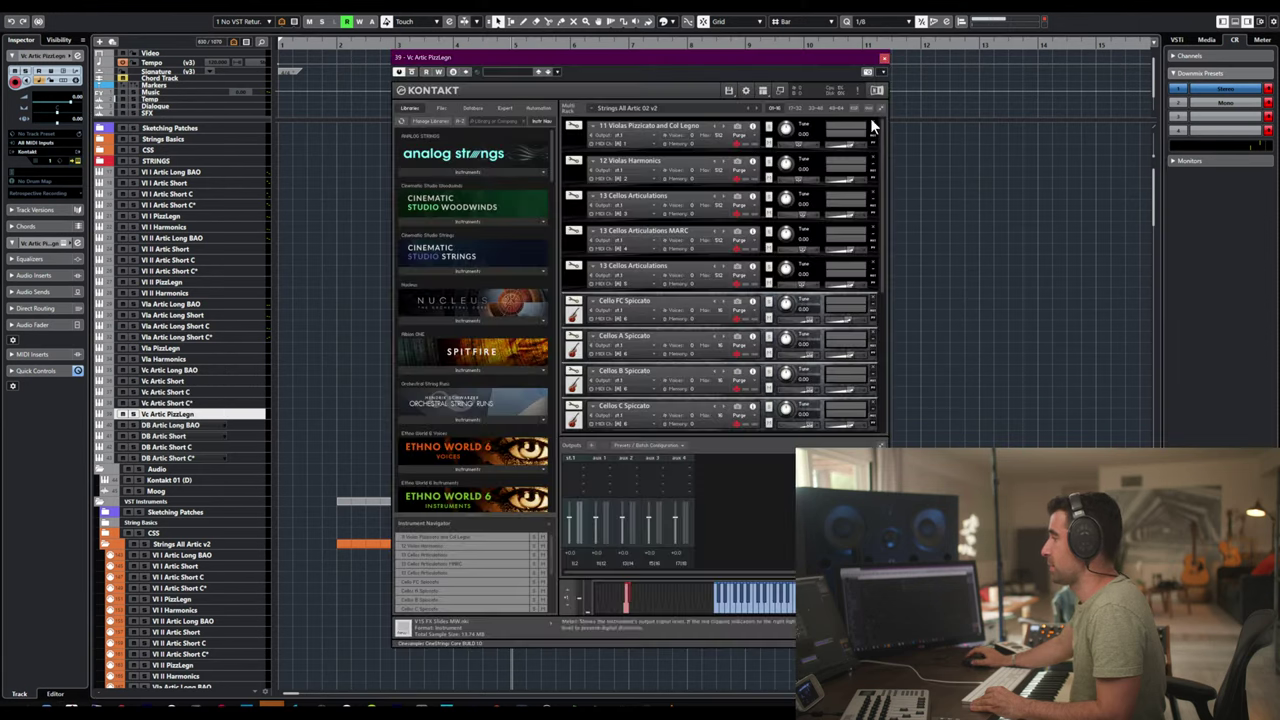
scroll(872, 121, "down", 3)
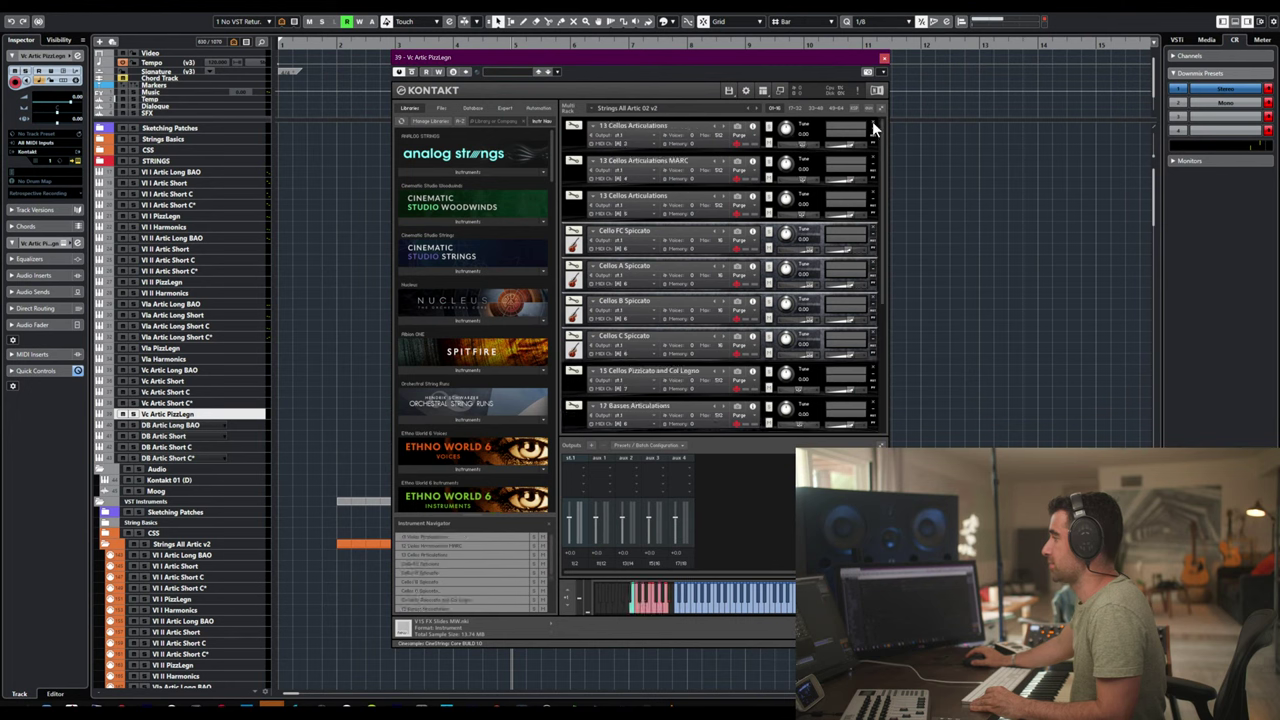
scroll(872, 121, "down", 1)
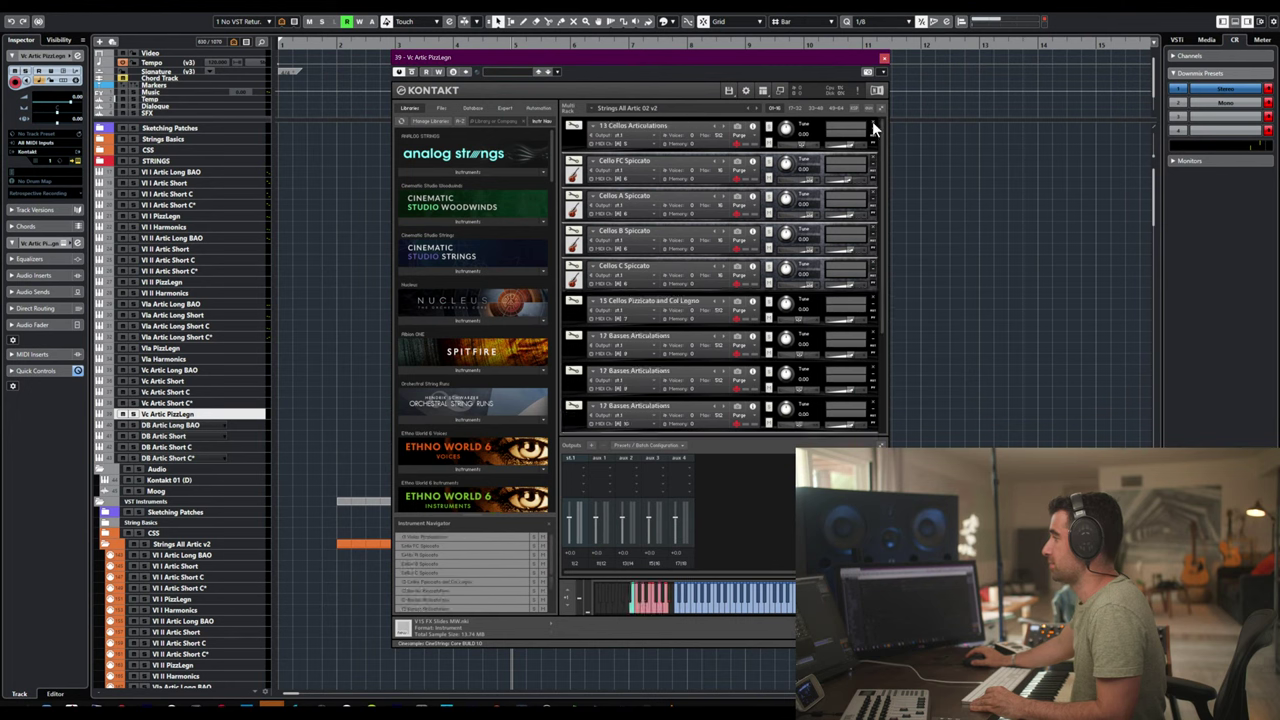
scroll(872, 121, "down", 1)
scroll(872, 121, "down", 3)
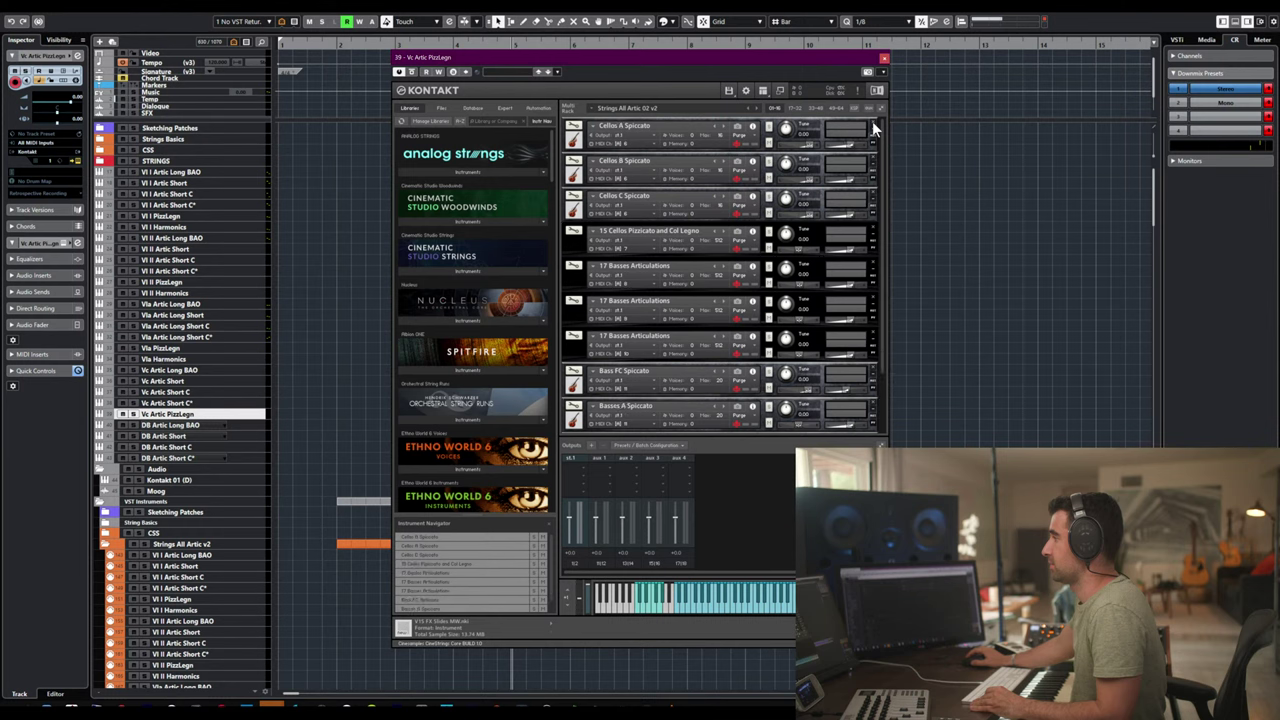
scroll(872, 121, "down", 1)
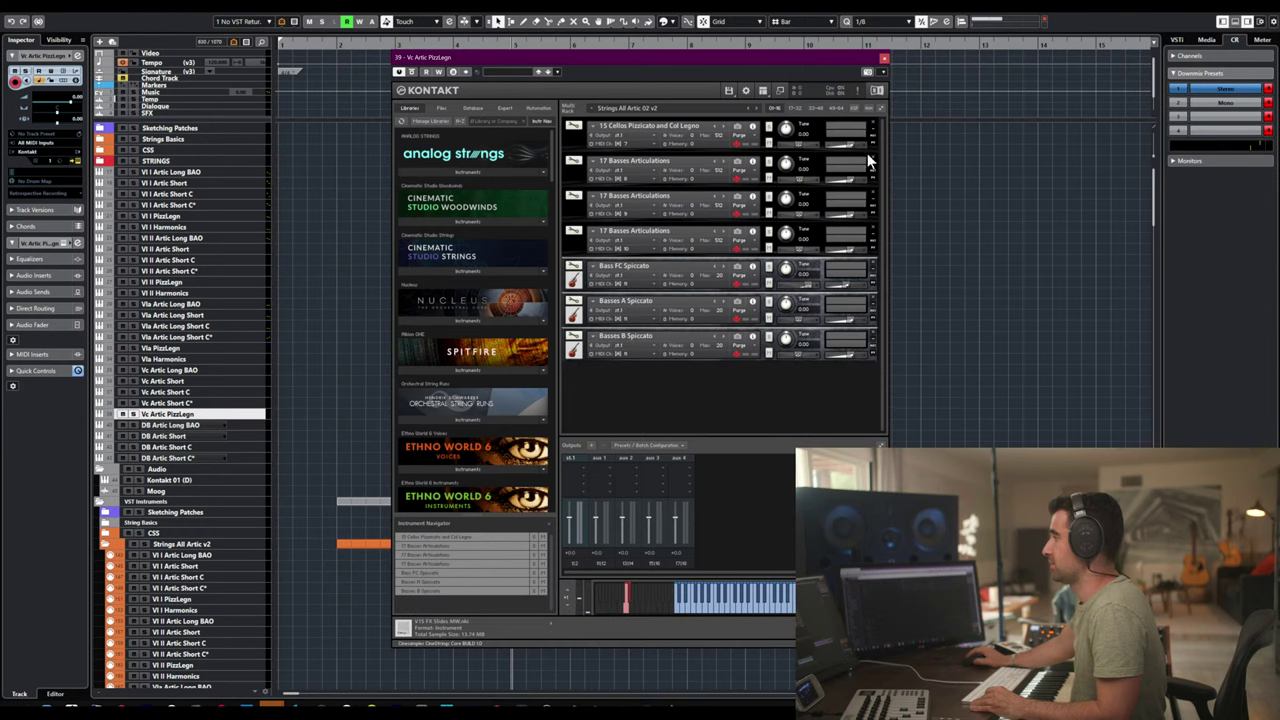
- Remove all basses instruments below 15 Cellos Pizzicato and Col Legno in the Vc Artic PizzLegn Kontakt
left_click(871, 155)
left_click(871, 155)
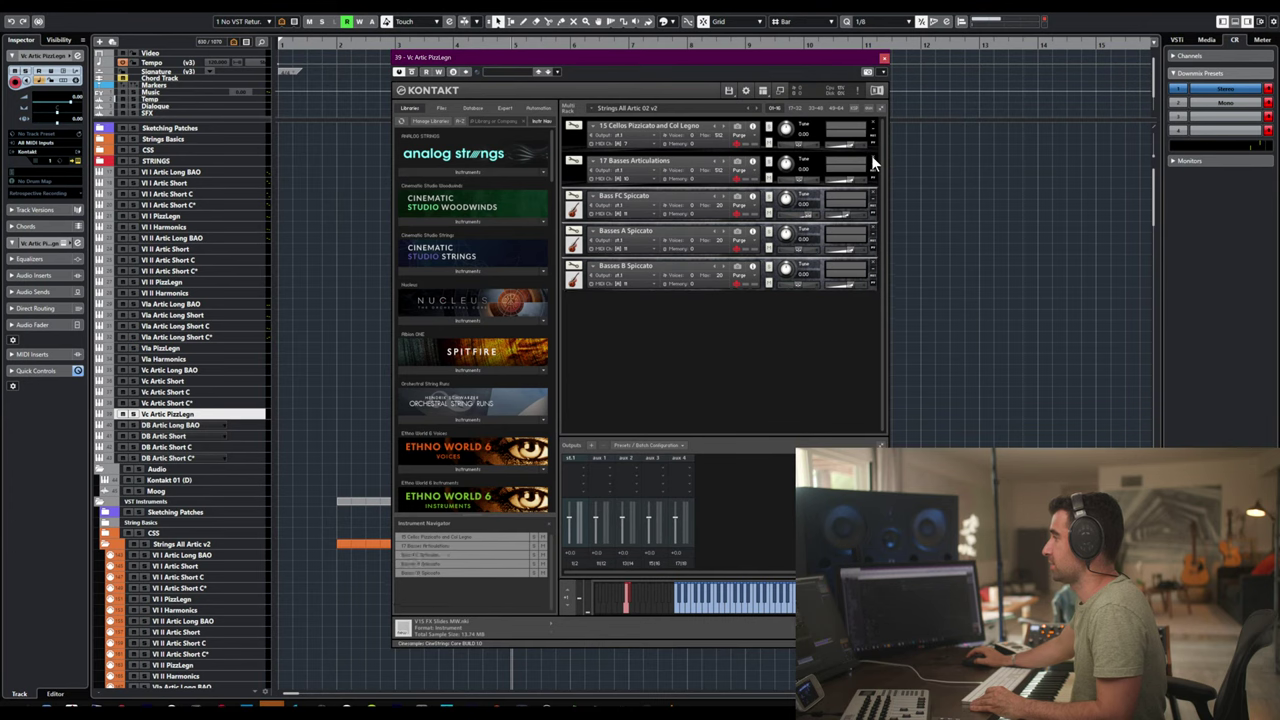
left_click(871, 155)
left_click(871, 155)
left_click(871, 155)
left_click(871, 155)
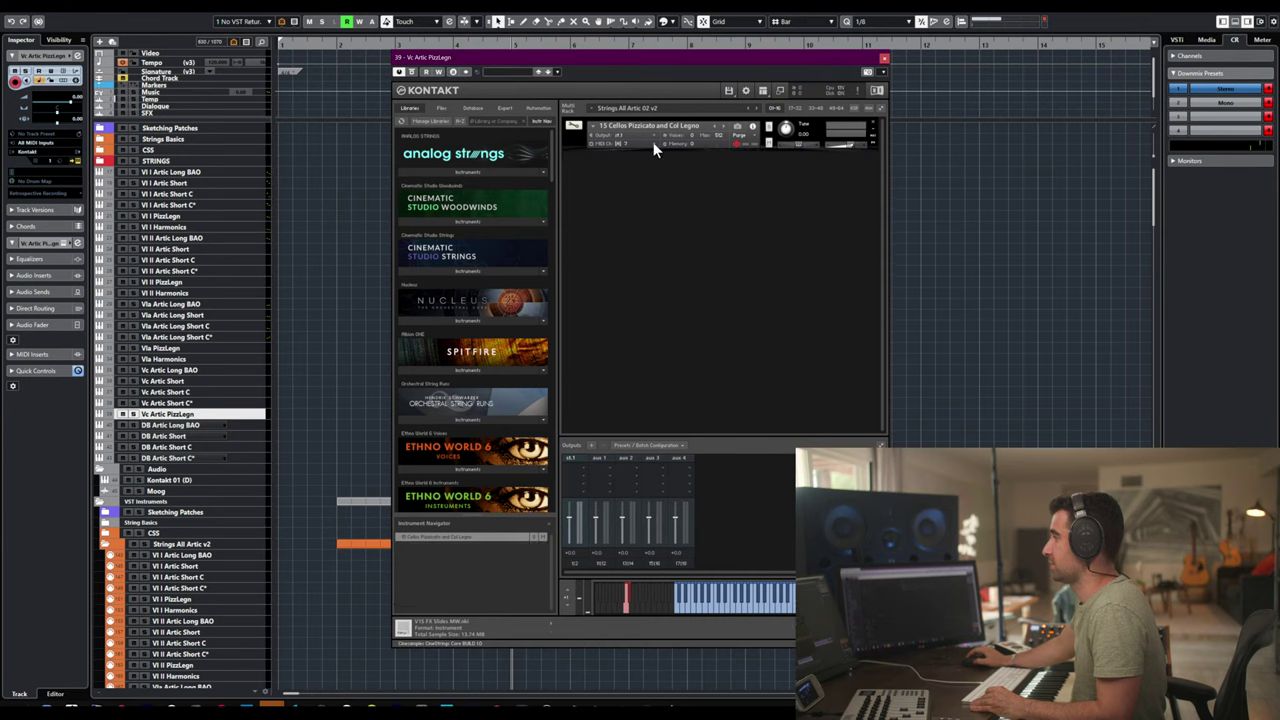
- Set 15 Cellos Pizzicato and Col Legno to Port A MIDI channel 1 and close the Vc Artic PizzLegn Kontakt
left_click(622, 143)
mouse_move(655, 160)
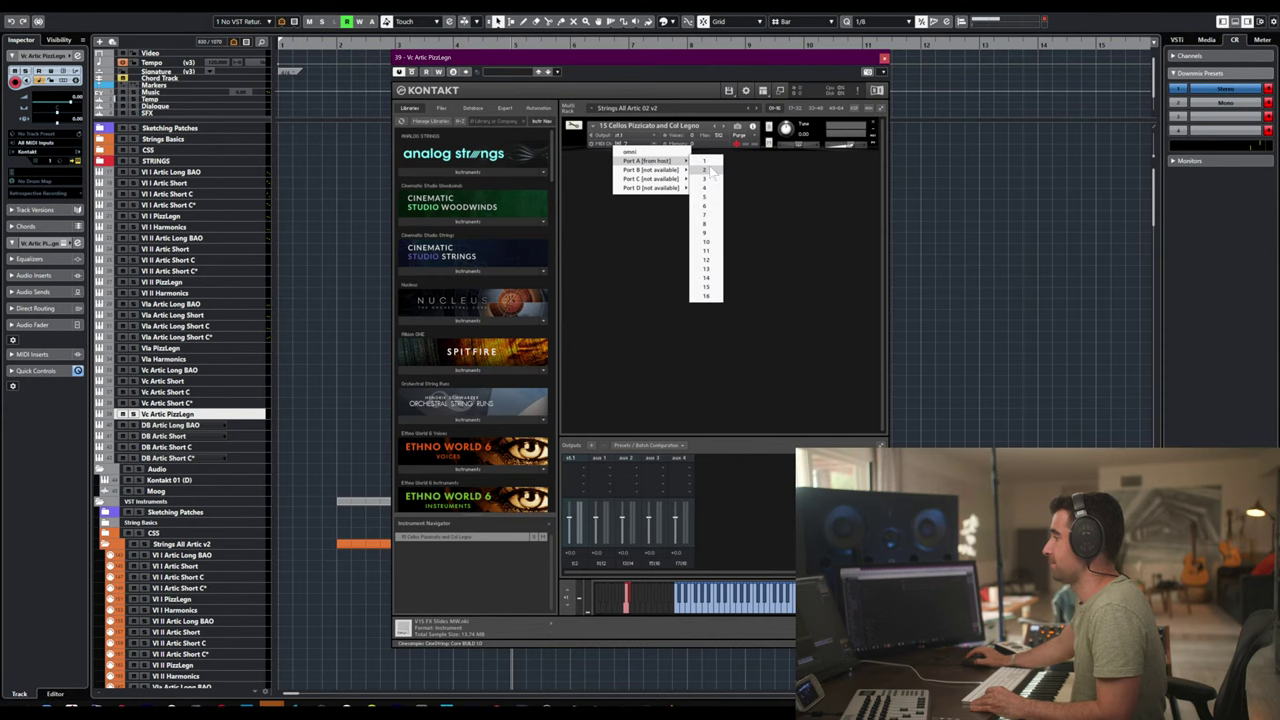
left_click(714, 172)
key("ctrl+w")
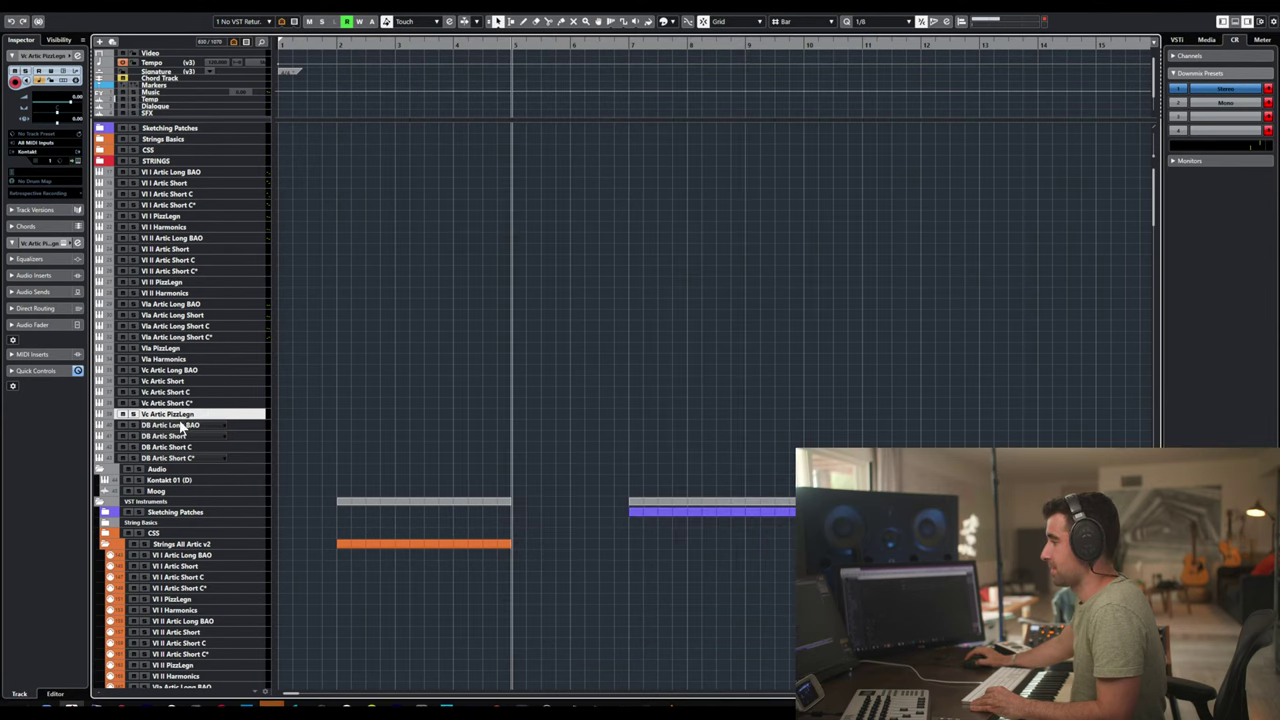
- In the DB Artic Long BAO track's Kontakt, remove all viola and cello instruments above the first 17 Basses Articulations
left_click(181, 426)
key("e")
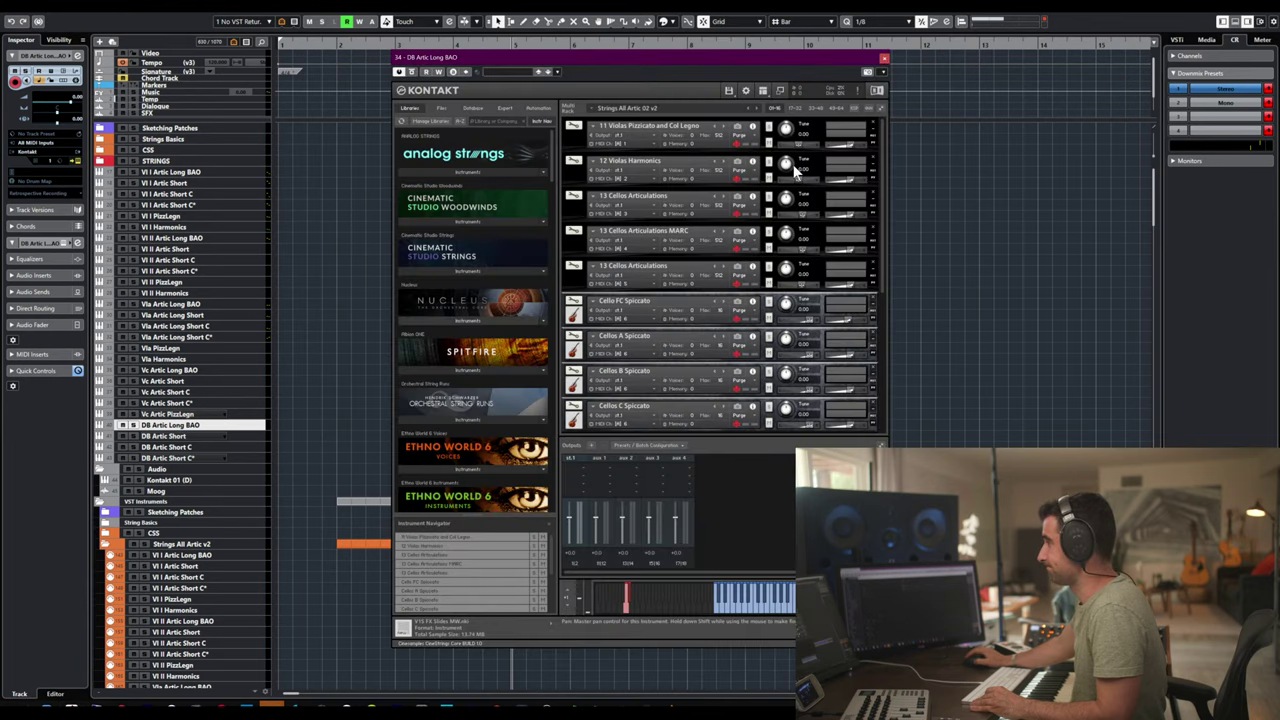
scroll(871, 119, "down", 2)
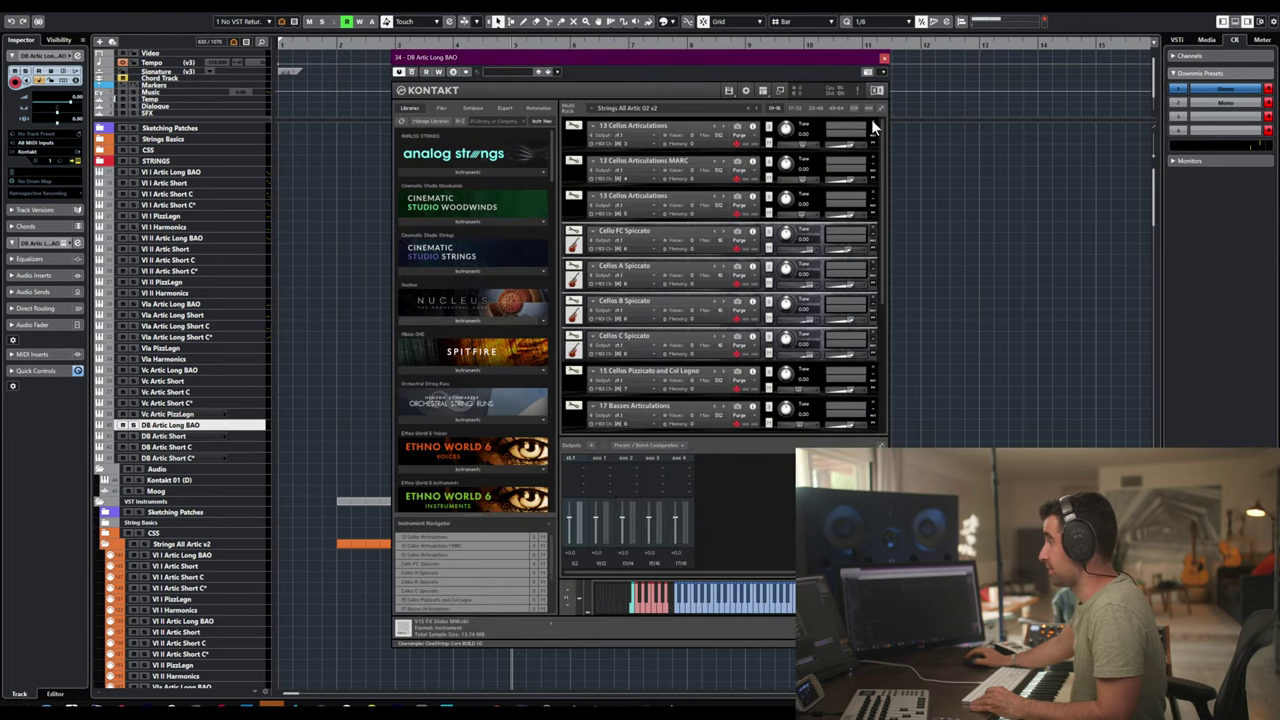
scroll(871, 119, "down", 2)
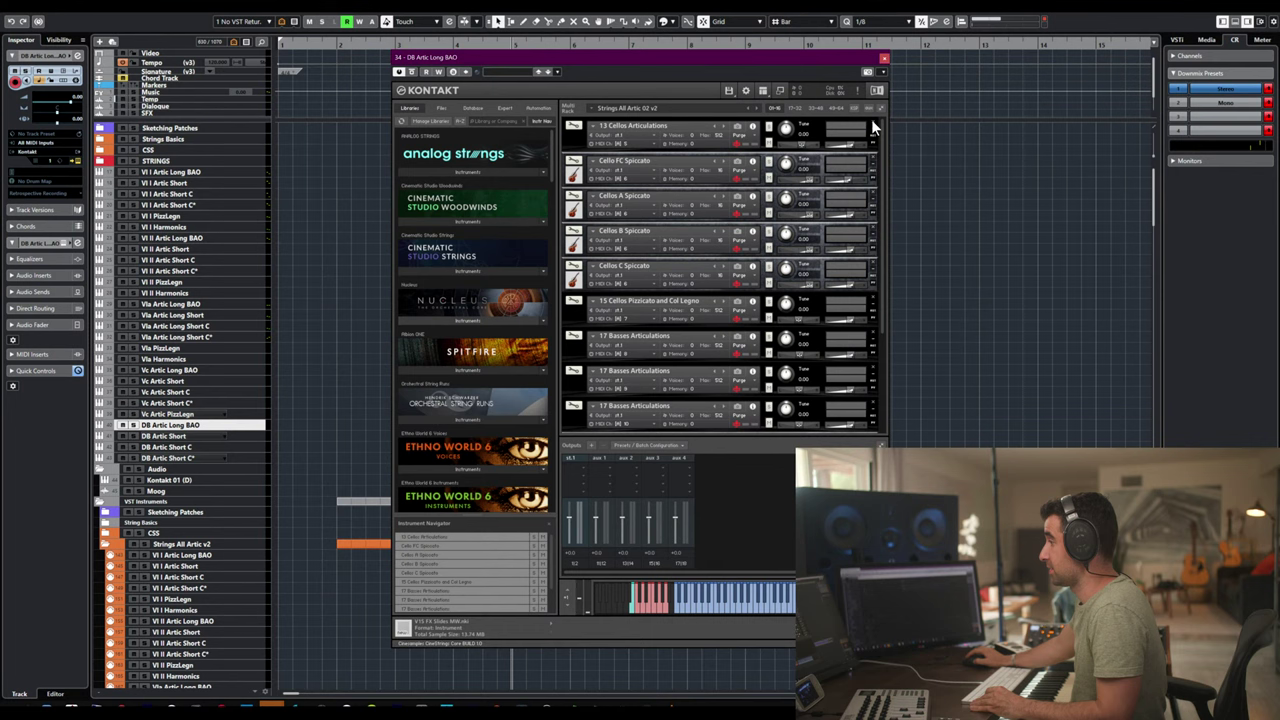
scroll(871, 119, "down", 4)
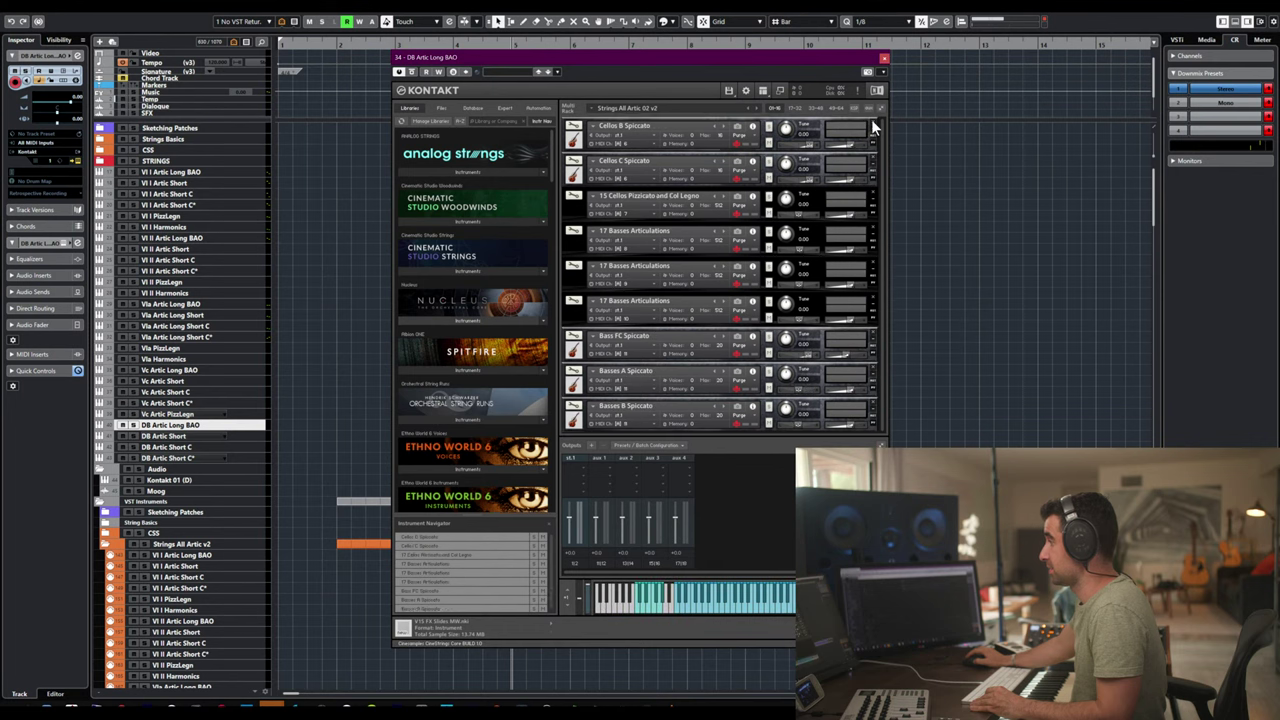
scroll(871, 119, "down", 2)
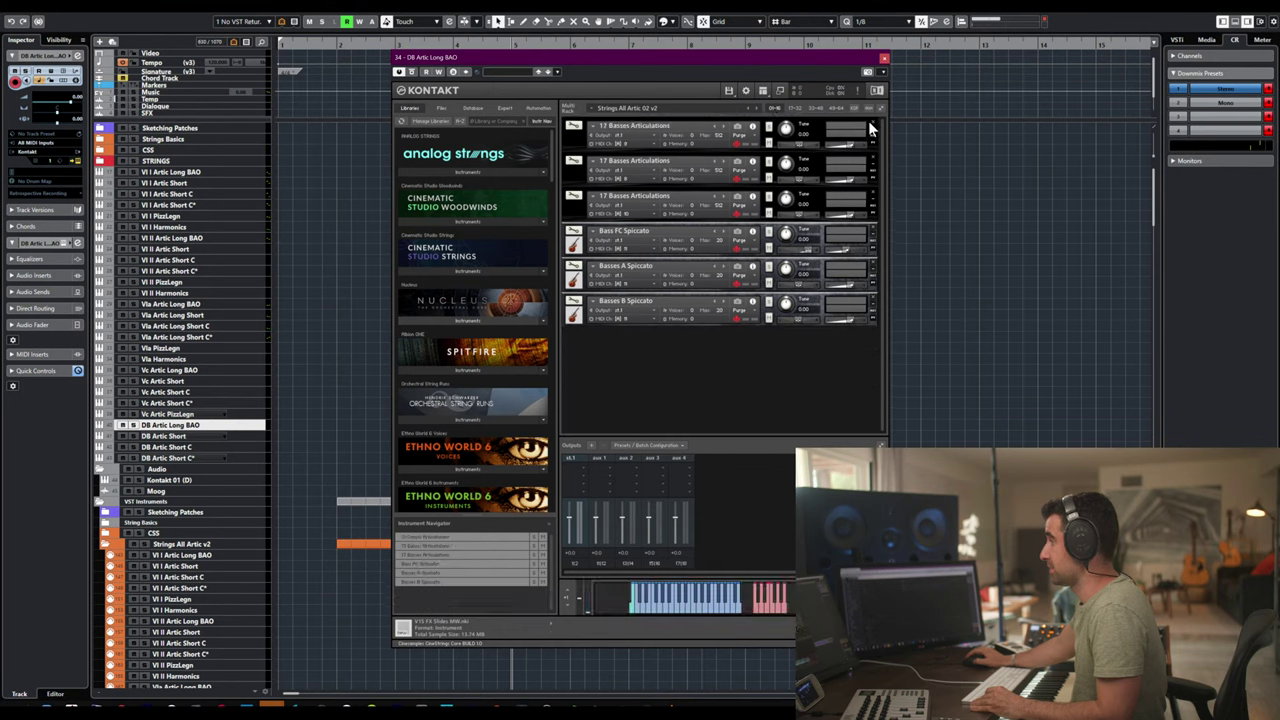
- Set the first 17 Basses Articulations to Port A MIDI channel 1, remove all instruments below it, and close the DB Artic Long BAO Kontakt
left_click(626, 143)
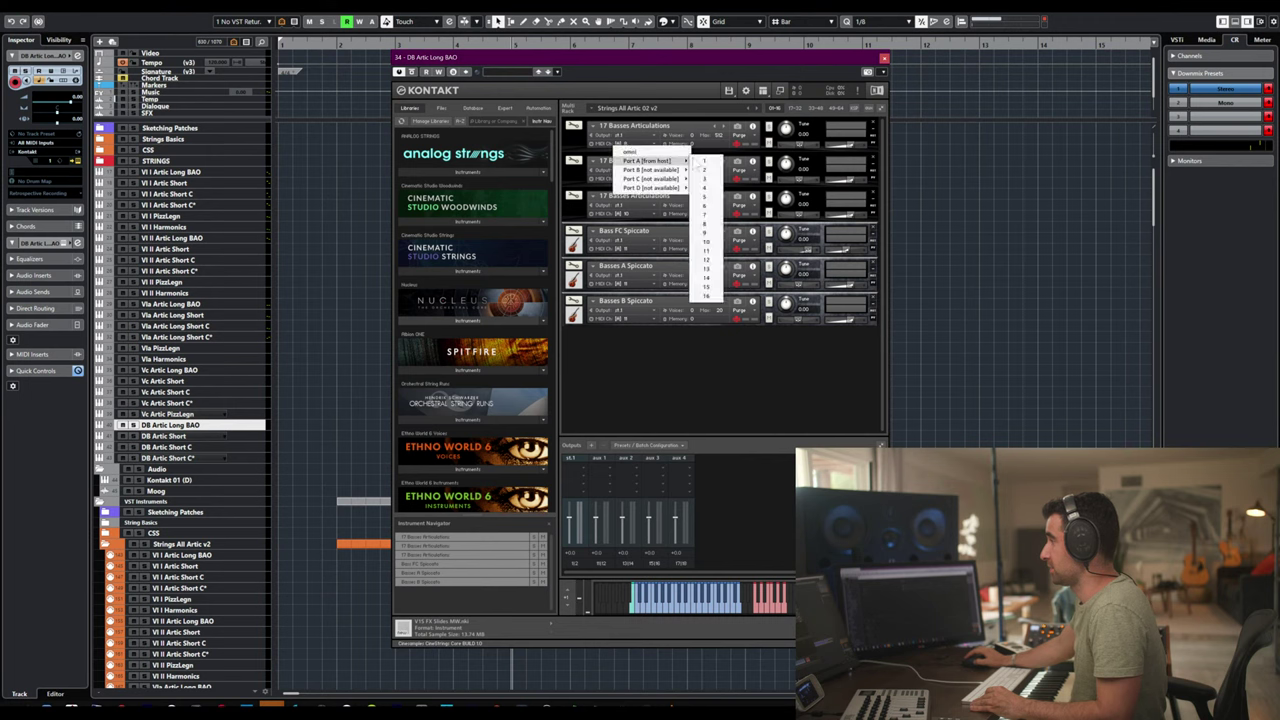
mouse_move(658, 162)
left_click(705, 160)
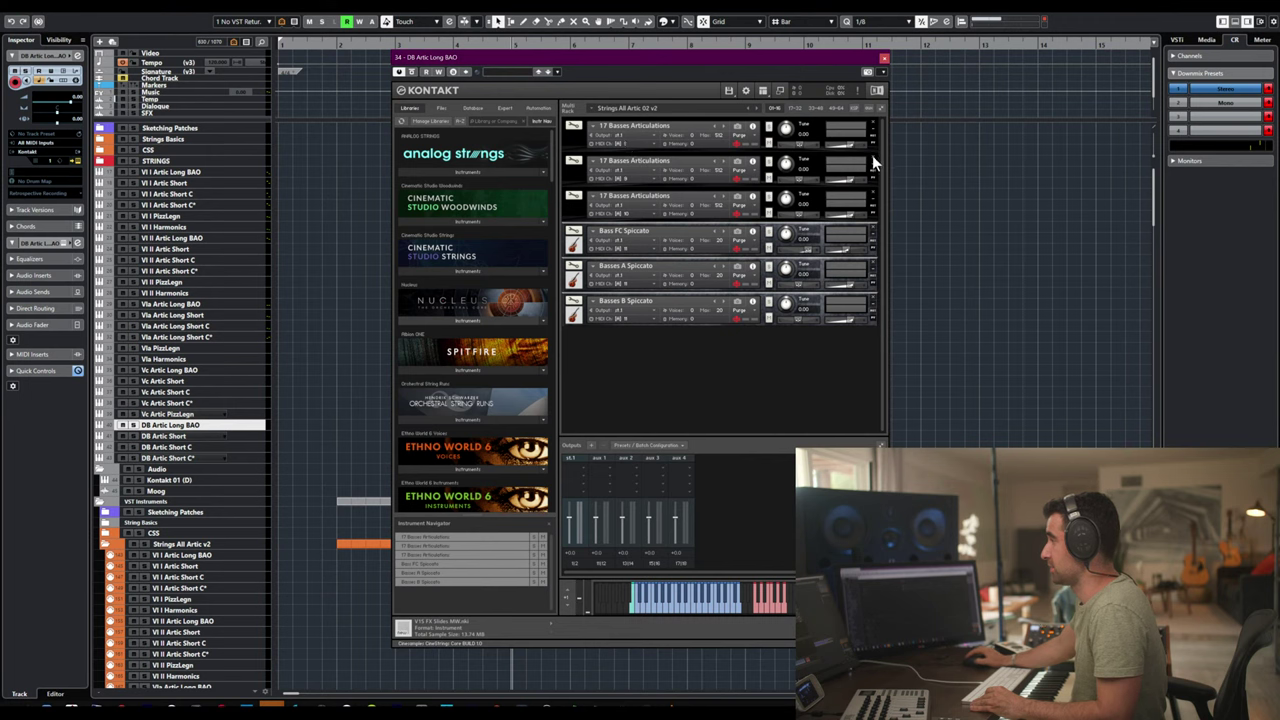
left_click(872, 155)
left_click(872, 155)
left_click(872, 155)
left_click(872, 155)
left_click(872, 155)
left_click(883, 57)
- In the DB Artic Short track's Kontakt, remove every instrument above the second 17 Basses Articulations
left_click(176, 436)
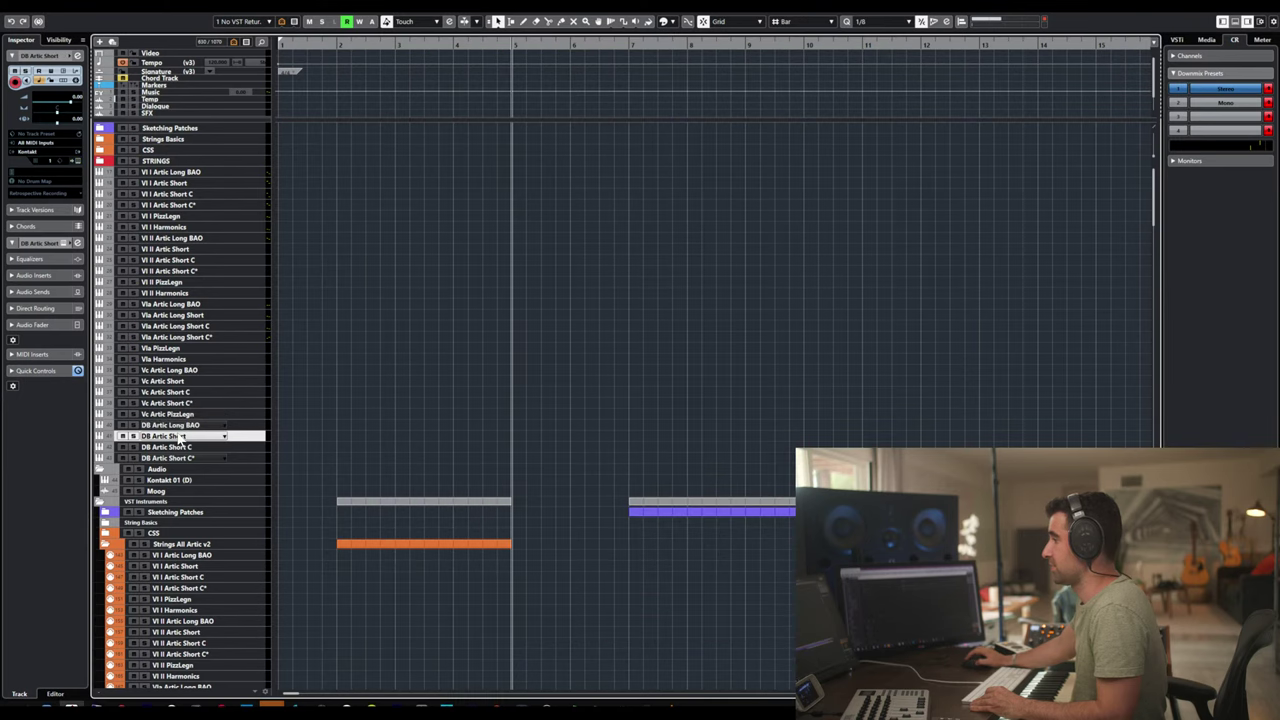
key("e")
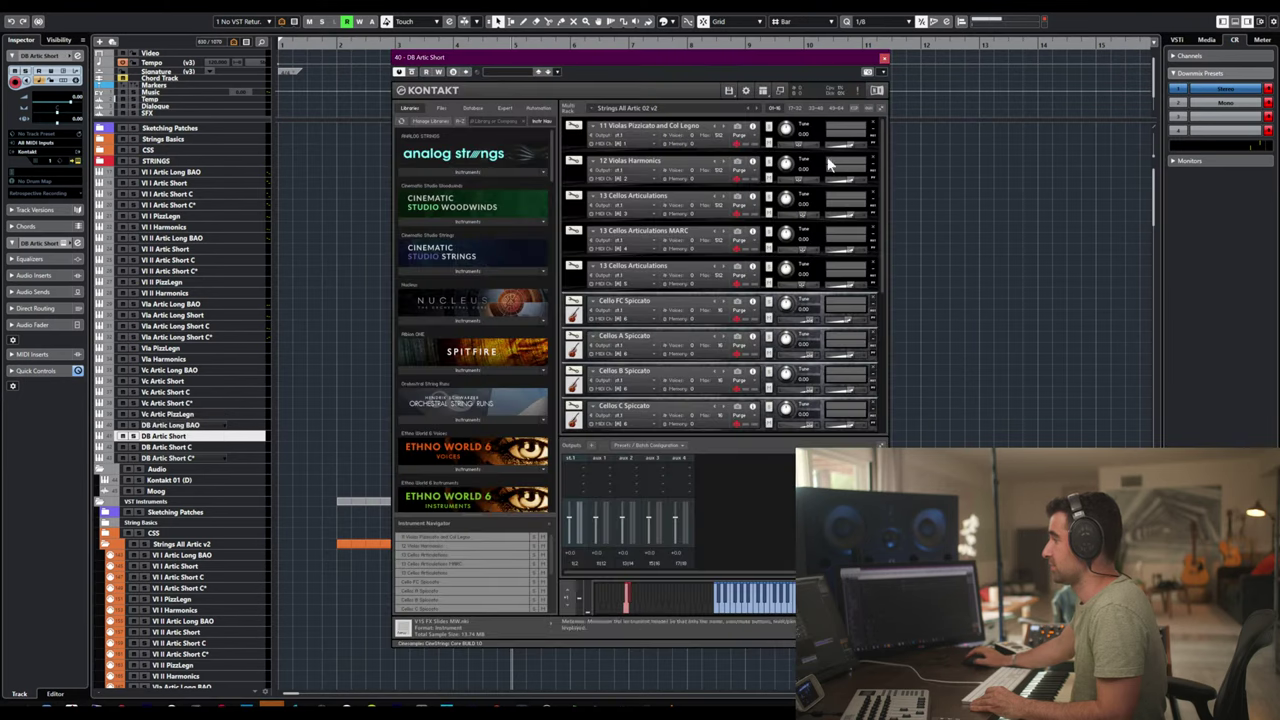
scroll(875, 127, "down", 4)
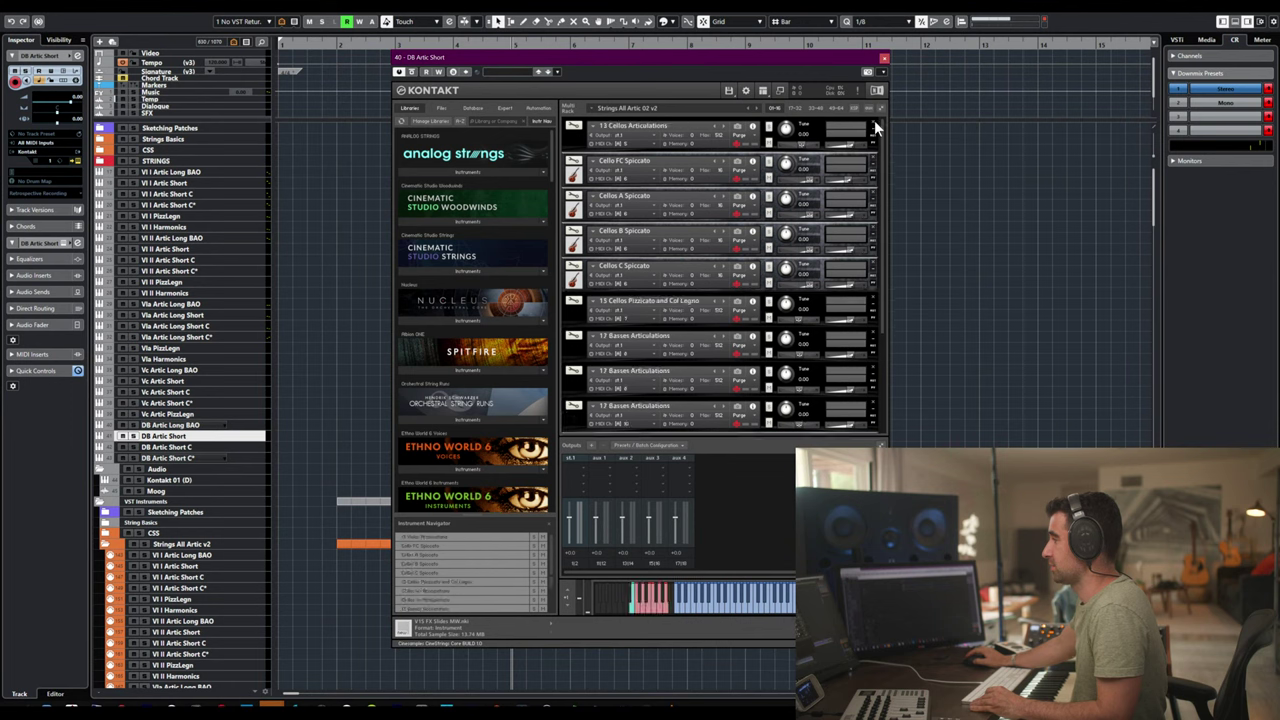
scroll(875, 127, "down", 2)
left_click(876, 127)
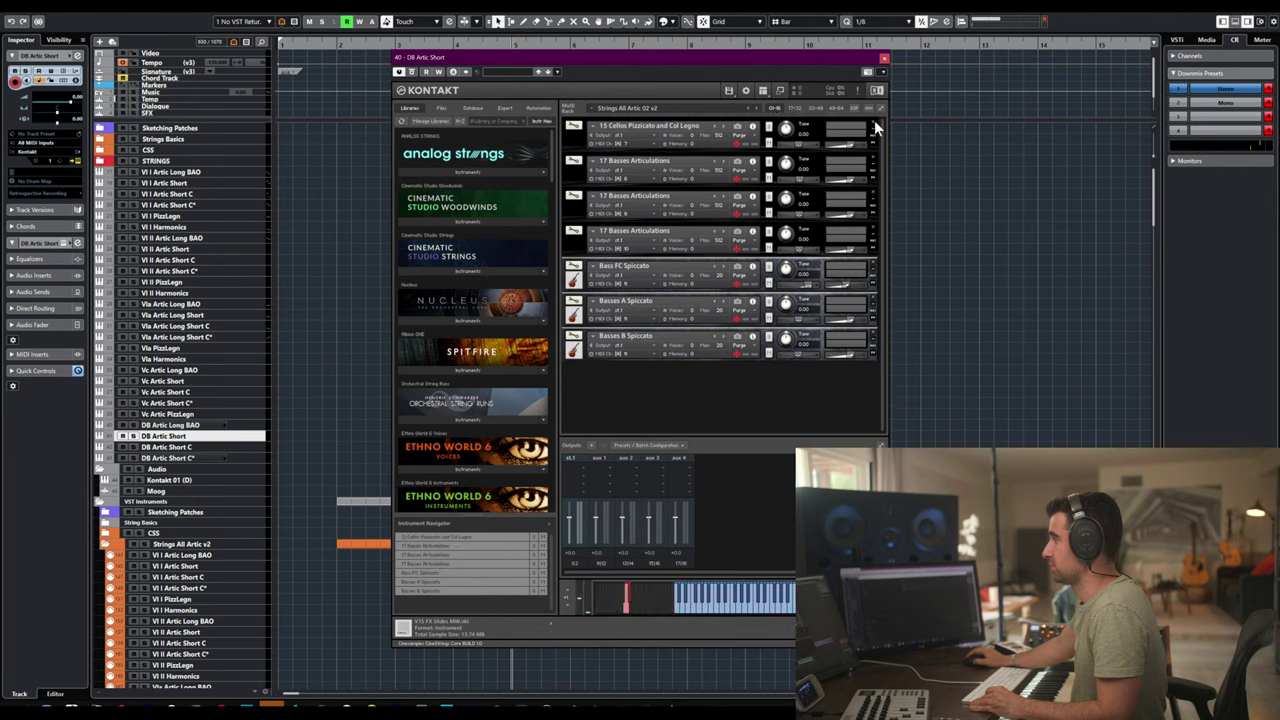
left_click(876, 127)
left_click(876, 127)
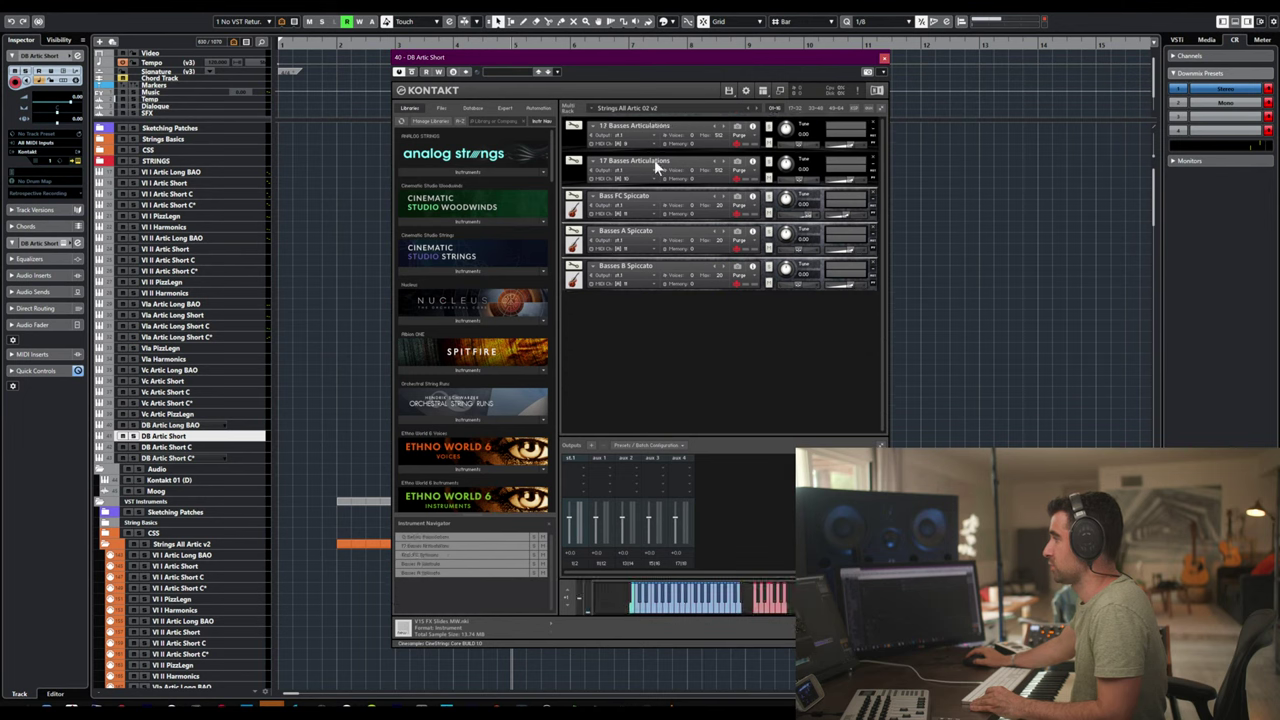
- Set the topmost 17 Basses Articulations to Port A MIDI channel 1, remove all instruments below it, and close the DB Artic Short Kontakt
left_click(607, 178)
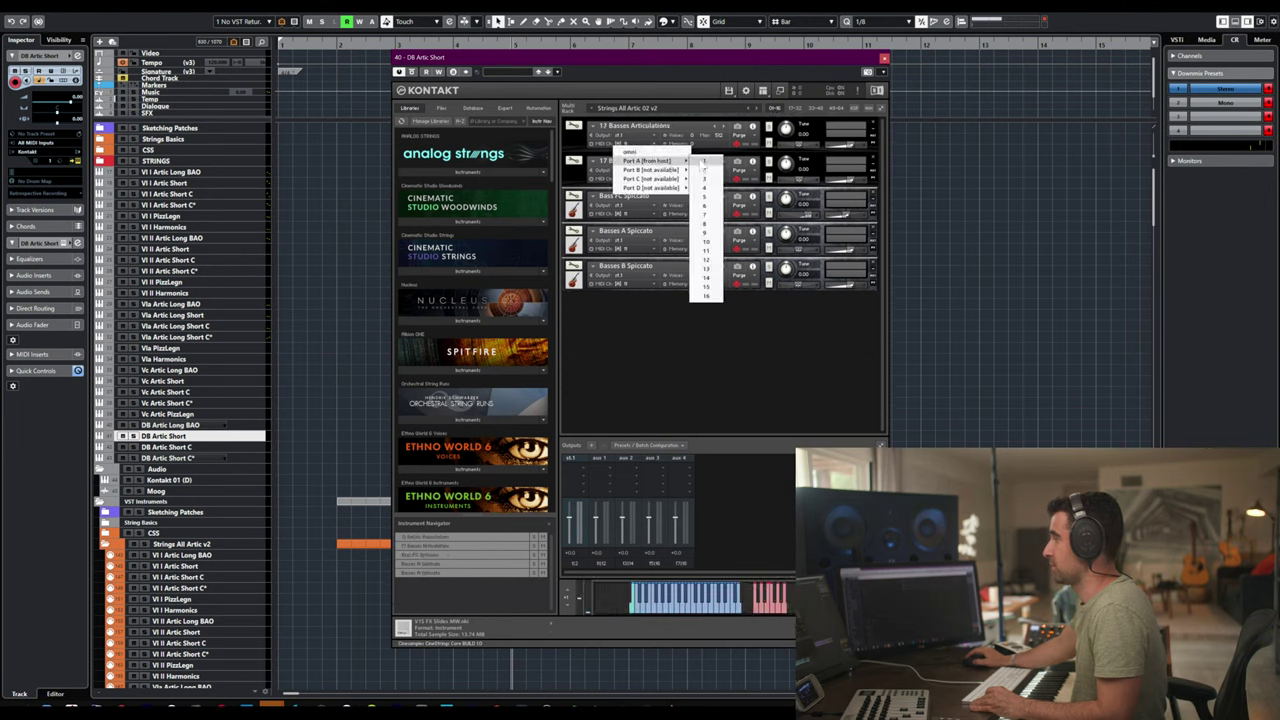
left_click(705, 242)
left_click(872, 154)
left_click(872, 154)
left_click(872, 154)
left_click(872, 154)
key("ctrl+w")
- In the DB Artic Short C track's Kontakt, remove every instrument above the third 17 Basses Articulations
left_click(165, 447)
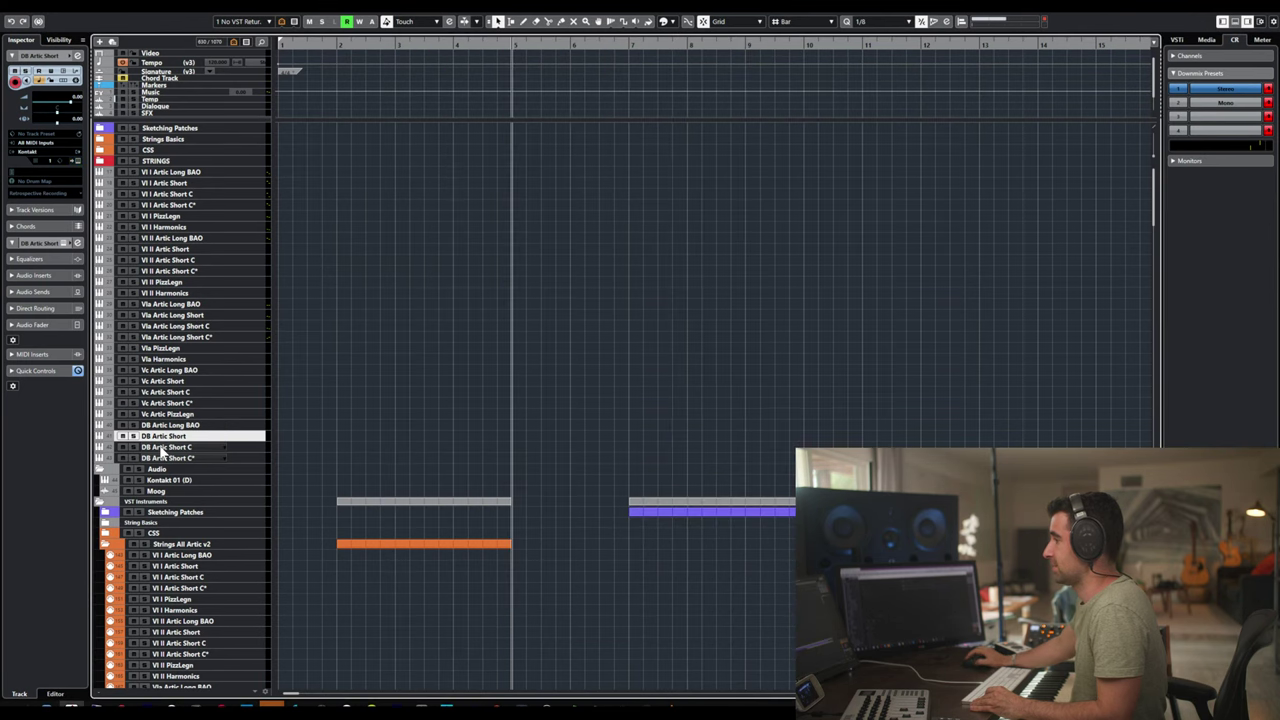
left_click(228, 447)
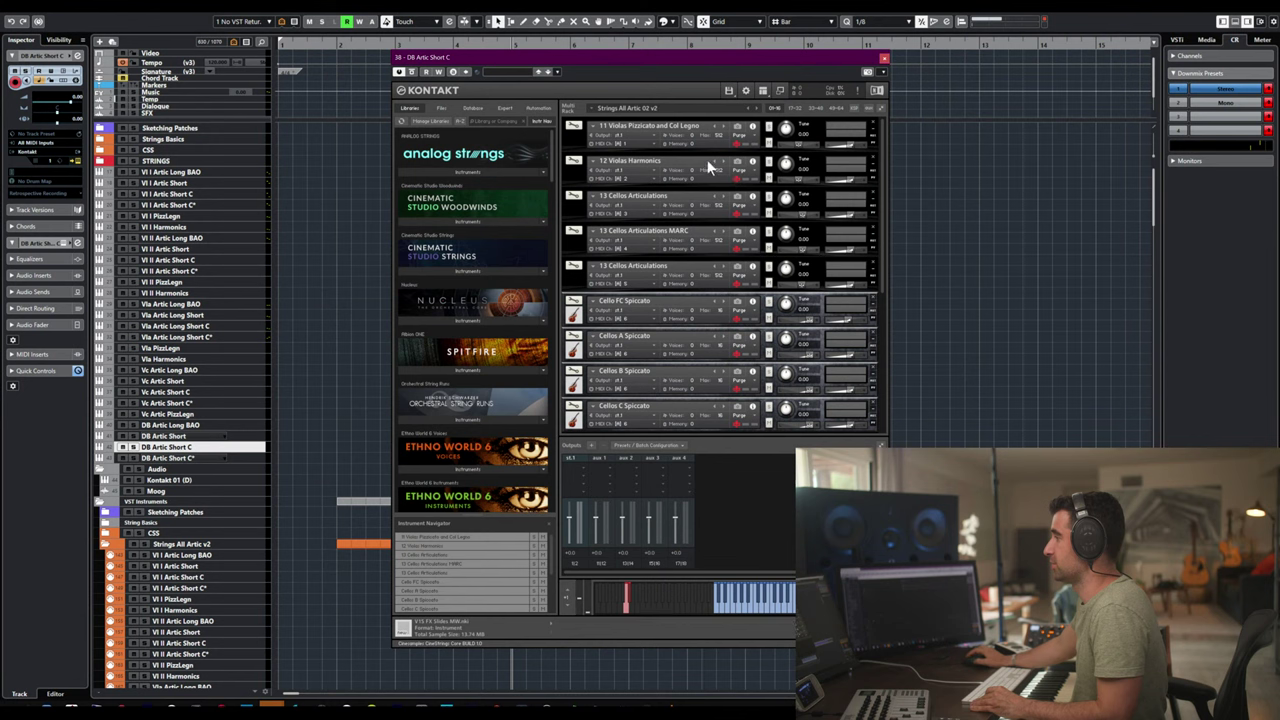
left_click(872, 121)
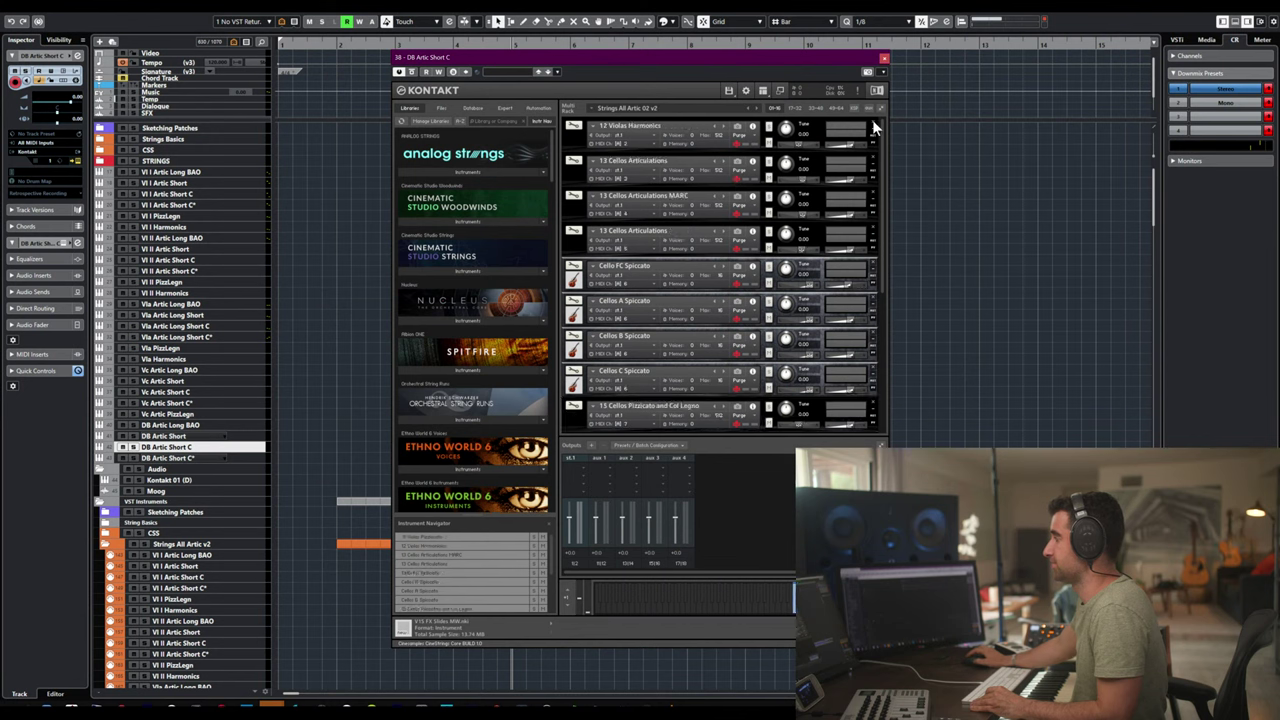
left_click(872, 121)
left_click(872, 121)
left_click(872, 121)
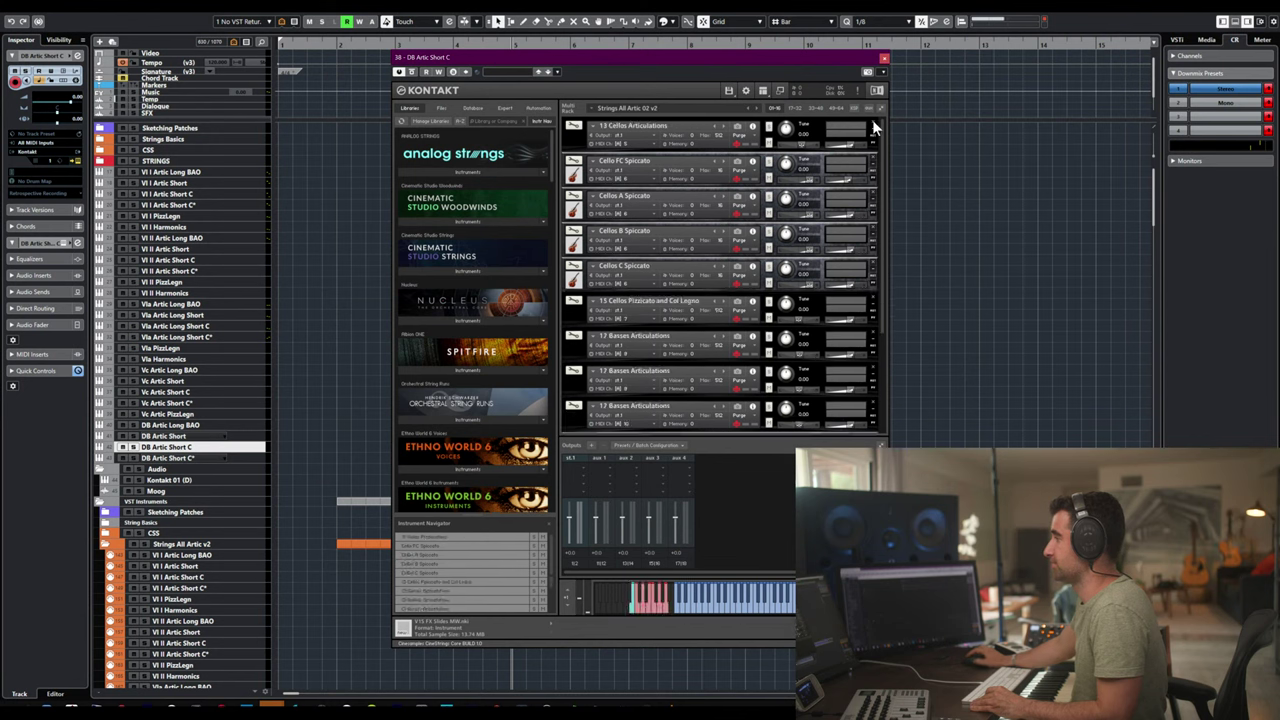
left_click(872, 121)
left_click(872, 121)
left_click(872, 121)
left_click(872, 121)
left_click(872, 121)
left_click(872, 121)
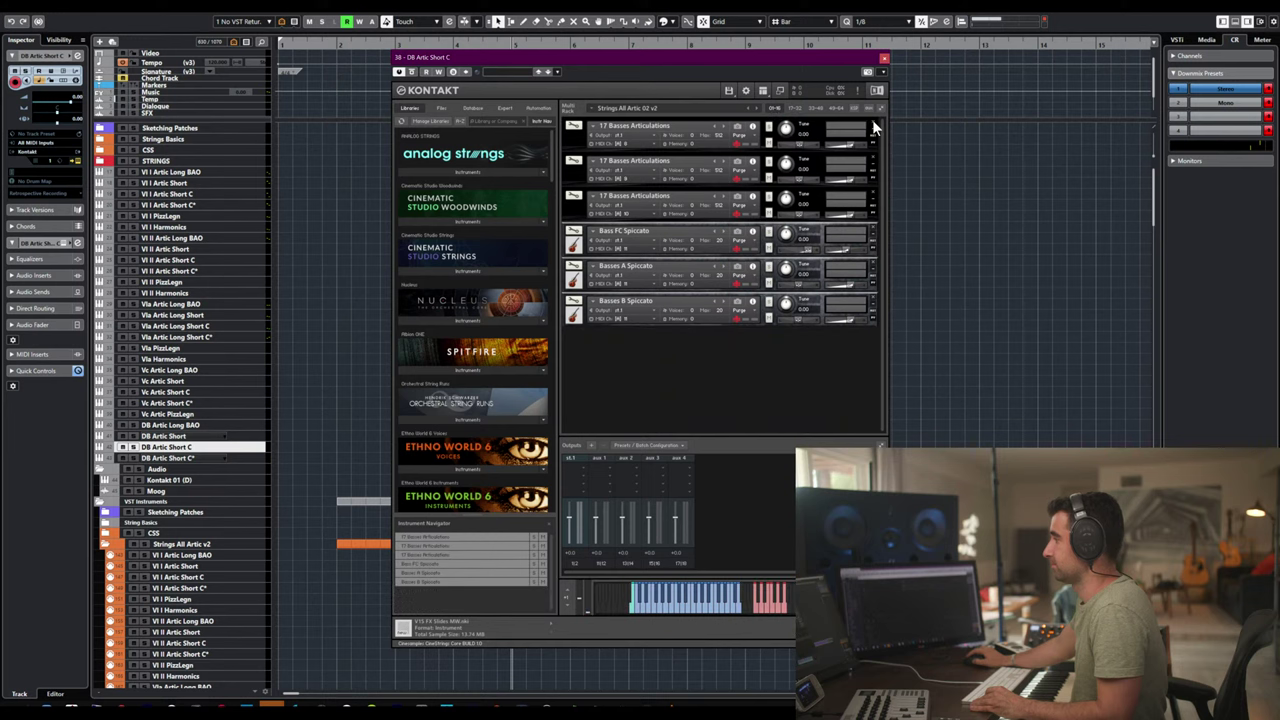
left_click(872, 121)
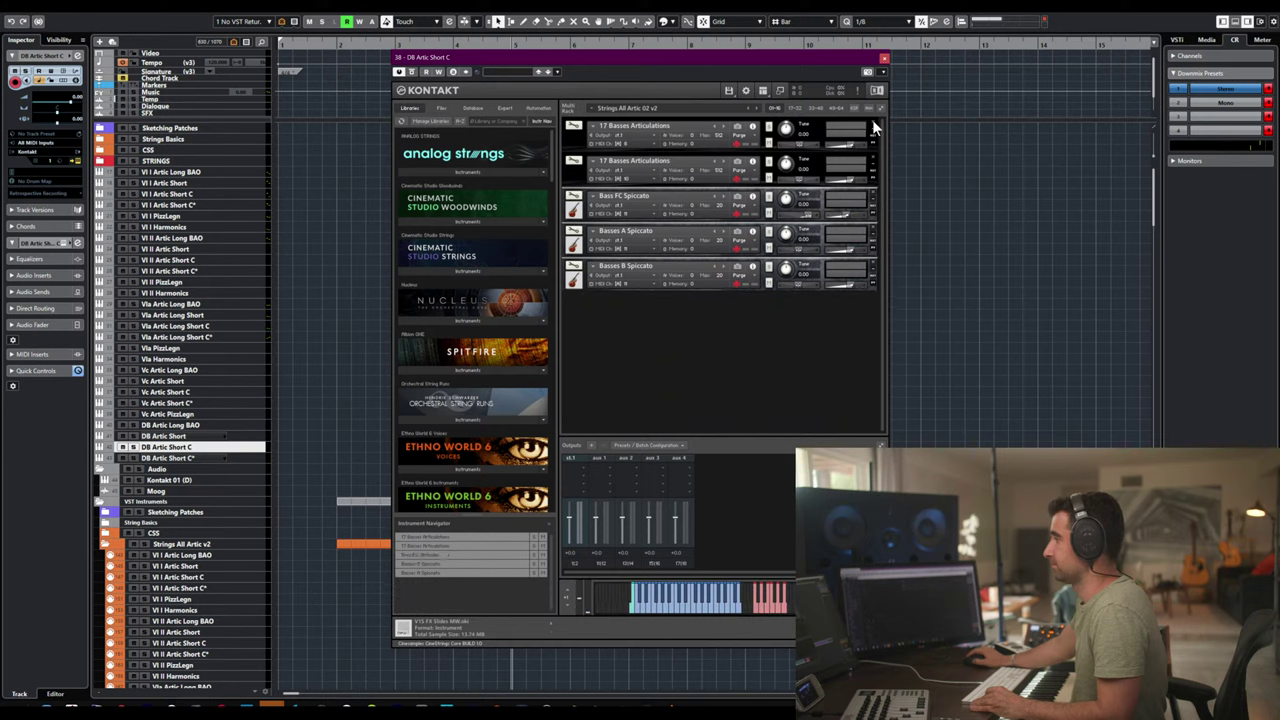
left_click(872, 121)
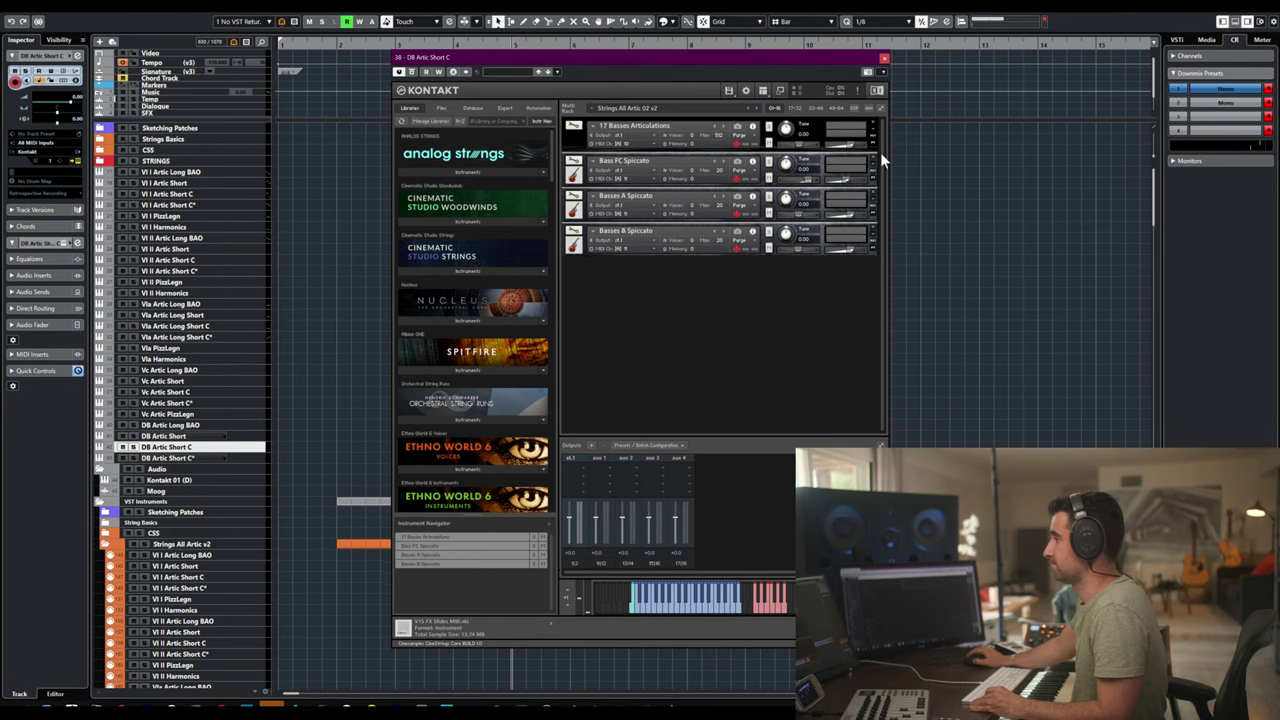
- Remove the three bass Spiccato patches, set the remaining 17 Basses Articulations to Port A MIDI channel 1, and close the DB Artic Short C Kontakt
left_click(873, 157)
left_click(873, 157)
left_click(873, 157)
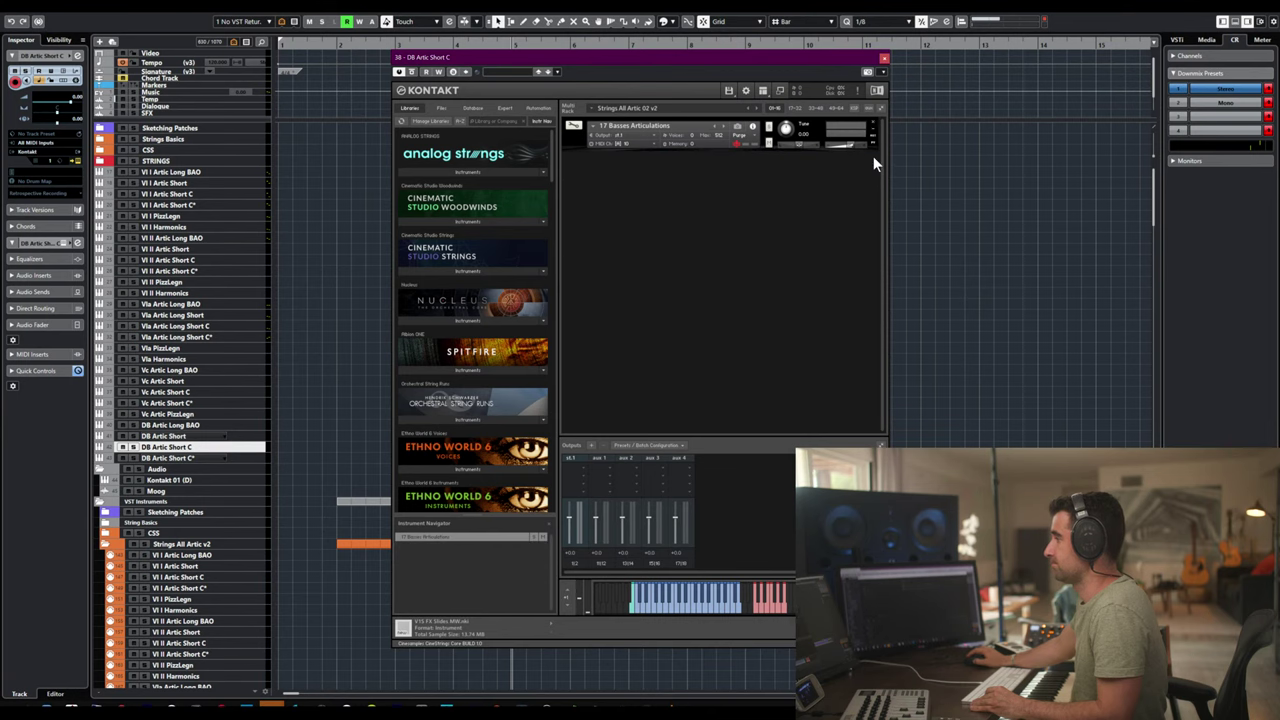
left_click(630, 143)
mouse_move(655, 161)
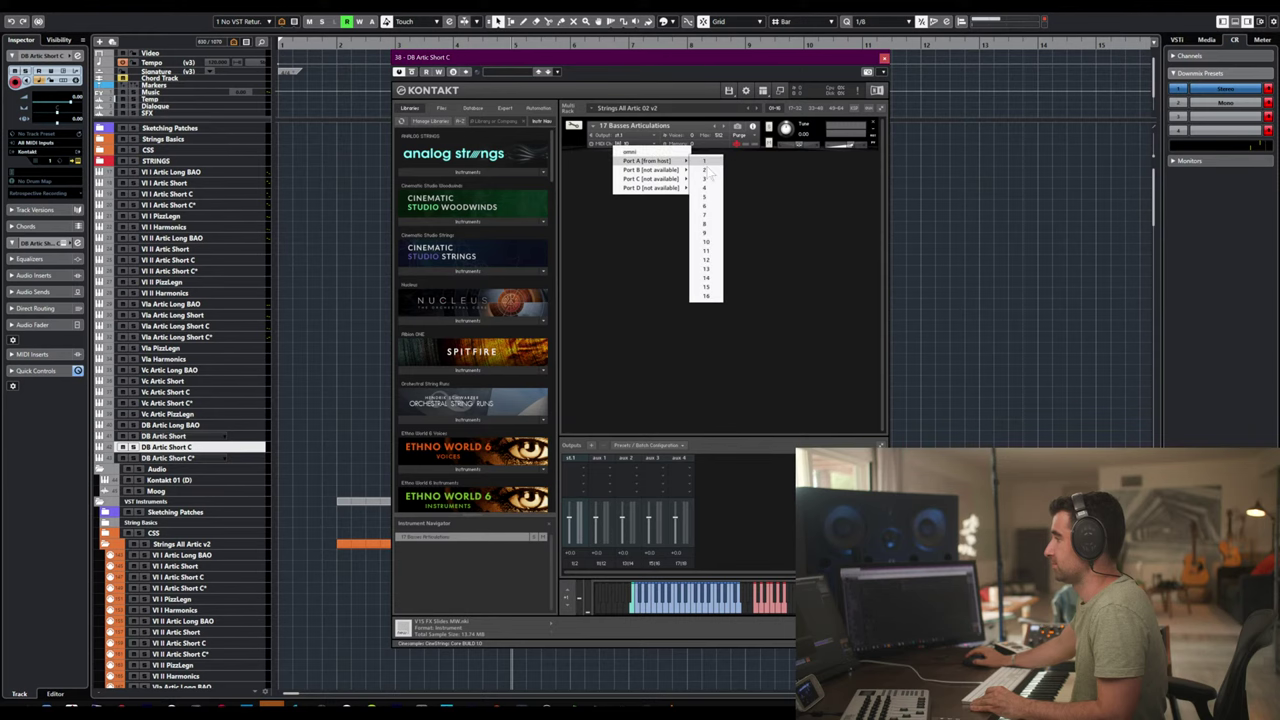
left_click(709, 169)
key("ctrl+w")
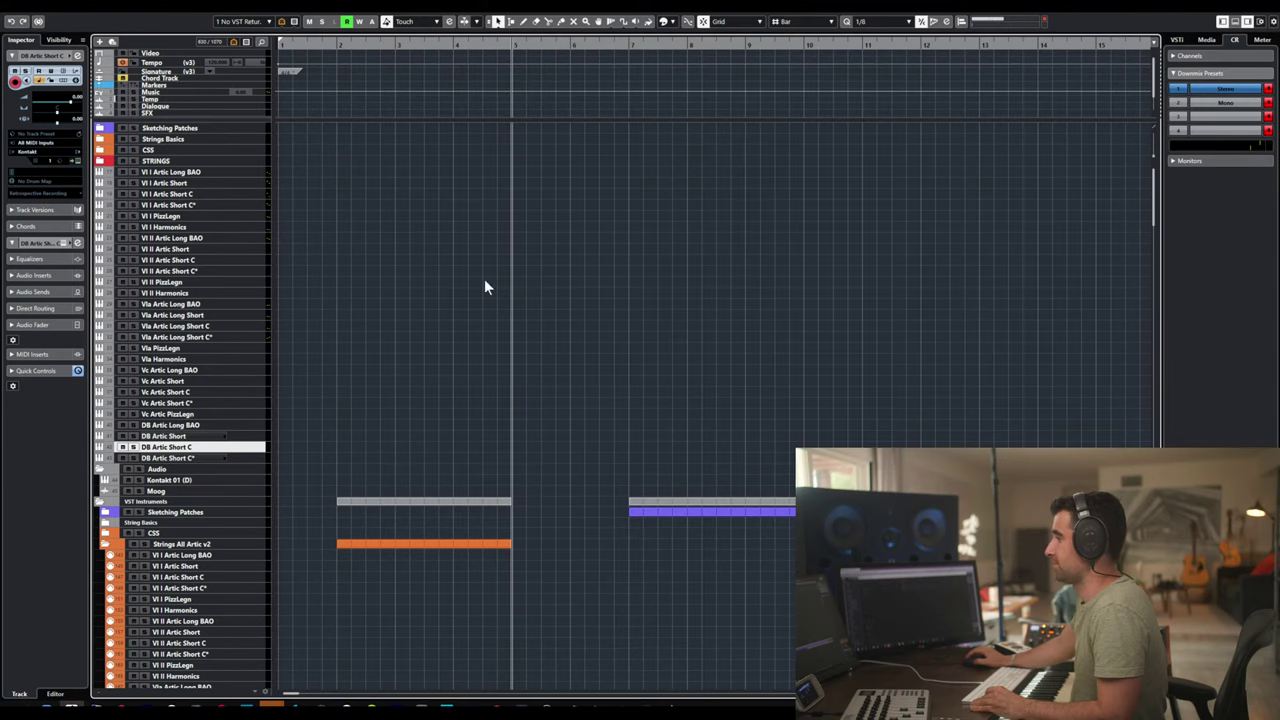
- In the DB Artic Short C* track's Kontakt, remove every instrument except the Bass FC, Basses A and Basses B Spiccato patches
left_click(190, 458)
key("ctrl+e")
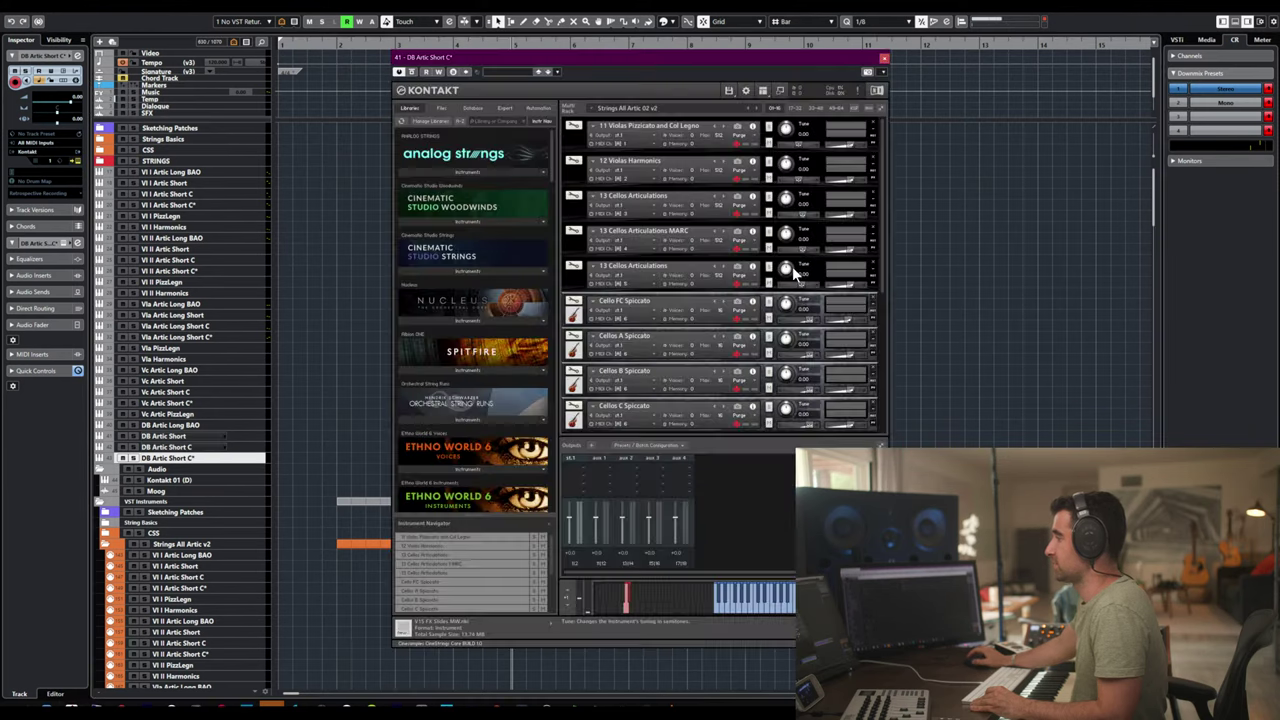
scroll(873, 122, "down", 4)
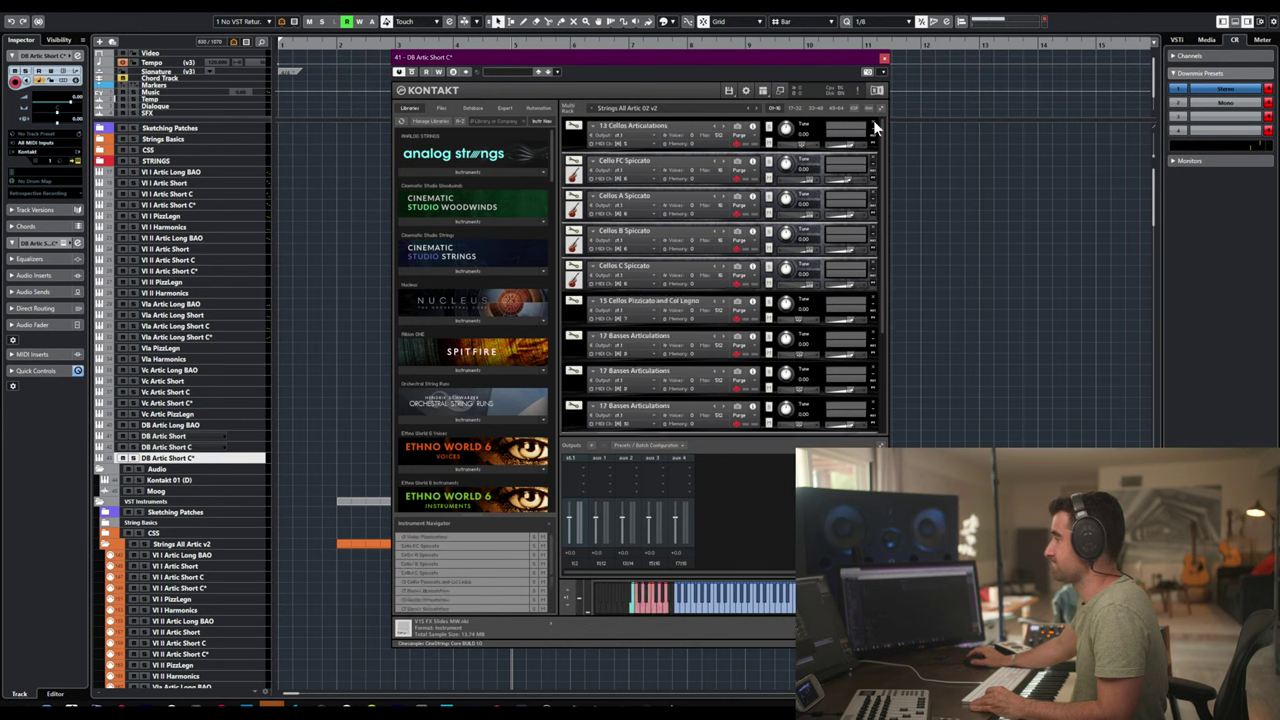
scroll(873, 120, "down", 3)
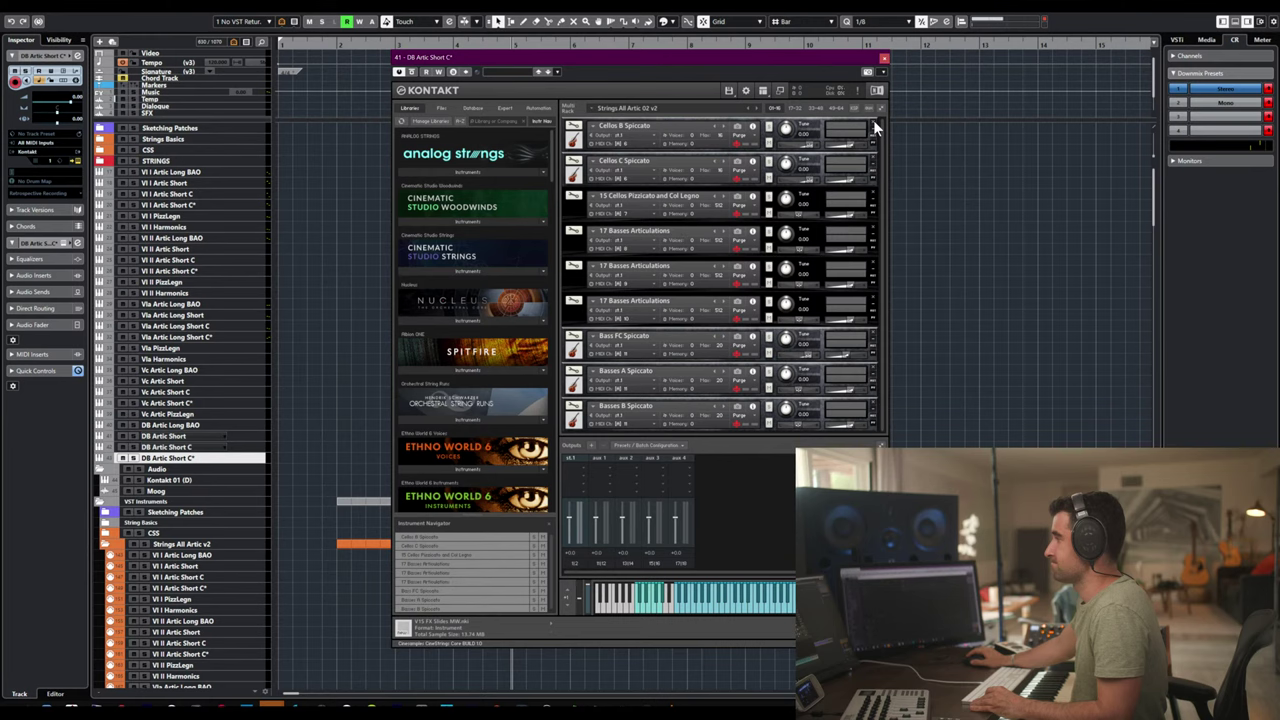
scroll(873, 120, "down", 4)
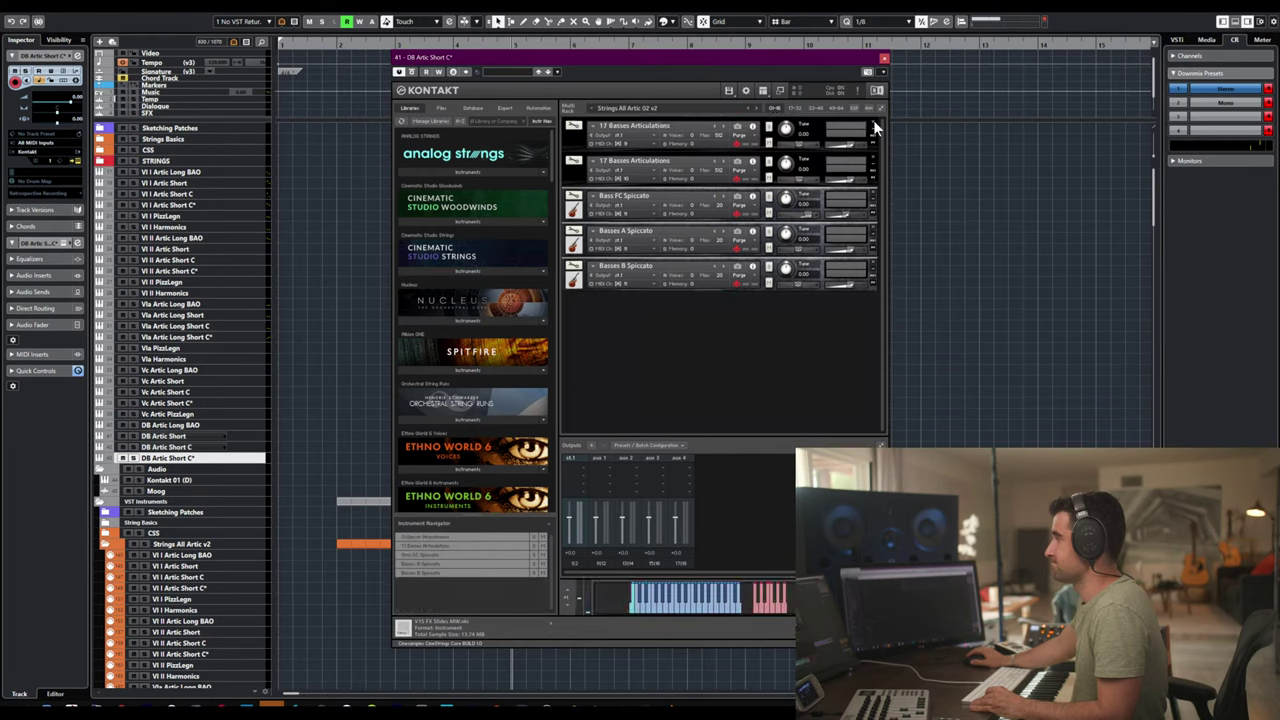
scroll(873, 120, "down", 2)
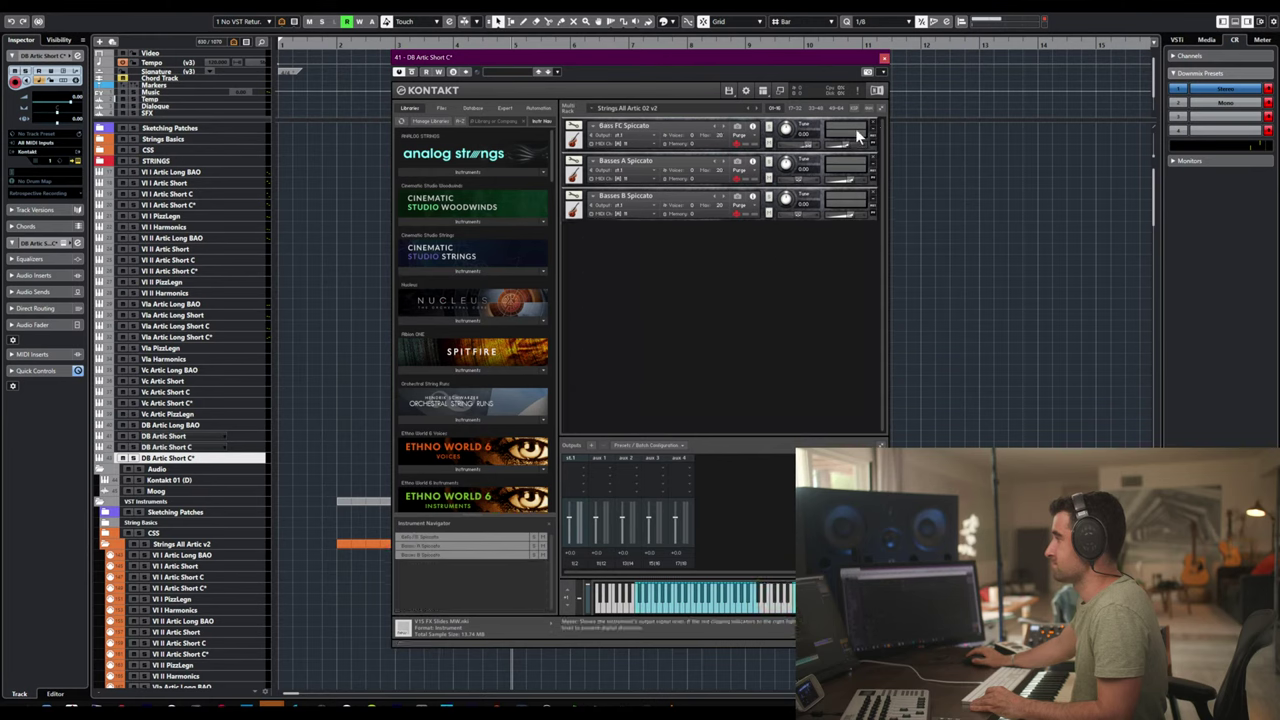
- Set the Bass FC, Basses A and Basses B Spiccato patches to Port A MIDI channel 1, and close the DB Artic Short C* Kontakt
left_click(625, 143)
mouse_move(648, 161)
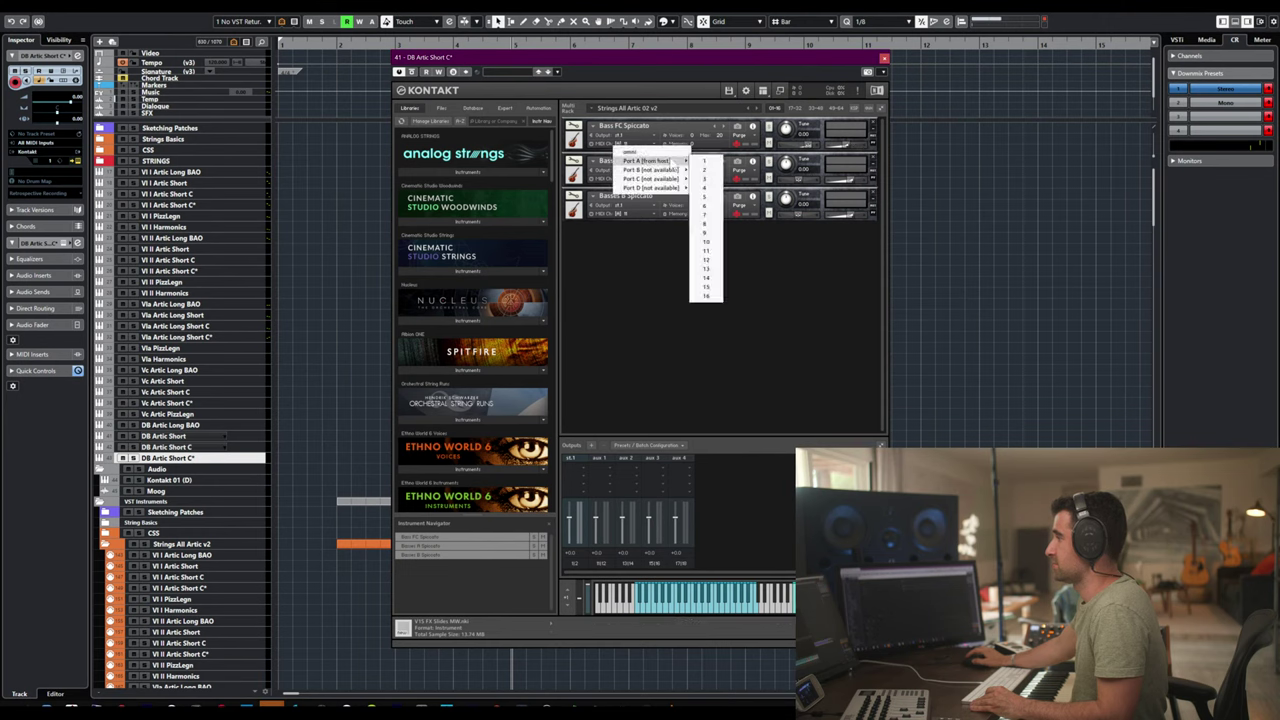
left_click(705, 161)
left_click(627, 176)
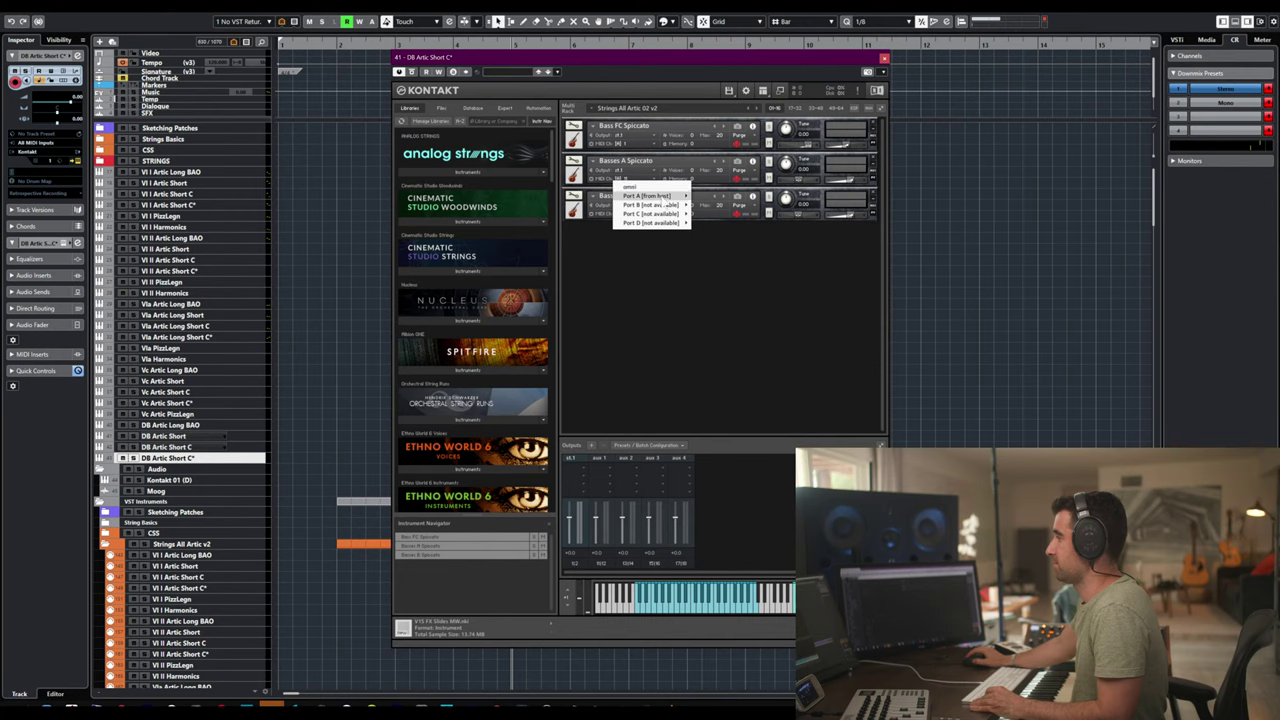
mouse_move(660, 196)
left_click(705, 208)
left_click(625, 213)
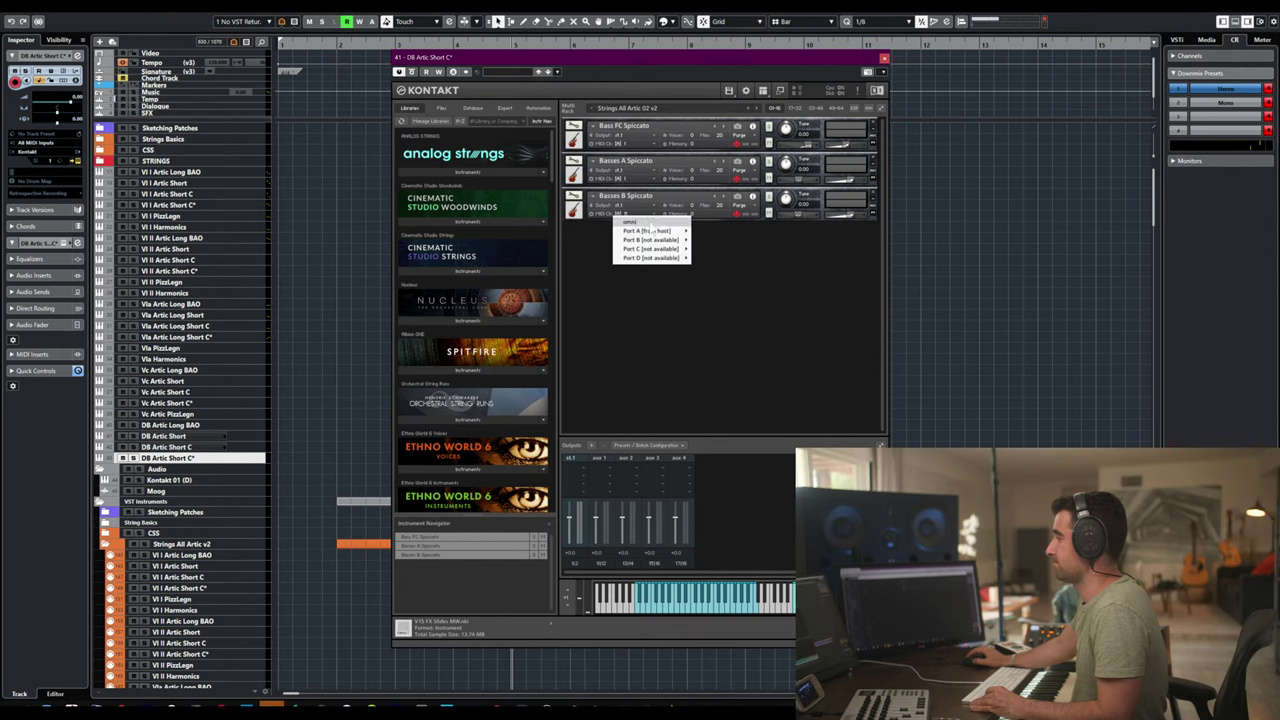
mouse_move(652, 229)
left_click(703, 235)
key("Escape")
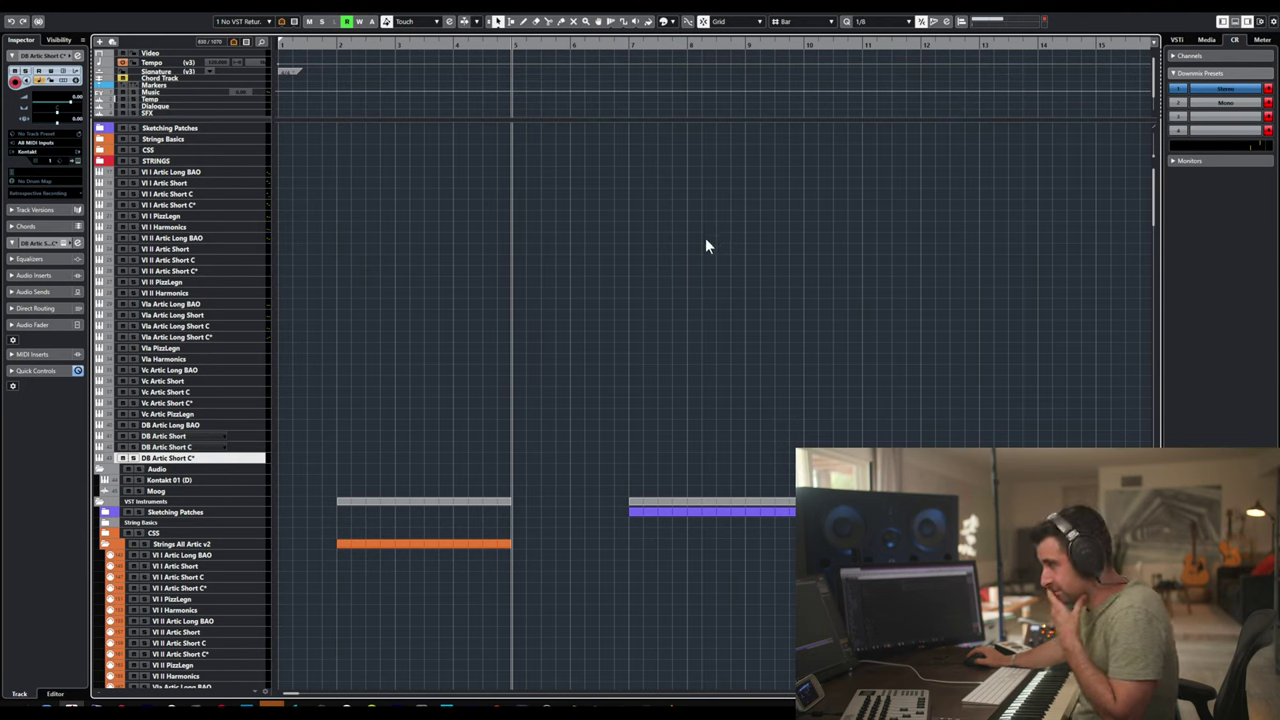
- Select each instrument track from Vla PizzLegn down to DB Artic Short C* in turn and audition its sound
left_click(214, 348)
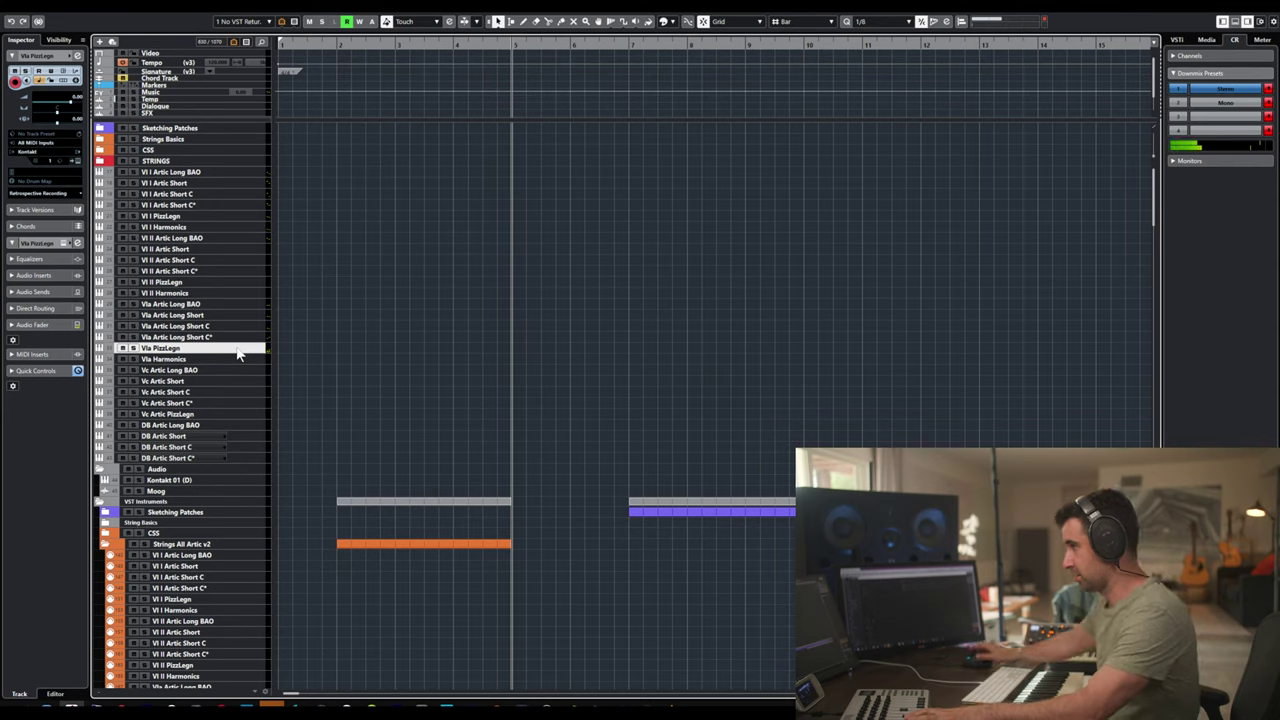
left_click(215, 359)
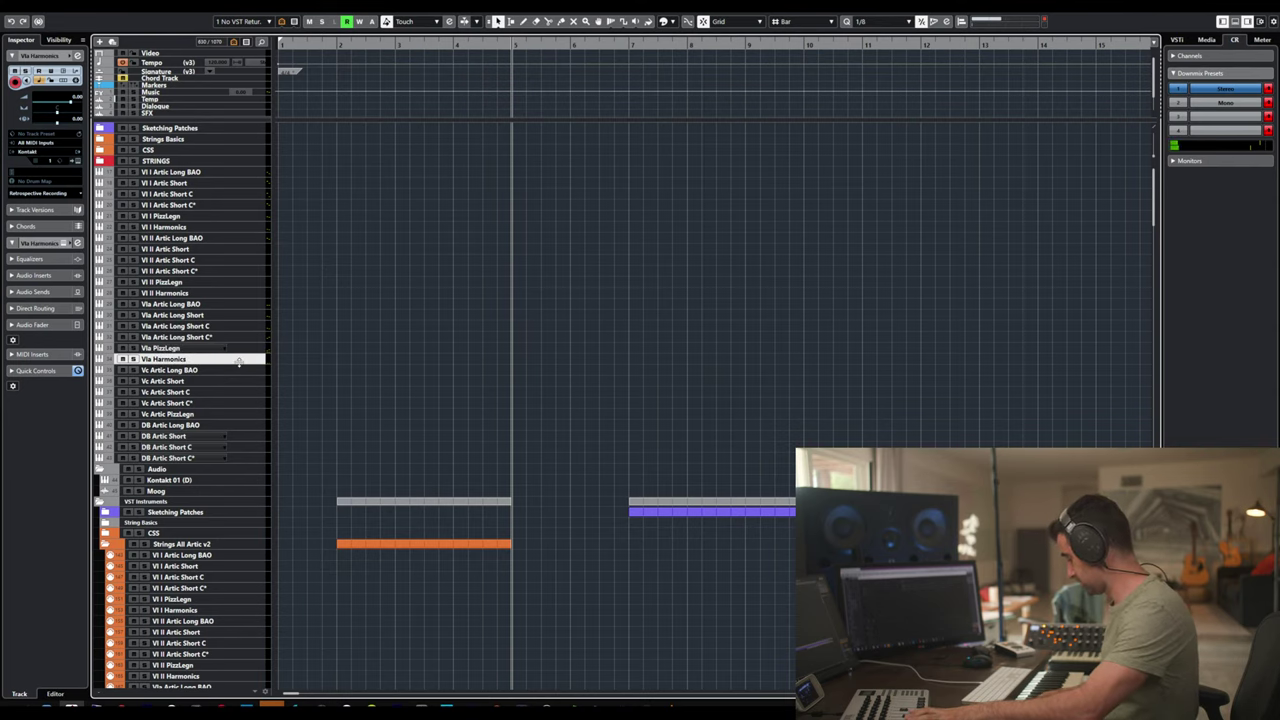
right_click(220, 369)
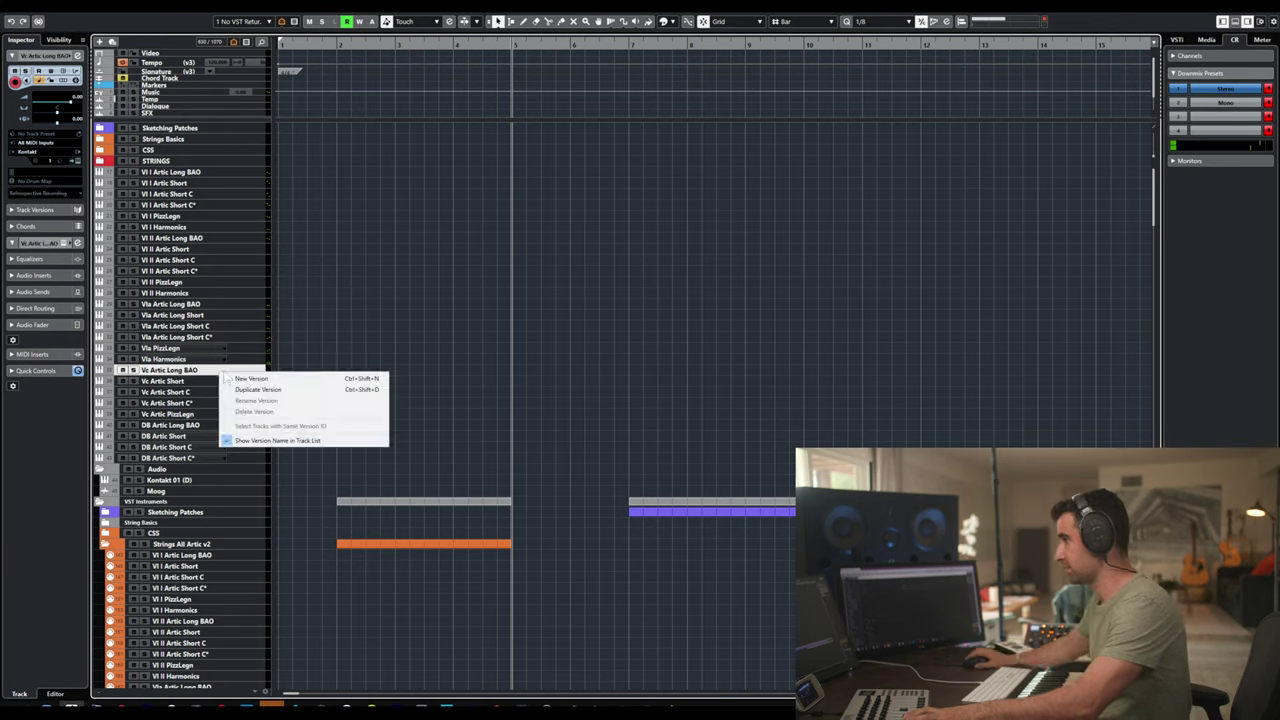
left_click(207, 375)
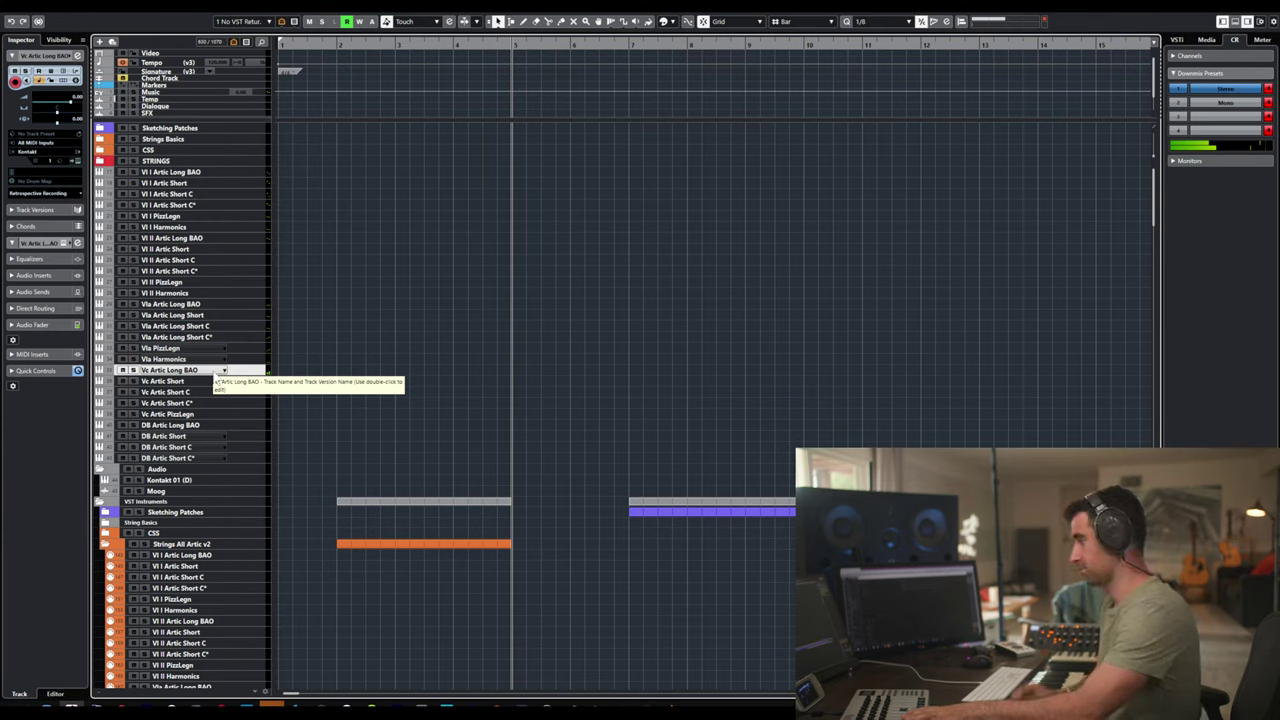
left_click(204, 381)
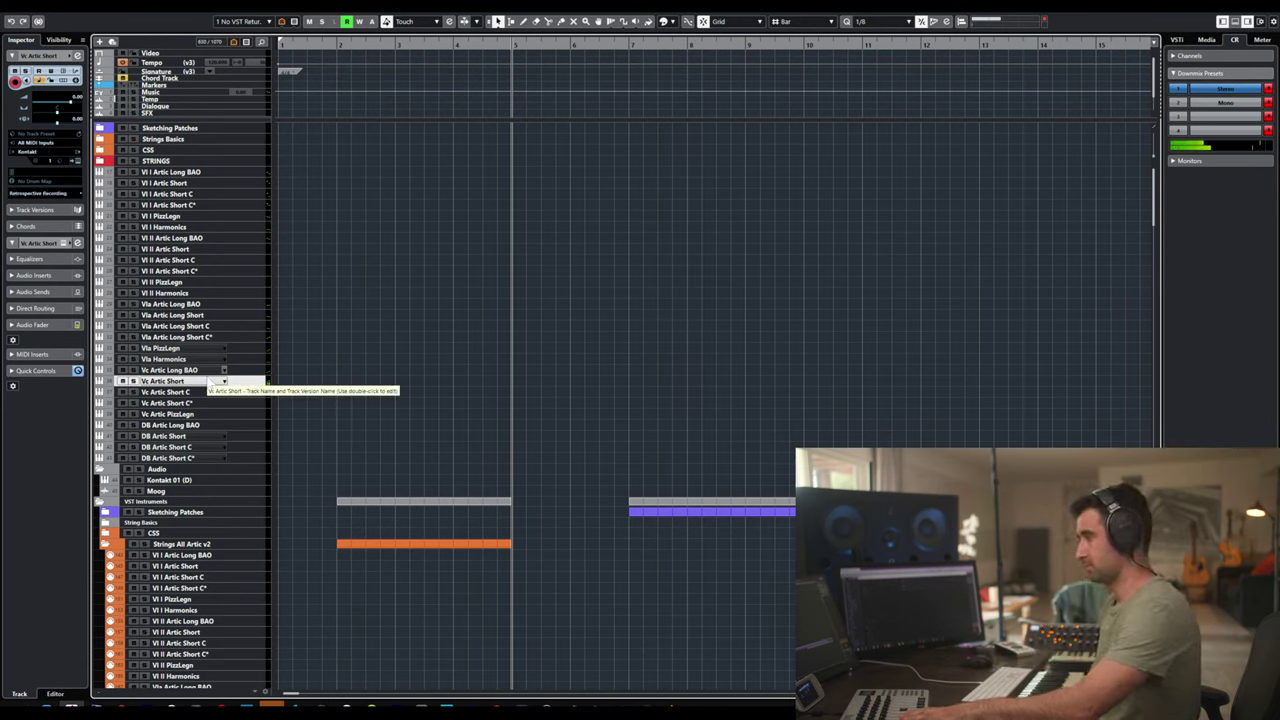
key("Down")
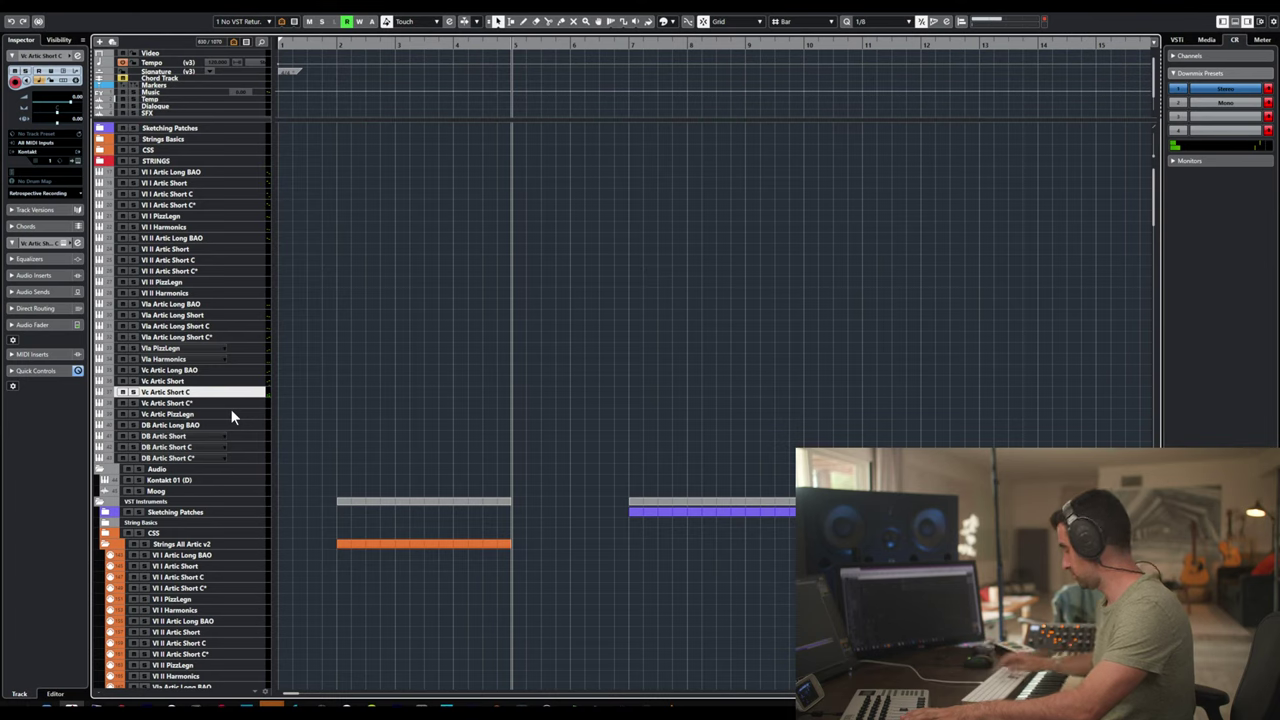
left_click(230, 407)
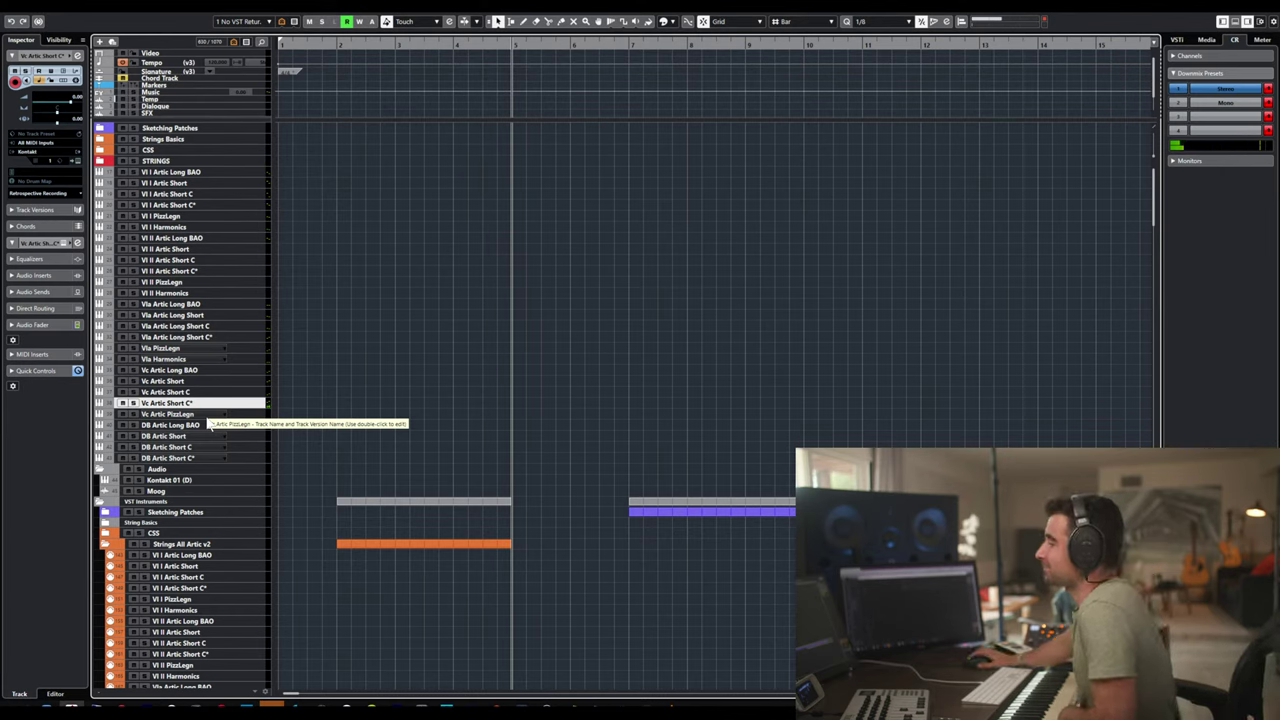
left_click(202, 417)
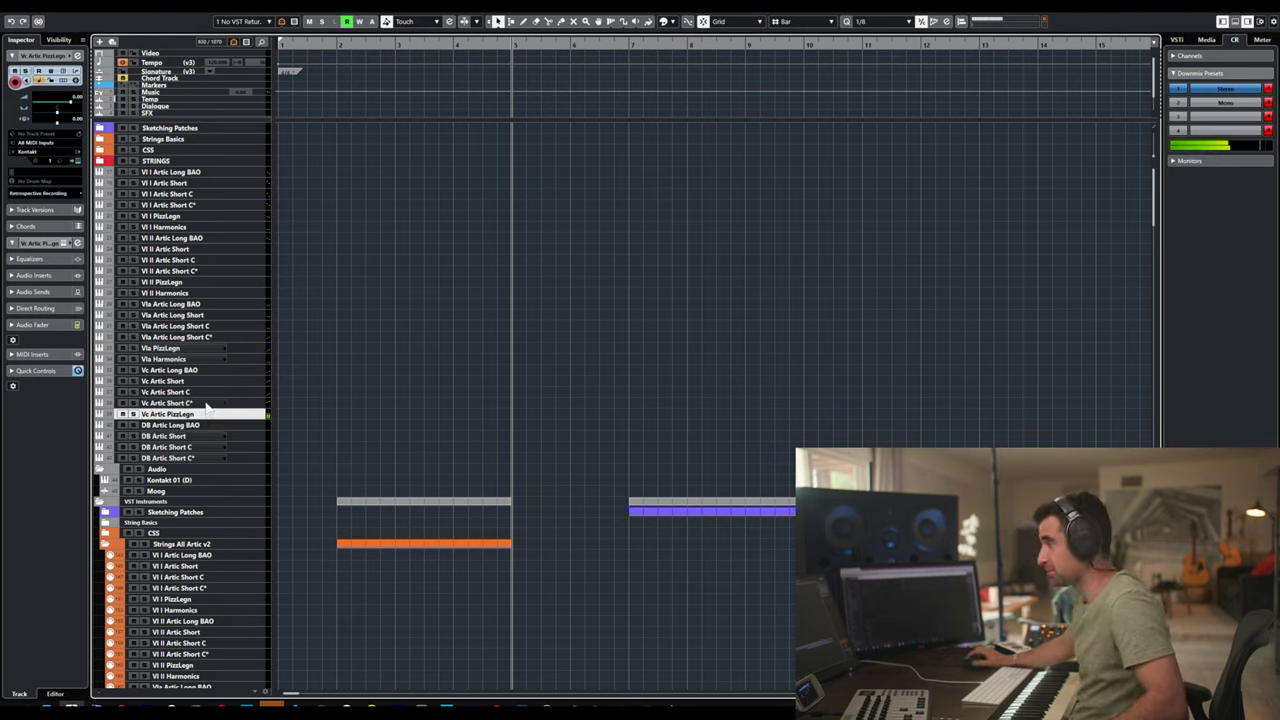
left_click(207, 403)
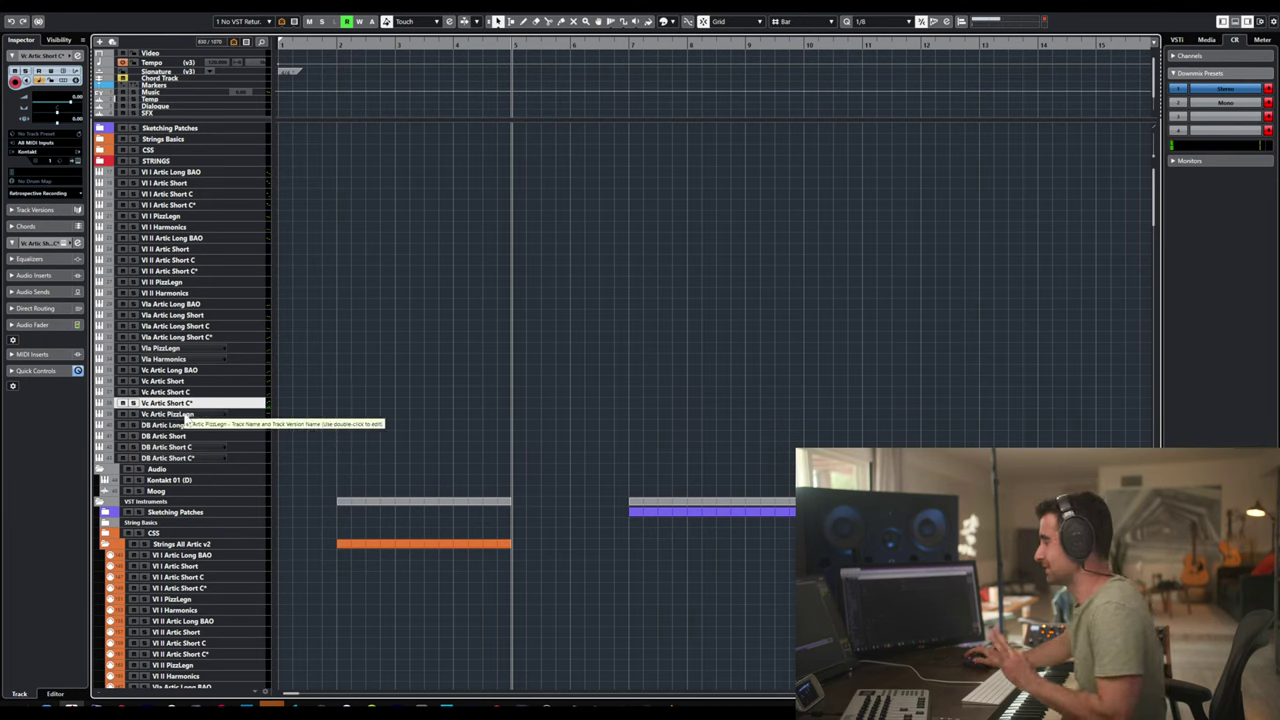
left_click(196, 417)
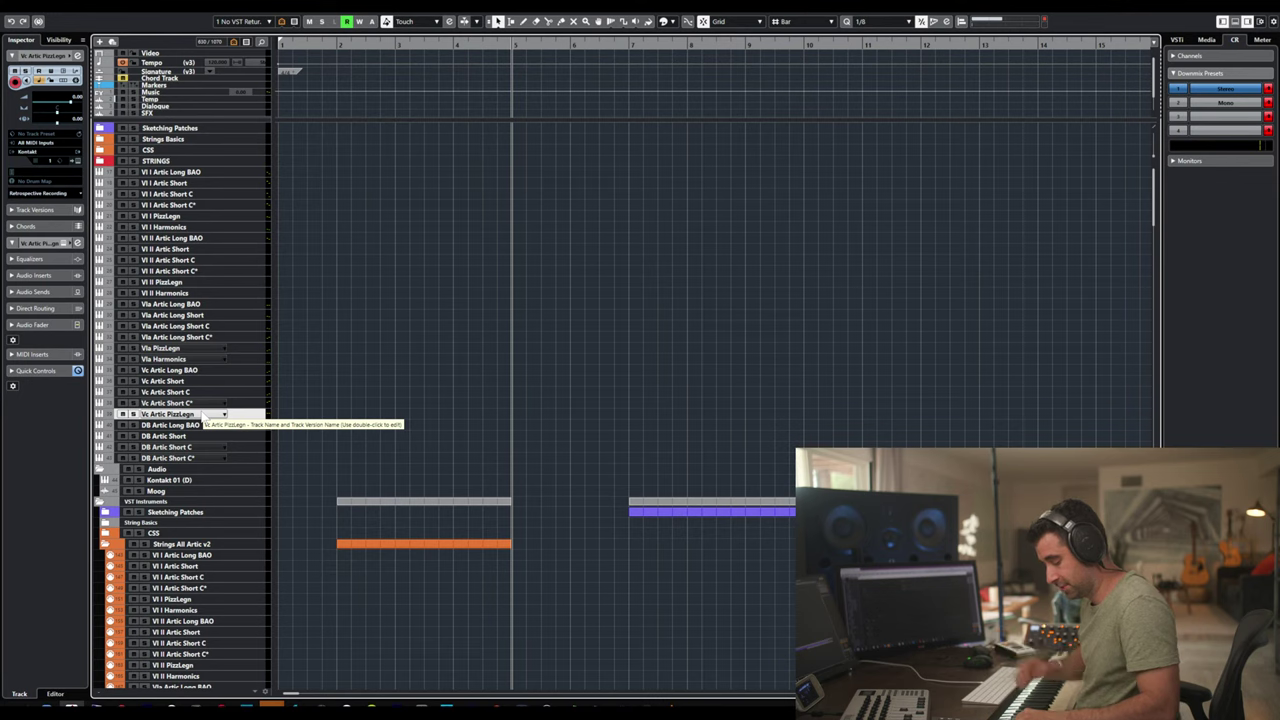
left_click(181, 426)
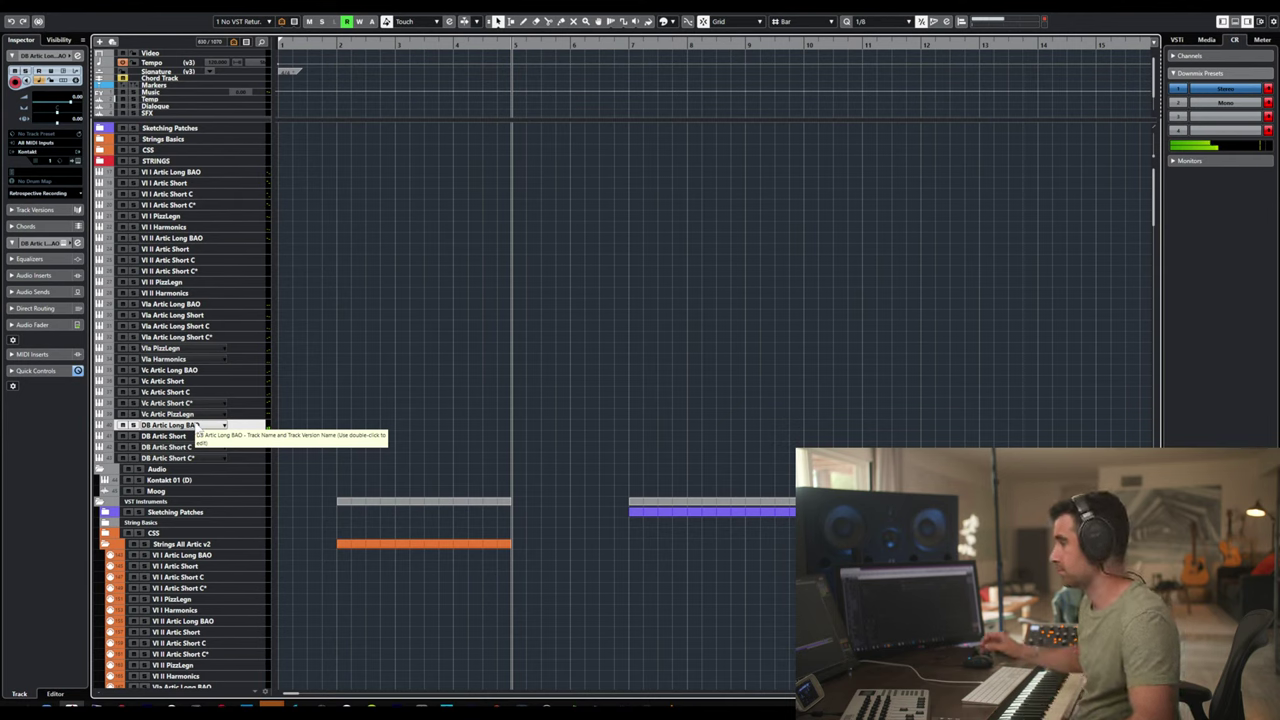
left_click(188, 438)
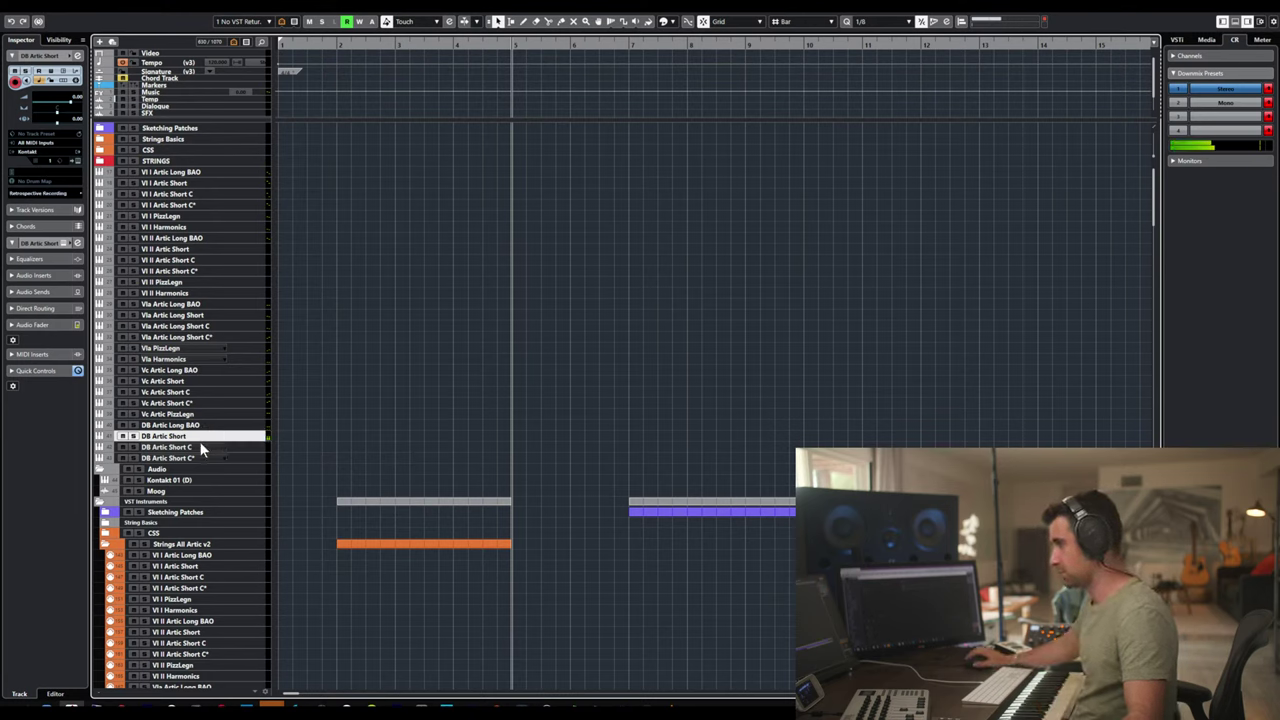
left_click(222, 447)
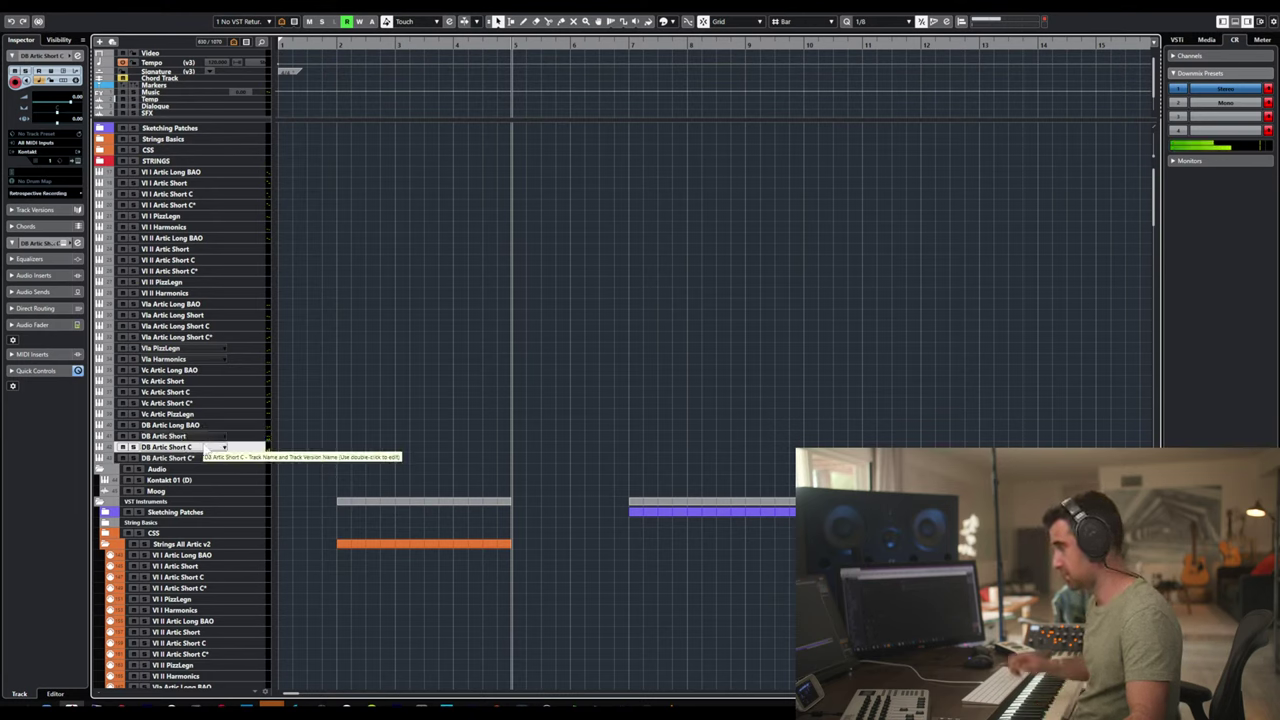
left_click(211, 456)
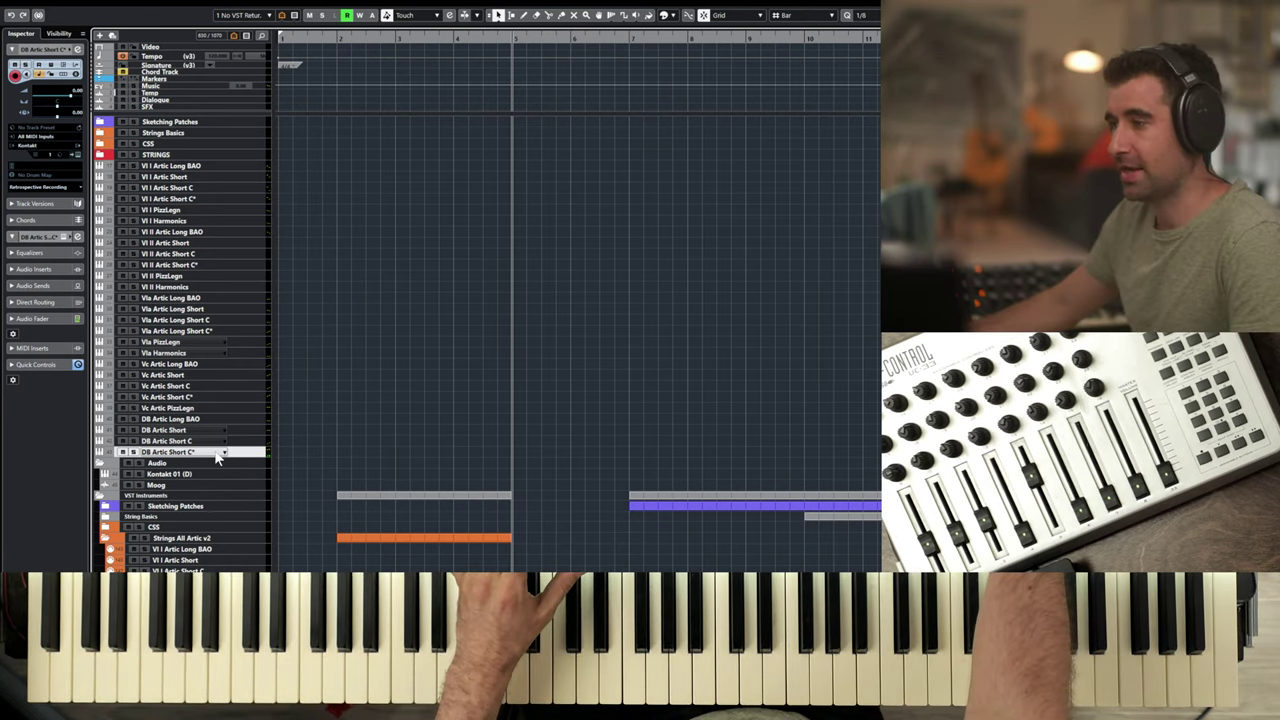
- Move the Kontakt 01 (D) track out of the Audio folder to directly below DB Artic Short C*, and open its Kontakt
left_click(180, 474)
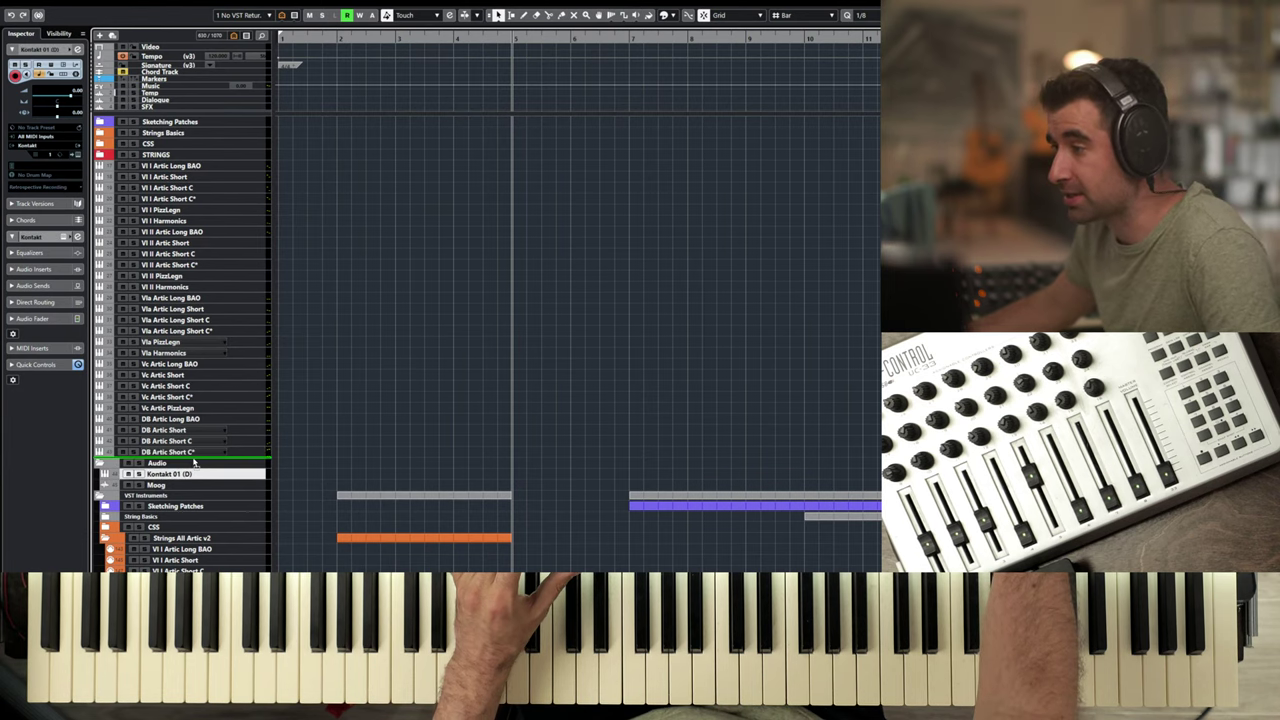
left_click_drag(195, 462, 193, 464)
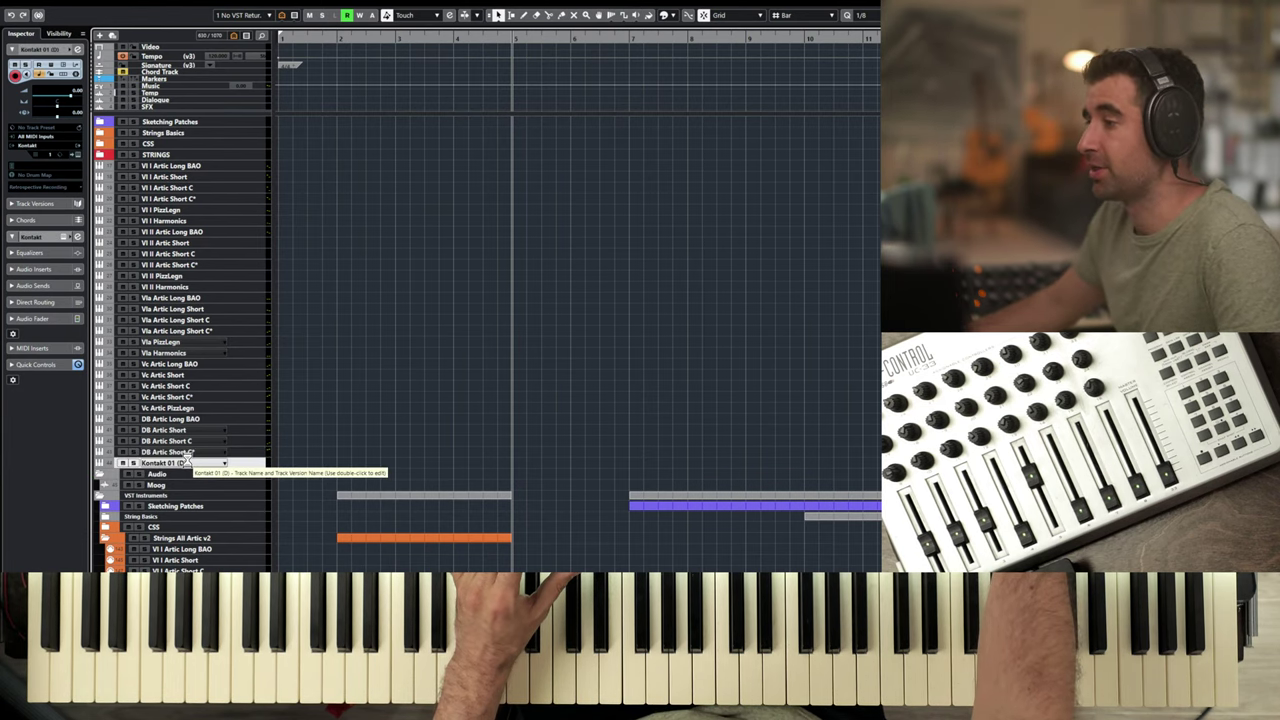
left_click(186, 462)
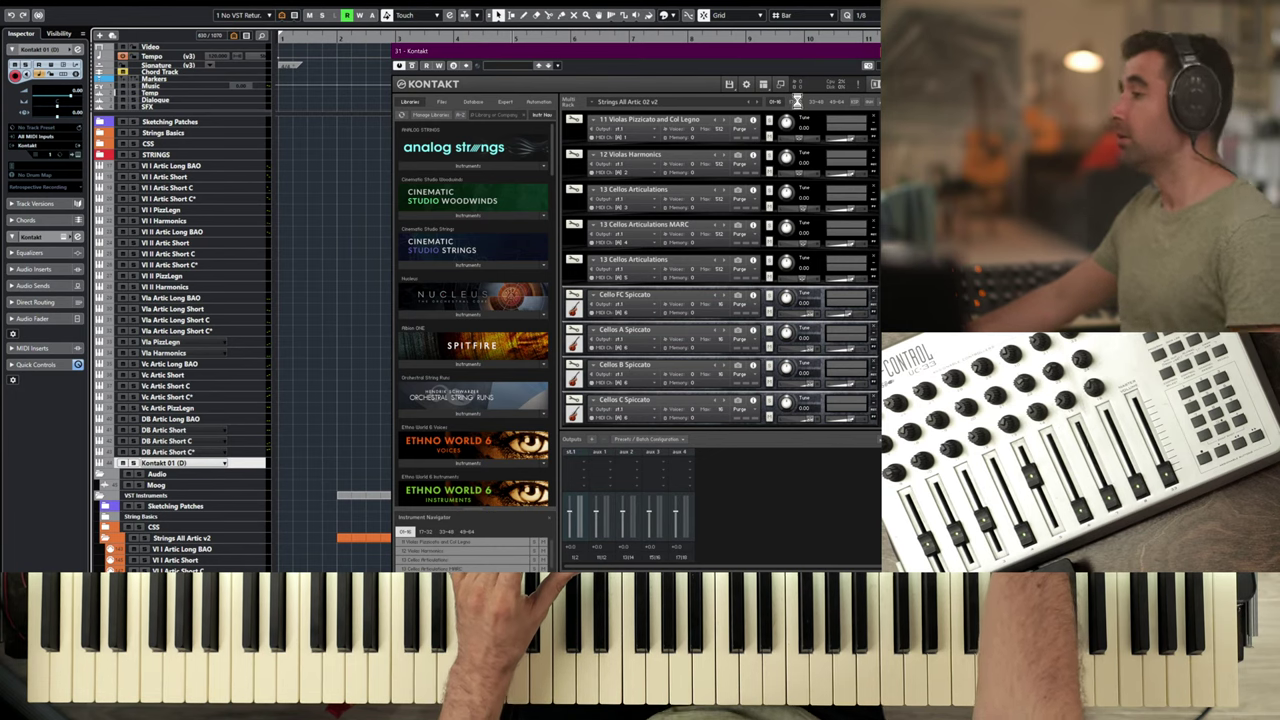
- Examine both instrument pages of the Strings All Artic 02 v2 rack and the old MIDI track list for instruments still needing tracks
left_click(797, 103)
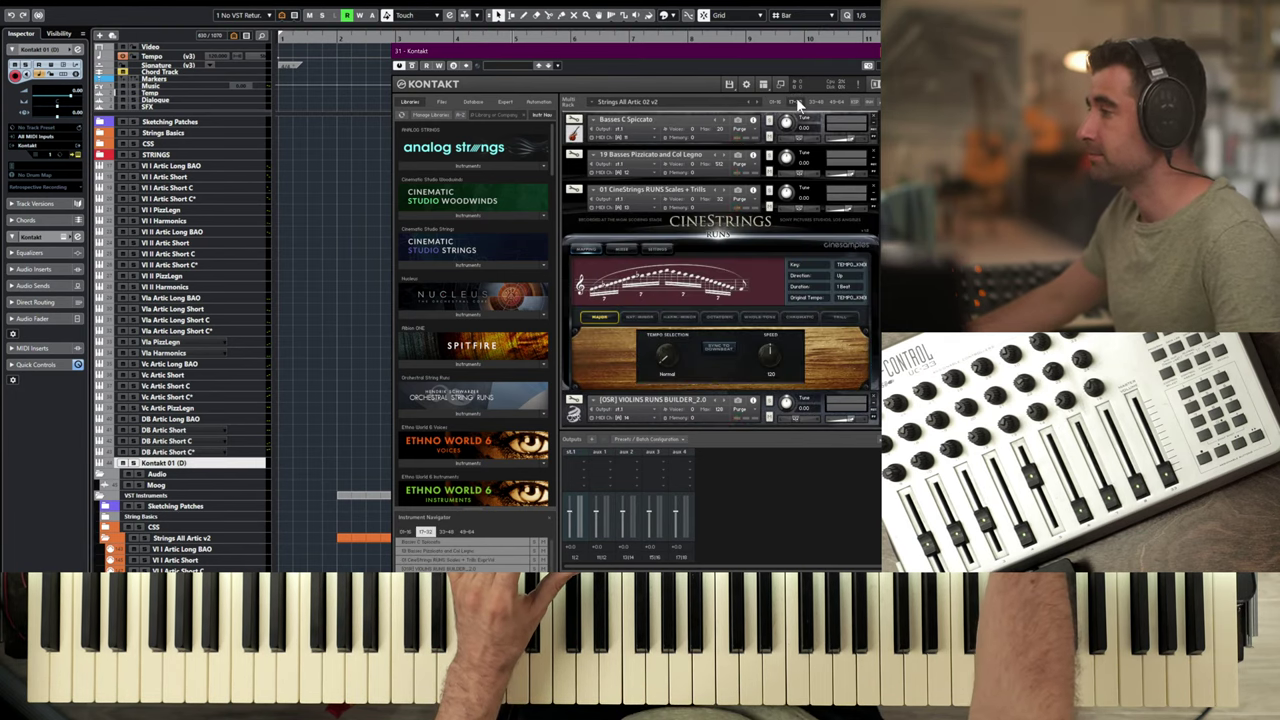
scroll(872, 126, "up", 5)
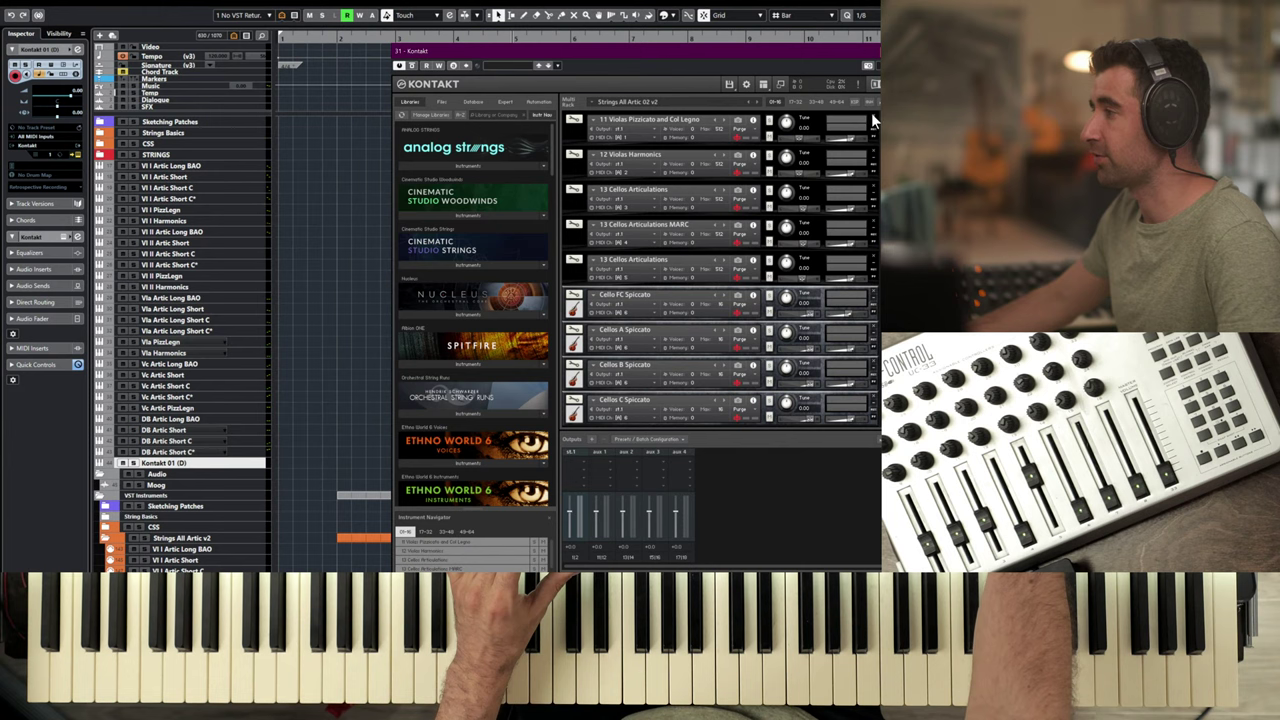
scroll(872, 120, "down", 4)
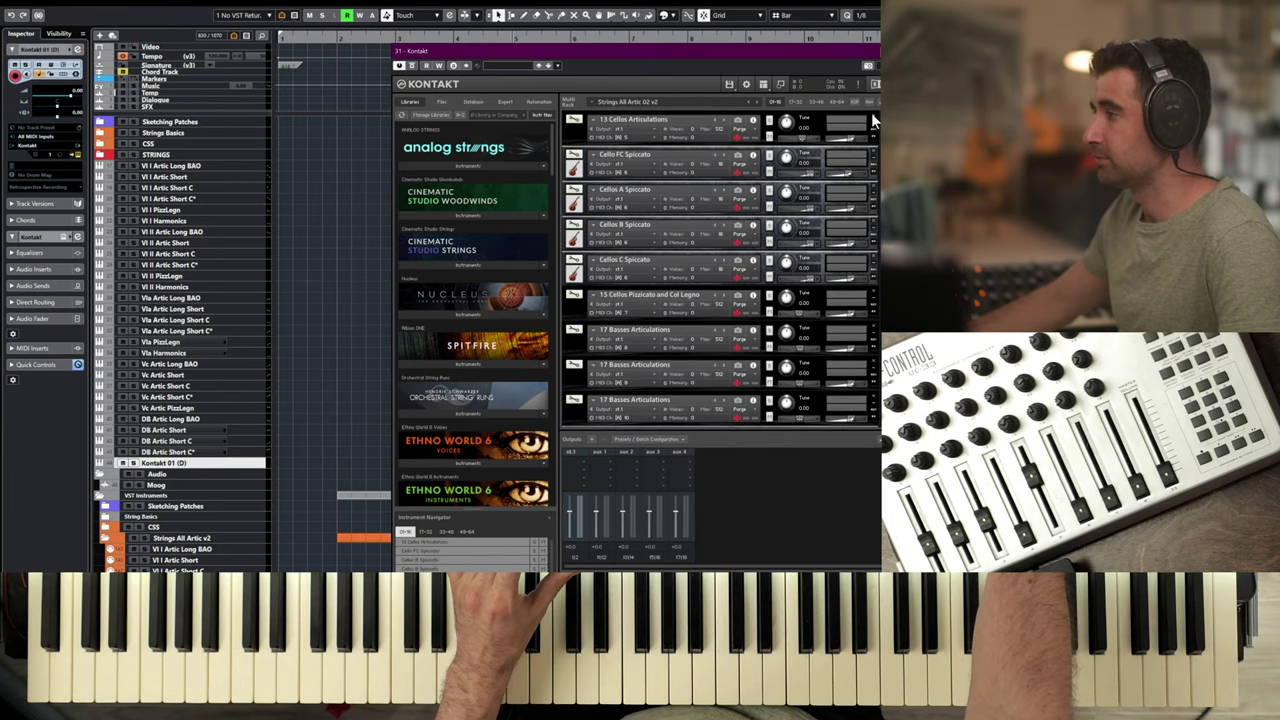
scroll(872, 120, "down", 5)
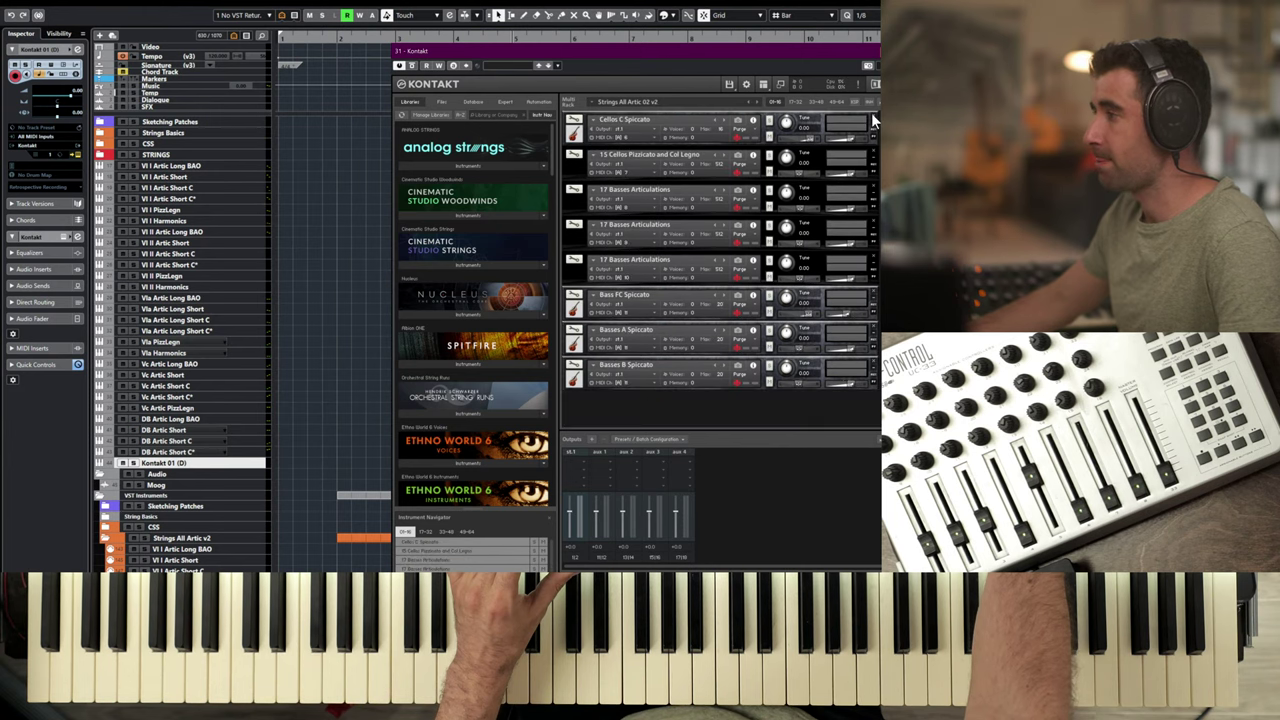
scroll(872, 120, "down", 4)
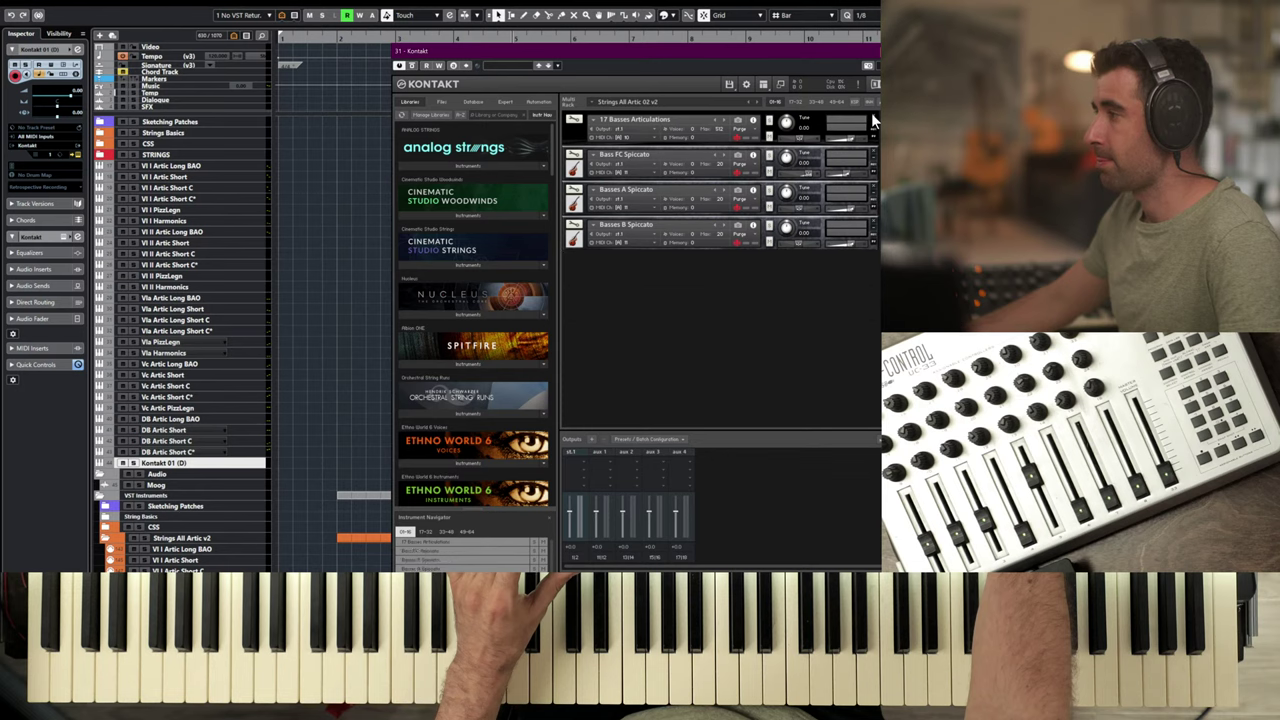
scroll(872, 120, "down", 3)
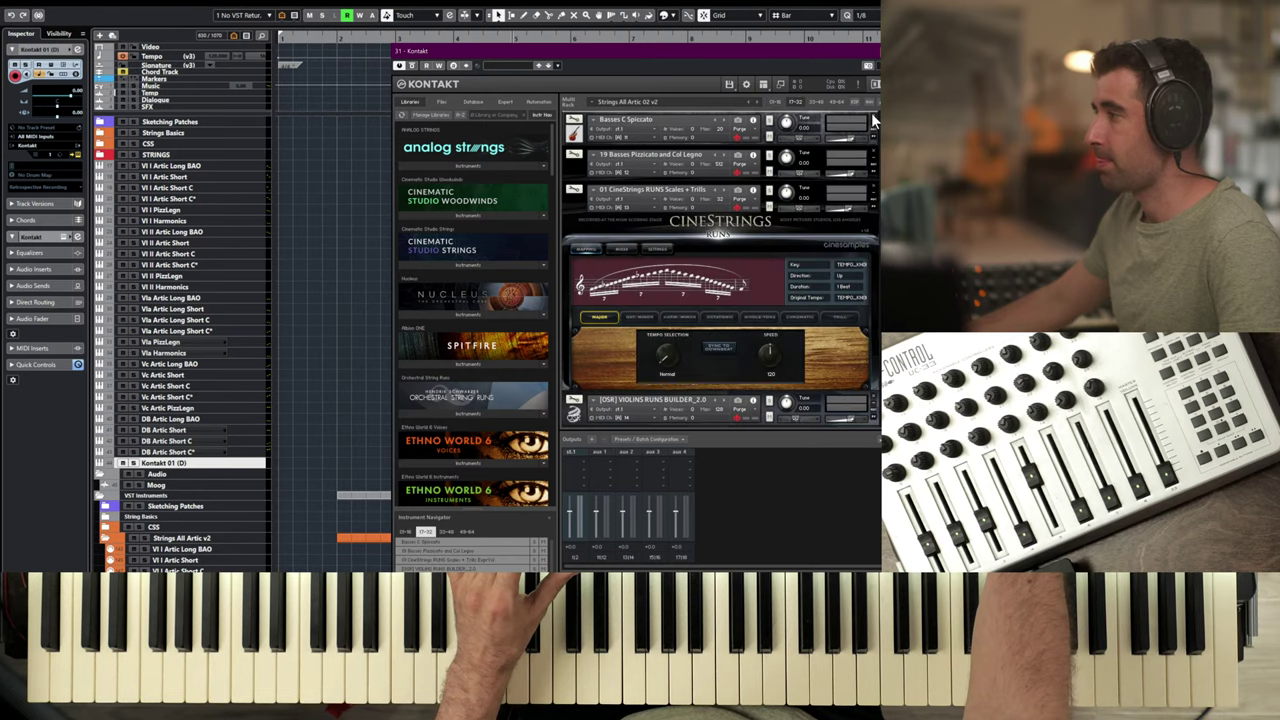
scroll(790, 165, "down", 4)
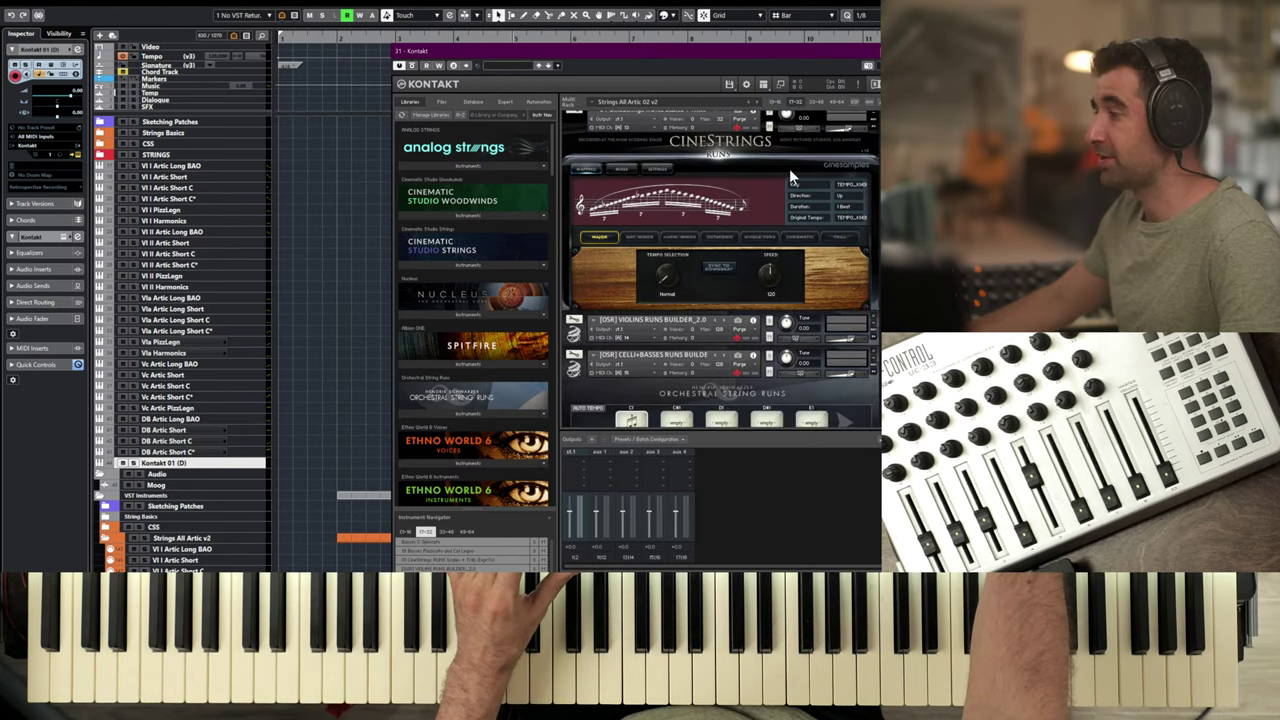
scroll(790, 176, "up", 1)
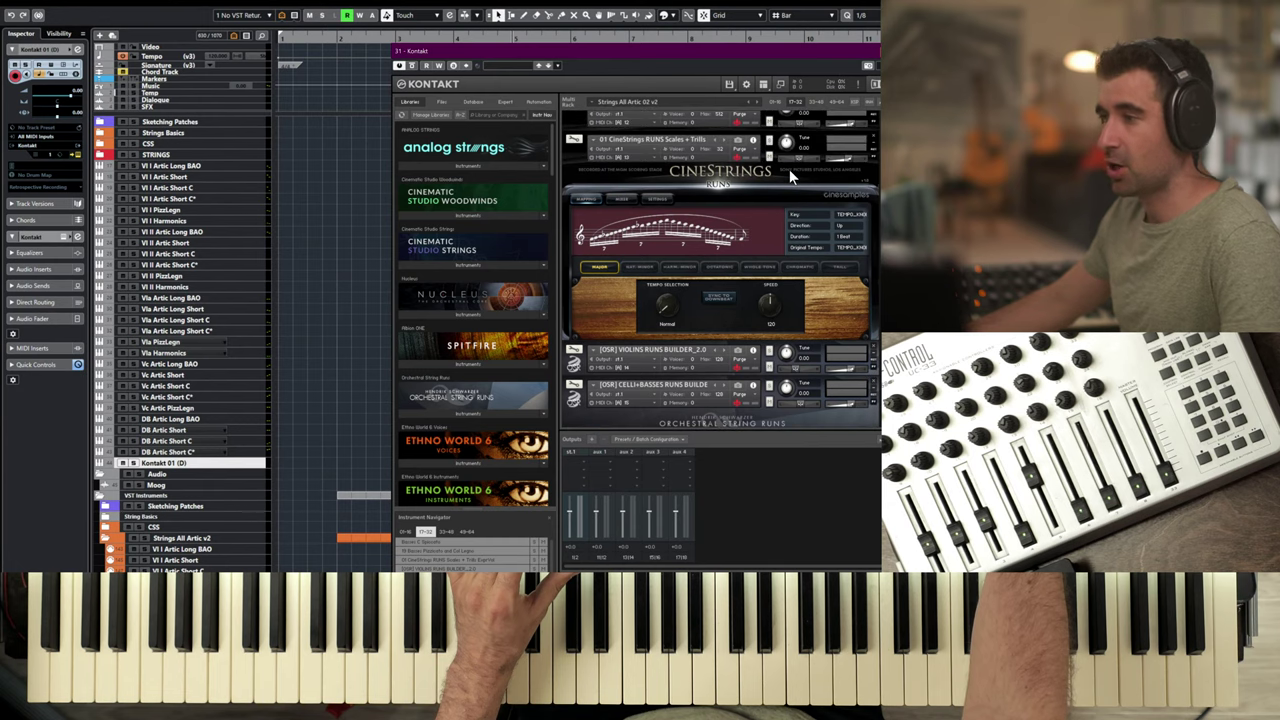
scroll(190, 480, "down", 10)
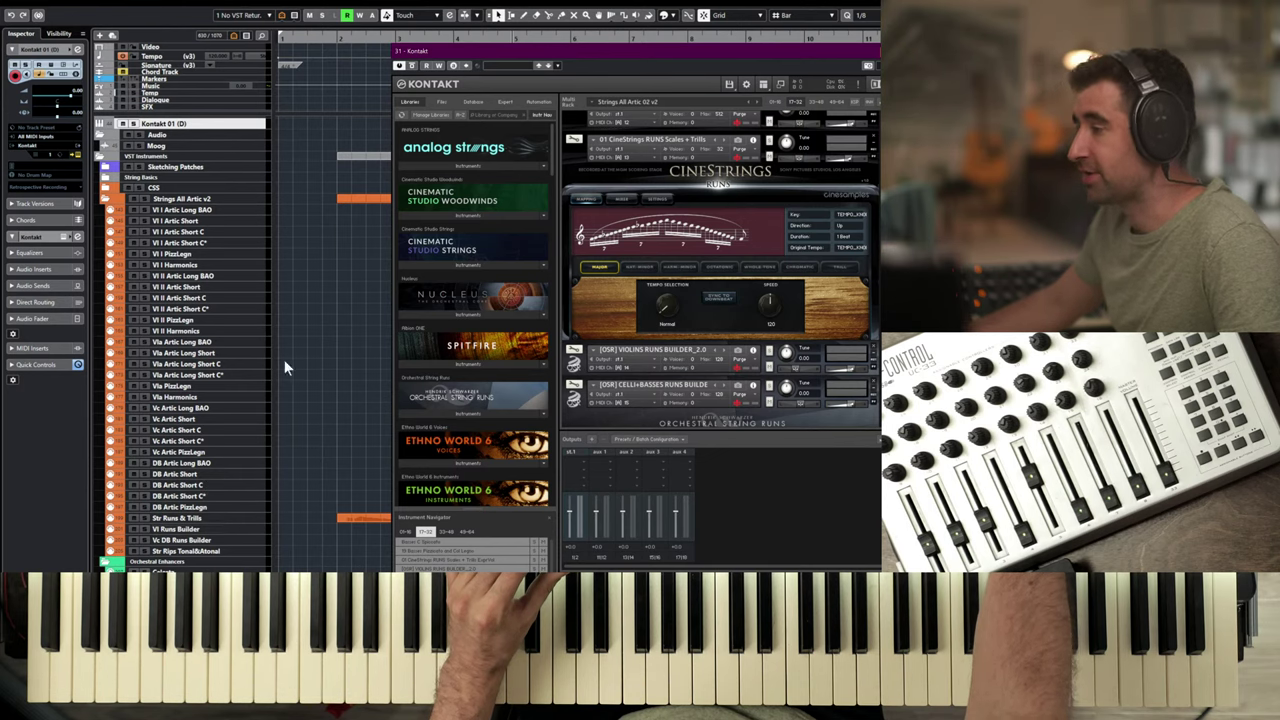
scroll(240, 289, "up", 10)
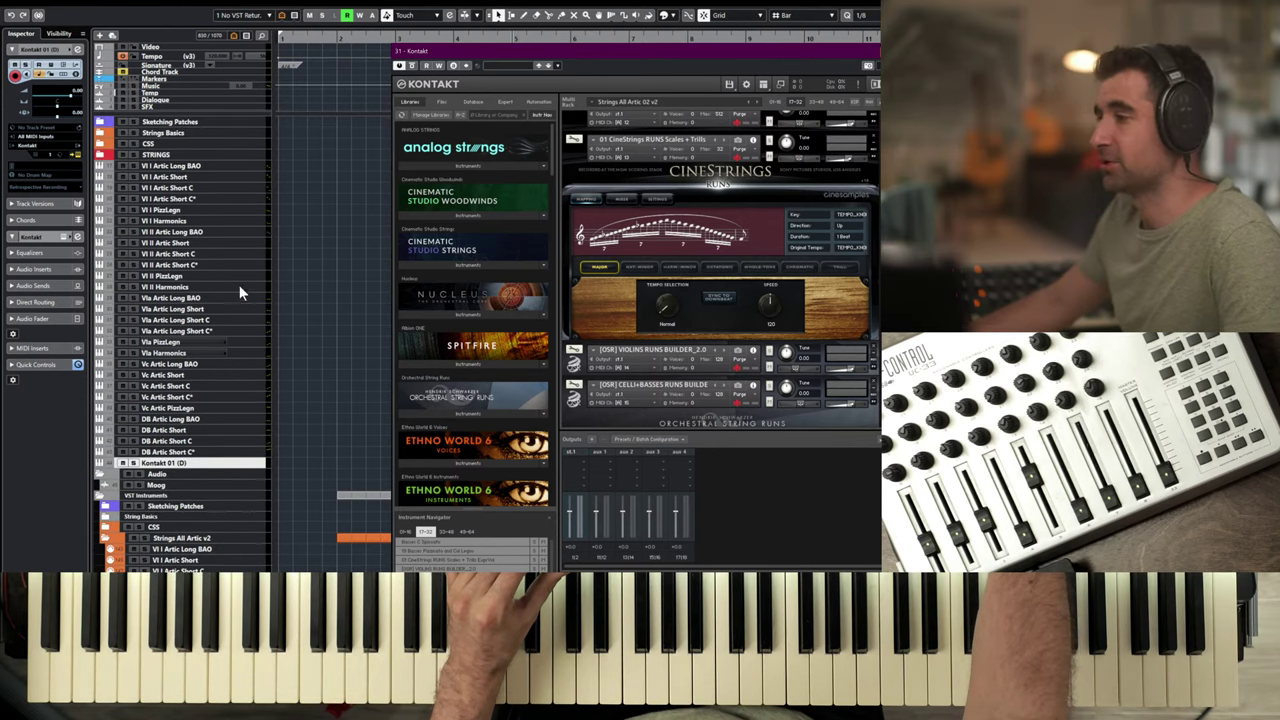
- Duplicate the Kontakt 01 (D) track four times and close the open Kontakt window
right_click(242, 466)
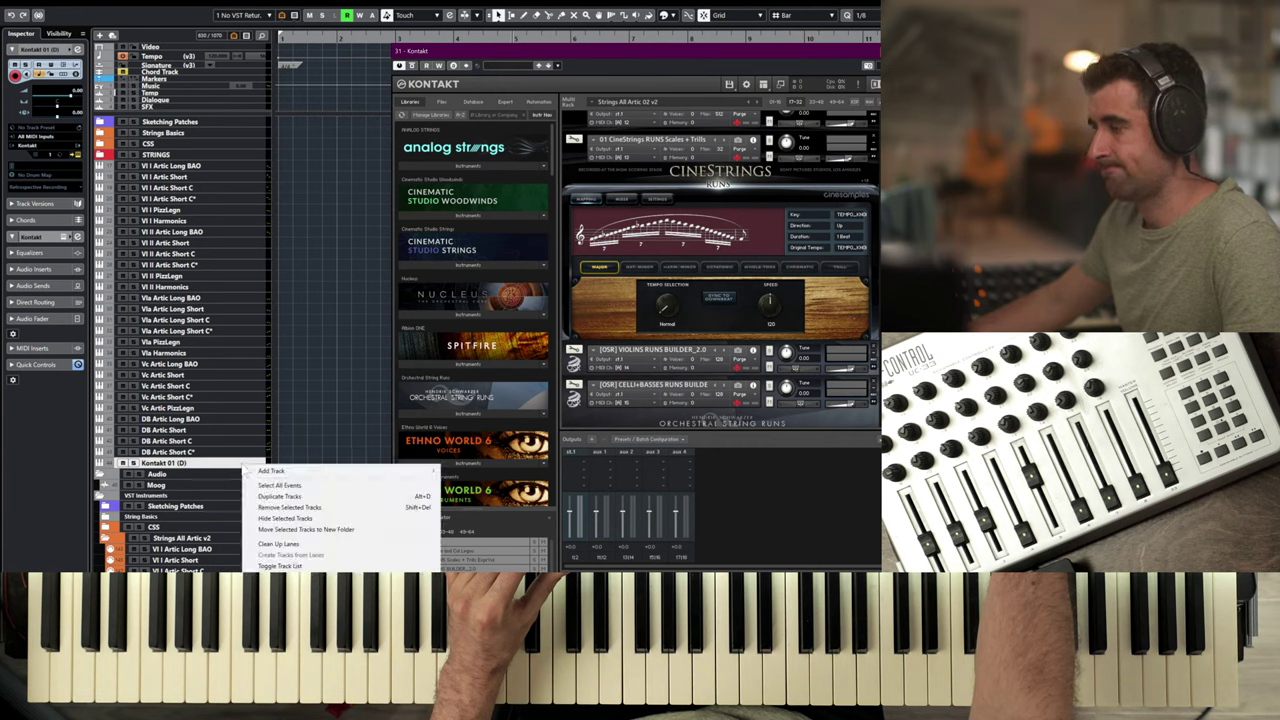
key("Escape")
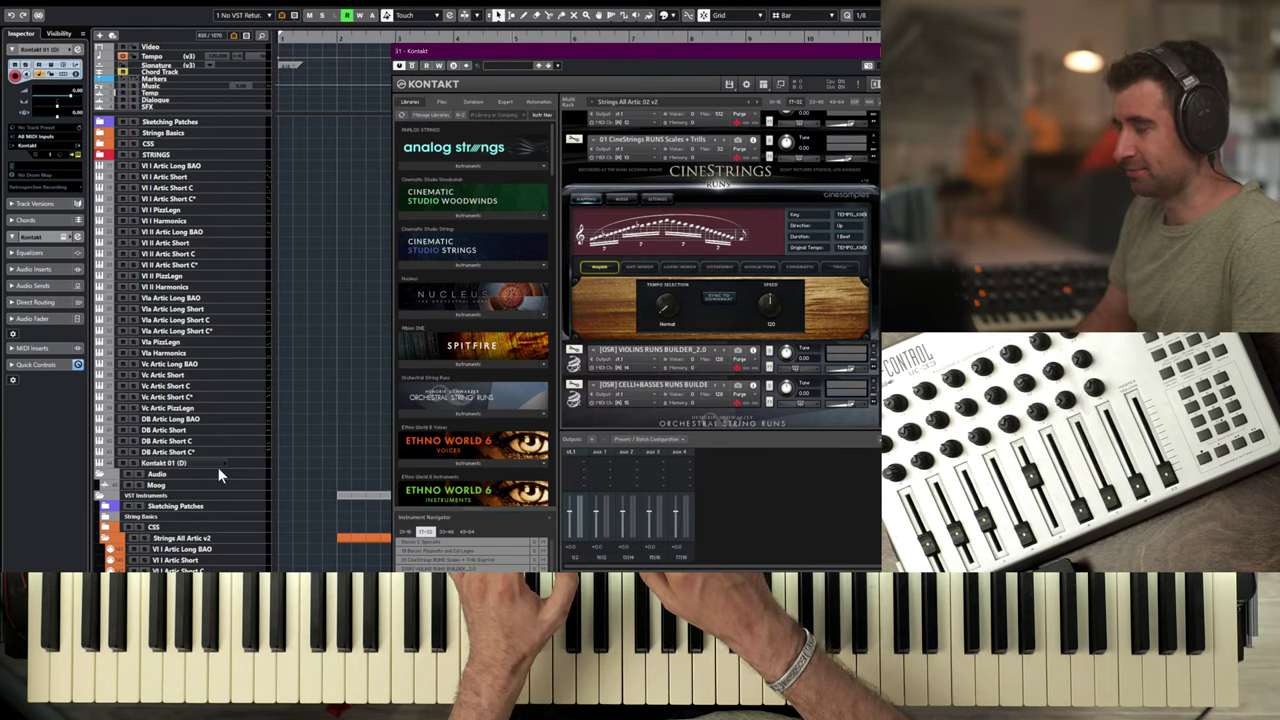
key("ctrl+d")
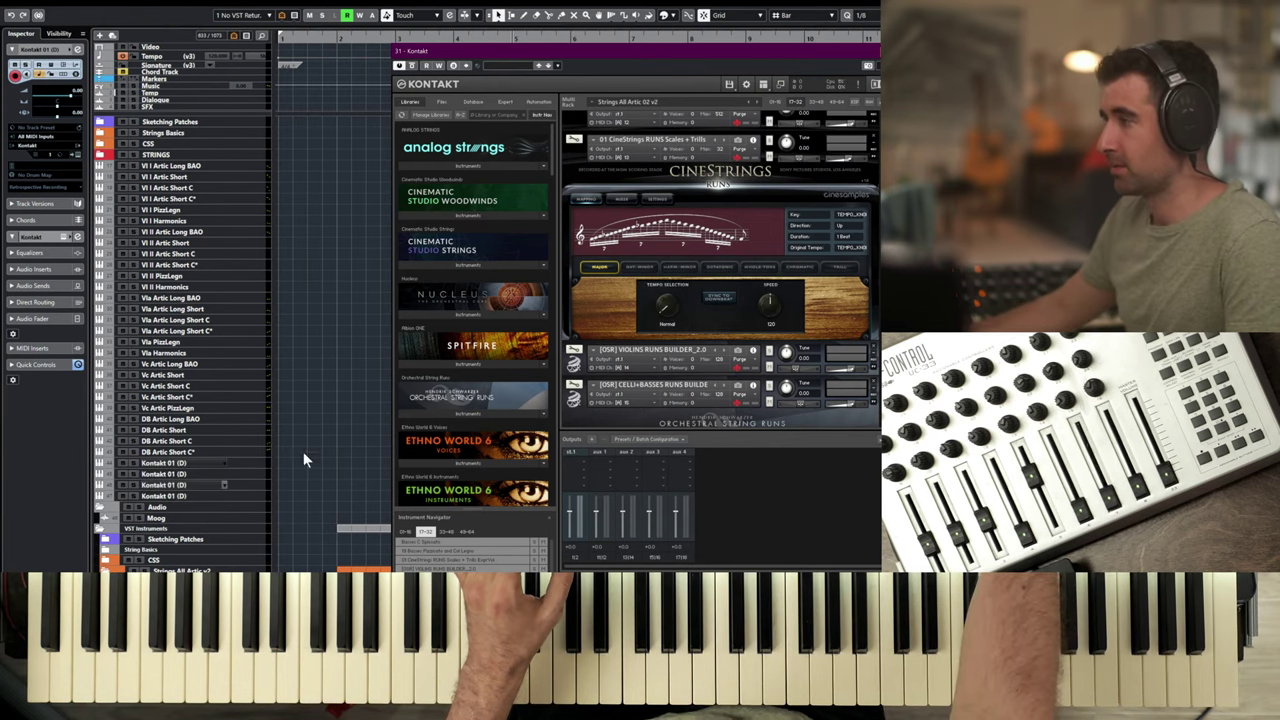
left_click(875, 84)
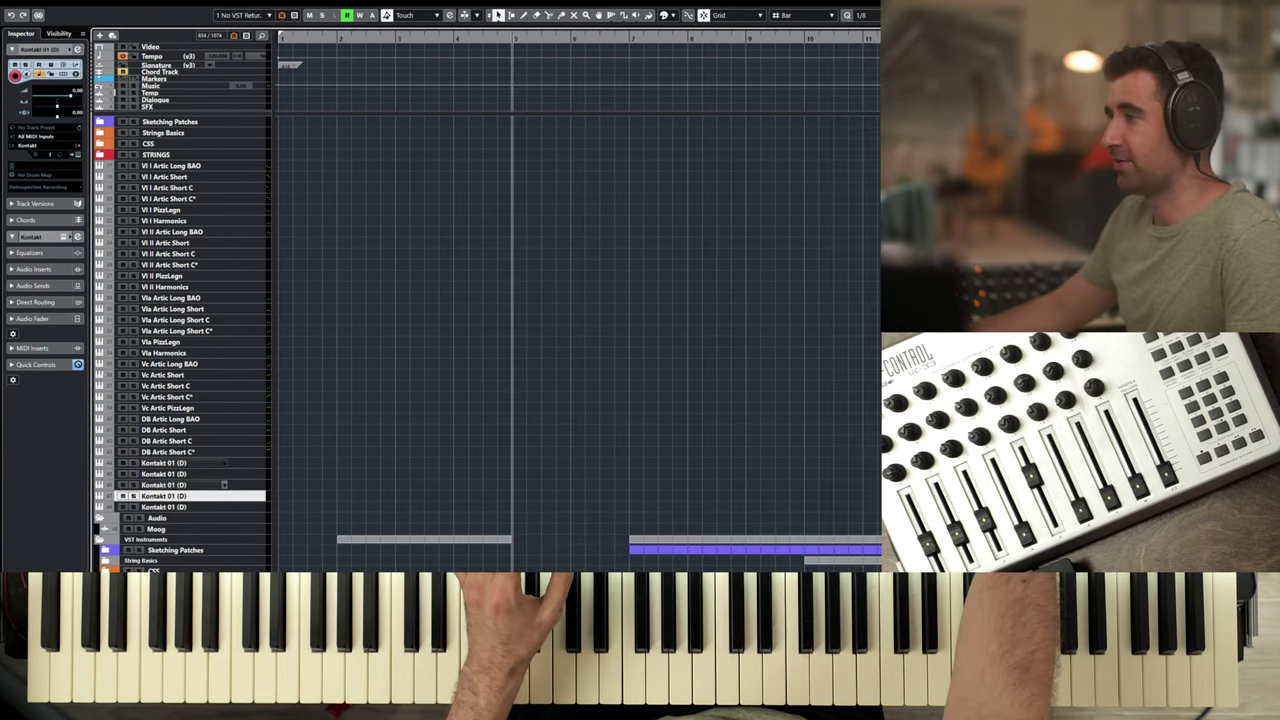
- Copy the name DB Artic PizzLegn from the old MIDI track and rename the first Kontakt 01 (D) track with it
scroll(201, 458, "down", 5)
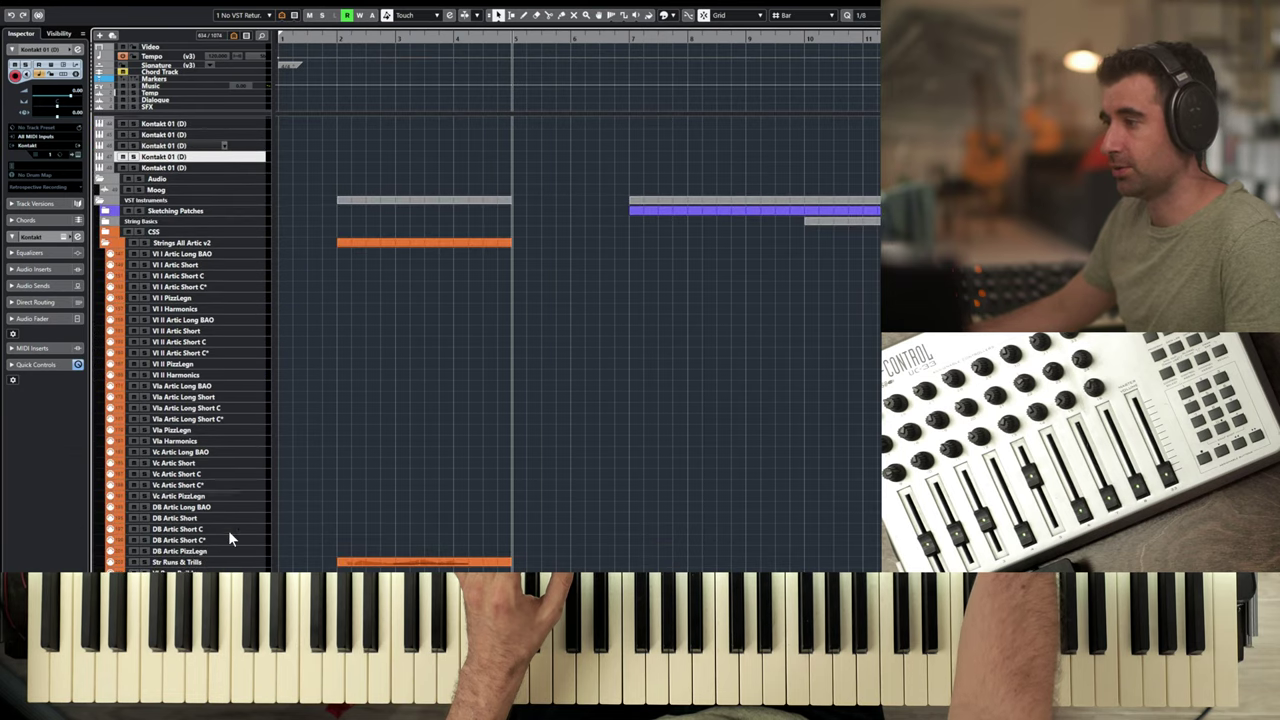
double_click(180, 551)
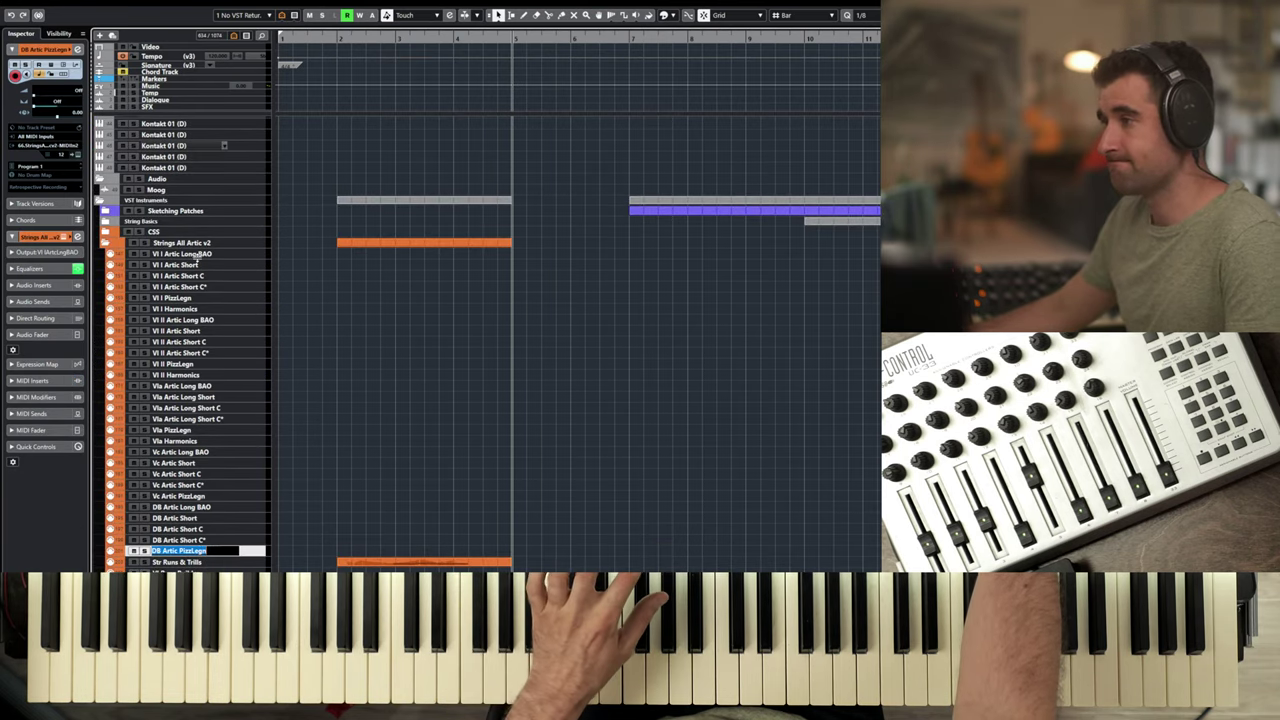
scroll(194, 252, "up", 4)
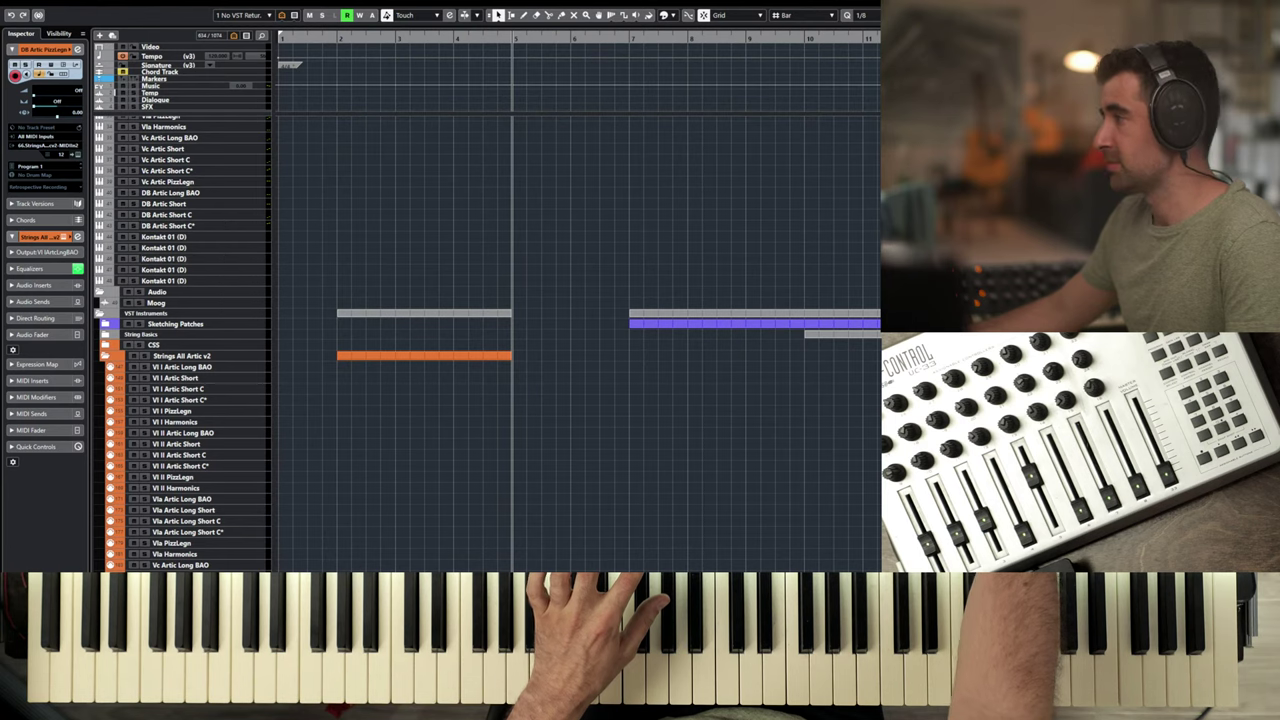
scroll(276, 221, "down", 2)
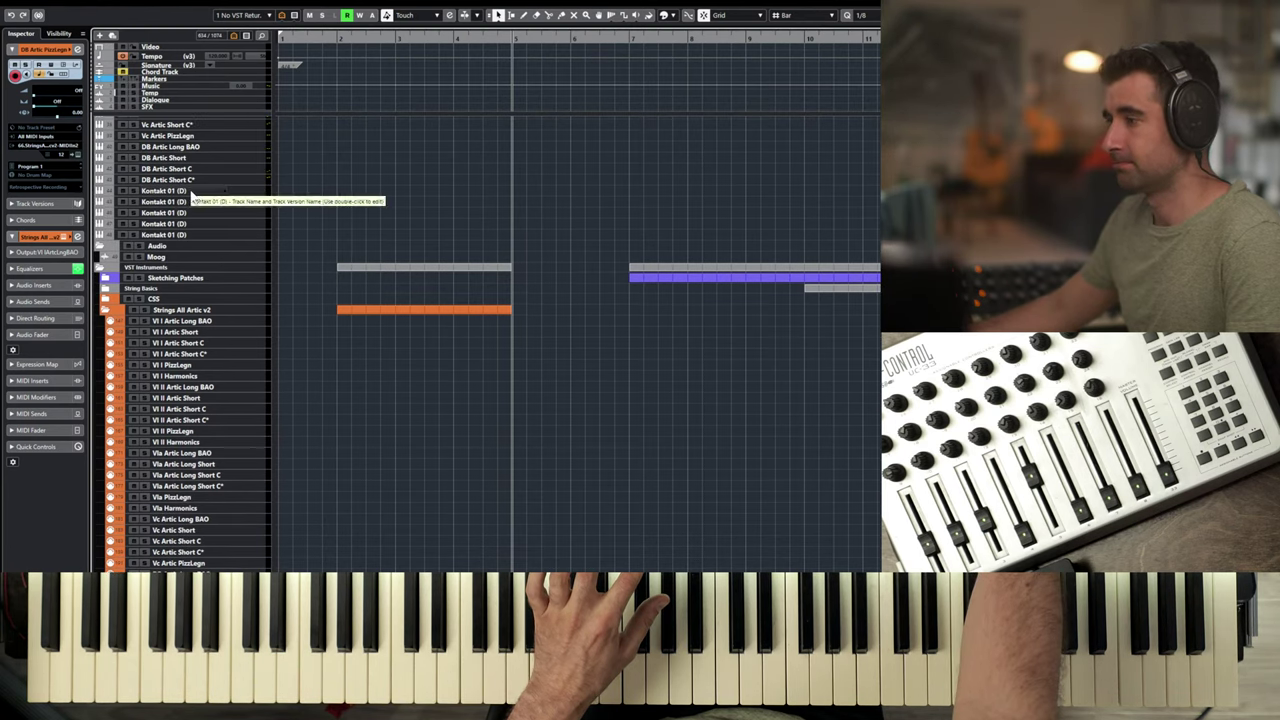
double_click(190, 189)
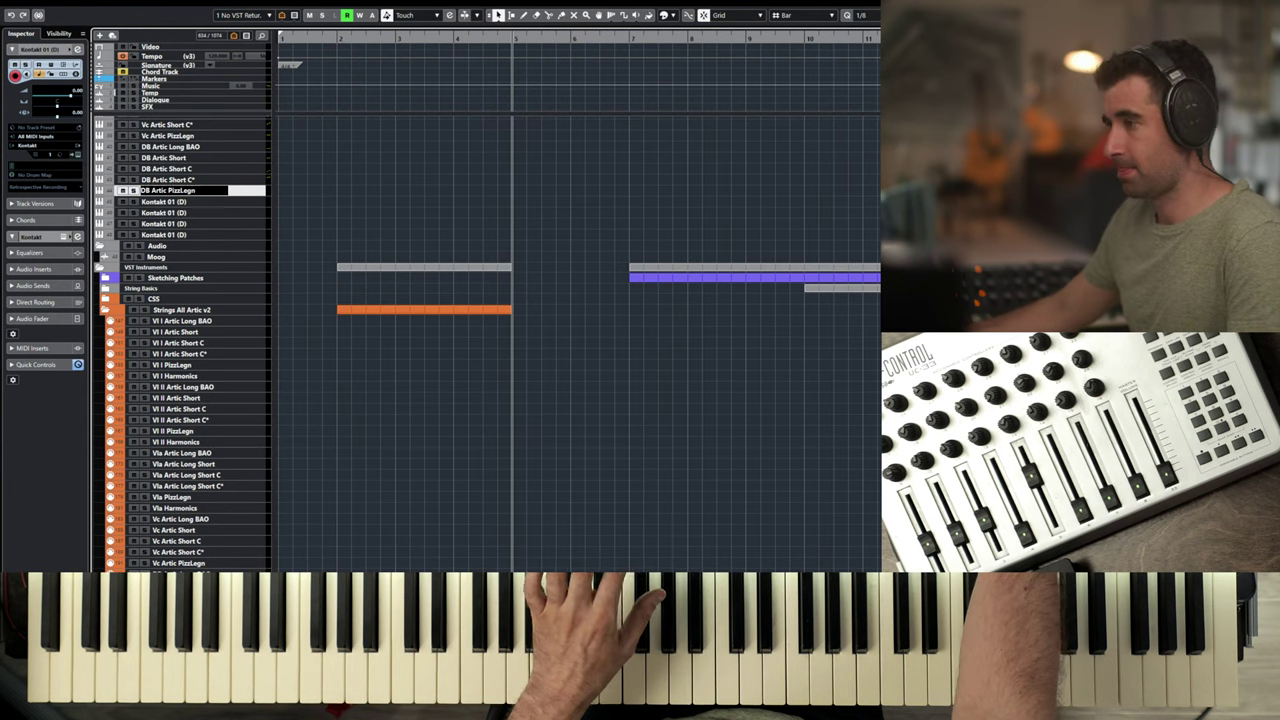
type("DB Artic PizzLegn")
key("Return")
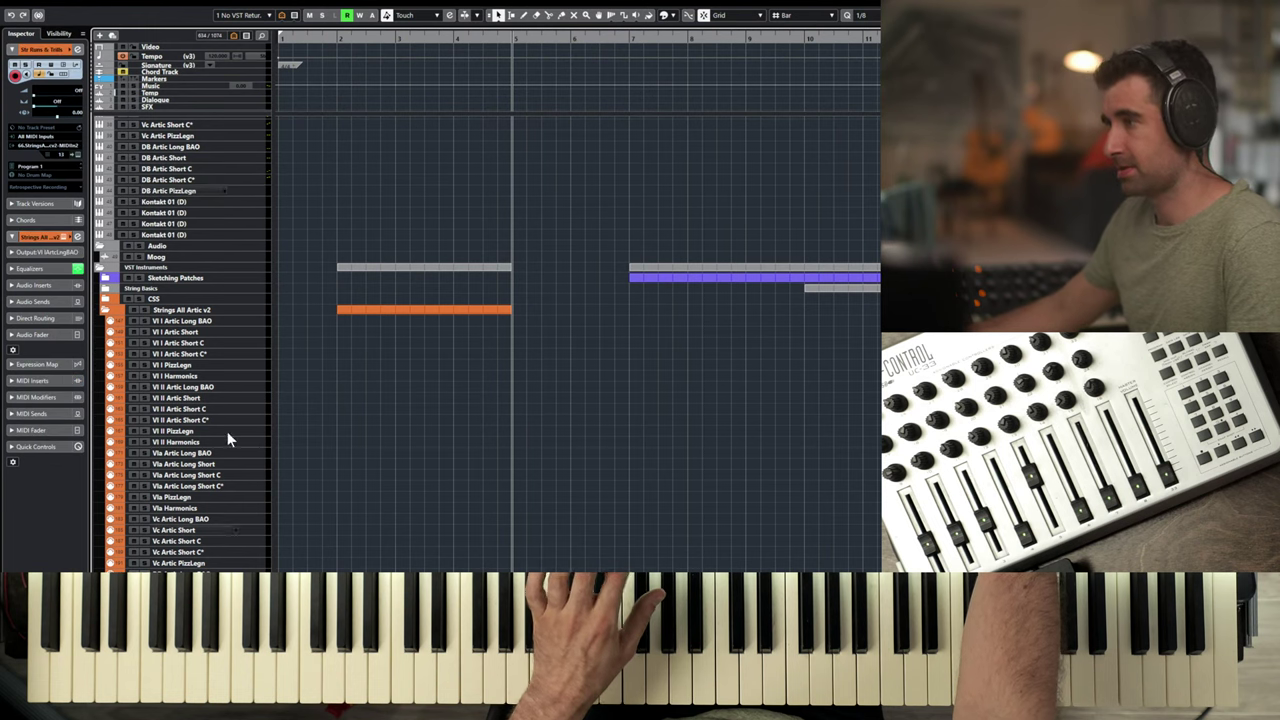
- Rename the next two Kontakt 01 (D) tracks as Str Runs & Trills and Vl Runs Builder
double_click(183, 204)
type("Str Runs & Trills")
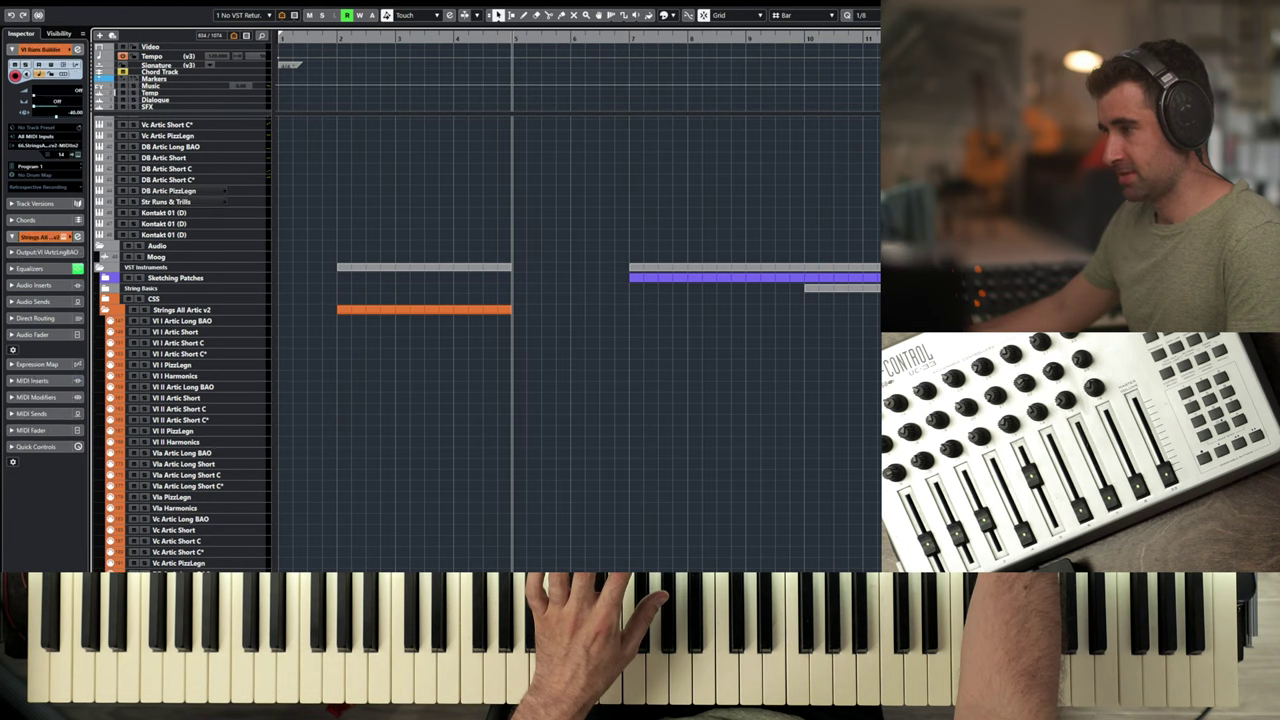
double_click(186, 213)
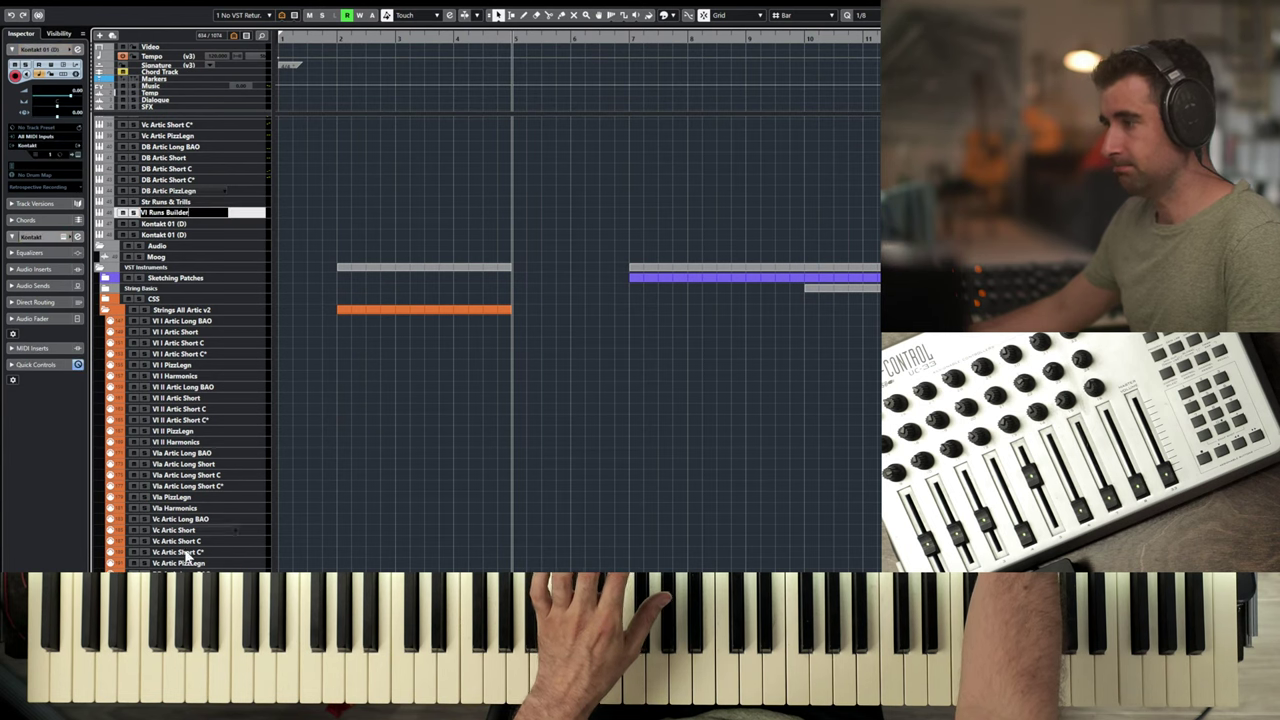
type("Vl Runs Builder")
key("Return")
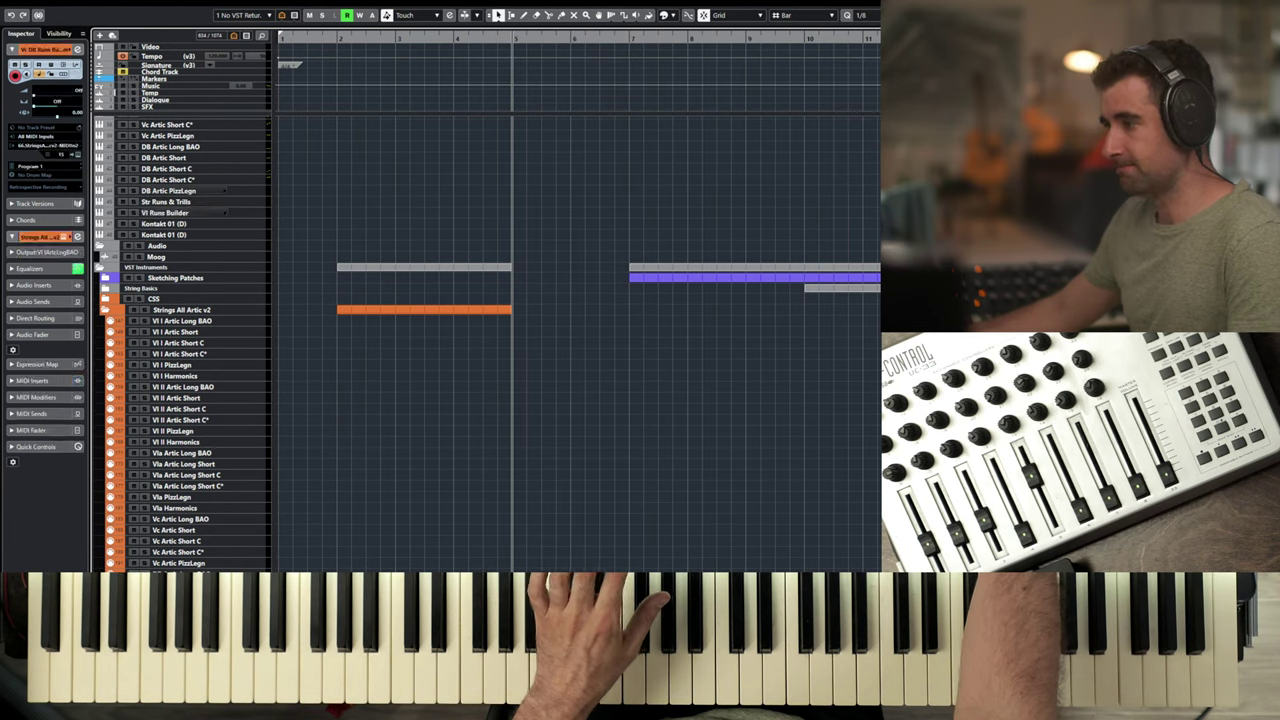
- Rename the last two Kontakt 01 (D) tracks as Vc DB Runs Builder and Str Rips Tonal&Atonal
double_click(180, 225)
type("Vc DB Runs Builder")
key("Return")
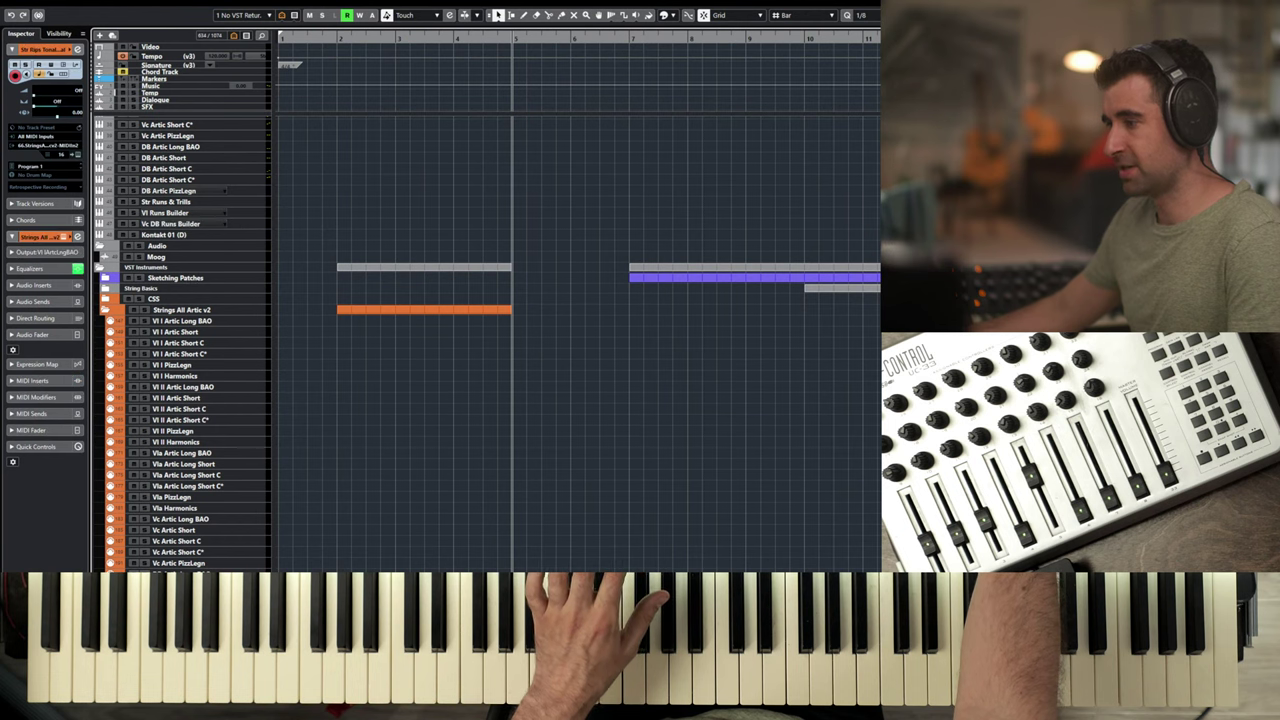
double_click(183, 233)
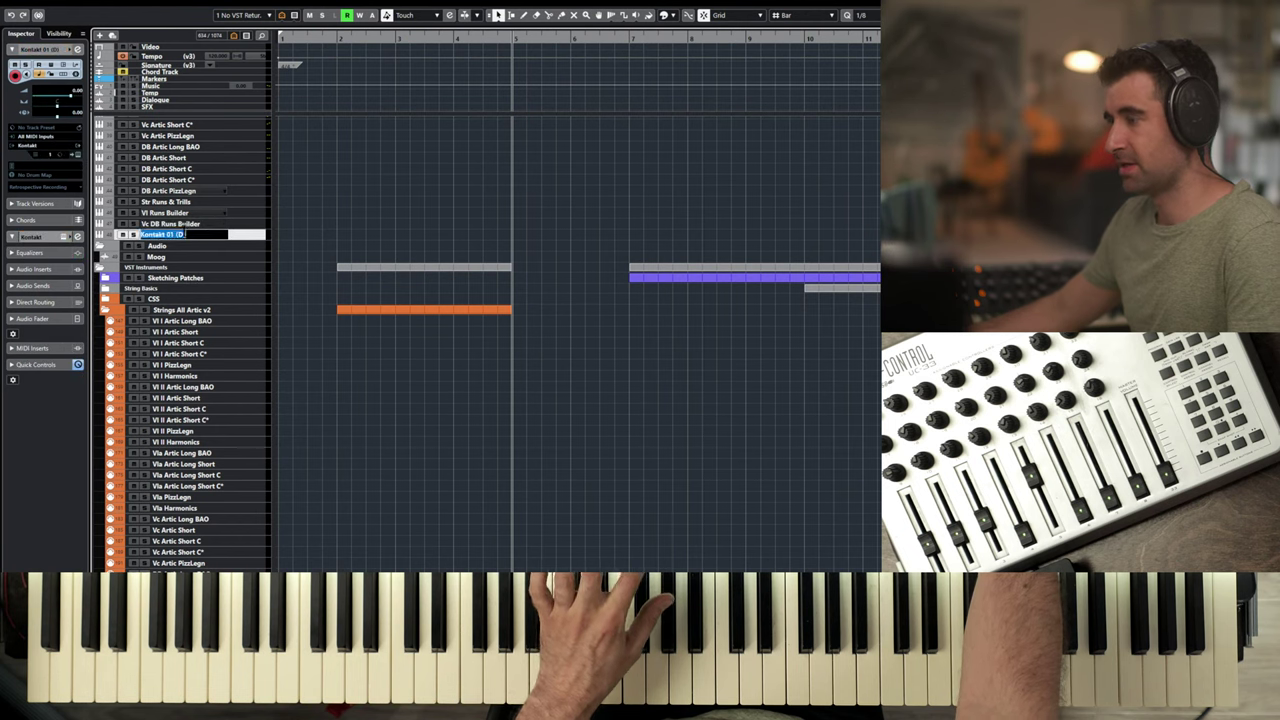
type("Str Rips Tonal&Atonal")
left_click(250, 226)
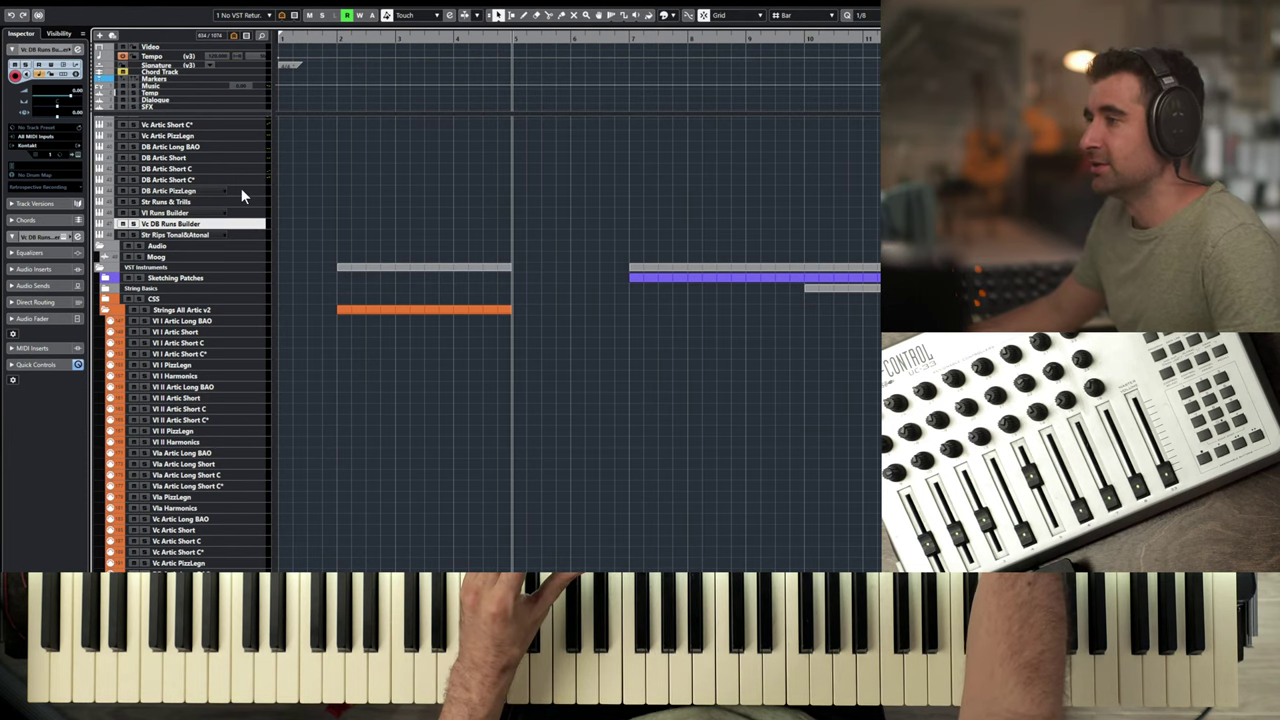
- View the DB Artic PizzLegn track's Kontakt rack and the DB Artic Short C* track's Kontakt rack
left_click(241, 189)
left_click(241, 189)
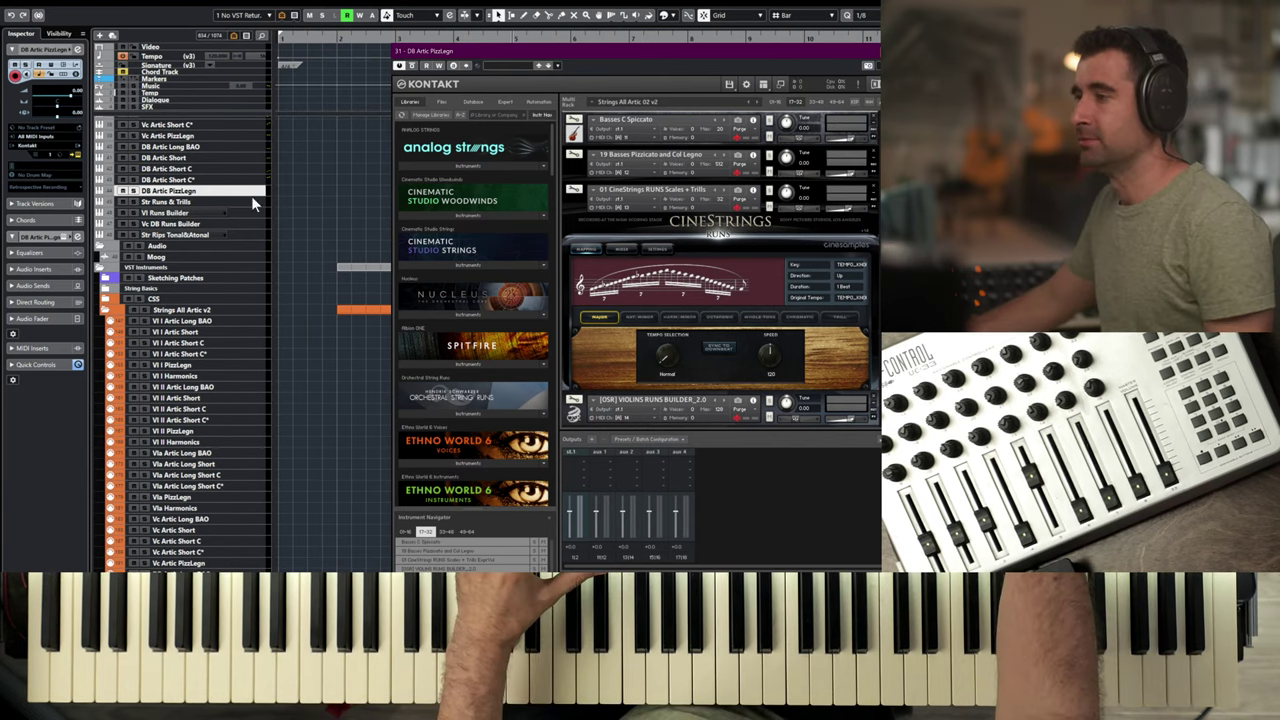
left_click(210, 183)
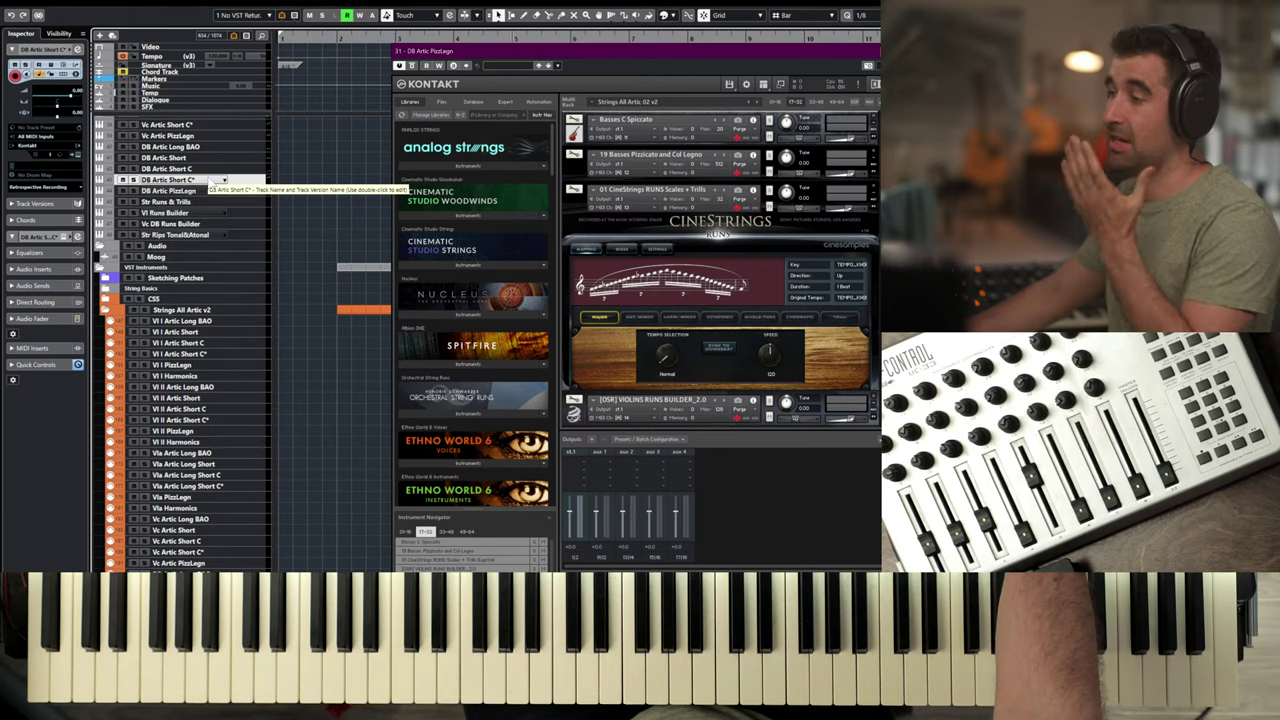
left_click(209, 184)
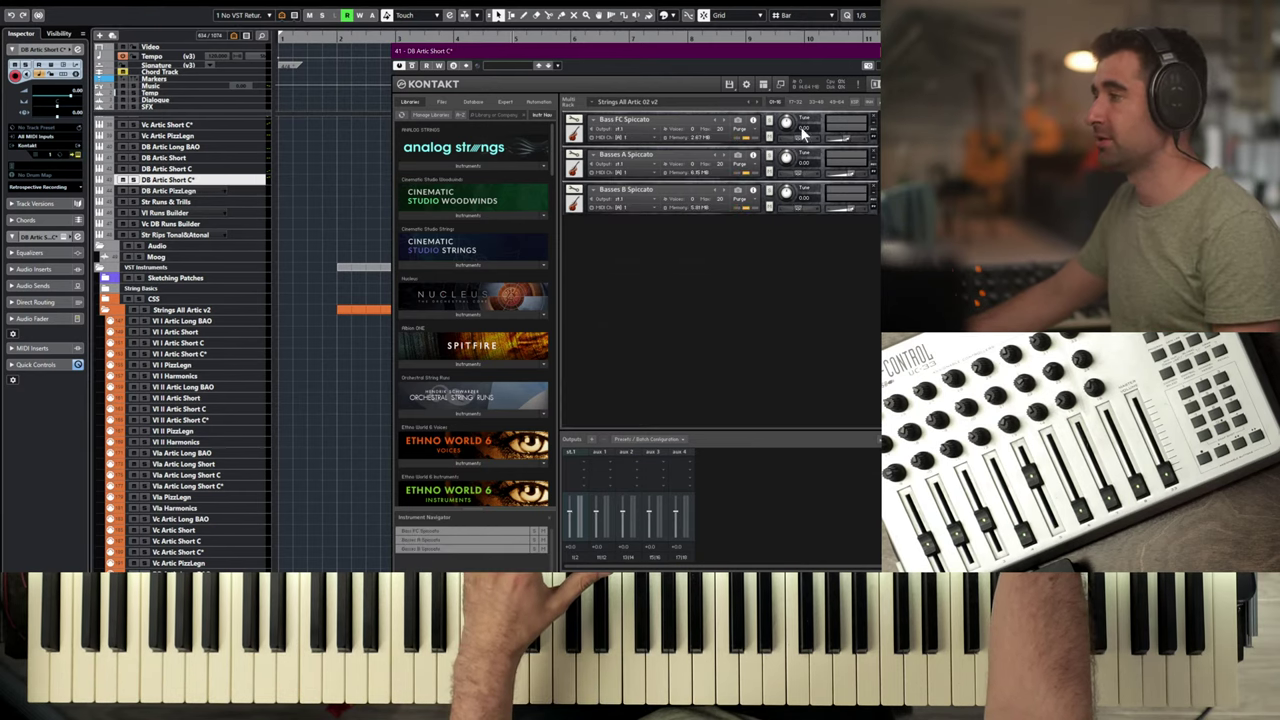
- Try to load the Strings All Artic 02 v2 multi from file into the DB Artic Short C* Kontakt
left_click(732, 87)
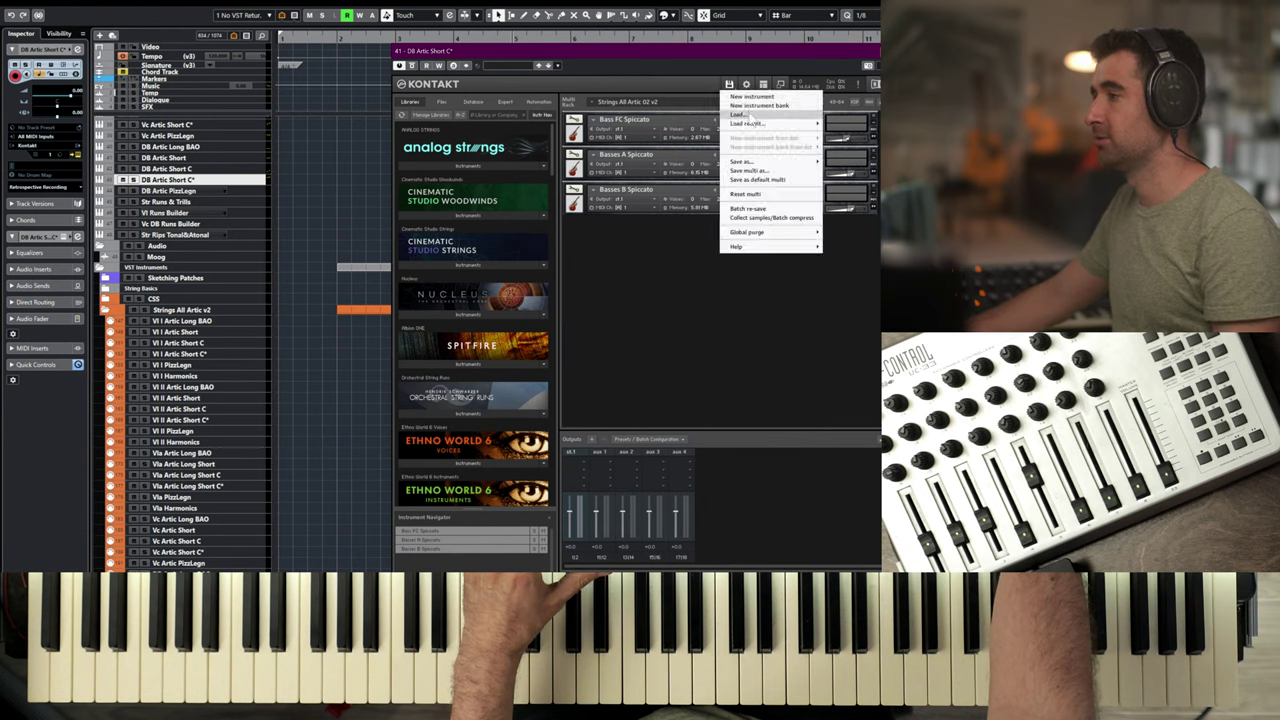
left_click(742, 116)
scroll(607, 255, "down", 3)
scroll(595, 285, "down", 2)
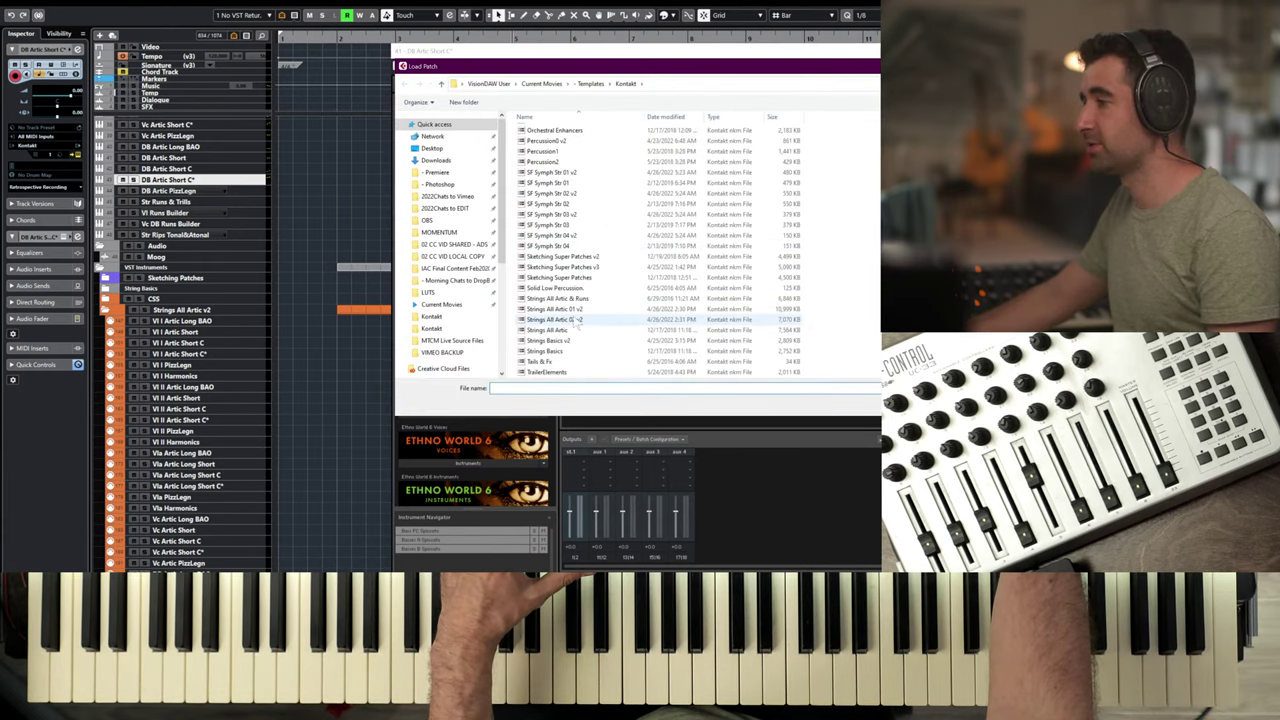
left_click(583, 321)
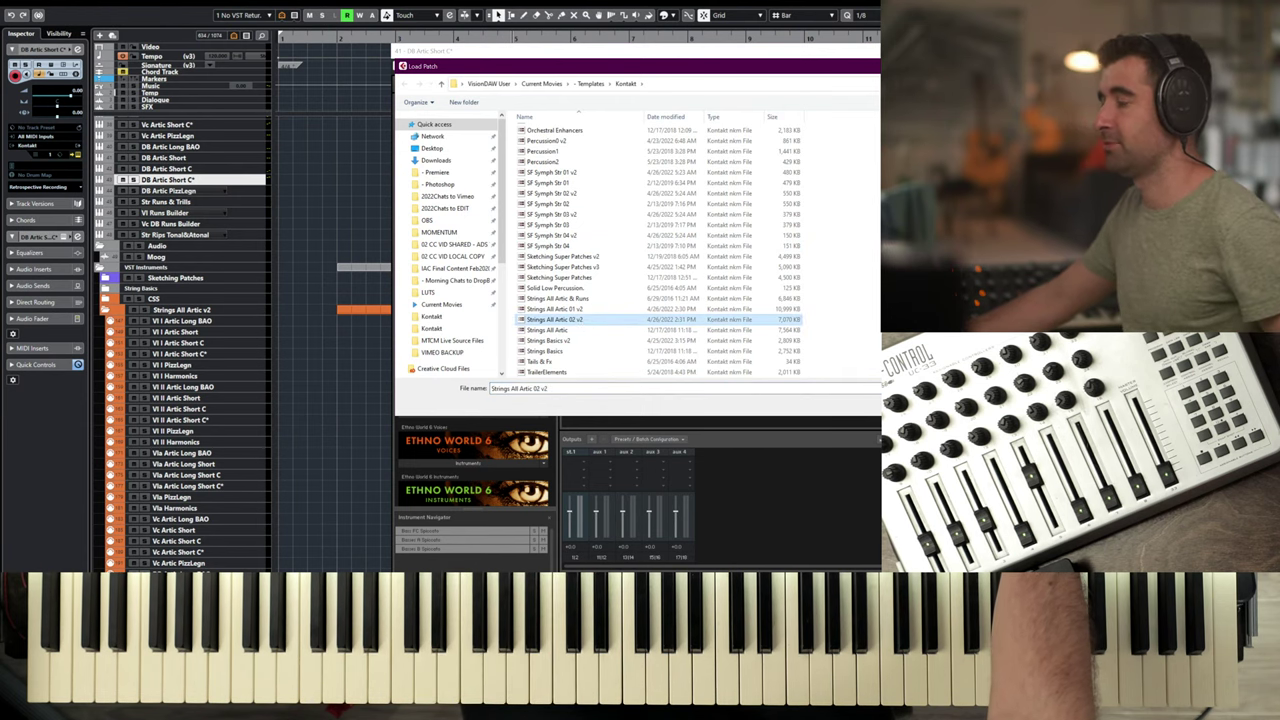
key("Return")
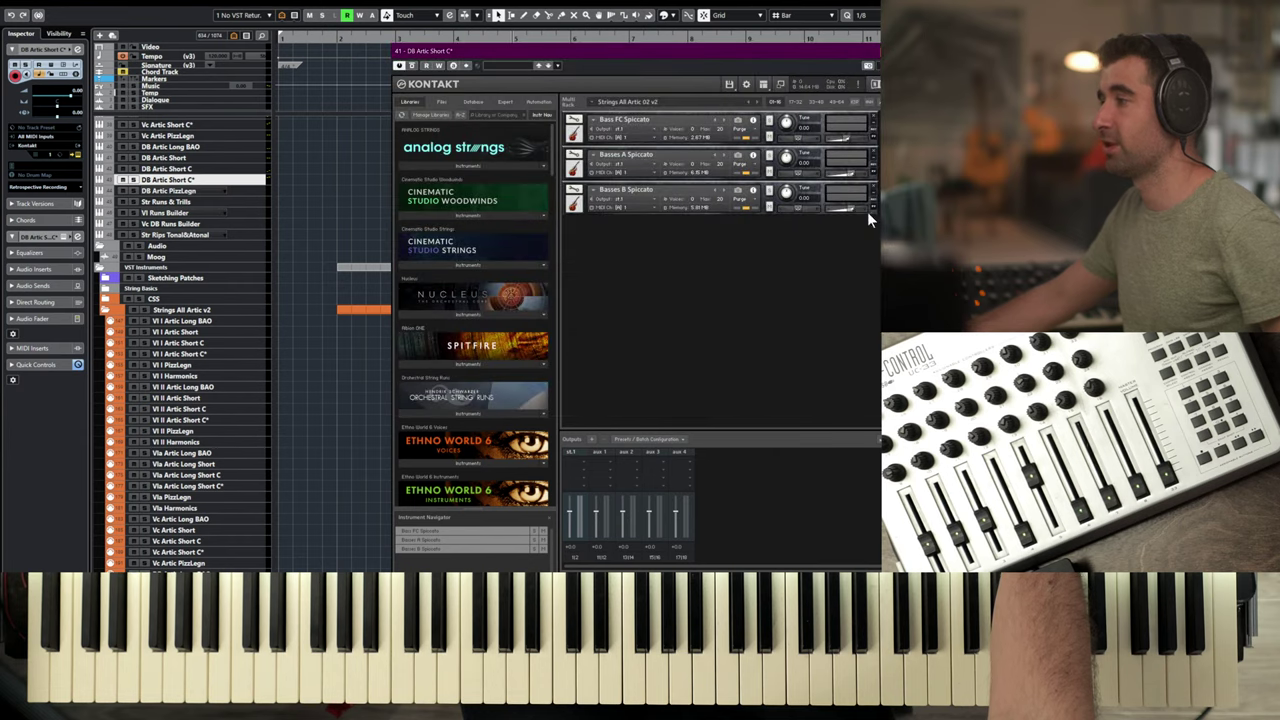
- Remove the three bass spiccato instruments from DB Artic Short C* and load the recent Strings All Artic 02 v2 multi, merging its instruments
left_click(872, 118)
left_click(872, 118)
left_click(872, 118)
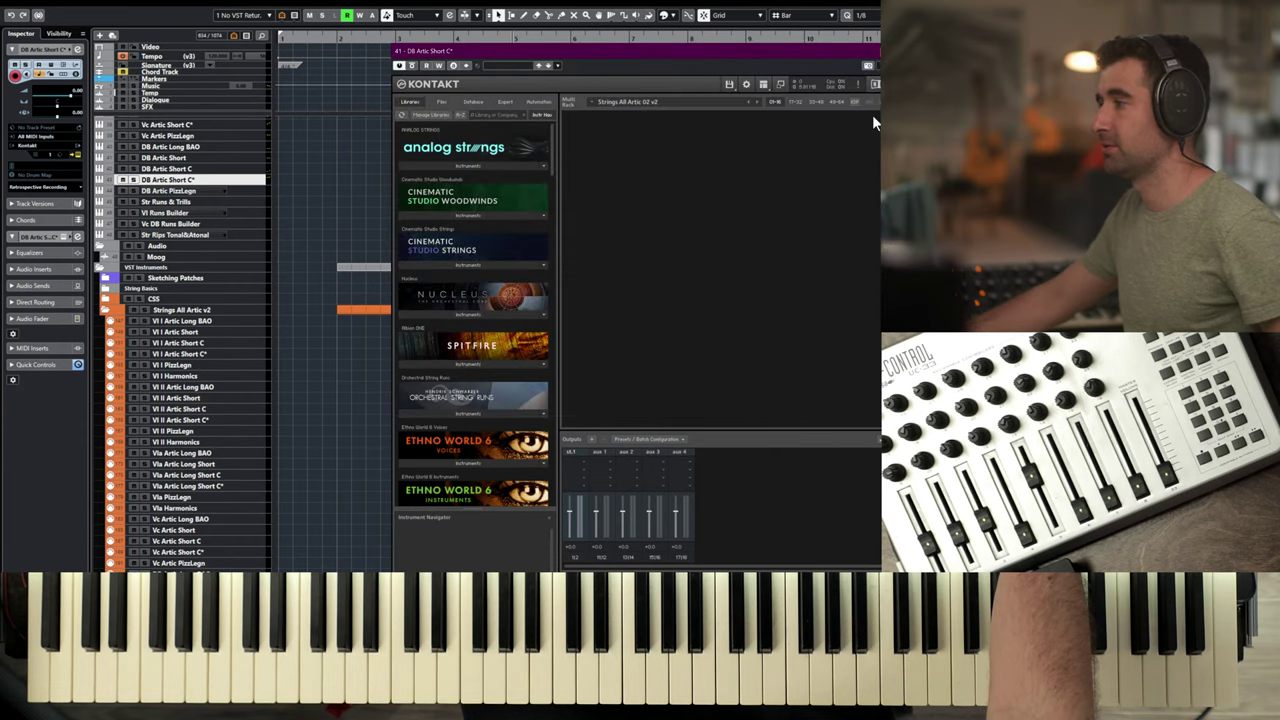
left_click(729, 84)
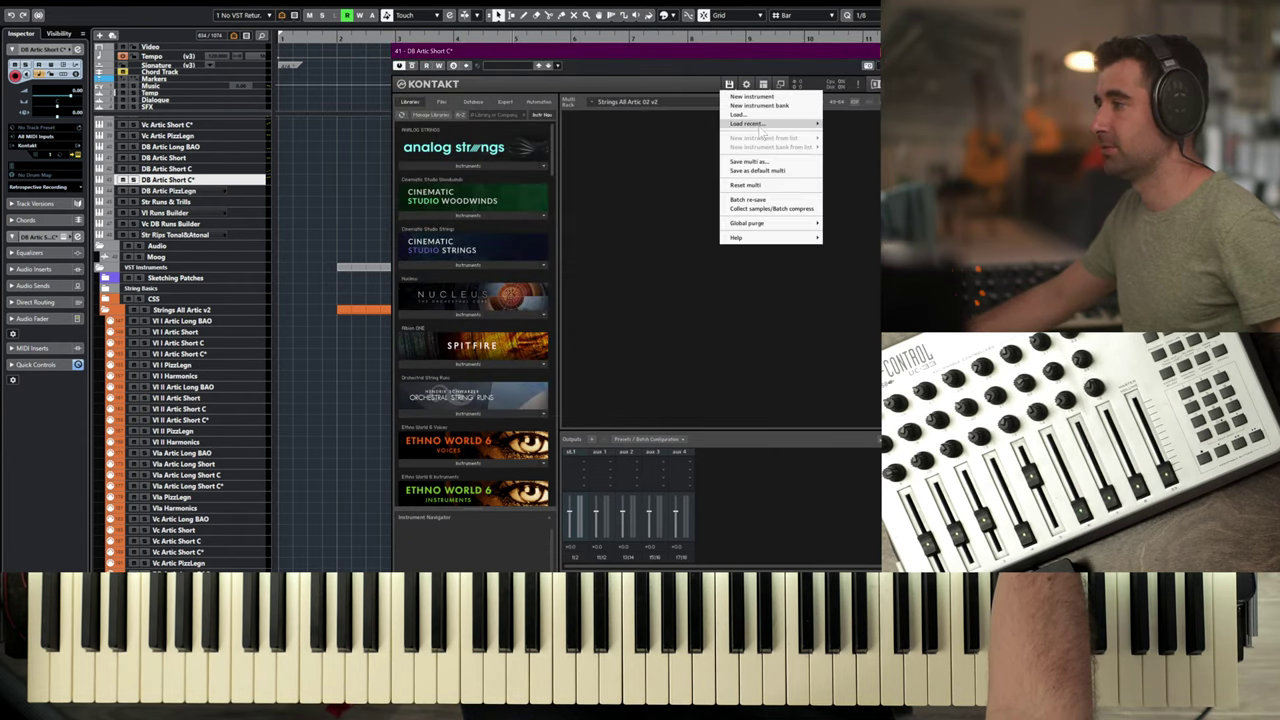
mouse_move(810, 125)
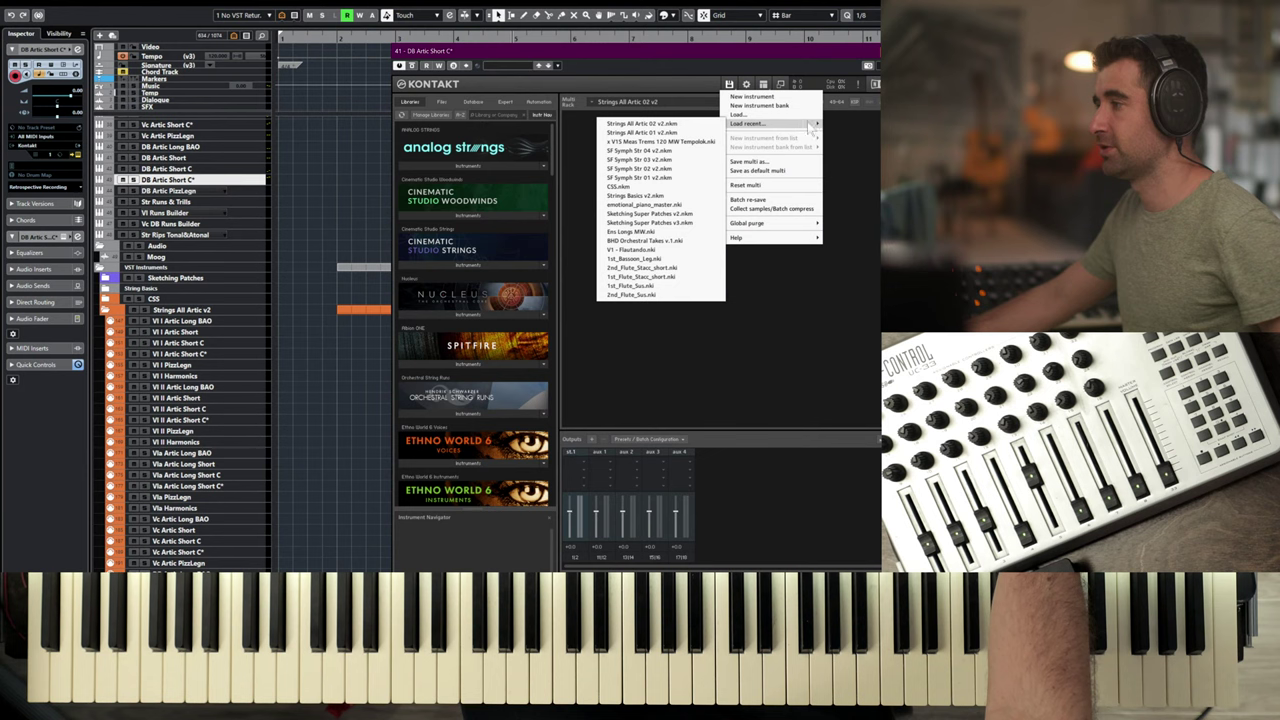
left_click(680, 126)
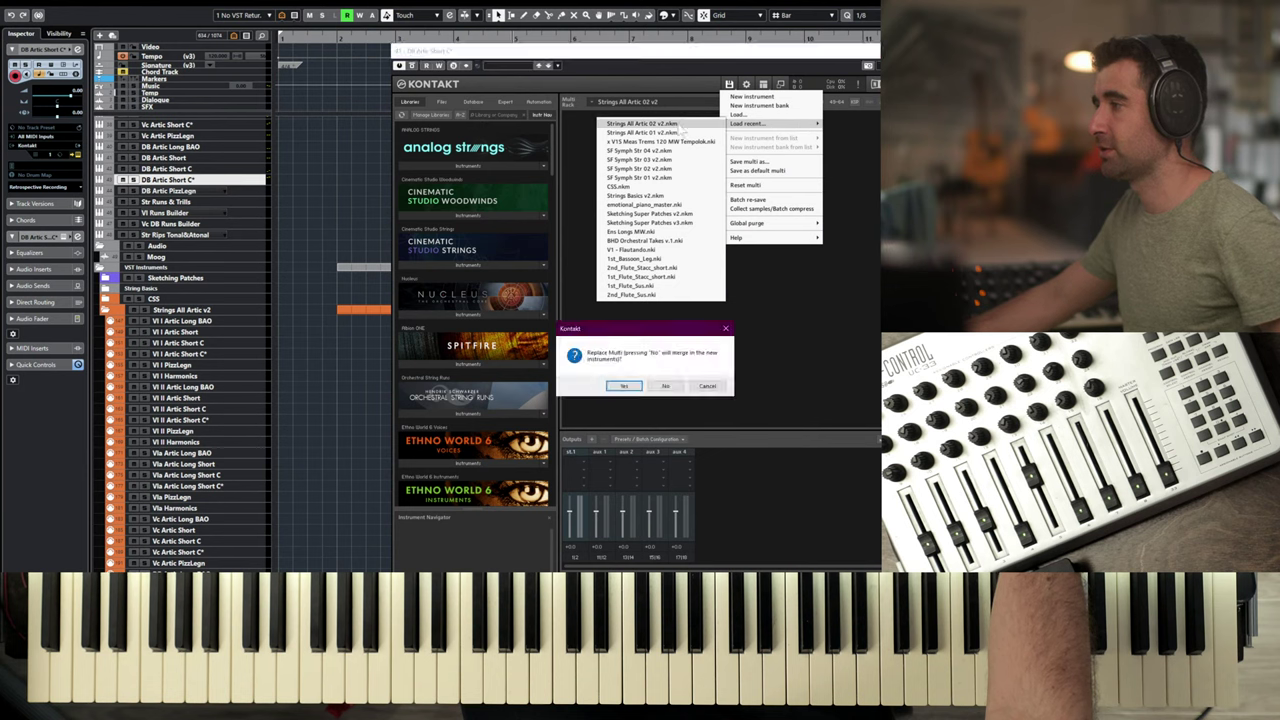
left_click(666, 388)
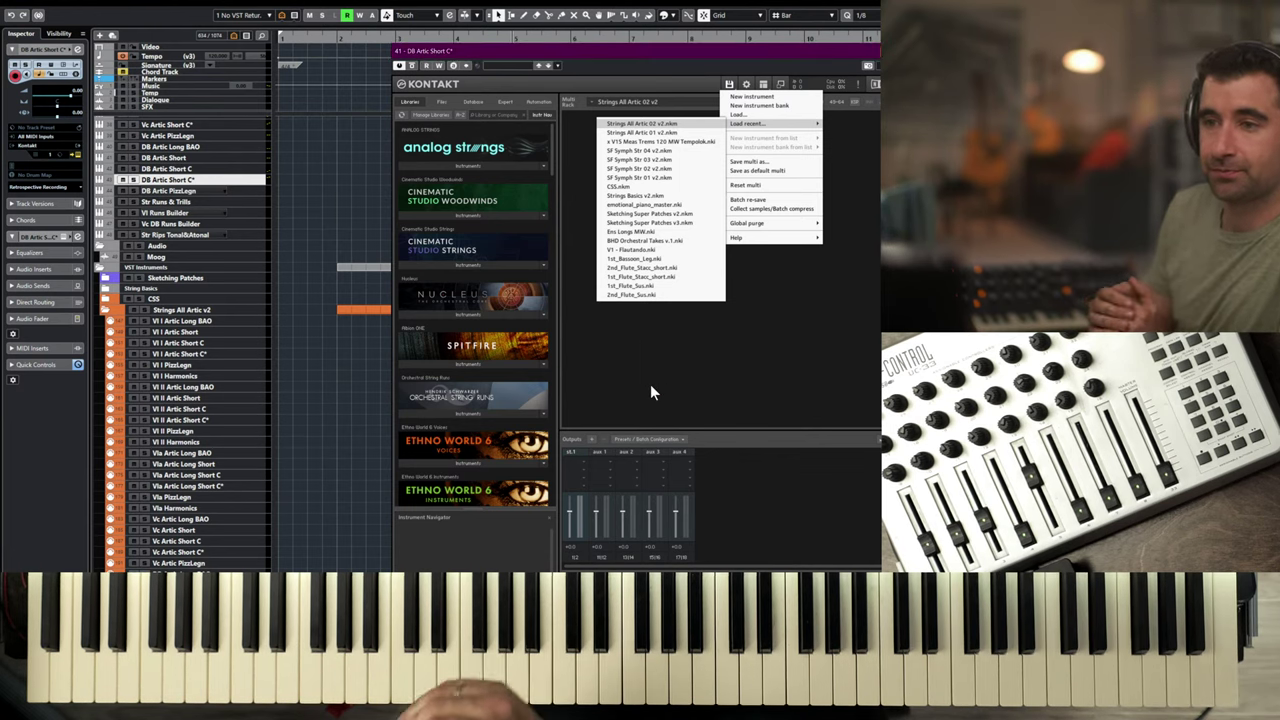
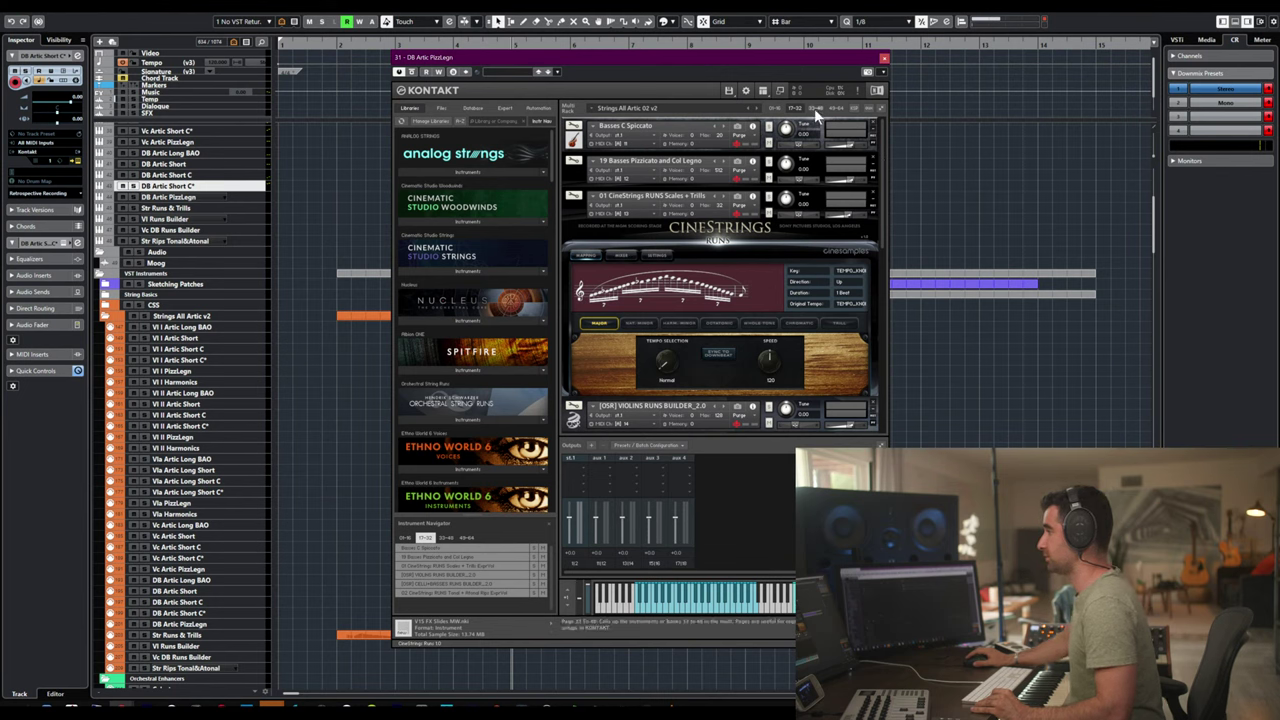
left_click(729, 90)
left_click(640, 129)
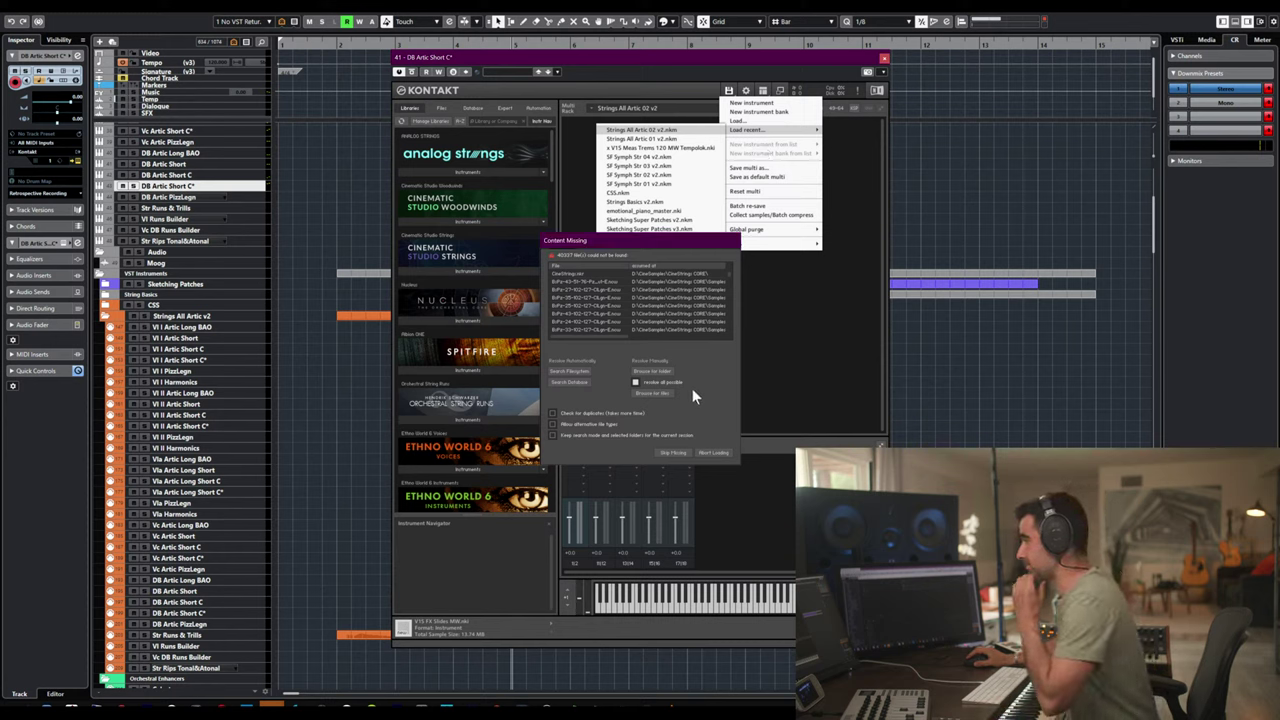
- Resolve the multi's missing samples by browsing for their folder on the 7TB Samples (E:) drive
left_click(652, 371)
scroll(670, 330, "down", 8)
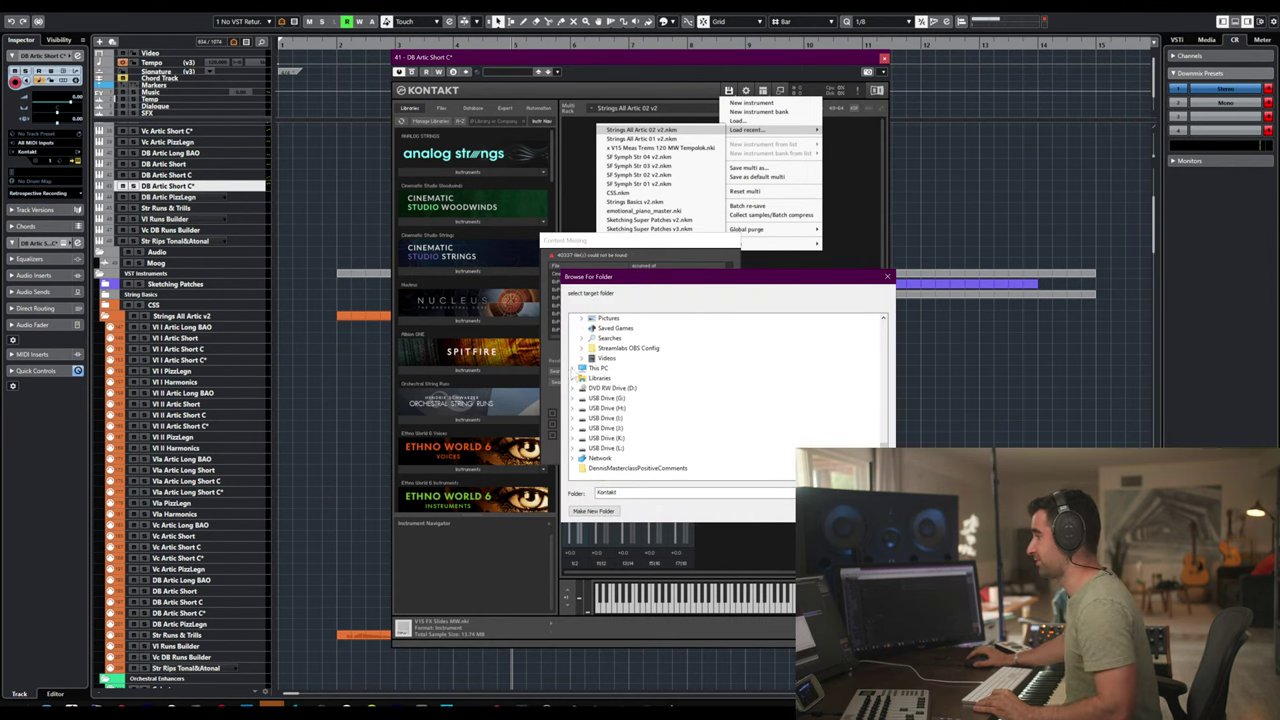
left_click(574, 368)
double_click(620, 458)
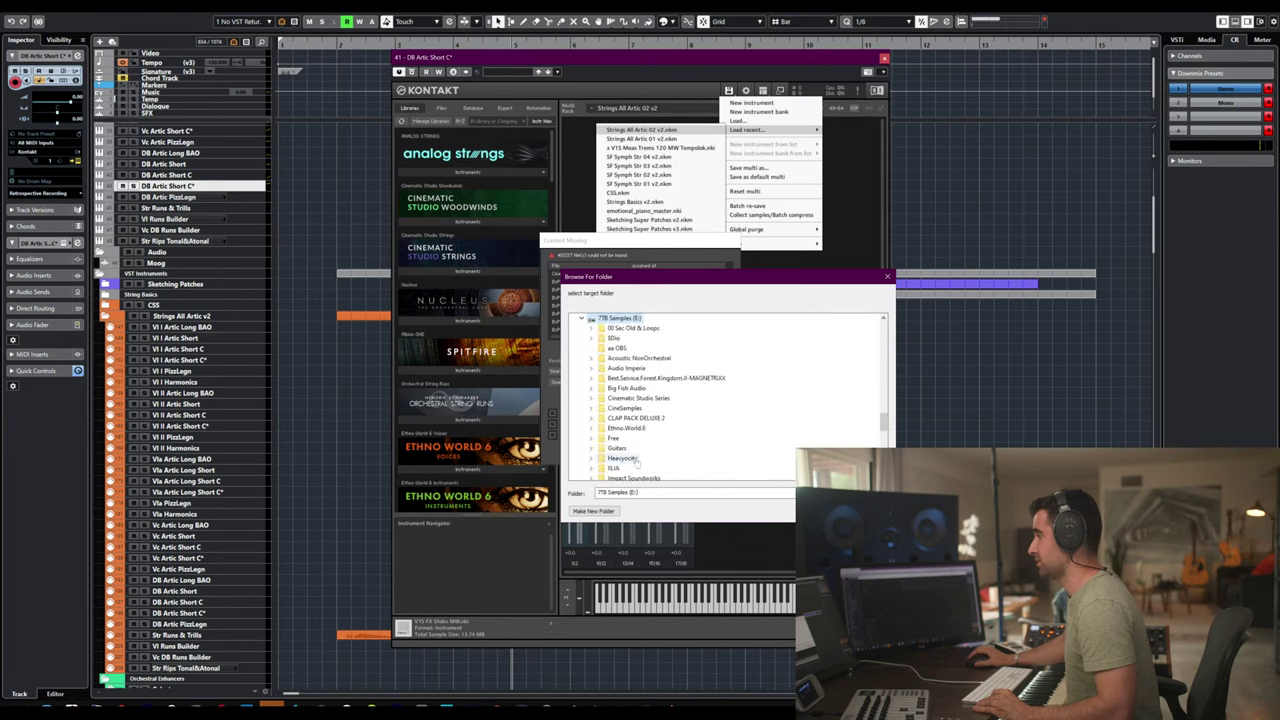
key("Return")
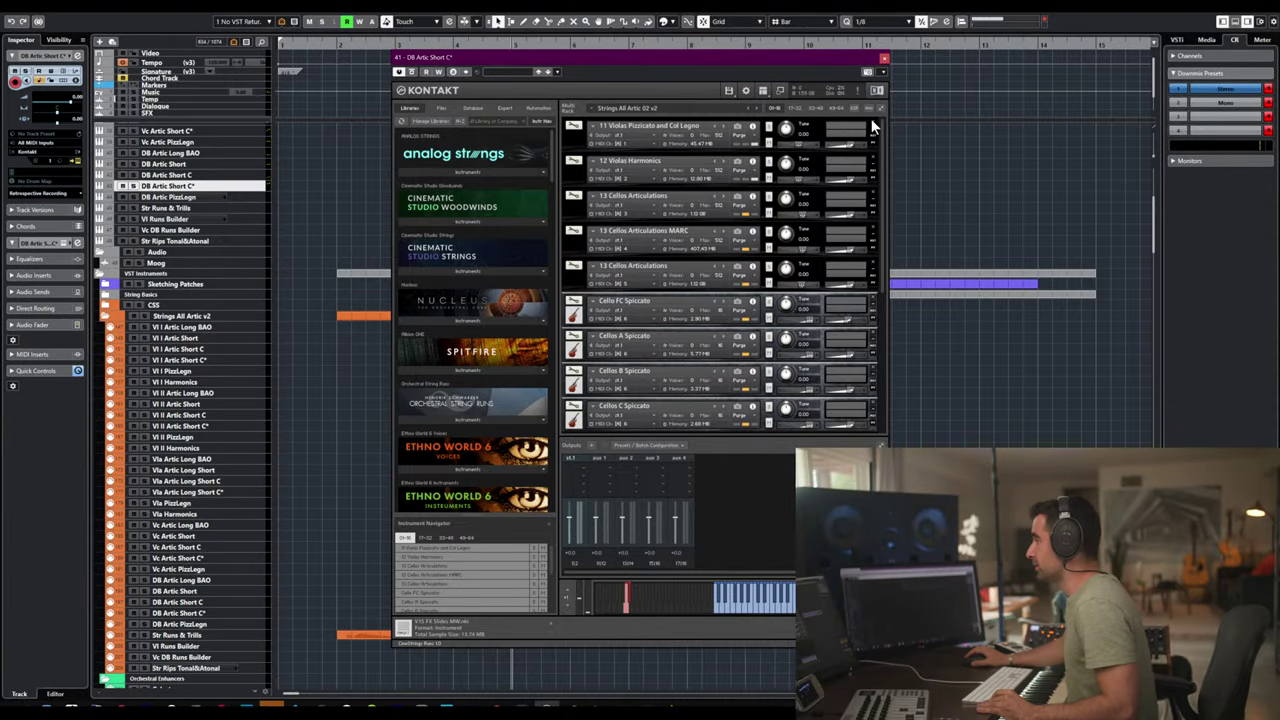
- Remove the viola, cello and 17 Basses Articulations instruments from the rack, keeping Bass FC, Basses A and Basses B Spiccato
scroll(873, 122, "down", 3)
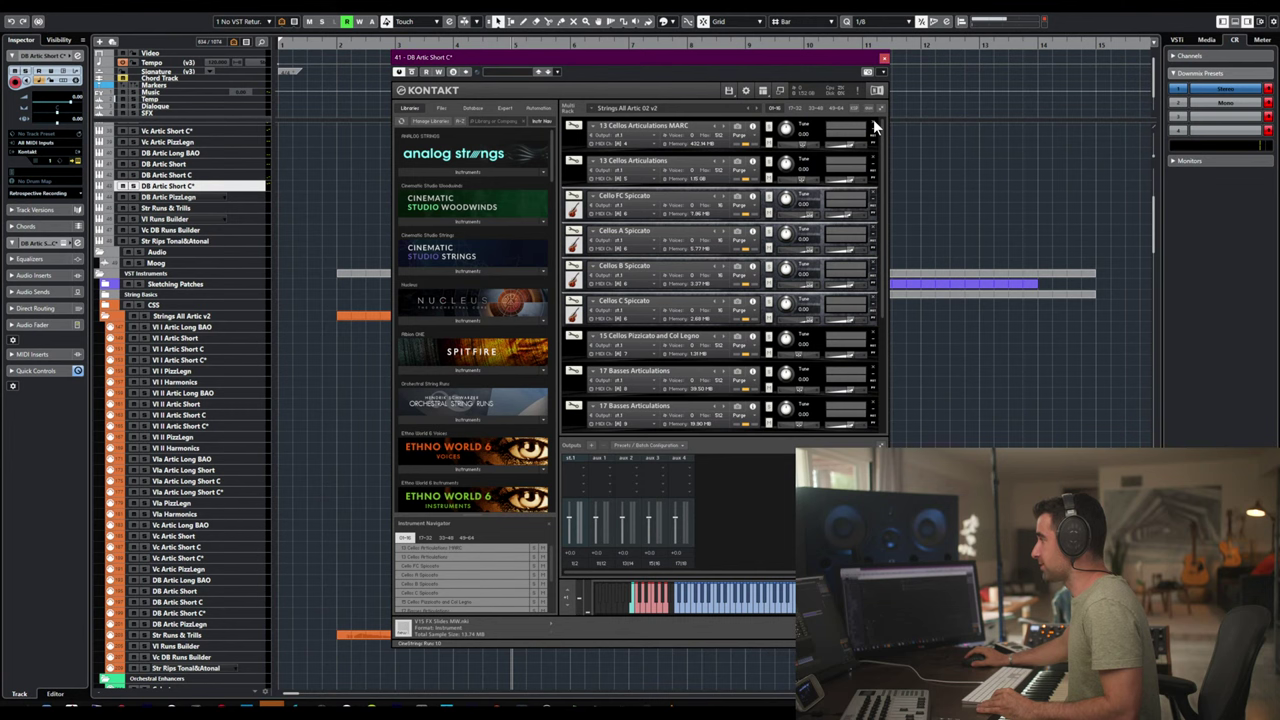
scroll(873, 119, "down", 6)
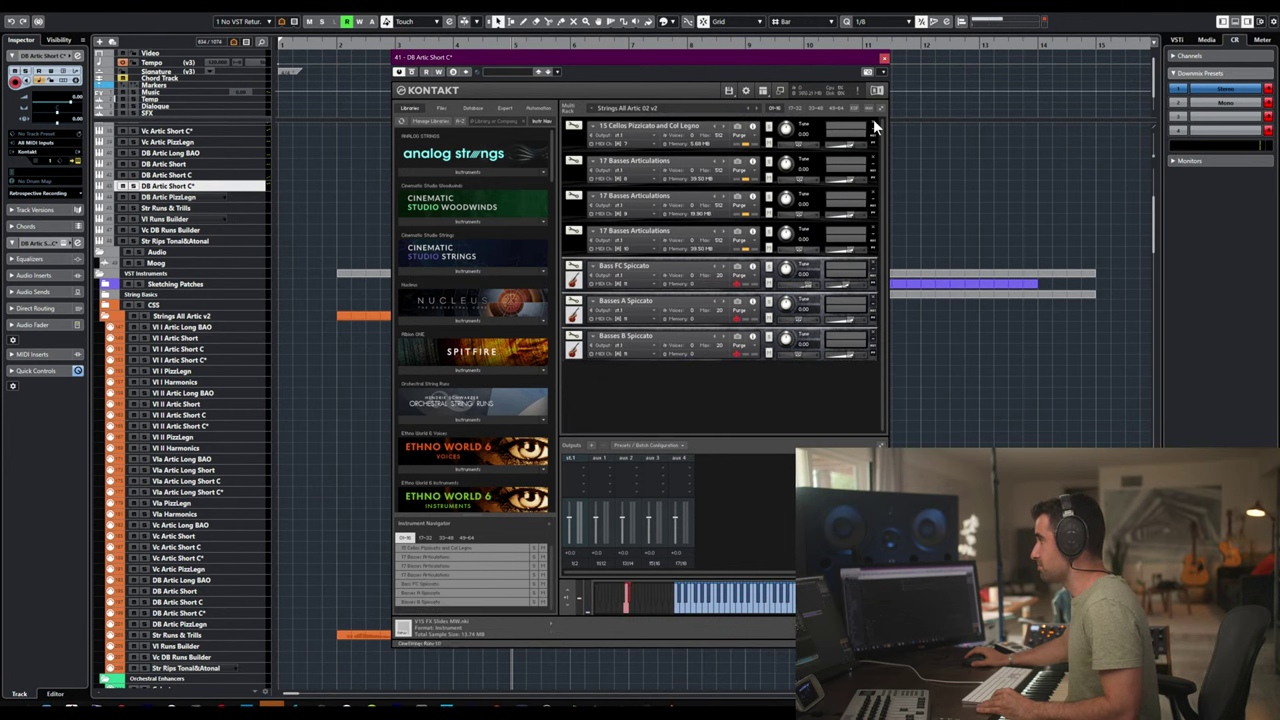
scroll(873, 119, "down", 3)
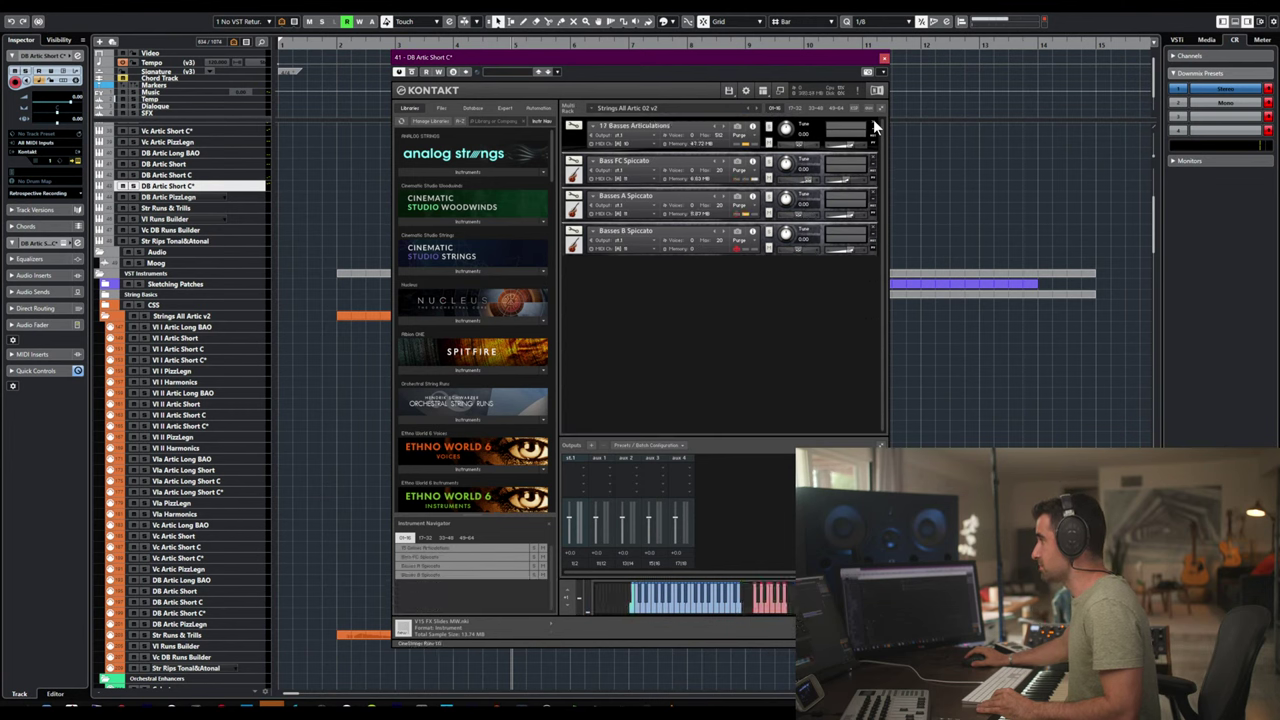
left_click(873, 121)
- Set the Bass FC, Basses A and Basses B Spiccato instruments to Port A MIDI channel 1
left_click(643, 151)
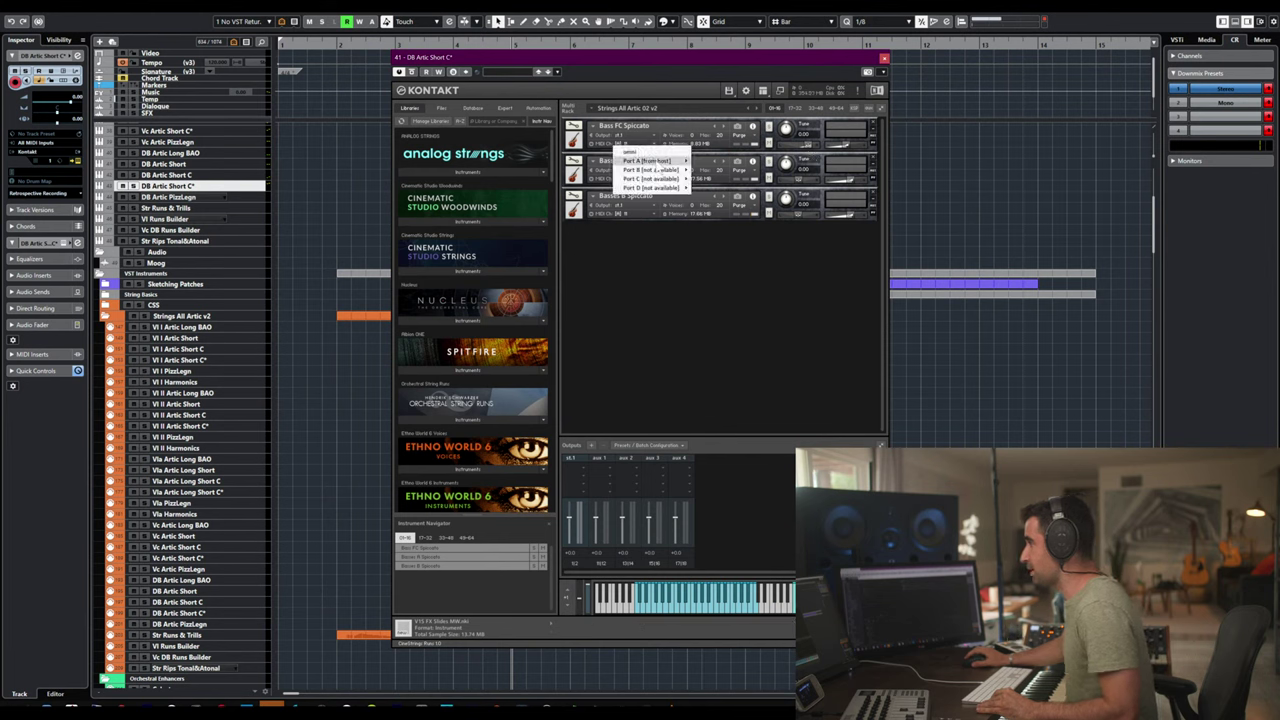
mouse_move(650, 161)
left_click(700, 170)
left_click(630, 212)
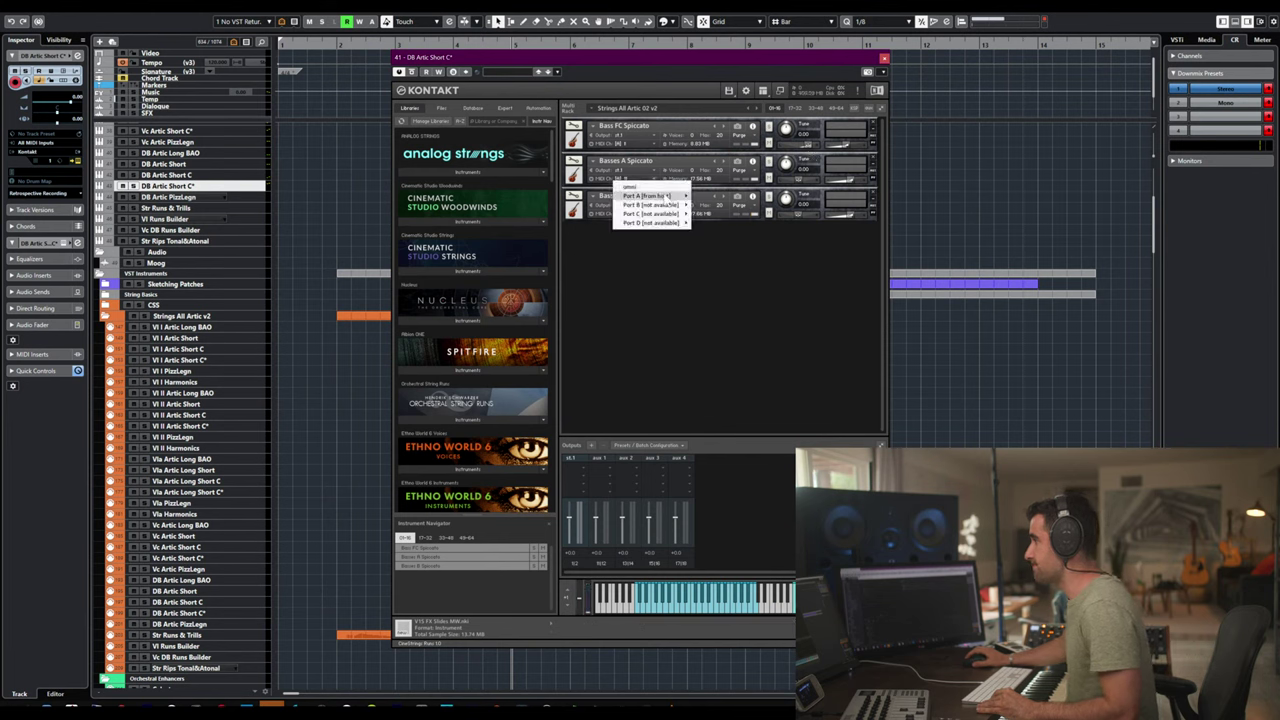
mouse_move(650, 196)
left_click(700, 200)
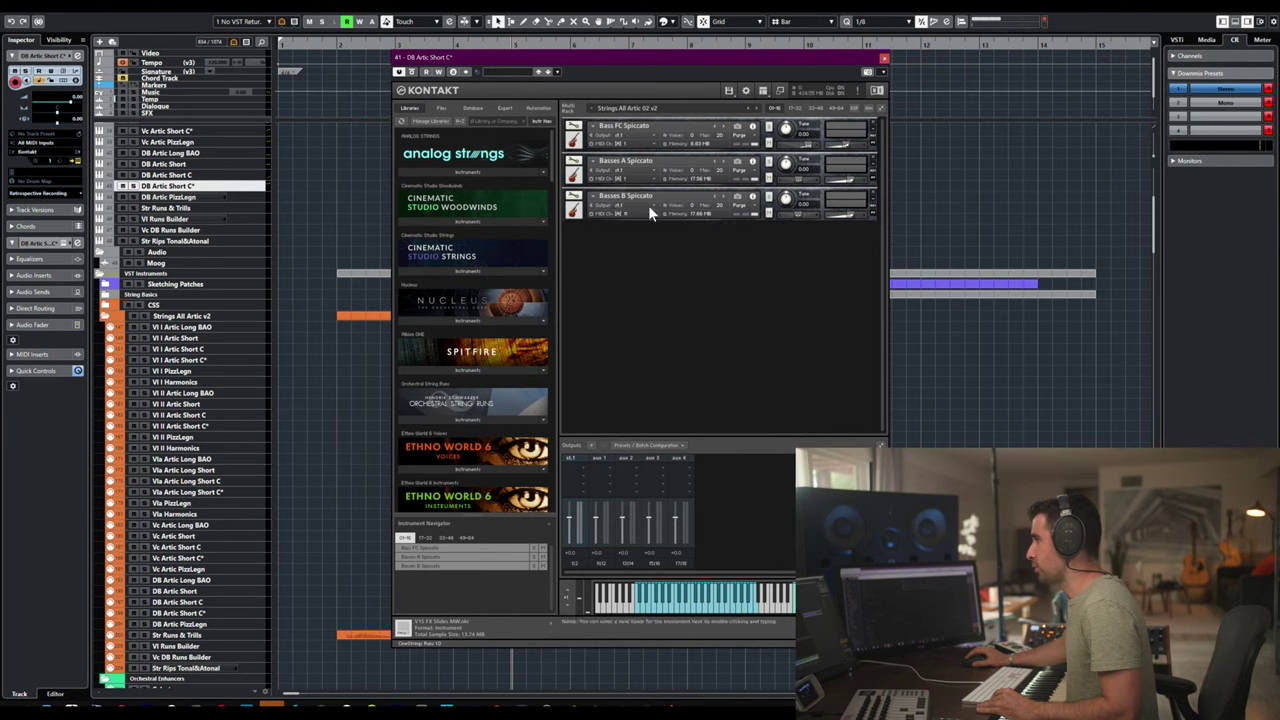
left_click(650, 213)
mouse_move(650, 232)
left_click(705, 240)
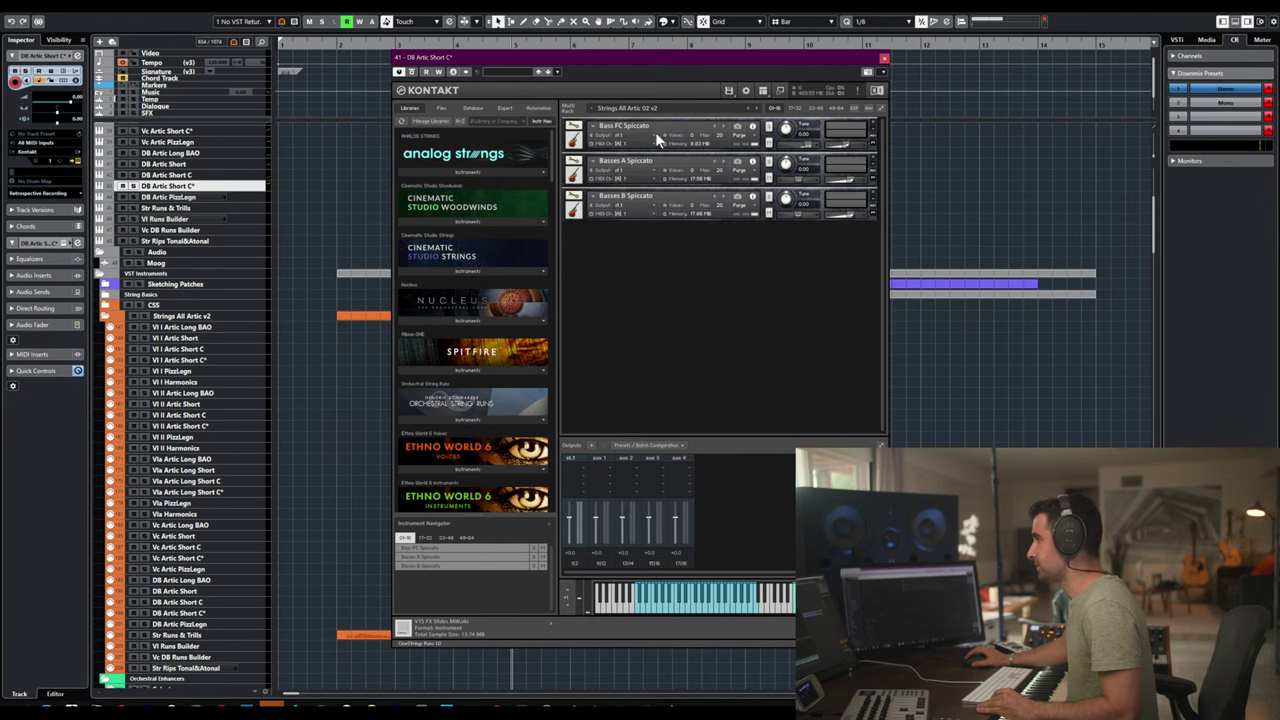
- Set the Basses C Spiccato instrument on rack page 17-32 to Port A MIDI channel 1
left_click(794, 109)
left_click(625, 145)
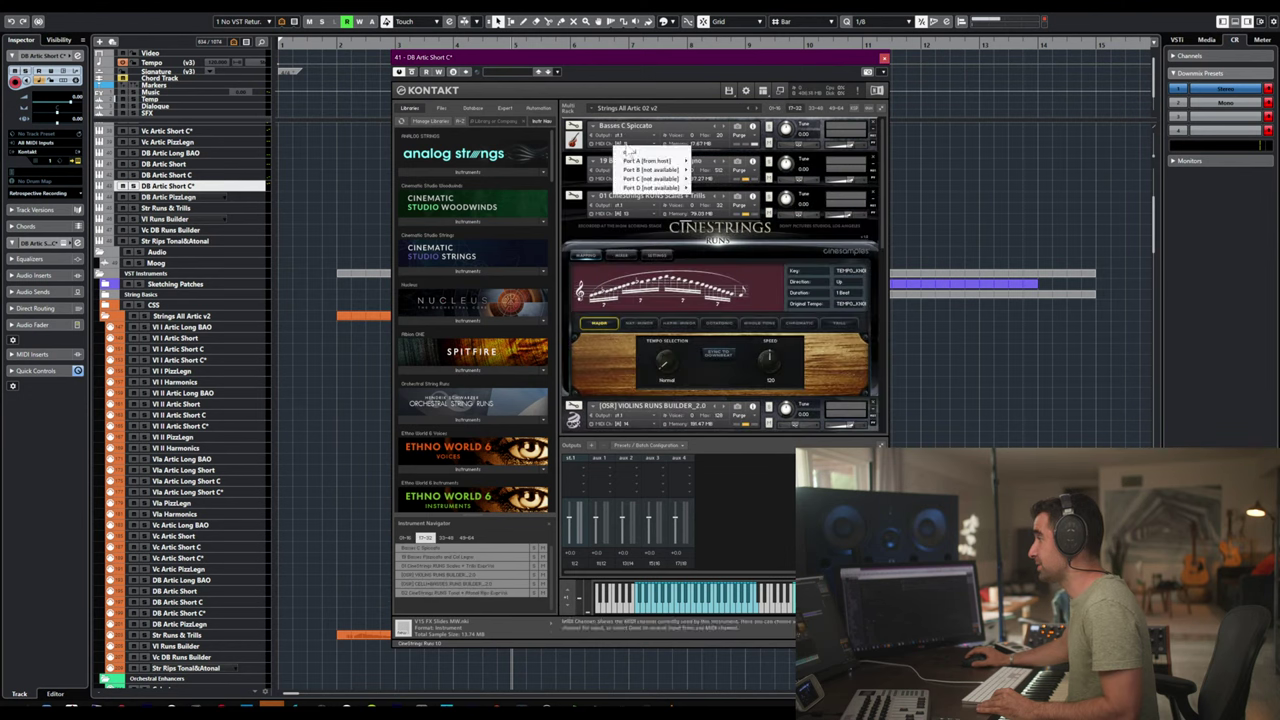
mouse_move(650, 160)
left_click(706, 170)
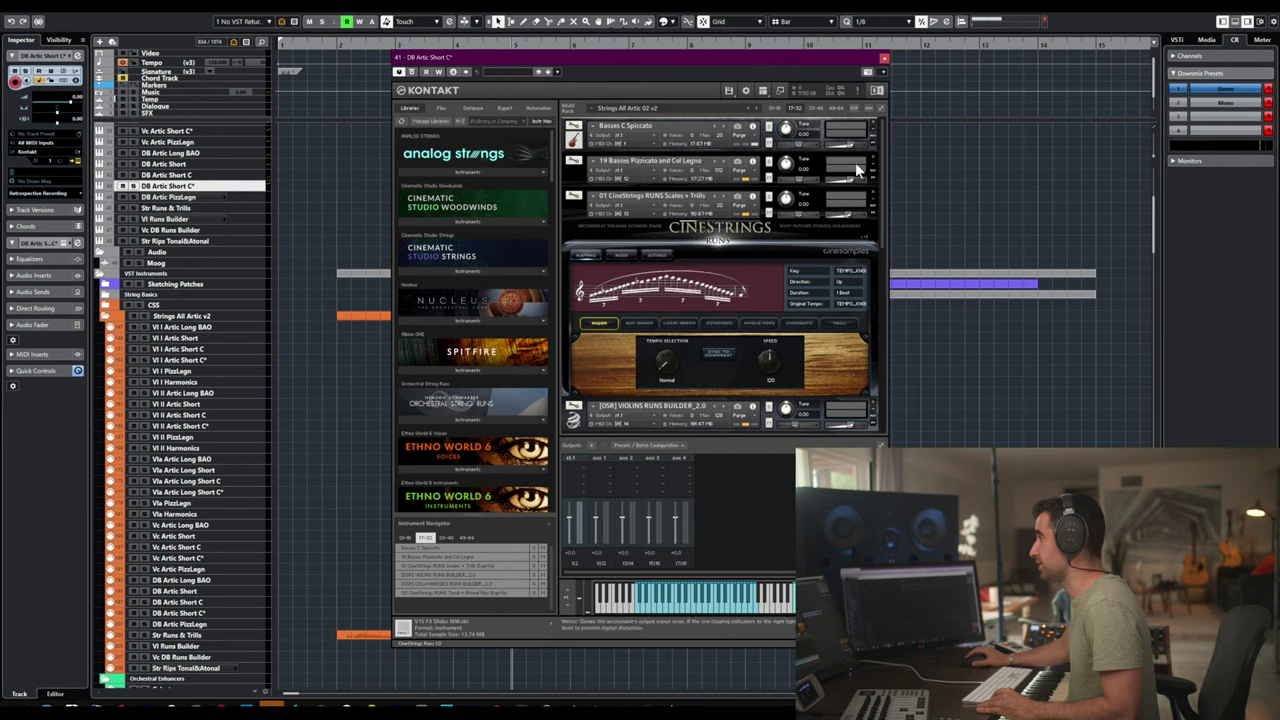
- Remove the Basses Pizzicato and Col Legno, CineStrings Runs and OSR runs instruments from rack page 17-32, keeping Basses C Spiccato
left_click(795, 108)
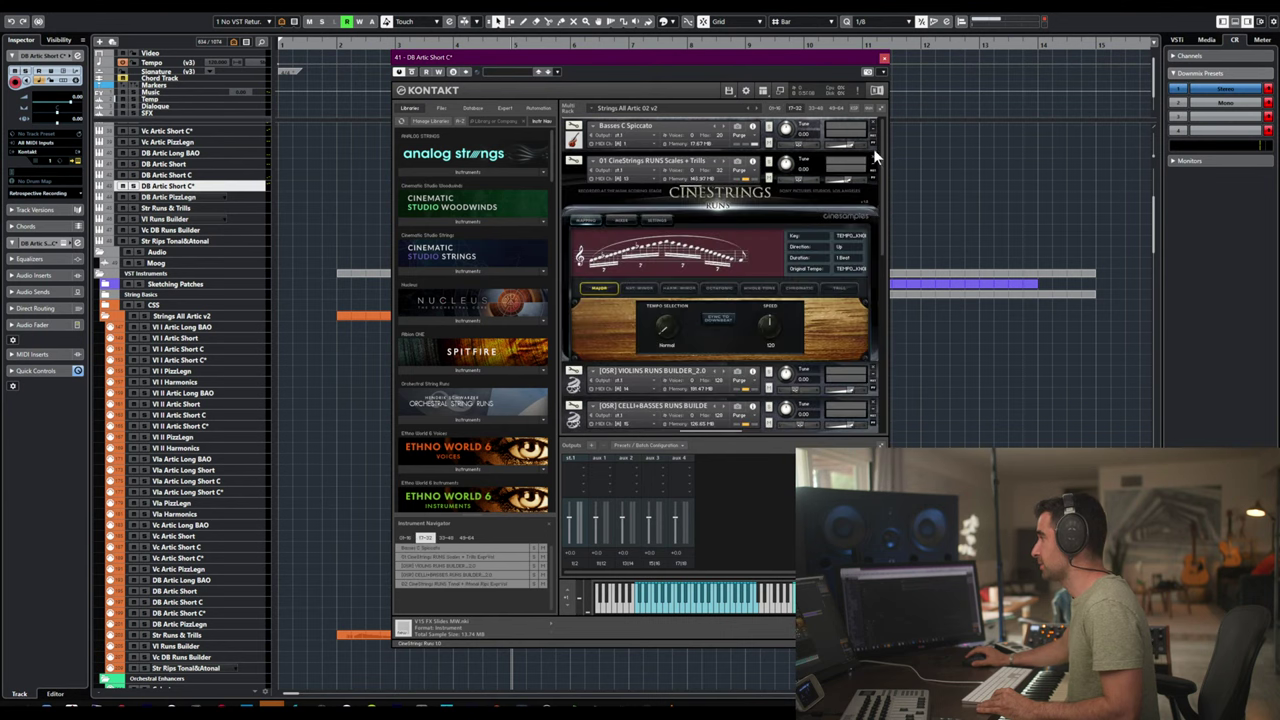
left_click(794, 107)
left_click(772, 108)
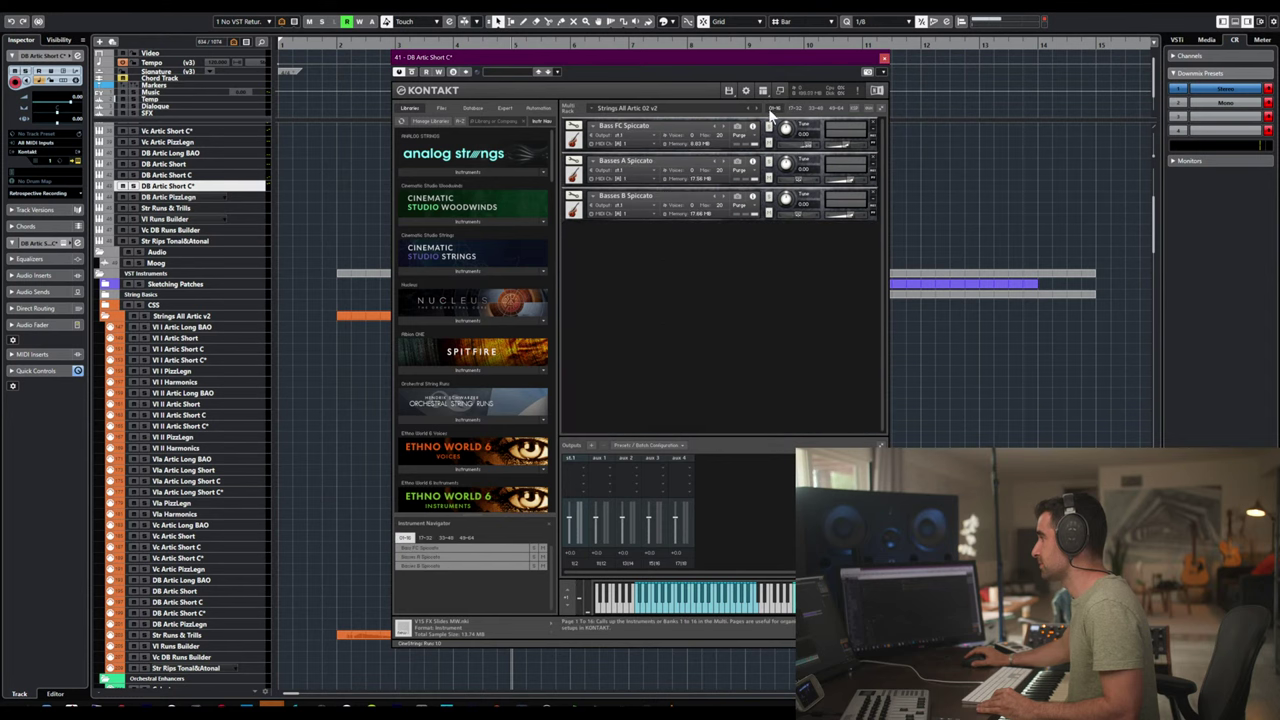
left_click(796, 108)
left_click(796, 108)
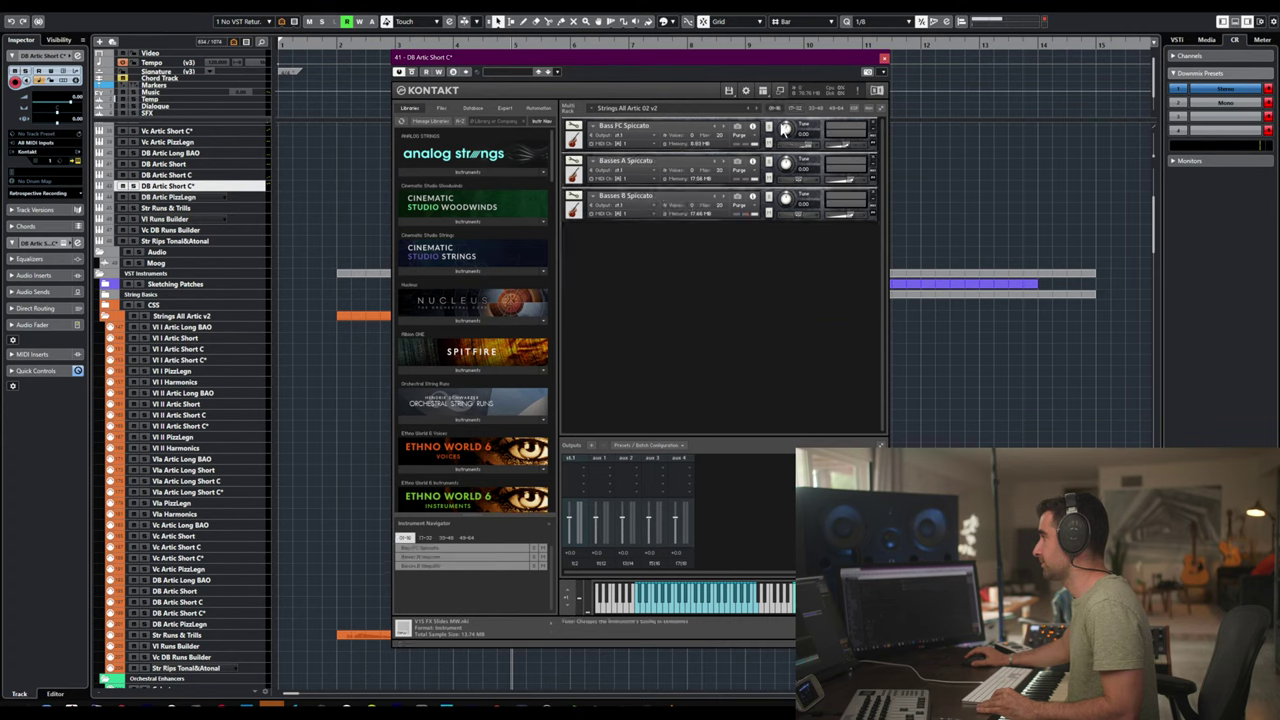
left_click(794, 107)
left_click(774, 109)
- Purge all samples globally in the DB Artic Short C* rack and close its instrument window
left_click(729, 90)
mouse_move(770, 243)
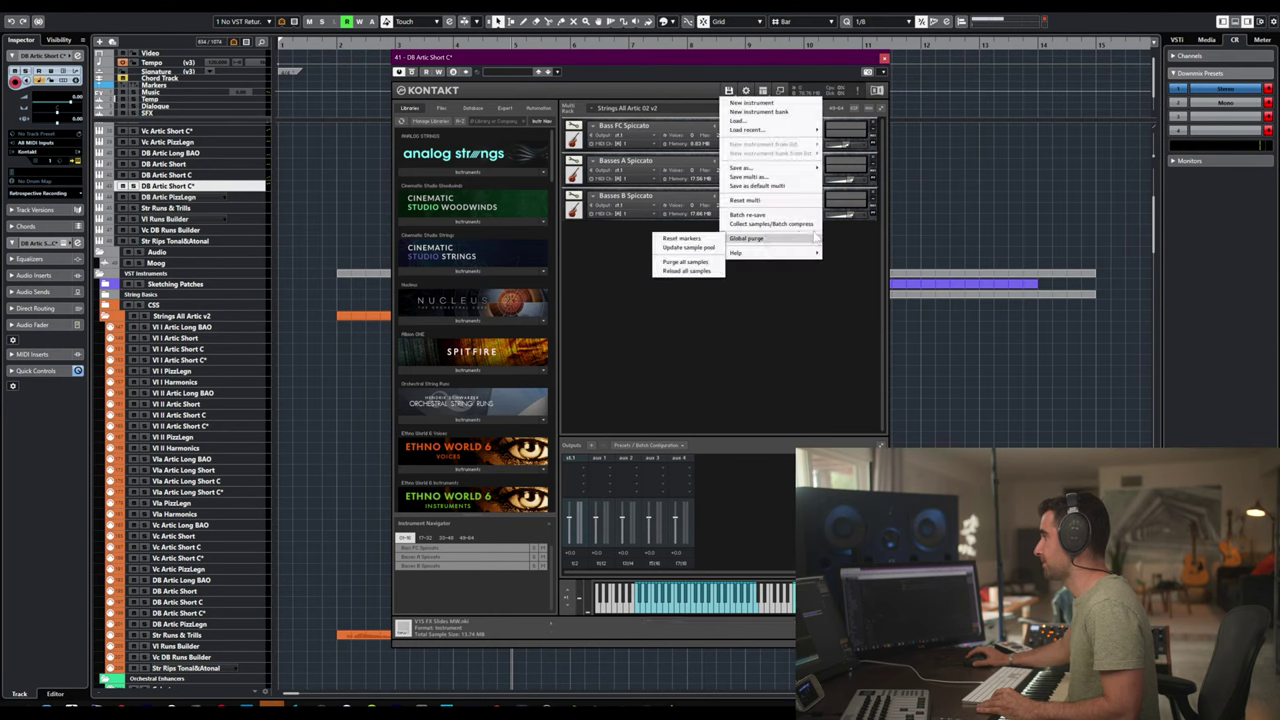
left_click(704, 264)
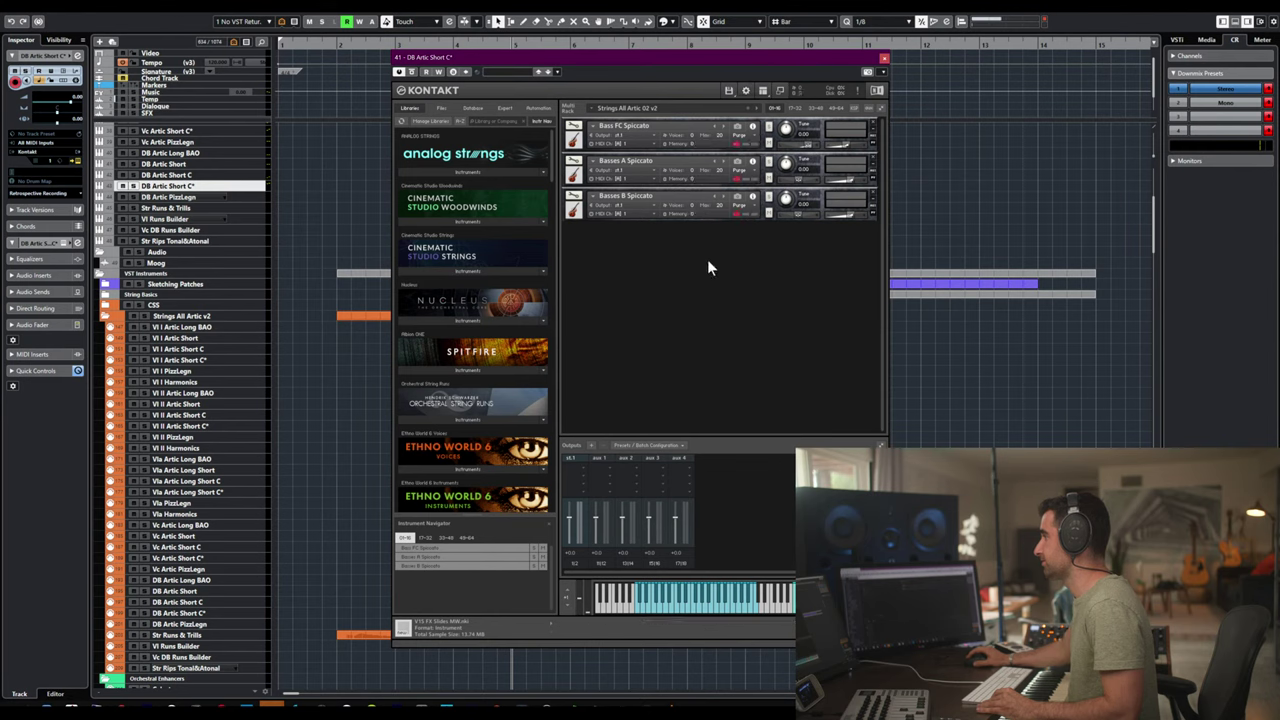
left_click(885, 59)
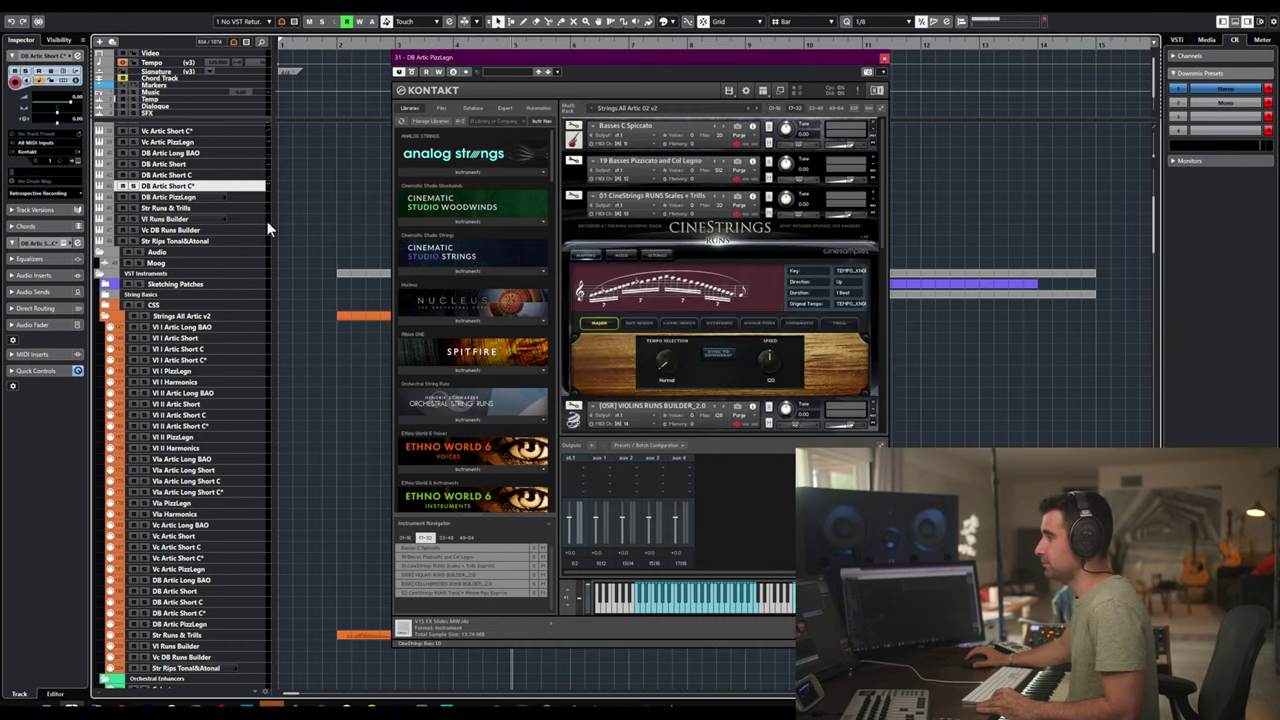
- Reduce rack page 17-32 of the DB Artic PizzLegn track to only the 19 Basses Pizzicato and Col Legno instrument
left_click(193, 200)
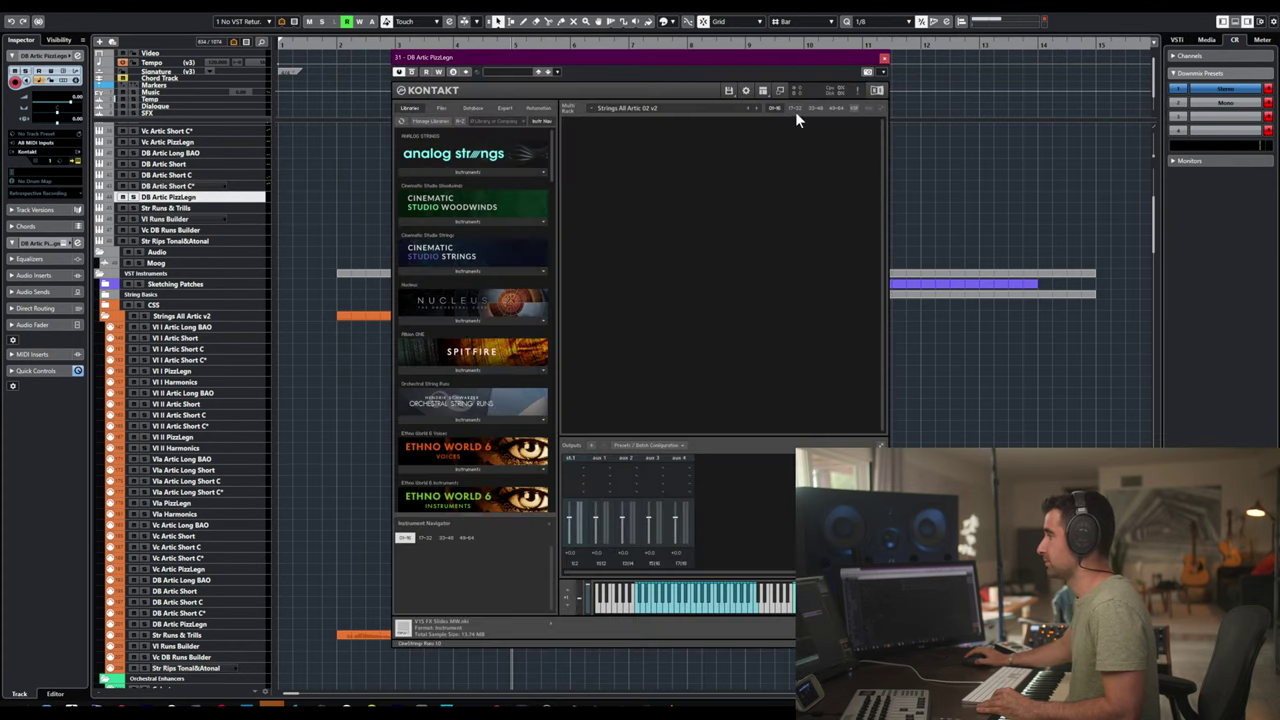
left_click(797, 107)
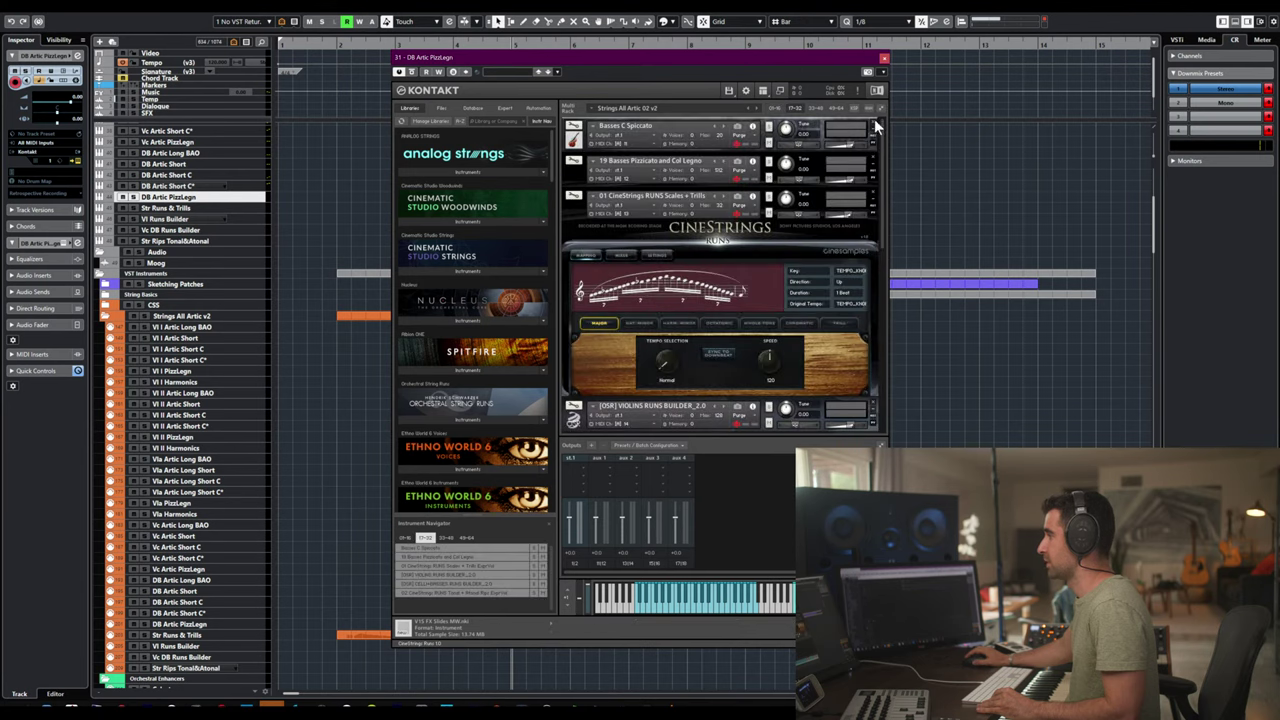
scroll(873, 119, "down", 1)
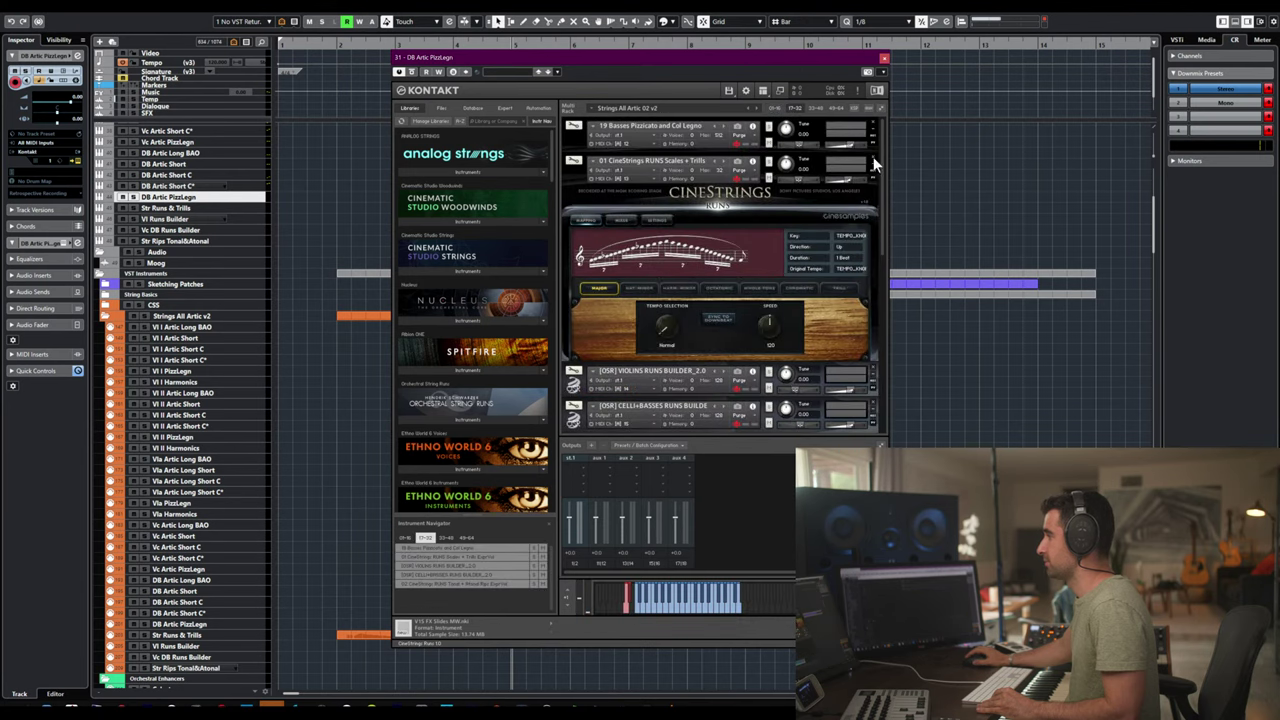
scroll(873, 163, "down", 2)
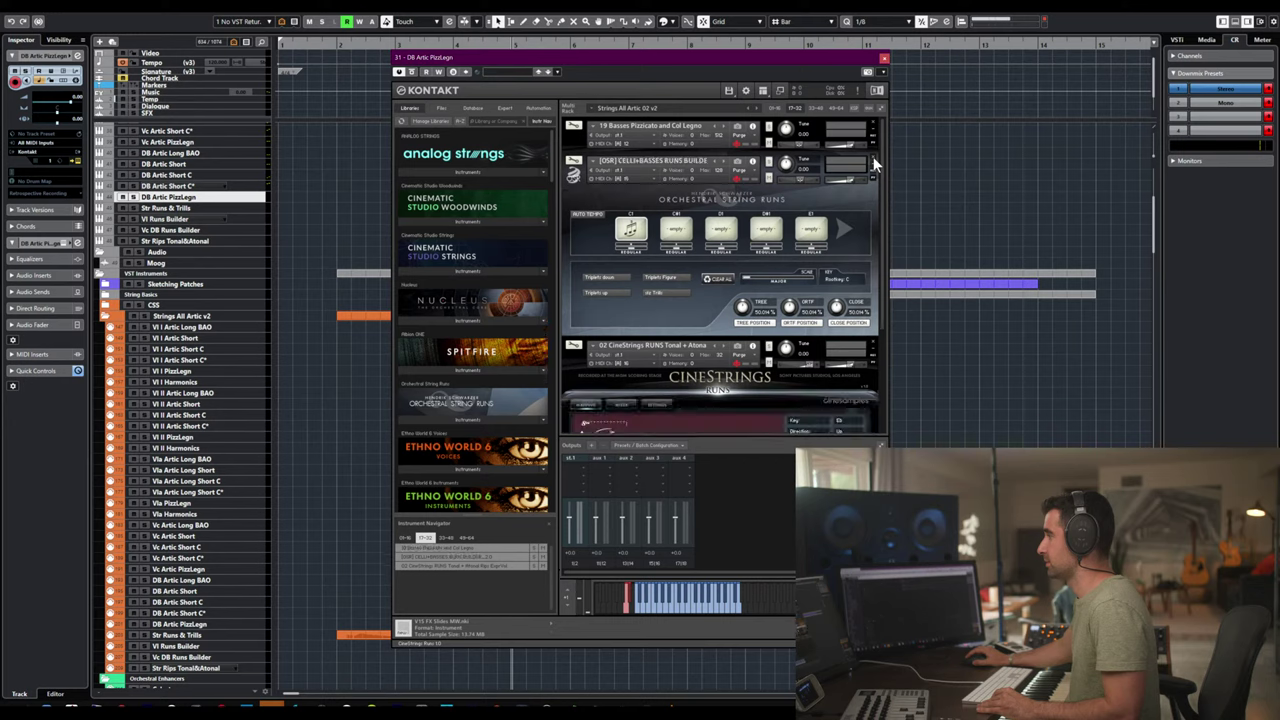
left_click(873, 161)
left_click(873, 161)
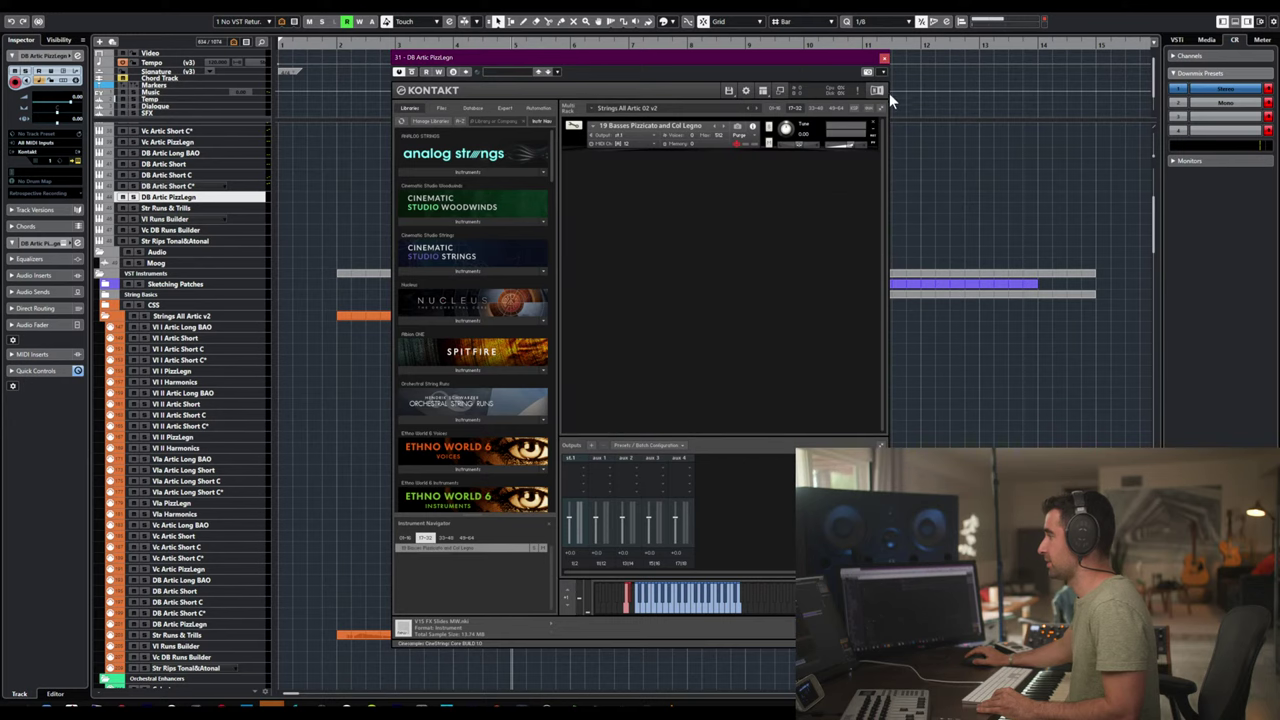
- Set 19 Basses Pizzicato and Col Legno to Port A MIDI channel 1 and close the instrument window
left_click(627, 145)
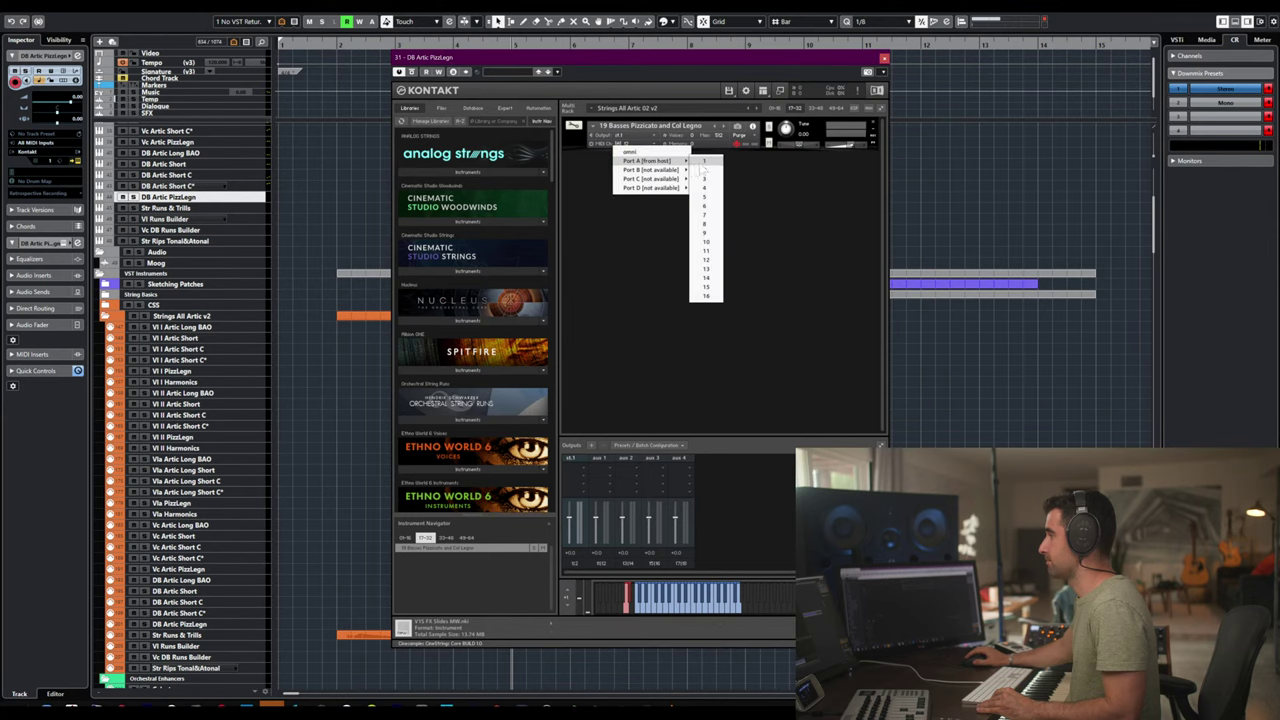
left_click(702, 172)
left_click(884, 57)
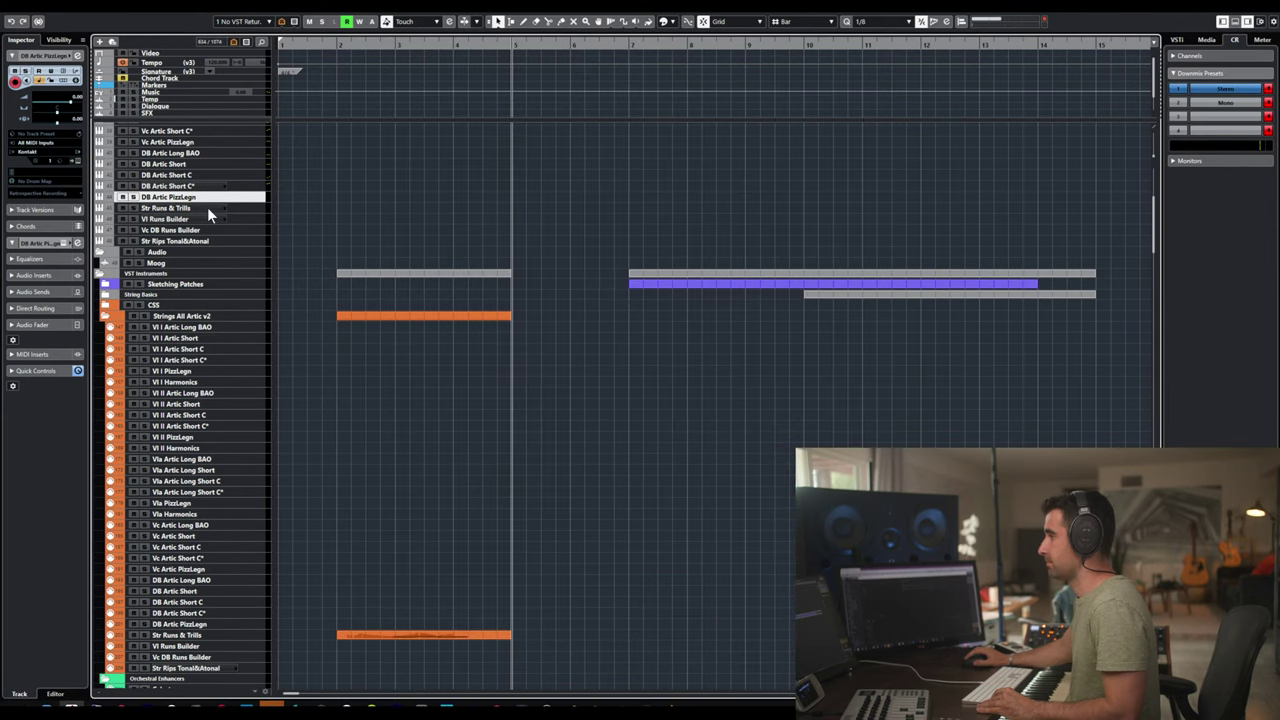
- Reduce rack page 17-32 of the Str Runs & Trills track to only the 01 CineStrings RUNS Scales + Trills instrument
left_click(170, 207)
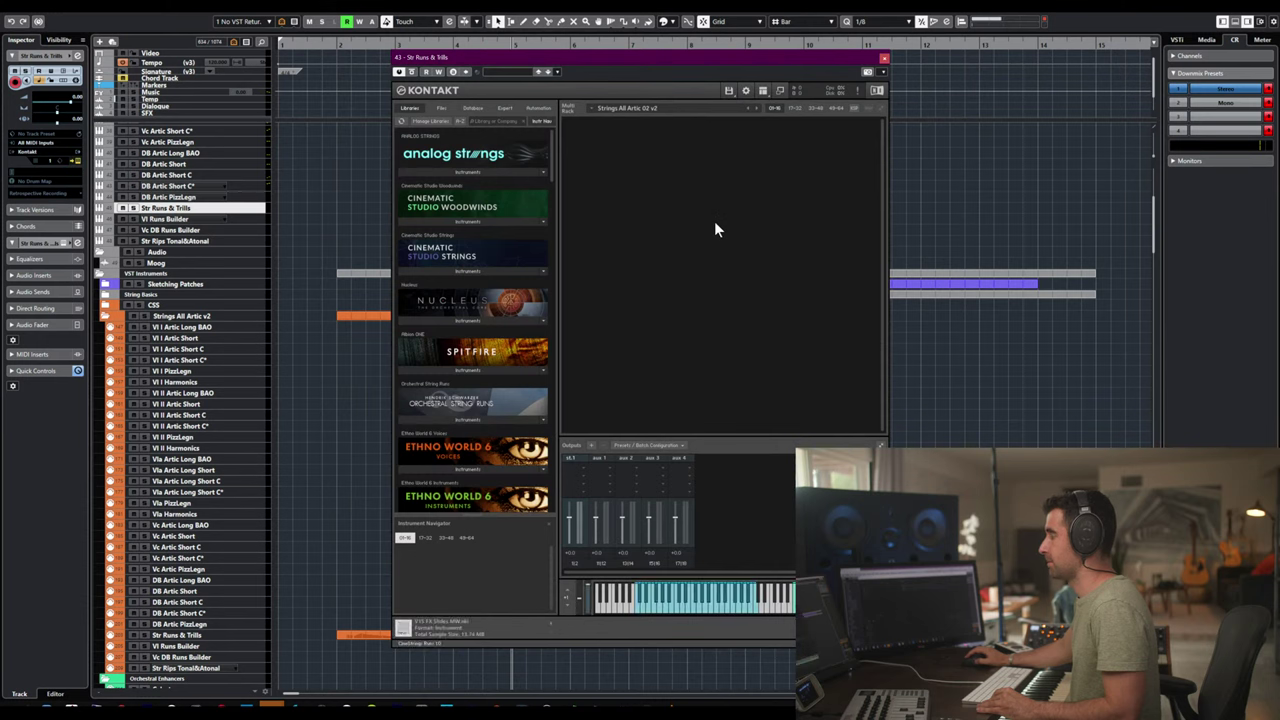
left_click(794, 108)
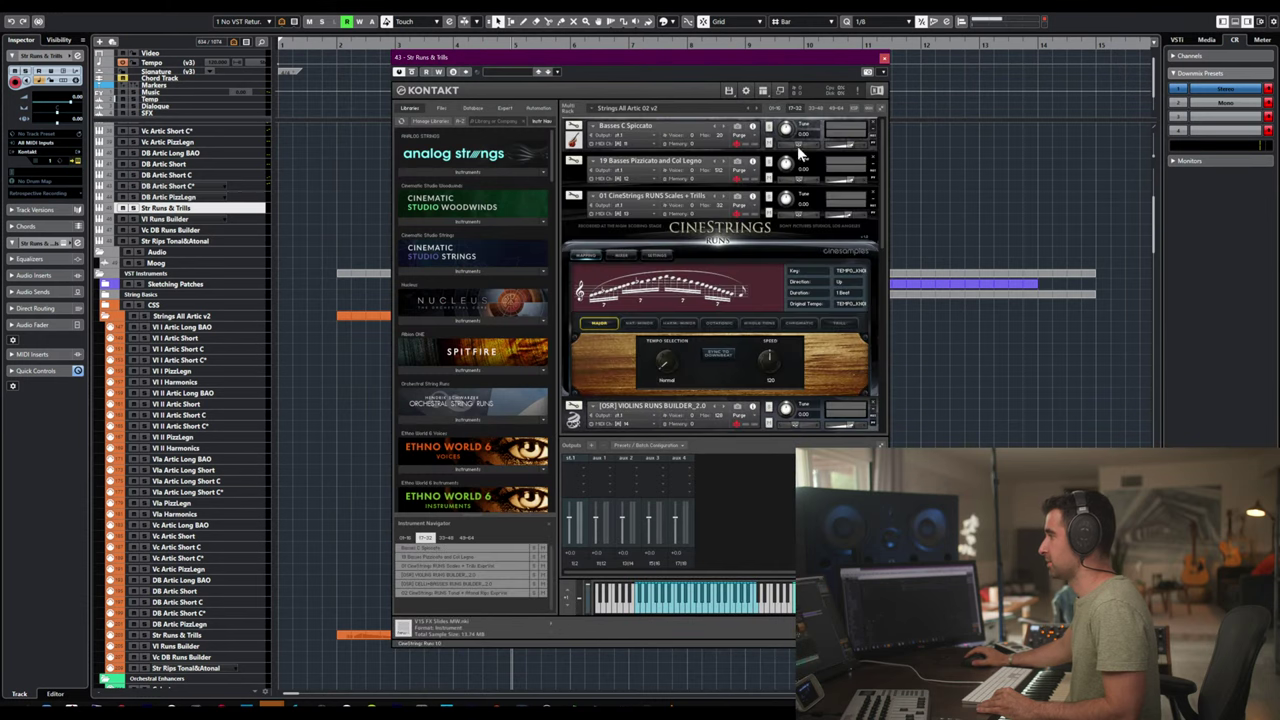
scroll(873, 121, "down", 1)
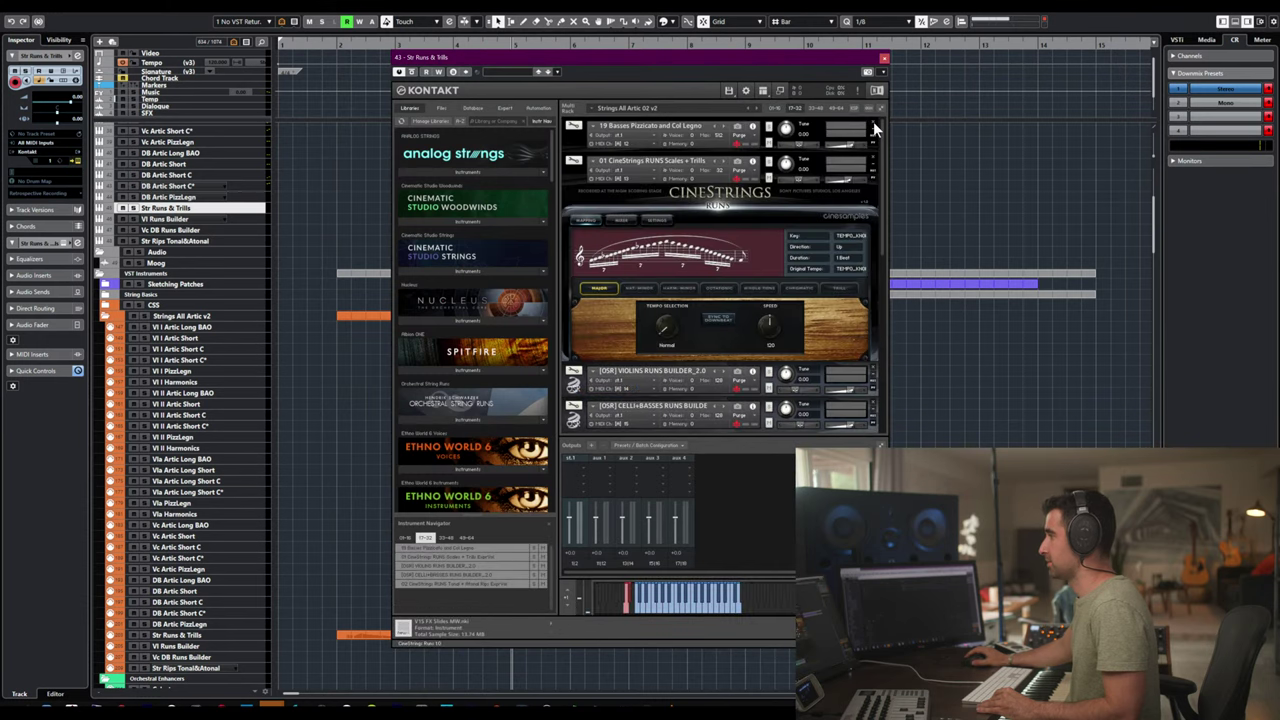
scroll(876, 128, "down", 1)
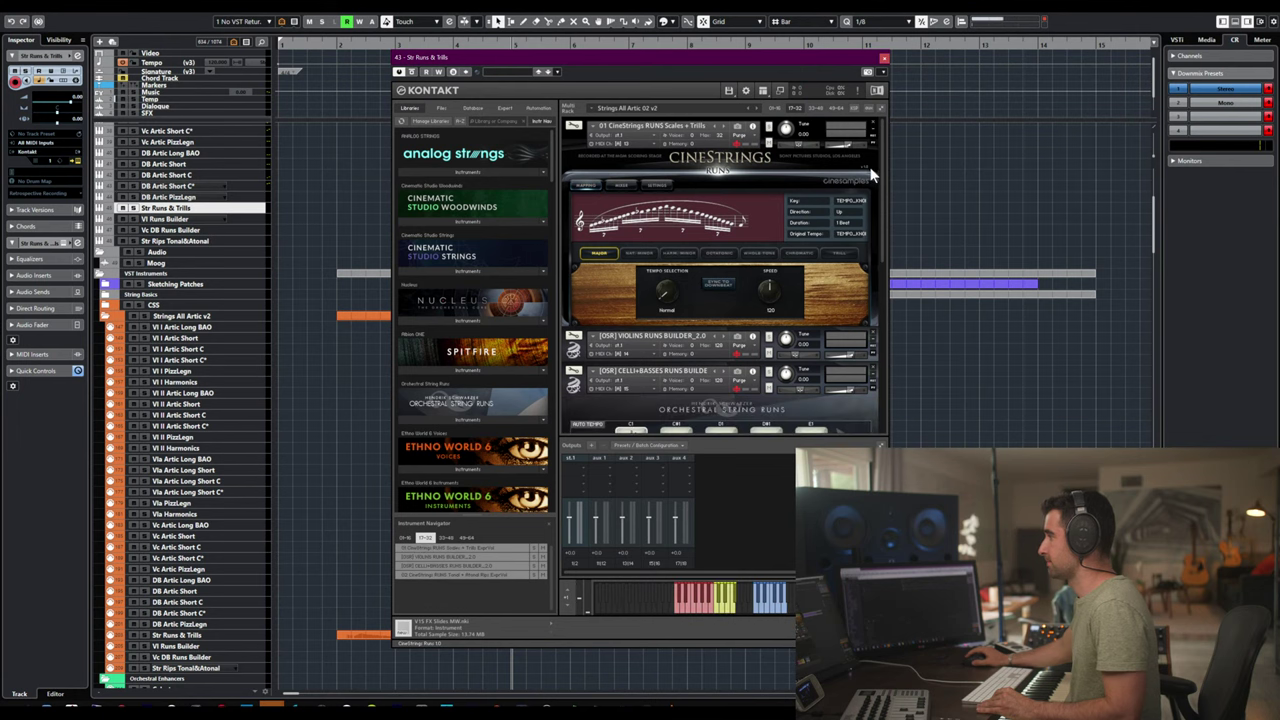
left_click(573, 127)
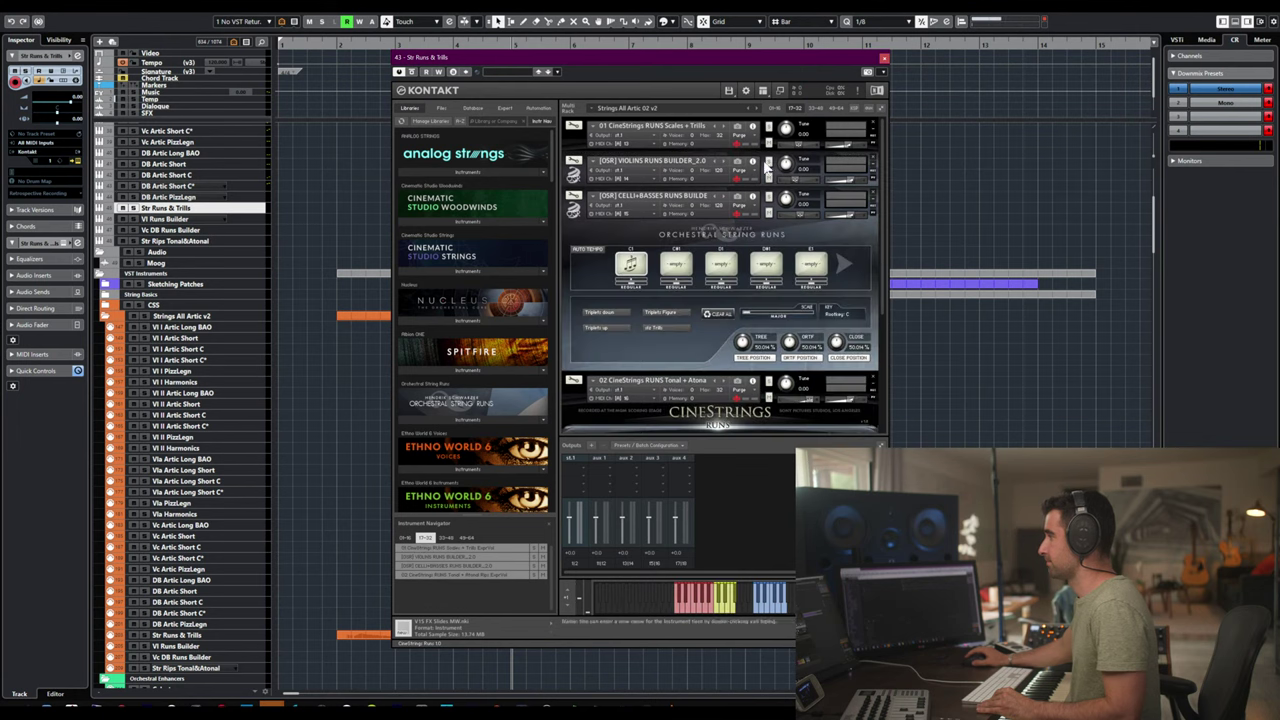
left_click(874, 156)
left_click(874, 156)
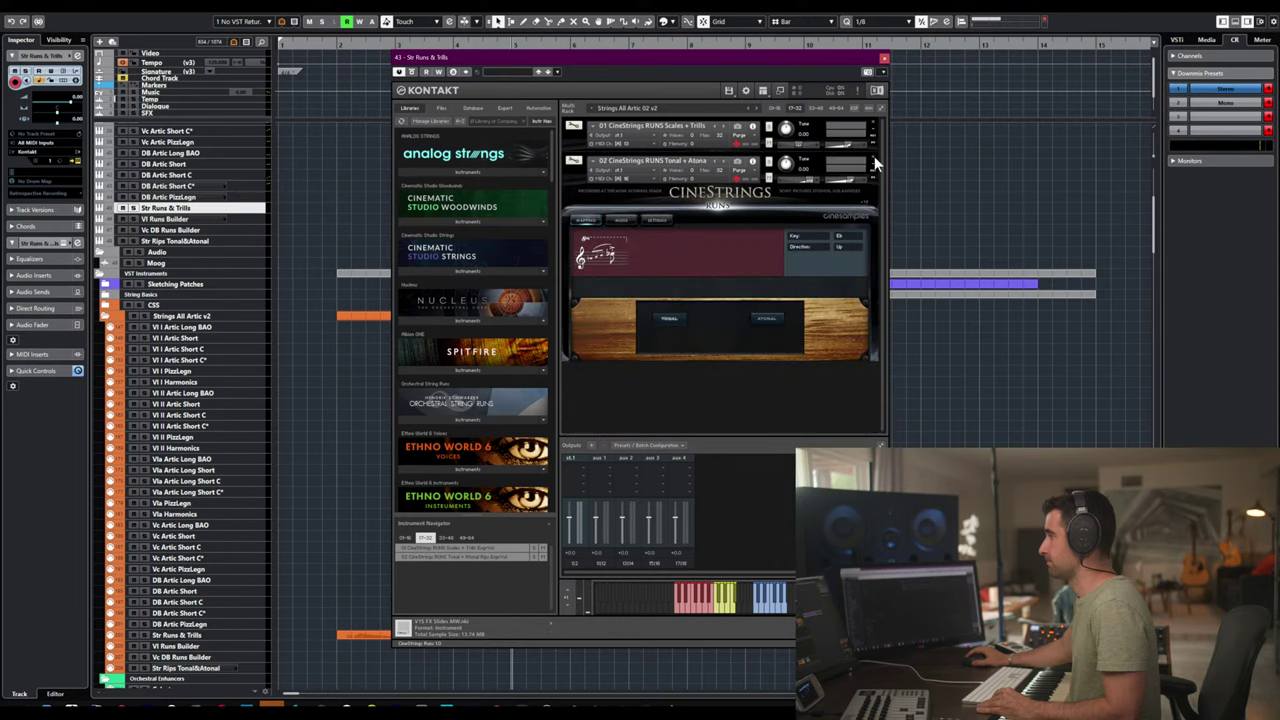
left_click(874, 156)
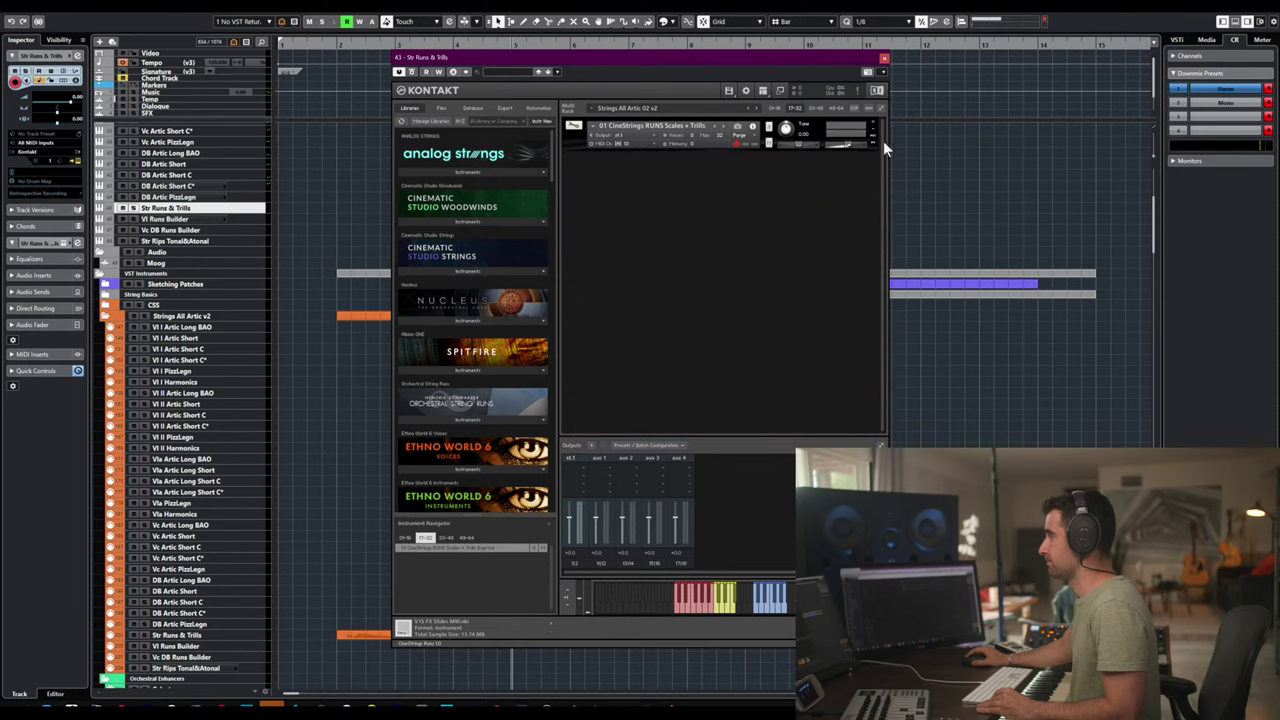
- Set 01 CineStrings RUNS Scales + Trills to Port A MIDI channel 1 and close the instrument window
left_click(617, 143)
mouse_move(650, 160)
left_click(705, 161)
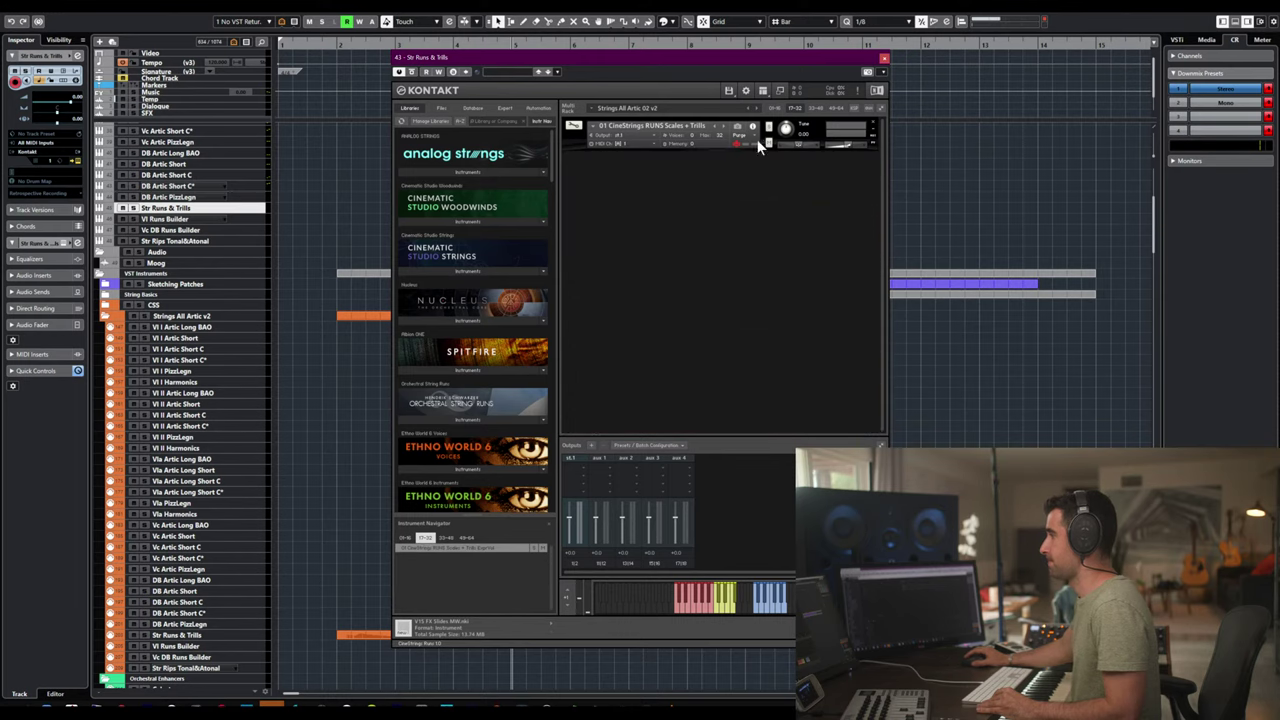
left_click(884, 60)
- Reduce rack page 17-32 of the VI Runs Builder track to only the [OSR] VIOLINS RUNS BUILDER_2.0 instrument
left_click(190, 219)
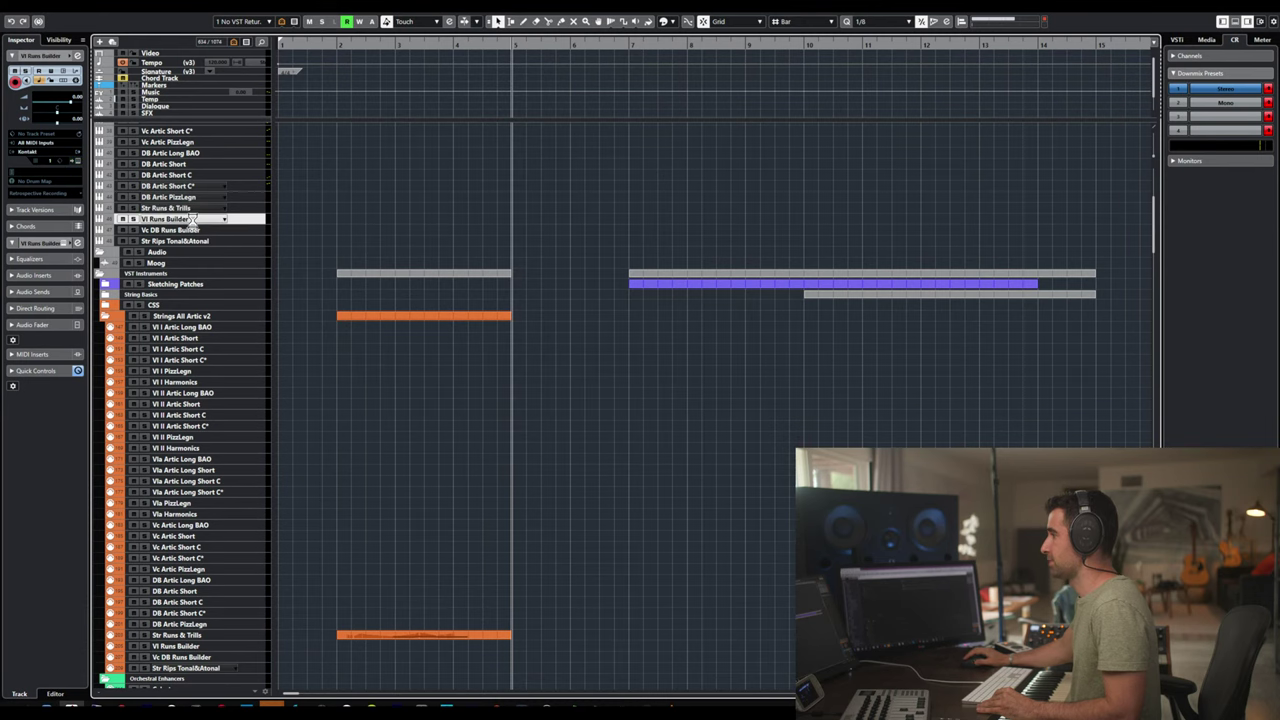
key("e")
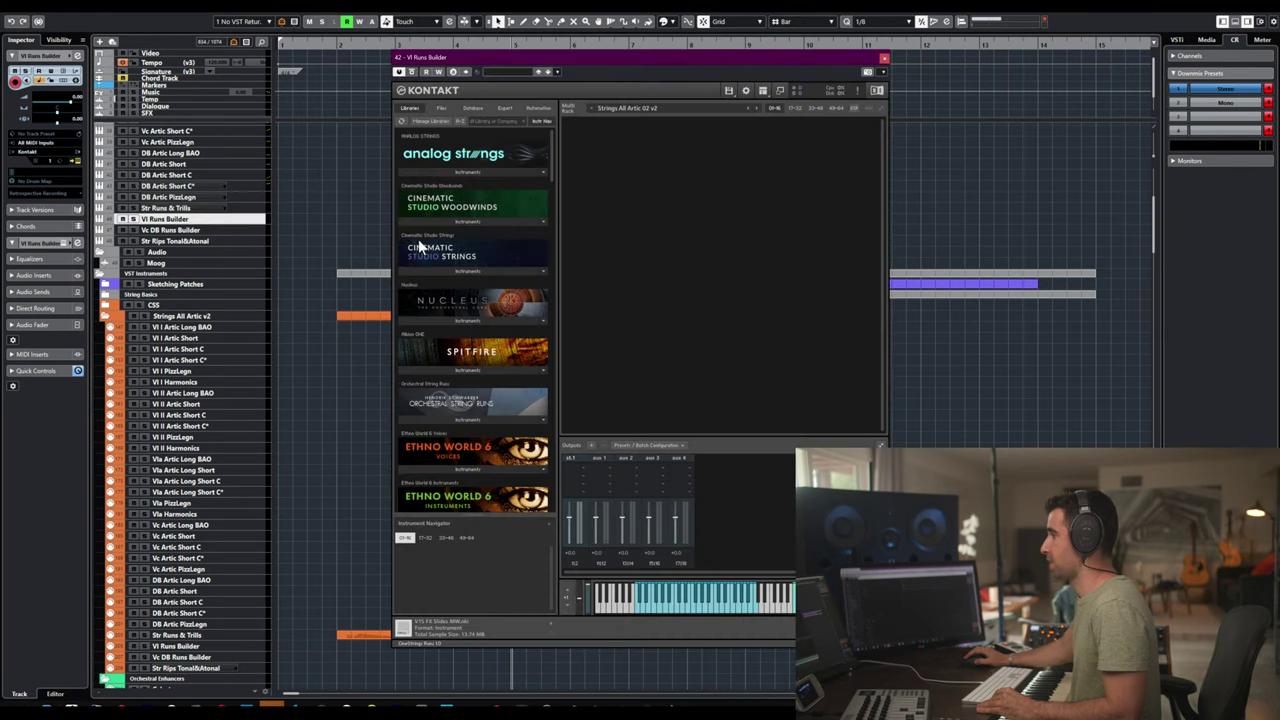
left_click(743, 92)
left_click(777, 272)
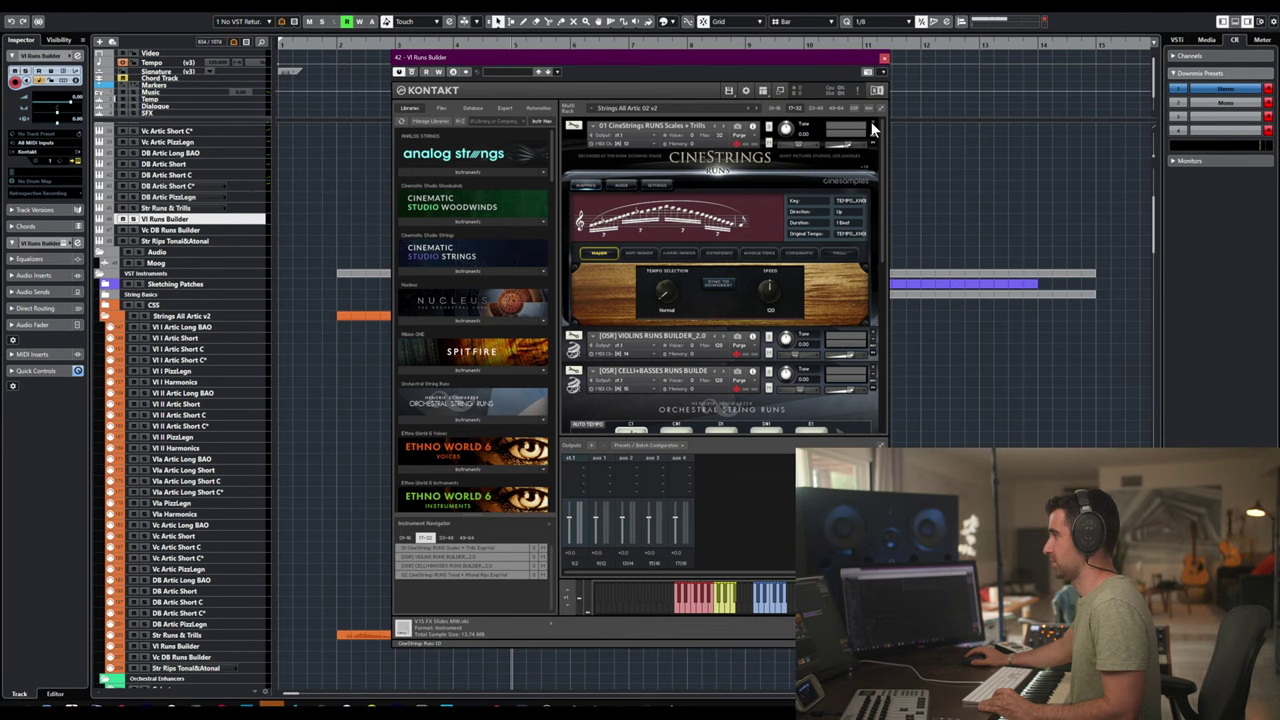
scroll(855, 282, "down", 3)
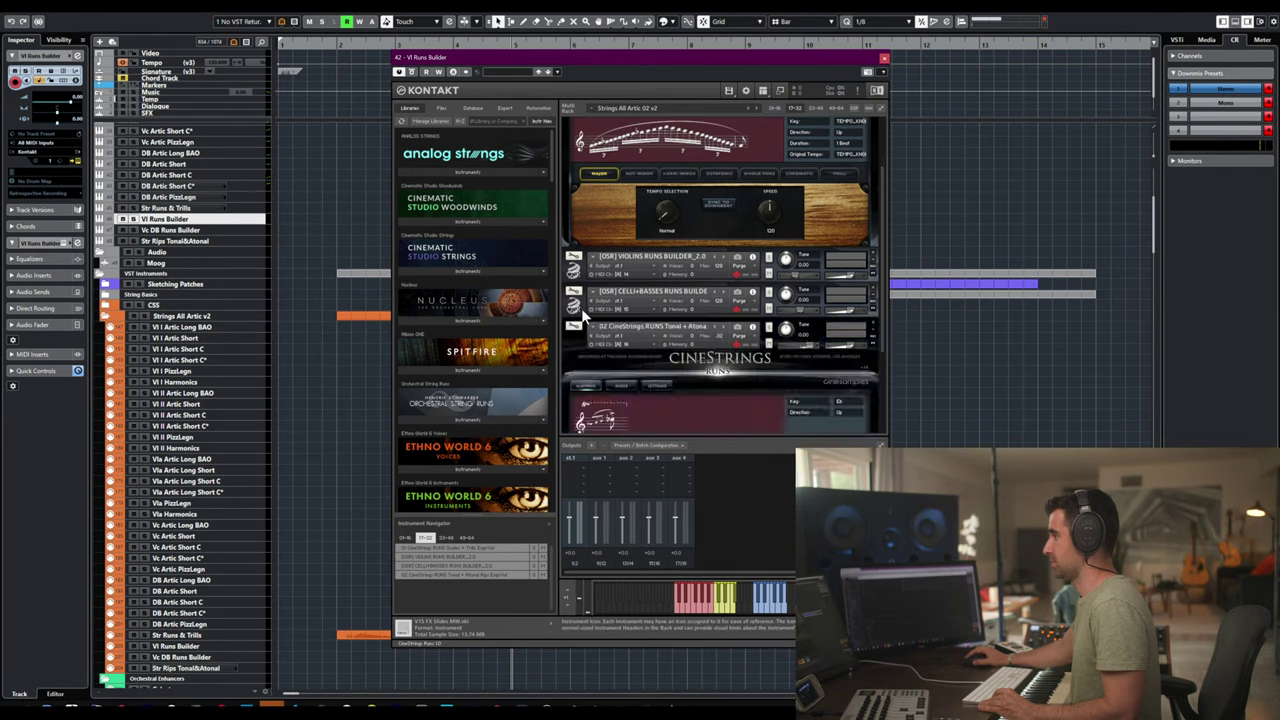
scroll(571, 332, "up", 2)
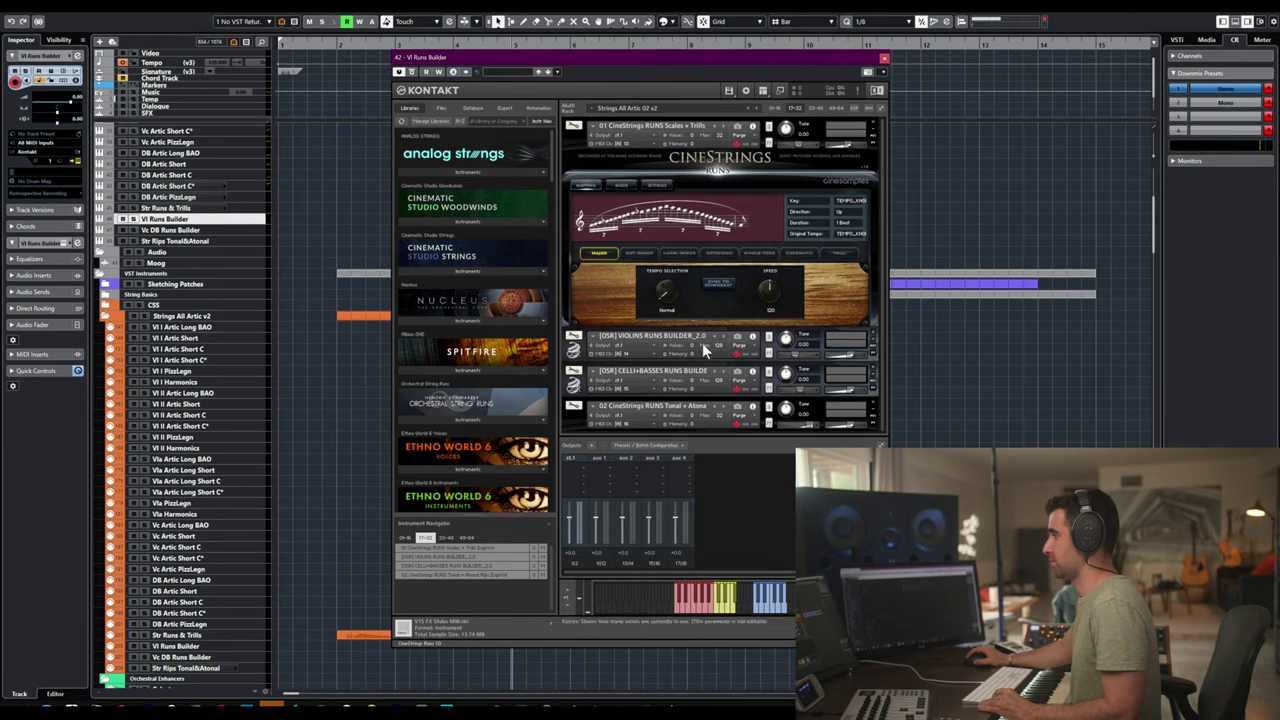
left_click(872, 121)
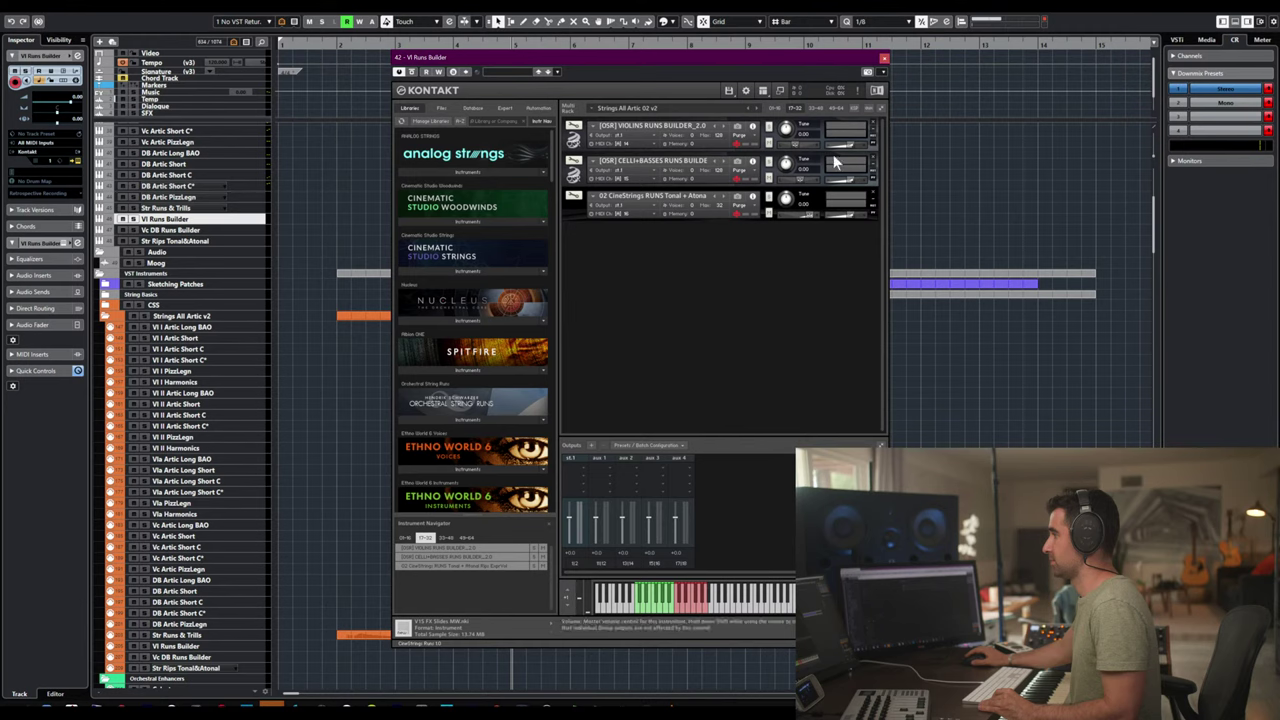
left_click(873, 157)
left_click(873, 157)
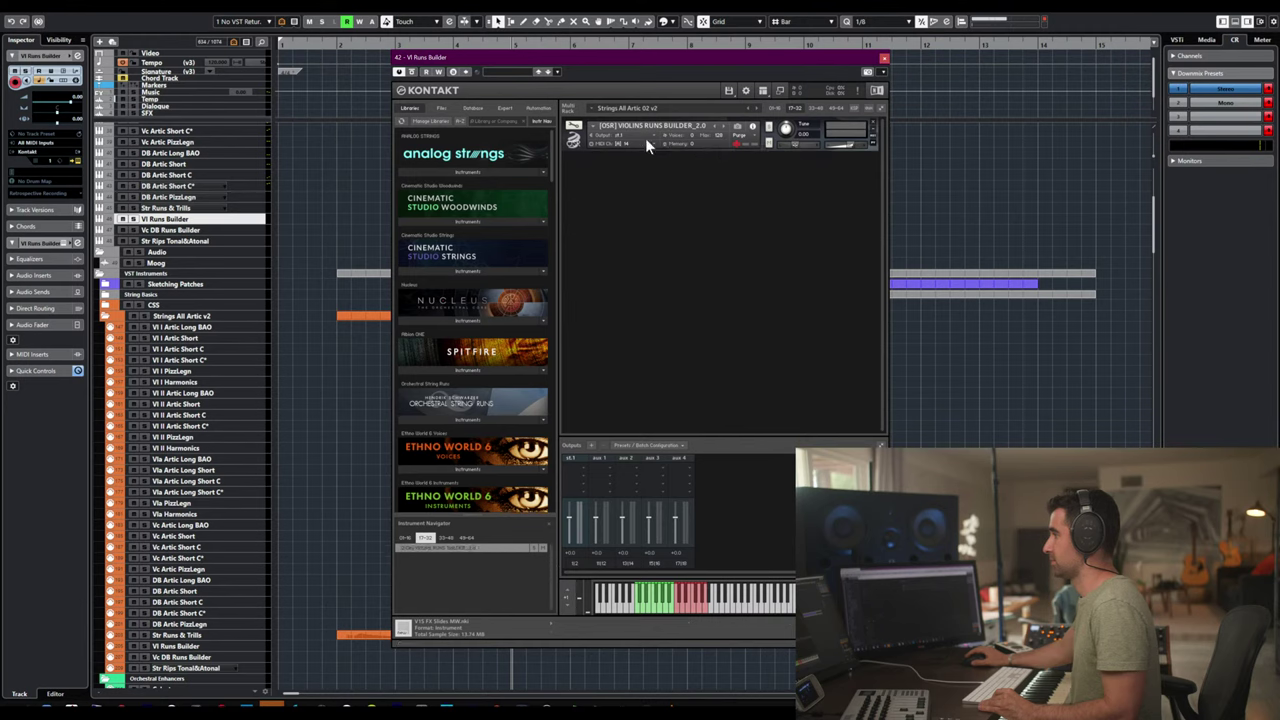
- Set [OSR] VIOLINS RUNS BUILDER_2.0 to Port A MIDI channel 1 and close the instrument window
left_click(644, 144)
mouse_move(662, 163)
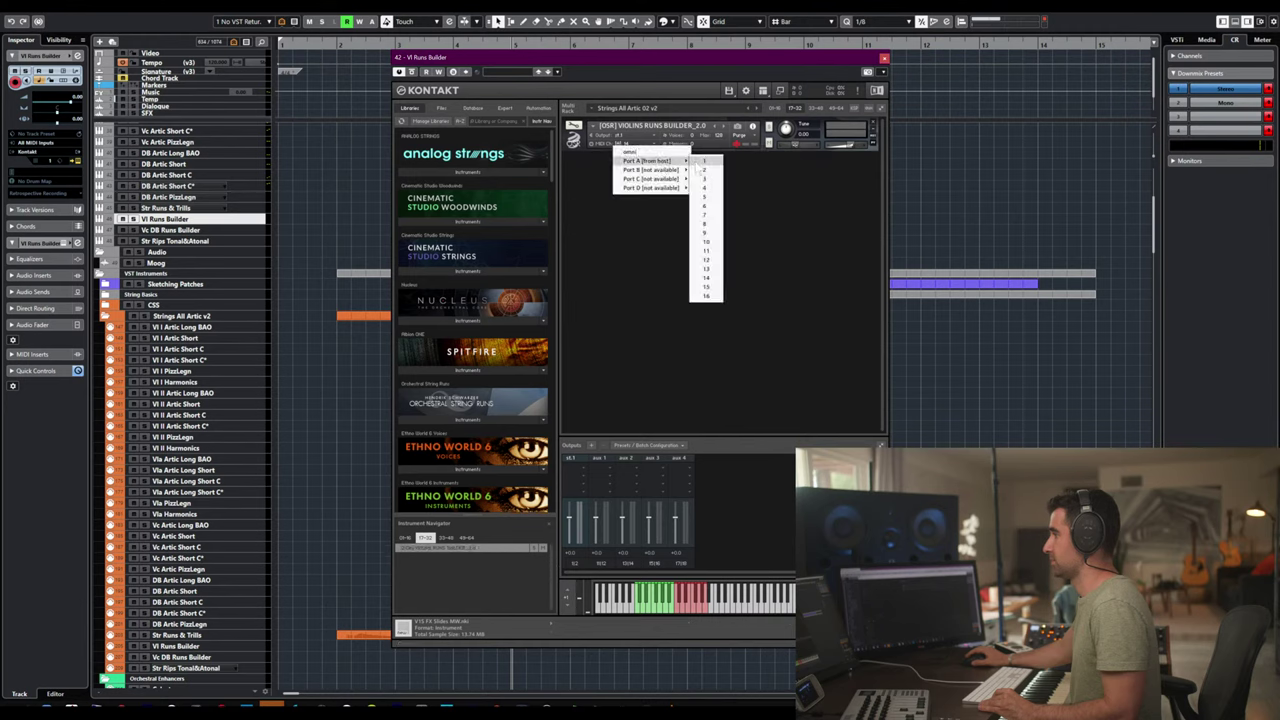
left_click(705, 162)
left_click(882, 58)
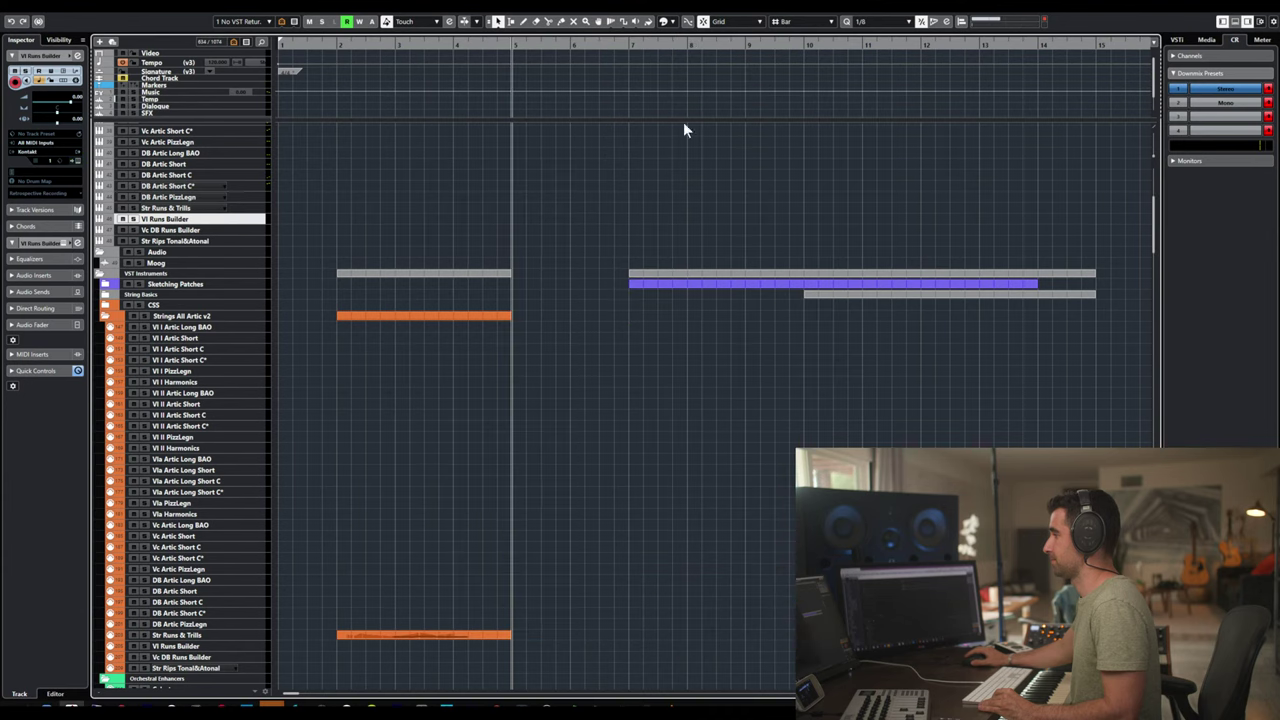
- Reduce rack page 17-32 of the Vc DB Runs Builder track to only the [OSR] CELLI+BASSES RUNS BUILDER instrument
left_click(185, 230)
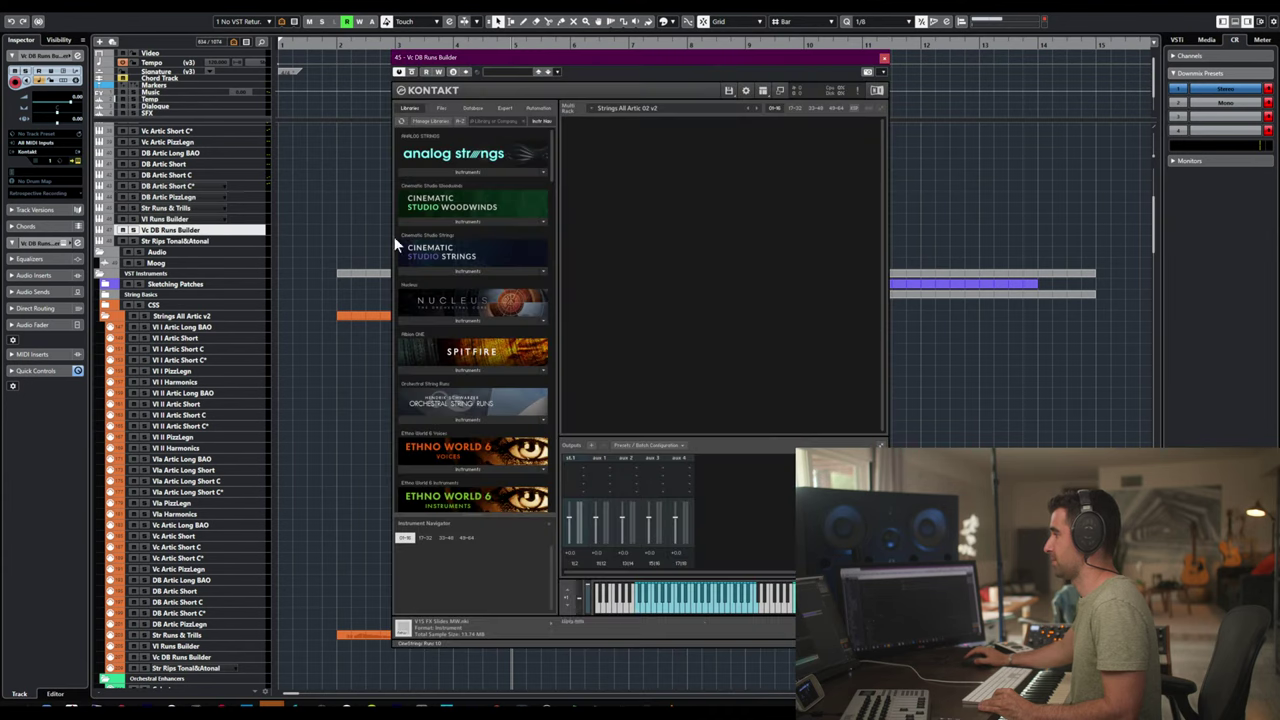
left_click(794, 108)
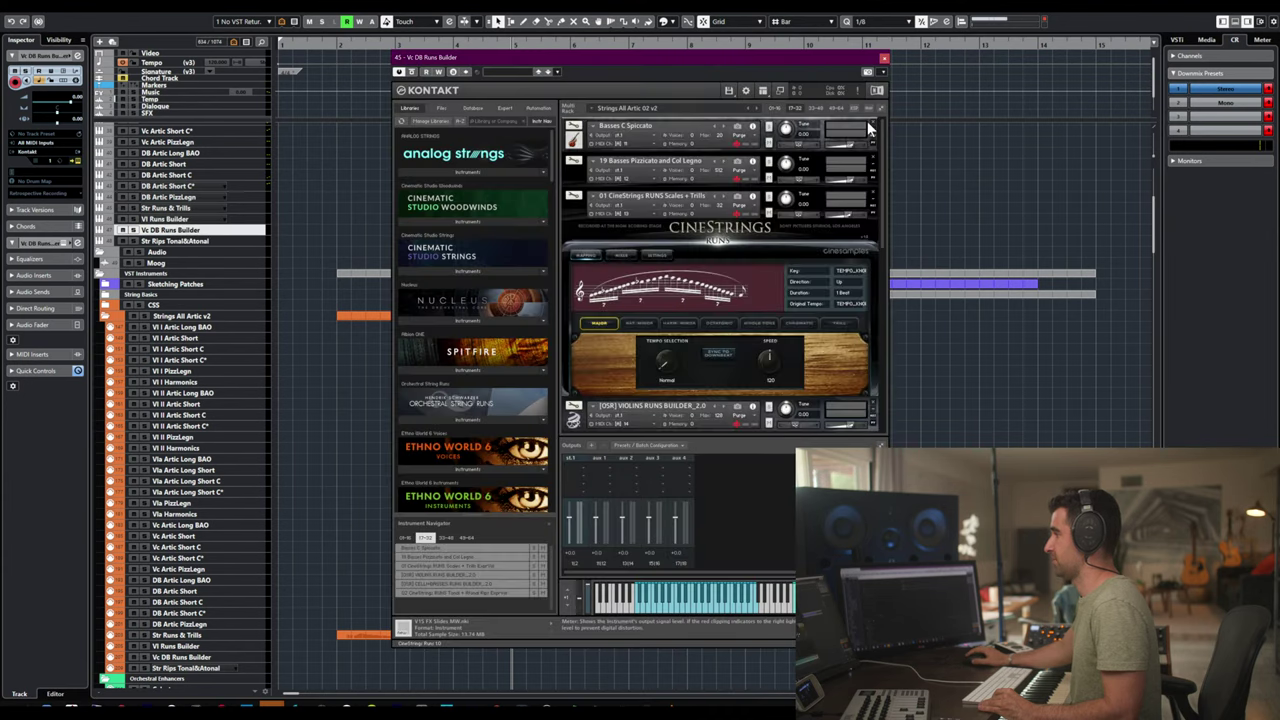
scroll(873, 120, "down", 5)
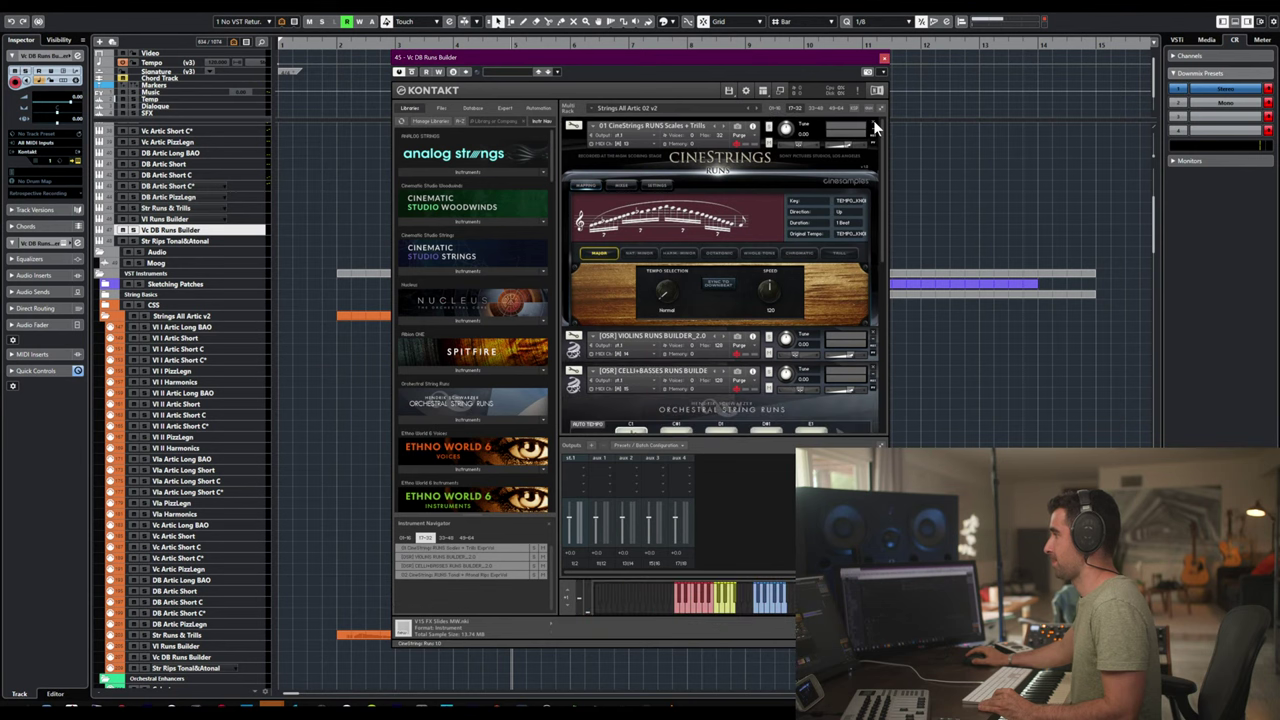
left_click(873, 121)
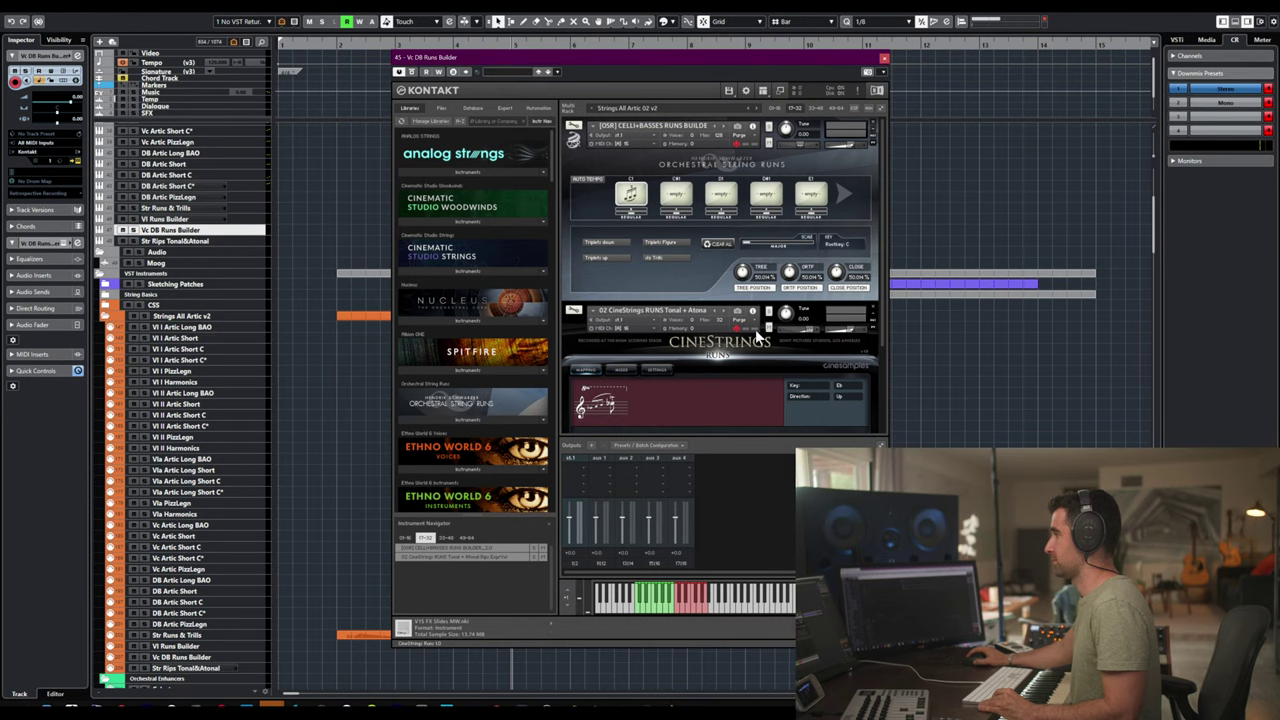
left_click(872, 309)
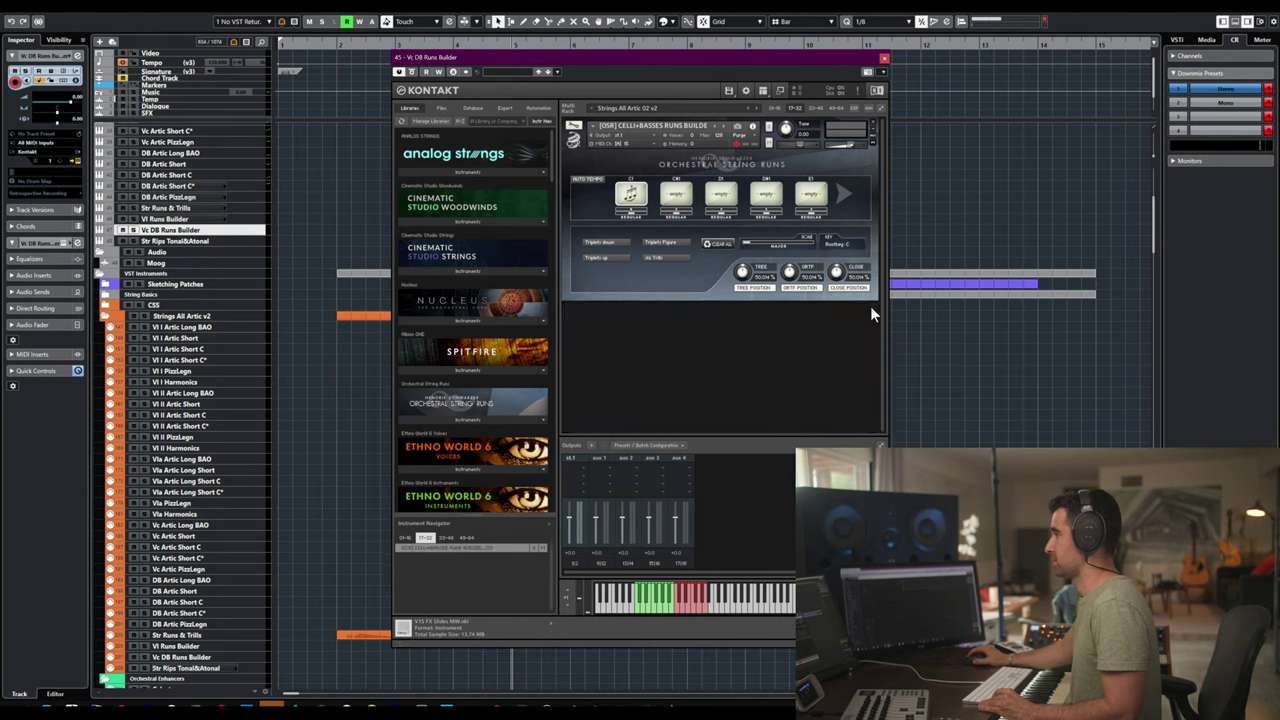
- Set [OSR] CELLI+BASSES RUNS BUILDER to Port A MIDI channel 1 and close the instrument window
left_click(624, 140)
mouse_move(655, 161)
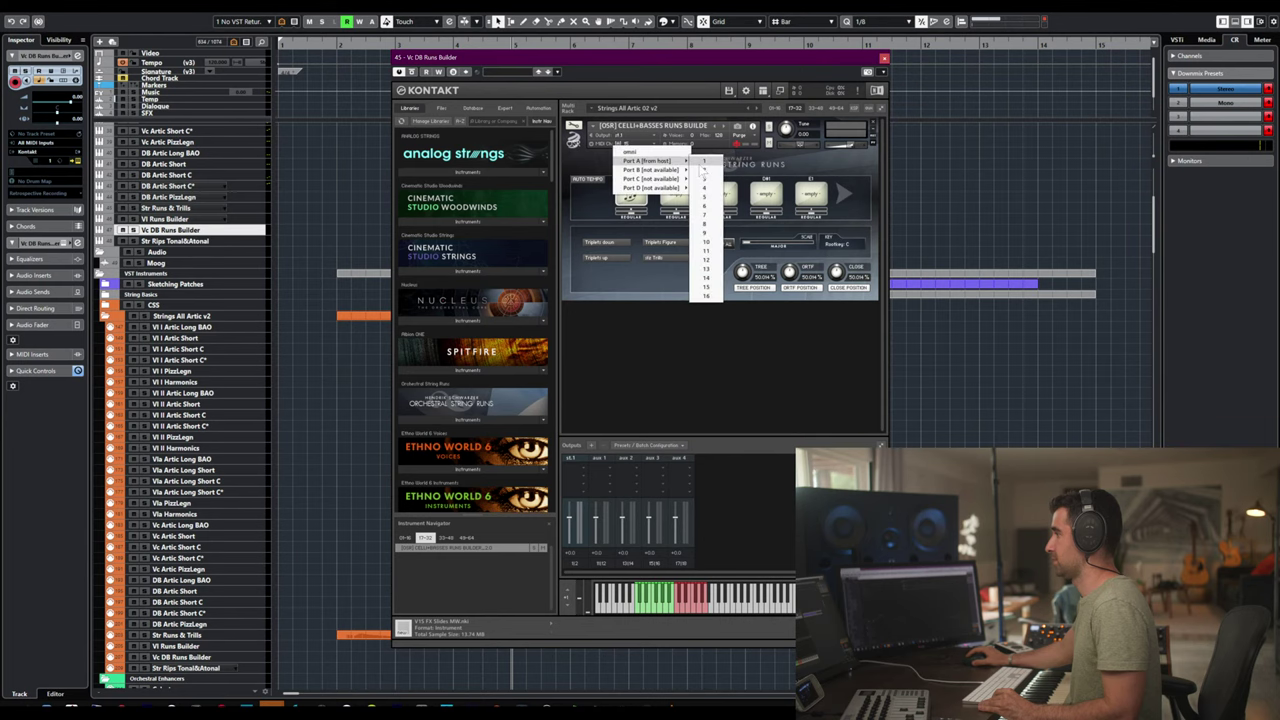
left_click(704, 165)
left_click(884, 57)
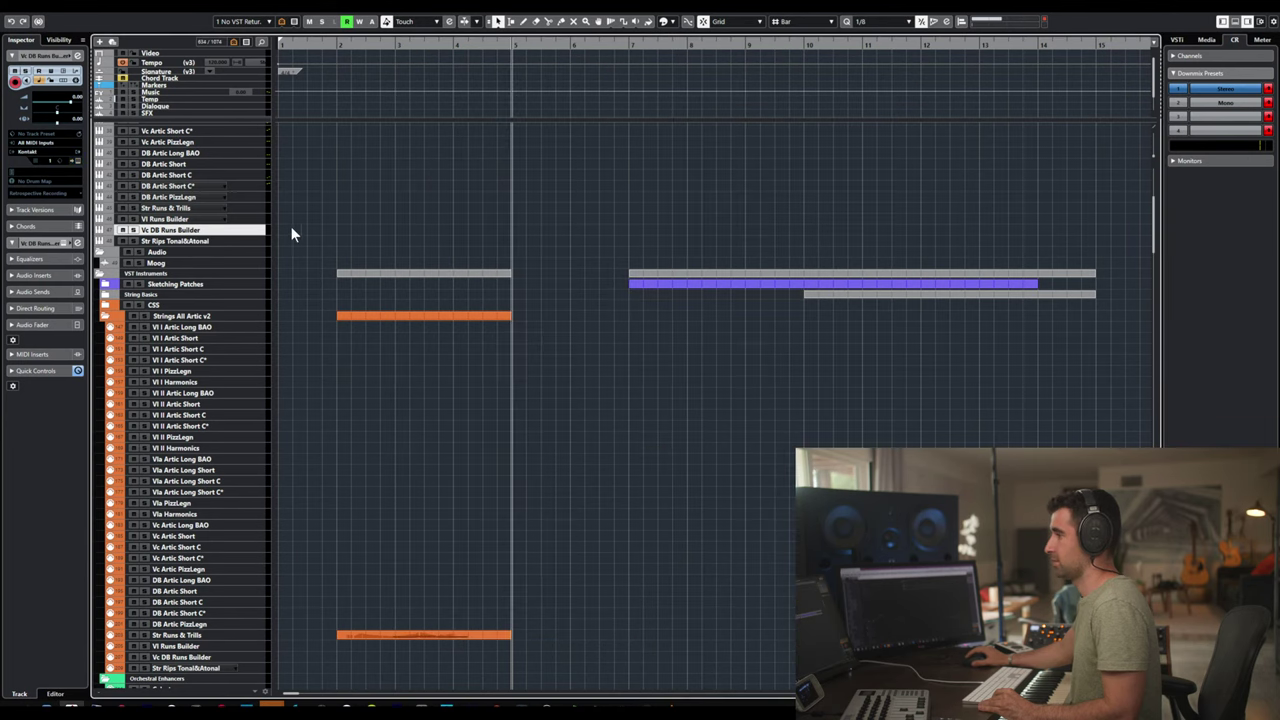
- Reduce rack page 17-32 of the Str Rips Tonal&Atonal track to only the 02 CineStrings RUNS Tonal + Atonal instrument
left_click(205, 241)
left_click(207, 242)
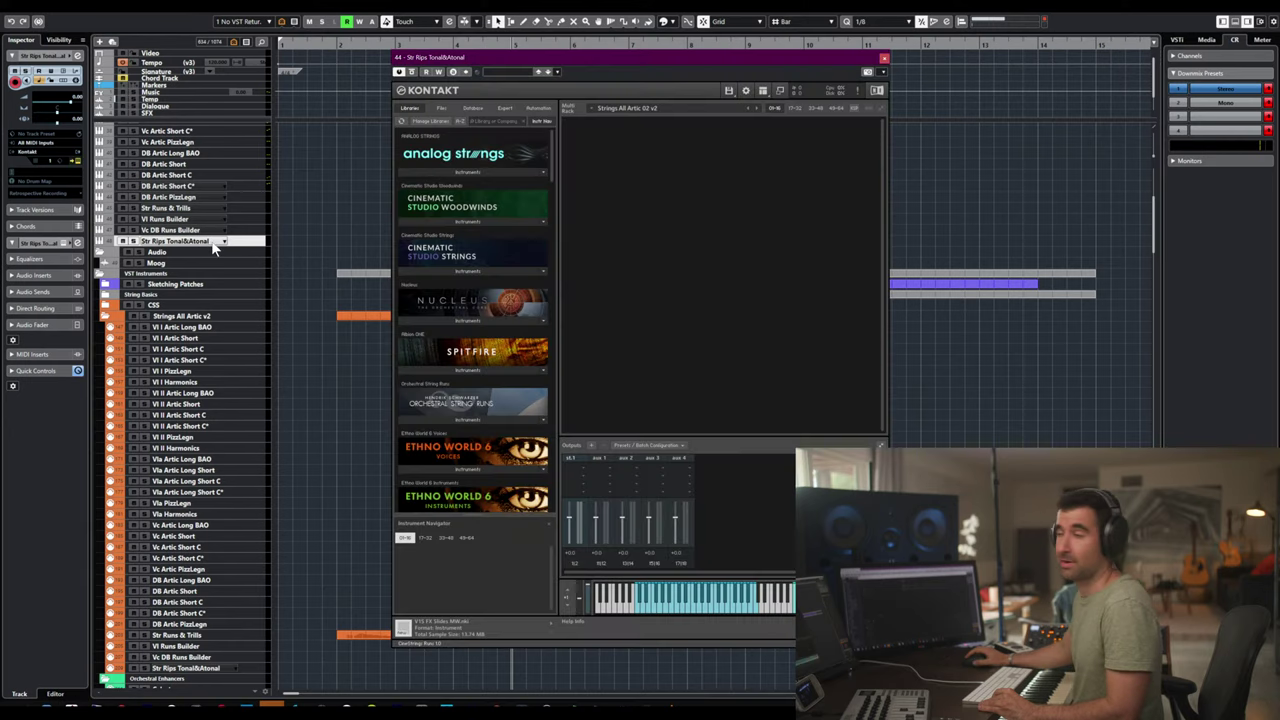
left_click(794, 107)
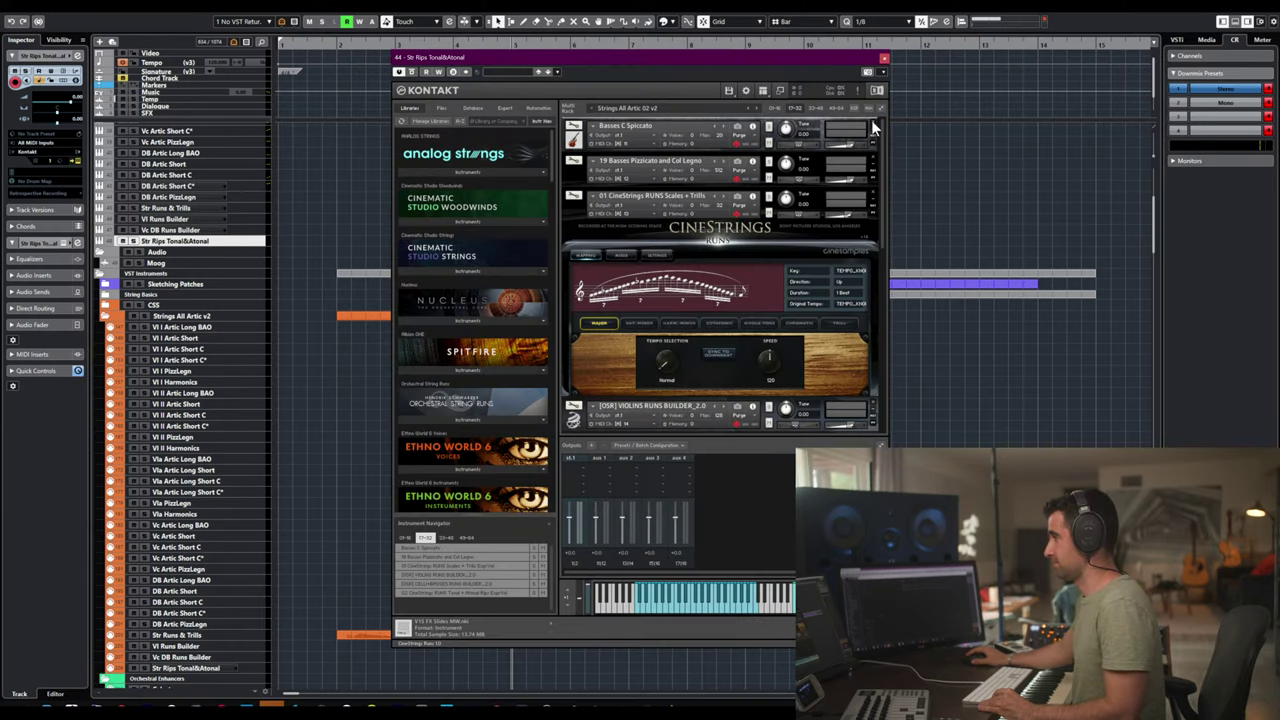
scroll(871, 122, "down", 2)
scroll(871, 120, "down", 1)
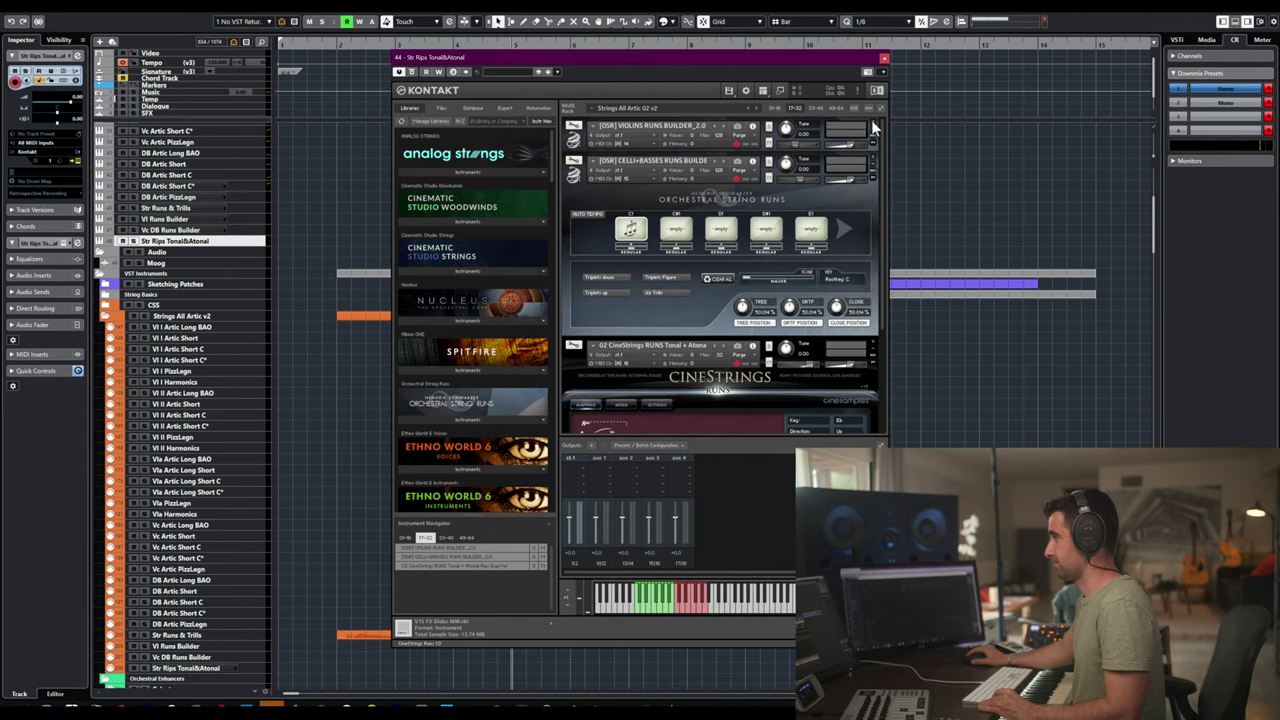
scroll(871, 120, "down", 1)
scroll(871, 120, "down", 1)
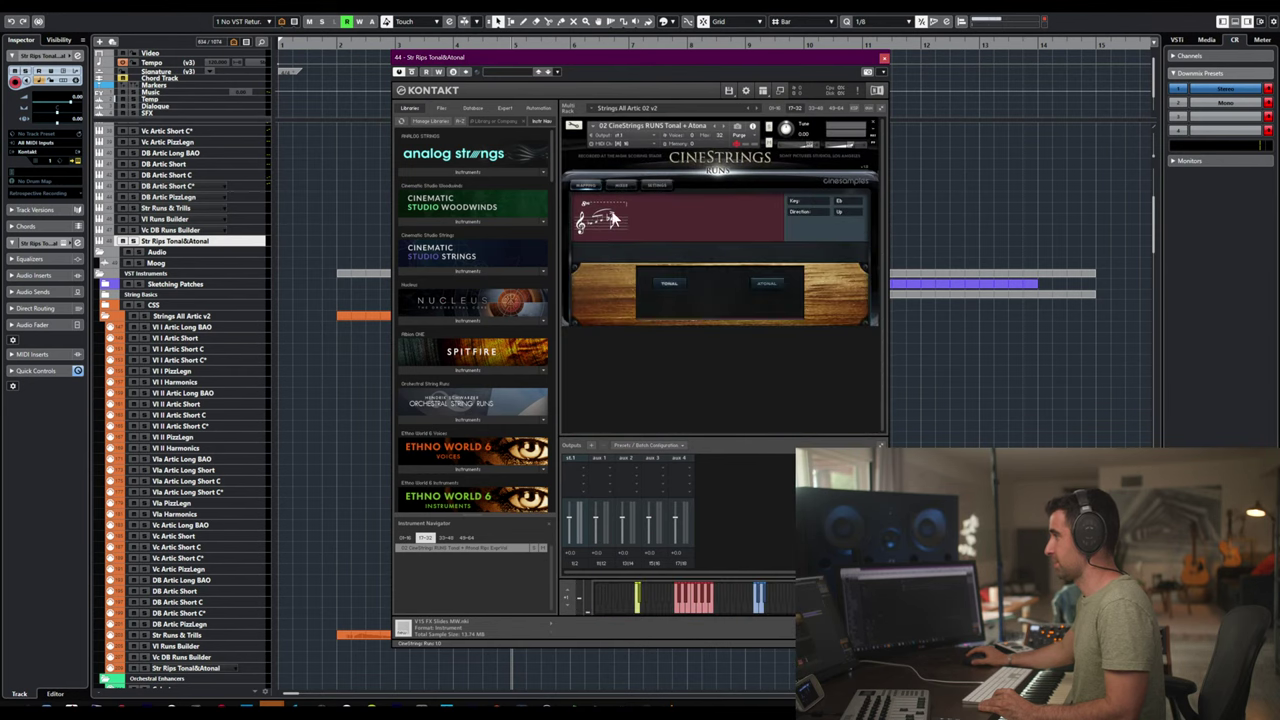
- Set 02 CineStrings RUNS Tonal + Atonal to Port A MIDI channel 1 and close the instrument window
left_click(626, 143)
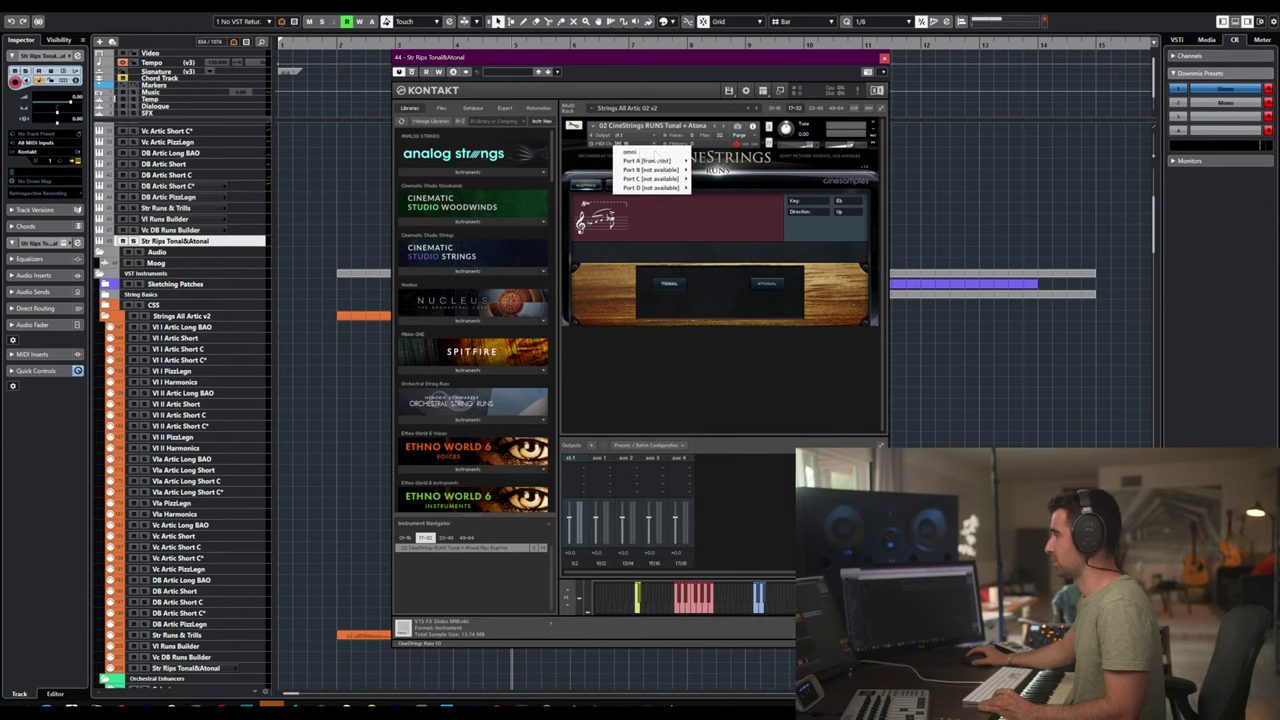
mouse_move(655, 160)
left_click(706, 161)
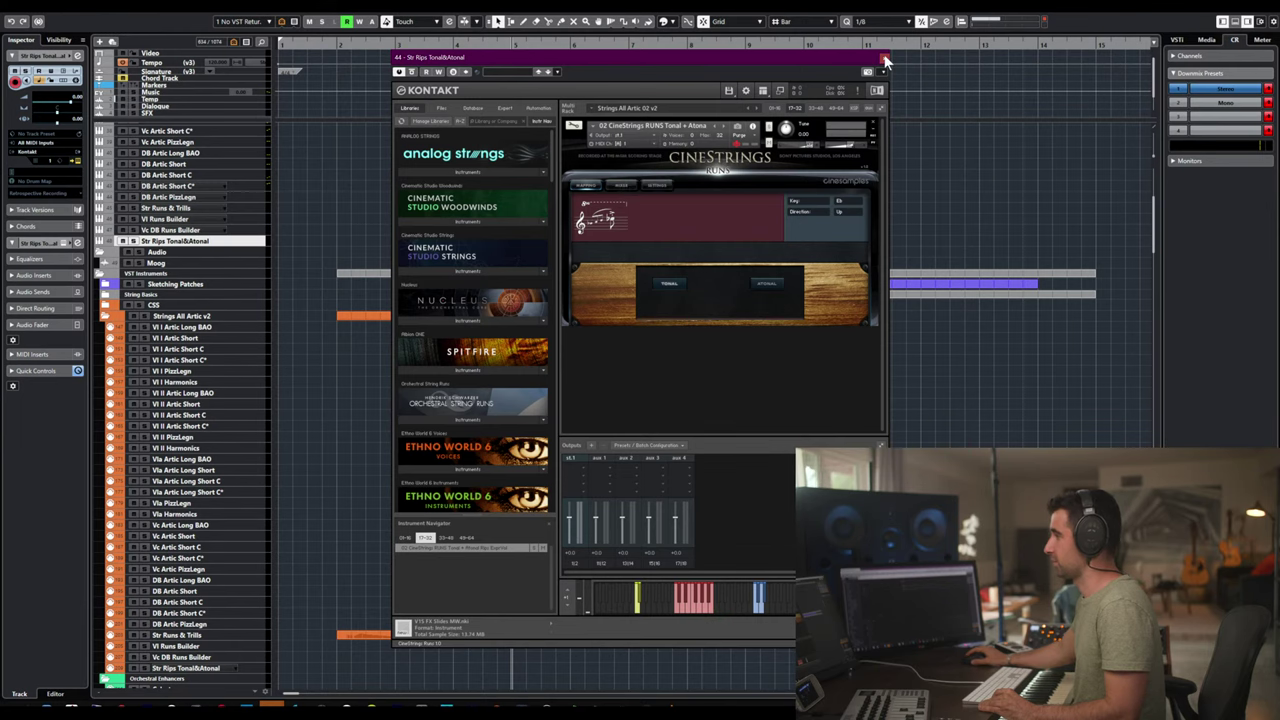
left_click(883, 57)
- Select the DB Artic PizzLegn and Str Runs & Trills tracks one after the other to audition their sound
scroll(175, 250, "up", 5)
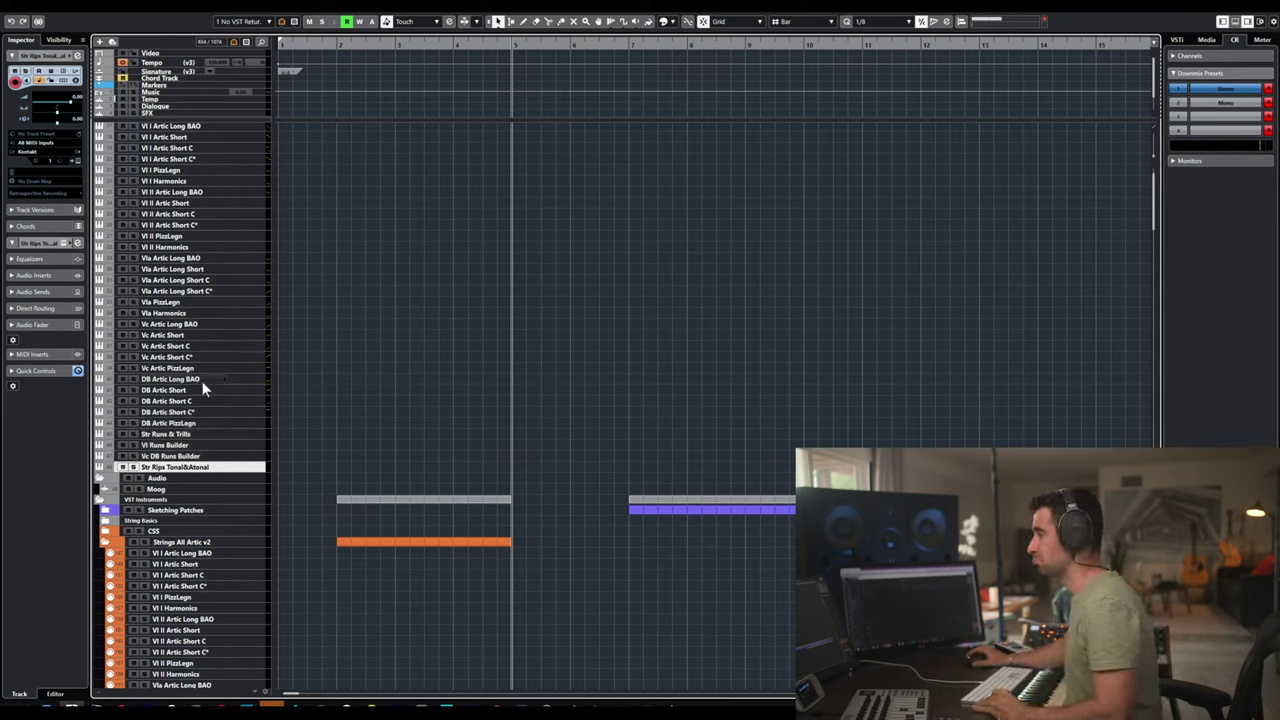
left_click(215, 423)
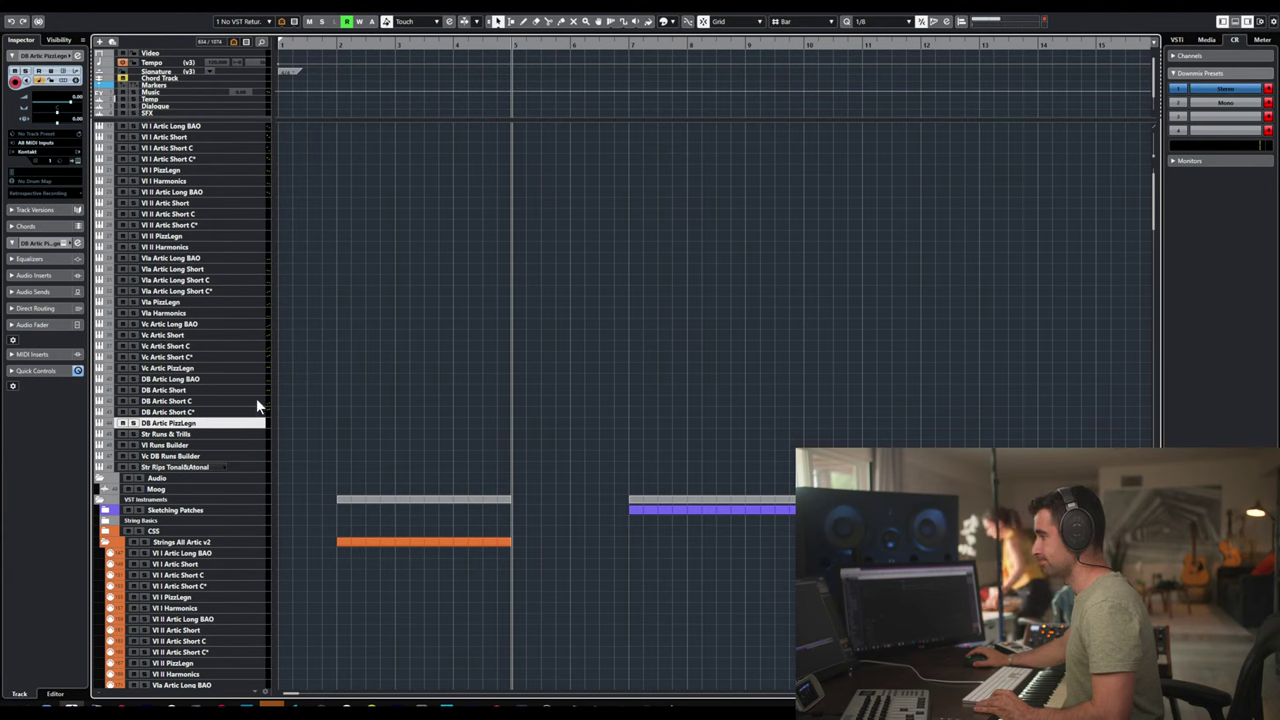
left_click(196, 433)
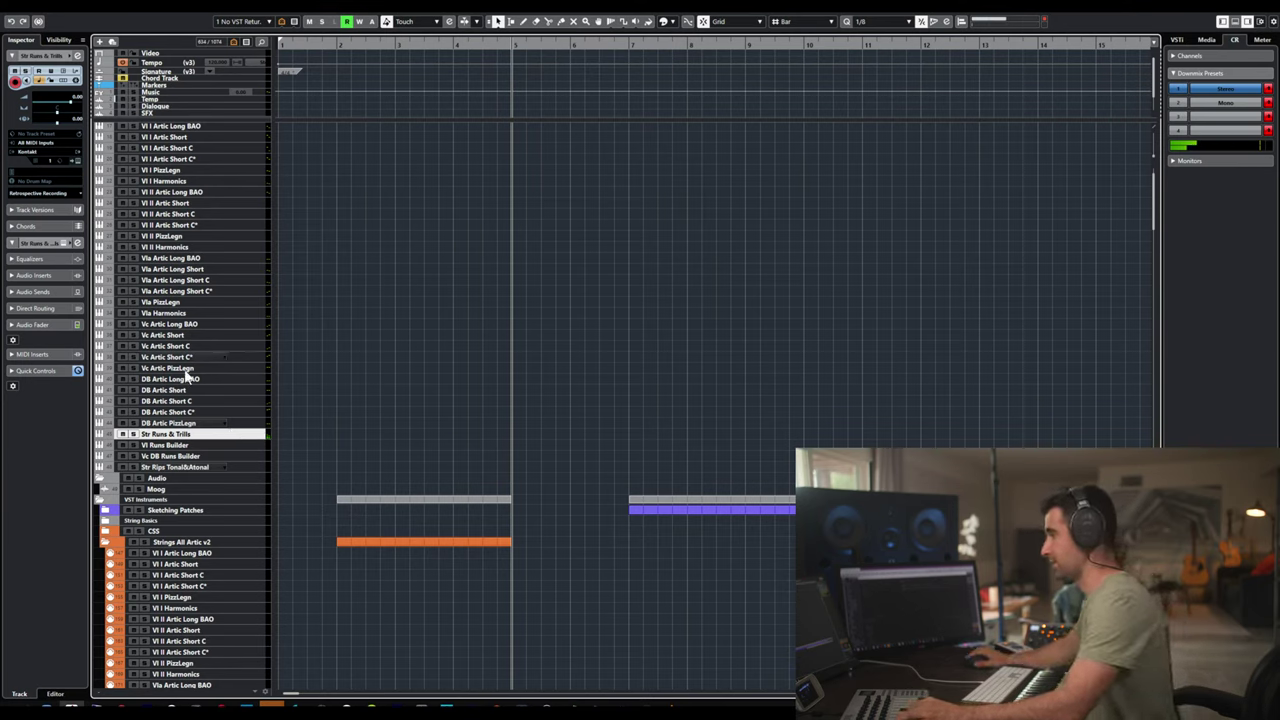
- Audition the VI Runs Builder track and check its instrument on rack page 17-32, closing the window when done
left_click(183, 446)
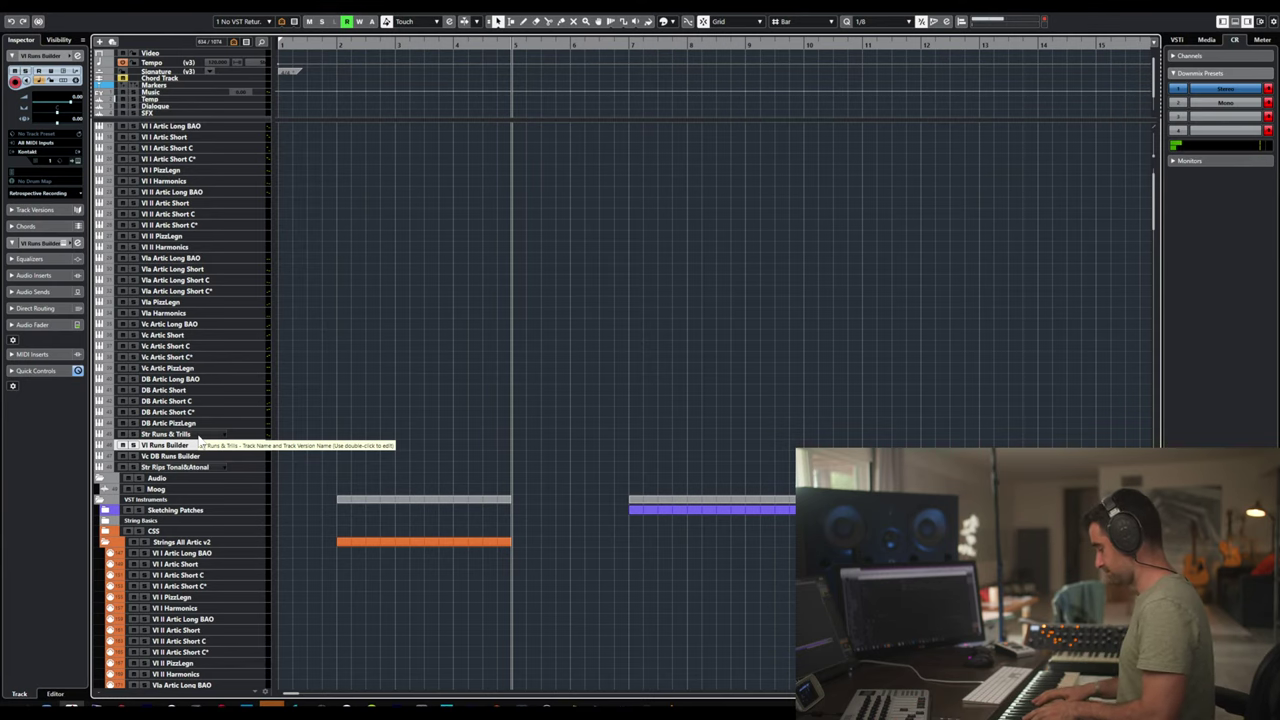
left_click(196, 441)
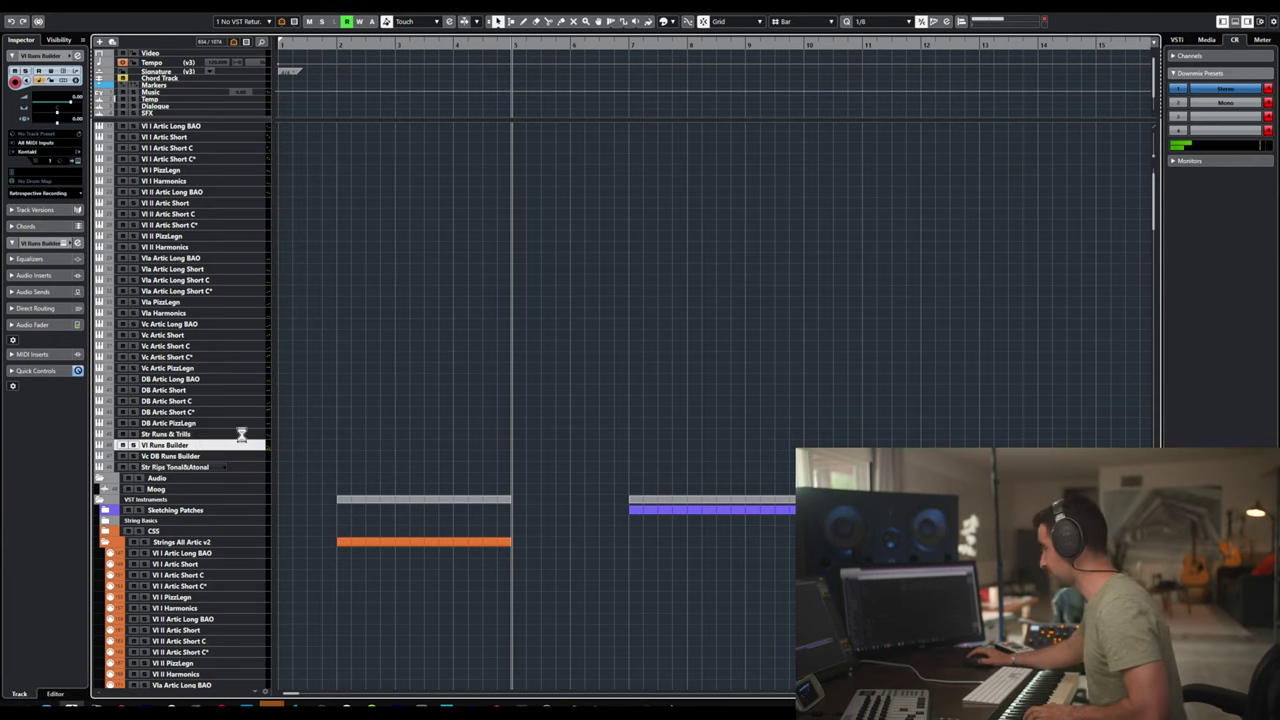
key("e")
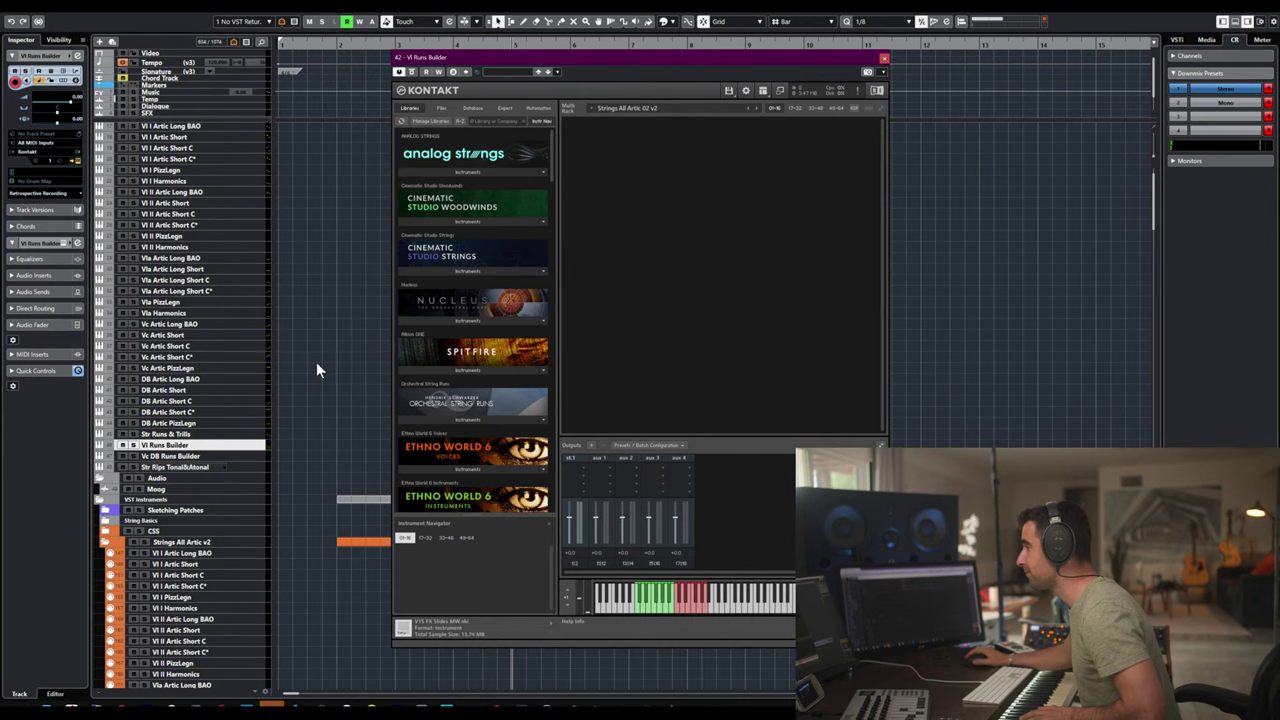
left_click(796, 107)
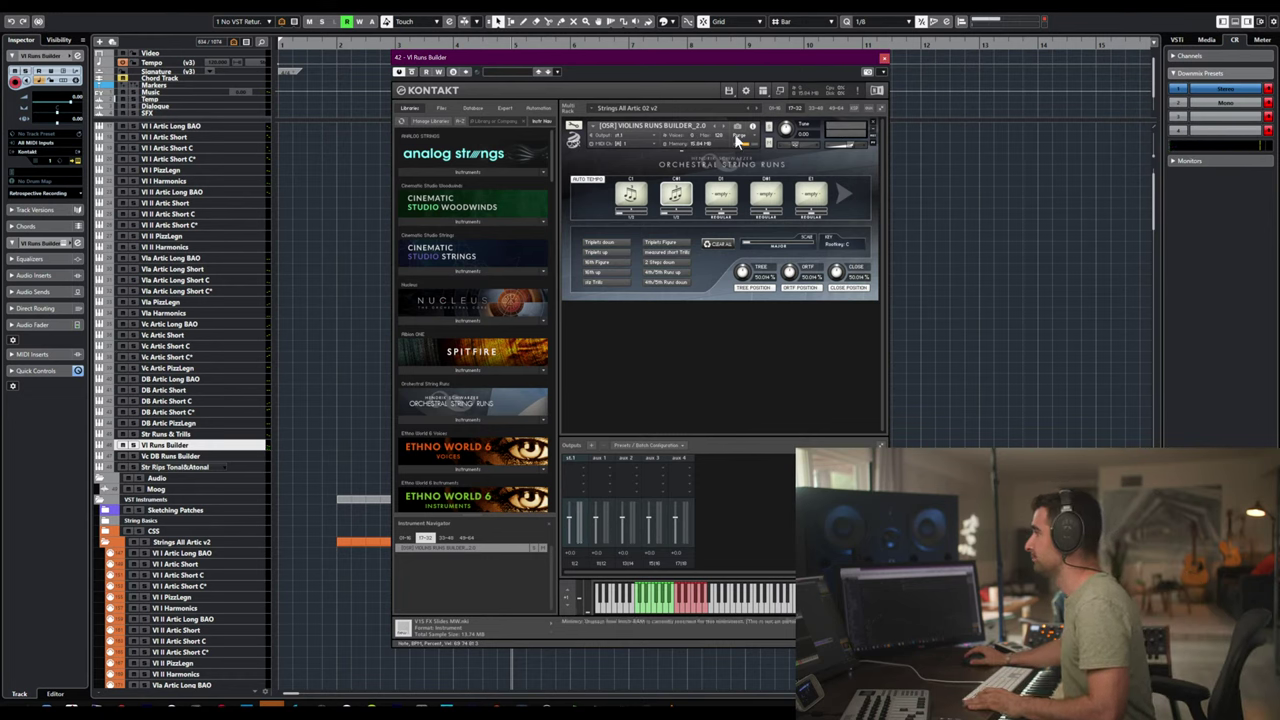
left_click(884, 57)
- Audition the Vc DB Runs Builder track with its rack page 17-32 instrument in view, and close the window
left_click(212, 457)
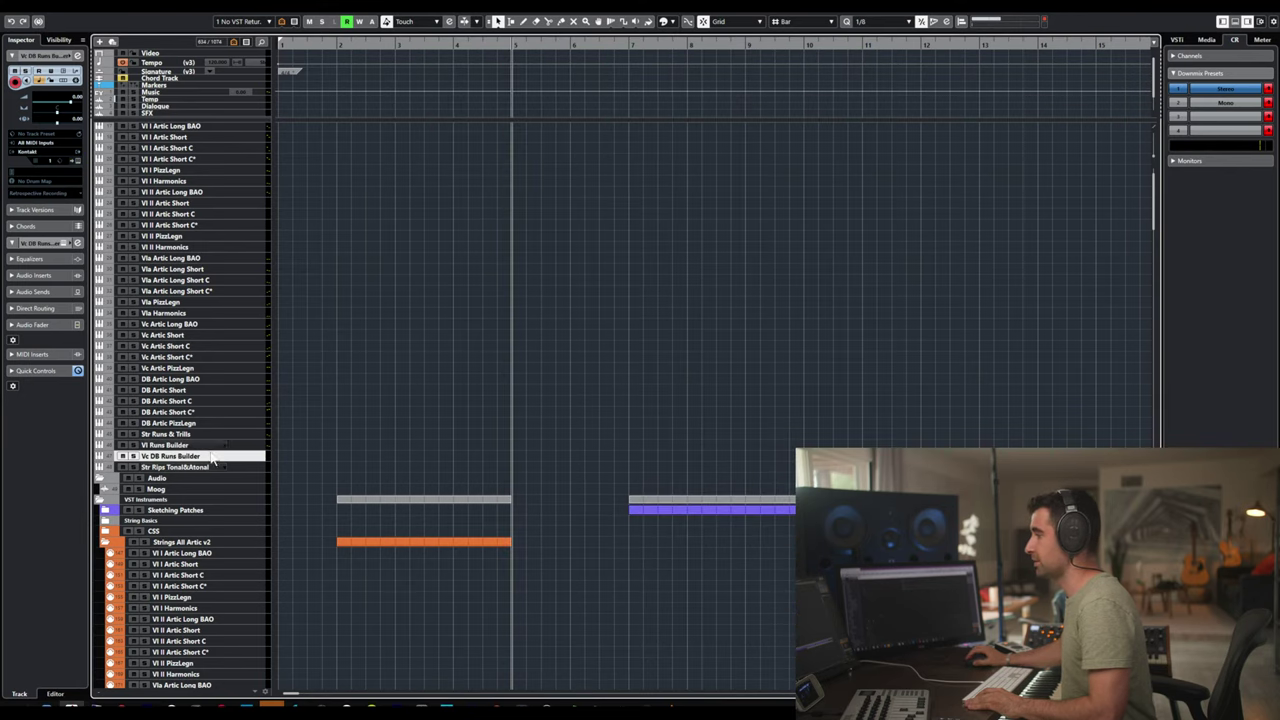
left_click(260, 456)
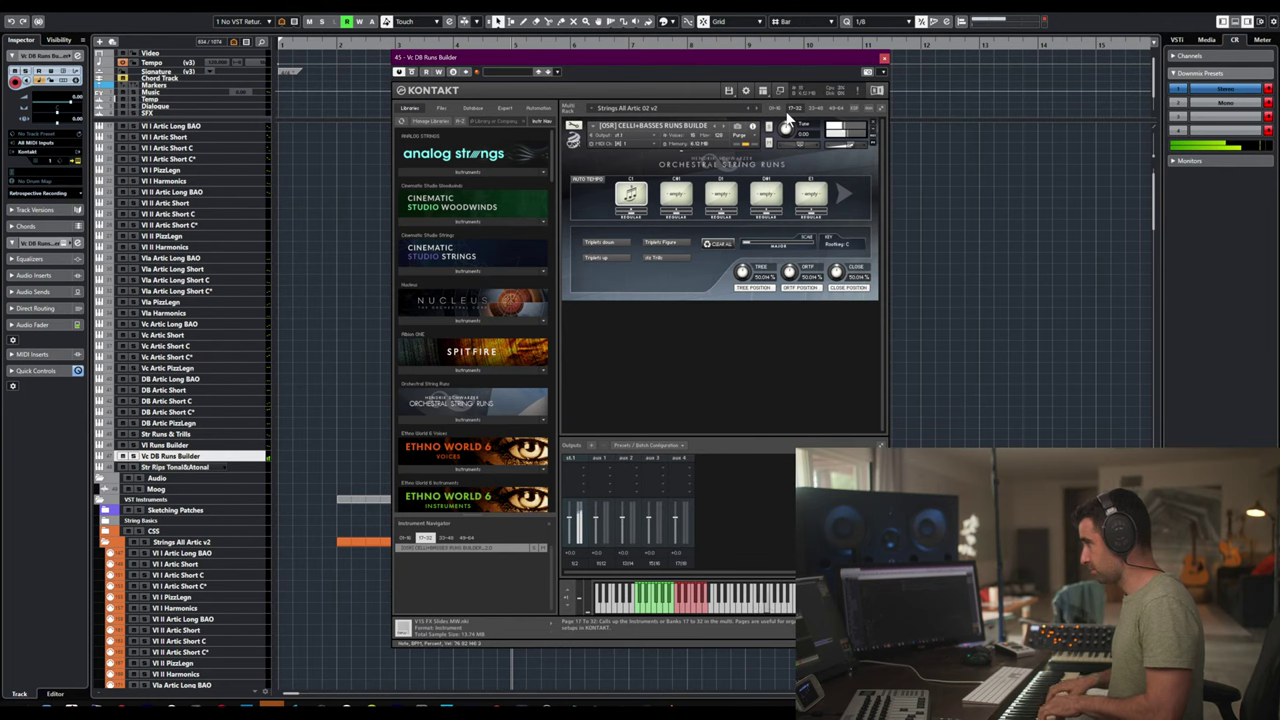
left_click(884, 58)
- Audition the Str Rips Tonal&Atonal track and bring up its instrument on rack page 17-32
left_click(196, 467)
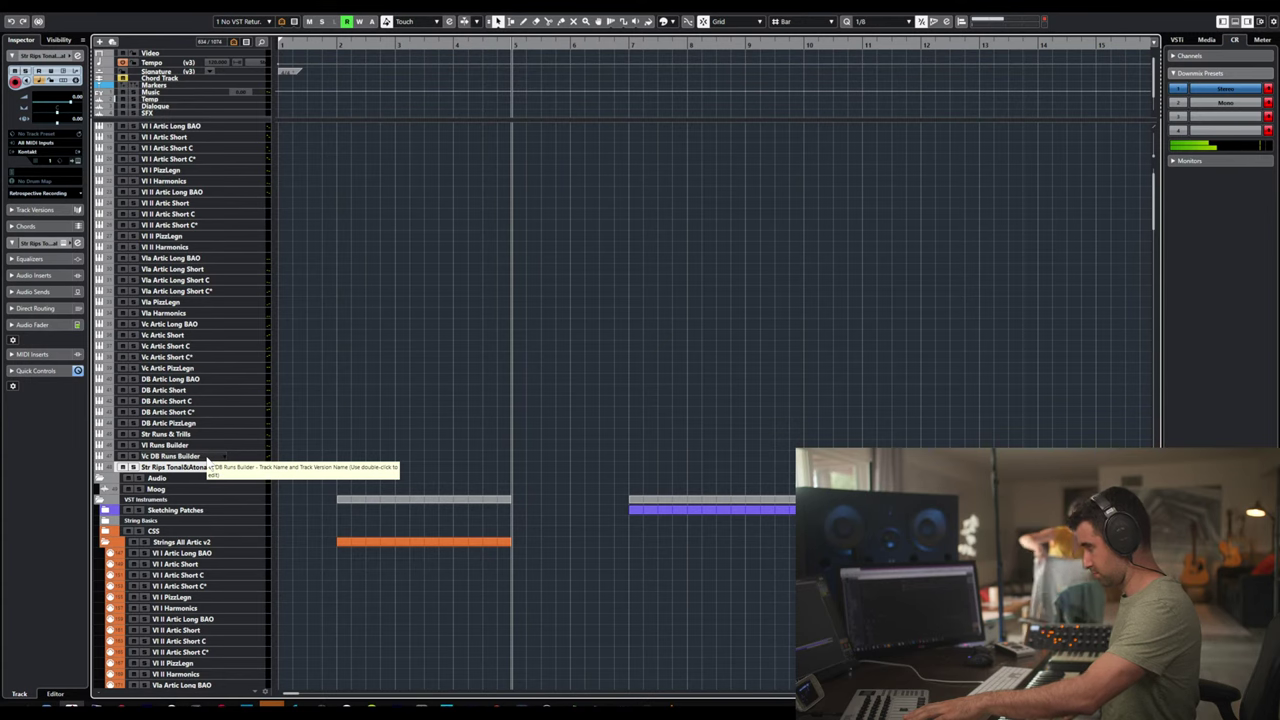
key("e")
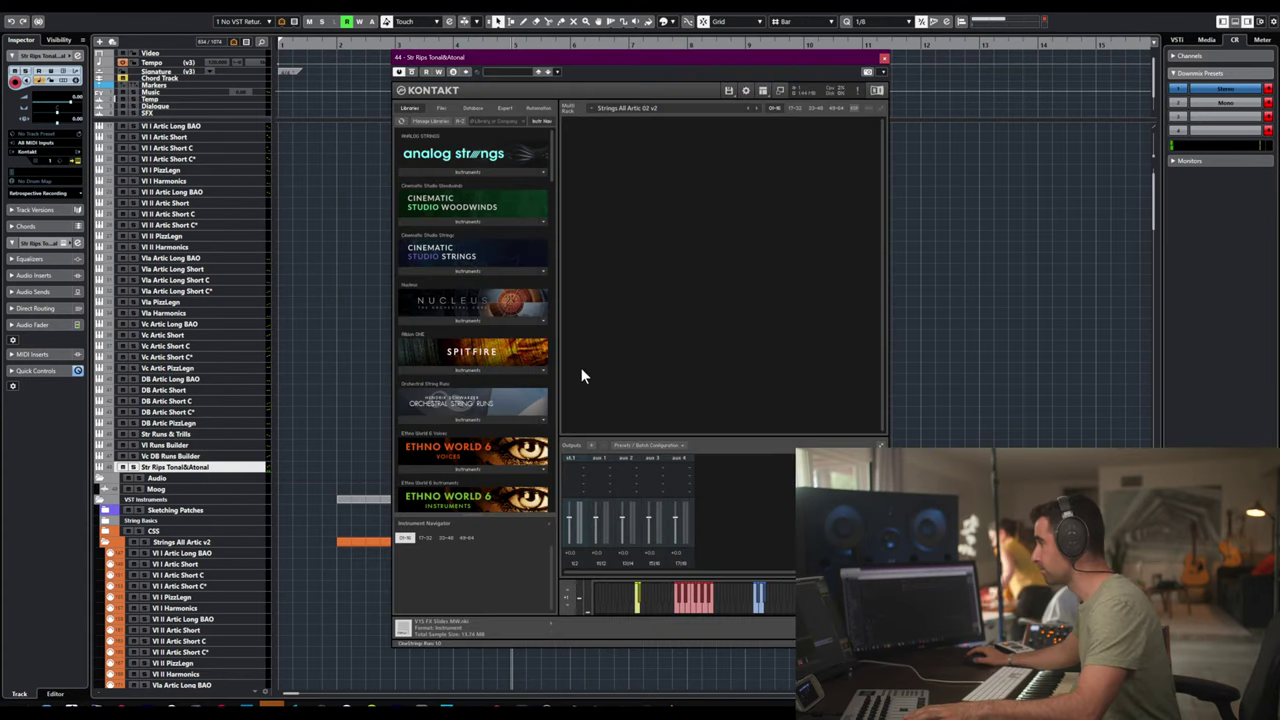
left_click(800, 108)
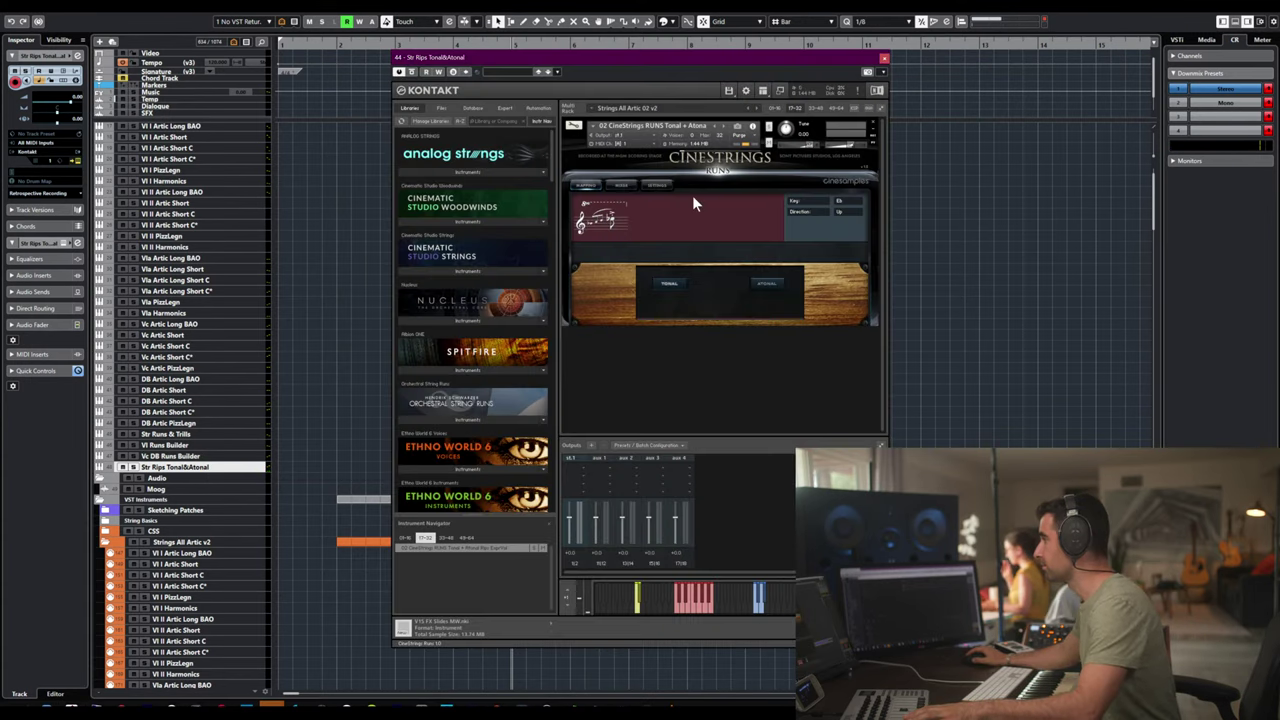
- Audition the tonal and atonal rips of the CineStrings RUNS patch and close its instrument window
left_click(670, 285)
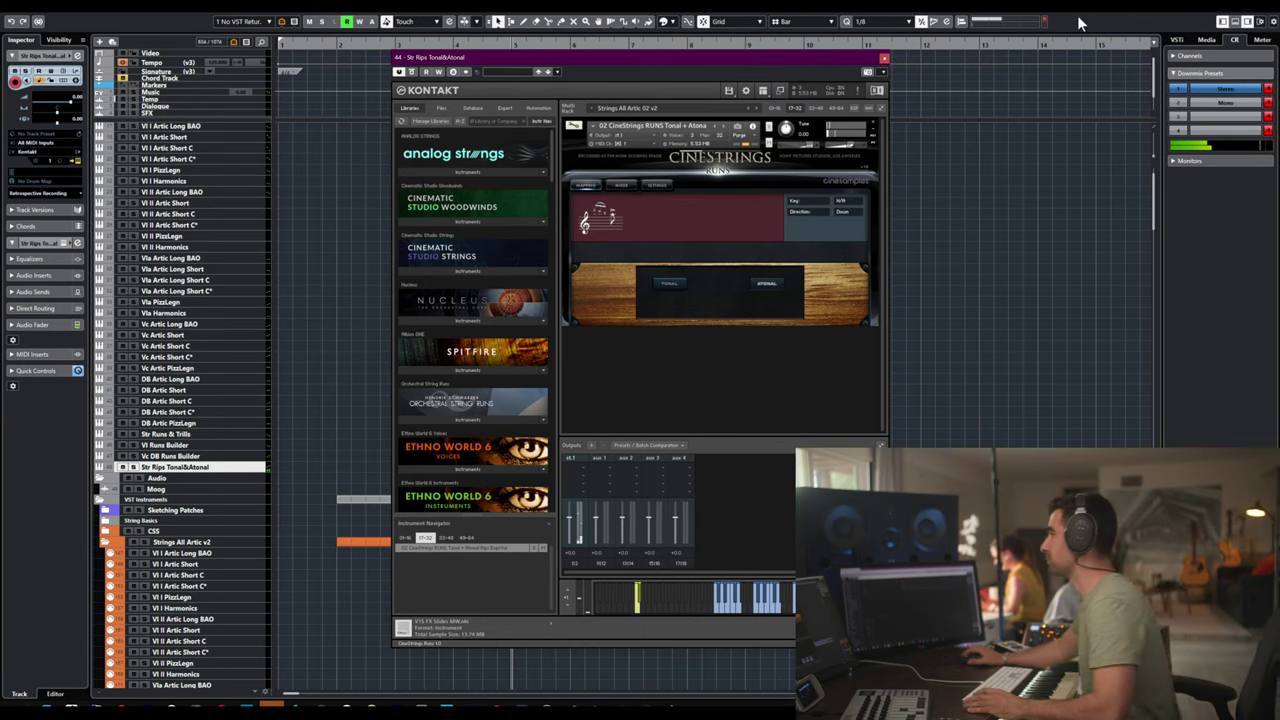
left_click(885, 62)
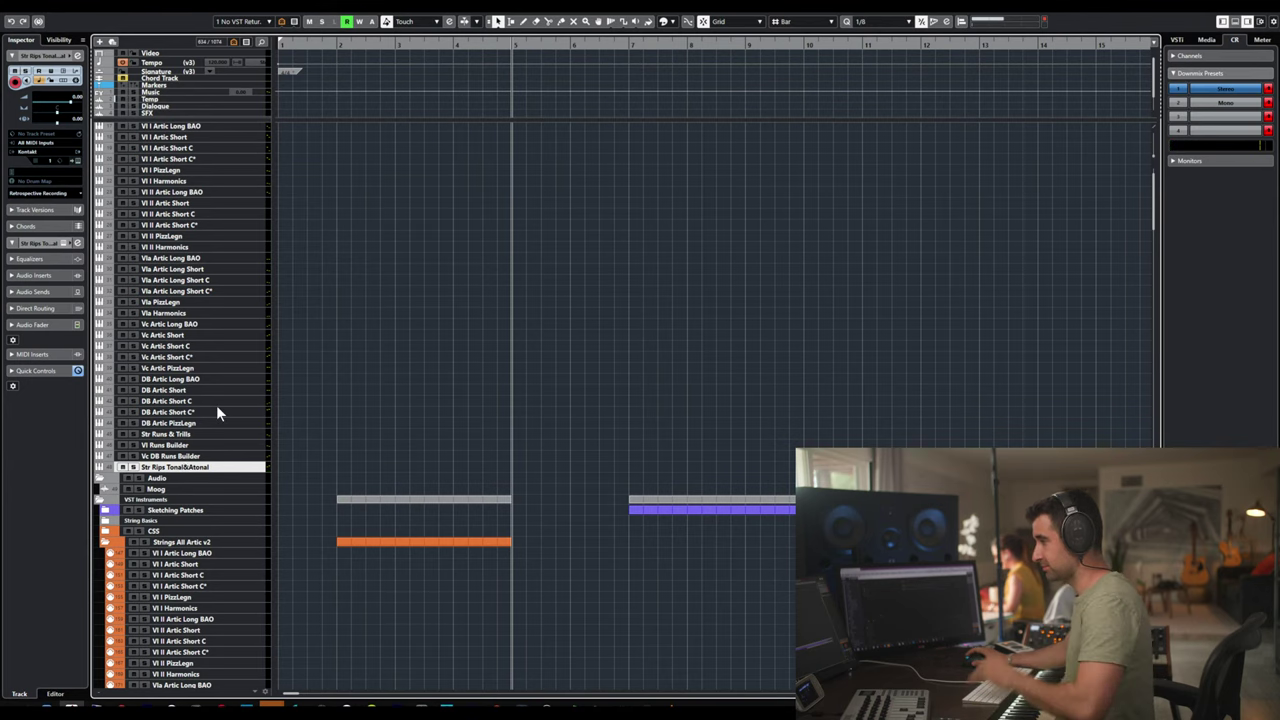
- Move the string tracks from Vl I Artic Long BAO through Str Rips Tonal&Atonal into the Strings All Artic v2 folder
double_click(206, 468)
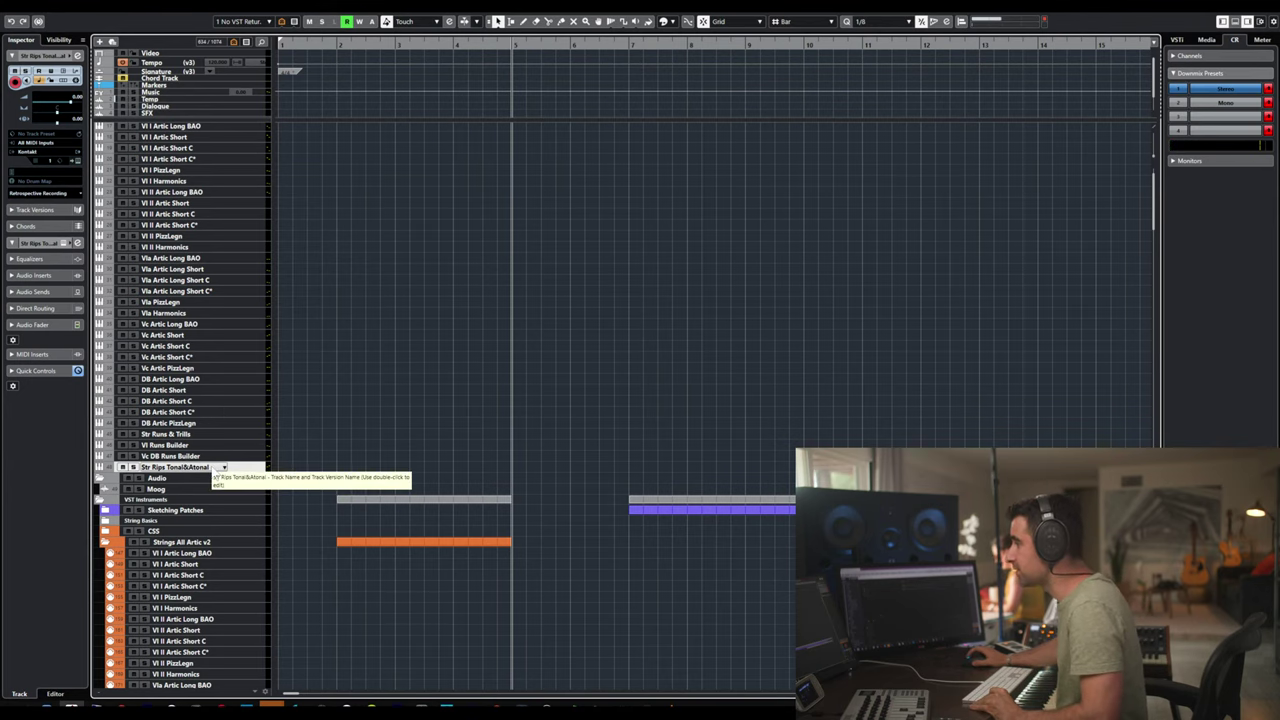
scroll(210, 464, "up", 2)
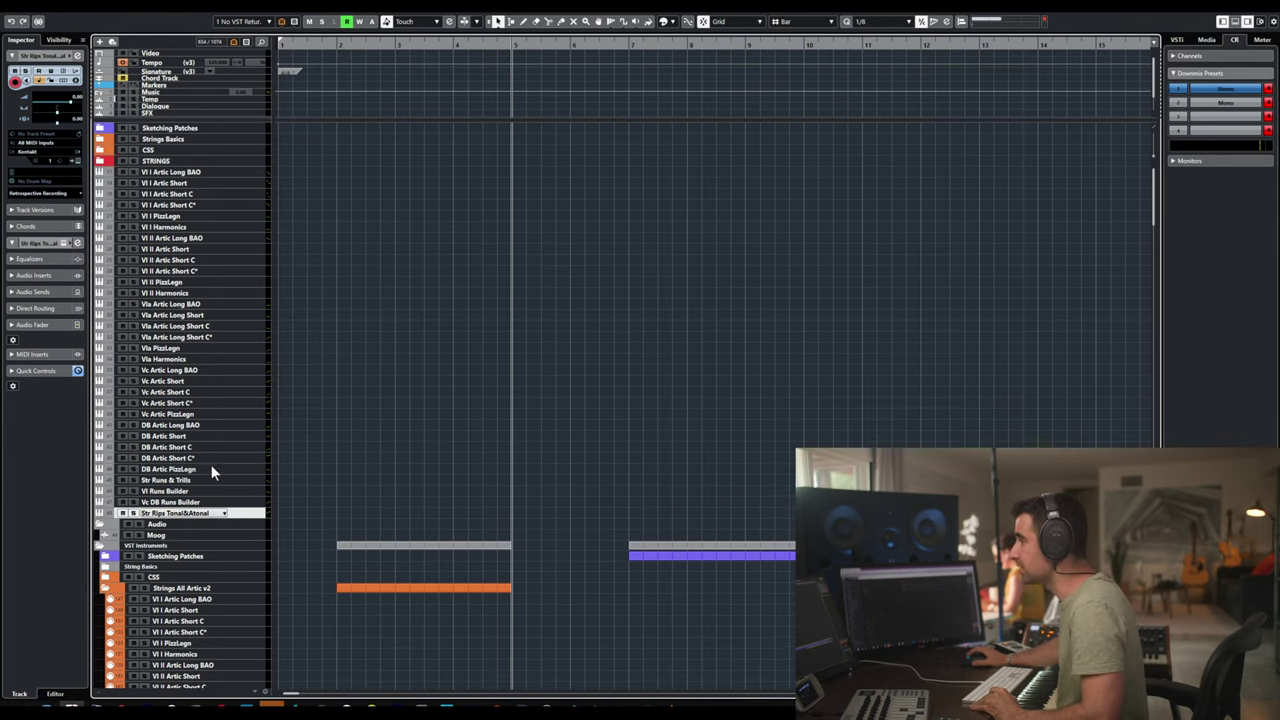
left_click(170, 172, "shift")
scroll(188, 295, "down", 5)
left_click_drag(186, 289, 200, 370)
scroll(200, 370, "down", 5)
scroll(205, 369, "up", 3)
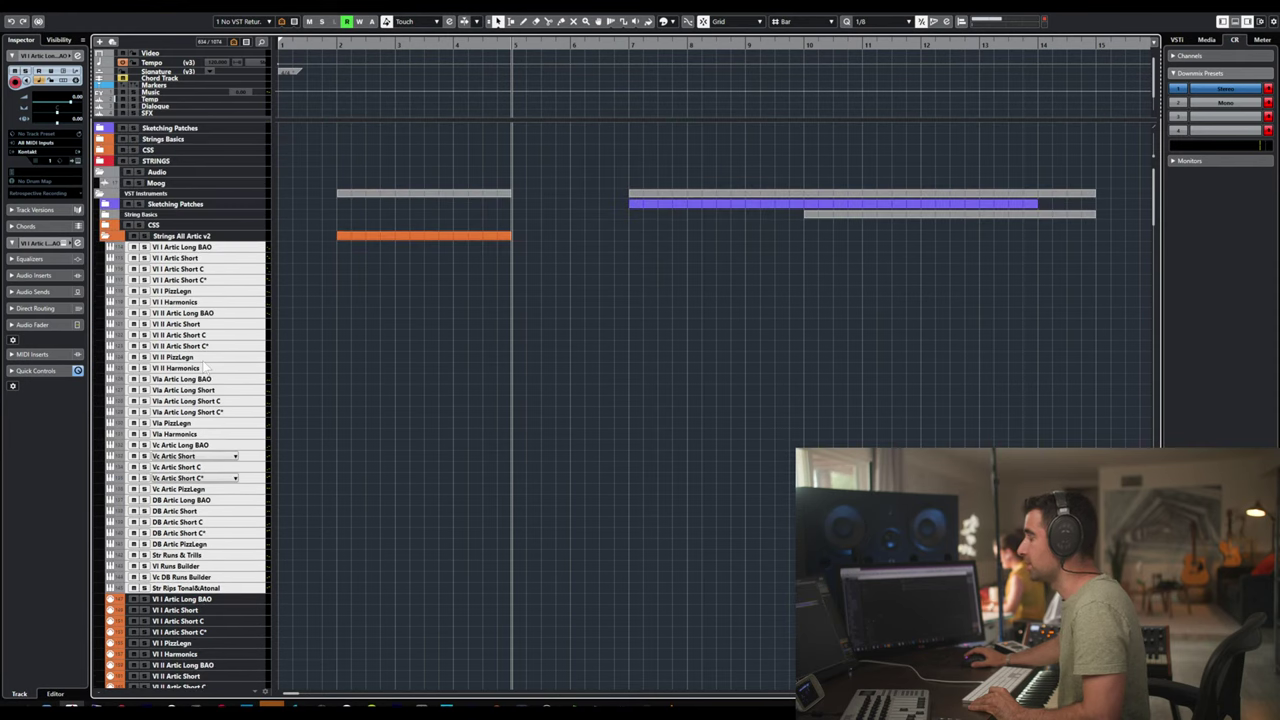
- Copy the mixer channel settings of the old orange Vl I Artic Long BAO channel onto the new track of the same name
left_click(251, 254)
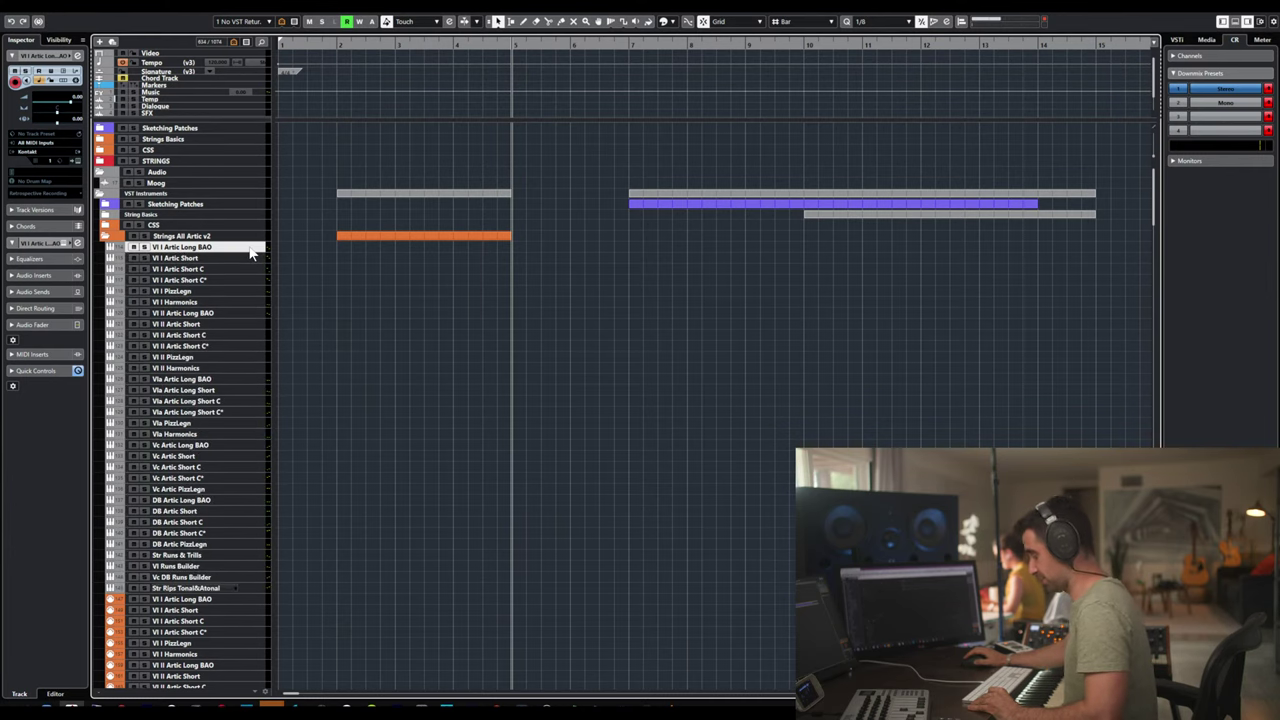
key("F3")
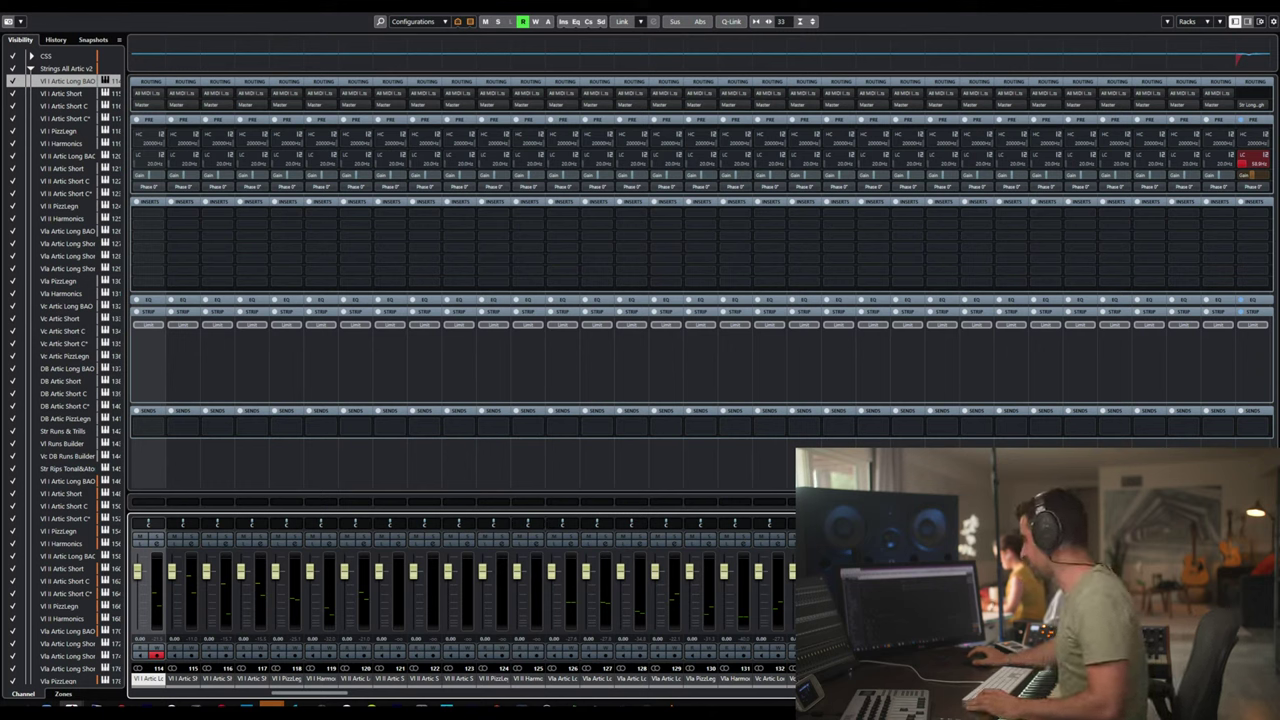
left_click(67, 481)
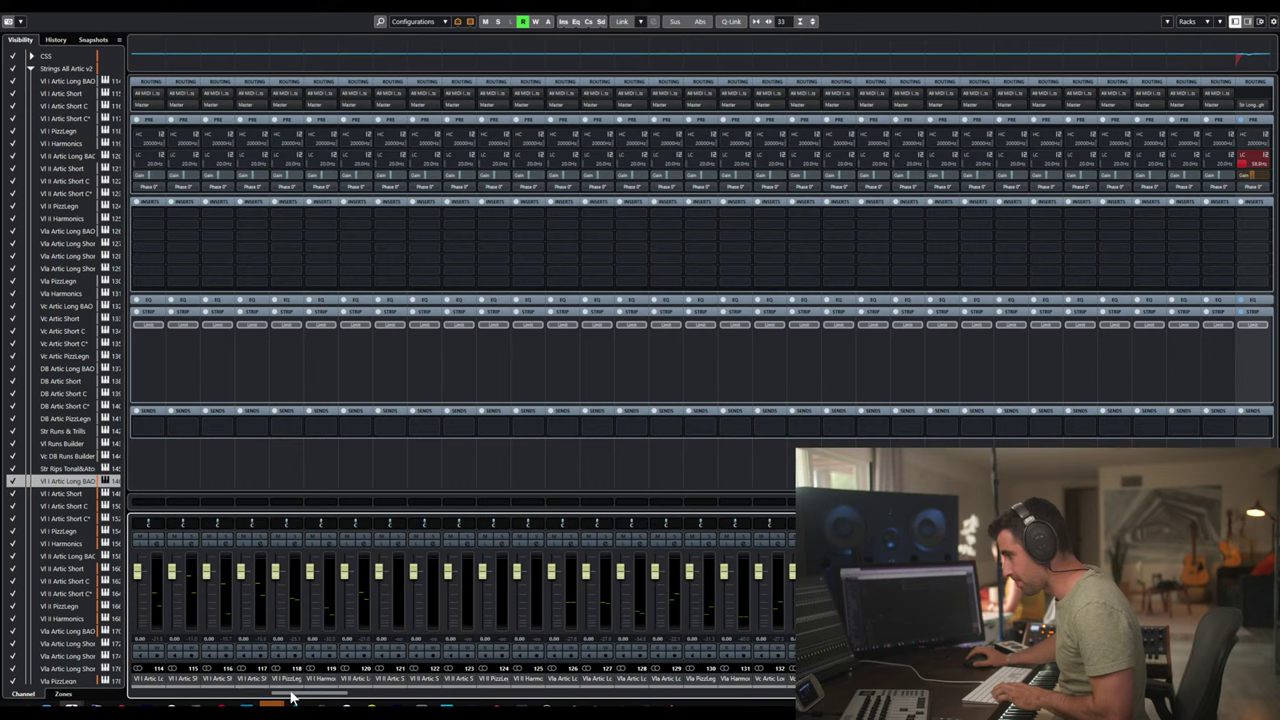
scroll(289, 695, "left", 2)
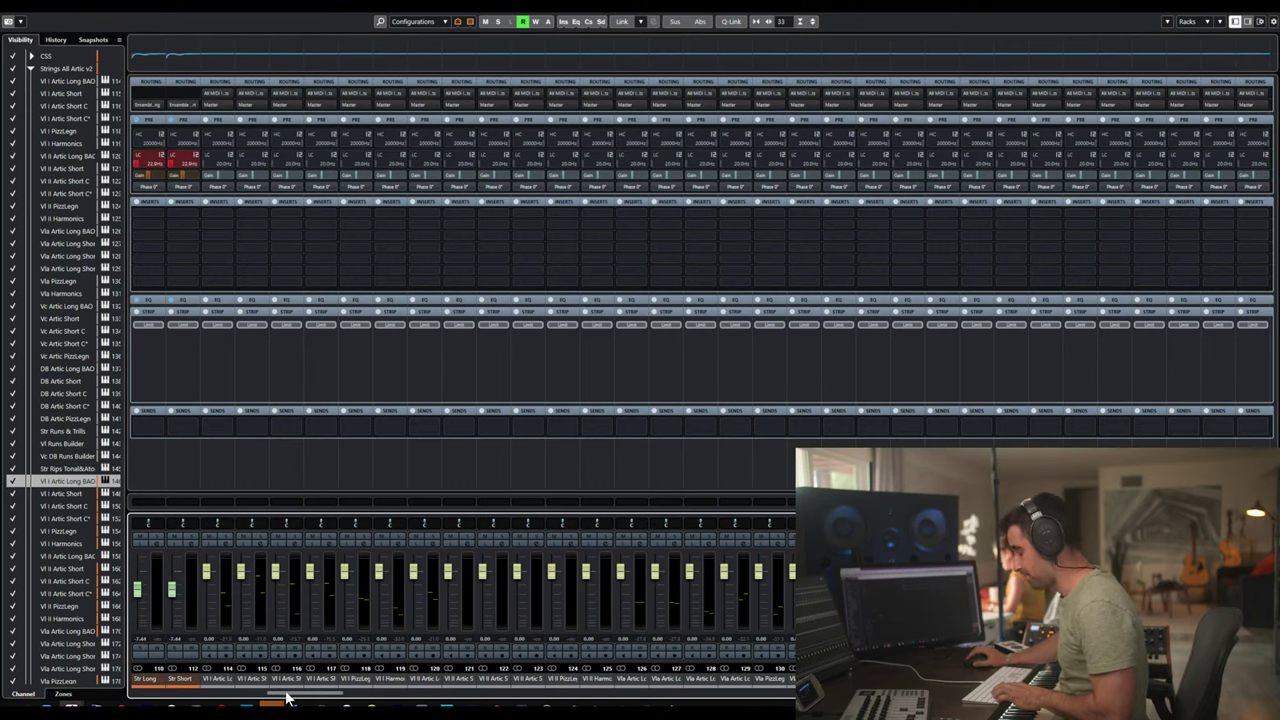
left_click(218, 679)
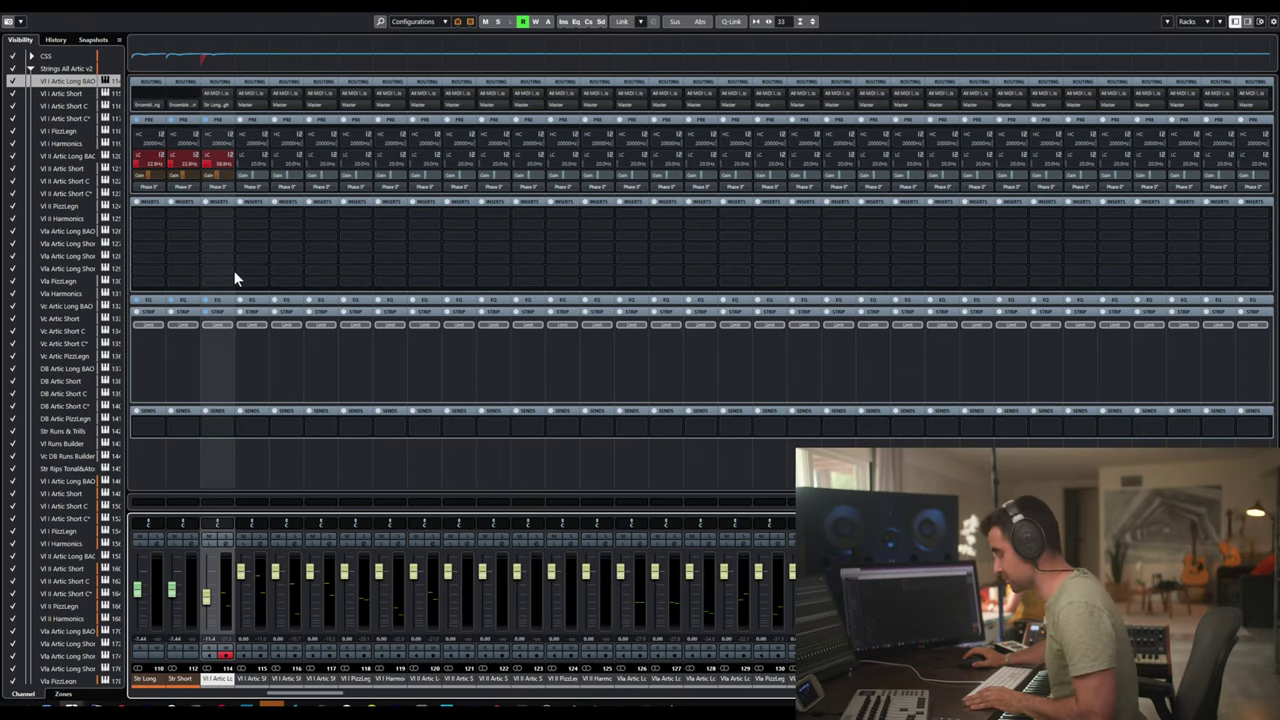
key("F3")
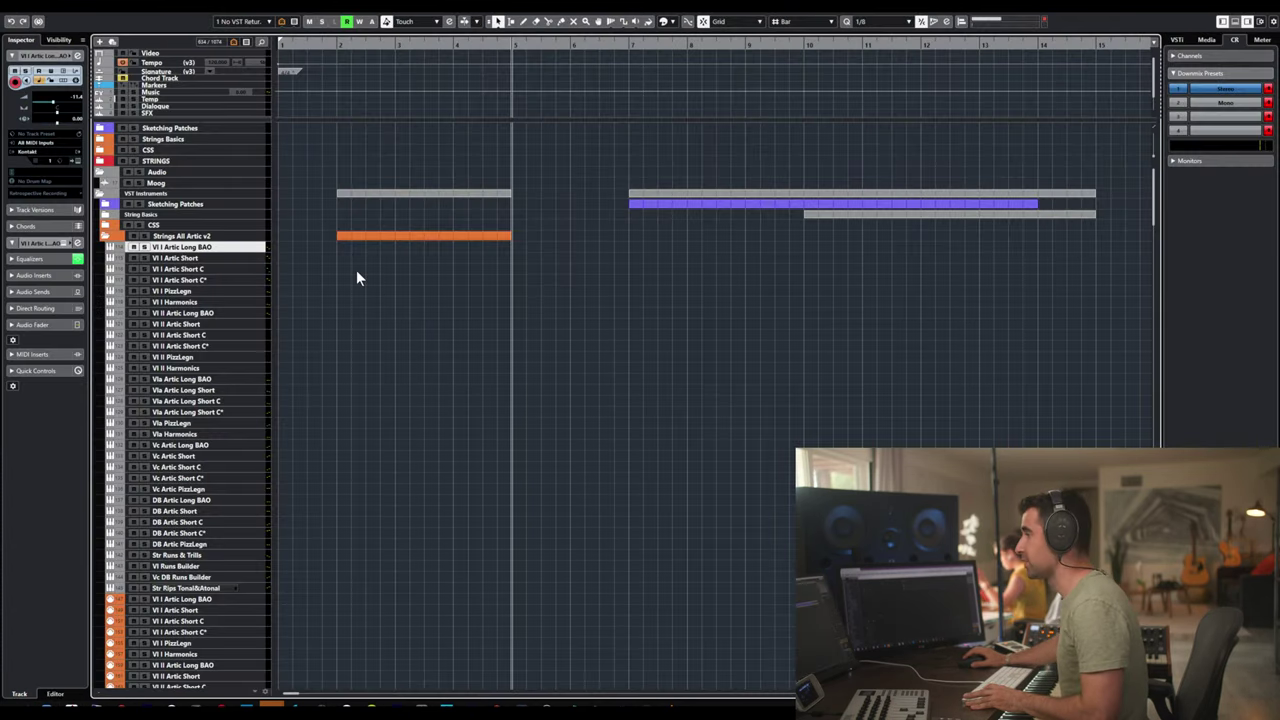
- Move the tracks from Vc Artic Long BAO through Str Rips Tonal&Atonal out of the folder, directly below STRINGS
left_click(193, 589)
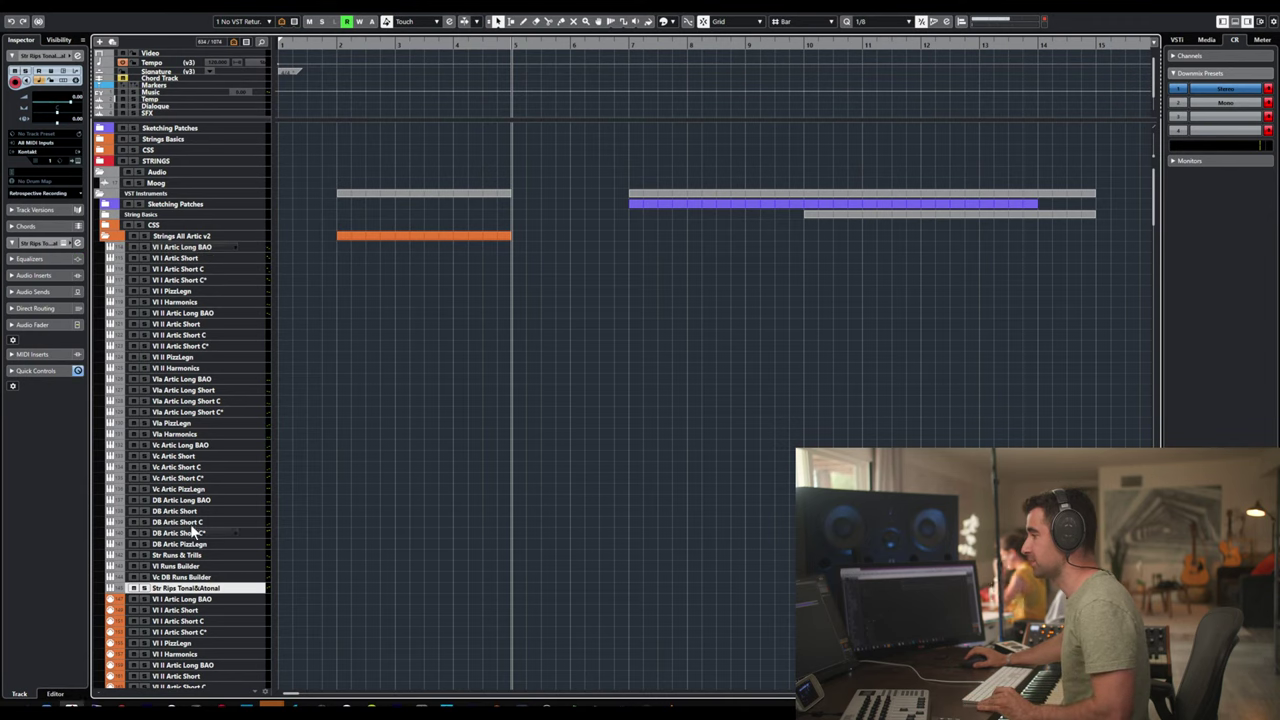
left_click(195, 445, "shift")
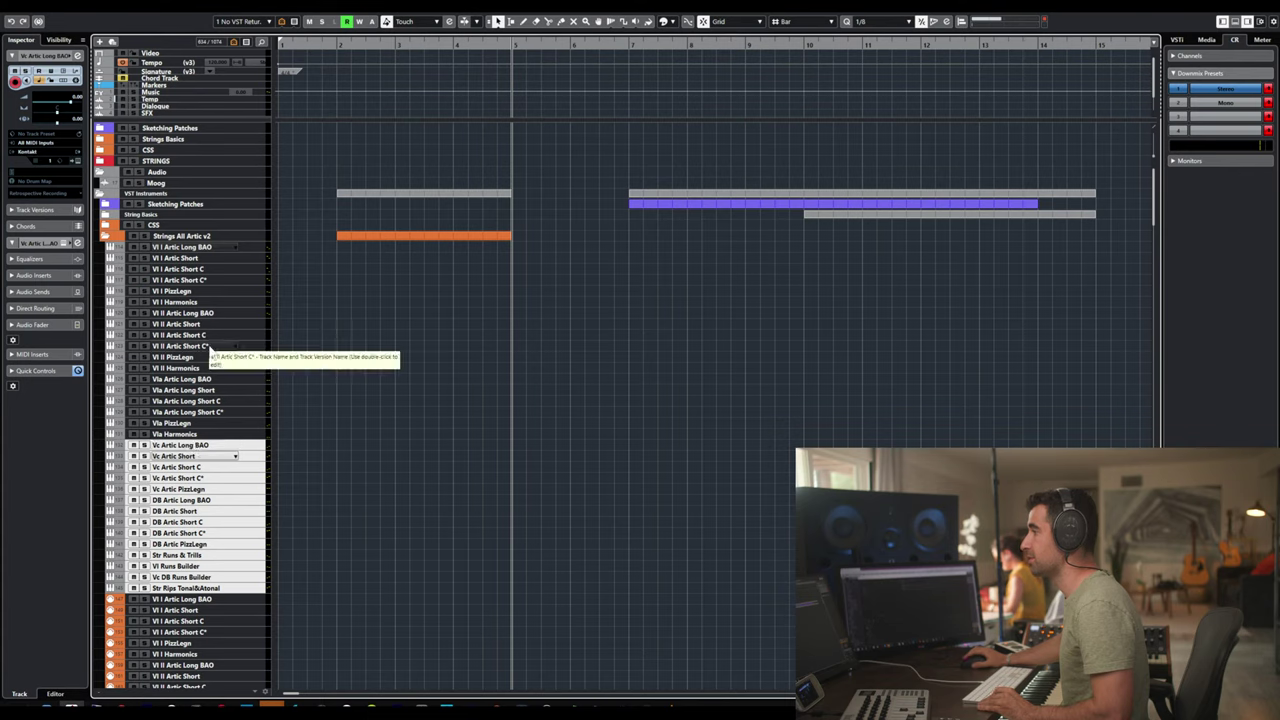
left_click_drag(195, 452, 181, 176)
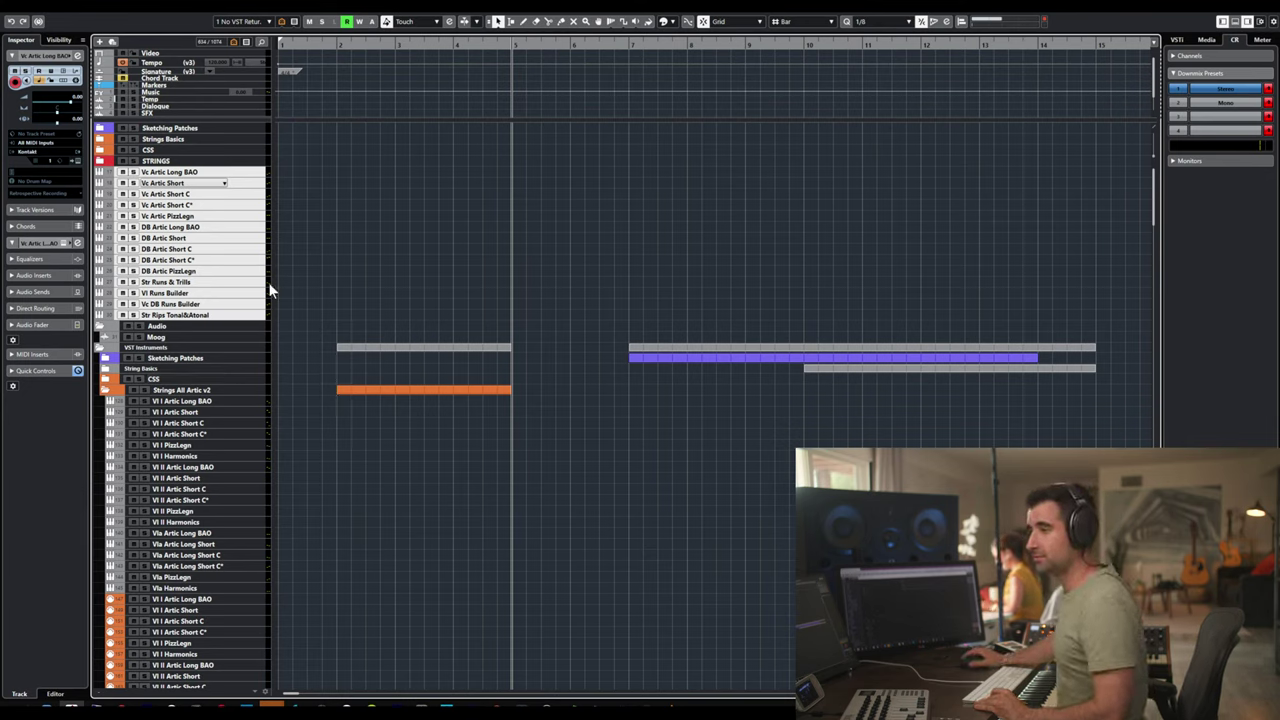
left_click(199, 172)
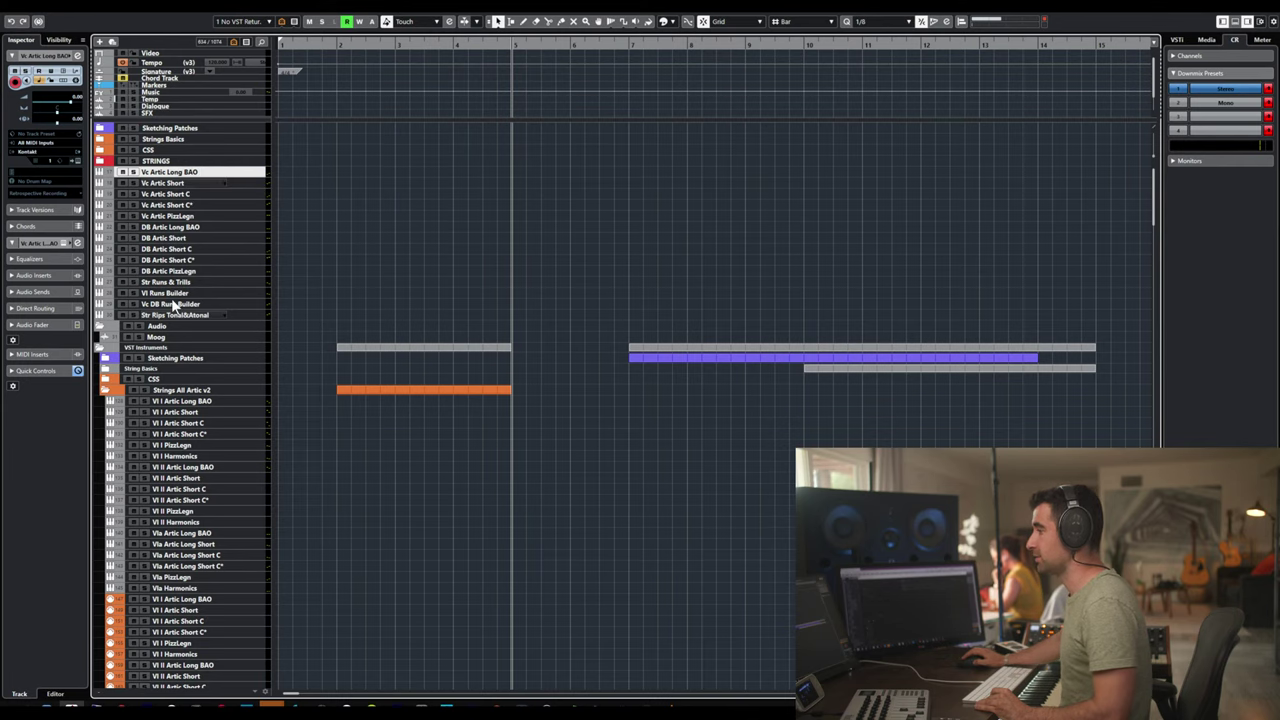
- Check the Kontakt instrument on the new Vl I Artic Long BAO track and close its window
left_click(175, 401)
key("Return")
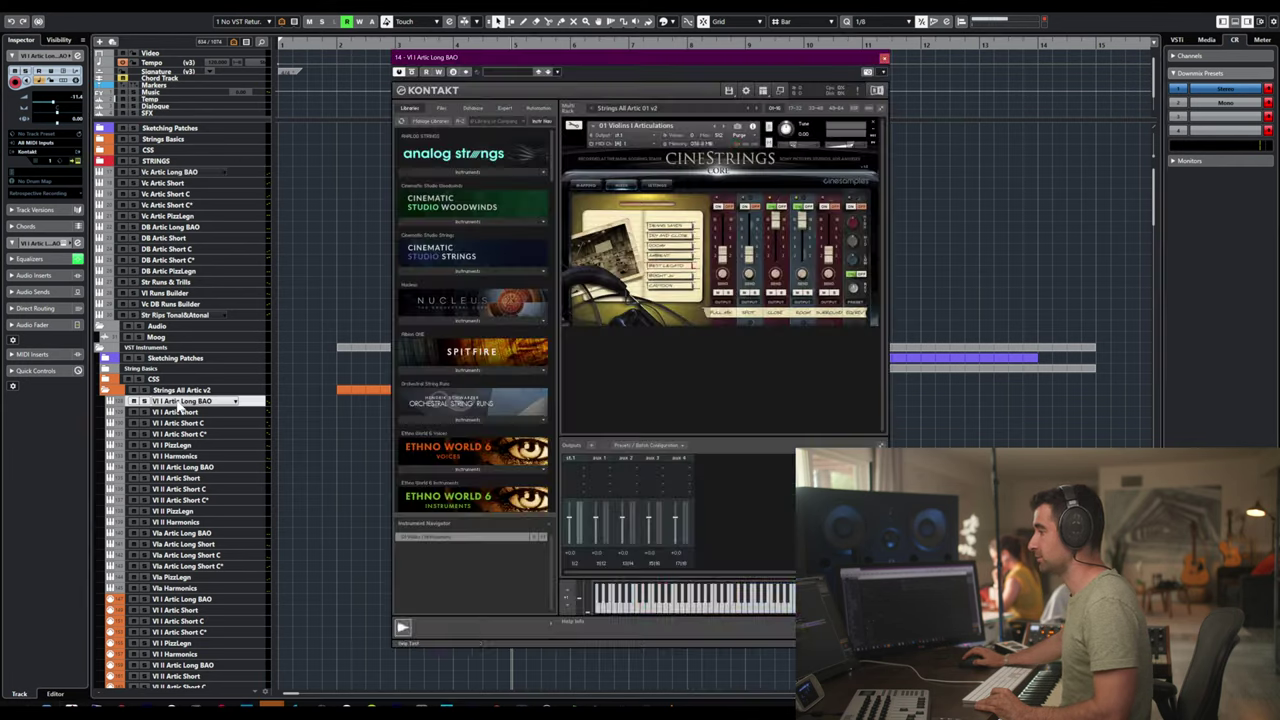
key("Return")
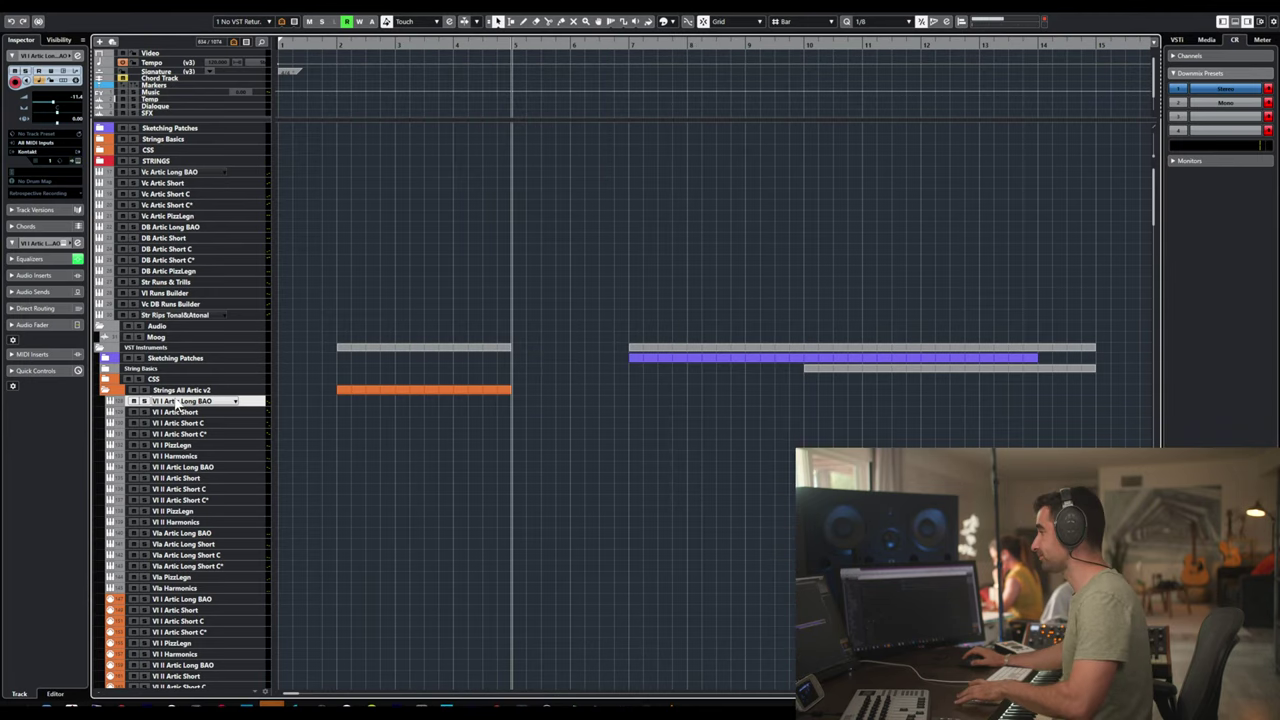
- Copy the old channels' mixer settings onto the new Vl I Artic Short, Short C and Short C* channels
key("F3")
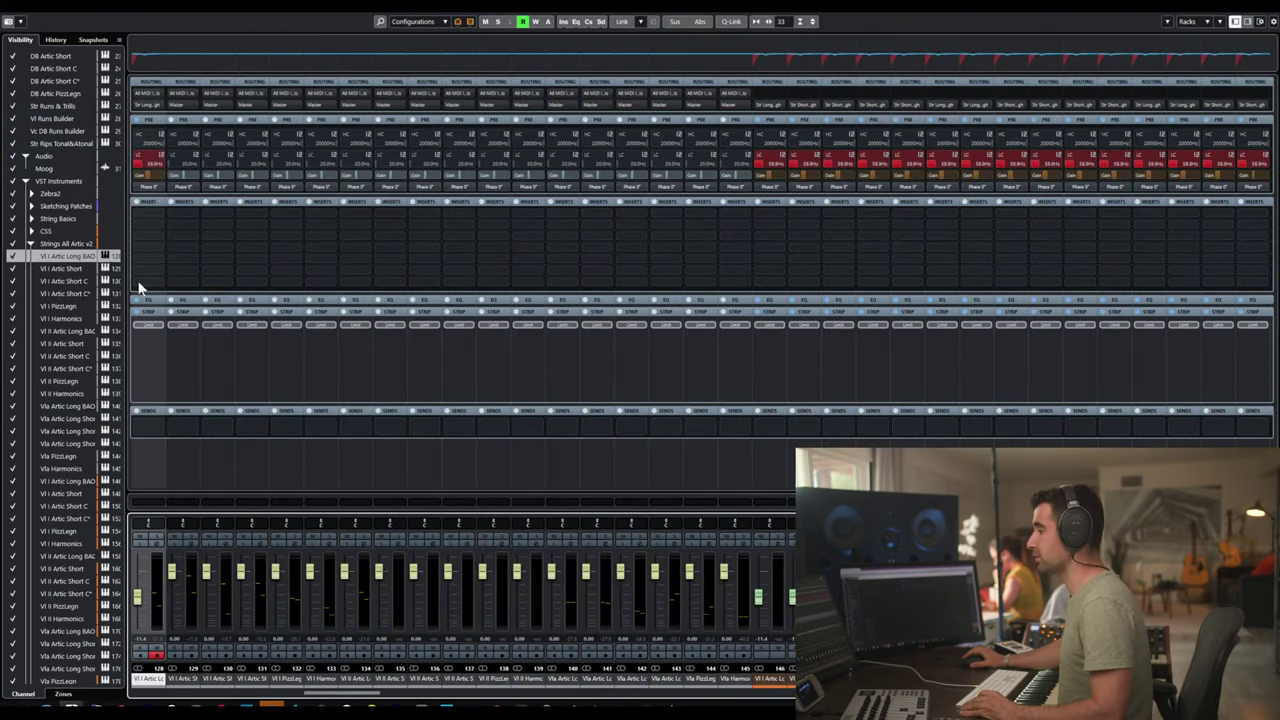
left_click(60, 493)
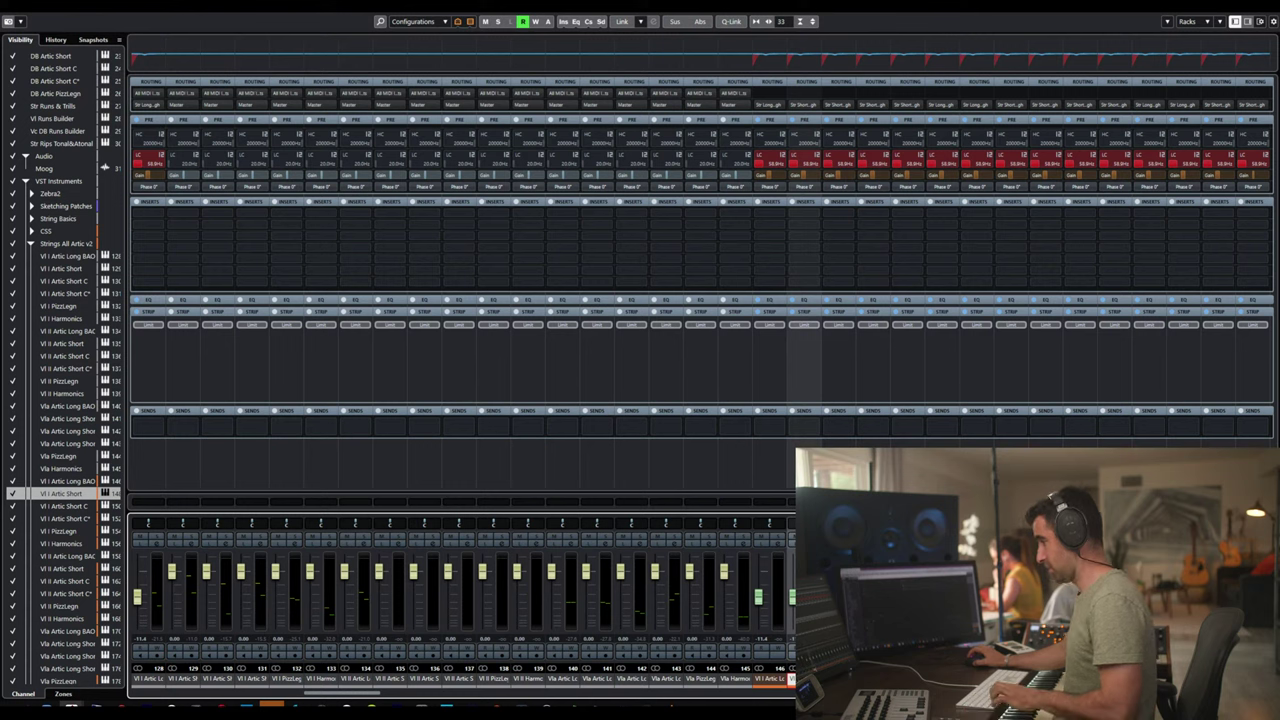
left_click(190, 680)
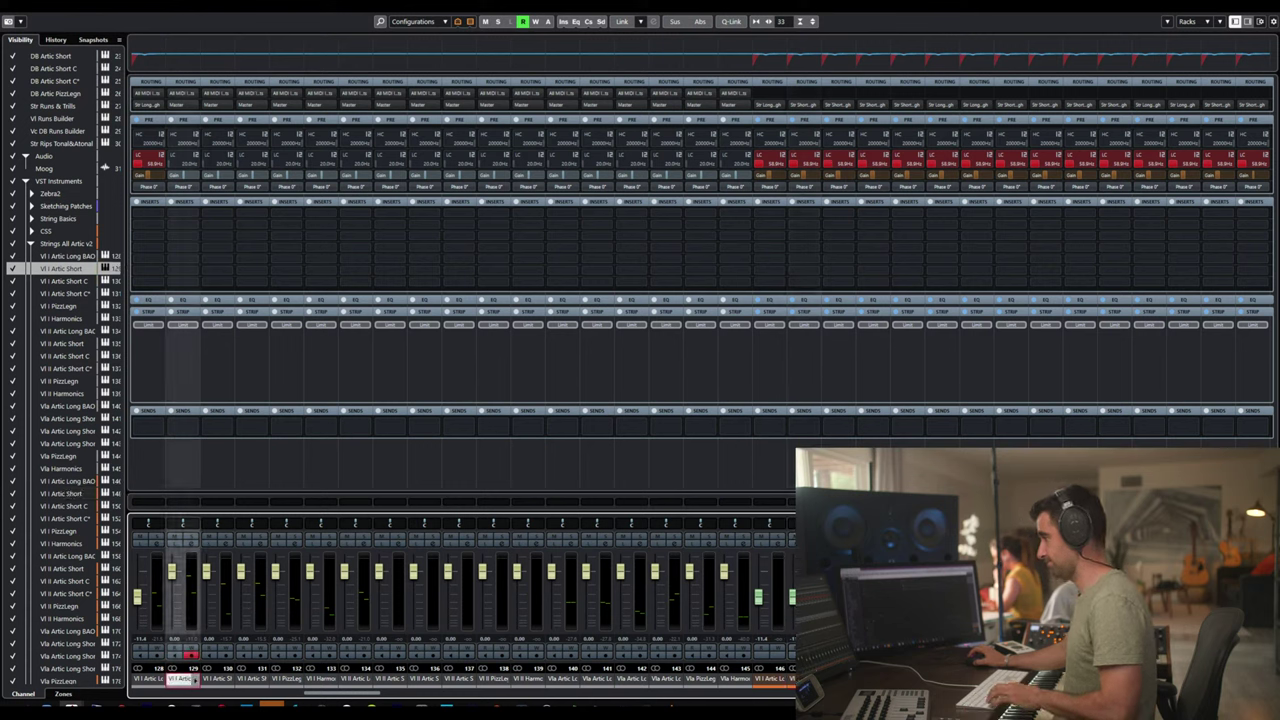
left_click(390, 680)
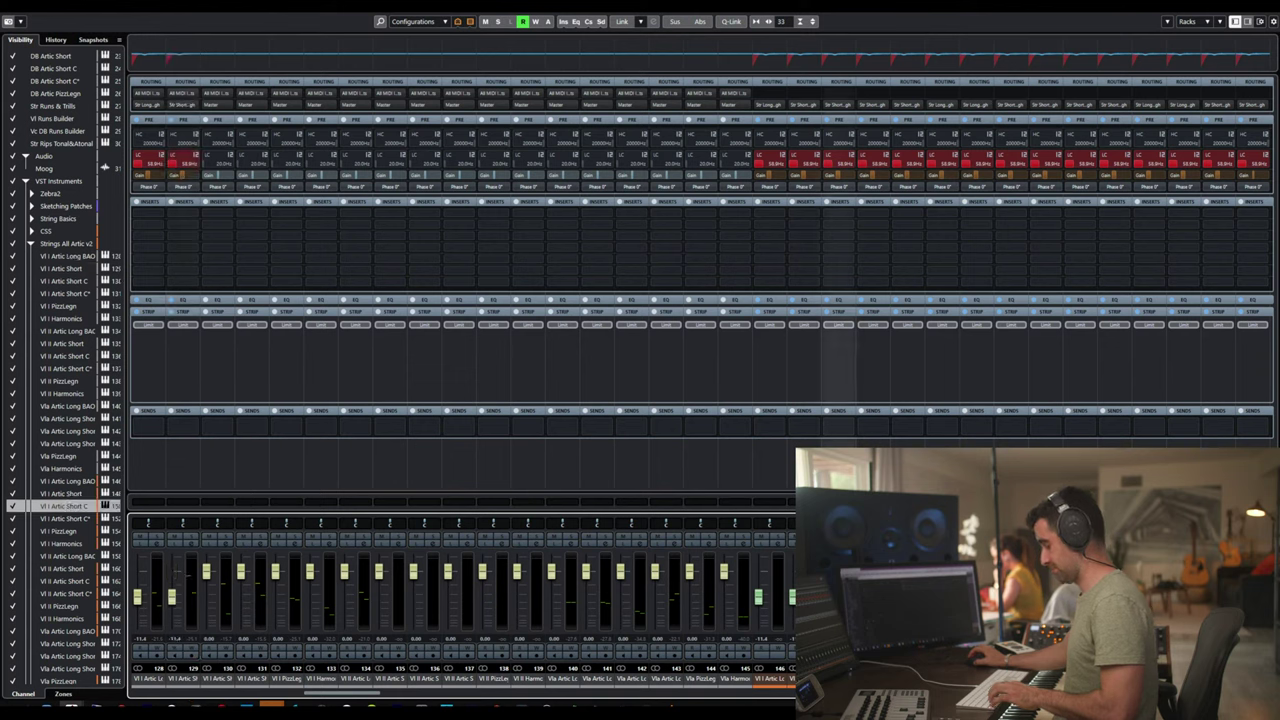
left_click(213, 681)
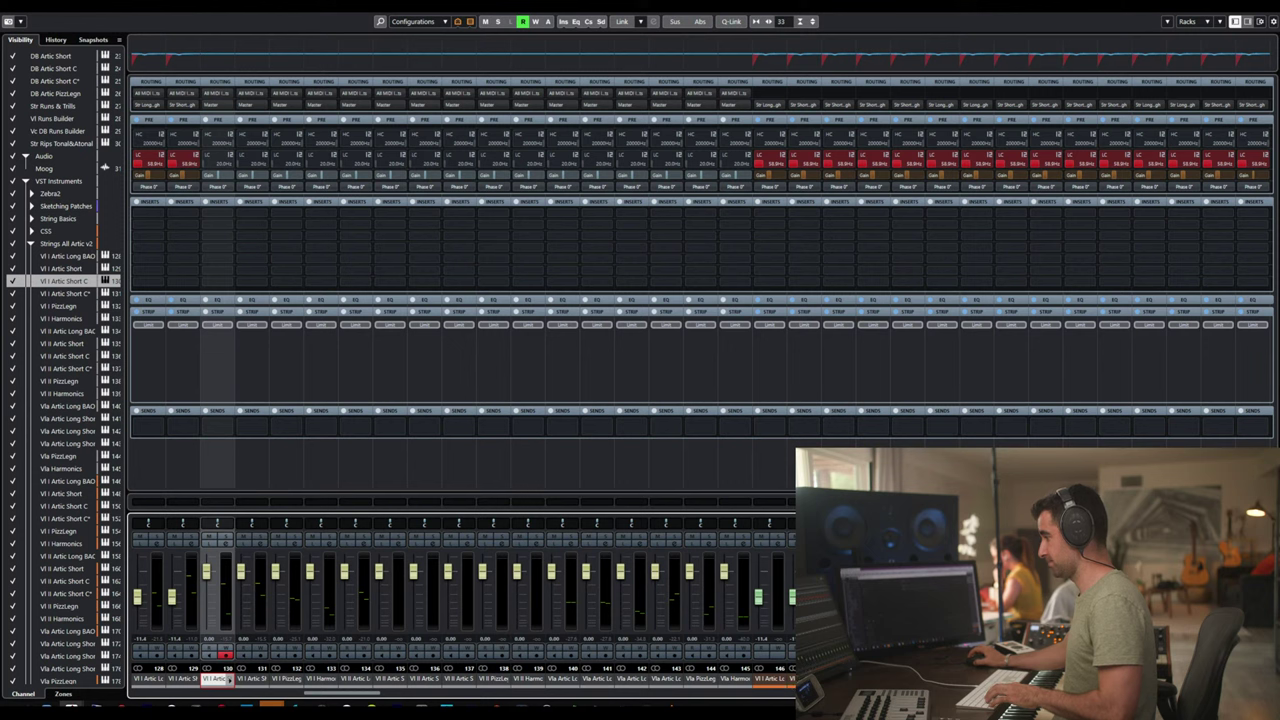
left_click(62, 519)
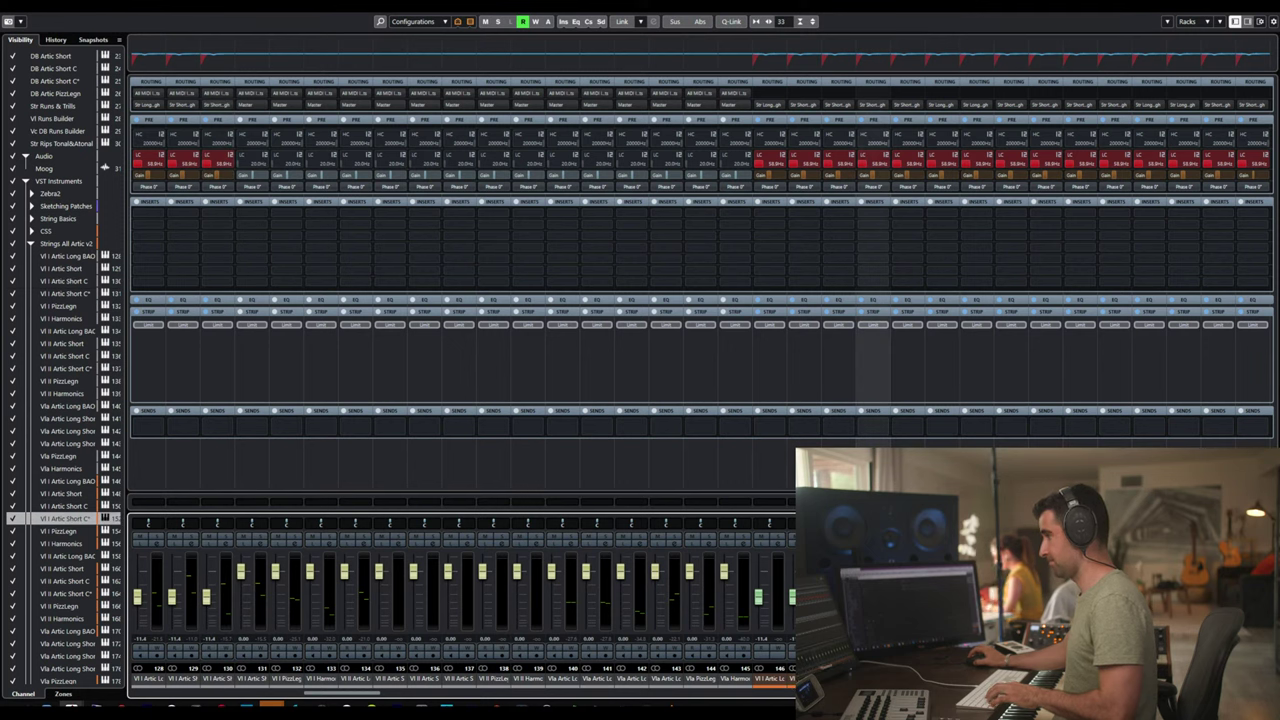
left_click(250, 680)
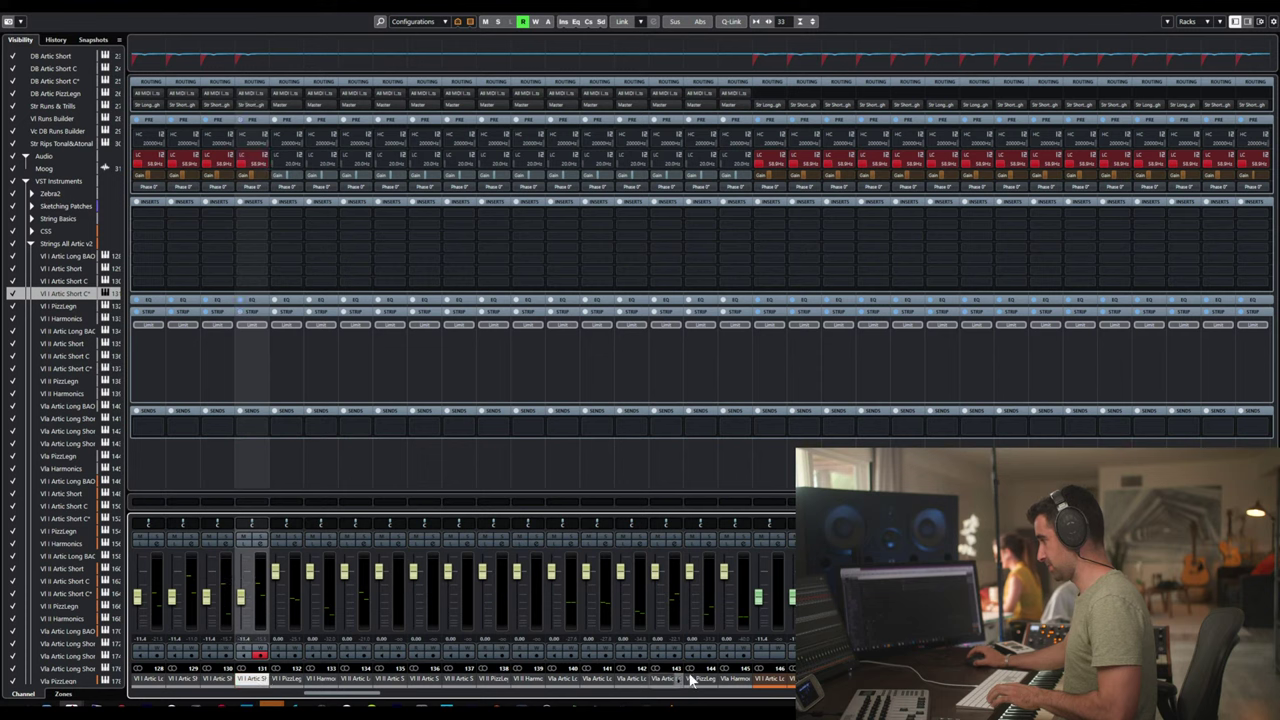
- Copy the old channels' mixer settings onto the new Vl I PizzLegn and Vl I Harmonics channels
left_click(60, 531)
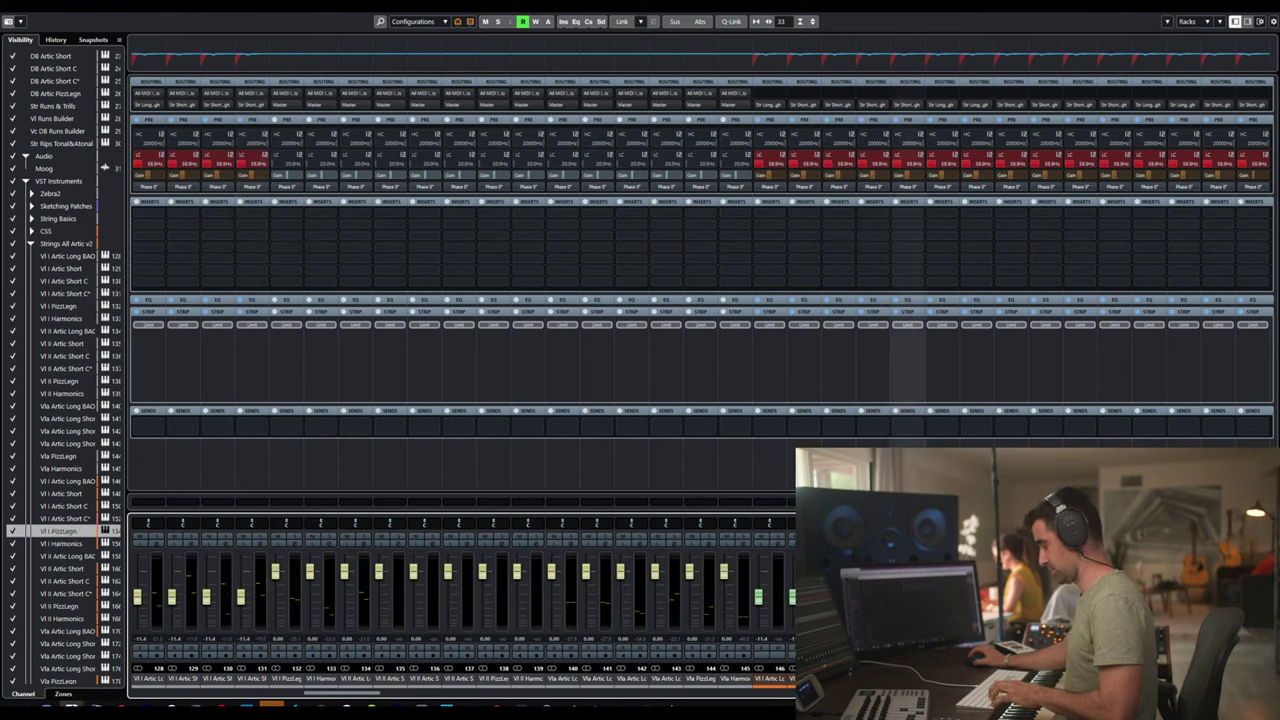
left_click(288, 680)
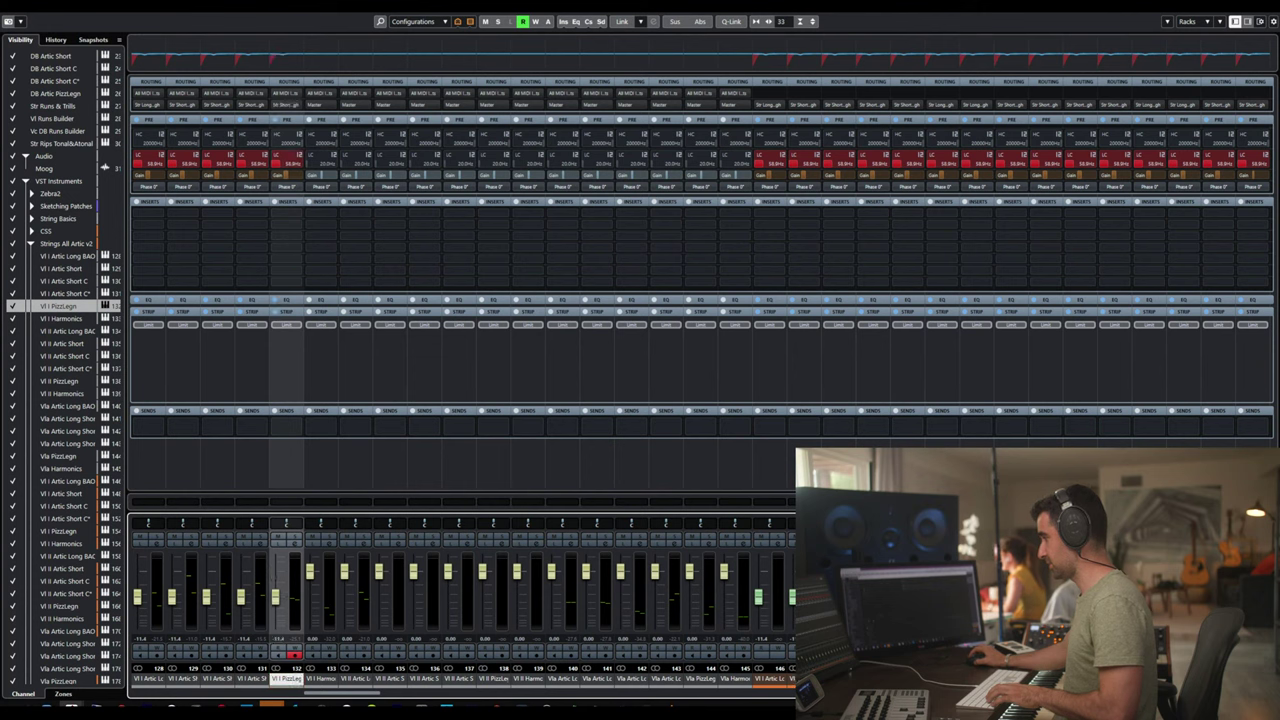
left_click(60, 543)
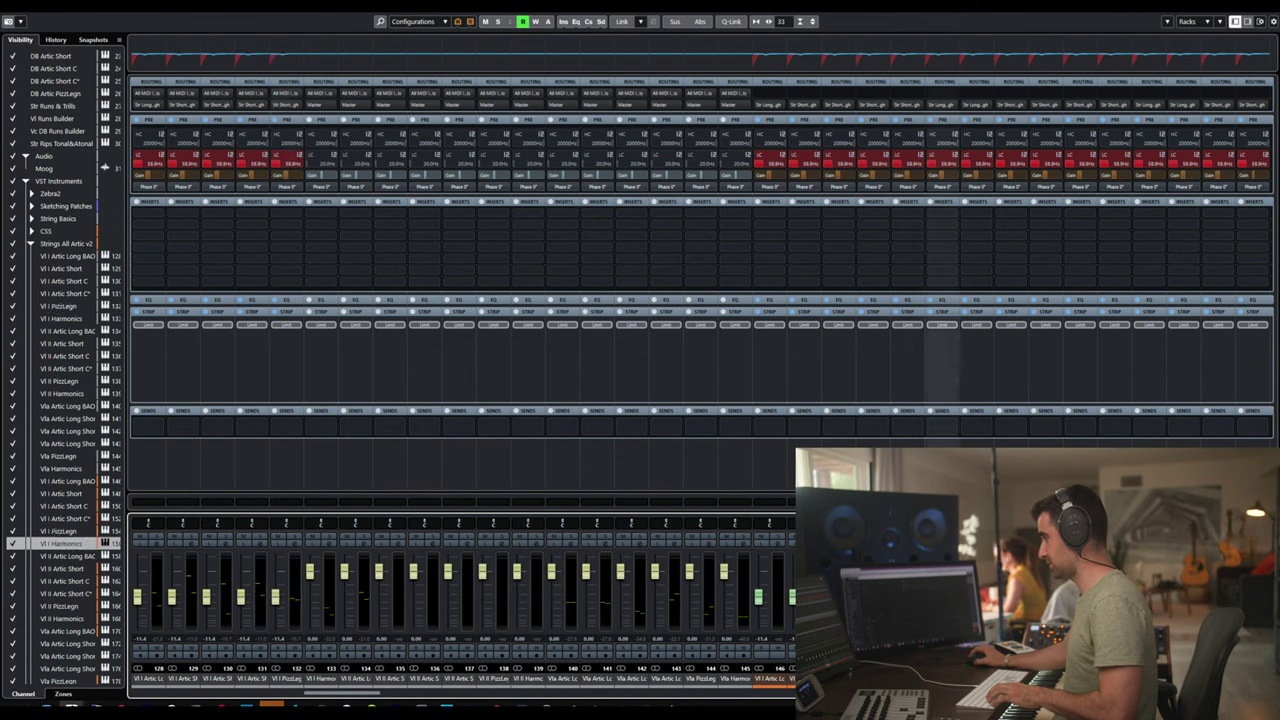
left_click(320, 680)
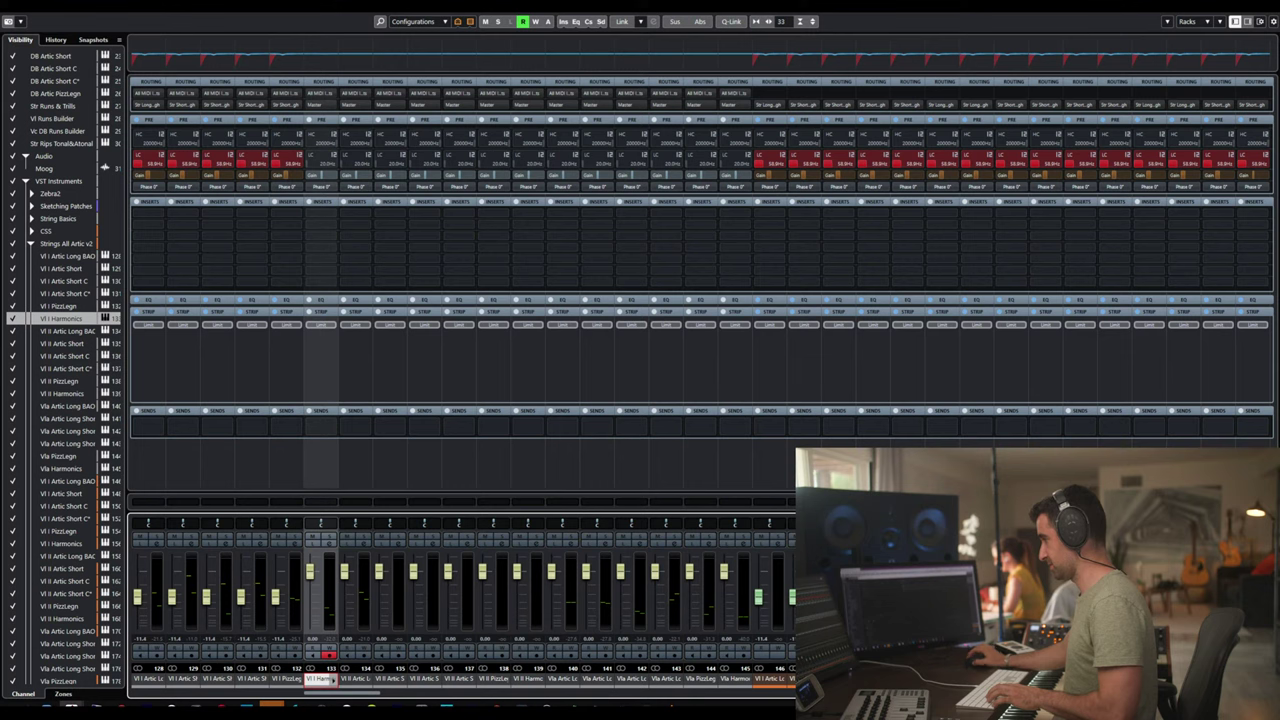
- Copy the old channels' mixer settings onto the new Vl II Artic Long BAO and Vl II Artic Short channels
left_click(70, 556)
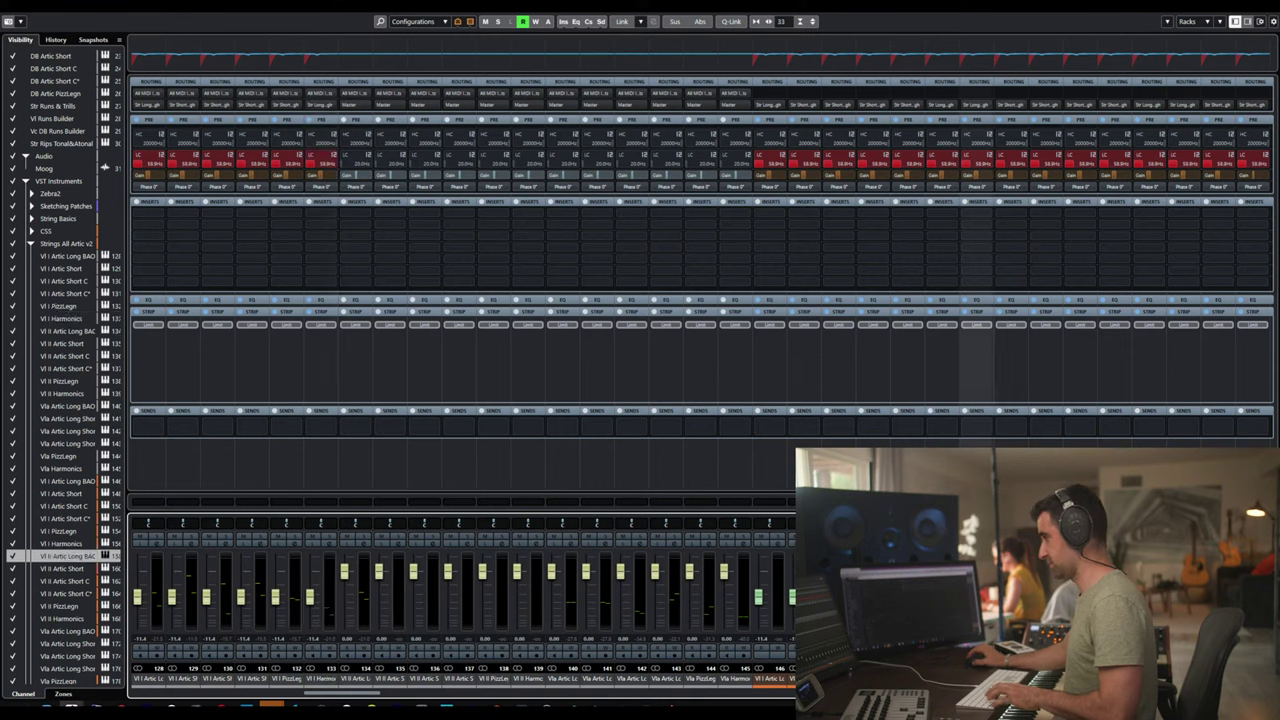
left_click(350, 680)
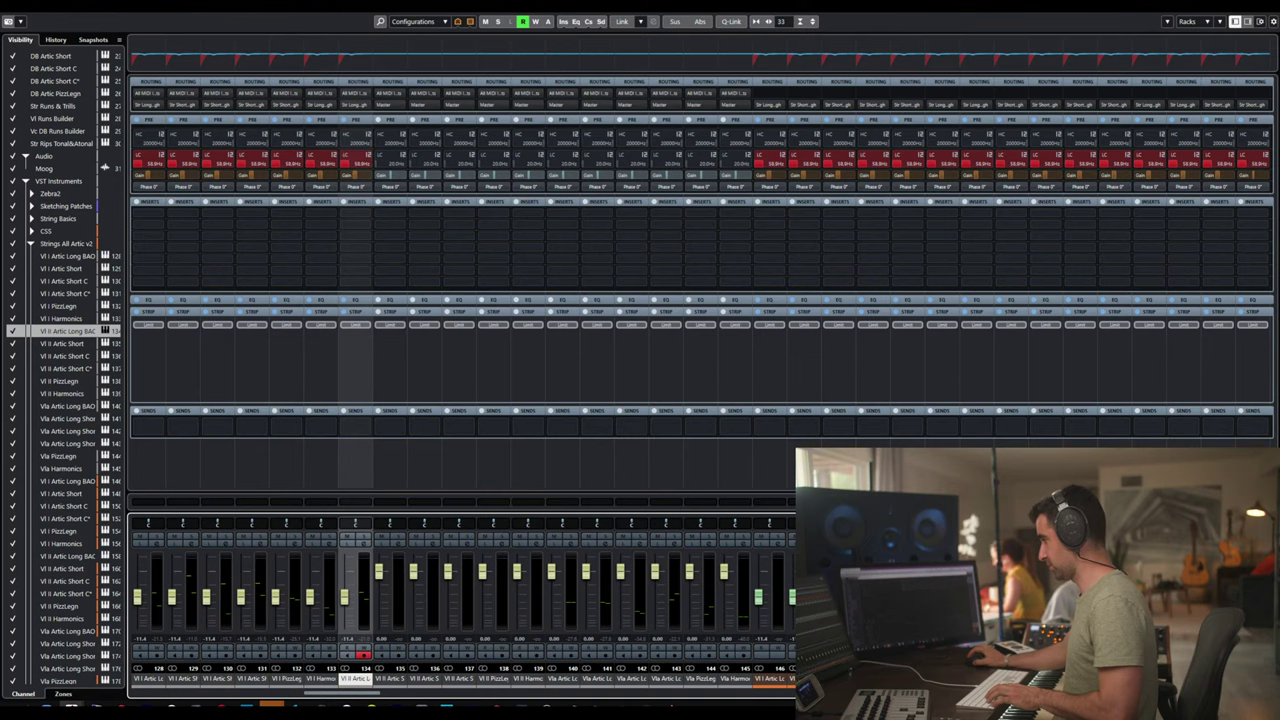
left_click(390, 680)
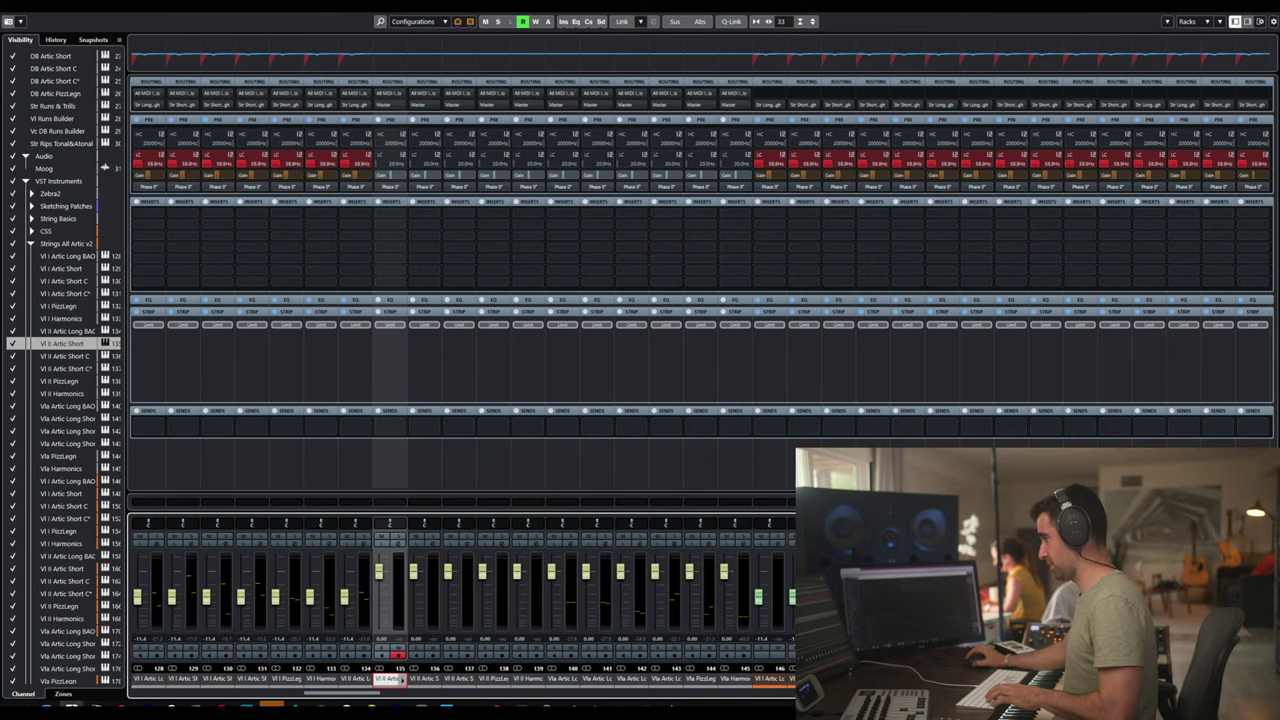
- Copy the old channels' mixer settings onto the new Vl II Artic Short C, Short C* and PizzLegn channels
left_click(425, 680)
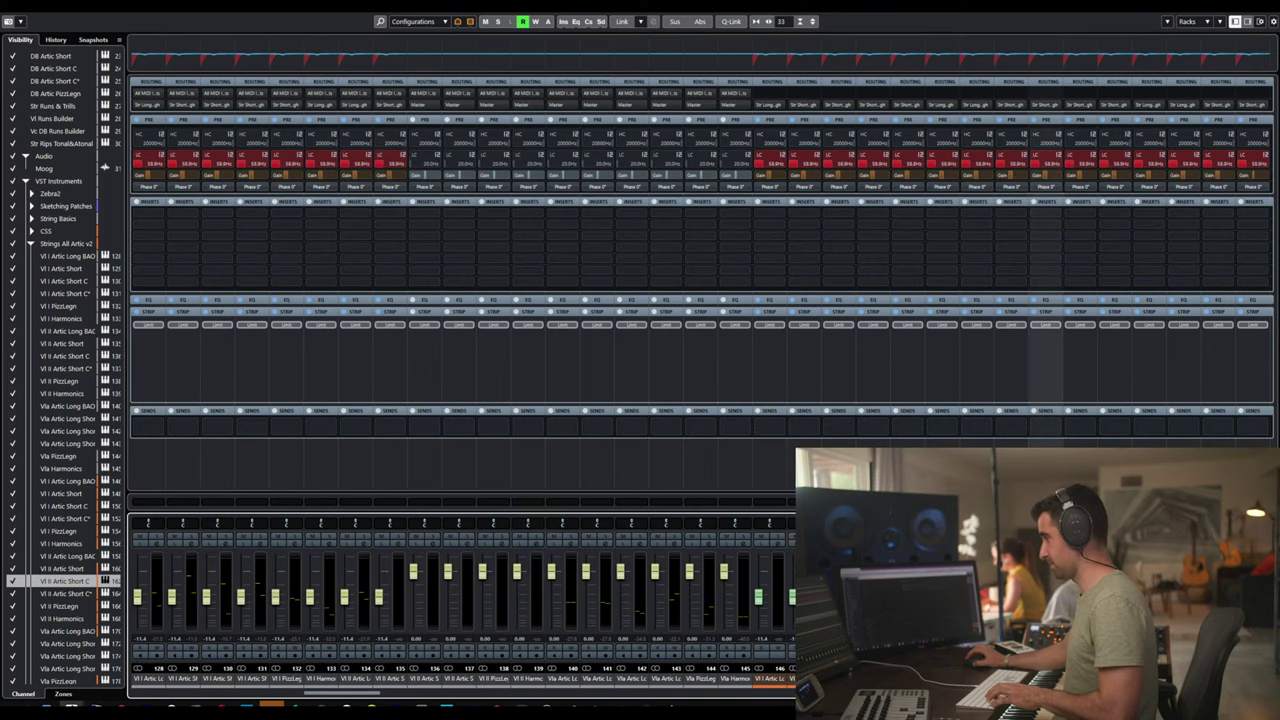
left_click(423, 680)
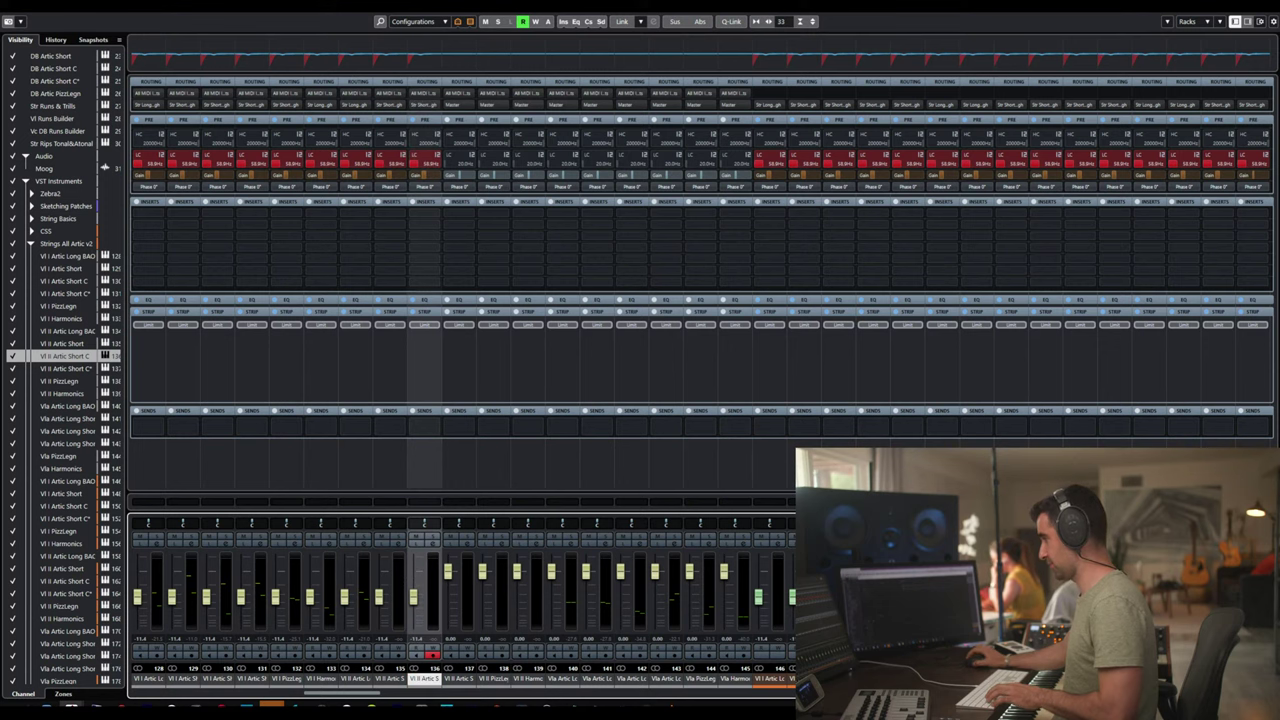
left_click(463, 680)
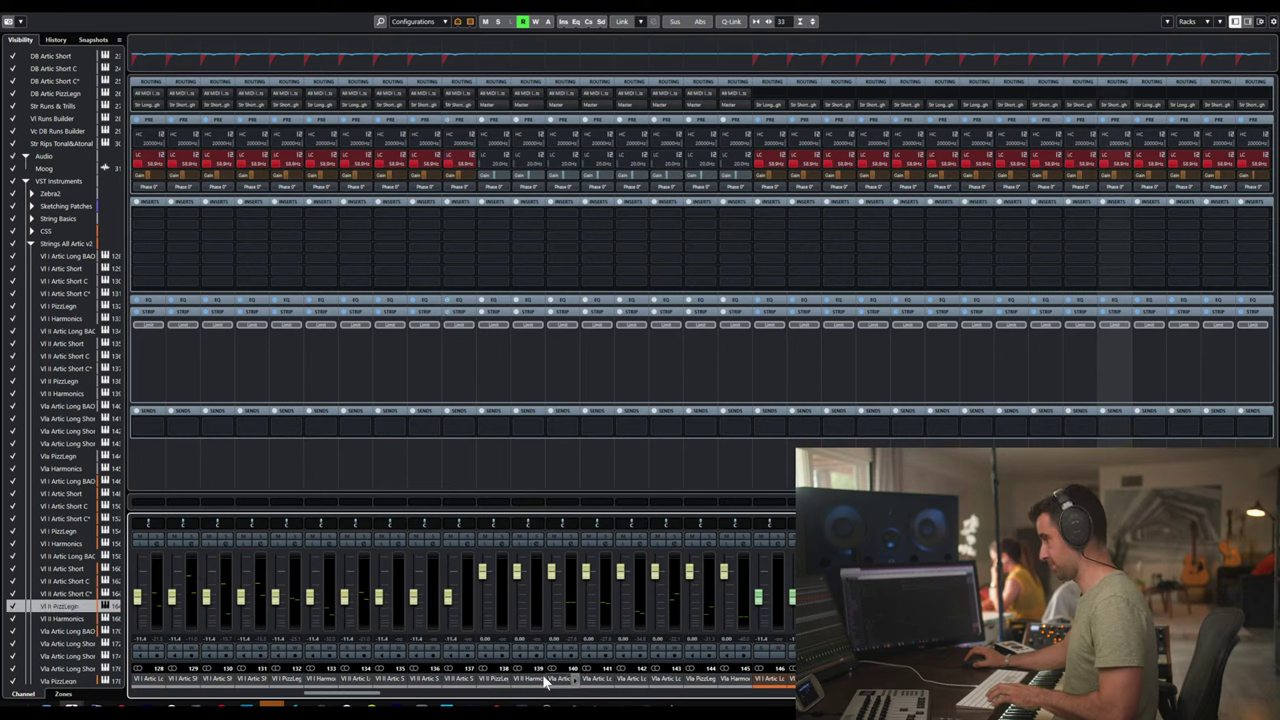
left_click(493, 680)
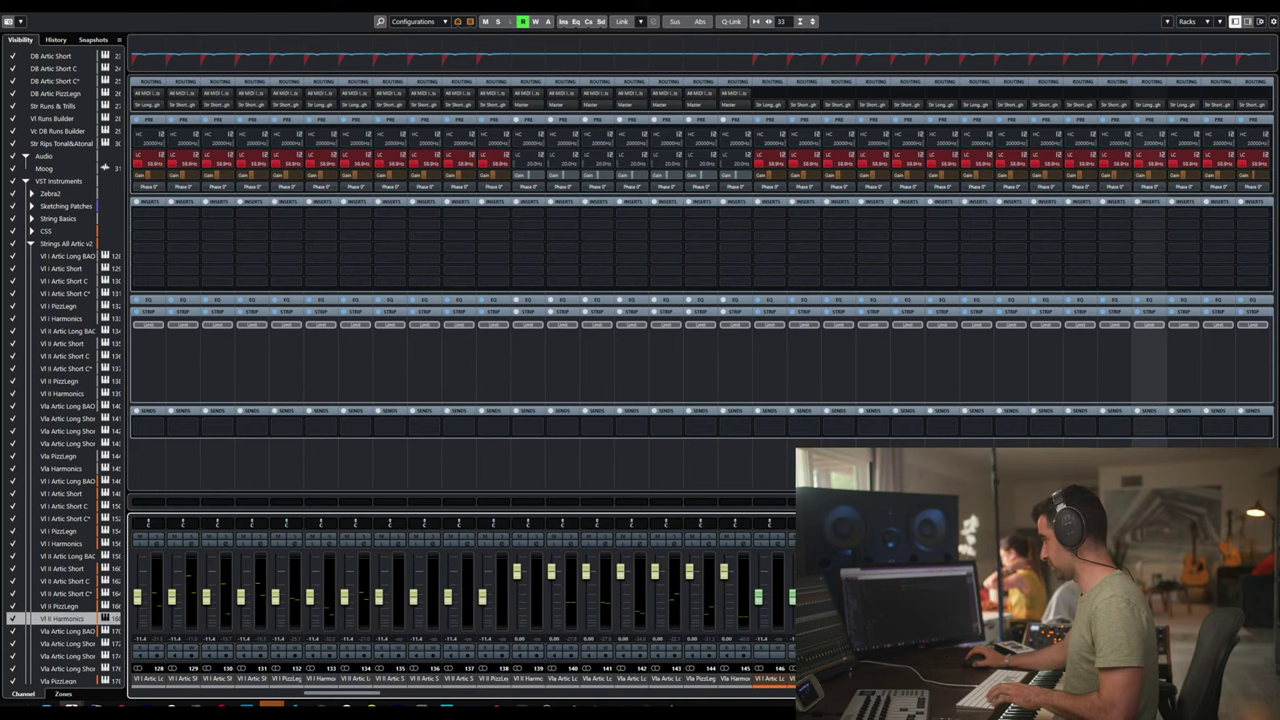
- Copy the old channels' mixer settings onto the new Vl II Harmonics and Vla Artic Long BAO channels
left_click(533, 680)
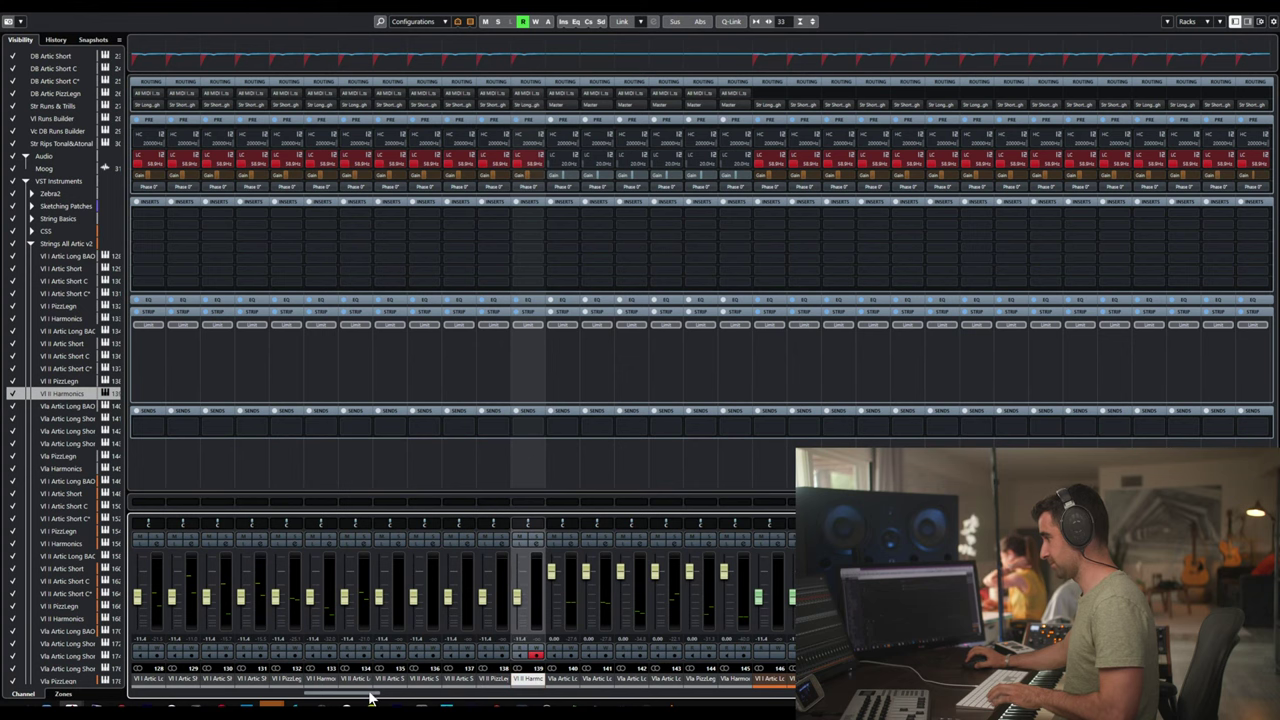
left_click_drag(370, 698, 395, 697)
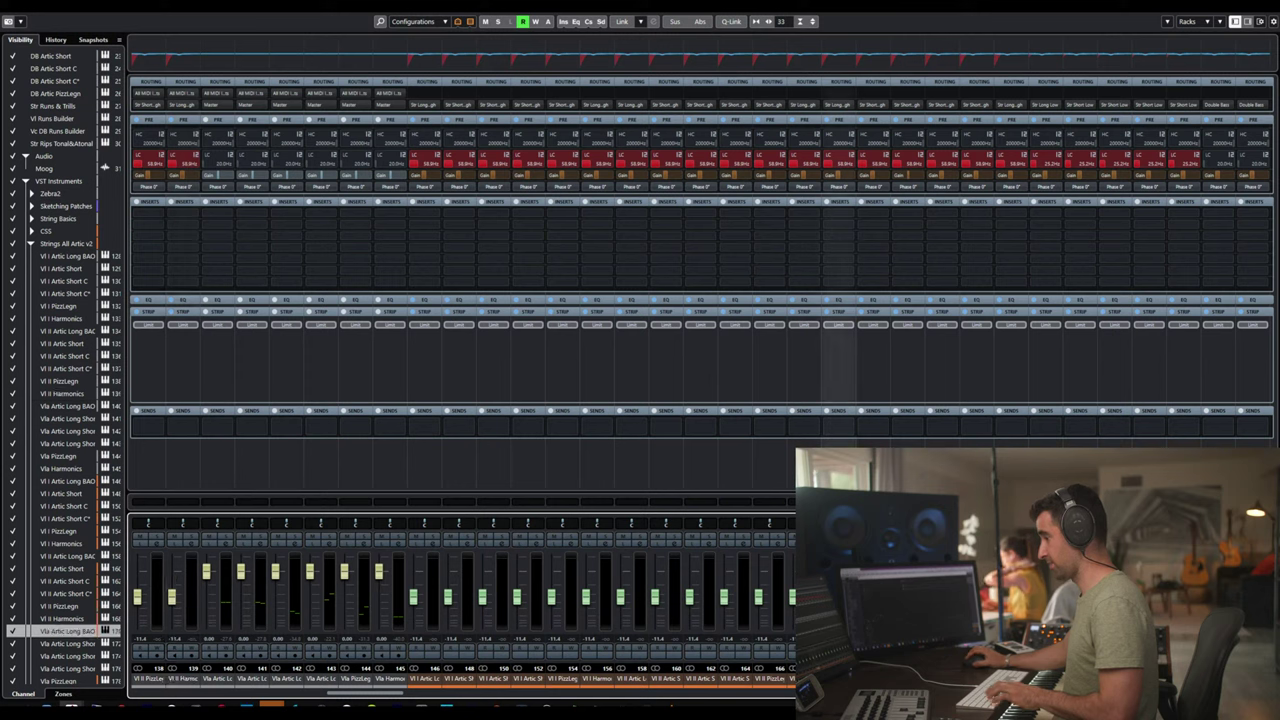
left_click(213, 680)
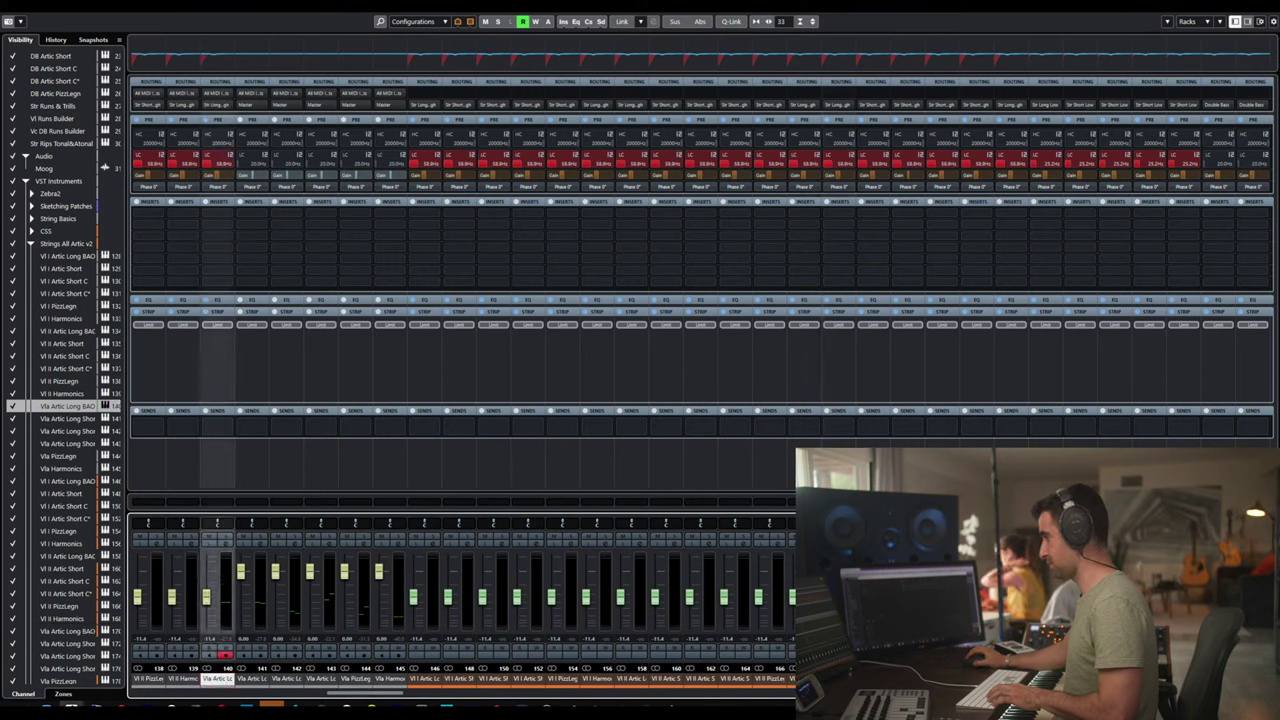
- Copy the old channels' mixer settings onto the new Vla Artic Long Short and Vla Artic Long Short C channels
left_click(250, 680)
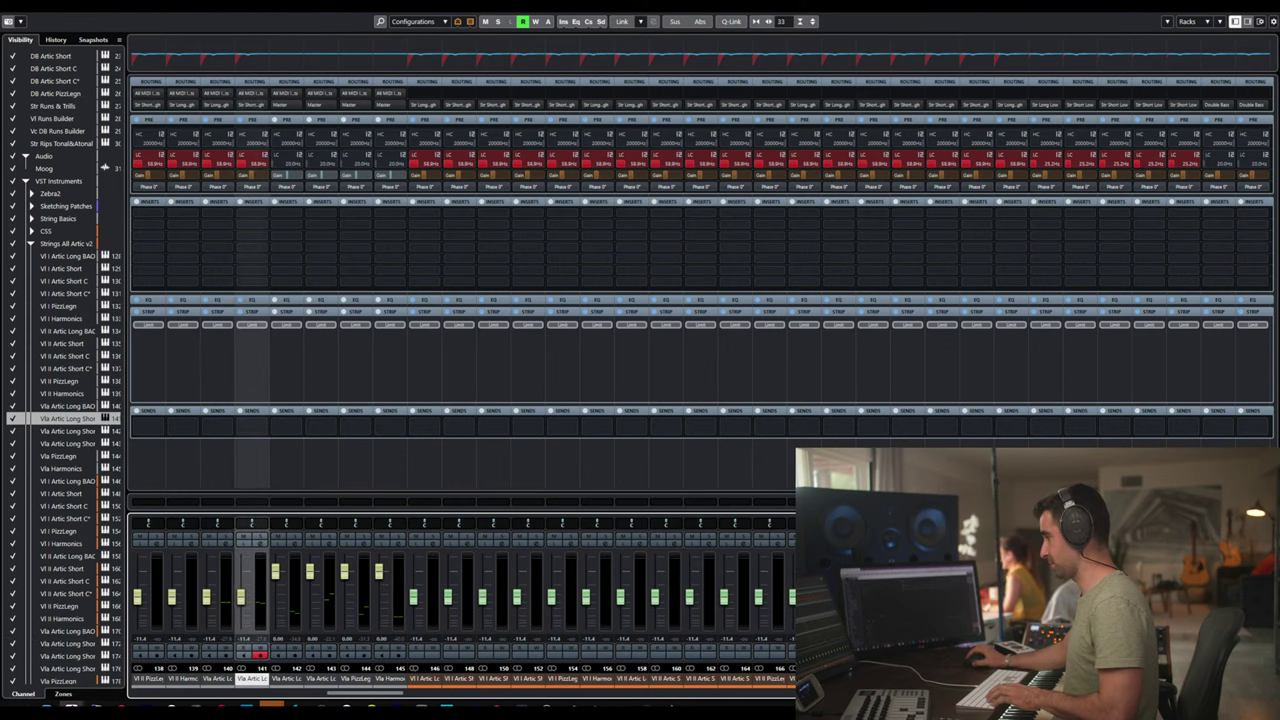
left_click(287, 680)
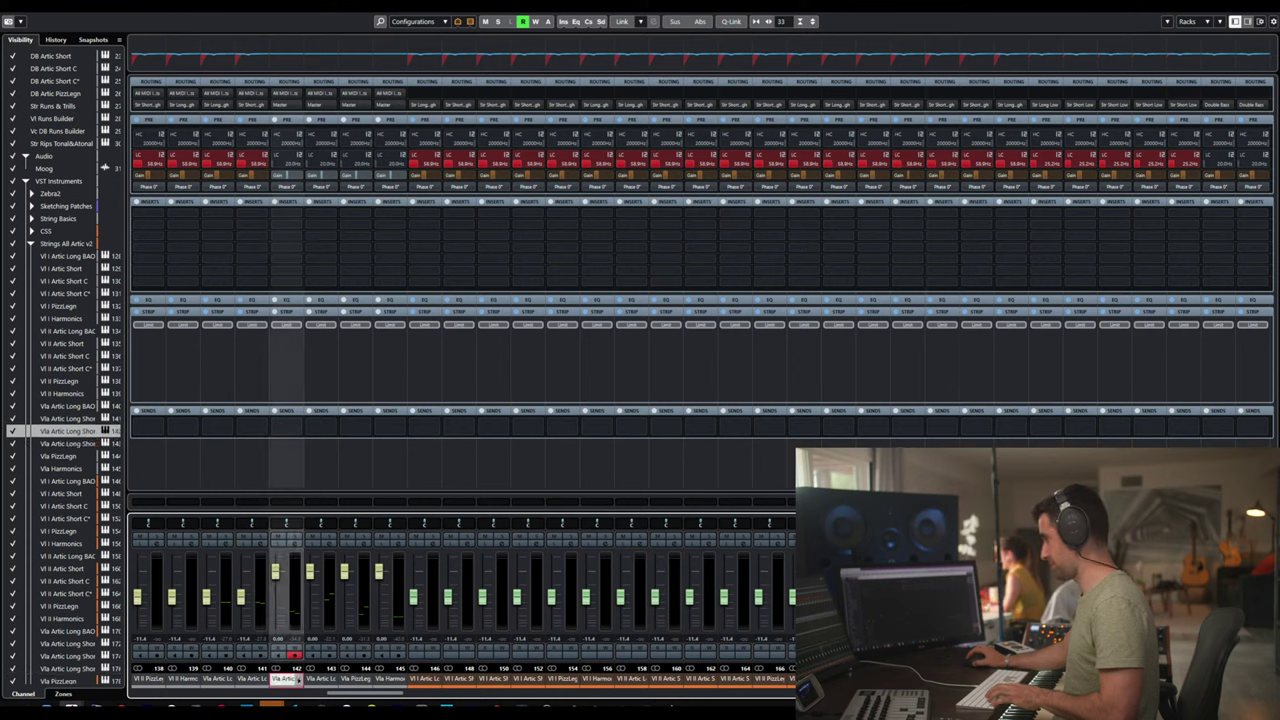
left_click(310, 680)
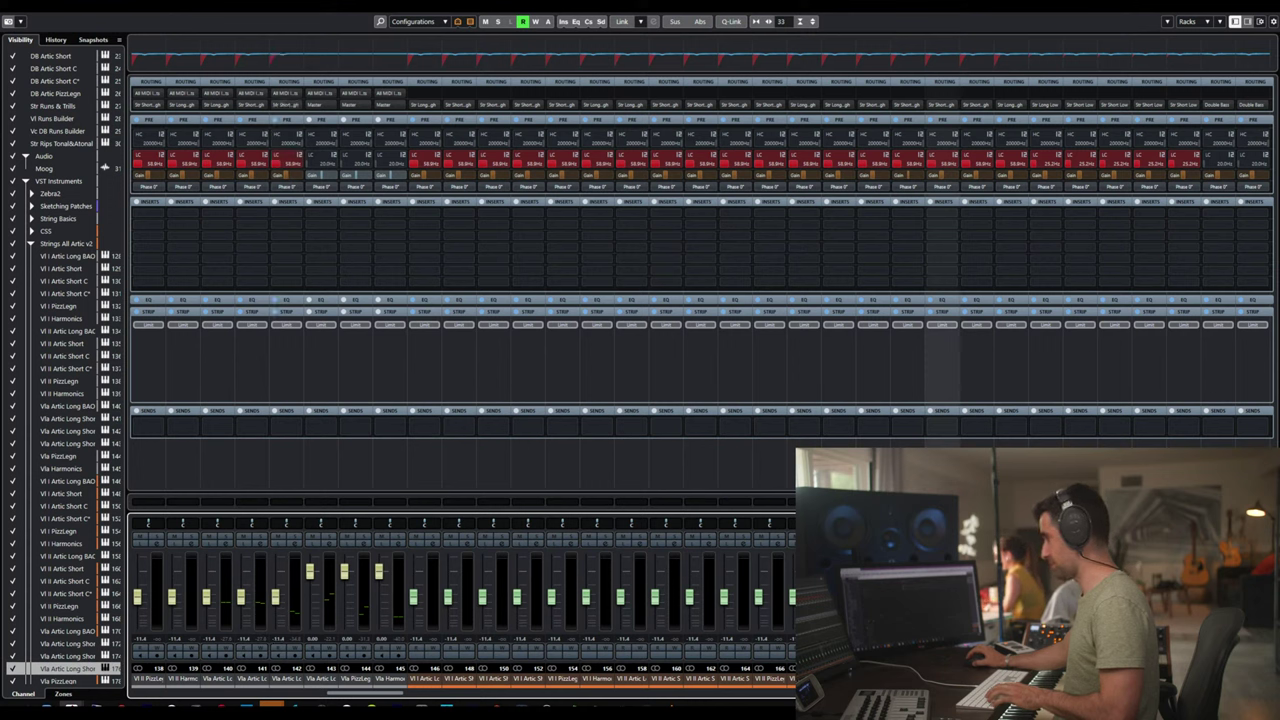
- Copy the old channels' mixer settings onto the new Vla PizzLegn and Vla Artic Long Short C* channels
left_click(310, 680)
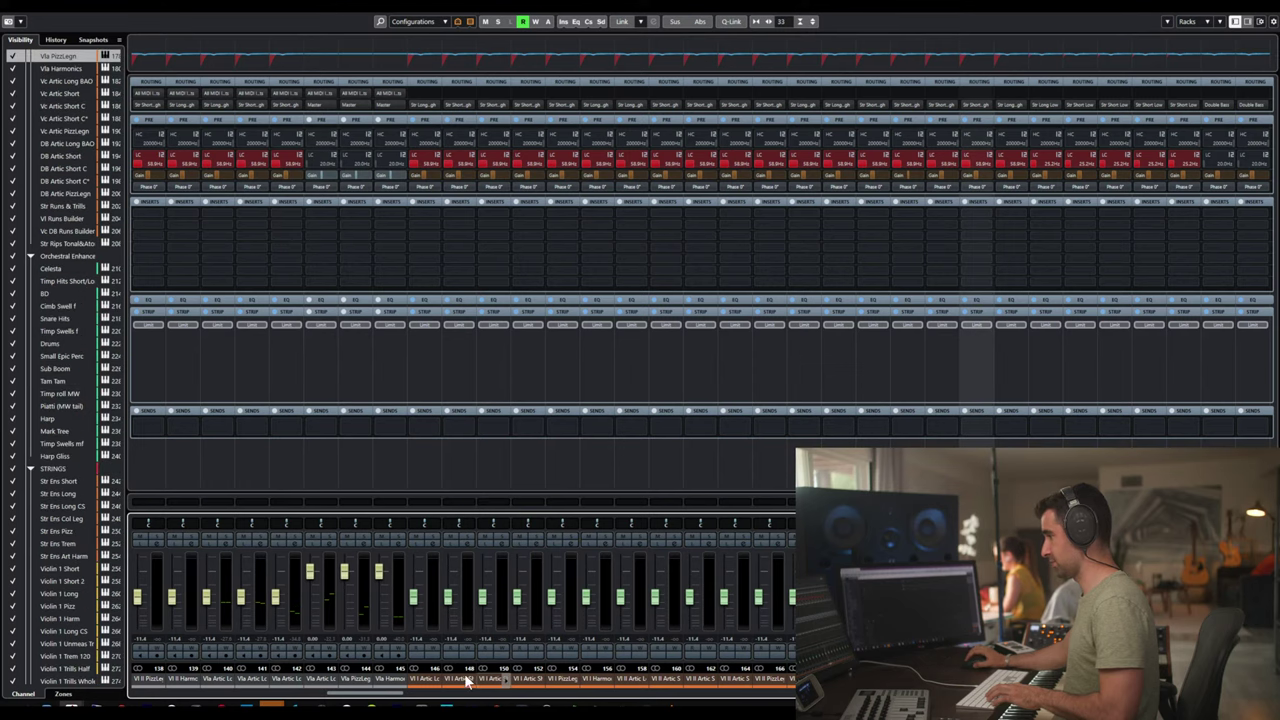
left_click(357, 681)
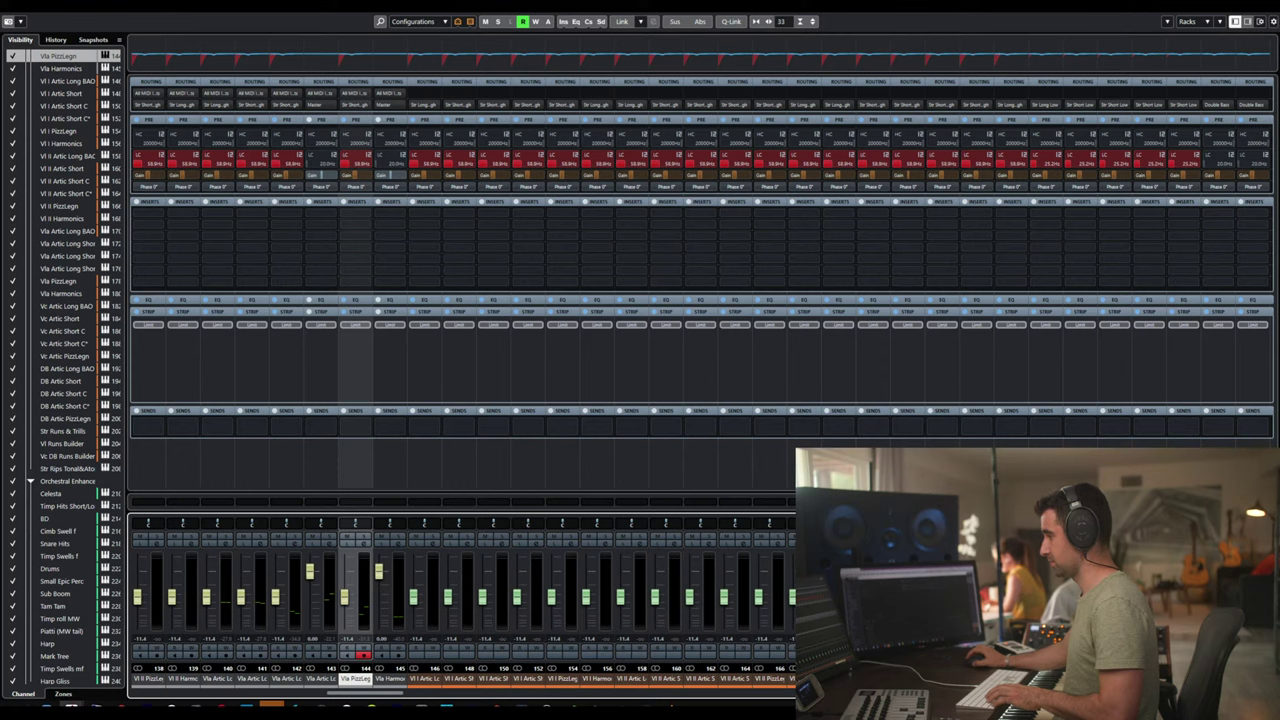
key("Up")
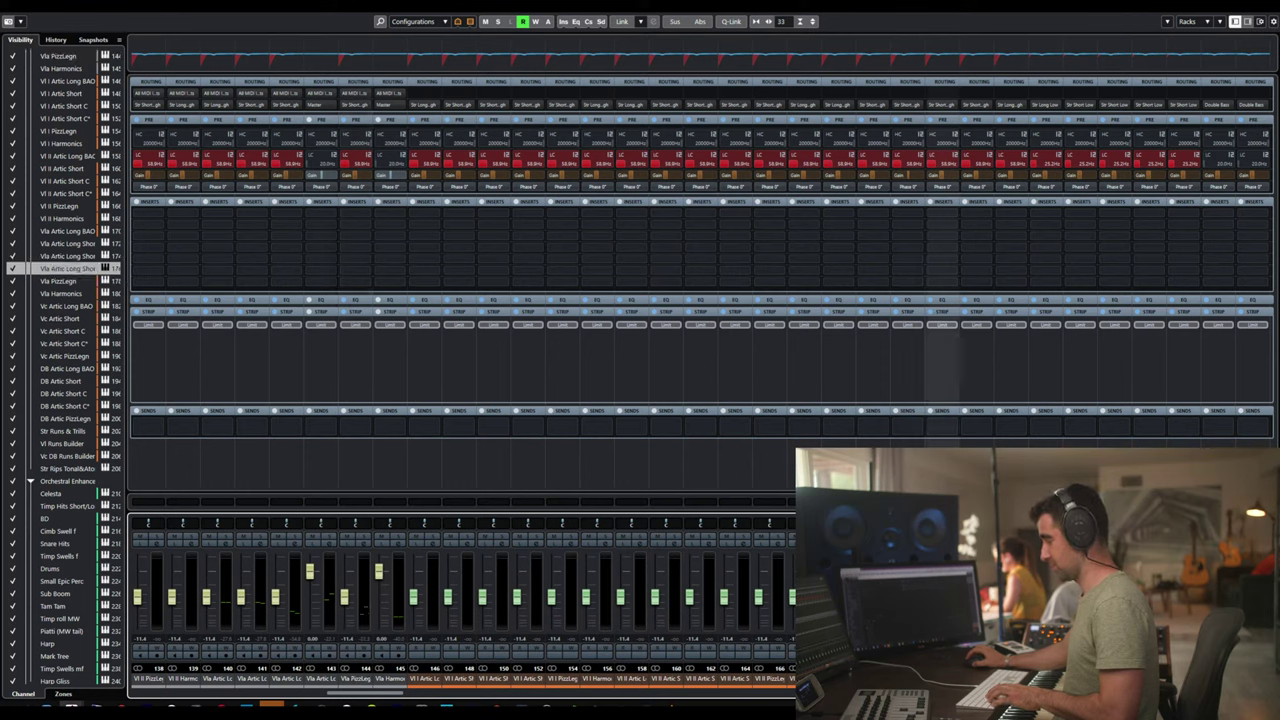
left_click(314, 682)
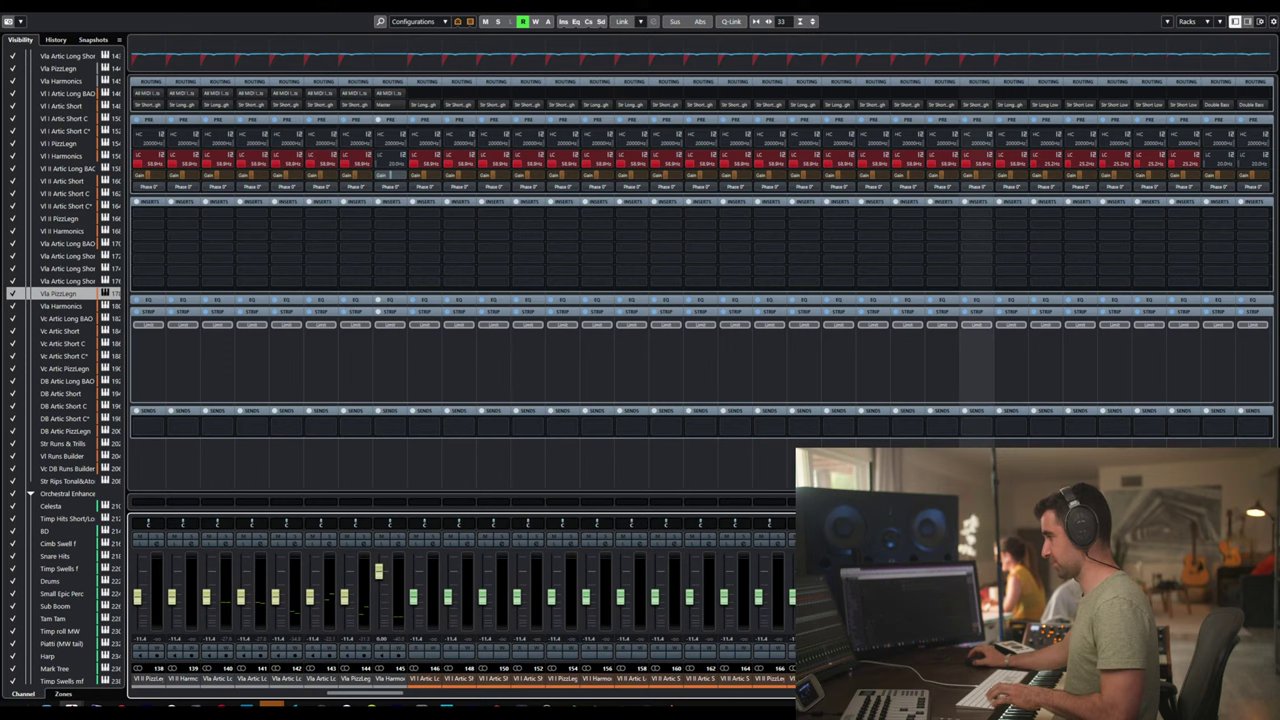
- Copy the old Vla Harmonics channel's mixer settings onto the new Vla Harmonics channel
left_click(355, 680)
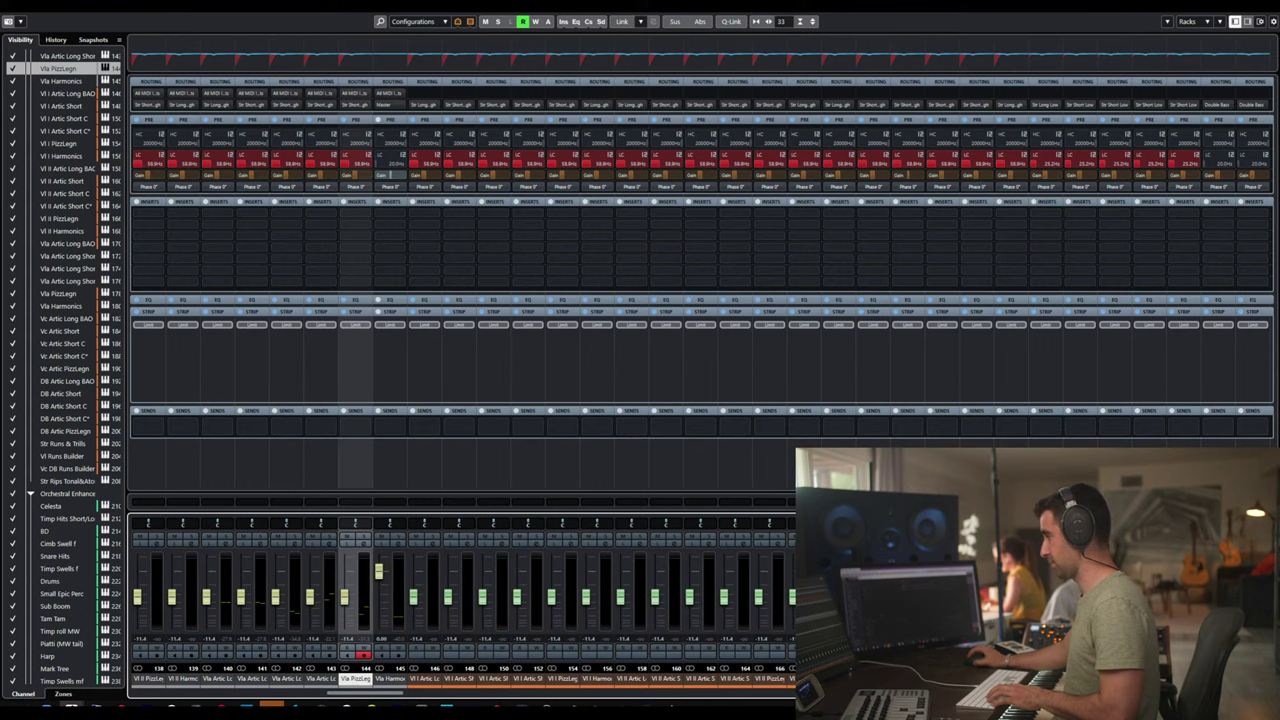
key("Down")
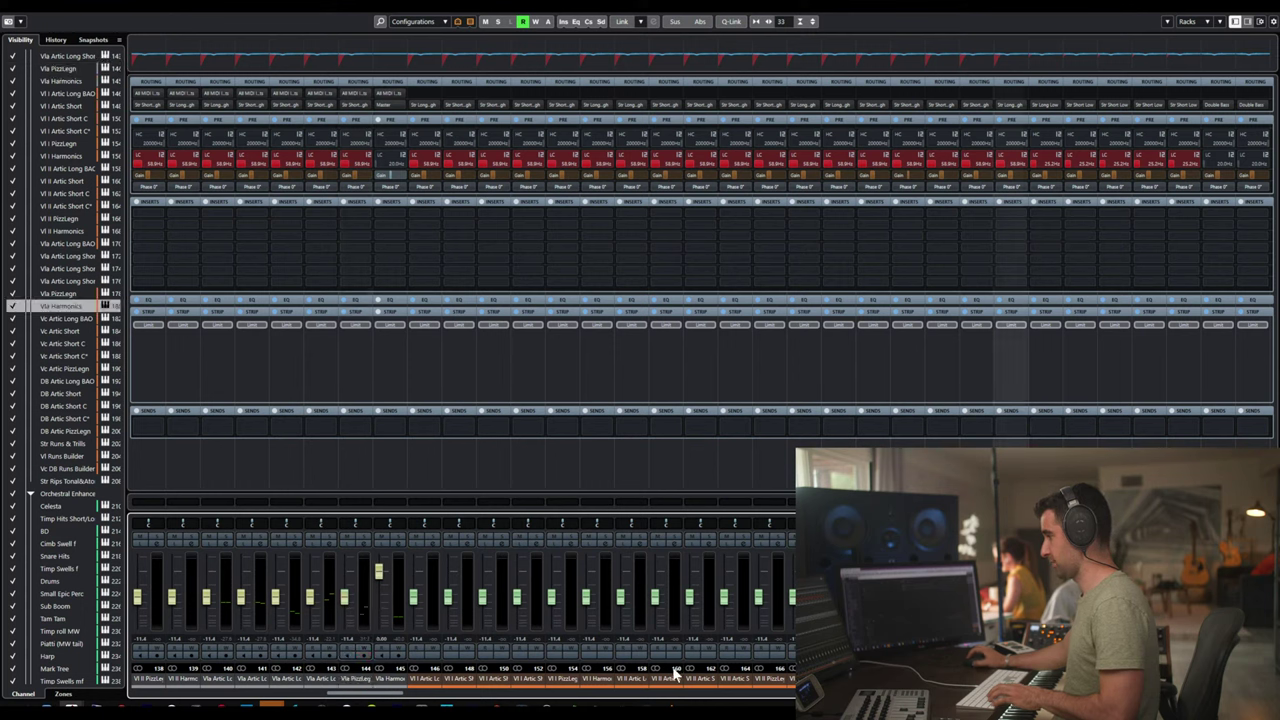
left_click(389, 680)
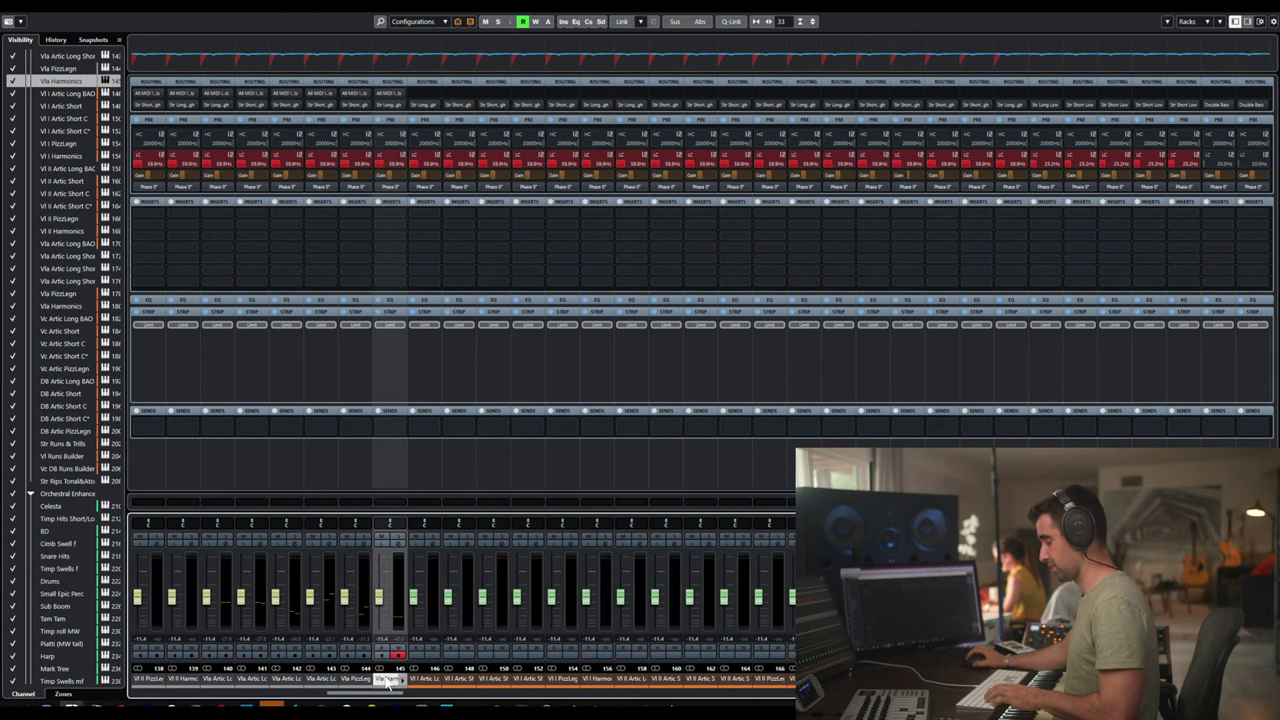
- Move the new tracks from Vc Artic Long BAO through Str Rips Tonal&Atonal into the Strings All Artic v2 folder, above the old Vc tracks
key("F3")
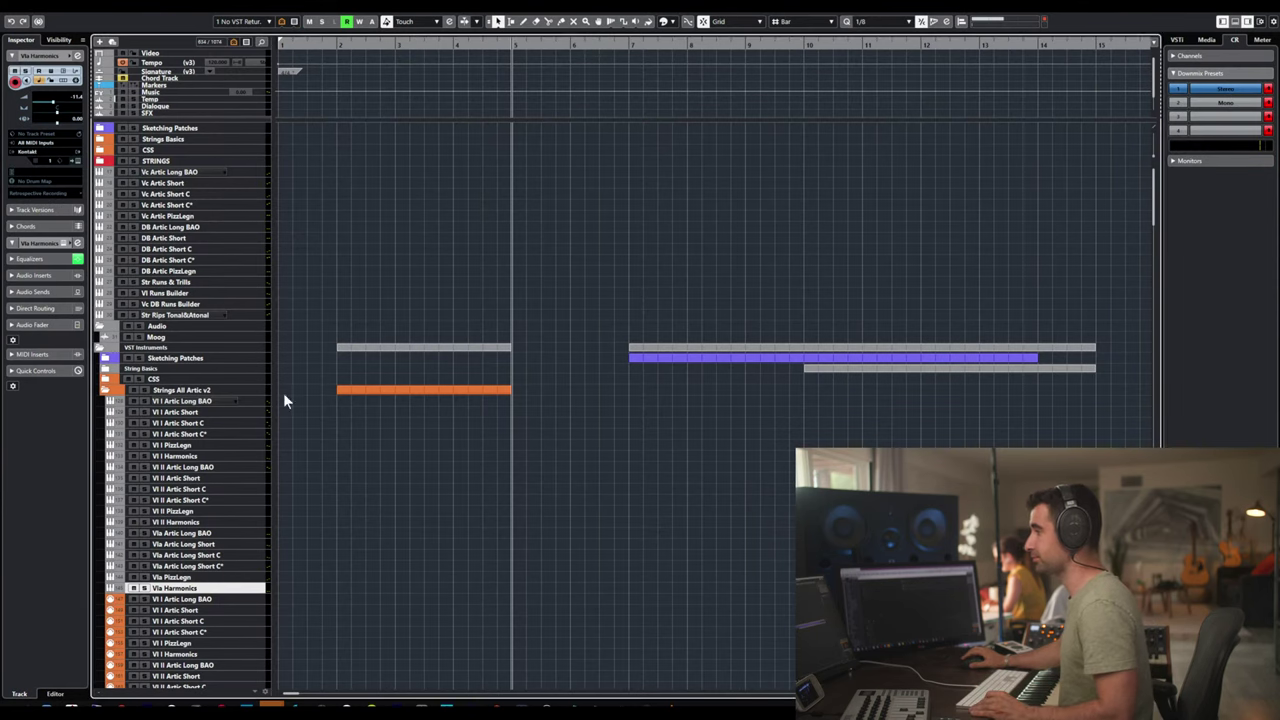
left_click(166, 174)
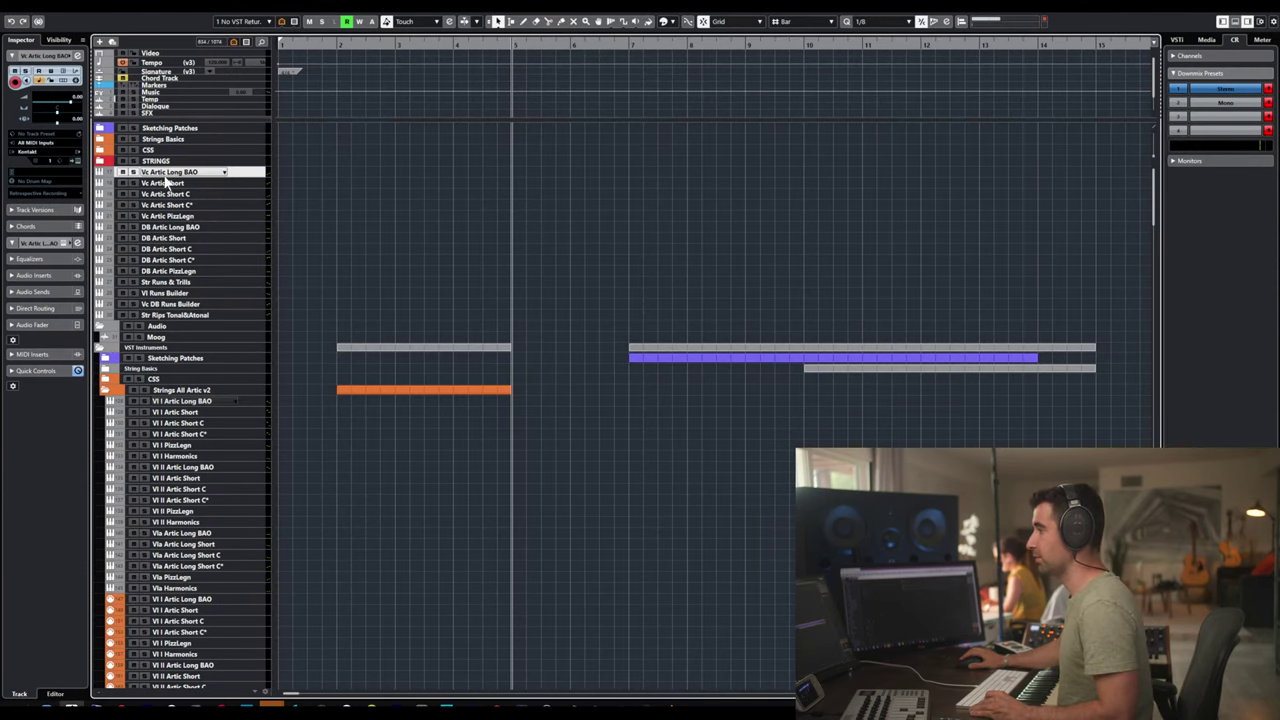
left_click(180, 316, "shift")
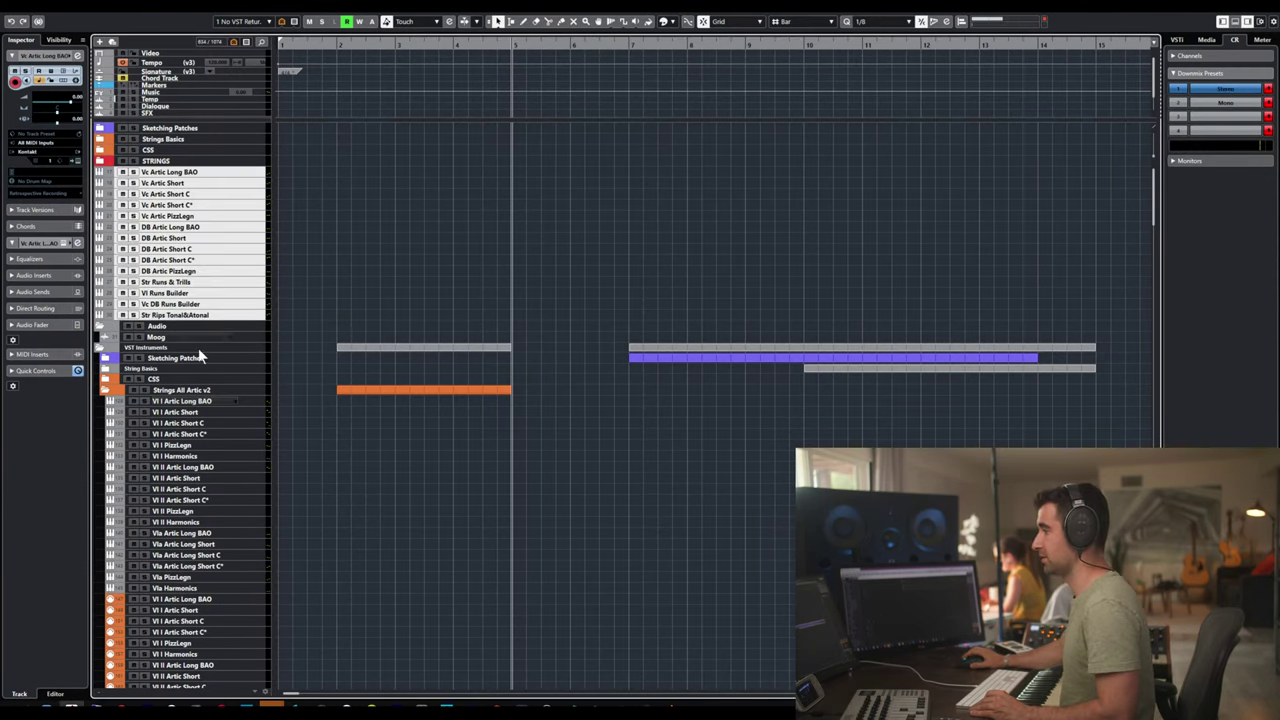
scroll(190, 330, "down", 3)
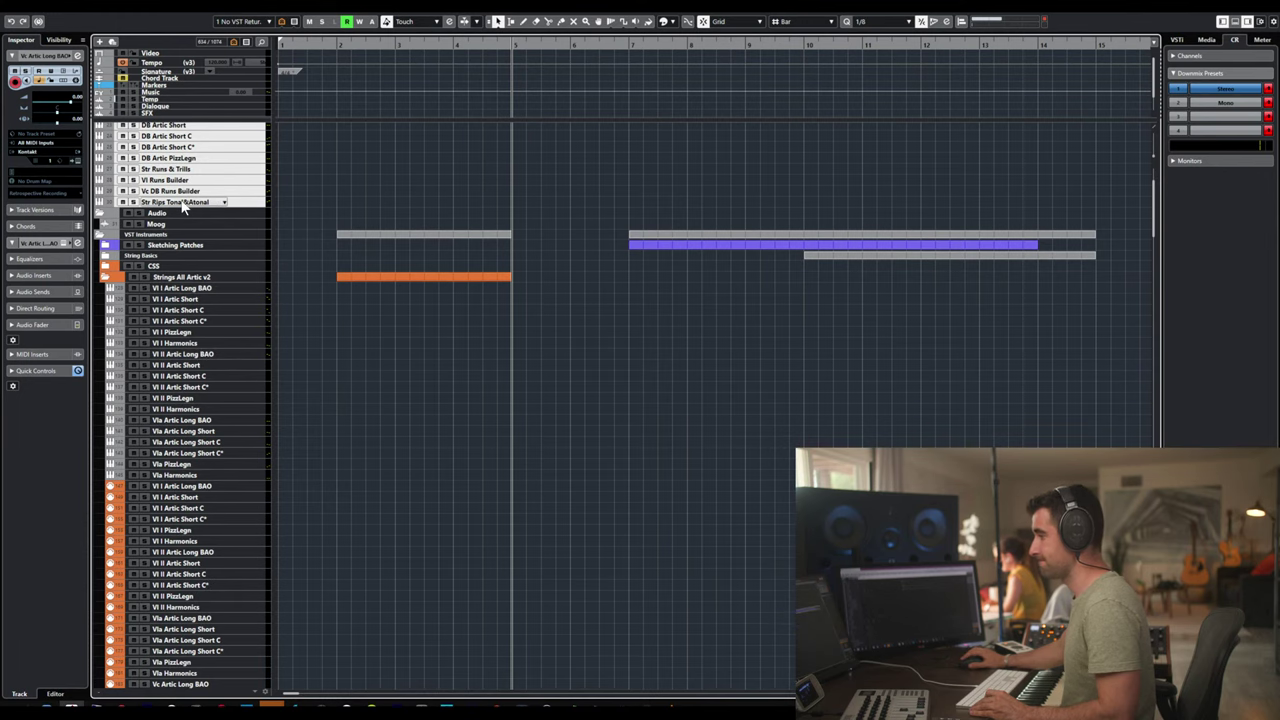
left_click_drag(182, 204, 203, 680)
scroll(195, 595, "down", 6)
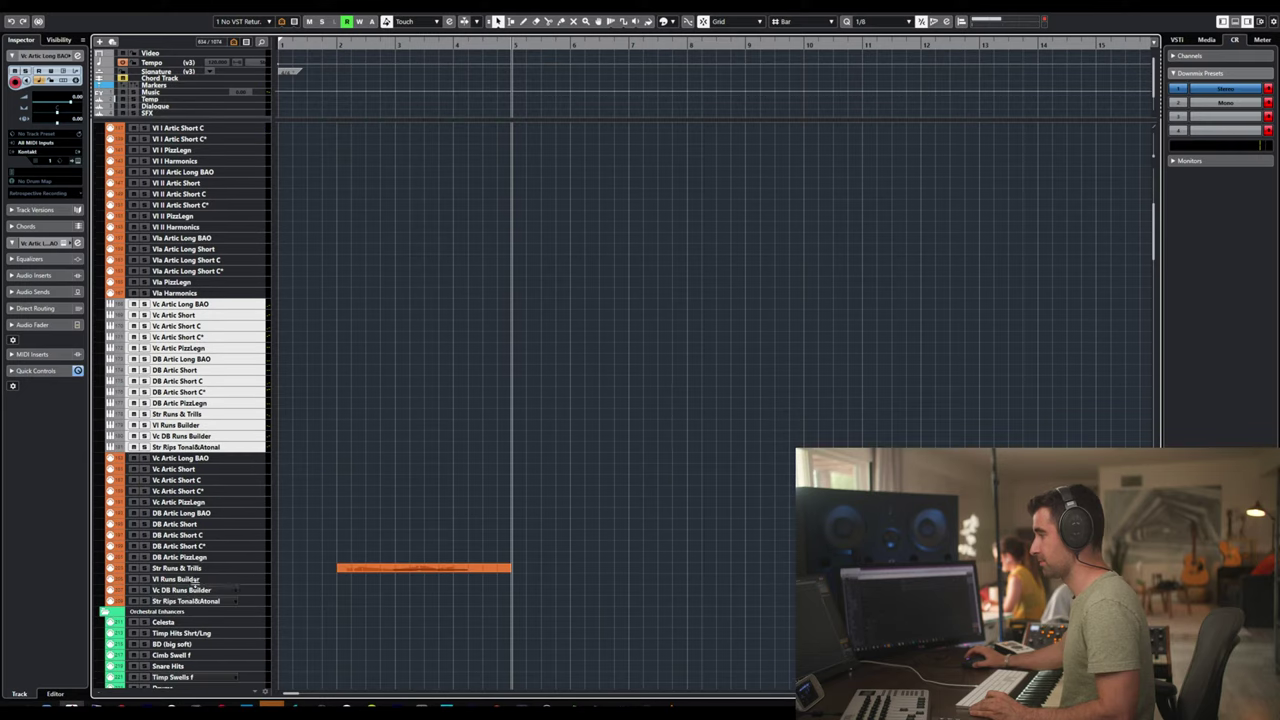
- Copy the old channels' mixer settings onto the new Vc Artic Long BAO and Vc Artic Short channels
left_click(185, 305)
key("F3")
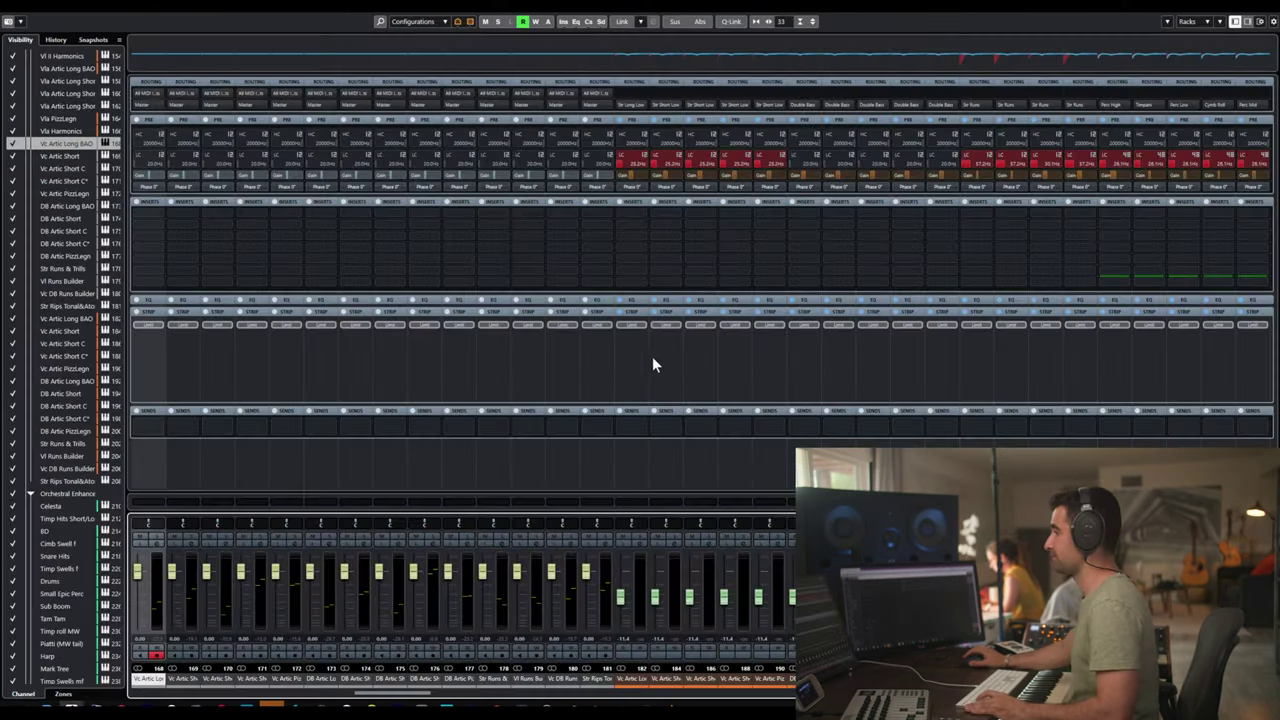
left_click(632, 680)
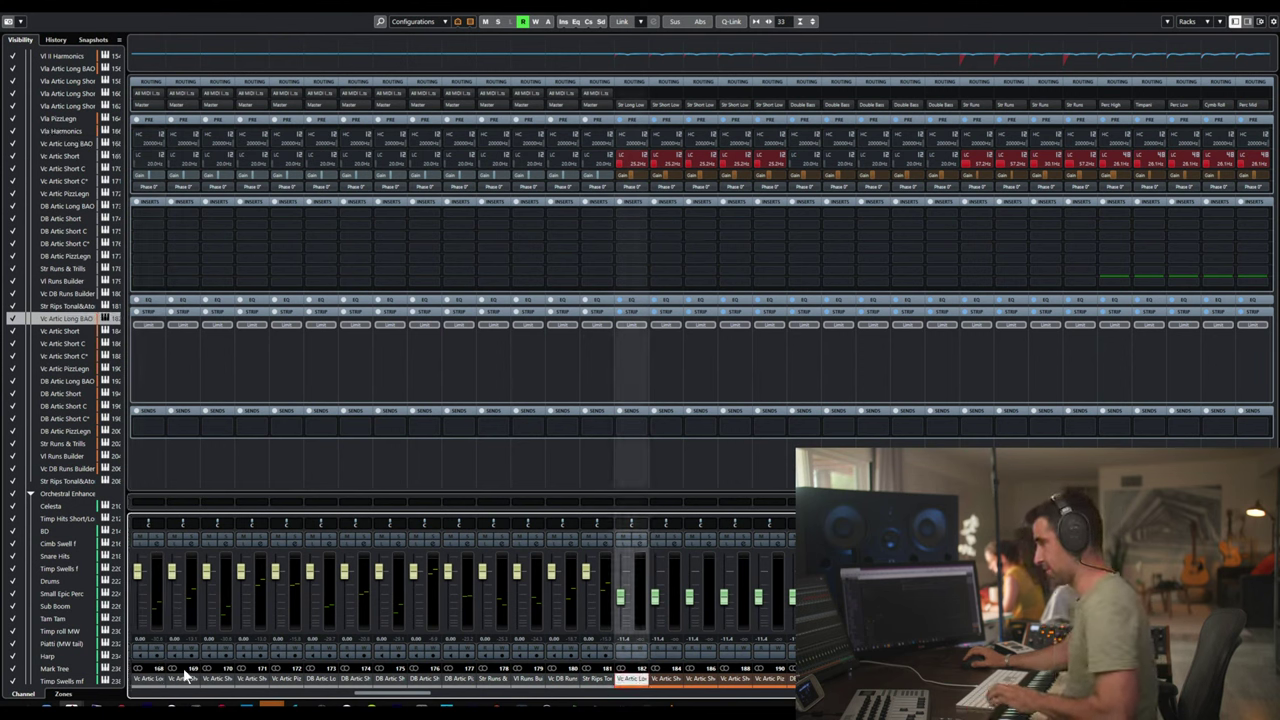
left_click(145, 680)
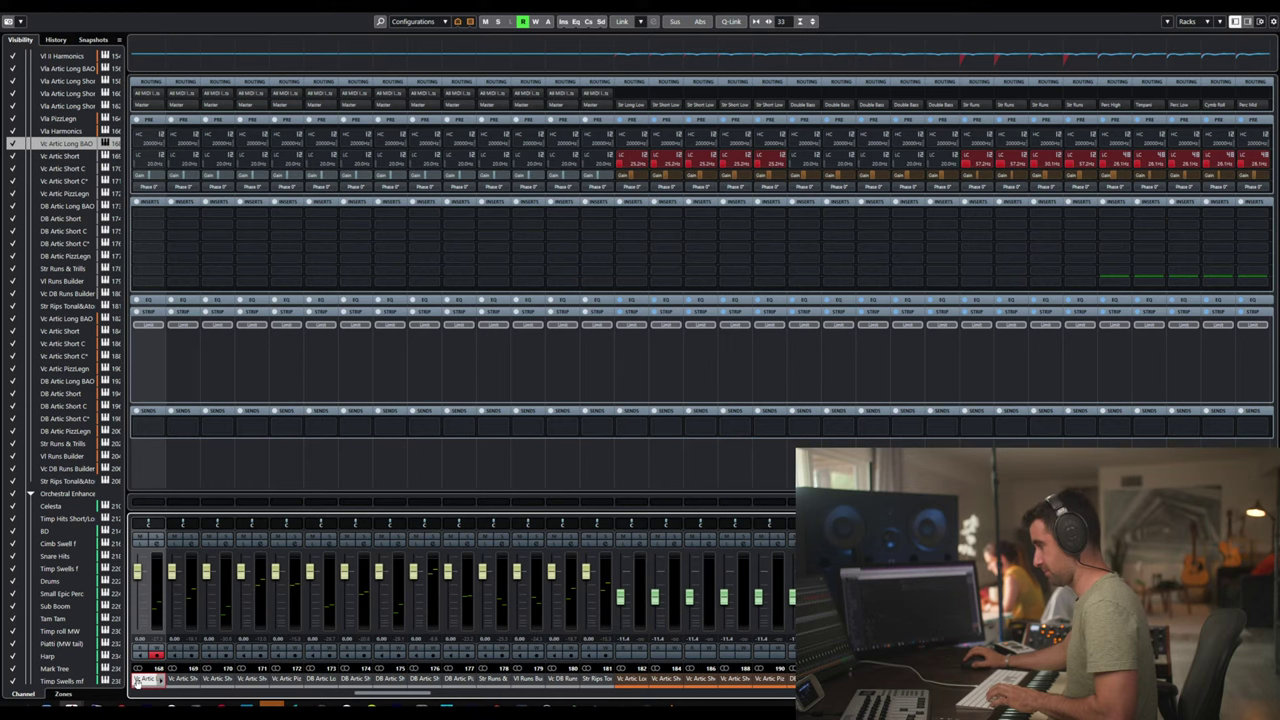
left_click(668, 683)
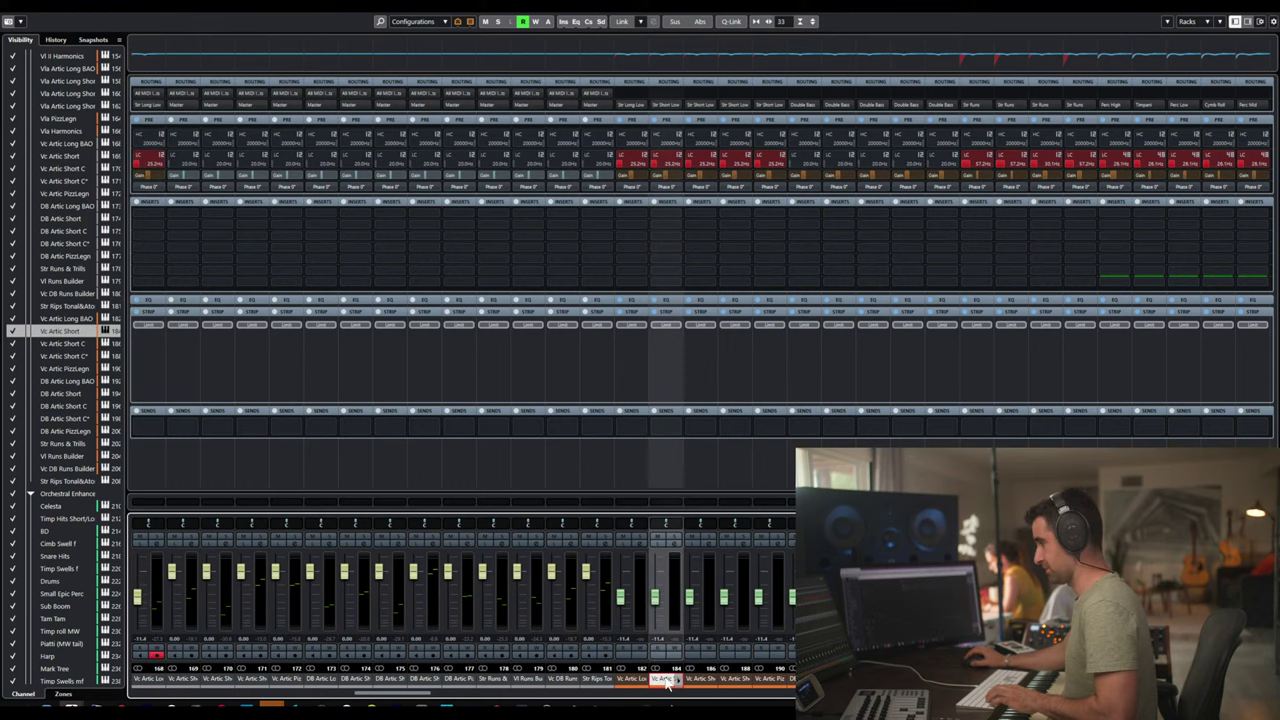
left_click(180, 680)
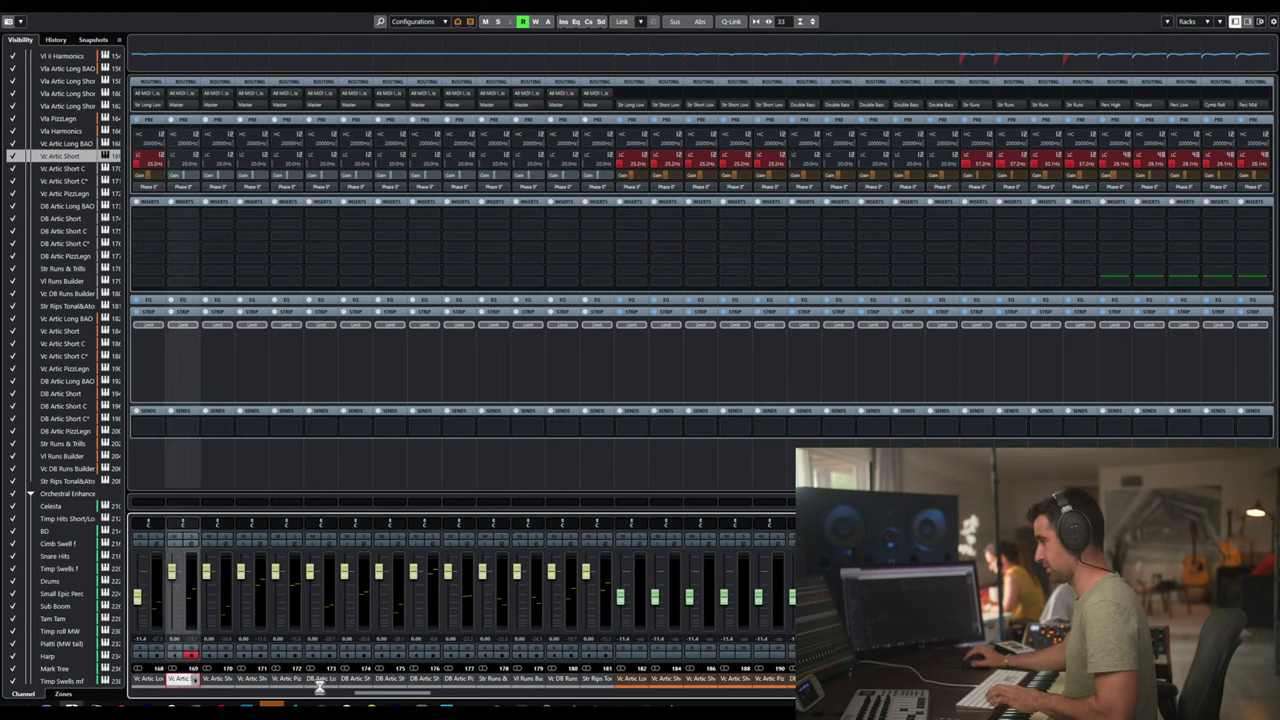
- Copy the old channels' mixer settings onto the new Vc Artic Short C, Short C* and PizzLegn channels
left_click(700, 680)
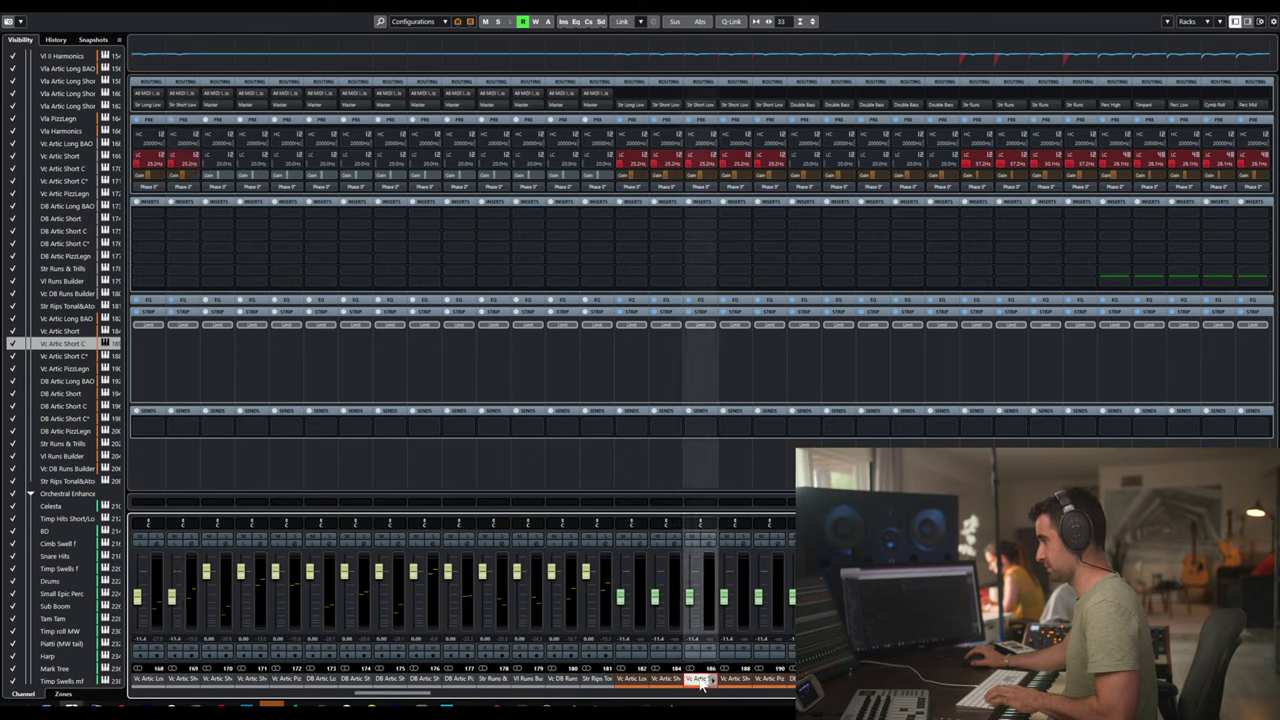
left_click(215, 681)
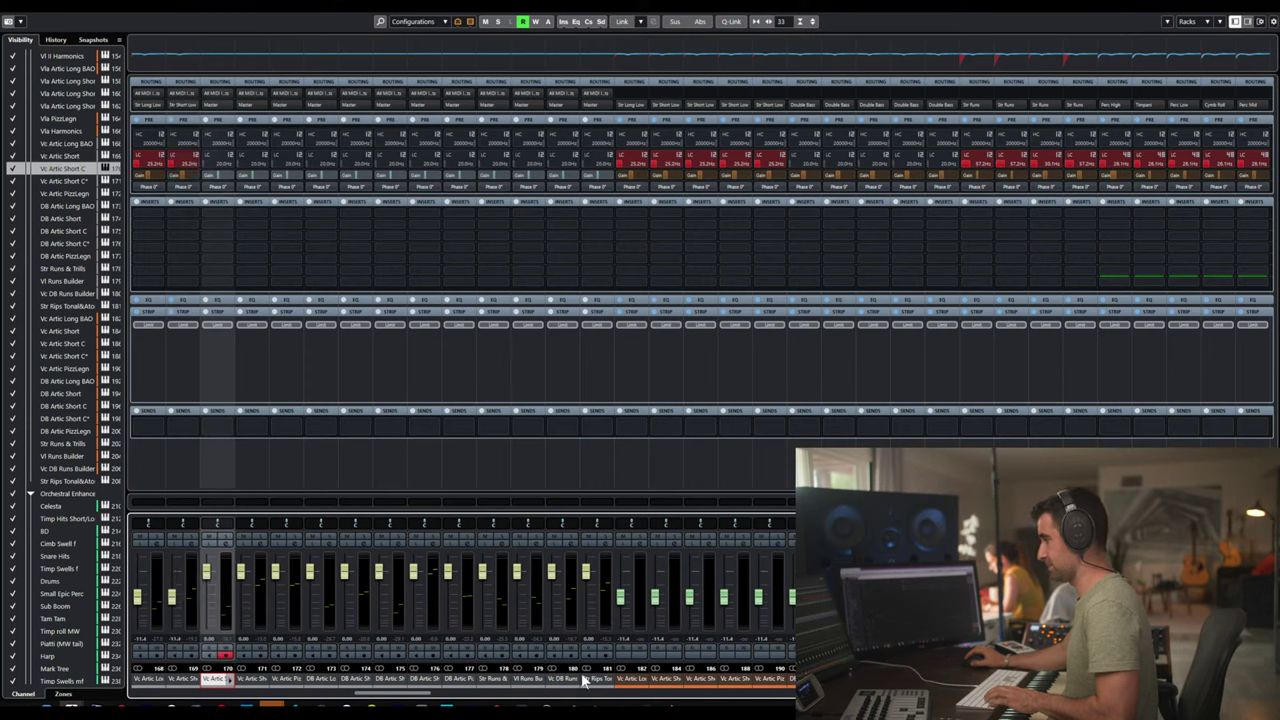
left_click(738, 681)
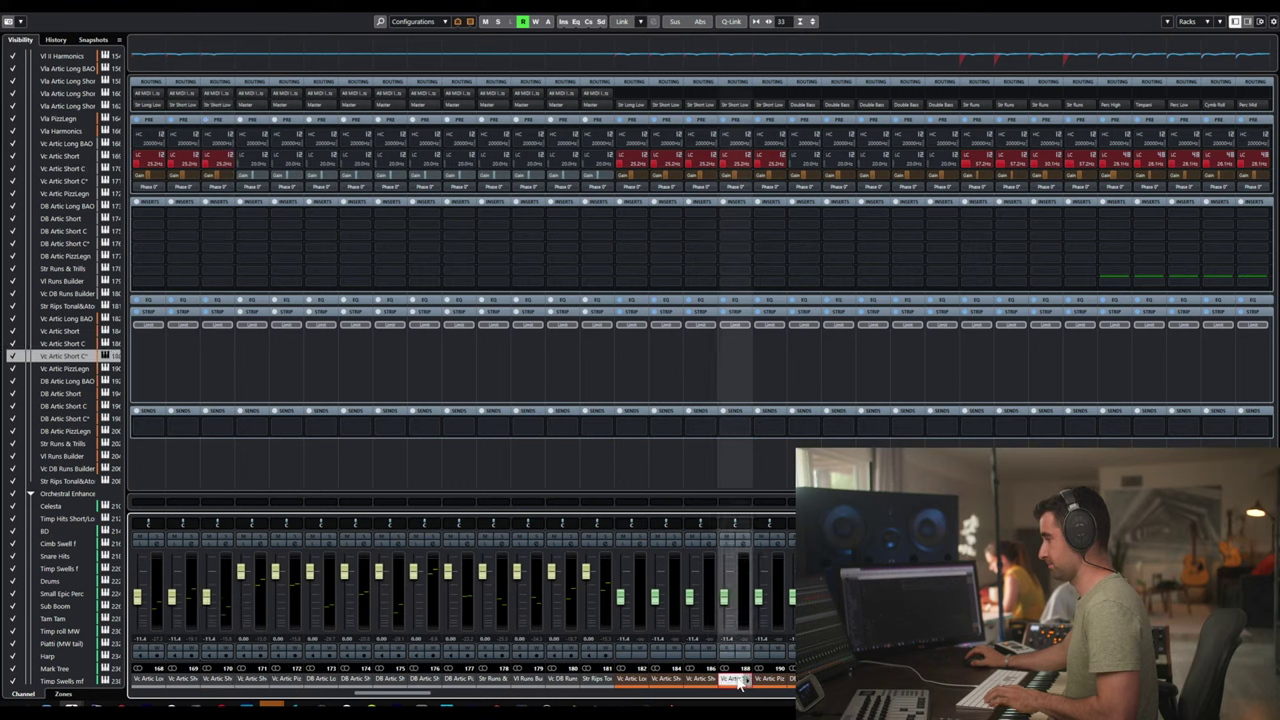
left_click(255, 682)
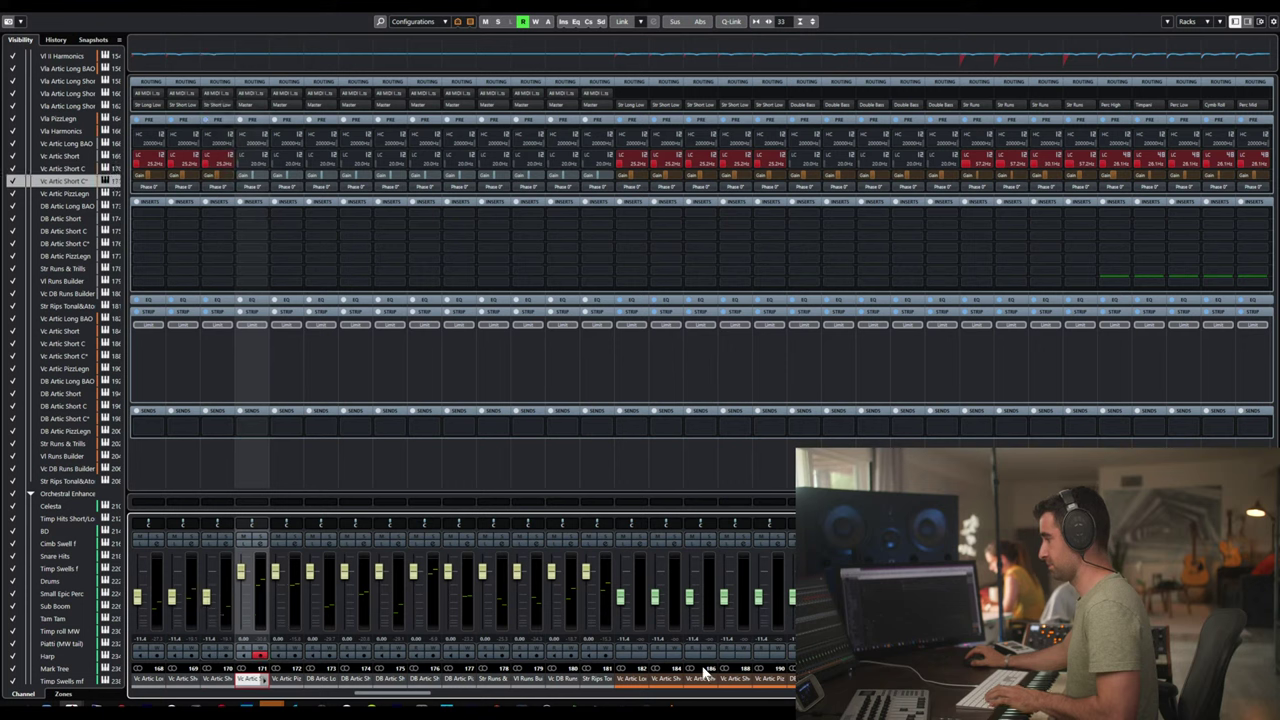
left_click(770, 681)
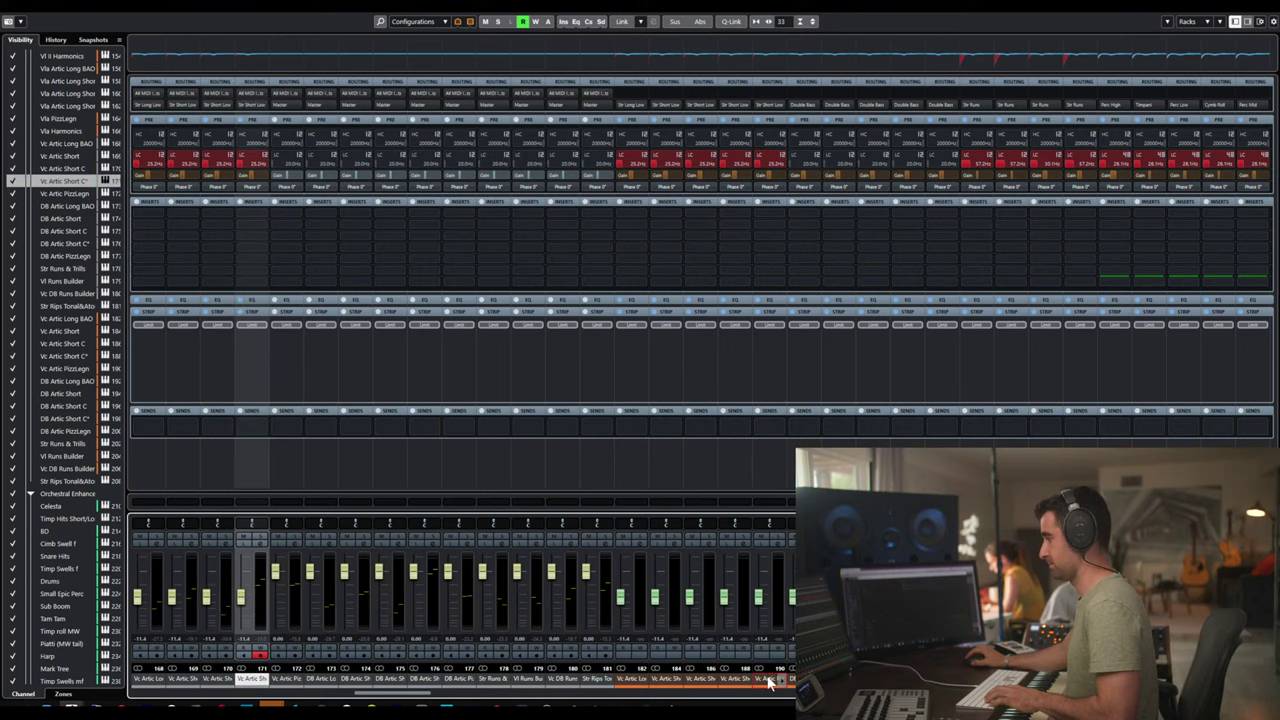
left_click(284, 681)
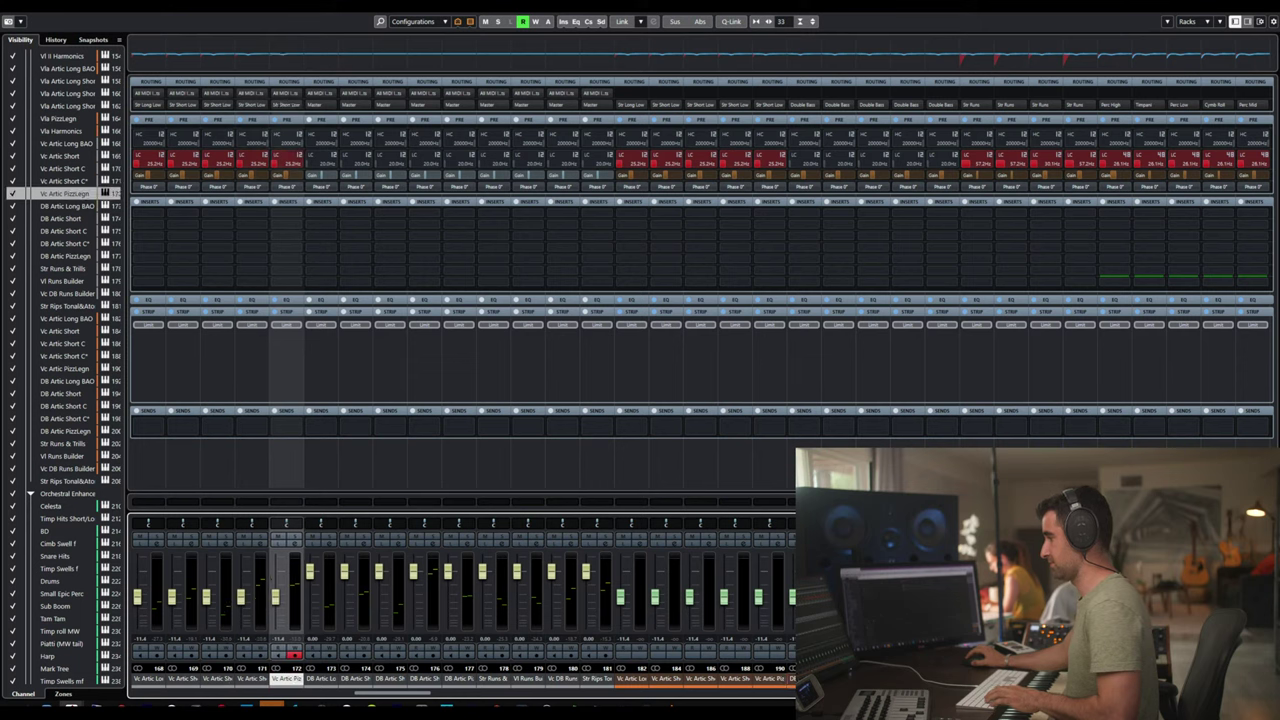
- Copy the old channels' mixer settings onto the new DB Artic Long BAO and DB Artic Short channels
left_click(320, 681)
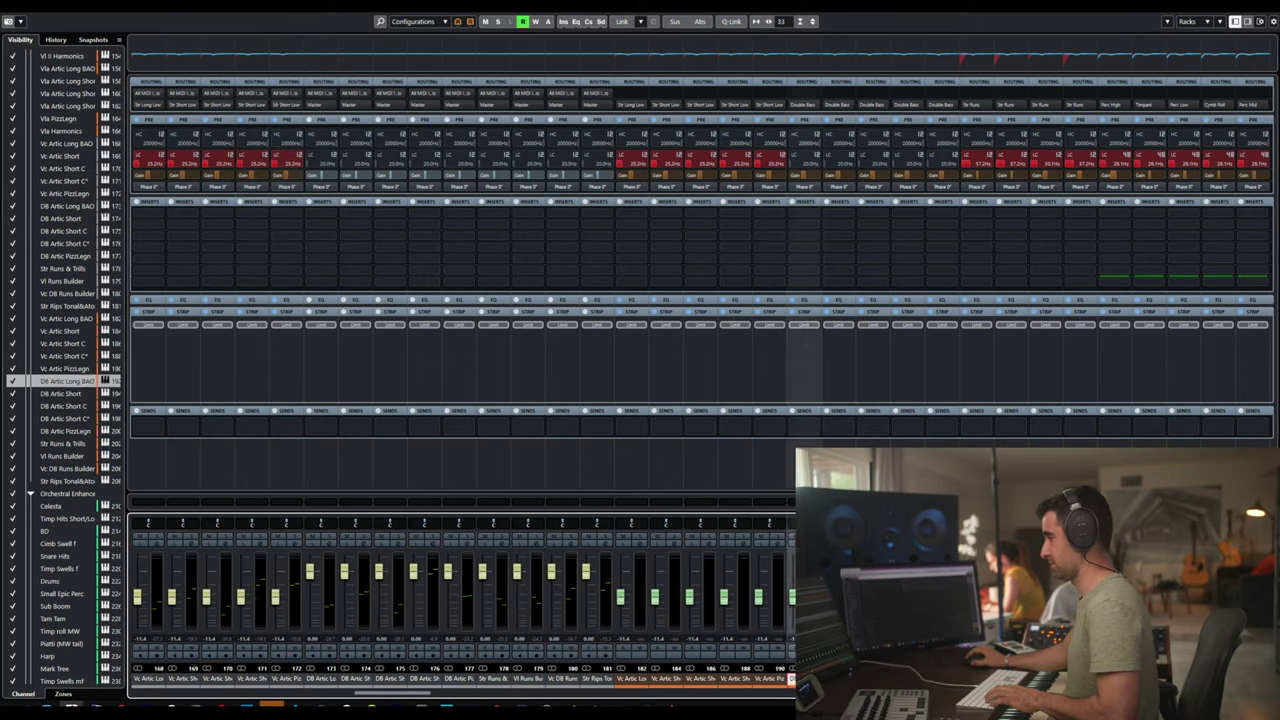
left_click(326, 680)
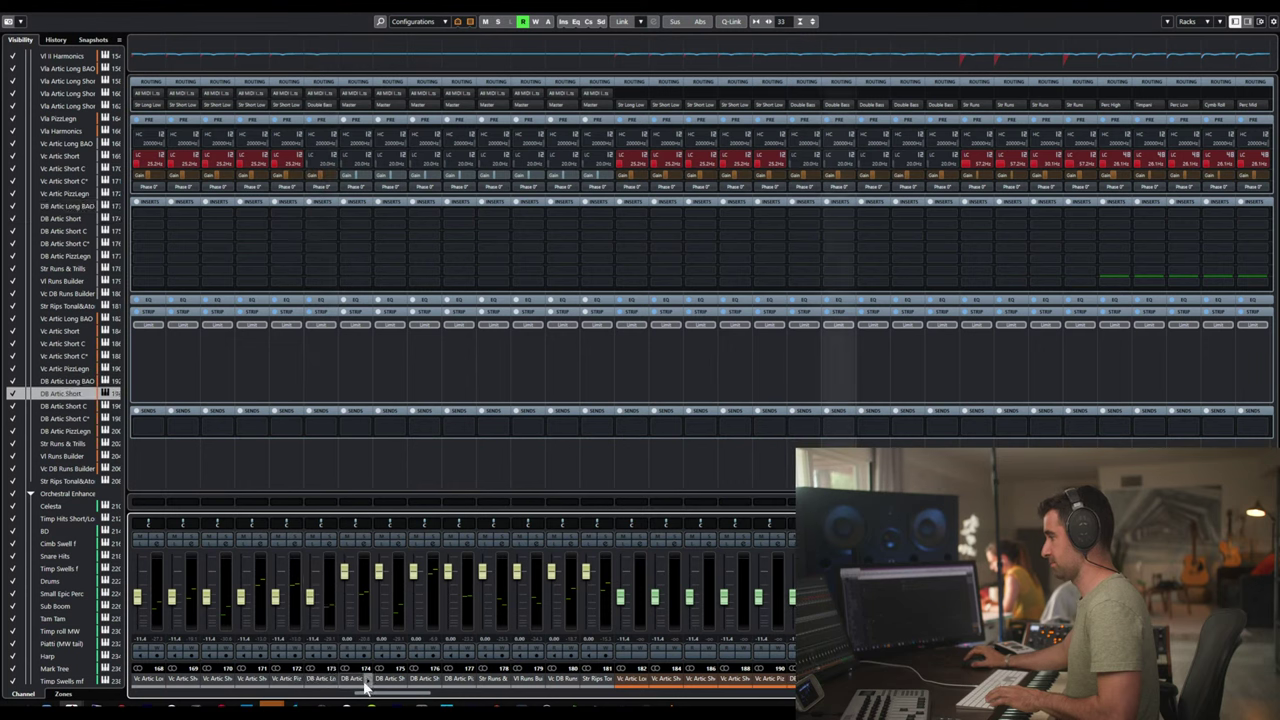
left_click(365, 681)
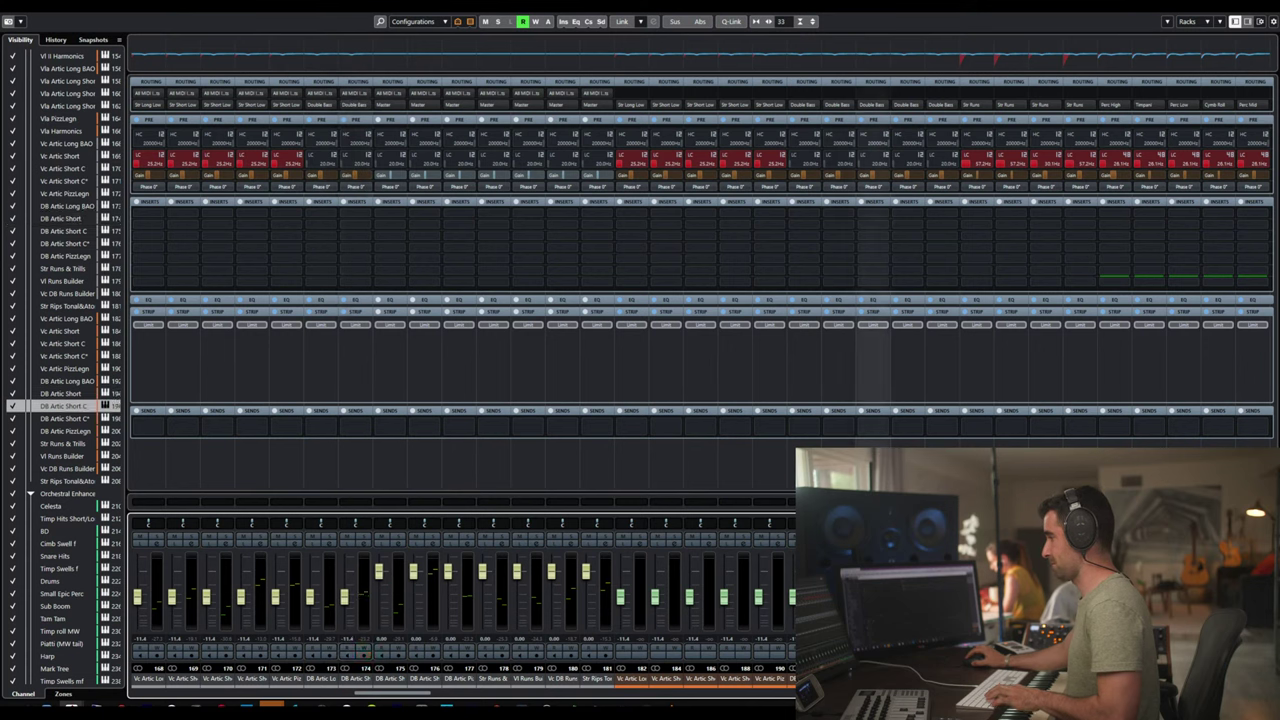
- Copy the old channels' mixer settings onto the new DB Artic Short C, Short C* and PizzLegn channels
left_click(390, 680)
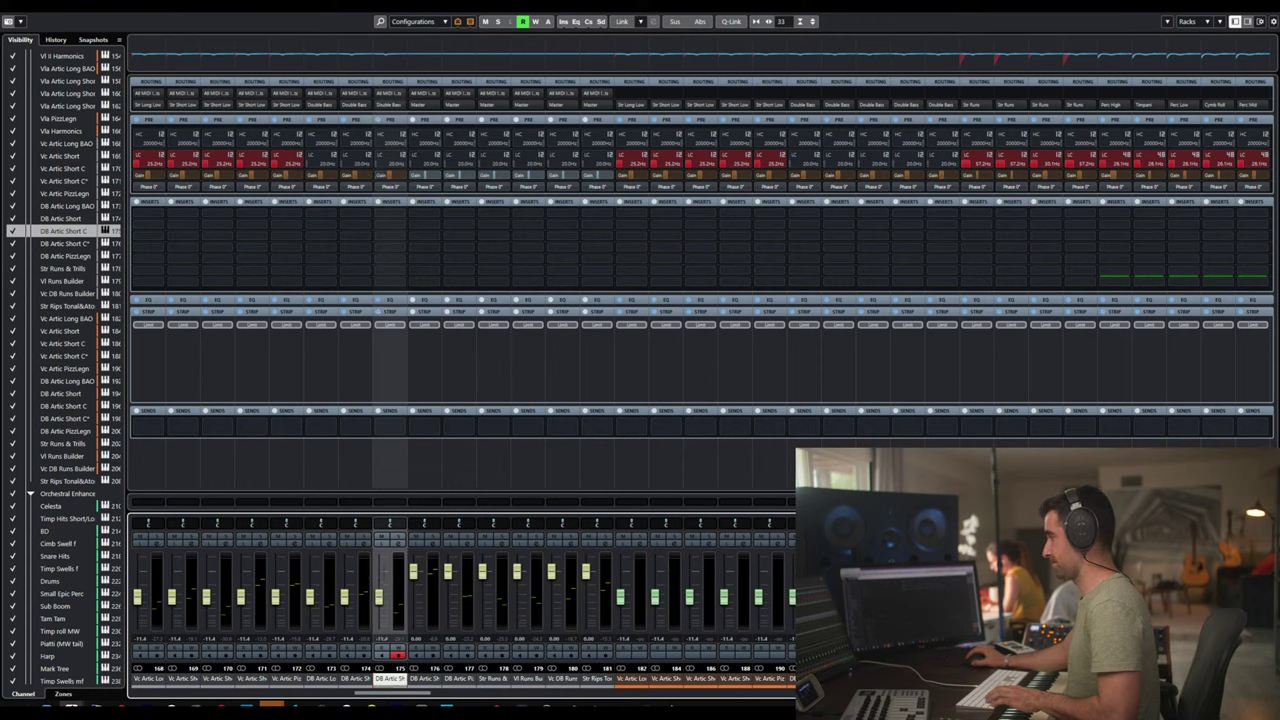
left_click(424, 680)
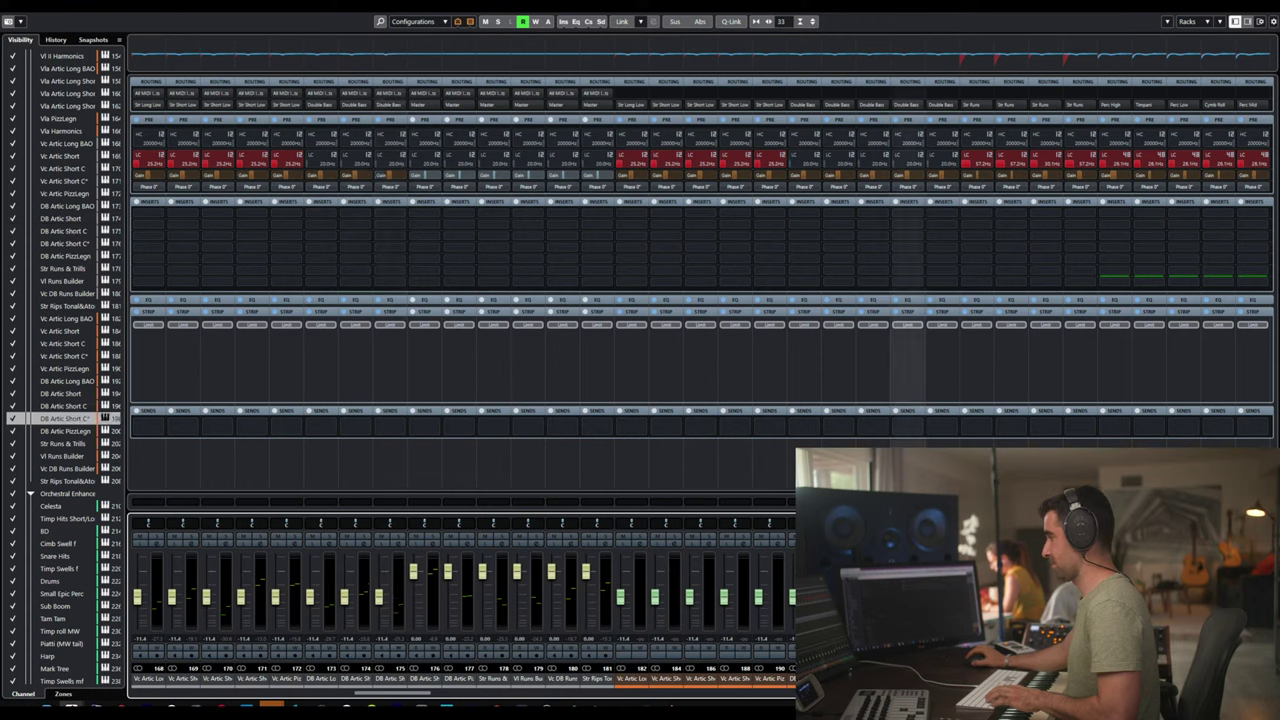
left_click(424, 680)
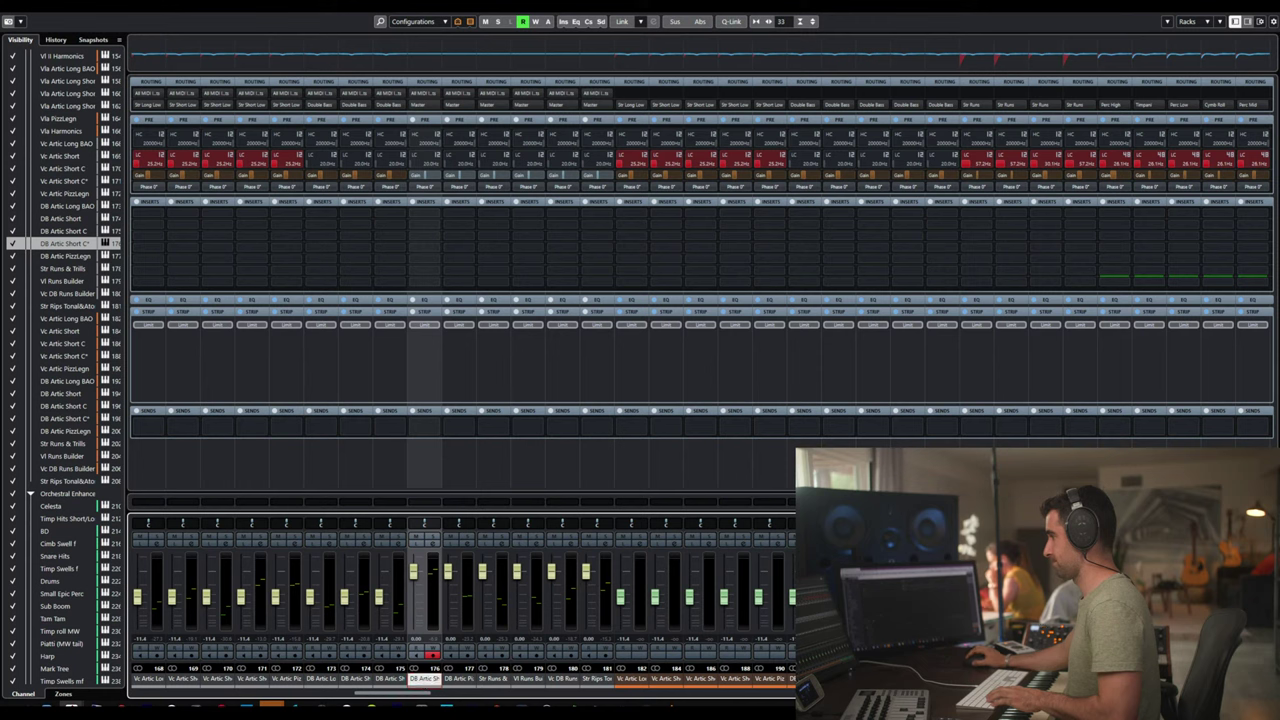
left_click(65, 418)
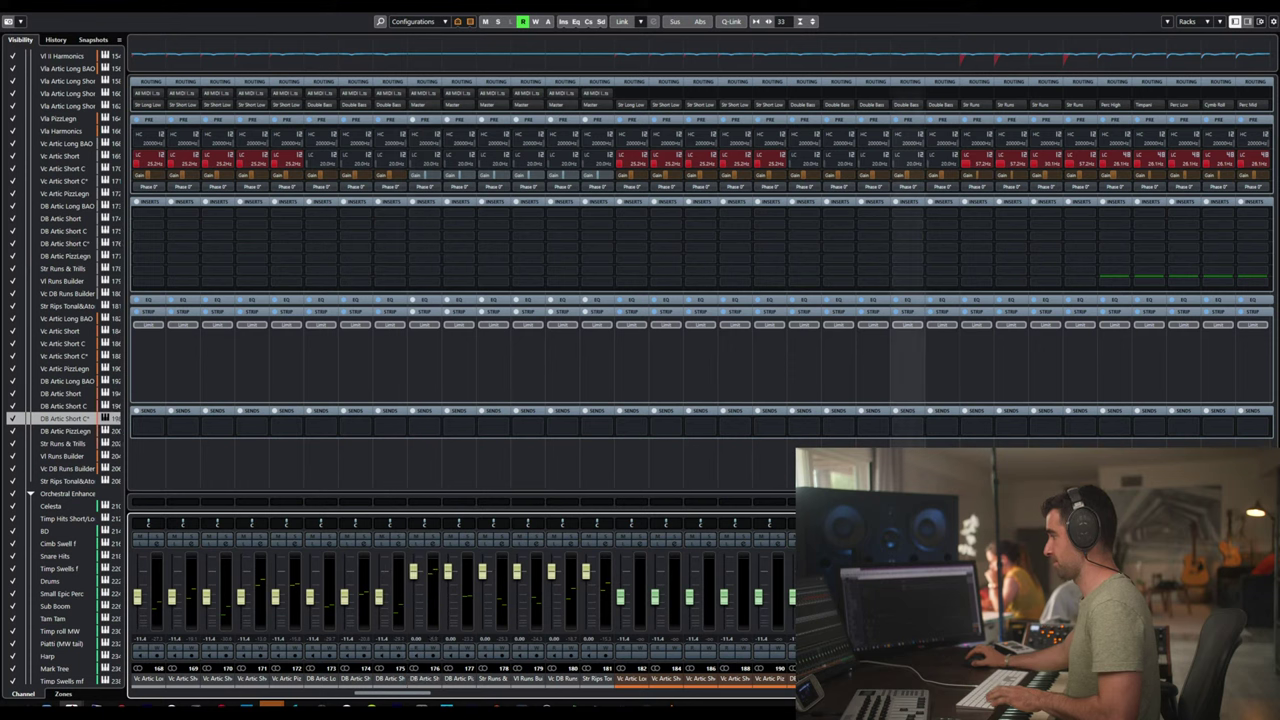
left_click(424, 679)
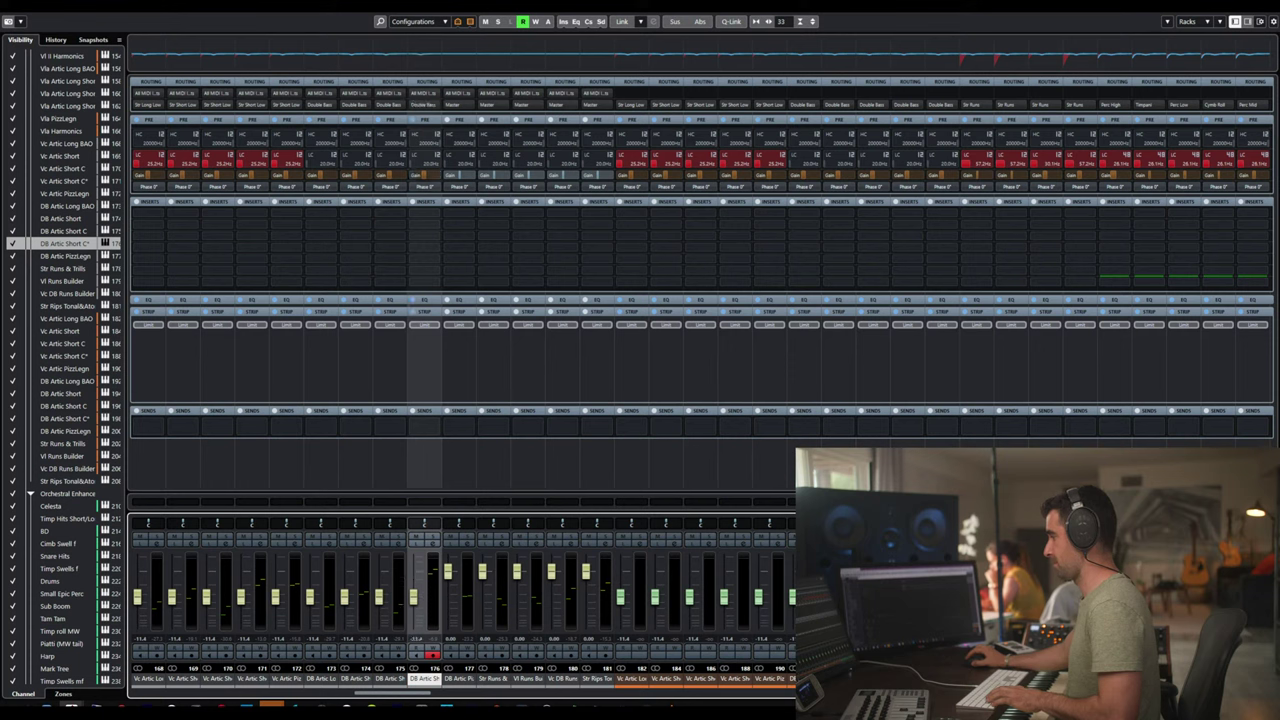
left_click(456, 679)
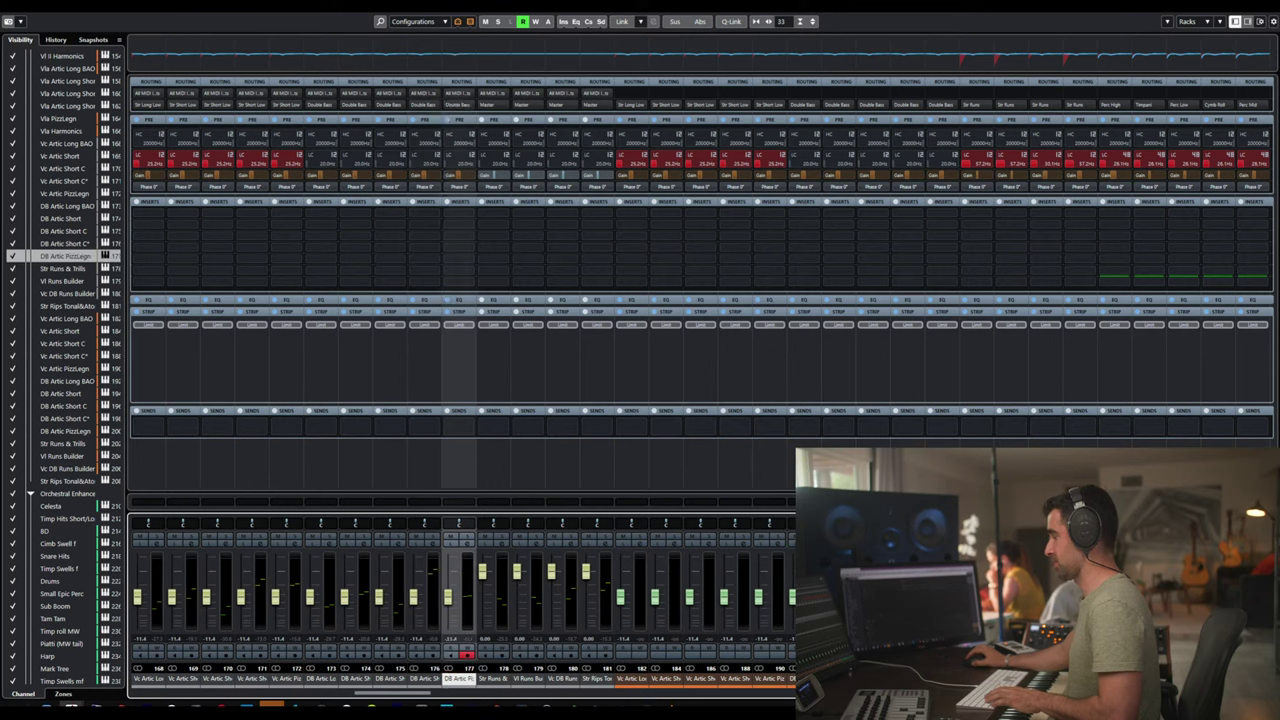
- Copy the old channels' mixer settings onto the new Str Runs & Trills and Vl Runs Builder channels
left_click(493, 679)
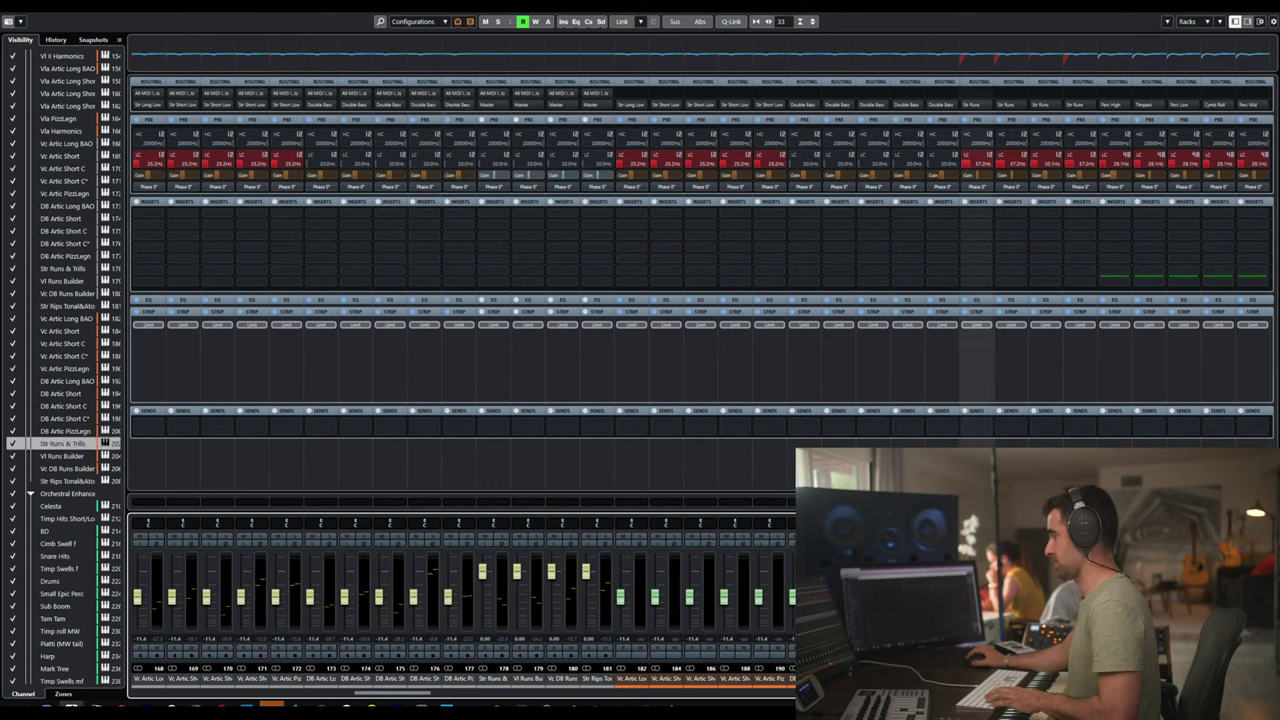
left_click(495, 679)
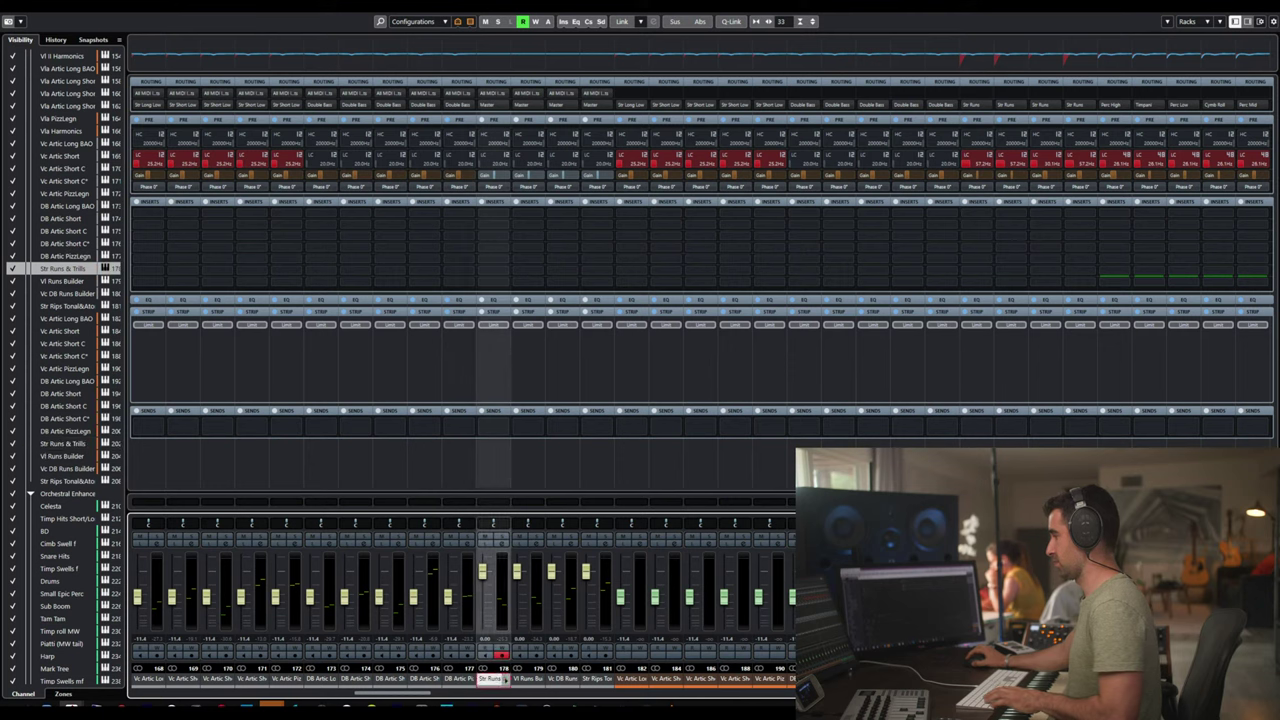
left_click(1010, 679)
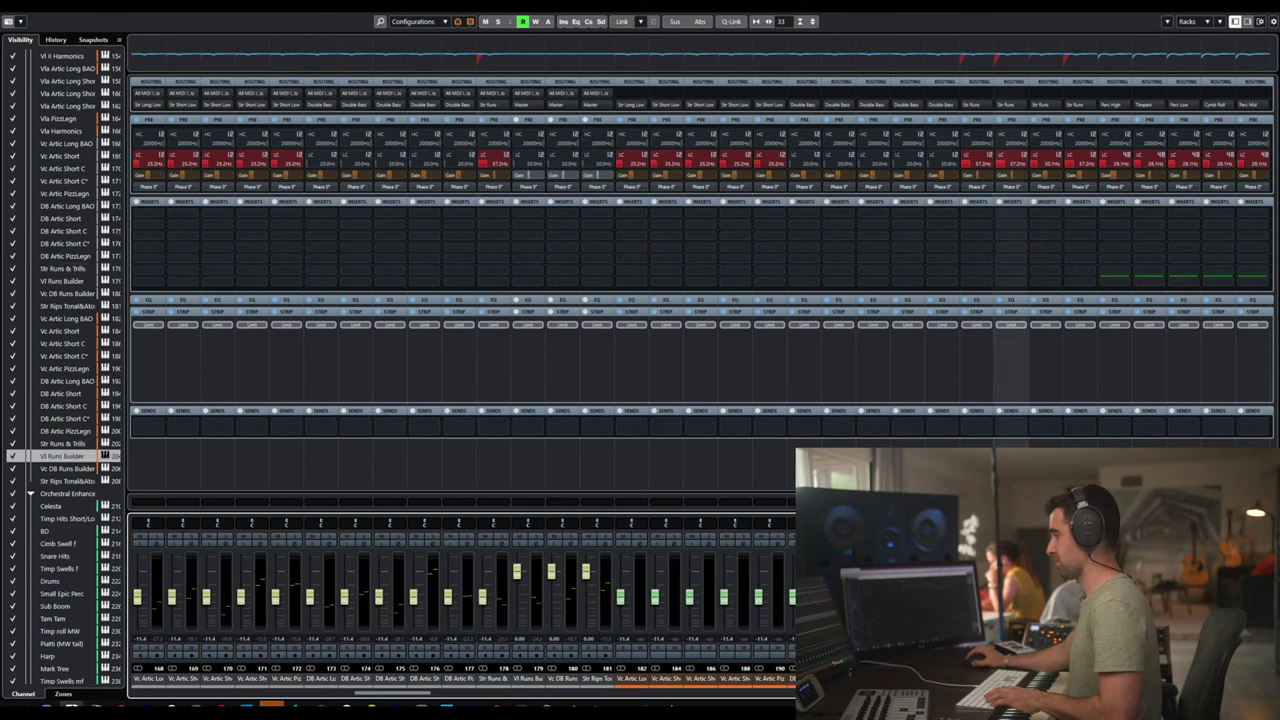
left_click(527, 680)
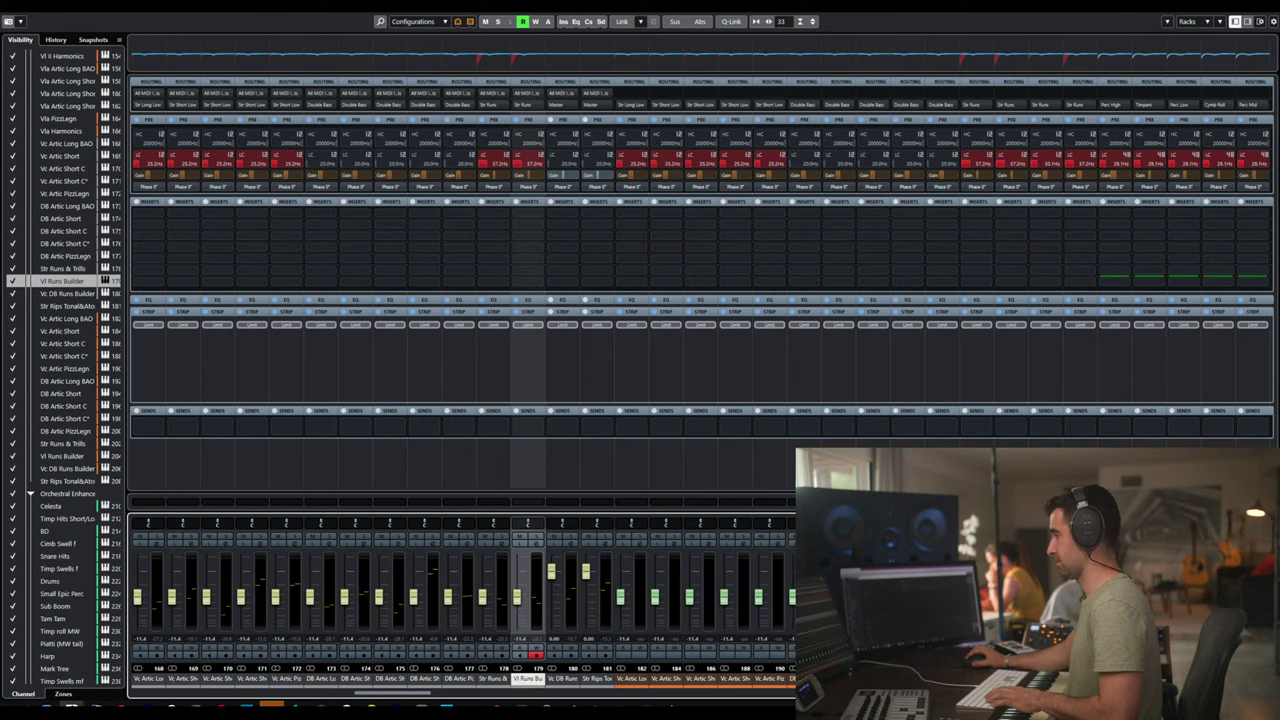
- Copy the old channels' mixer settings onto the new Vc DB Runs Builder and Str Rips Tonal&Atonal channels
left_click(1045, 679)
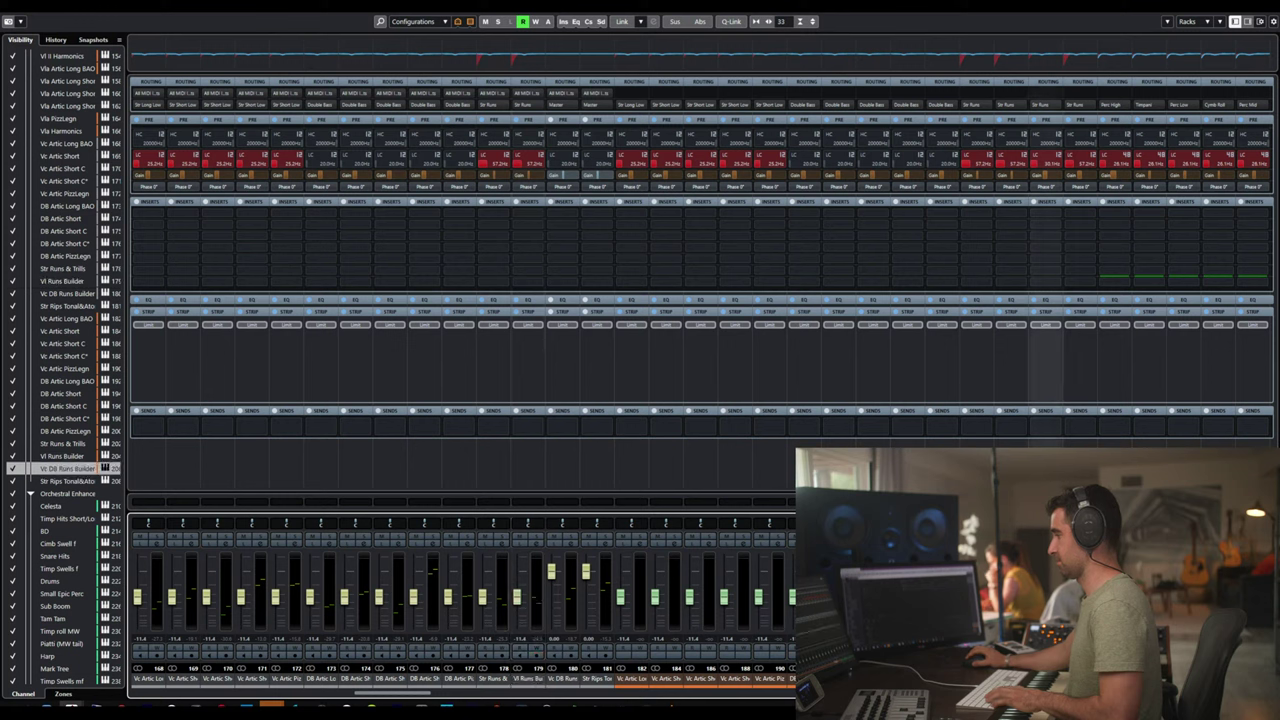
left_click(556, 680)
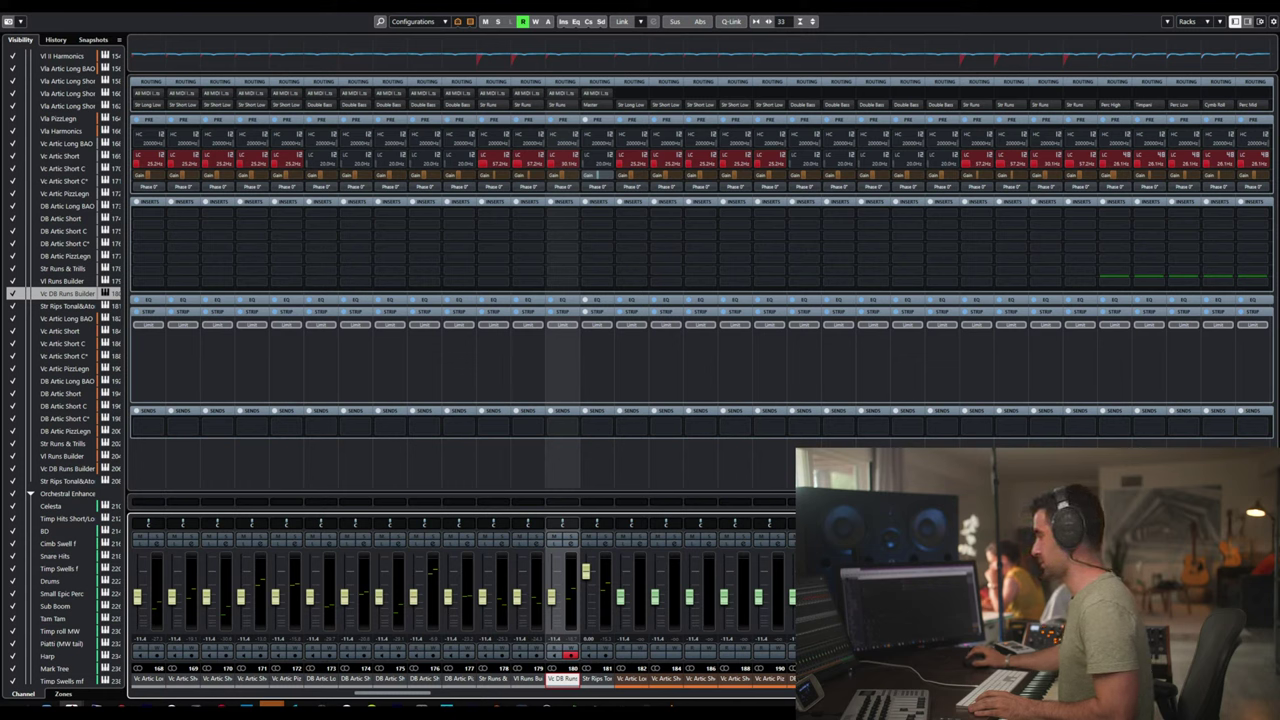
key("Down")
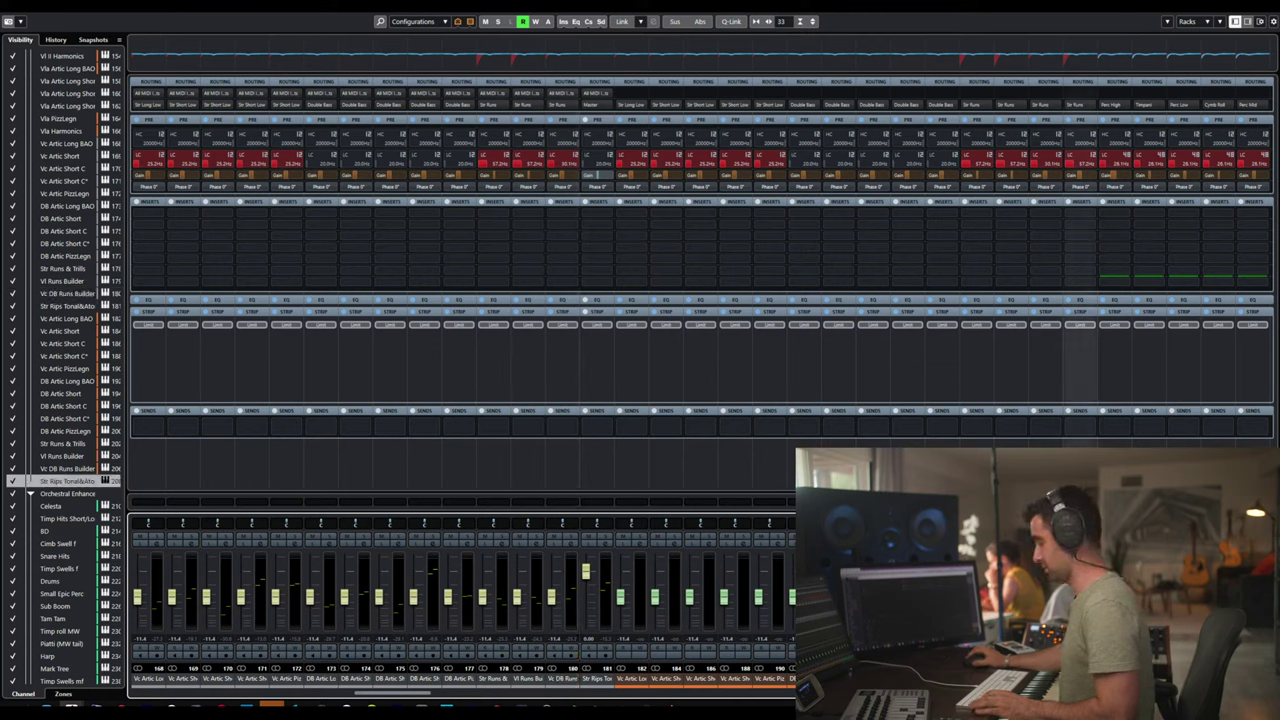
left_click(591, 679)
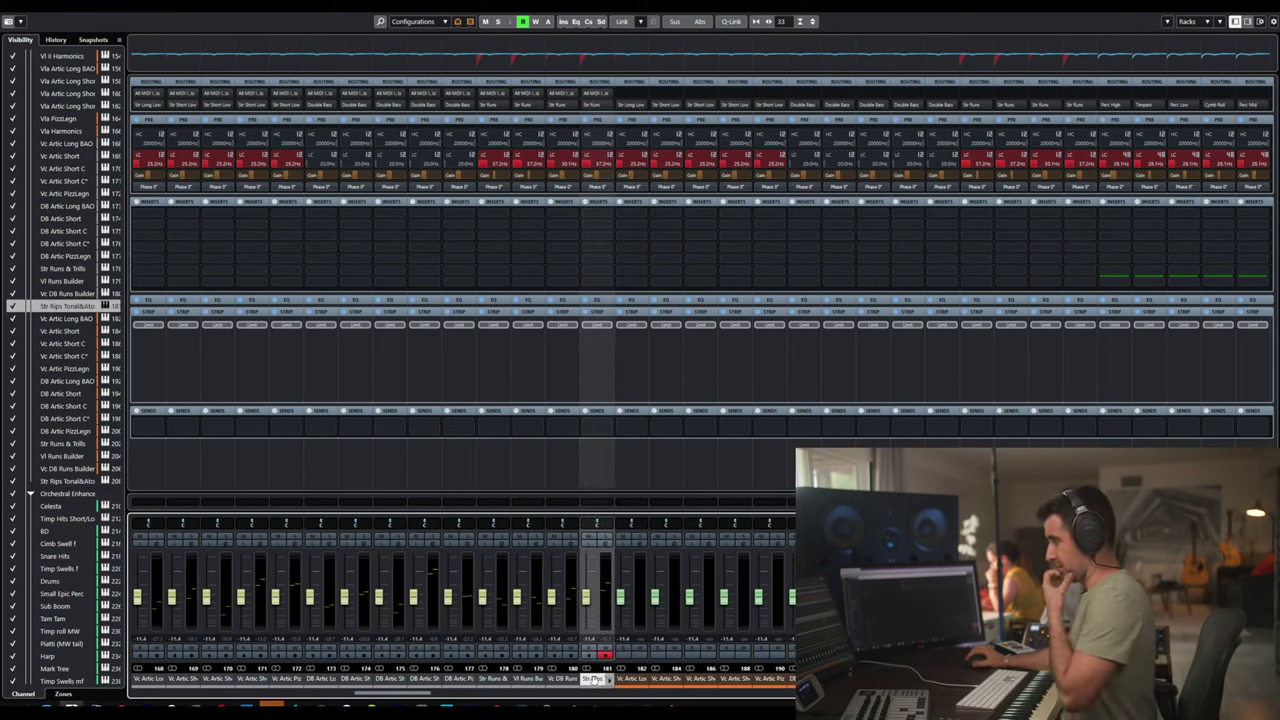
- In the project's track list, move the new tracks from Vc Artic Long BAO through Str Rips Tonal&Atonal directly below the new Vla Harmonics track
key("F3")
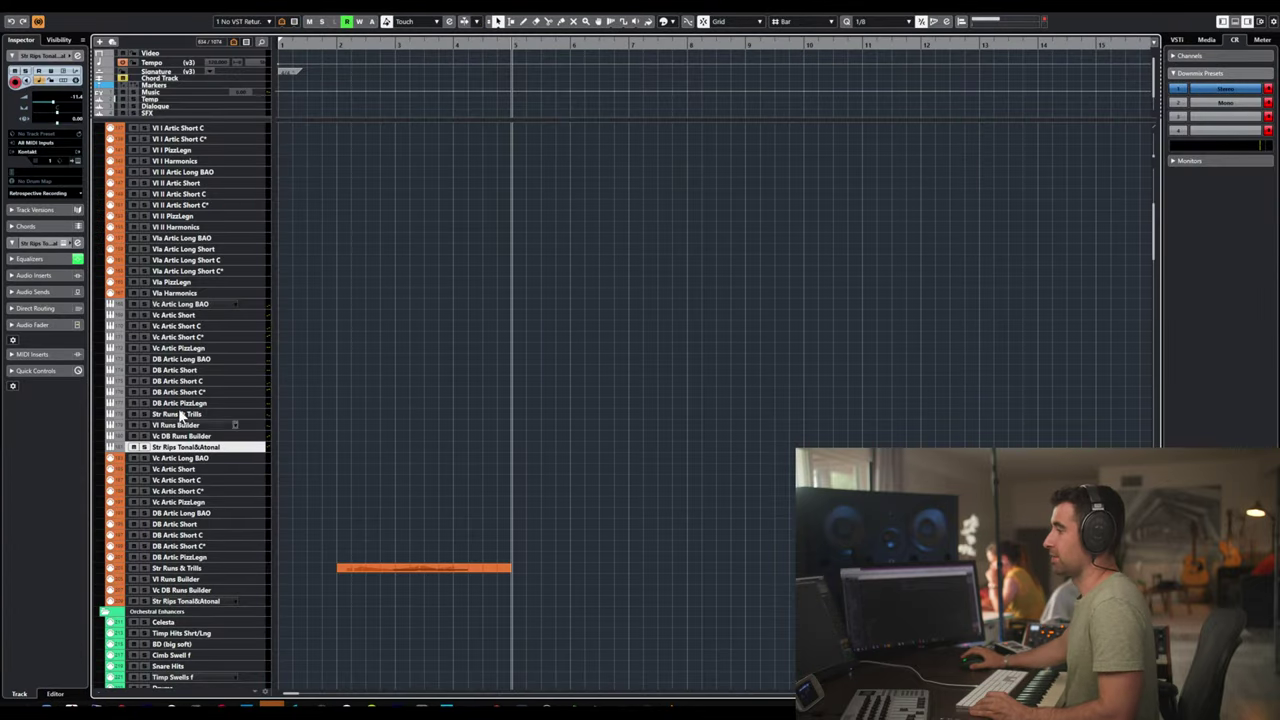
left_click(188, 306, "shift")
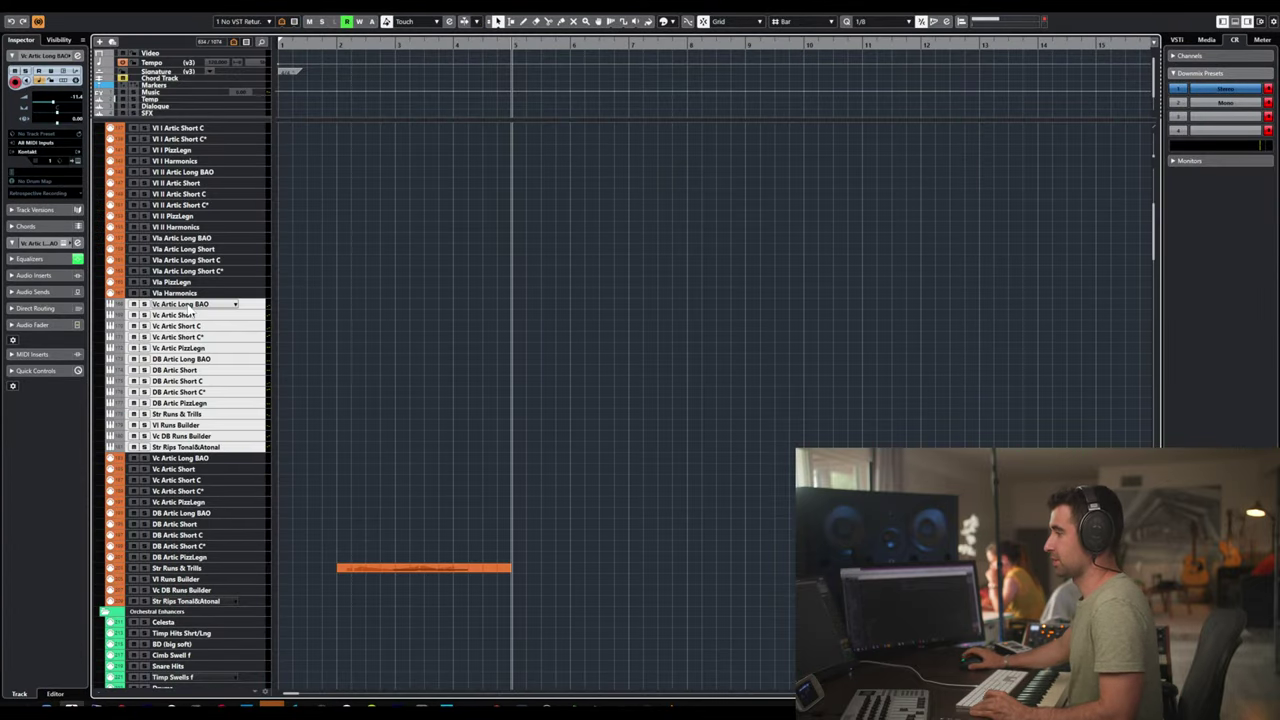
scroll(190, 360, "up", 5)
left_click_drag(186, 523, 186, 336)
scroll(197, 400, "up", 3)
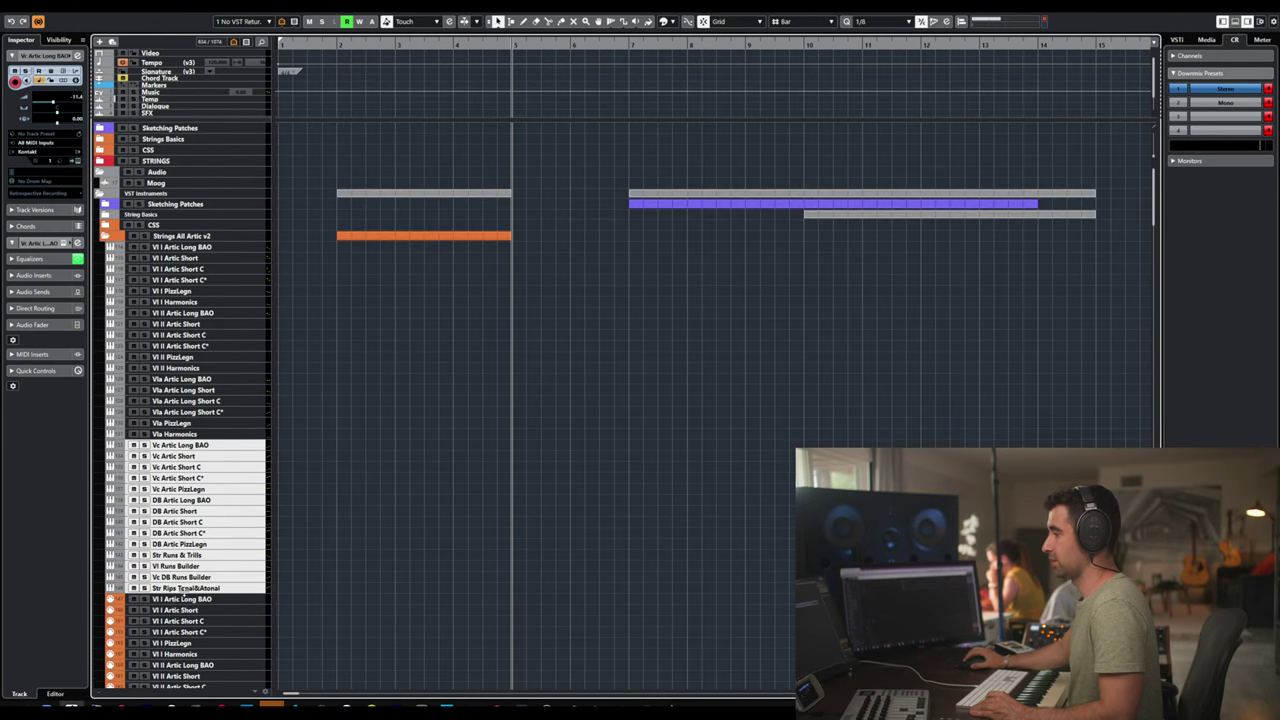
- Move all new tracks from Vl I Artic Long BAO through Str Rips Tonal&Atonal out of Strings All Artic v2, directly below the top-level CSS folder
left_click(184, 588)
left_click(178, 249, "shift")
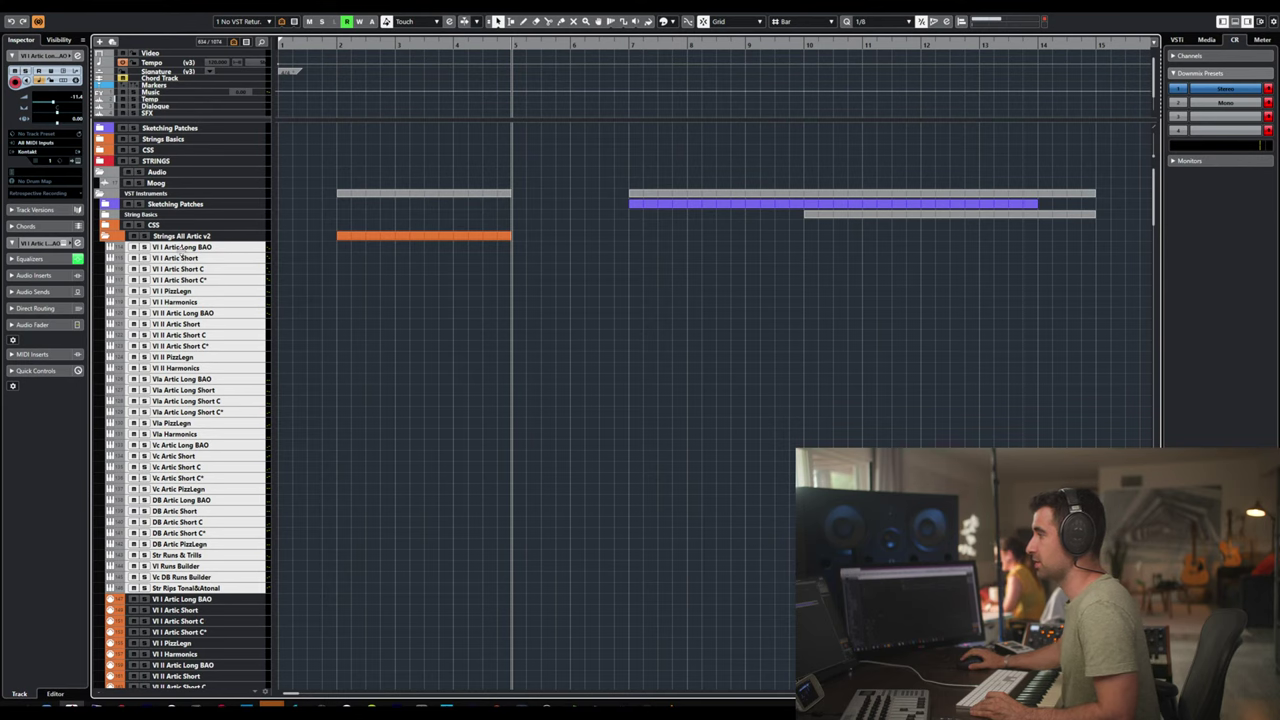
left_click_drag(185, 250, 179, 162)
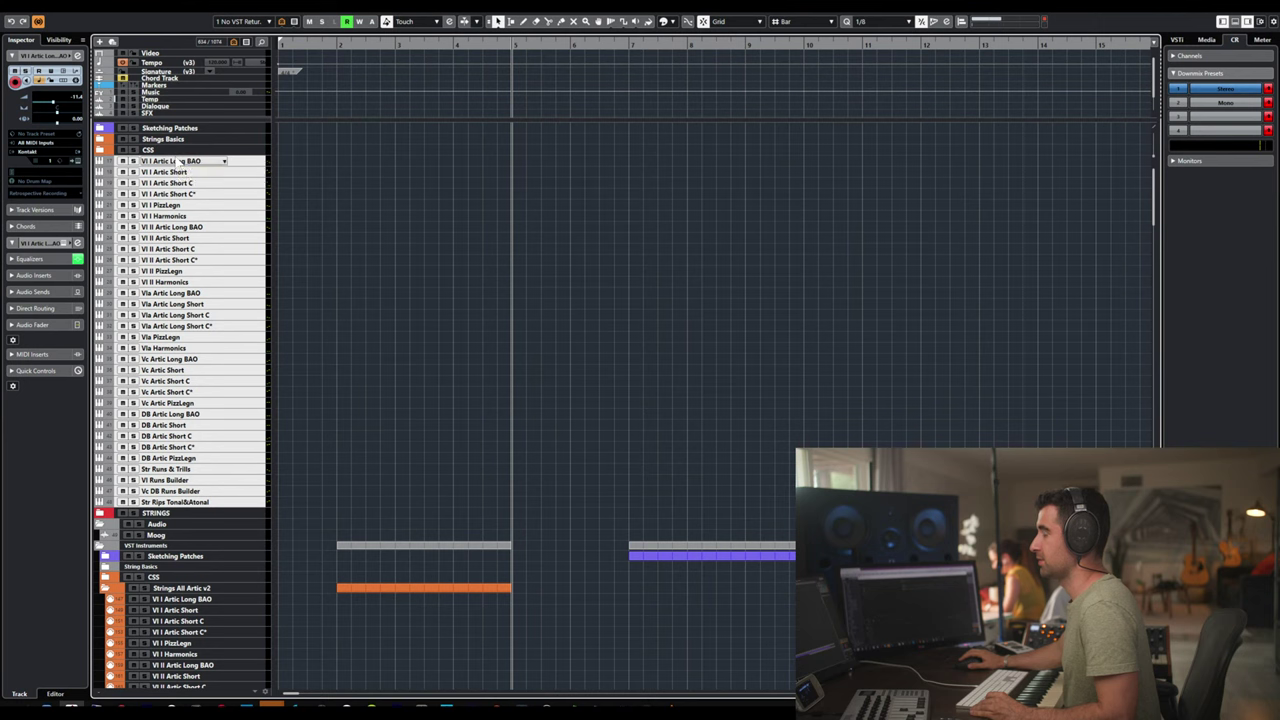
- Add a folder track named Strings All Artic and place it above the new Vl I Artic Long BAO track
right_click(181, 161)
mouse_move(264, 166)
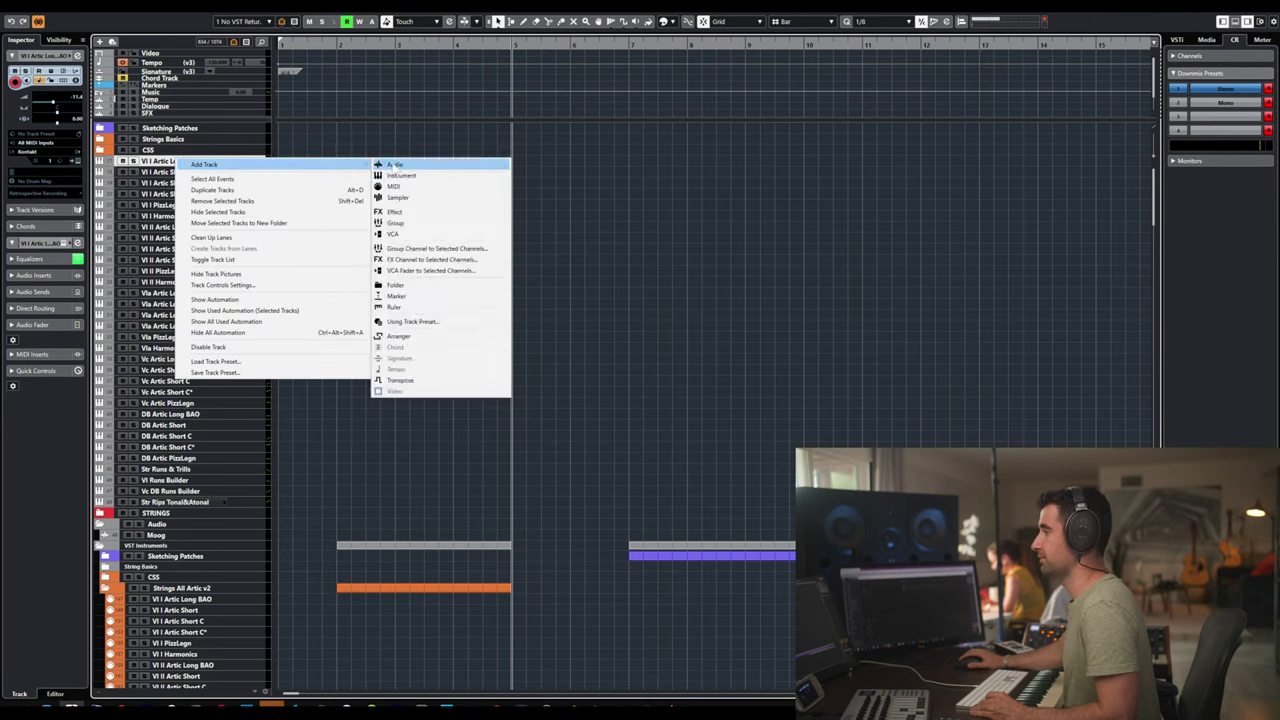
left_click(398, 285)
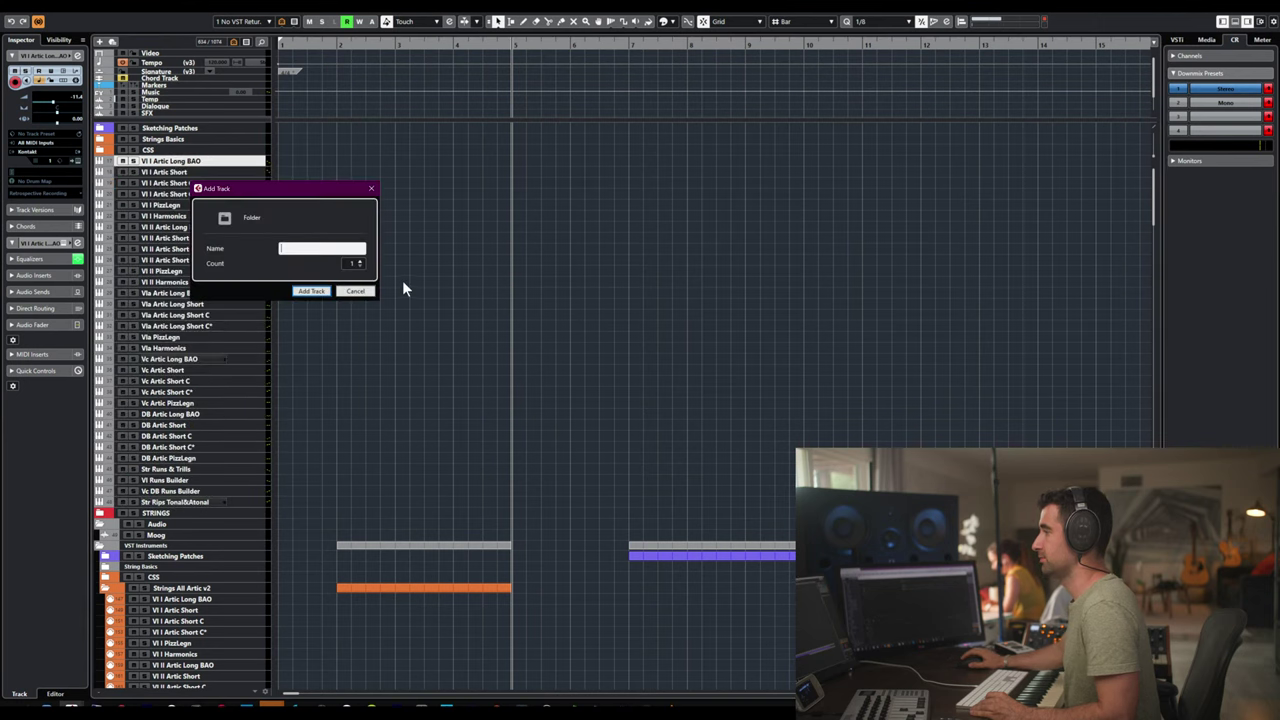
type("St")
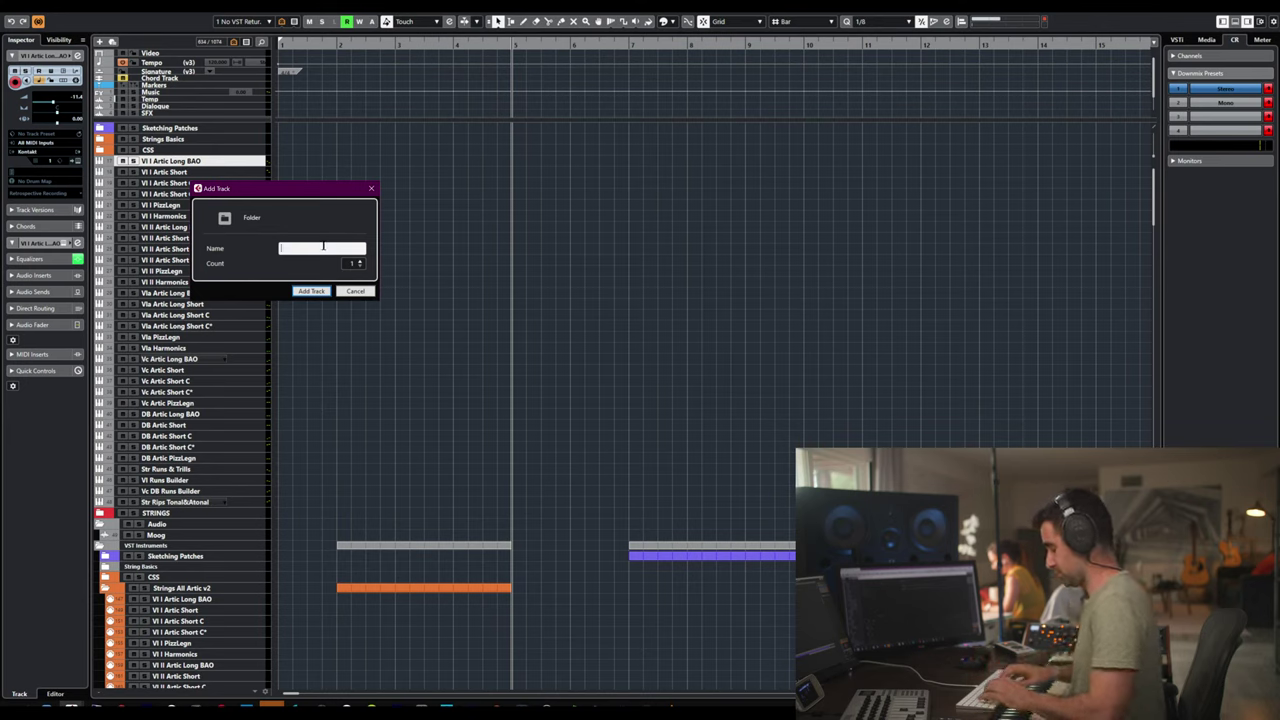
type("rings Al")
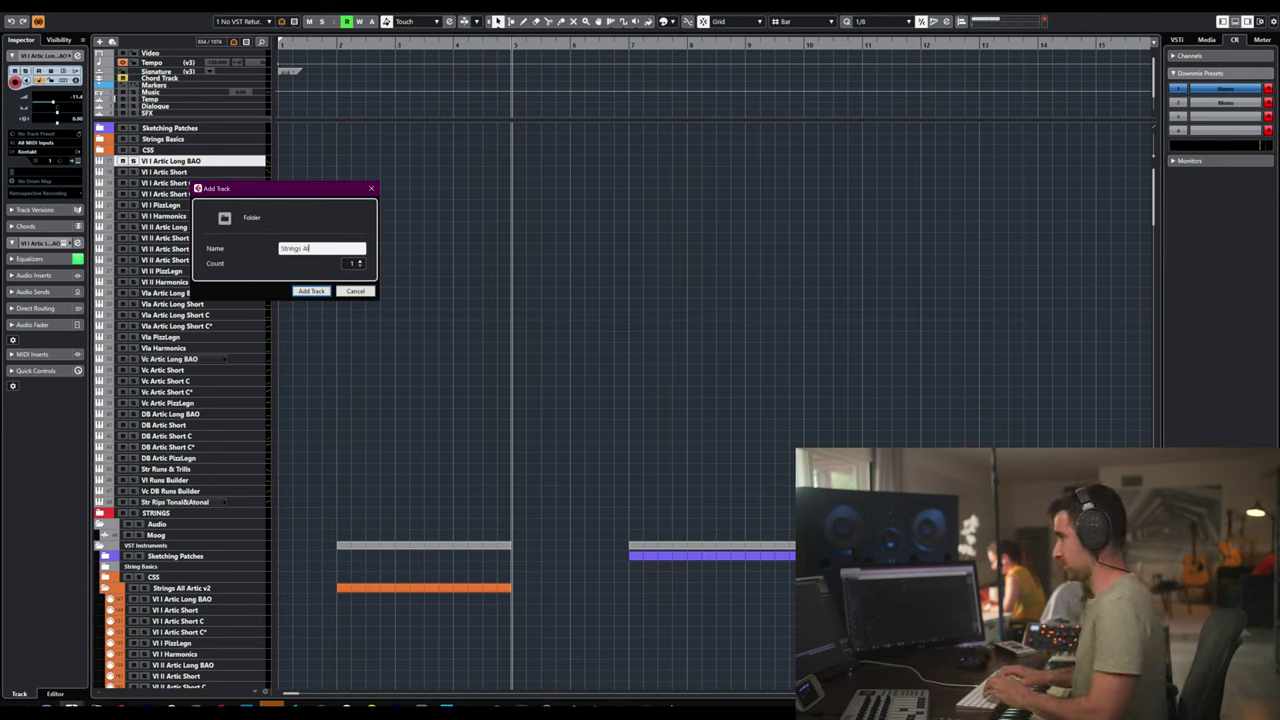
type("l Altic")
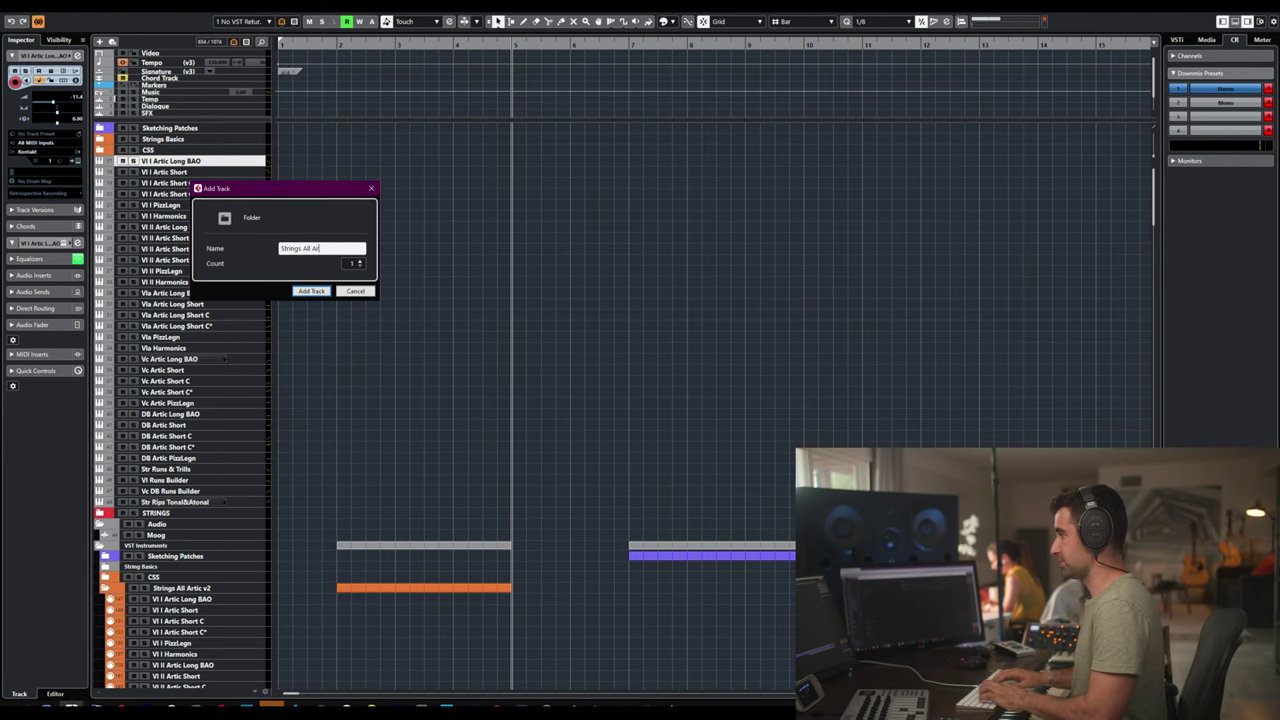
key("Return")
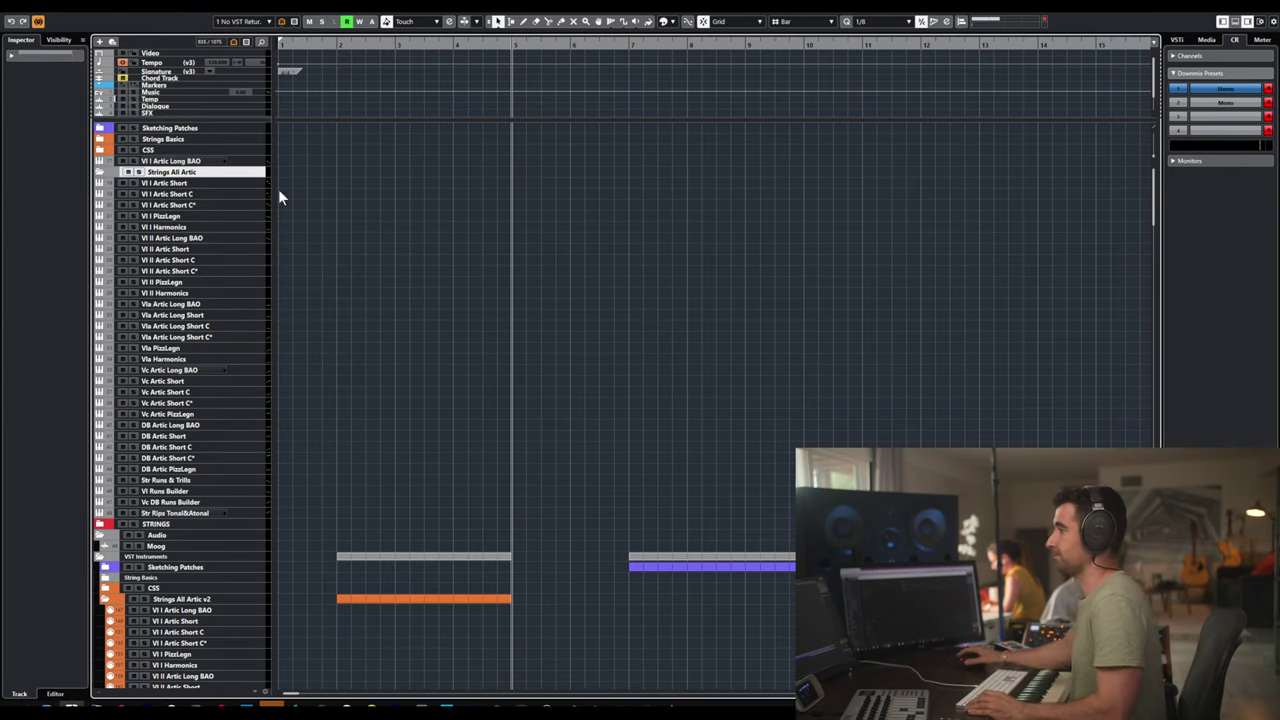
left_click_drag(172, 172, 172, 160)
- Move the new tracks from Vl I Artic Long BAO through Str Rips Tonal&Atonal into the Strings All Artic folder
left_click(171, 172)
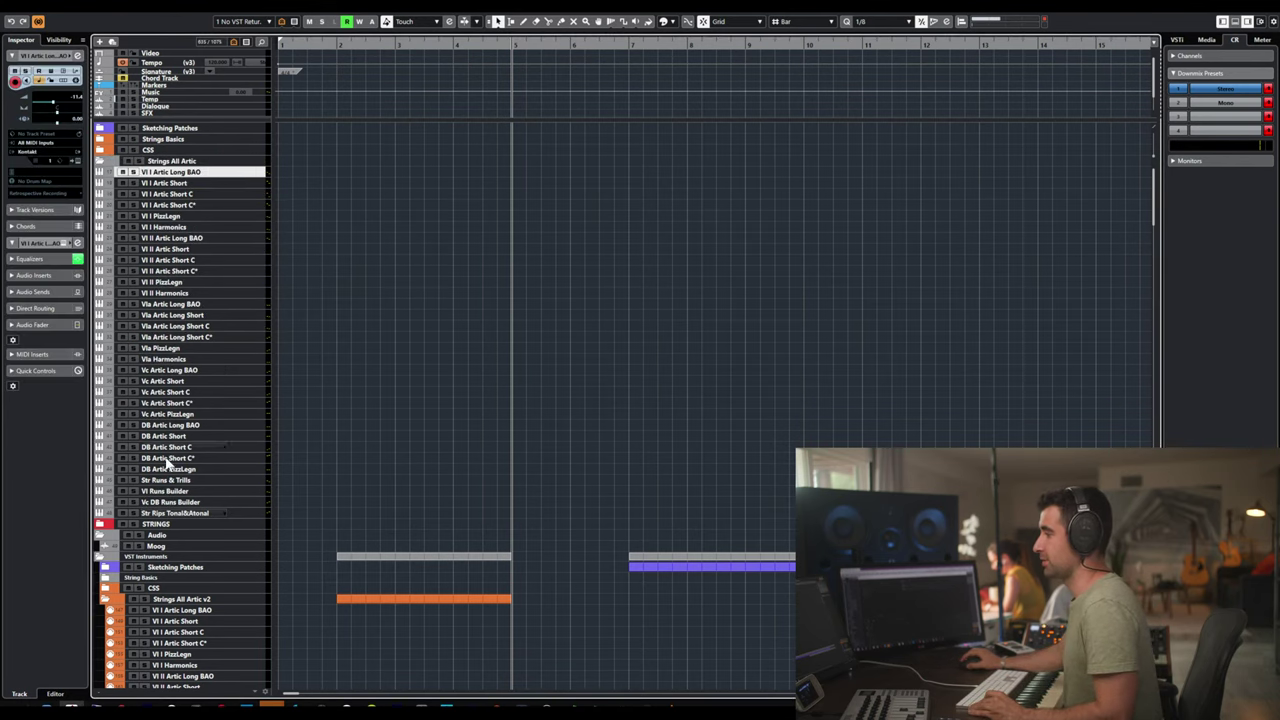
left_click(157, 516, "shift")
left_click_drag(179, 180, 176, 174)
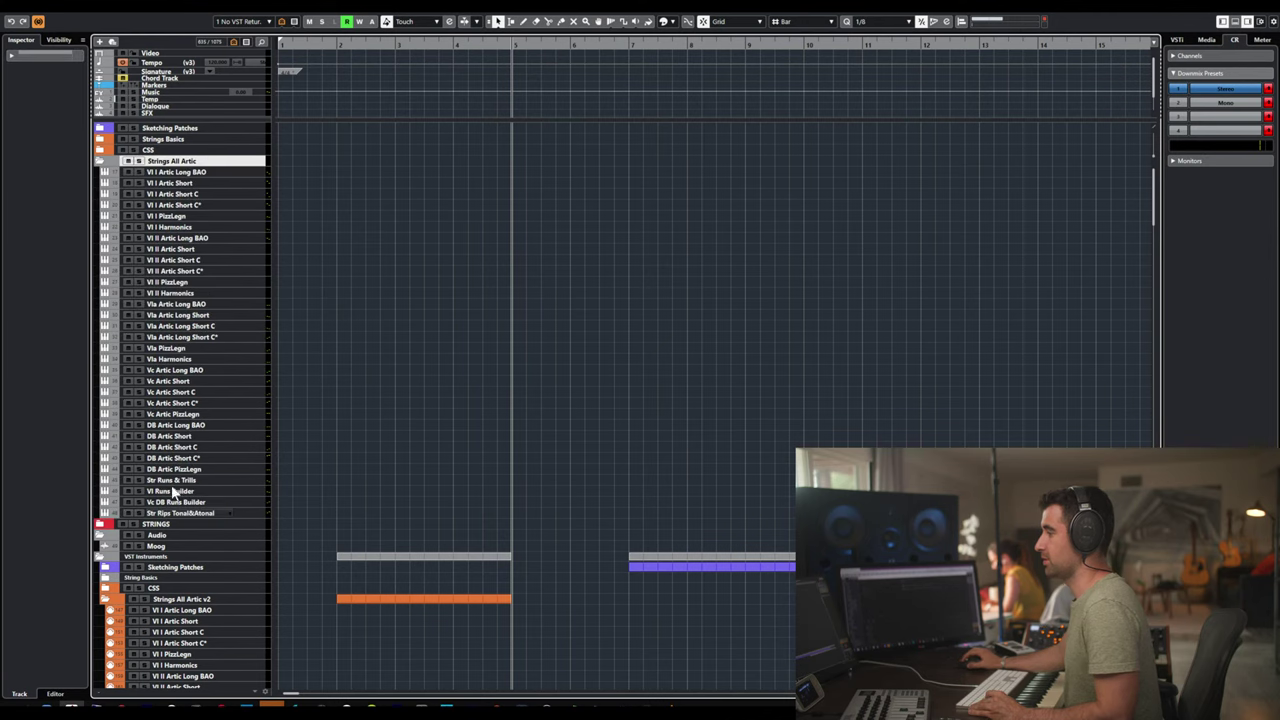
- Colour the Strings All Artic folder and all its tracks orange
left_click(178, 510, "shift")
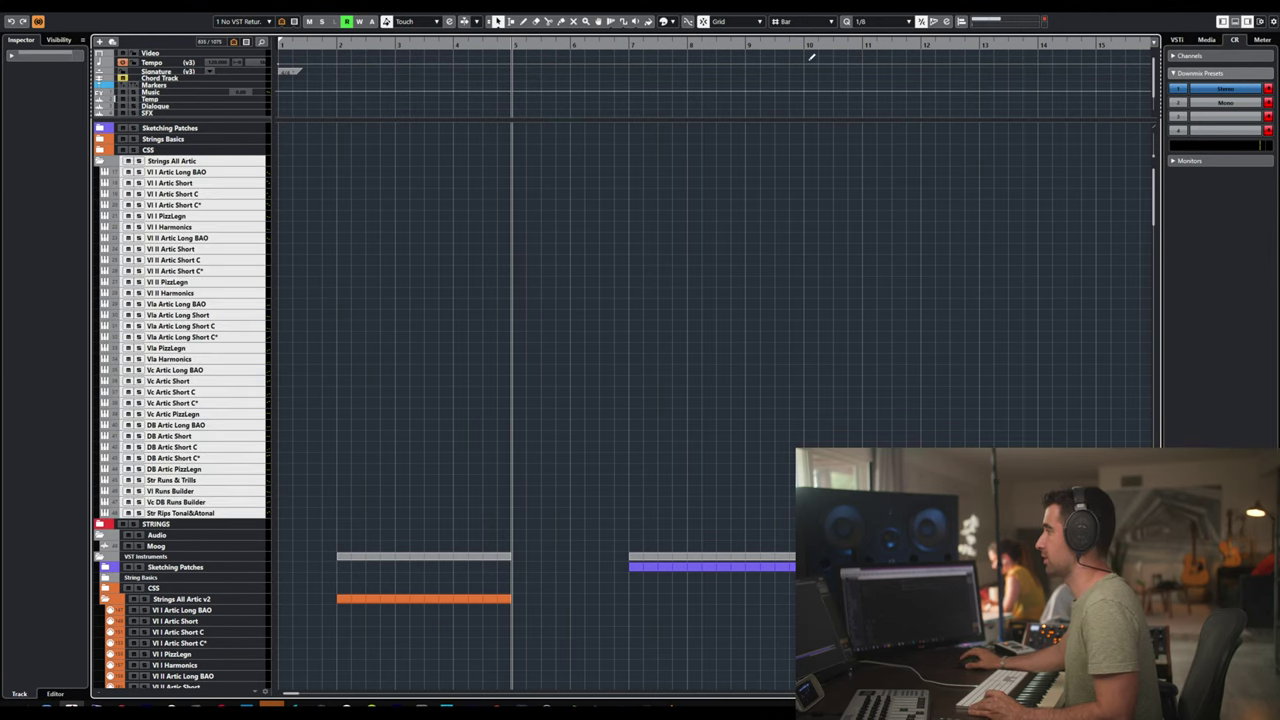
left_click(665, 22)
left_click(238, 226)
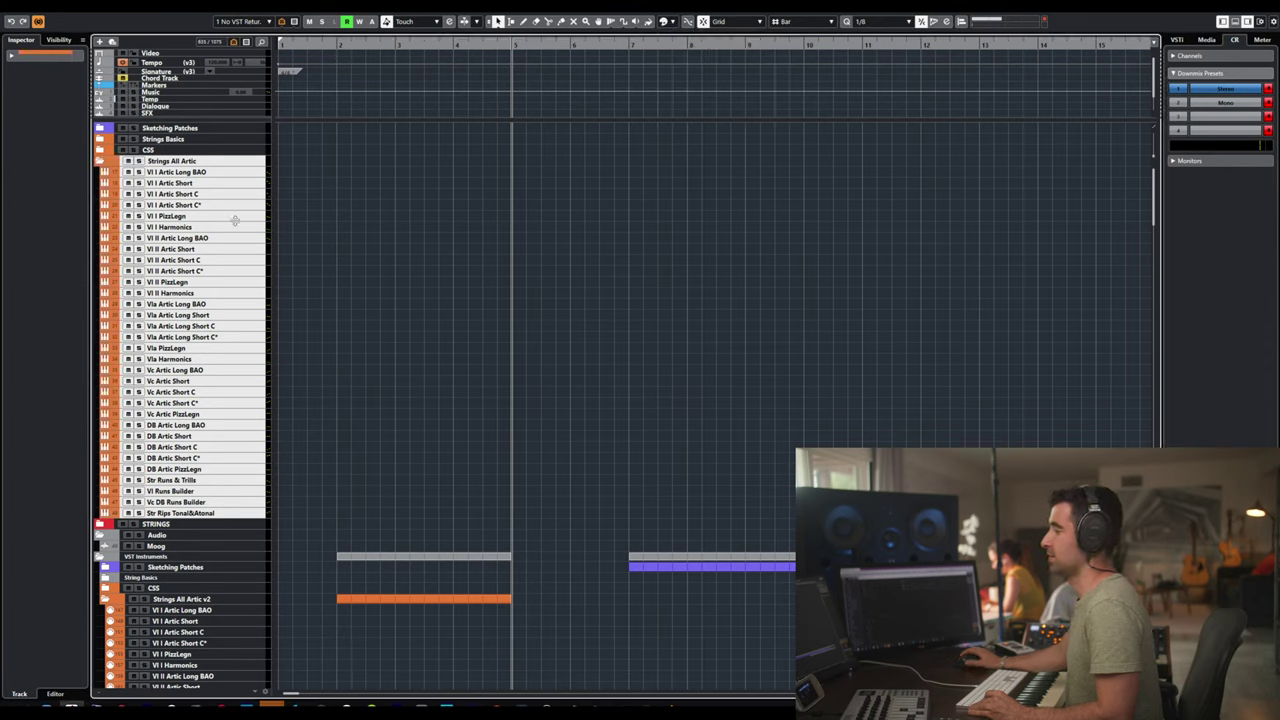
left_click(176, 172)
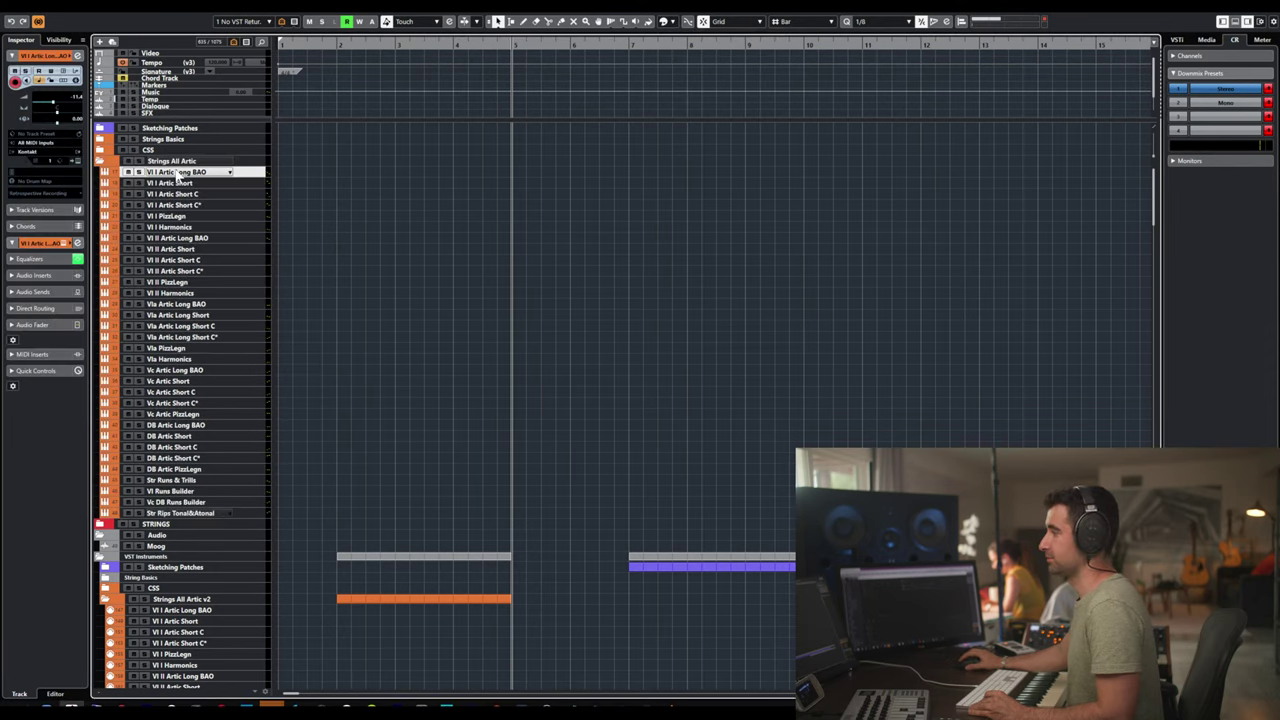
- Collapse the Strings All Artic folder, the old Strings All Artic v2 folder and the STRINGS folder below Orchestral Enhancers
left_click(101, 161)
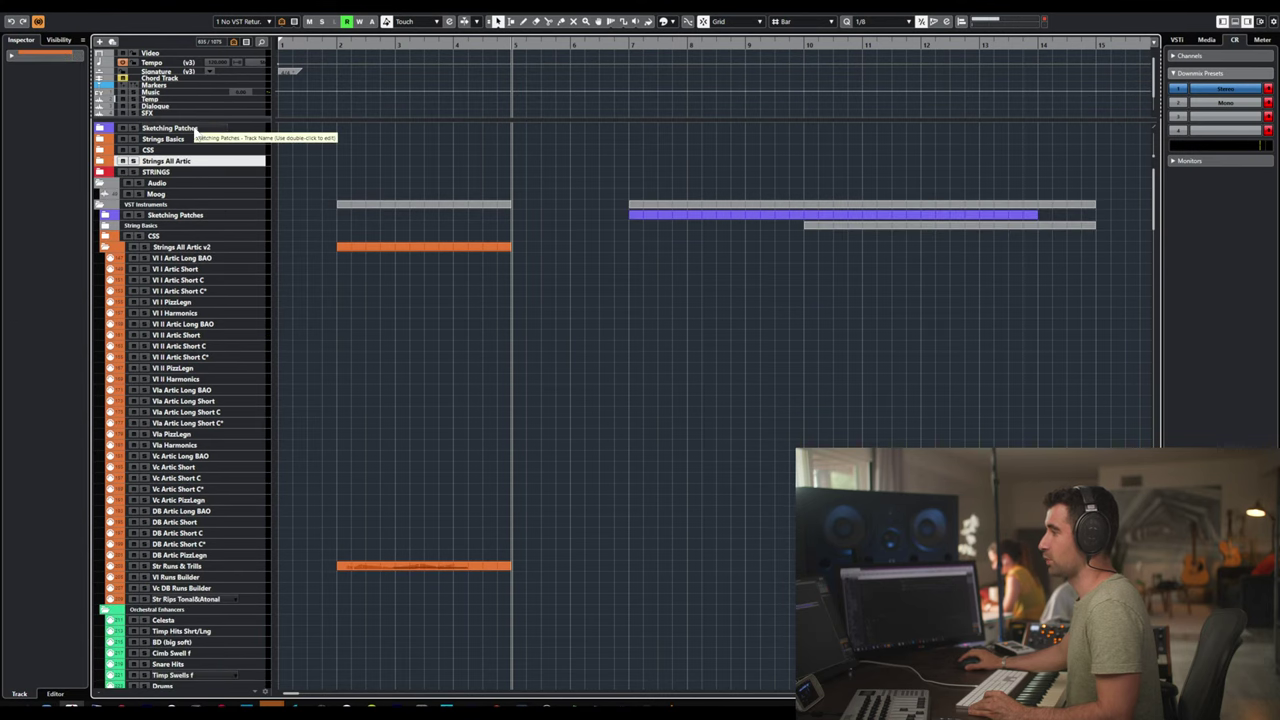
left_click(105, 247)
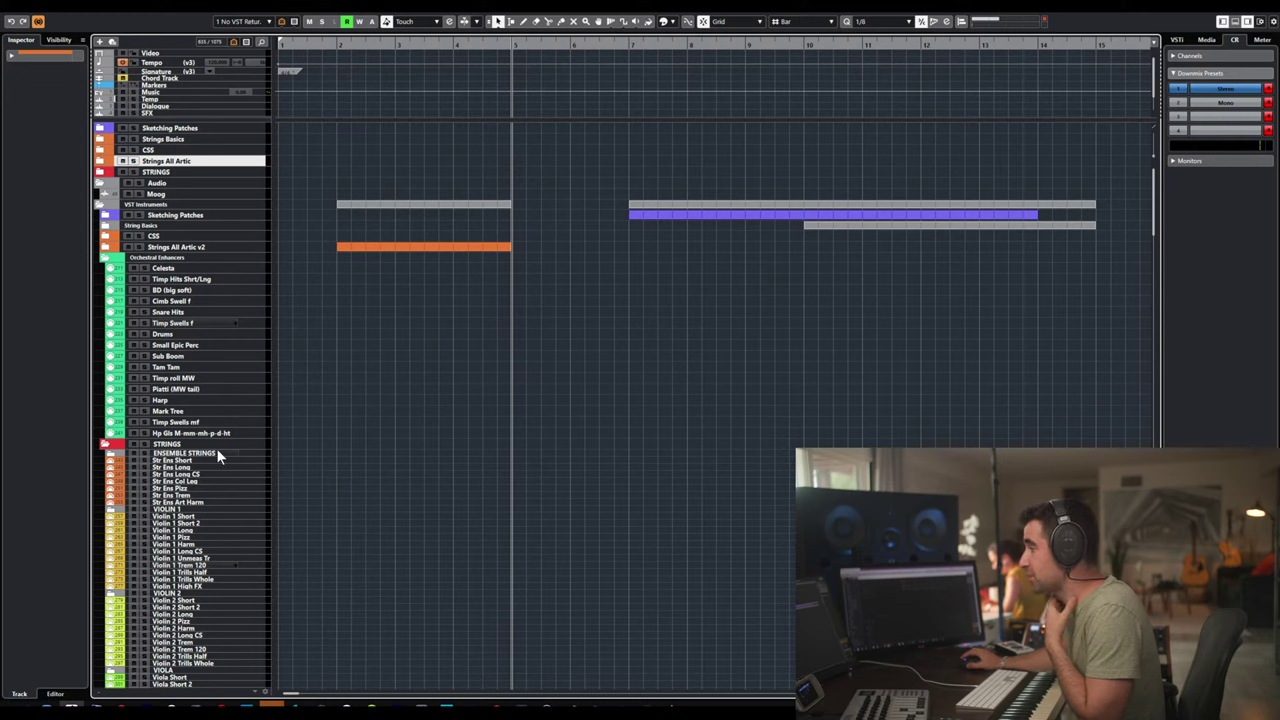
scroll(216, 448, "down", 4)
scroll(216, 448, "down", 6)
scroll(216, 446, "up", 9)
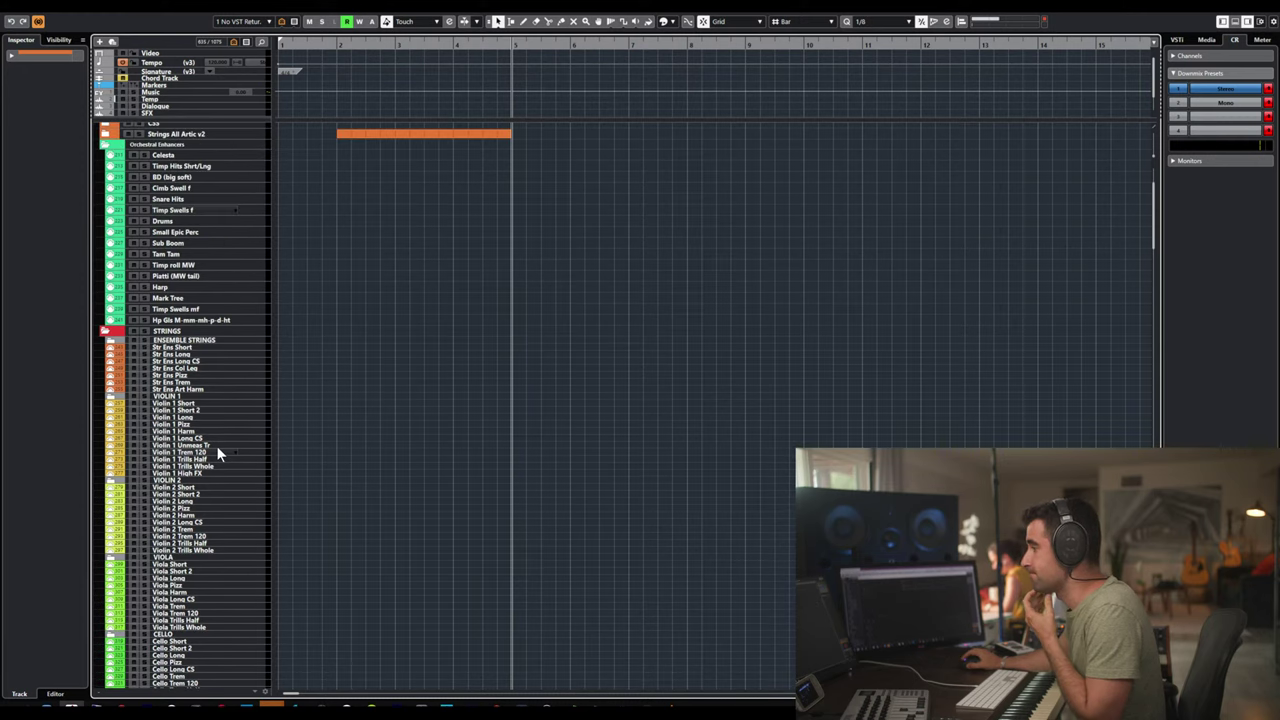
scroll(201, 414, "down", 6)
scroll(201, 414, "up", 3)
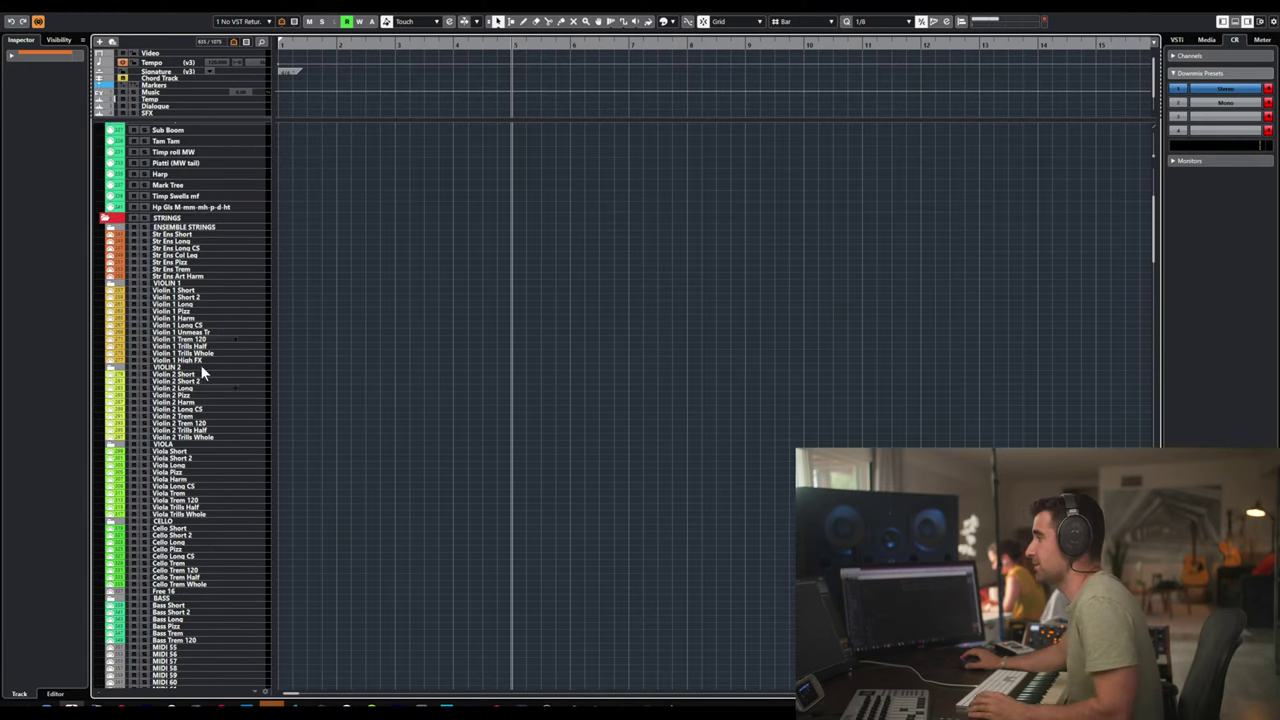
left_click(108, 219)
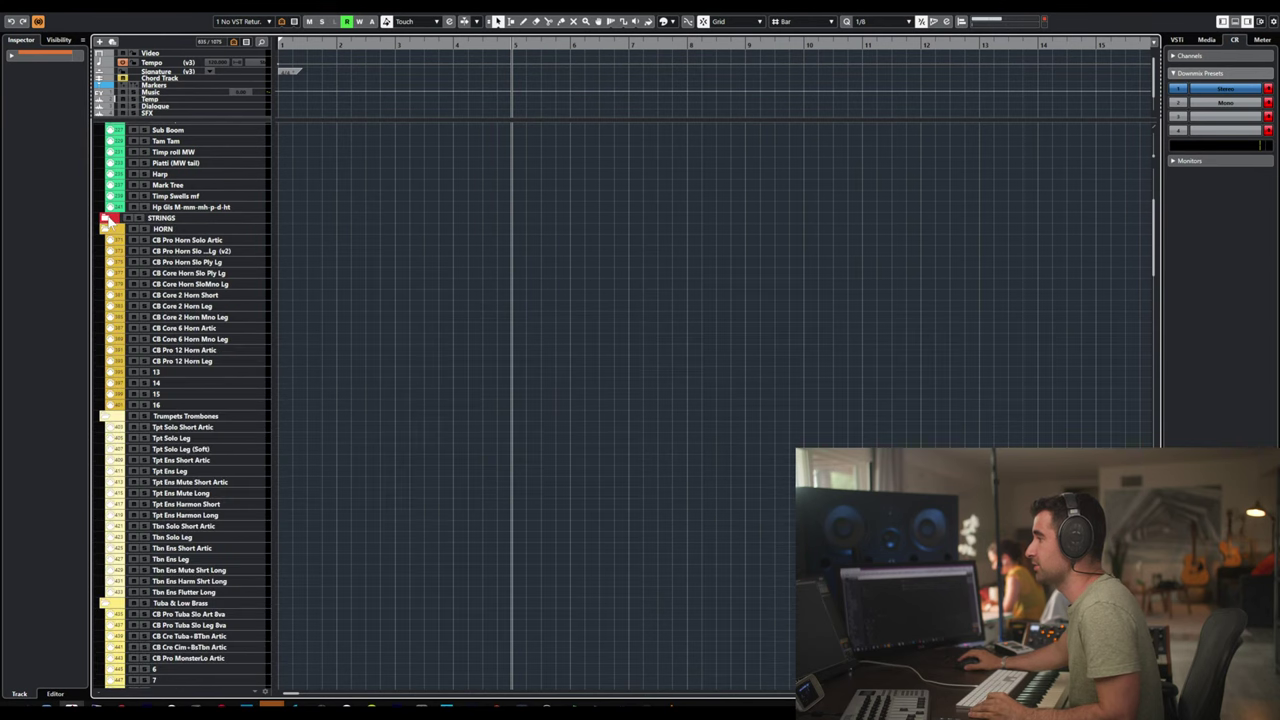
- Disable all tracks in the Strings All Artic folder, from Vl I Artic Long BAO through Str Rips Tonal&Atonal
scroll(208, 271, "up", 4)
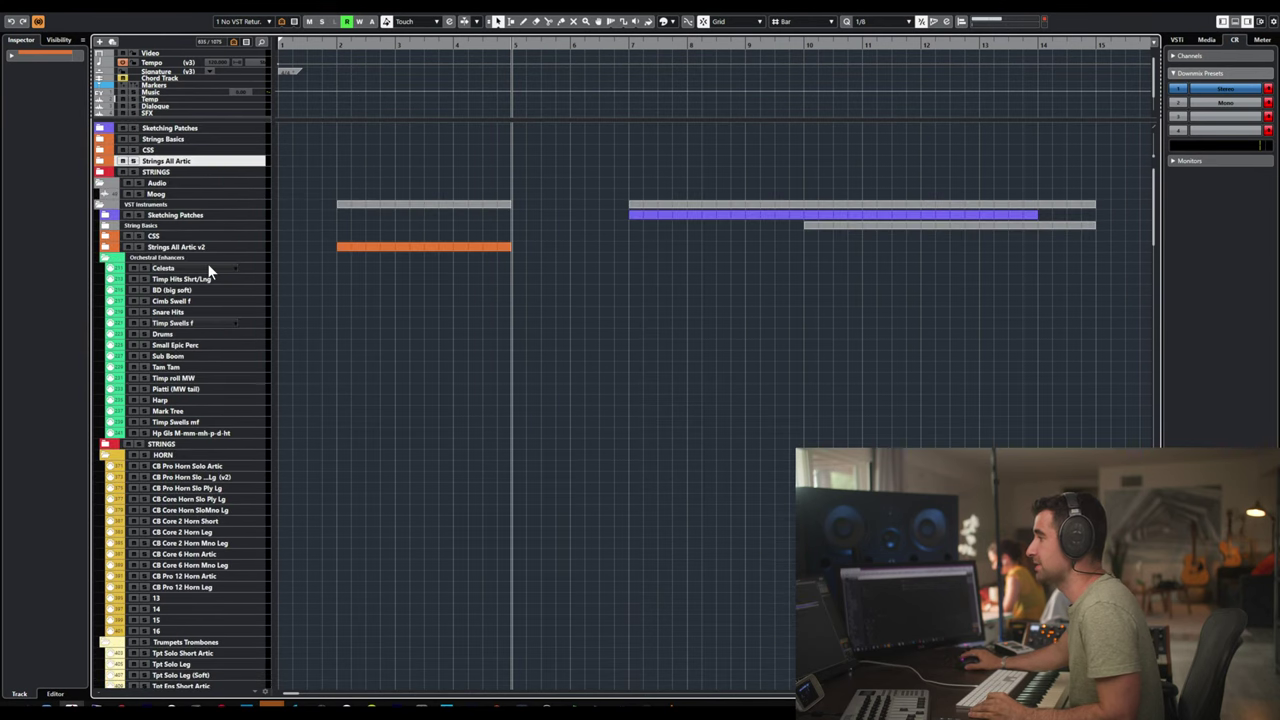
left_click(99, 173)
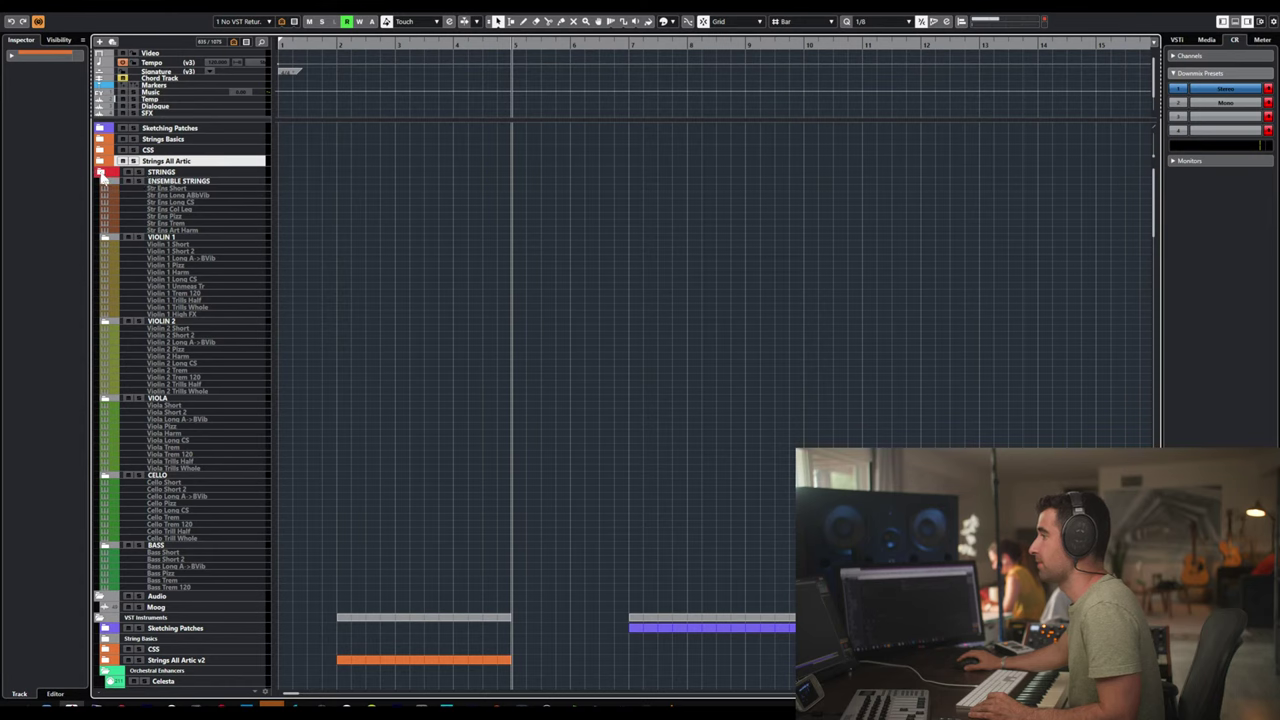
left_click(99, 173)
left_click(100, 162)
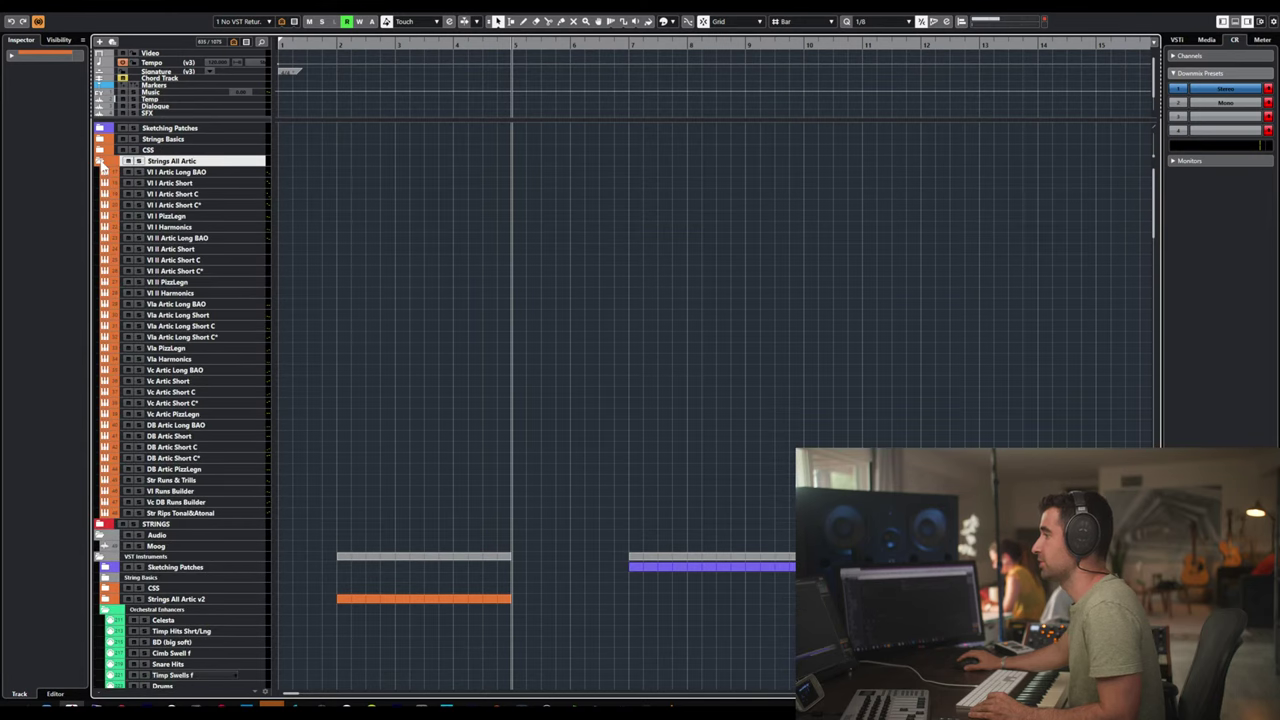
left_click(186, 174)
left_click(195, 512, "shift")
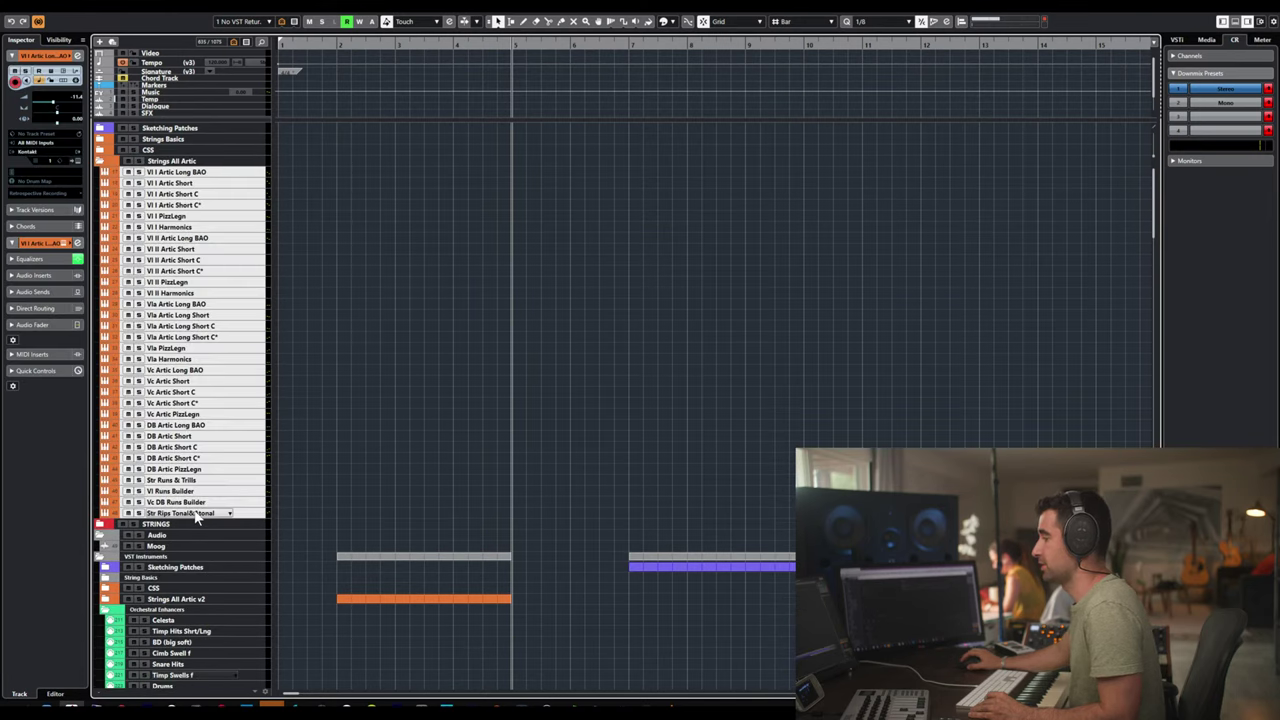
right_click(204, 460)
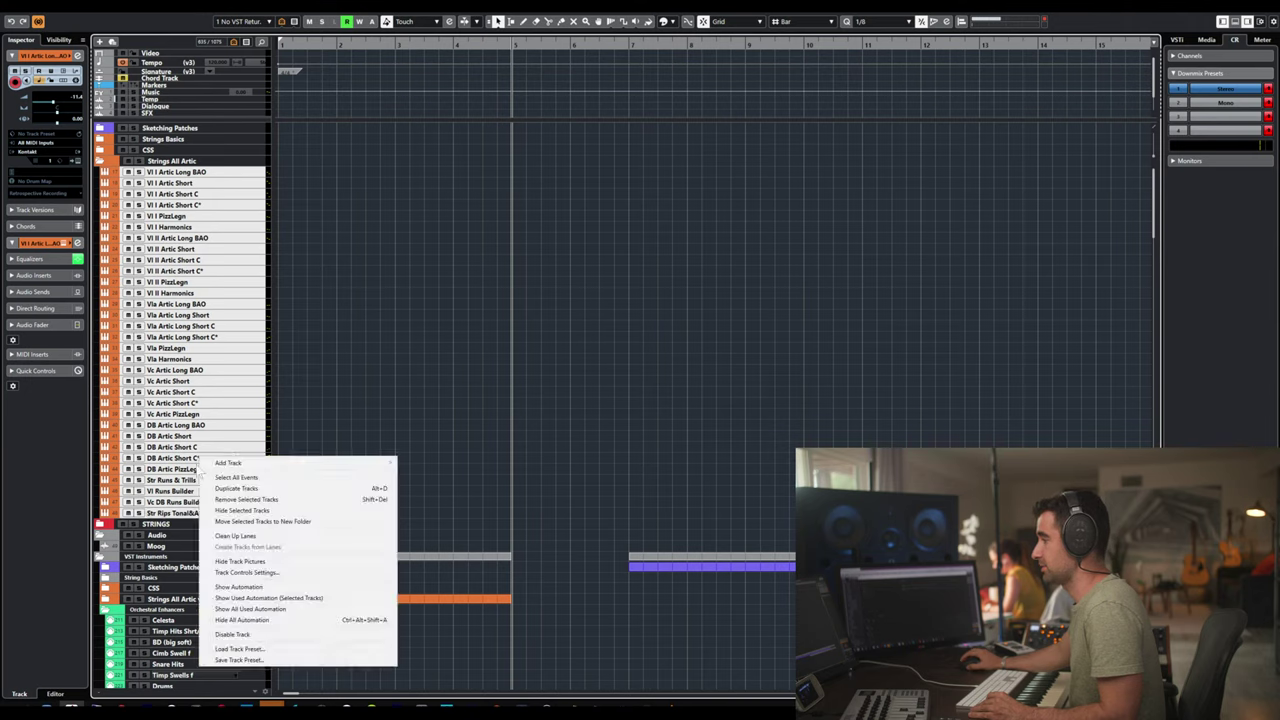
left_click(314, 636)
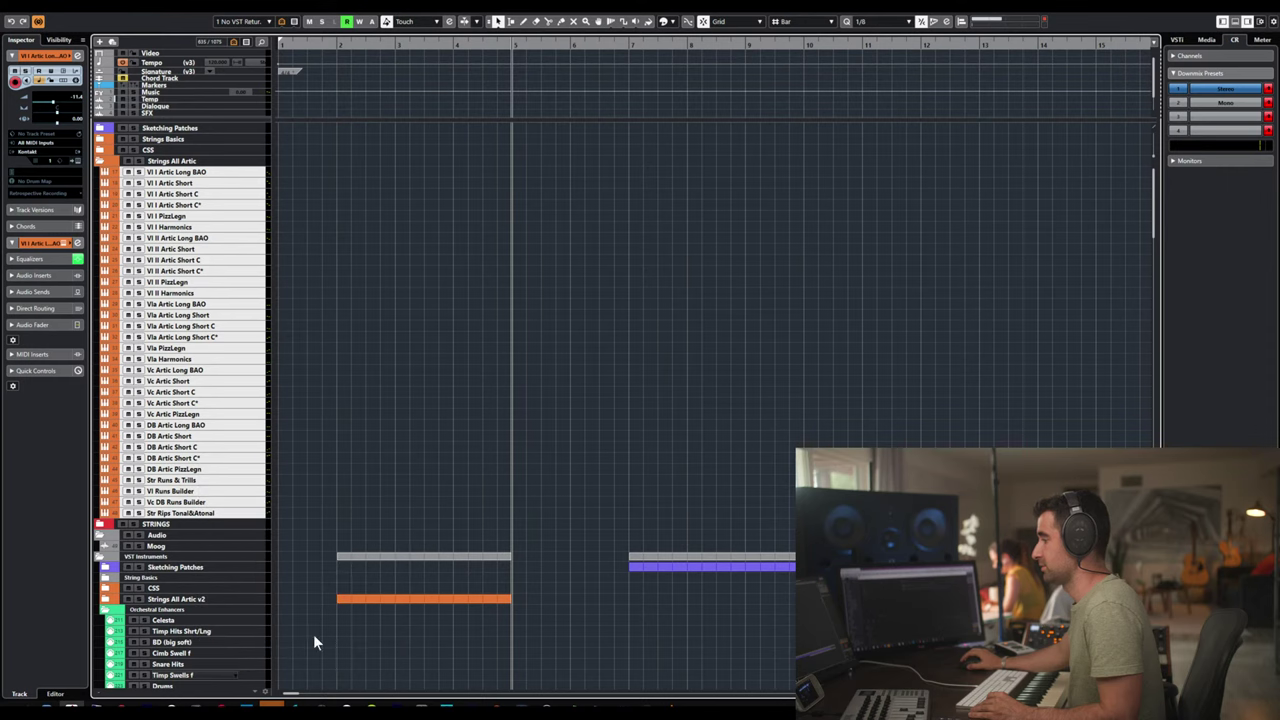
- Check the memory usage in Task Manager, and collapse the Strings All Artic folder back in Cubase
key("alt+Tab")
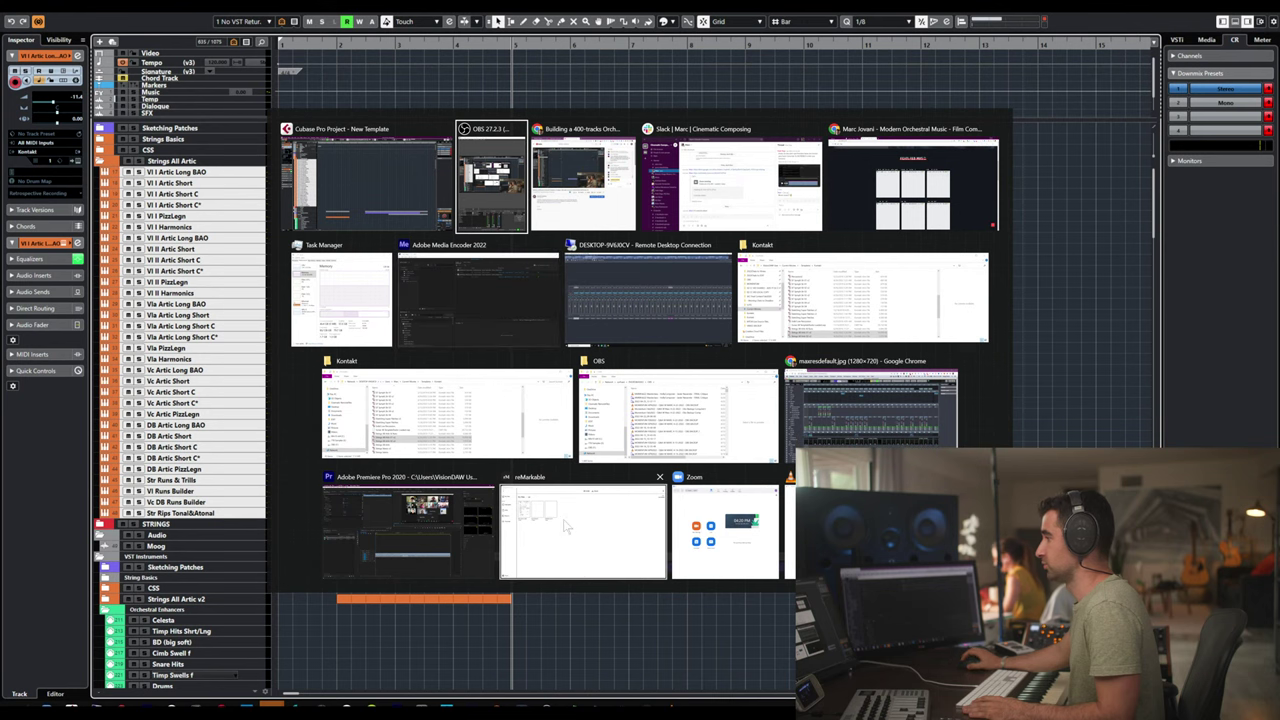
key("Escape")
key("ctrl+shift+Escape")
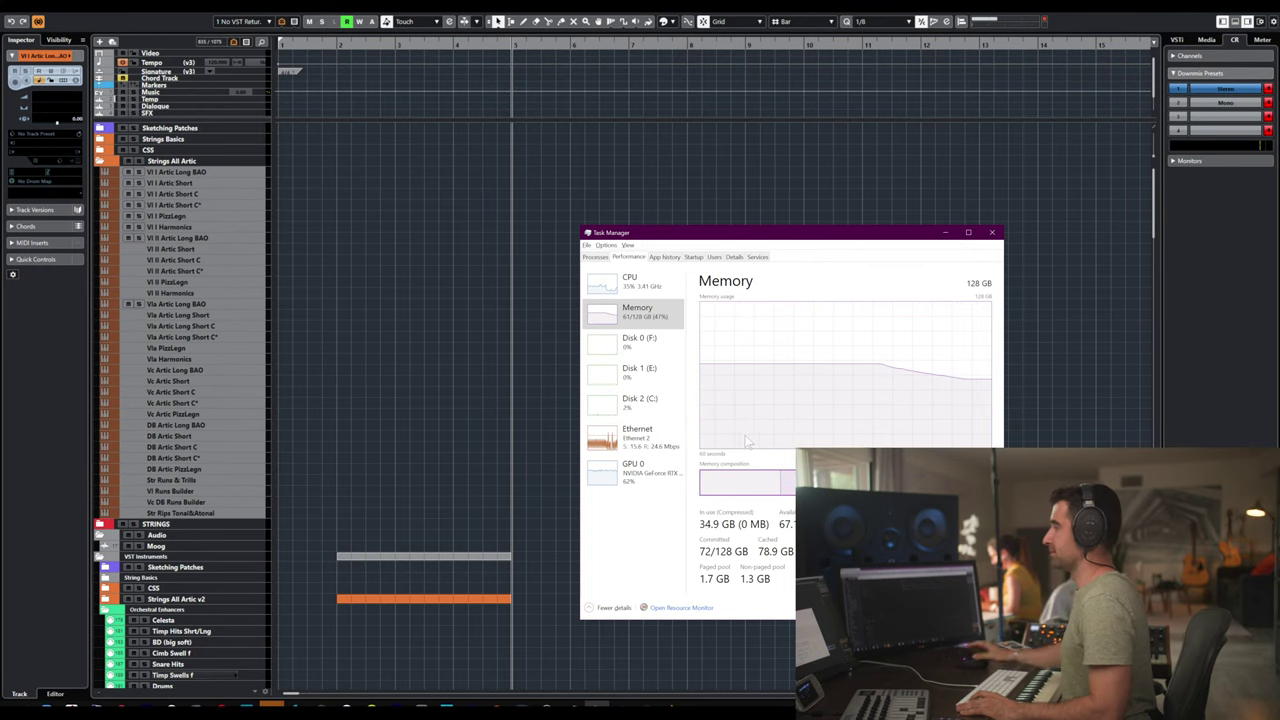
left_click(104, 161)
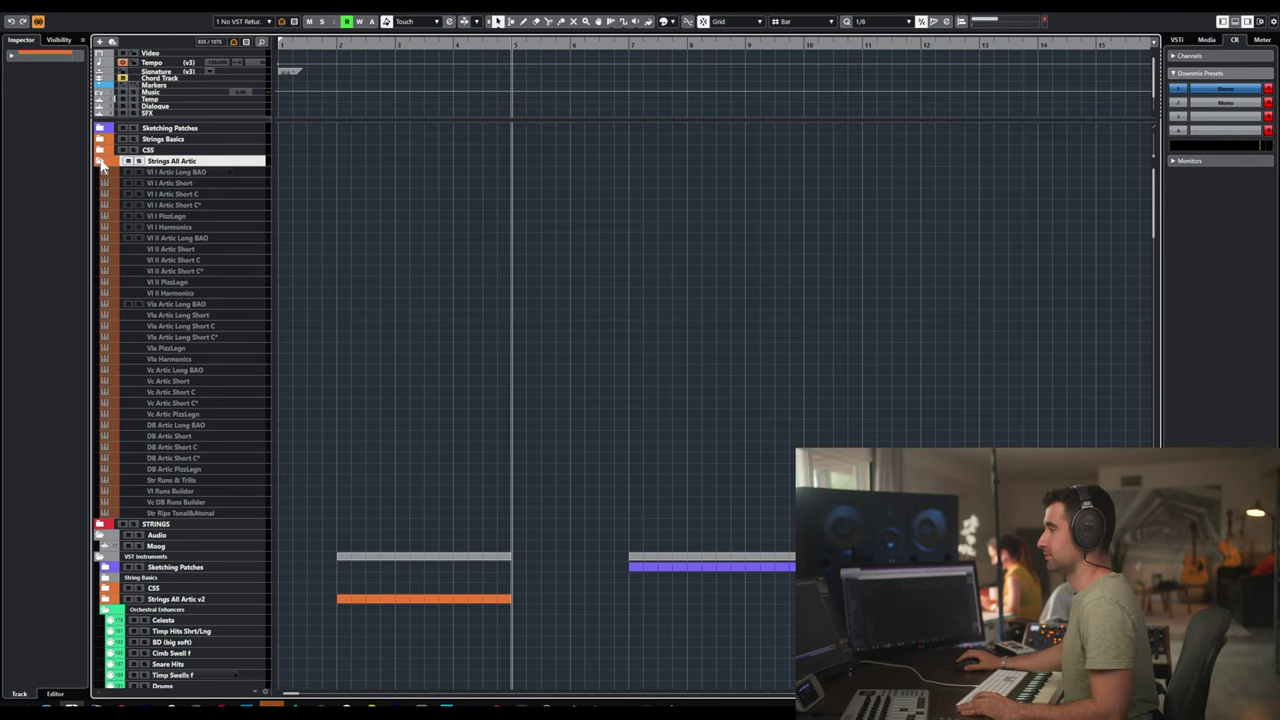
left_click(100, 161)
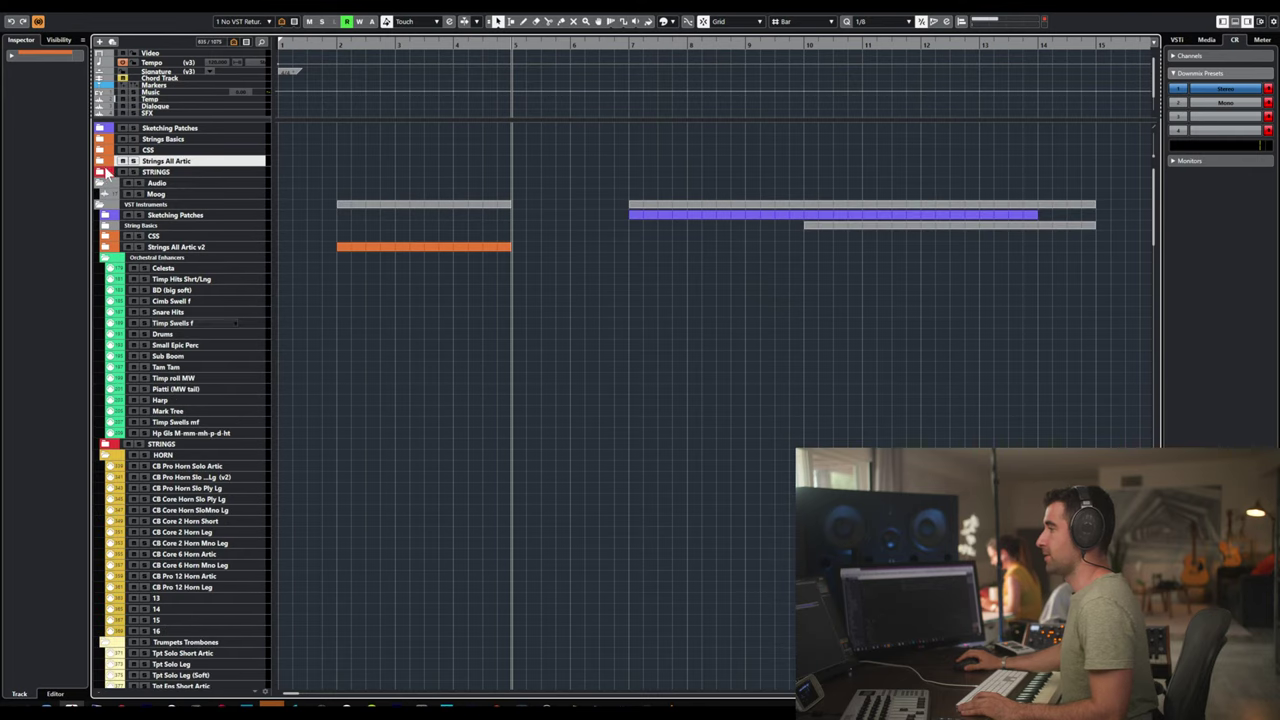
- Examine the contents of the Sketching Patches, Strings Basics, CSS, Strings All Artic and STRINGS folders and the remaining track list
left_click(100, 130)
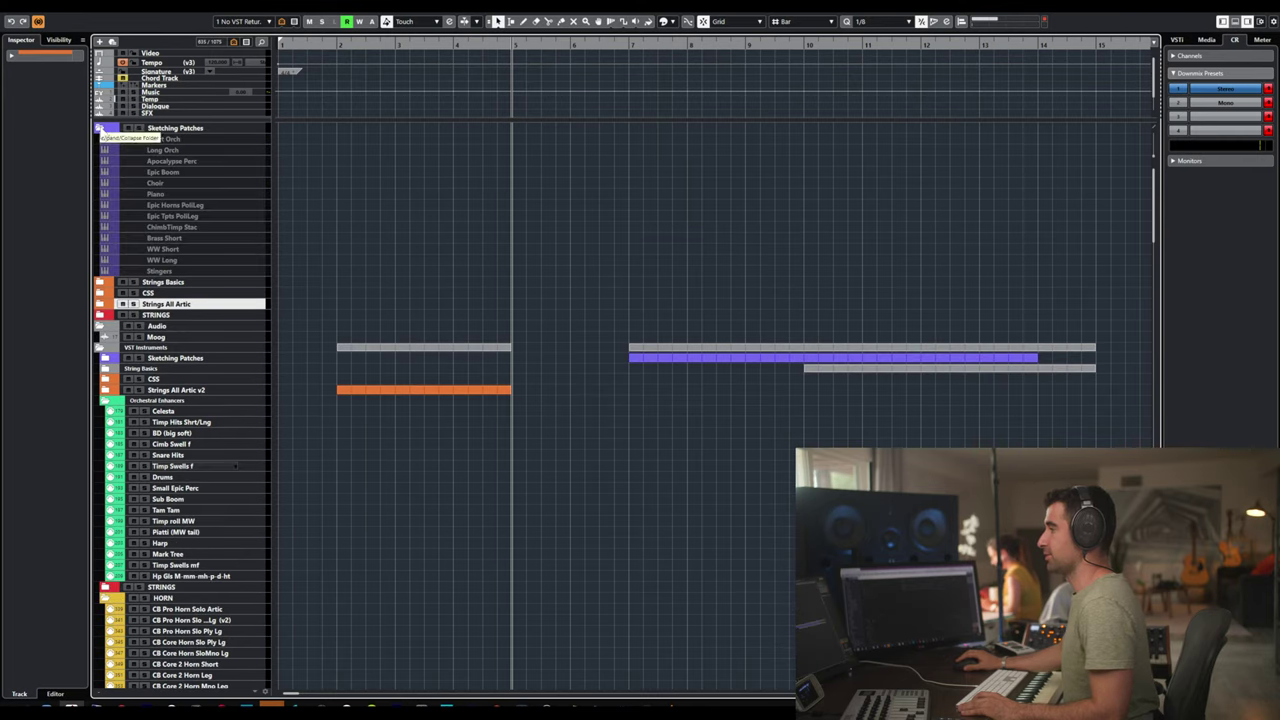
left_click(100, 130)
left_click(101, 141)
left_click(101, 141)
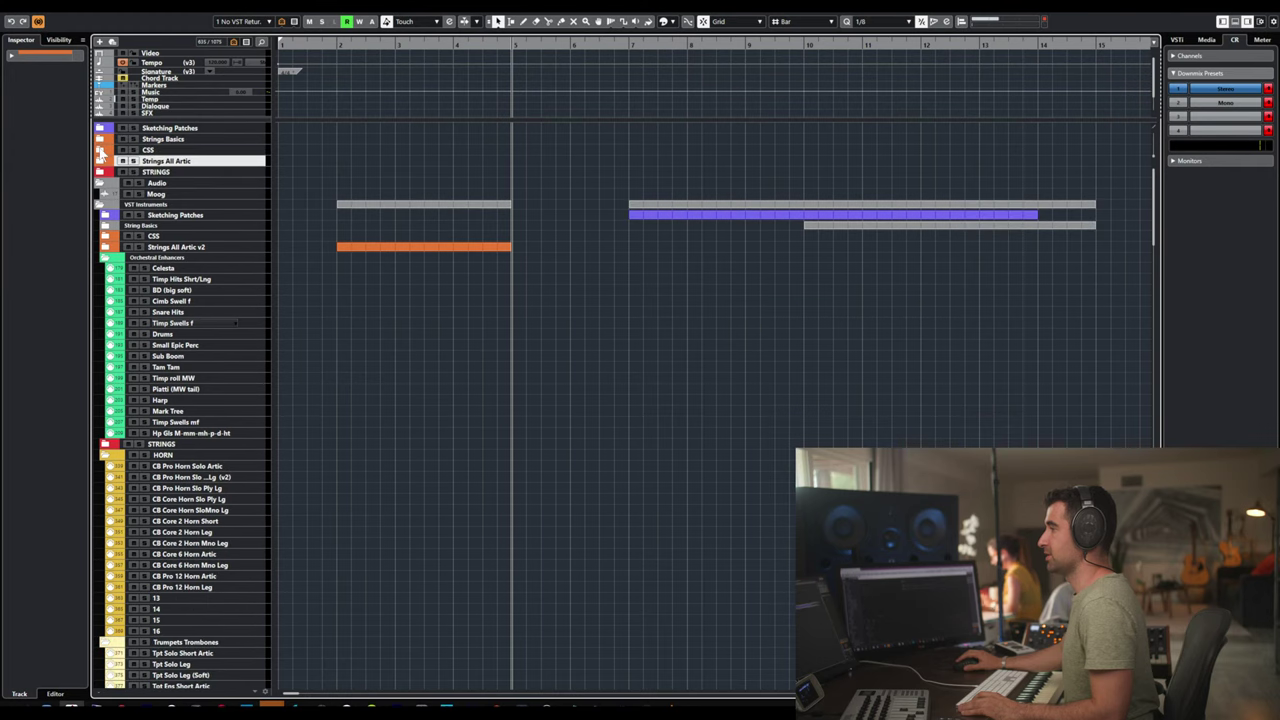
left_click(101, 161)
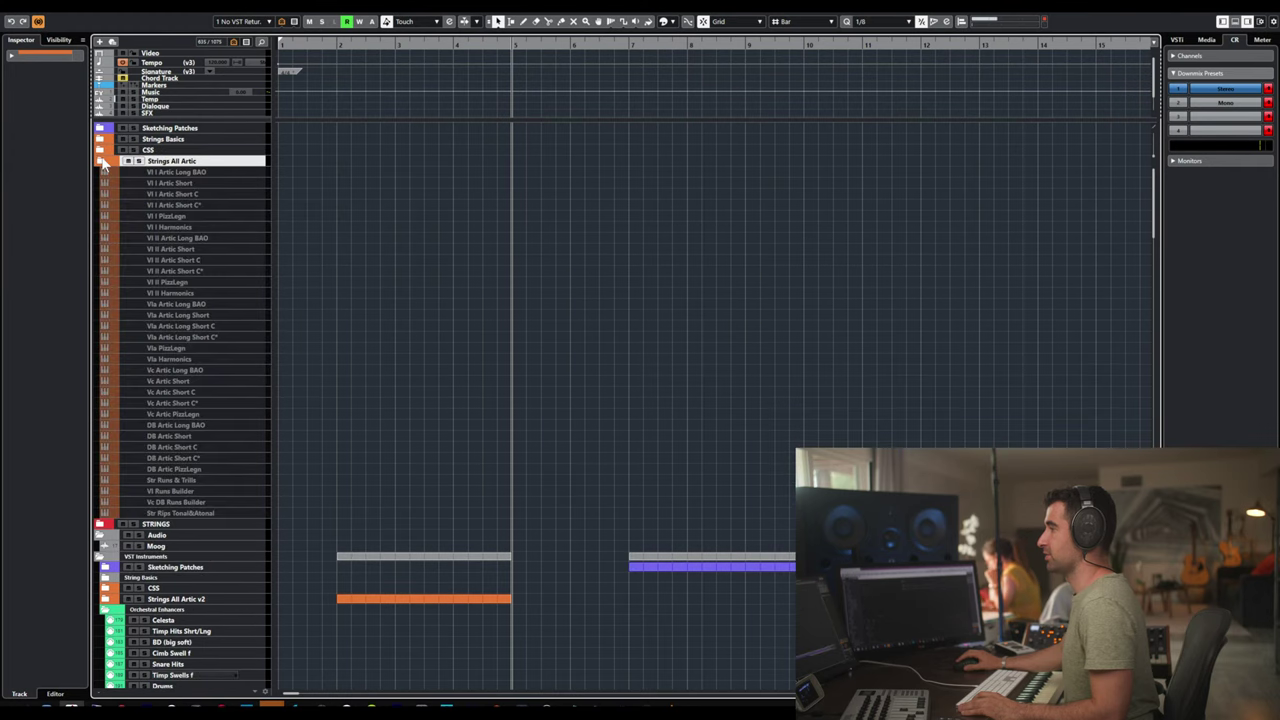
left_click(101, 161)
left_click(101, 150)
left_click(101, 150)
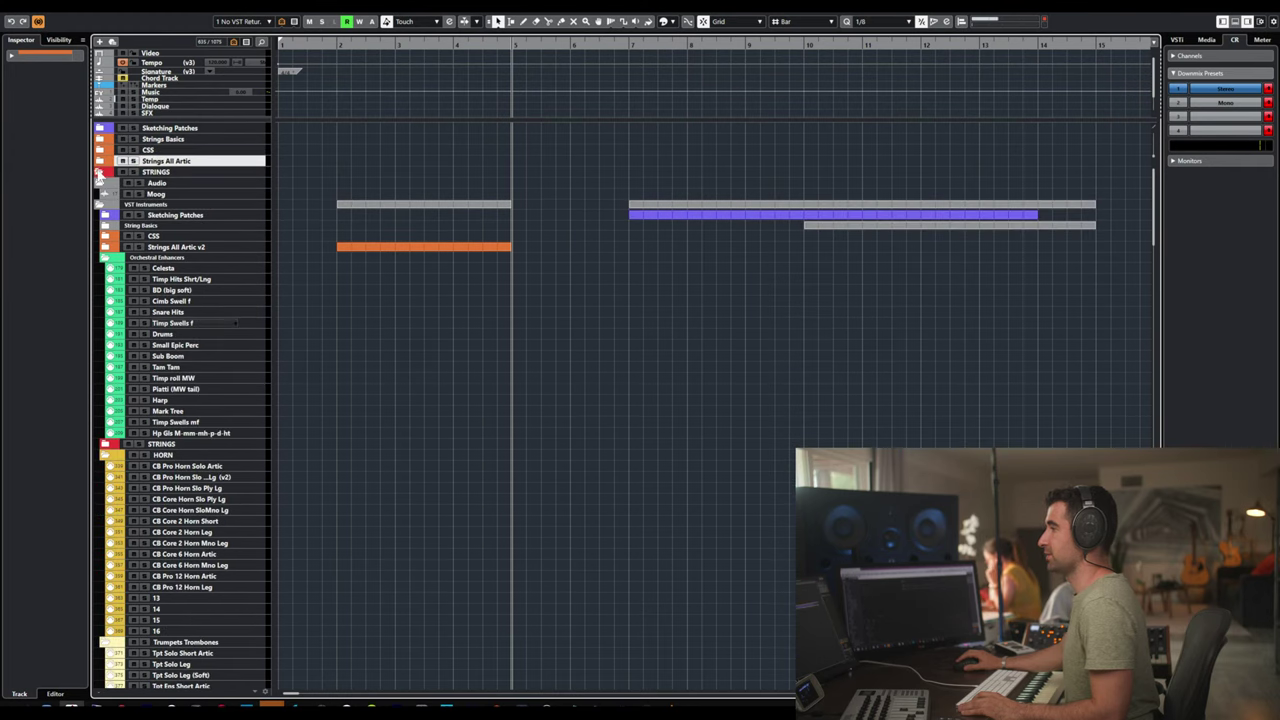
left_click(99, 172)
left_click(99, 172)
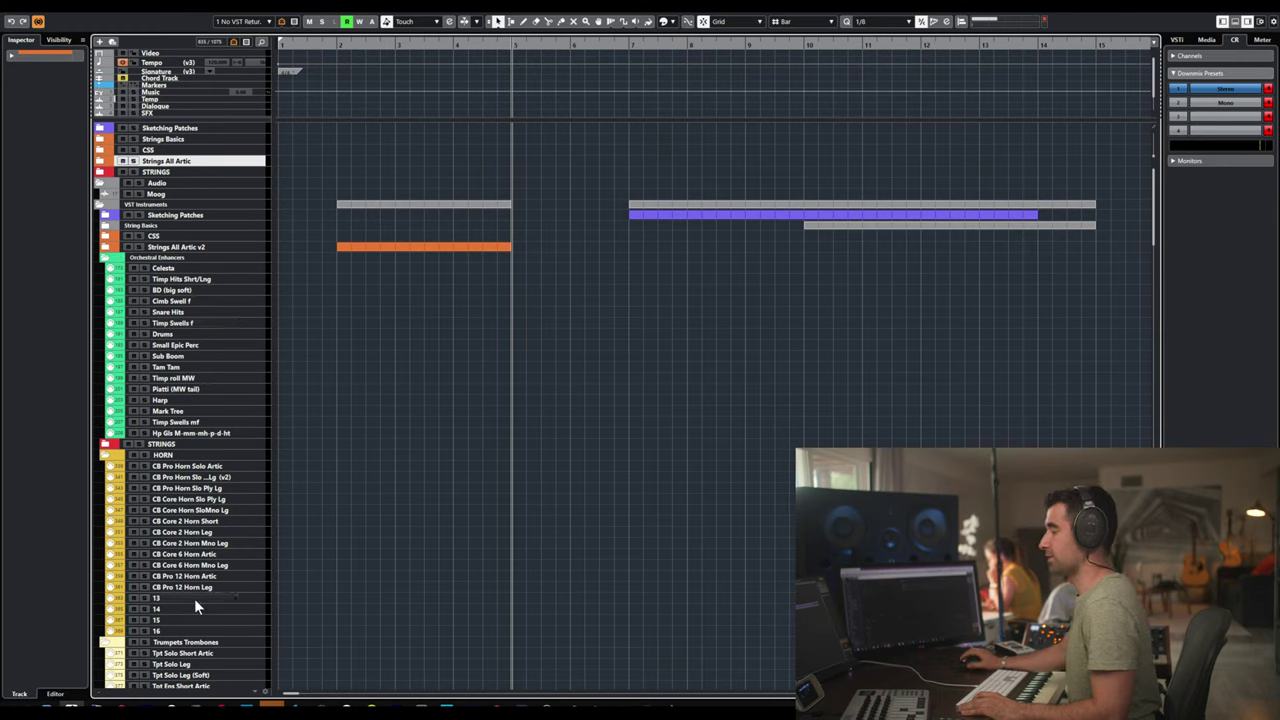
scroll(197, 589, "down", 10)
scroll(198, 576, "up", 10)
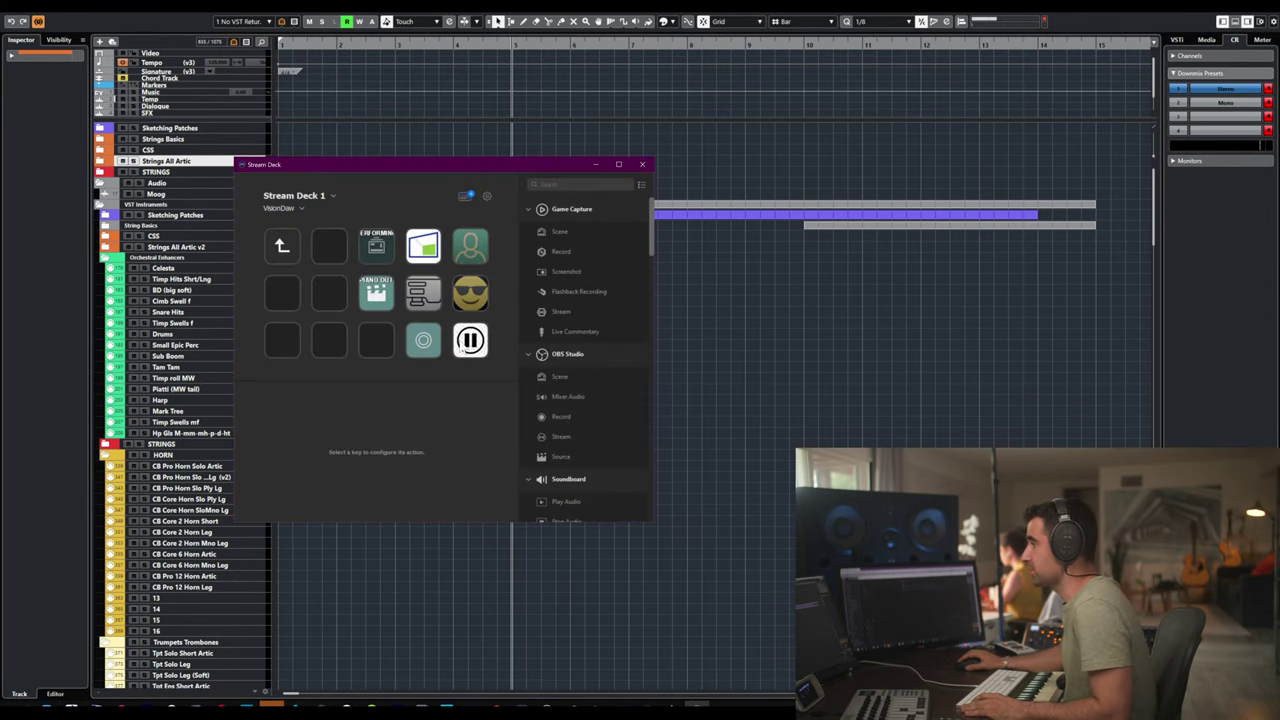
- Move the Stream Deck pause hotkey and OBS Record keys to the bottom row's first two slots, and close Stream Deck
left_click_drag(470, 340, 282, 340)
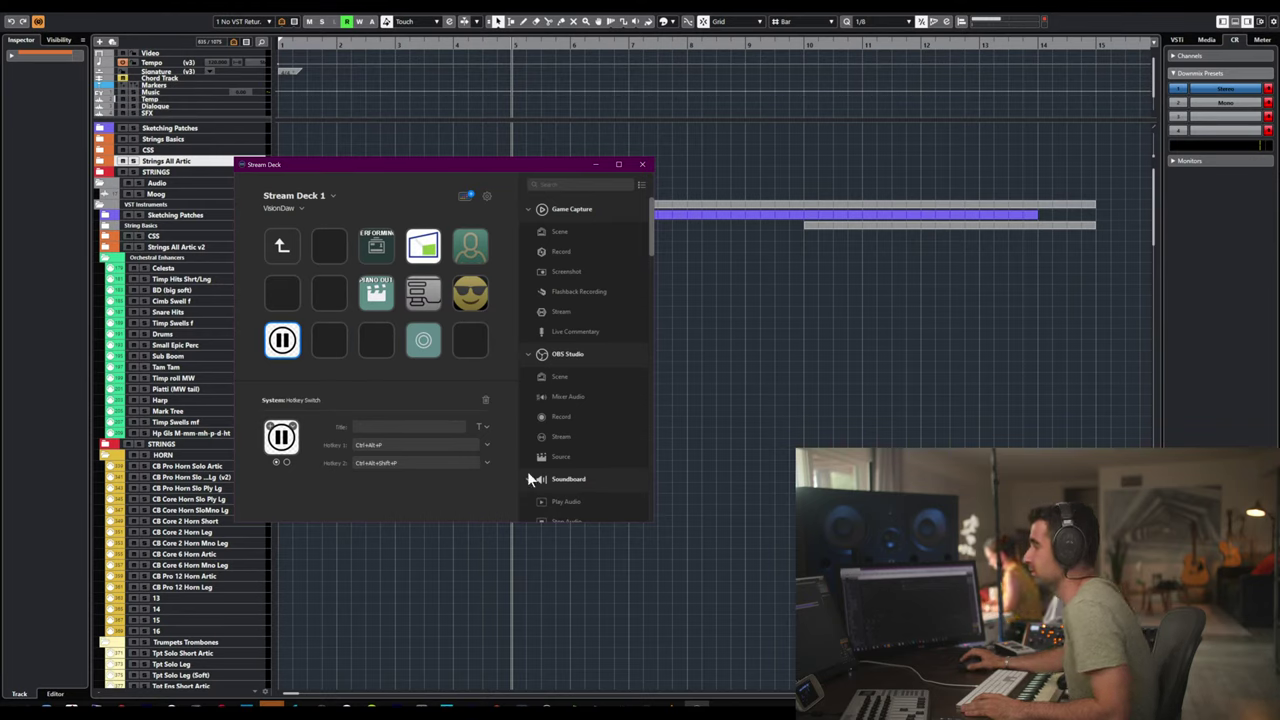
left_click_drag(421, 340, 329, 340)
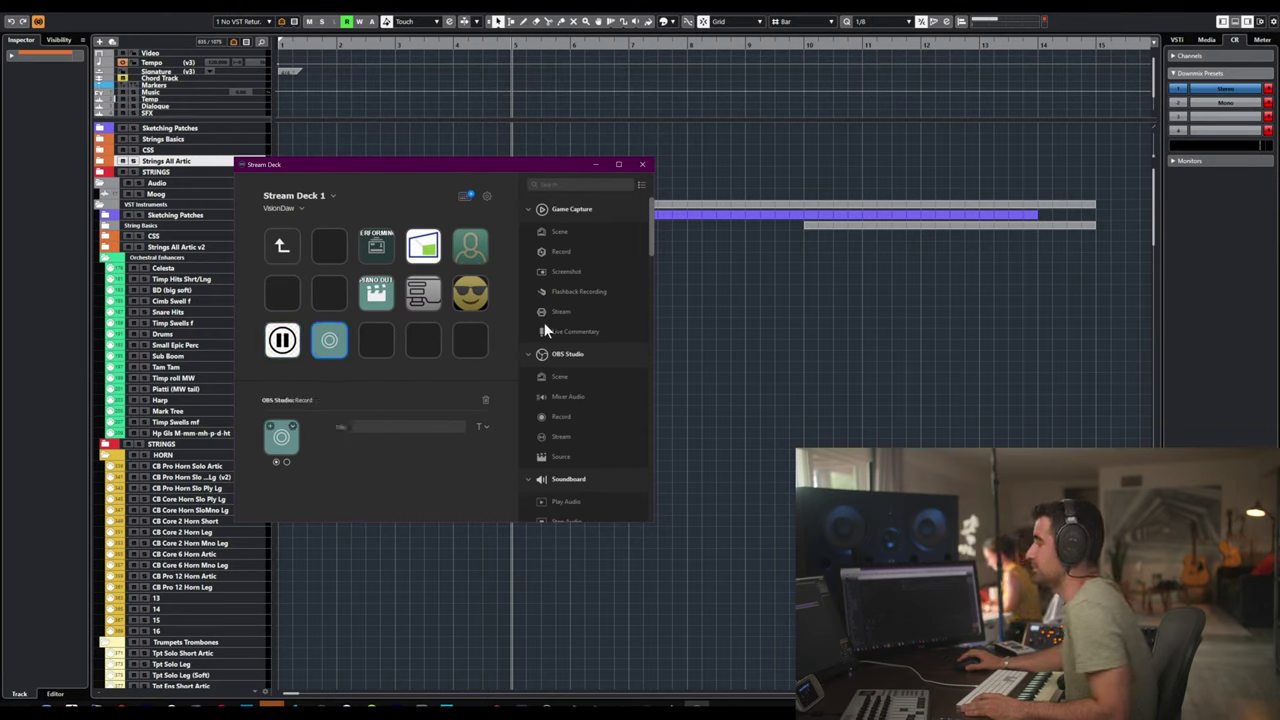
left_click(644, 166)
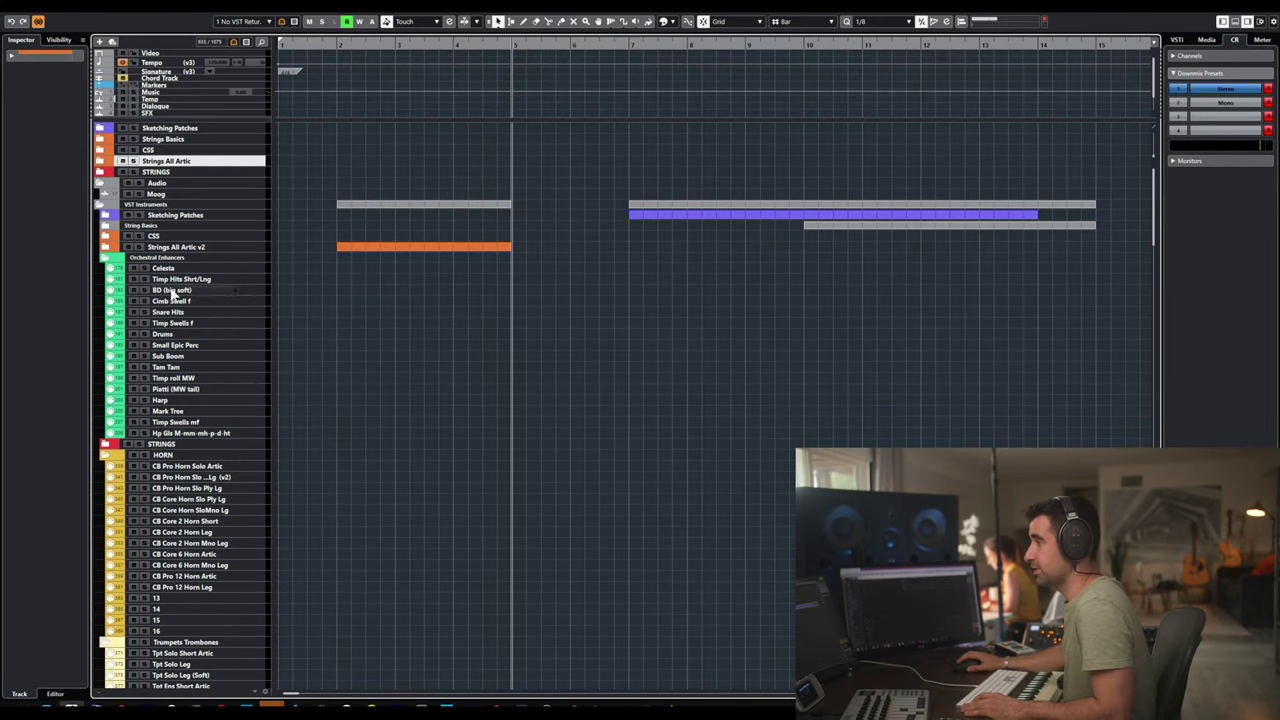
- Select the Celesta track, switch to Vienna Ensemble Pro and open the Celesta channel's Kontakt in the Orchestral Enhancers instance
left_click(180, 270)
key("alt+Tab")
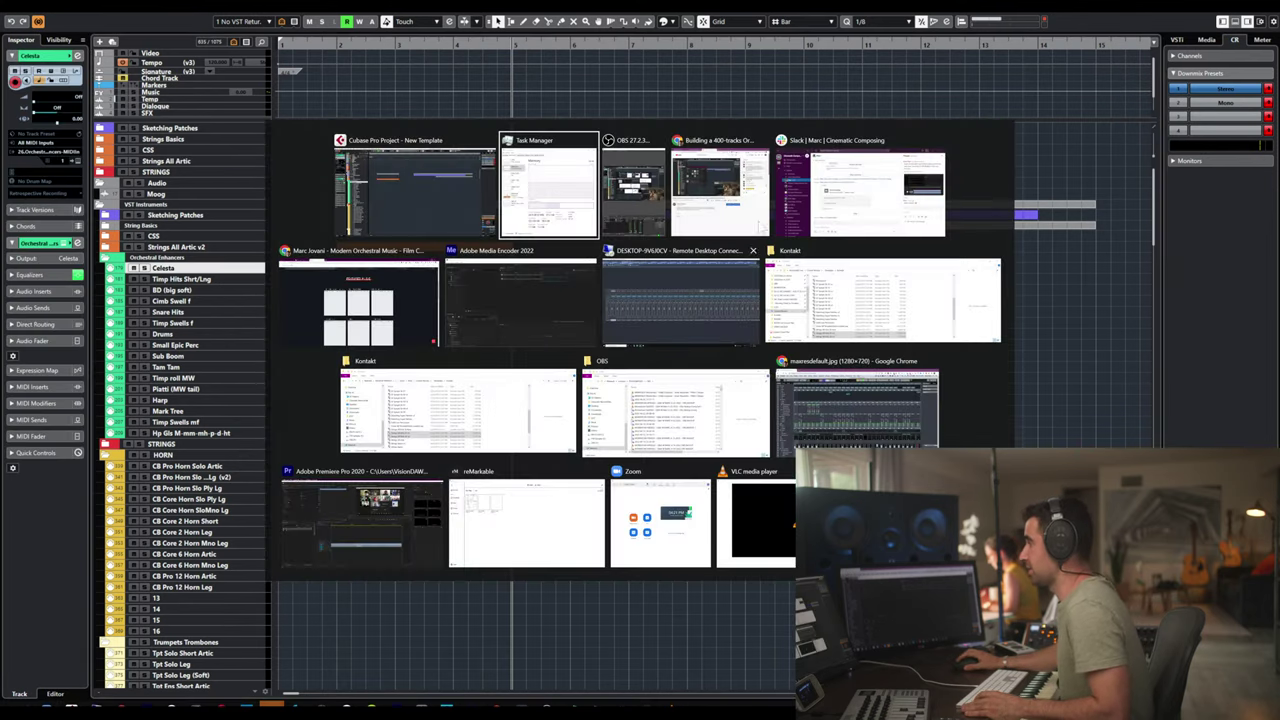
left_click(653, 270)
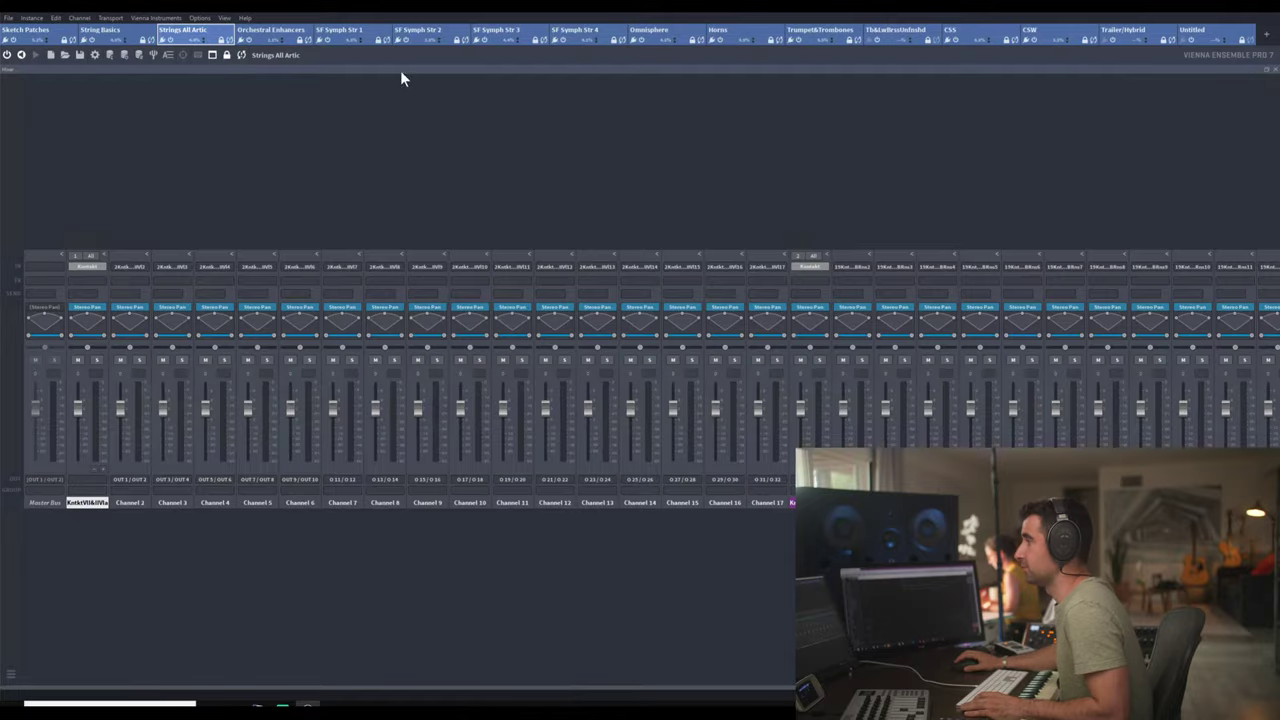
left_click(299, 37)
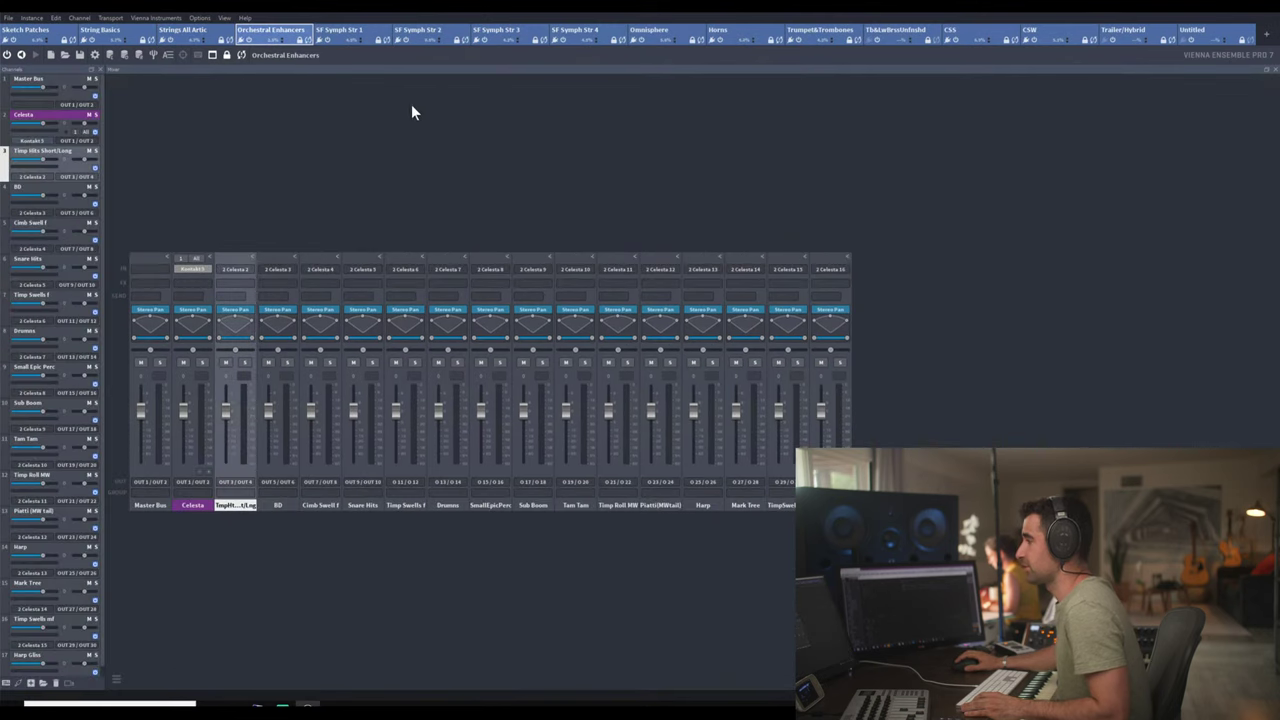
left_click(194, 271)
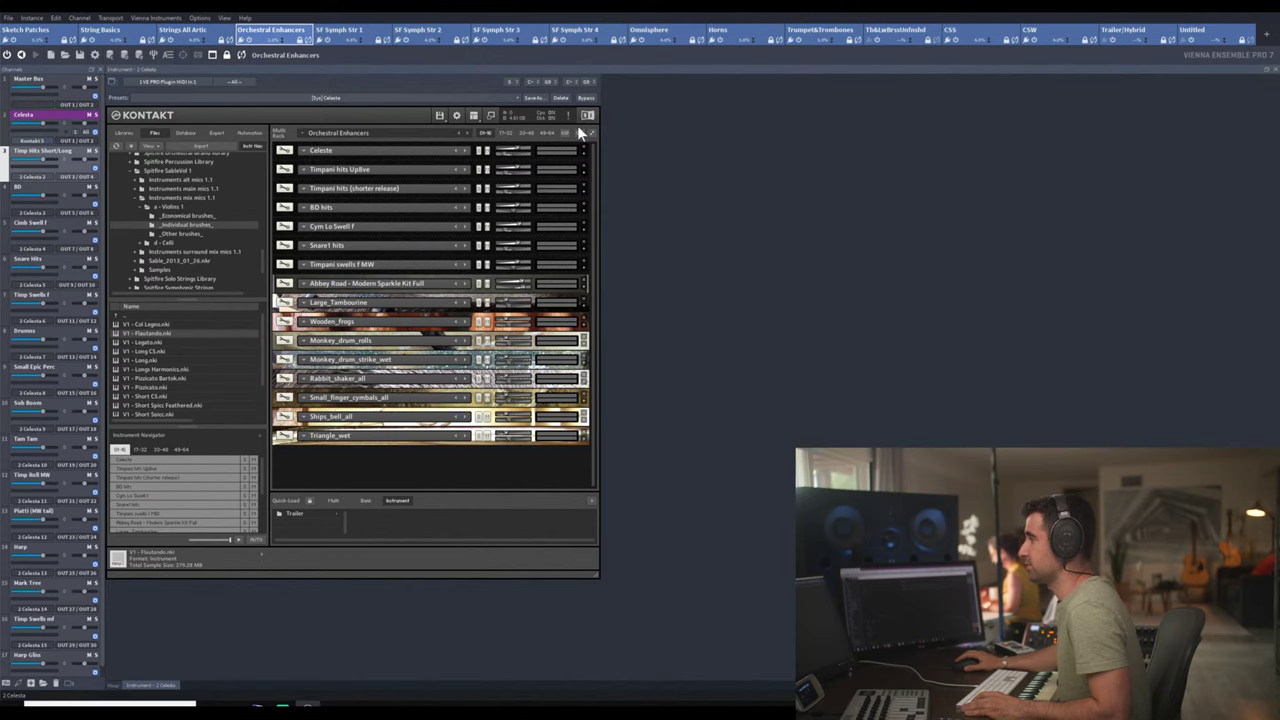
- Save the Kontakt multi-instrument as Orchestral Enhancers v2 in the Kontakt templates folder
left_click(439, 115)
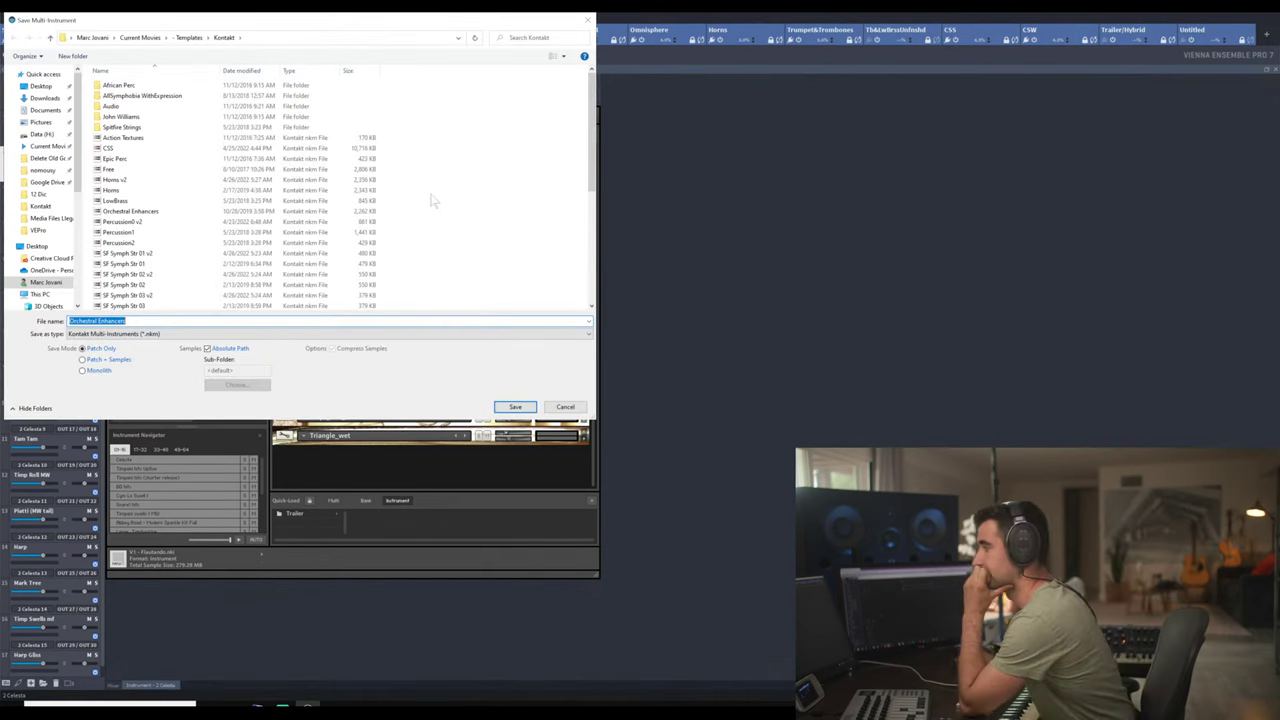
key("BackSpace")
left_click(150, 212)
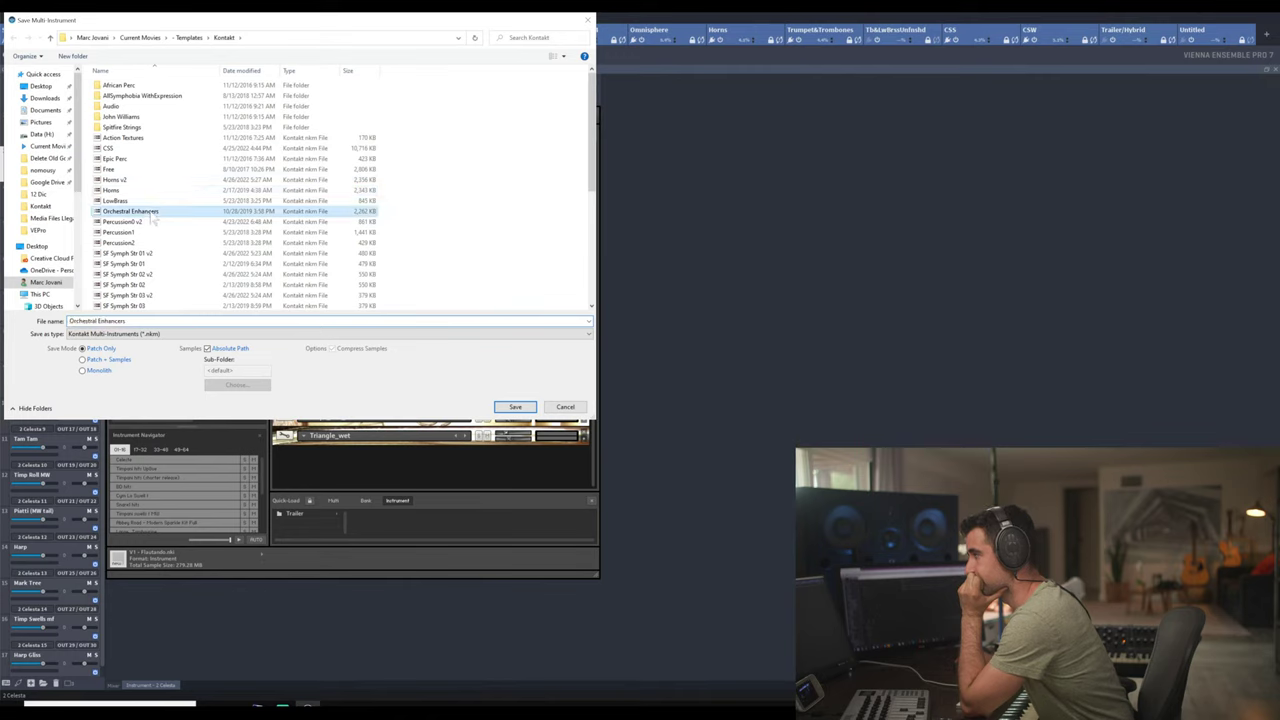
left_click(126, 320)
left_click(126, 320)
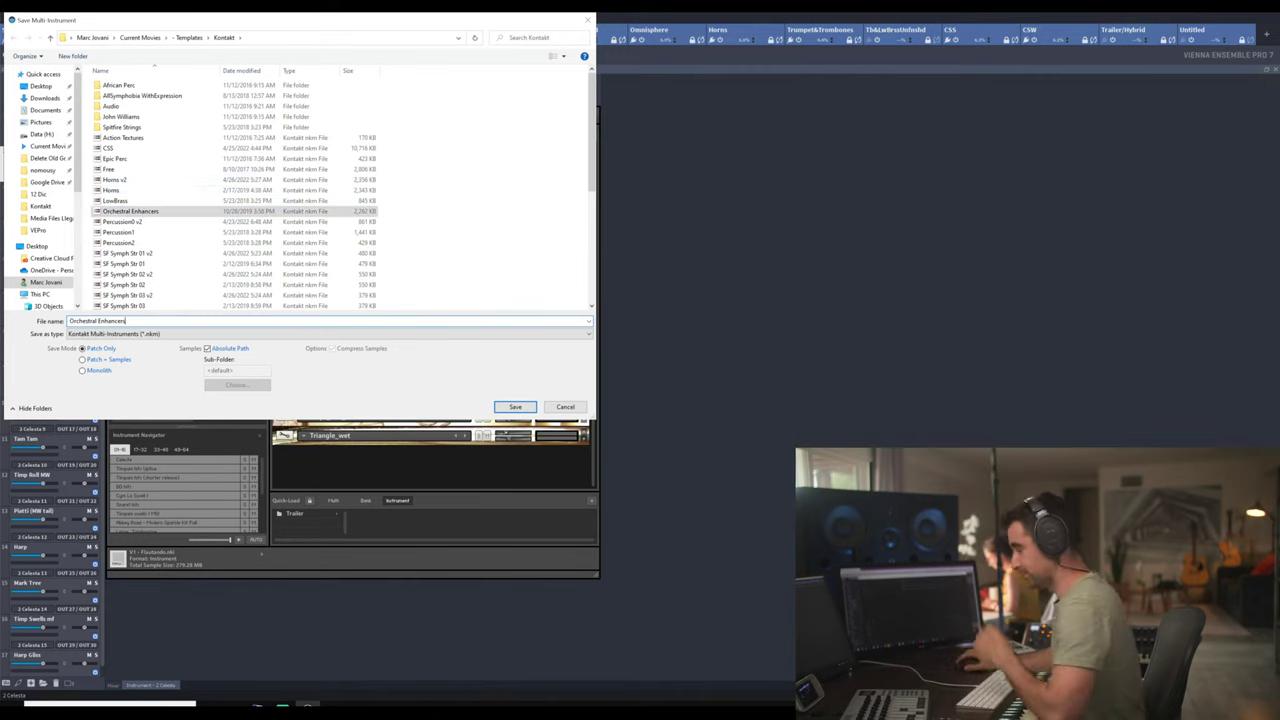
key("Return")
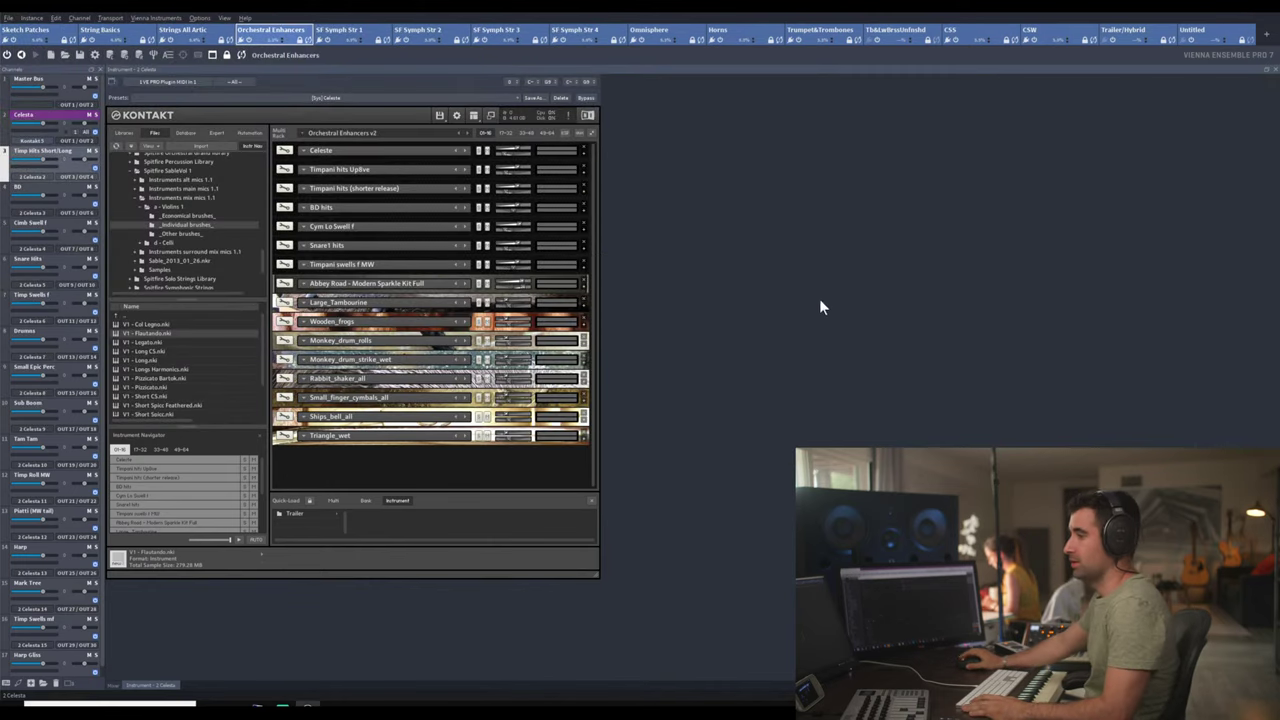
- Switch to the network and local Kontakt folders in File Explorer and locate the Orchestral Enhancers files in the network folder
key("alt+Tab")
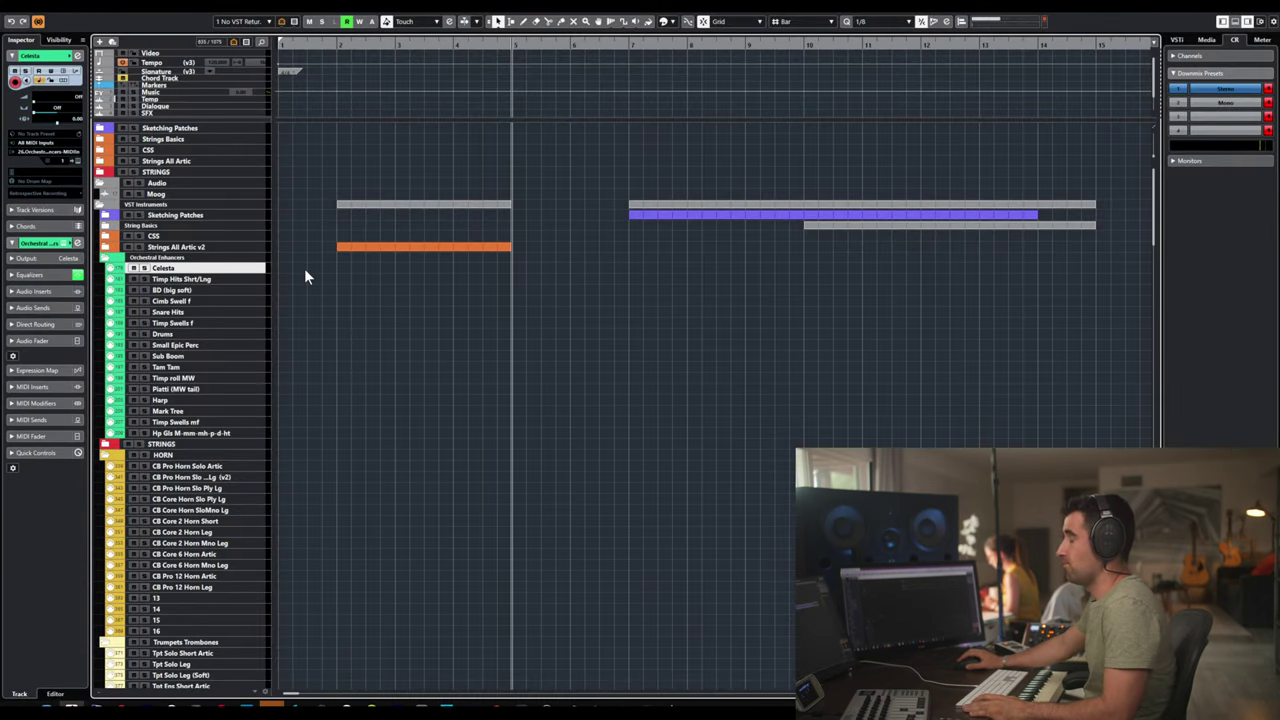
key("alt+Tab")
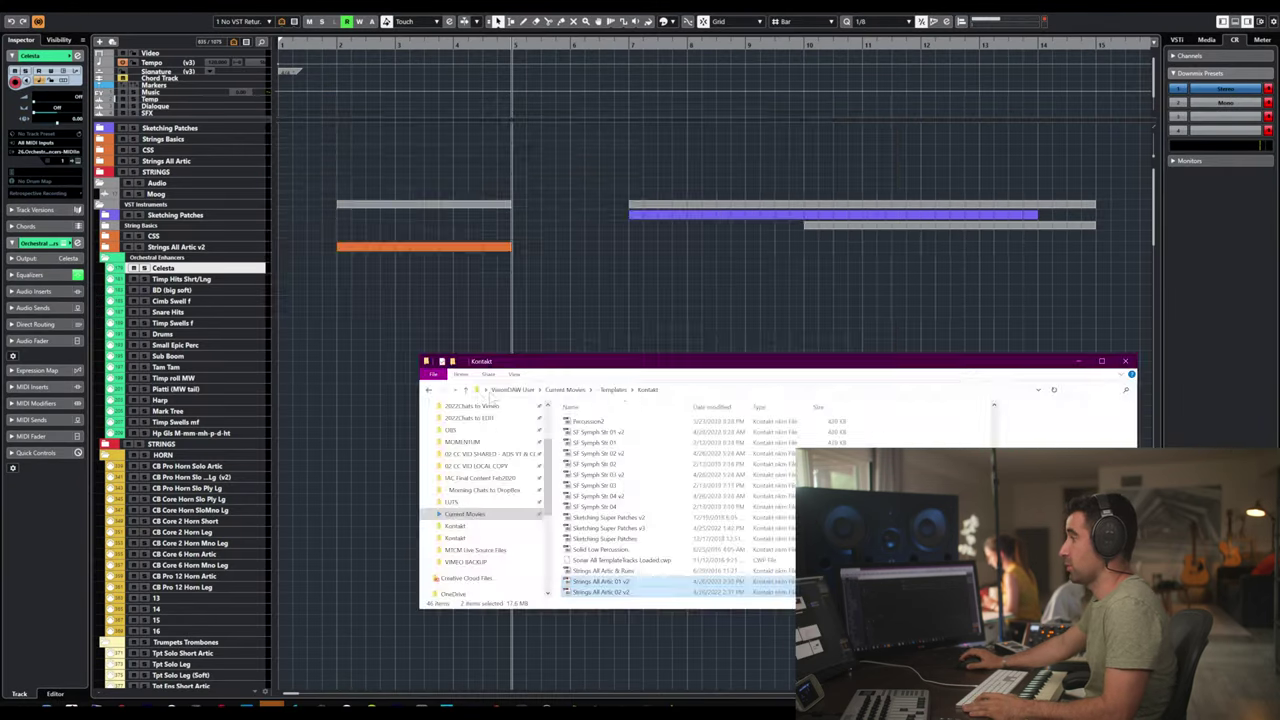
key("alt+Tab")
left_click(680, 405)
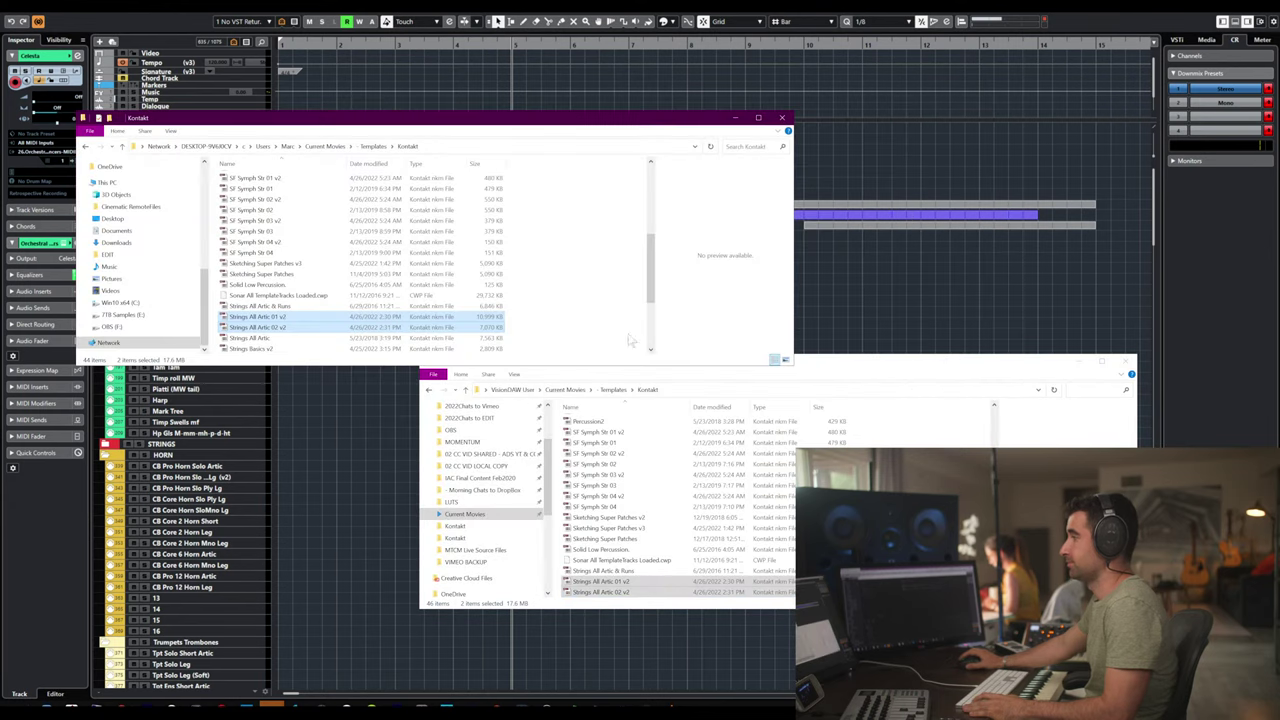
scroll(297, 253, "up", 4)
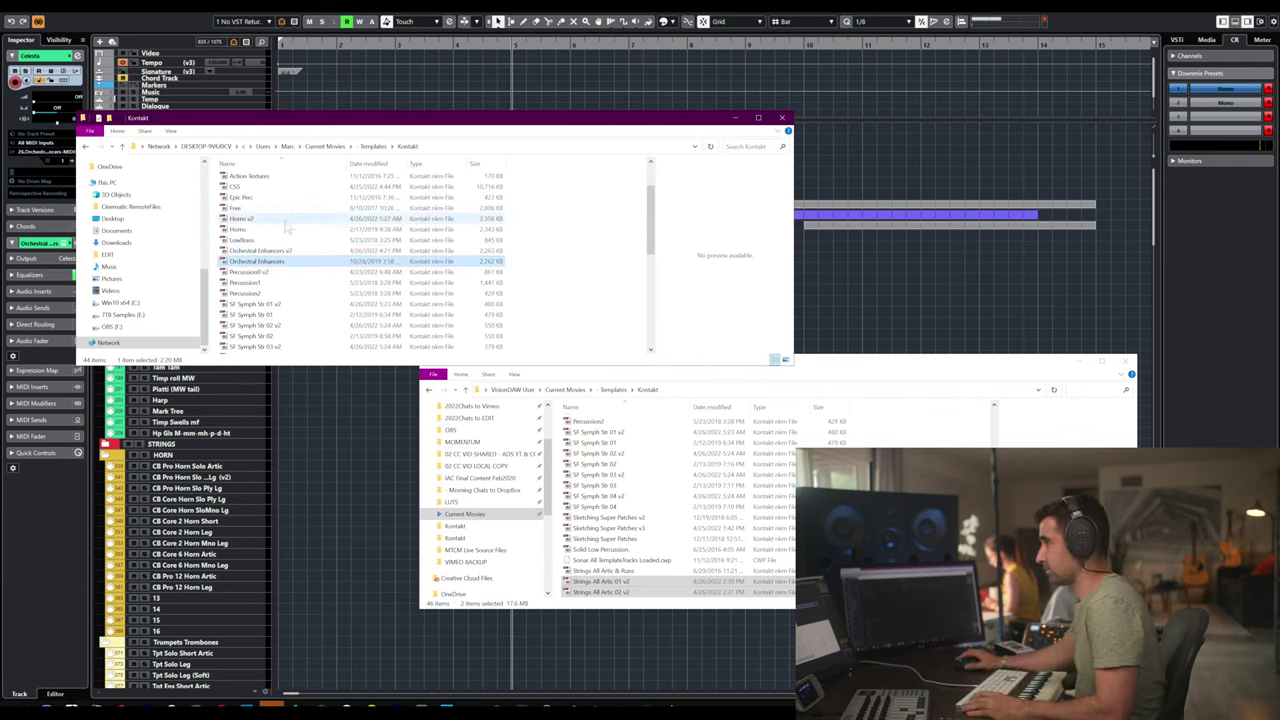
- Try to copy Orchestral Enhancers v2 from the network Kontakt folder into the local Kontakt folder
left_click(308, 261)
left_click_drag(296, 251, 668, 490)
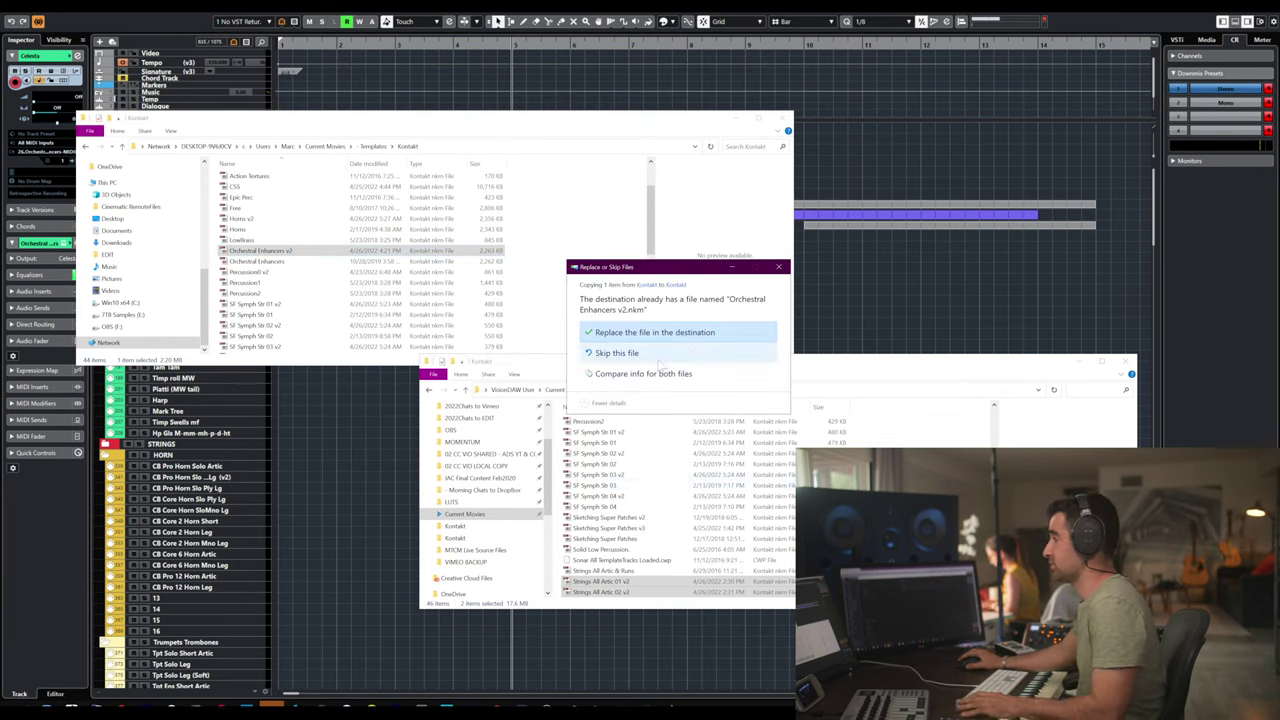
left_click(779, 268)
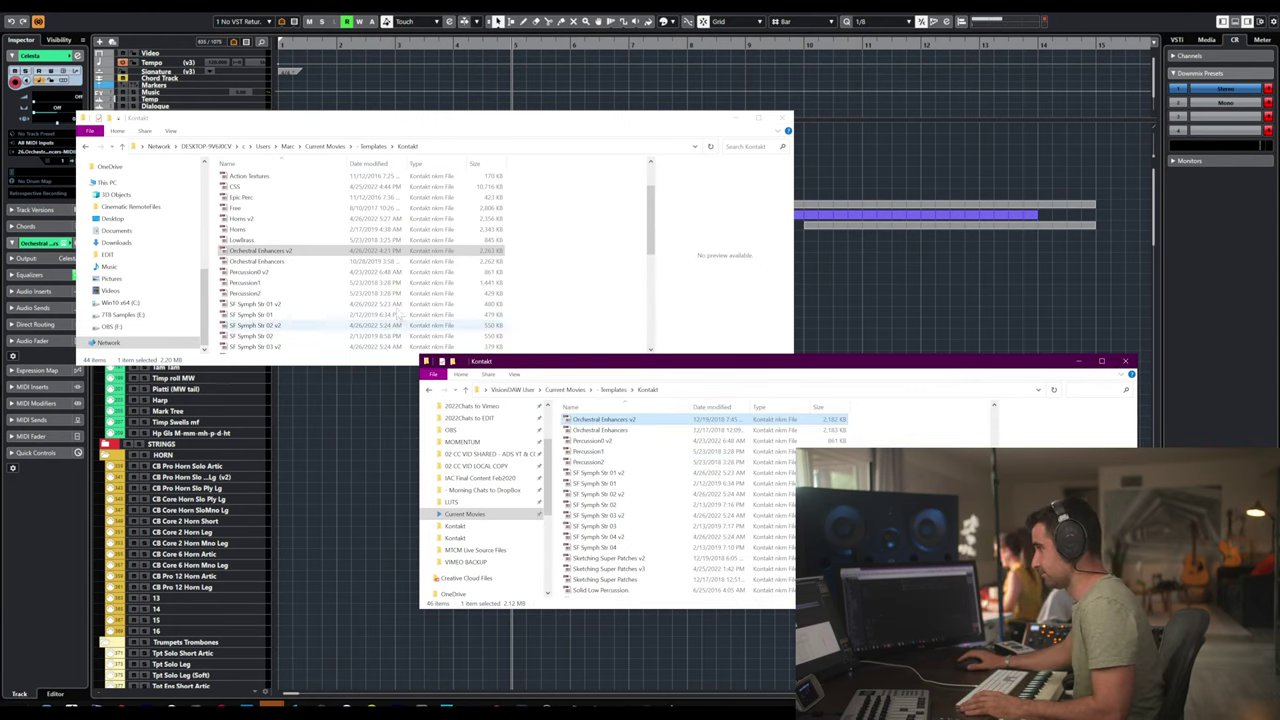
- Rename the network folder's Orchestral Enhancers v2 file as Orchestral Enhancers v3 and copy it into the local Kontakt folder
left_click(298, 253)
left_click(296, 252)
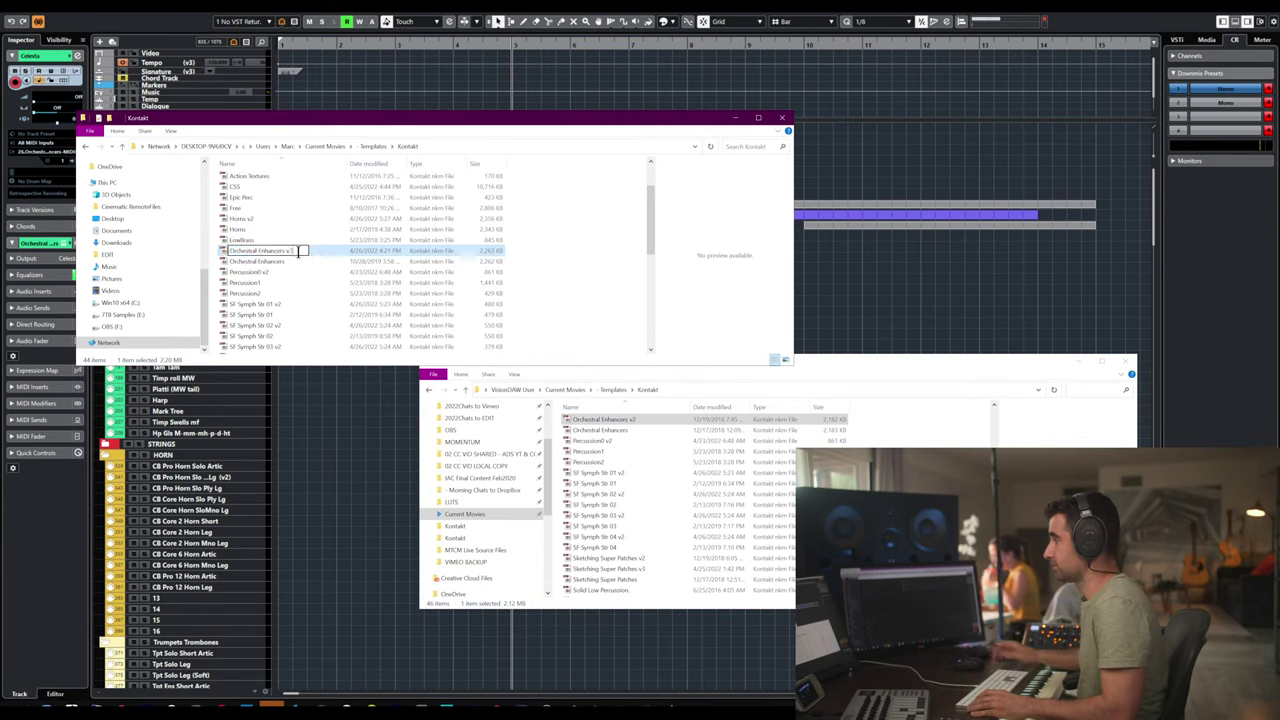
key("Return")
key("Up")
left_click_drag(284, 255, 642, 468)
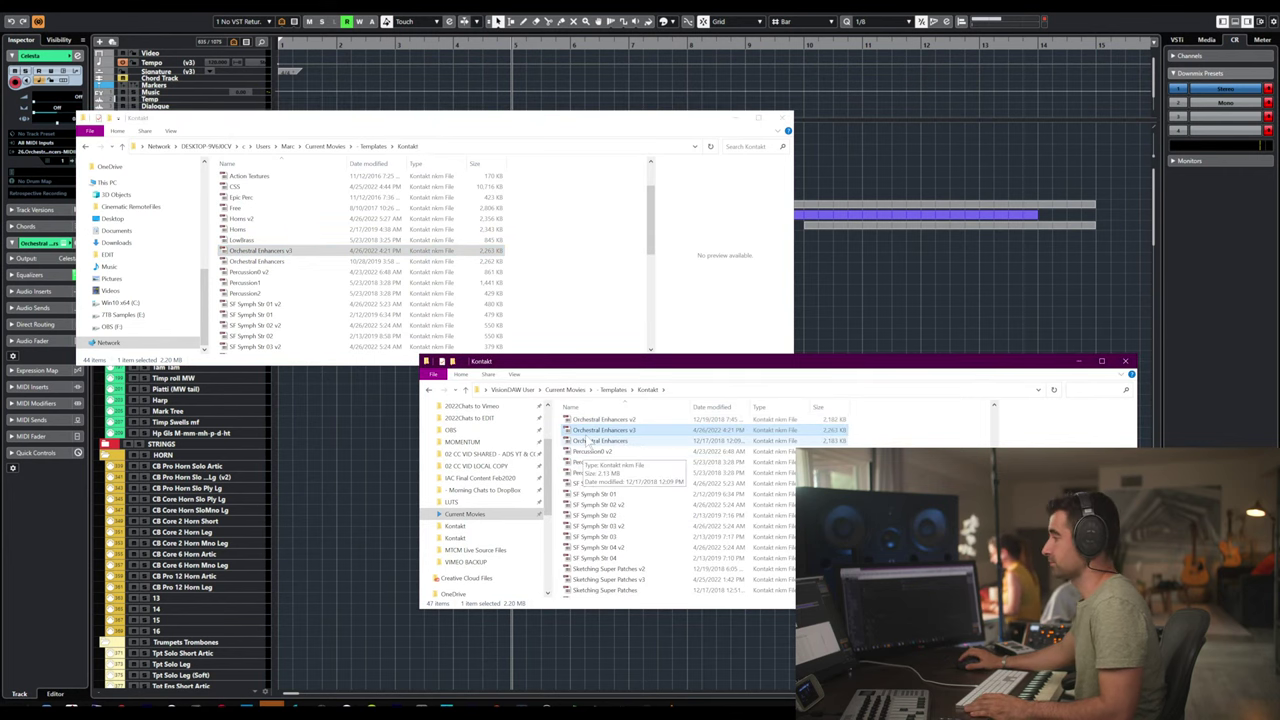
- Switch back to the Cubase project and add a Kontakt instrument track directly below the Moog audio track
key("super+Tab")
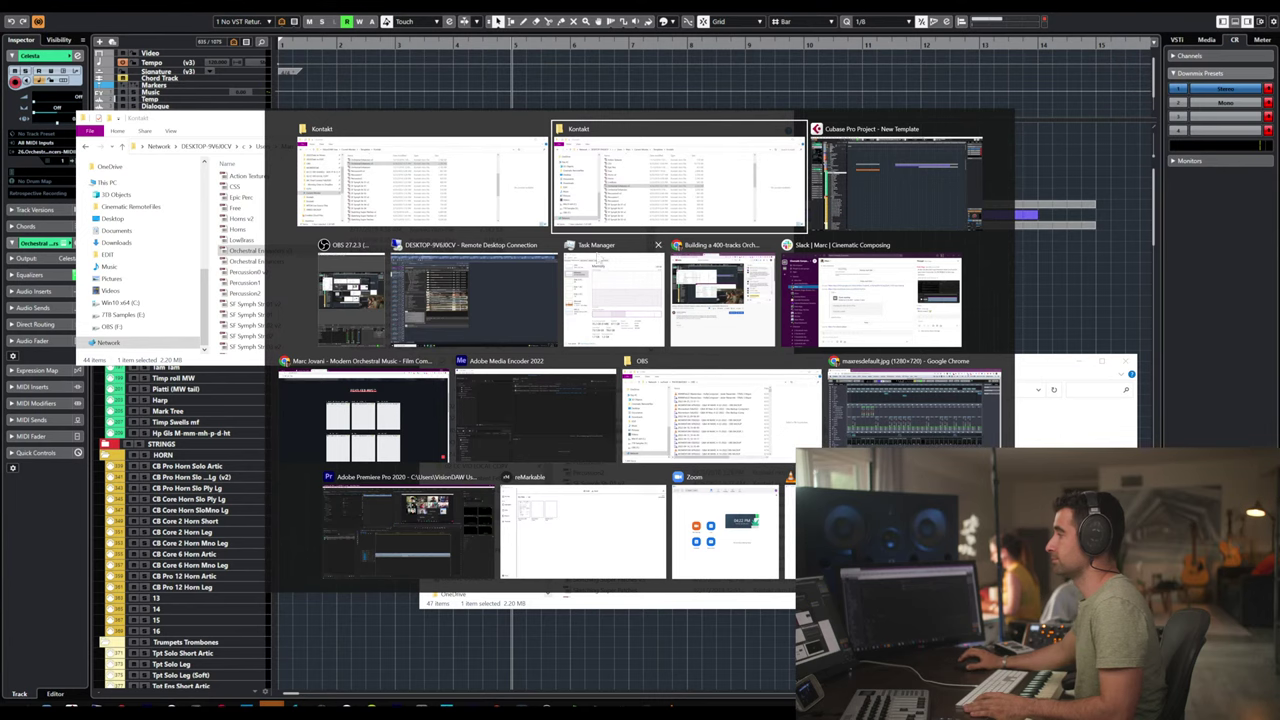
left_click(897, 195)
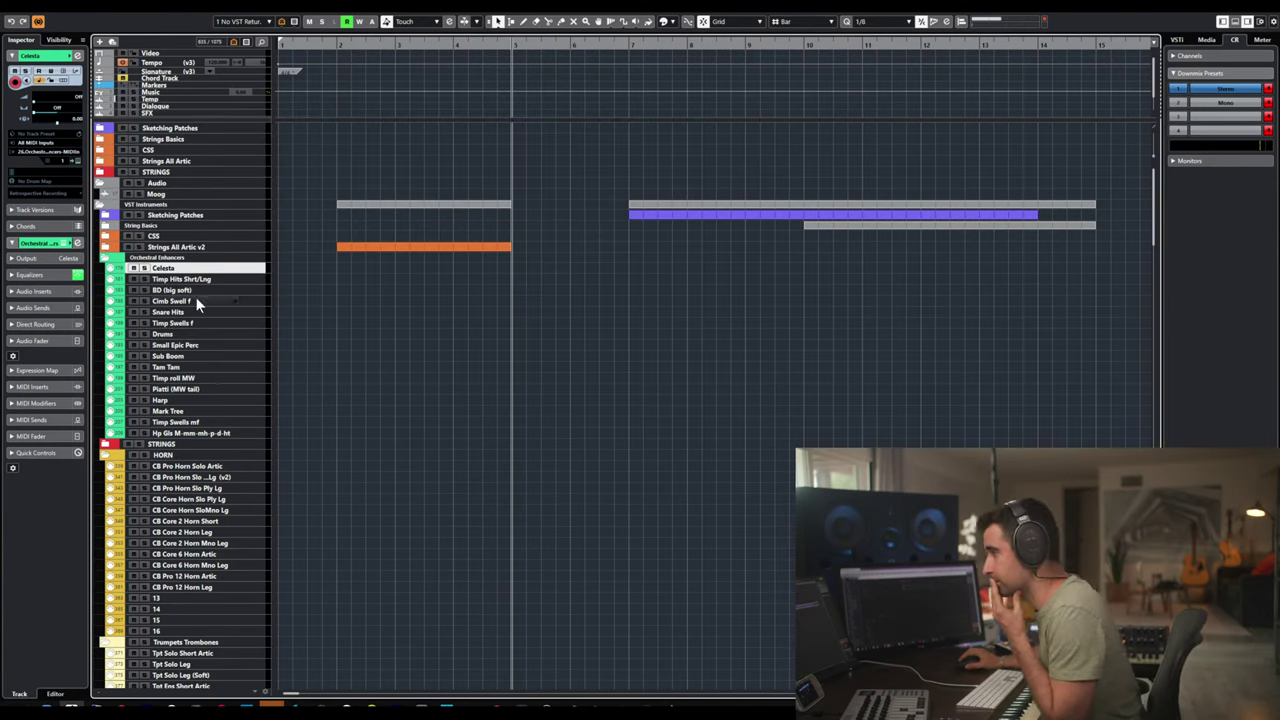
left_click(171, 168)
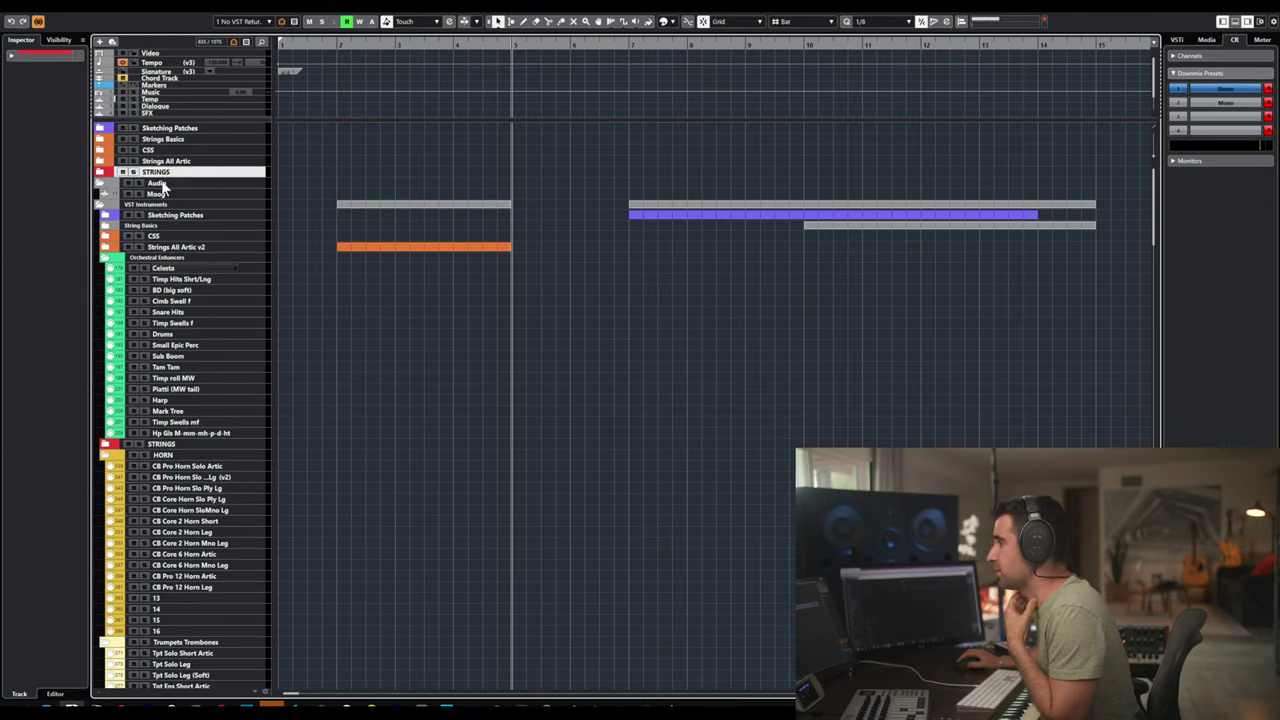
left_click(160, 184)
left_click(161, 194)
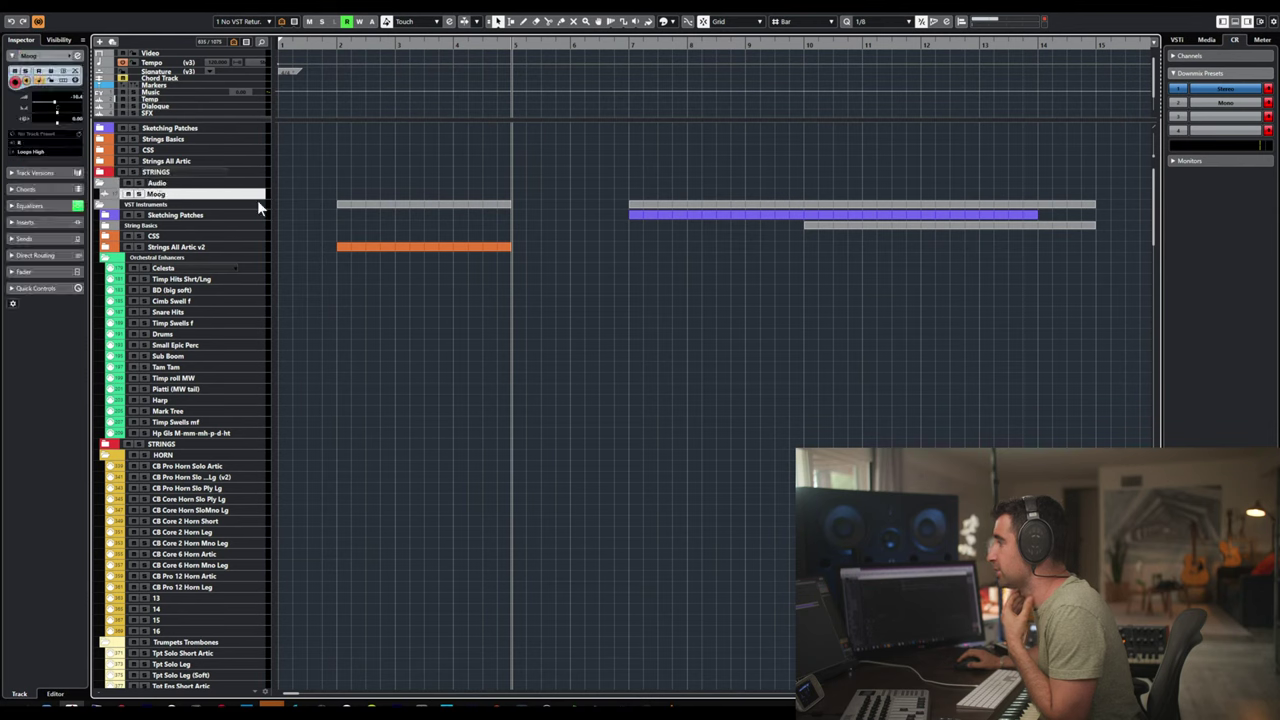
right_click(161, 192)
mouse_move(200, 197)
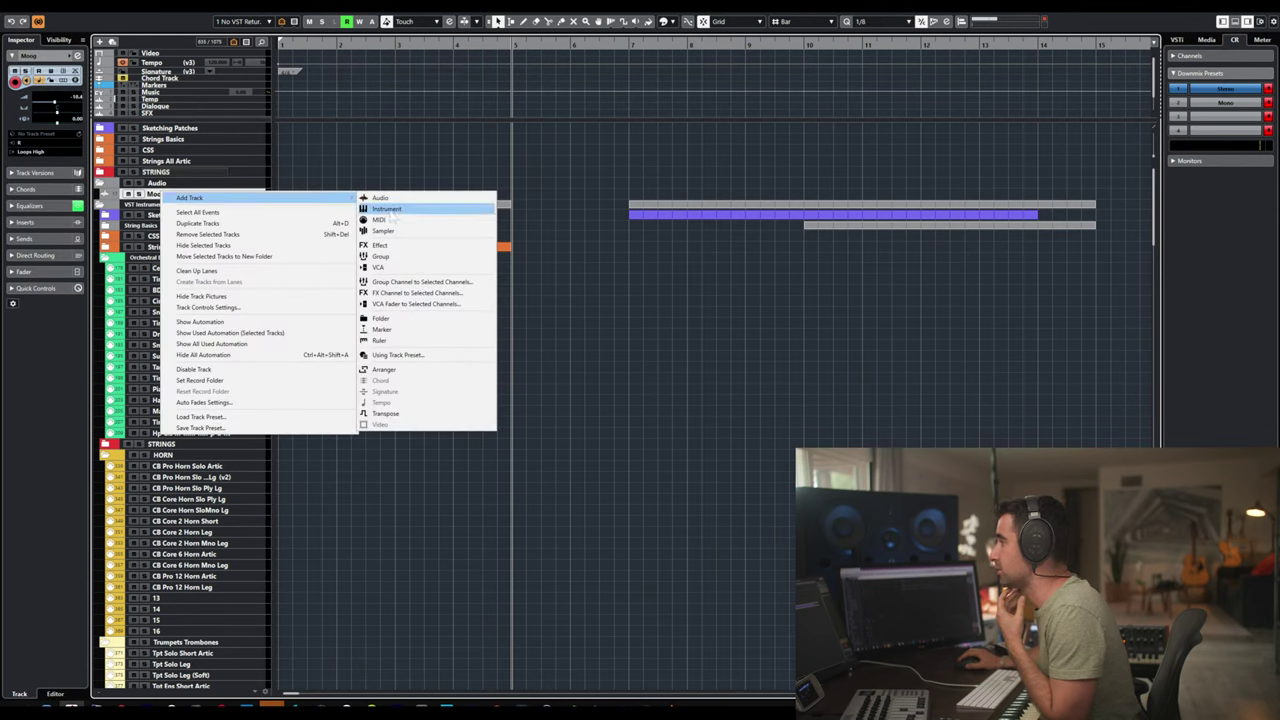
left_click(390, 213)
left_click(309, 317)
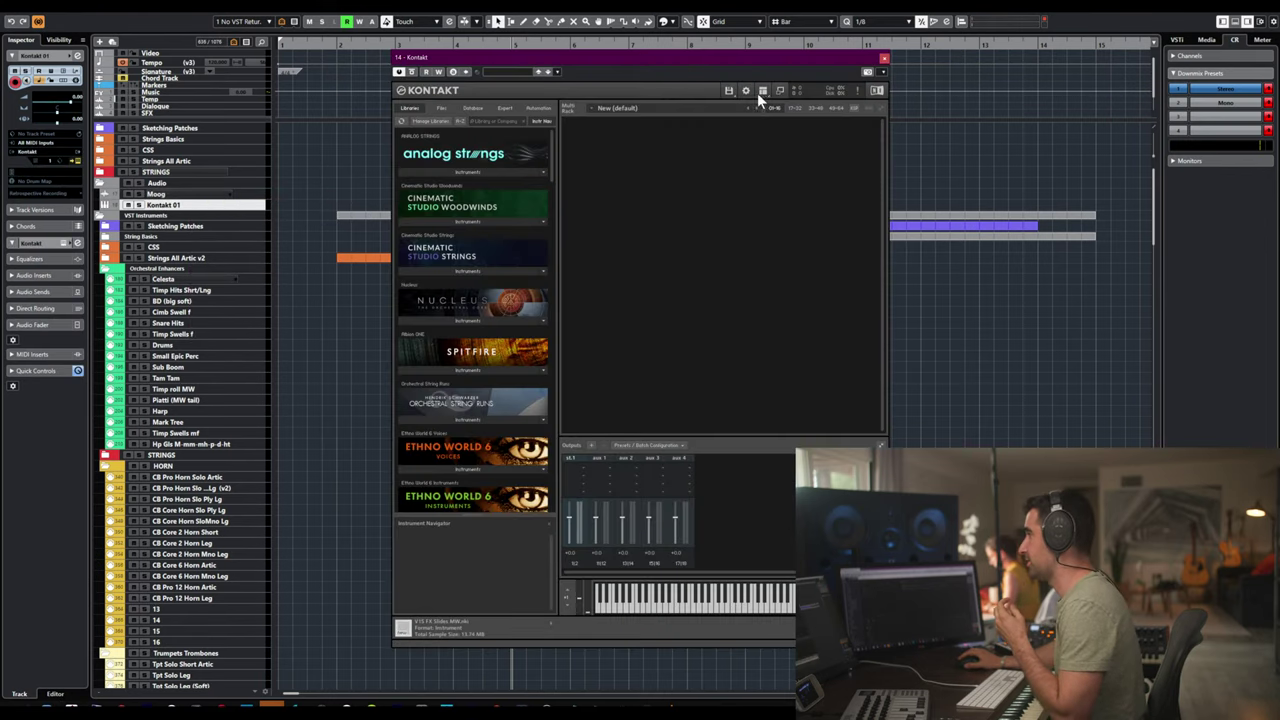
- Load the Orchestral Enhancers v3 multi from the local Kontakt templates folder into Kontakt, merging it instead of replacing the current multi
left_click(729, 90)
left_click(771, 122)
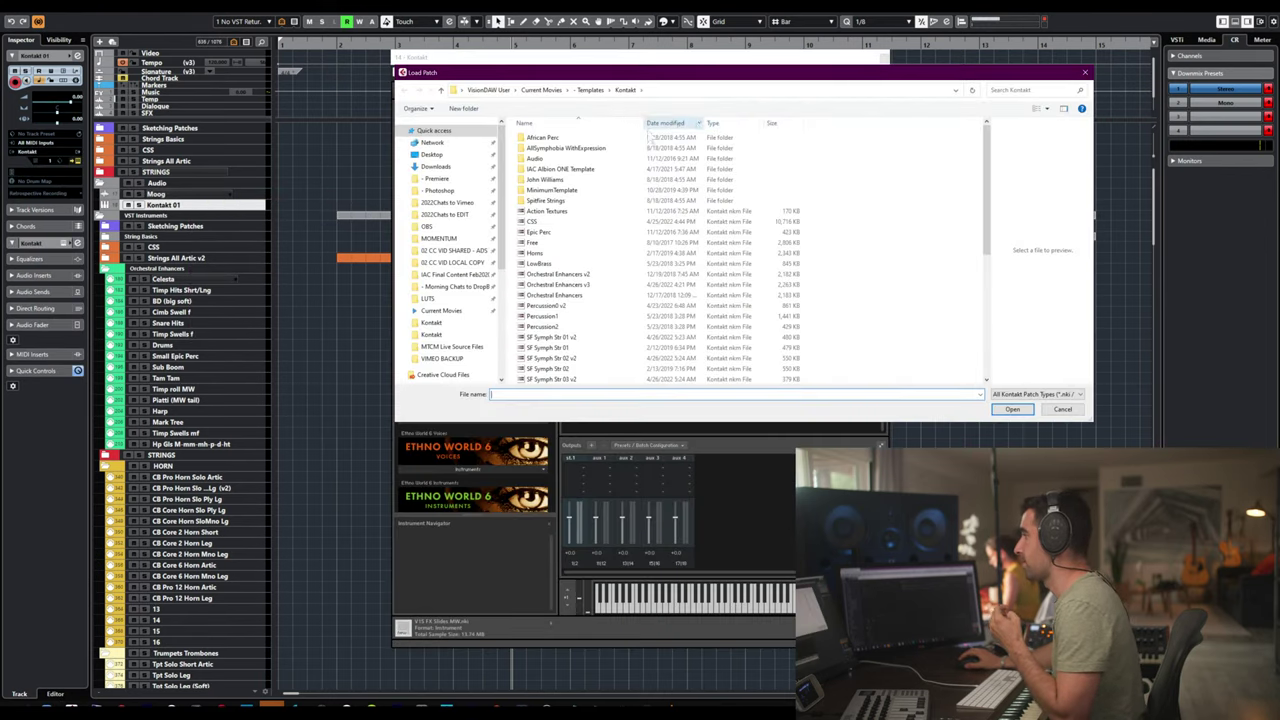
type("css")
key("BackSpace")
key("BackSpace")
key("BackSpace")
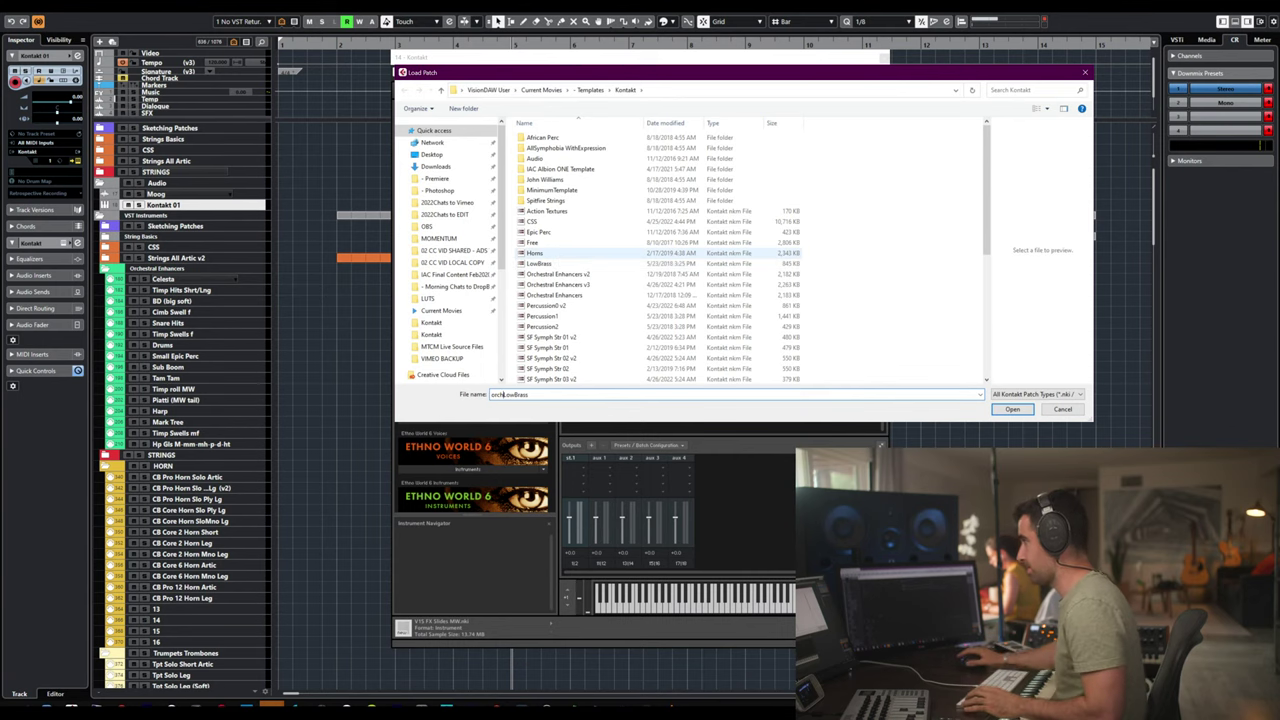
type("orch")
double_click(598, 285)
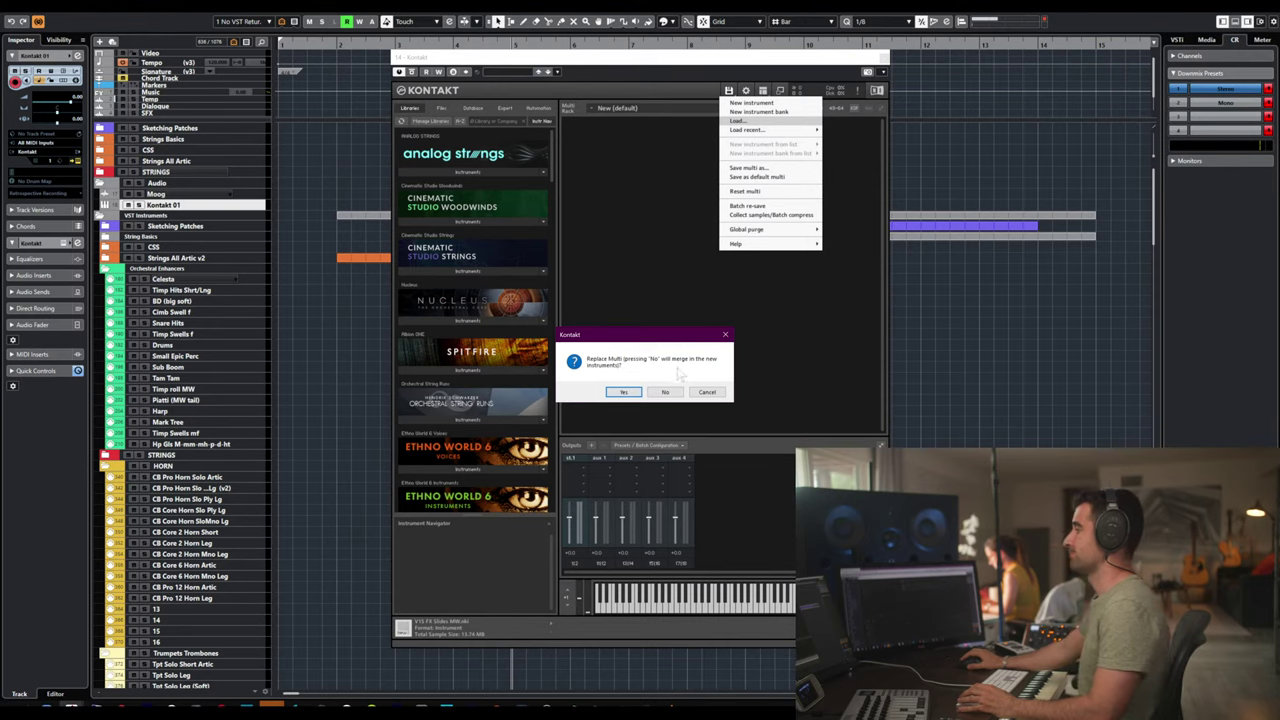
left_click(665, 391)
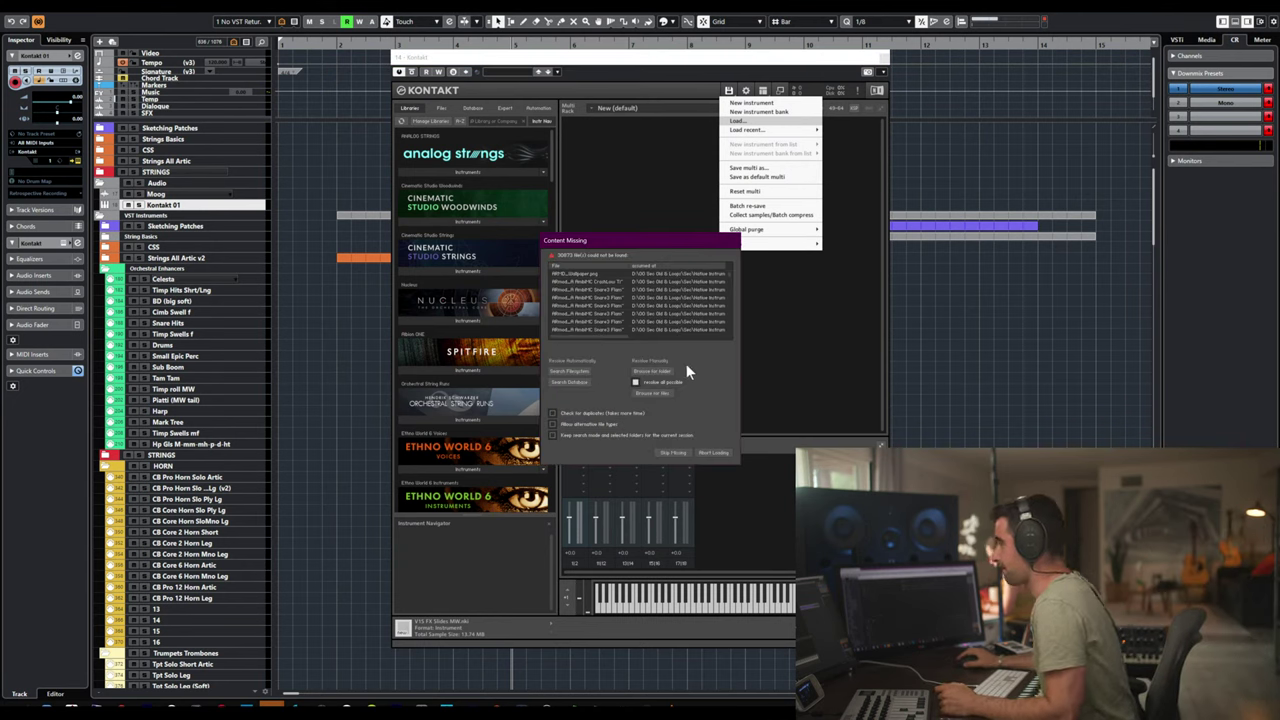
- Resolve the multi's missing samples by pointing Kontakt to the 7TB Samples (E:) drive
left_click(661, 370)
scroll(733, 404, "up", 10)
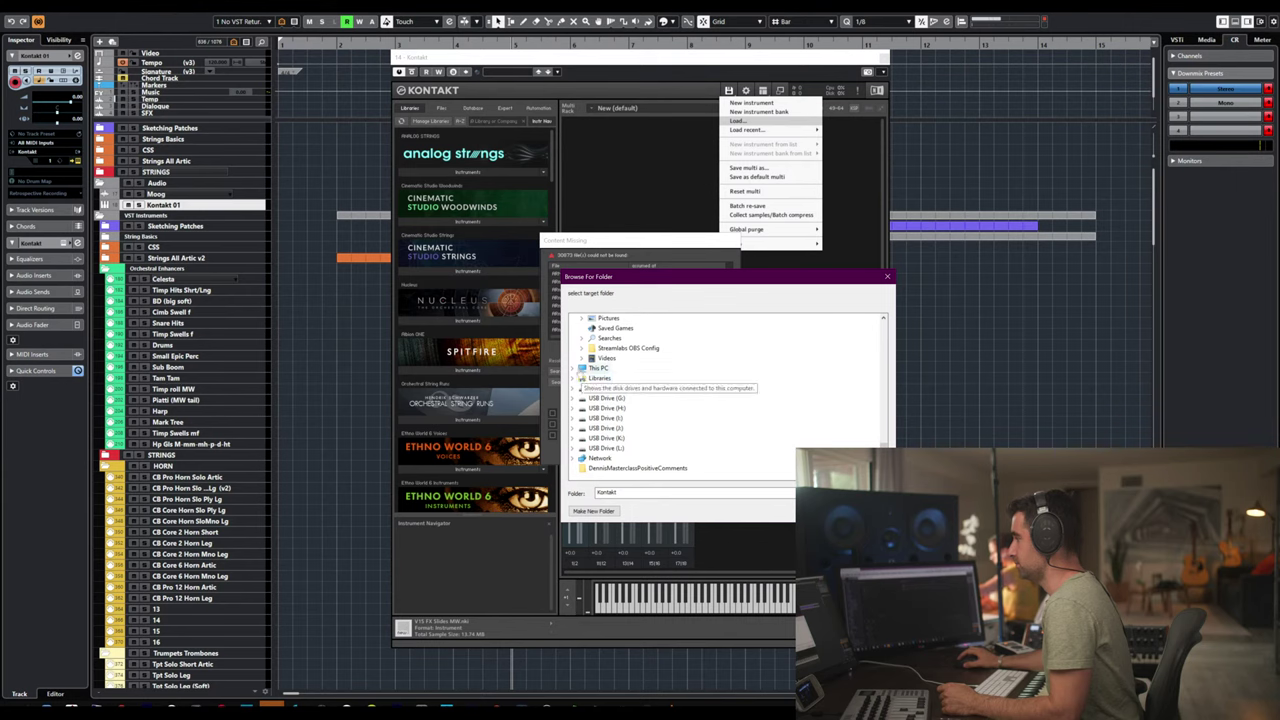
left_click(579, 369)
left_click(618, 449)
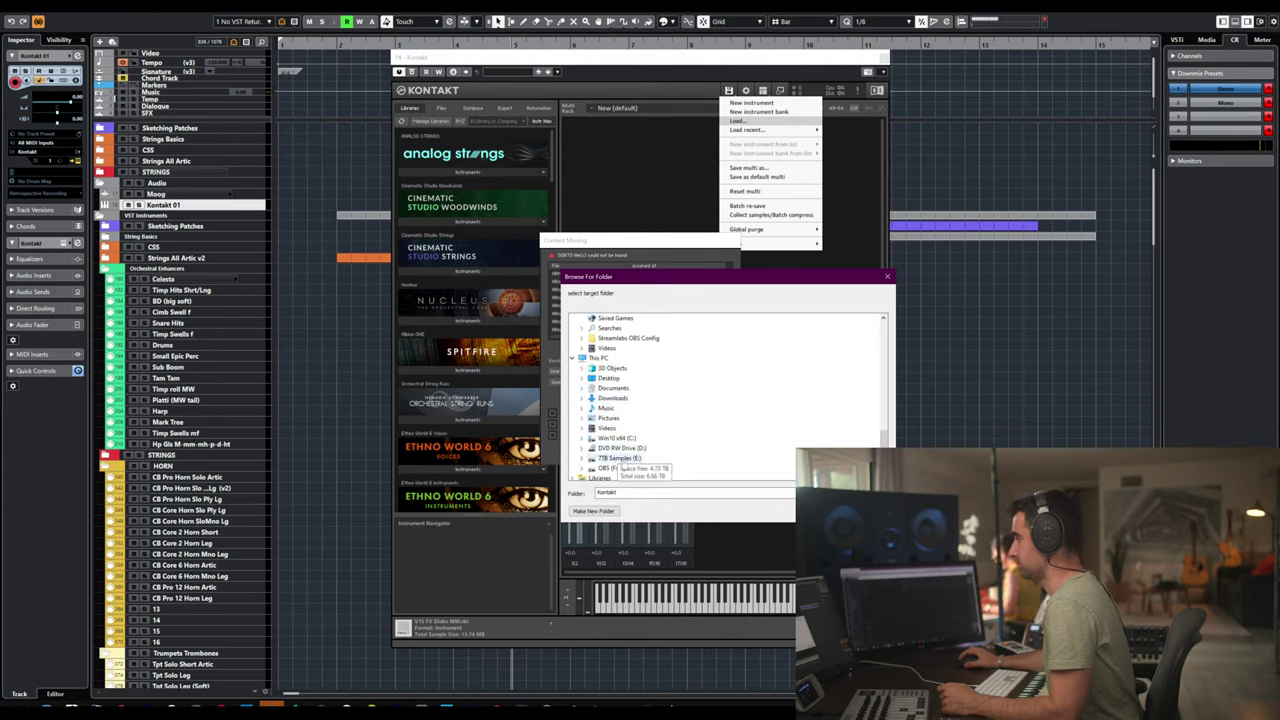
double_click(621, 452)
left_click(820, 511)
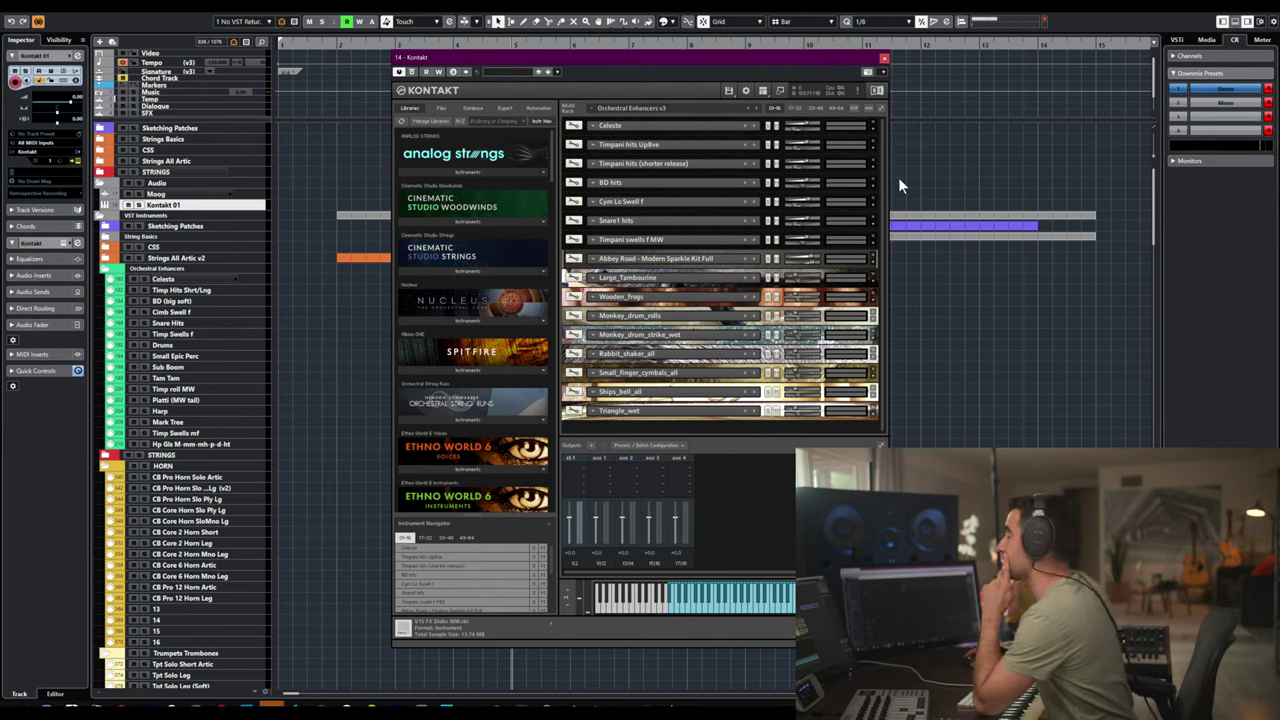
- Expand the instruments in the Kontakt rack and go through the Orchestral Enhancers tracks from Celesta downward to compare them
left_click(881, 107)
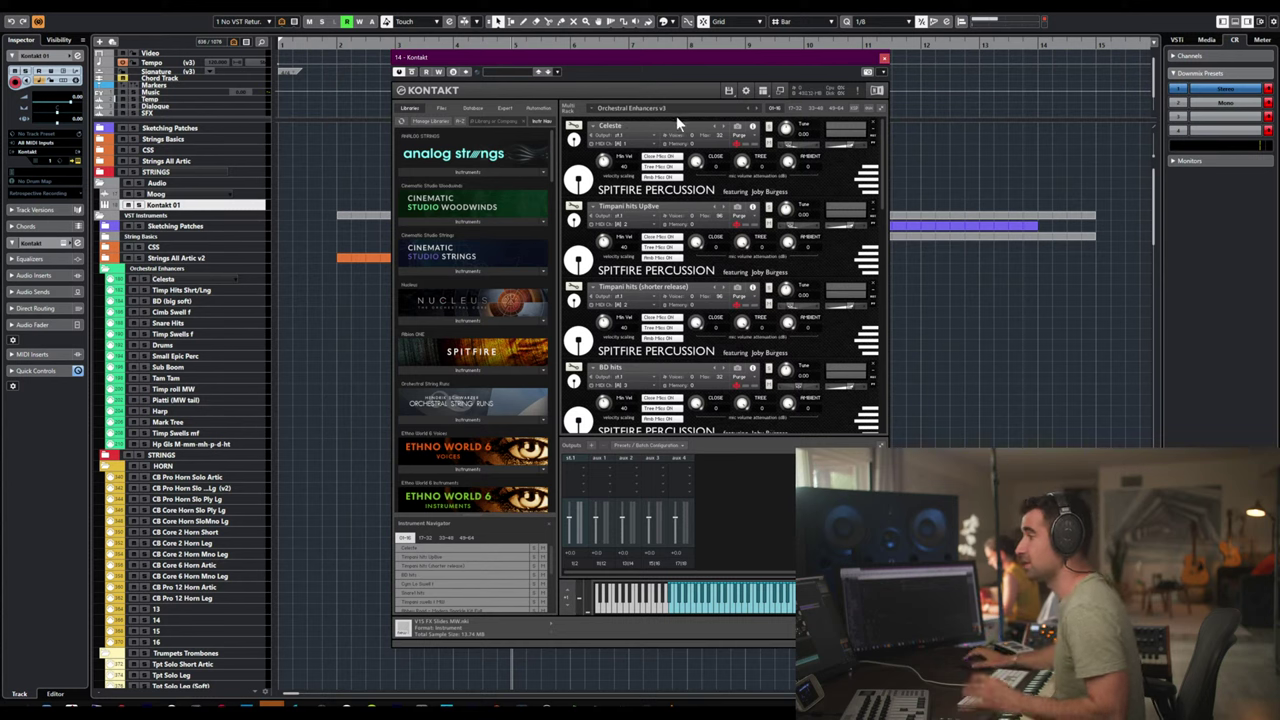
left_click(227, 282)
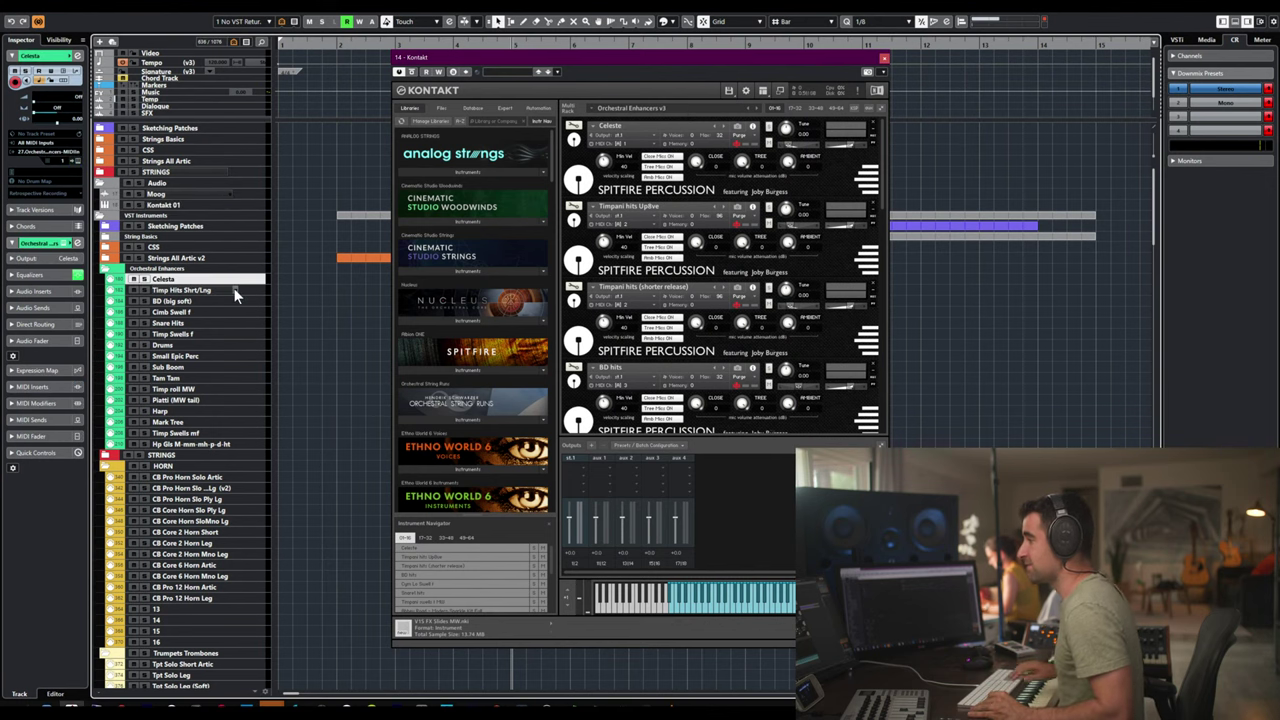
key("Down")
key("Down")
key("Down")
key("Down")
key("Down")
key("Down")
key("Down")
key("Down")
key("Down")
key("Down")
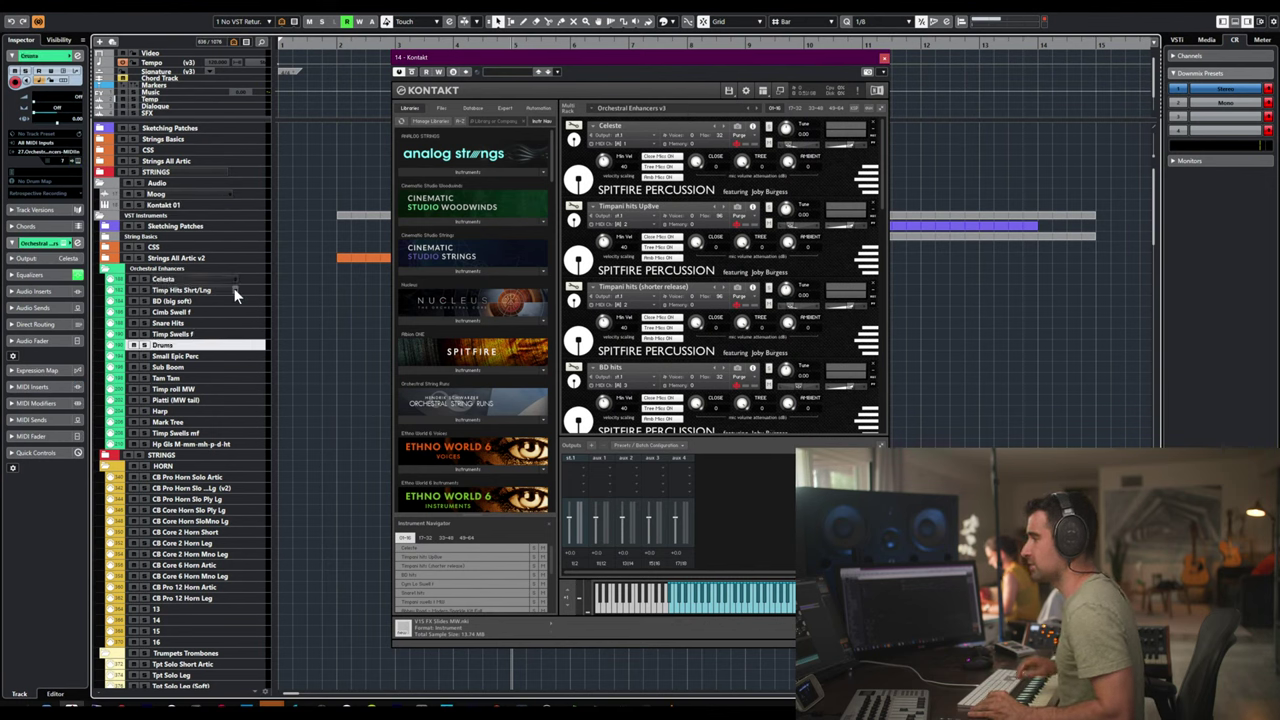
key("Down")
key("Down")
key("Down")
key("Down")
key("Down")
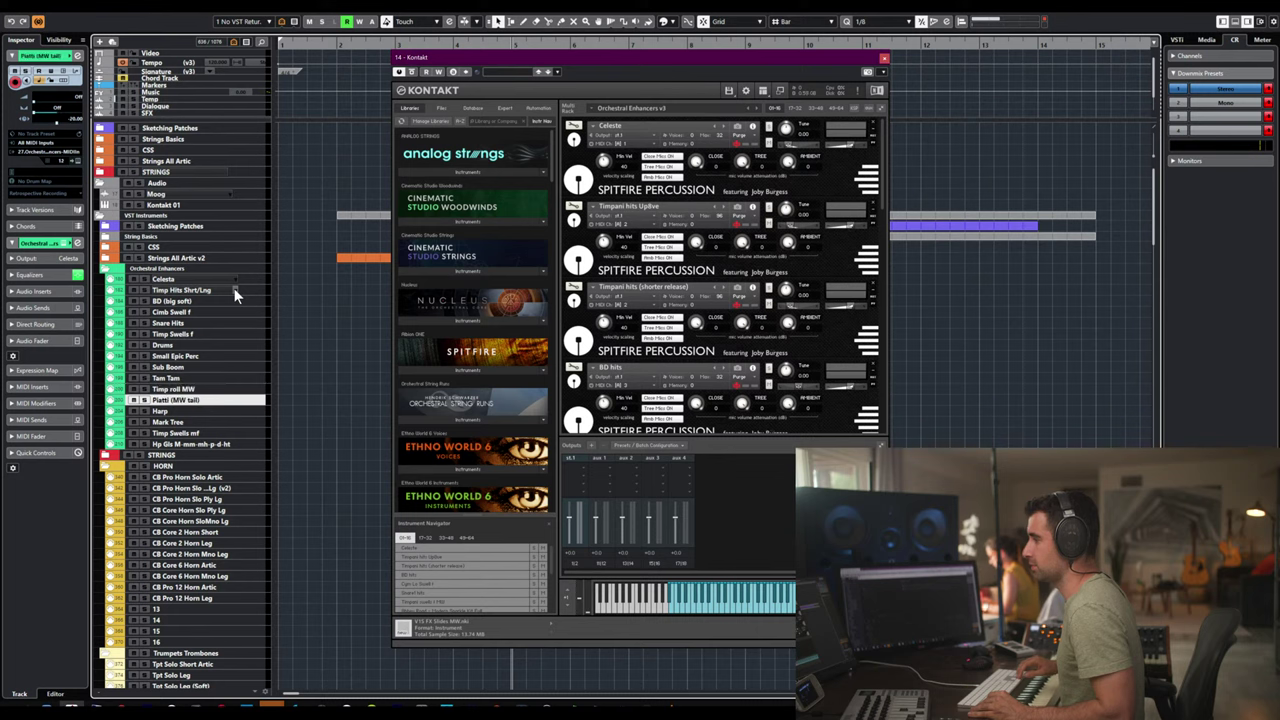
- Examine instruments 17-32 of the multi in expanded view, and close the Kontakt window
left_click(792, 108)
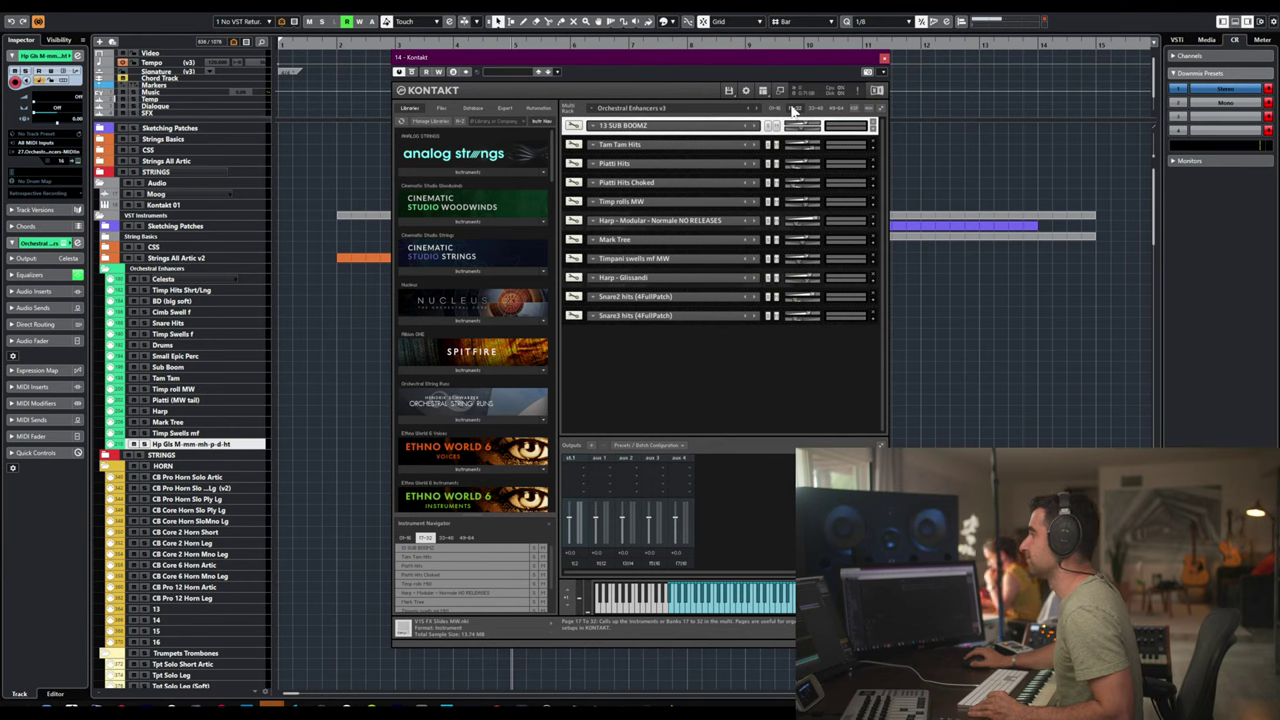
left_click(881, 109)
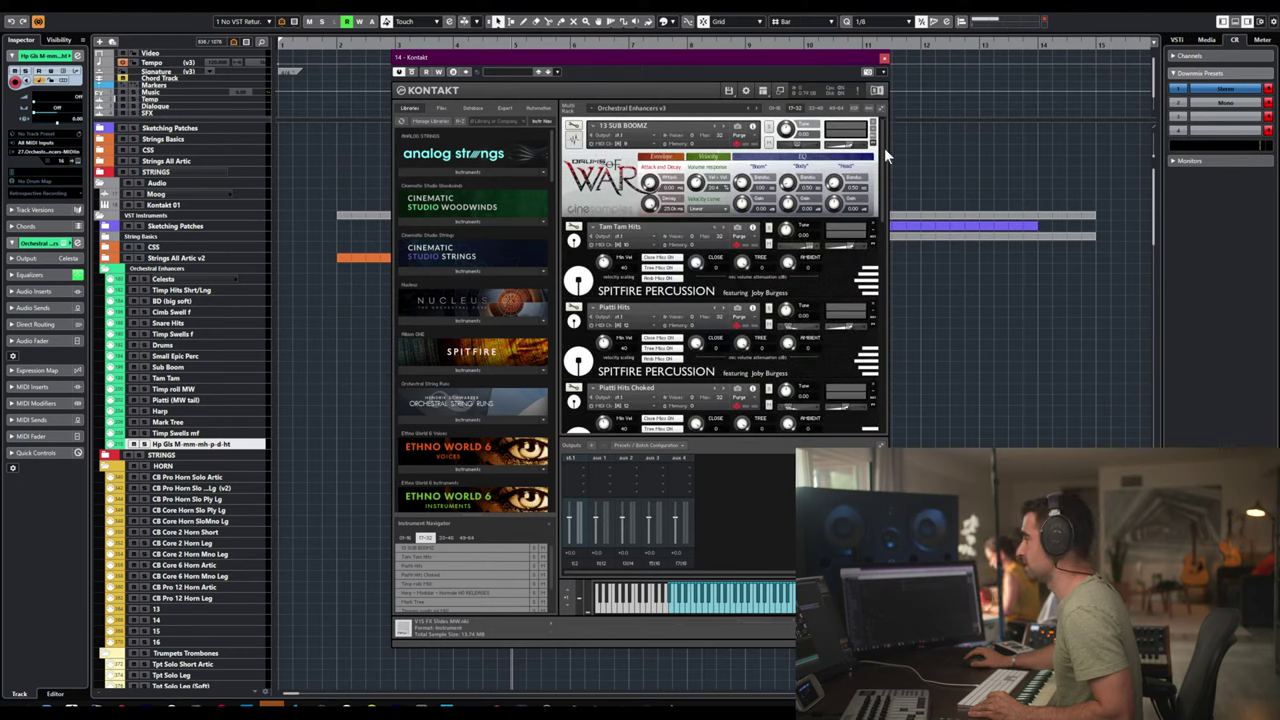
scroll(884, 148, "down", 3)
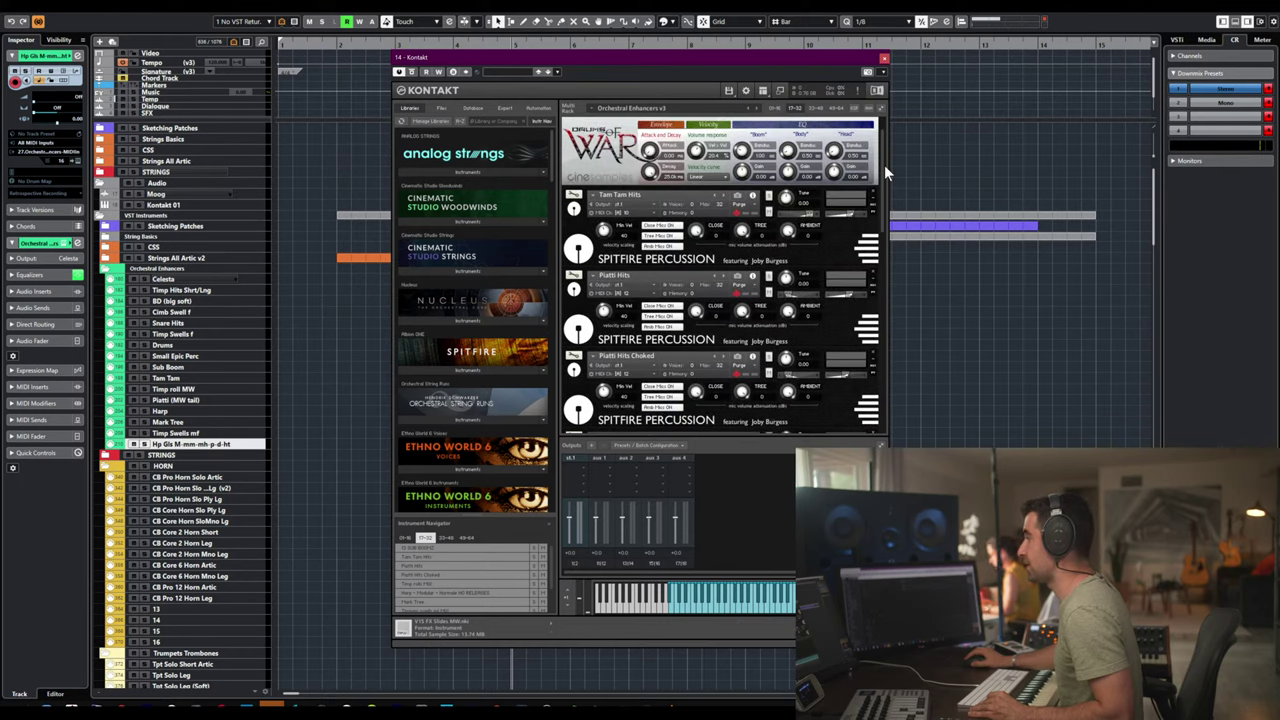
left_click_drag(884, 165, 904, 124)
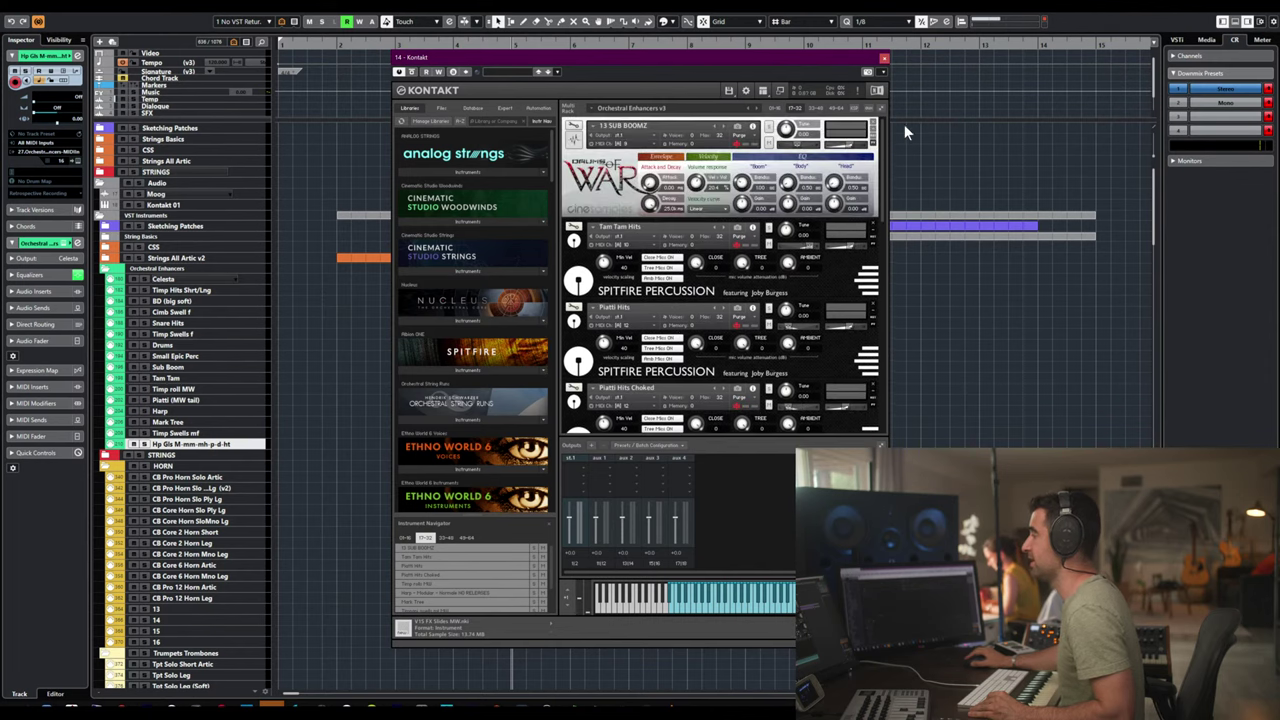
left_click(884, 60)
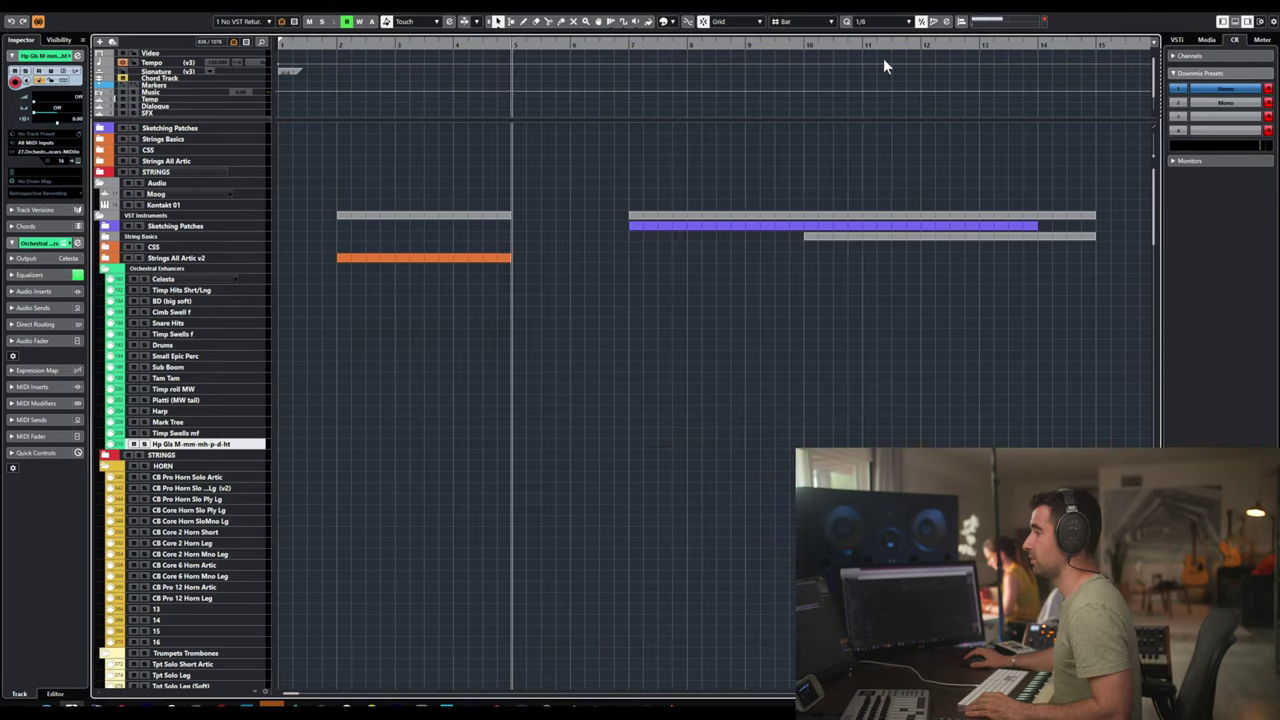
- Move the Kontakt 01 track directly below the STRINGS folder, keeping it outside the folder, and collapse STRINGS
left_click(190, 205)
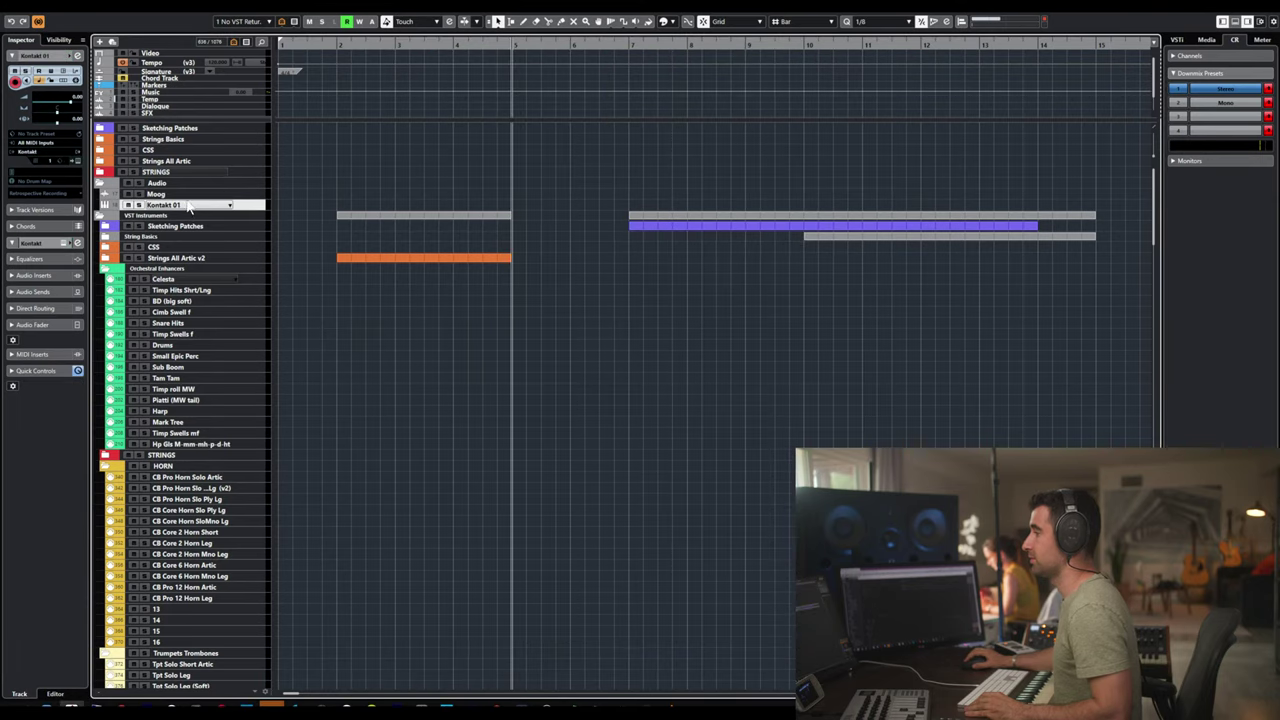
left_click_drag(190, 205, 190, 177)
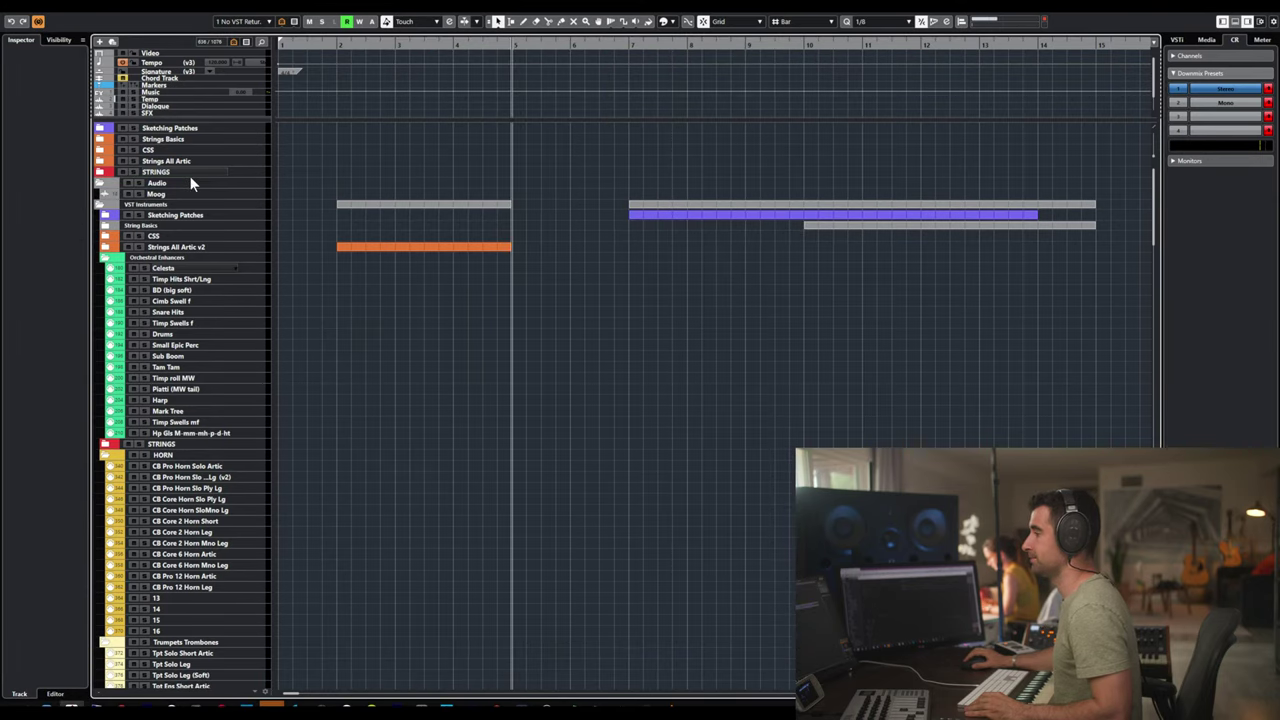
left_click(99, 173)
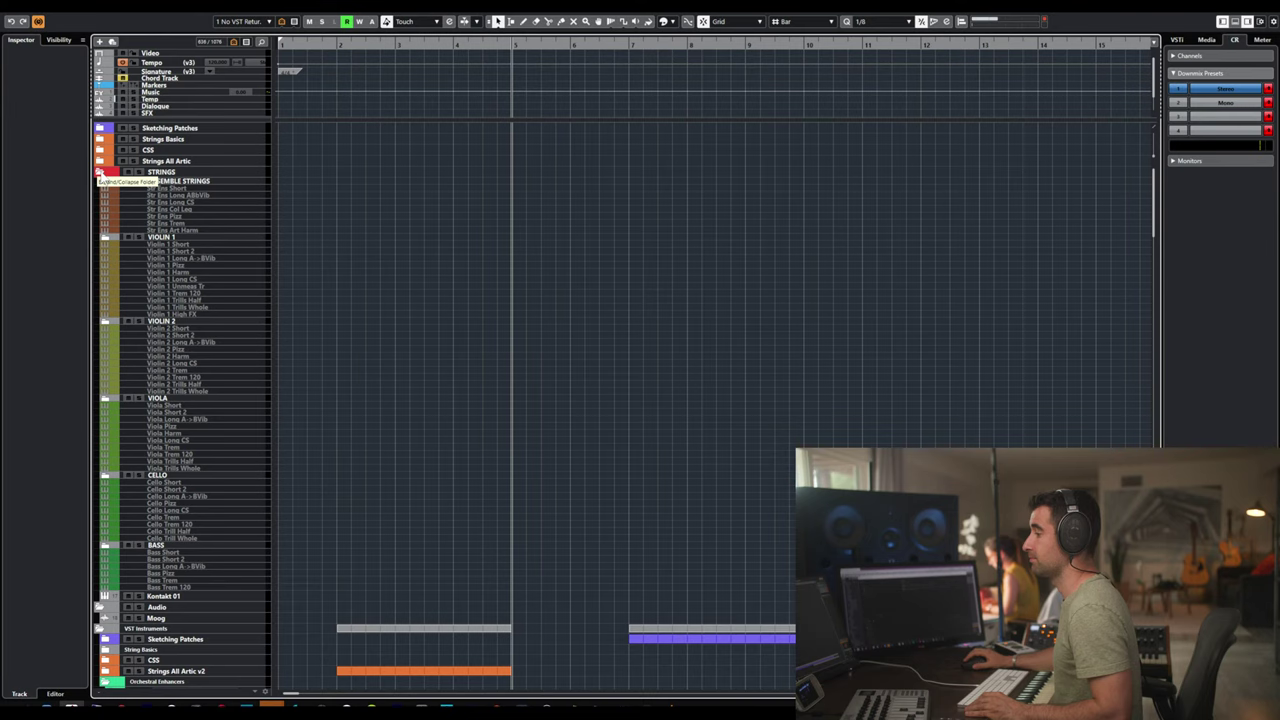
left_click(163, 596)
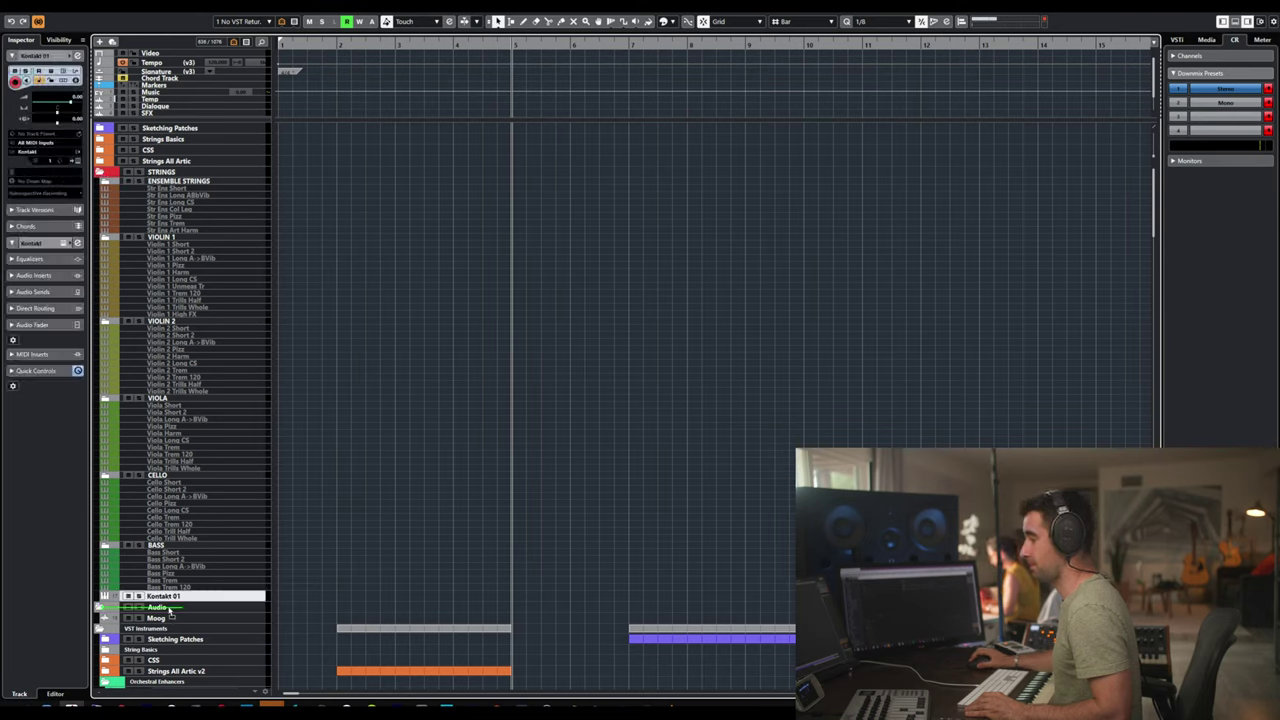
left_click_drag(170, 606, 168, 594)
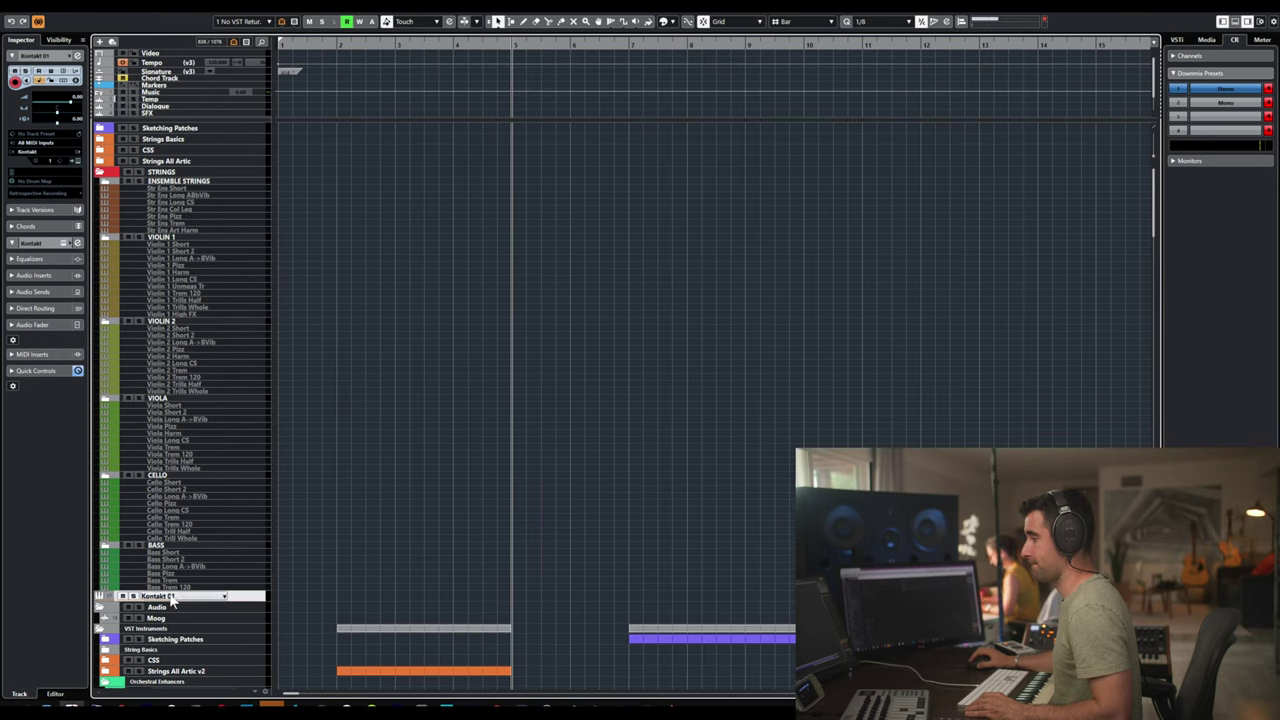
left_click(101, 173)
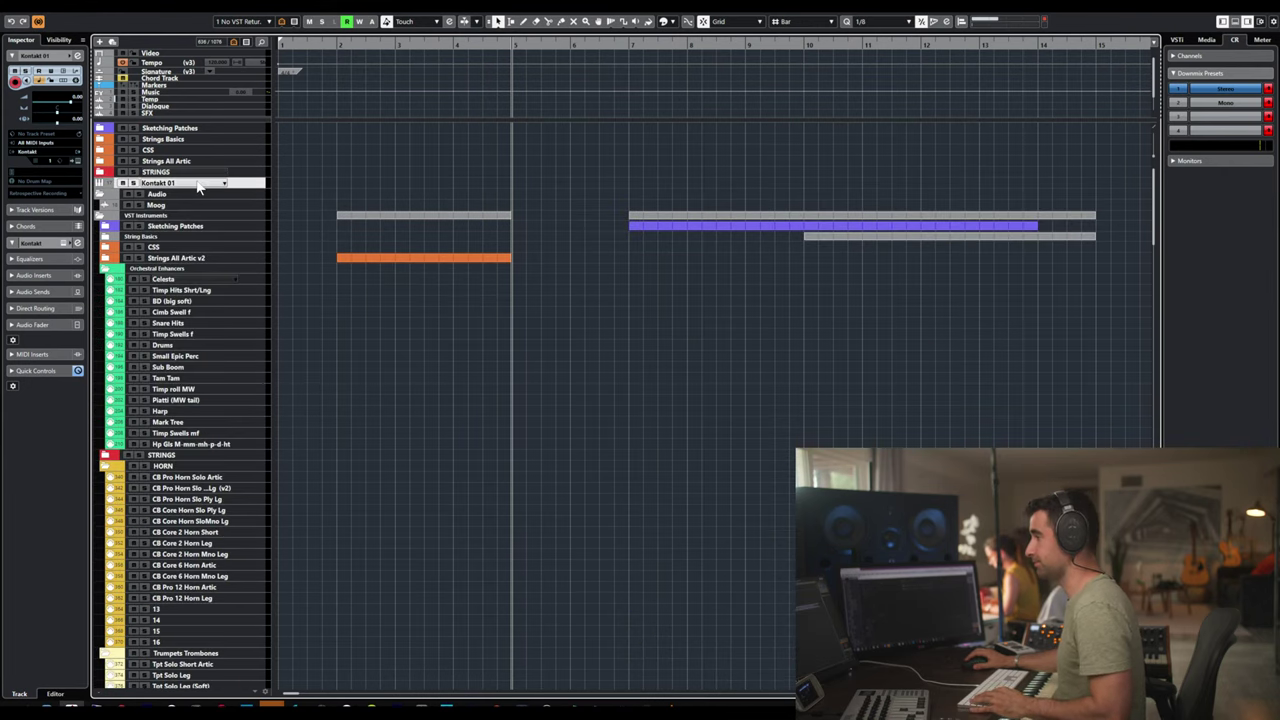
- Duplicate the Kontakt 01 track, and duplicate the resulting pair to make four Kontakt tracks
key("ctrl+s")
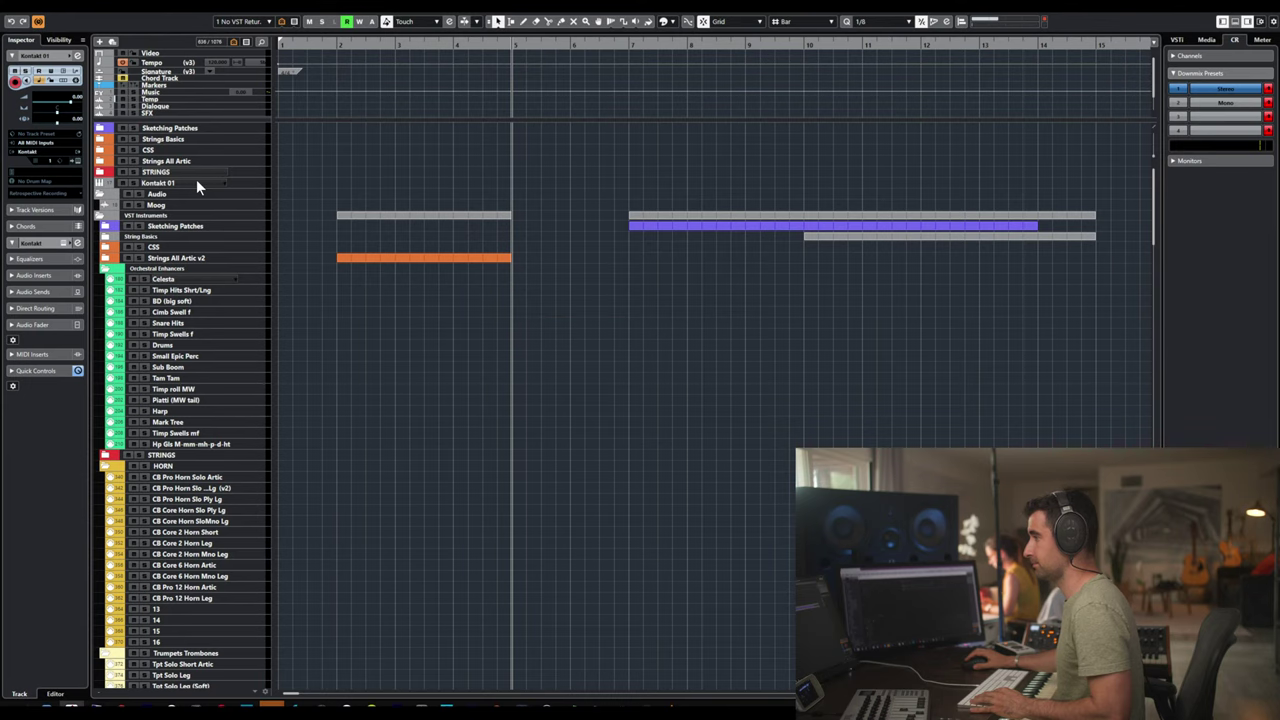
key("ctrl+shift+d")
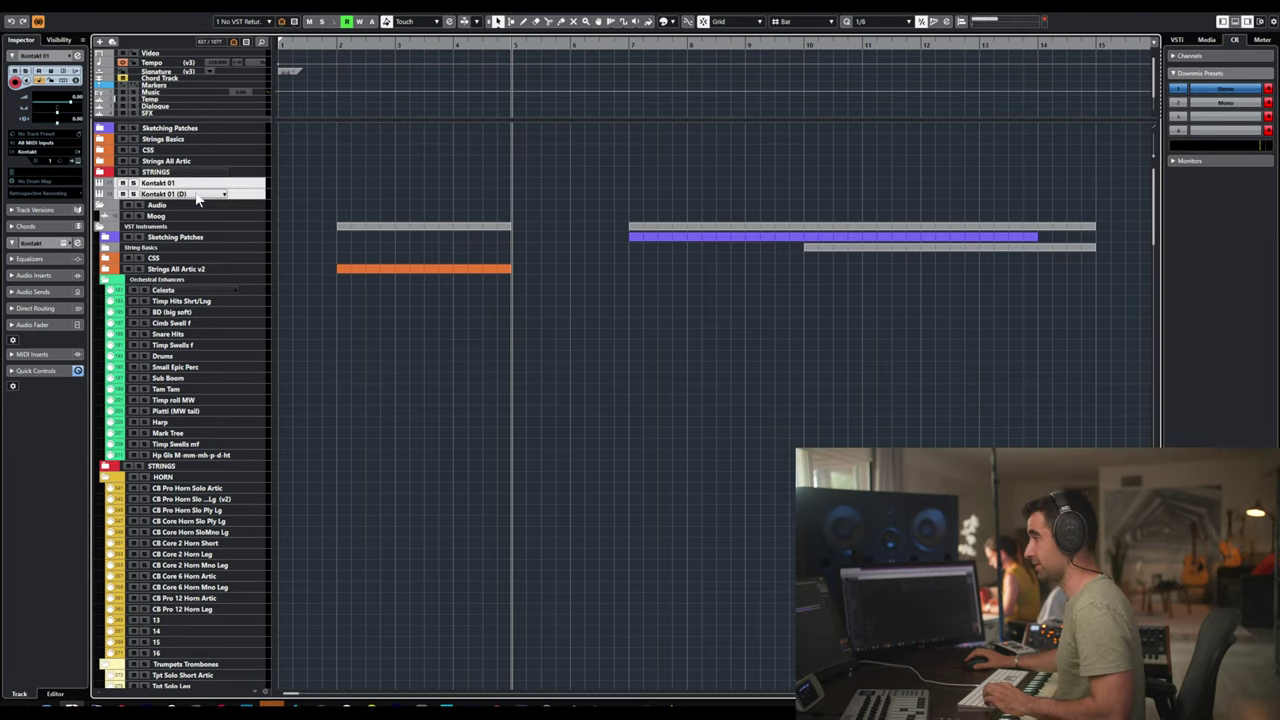
key("ctrl+s")
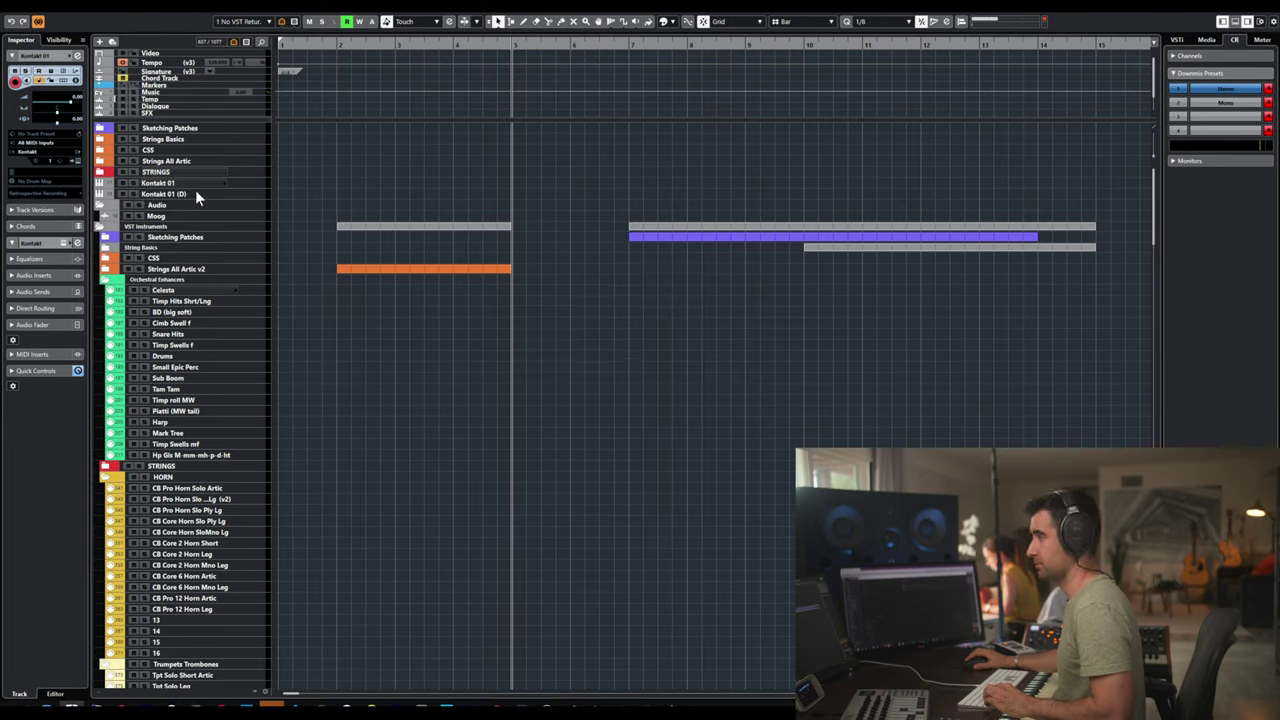
key("ctrl+shift+d")
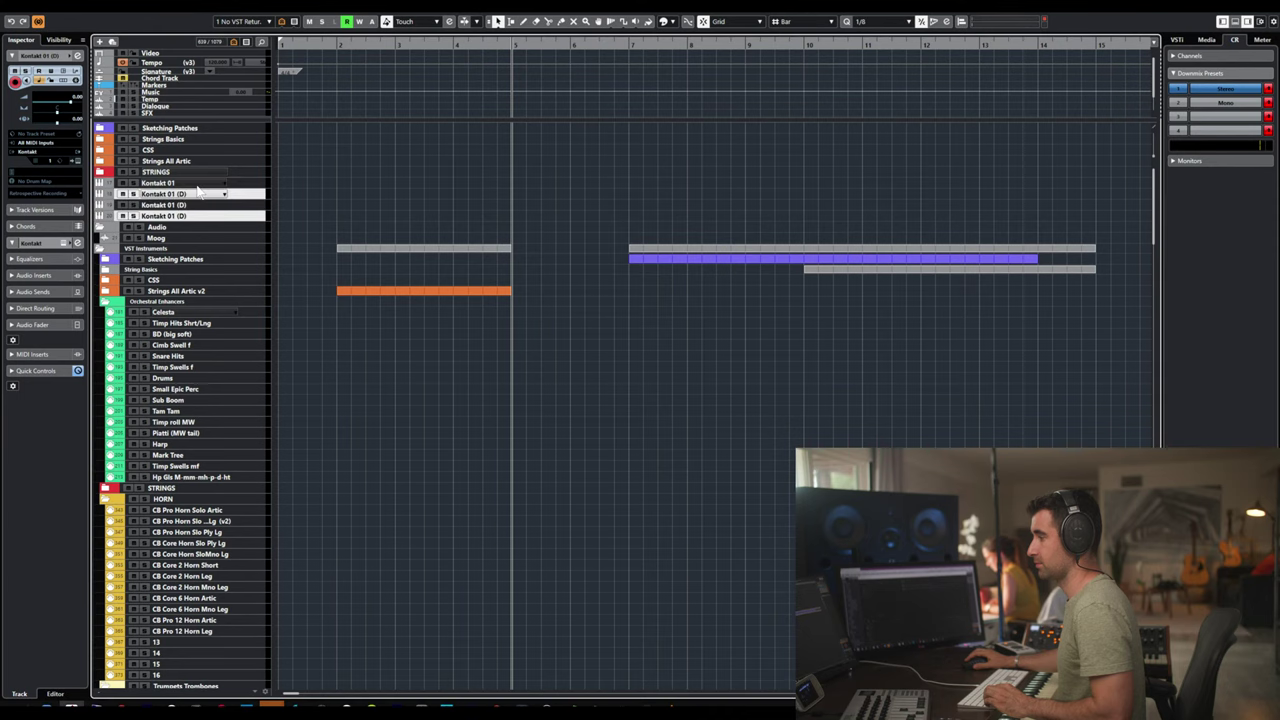
- Duplicate the four Kontakt tracks below the STRINGS folder, and duplicate the resulting eight to make sixteen Kontakt tracks
left_click(190, 205, "ctrl")
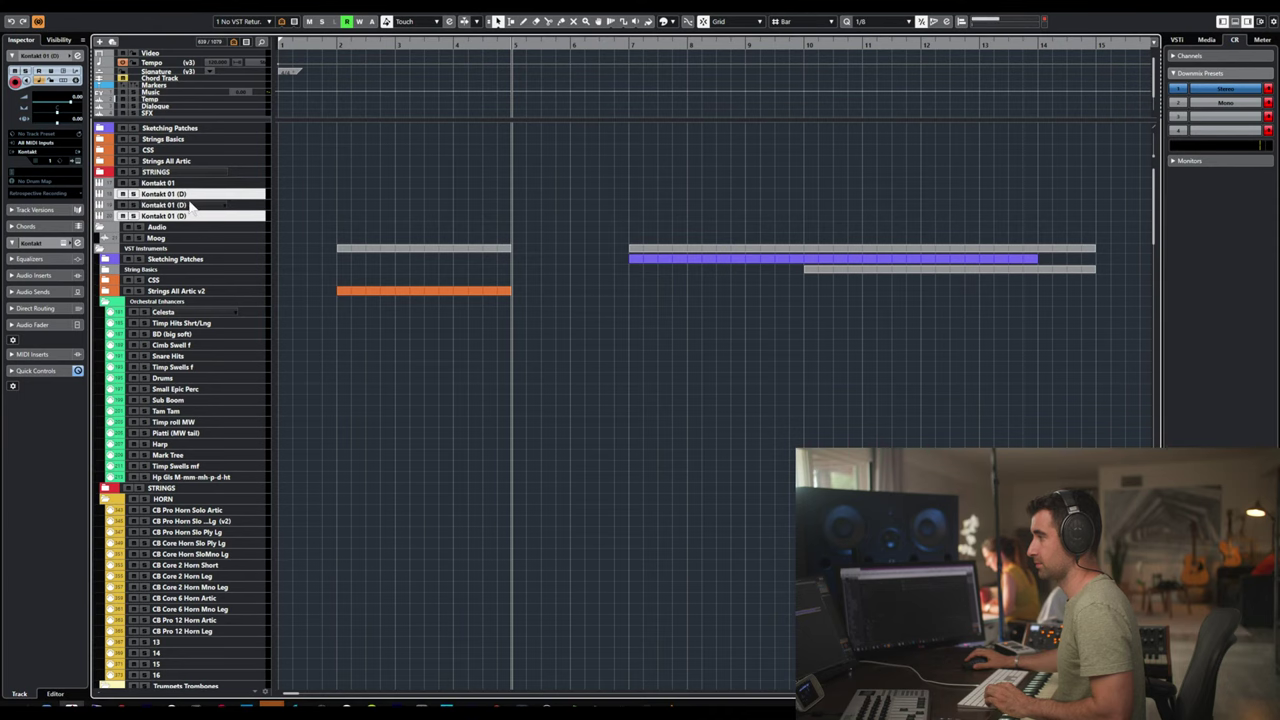
left_click(188, 205)
key("shift+Up")
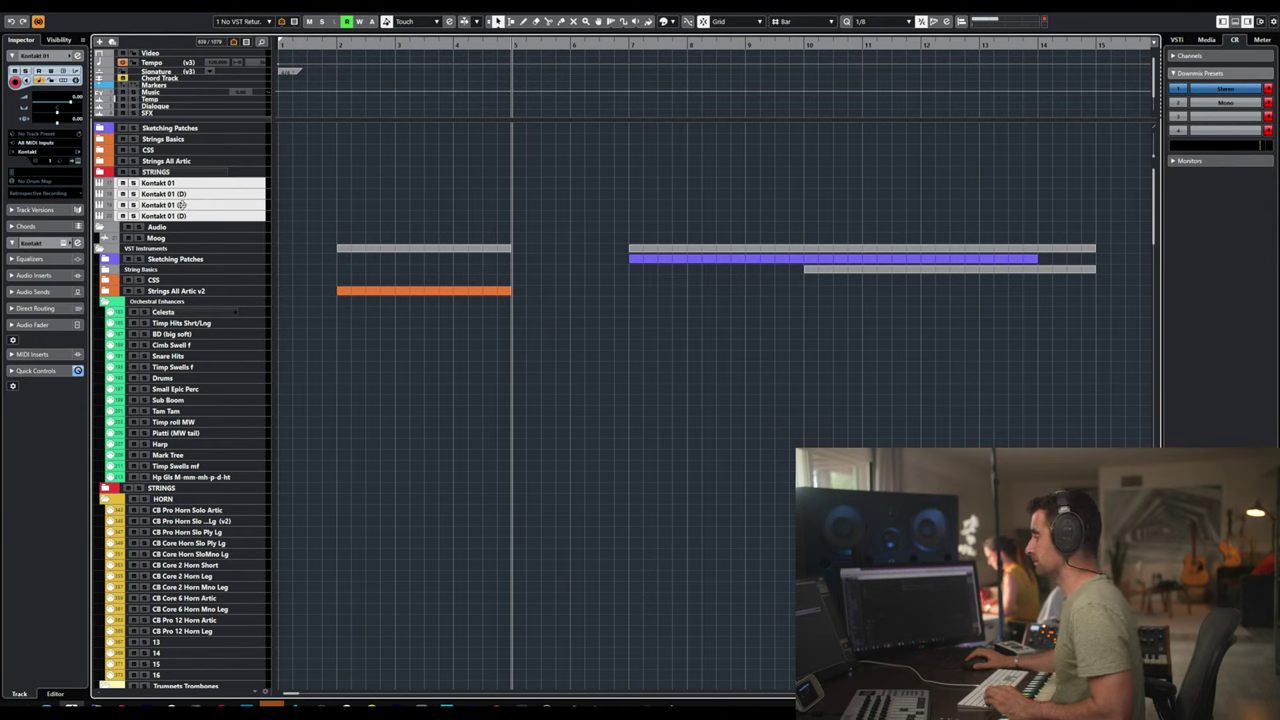
key("ctrl+f")
key("Return")
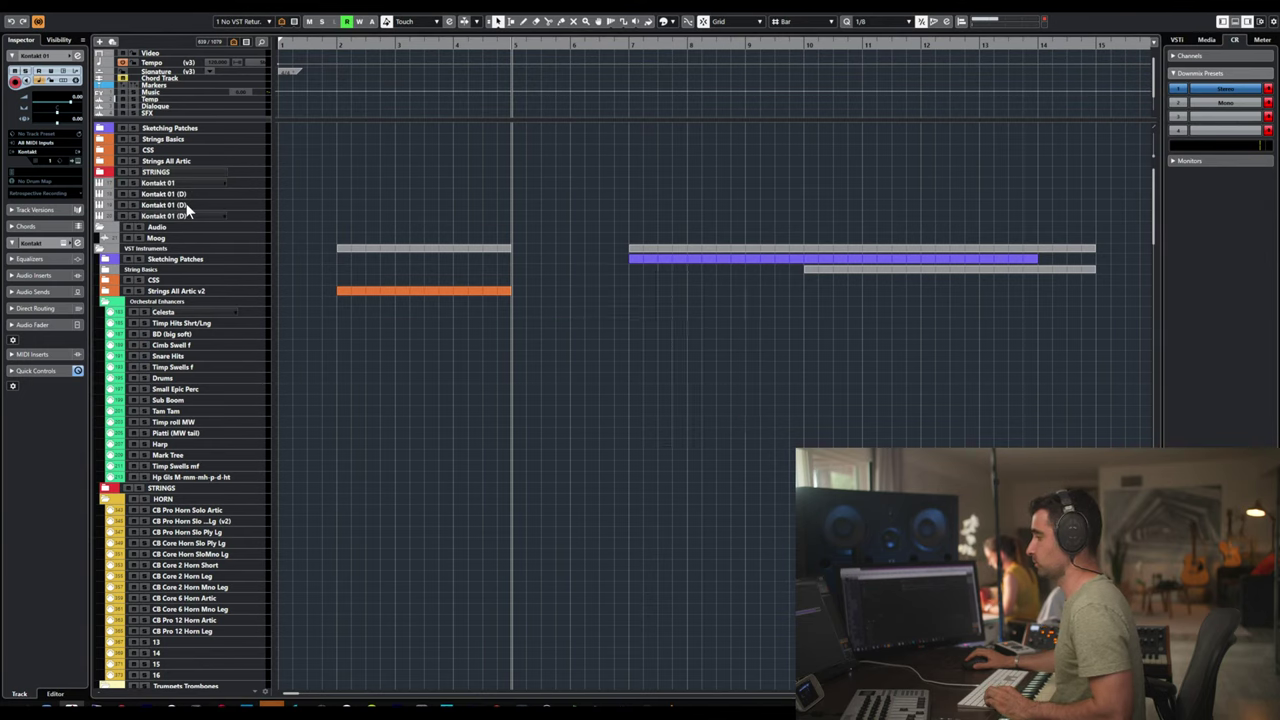
key("ctrl+f")
key("Return")
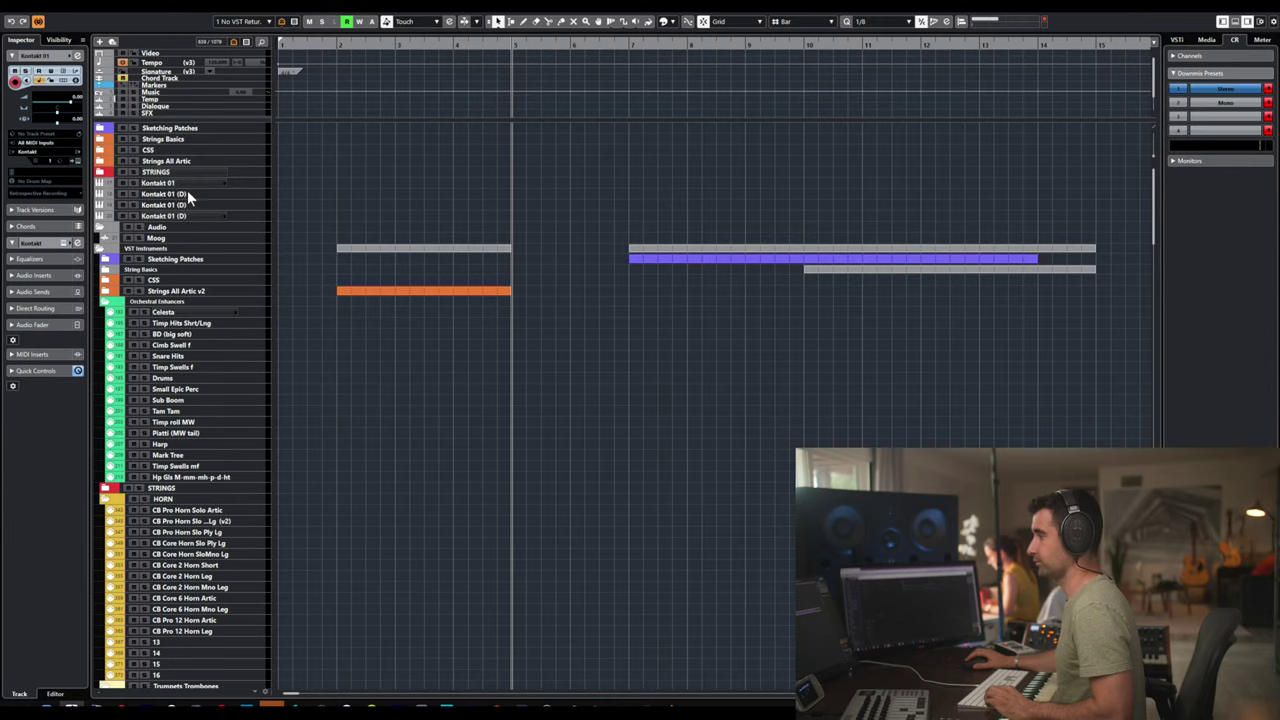
key("ctrl+f")
key("Return")
key("ctrl+f")
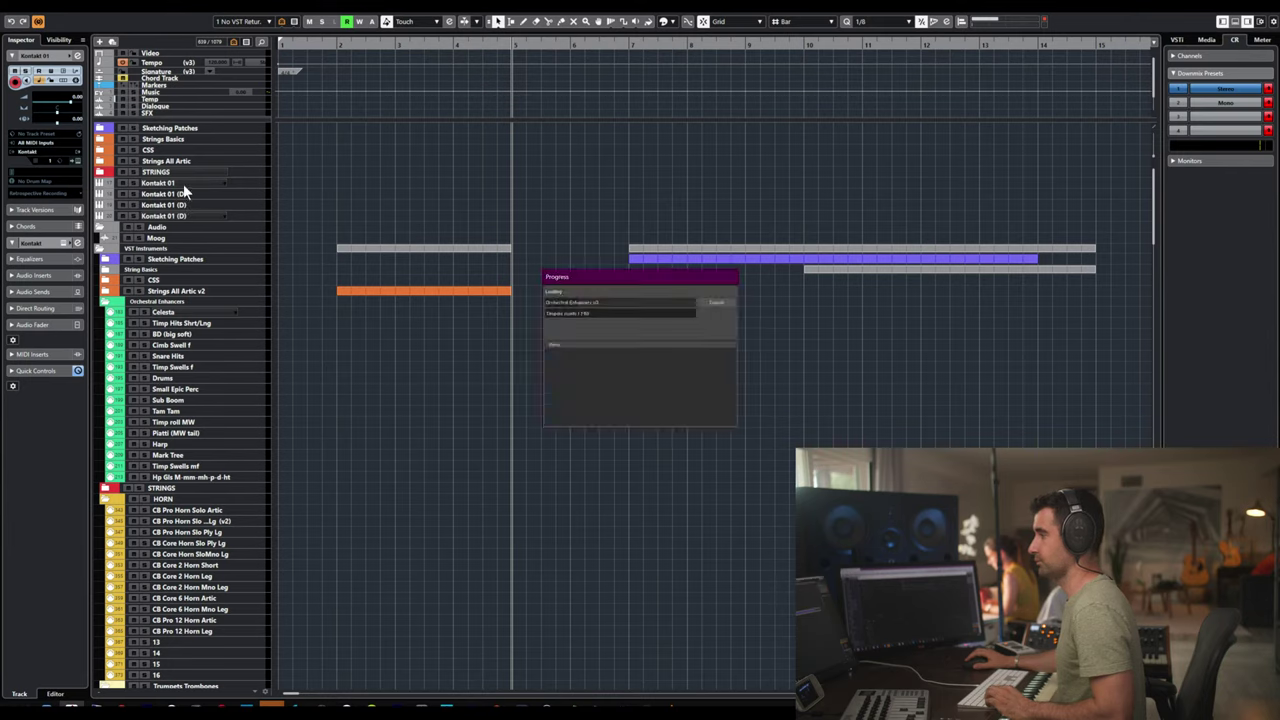
key("Return")
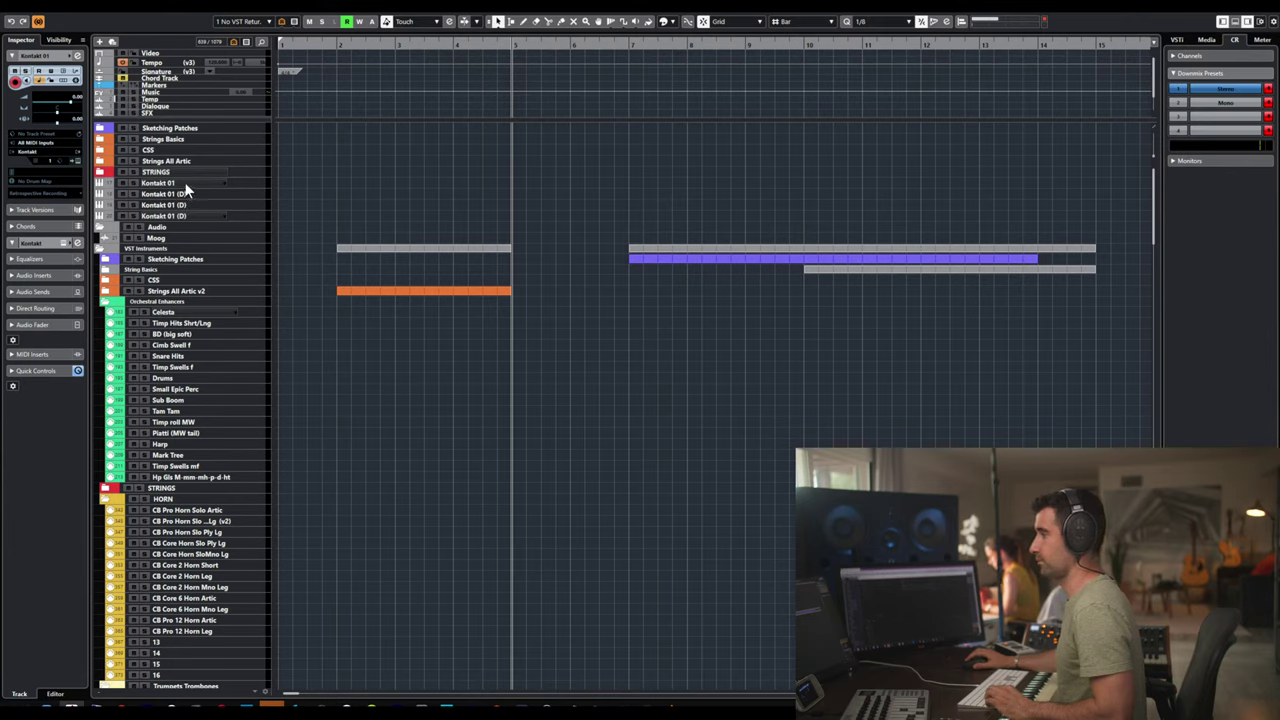
key("ctrl+d")
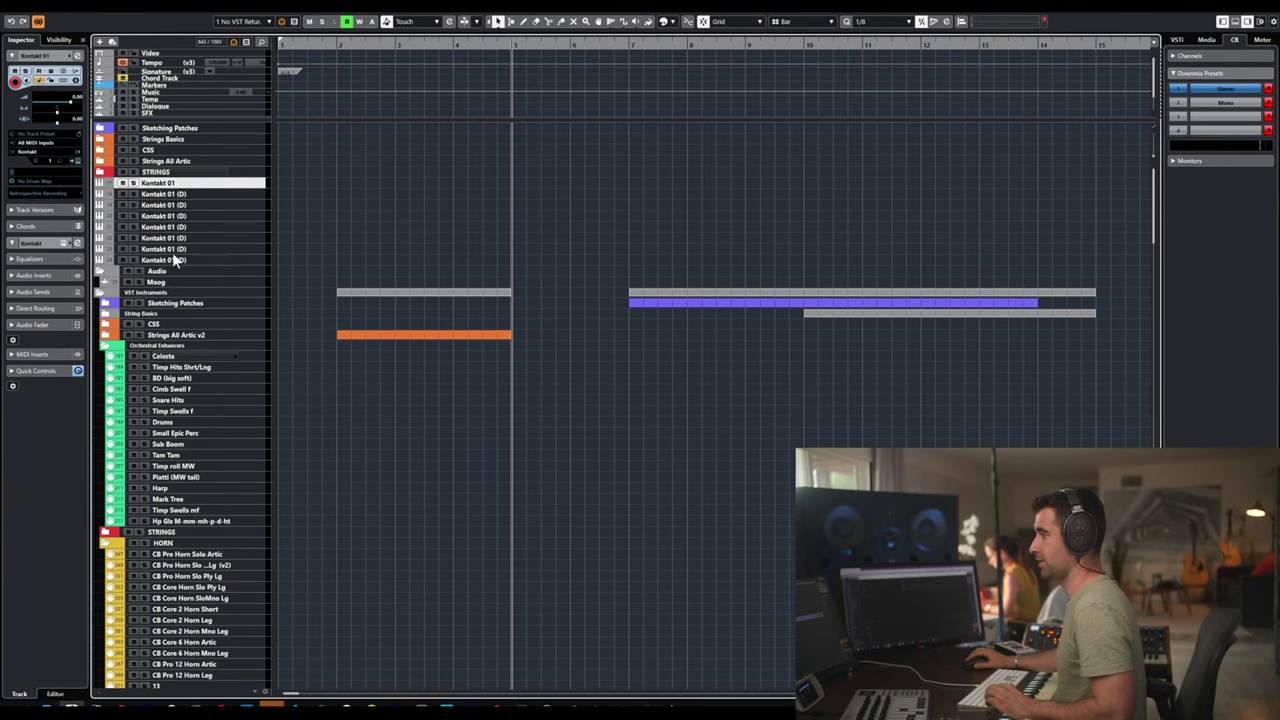
left_click(172, 255, "shift")
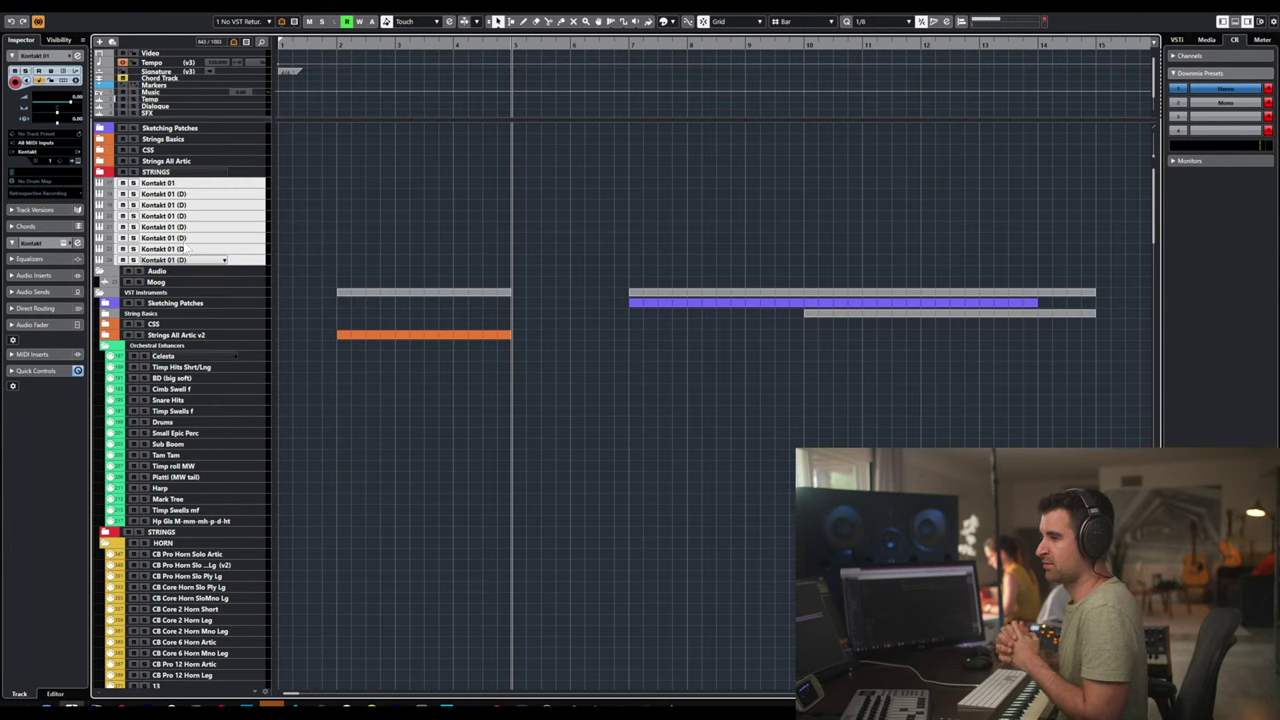
key("Return")
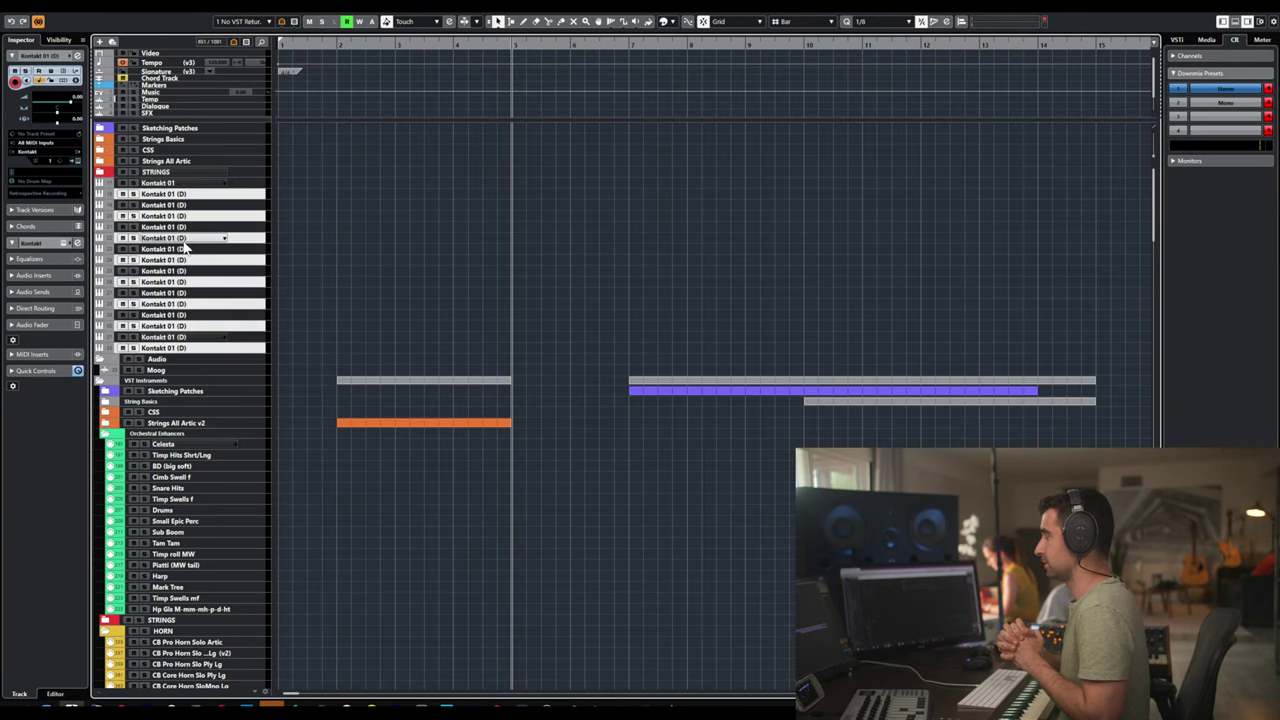
- Rename the first two Kontakt tracks Celesta and Timp Hits Shrt/Lng, copying the names from the Orchestral Enhancers tracks
double_click(163, 443)
key("ctrl+c")
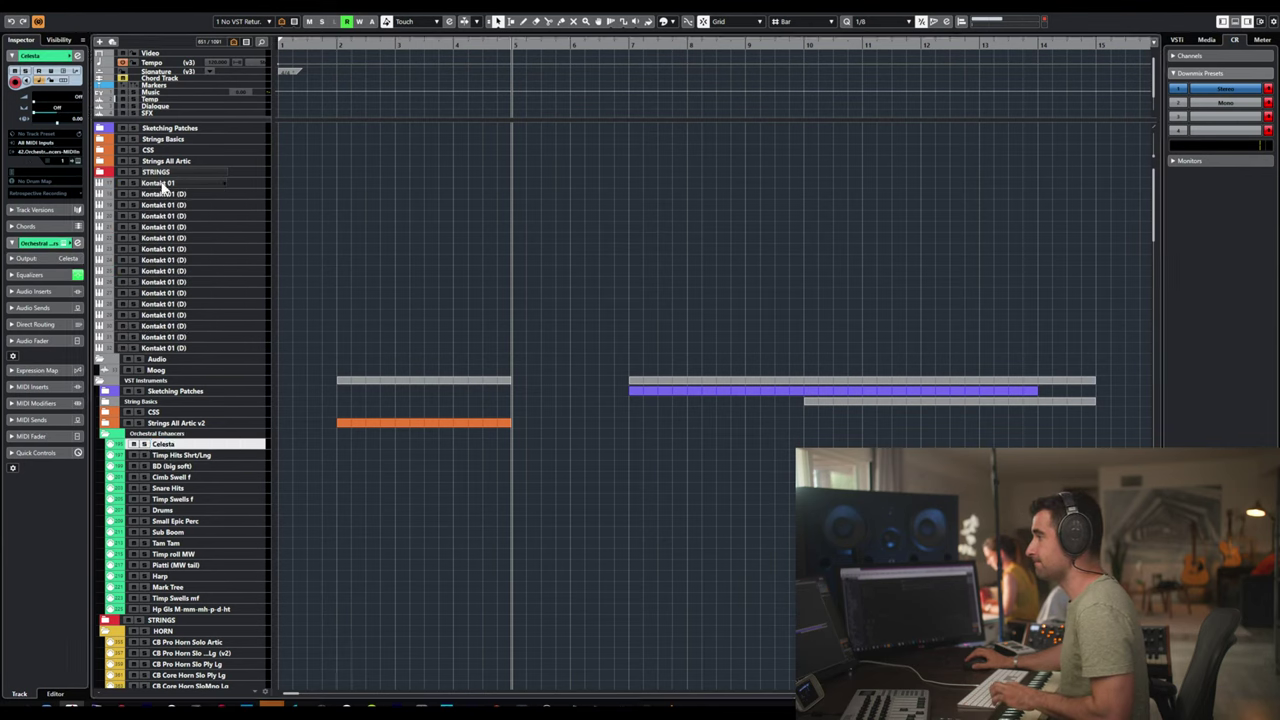
double_click(157, 184)
key("ctrl+v")
double_click(190, 455)
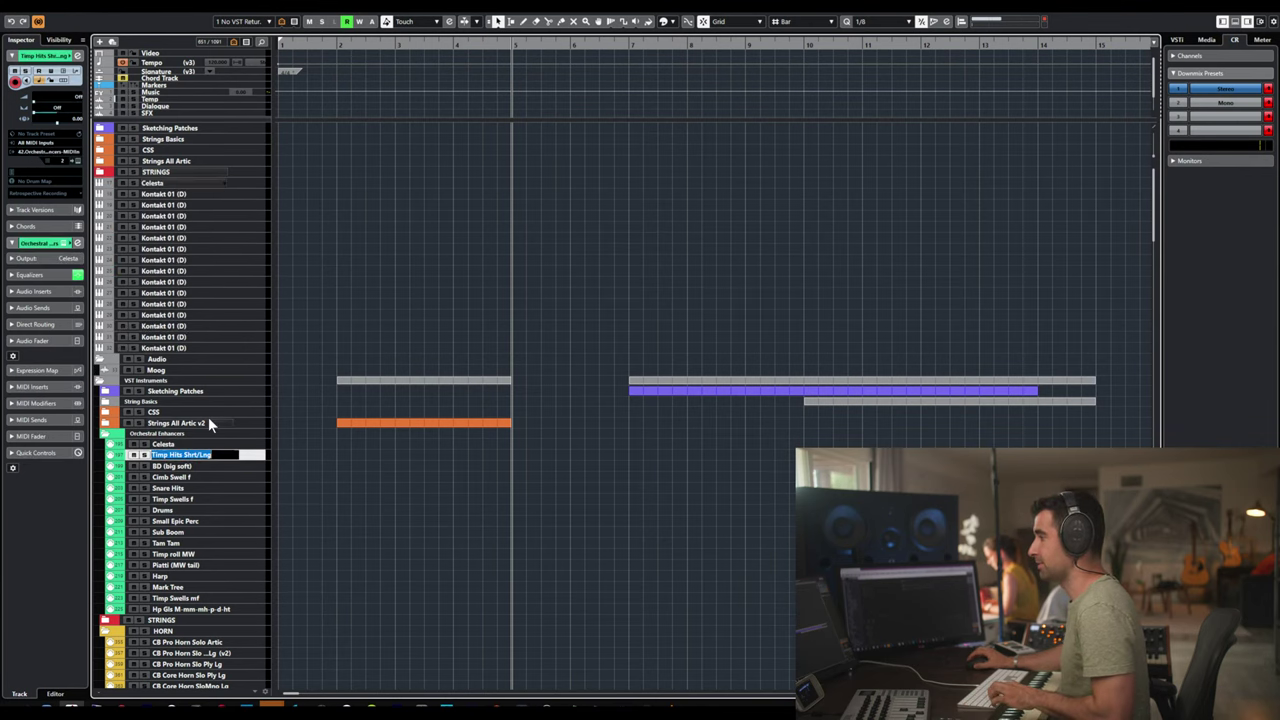
key("ctrl+c")
double_click(170, 194)
key("ctrl+v")
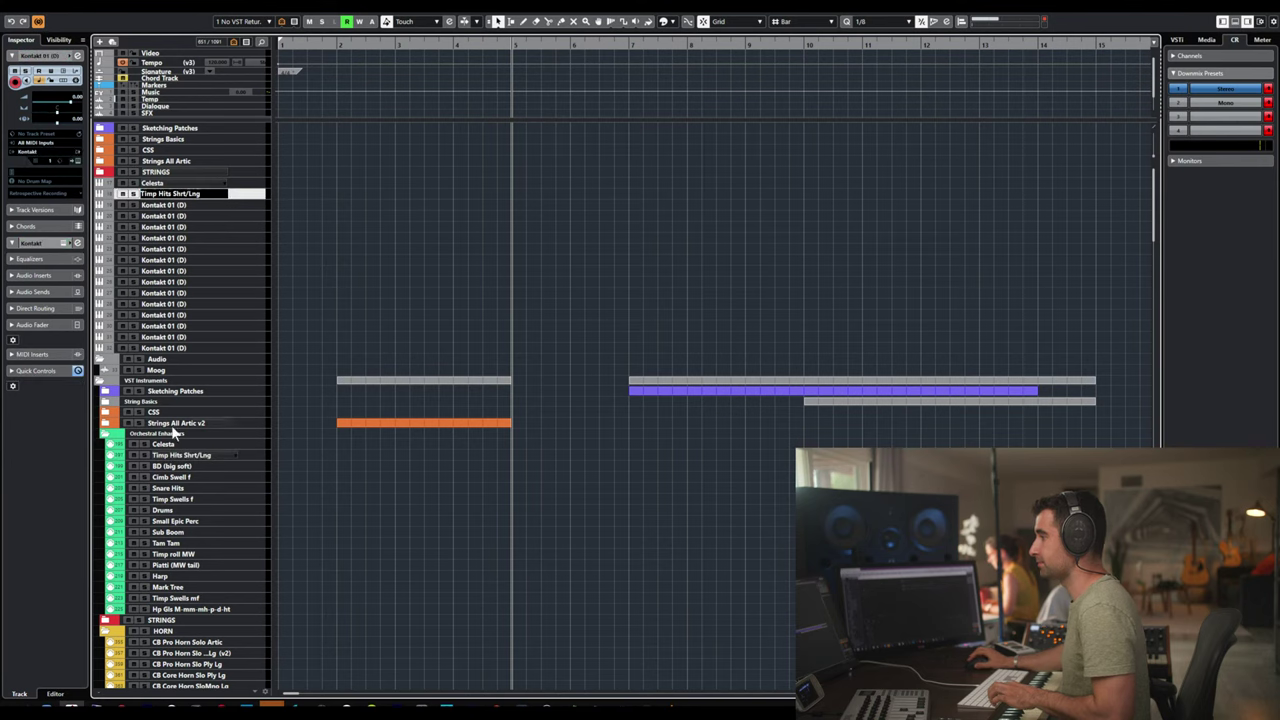
- Copy the names BD (big soft) and Cimb Swell f from Orchestral Enhancers onto the third and fourth new Kontakt tracks
double_click(172, 466)
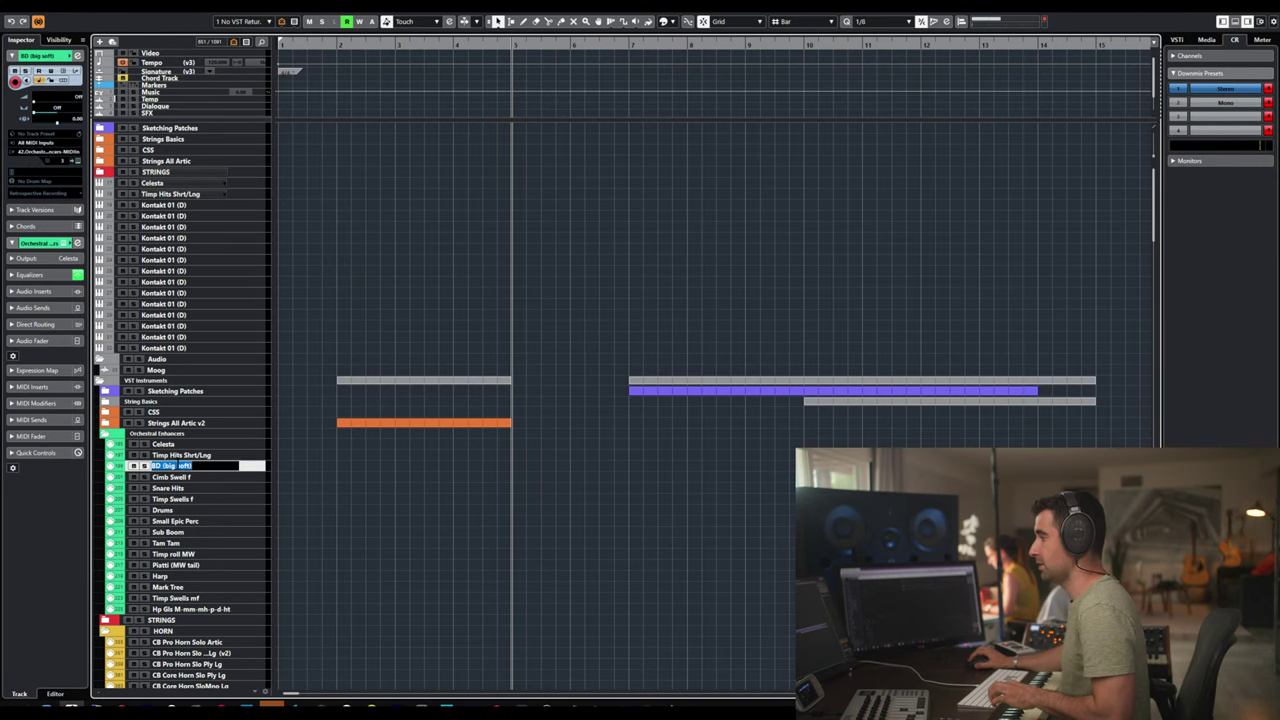
key("ctrl+c")
double_click(178, 205)
key("ctrl+v")
double_click(171, 477)
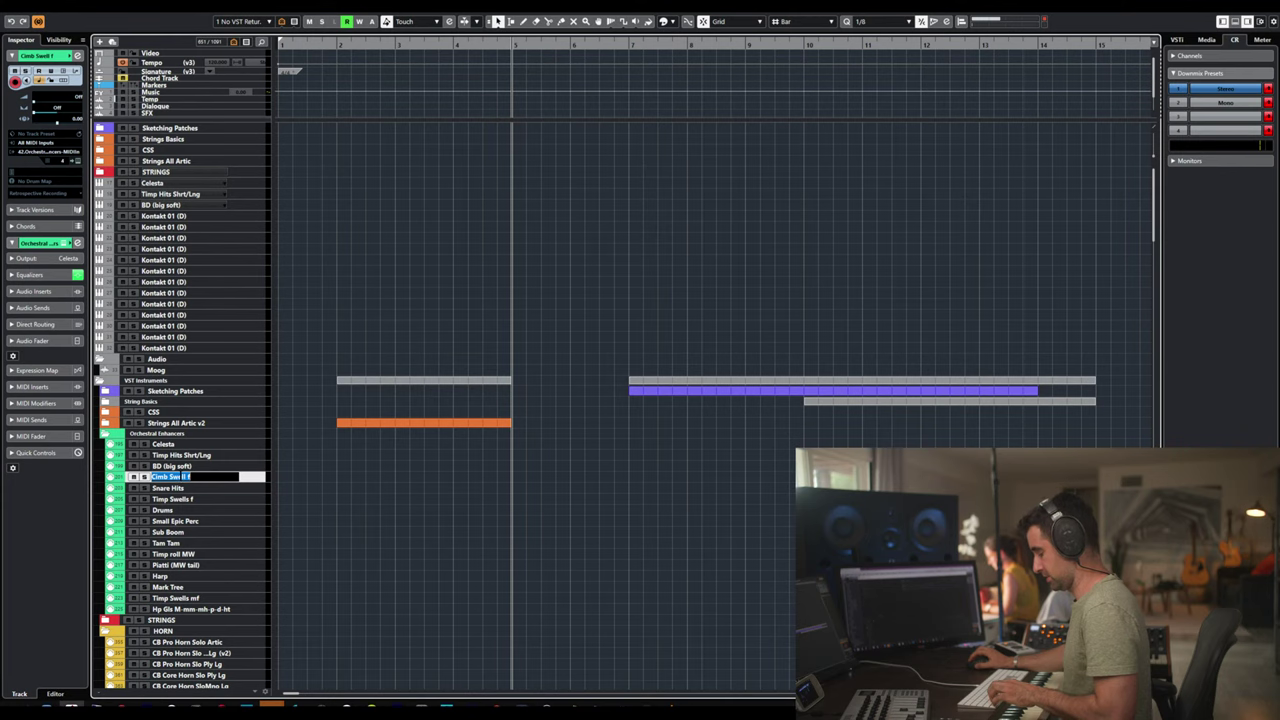
key("ctrl+c")
double_click(172, 215)
key("ctrl+v")
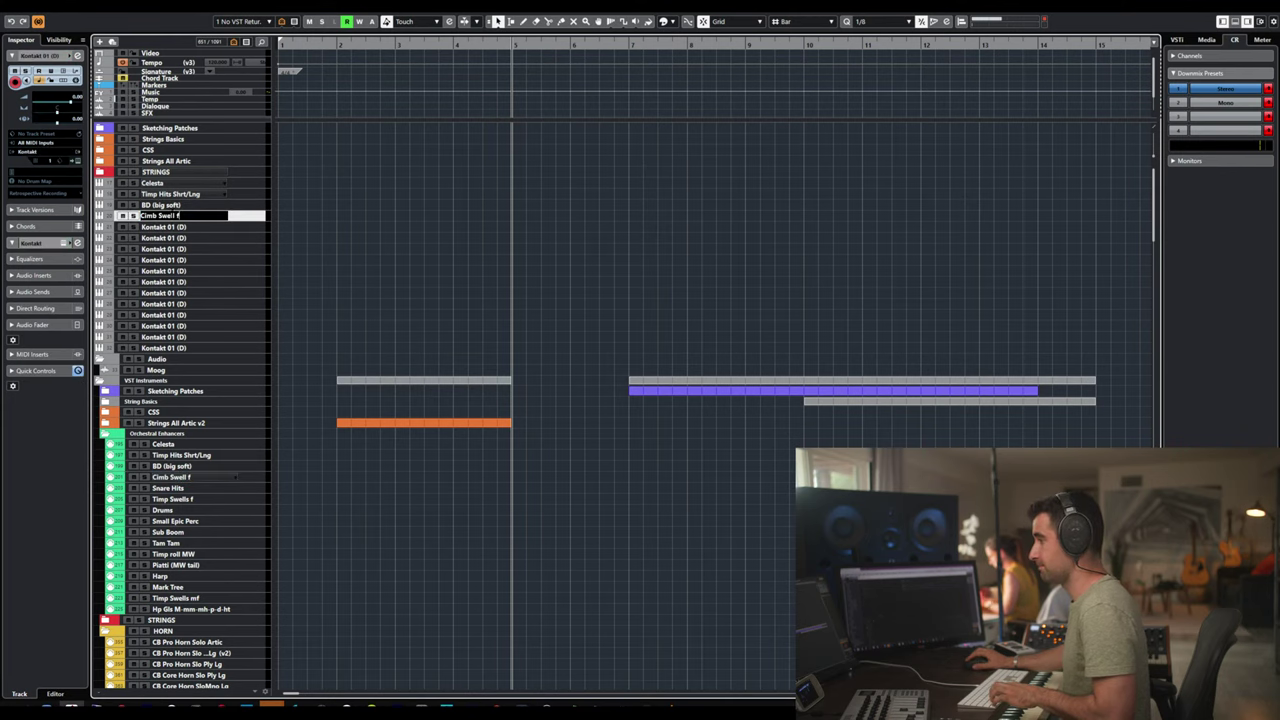
- Rename the fifth and sixth new Kontakt tracks Snare Hits and Timp Swells f, using the names from Orchestral Enhancers
double_click(176, 488)
key("ctrl+c")
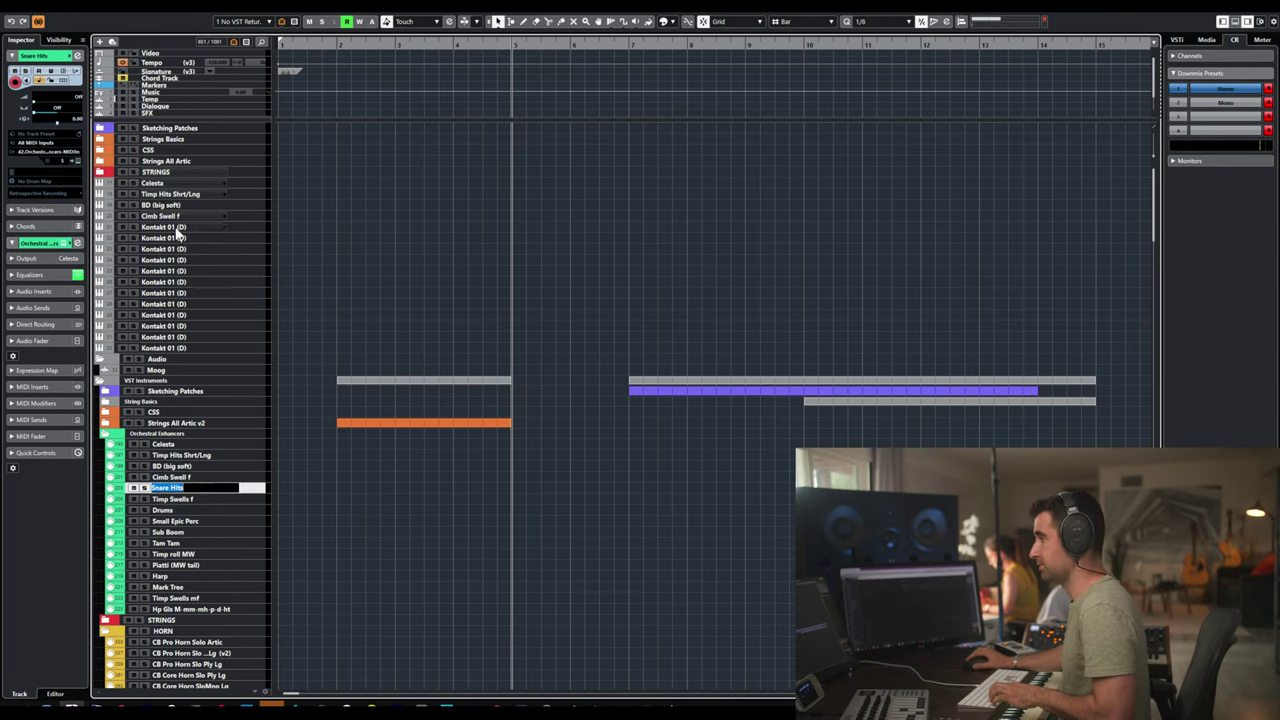
double_click(172, 227)
key("ctrl+v")
double_click(176, 499)
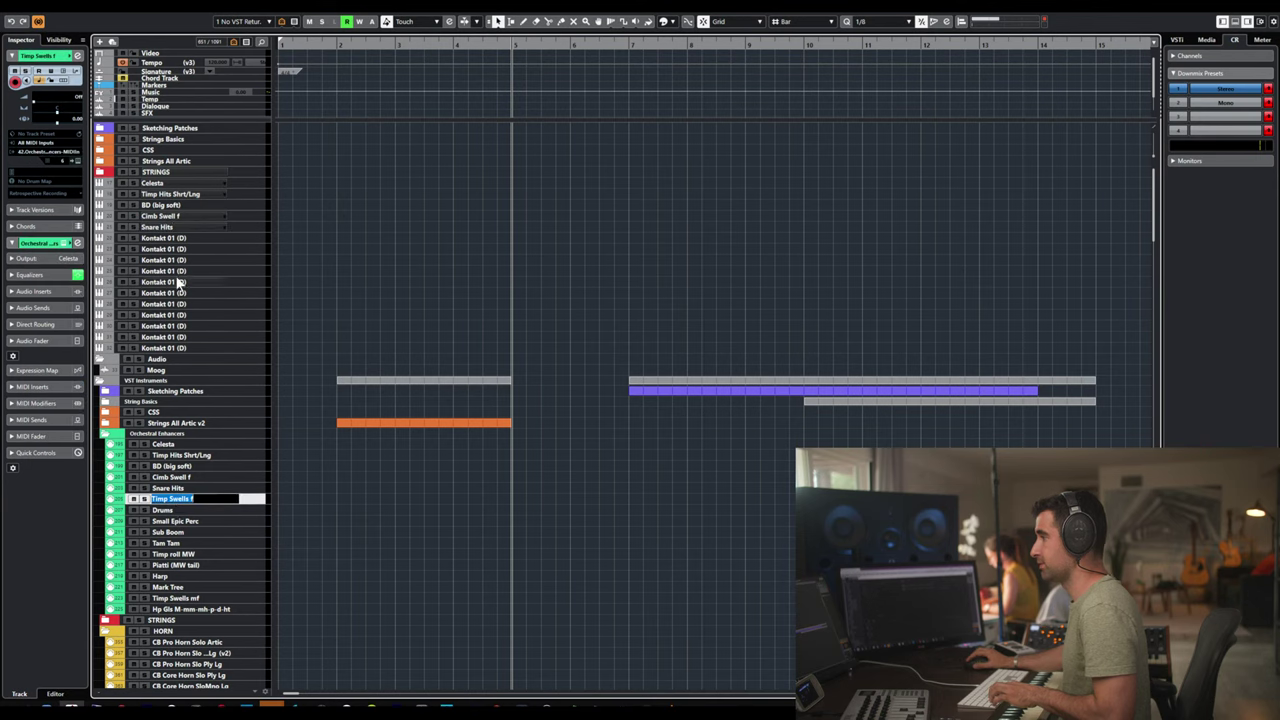
key("Return")
double_click(172, 238)
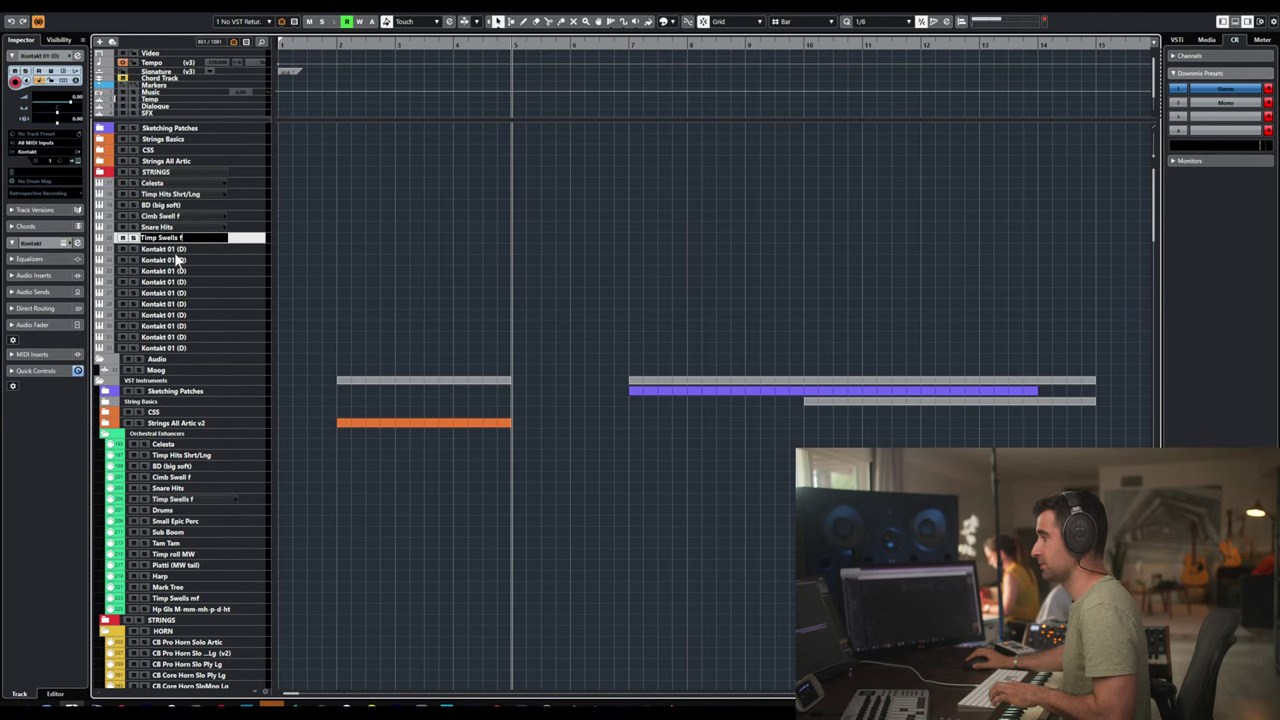
key("ctrl+v")
- Copy the names Drums and Small Epic Perc from Orchestral Enhancers onto the seventh and eighth new Kontakt tracks
double_click(175, 508)
key("ctrl+c")
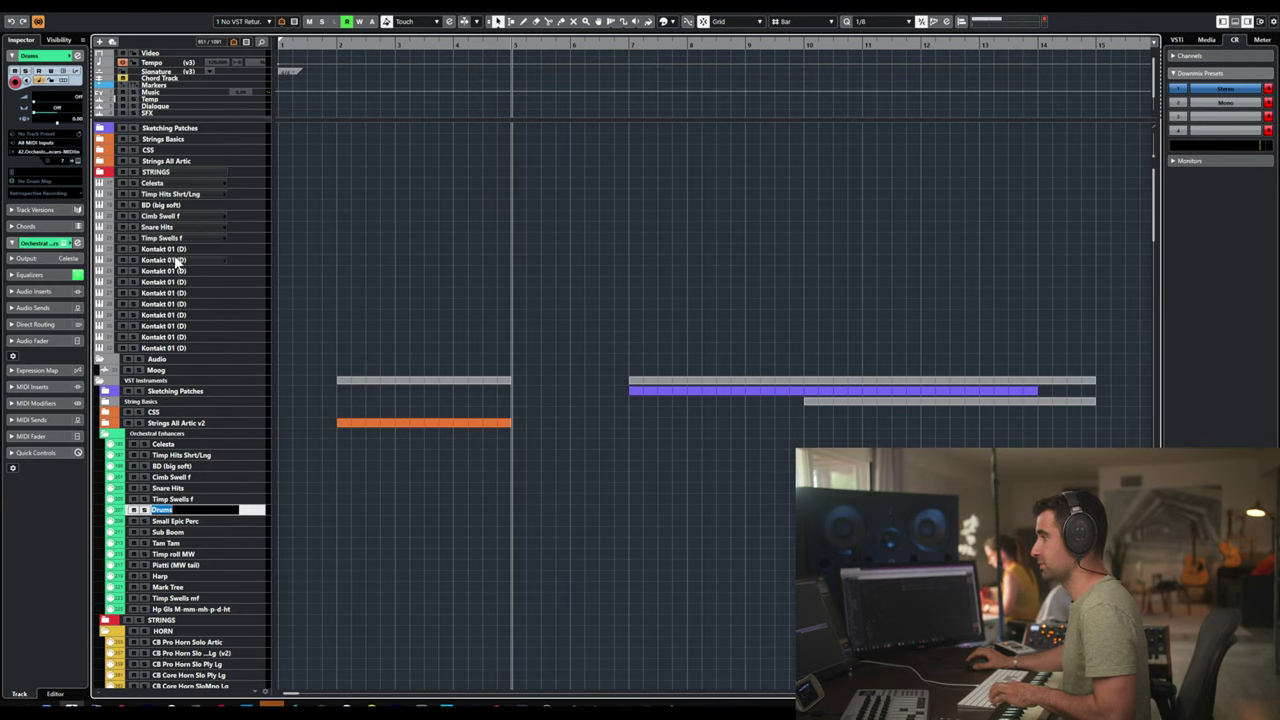
double_click(172, 248)
key("ctrl+v")
left_click(175, 521)
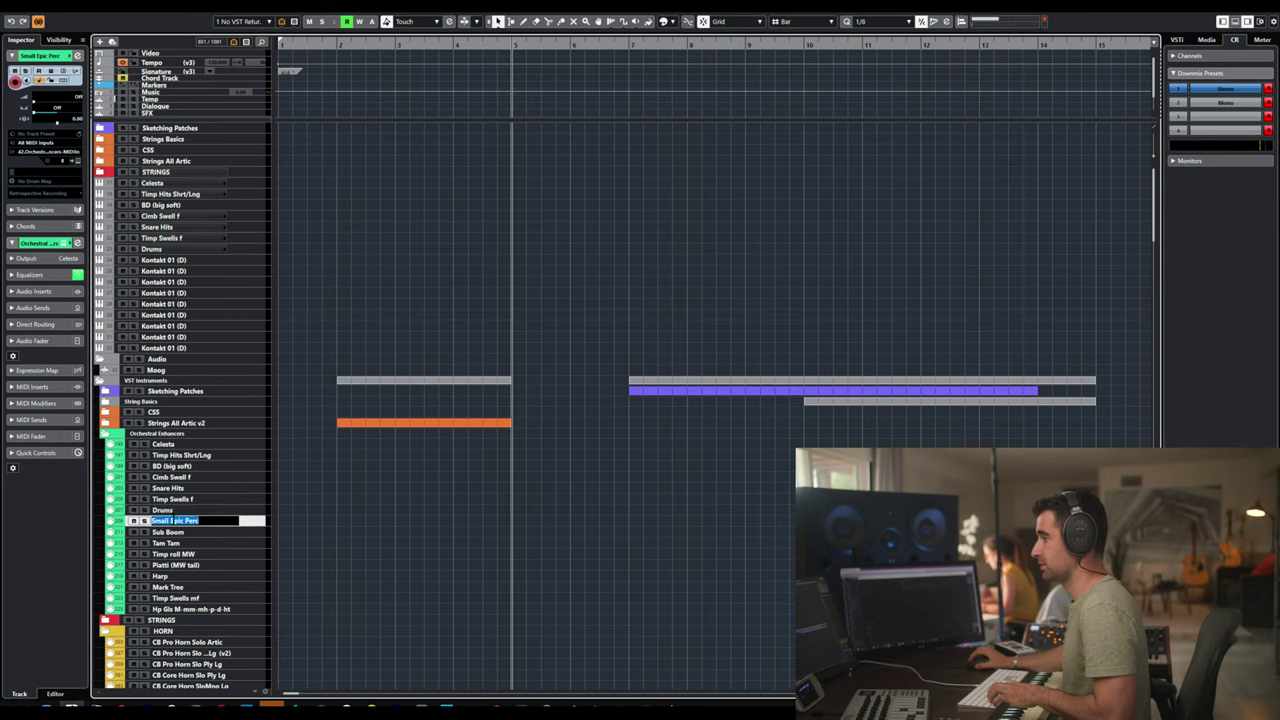
left_click(176, 261)
double_click(176, 261)
key("ctrl+v")
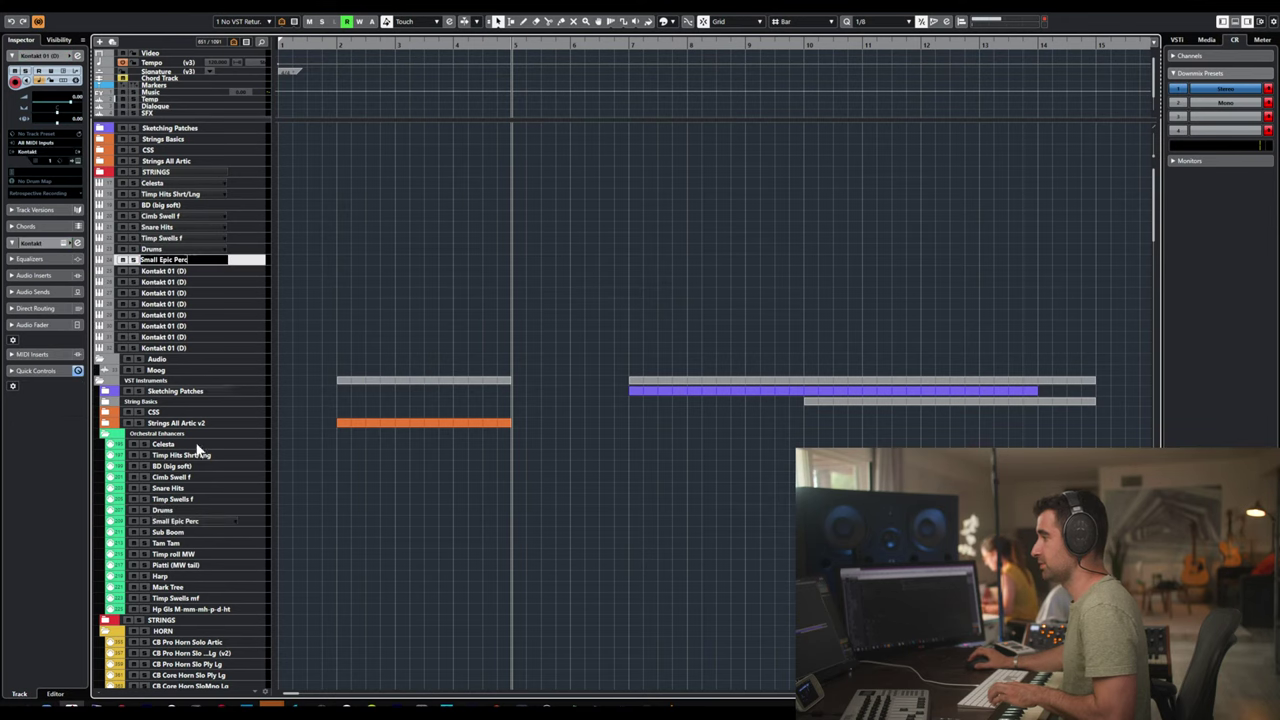
- Rename the ninth and tenth new Kontakt tracks Sub Boom and Tam Tam, copied from the Orchestral Enhancers tracks
double_click(189, 531)
key("ctrl+c")
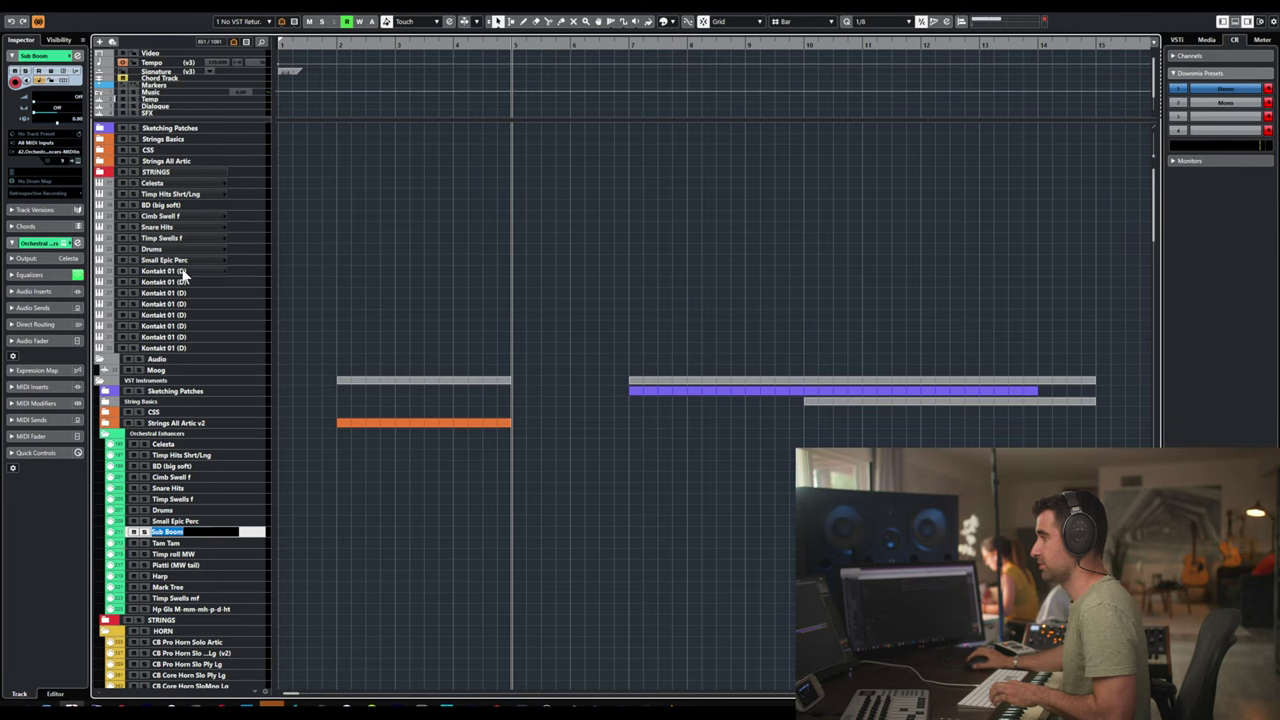
double_click(168, 271)
key("ctrl+v")
double_click(178, 543)
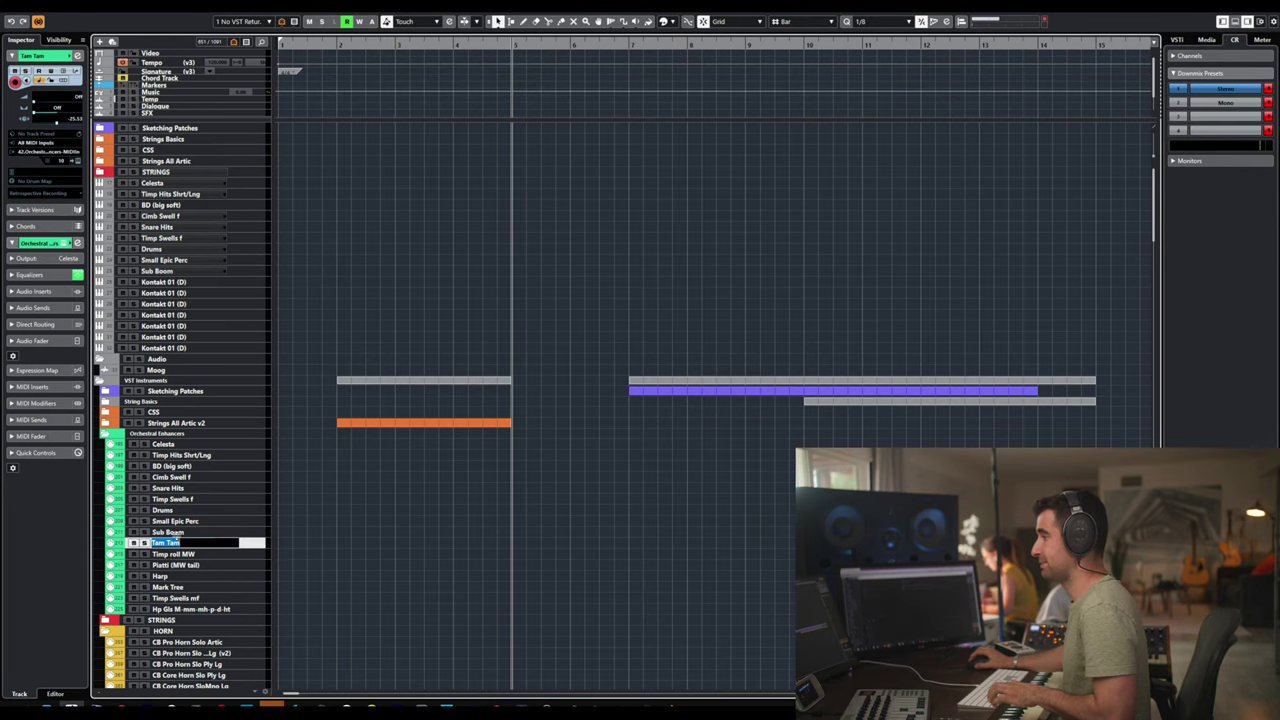
double_click(170, 282)
key("ctrl+v")
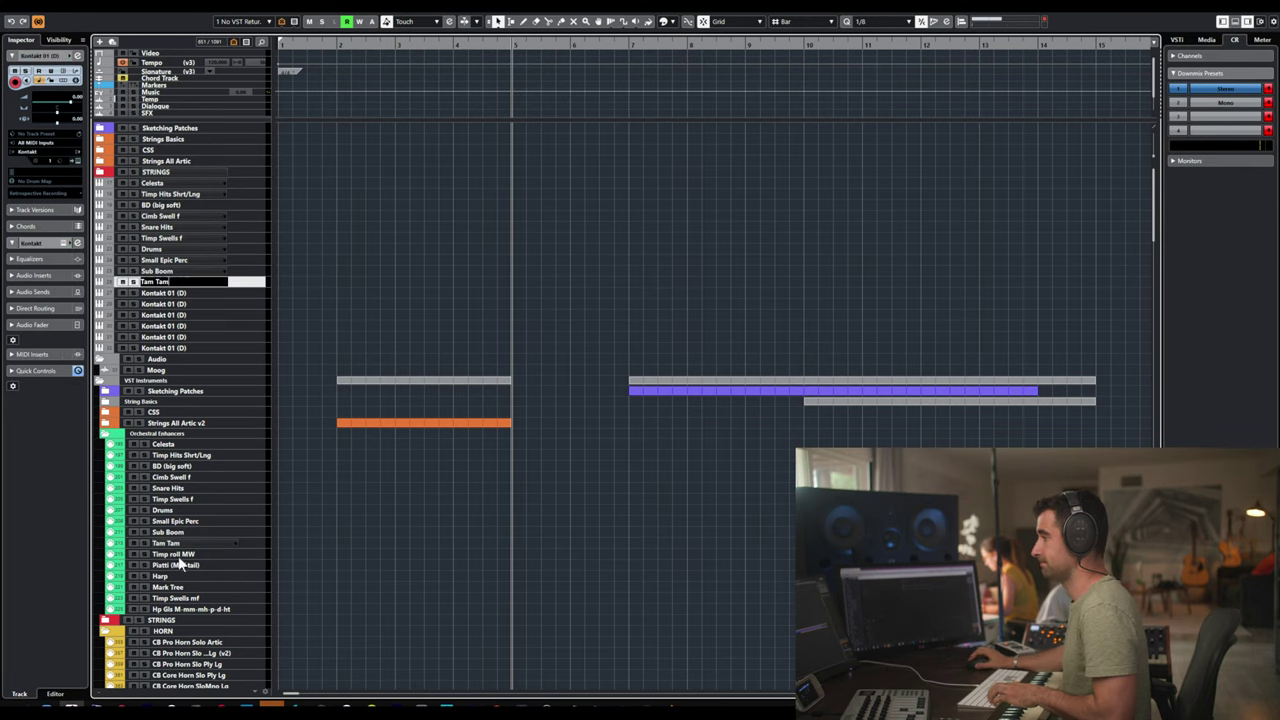
- Copy the names Timp roll MW and Piatti (MW tail) from Orchestral Enhancers onto the eleventh and twelfth new Kontakt tracks
double_click(173, 554)
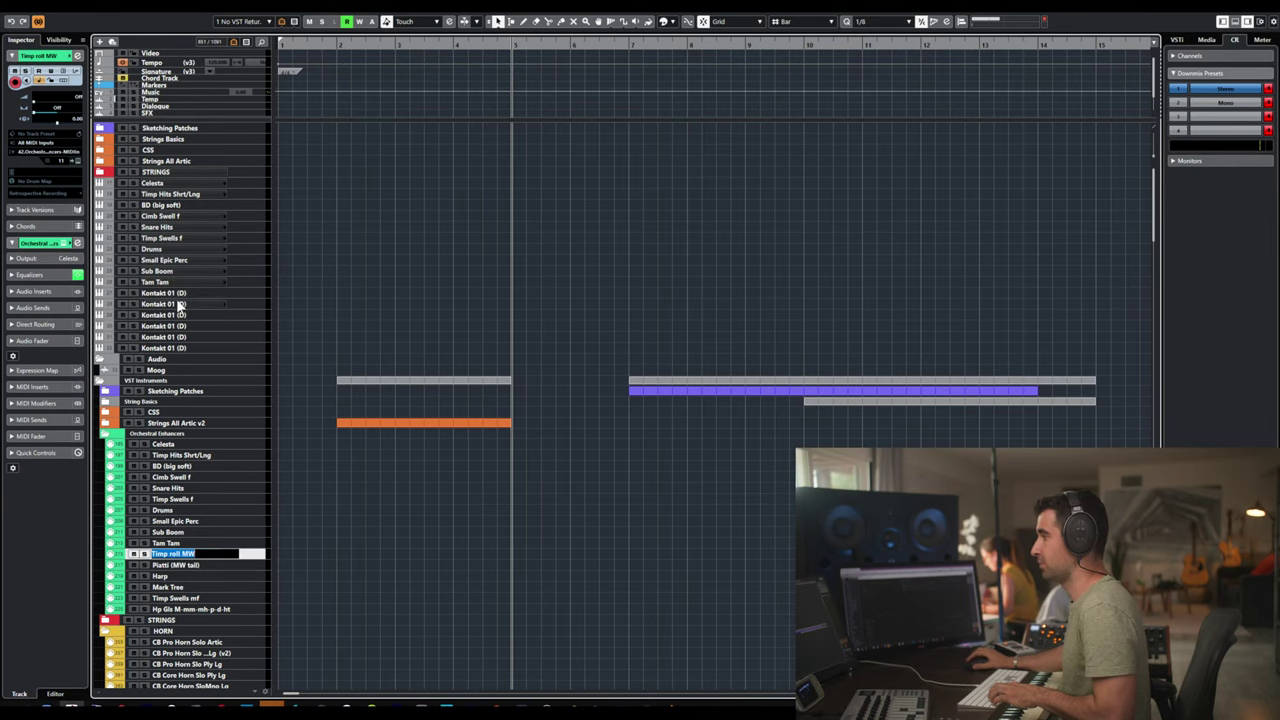
double_click(178, 294)
key("ctrl+v")
double_click(175, 565)
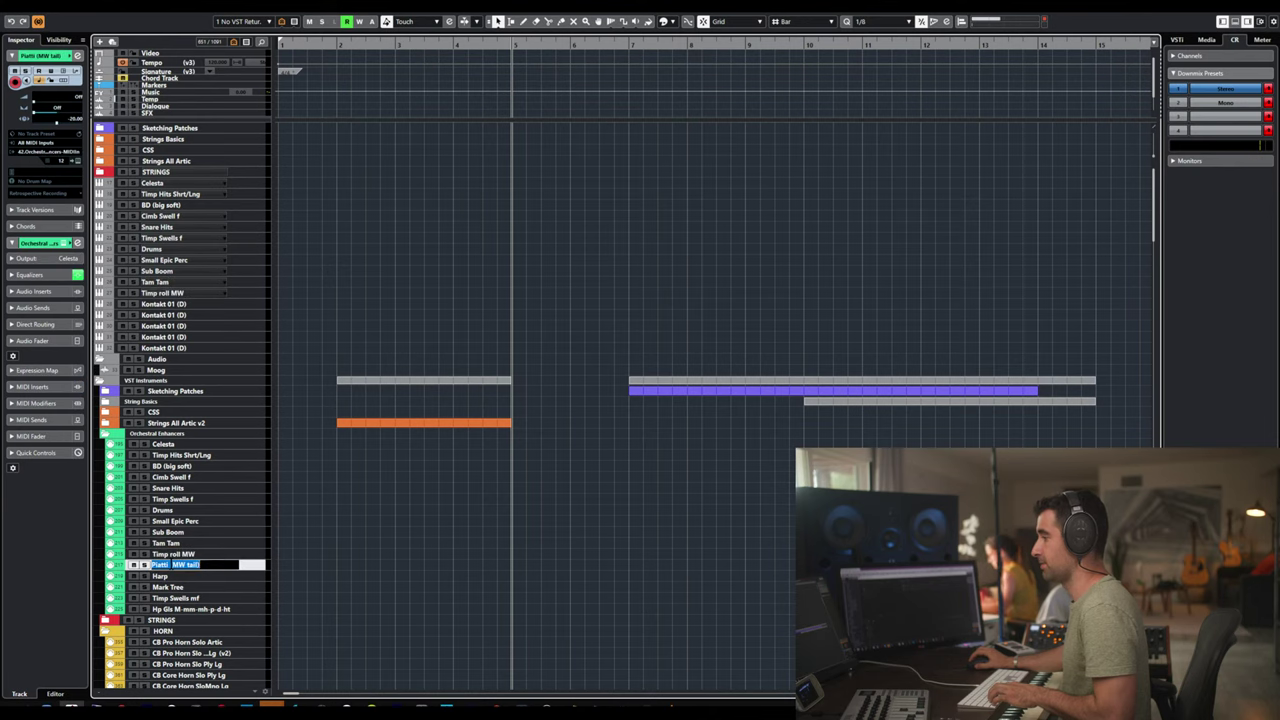
key("ctrl+c")
double_click(175, 303)
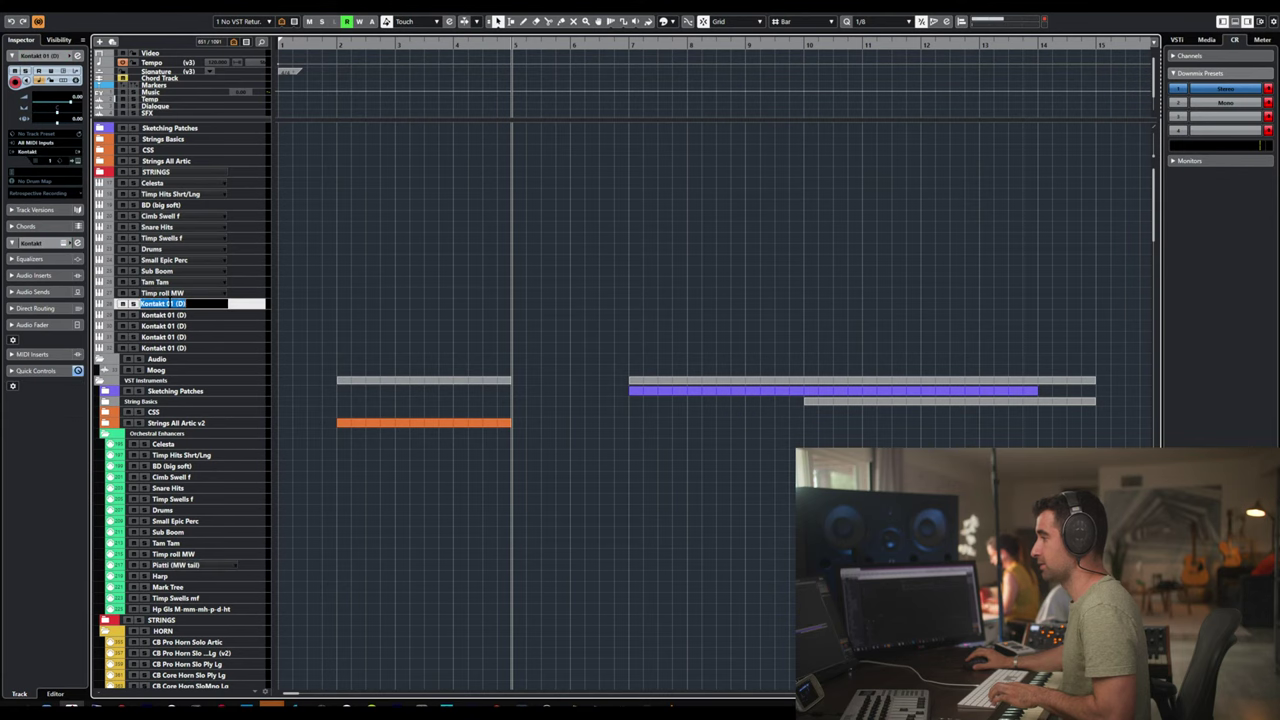
key("ctrl+v")
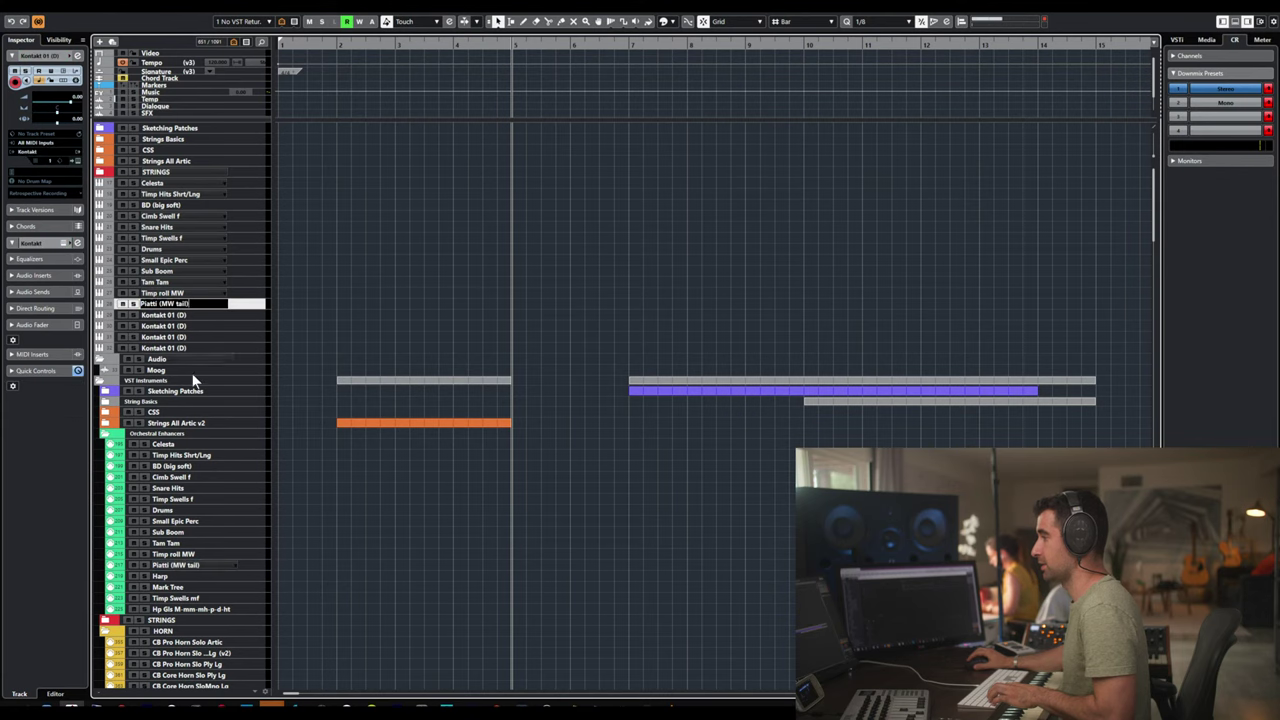
- Rename the thirteenth and fourteenth new Kontakt tracks Harp and Mark Tree, copied from the Orchestral Enhancers tracks
double_click(182, 577)
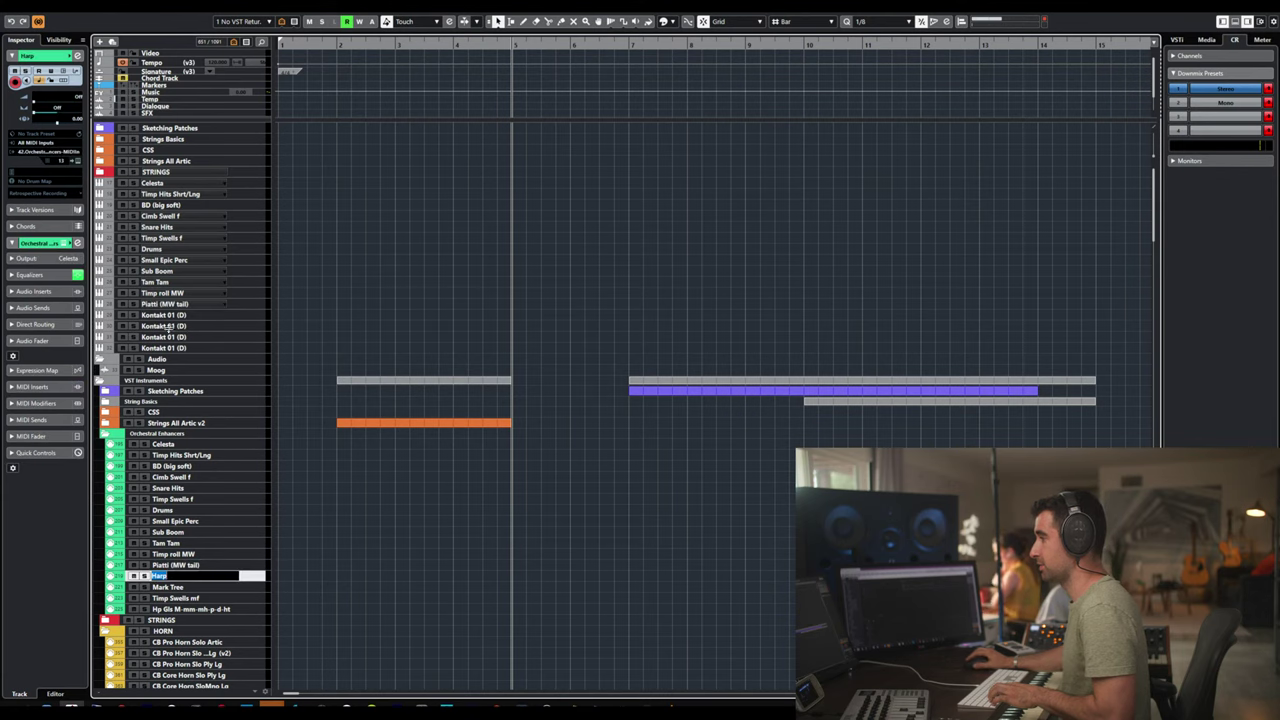
key("ctrl+c")
double_click(165, 315)
key("ctrl+v")
double_click(168, 587)
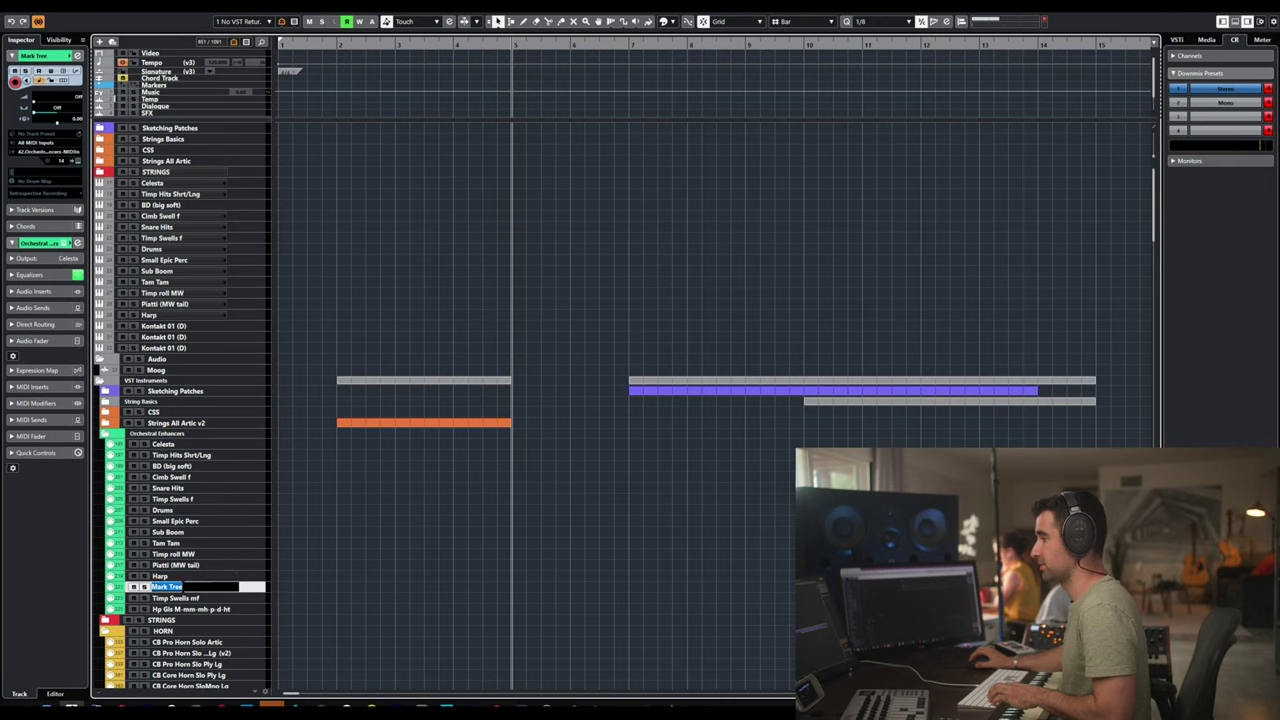
key("ctrl+c")
double_click(165, 326)
key("ctrl+v")
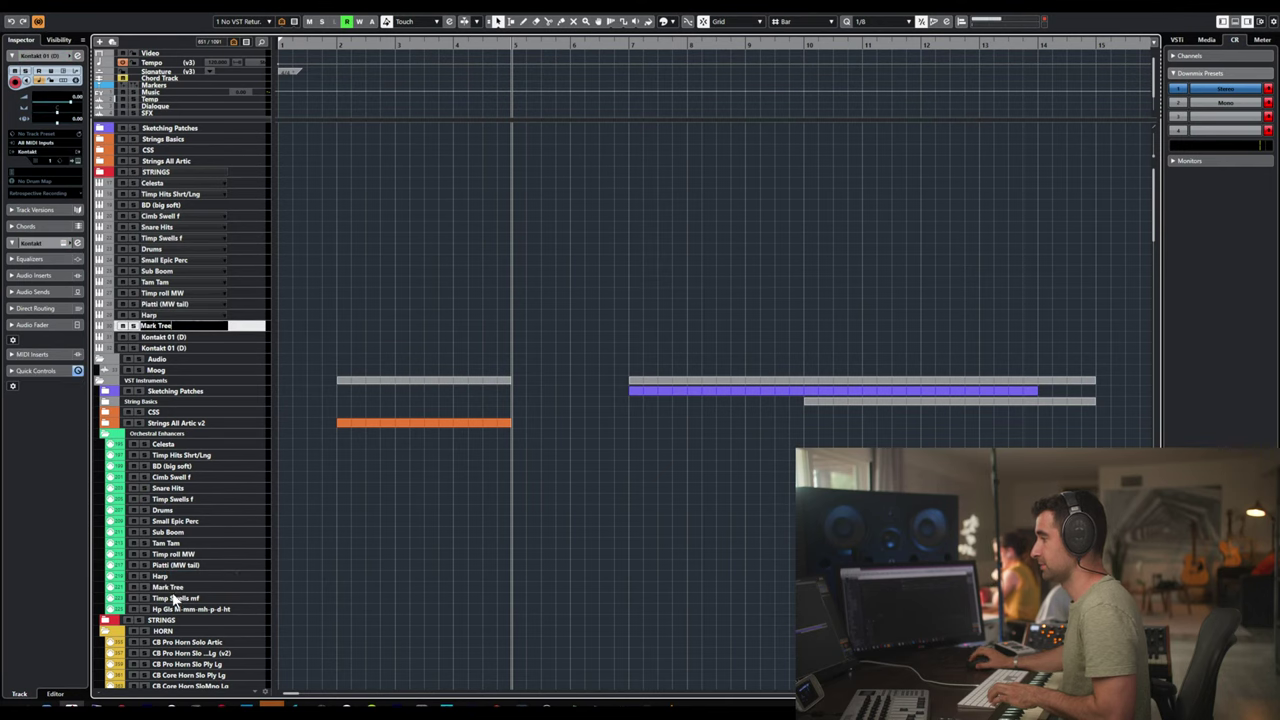
- Rename the last two new Kontakt tracks Timp Swells mf and Hp Gls M-mm-mh-p-d-ht, using the names from Orchestral Enhancers
double_click(172, 598)
key("ctrl+c")
double_click(168, 337)
key("ctrl+v")
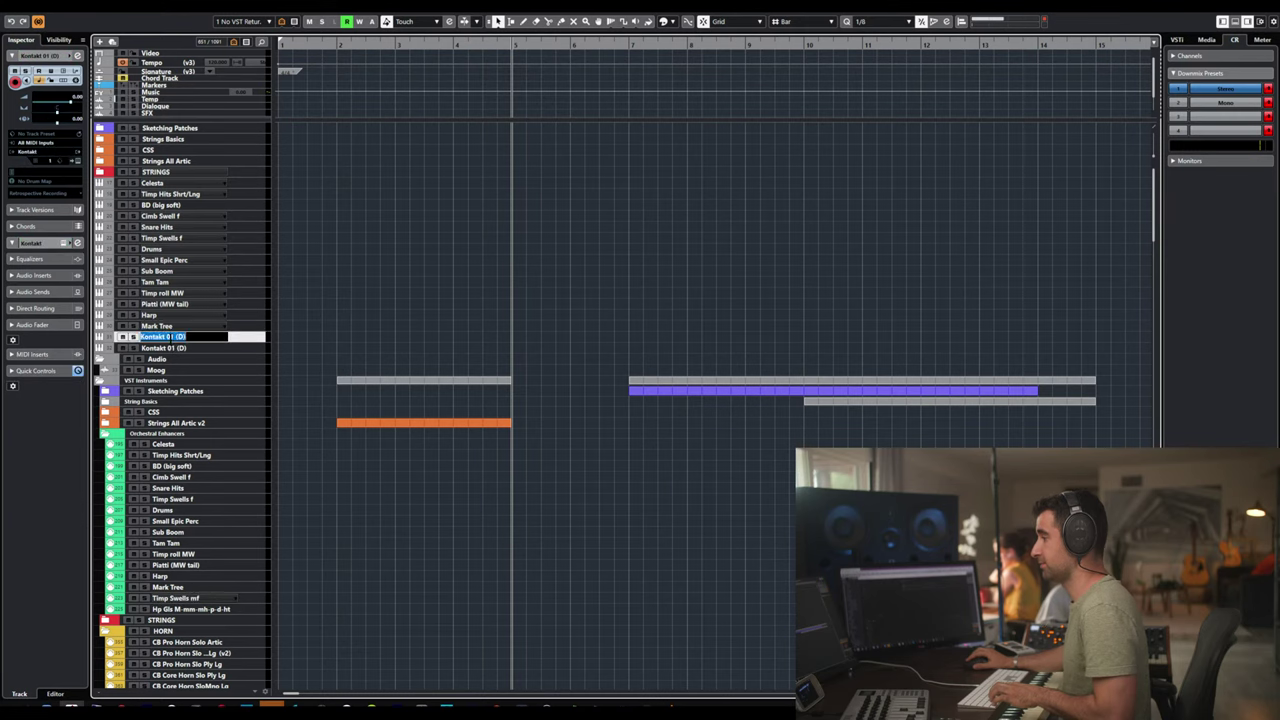
double_click(197, 608)
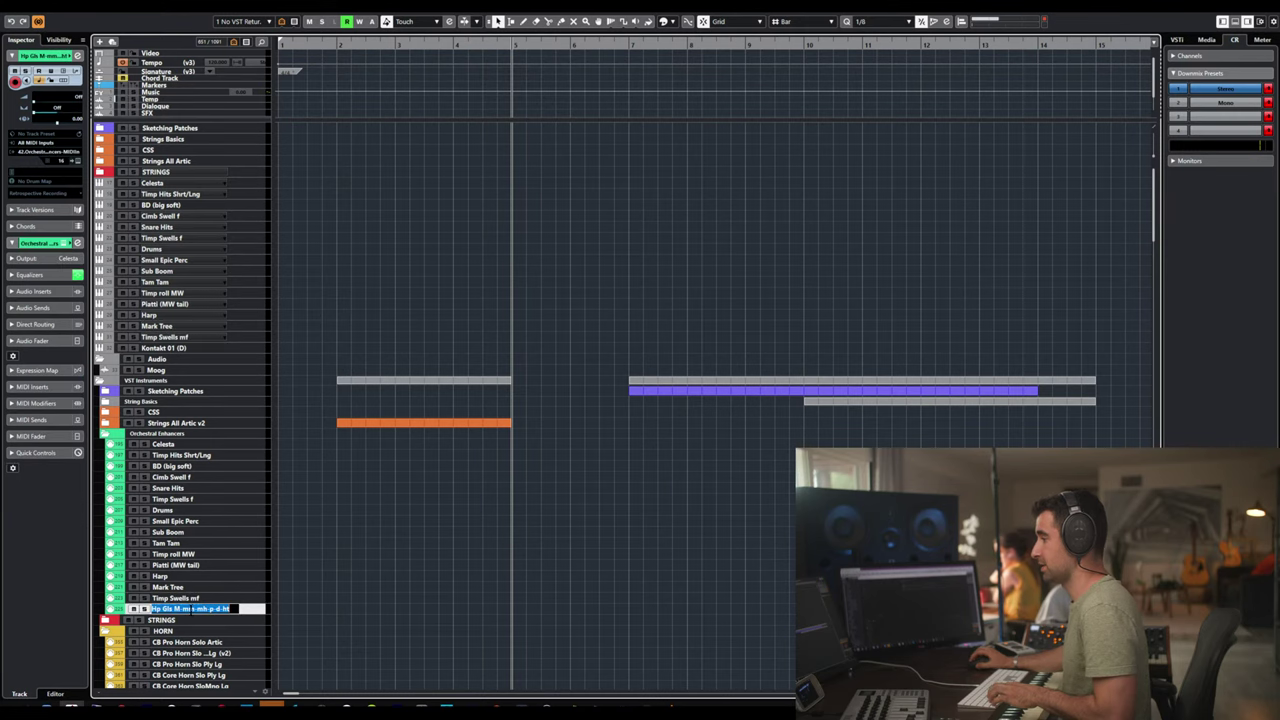
key("ctrl+c")
double_click(174, 349)
key("ctrl+v")
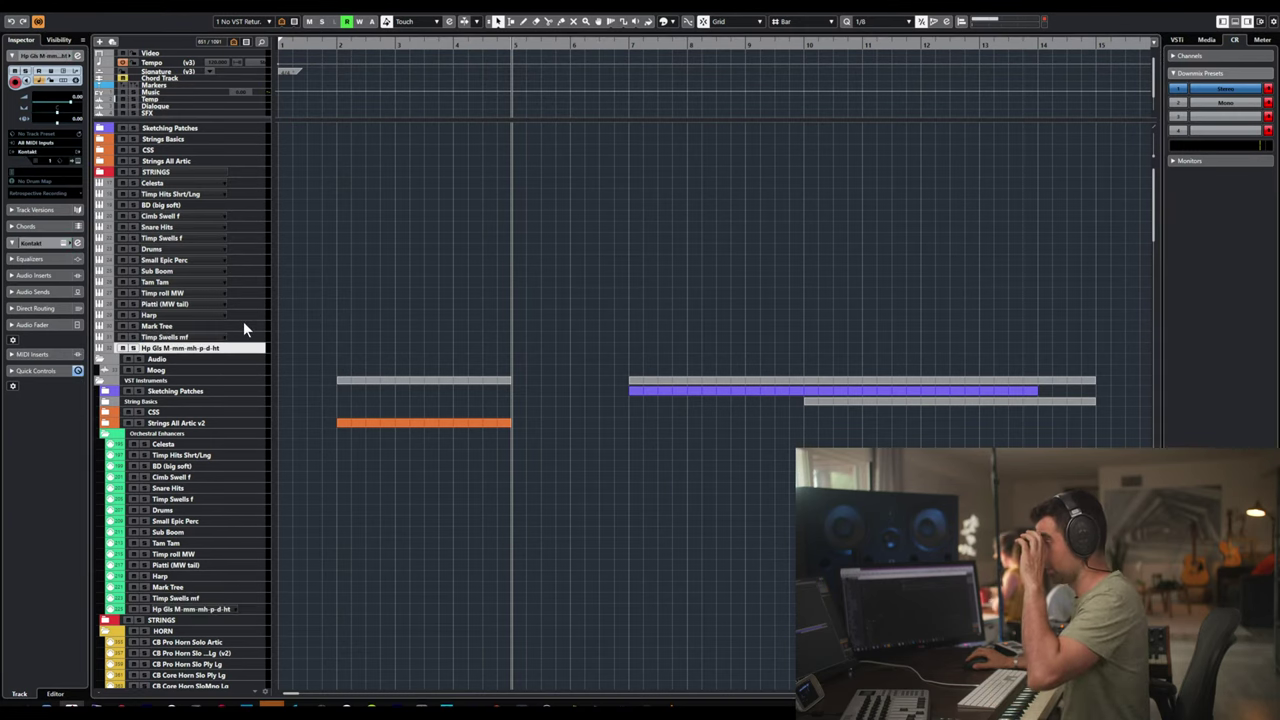
left_click(244, 325)
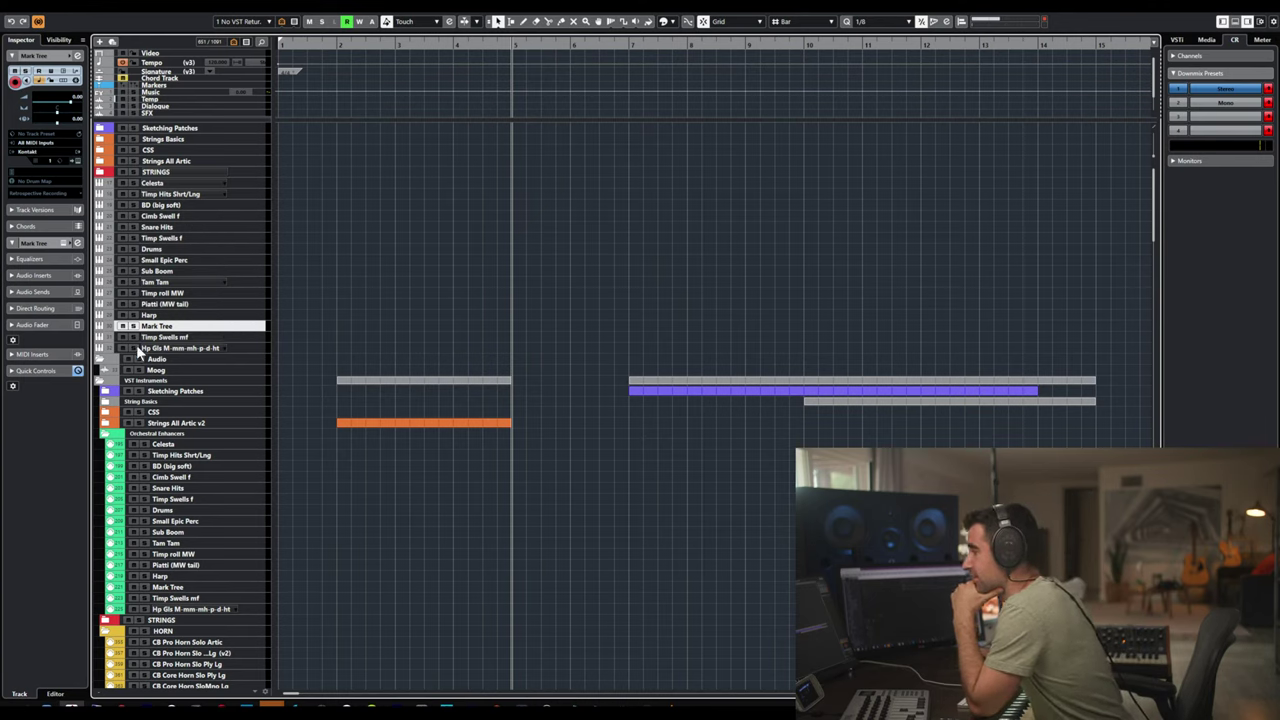
- Move the Hp Gls M-mm-mh-p-d-ht track directly below Celesta
left_click_drag(138, 352, 102, 350)
left_click(220, 350)
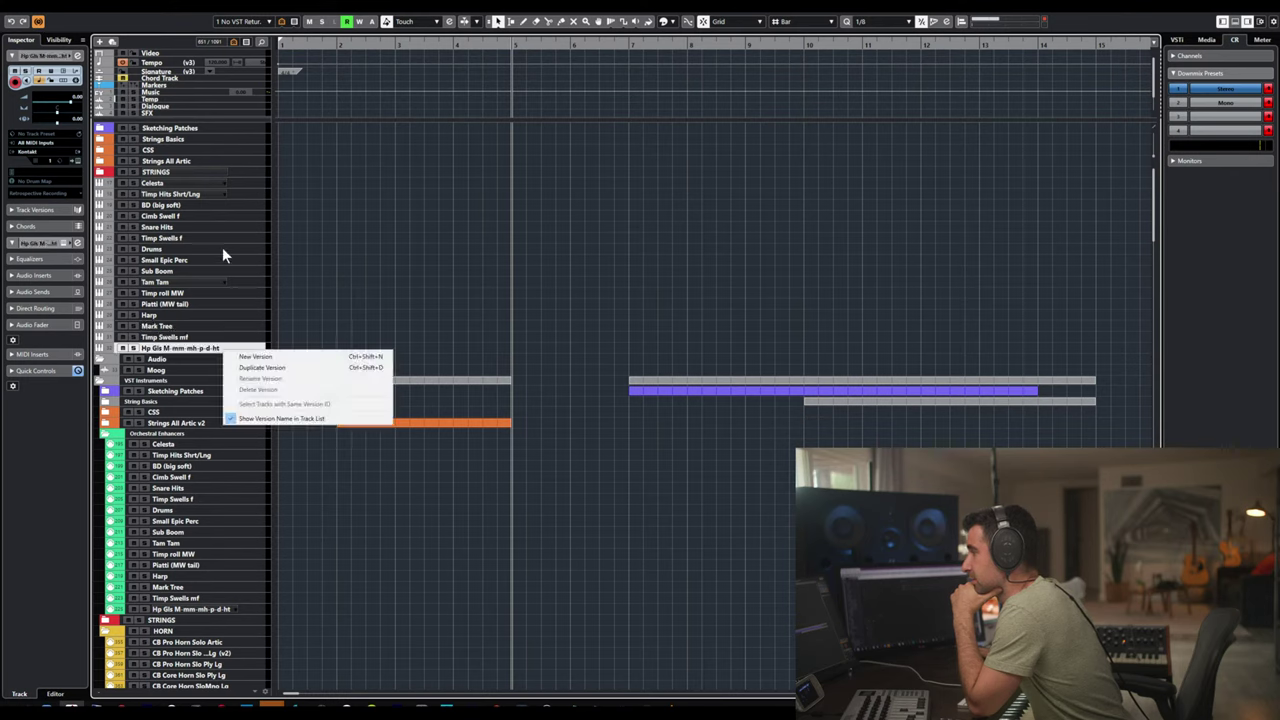
left_click(231, 349)
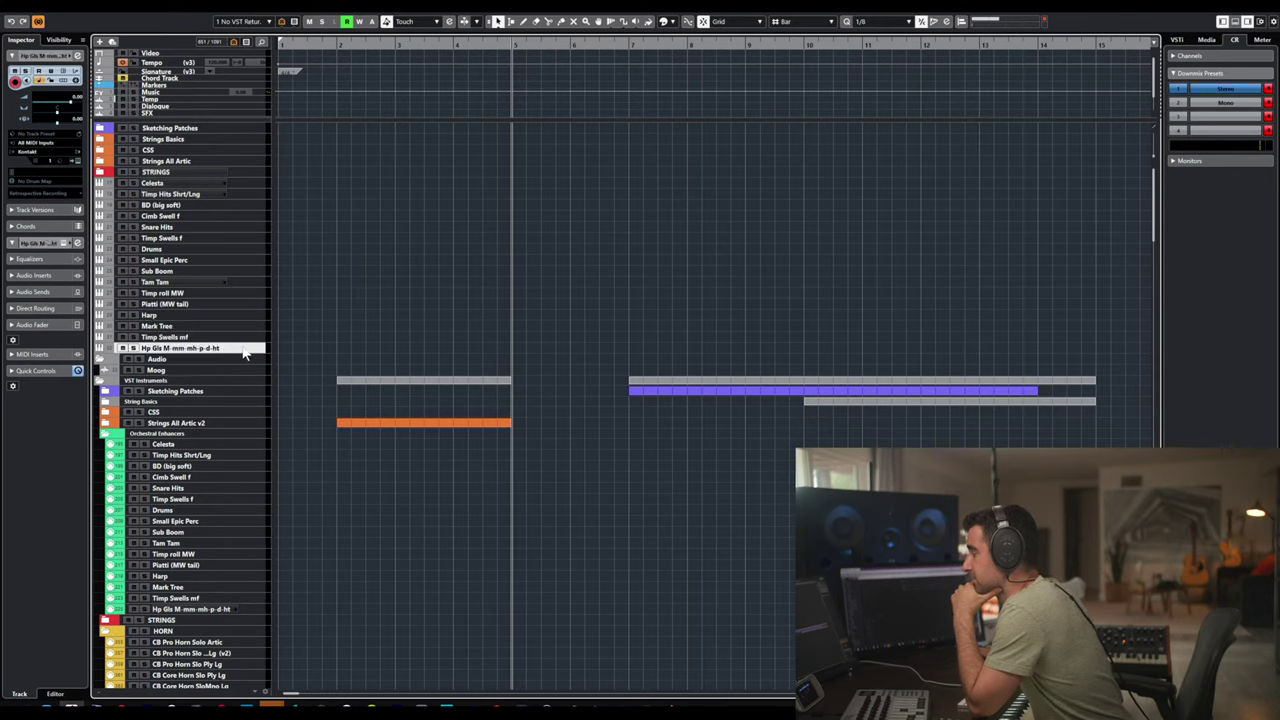
left_click_drag(243, 352, 244, 197)
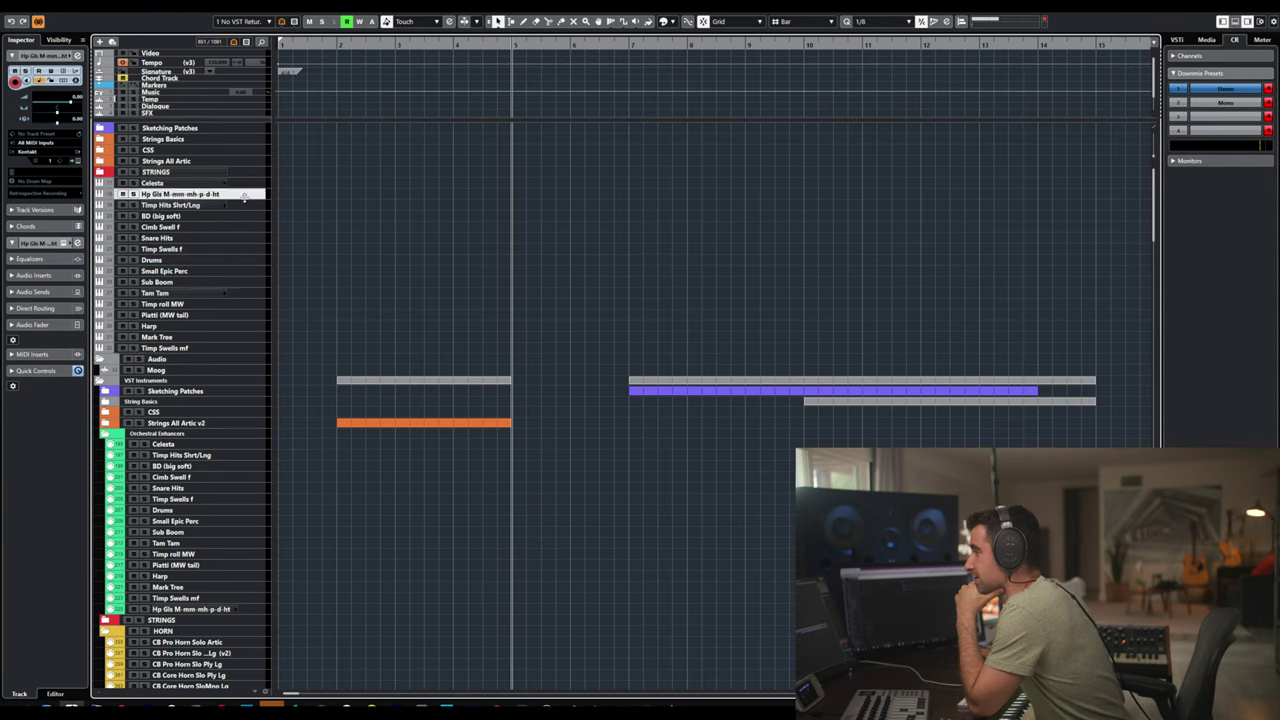
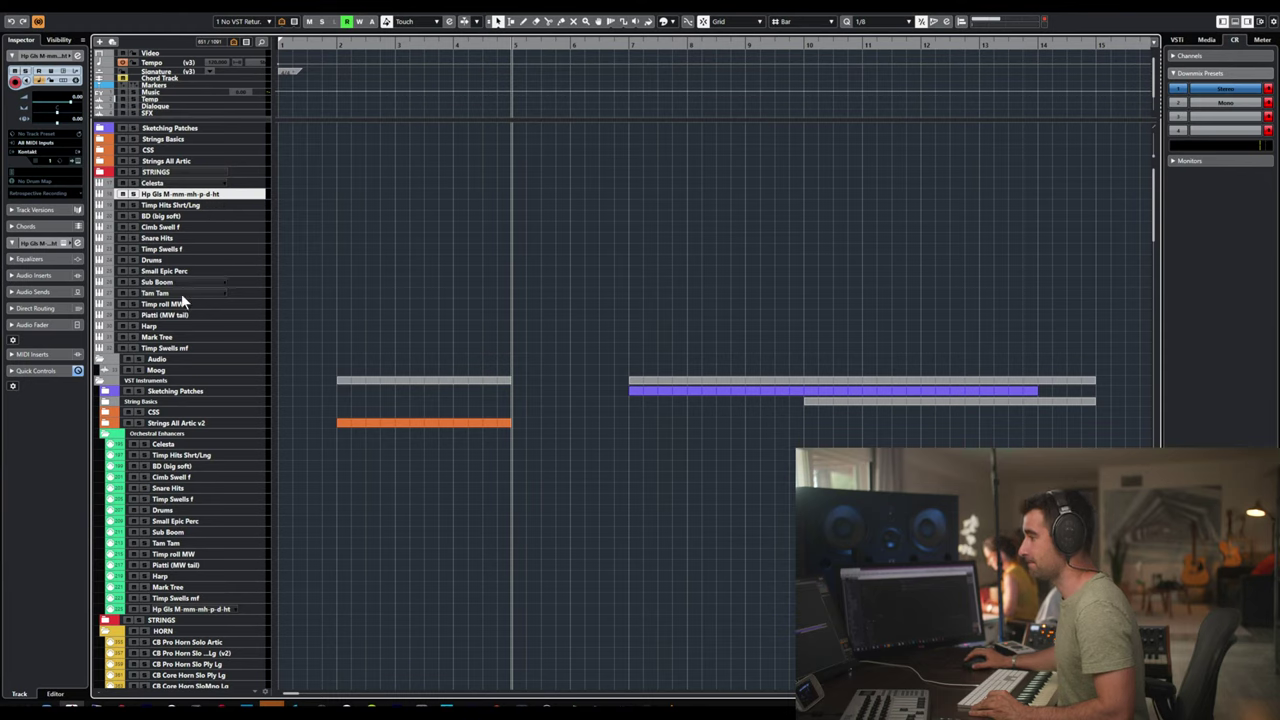
- Group Timp Swells mf and Timp Swells f below Timp Hits Shrt/Lng, and place Cimb Swell f and Snare Hits directly above it
left_click_drag(169, 346, 188, 212)
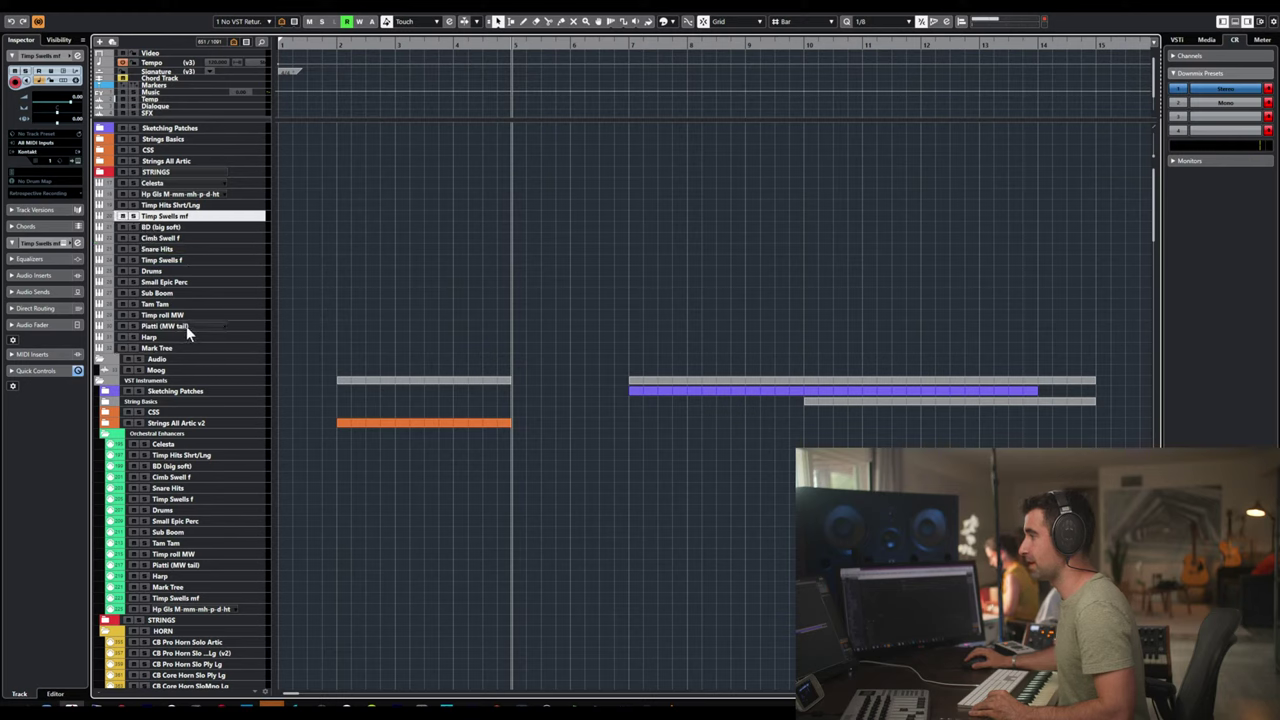
left_click_drag(183, 261, 190, 226)
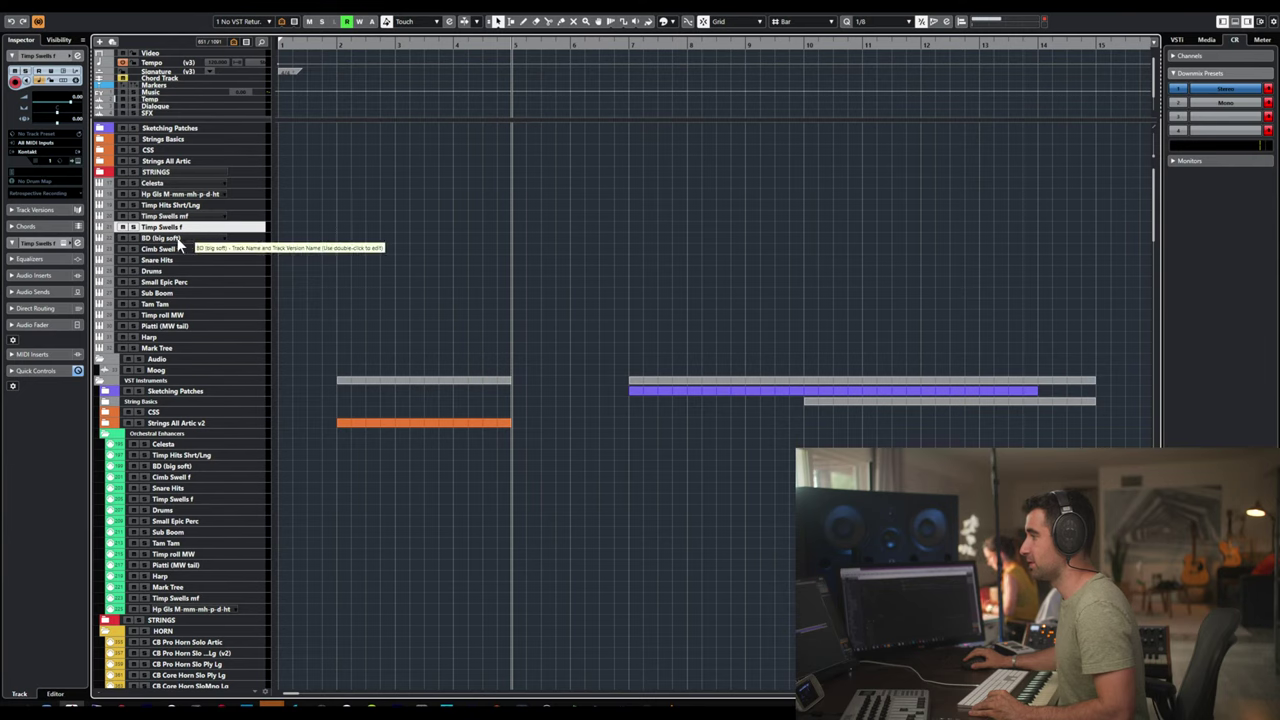
left_click_drag(168, 249, 174, 207)
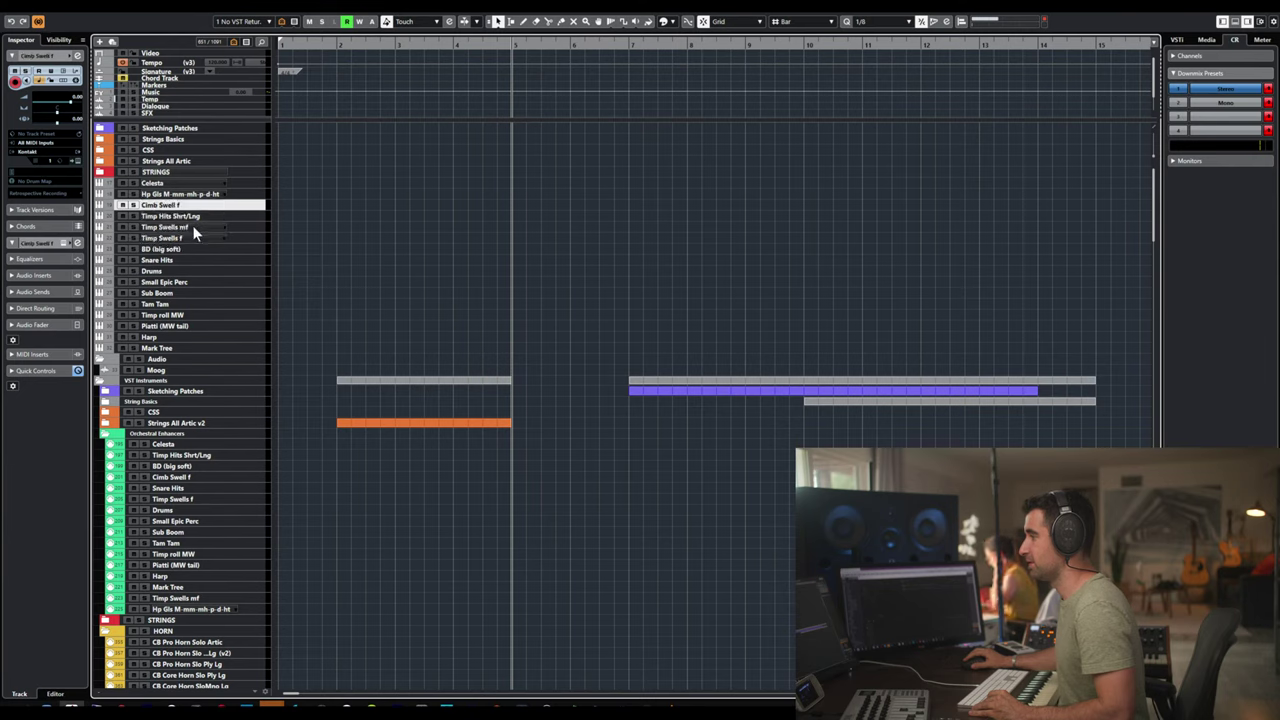
left_click(167, 274)
left_click_drag(172, 261, 181, 212)
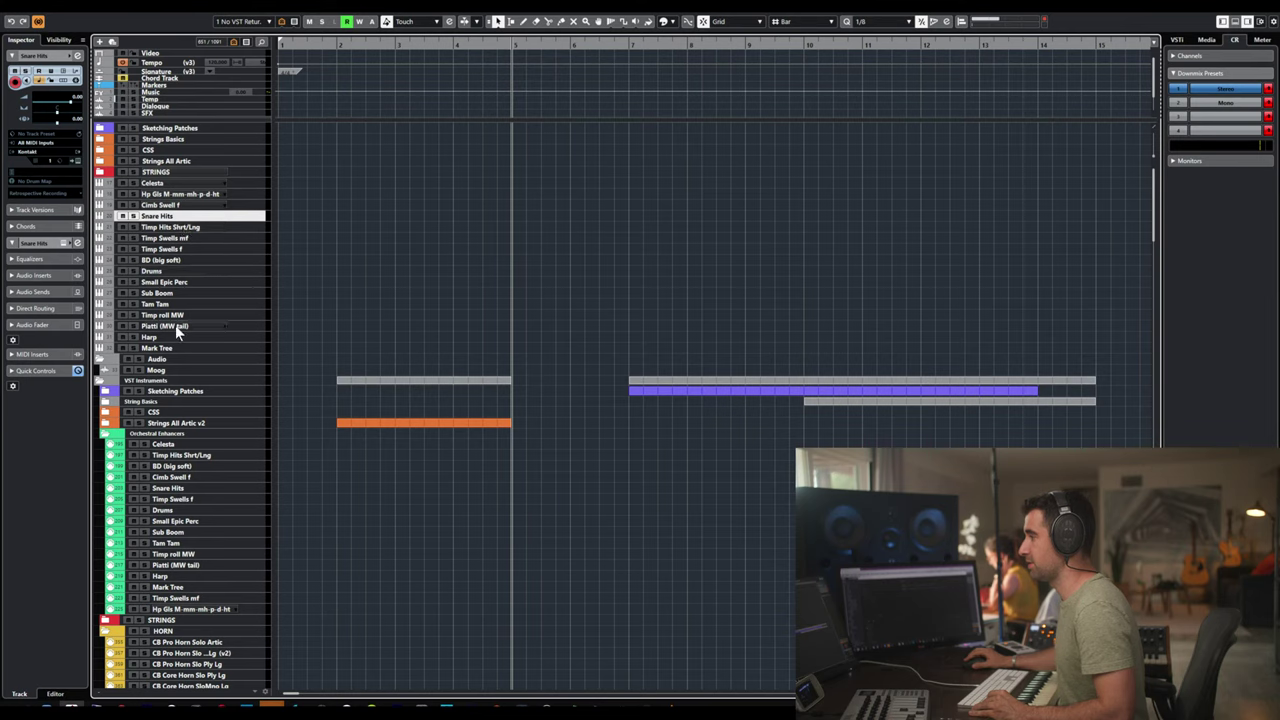
- Place the Mark Tree and Piatti (MW tail) tracks above Cimb Swell f, and Harp directly below Celesta
left_click_drag(177, 325, 183, 205)
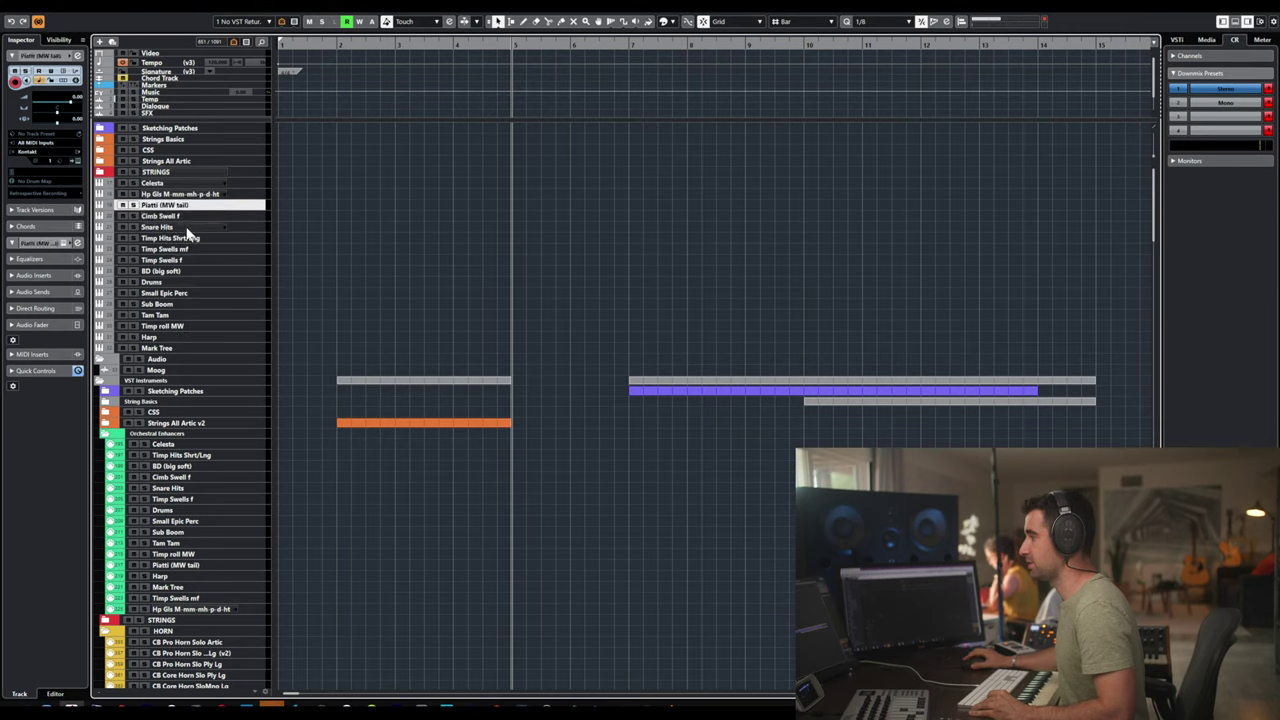
left_click_drag(167, 347, 190, 214)
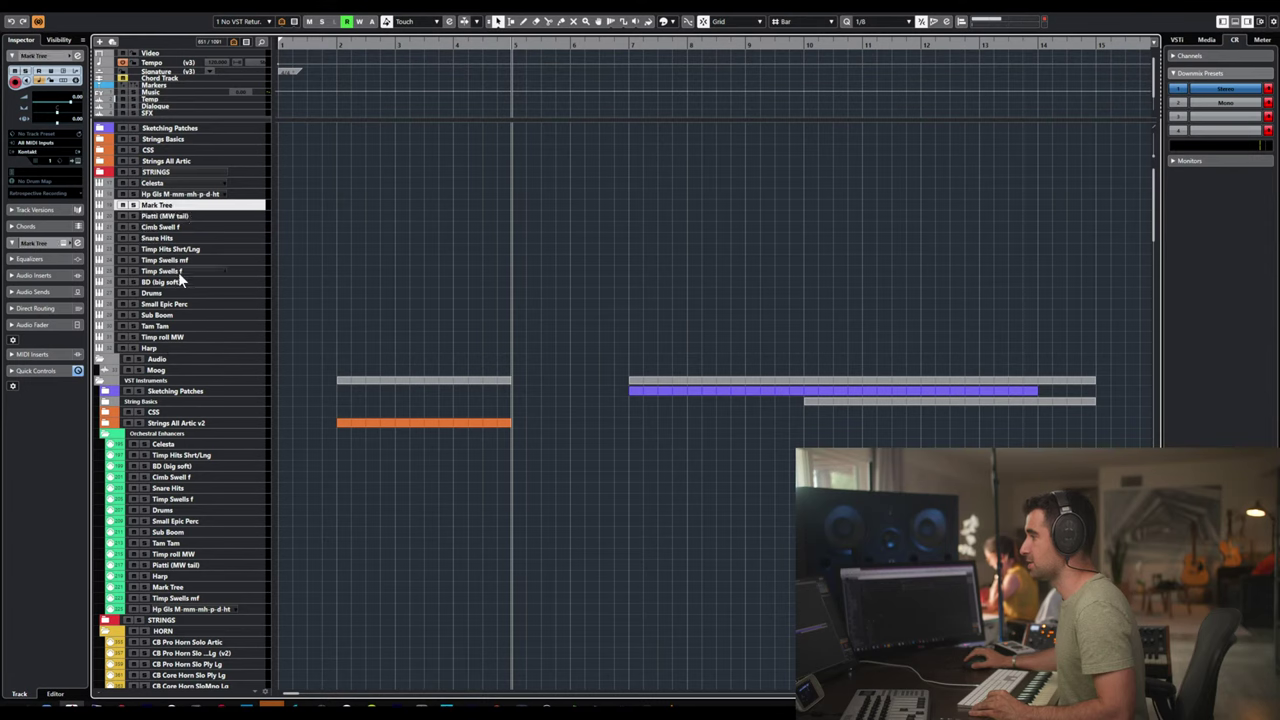
left_click_drag(167, 347, 190, 204)
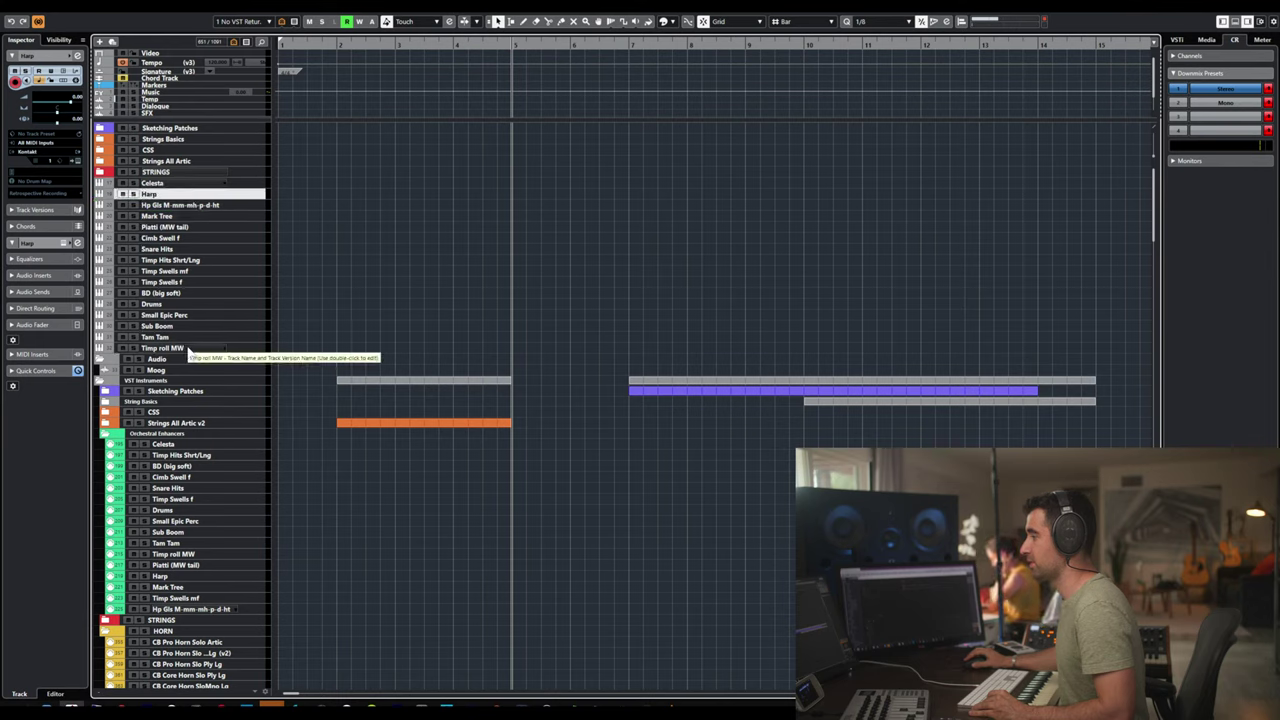
- Reorder the percussion tracks: Timp roll MW below Timp Swells f, Tam Tam and Small Epic Perc below Cimb Swell f, Drums below Sub Boom
left_click_drag(188, 349, 188, 298)
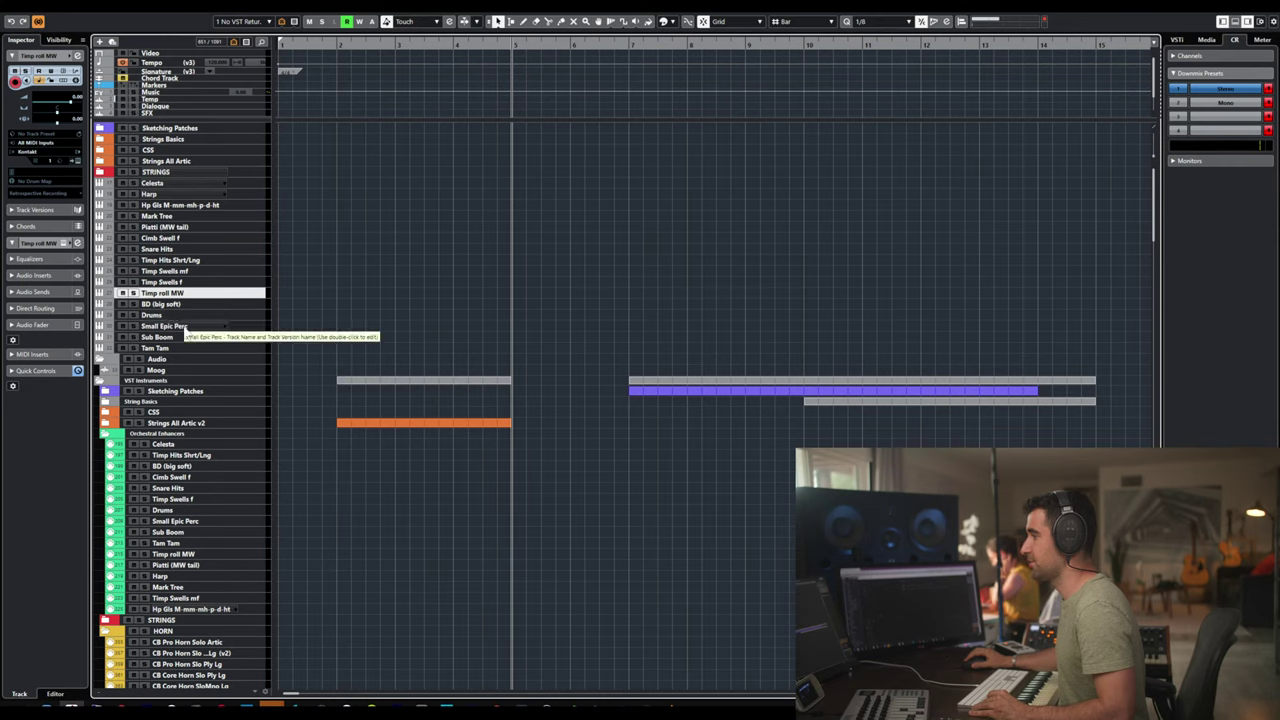
left_click_drag(185, 327, 200, 234)
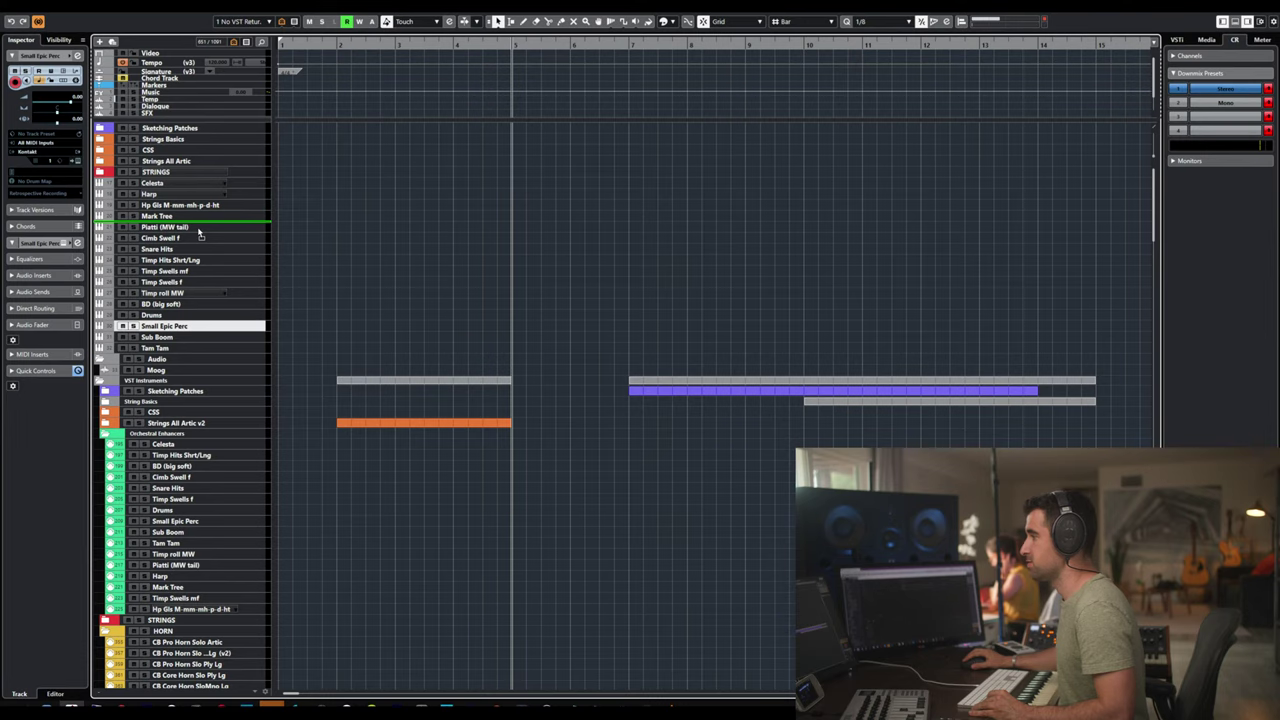
left_click_drag(200, 233, 200, 255)
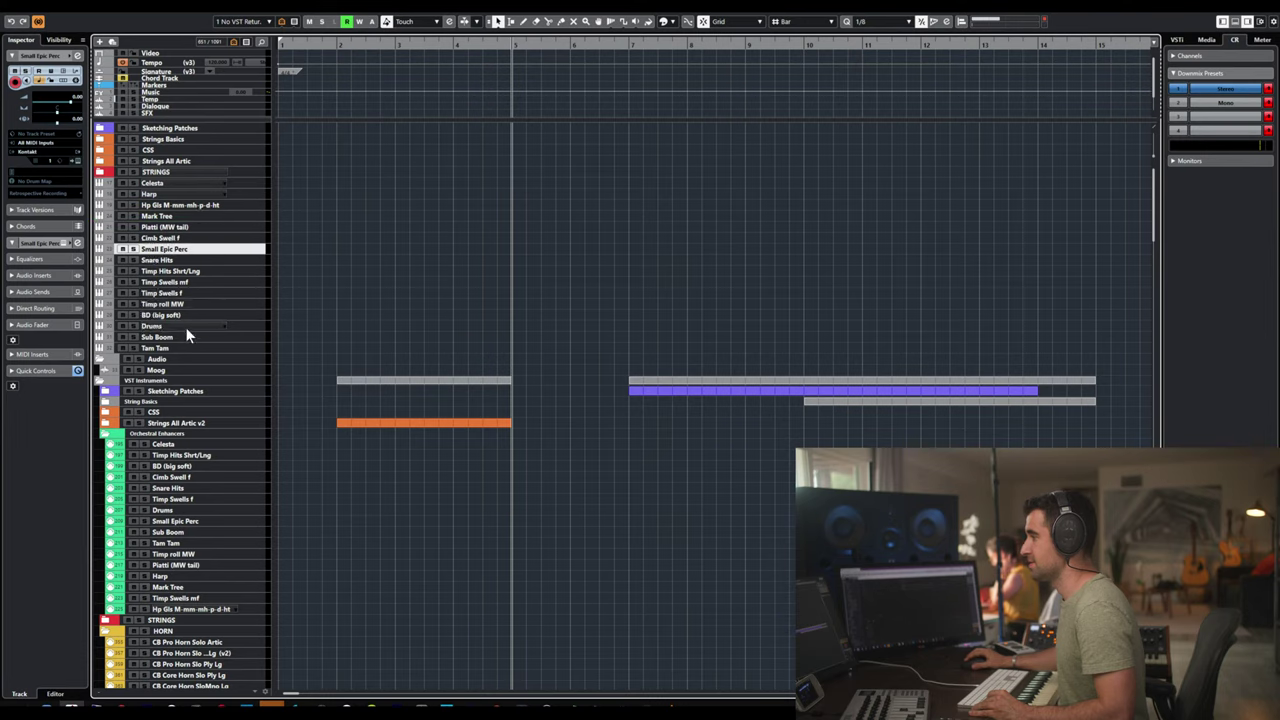
left_click_drag(178, 336, 198, 252)
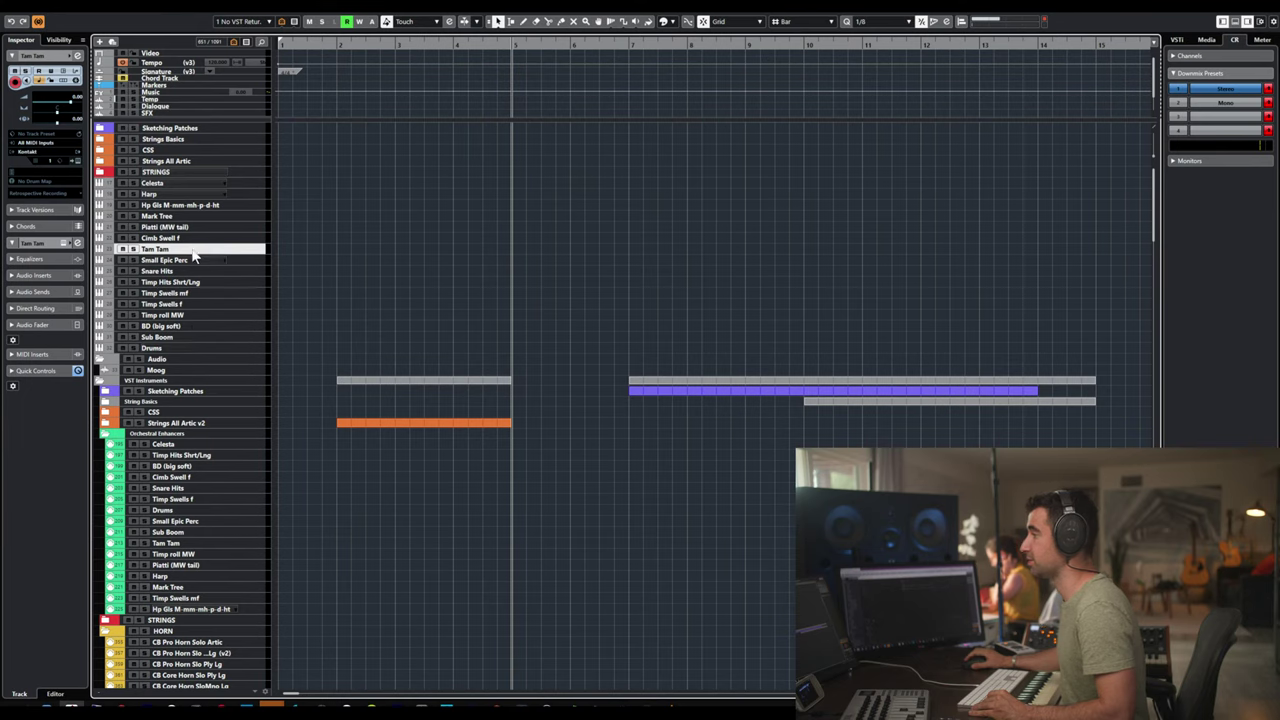
- Open the Celesta track's Kontakt instrument, remove the Timpani hits Up8ve patch and minimize all instrument headers
left_click(160, 187)
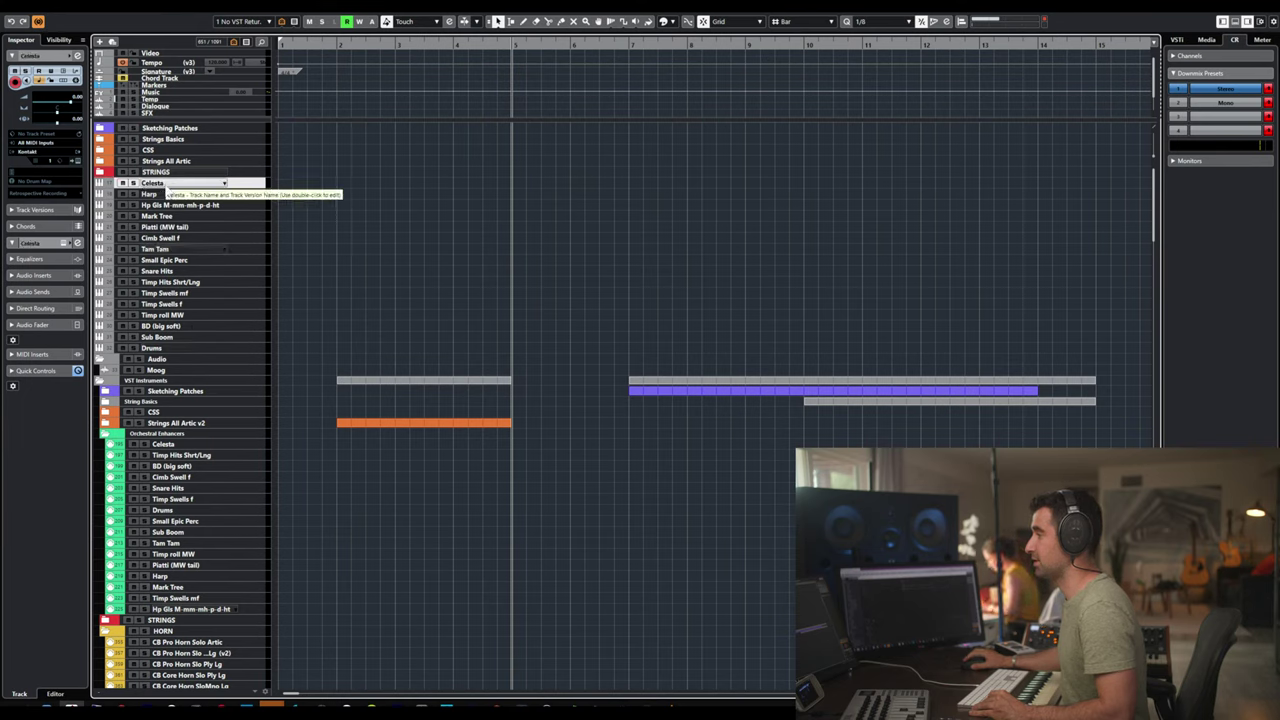
key("Return")
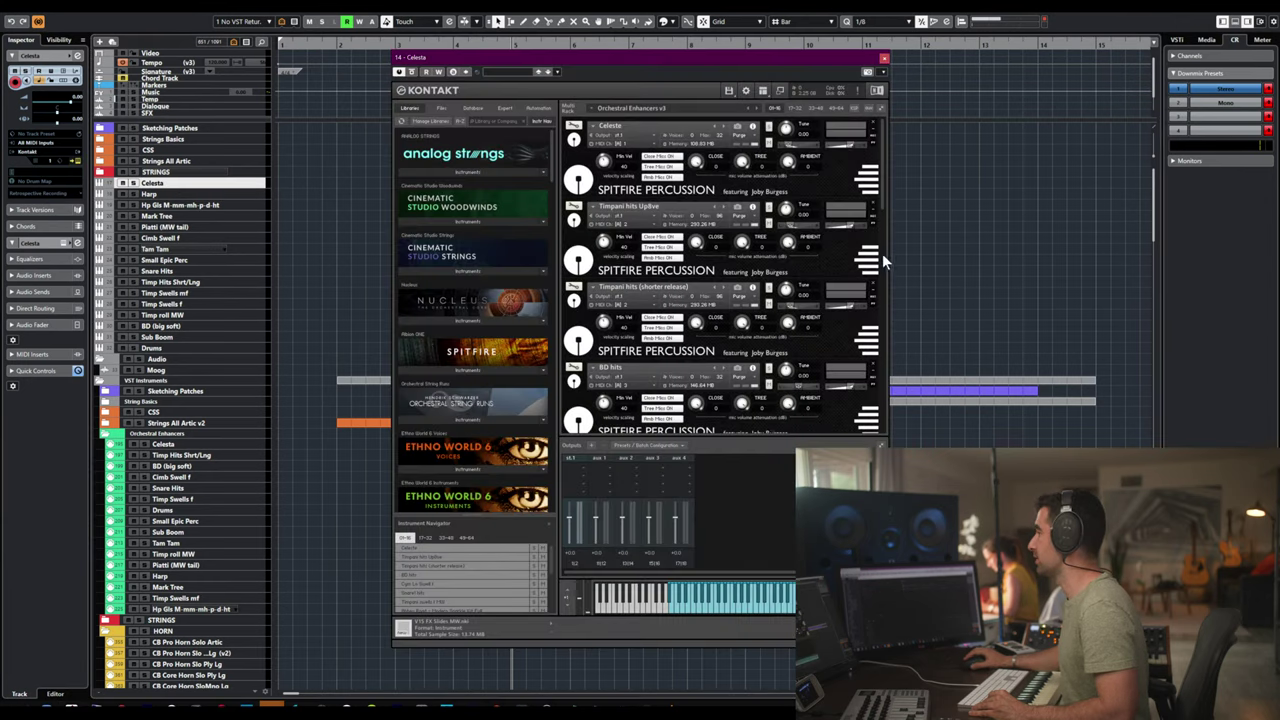
left_click(871, 200)
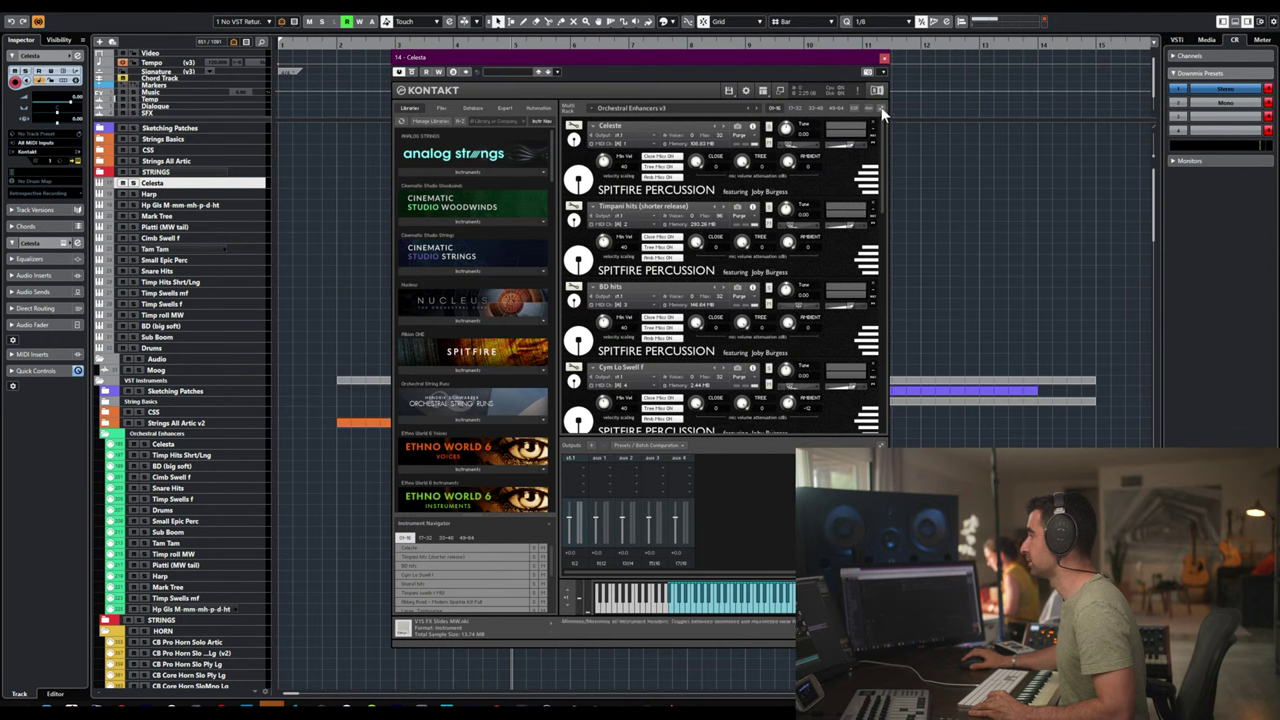
left_click(872, 126, "ctrl")
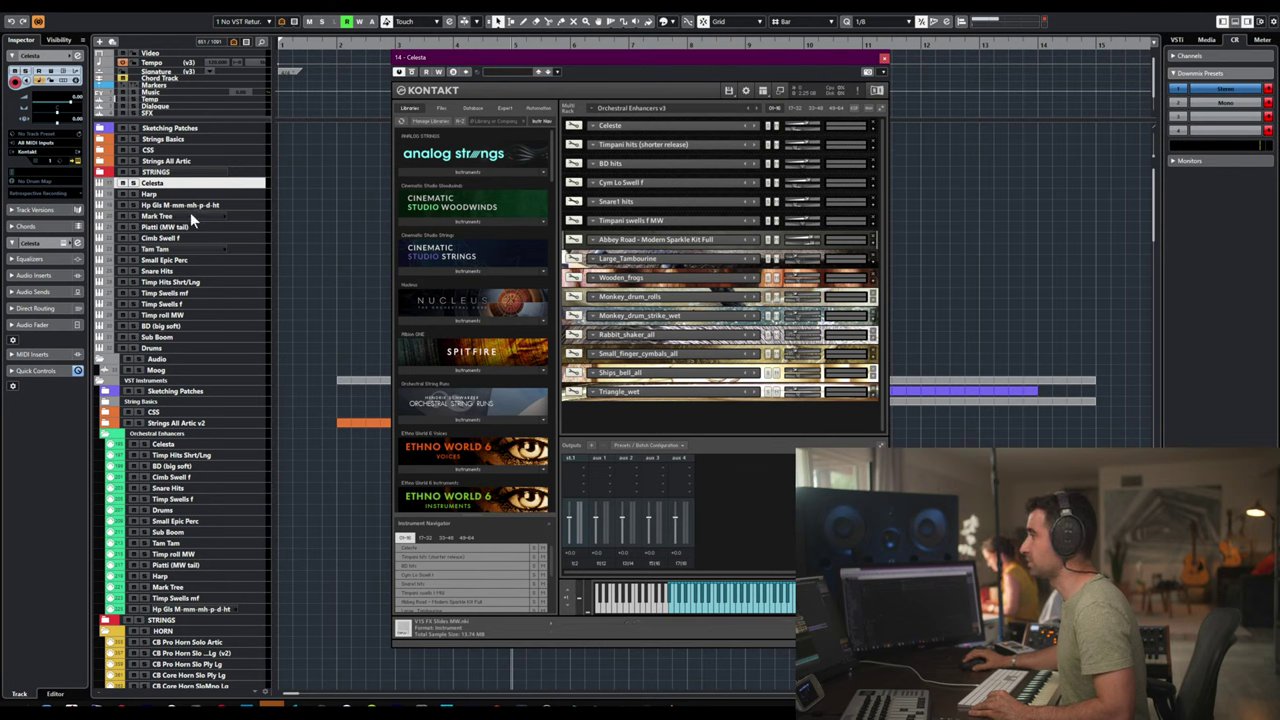
- Remove the remaining timpani, BD, Cym Lo Swell f and Snare1 patches from Kontakt's first page, and move Celeste below Triangle_wet
left_click(872, 137)
left_click(872, 137)
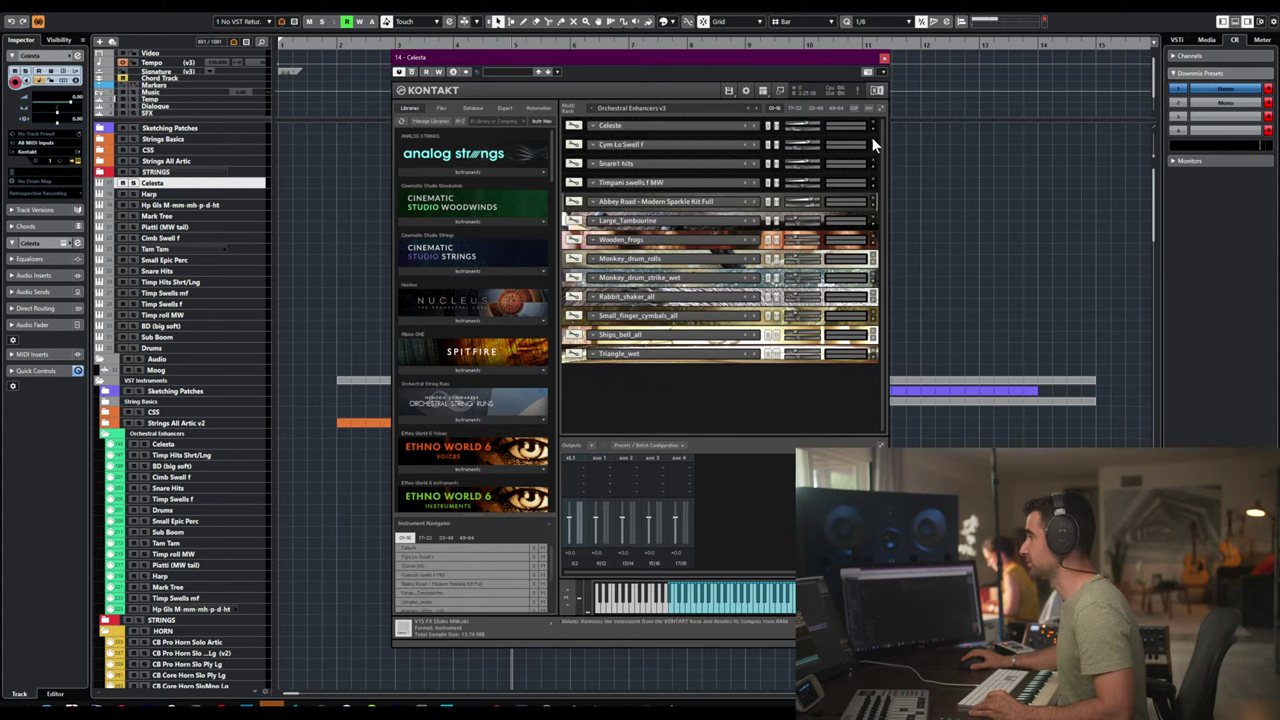
left_click(872, 137)
left_click(872, 137)
left_click(872, 137)
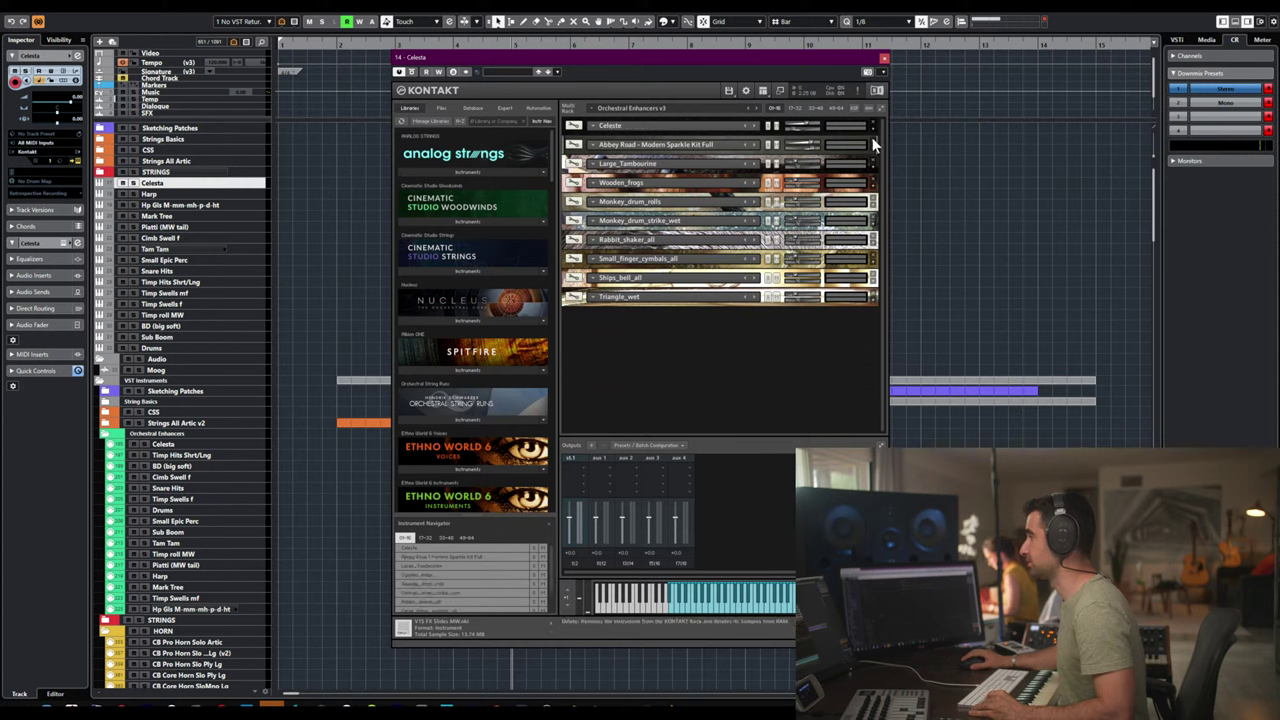
left_click_drag(575, 125, 568, 296)
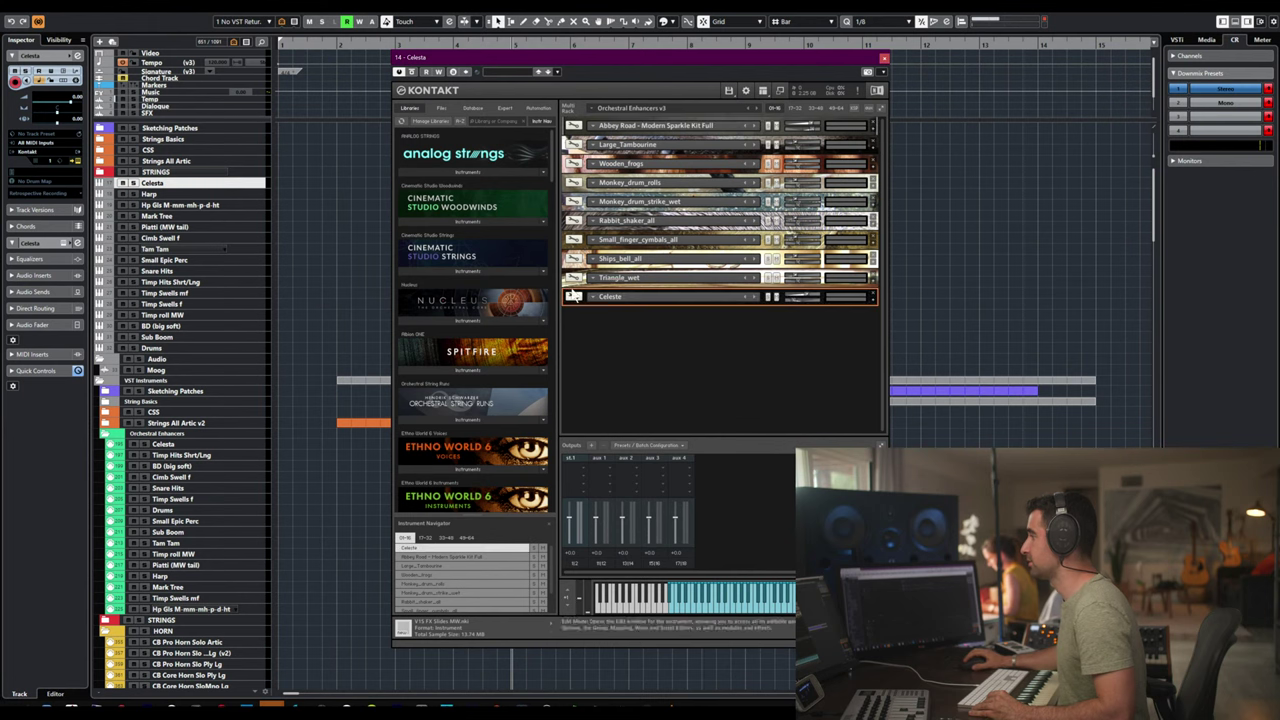
- On Kontakt's instrument page 17-32, minimize the headers and remove Tam Tam Hits, Piatti Hits and Piatti Hits Choked
left_click(794, 107)
left_click(795, 107)
left_click(822, 112)
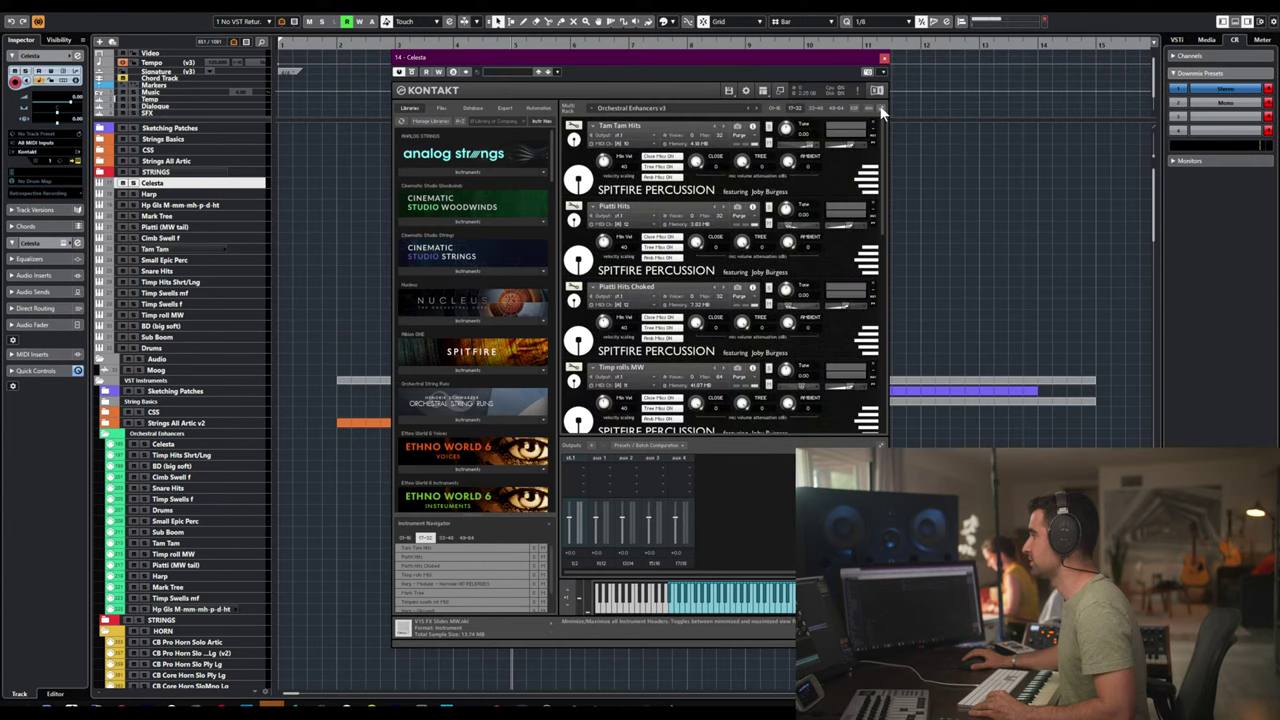
left_click(878, 106)
left_click(816, 111)
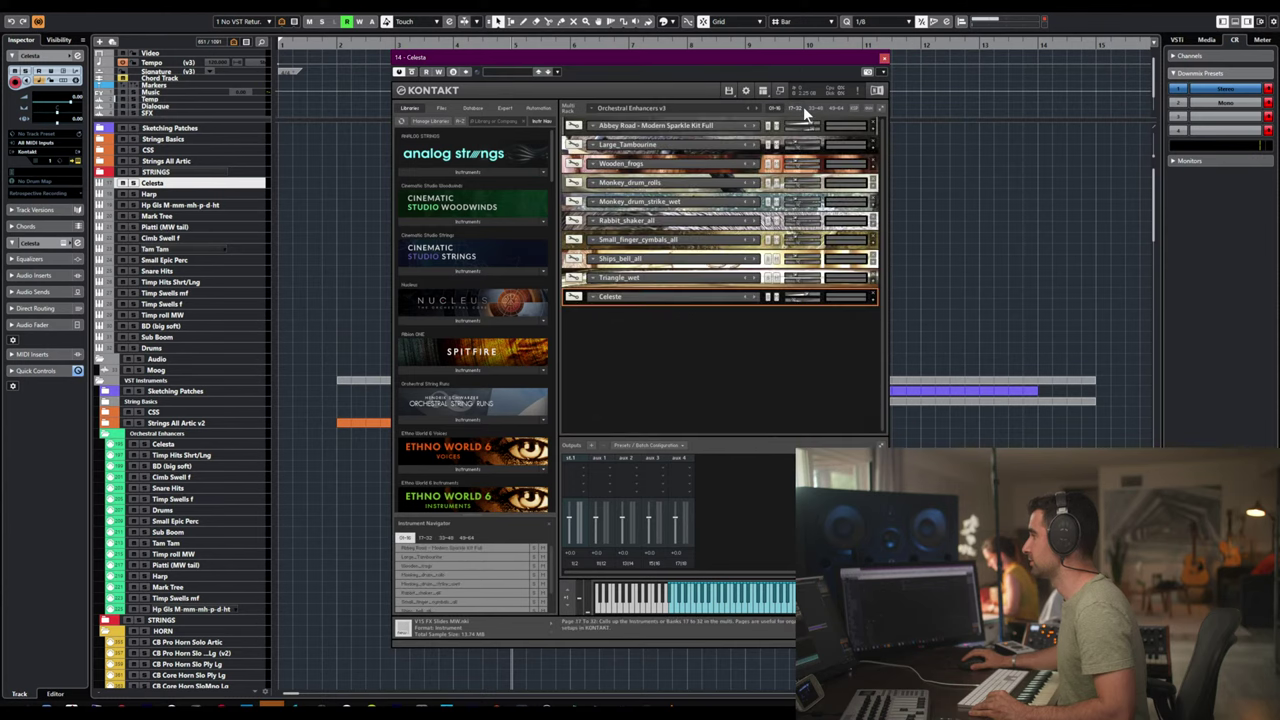
left_click(803, 106)
left_click(824, 114)
left_click(810, 110)
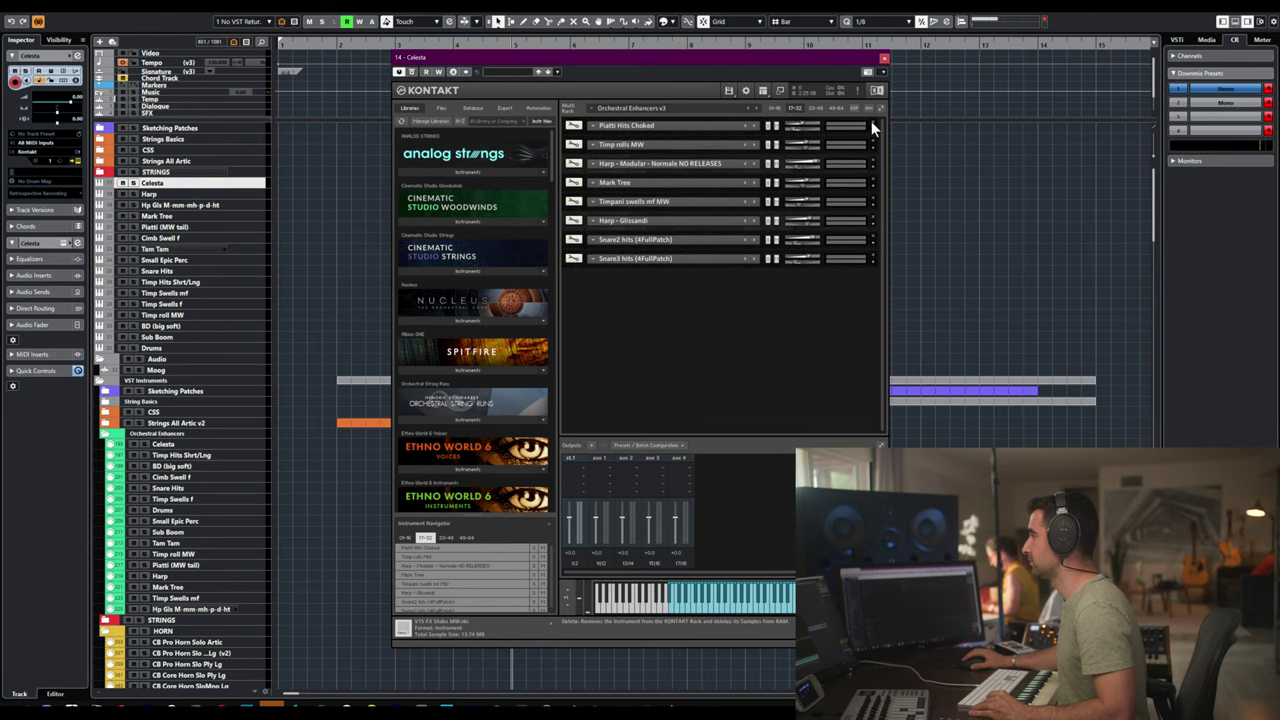
left_click(820, 113)
left_click(823, 111)
left_click(829, 111)
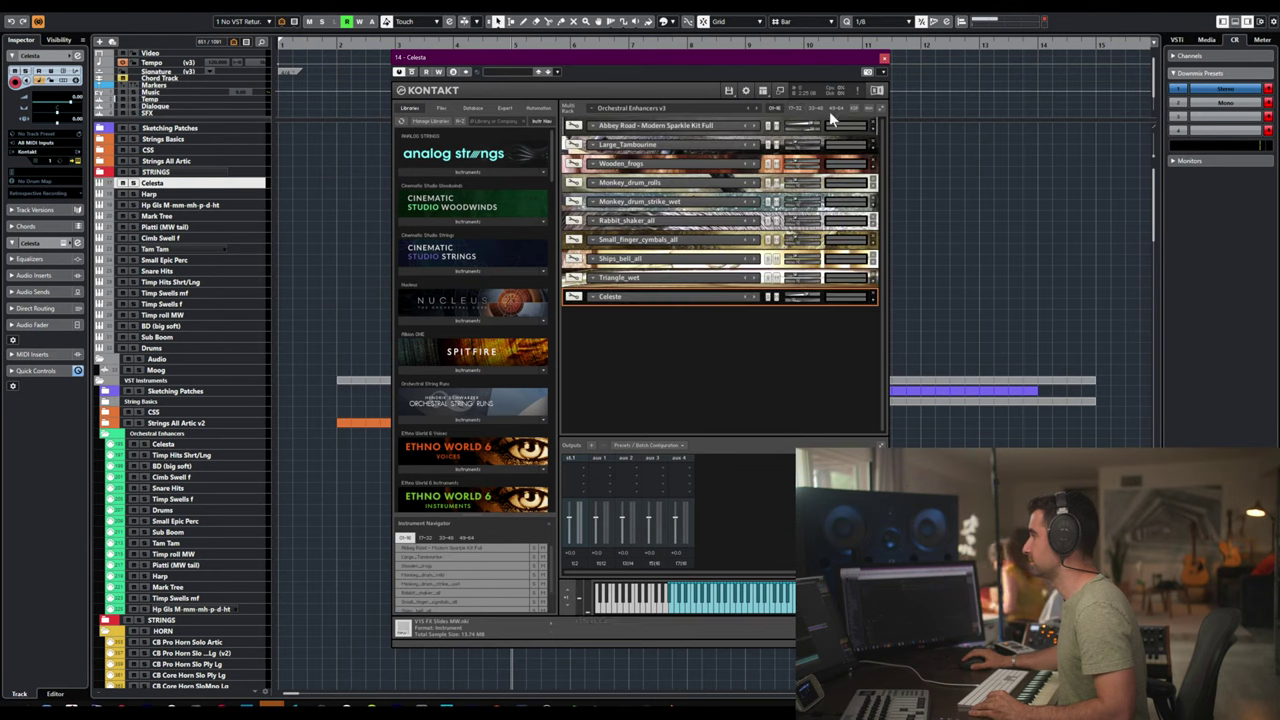
- Remove all remaining patches on page 17-32, from Timp rolls MW through the harps, Mark Tree and Timpani swells mf to Snare3 hits
left_click(877, 121)
left_click(874, 121)
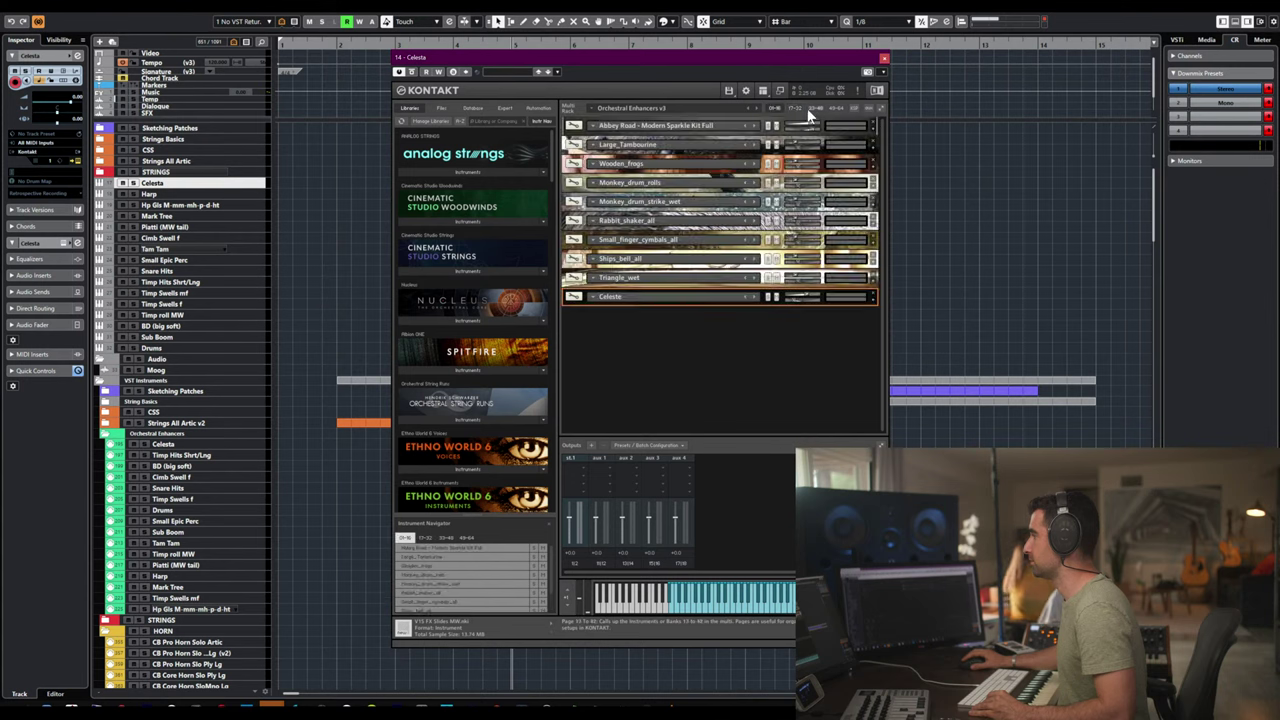
left_click(874, 121)
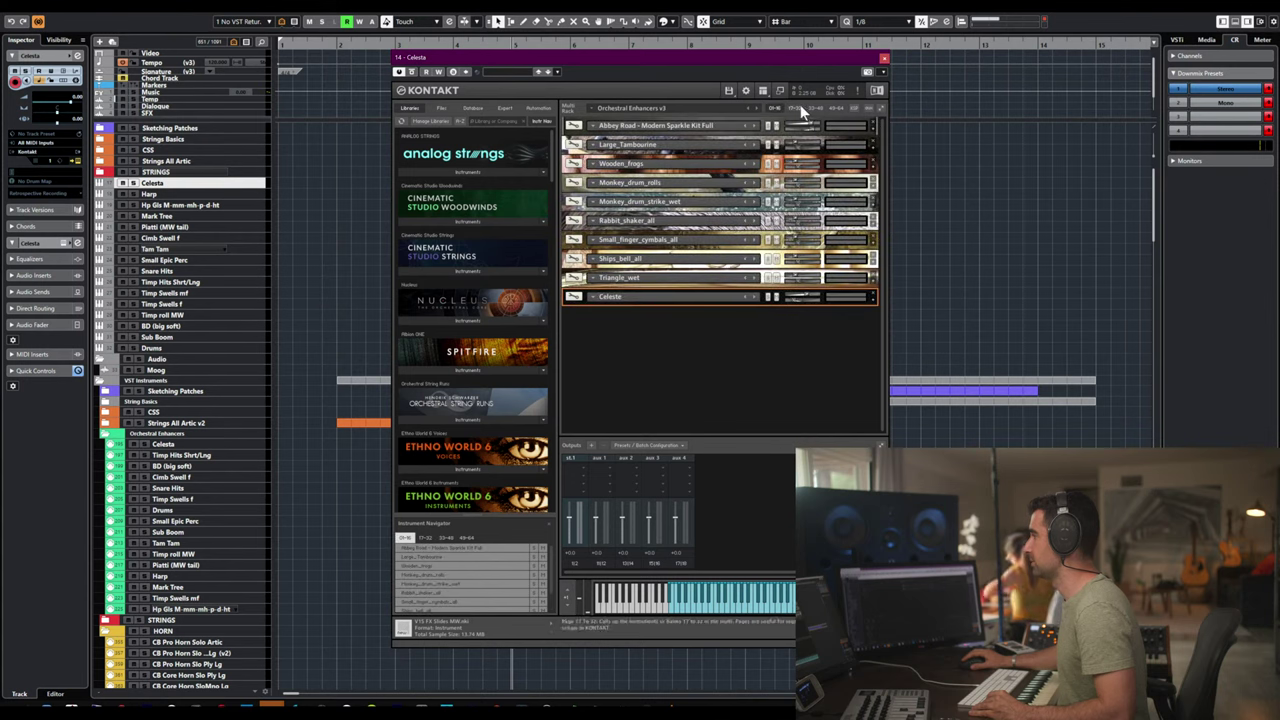
left_click(873, 121)
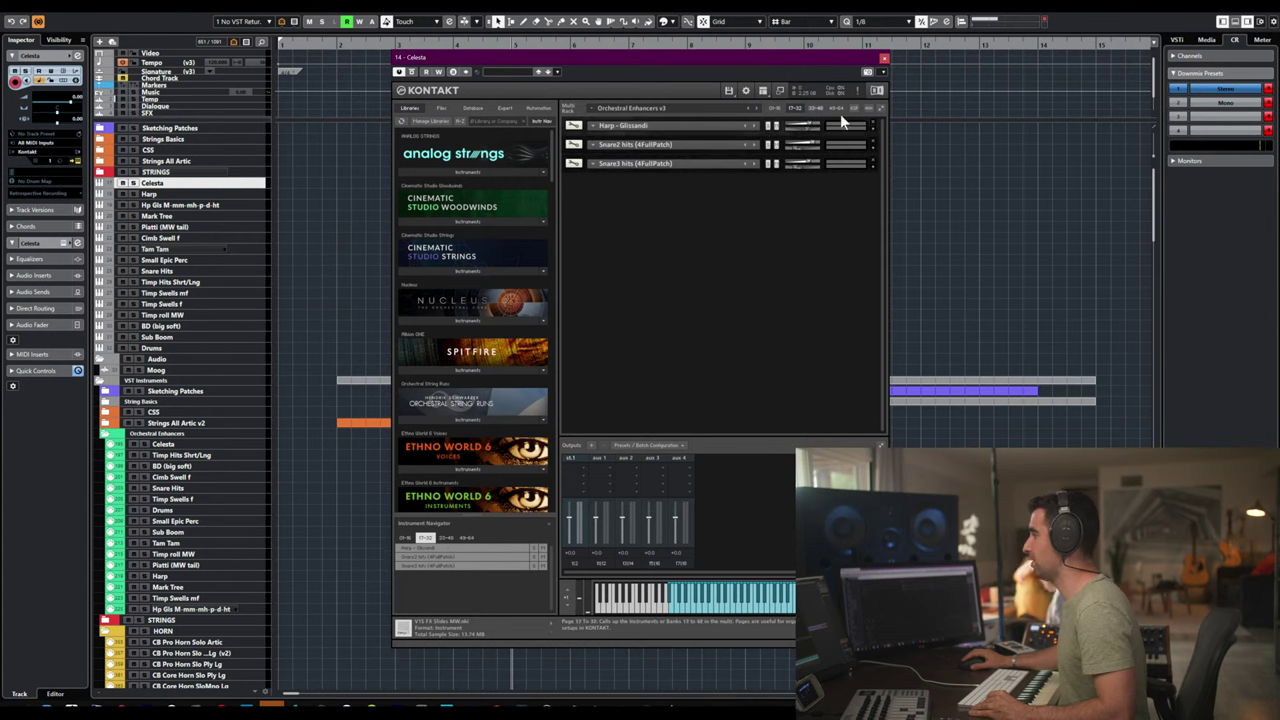
left_click(872, 121)
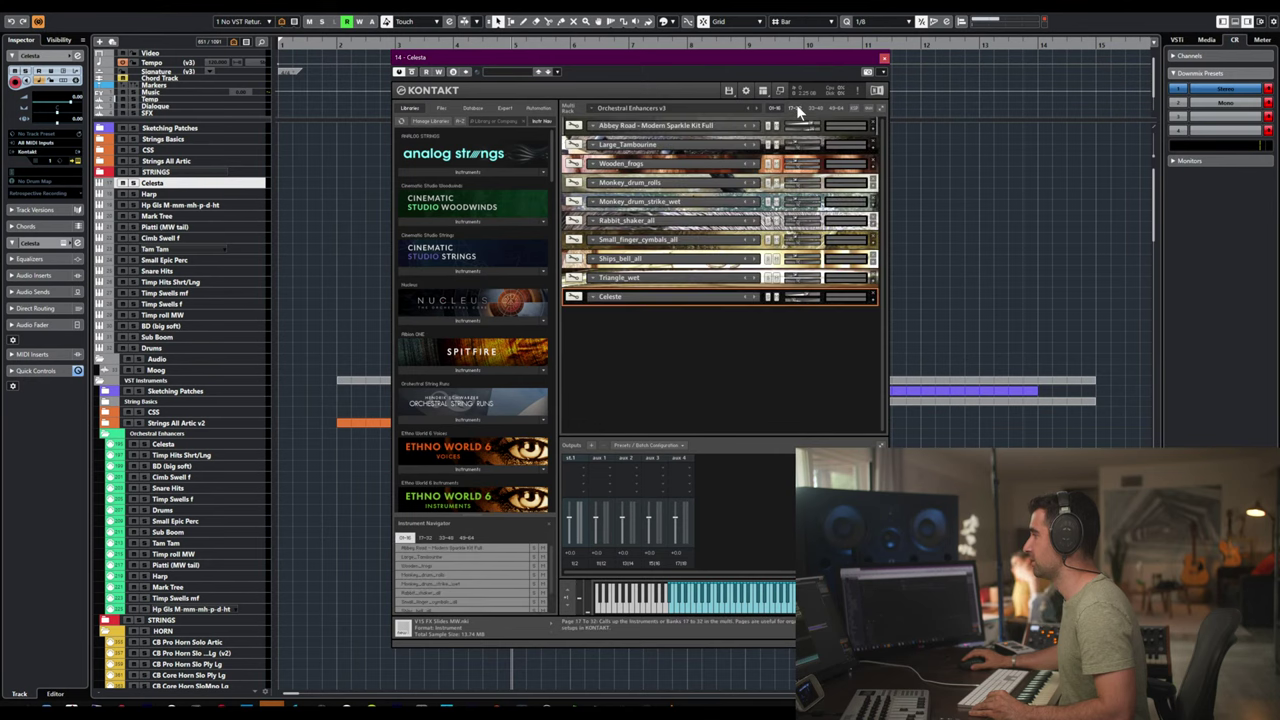
left_click(873, 121)
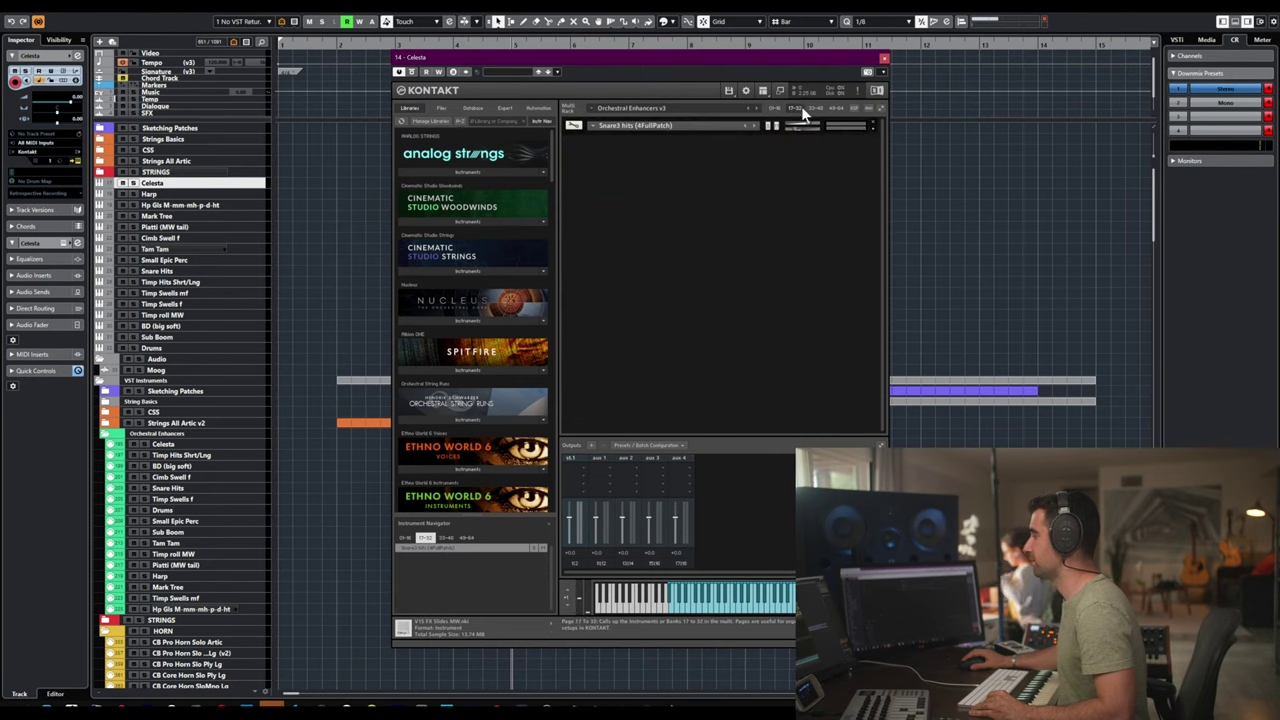
left_click(873, 121)
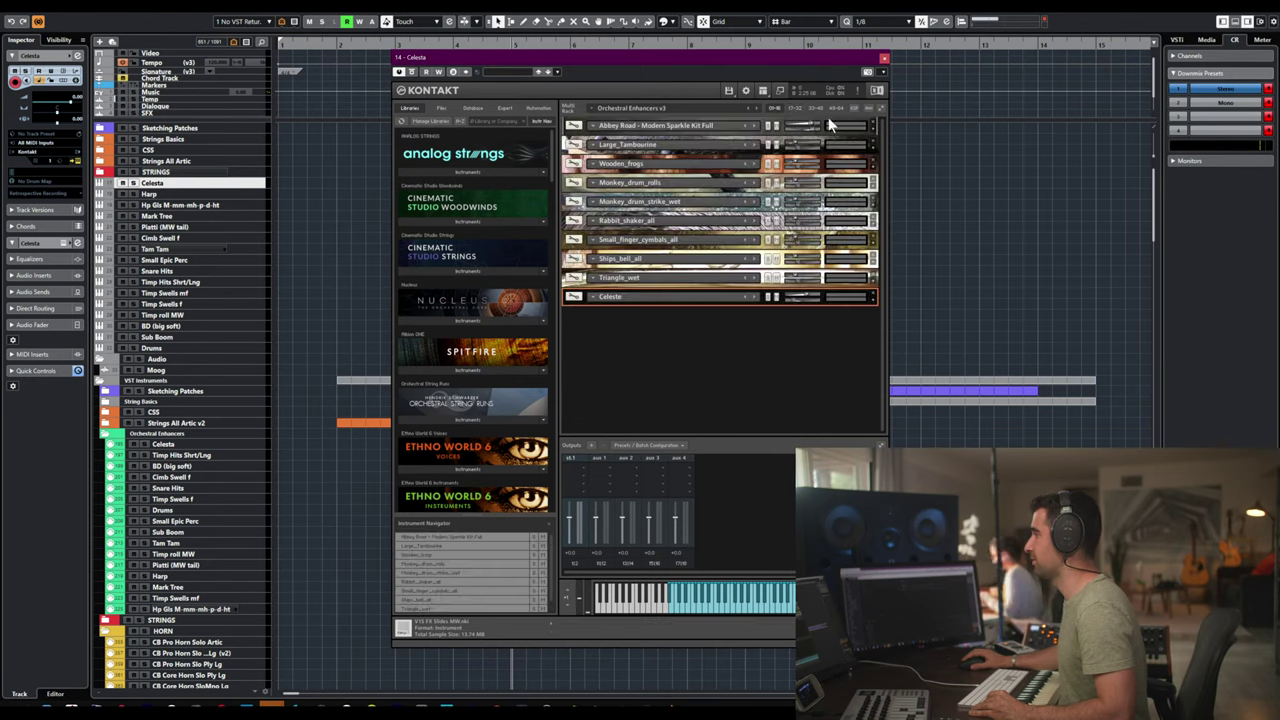
- On Kontakt's first instrument page for Celesta, remove every patch from Abbey Road - Modern Sparkle Kit Full to Triangle_wet, keeping only Celeste, and close the instrument window
left_click(774, 108)
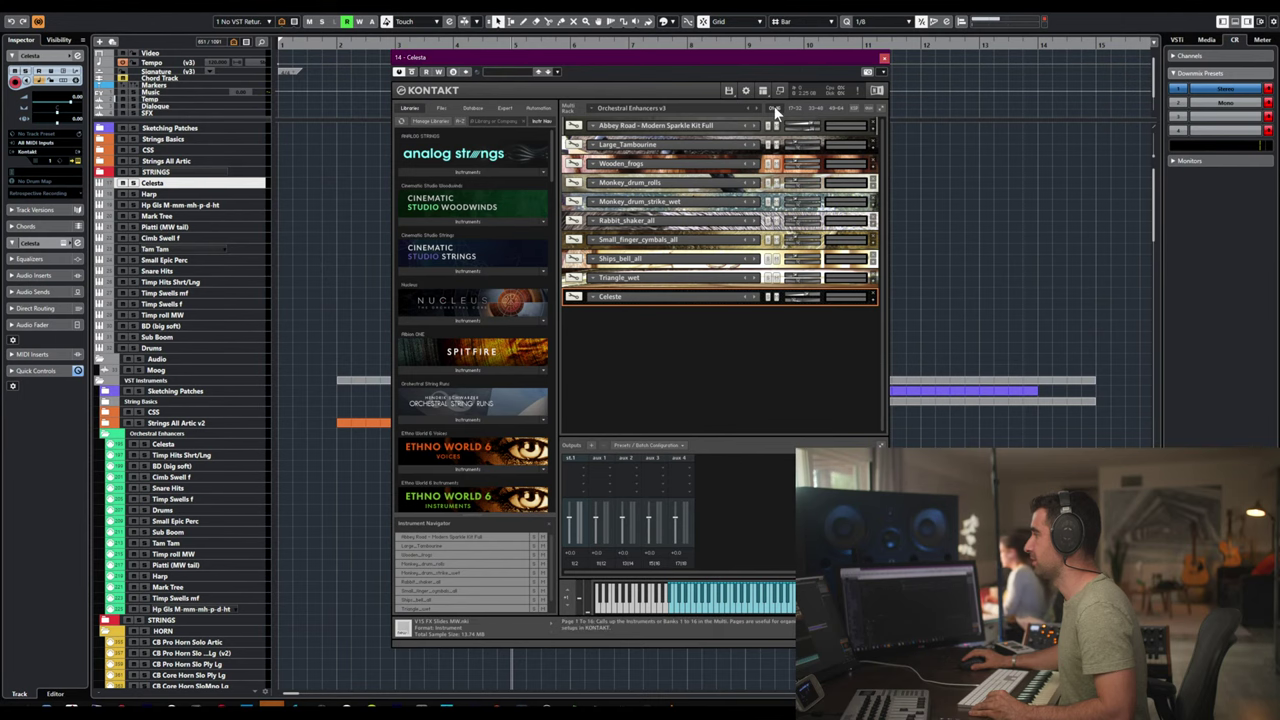
left_click(872, 121)
left_click(872, 121)
left_click(872, 121)
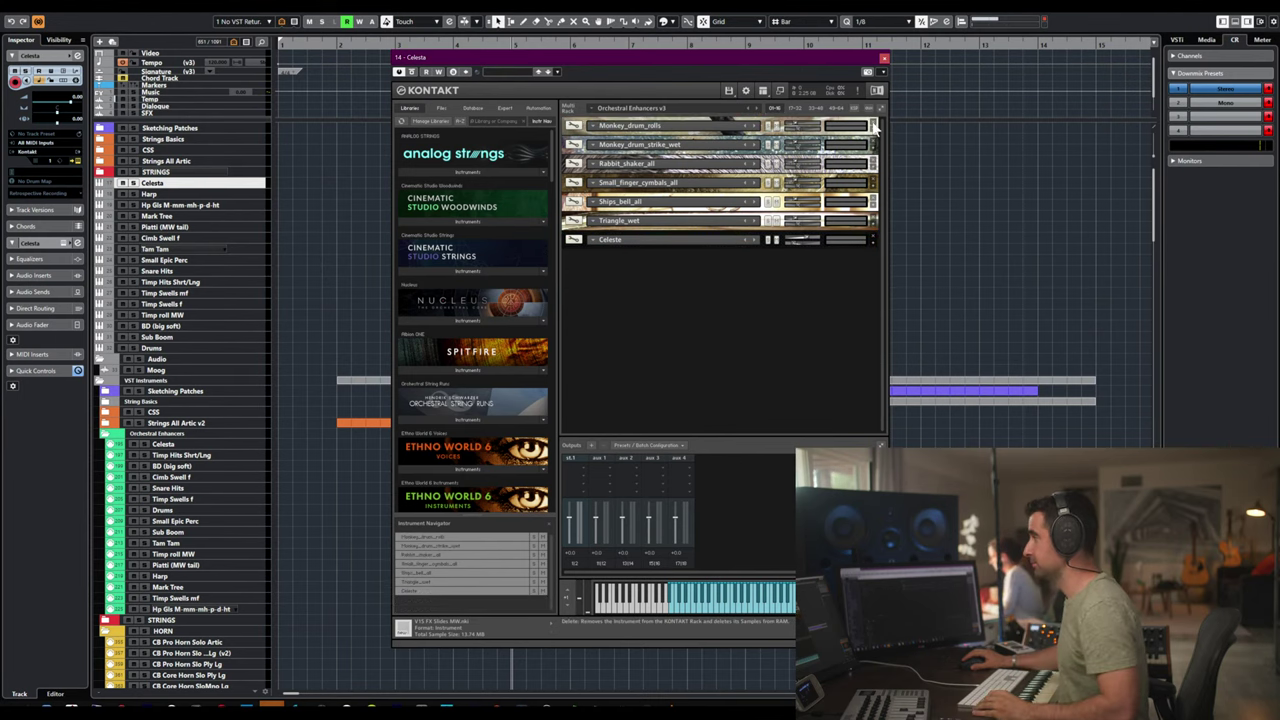
left_click(872, 121)
left_click(872, 121)
left_click(872, 121)
left_click(872, 121)
left_click(872, 121)
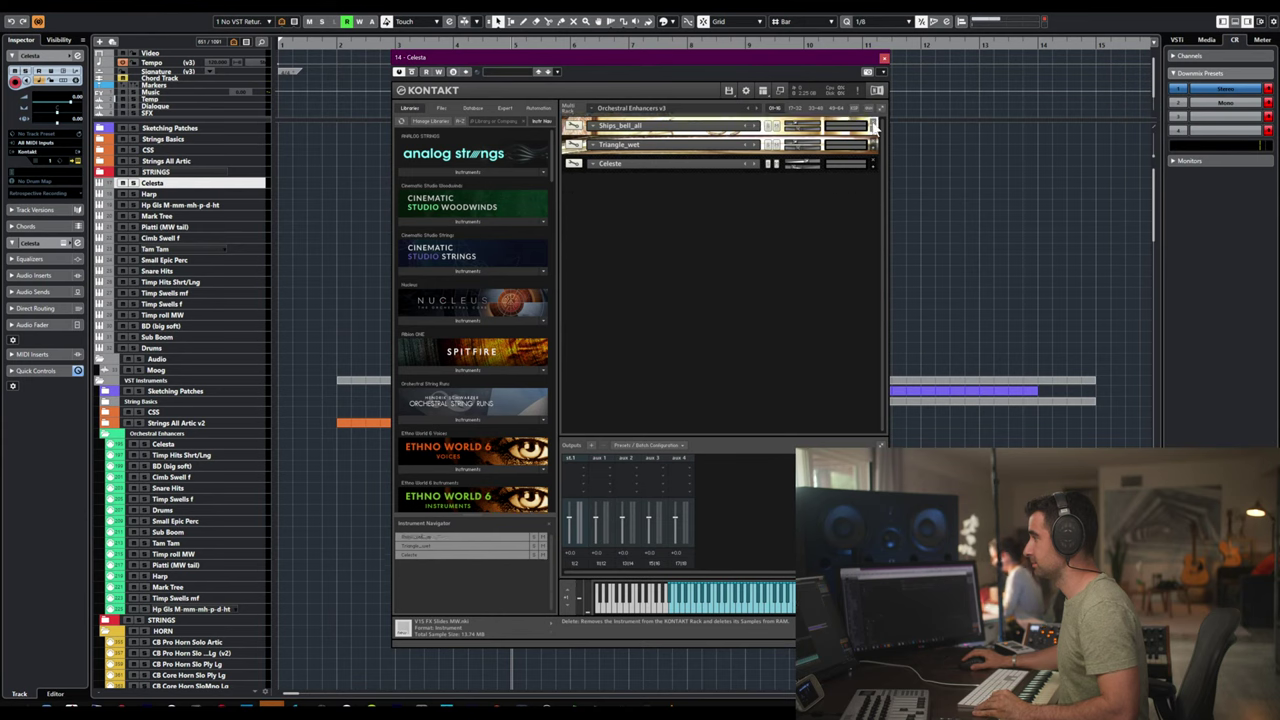
left_click(873, 125)
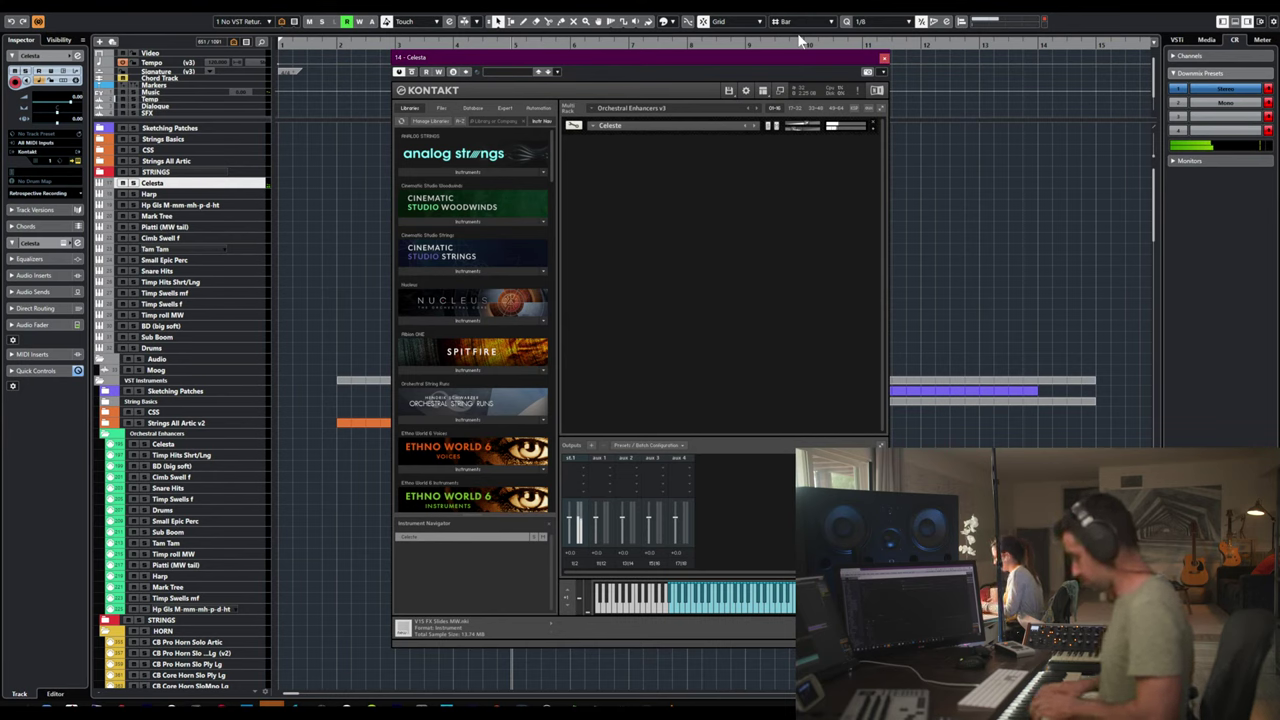
left_click(884, 57)
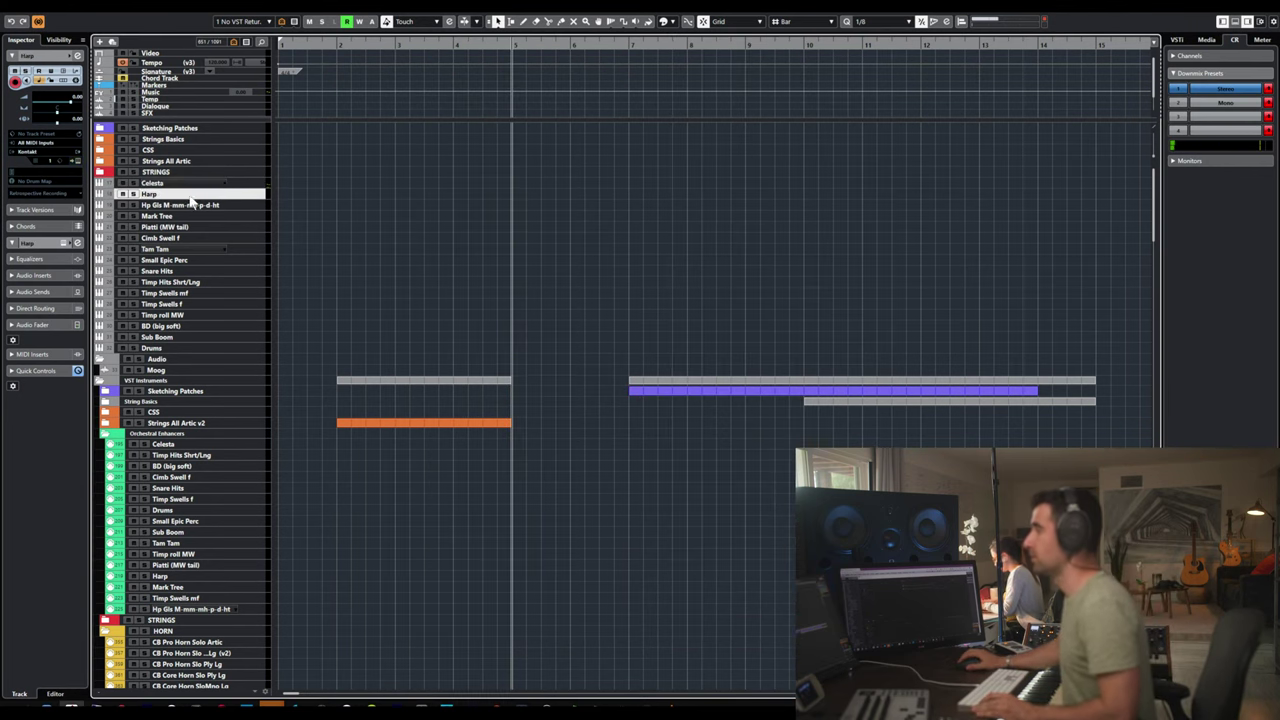
- Open the Harp track's Kontakt instrument, look through instrument pages 1-16 and 17-32, and minimize all instrument headers
left_click(189, 194)
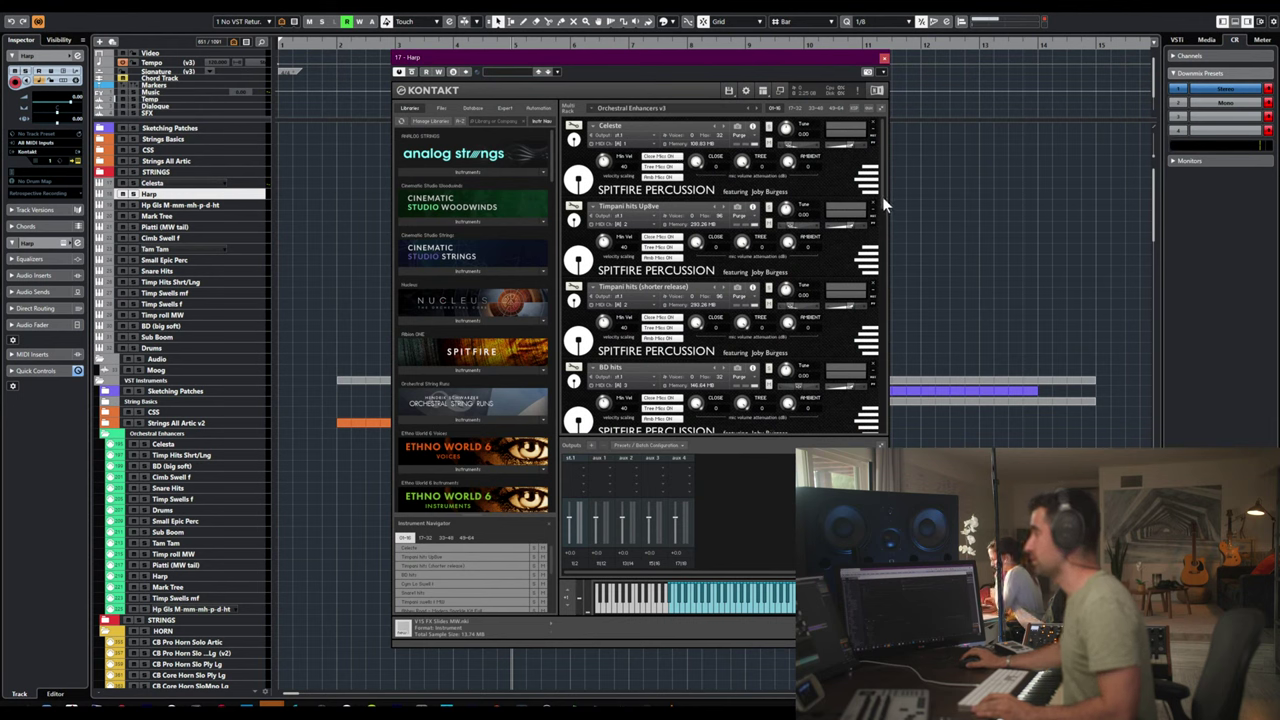
left_click_drag(882, 196, 899, 424)
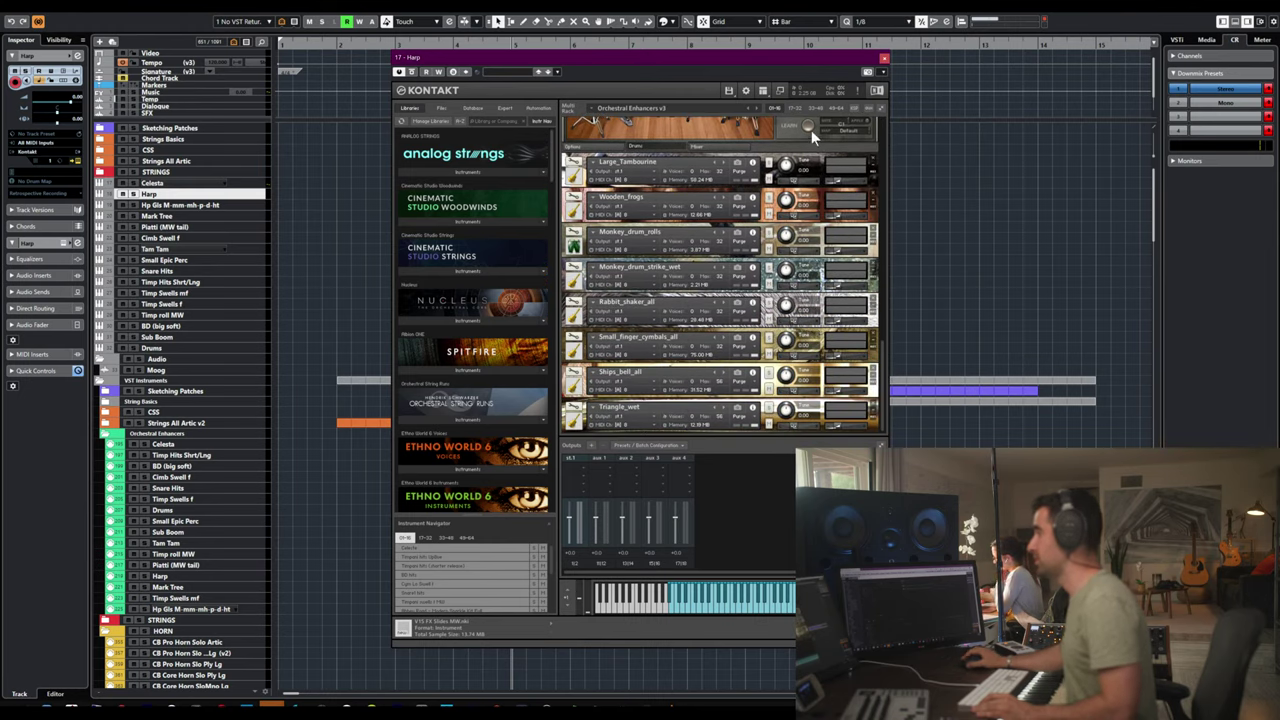
left_click(794, 107)
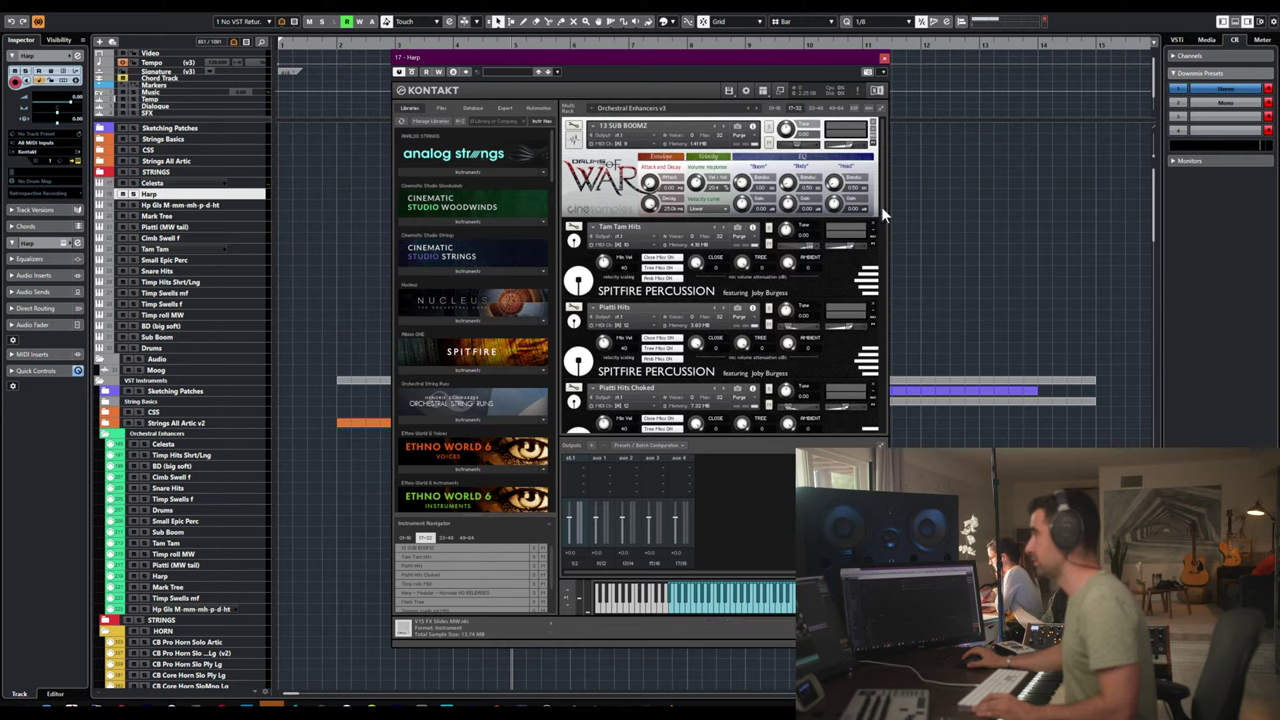
left_click_drag(881, 179, 882, 298)
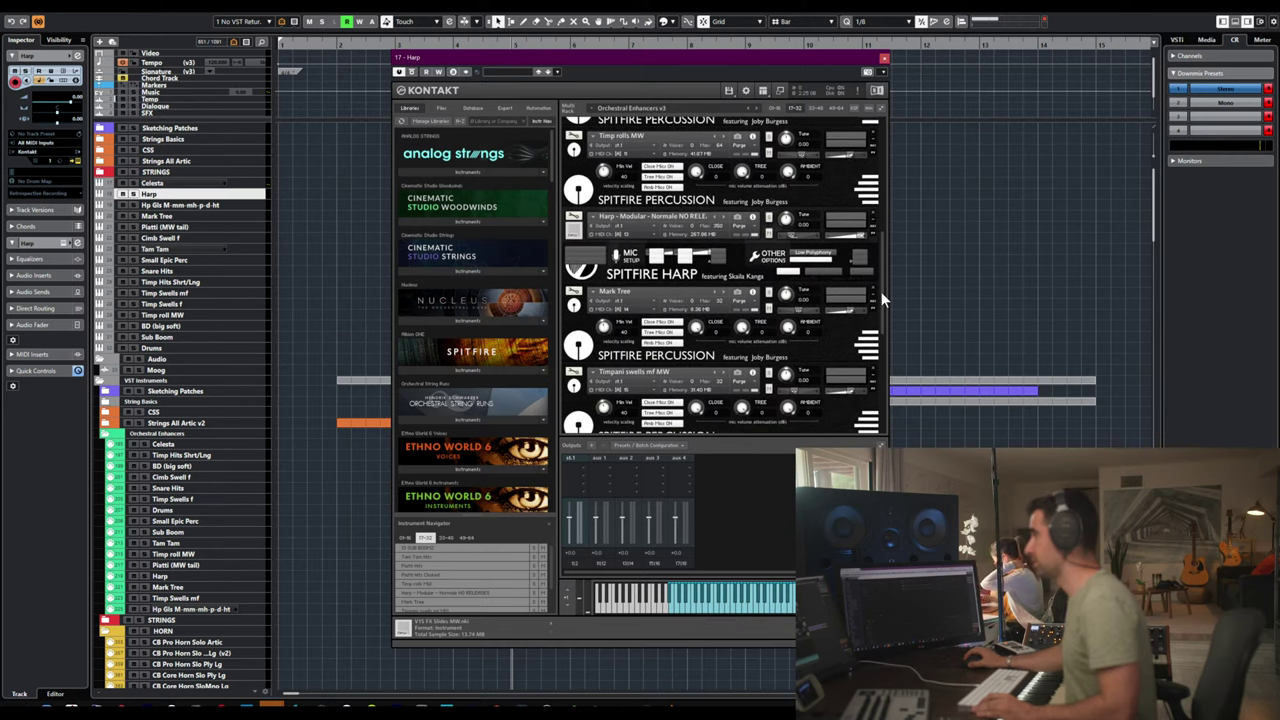
mouse_move(883, 298)
left_mouse_down()
mouse_move(883, 355)
mouse_move(886, 316)
left_mouse_up()
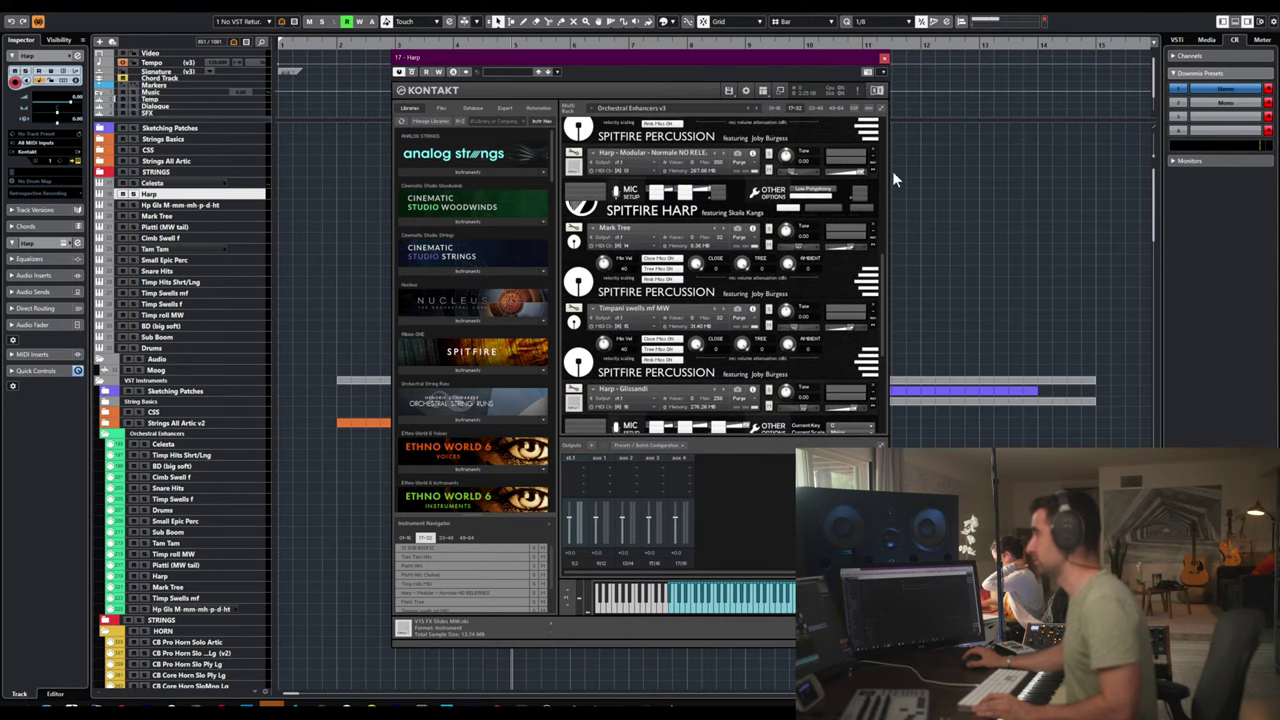
left_click(880, 108)
left_click(880, 108)
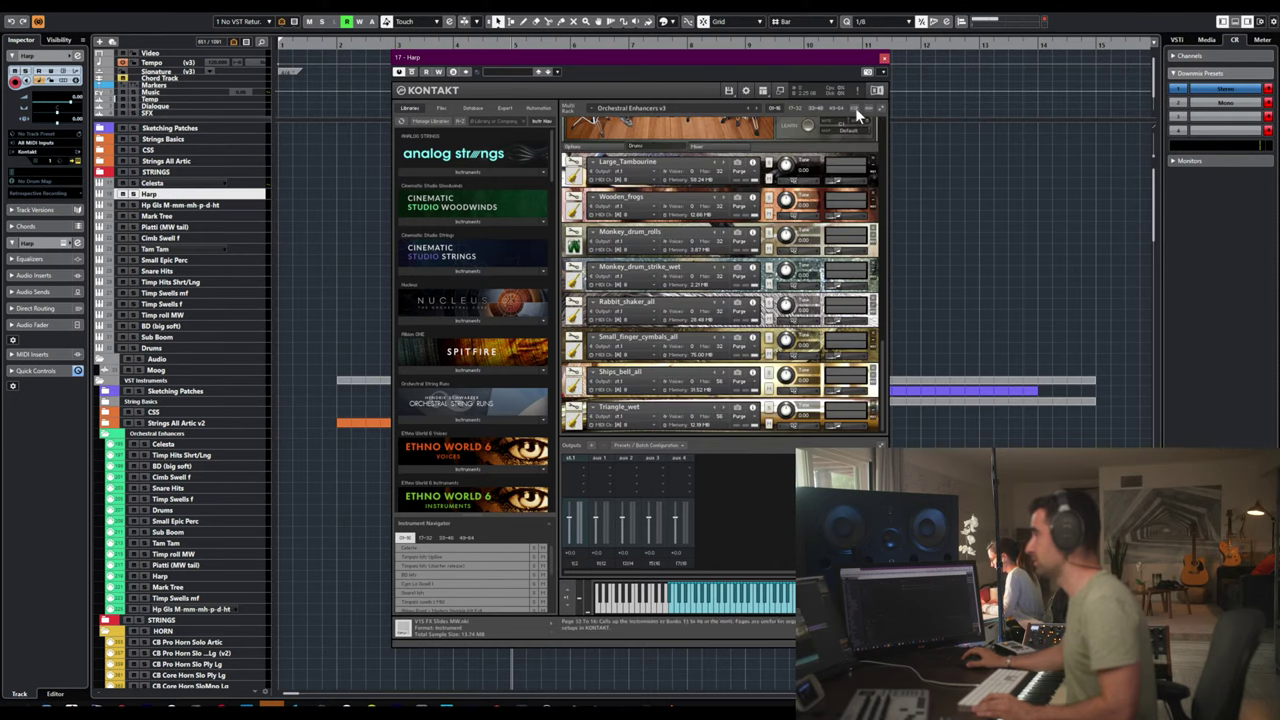
left_click(880, 108)
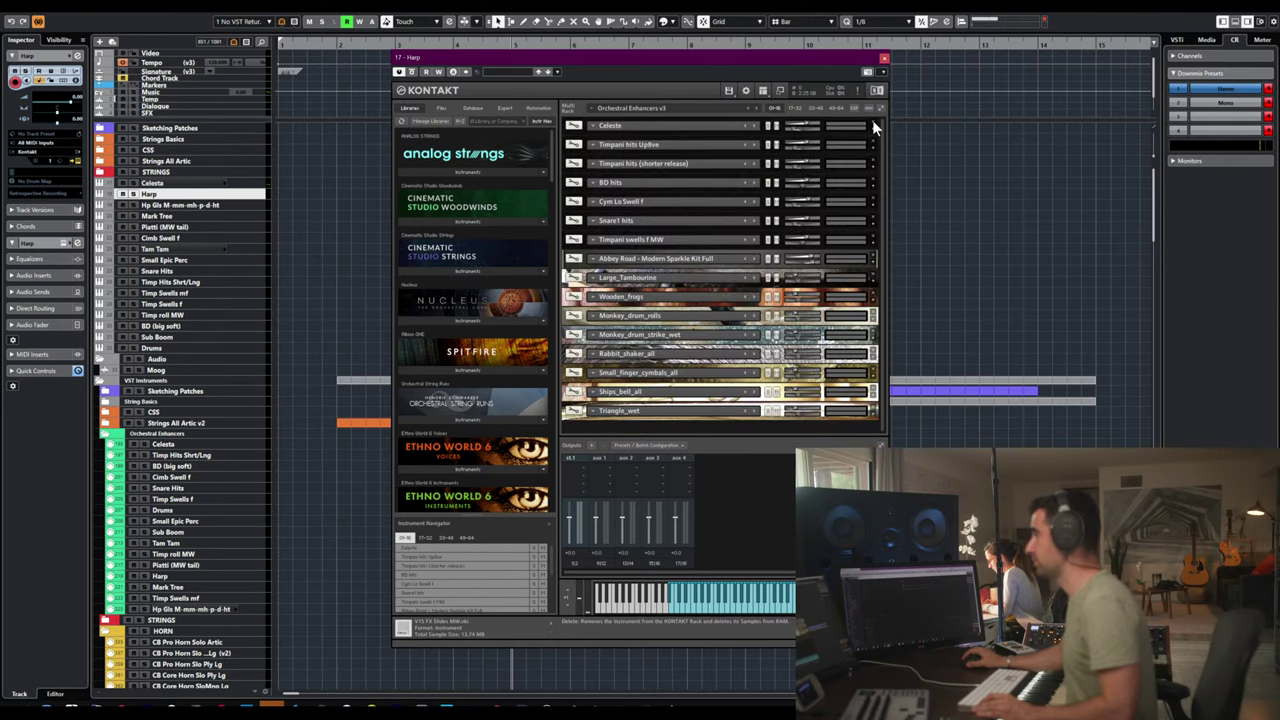
- Remove every patch from the Harp Kontakt's first instrument page, from Celeste down to Triangle_wet
scroll(872, 120, "down", 5)
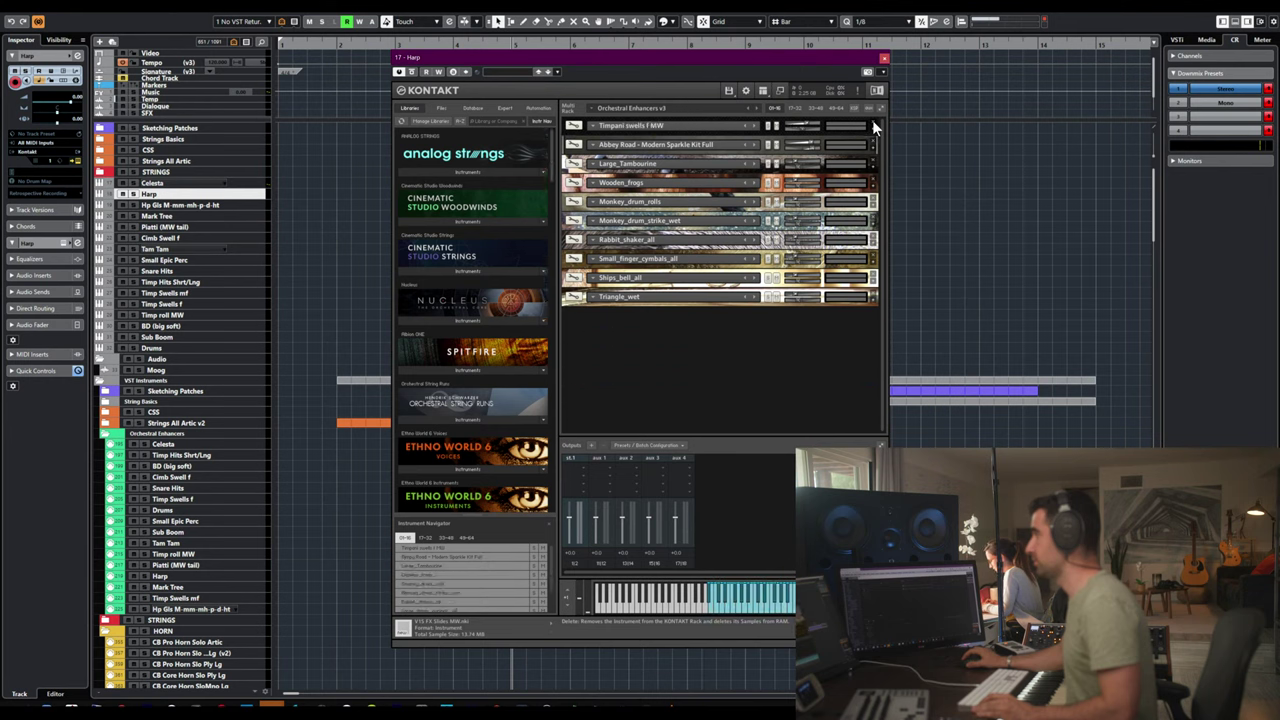
scroll(873, 124, "down", 5)
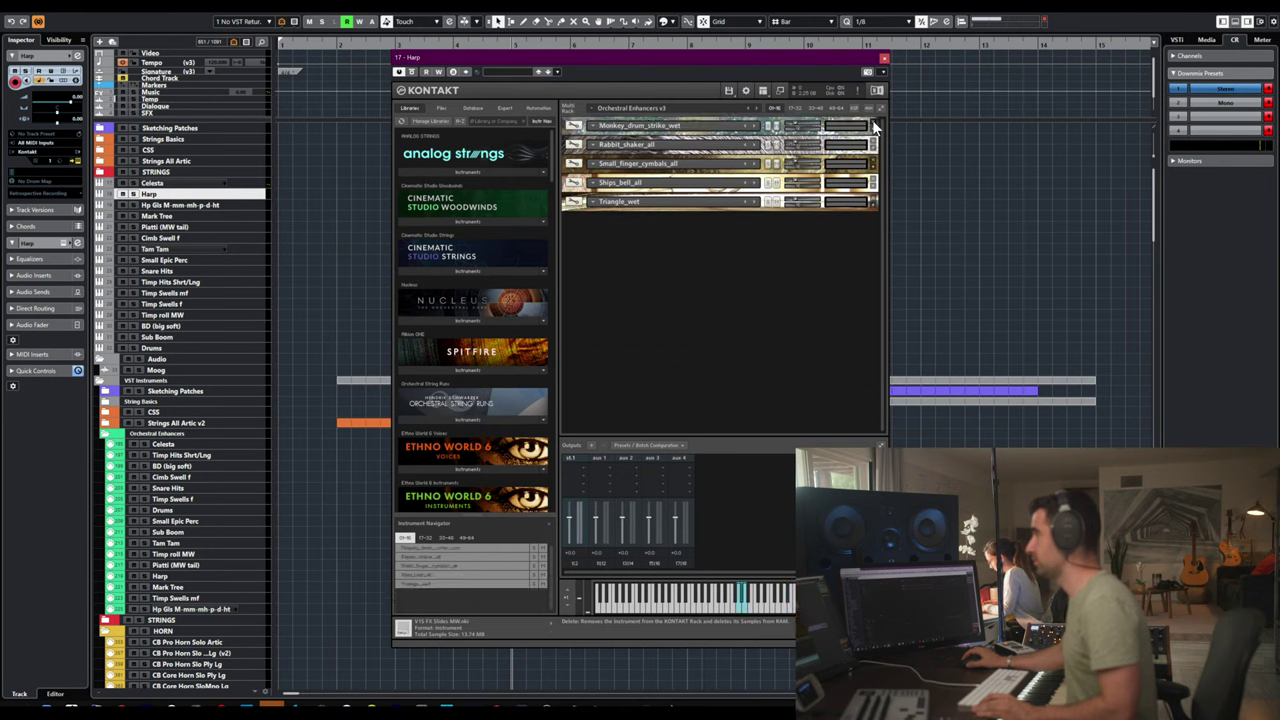
scroll(875, 124, "down", 5)
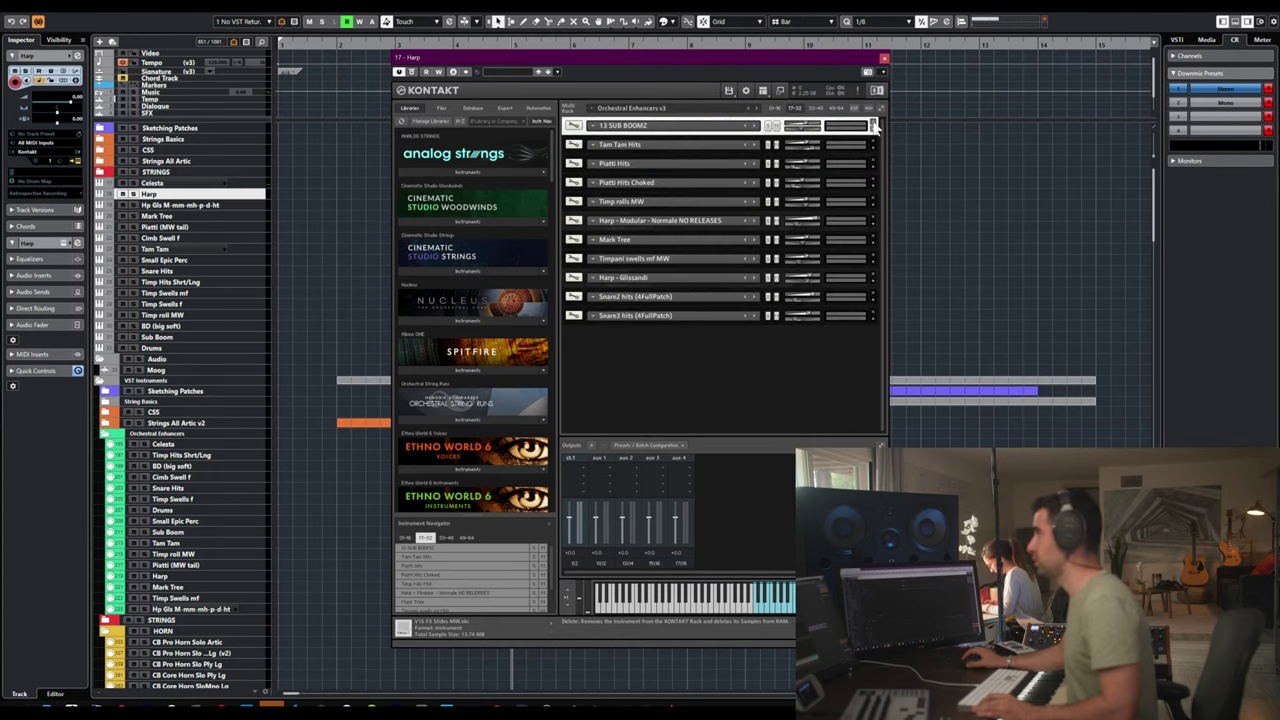
- On the Harp Kontakt's page 17-32, remove 13 SUB BOOMZ and move Harp - Modular - Normale NO RELEASES above Tam Tam Hits
left_click(872, 122)
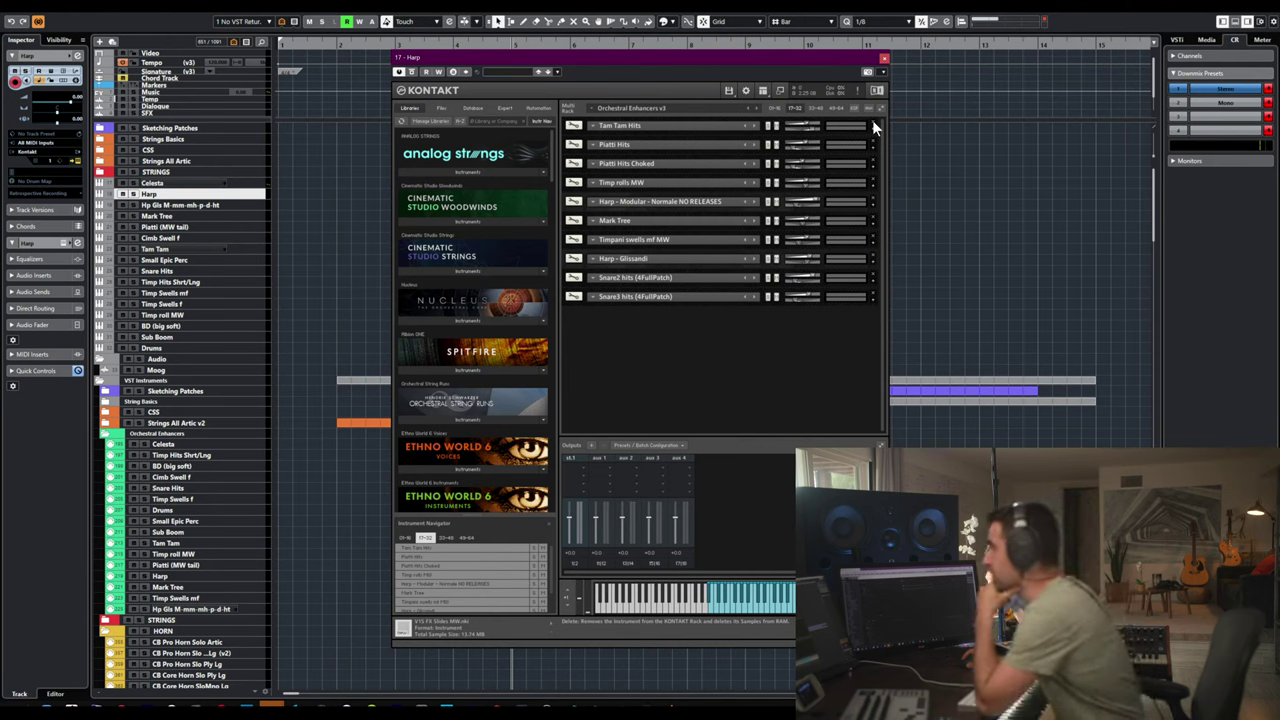
left_click(566, 201)
left_click_drag(566, 206, 570, 127)
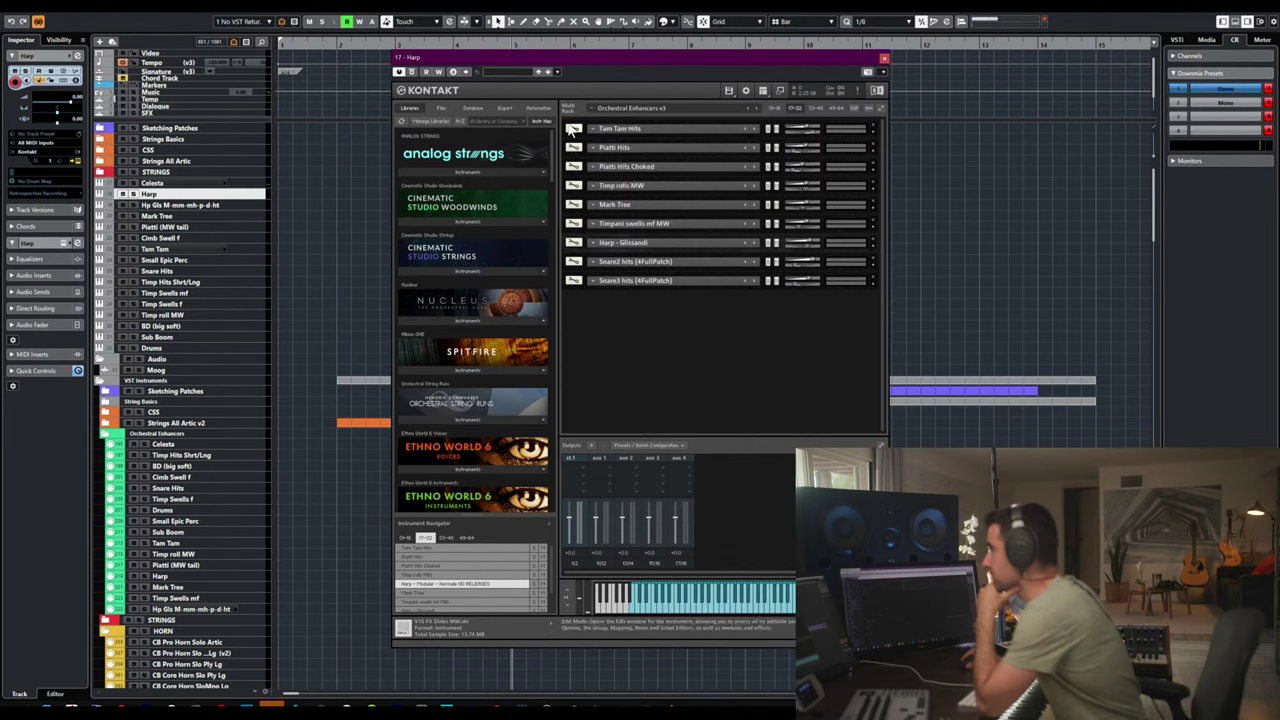
- Remove all patches below Harp - Modular - Normale NO RELEASES, from Tam Tam Hits to Snare3 hits
left_click(872, 140)
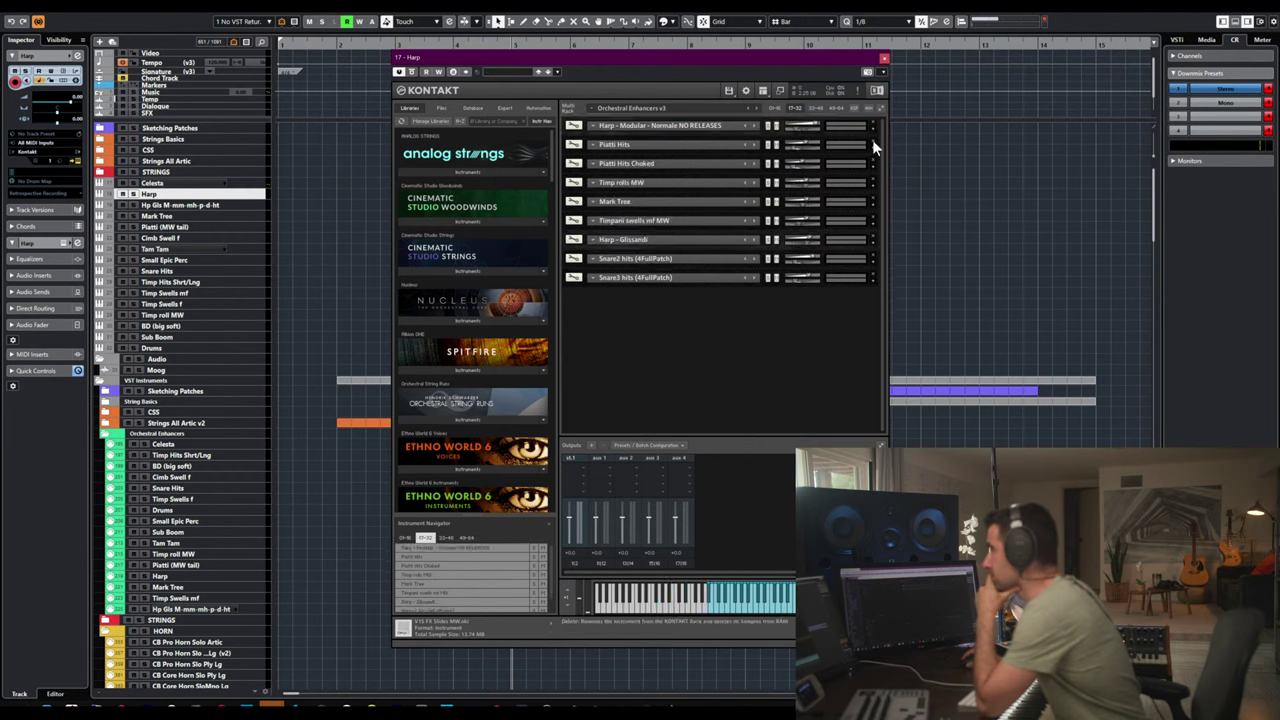
left_click(872, 140)
left_click(872, 140)
left_click(872, 140)
left_click(872, 140)
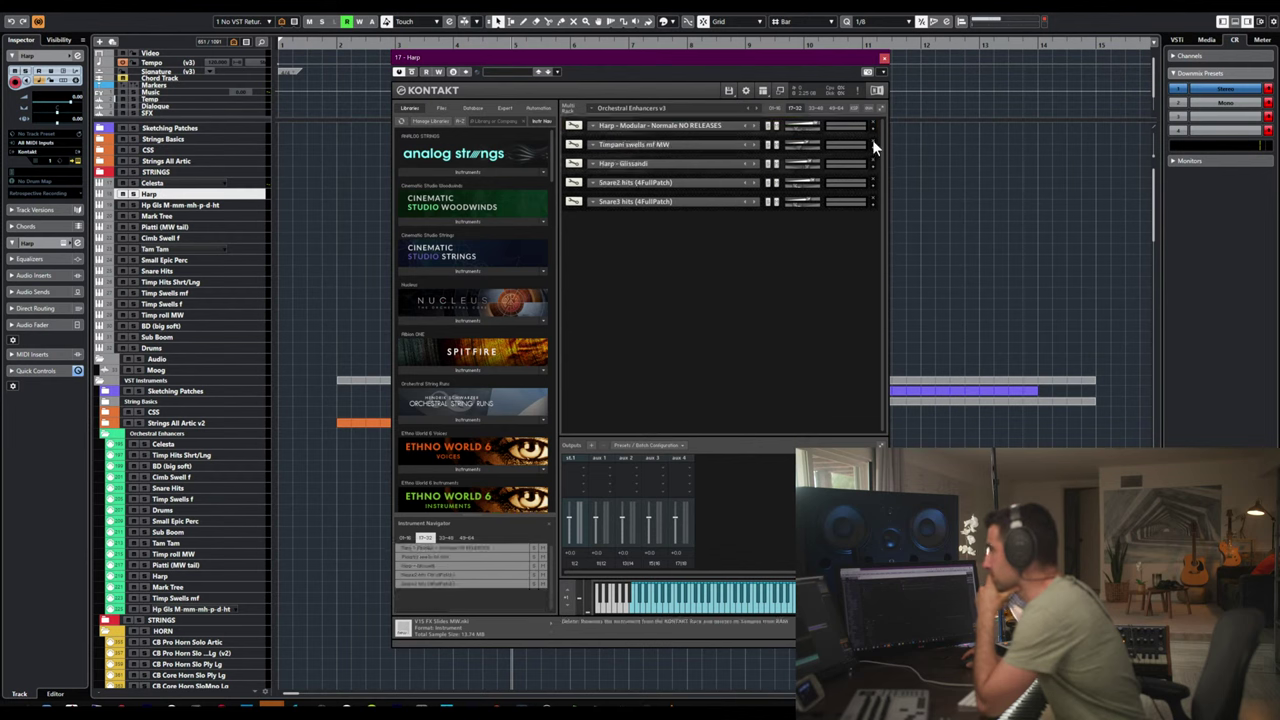
left_click(872, 140)
left_click(872, 140)
left_click(872, 140)
left_click(872, 140)
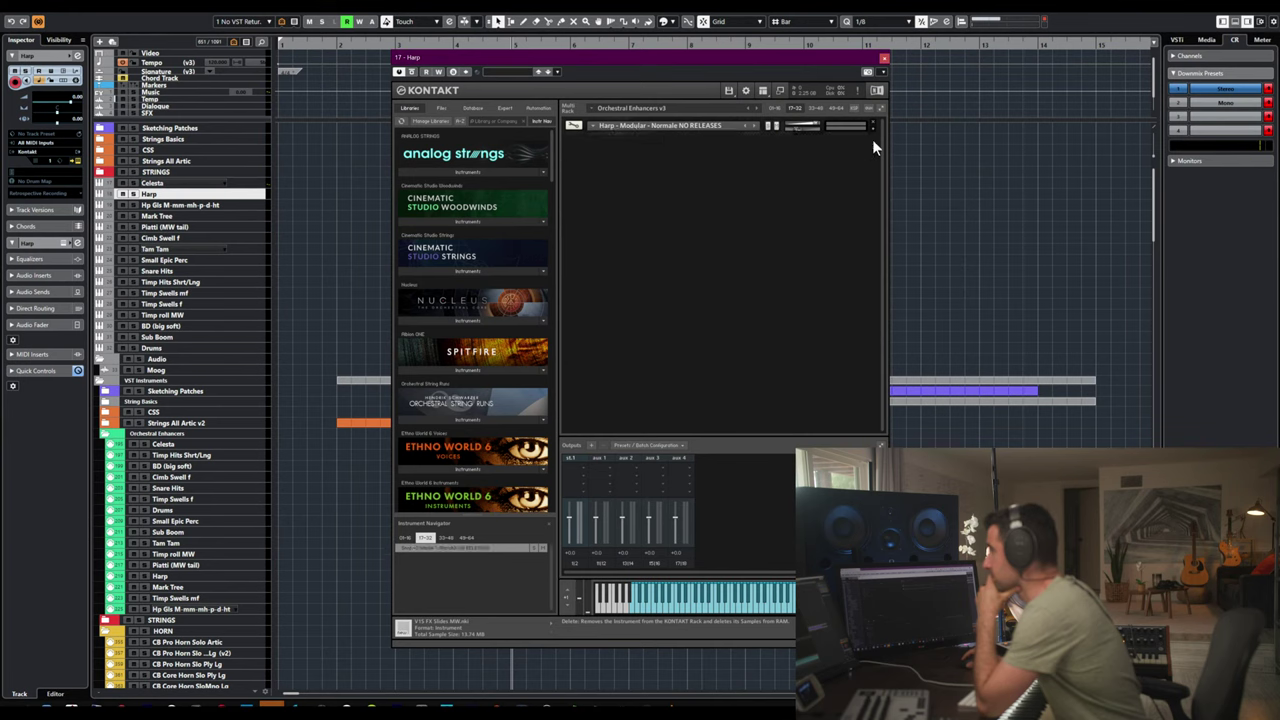
- Expand the remaining Harp patch's header and set its MIDI channel to port A, channel 1
left_click(873, 136)
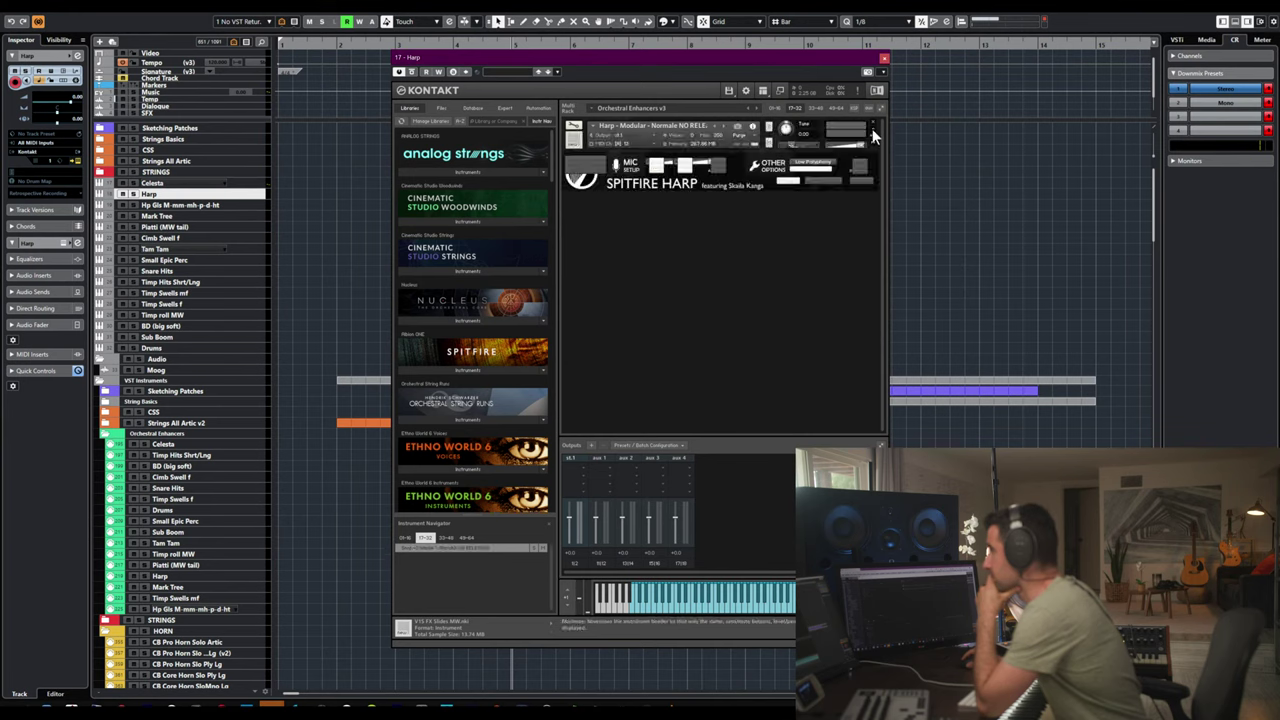
left_click(626, 140)
mouse_move(643, 160)
left_click(702, 161)
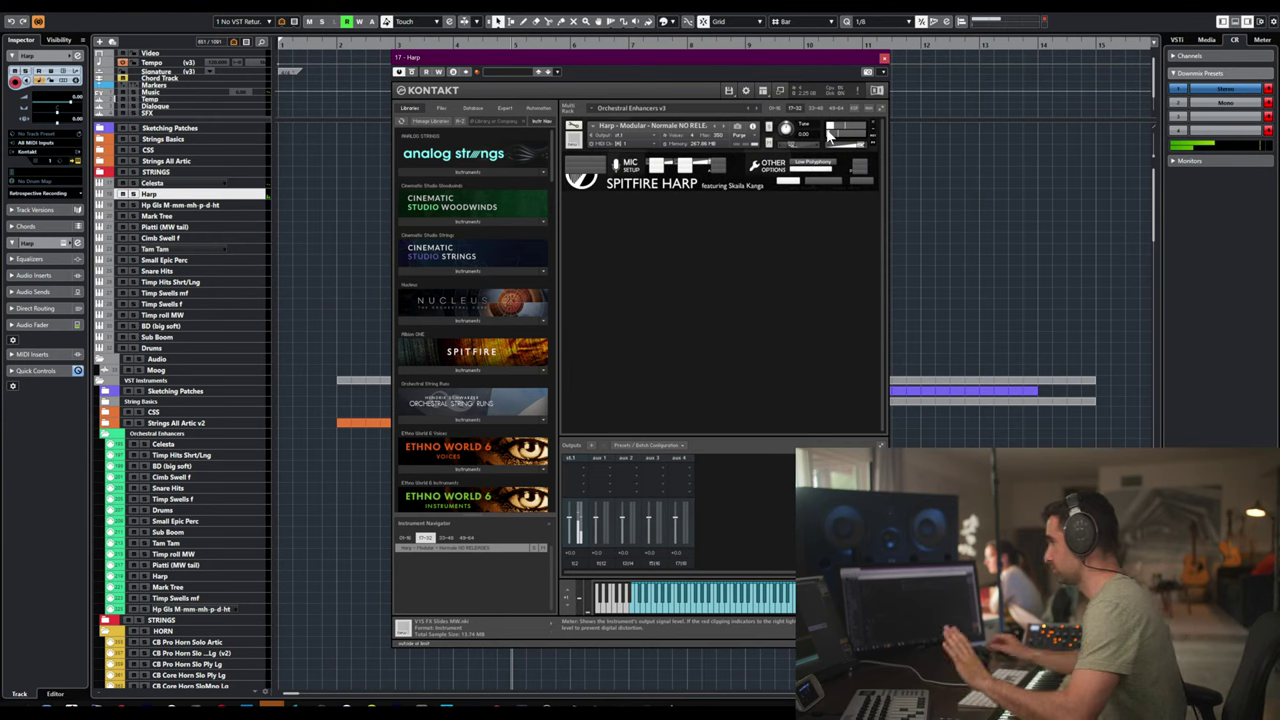
- Open the Hp Gls M-mm-mh-p-d-ht track's Kontakt instrument and minimize the instrument headers on pages 1-16 and 17-32
left_click(230, 216)
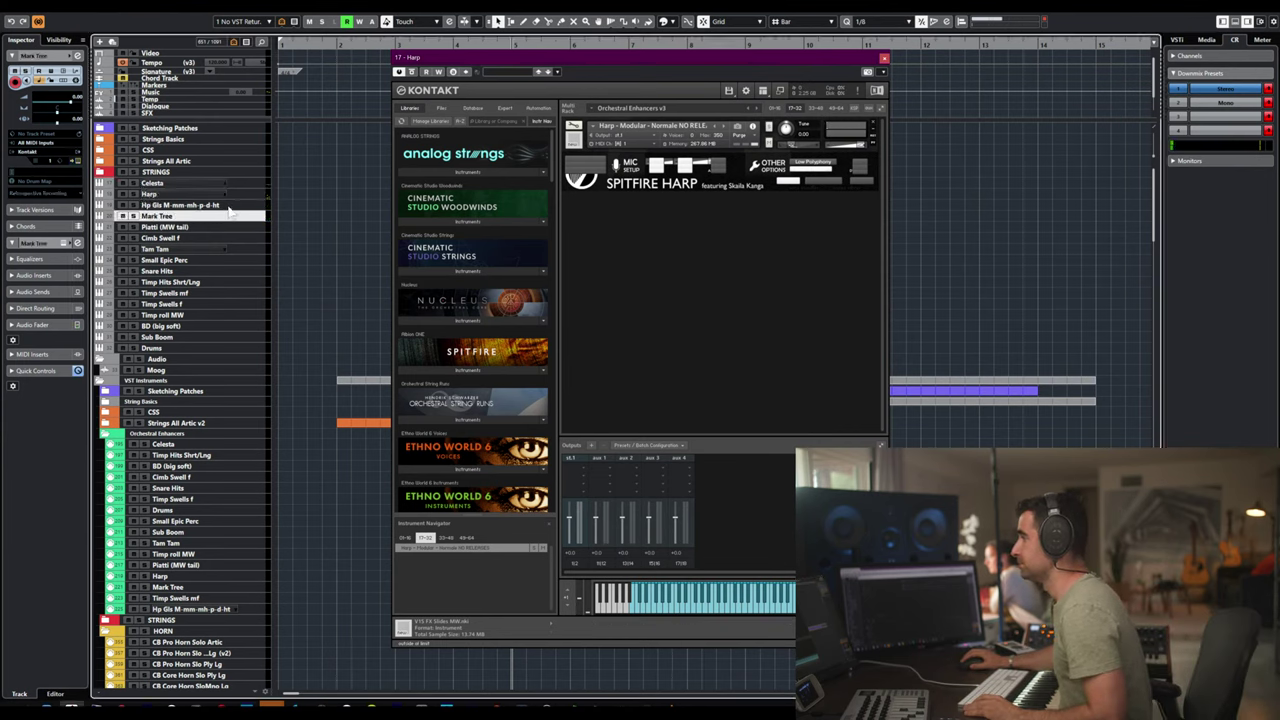
left_click(228, 206)
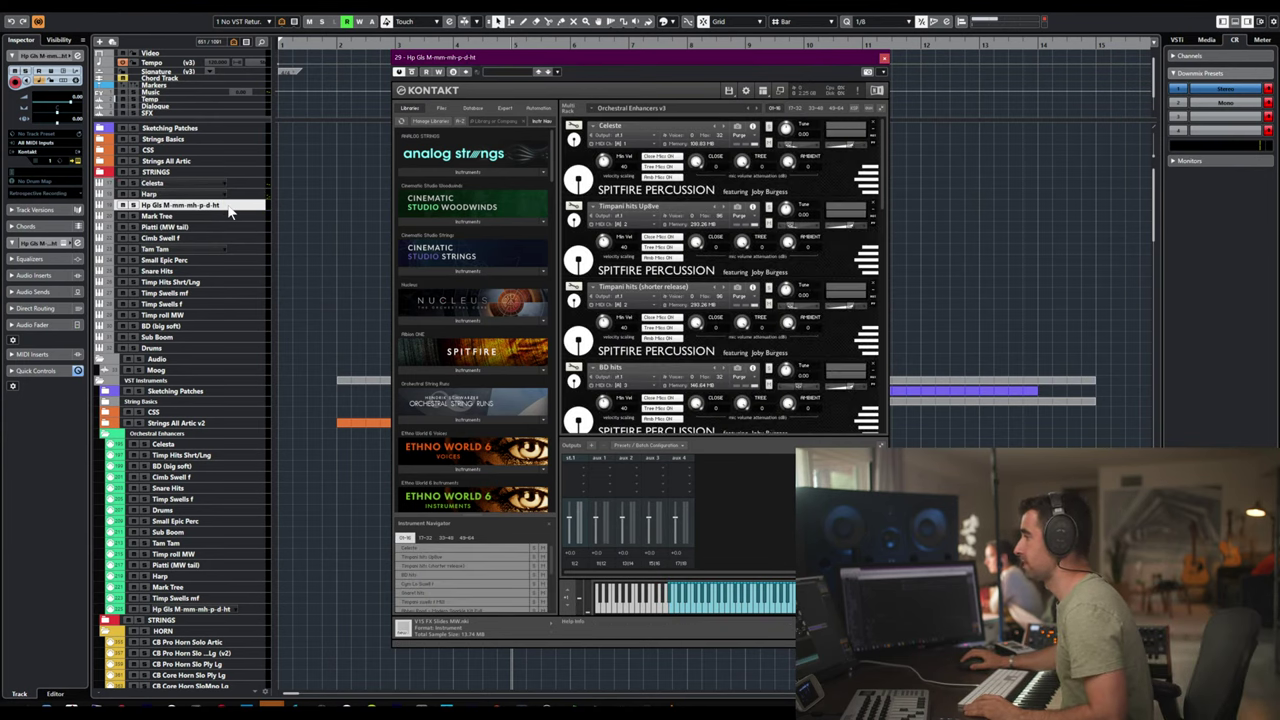
left_click(881, 107)
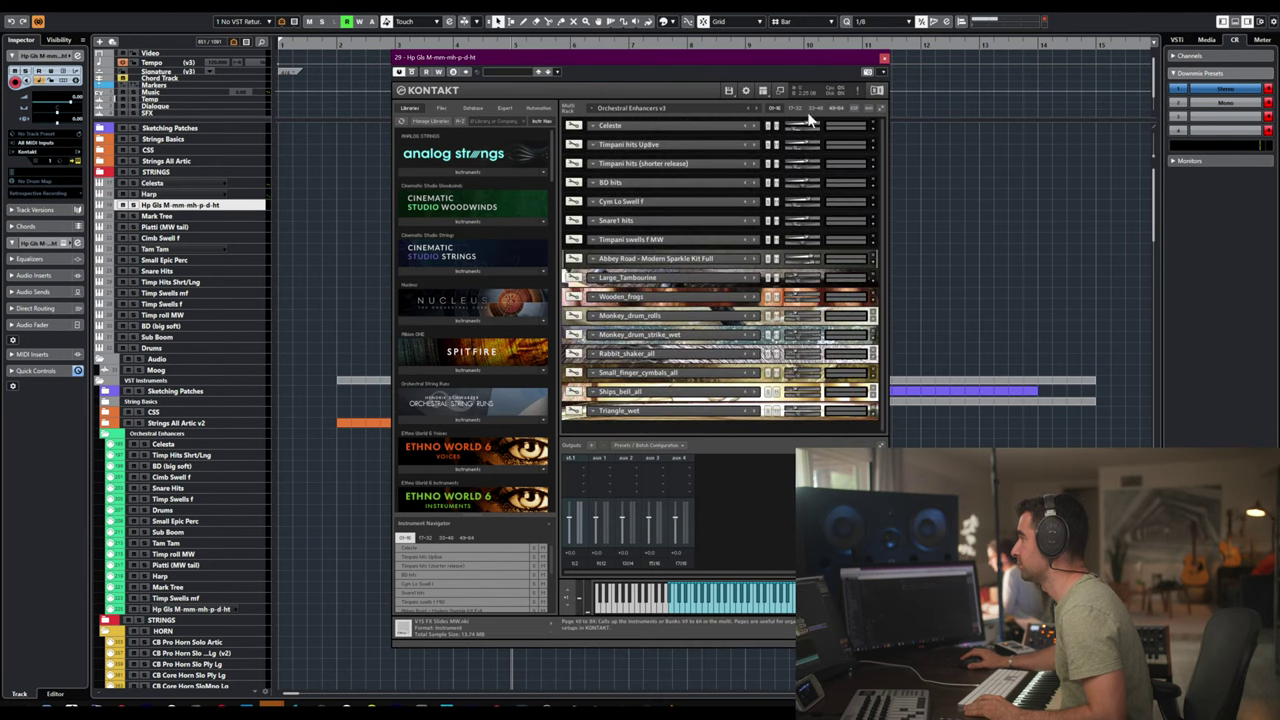
left_click(793, 109)
left_click(880, 107)
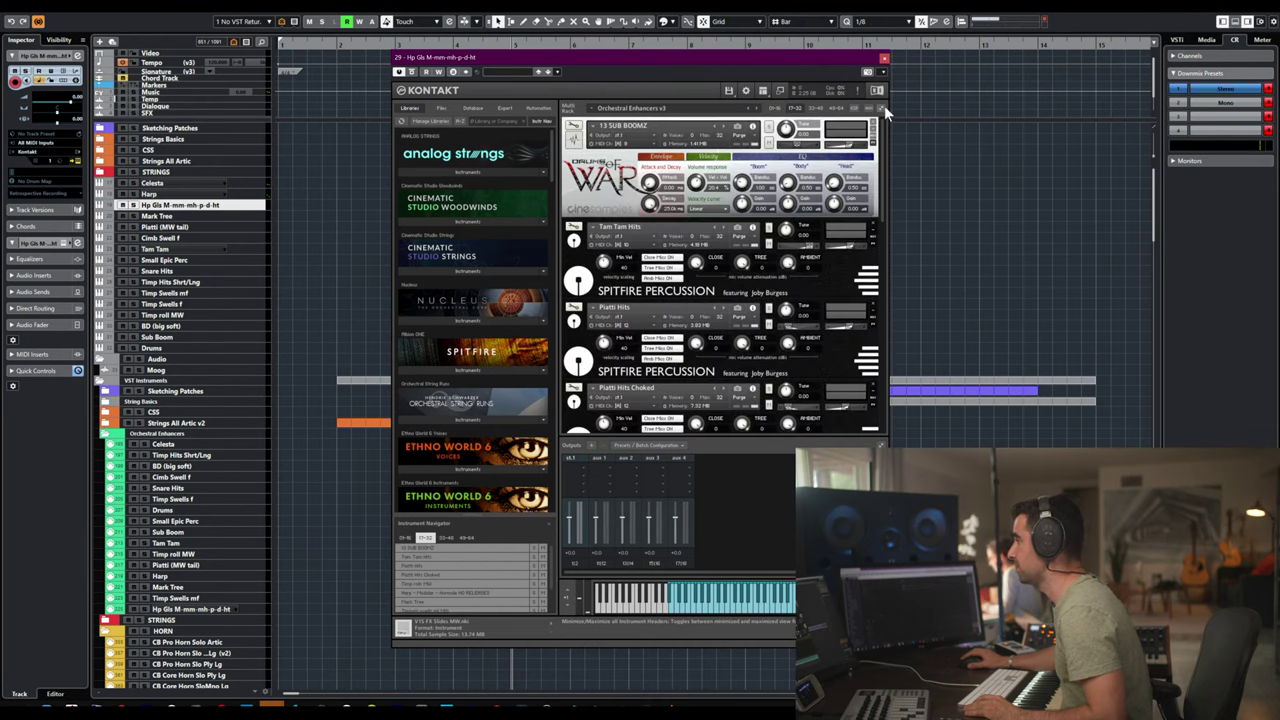
left_click(883, 106)
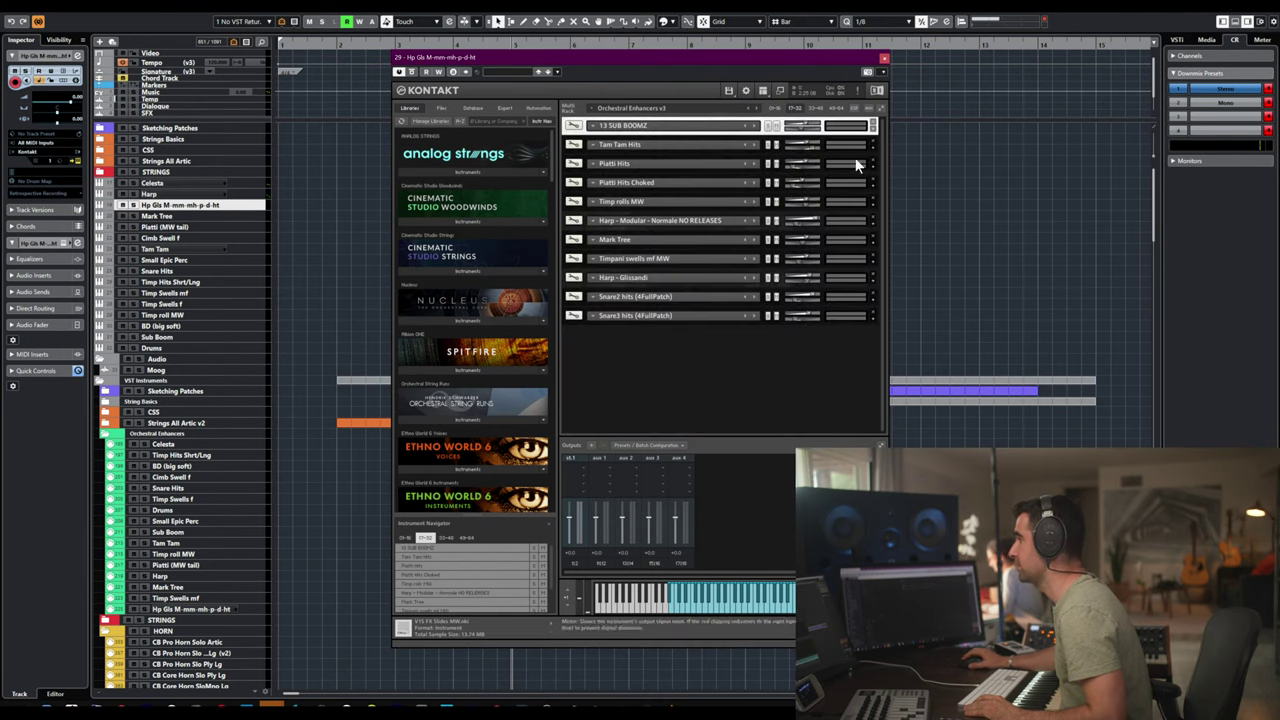
- Remove every patch from the harp glissando Kontakt's first instrument page, from Celeste down to Triangle_wet
scroll(865, 145, "up", 5)
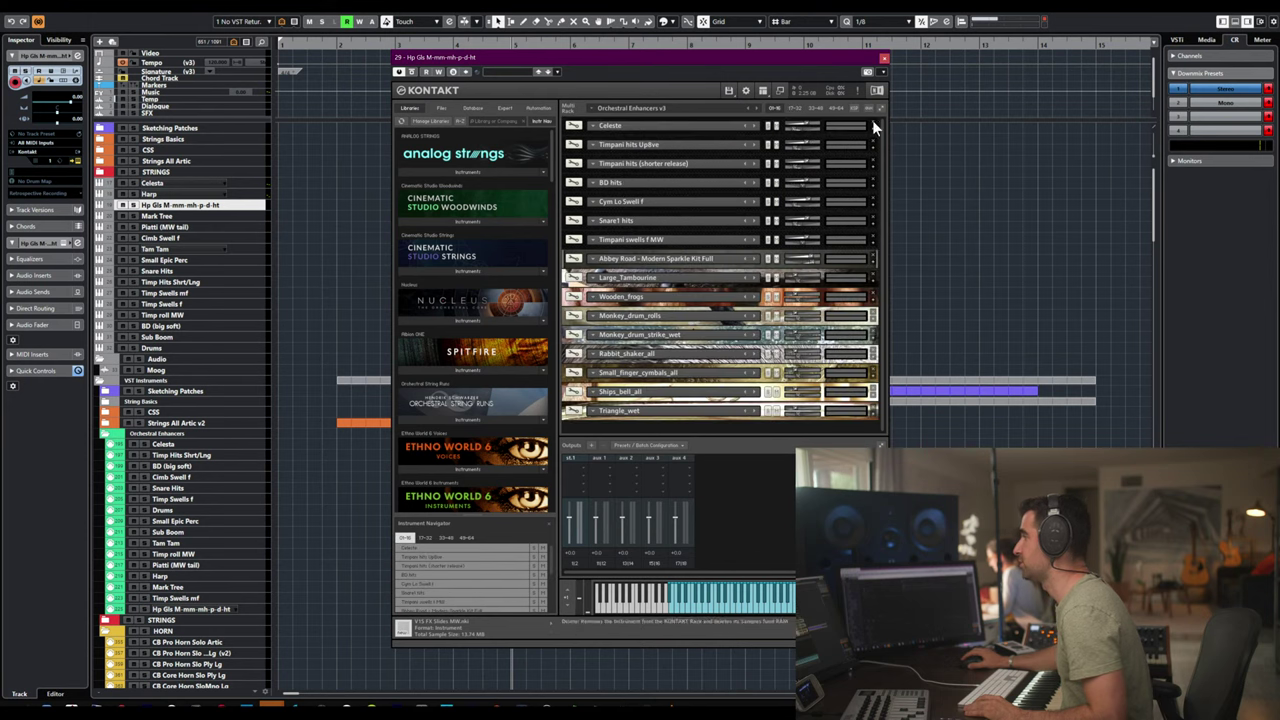
scroll(872, 120, "down", 5)
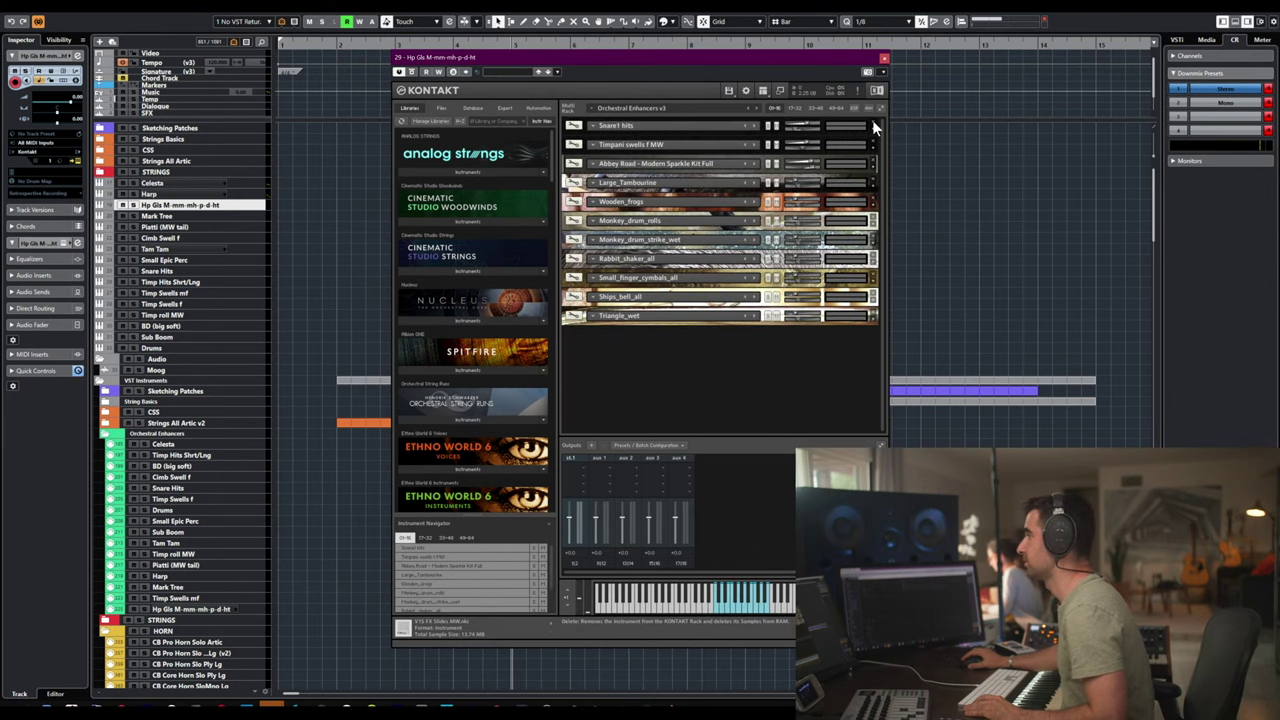
scroll(872, 120, "down", 6)
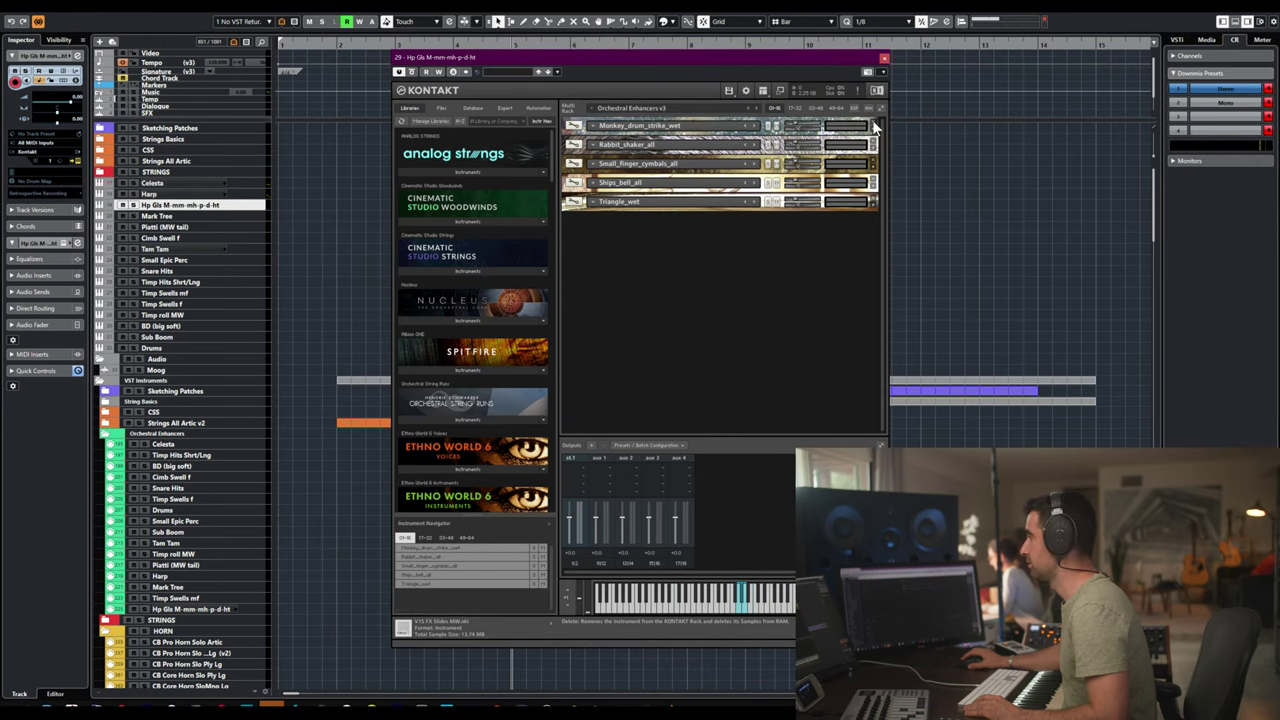
scroll(872, 124, "down", 3)
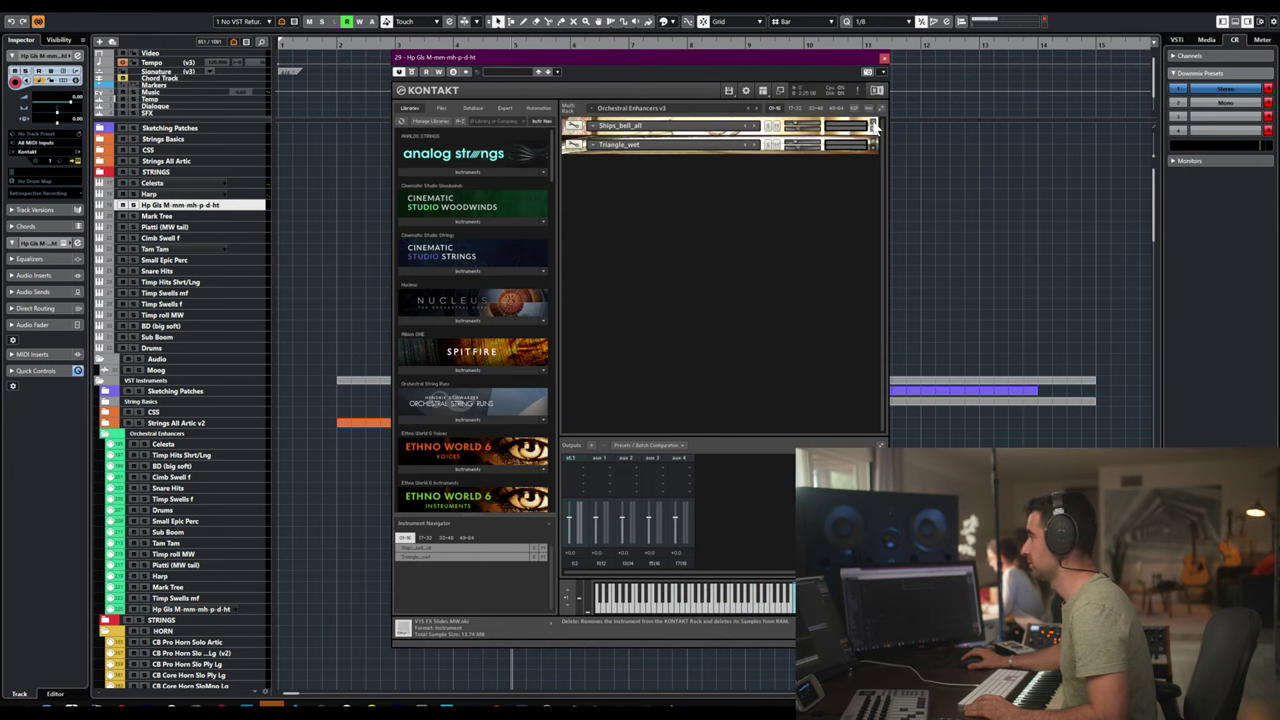
- On the harp glissando Kontakt's page 17-32, move Harp - Glissandi above all other patches and remove 13 SUB BOOMZ
left_click(794, 108)
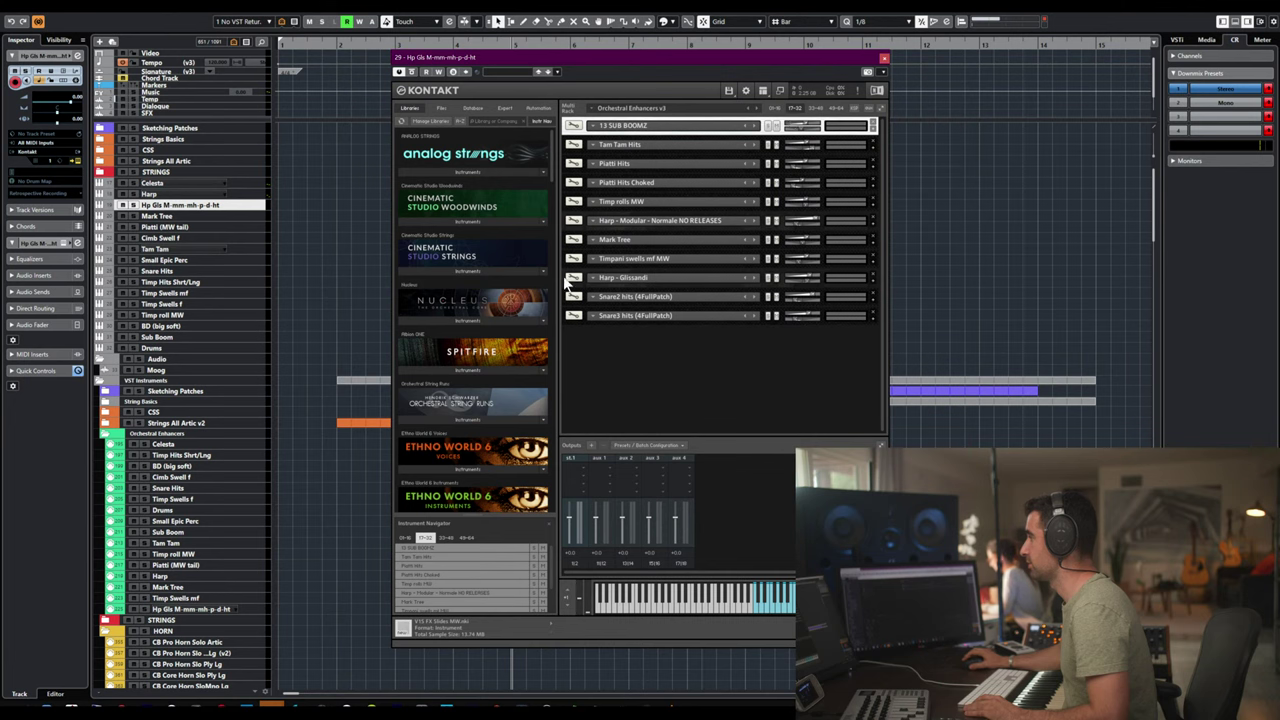
left_click_drag(573, 277, 573, 120)
left_click(872, 144)
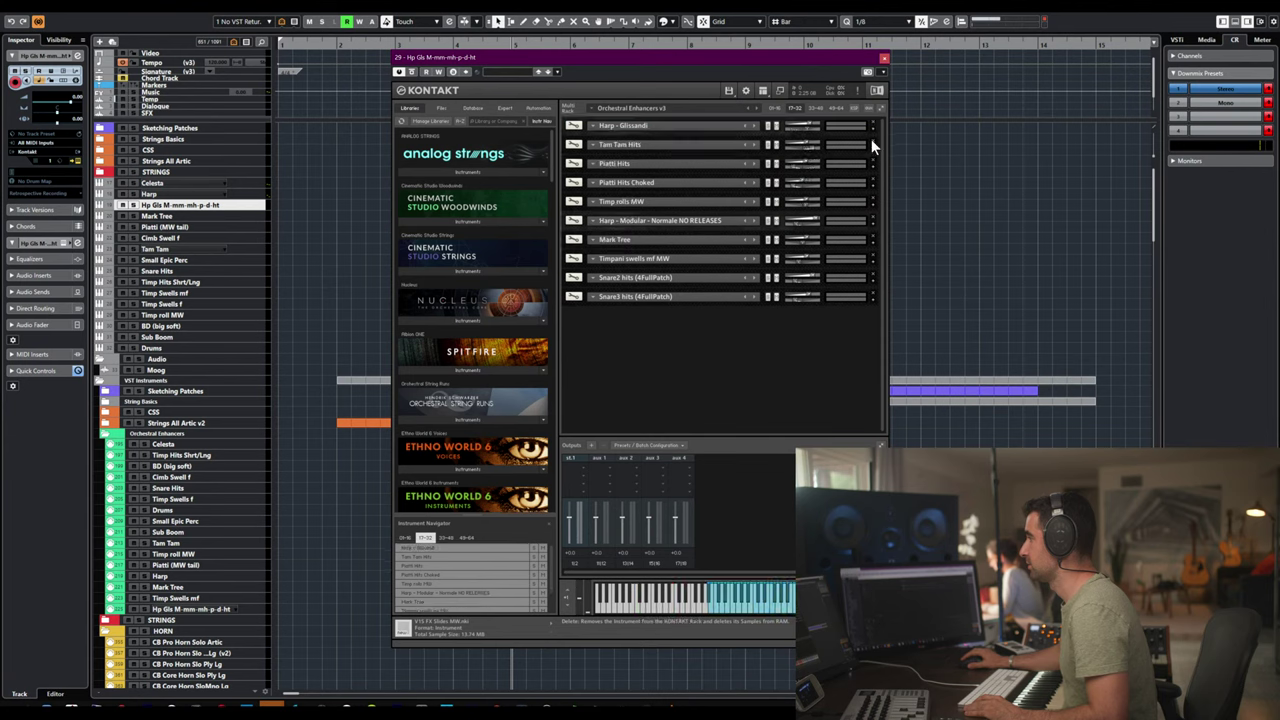
- Remove all patches below Harp - Glissandi, from Tam Tam Hits to Snare3 hits
left_click(871, 144)
left_click(871, 144)
left_click(871, 144)
left_click(871, 144)
left_click(871, 144)
left_click(871, 144)
left_click(871, 144)
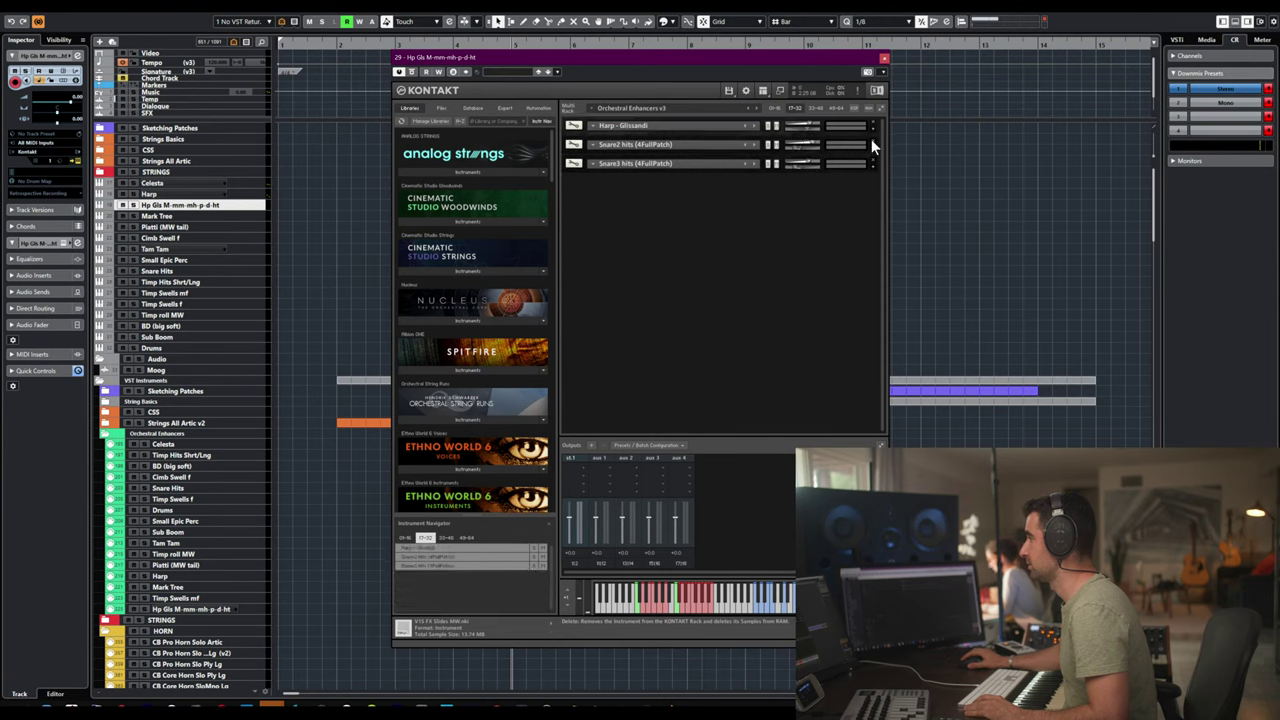
left_click(871, 144)
left_click(871, 141)
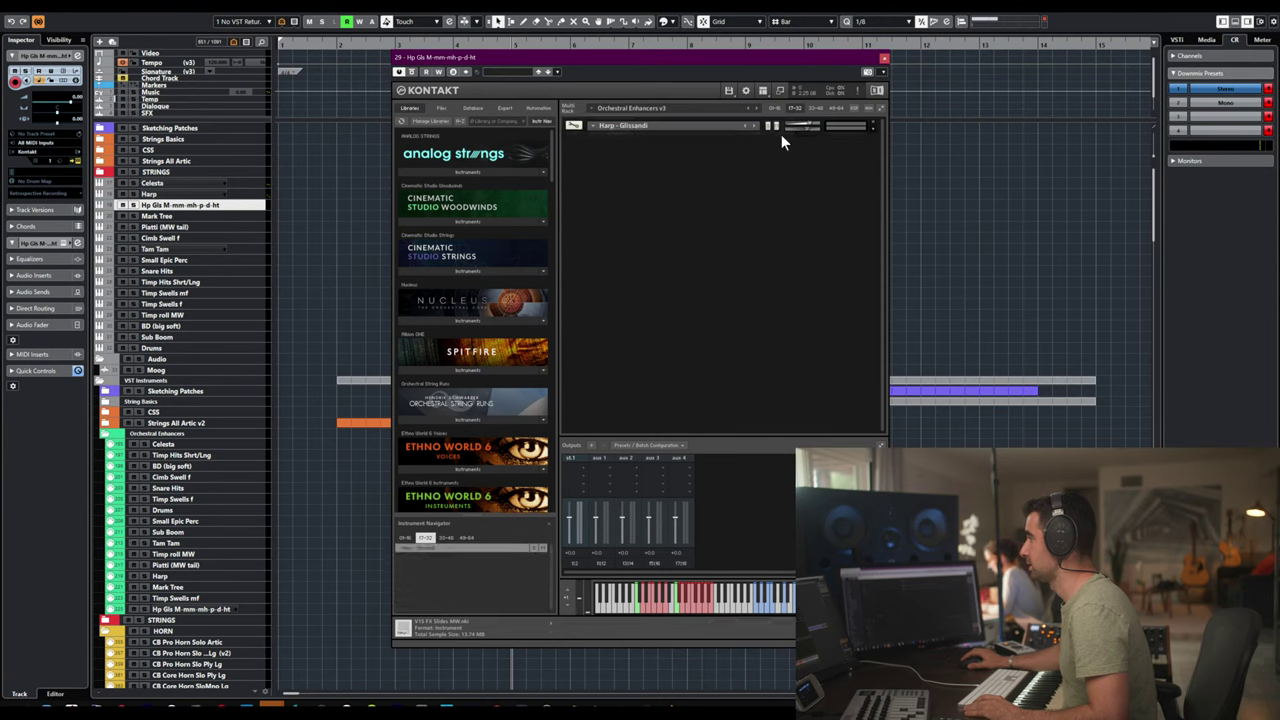
- Set the Harp - Glissandi patch to MIDI channel 1 on Port A, minimize its header and close its Kontakt window
left_click(874, 127)
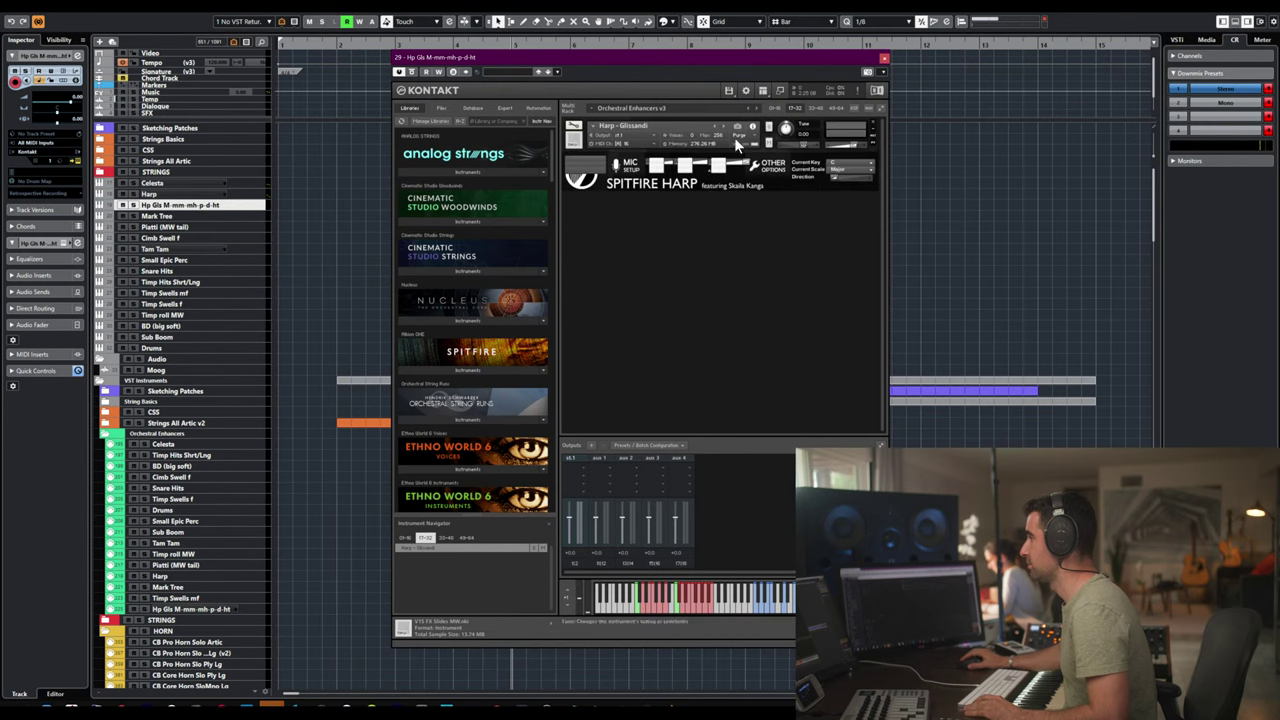
left_click(633, 141)
mouse_move(650, 161)
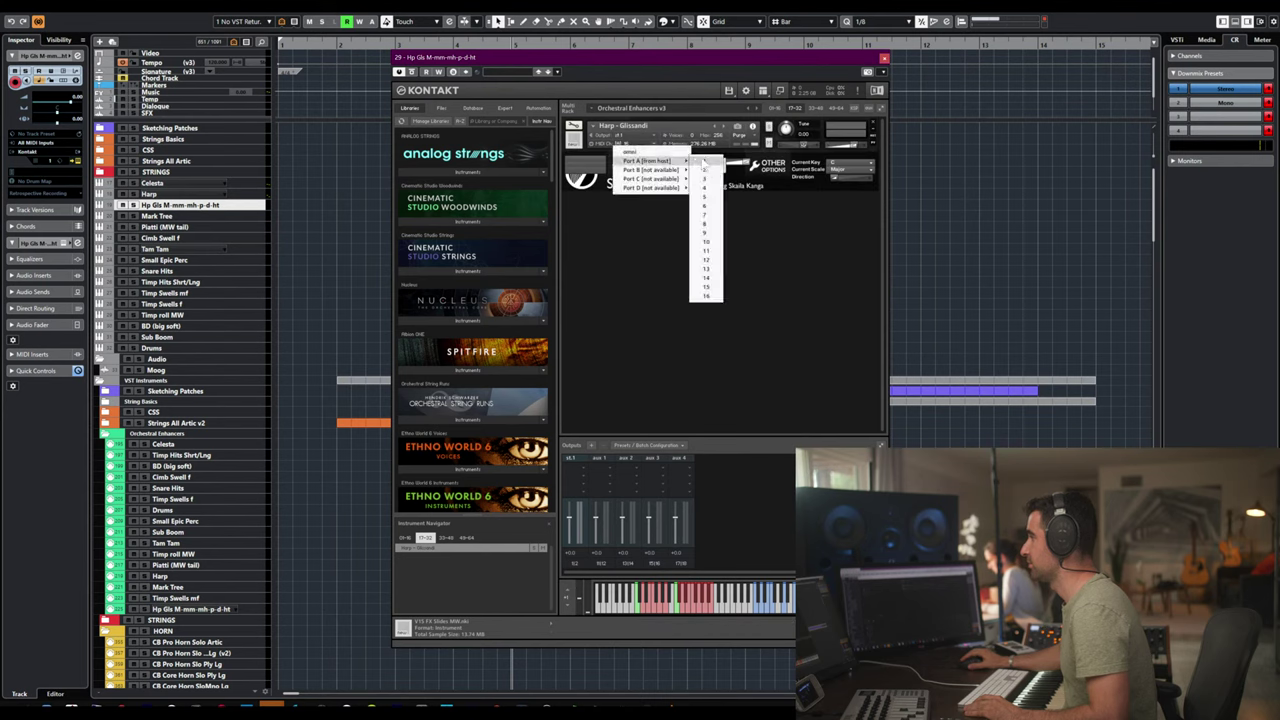
left_click(702, 162)
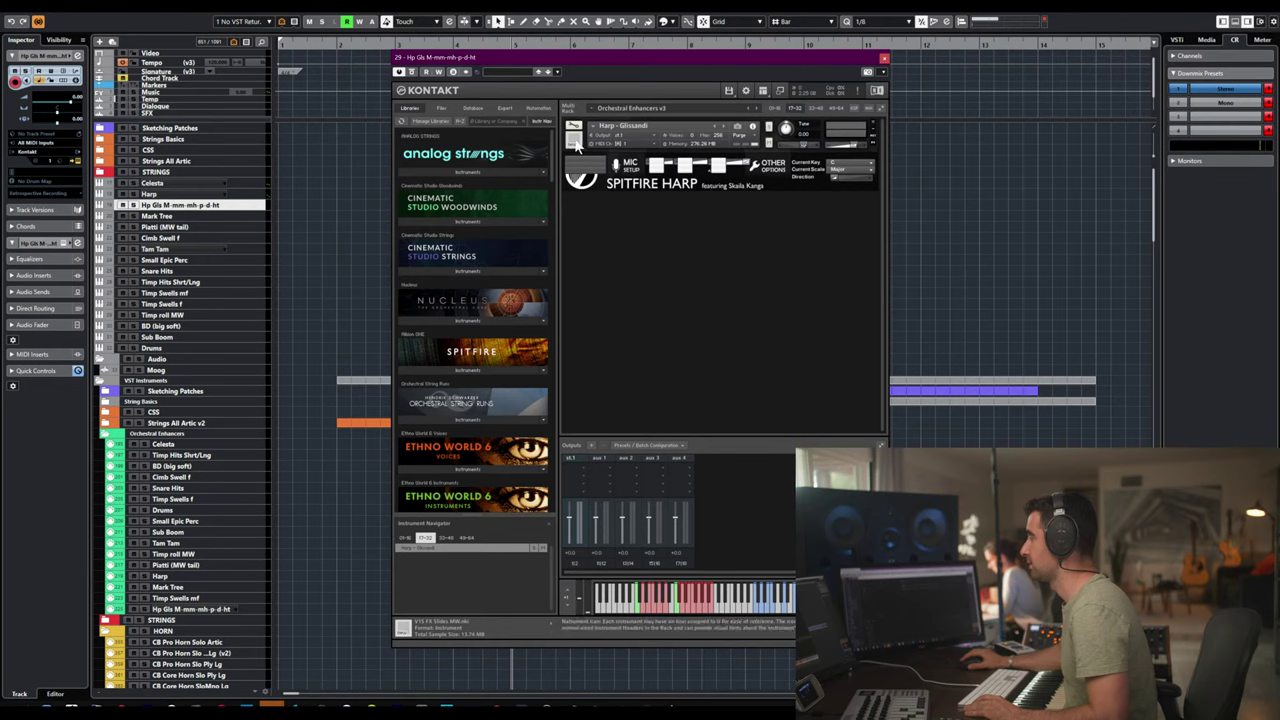
left_click(871, 128)
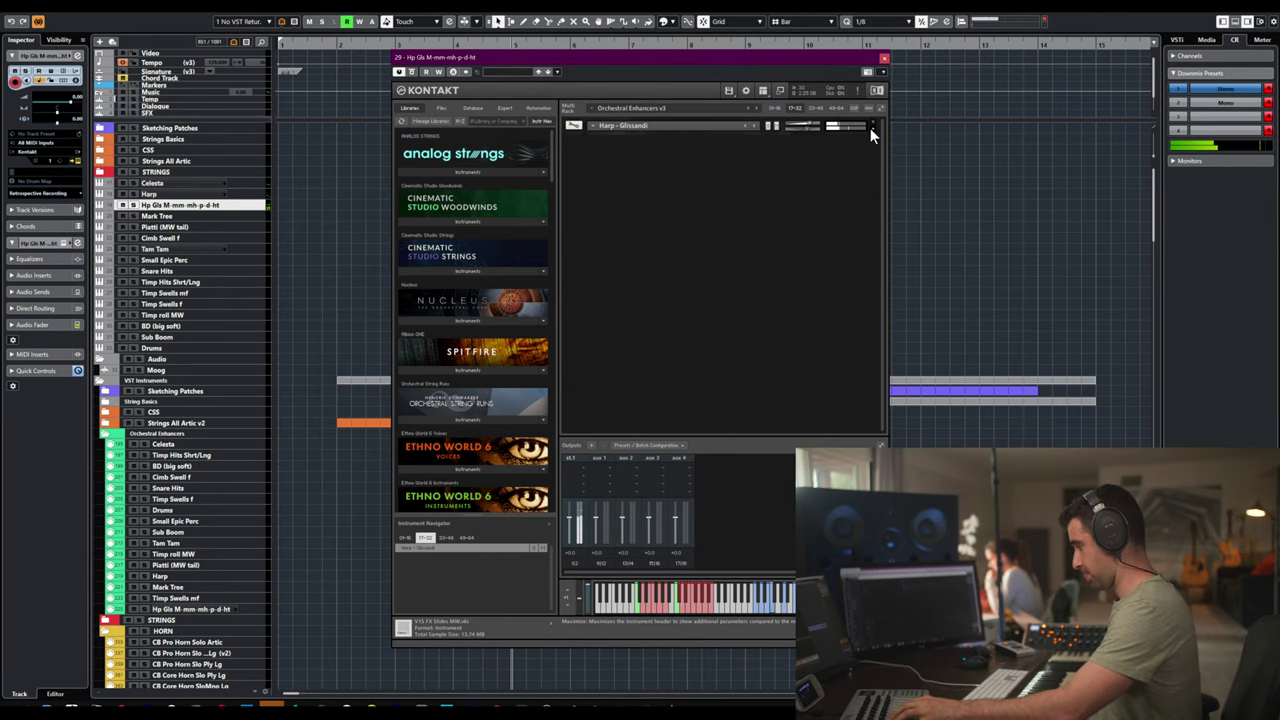
left_click(884, 60)
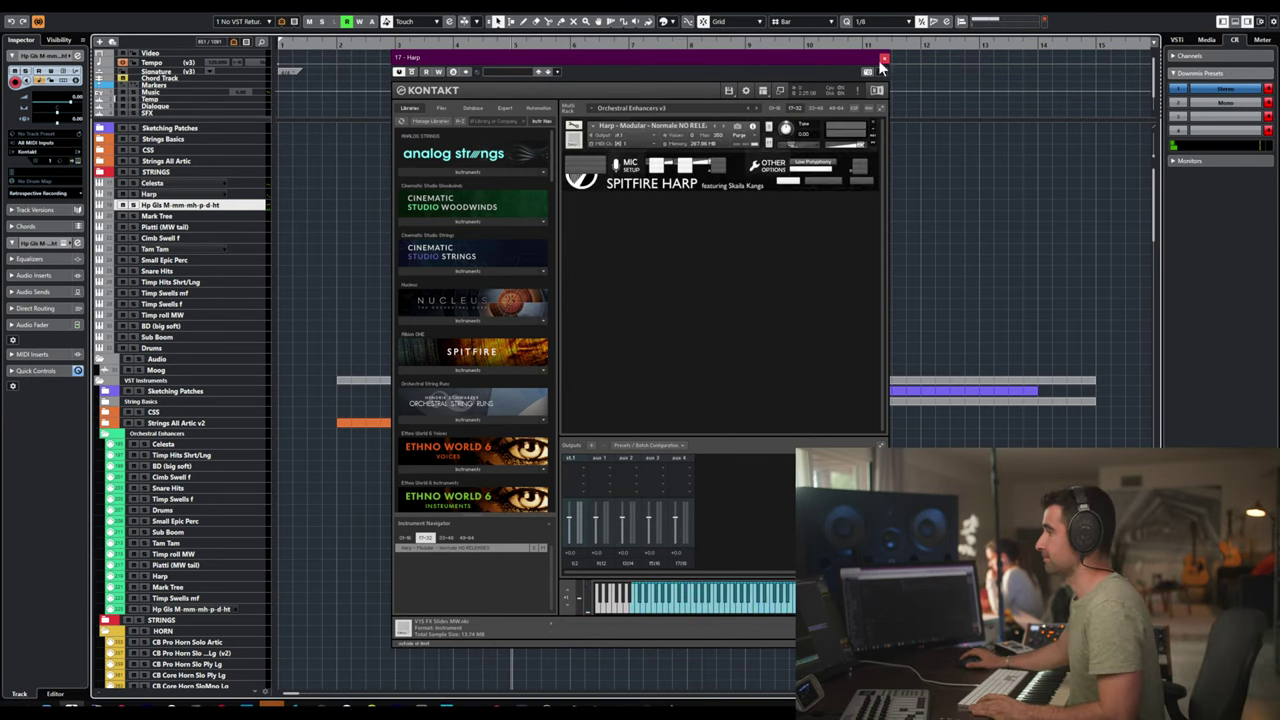
- Open the Mark Tree track's Kontakt instrument and minimize the instrument headers on pages 1-16 and 17-32
left_click(180, 218)
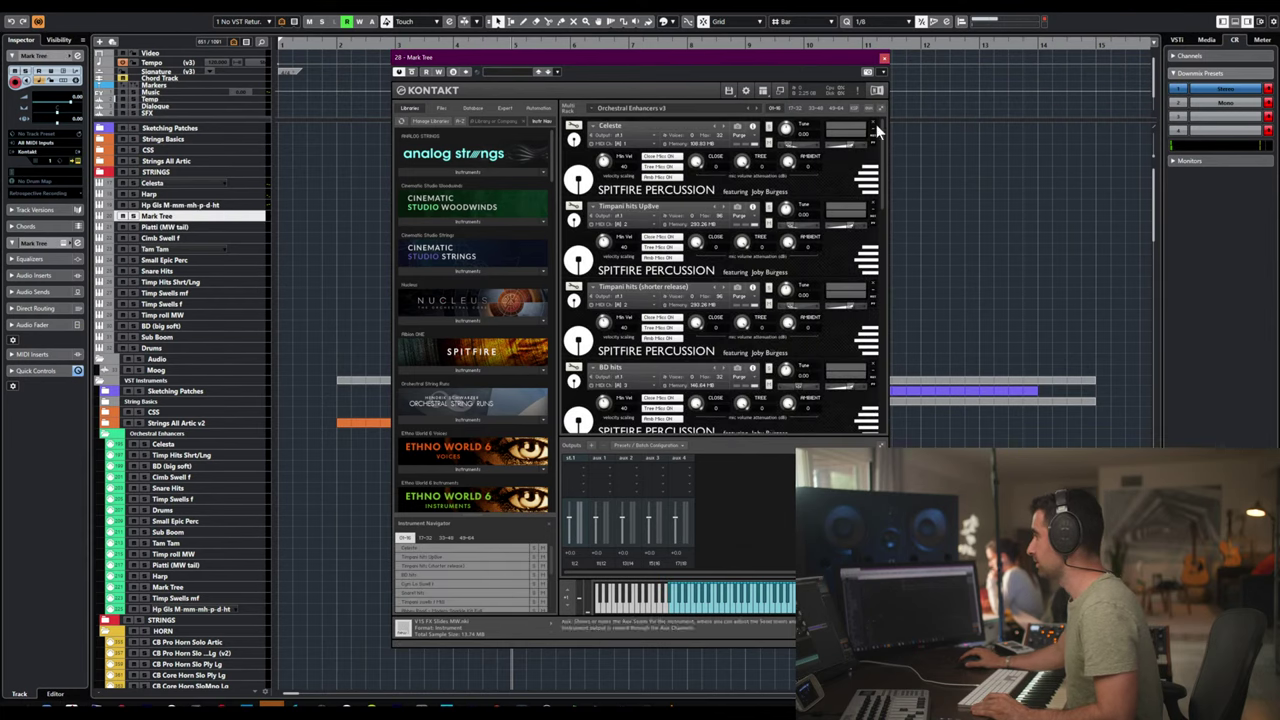
left_click(880, 108)
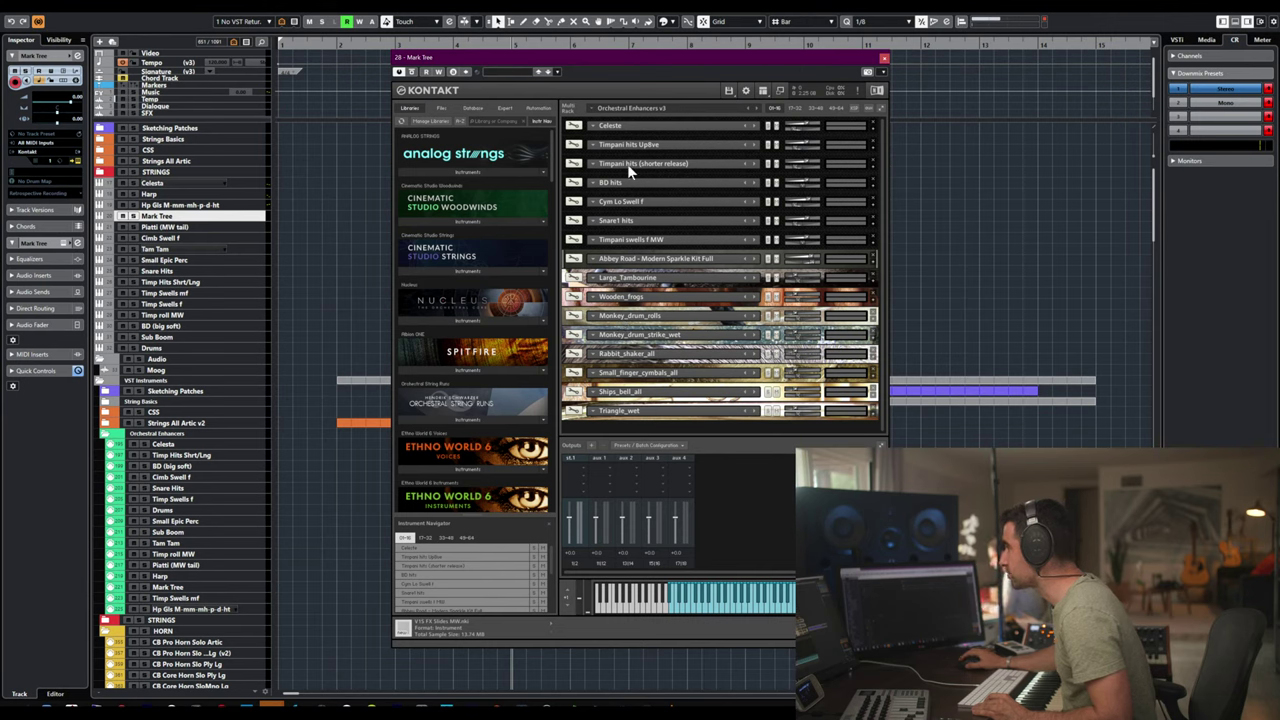
left_click(878, 108)
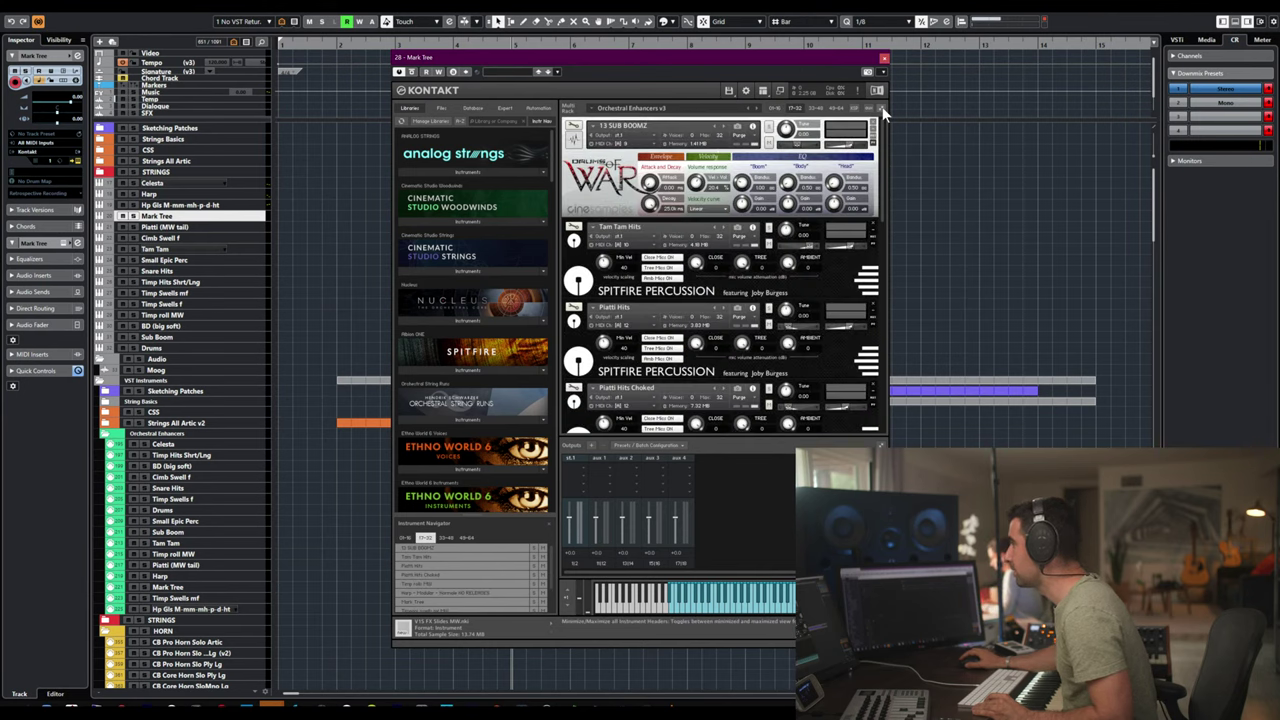
left_click(880, 106)
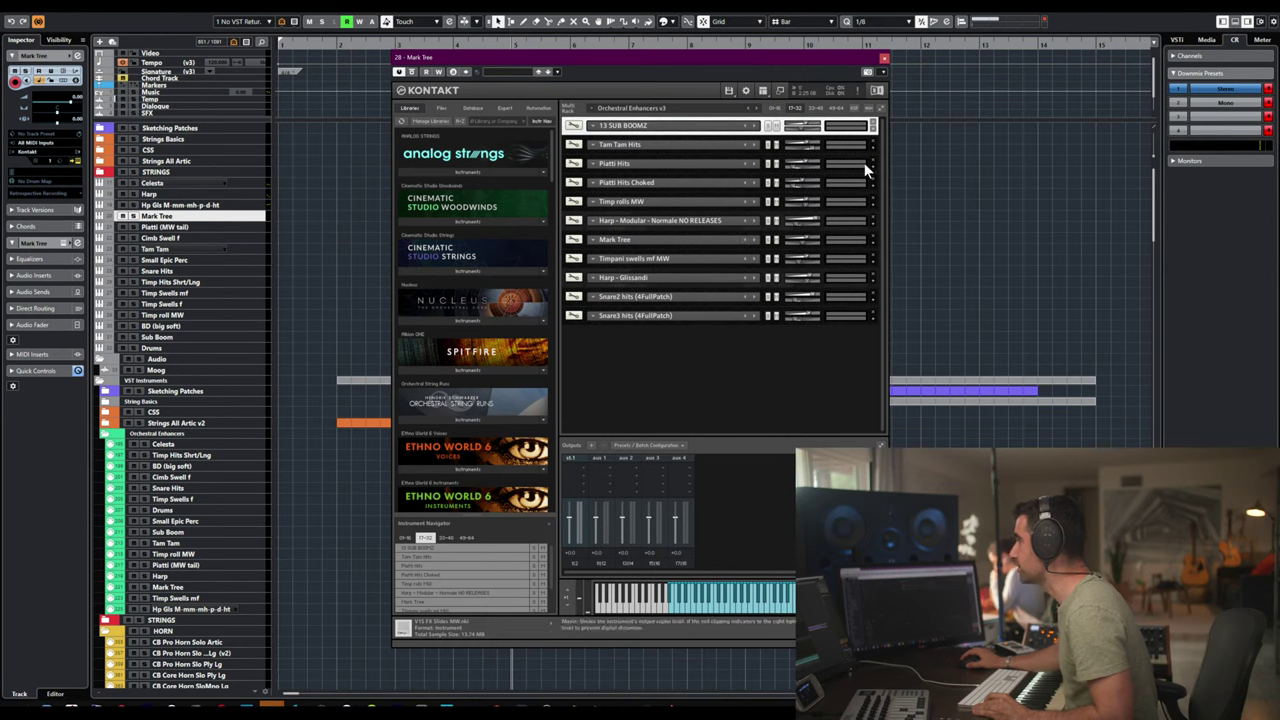
- Remove every patch from the Mark Tree Kontakt's first instrument page, from Celeste down to Triangle_wet
scroll(873, 121, "down", 5)
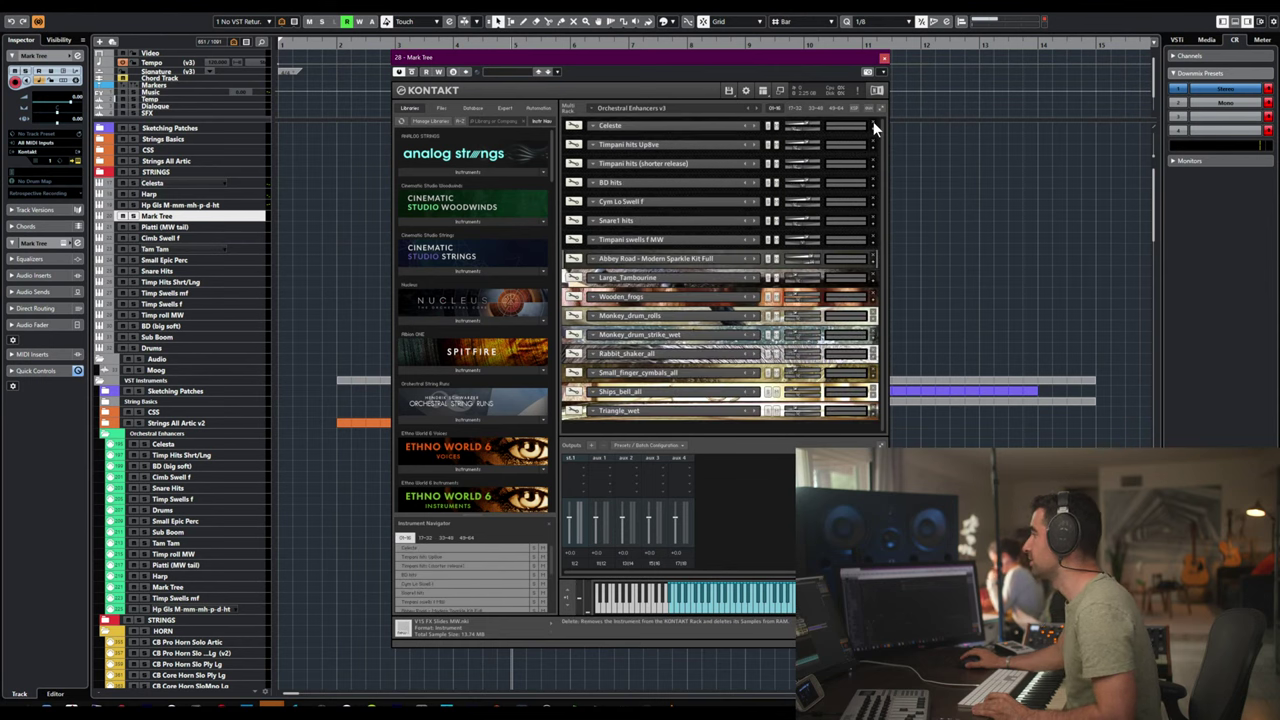
scroll(873, 121, "down", 7)
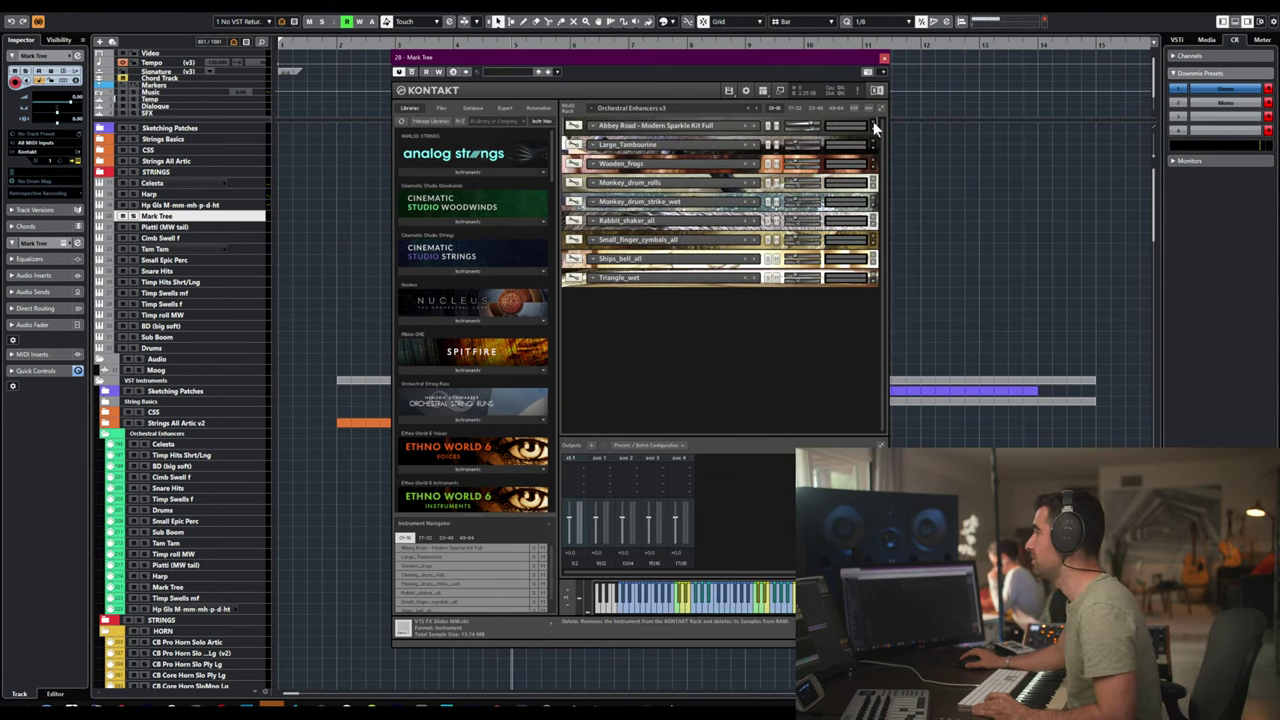
scroll(873, 121, "down", 6)
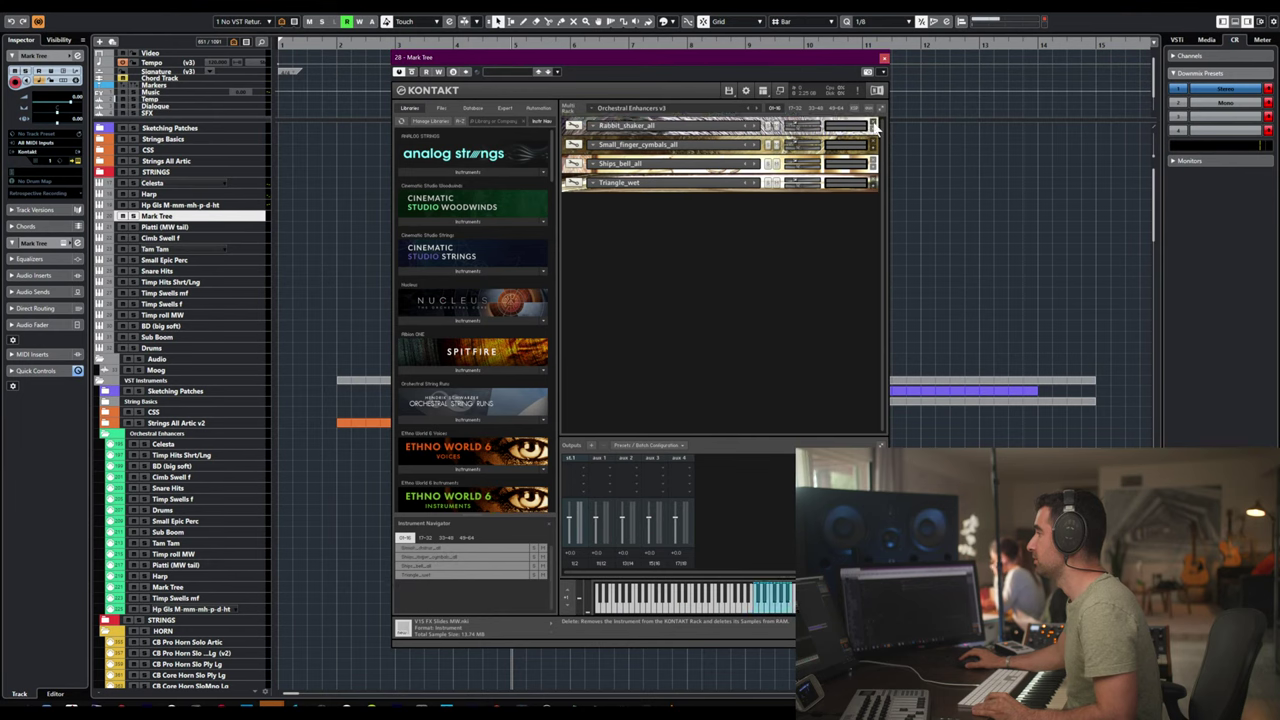
left_click(873, 125)
left_click(873, 125)
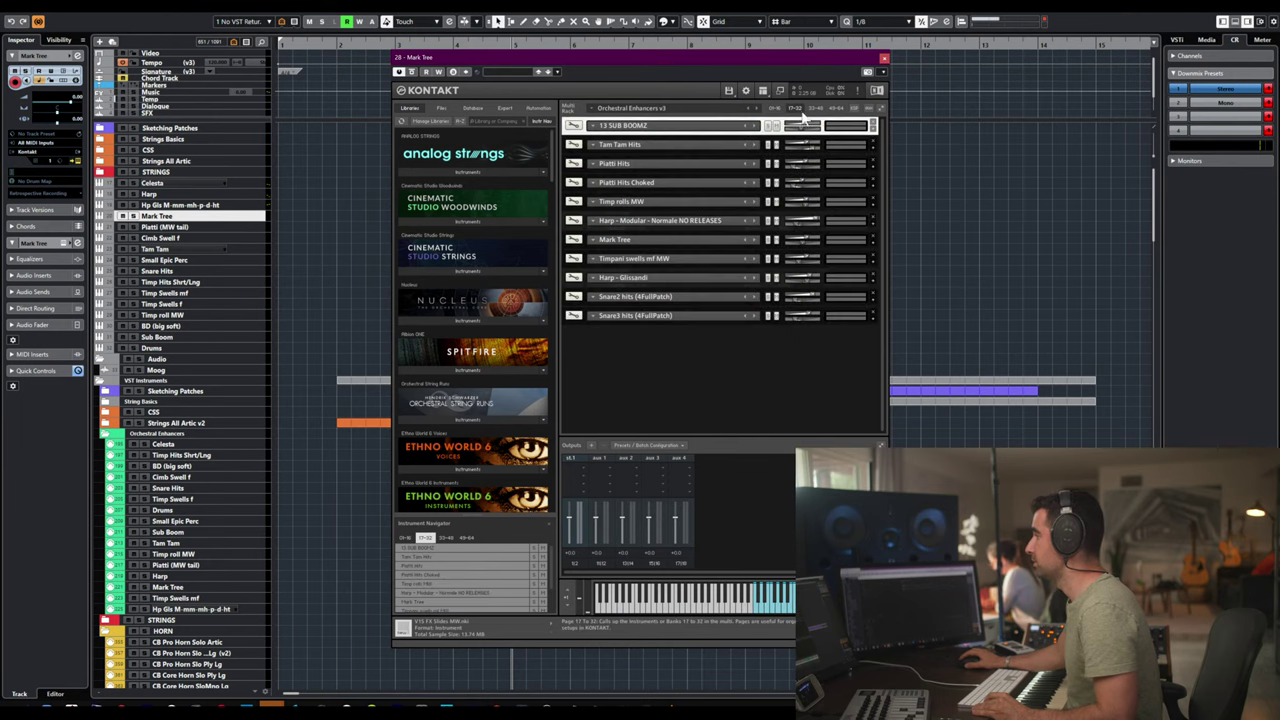
- On the Mark Tree Kontakt's page 17-32, remove all patches above Mark Tree, from 13 SUB BOOMZ to Harp - Modular
left_click(873, 125)
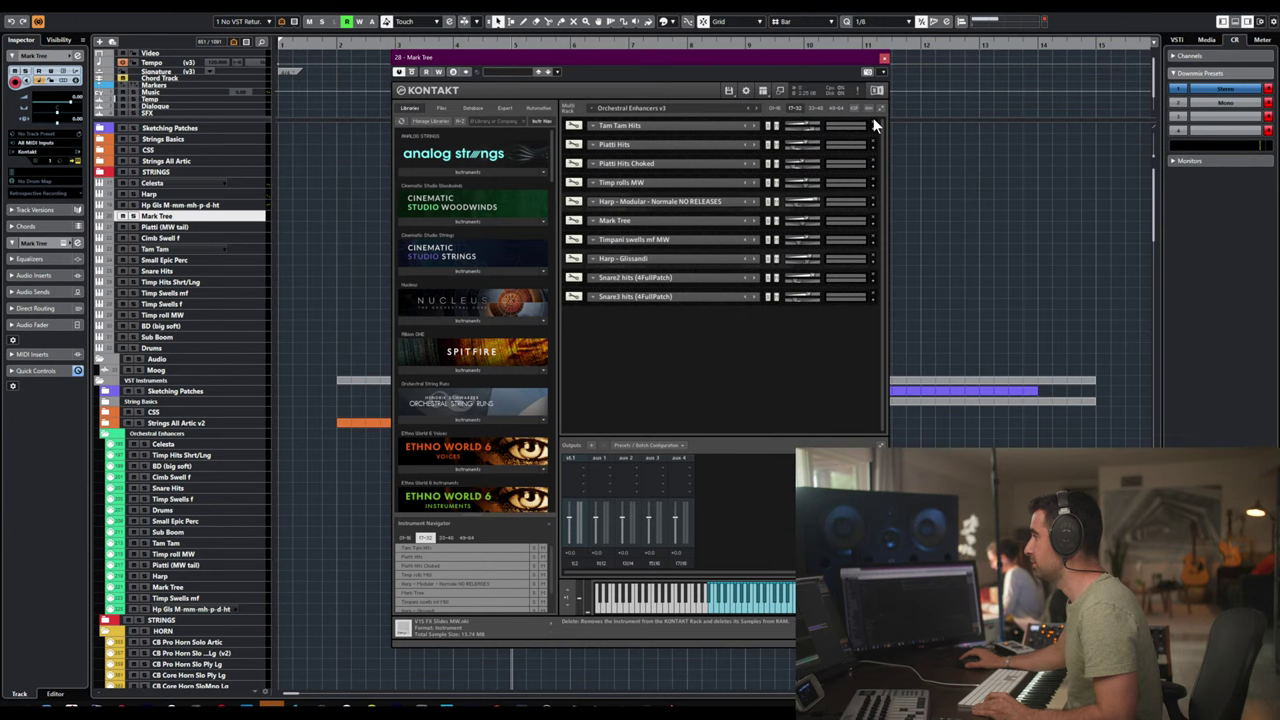
left_click(873, 125)
left_click(873, 125)
left_click(873, 125)
left_click(873, 125)
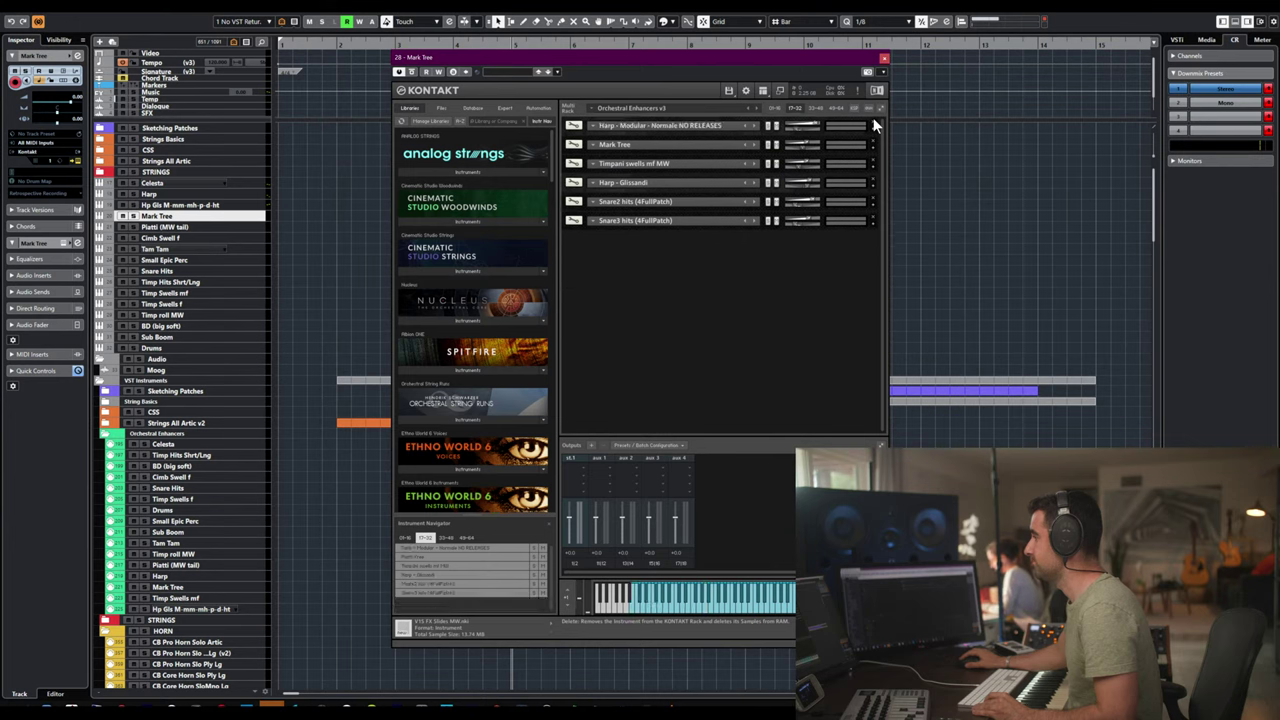
left_click(873, 125)
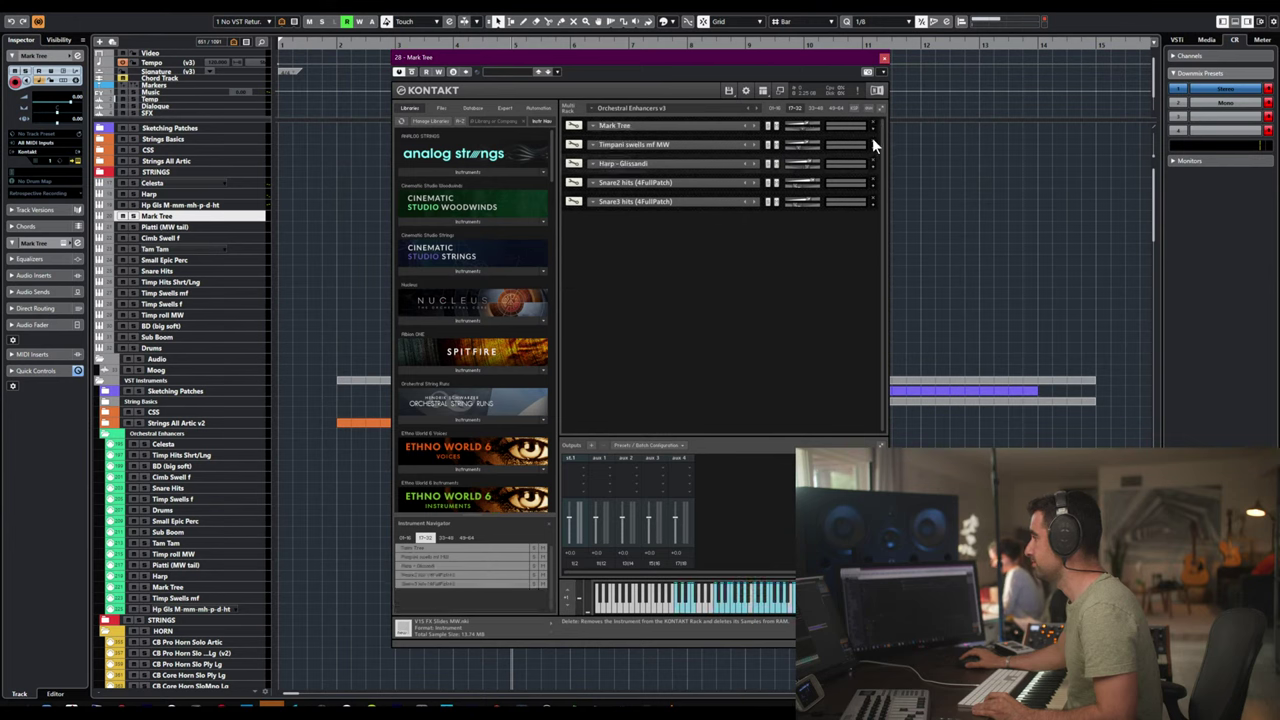
- Remove all patches below Mark Tree, from Timpani swells mf MW to Snare3 hits
left_click(872, 138)
left_click(872, 138)
left_click(872, 138)
left_click(872, 138)
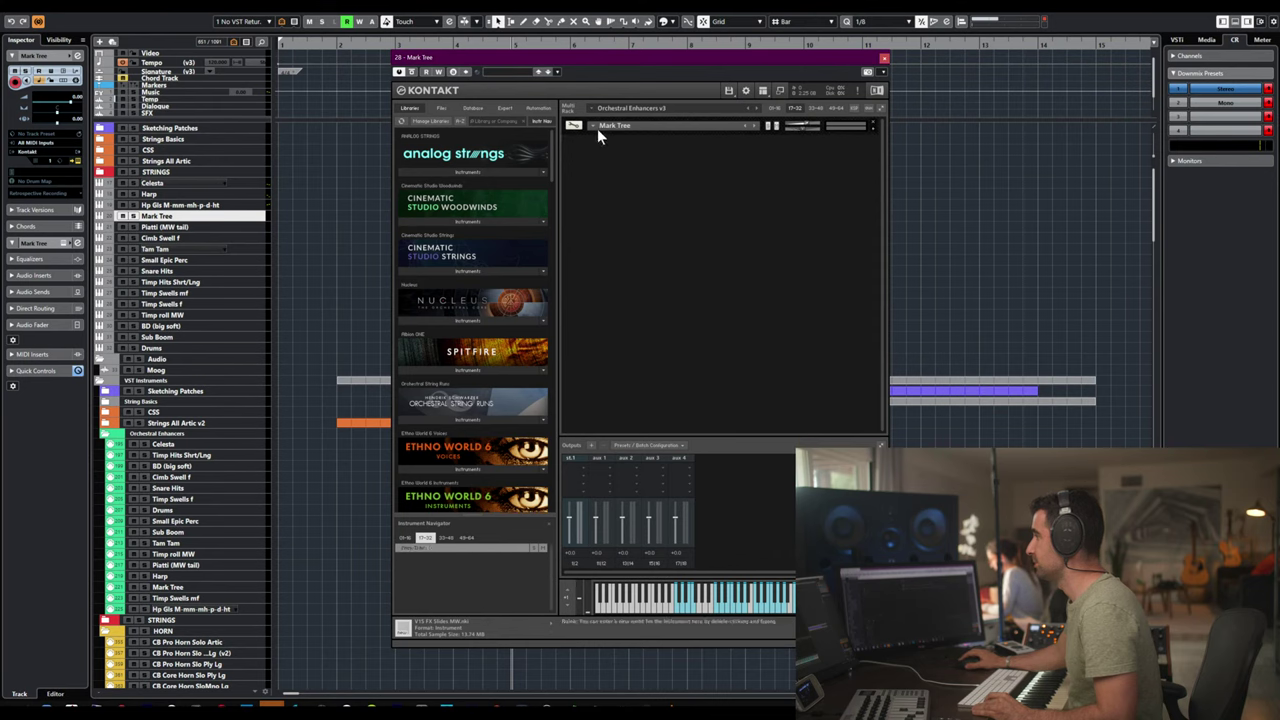
- Expand the Mark Tree patch and set its MIDI channel to 1 on Port A
left_click(872, 126)
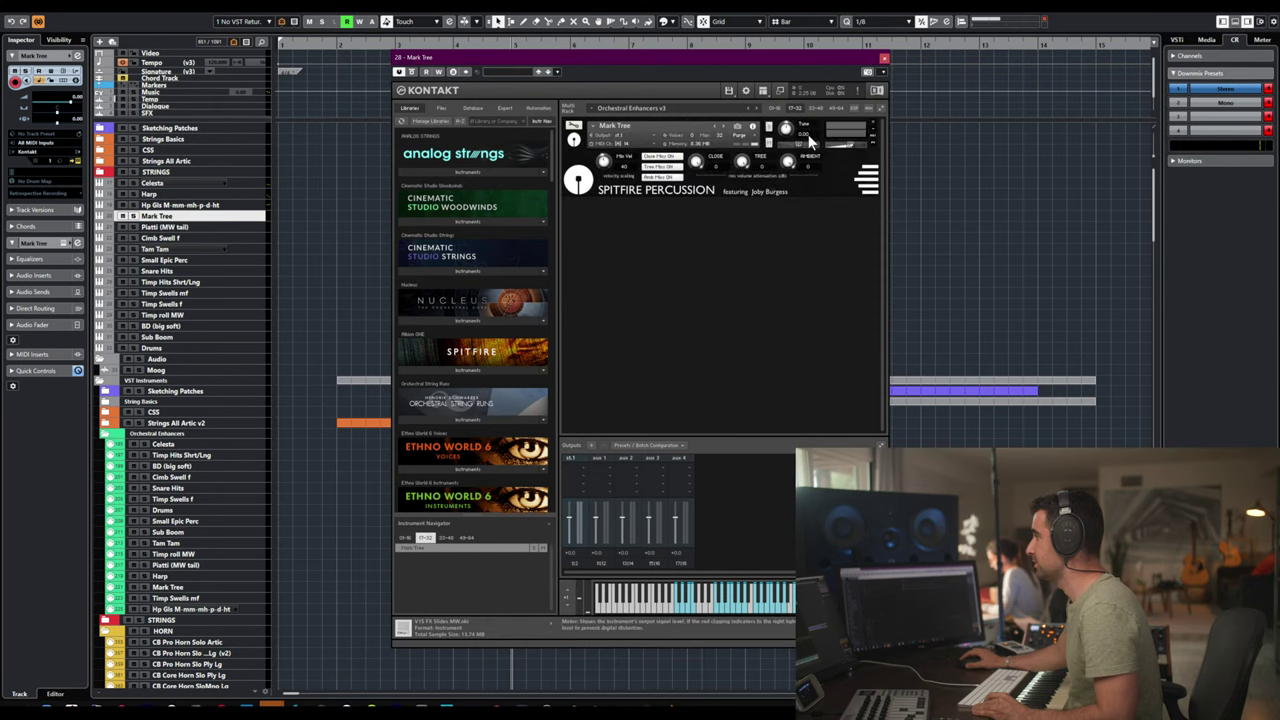
left_click(637, 147)
mouse_move(660, 166)
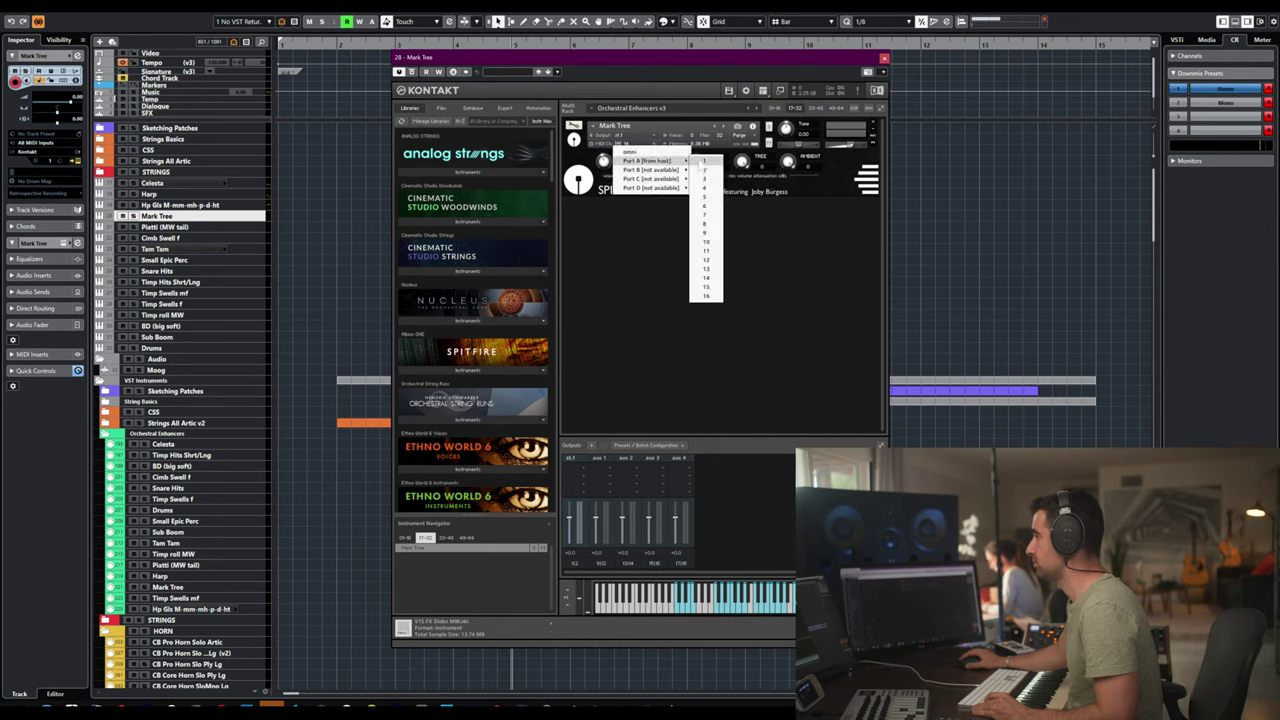
left_click(700, 165)
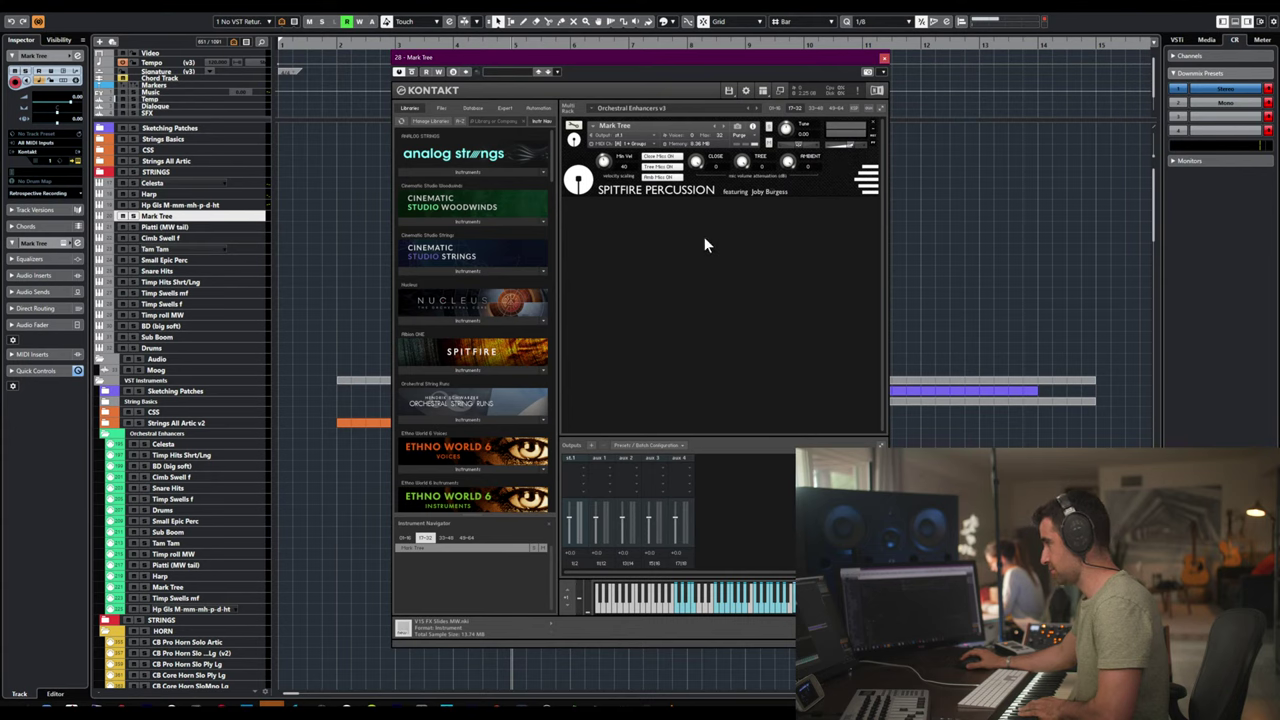
left_click(572, 143)
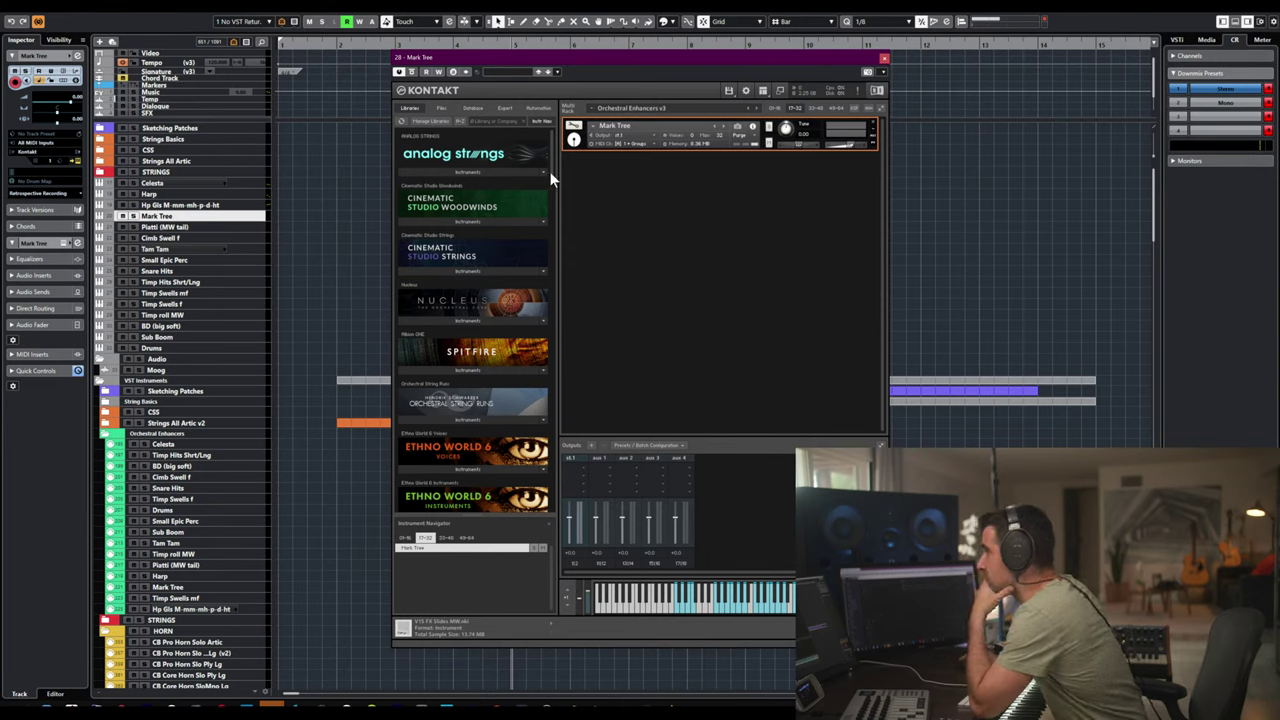
- Search the Kontakt libraries for "per", locate Mark Tree.nki in Spitfire Percussion's unpitched metal folder, and close the open Kontakt windows
left_click_drag(552, 170, 514, 126)
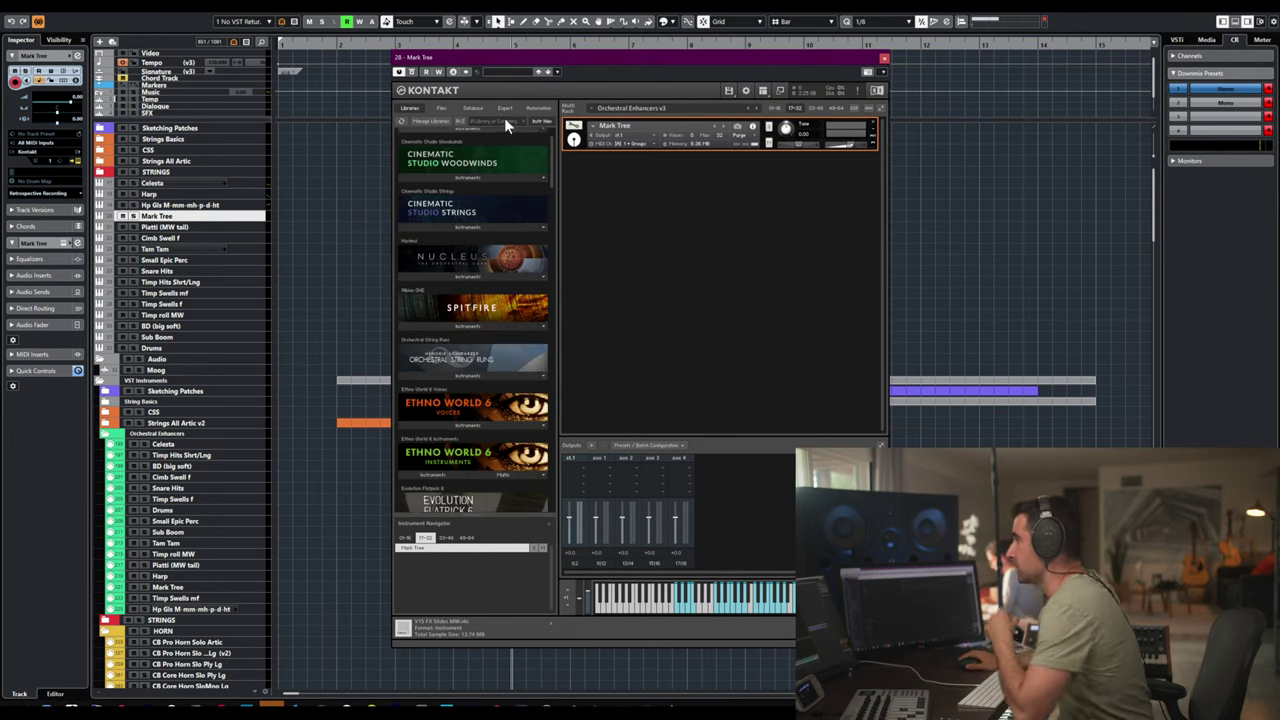
type("per")
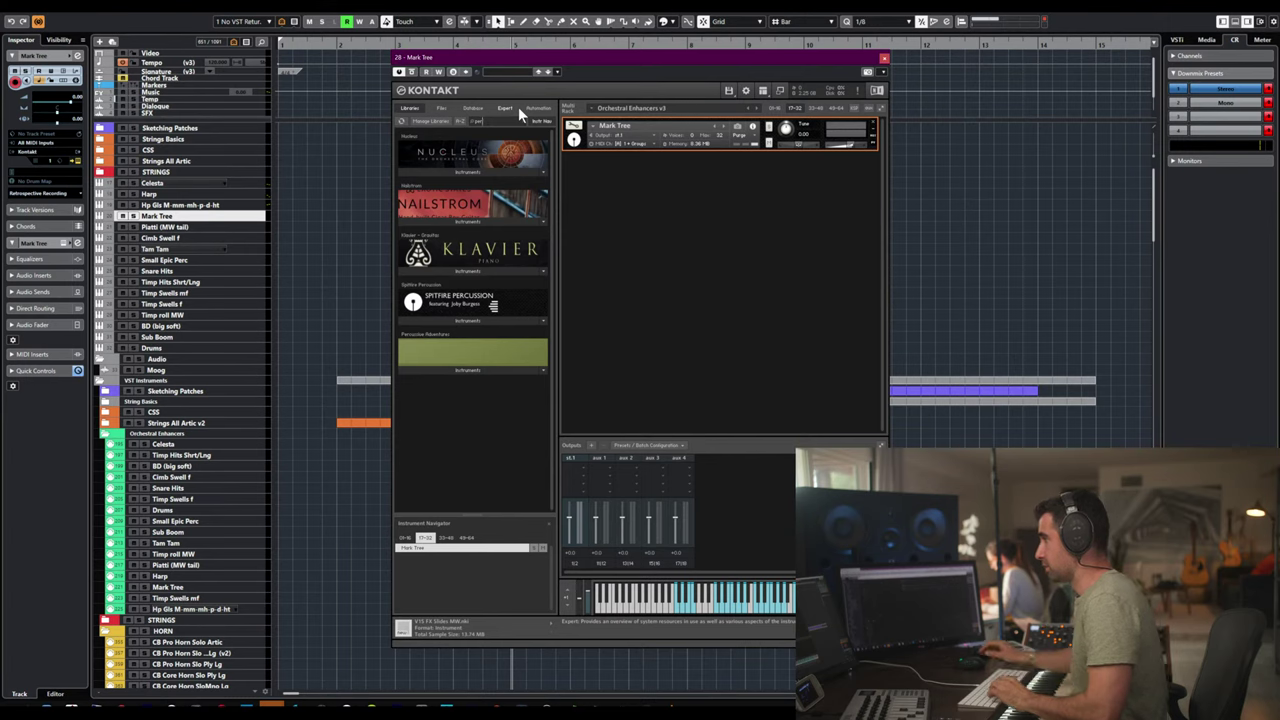
left_click(469, 318)
left_click(416, 333)
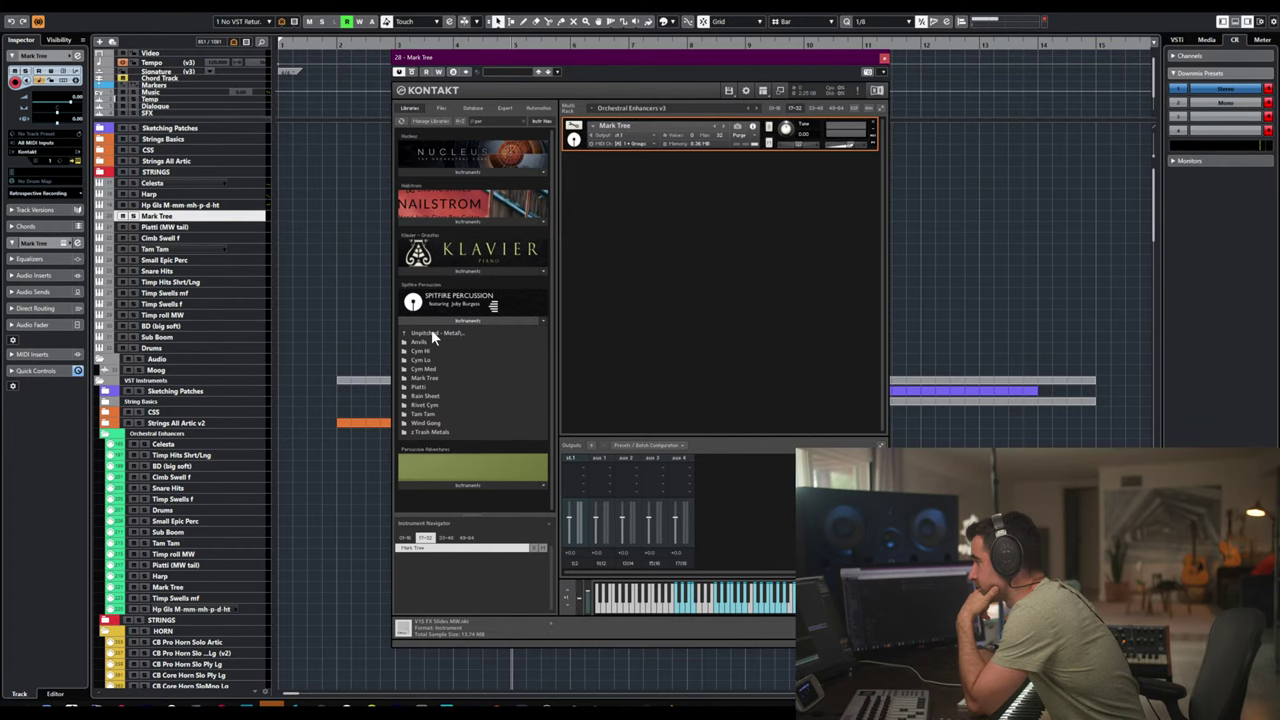
left_click(425, 378)
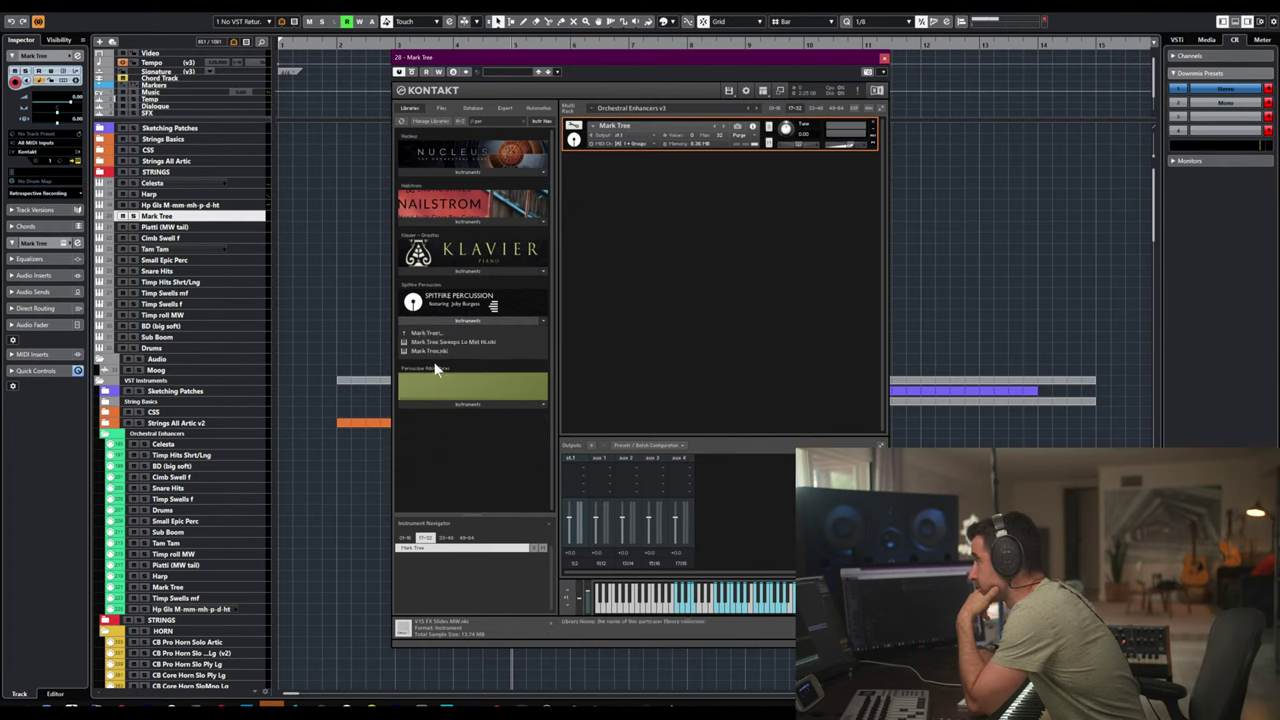
left_click(432, 350)
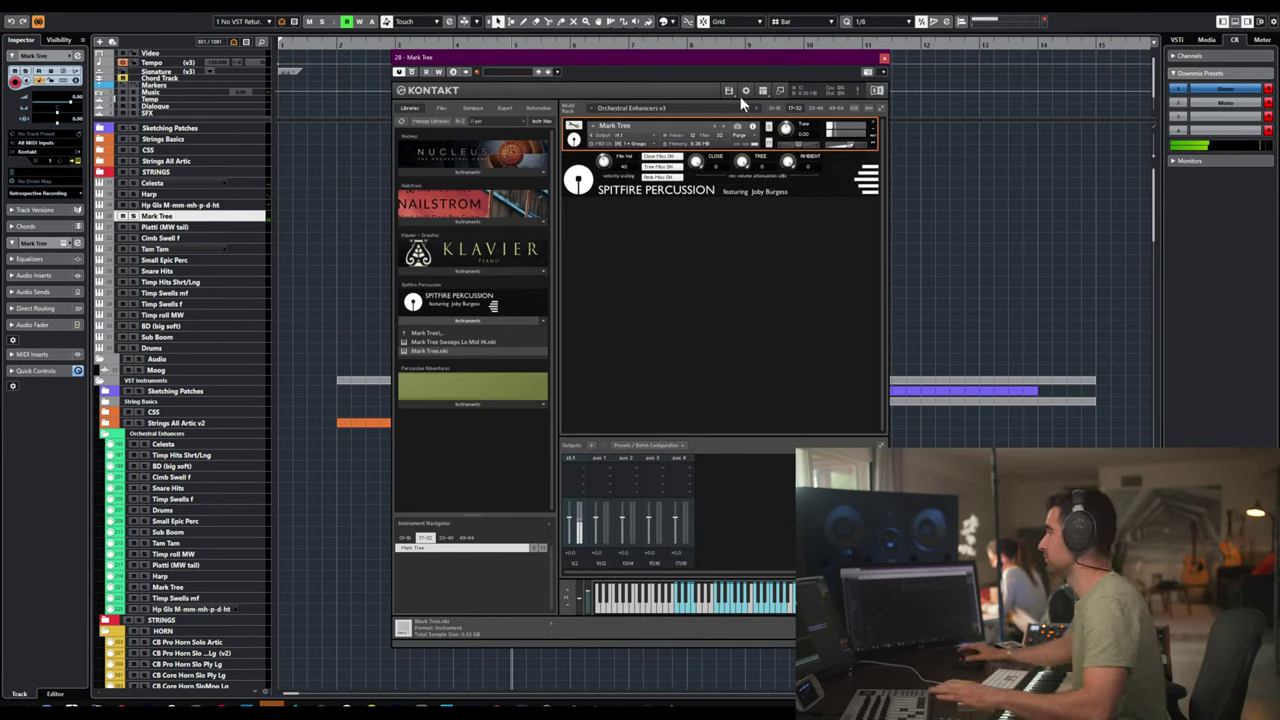
left_click(883, 63)
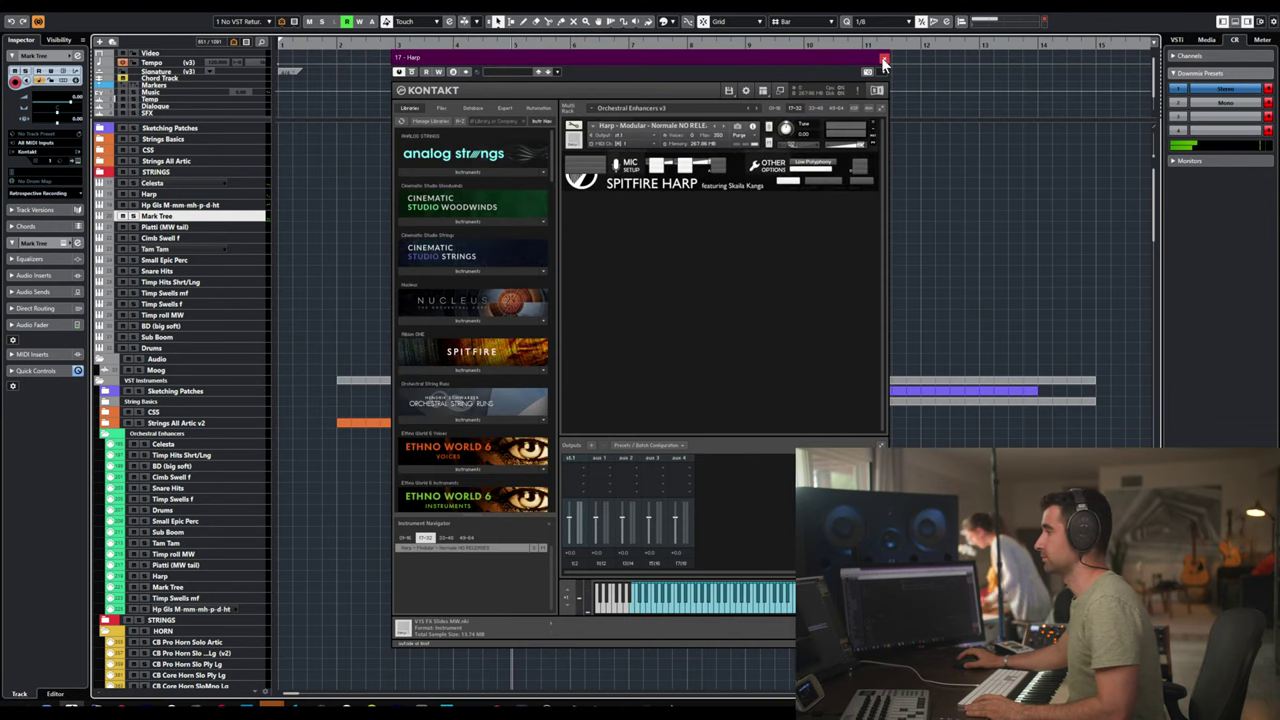
left_click(883, 63)
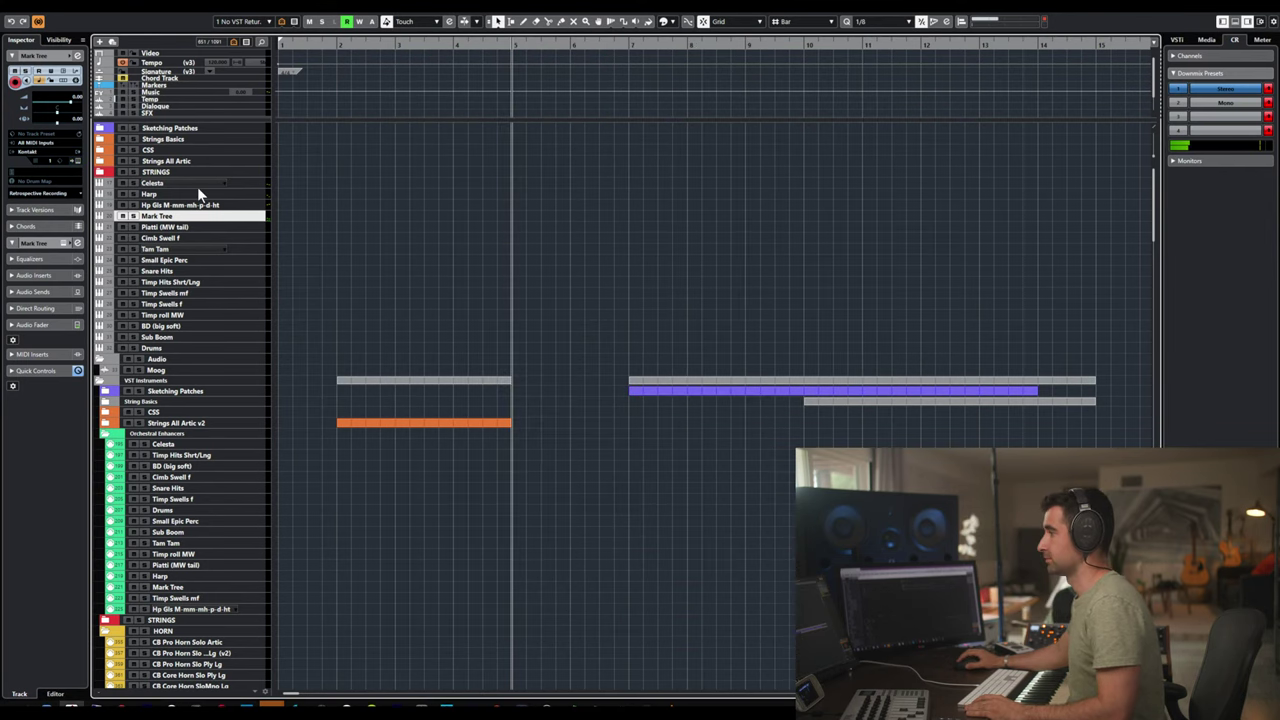
- Open the Piatti (MW tail) track's Kontakt instrument and minimize the instrument headers on pages 1-16 and 17-32
left_click(180, 226)
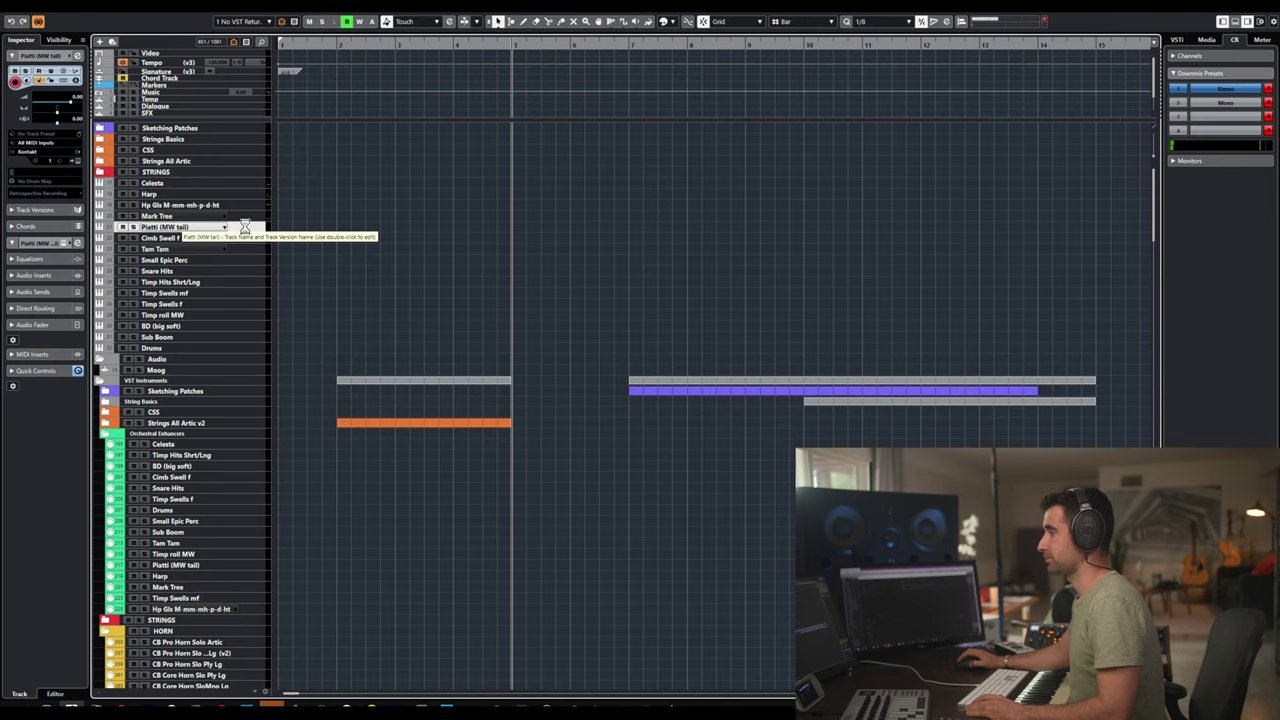
left_click(246, 227)
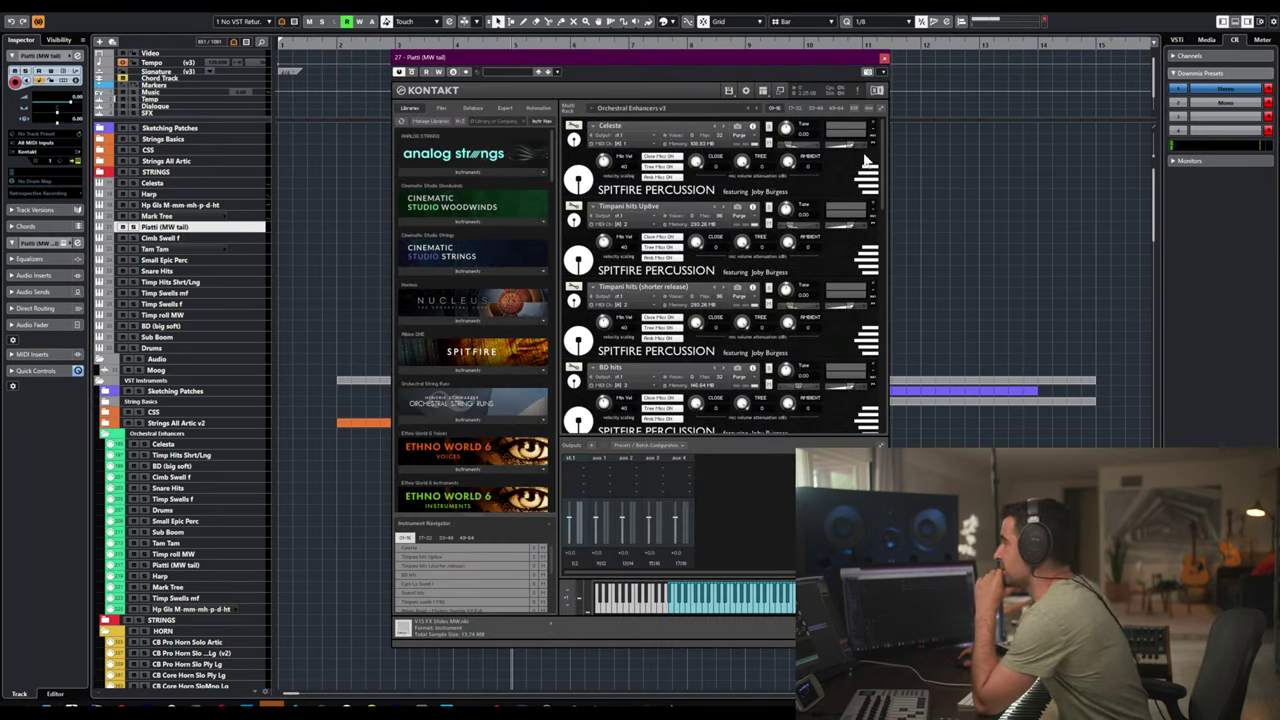
left_click(878, 104)
left_click(798, 108)
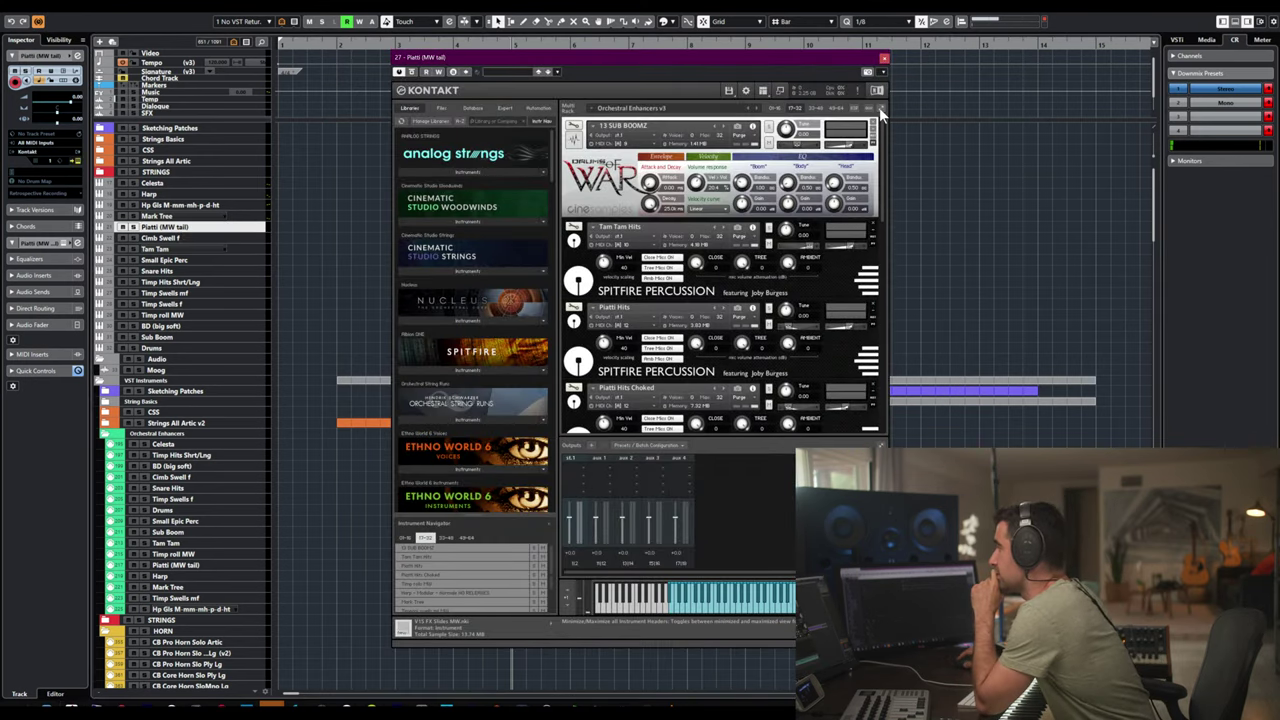
left_click(880, 105)
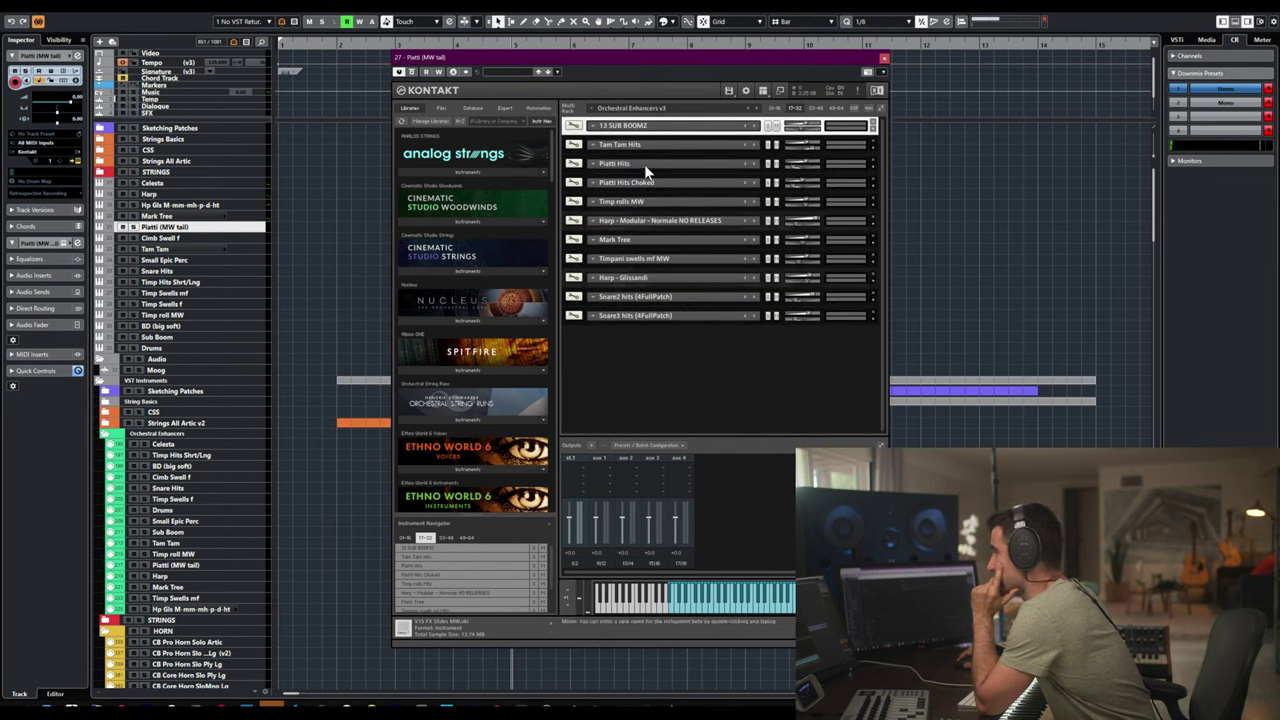
- Remove all patches on Kontakt's first instrument page, from Celeste to Triangle_wet, in the Piatti (MW tail) track
left_click(775, 108)
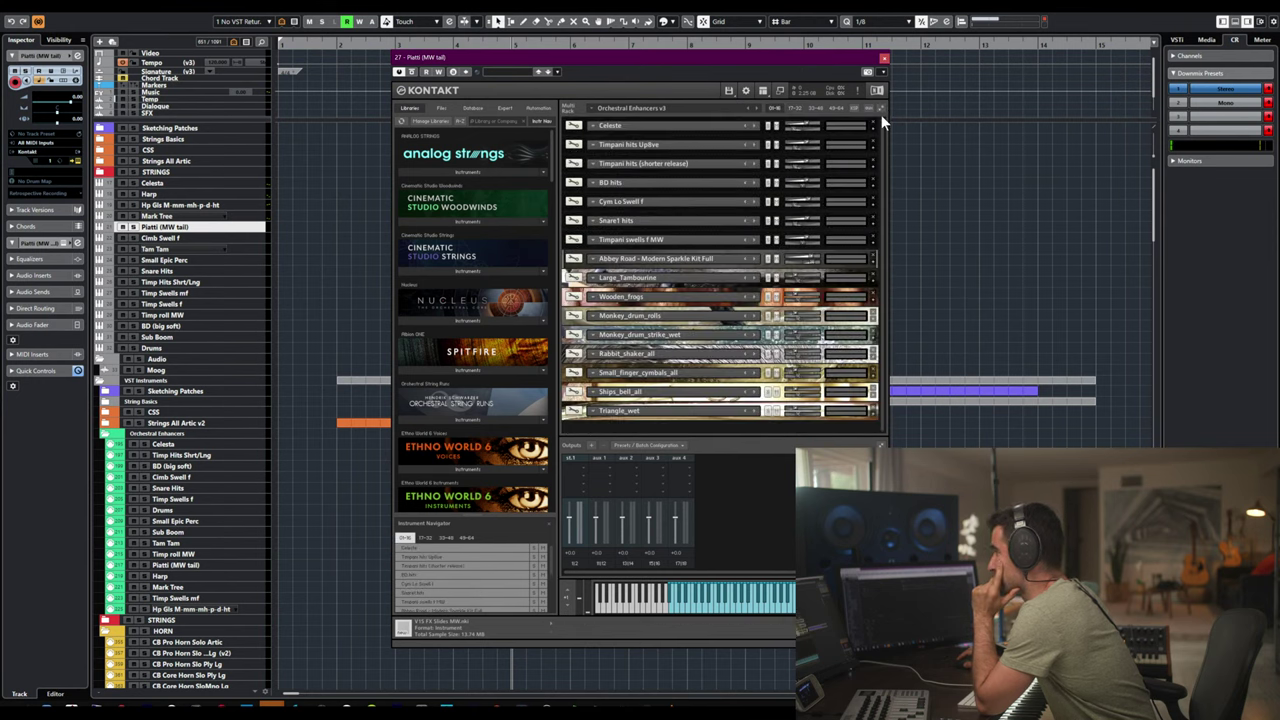
scroll(872, 119, "down", 3)
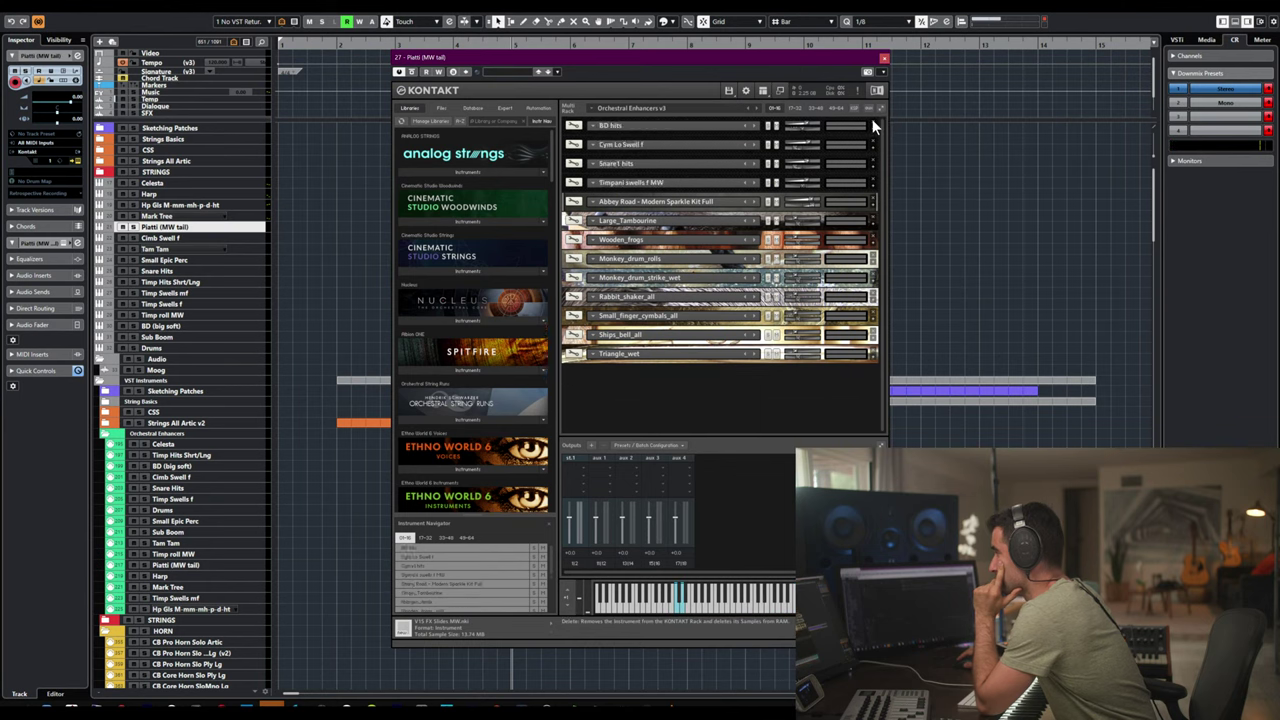
scroll(872, 119, "down", 5)
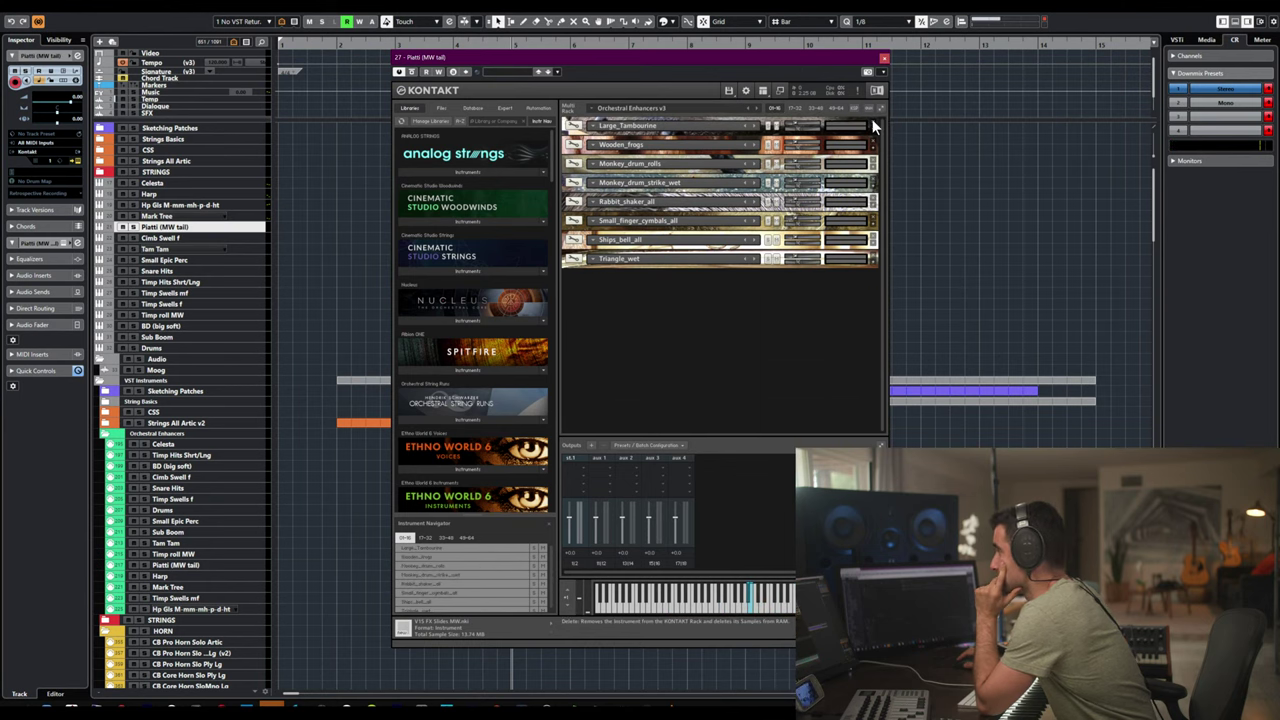
scroll(873, 122, "down", 2)
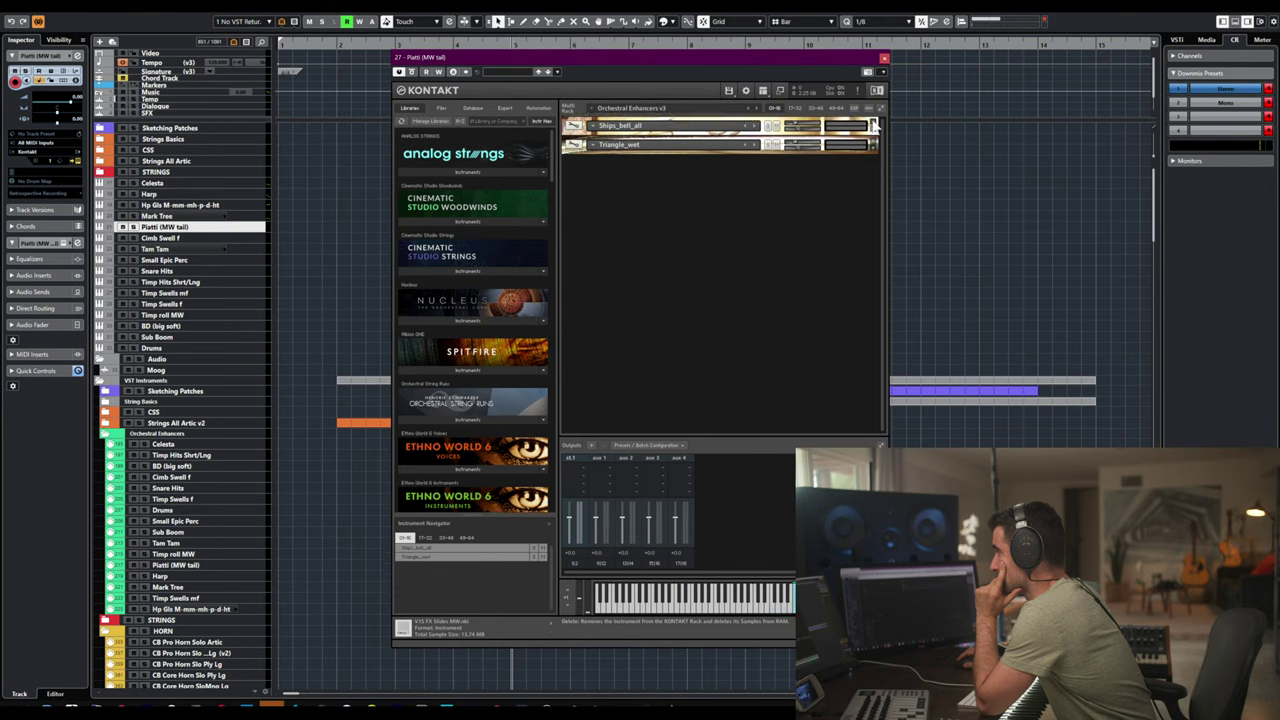
scroll(872, 122, "down", 2)
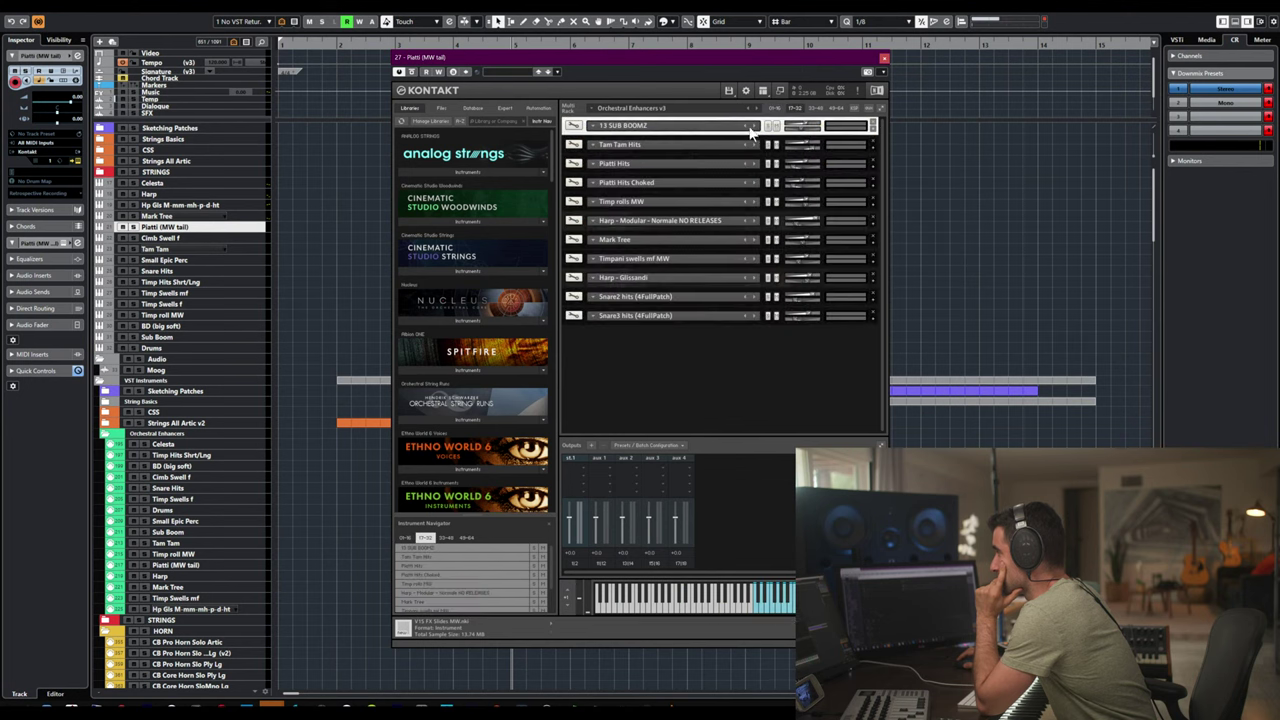
- Remove every patch on instrument page 17-32 except Piatti Hits and Piatti Hits Choked
left_click(873, 122)
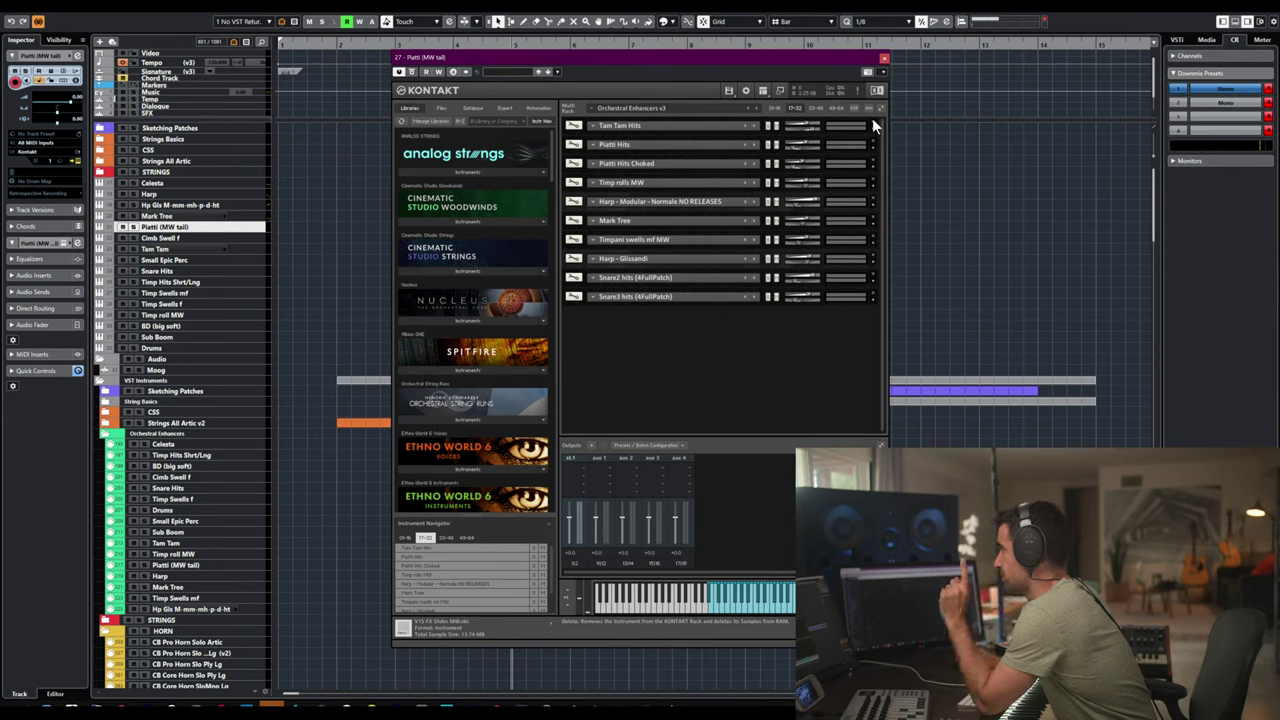
left_click(872, 121)
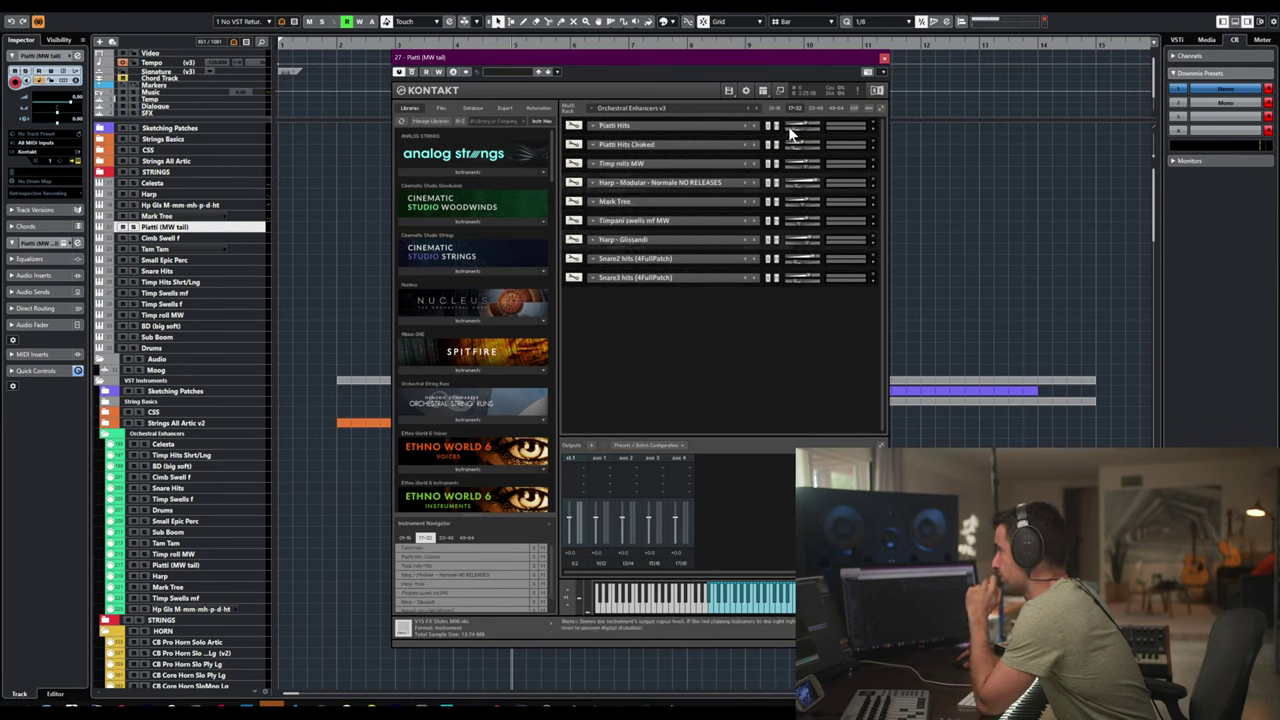
left_click(870, 158)
left_click(870, 158)
left_click(870, 158)
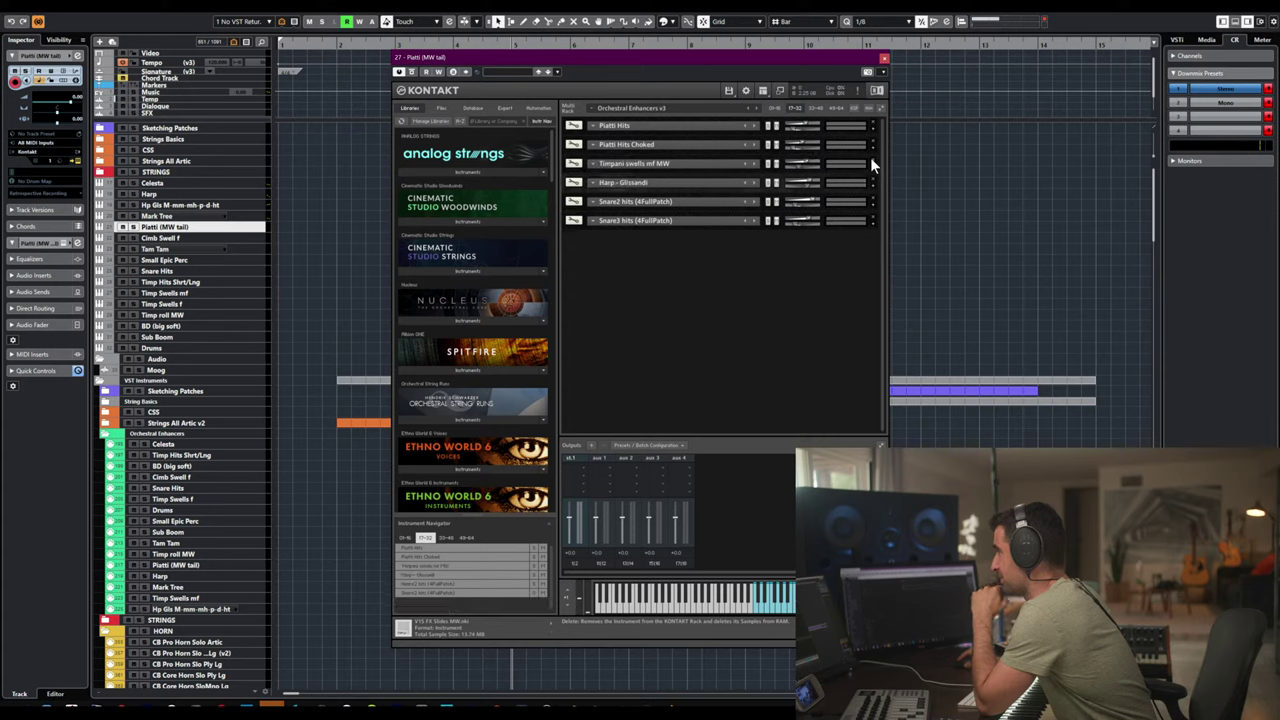
left_click(870, 158)
left_click(870, 158)
left_click(870, 158)
left_click(870, 157)
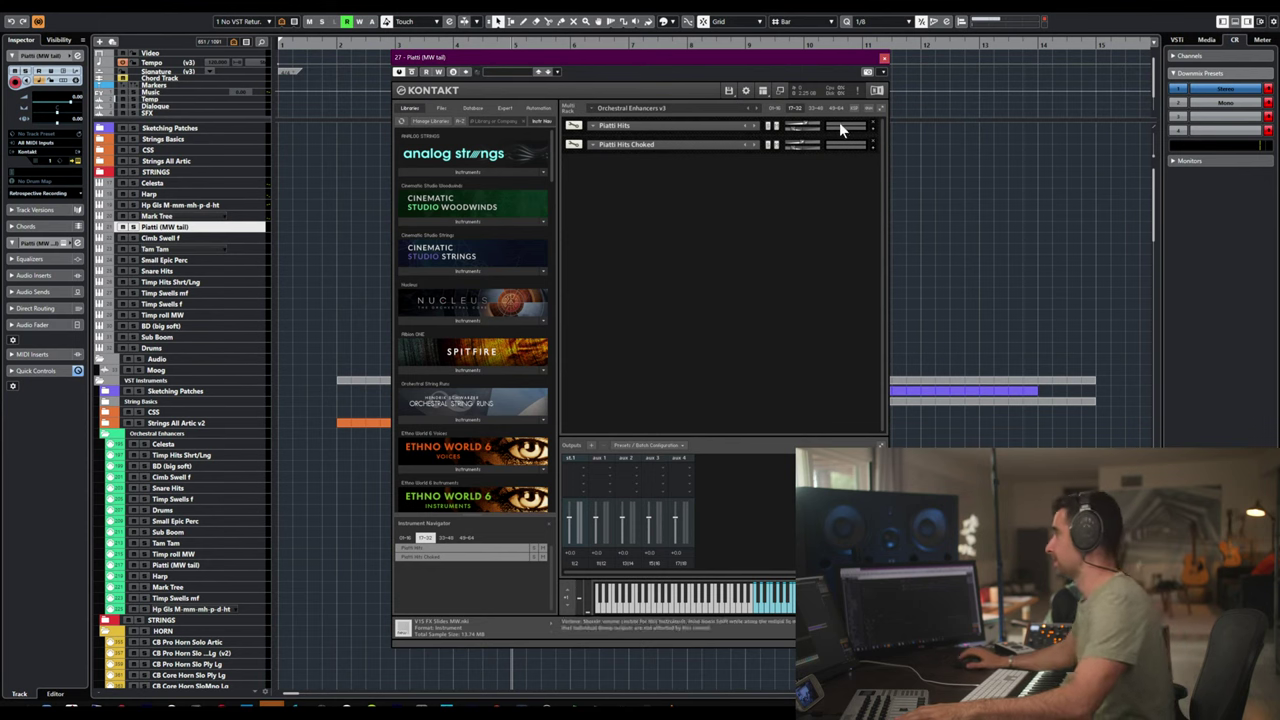
- Expand the remaining instruments and set both Piatti Hits and Piatti Hits Choked to MIDI channel 1 on Port A
left_click(878, 109)
left_click(615, 143)
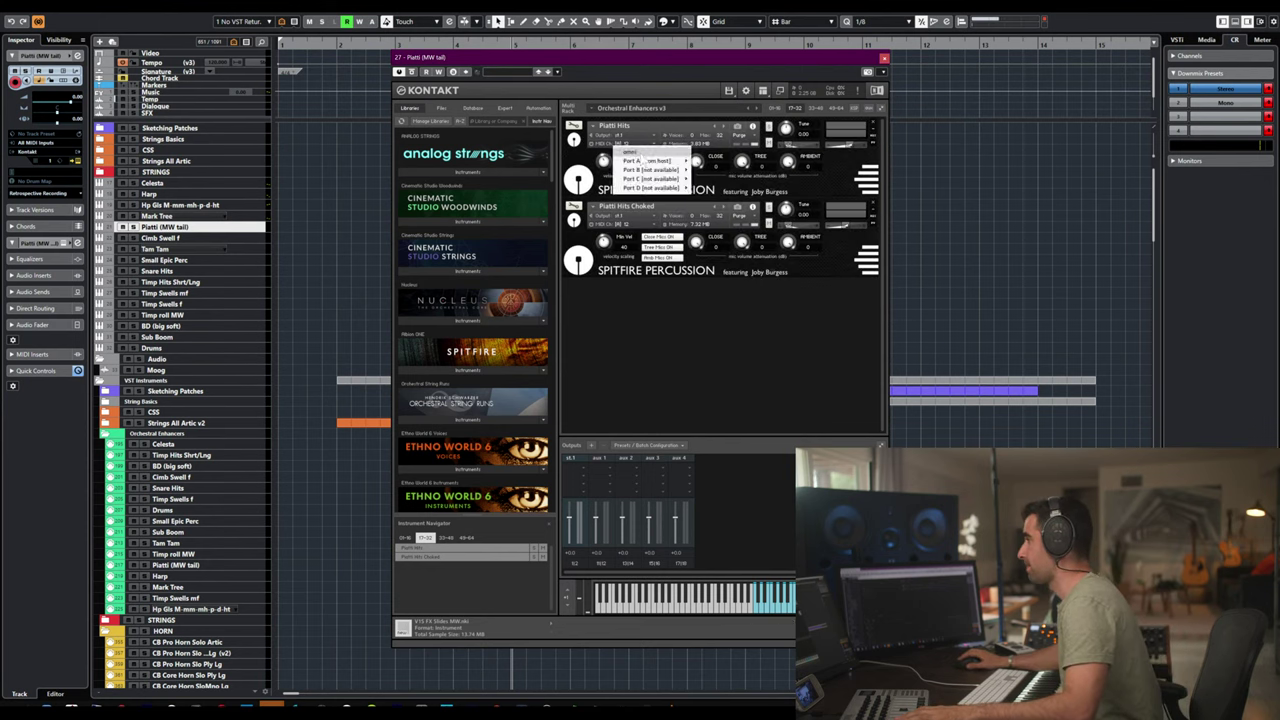
mouse_move(650, 161)
left_click(705, 162)
left_click(615, 224)
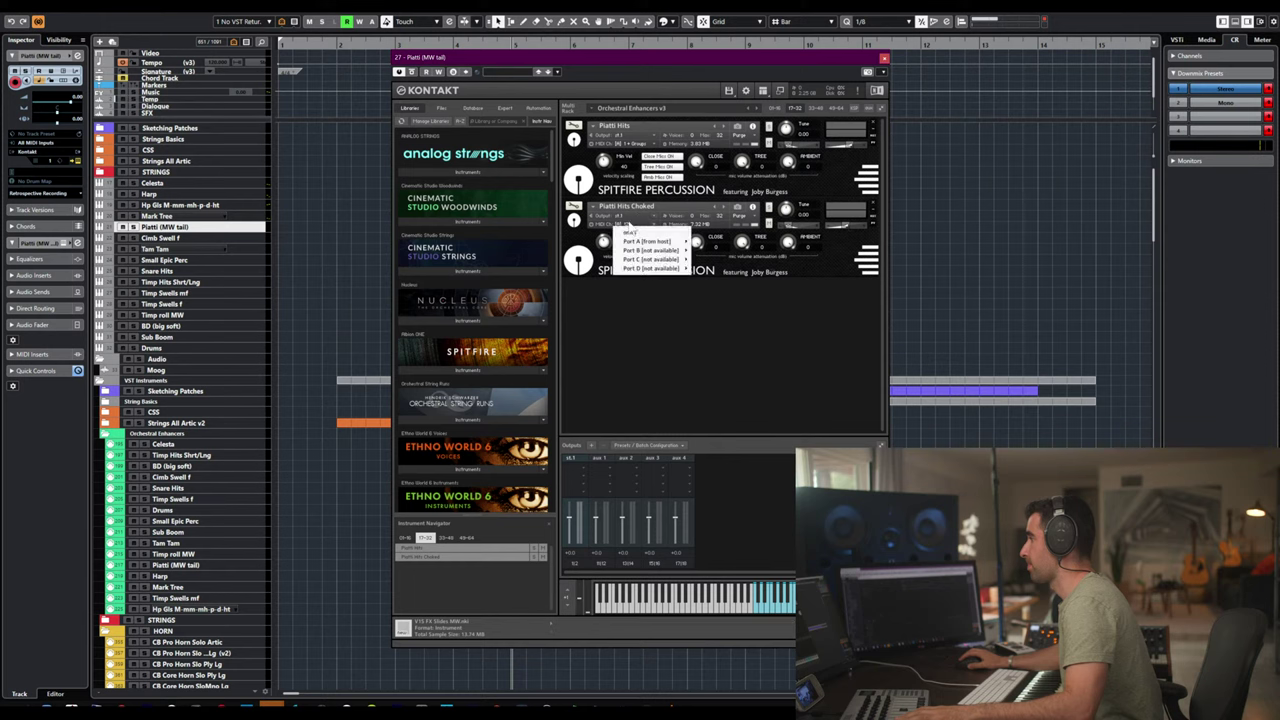
left_click(703, 237)
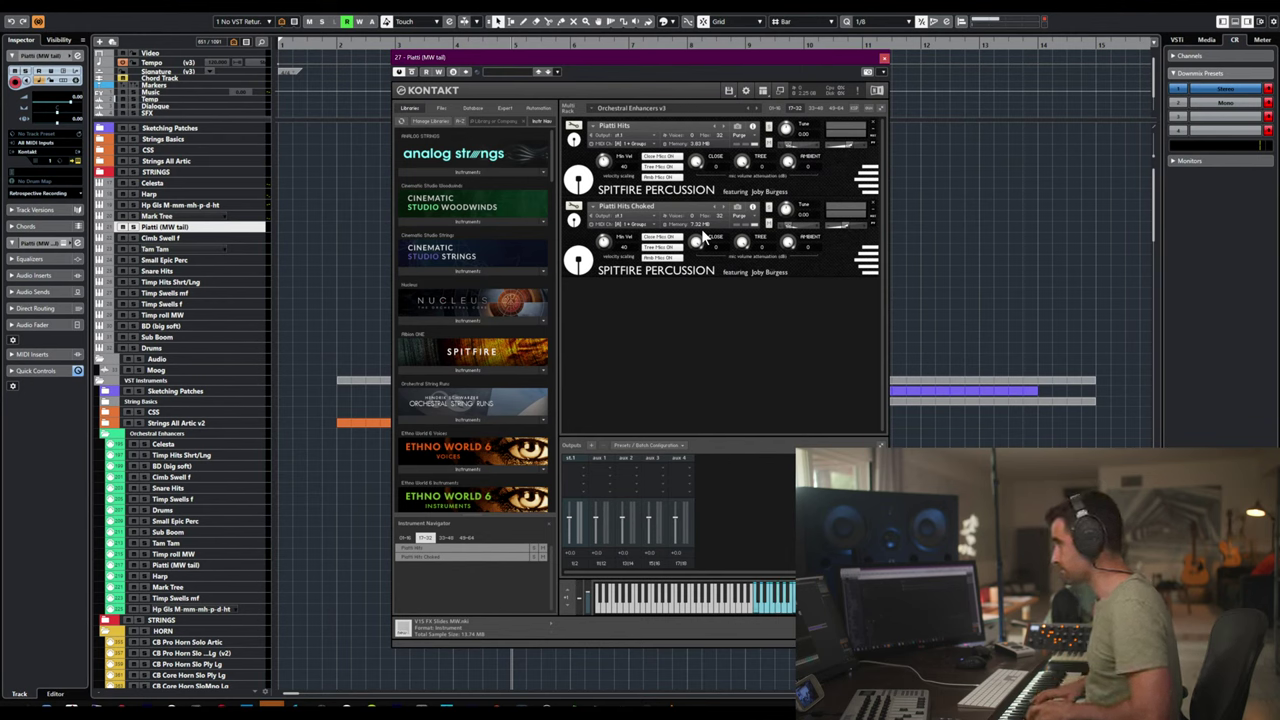
- Examine the Piatti Hits patch's group, mapping, amplifier and modulation settings in its edit view and return to the rack
left_click(574, 126)
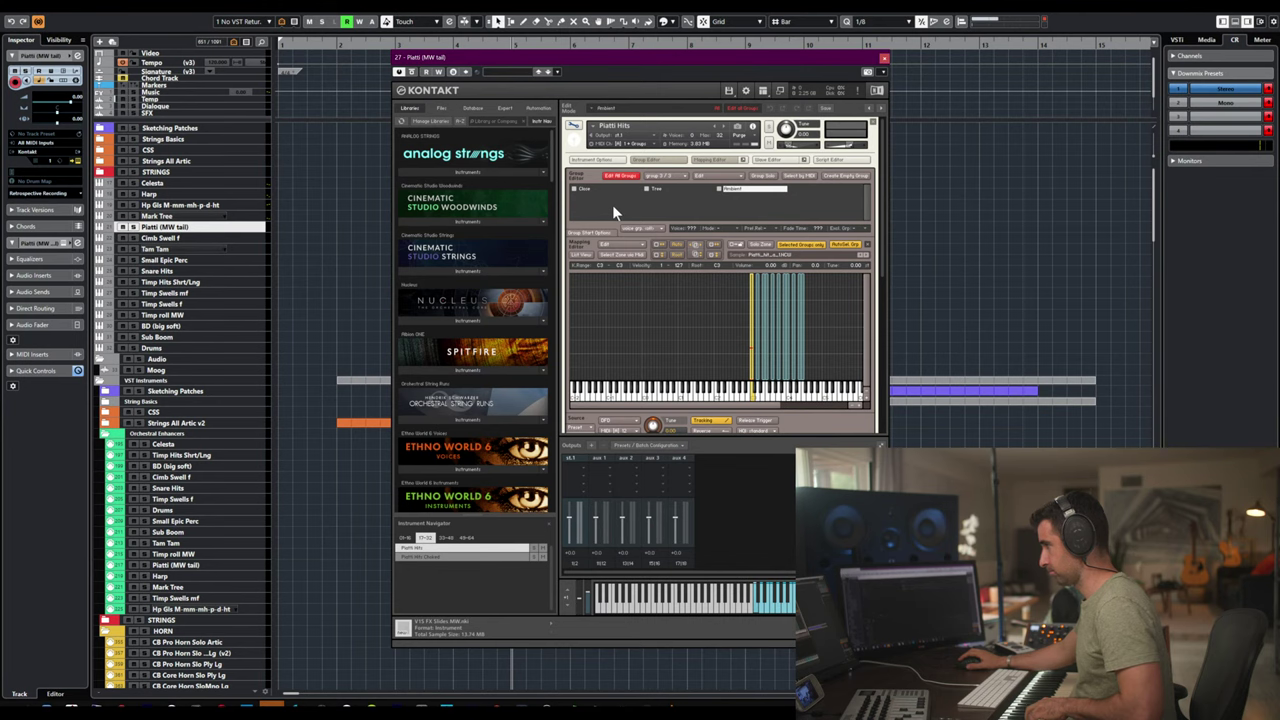
scroll(880, 250, "down", 15)
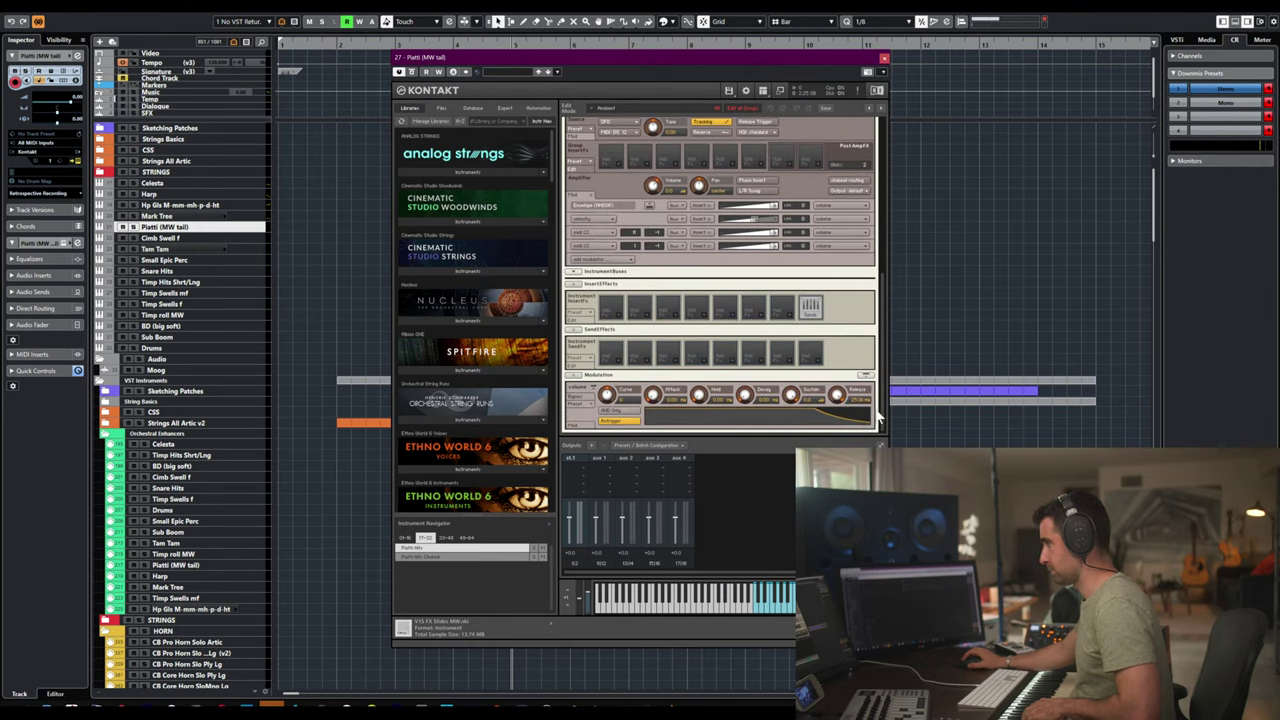
scroll(882, 408, "up", 15)
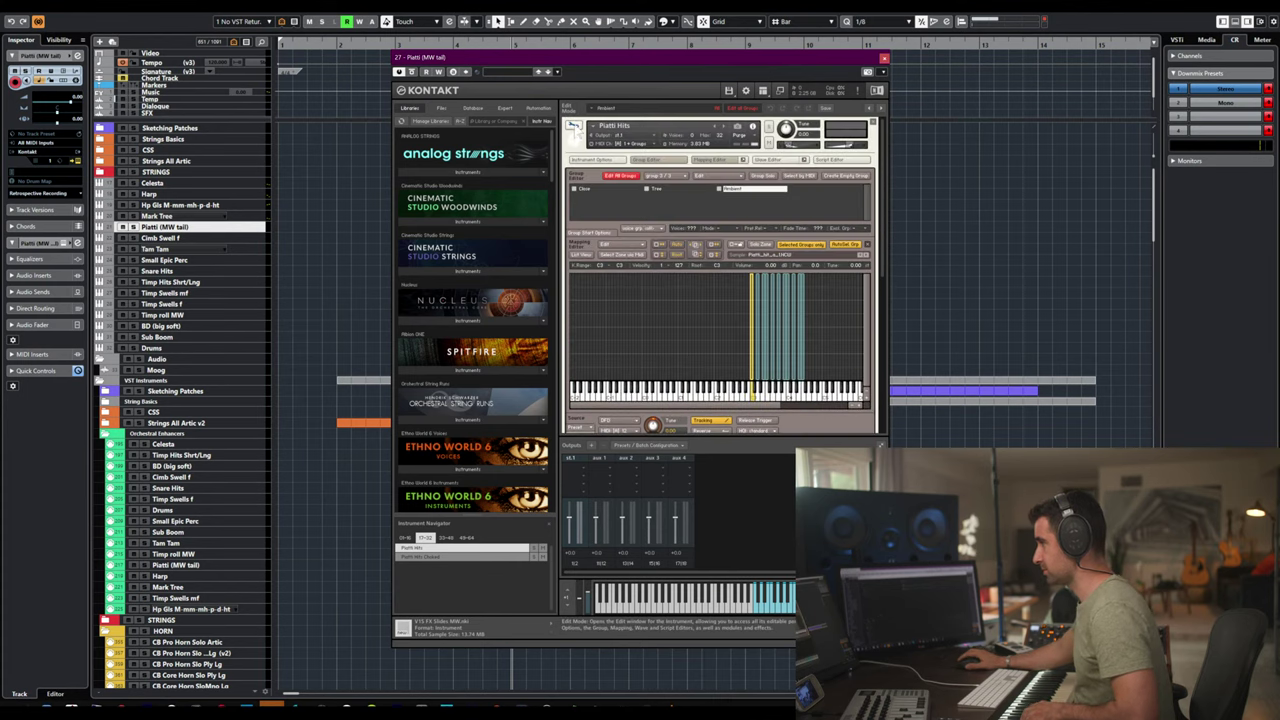
left_click(574, 127)
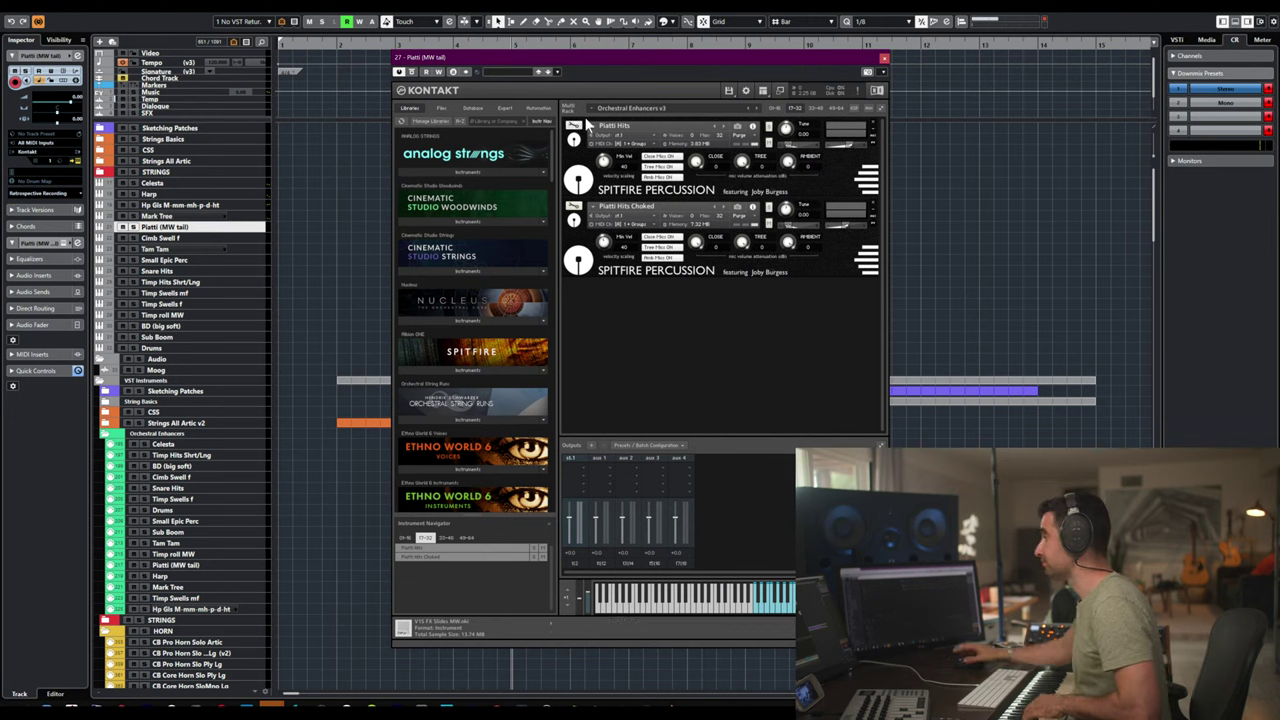
- Switch the Piatti Hits Choked patch's MIDI channel to omni and return it to channel 1 on Port A
left_click(632, 224)
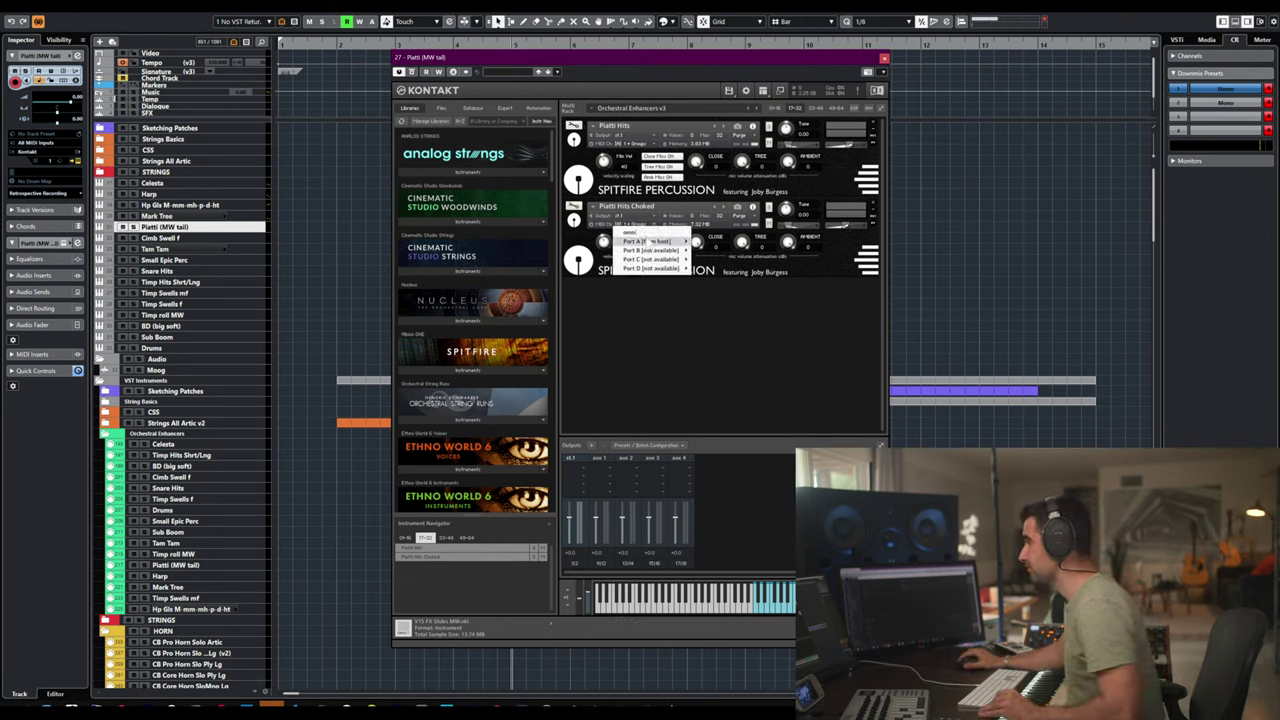
left_click(645, 236)
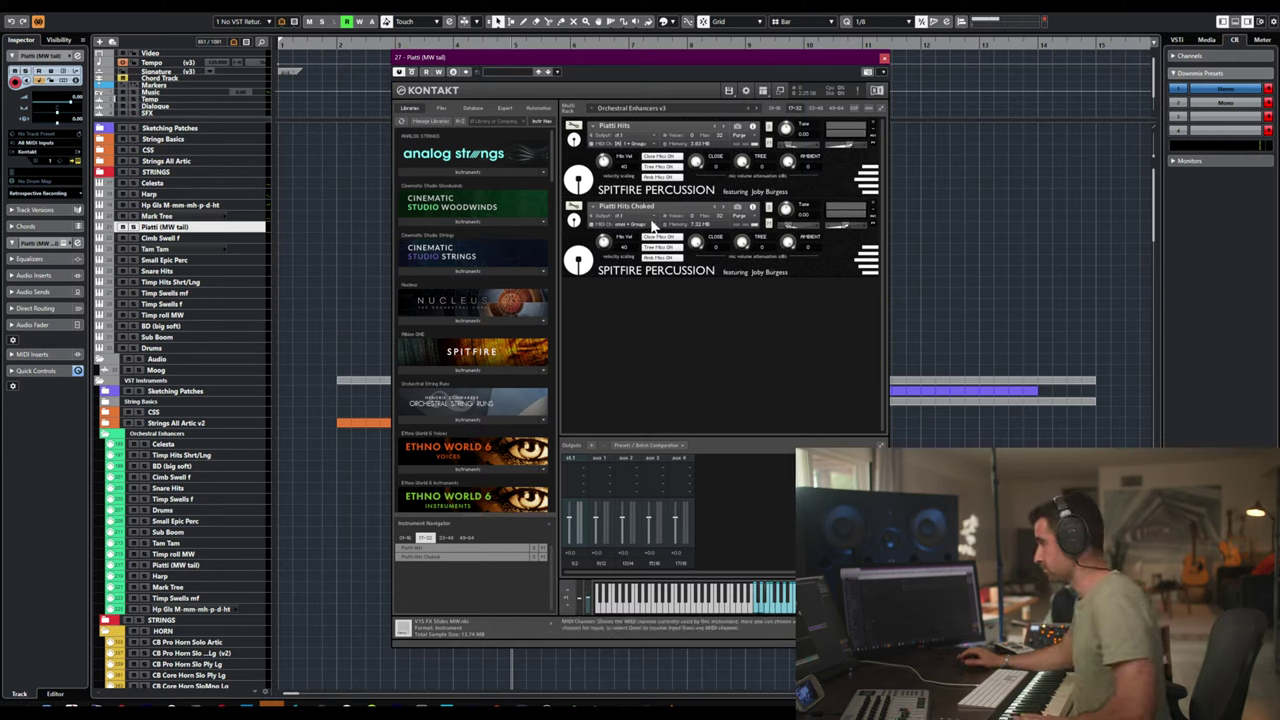
left_click(573, 137)
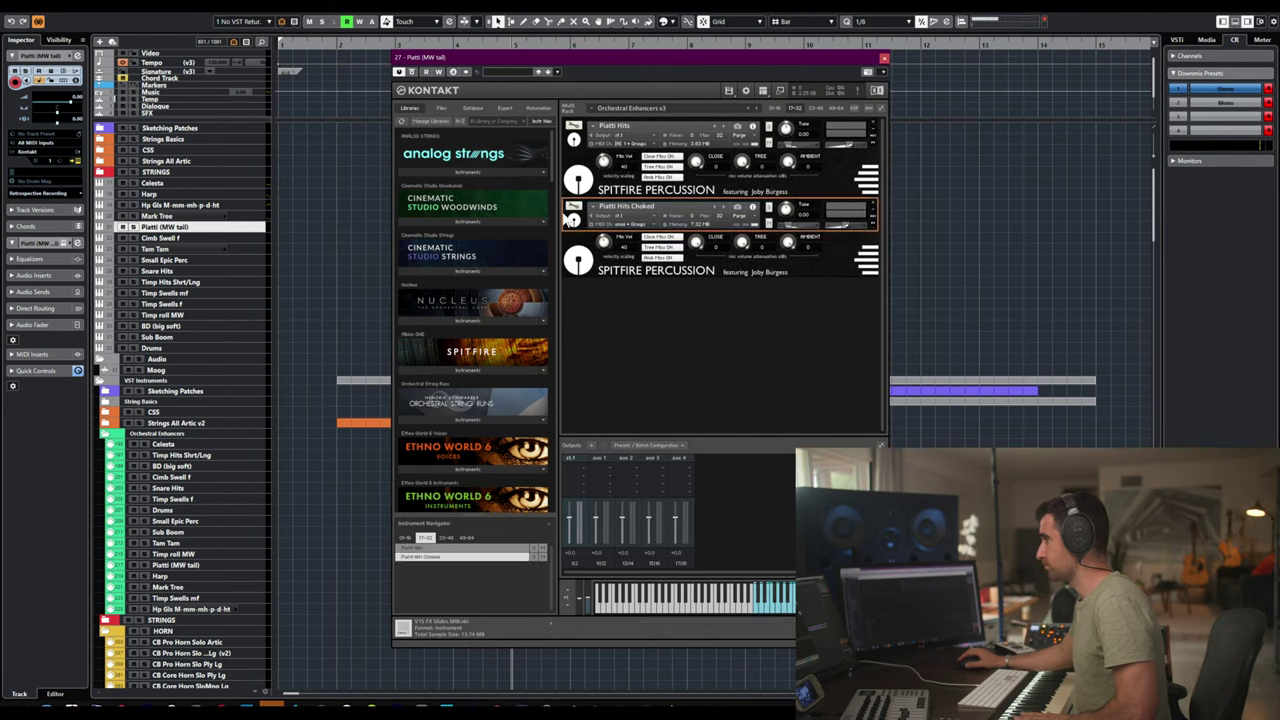
left_click(628, 224)
mouse_move(648, 241)
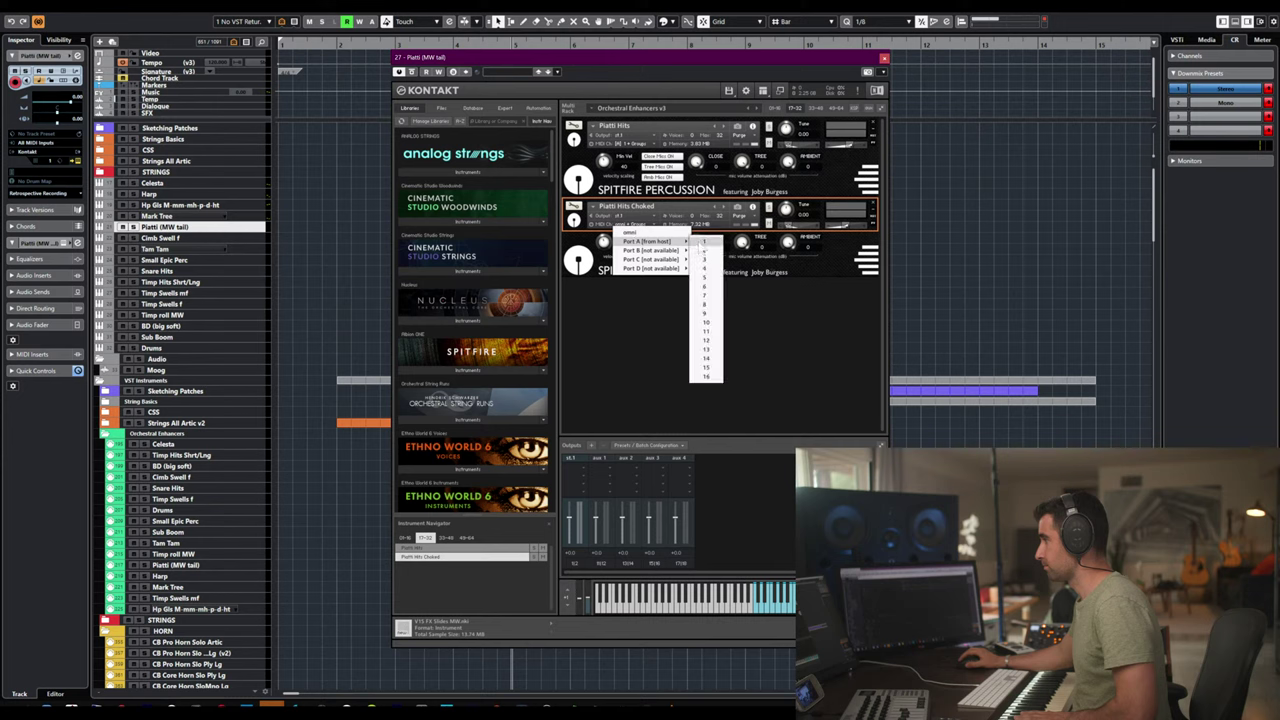
left_click(700, 247)
- Set the MIDI channels of both Piatti Hits and Piatti Hits Choked to omni
left_click(628, 143)
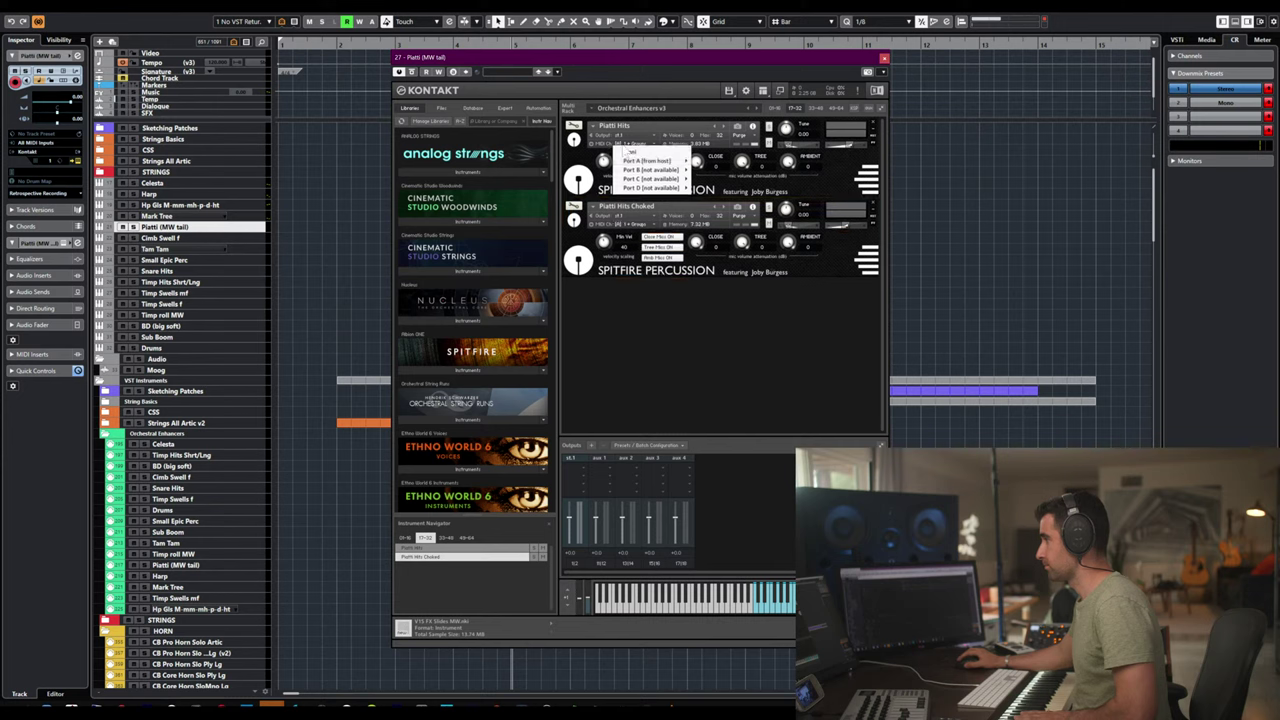
left_click(655, 152)
left_click(628, 224)
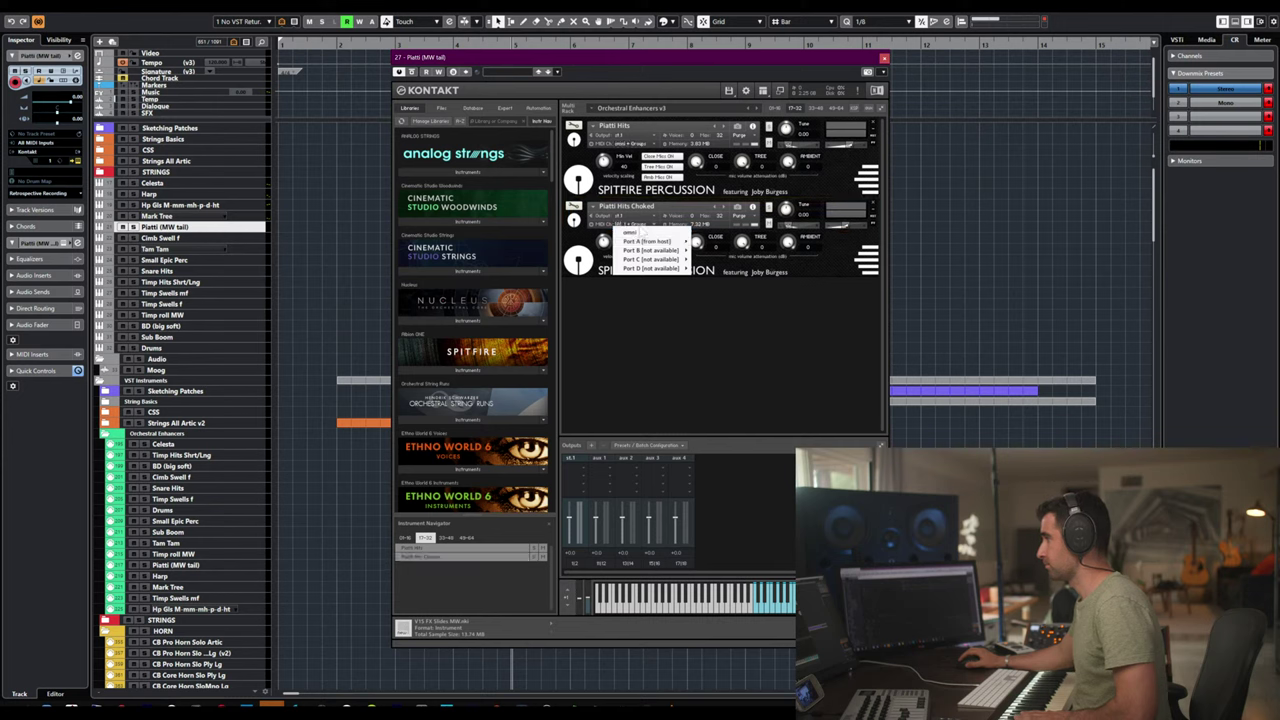
left_click(632, 232)
- Reassign Piatti Hits Choked and Piatti Hits from omni to MIDI channel 1 on Port A
left_click(628, 224)
mouse_move(648, 241)
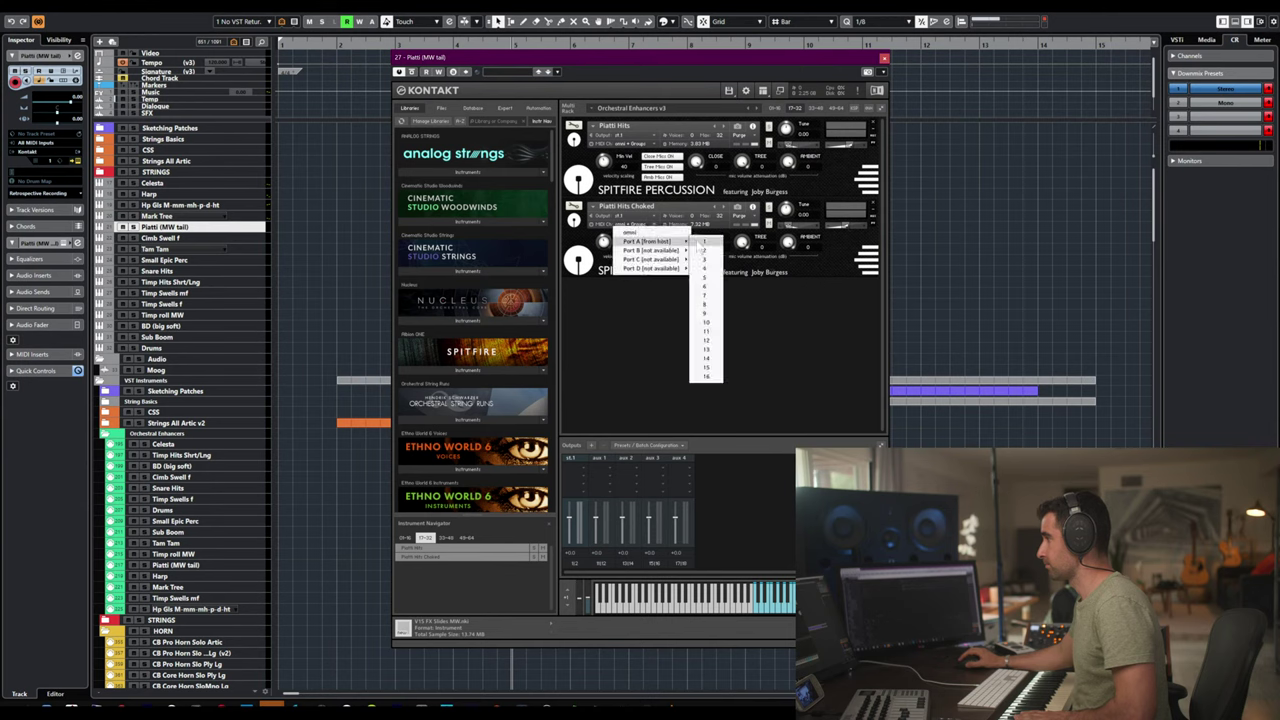
left_click(704, 248)
left_click(636, 145)
mouse_move(648, 160)
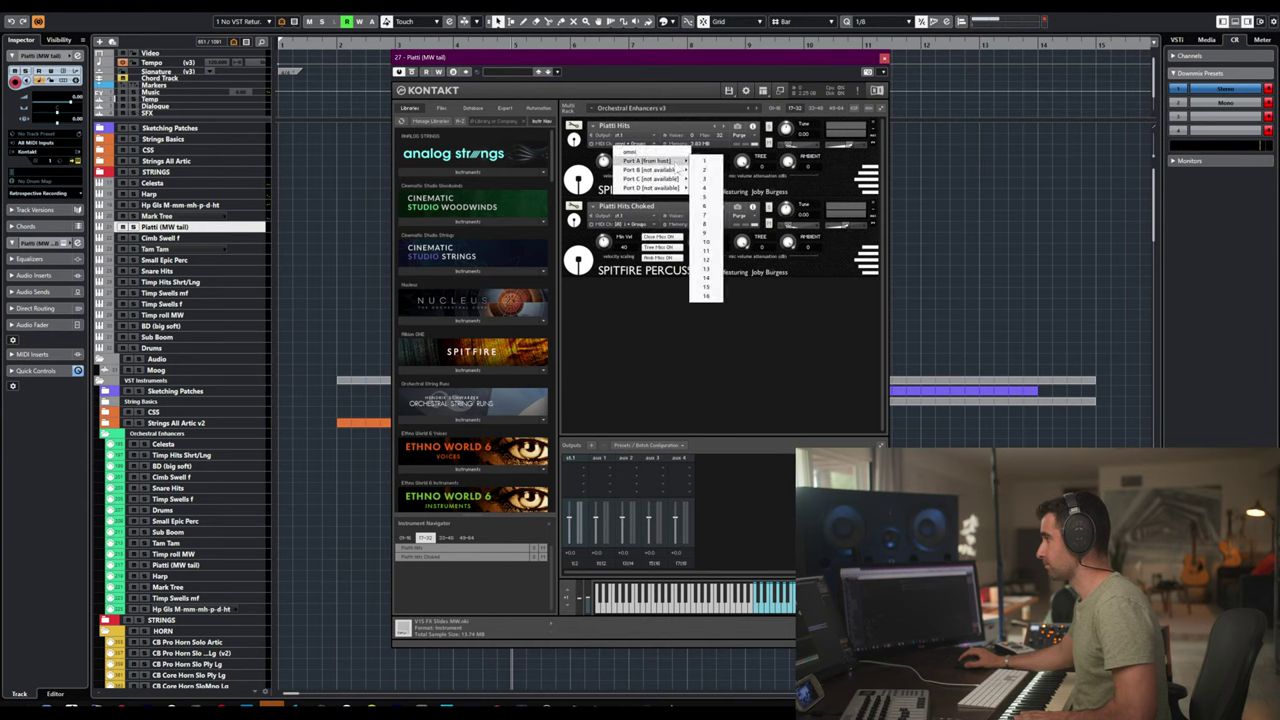
left_click(705, 167)
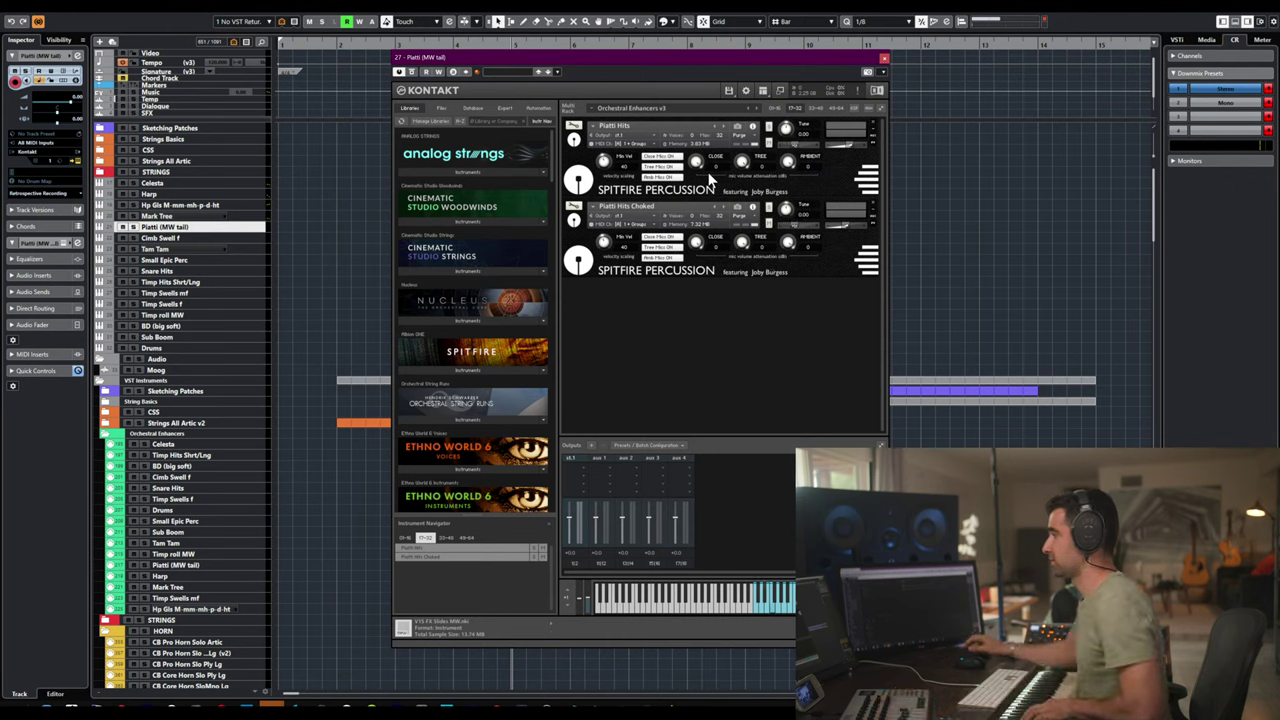
- Open the Piatti Hits edit view and inspect its MIDI channel choices and group editing options
left_click(573, 125)
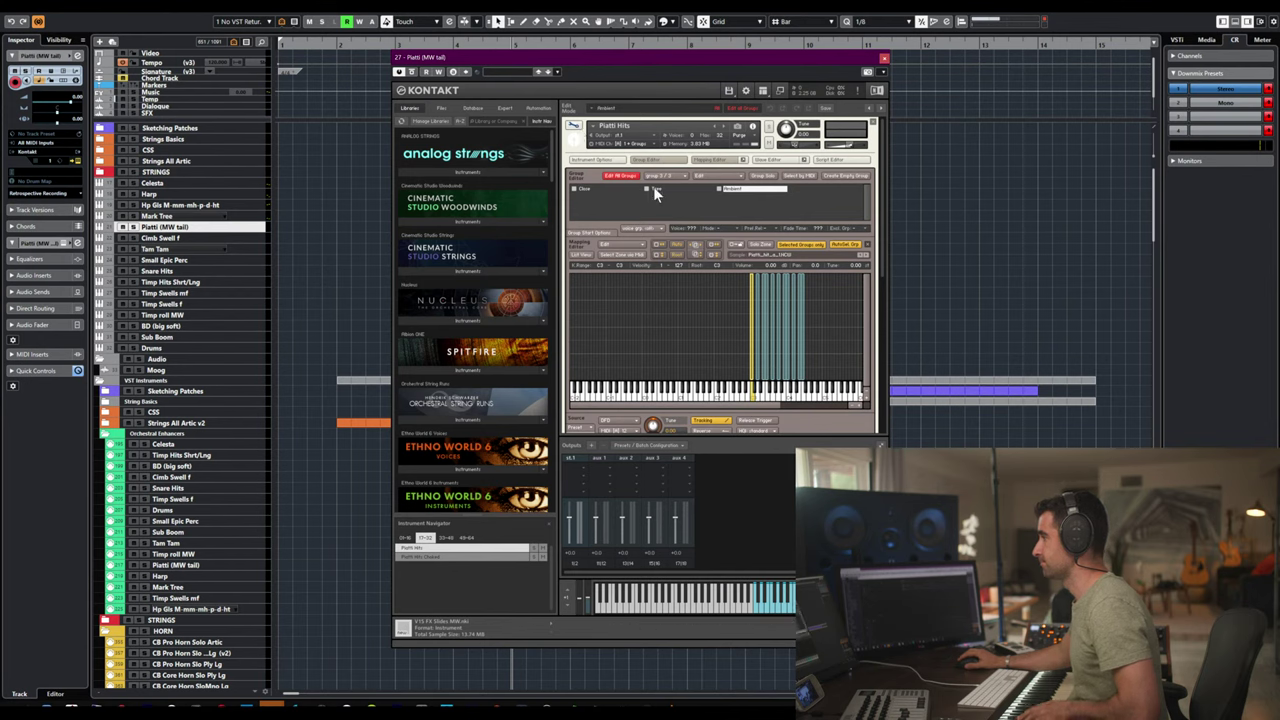
left_click(621, 176)
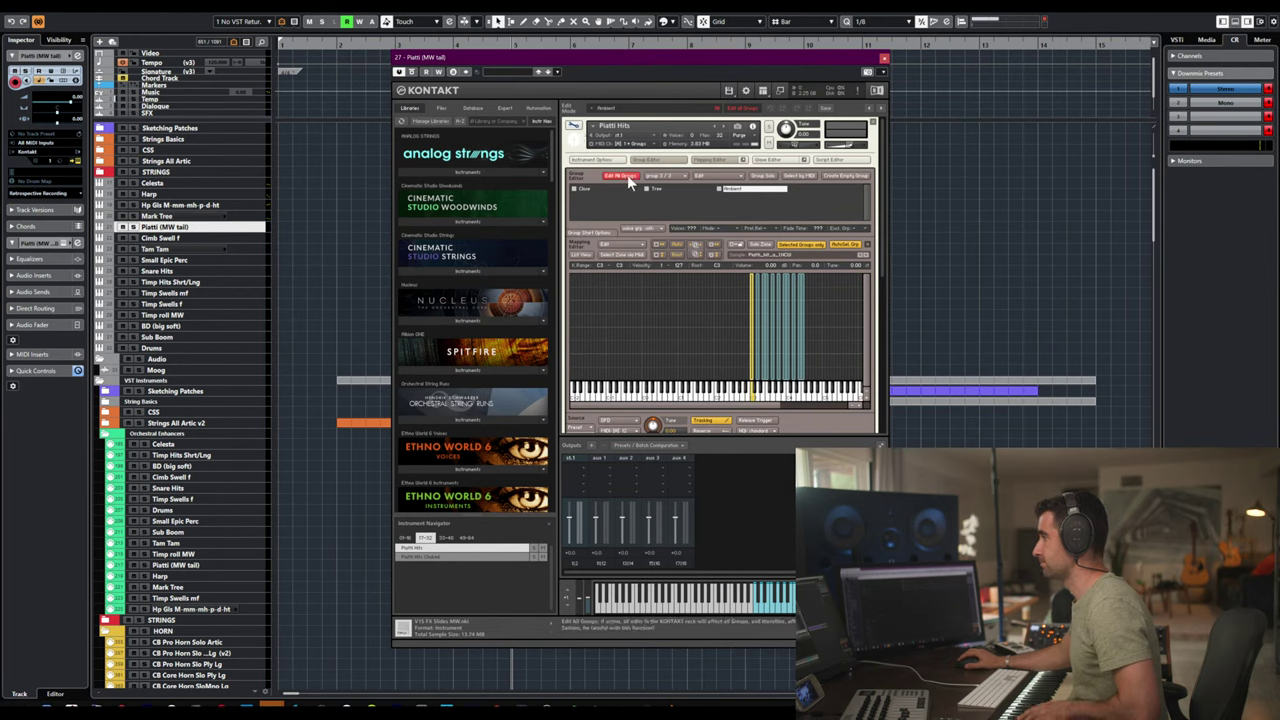
left_click(628, 143)
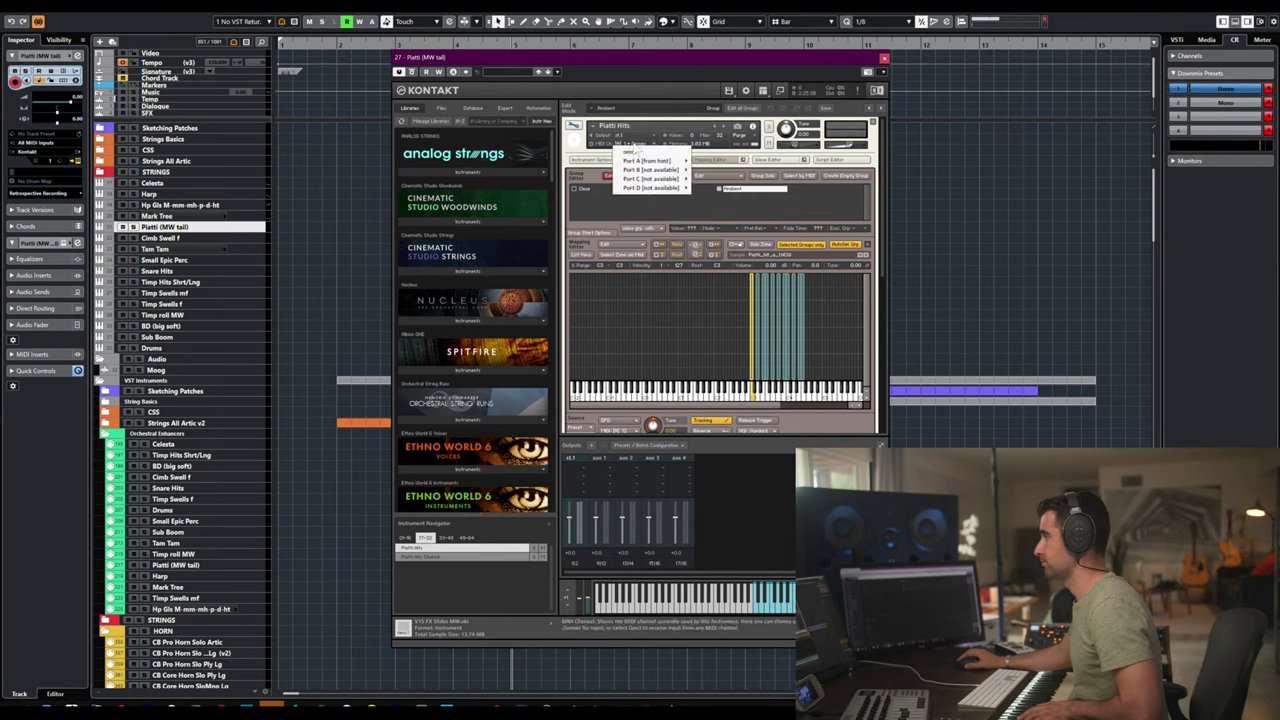
mouse_move(650, 161)
left_click(705, 165)
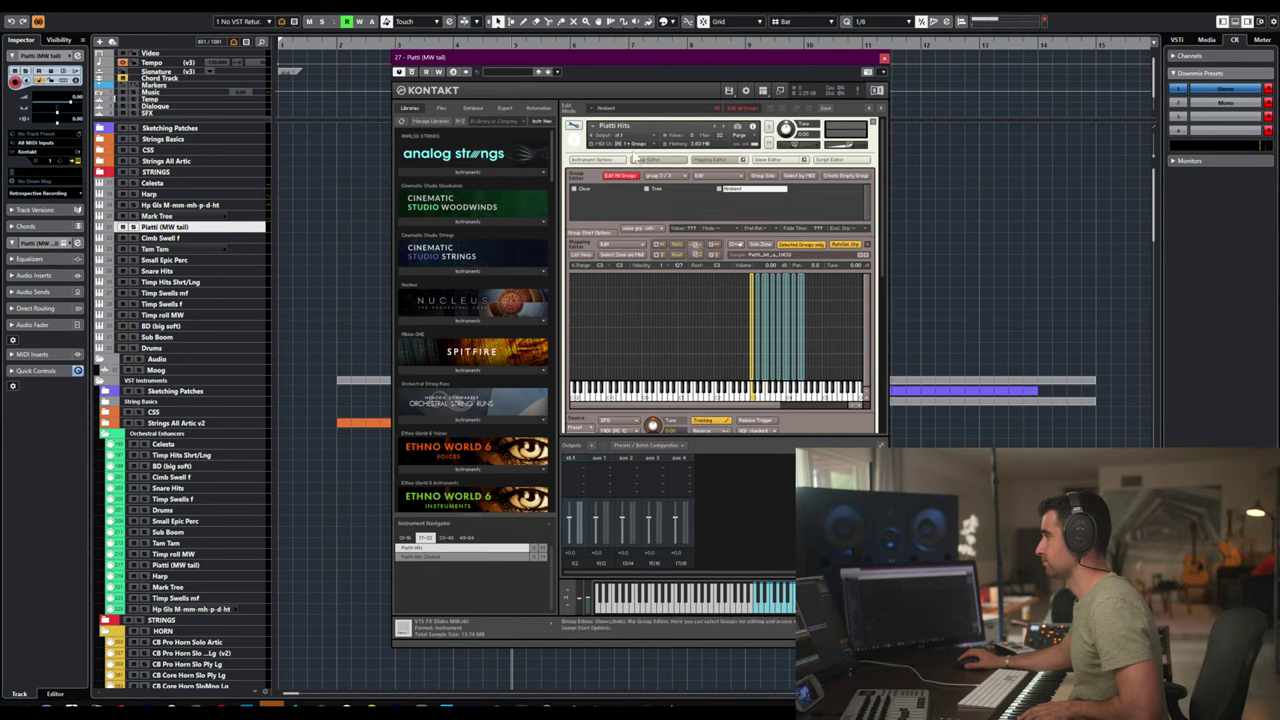
left_click(628, 143)
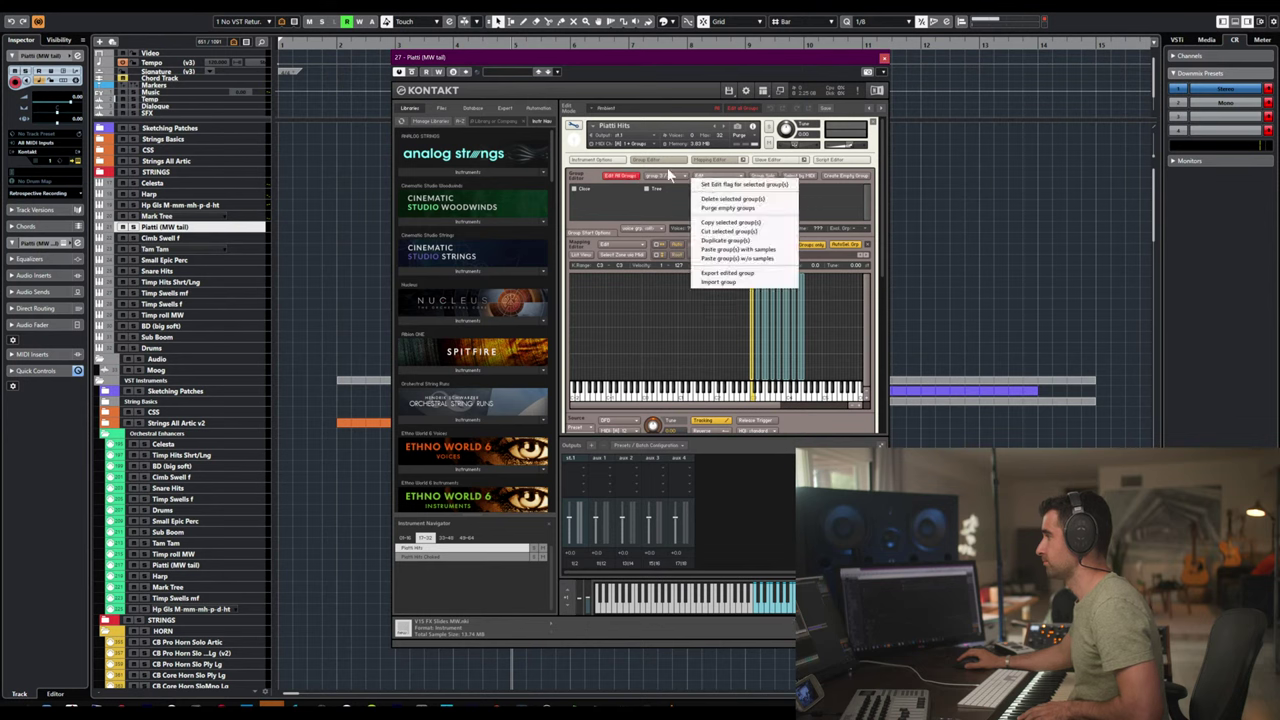
mouse_move(660, 170)
left_click(702, 176)
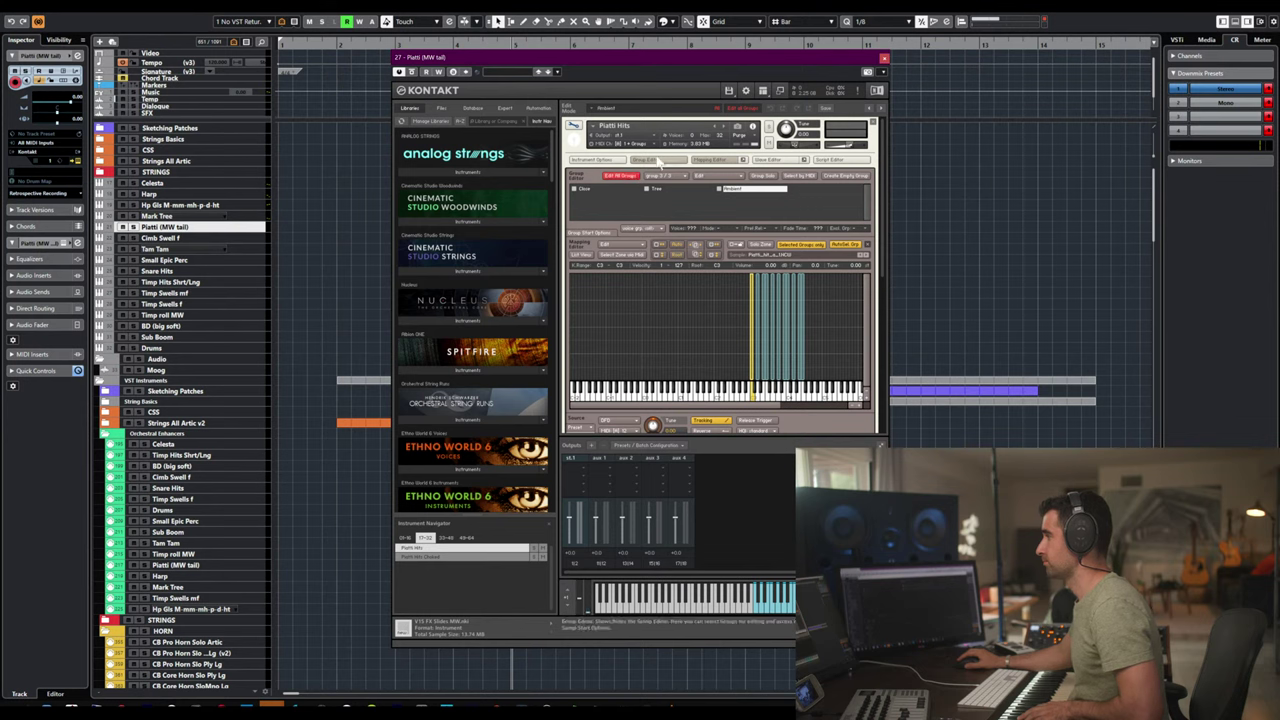
left_click(628, 143)
left_click(703, 168)
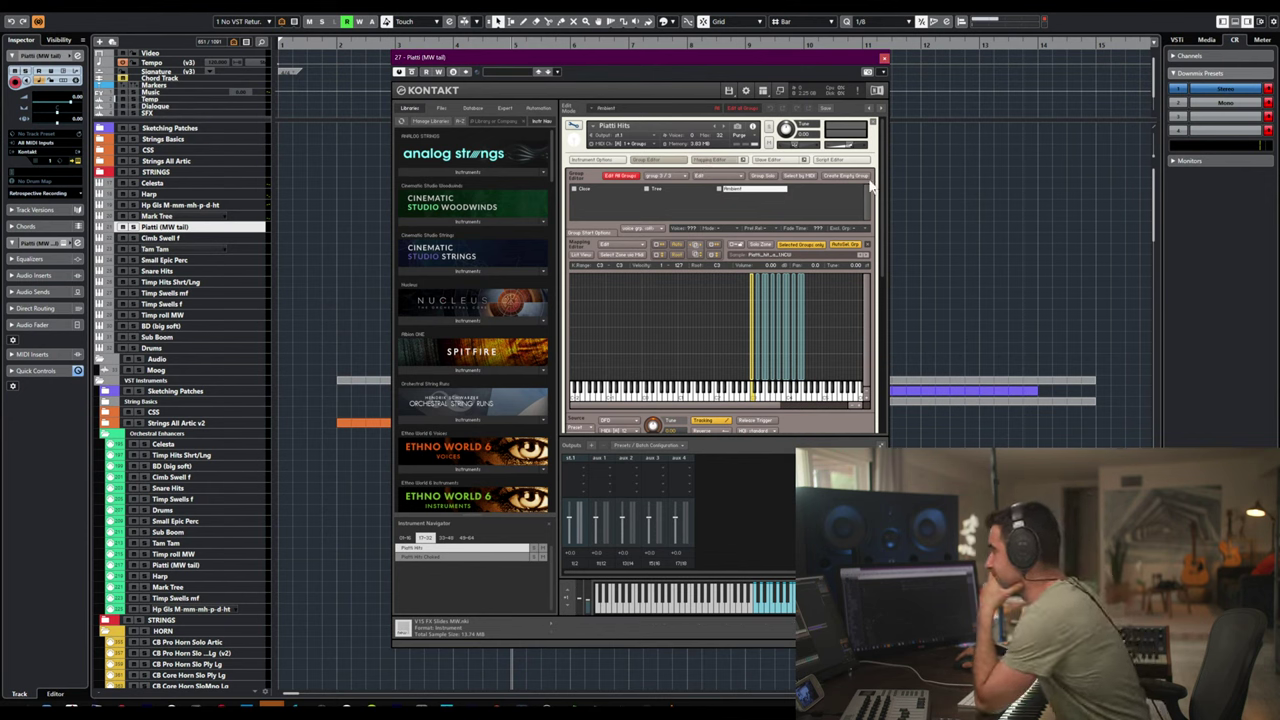
- Check the Piatti Hits amplifier and modulation settings and select the original Piatti (MW tail) track in the Orchestral Enhancers folder
left_click_drag(881, 176, 896, 340)
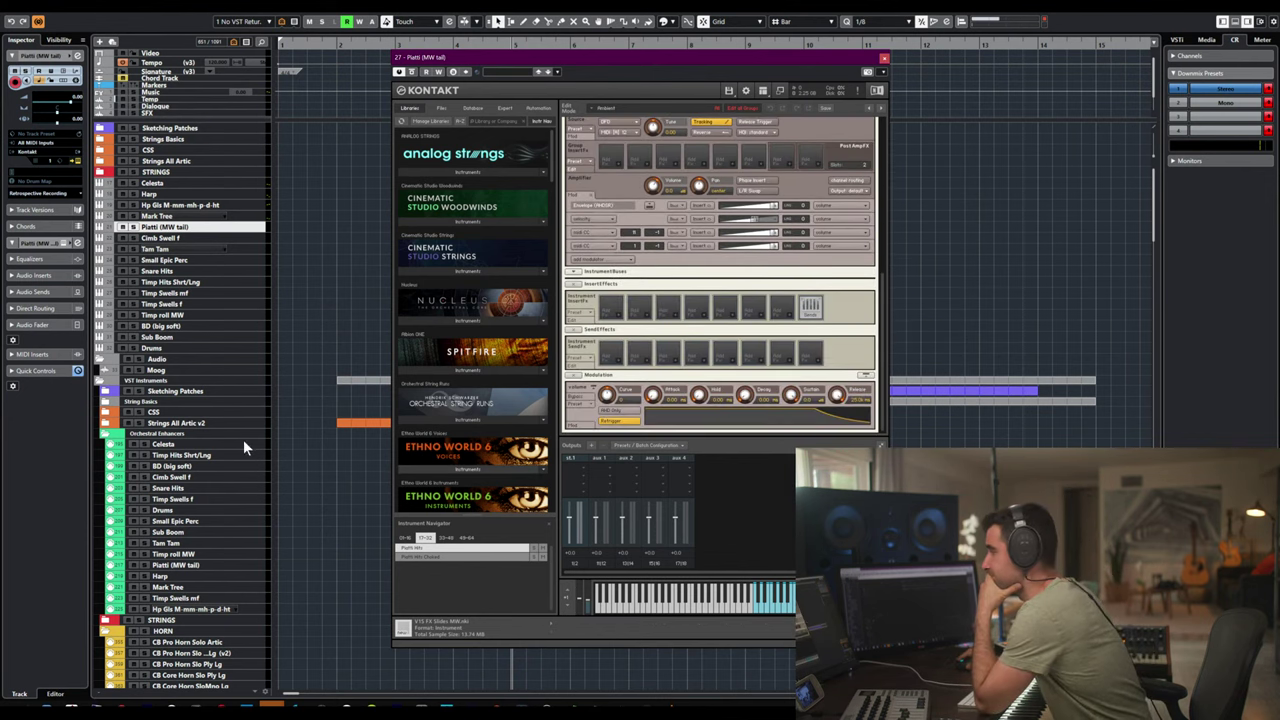
left_click(195, 566)
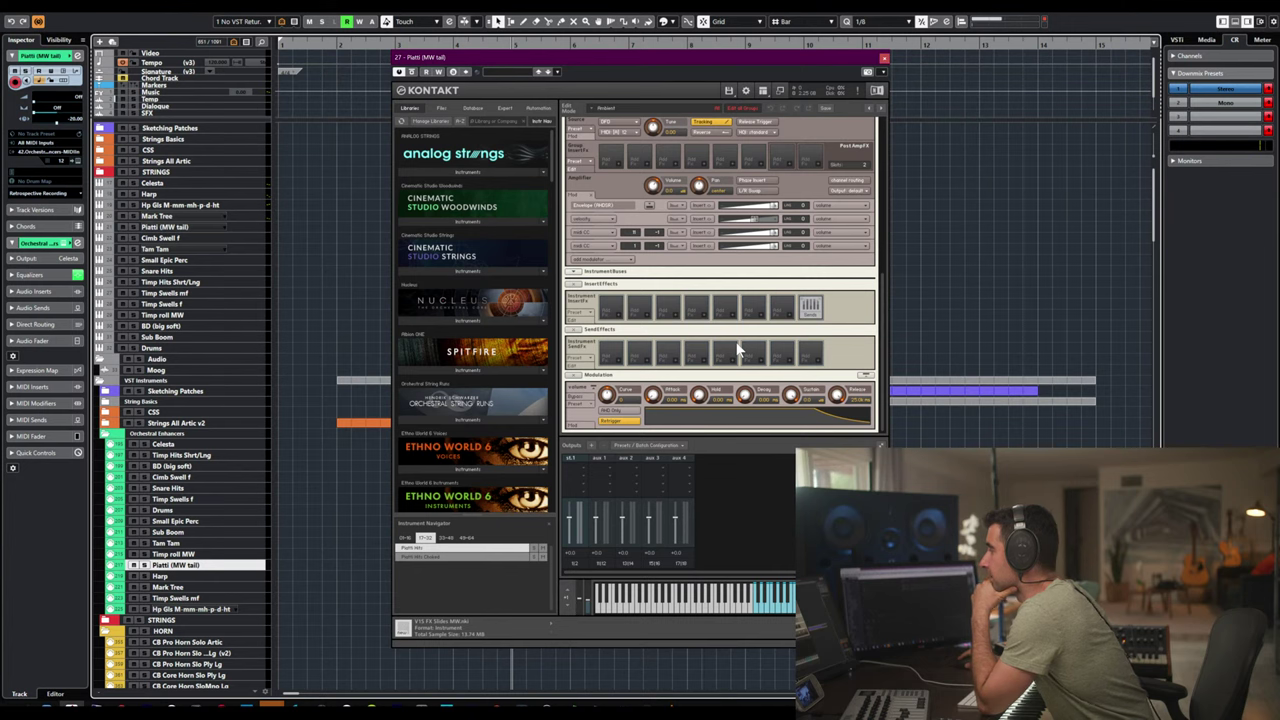
left_click_drag(884, 280, 898, 118)
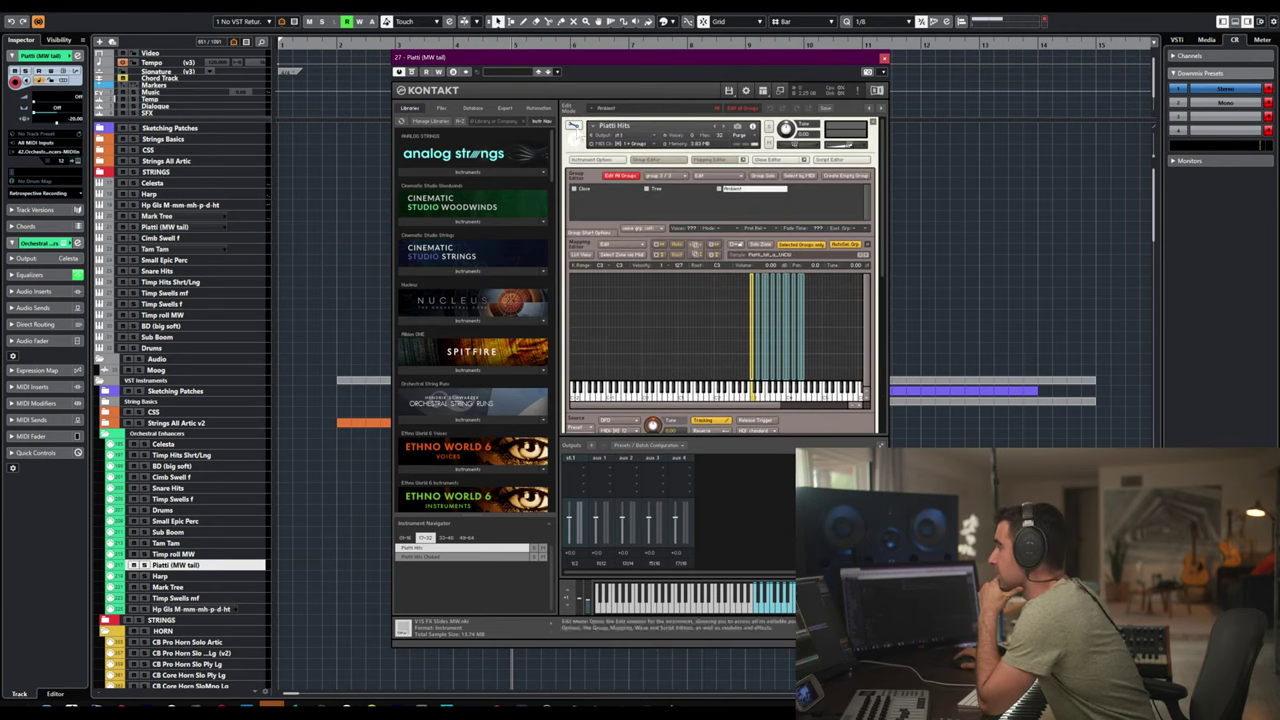
- Search the Kontakt libraries for "perc" and reload Piatti Hits and Piatti Hits Choked from Spitfire Percussion's Piatti folder for the Piatti (MW tail) instrument track
left_click(574, 127)
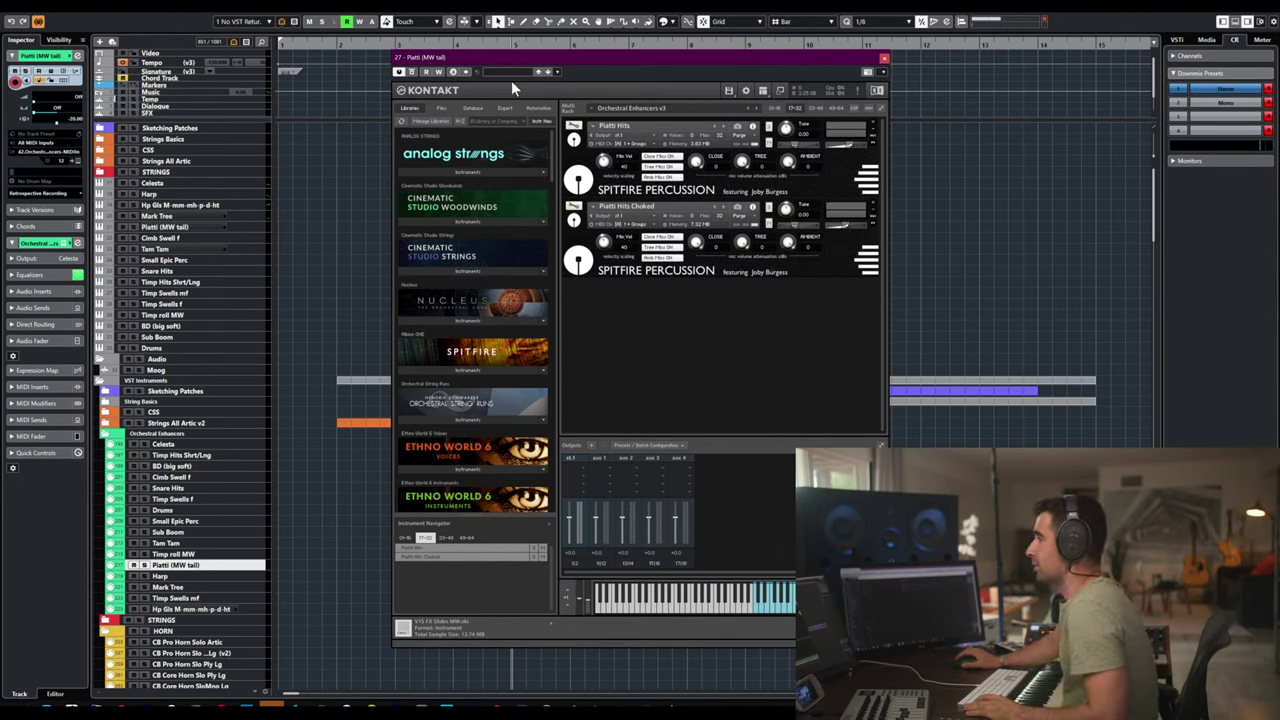
left_click(502, 120)
type("perc")
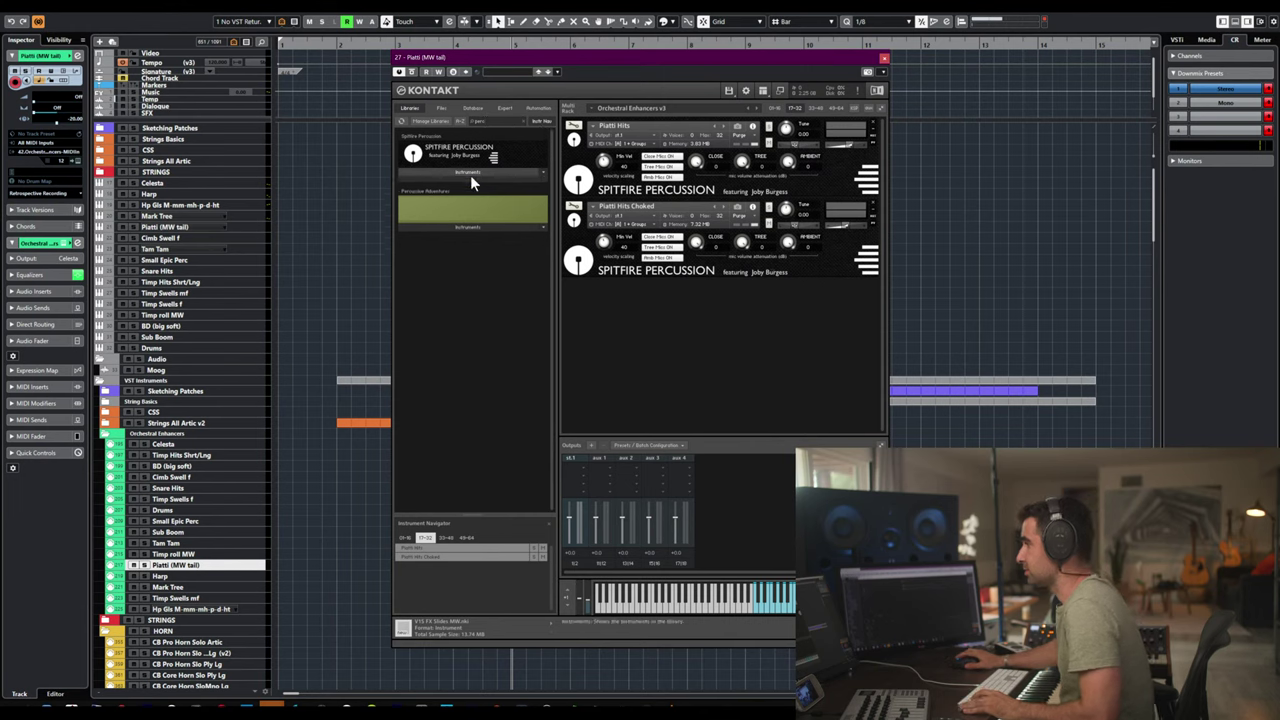
left_click(471, 174)
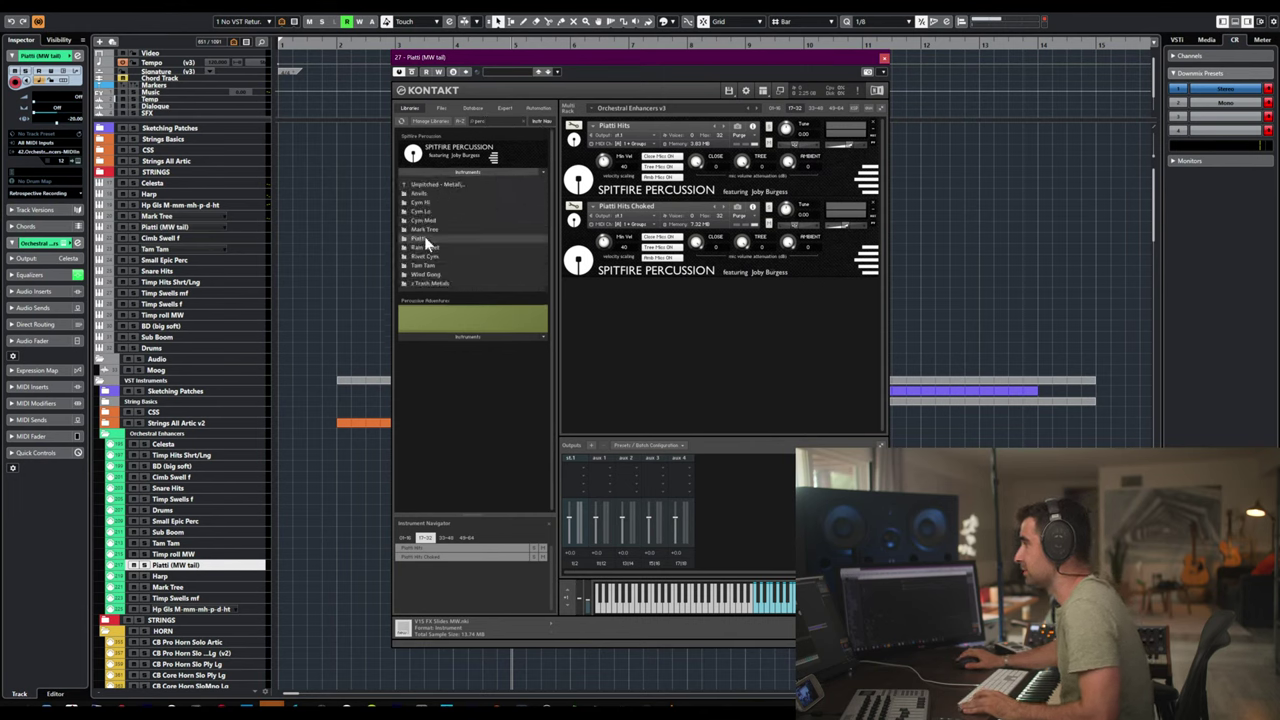
left_click(424, 237)
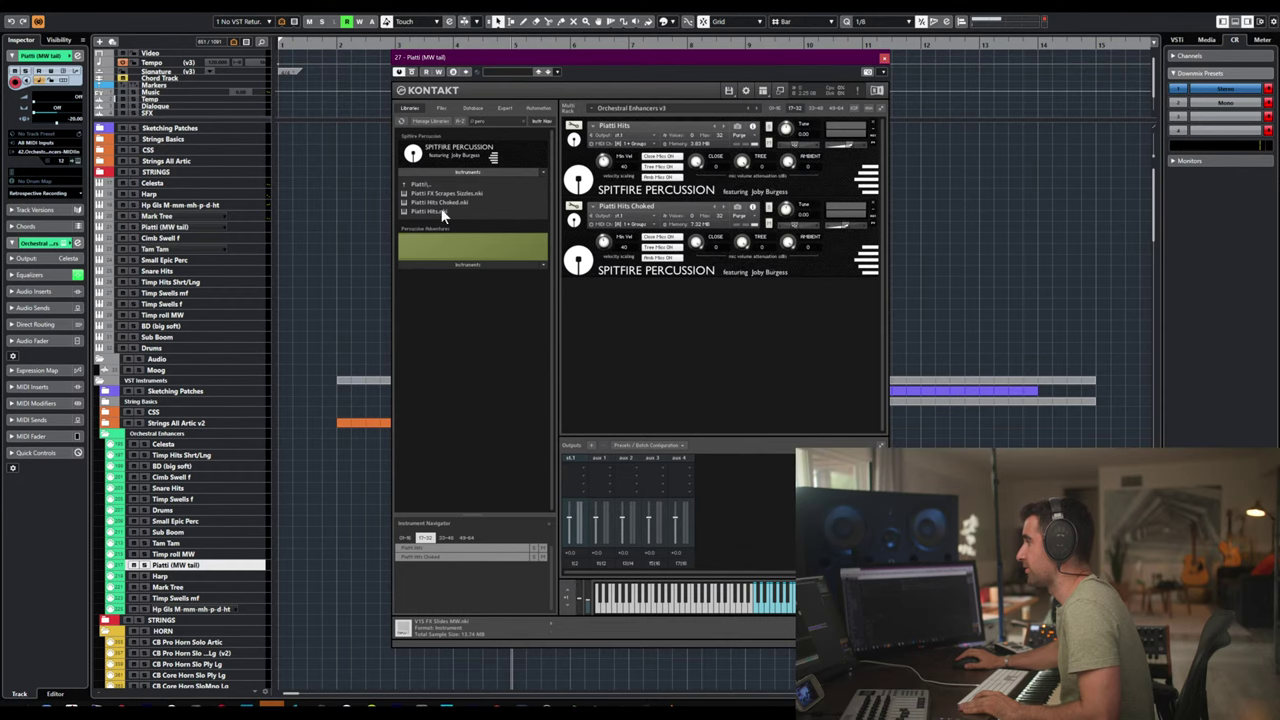
left_click_drag(438, 214, 648, 140)
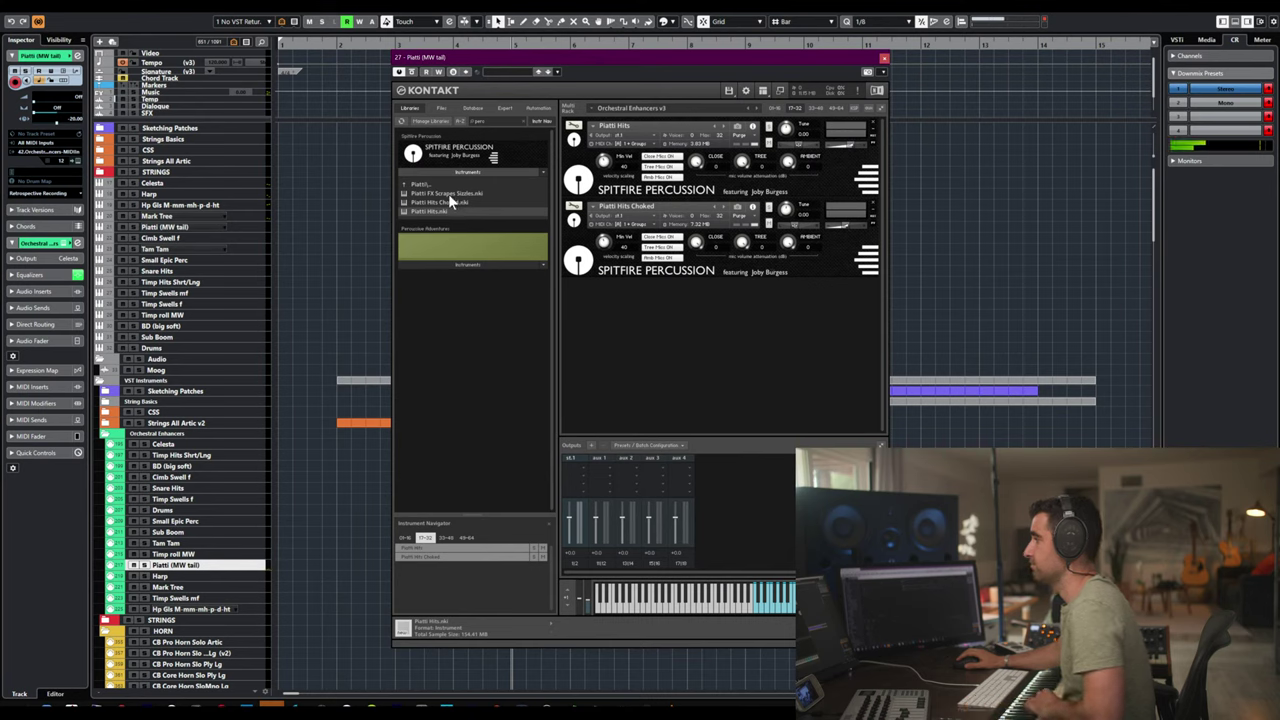
left_click(176, 228)
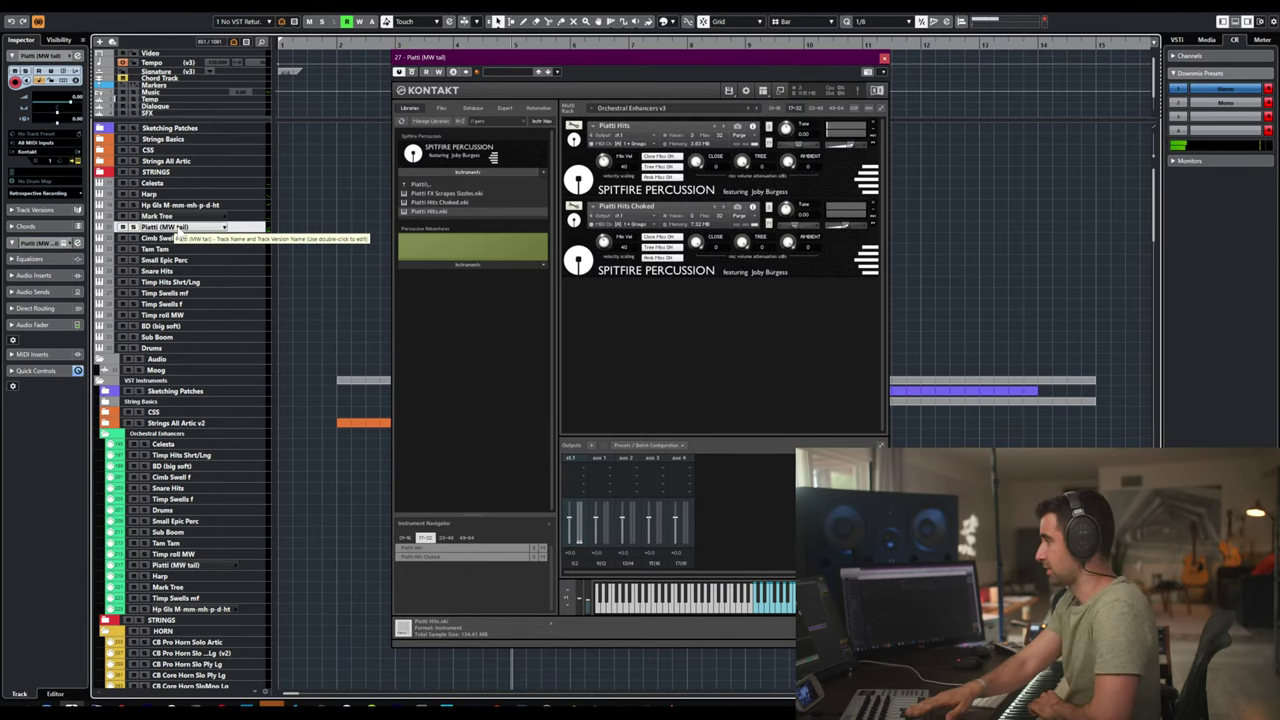
double_click(445, 201)
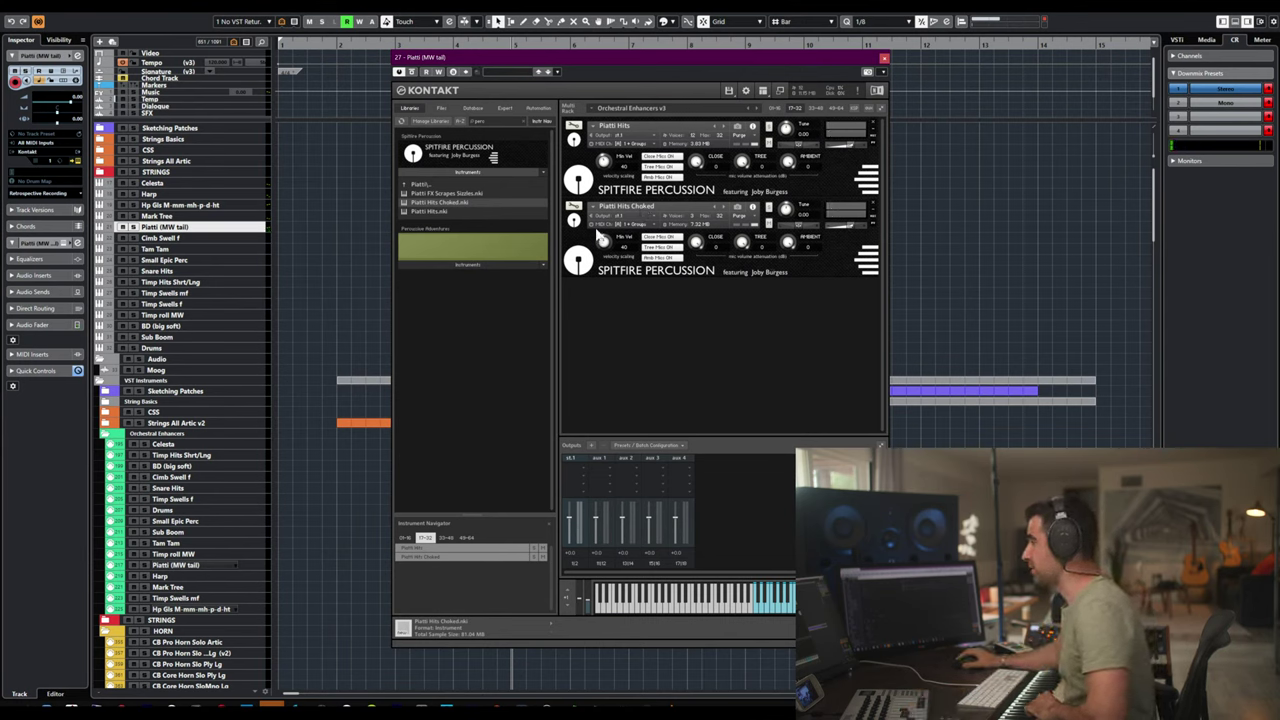
- Enable editing of all groups in Piatti Hits Choked and add a midi CC modulator for CC 1 to its amplifier
left_click(573, 206)
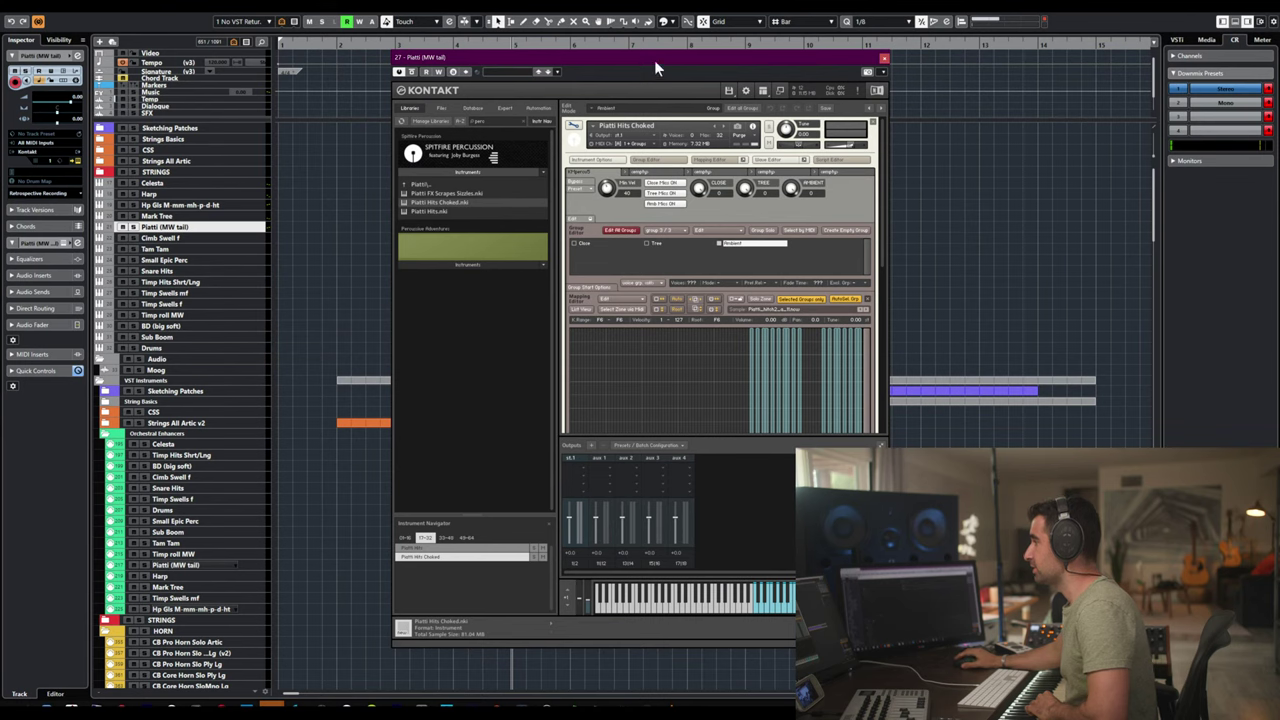
scroll(626, 334, "down", 3)
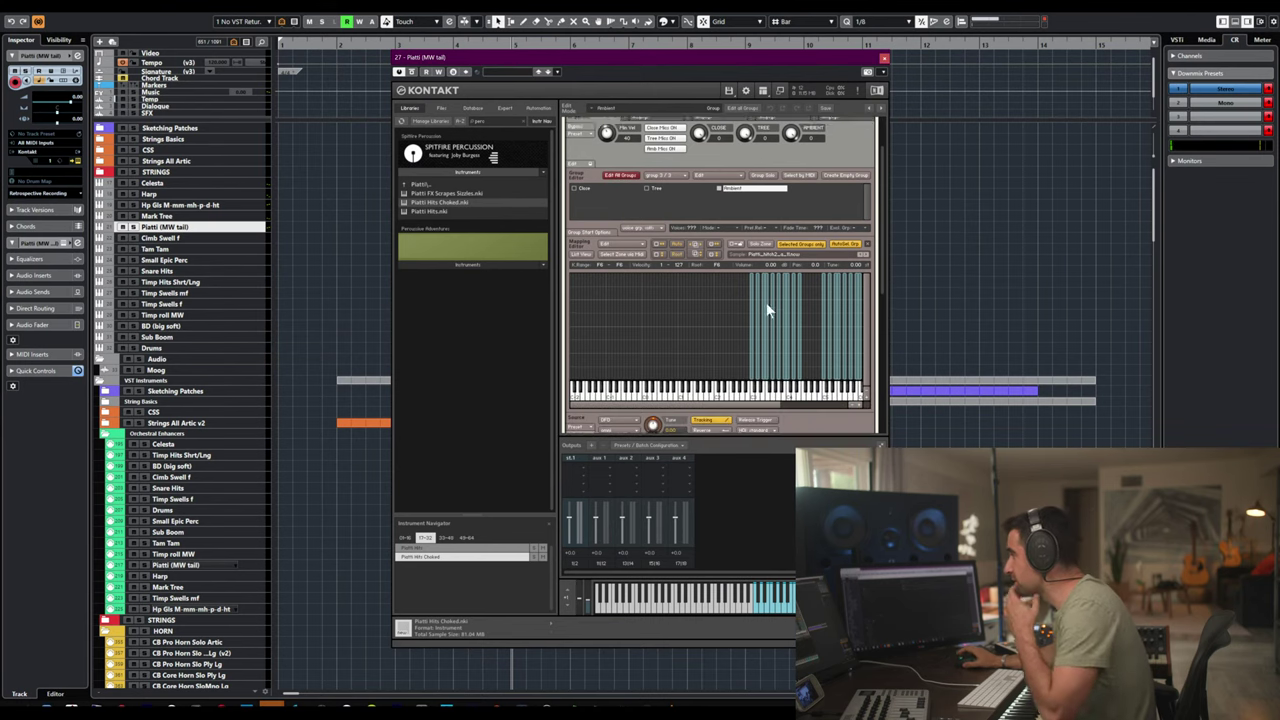
left_click(624, 166)
left_click_drag(879, 266, 884, 346)
left_click(588, 349)
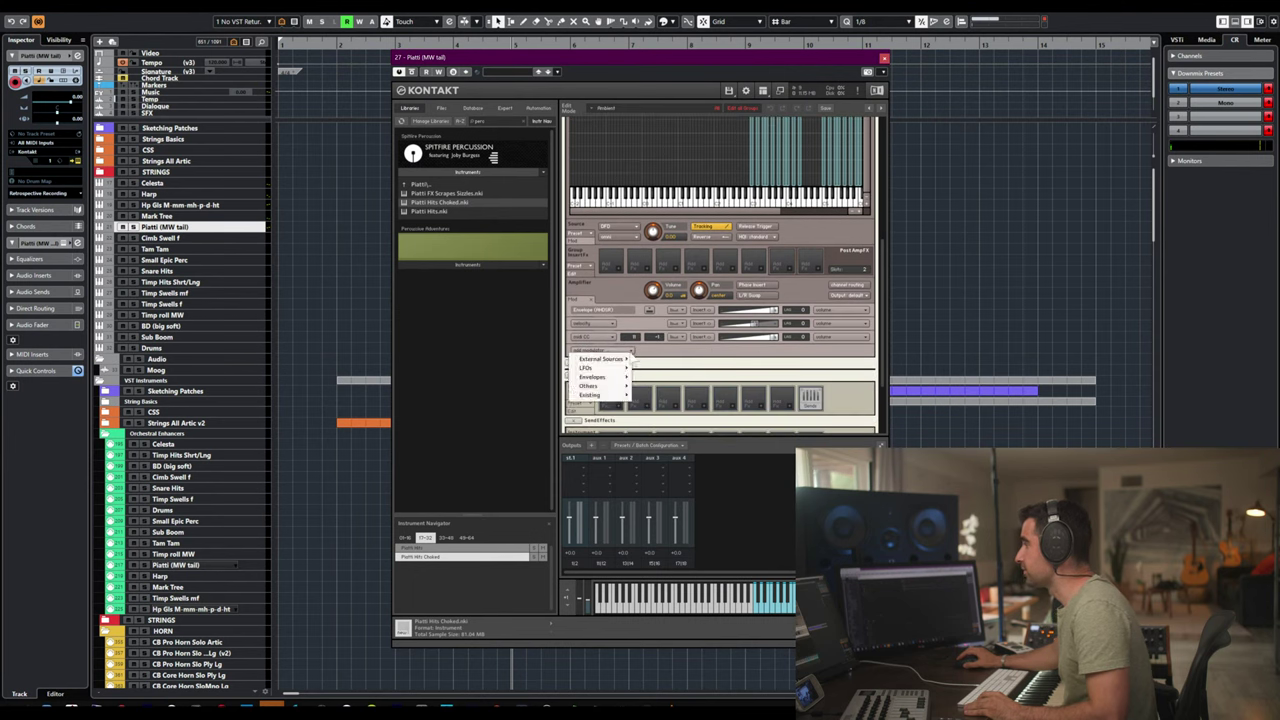
mouse_move(615, 359)
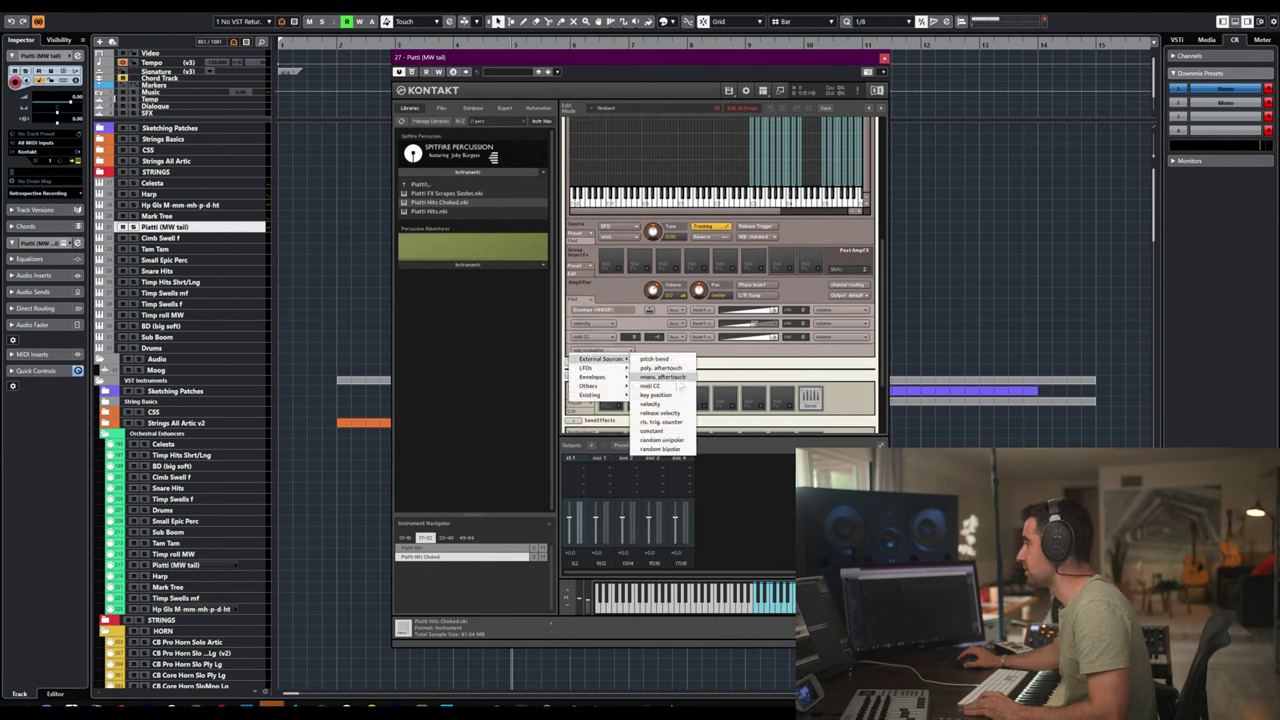
left_click(676, 383)
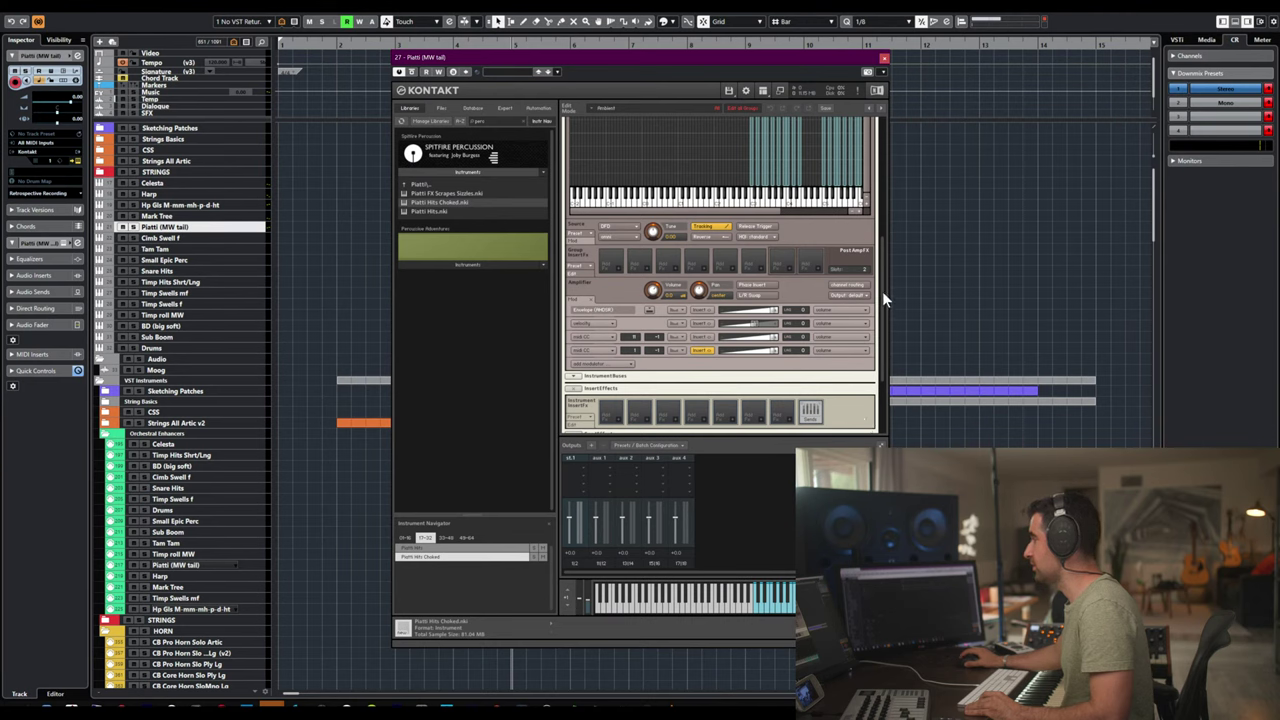
left_click_drag(882, 291, 883, 151)
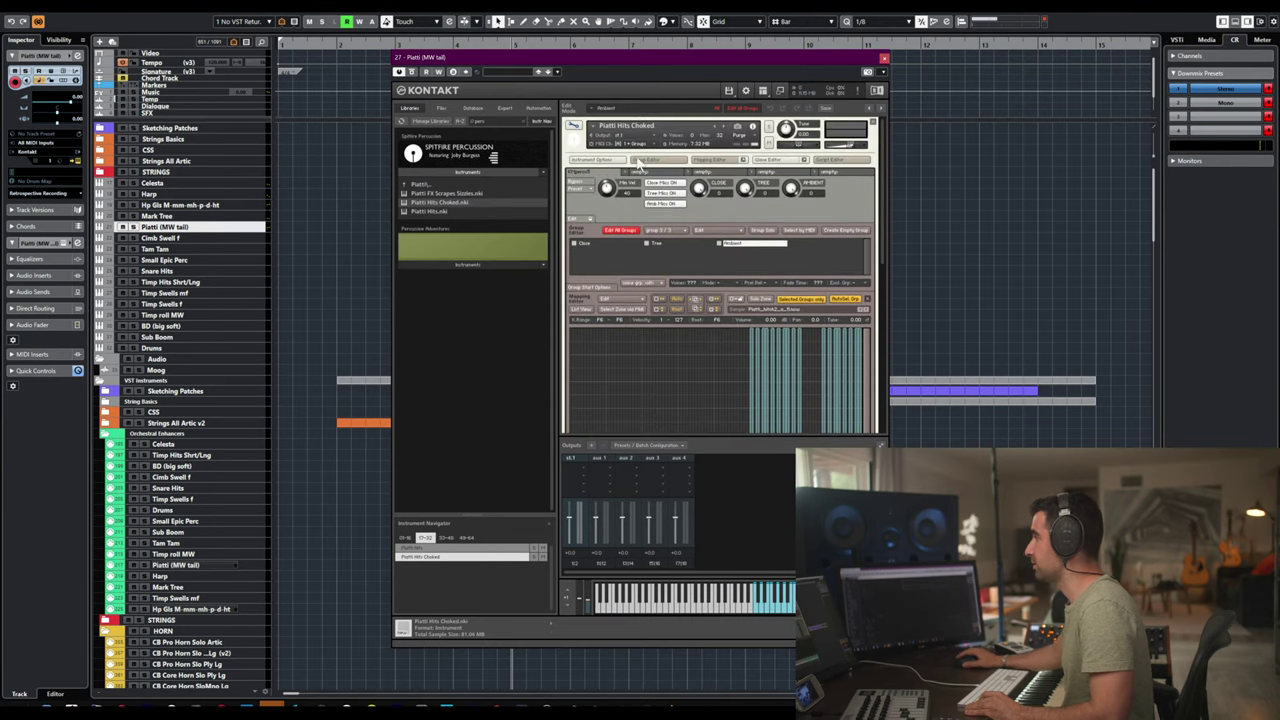
left_click(575, 127)
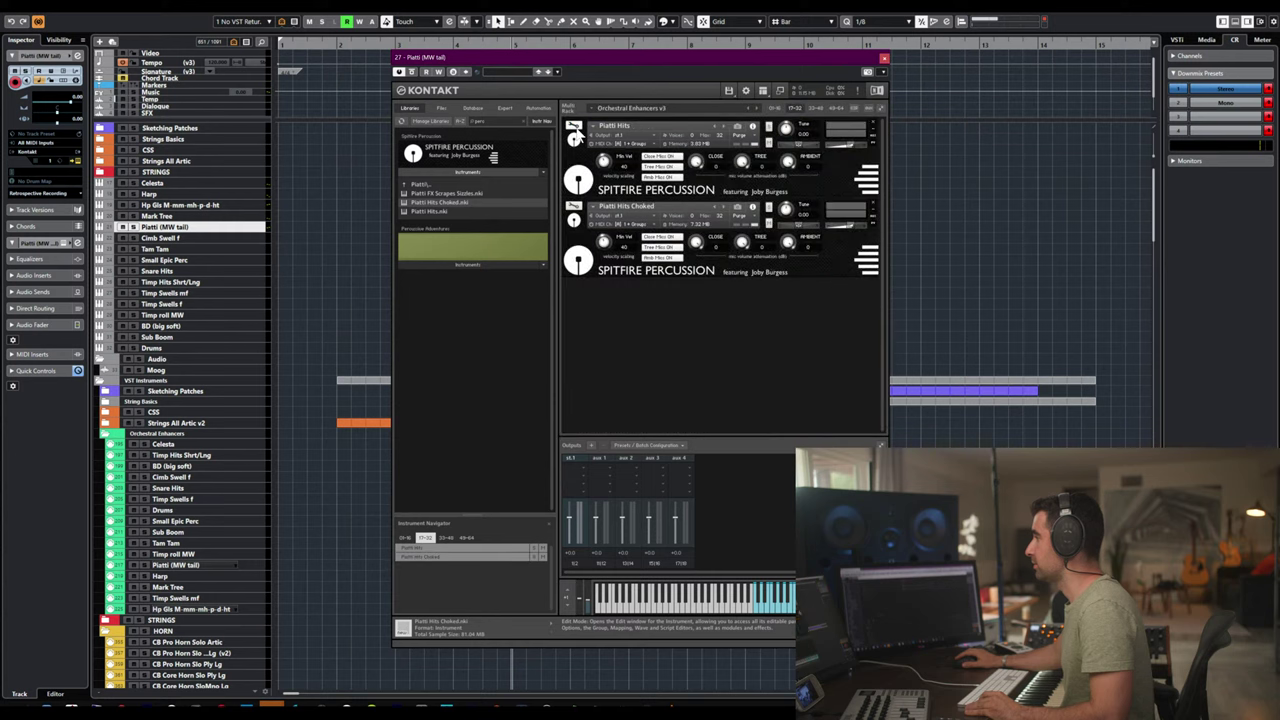
- Try adding a midi CC modulator for CC 1 to the Piatti Hits amplifier without enabling editing of all groups
left_click(574, 129)
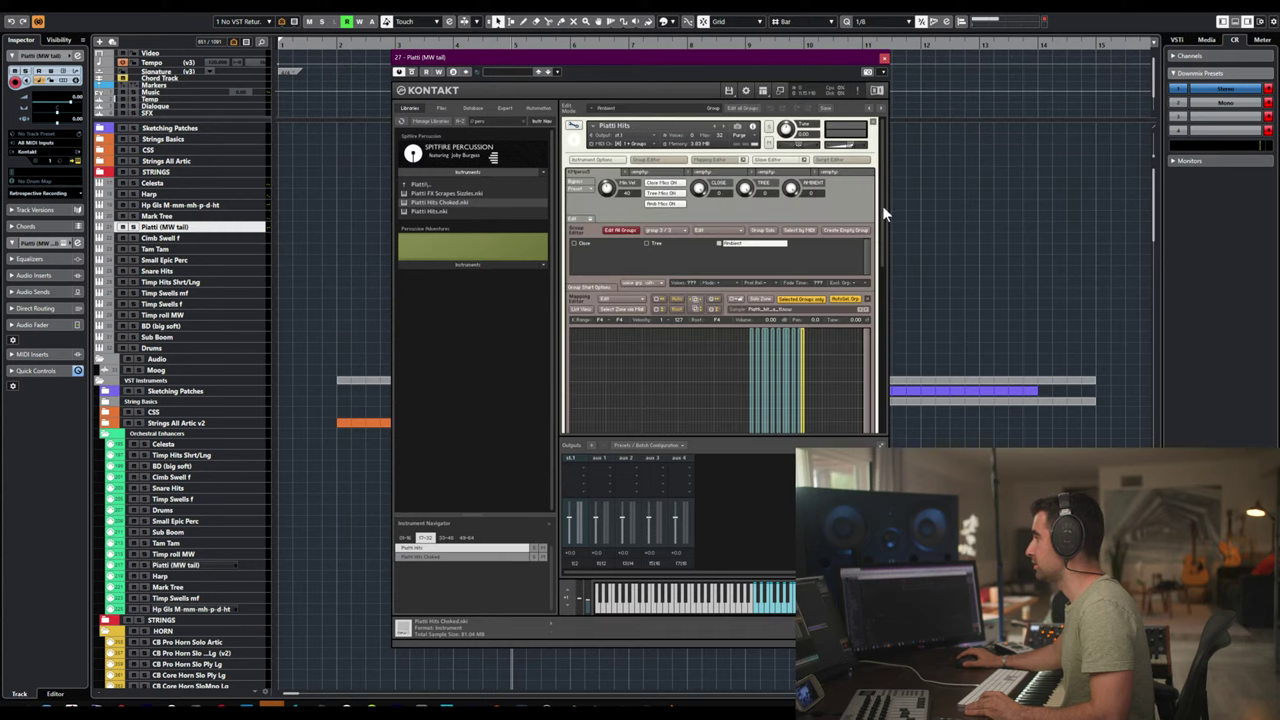
left_click_drag(882, 205, 872, 337)
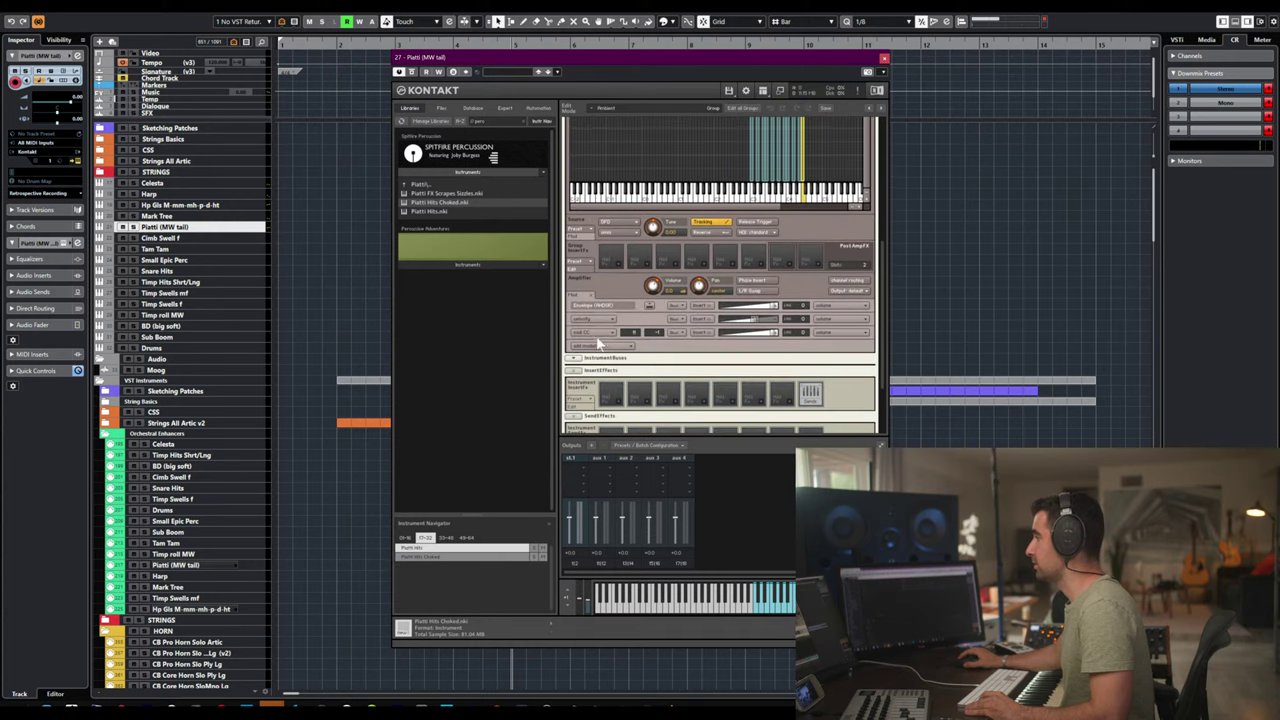
left_click(598, 344)
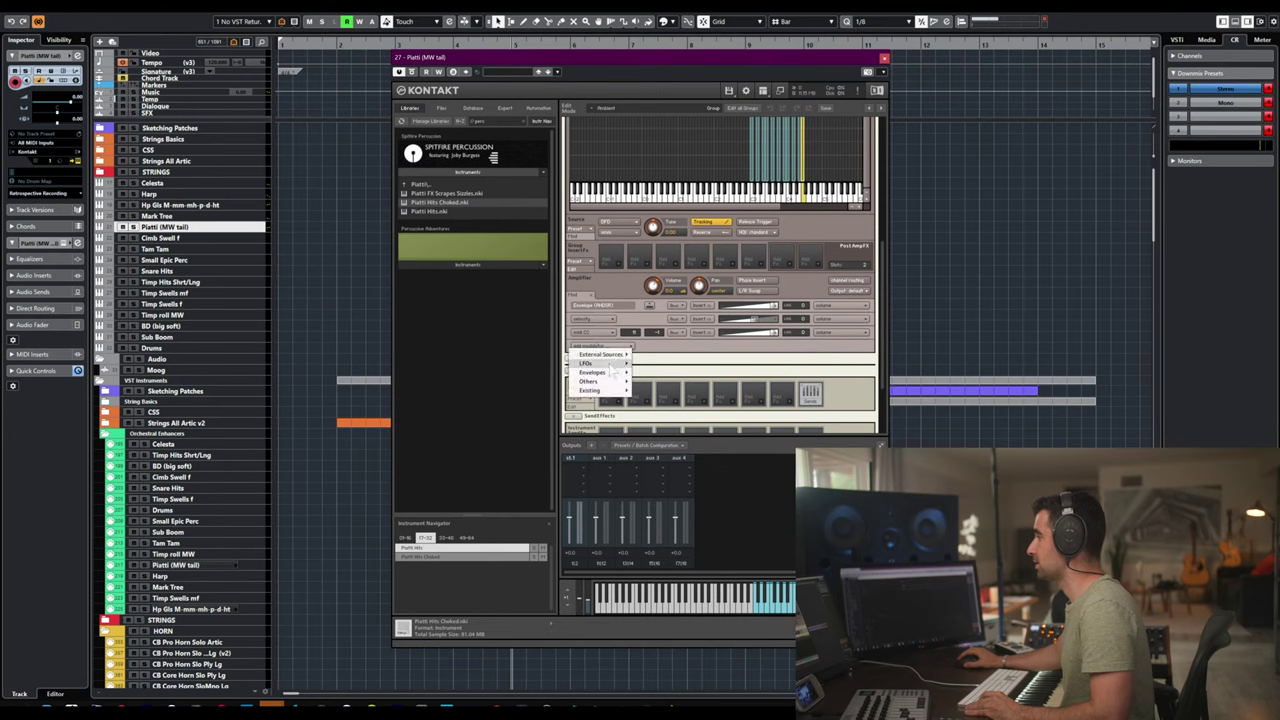
mouse_move(605, 354)
left_click(670, 384)
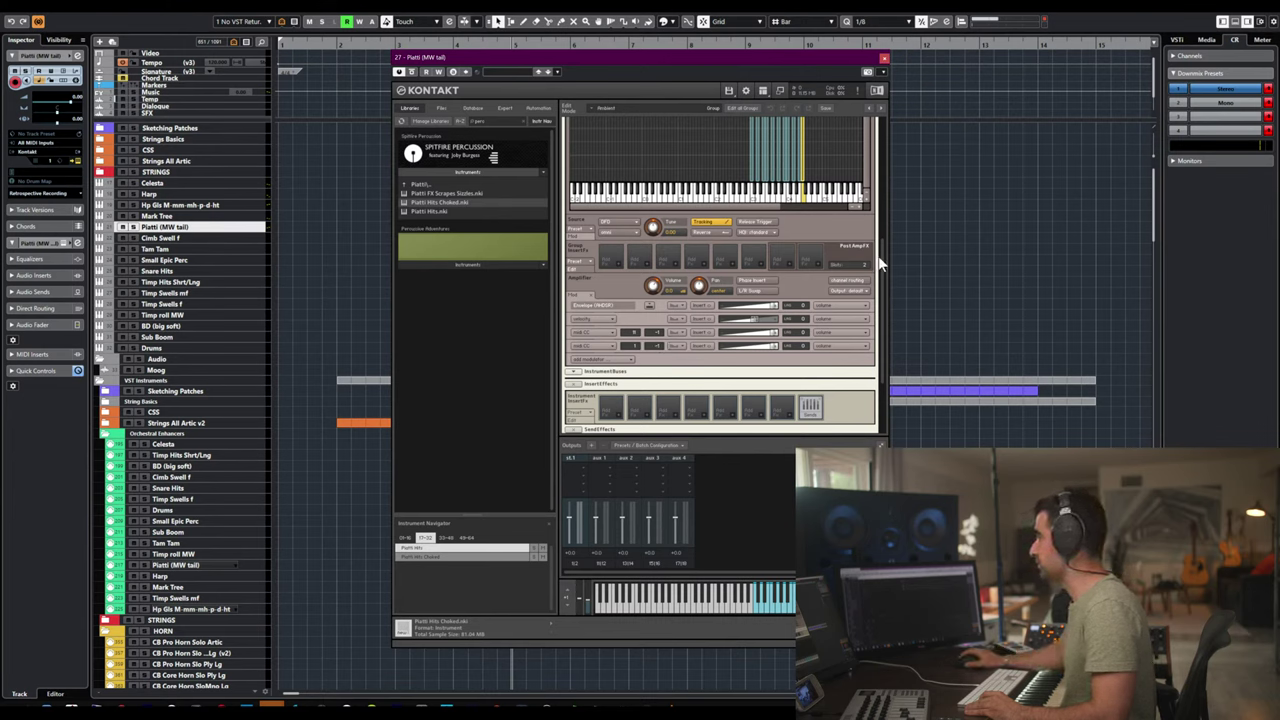
left_click_drag(881, 258, 896, 123)
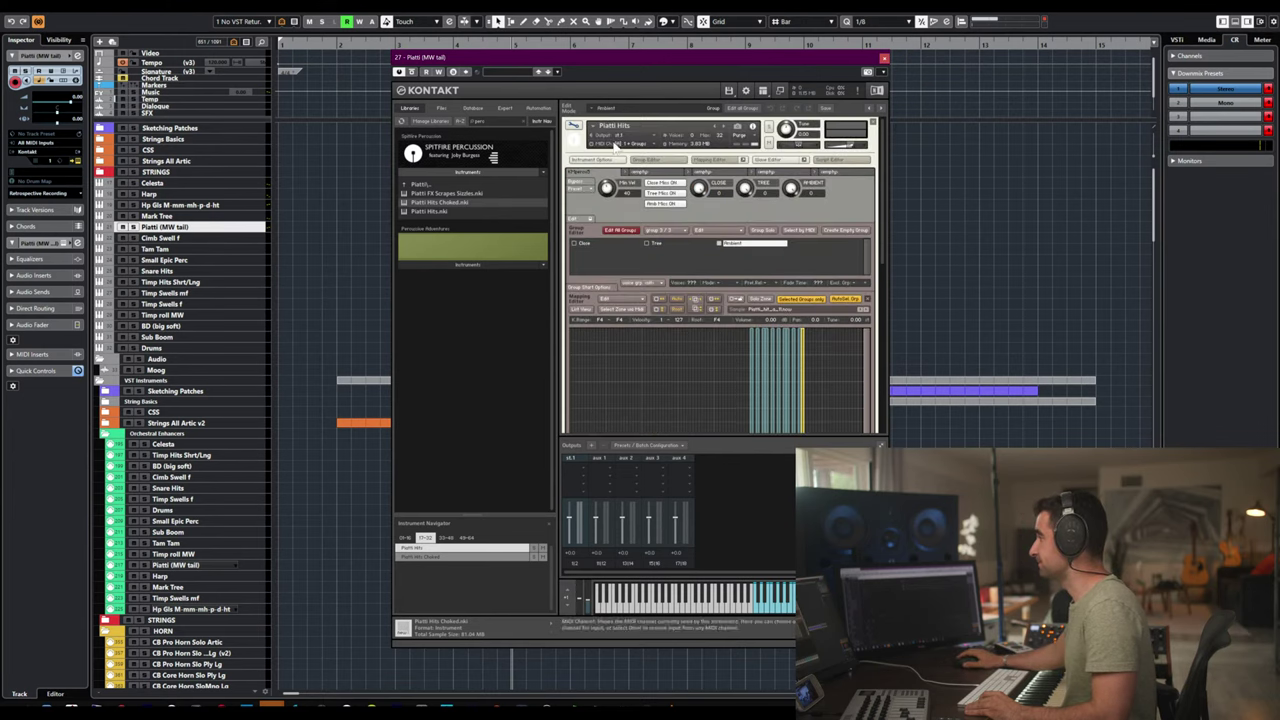
left_click(574, 126)
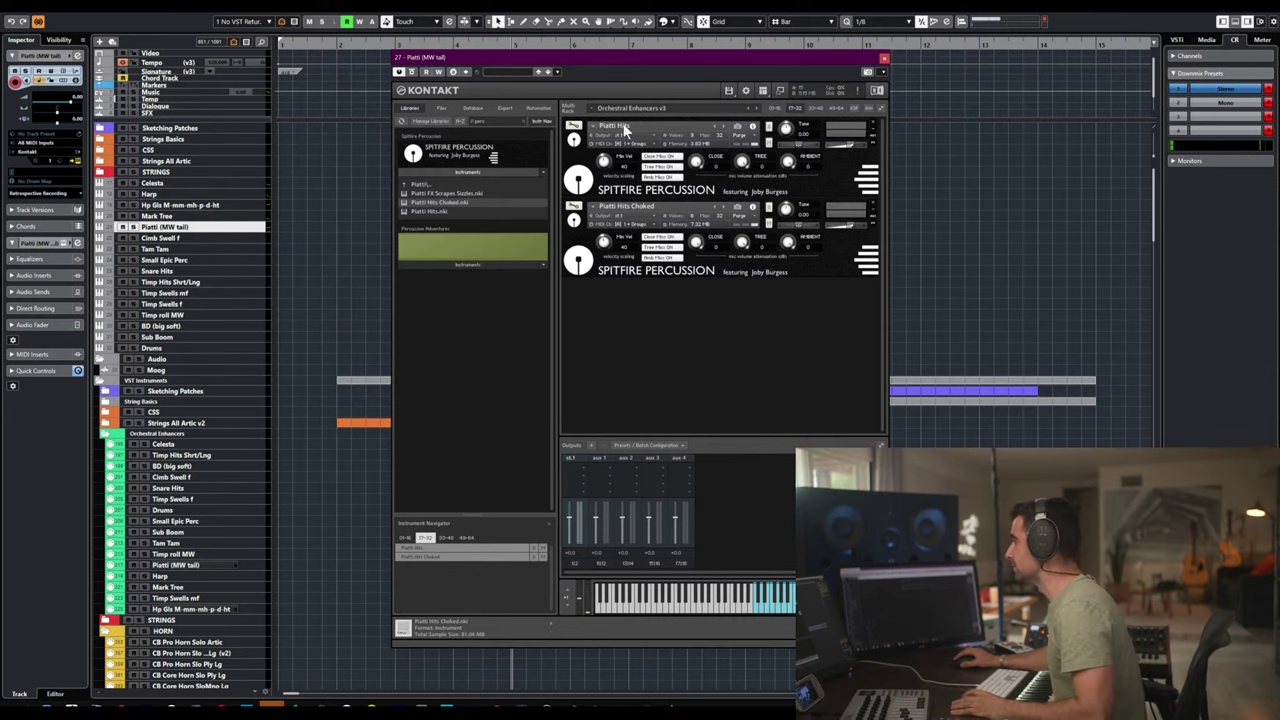
- Delete the newly added CC 1 modulator from the Piatti Hits amplifier
left_click(574, 128)
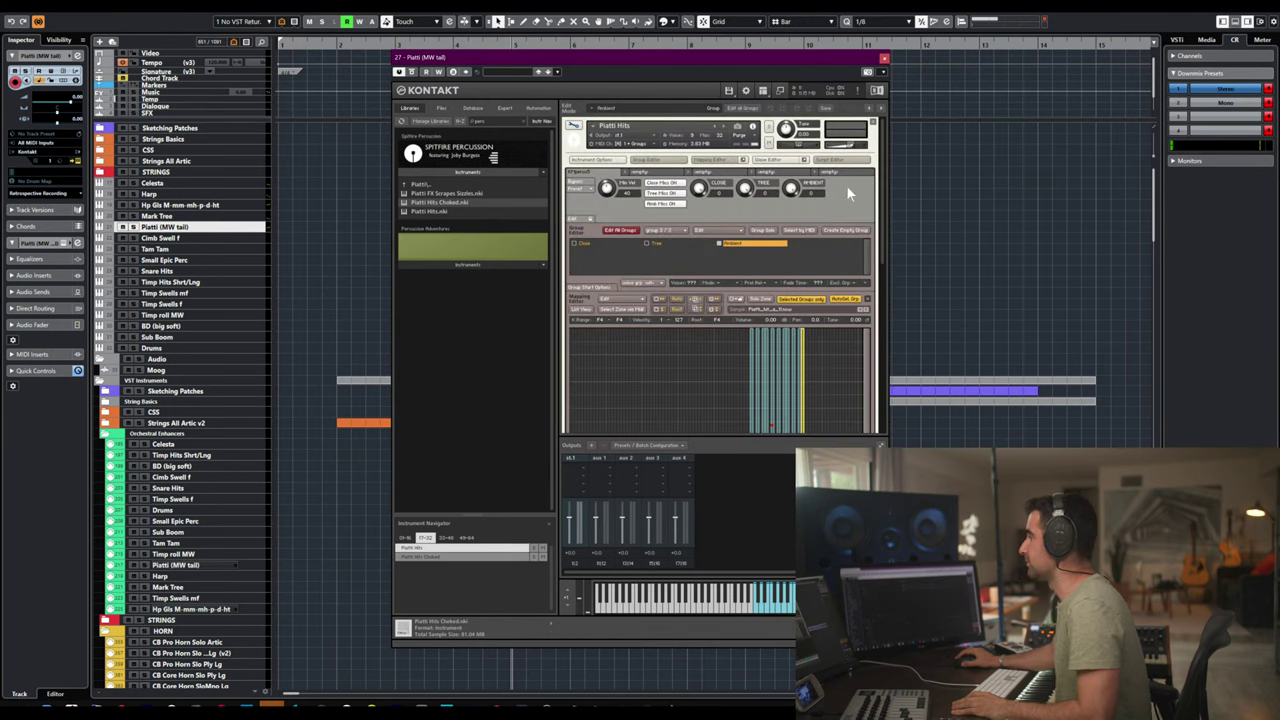
scroll(880, 188, "down", 5)
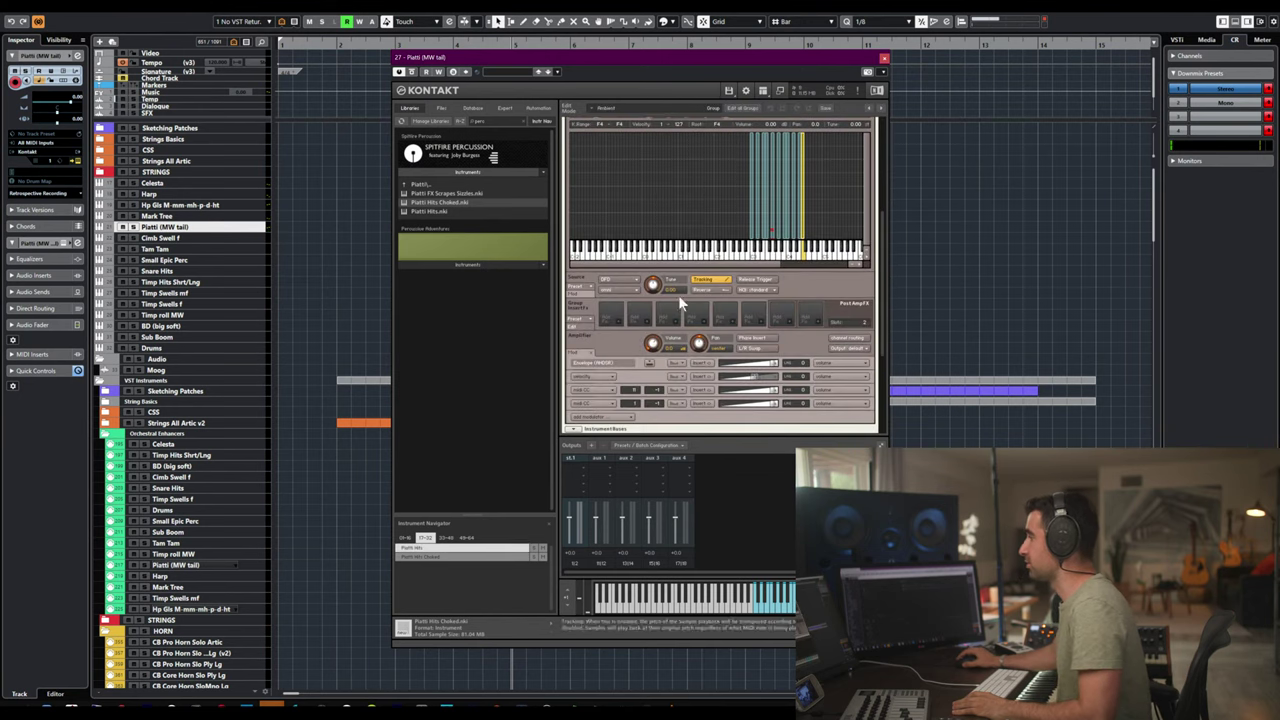
right_click(583, 404)
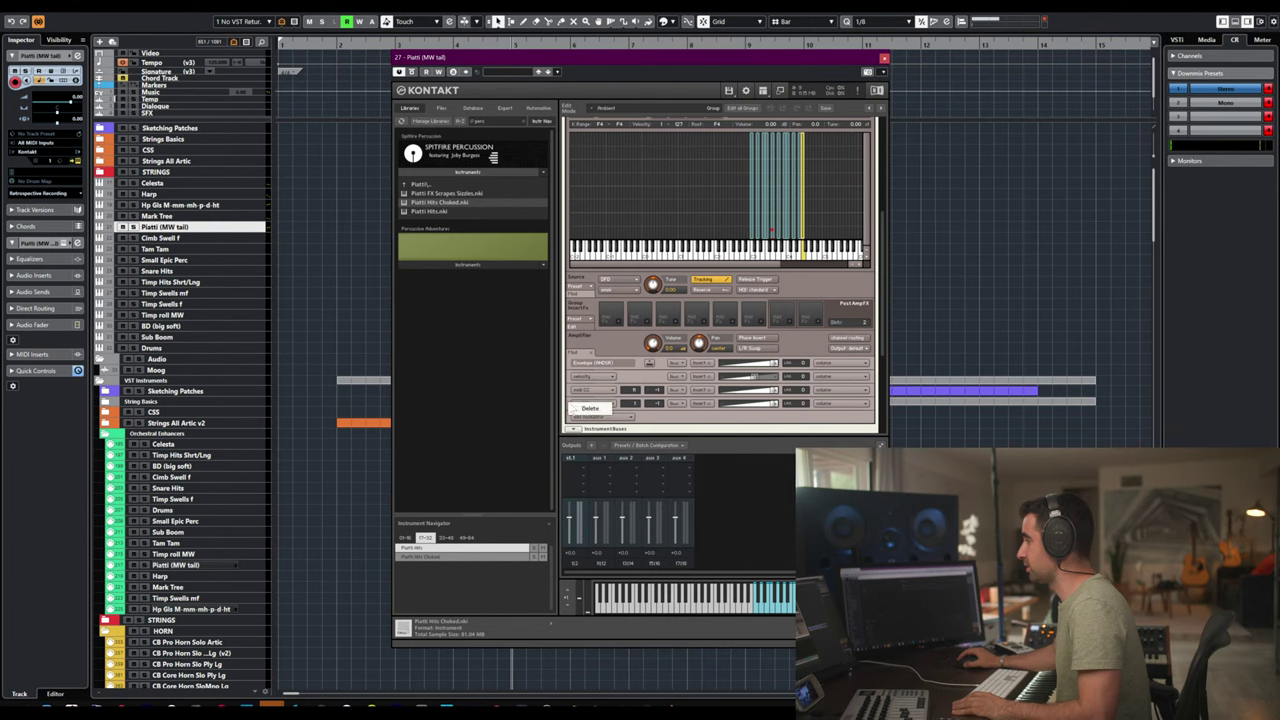
left_click(592, 408)
- Enable editing of all groups in Piatti Hits and add a midi CC modulator for CC 1 to its amplifier
scroll(880, 290, "up", 5)
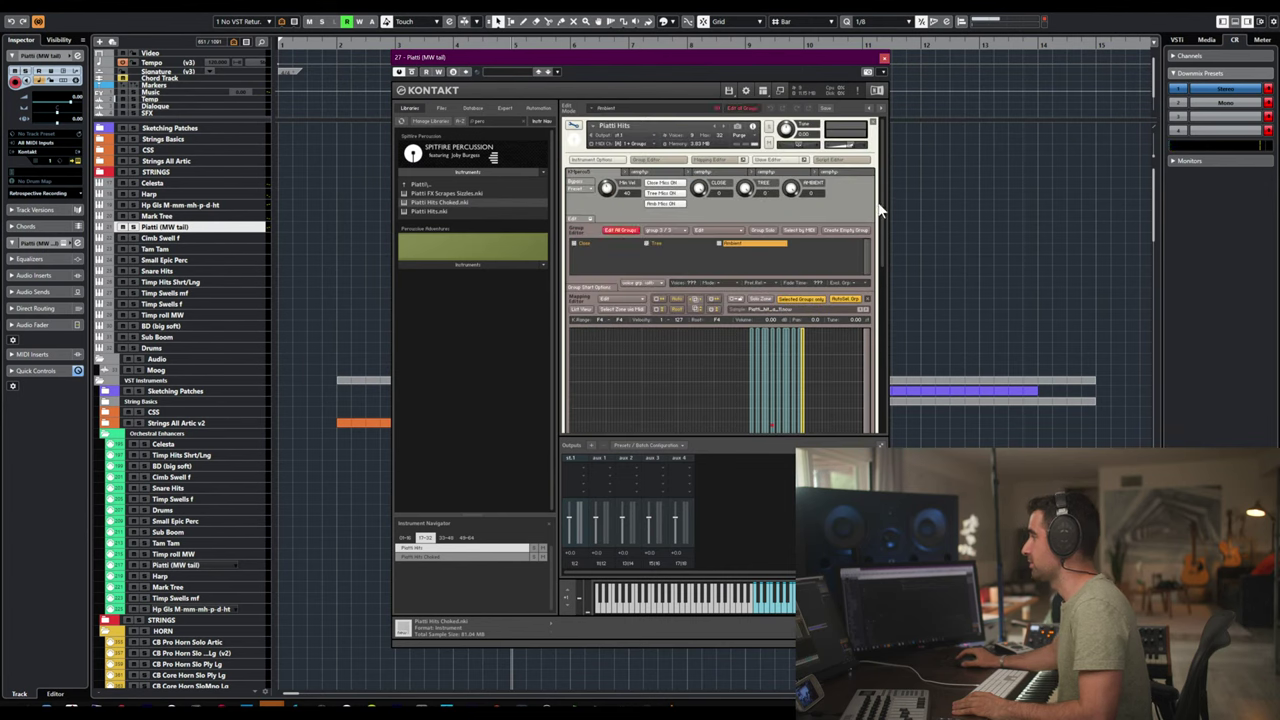
scroll(883, 232, "down", 5)
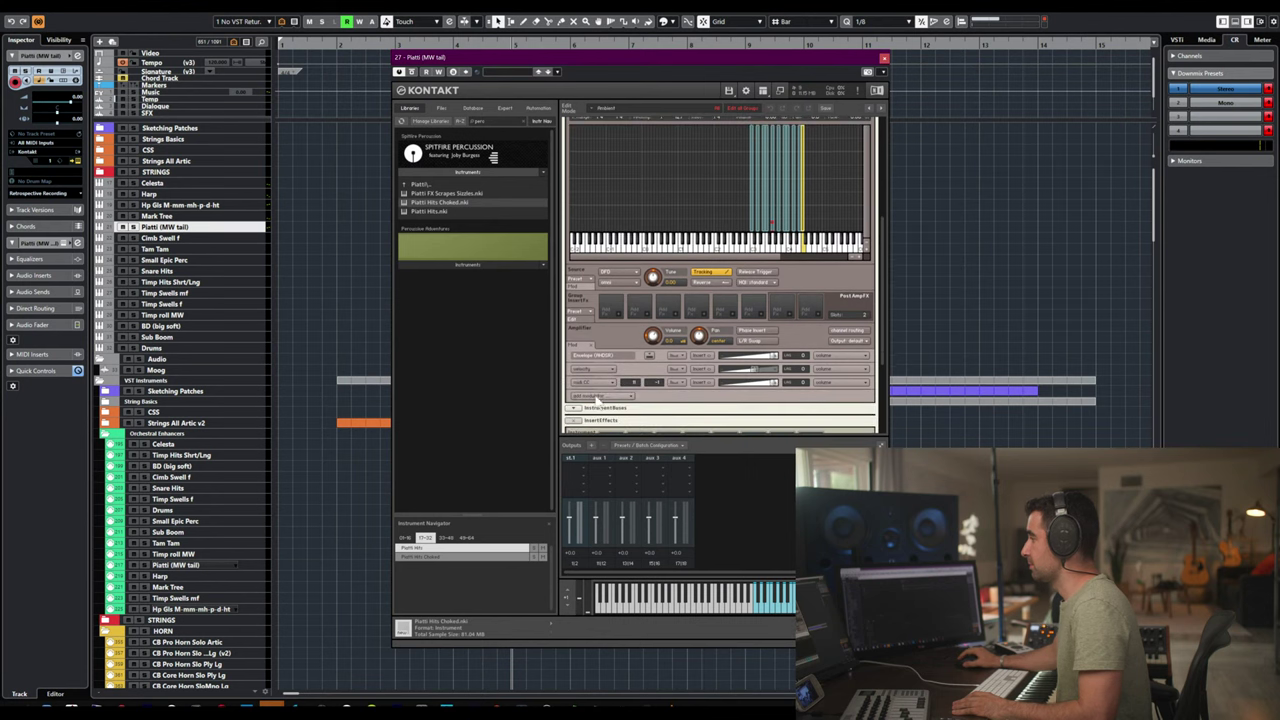
left_click(592, 396)
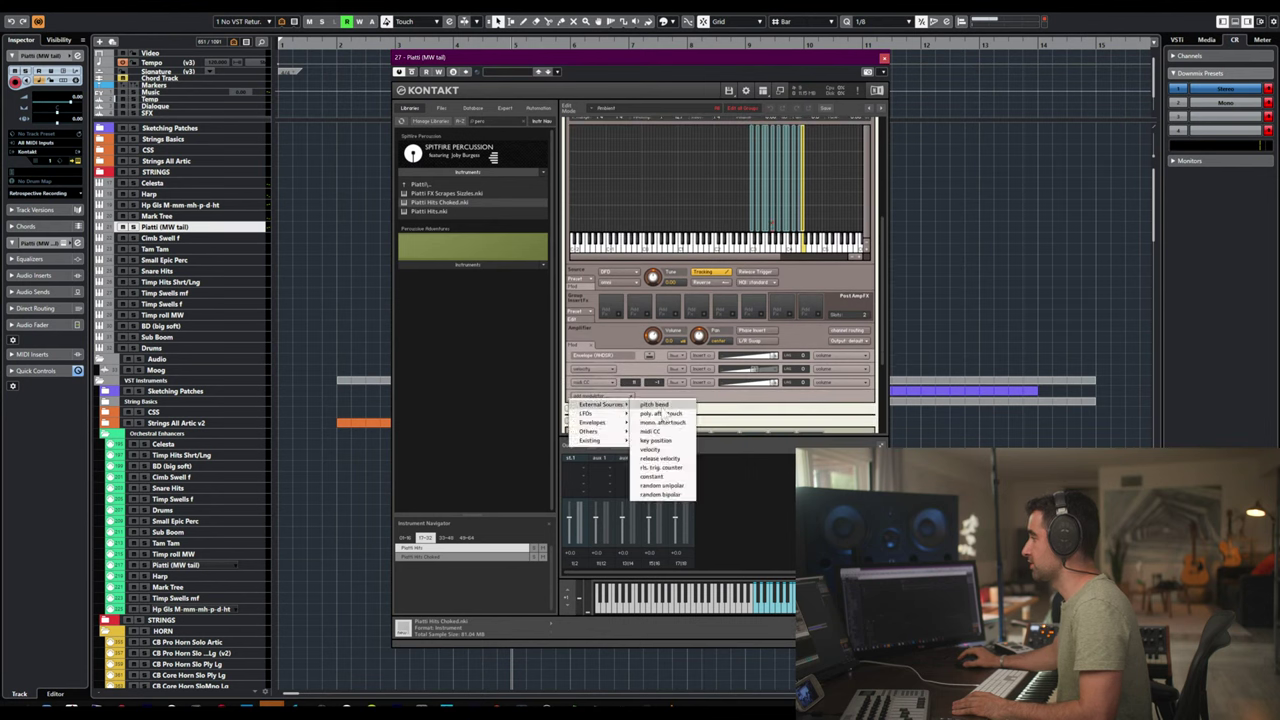
left_click(665, 437)
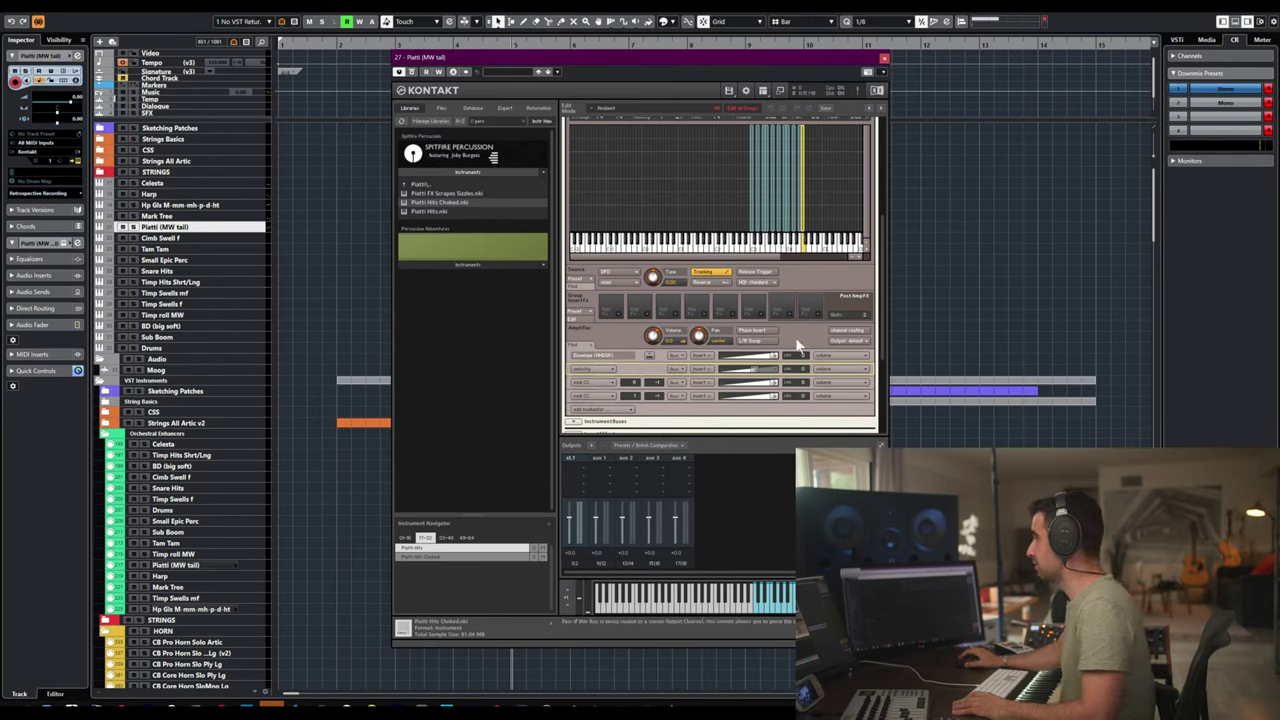
scroll(860, 310, "up", 5)
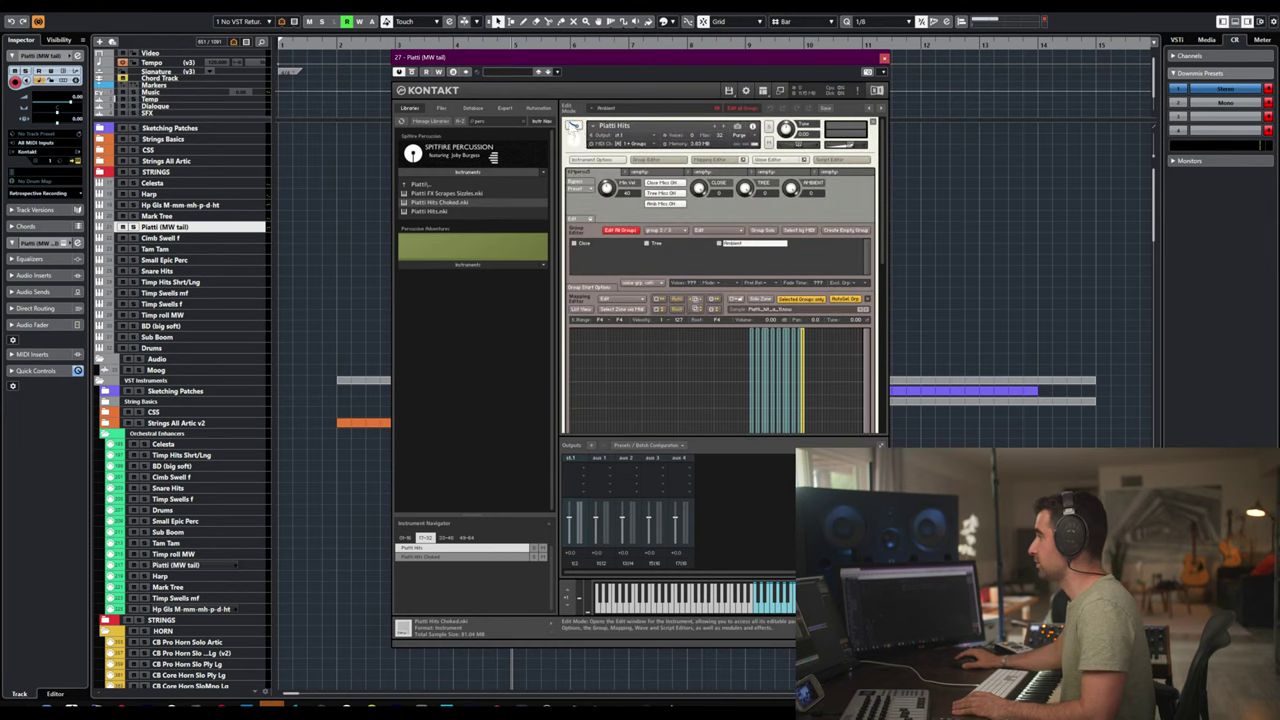
left_click(574, 122)
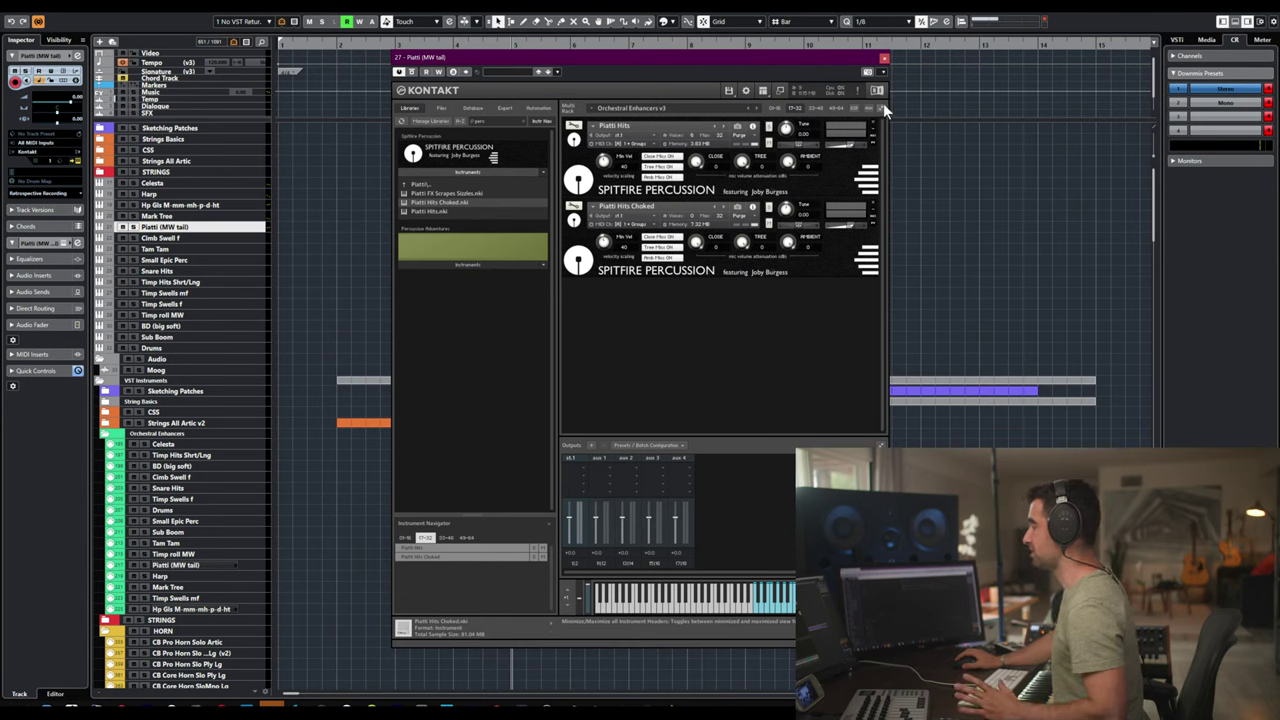
- Check instrument slots 1–16 and 17–32 of the Piatti (MW tail) Kontakt for leftover patches, and close its window
left_click(815, 108)
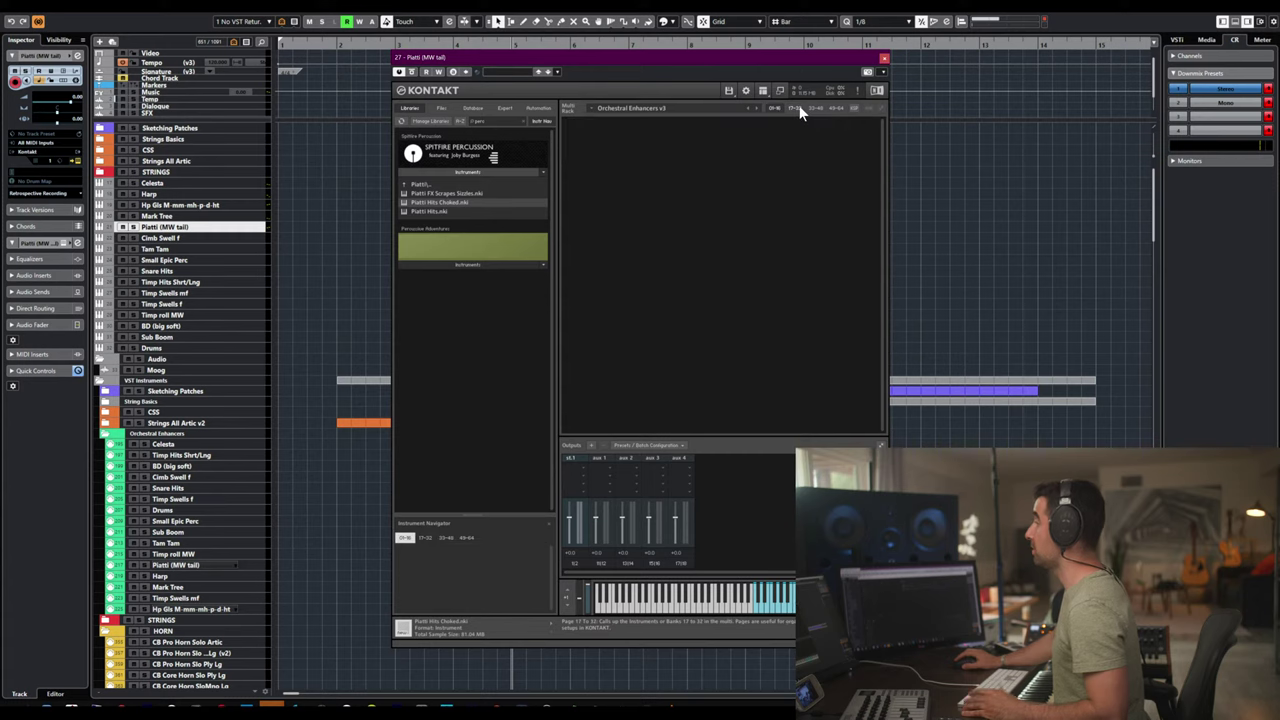
left_click(800, 110)
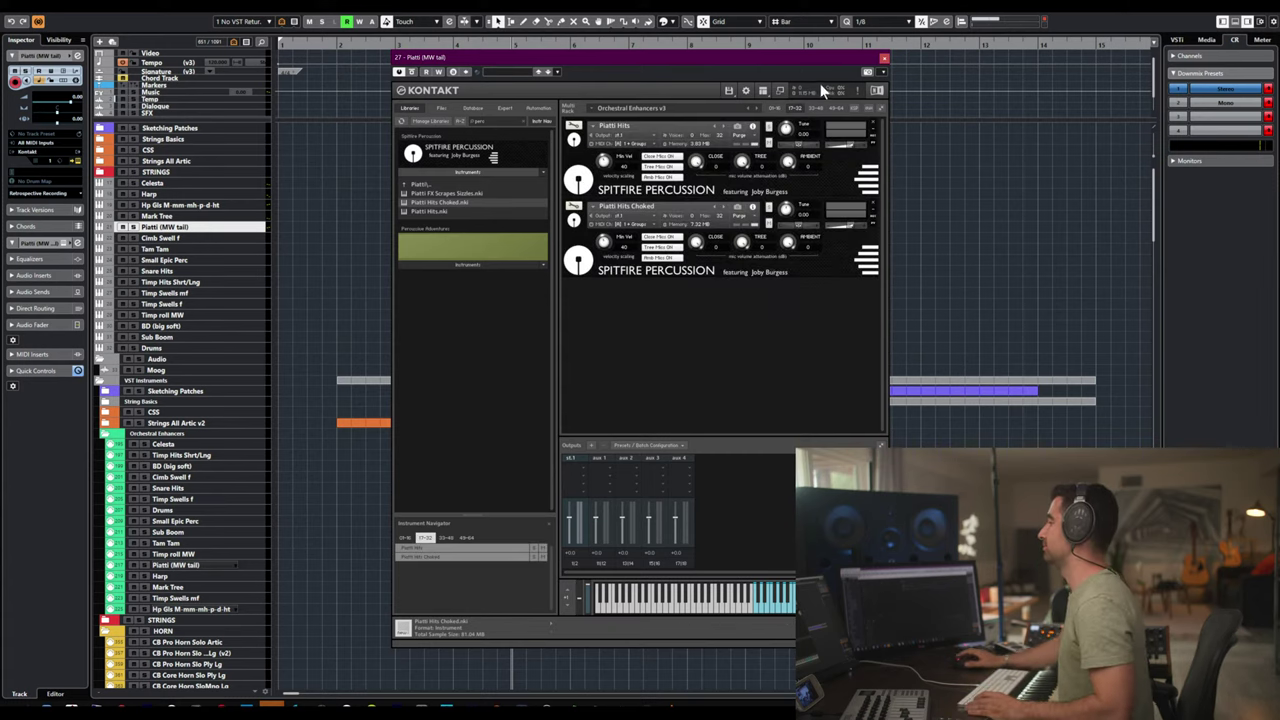
left_click(884, 58)
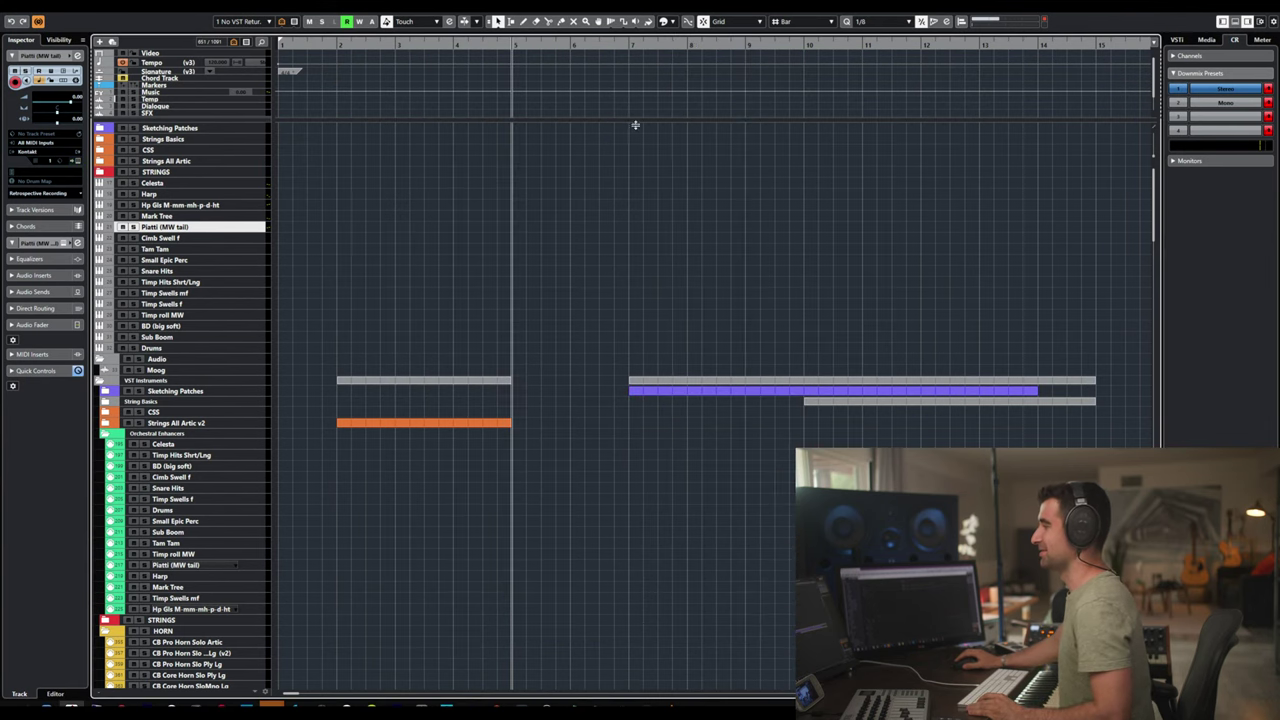
- Open the Kontakt of the Cimb Swell f instrument track, minimize all instruments and expand only Cym Lo Swell f
left_click(175, 238)
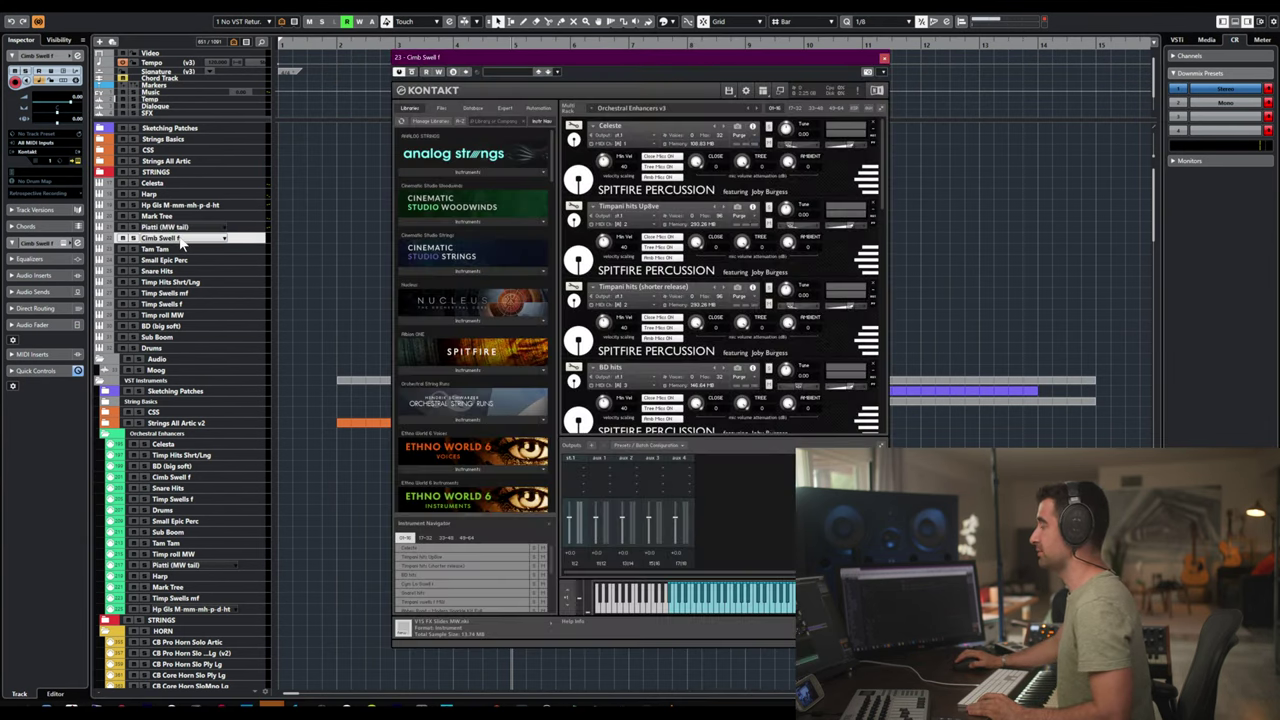
left_click(881, 126)
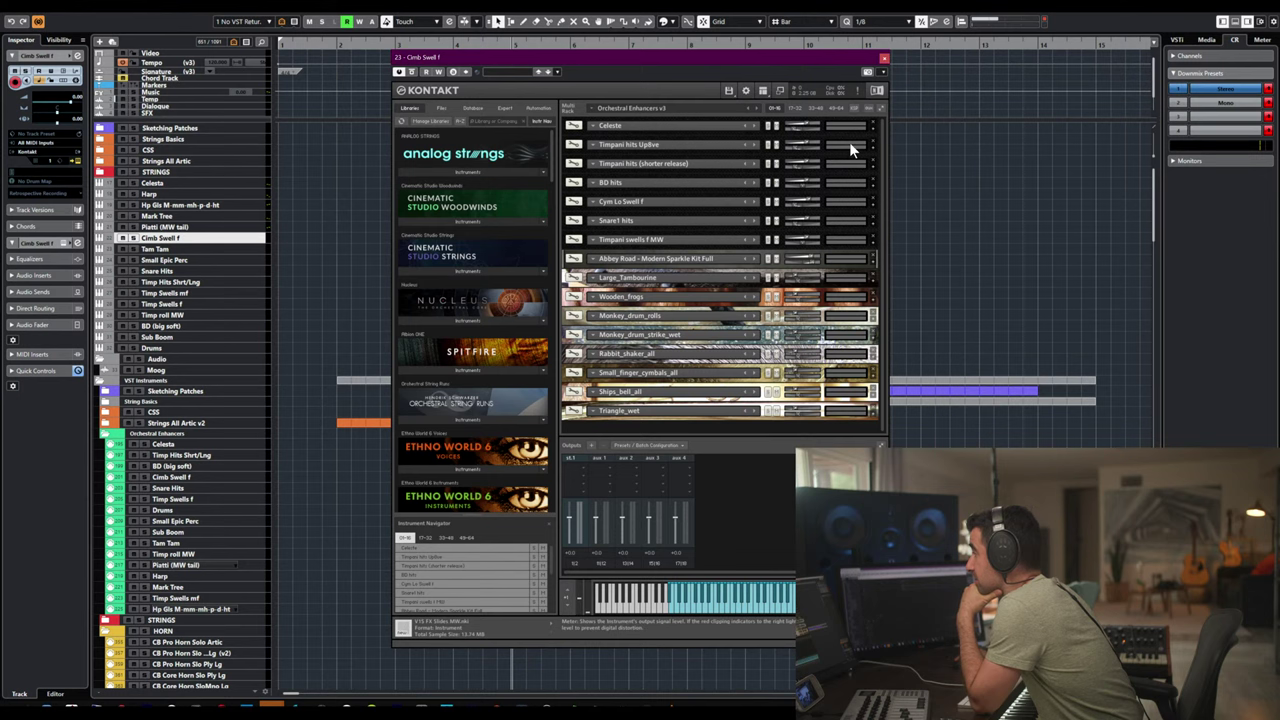
left_click(872, 203)
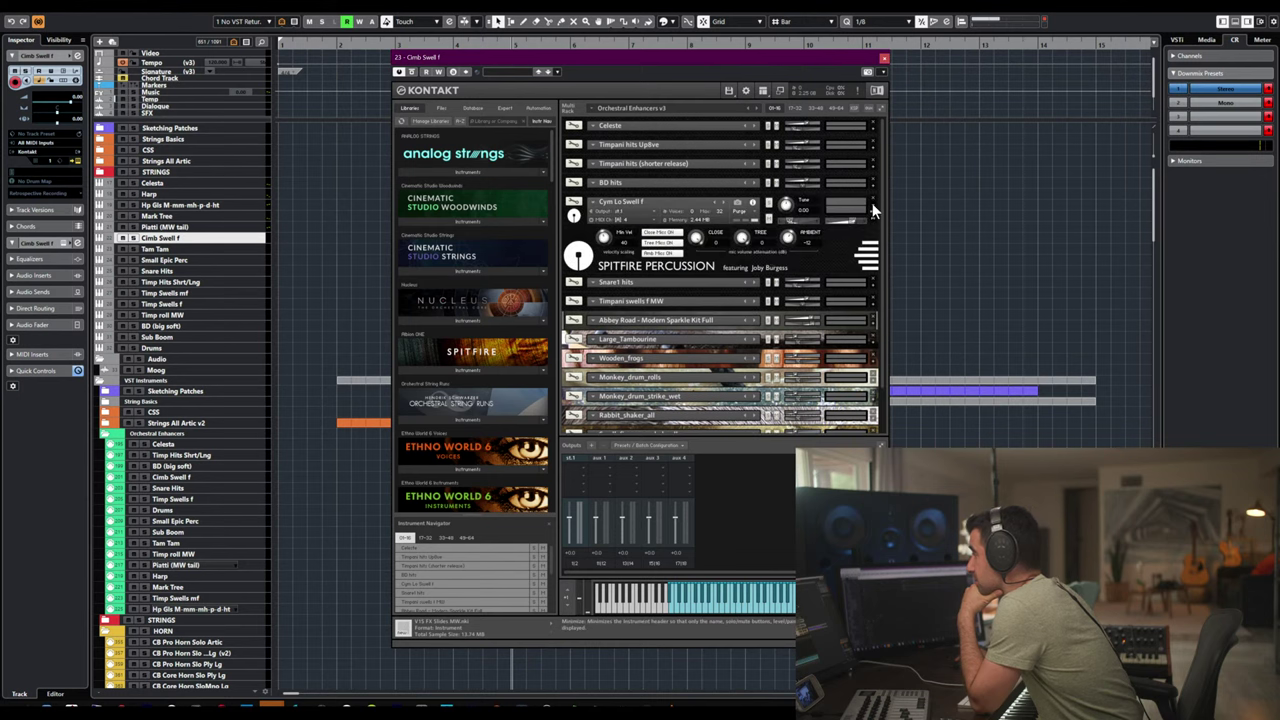
- Set the MIDI channel of the Cym Lo Swell f instrument to 1
left_click(628, 225)
mouse_move(658, 242)
left_click(698, 242)
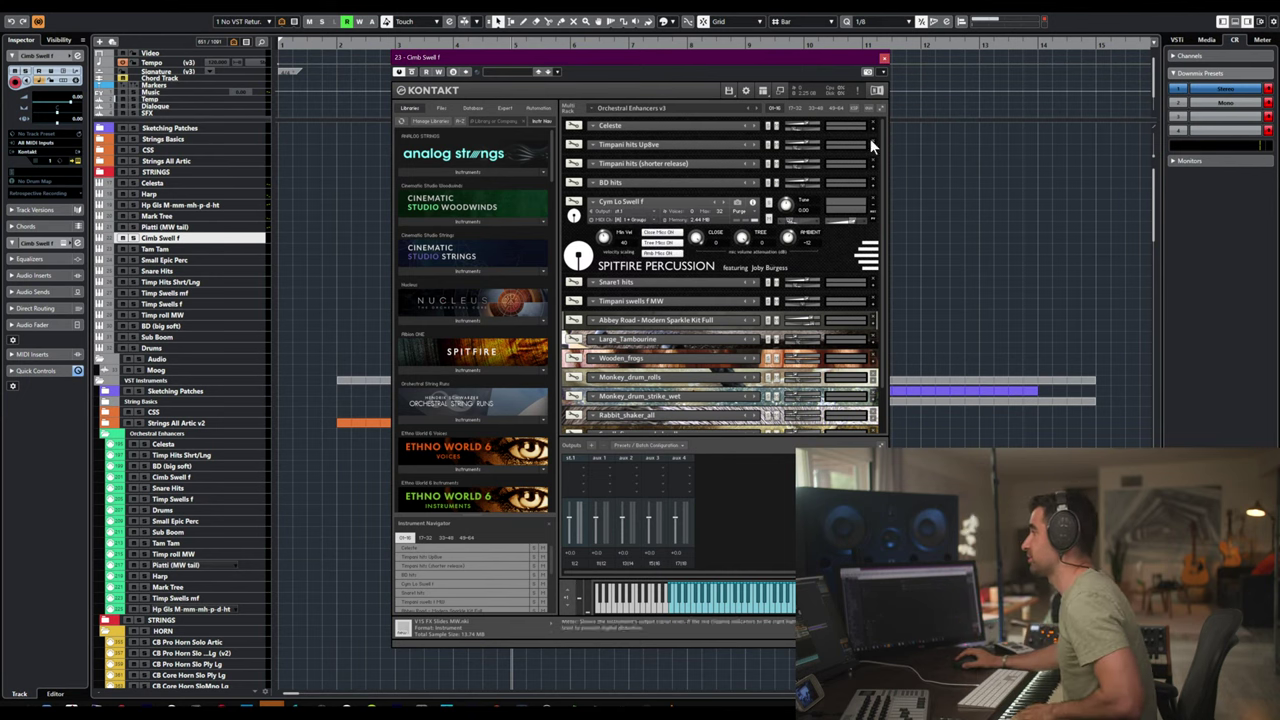
- Delete every instrument from slots 1–16 and 17–32 of the Cimb Swell f Kontakt, including Cym Lo Swell f
scroll(873, 120, "down", 2)
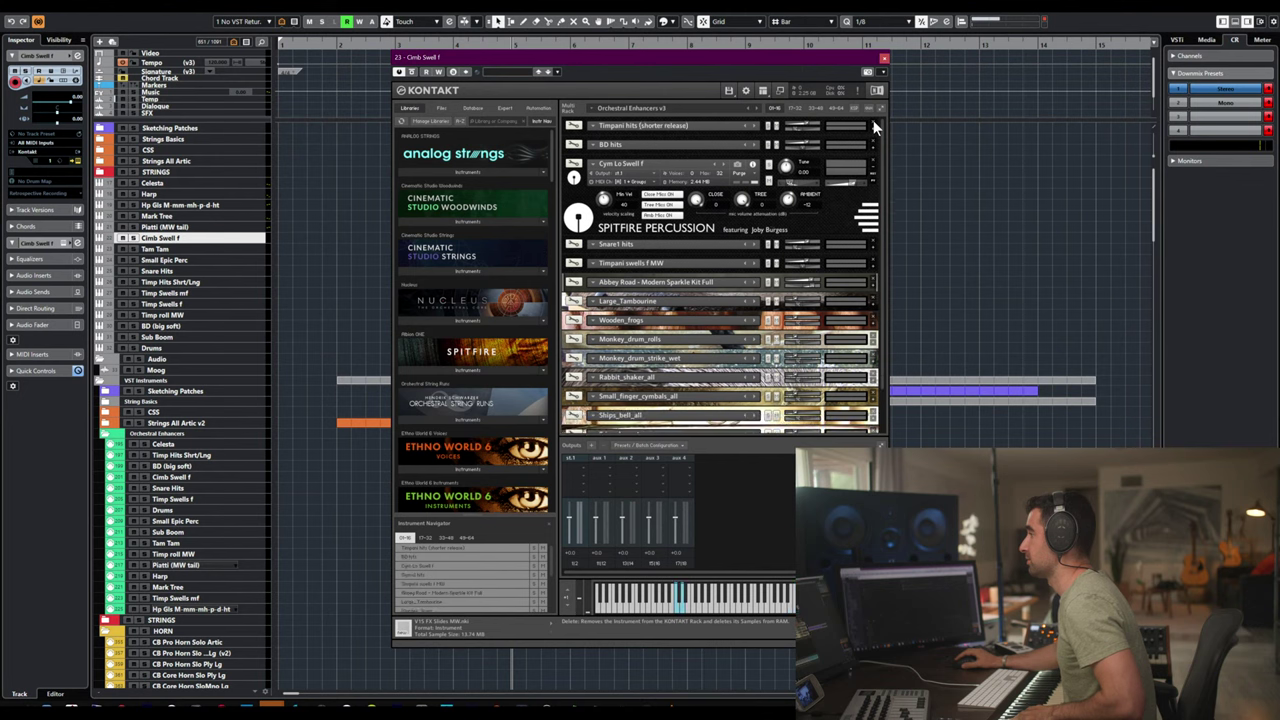
scroll(873, 120, "down", 2)
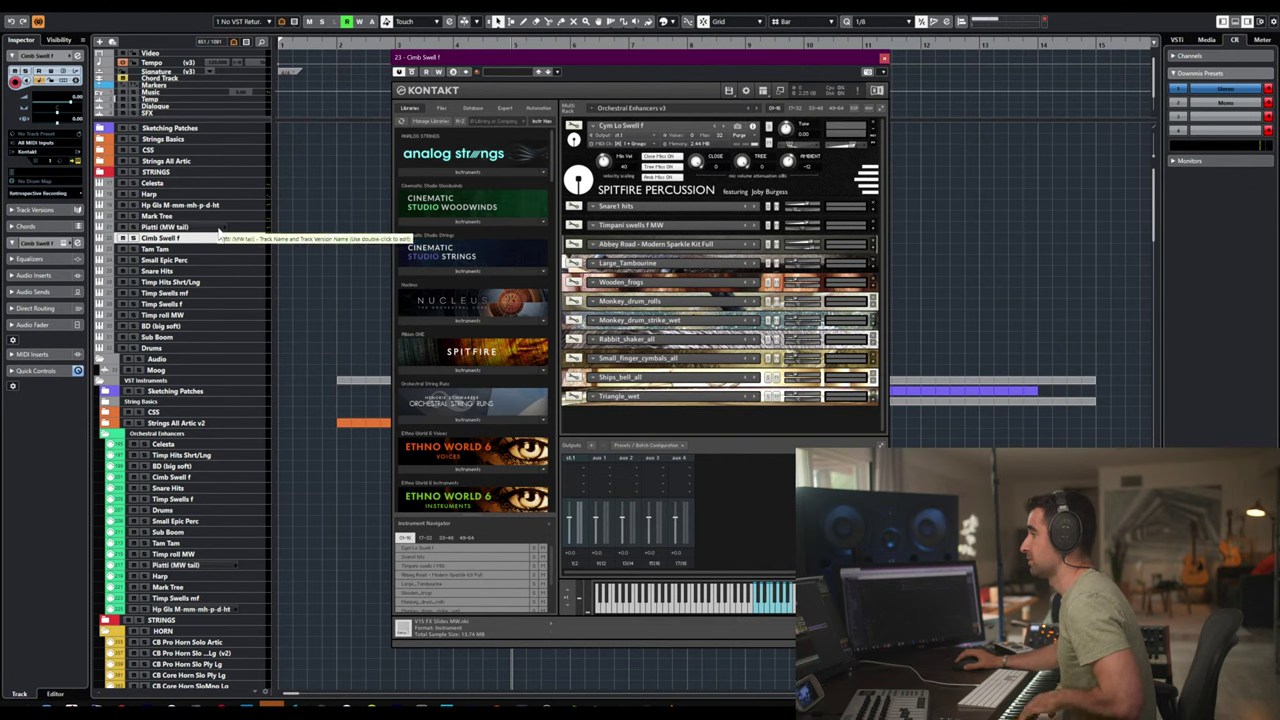
left_click(872, 122)
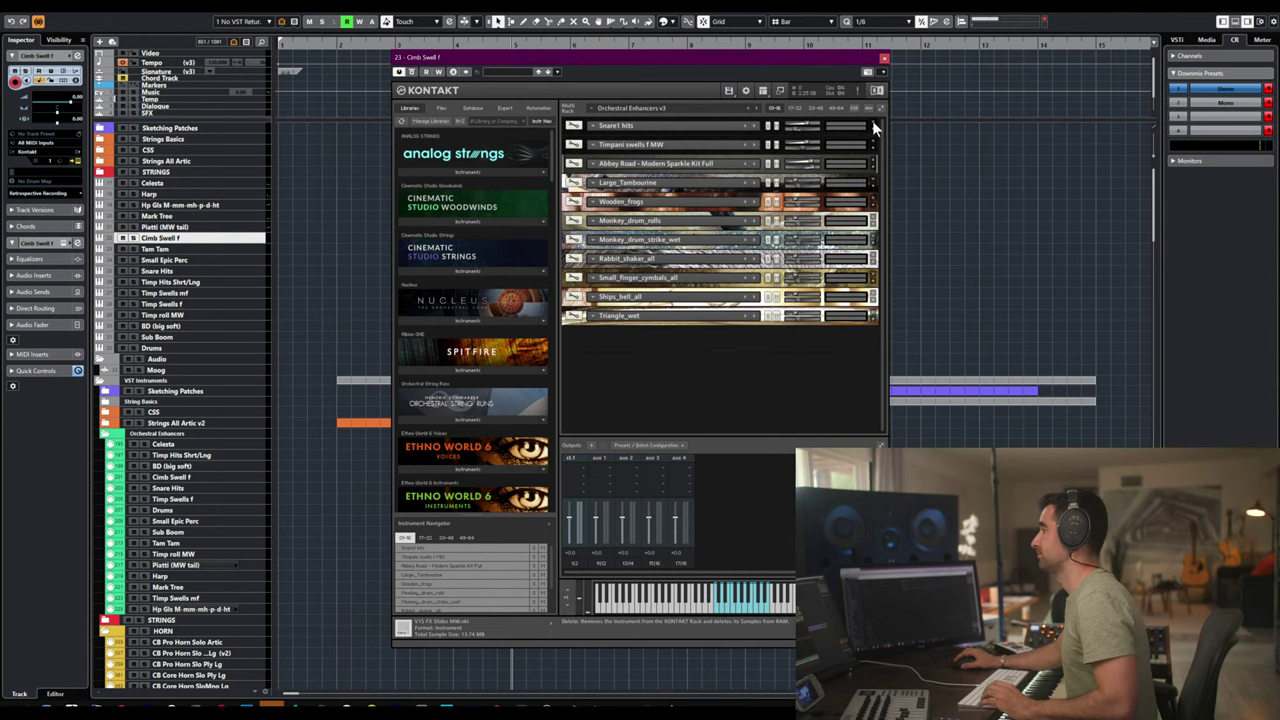
left_click(872, 122)
left_click(872, 122)
left_click(872, 122)
left_click(872, 122)
left_click(872, 122)
left_click(872, 122)
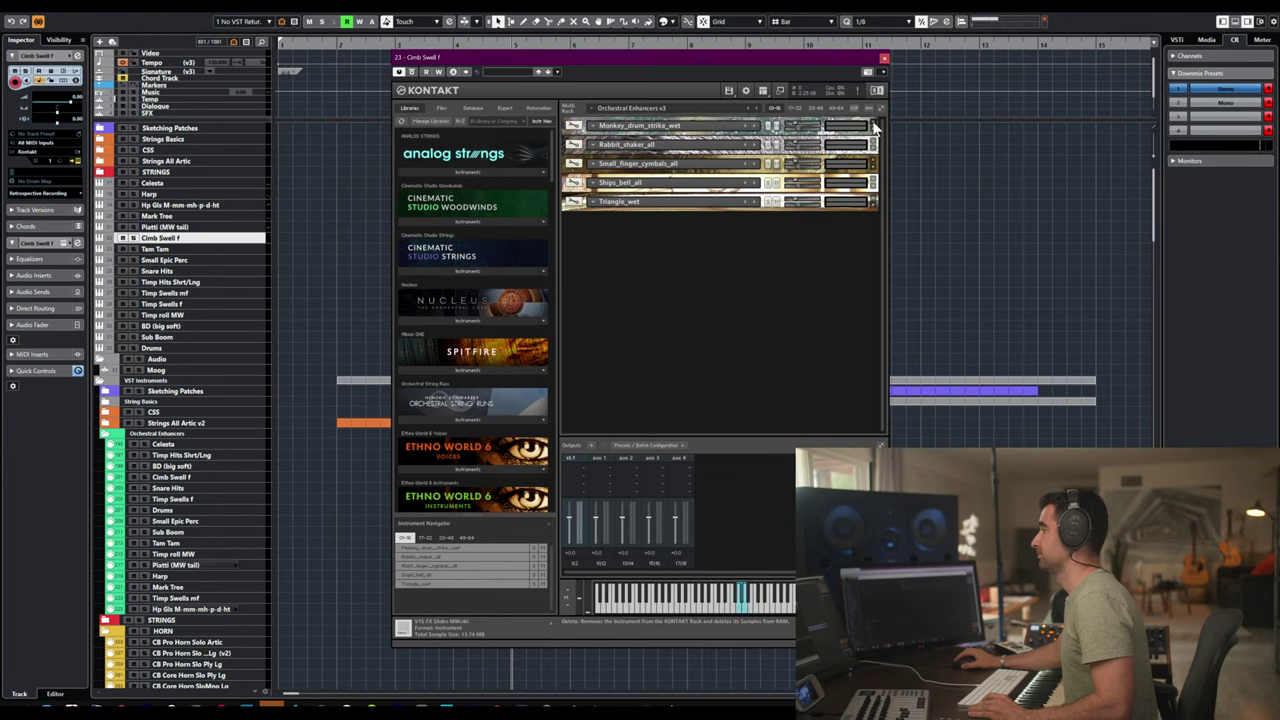
left_click(872, 122)
left_click(872, 122)
left_click(872, 122)
left_click(872, 122)
left_click(872, 122)
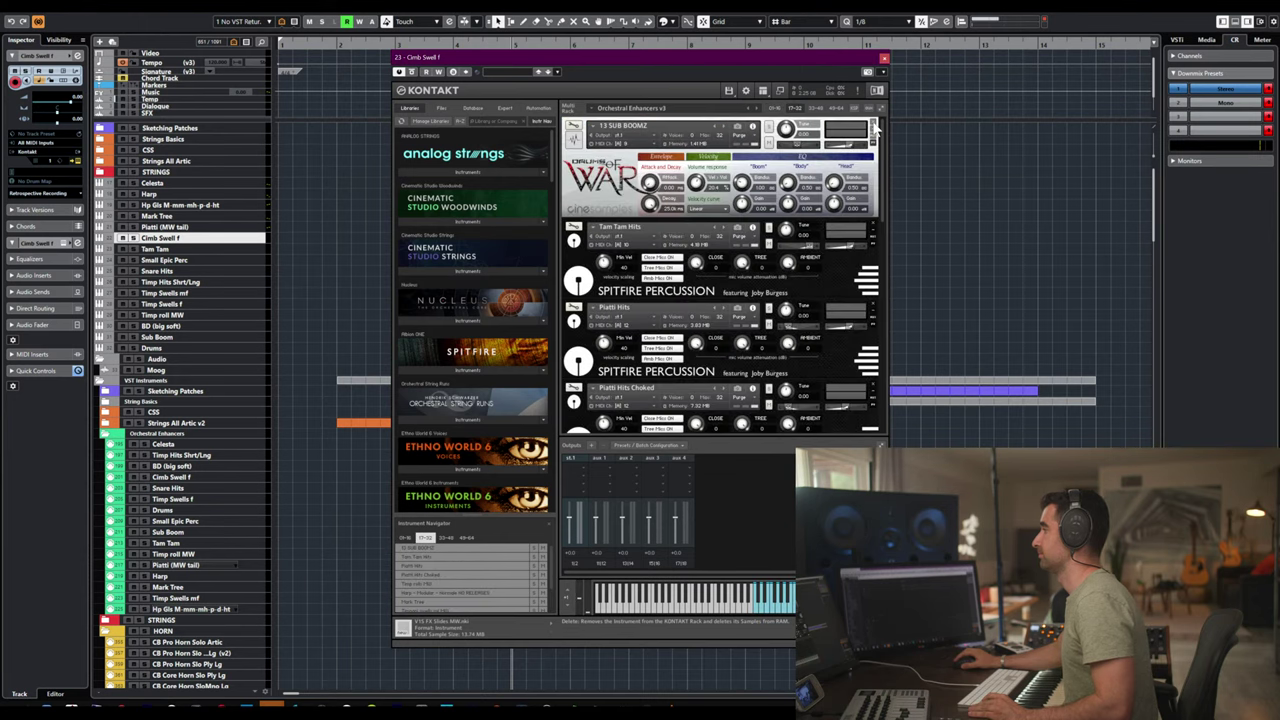
left_click(872, 122)
left_click(872, 122)
left_click(872, 122)
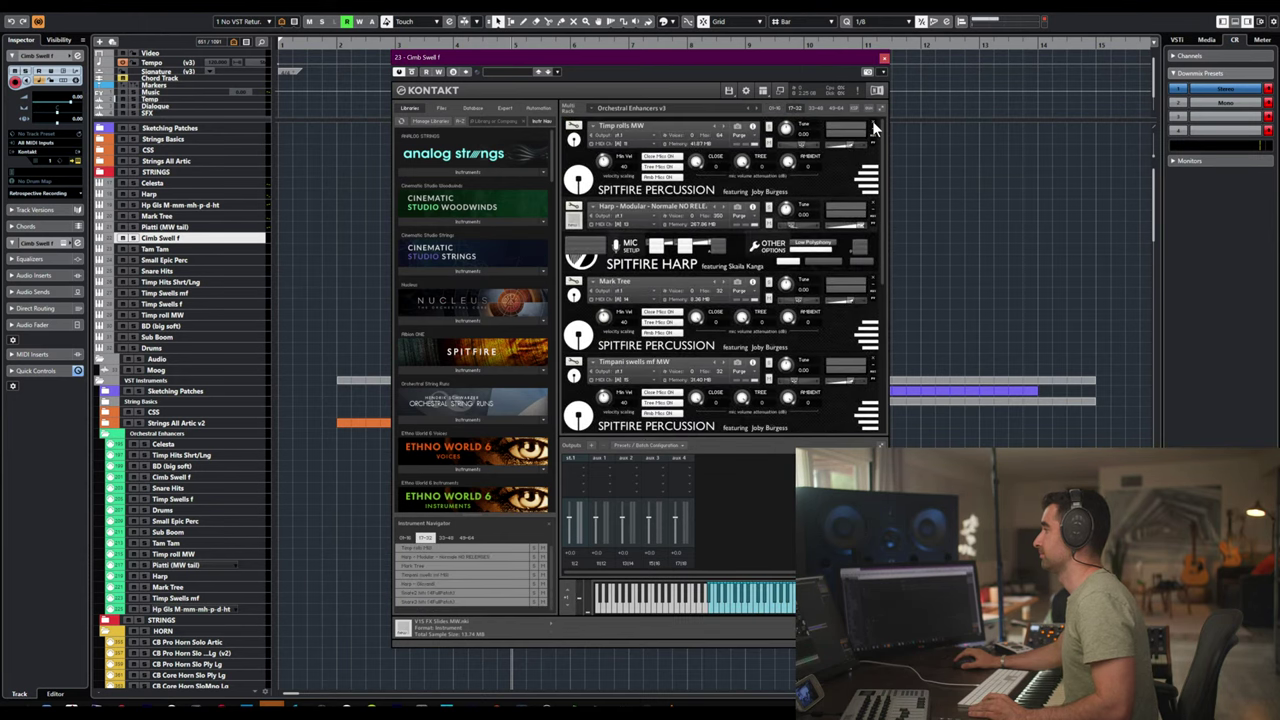
left_click(872, 122)
left_click(872, 122)
left_click(872, 122)
left_click(872, 122)
left_click(872, 122)
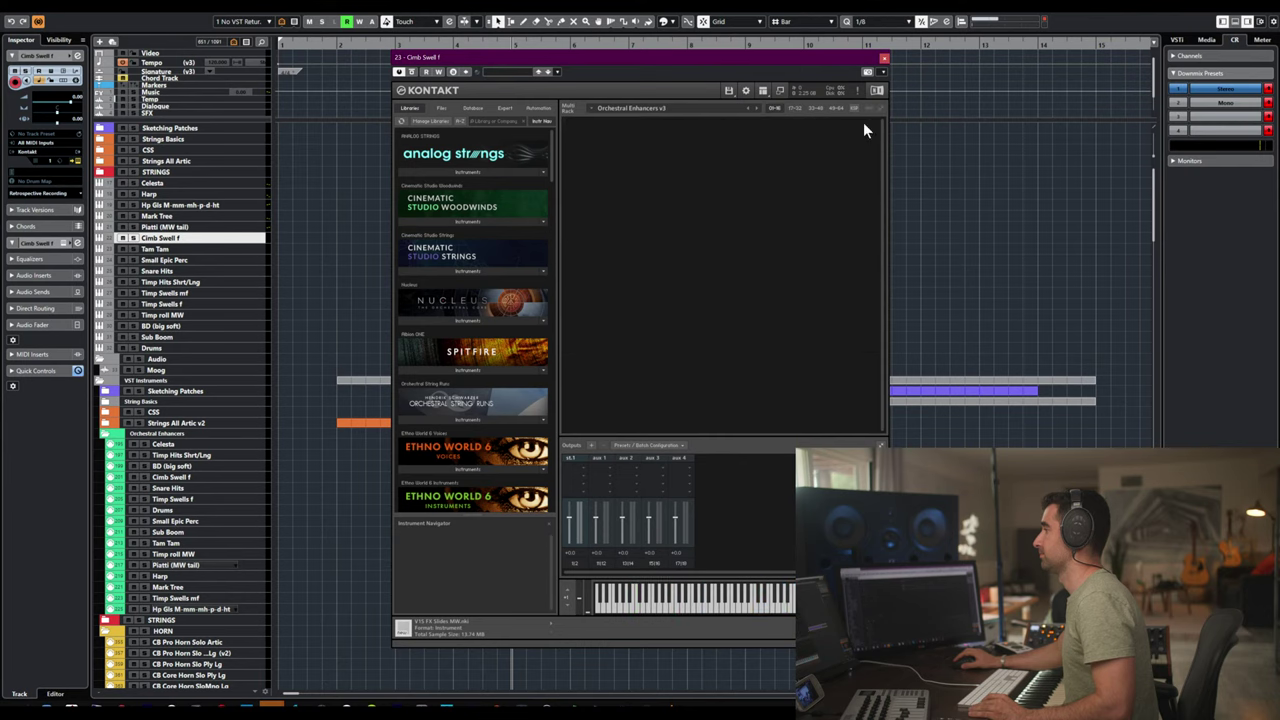
- Filter the libraries by "perc", load Cym Lo Swell f.nki from Spitfire Percussion's Cym Lo folder into the empty rack, and close the Kontakt
left_click(495, 119)
type("perc")
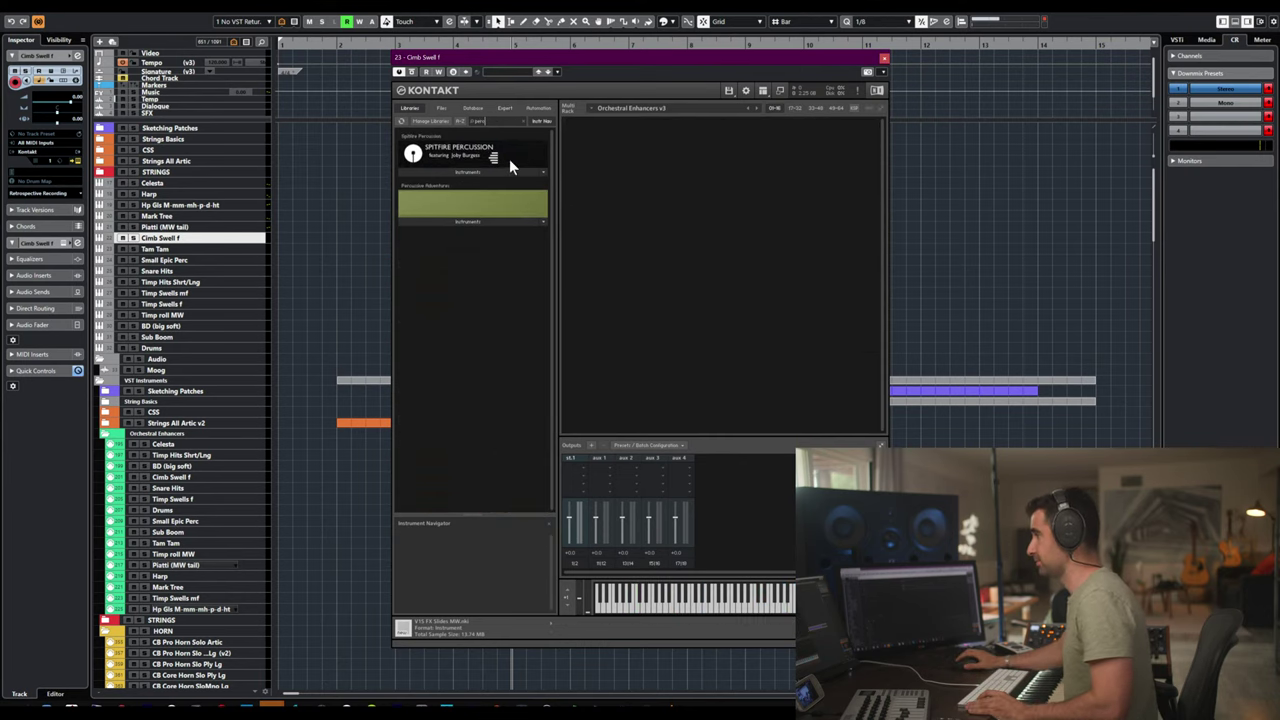
left_click(458, 172)
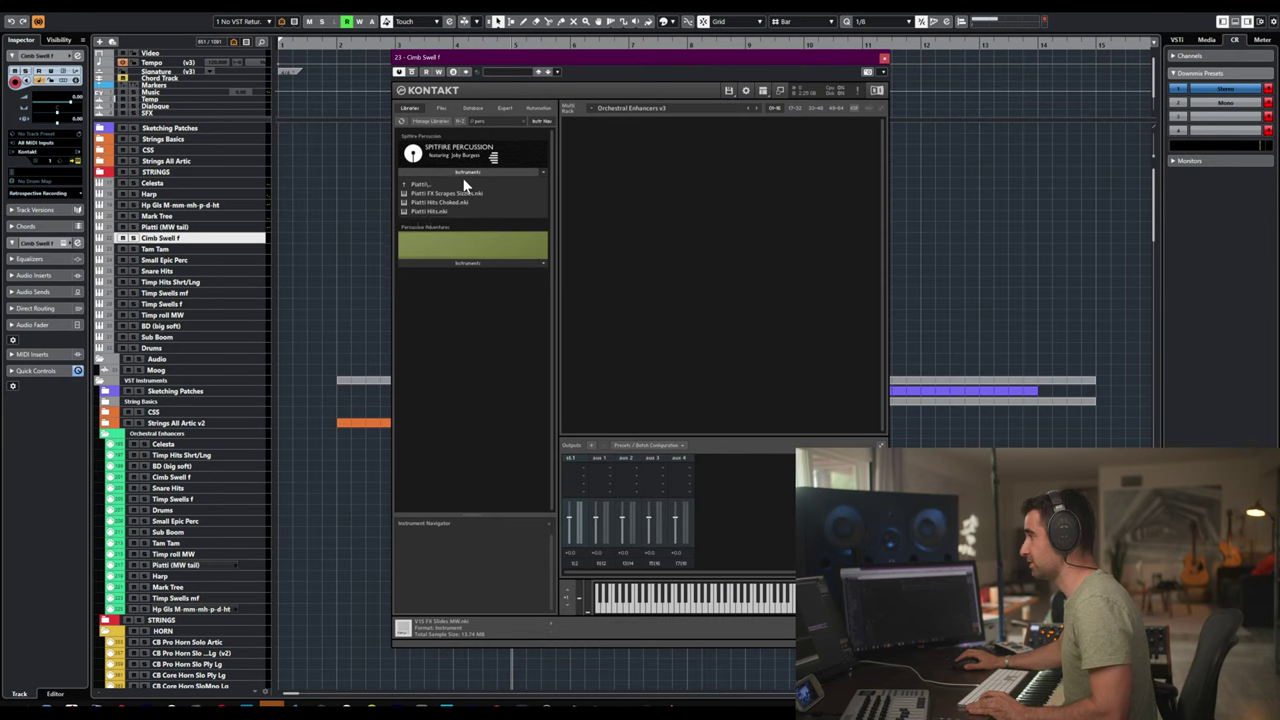
left_click(420, 185)
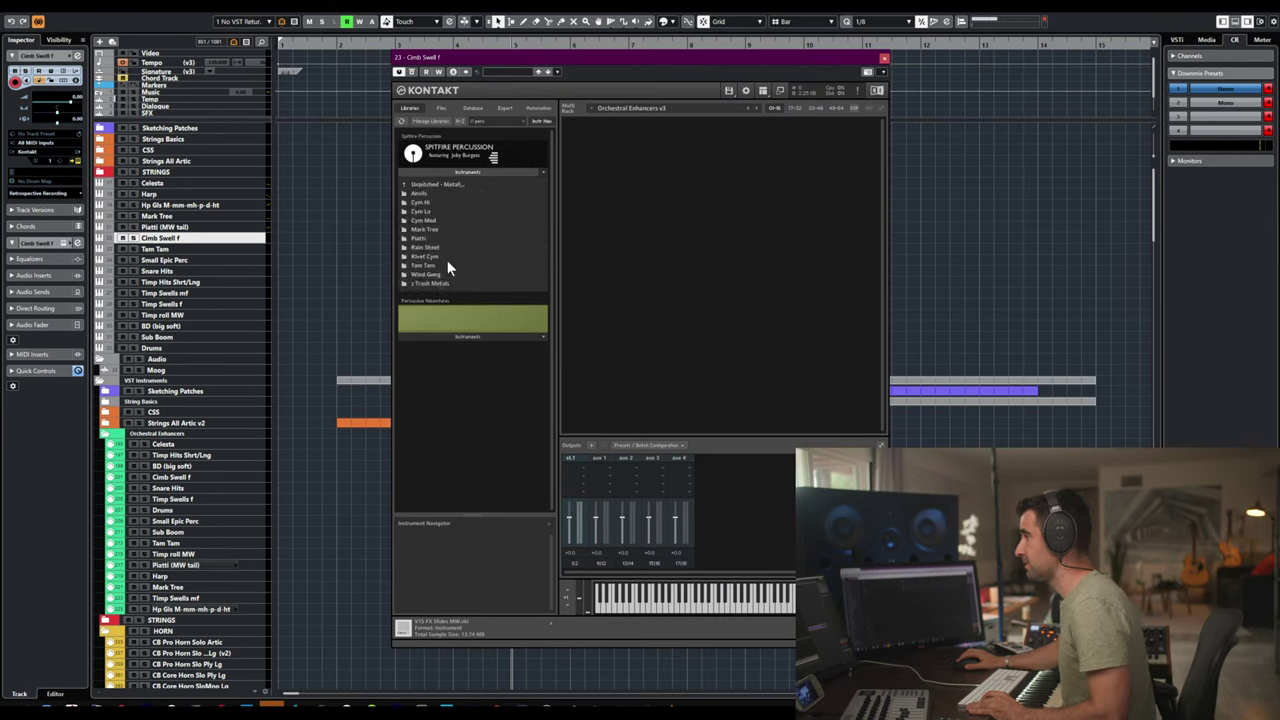
left_click(424, 210)
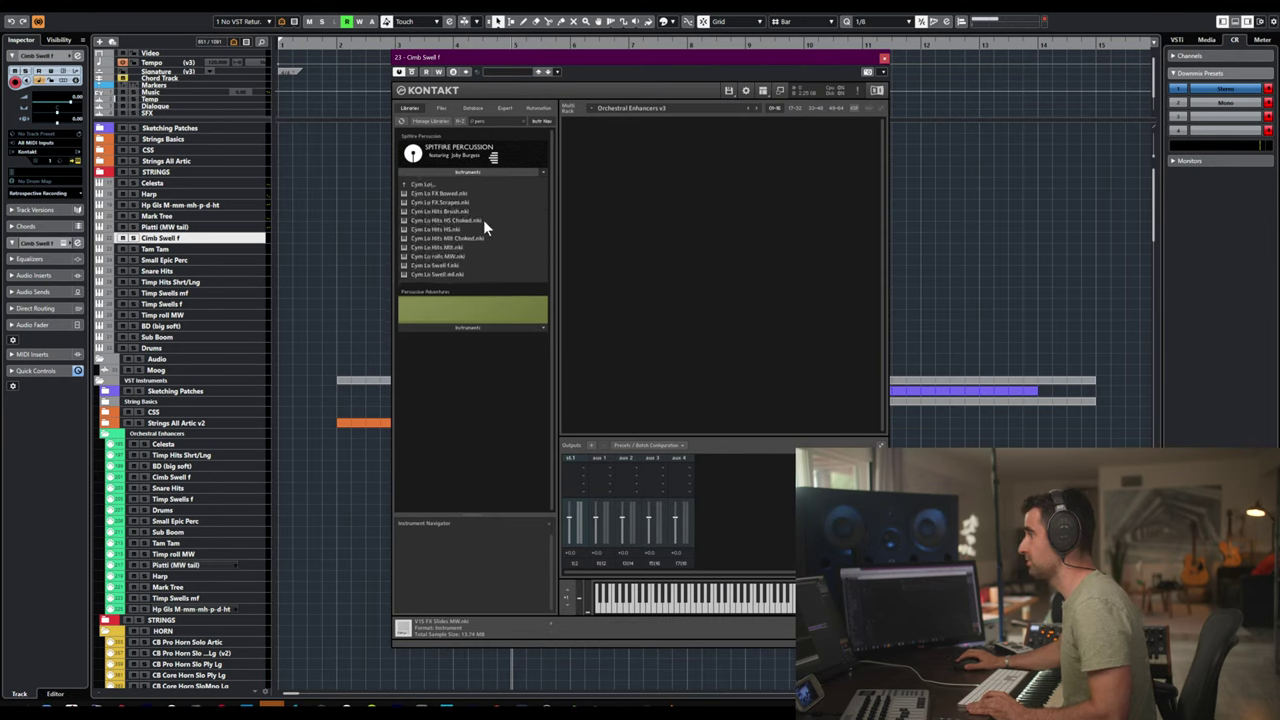
left_click(452, 265)
left_click_drag(439, 265, 651, 209)
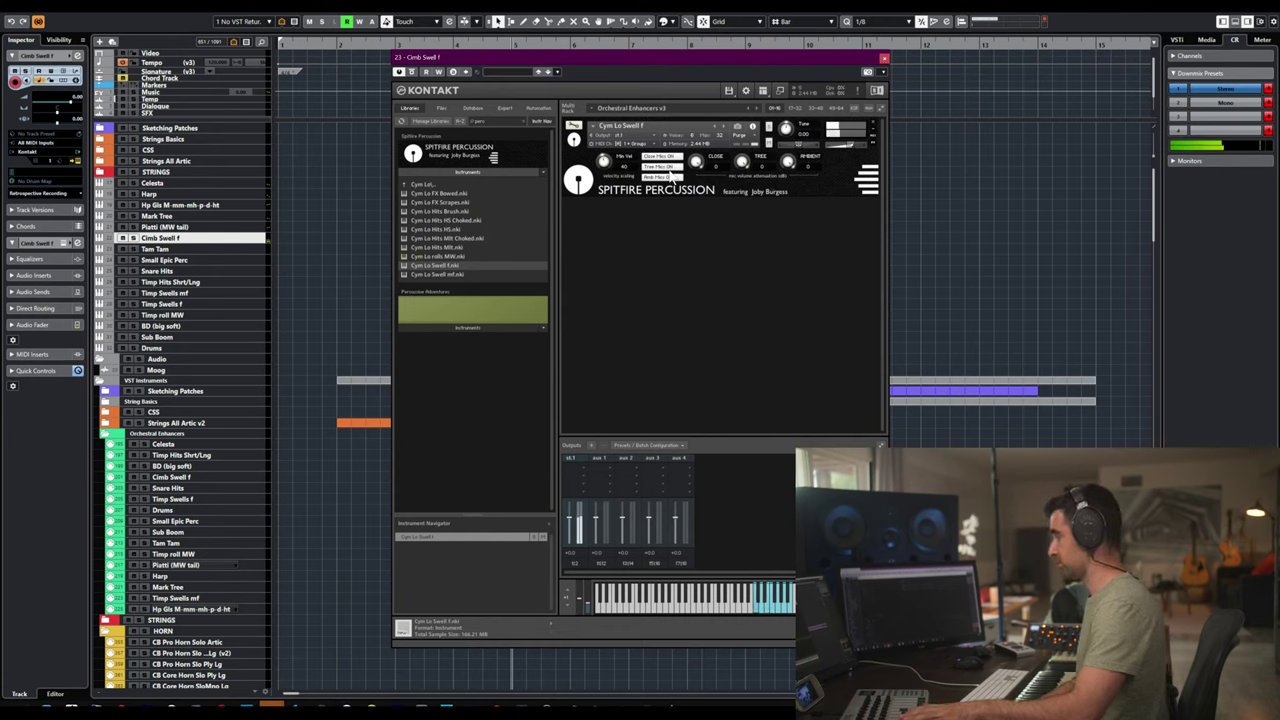
left_click(884, 58)
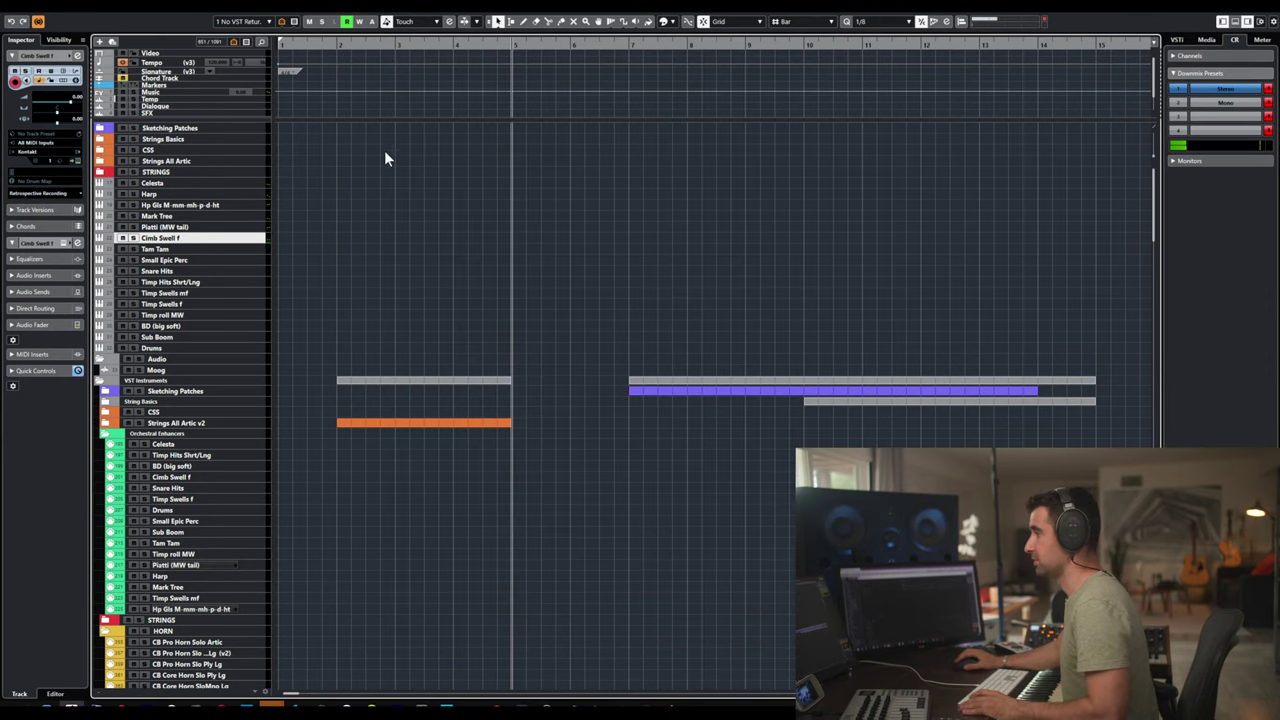
- Open and close the Kontakt of the Tam Tam instrument track below Cimb Swell f, and delete that track
left_click(196, 249)
key("e")
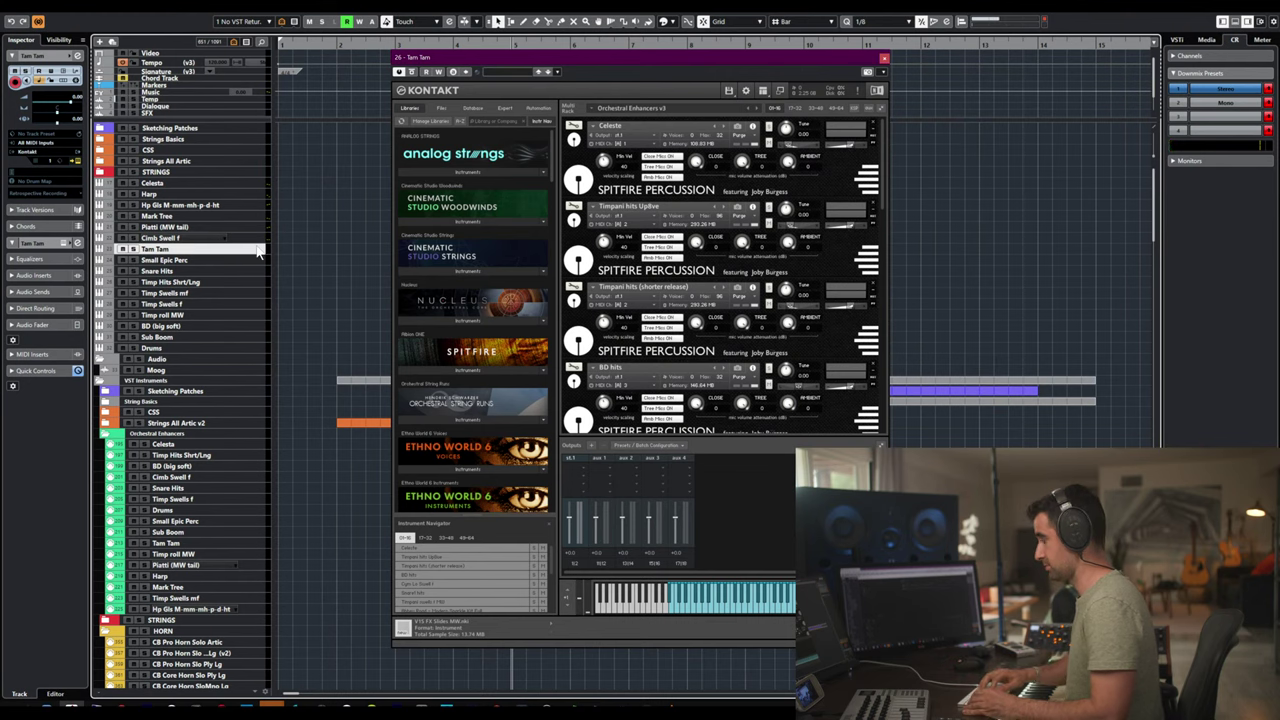
left_click(252, 246)
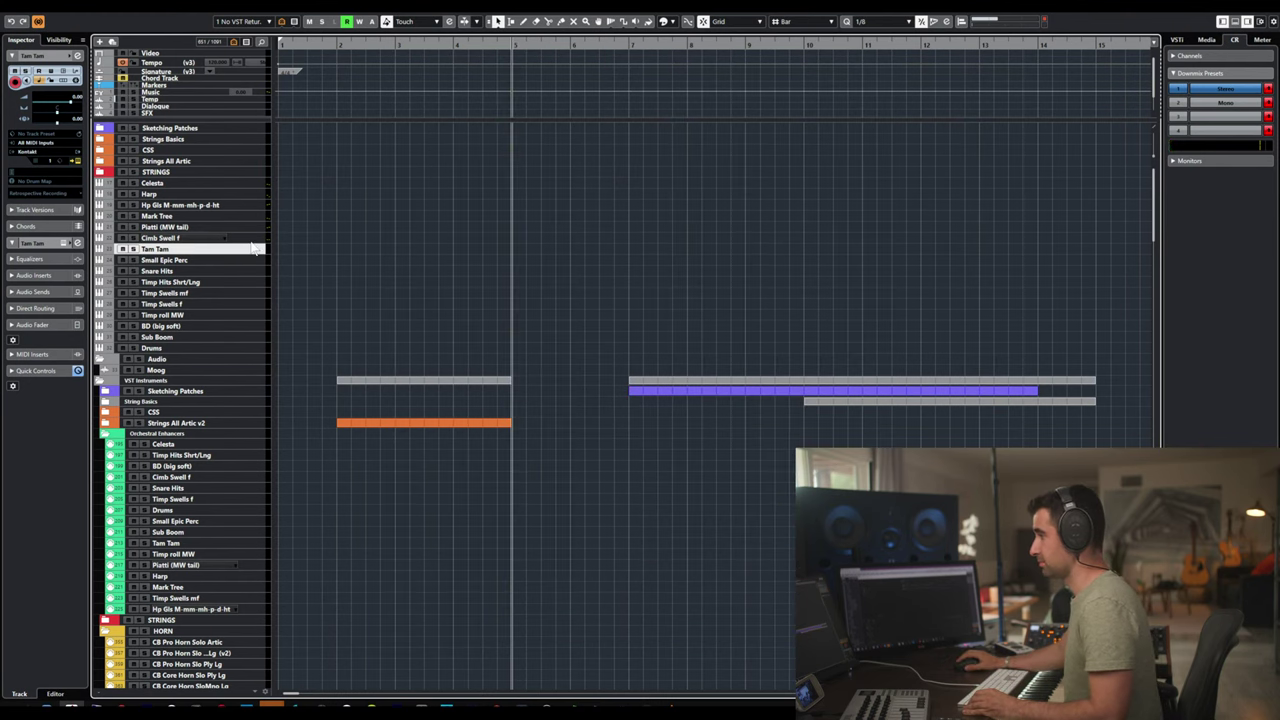
key("Delete")
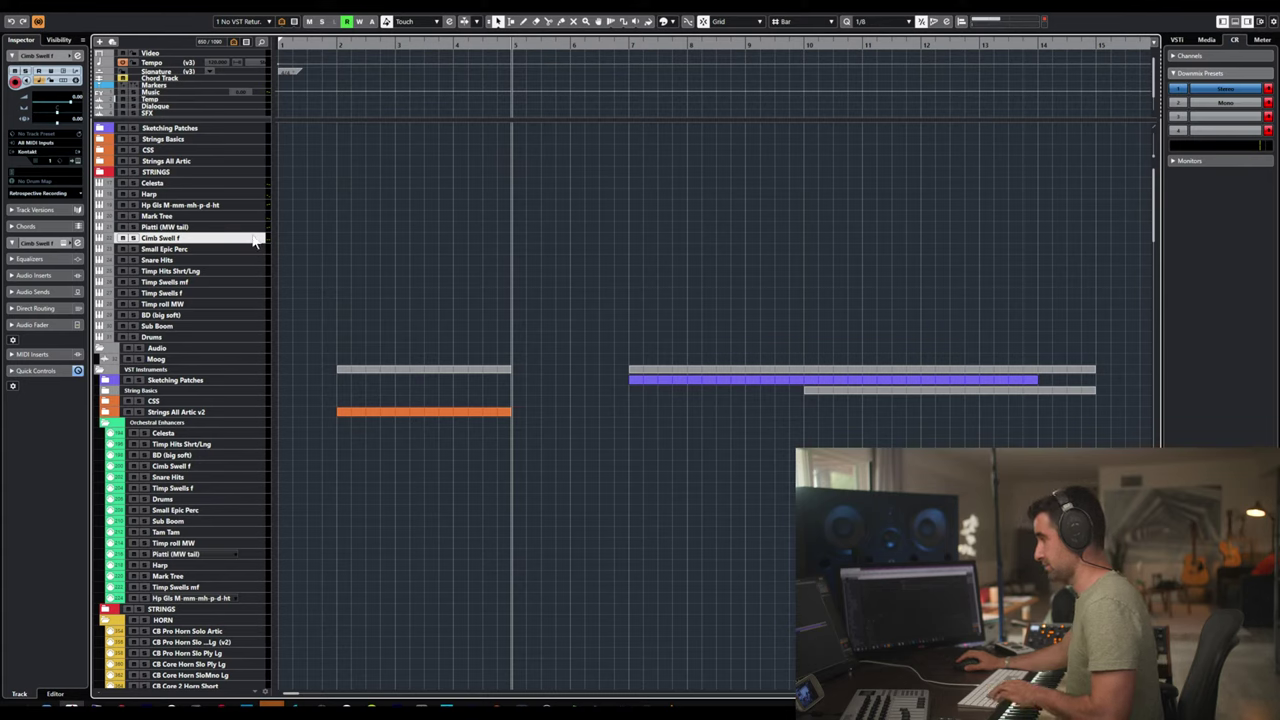
- Duplicate the Cimb Swell f instrument track and rename the copy Tam Tam
key("ctrl+d")
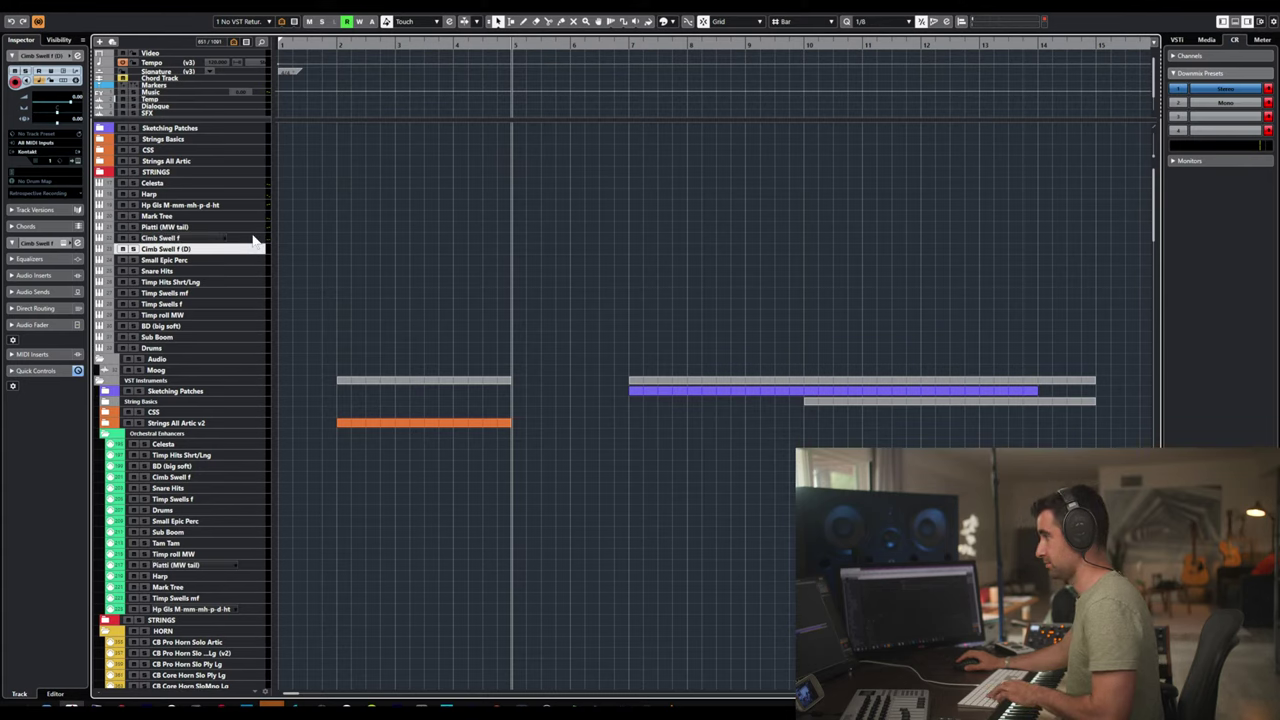
double_click(186, 250)
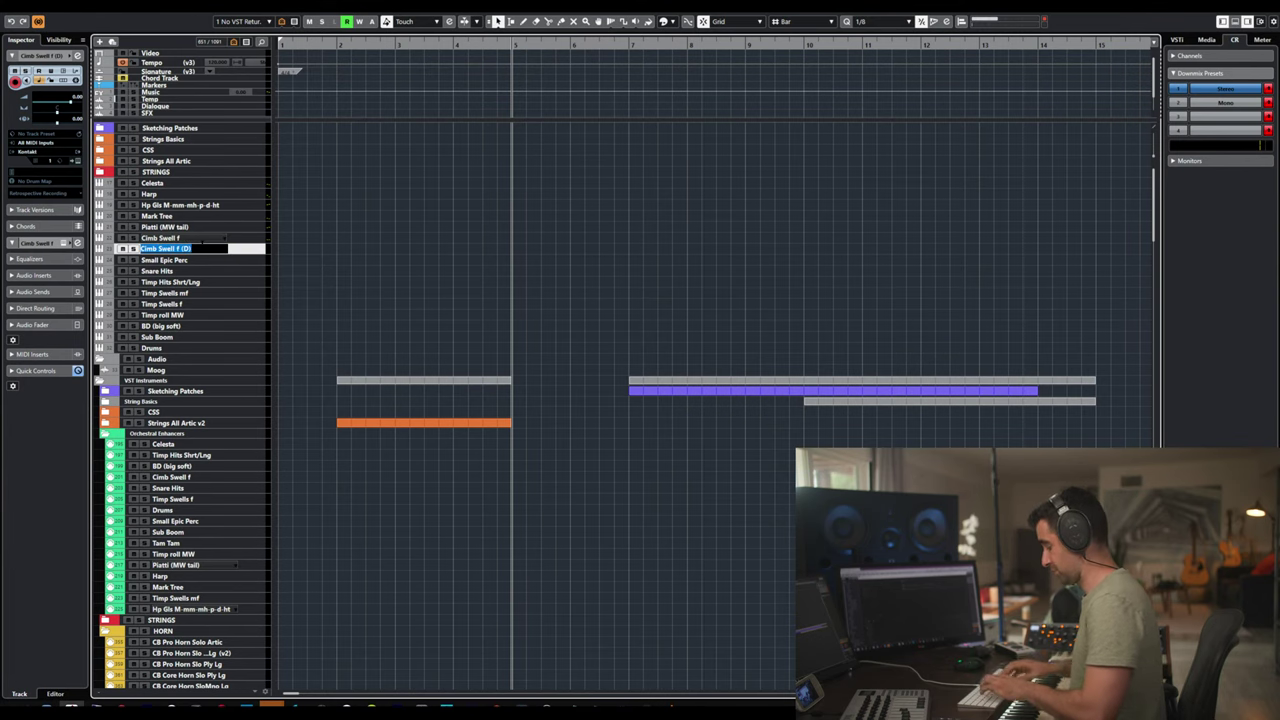
type("Tam Tam")
key("Return")
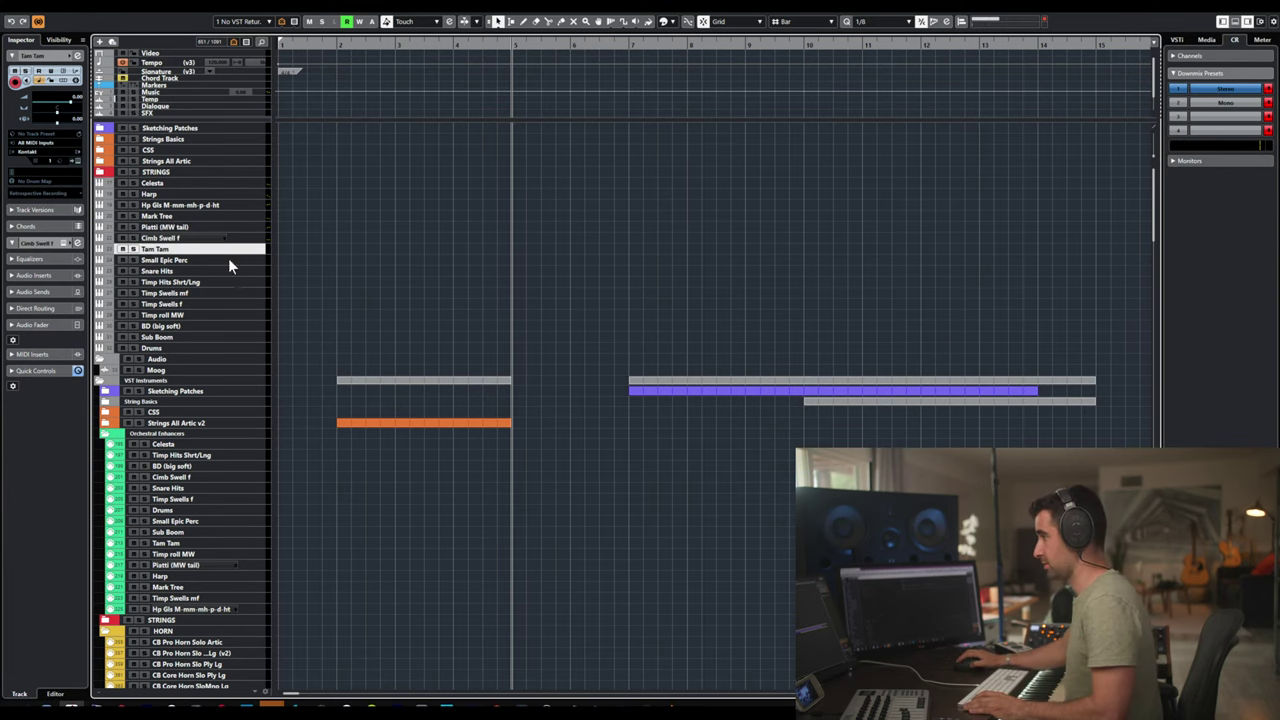
- Open the new Tam Tam track's Kontakt, filter the libraries by "perc" and browse Spitfire Percussion to the Tam Tam patches
left_click(226, 250)
left_click(511, 121)
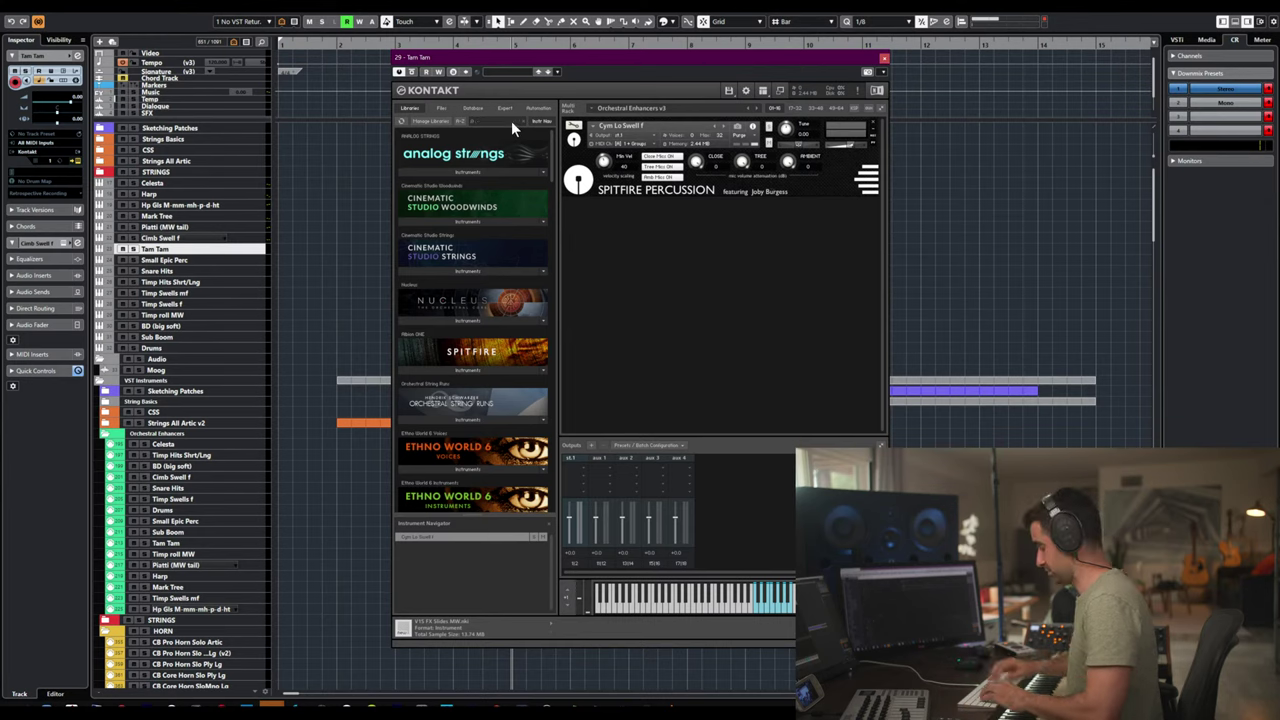
type("perc")
left_click(471, 171)
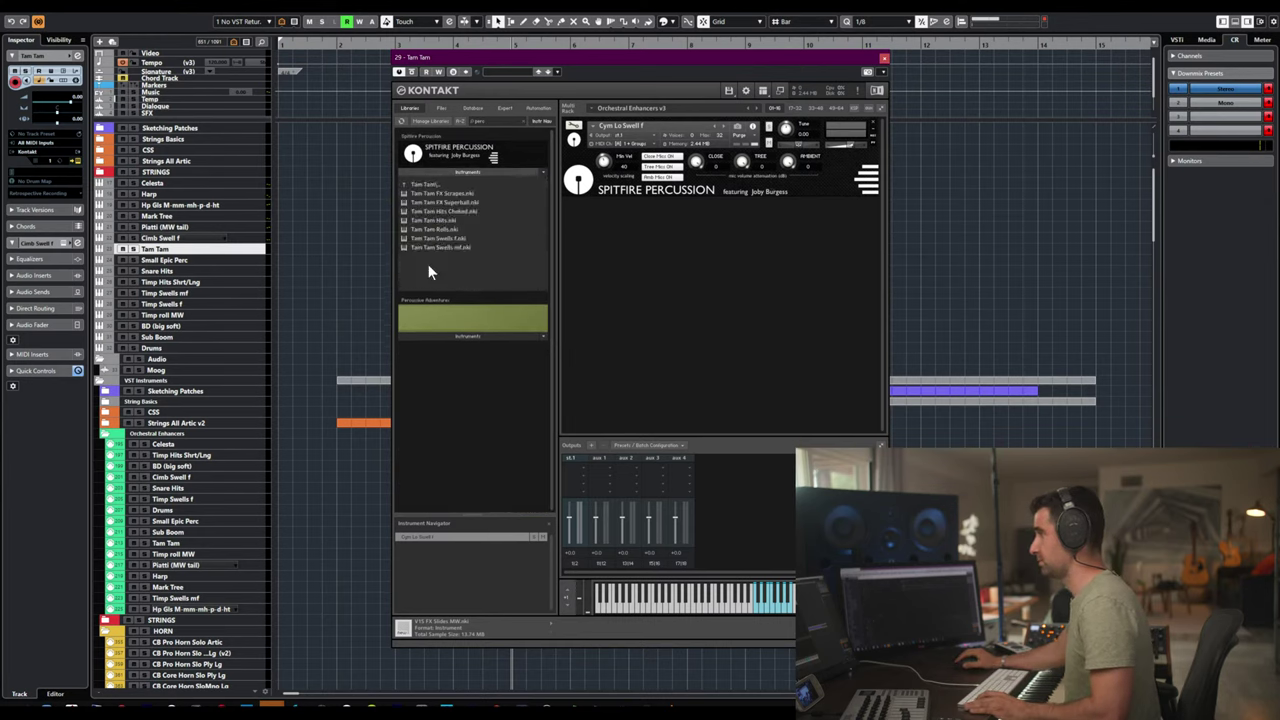
- Replace Cym Lo Swell f with Tam Tam Hits and Tam Tam Hits Choked, assigning the choked patch to Port A MIDI channel 1
left_click(428, 264)
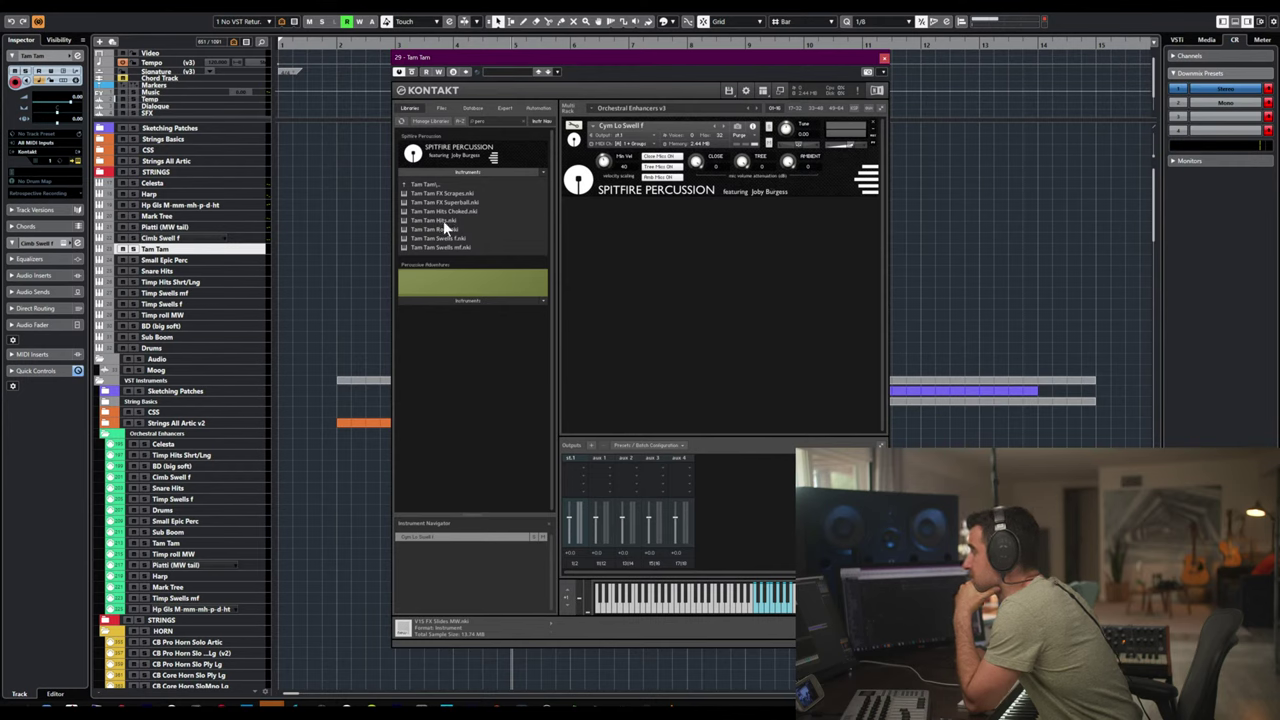
double_click(443, 220)
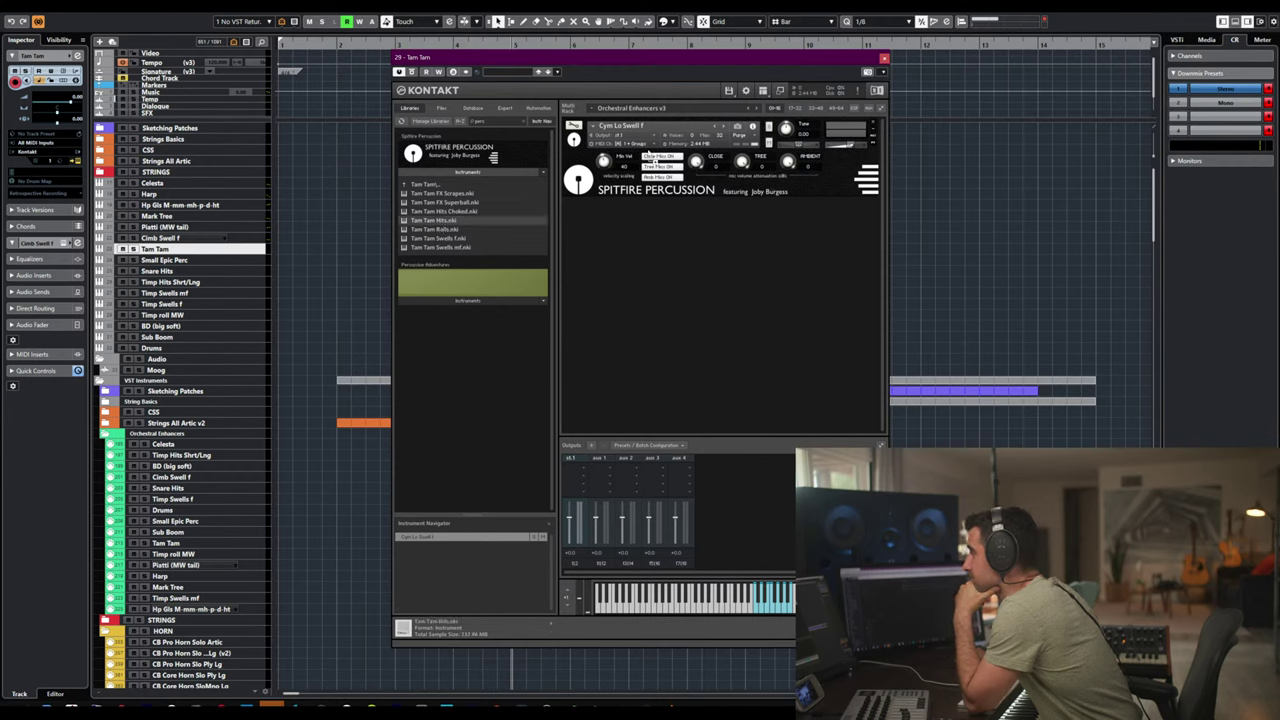
double_click(450, 211)
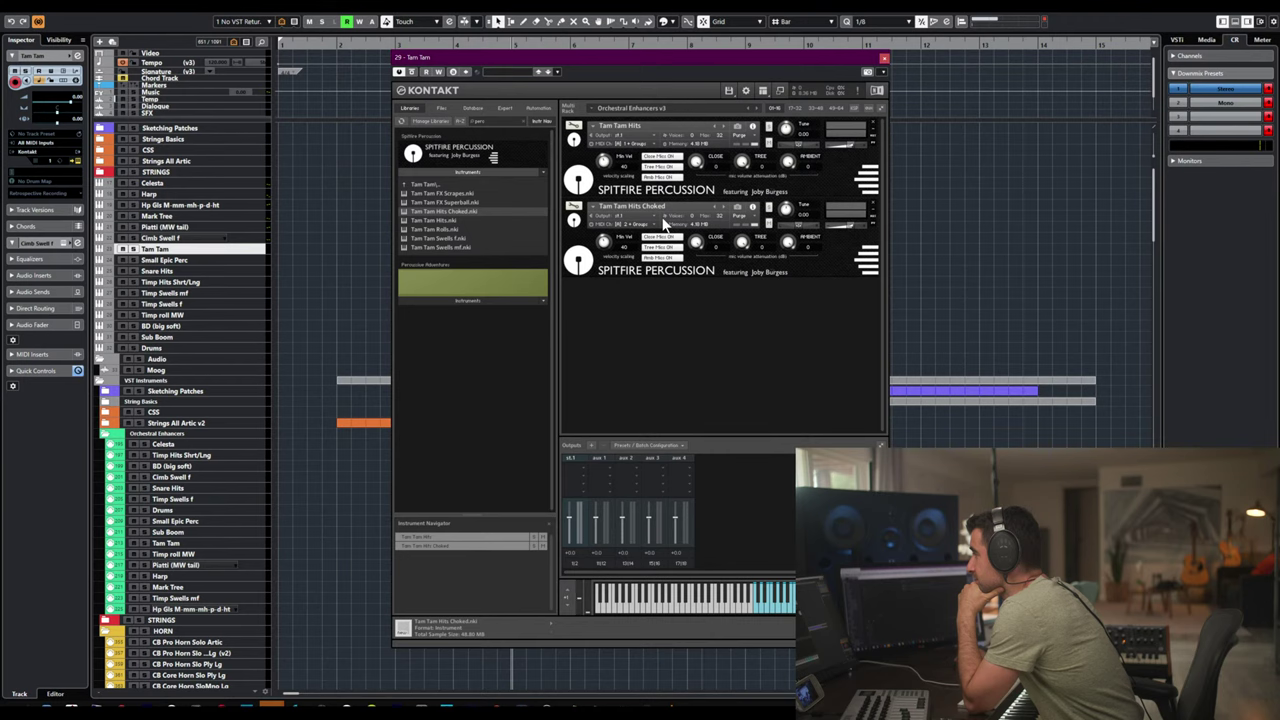
left_click(624, 225)
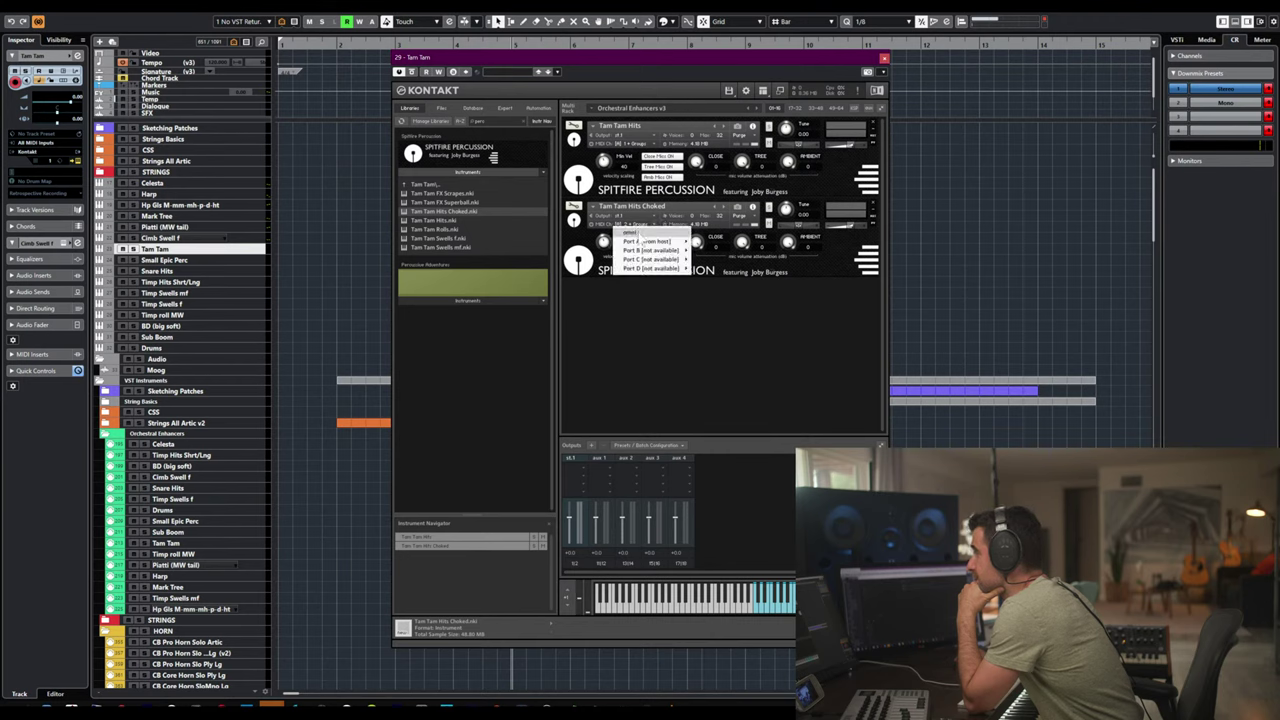
mouse_move(644, 246)
left_click(703, 244)
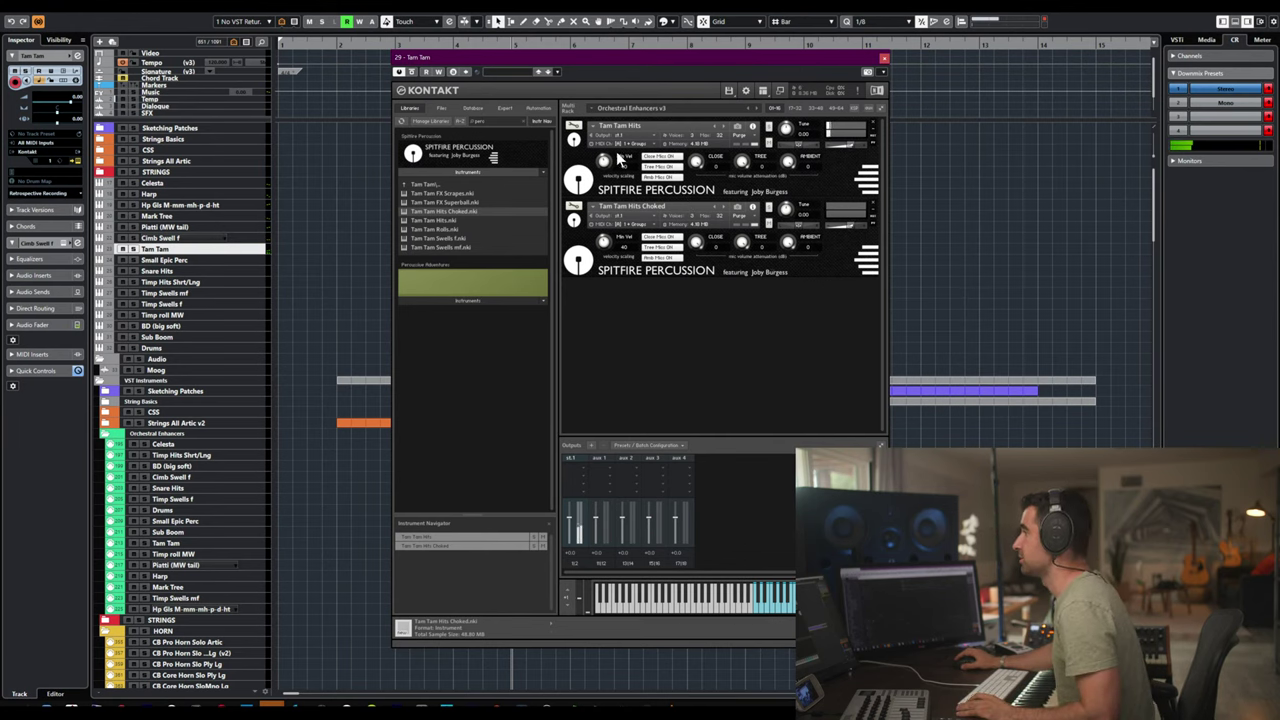
- Open the Tam Tam Hits instrument for editing and add a MIDI CC modulator to its amplifier
left_click(574, 129)
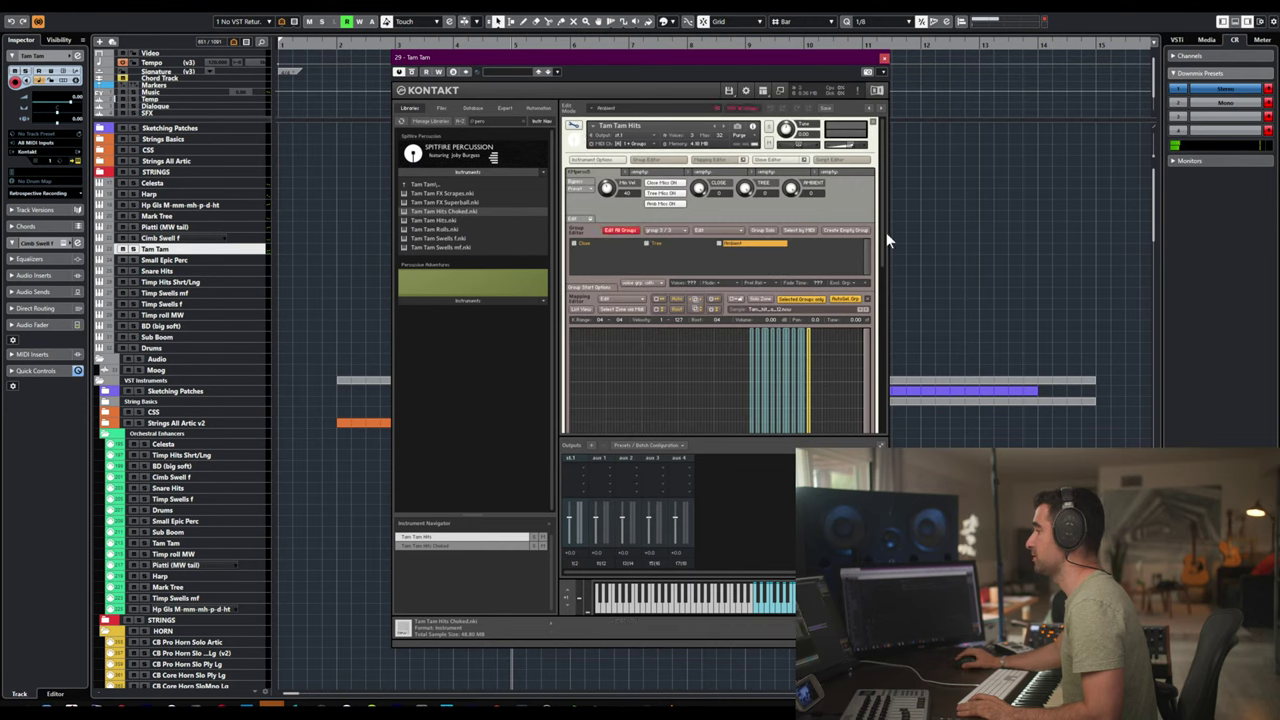
scroll(885, 240, "down", 5)
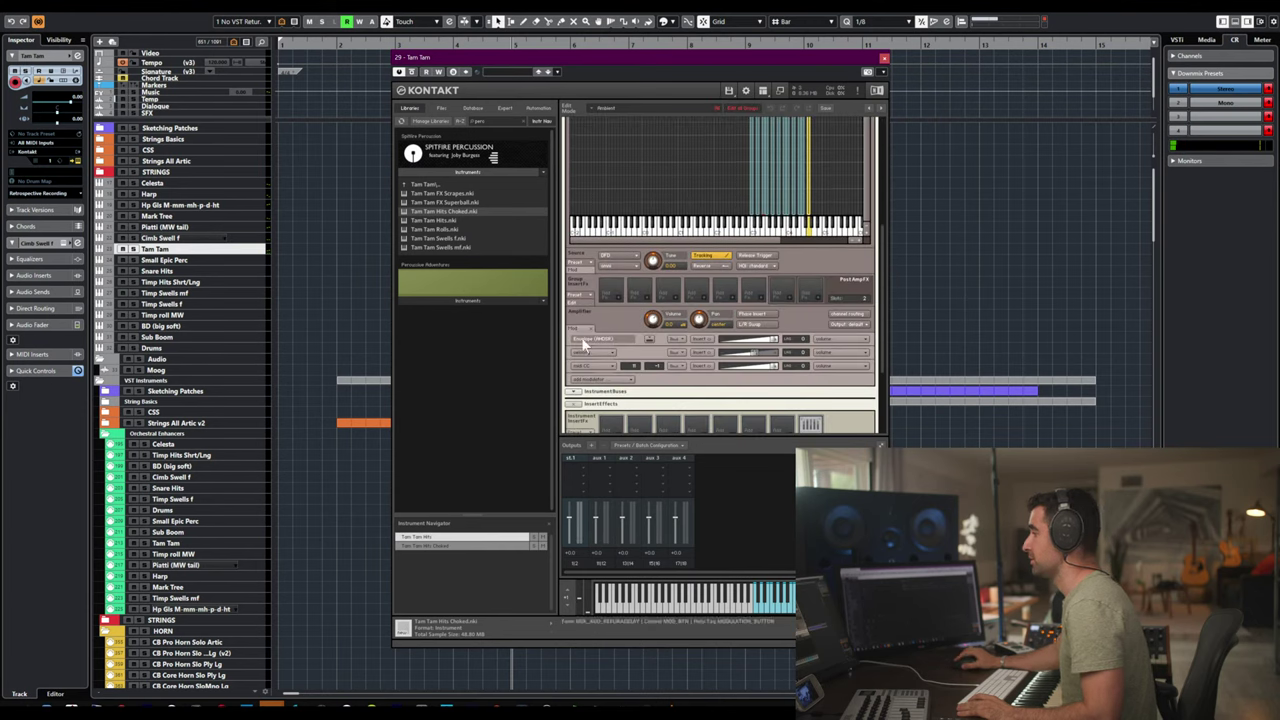
left_click(618, 380)
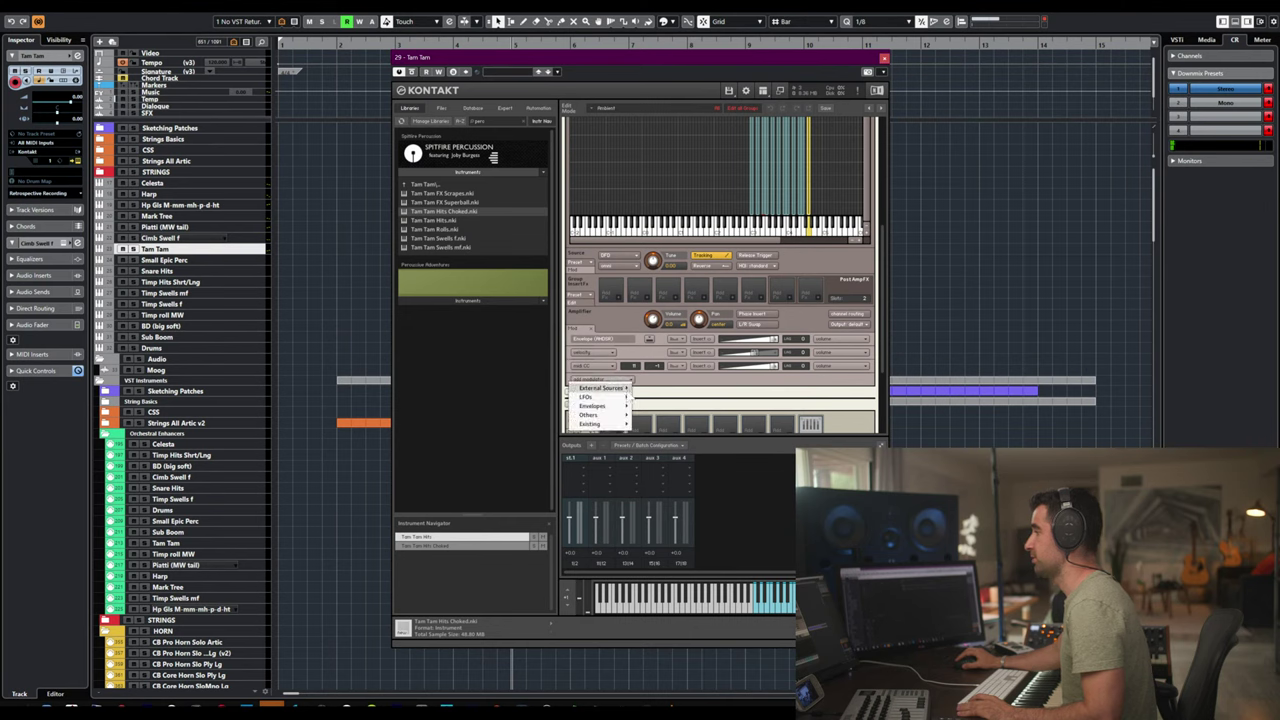
mouse_move(628, 388)
left_click(670, 416)
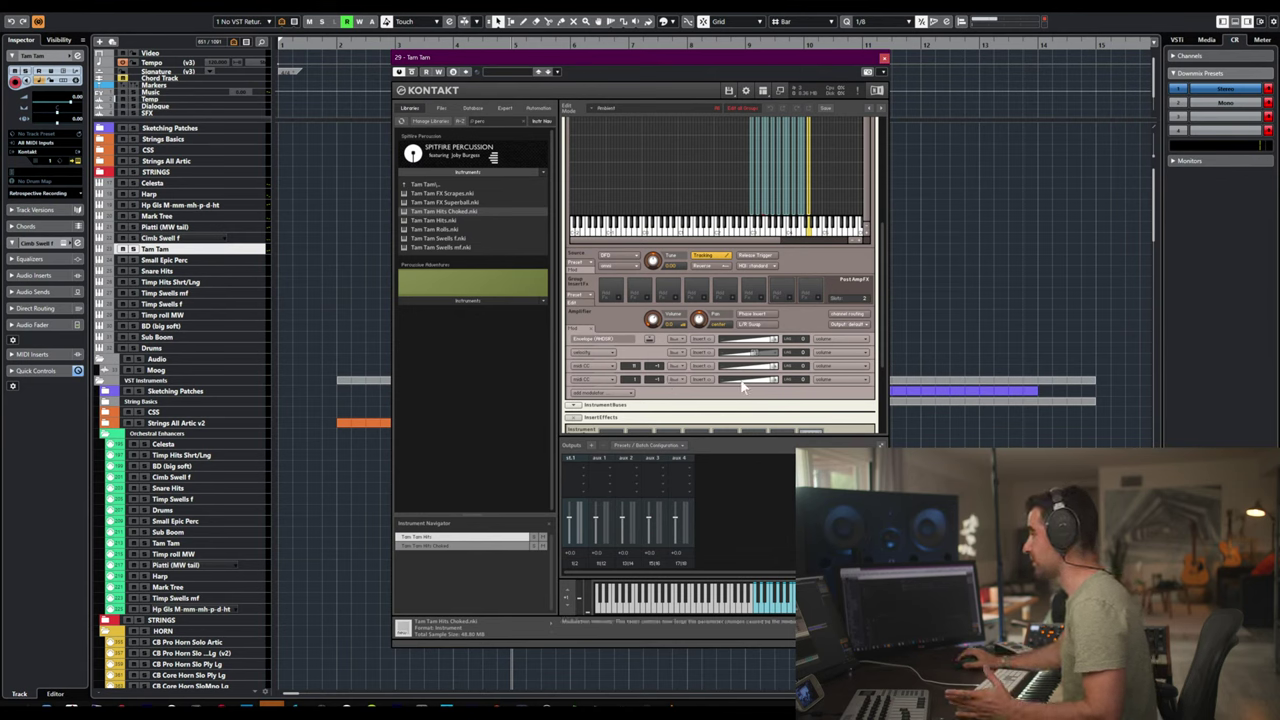
scroll(884, 296, "up", 5)
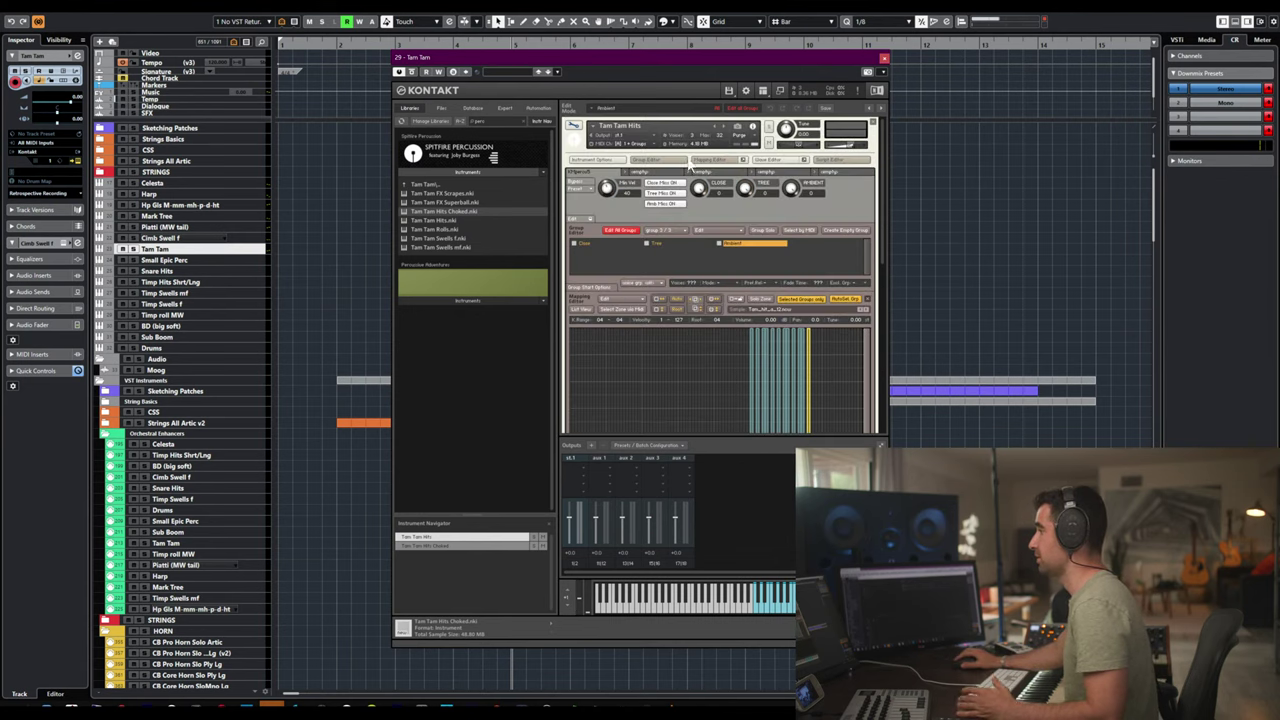
- Leave the Tam Tam Hits editor and open the amplifier section of Tam Tam Hits Choked for editing
left_click(574, 125)
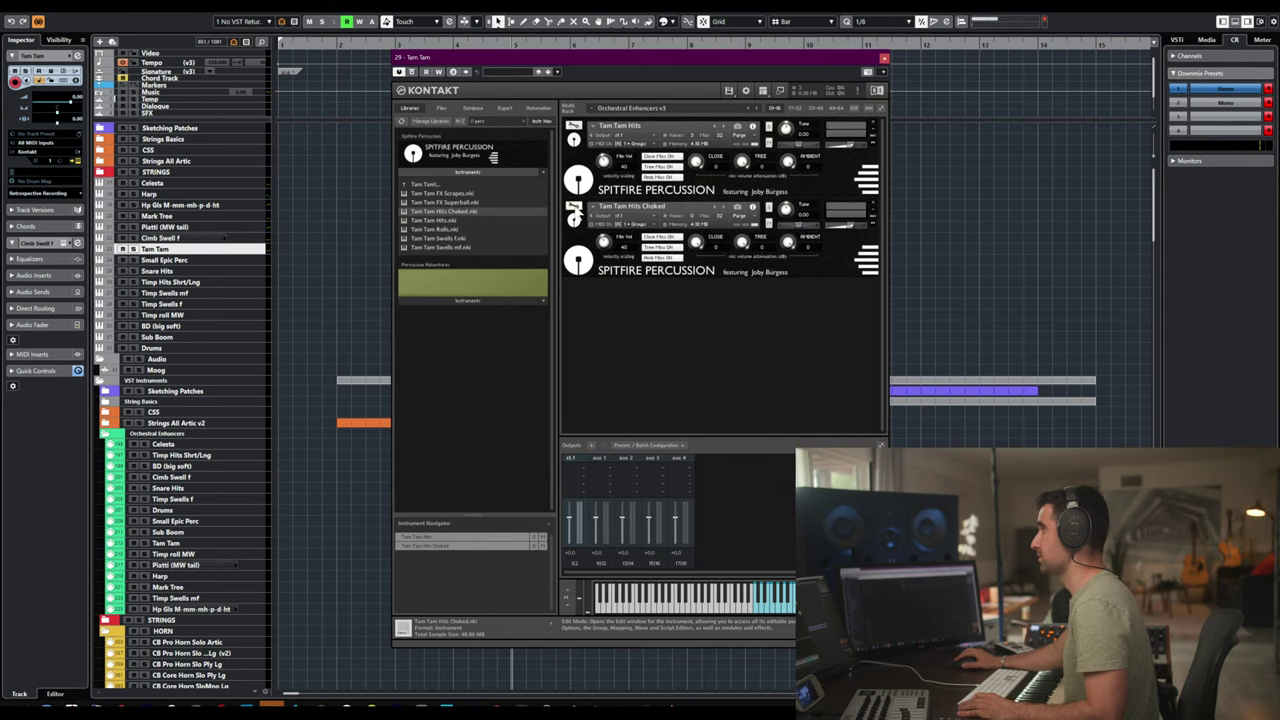
left_click(574, 207)
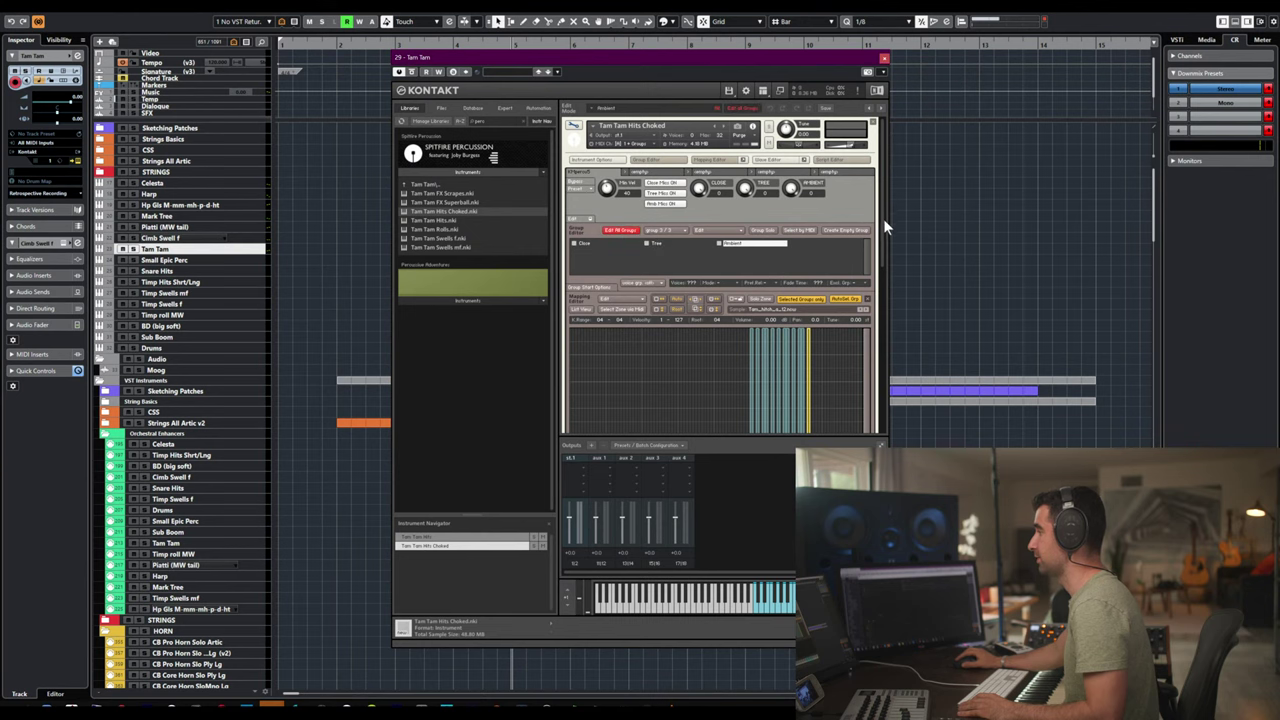
left_click_drag(883, 218, 884, 364)
left_click(612, 312)
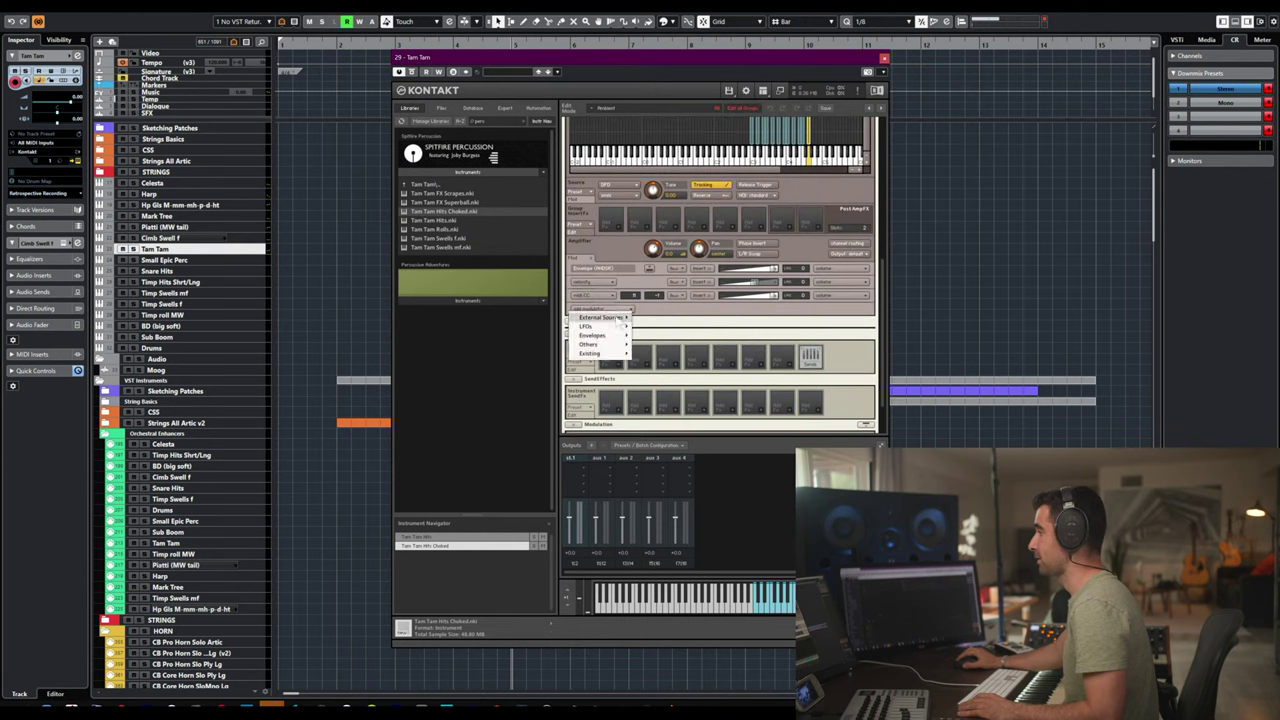
left_click(658, 323)
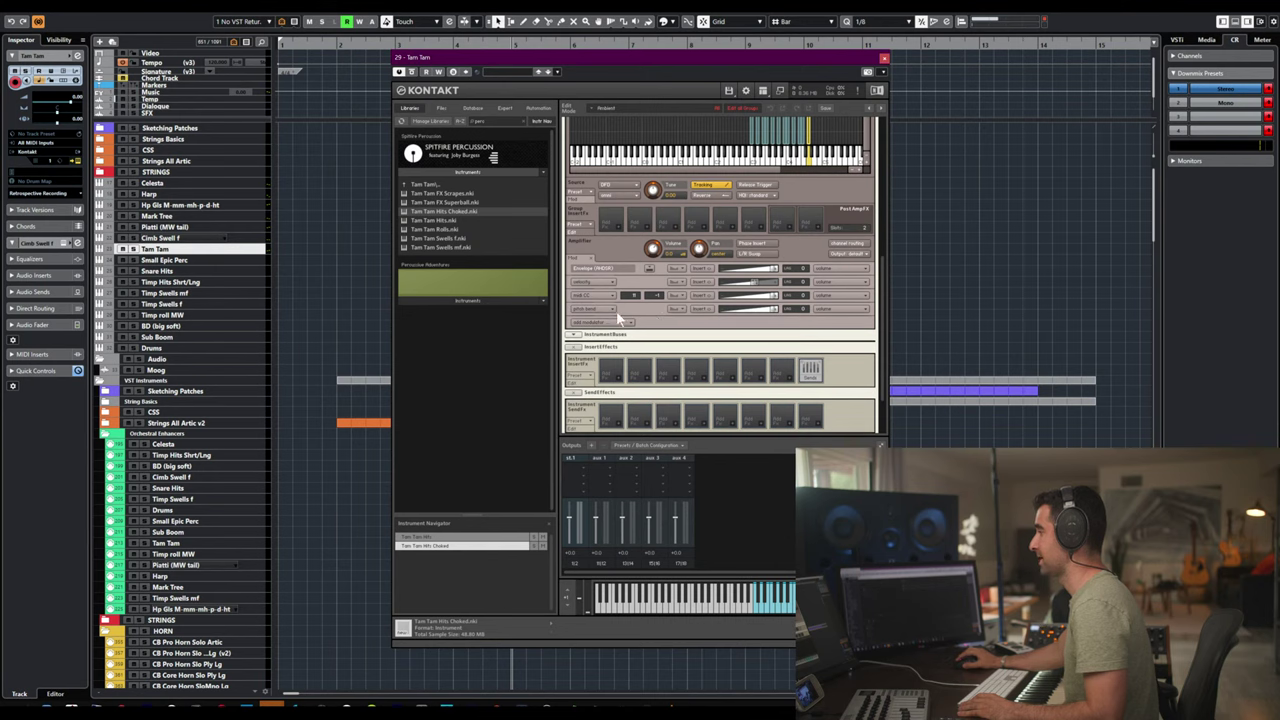
key("ctrl+z")
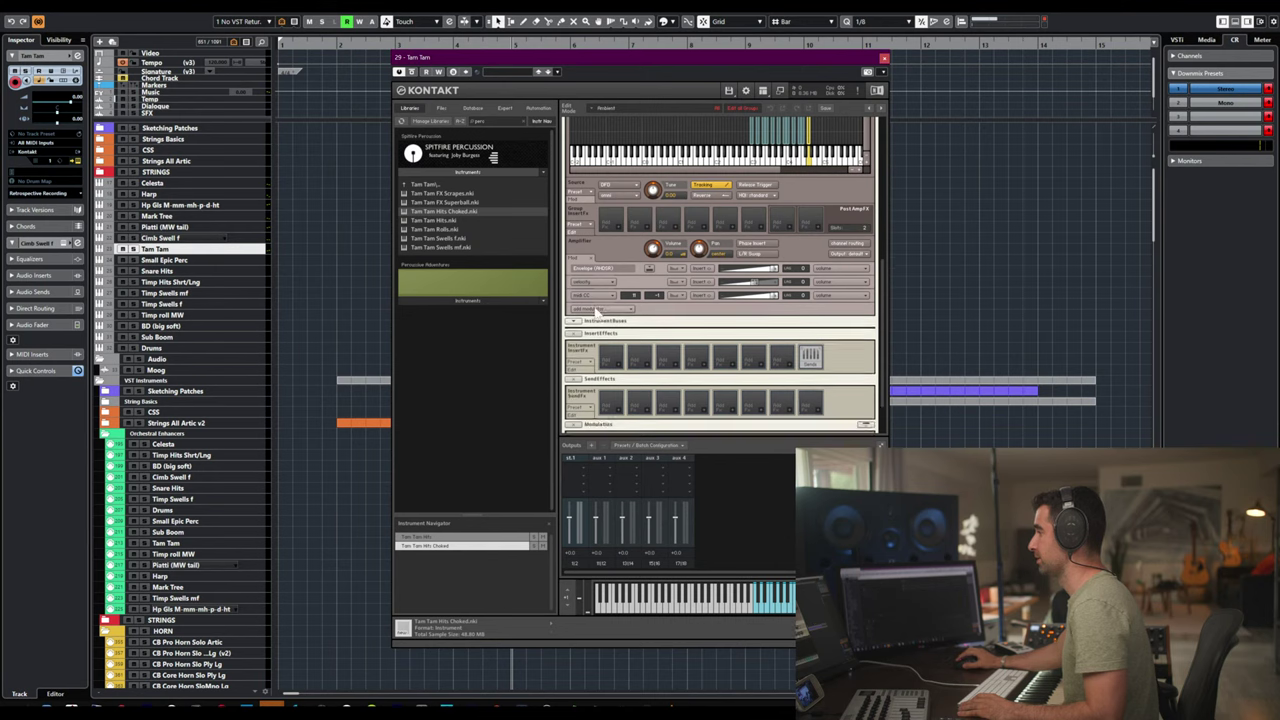
- Add a MIDI CC modulator to the amplifier of Tam Tam Hits Choked and return to the multi rack
left_click(595, 311)
left_click(647, 327)
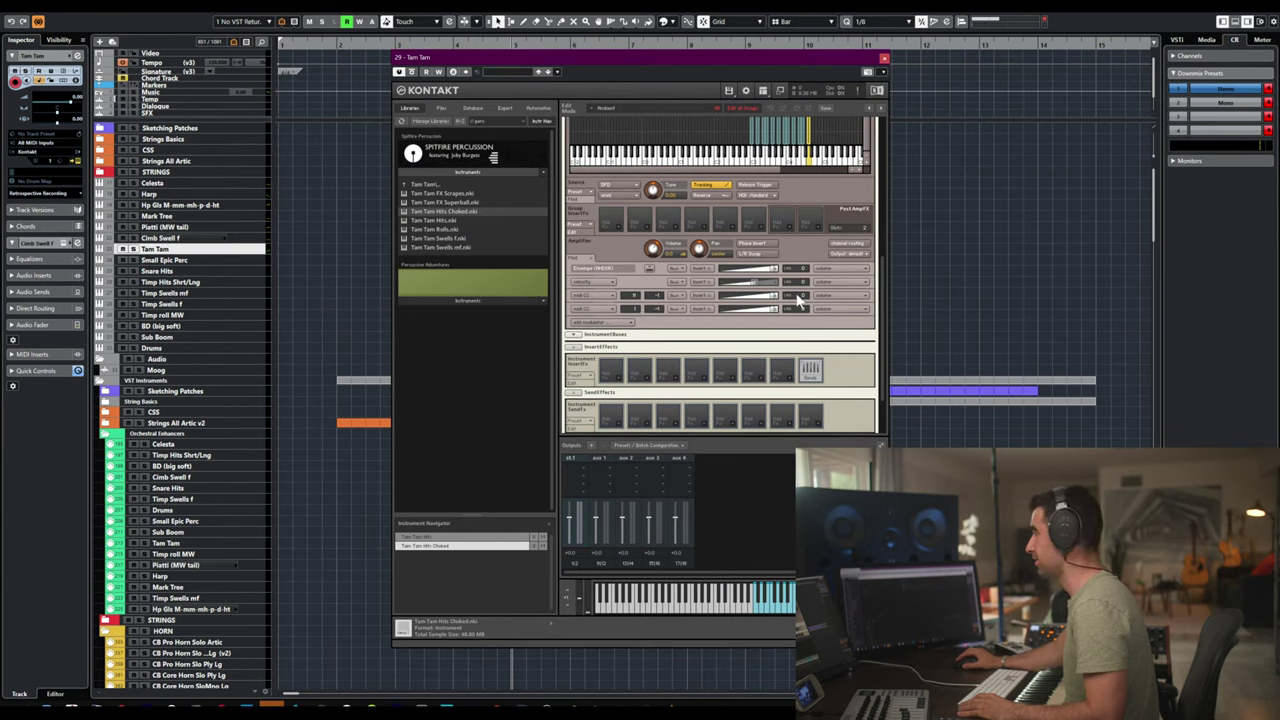
left_click(701, 305)
left_click_drag(883, 289, 885, 150)
left_click(573, 126)
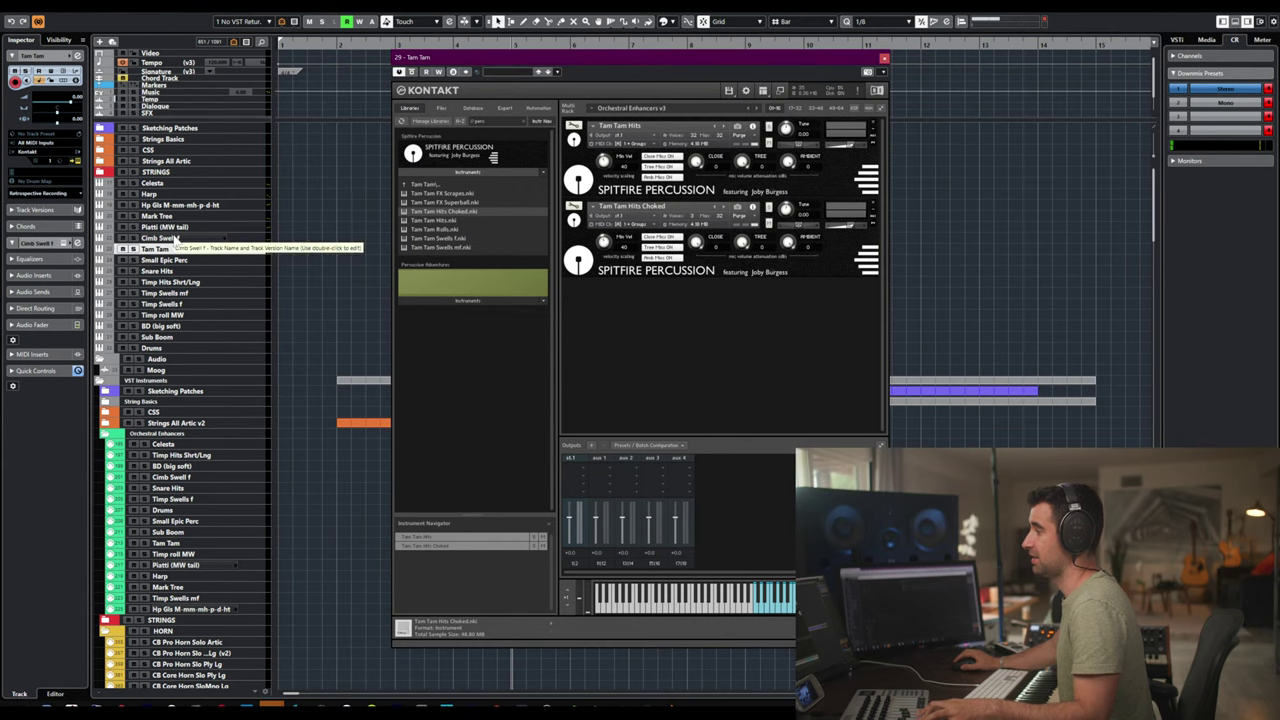
- Select the Small Epic Perc track and remove every instrument above Large_Tambourine from its Kontakt rack
left_click(179, 228)
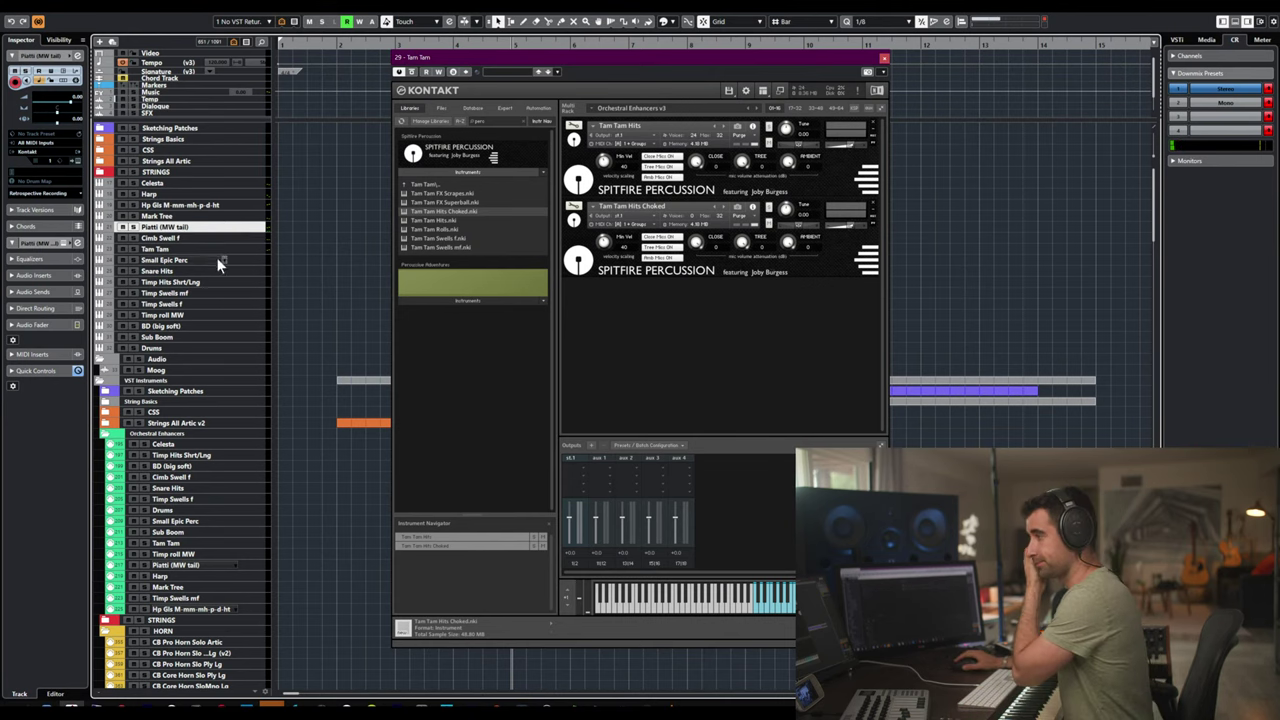
left_click(187, 248)
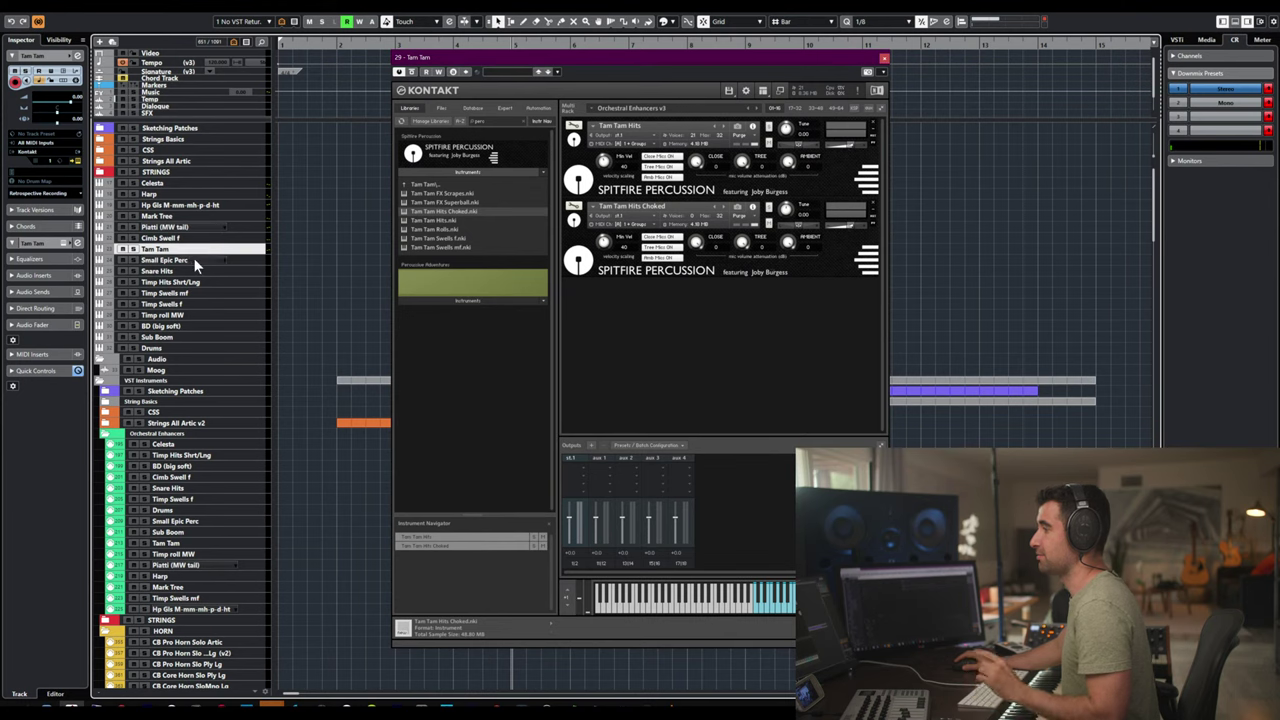
left_click(180, 260)
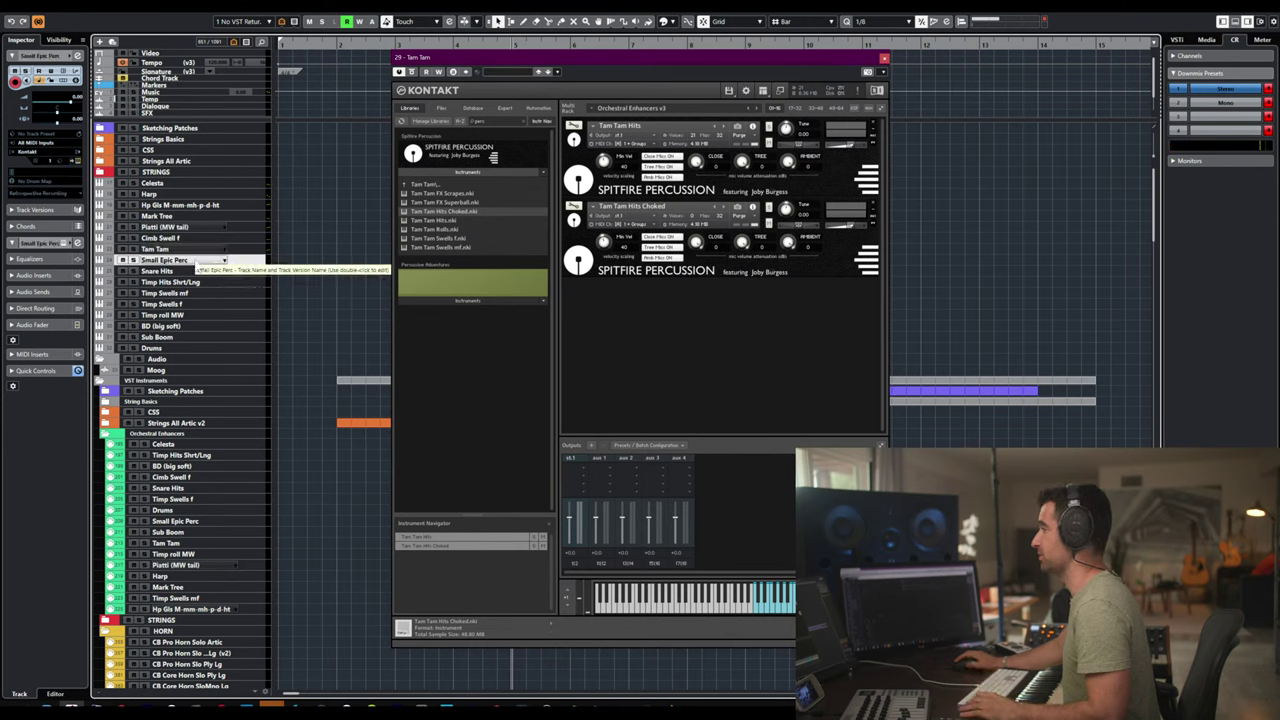
left_click(876, 127)
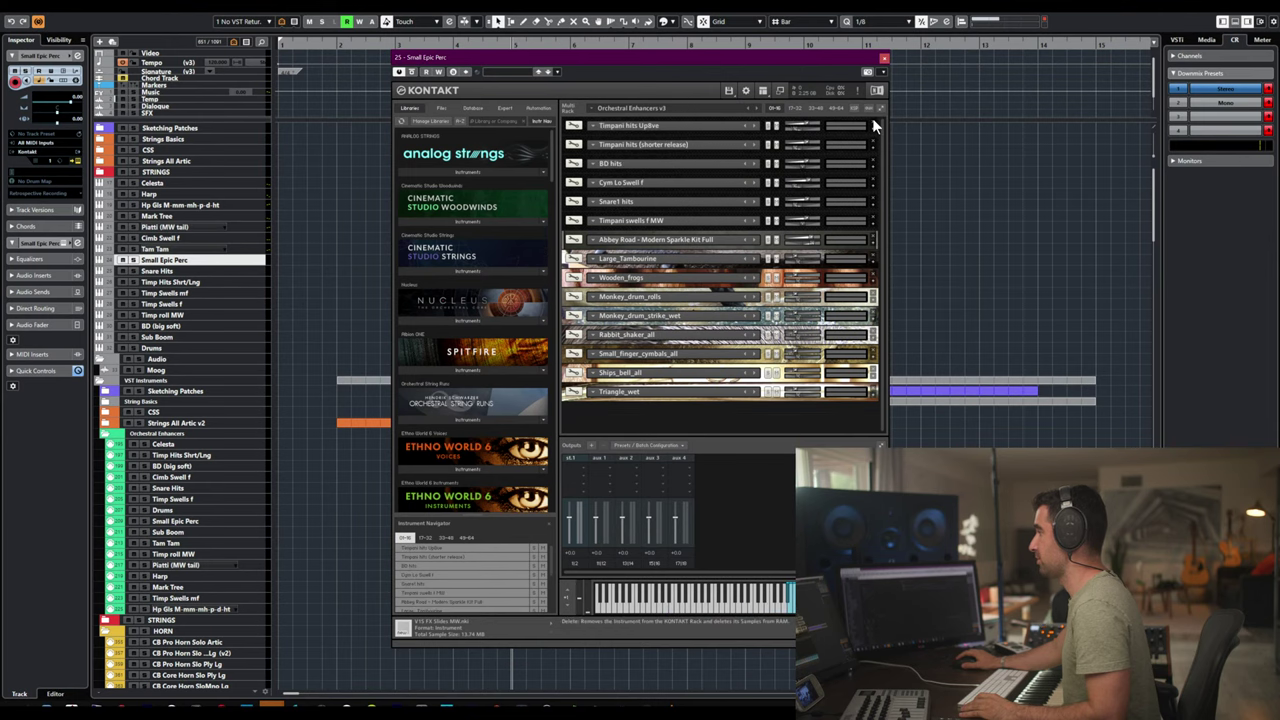
scroll(872, 118, "down", 4)
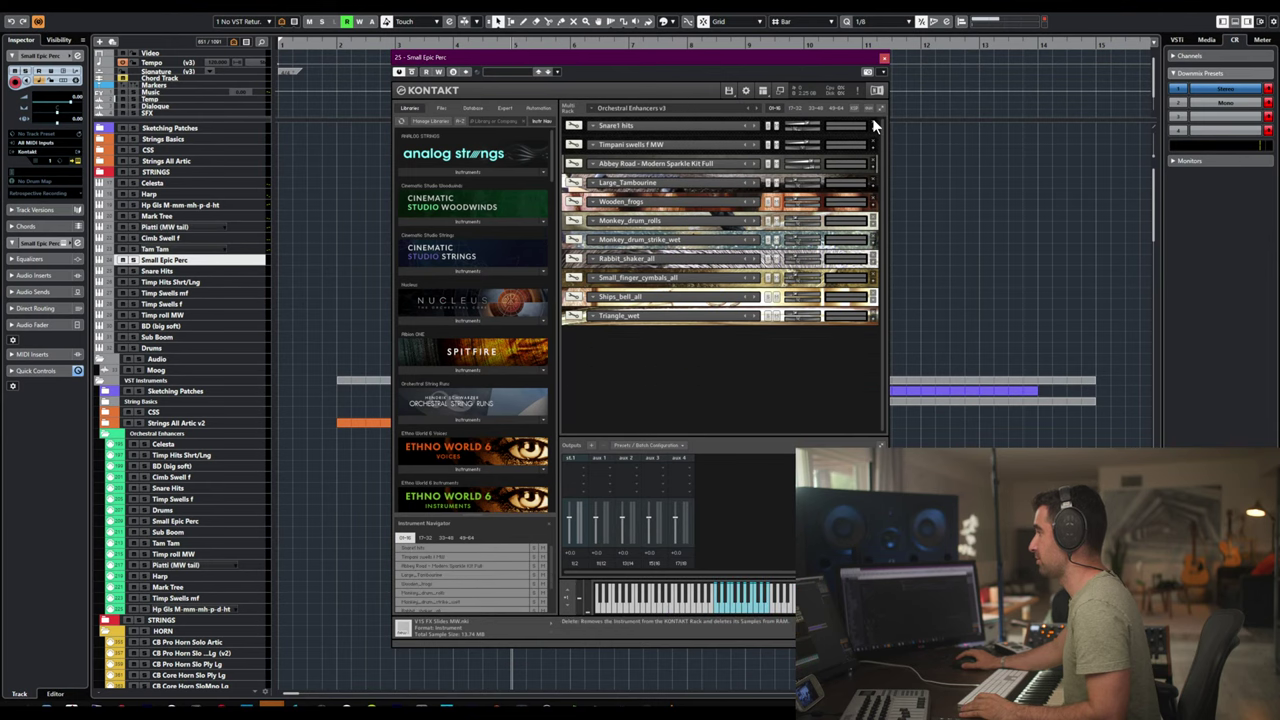
scroll(872, 118, "down", 1)
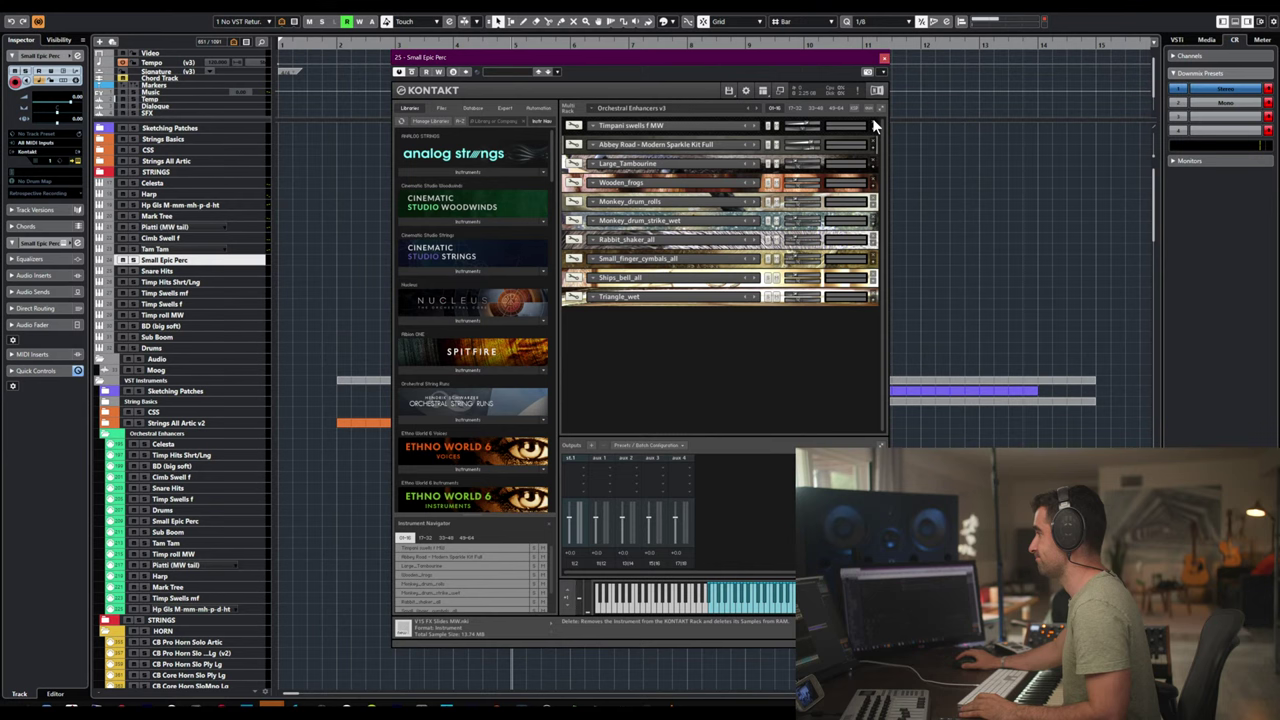
left_click(872, 118)
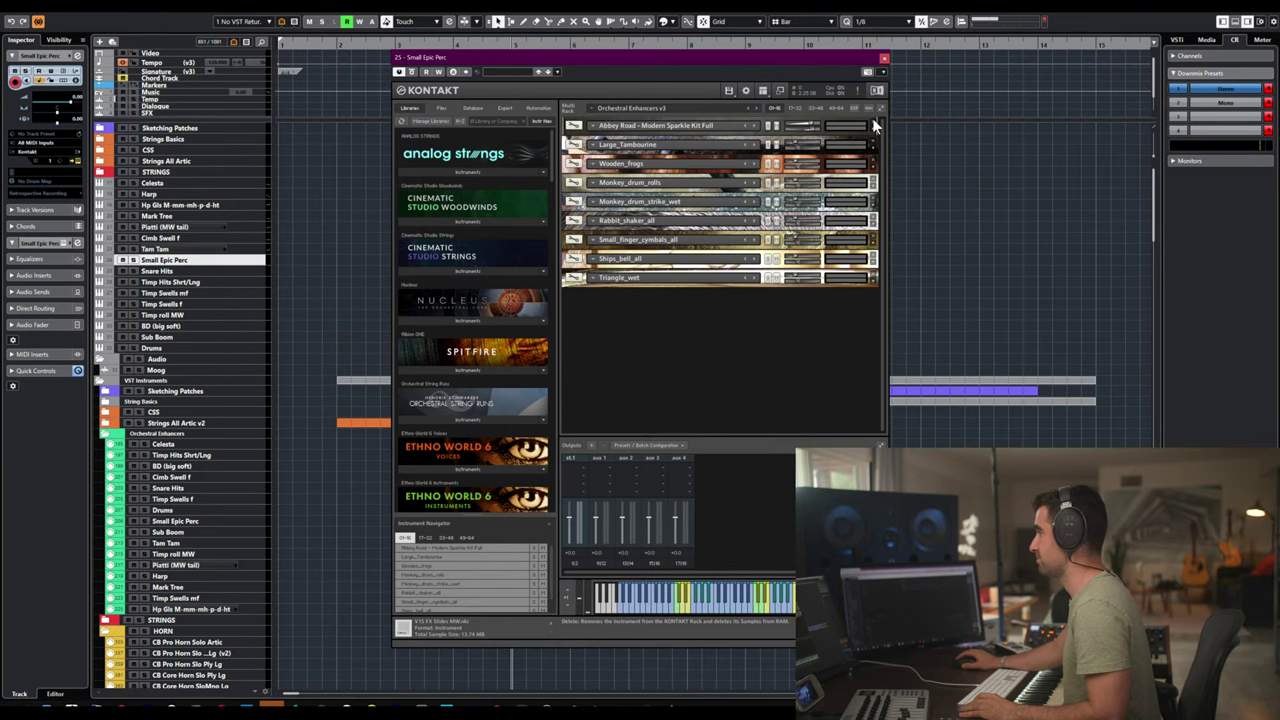
left_click(872, 118)
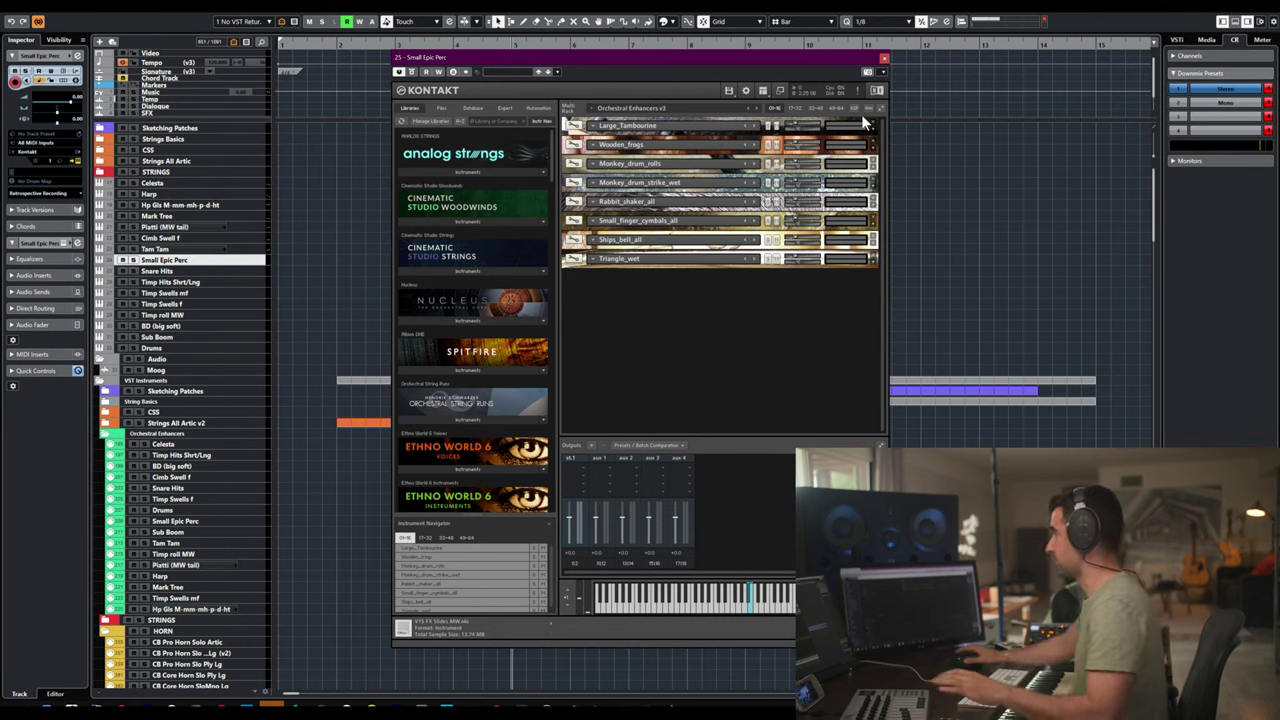
- Expand all instrument headers in the rack and set Large_Tambourine and Wooden_frogs to Port A MIDI channel 1
left_click(878, 106)
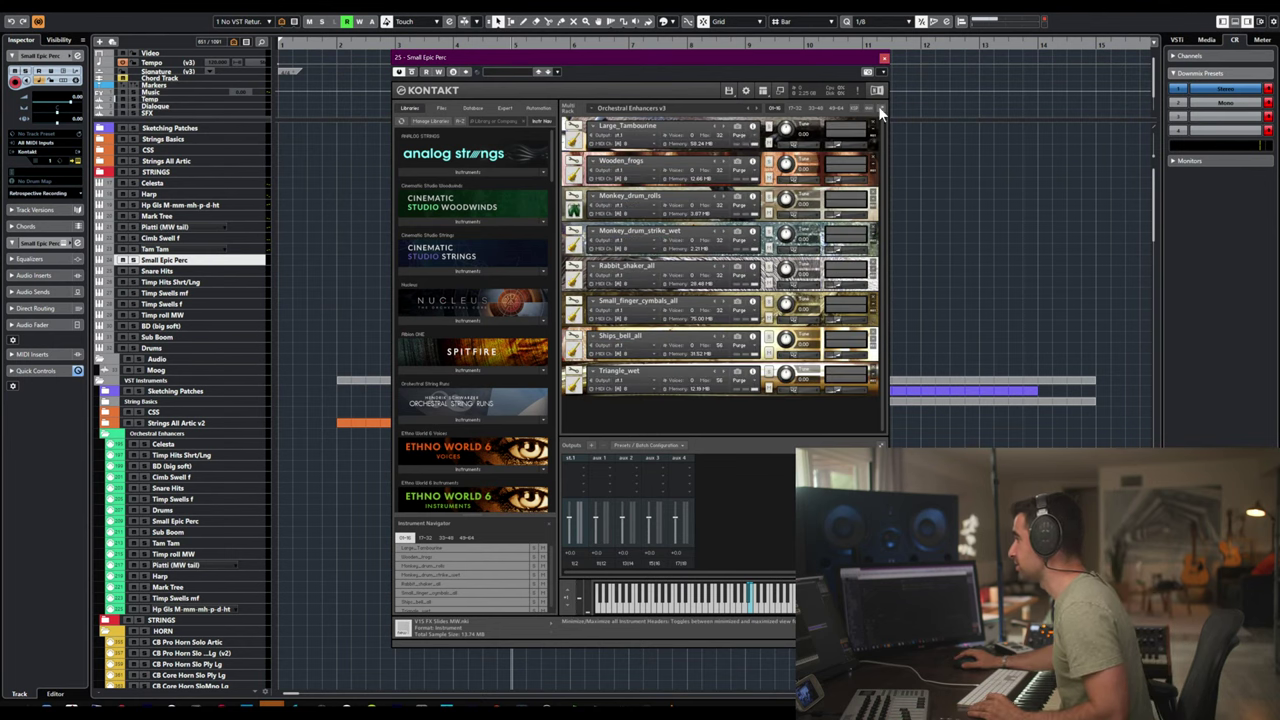
left_click(615, 144)
mouse_move(645, 163)
left_click(703, 161)
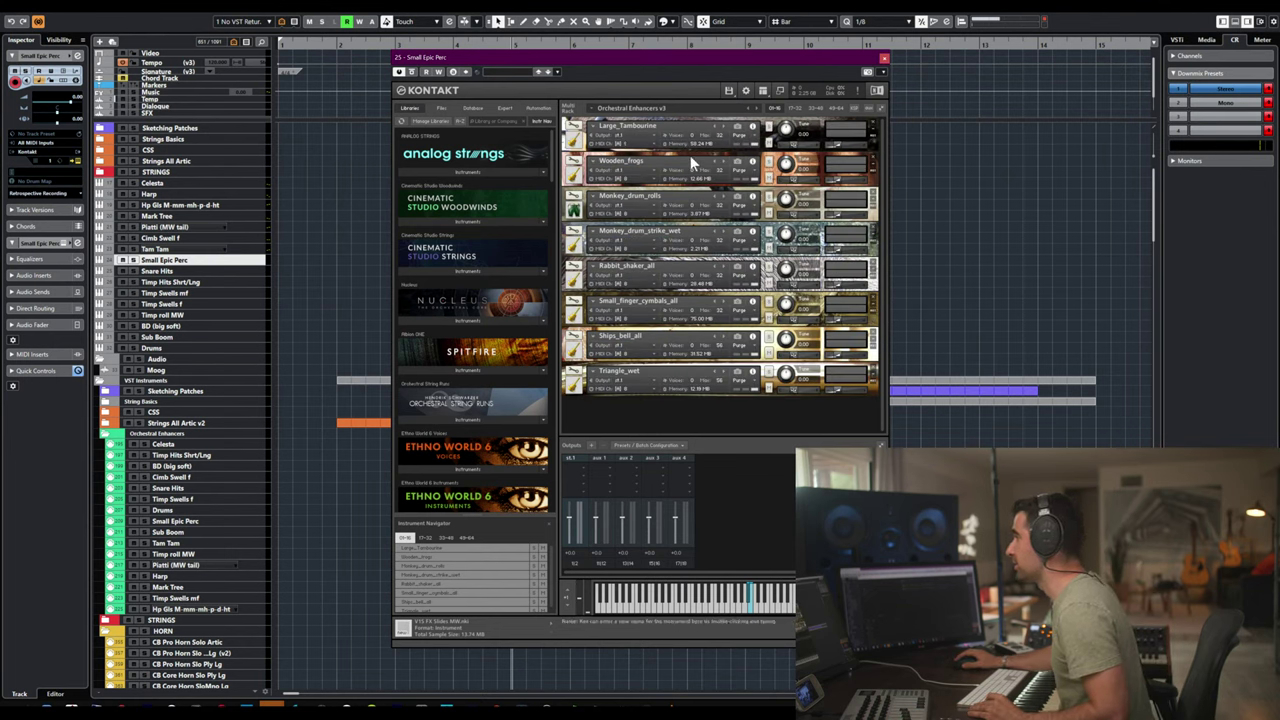
left_click(615, 179)
mouse_move(688, 196)
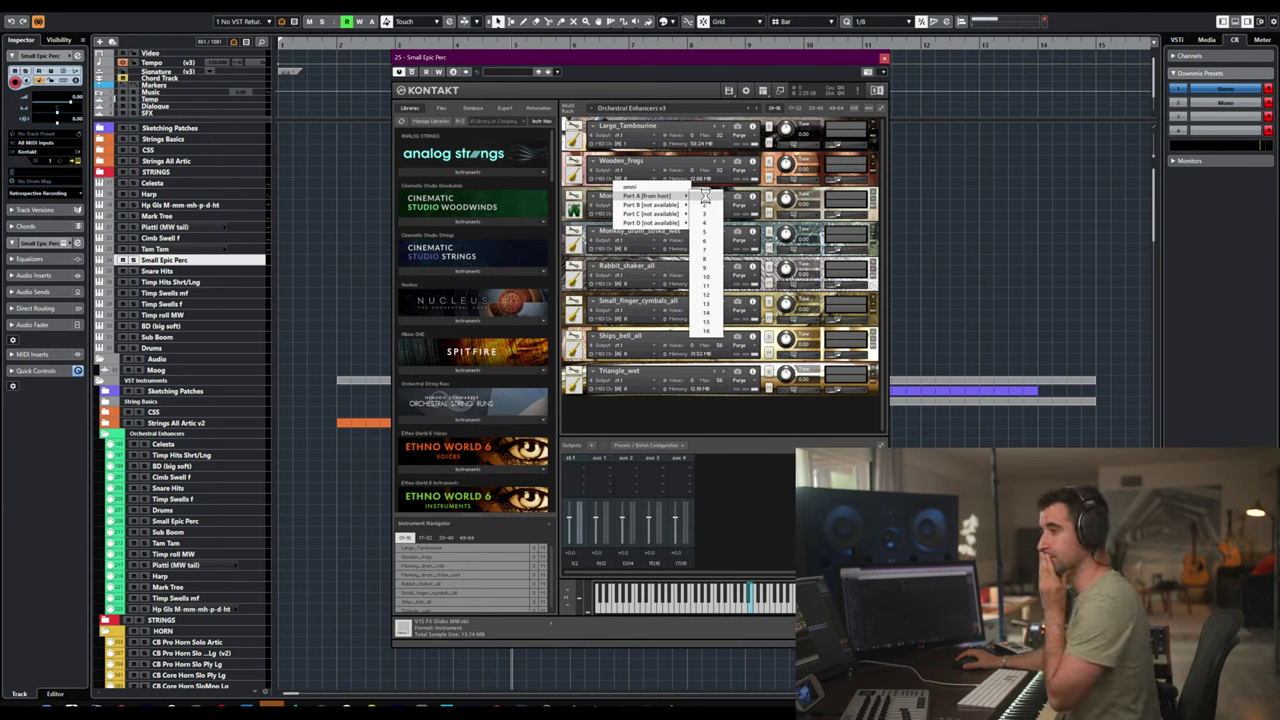
left_click(704, 212)
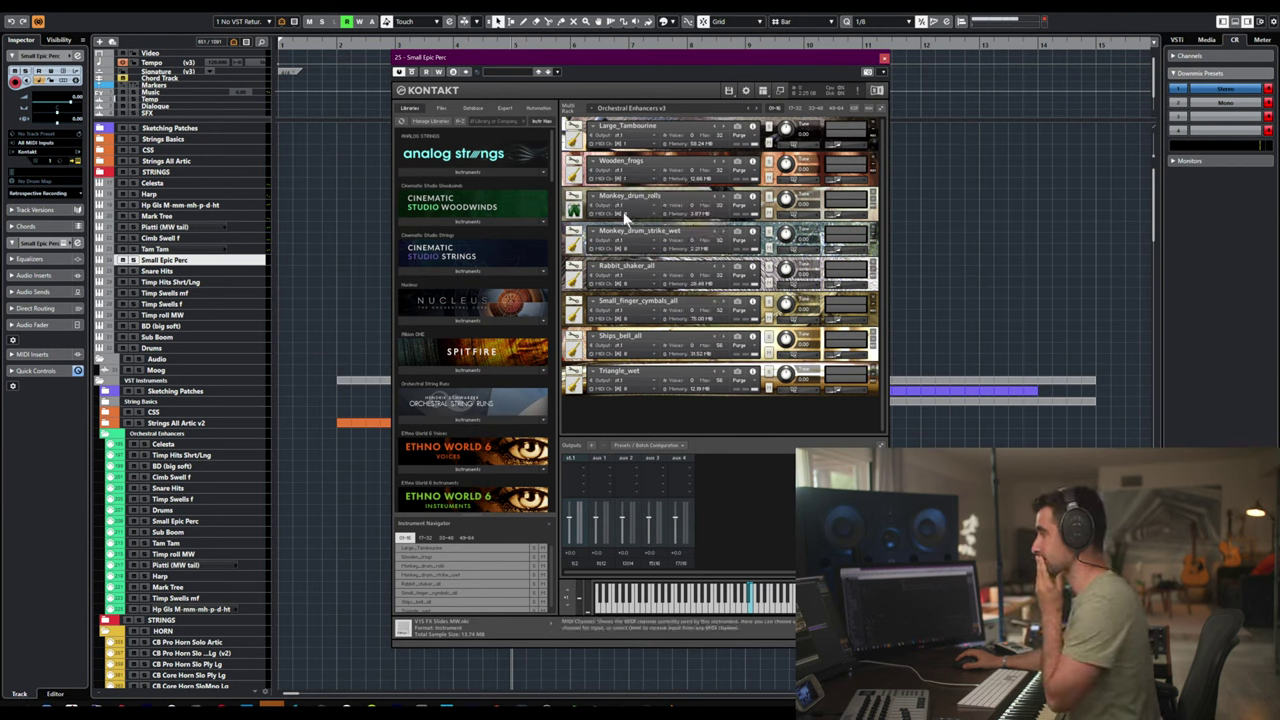
- Set Monkey_drum_rolls, Monkey_drum_strike_wet and Rabbit_shaker_all to Port A MIDI channel 1
left_click(617, 248)
left_click(706, 254)
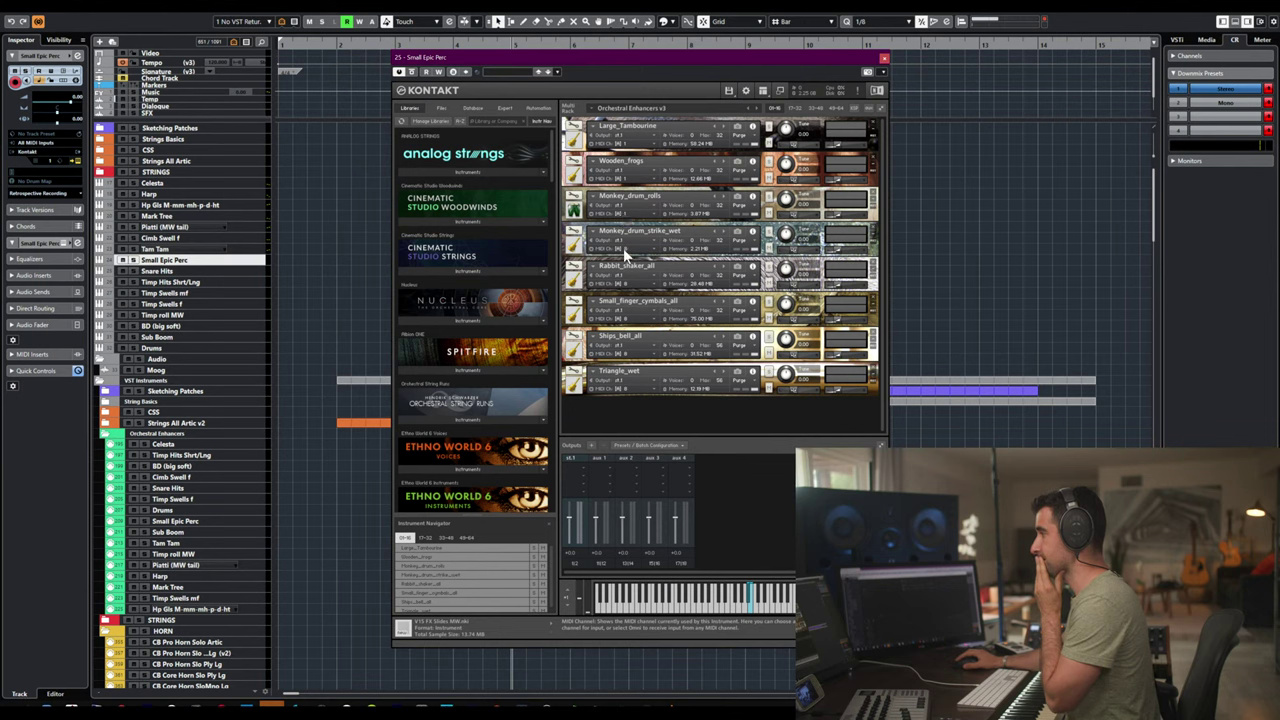
left_click(617, 248)
mouse_move(648, 264)
left_click(705, 273)
left_click(617, 318)
mouse_move(650, 296)
left_click(706, 340)
- Set Small_finger_cymbals_all, Ships_bell_all and Triangle_wet to Port A MIDI channel 1
left_click(622, 320)
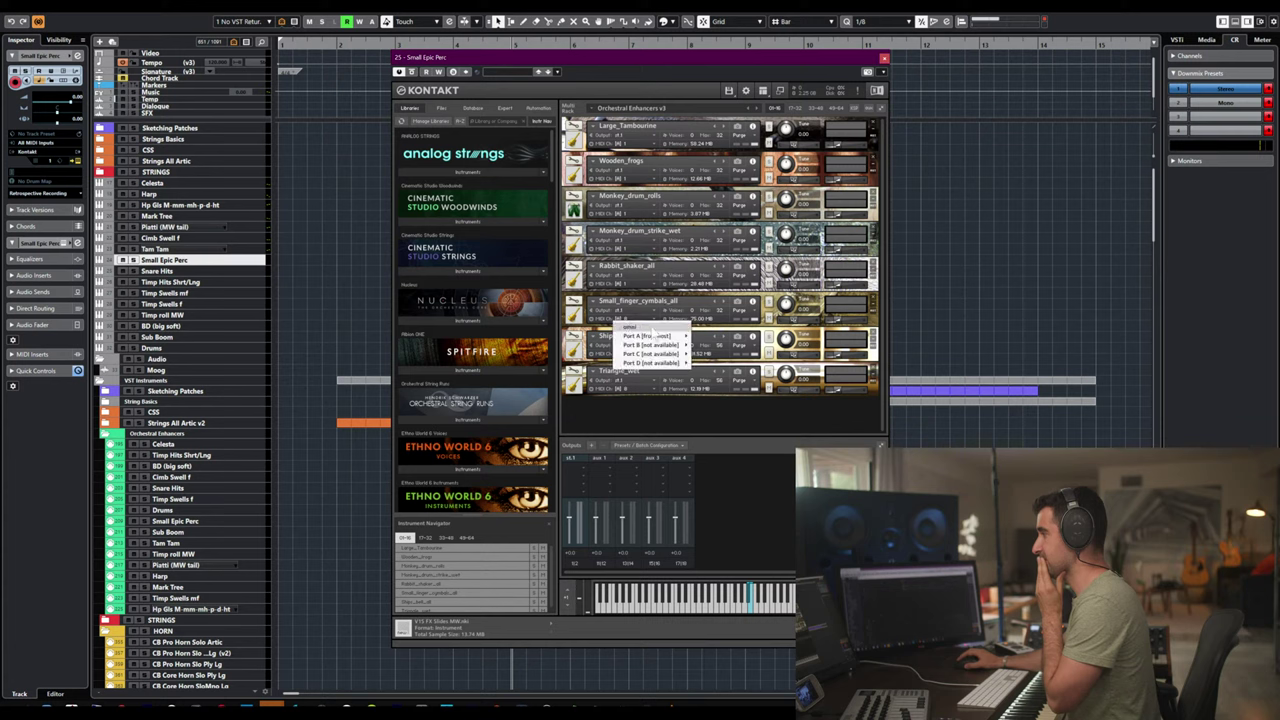
left_click(622, 320)
left_click(625, 322)
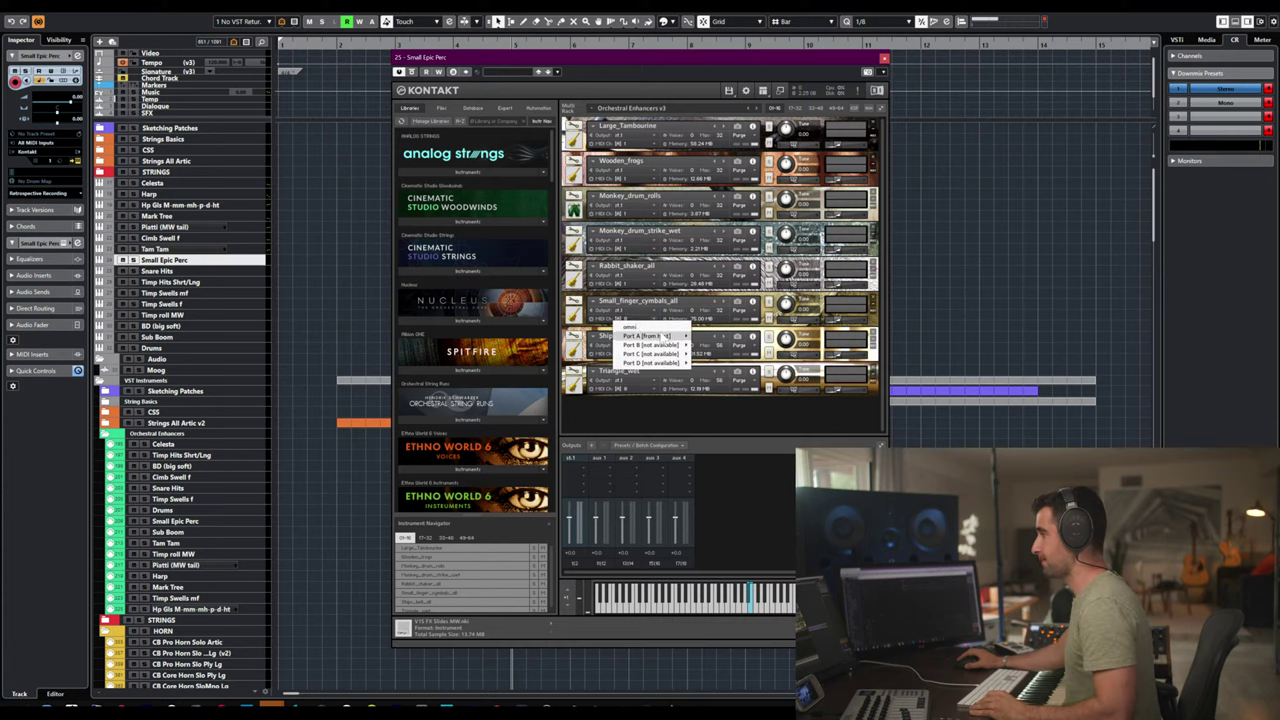
left_click(698, 337)
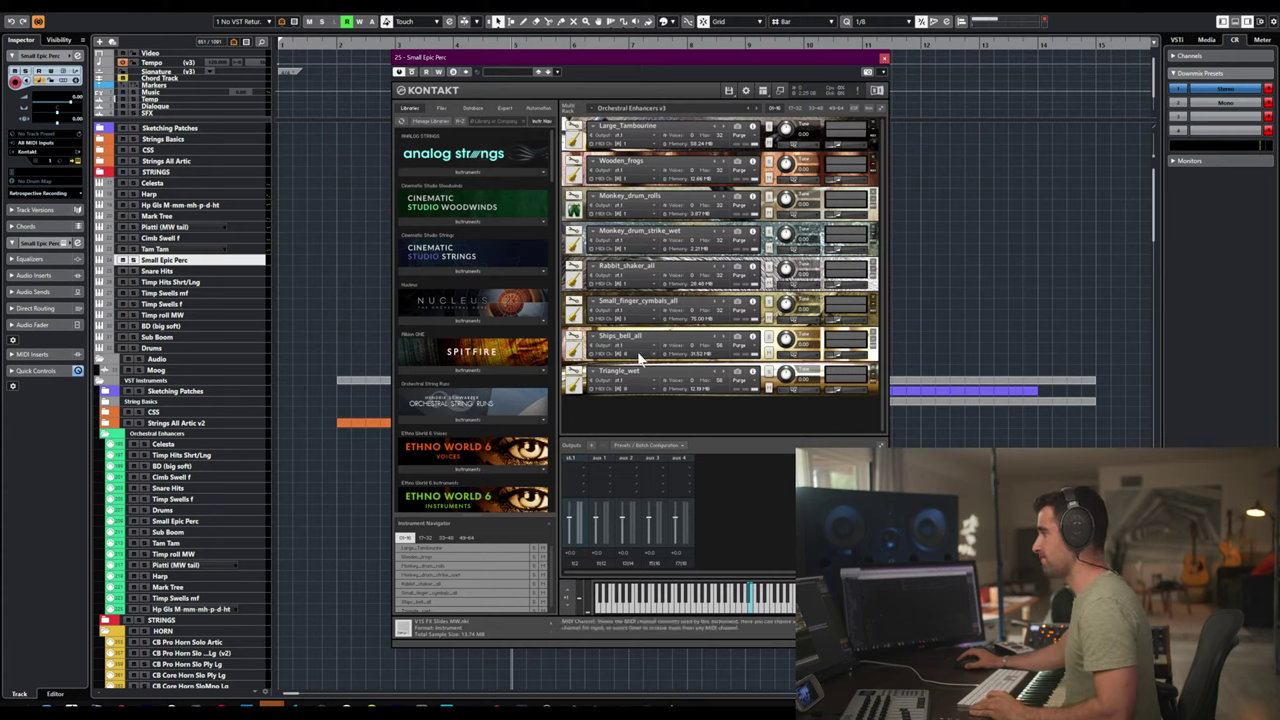
left_click(620, 354)
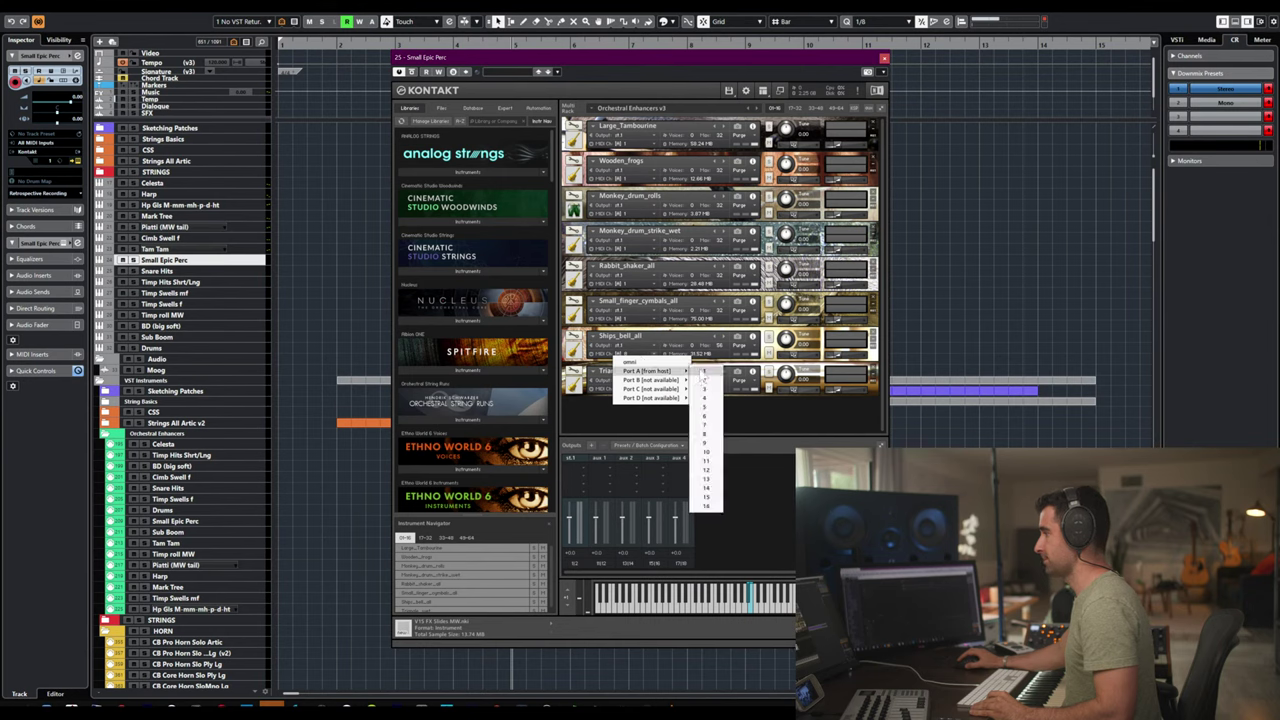
left_click(705, 395)
left_click(629, 388)
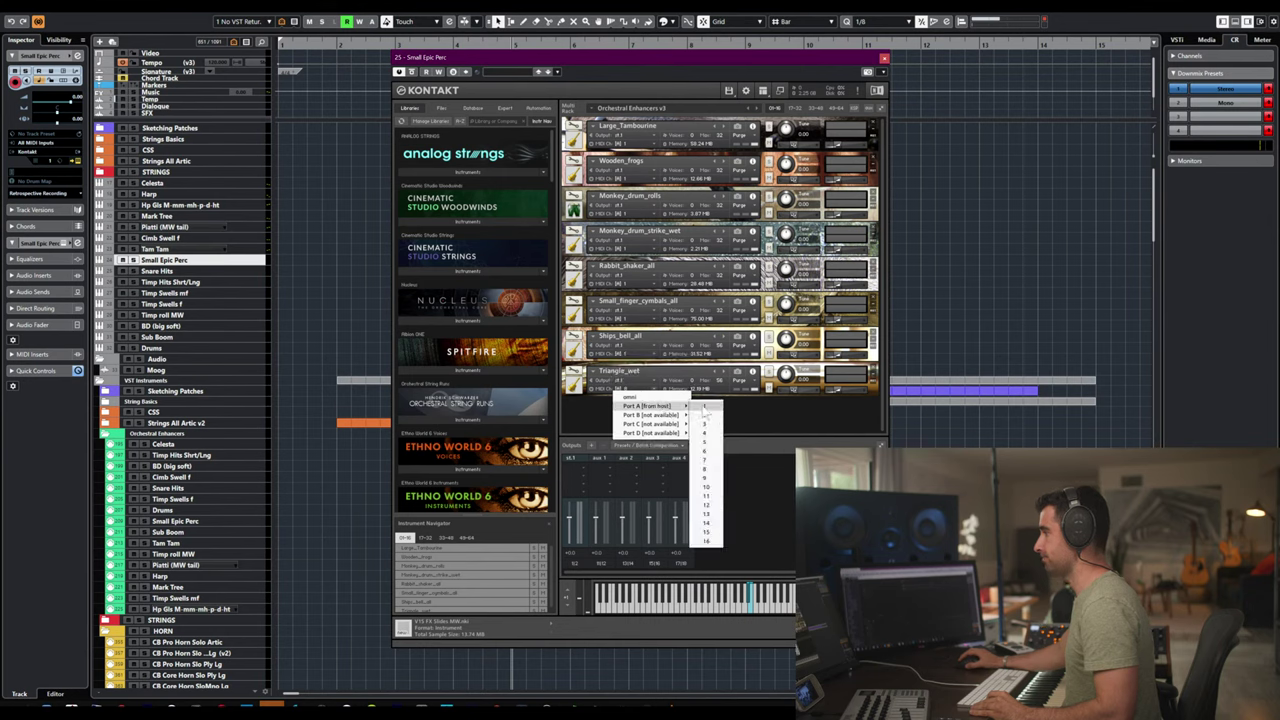
left_click(705, 405)
- Minimize the instrument headers and remove 13 SUB BOOMZ and Tam Tam Hits from rack page 17–32
left_click(832, 112)
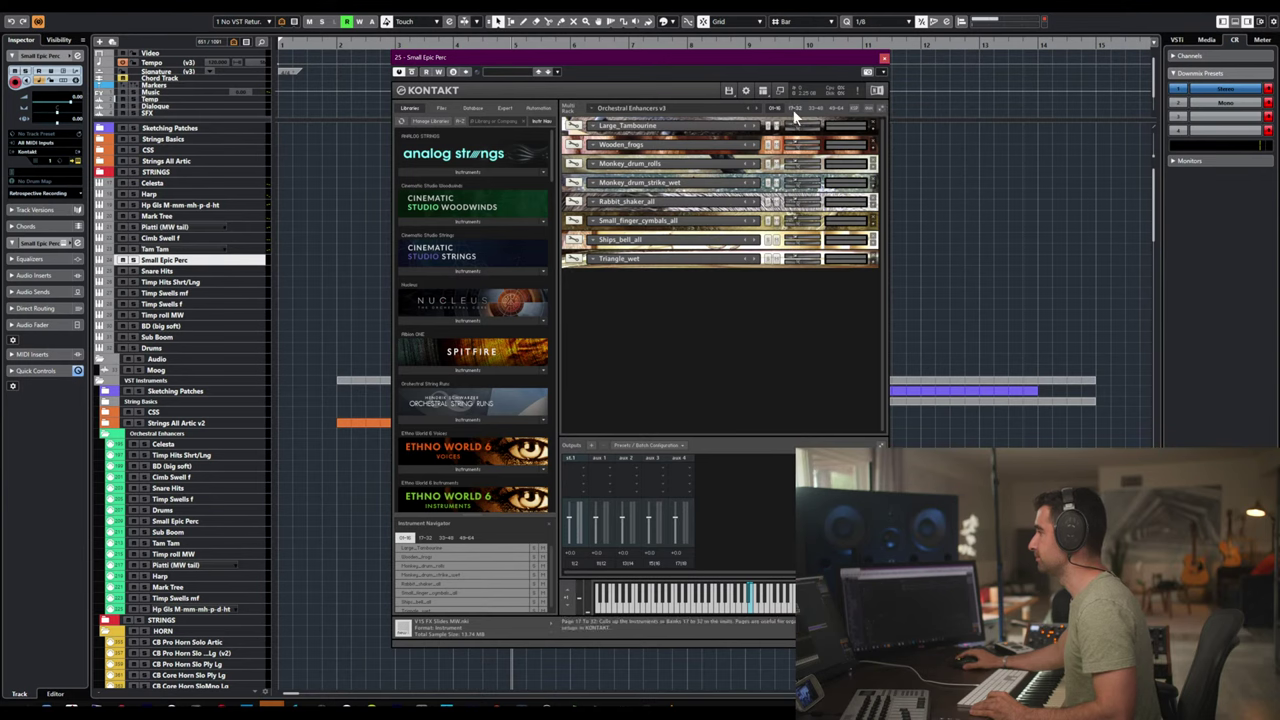
left_click(797, 108)
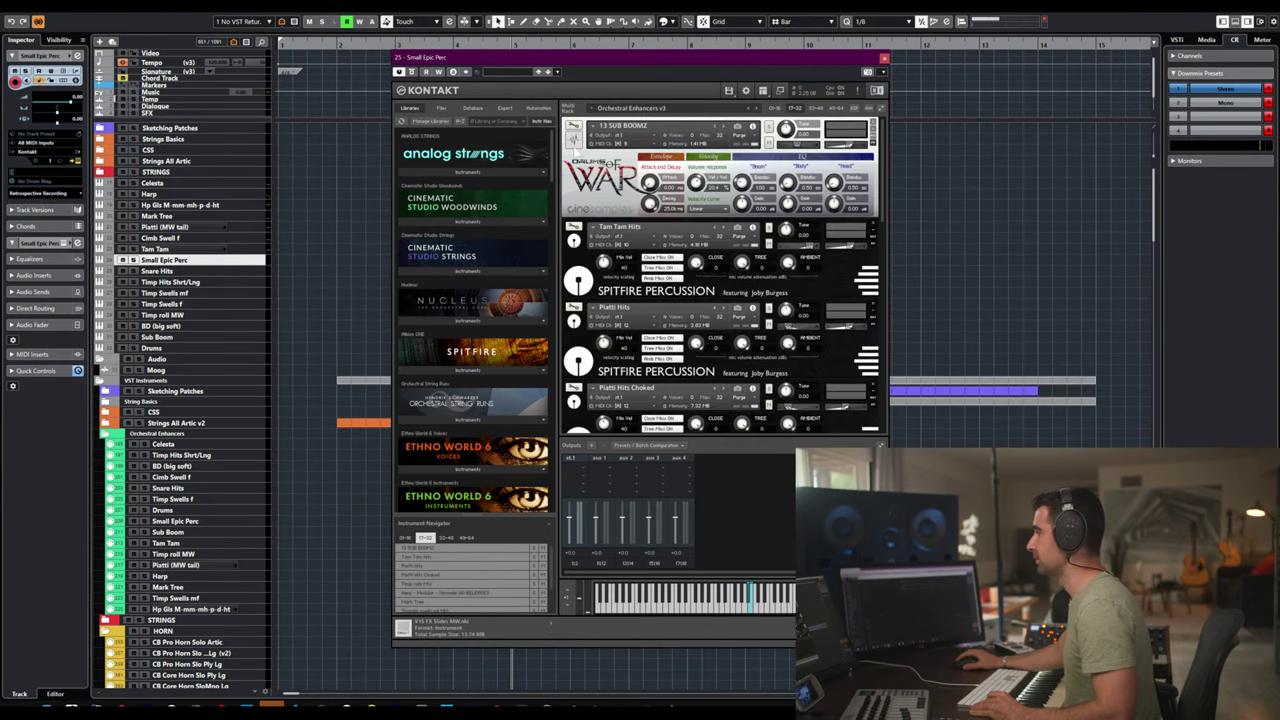
left_click(881, 109)
left_click(881, 109)
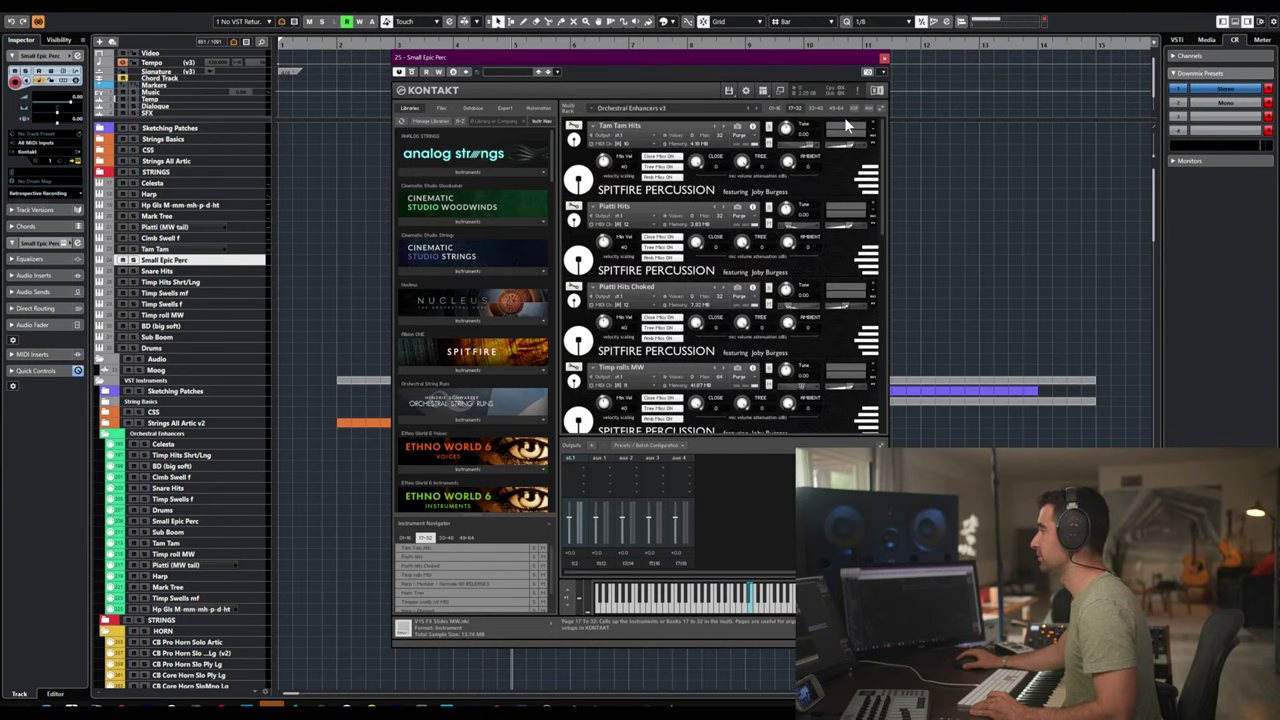
left_click(881, 109)
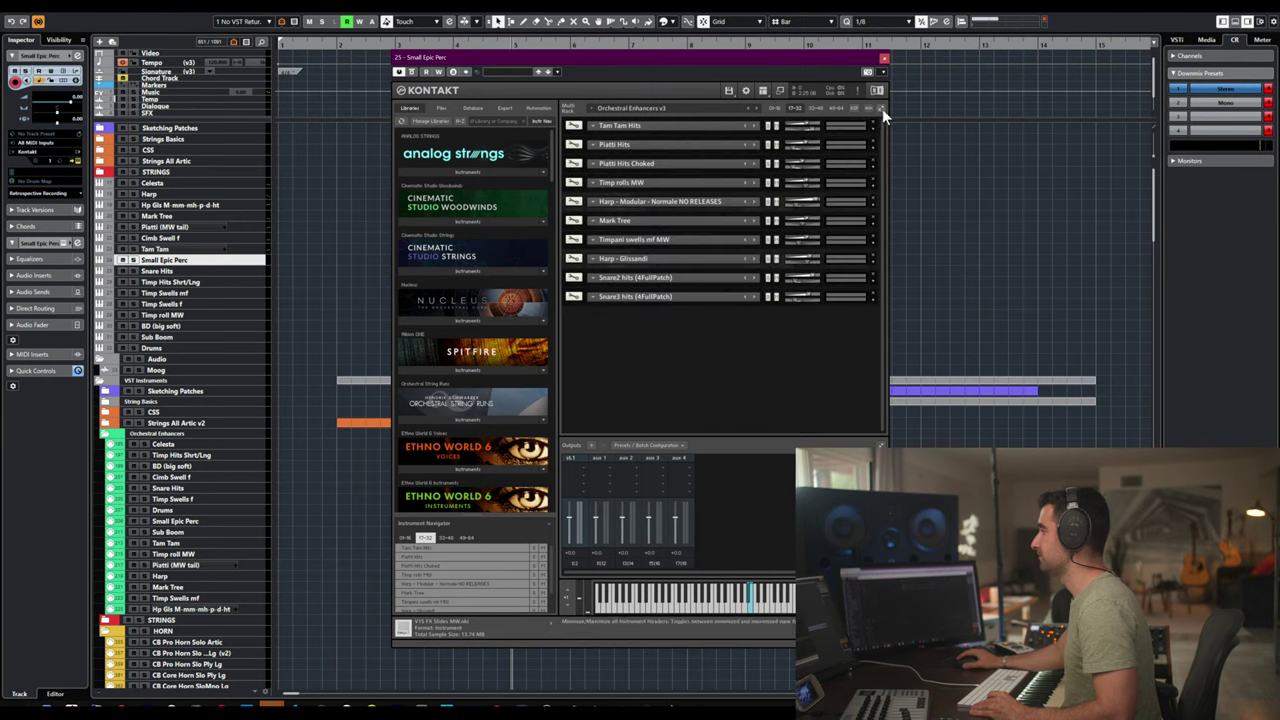
left_click(786, 108)
left_click(795, 108)
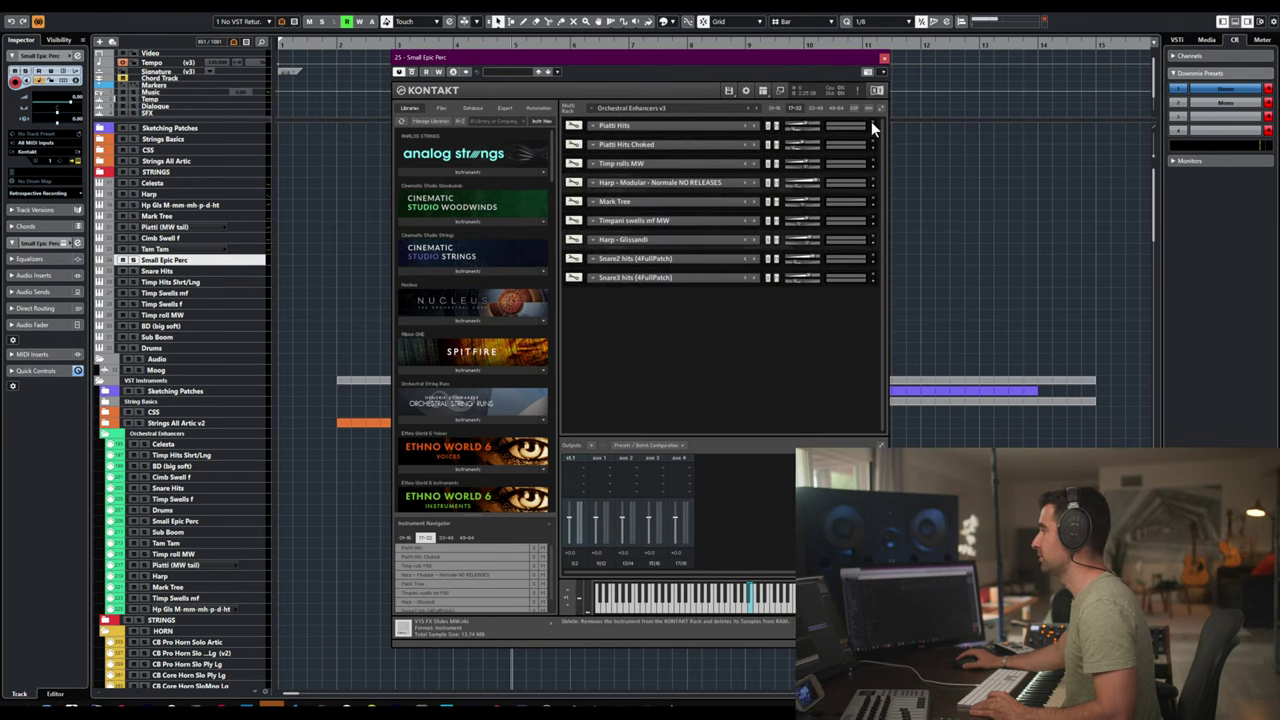
- Remove Piatti Hits, Piatti Hits Choked and Timp rolls MW from rack page 17–32
left_click(836, 108)
left_click(816, 108)
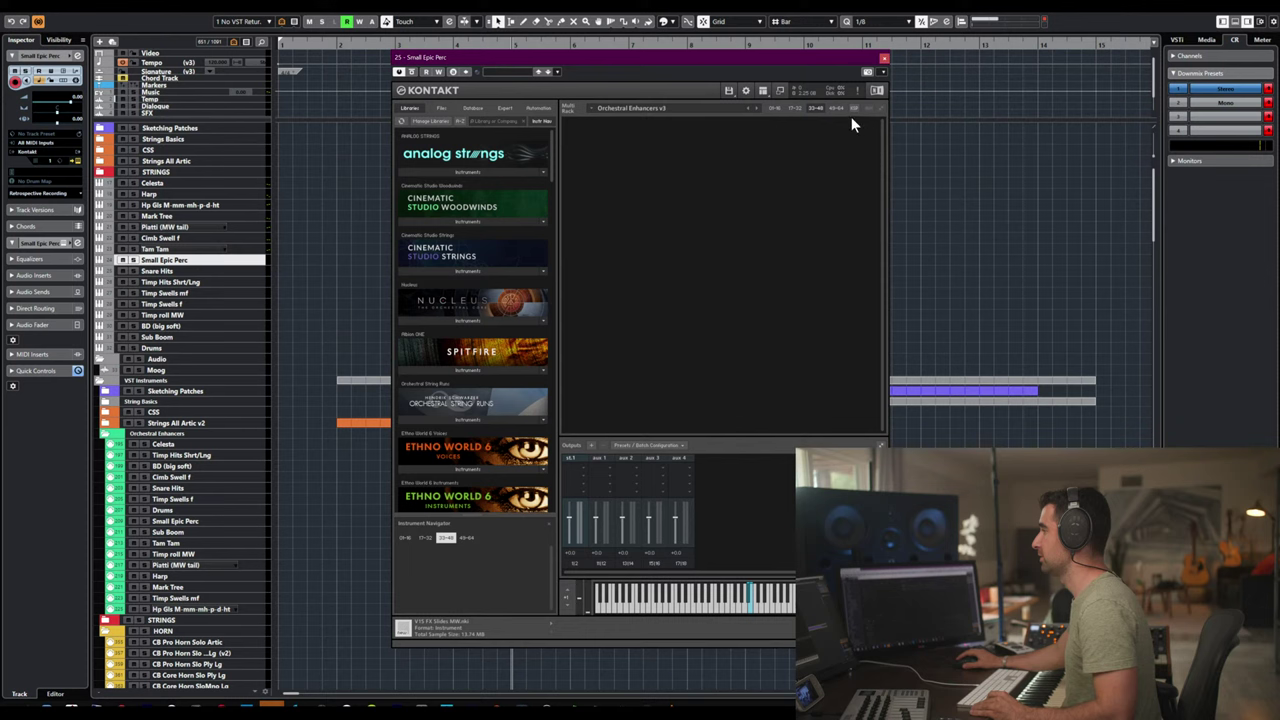
left_click(794, 106)
left_click(775, 108)
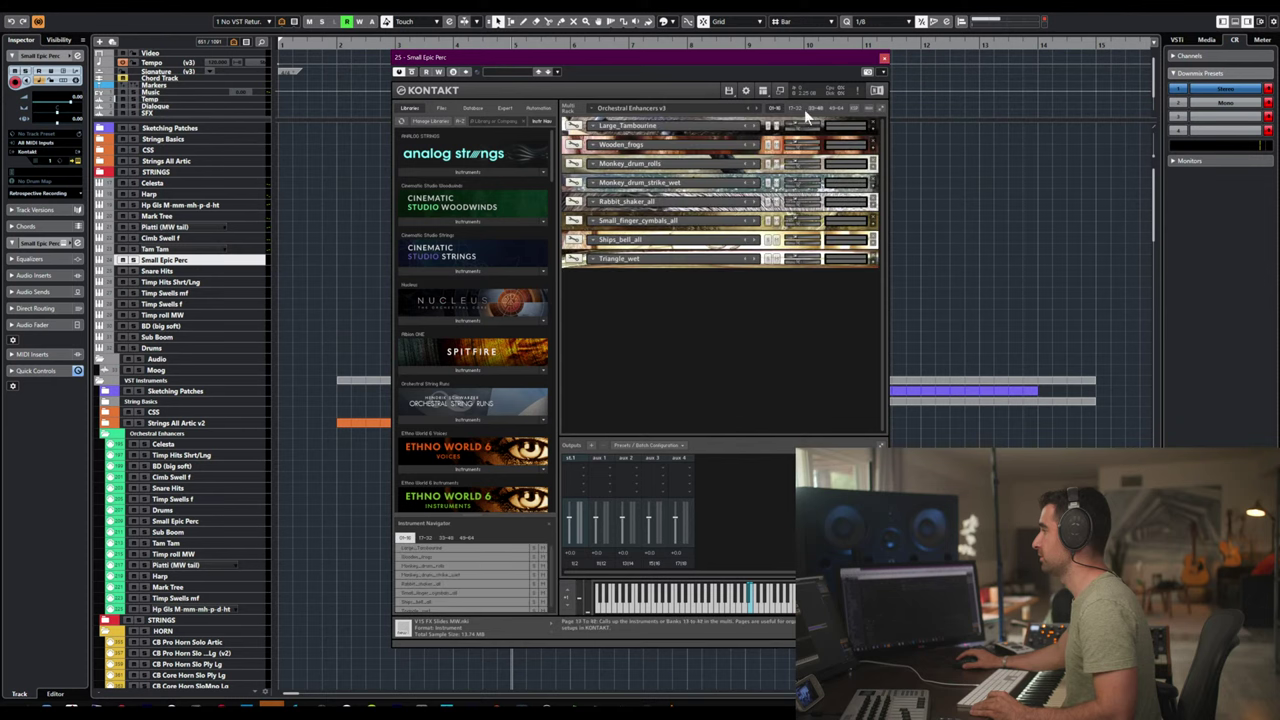
left_click(797, 108)
left_click(776, 108)
left_click(794, 108)
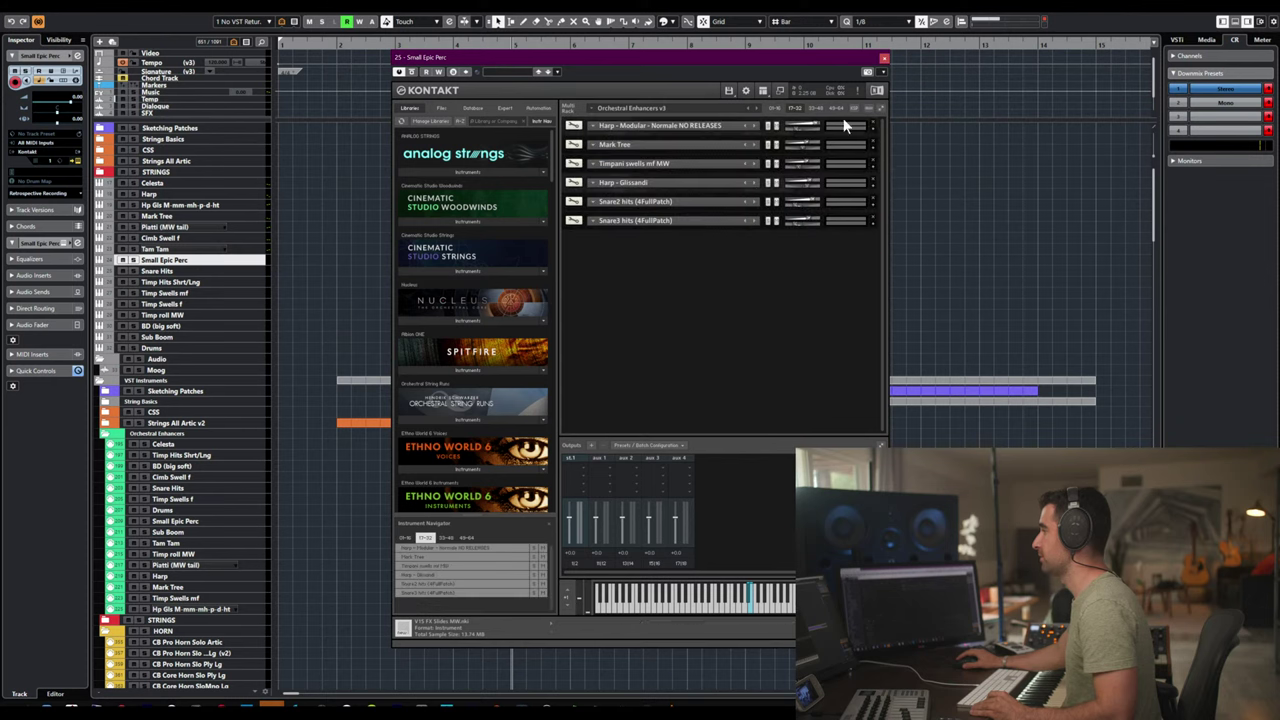
- Remove the remaining harp, Mark Tree, timpani swell and snare instruments from rack page 17–32
left_click(872, 124)
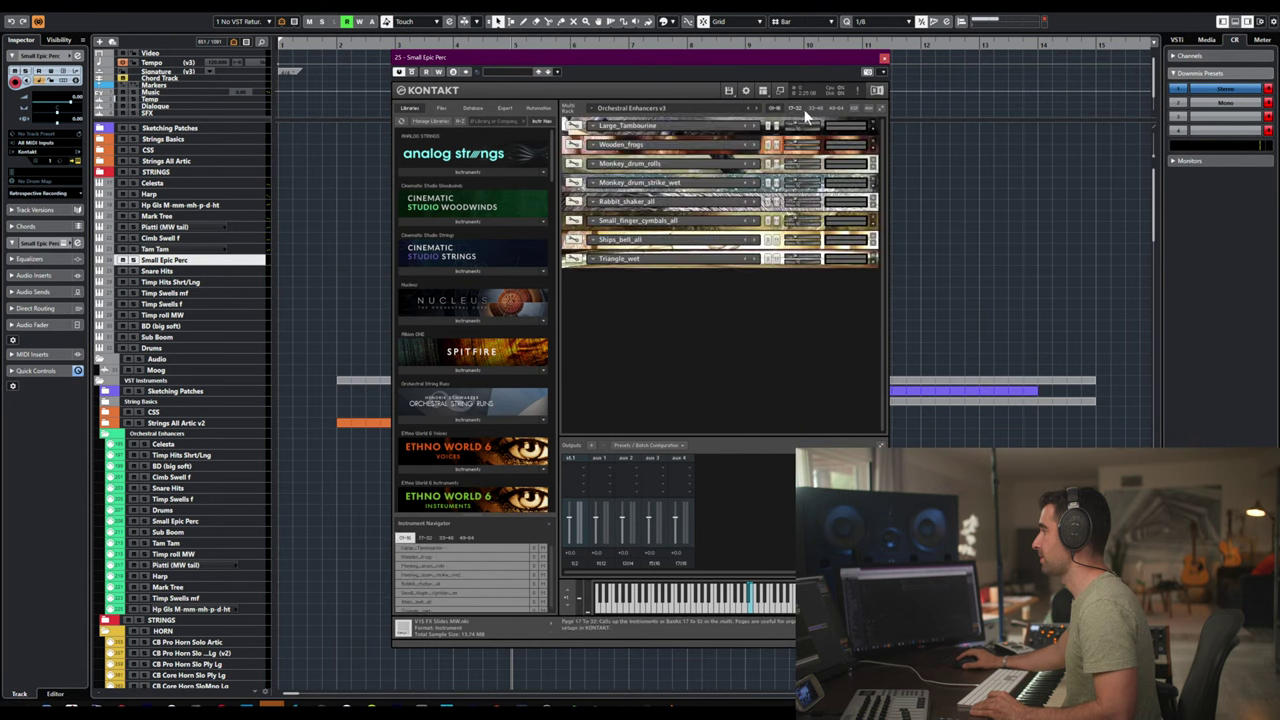
left_click(872, 124)
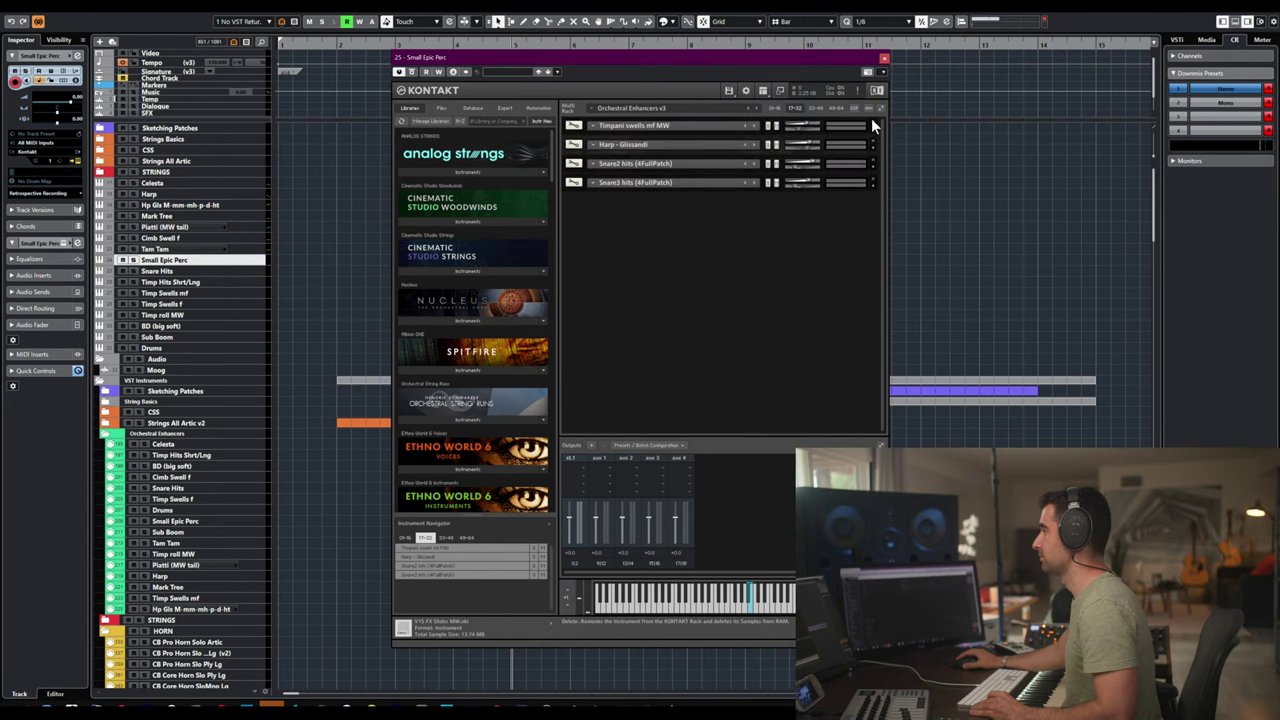
left_click(872, 122)
left_click(794, 108)
left_click(872, 122)
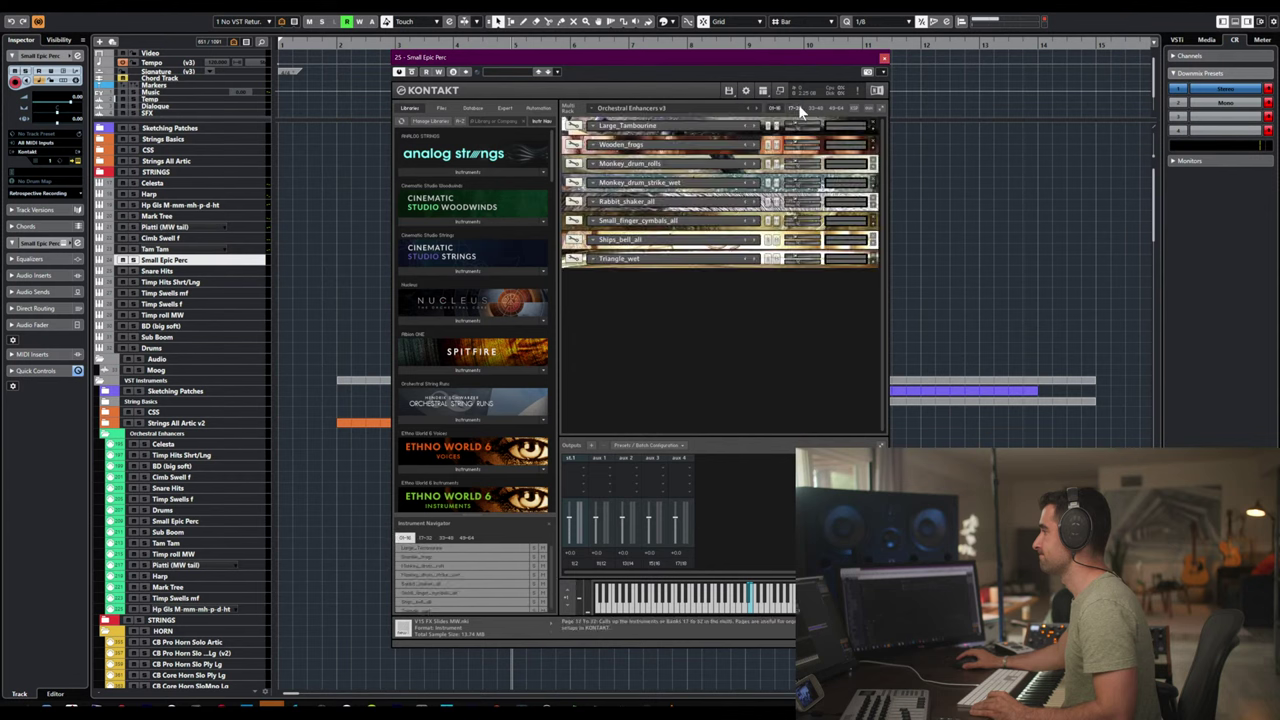
left_click(796, 108)
left_click(872, 122)
left_click(798, 108)
left_click(872, 120)
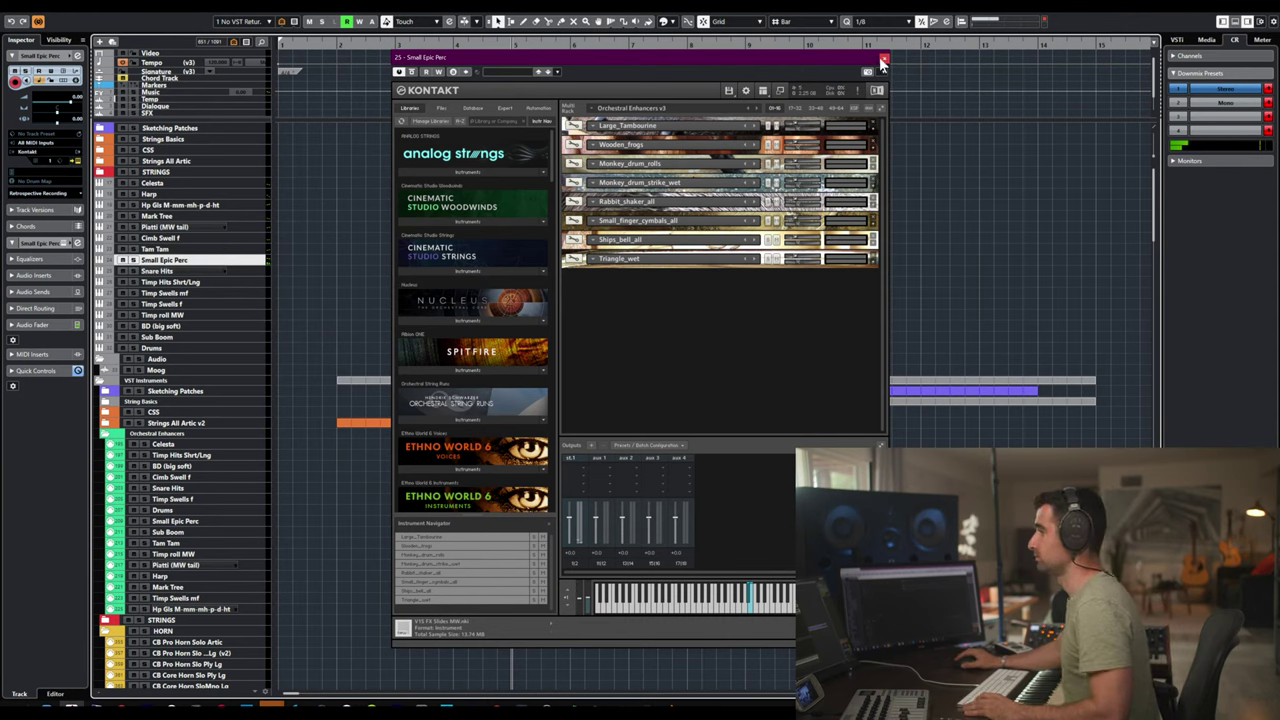
- Select the Snare Hits track, close the Tam Tam Kontakt window and open the Snare Hits instance
left_click(160, 248)
left_click(172, 272)
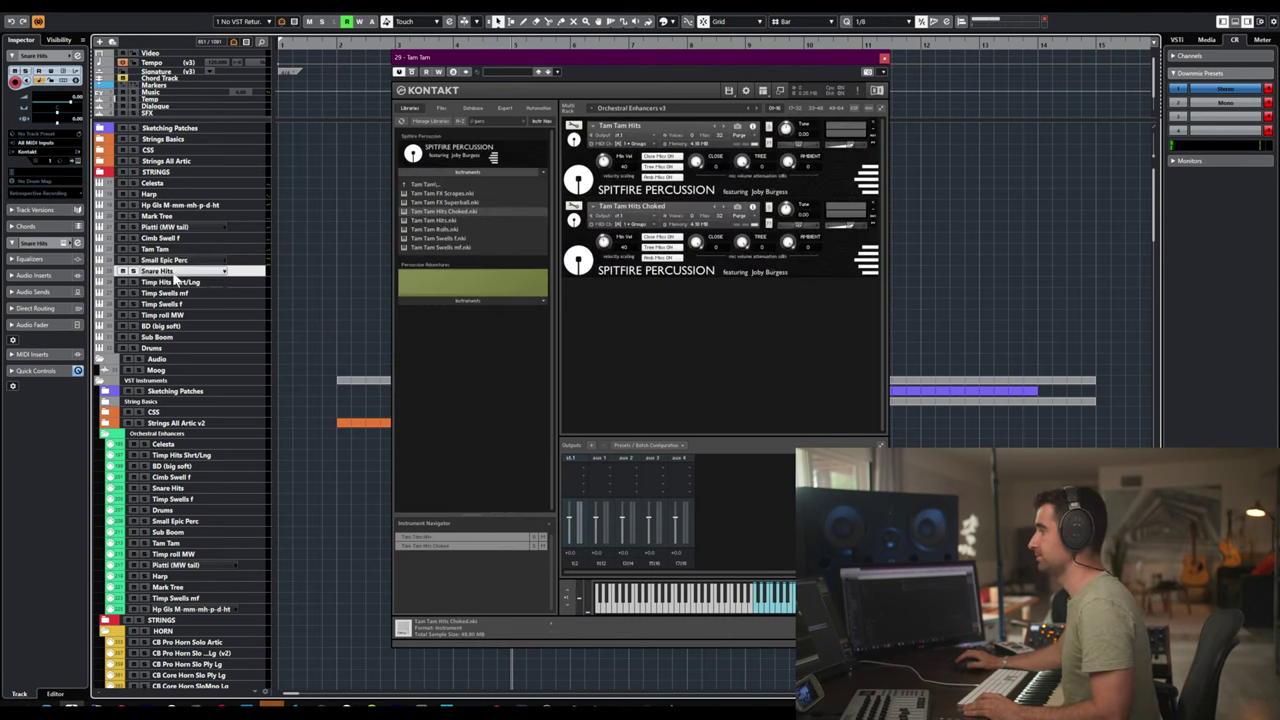
left_click(884, 62)
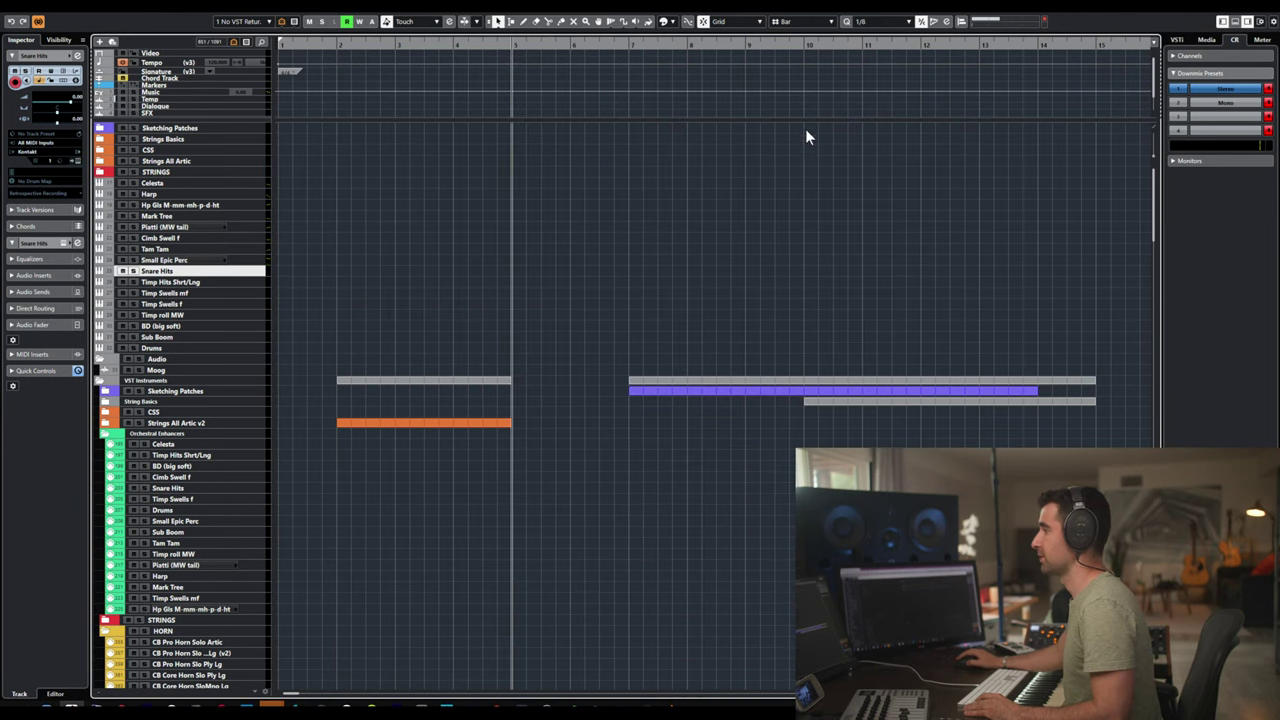
key("Return")
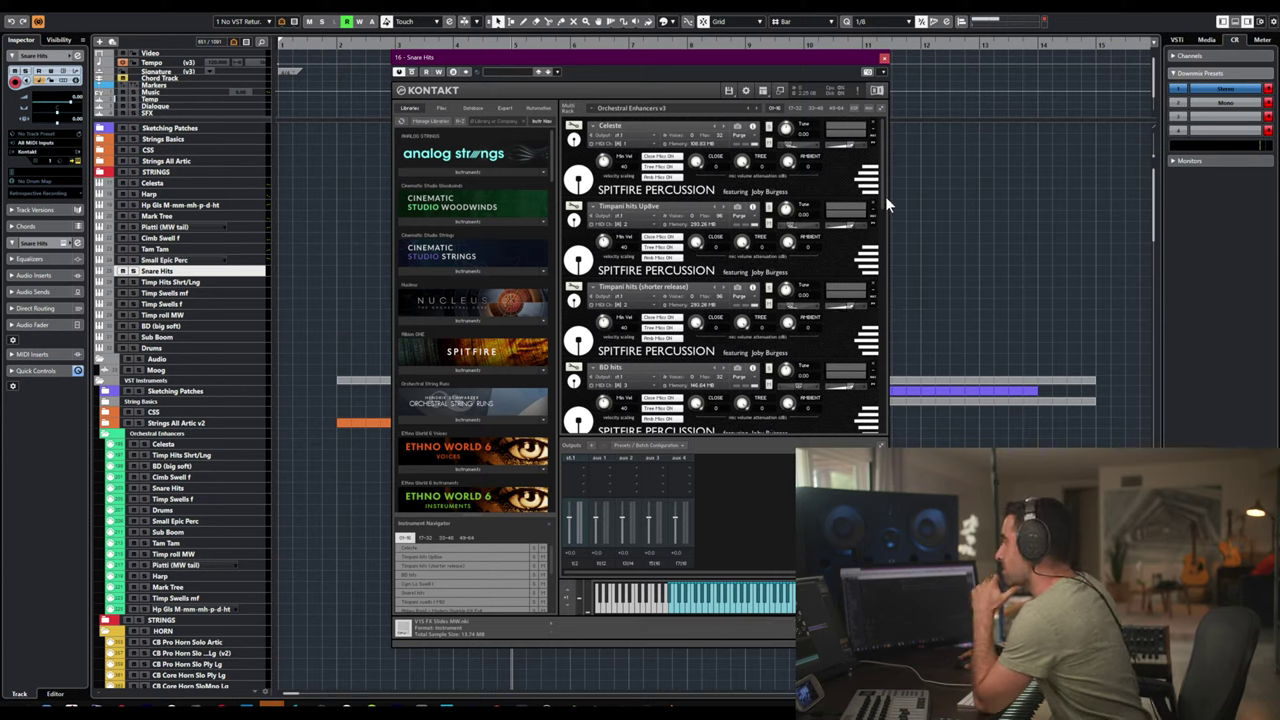
- Look through both pages of the Snare Hits rack for snare patches and open Snare3 hits (4FullPatch) for editing
left_click_drag(885, 196, 871, 278)
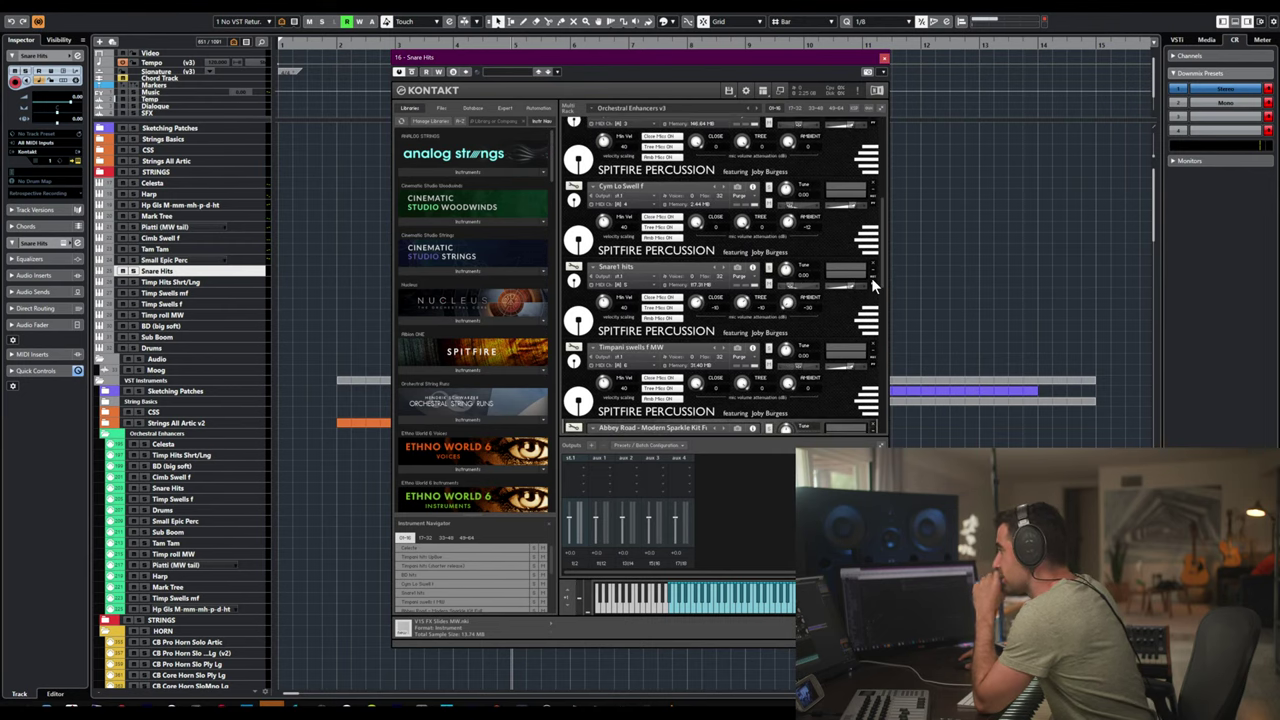
left_click_drag(871, 277, 866, 363)
scroll(866, 363, "down", 5)
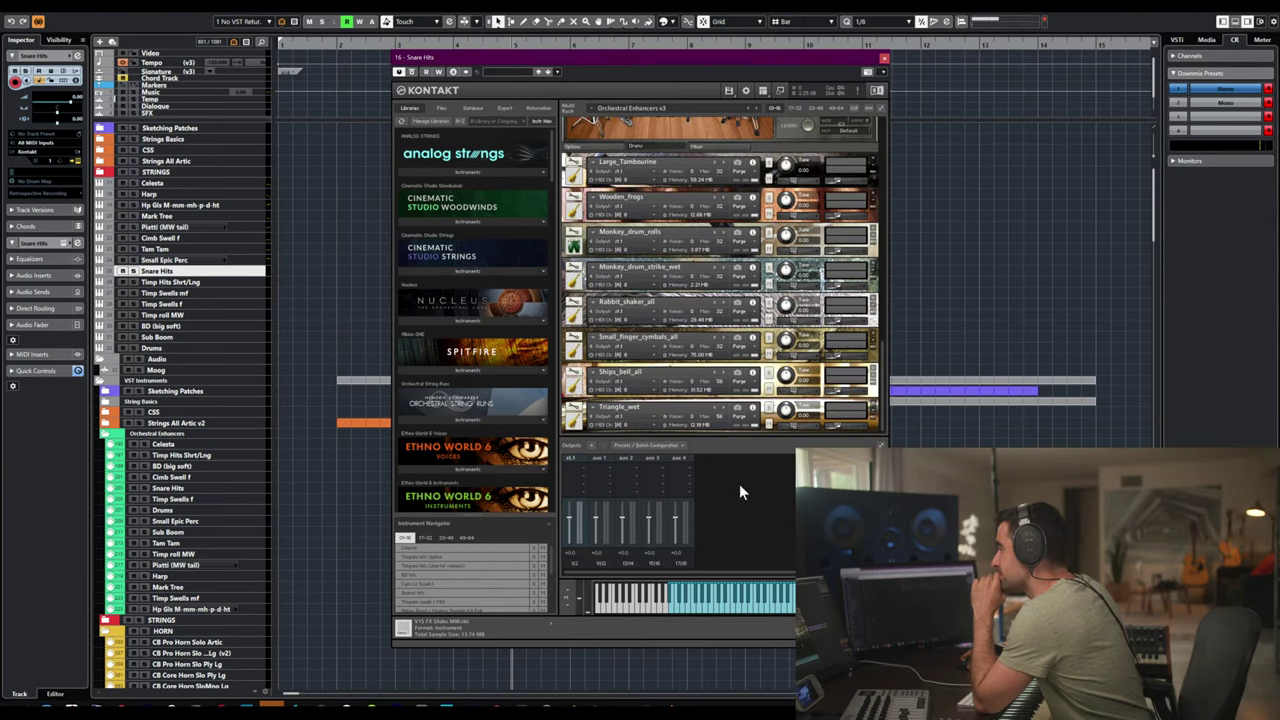
left_click(797, 108)
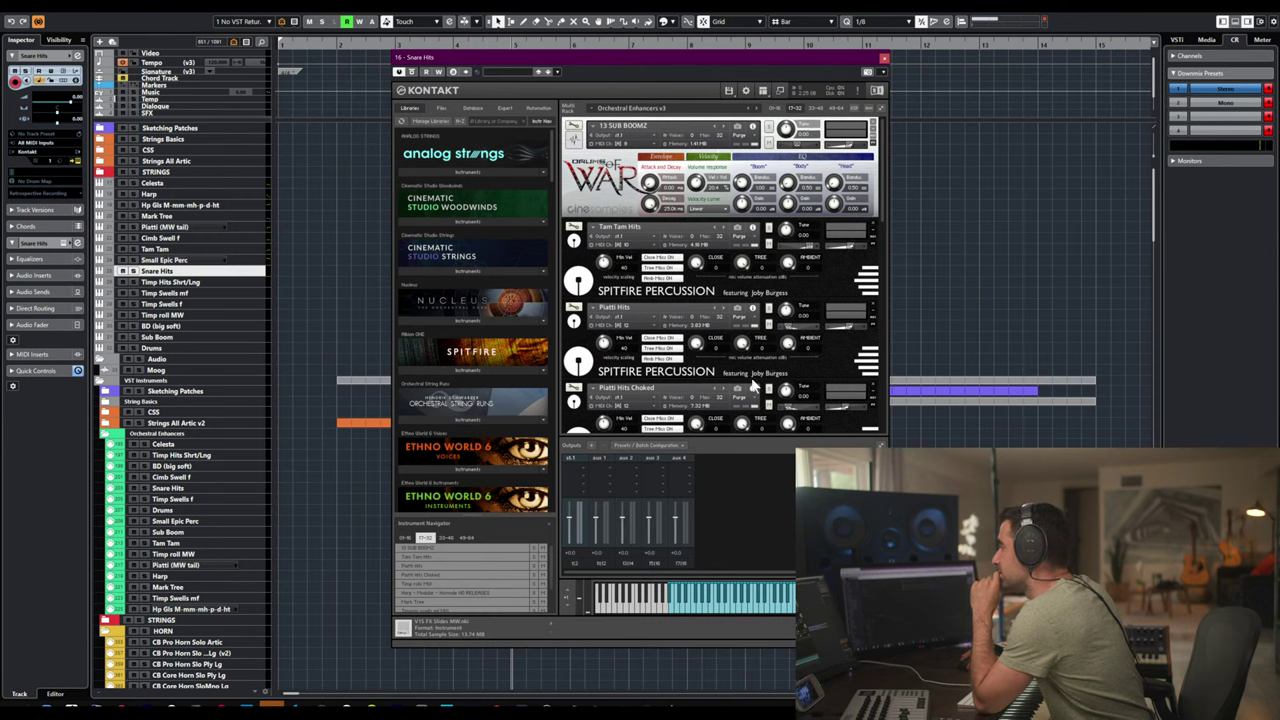
left_click_drag(884, 213, 873, 432)
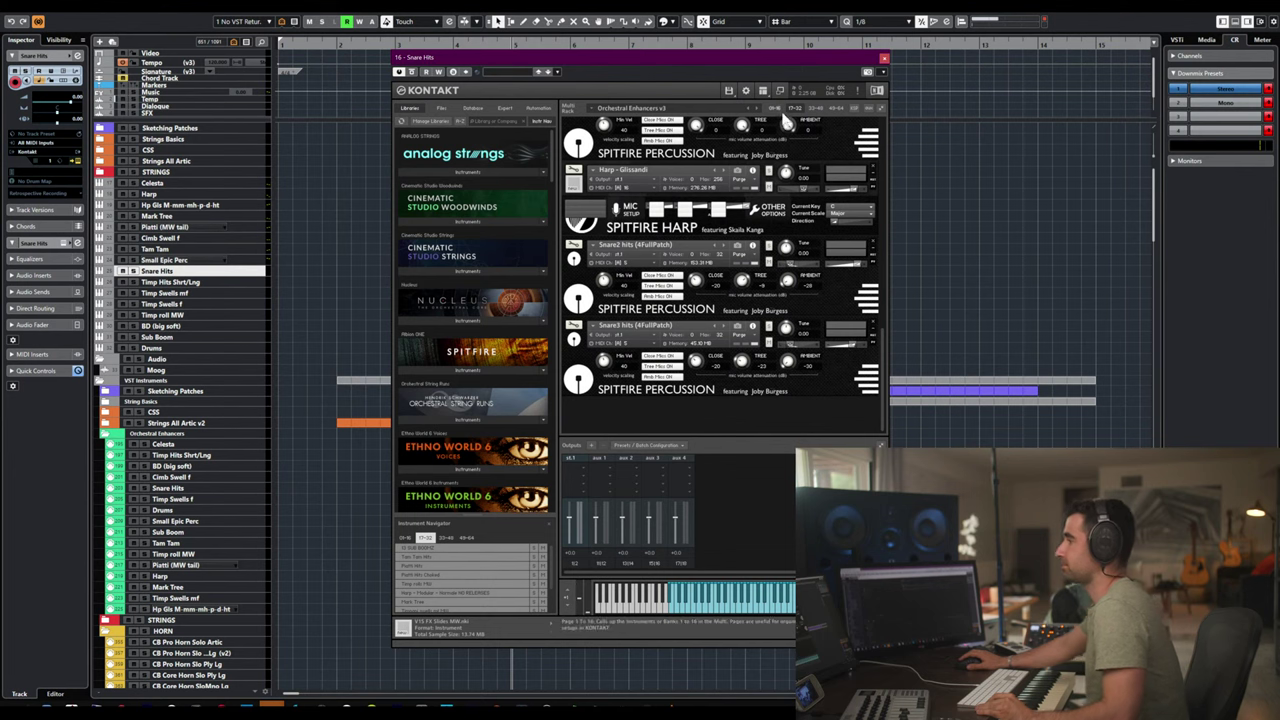
right_click(192, 274)
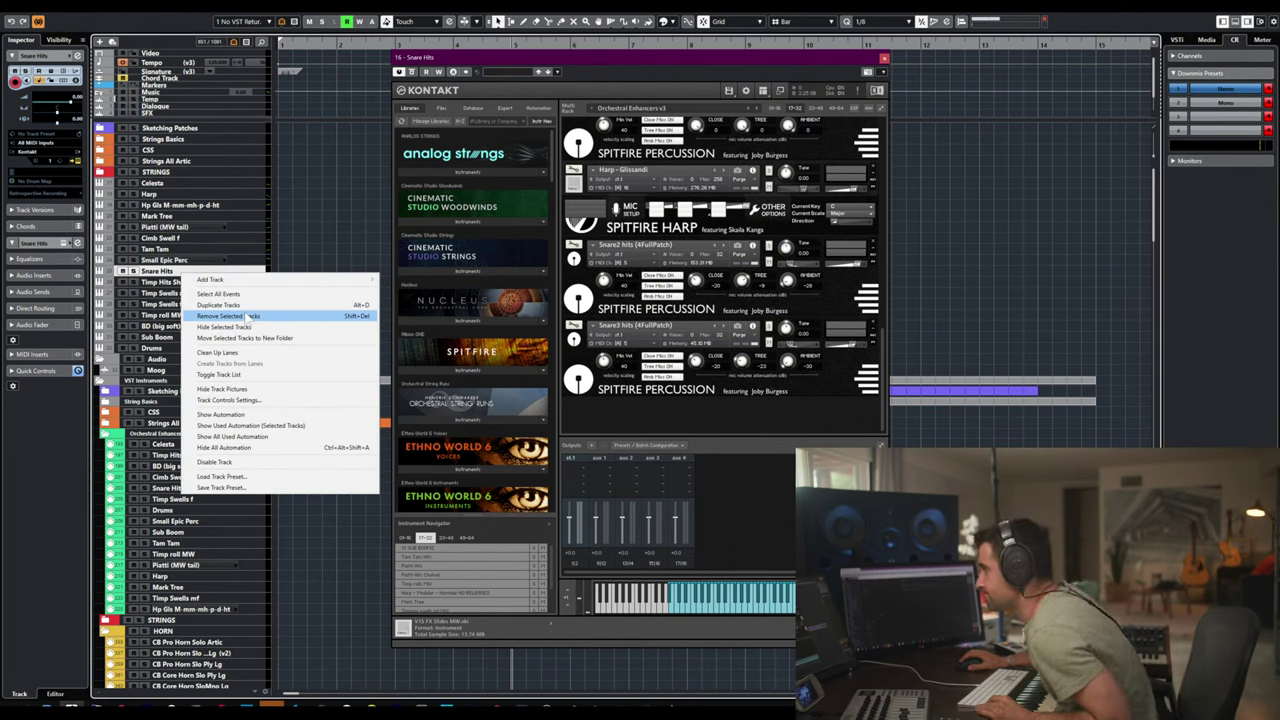
left_click(574, 333)
left_click(574, 328)
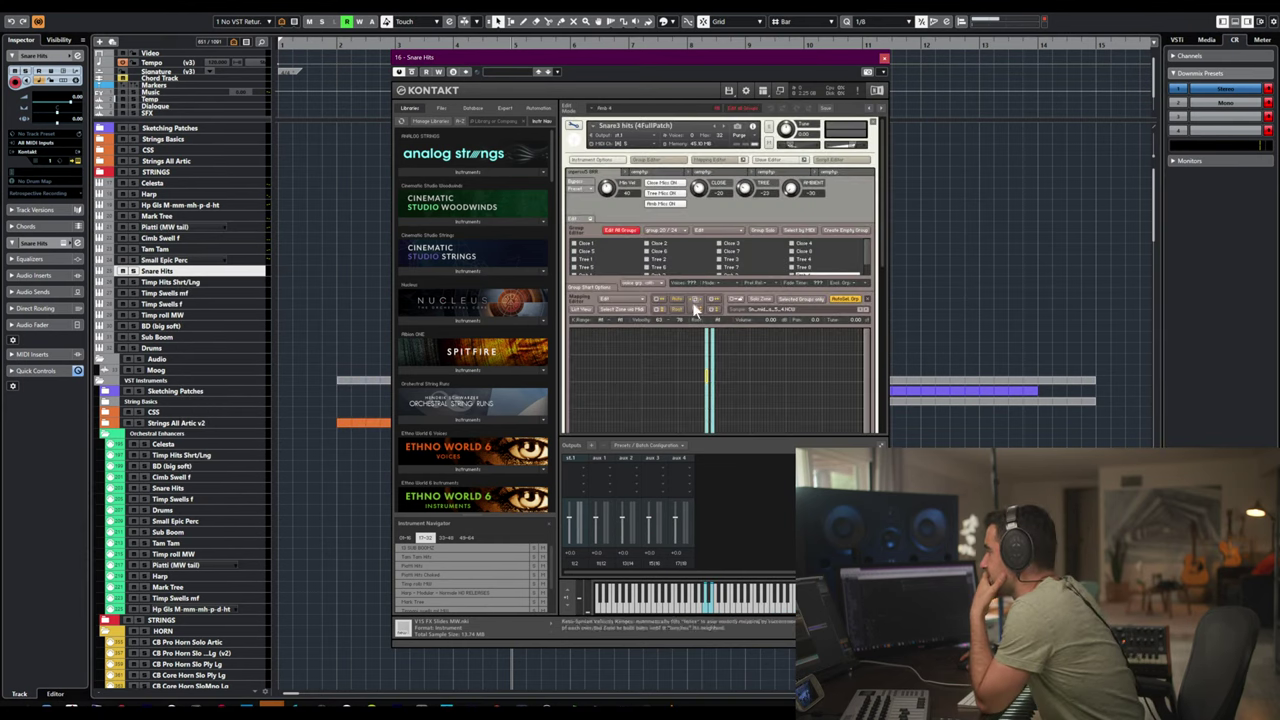
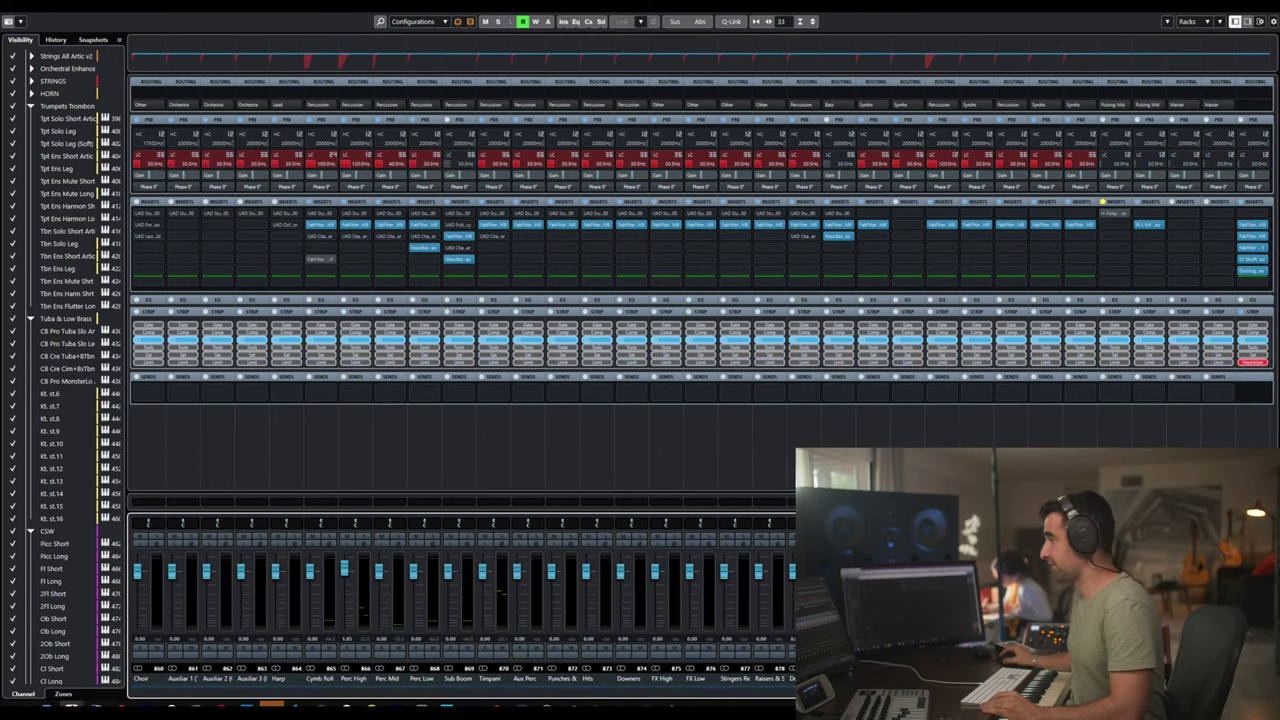
- Go through the short-strings group channels in the mixer and select Str Long High
scroll(462, 600, "left", 8)
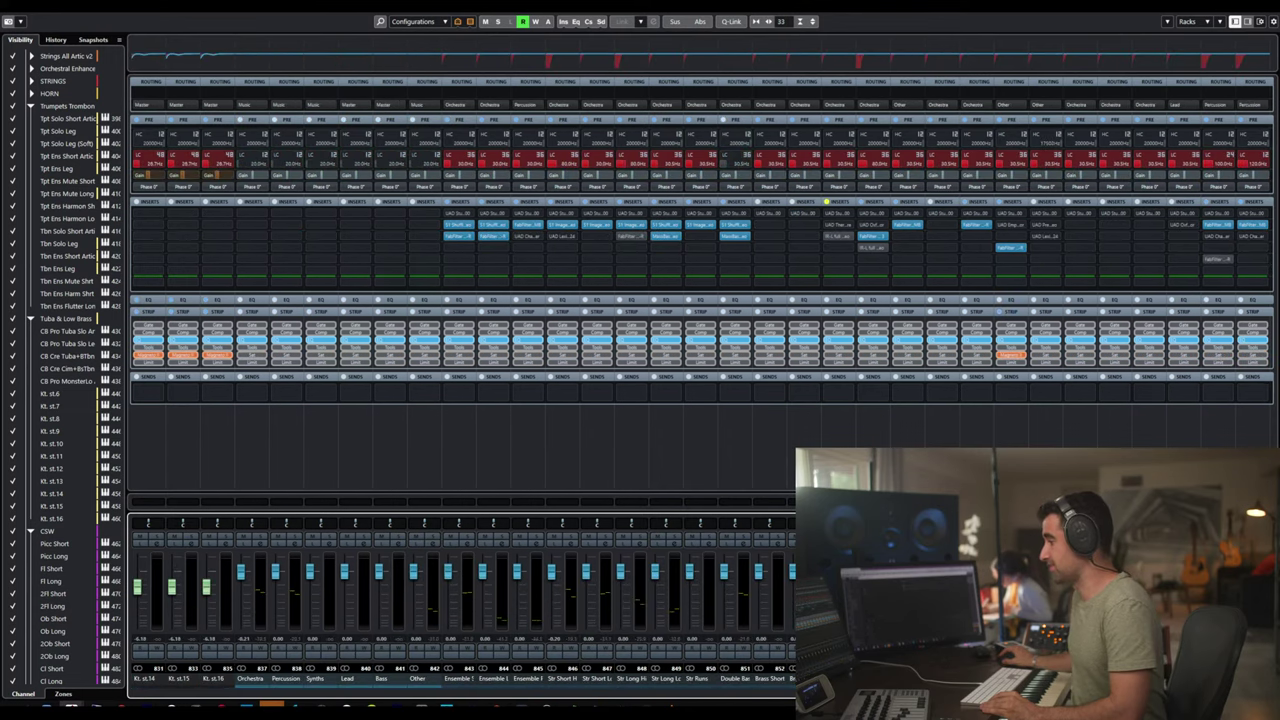
left_click(423, 679)
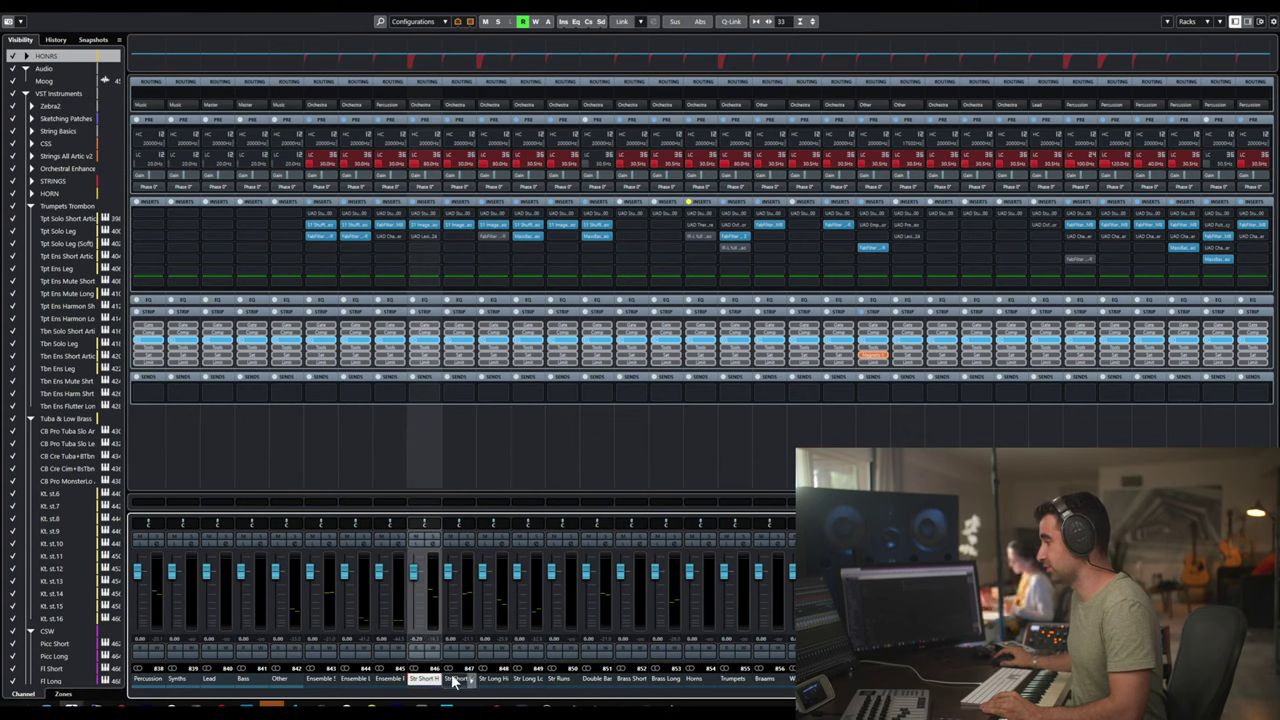
left_click(464, 681)
left_click(493, 680)
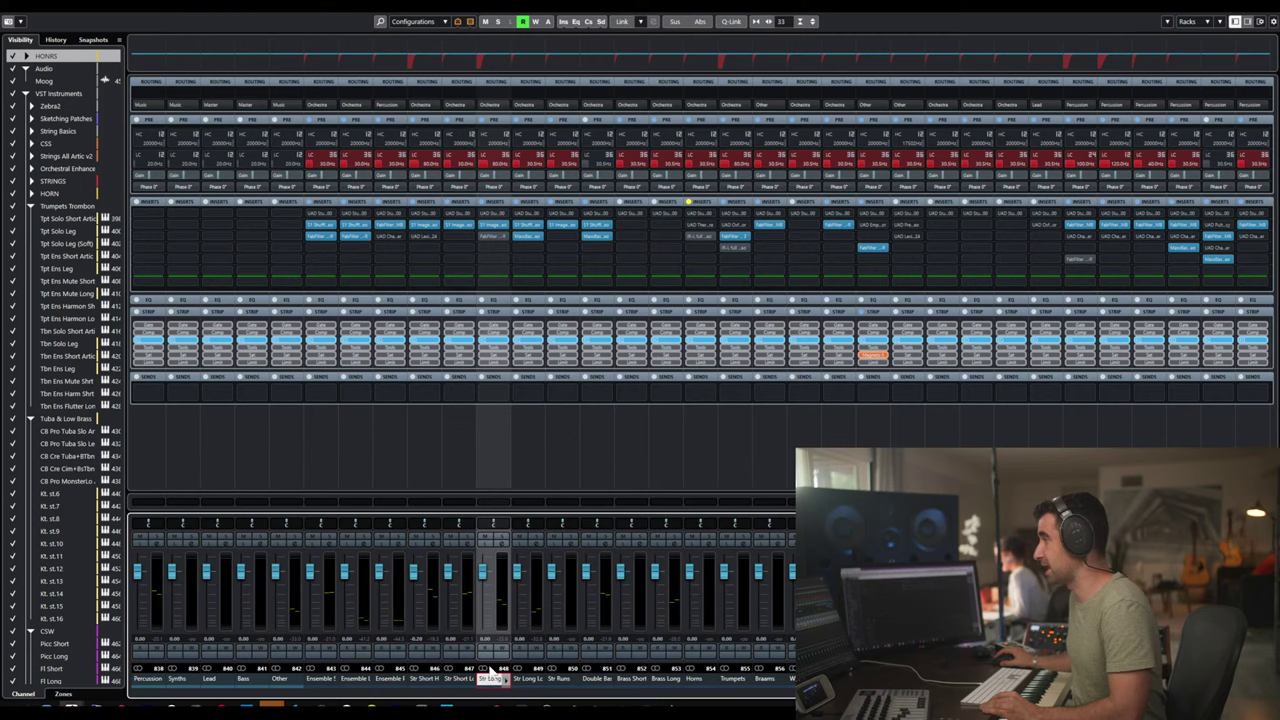
- Inspect the FabFilter Pro-R reverb on Str Long High's third insert, close it and select the adjacent long-strings group channel
left_click(493, 240)
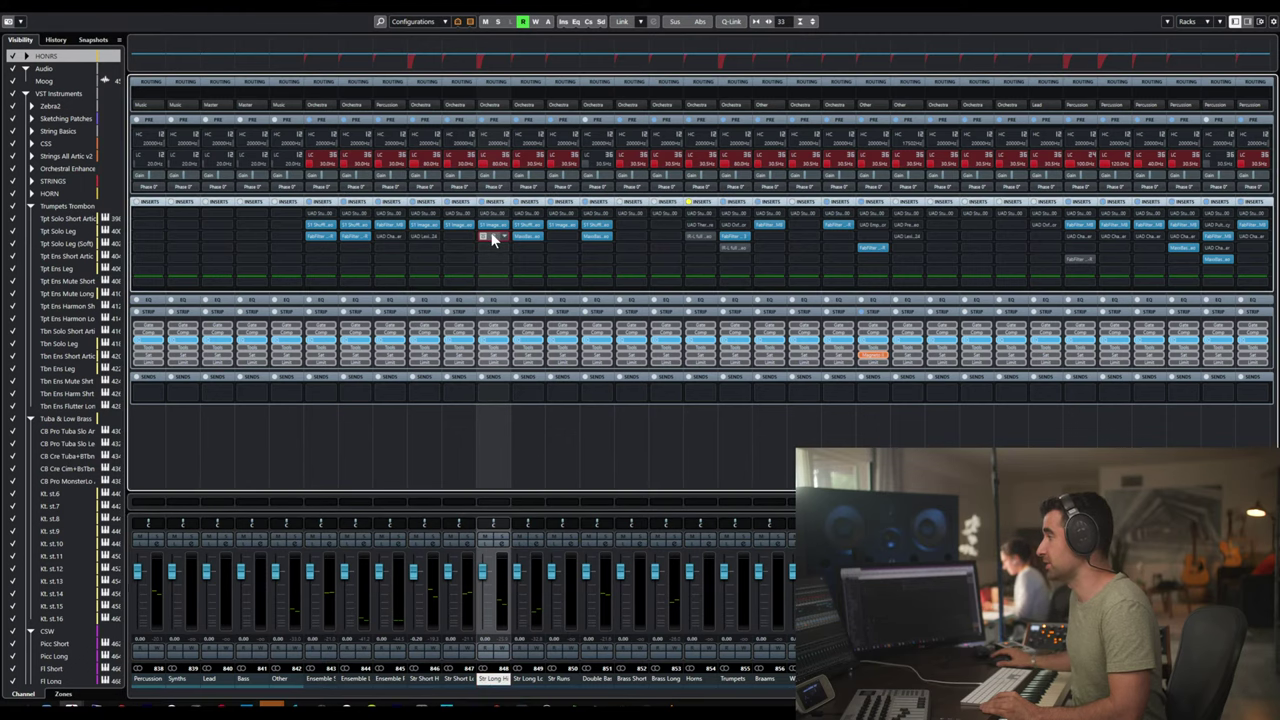
left_click(490, 238)
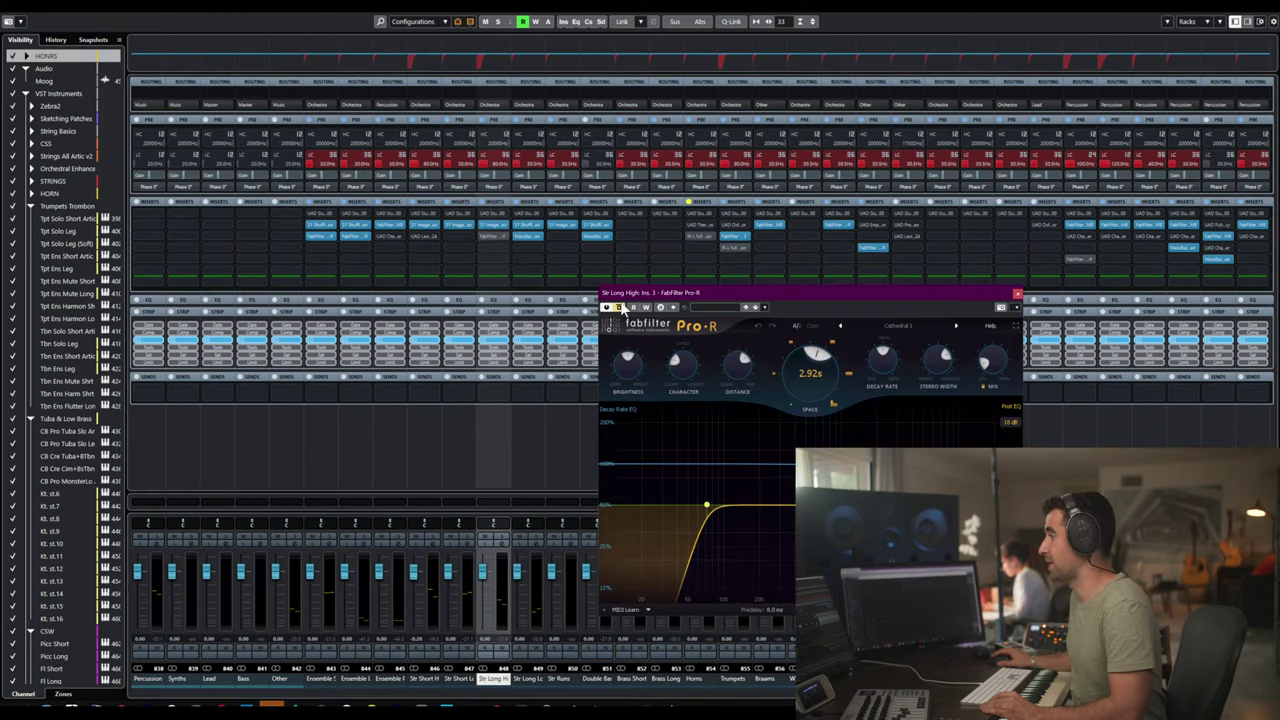
mouse_move(819, 373)
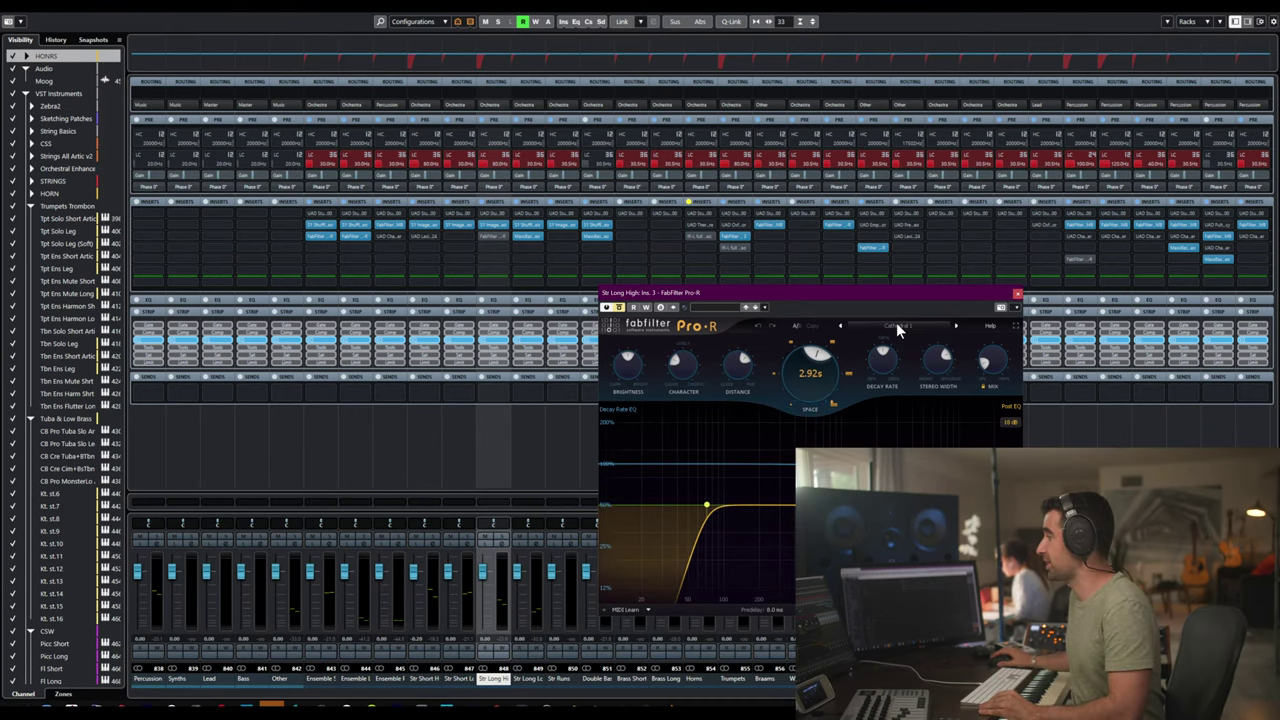
left_click(1017, 293)
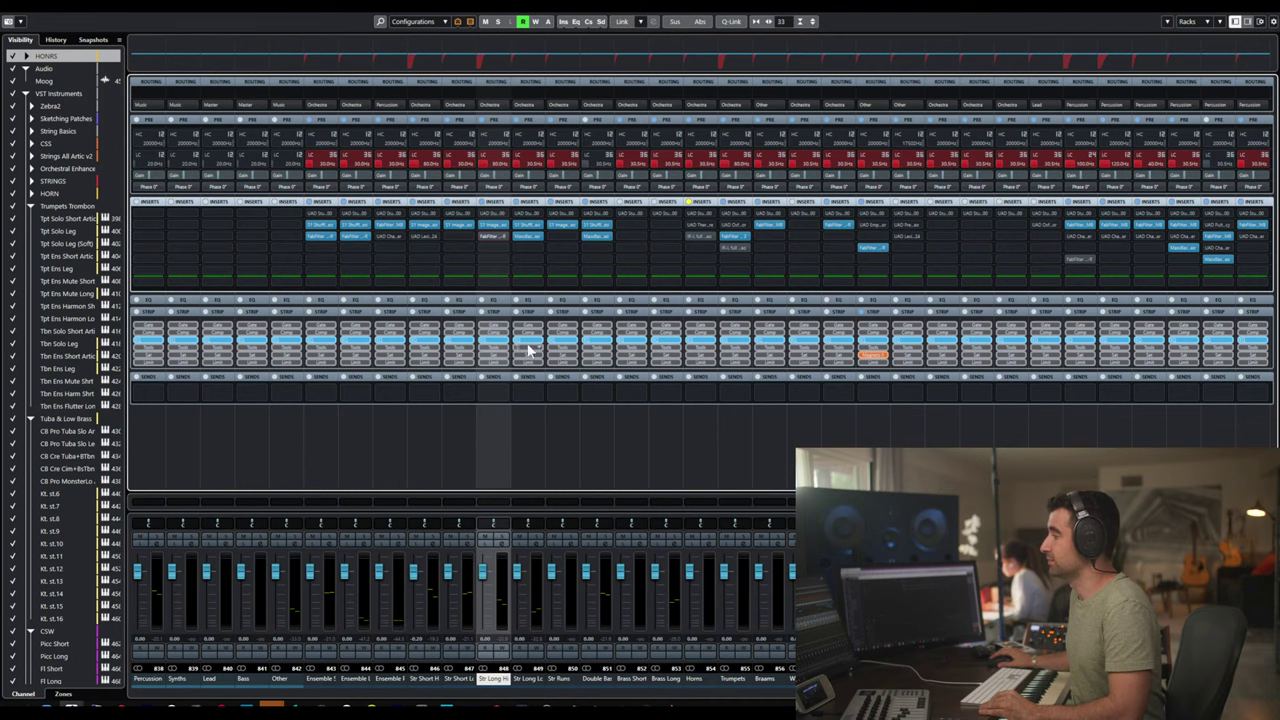
left_click(526, 680)
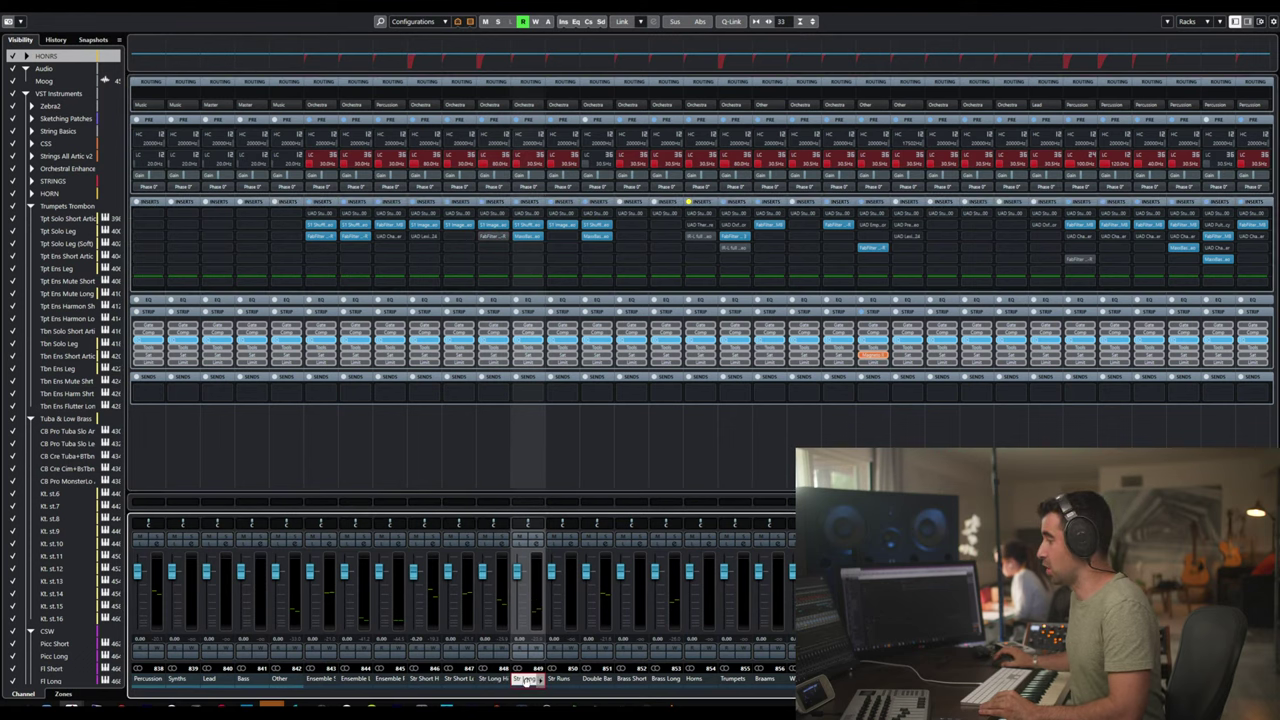
- Select Str Short High in the mixer, start playback and inspect the UAD Lexicon 224 reverb on its third insert before closing it
left_click(457, 680)
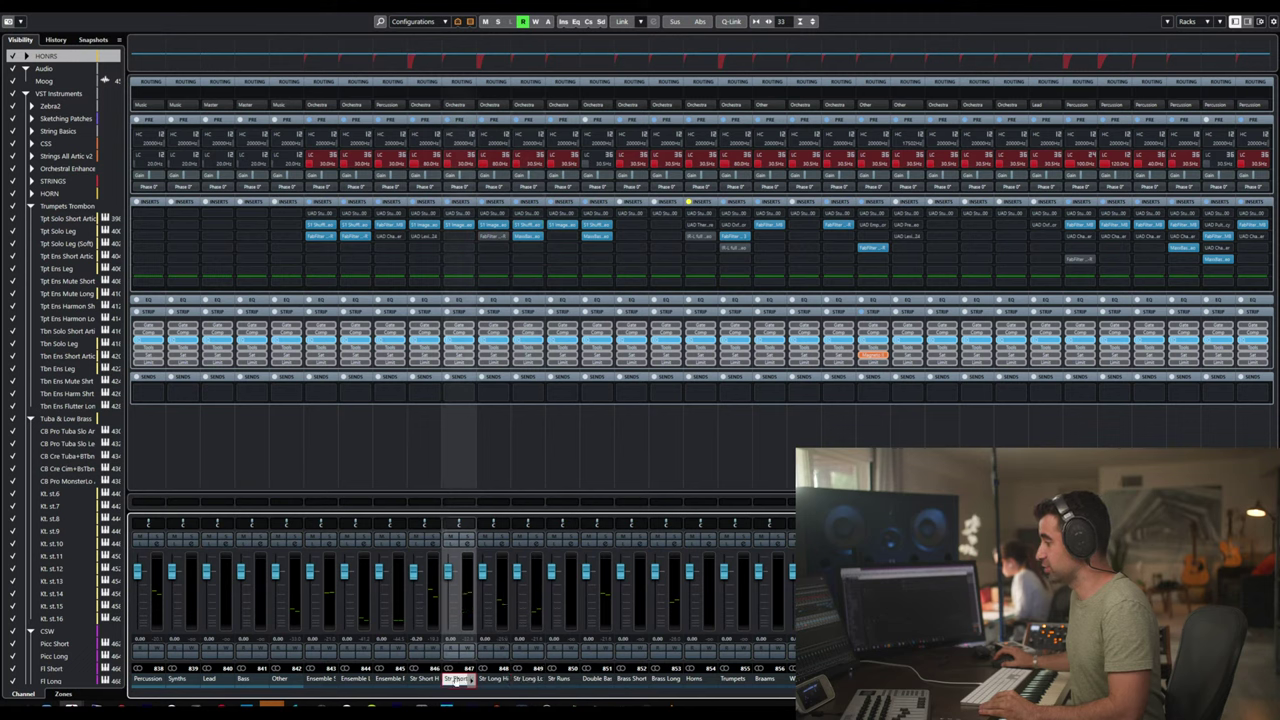
left_click(424, 680)
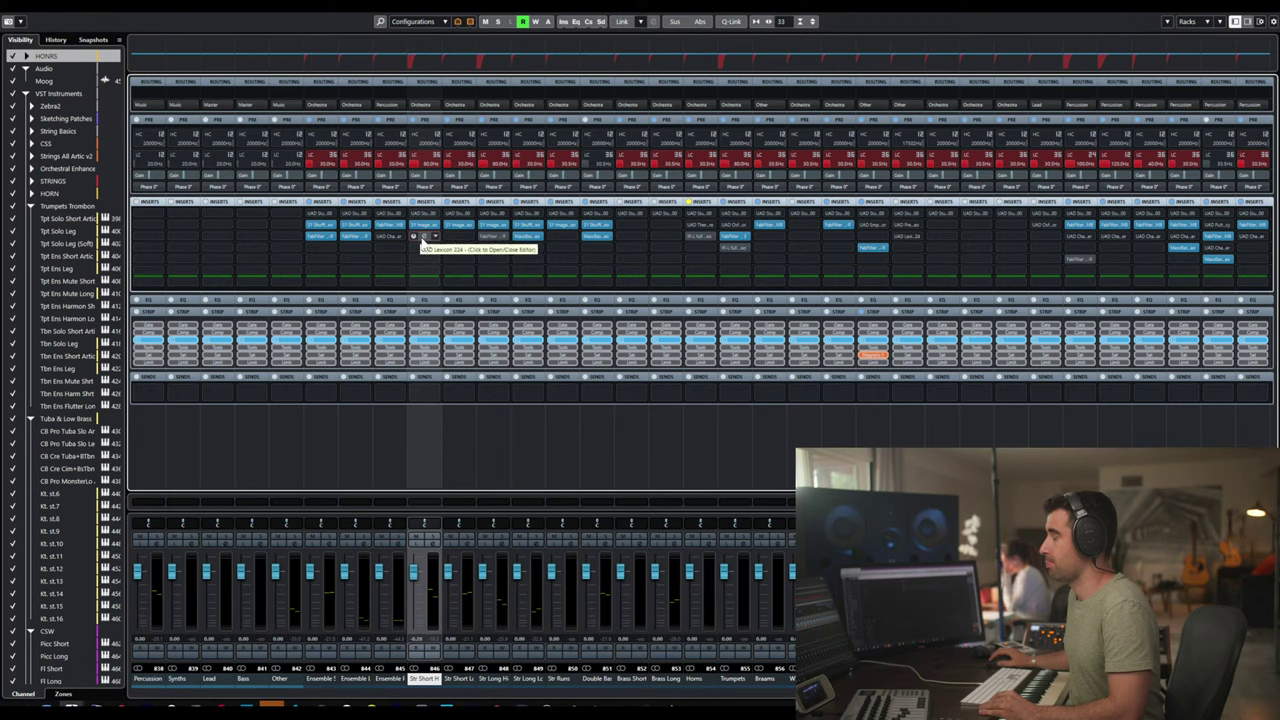
key("space")
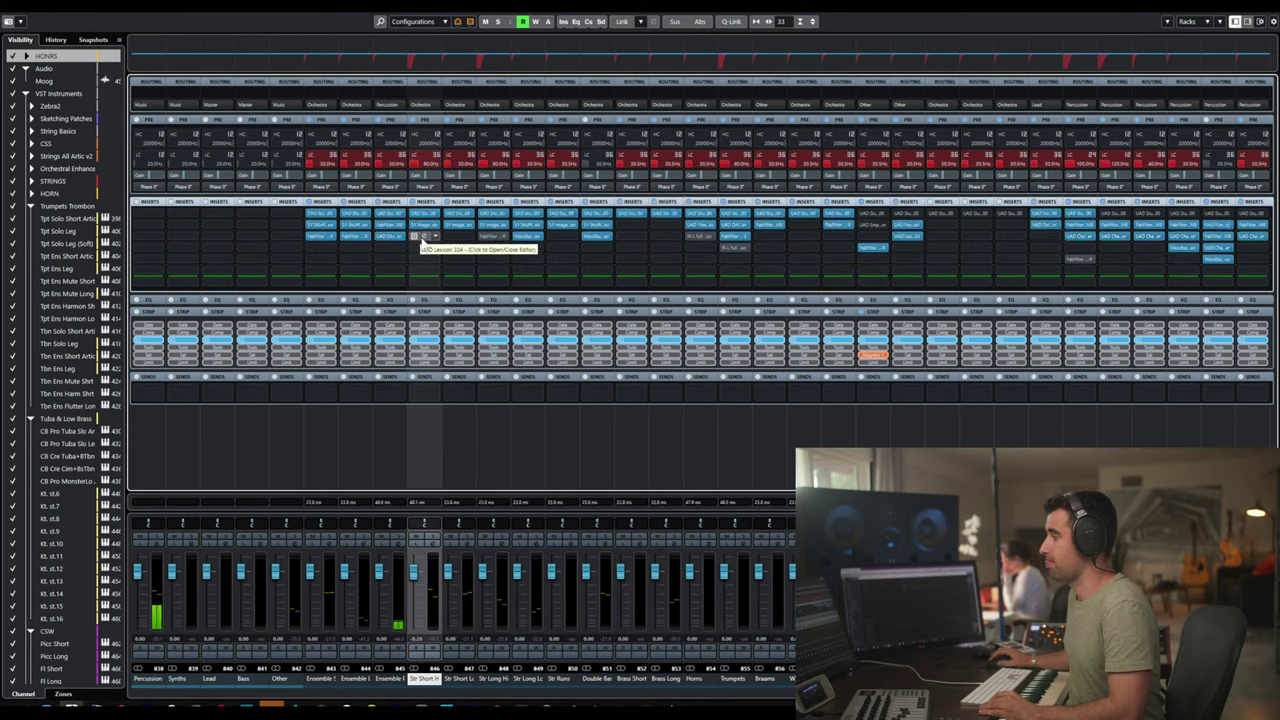
left_click(424, 234)
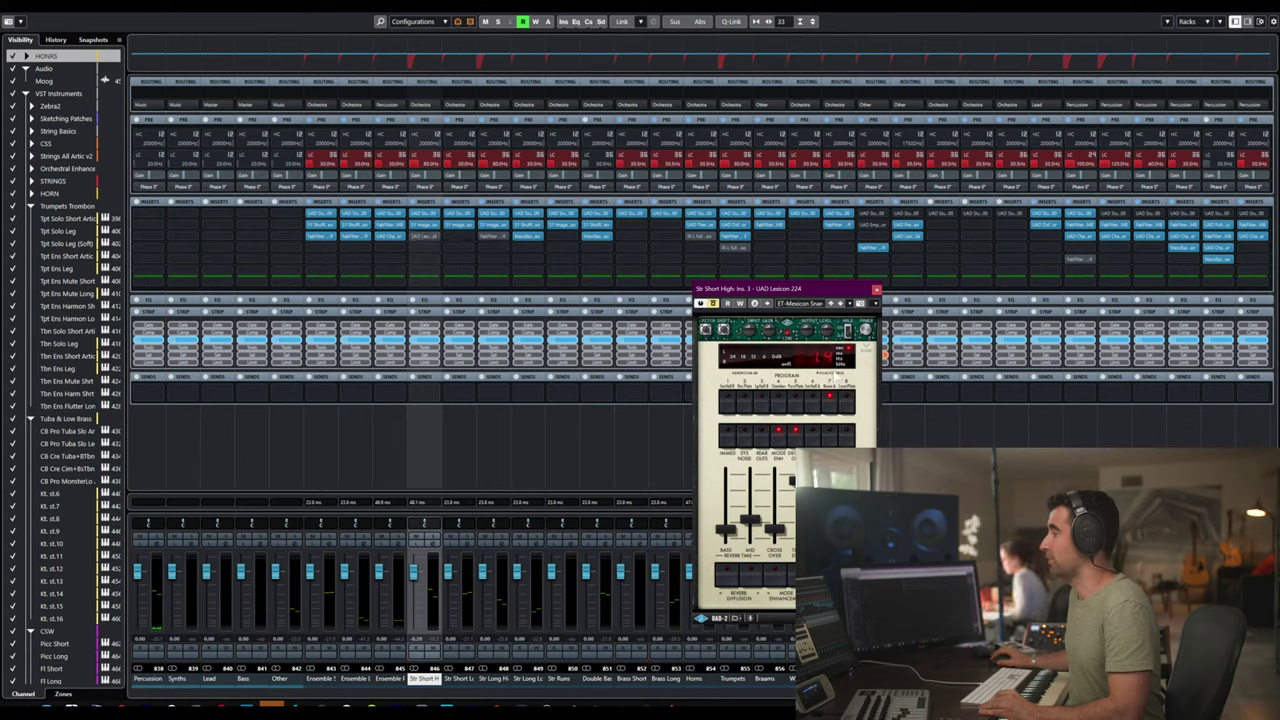
left_click(822, 358)
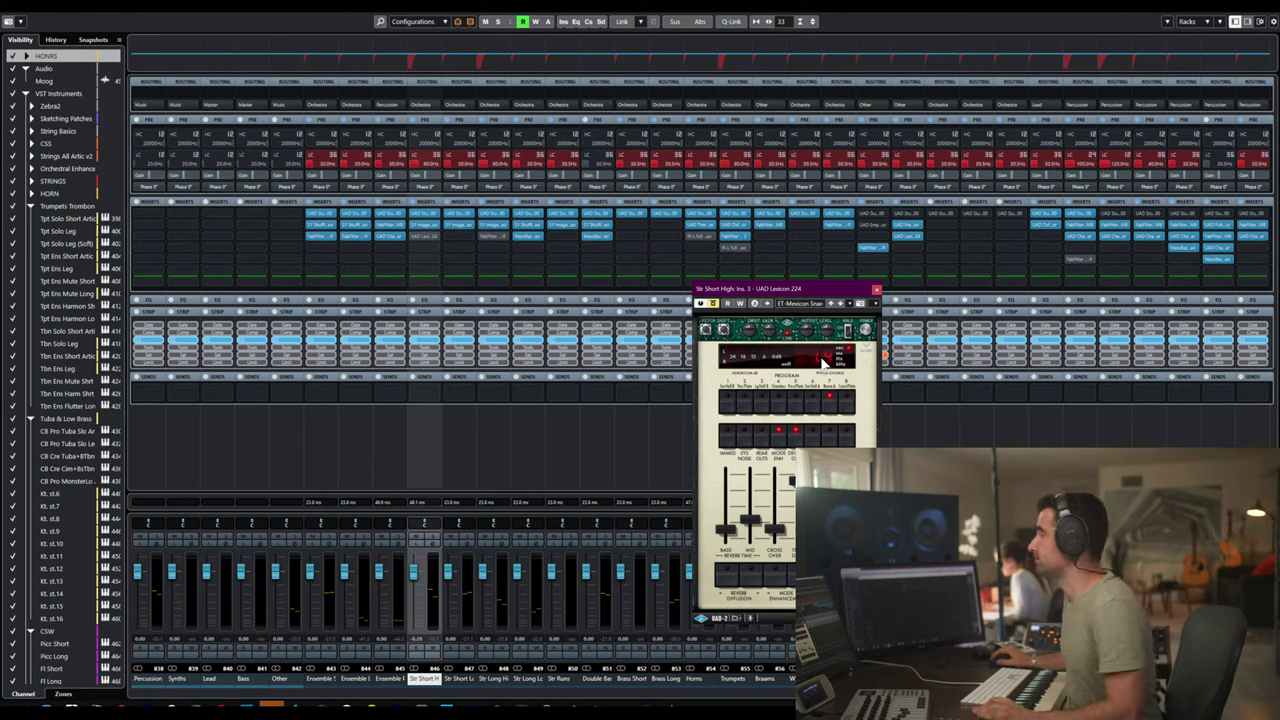
left_click(876, 289)
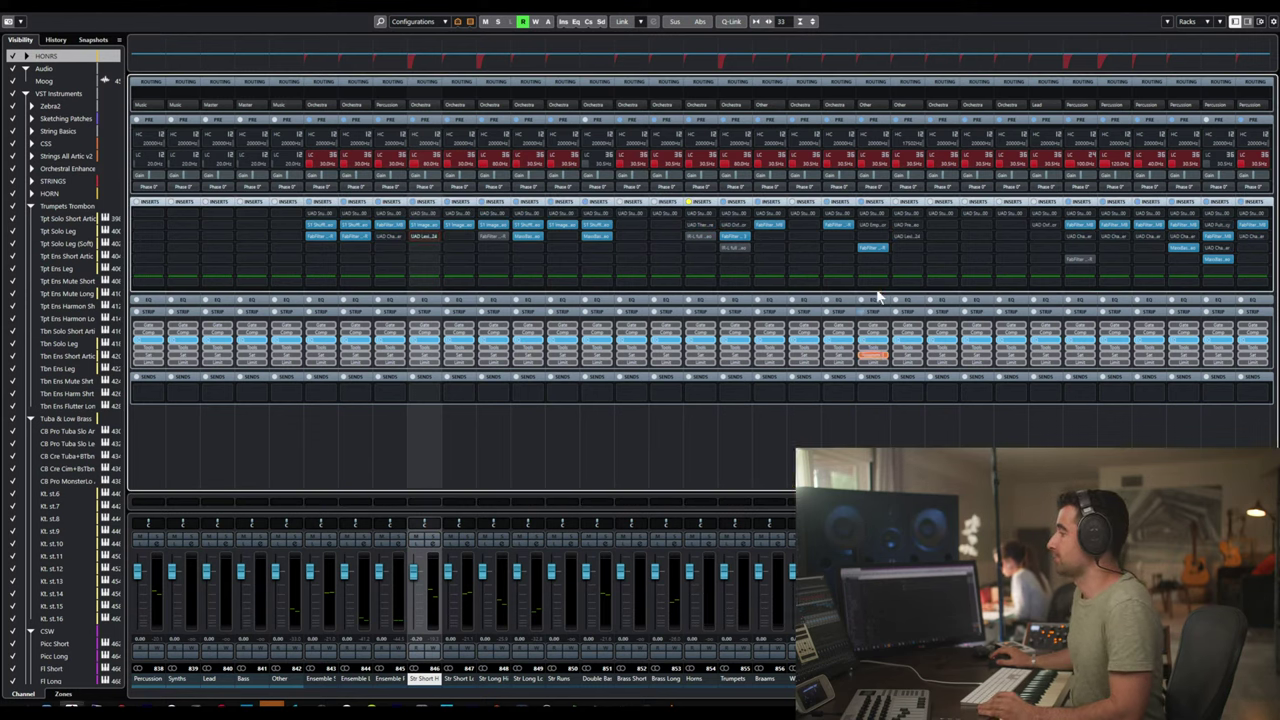
- Return to the project window and add one Kontakt instrument track routed to Master directly below the Moog track
key("F3")
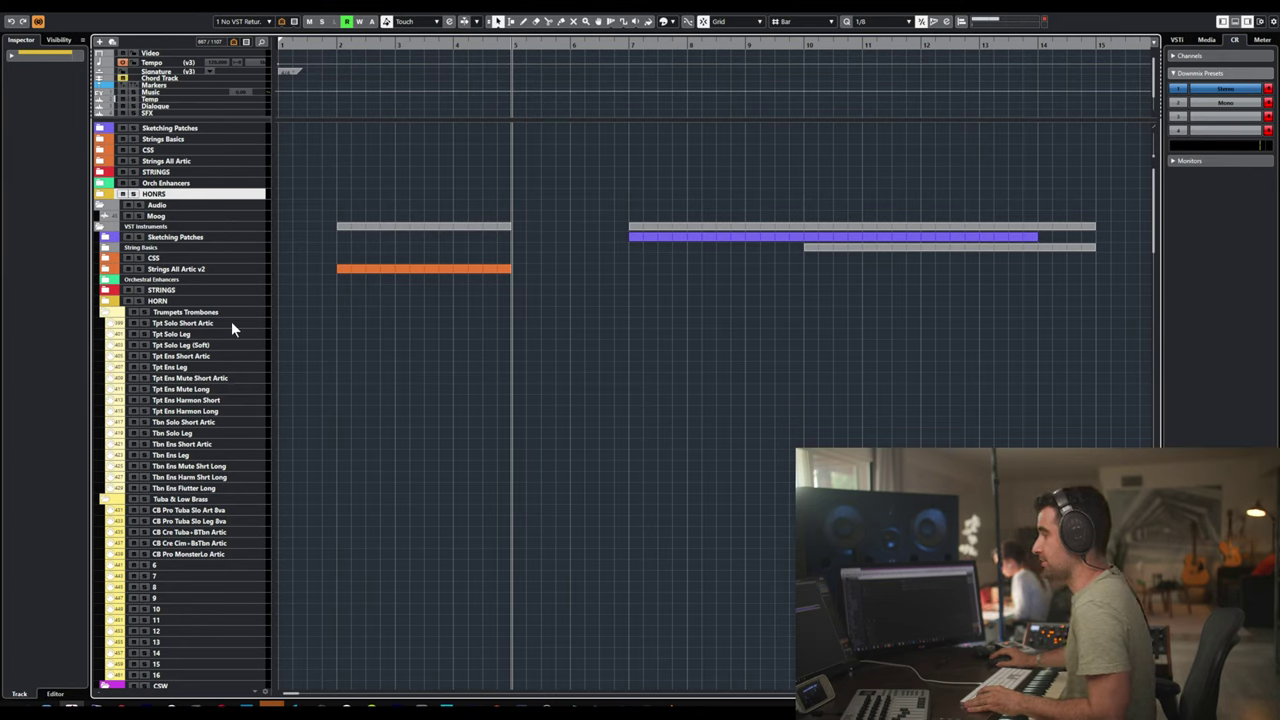
left_click(177, 214)
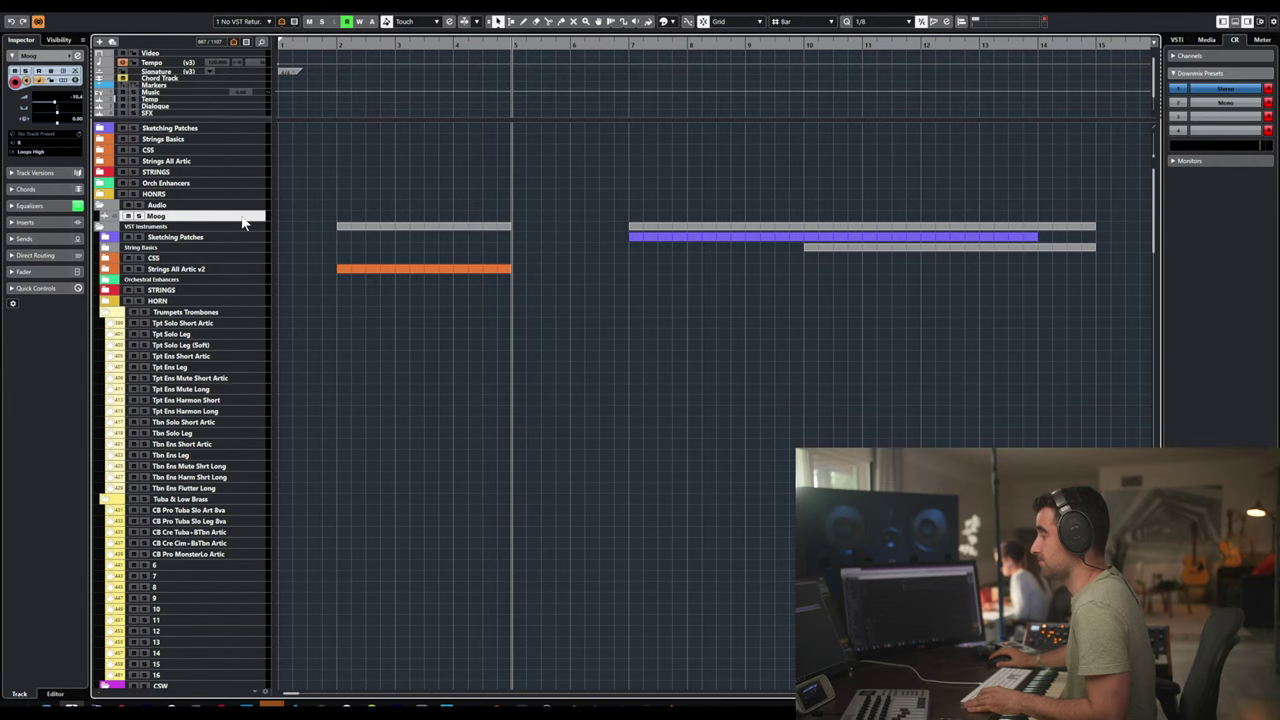
right_click(180, 218)
mouse_move(200, 220)
left_click(443, 236)
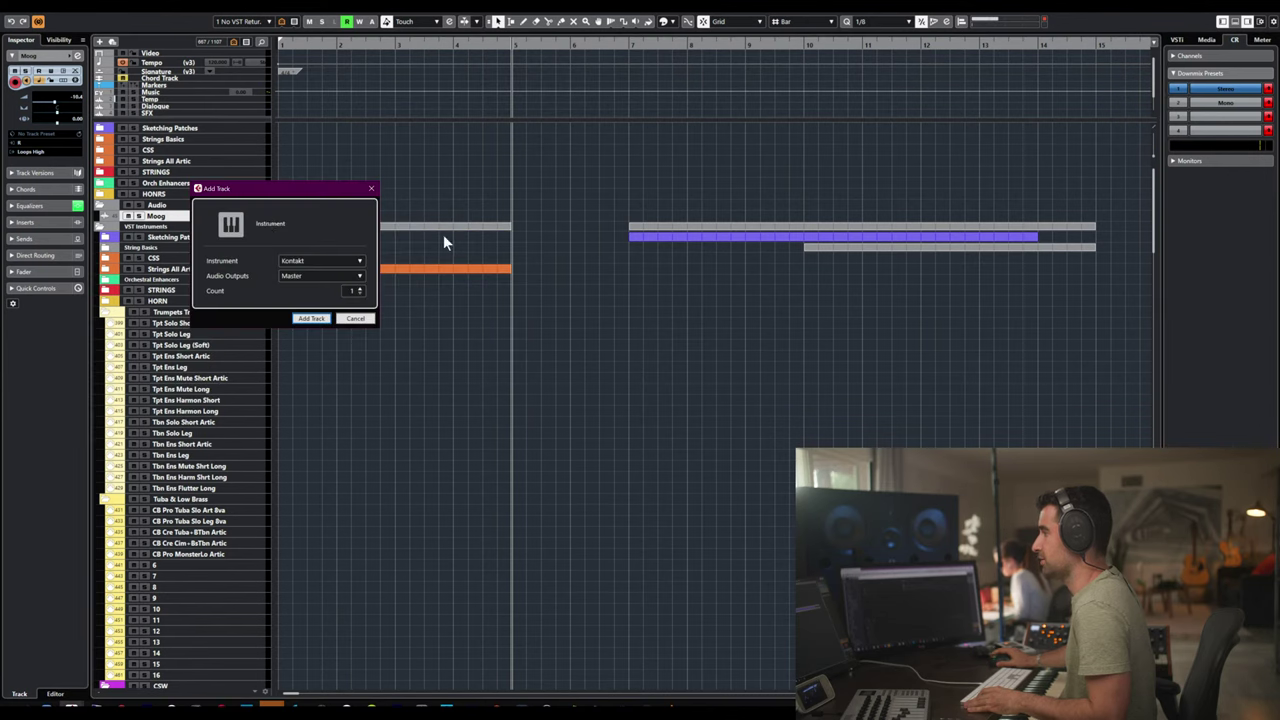
left_click(310, 318)
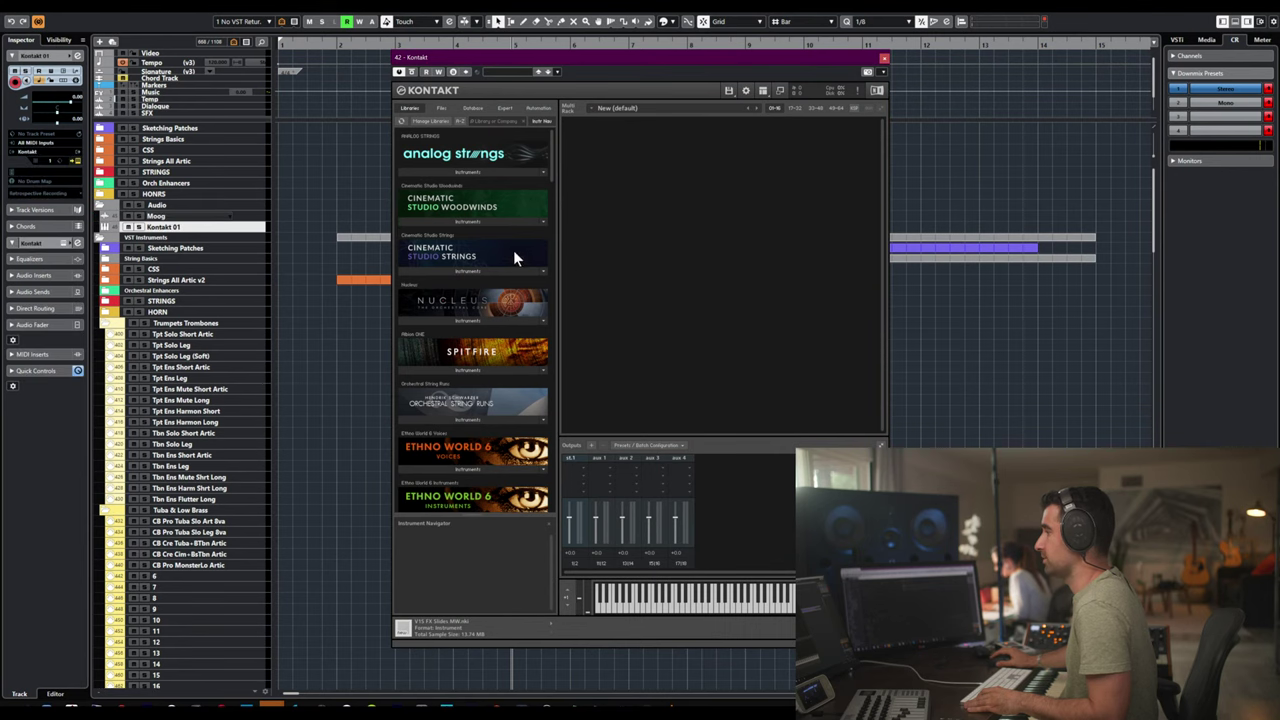
- Load the Trumpets&Trombones multi into the new Kontakt instance and start the MMM Testimonials video in the browser while it loads
left_click(729, 90)
left_click(740, 120)
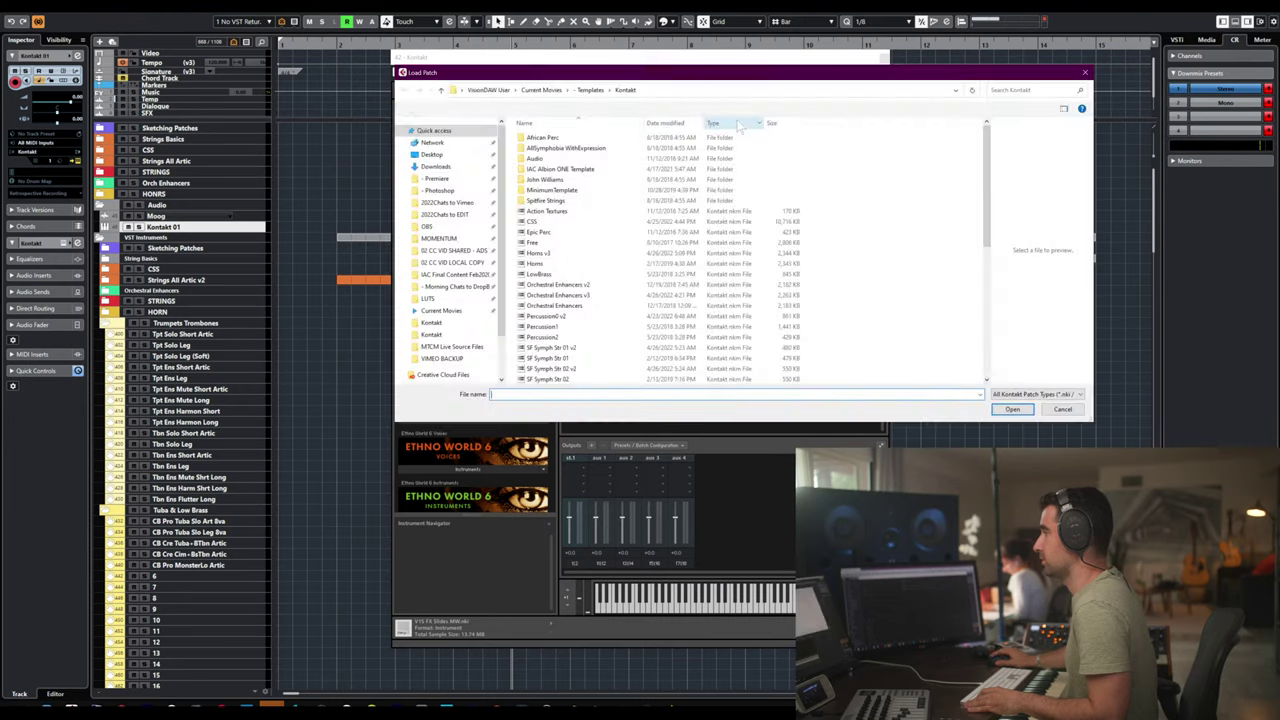
type("tru")
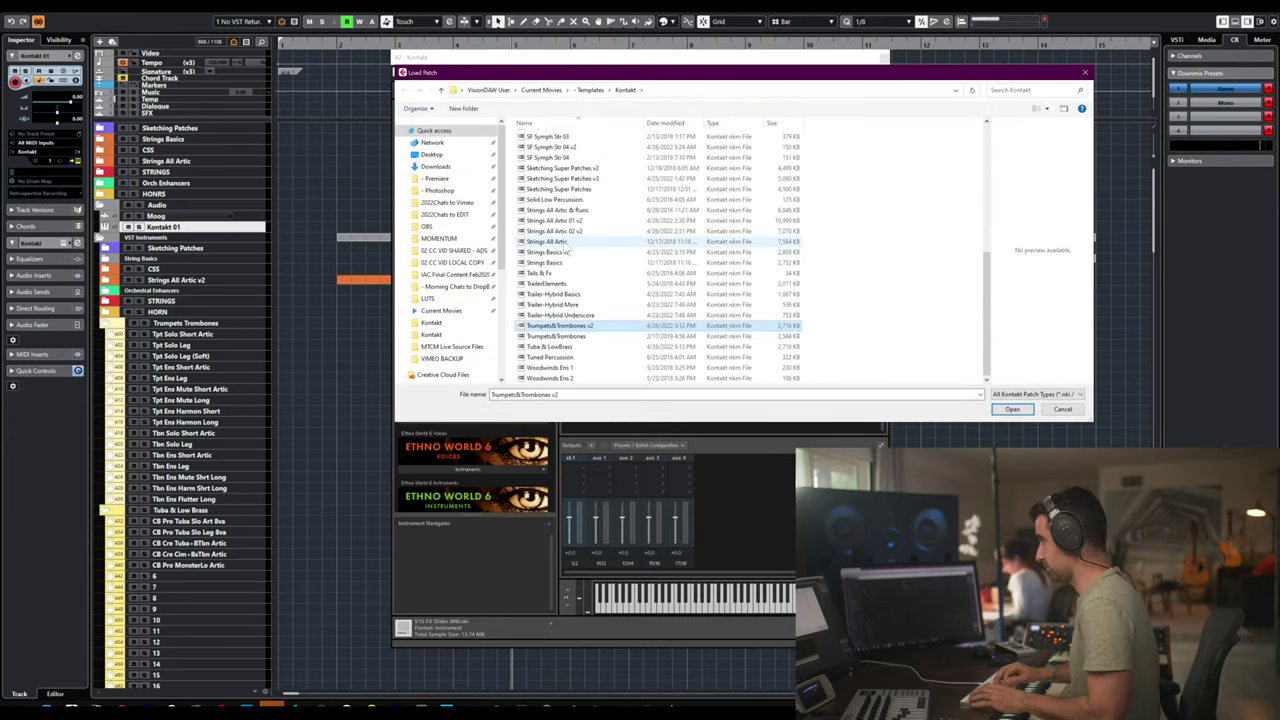
double_click(588, 337)
left_click(667, 392)
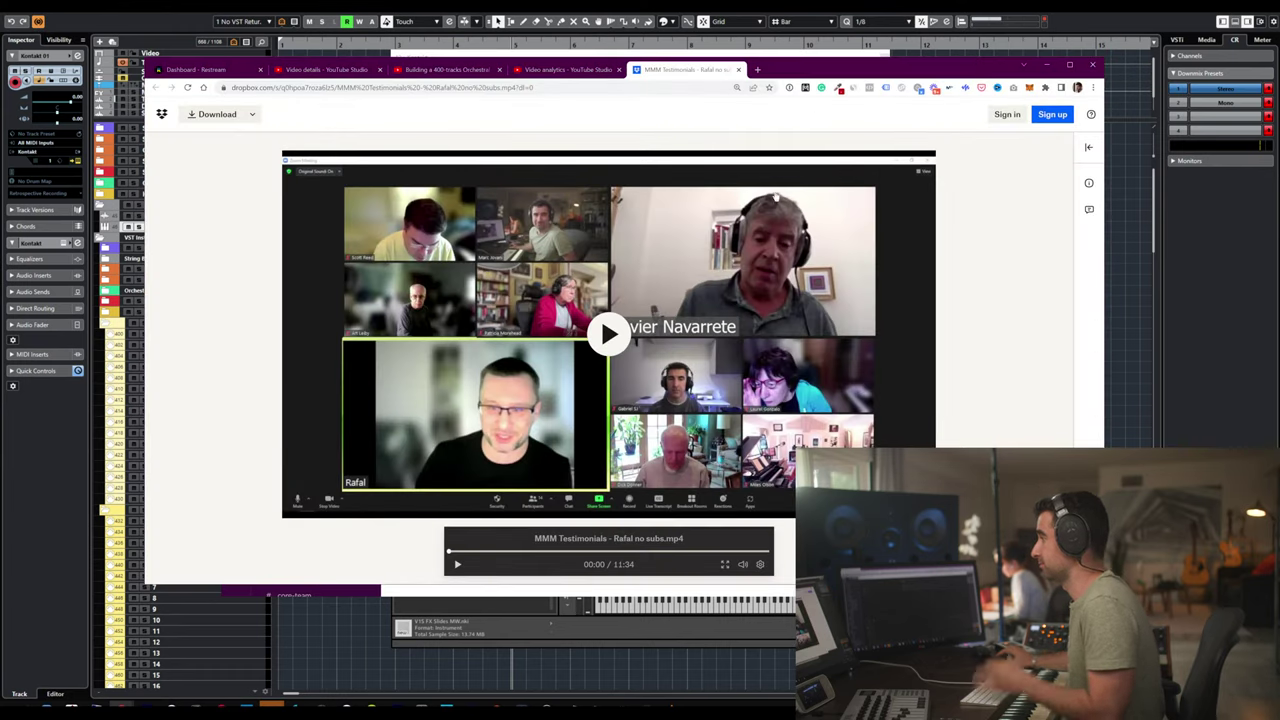
left_click(599, 339)
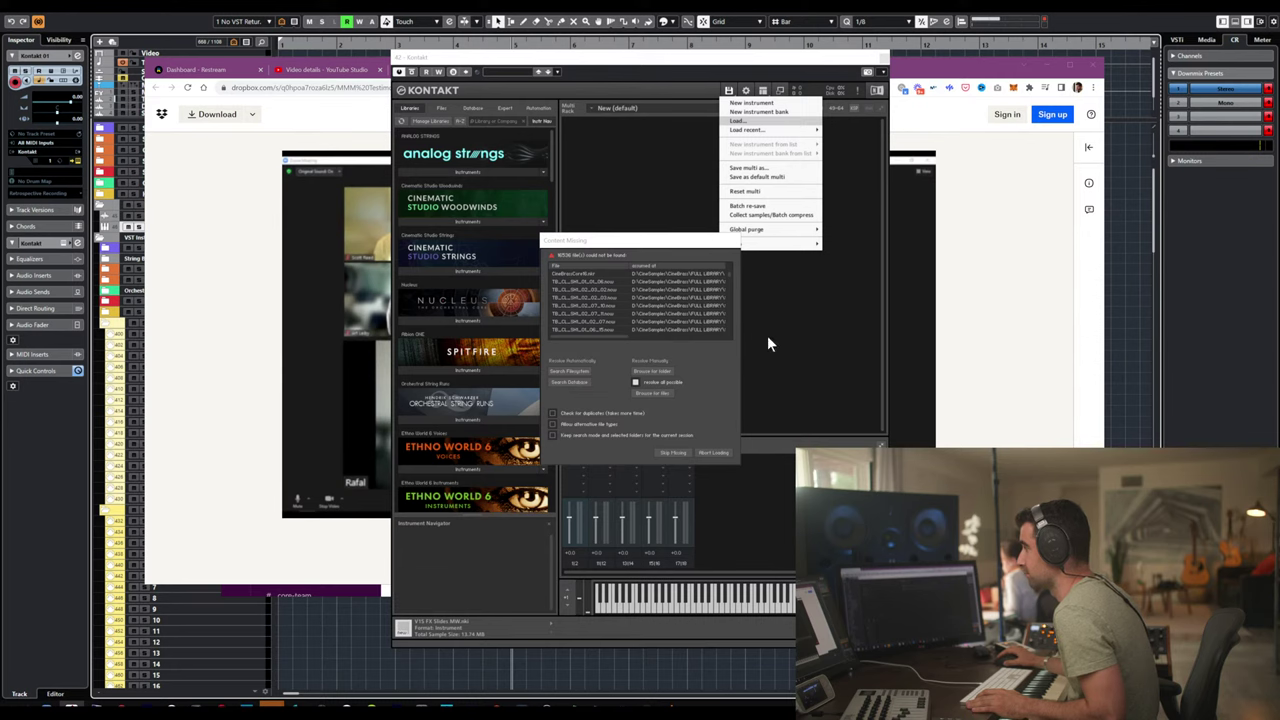
- Resolve the multi's missing samples by choosing the 7TB Samples (E:) drive under This PC as the search folder
left_click(653, 371)
scroll(880, 362, "down", 10)
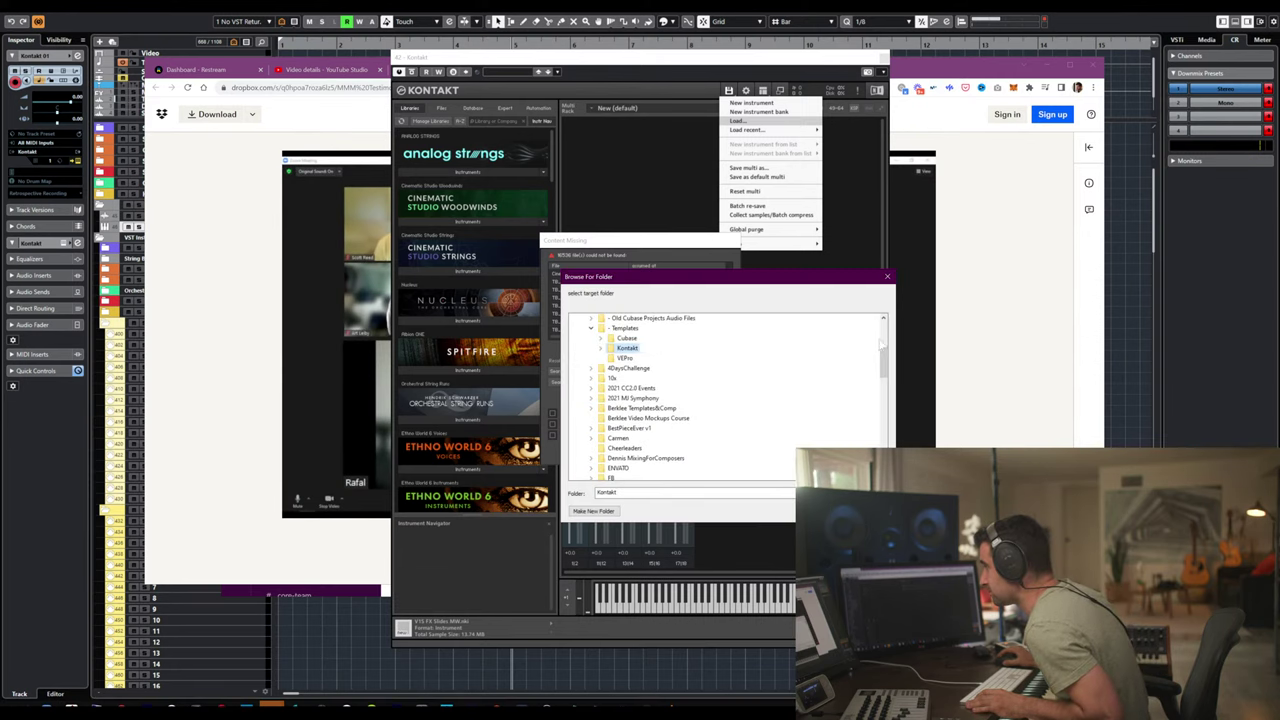
scroll(725, 395, "up", 2)
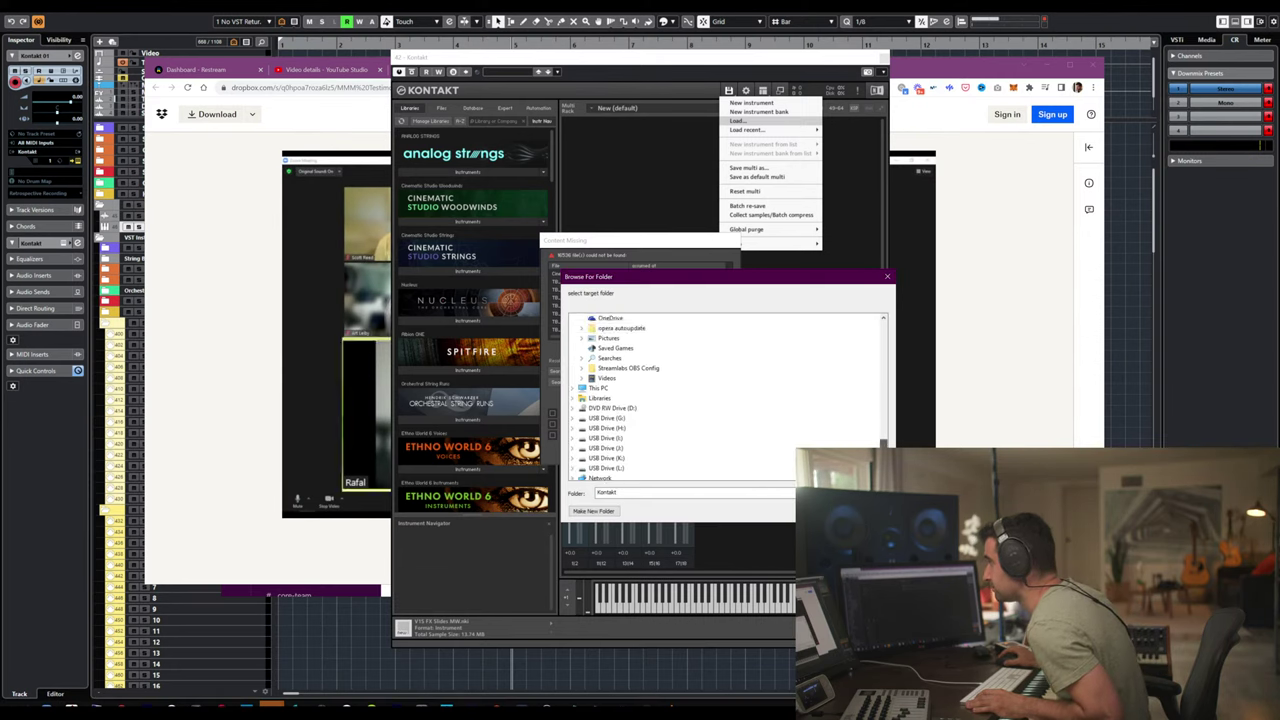
scroll(660, 400, "down", 2)
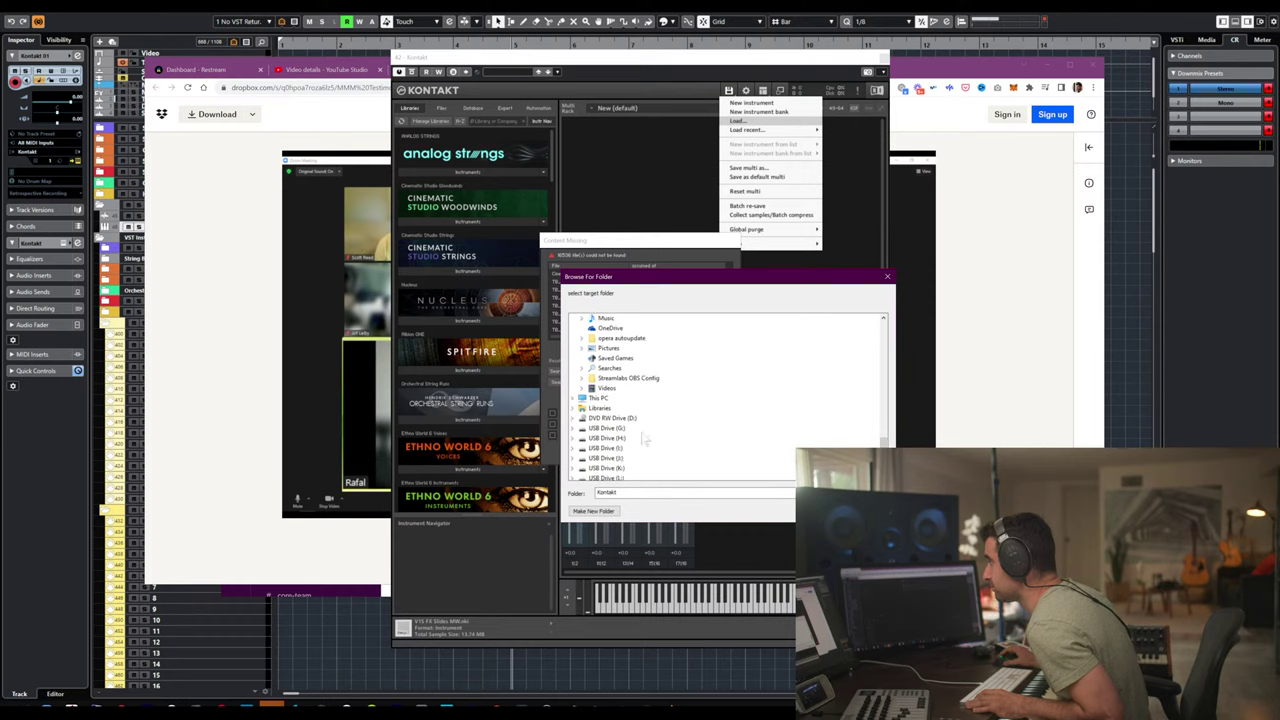
scroll(622, 400, "up", 2)
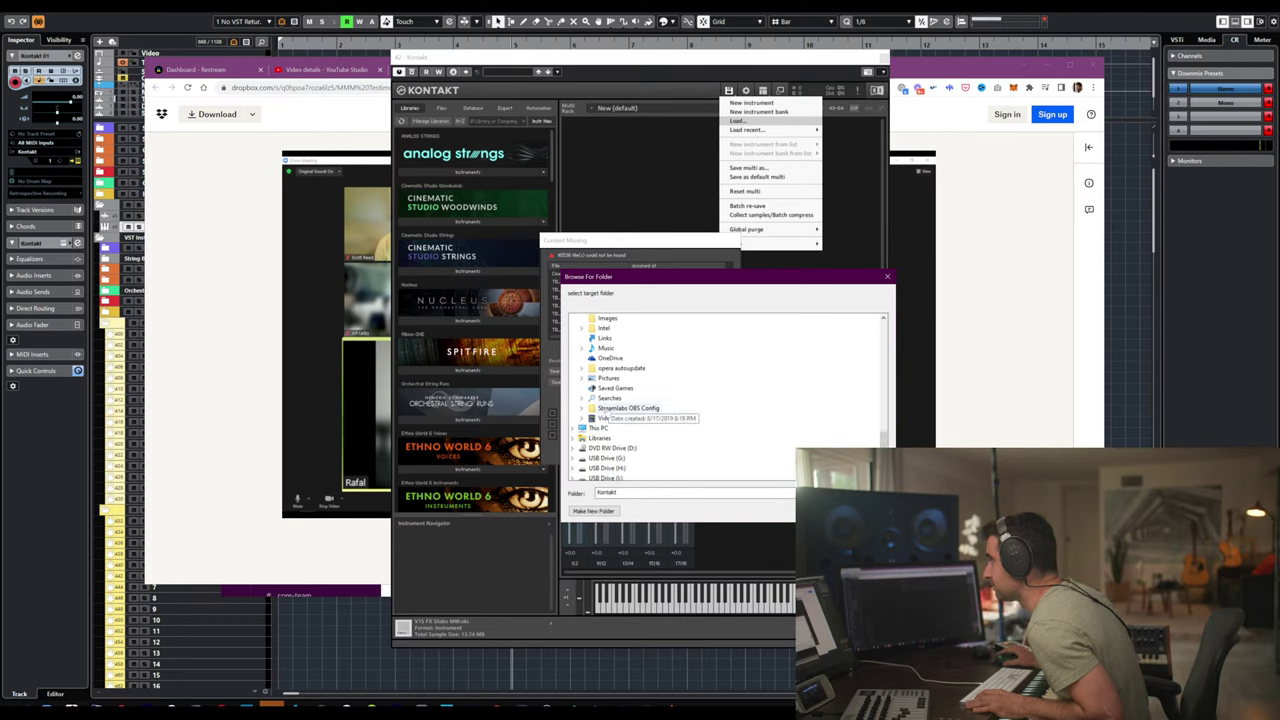
double_click(590, 429)
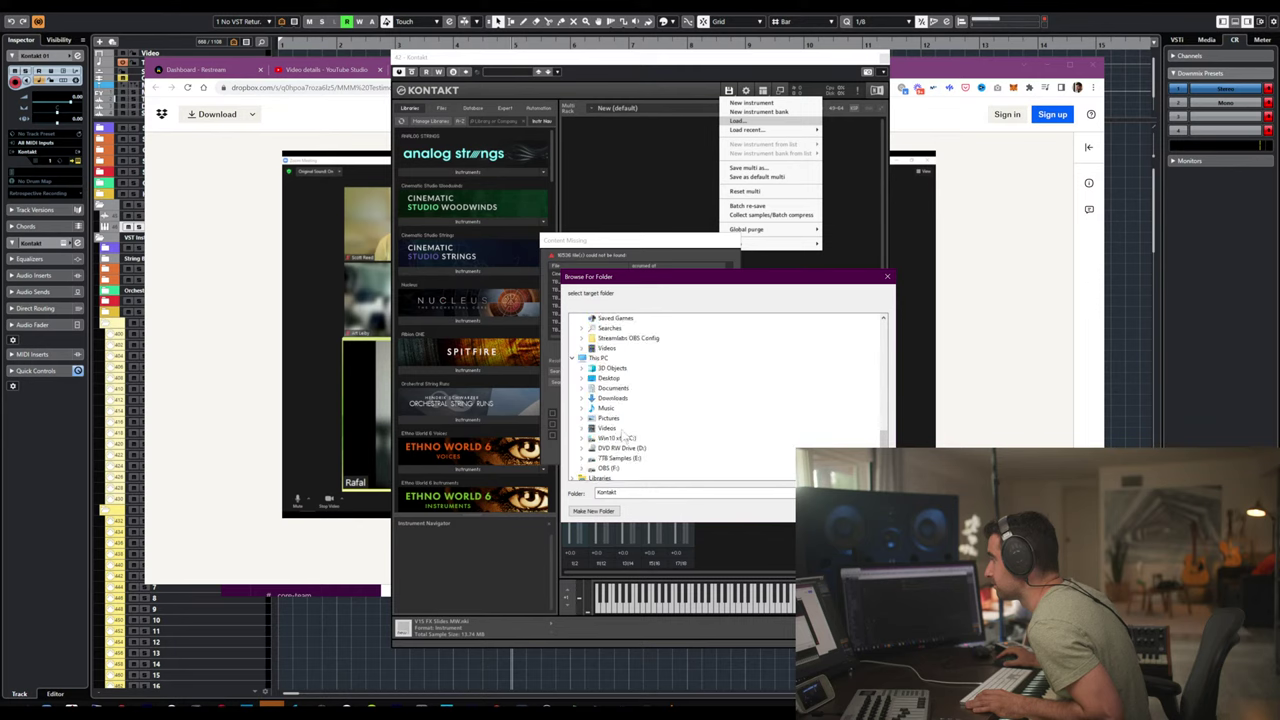
double_click(632, 458)
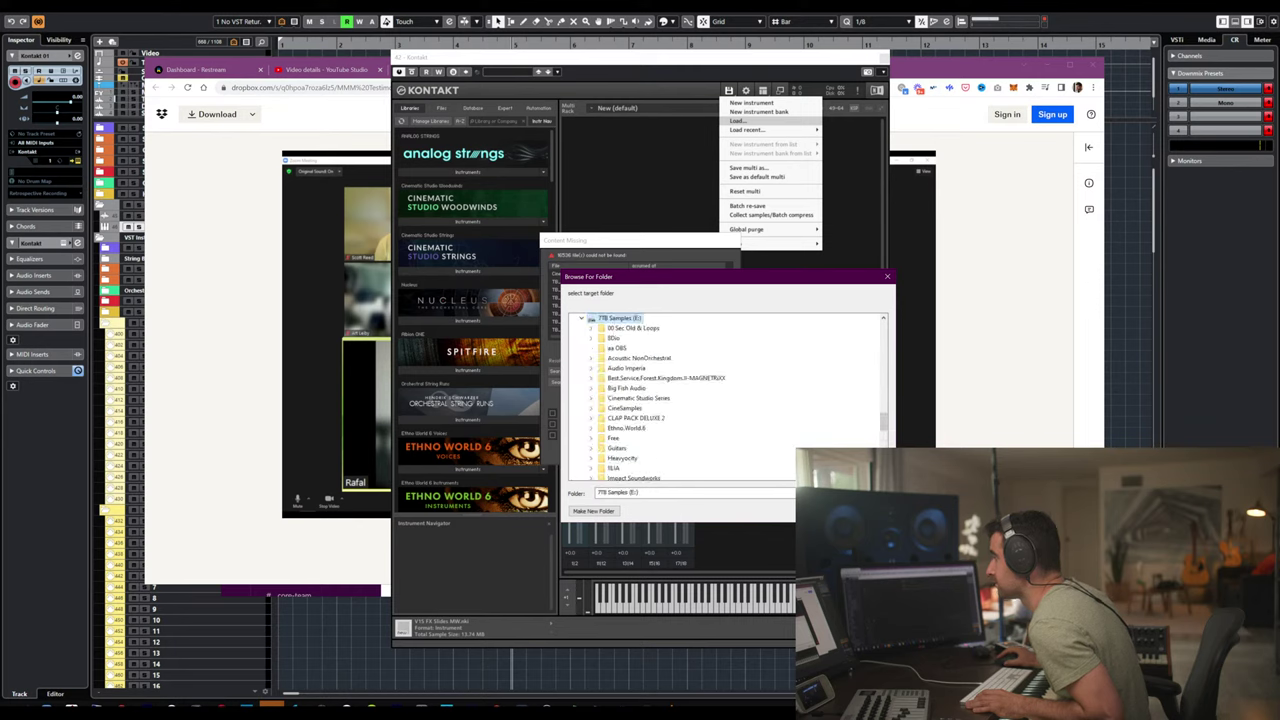
key("Return")
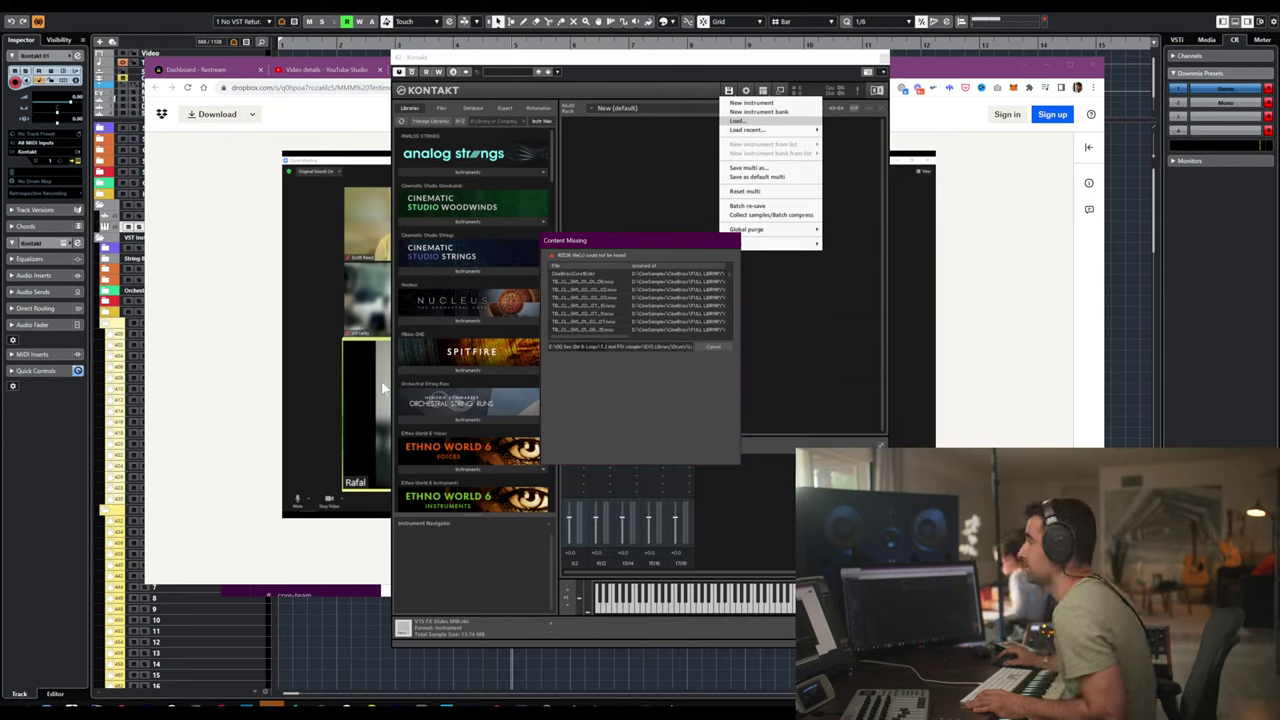
- Switch to the browser and watch the testimonial video, pausing and resuming its playback
left_click(254, 330)
left_click(557, 429)
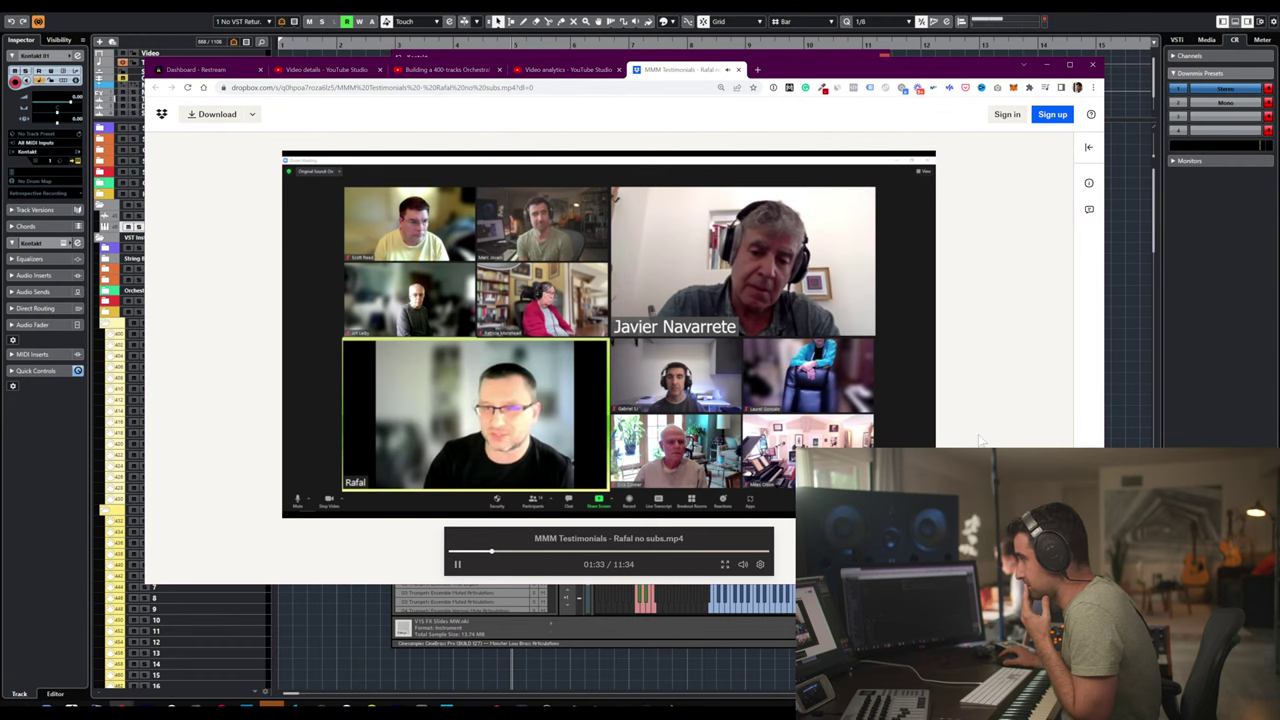
key("alt+Tab")
key("Escape")
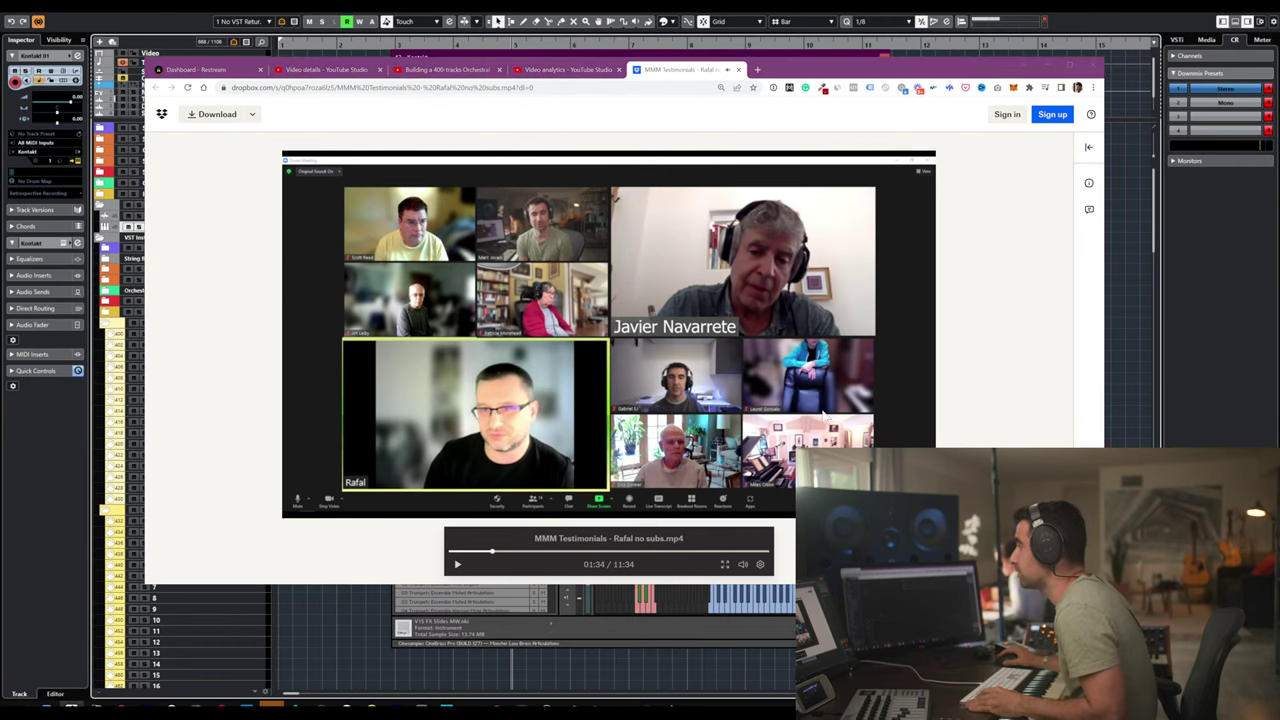
key("alt+Tab")
key("space")
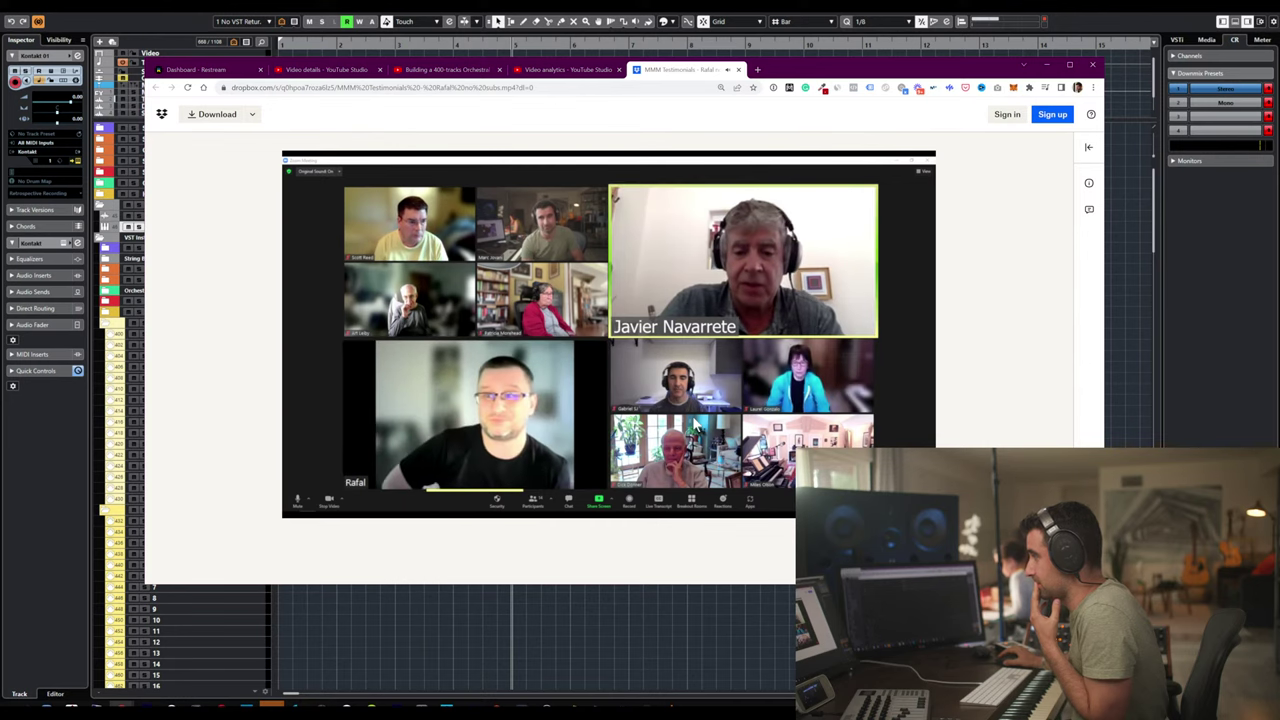
- Skip through the testimonial video in stages to 10:42, pause it and switch back to the Cubase project
mouse_move(700, 428)
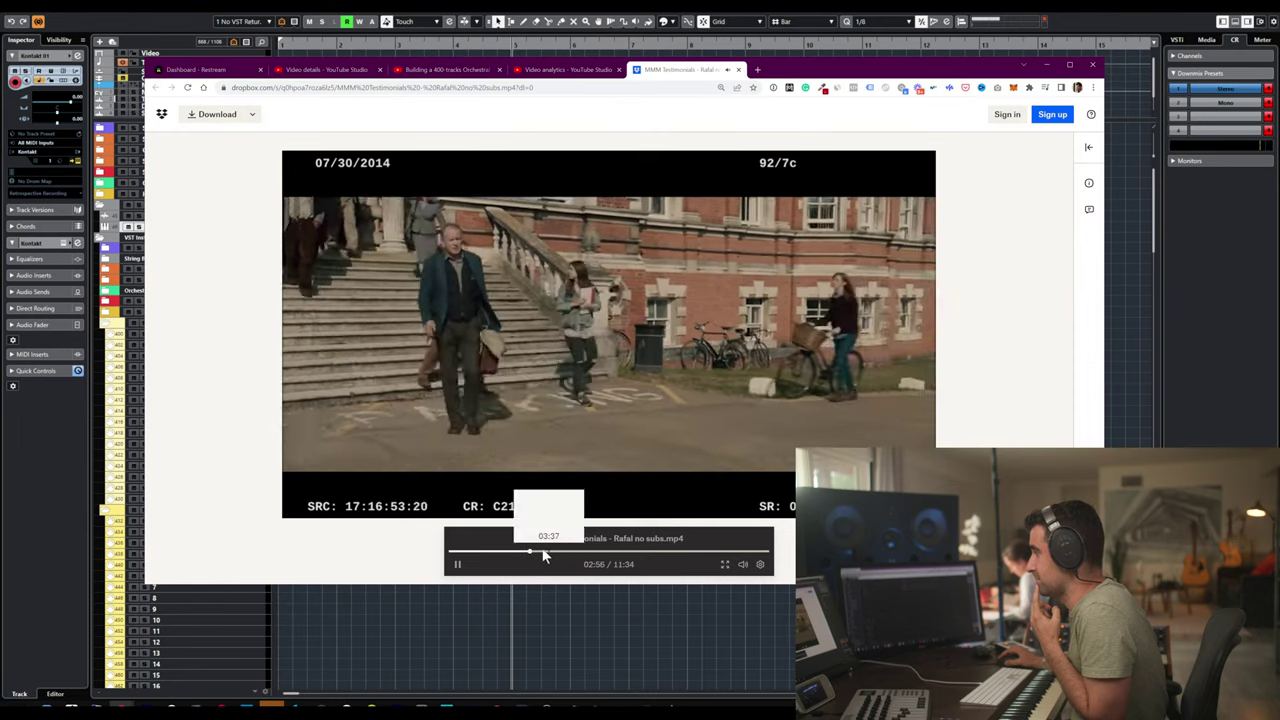
left_click(549, 551)
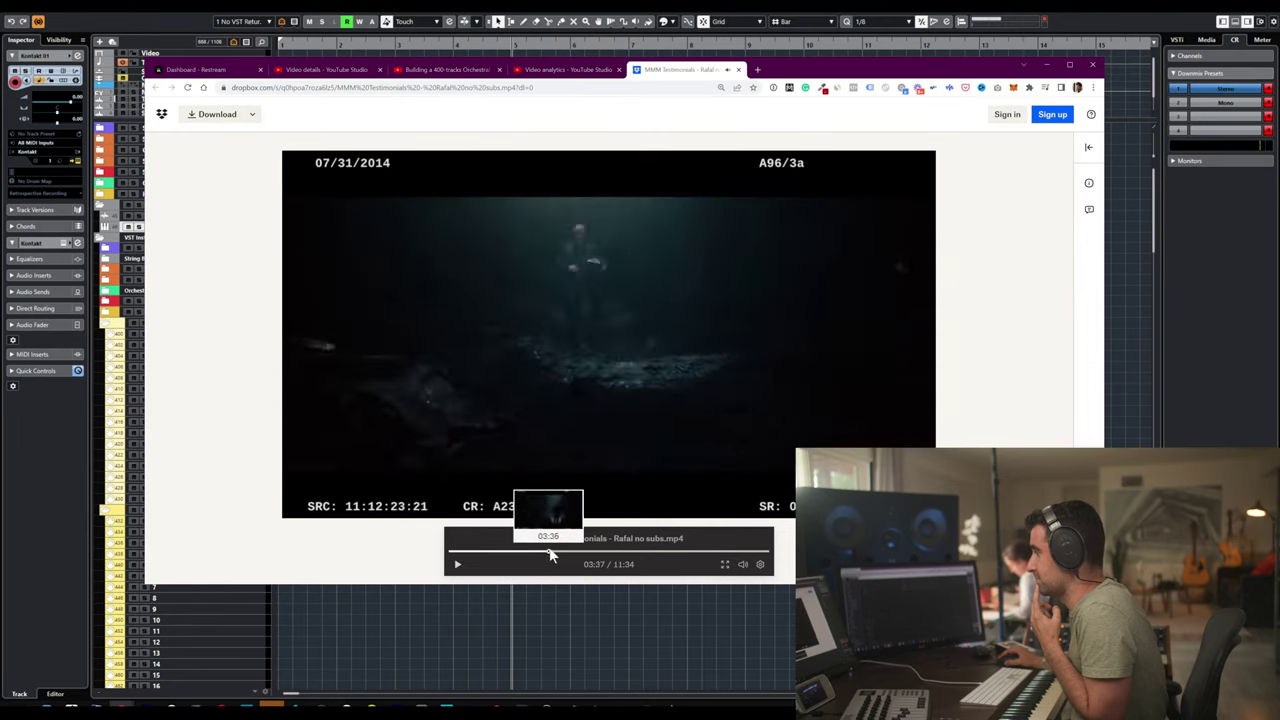
left_click(566, 551)
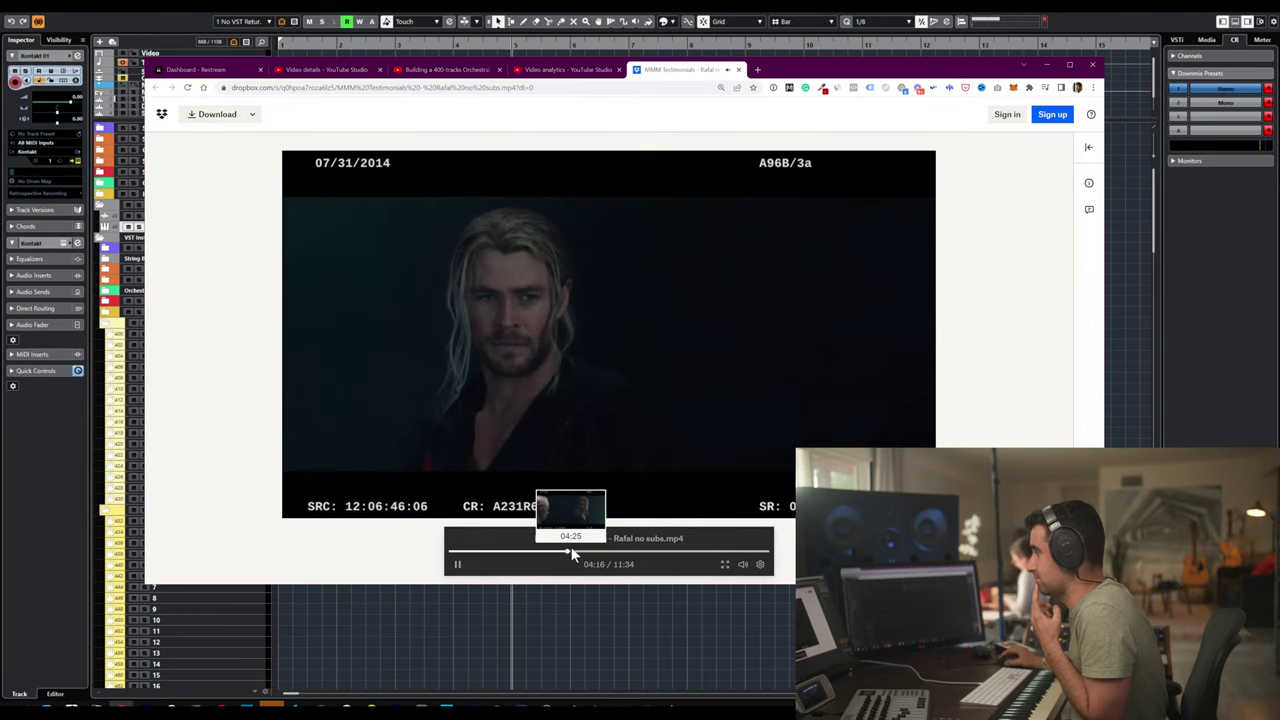
left_click(580, 549)
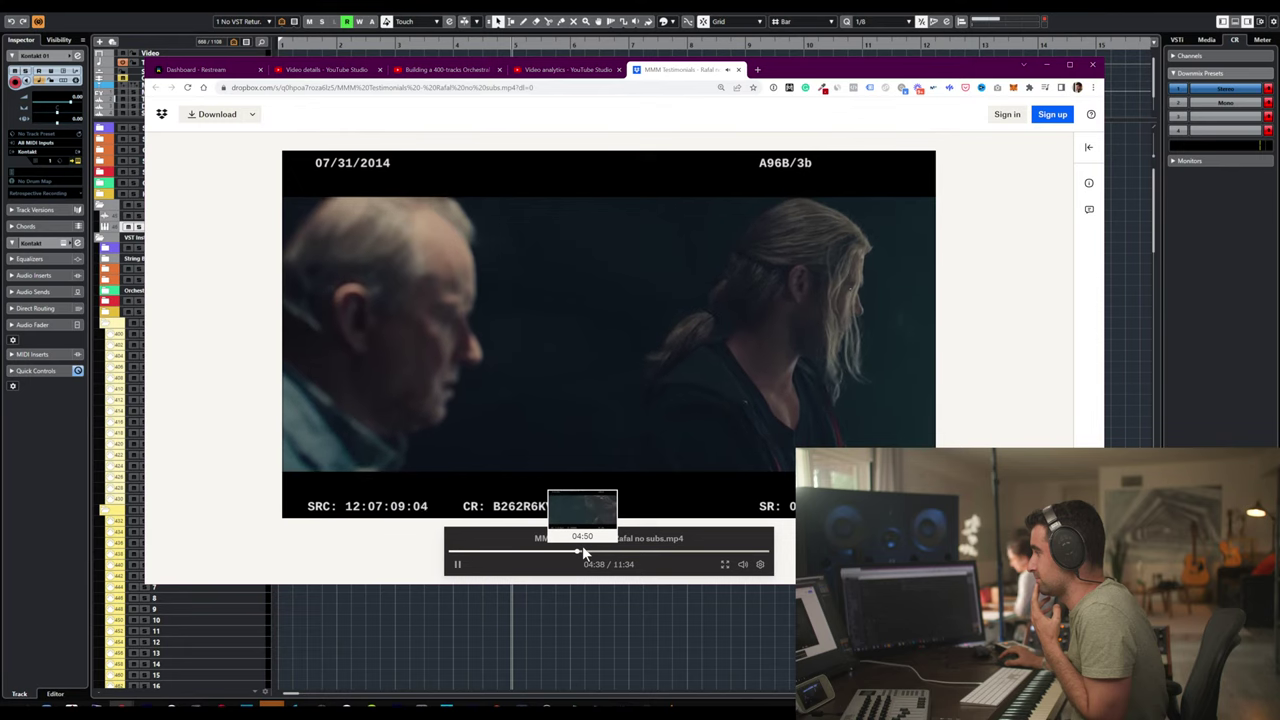
left_click(588, 550)
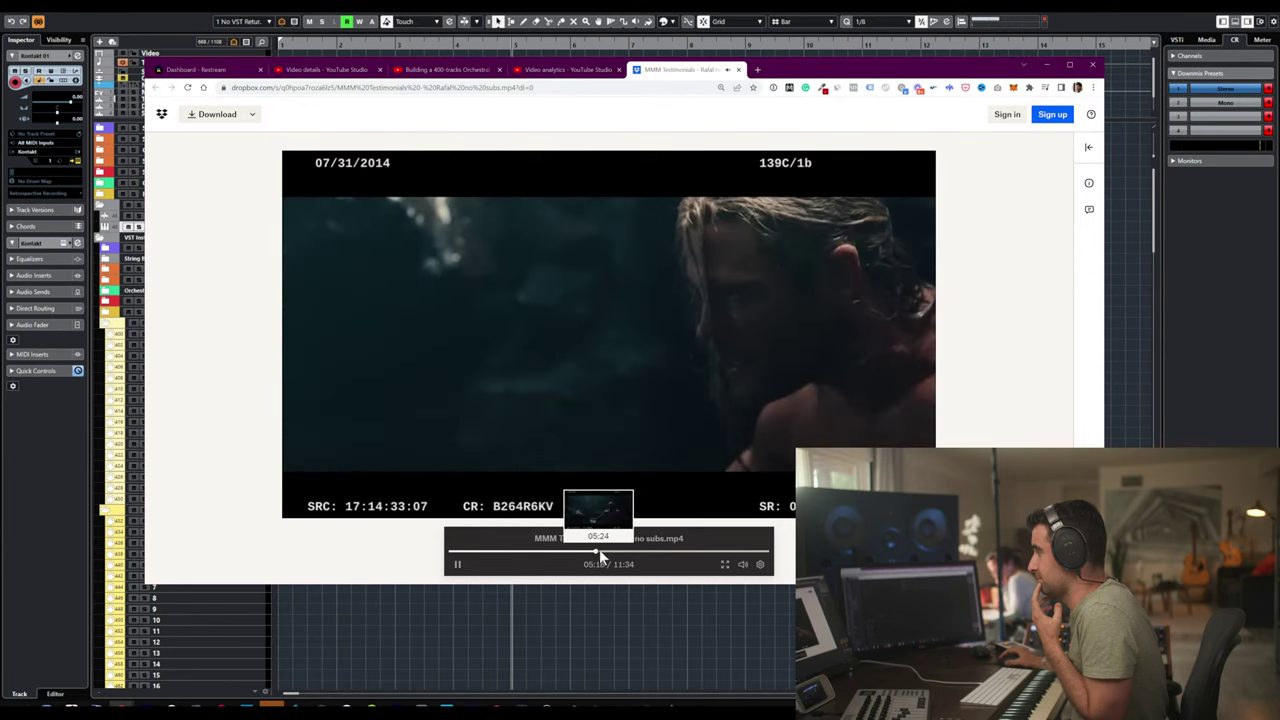
left_click_drag(608, 550, 656, 552)
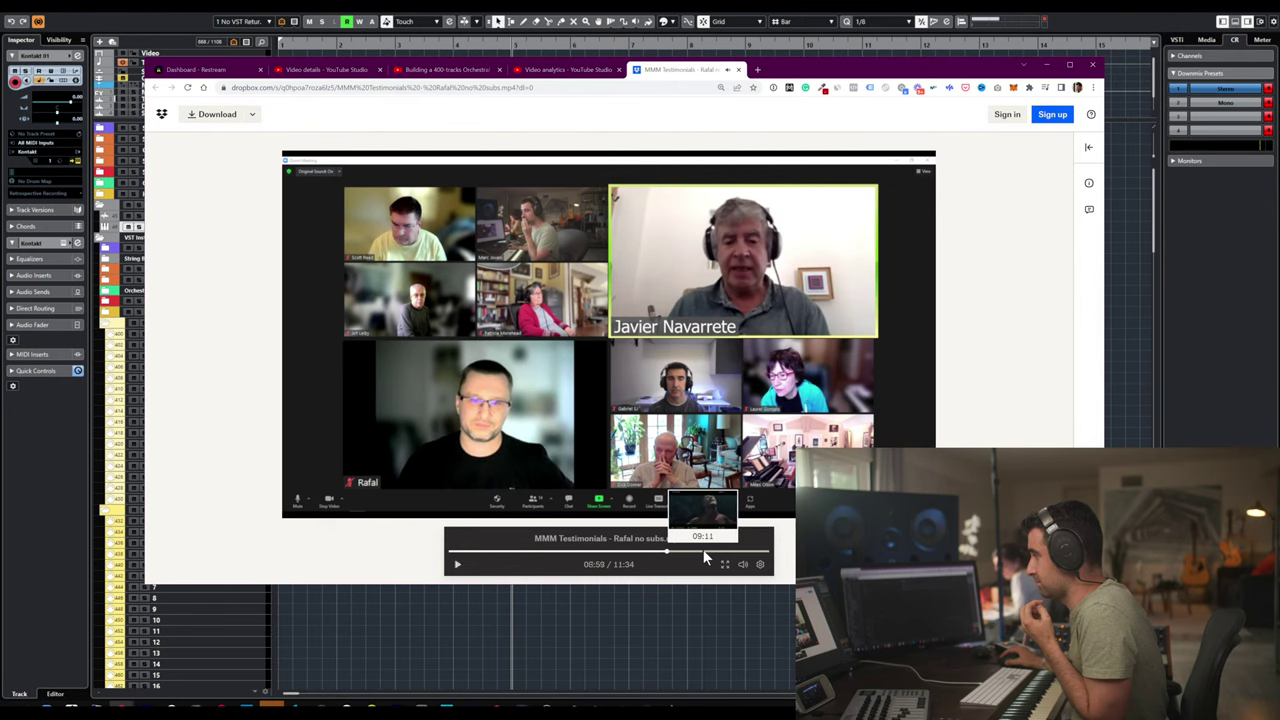
left_click(708, 551)
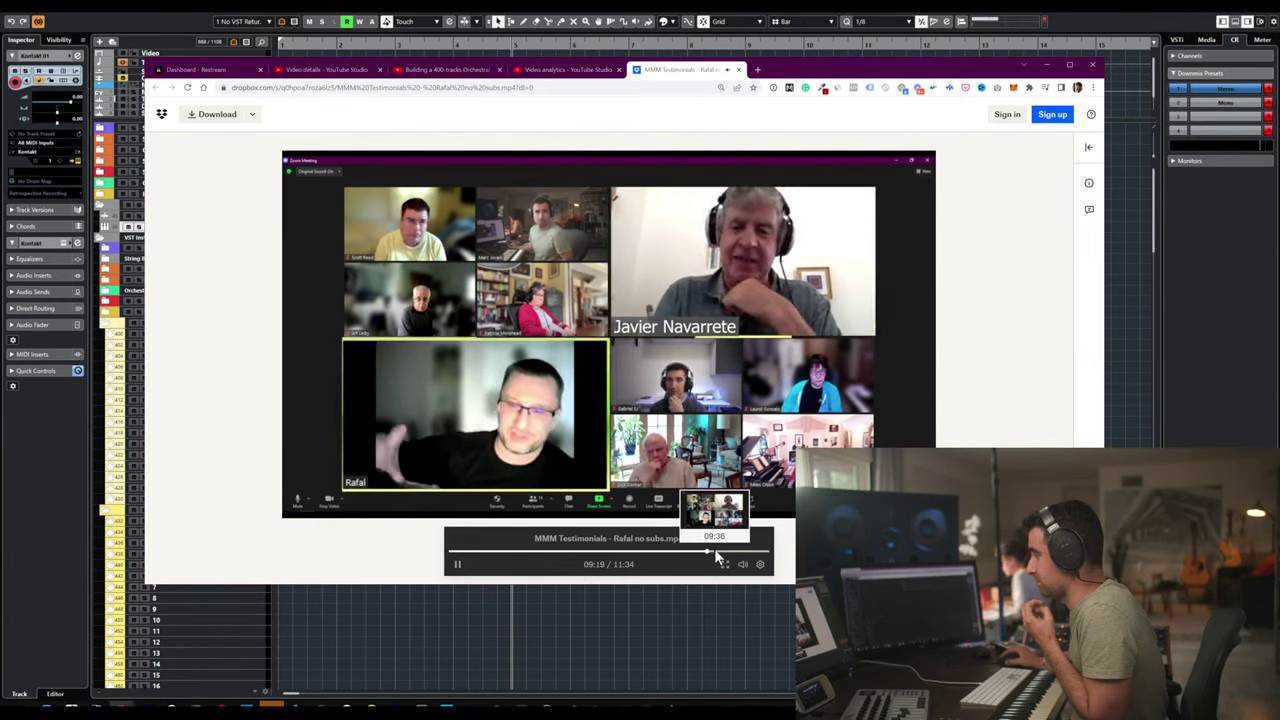
left_click(720, 550)
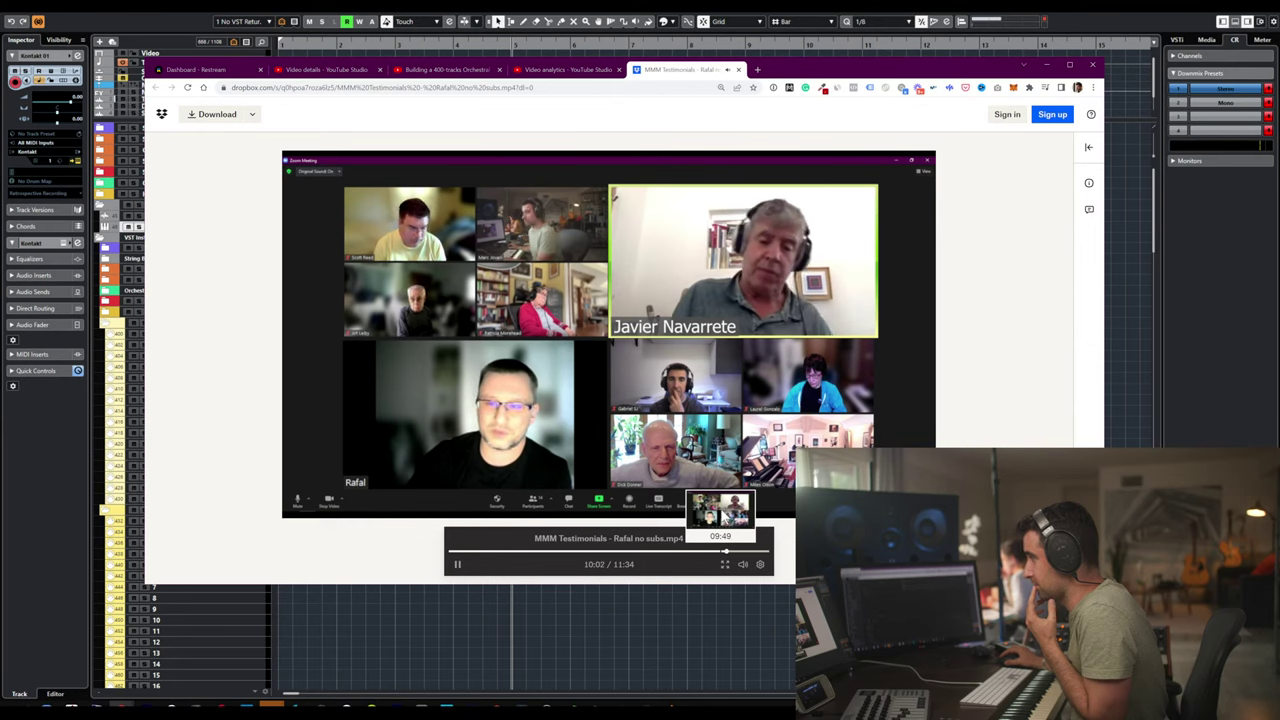
left_click(744, 552)
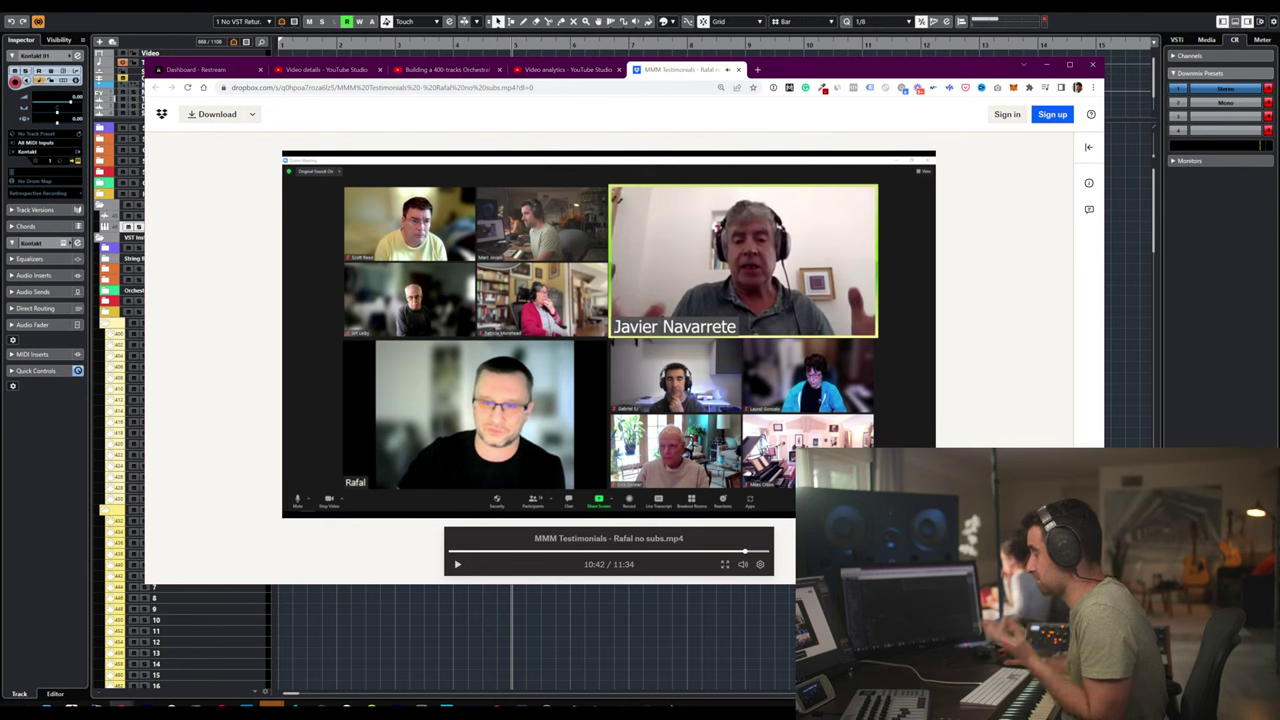
key("space")
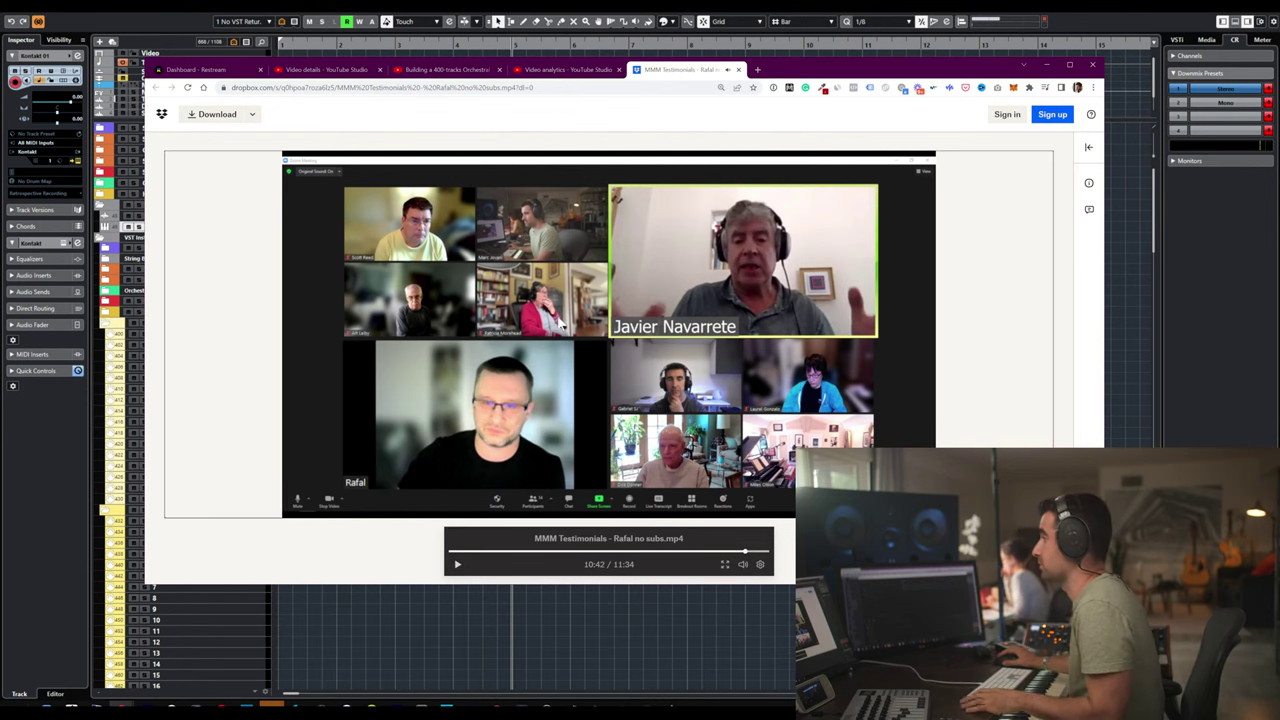
key("alt+Tab")
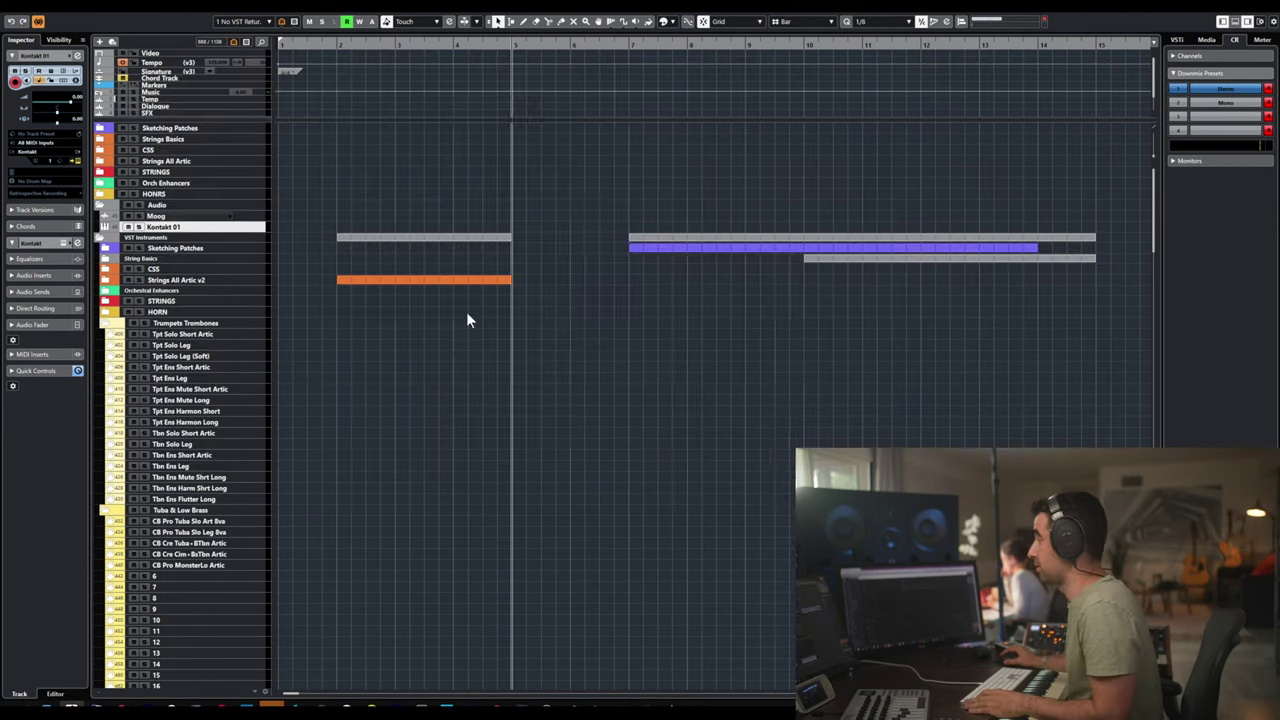
- Switch to Slack and send "FUNCIONA PERFECTO" in the open direct message conversation
key("alt+Tab")
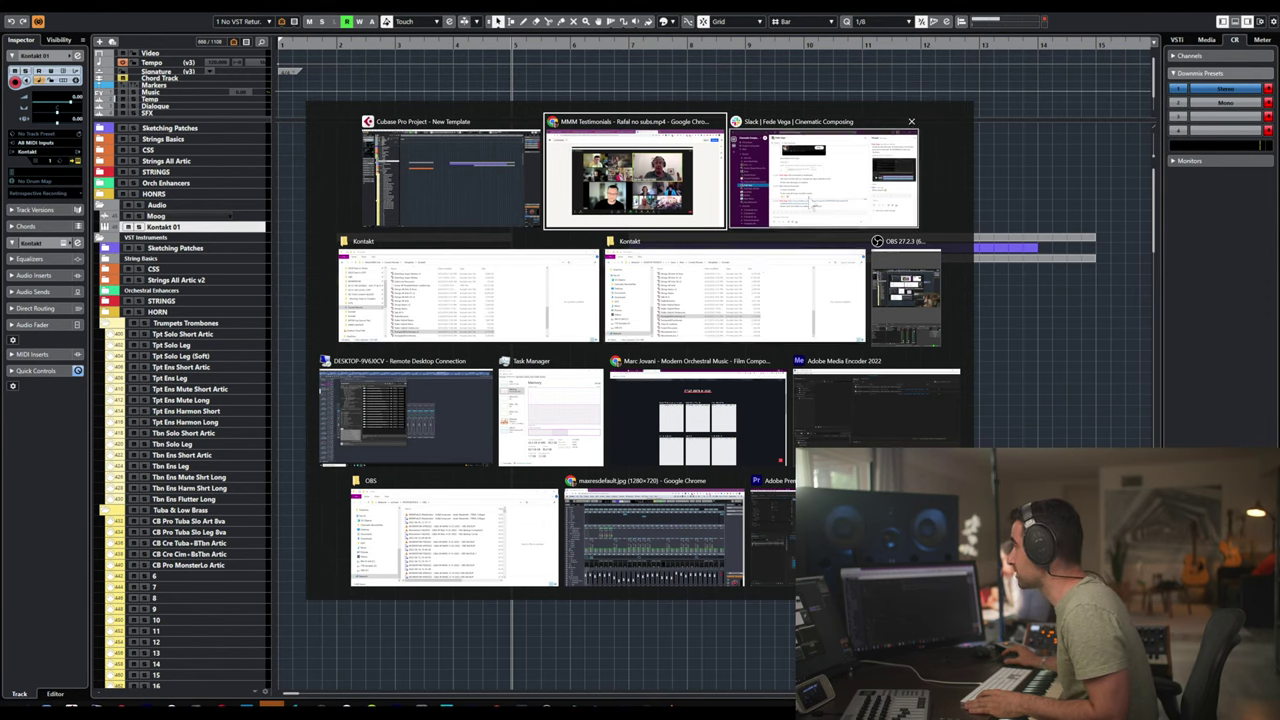
key("alt+Tab")
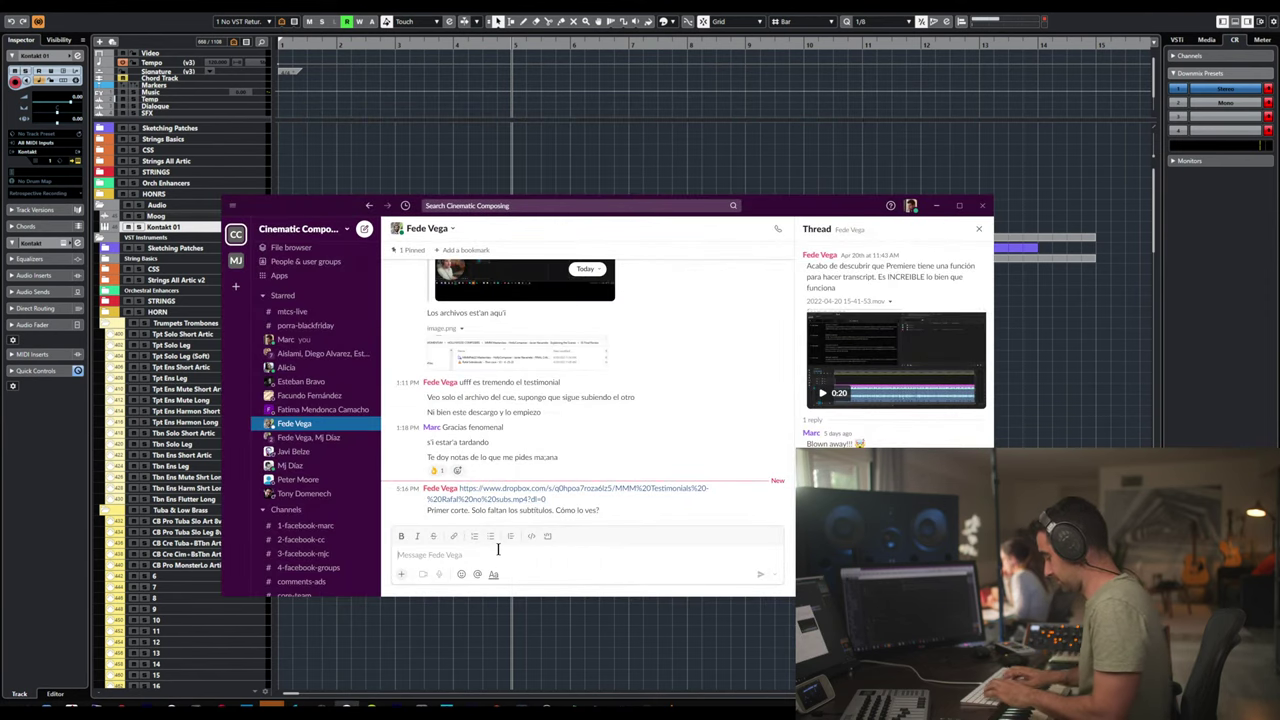
type("FUNCIONA PERF")
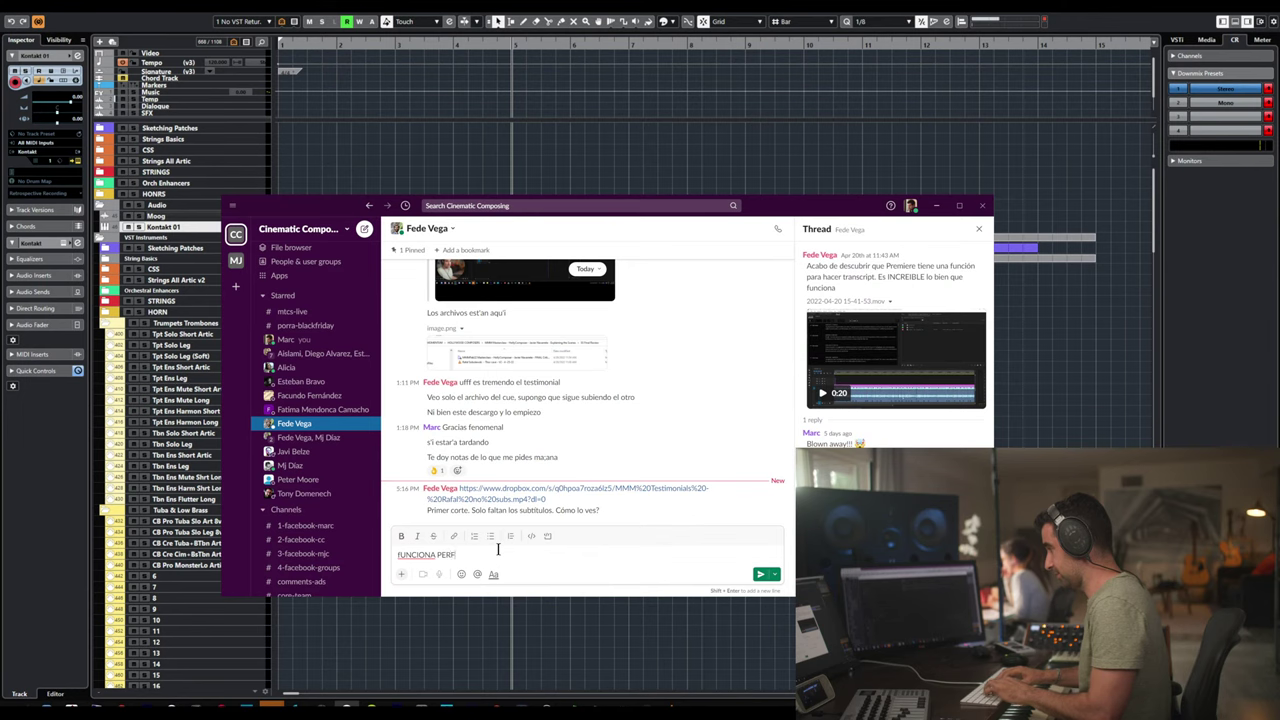
type("ECTO")
key("Return")
- Send "Sí, añade subtítulos y ya! :)" and "Gracias!" as two further messages in the conversation, and switch back to Cubase
type("Sí")
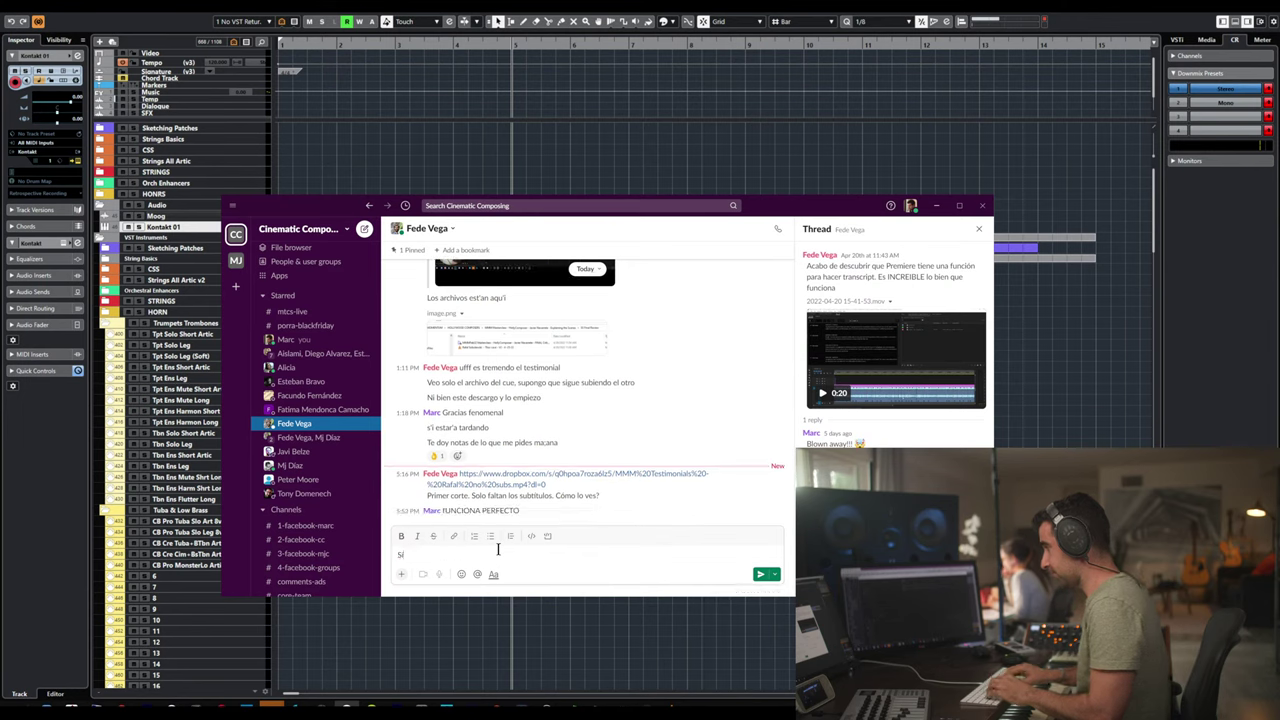
type(", a")
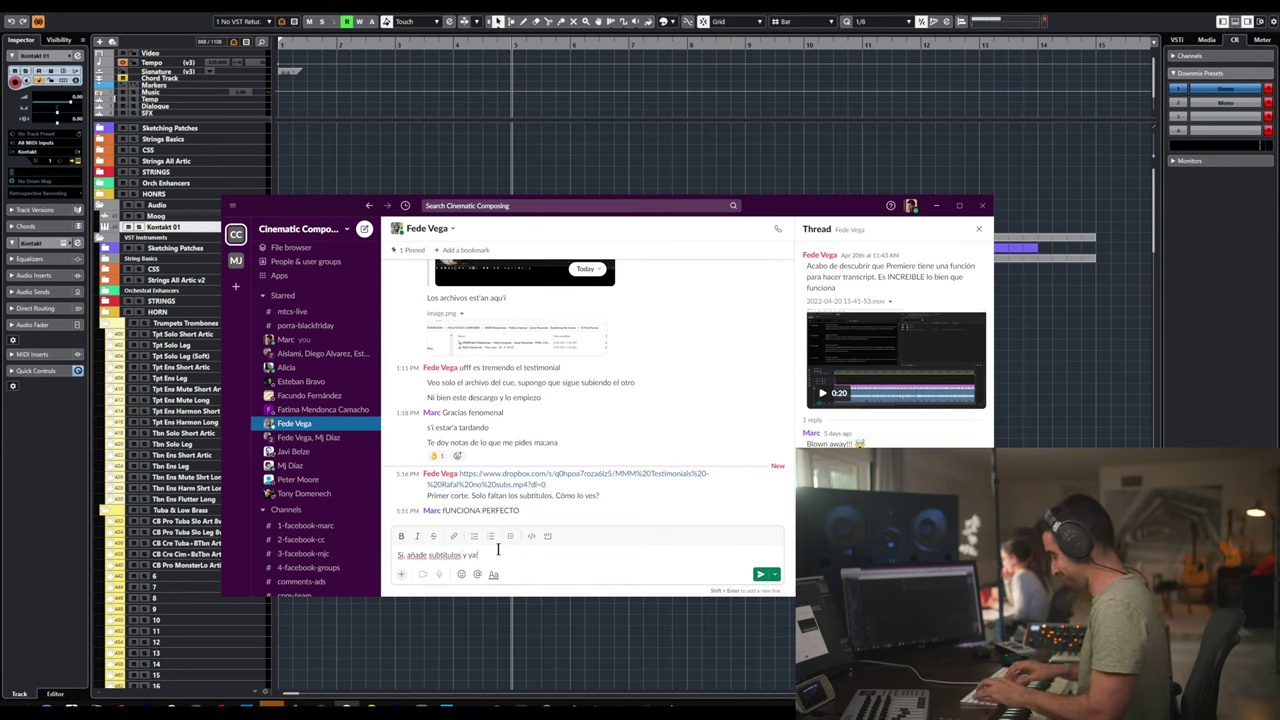
type("ñade subtítulos y ya! :)")
key("Return")
type("Gracias!")
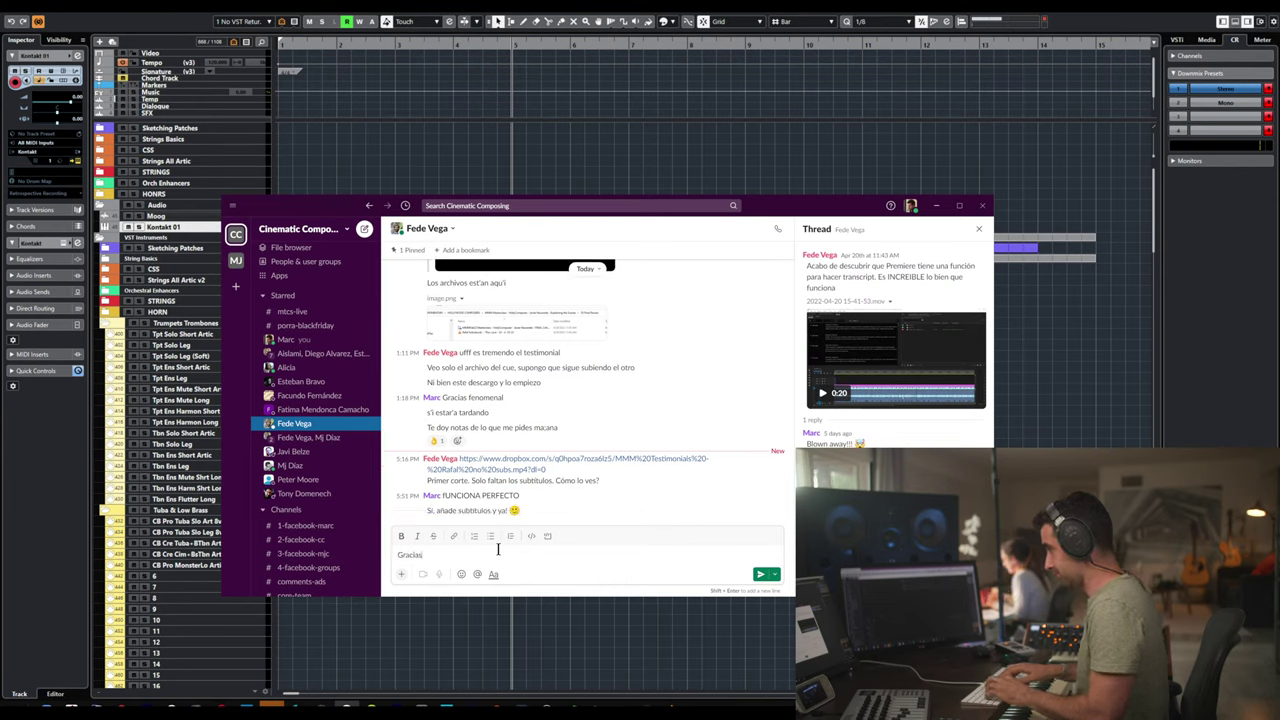
key("Return")
key("alt+Tab")
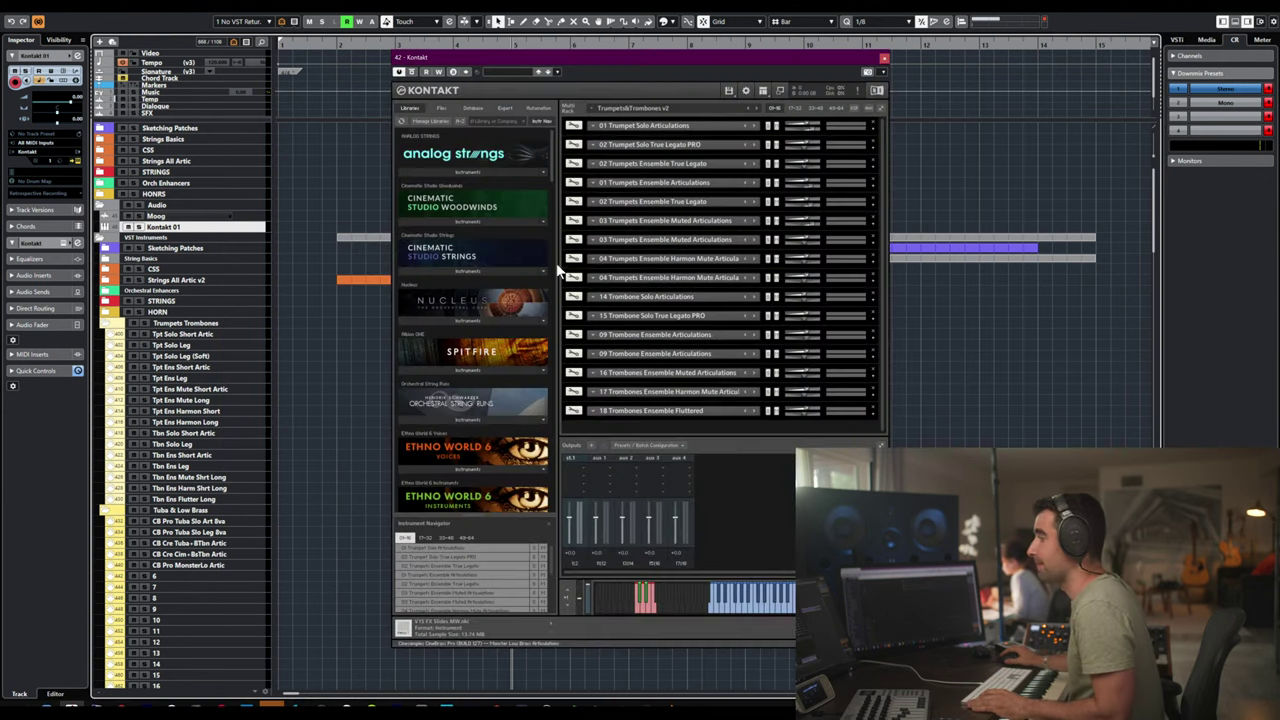
- Switch to the browser window with the MMM Testimonials video to show it, and return to the Cubase project
key("alt+Tab")
key("alt+Tab")
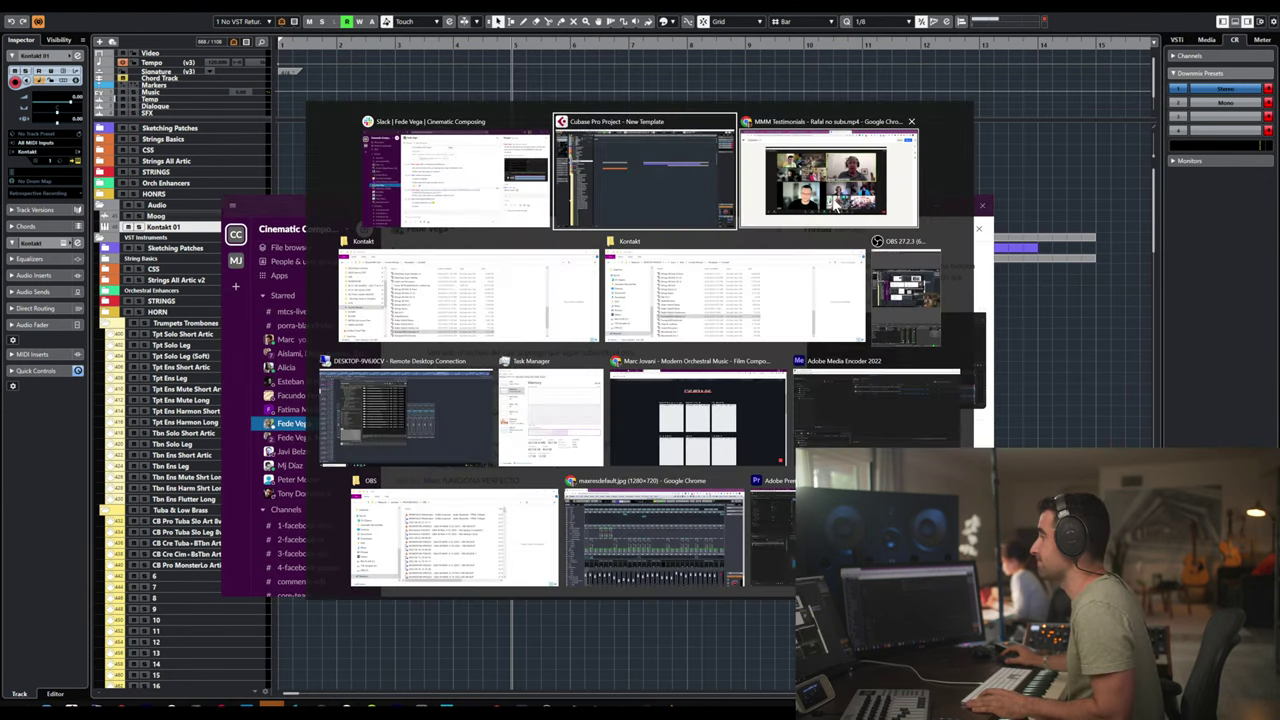
left_click(850, 115)
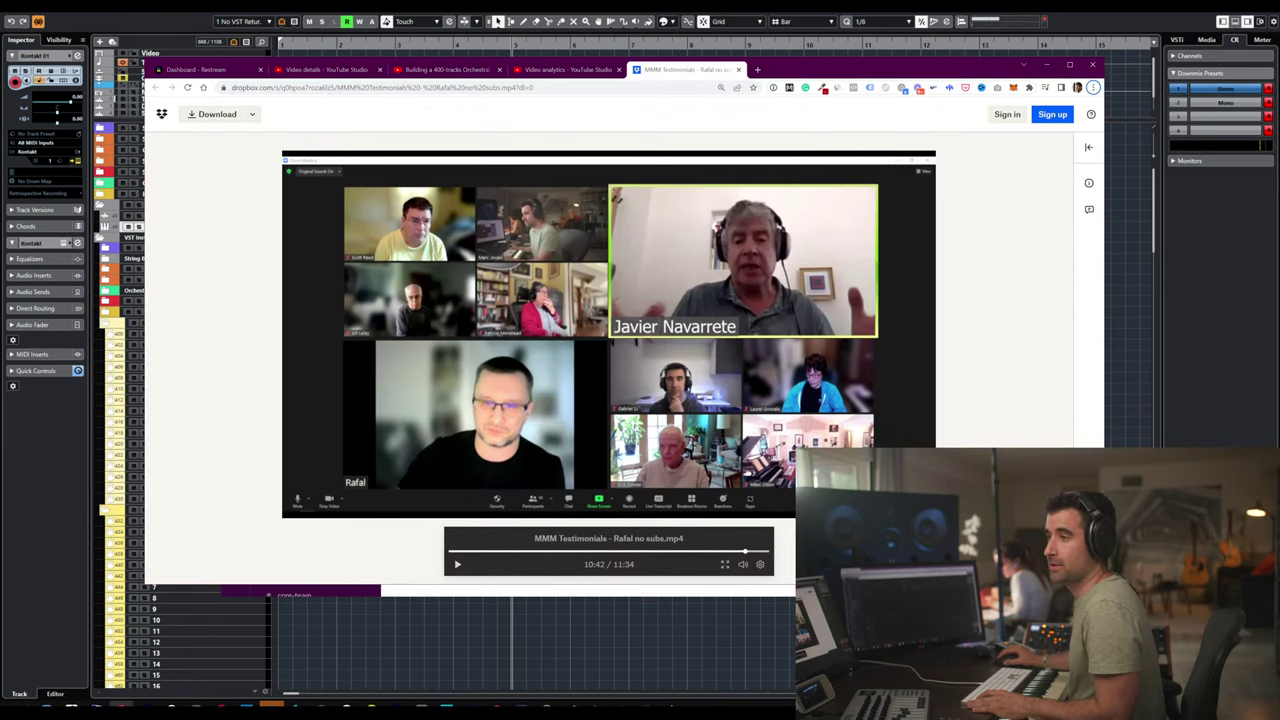
key("alt+Tab")
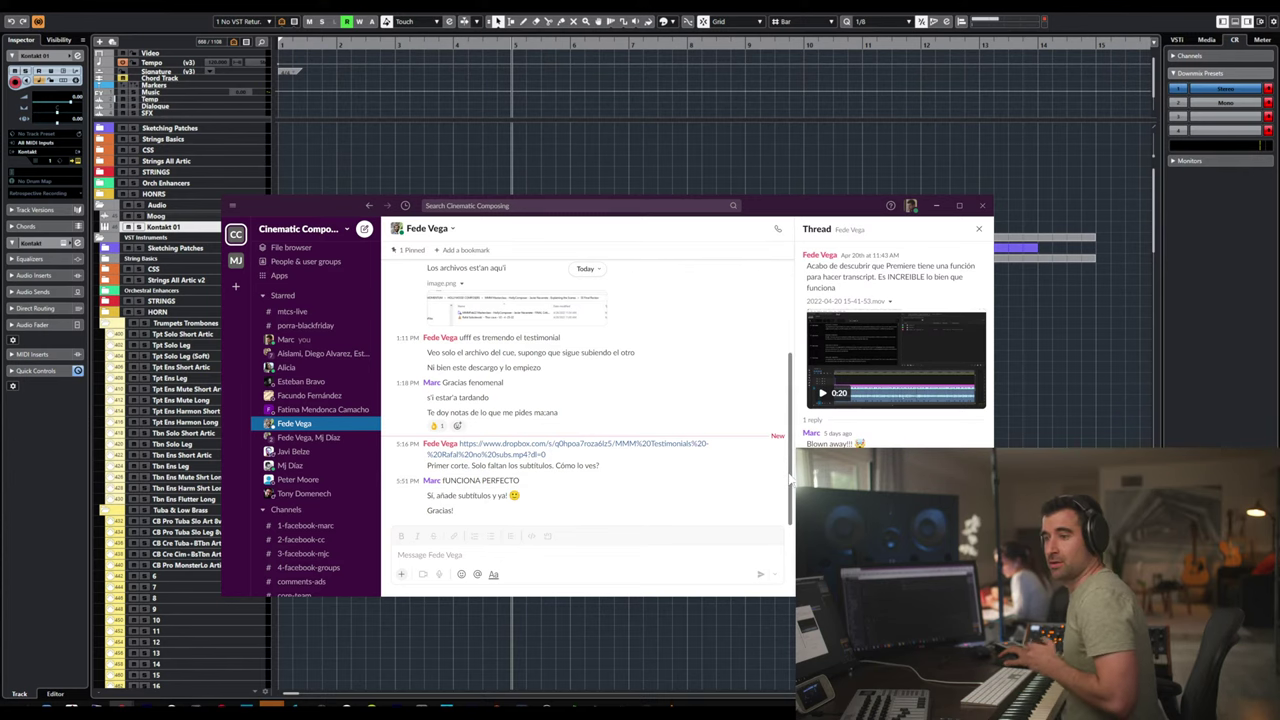
left_click(728, 173)
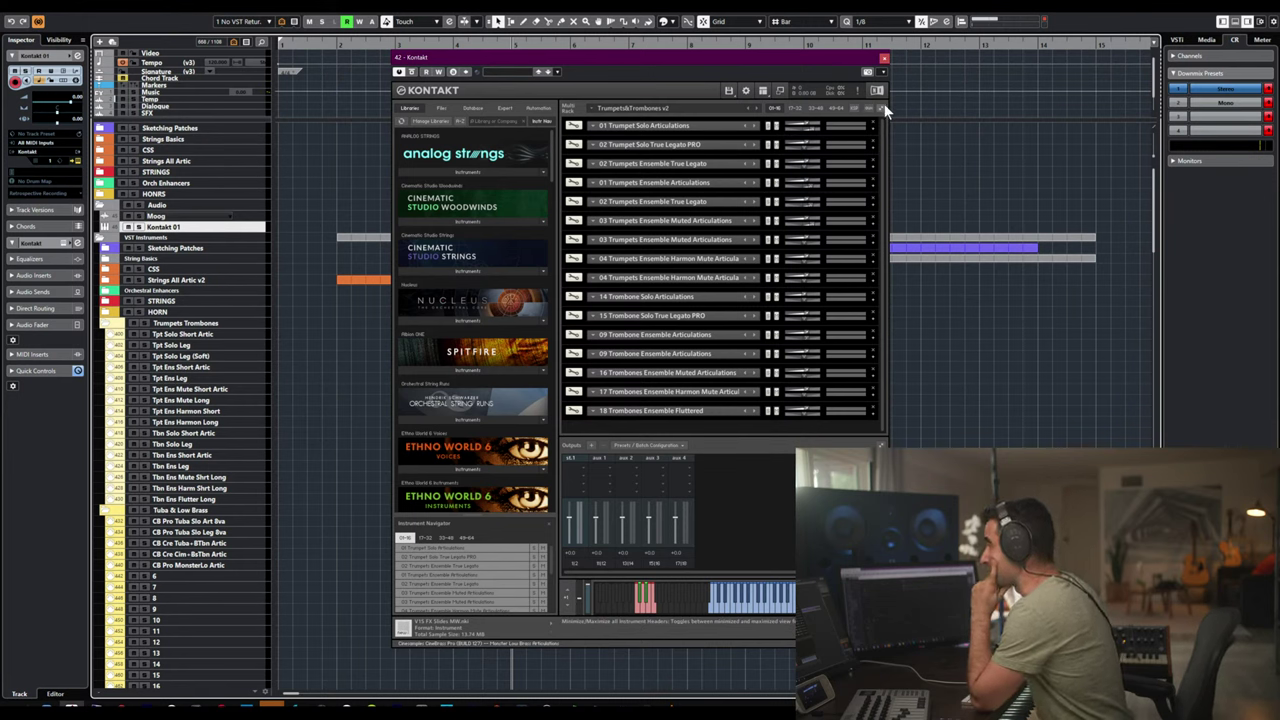
- Review the instruments on pages 17-32 and 1-16 of the Trumpets&Trombones v2 multi with expanded headers, and close the Kontakt window
left_click(790, 106)
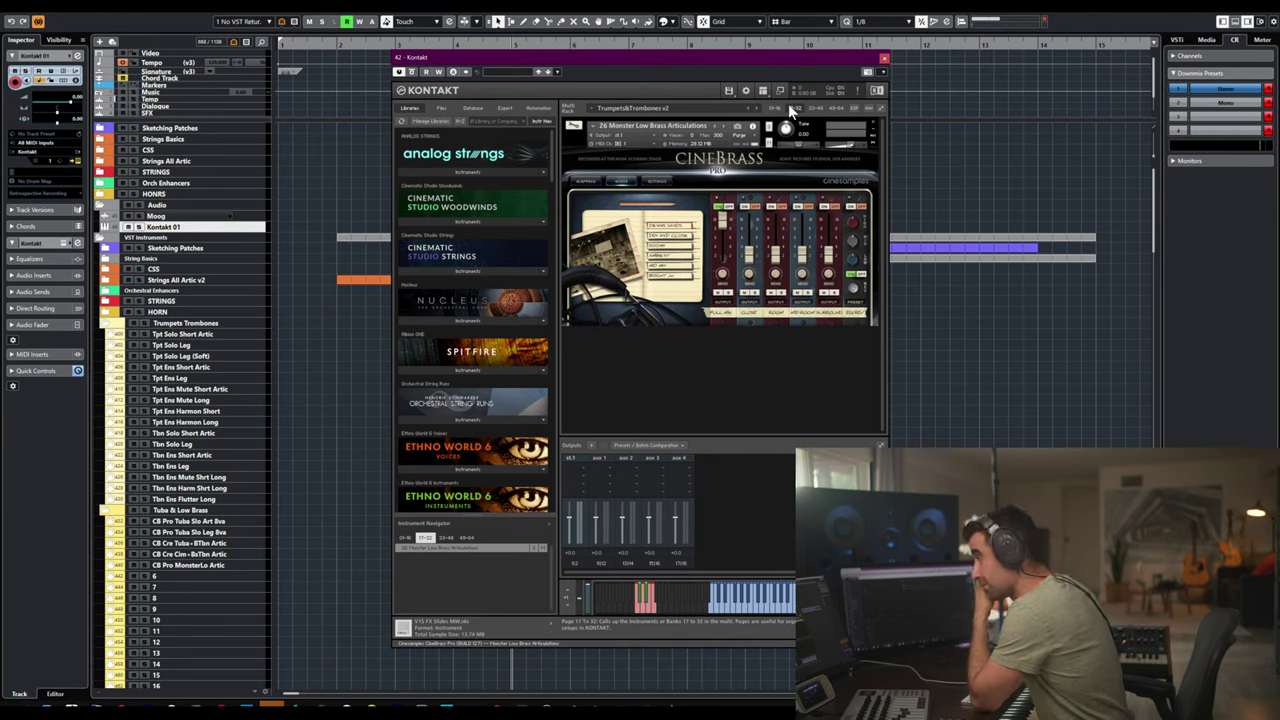
left_click(849, 109)
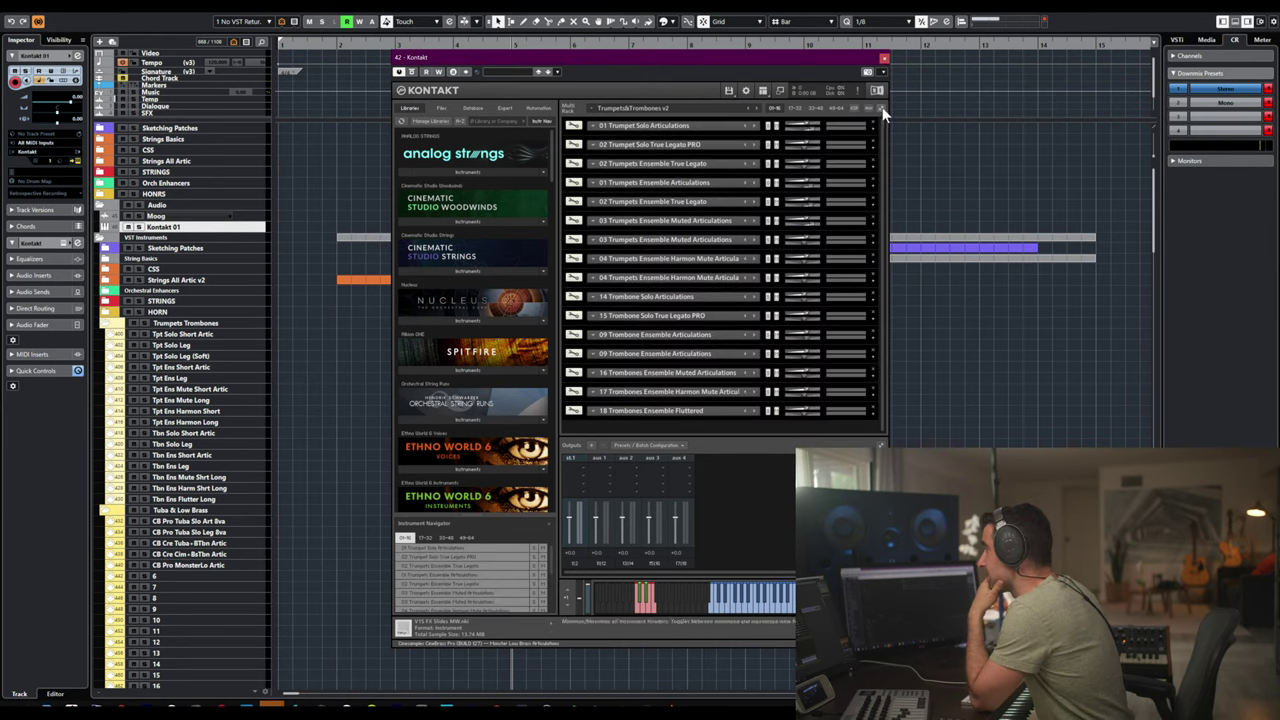
left_click(882, 108)
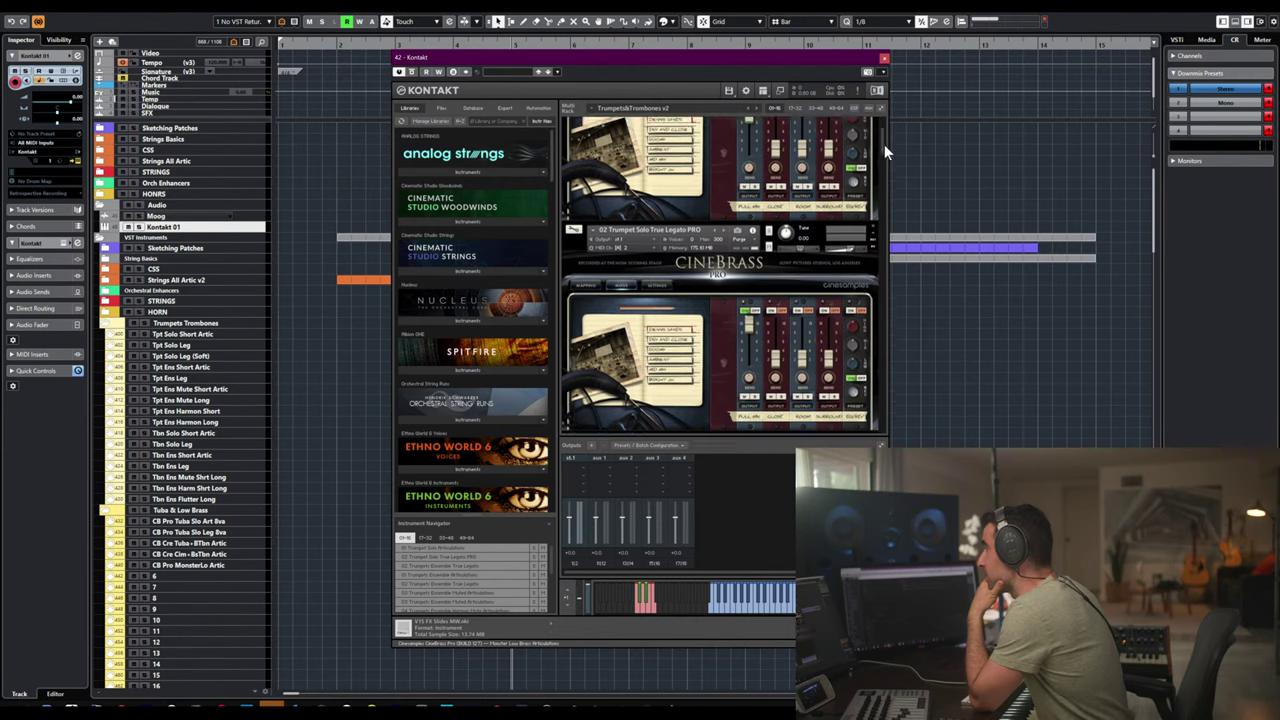
scroll(885, 154, "down", 2)
scroll(885, 154, "down", 3)
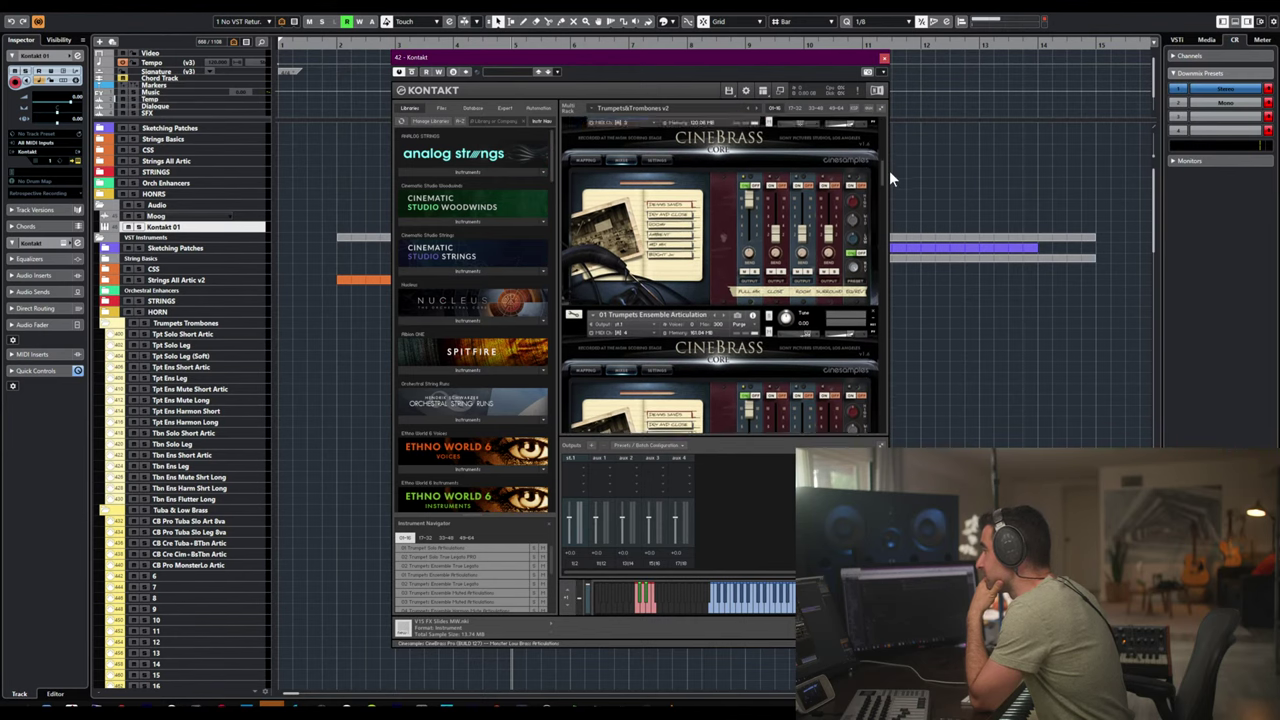
left_click_drag(888, 183, 908, 273)
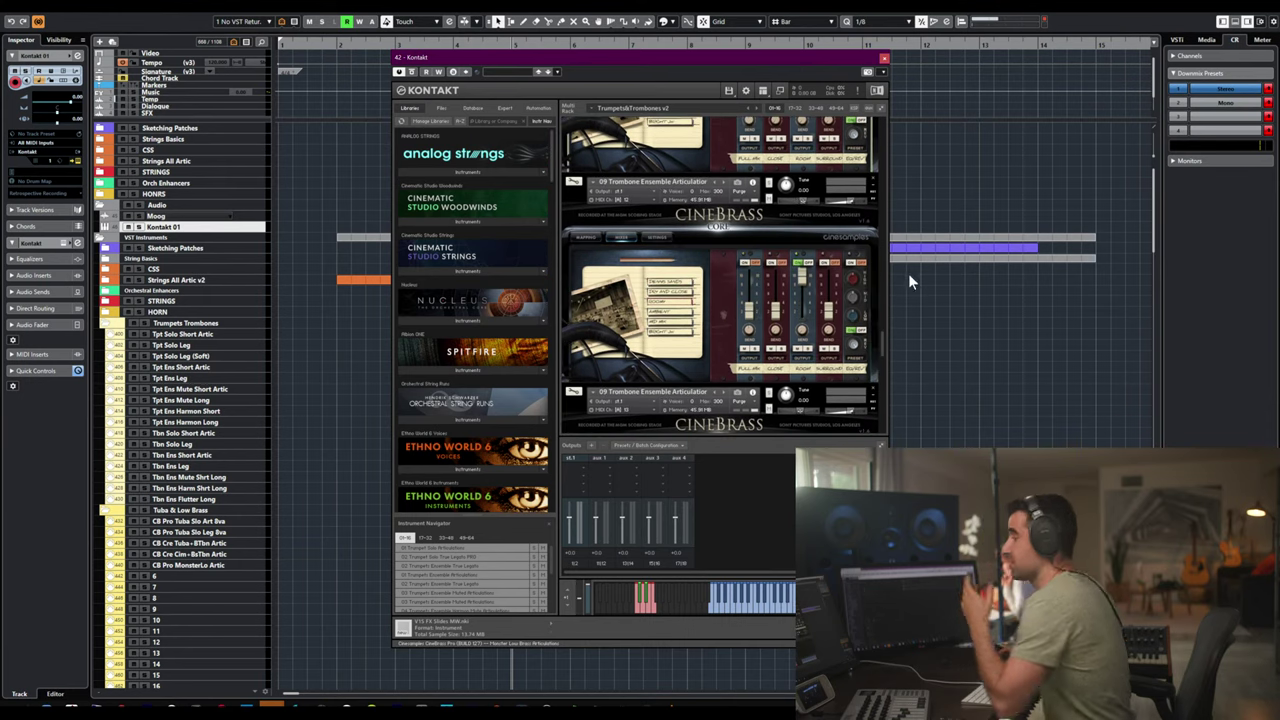
left_click(884, 57)
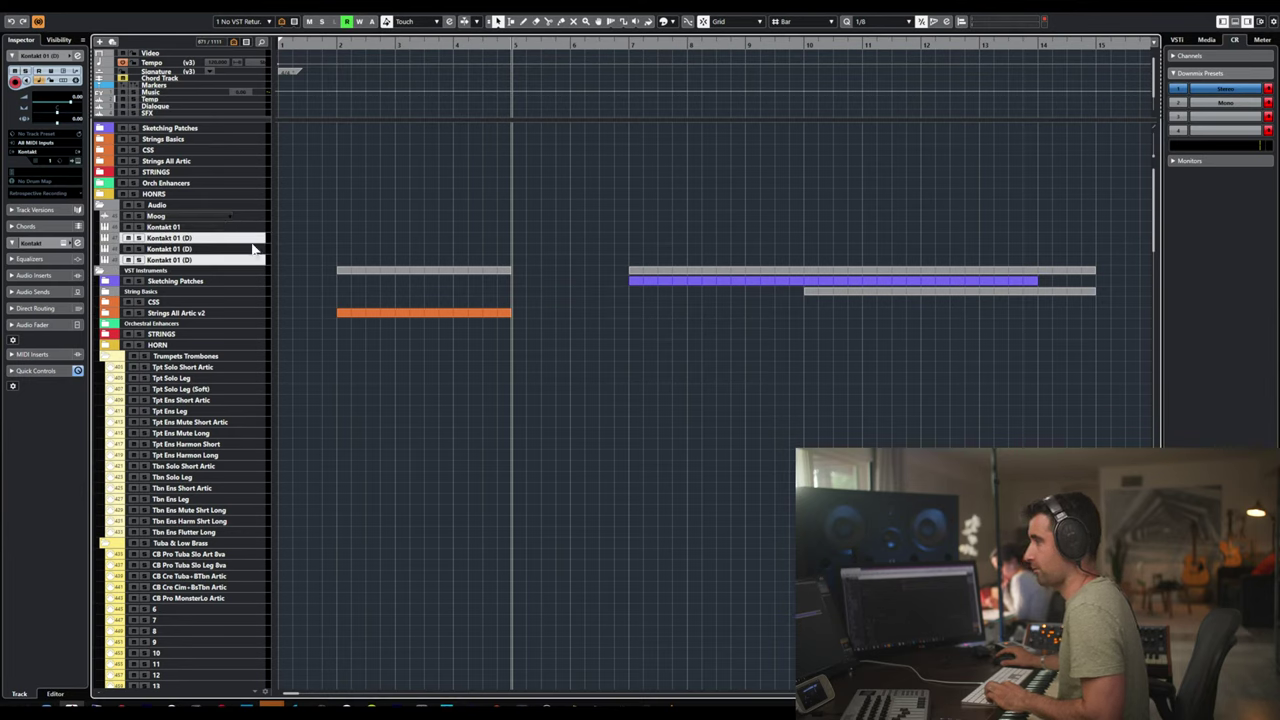
- Duplicate the Kontakt 01 instrument track in growing selections until the Audio folder holds 16 Kontakt tracks
key("Up")
key("Up")
left_click(252, 260)
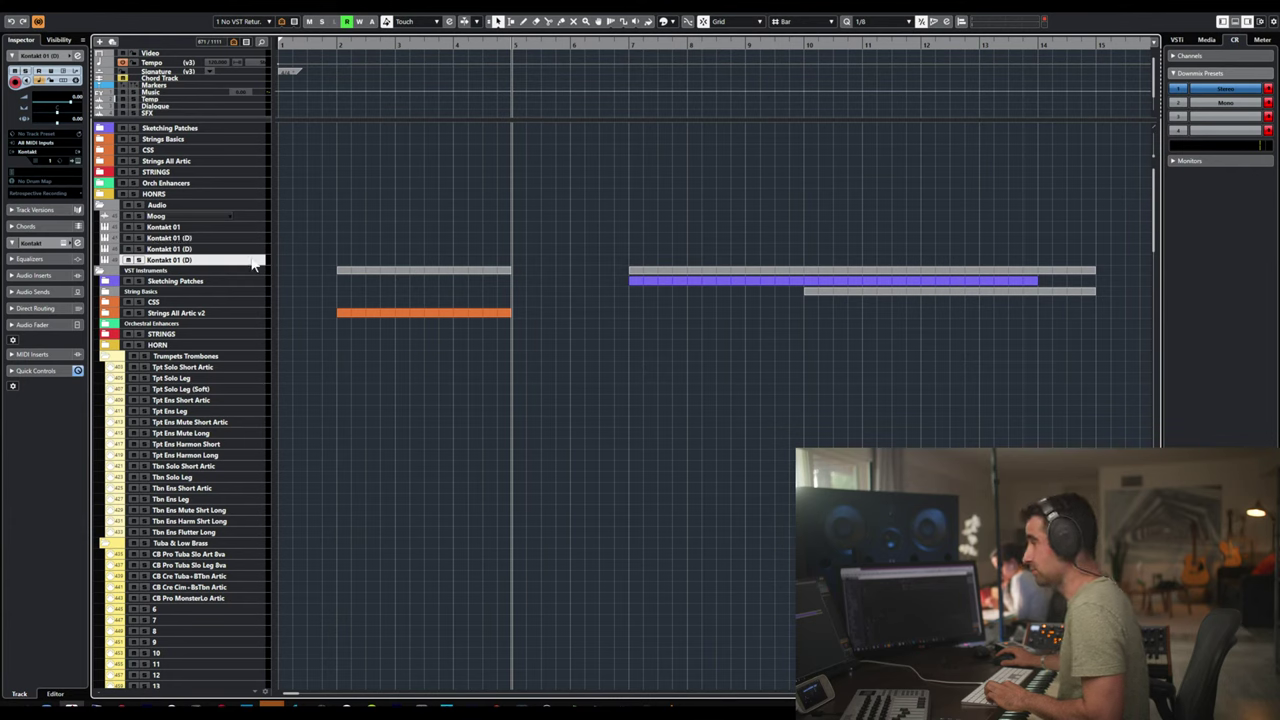
left_click(250, 229)
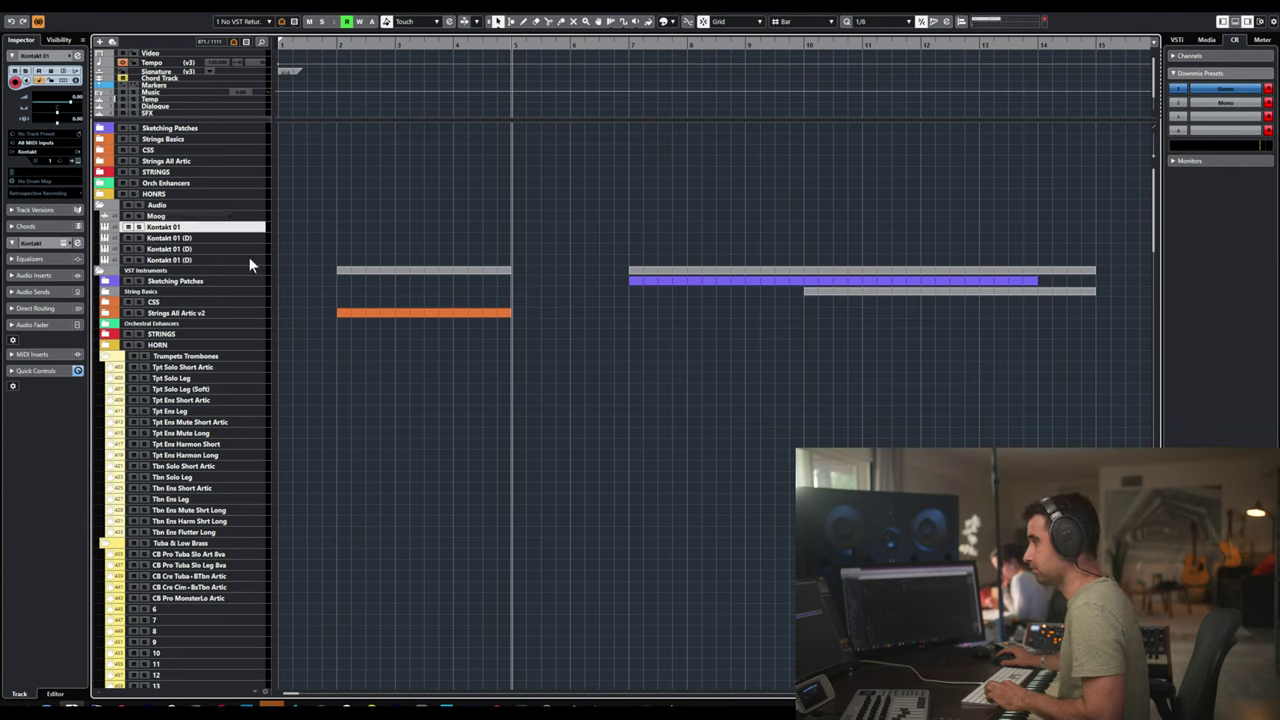
left_click(249, 258, "shift")
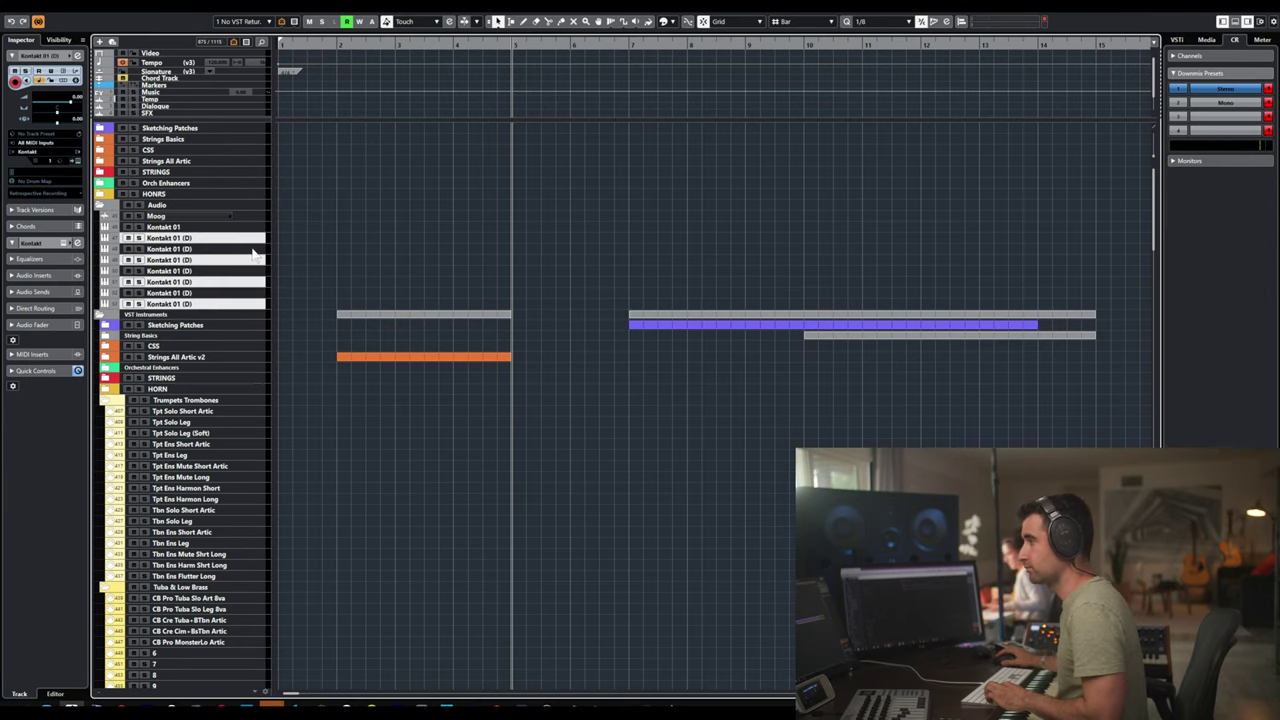
left_click(250, 228)
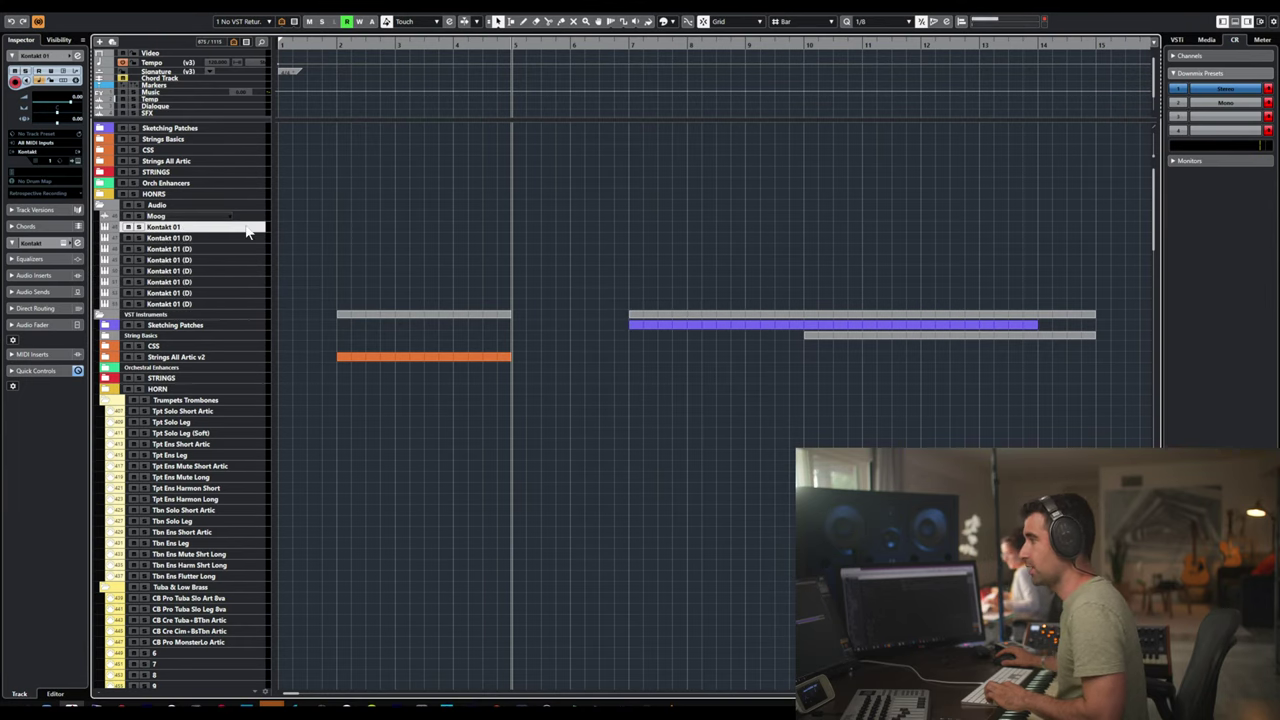
left_click(241, 303, "shift")
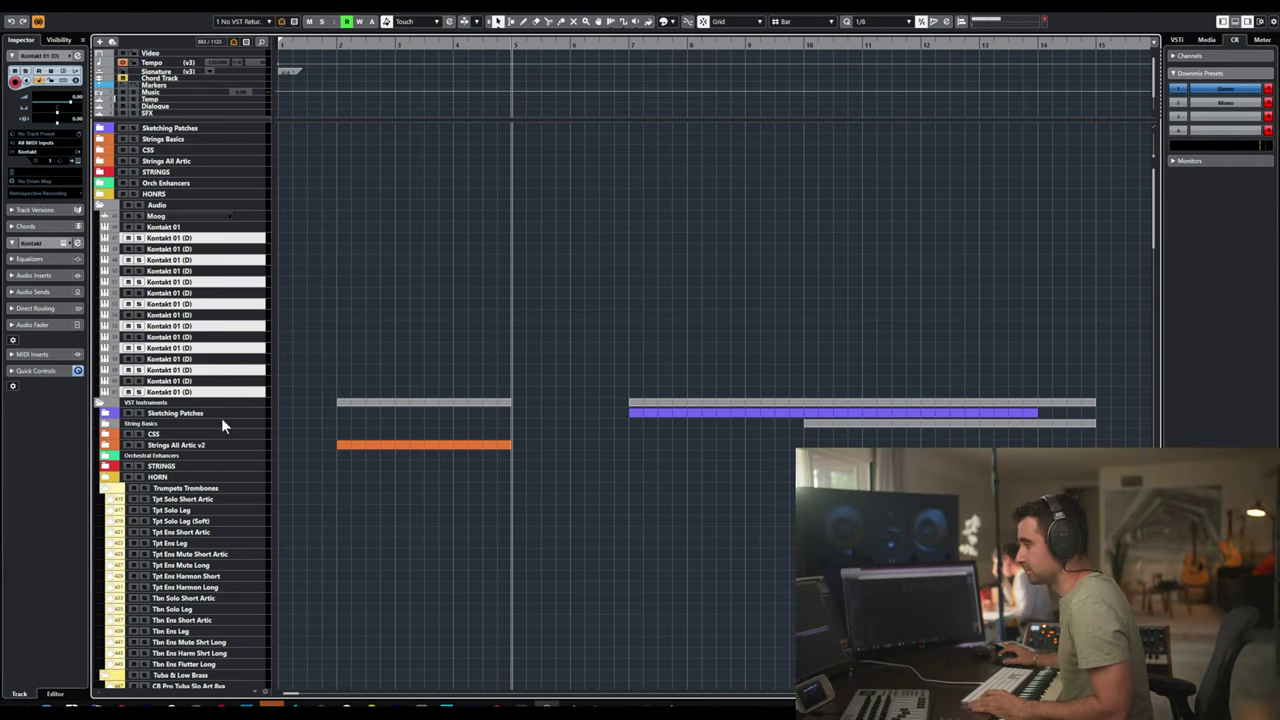
- Move all 16 Kontakt tracks out of the Audio folder and place them directly below the HONRS folder
scroll(221, 425, "down", 3)
double_click(180, 386)
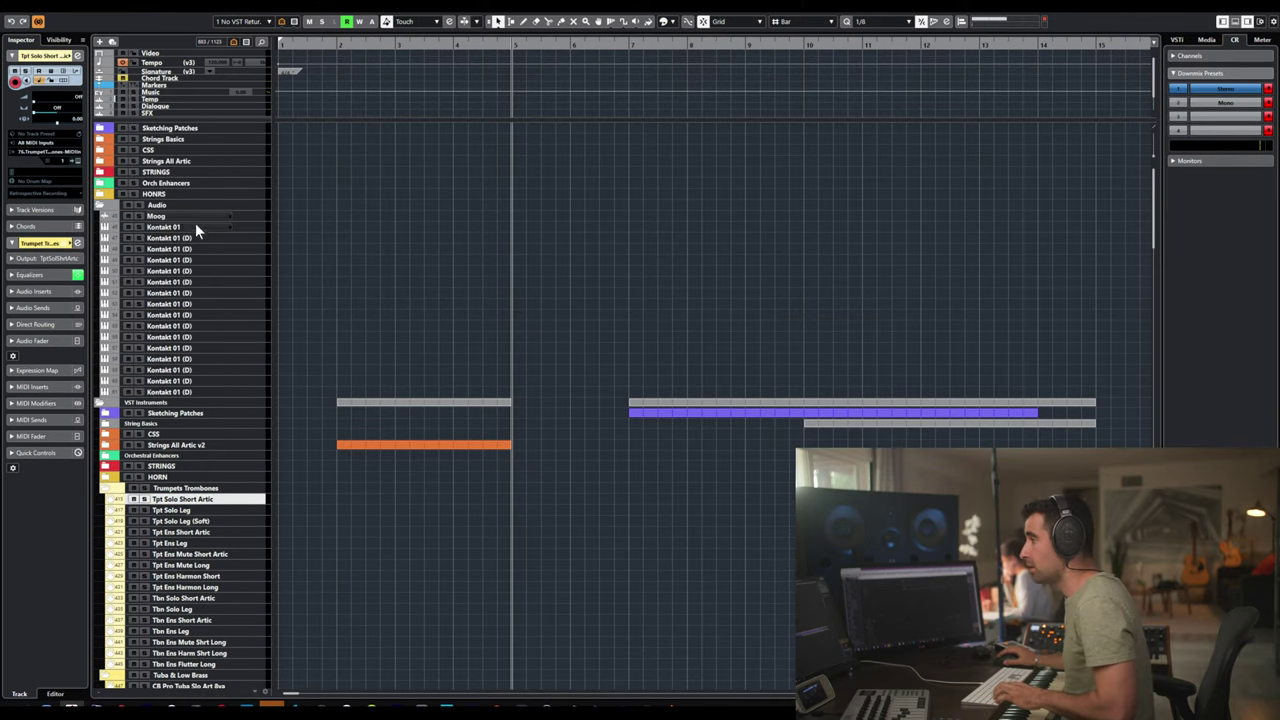
left_click(175, 228)
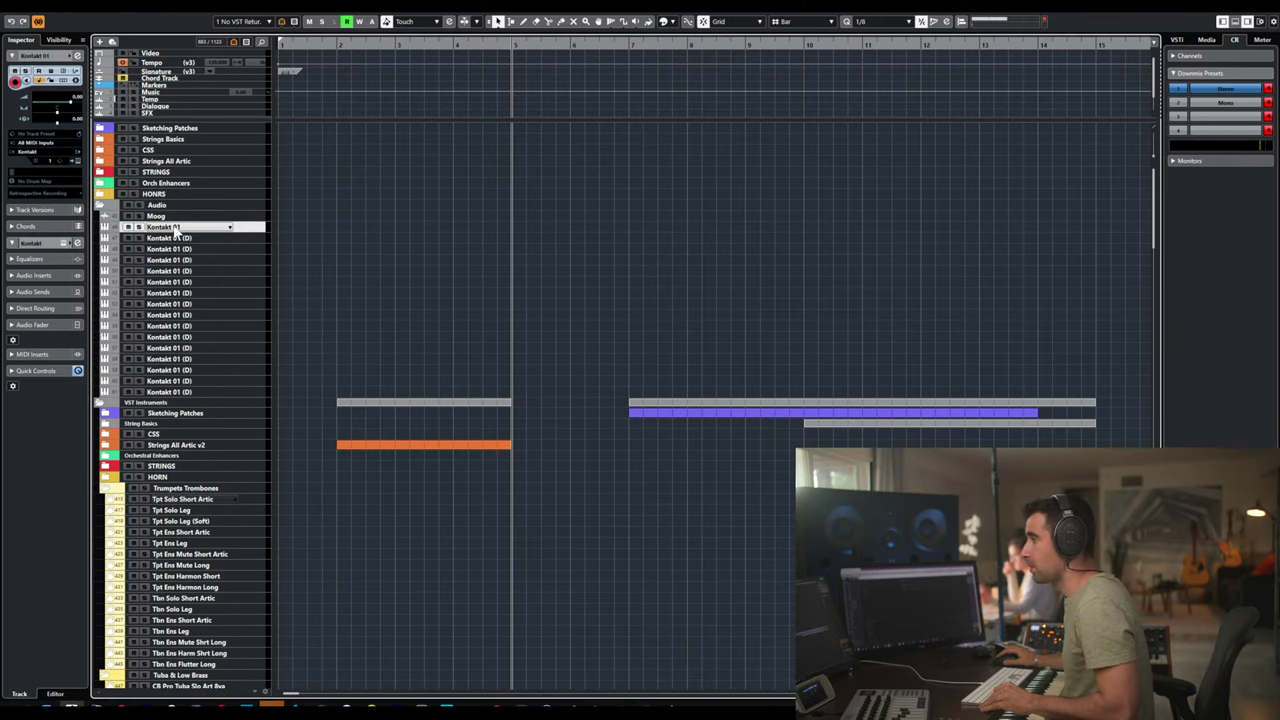
left_click(171, 391, "shift")
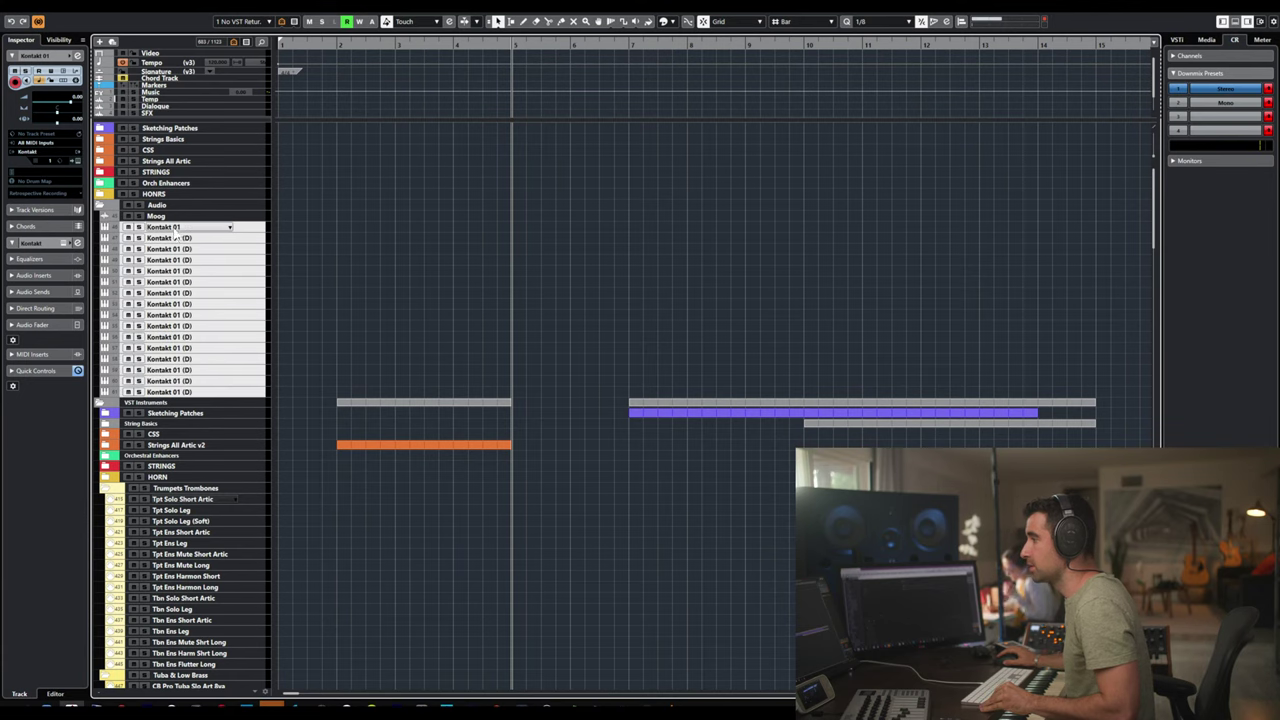
left_click_drag(178, 232, 181, 208)
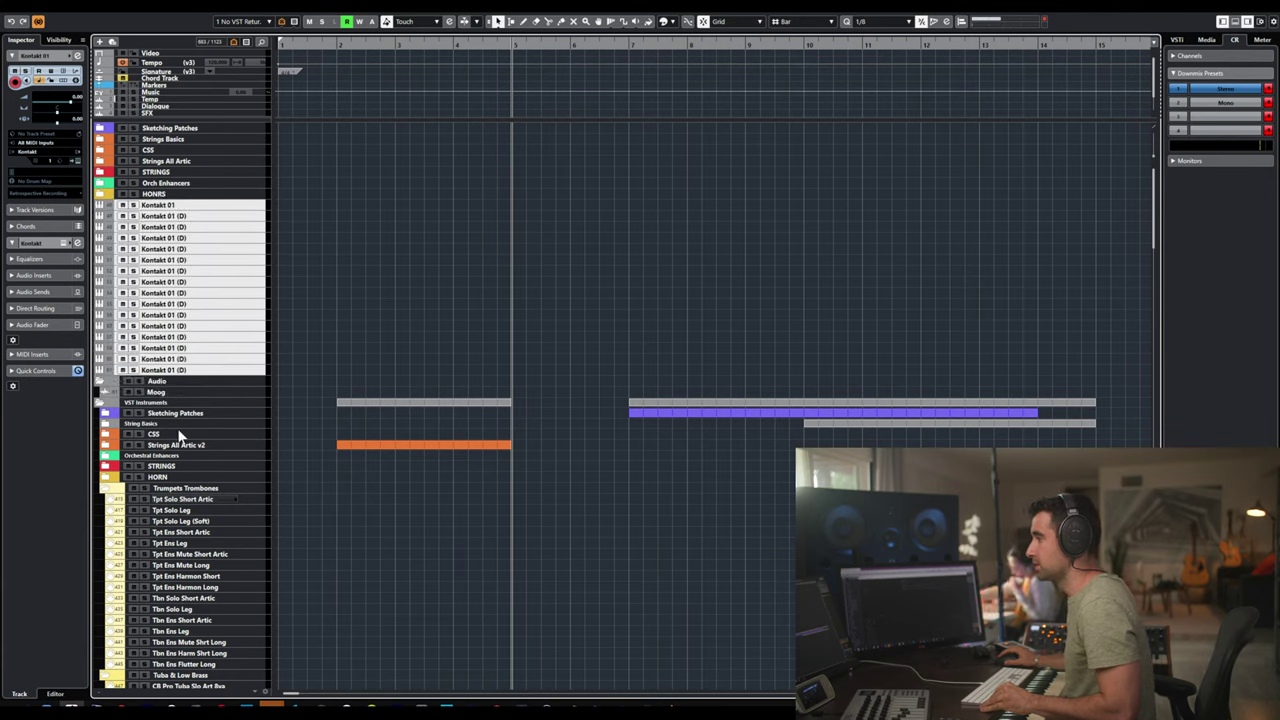
- Rename the first Kontakt track "Tpt Solo Short Artic" using the name copied from the Trumpets Trombones folder
double_click(183, 498)
key("ctrl+c")
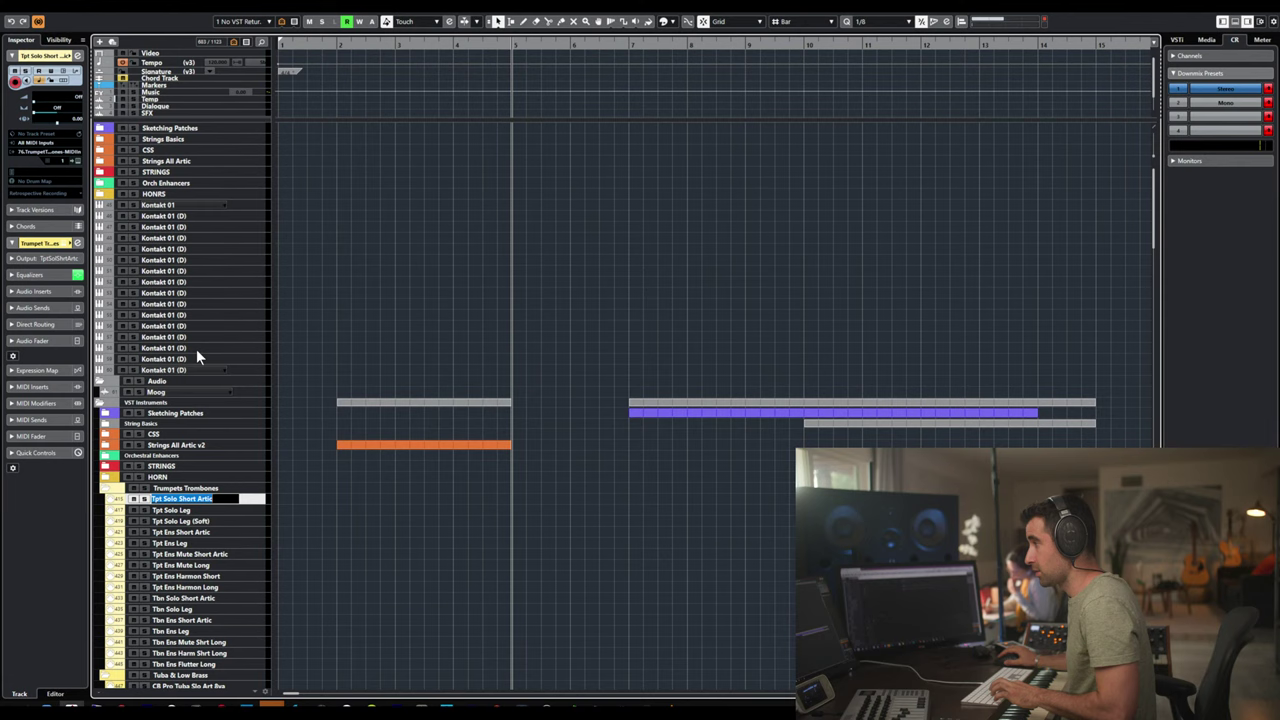
key("Return")
double_click(176, 204)
key("ctrl+v")
- Rename the second Kontakt track "Tpt Solo Leg" using the name copied from the matching trumpet track
double_click(182, 510)
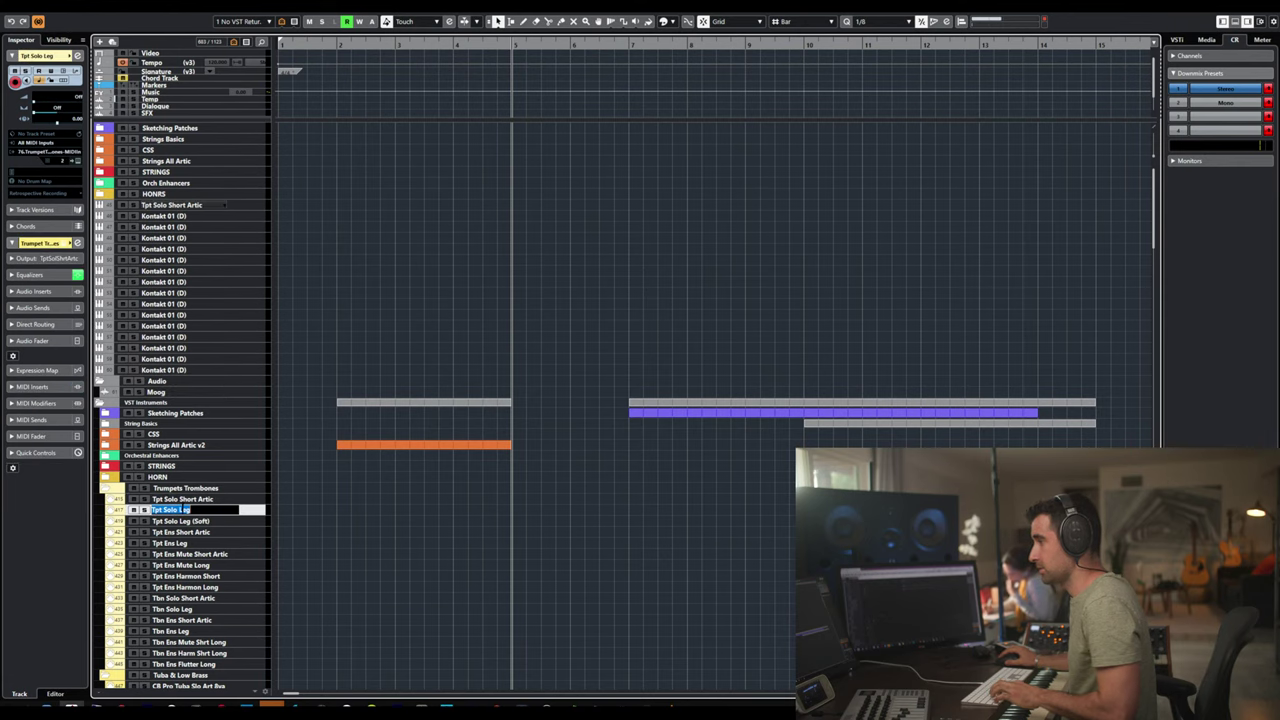
key("ctrl+c")
key("Return")
double_click(182, 216)
key("ctrl+v")
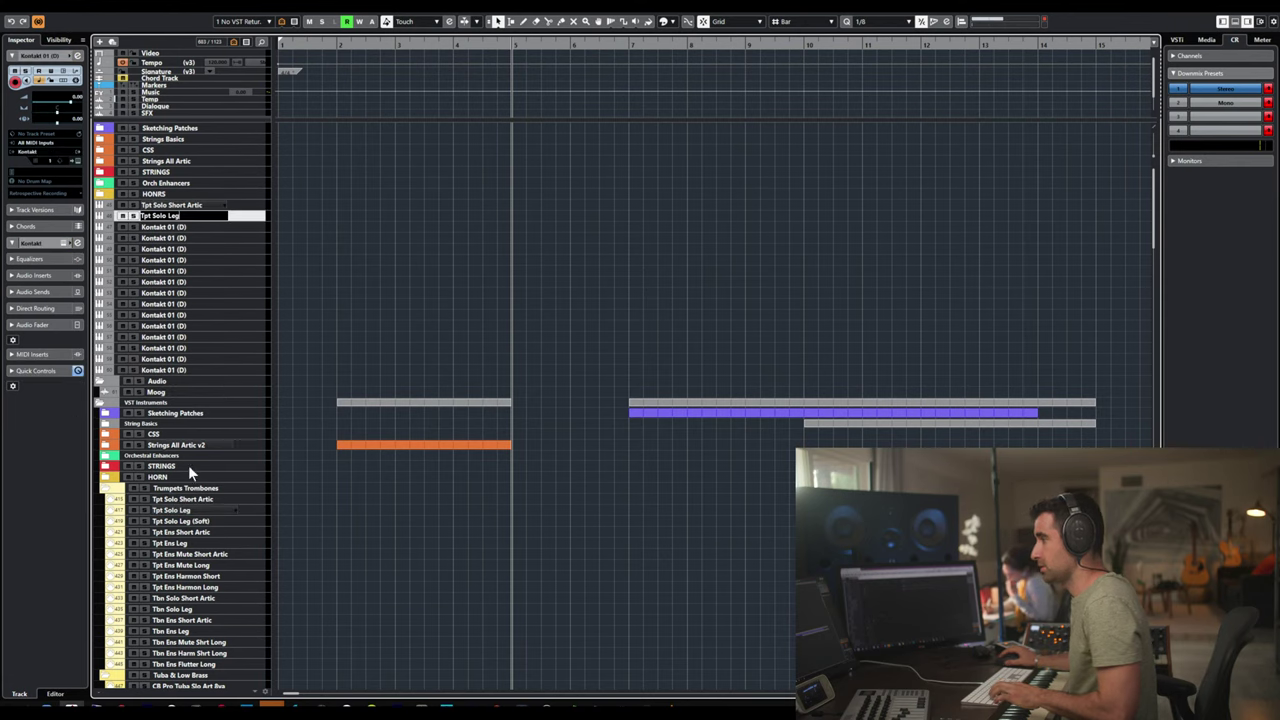
key("Return")
- Rename the third Kontakt track "Tpt Solo Leg (Soft)" using the name copied from the matching trumpet track
double_click(182, 521)
key("ctrl+c")
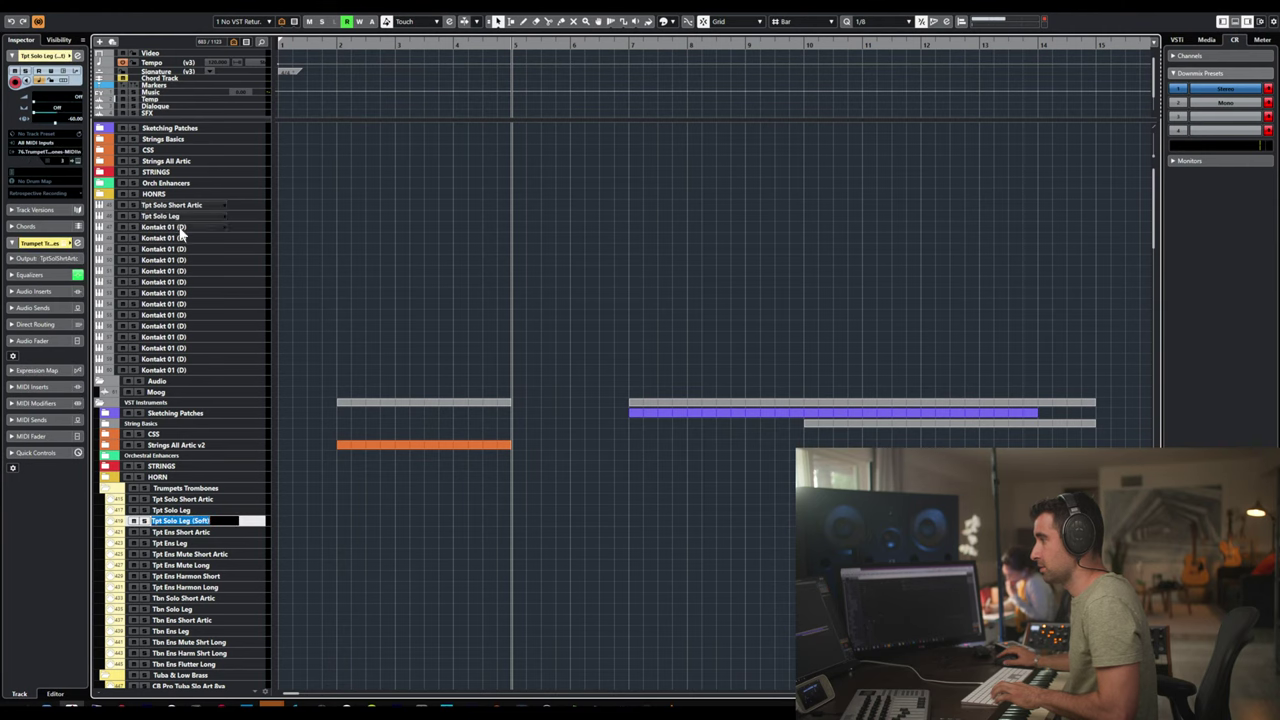
key("Return")
double_click(176, 226)
key("ctrl+v")
key("Return")
- Rename the fourth Kontakt track "Tpt Ens Short Artic" using the name copied from the matching trumpet track
double_click(182, 531)
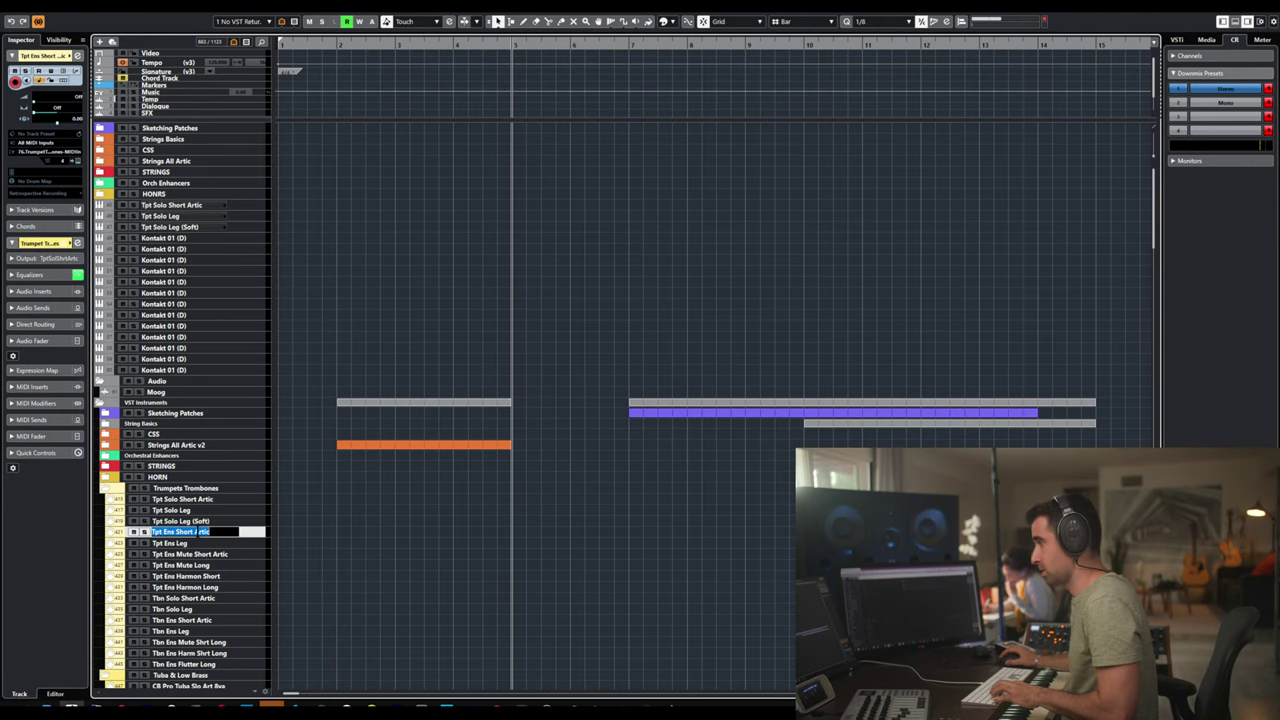
key("ctrl+c")
key("Return")
double_click(178, 238)
key("ctrl+v")
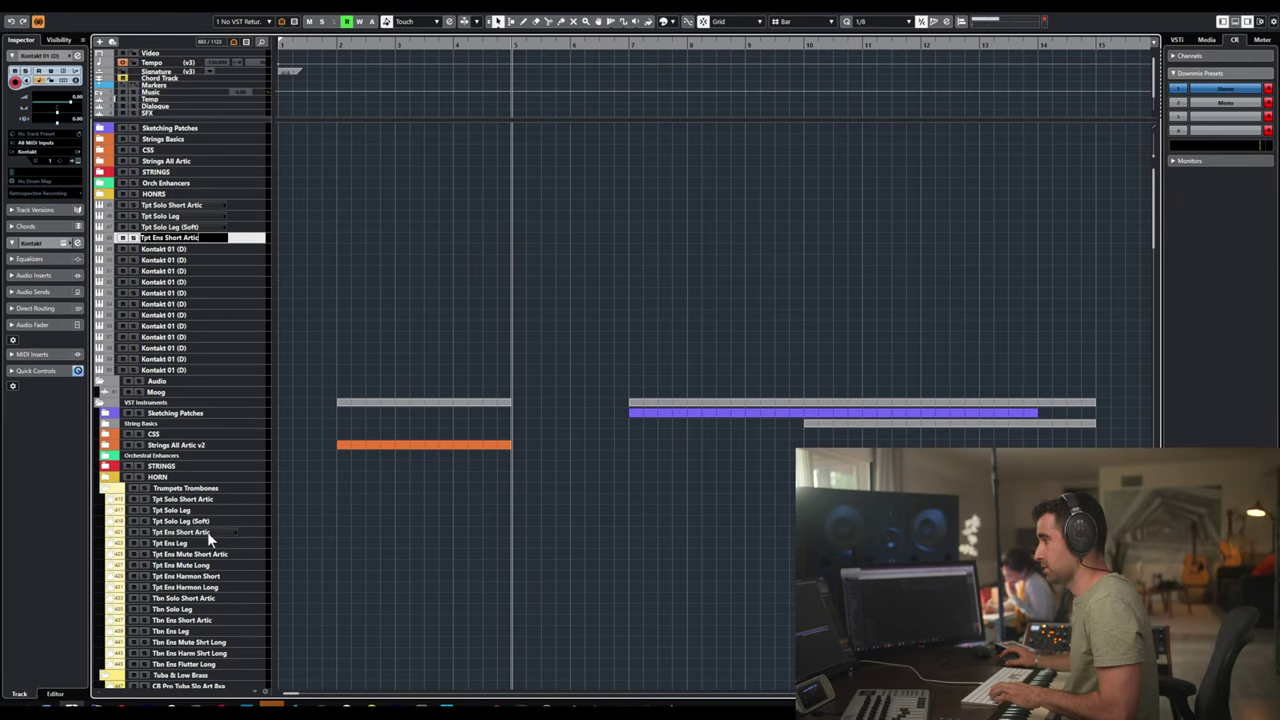
key("Return")
- Rename the fifth Kontakt track "Tpt Ens Leg" using the name copied from the matching trumpet track
double_click(206, 543)
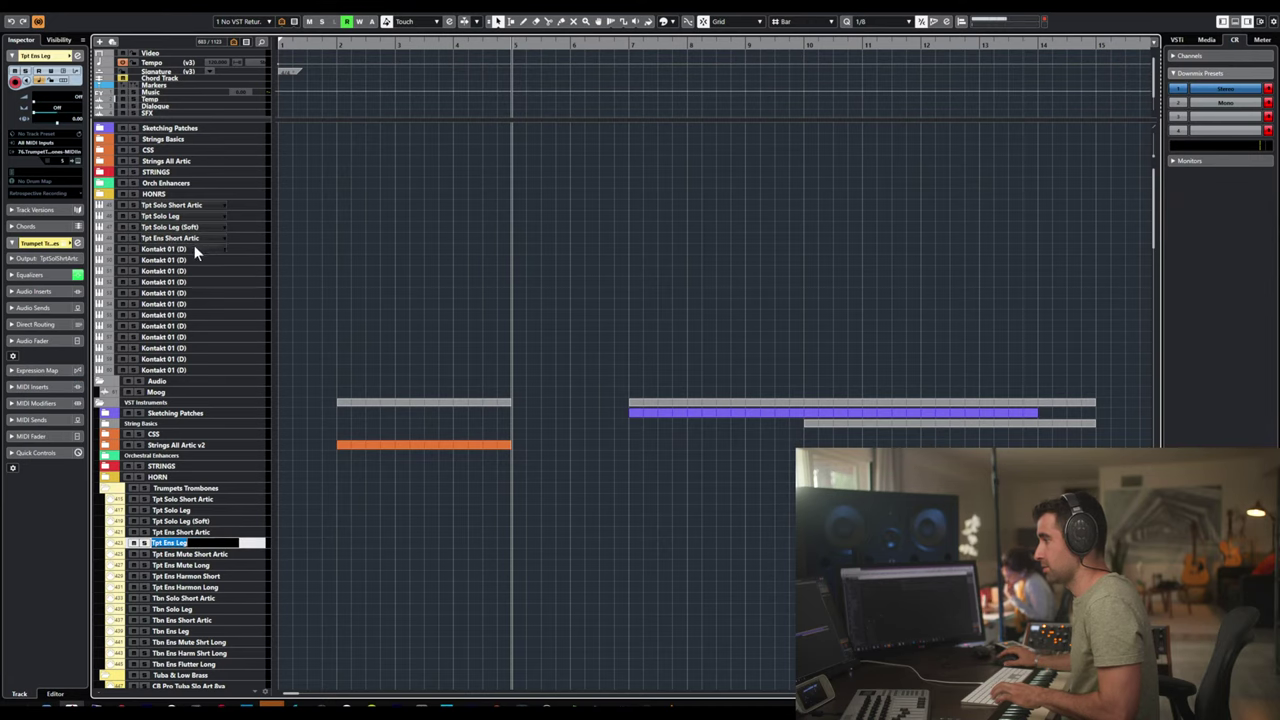
key("ctrl+c")
key("Return")
double_click(193, 248)
key("ctrl+v")
key("Return")
- Rename the sixth Kontakt track "Tpt Ens Mute Short Artic" using the name copied from the matching trumpet track
double_click(183, 554)
key("ctrl+c")
key("Return")
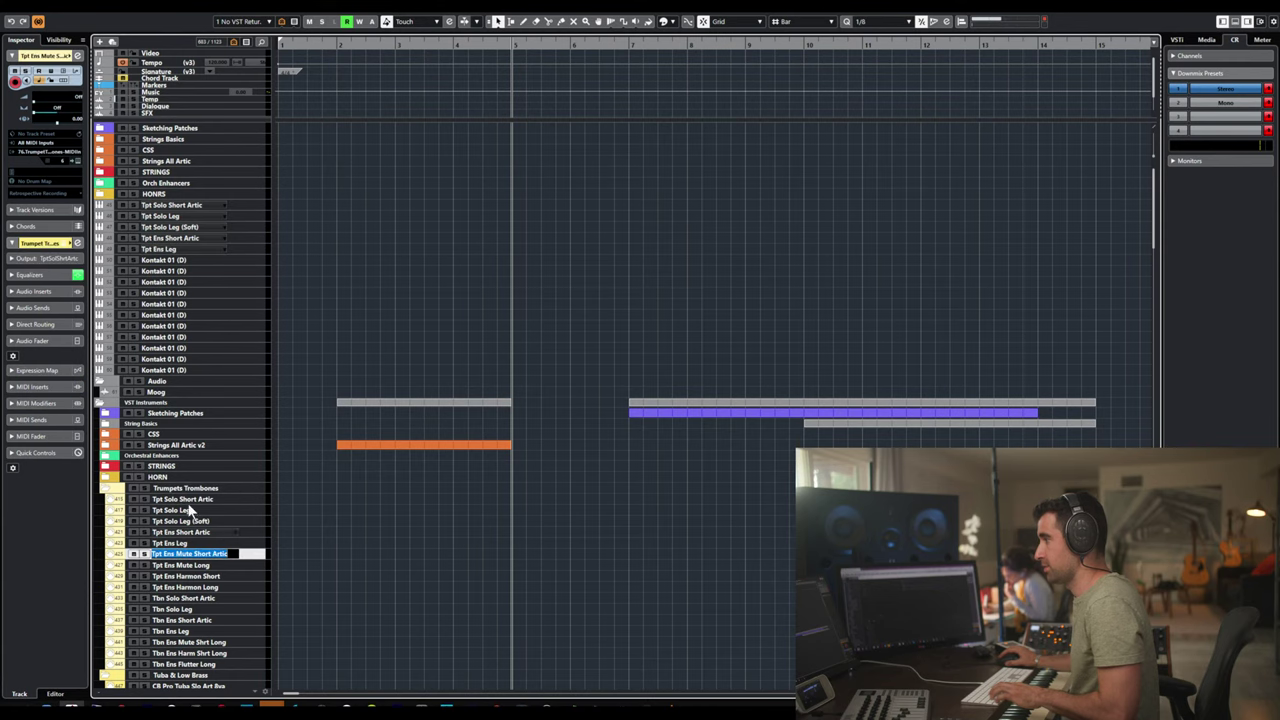
double_click(185, 259)
key("ctrl+v")
key("Return")
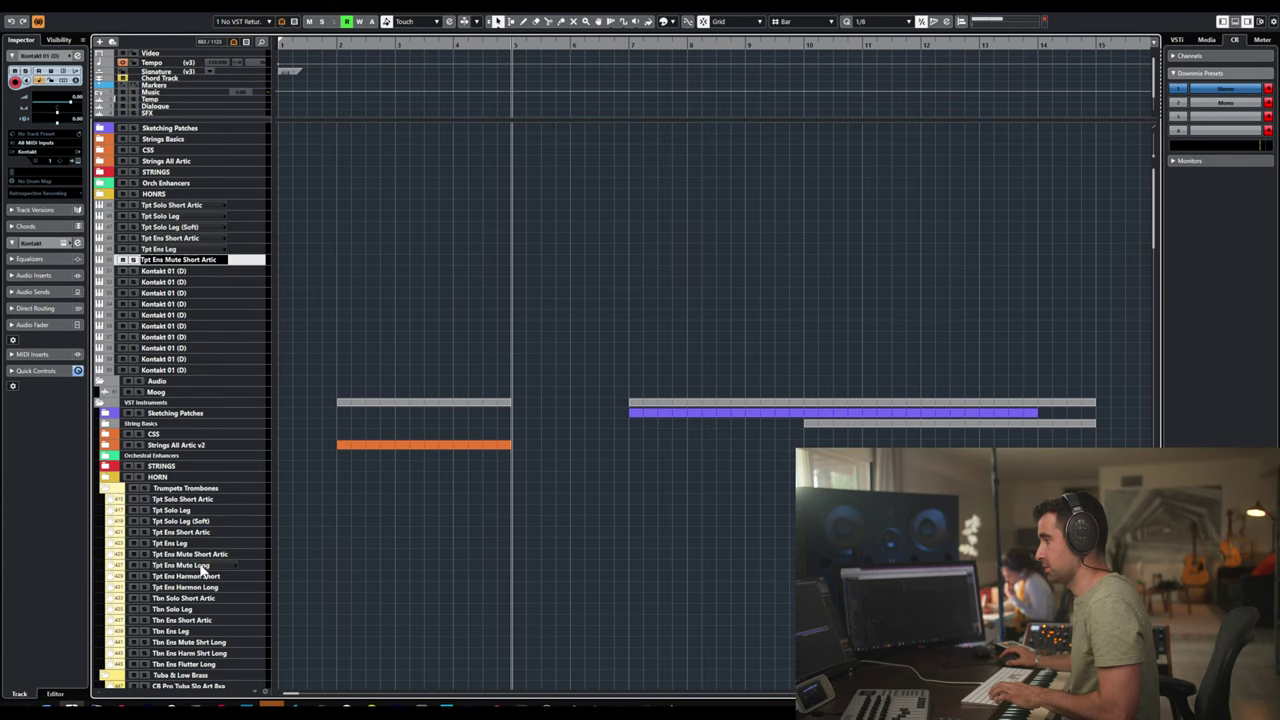
- Rename the seventh Kontakt track "Tpt Ens Mute Long" using the name copied from the matching trumpet track
double_click(200, 565)
key("ctrl+c")
key("Return")
double_click(190, 271)
key("ctrl+v")
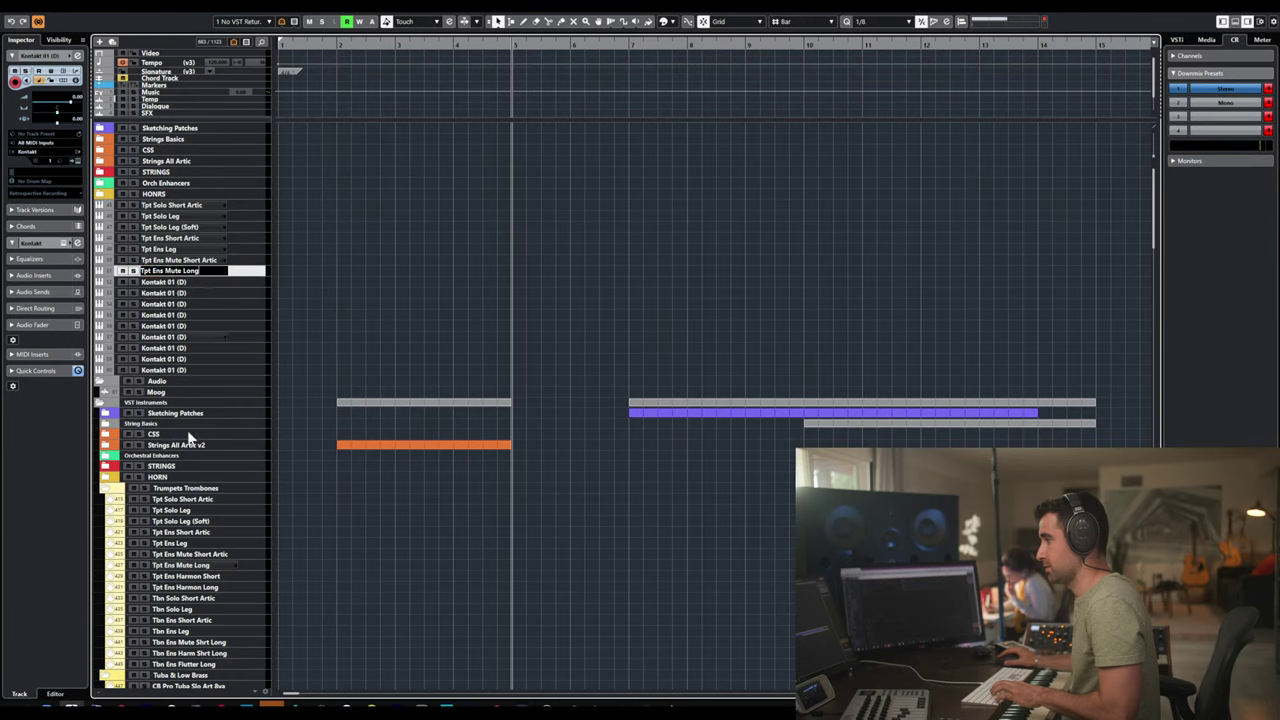
key("Return")
- Rename the eighth Kontakt track "Tpt Ens Harmon Short" using the name copied from the matching trumpet track
double_click(185, 576)
key("ctrl+c")
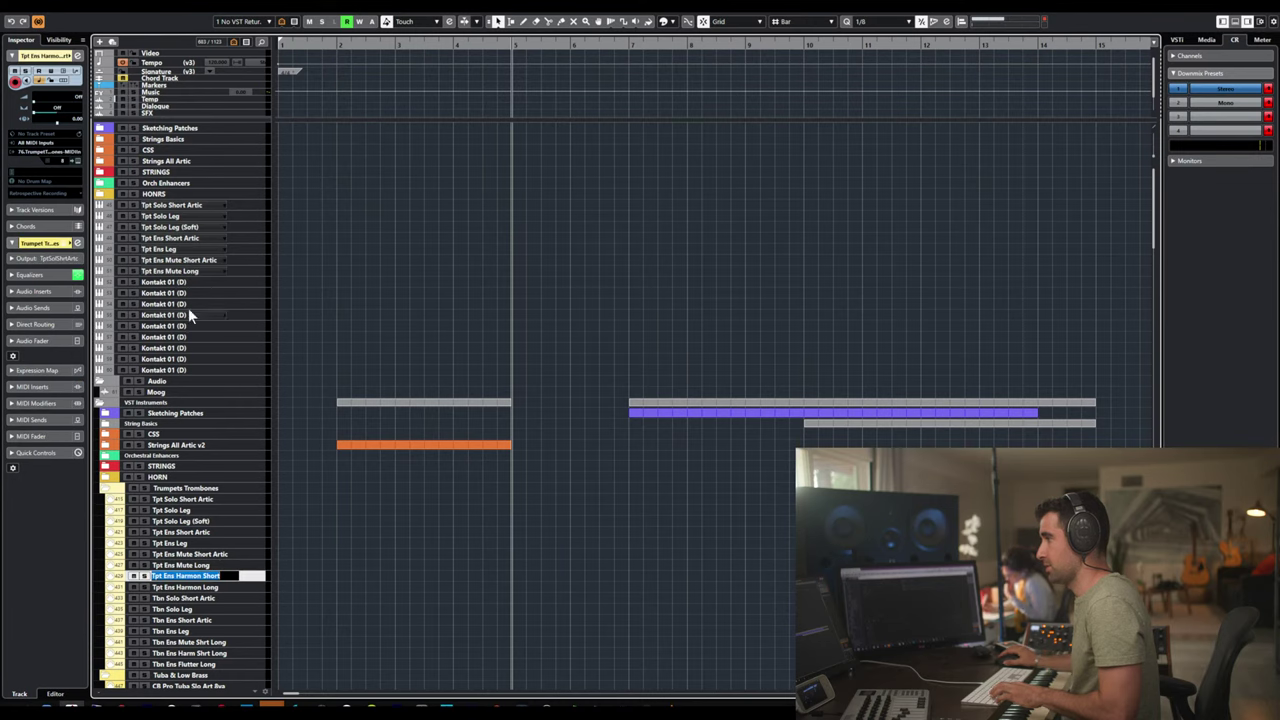
key("Return")
double_click(186, 282)
key("ctrl+v")
key("Return")
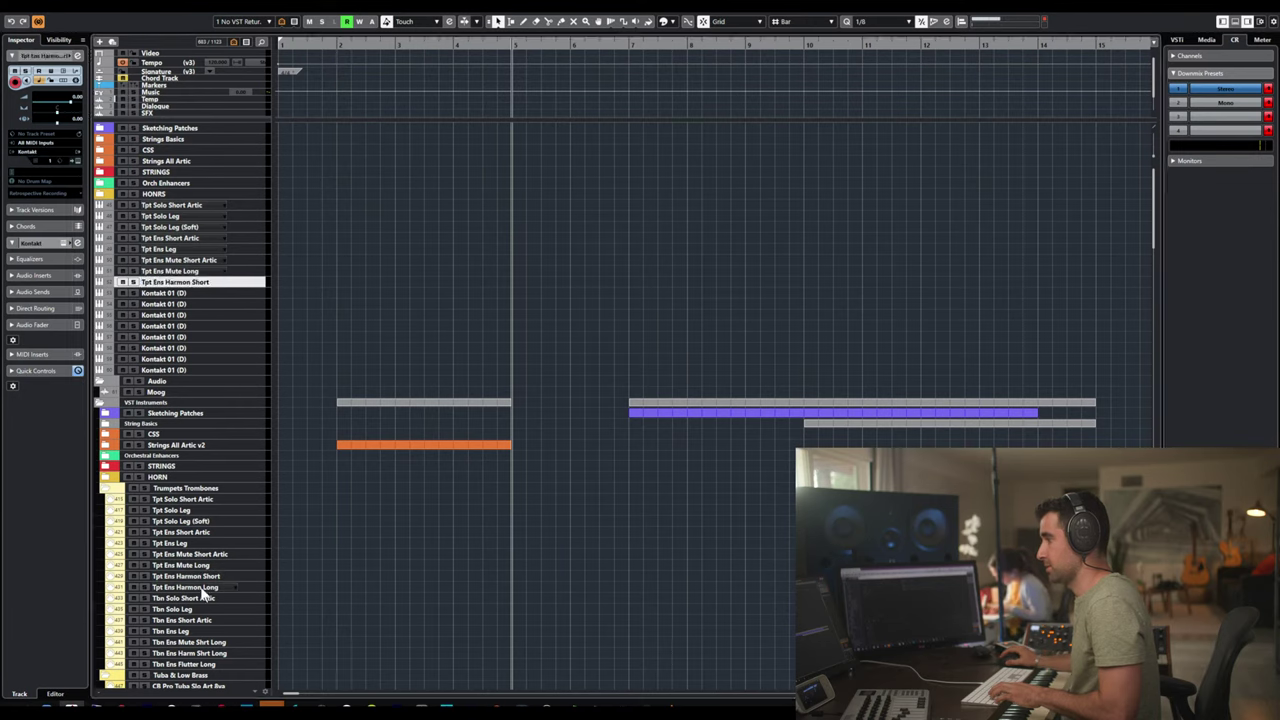
- Rename the ninth Kontakt track "Tpt Ens Harmon Long" using the name copied from the matching trumpet track
double_click(200, 588)
key("ctrl+c")
key("Return")
double_click(185, 292)
key("ctrl+v")
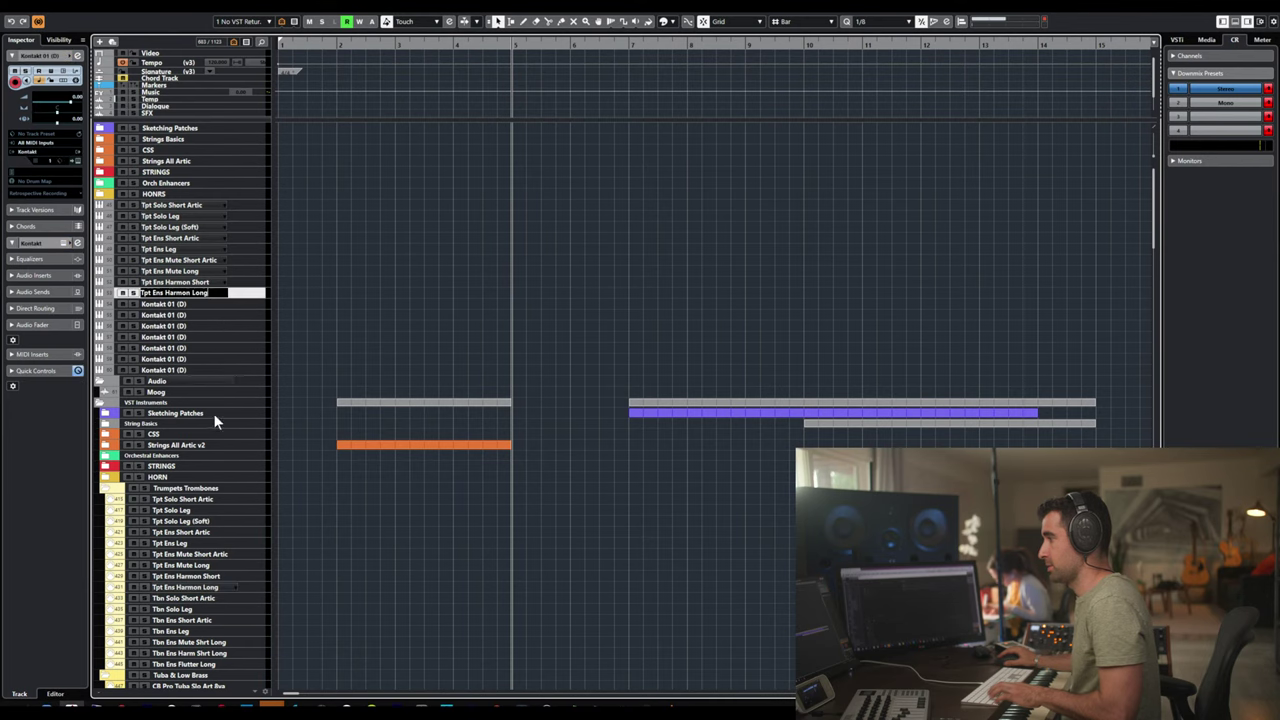
key("Return")
- Rename the tenth Kontakt track "Tbn Solo Short Artic" using the name copied from the matching trombone track
double_click(209, 595)
key("ctrl+c")
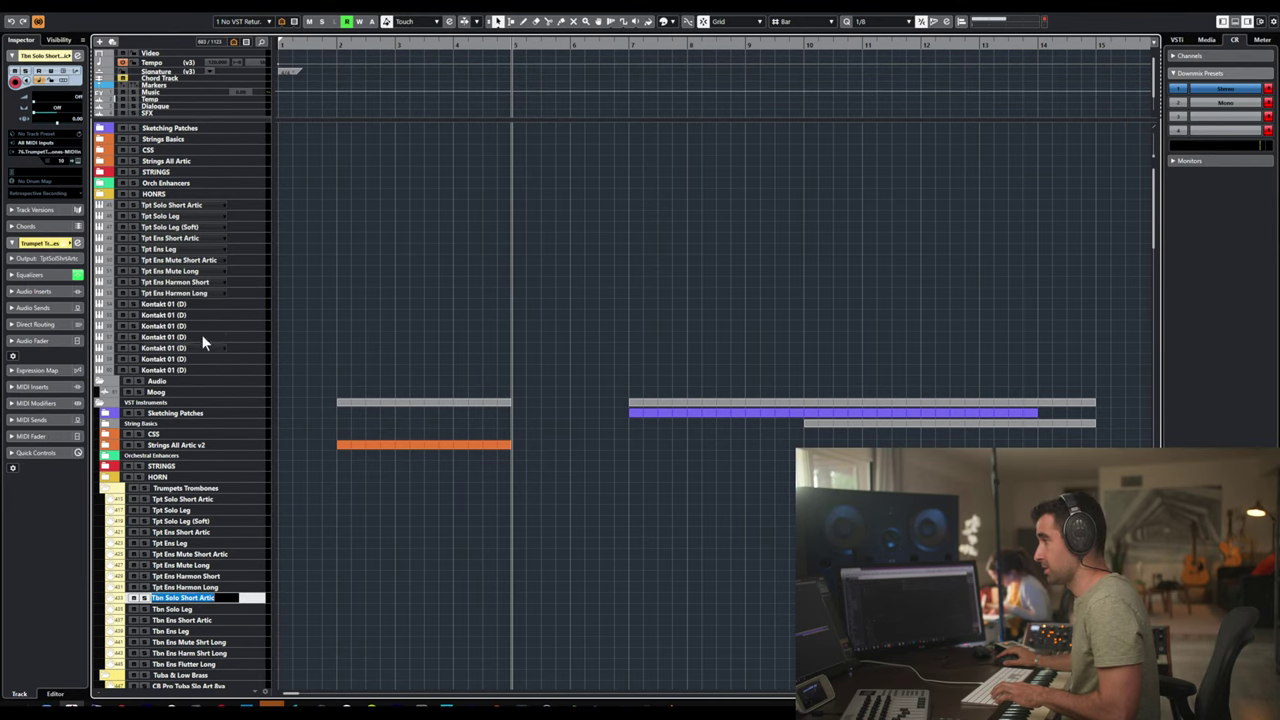
key("Return")
double_click(192, 303)
key("ctrl+v")
key("Return")
- Rename the eleventh Kontakt track "Tbn Solo Leg" using the name copied from the matching trombone track
double_click(201, 608)
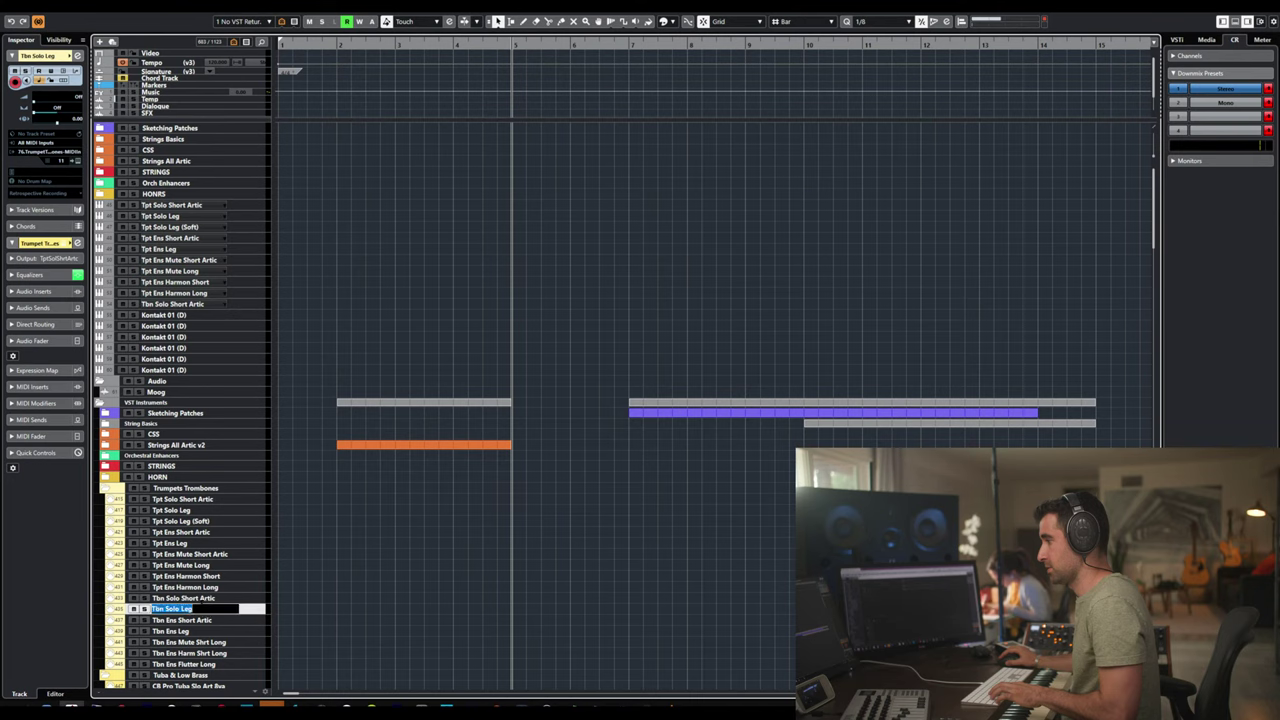
key("ctrl+c")
key("Return")
double_click(187, 315)
key("ctrl+v")
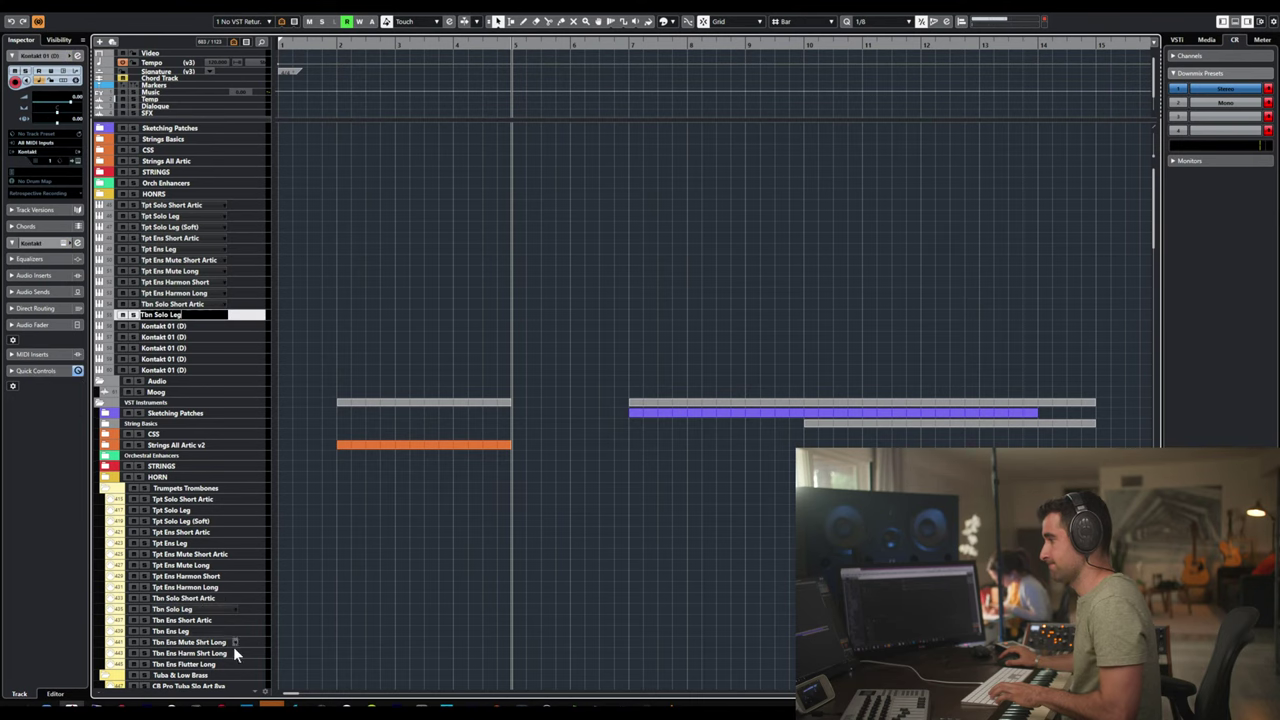
- Rename the twelfth Kontakt track "Tbn Ens Mute Shrt Long" using the name copied from the matching trombone track
double_click(200, 641)
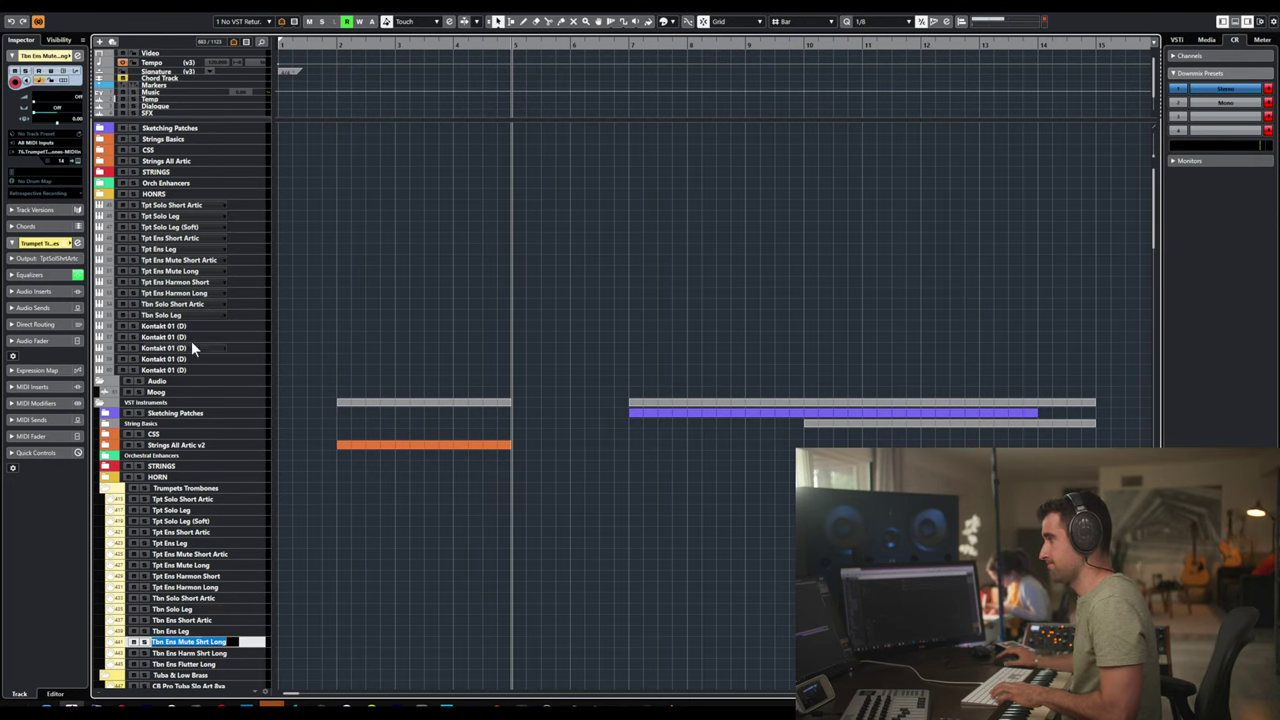
key("ctrl+c")
key("Return")
double_click(190, 326)
key("ctrl+v")
key("Return")
- Rename the thirteenth Kontakt track "Tbn Ens Harm Shrt Long" using the name copied from the matching trombone track
double_click(205, 652)
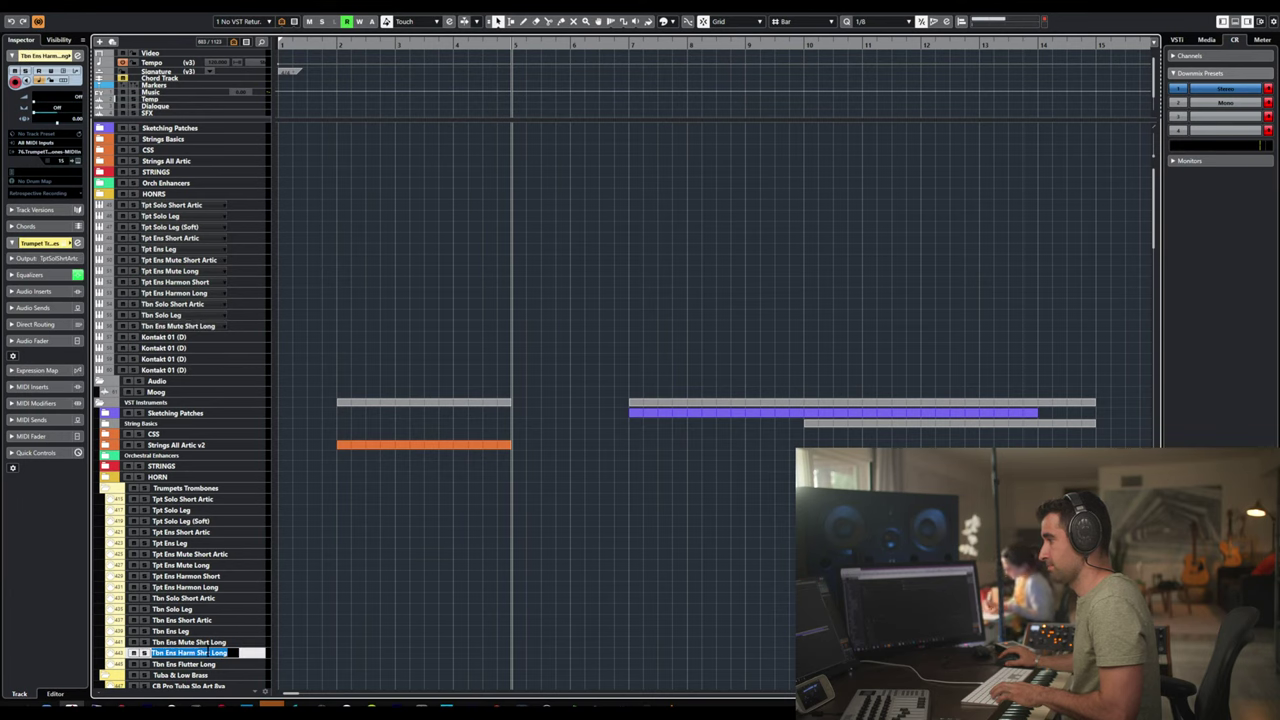
key("ctrl+c")
key("Return")
double_click(180, 337)
key("ctrl+v")
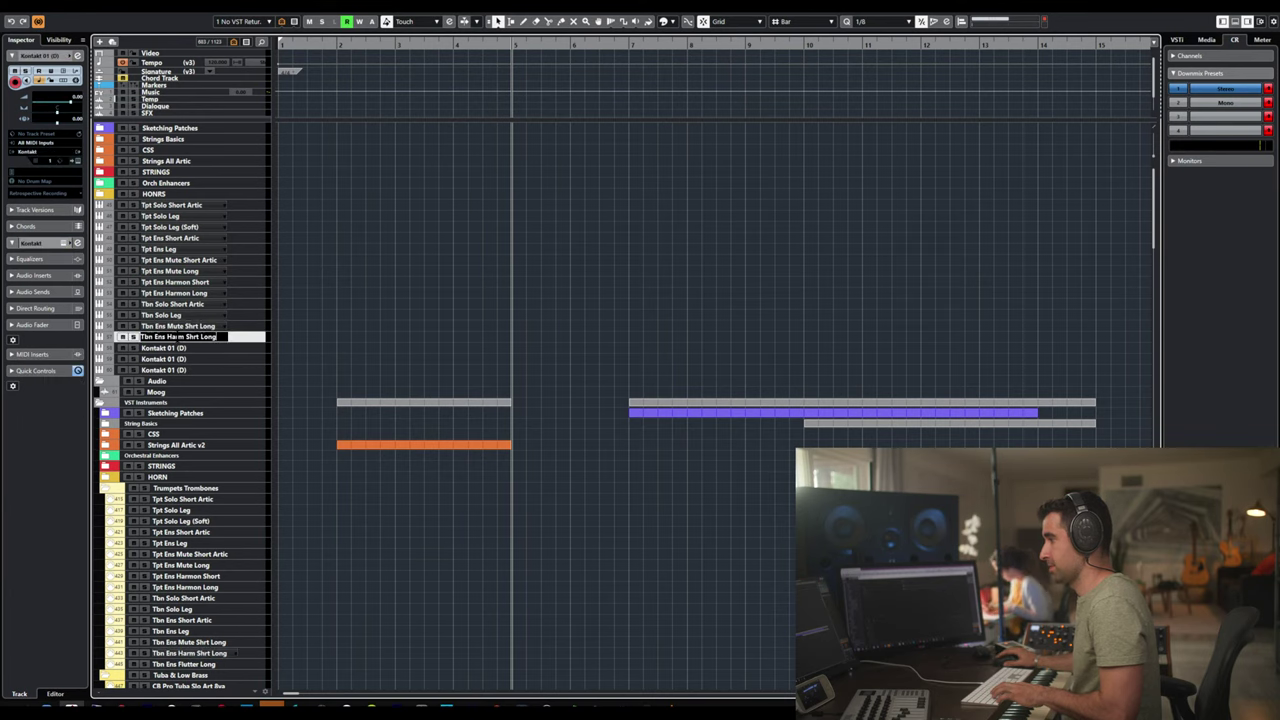
key("Return")
- Go through the renamed Kontakt tracks one by one, from "Tpt Solo Short Artic" to the first unnamed track
scroll(185, 350, "down", 3)
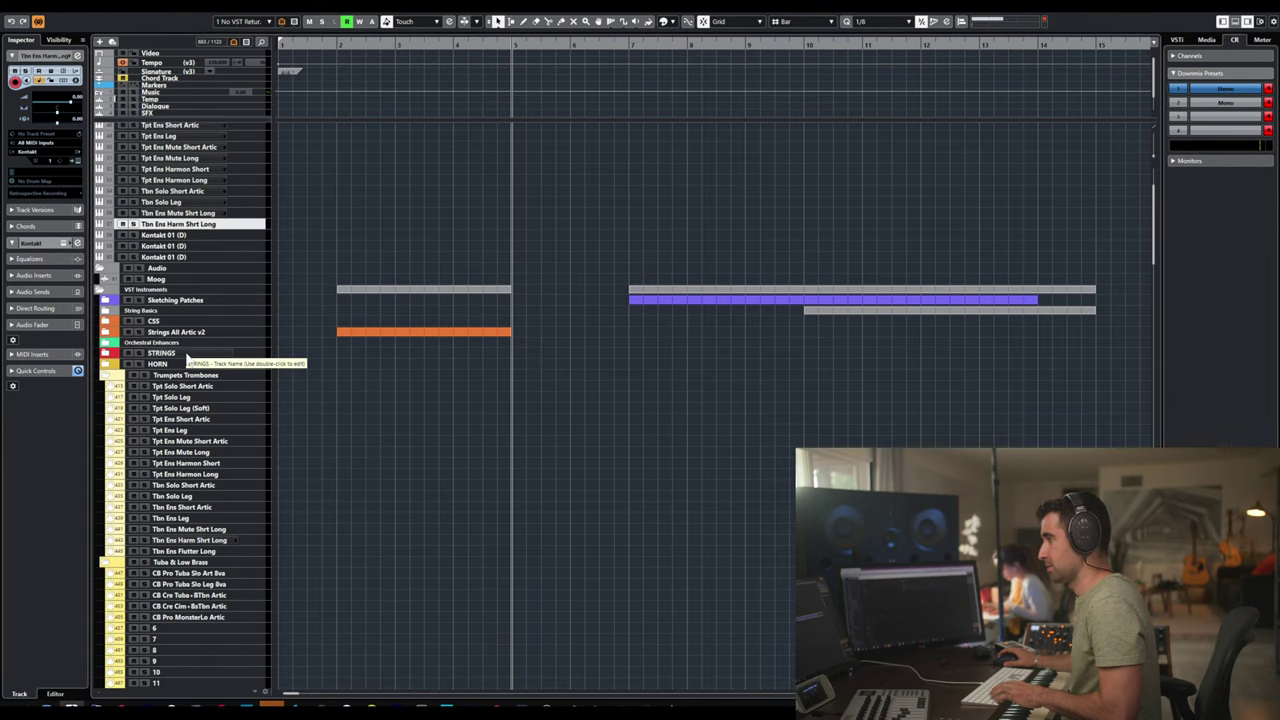
left_click_drag(1154, 249, 1155, 241)
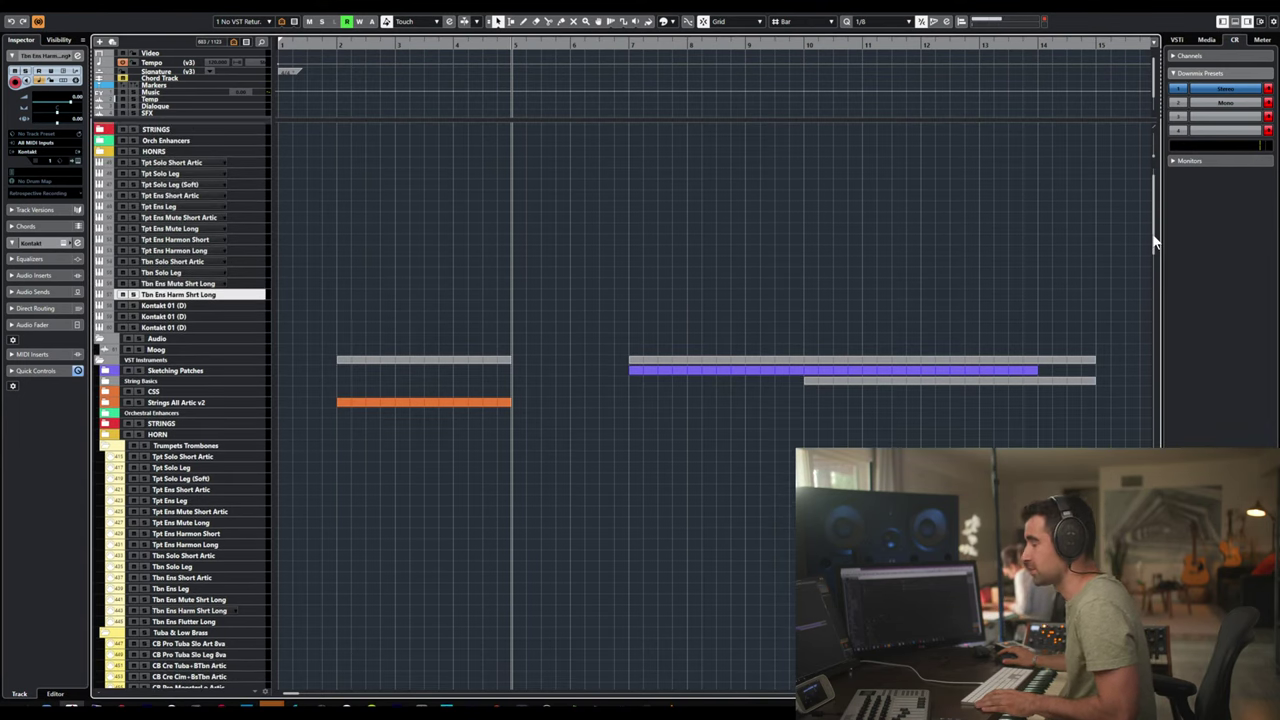
left_click(263, 164)
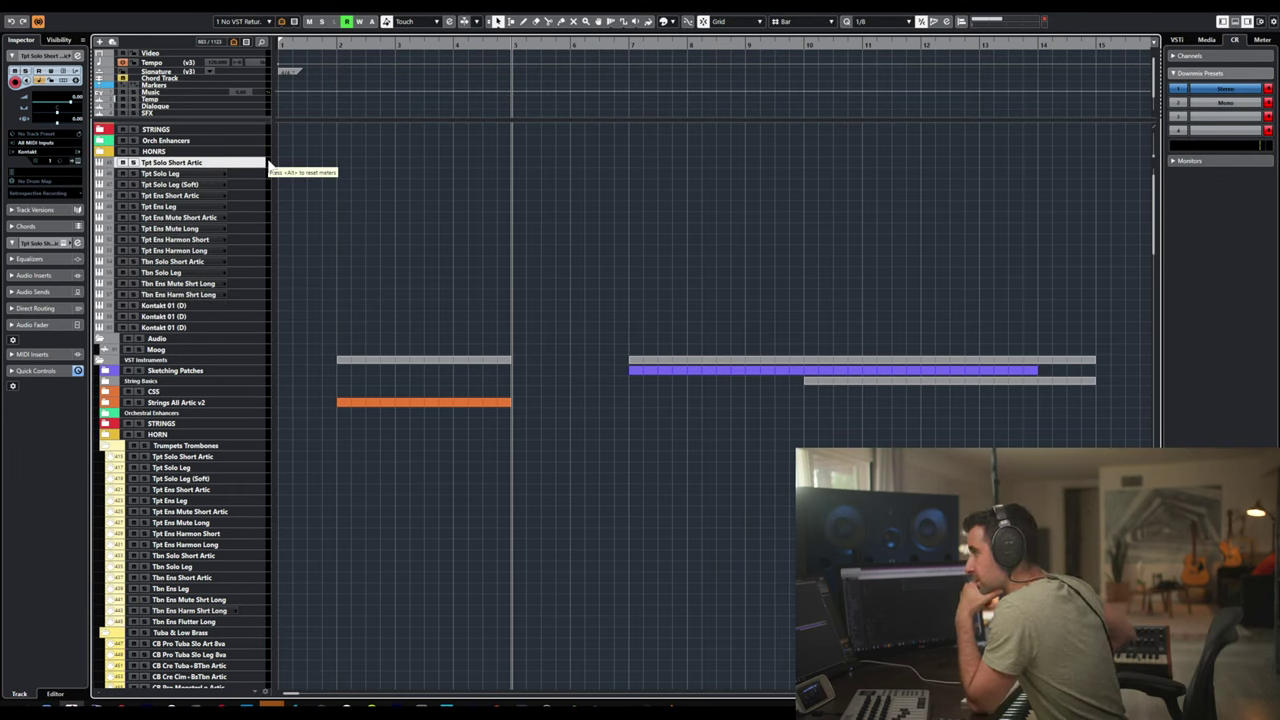
key("Down")
key("Down")
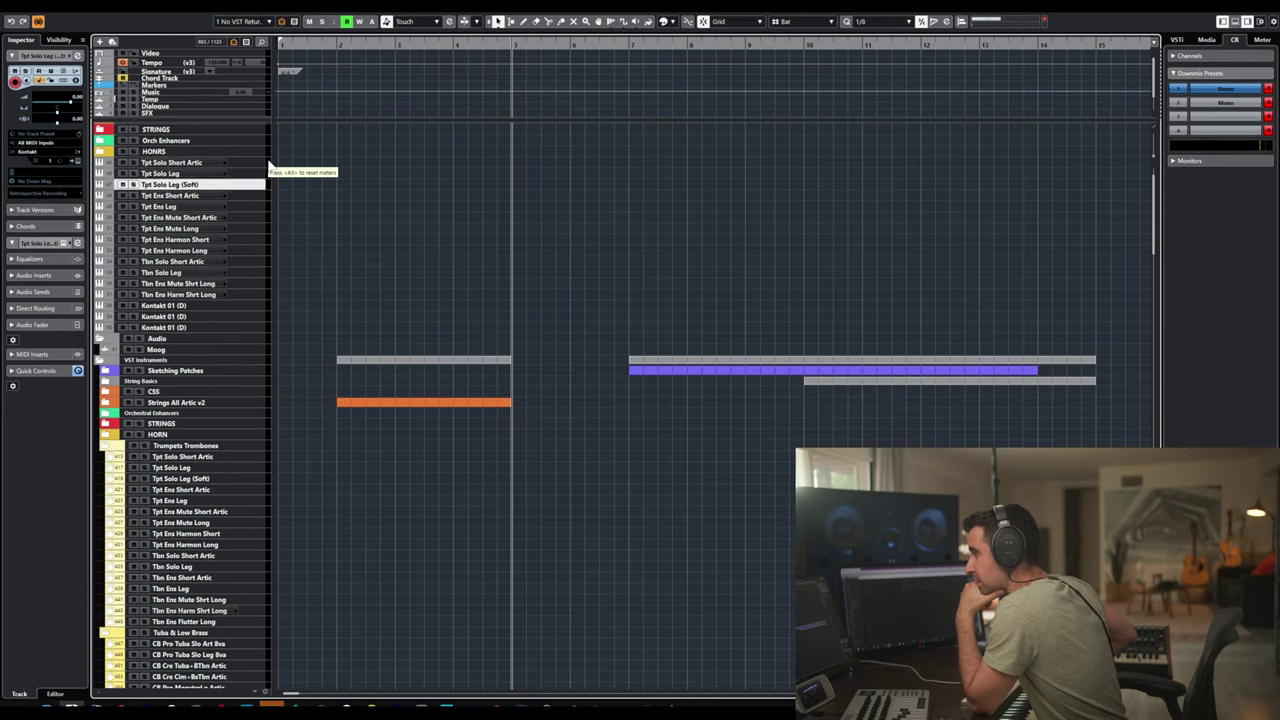
key("Down")
key("Down")
key("Down")
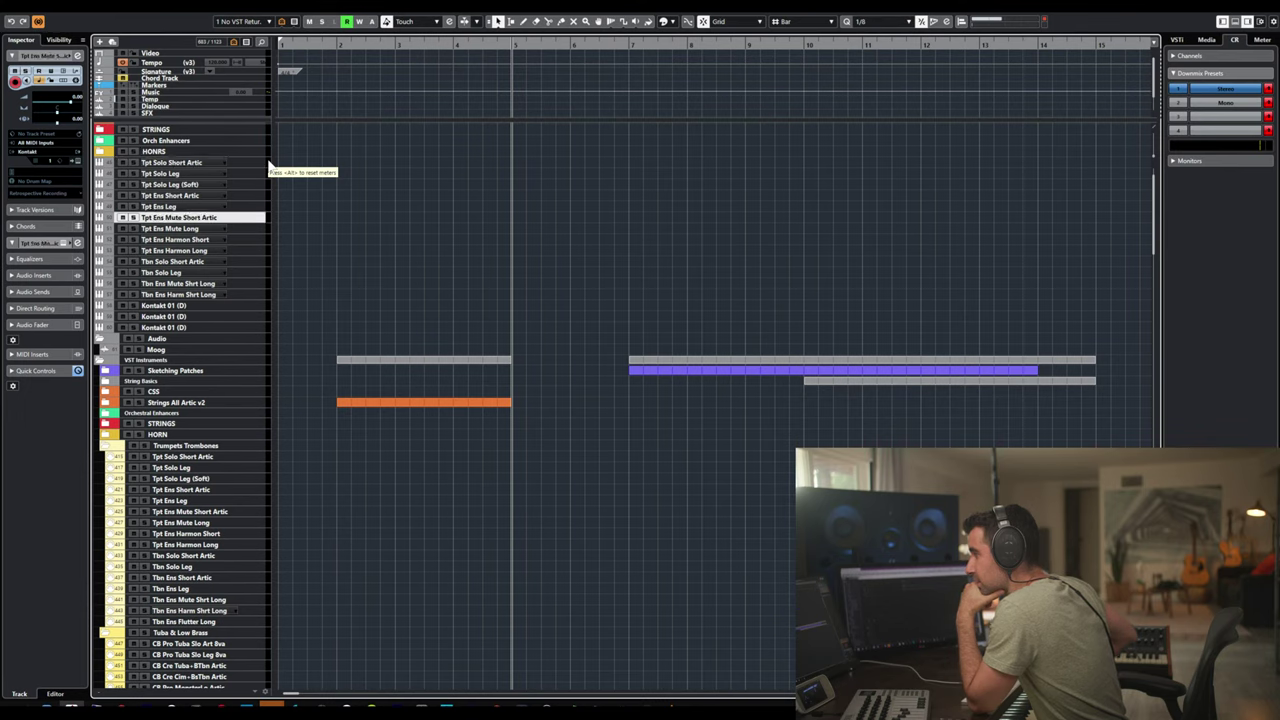
key("Down")
key("Down")
key("Down")
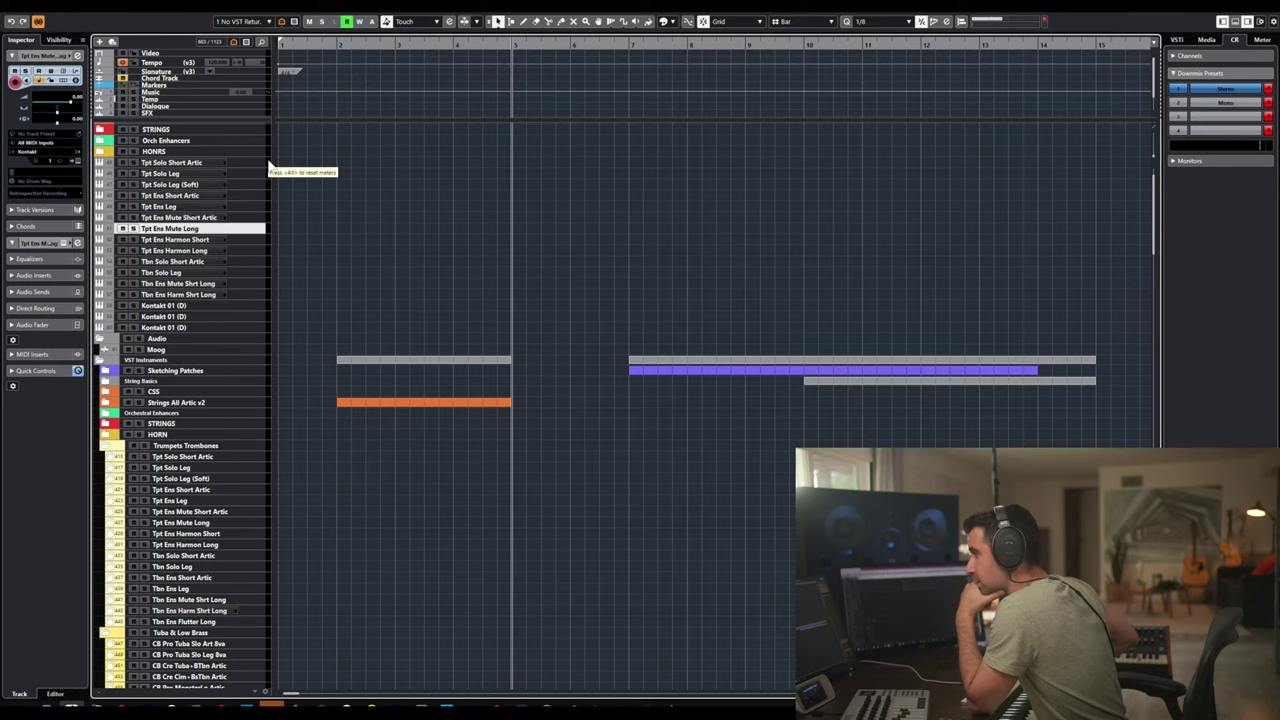
key("Down")
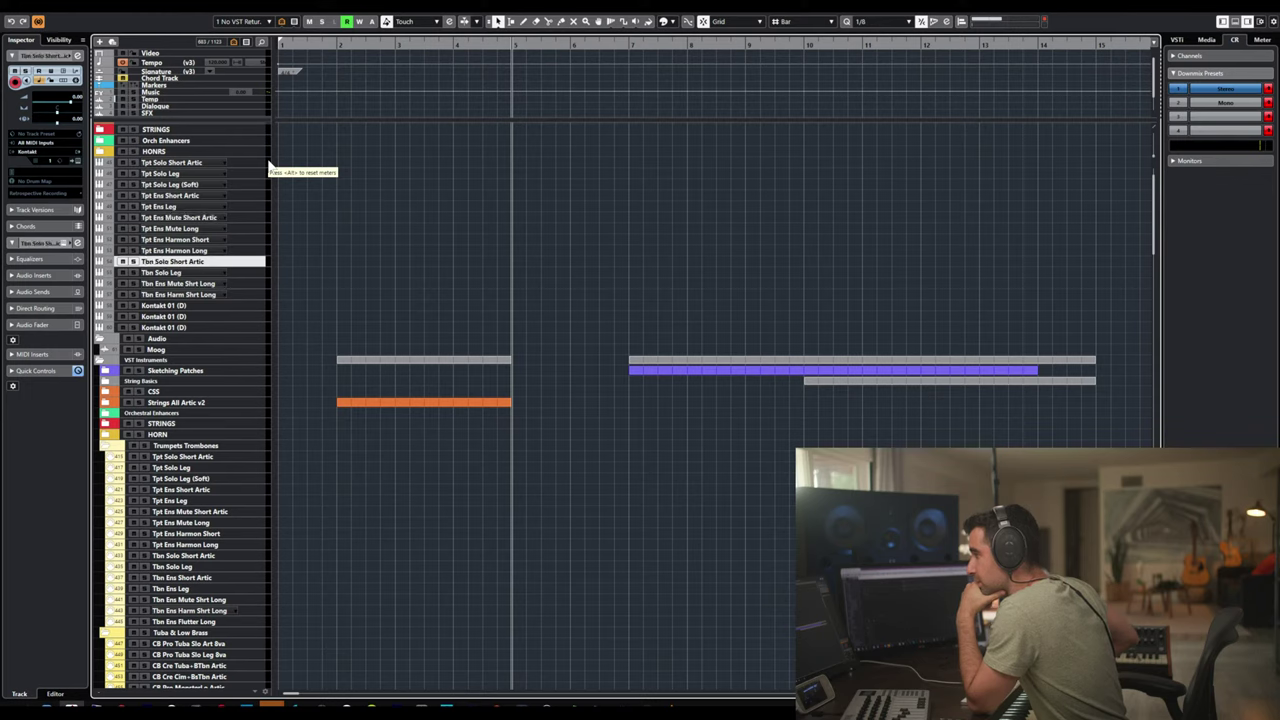
key("Down")
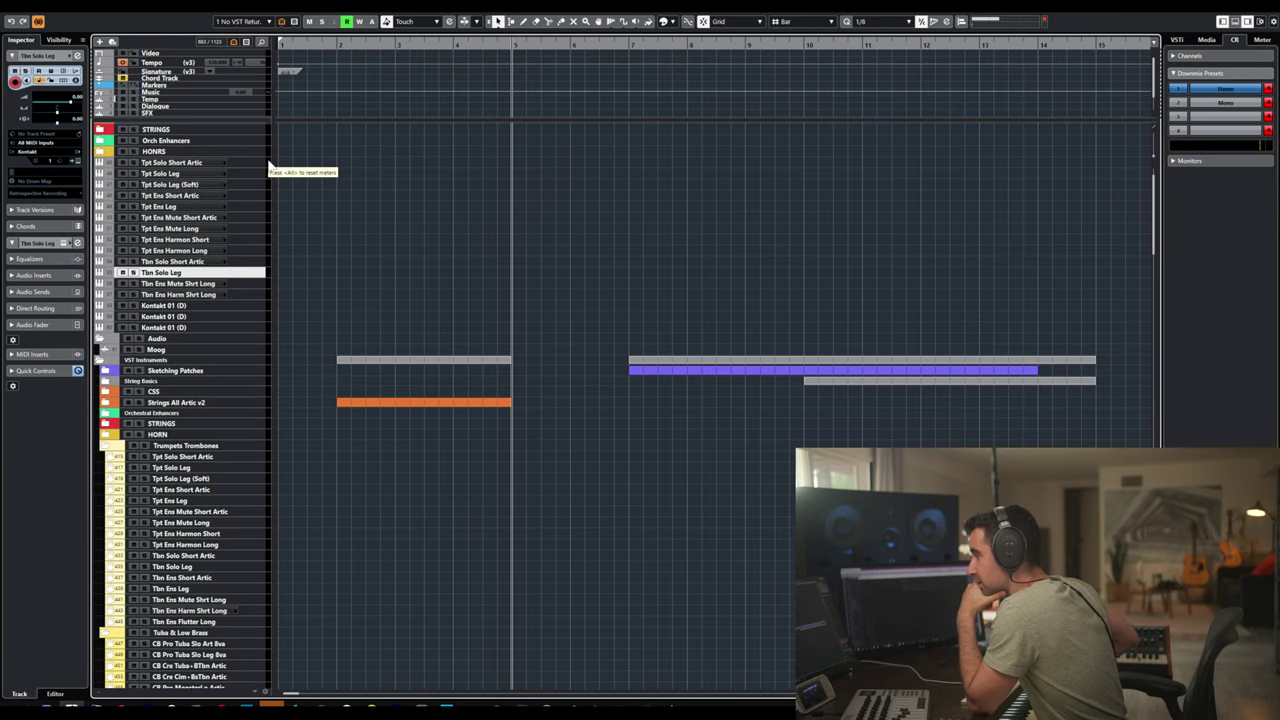
key("Down")
key("Down")
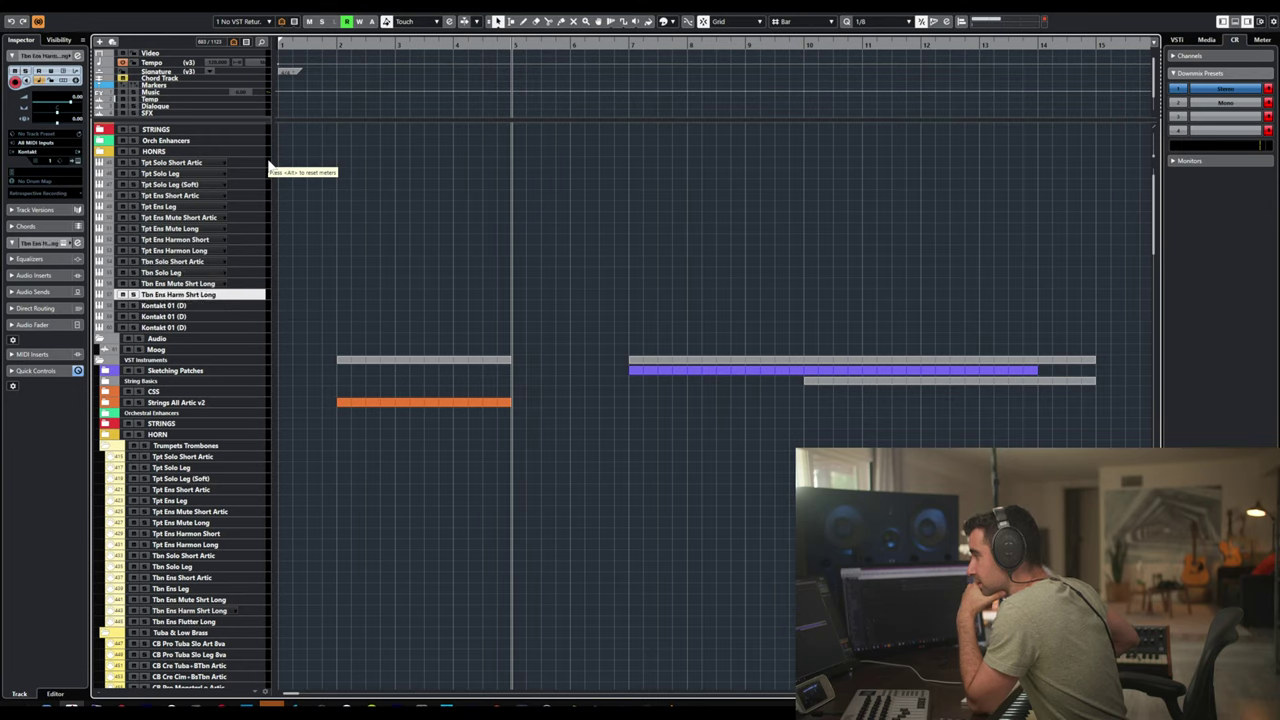
key("Down")
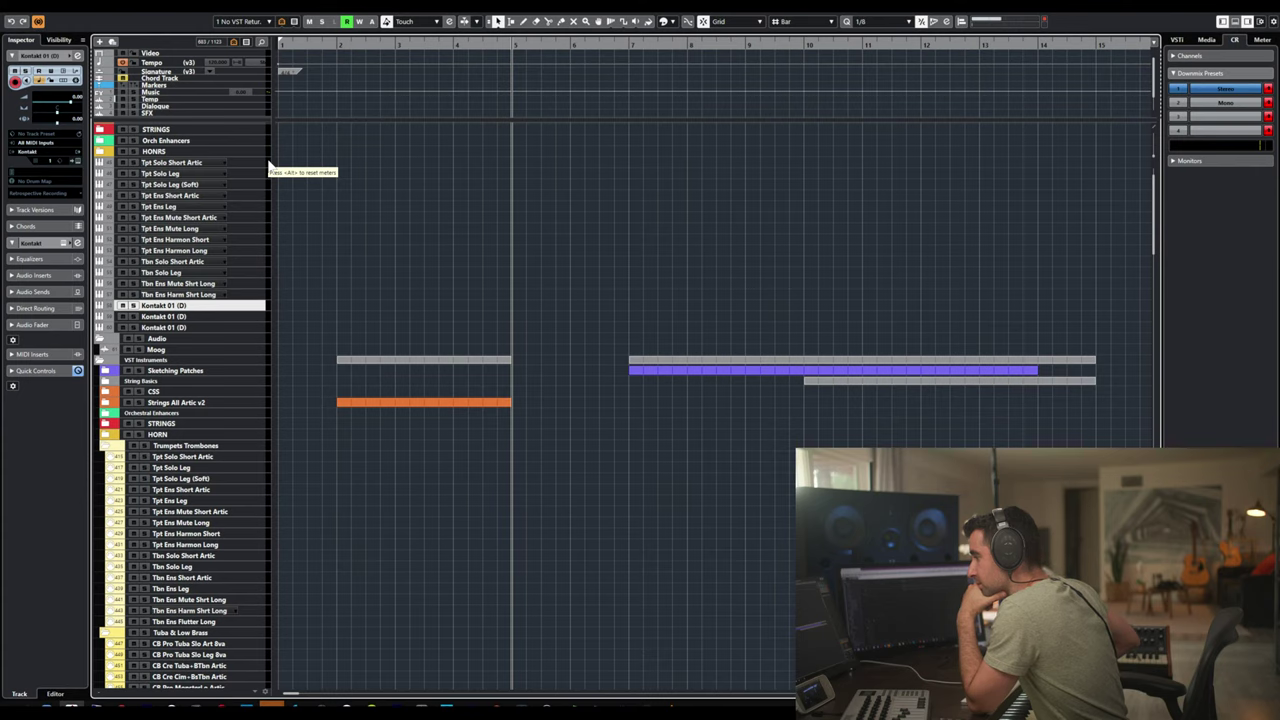
- Rename the fourteenth Kontakt track "Tbn Ens Flutter Long" using the name copied from the matching trombone track
double_click(185, 622)
key("ctrl+c")
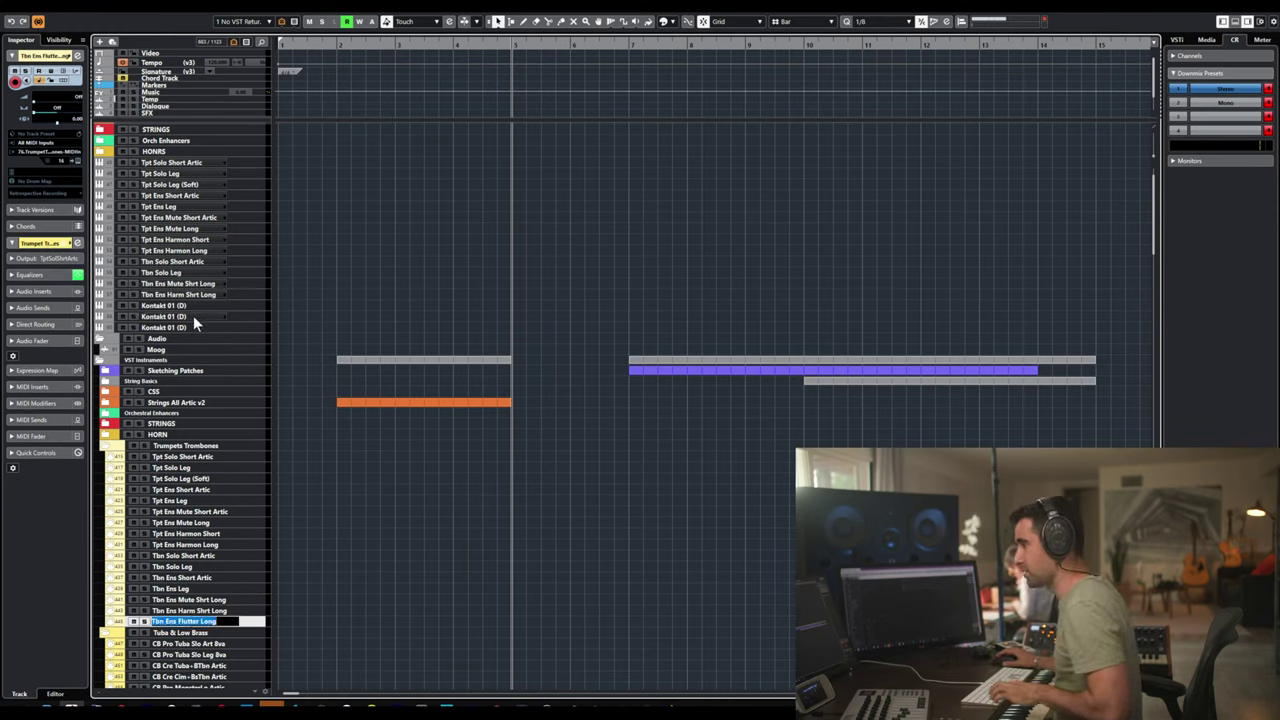
double_click(189, 304)
key("ctrl+v")
left_click(227, 315)
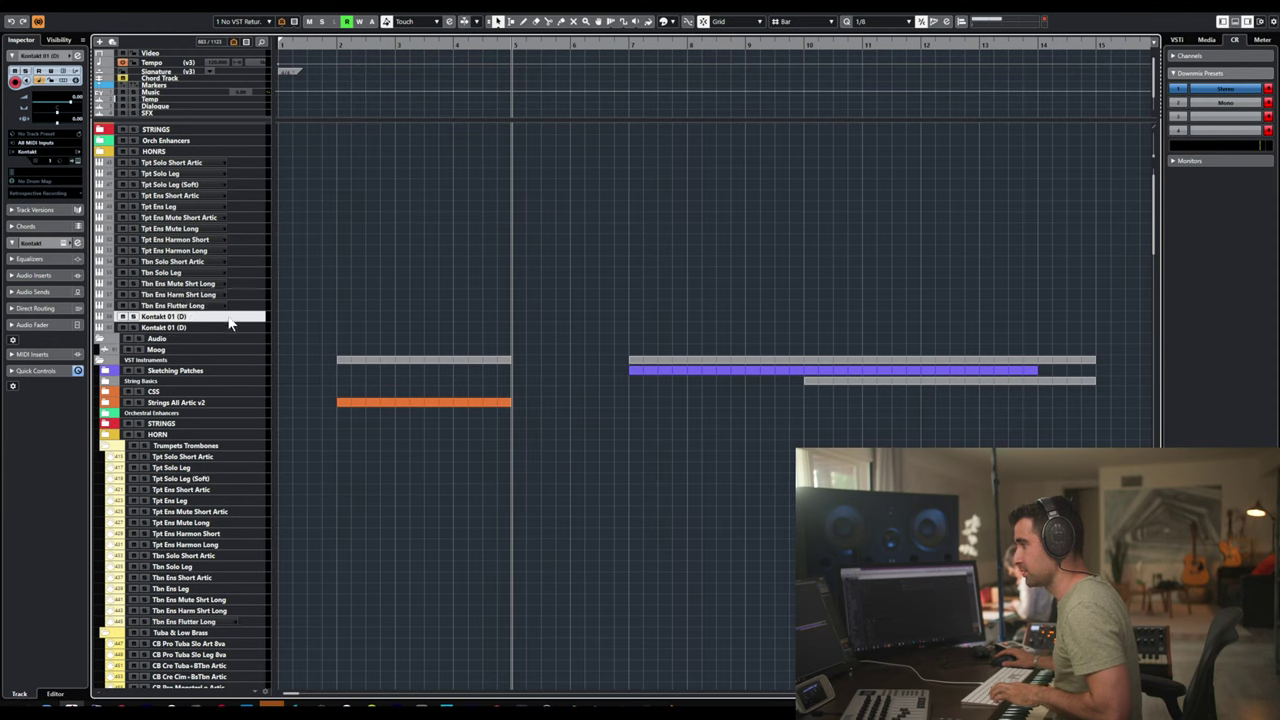
- Count through the Kontakt tracks from "Tpt Solo Short Artic" to the last unnamed one and back to "Tbn Ens Flutter Long"
left_click(188, 162)
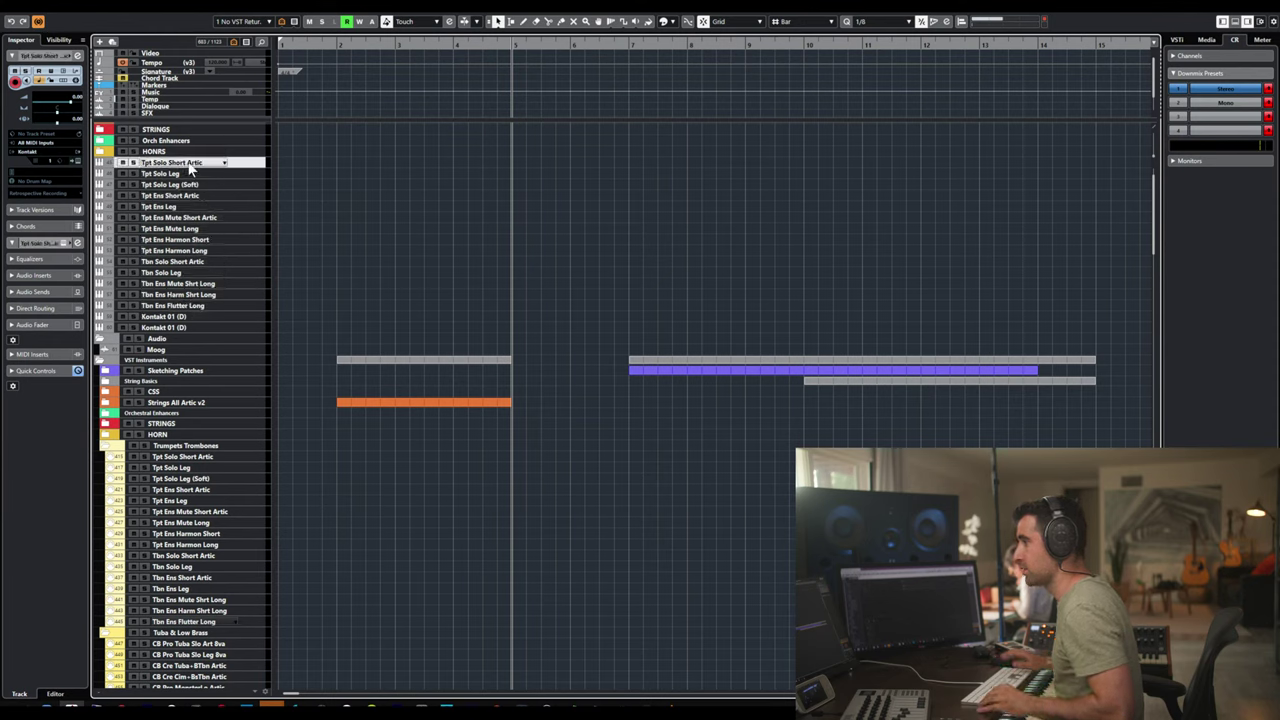
key("Down")
key("Down")
key("Down")
key("Down")
key("Down")
key("Down")
key("Down")
key("Down")
key("Down")
key("Down")
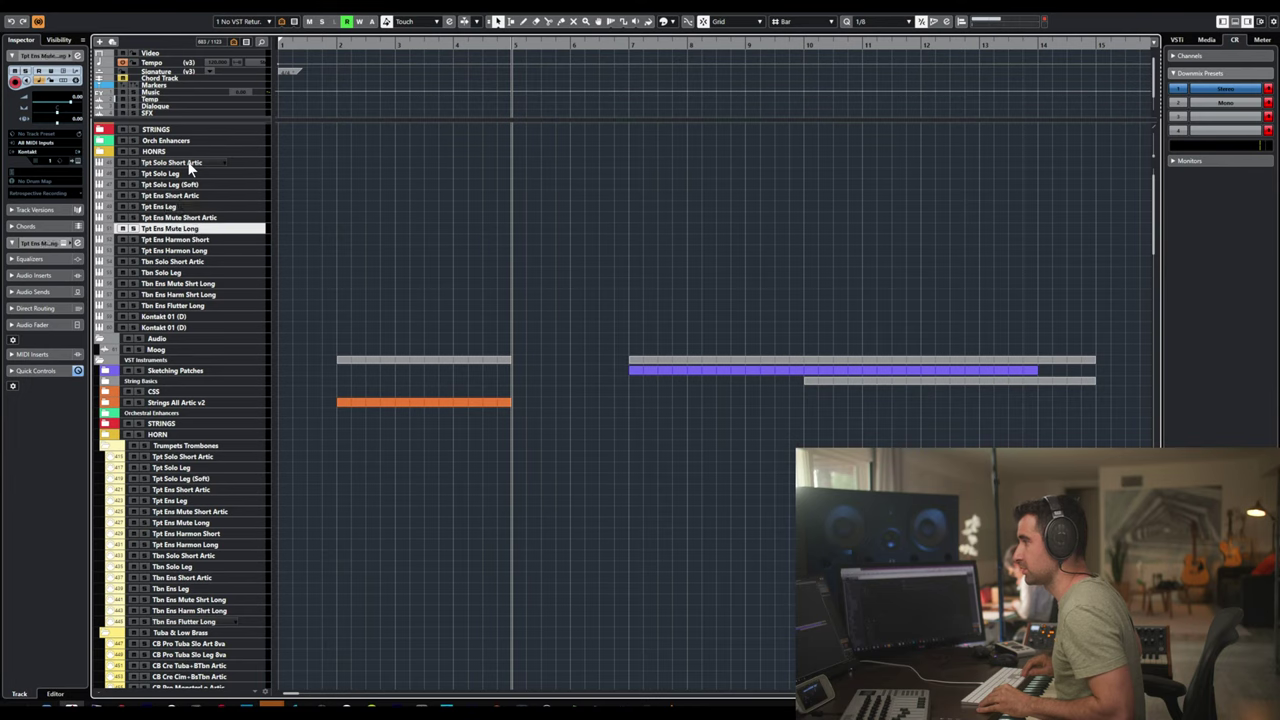
key("Down")
key("Down")
key("Down")
key("Down")
key("Down")
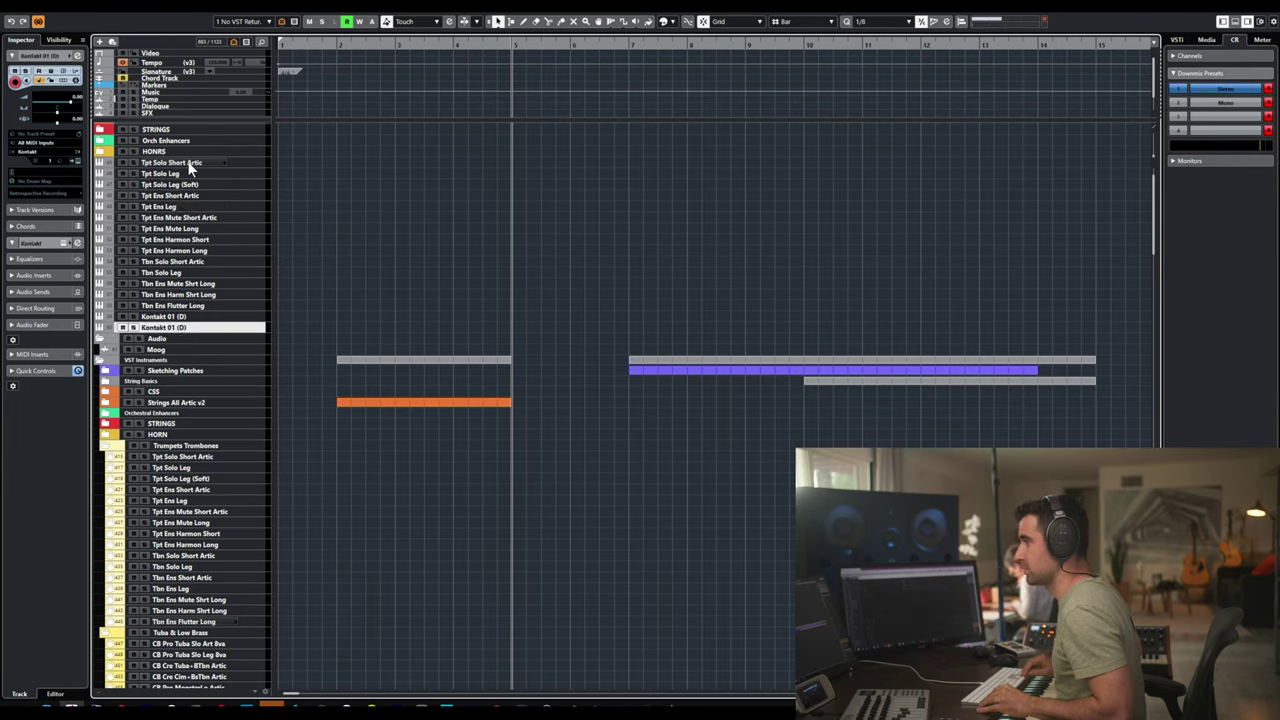
key("Up")
key("Up")
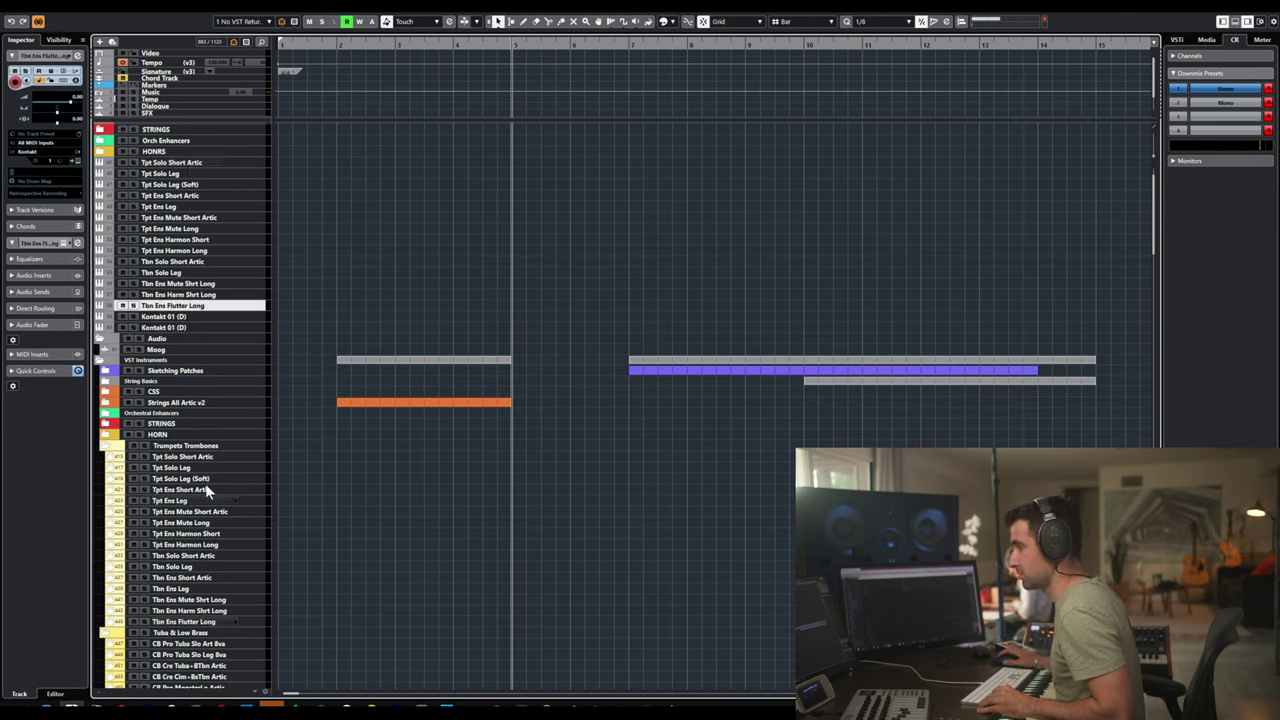
- Count through the MIDI tracks in the Trumpets Trombones folder down to "Tbn Ens Flutter Long"
left_click(205, 446)
key("Down")
key("Down")
key("Down")
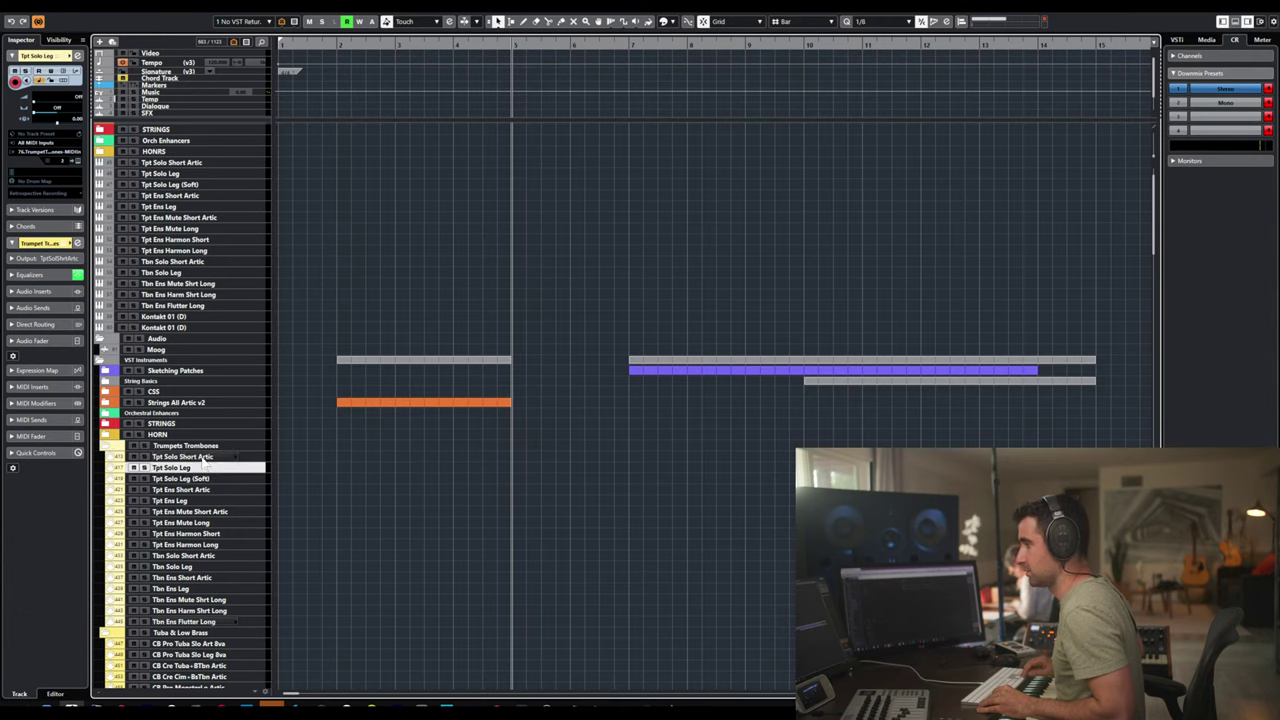
key("Down")
key("Down")
key("Down")
key("Down")
key("Down")
key("Down")
key("Down")
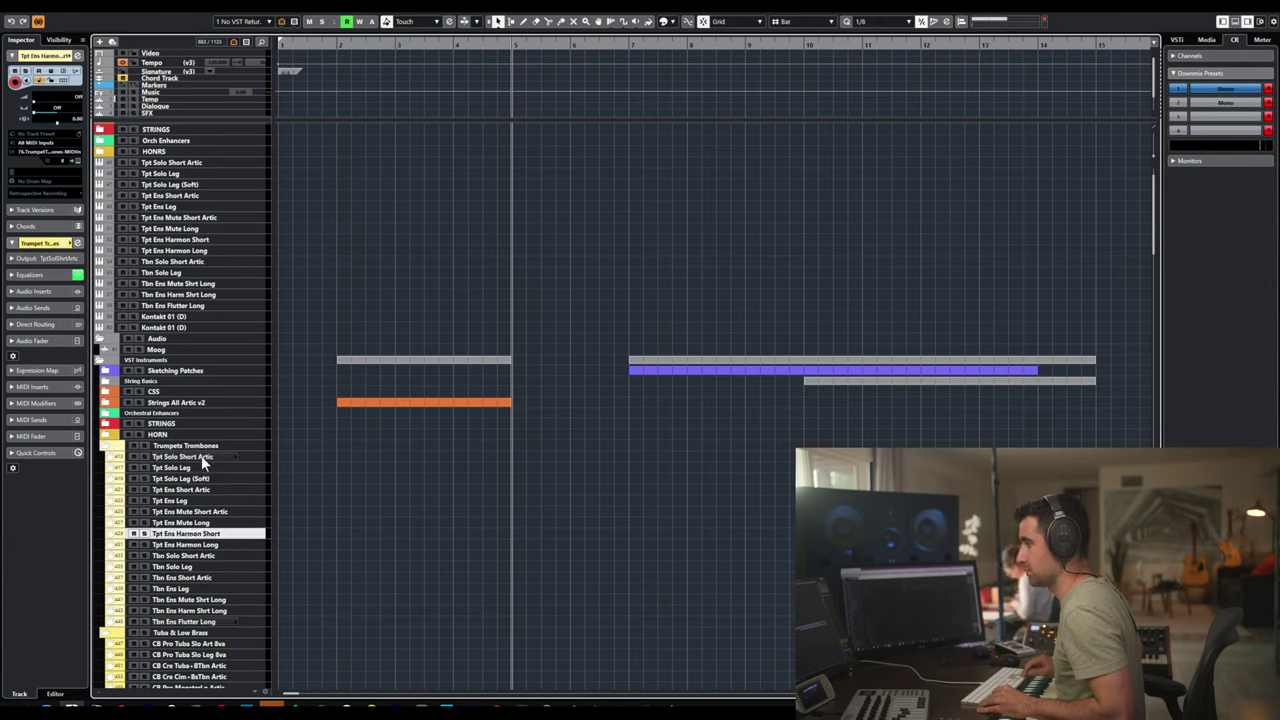
key("Down")
key("Down")
key("Down")
key("Down")
key("Down")
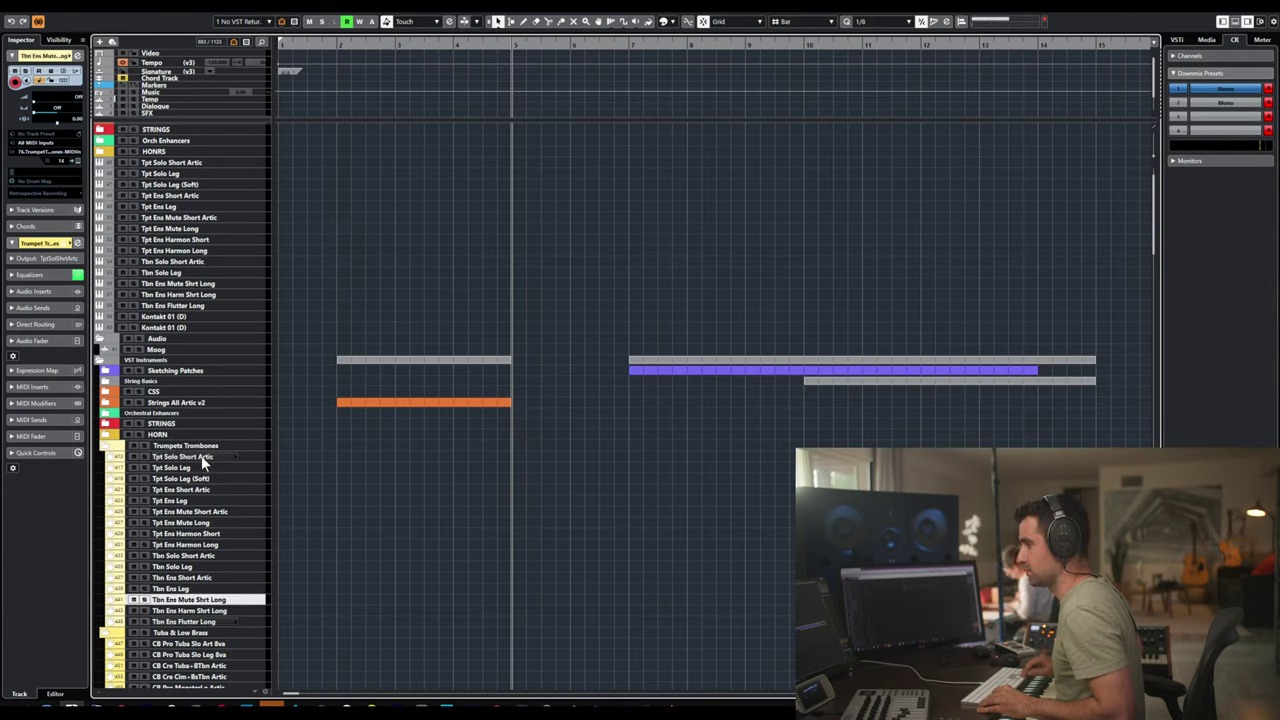
key("Down")
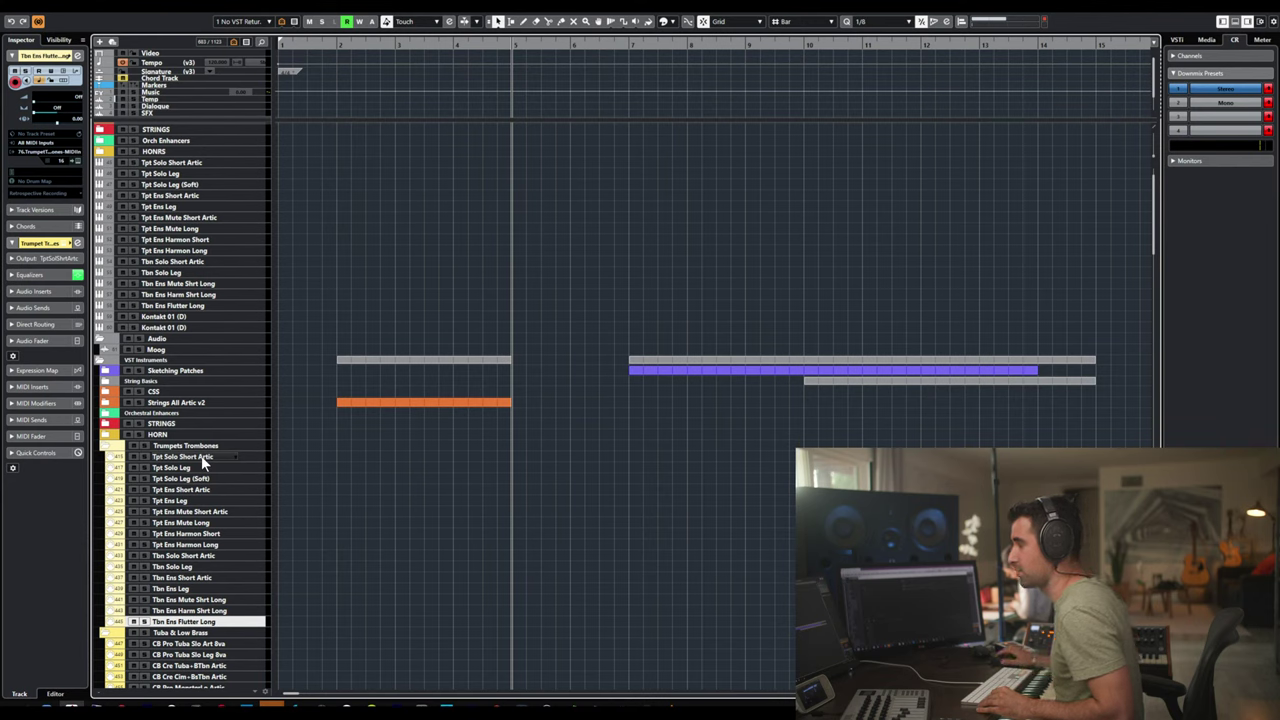
- Compare the Kontakt track order with the Trumpets Trombones MIDI tracks, checking "Tpt Ens Mute Long" and "Tbn Solo Leg" in both lists
left_click(201, 456)
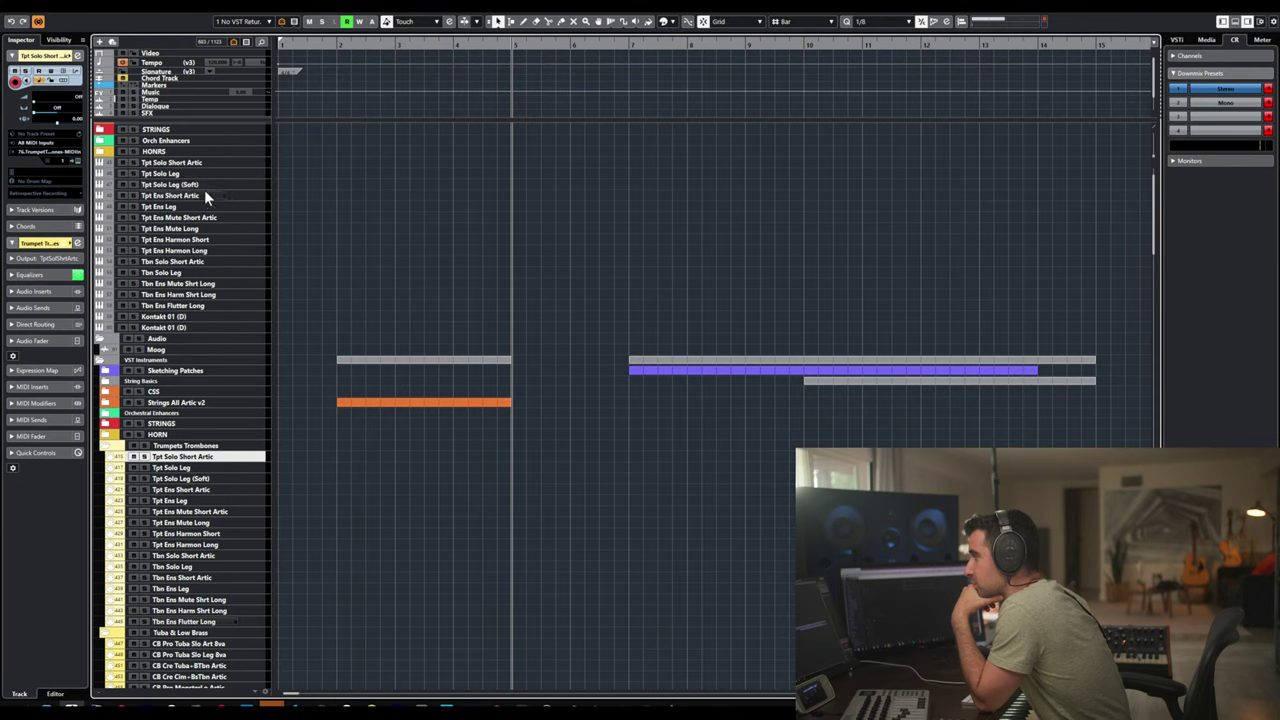
left_click(200, 218)
left_click(203, 229)
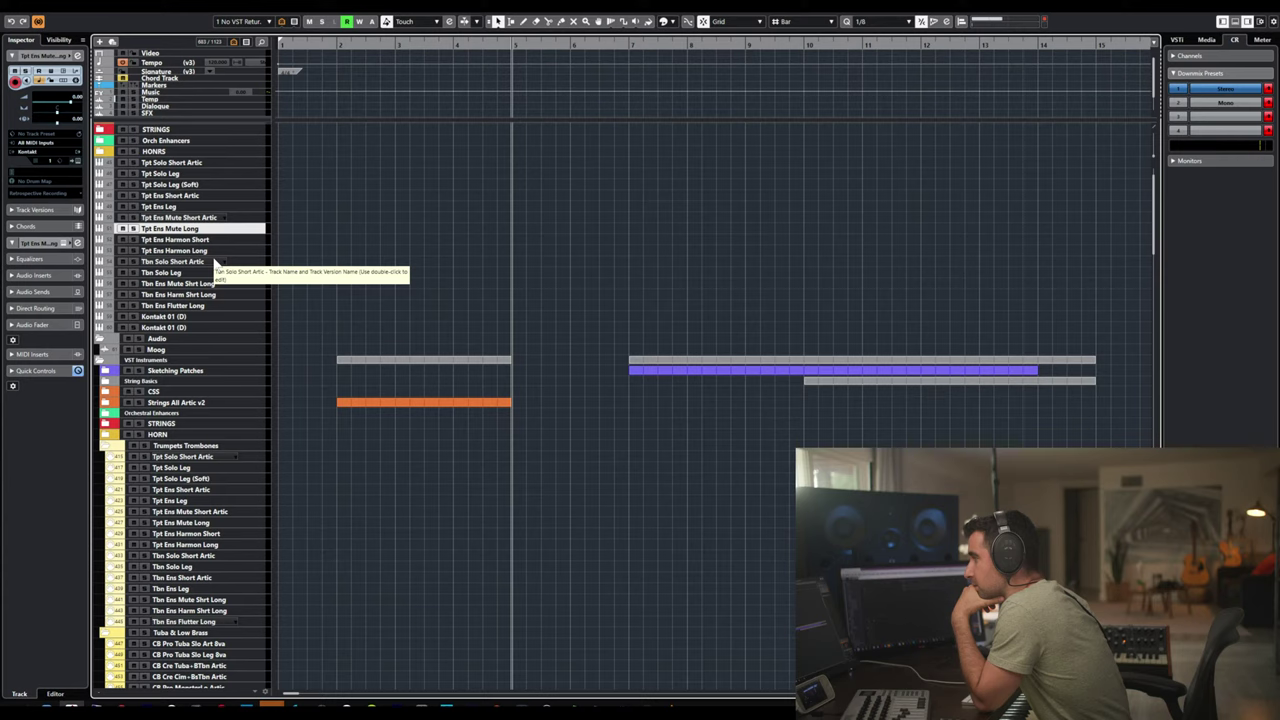
left_click(213, 521)
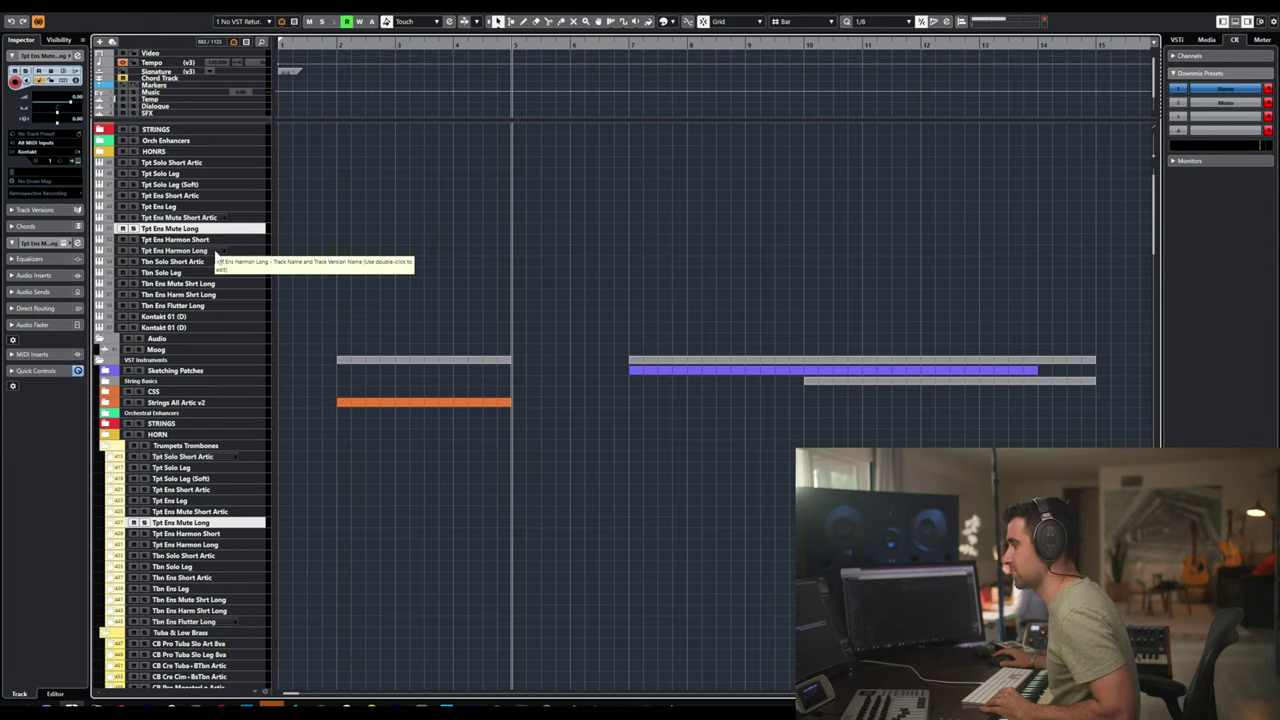
left_click(200, 273)
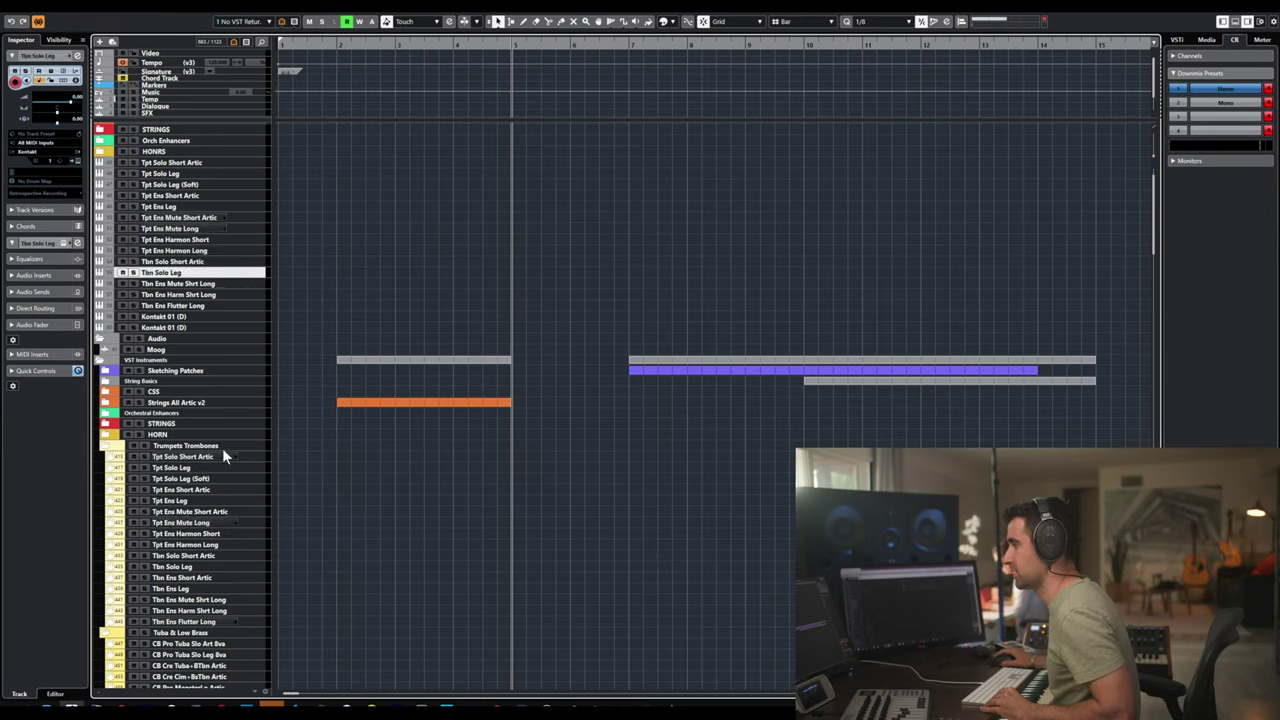
left_click(197, 567)
left_click(197, 567)
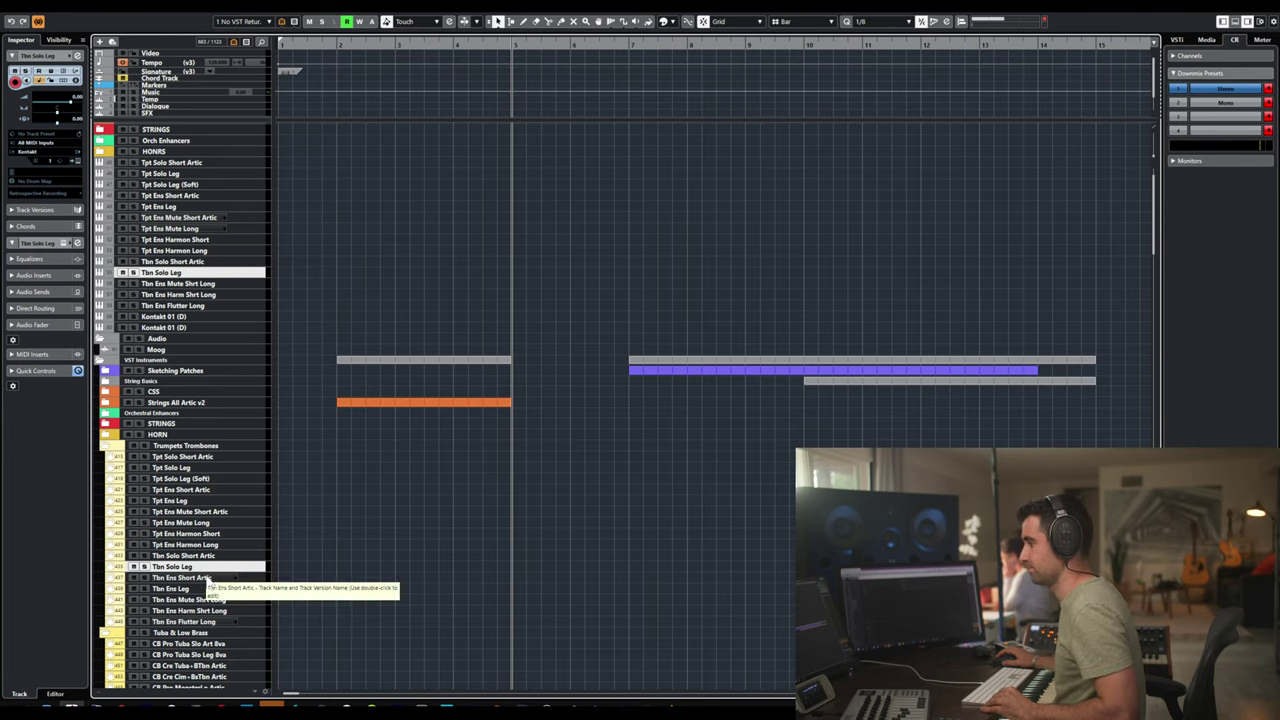
- Replace the names of the three Kontakt tracks below "Tbn Solo Leg" with the placeholder "s"
double_click(204, 286)
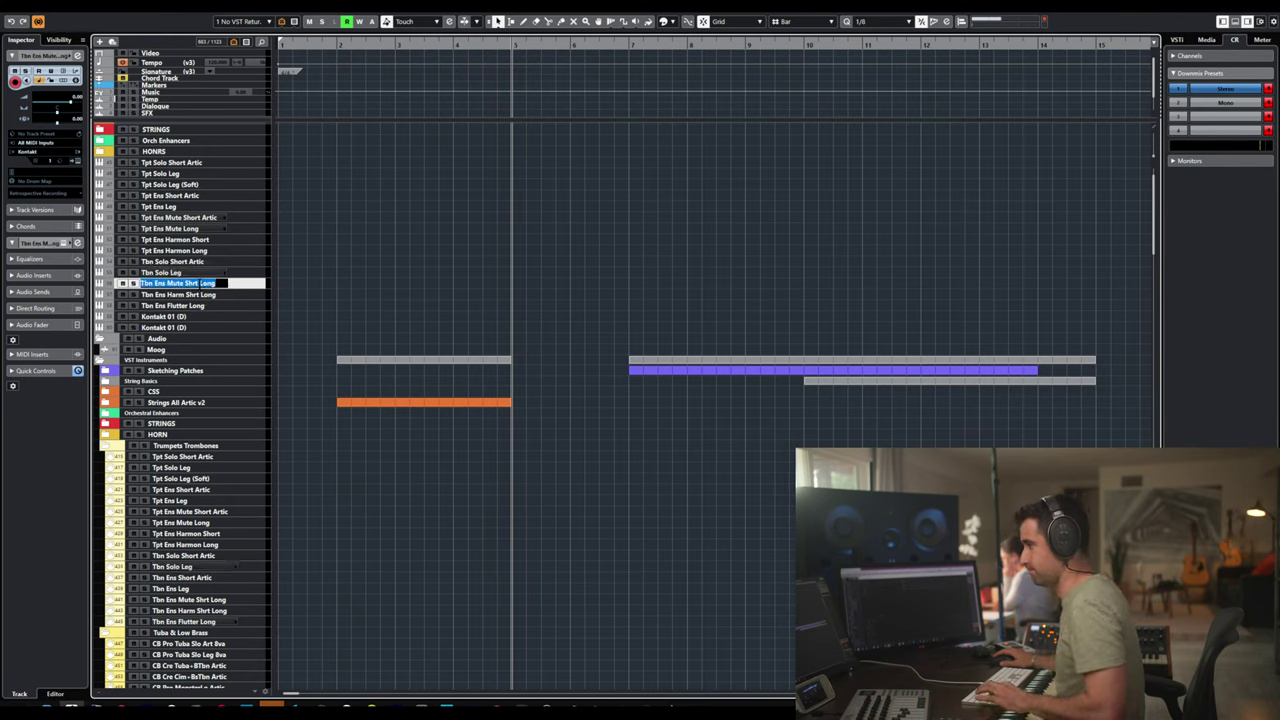
type("s")
key("Tab")
type("s")
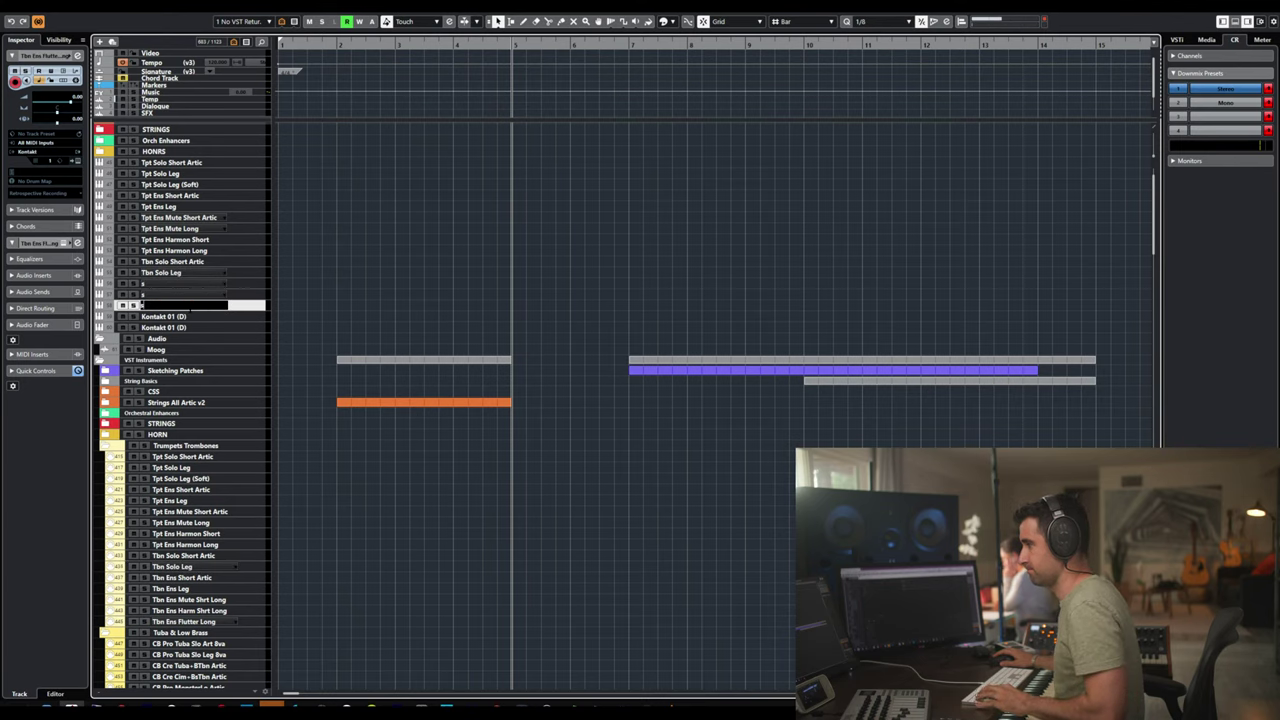
key("Return")
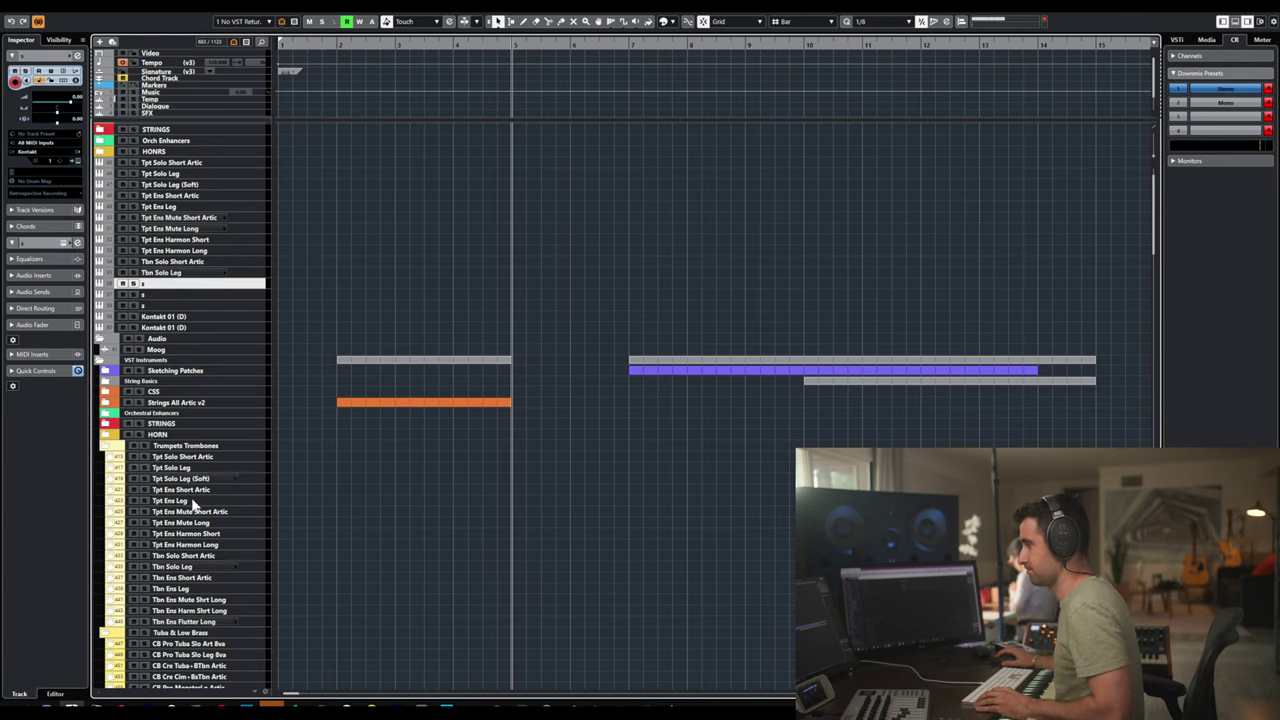
- Rename the Kontakt track directly below "Tbn Solo Leg" as "Tbn Ens Short Artic", copying the name from the matching MIDI track
left_click(196, 576)
double_click(203, 578)
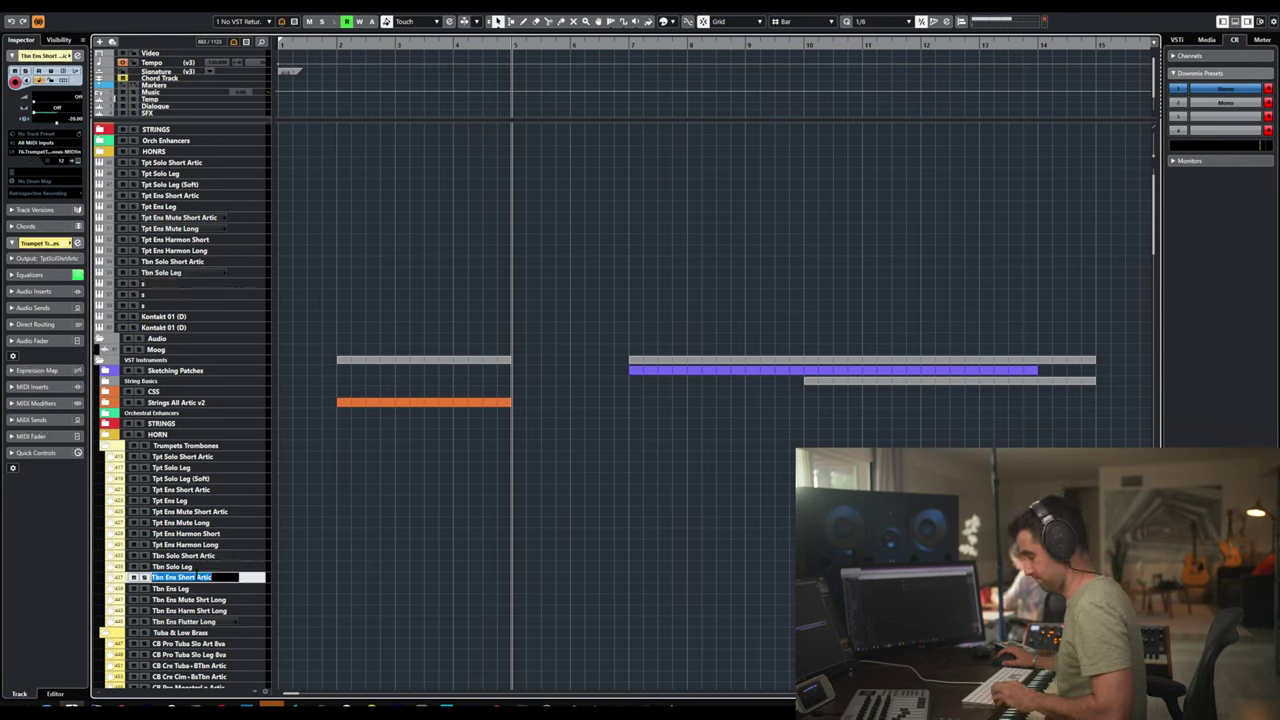
key("ctrl+c")
double_click(176, 281)
key("ctrl+v")
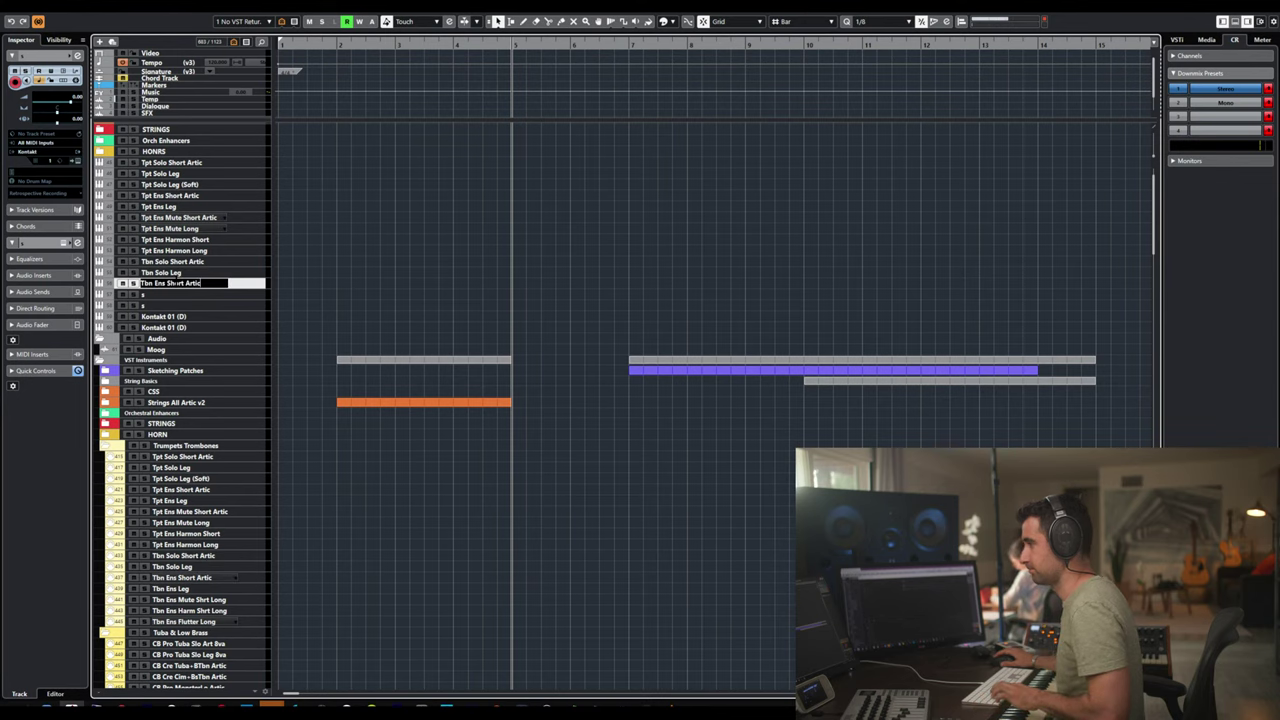
key("Return")
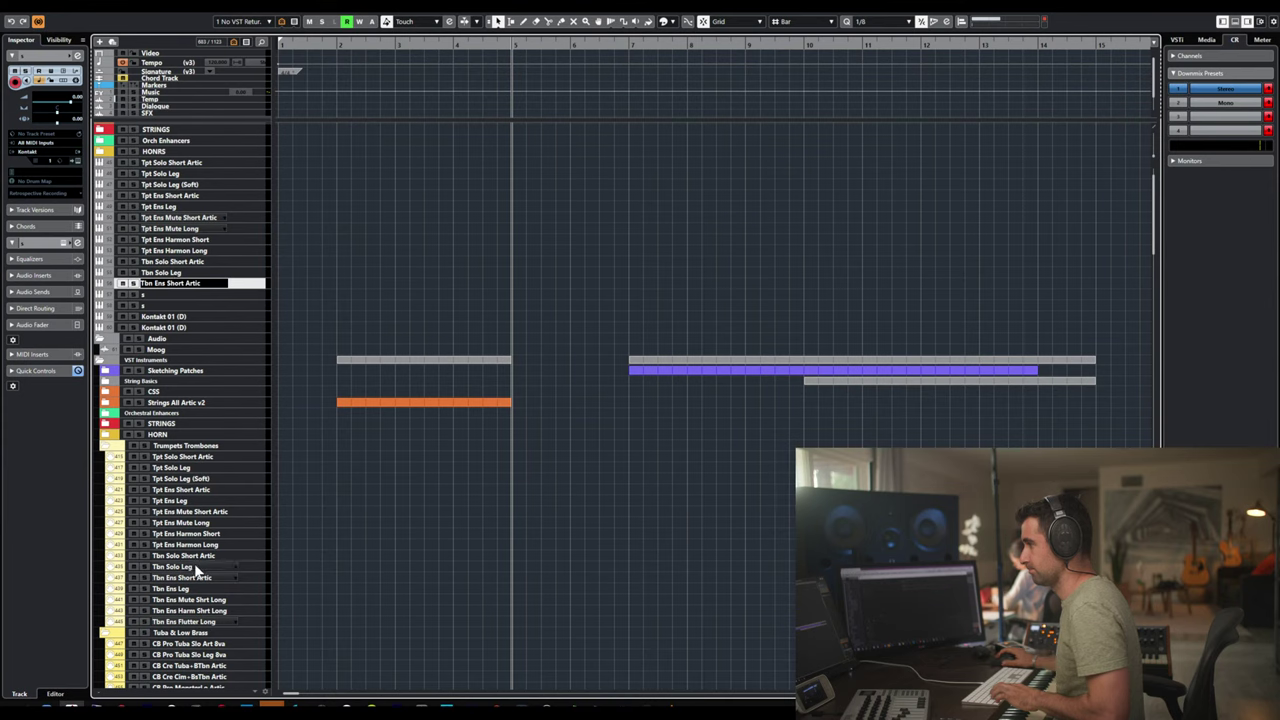
- Rename the two remaining "s" Kontakt tracks "Tbn Ens Leg" and "Tbn Ens Mute Shrt Long" with names copied from the MIDI tracks
double_click(176, 588)
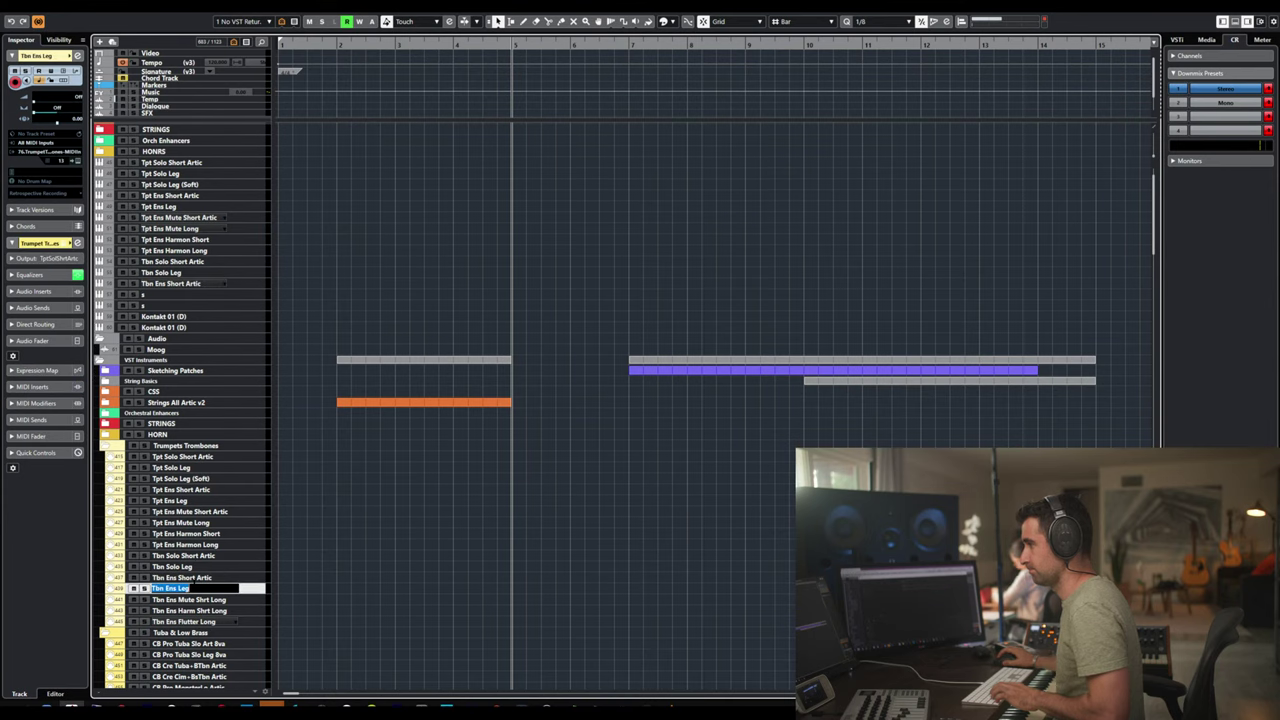
key("ctrl+c")
double_click(191, 294)
key("ctrl+v")
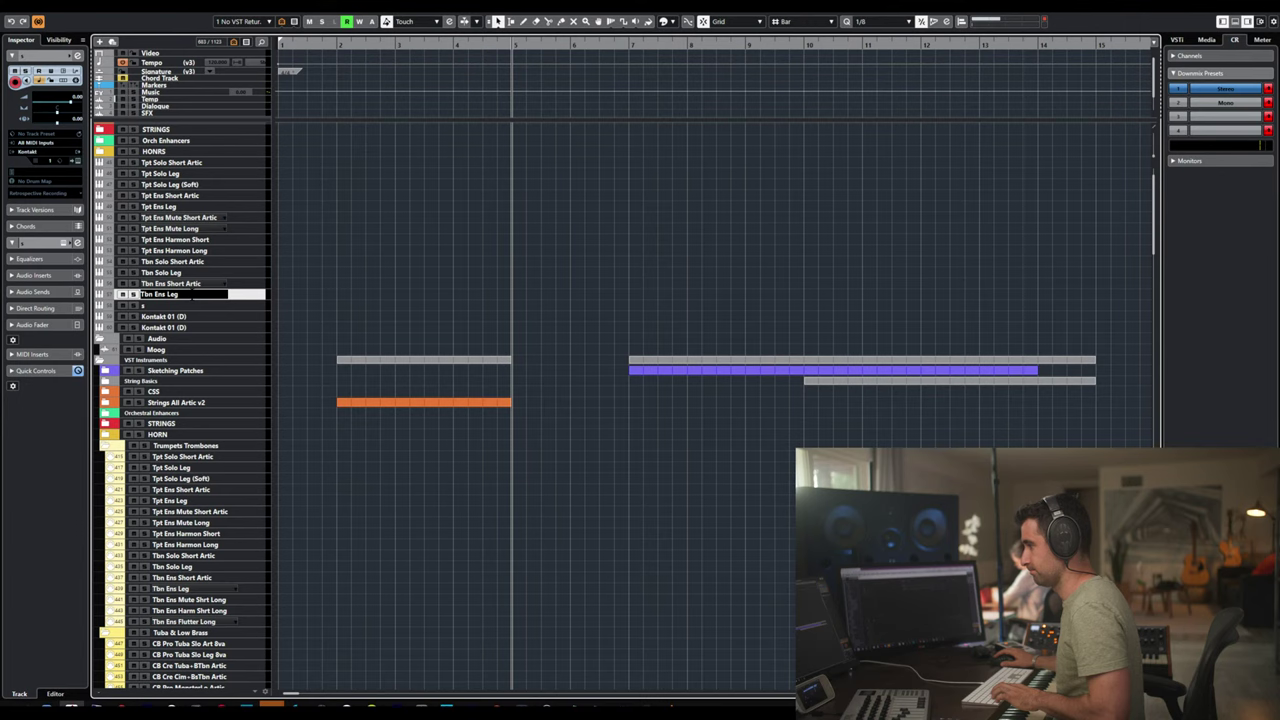
double_click(197, 599)
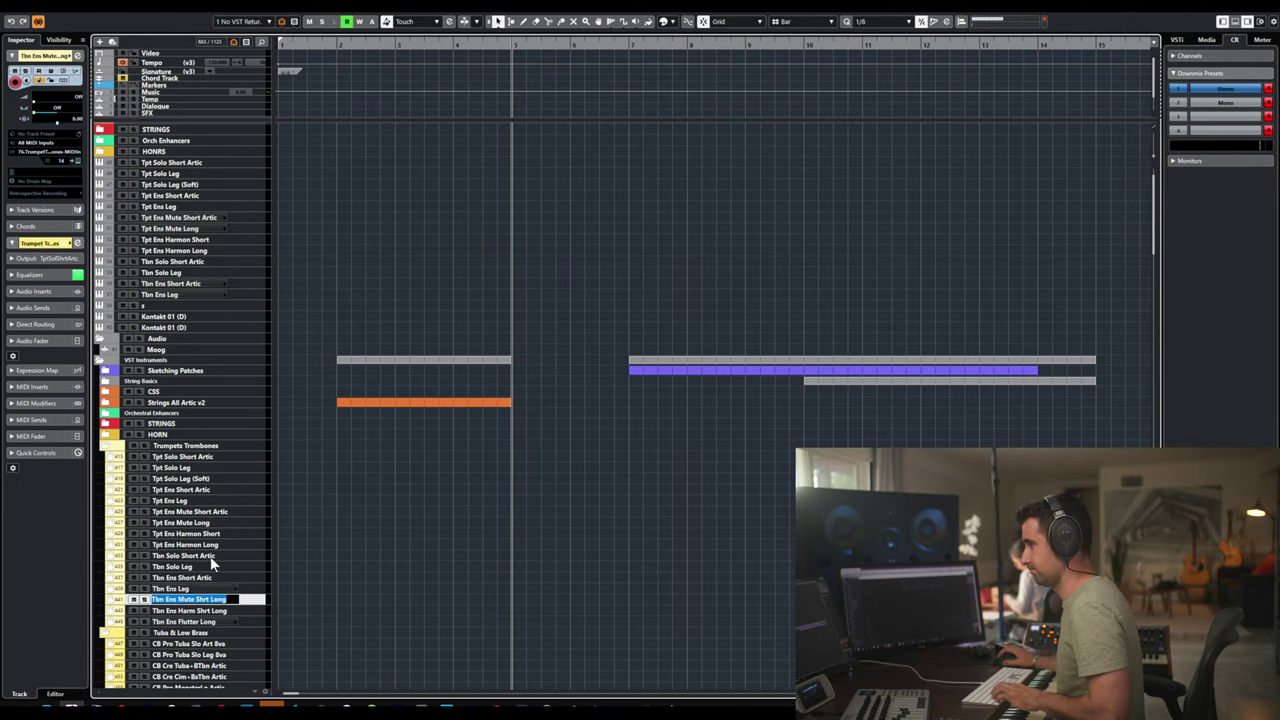
key("ctrl+c")
double_click(174, 305)
key("ctrl+v")
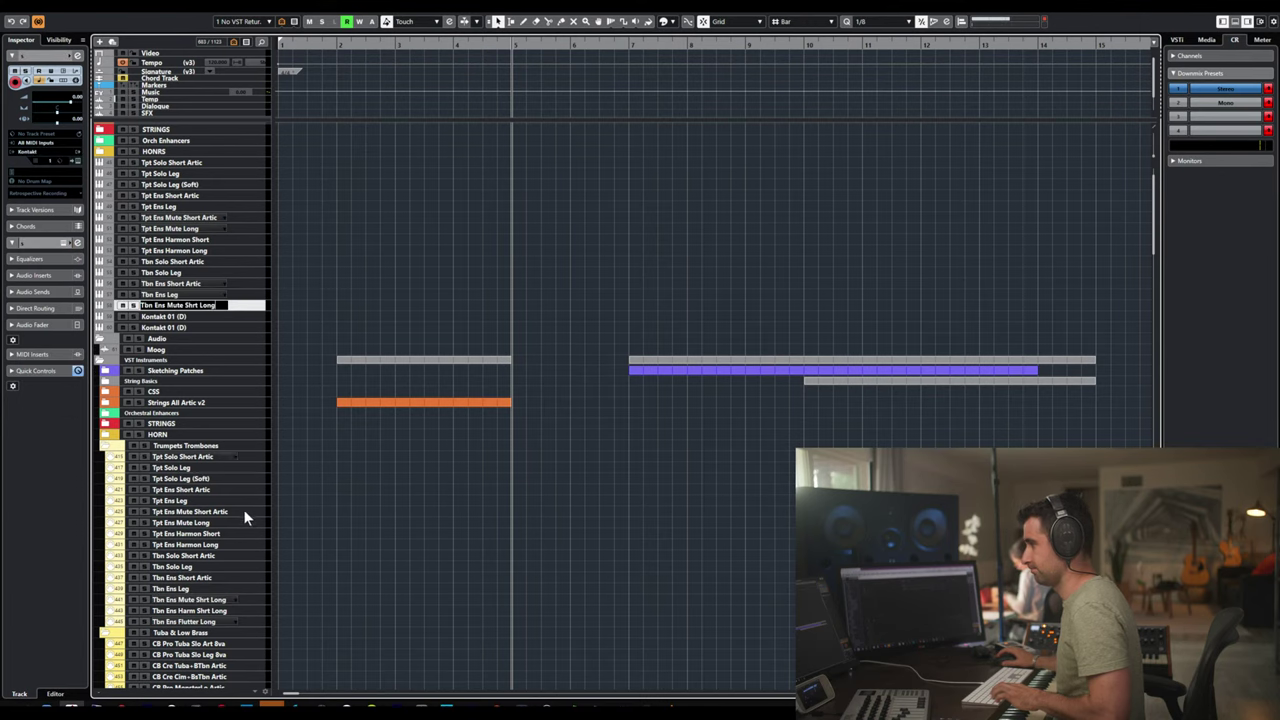
- Rename the last two Kontakt tracks "Tbn Ens Harm Shrt Long" and "Tbn Ens Flutter Long" using the matching MIDI track names
double_click(220, 610)
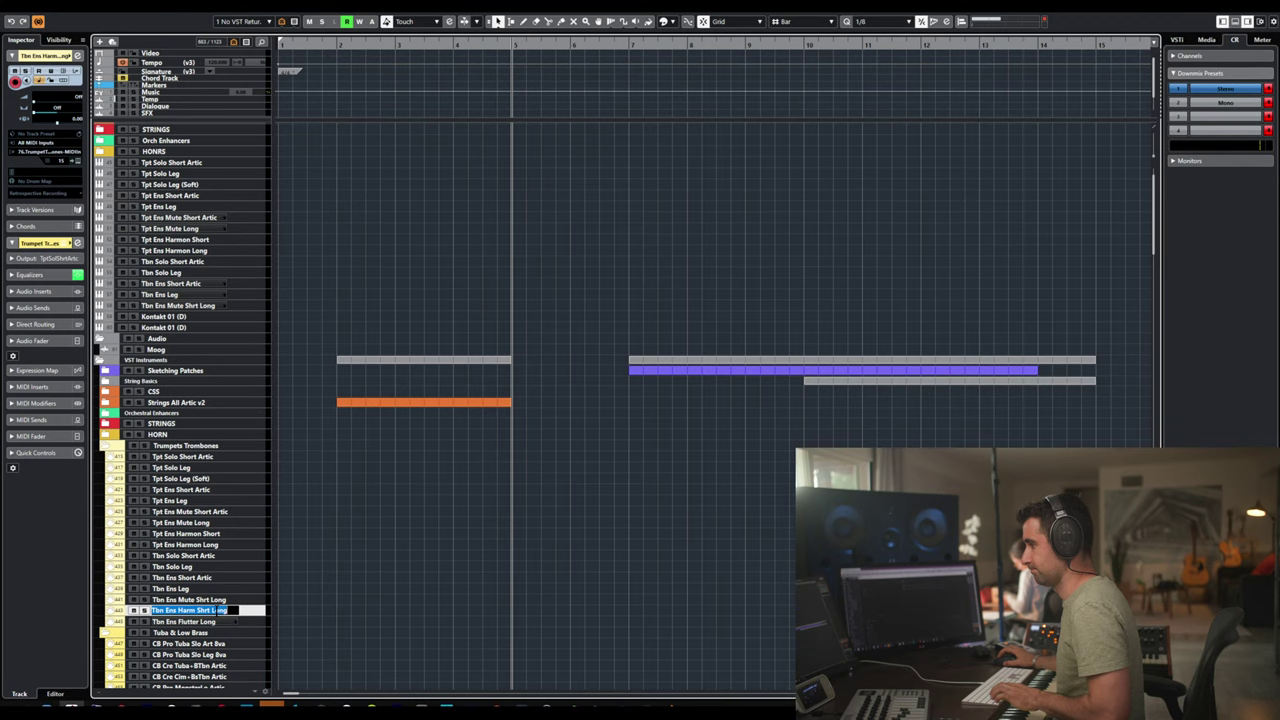
key("ctrl+c")
double_click(191, 316)
key("ctrl+v")
double_click(211, 621)
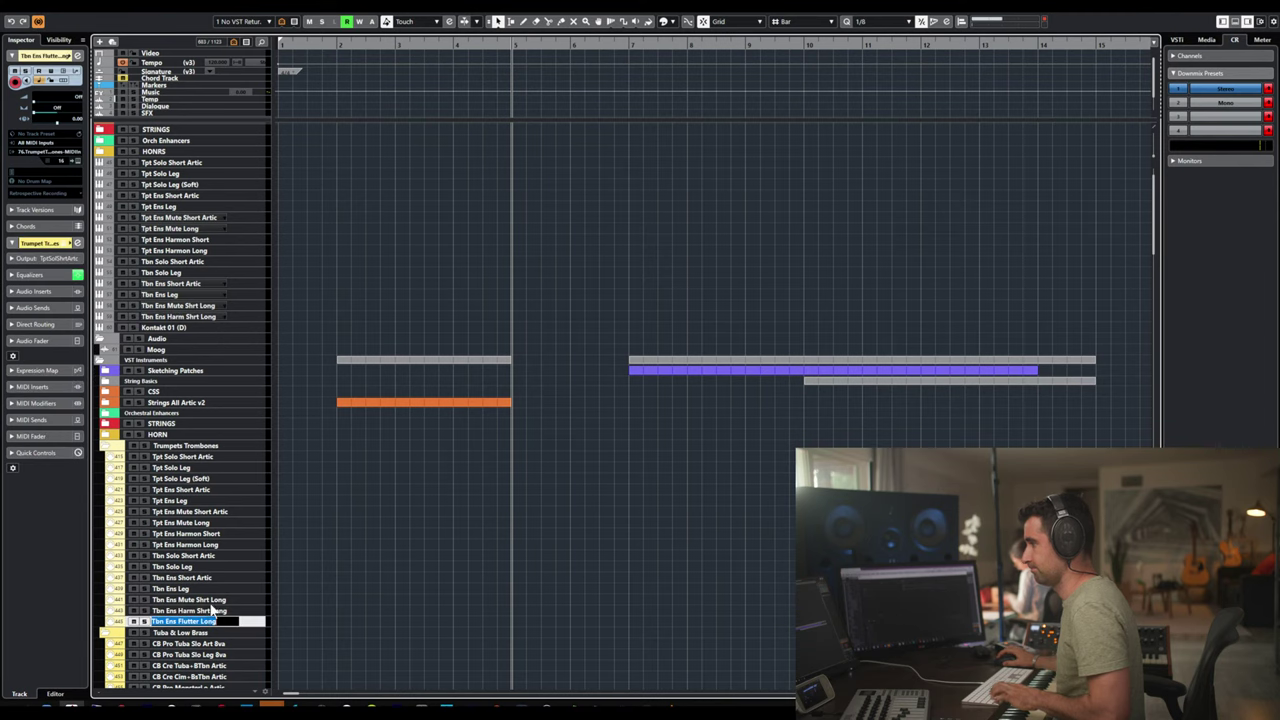
key("ctrl+c")
double_click(197, 327)
left_click(216, 337)
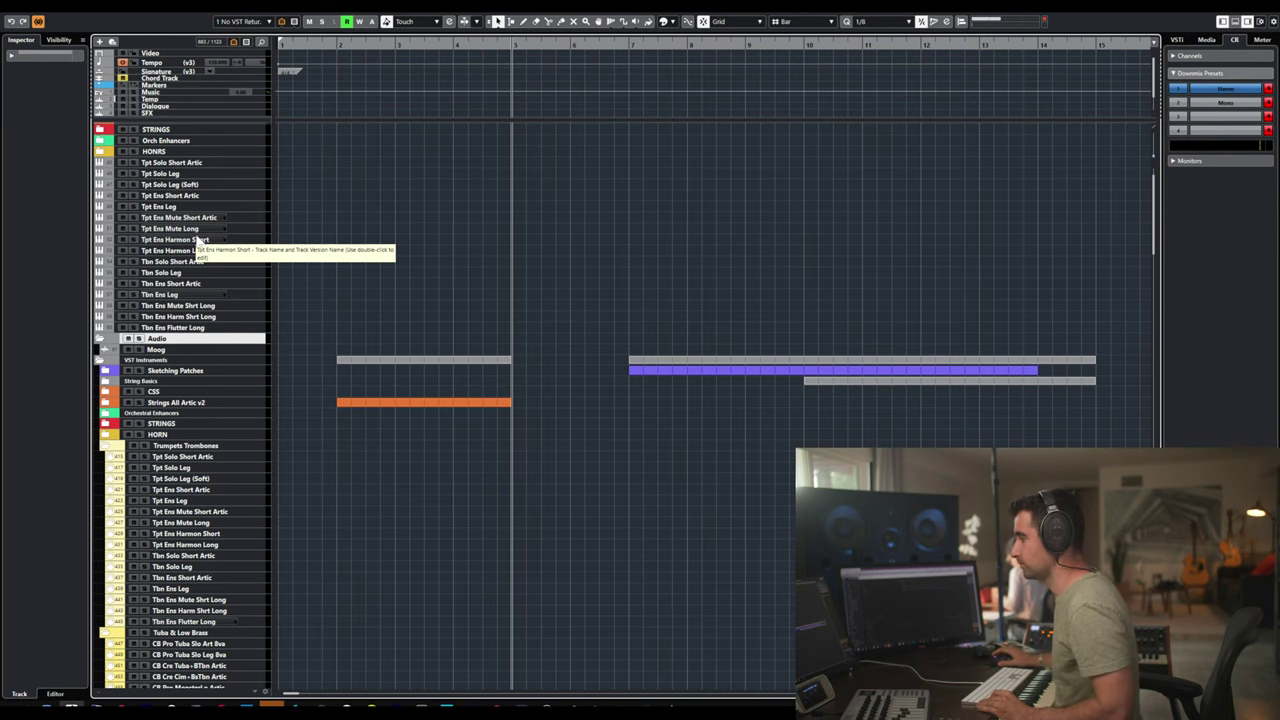
- Remove the "01 Trumpet Solo Articulations" instrument from the Kontakt rack of the "Tpt Solo Short Artic" track
left_click(189, 163)
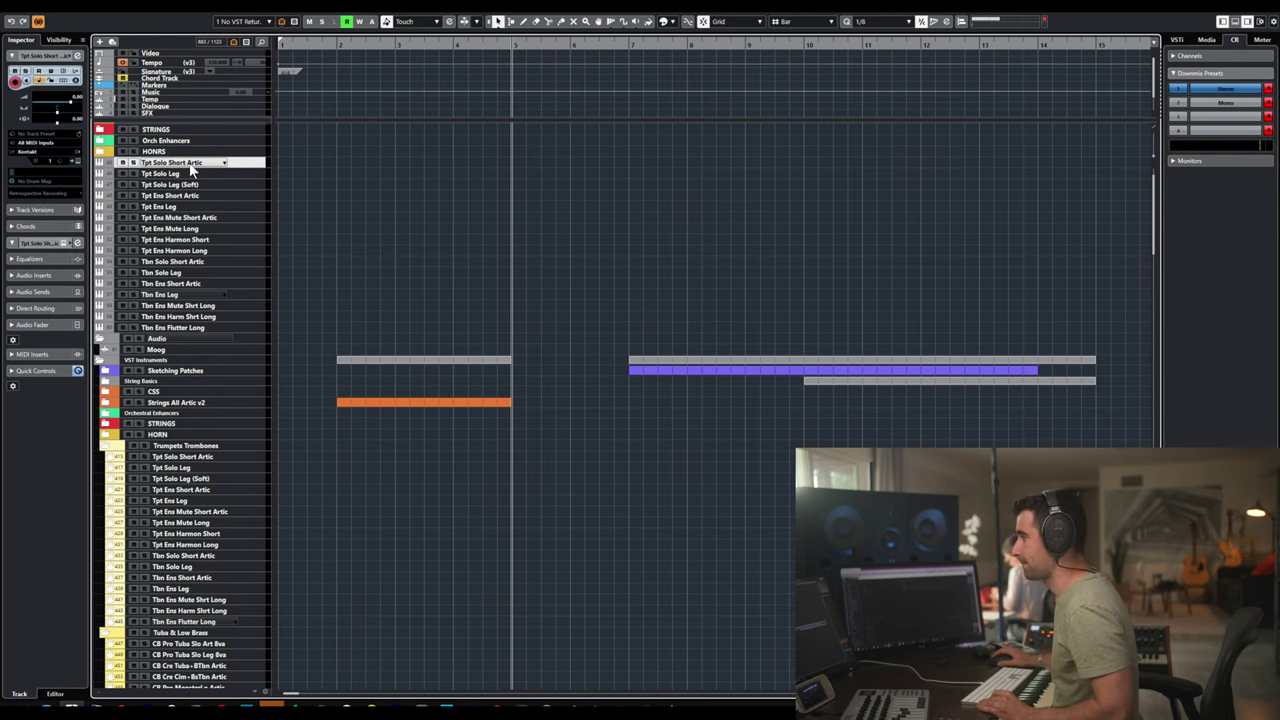
key("e")
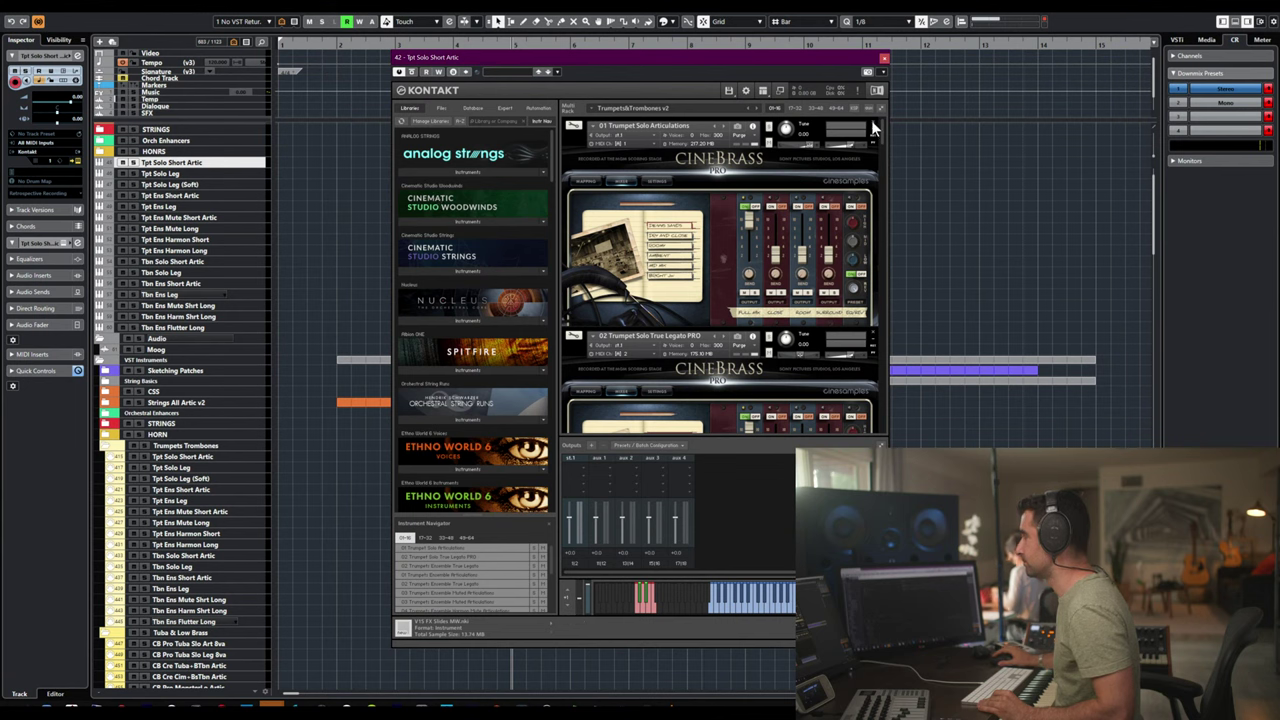
scroll(871, 120, "down", 2)
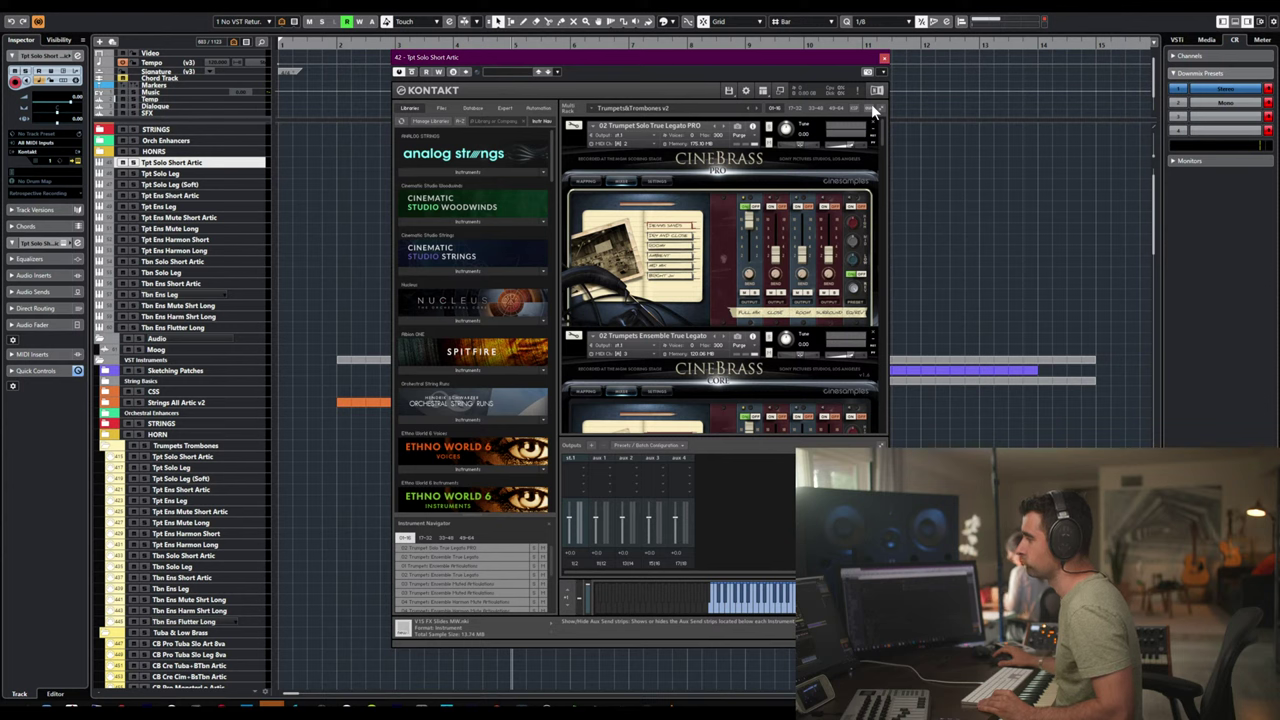
double_click(180, 163)
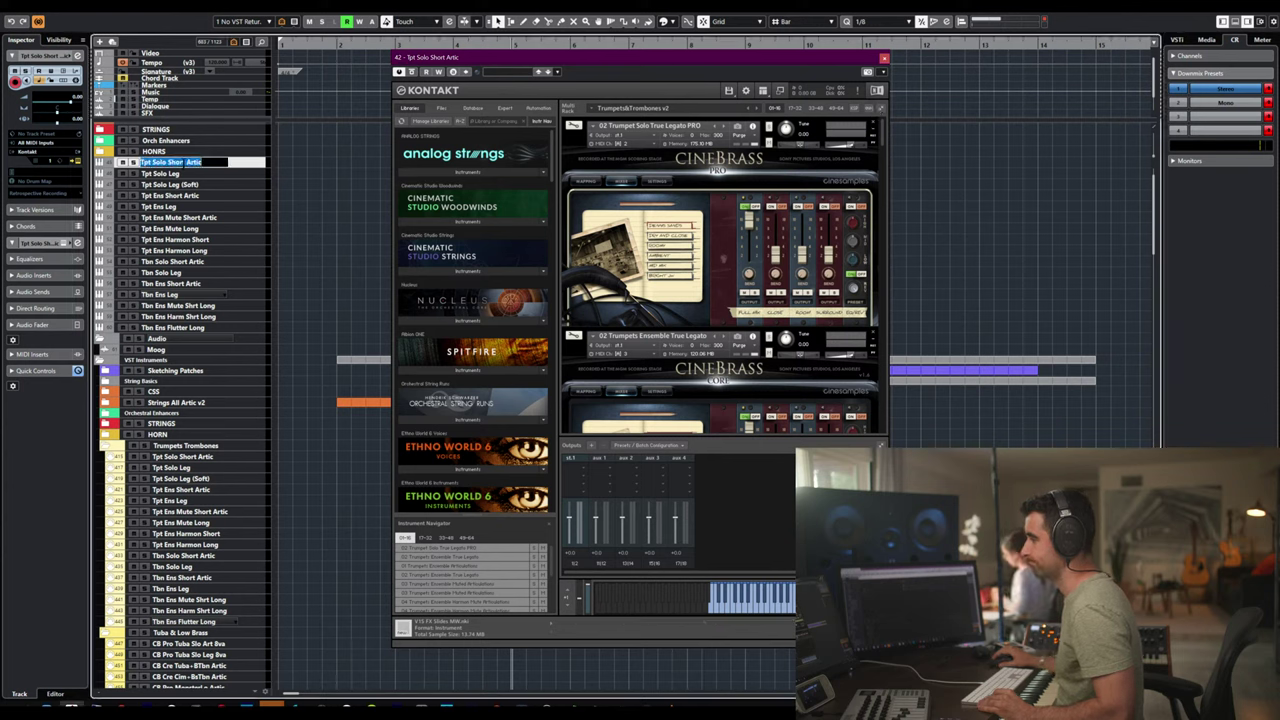
key("Escape")
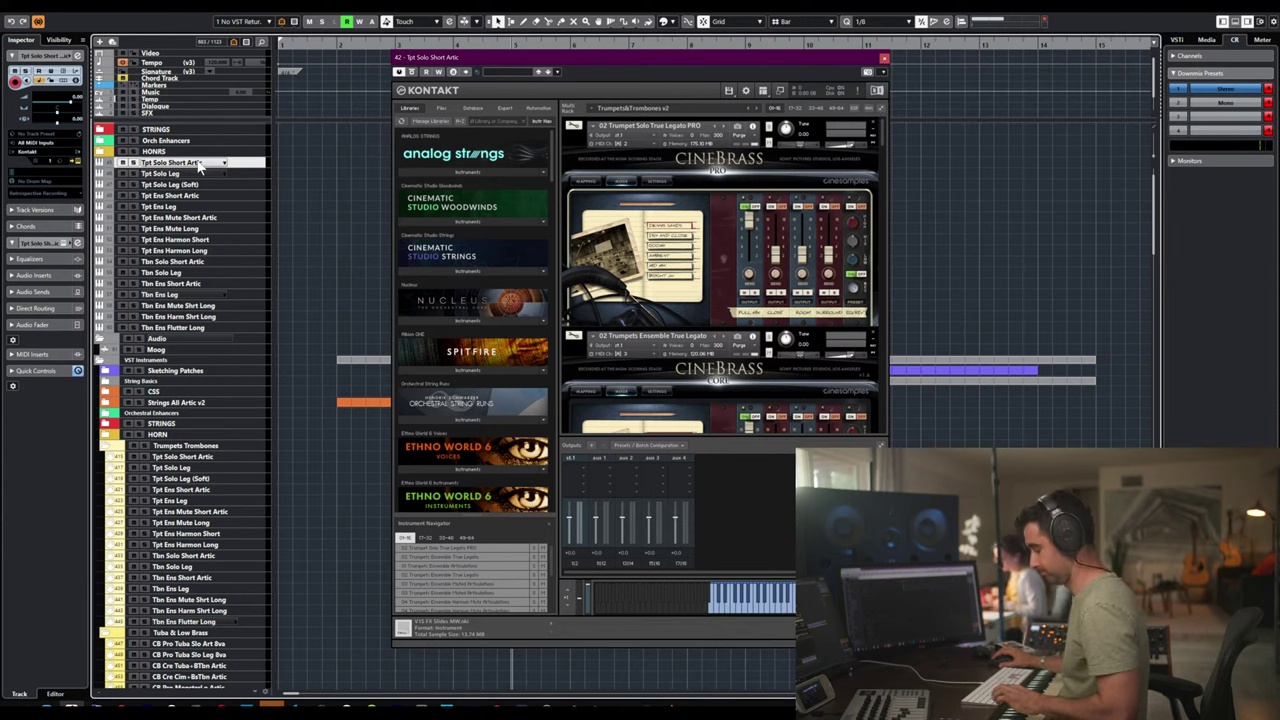
key("Escape")
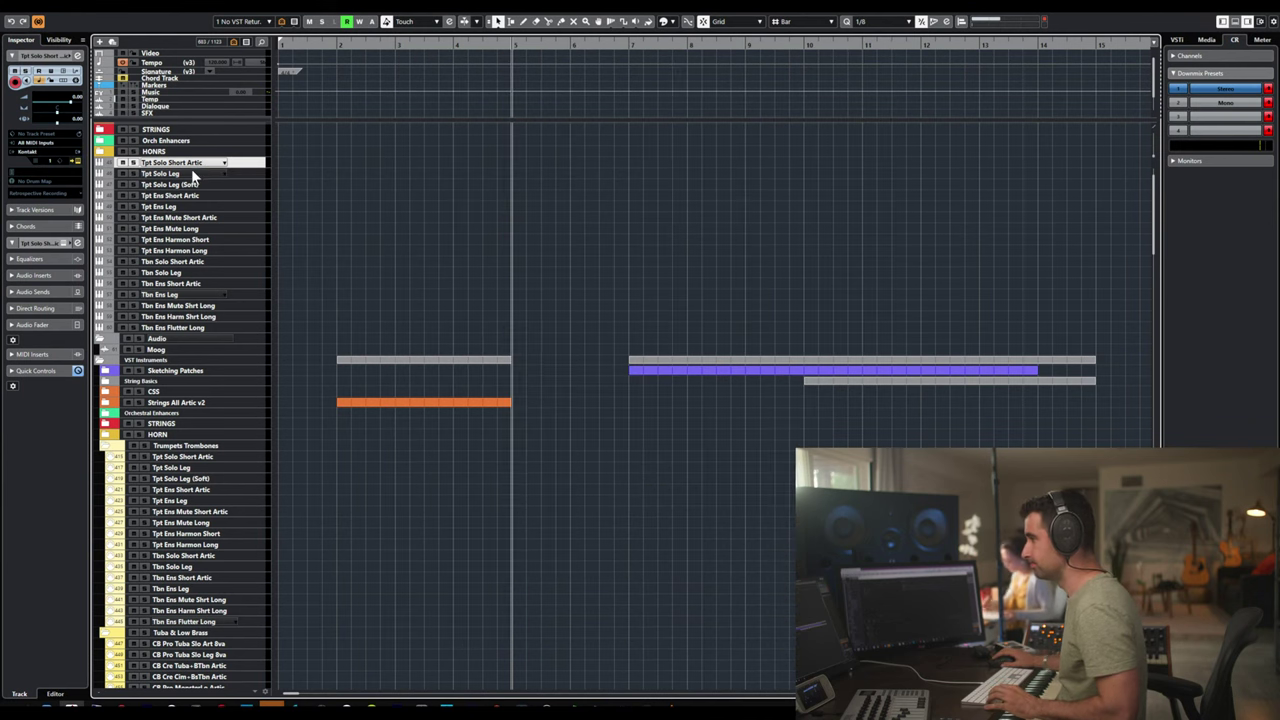
- Replace the "Tpt Solo Short Artic" Kontakt track with a duplicate of "Tpt Solo Leg", placed above the original and named "Tpt Solo Short Artic"
key("Delete")
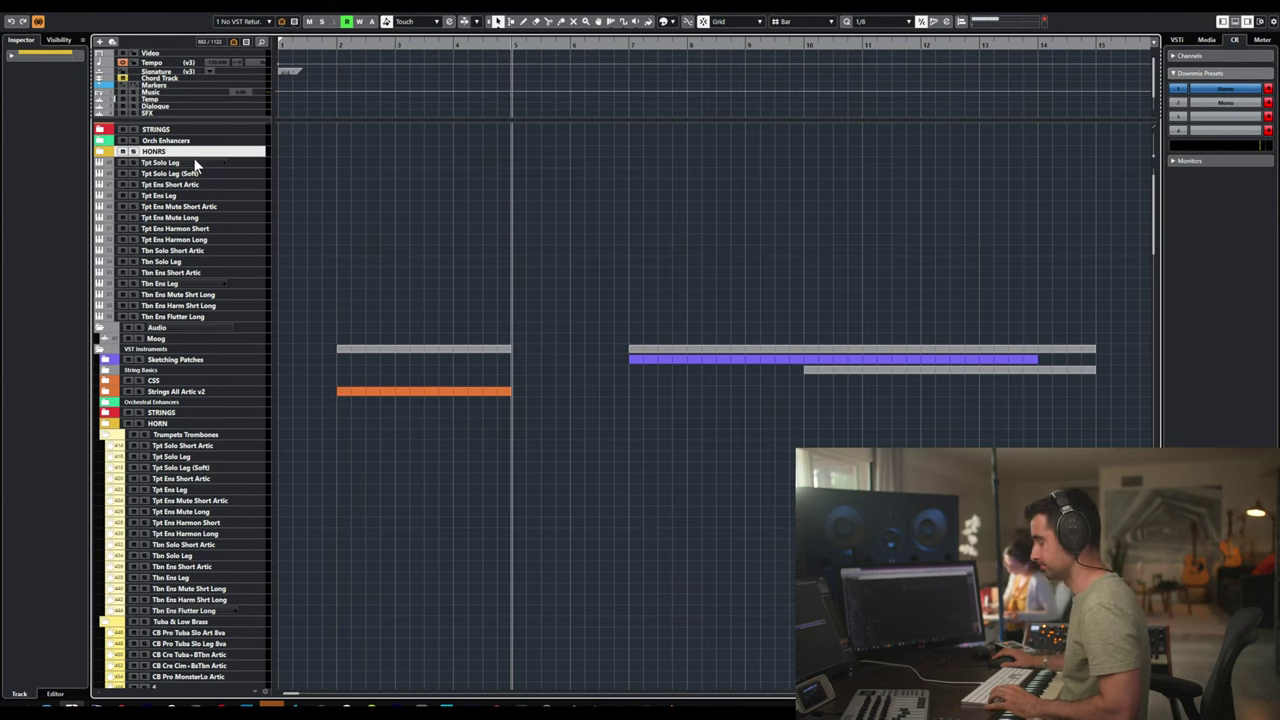
left_click(194, 165)
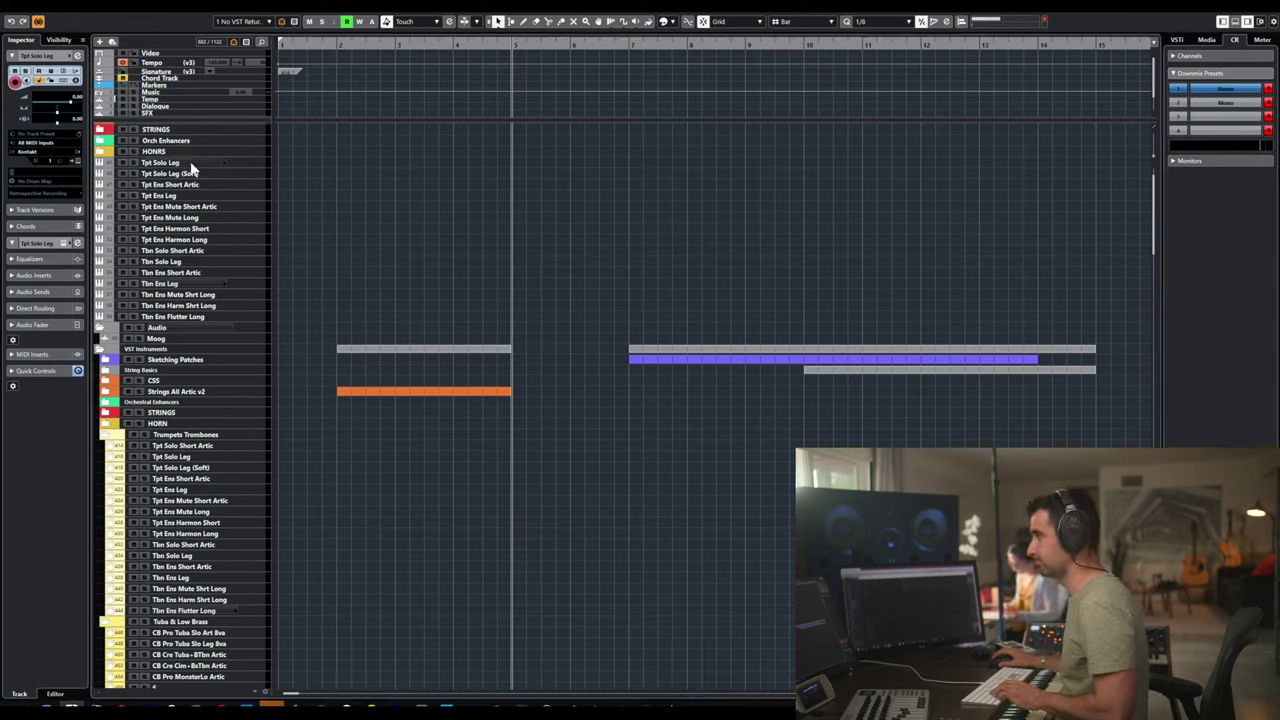
key("ctrl+shift+d")
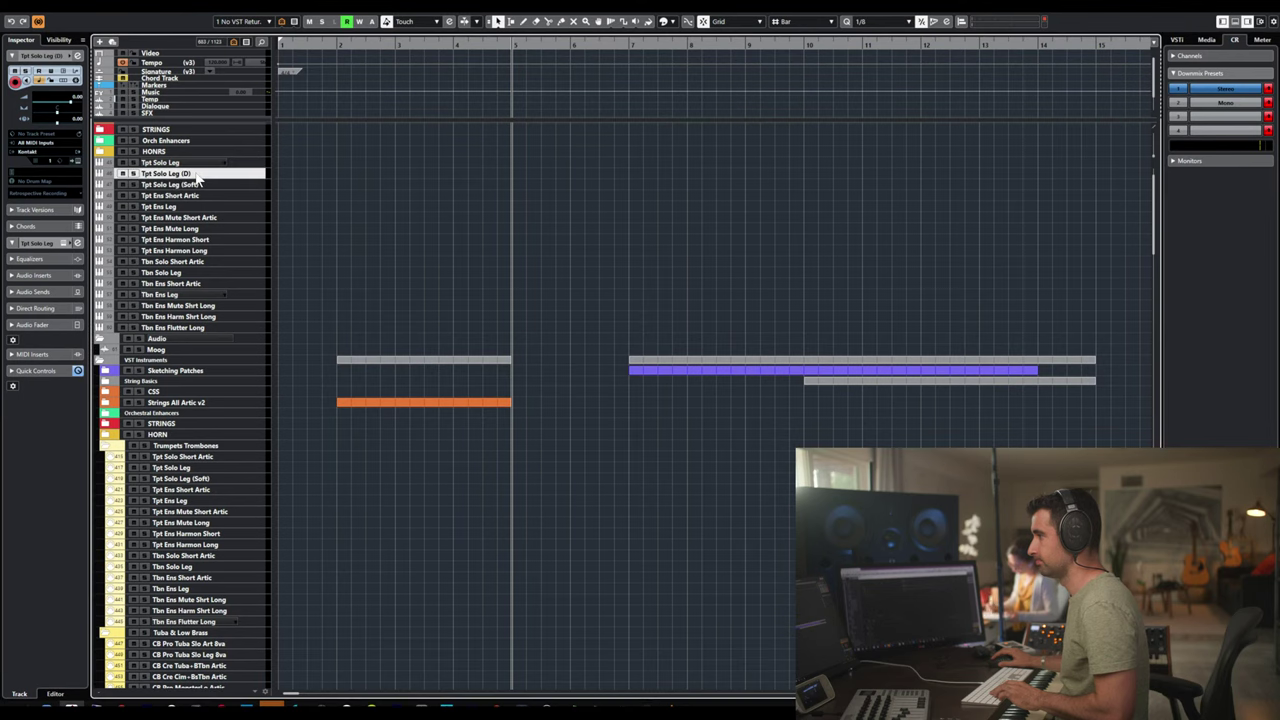
left_click_drag(200, 173, 200, 159)
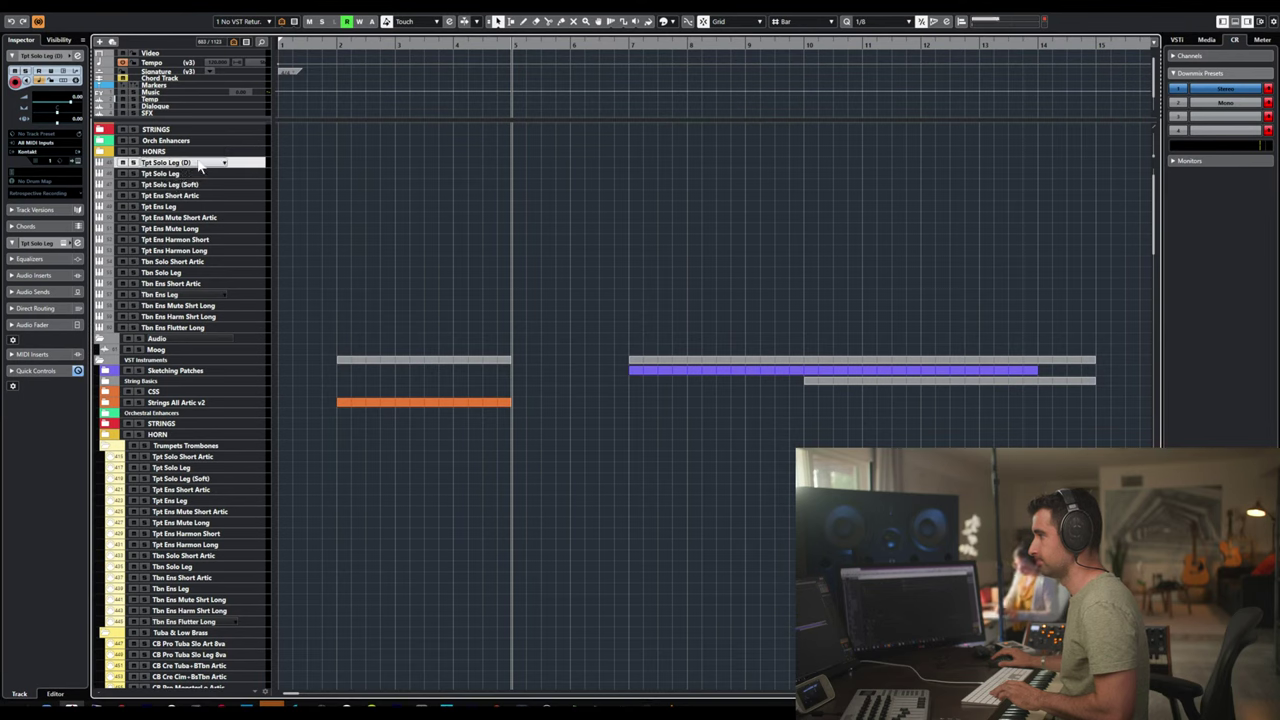
double_click(185, 162)
type("Tpt Solo Short Artic")
key("Return")
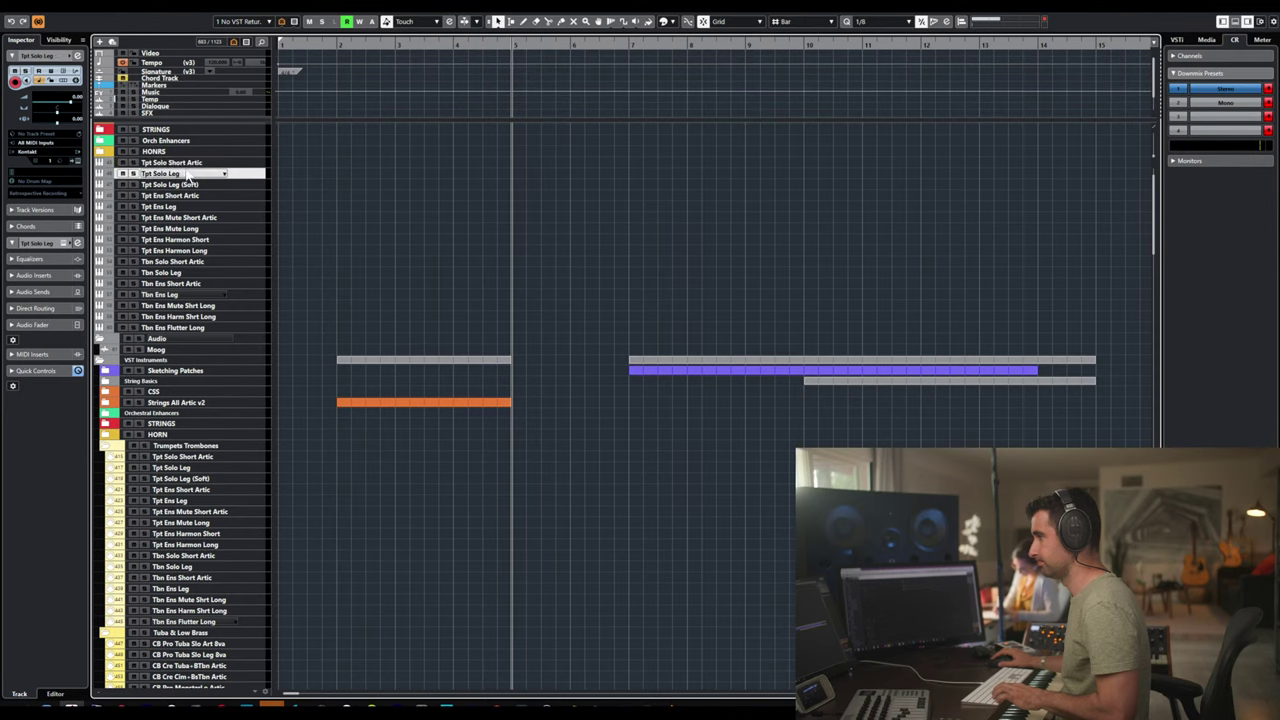
- Remove every instrument except "01 Trumpet Solo Articulations" from the Kontakt rack of the "Tpt Solo Short Artic" track
key("e")
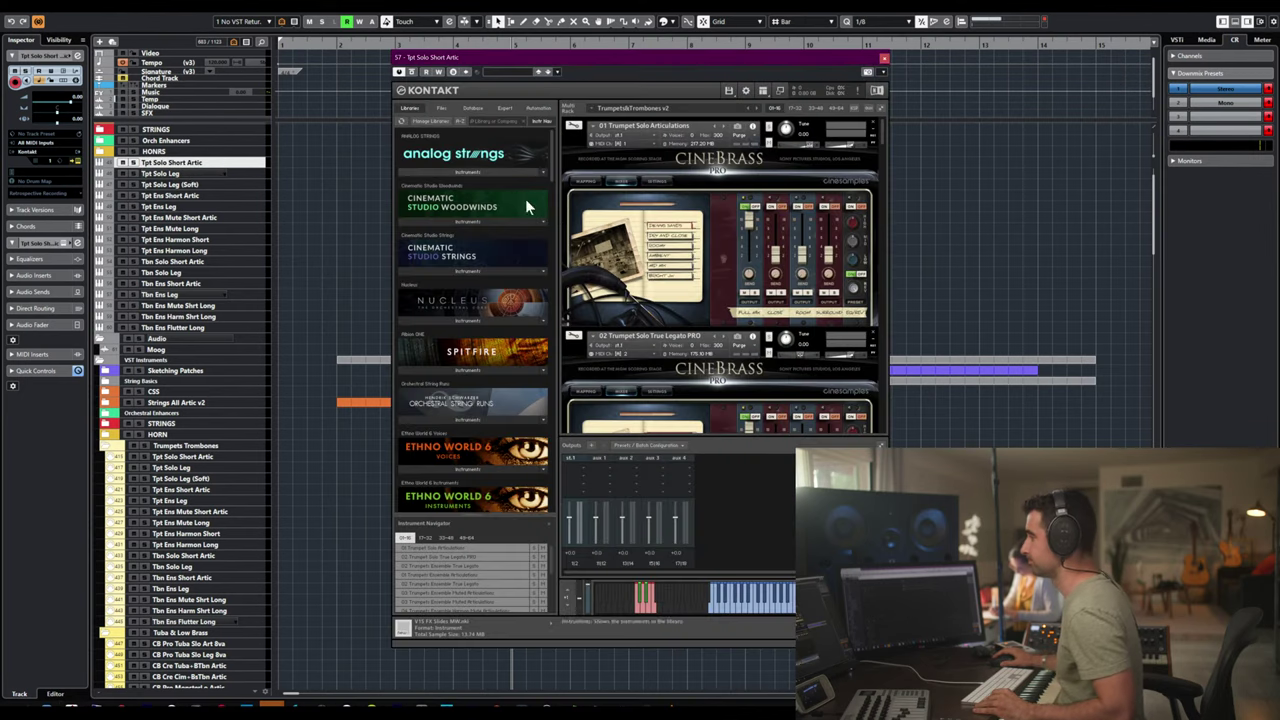
left_click(880, 108)
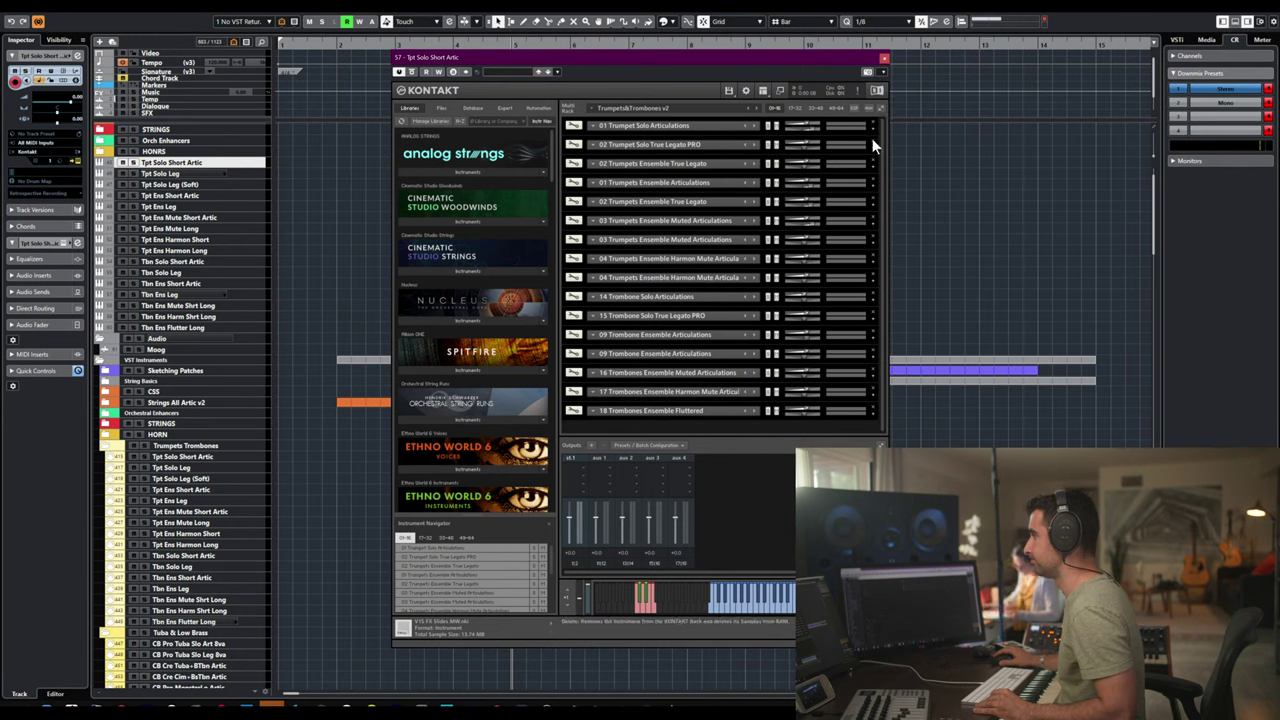
left_click(871, 140)
left_click(871, 140)
left_click(871, 140)
left_click(871, 140)
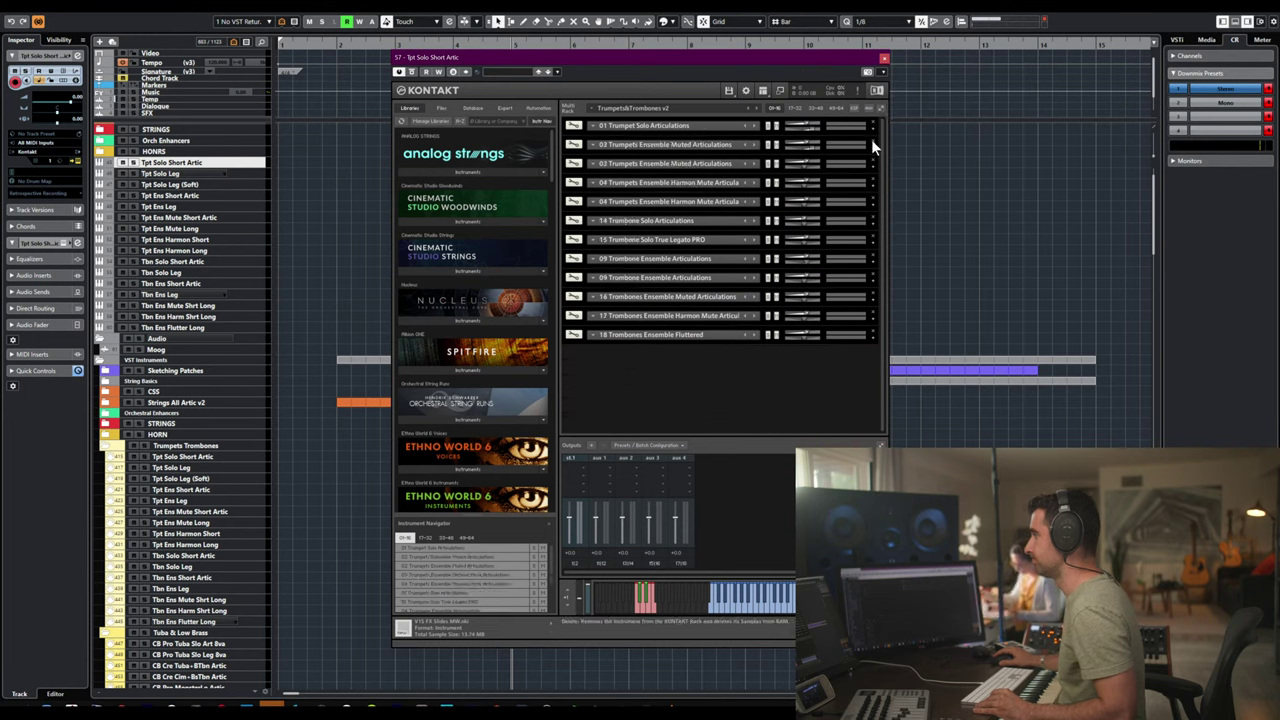
left_click(871, 140)
left_click(871, 140)
left_click(871, 140)
left_click(871, 140)
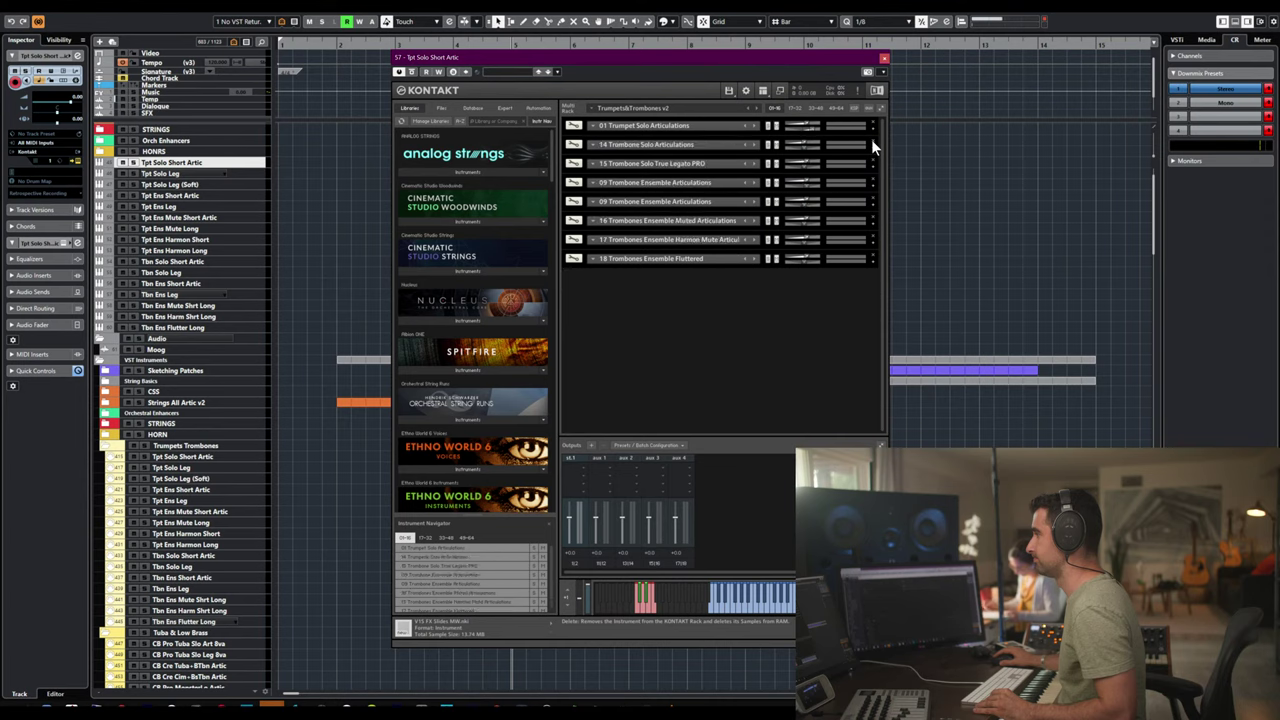
left_click(871, 140)
left_click(871, 140)
left_click(871, 140)
left_click(871, 139)
left_click(871, 139)
left_click(871, 139)
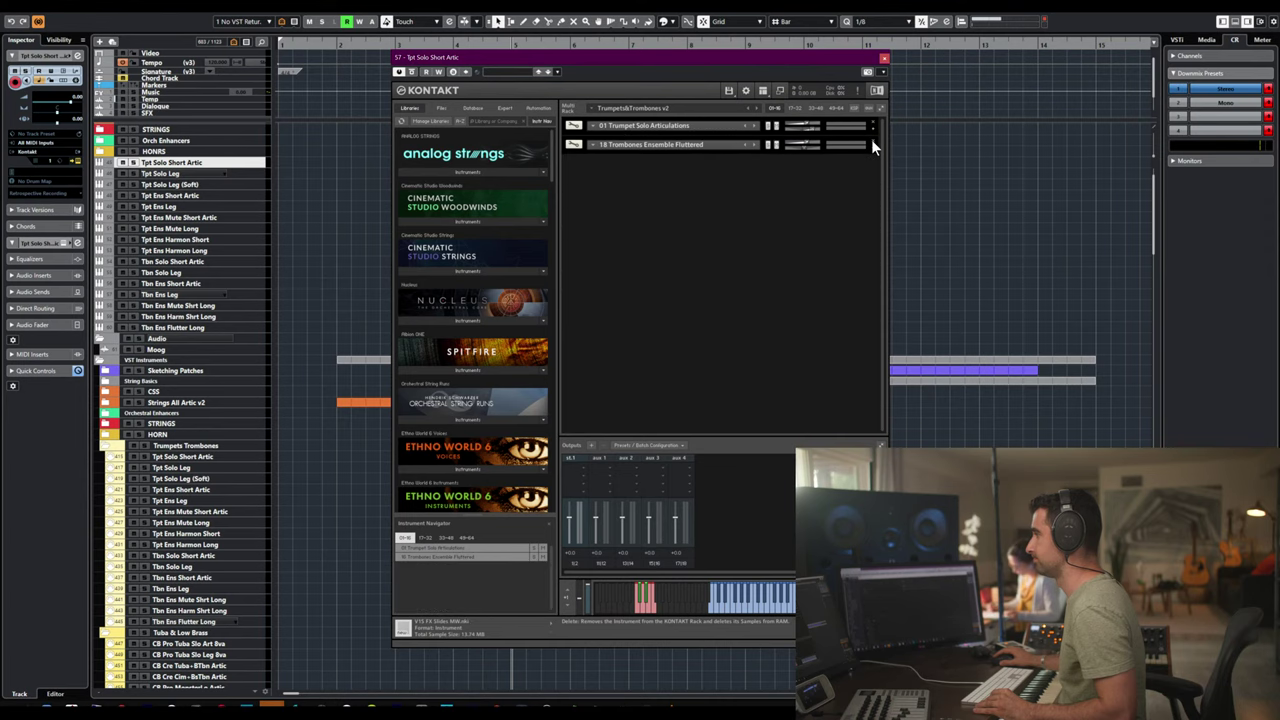
left_click(871, 139)
left_click(882, 58)
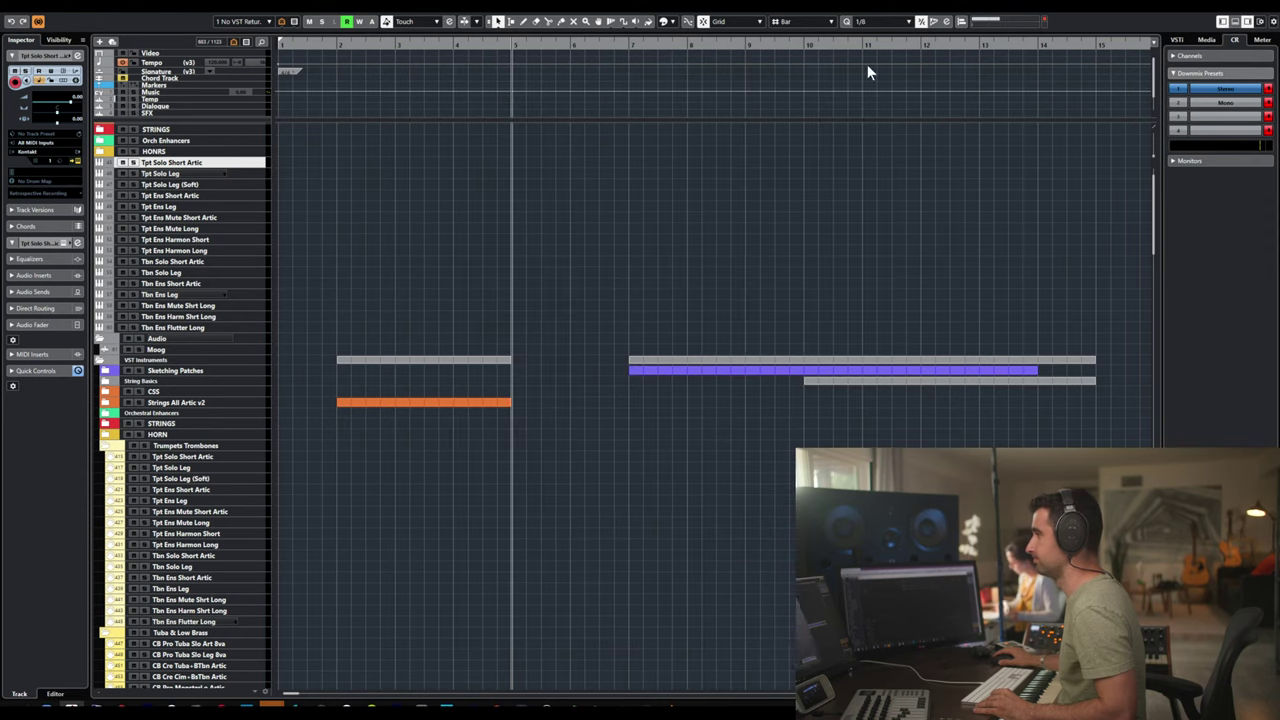
- Remove every instrument except "02 Trumpet Solo True Legato PRO" from the Kontakt rack of the "Tpt Solo Leg" track
left_click(236, 174)
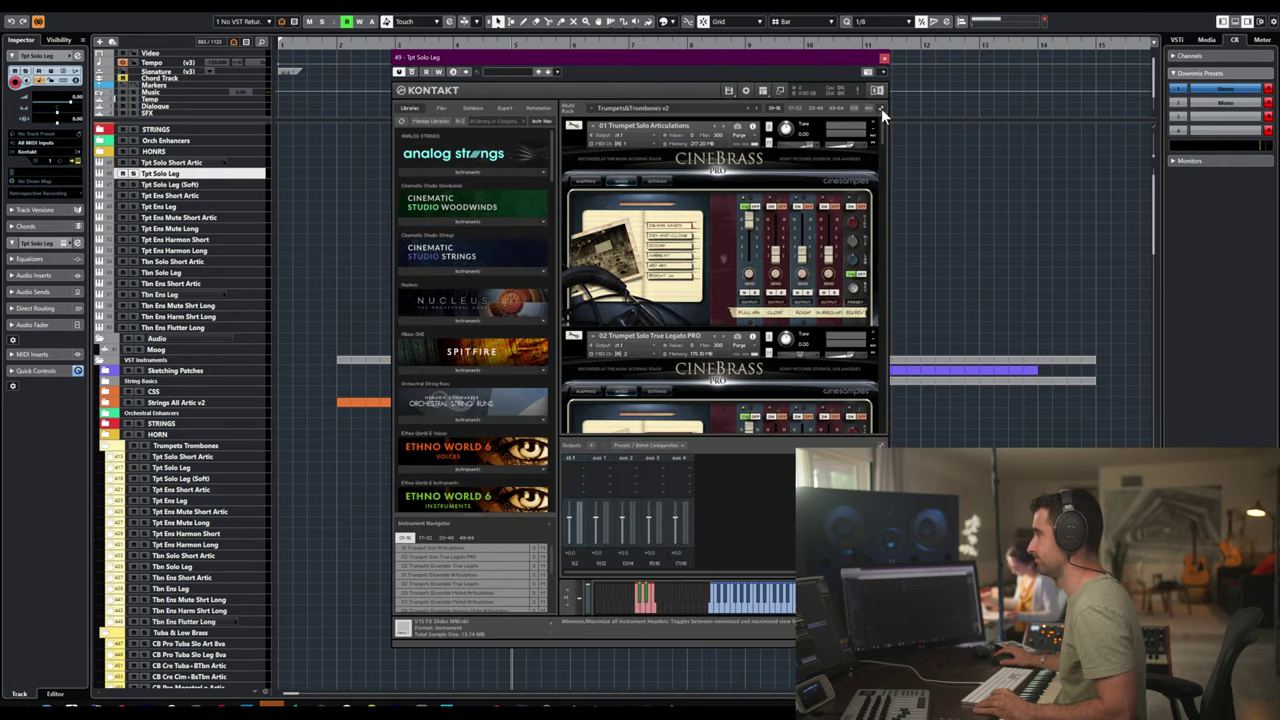
left_click(881, 108)
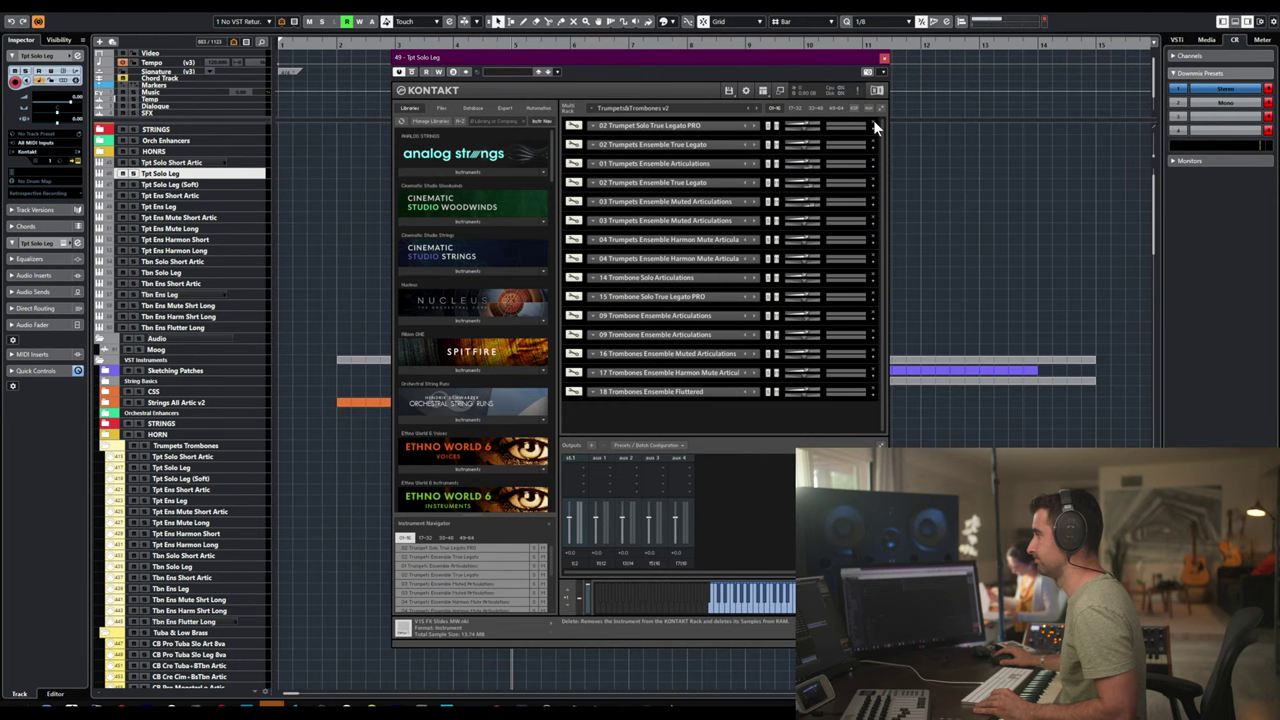
left_click(871, 140)
left_click(871, 140)
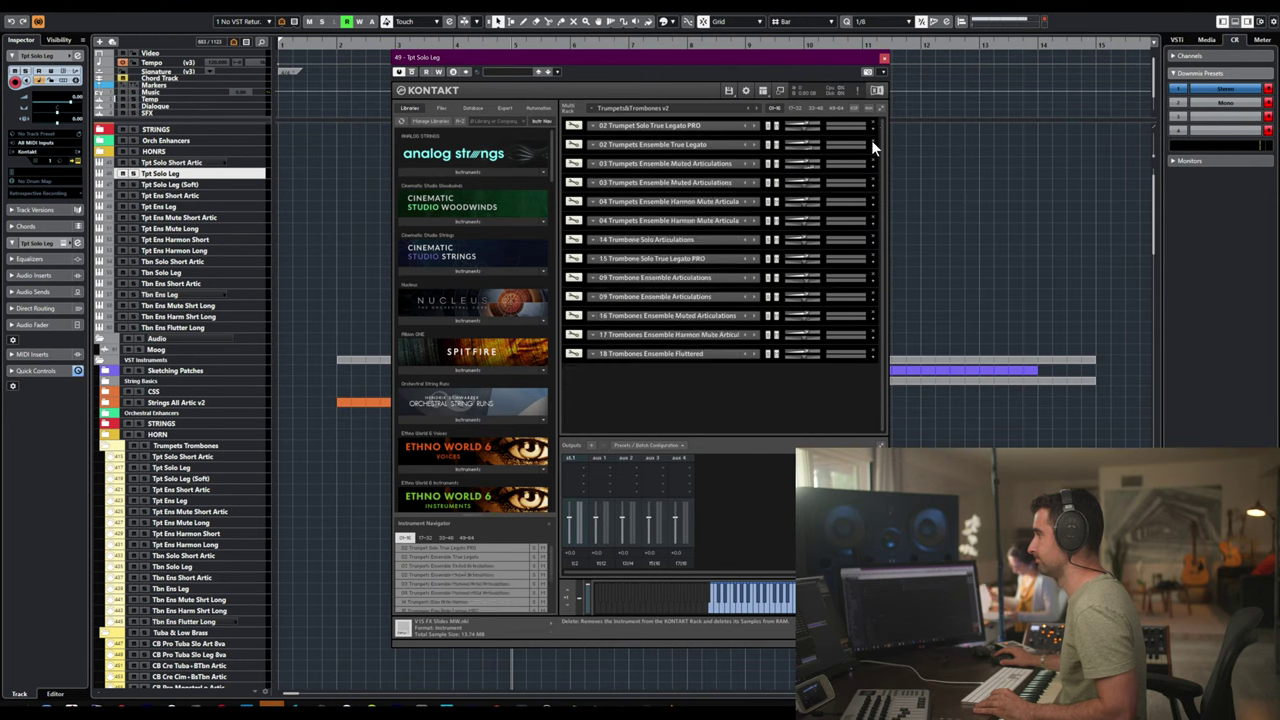
left_click(871, 140)
left_click(871, 140)
left_click(871, 140)
left_click(871, 140)
left_click(871, 140)
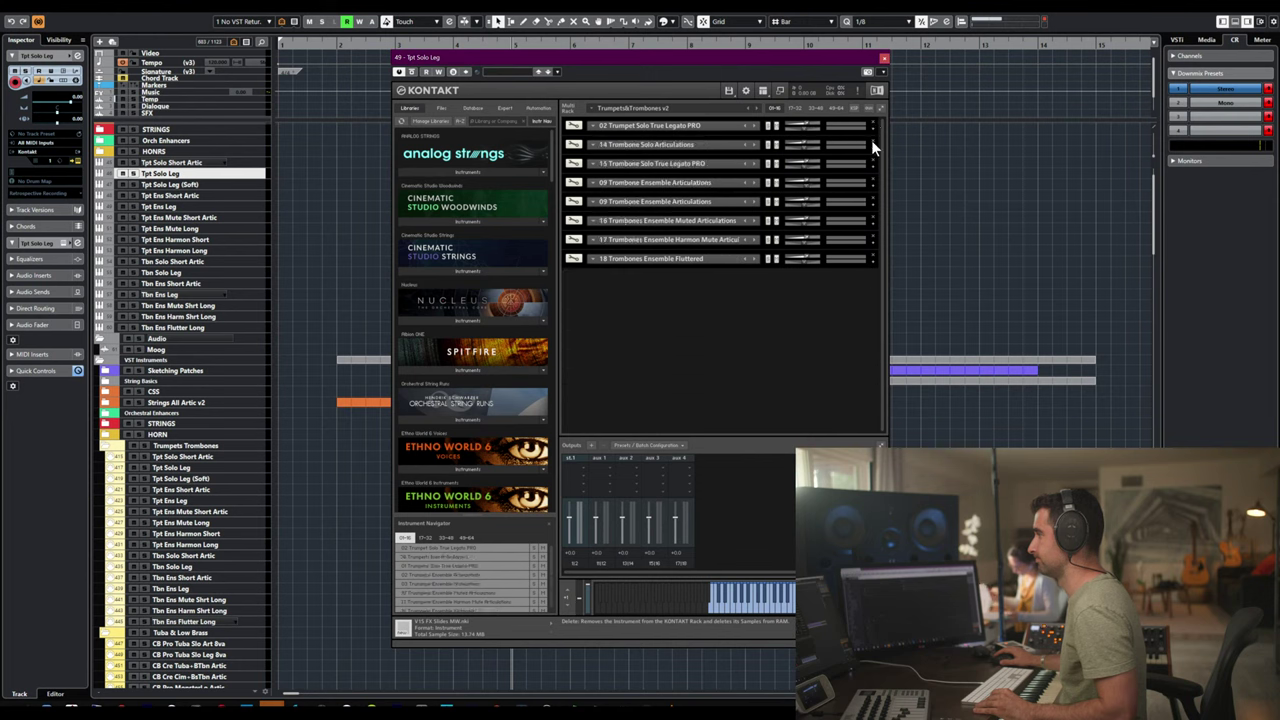
left_click(871, 140)
left_click(871, 140)
left_click(871, 140)
left_click(871, 140)
left_click(871, 140)
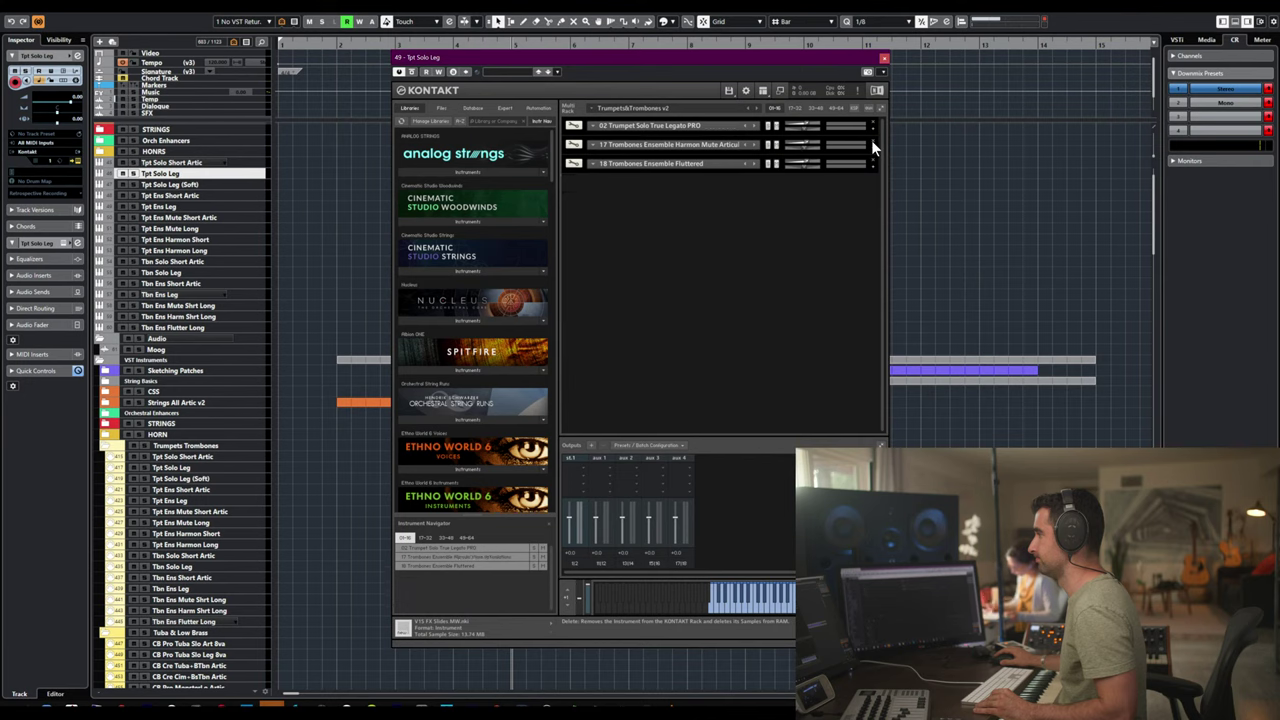
left_click(871, 140)
left_click(871, 140)
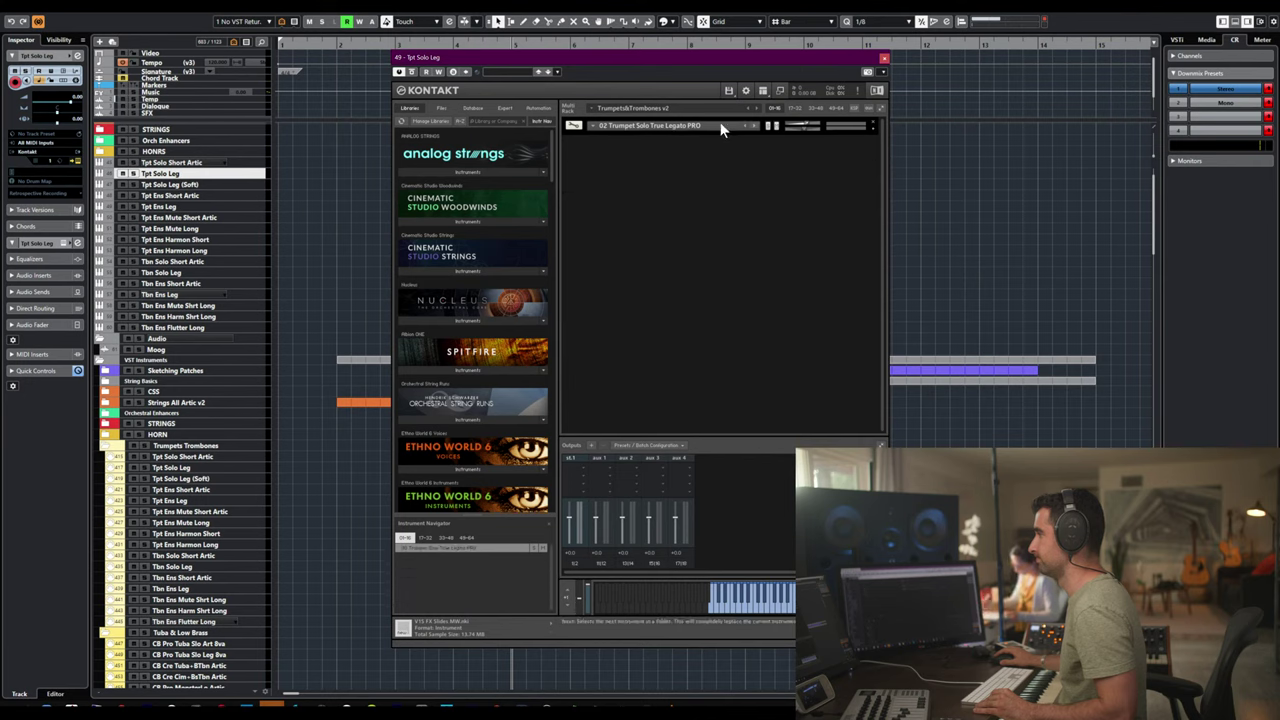
- Set the MIDI channel of "02 Trumpet Solo True Legato PRO" to Port A, channel 1, and close its Kontakt window
left_click(871, 128)
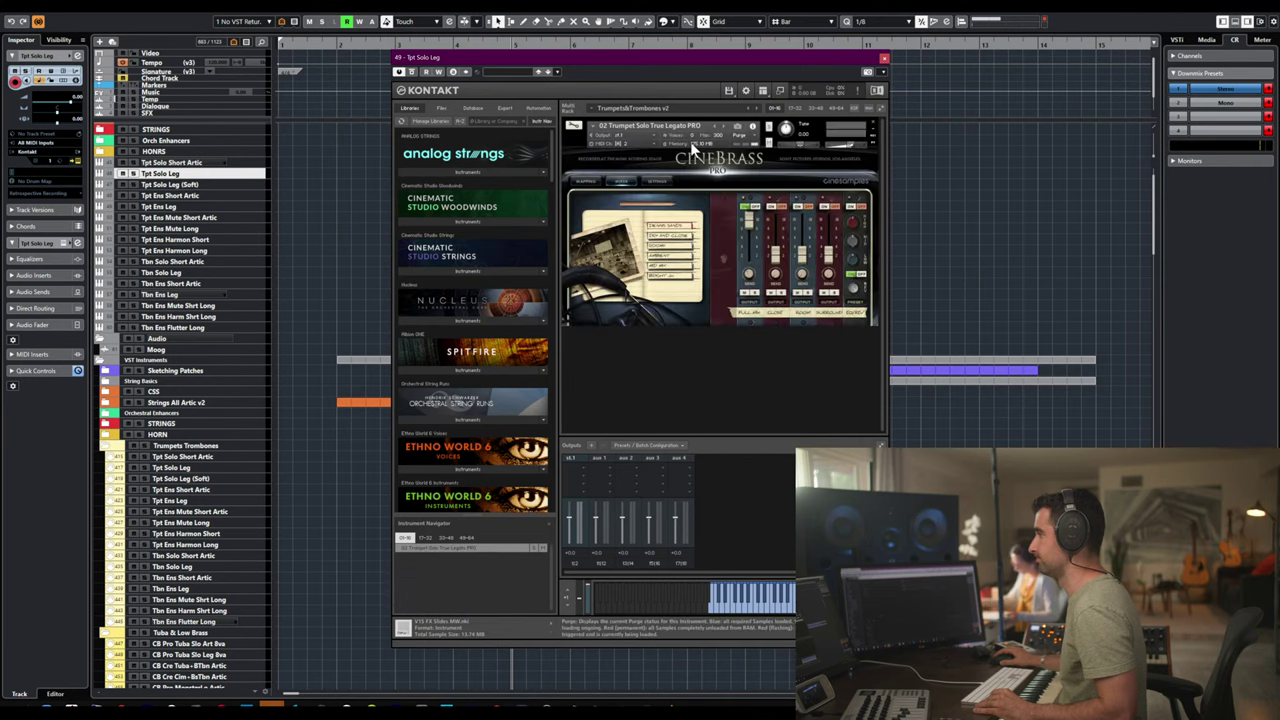
left_click(628, 142)
mouse_move(648, 161)
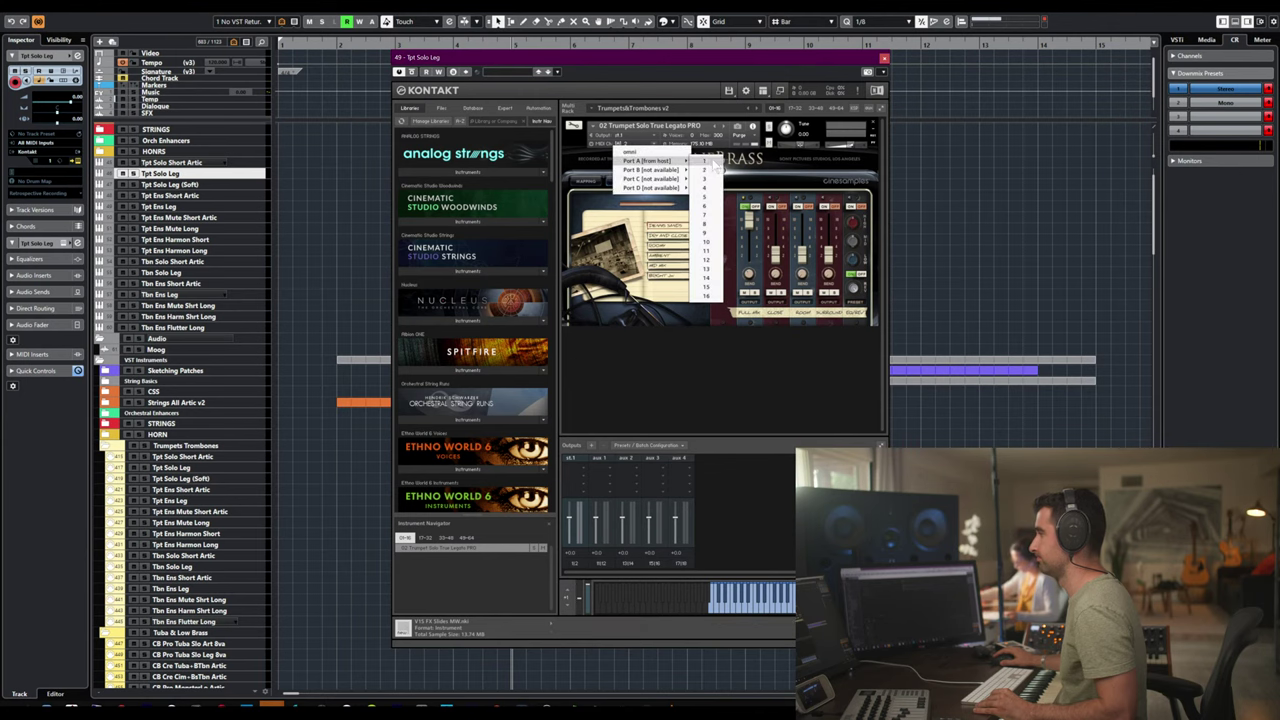
left_click(705, 161)
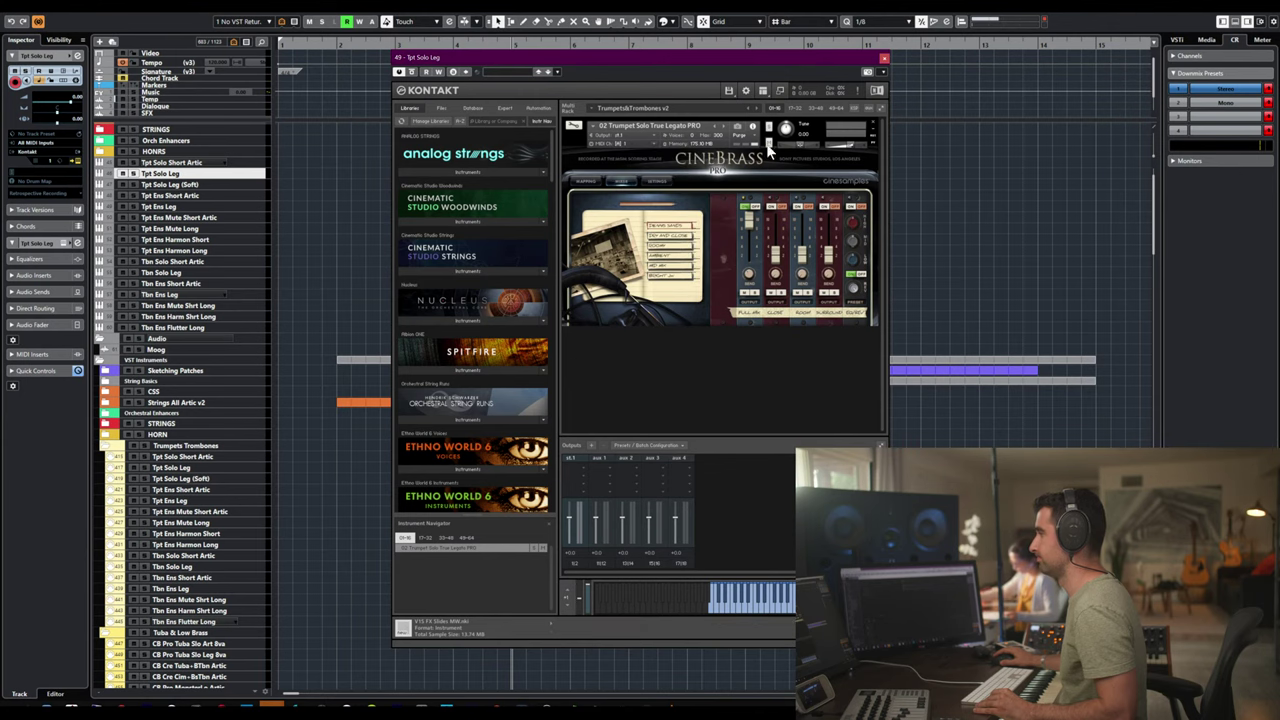
left_click(884, 61)
- Remove every instrument except the first "02 Trumpets Ensemble True Legato" from the Kontakt rack of the "Tpt Solo Leg (Soft)" track
left_click(200, 184)
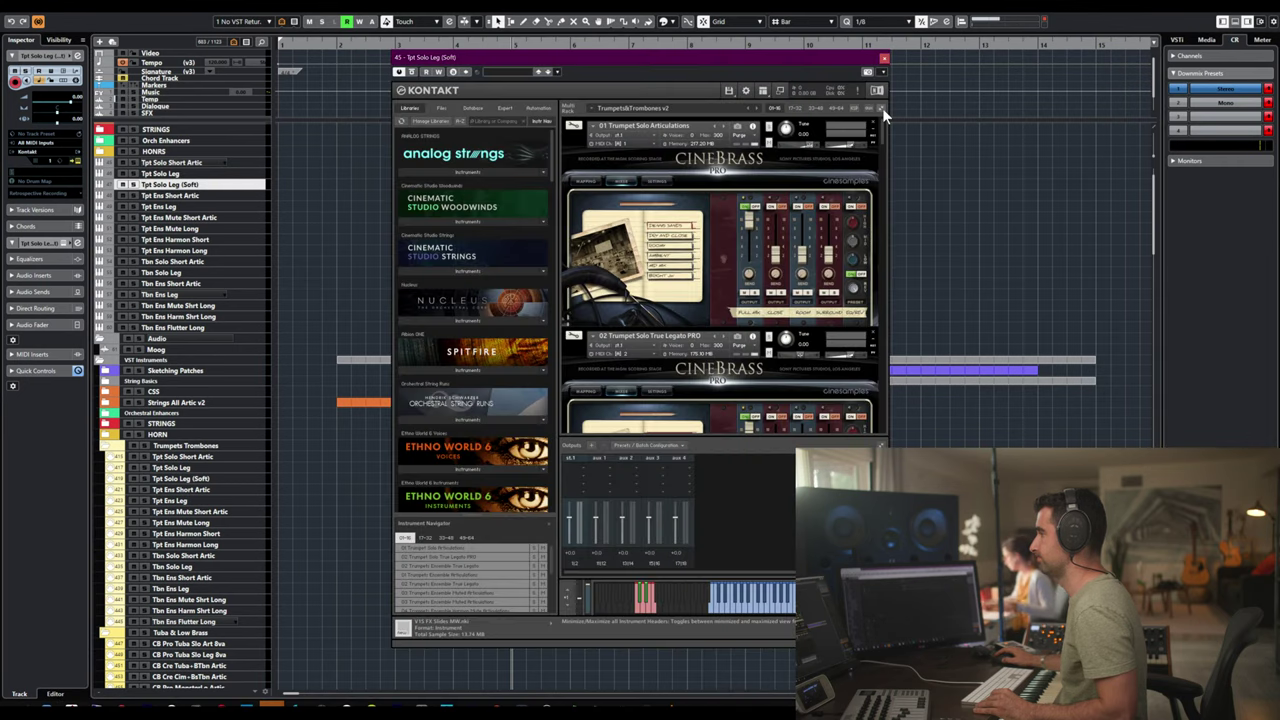
left_click(882, 108)
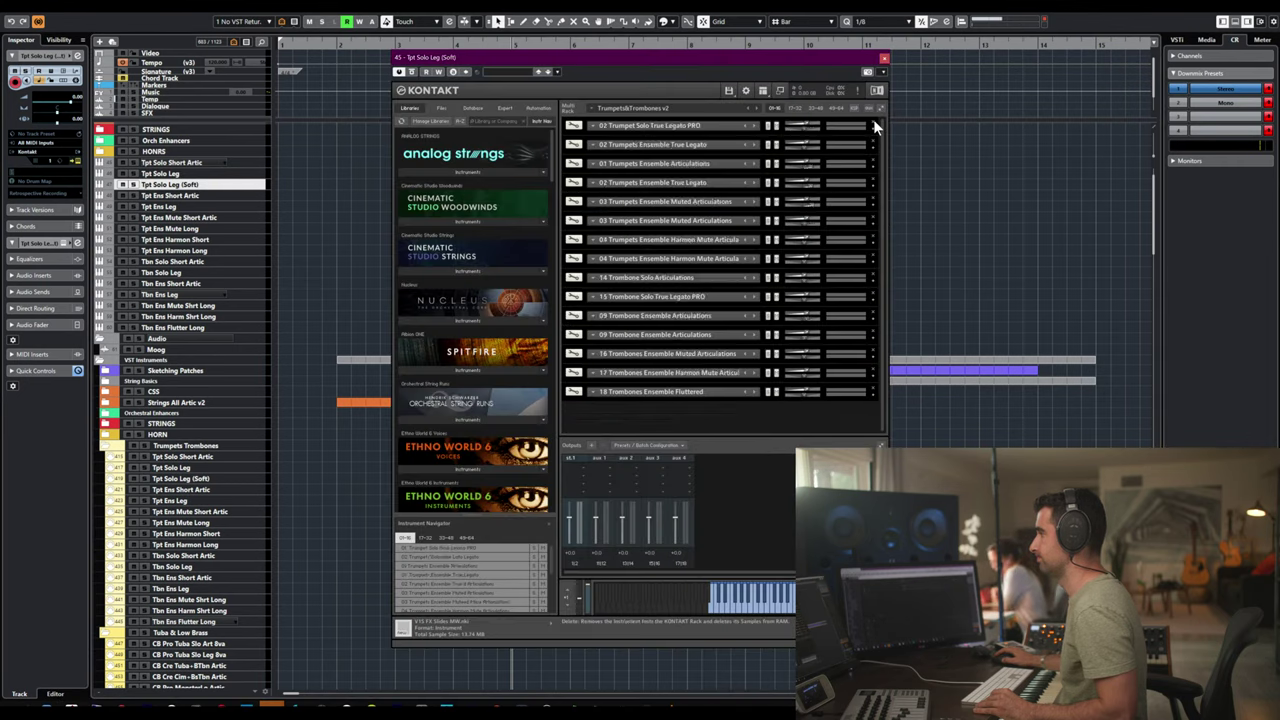
left_click(873, 122)
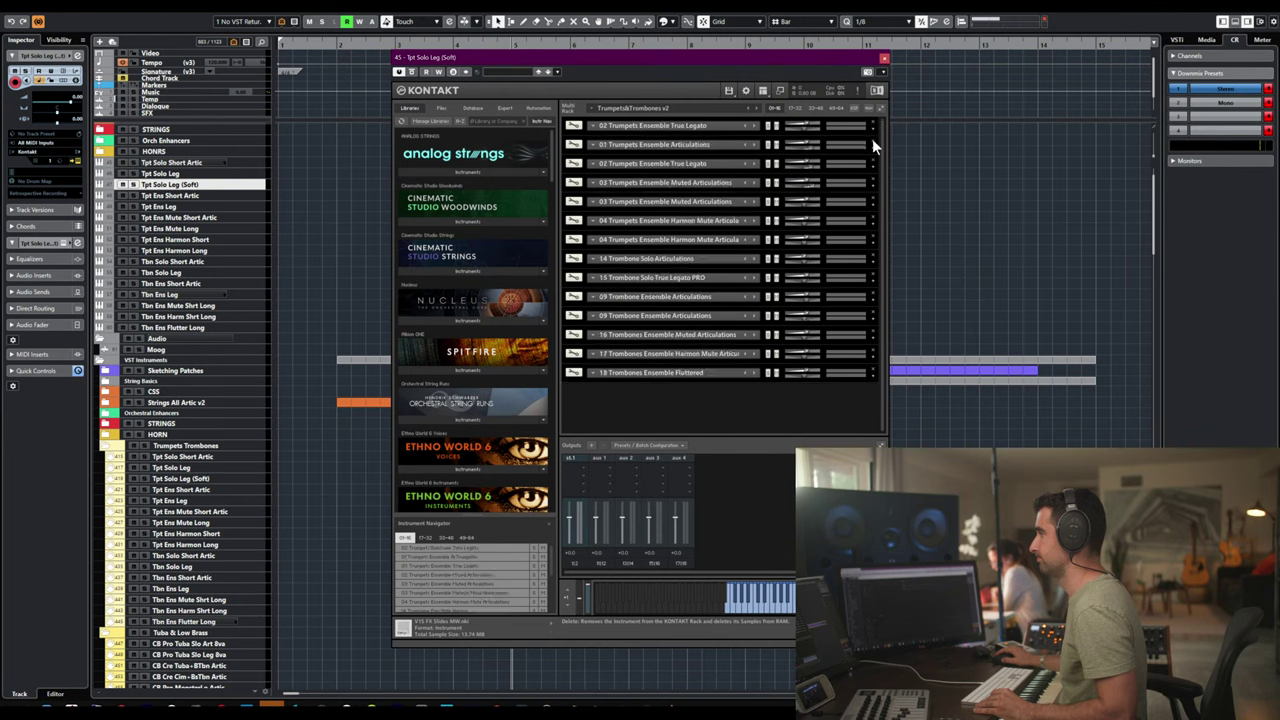
left_click(872, 140)
left_click(872, 140)
left_click(872, 140)
left_click(872, 140)
left_click(872, 140)
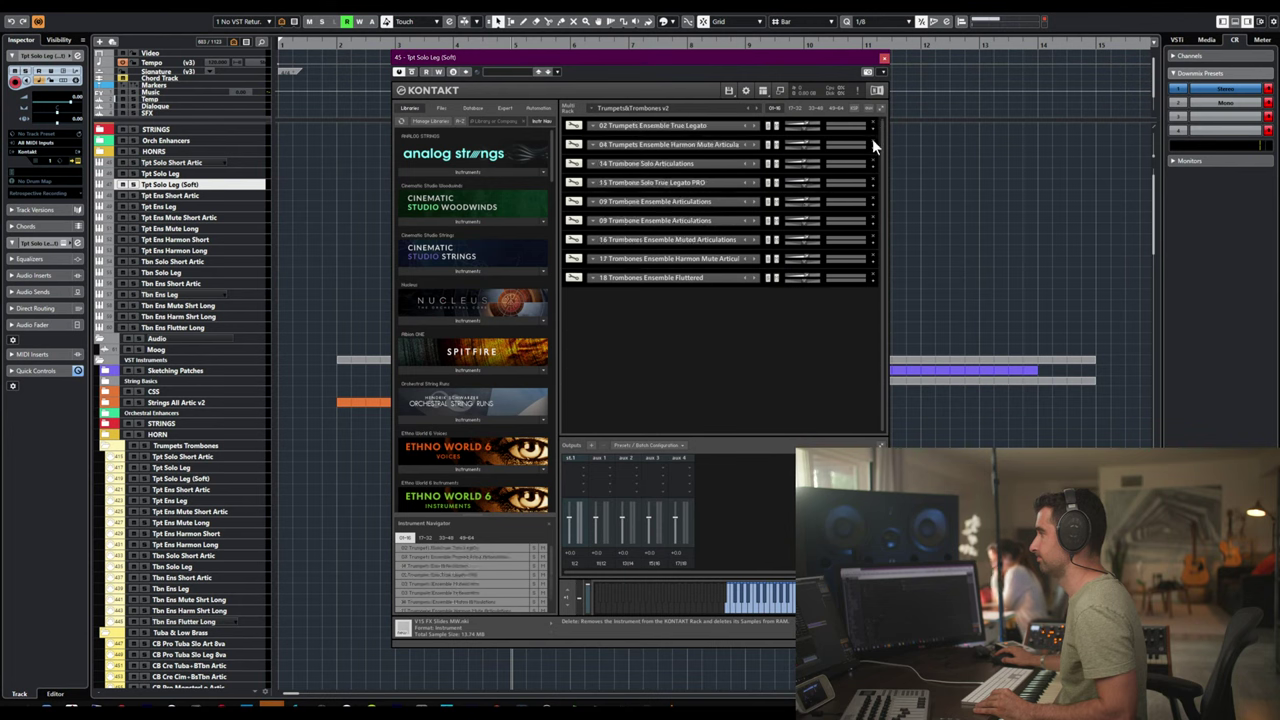
left_click(872, 139)
left_click(872, 139)
left_click(872, 139)
left_click(872, 139)
left_click(872, 139)
left_click(872, 139)
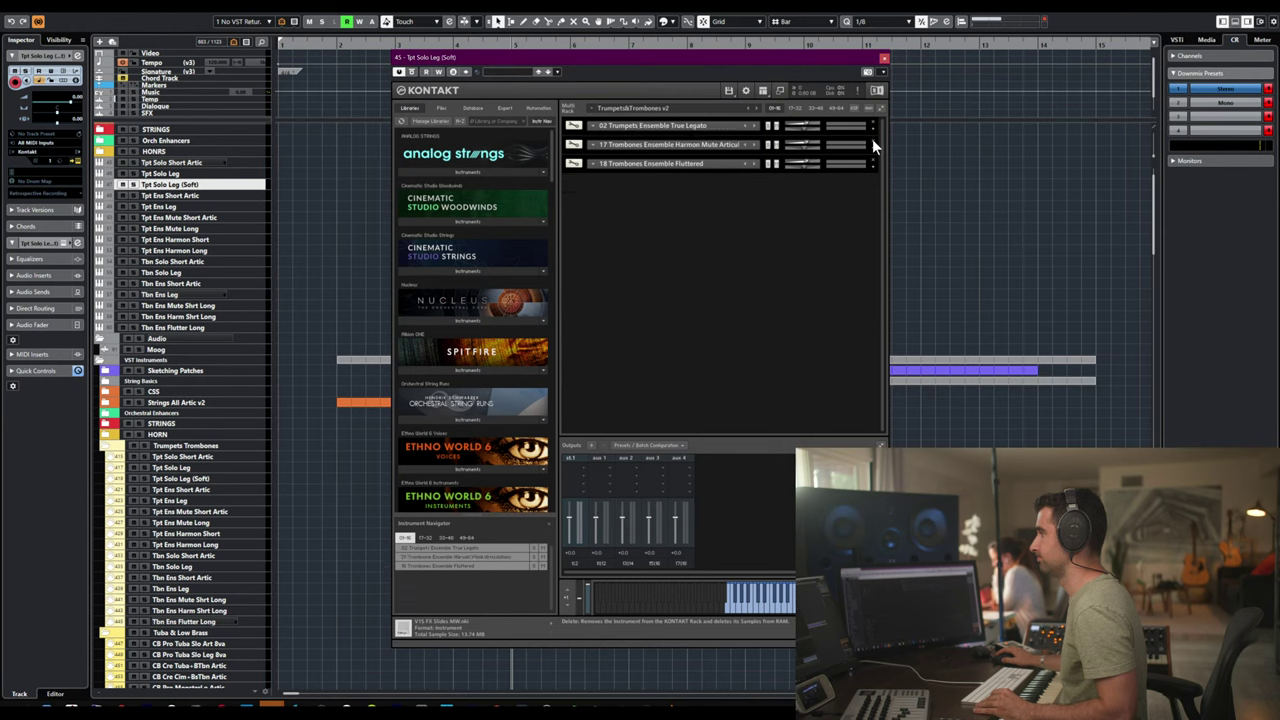
left_click(872, 139)
left_click(872, 139)
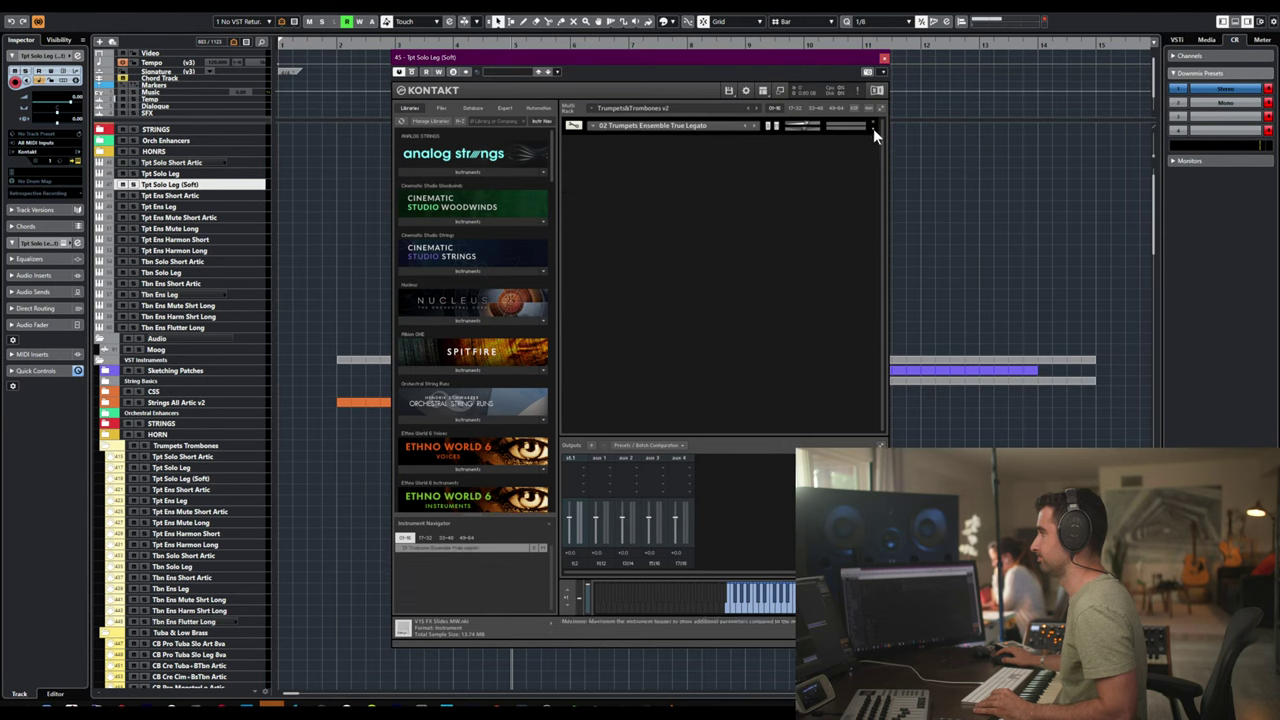
- Set the MIDI channel of "02 Trumpets Ensemble True Legato" on "Tpt Solo Leg (Soft)" to Port A, channel 1, and collapse the instrument
left_click(873, 128)
left_click(628, 143)
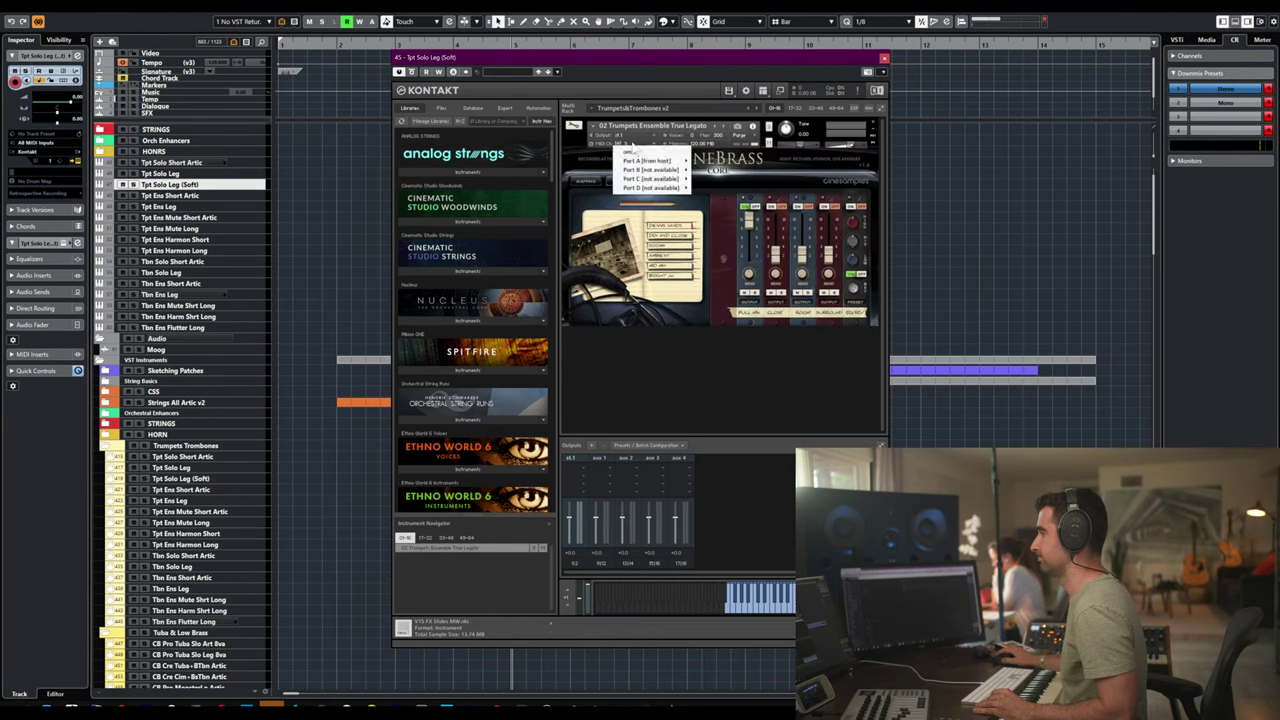
mouse_move(660, 161)
left_click(704, 162)
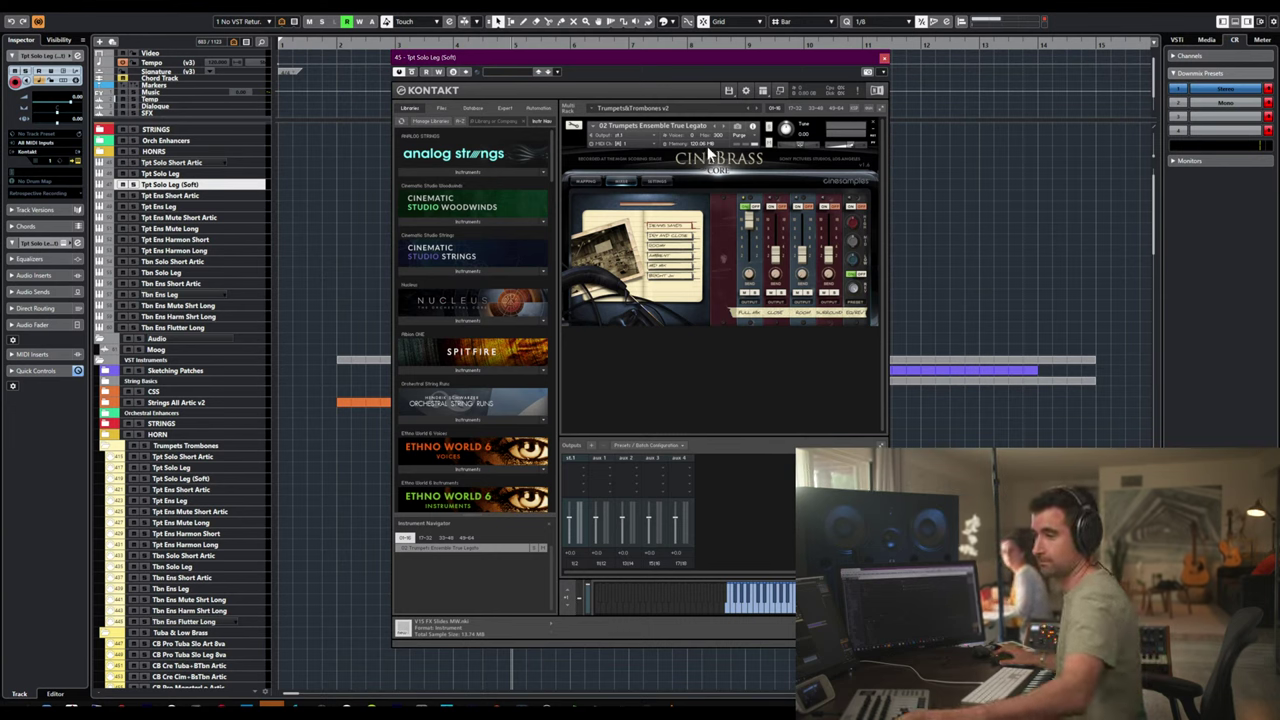
left_click(872, 131)
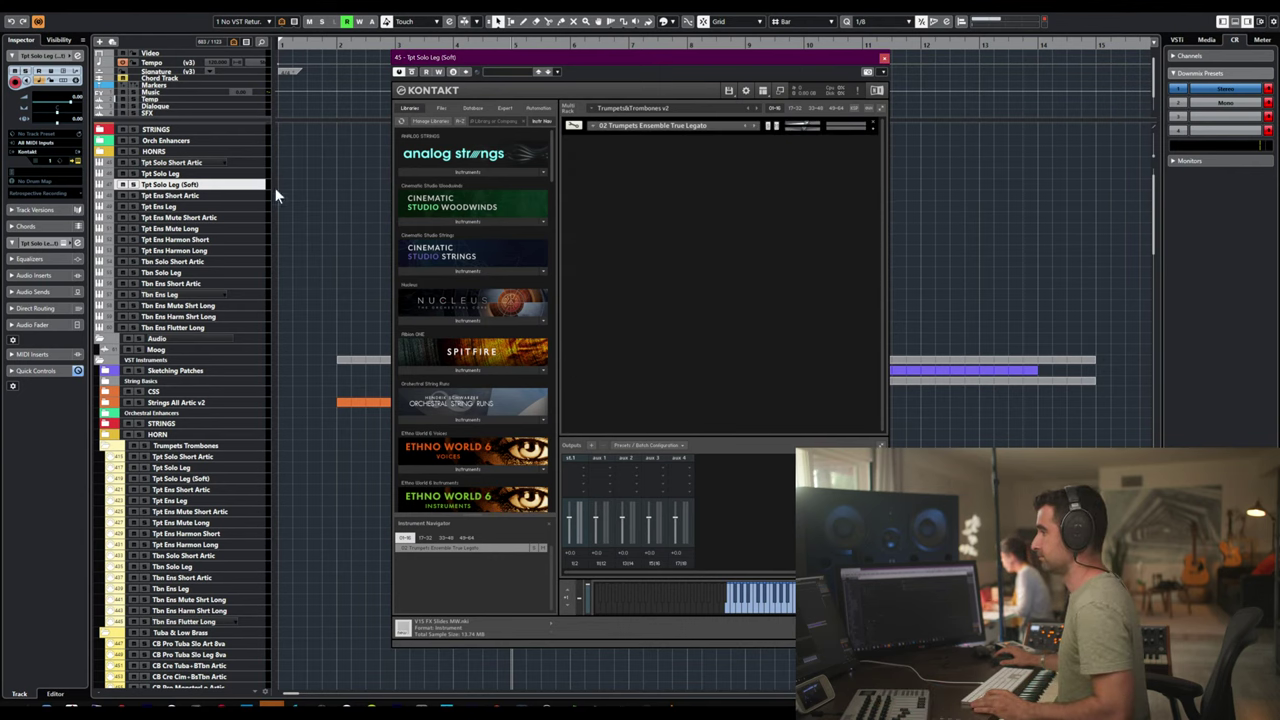
- Remove every instrument except "01 Trumpets Ensemble Articulations" from the Kontakt rack of the "Tpt Ens Short Artic" track
left_click(213, 197)
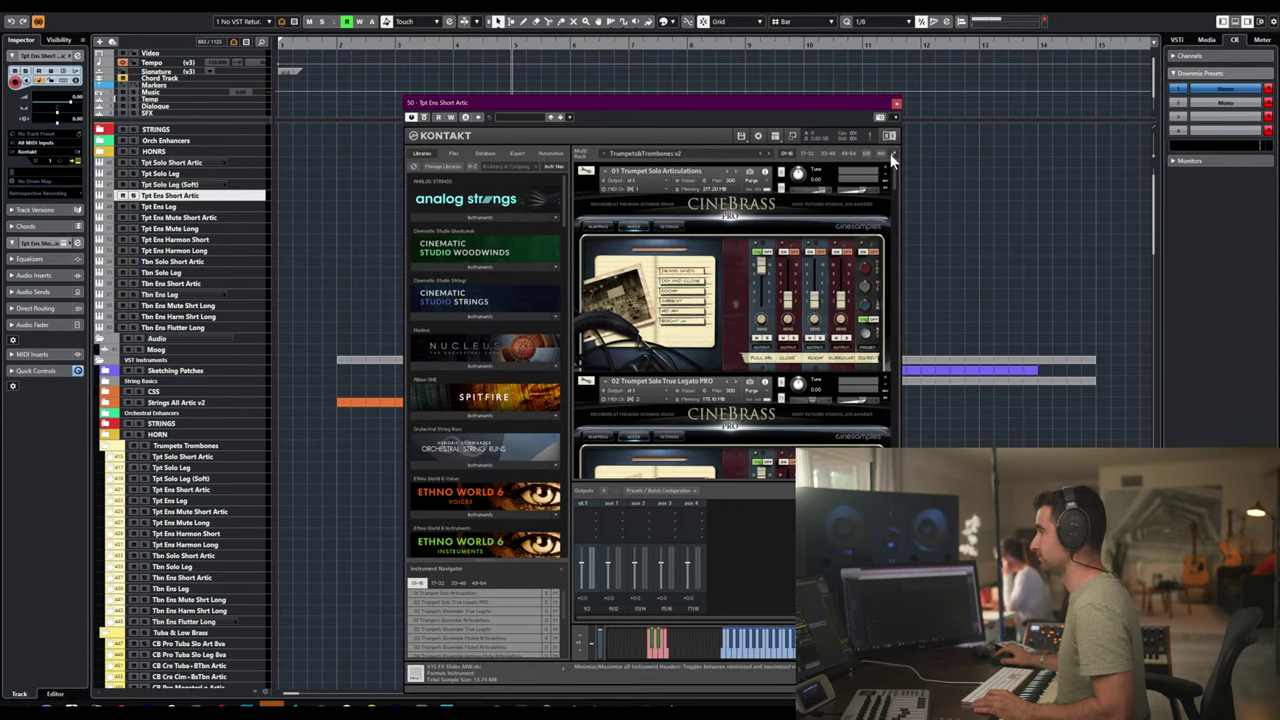
left_click(890, 153)
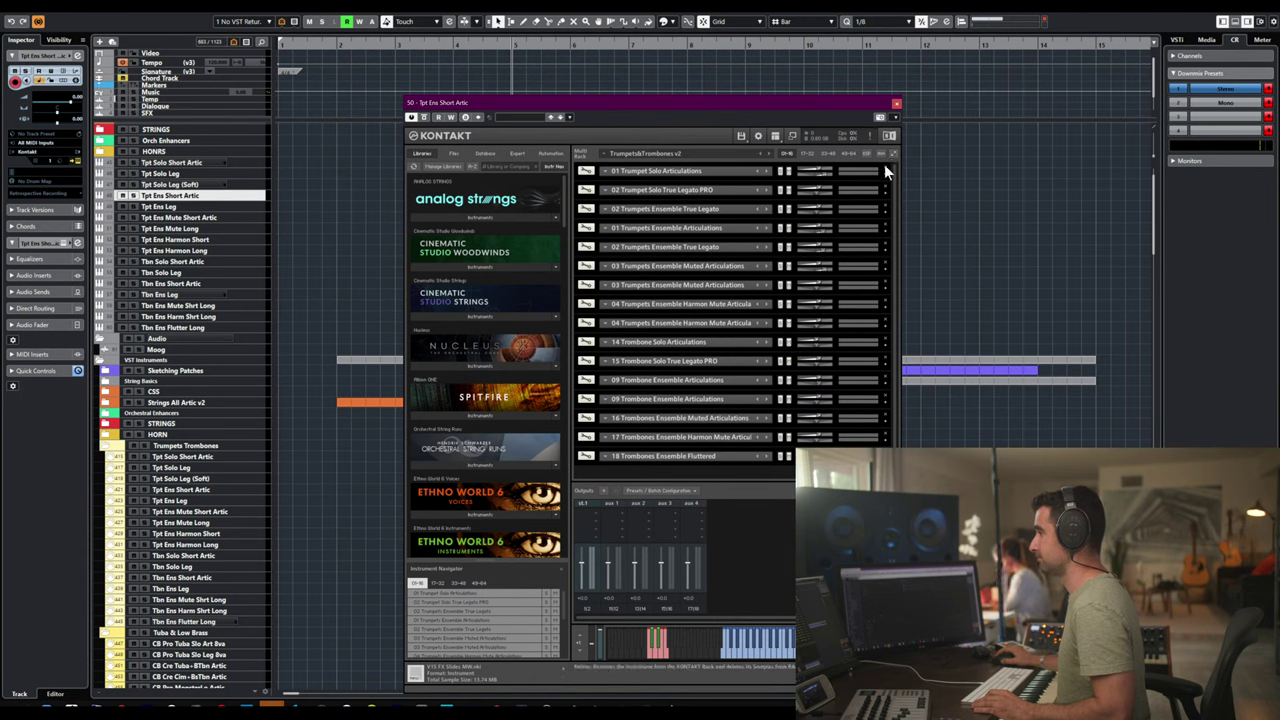
left_click(884, 166)
left_click(884, 166)
left_click(884, 166)
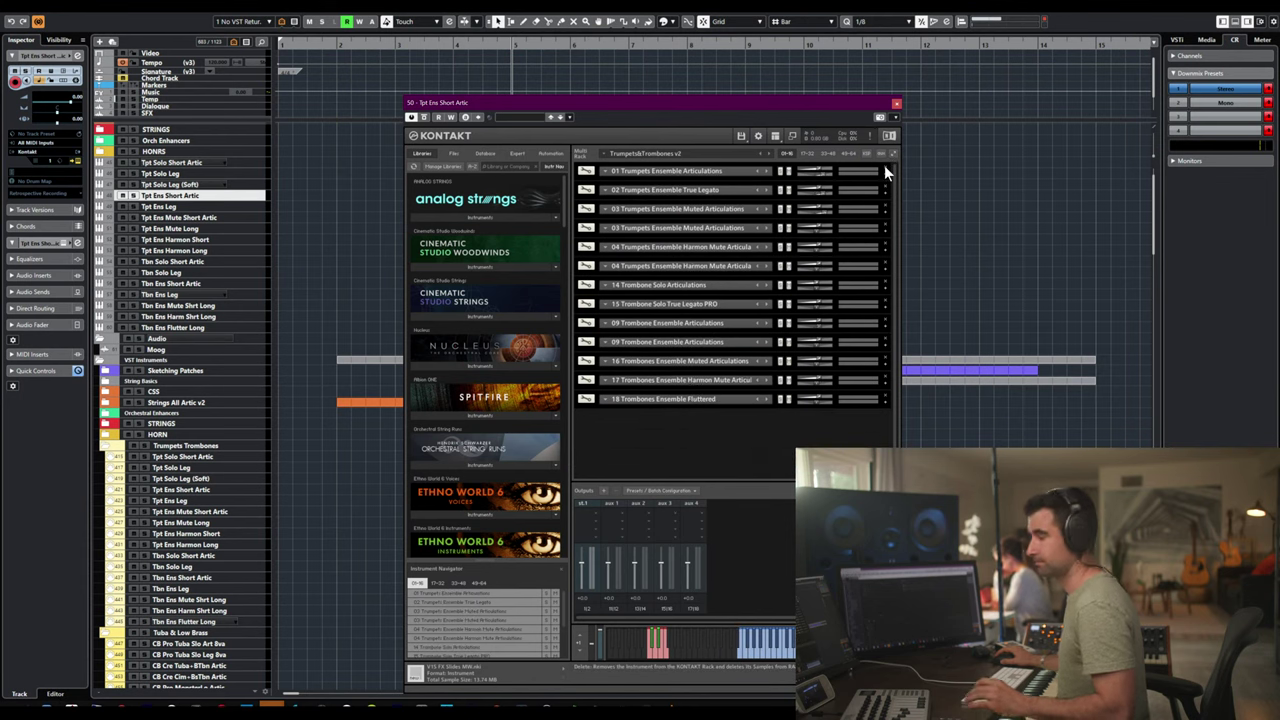
left_click(884, 174)
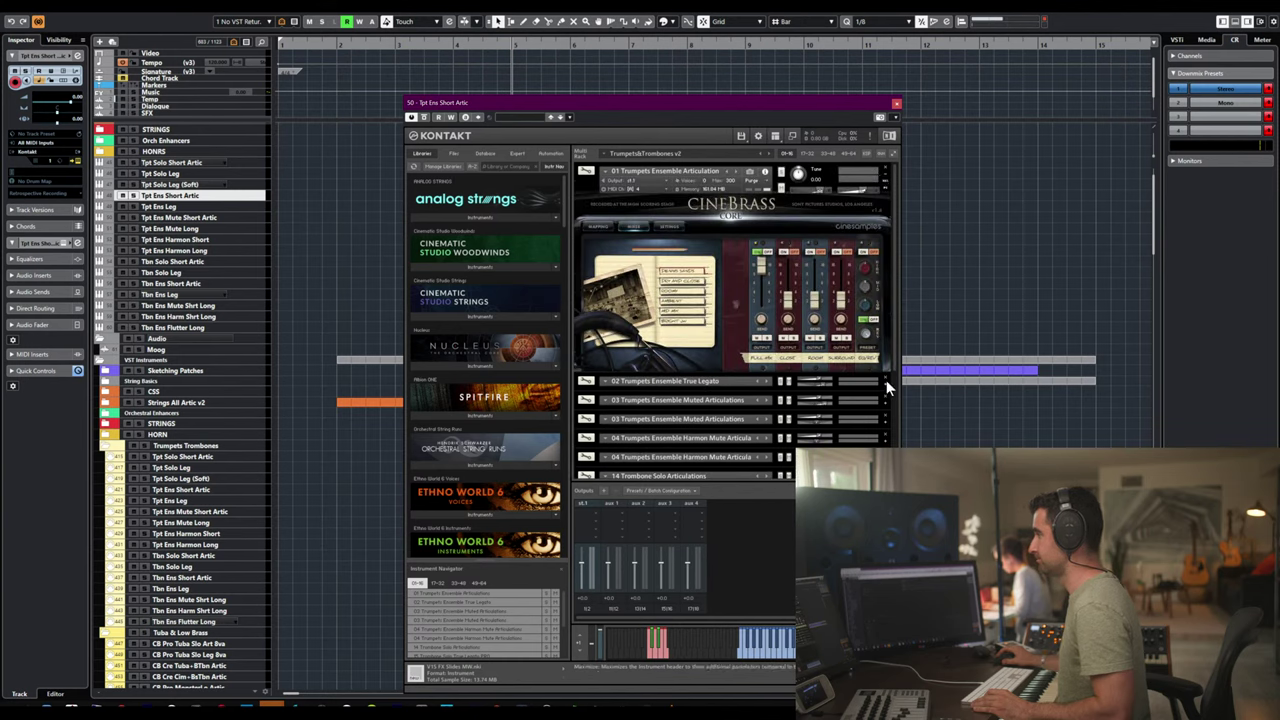
scroll(885, 377, "down", 5)
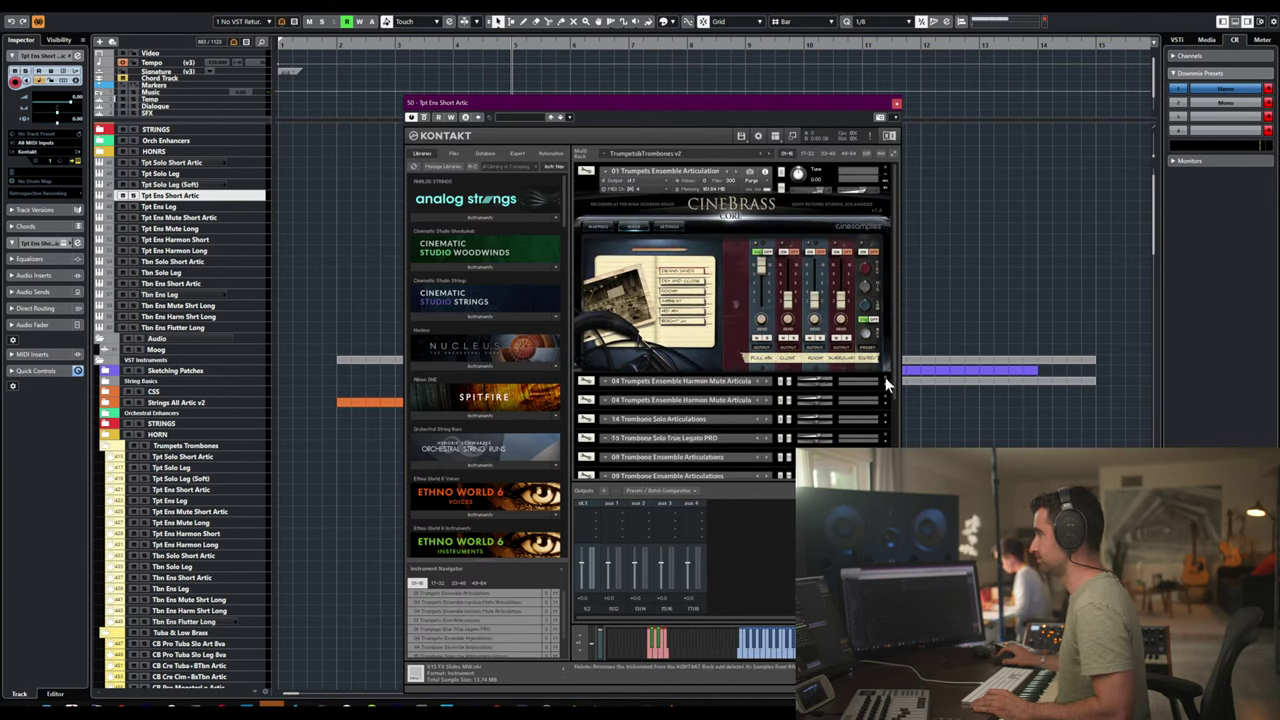
left_click(885, 380)
left_click(885, 380)
left_click(885, 380)
left_click(885, 380)
left_click(885, 380)
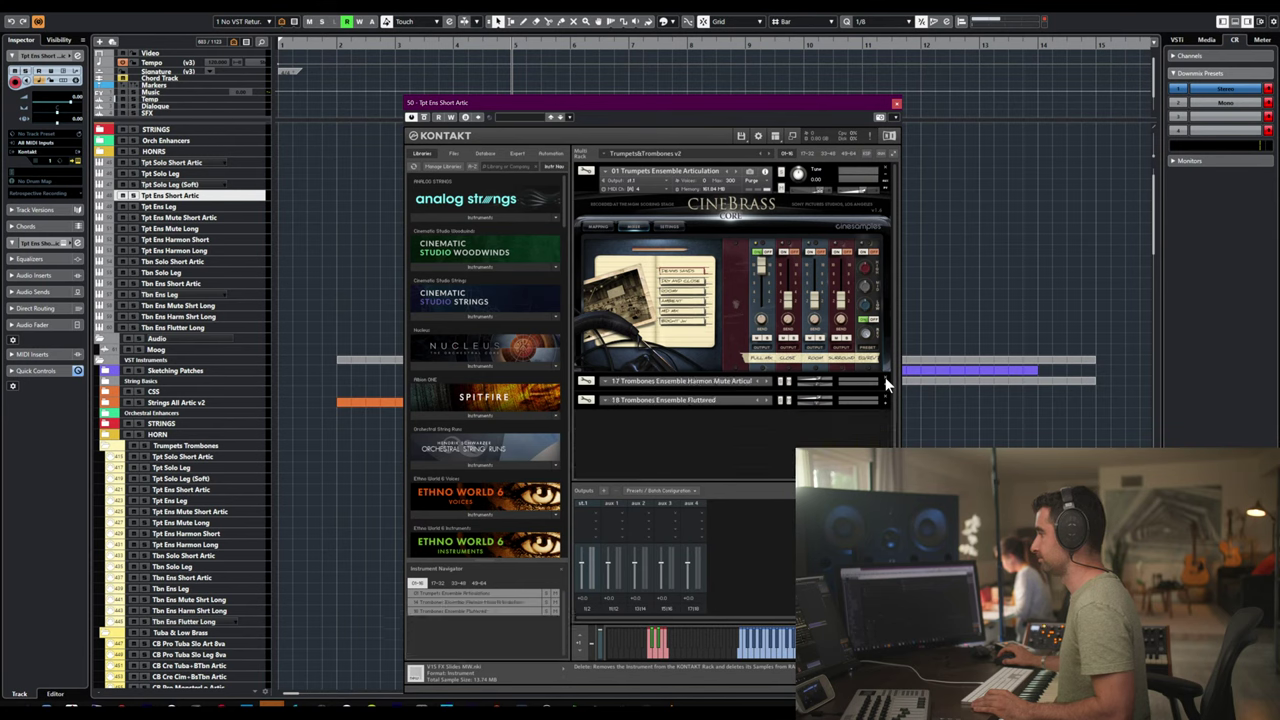
left_click(884, 378)
left_click(884, 378)
- Set the MIDI channel of "01 Trumpets Ensemble Articulations" to Port A, channel 1, collapse the instrument and close its Kontakt window
left_click(632, 188)
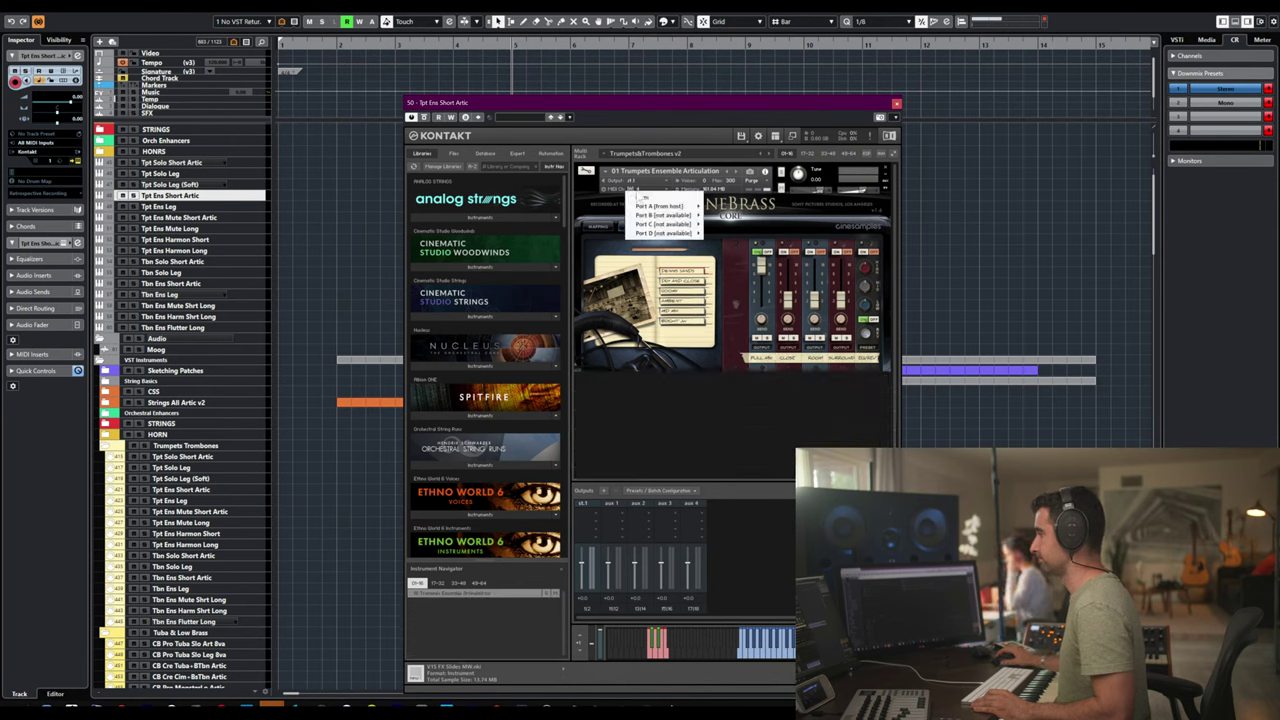
left_click(672, 207)
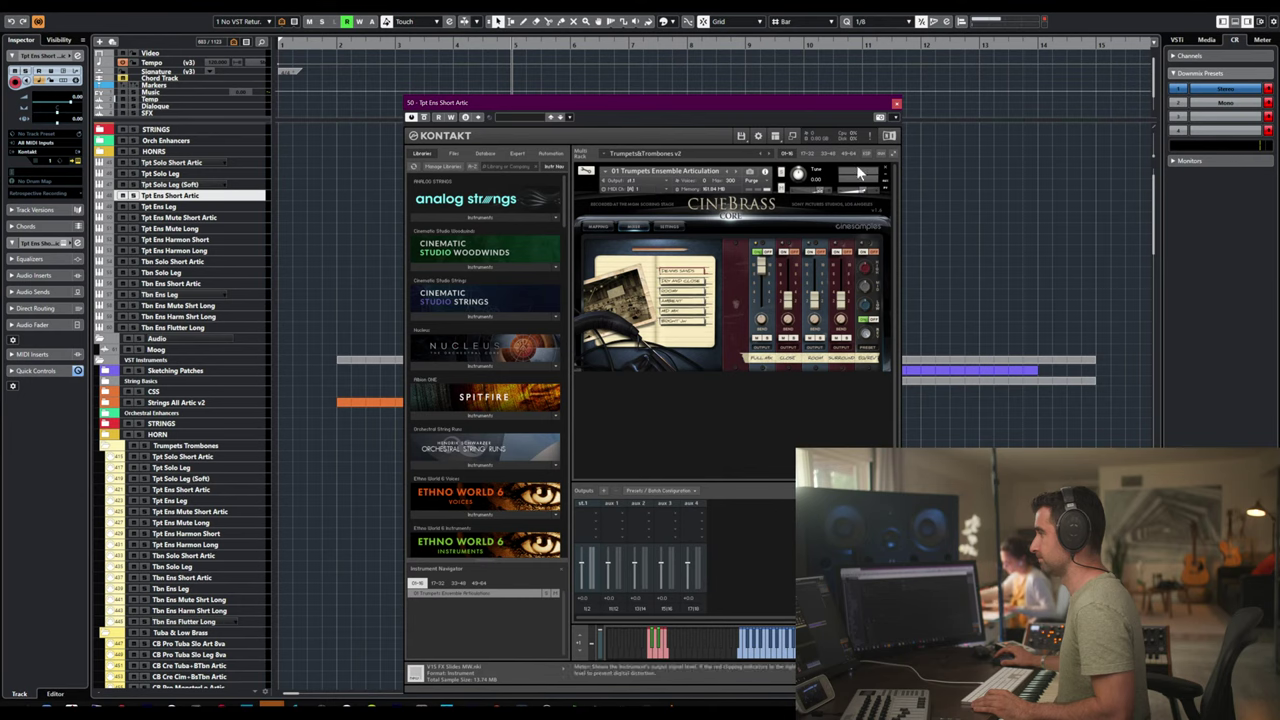
left_click(886, 176)
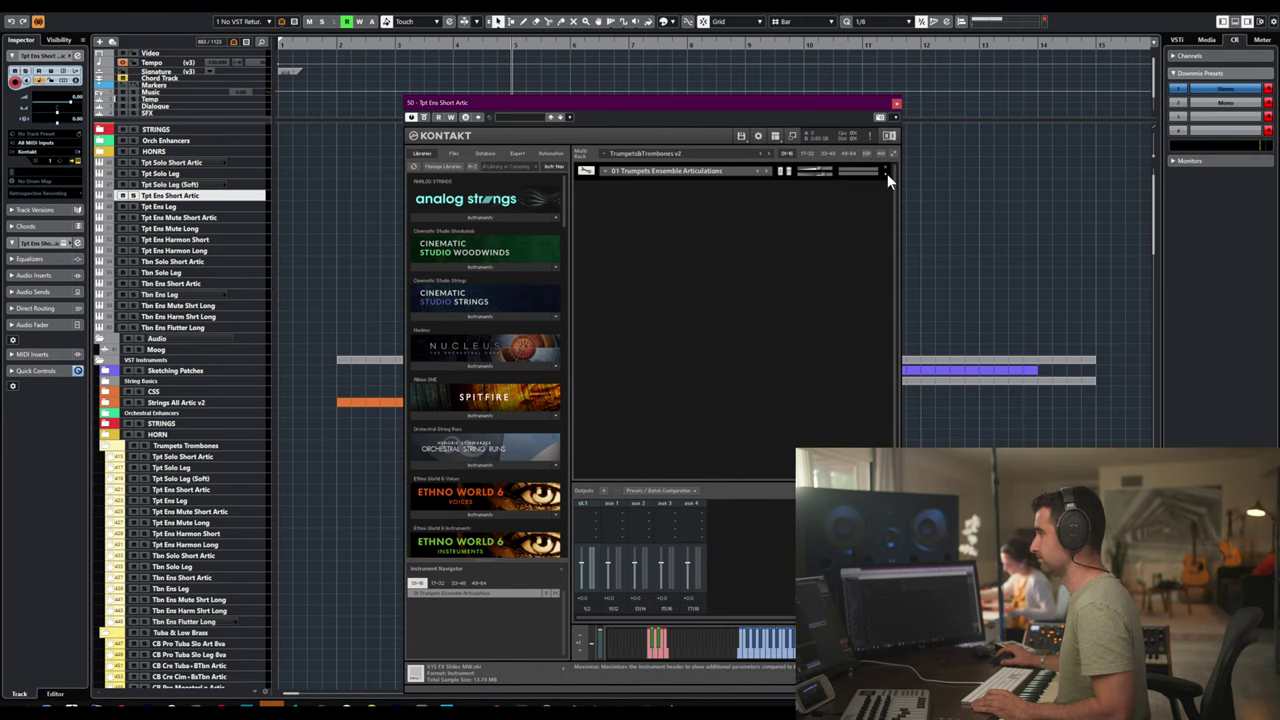
left_click(897, 106)
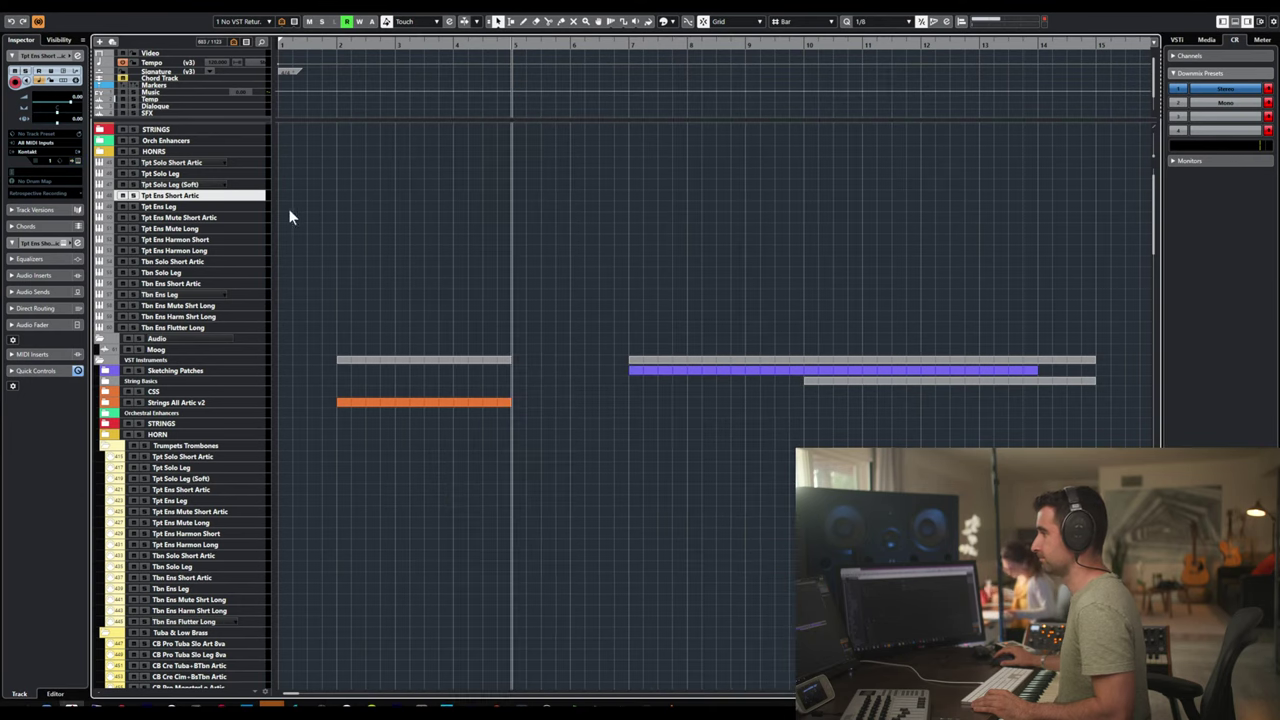
- Remove every instrument except "02 Trumpets Ensemble True Legato" from the Kontakt rack of the "Tpt Ens Leg" track
left_click(236, 206)
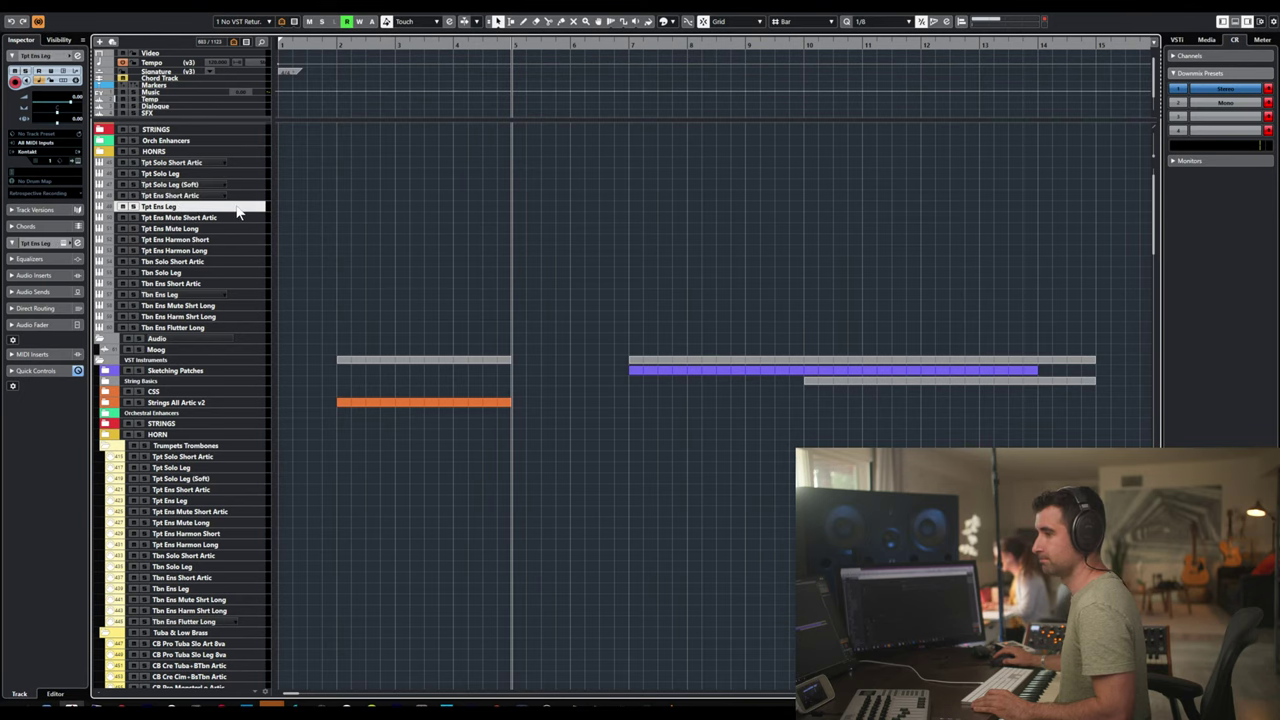
left_click(236, 206)
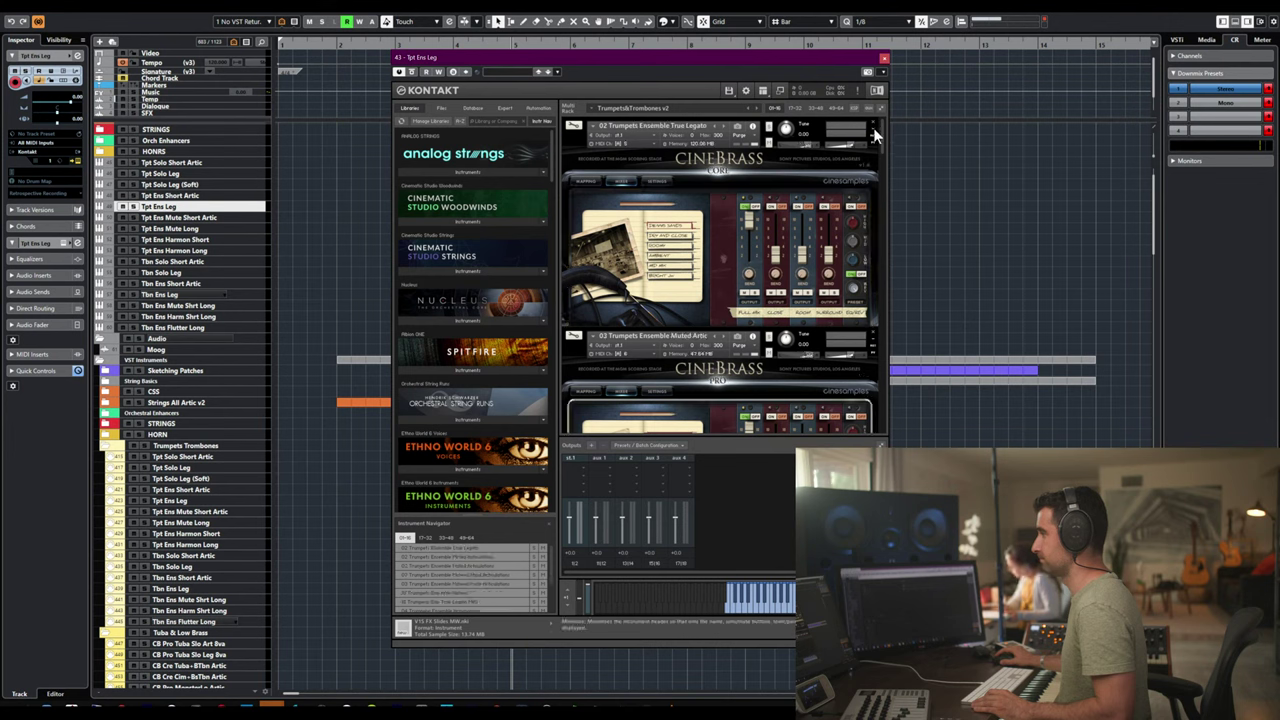
left_click(879, 109)
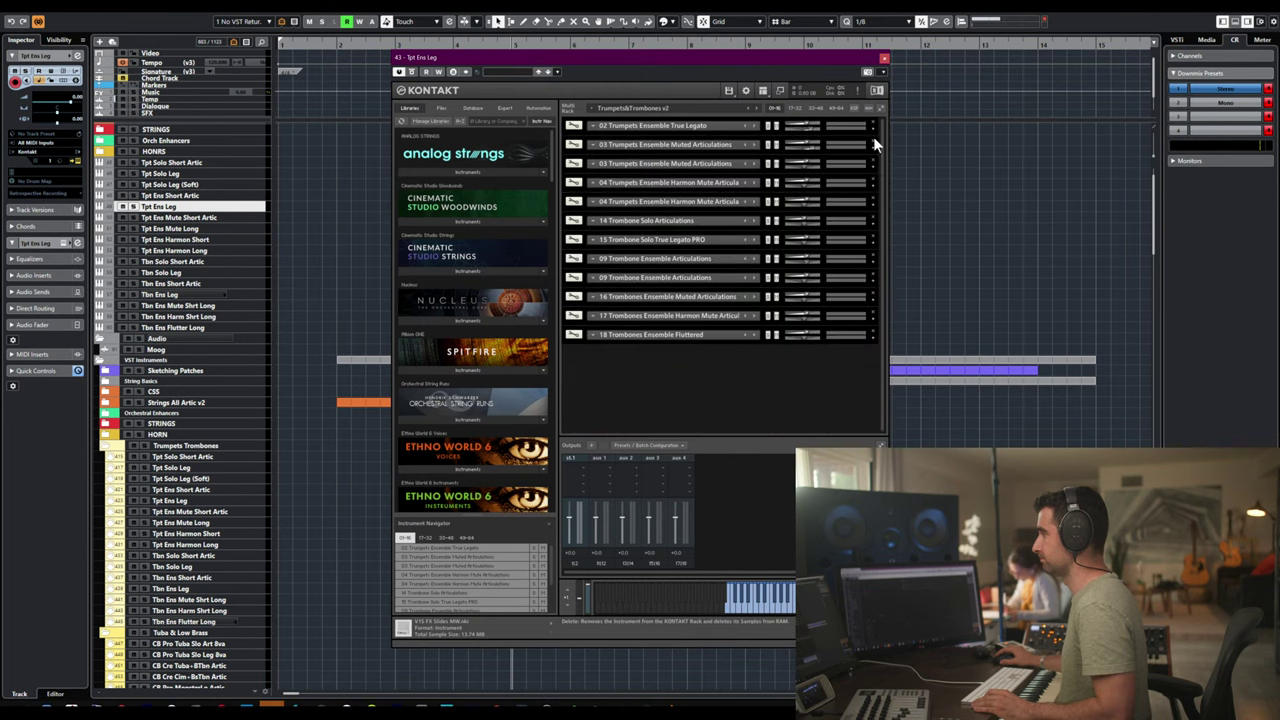
left_click(873, 141)
left_click(873, 141)
left_click(873, 141)
left_click(873, 141)
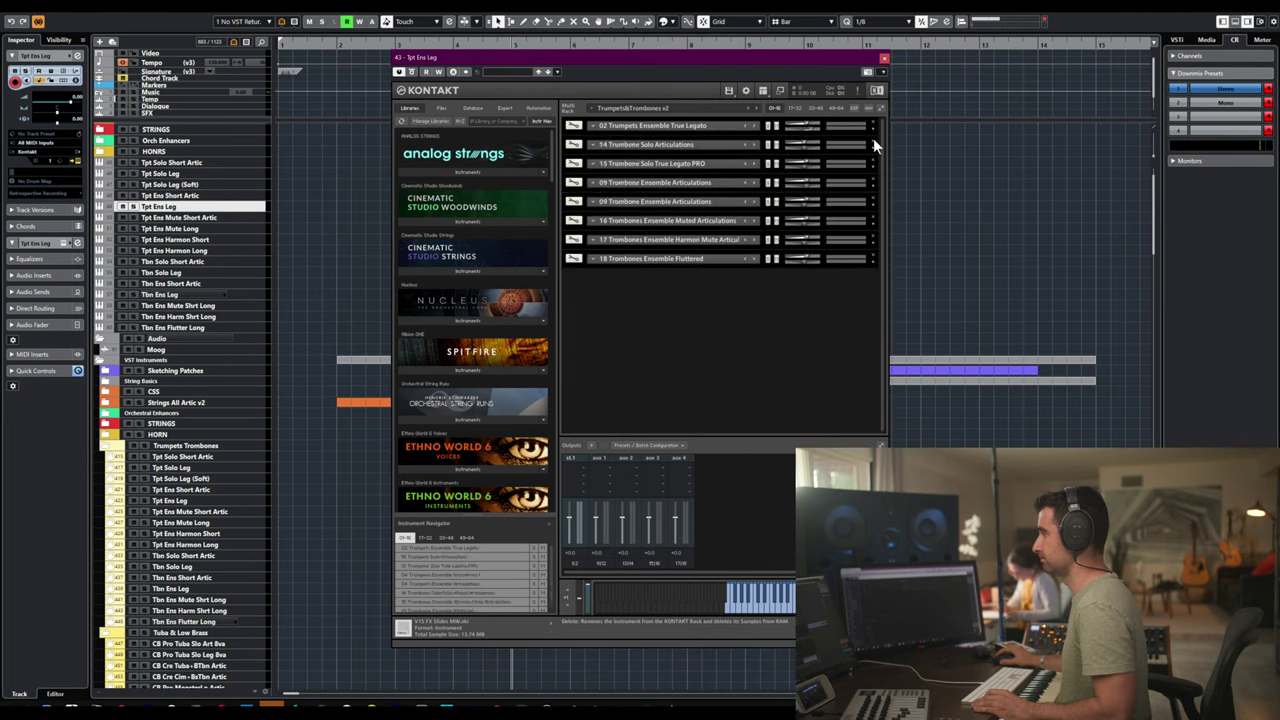
left_click(873, 143)
left_click(873, 143)
left_click(873, 143)
left_click(873, 143)
left_click(873, 143)
left_click(873, 143)
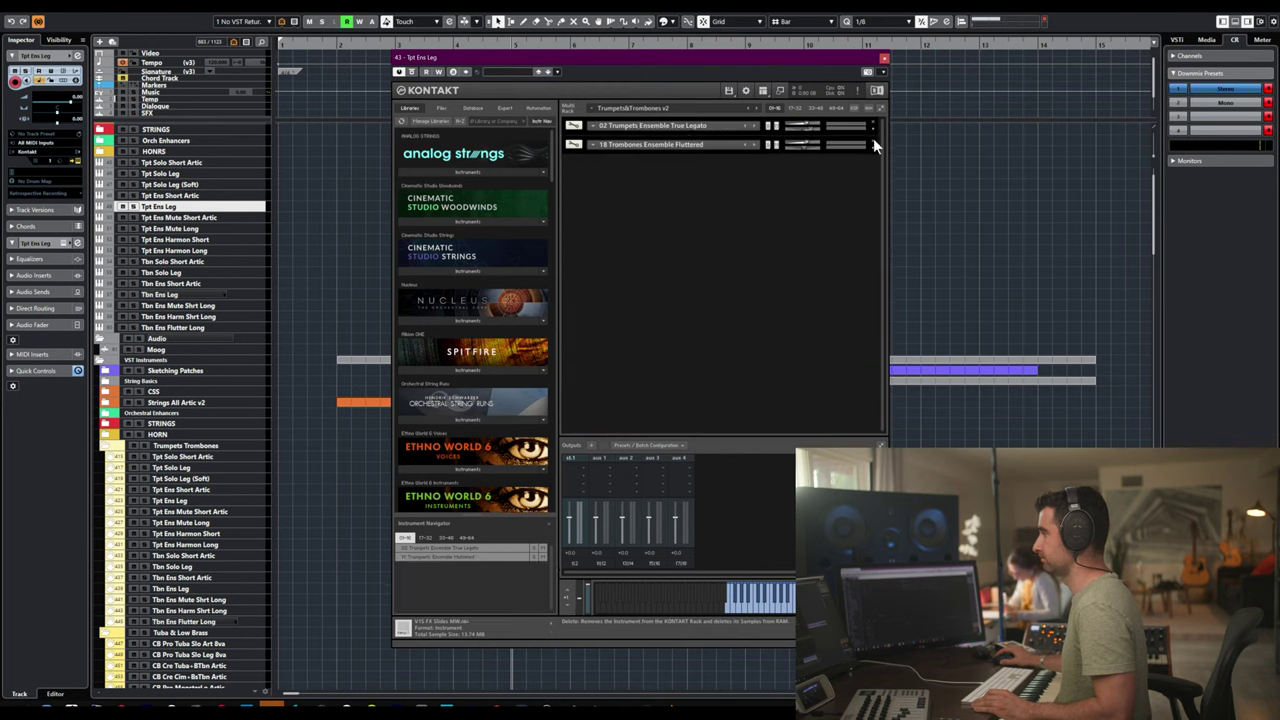
left_click(873, 141)
- Set the MIDI channel of "02 Trumpets Ensemble True Legato" on "Tpt Ens Leg" to Port A, channel 1, collapse the instrument and close its Kontakt window
left_click(870, 127)
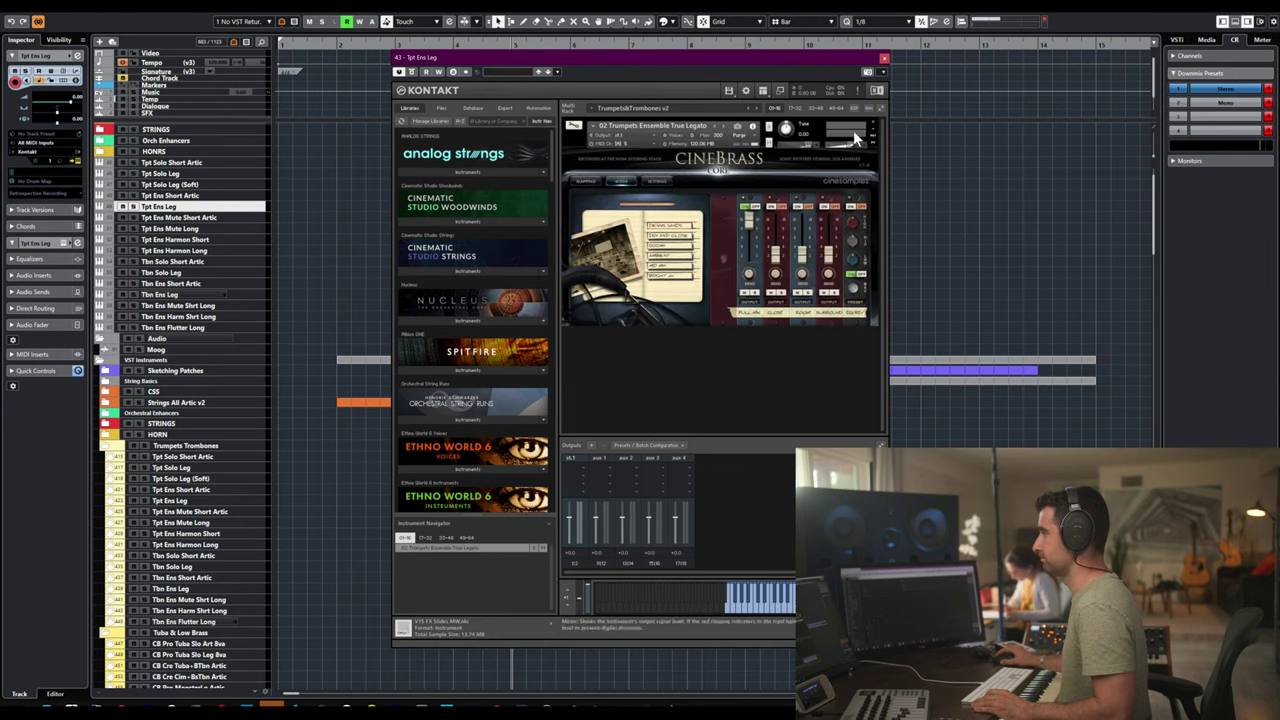
left_click(610, 146)
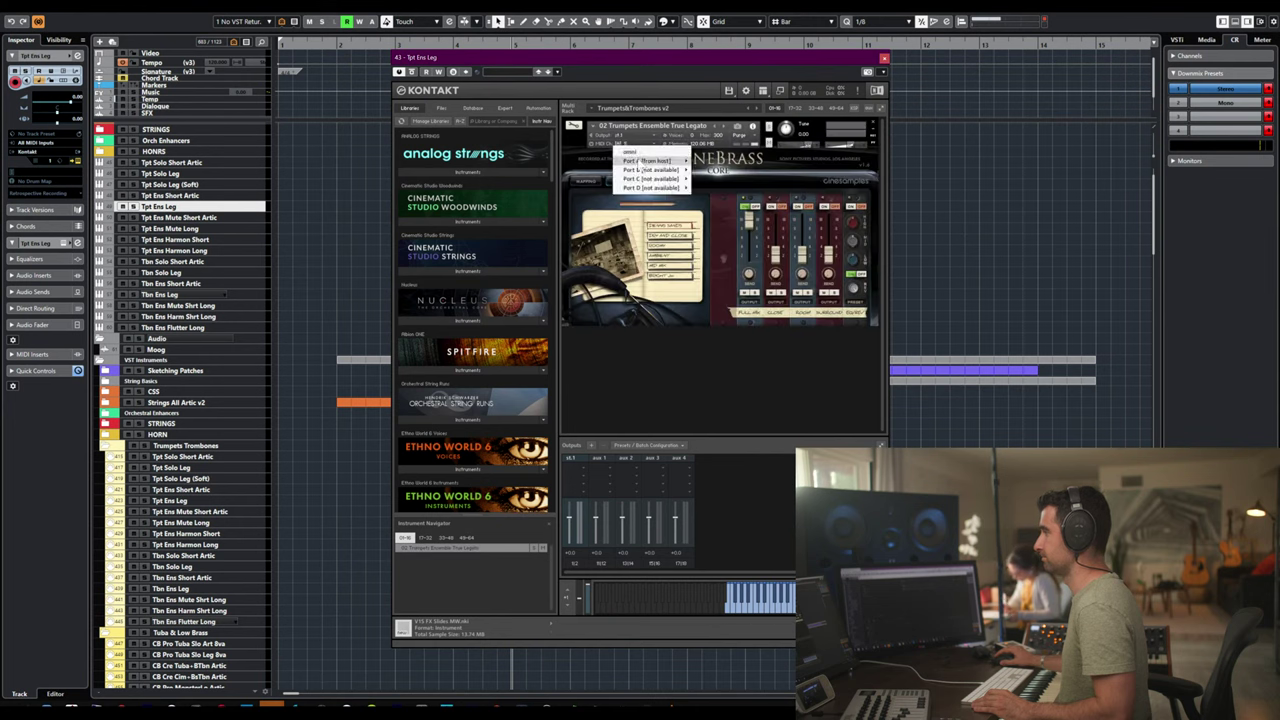
mouse_move(655, 161)
left_click(707, 166)
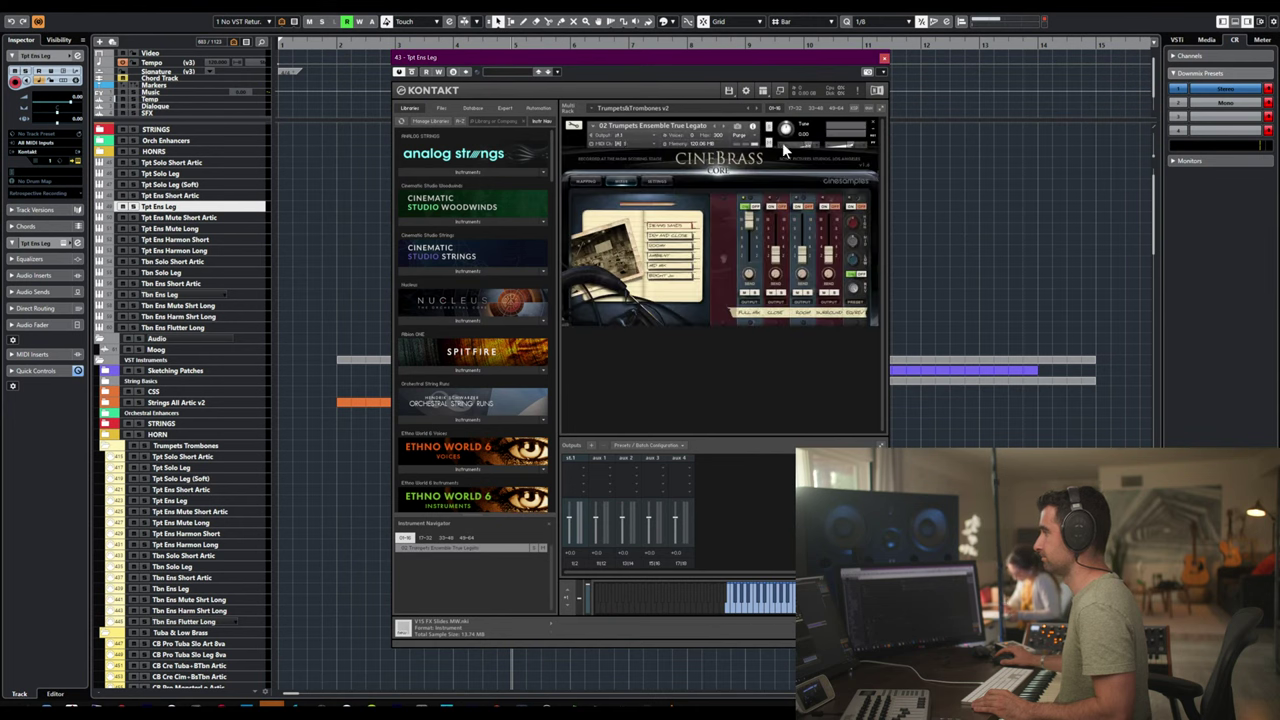
left_click(880, 111)
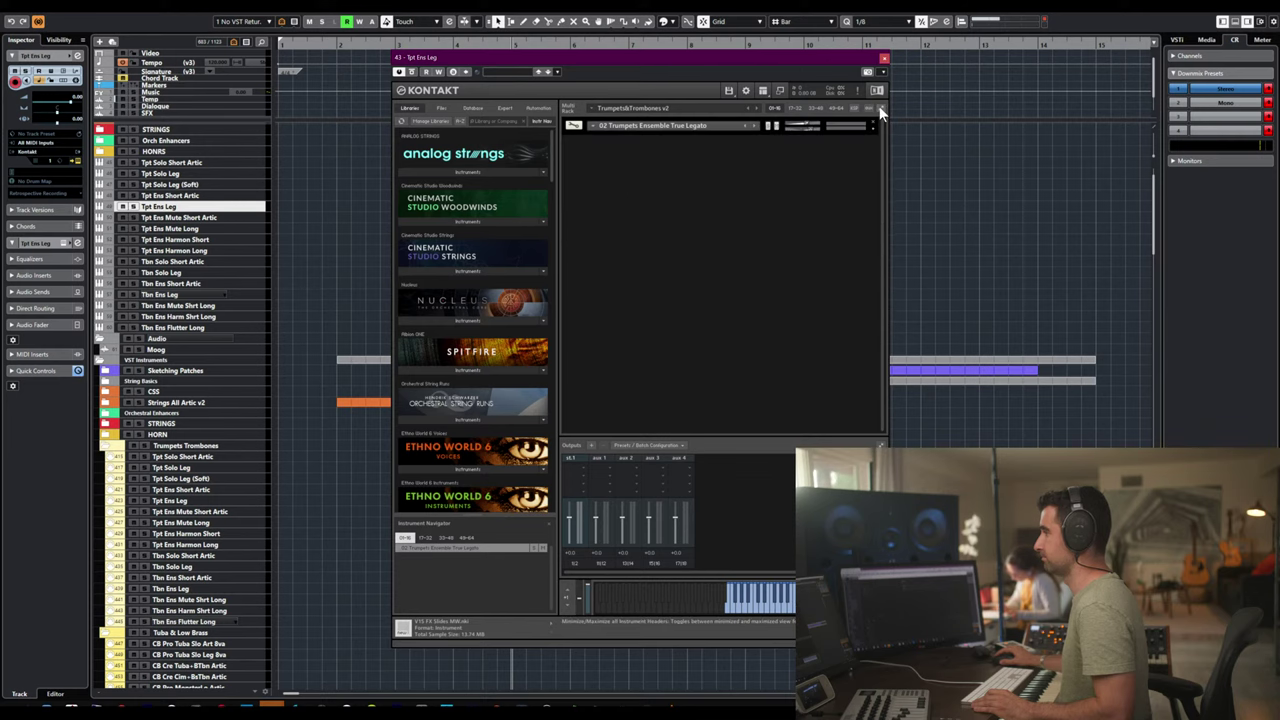
left_click(884, 58)
- Remove every instrument except one "03 Trumpets Ensemble Muted Articulations" from the Kontakt rack of the "Tpt Ens Mute Short Artic" track
left_click(238, 220)
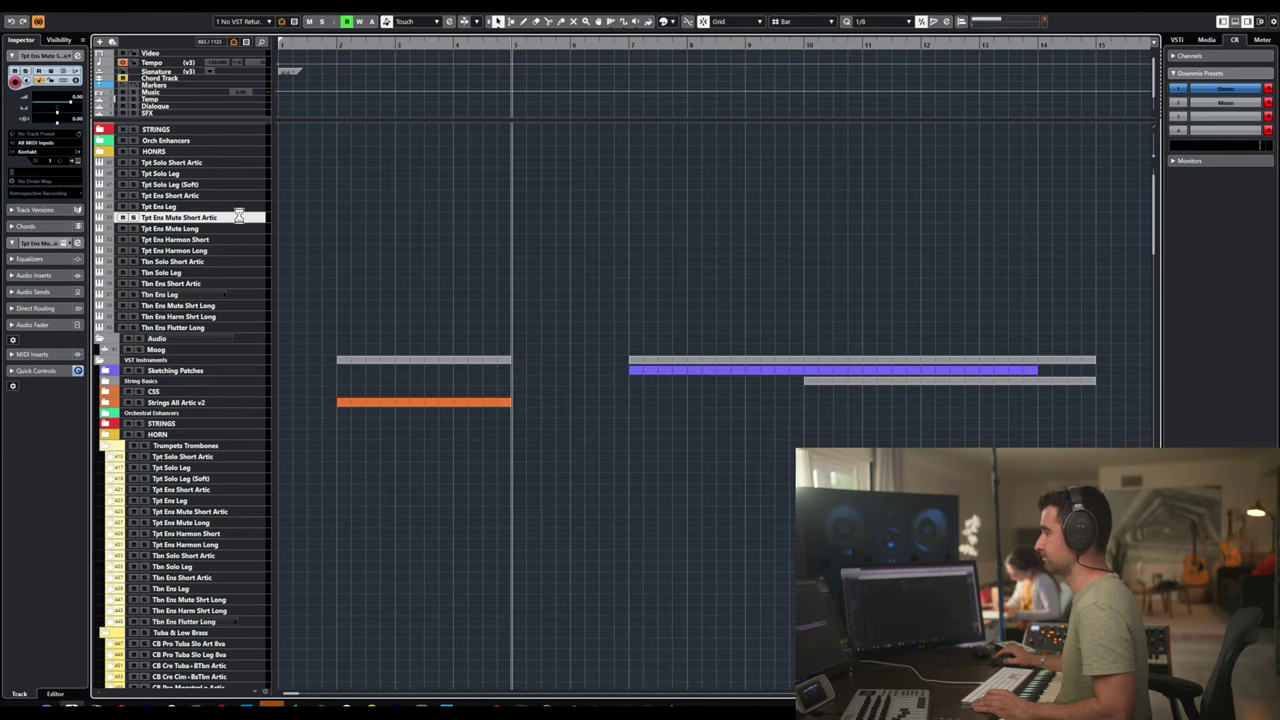
left_click(265, 217)
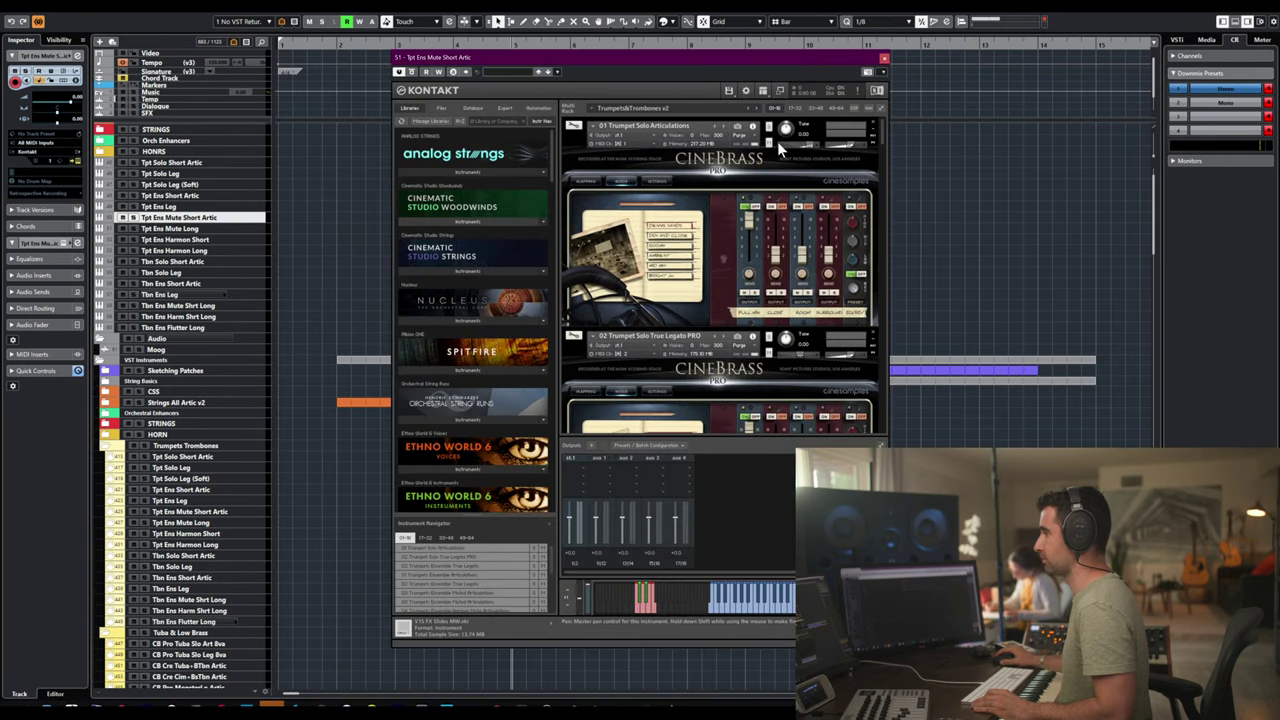
left_click(874, 129)
left_click(872, 121)
left_click(872, 121)
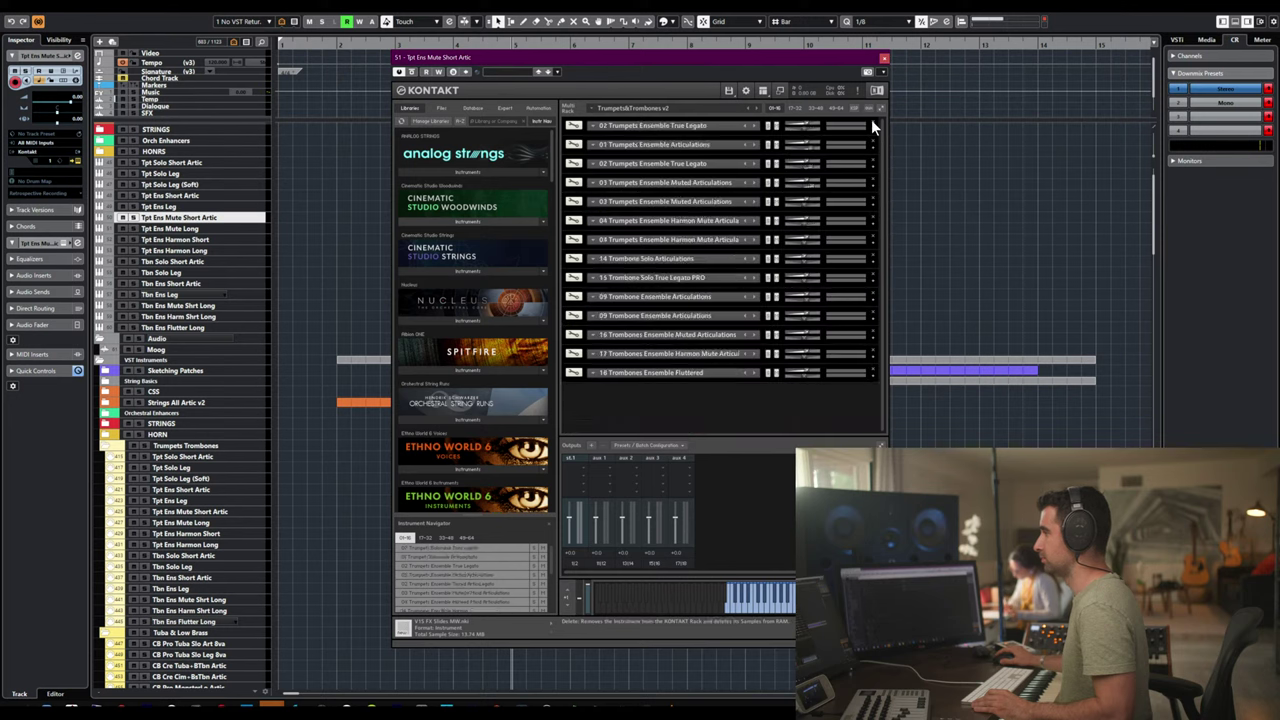
left_click(872, 121)
left_click(872, 121)
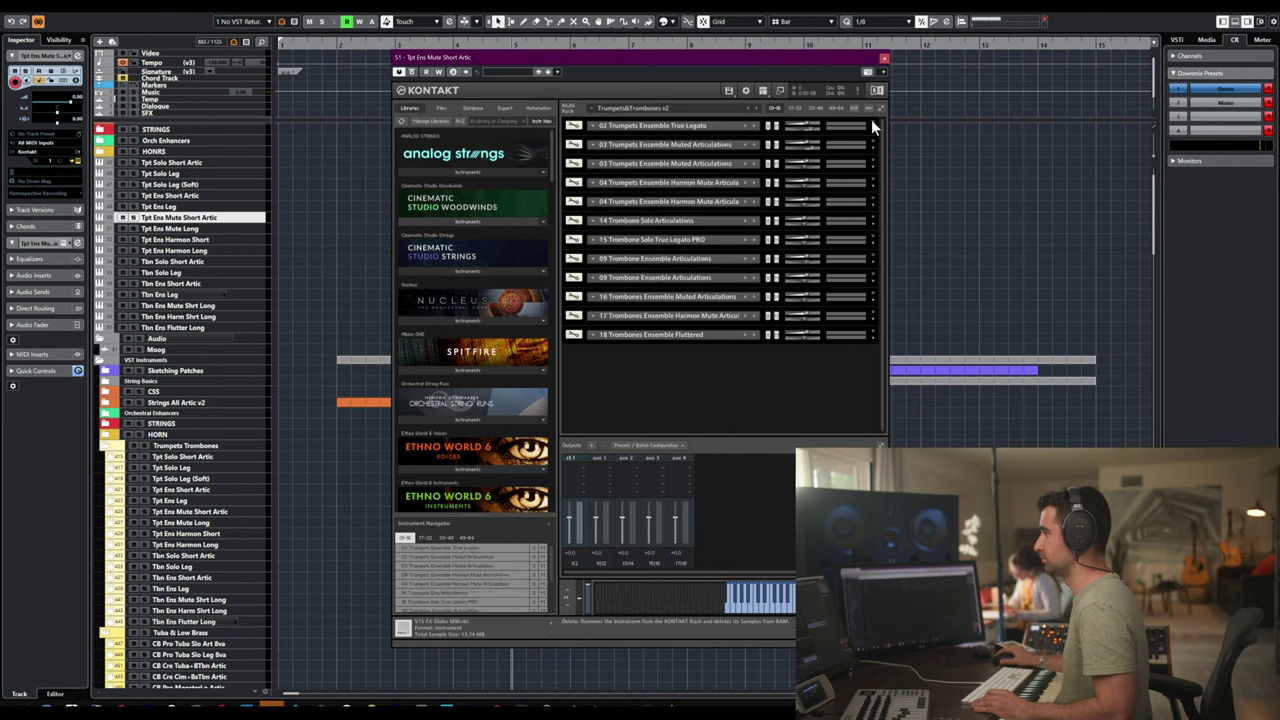
left_click(871, 121)
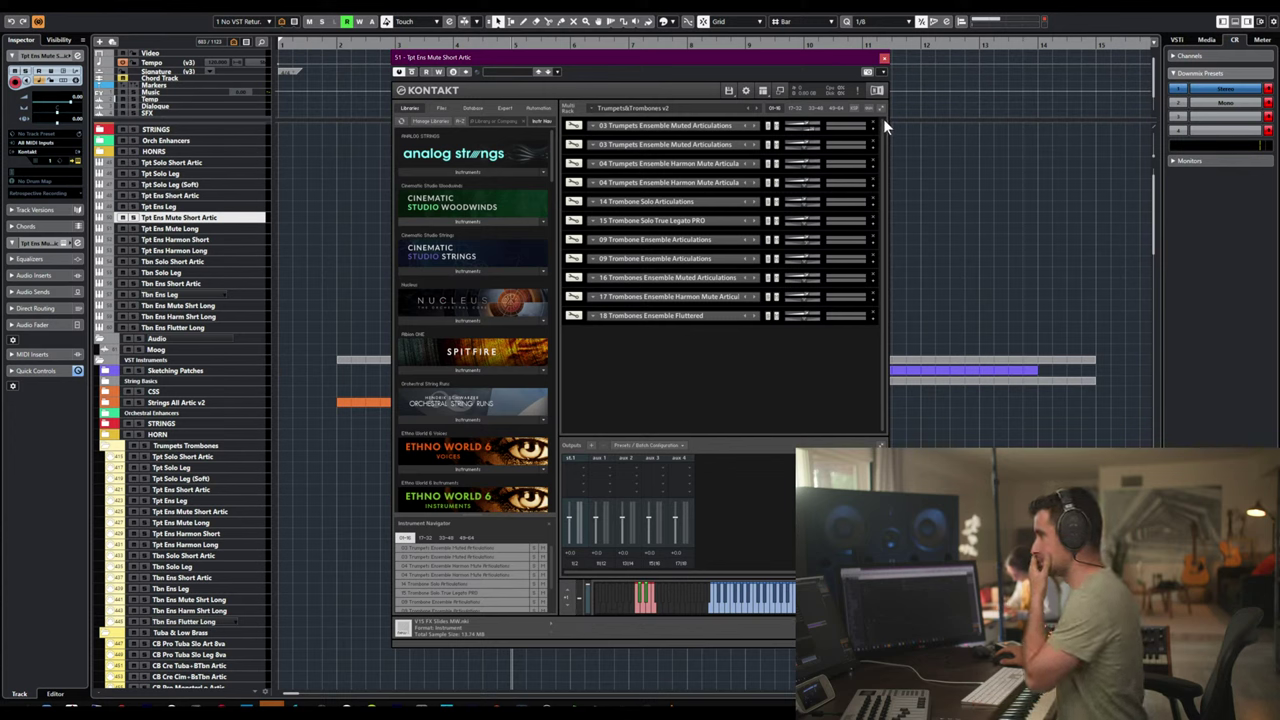
left_click(872, 138)
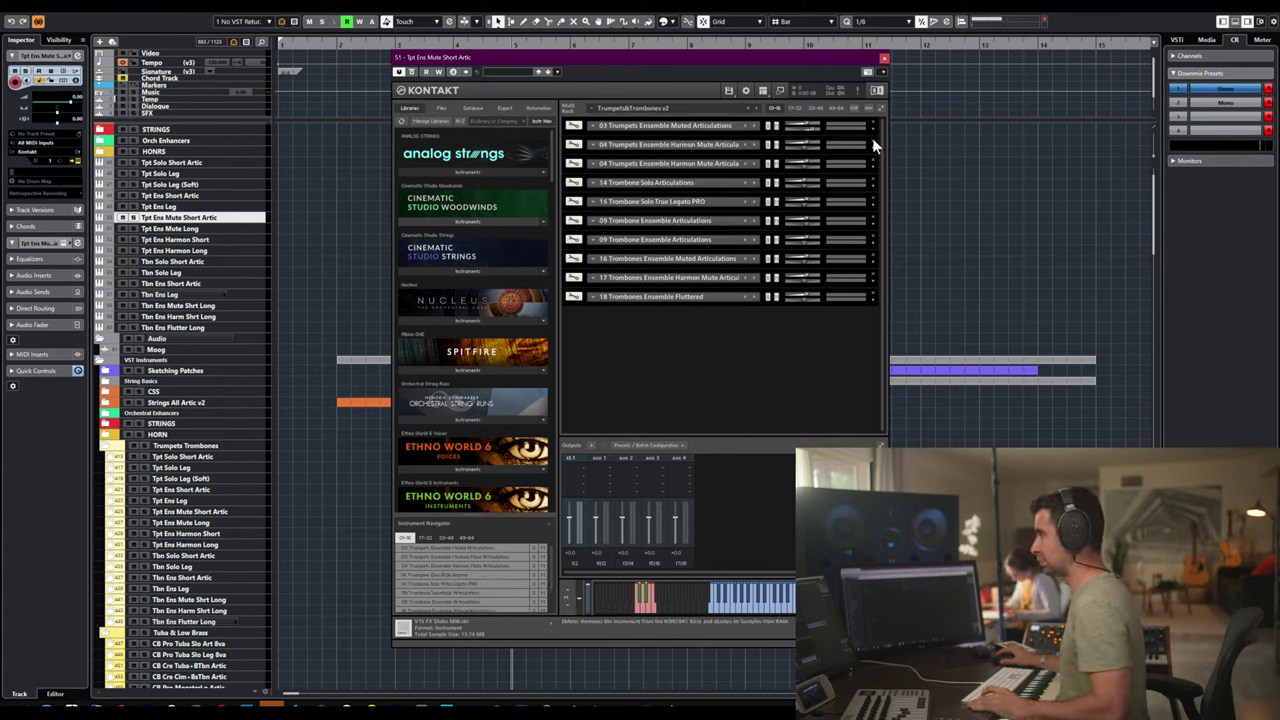
left_click(872, 138)
left_click(872, 138)
left_click(872, 138)
left_click(872, 138)
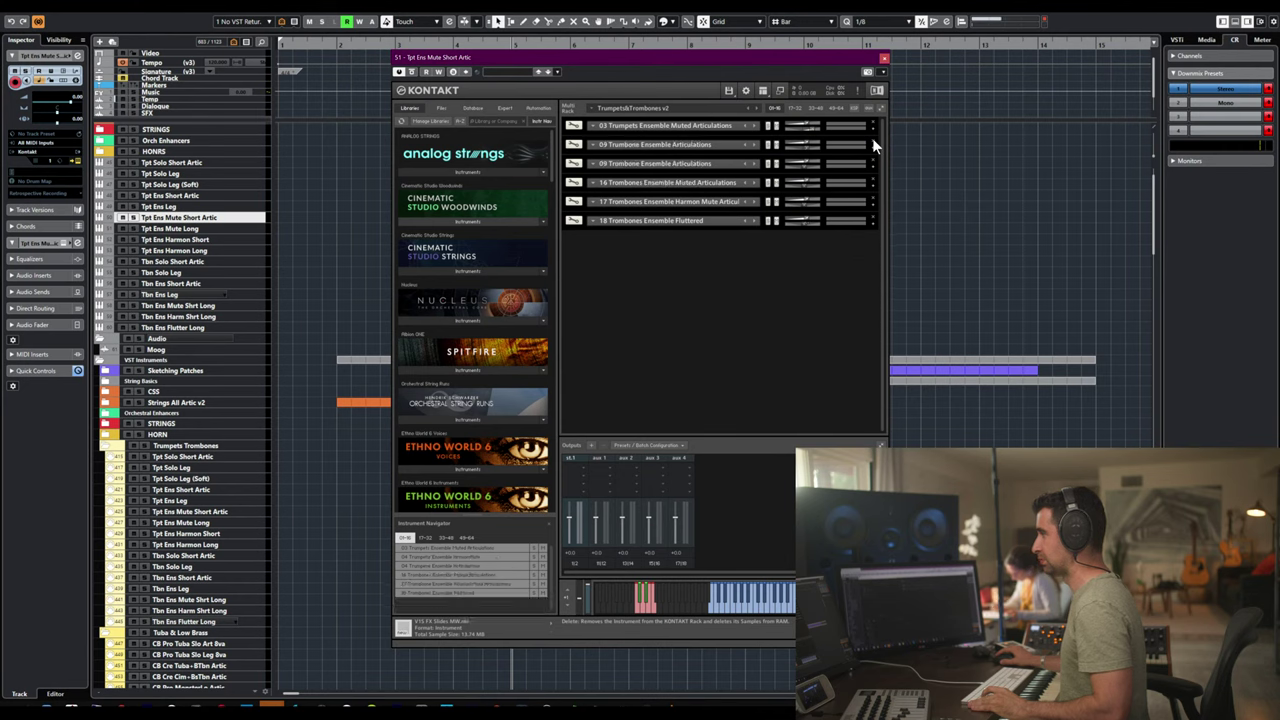
left_click(872, 138)
left_click(872, 138)
left_click(872, 138)
left_click(872, 138)
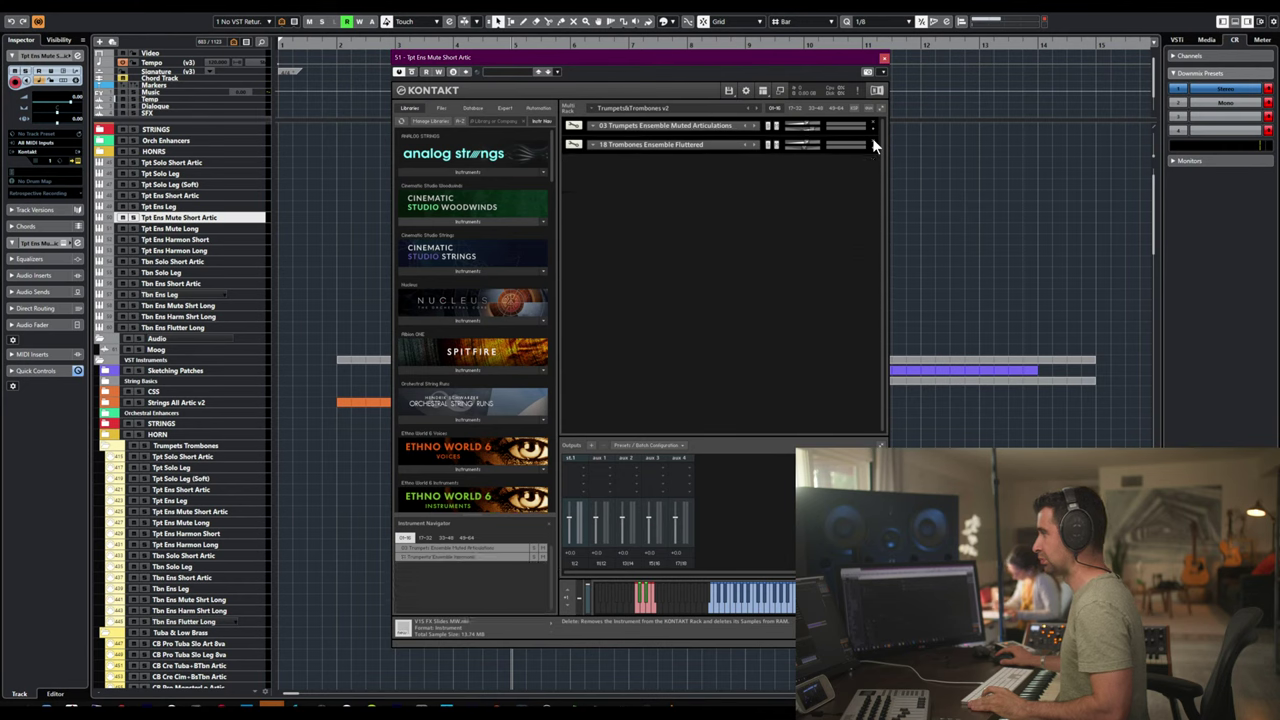
left_click(872, 138)
- Set the MIDI channel of "03 Trumpets Ensemble Muted Articulations" on "Tpt Ens Mute Short Artic" to Port A, channel 1, collapse the instrument and close its window
left_click(871, 128)
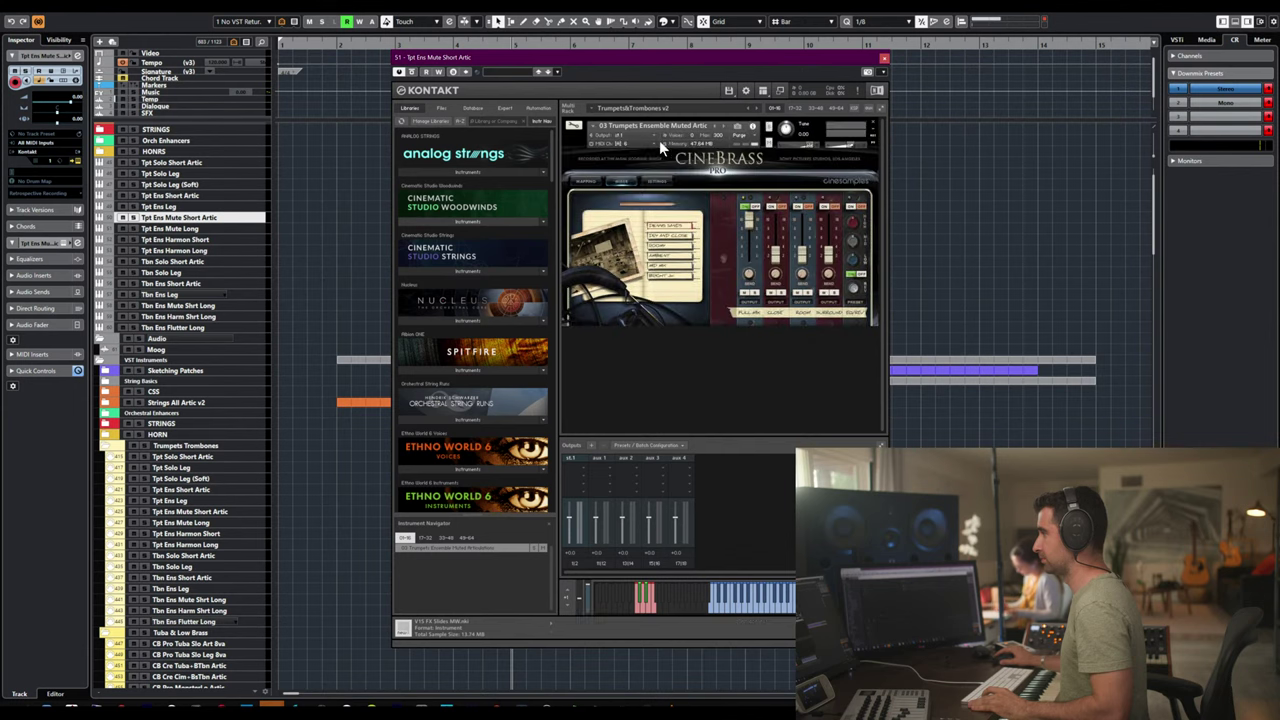
left_click(645, 143)
left_click(690, 162)
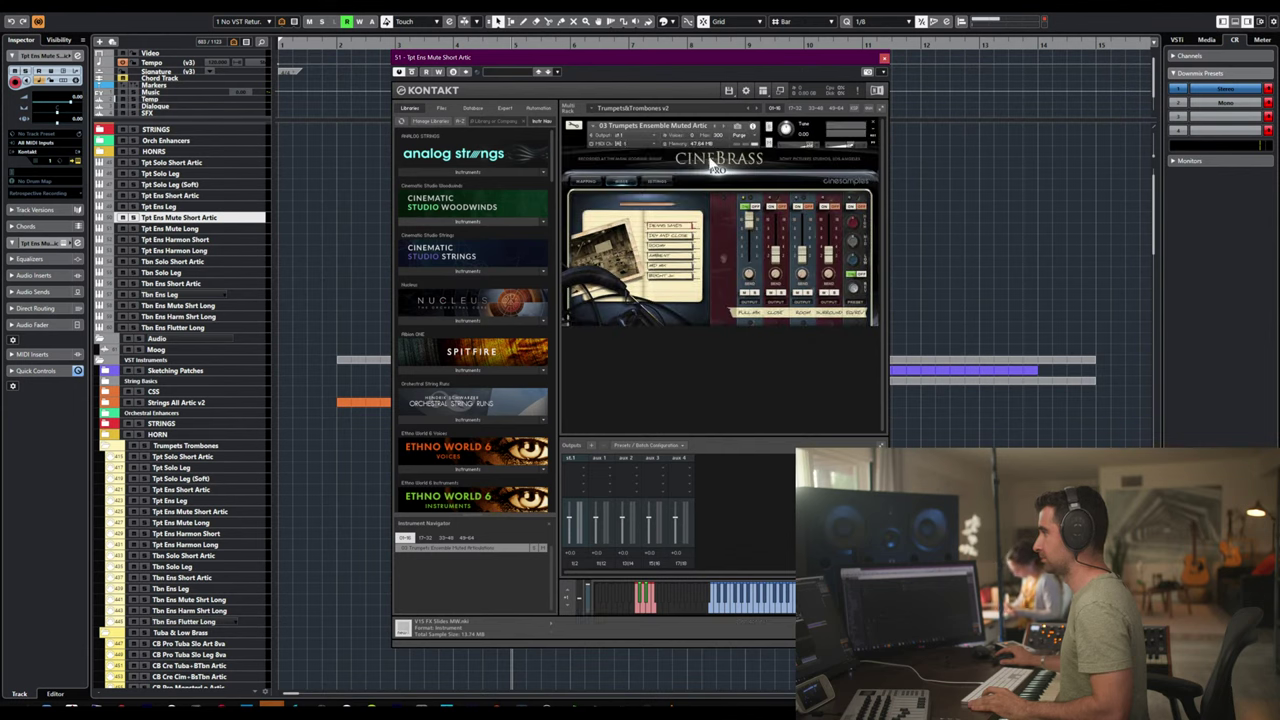
left_click(870, 128)
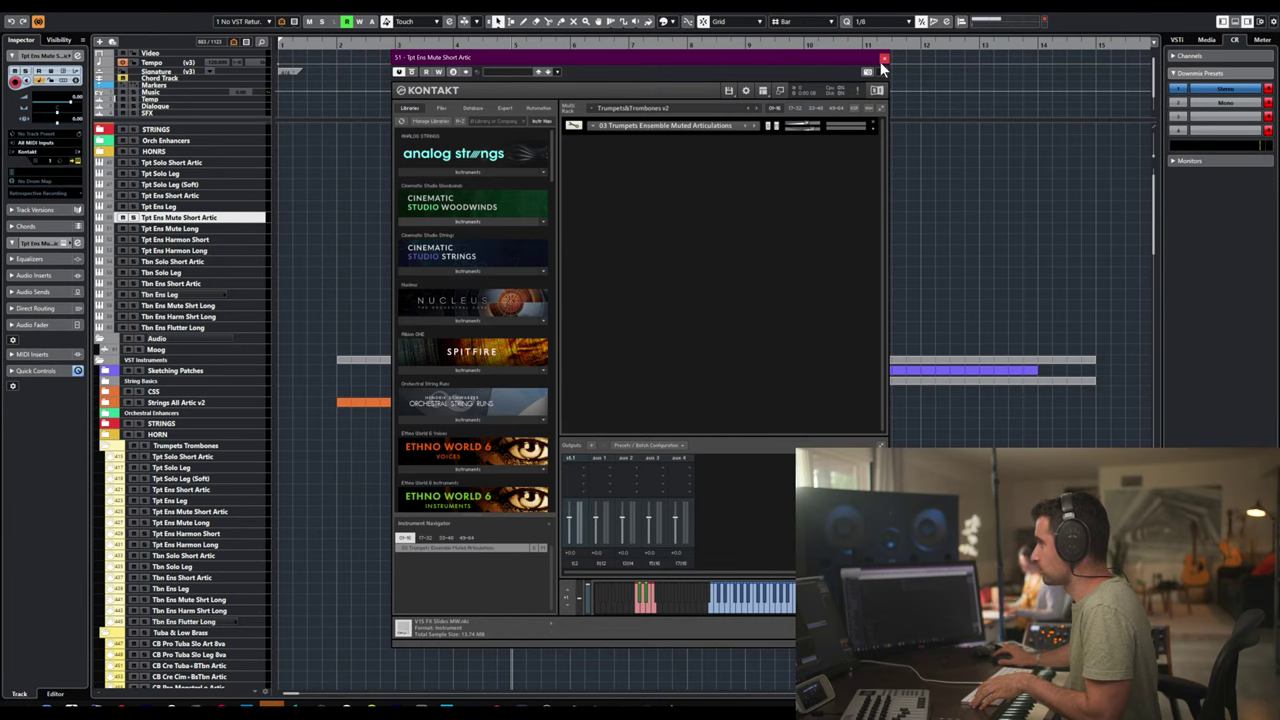
left_click(874, 129)
left_click(874, 128)
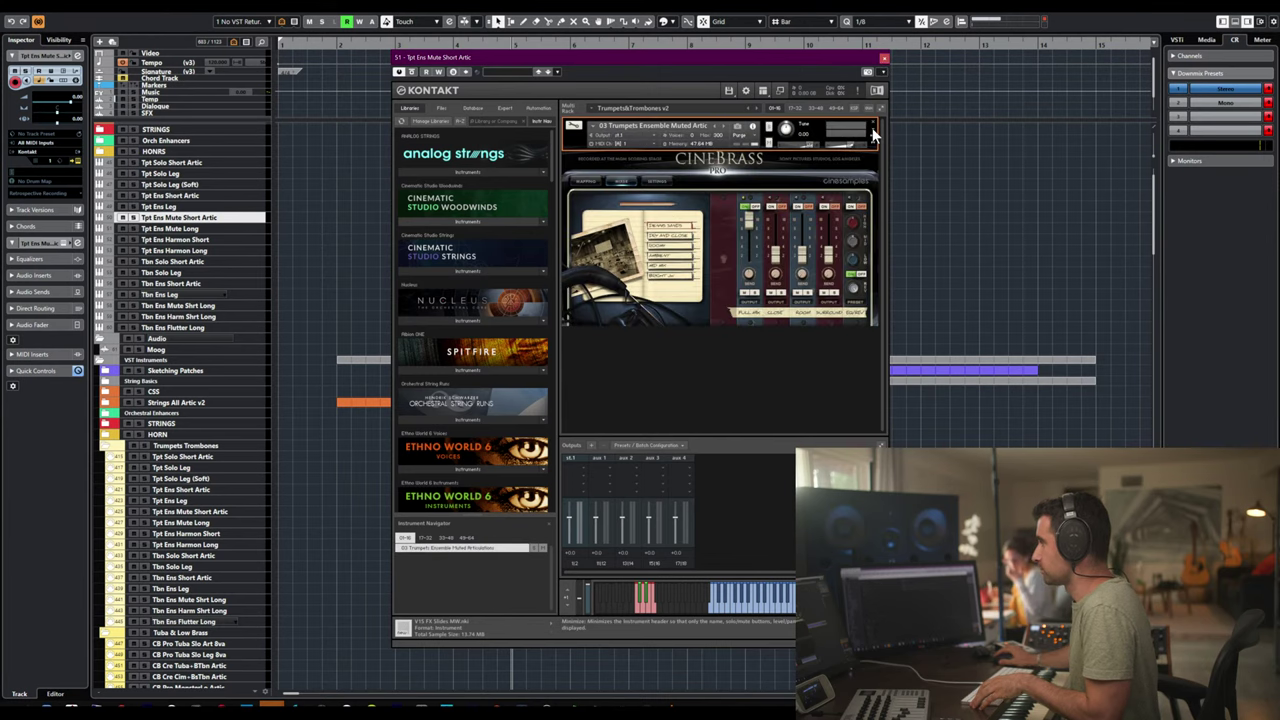
left_click(874, 128)
left_click(884, 57)
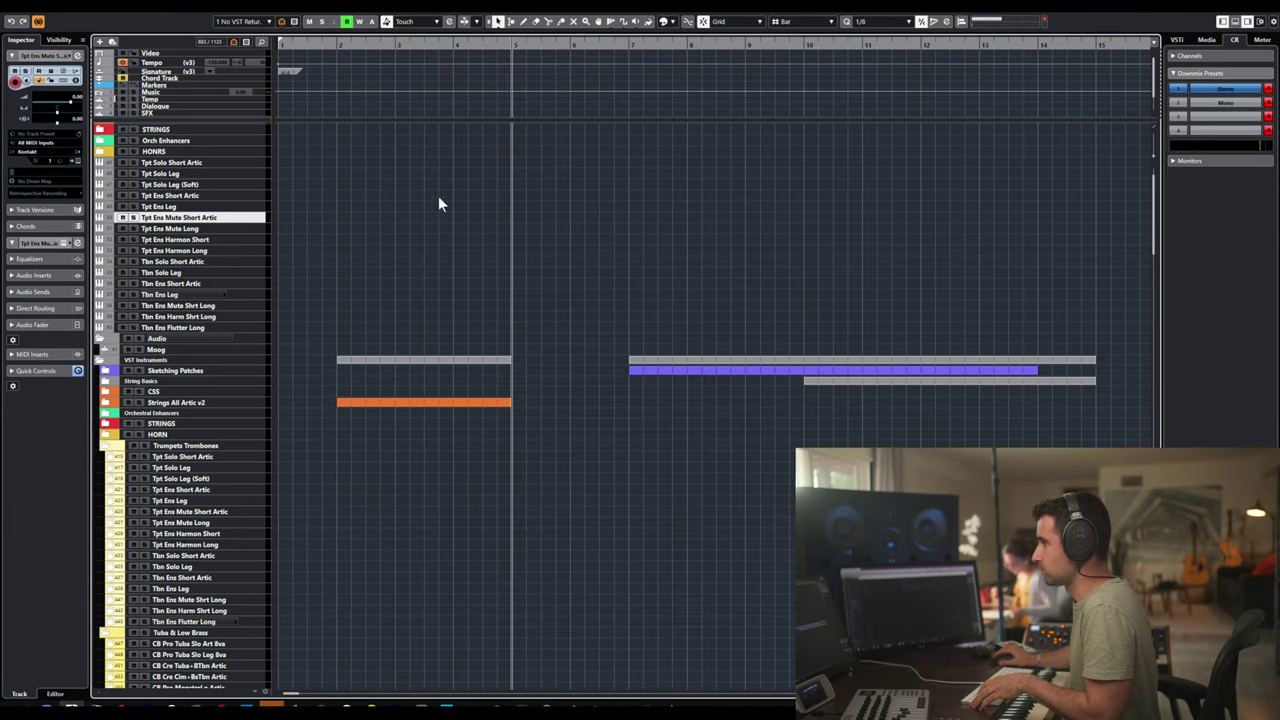
- Remove all instruments listed before the second "03 Trumpets Ensemble Muted Articulations" from the Kontakt rack of the "Tpt Ens Mute Long" track
left_click(204, 229)
left_click(204, 232)
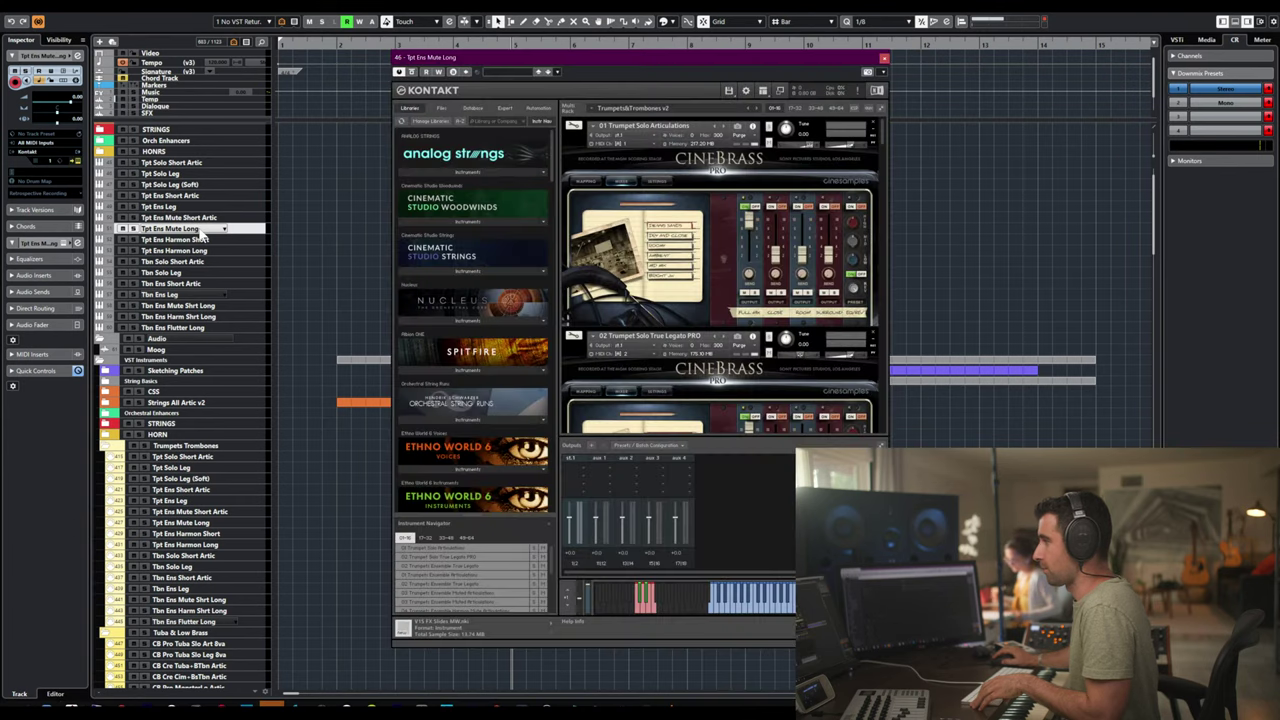
left_click(880, 109)
left_click(873, 125)
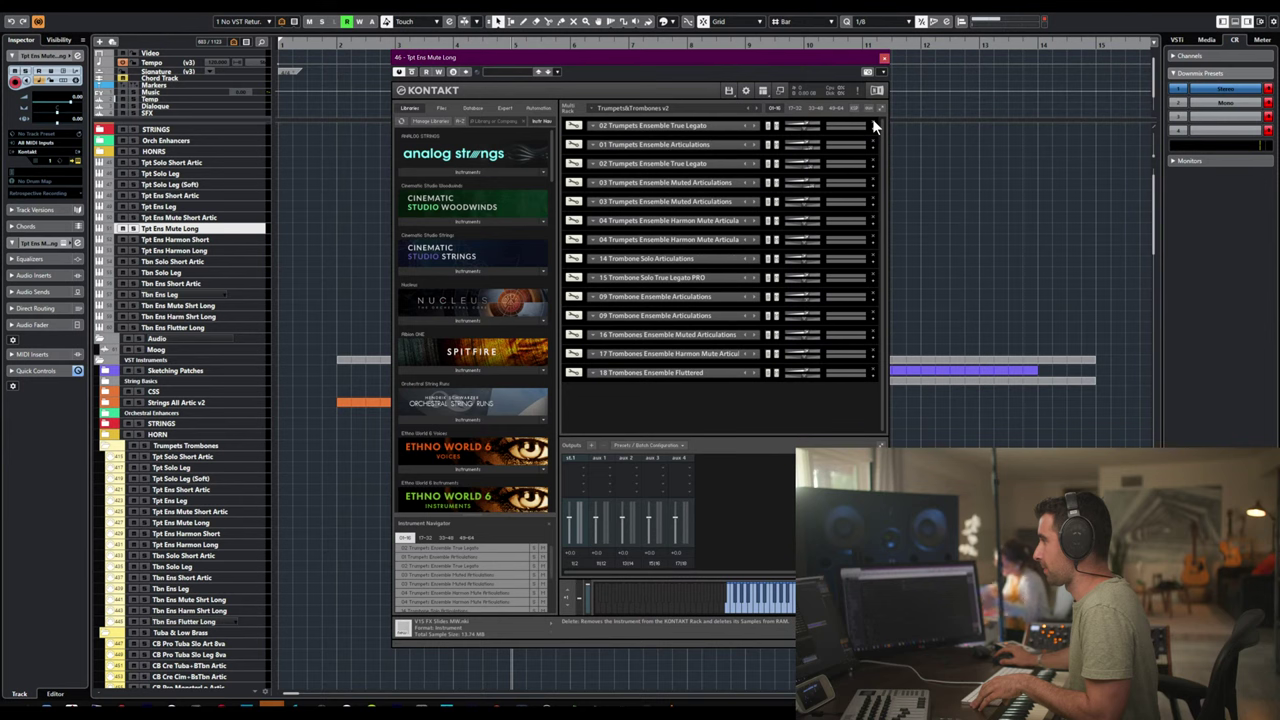
left_click(873, 125)
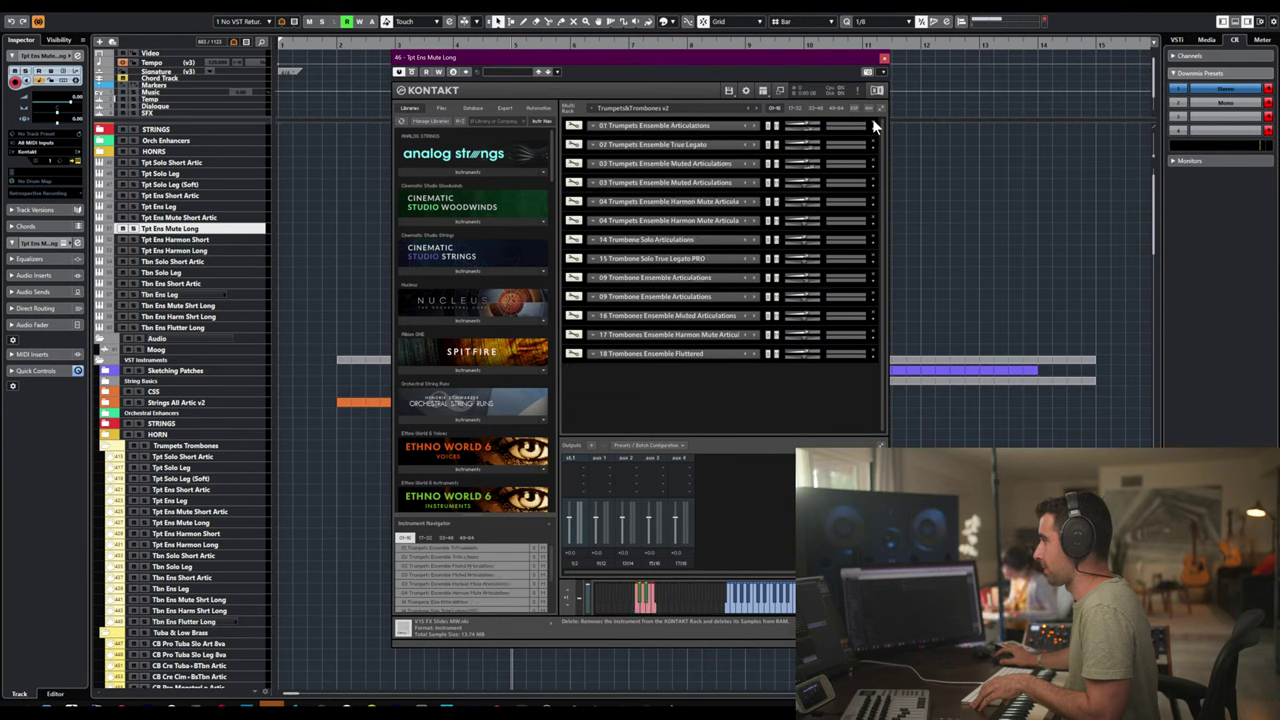
left_click(873, 125)
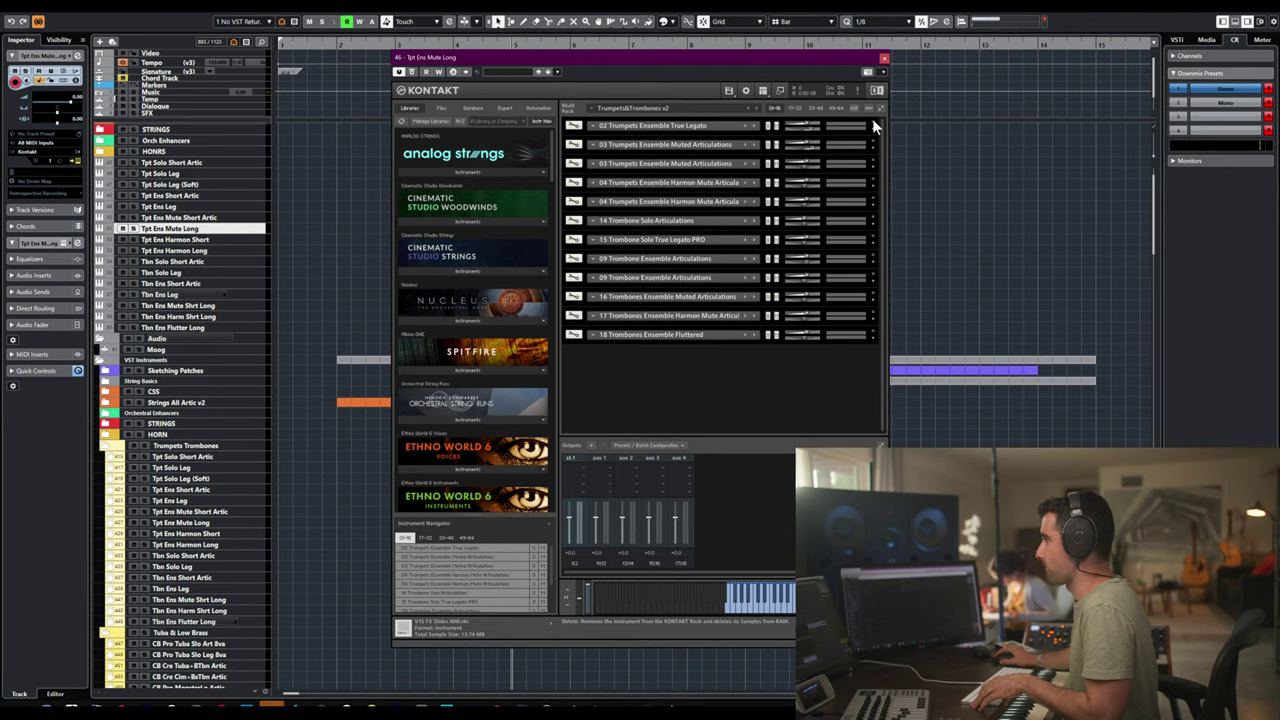
left_click(873, 125)
left_click(873, 125)
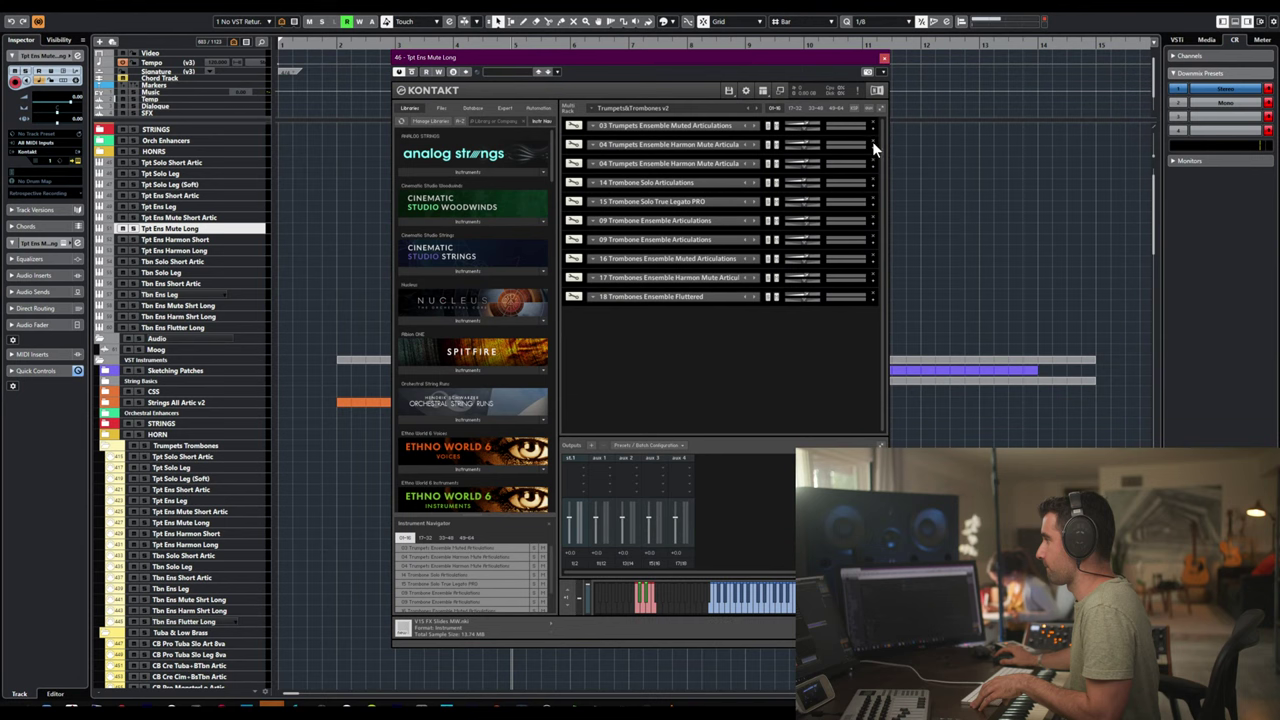
- Set the MIDI channel of "03 Trumpets Ensemble Muted Articulations" on "Tpt Ens Mute Long" to Port A, channel 1
left_click(875, 135)
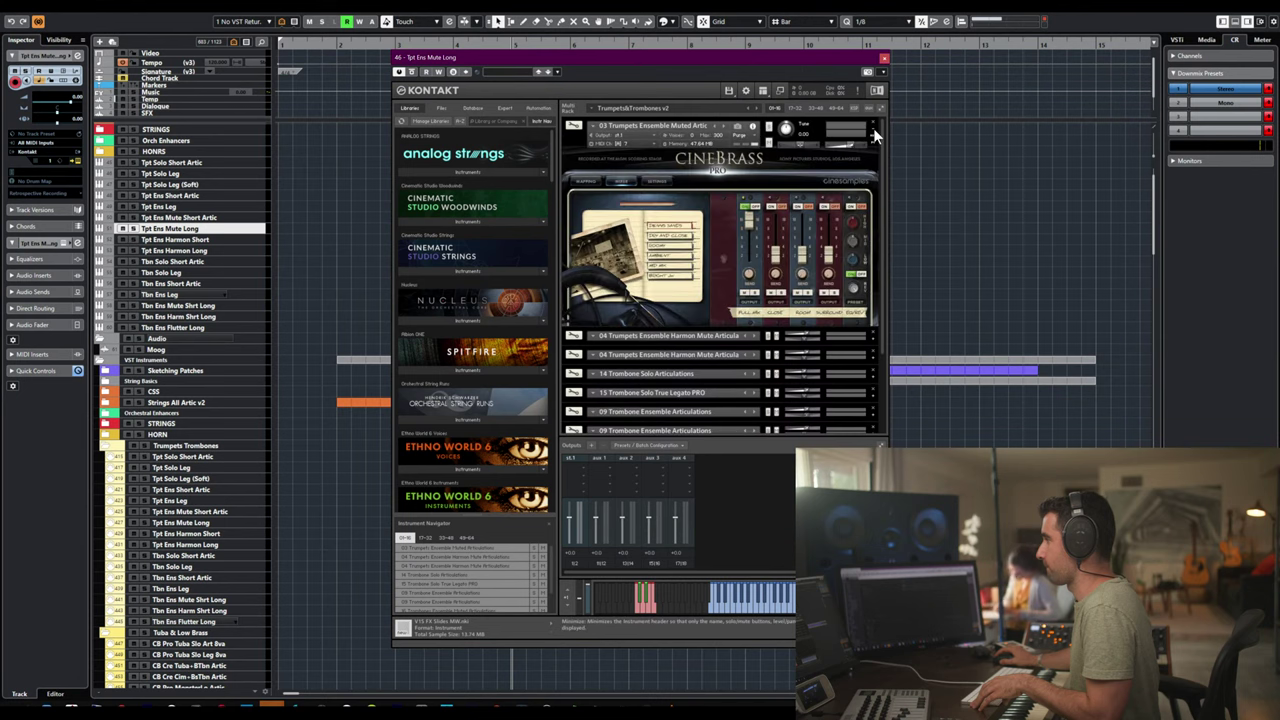
left_click(628, 143)
mouse_move(650, 162)
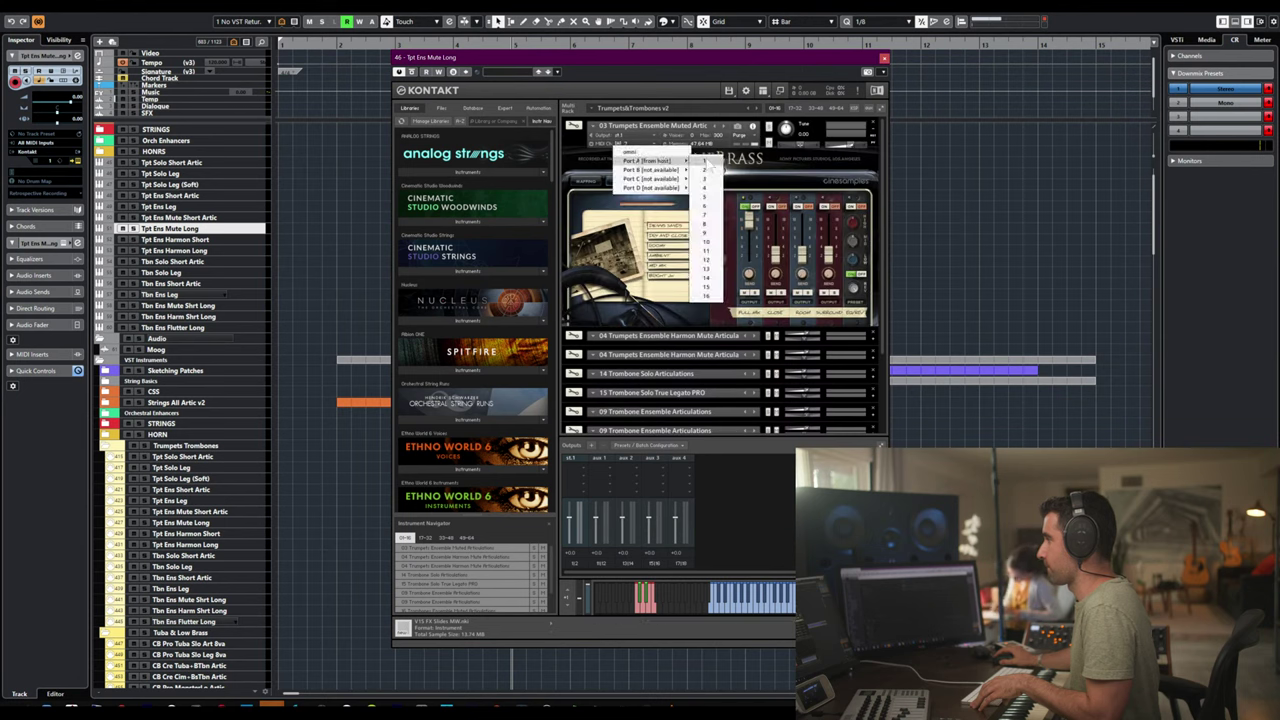
left_click(704, 161)
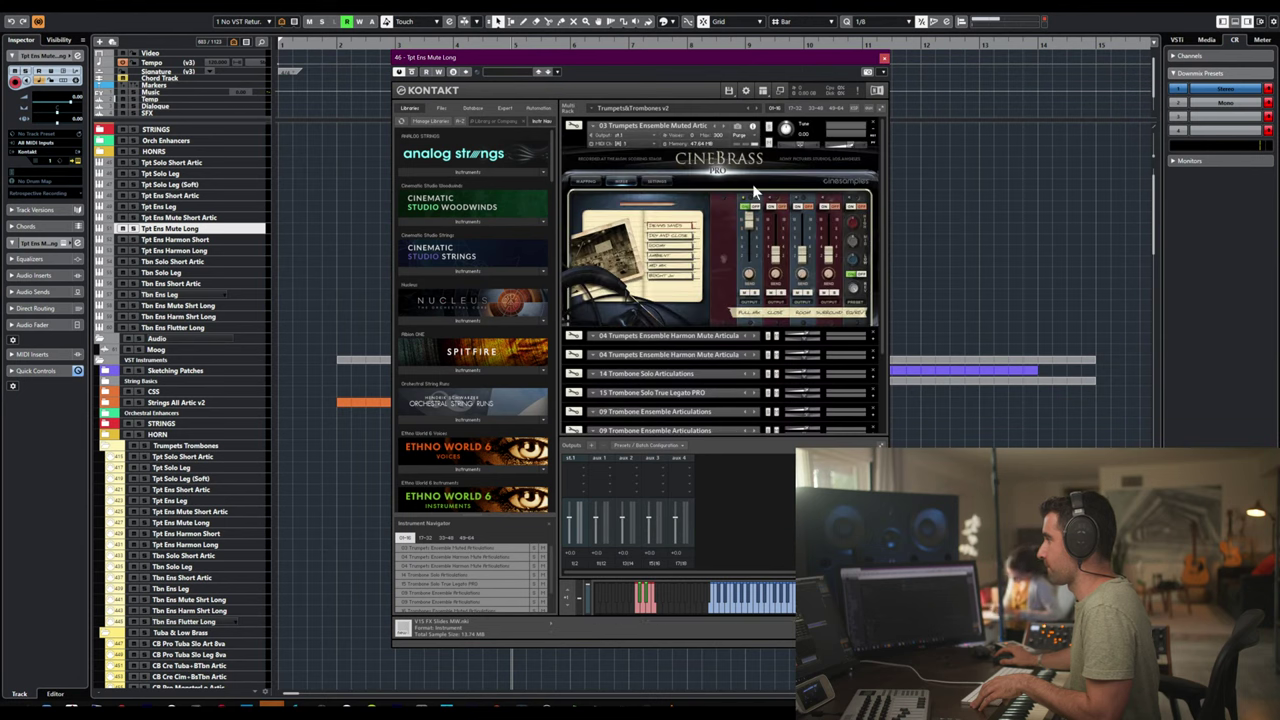
- Remove all instruments listed after "03 Trumpets Ensemble Muted Articulations" from the Kontakt rack of "Tpt Ens Mute Long"
left_click(873, 337)
left_click(873, 337)
left_click(873, 337)
left_click(873, 337)
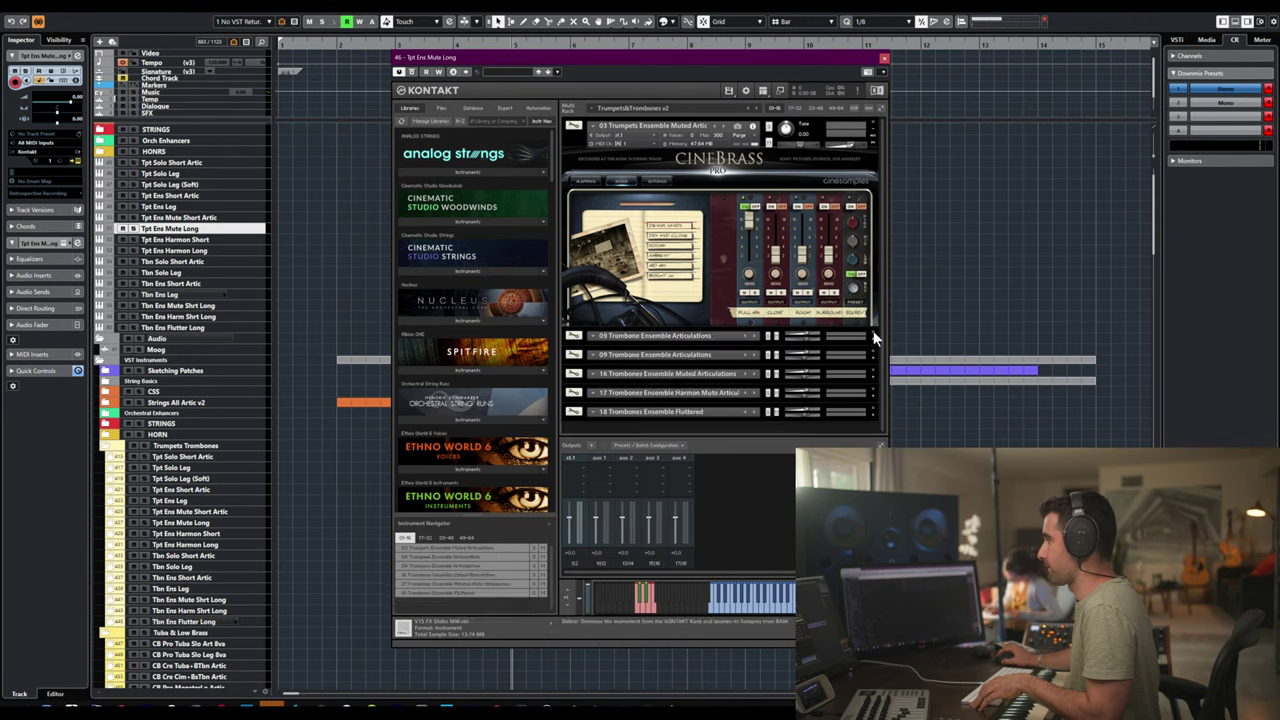
left_click(873, 337)
left_click(873, 337)
left_click(873, 337)
left_click(873, 337)
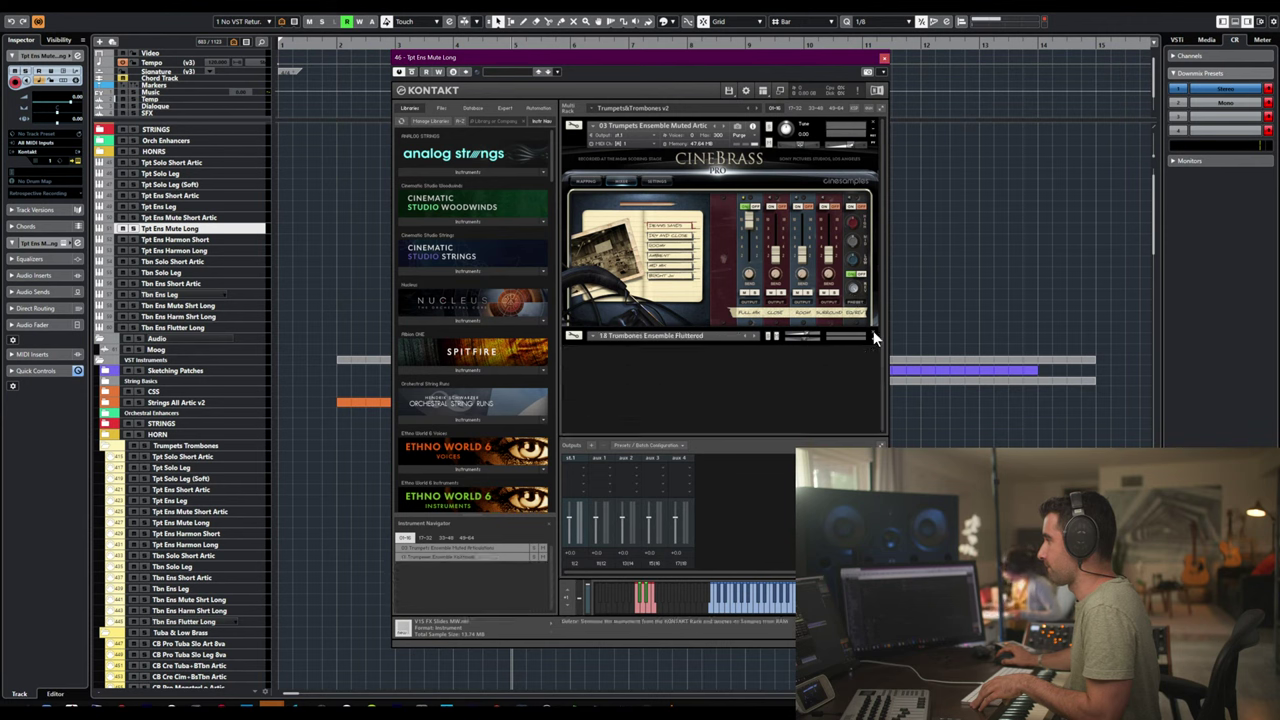
left_click(873, 337)
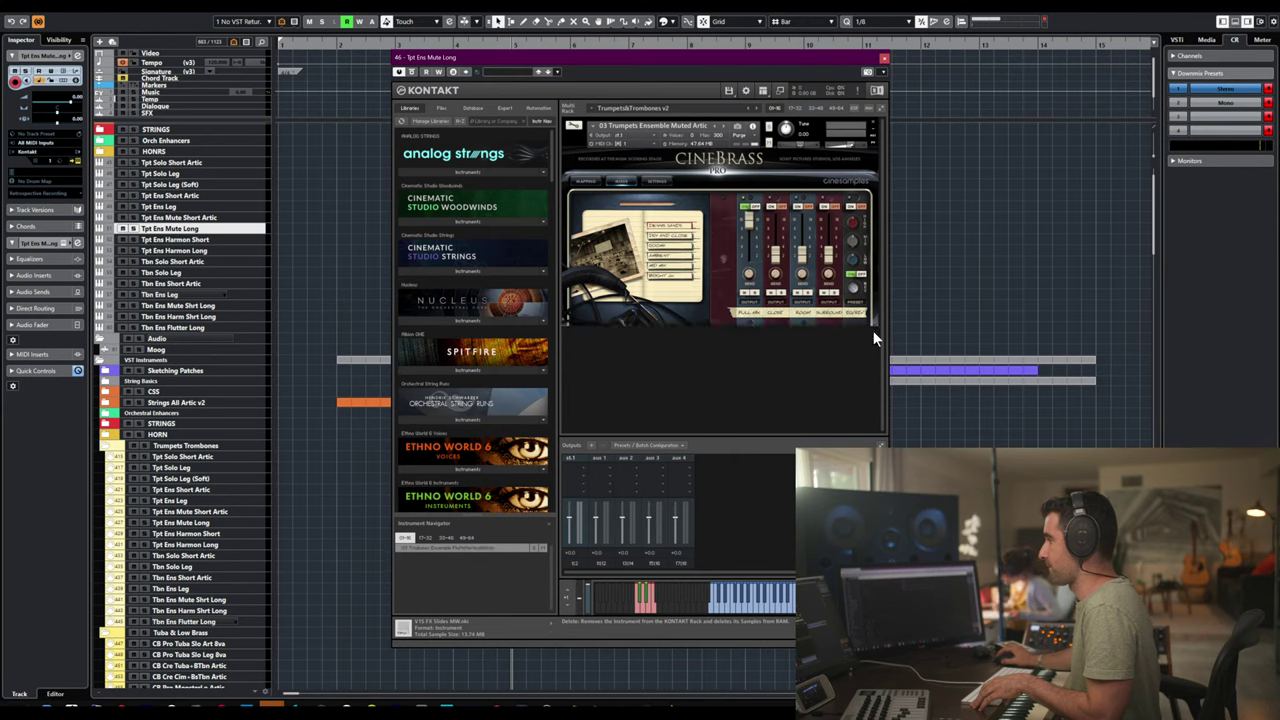
- Collapse "03 Trumpets Ensemble Muted Articulations" on "Tpt Ens Mute Long" and close its Kontakt window
left_click(873, 133)
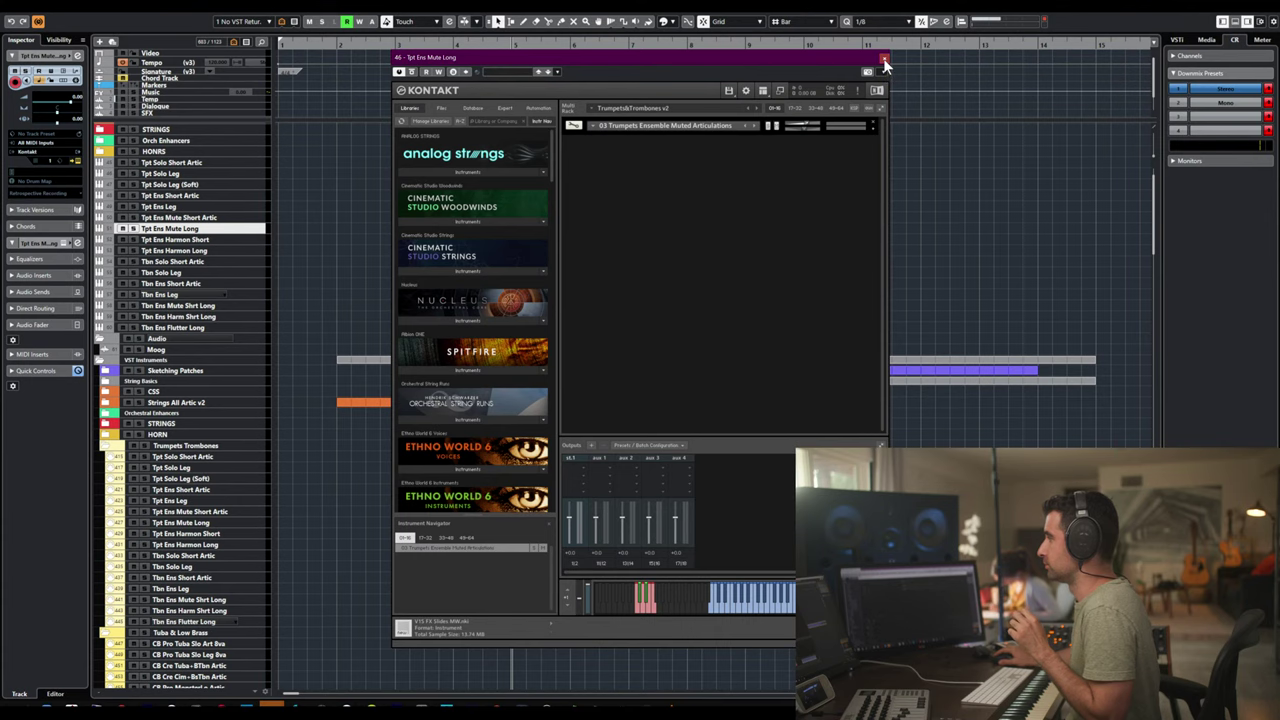
left_click(872, 128)
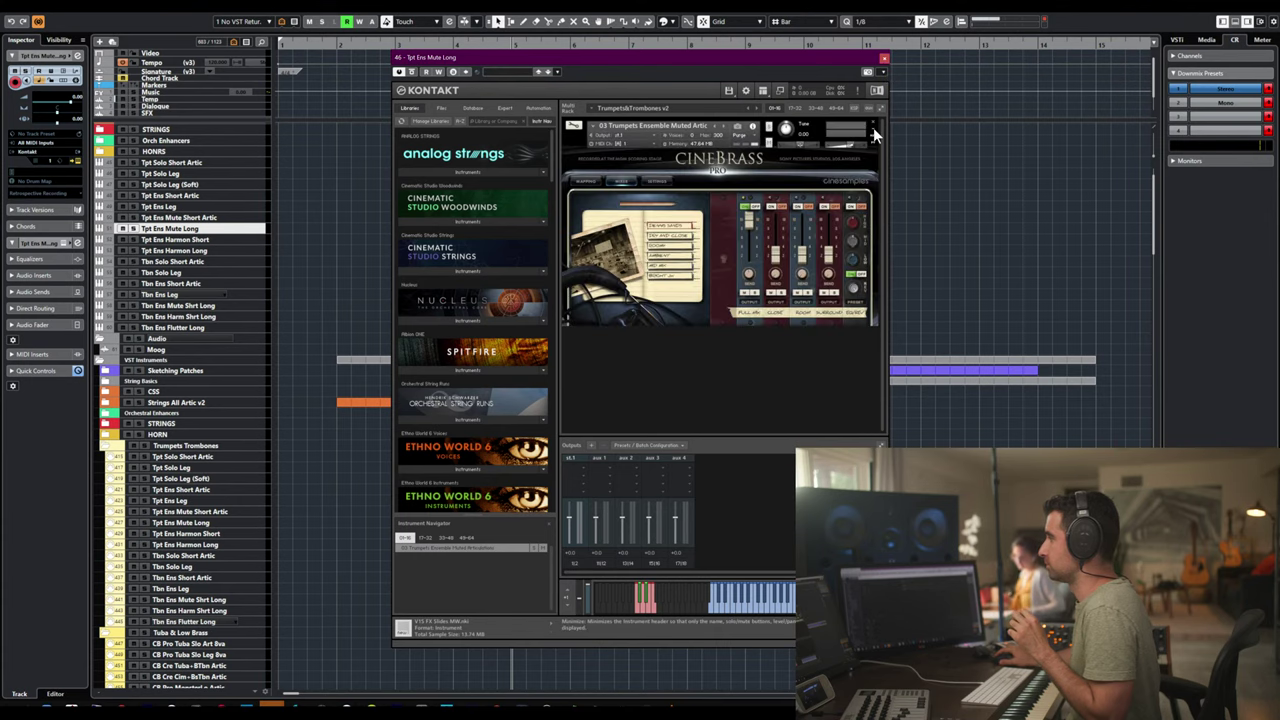
left_click(872, 135)
left_click(883, 58)
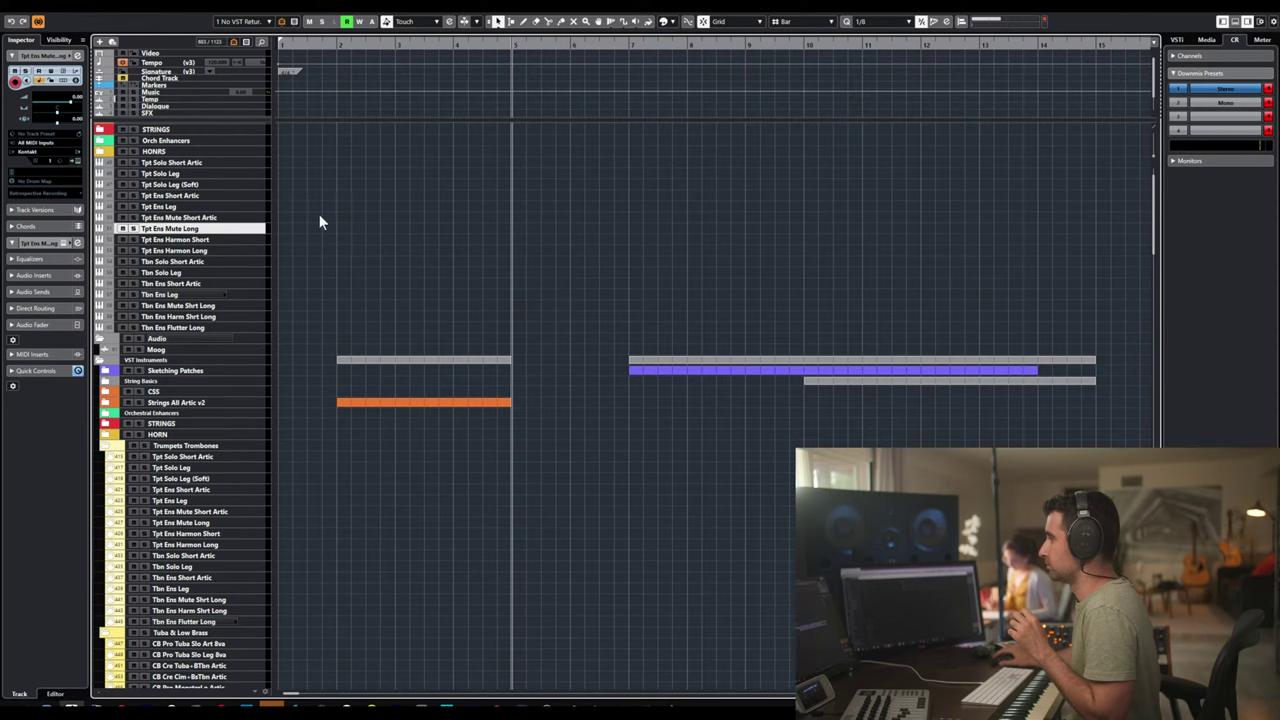
- Remove all instruments listed before the first "04 Trumpets Ensemble Harmon Mute Articulations" from the Kontakt rack of the "Tpt Ens Harmon Short" track
left_click(197, 240)
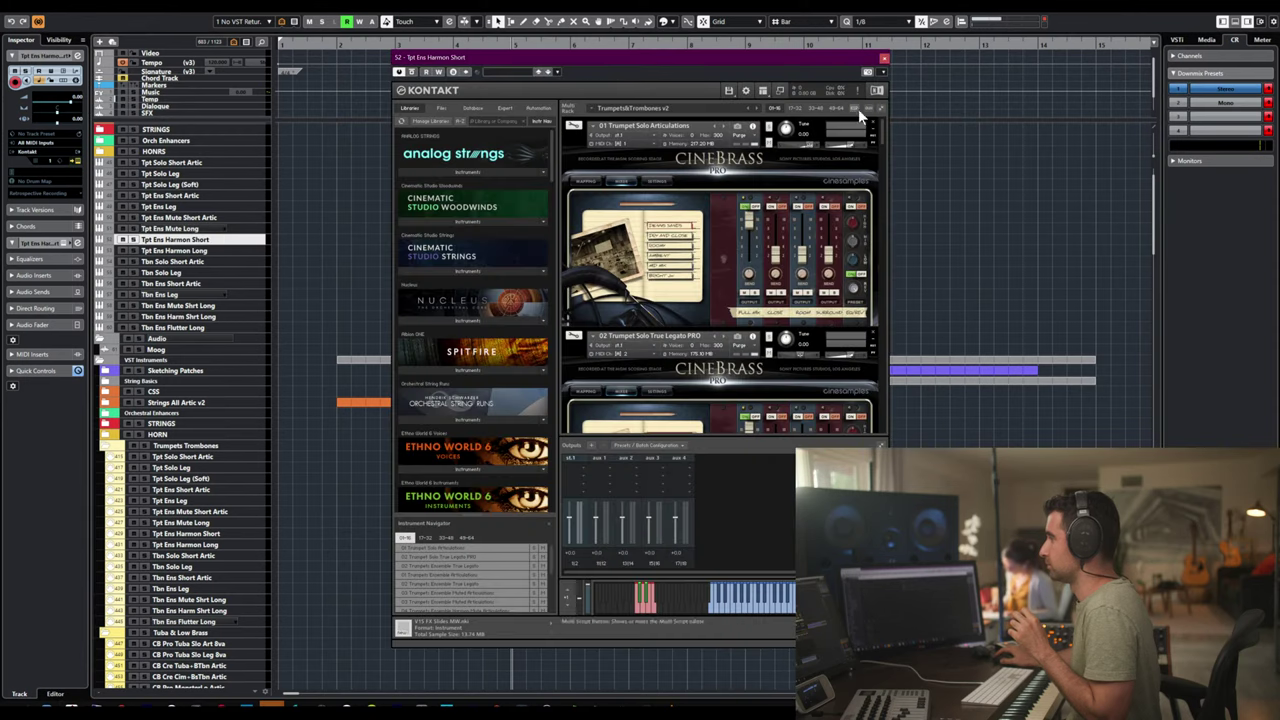
left_click(881, 111)
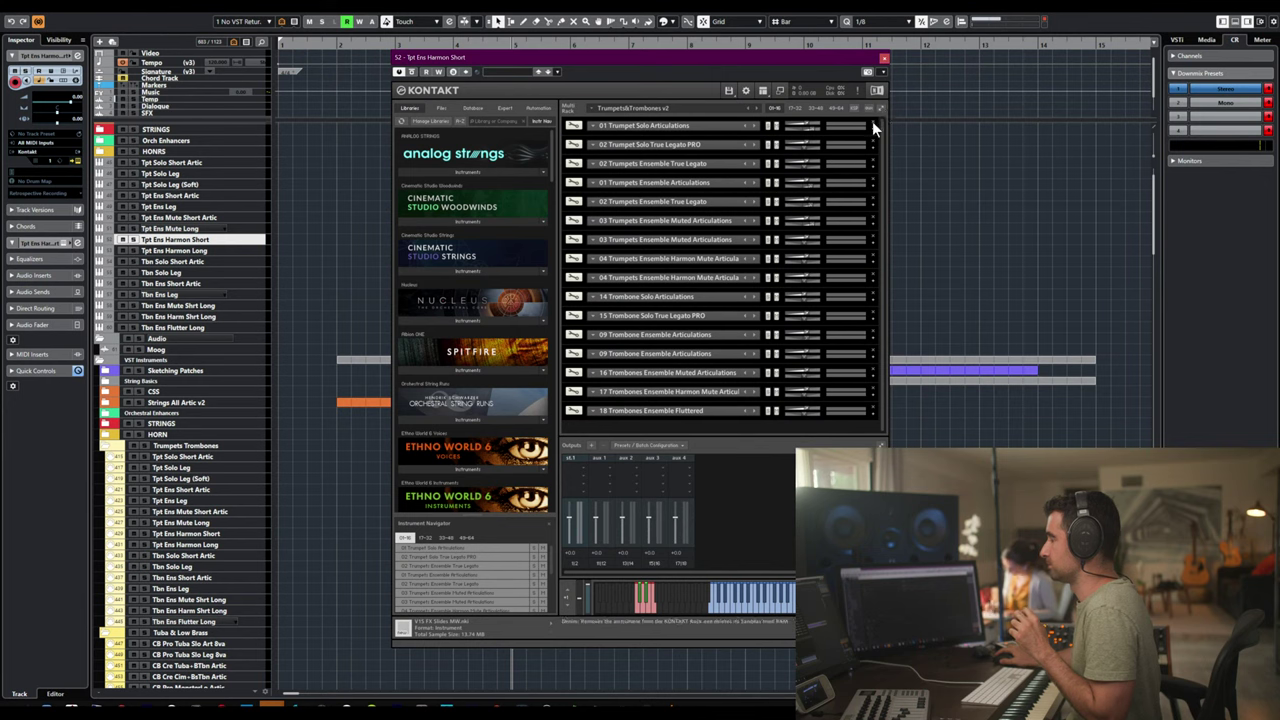
left_click(872, 126)
left_click(872, 126)
left_click(872, 126)
left_click(872, 126)
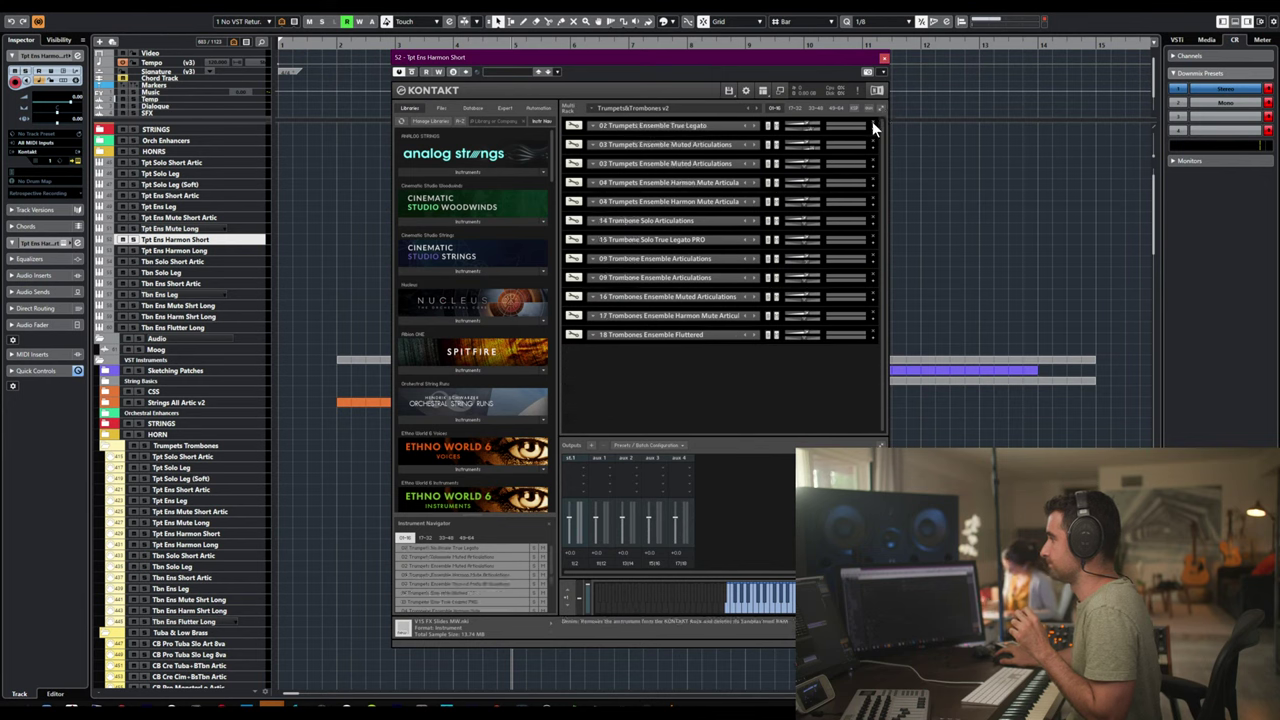
left_click(872, 126)
left_click(872, 126)
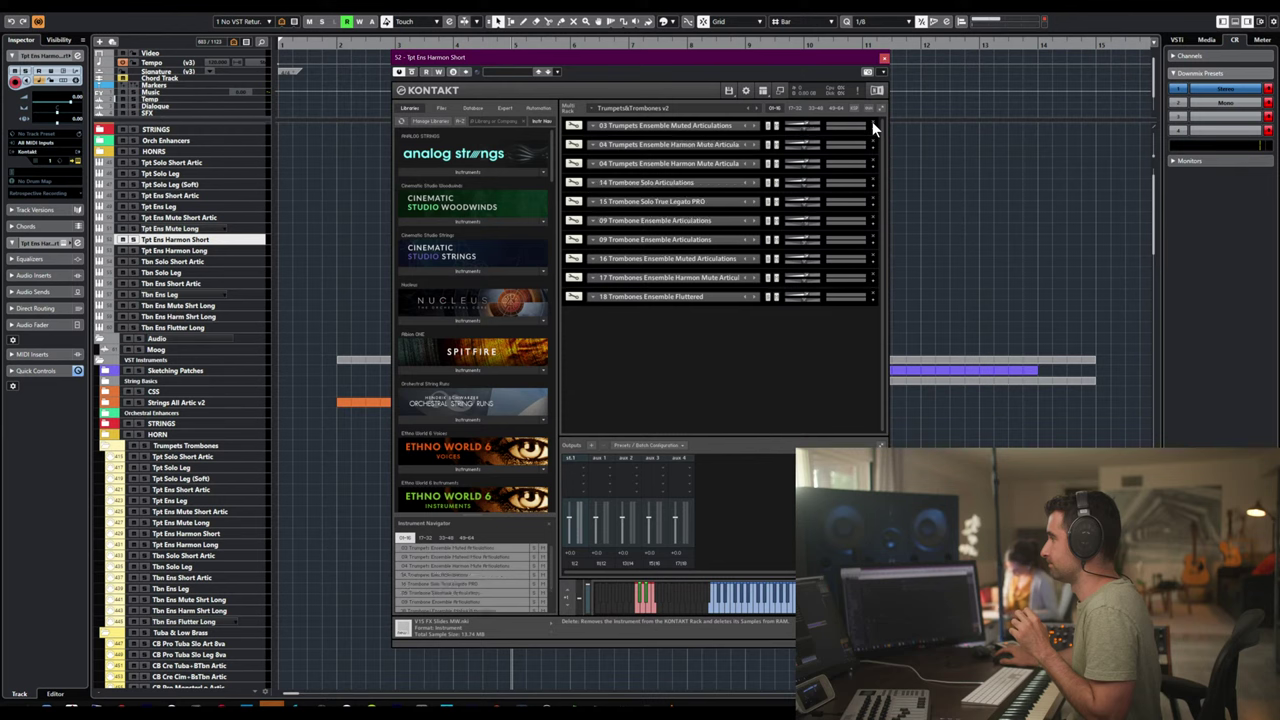
left_click(872, 126)
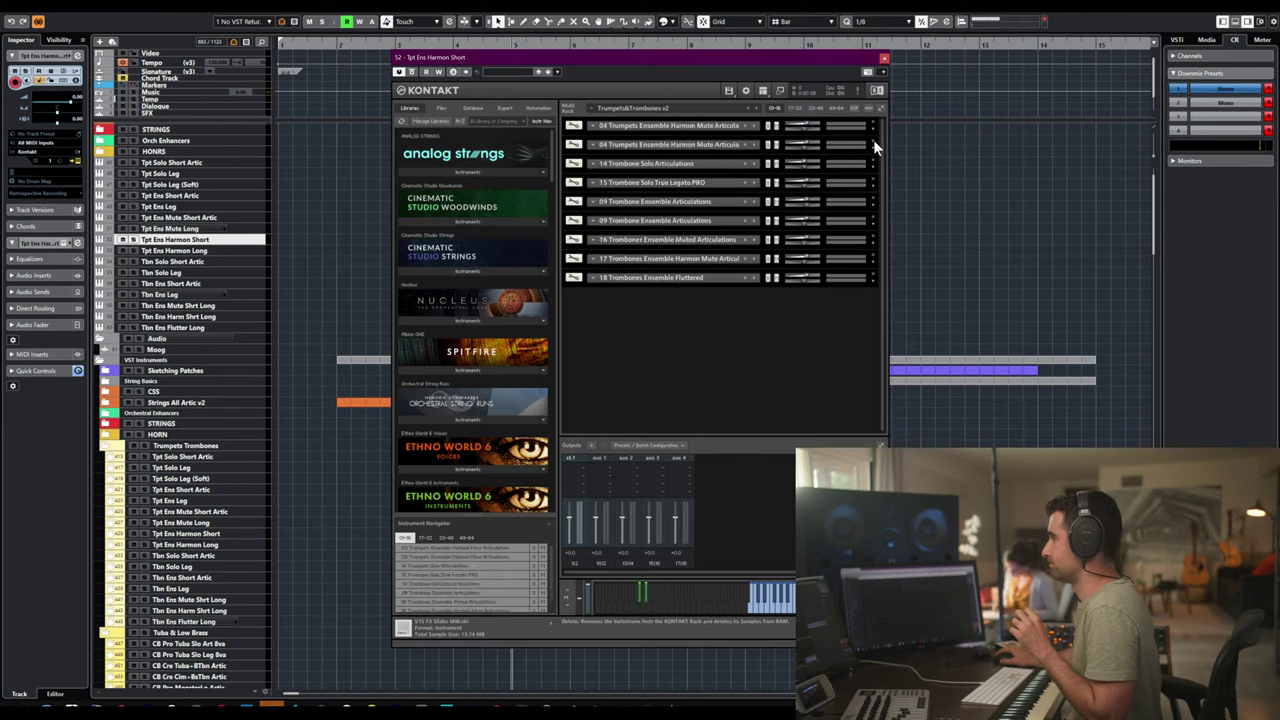
- Remove all instruments listed after the first "04 Trumpets Ensemble Harmon Mute Articulations" from the Kontakt rack of "Tpt Ens Harmon Short"
left_click(873, 143)
left_click(873, 143)
left_click(873, 143)
left_click(873, 143)
left_click(873, 143)
left_click(873, 140)
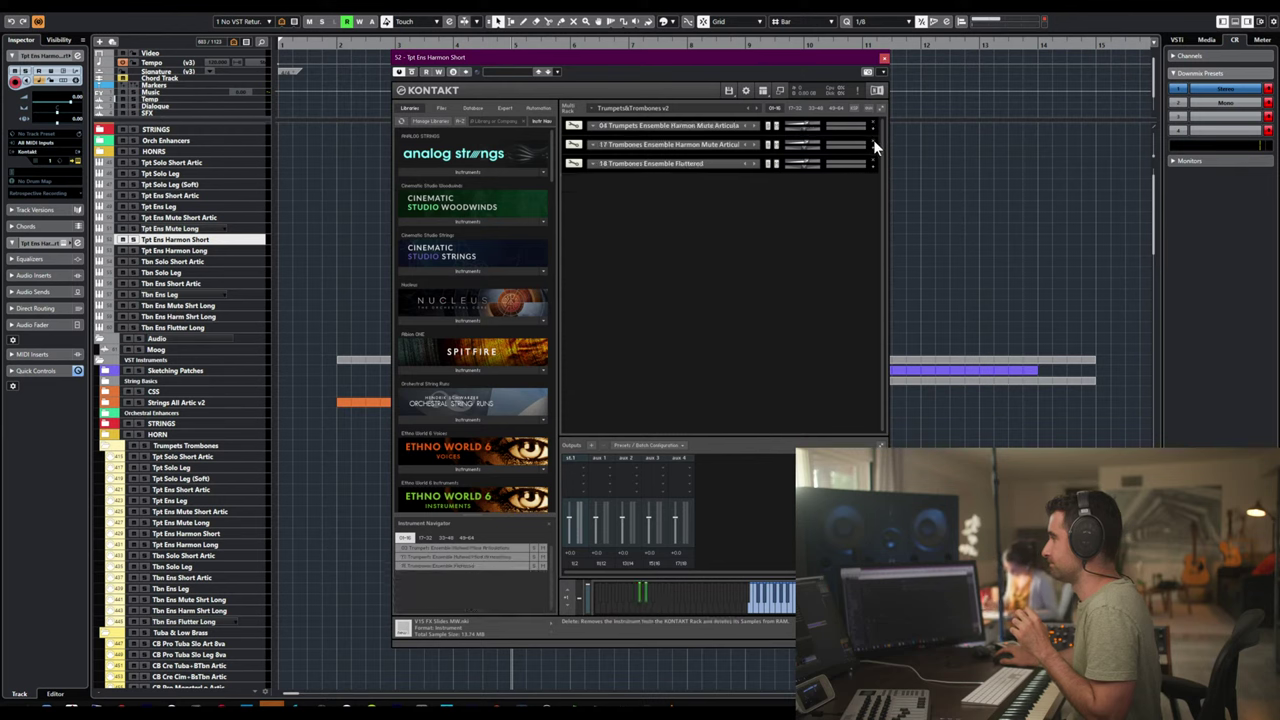
left_click(873, 140)
left_click(873, 140)
- Set the remaining Harmon mute instrument on "Tpt Ens Harmon Short" to MIDI Port A, channel 1, then collapse it and close its Kontakt window
left_click(670, 126)
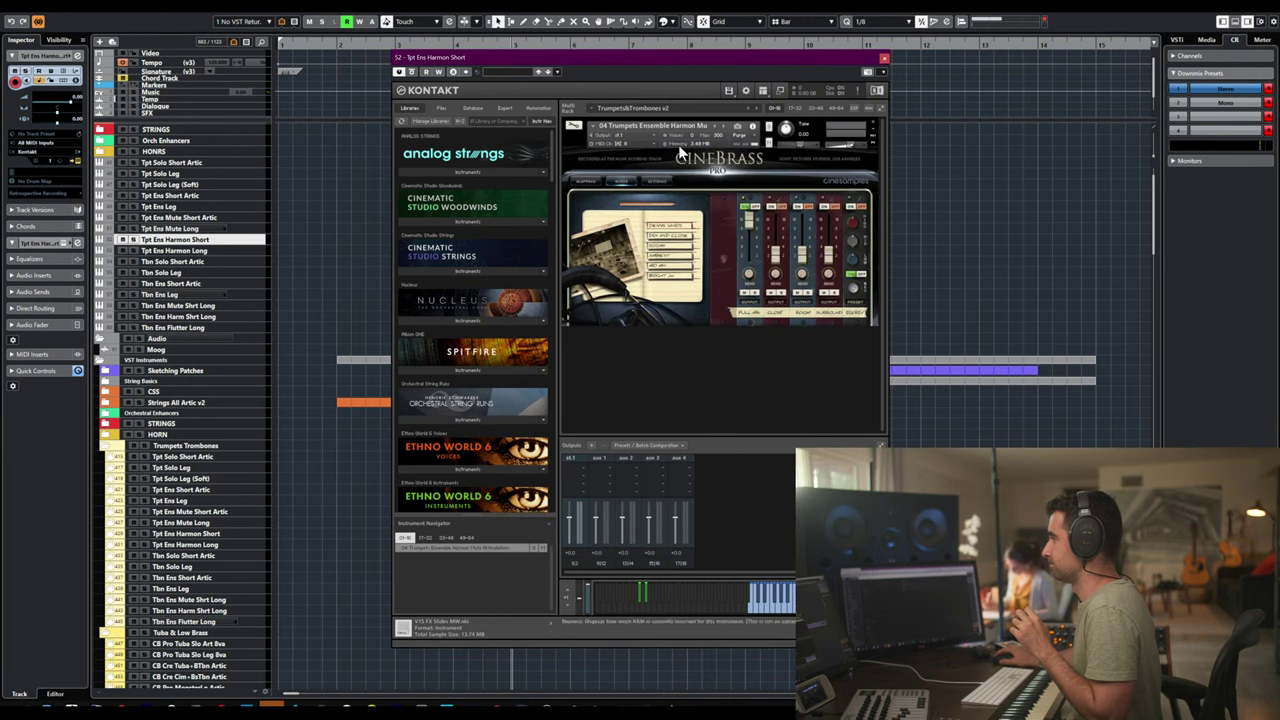
left_click(627, 143)
mouse_move(656, 164)
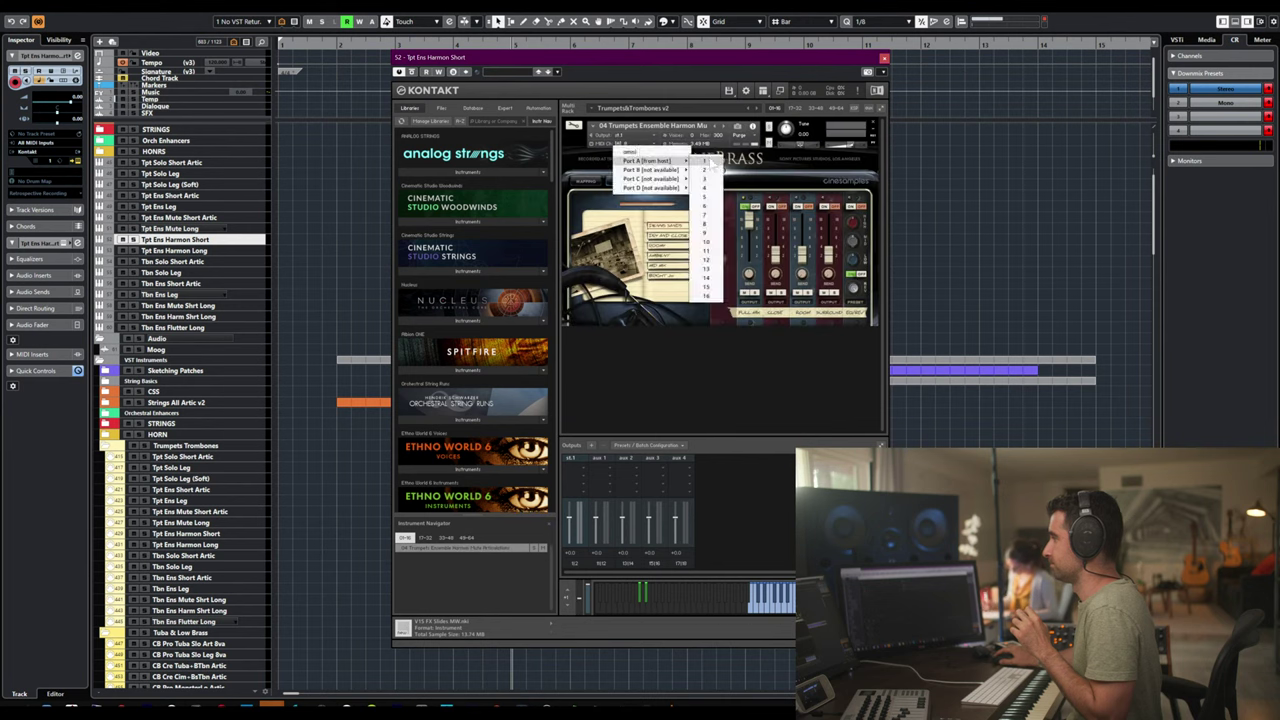
left_click(704, 161)
left_click(873, 136)
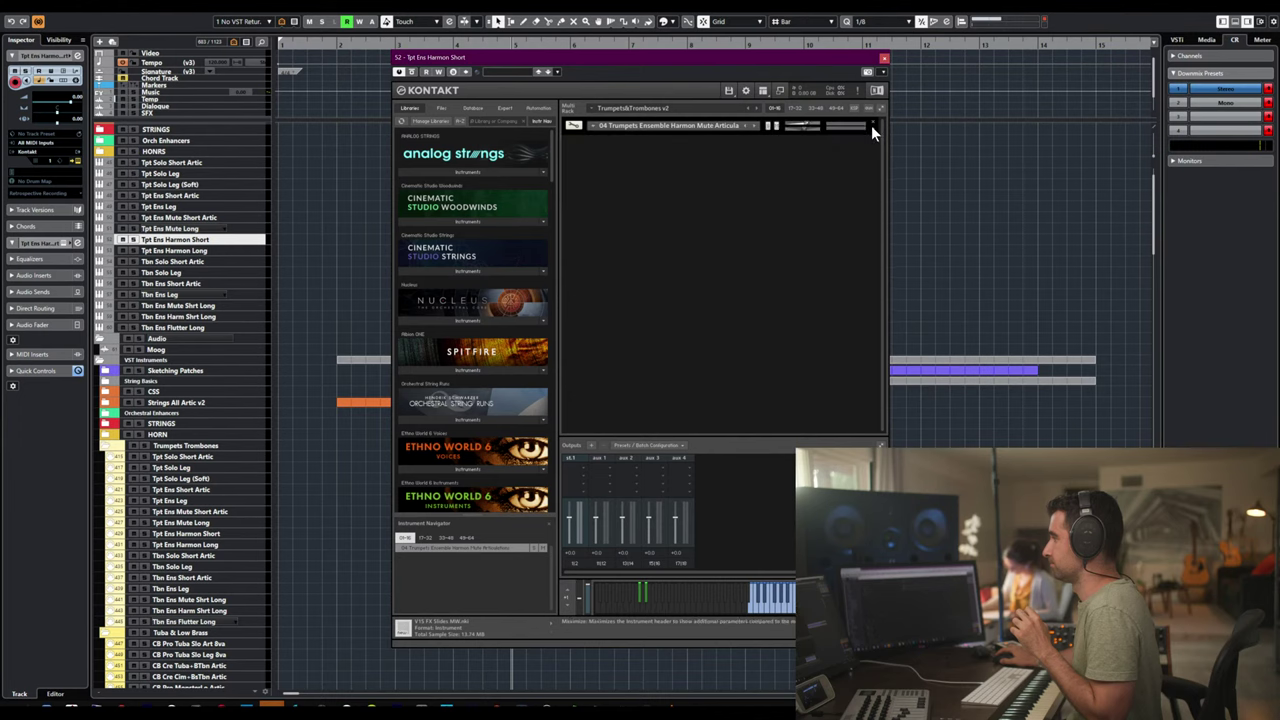
left_click(884, 62)
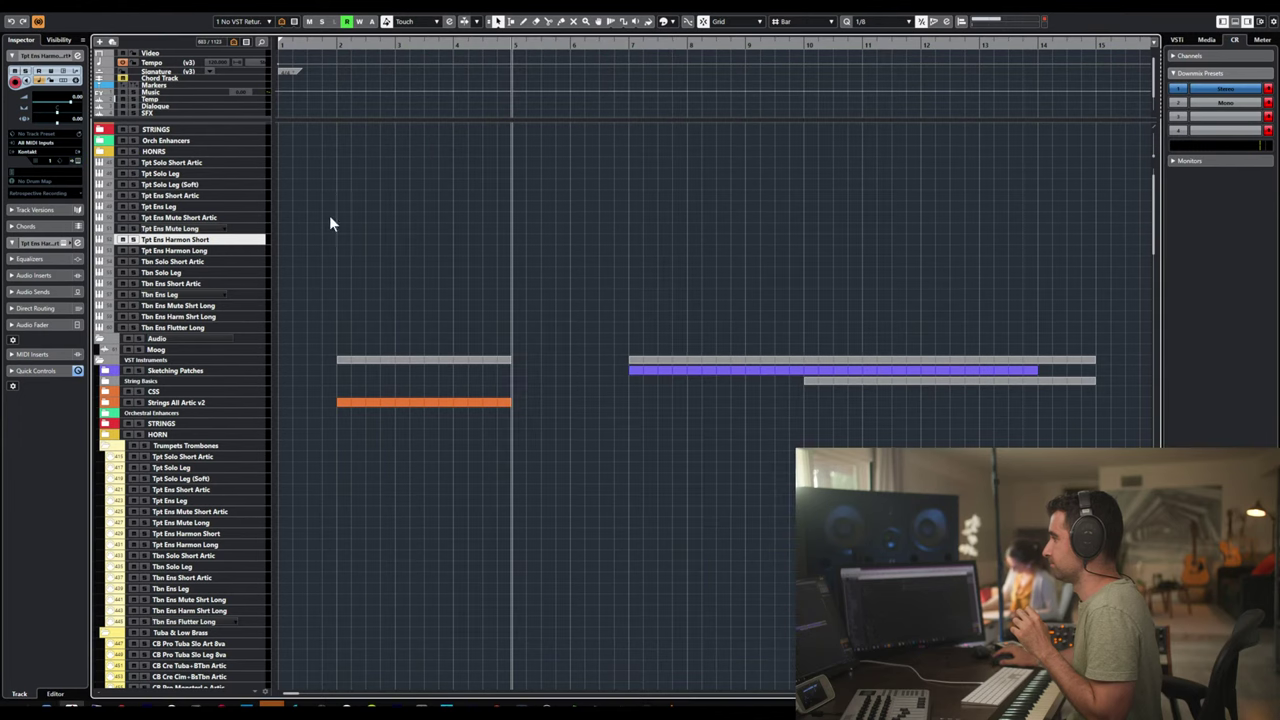
- Remove all instruments listed before the second "04 Trumpets Ensemble Harmon Mute Articulations" from the Kontakt rack of the "Tpt Ens Harmon Long" track
left_click(207, 250)
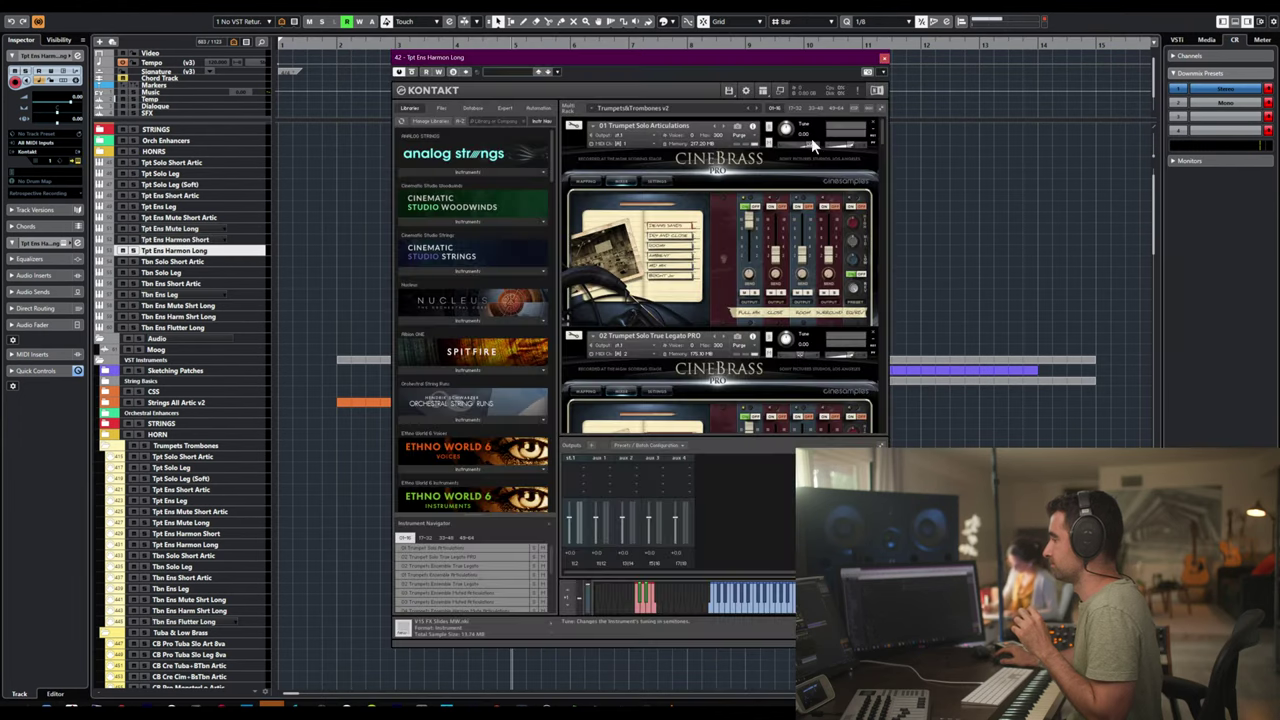
left_click(881, 109)
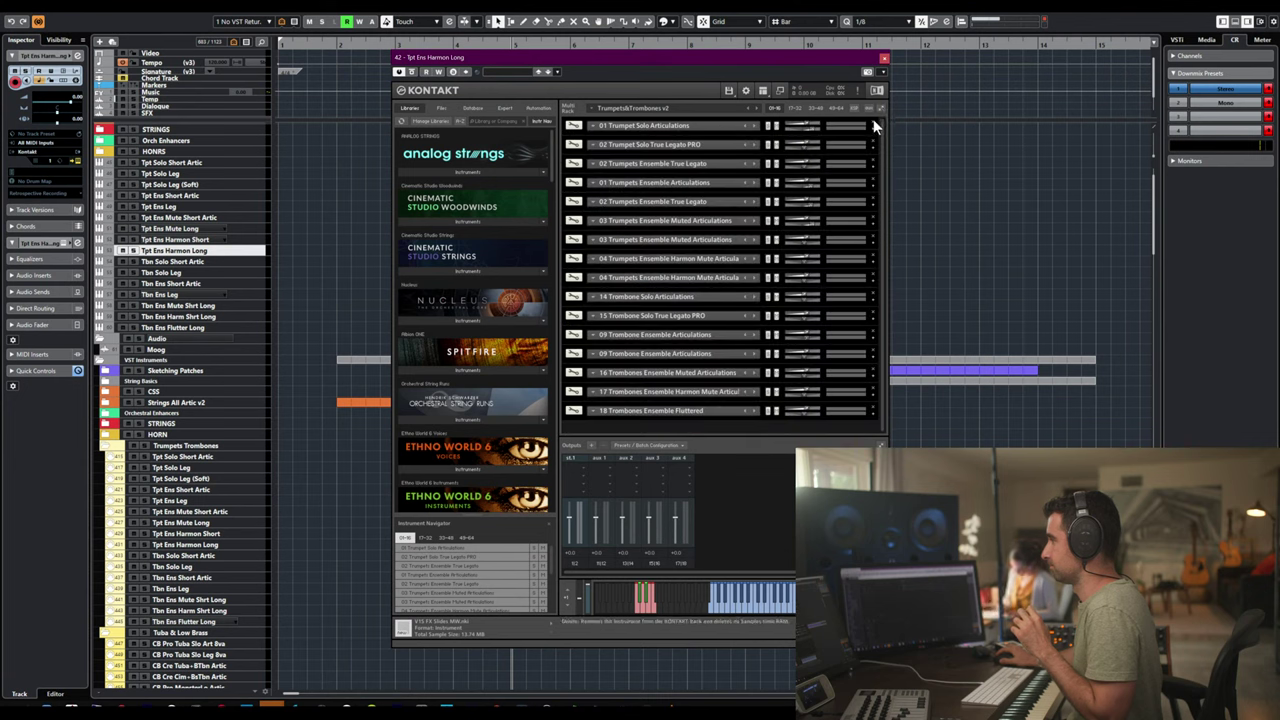
left_click(873, 125)
left_click(873, 125)
left_click(873, 125)
left_click(873, 125)
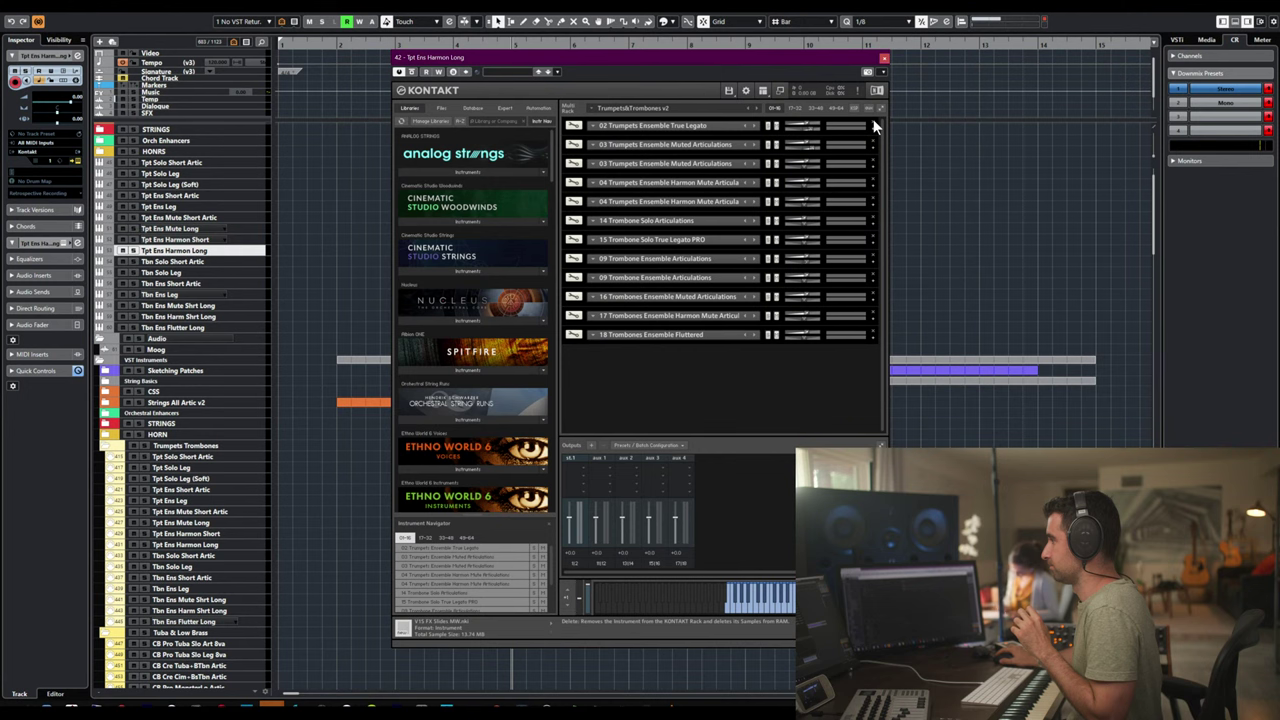
left_click(873, 125)
left_click(873, 125)
left_click(873, 125)
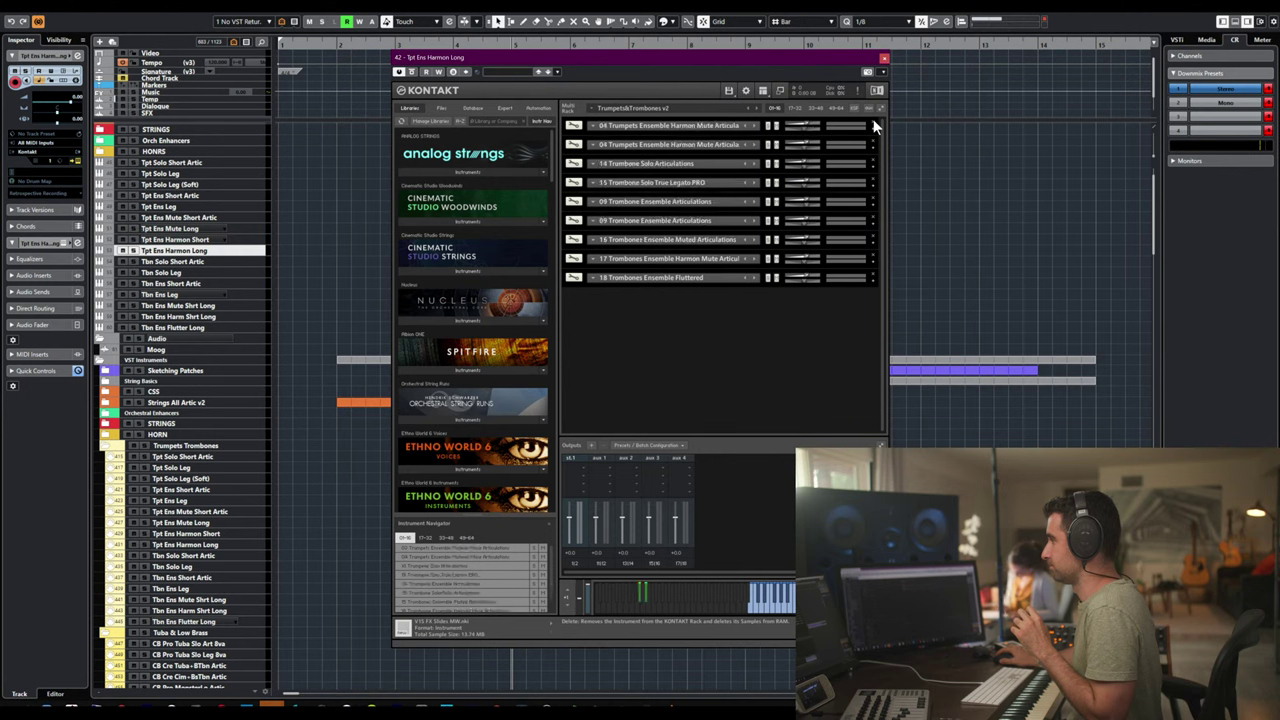
left_click(873, 125)
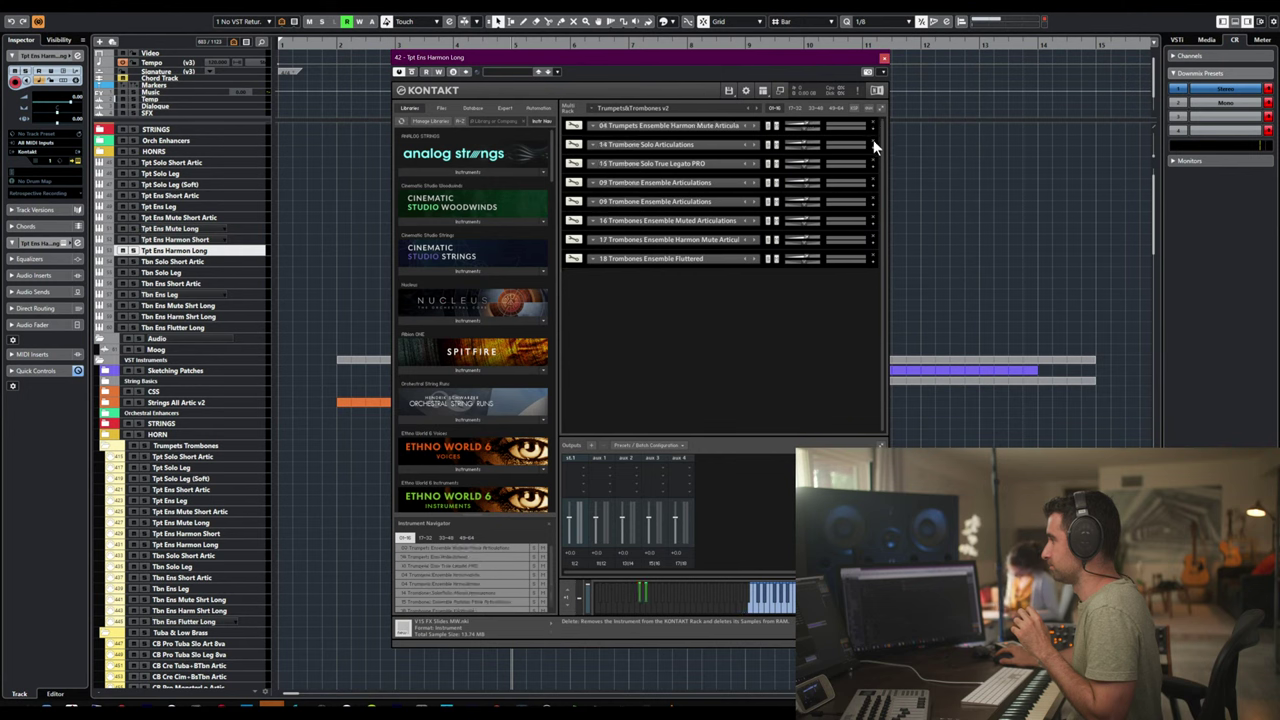
- Remove all trombone instruments listed after "04 Trumpets Ensemble Harmon Mute Articulations" from the Kontakt rack of "Tpt Ens Harmon Long"
left_click(873, 145)
left_click(873, 145)
left_click(873, 145)
left_click(873, 145)
left_click(873, 145)
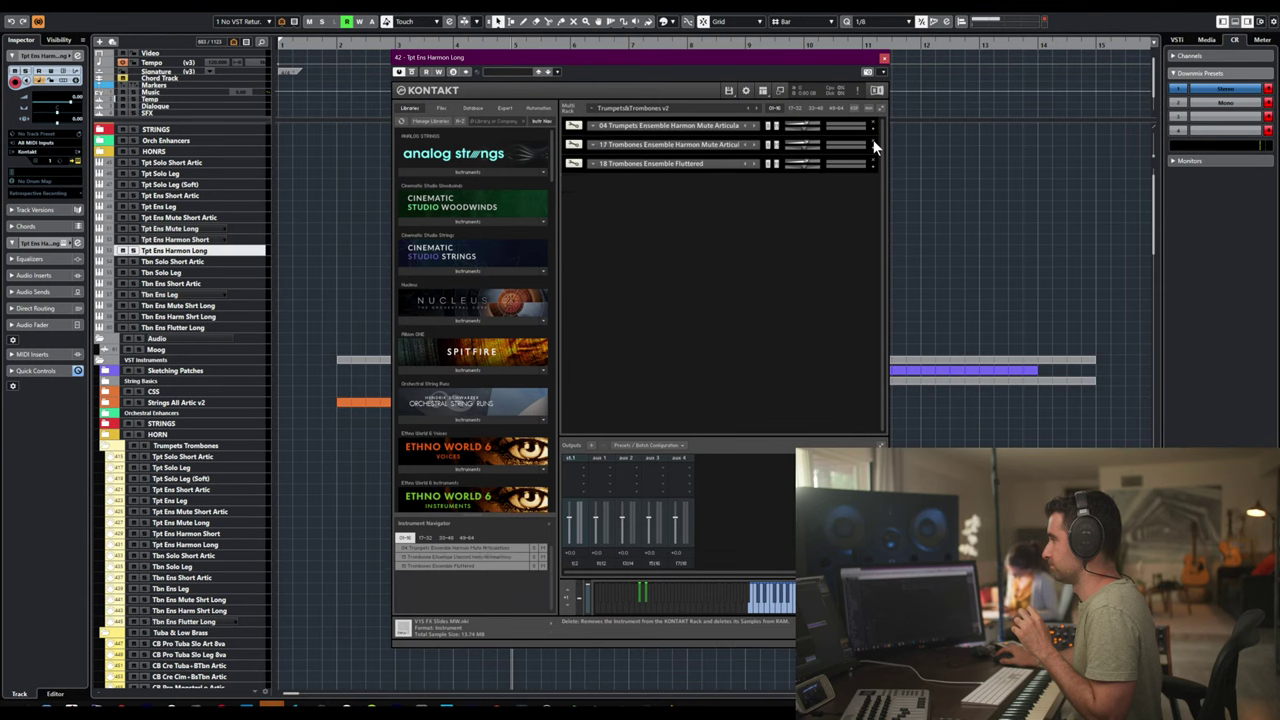
left_click(873, 145)
left_click(873, 145)
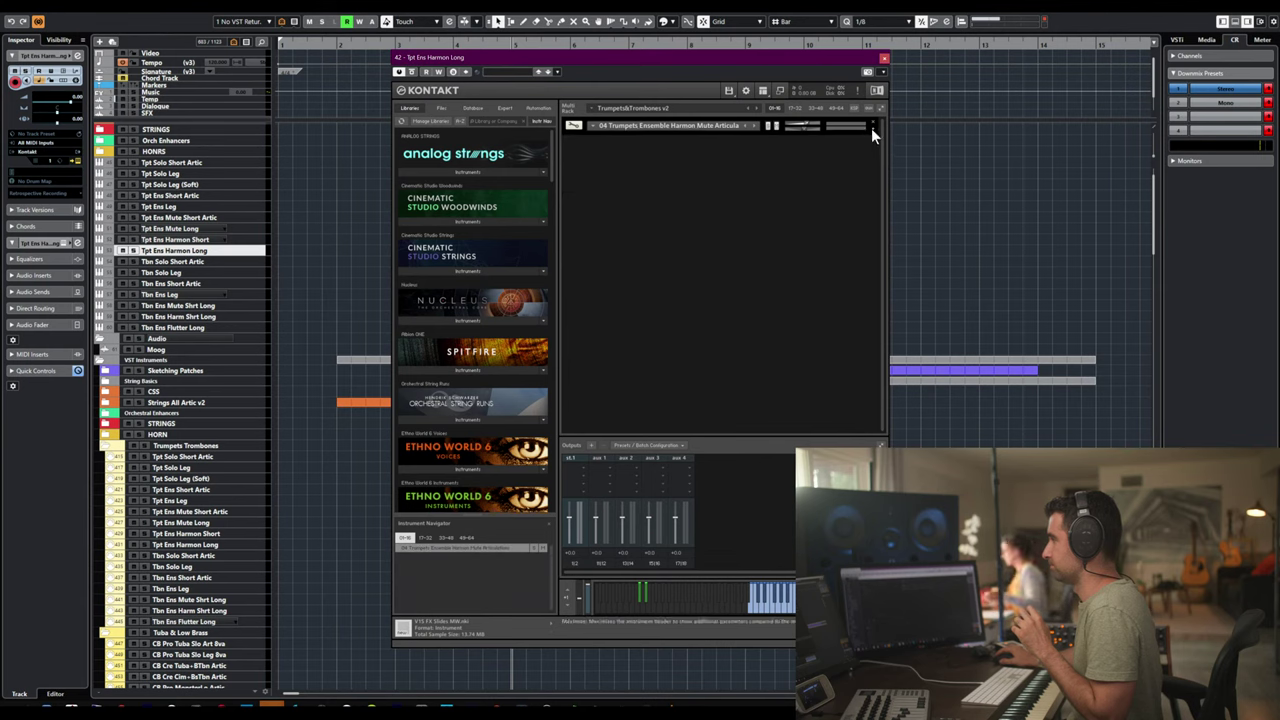
- Set the remaining Harmon mute instrument on "Tpt Ens Harmon Long" to MIDI Port A, channel 1, then collapse it and close its Kontakt window
left_click(873, 130)
left_click(638, 143)
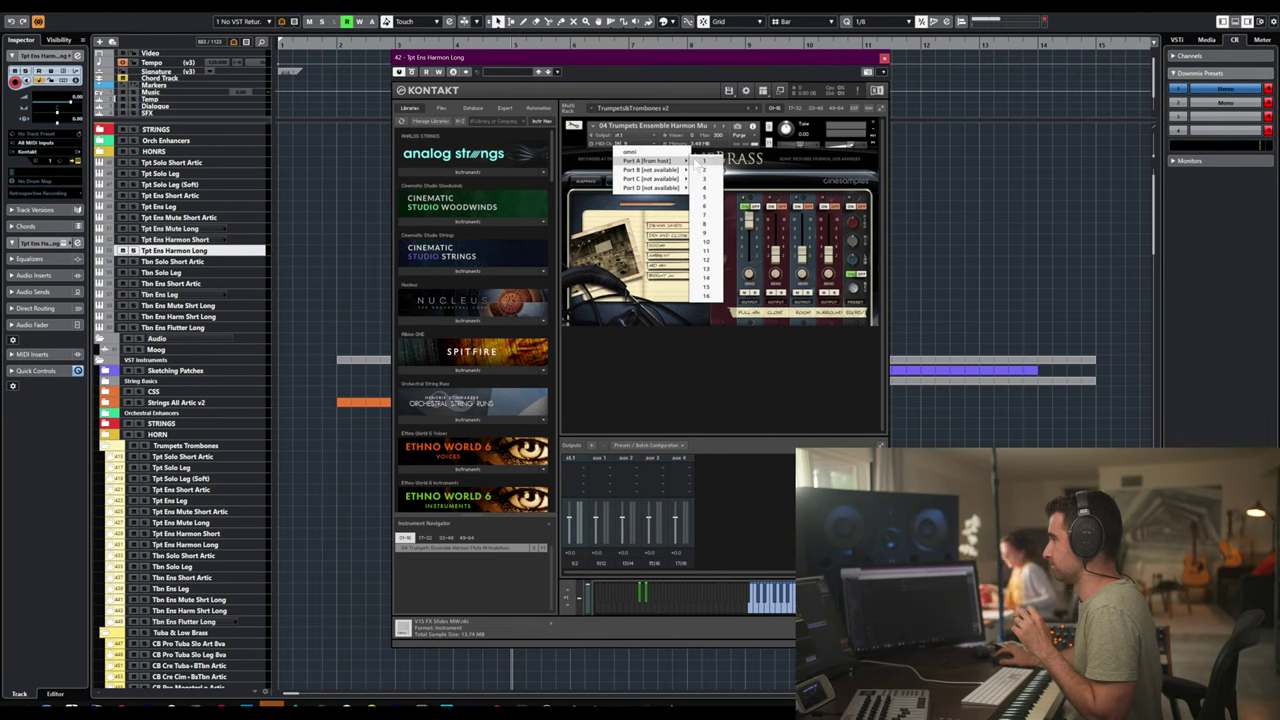
left_click(704, 167)
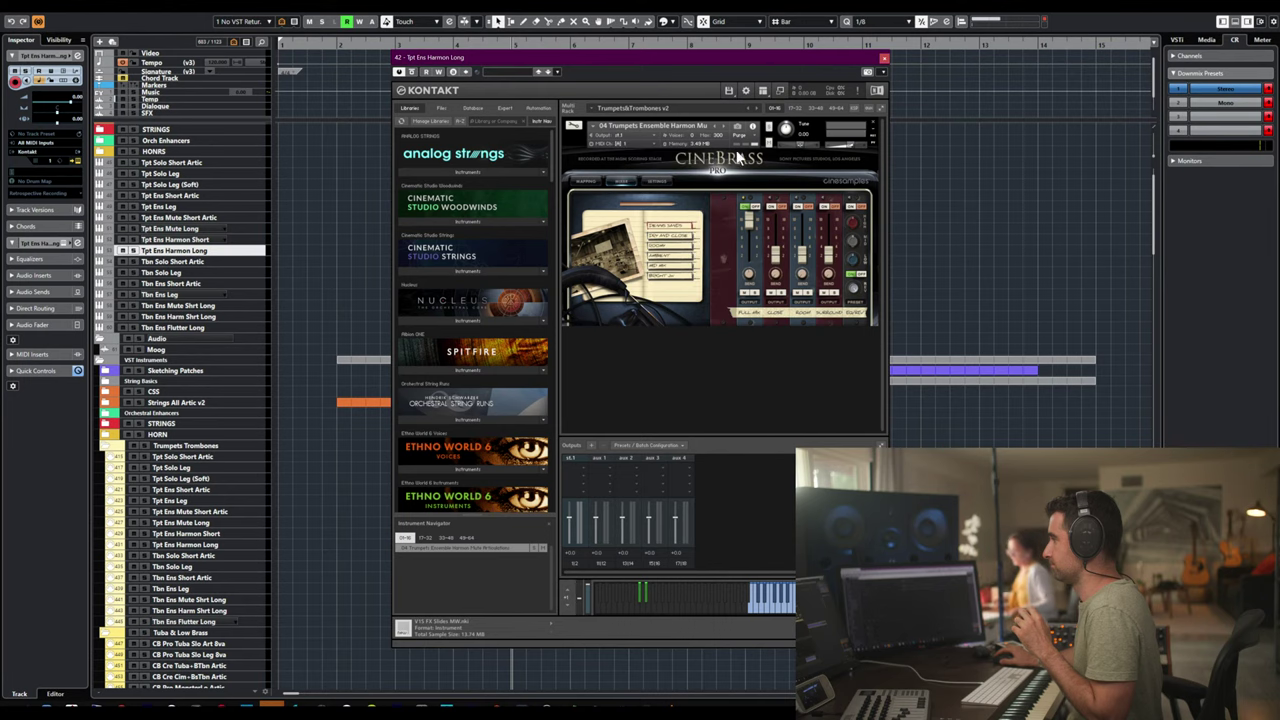
left_click(880, 109)
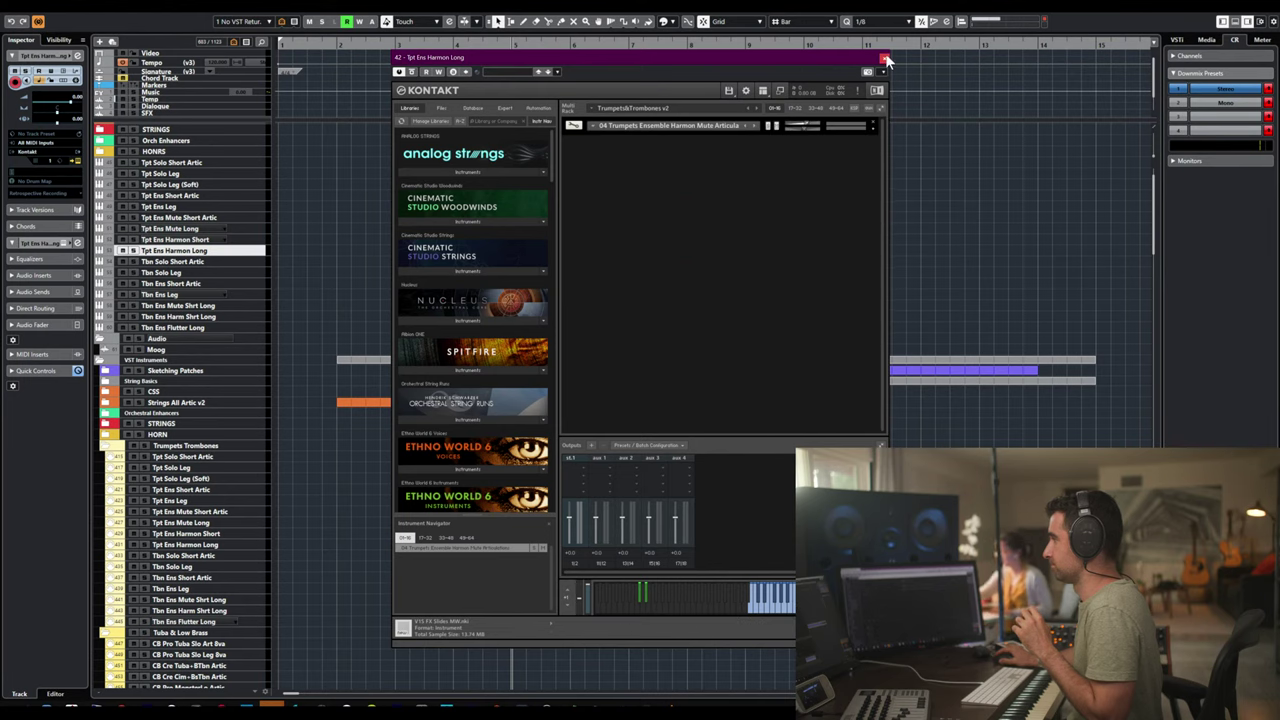
left_click(884, 58)
- Remove all trumpet instruments listed before "14 Trombone Solo Articulations" from the Kontakt rack of the "Tbn Solo Short Artic" track
left_click(200, 261)
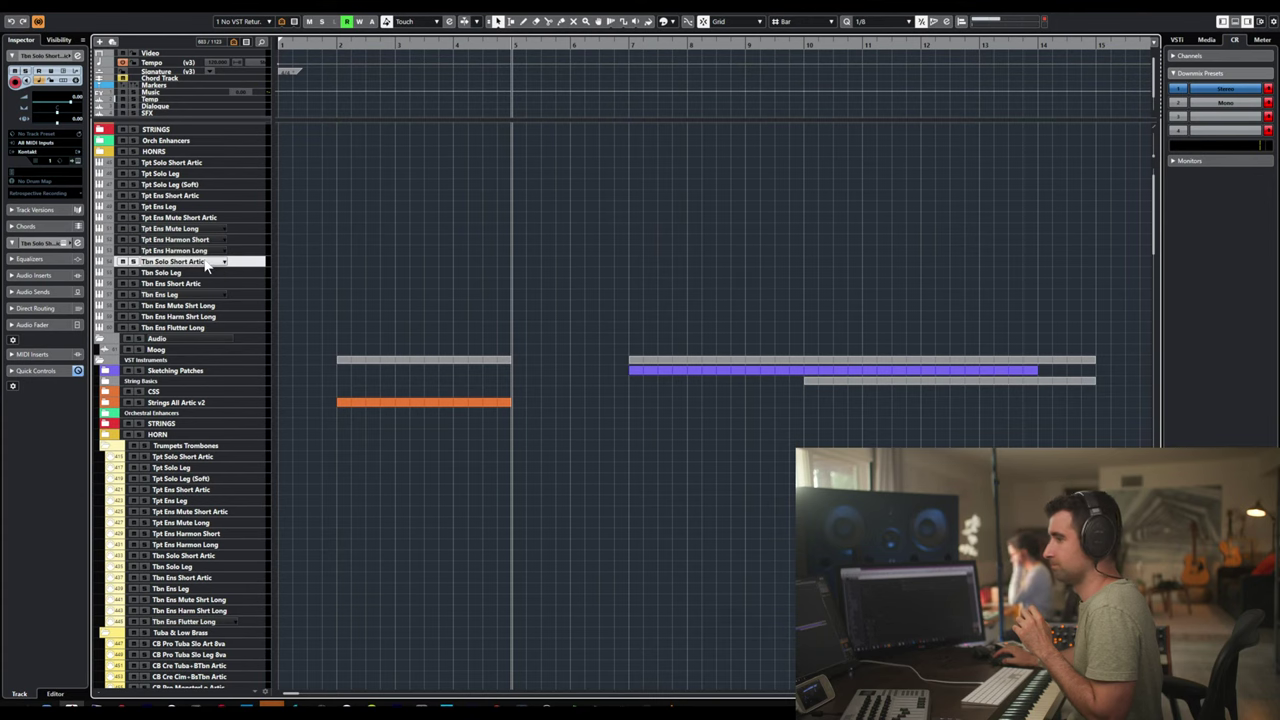
left_click(224, 261)
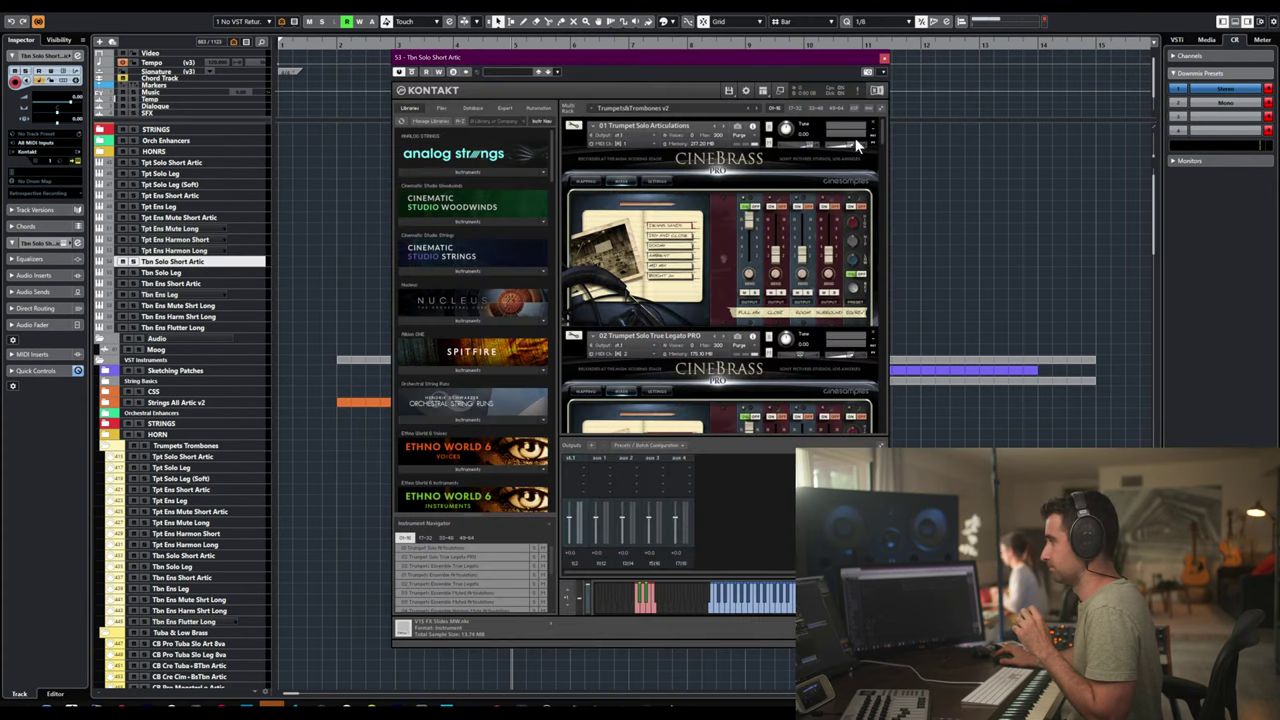
left_click(881, 108)
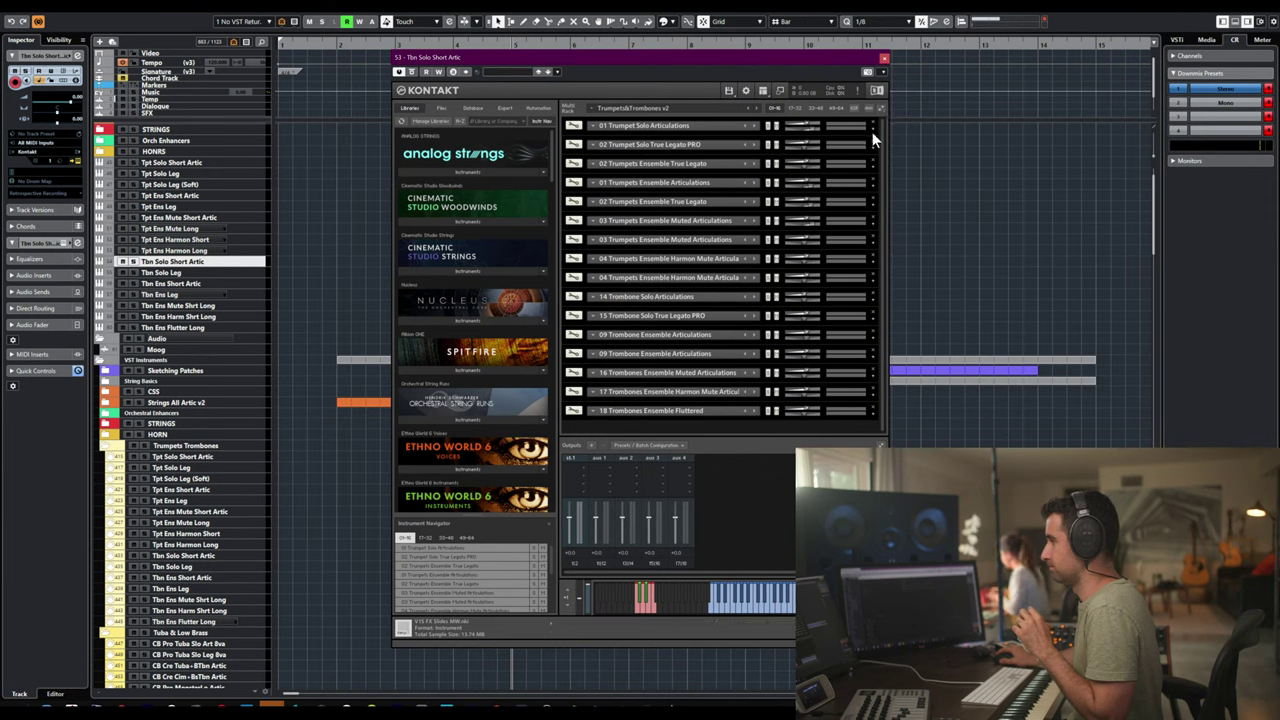
left_click(873, 127)
left_click(873, 127)
left_click(873, 127)
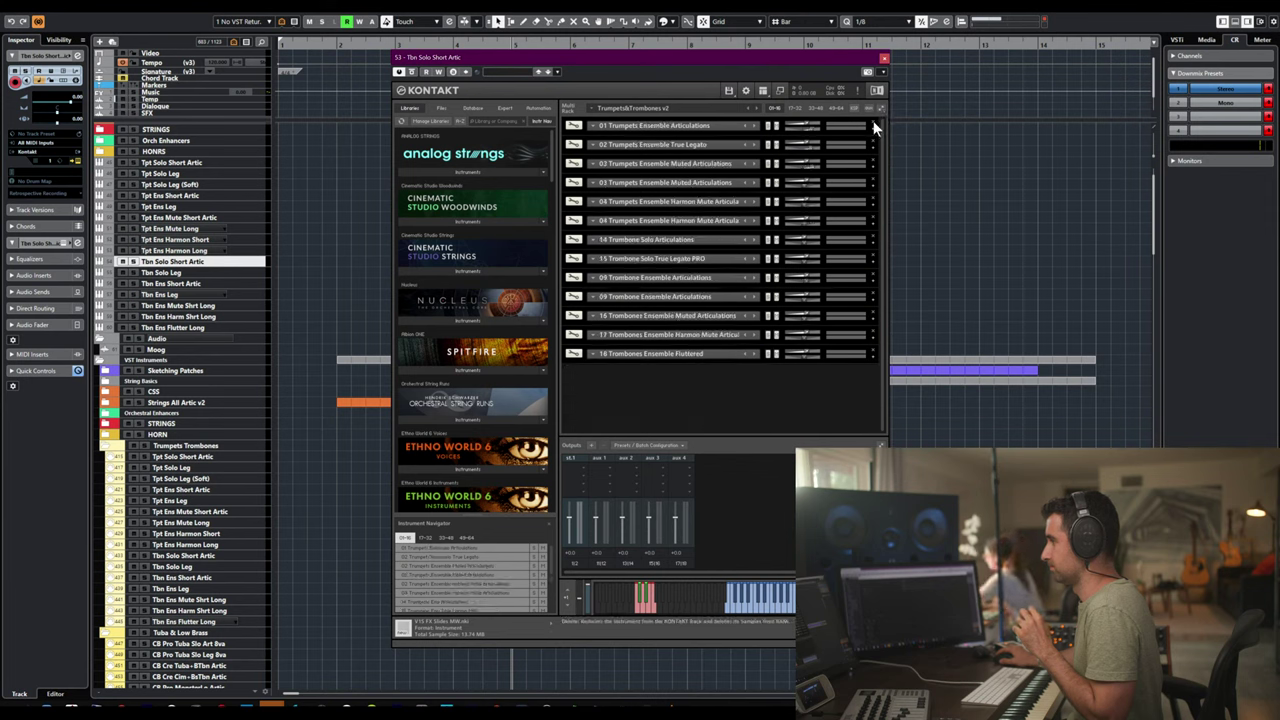
left_click(873, 127)
left_click(873, 127)
left_click(873, 127)
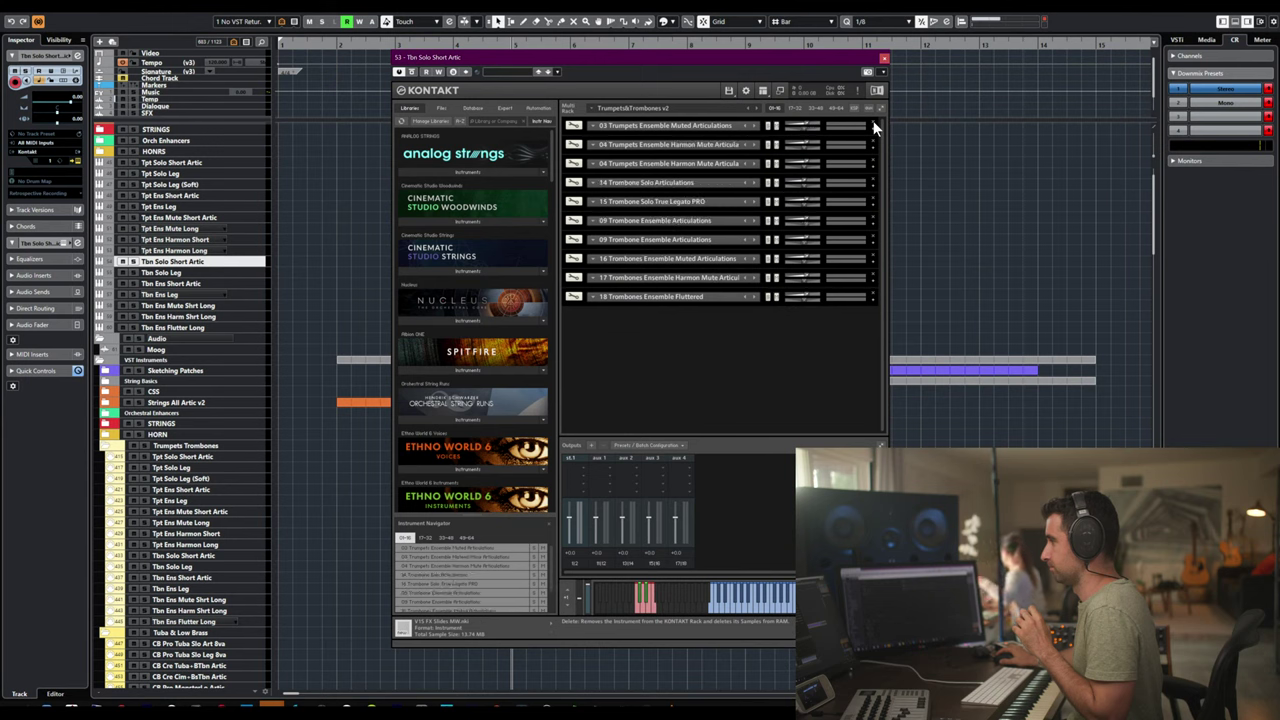
left_click(873, 127)
left_click(873, 127)
left_click(873, 127)
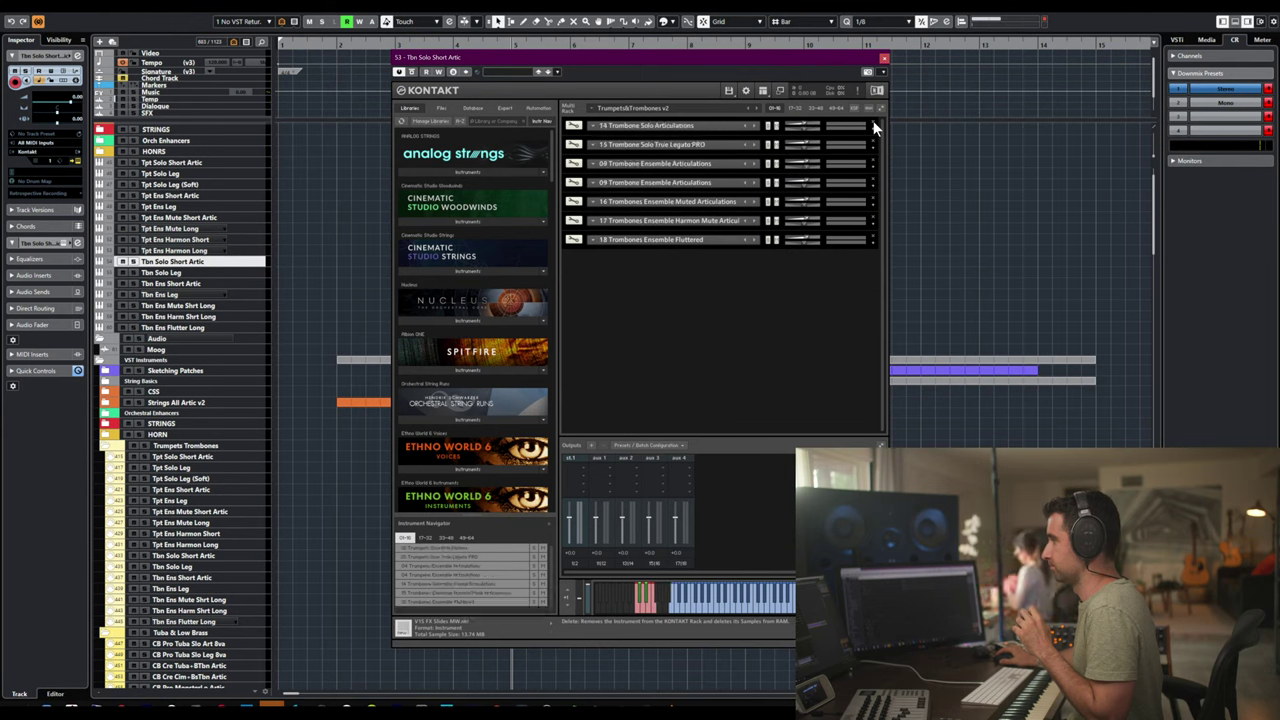
- Remove all instruments listed after "14 Trombone Solo Articulations" from the Kontakt rack of "Tbn Solo Short Artic"
left_click(873, 144)
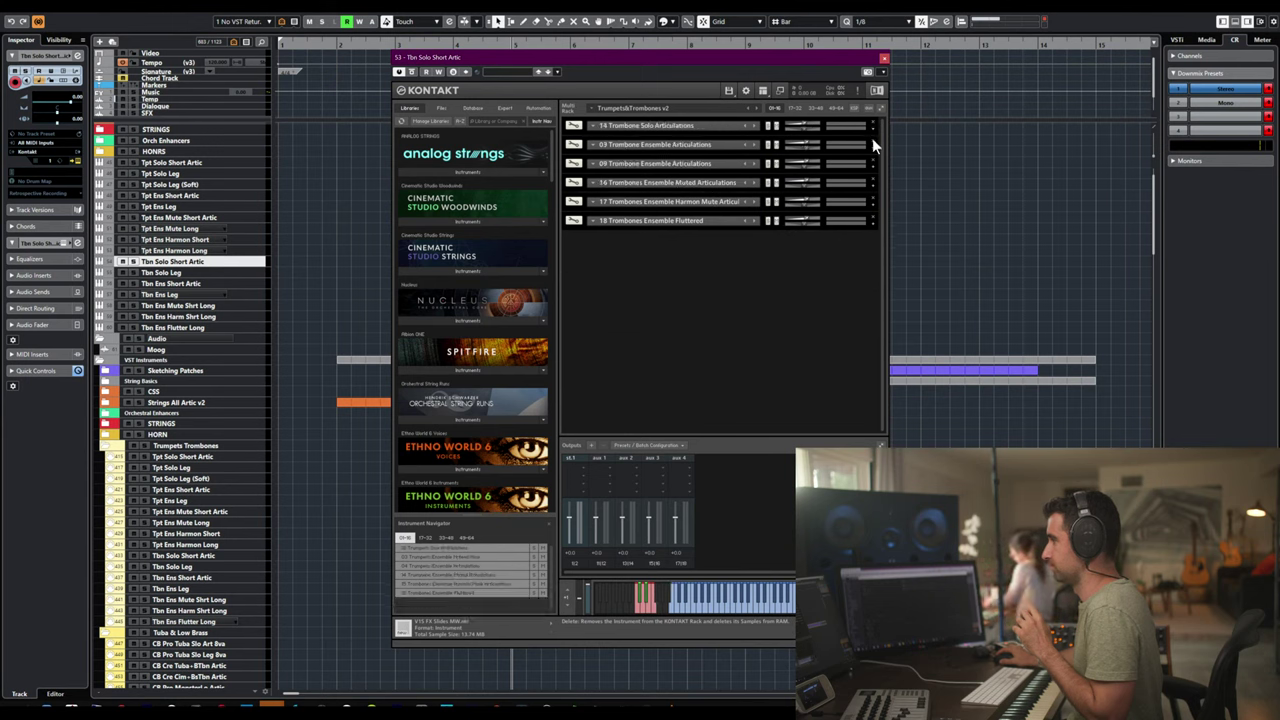
left_click(873, 144)
left_click(872, 141)
left_click(872, 141)
left_click(872, 141)
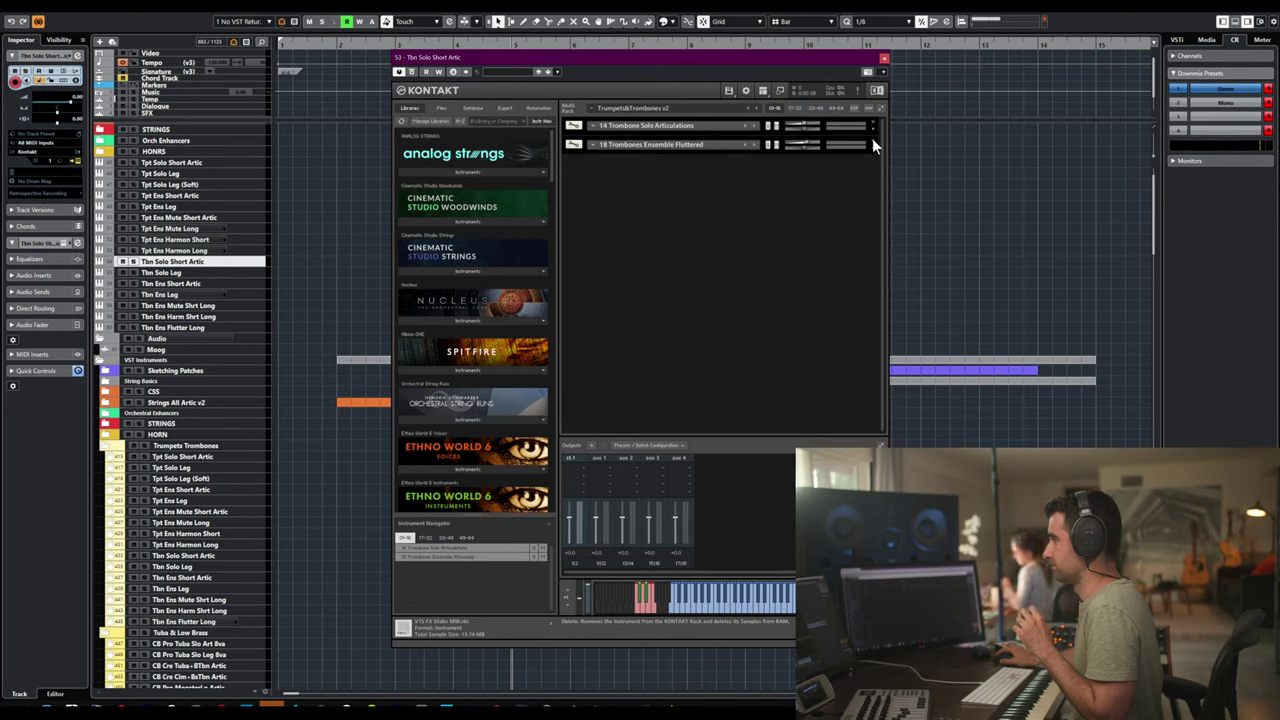
left_click(872, 141)
- Set "14 Trombone Solo Articulations" on "Tbn Solo Short Artic" to MIDI Port A, channel 1, then collapse it and close its Kontakt window
left_click(690, 127)
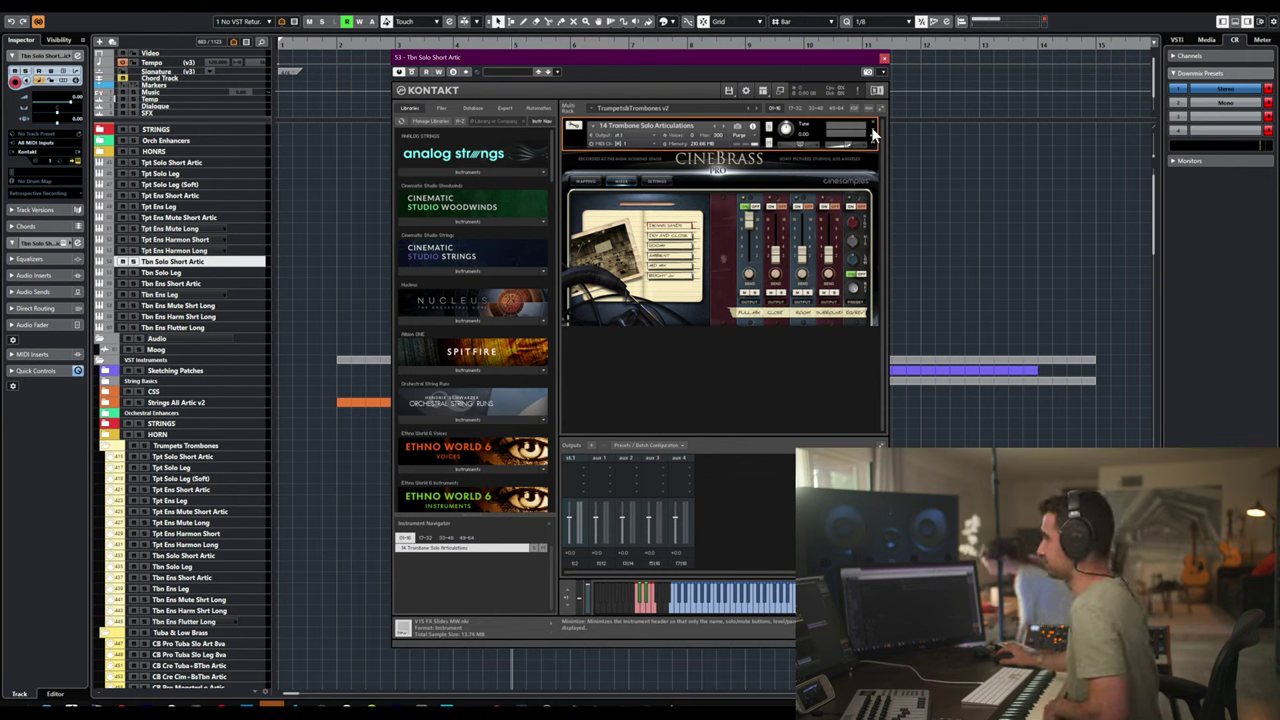
left_click(872, 133)
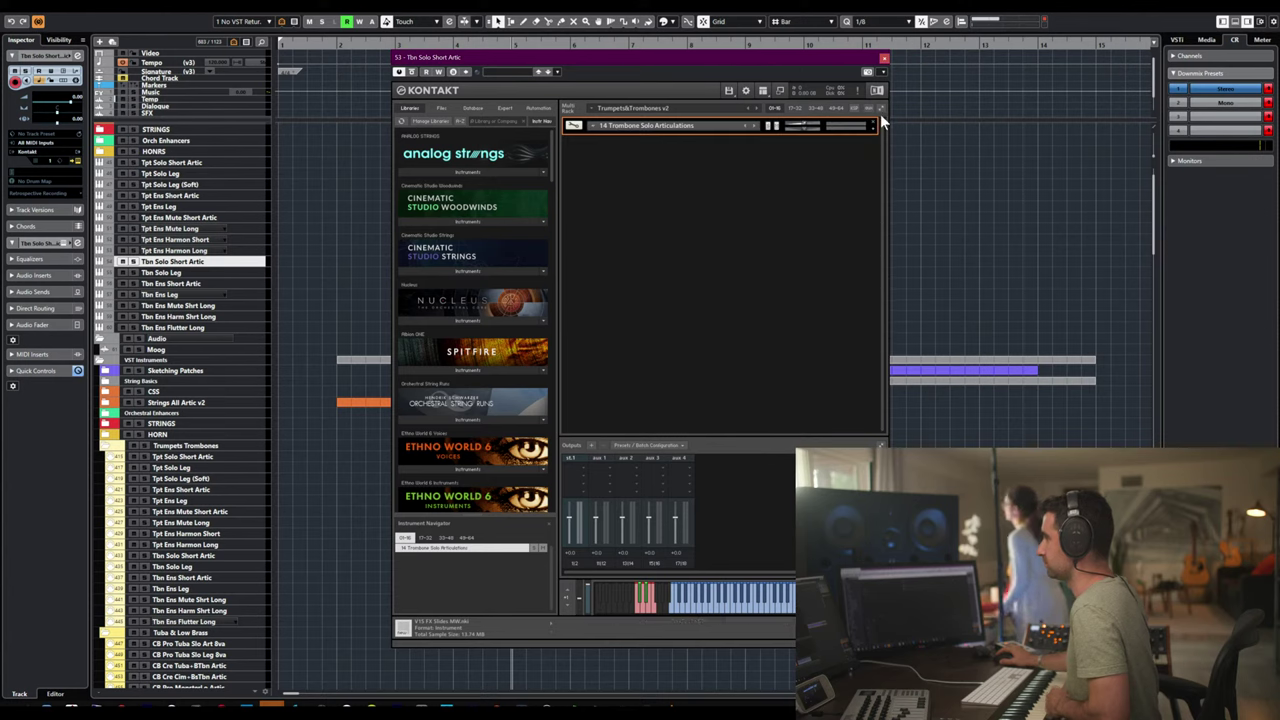
left_click(885, 63)
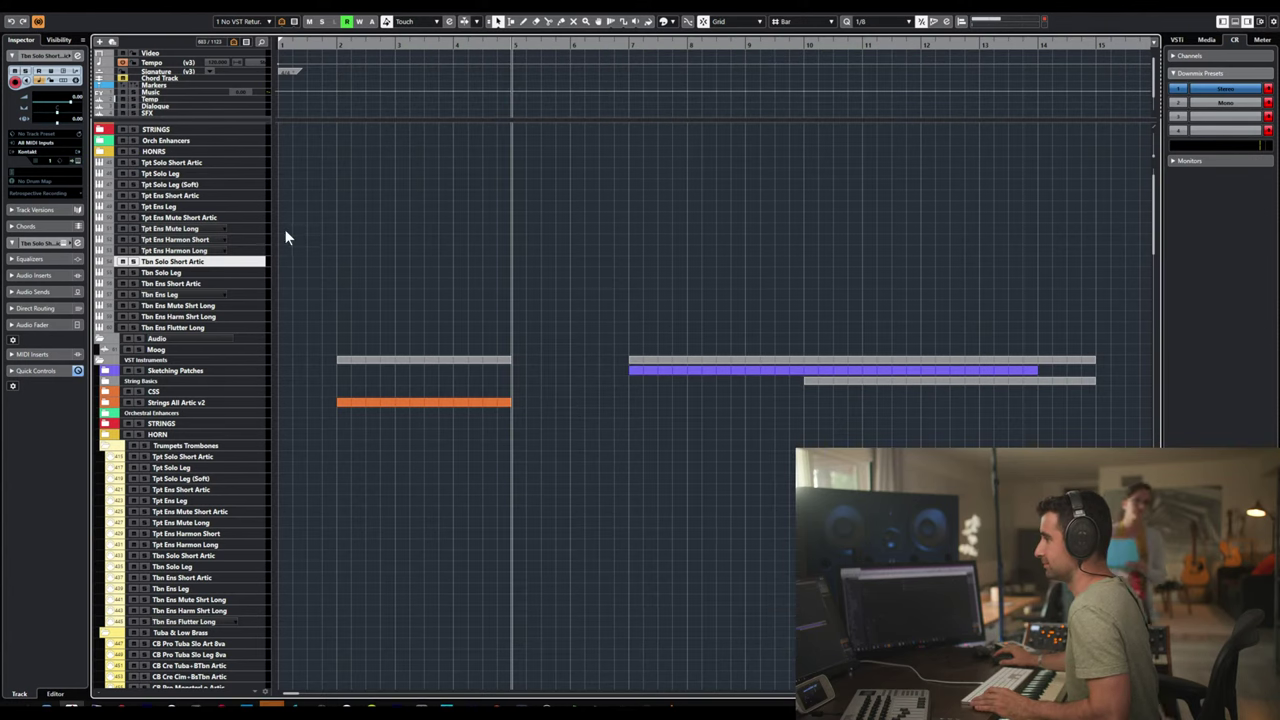
- Remove all instruments listed before "15 Trombone Solo True Legato PRO" from the Kontakt rack of the "Tbn Solo Leg" track
left_click(213, 273)
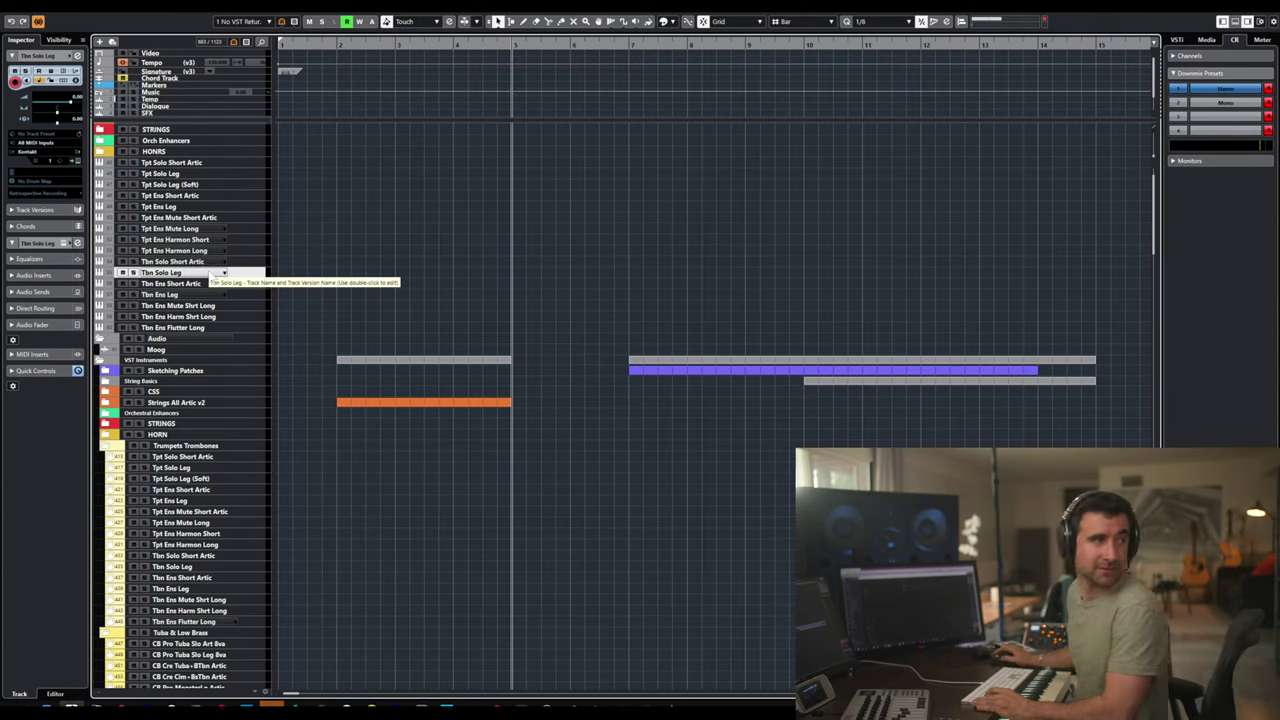
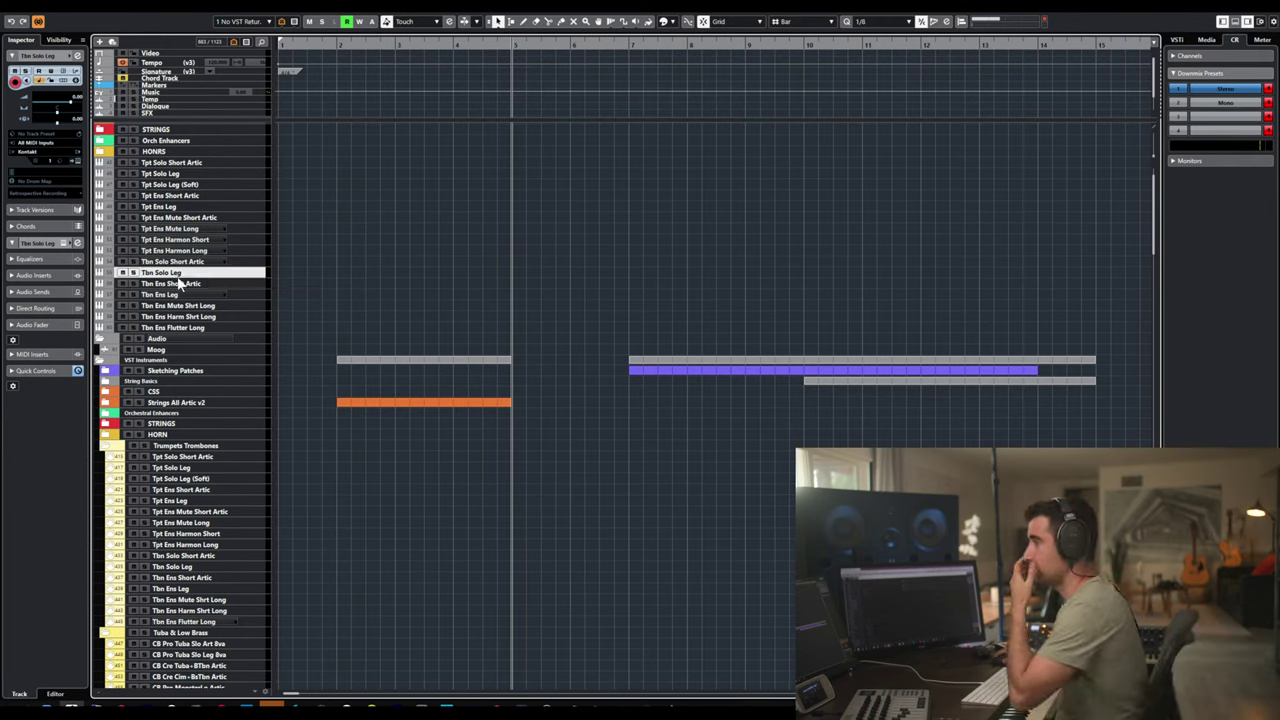
key("ctrl+e")
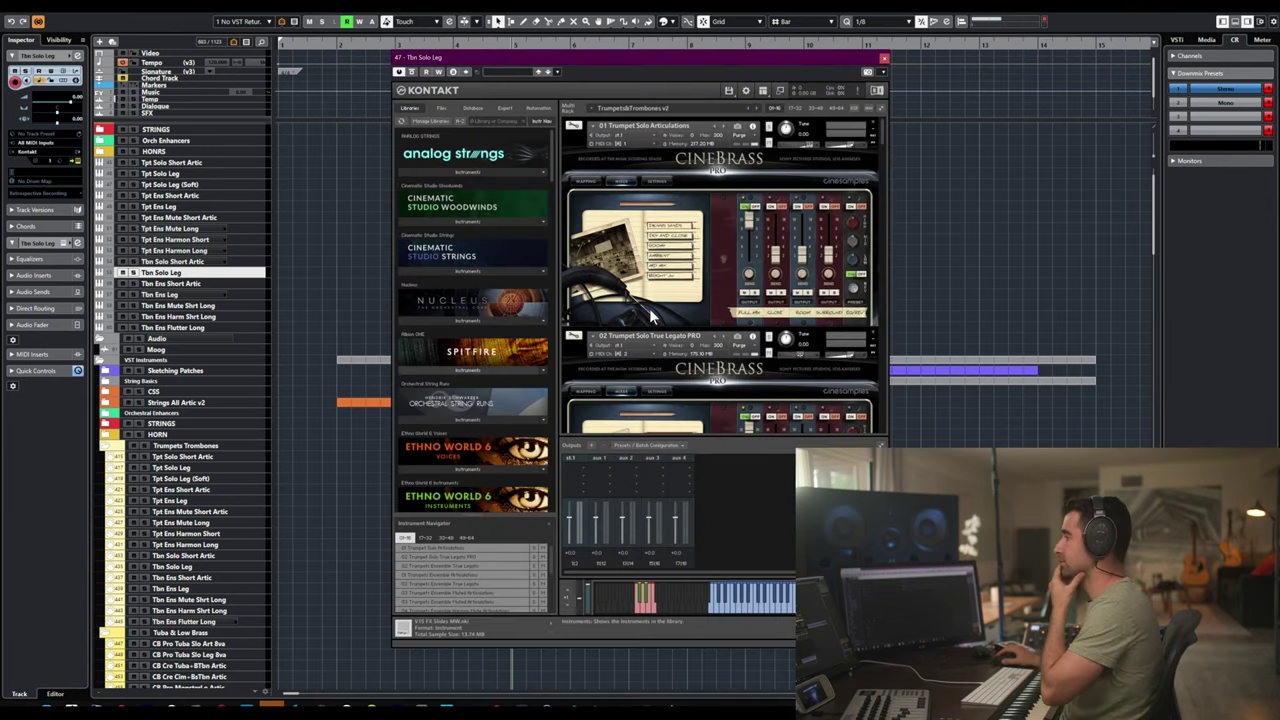
left_click(875, 133)
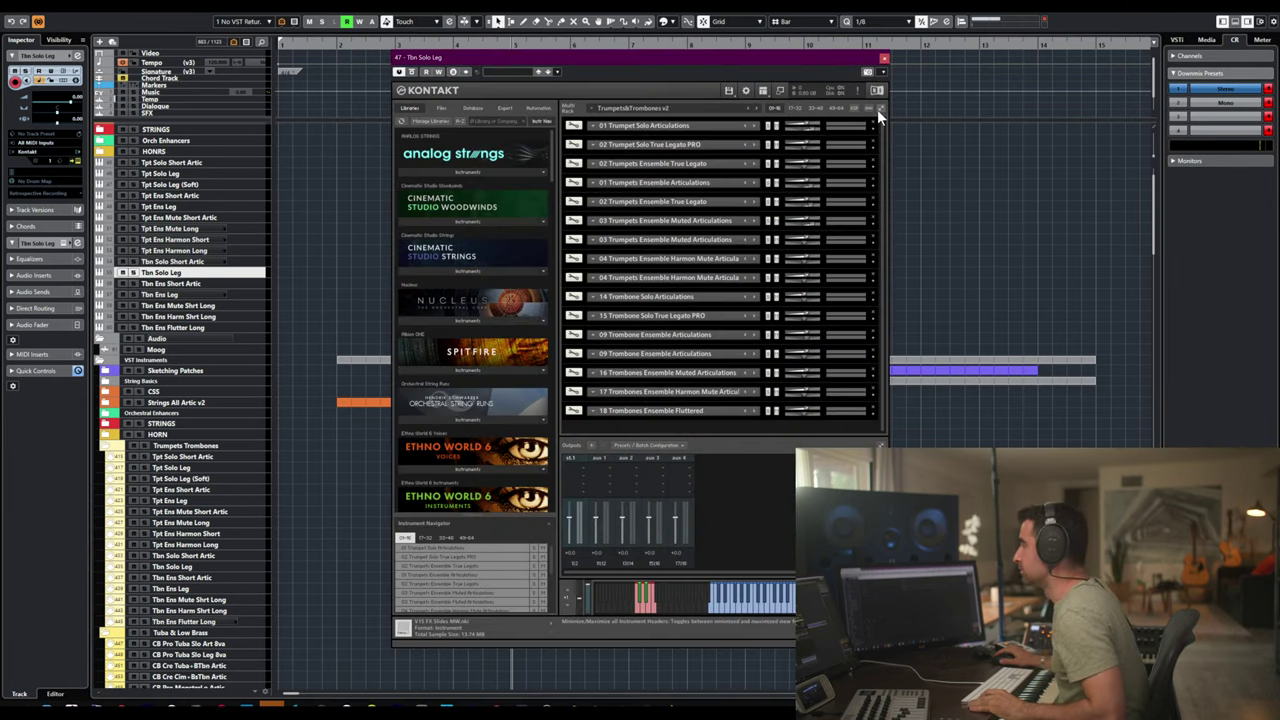
left_click(875, 127)
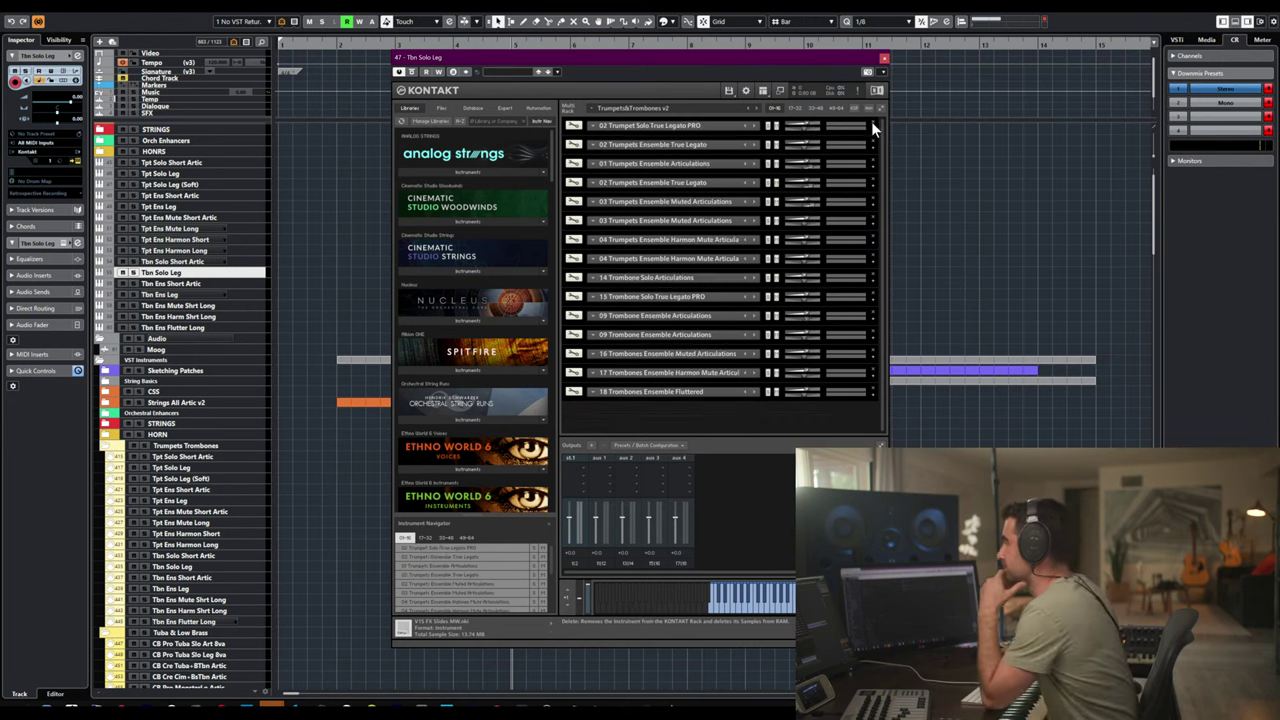
left_click(875, 127)
left_click(875, 127)
left_click(875, 127)
left_click(875, 127)
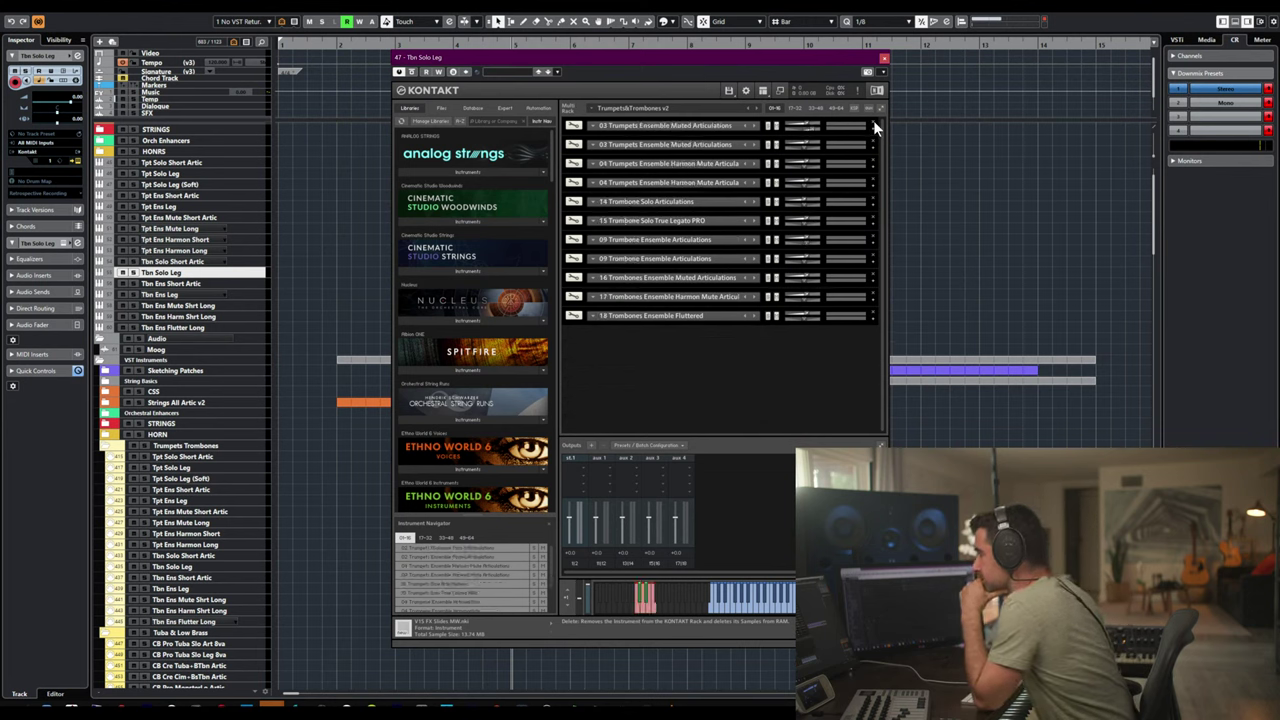
left_click(875, 127)
left_click(875, 127)
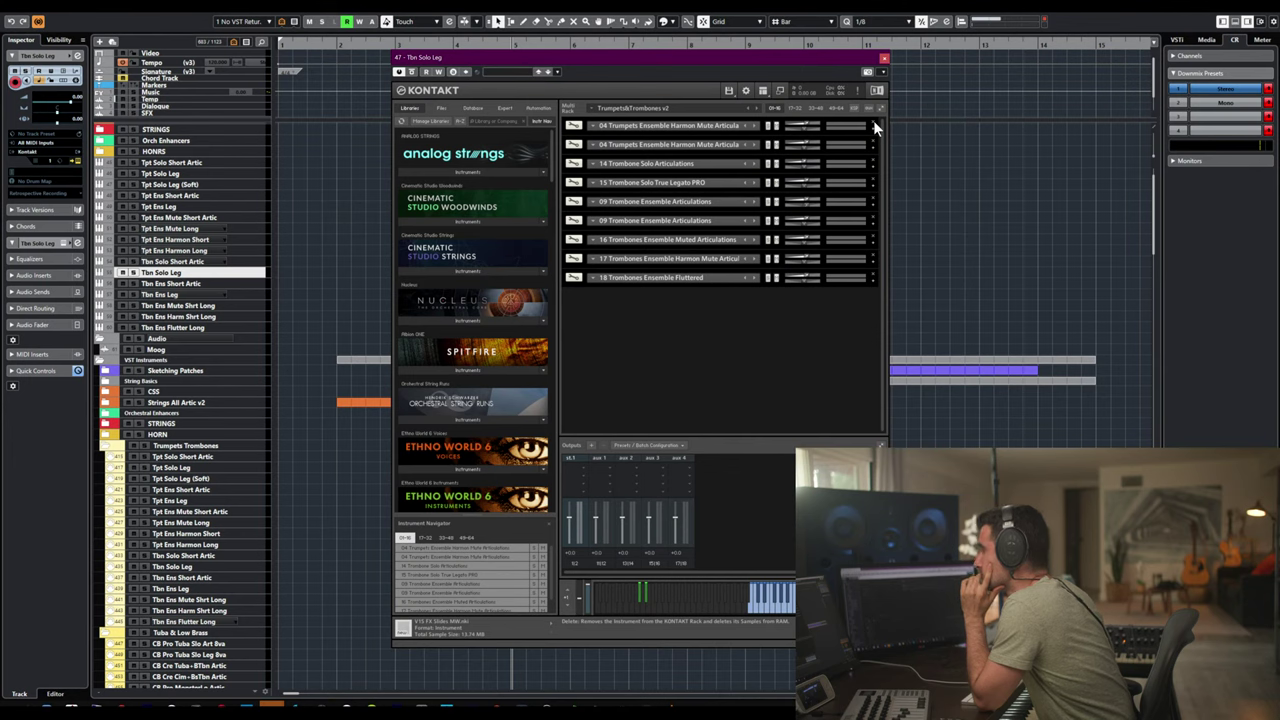
left_click(875, 127)
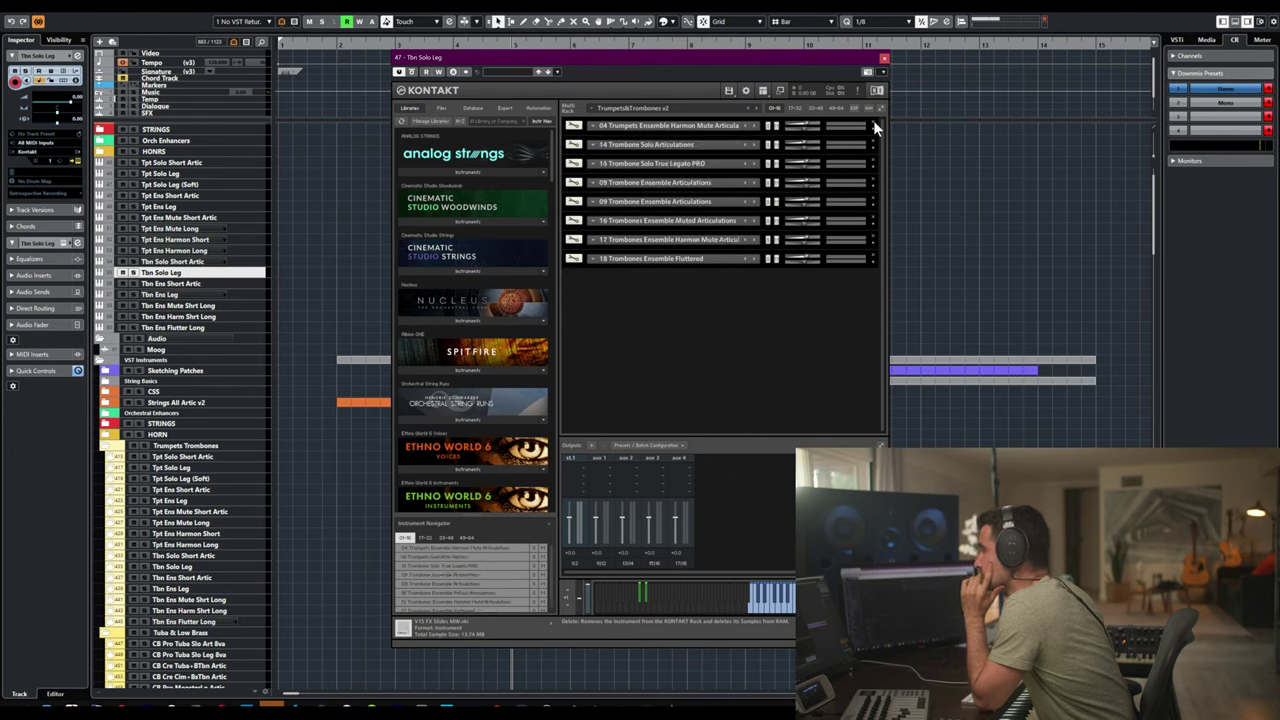
left_click(875, 127)
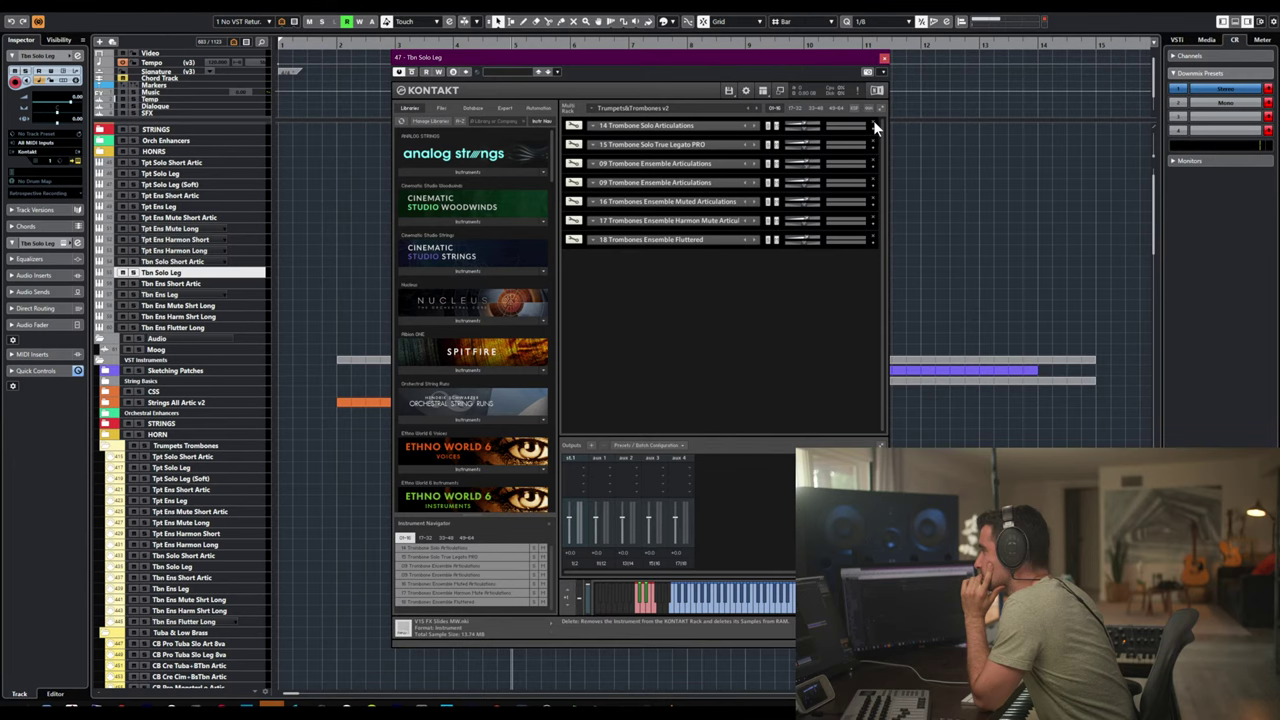
left_click(875, 127)
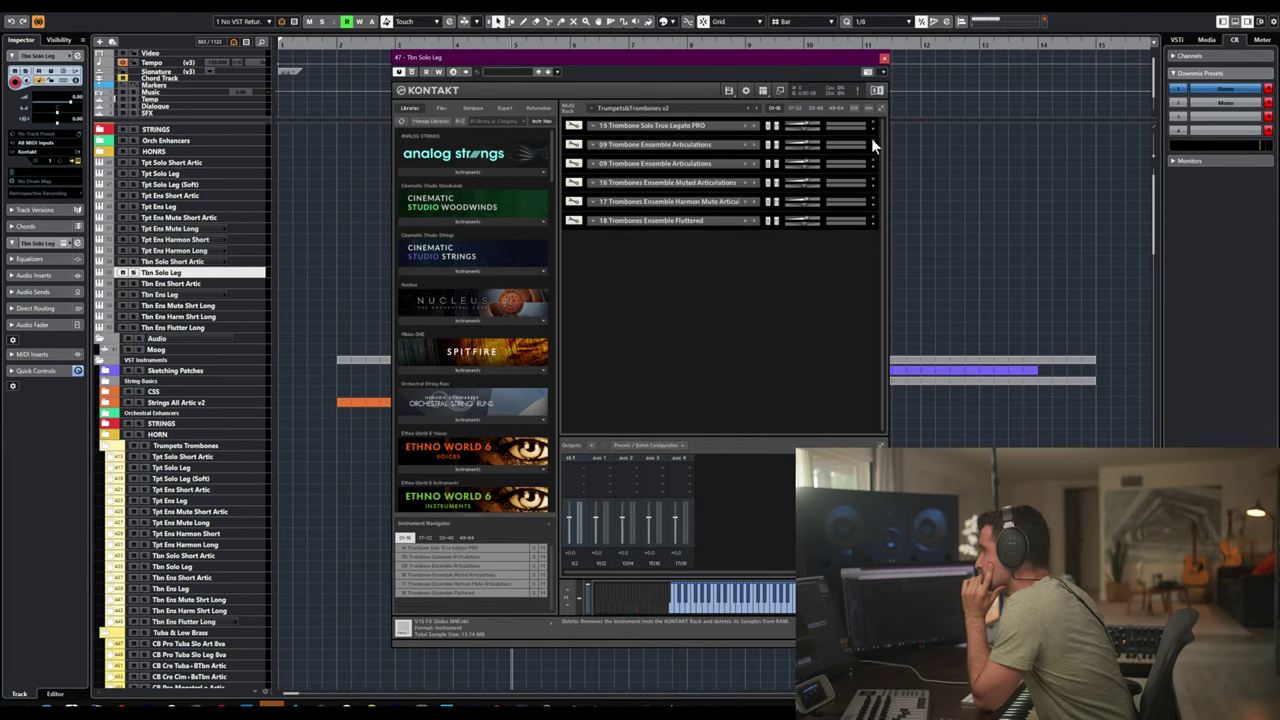
- Remove all instruments listed after "15 Trombone Solo True Legato PRO" from the Kontakt rack of "Tbn Solo Leg"
left_click(871, 145)
left_click(871, 145)
left_click(871, 145)
left_click(871, 145)
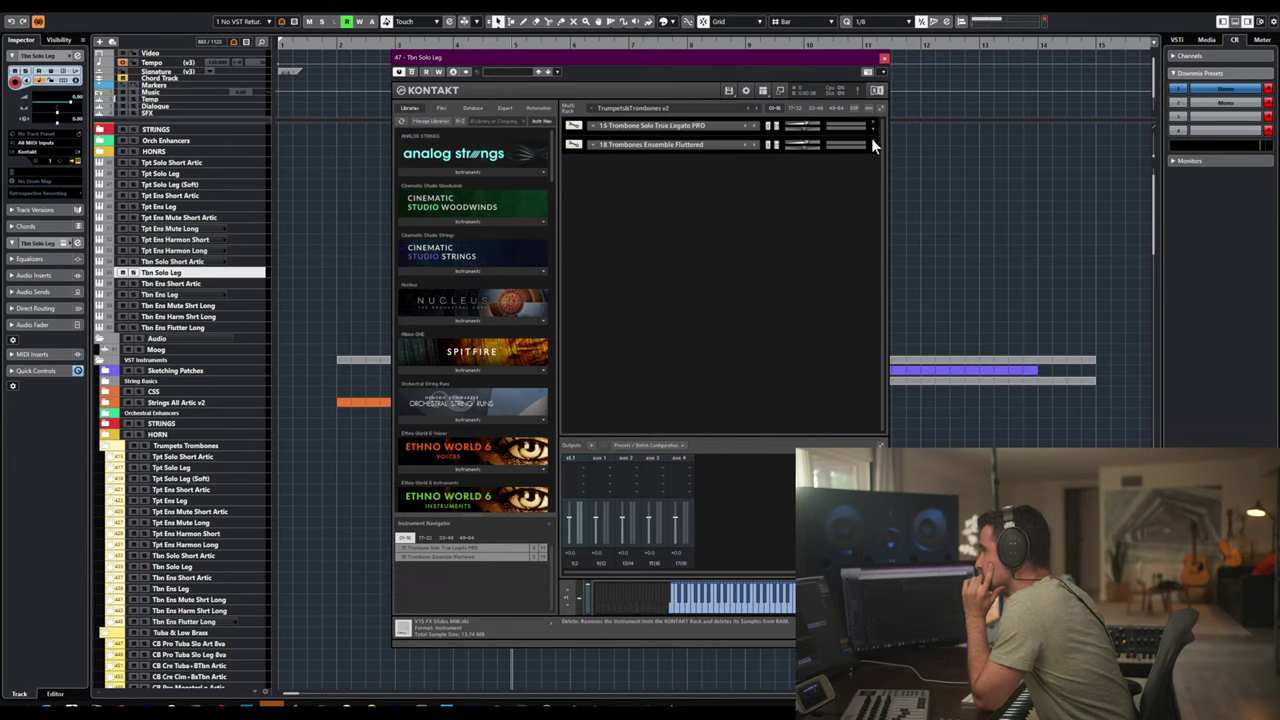
left_click(871, 145)
- Set "15 Trombone Solo True Legato PRO" on "Tbn Solo Leg" to MIDI Port A, channel 1, and close its Kontakt window
left_click(636, 134)
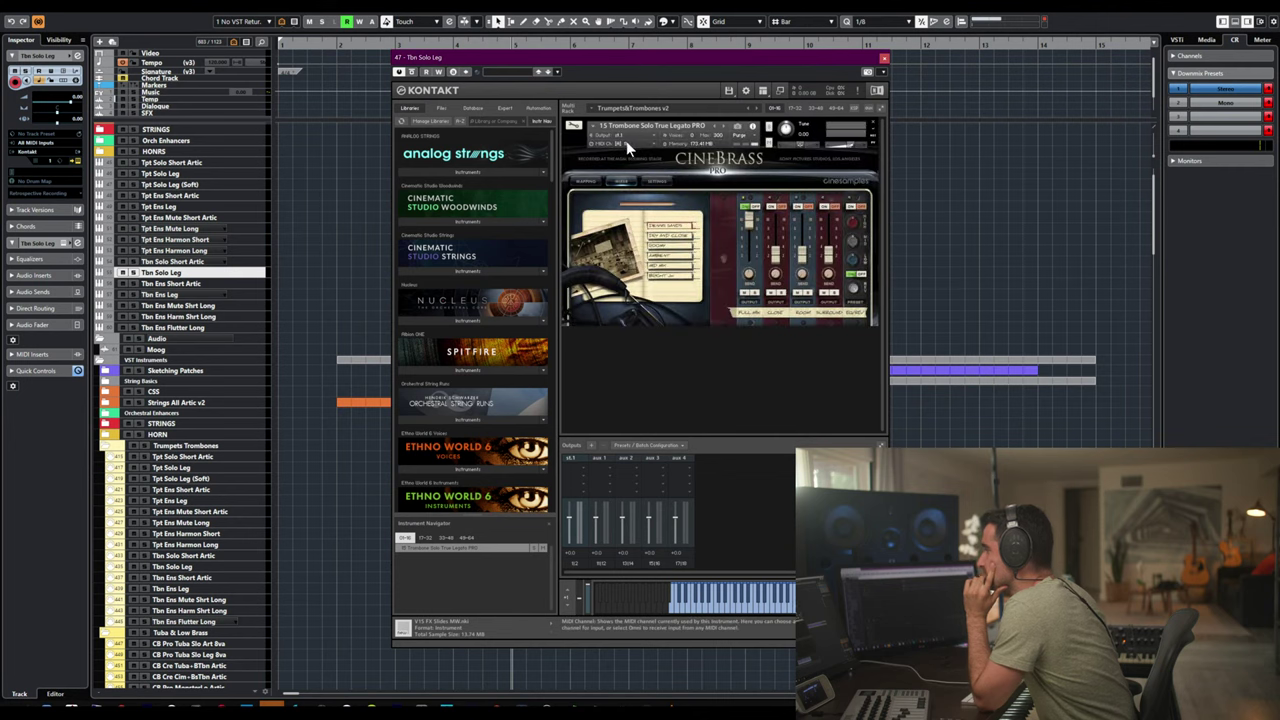
left_click(626, 141)
left_click(712, 160)
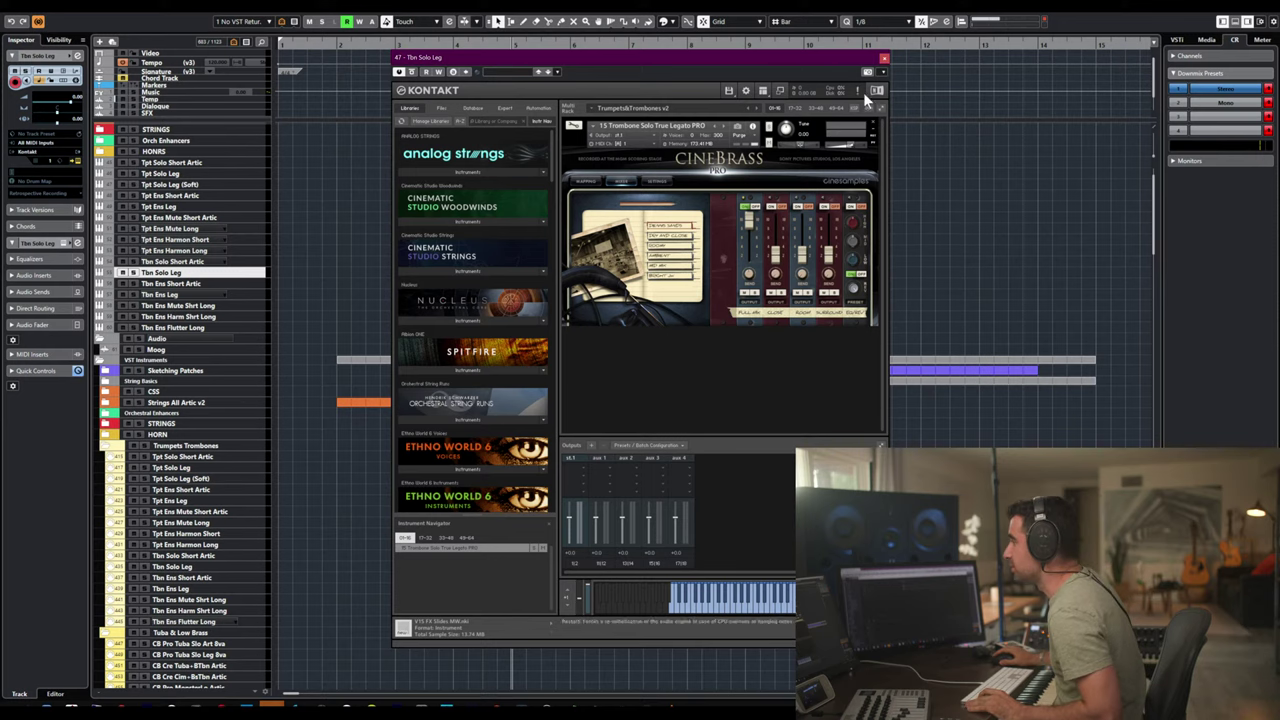
left_click(884, 60)
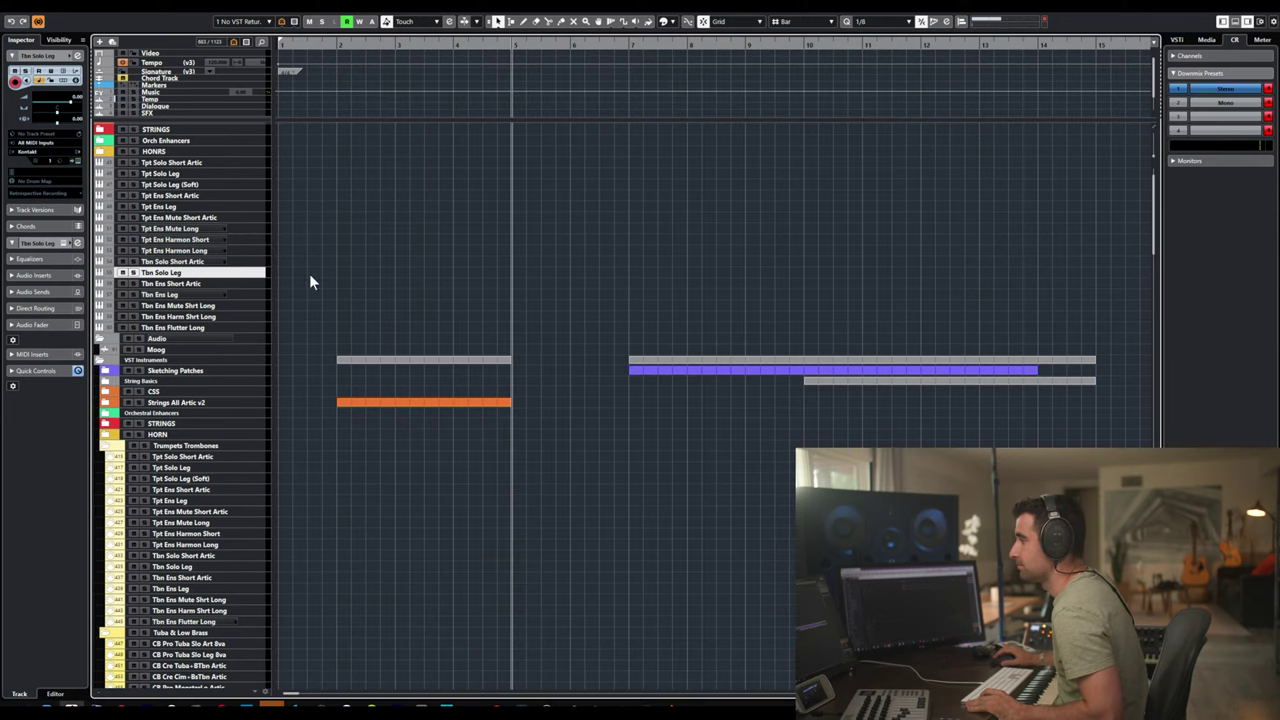
- Remove all instruments listed before the first "09 Trombone Ensemble Articulations" from the Kontakt rack of the "Tbn Ens Short Artic" track
left_click(203, 283)
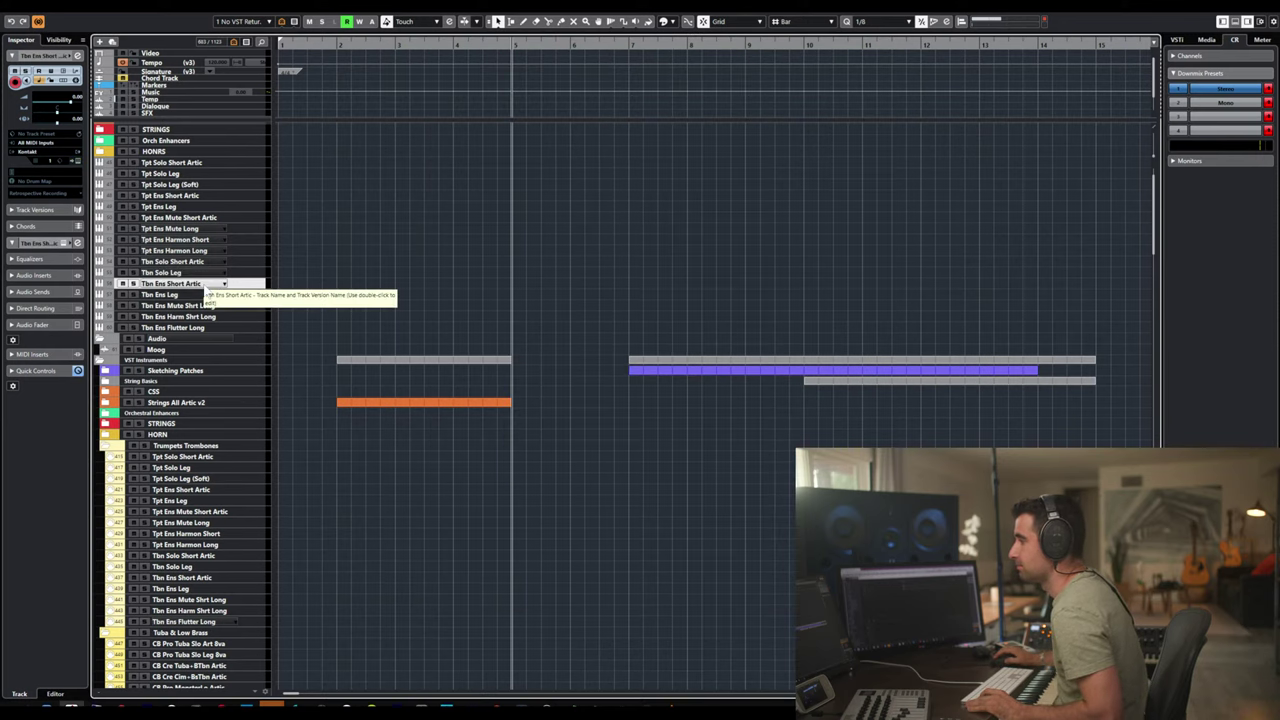
left_click(222, 284)
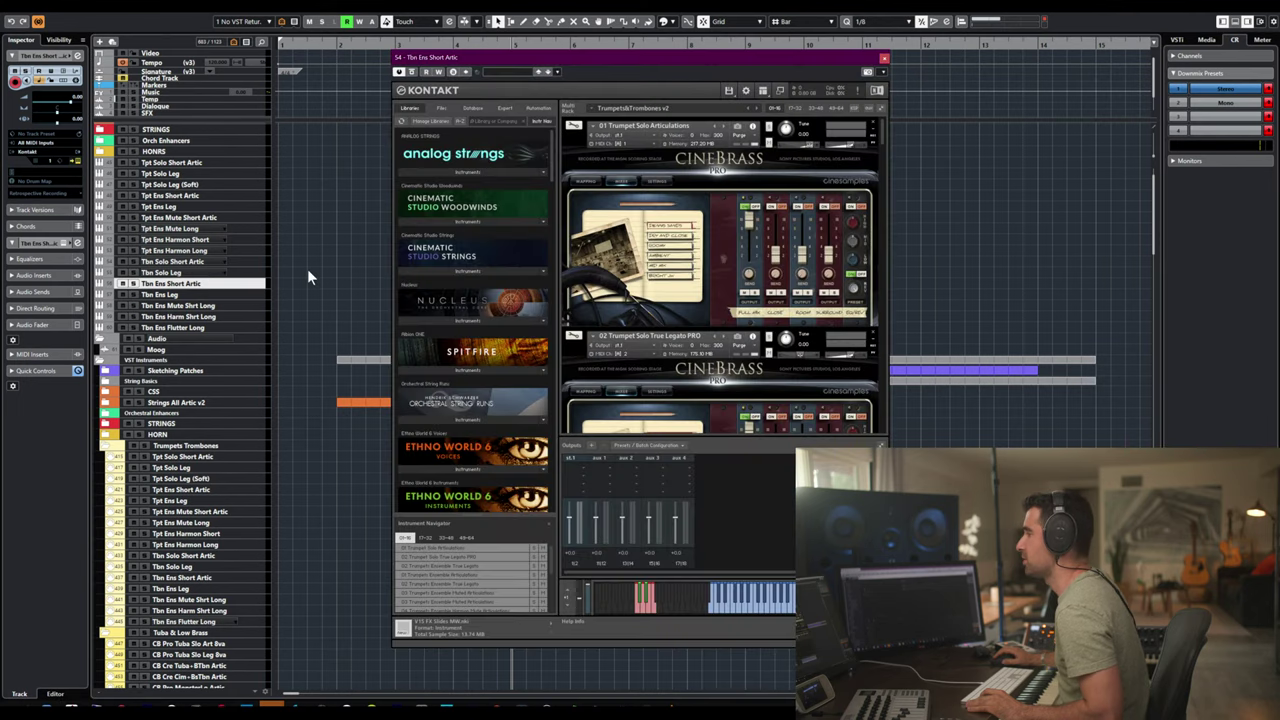
left_click(877, 107)
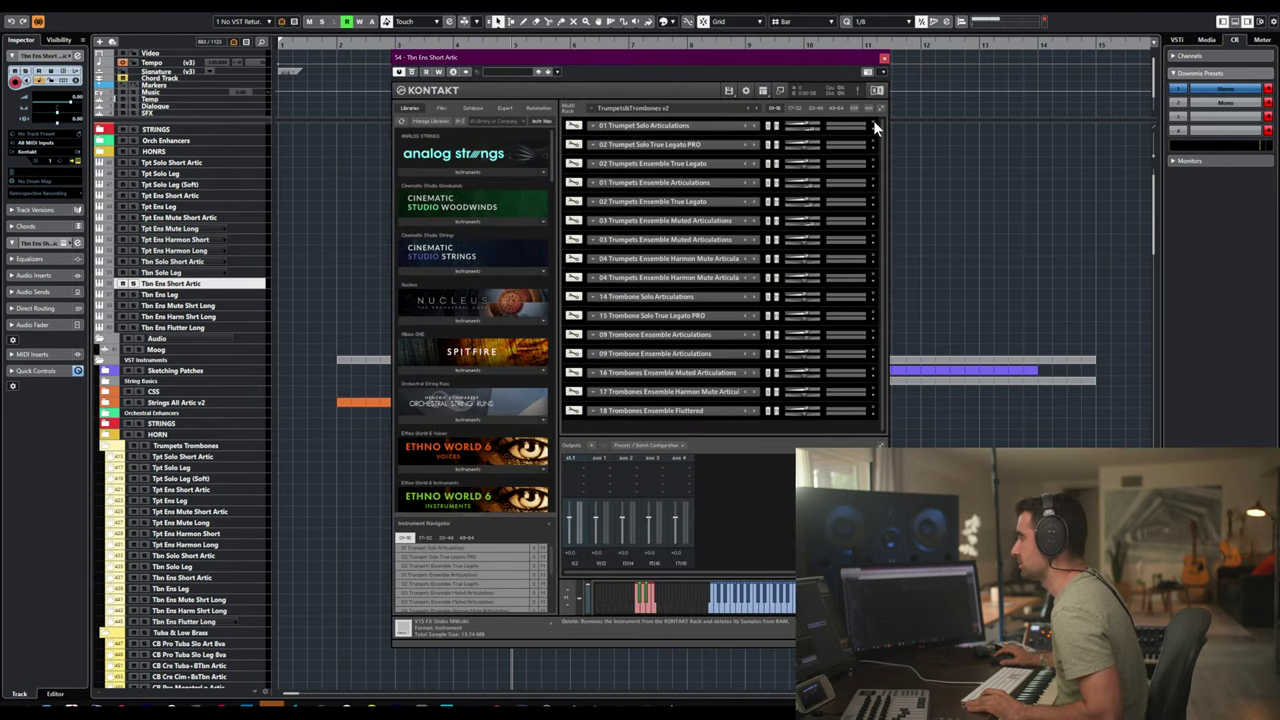
left_click(875, 127)
left_click(875, 127)
left_click(875, 127)
left_click(875, 127)
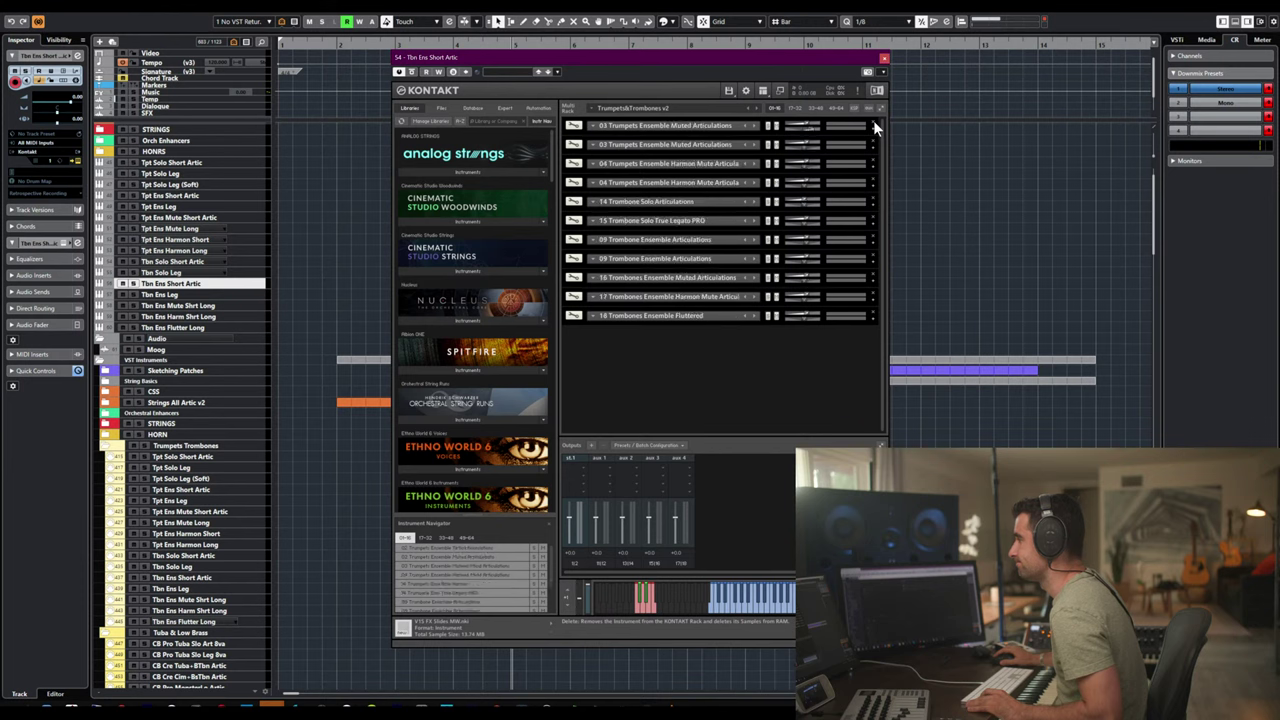
left_click(875, 127)
left_click(875, 127)
left_click(875, 127)
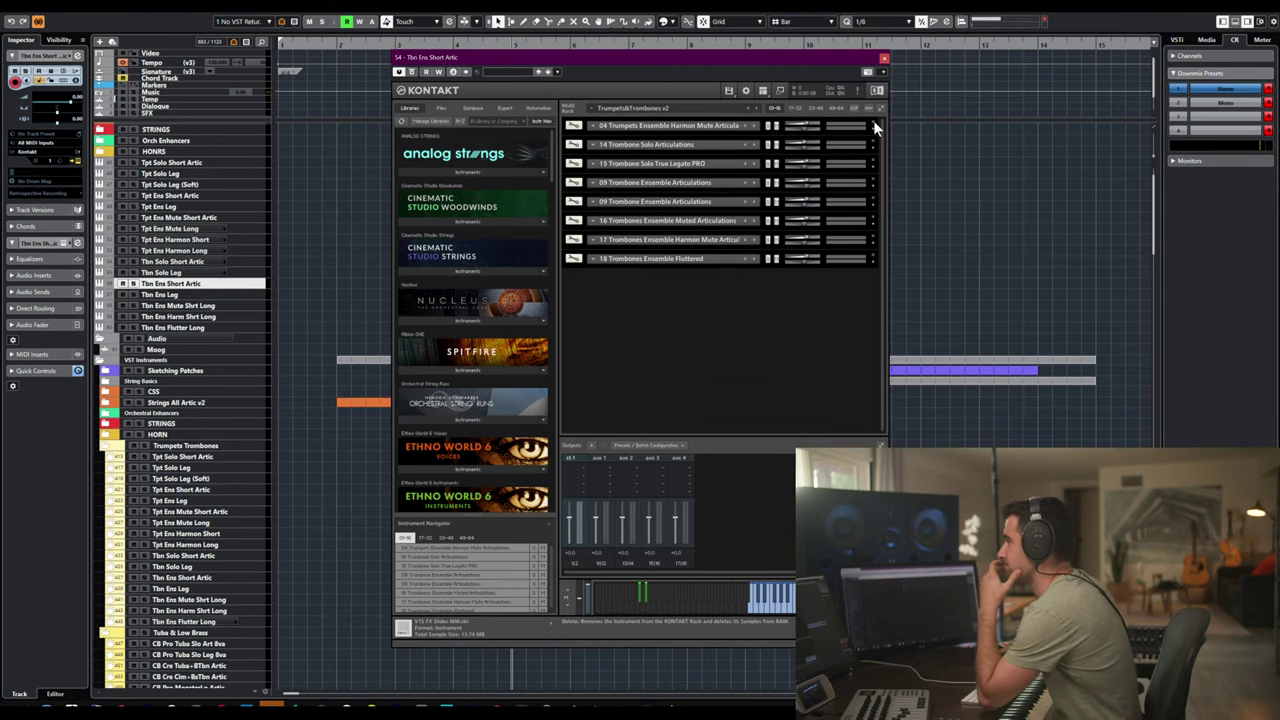
left_click(875, 127)
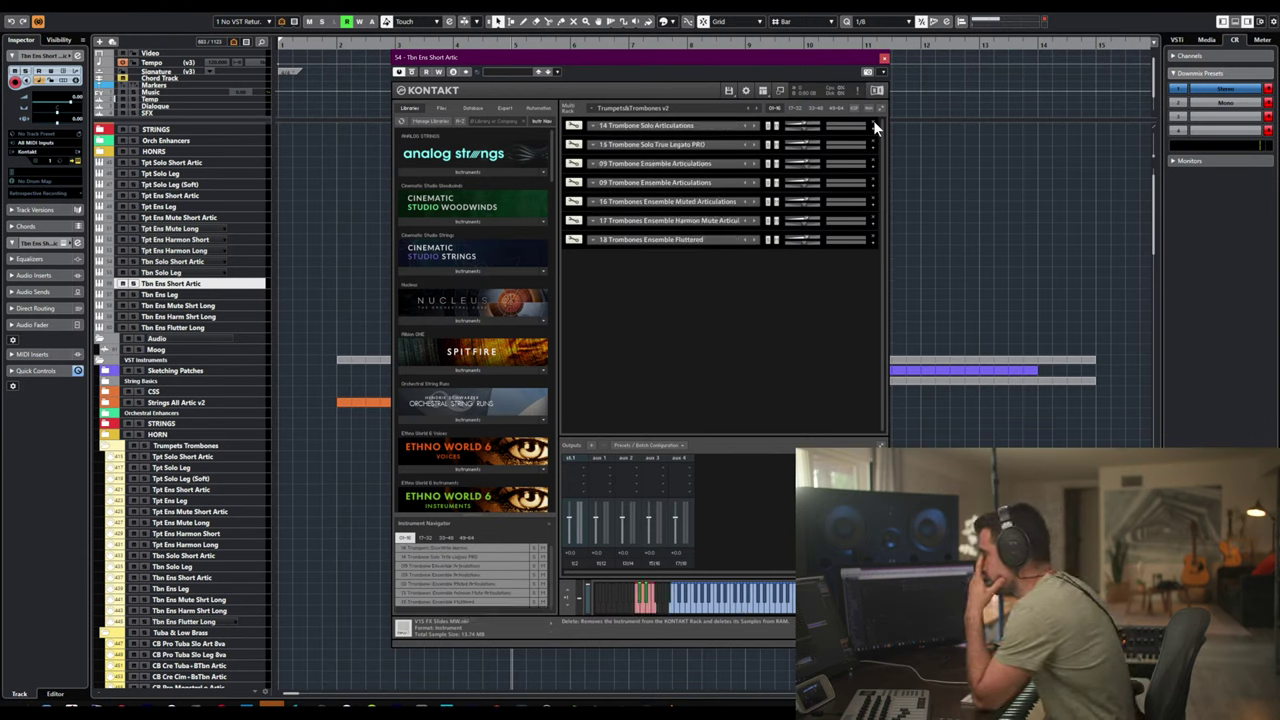
left_click(875, 127)
left_click(875, 127)
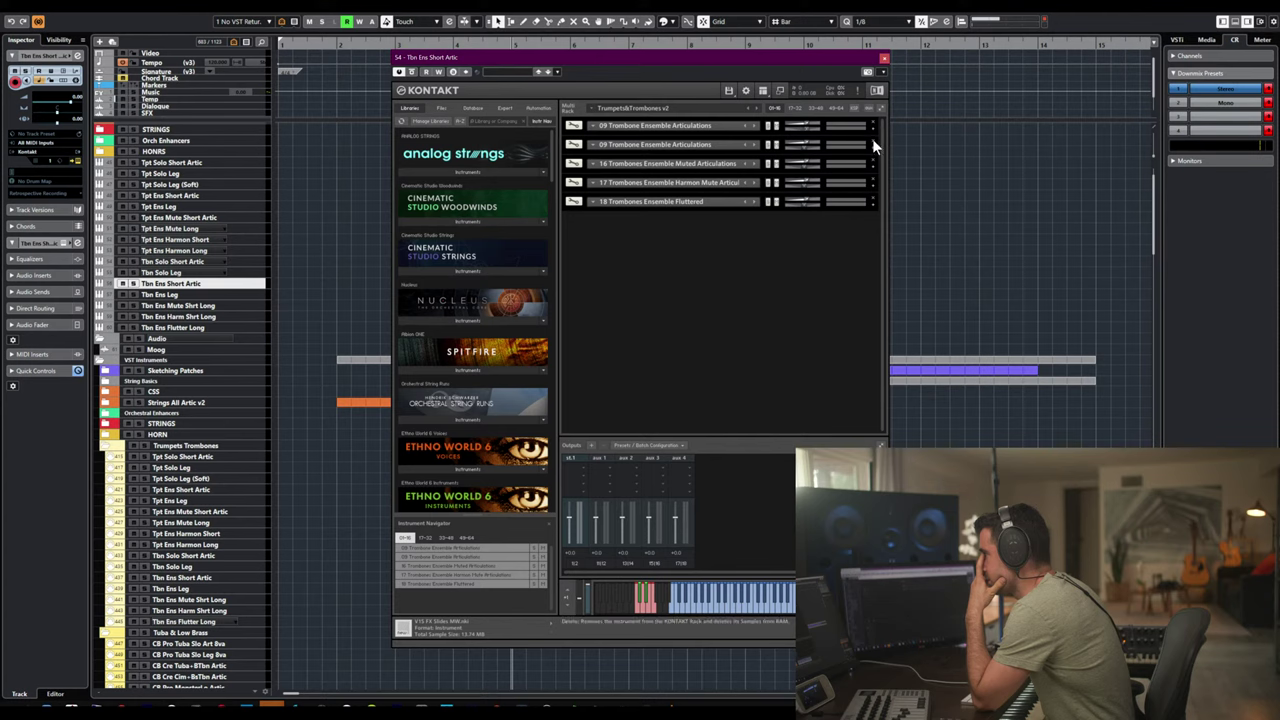
- Remove all instruments listed after the first "09 Trombone Ensemble Articulations" from the Kontakt rack of "Tbn Ens Short Artic"
left_click(875, 145)
left_click(875, 145)
left_click(875, 145)
left_click(875, 145)
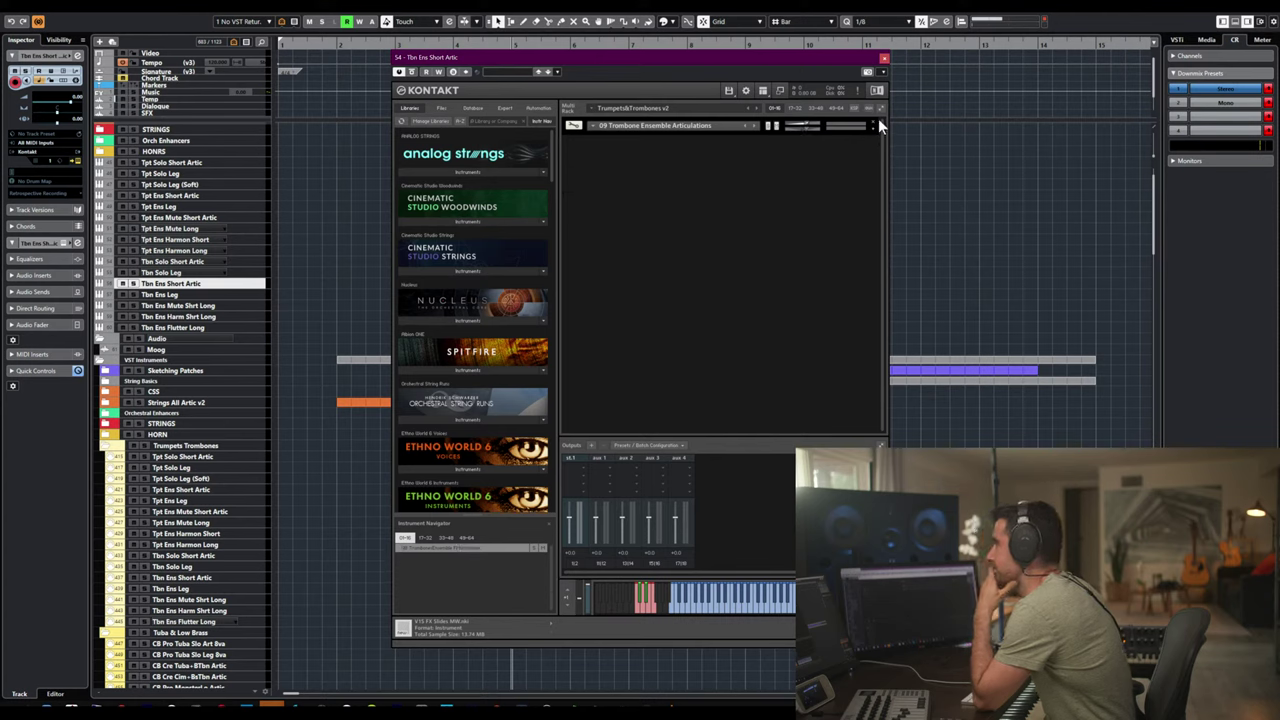
- Set "09 Trombone Ensemble Articulations" on "Tbn Ens Short Artic" to MIDI Port A, channel 1, and close its Kontakt window
left_click(875, 135)
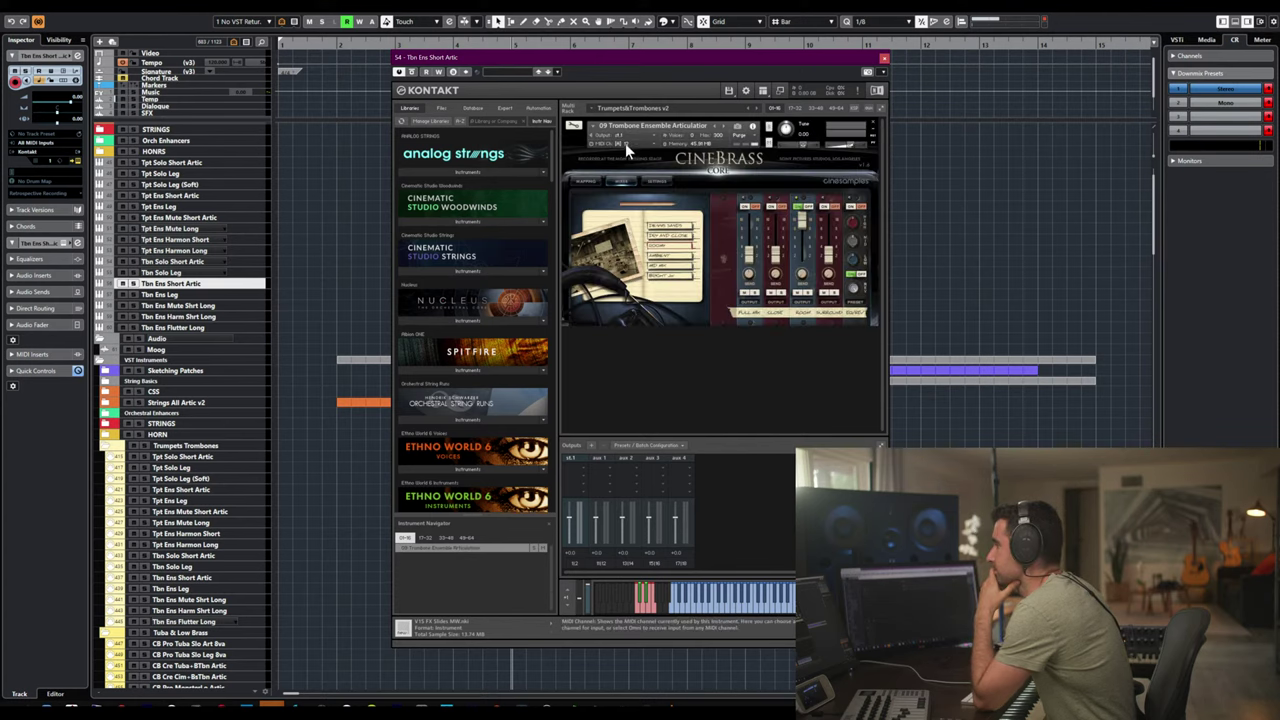
left_click(625, 143)
mouse_move(660, 161)
left_click(705, 163)
left_click(883, 57)
- Remove all instruments listed before the second "09 Trombone Ensemble Articulations" from the Kontakt rack of the "Tbn Ens Leg" track
left_click(217, 295)
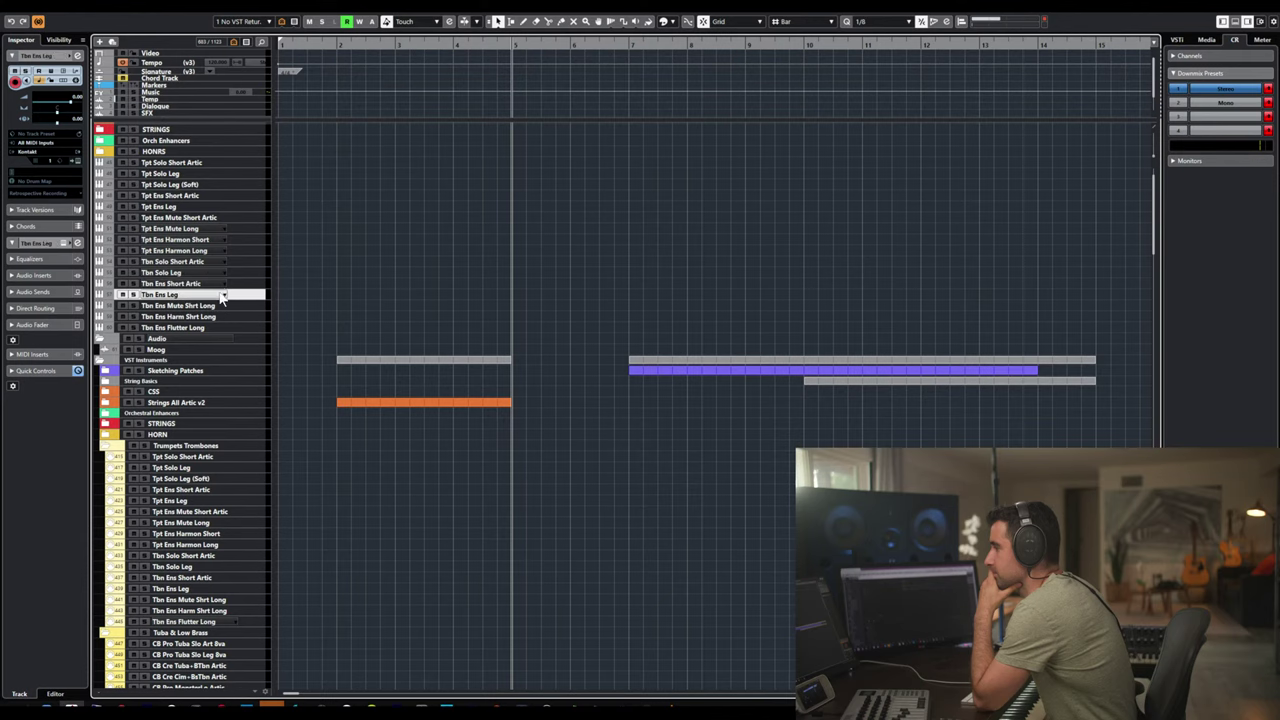
left_click(219, 294)
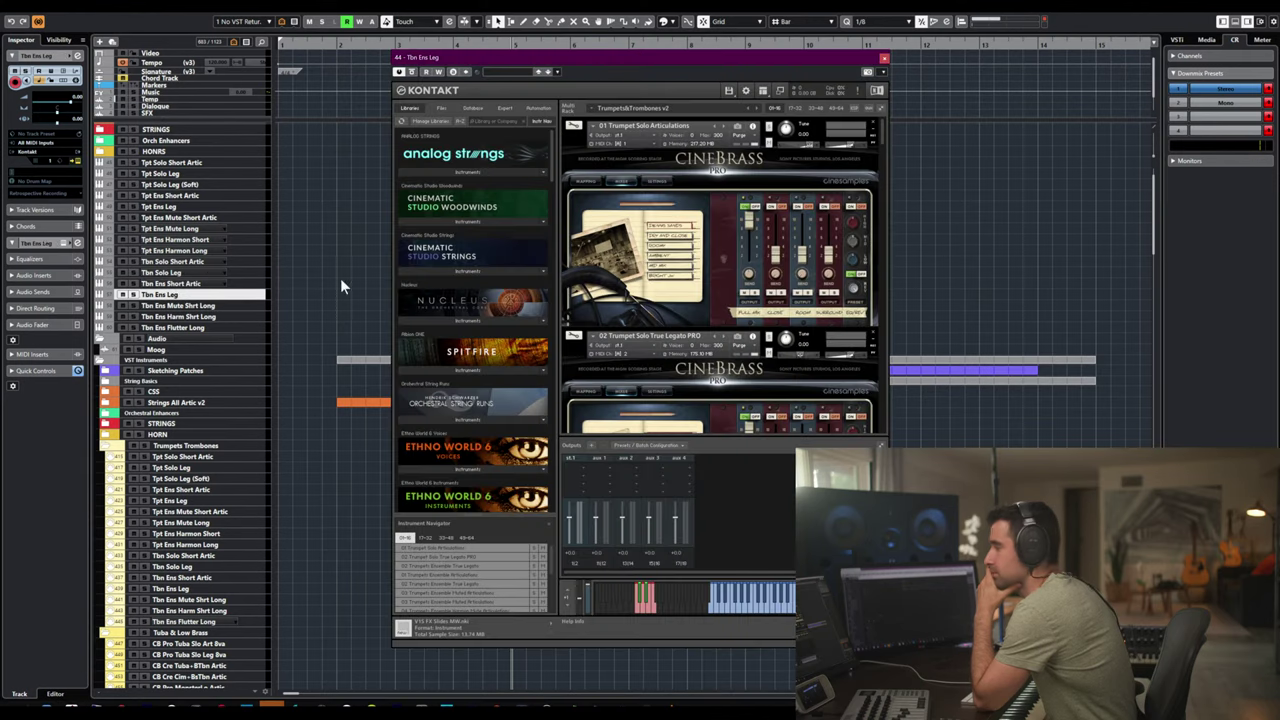
left_click(879, 110)
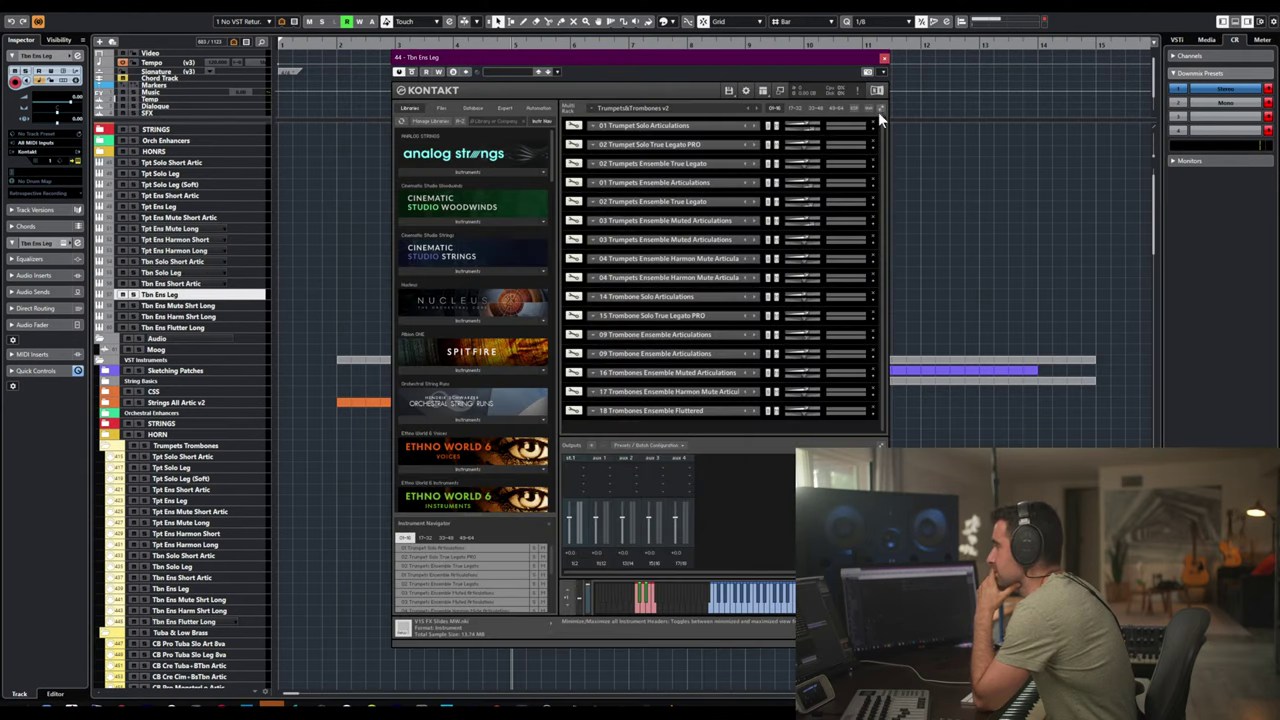
left_click(873, 127)
left_click(873, 127)
left_click(873, 127)
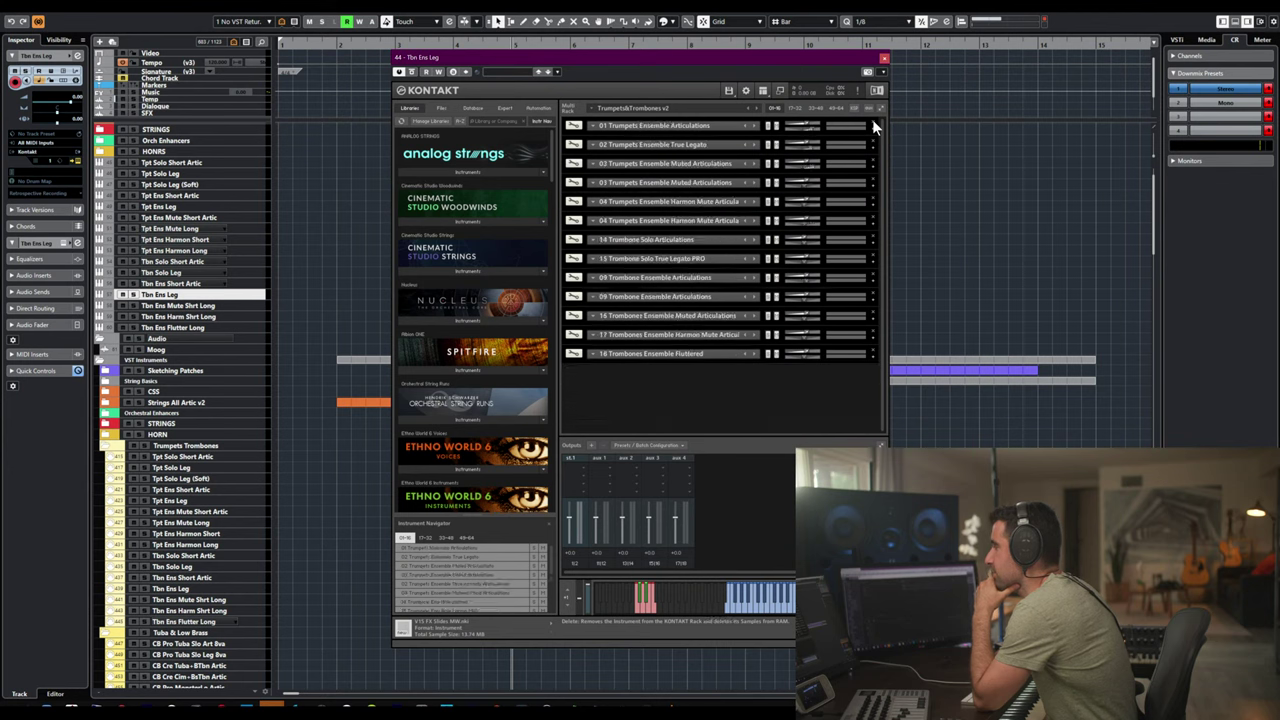
left_click(873, 127)
left_click(873, 127)
left_click(873, 127)
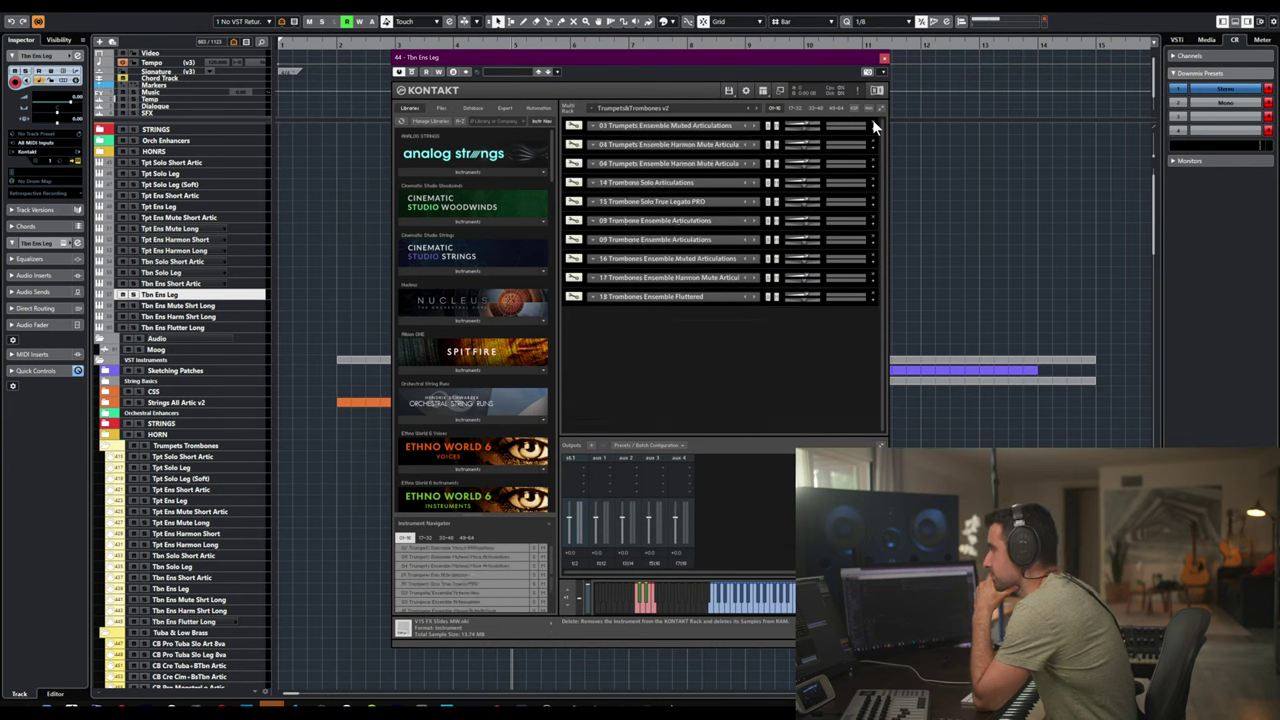
left_click(873, 127)
left_click(873, 127)
left_click(873, 127)
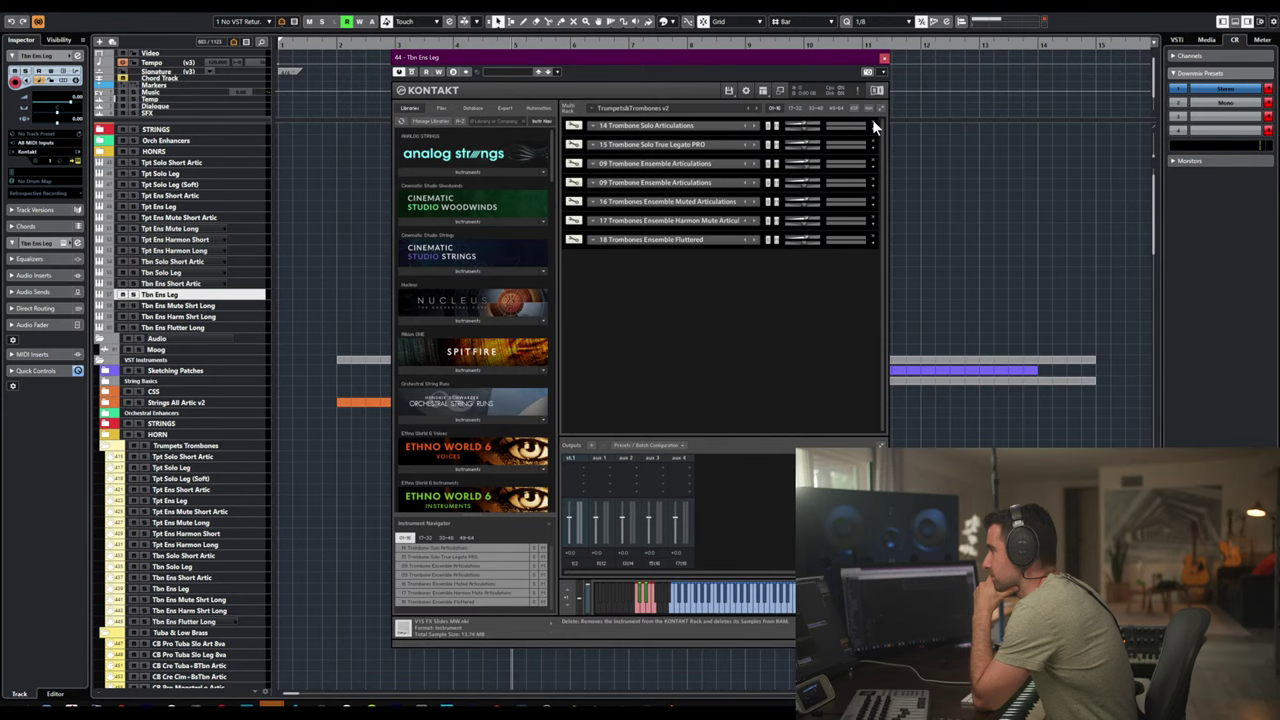
left_click(873, 127)
left_click(873, 127)
left_click(873, 127)
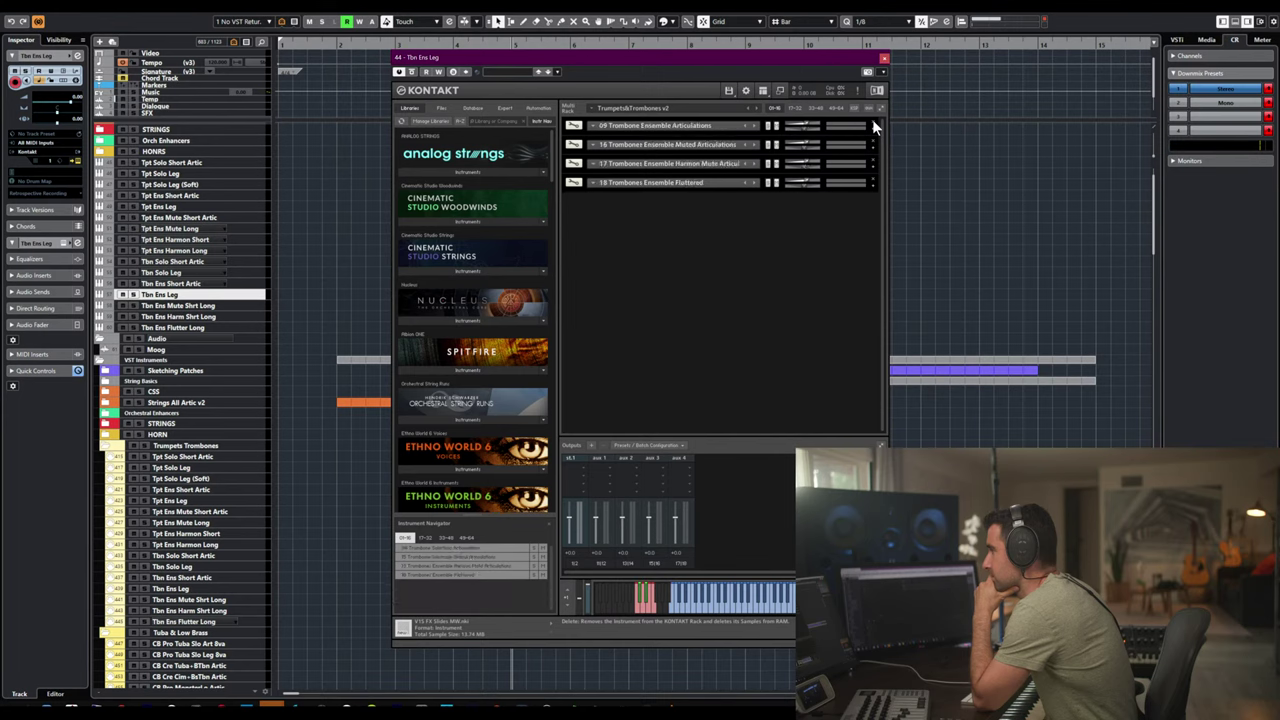
- Remove the muted, Harmon mute and fluttered trombone ensemble instruments from the Kontakt rack of "Tbn Ens Leg"
left_click(873, 144)
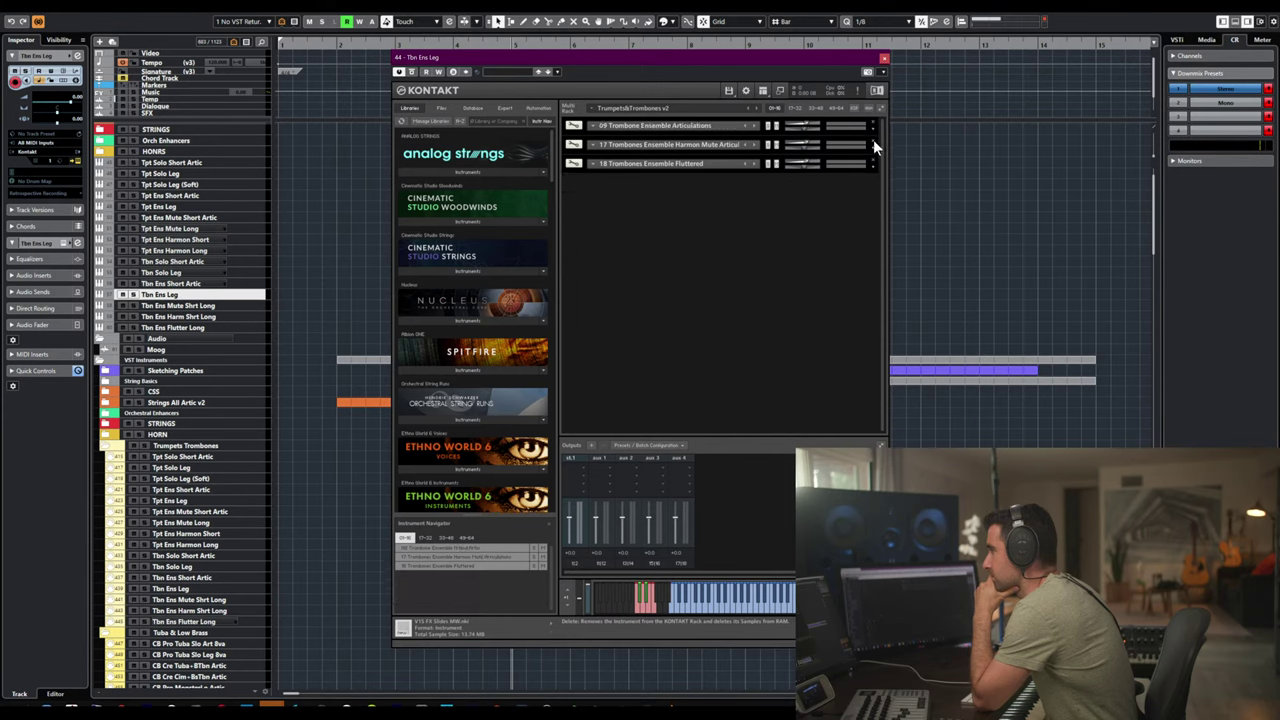
left_click(873, 144)
left_click(873, 144)
- Set "09 Trombone Ensemble Articulations" on "Tbn Ens Leg" to MIDI Port A, channel 1, and close its Kontakt window
left_click(630, 127)
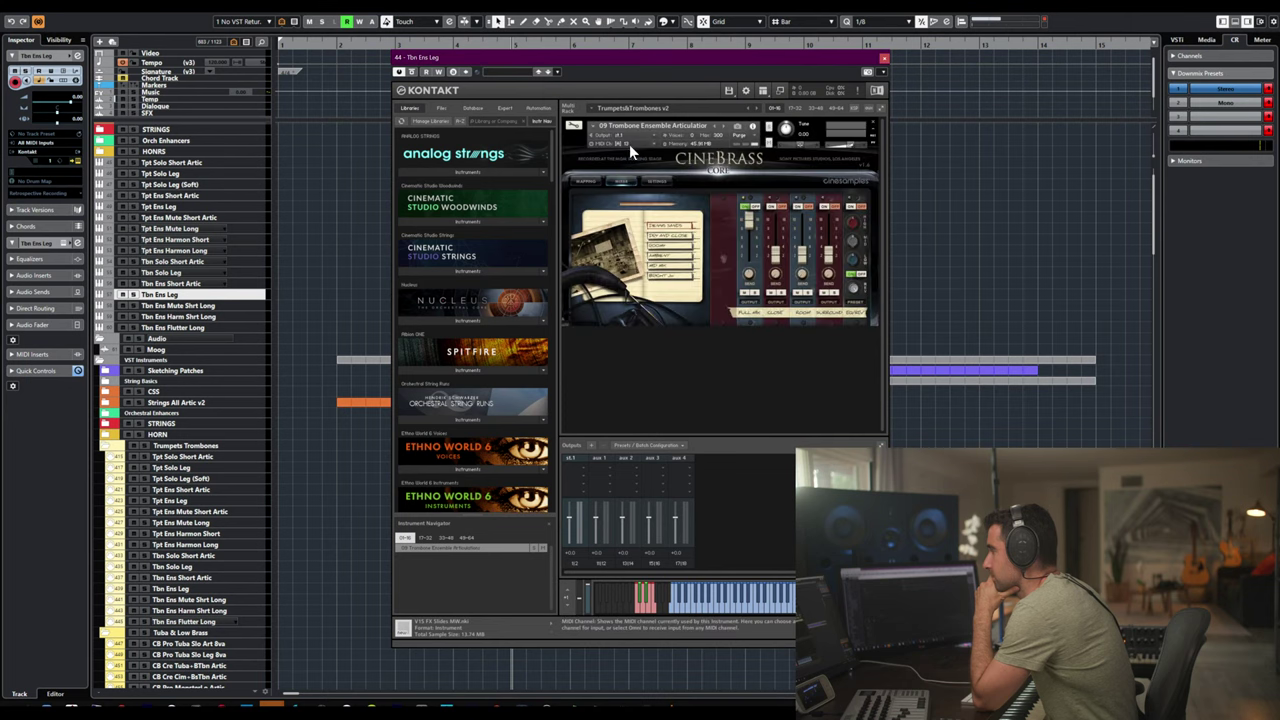
left_click(629, 144)
left_click(720, 158)
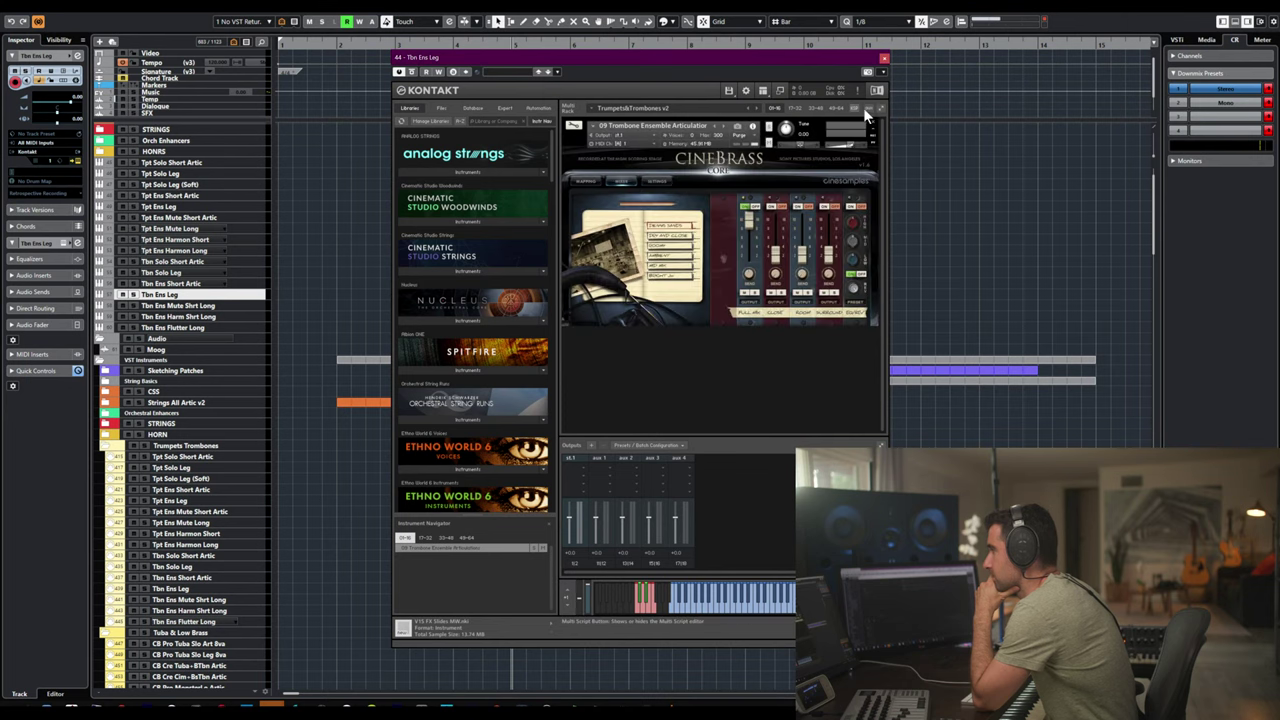
left_click(884, 58)
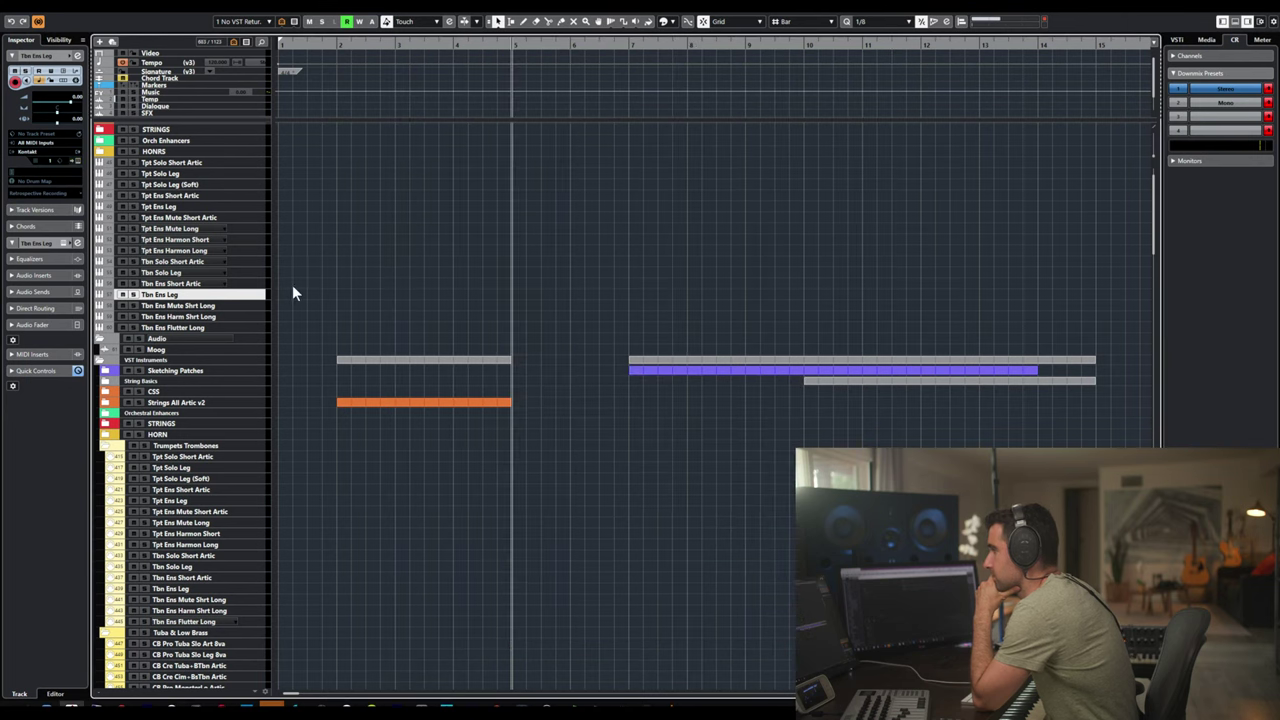
- Remove every instrument except "16 Trombones Ensemble Muted Articulations" from the Kontakt rack of the "Tbn Ens Mute Shrt Long" track
left_click(201, 304)
key("Return")
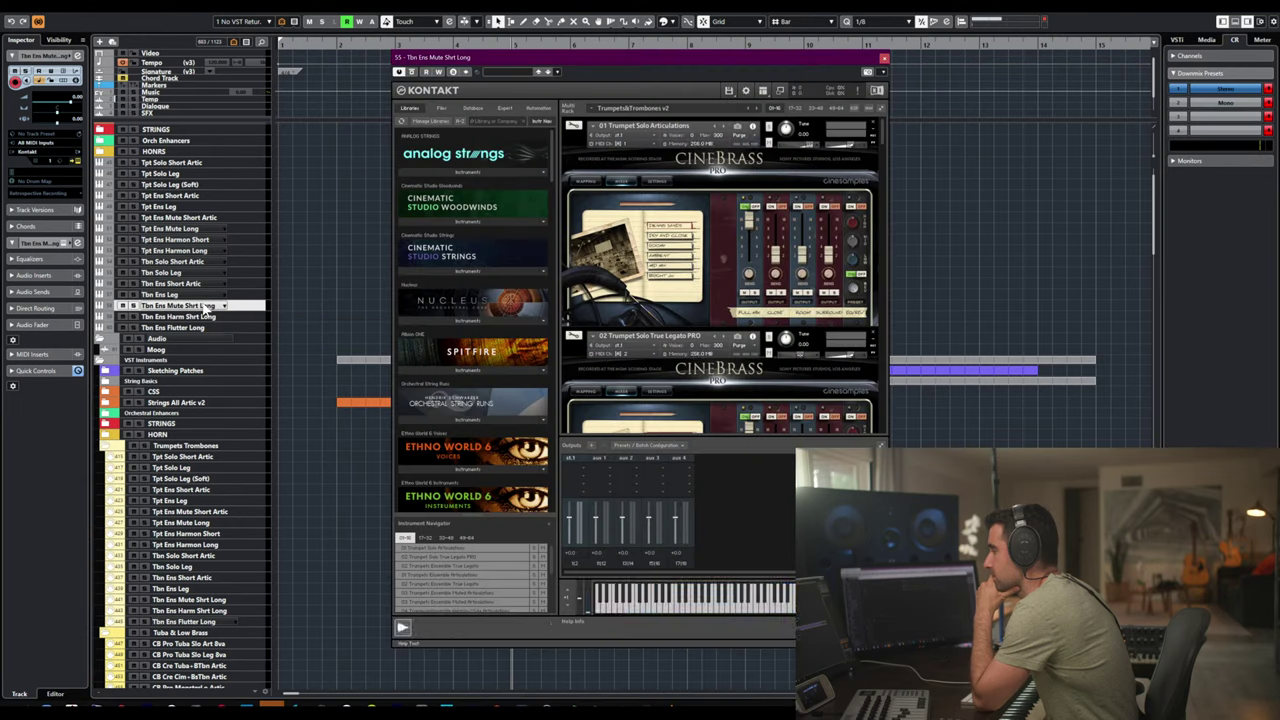
left_click(878, 108)
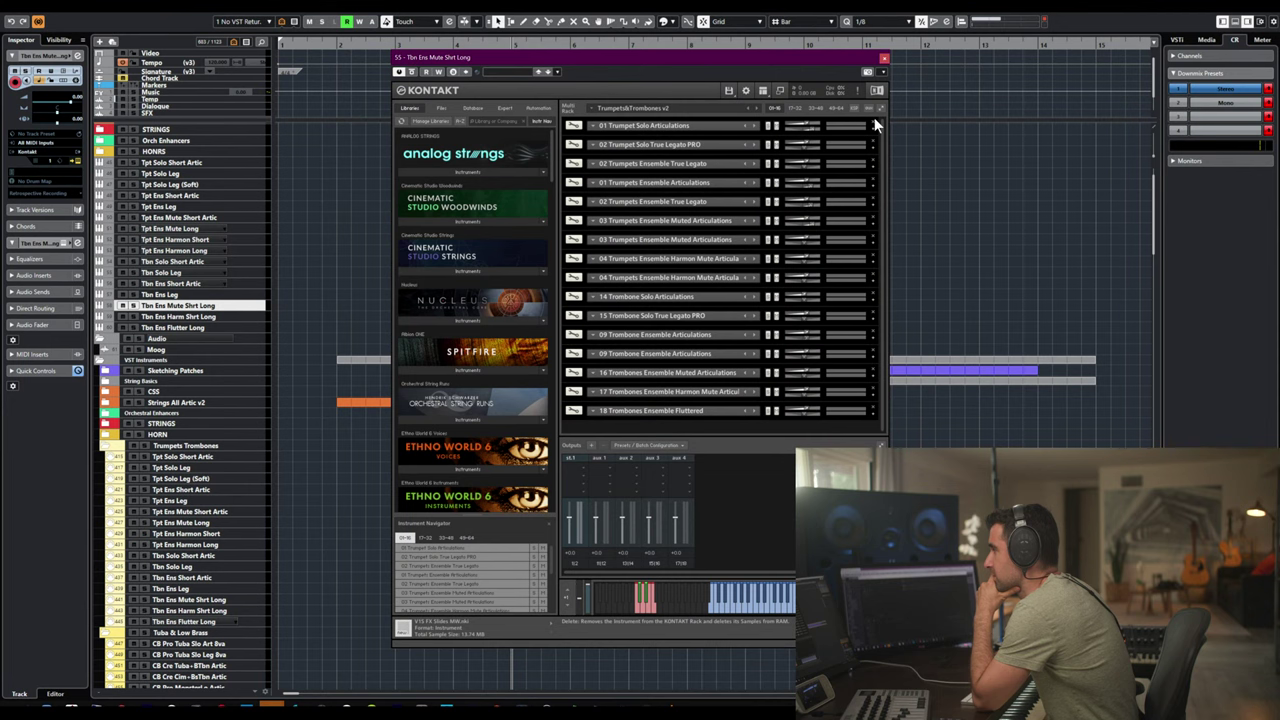
left_click(874, 125)
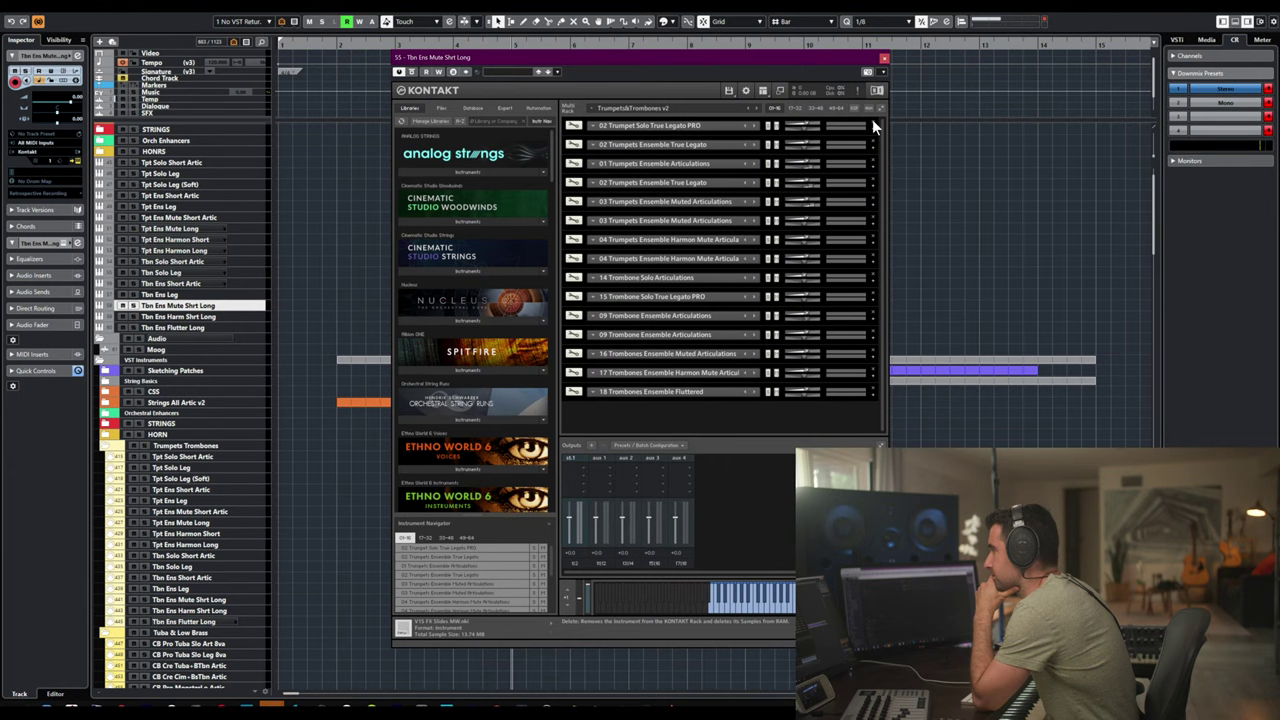
left_click(874, 125)
left_click(874, 125)
left_click(874, 125)
left_click(874, 125)
left_click(874, 125)
left_click(874, 125)
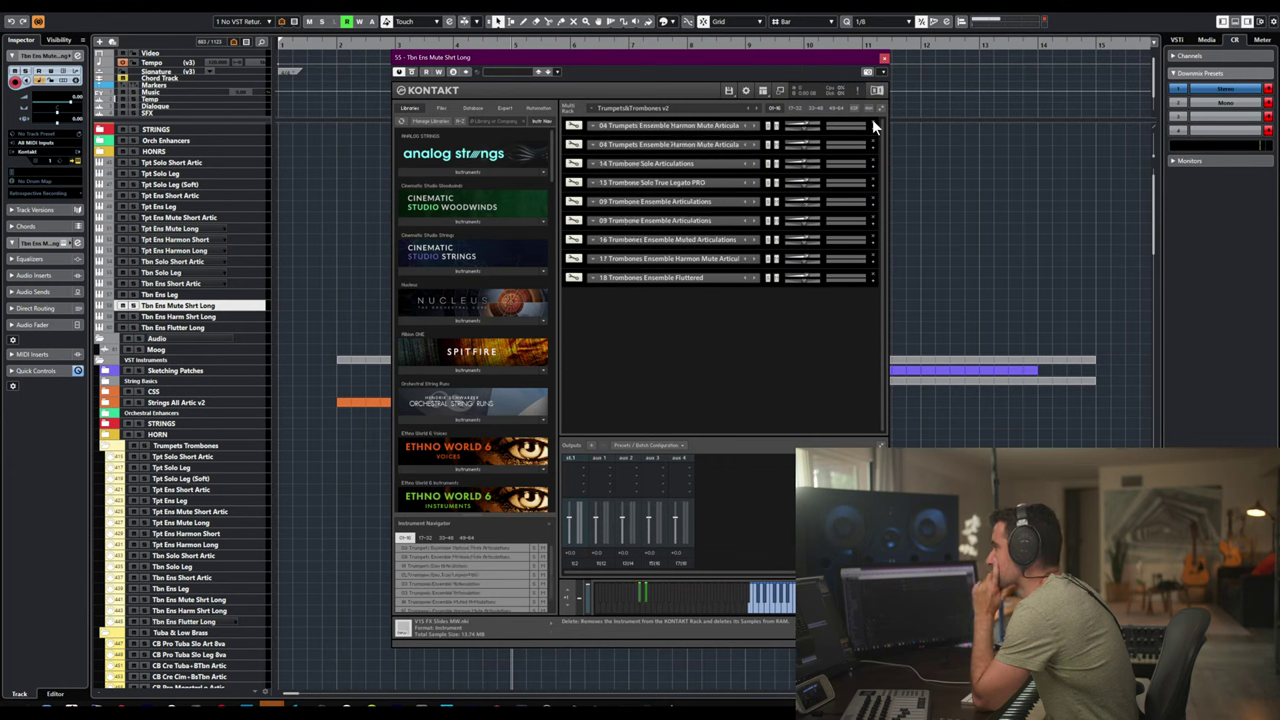
left_click(874, 125)
left_click(874, 125)
left_click(874, 125)
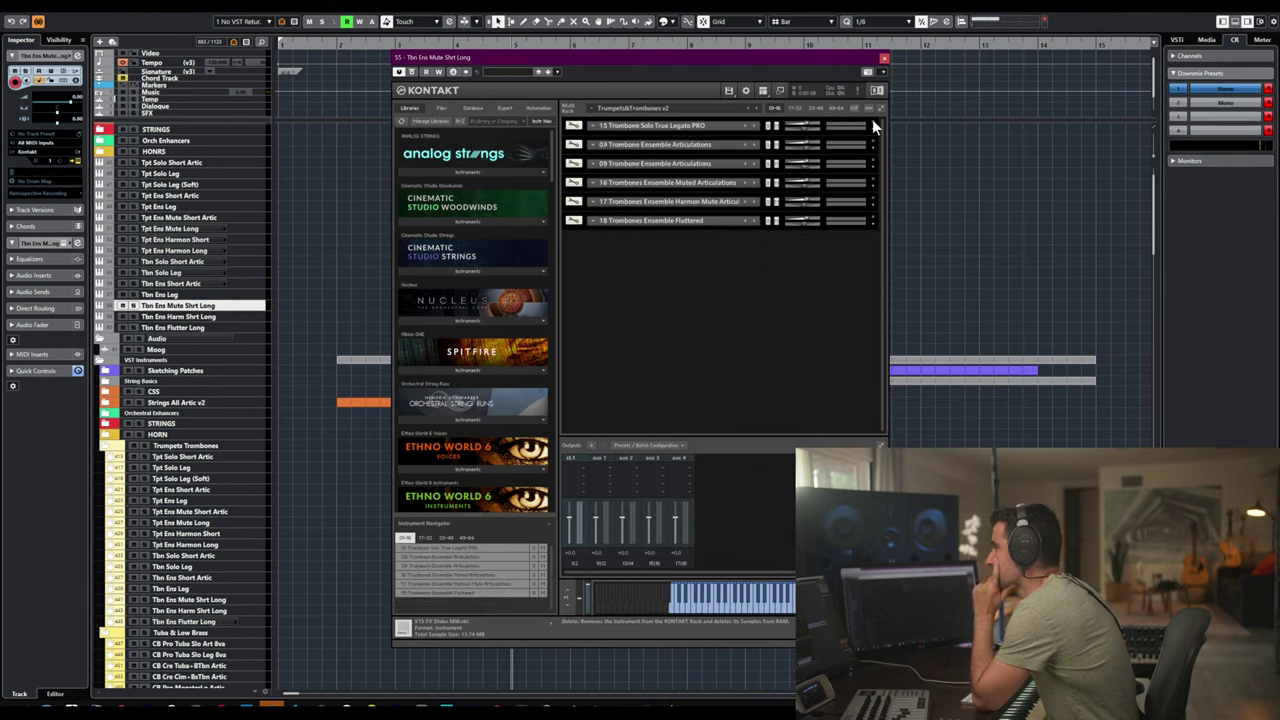
left_click(874, 125)
left_click(874, 125)
left_click(874, 125)
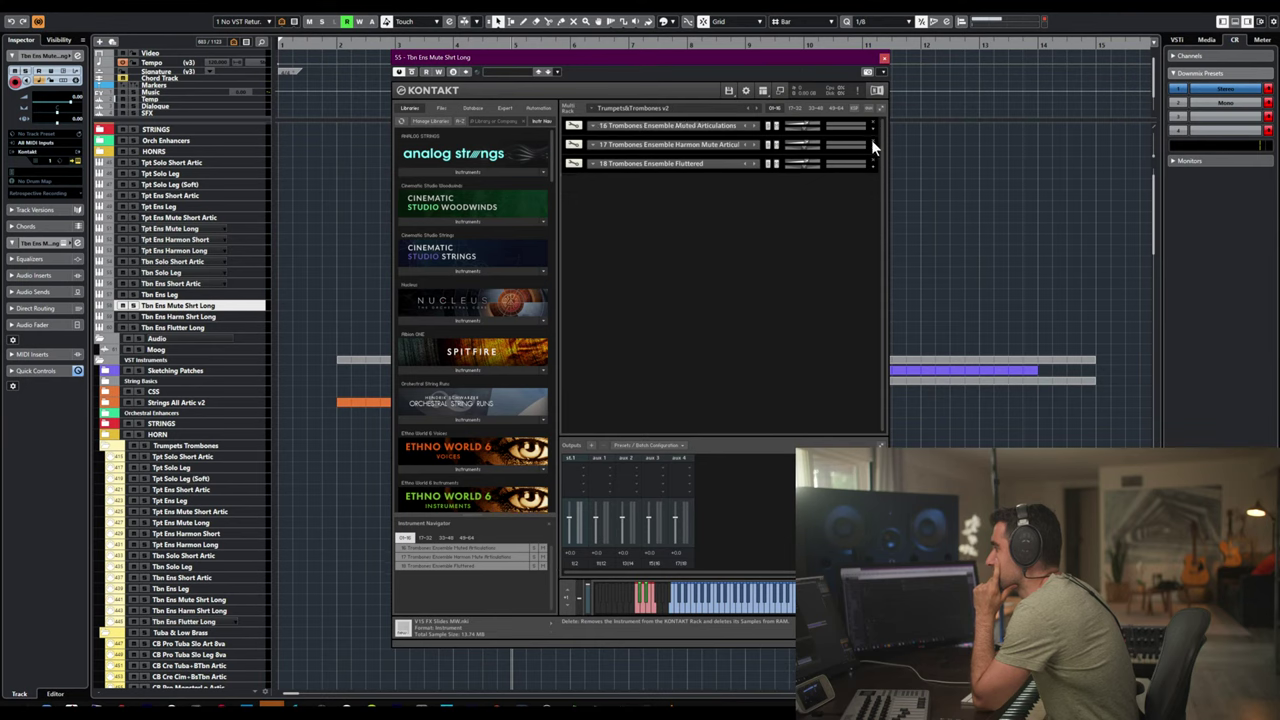
left_click(872, 142)
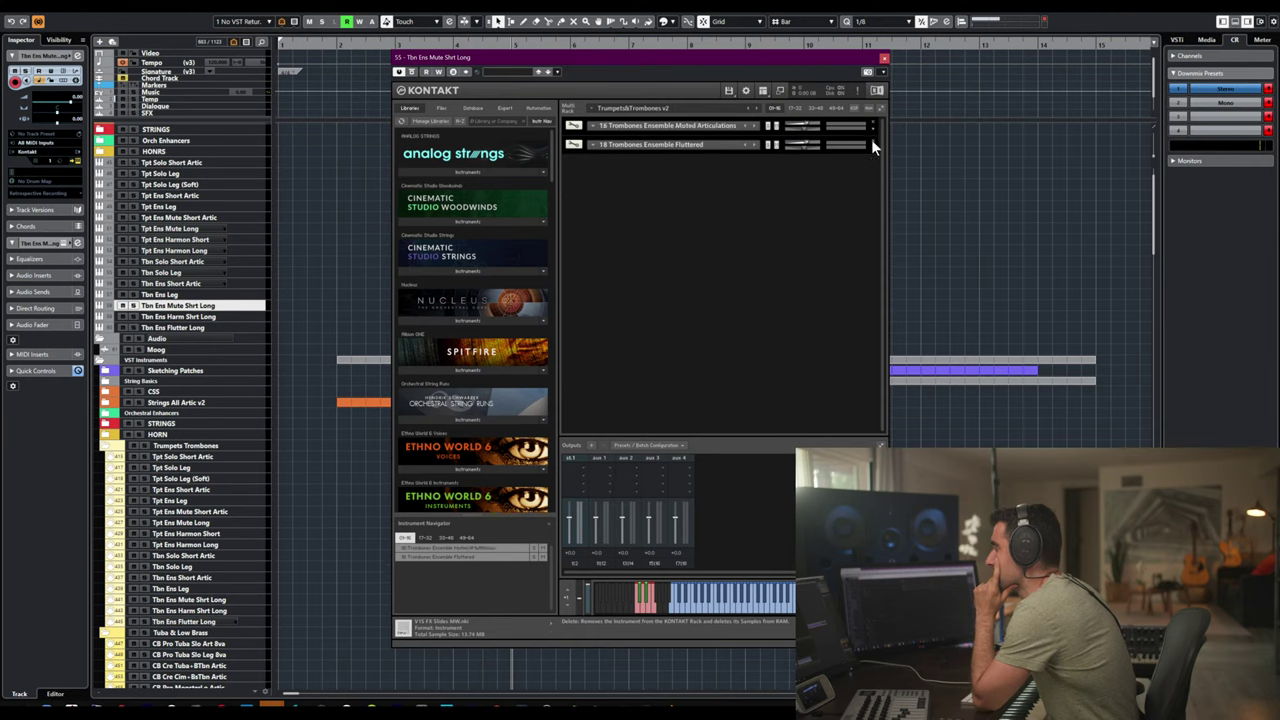
left_click(872, 145)
- Set "16 Trombones Ensemble Muted Articulations" on "Tbn Ens Mute Shrt Long" to MIDI Port A, channel 1, and close its Kontakt window
left_click(730, 130)
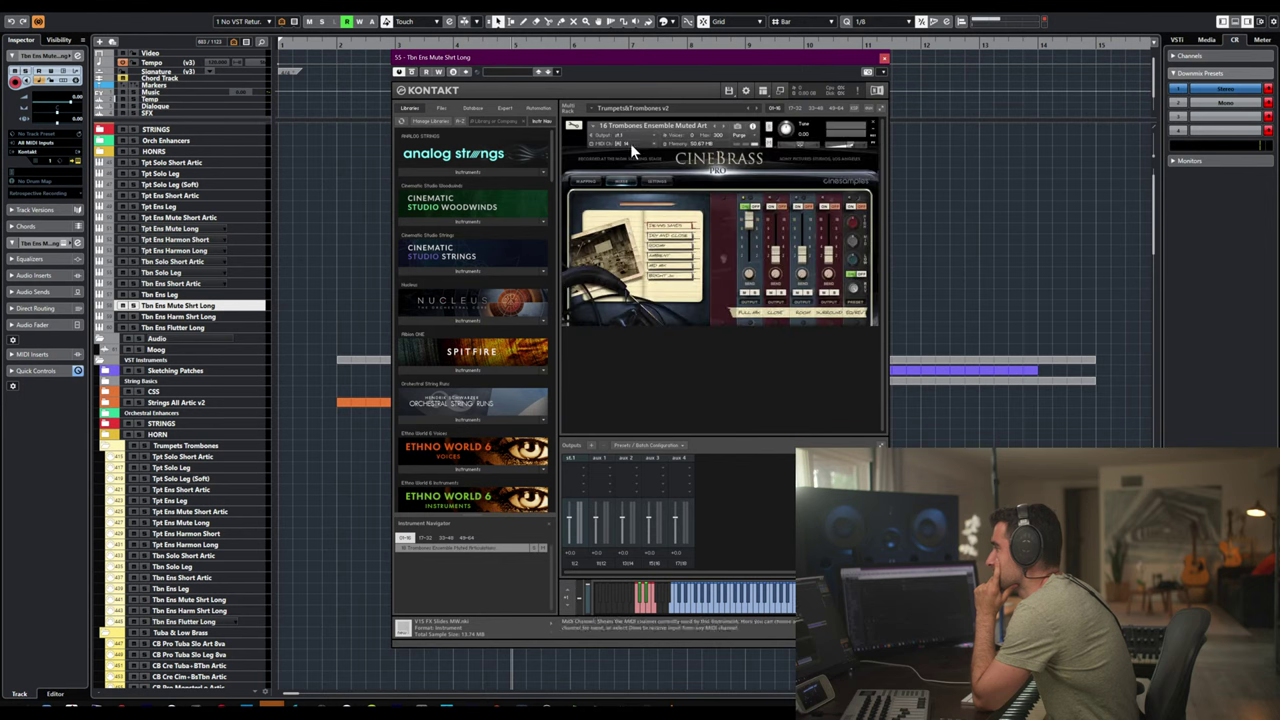
left_click(630, 143)
left_click(705, 163)
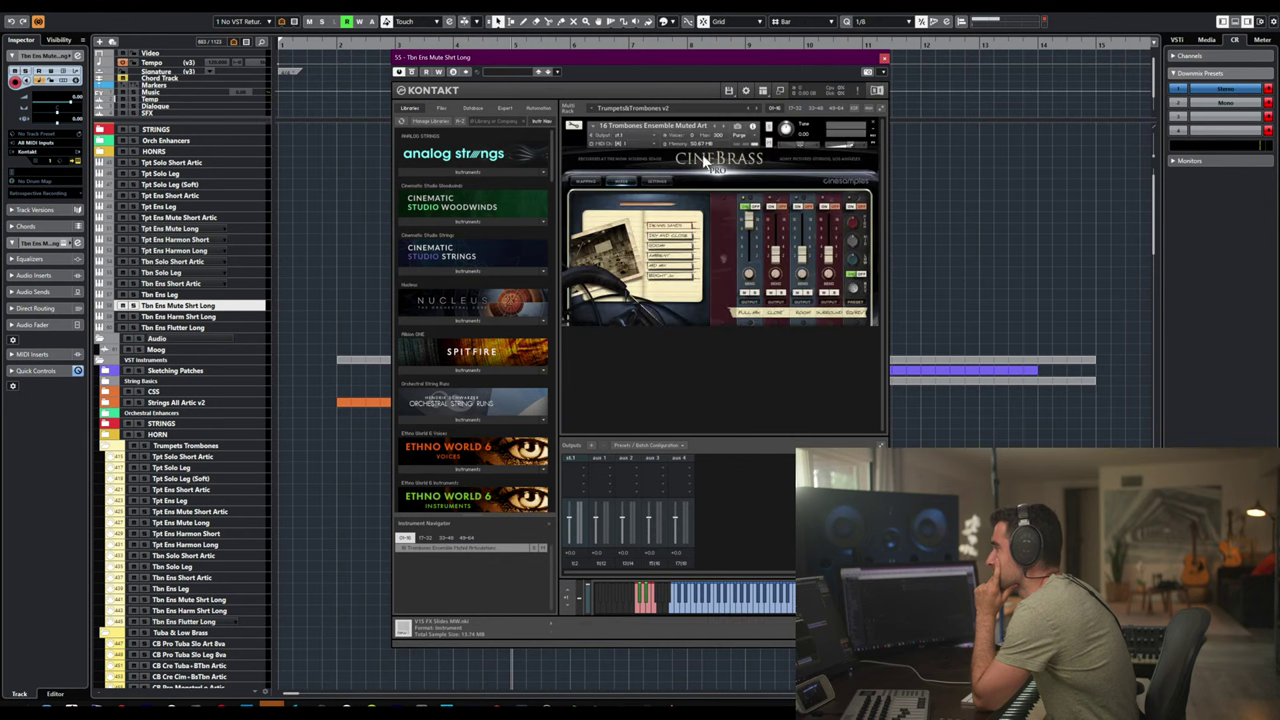
left_click(883, 63)
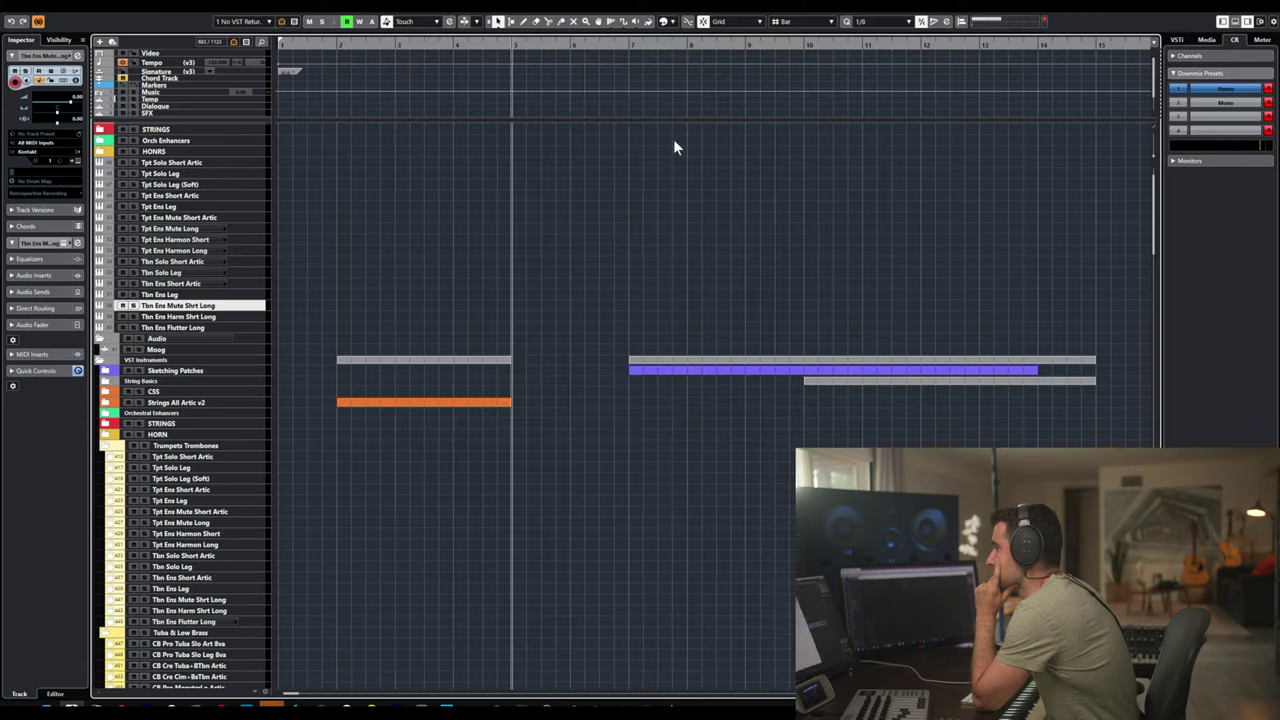
- Remove all instruments listed before "17 Trombones Ensemble Harmon Mute" from the Kontakt rack of the "Tbn Ens Harm Shrt Long" track
left_click(185, 316)
key("F4")
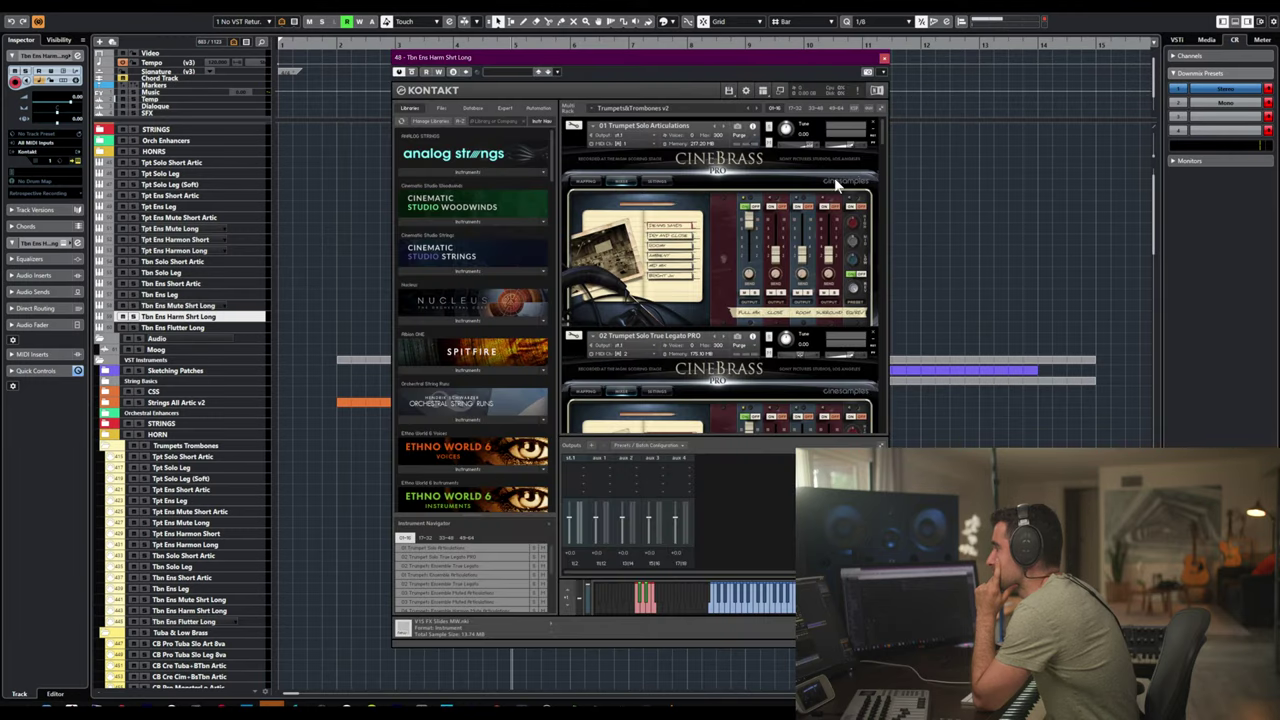
left_click(879, 108)
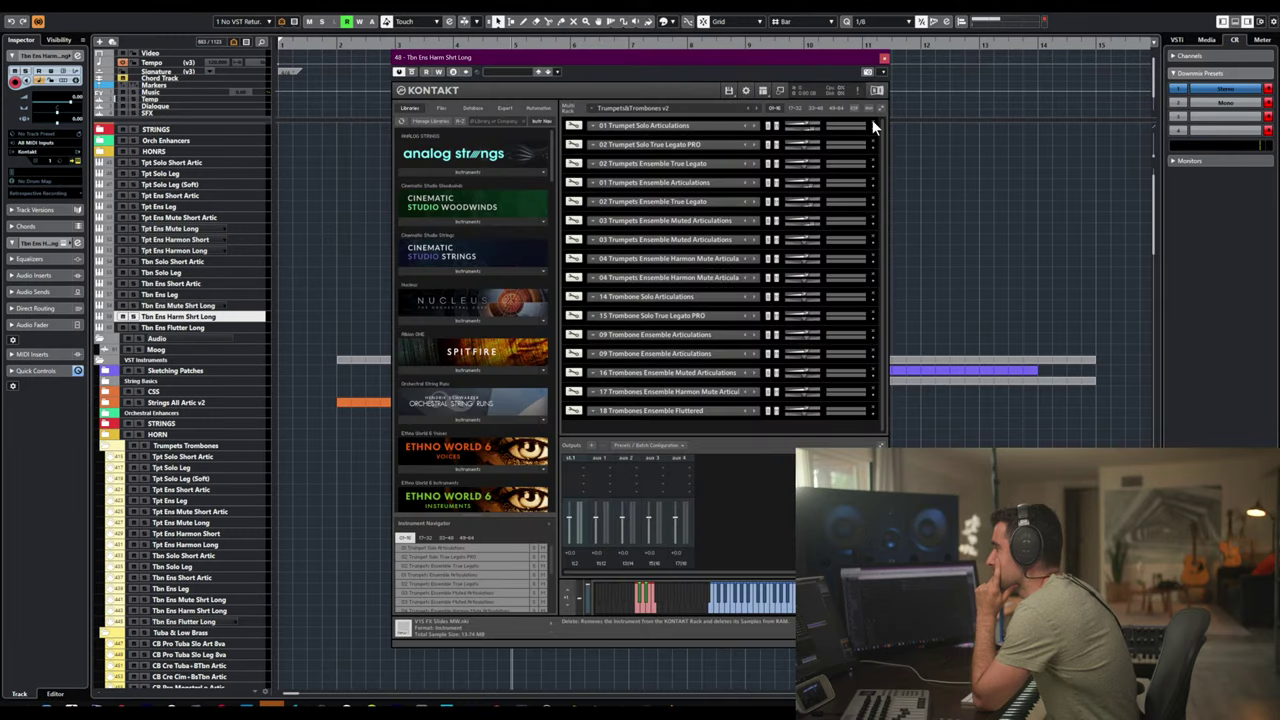
left_click(873, 127)
left_click(873, 127)
left_click(873, 127)
left_click(873, 127)
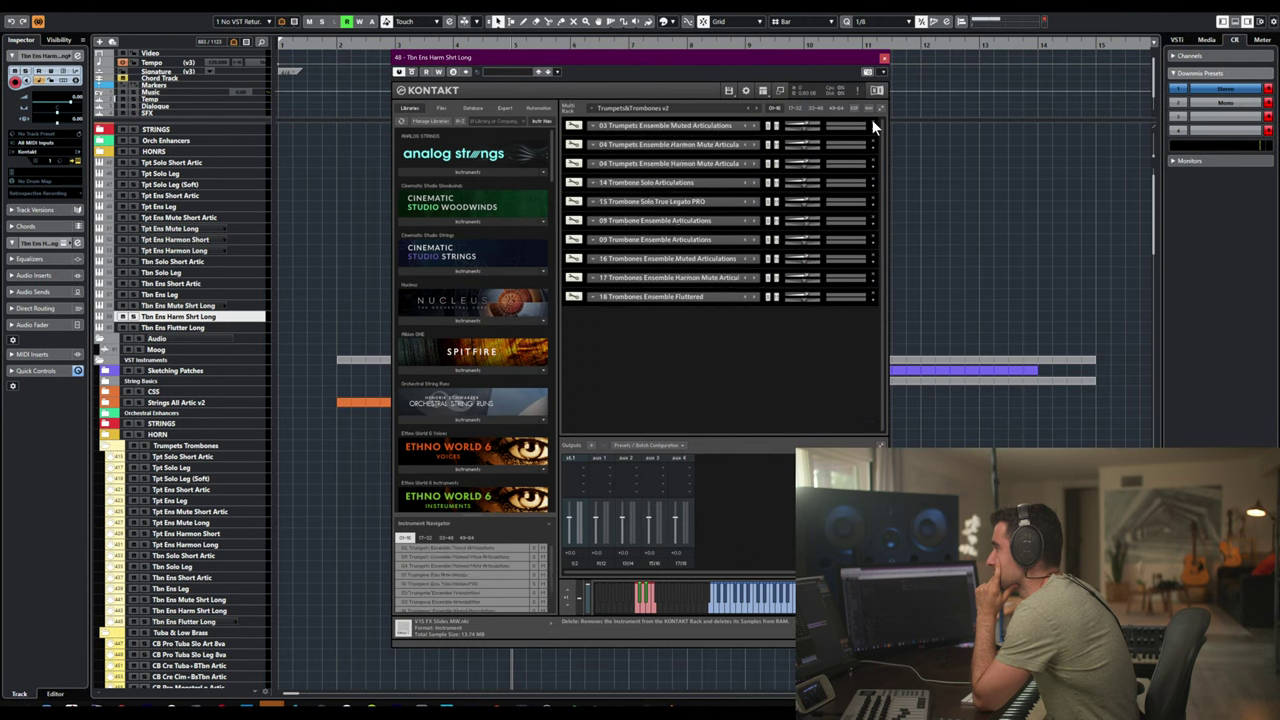
left_click(873, 127)
left_click(873, 127)
left_click(873, 127)
left_click(873, 127)
left_click(873, 127)
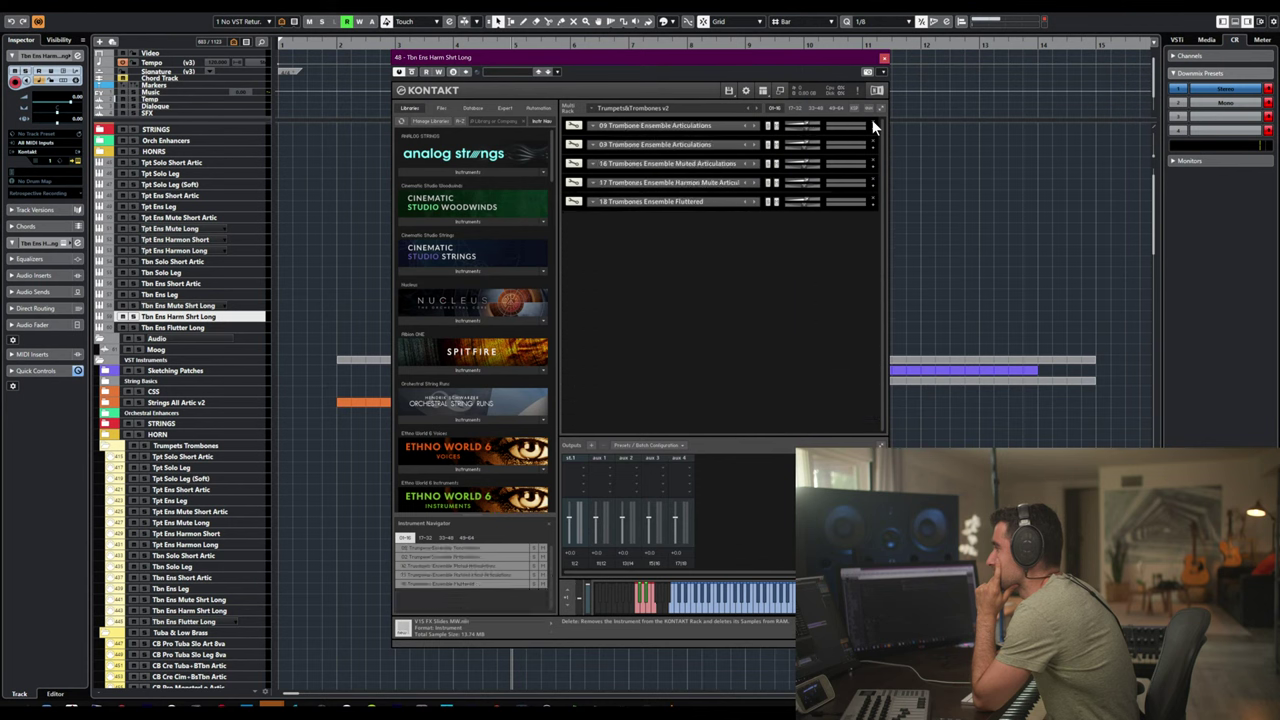
left_click(873, 127)
left_click(873, 127)
left_click(873, 127)
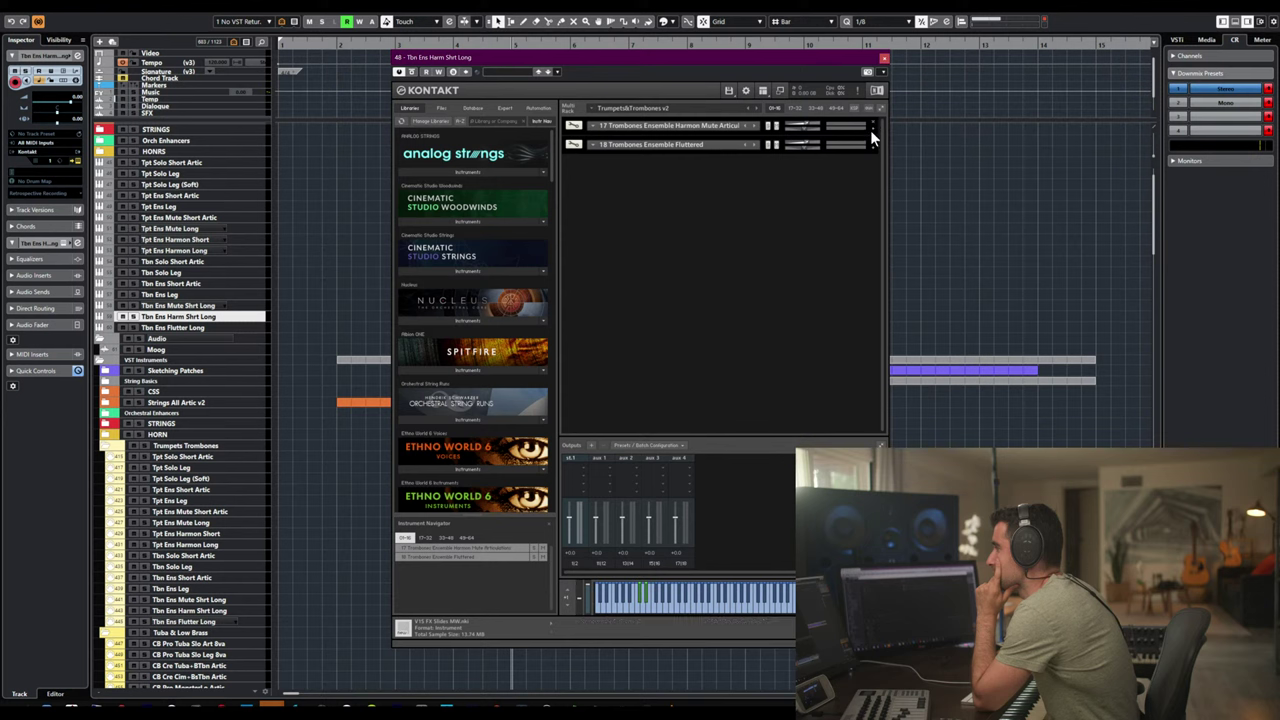
- Set the Harmon mute trombone ensemble on "Tbn Ens Harm Shrt Long" to MIDI Port A, channel 1, and close its Kontakt window
left_click(874, 135)
left_click(628, 145)
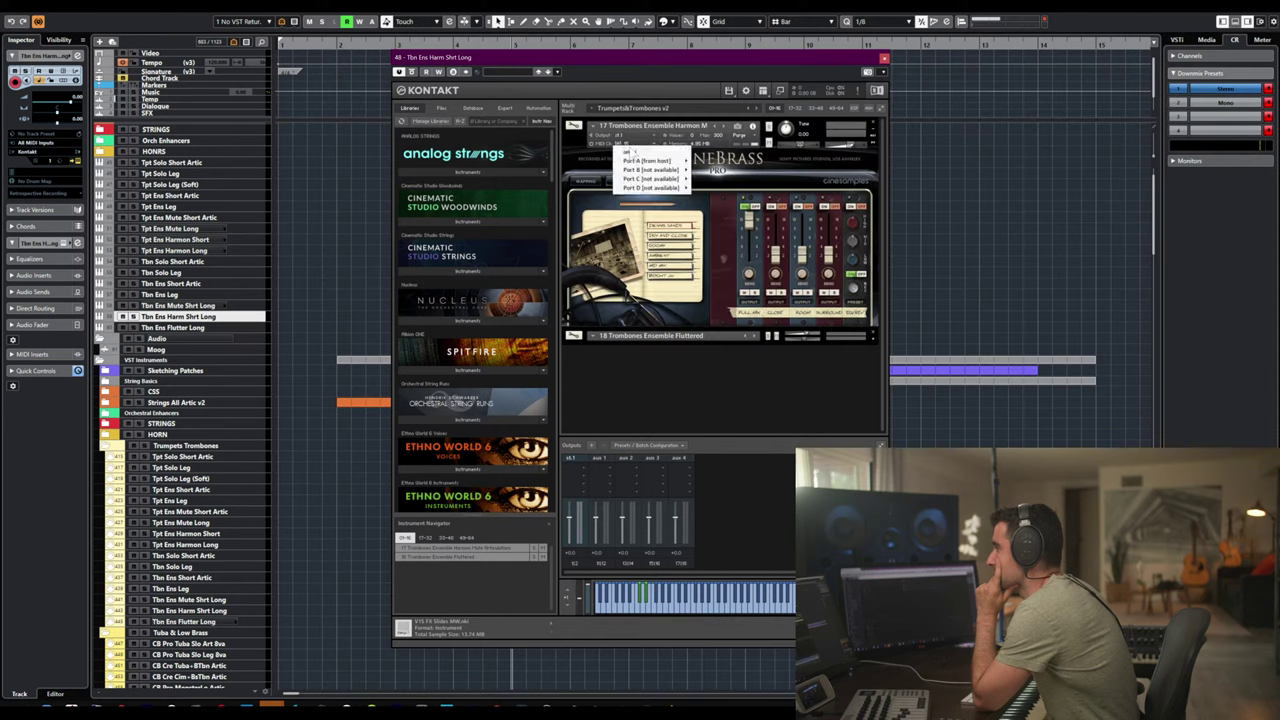
left_click(703, 165)
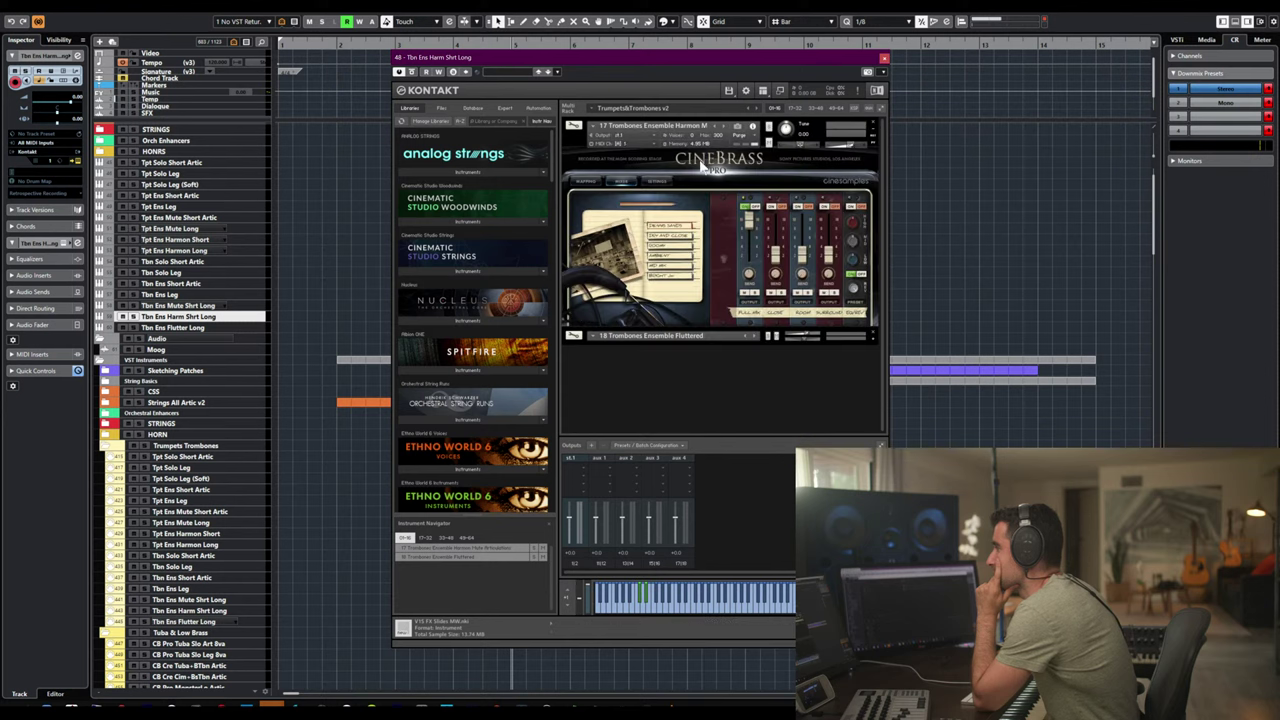
left_click(875, 131)
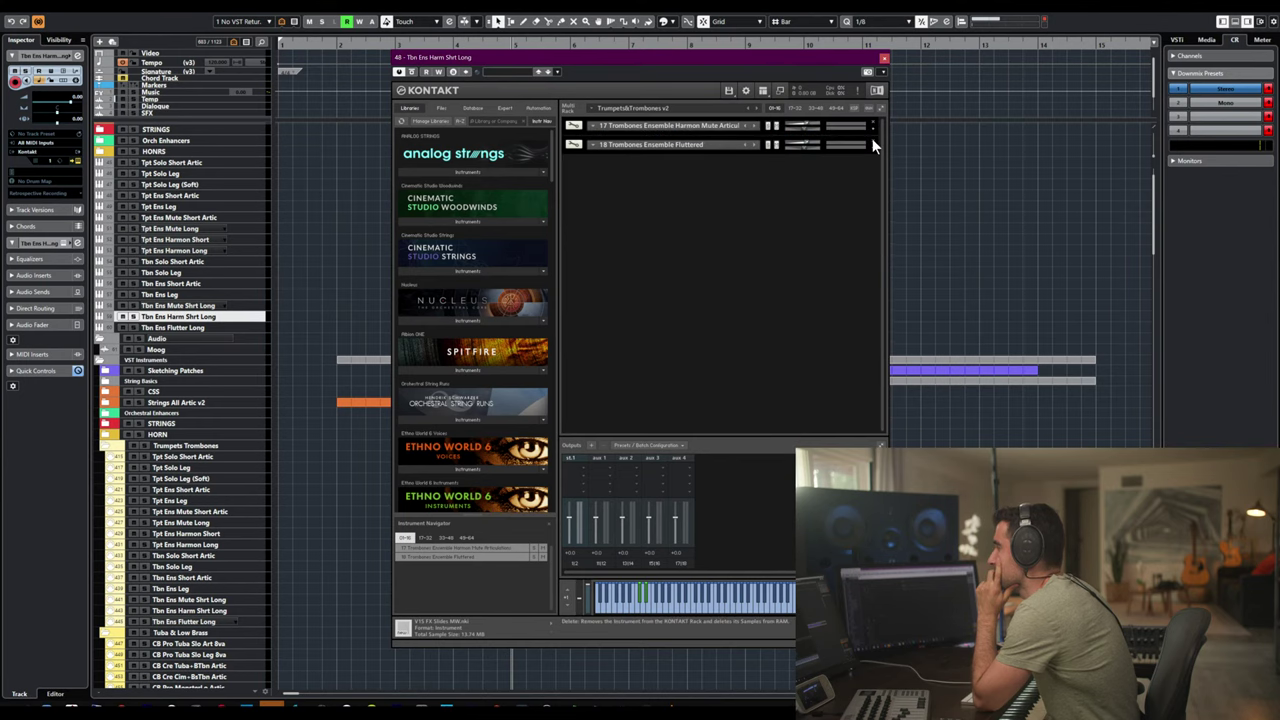
left_click(884, 57)
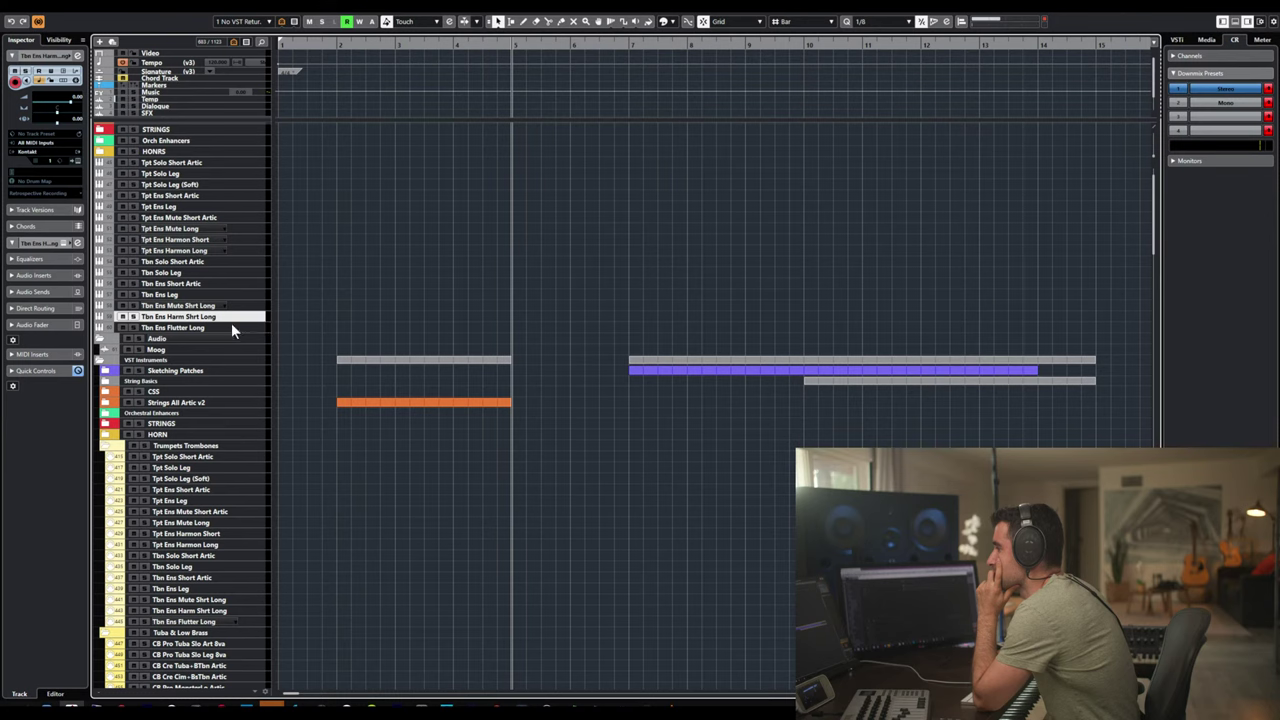
- Remove all instruments listed before "18 Trombones Ensemble Fluttered" from the Kontakt rack of the "Tbn Ens Flutter Long" track
left_click(231, 326)
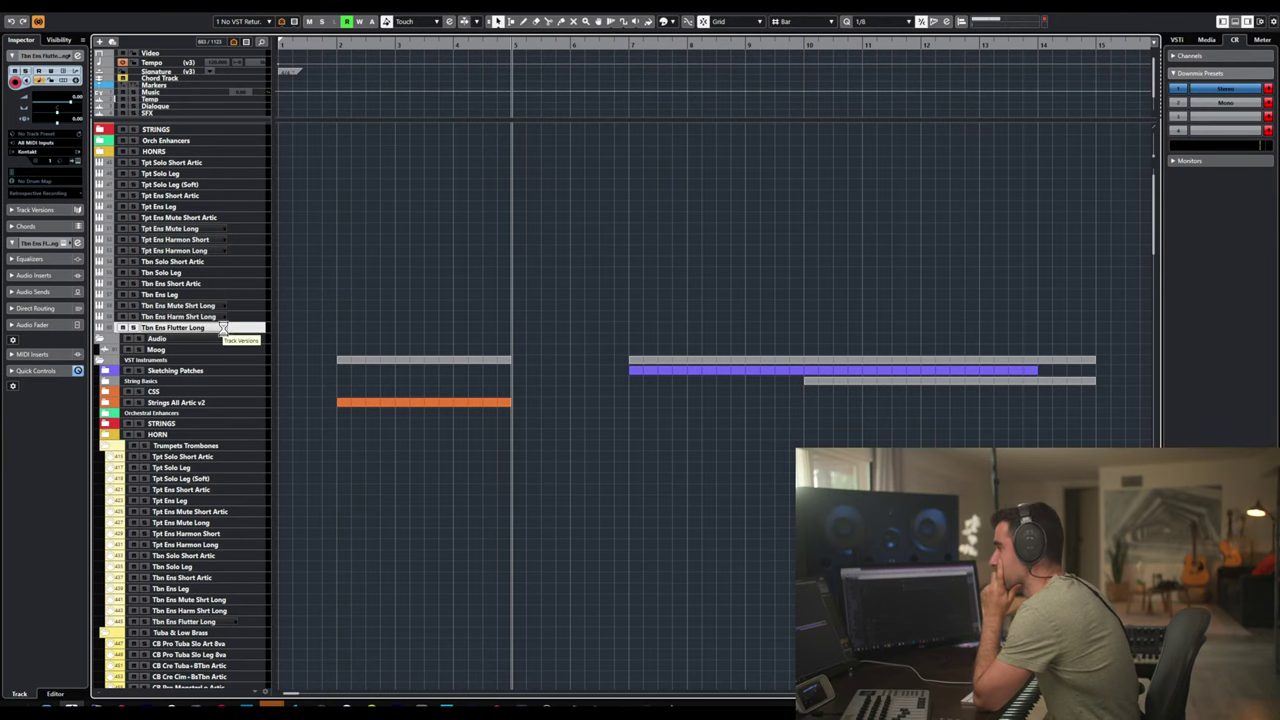
left_click(222, 328)
left_click(880, 110)
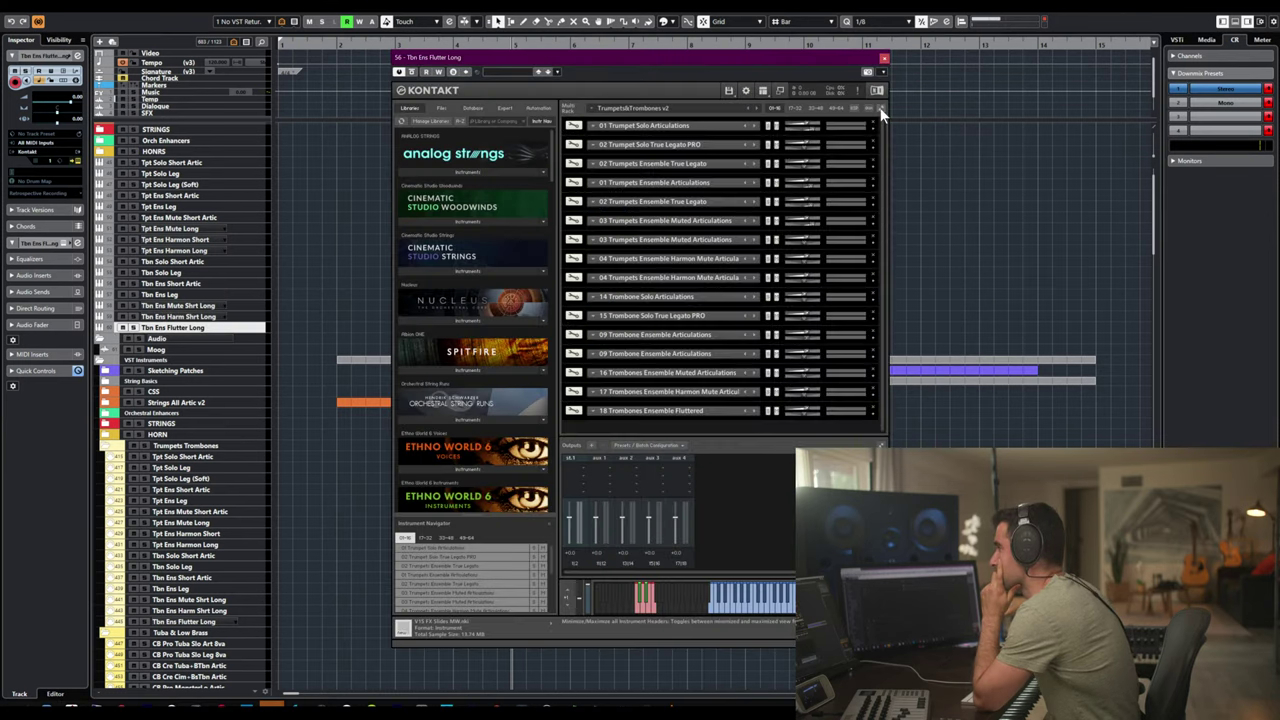
left_click(873, 127)
left_click(873, 127)
left_click(873, 127)
left_click(873, 127)
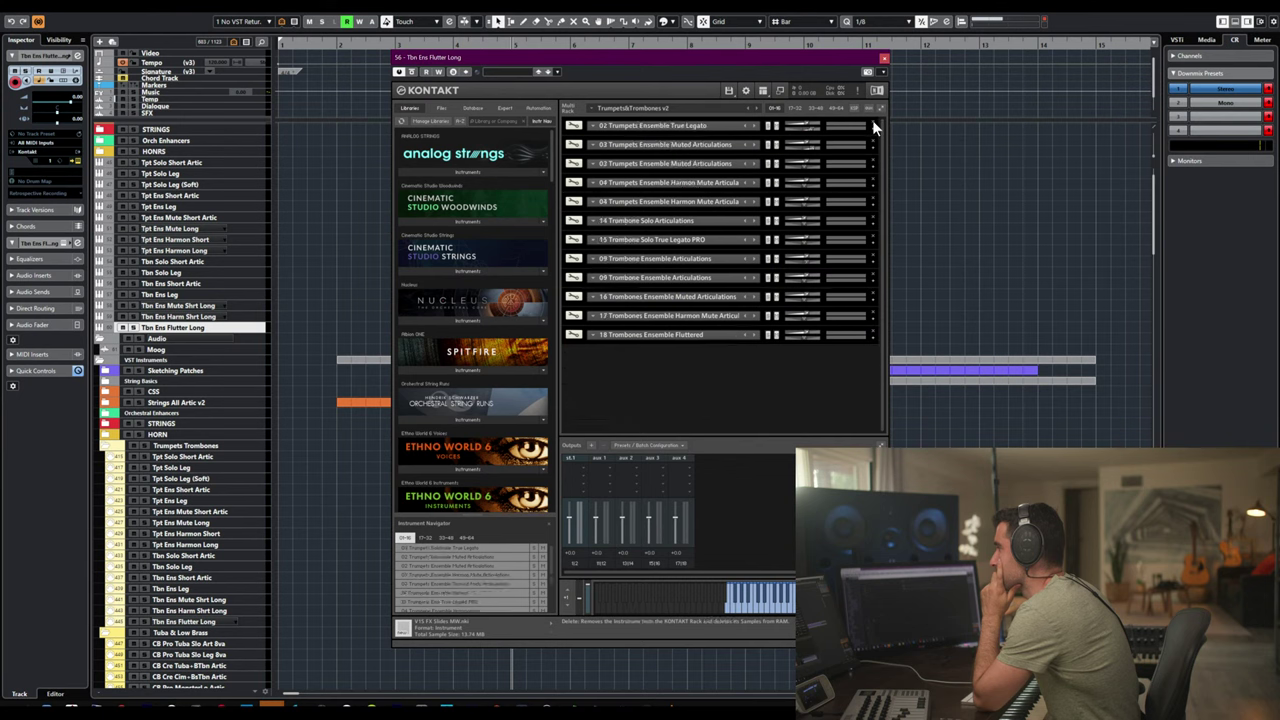
left_click(873, 127)
left_click(873, 127)
left_click(873, 127)
left_click(873, 127)
left_click(873, 127)
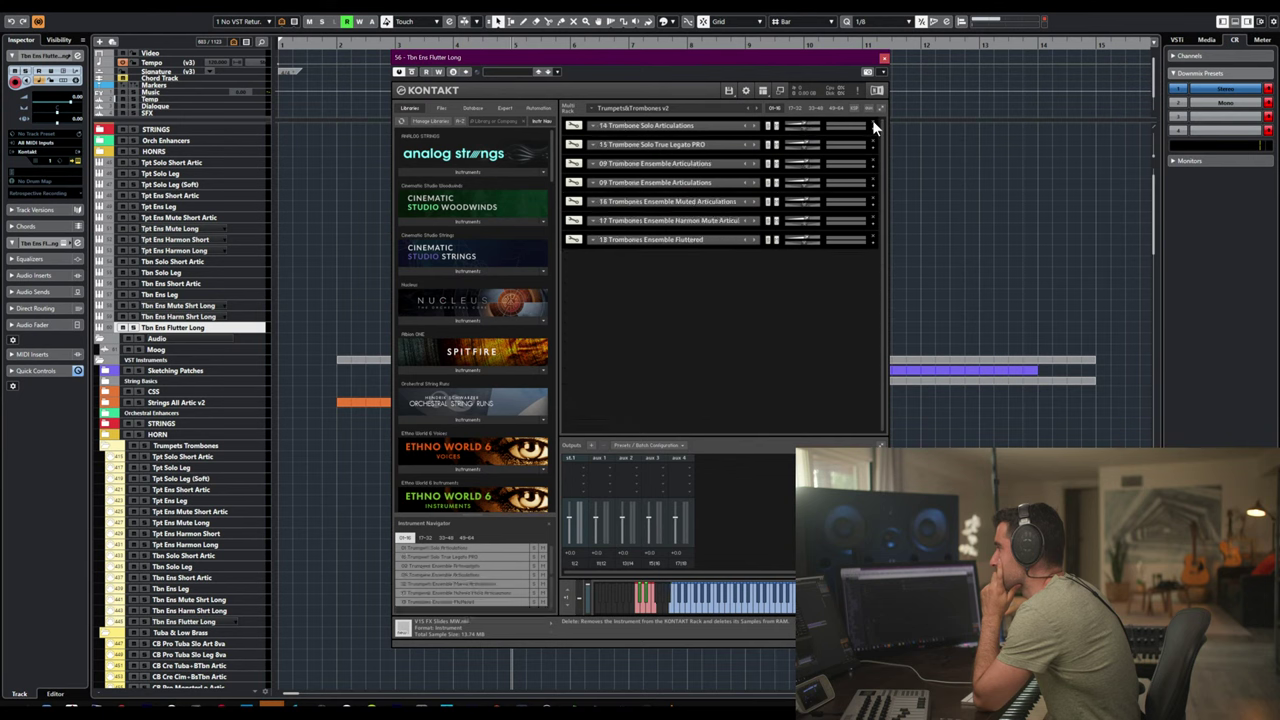
left_click(873, 127)
left_click(873, 127)
left_click(873, 127)
left_click(873, 127)
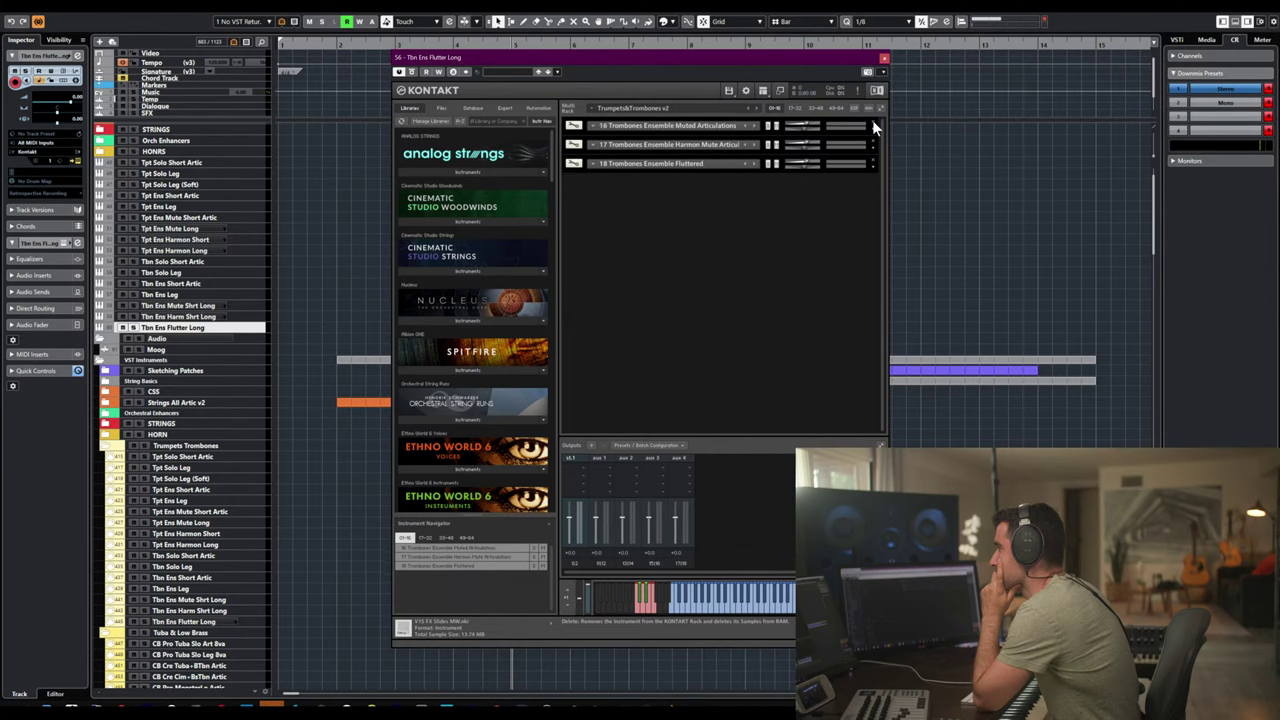
left_click(873, 127)
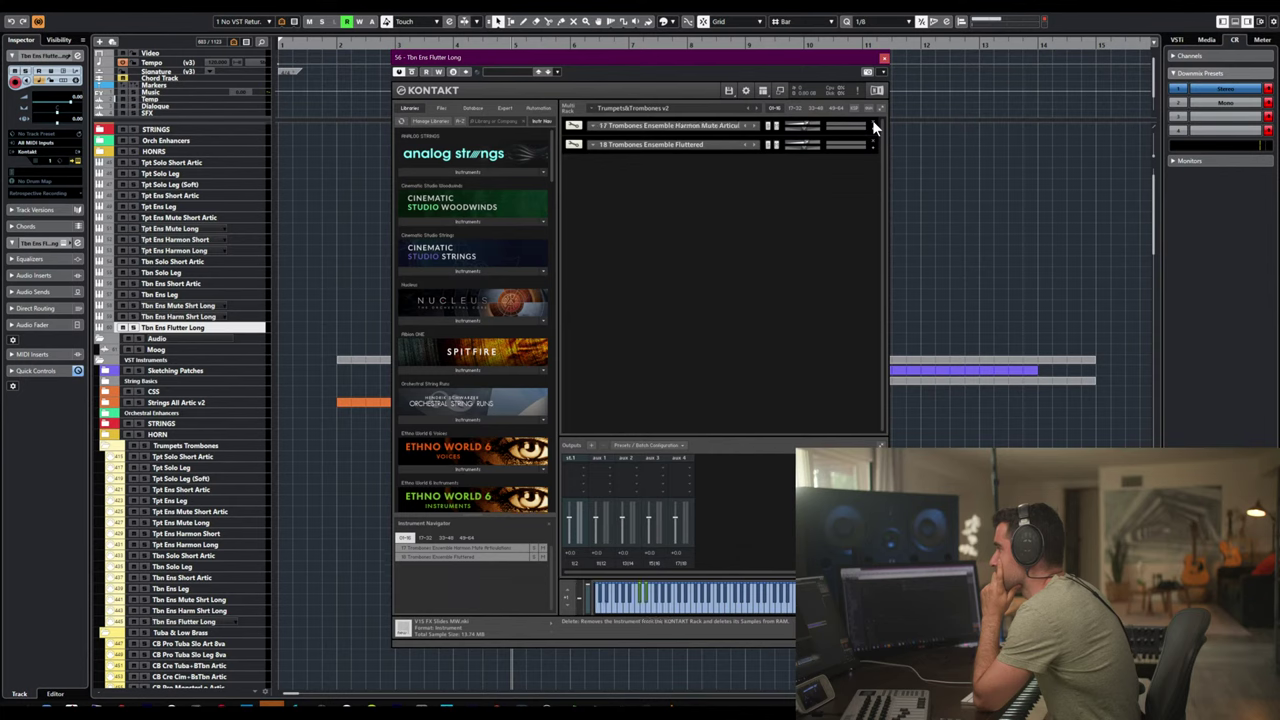
left_click(873, 127)
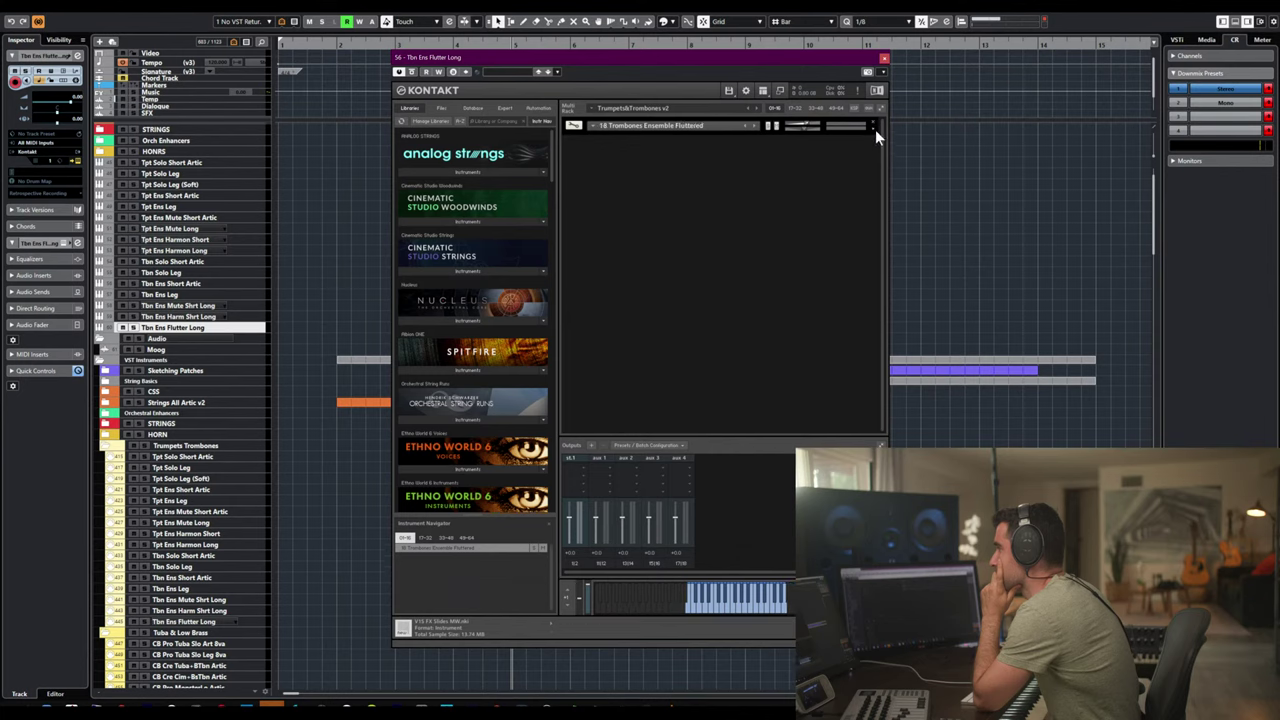
- Remove the leftover instrument on rack page 17-32 of "Tbn Ens Flutter Long" and close its Kontakt window
left_click(874, 136)
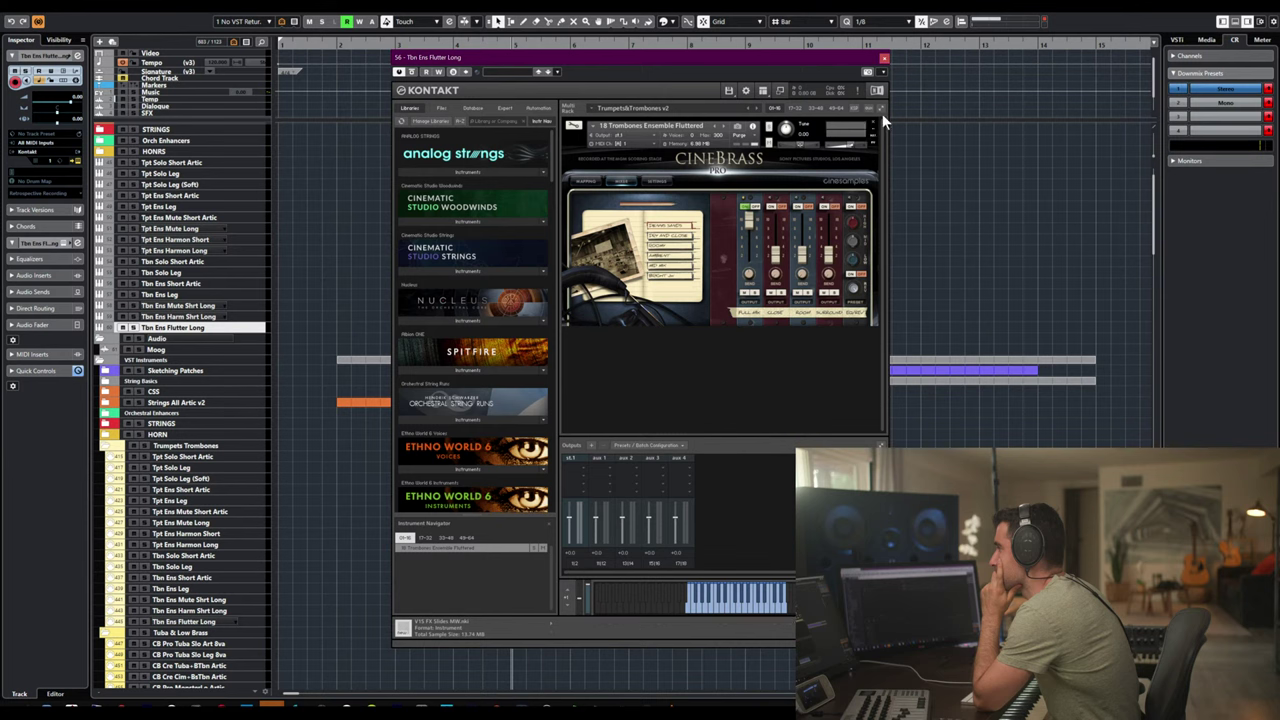
left_click(794, 108)
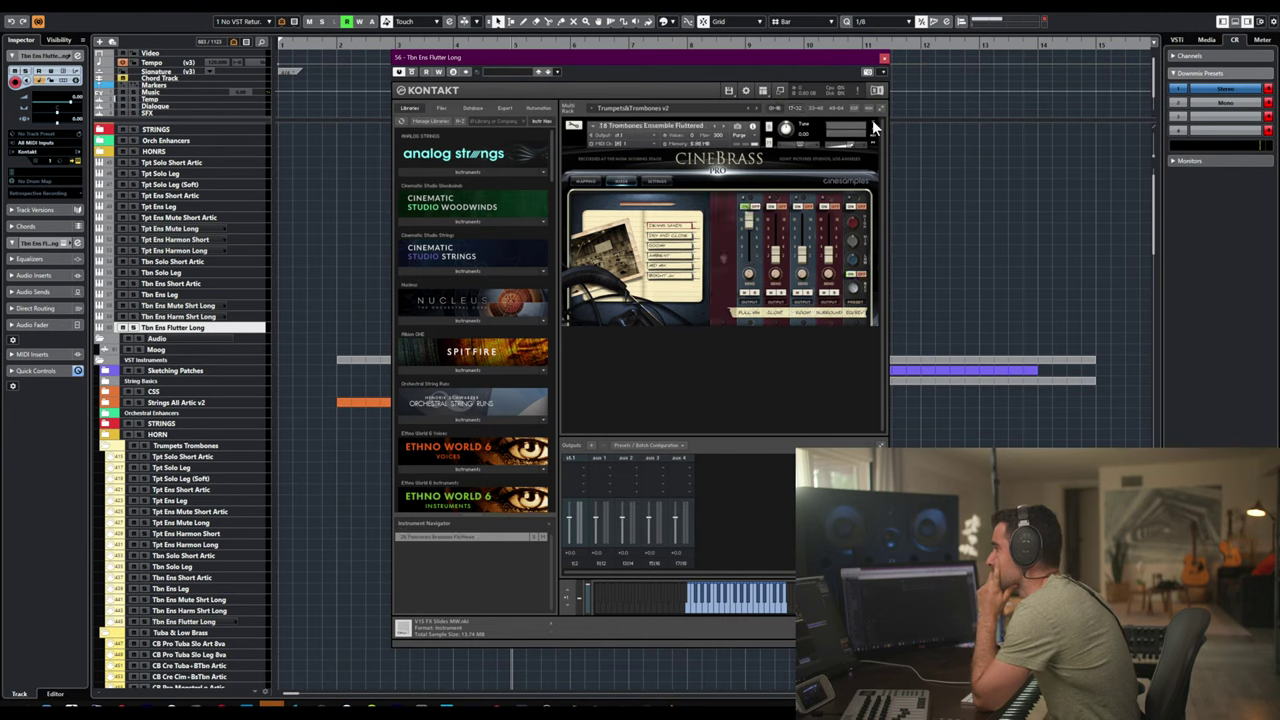
left_click(883, 57)
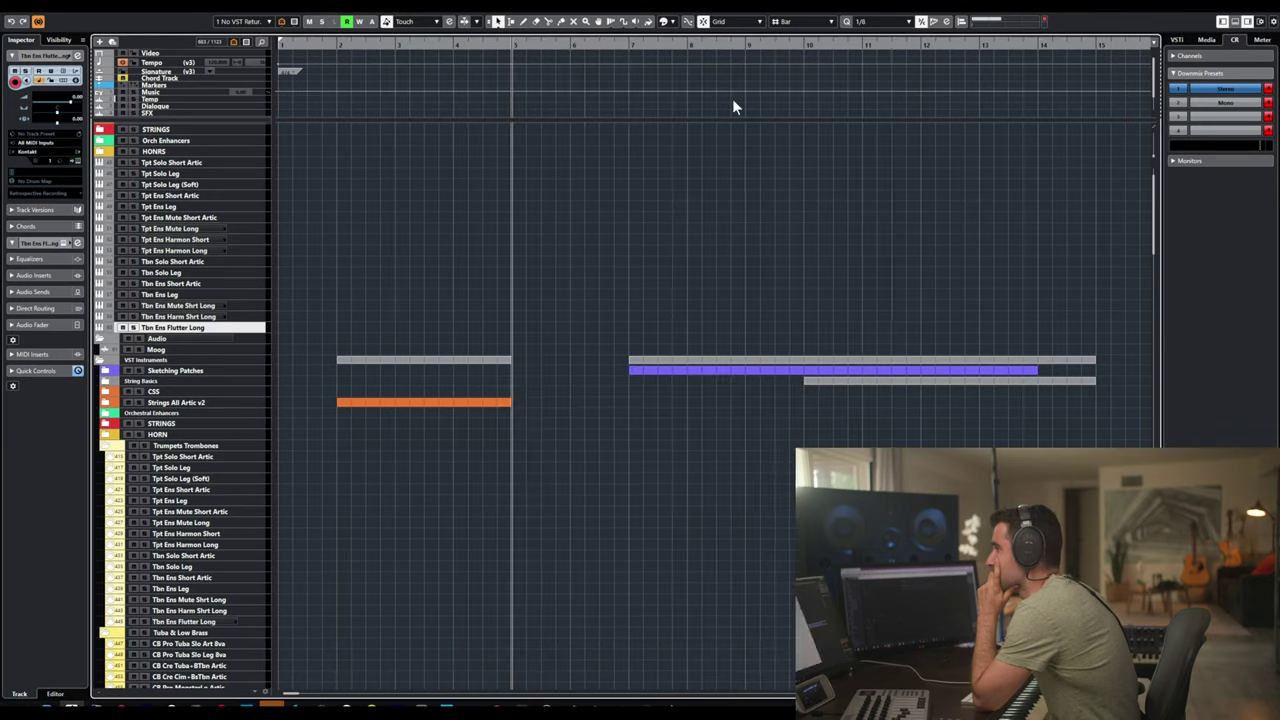
- Remove "26 Monster Low Brass Articulations" from rack page 17-32 of the "Tpt Solo Short Artic" track and close its Kontakt window
left_click(205, 163)
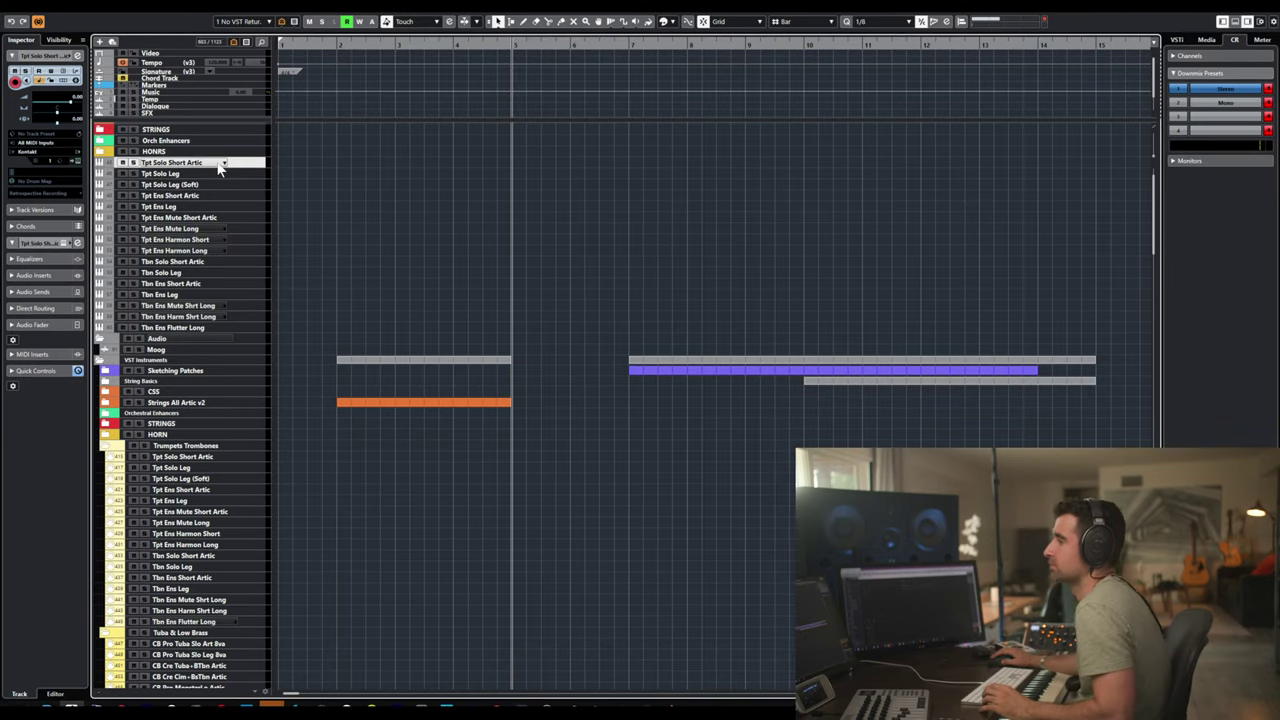
left_click(224, 163)
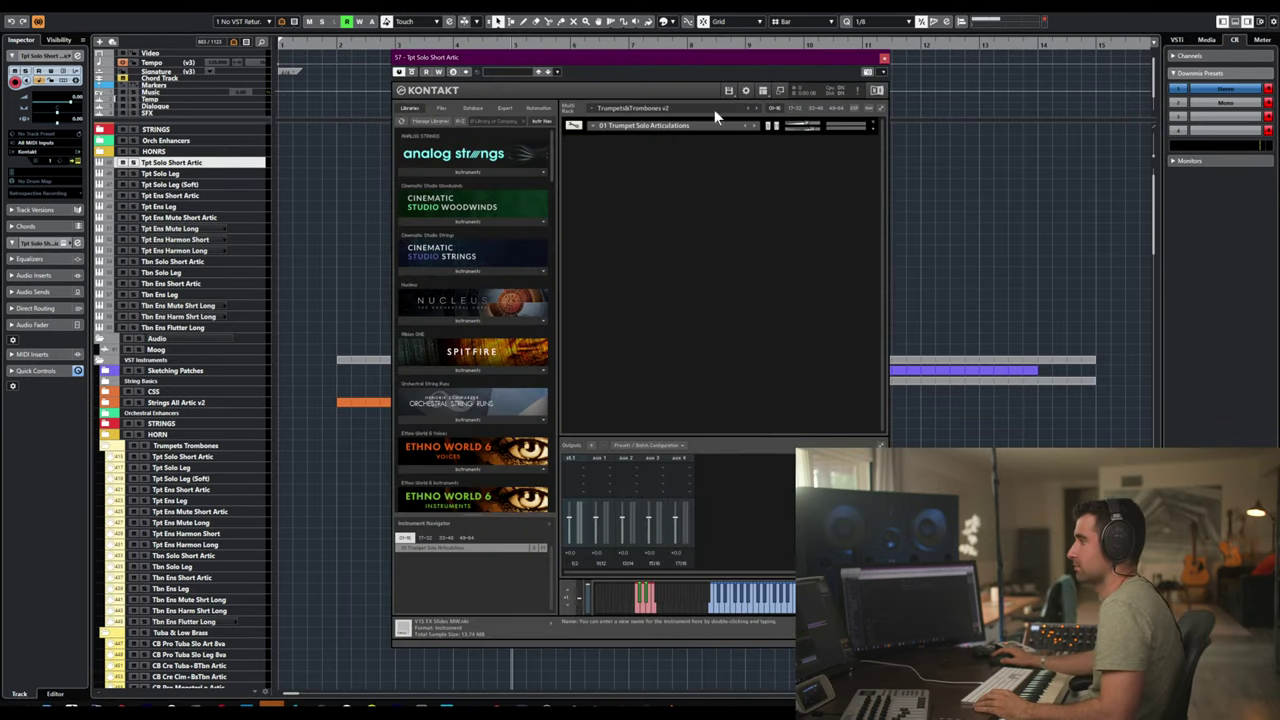
left_click(795, 108)
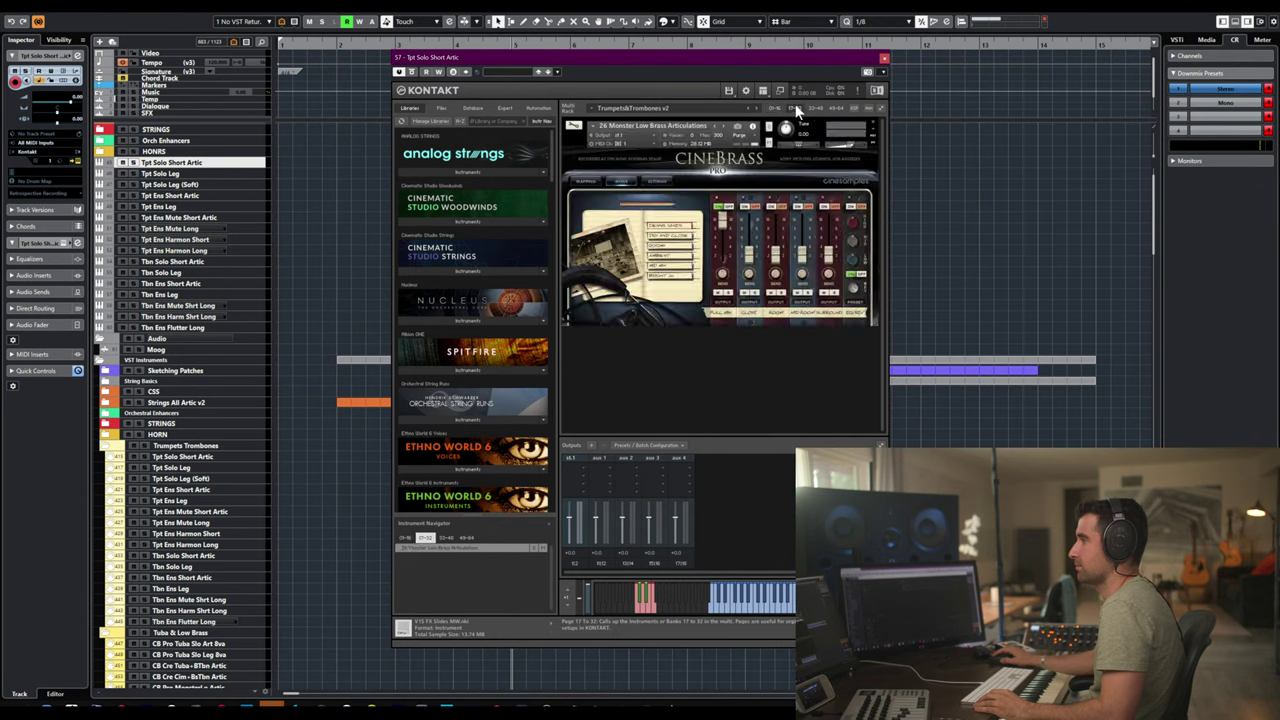
left_click(872, 127)
key("ctrl+w")
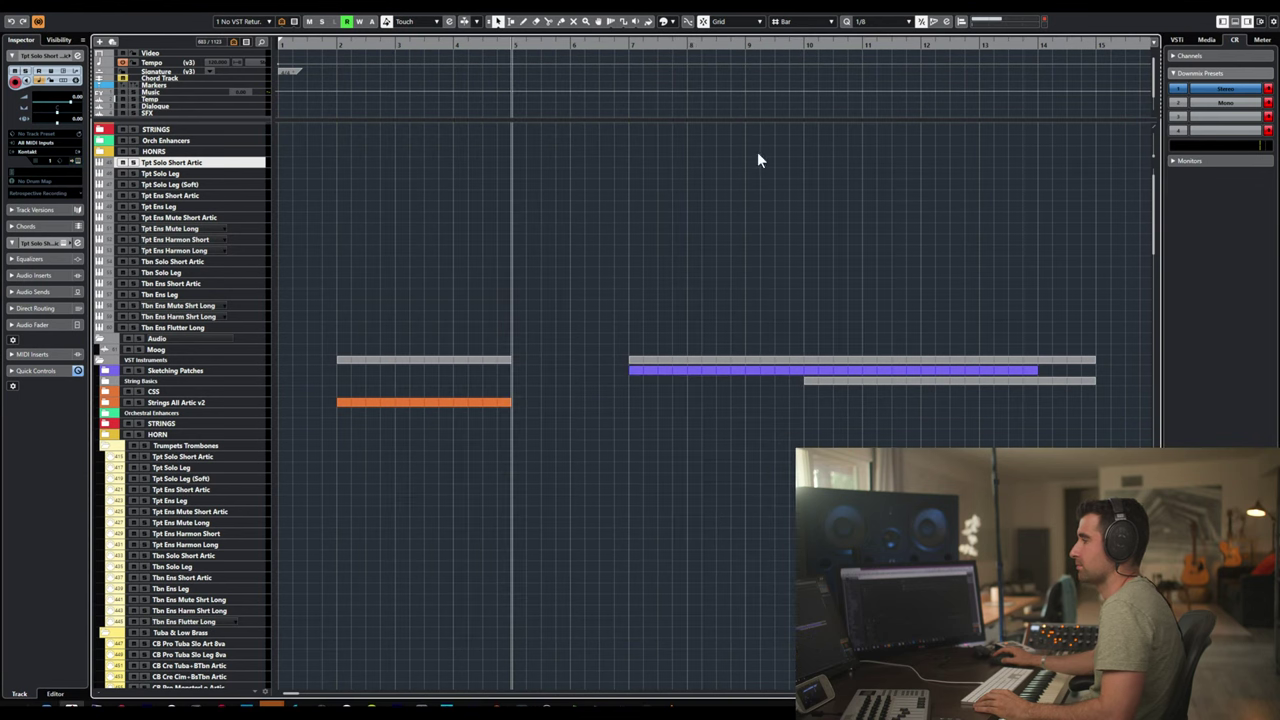
- Remove the leftover instrument on rack page 17-32 in the Kontakt instance of the "Tpt Solo Leg" track
left_click(259, 175)
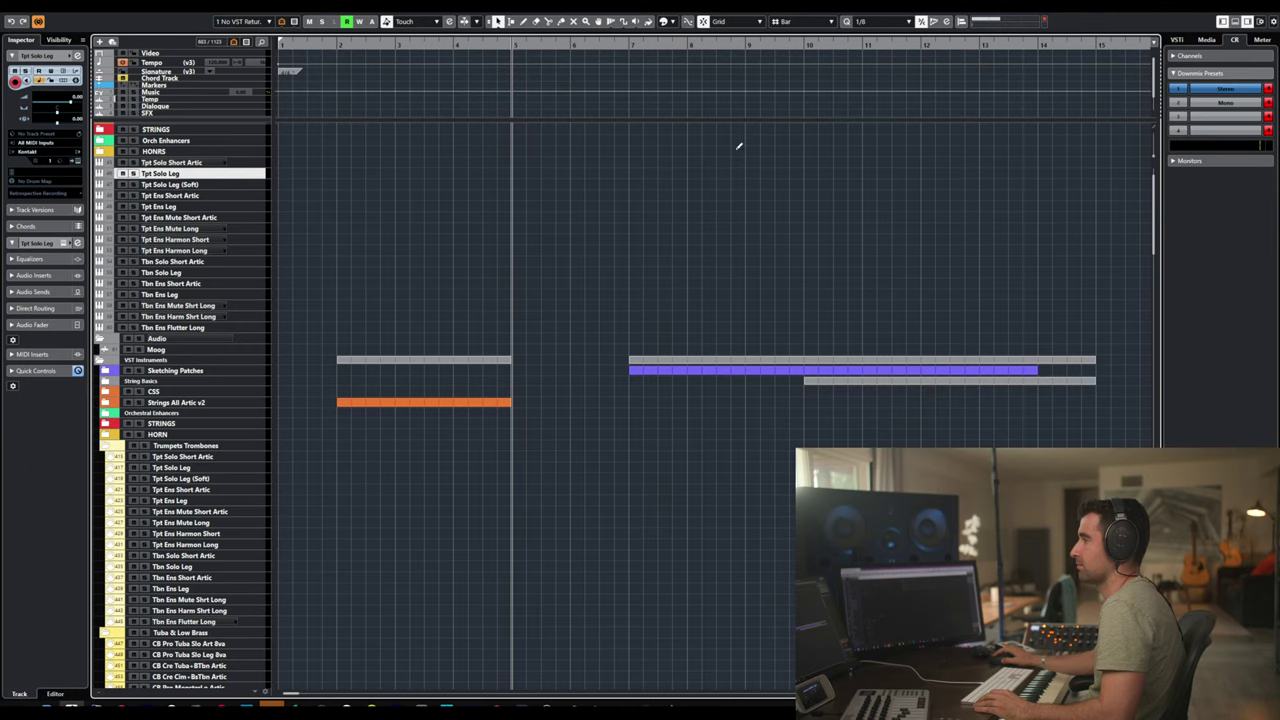
key("Return")
left_click(797, 108)
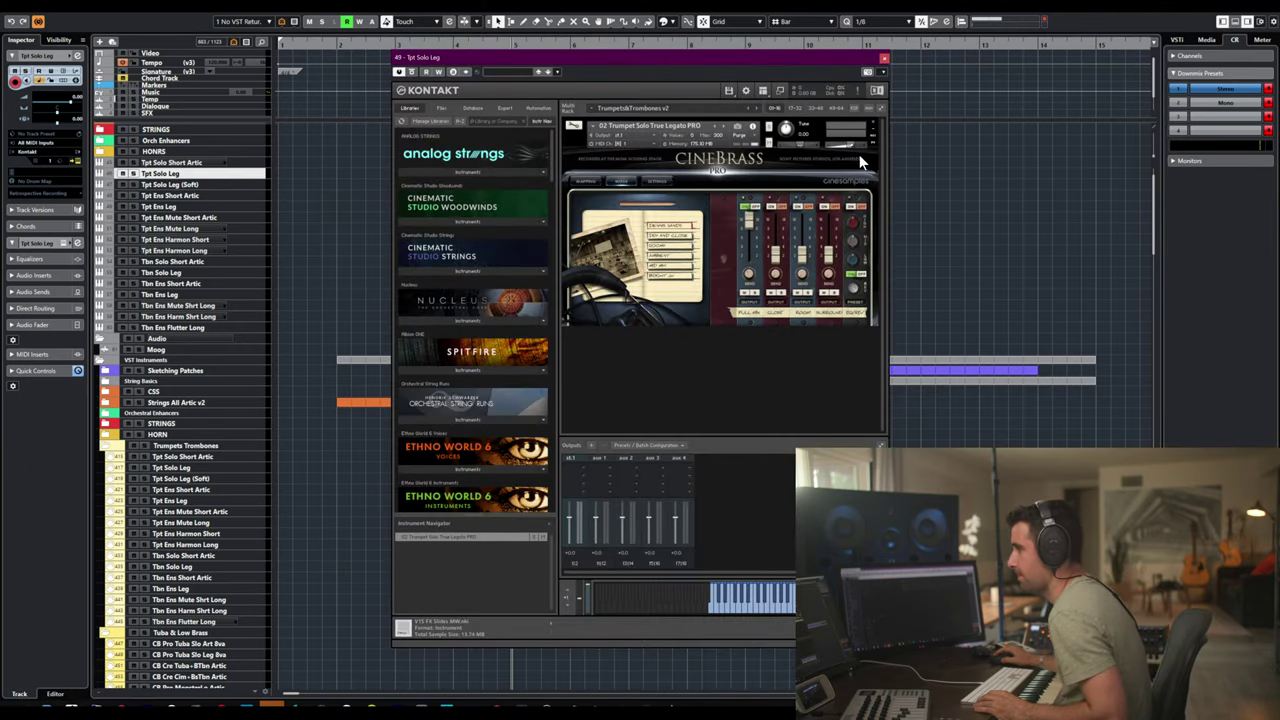
- Close the open Kontakt window and remove "26 Monster Low Brass Articulations" from rack page 17-32 of the "Tpt Solo Leg (Soft)" track
key("ctrl+w")
left_click(156, 186)
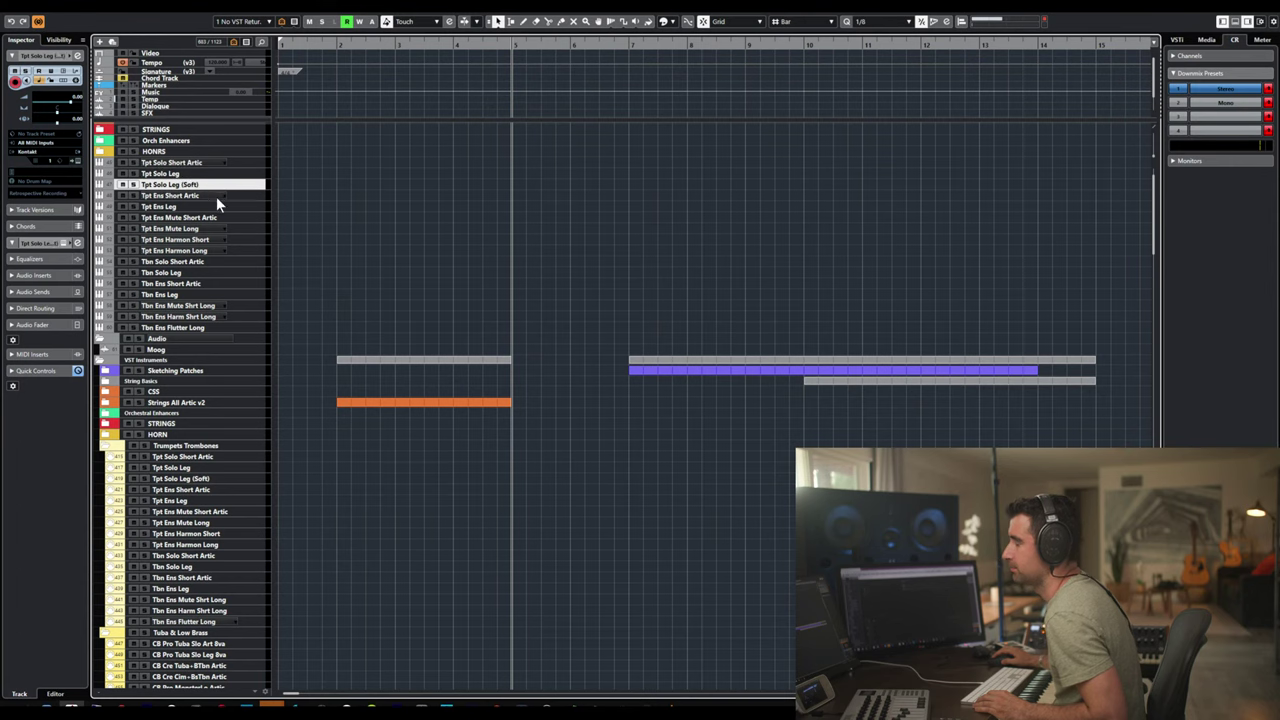
key("Return")
left_click(789, 108)
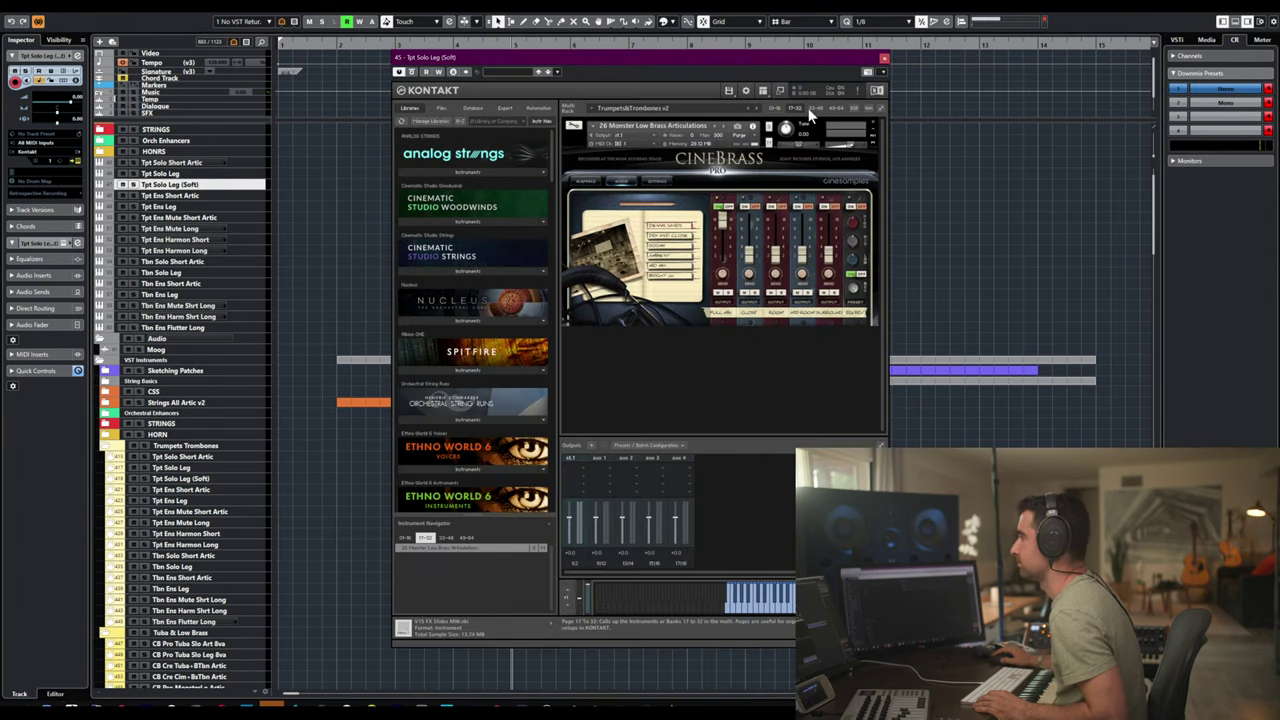
left_click(873, 128)
key("ctrl+w")
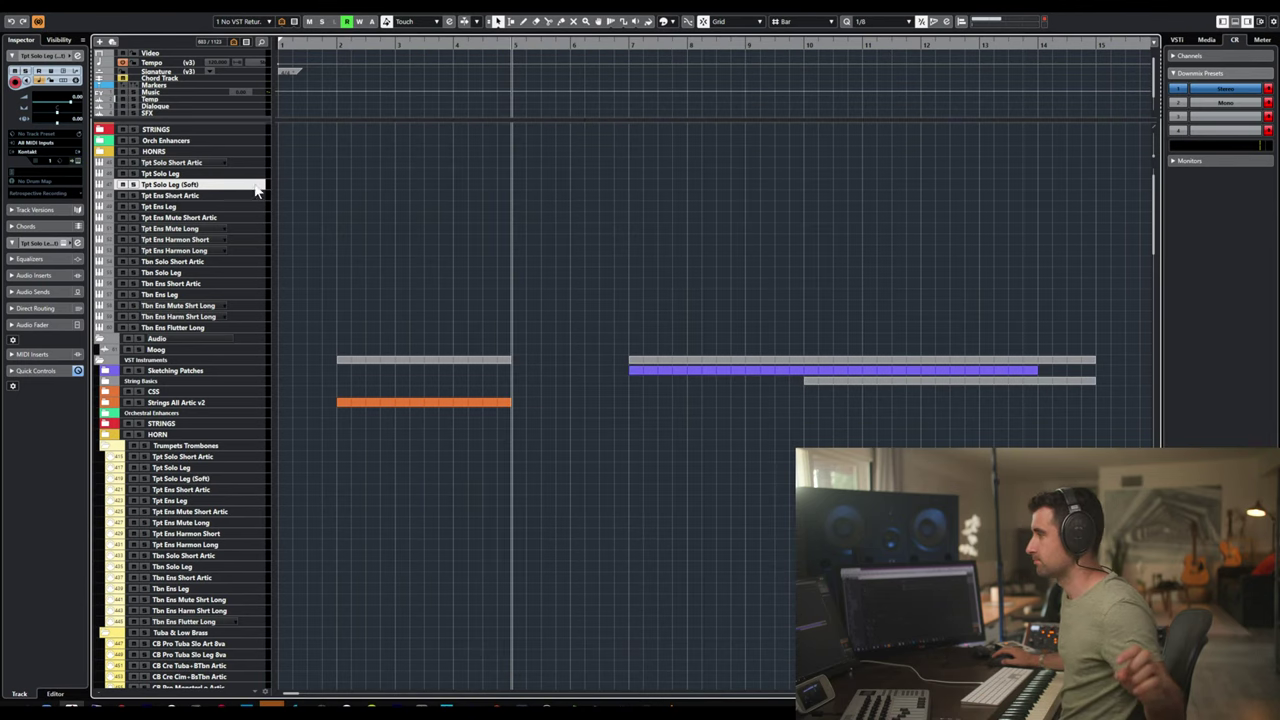
- Remove "26 Monster Low Brass Articulations" from rack page 17-32 of the "Tpt Ens Short Artic" track and close its Kontakt window
left_click(210, 194)
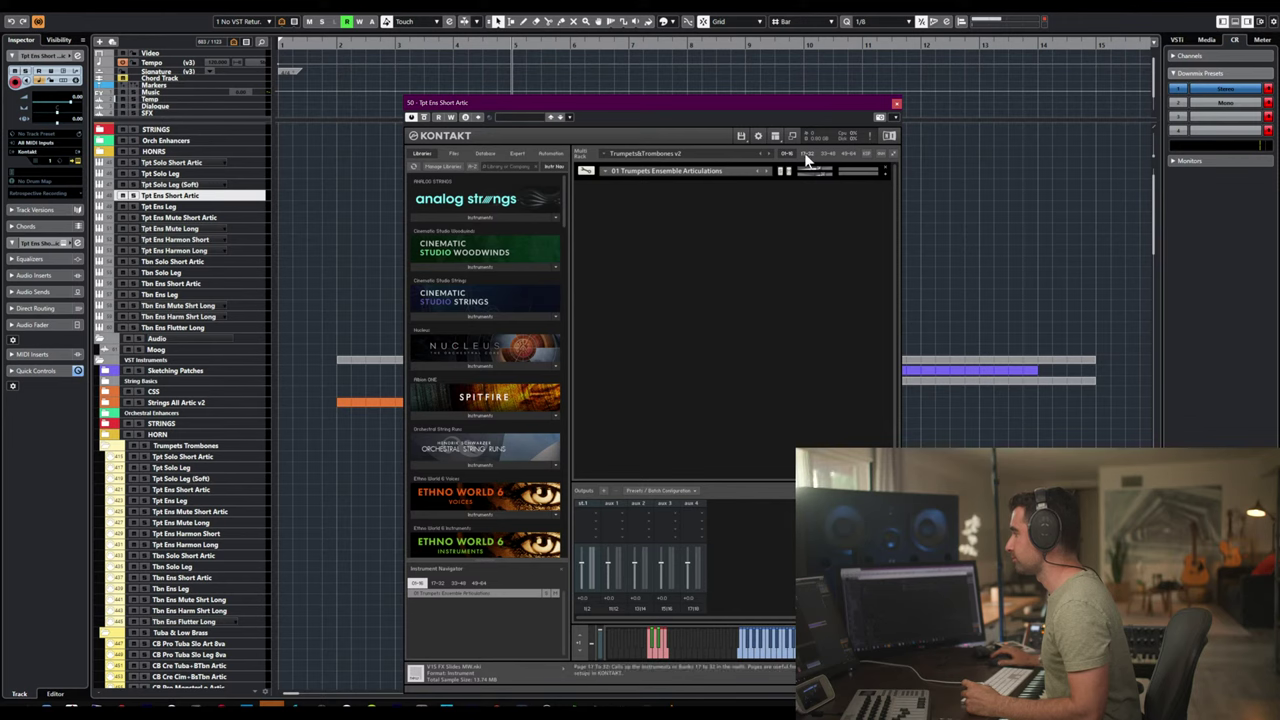
left_click(882, 167)
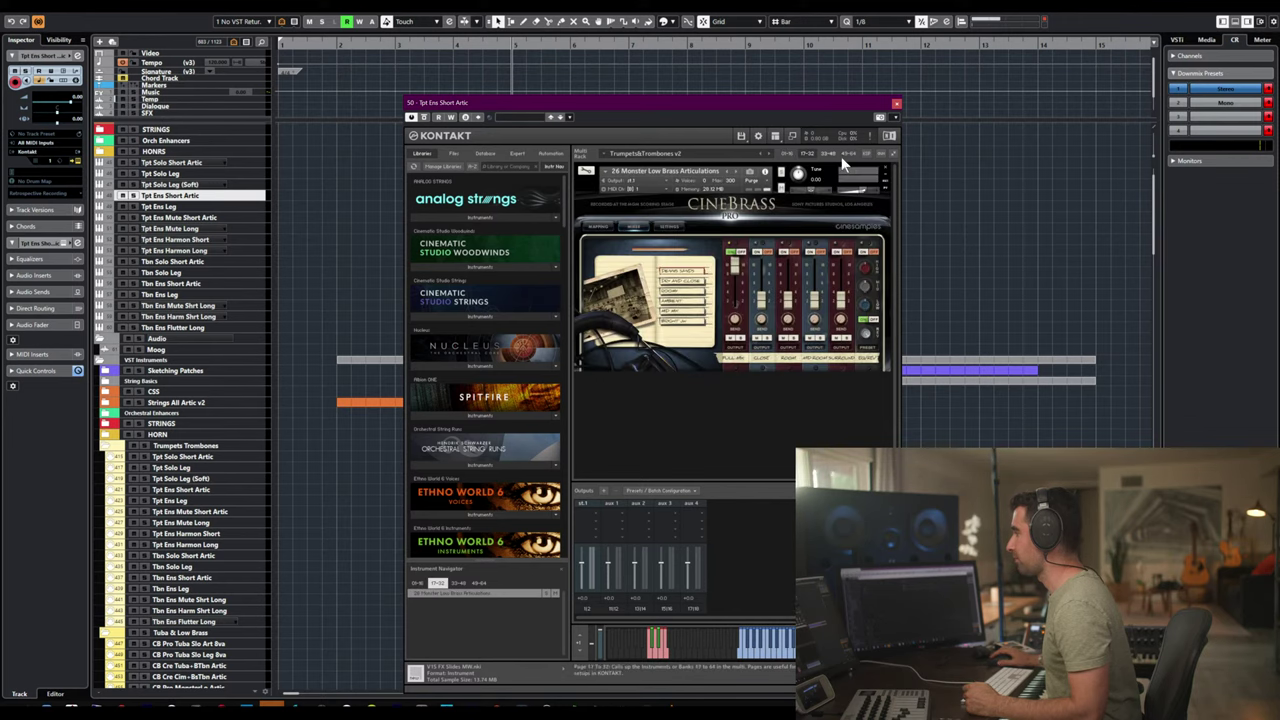
left_click(882, 167)
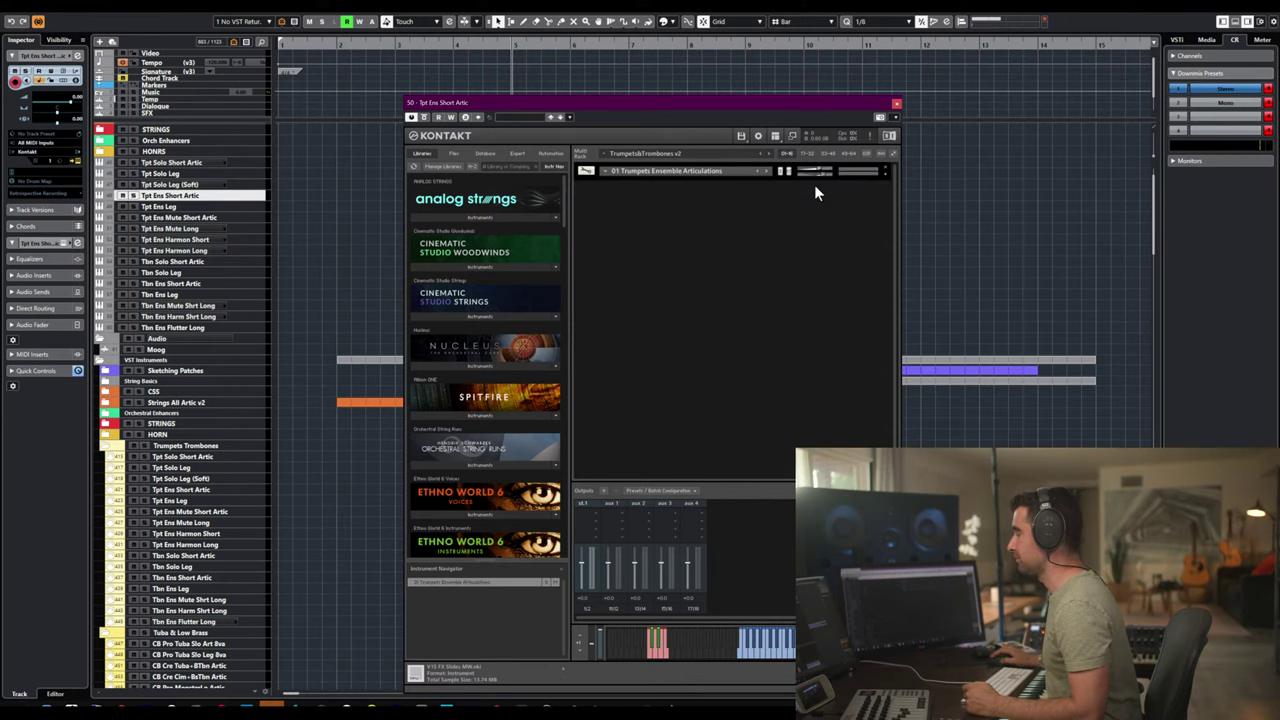
key("ctrl+w")
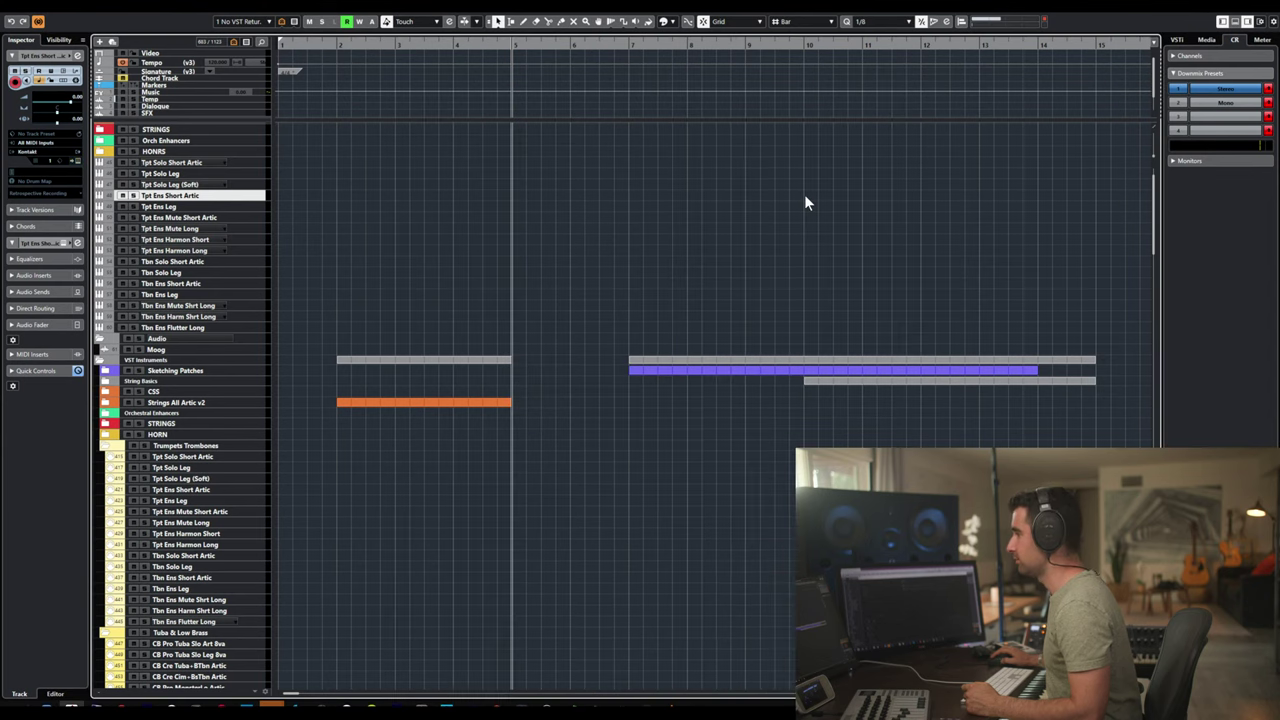
- Remove "26 Monster Low Brass Articulations" from rack page 17-32 of the "Tpt Ens Leg" track and close its Kontakt window
left_click(218, 207)
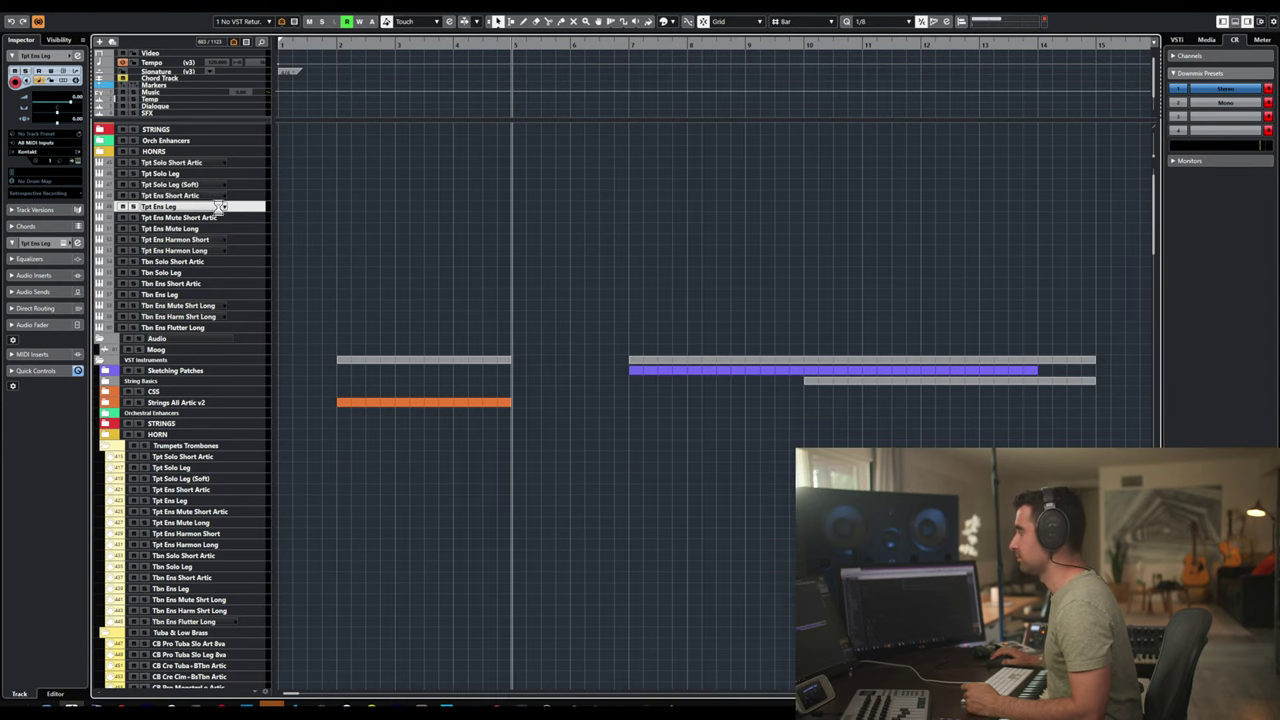
left_click(794, 108)
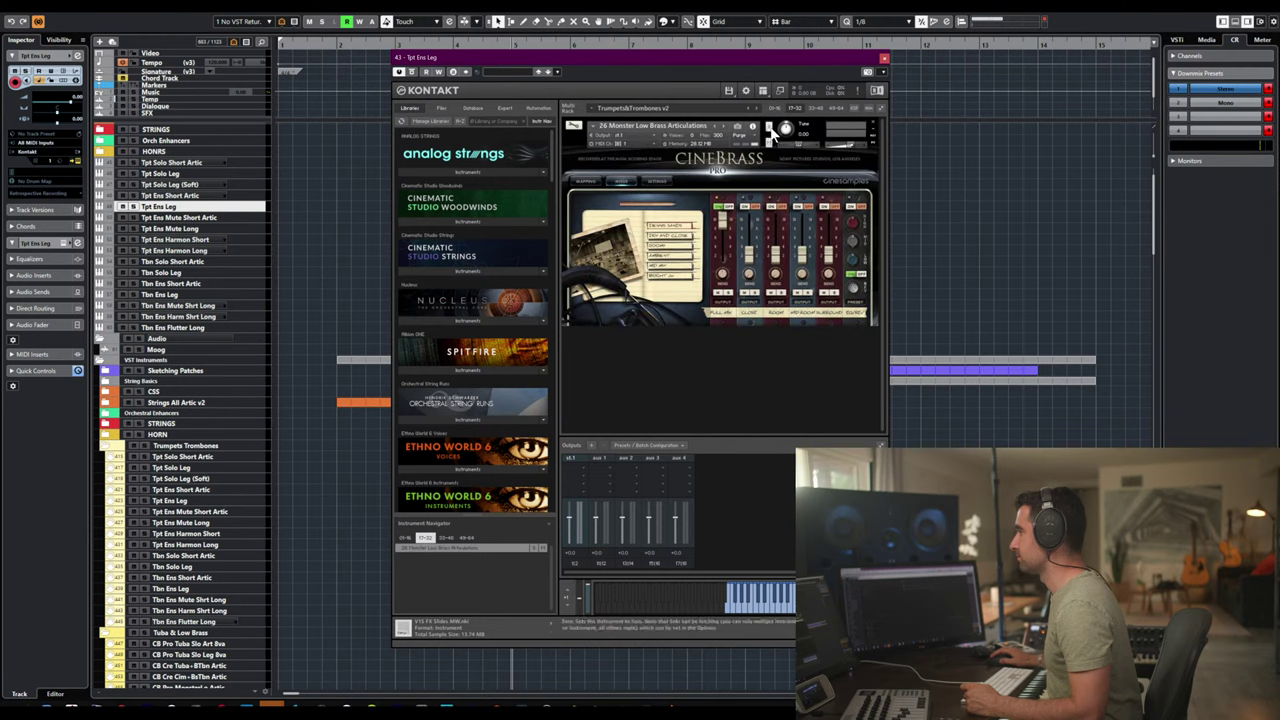
left_click(874, 125)
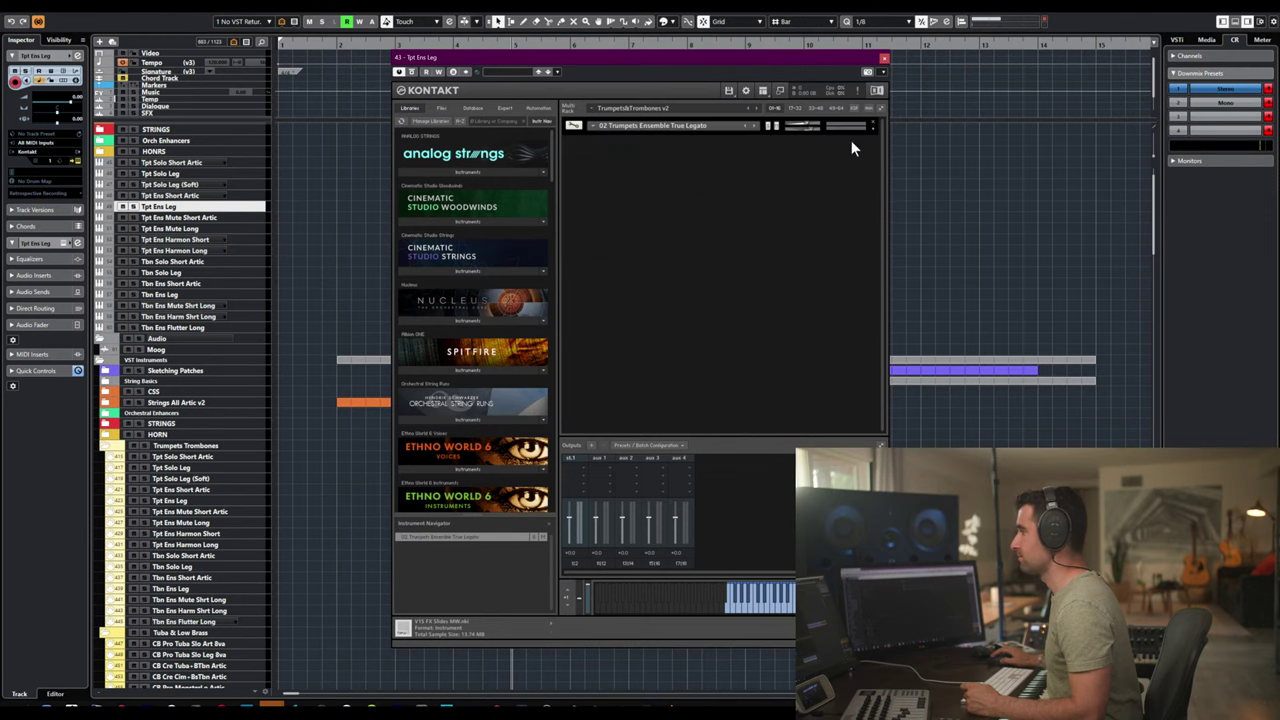
key("ctrl+w")
- Remove "26 Monster Low Brass Articulations" from rack page 17-32 of the "Tpt Ens Mute Short Artic" track
left_click(220, 215)
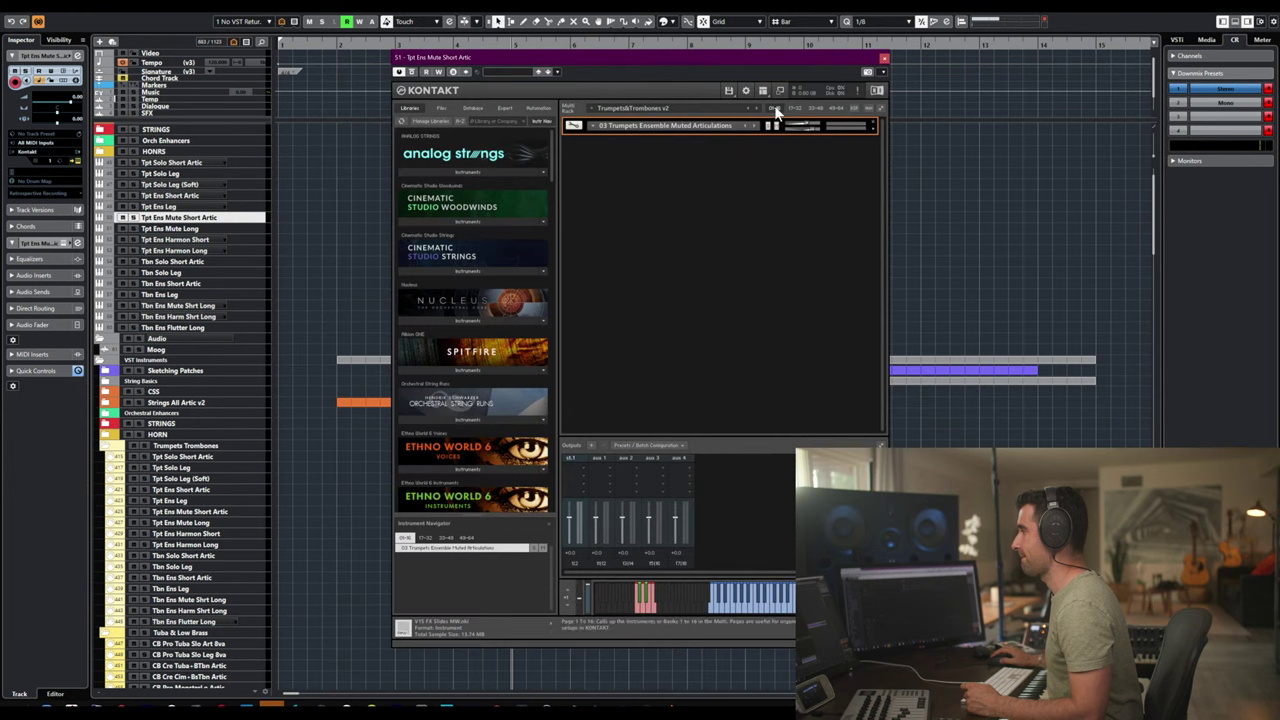
left_click(794, 108)
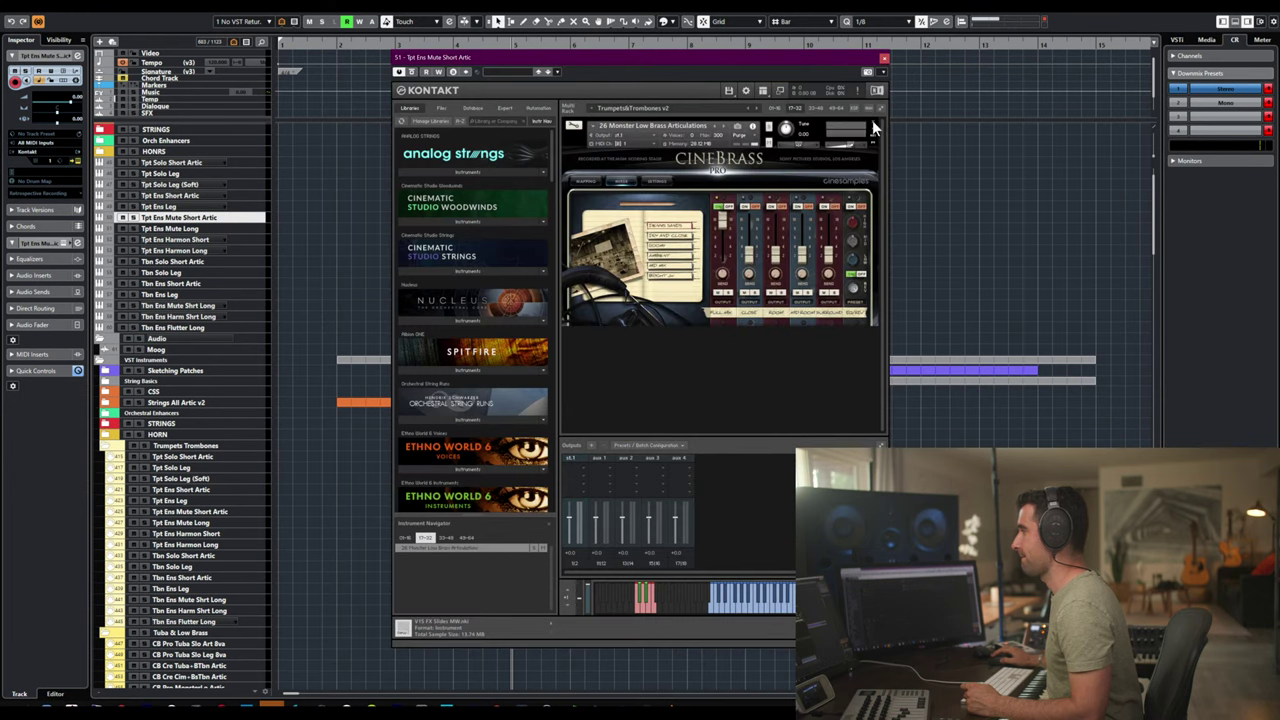
left_click(873, 127)
- Remove "26 Monster Low Brass Articulations" from rack page 17-32 of the "Tpt Ens Mute Long" track
left_click(180, 229)
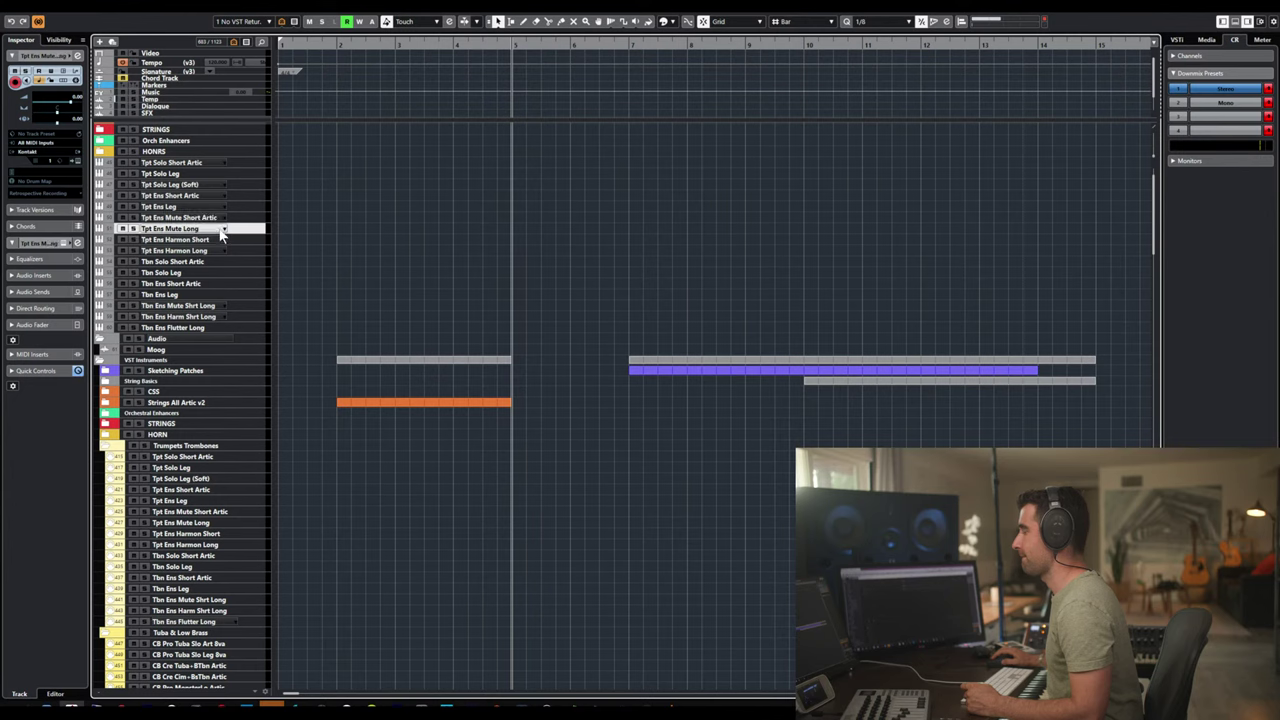
key("ctrl+e")
left_click(796, 108)
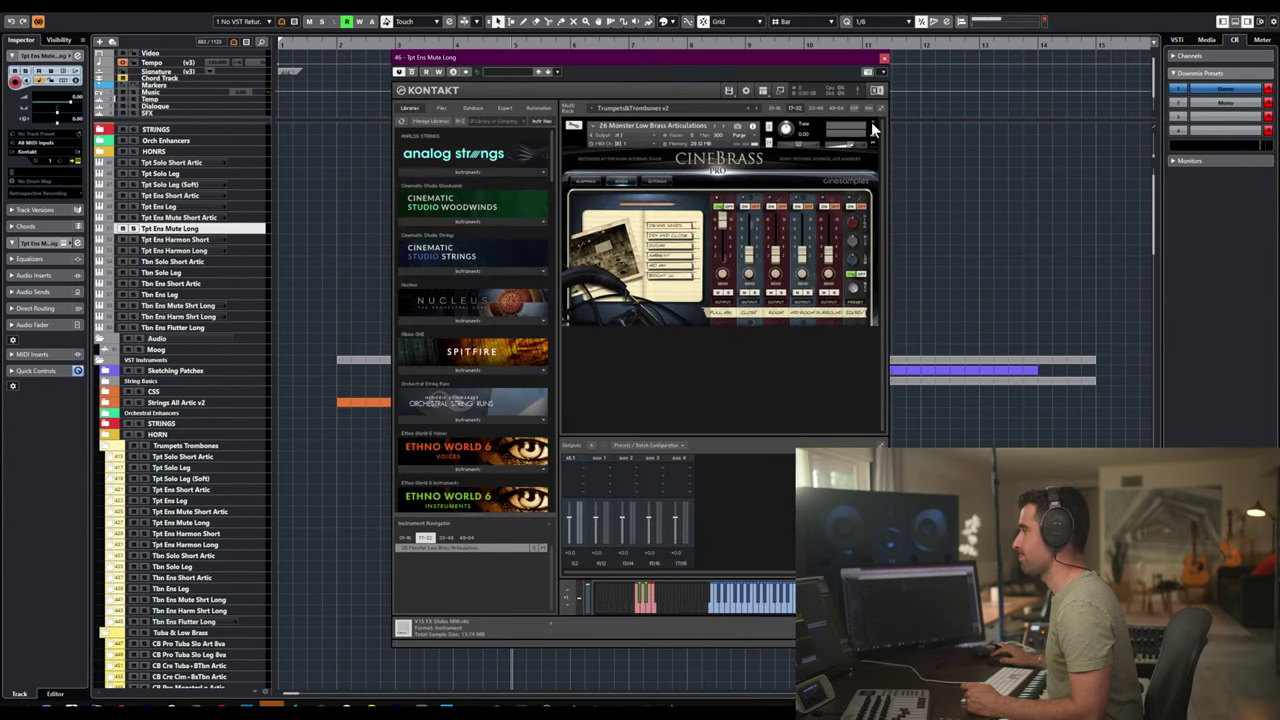
left_click(873, 128)
- Remove the leftover instrument on rack page 17-32 of the "Tpt Ens Harmon Short" track and close its Kontakt window
left_click(214, 239)
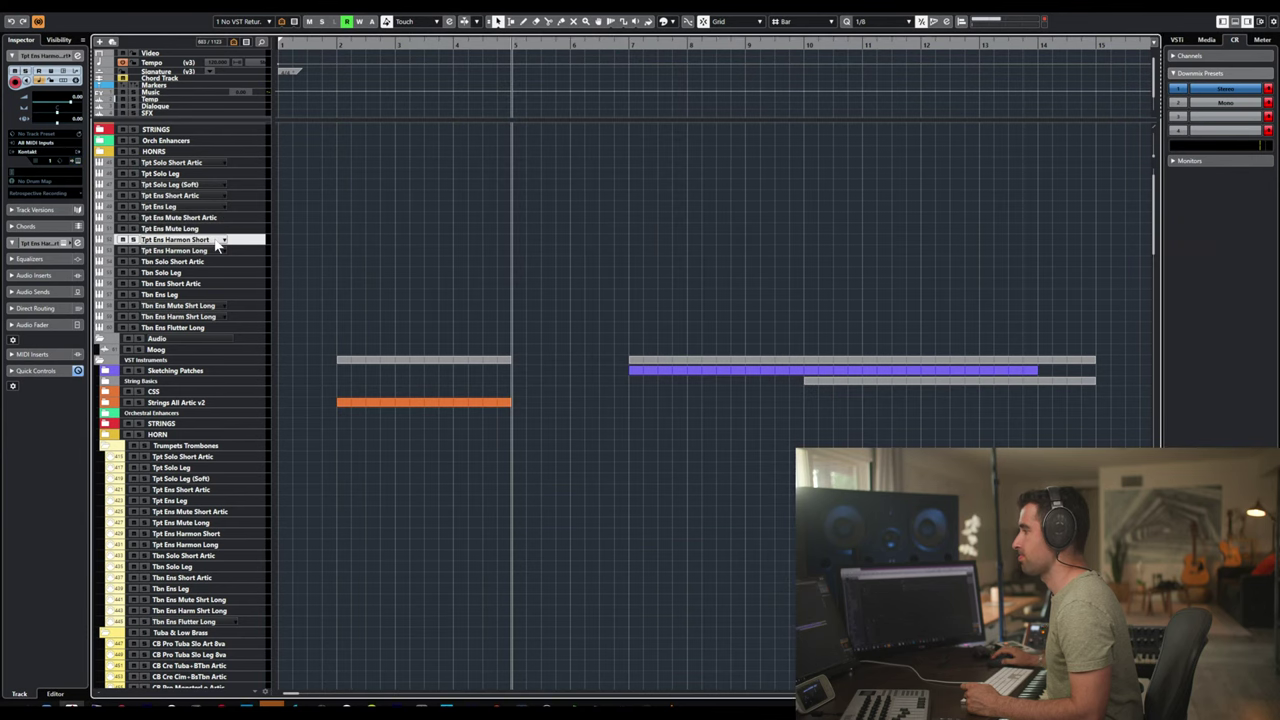
key("ctrl+e")
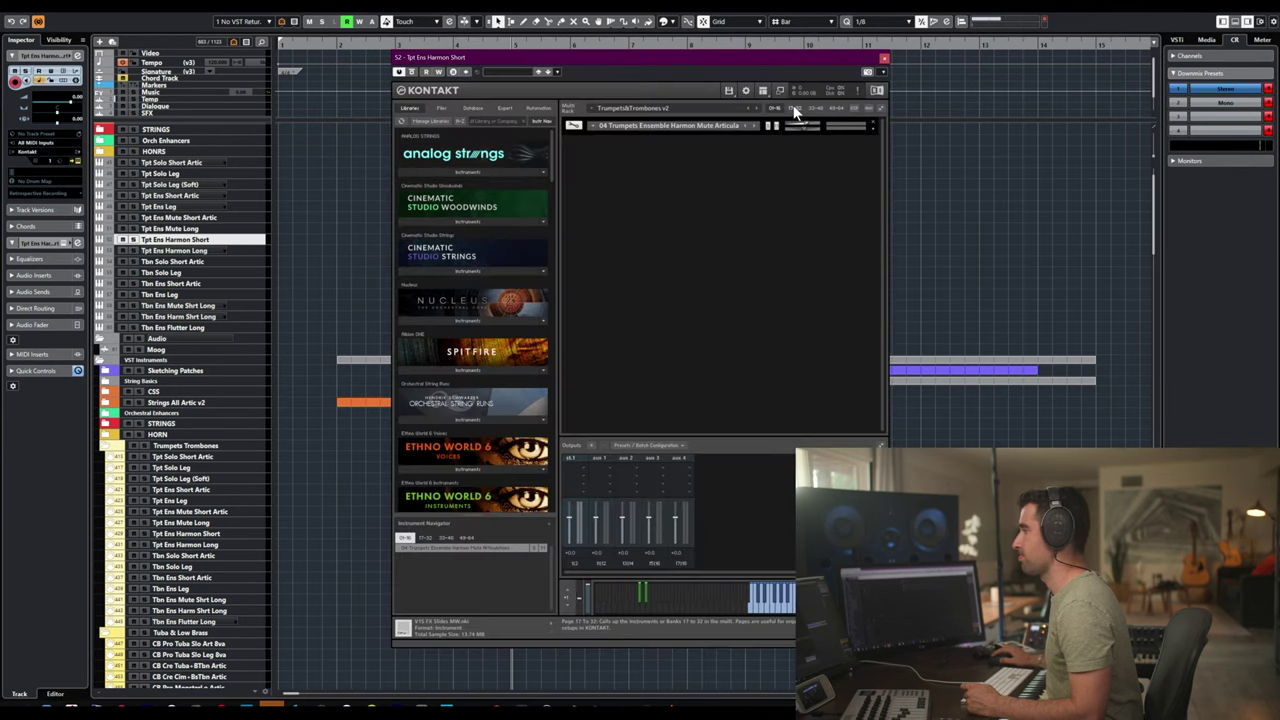
left_click(796, 108)
left_click(876, 128)
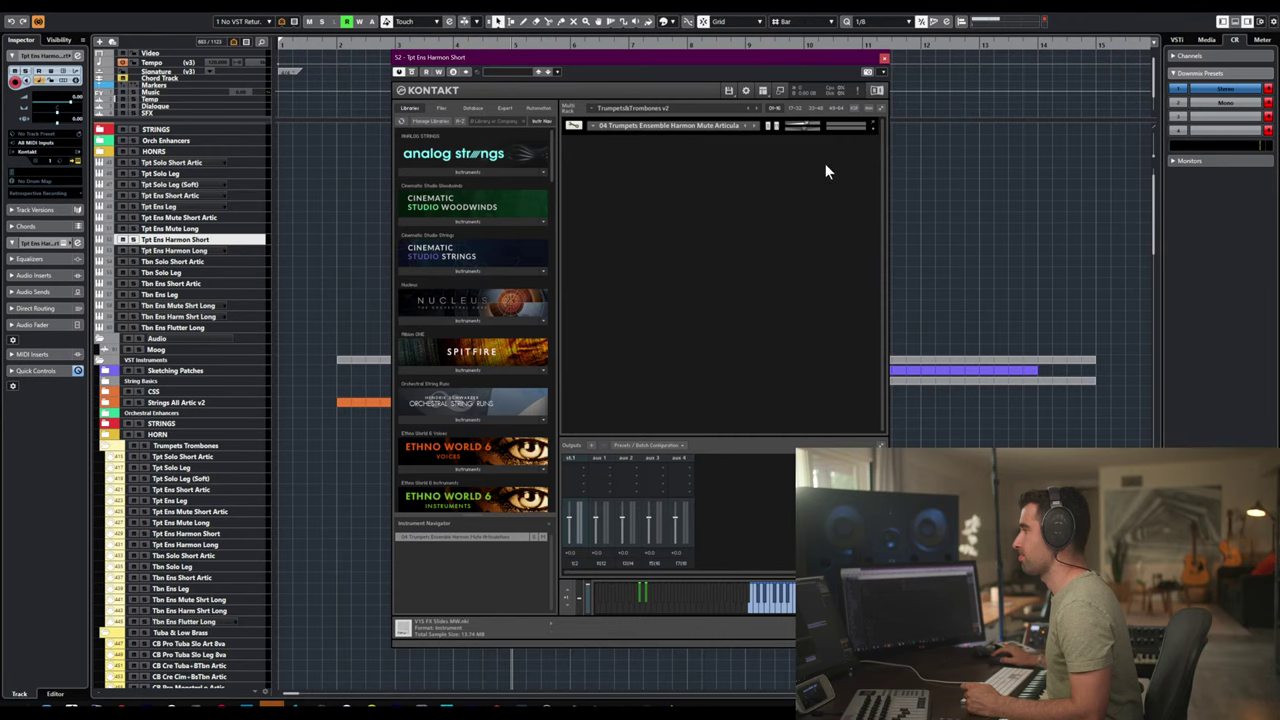
key("ctrl+e")
- Remove "26 Monster Low Brass Articulations" from rack page 17-32 of the "Tpt Ens Harmon Long" track and close its Kontakt window
left_click(206, 250)
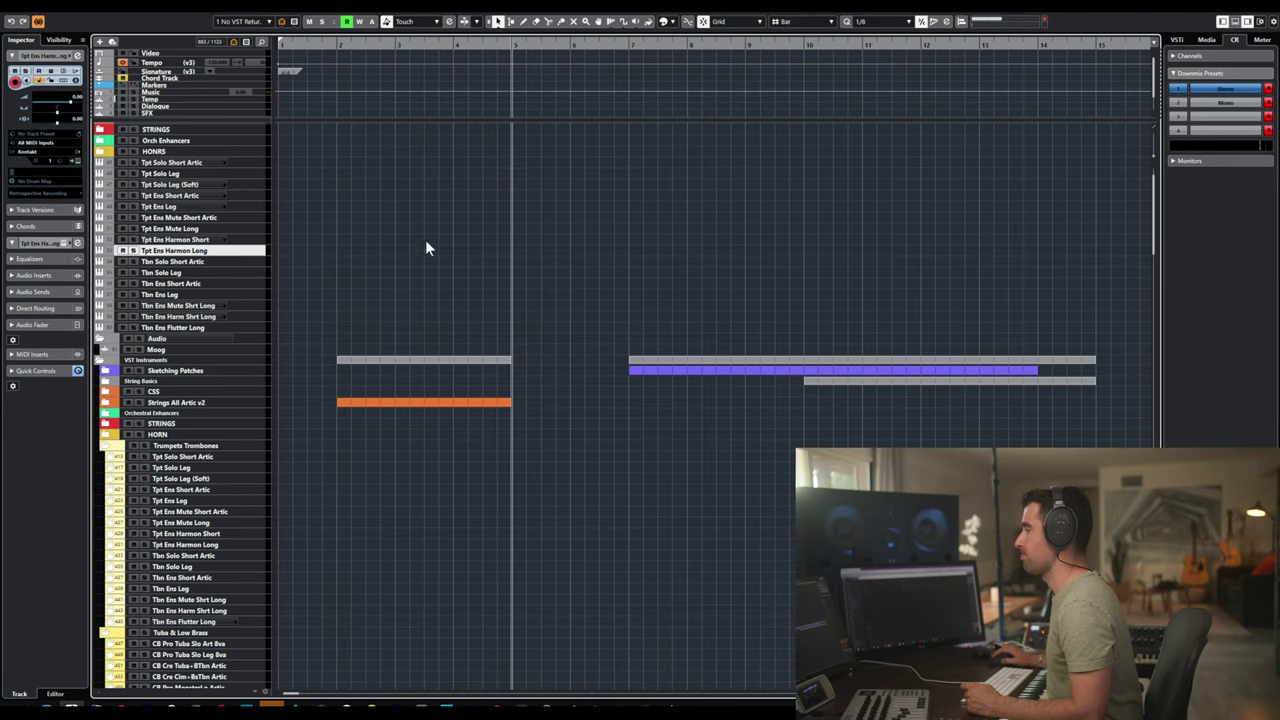
key("ctrl+e")
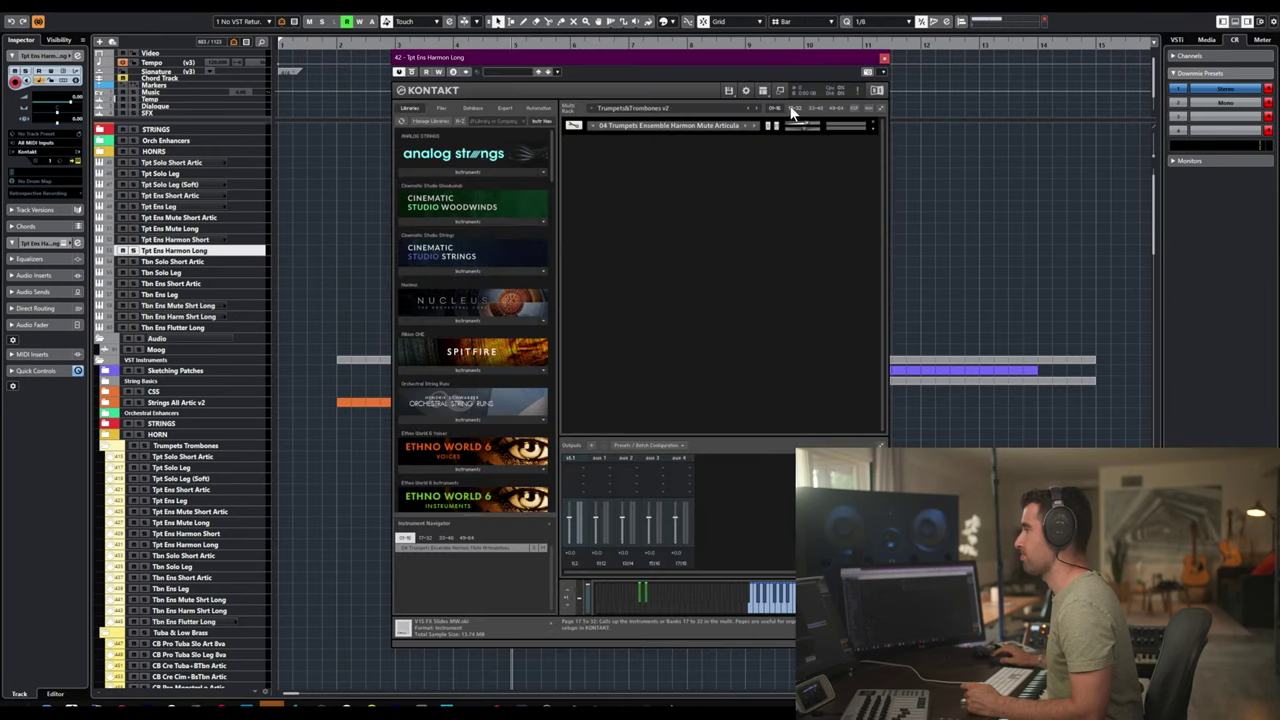
left_click(796, 107)
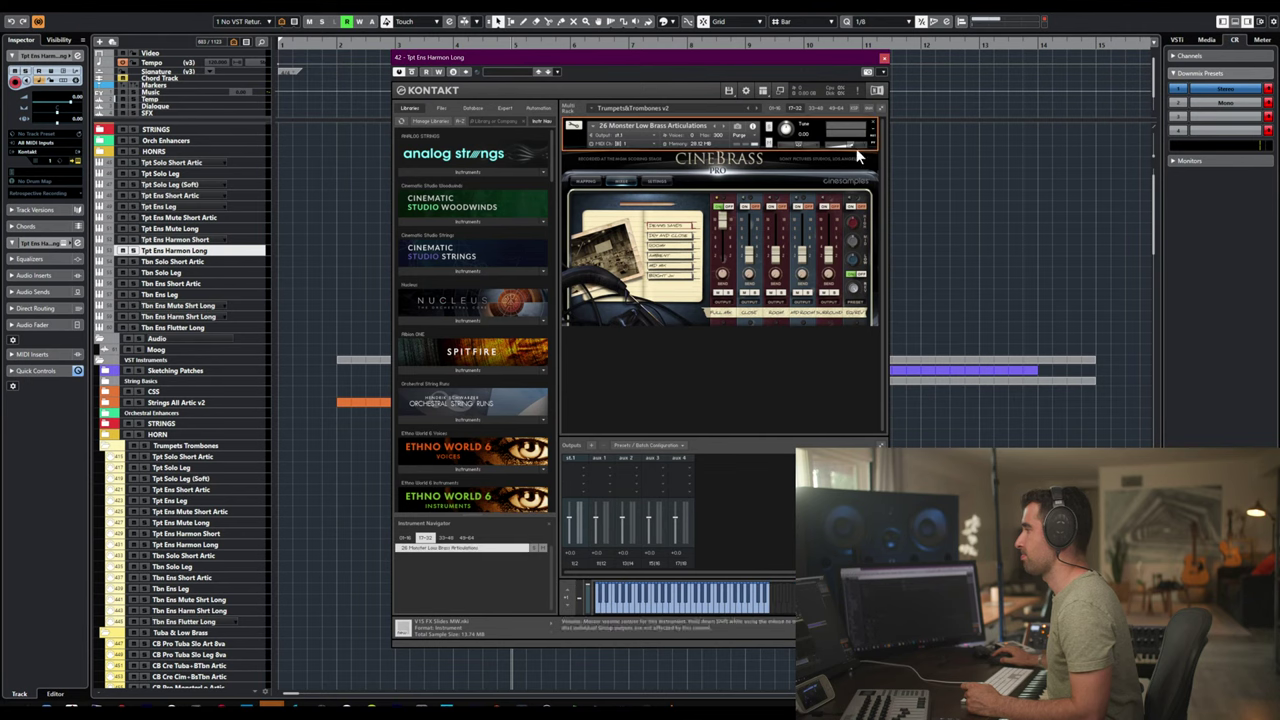
left_click(872, 126)
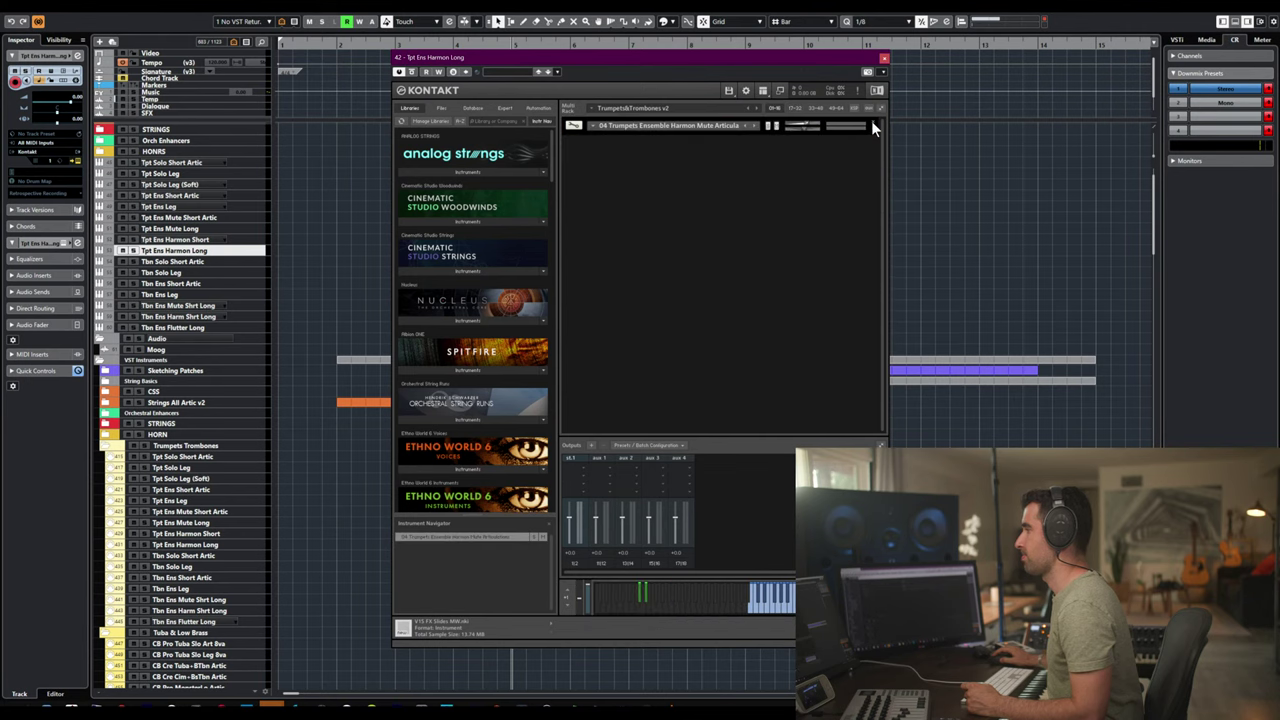
key("ctrl+e")
- Remove "26 Monster Low Brass Articulations" from rack page 17-32 of the "Tbn Solo Short Artic" track and close its Kontakt window
key("Down")
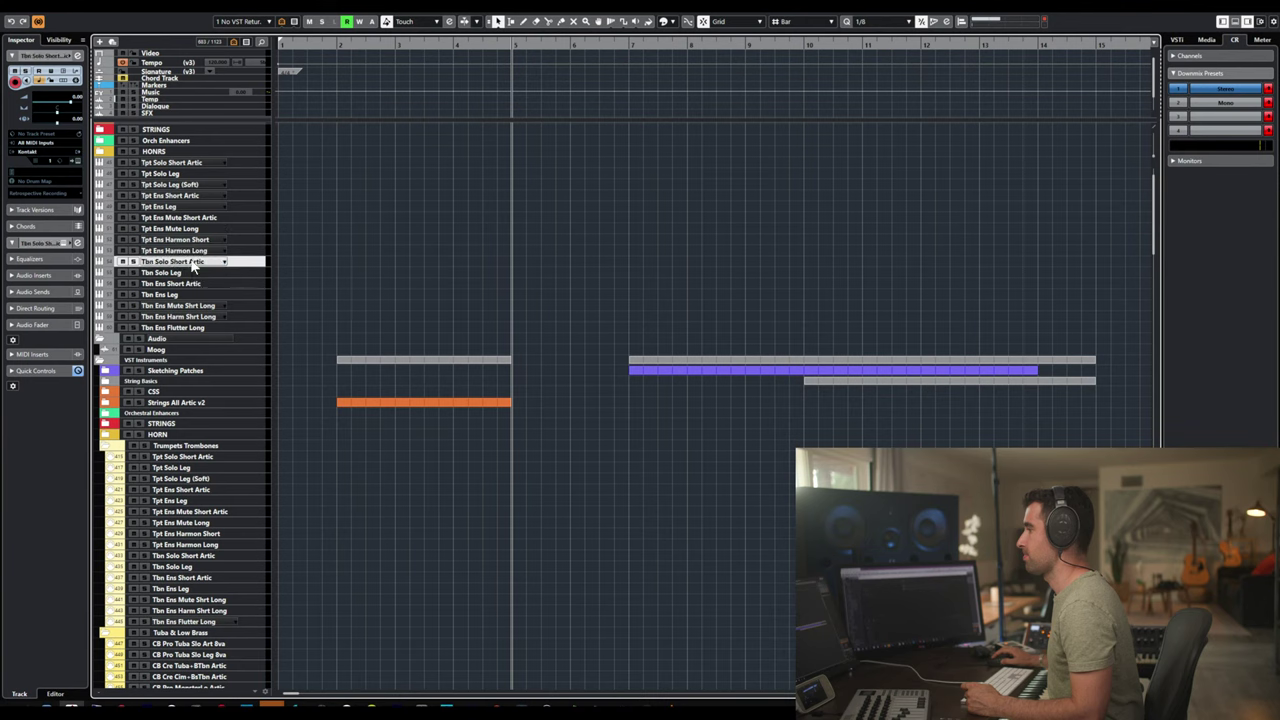
key("ctrl+e")
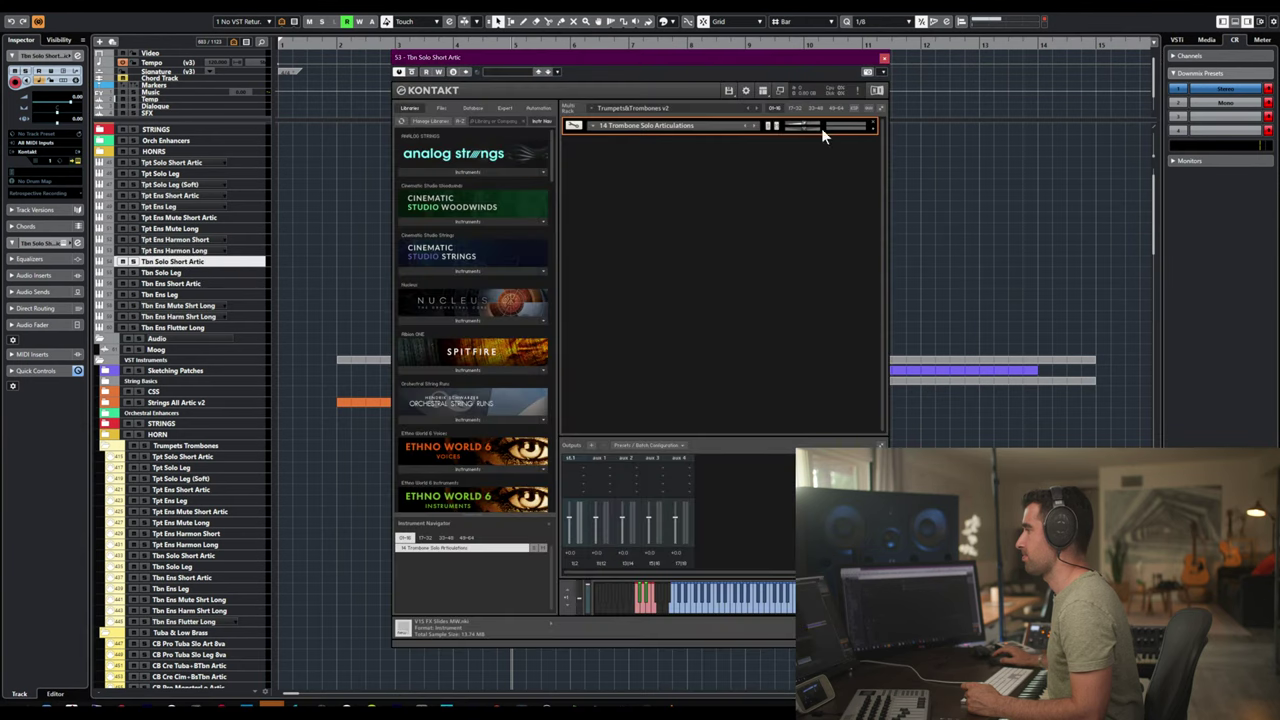
left_click(795, 108)
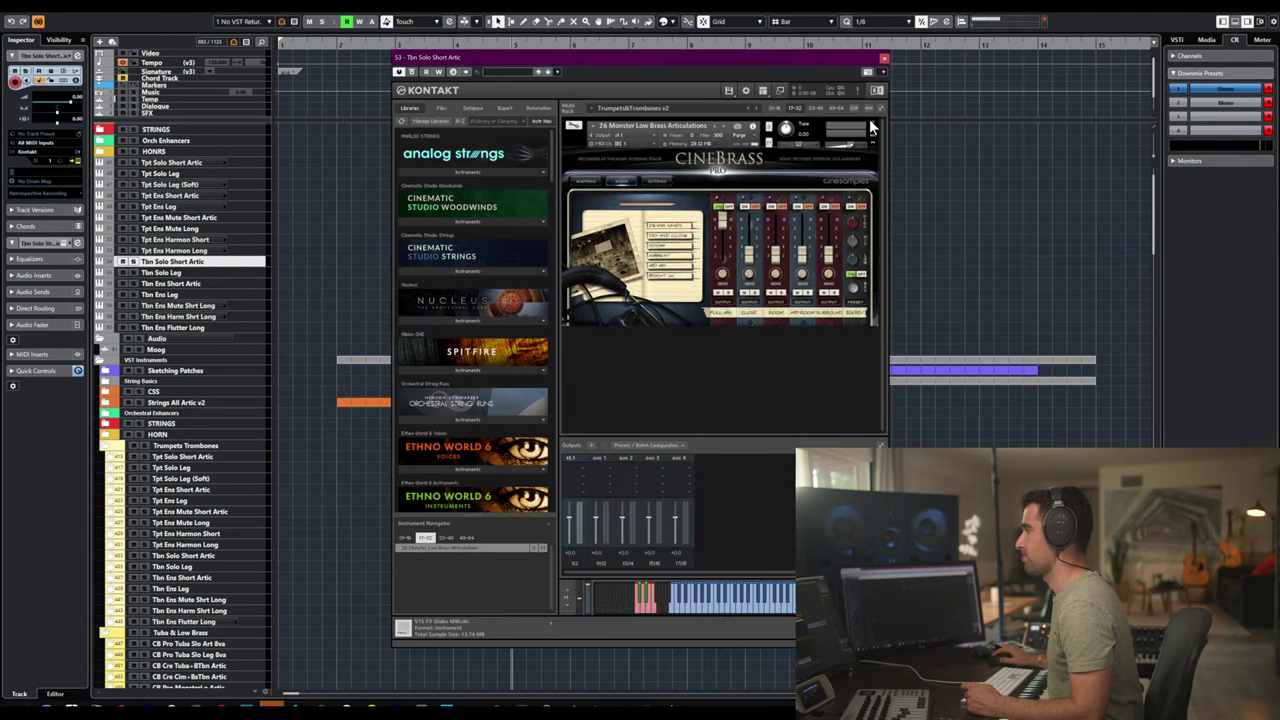
key("ctrl+e")
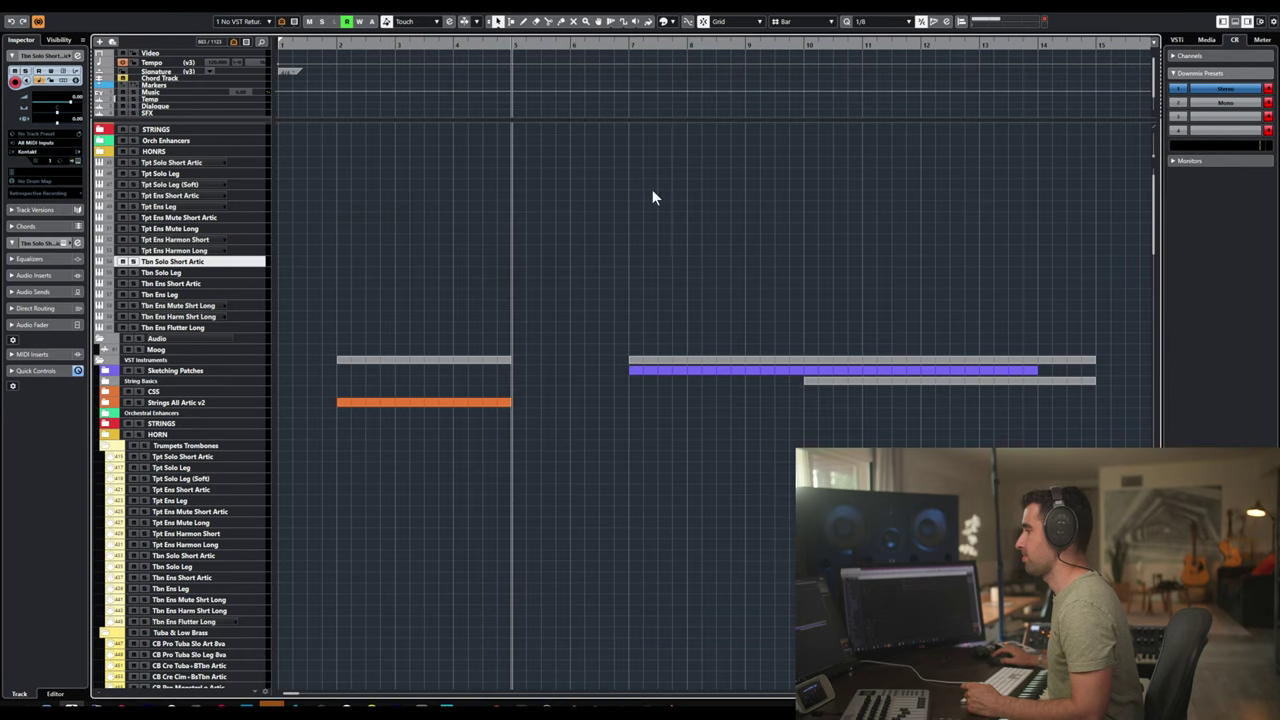
- Remove "26 Monster Low Brass Articulations" from rack page 17-32 of the "Tbn Solo Leg" track
left_click(180, 273)
key("ctrl+e")
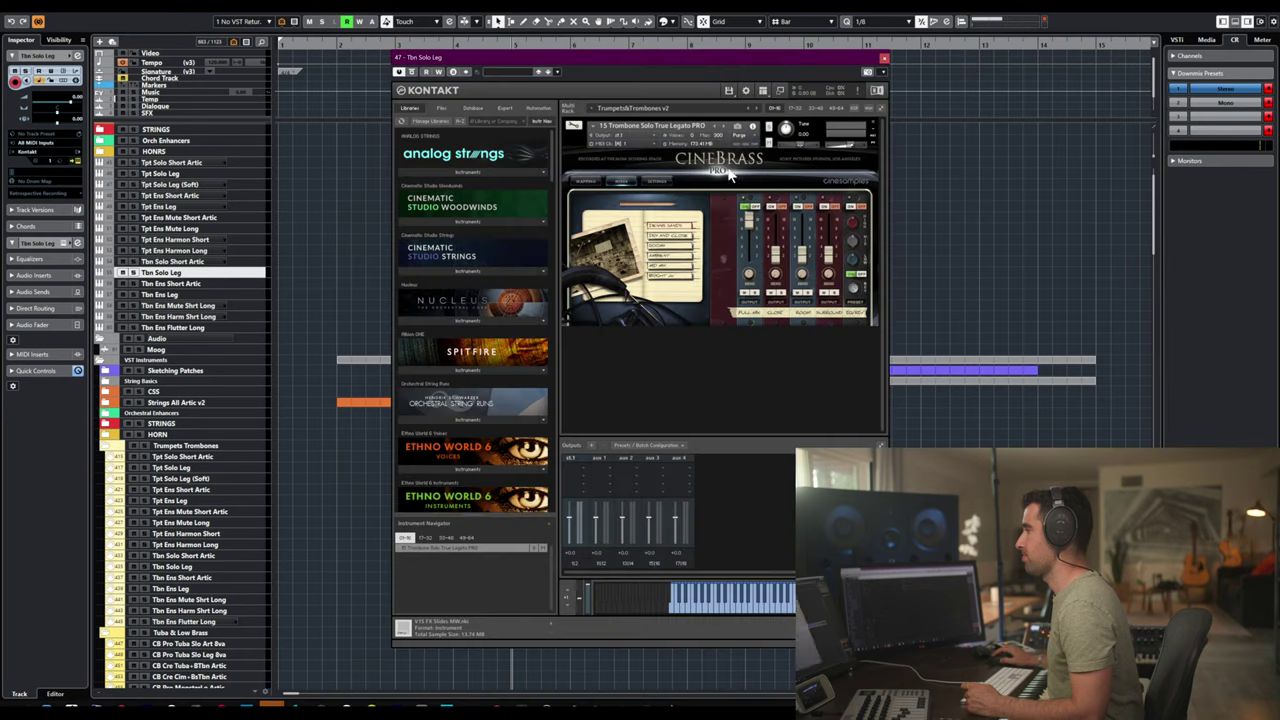
left_click(795, 107)
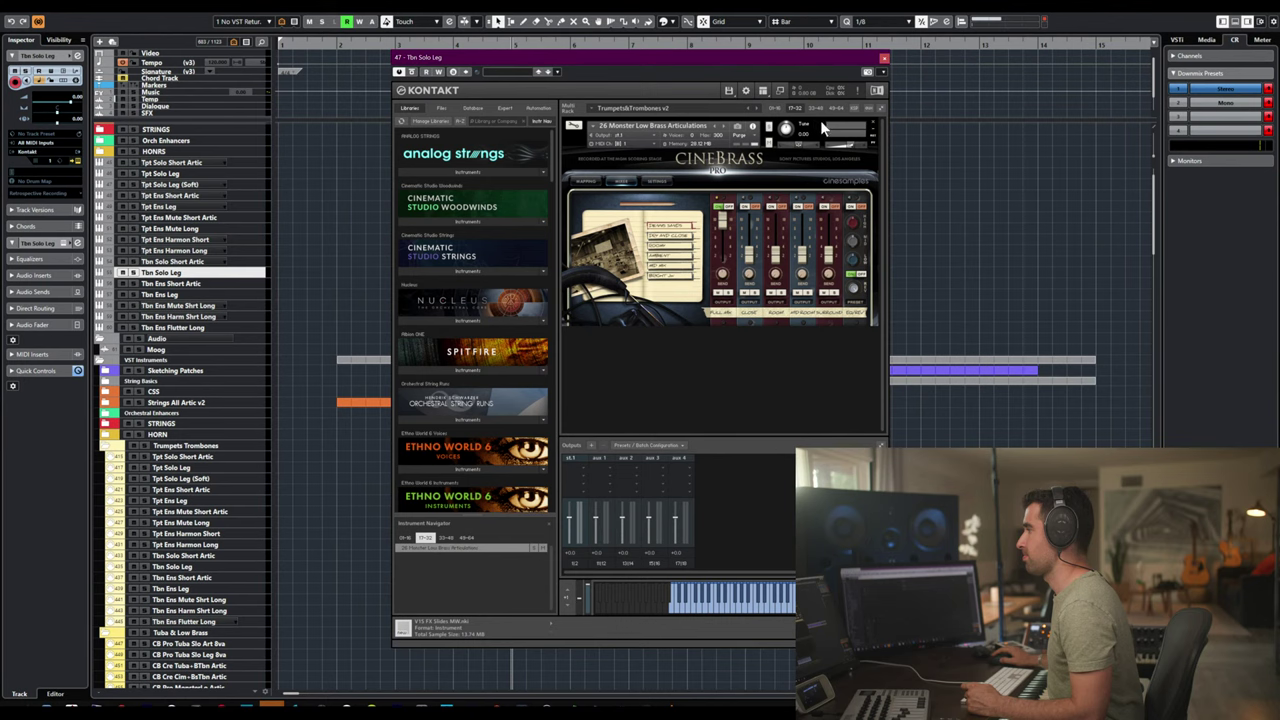
left_click(873, 127)
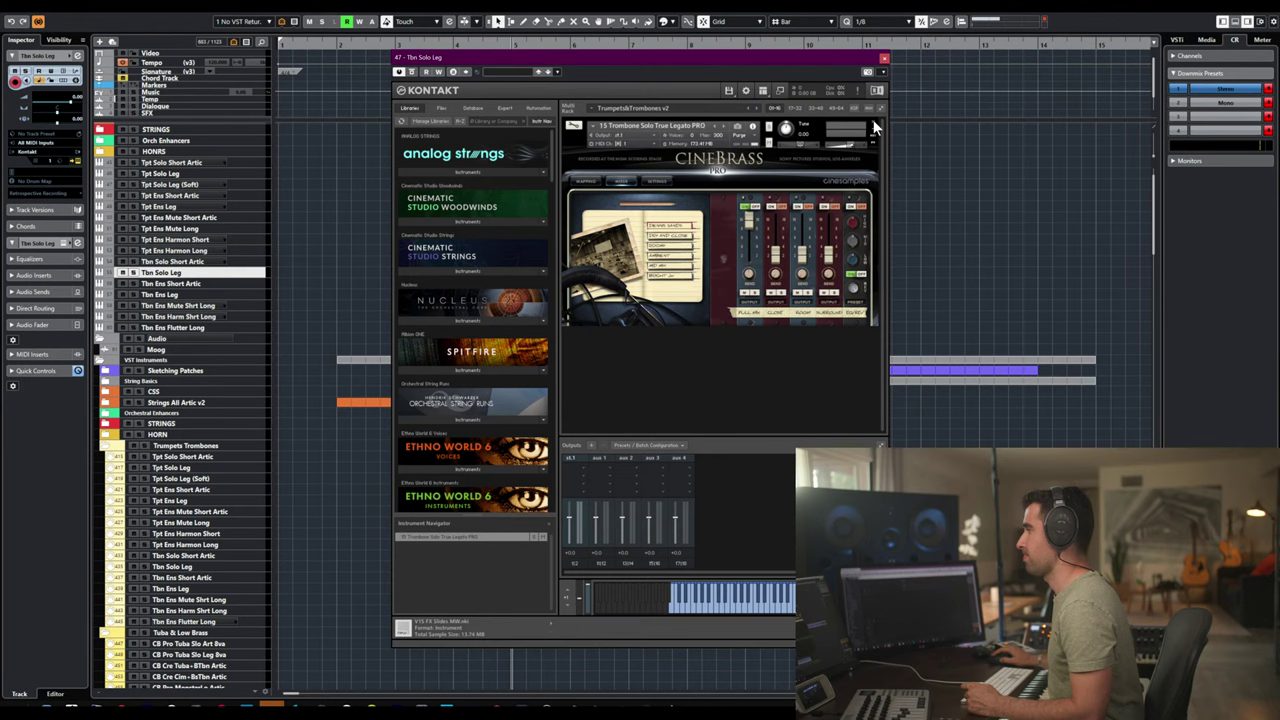
- Open the Kontakt instance of the "Tbn Ens Short Artic" track
left_click(175, 283)
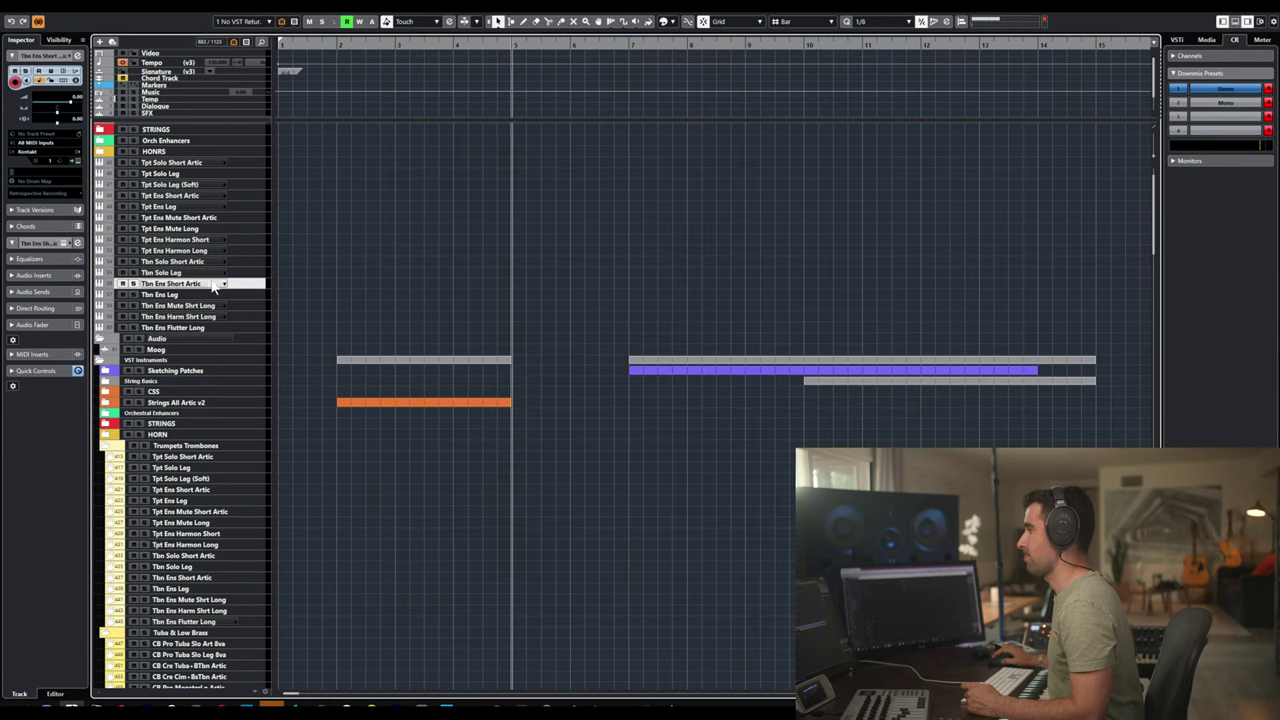
key("e")
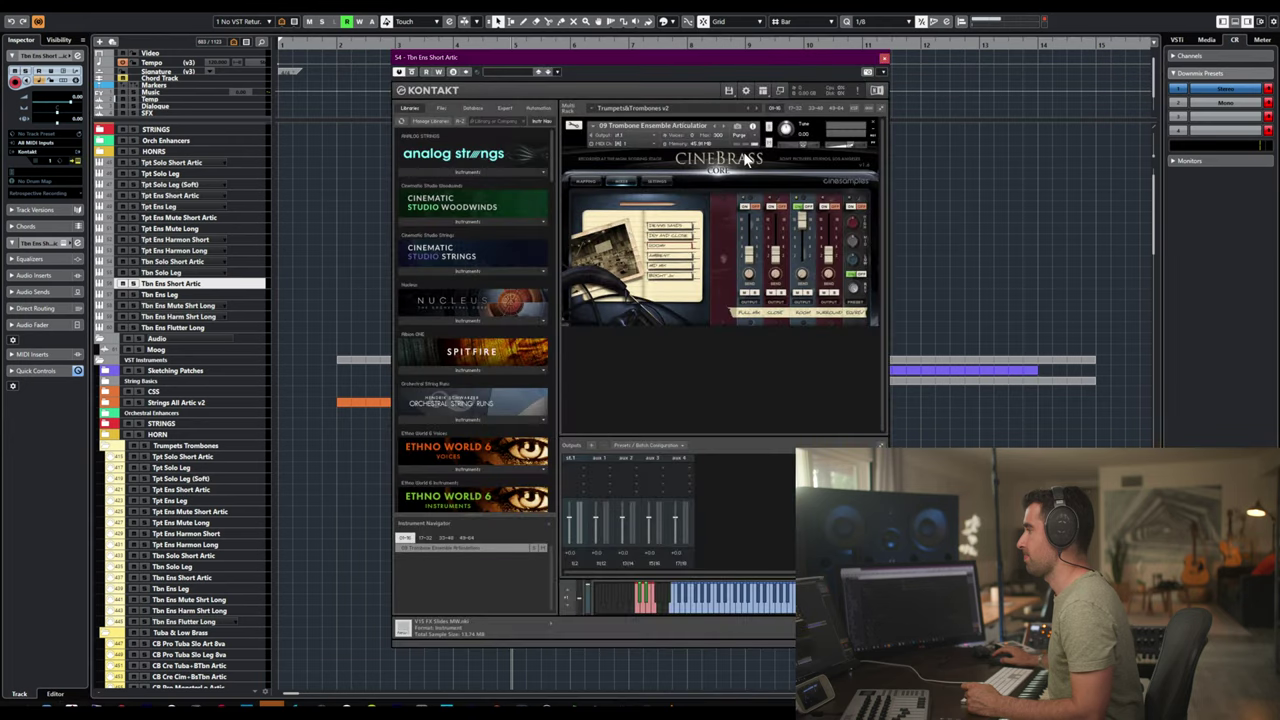
- Remove the Monster Low Brass Articulations instrument from the Kontakt instances of Tbn Ens Short Artic and Tbn Ens Leg
left_click(789, 112)
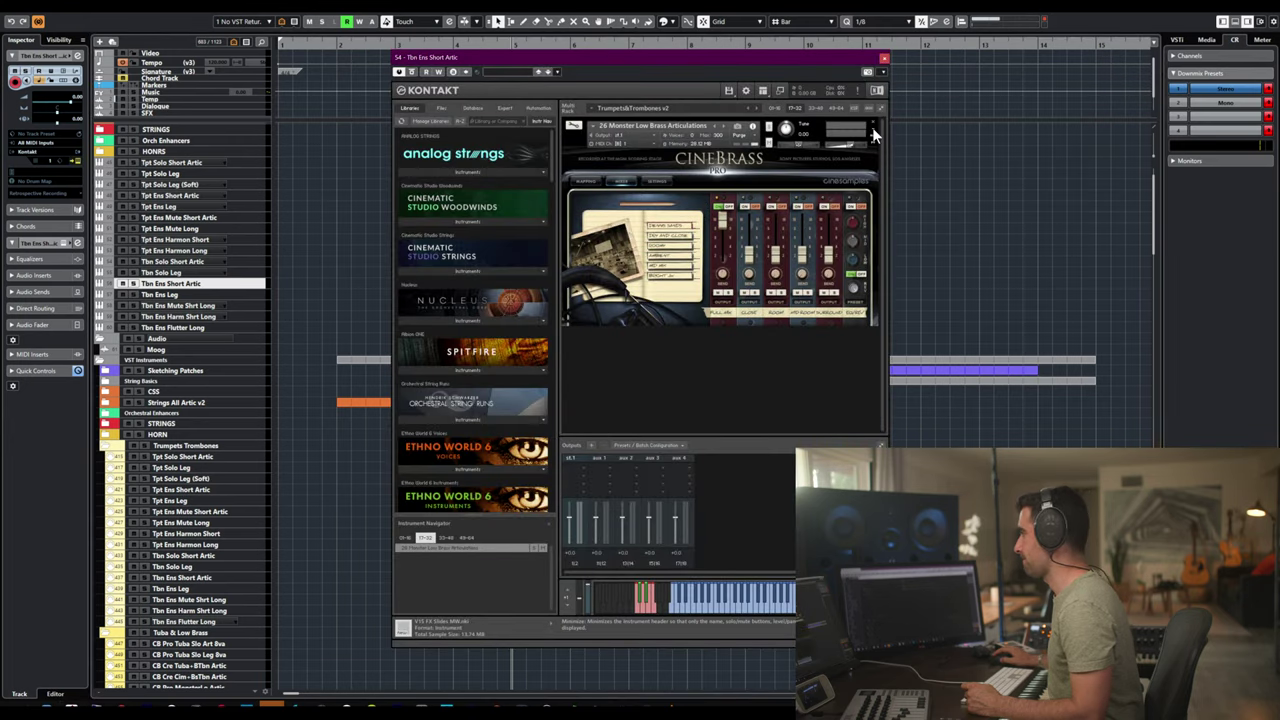
left_click(872, 120)
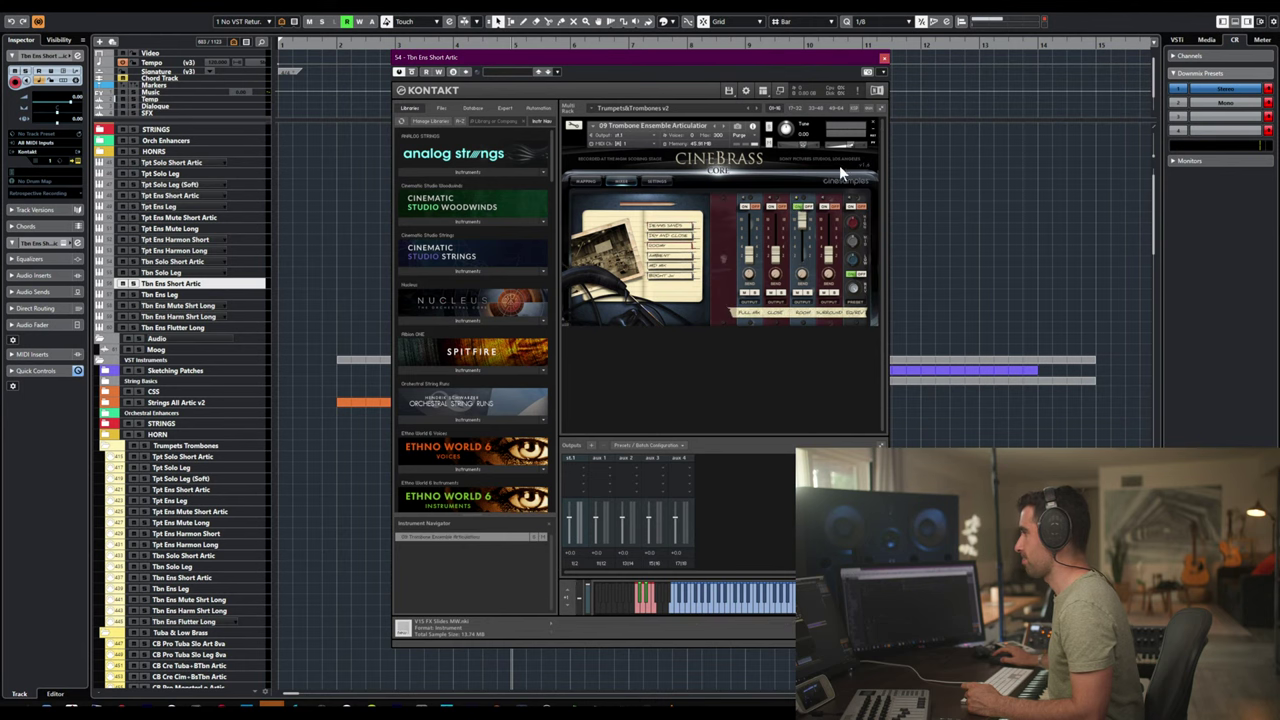
left_click(883, 57)
left_click(373, 290)
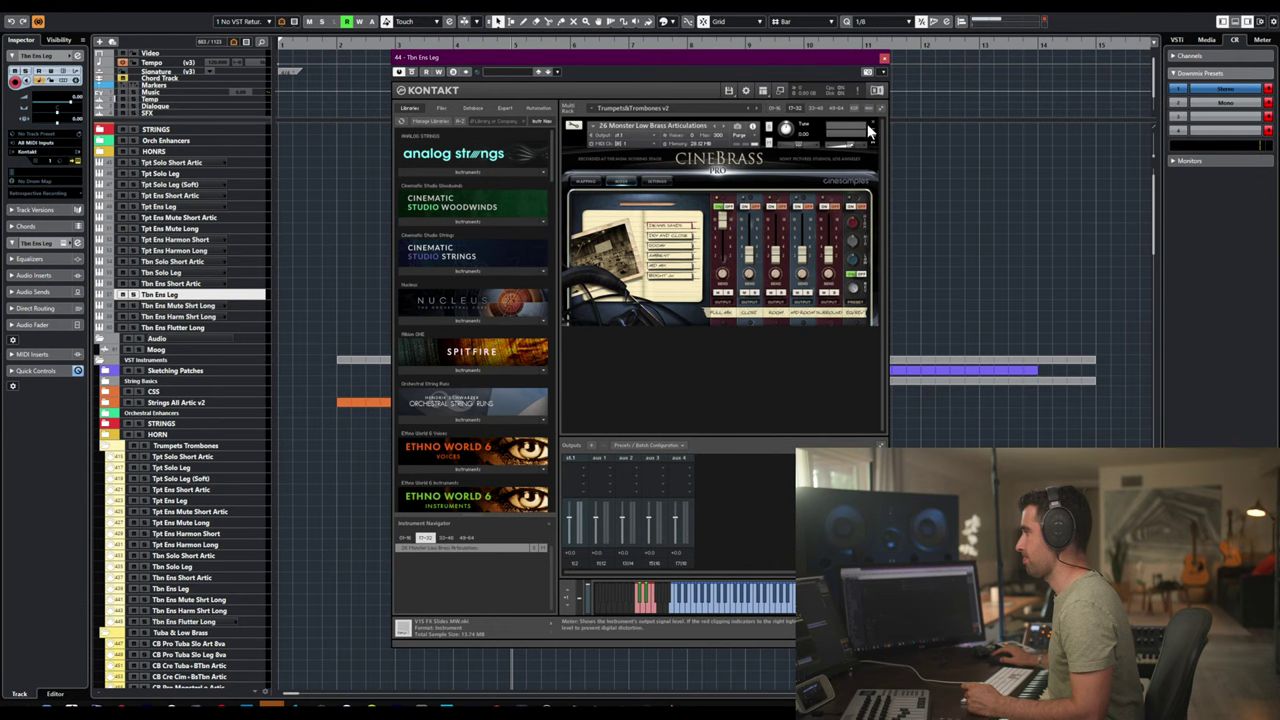
left_click(873, 119)
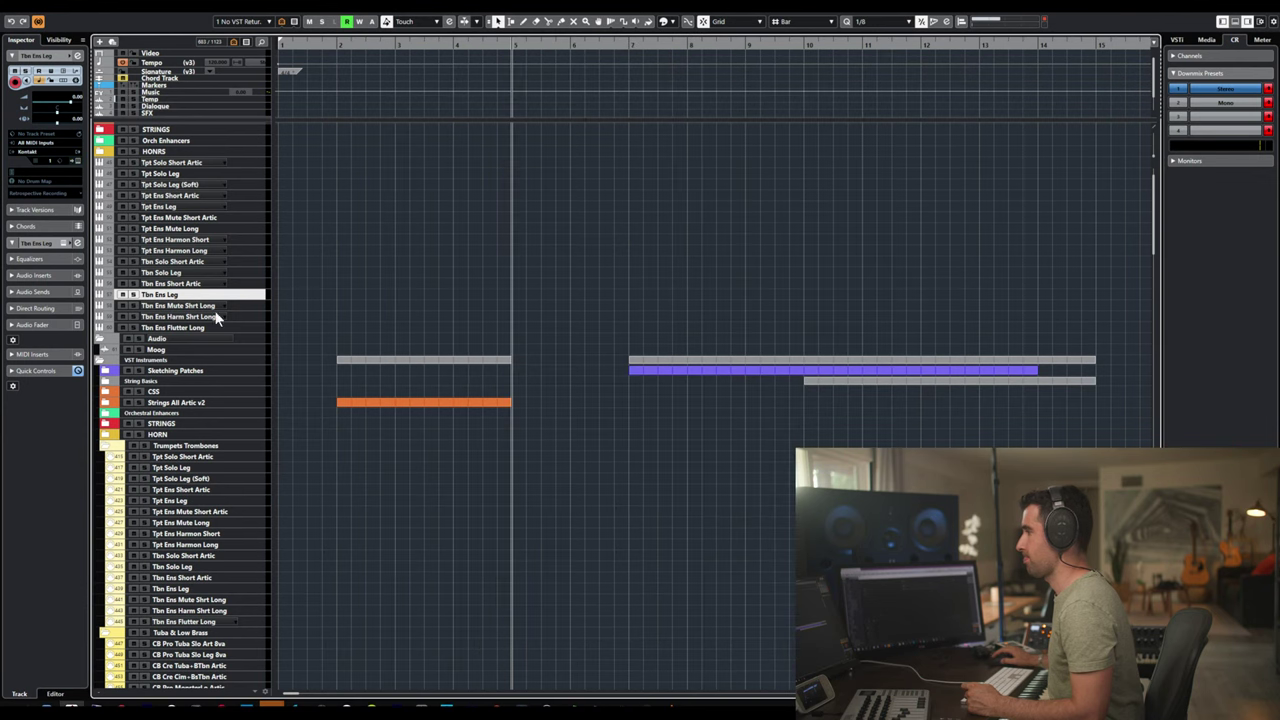
- Remove Monster Low Brass Articulations from the Kontakt instances of Tbn Ens Mute Shrt Long and Tbn Ens Harm Shrt Long
left_click(206, 306)
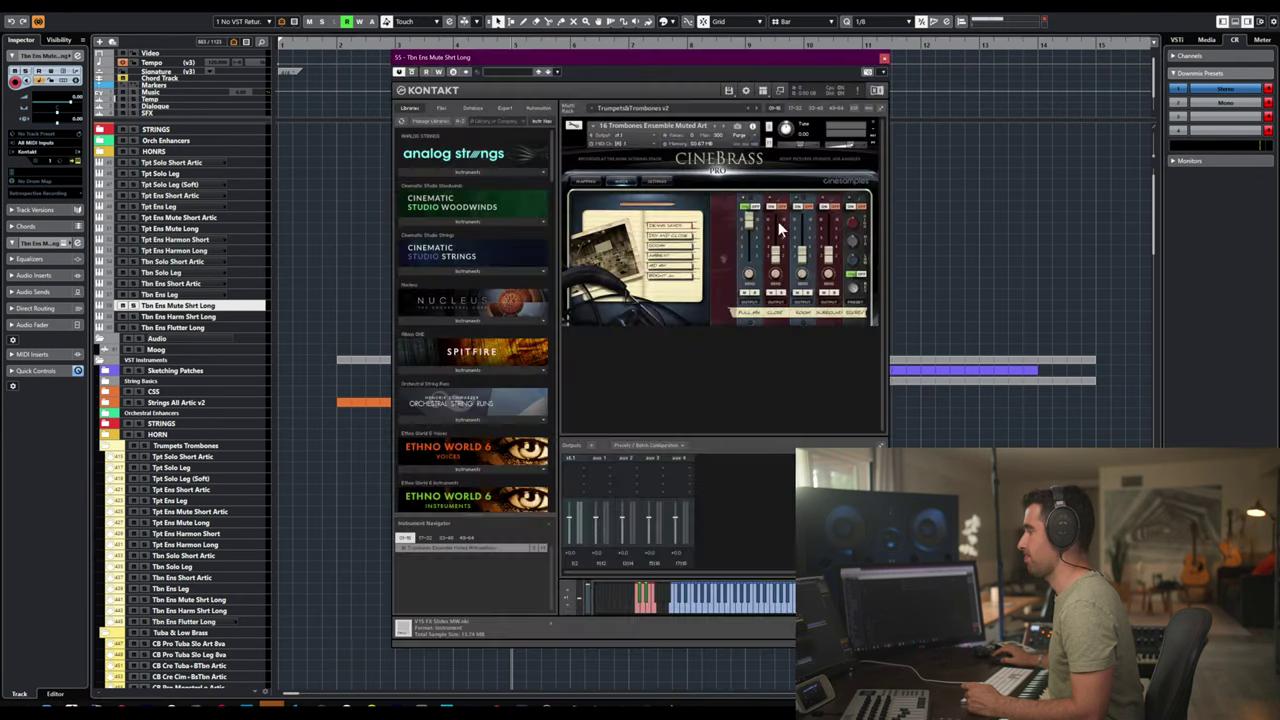
left_click(792, 109)
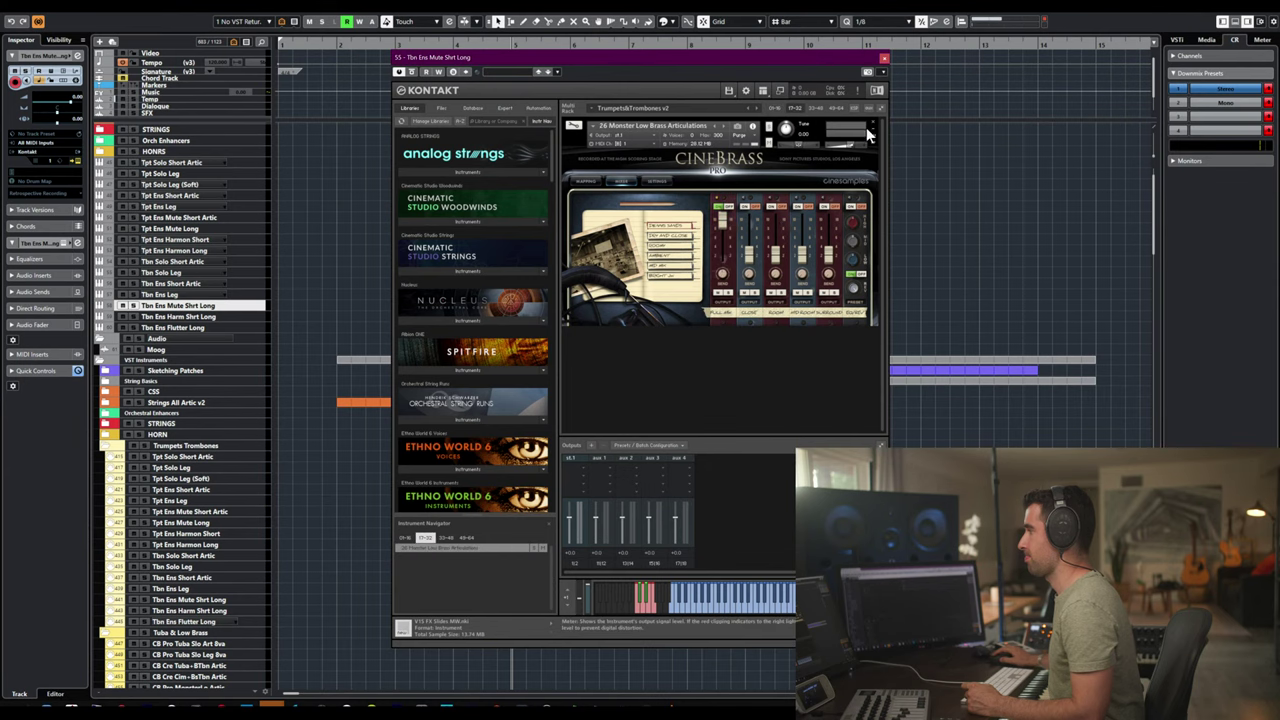
left_click(871, 120)
left_click(190, 316)
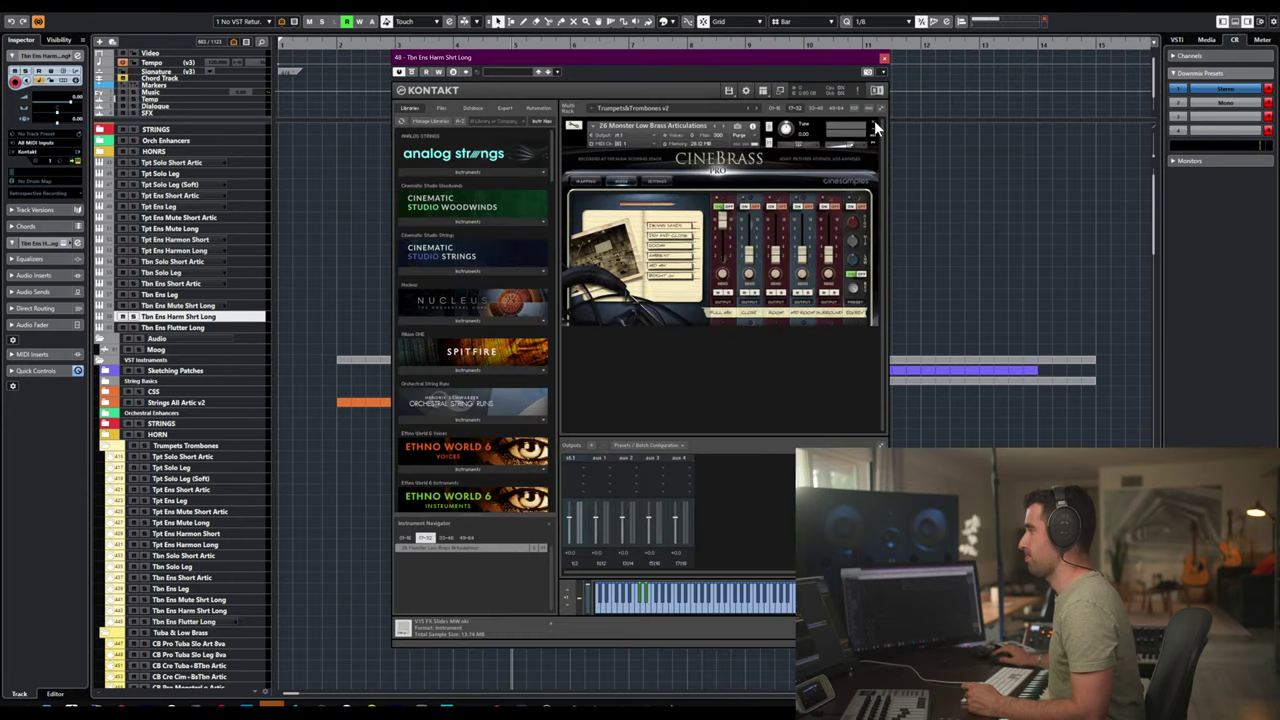
left_click(872, 121)
left_click(883, 57)
- Check instrument pages 17-32 and 01-16 in the Tbn Ens Flutter Long Kontakt instance for leftover instruments
left_click(205, 328)
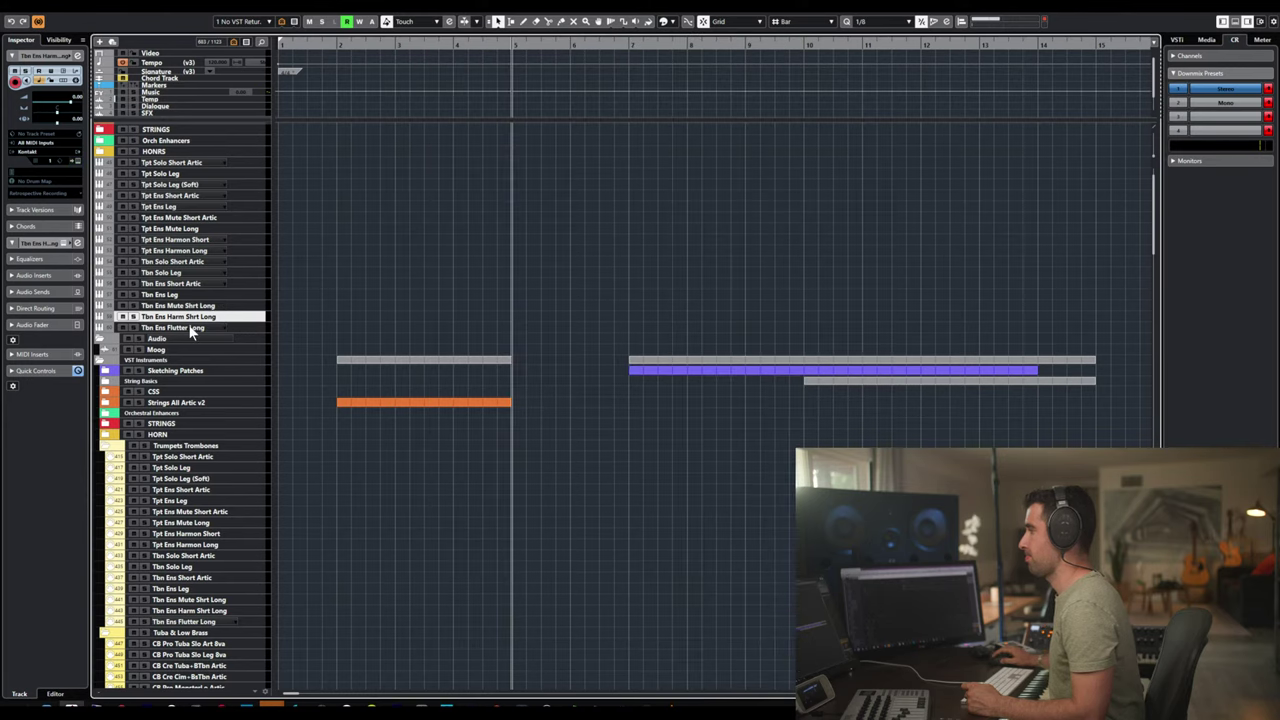
left_click(218, 330)
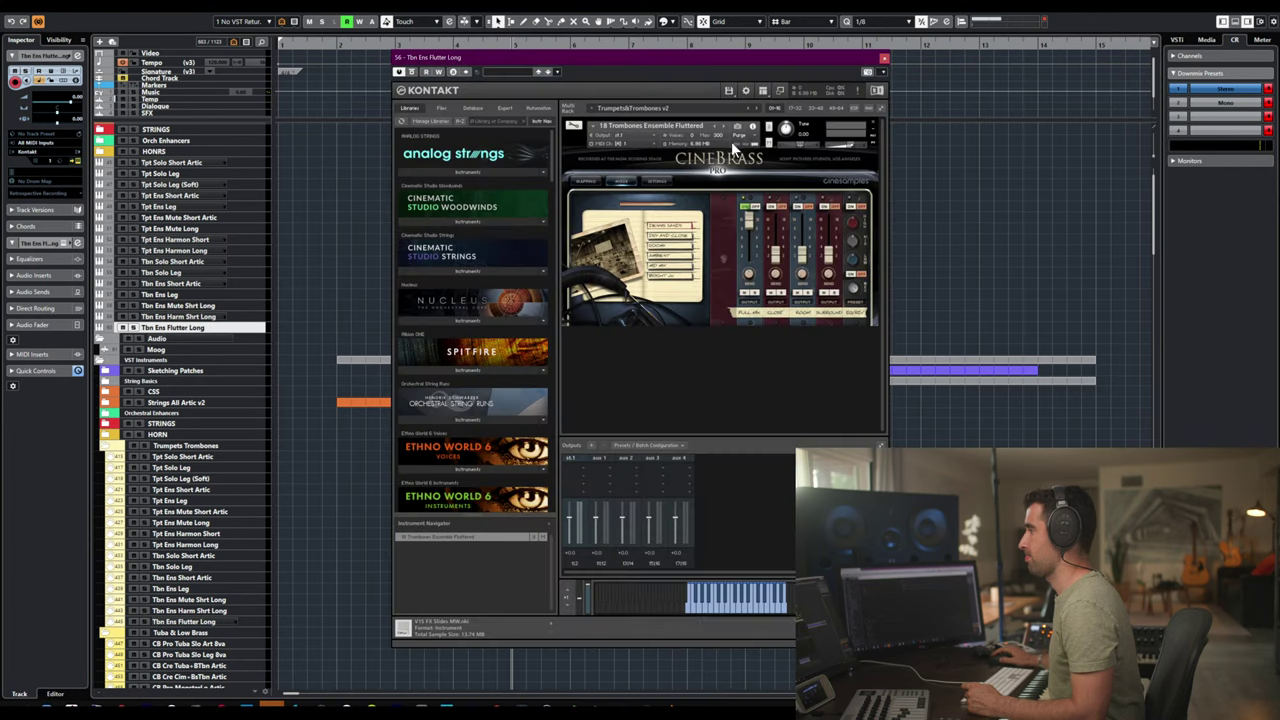
left_click(795, 108)
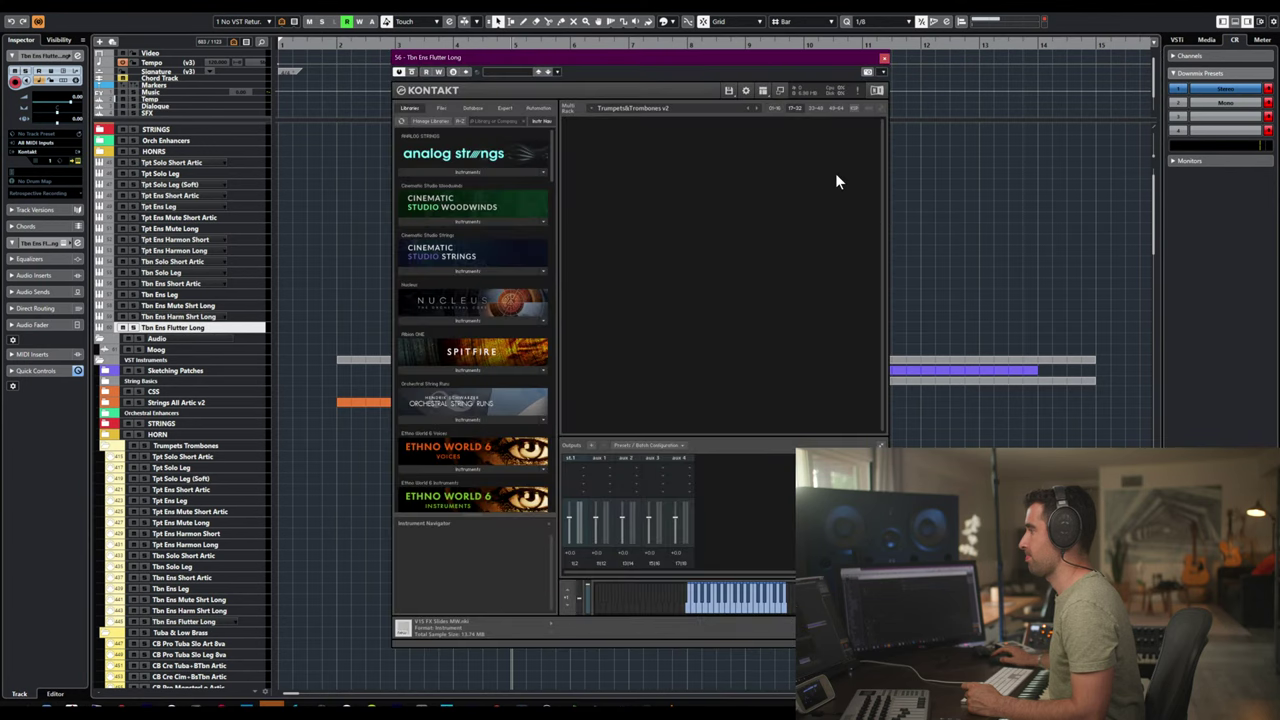
left_click(776, 108)
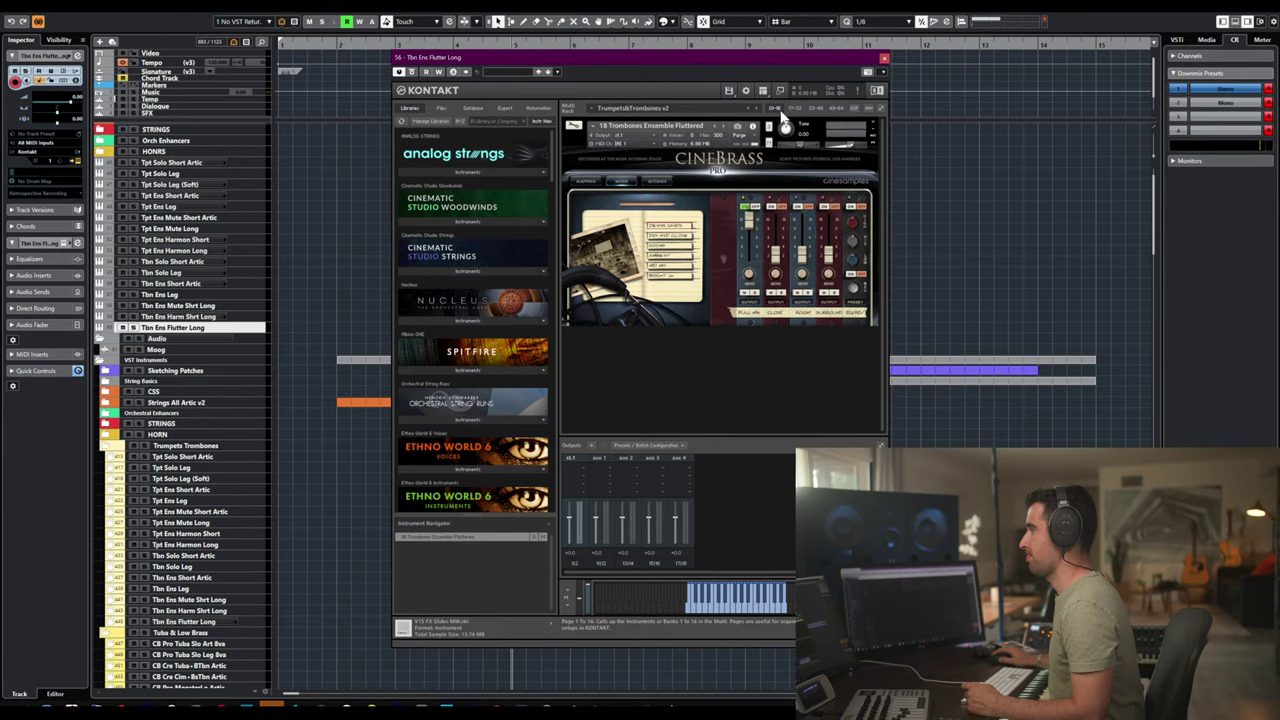
left_click(884, 58)
- Move the new tracks from Tpt Solo Short Artic through Tbn Ens Flutter Long into the Trumpets Trombones folder, above the existing tracks
left_click(174, 162)
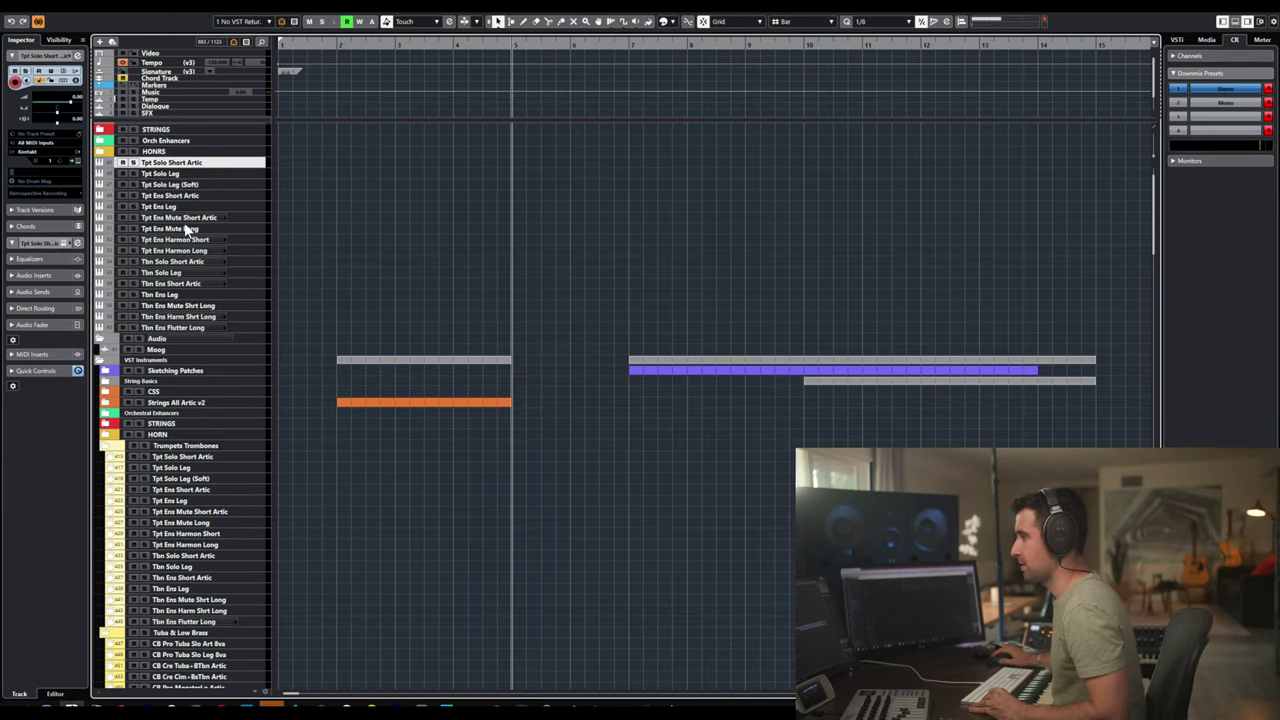
left_click(168, 327, "shift")
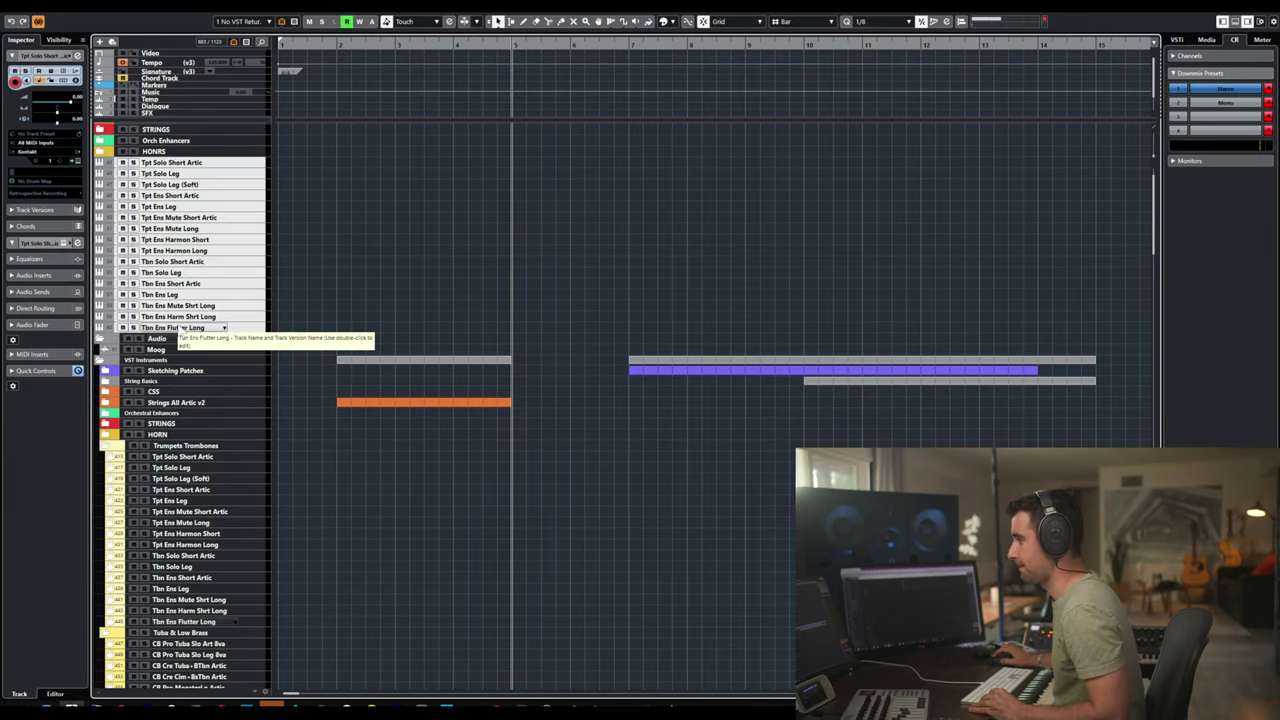
left_click_drag(183, 330, 173, 455)
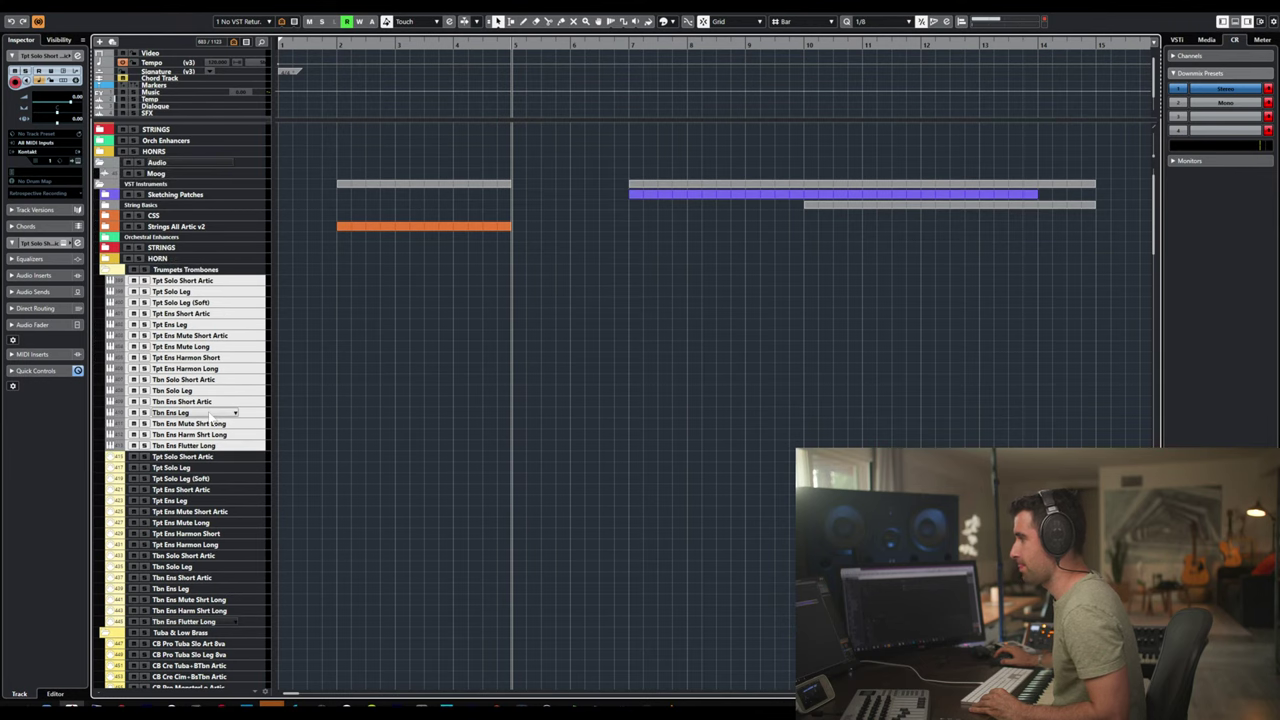
- In the mixer, copy the channel settings of old Tpt Solo Short Artic (414) and Tpt Solo Leg (416) onto new channels 398 and 399
left_click(183, 281)
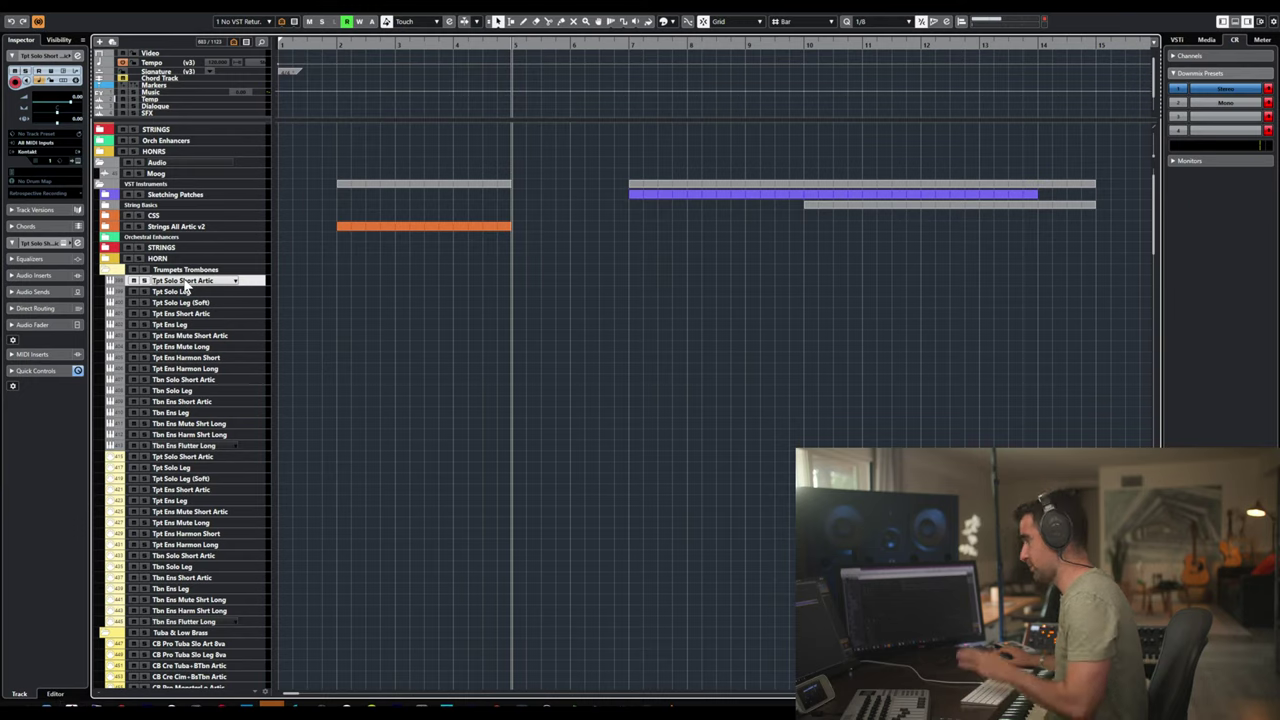
key("F3")
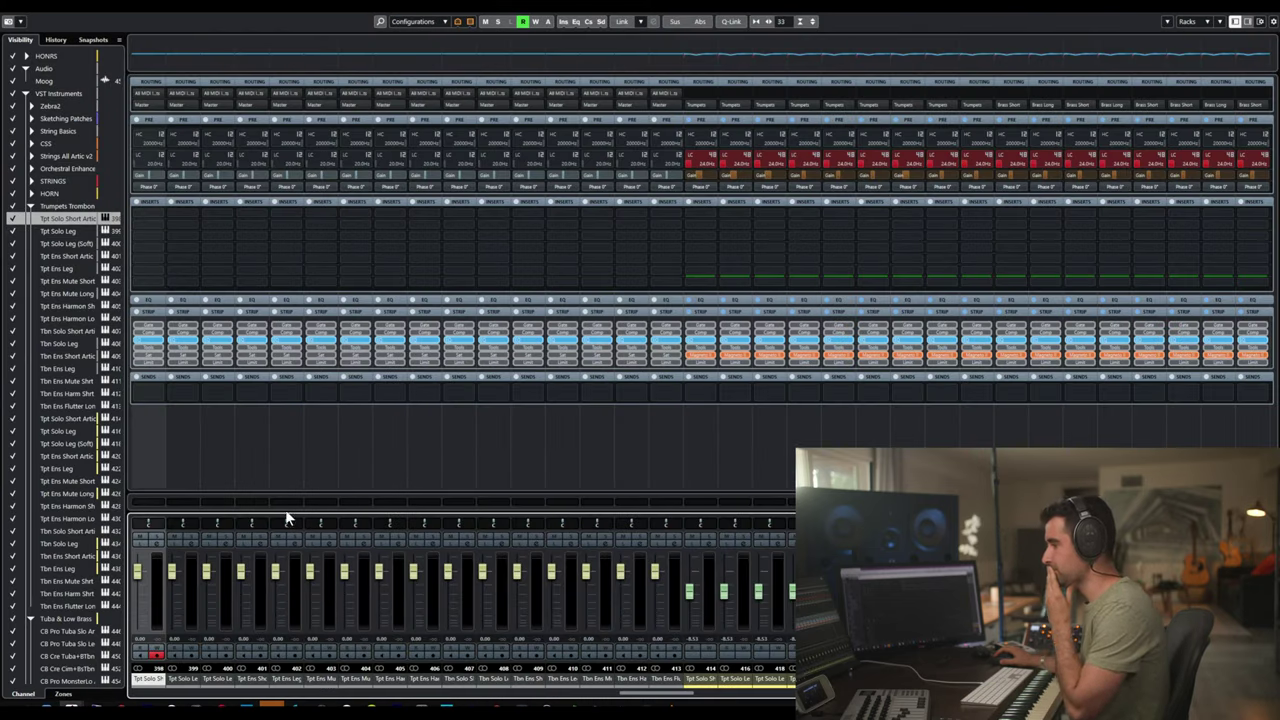
left_click(689, 680)
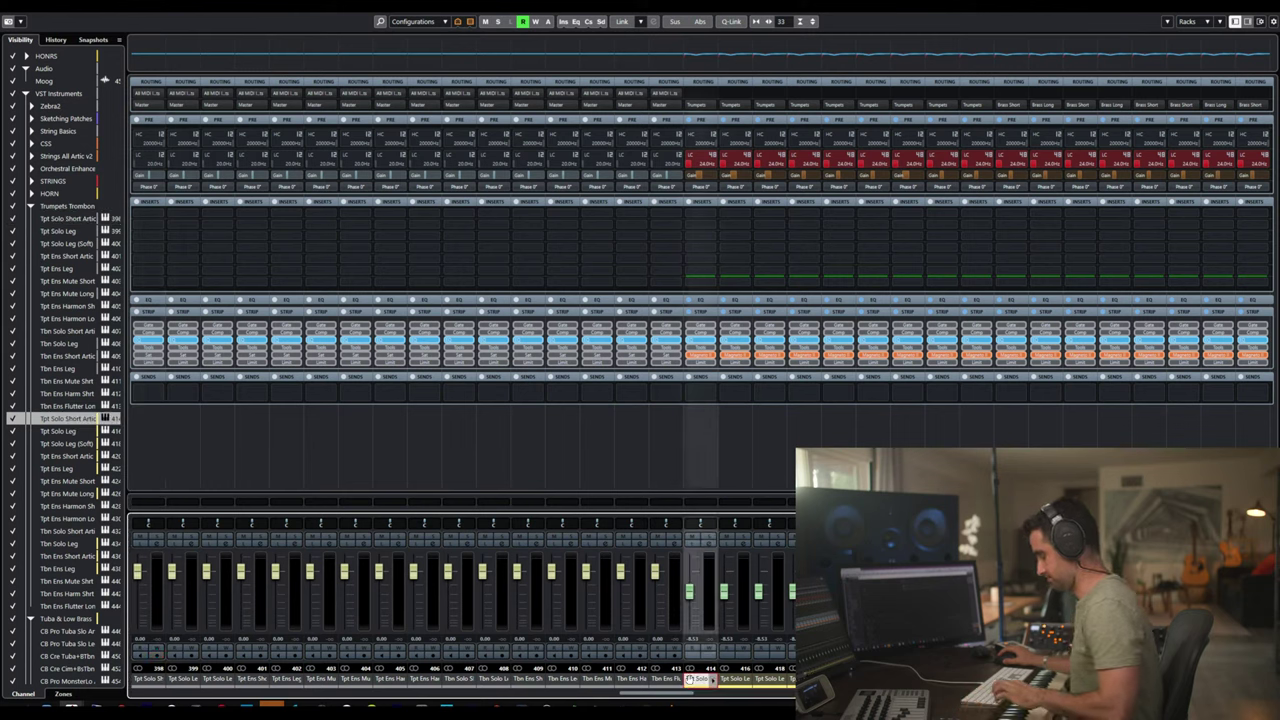
left_click(142, 680)
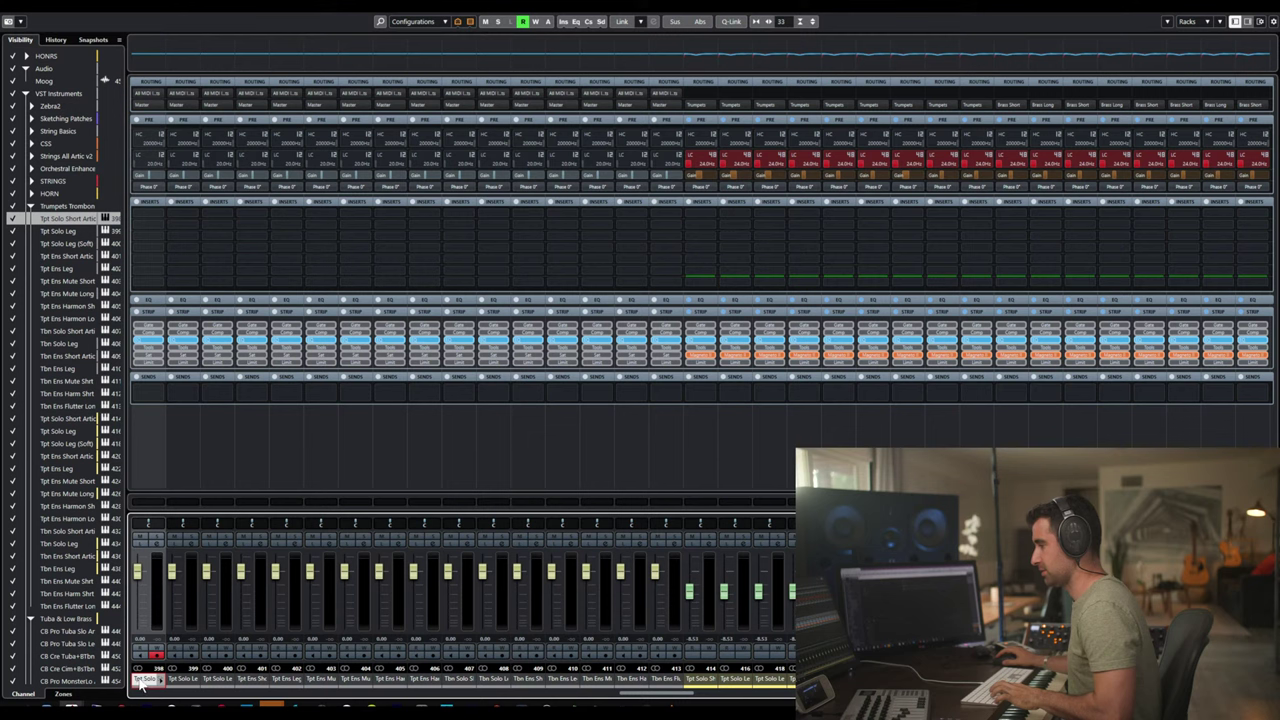
left_click(735, 680)
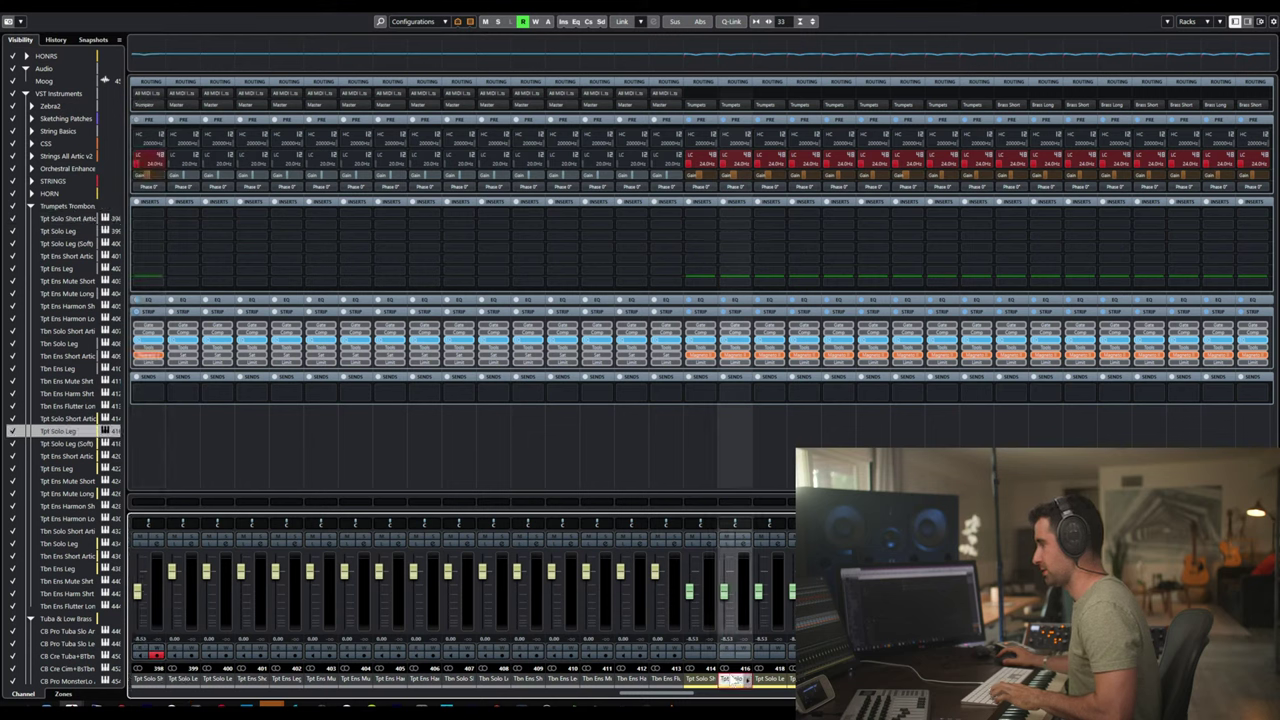
left_click(174, 680)
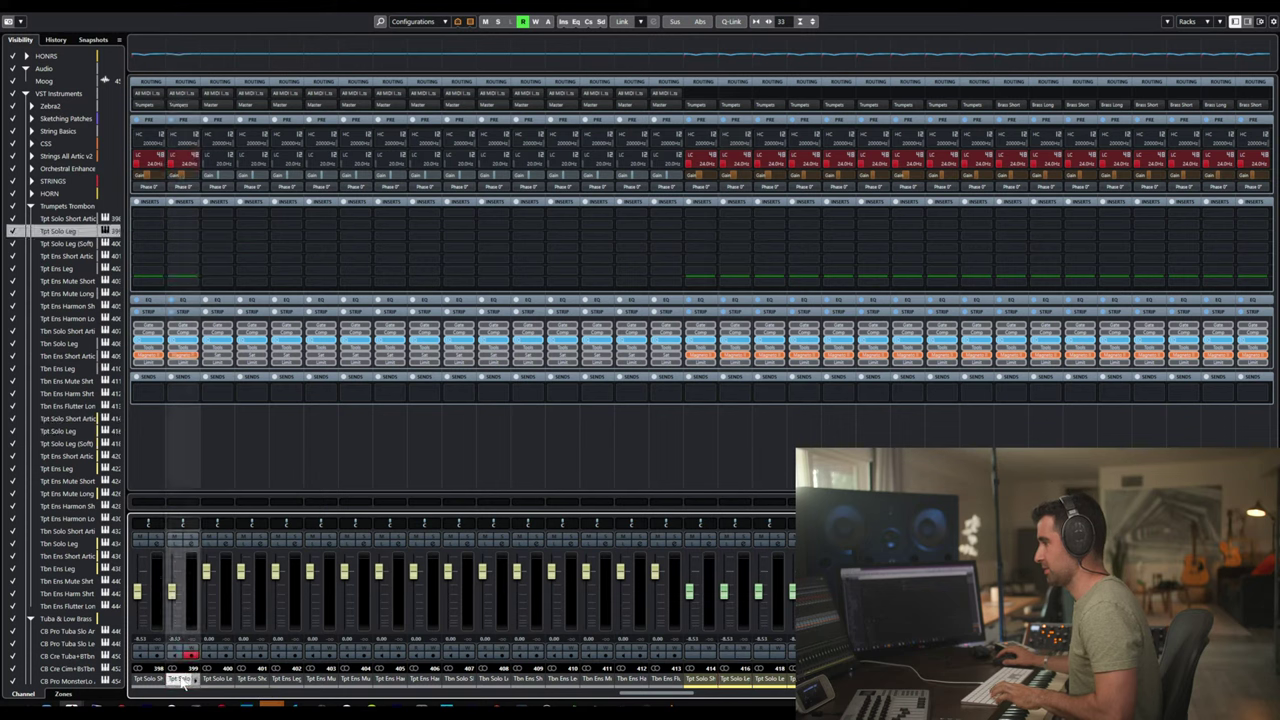
- Copy the old Tpt Solo Leg (Soft) and Tpt Ens Short Artic channel settings onto new channels 400 and 401
left_click(772, 681)
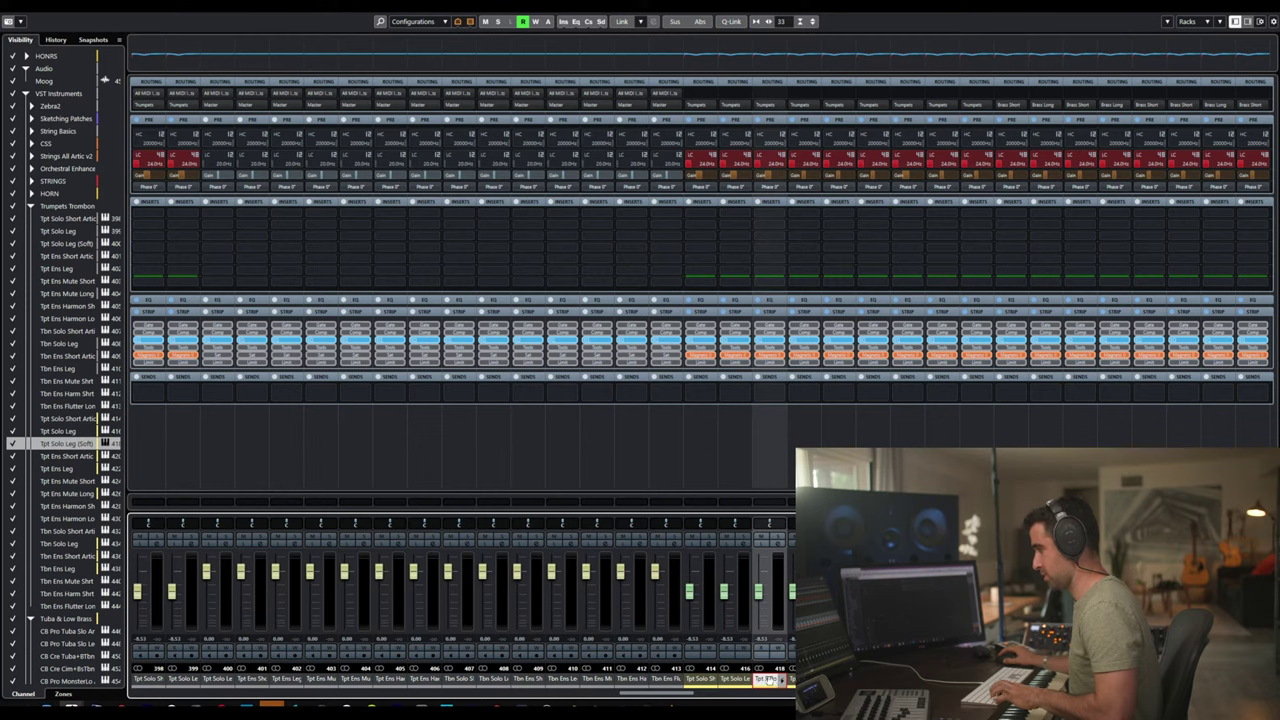
left_click(217, 681)
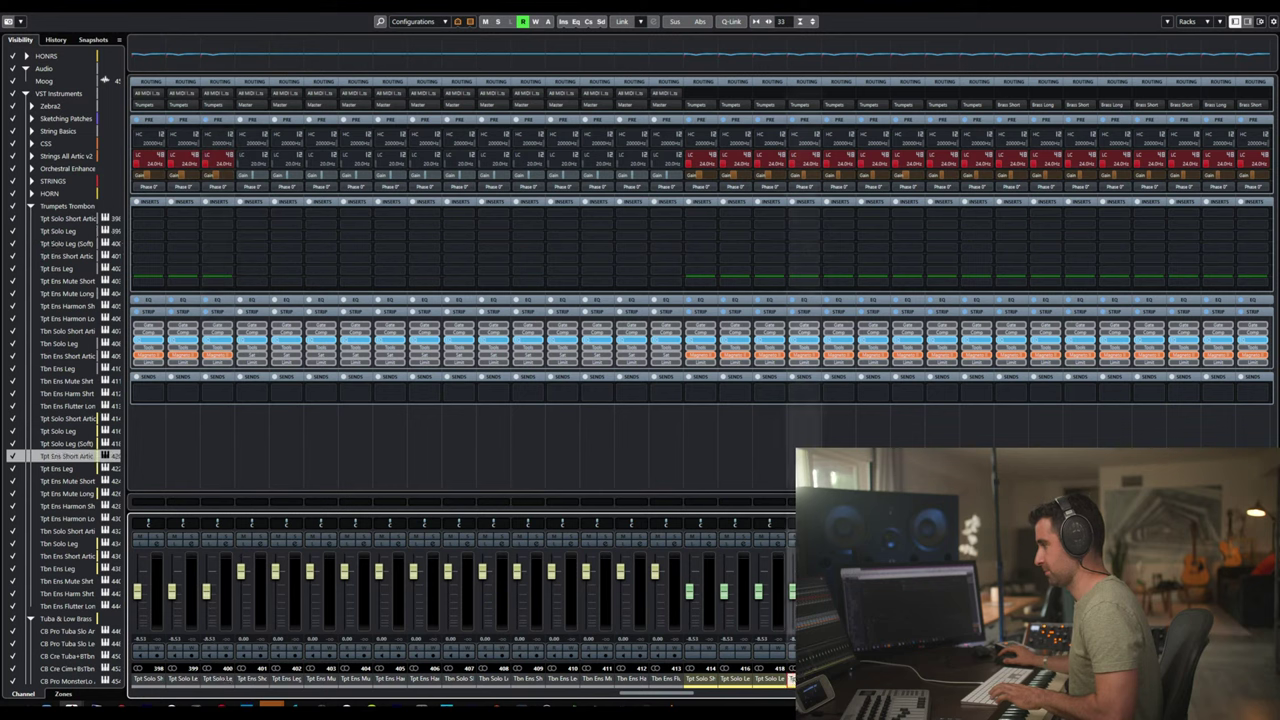
left_click(250, 681)
left_click(250, 682)
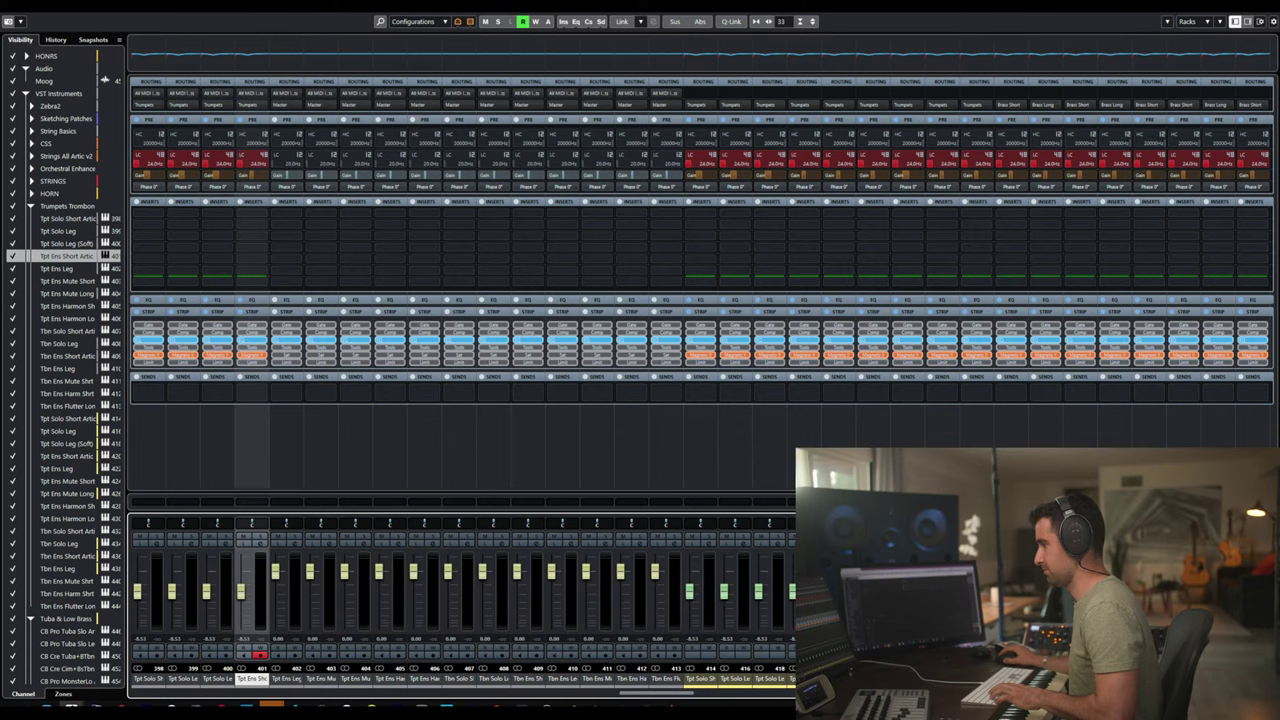
- Copy the old Tpt Ens Leg and Tpt Ens Mute Short Artic channel settings onto new channels 402 and 403
left_click(282, 680)
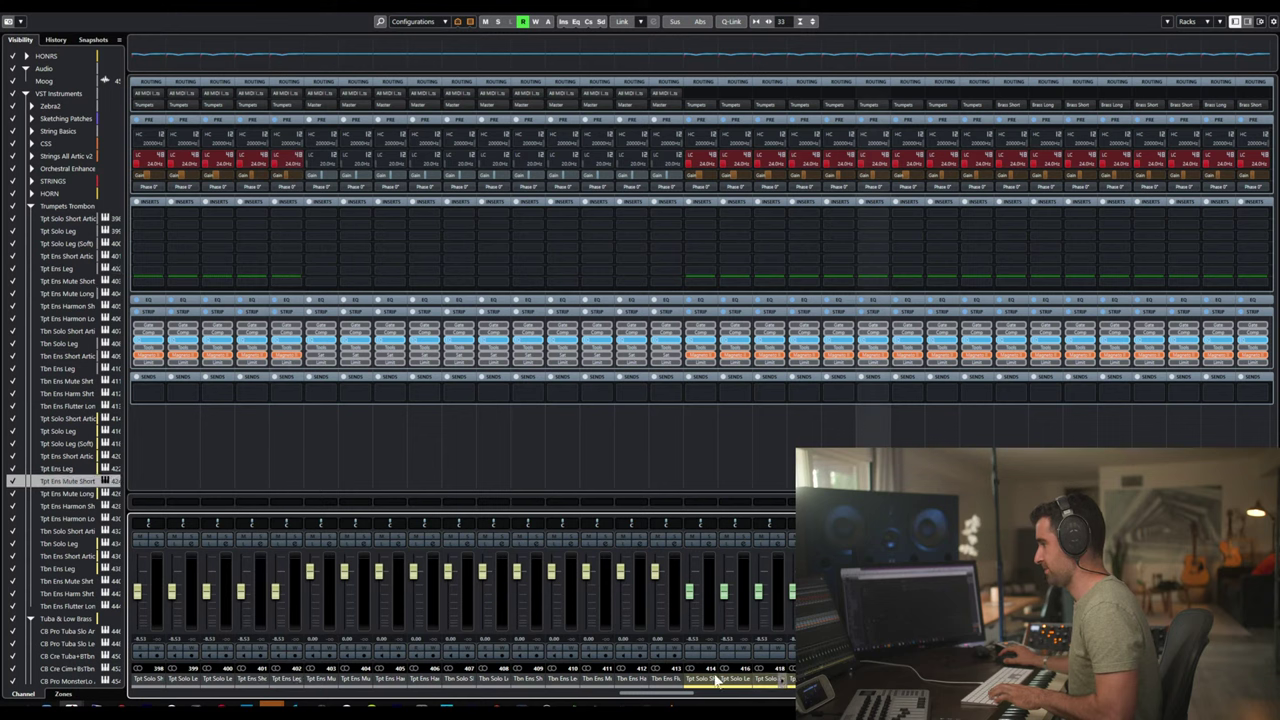
left_click(330, 680)
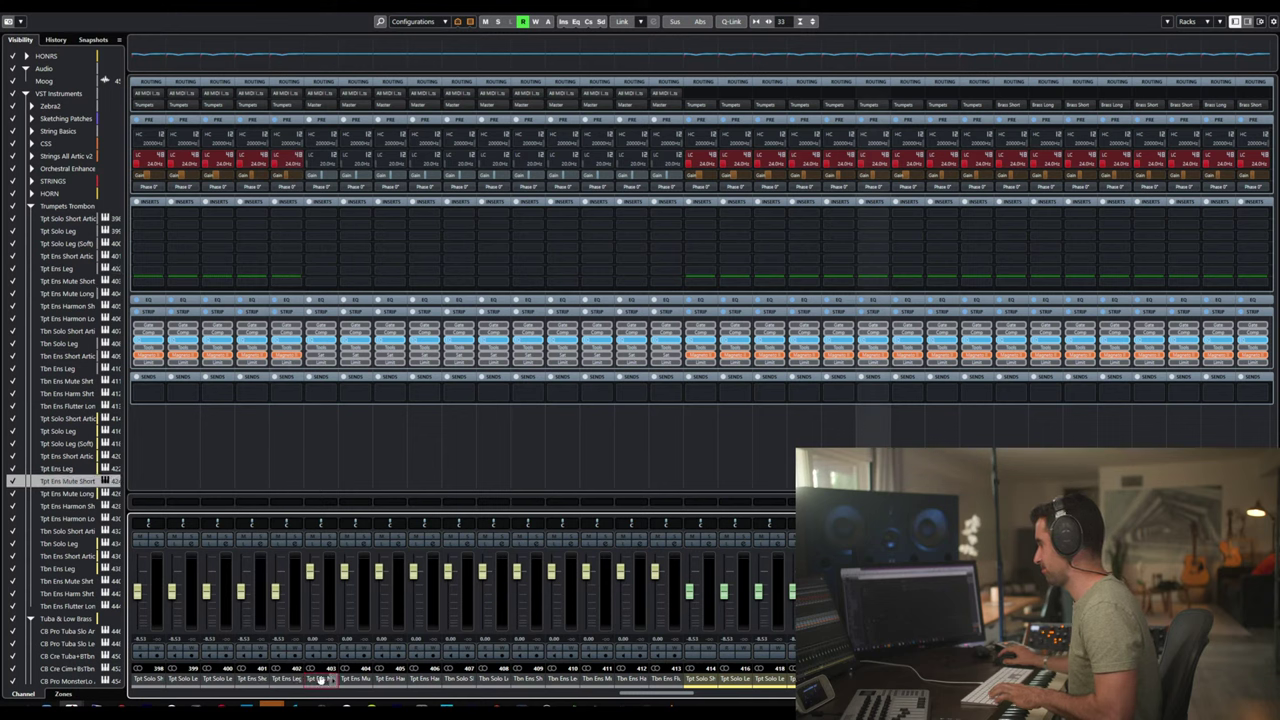
left_click(326, 680)
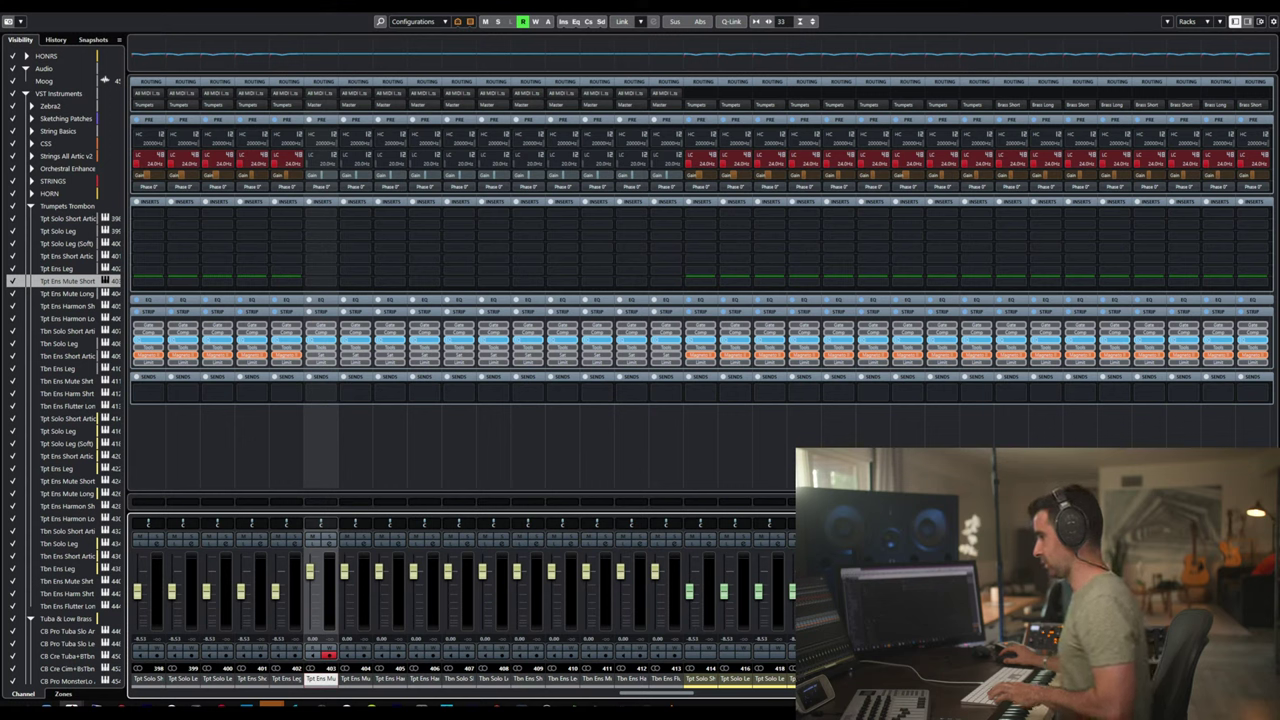
left_click(67, 481)
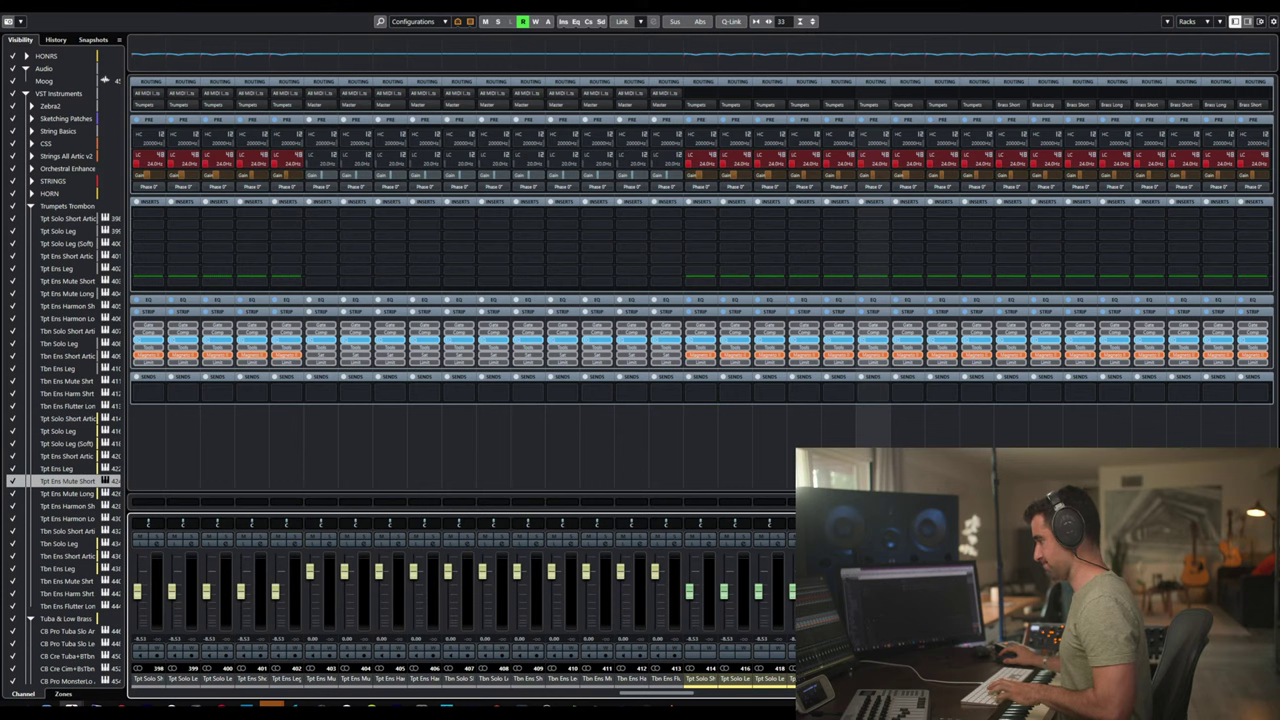
left_click(320, 680)
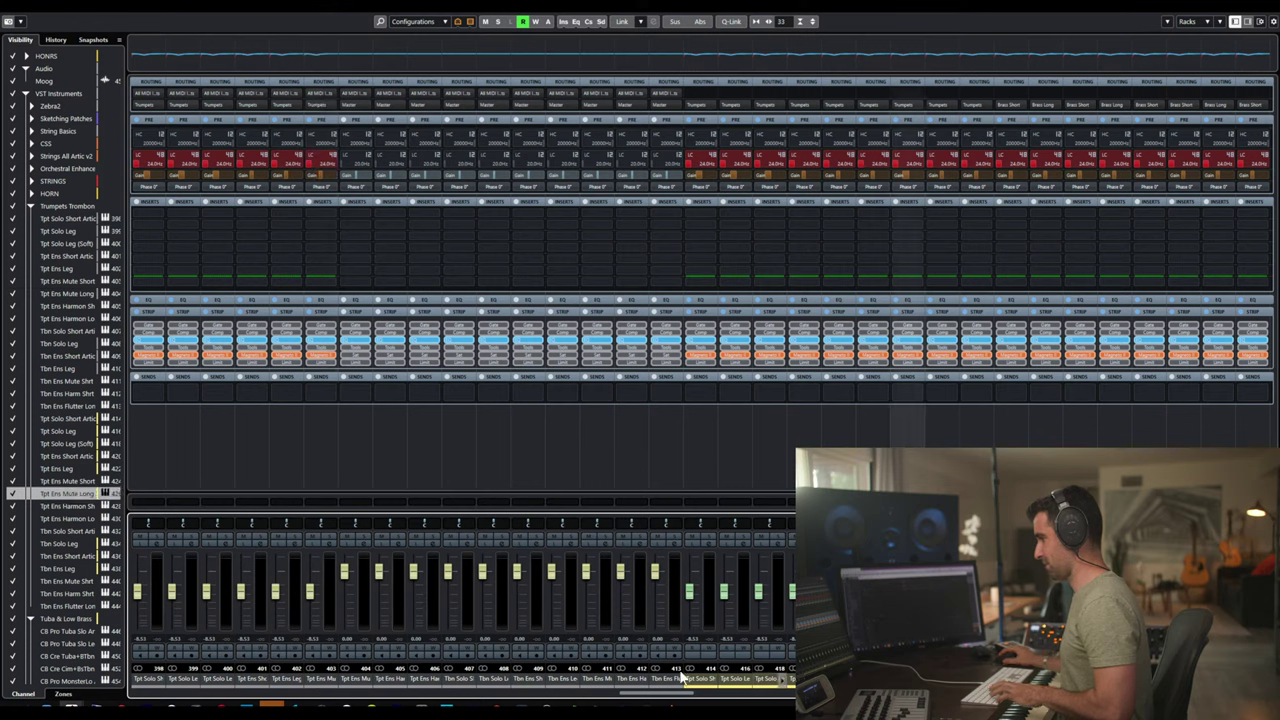
- Copy the old Tpt Ens Mute Long, Harmon Short and Harmon Long channel settings onto new channels 404, 405 and 406
left_click(355, 681)
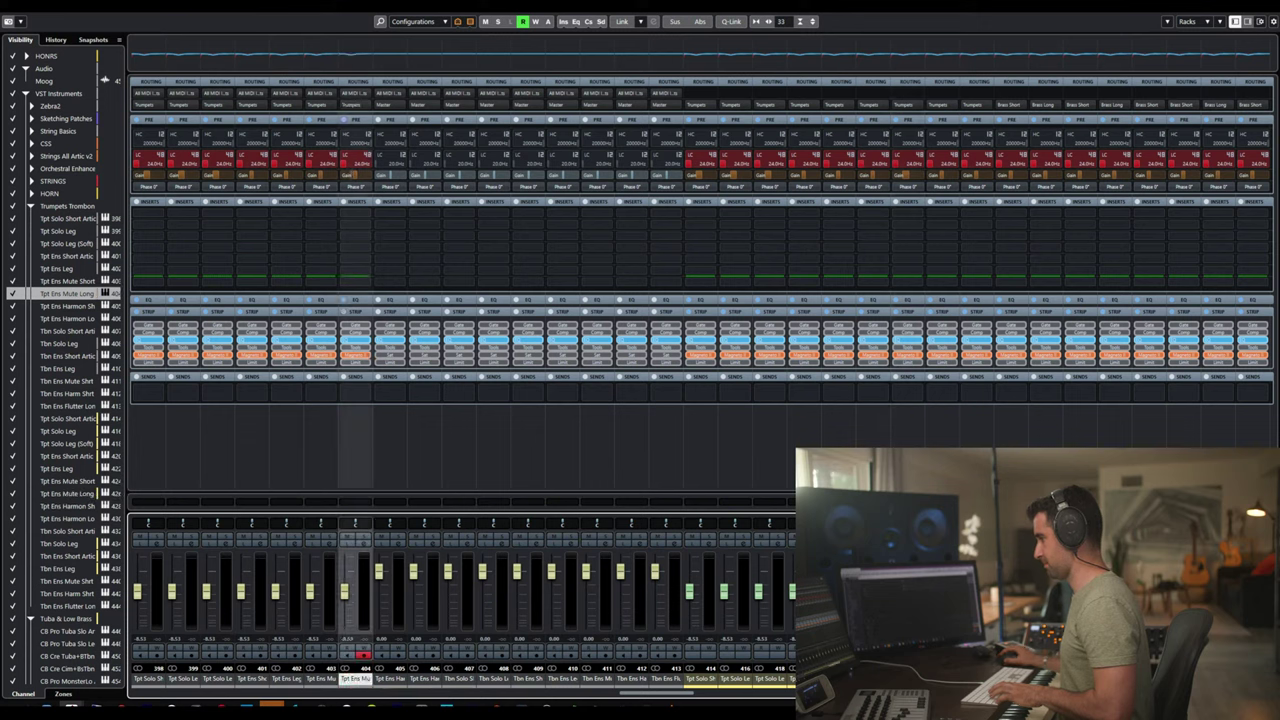
left_click(392, 680)
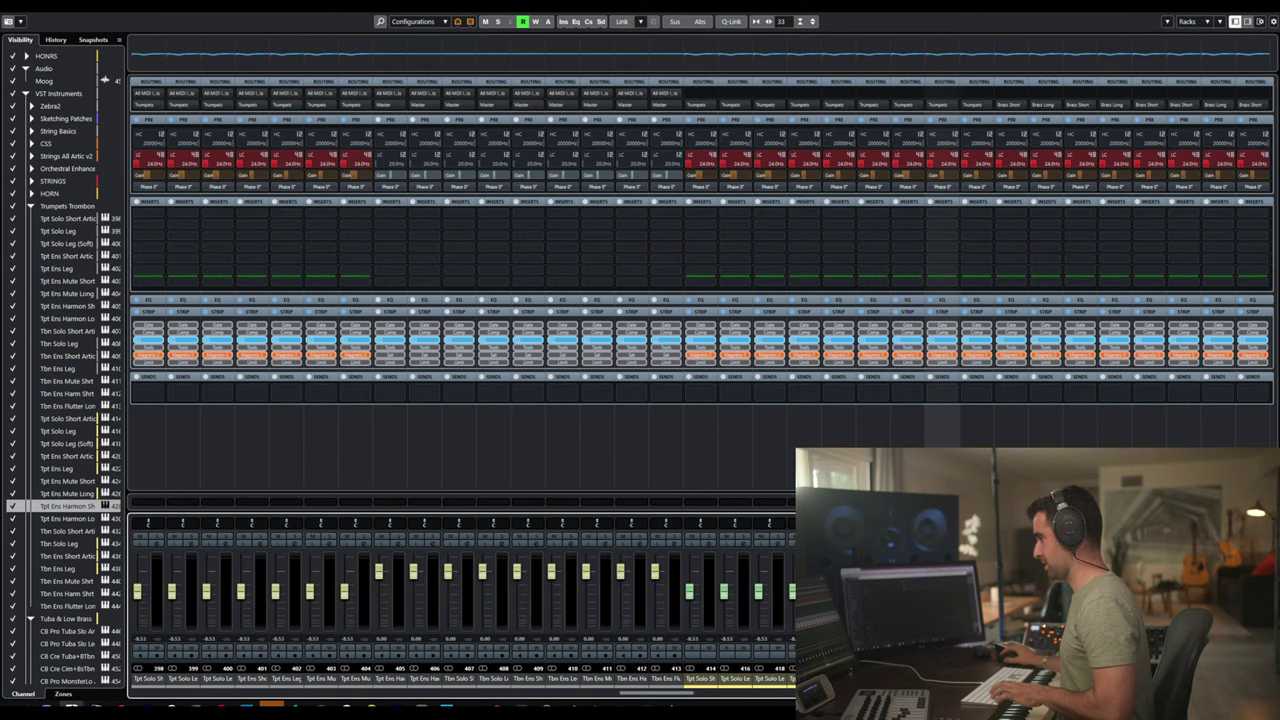
left_click(393, 680)
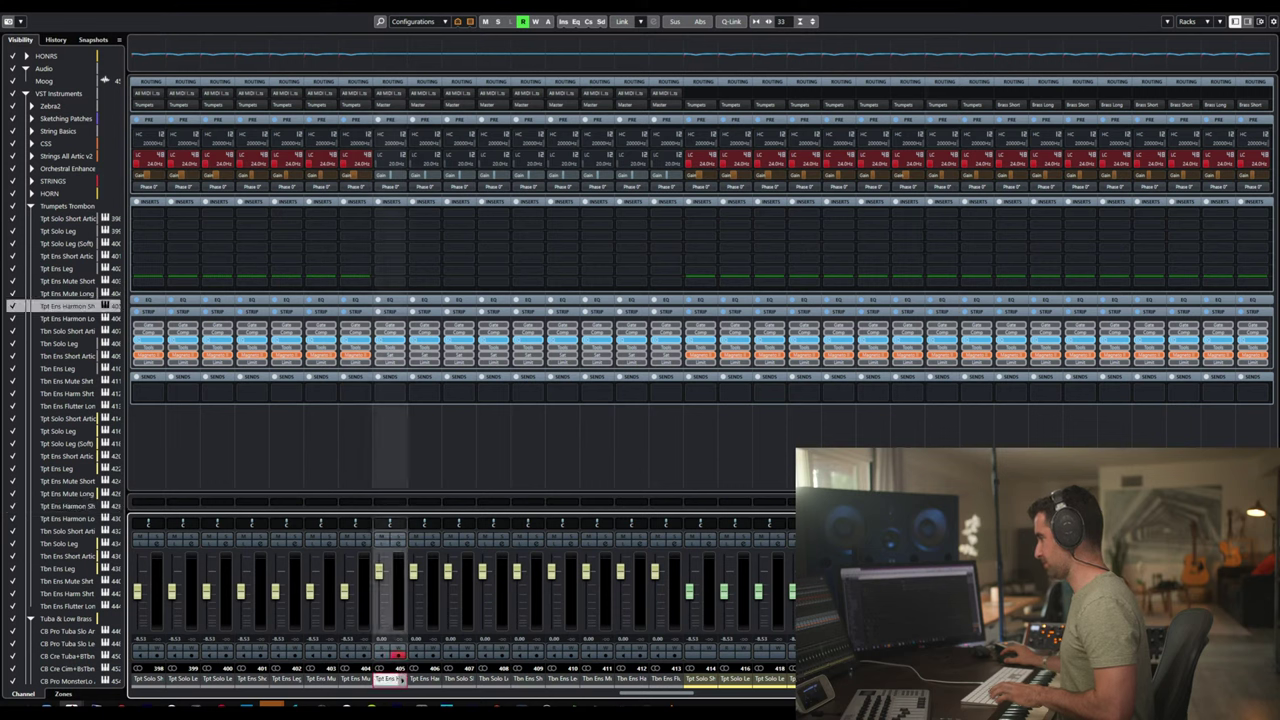
left_click(456, 680)
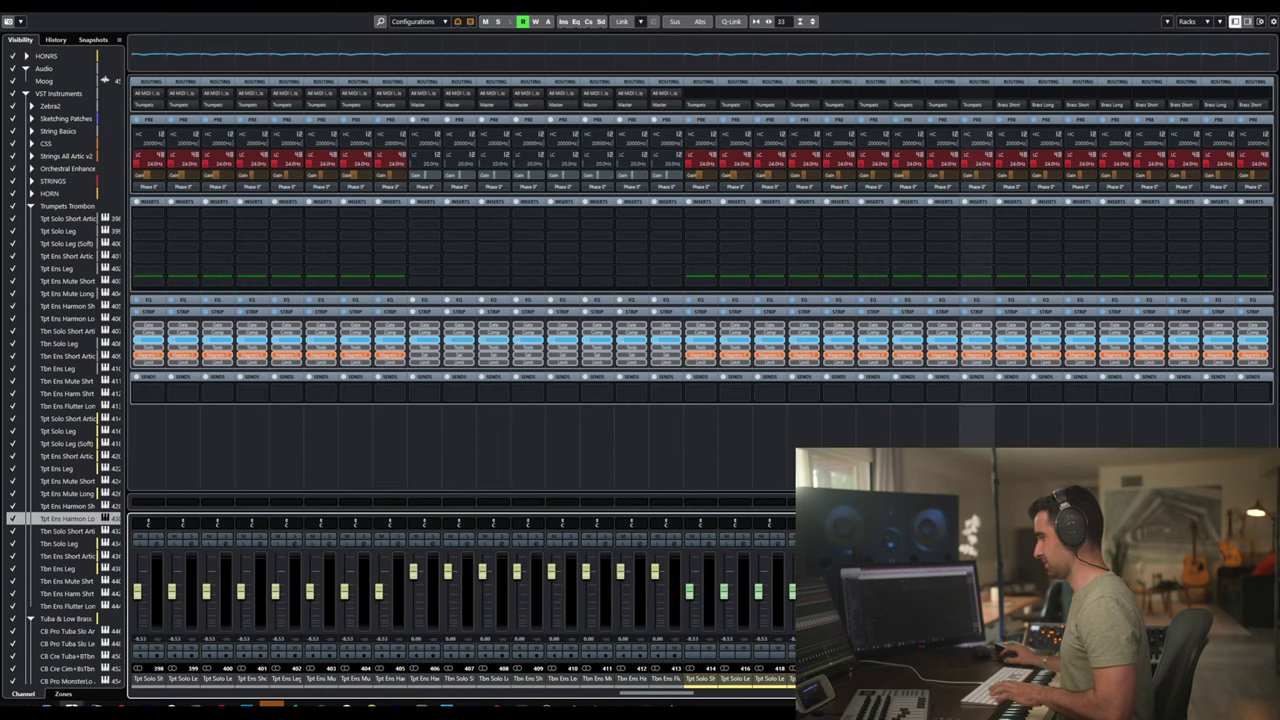
left_click(424, 680)
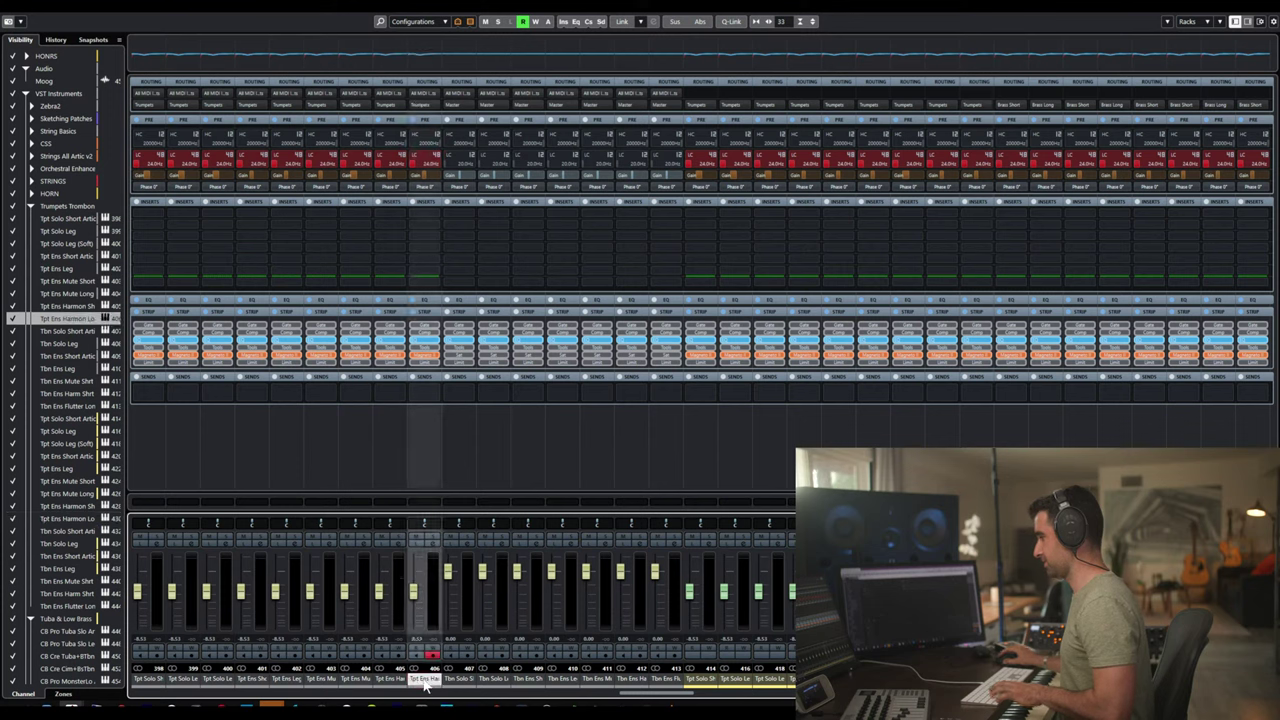
- Copy the old Tbn Solo Short Artic and Tbn Solo Leg channel settings onto new channels 407 and 408
left_click(65, 531)
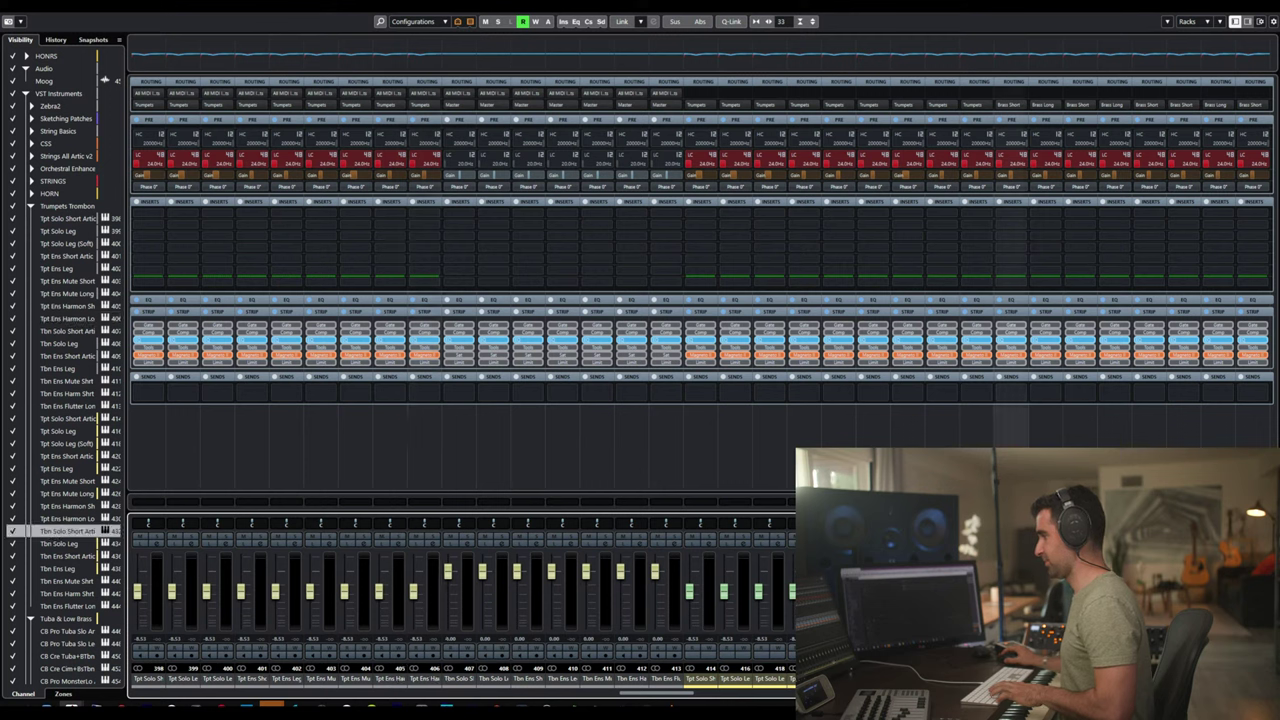
left_click(452, 679)
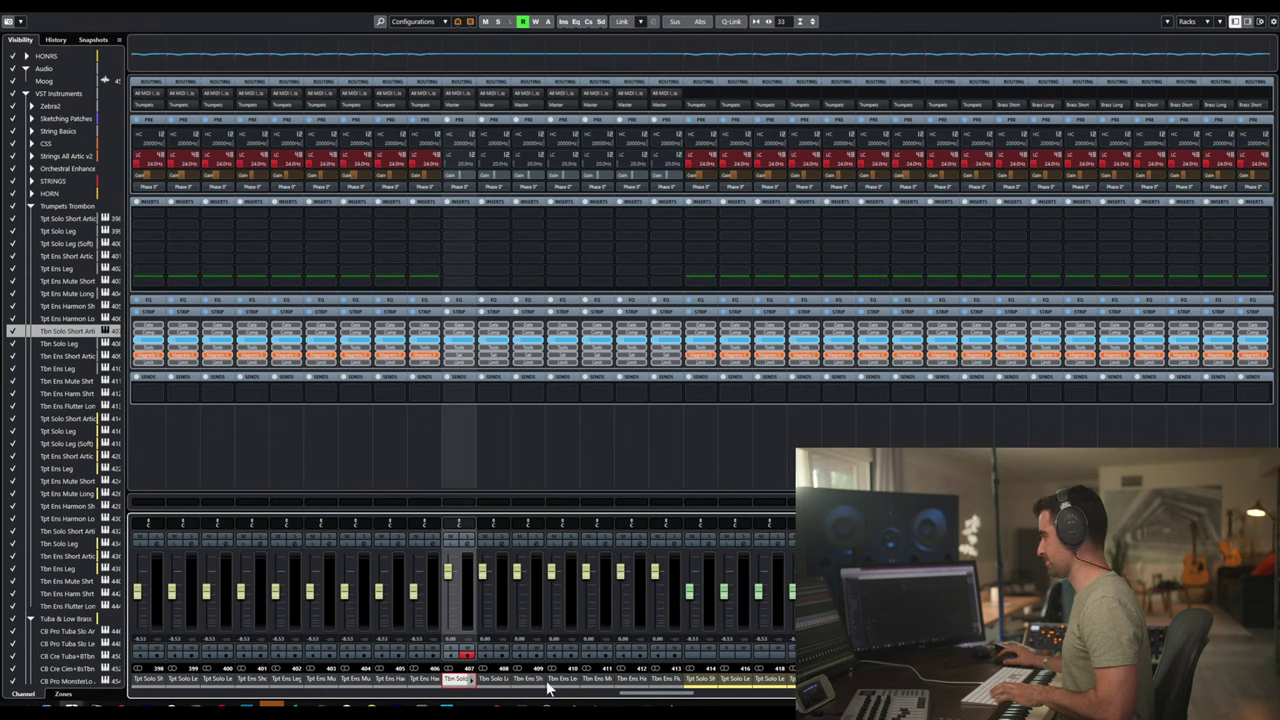
left_click(496, 679)
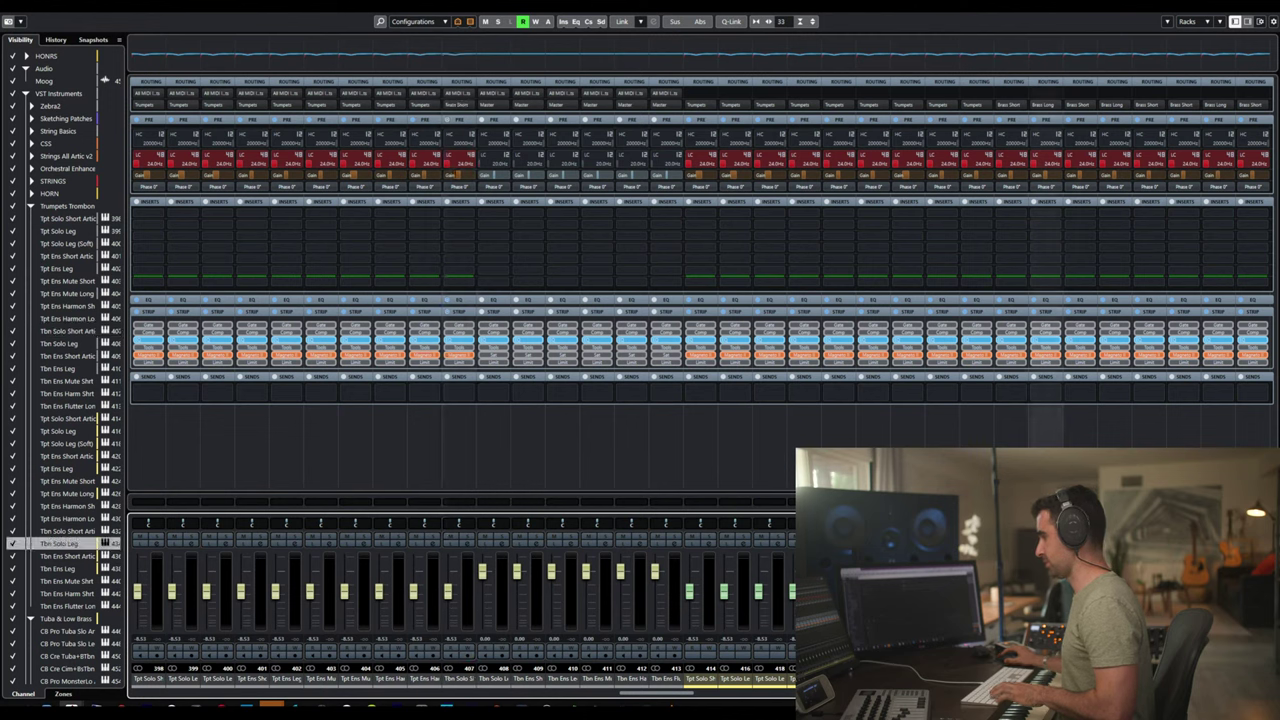
left_click(509, 680)
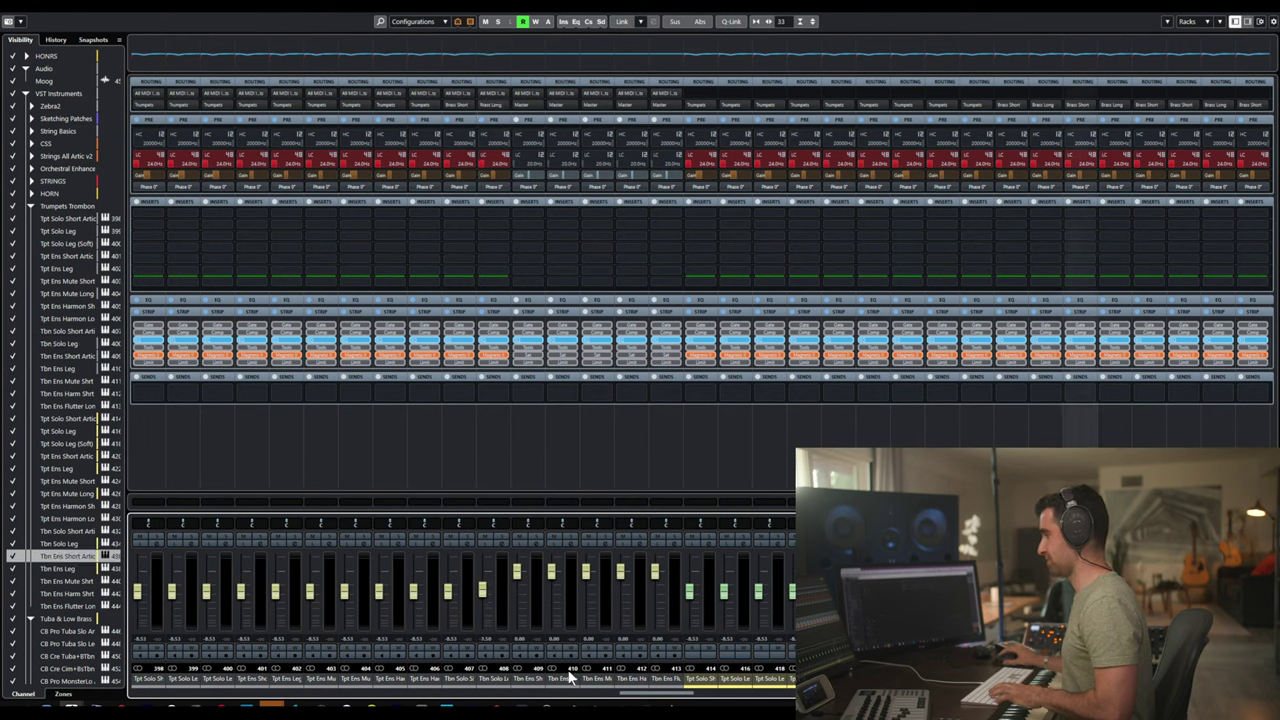
- Copy the old Tbn Ens Short Artic and Tbn Ens Leg channel settings onto new channels 409 and 410
left_click(527, 680)
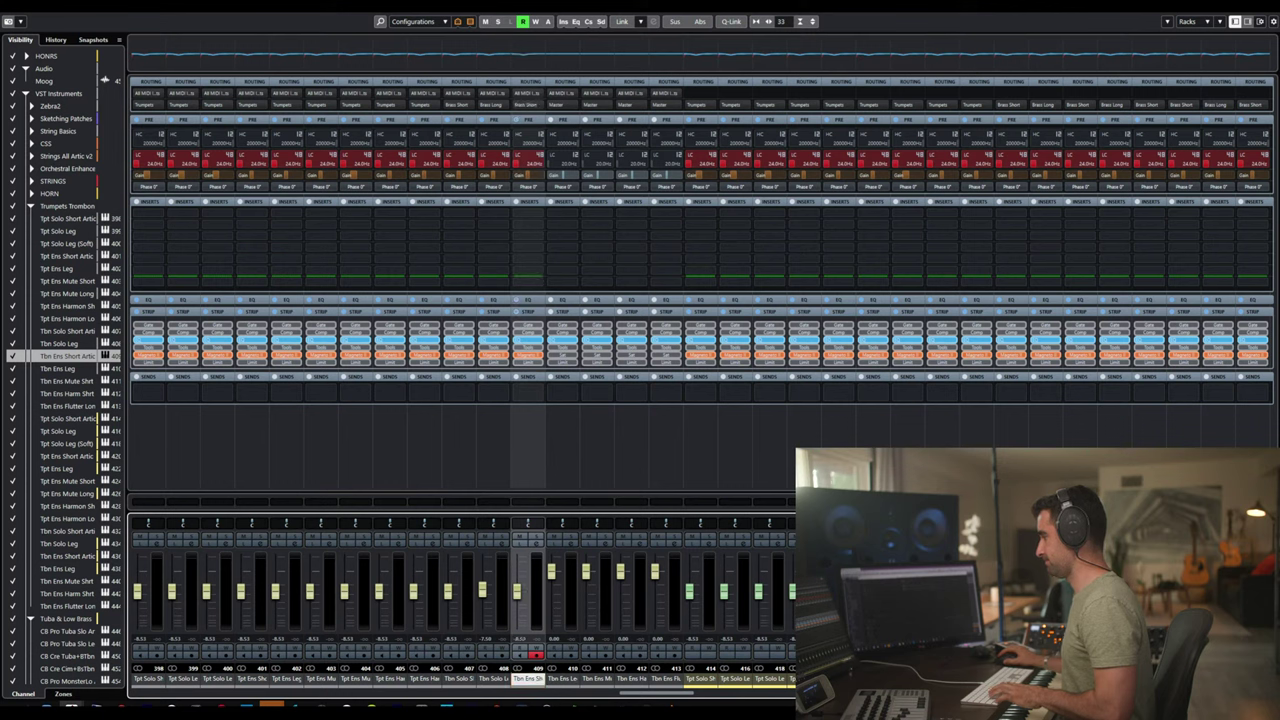
key("Right")
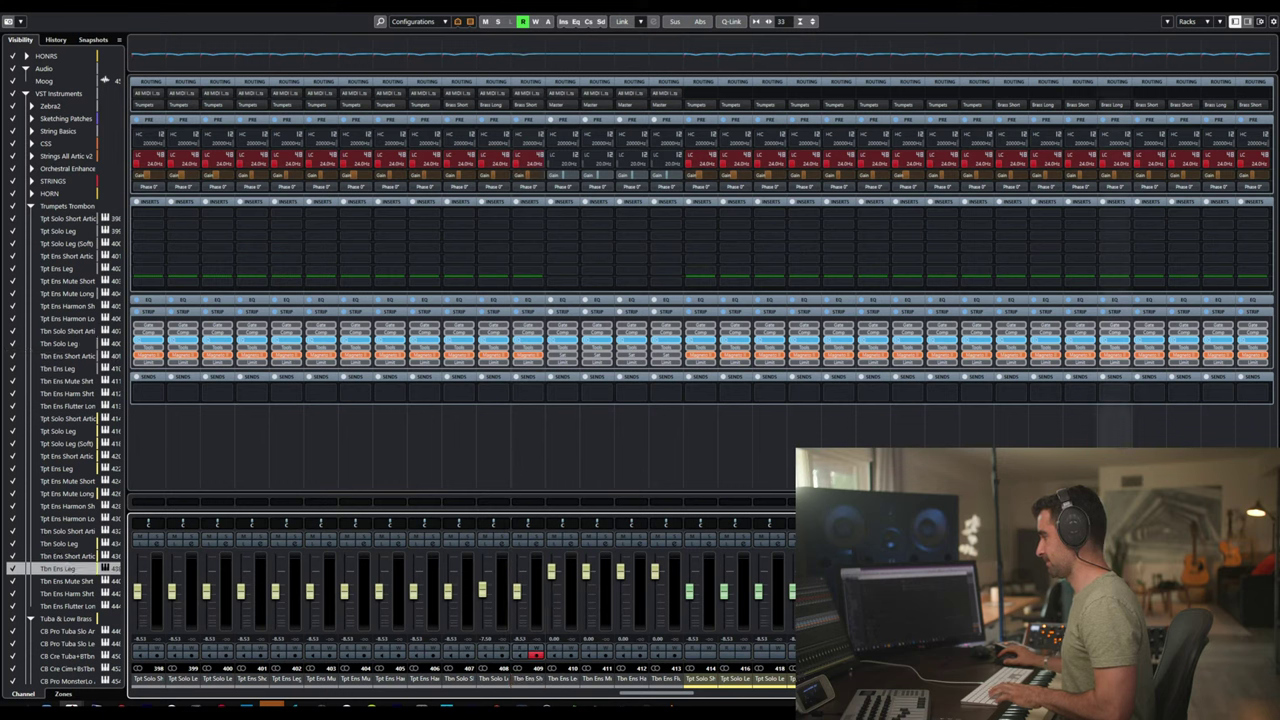
left_click(560, 682)
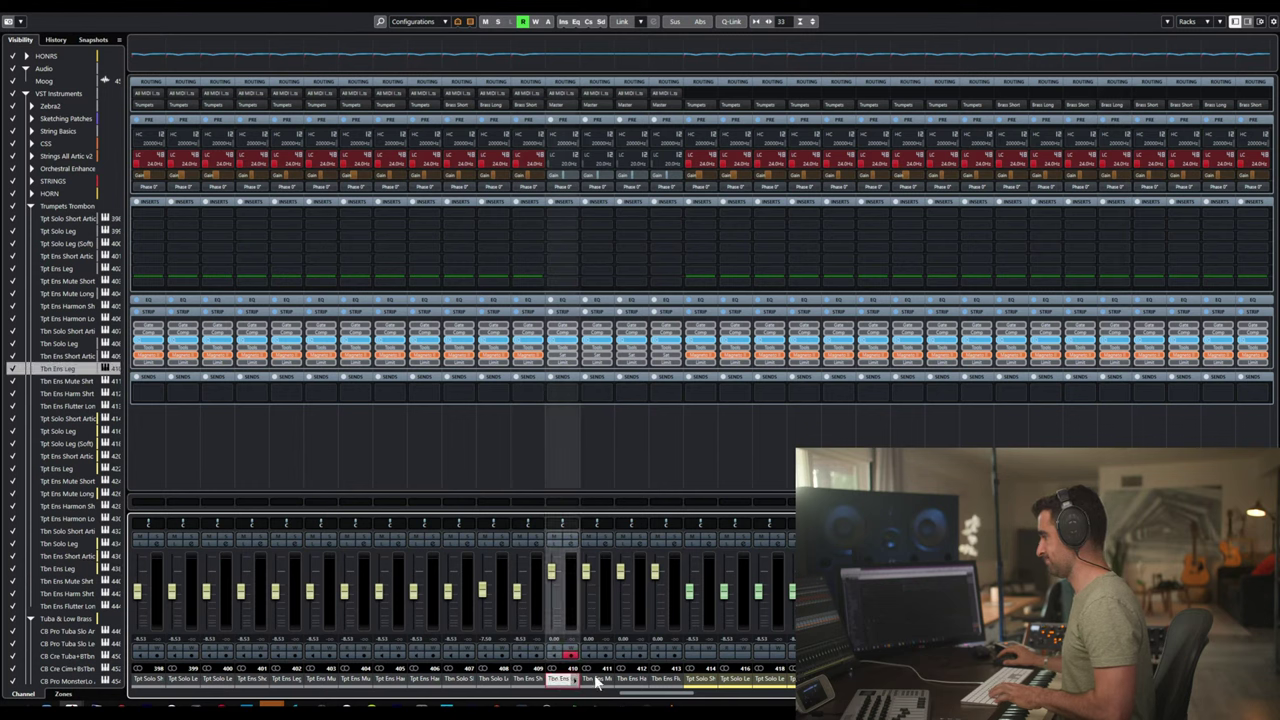
- Copy the old Tbn Ens Mute Shrt Long, Harm Shrt Long and Flutter Long channel settings onto new channels 411, 412 and 413
key("Right")
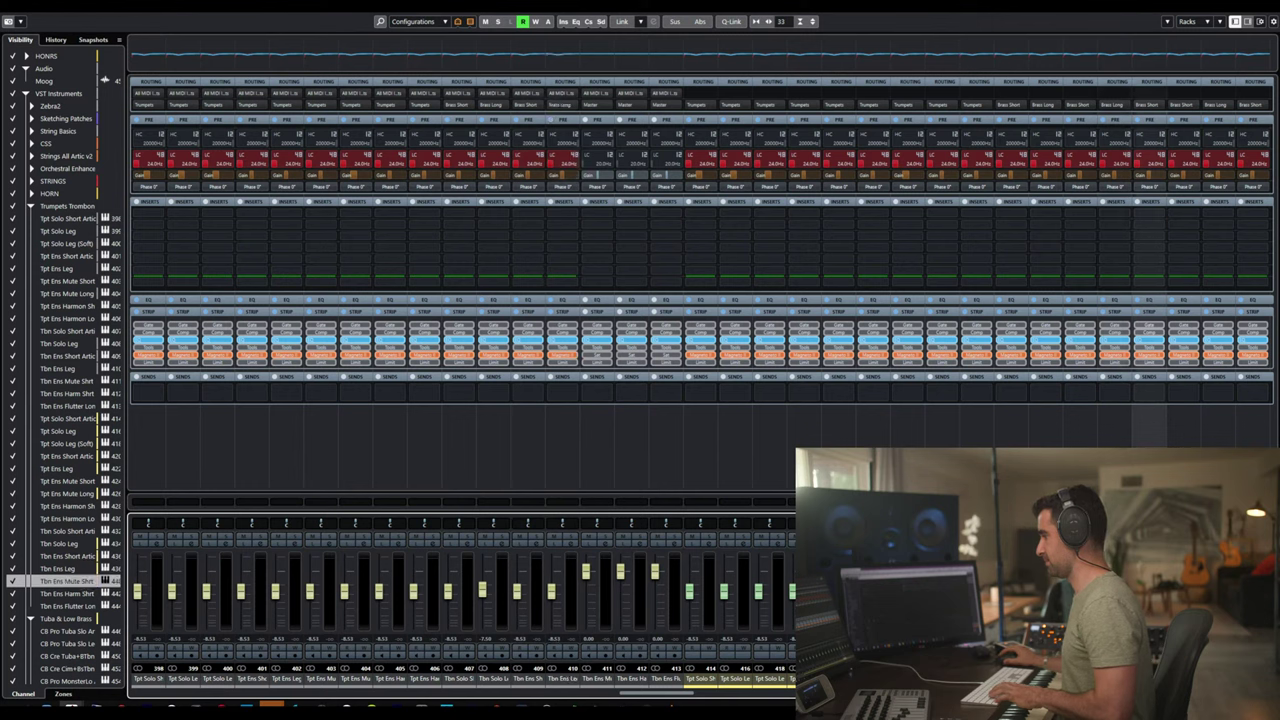
left_click(597, 681)
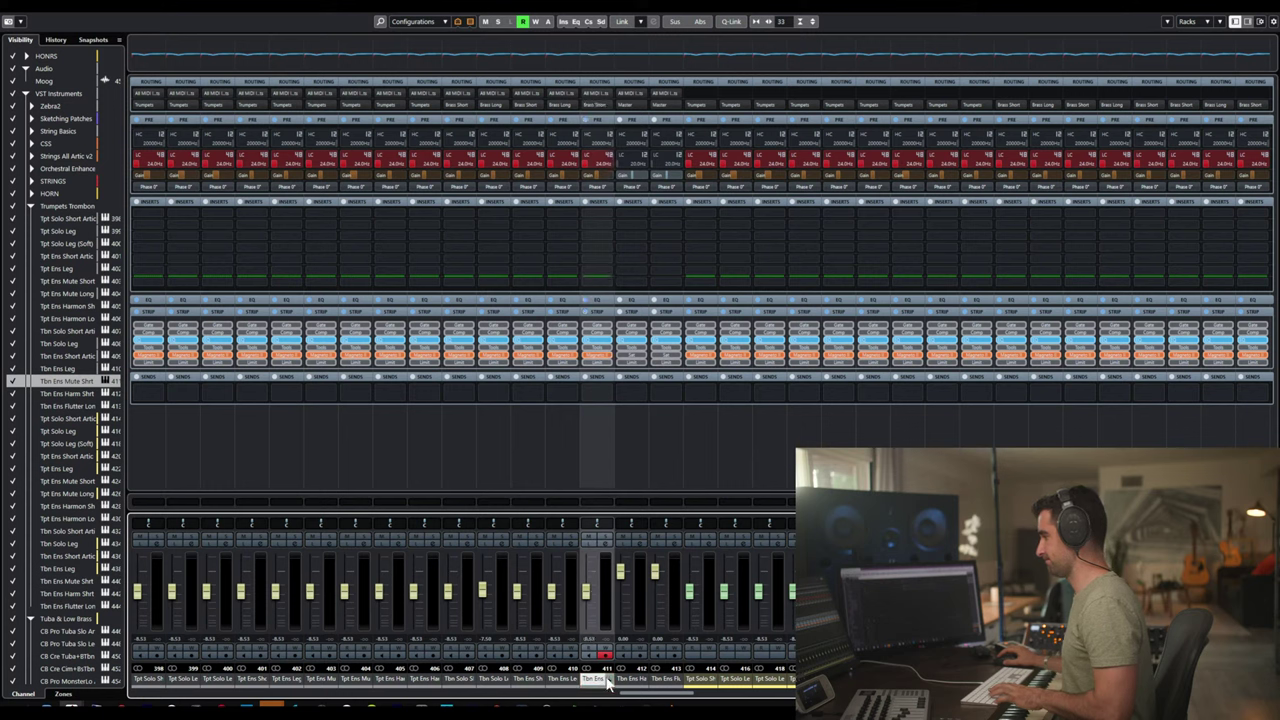
key("Right")
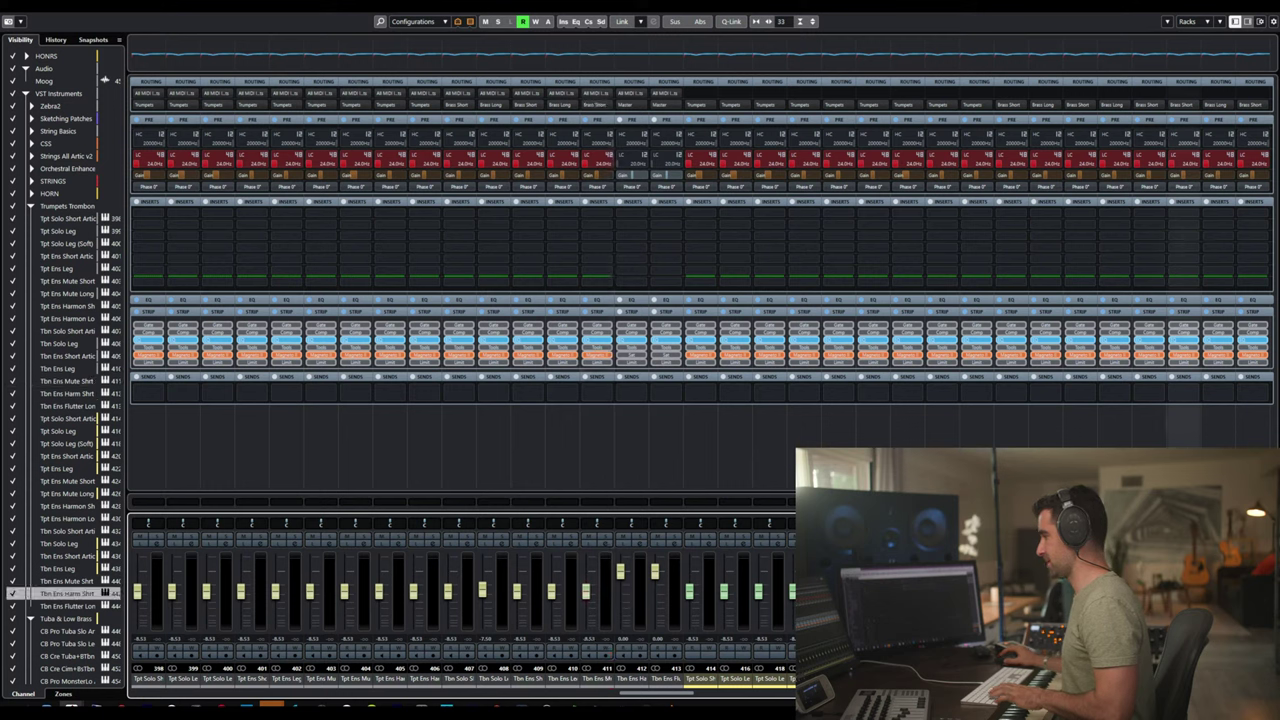
left_click(630, 681)
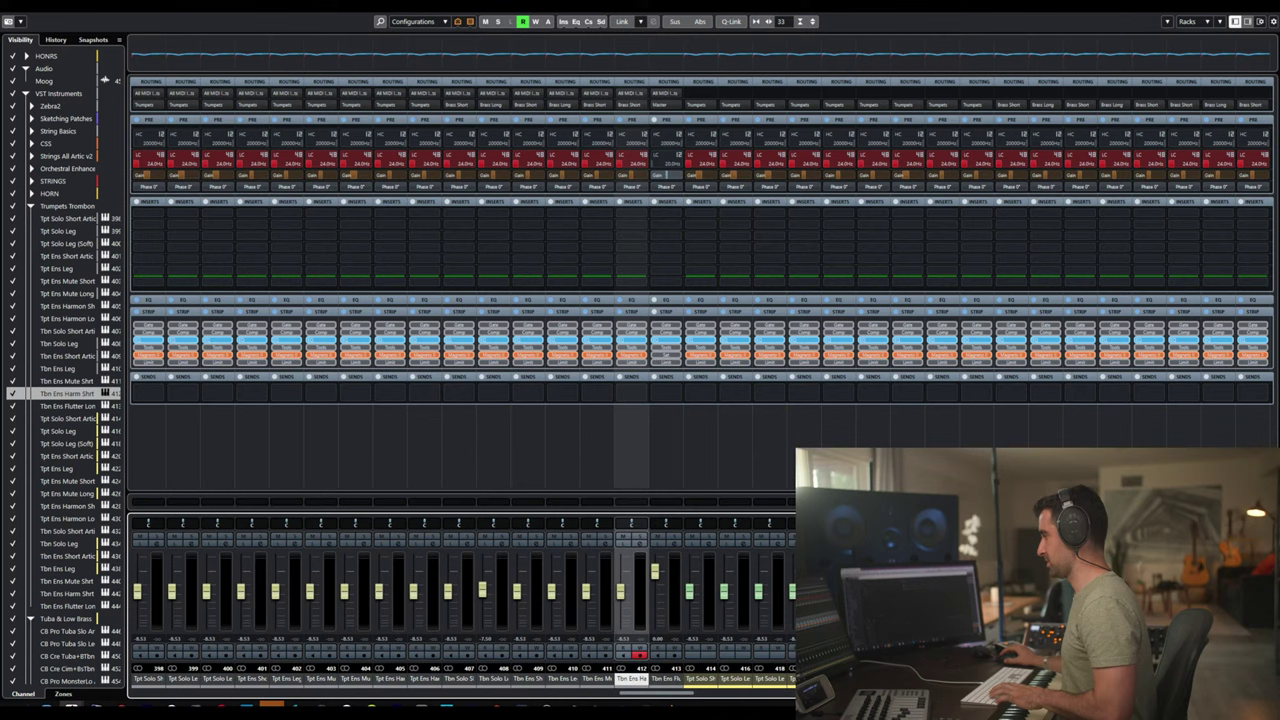
key("Right")
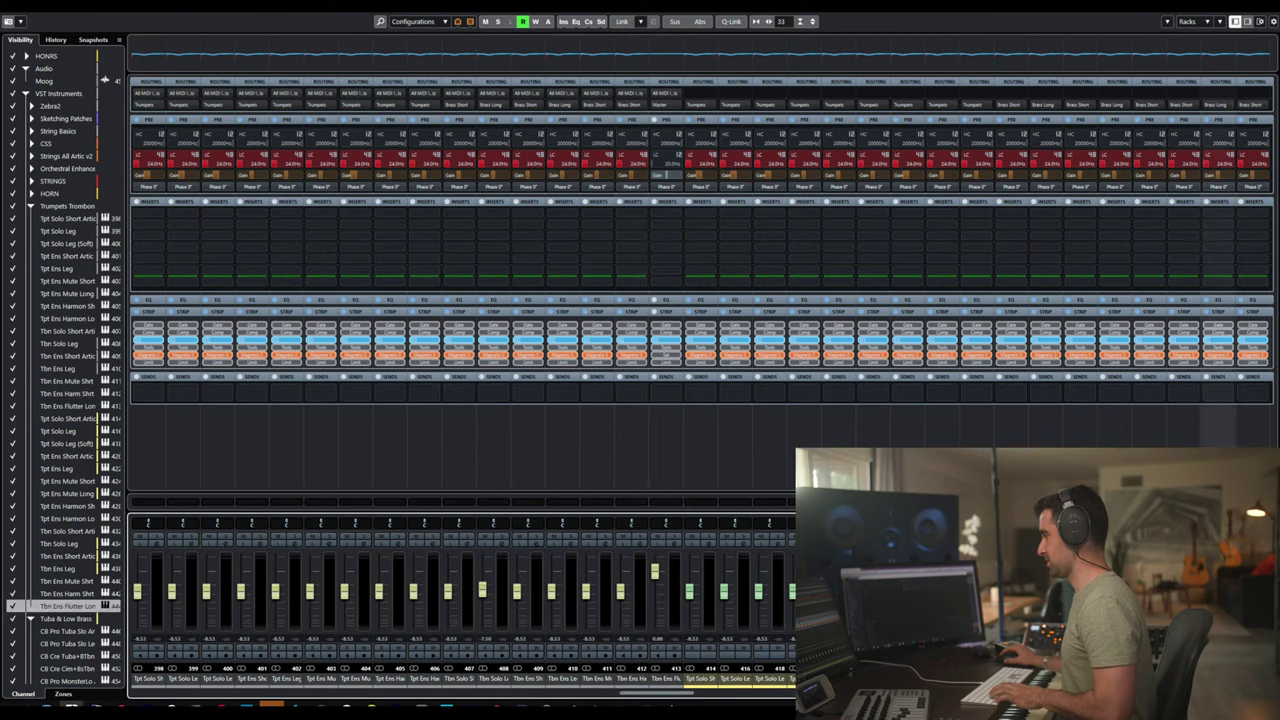
left_click(668, 680)
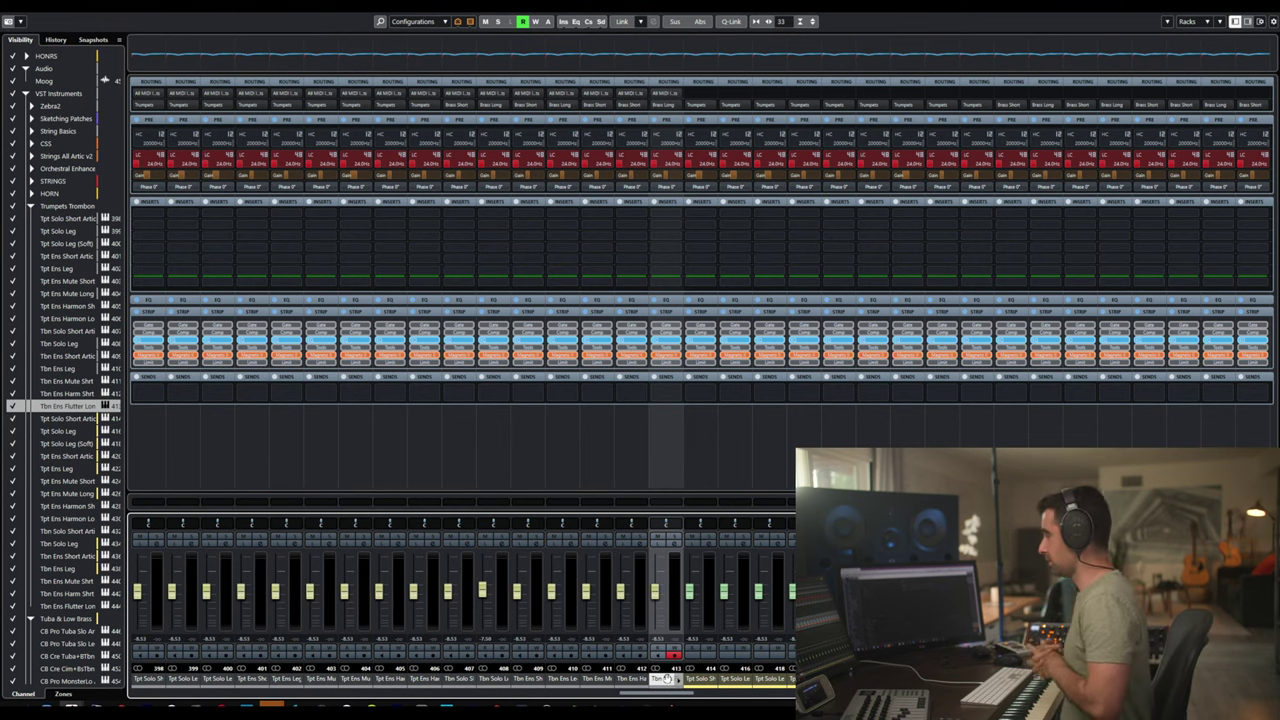
- Check the new Tpt Solo Short Artic track's mixer channel and the microphone mix of its CineBrass Pro instrument in Kontakt
key("Up")
key("Up")
key("F3")
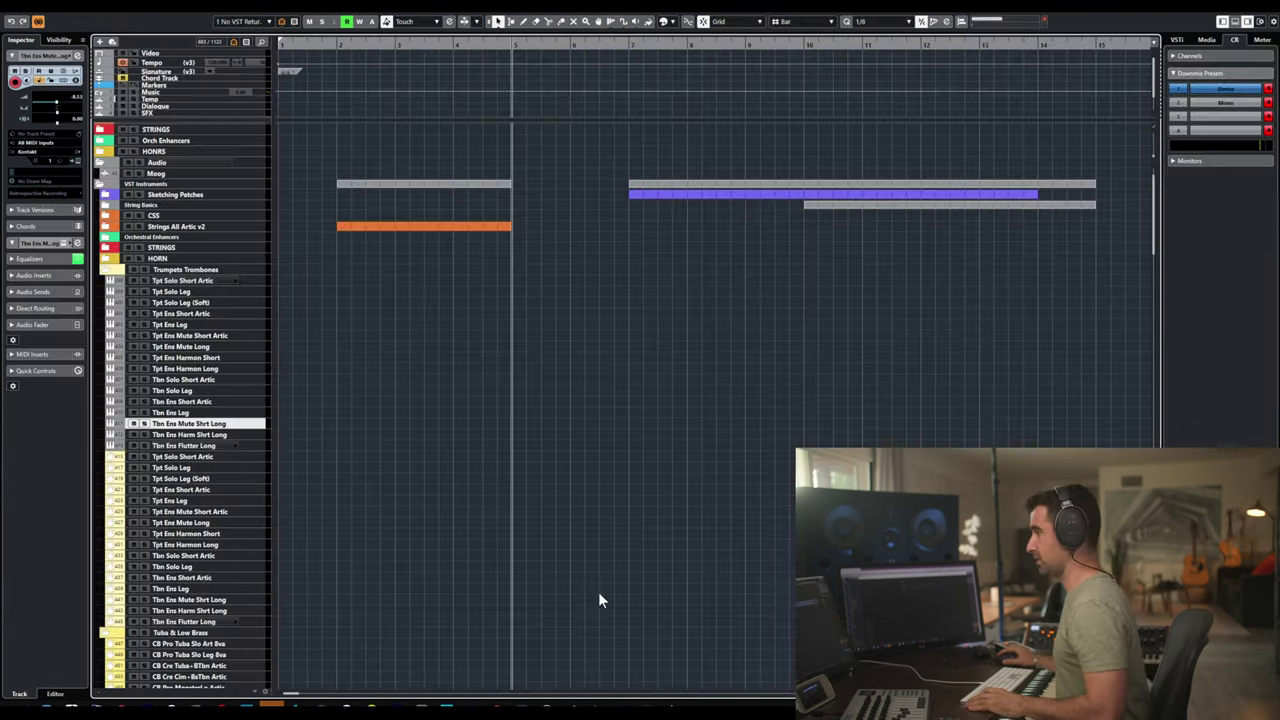
left_click(197, 280)
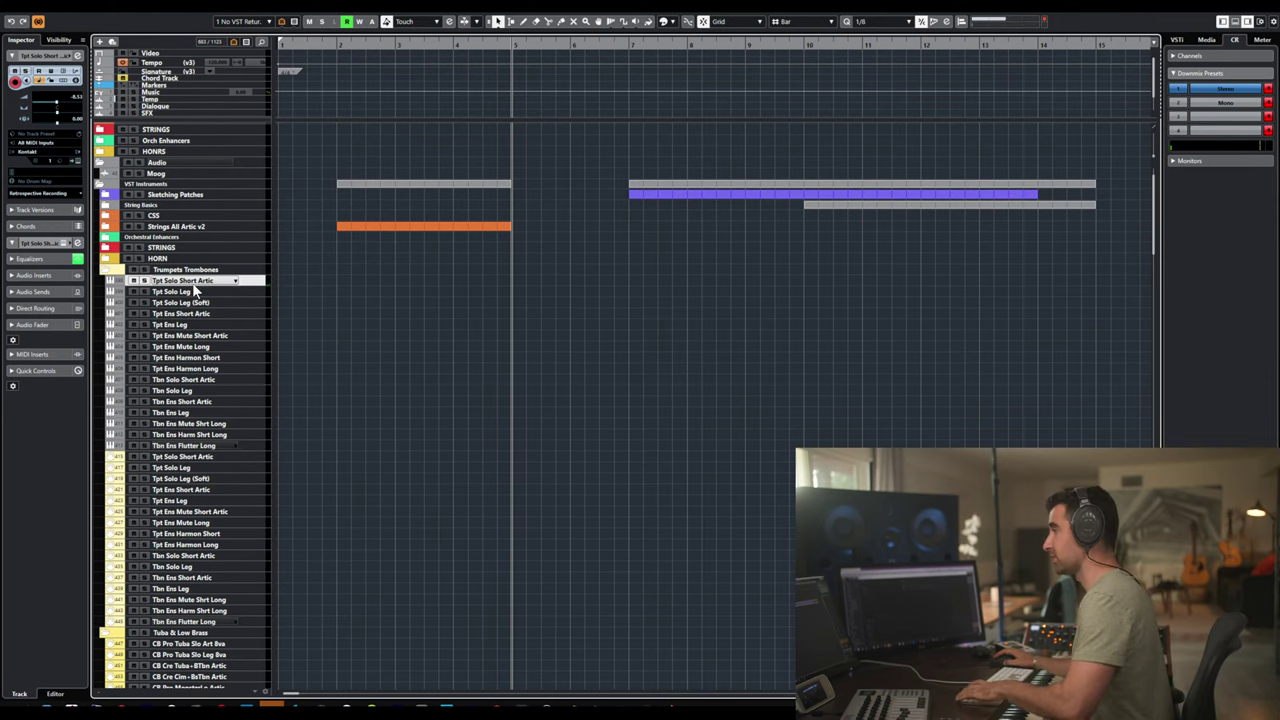
key("F3")
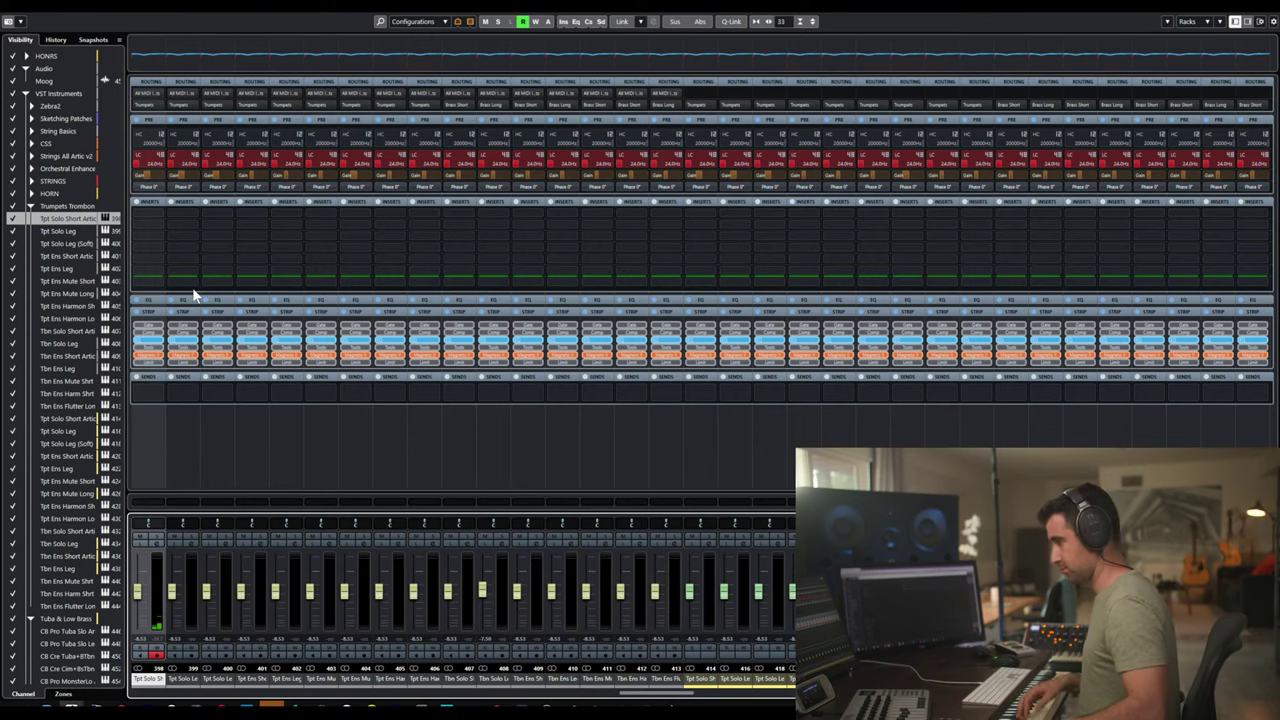
key("e")
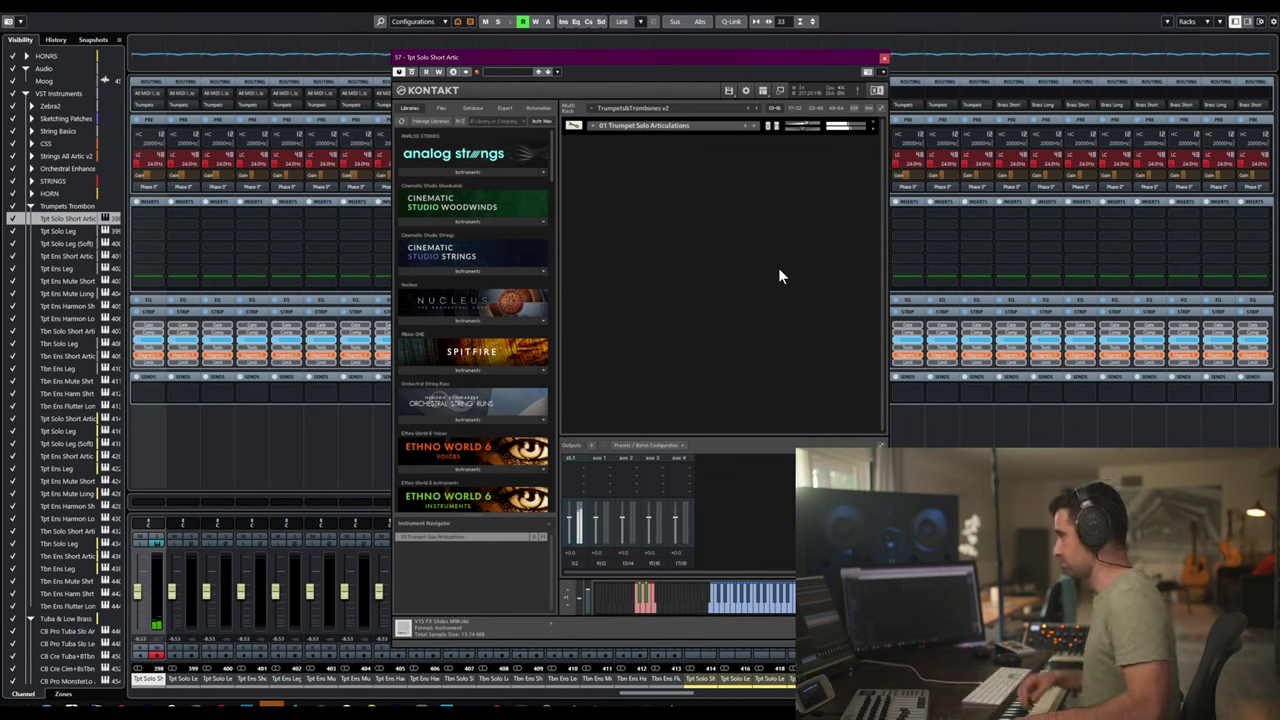
left_click(876, 126)
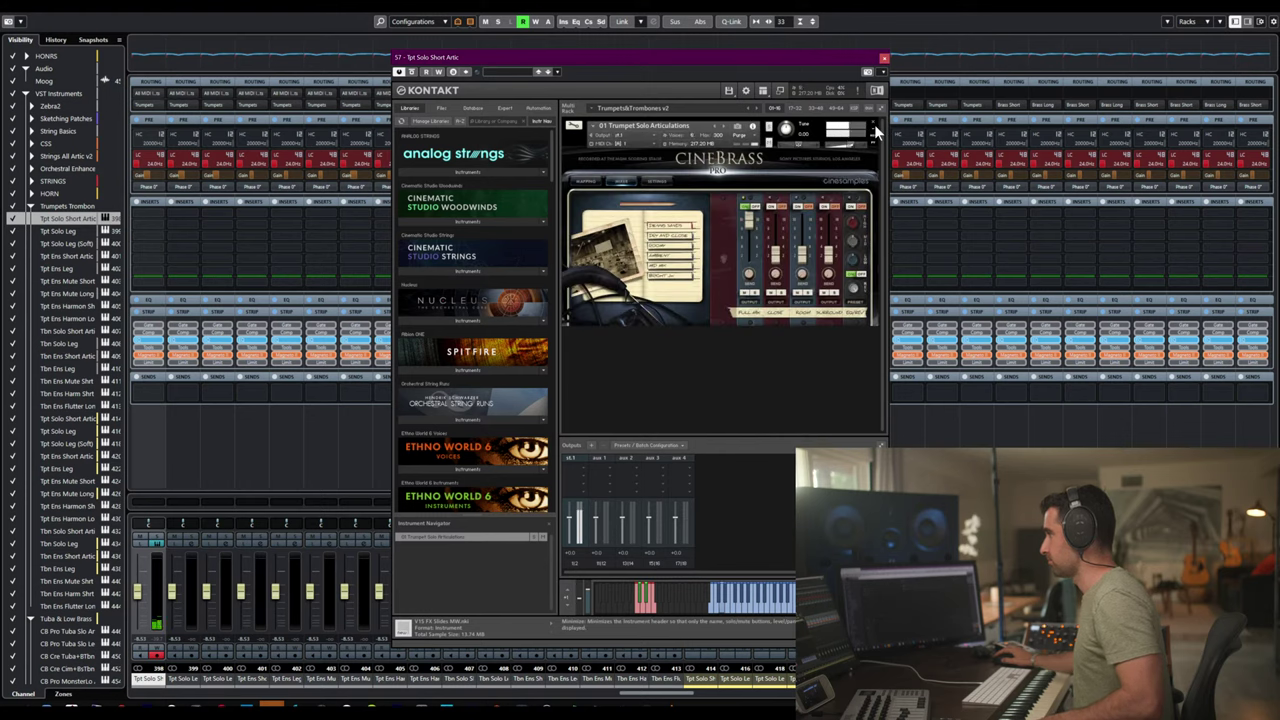
left_click(884, 60)
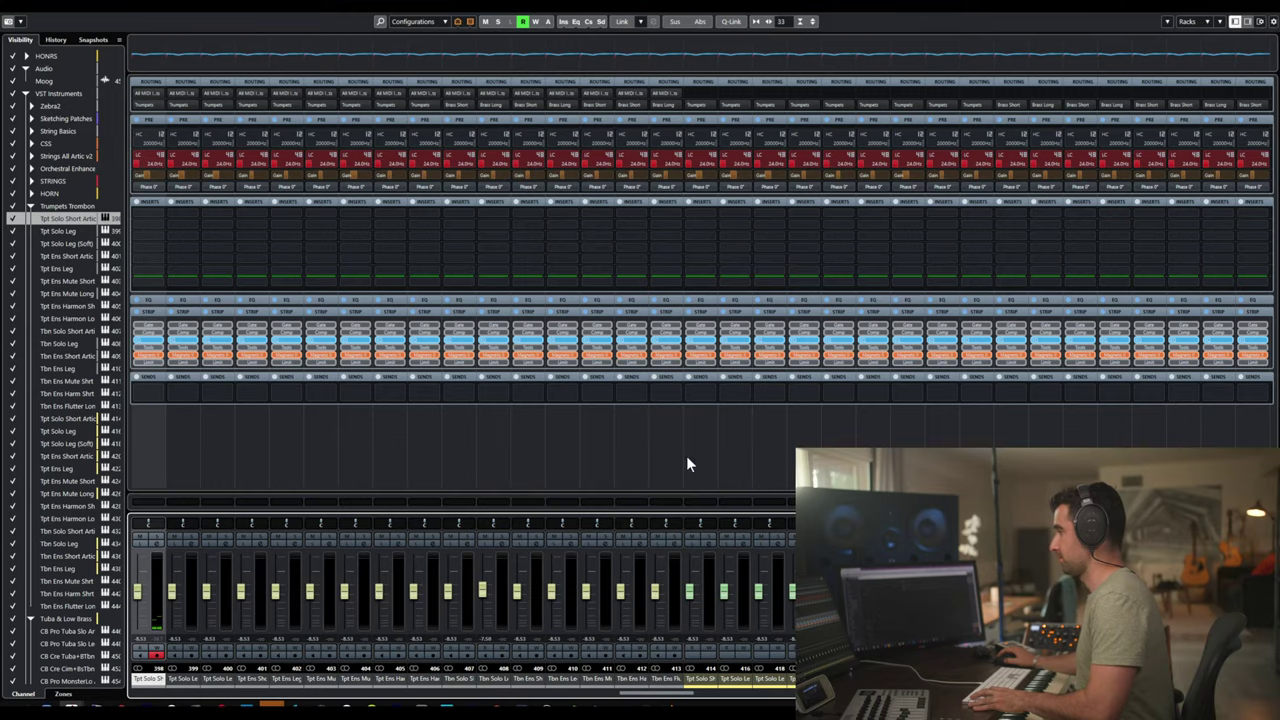
key("F3")
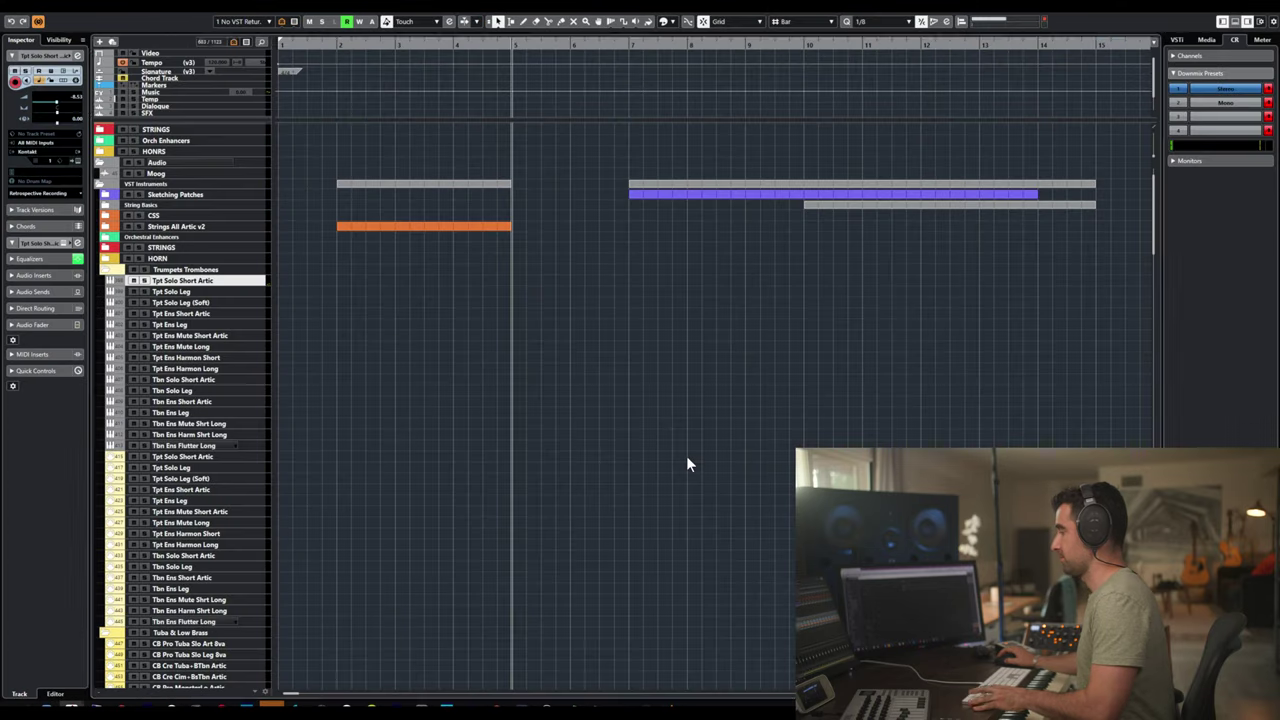
- Audition Tpt Solo Leg and Tpt Solo Leg (Soft), and inspect the instrument pages in the soft legato's Kontakt instance
left_click(189, 292)
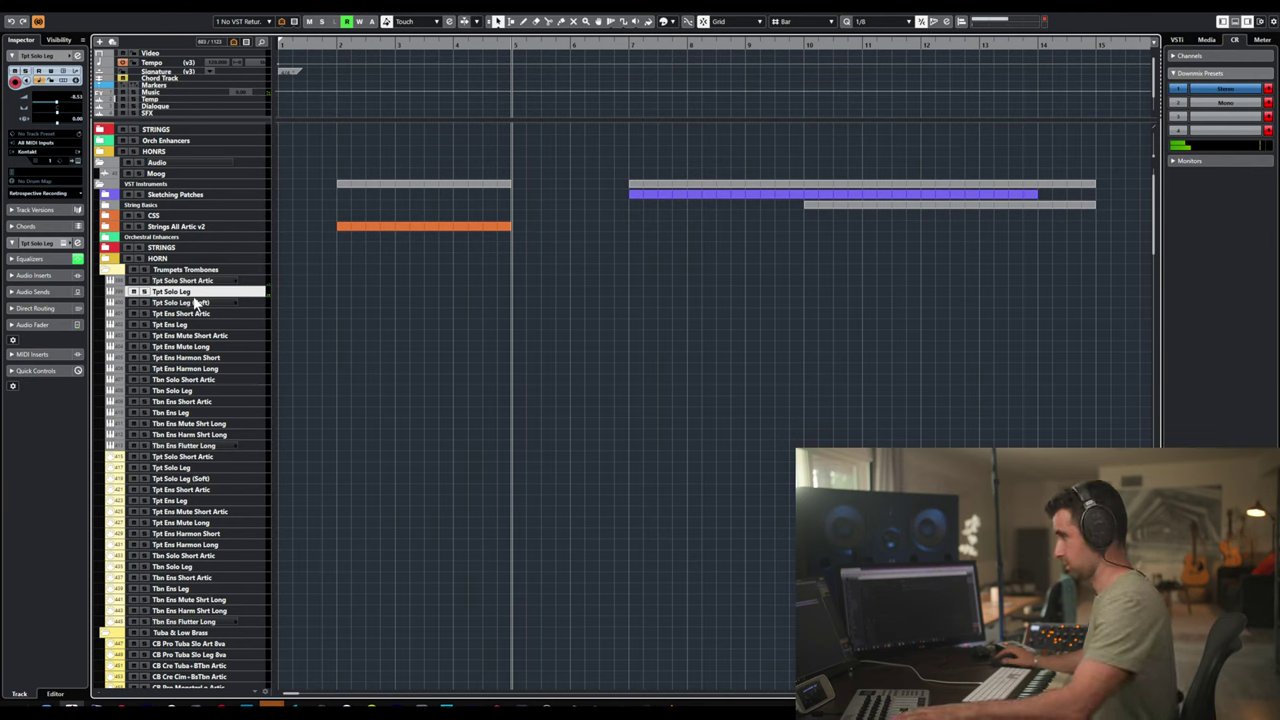
left_click(196, 302)
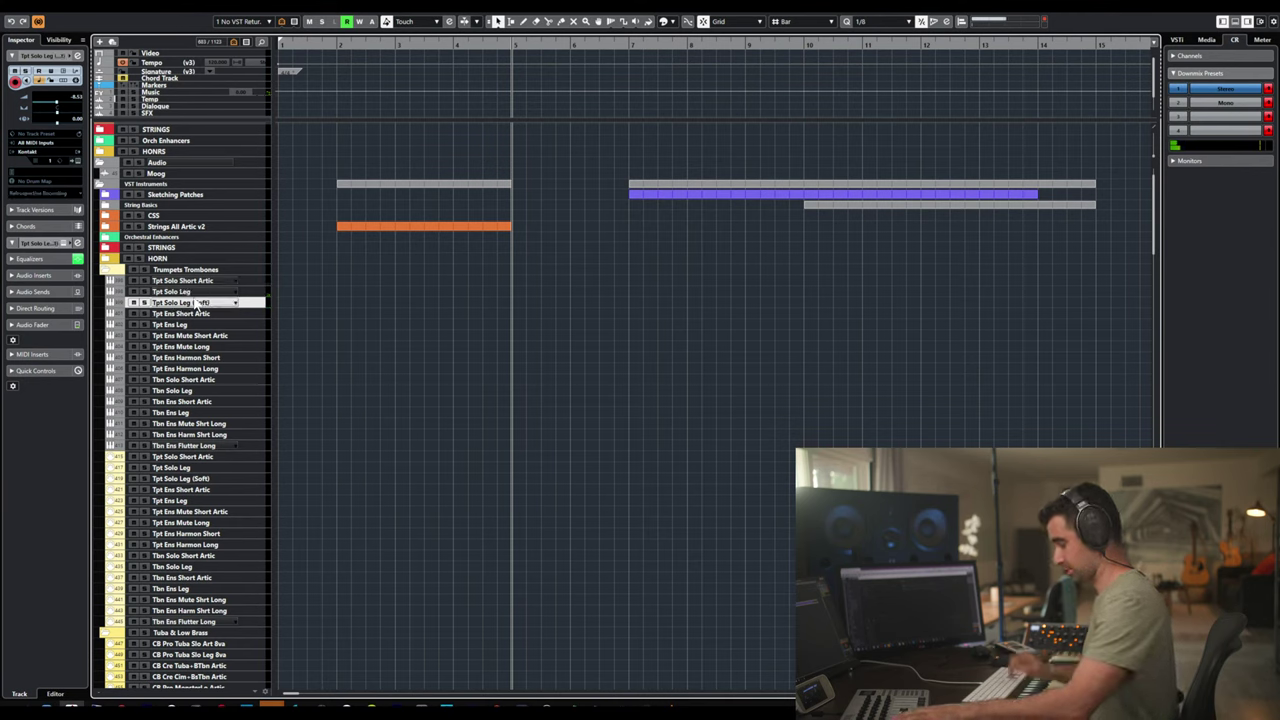
left_click(253, 308)
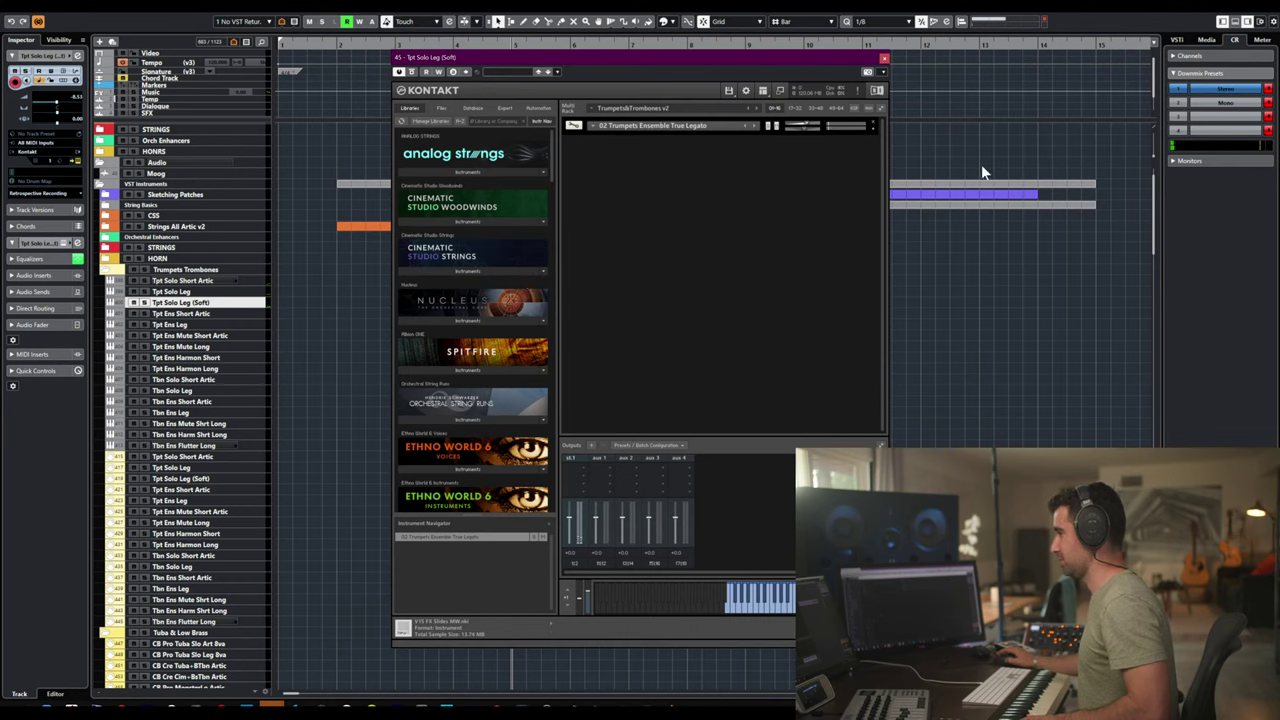
left_click(791, 108)
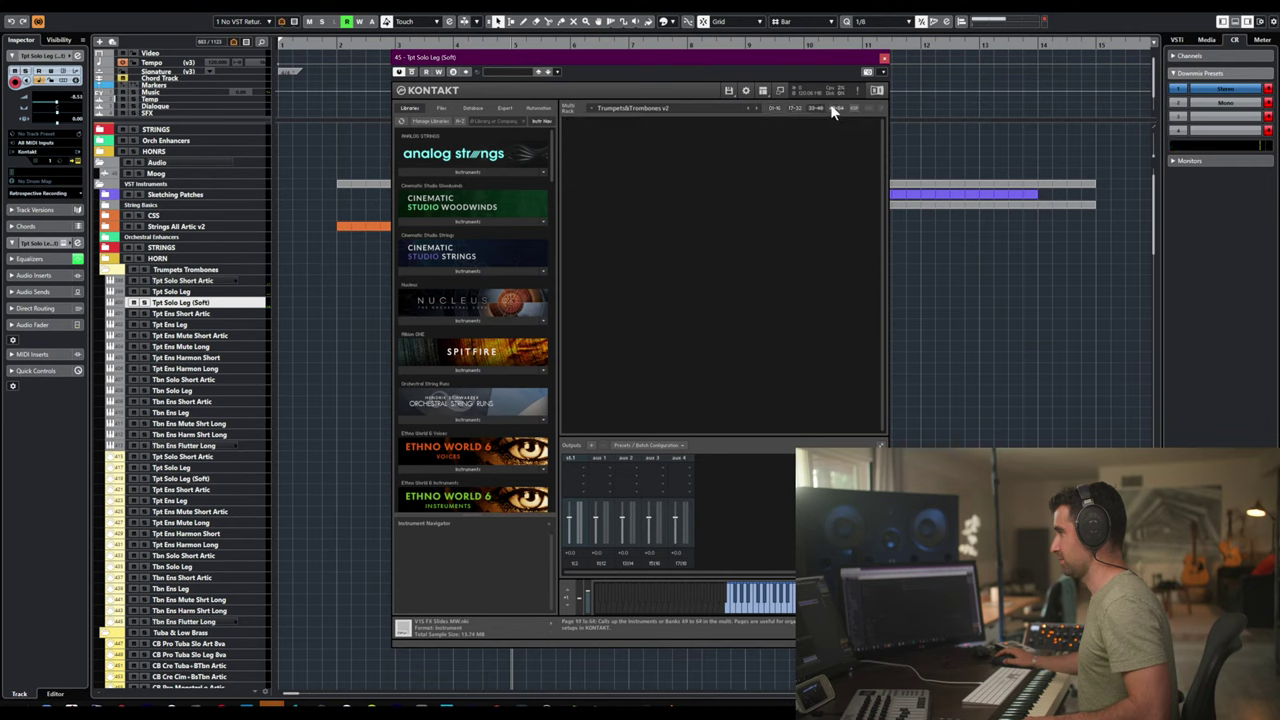
left_click(773, 106)
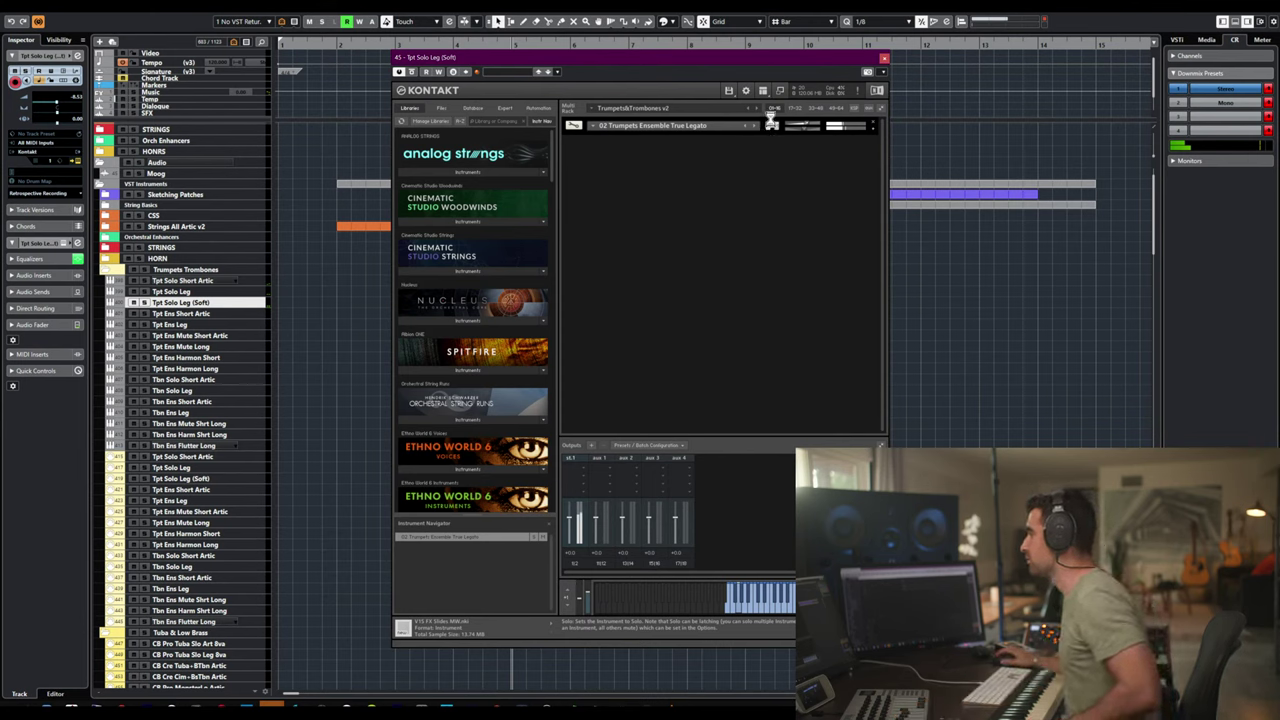
left_click(771, 121)
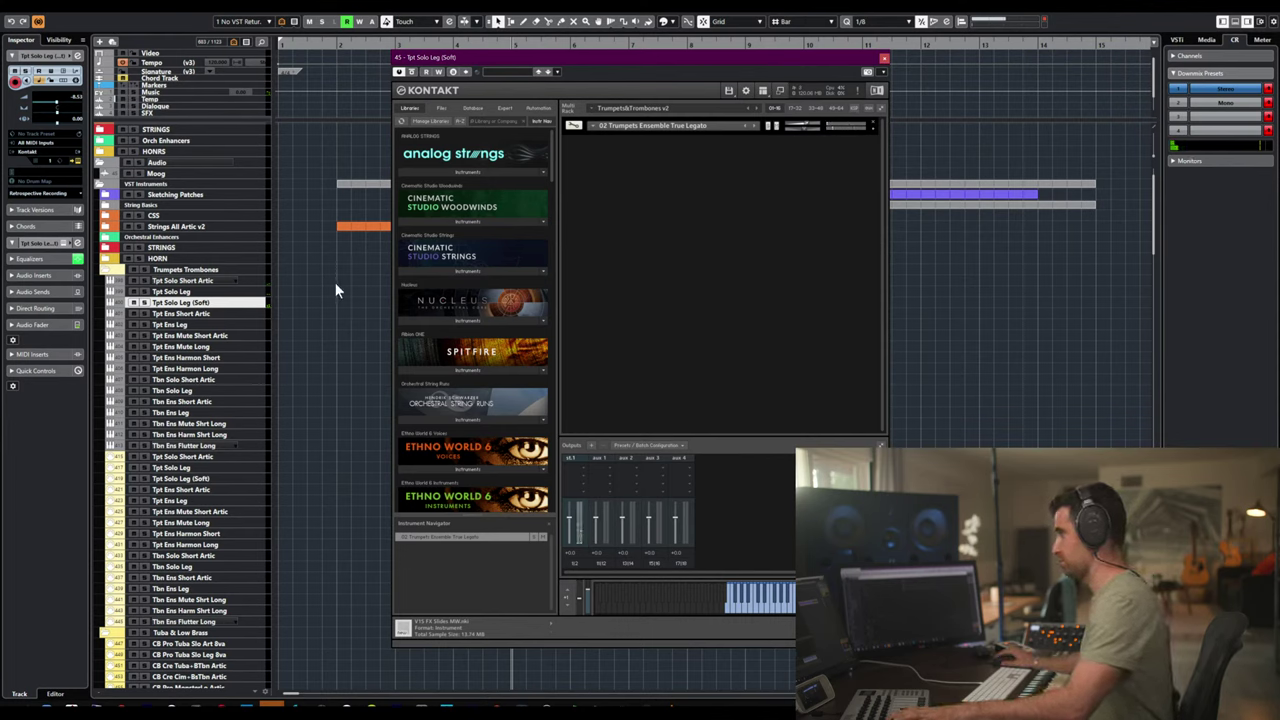
- Audition the new Tpt Solo Leg, Tpt Solo Short Artic and Tpt Ens Short Artic tracks for comparison
left_click(195, 291)
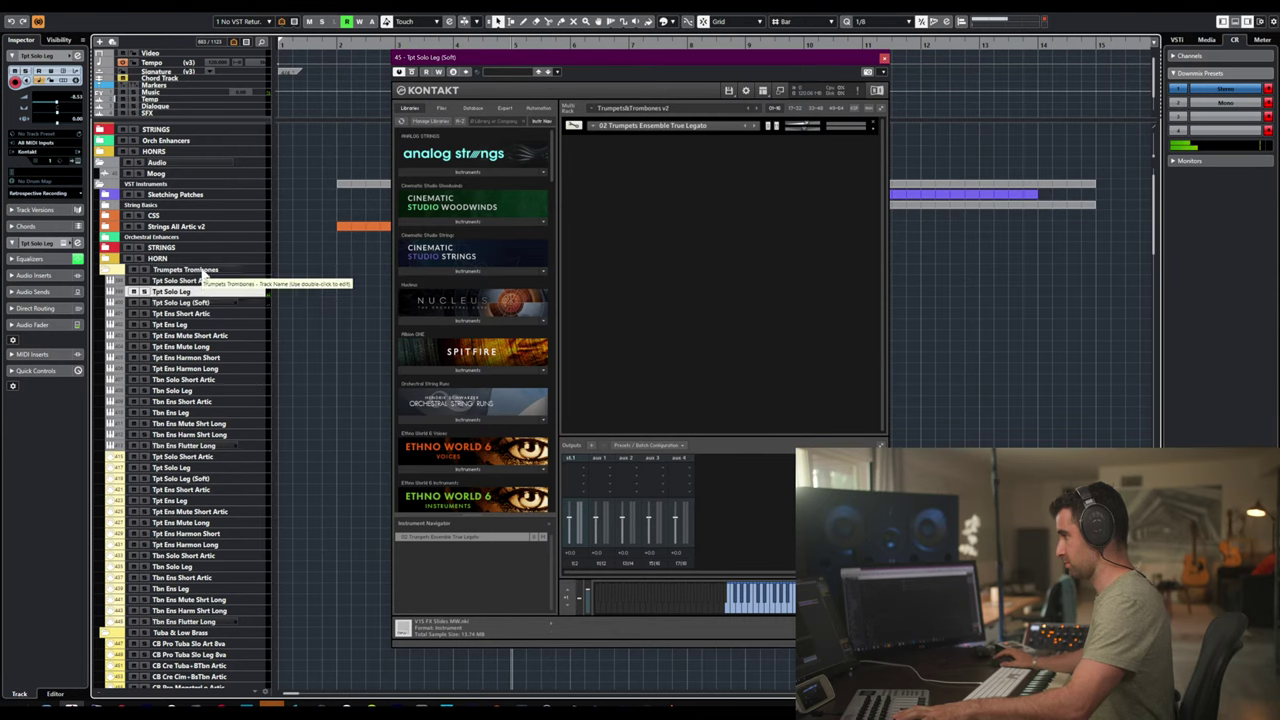
left_click(194, 281)
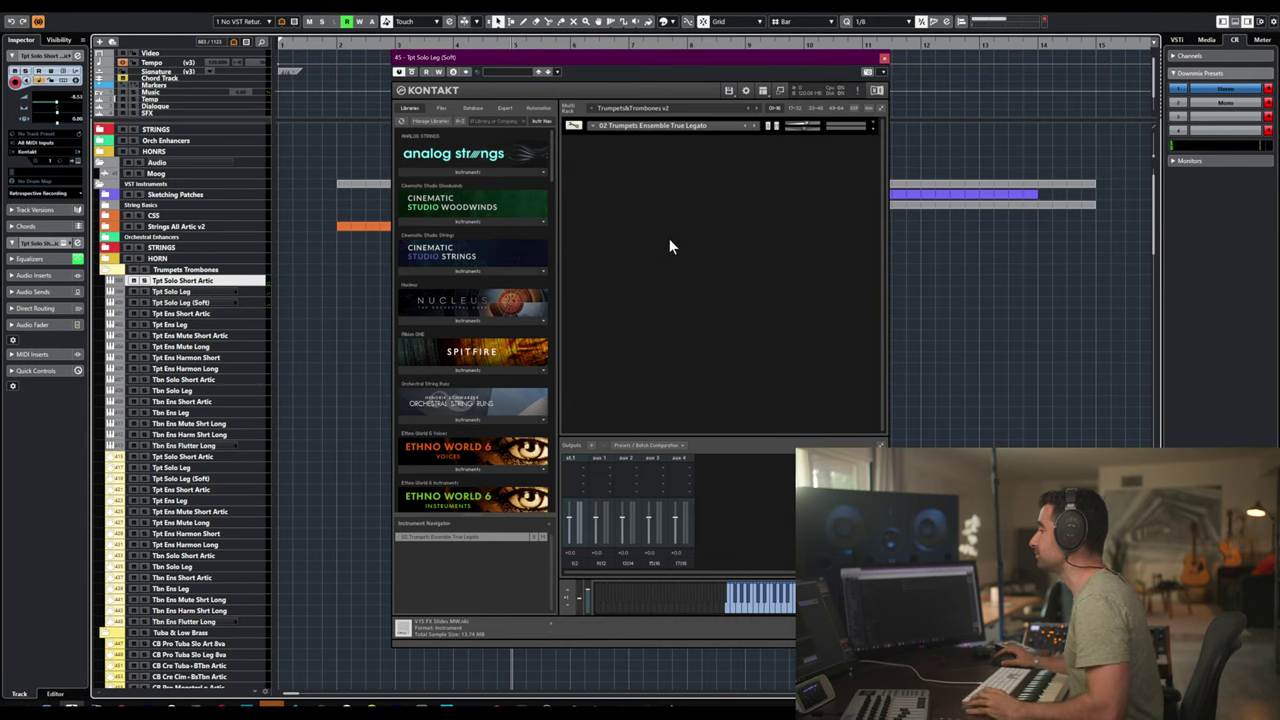
left_click(244, 313)
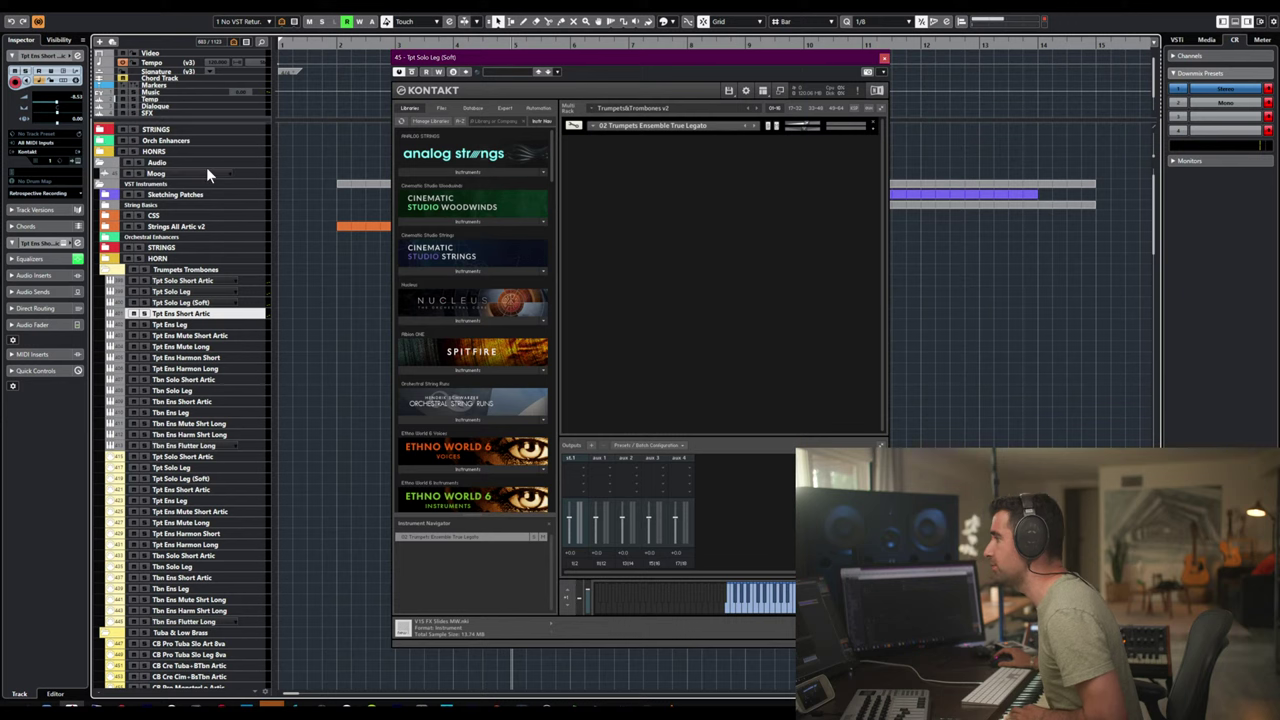
- Expand the Strings Basics folder and audition the Str Low Stac track as a reference for the brass
scroll(206, 167, "up", 2)
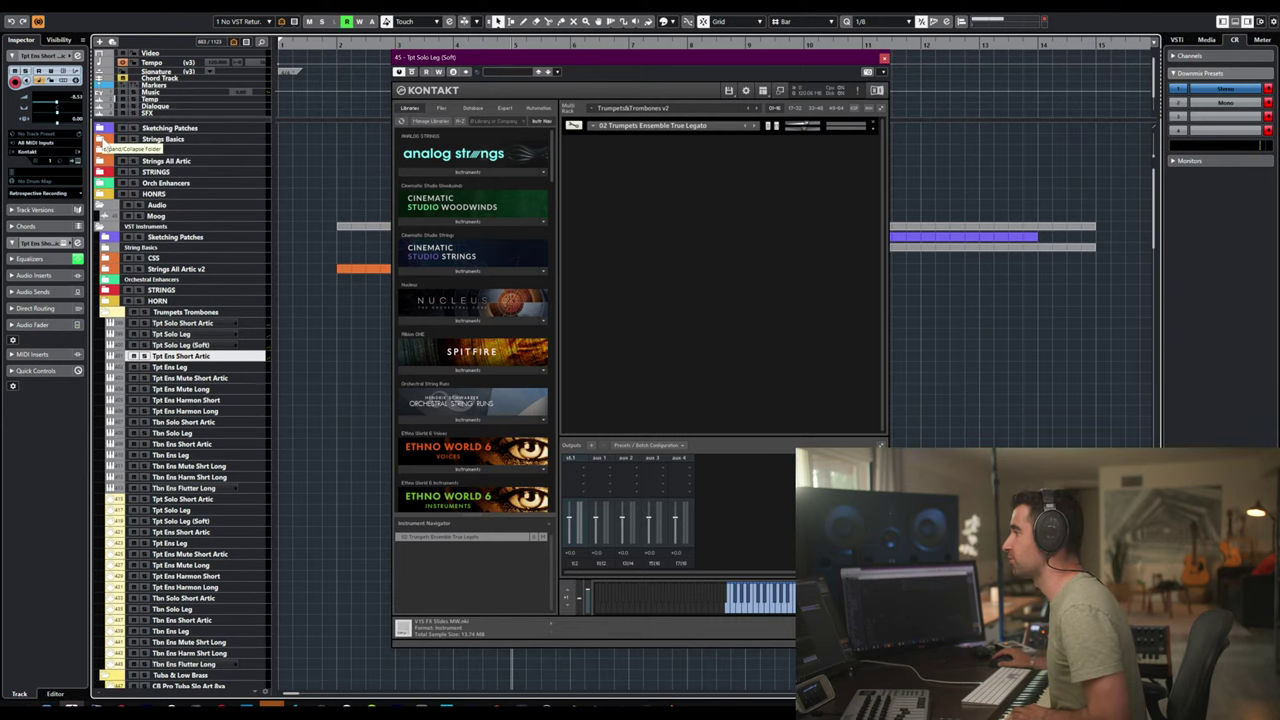
left_click(101, 139)
left_click(194, 192)
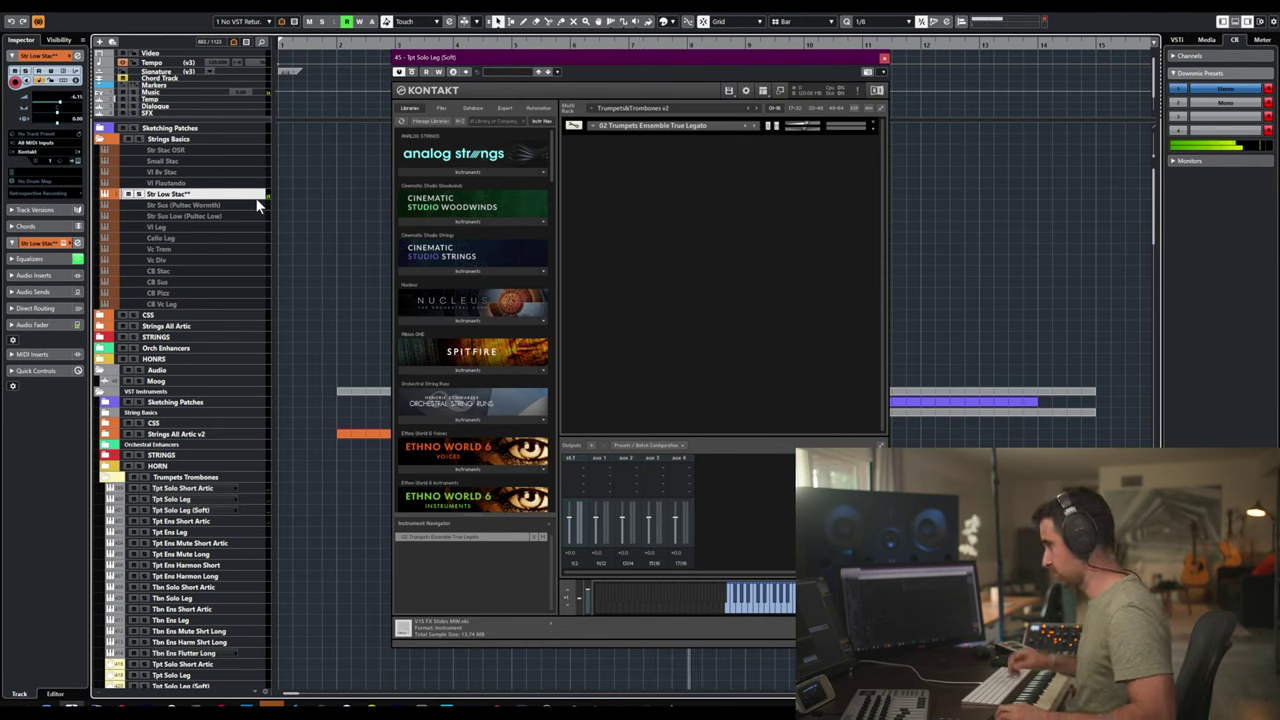
key("space")
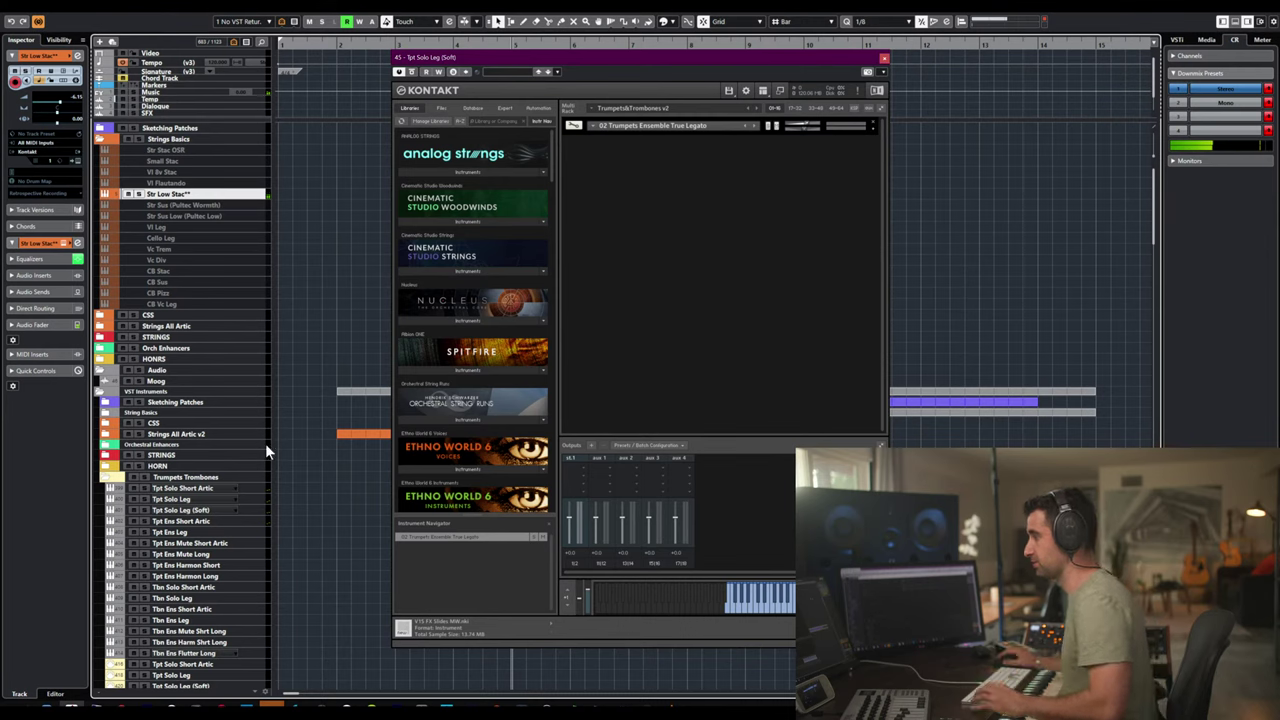
- Select all new trumpet and trombone tracks from Tpt Solo Short Artic to Tbn Ens Flutter Long and adjust their mixer pre-gain together
left_click(216, 489)
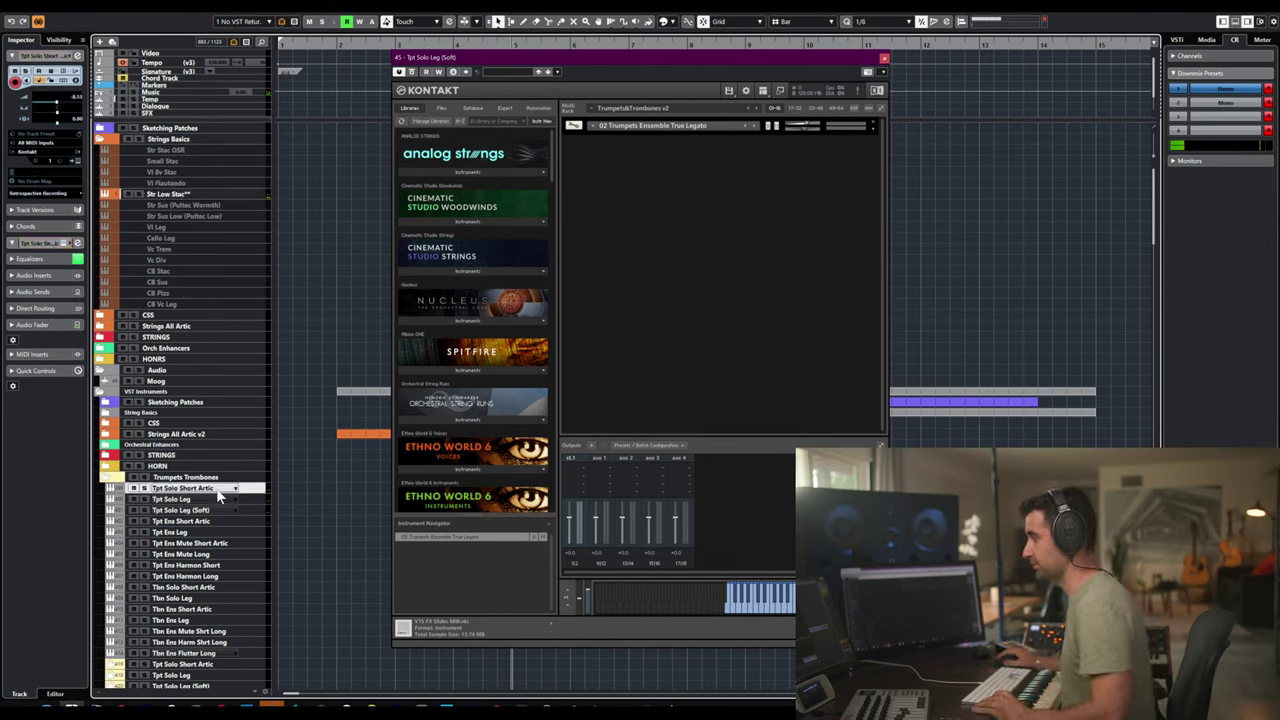
left_click(210, 652, "shift")
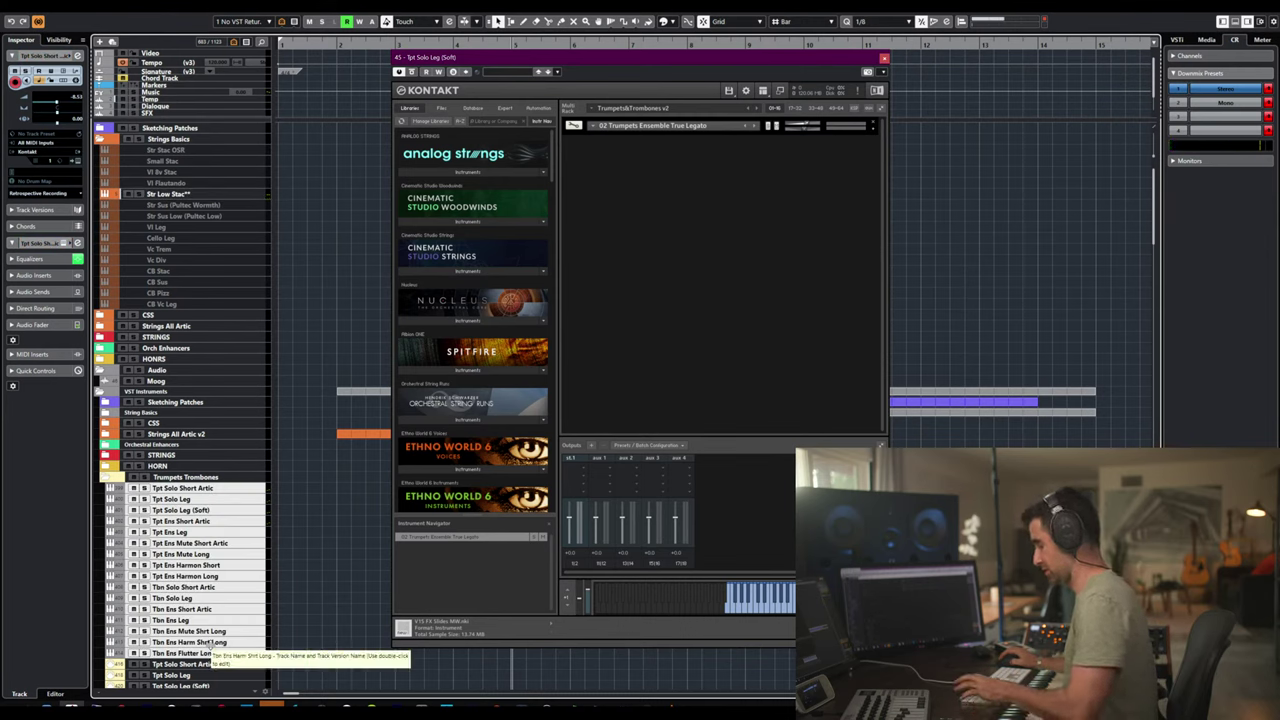
key("F3")
left_click(884, 58)
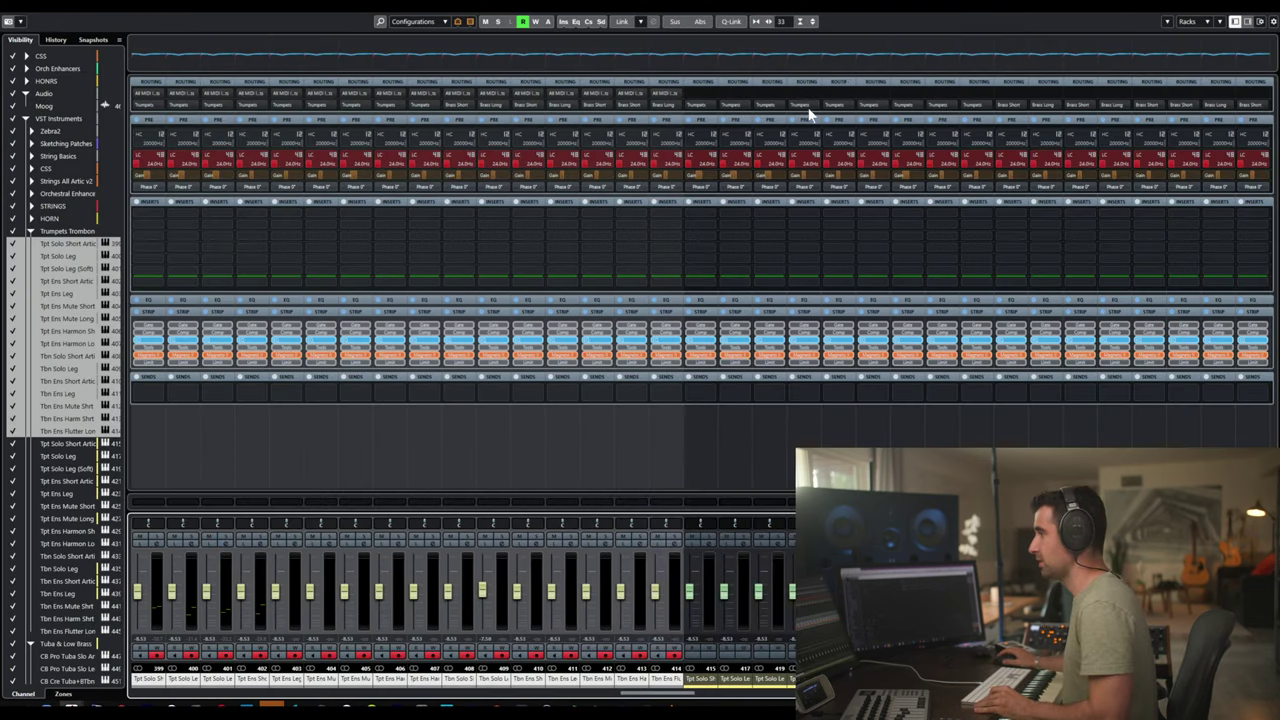
key("shift+alt")
left_click(183, 177)
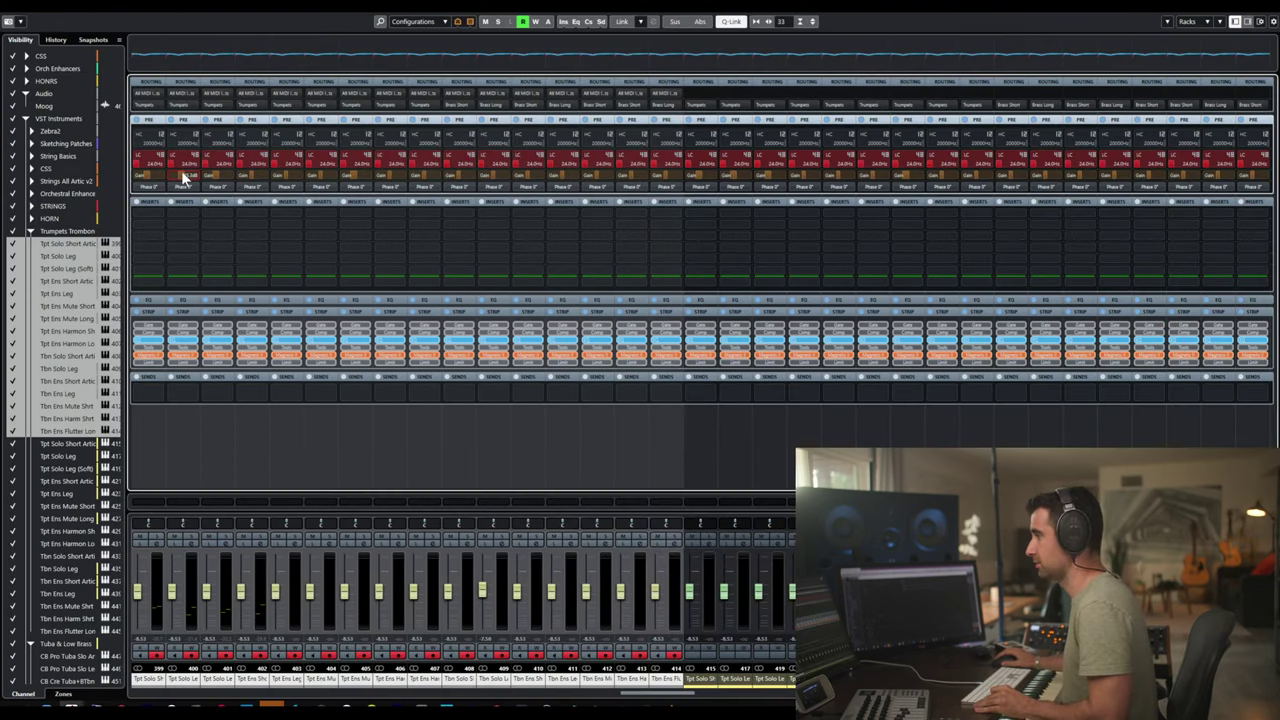
left_click_drag(183, 177, 186, 168)
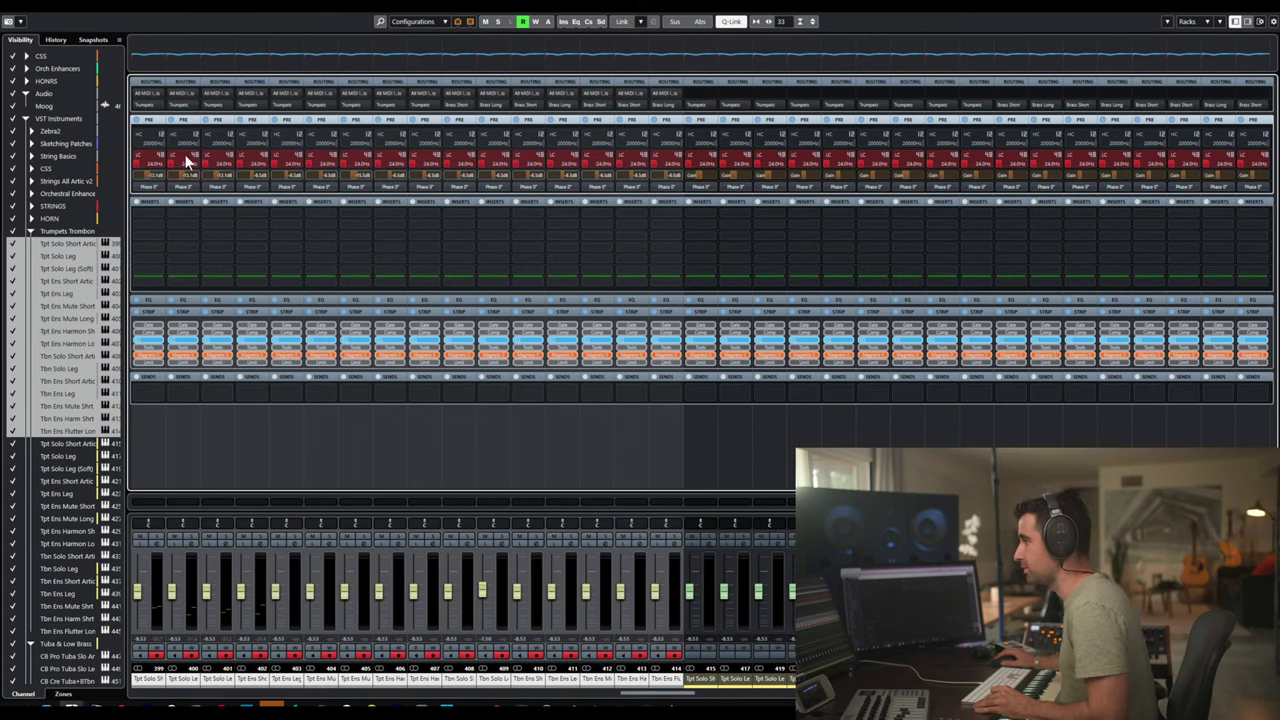
left_click(186, 162, "ctrl")
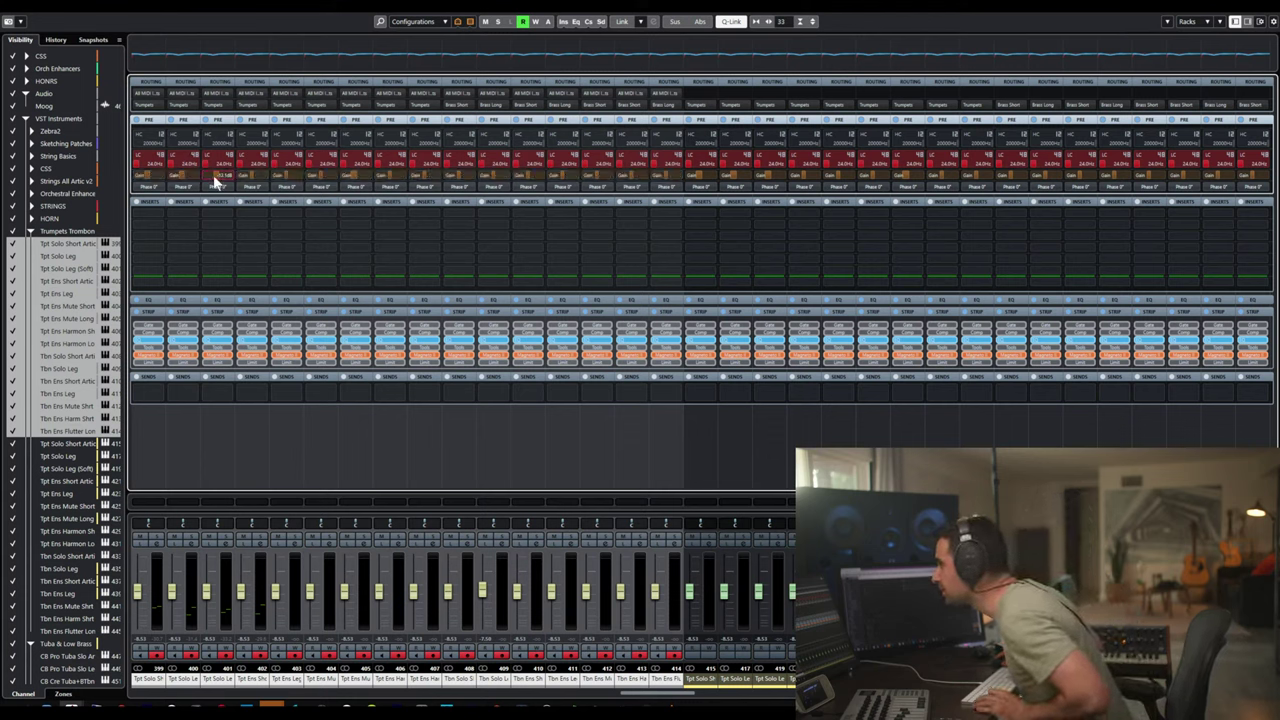
left_click_drag(214, 182, 214, 184)
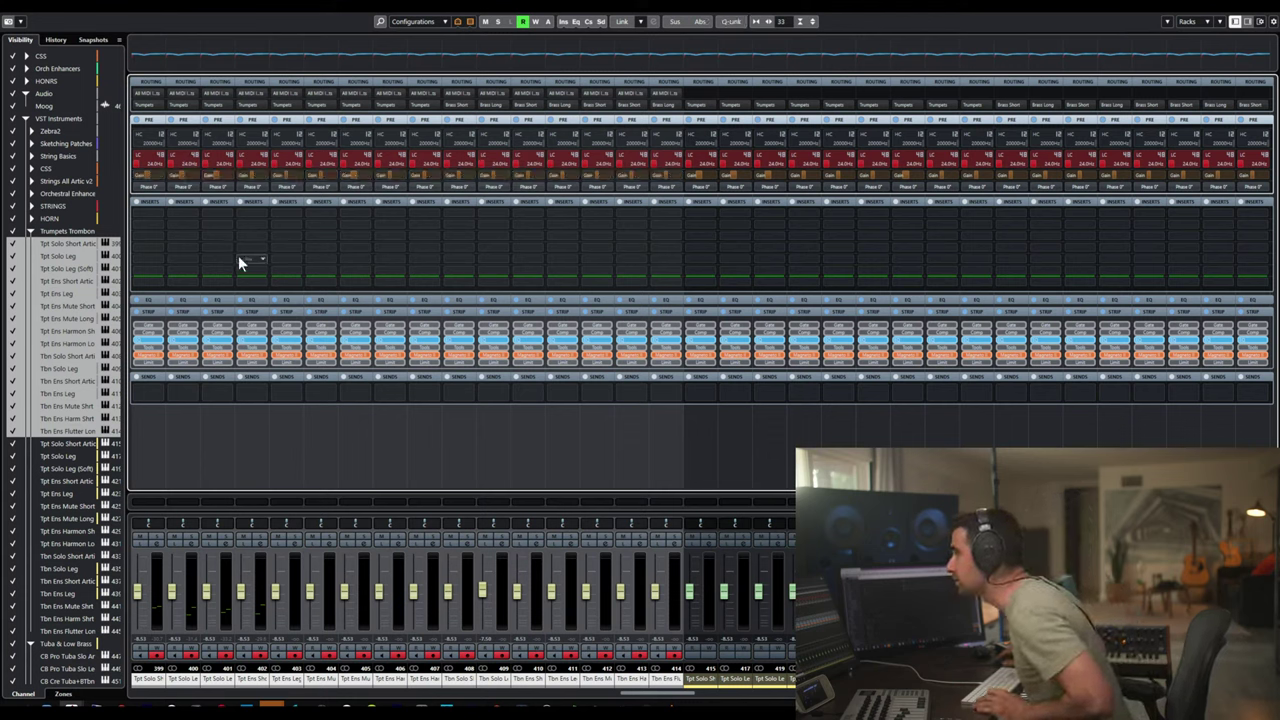
left_click(217, 182, "ctrl+alt+shift")
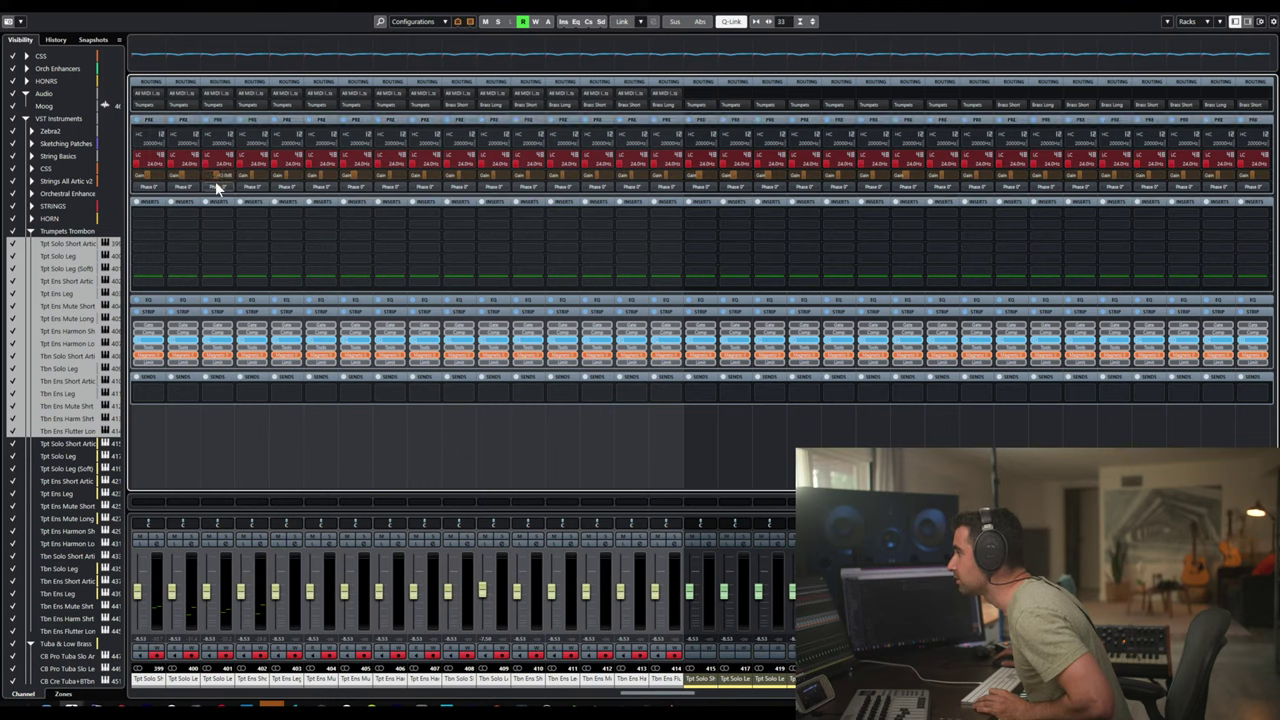
left_click(220, 178)
left_click_drag(220, 178, 220, 184)
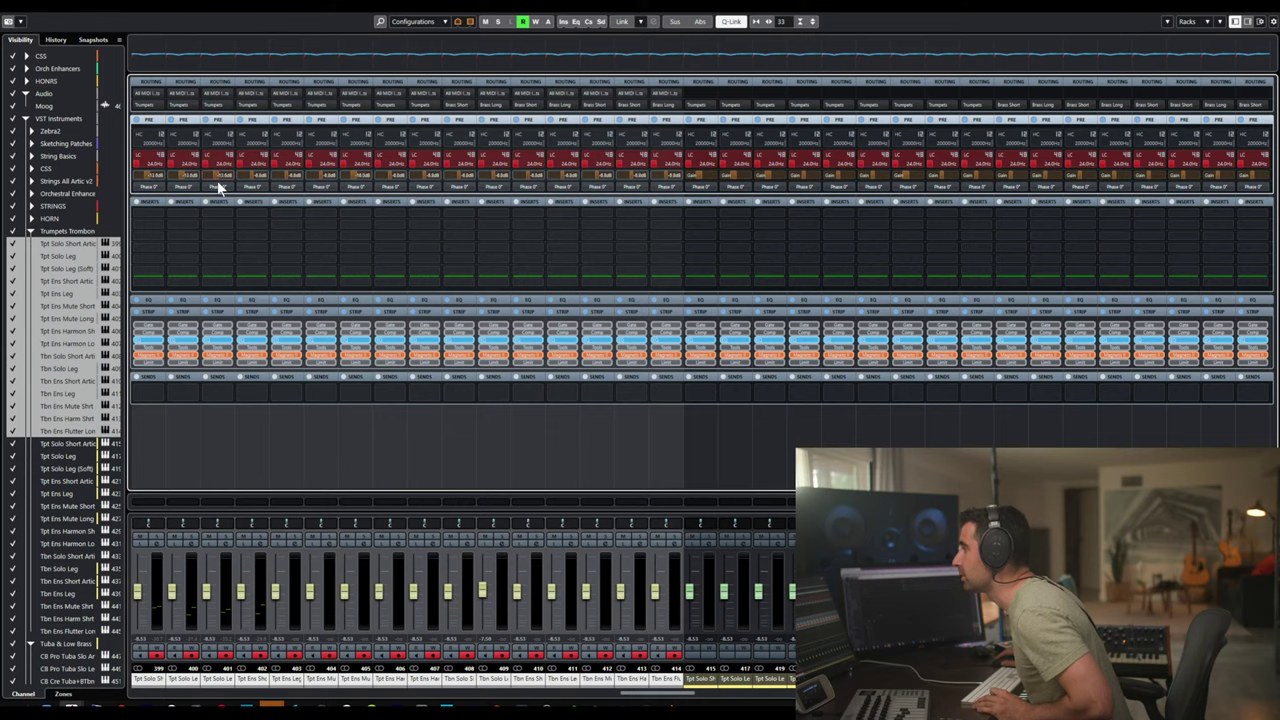
- Raise the pre-gain of the three Tpt Solo channels together and return to the project's track list
left_click(216, 680)
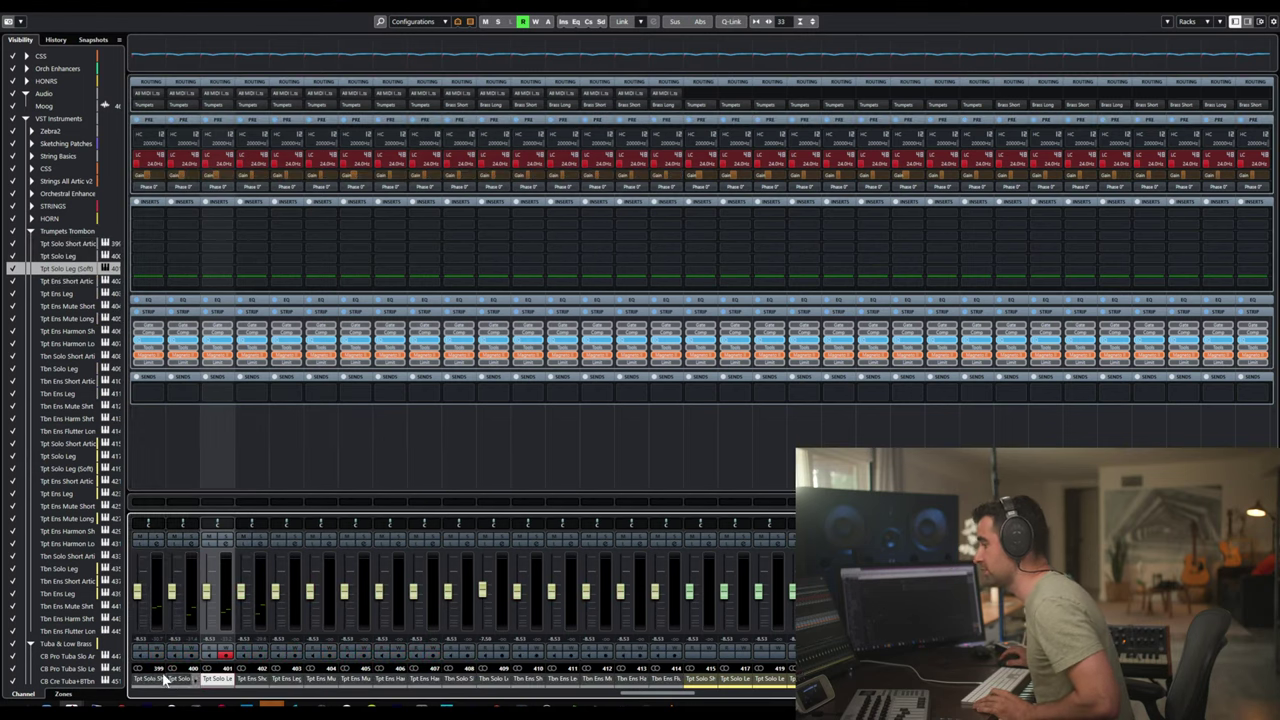
left_click(147, 680, "shift")
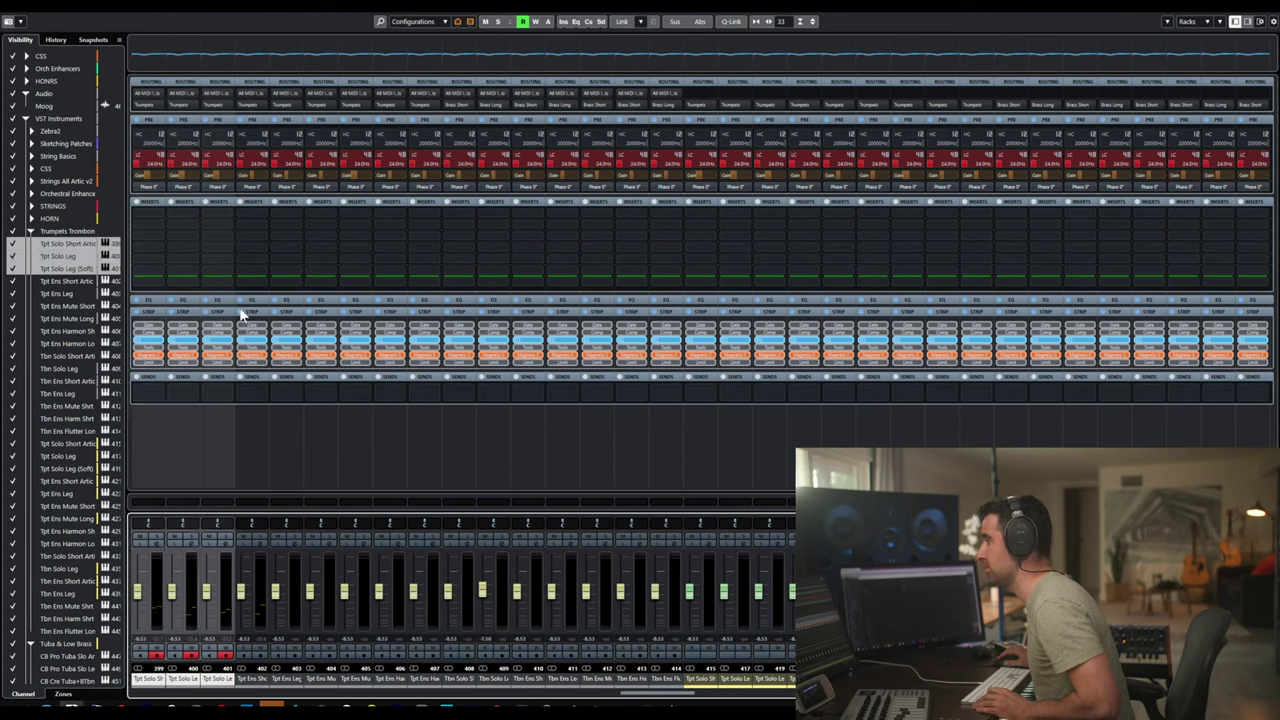
key("shift+alt")
left_click_drag(177, 178, 188, 130)
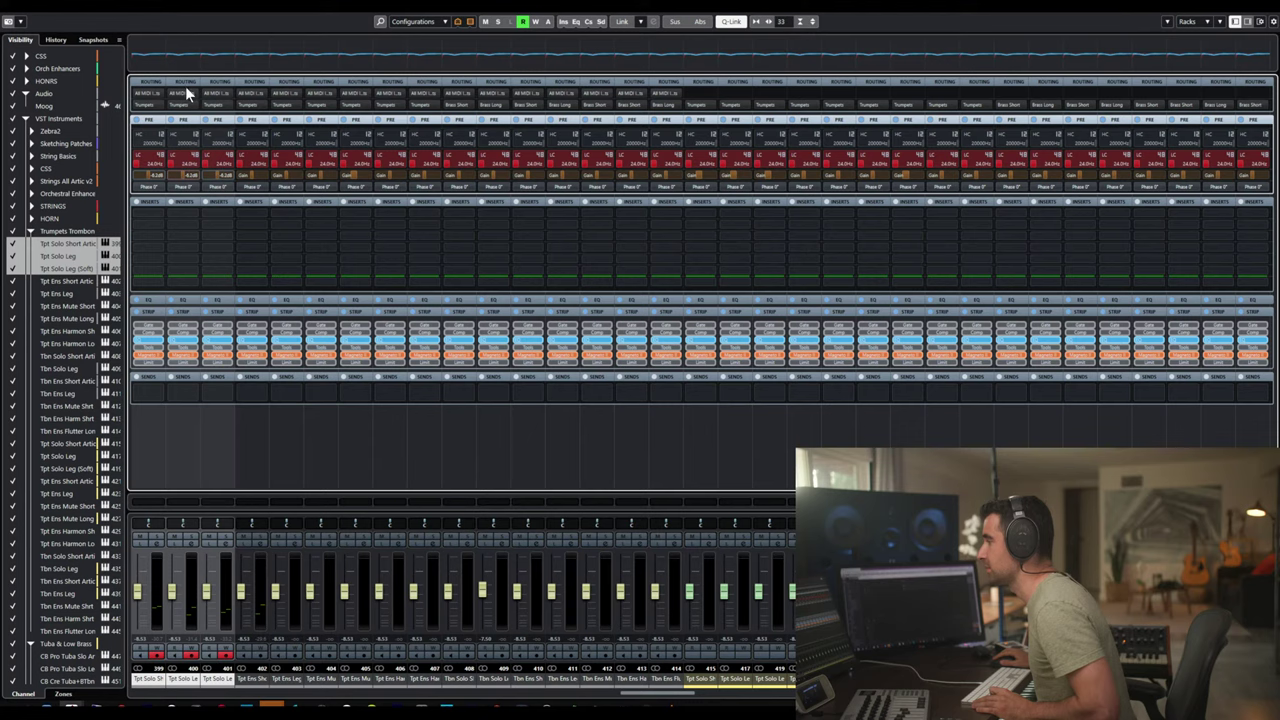
key("F3")
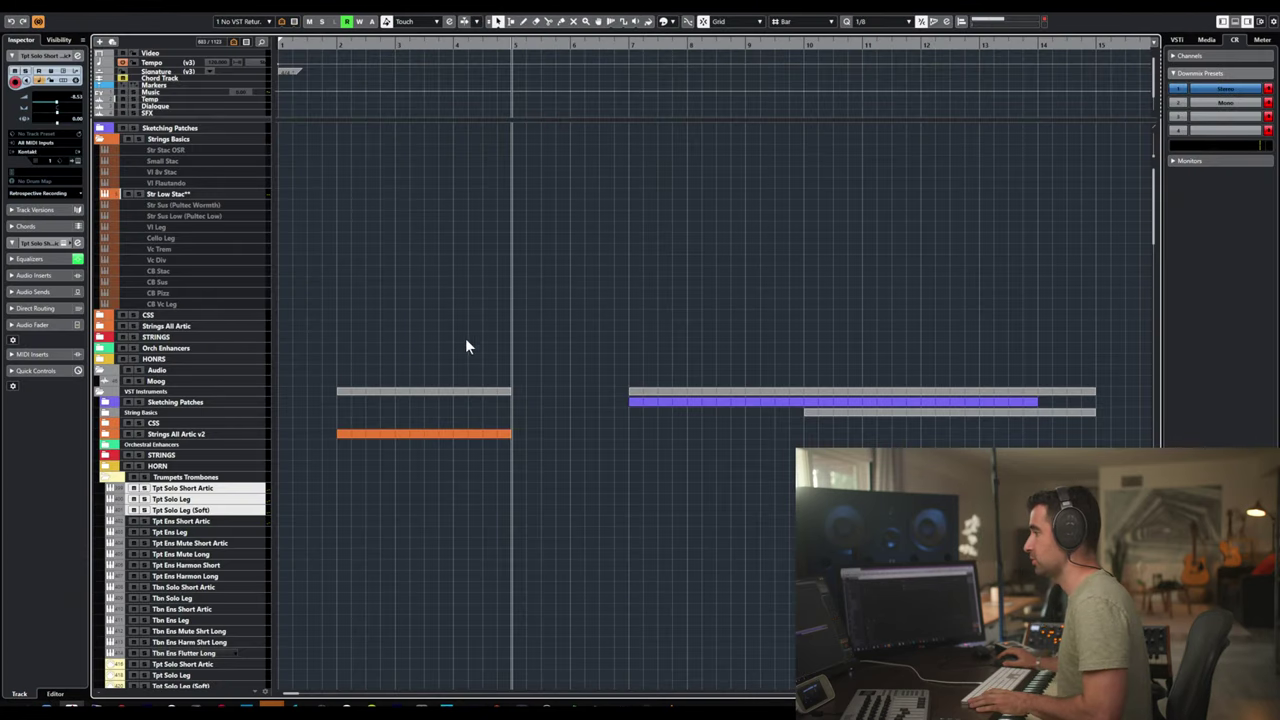
- Audition Tpt Solo Short Artic, Tpt Solo Leg, Tpt Solo Leg (Soft) and Tpt Ens Short Artic to compare their levels
left_click(229, 488)
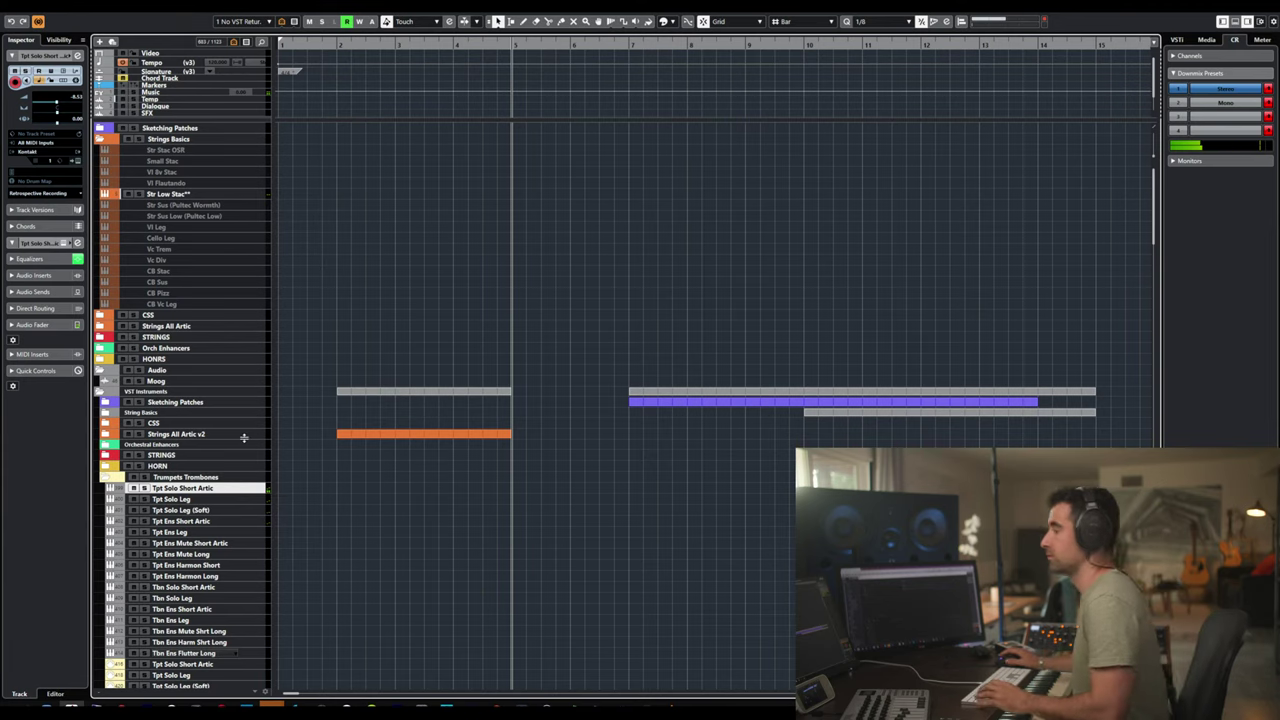
left_click(183, 502)
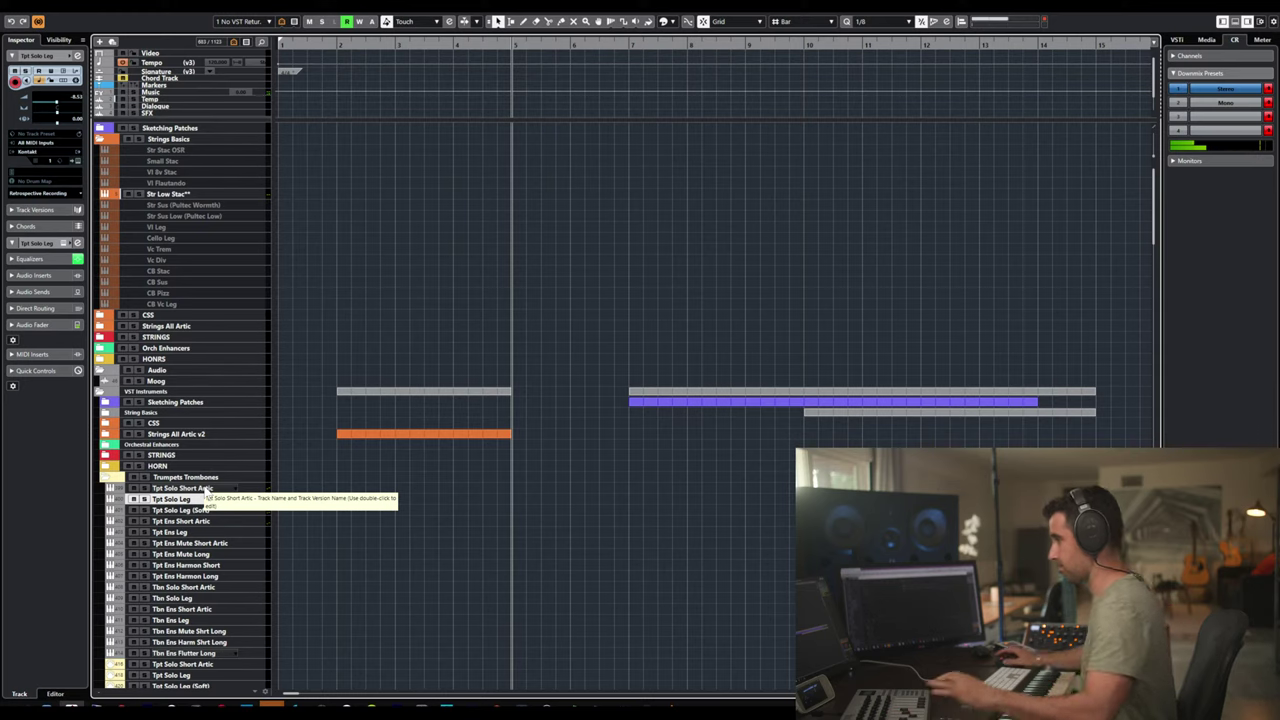
left_click(206, 511)
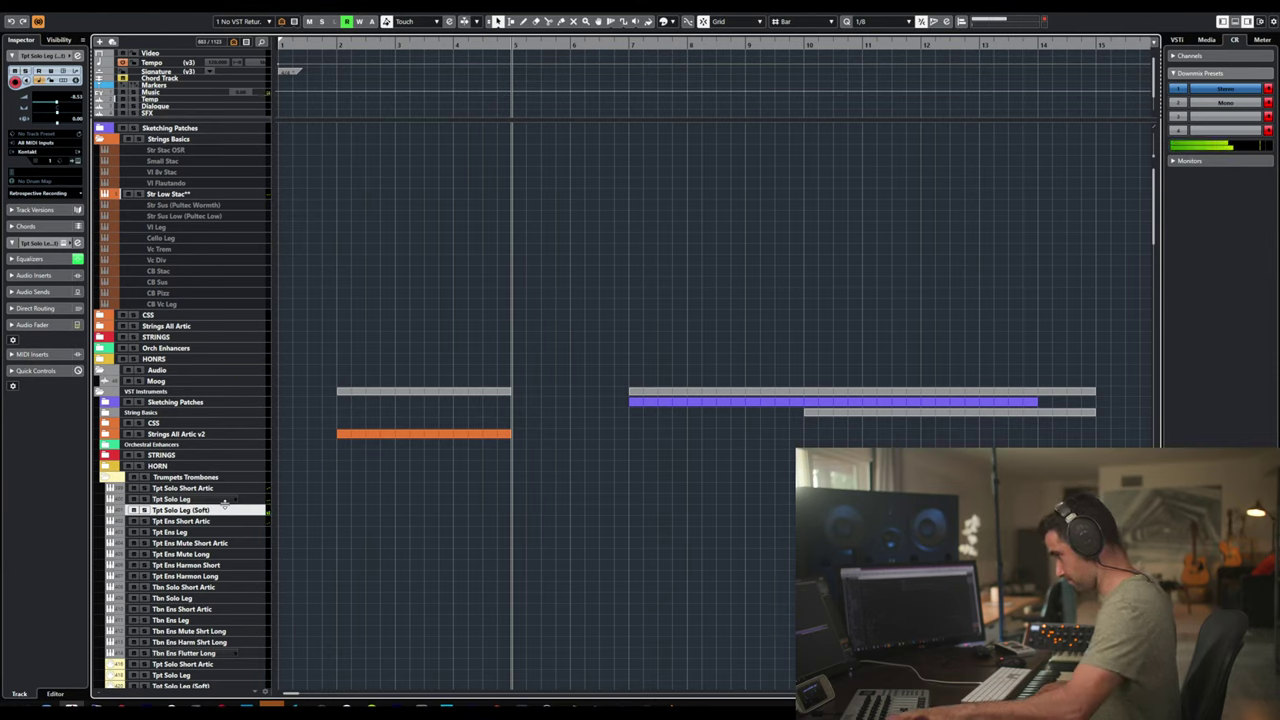
left_click(210, 522)
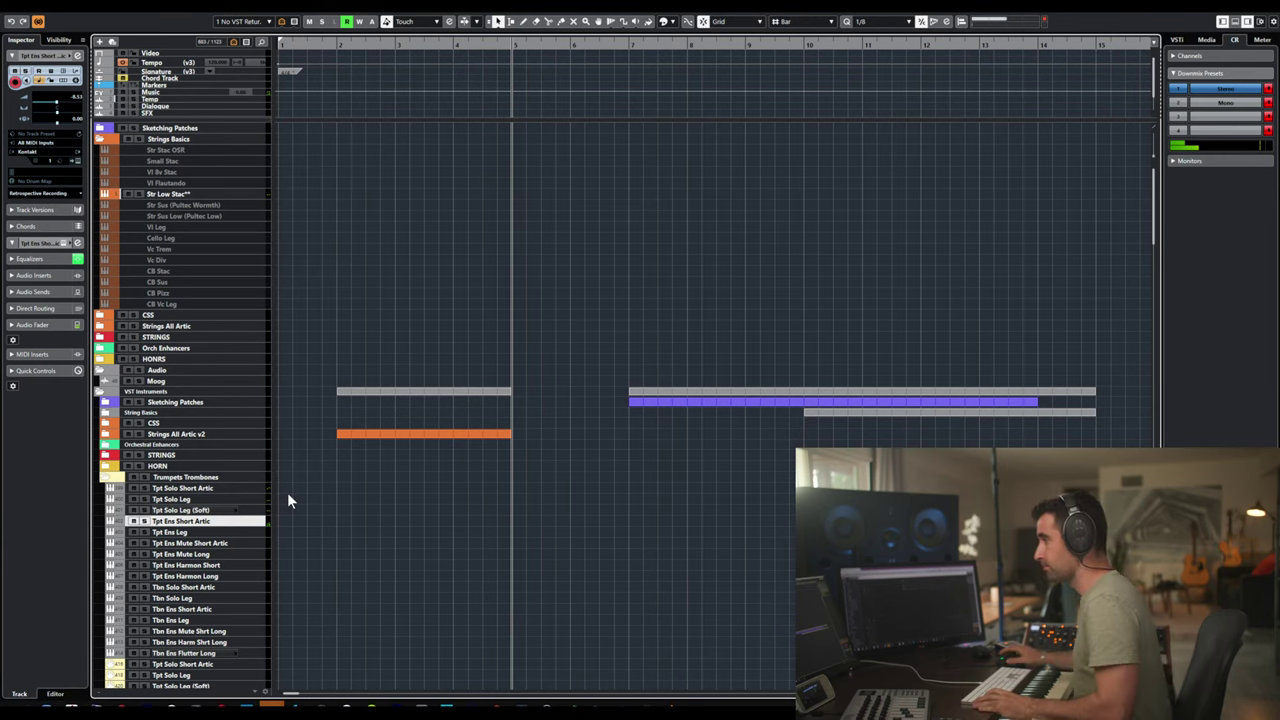
- Check the Tpt Ens Short Artic mixer channel and the expanded microphone mix of its CineBrass Core instrument in Kontakt
key("F3")
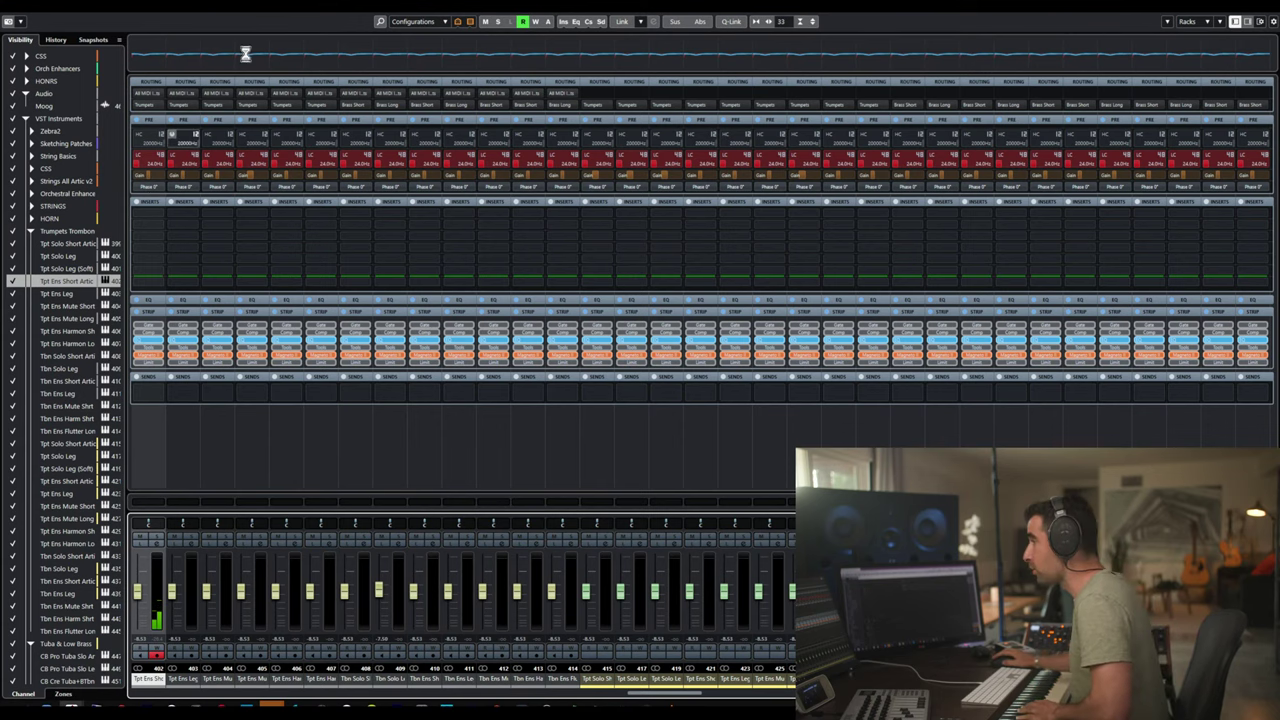
key("ctrl+e")
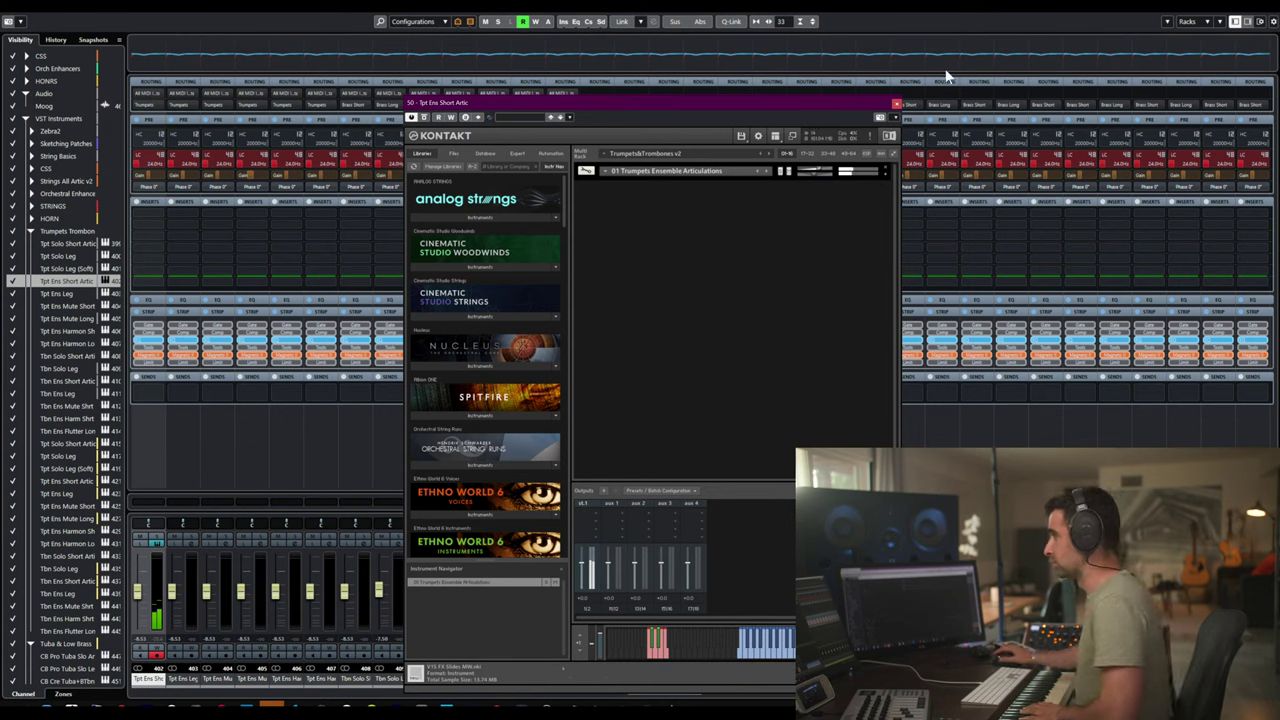
left_click(887, 172)
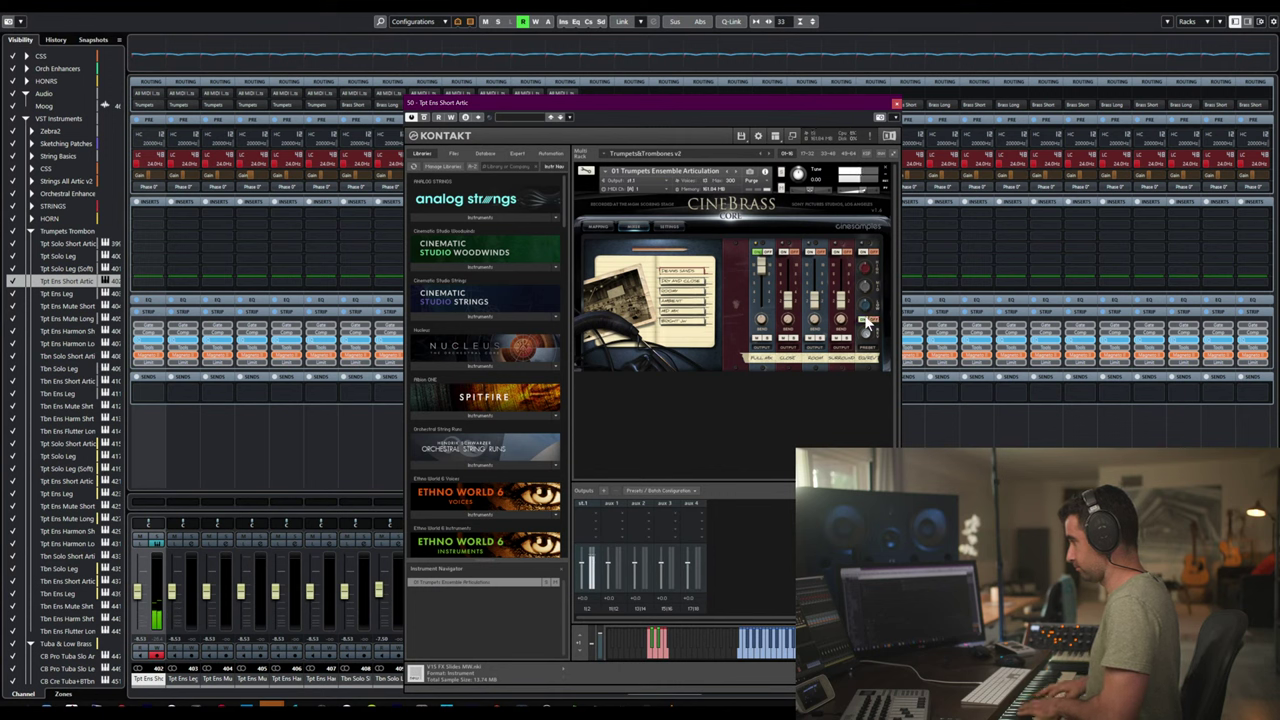
left_click(896, 104)
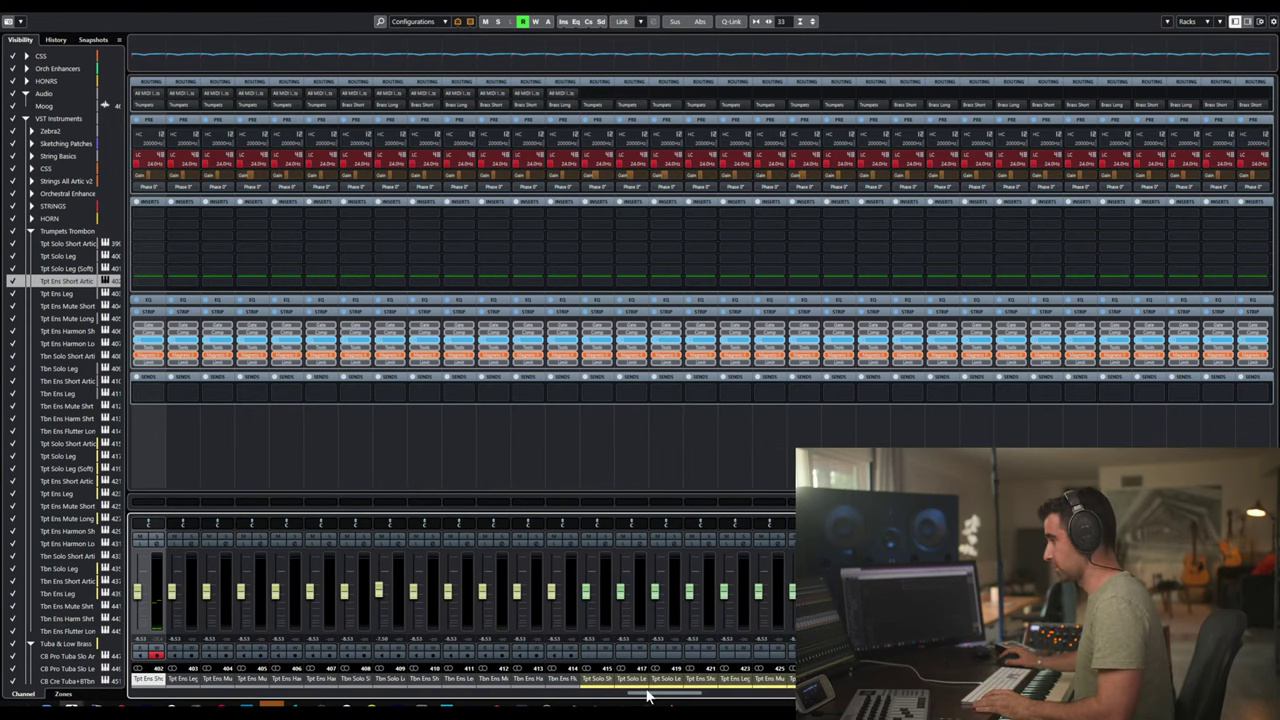
- Inspect the CineBrass Pro microphone mixes of Tpt Solo Short Artic and Tpt Solo Leg in Kontakt
scroll(645, 700, "left", 7)
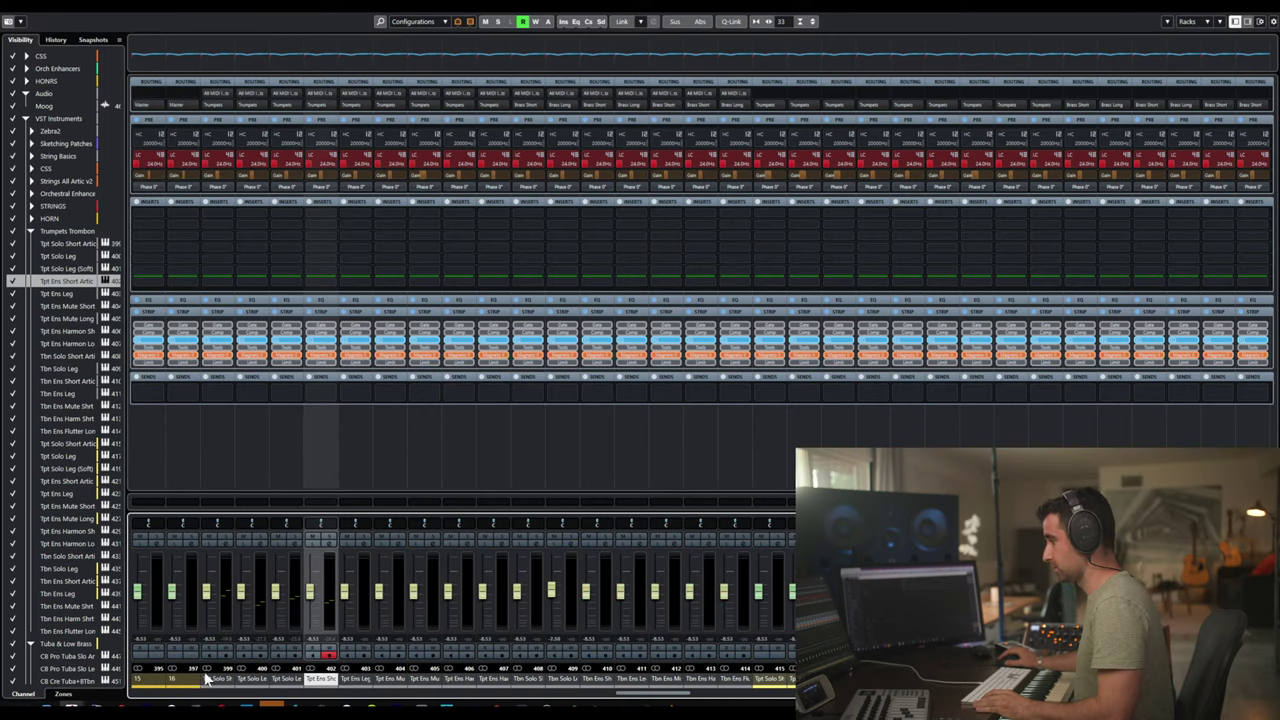
left_click(215, 680)
left_click(220, 674)
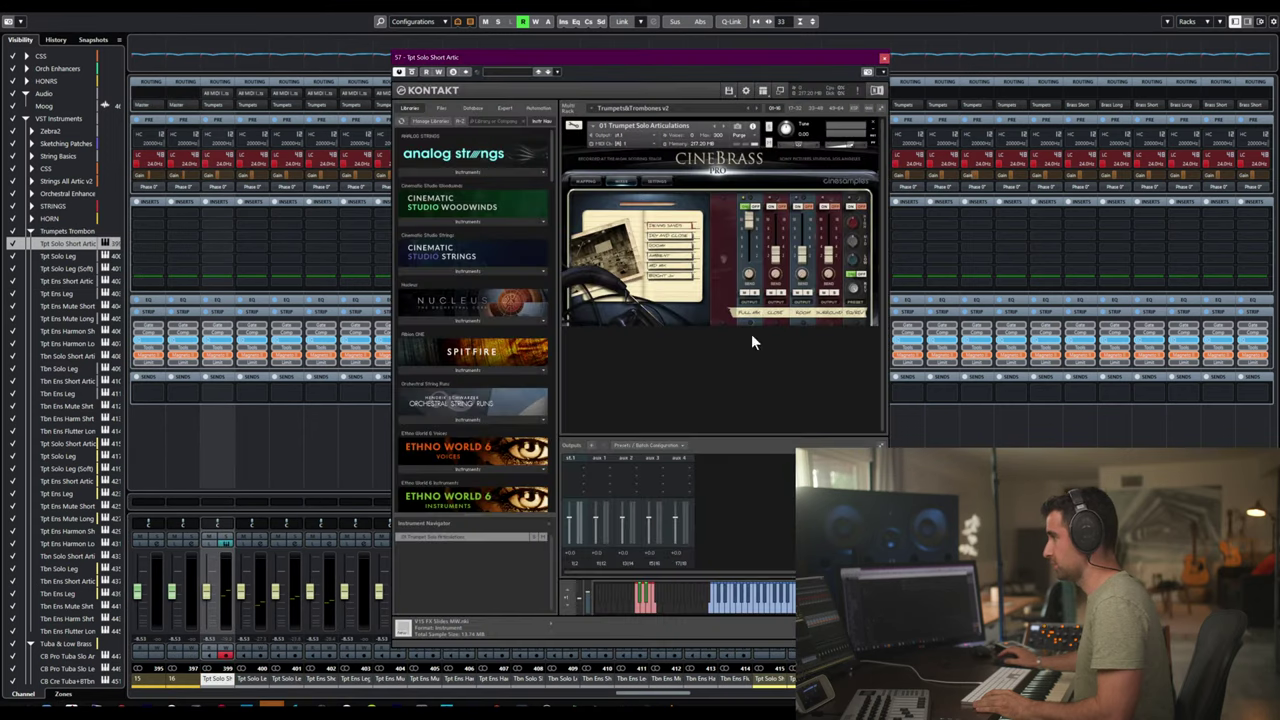
key("ctrl+w")
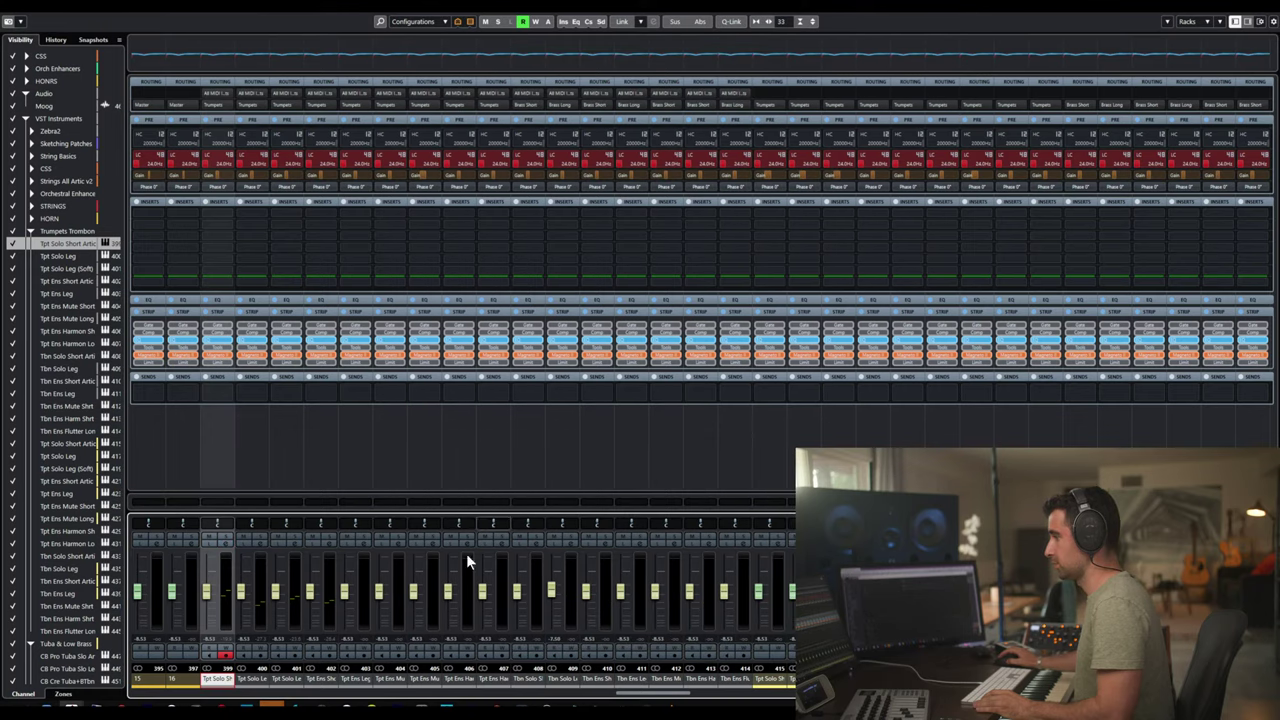
left_click(246, 680)
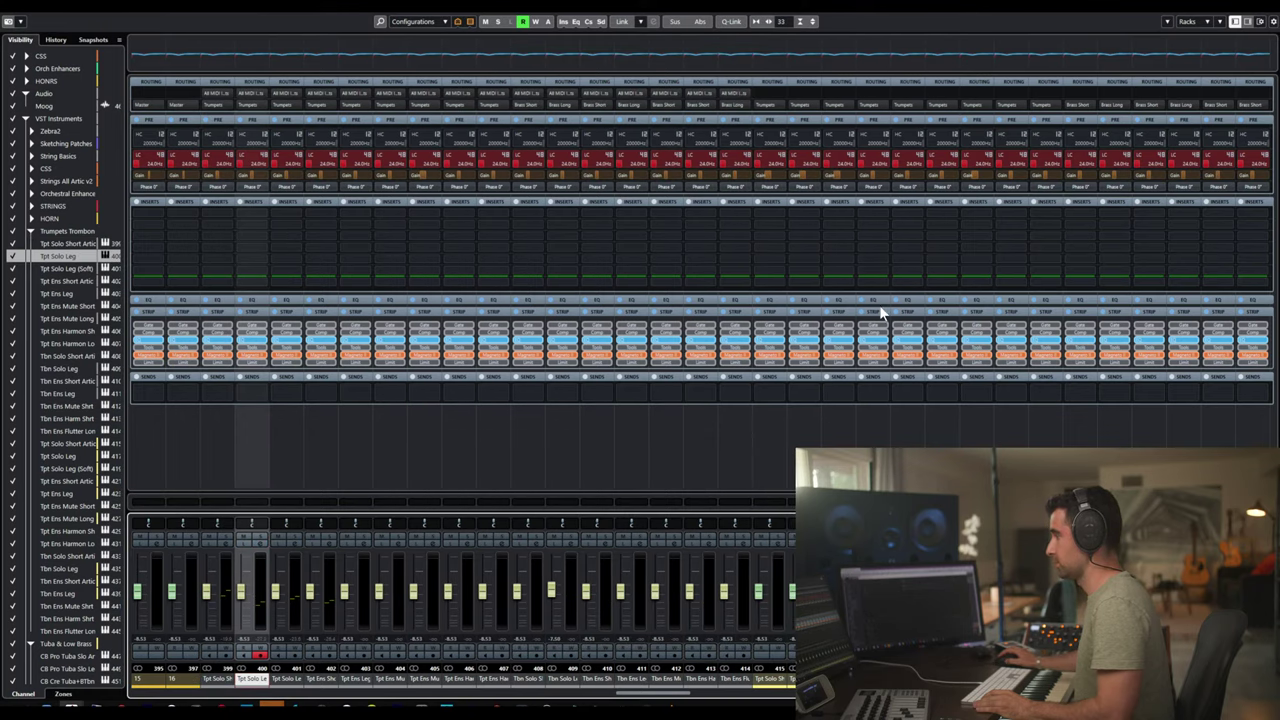
key("ctrl+e")
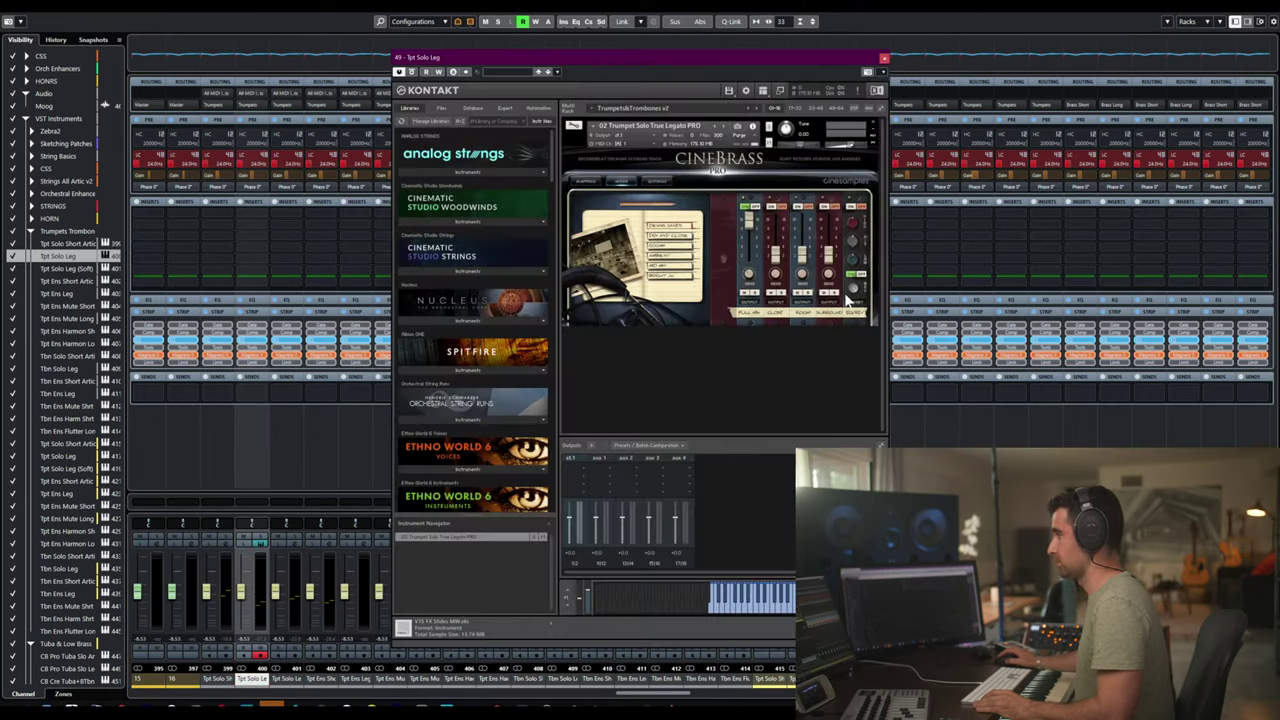
key("ctrl+w")
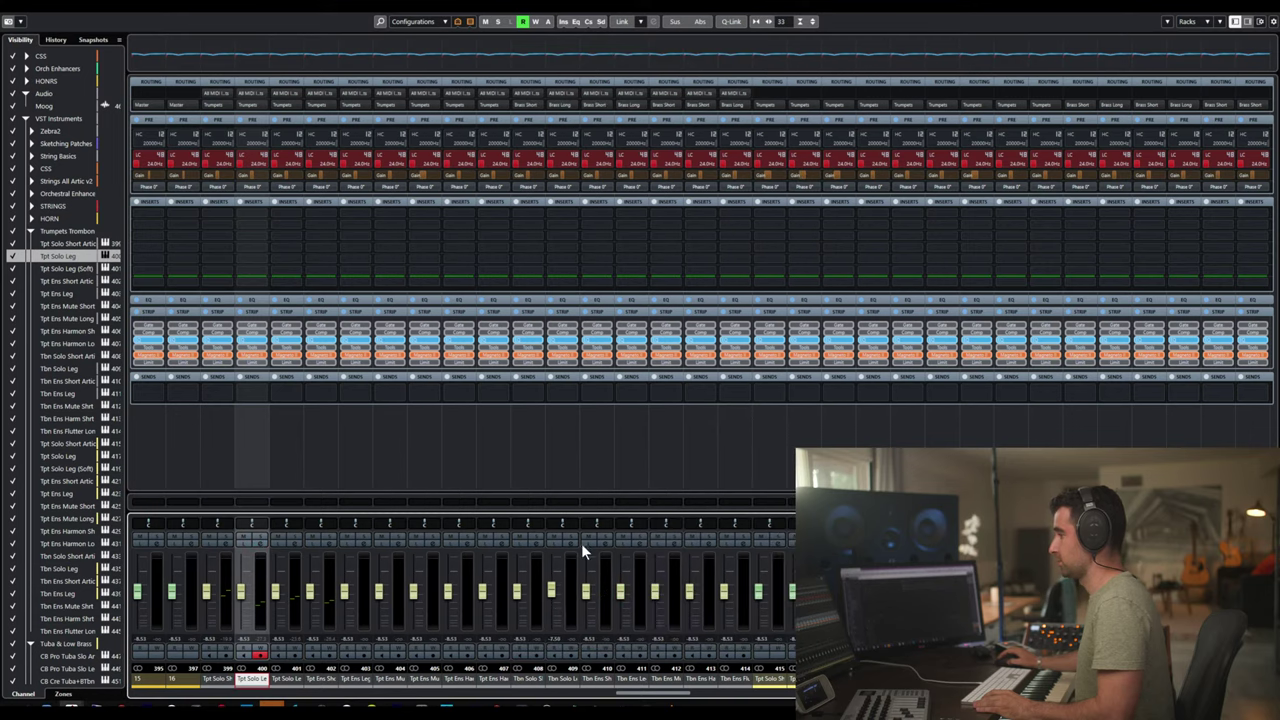
- Inspect the CineBrass Core microphone mixes of Tpt Solo Leg (Soft) and Tpt Ens Short Artic for comparison
left_click(290, 680)
key("ctrl+e")
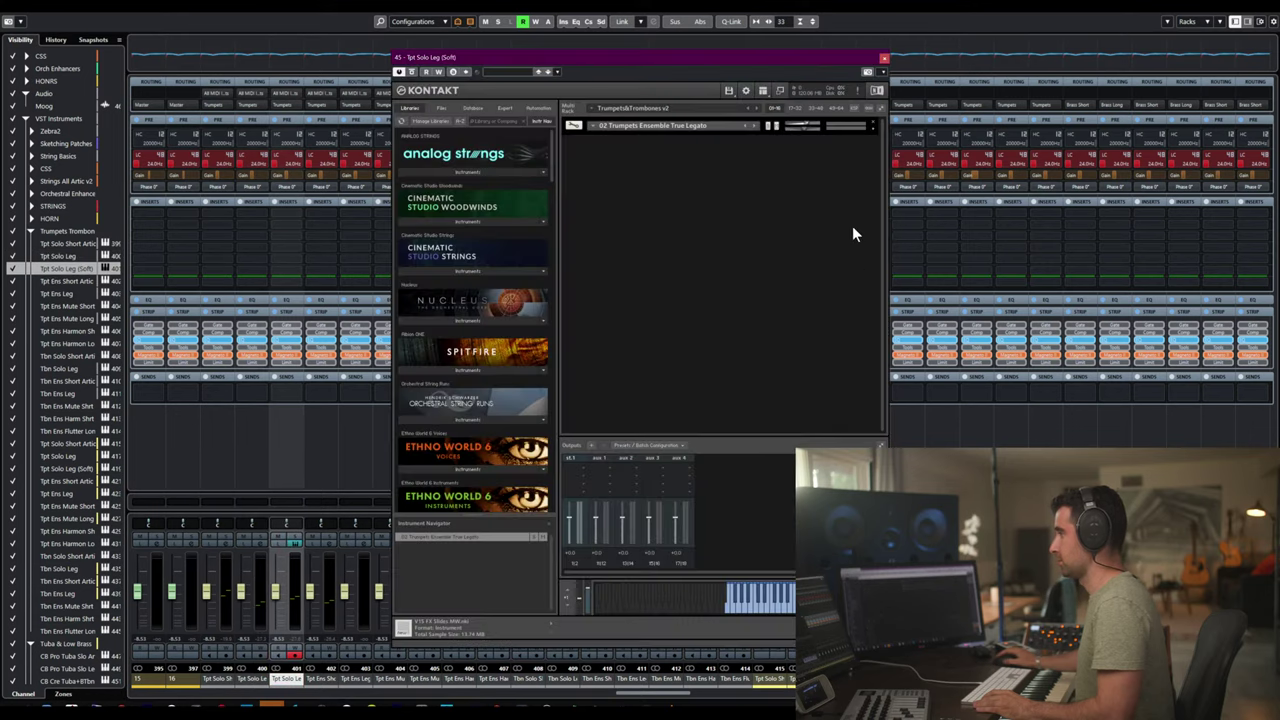
left_click(873, 129)
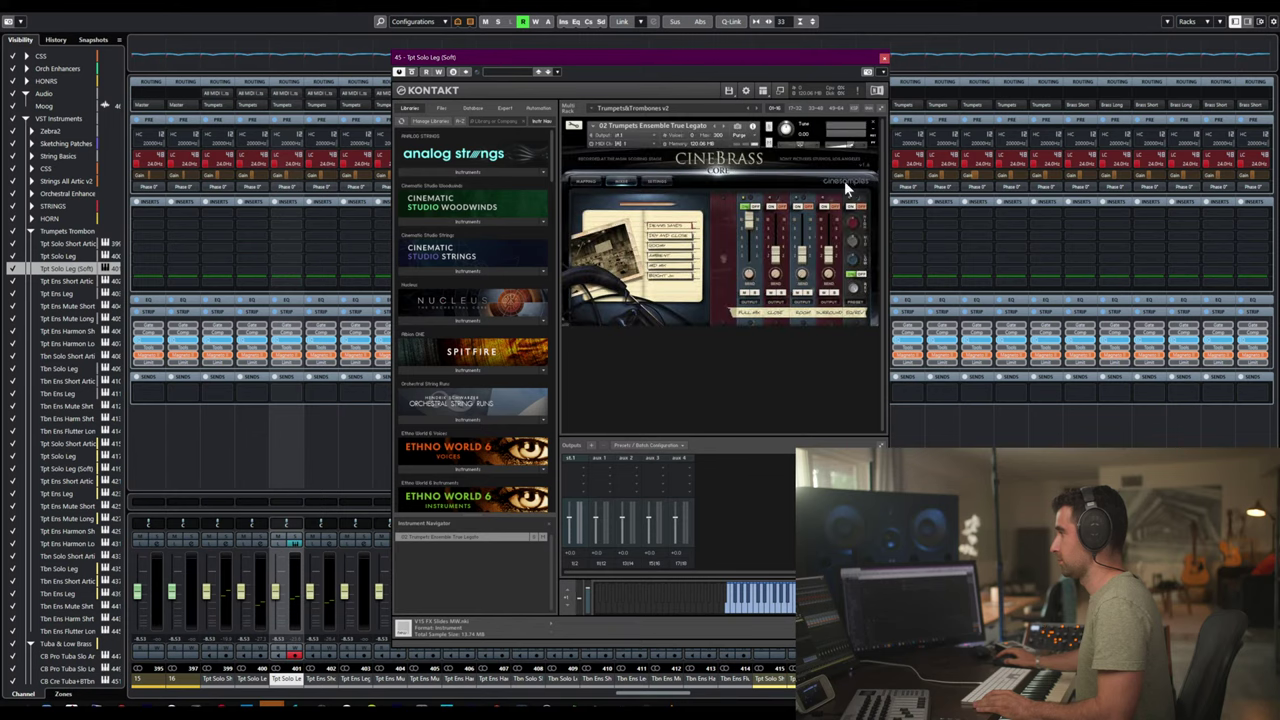
key("ctrl+w")
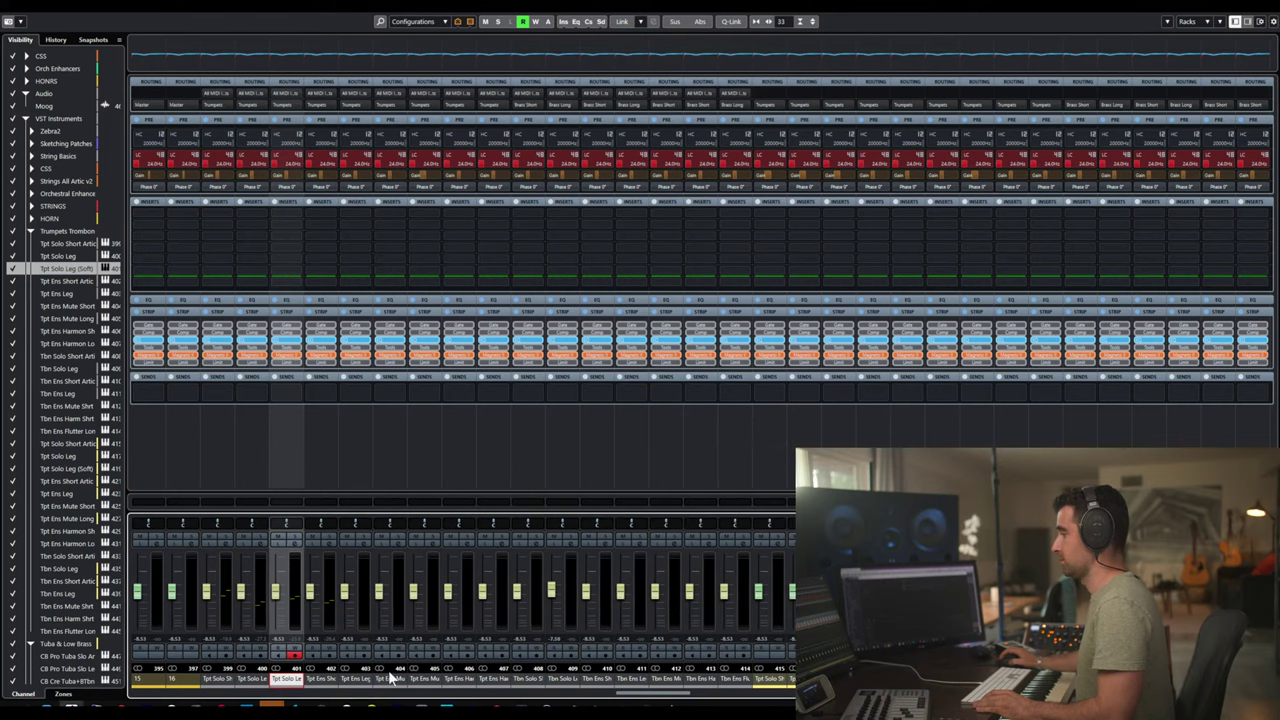
left_click(321, 679)
key("ctrl+e")
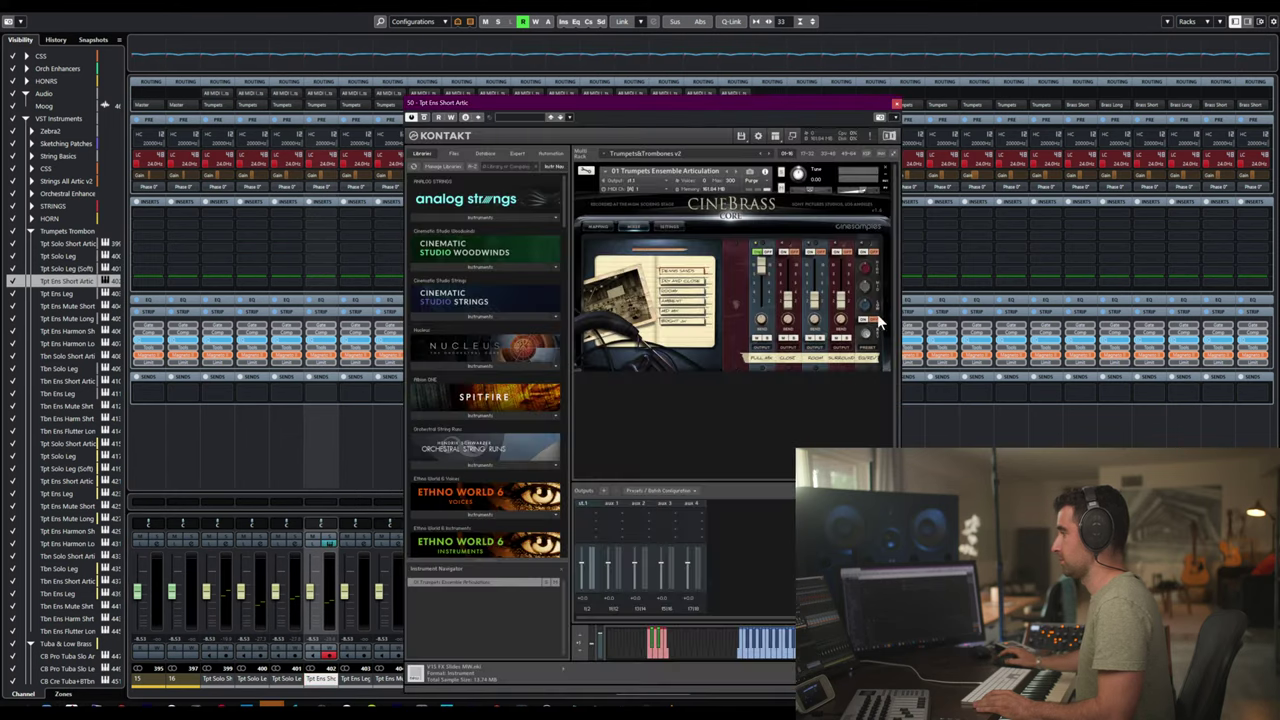
key("ctrl+w")
- Expand the Trumpets Ensemble True Legato instrument on Tpt Ens Leg and check its microphone mix
left_click(357, 679)
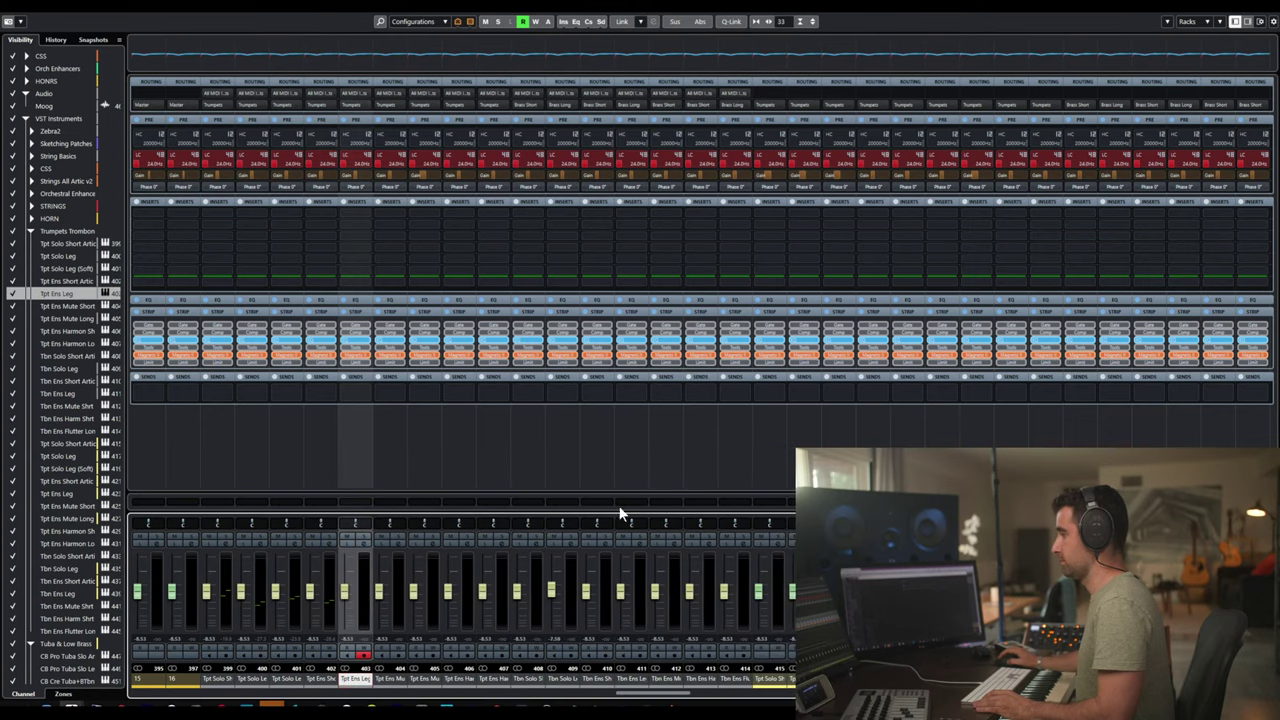
key("ctrl+e")
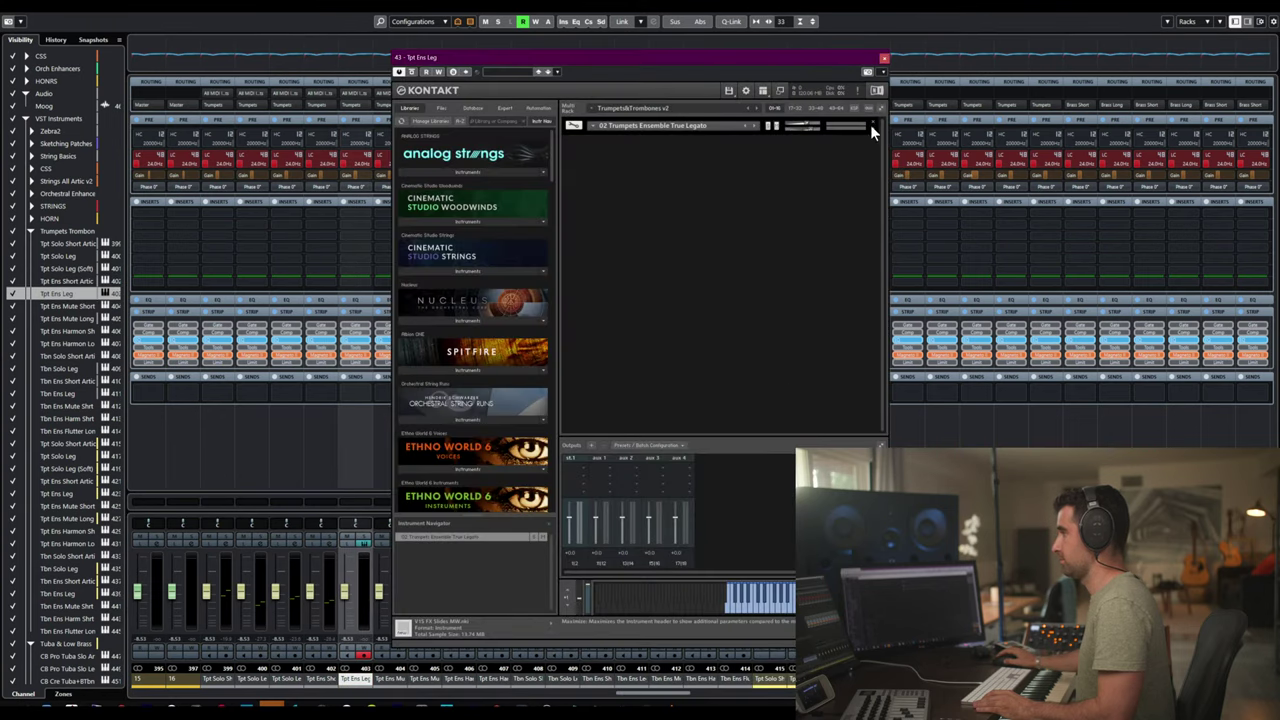
left_click(872, 129)
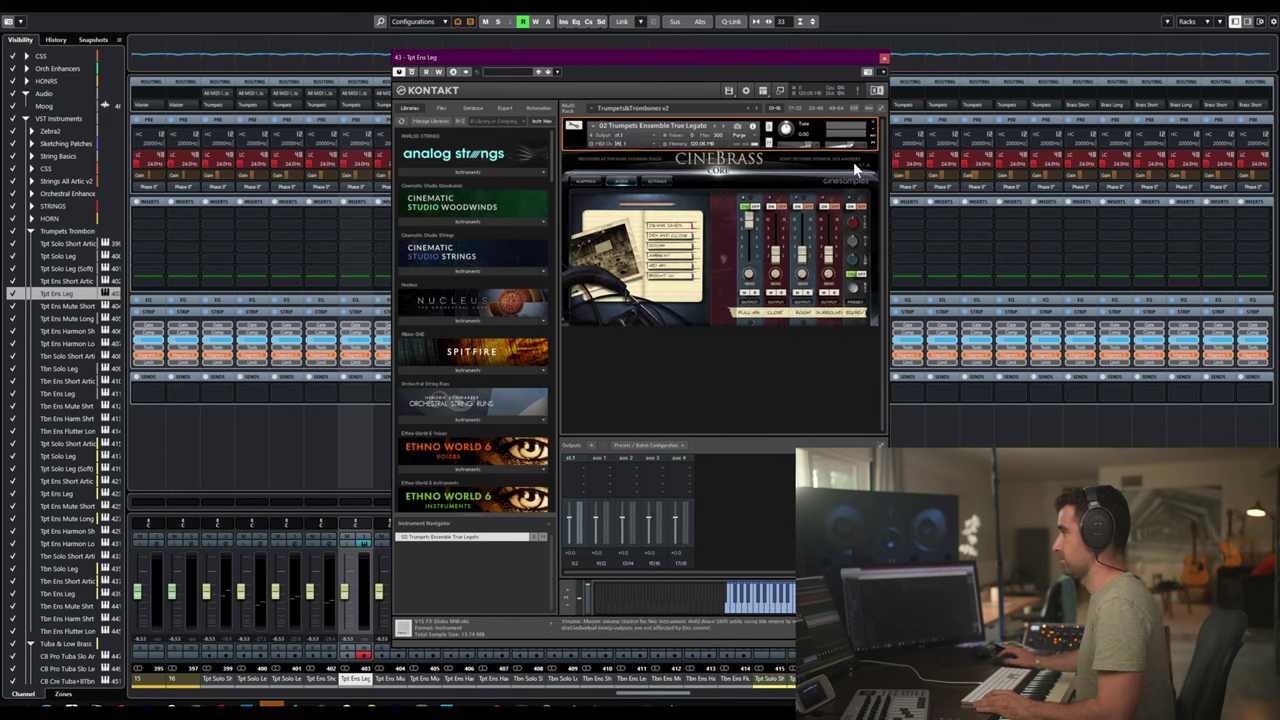
key("ctrl+w")
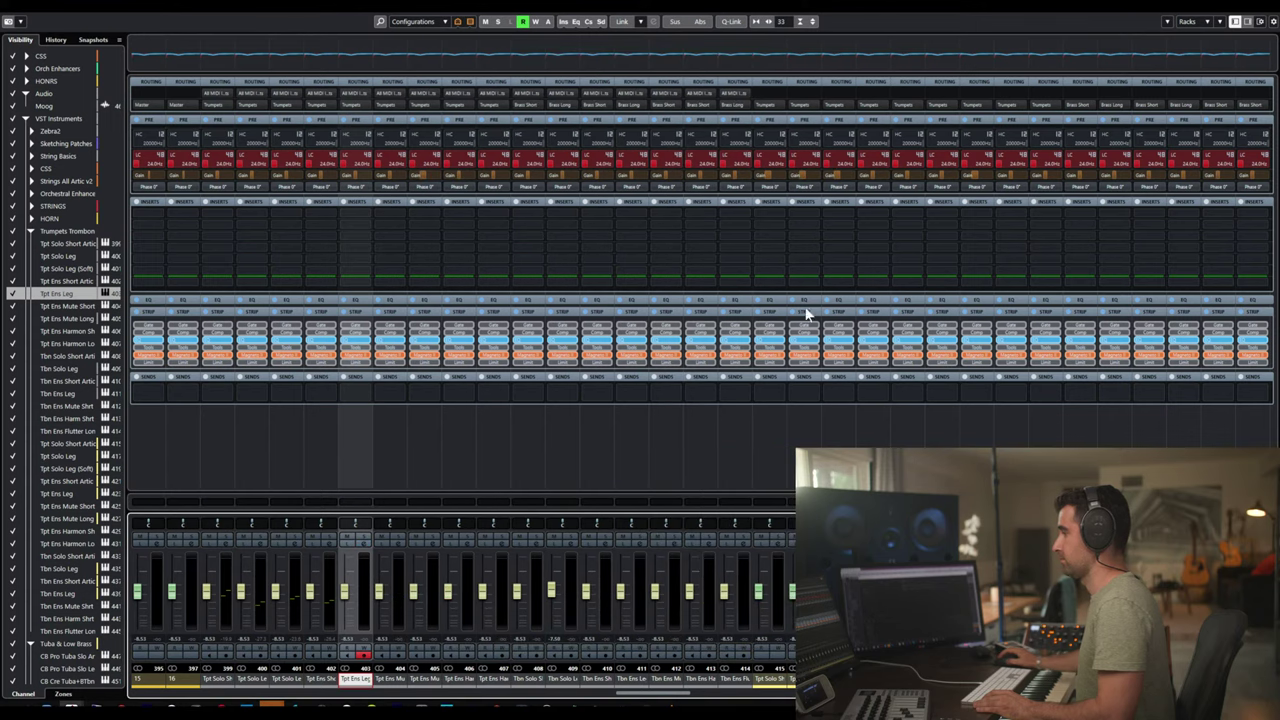
- Inspect the CineBrass Pro microphone mixes of Tpt Ens Mute Short Artic and Tpt Ens Mute Long in Kontakt
left_click(392, 682)
key("Return")
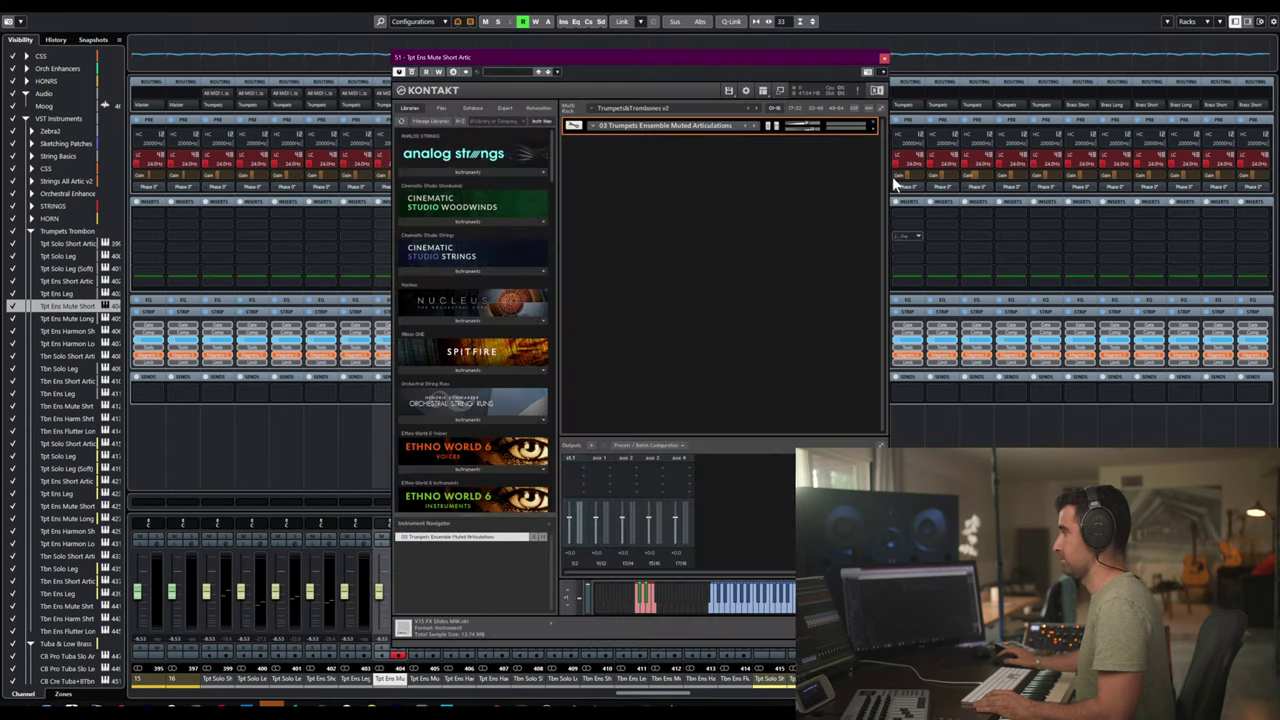
left_click(874, 131)
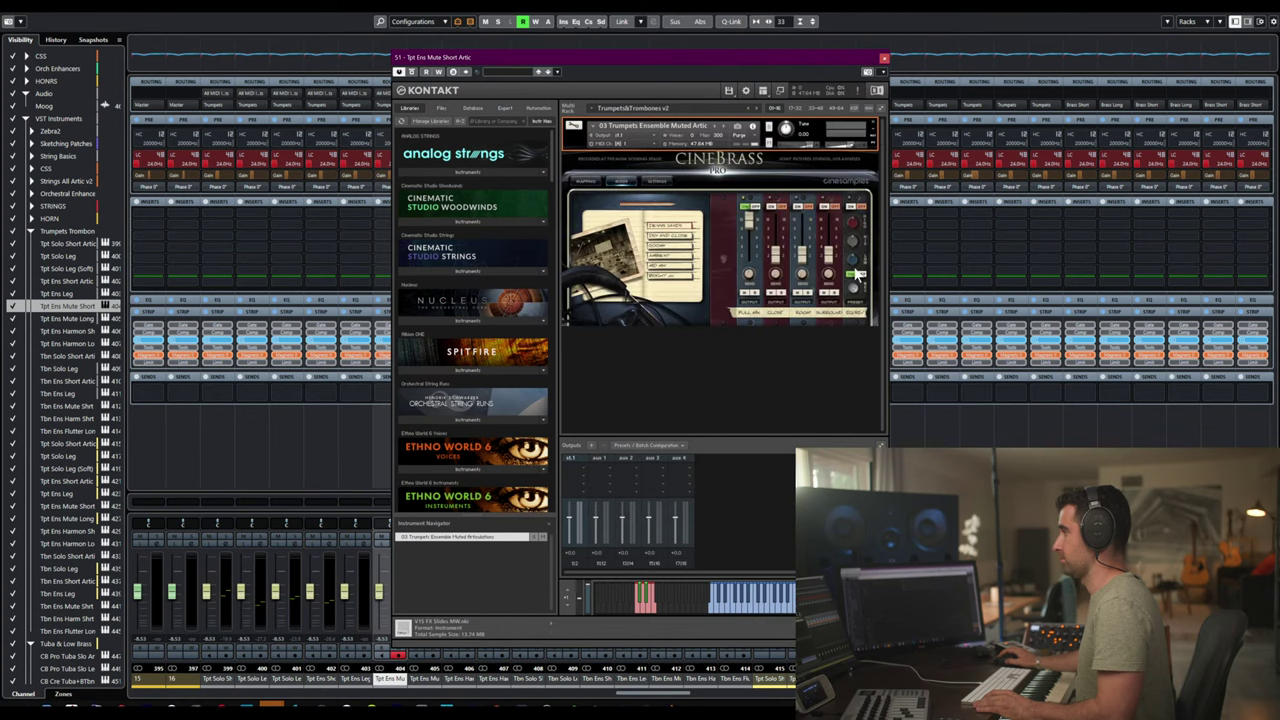
key("ctrl+w")
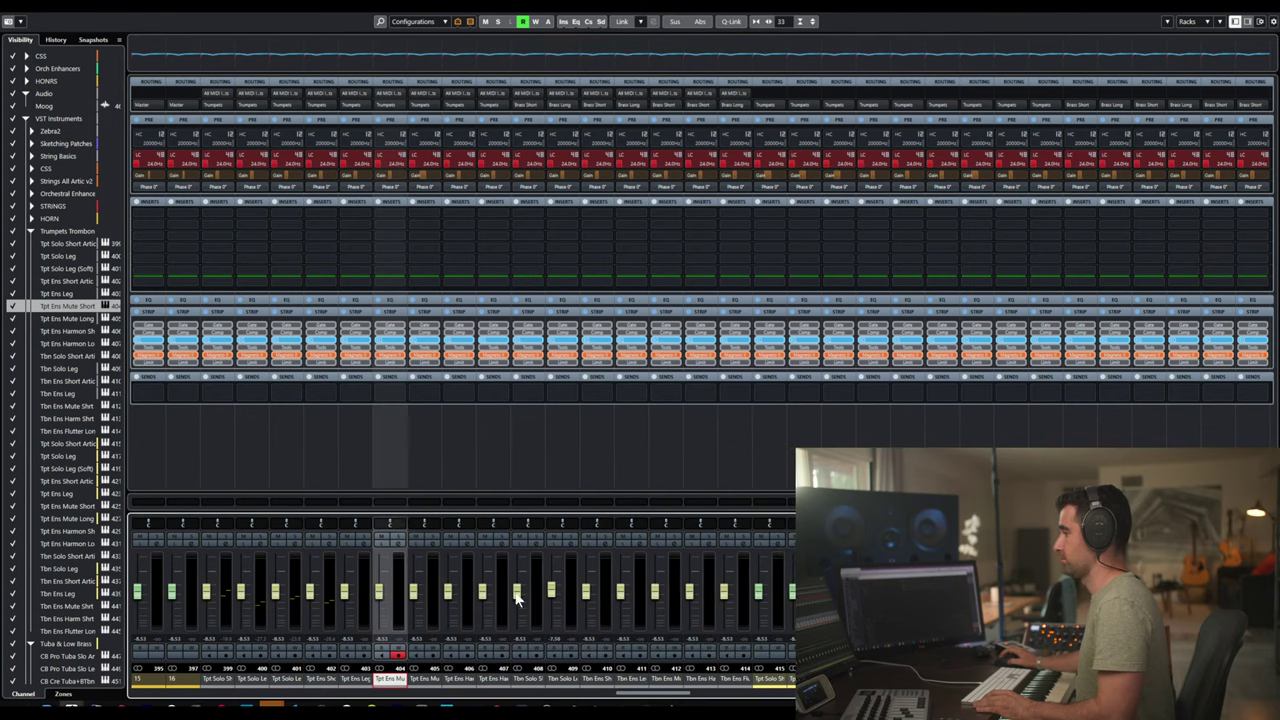
left_click(424, 680)
key("Return")
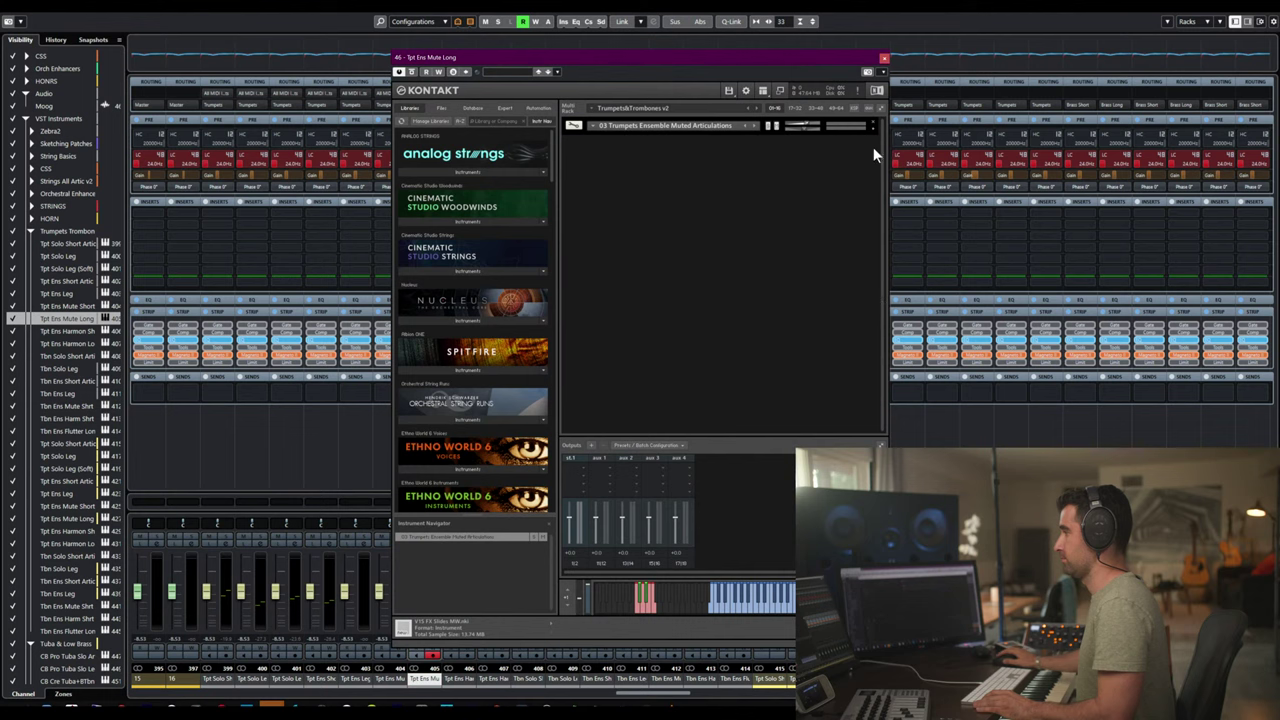
left_click(874, 128)
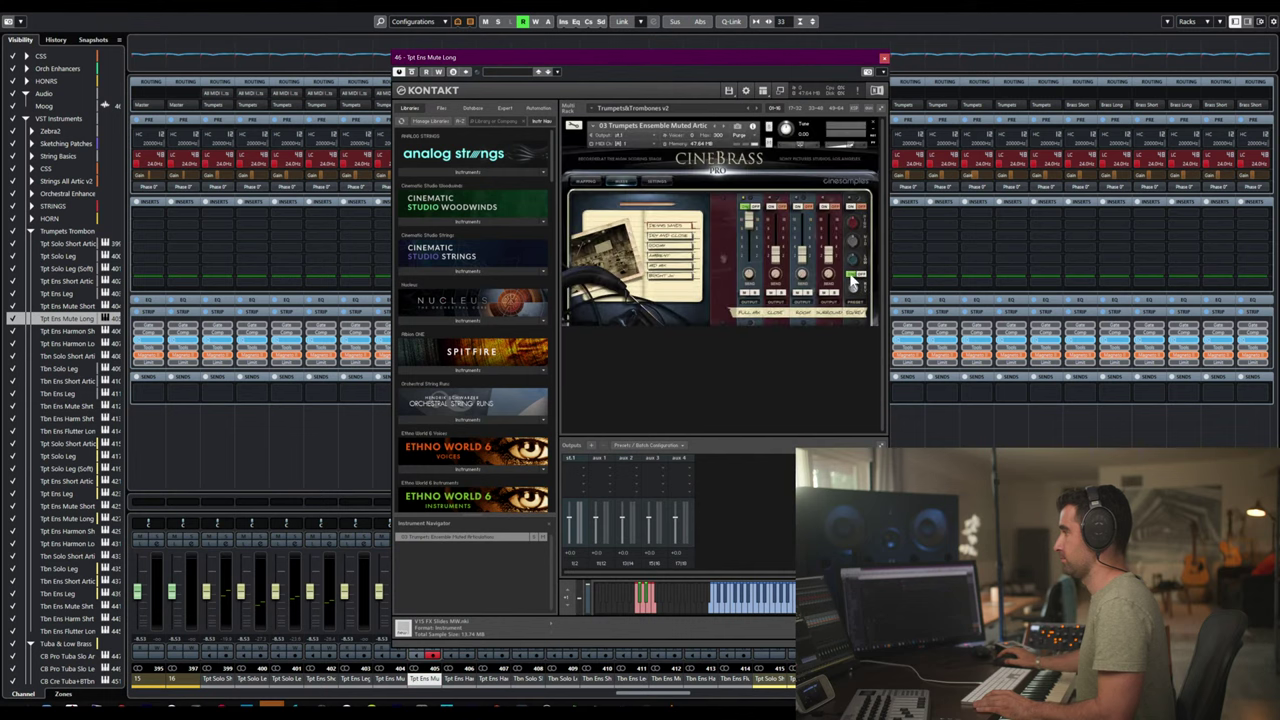
key("ctrl+w")
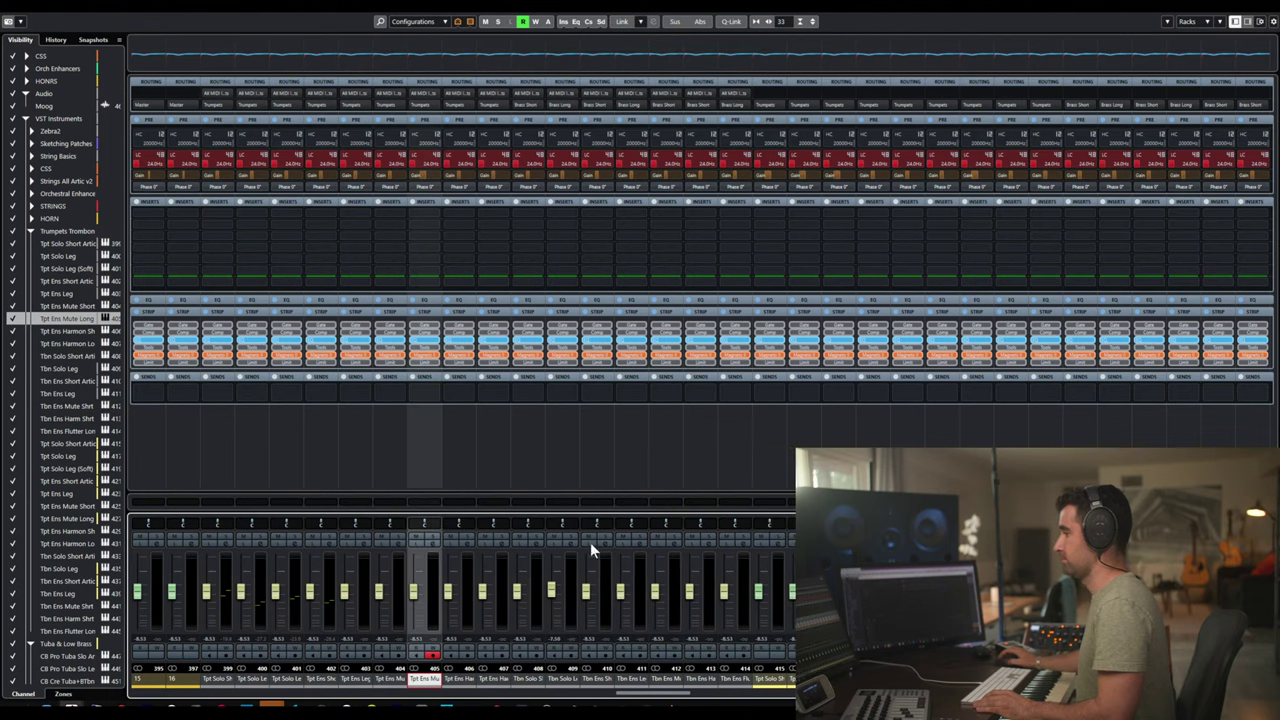
- Expand the Trumpets Ensemble Harmon Mute instrument on Tpt Ens Harmon Short and check its microphone mix
left_click(458, 680)
key("Return")
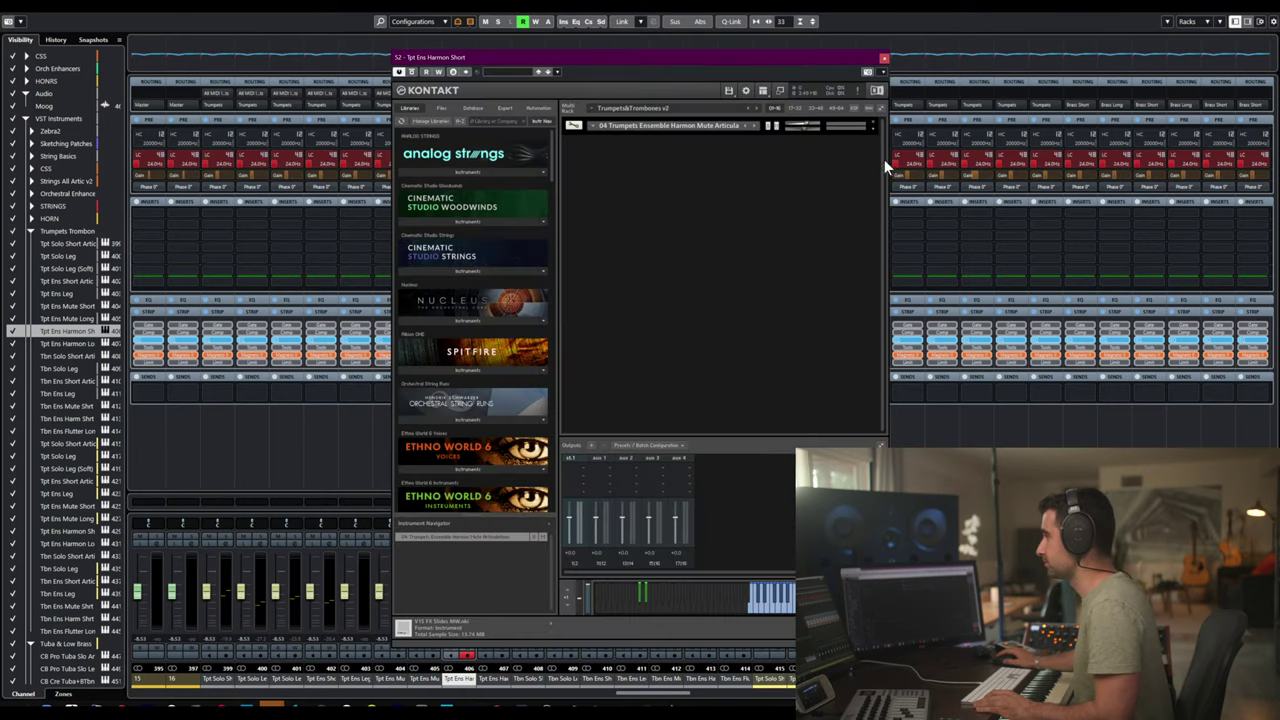
left_click(875, 129)
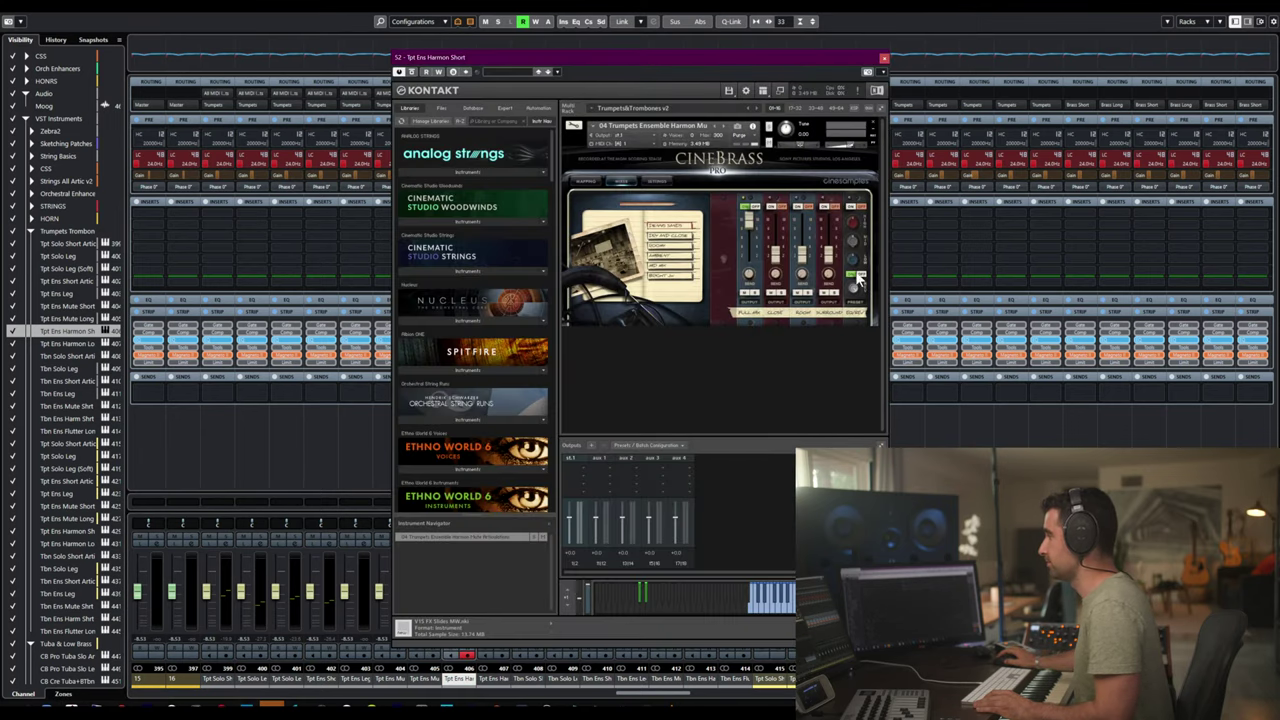
key("ctrl+w")
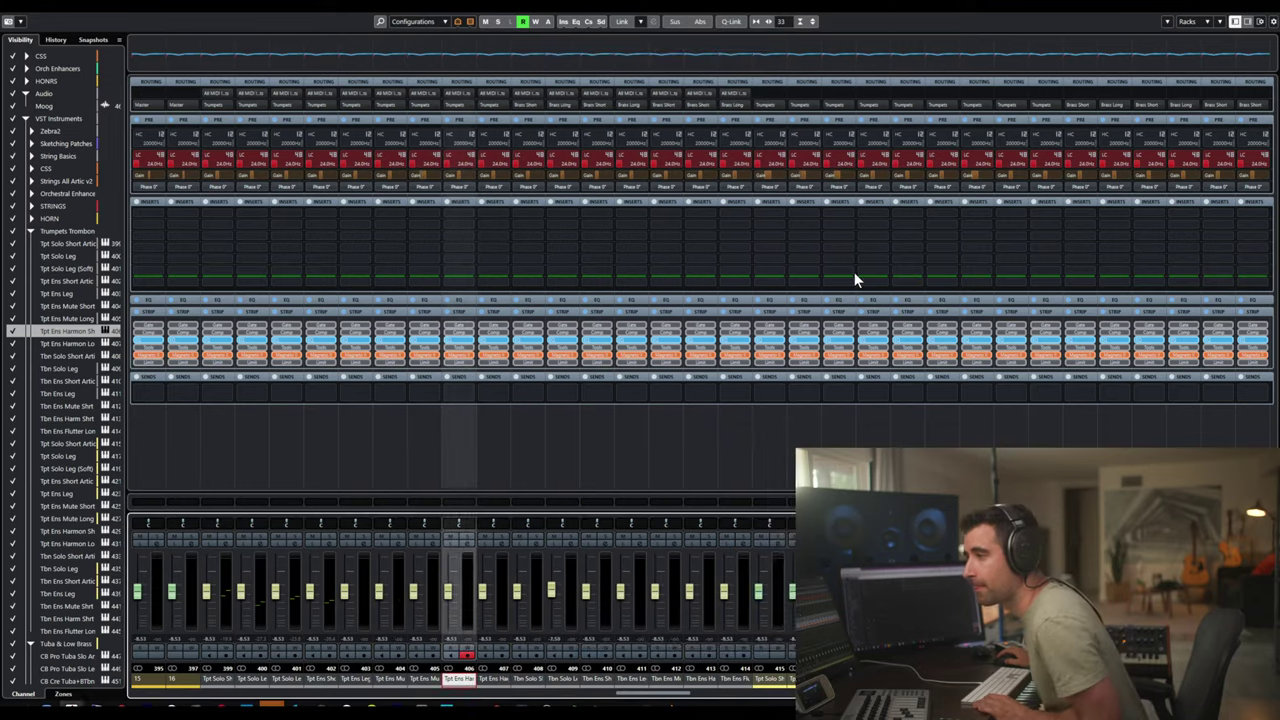
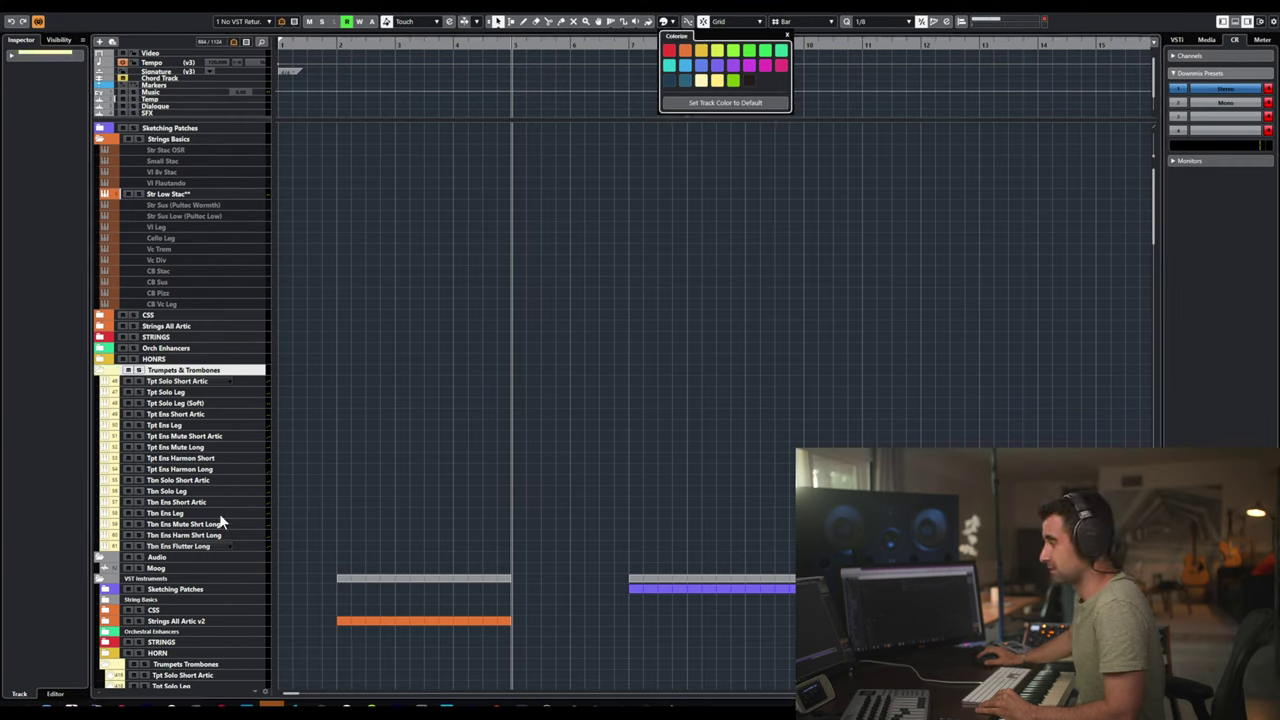
left_click(238, 540)
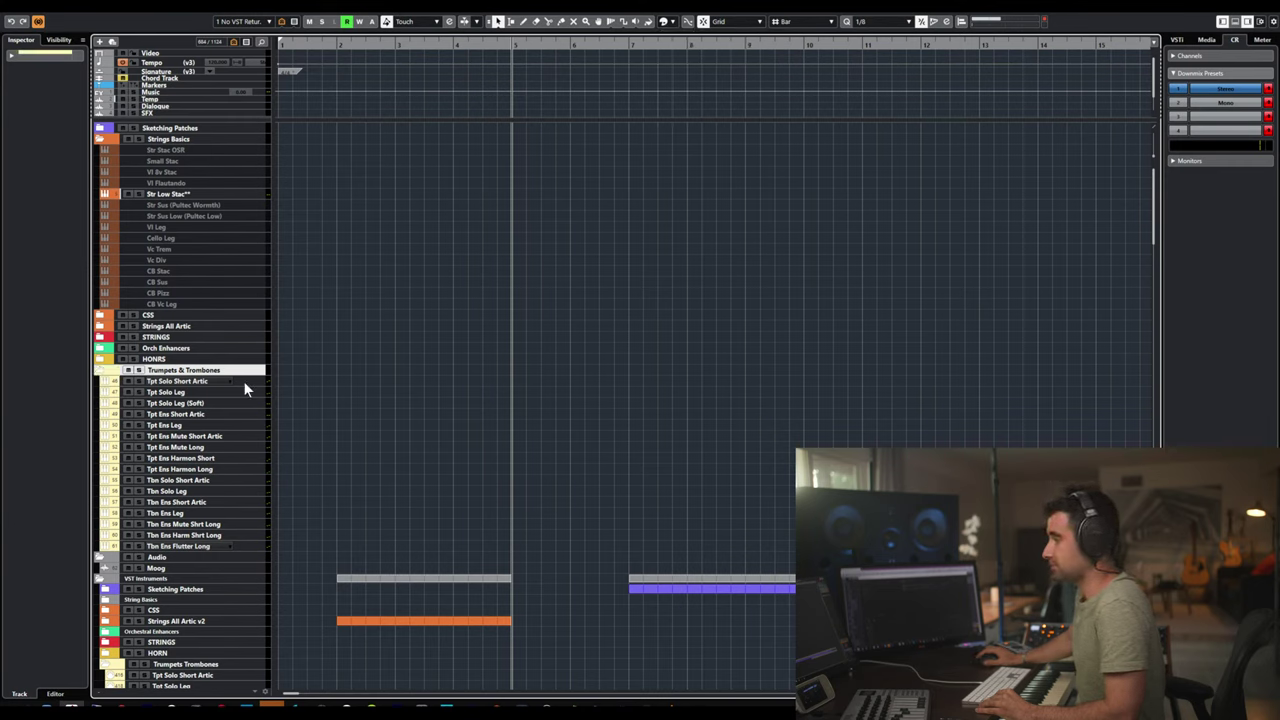
left_click(245, 385)
left_click(251, 373)
left_click(243, 542, "shift")
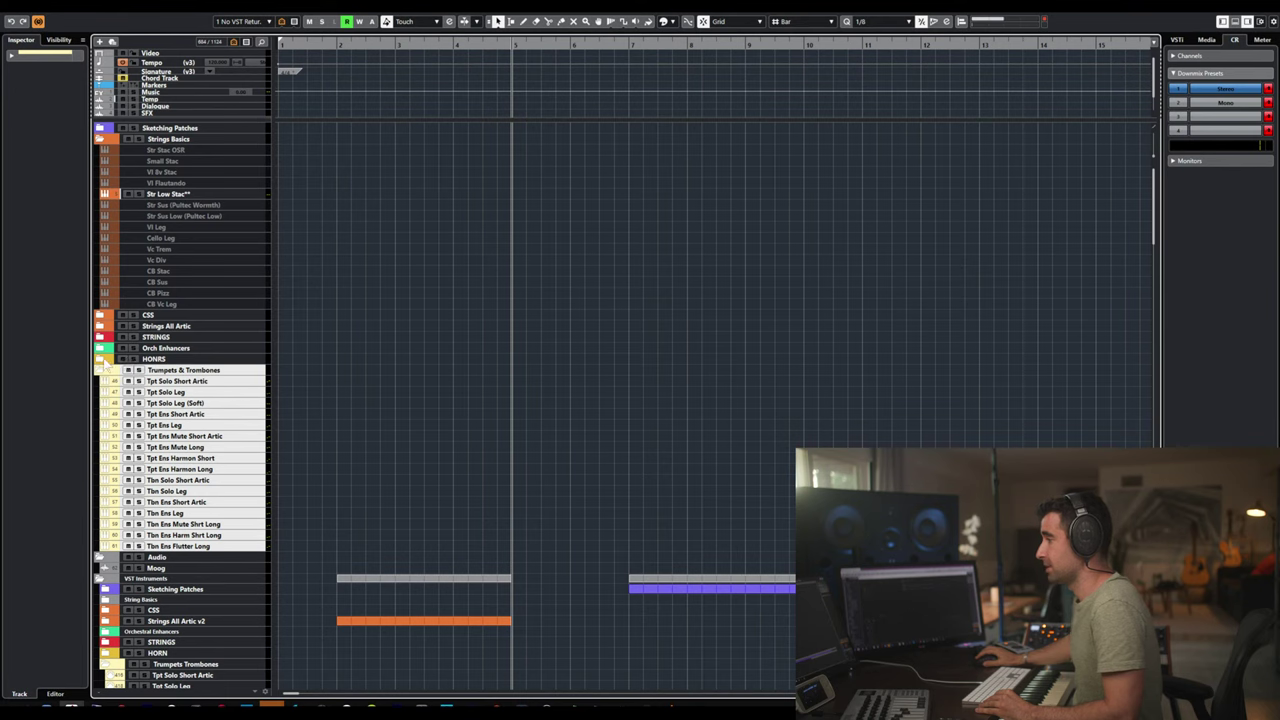
- Expand the HONRS and Orch Enhancers folders in the track list to show their instrument tracks
left_click(104, 361)
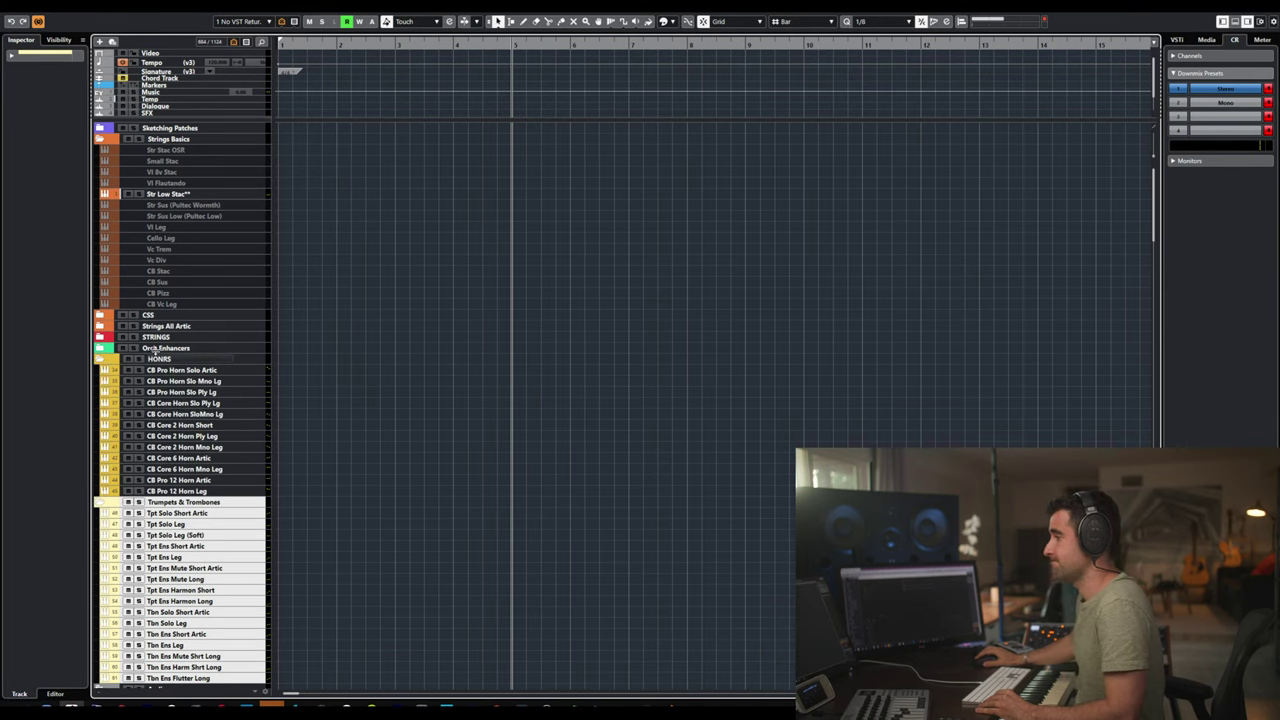
left_click(106, 350)
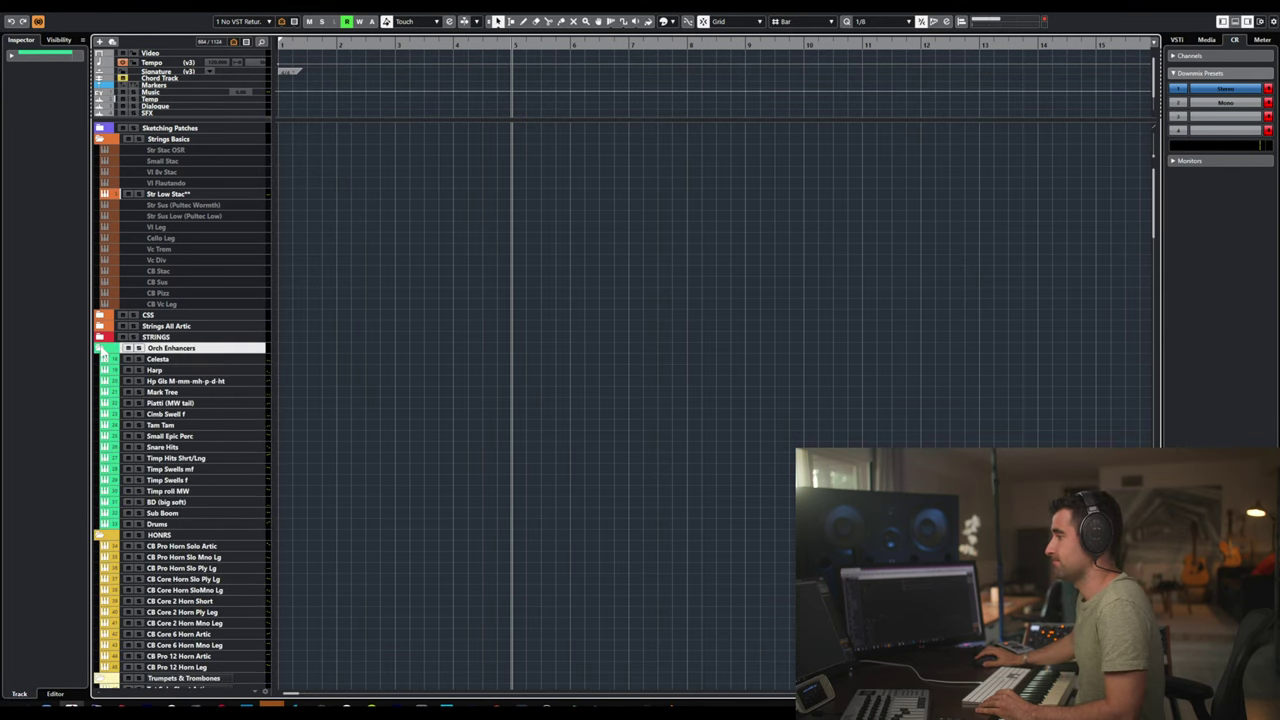
left_click(99, 337)
left_click(99, 337)
scroll(198, 325, "down", 3)
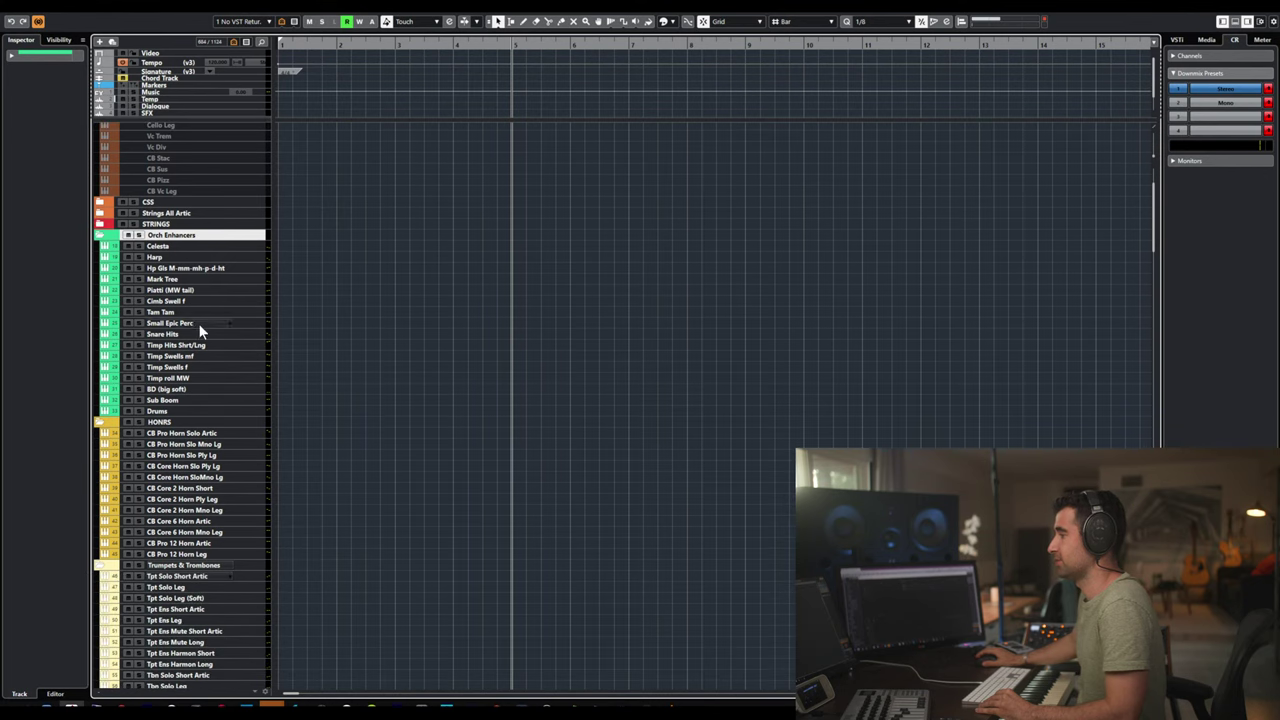
- Disable all tracks from Celesta in Orch Enhancers through Tbn Ens Flutter Long in Trumpets & Trombones
left_click(206, 247)
scroll(218, 336, "down", 6)
left_click(178, 512, "shift")
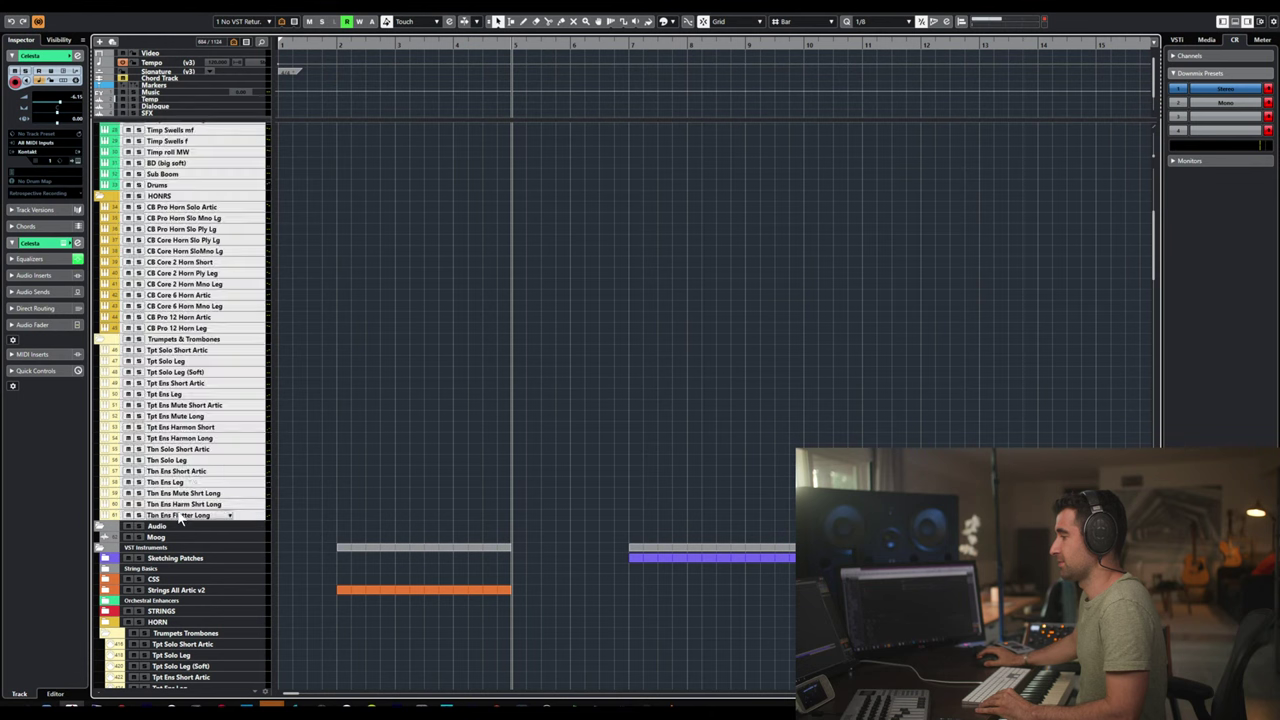
right_click(183, 483)
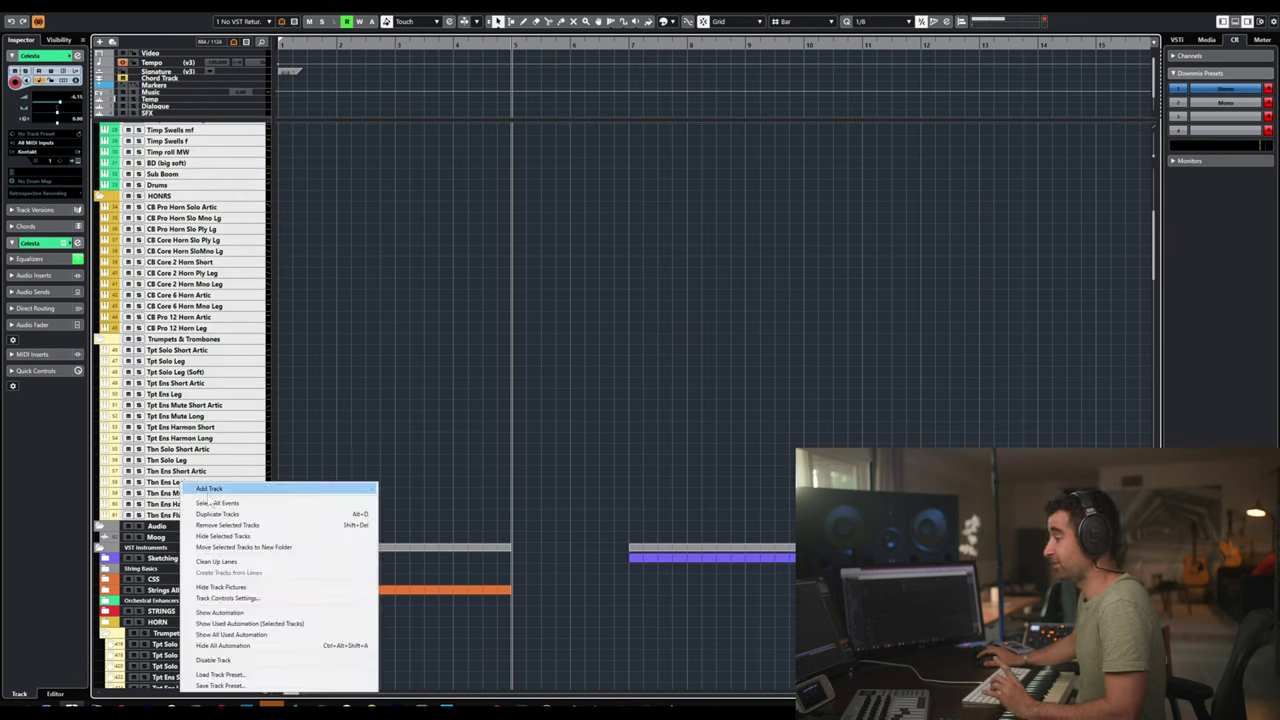
left_click(254, 642)
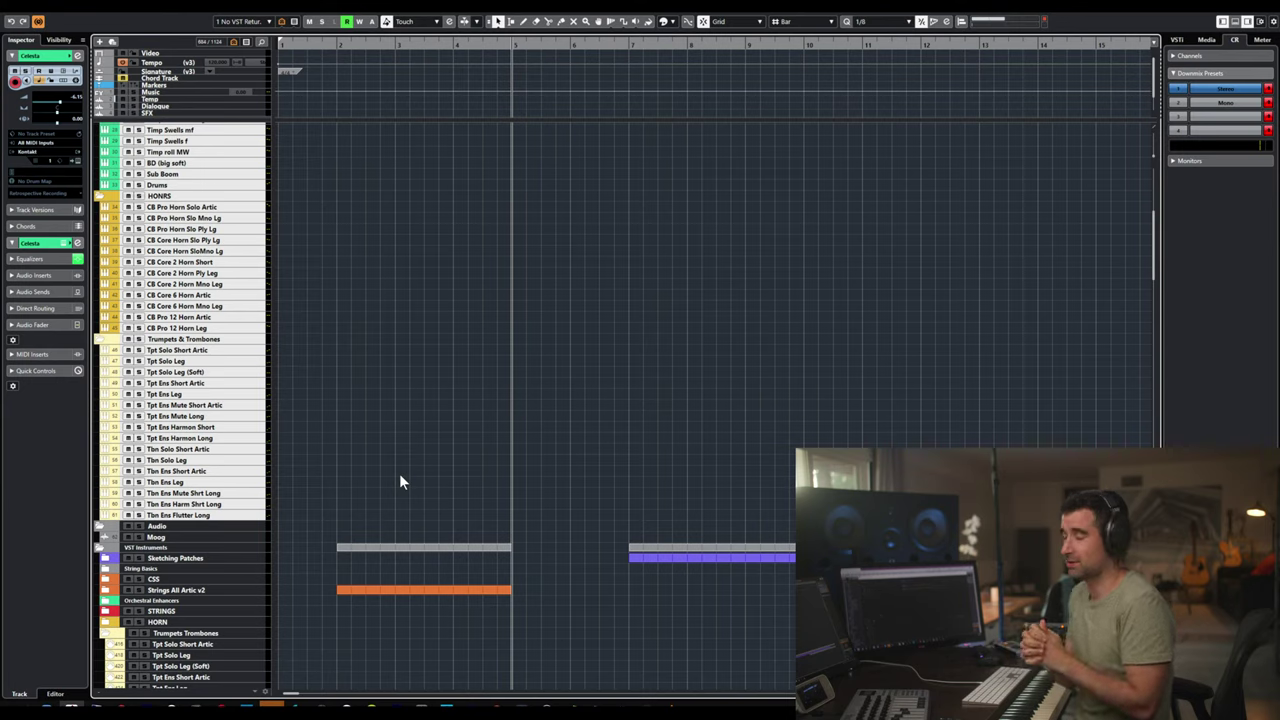
key("ctrl+a")
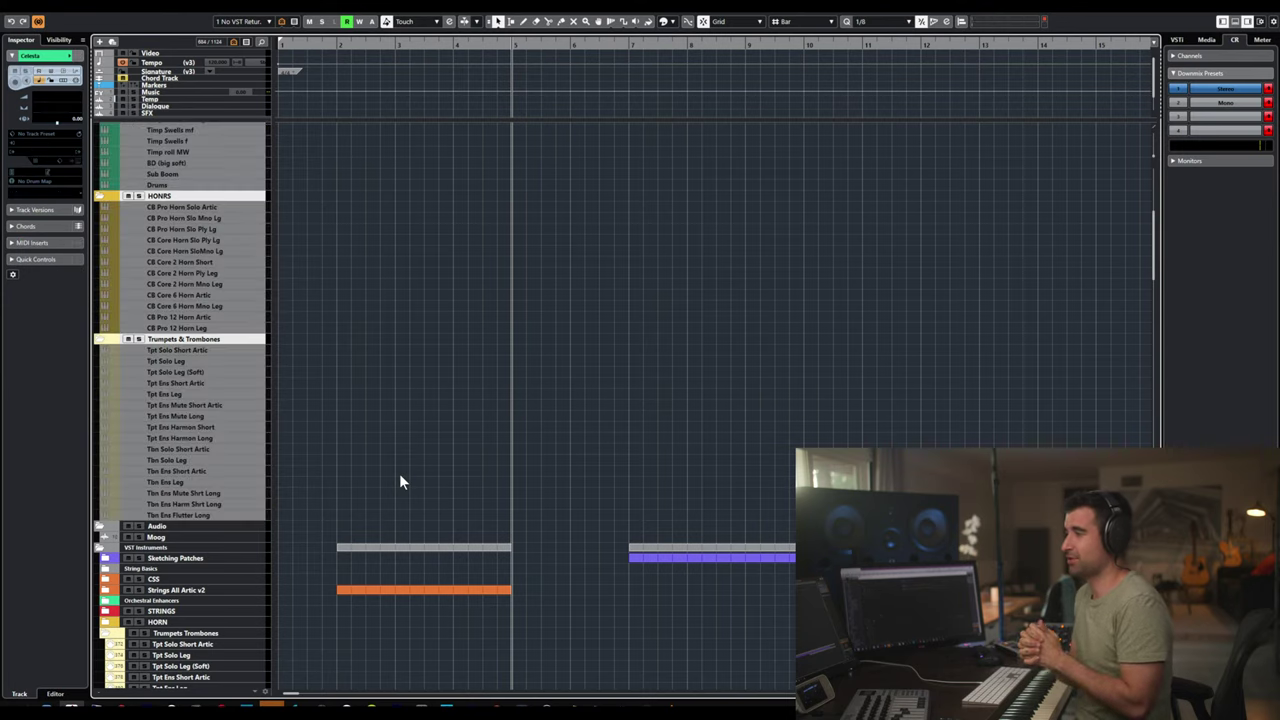
- Collapse the Orch Enhancers, HONRS, Trumpets & Trombones and Strings Basics folders, plus the Trumpets Trombones folder under VST Instruments
scroll(148, 280, "up", 8)
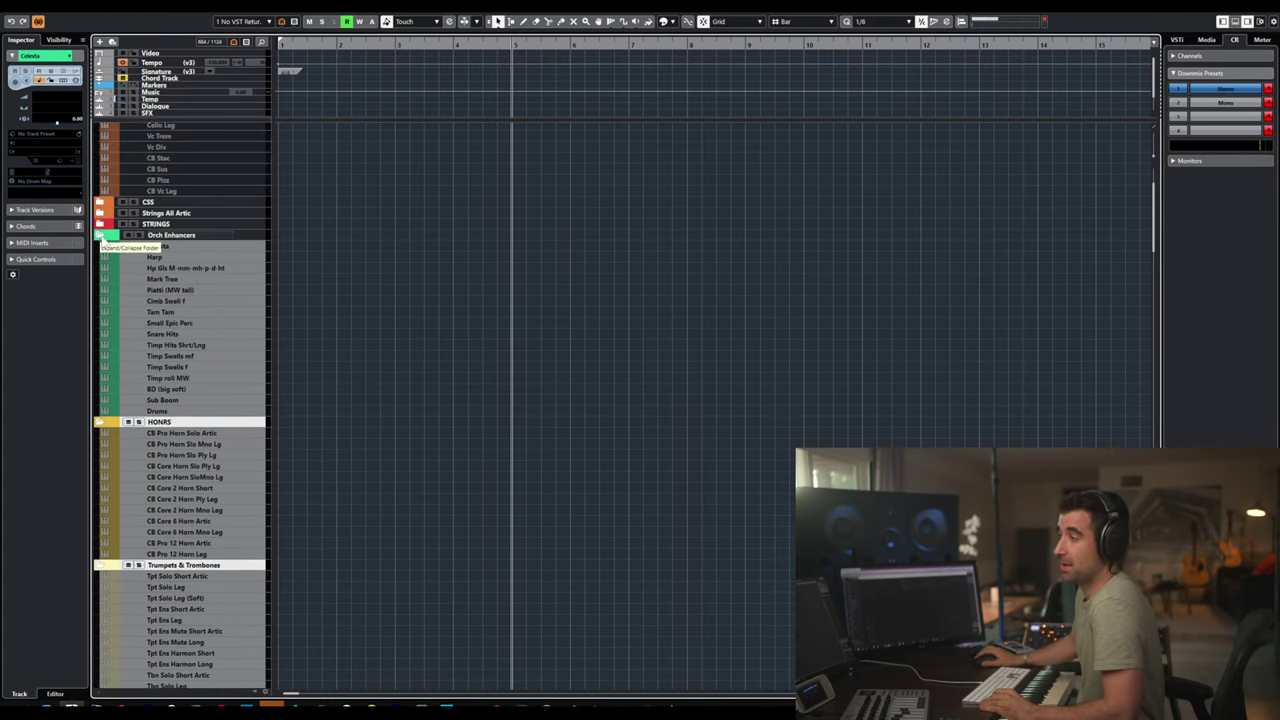
left_click(101, 236)
left_click(101, 246)
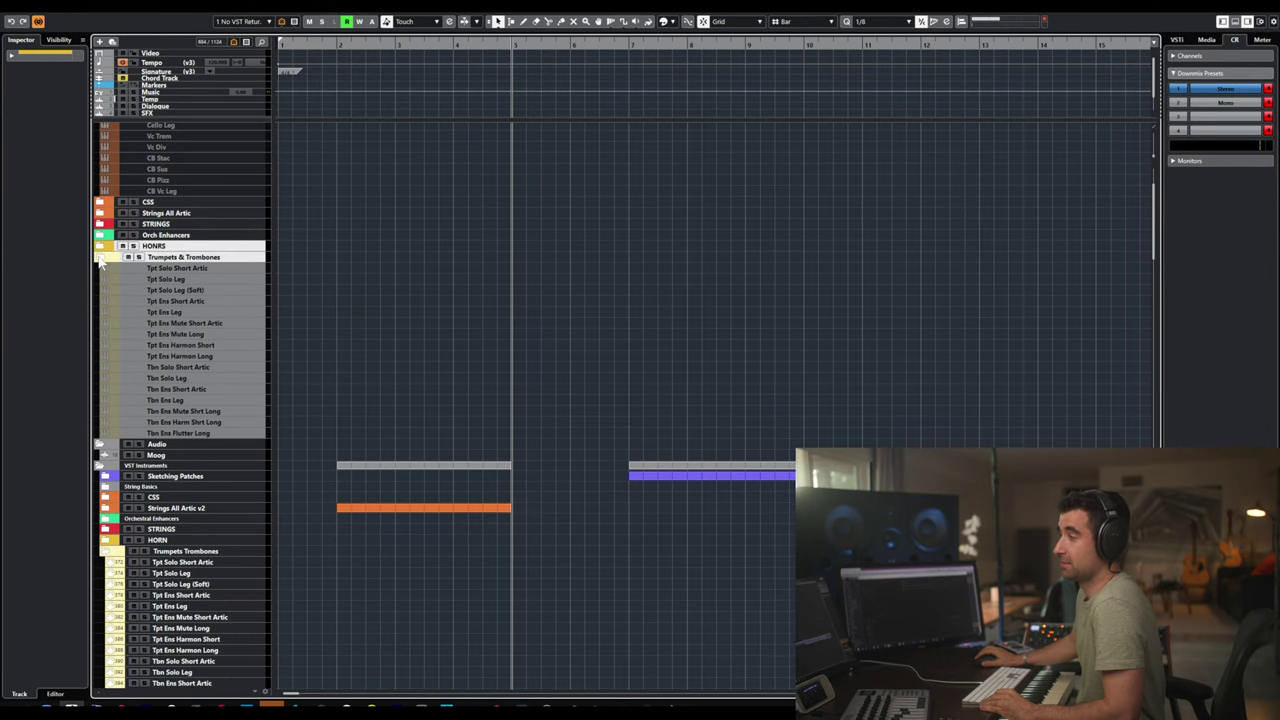
left_click(101, 258)
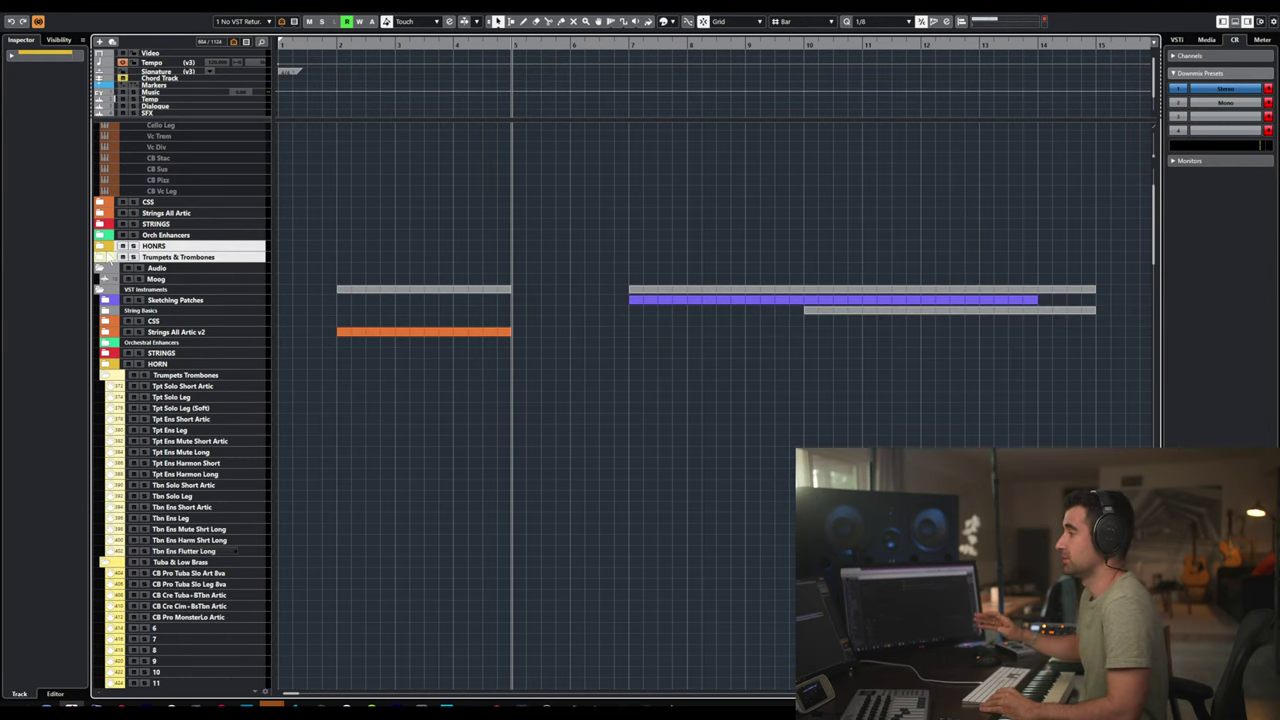
scroll(195, 261, "up", 4)
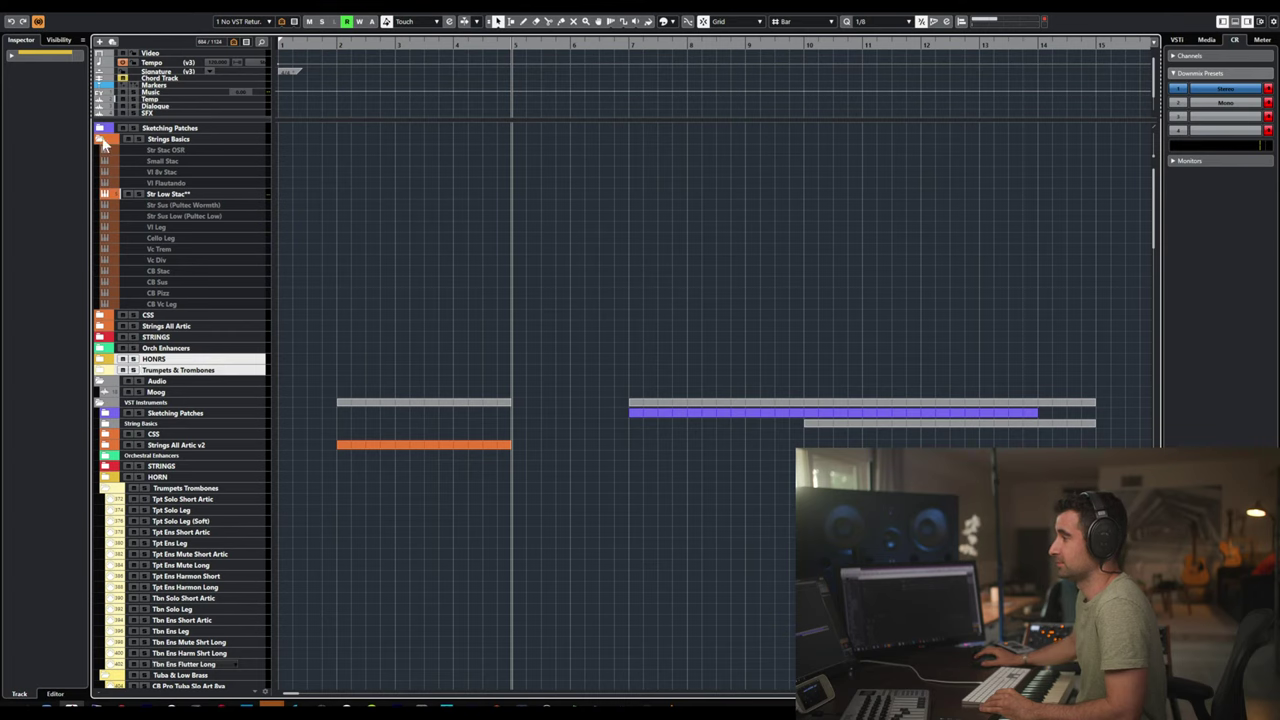
right_click(200, 194)
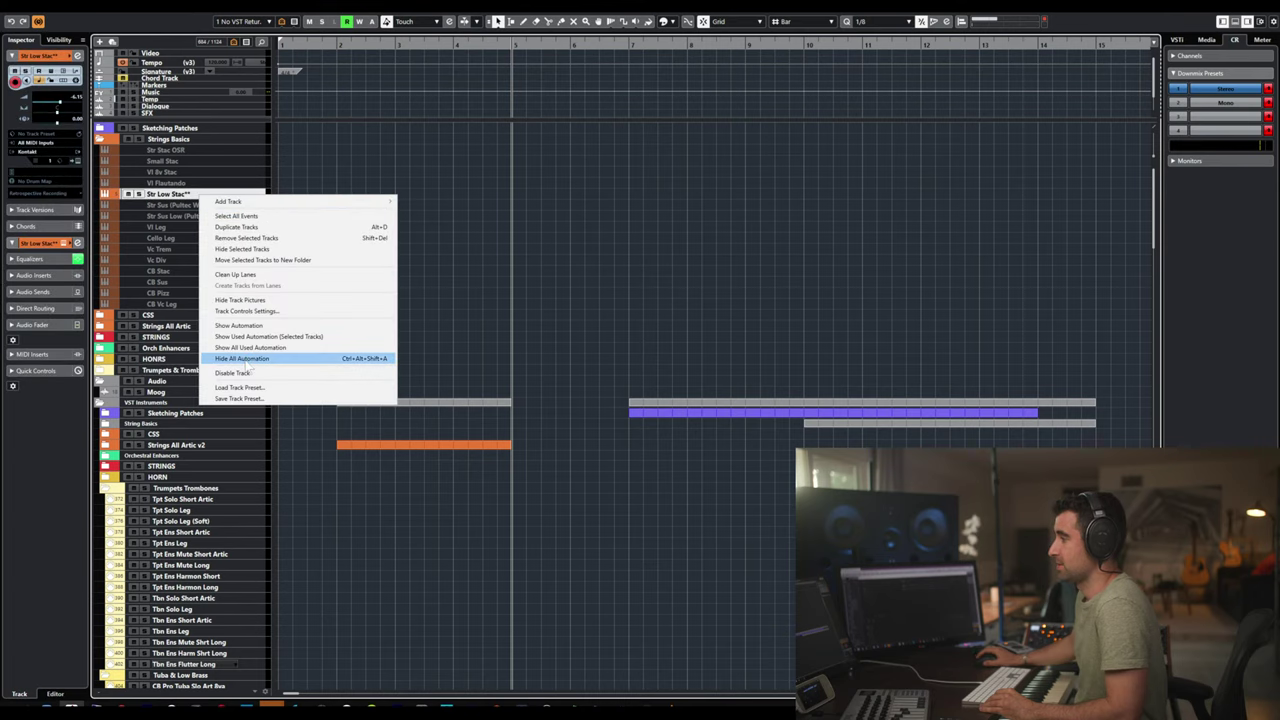
left_click(588, 278)
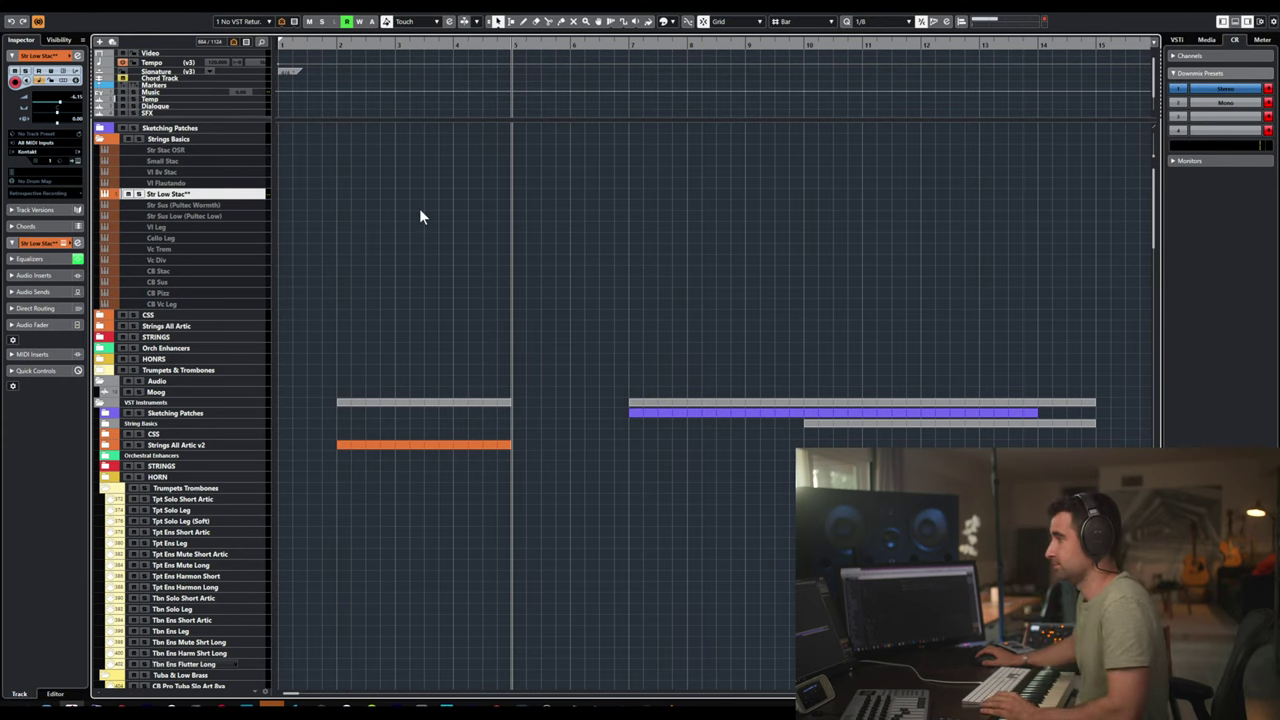
left_click(104, 139)
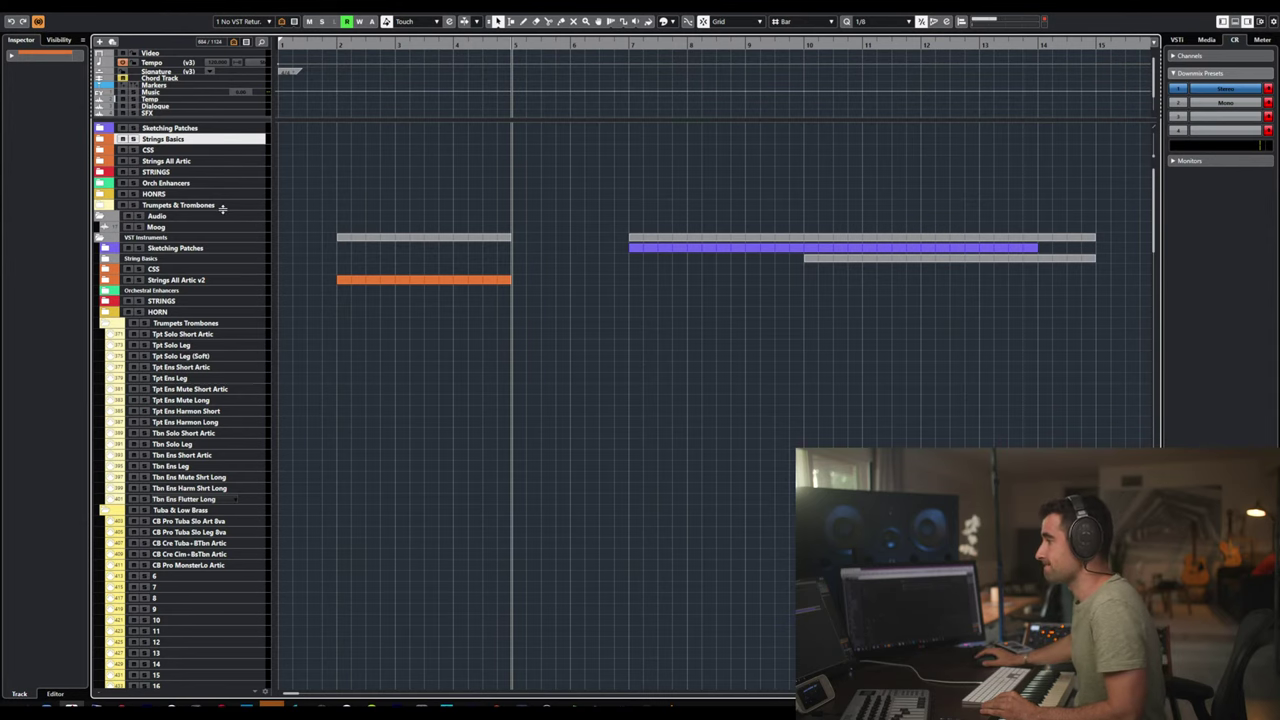
left_click(106, 323)
- Add one Kontakt instrument track routed to Master directly below CB Pro Tuba Slo Art 8va in the Tuba & Low Brass folder
scroll(200, 343, "down", 15)
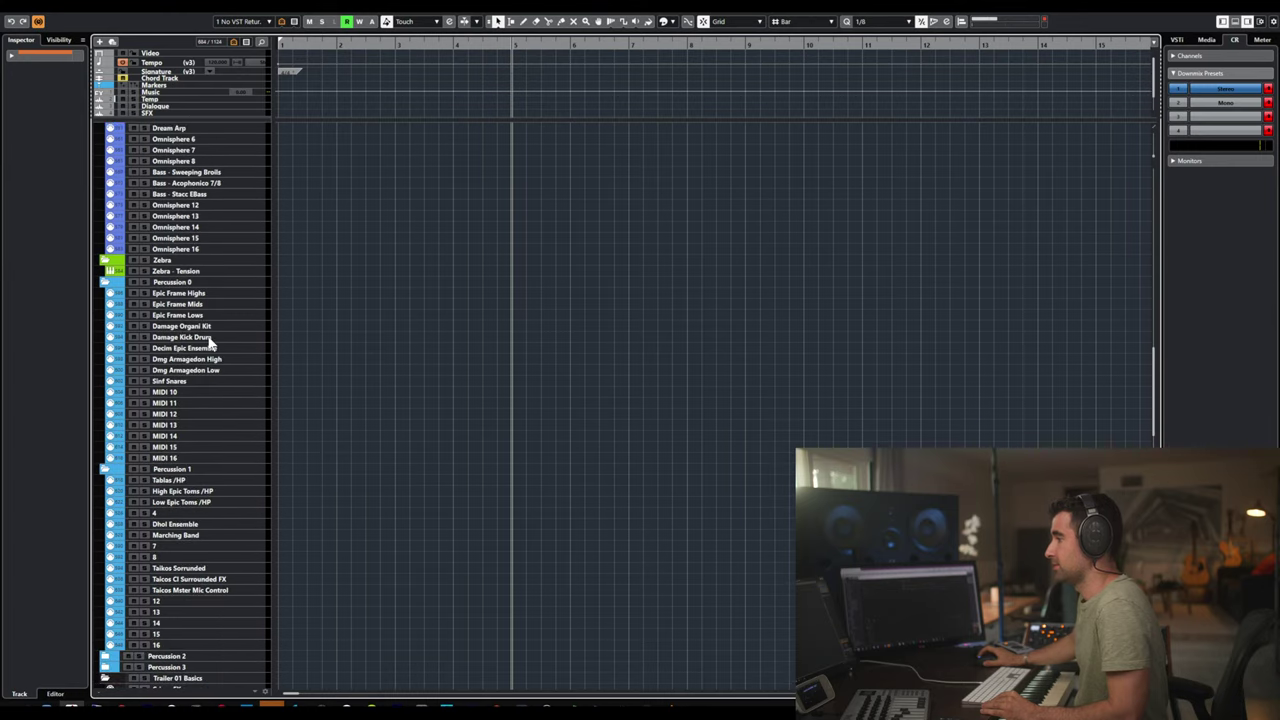
scroll(209, 341, "up", 15)
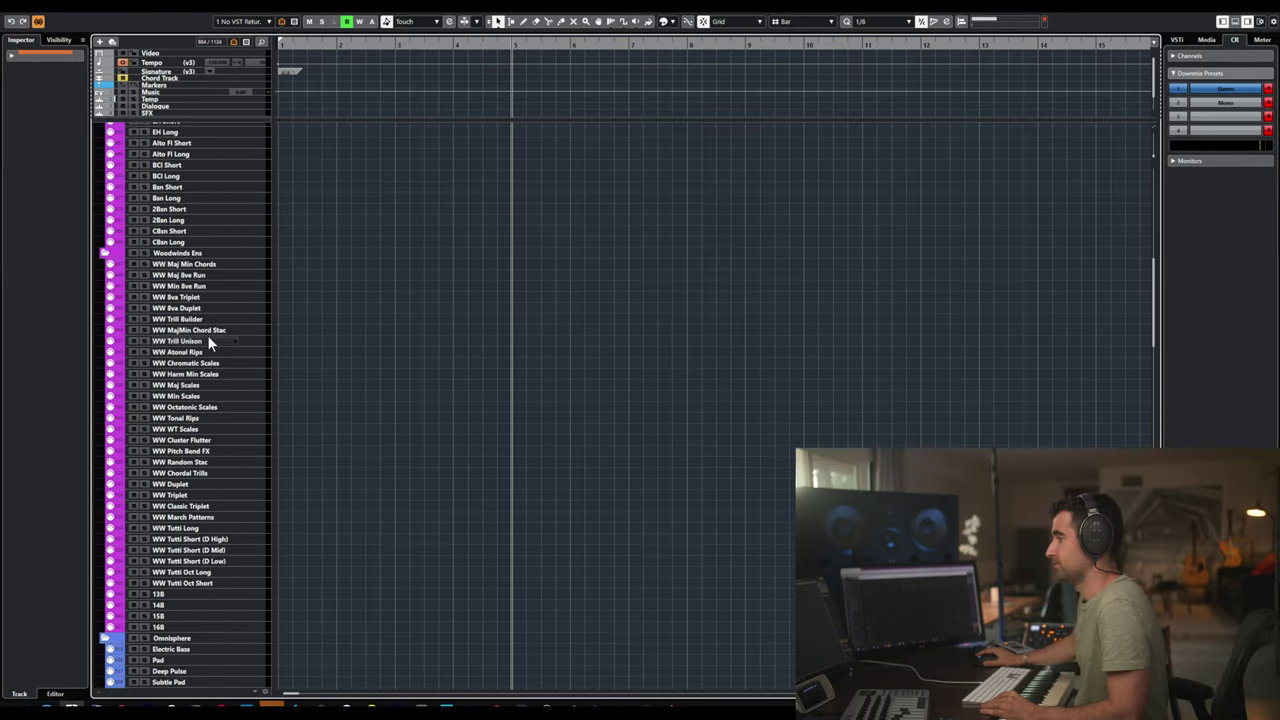
scroll(208, 344, "up", 5)
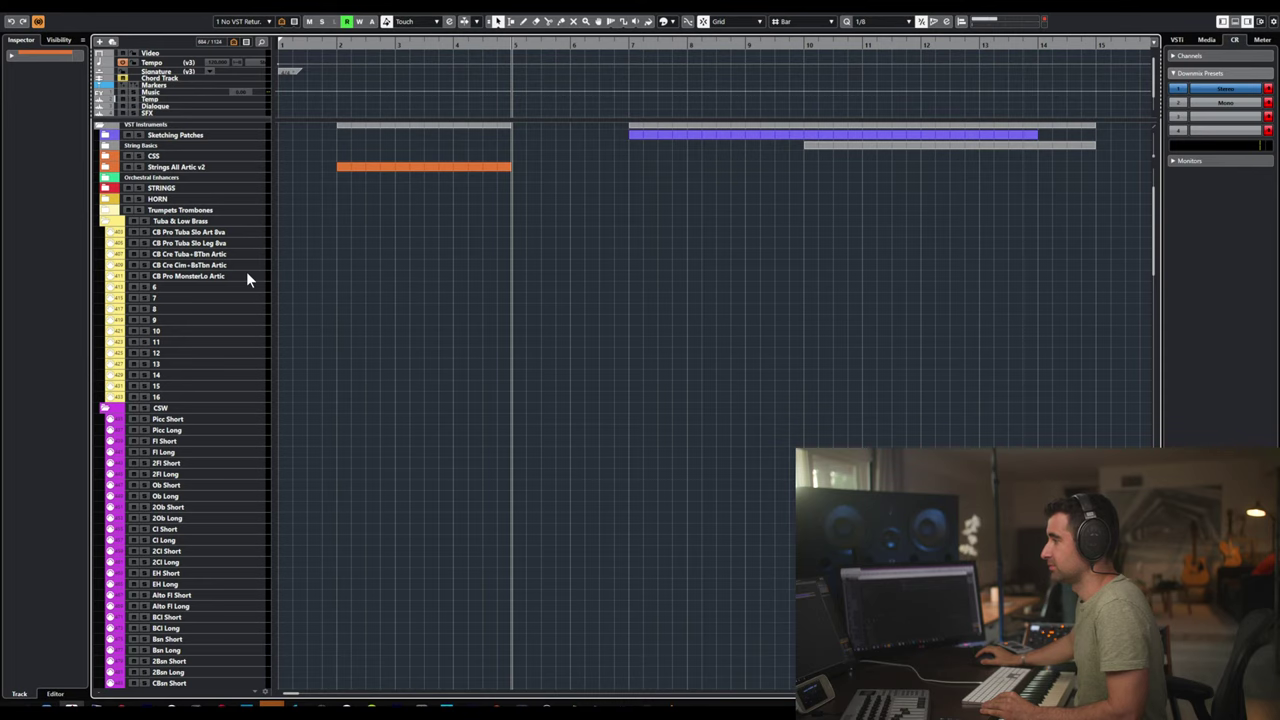
left_click(196, 233)
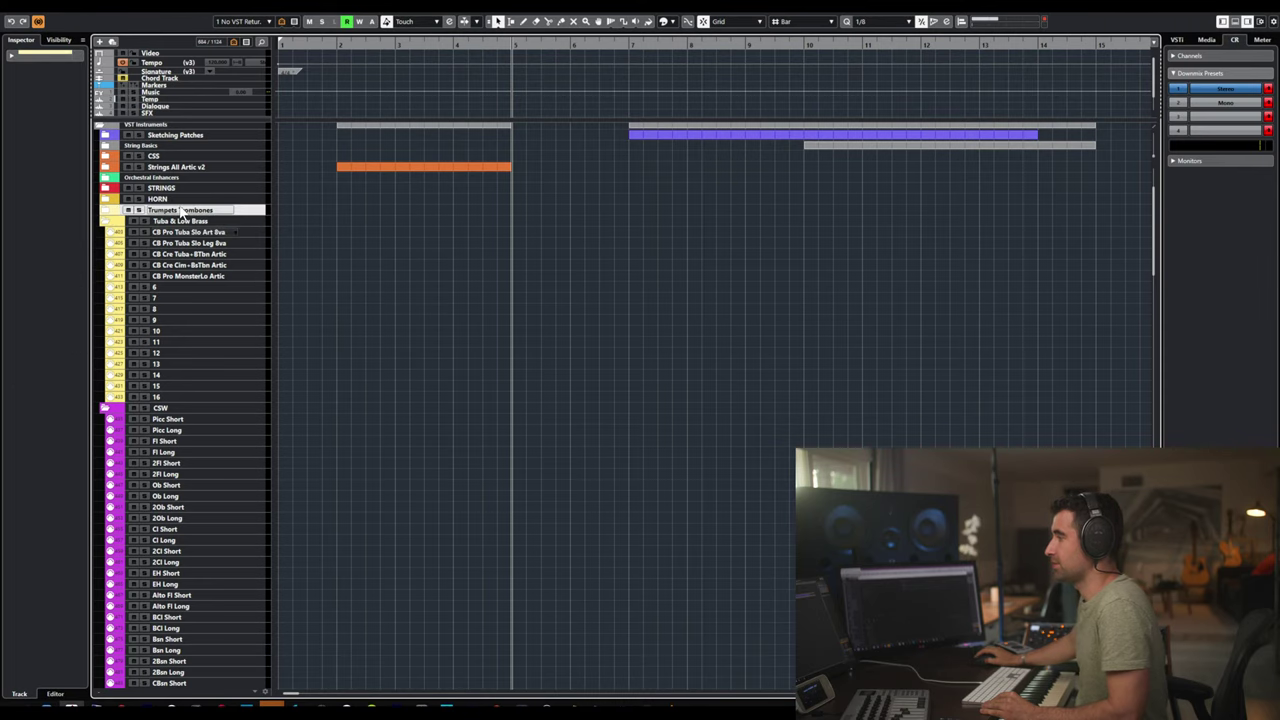
right_click(178, 235)
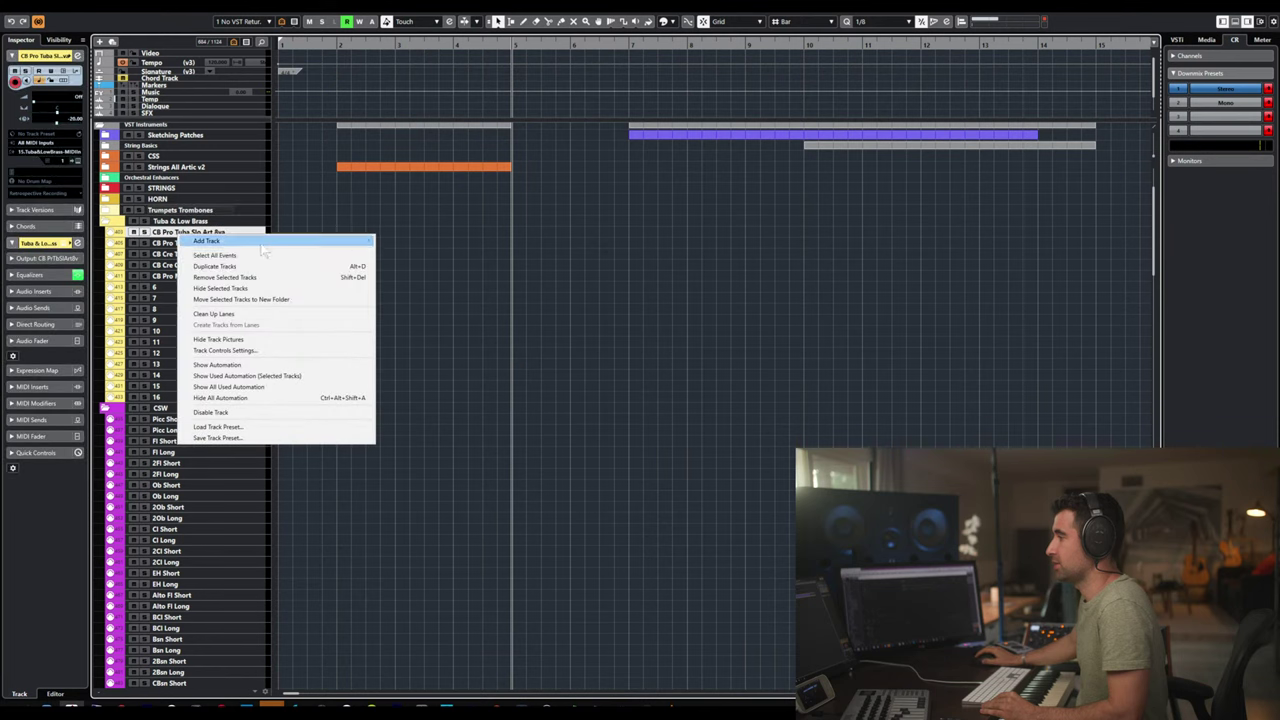
mouse_move(262, 245)
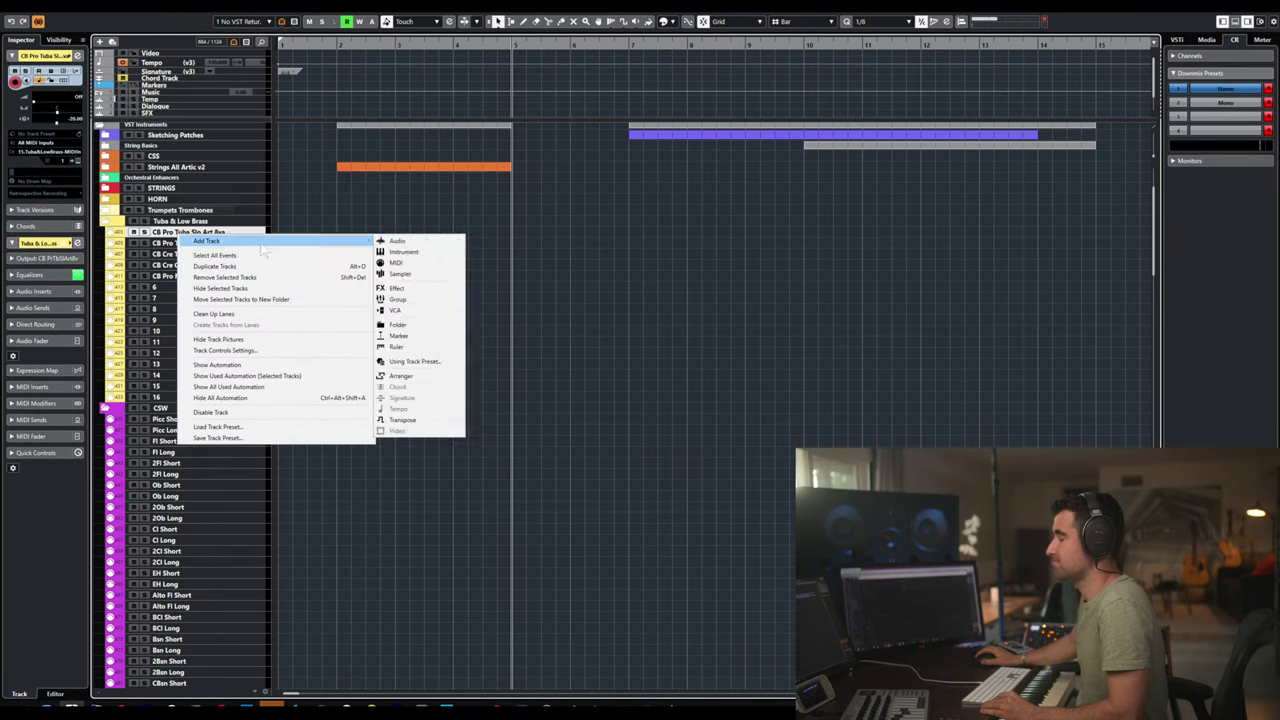
left_click(398, 250)
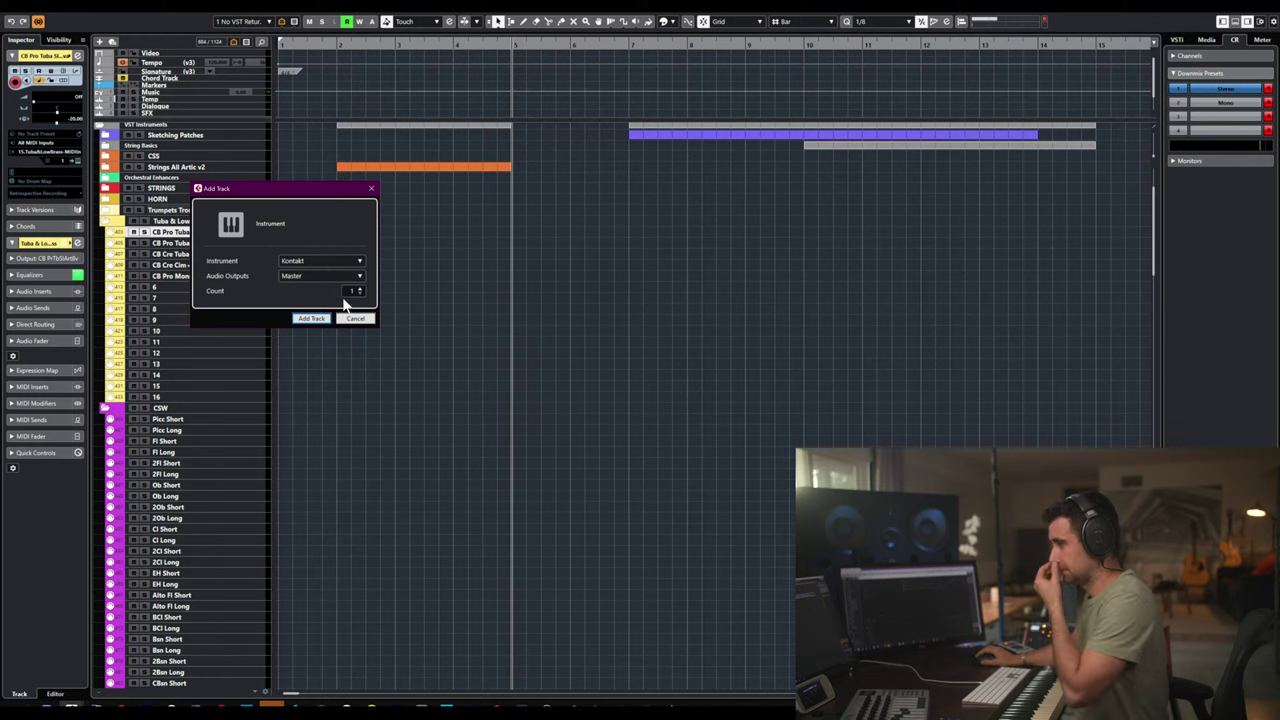
left_click(316, 316)
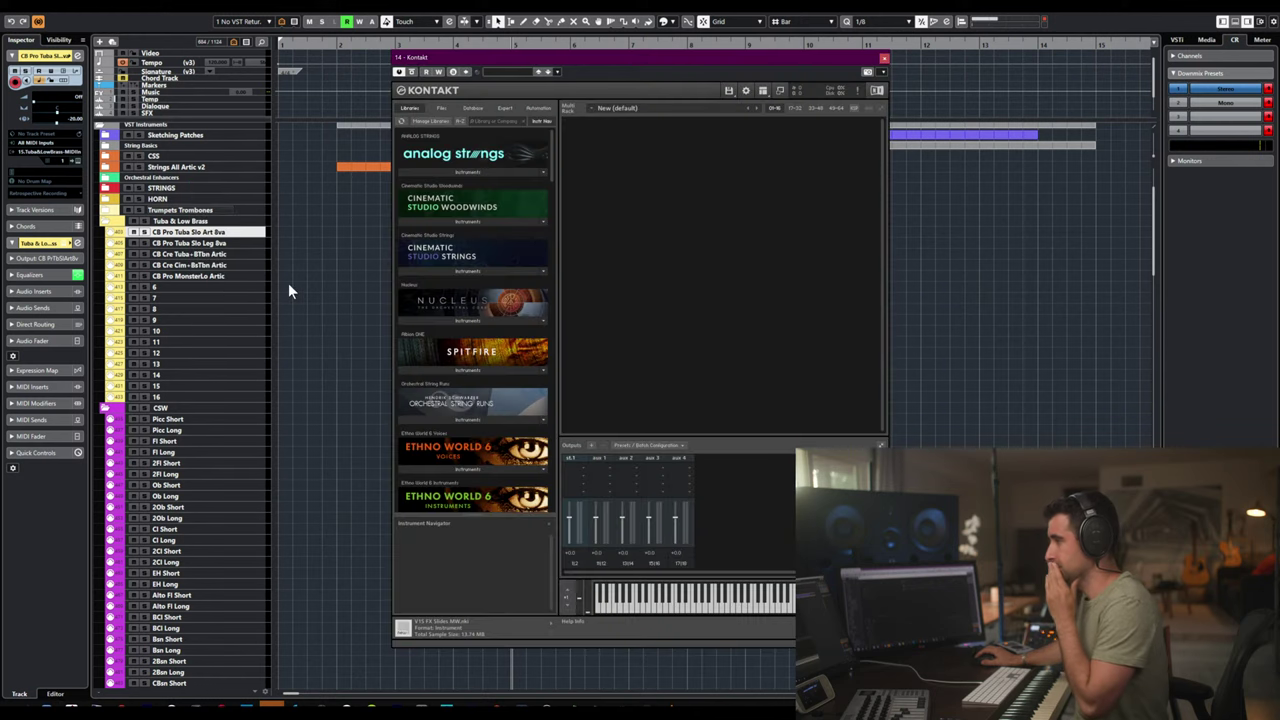
left_click(884, 58)
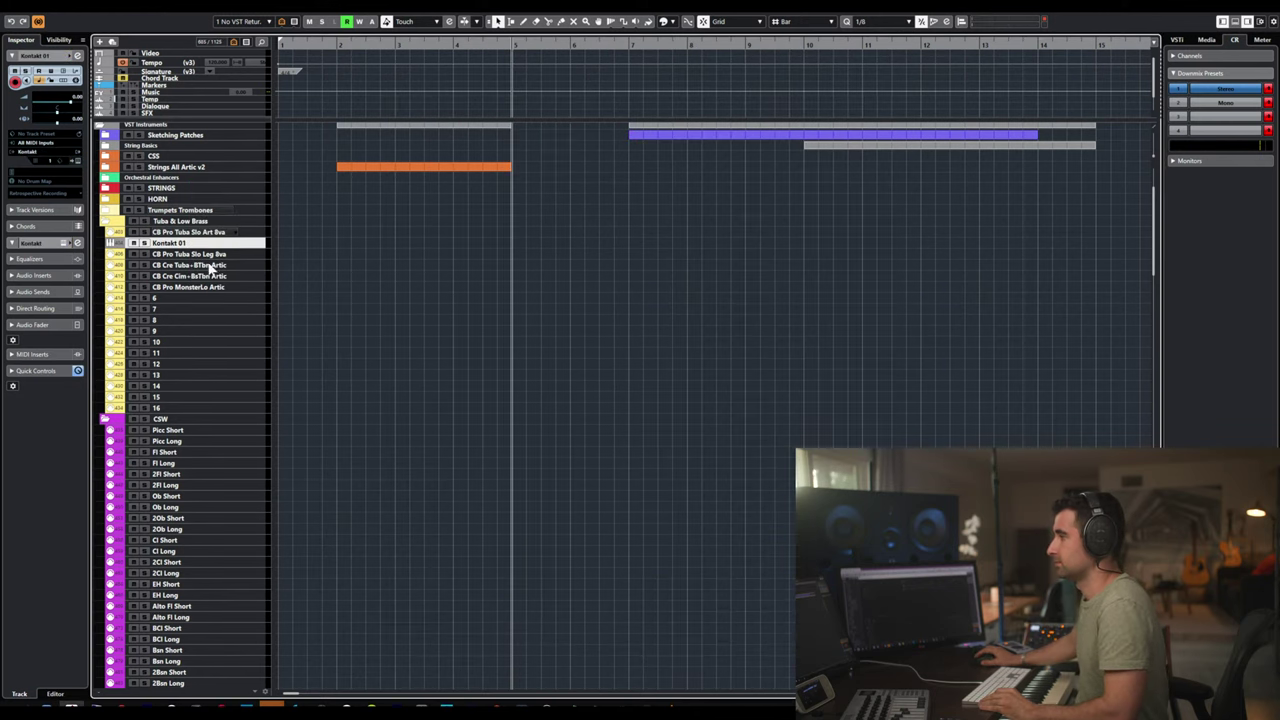
- Move the Kontakt 01 track directly above the Tuba & Low Brass folder and load the Tuba & LowBrass multi into its Kontakt
left_click_drag(186, 226, 186, 223)
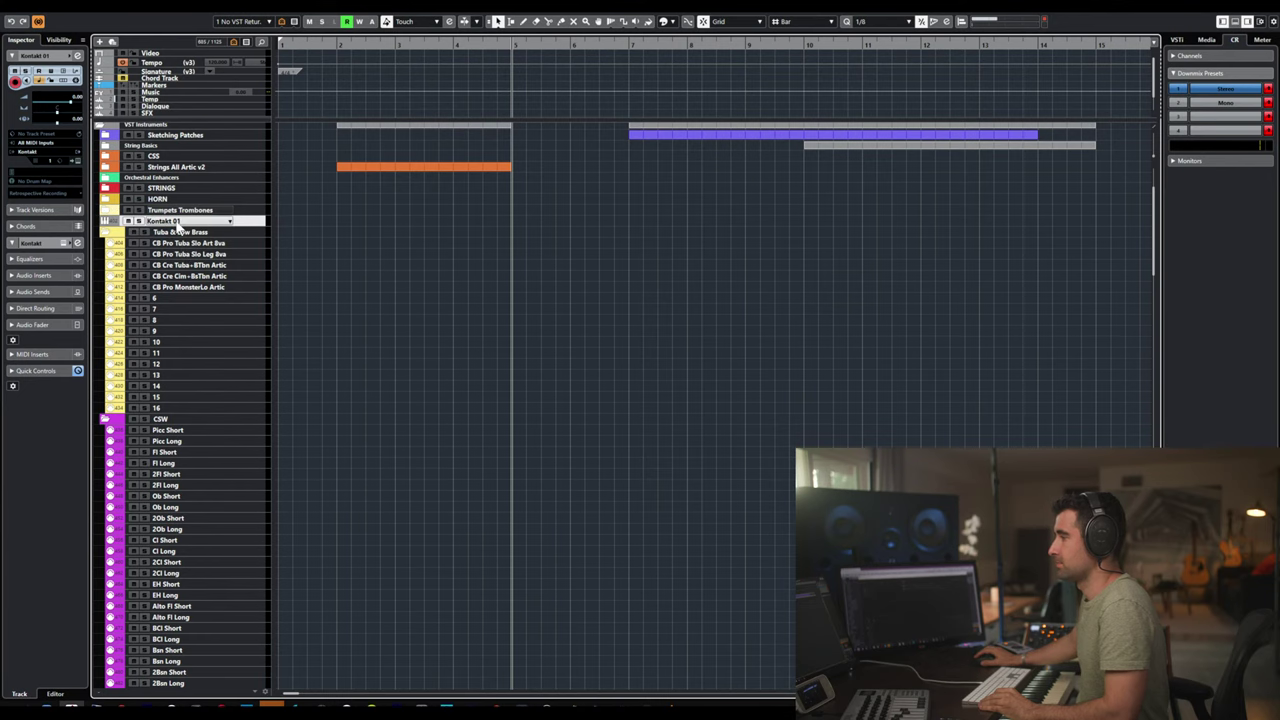
left_click(177, 222)
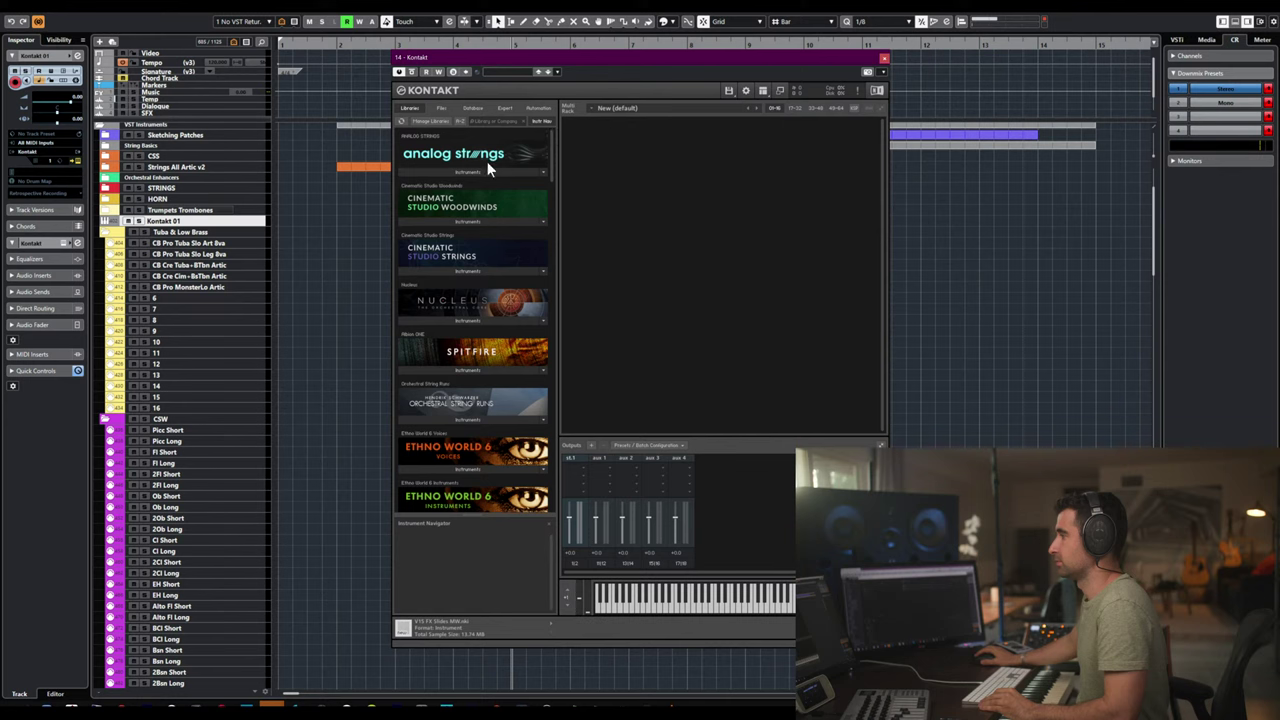
left_click(731, 91)
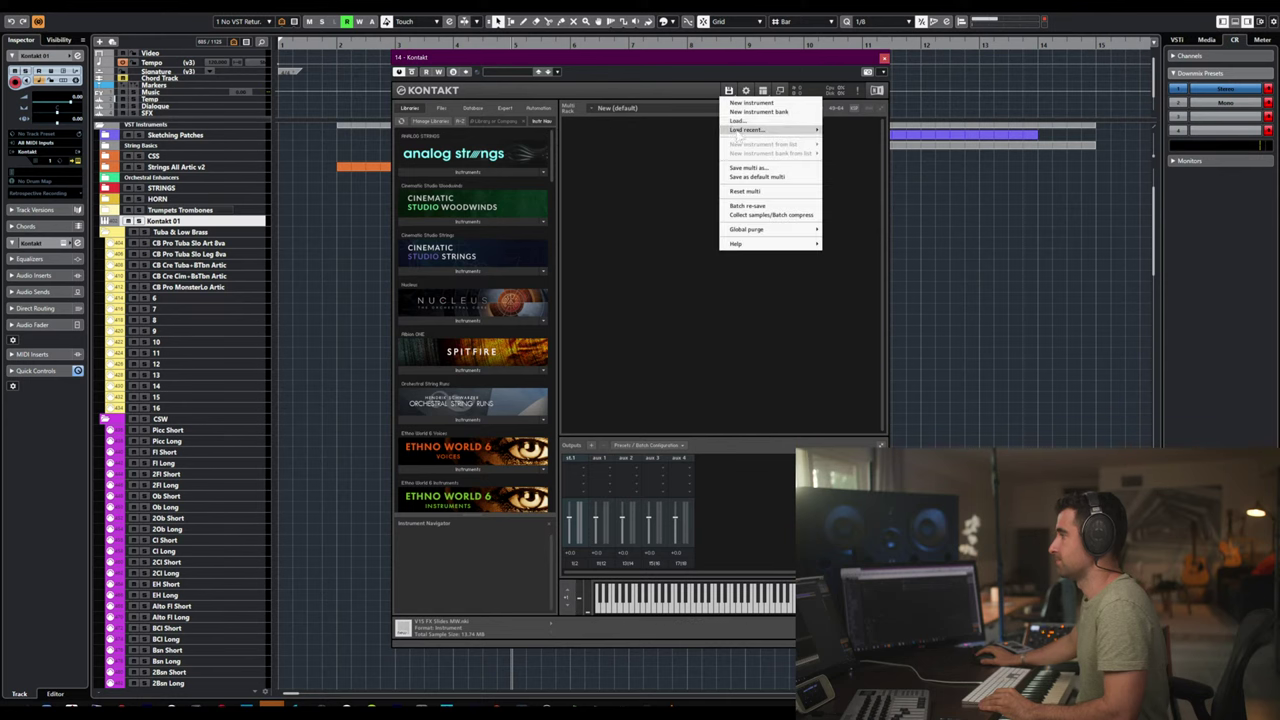
left_click(740, 121)
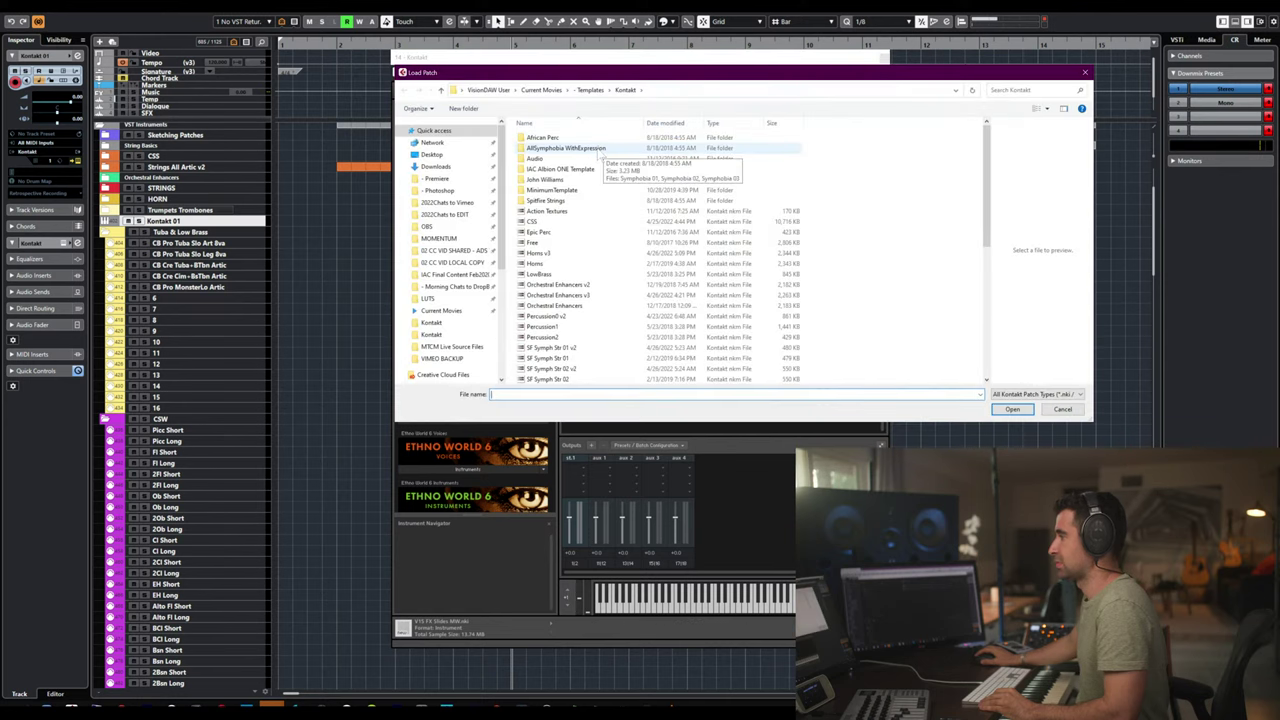
type("Tuba & LowBrass")
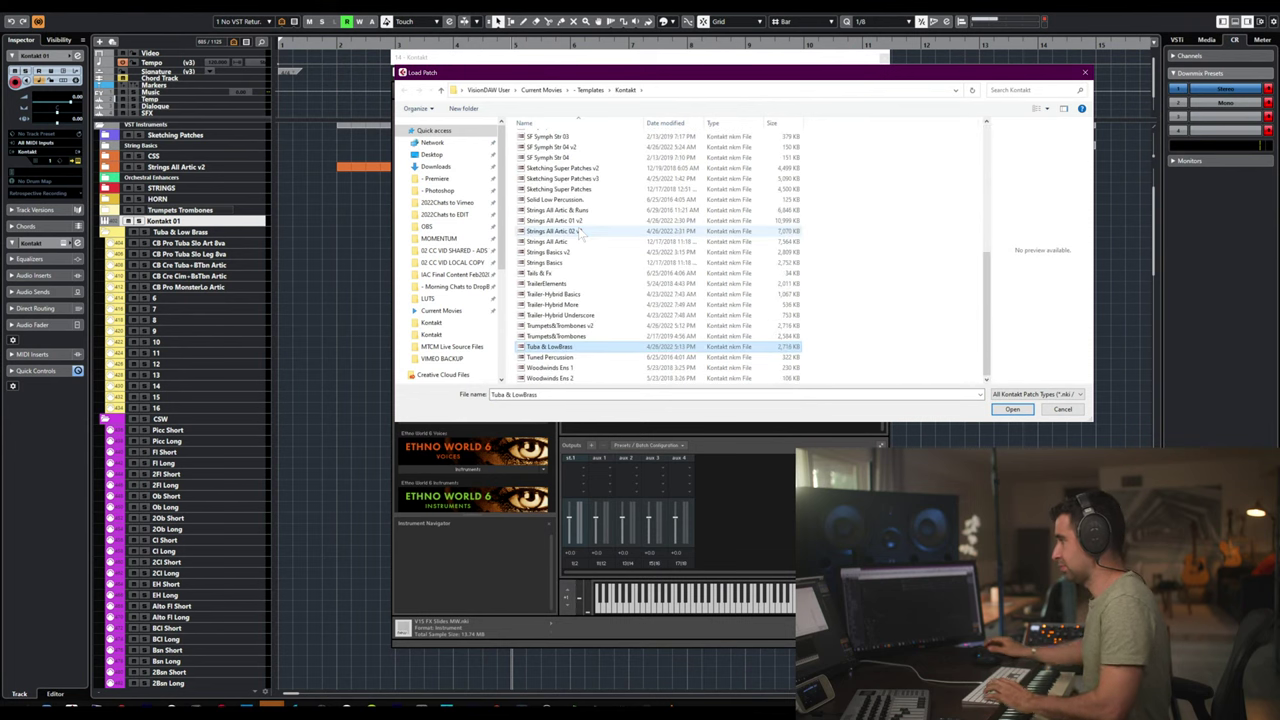
double_click(578, 356)
left_click(655, 391)
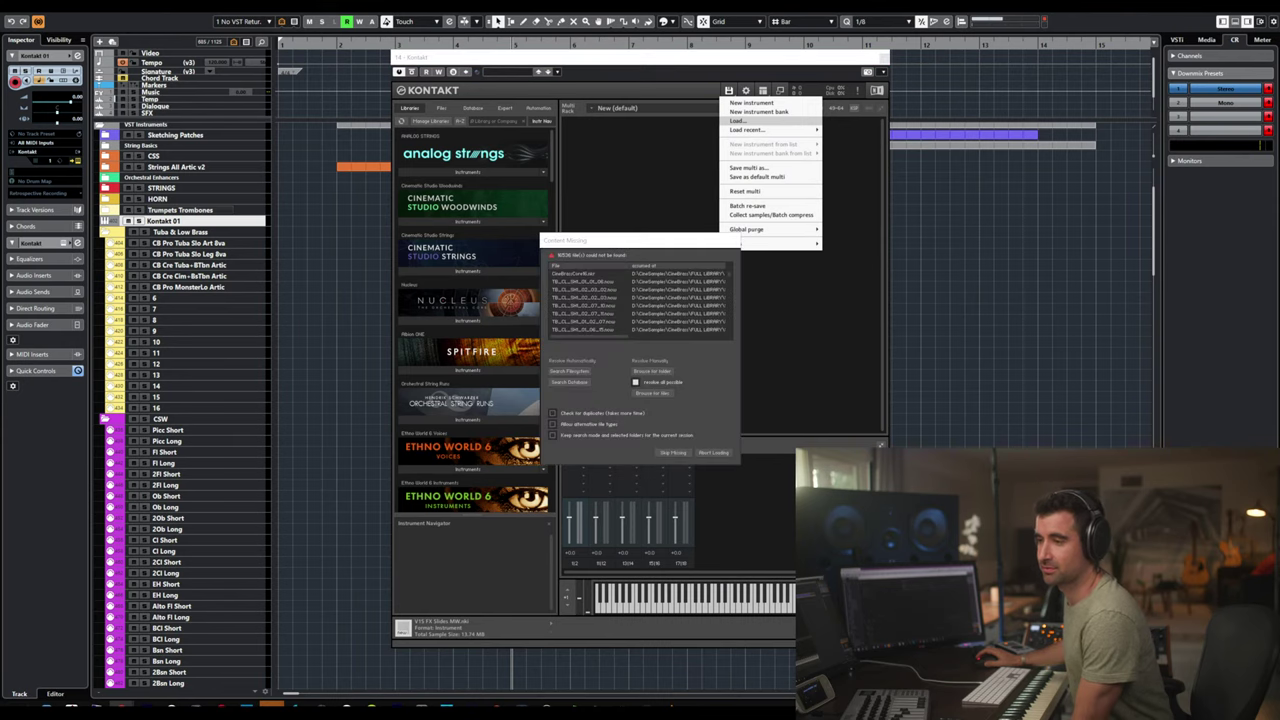
- Resolve the multi's missing samples by pointing Kontakt to the 7TB Samples (E:) drive
left_click(657, 371)
scroll(880, 340, "down", 10)
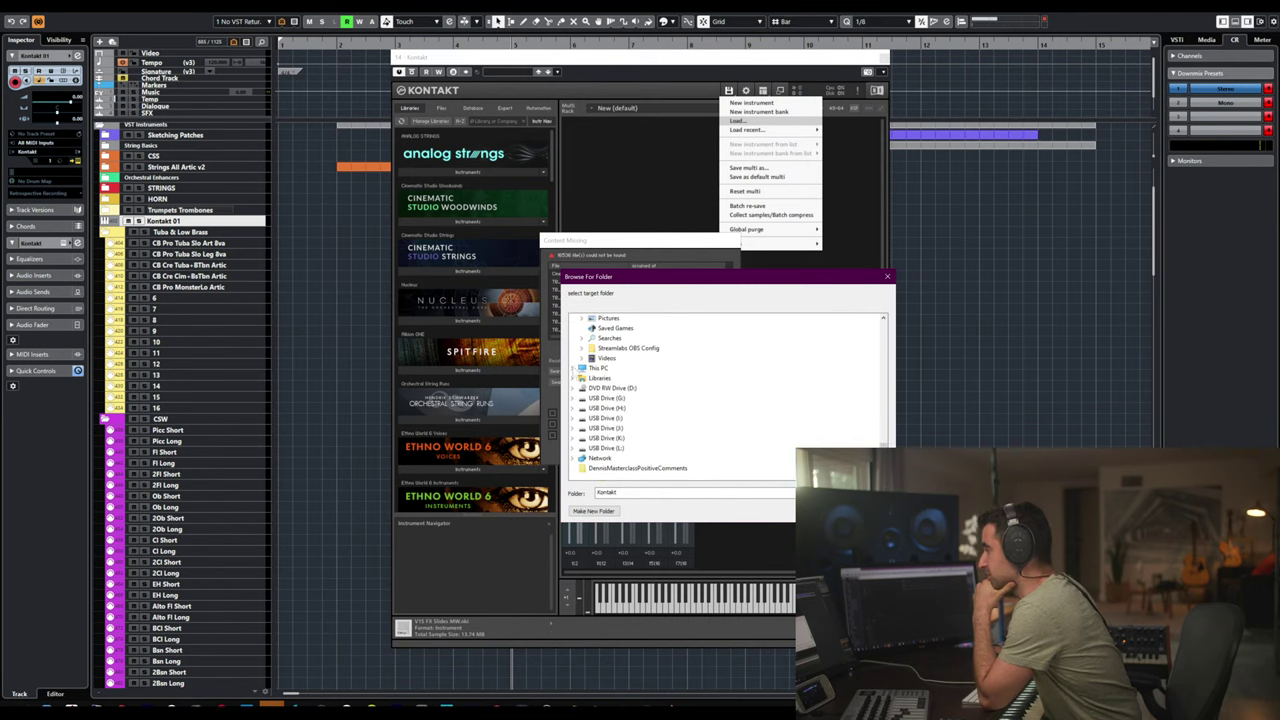
left_click(575, 368)
double_click(620, 458)
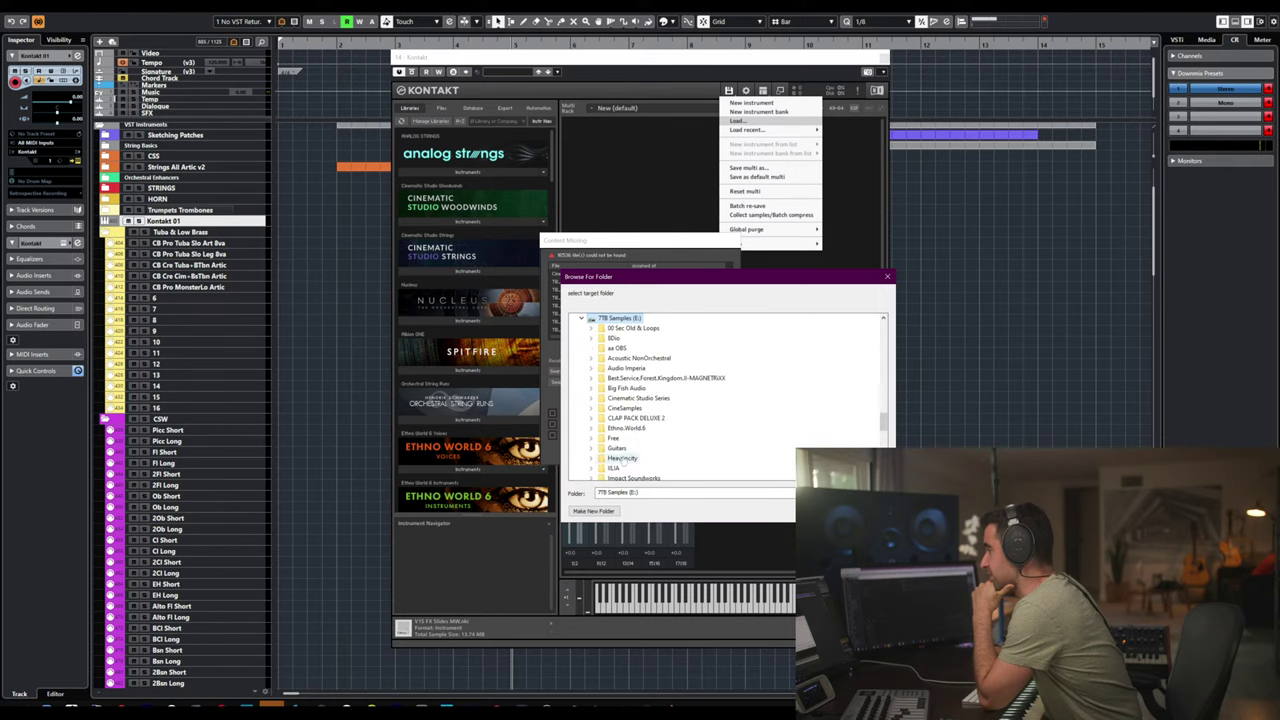
left_click(810, 511)
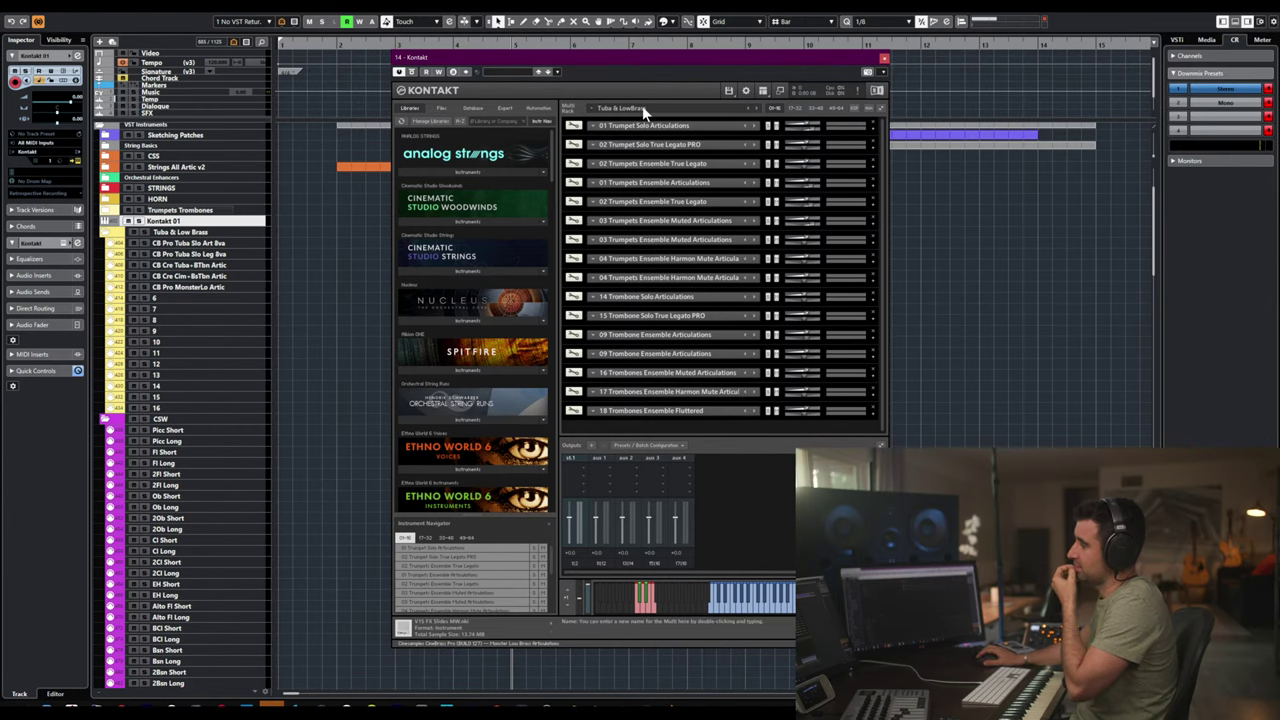
- Switch to Vienna Ensemble Pro on the remote desktop and examine the instrument pages of the Tuba&LowBrass Unfinished instance's Kontakt
key("alt+Tab")
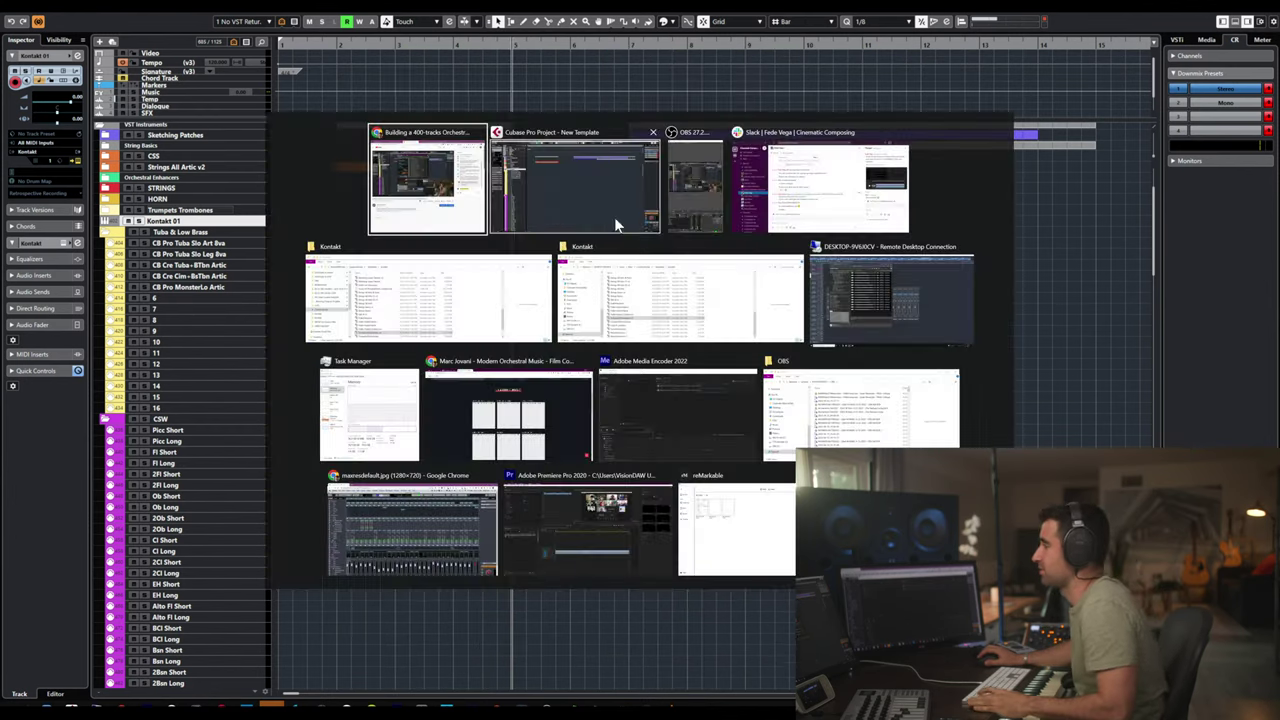
left_click(848, 312)
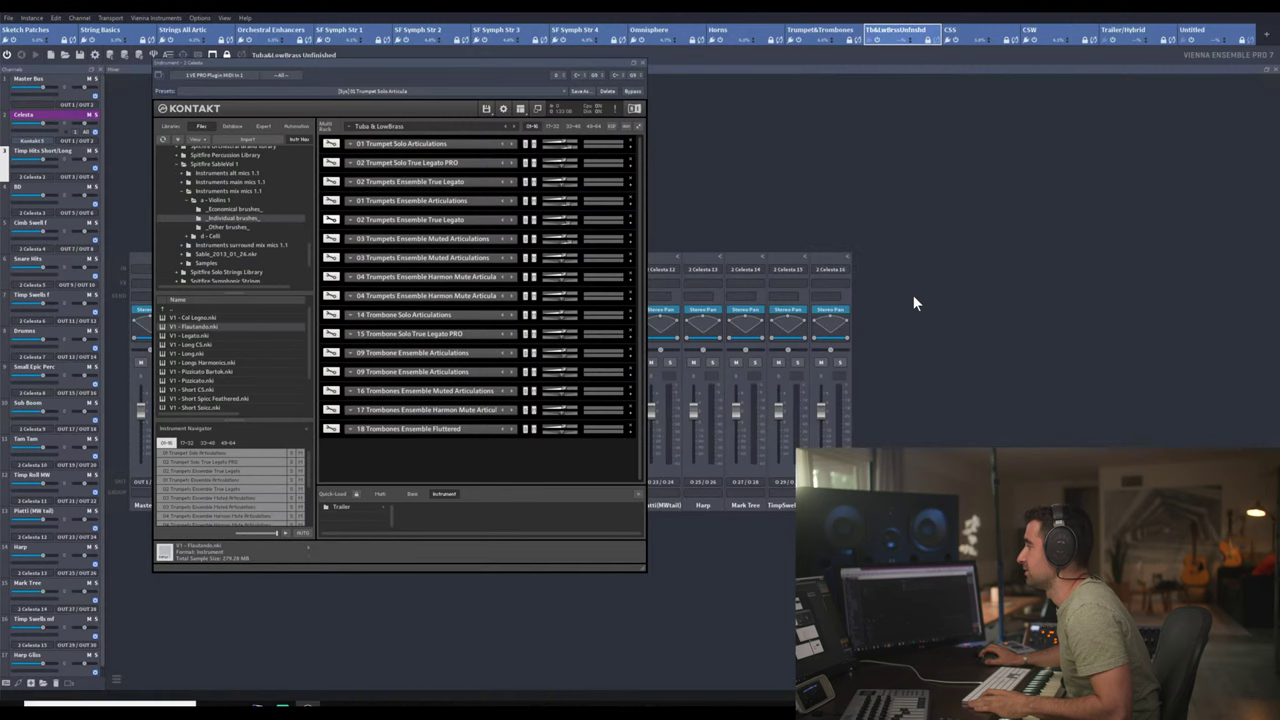
left_click(638, 63)
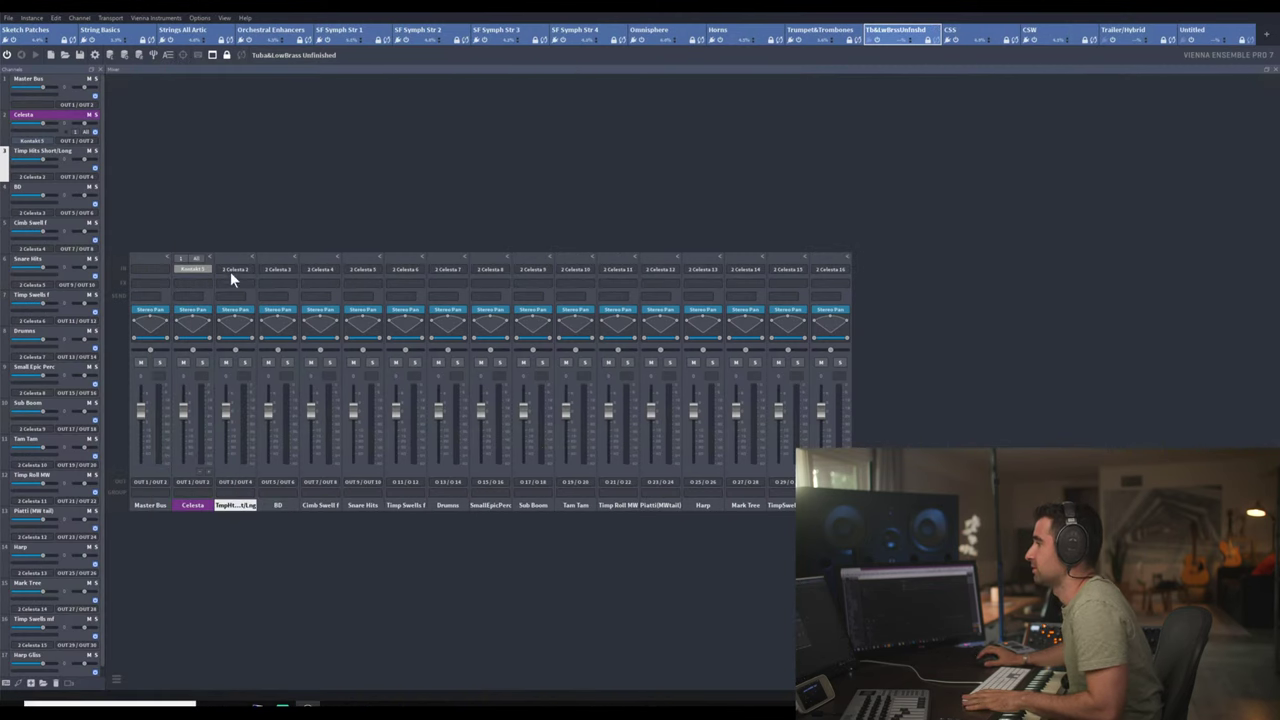
left_click(193, 269)
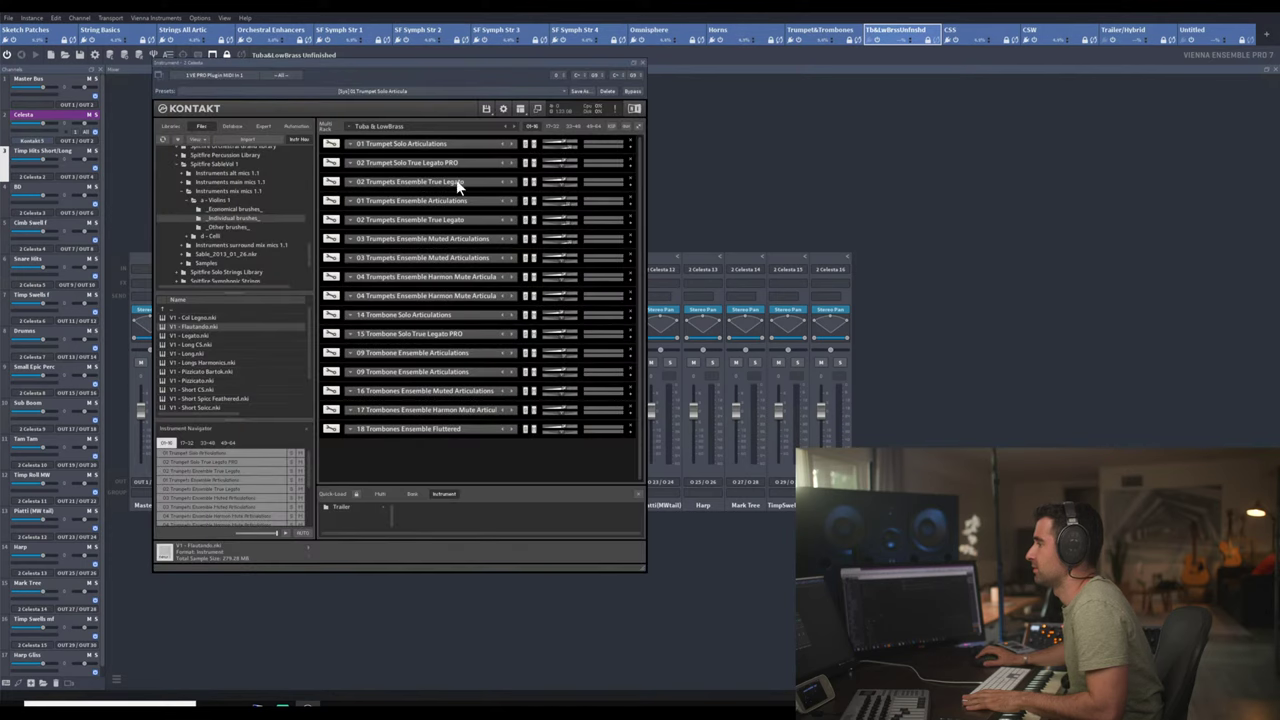
left_click(553, 125)
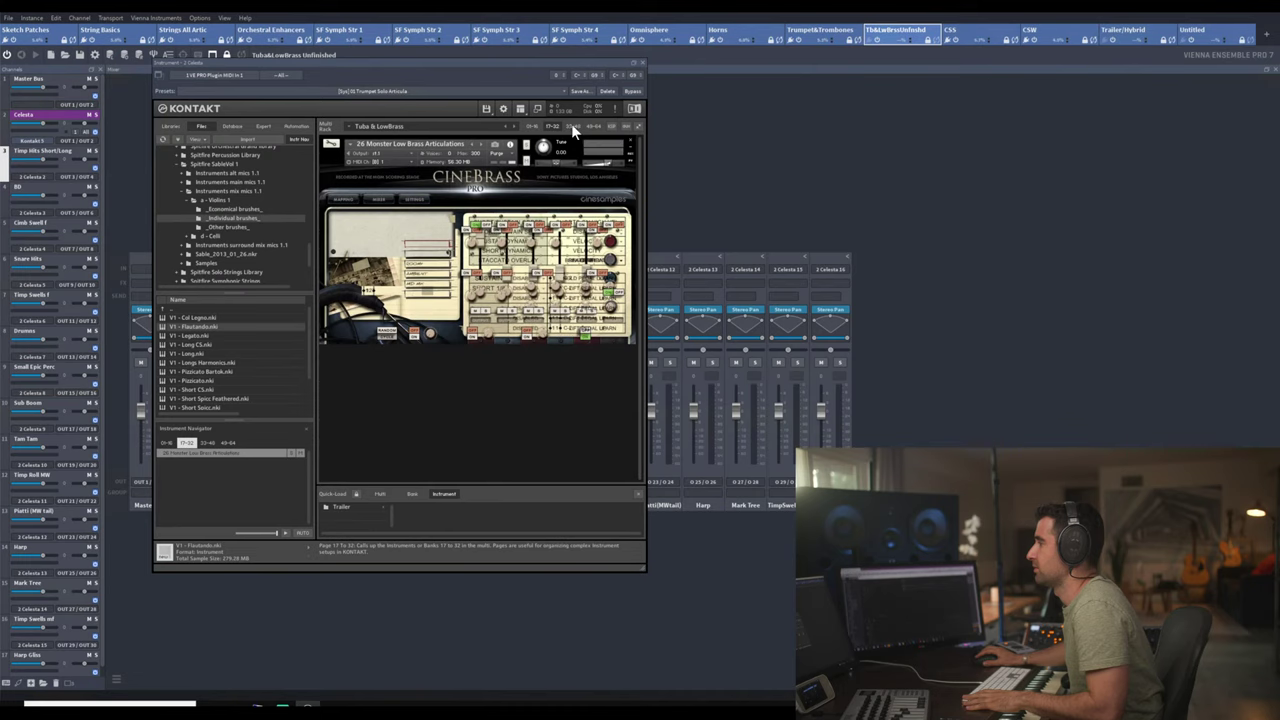
left_click(573, 126)
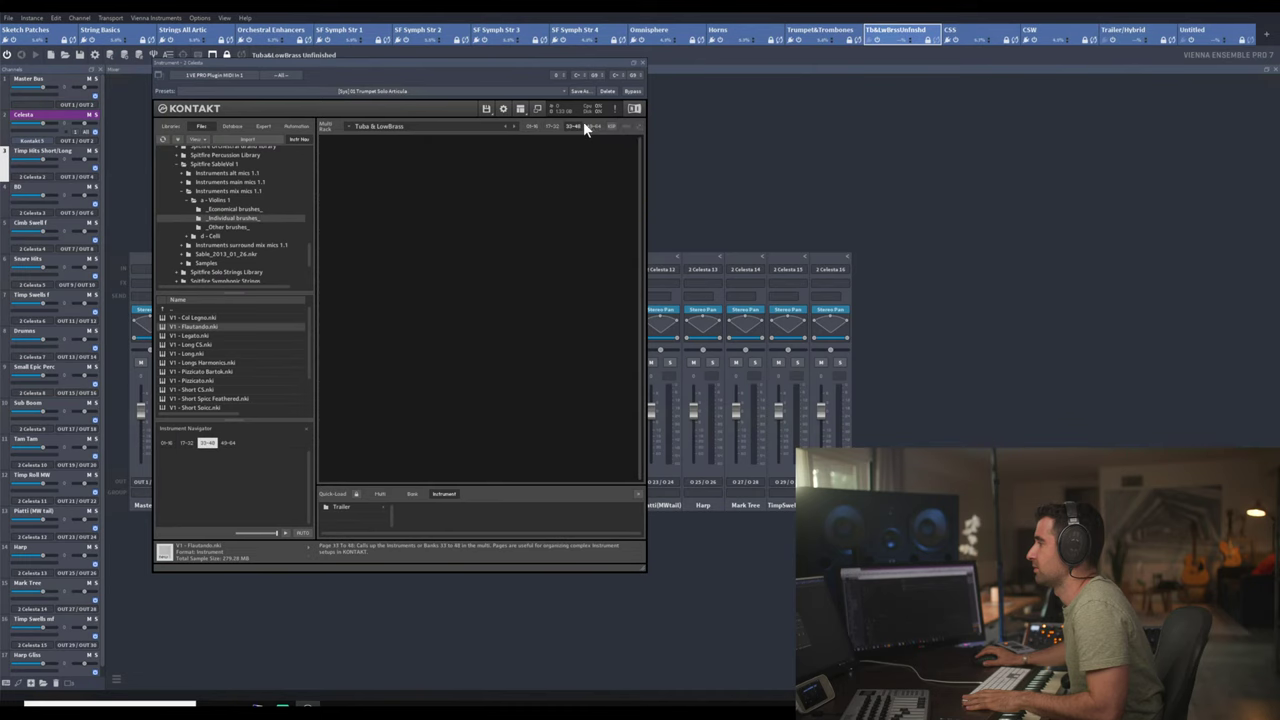
left_click(528, 125)
left_click(642, 62)
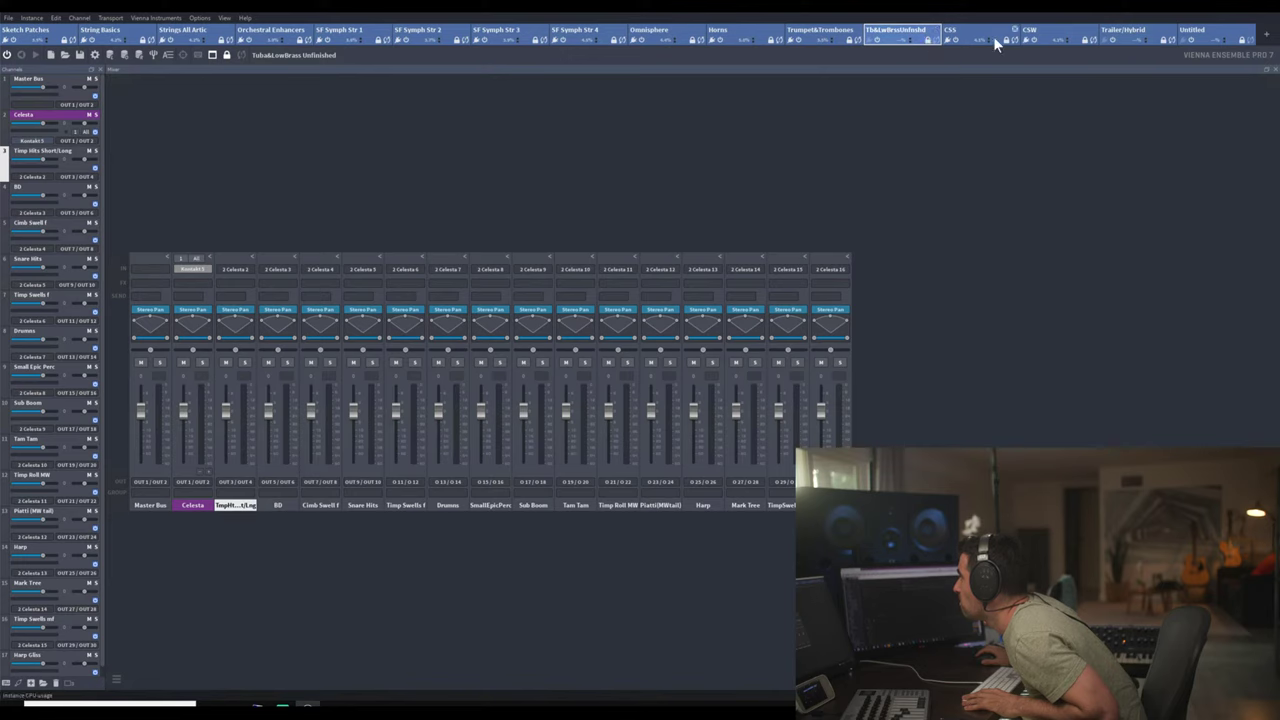
- View the Trumpet&Trombones instance, then recheck slots 17 to 64 of the Tuba&LowBrass Unfinished Kontakt for low brass patches
left_click(833, 32)
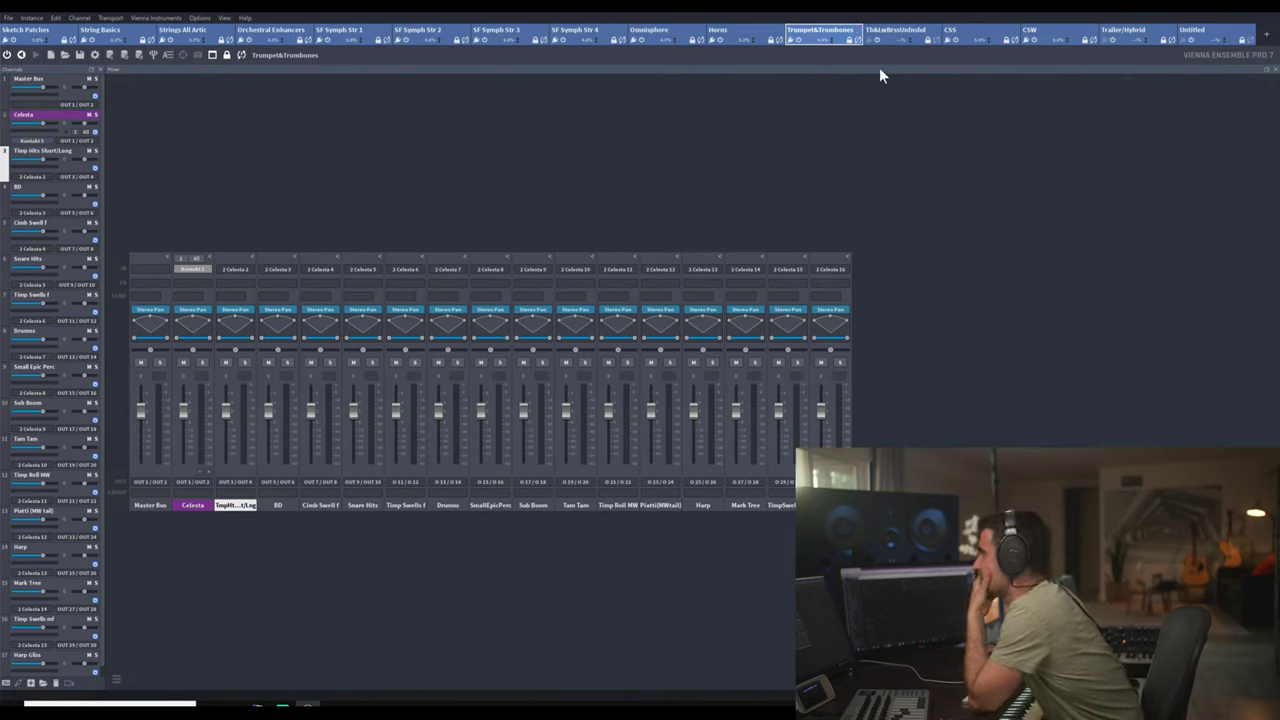
left_click(898, 37)
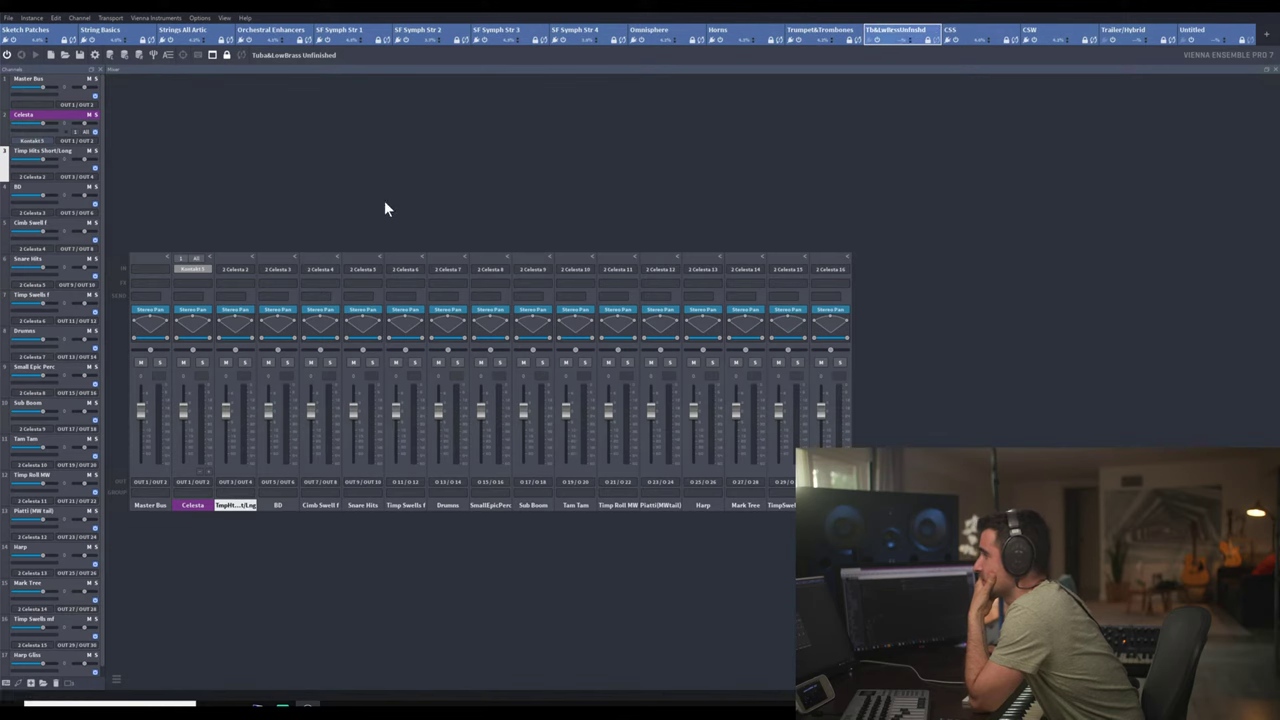
left_click(194, 271)
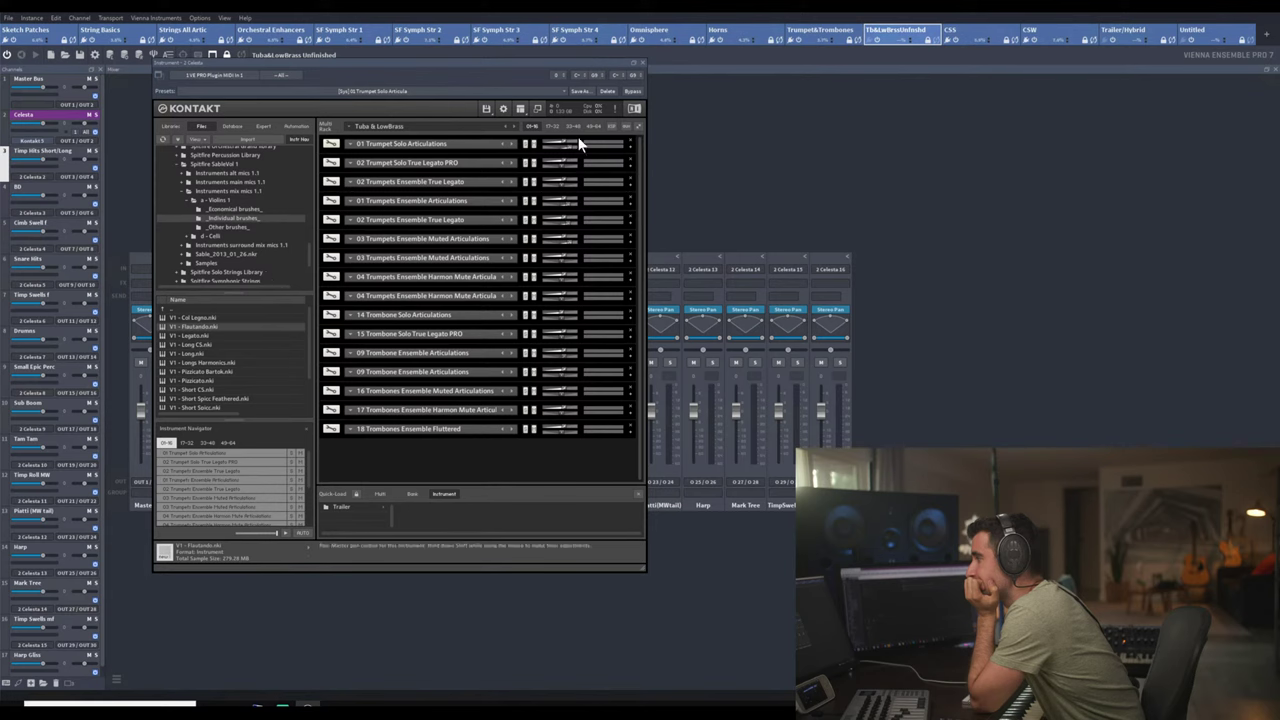
left_click(556, 125)
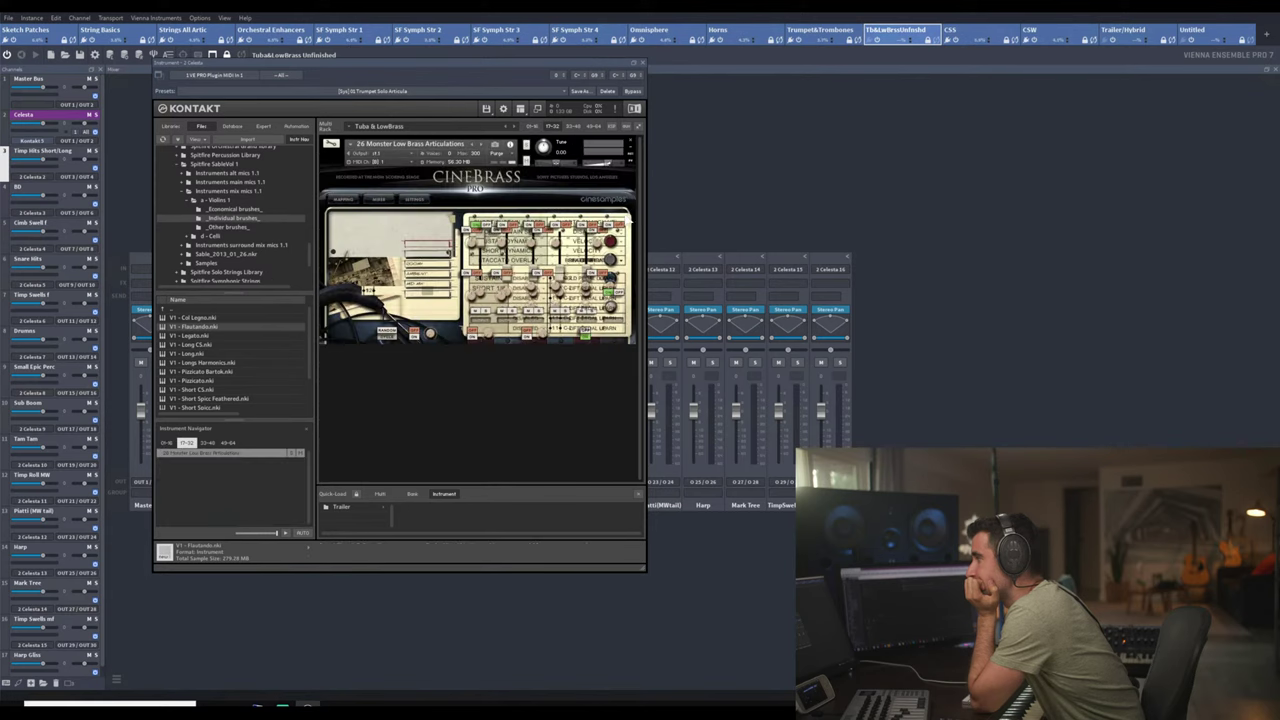
left_click(327, 150)
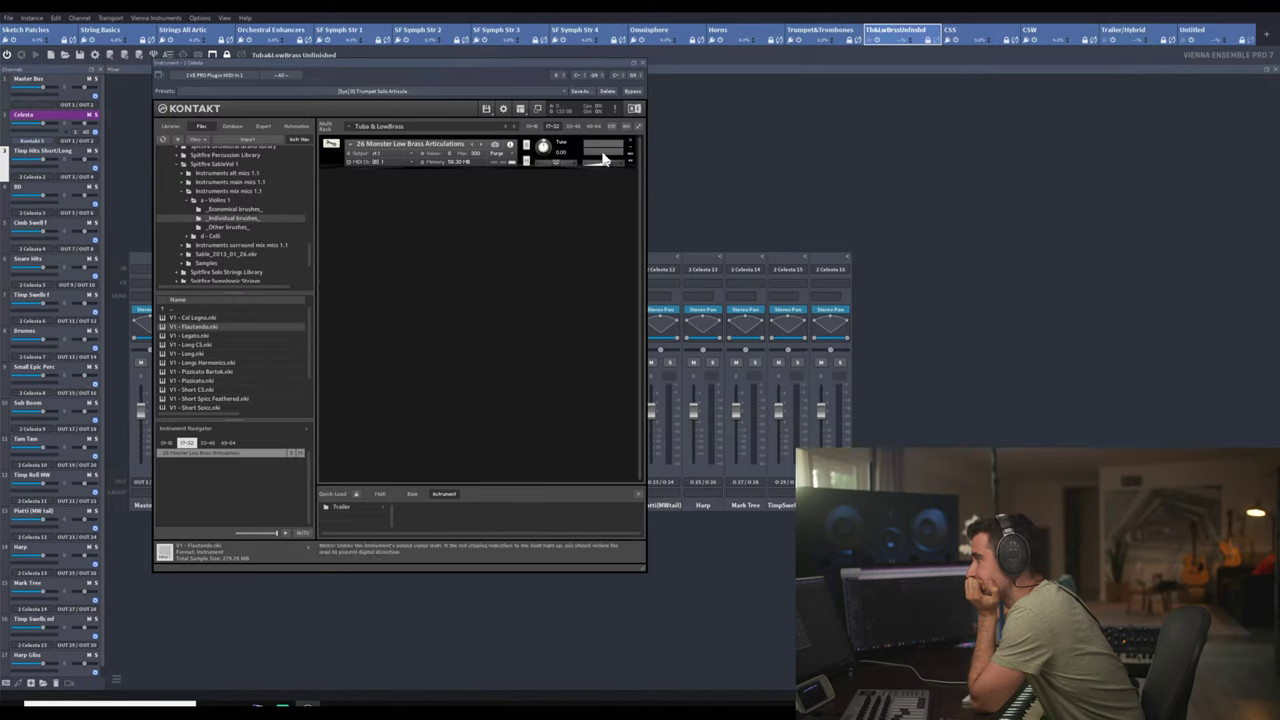
left_click(639, 125)
left_click(568, 125)
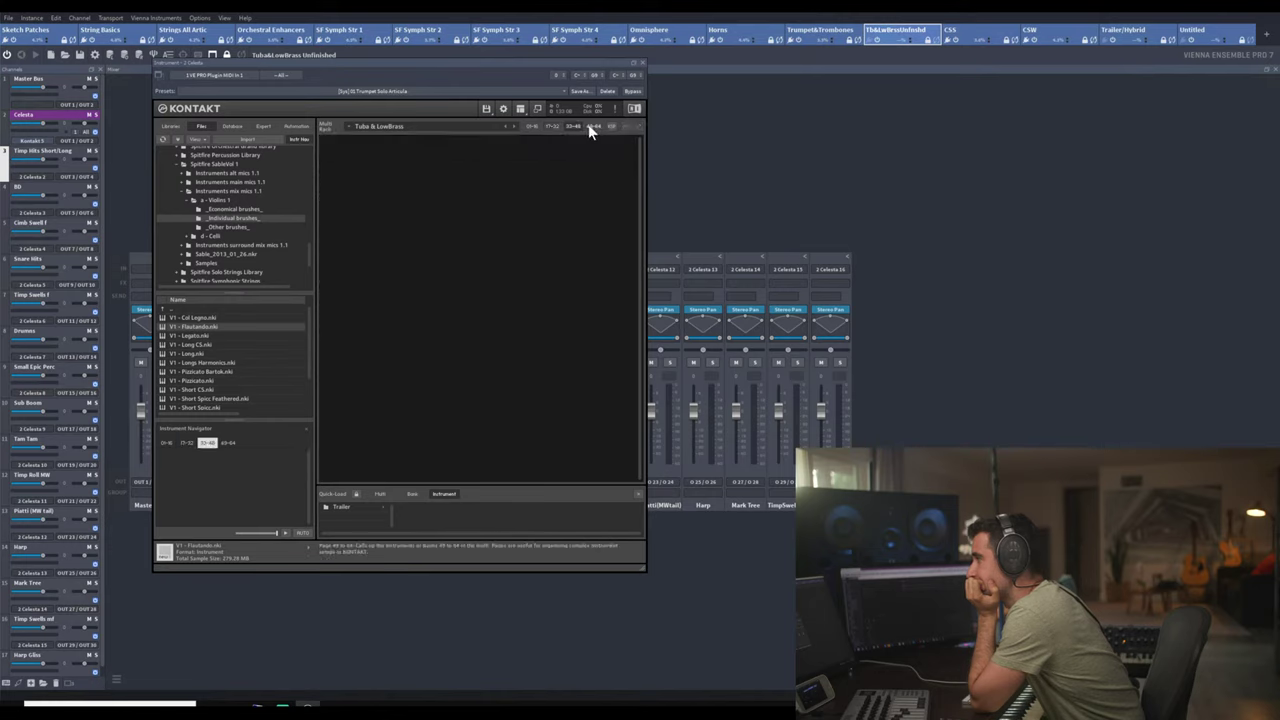
left_click(590, 125)
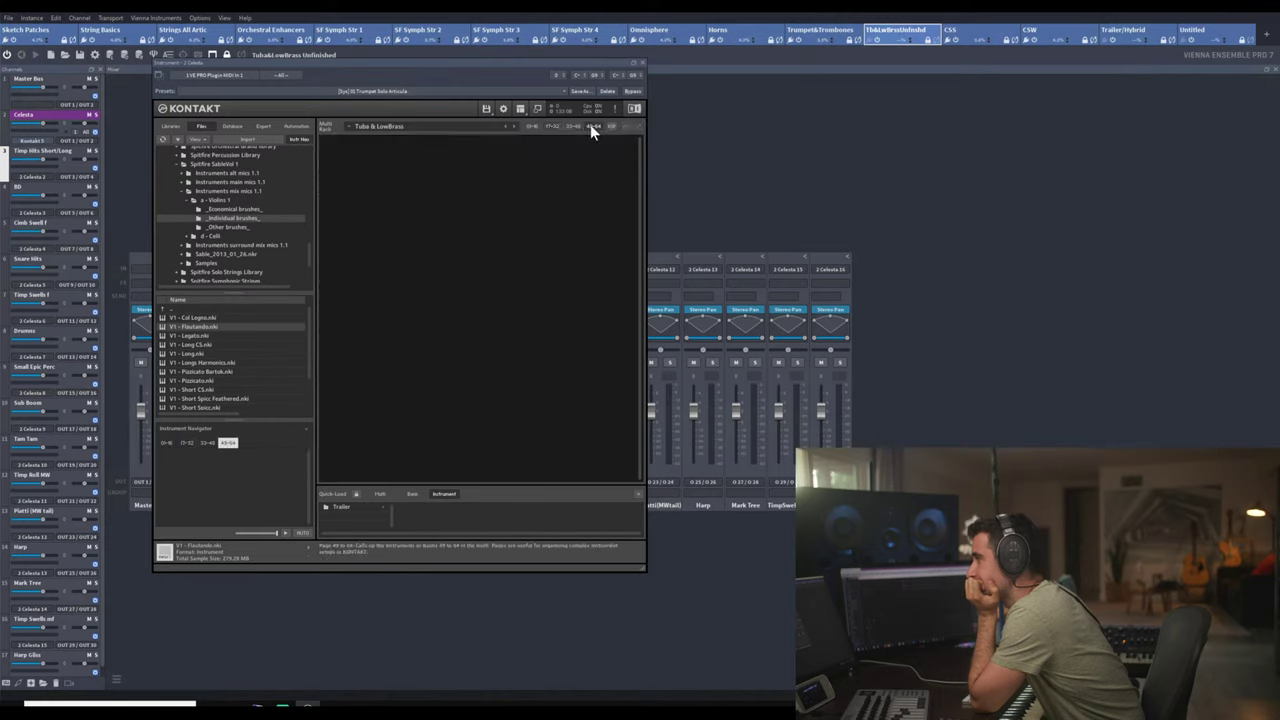
left_click(641, 62)
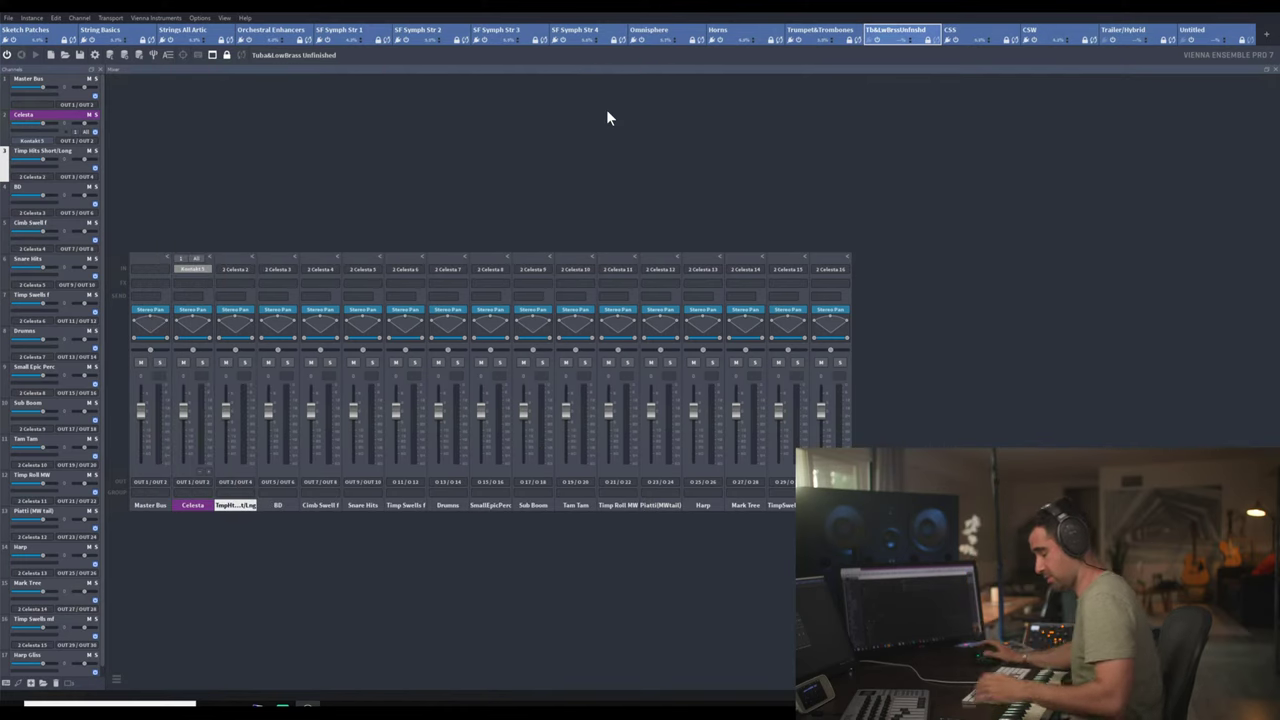
- Switch back to Cubase and save the CB Cre Tuba+BTbn Artic track's Kontakt multi as Tuba & LowBrass, overwriting the existing file
key("alt+Tab")
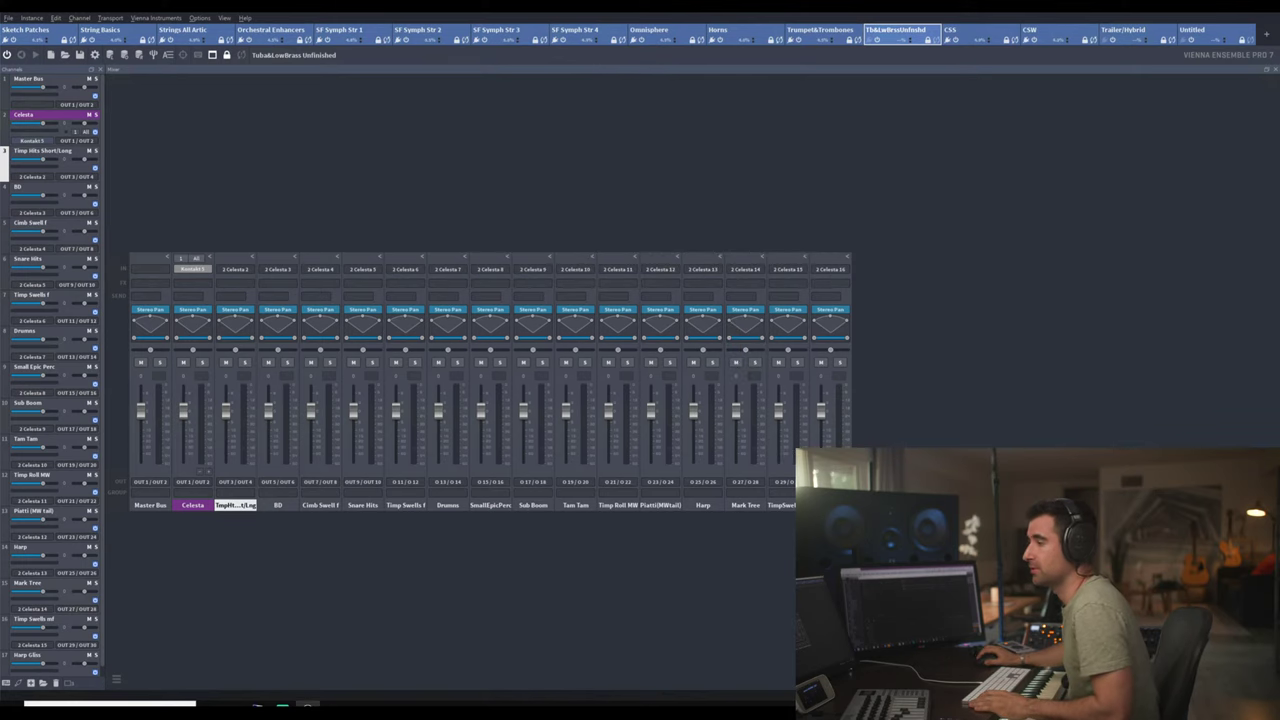
key("alt+Tab")
key("alt+Tab")
key("alt+Tab")
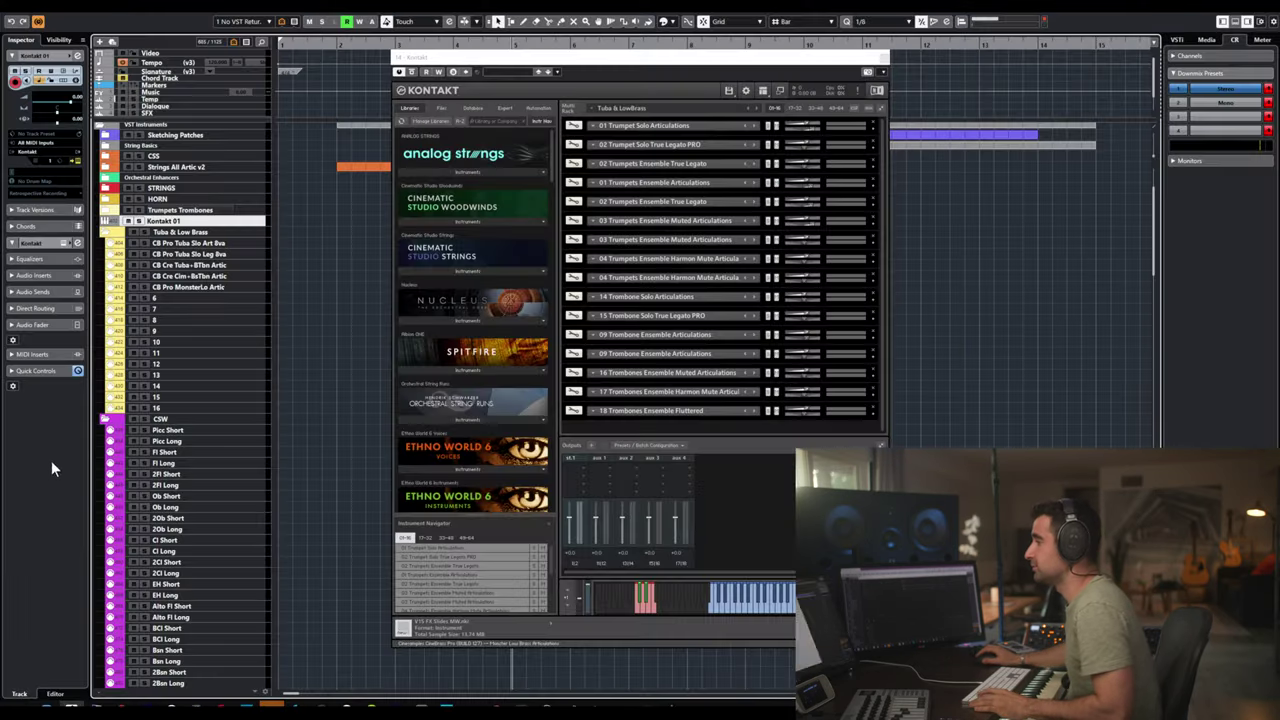
left_click(208, 267)
left_click(203, 270)
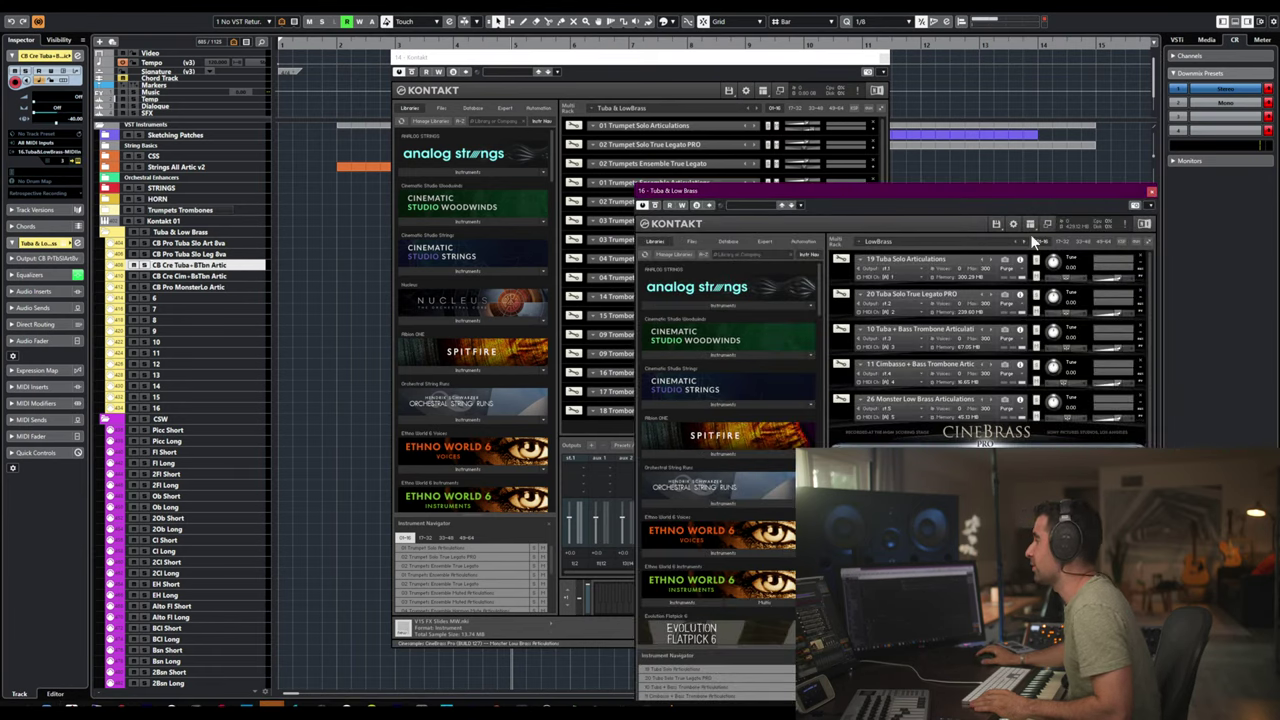
left_click(996, 224)
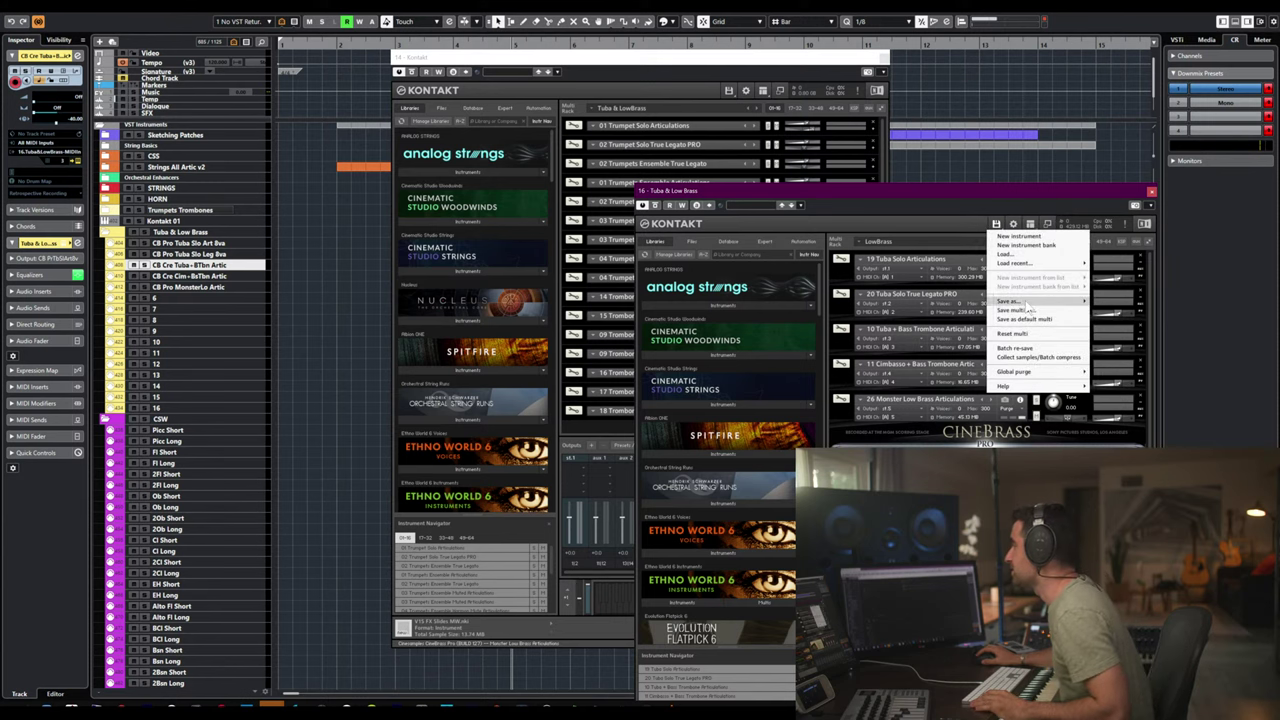
mouse_move(1028, 303)
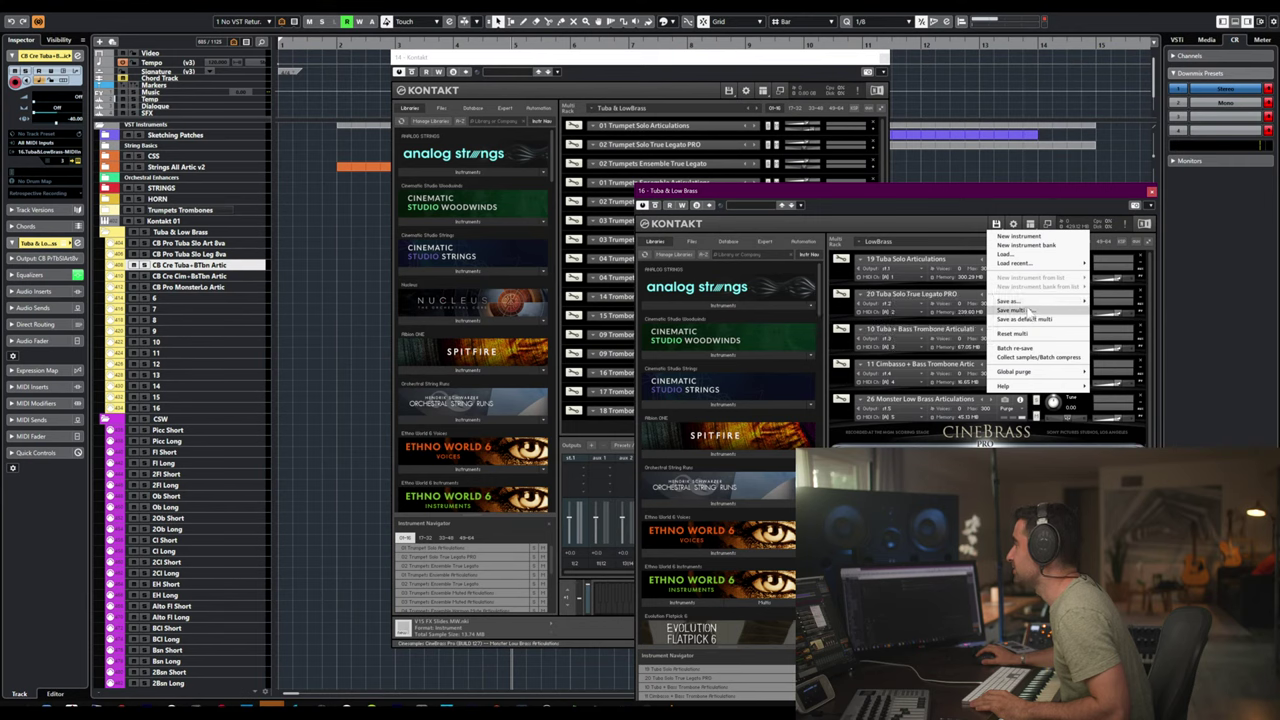
left_click(1031, 309)
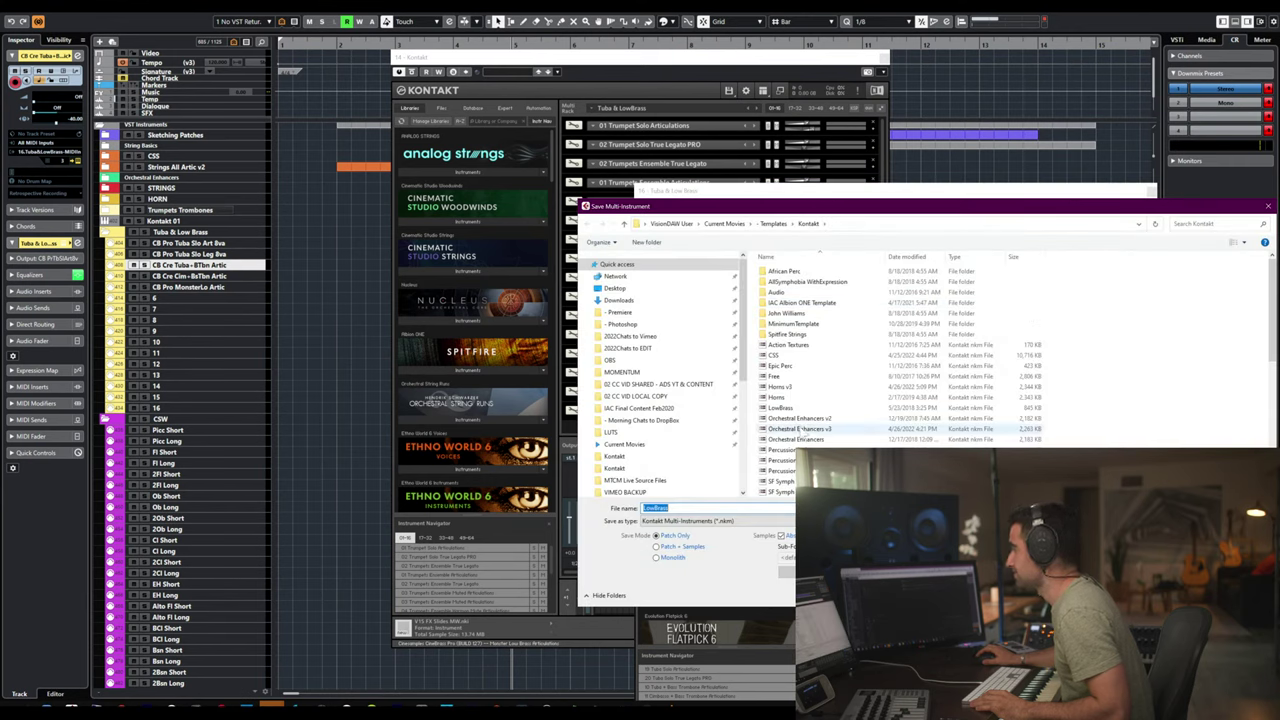
type("Tuba & LowBrass")
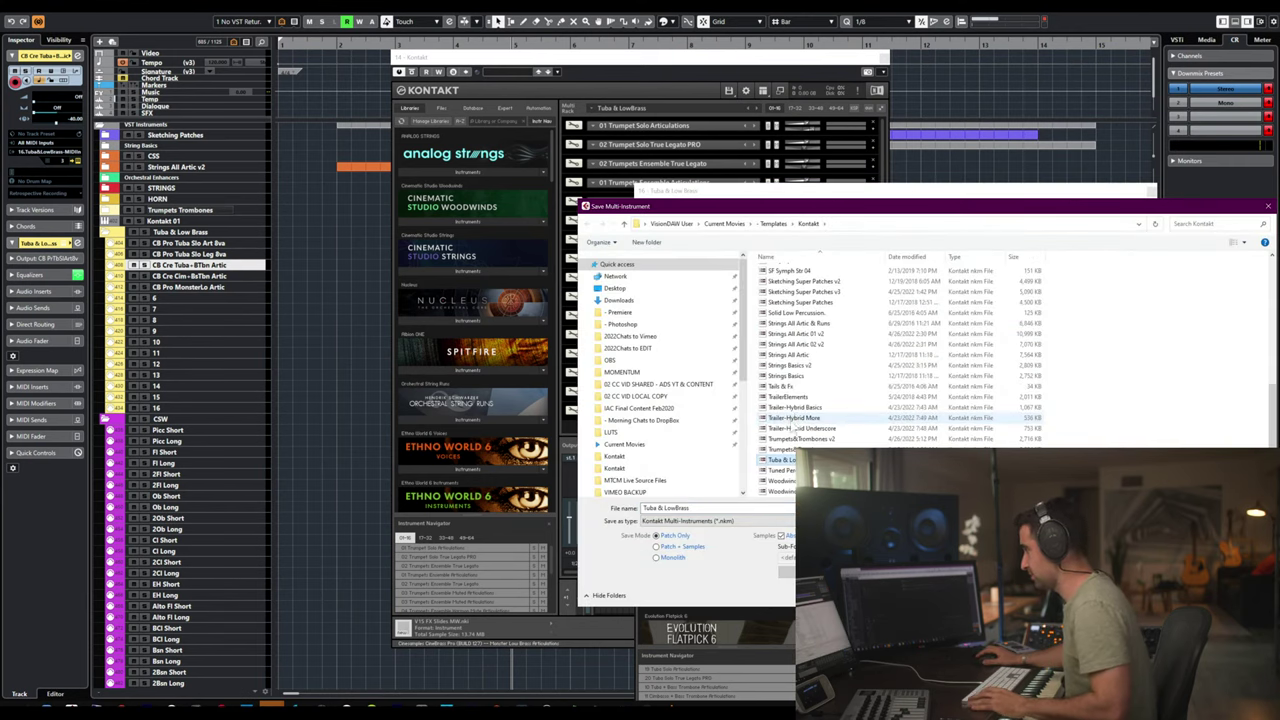
key("Return")
left_click(667, 361)
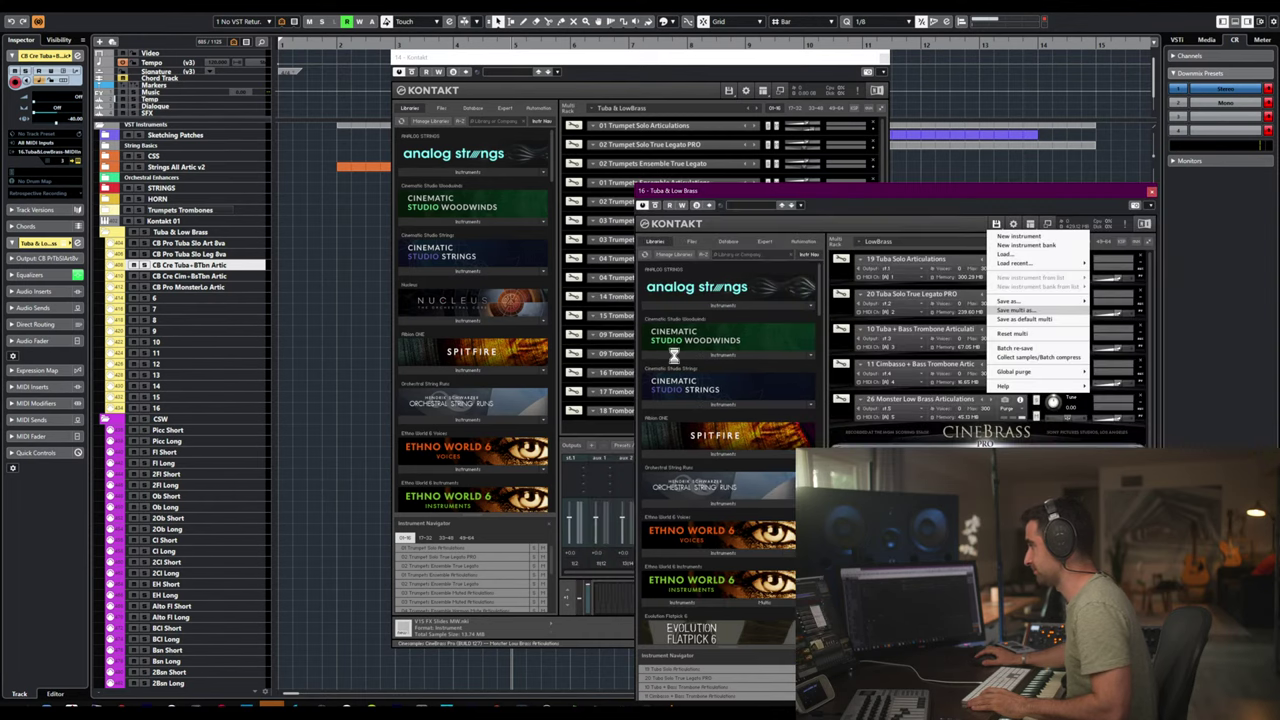
- Load the Tuba & LowBrass multi into the 14 - Kontakt instance, replacing its current multi, and purge all of its samples
left_click(697, 63)
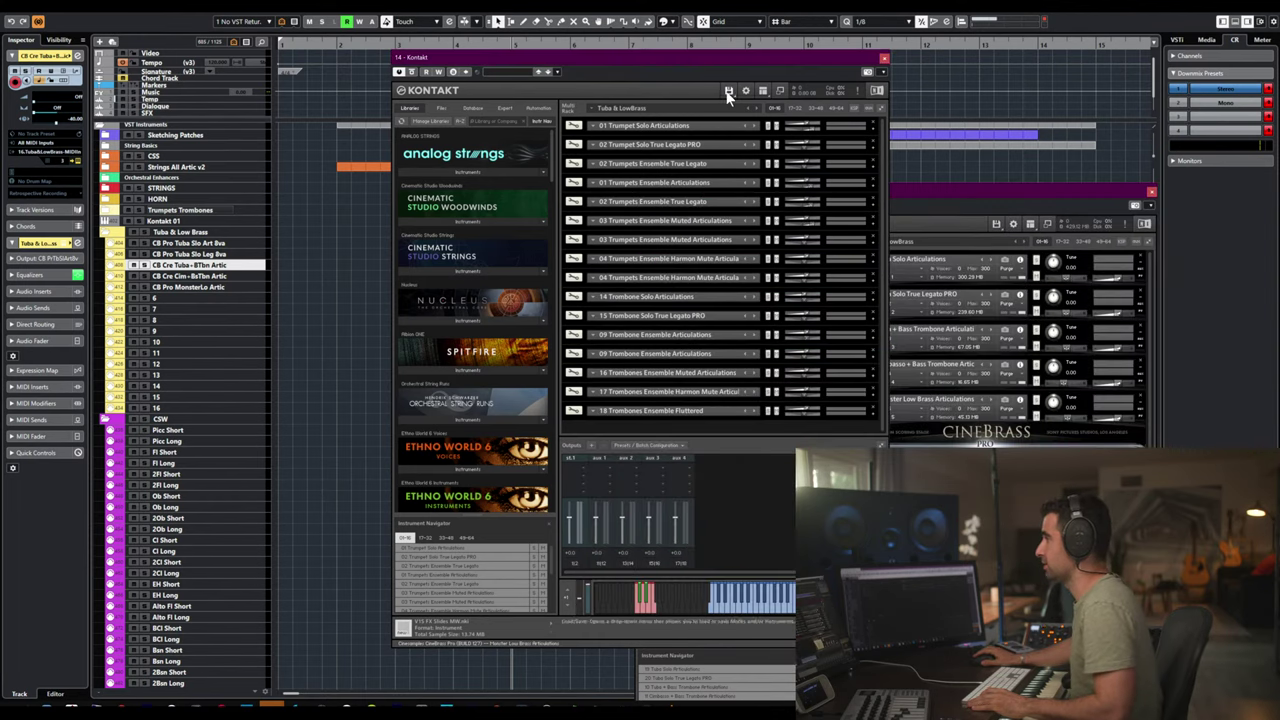
left_click(729, 90)
mouse_move(774, 136)
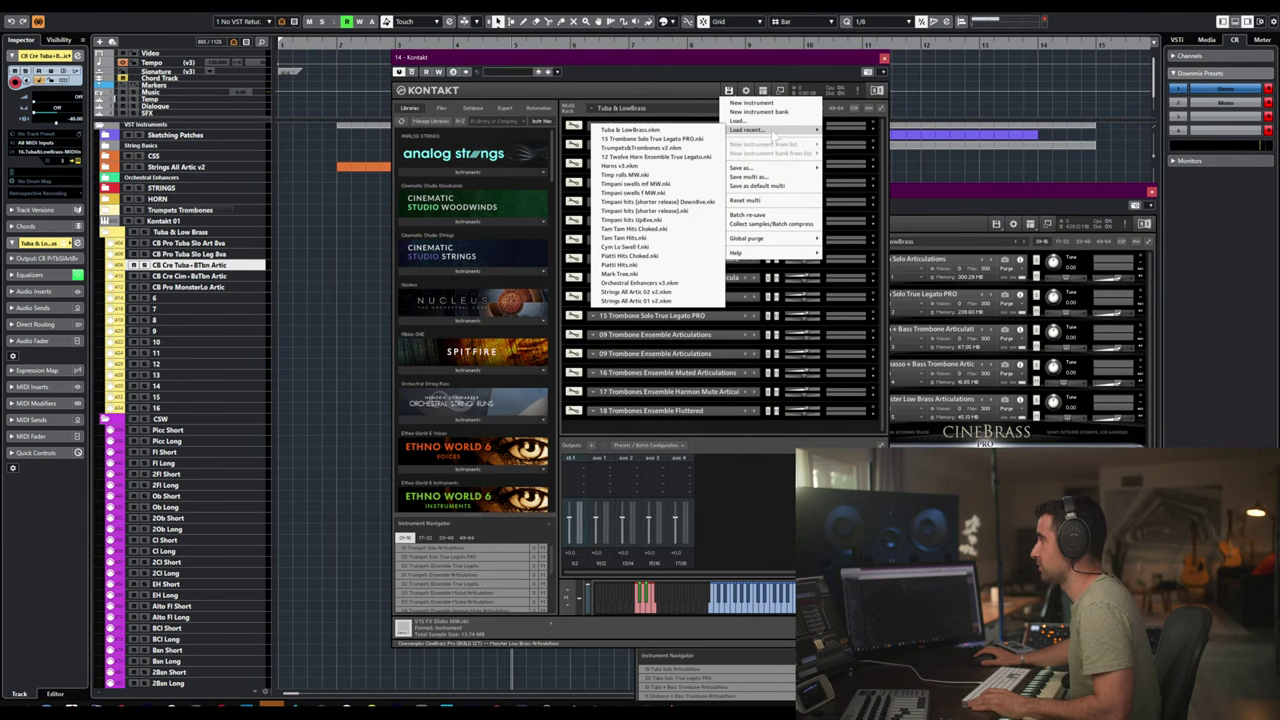
left_click(766, 121)
left_click(540, 263)
scroll(650, 300, "down", 3)
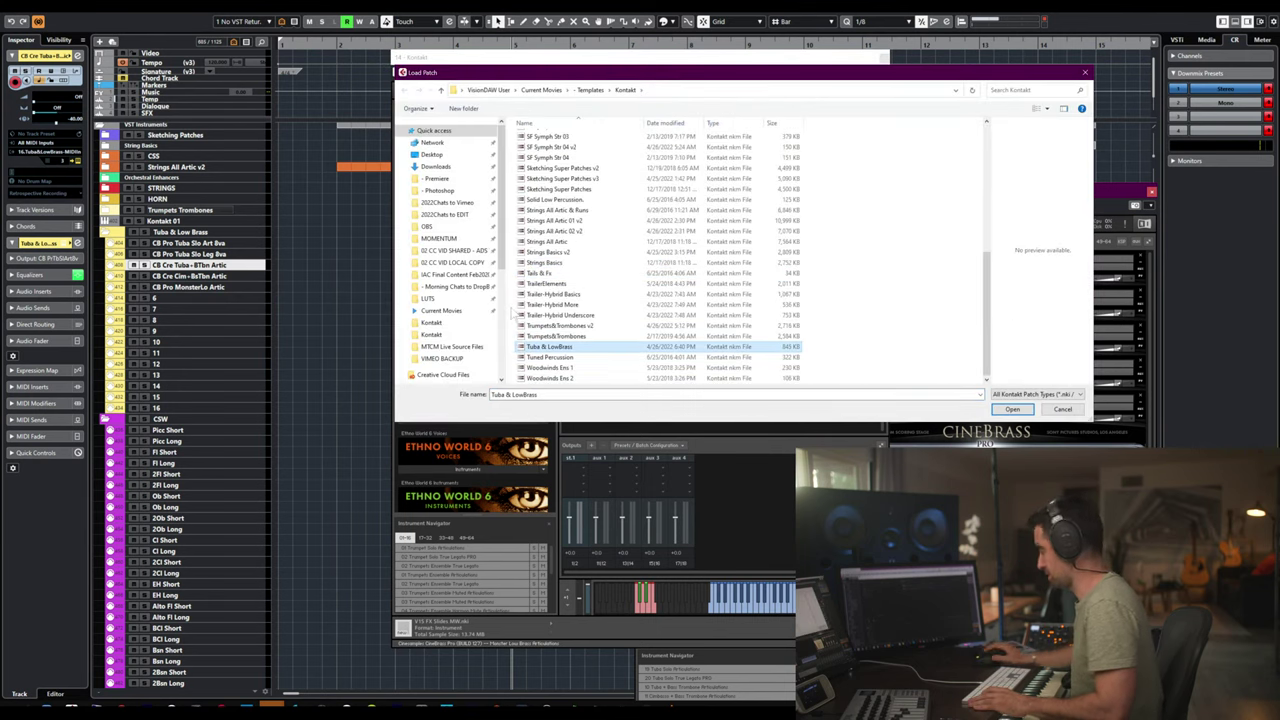
double_click(512, 316)
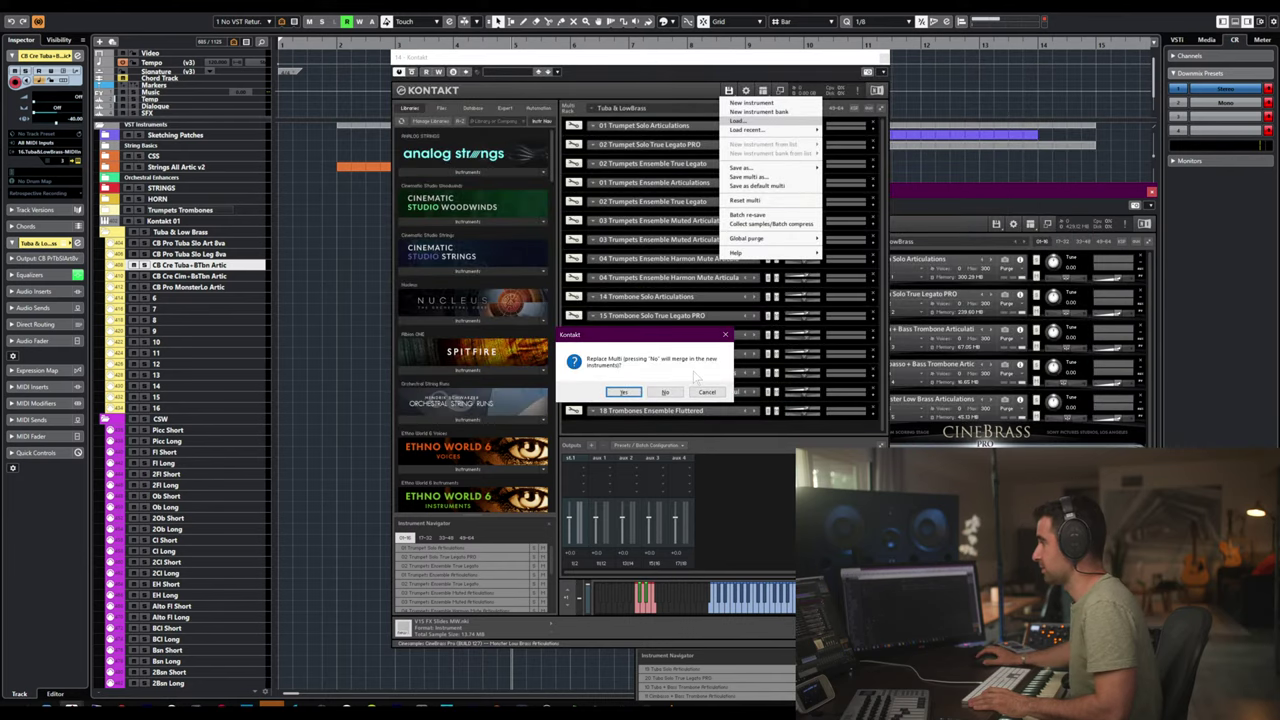
left_click(623, 392)
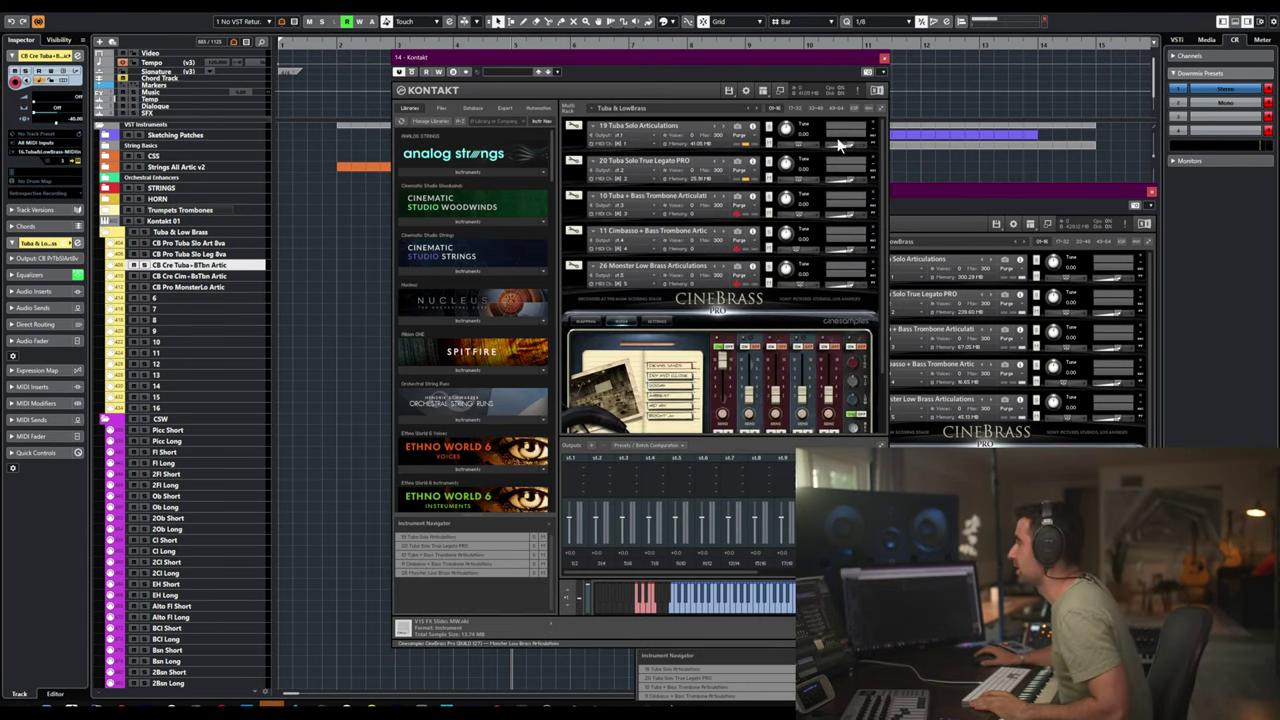
left_click(730, 91)
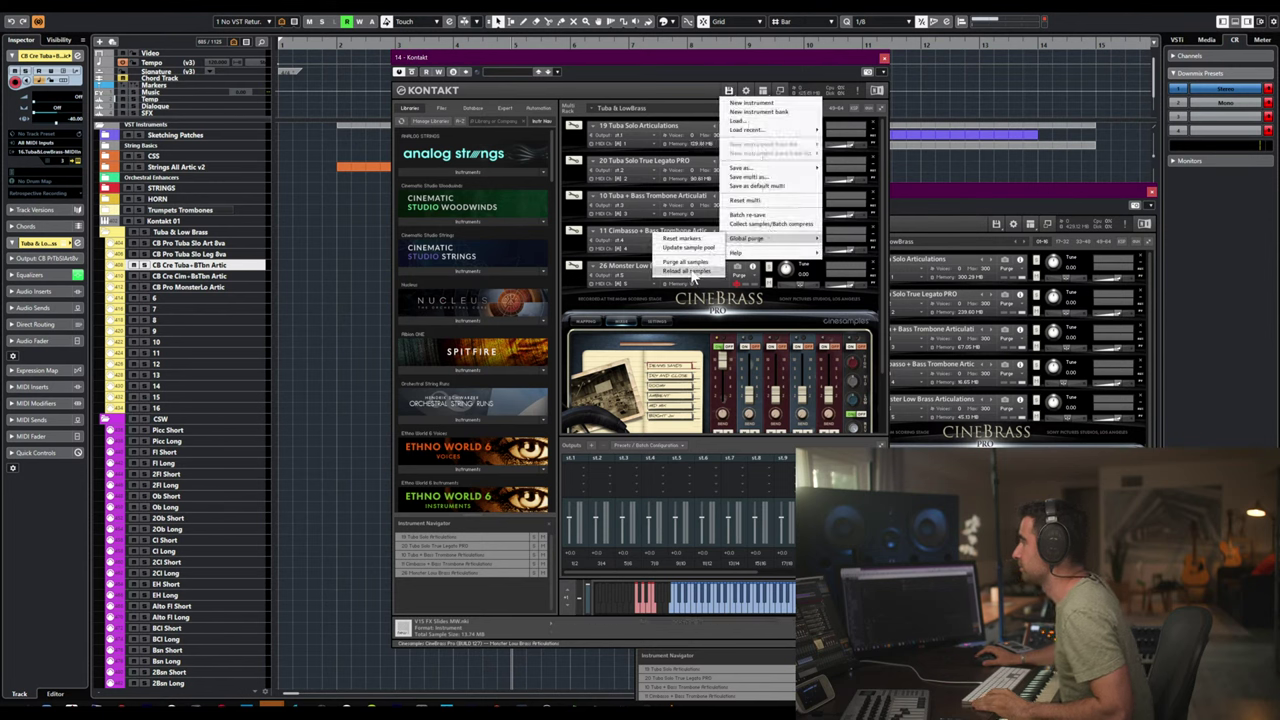
left_click(690, 268)
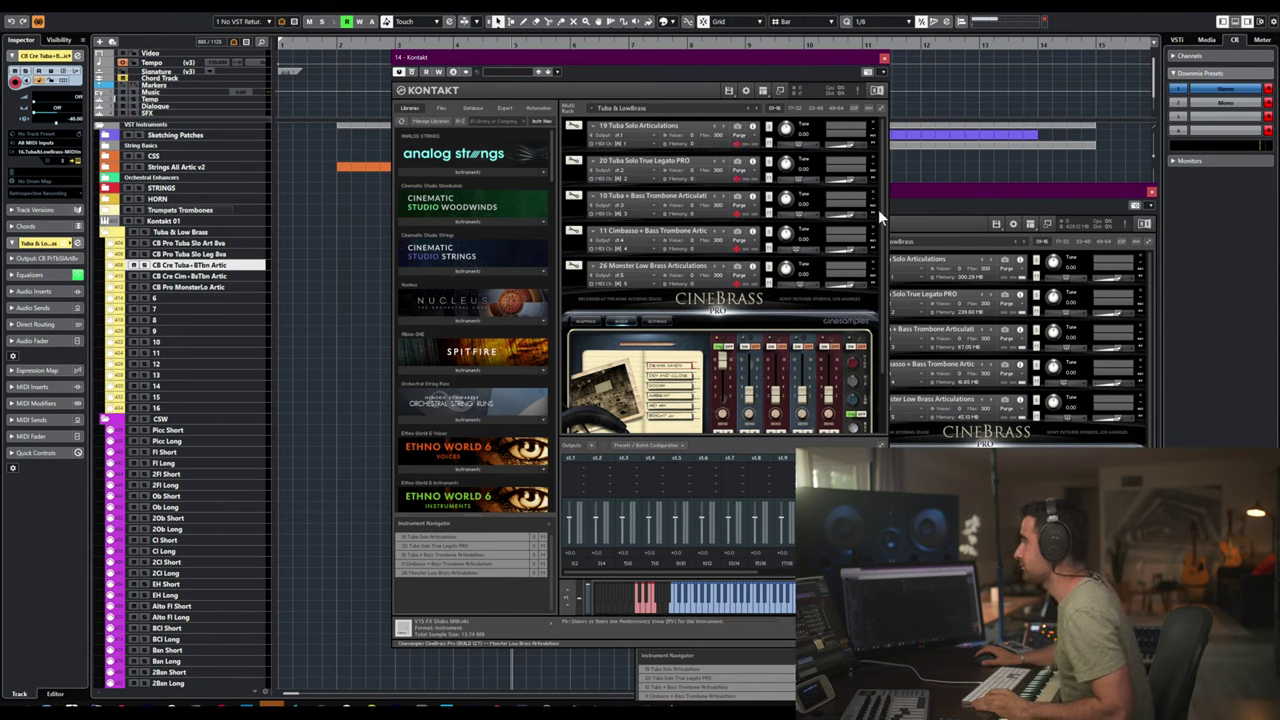
- Create new Kontakt outputs with the existing channels deleted and save this output setup as the default configuration
left_click(592, 445)
left_click(697, 342)
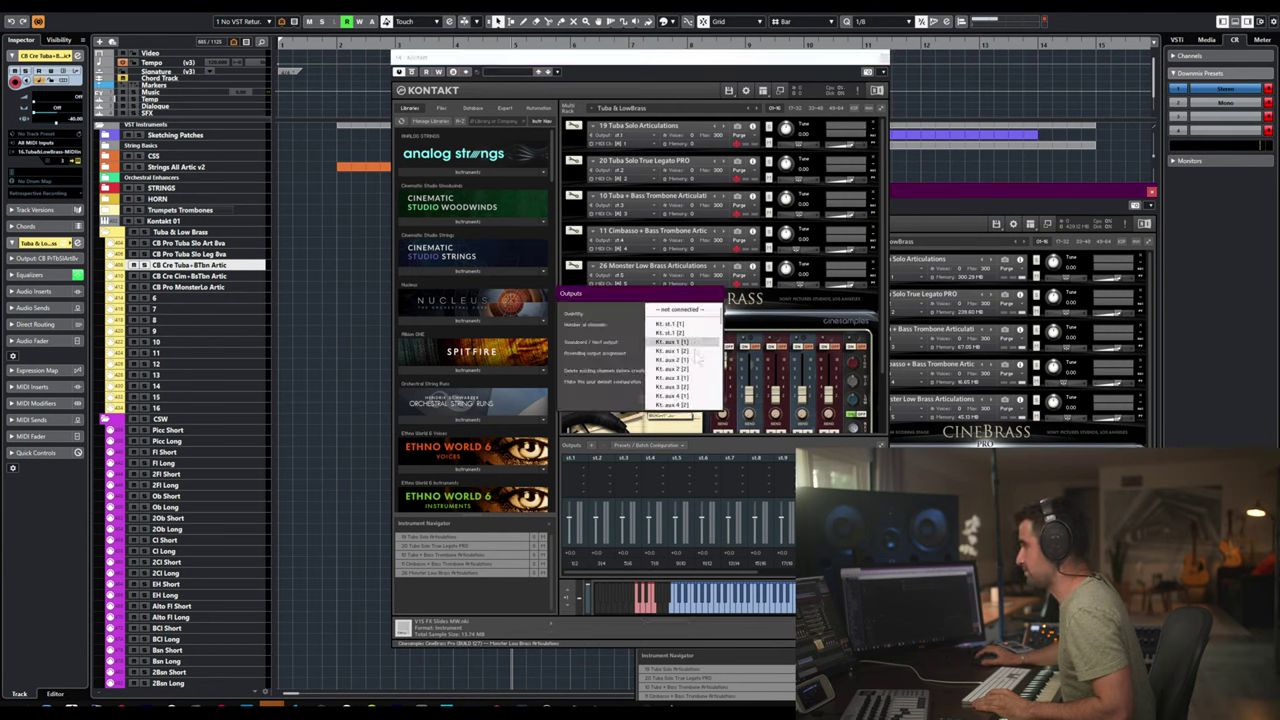
left_click(713, 382)
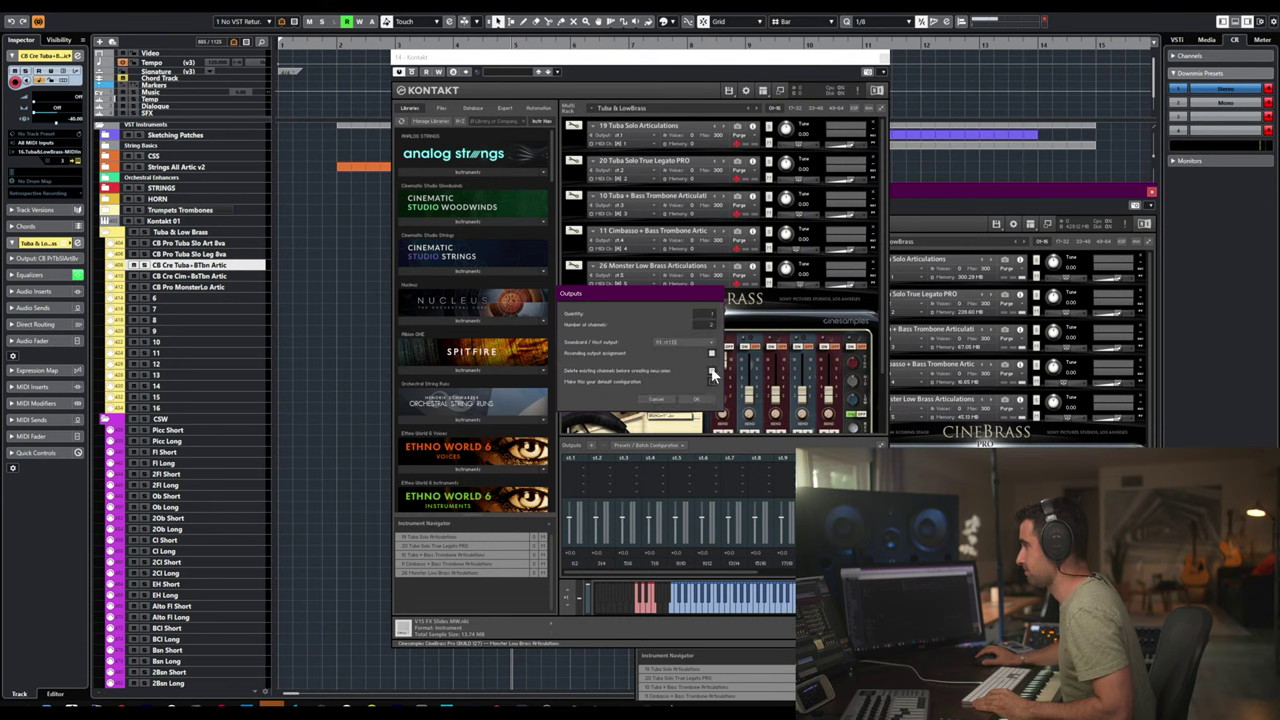
left_click(704, 398)
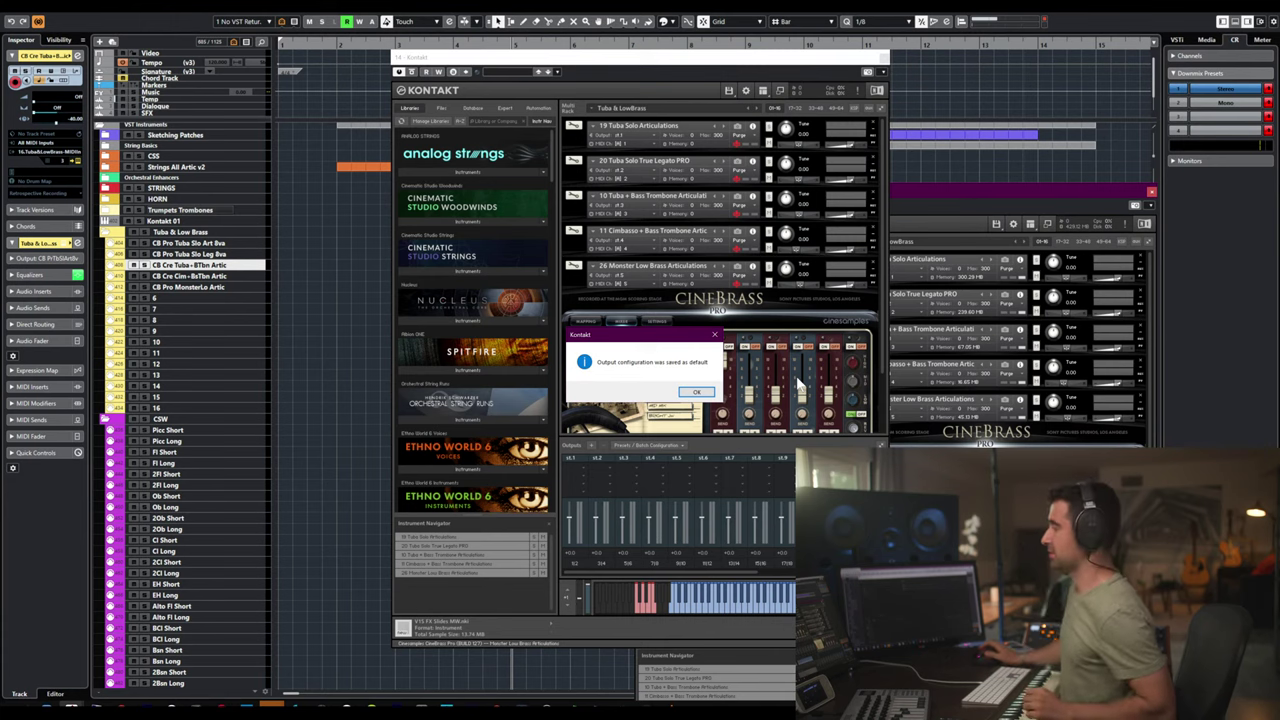
left_click(697, 391)
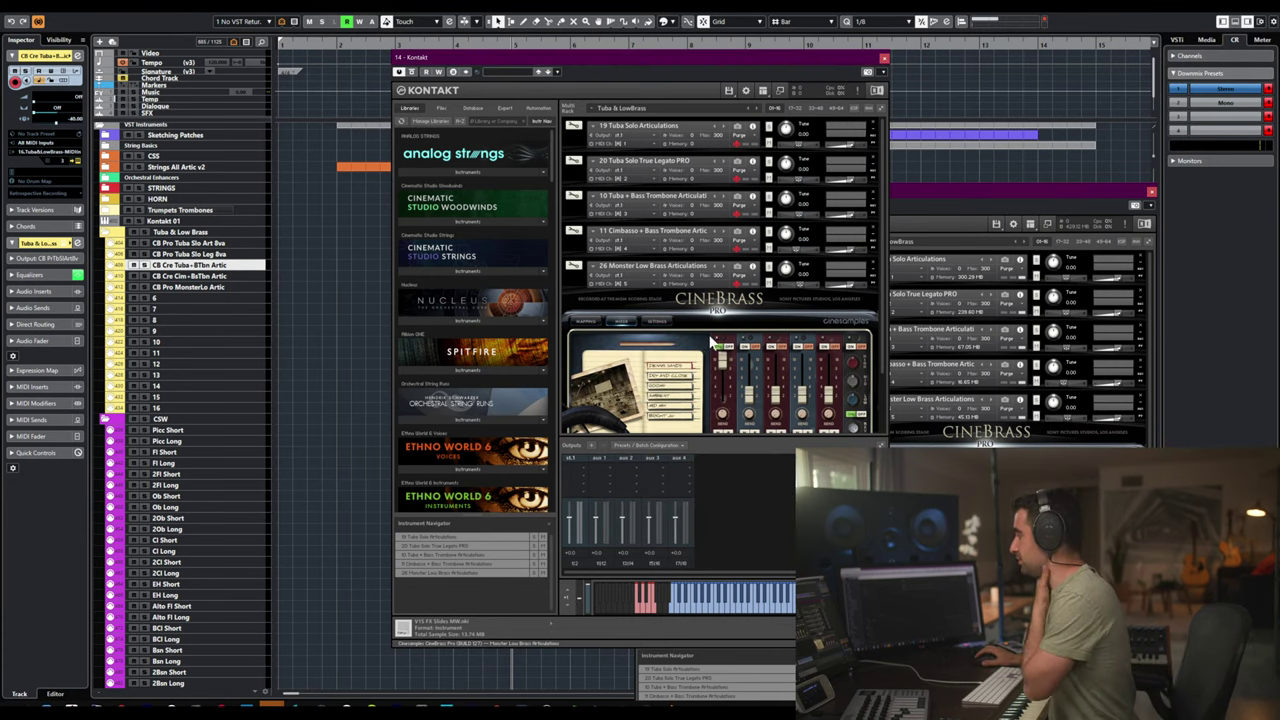
- Move the 14 - Kontakt window away from the other Kontakt window and collapse the 26 Monster Low Brass Articulations interface
left_click_drag(792, 57, 592, 51)
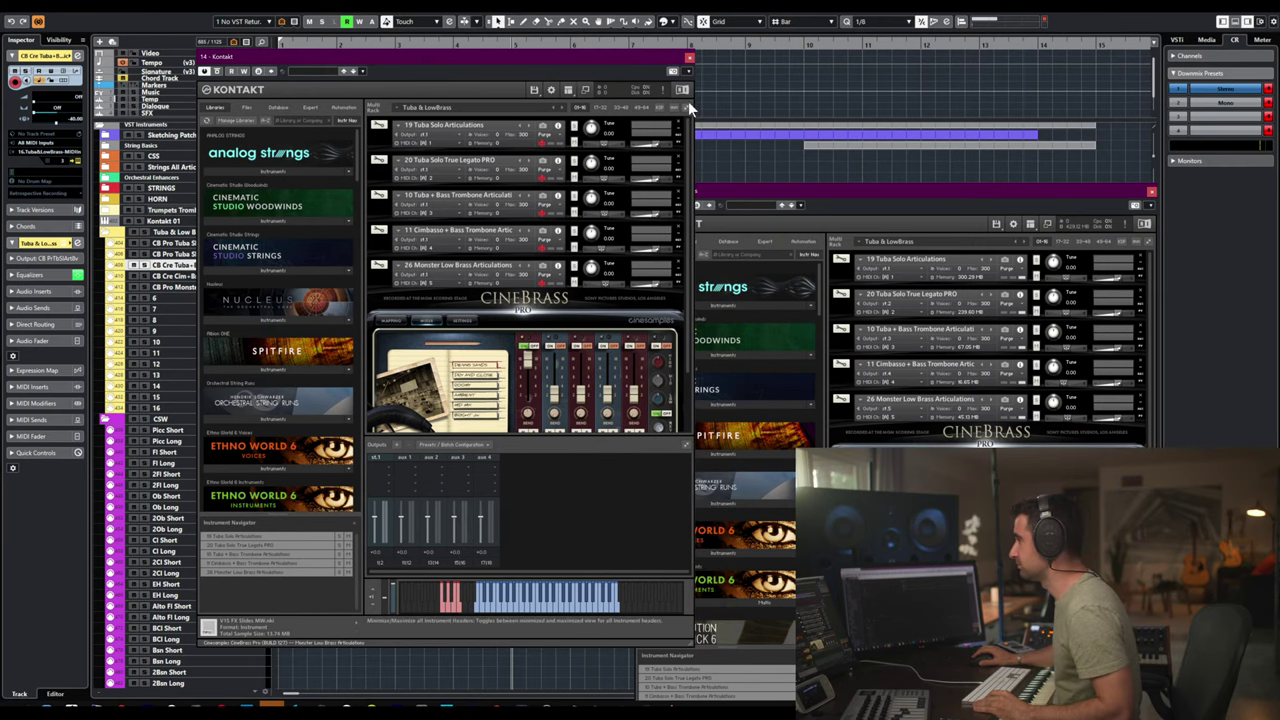
left_click(687, 105)
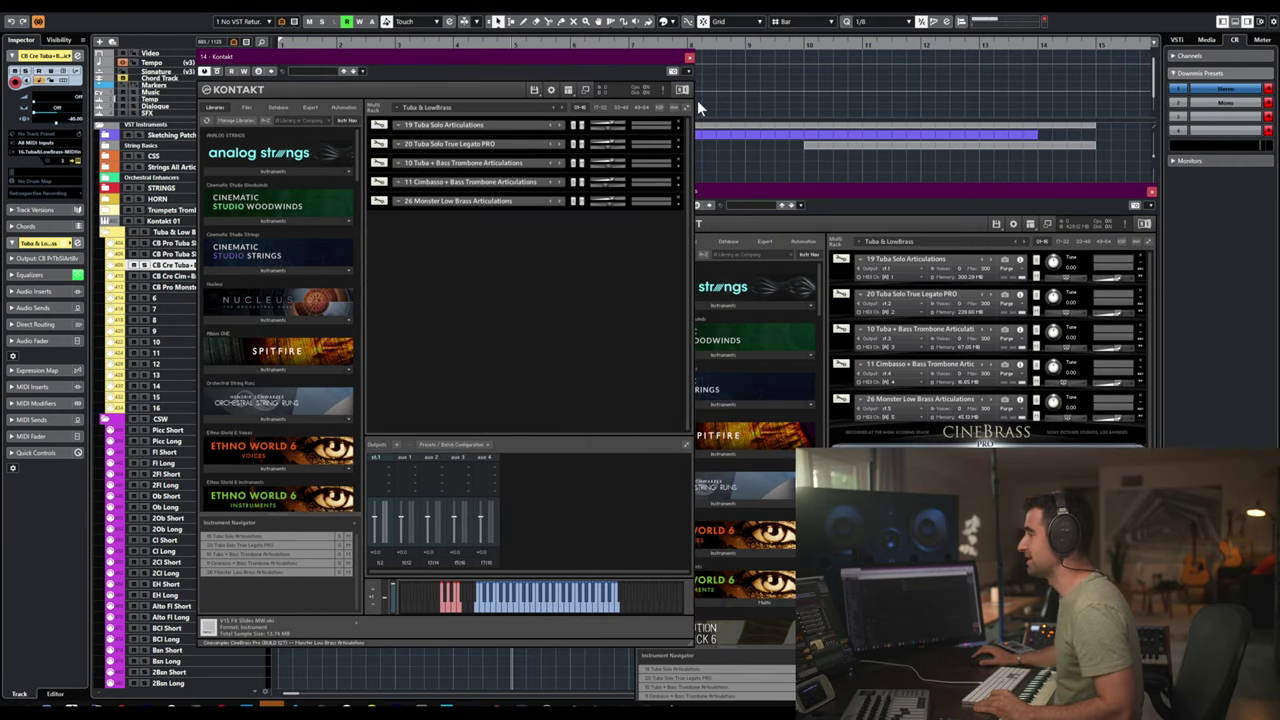
left_click(686, 107)
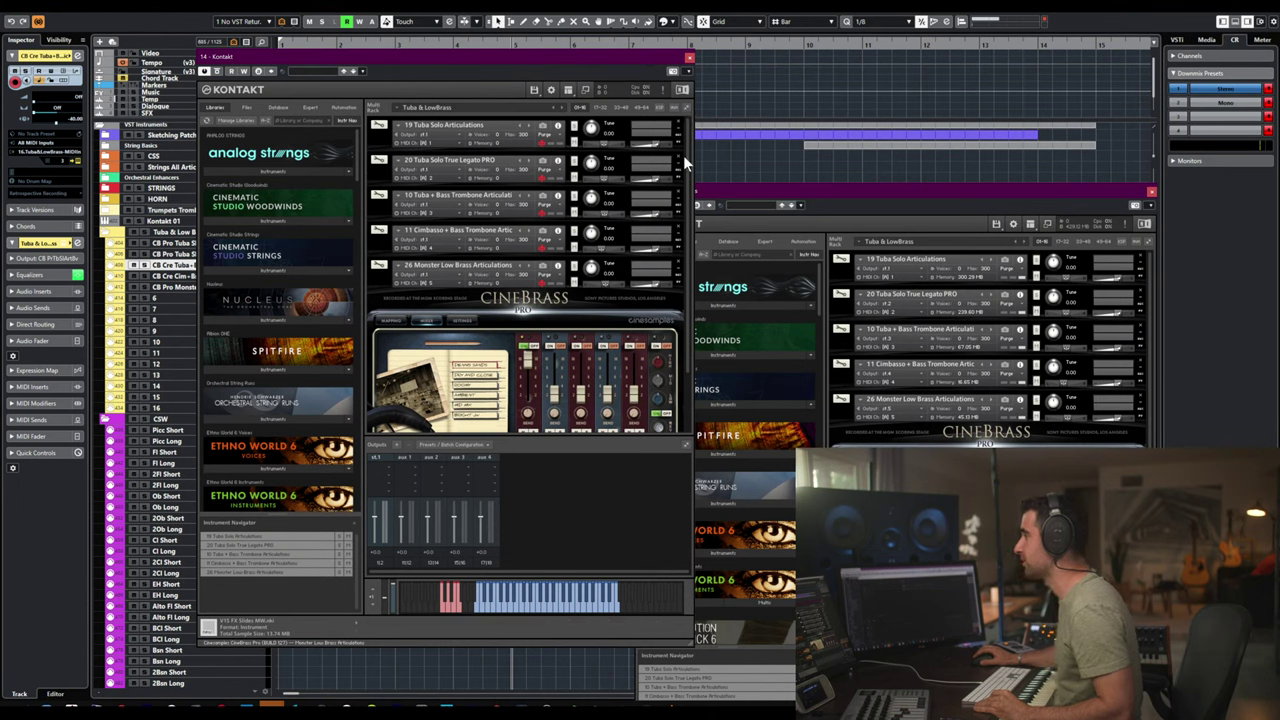
left_click_drag(686, 140, 688, 213)
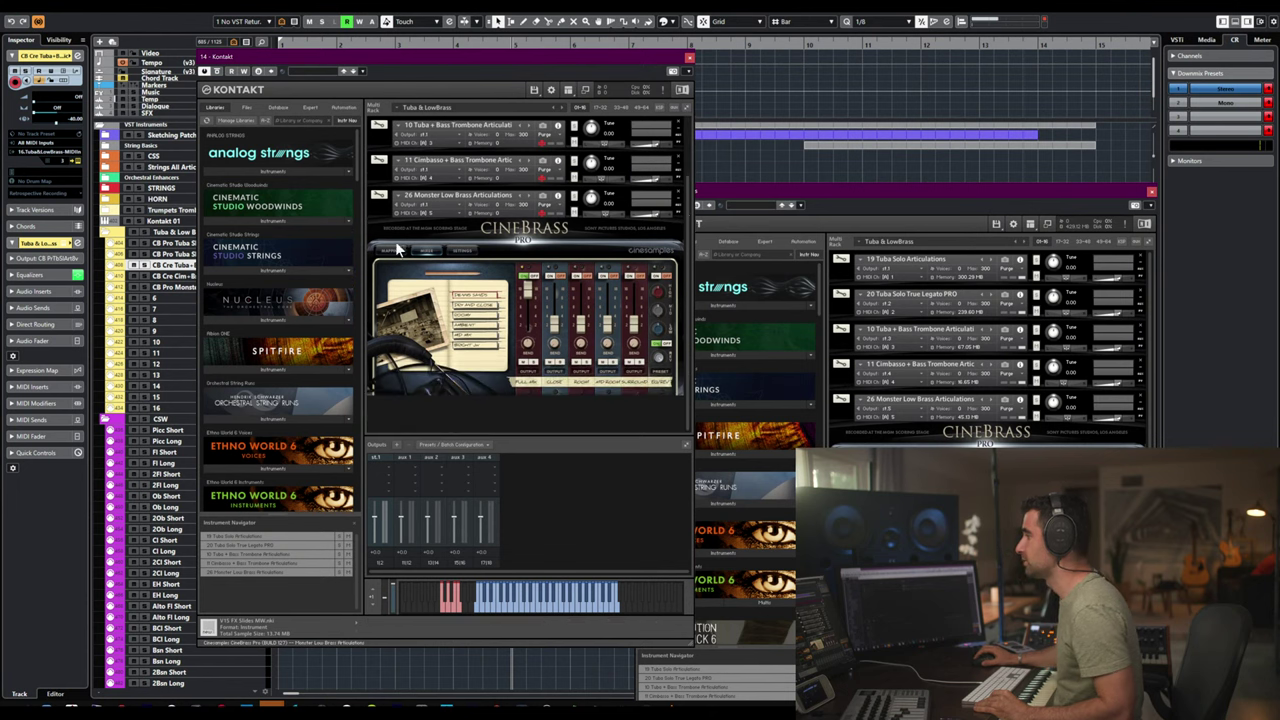
left_click(376, 208)
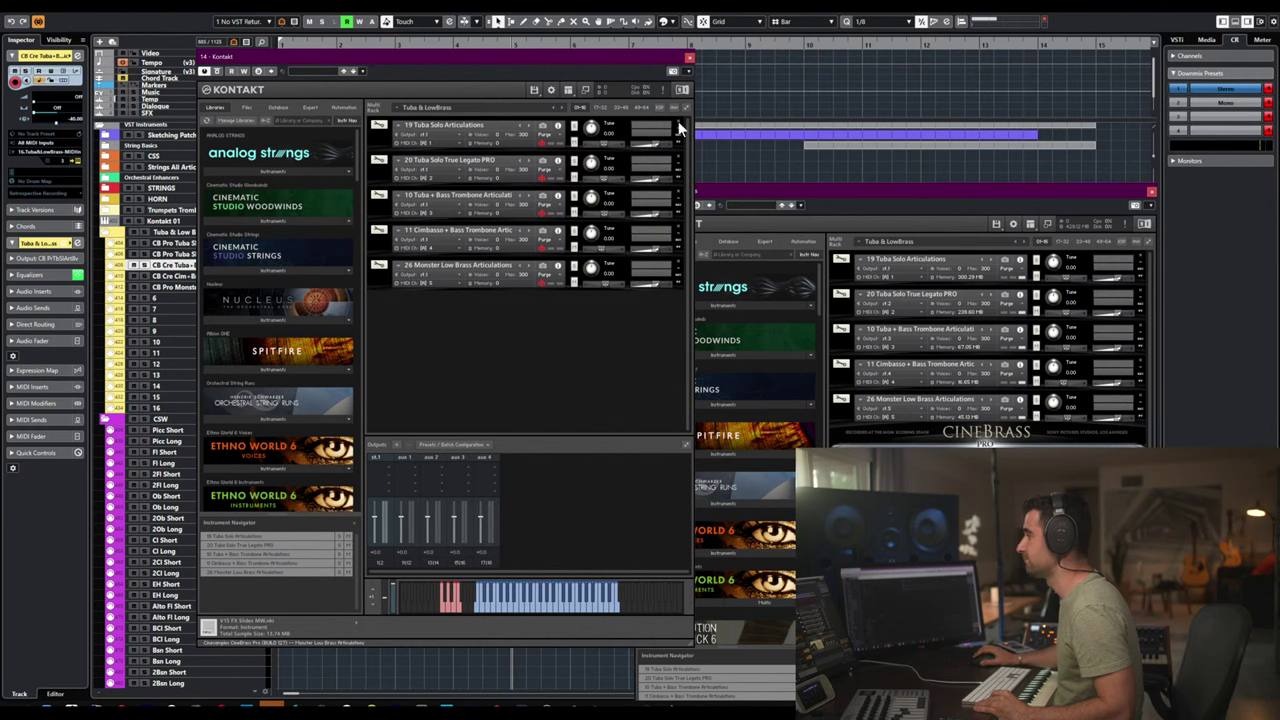
- Set the MIDI channel of the instruments from 20 Tuba Solo True Legato PRO through 26 Monster Low Brass Articulations to Port A channel 1
left_click(418, 177)
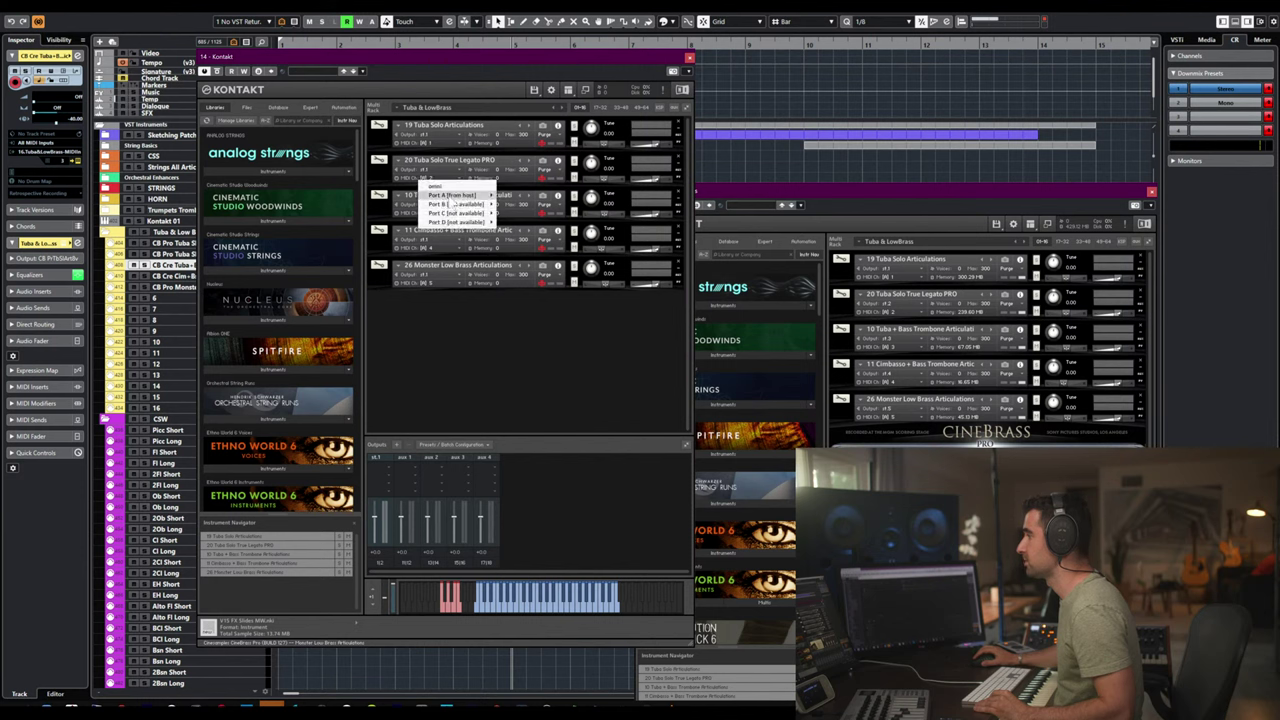
mouse_move(453, 194)
left_click(505, 196)
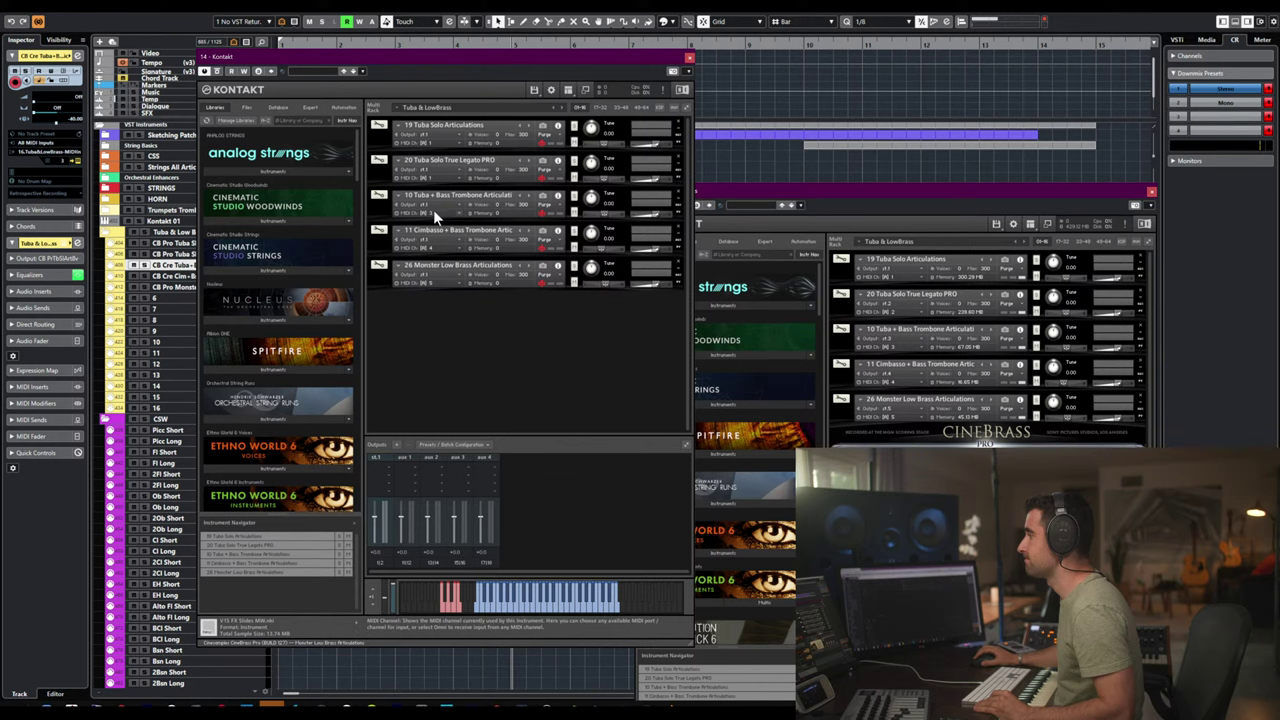
left_click(433, 209)
mouse_move(455, 227)
left_click(514, 232)
left_click(435, 246)
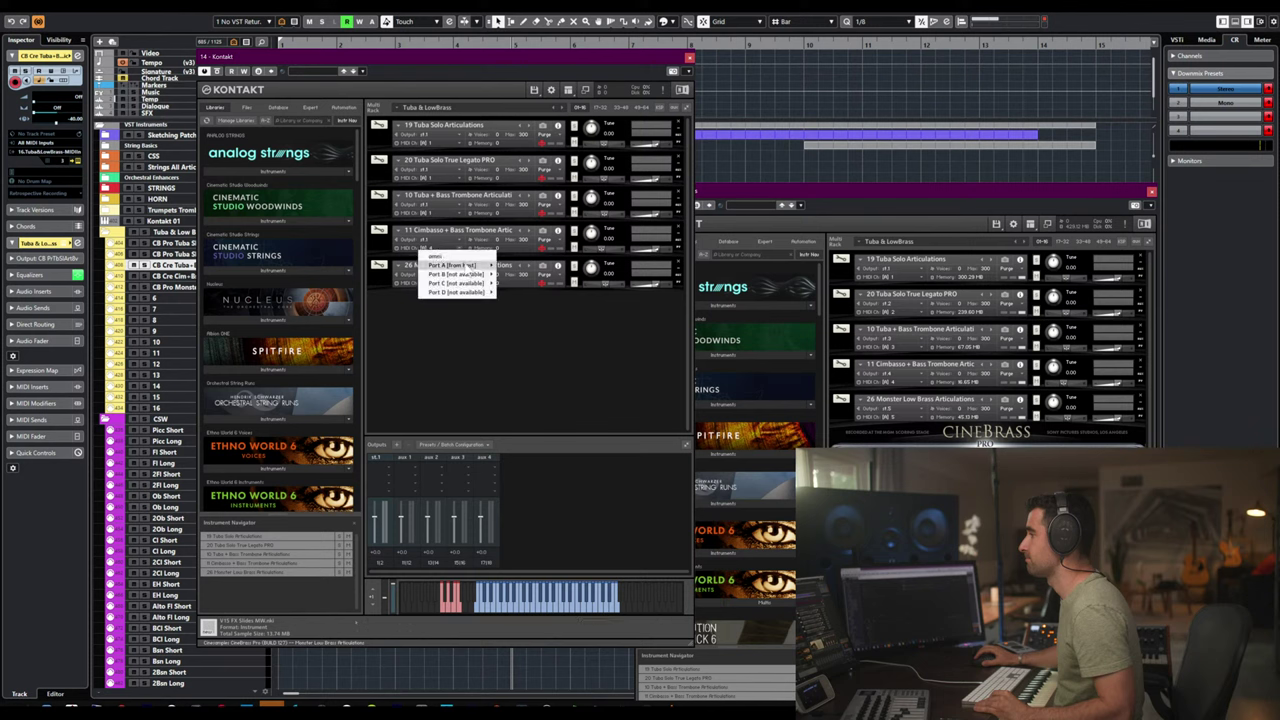
mouse_move(468, 265)
left_click(510, 292)
left_click(438, 283)
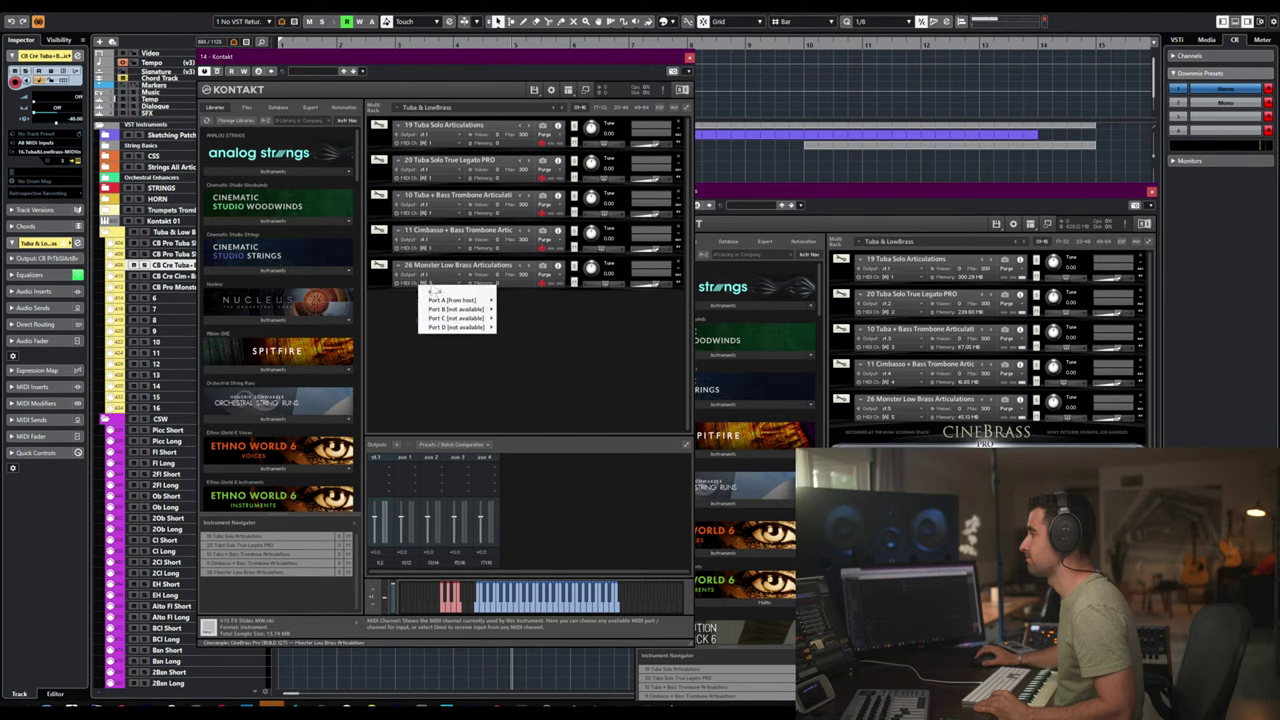
mouse_move(458, 300)
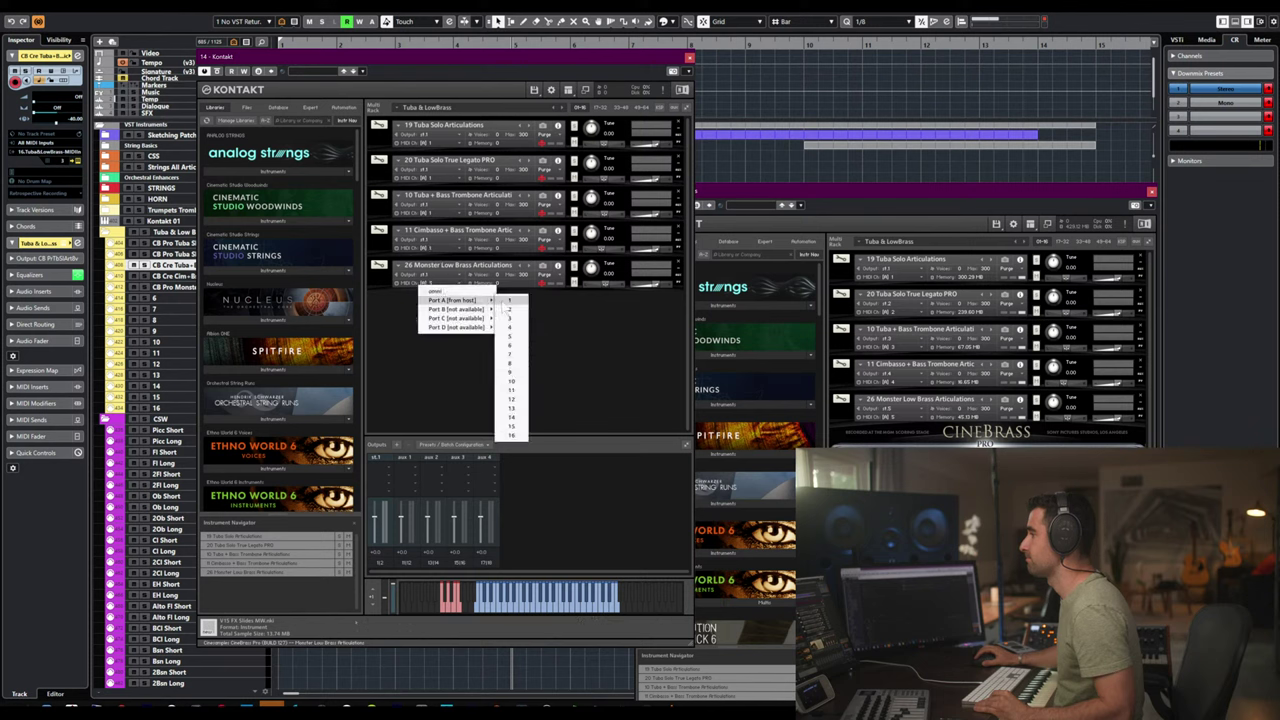
left_click(510, 310)
- Reopen the Kontakt 01 track's instrument and close the 16 - Tuba & Low Brass Kontakt window
left_click(689, 57)
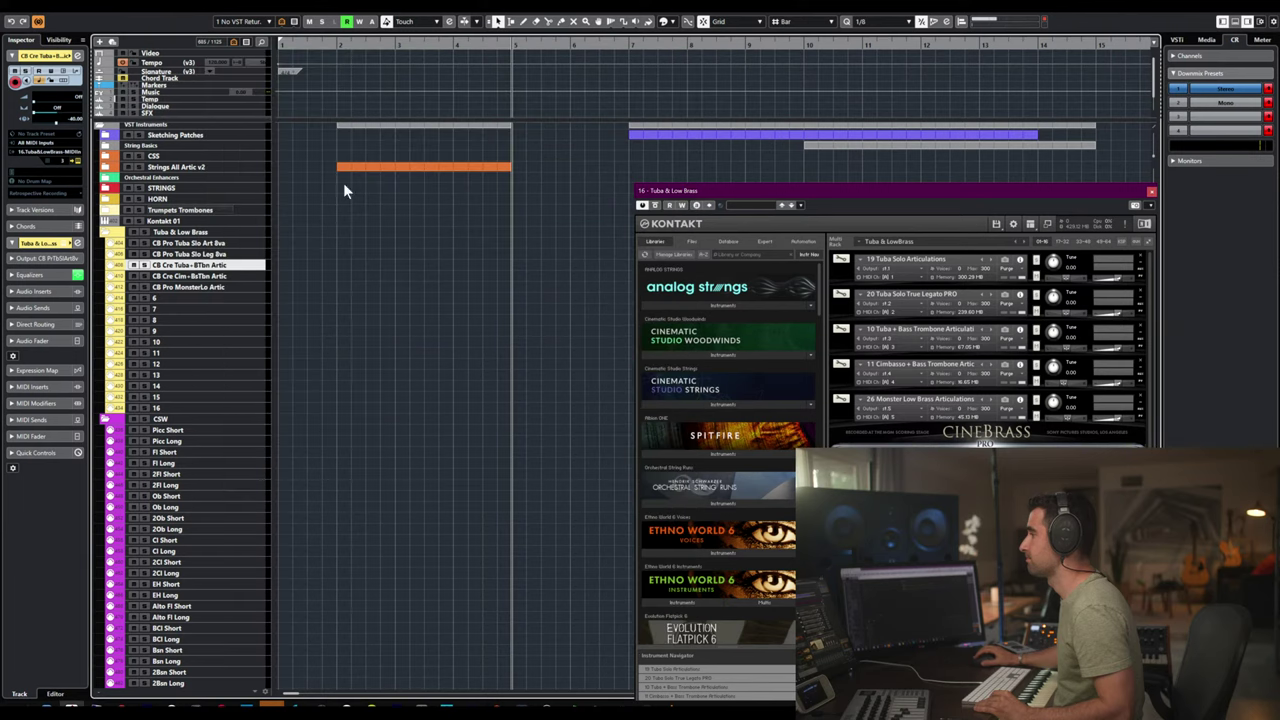
left_click(241, 220)
left_click(249, 219)
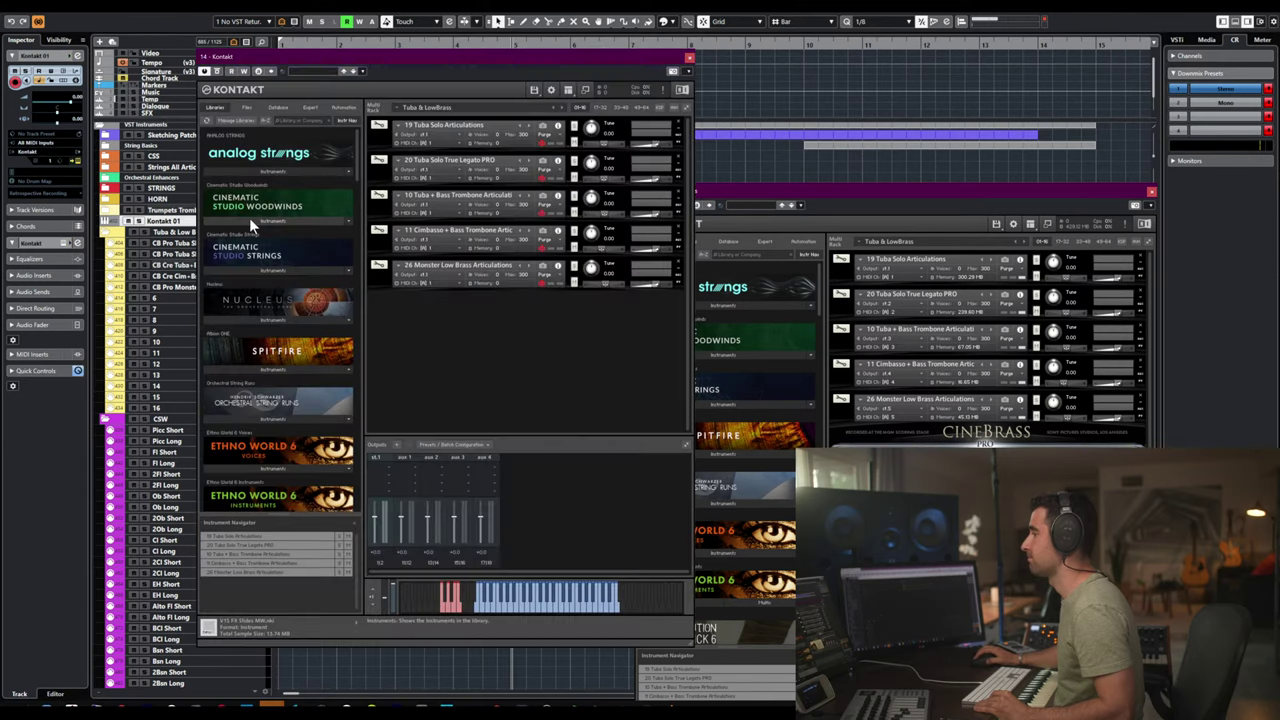
left_click(1147, 188)
left_click(1149, 191)
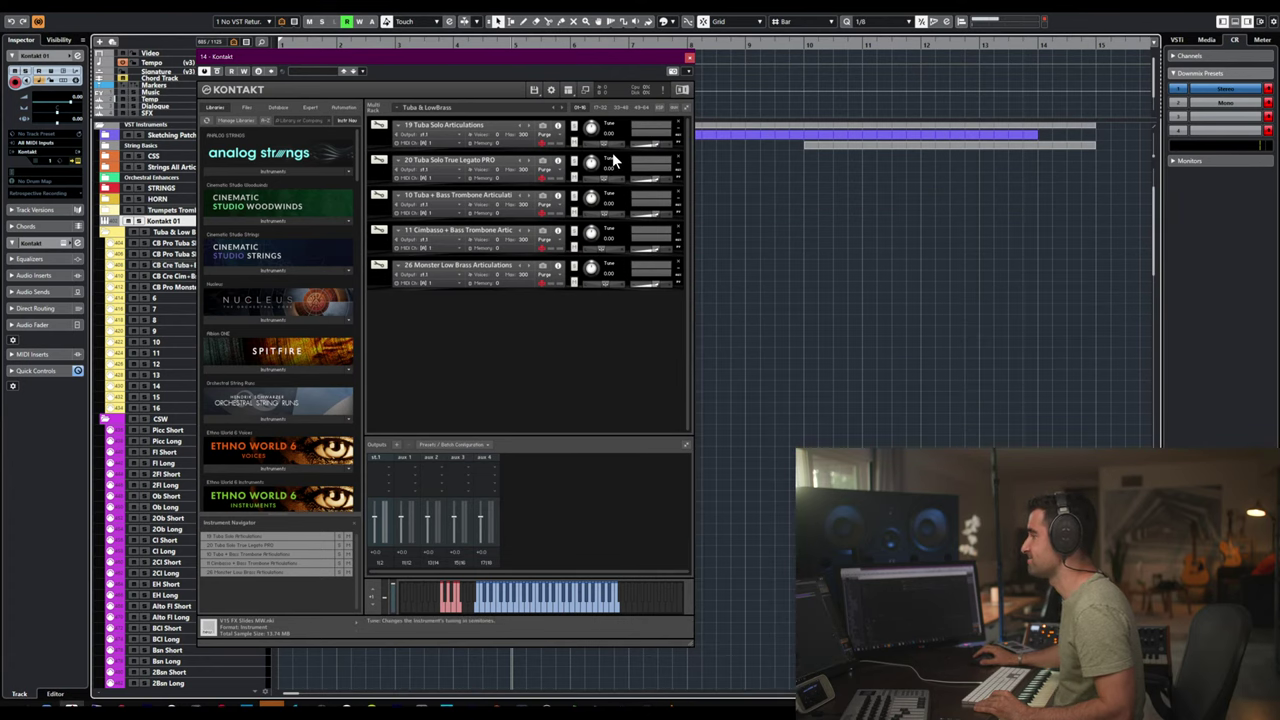
- Examine the CineBrass mixer settings of the low brass instruments from Monster Low Brass up to Tuba Solo, then close Kontakt
left_click(376, 276)
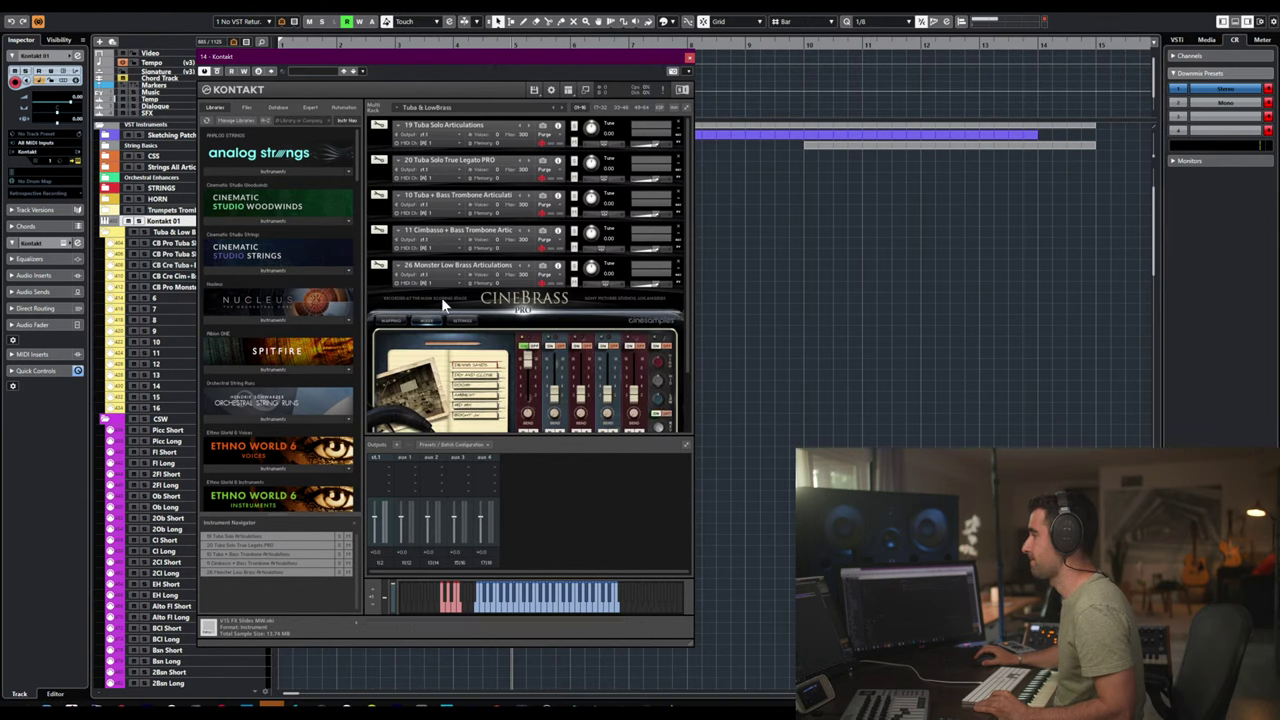
left_click(381, 278)
left_click(380, 241)
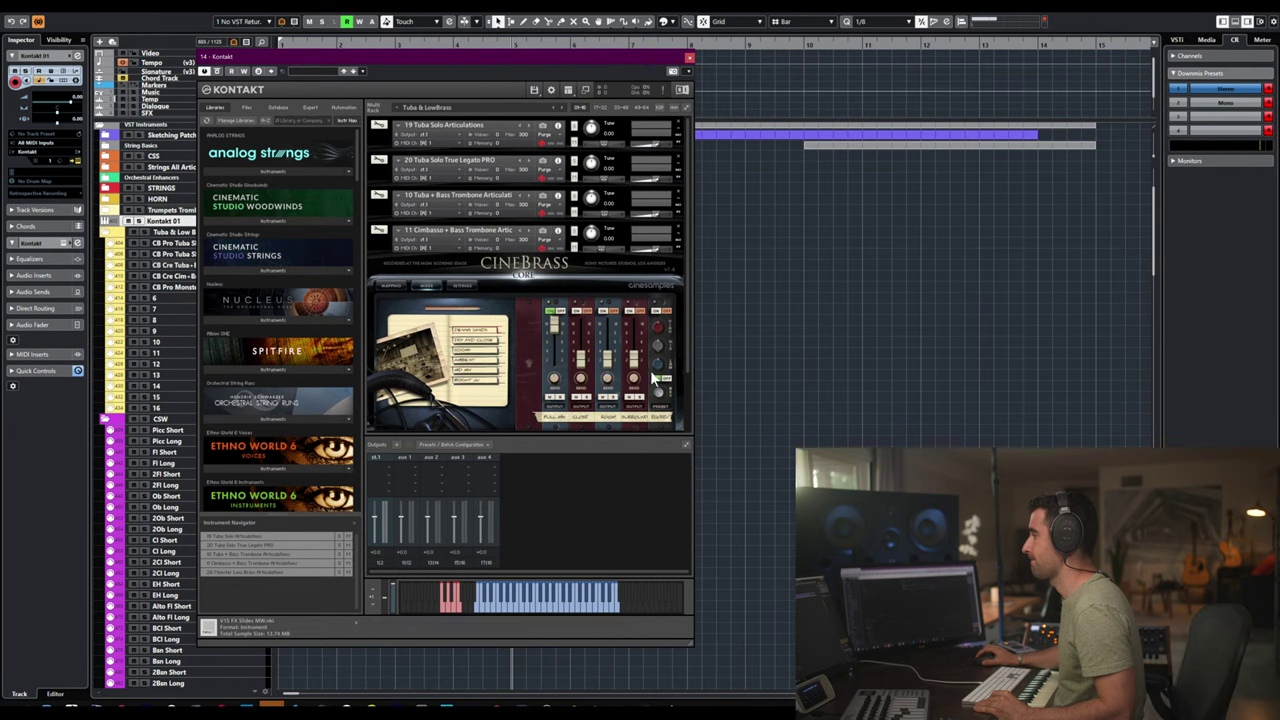
left_click(380, 231)
left_click(380, 196)
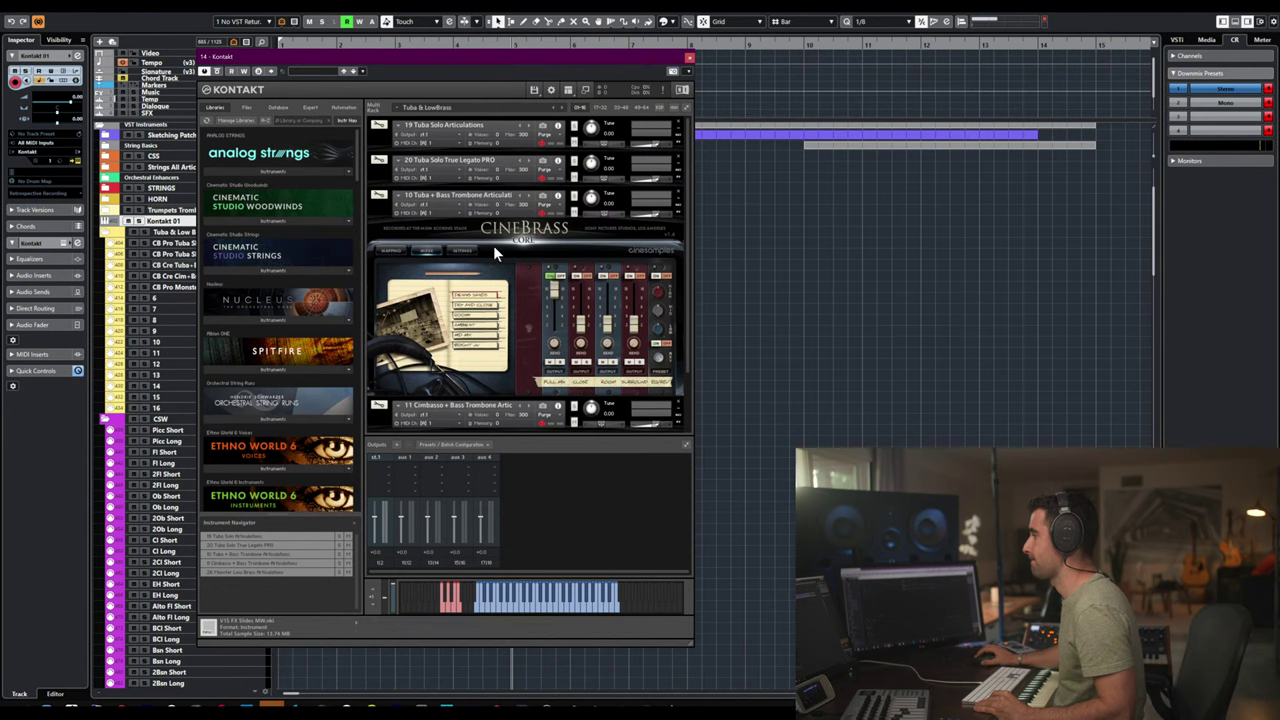
left_click(379, 198)
left_click(379, 161)
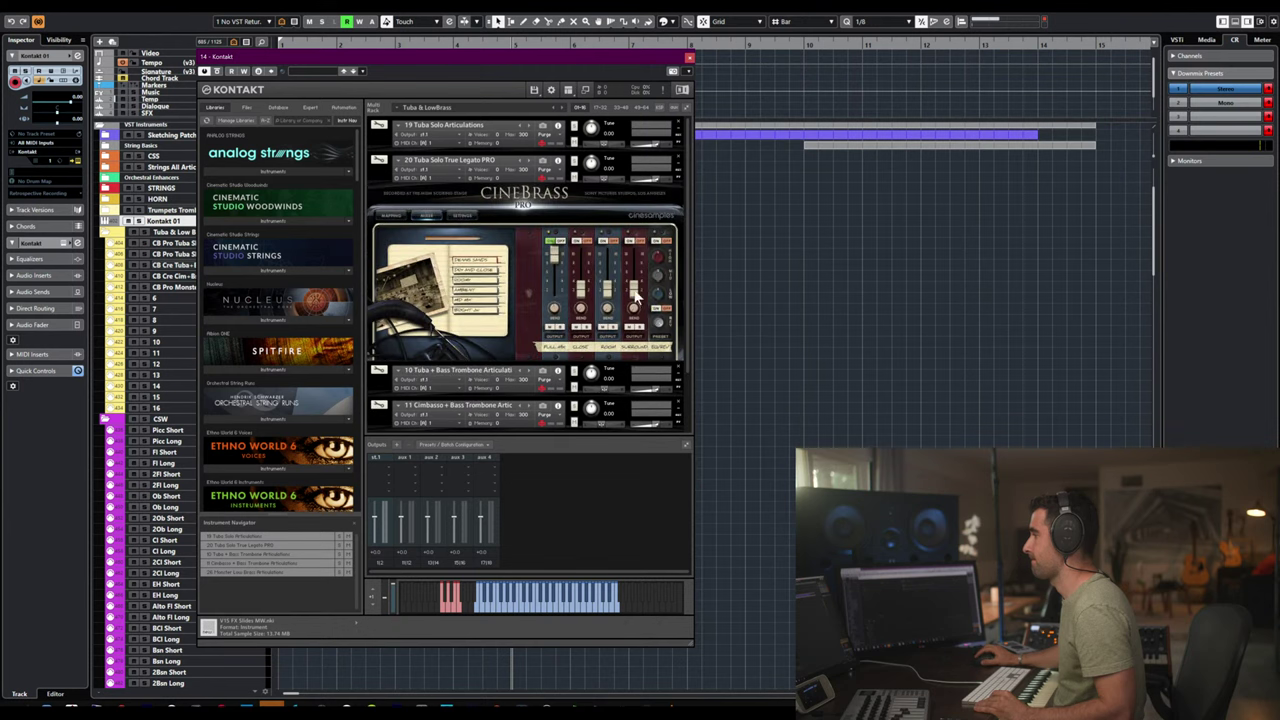
left_click(380, 161)
left_click(382, 130)
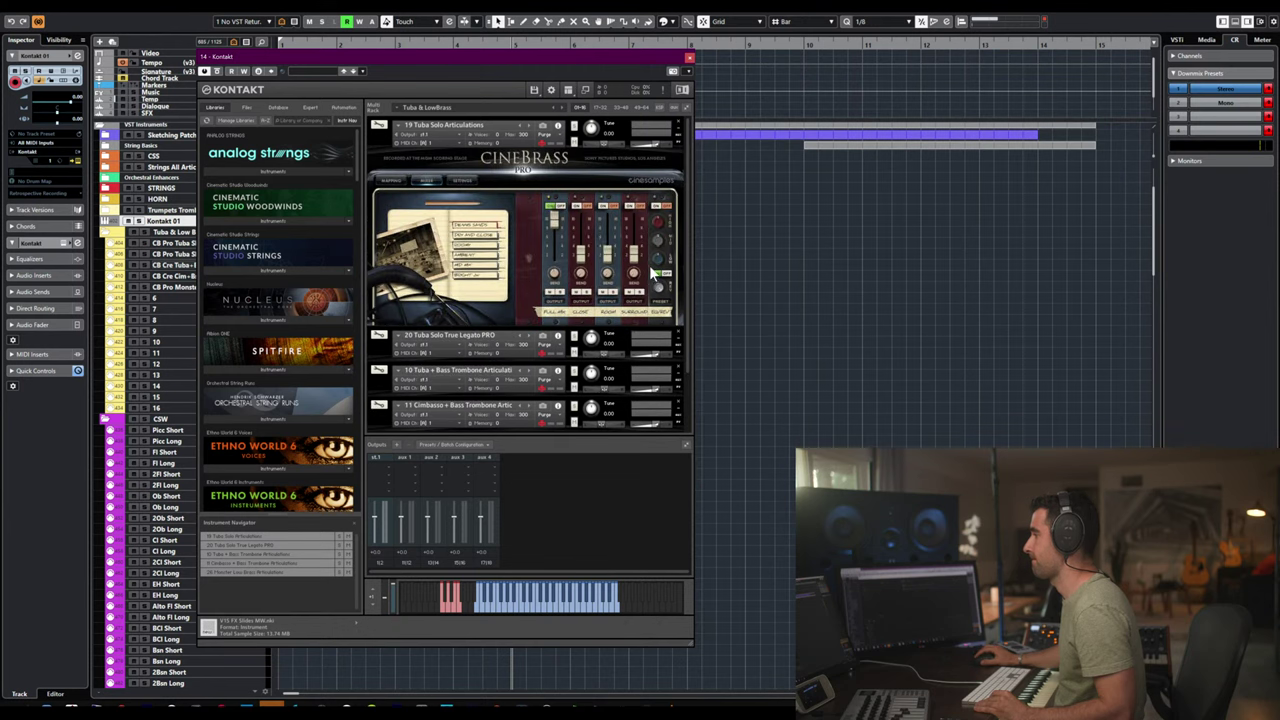
left_click(381, 129)
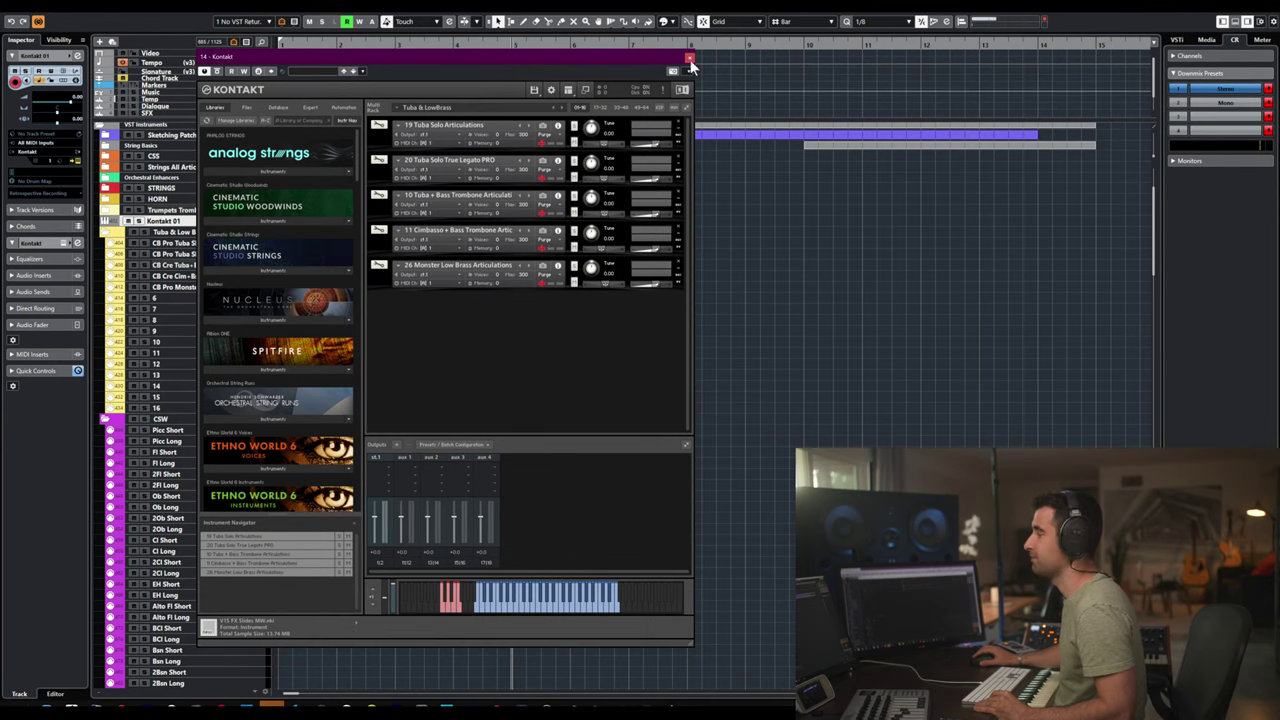
left_click_drag(583, 58, 742, 67)
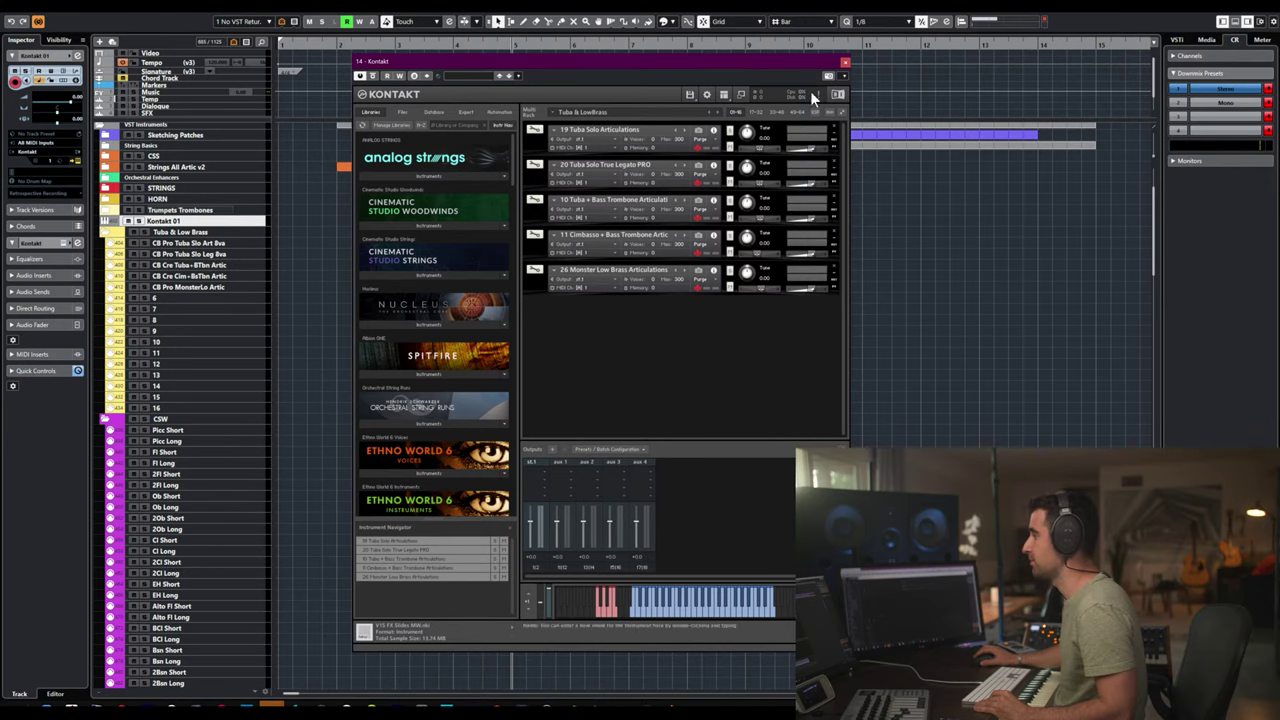
left_click(845, 62)
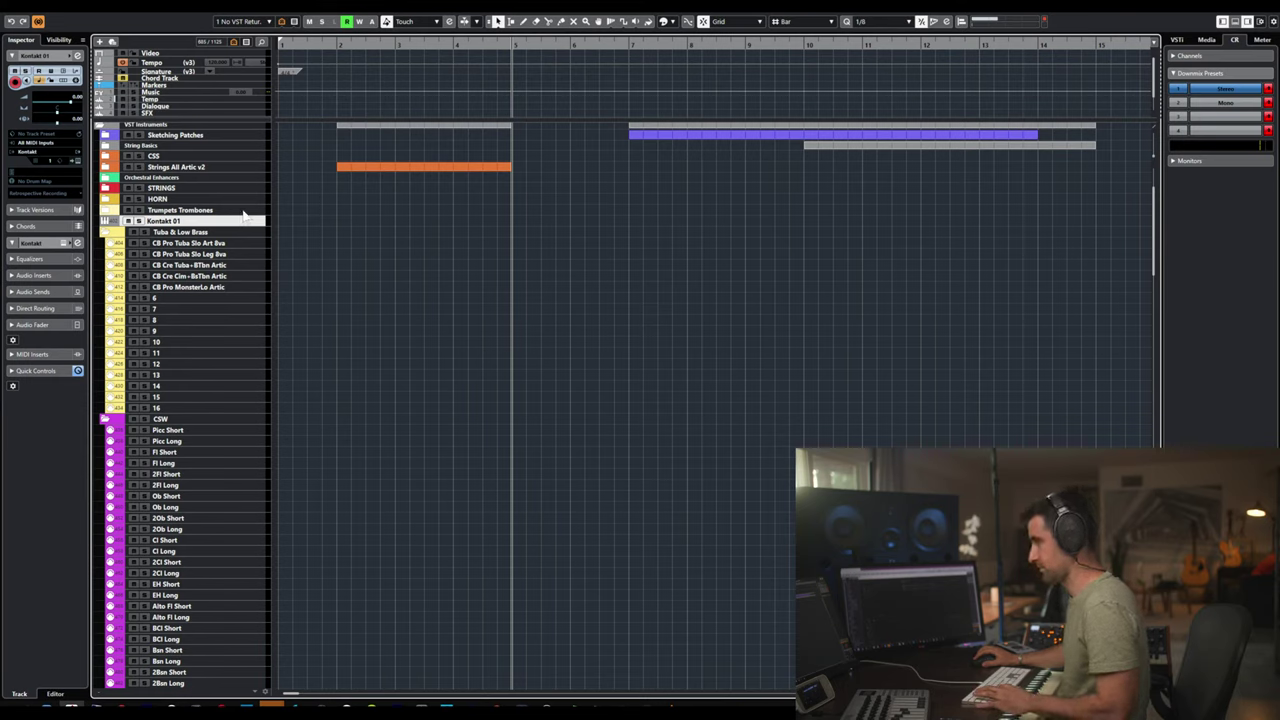
- Duplicate the Kontakt 01 instrument track above the Tuba & Low Brass folder
key("ctrl+f")
key("Escape")
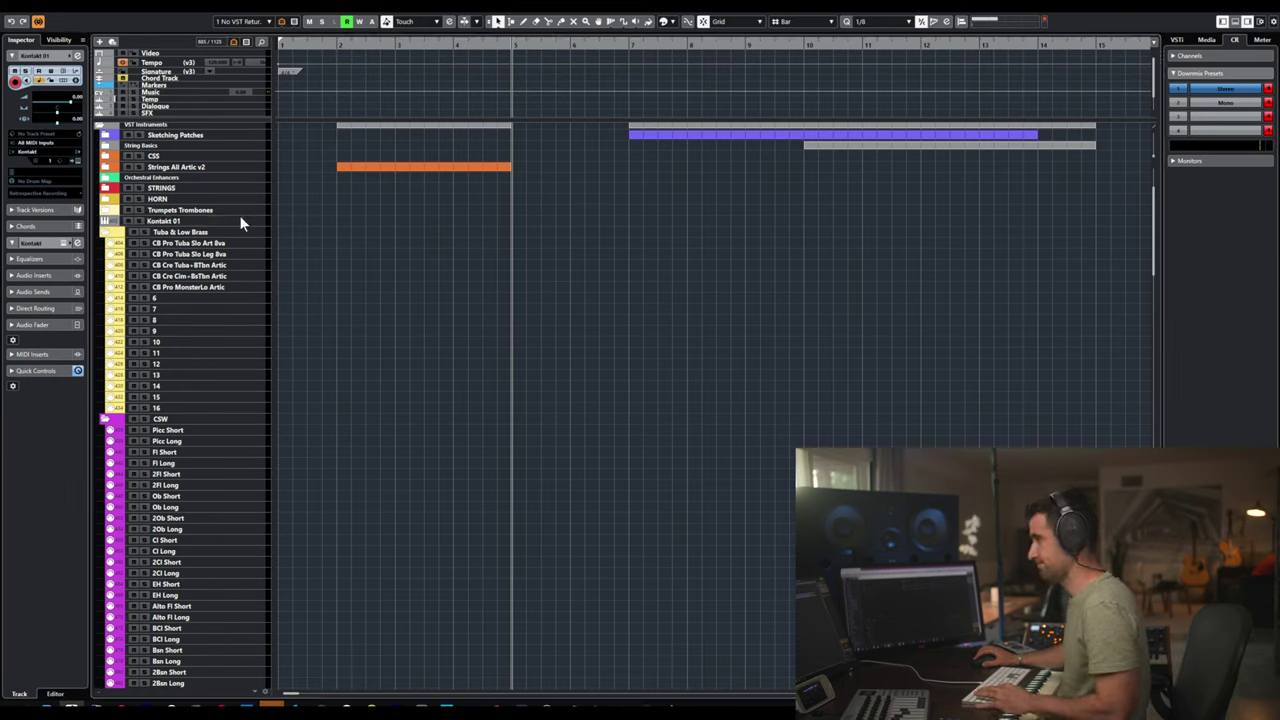
key("ctrl+shift+d")
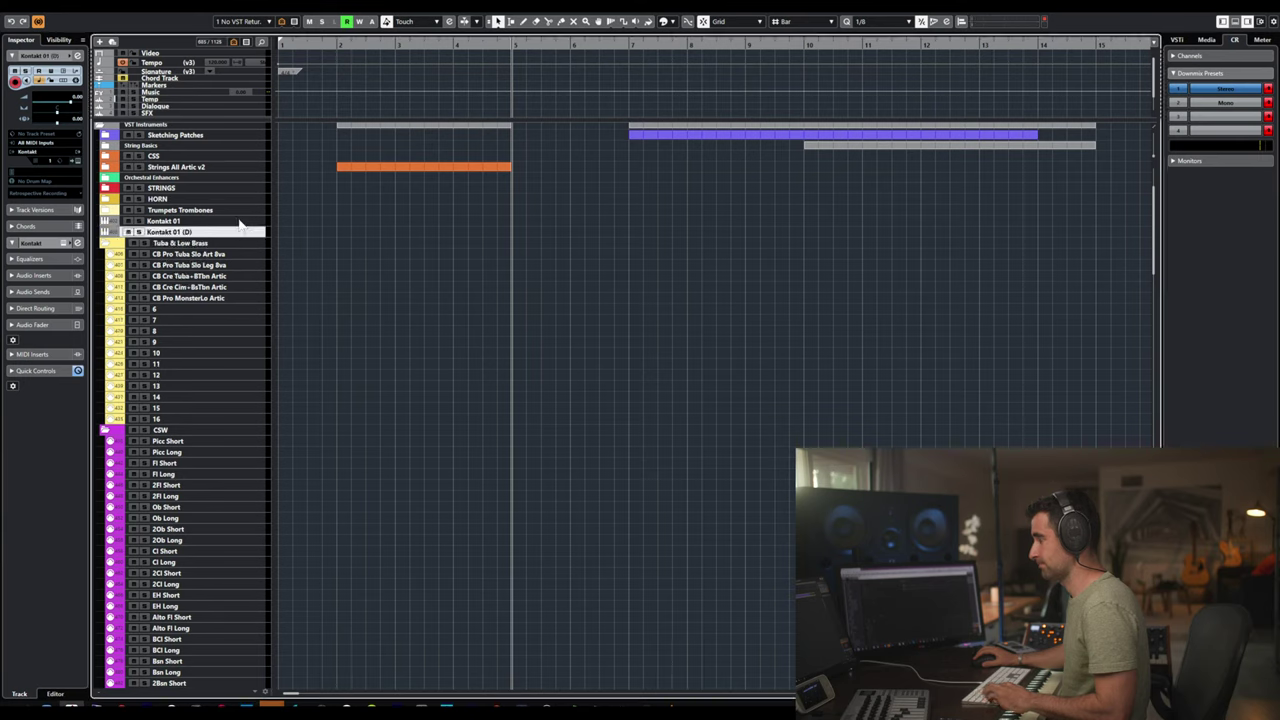
key("ctrl+f")
key("Return")
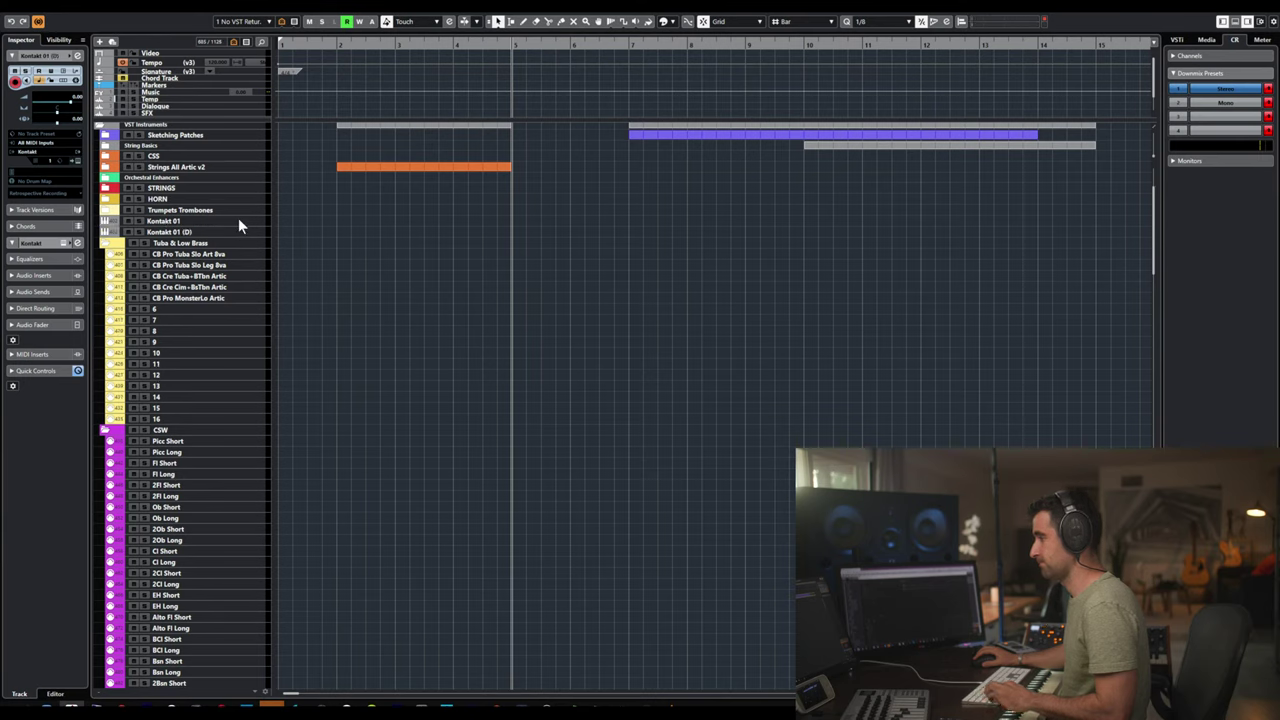
- Duplicate the Kontakt 01 instrument track three more times above the Tuba & Low Brass folder
key("ctrl+shift+d")
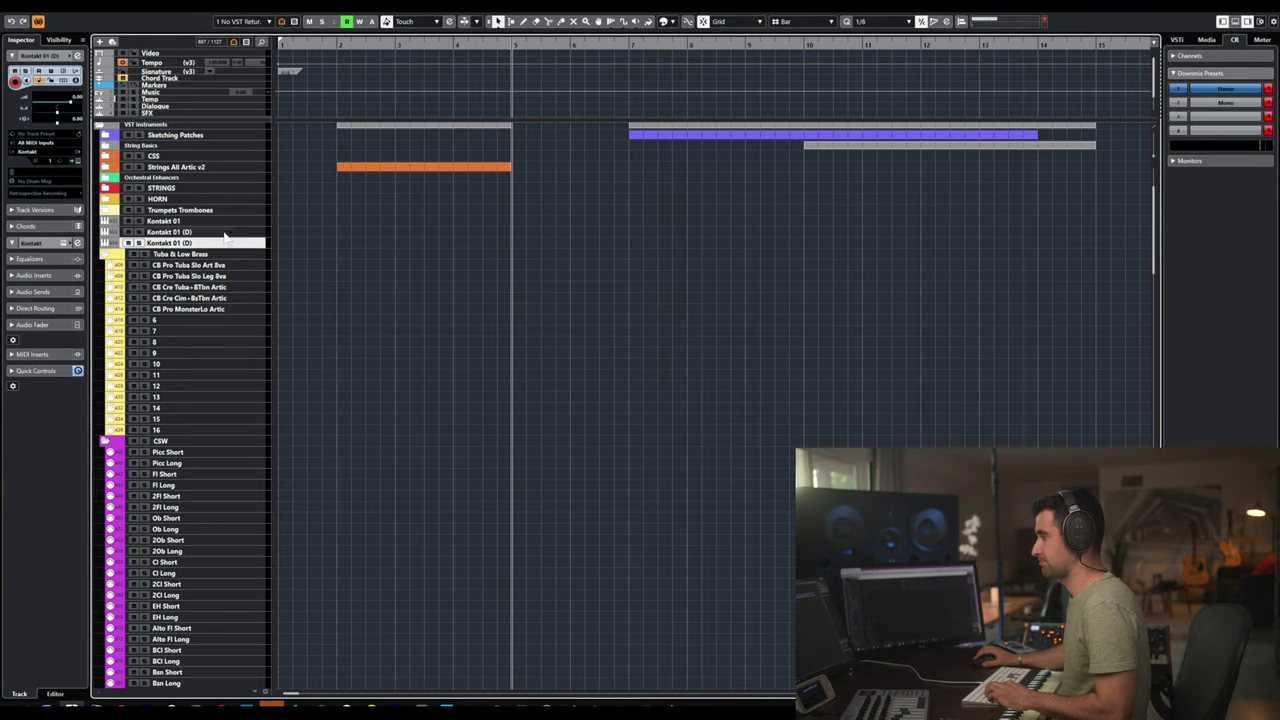
left_click(223, 233)
left_click(224, 243)
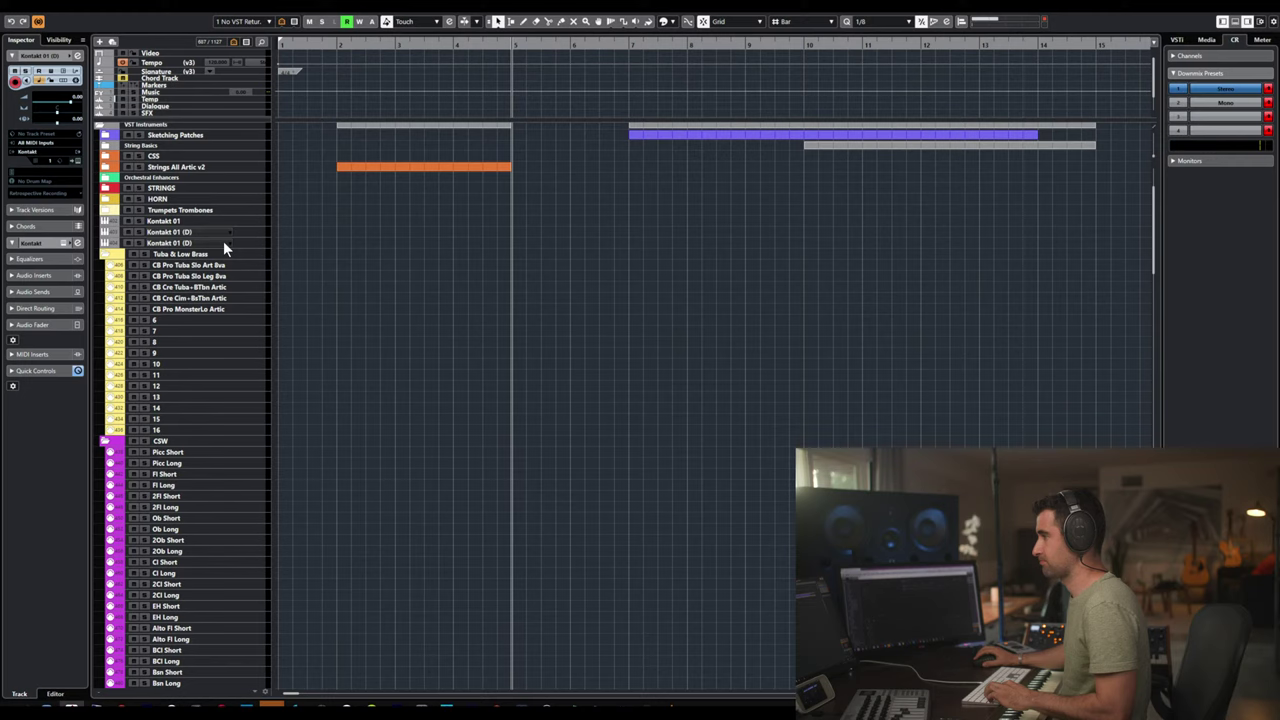
key("ctrl+shift+d")
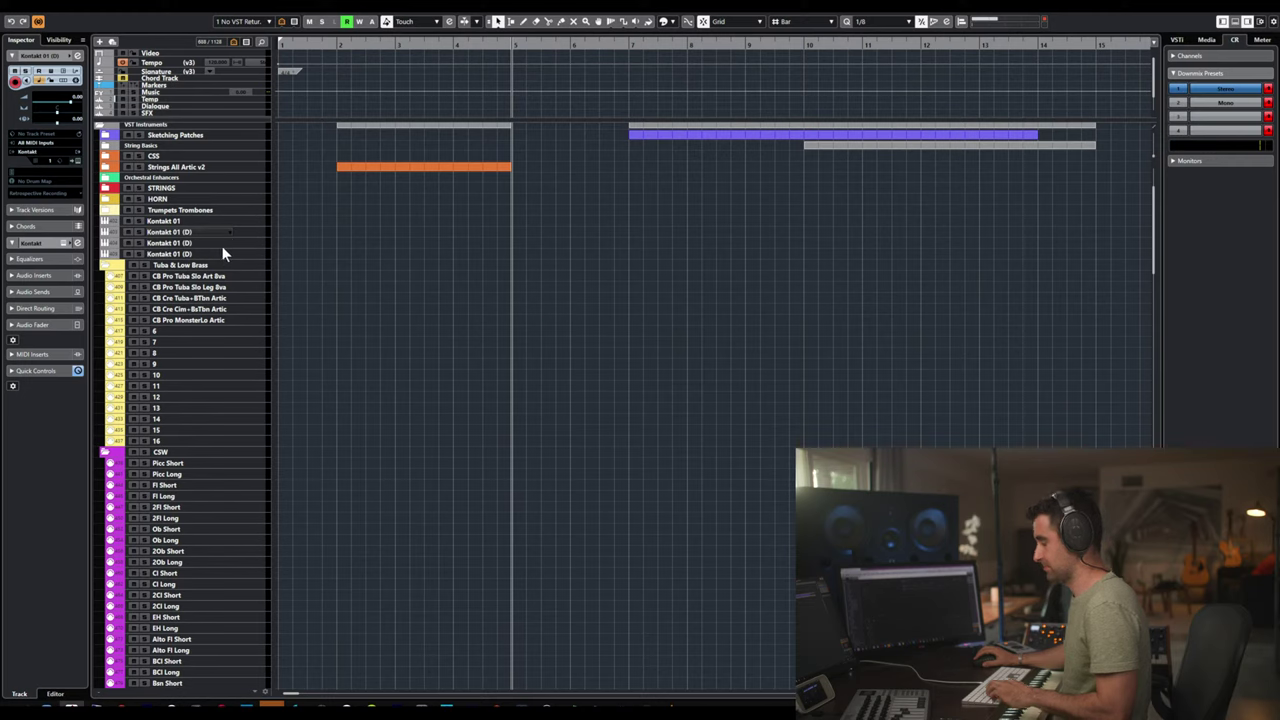
key("ctrl+shift+d")
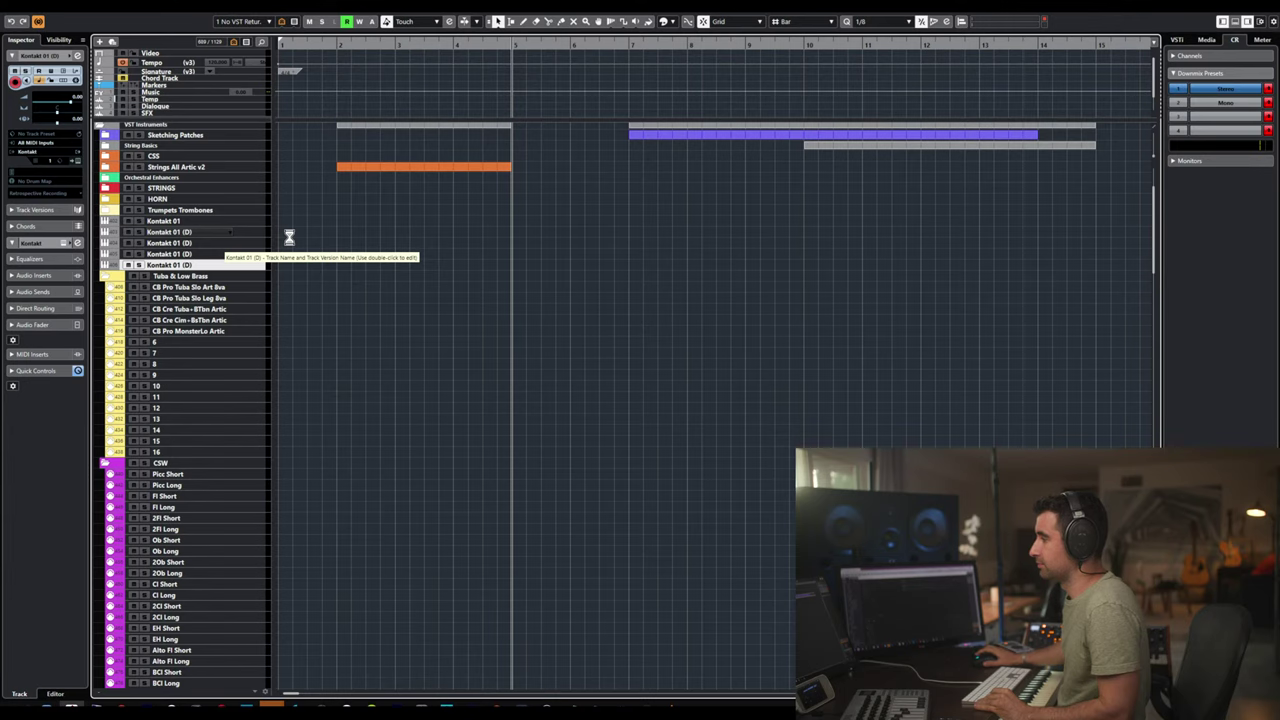
- Rename the five Kontakt tracks after the named tracks in the Tuba & Low Brass folder, from CB Pro Tuba Slo Art 8va to CB Pro MonsterLo Artic
left_click(165, 221)
left_click(192, 263, "shift")
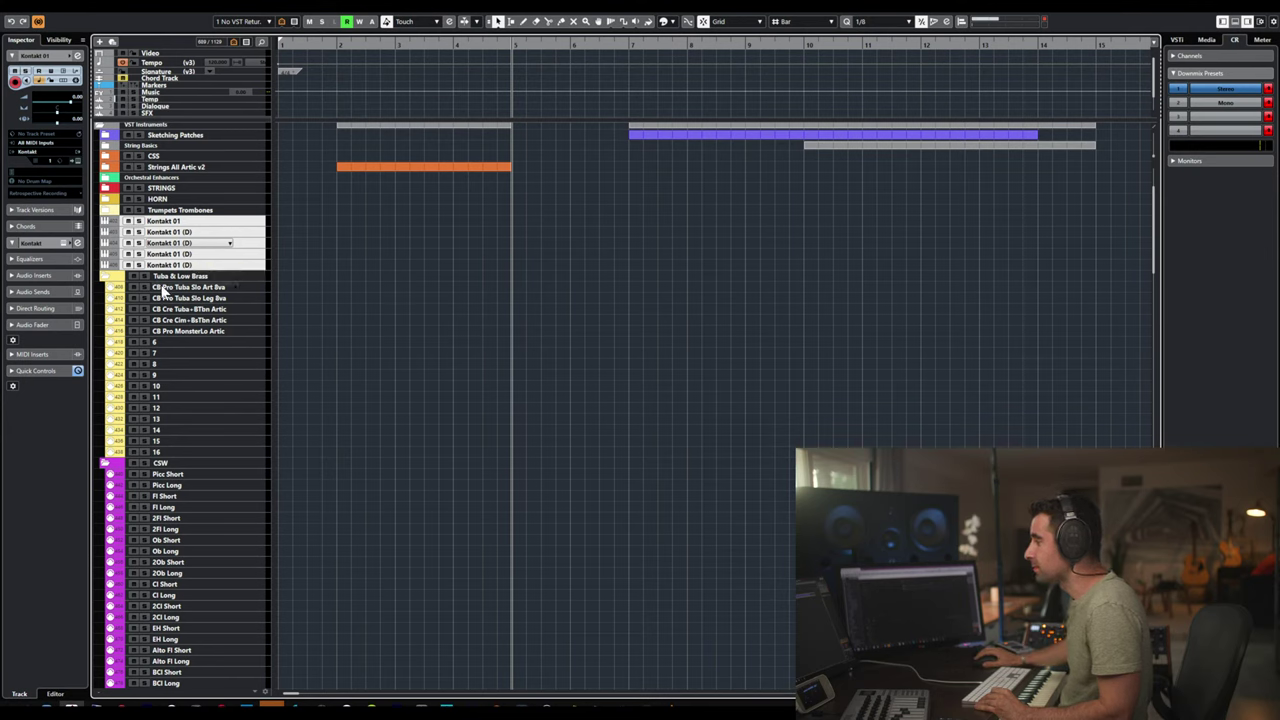
double_click(188, 287)
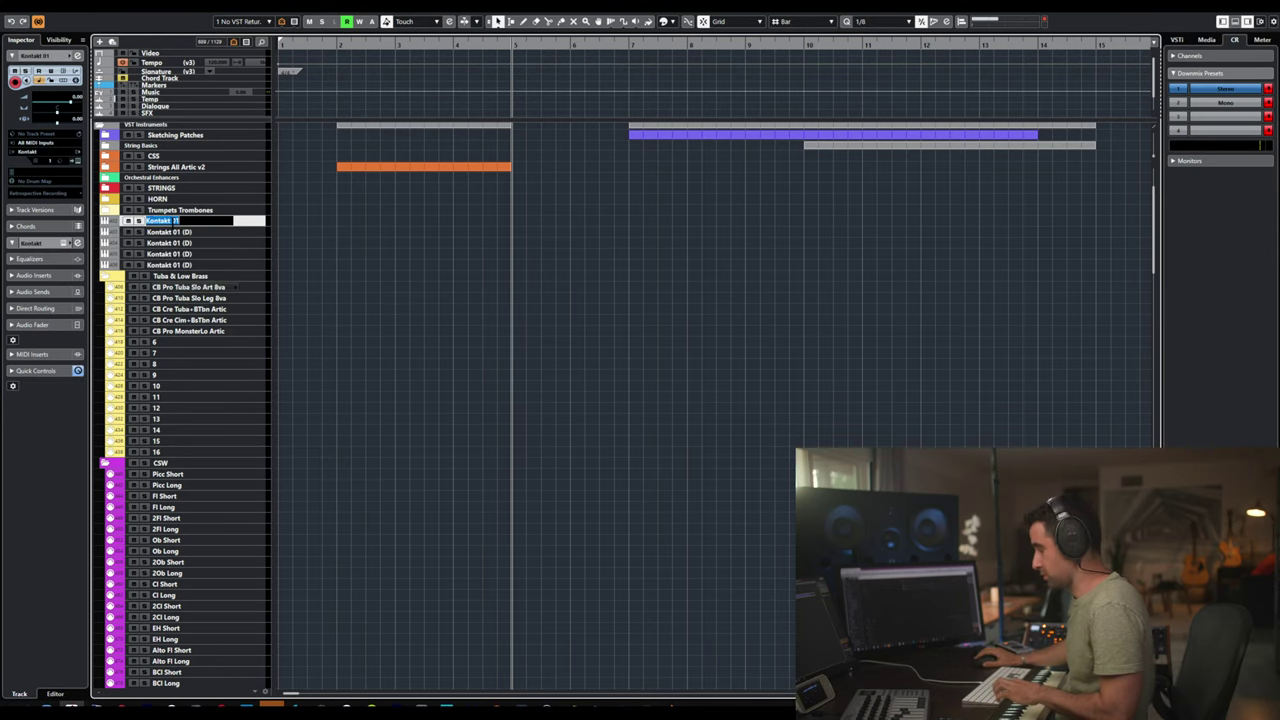
key("Tab")
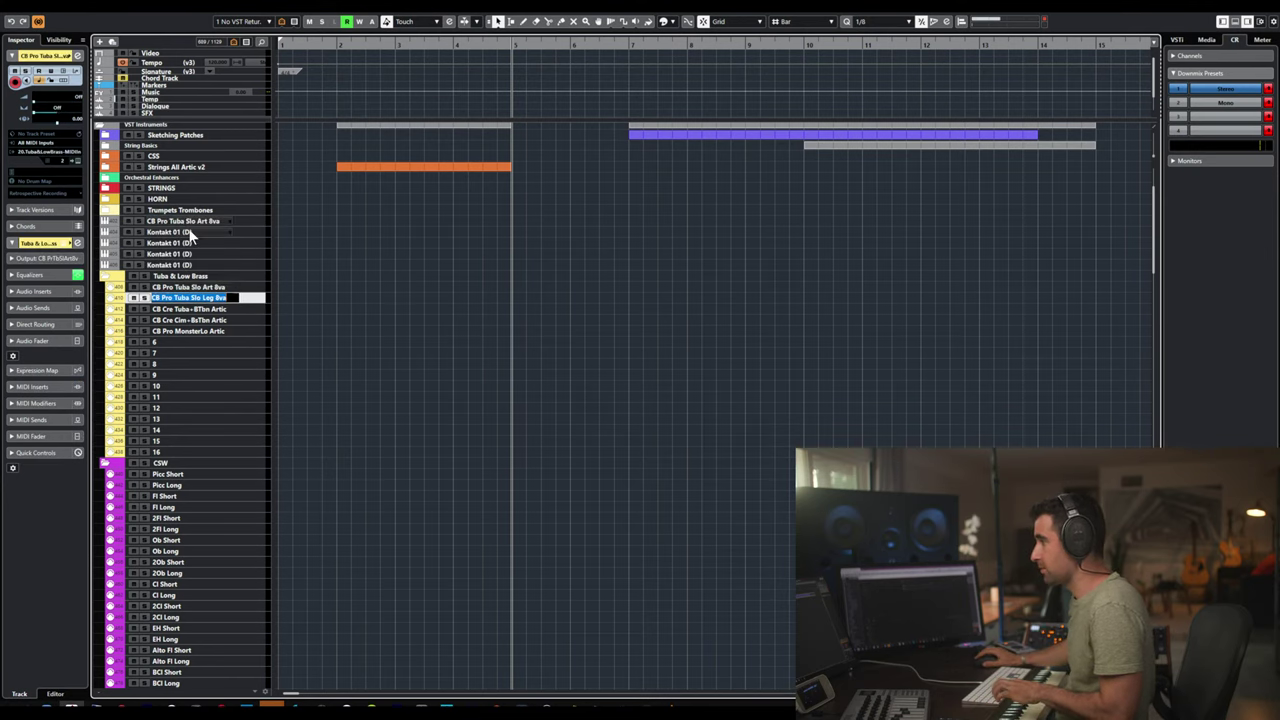
key("Tab")
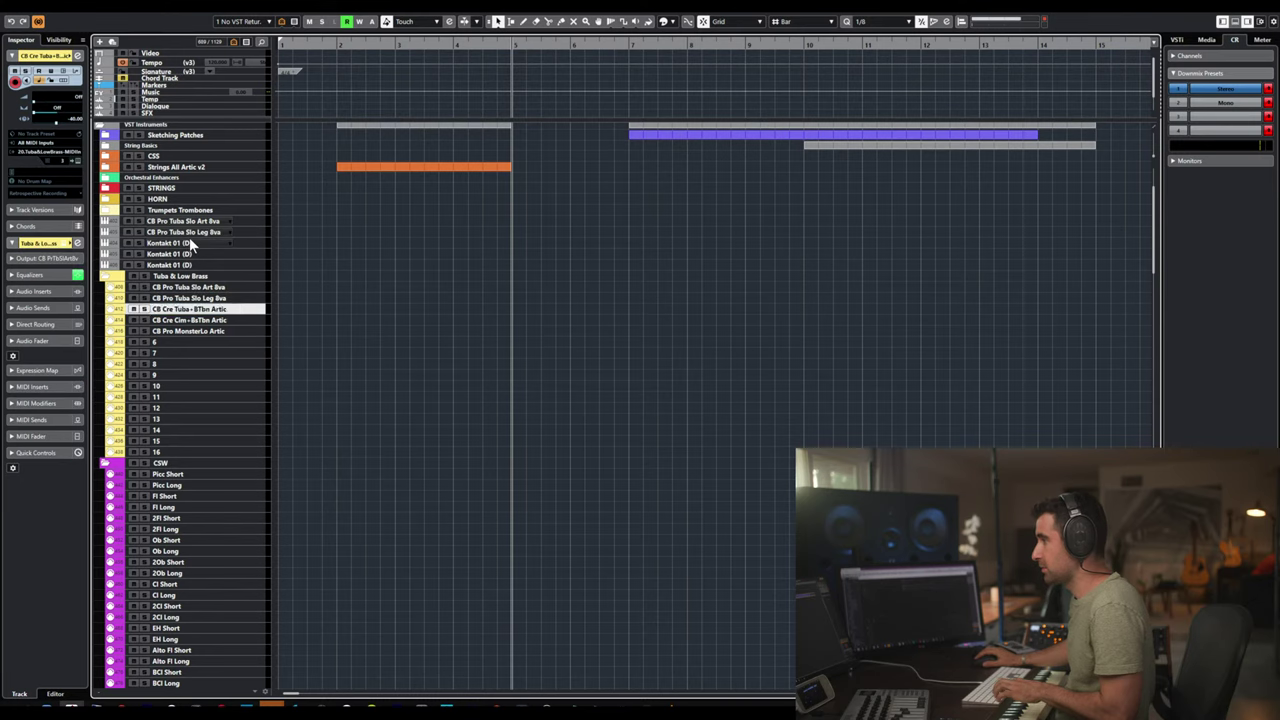
key("Tab")
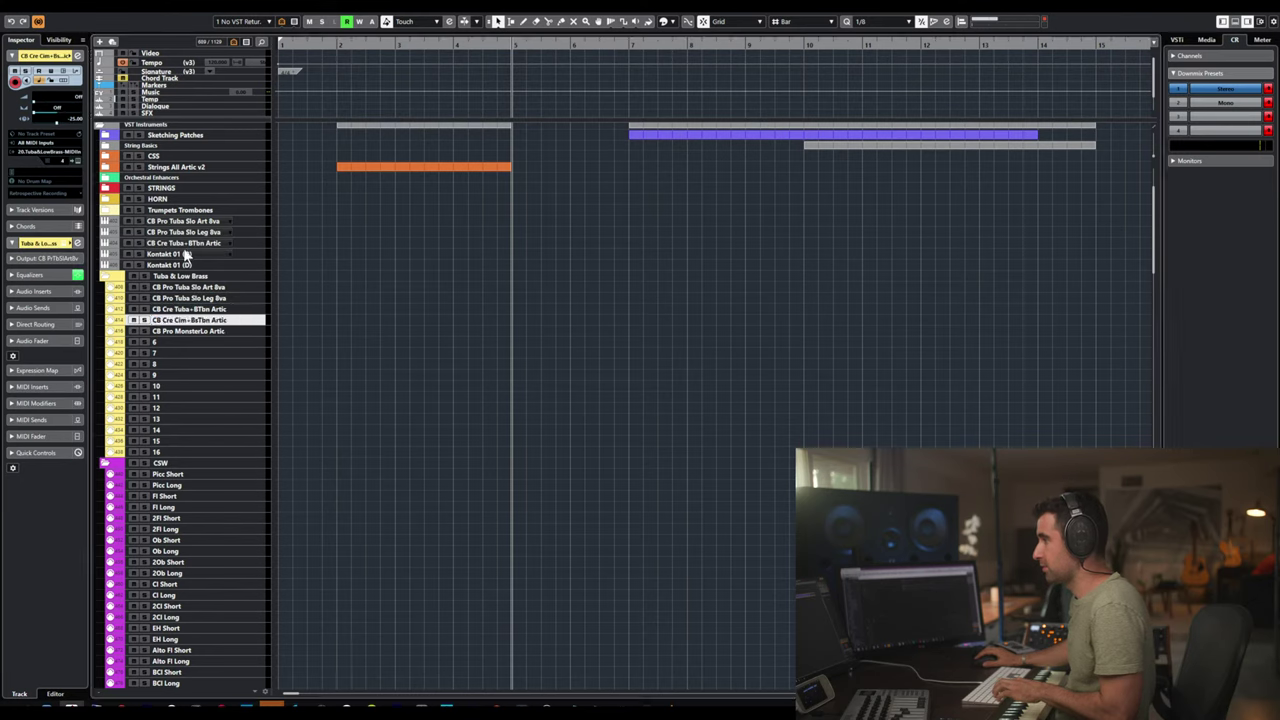
key("Tab")
key("Return")
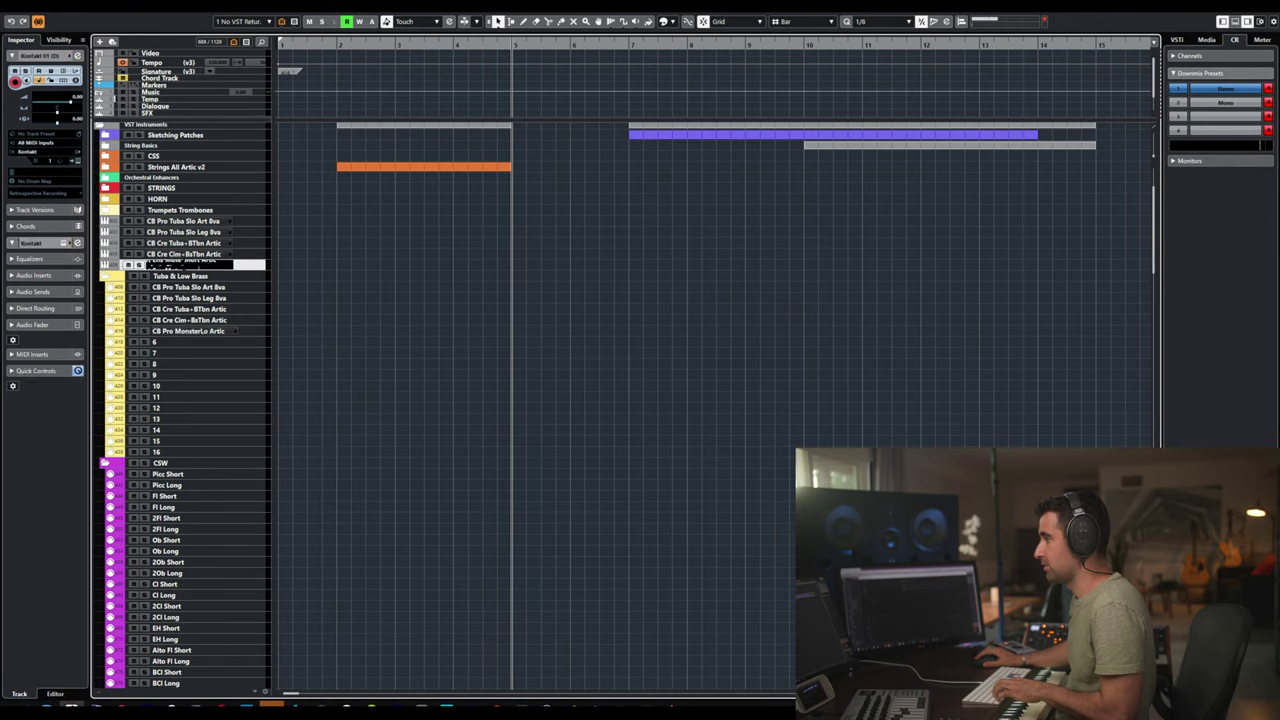
- In the CB Pro Tuba Slo Art 8va track's Kontakt, remove every instrument except 19 Tuba Solo Articulations, and close the window
left_click(212, 224)
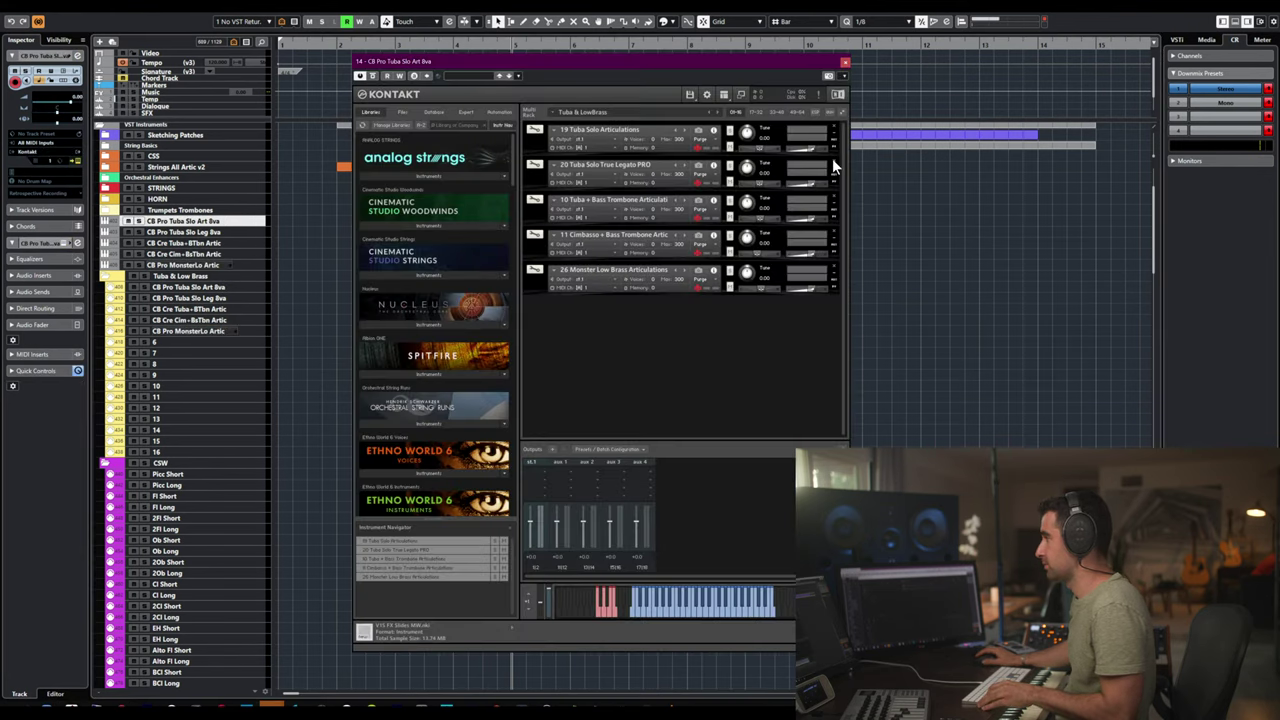
left_click(832, 159)
key("Return")
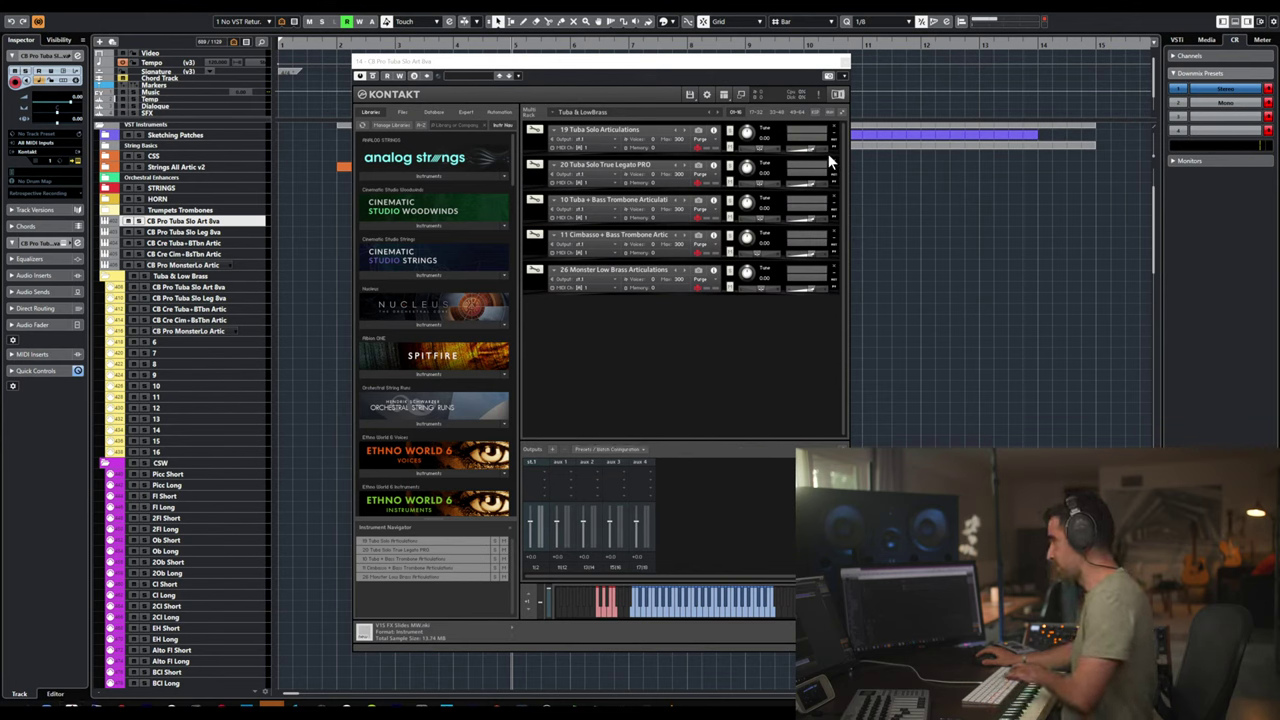
left_click(832, 159)
key("Return")
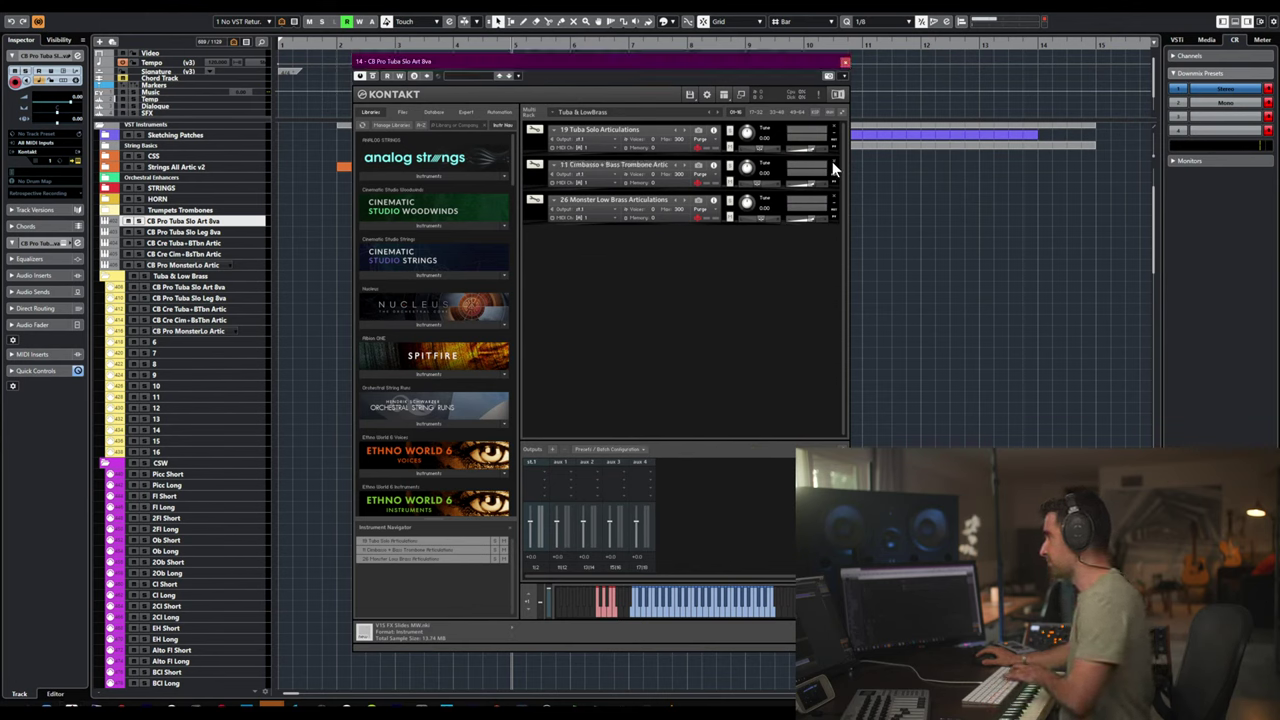
left_click(832, 161)
key("Return")
left_click(833, 164)
key("Return")
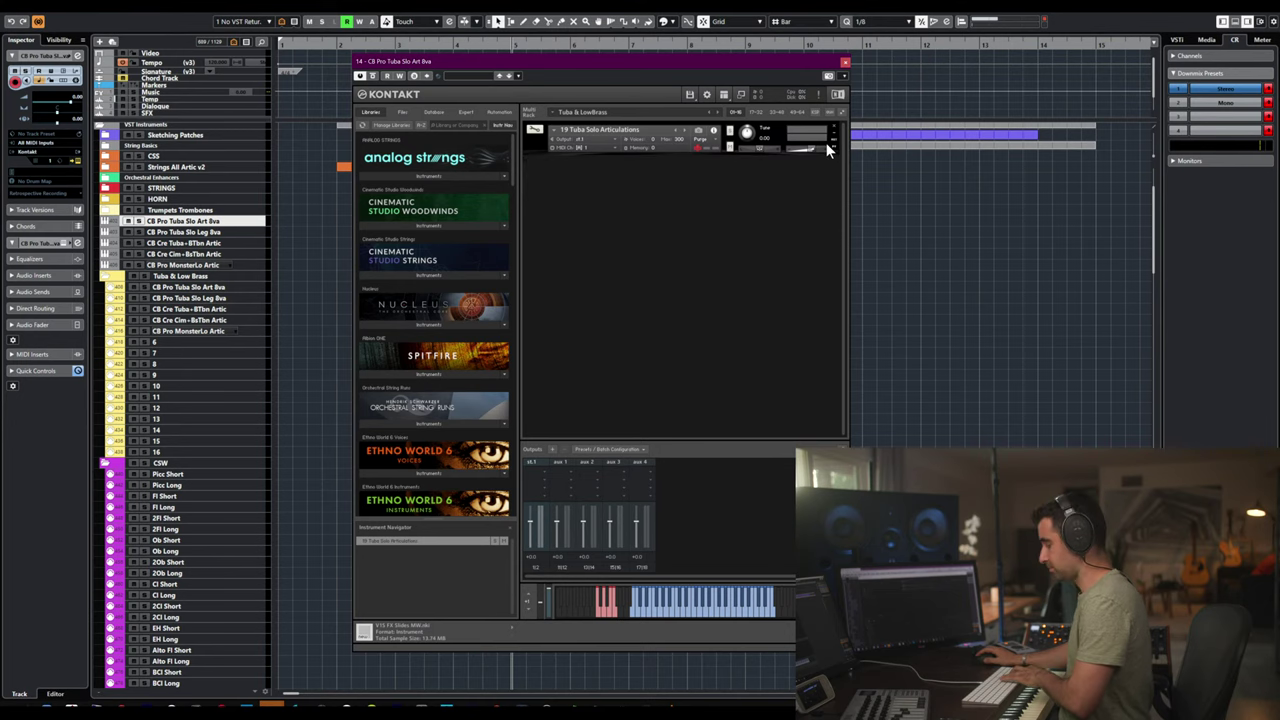
key("ctrl+w")
- In the CB Pro Tuba Slo Leg 8va track's Kontakt, remove every instrument except 20 Tuba Solo True Legato PRO
right_click(229, 228)
left_click(236, 233)
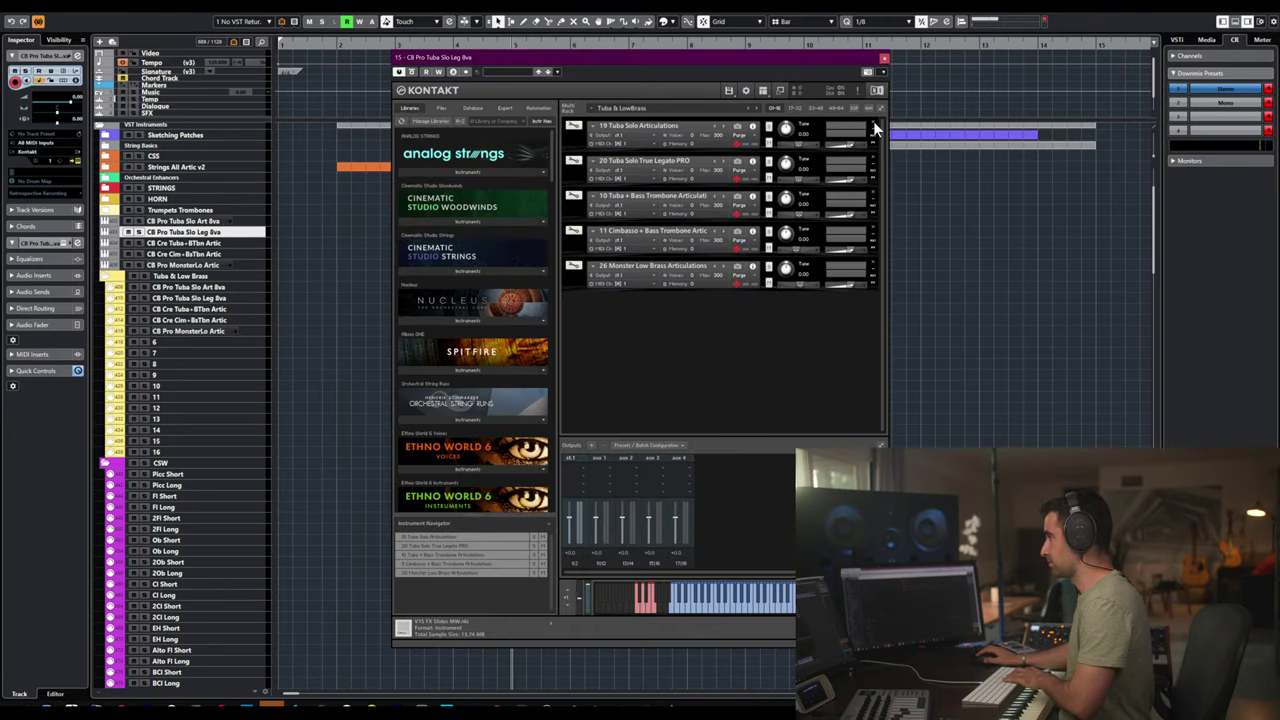
left_click(874, 125)
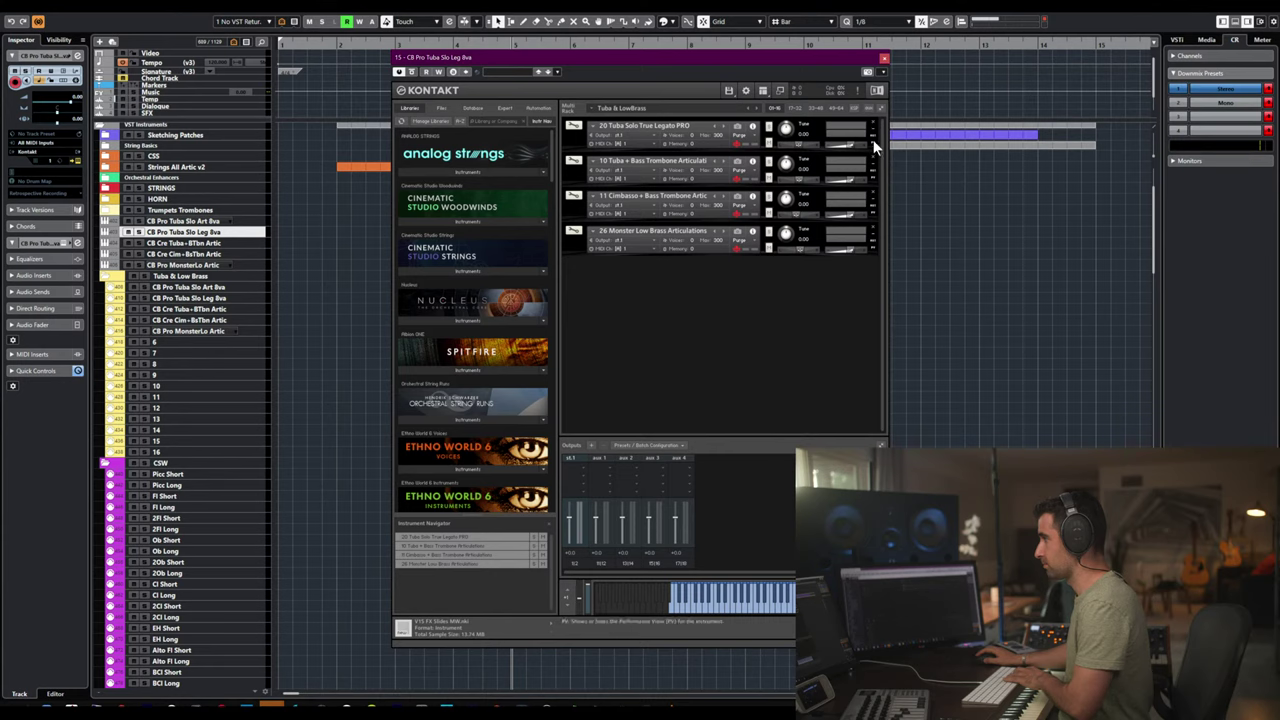
left_click(872, 156)
left_click(872, 156)
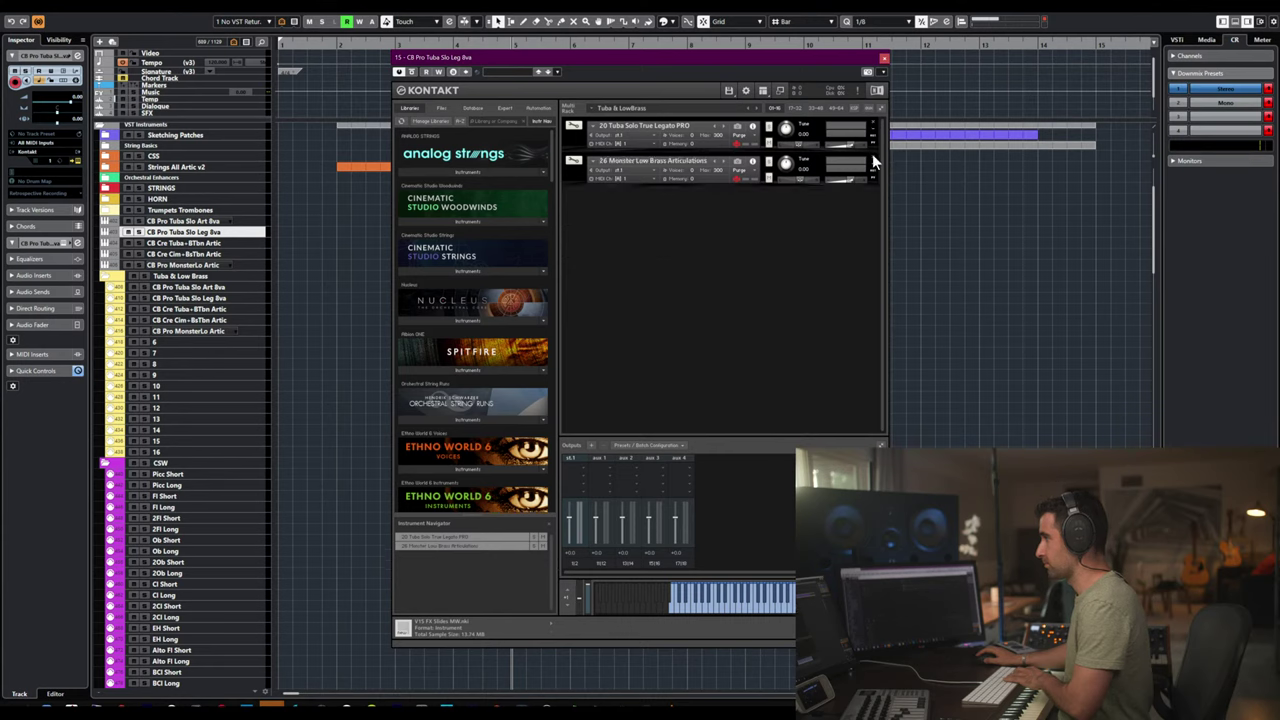
left_click(872, 156)
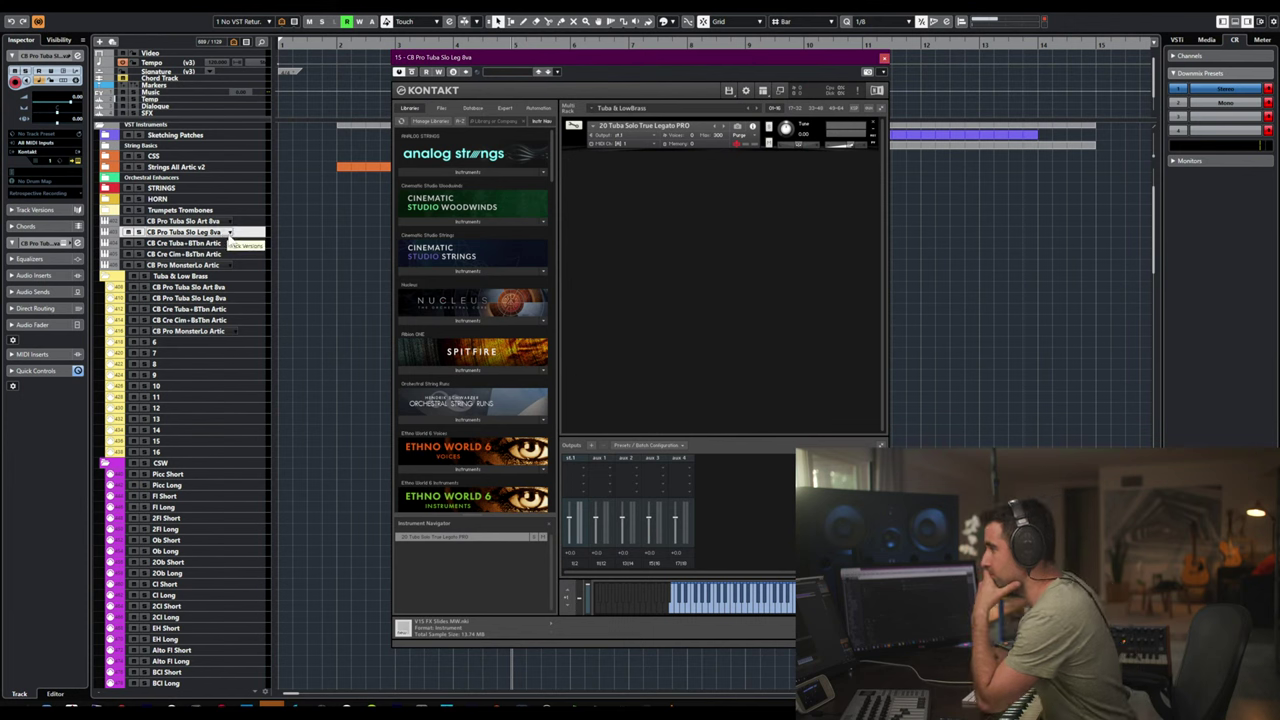
- In the CB Cre Tuba+BTbn Artic track's Kontakt, keep only 10 Tuba + Bass Trombone Articulations, and close the open Kontakt windows
left_click(216, 243)
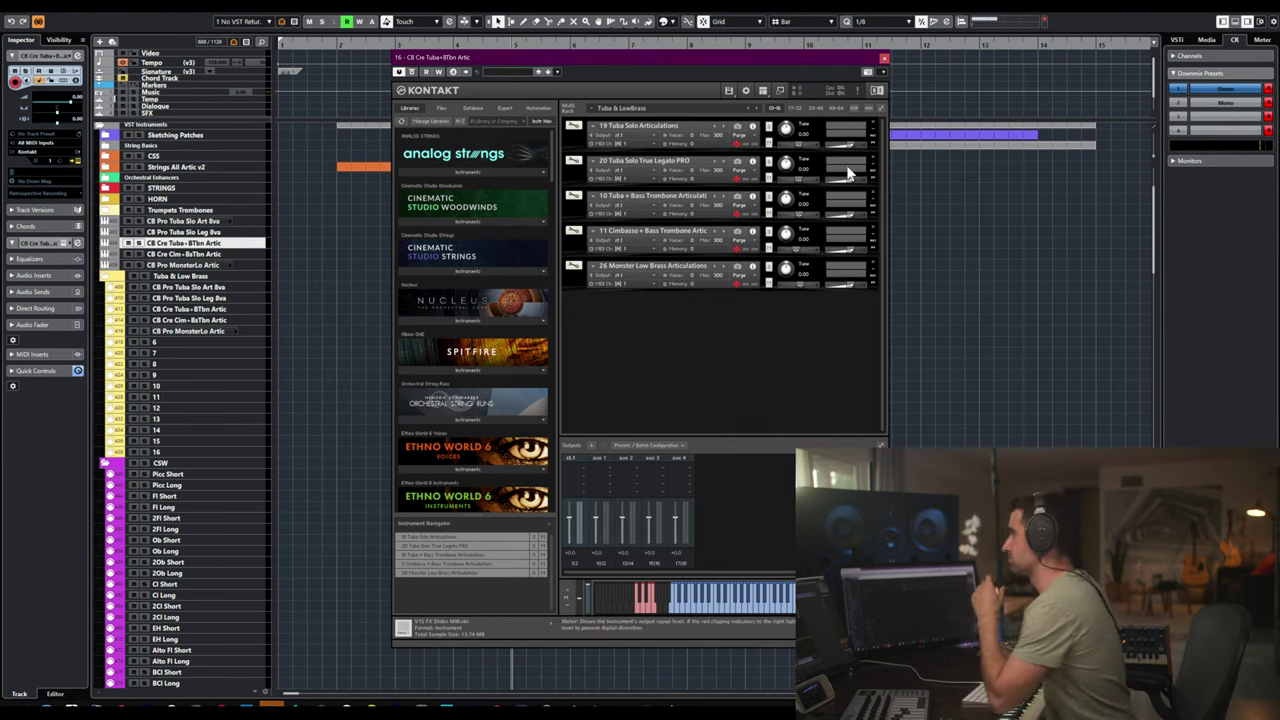
left_click(872, 121)
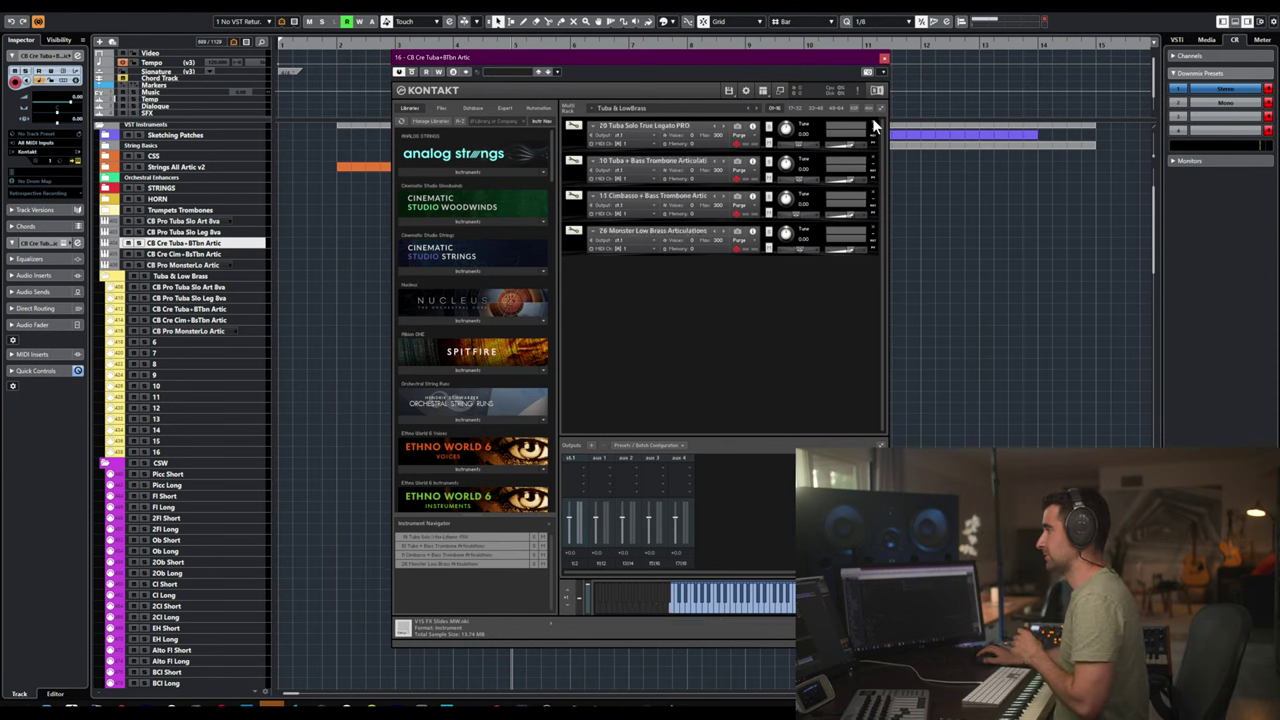
left_click(872, 121)
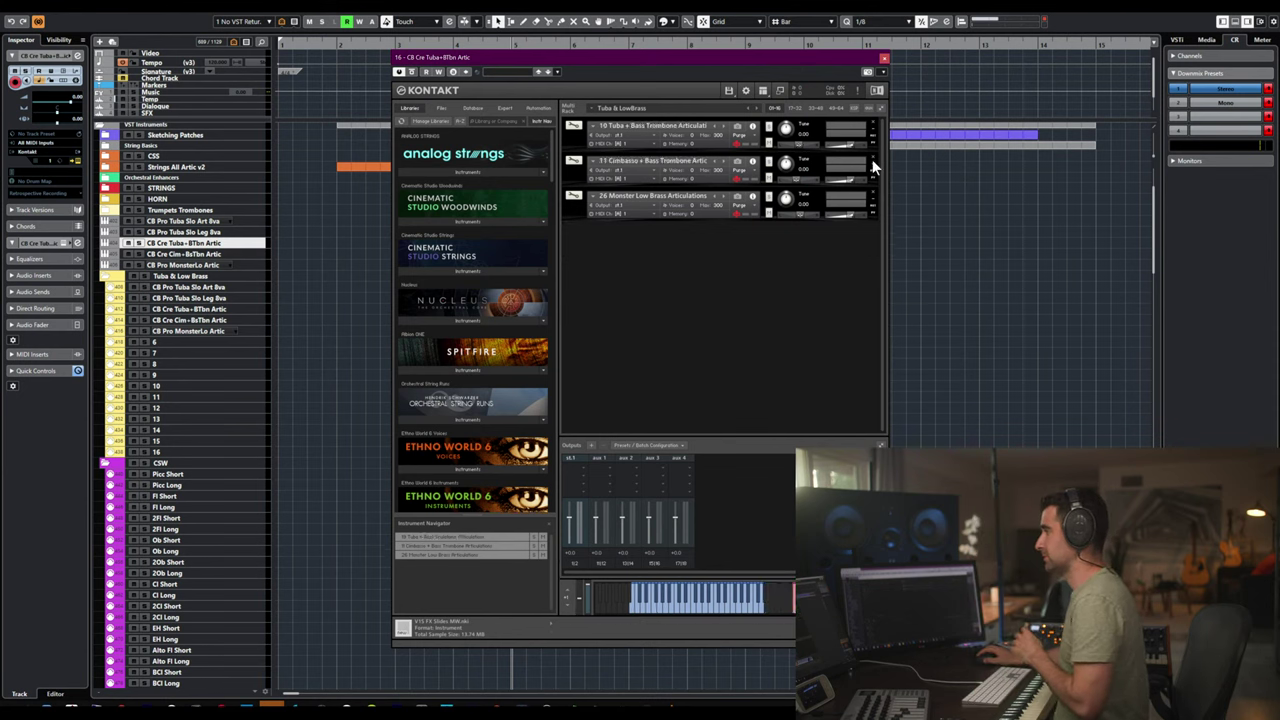
left_click(872, 158)
left_click(871, 157)
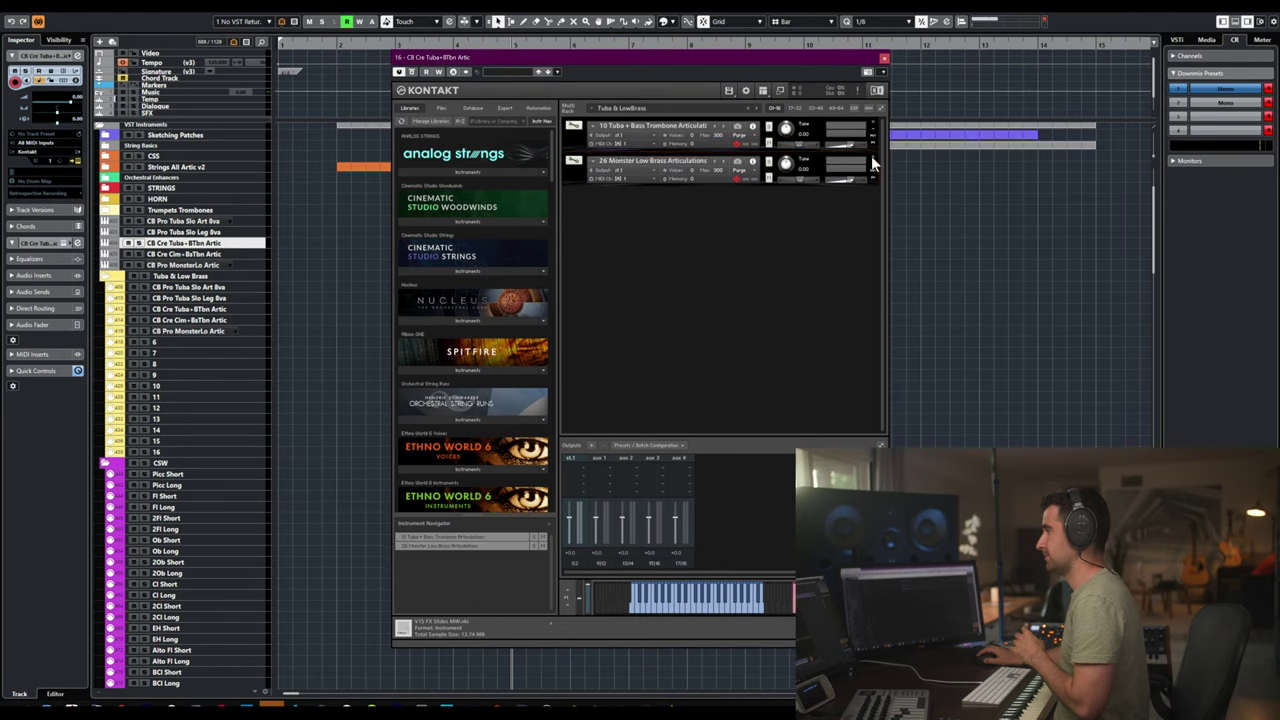
left_click(871, 157)
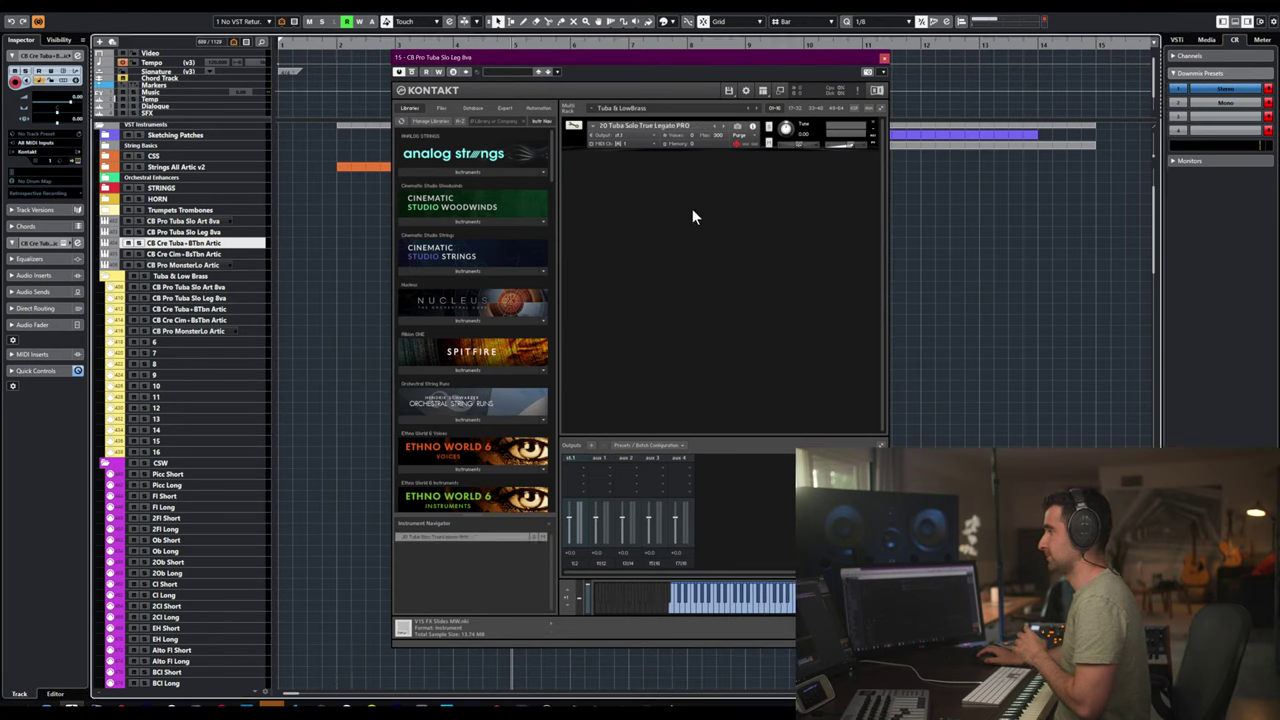
left_click(884, 58)
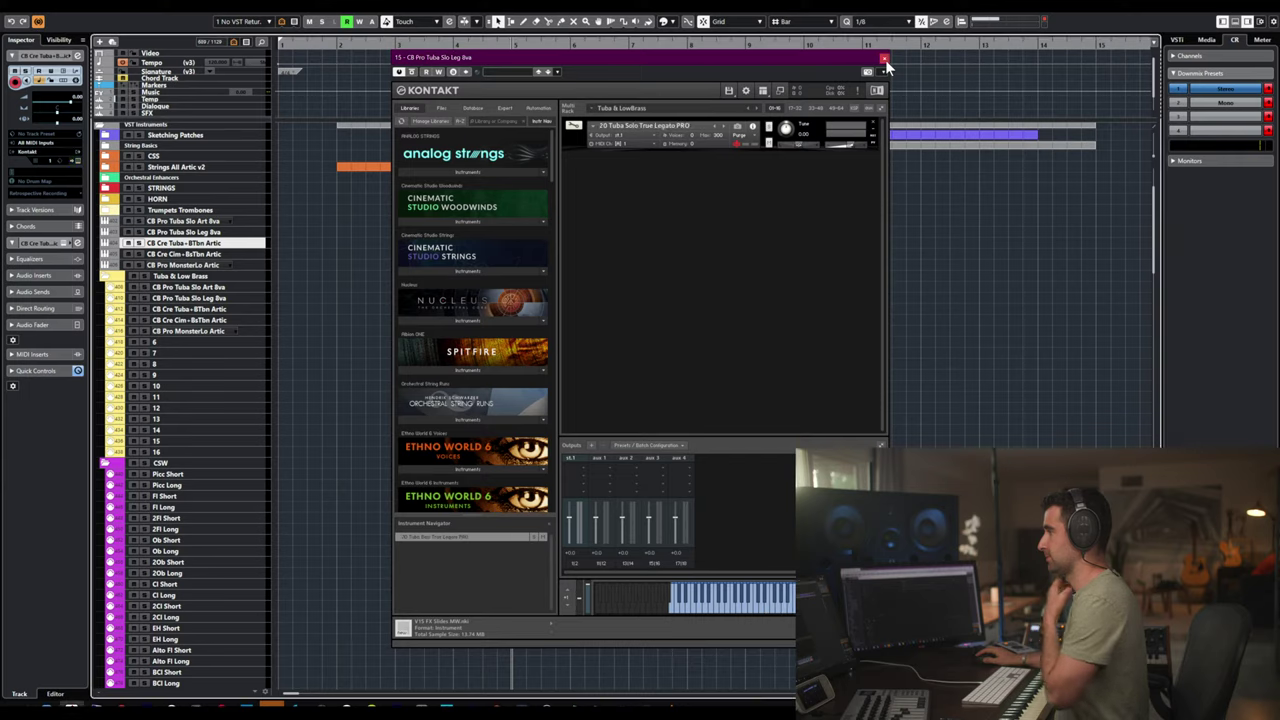
left_click(885, 59)
- In the CB Cre Cim+BsTbn Artic track's Kontakt, remove every instrument except 11 Cimbasso + Bass Trombone Articulations
left_click(218, 254)
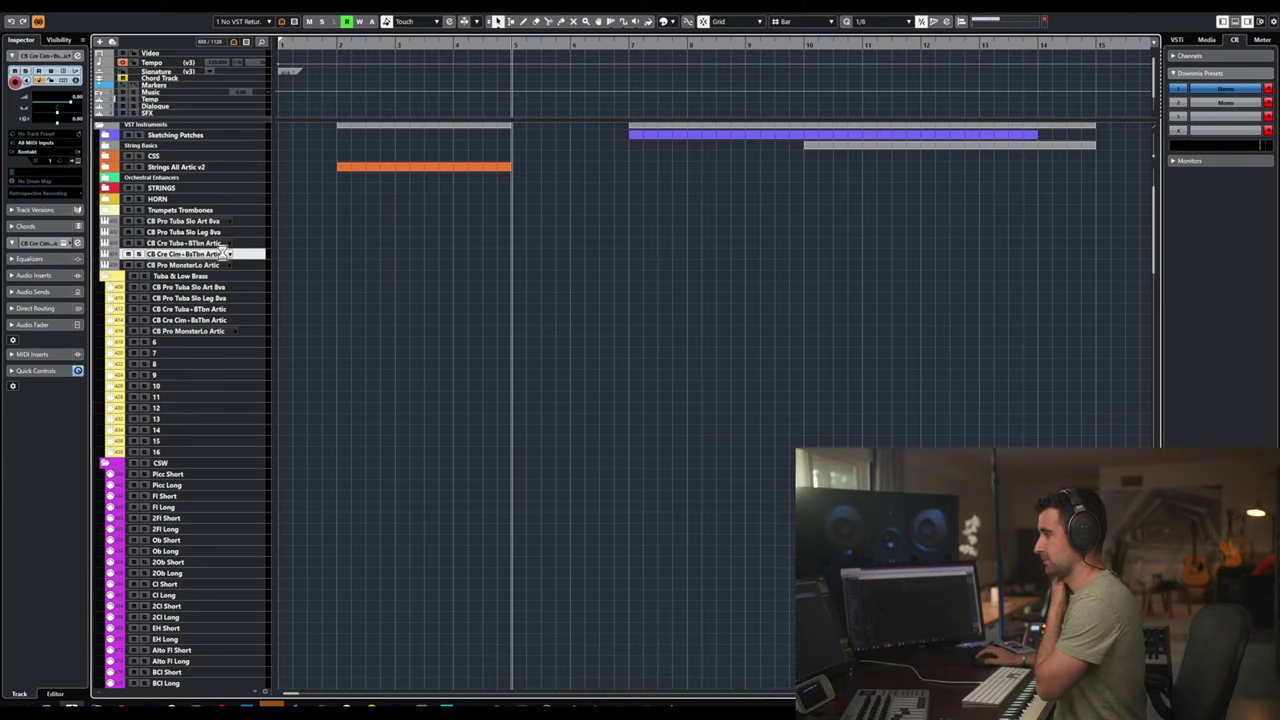
left_click(222, 254)
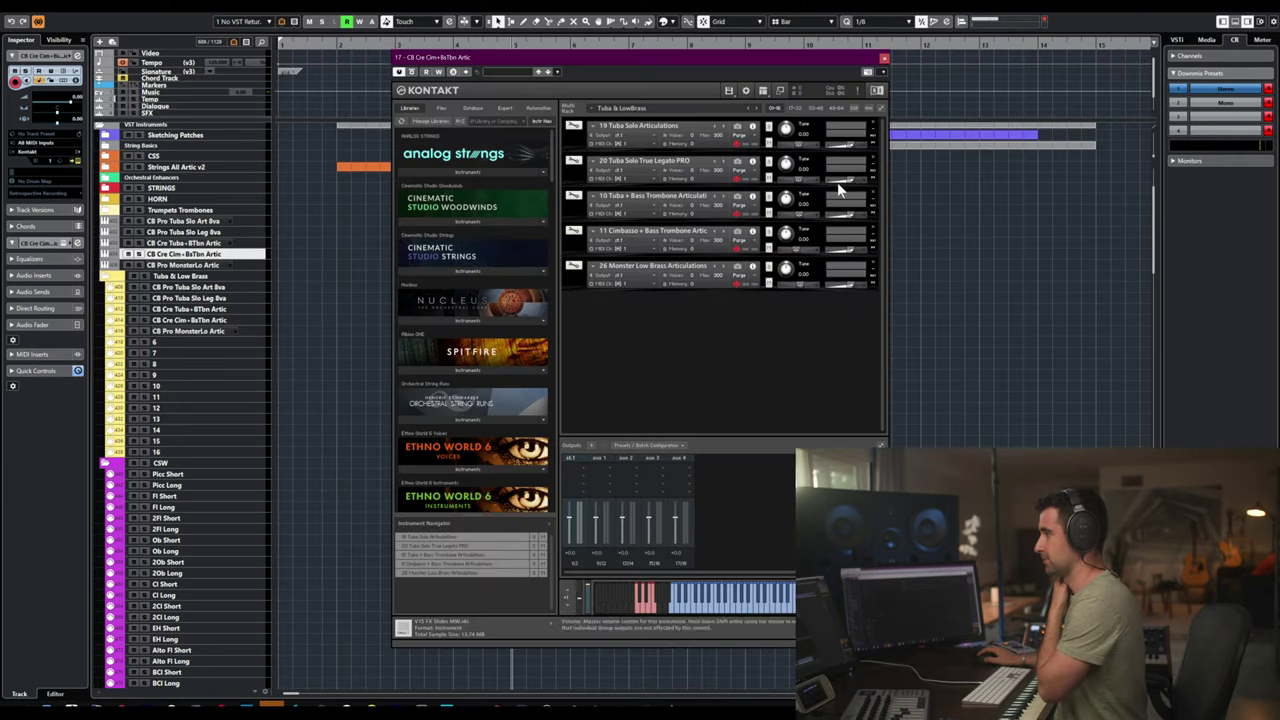
left_click(872, 261)
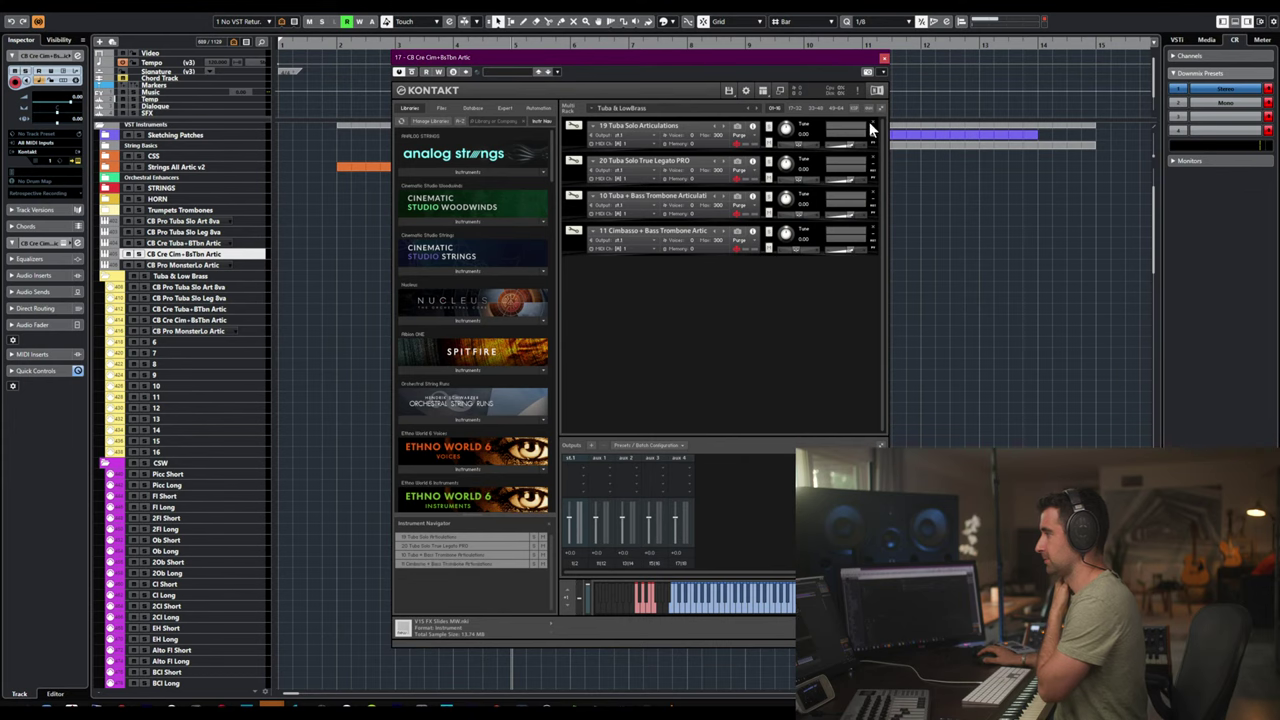
left_click(873, 127)
left_click(873, 127)
left_click(873, 127)
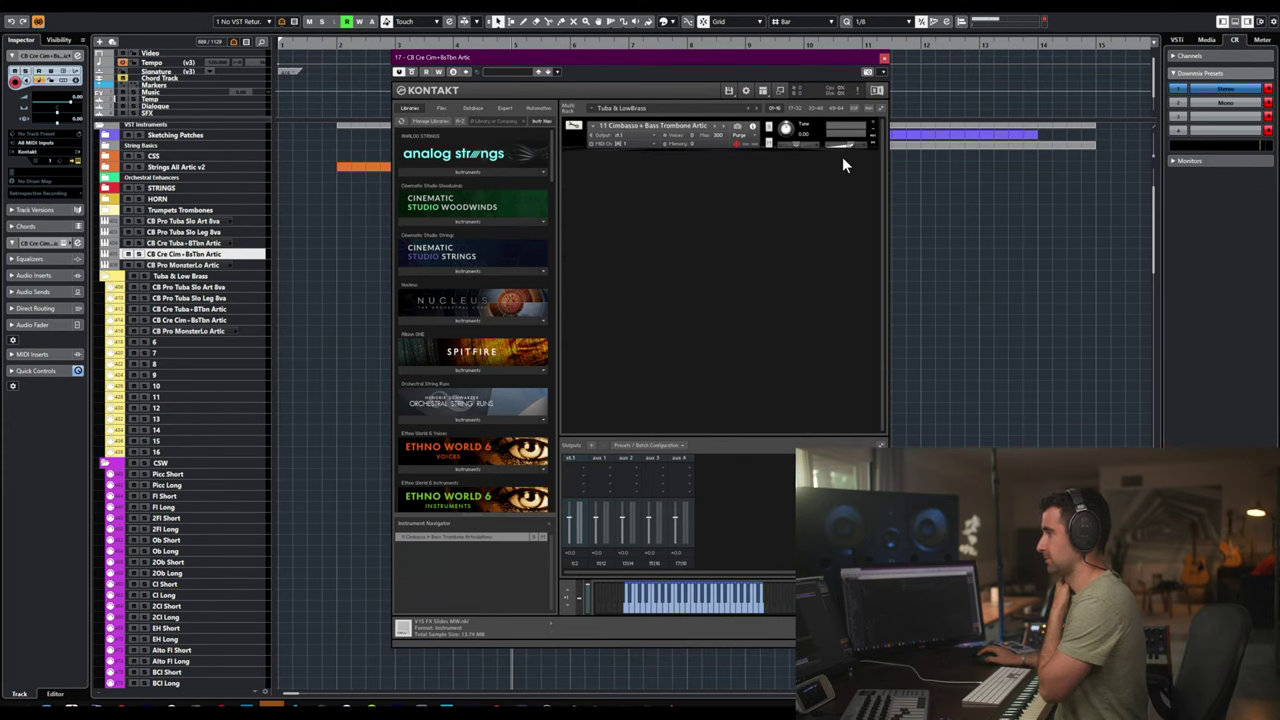
left_click(342, 226)
- In the CB Pro MonsterLo Artic track's Kontakt, remove every instrument except 26 Monster Low Brass Articulations, and close the window
left_click(222, 265)
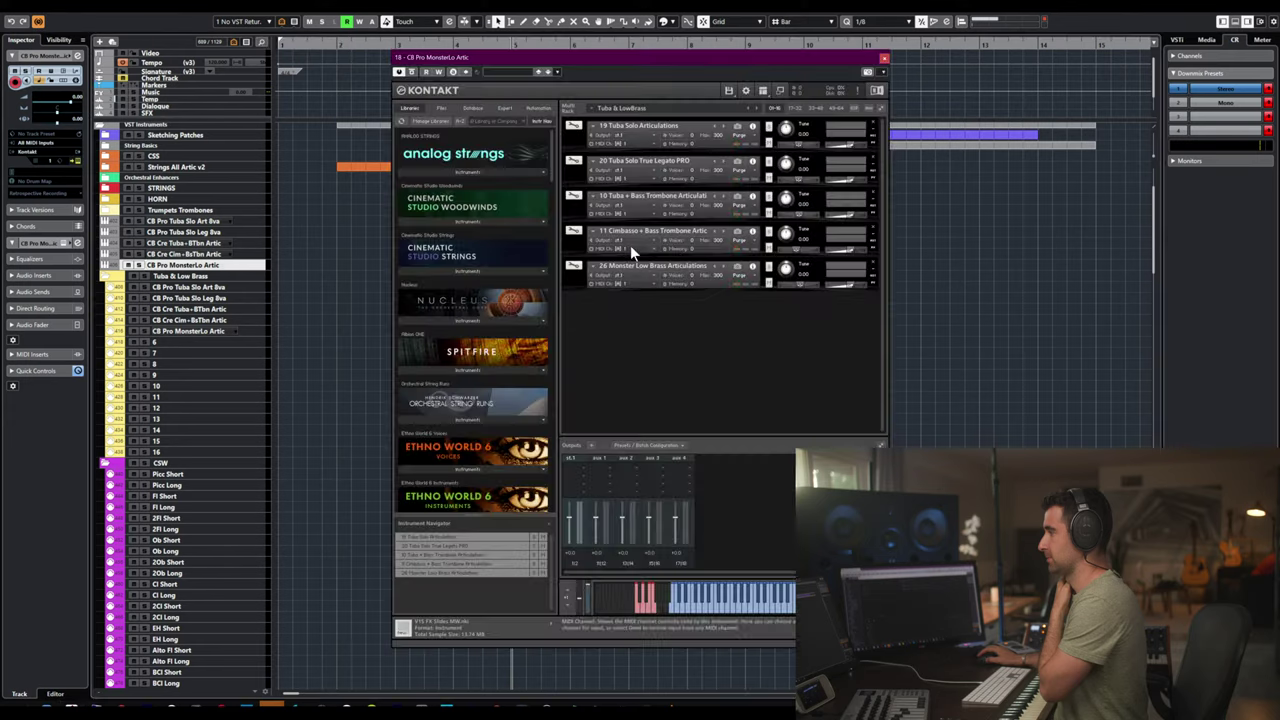
left_click(873, 127)
left_click(873, 127)
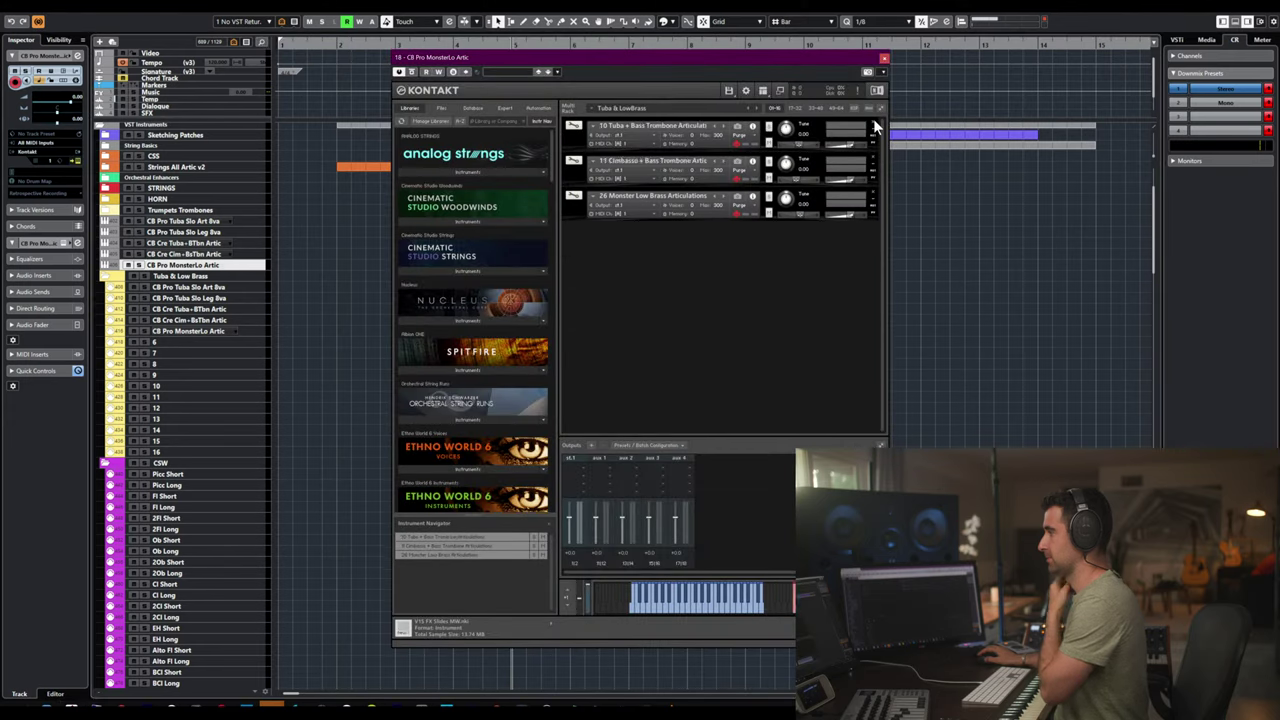
left_click(873, 127)
left_click(873, 127)
left_click(883, 57)
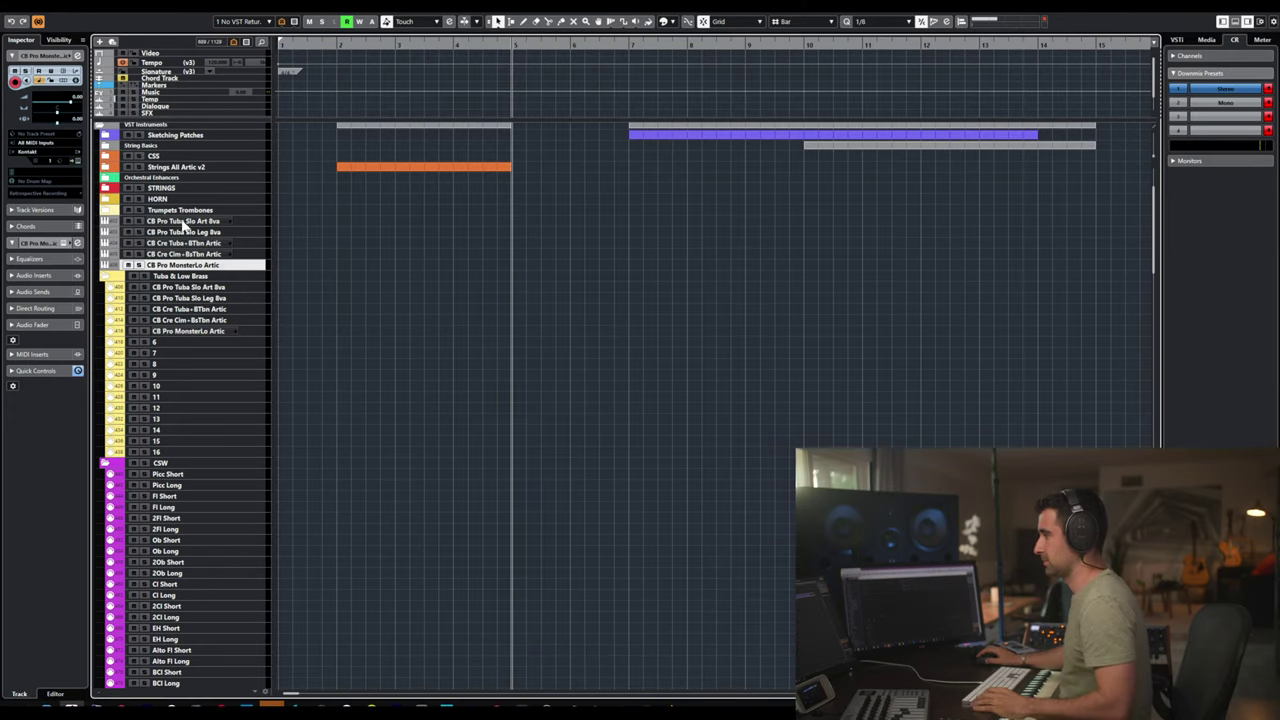
- Audition 19 Tuba Solo Articulations on the CB Pro Tuba Slo Art 8va track with its Kontakt open, then close Kontakt
left_click(182, 222)
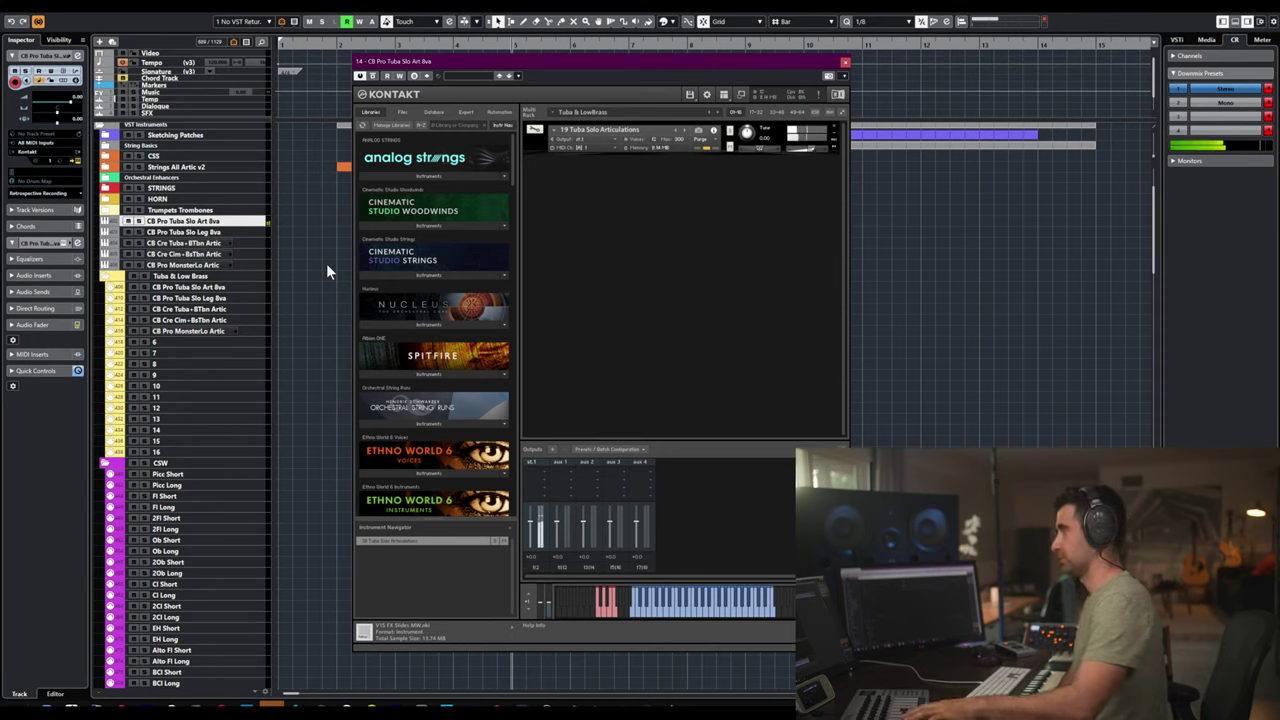
key("e")
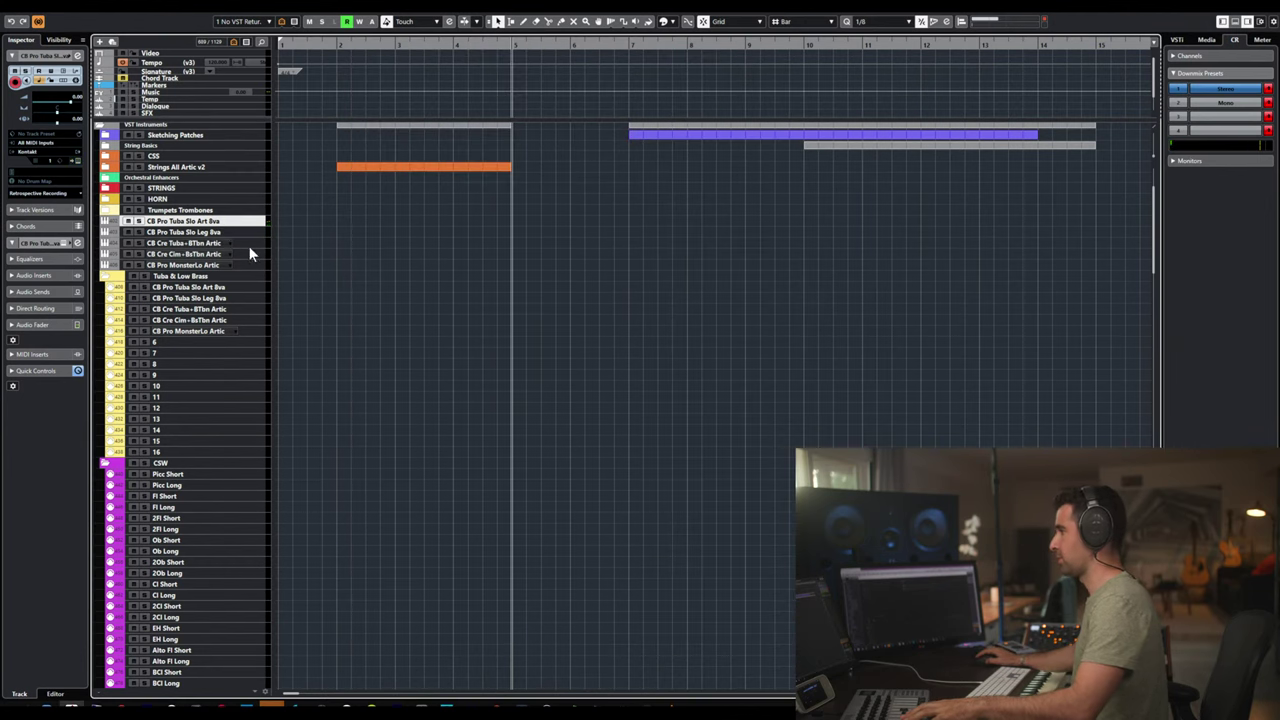
key("e")
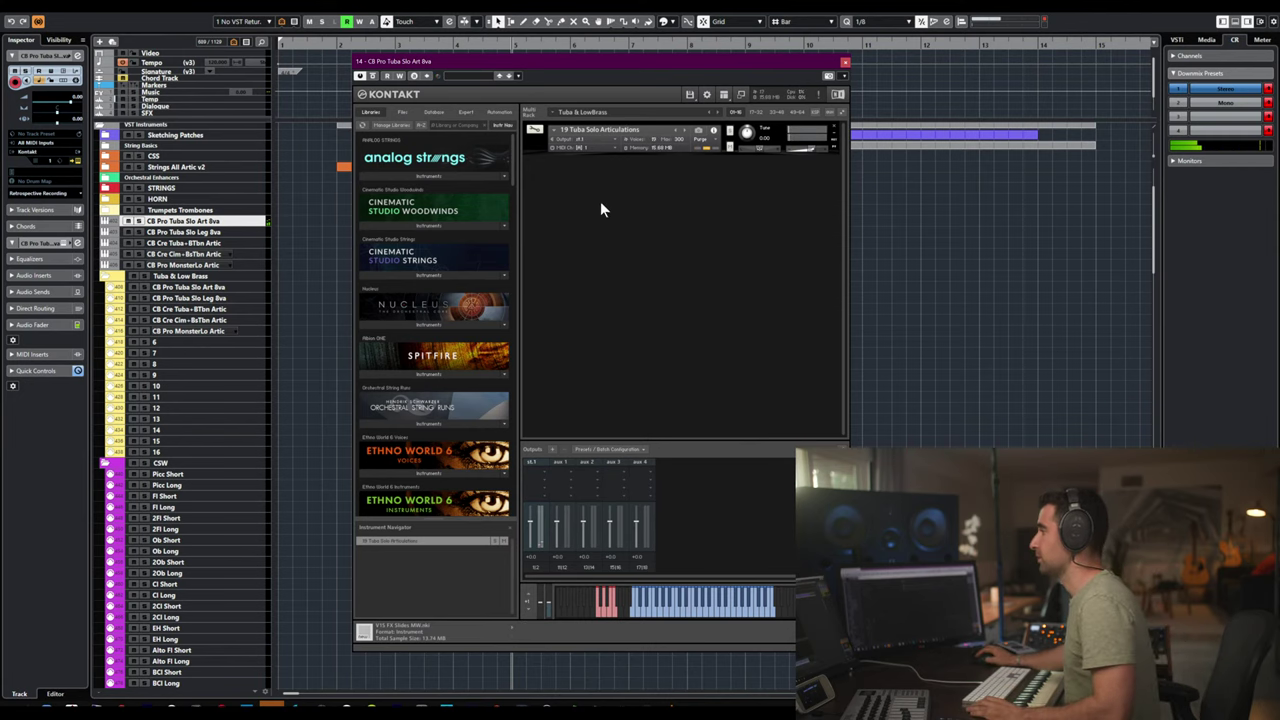
key("Escape")
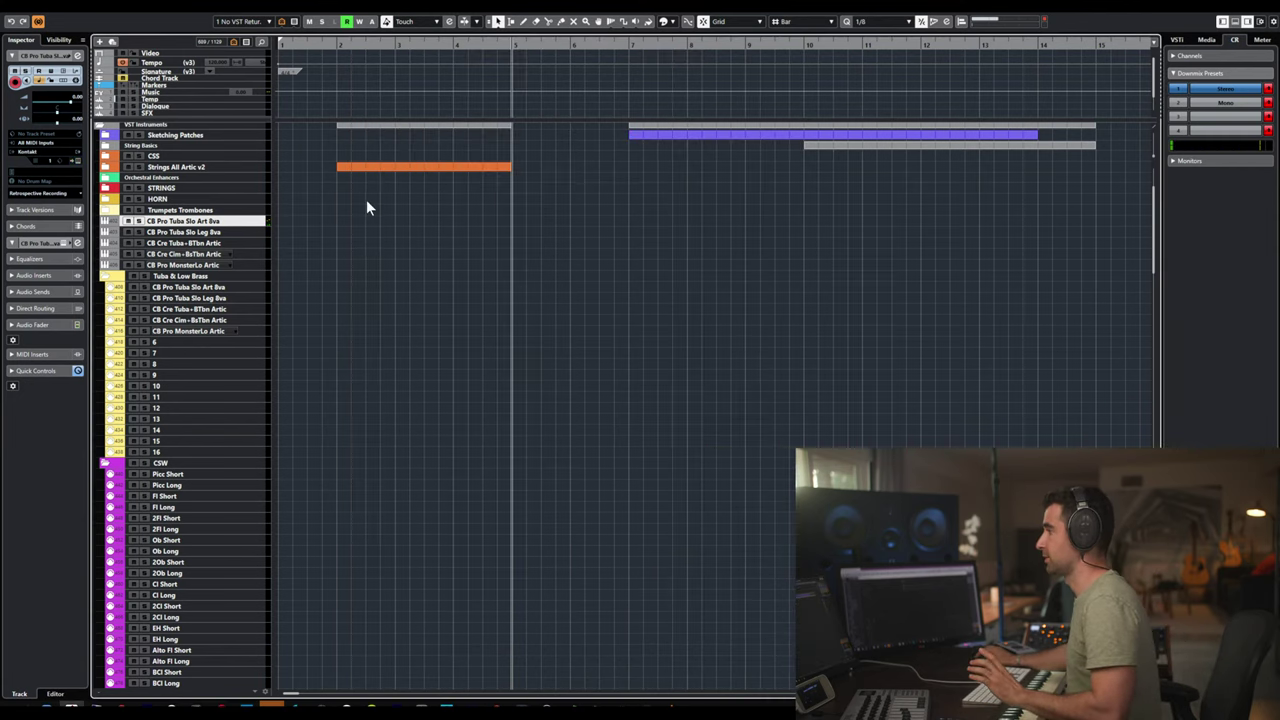
- Audition 20 Tuba Solo True Legato PRO on the CB Pro Tuba Slo Leg 8va track with its Kontakt open, then close Kontakt
left_click(238, 231)
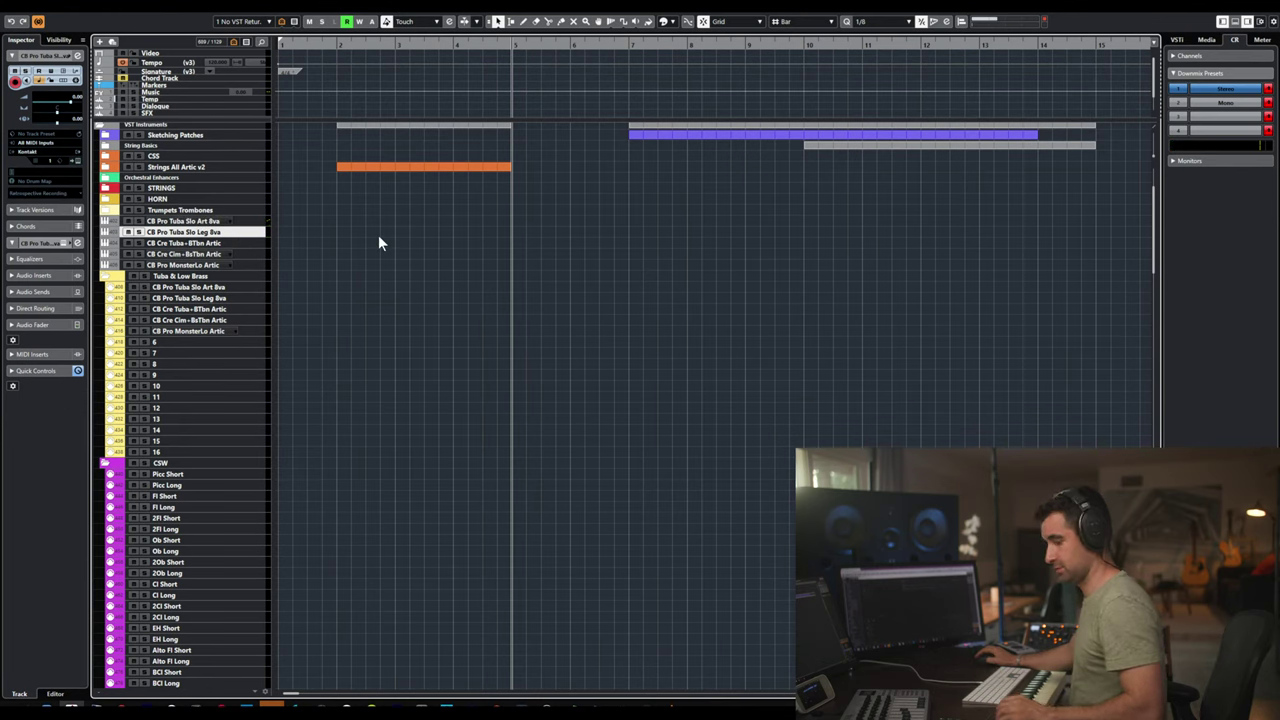
key("e")
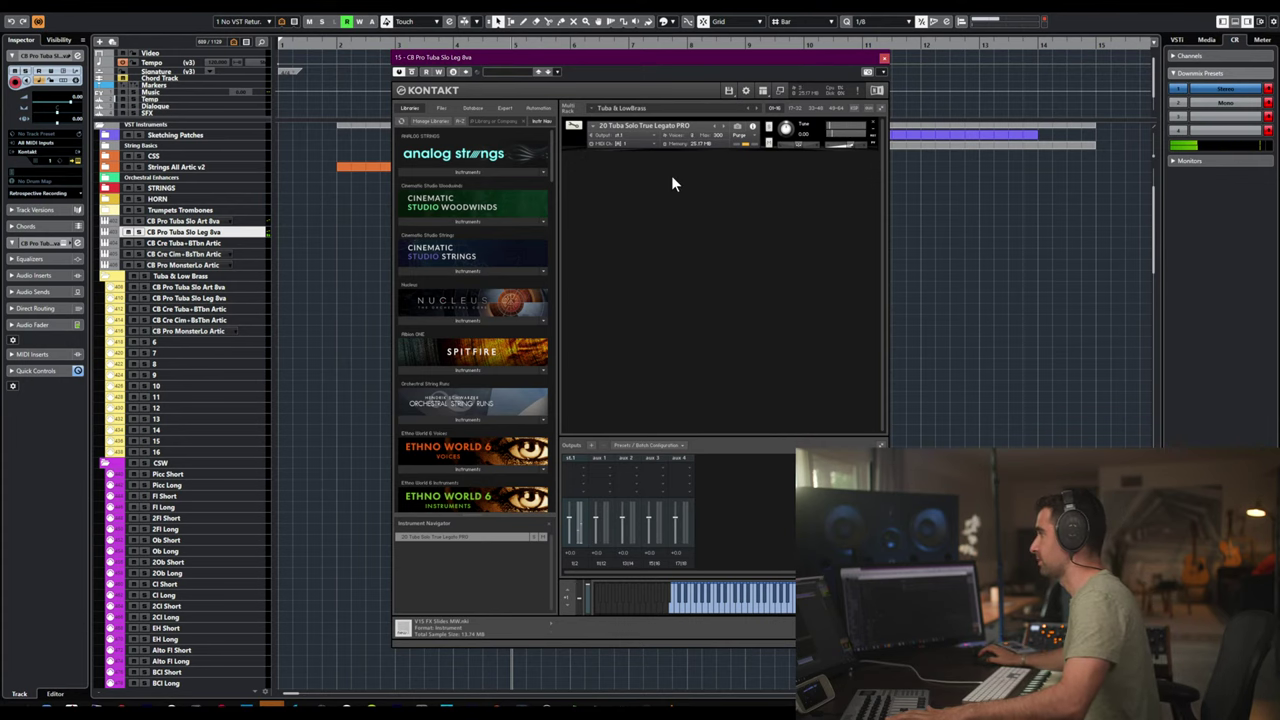
key("Escape")
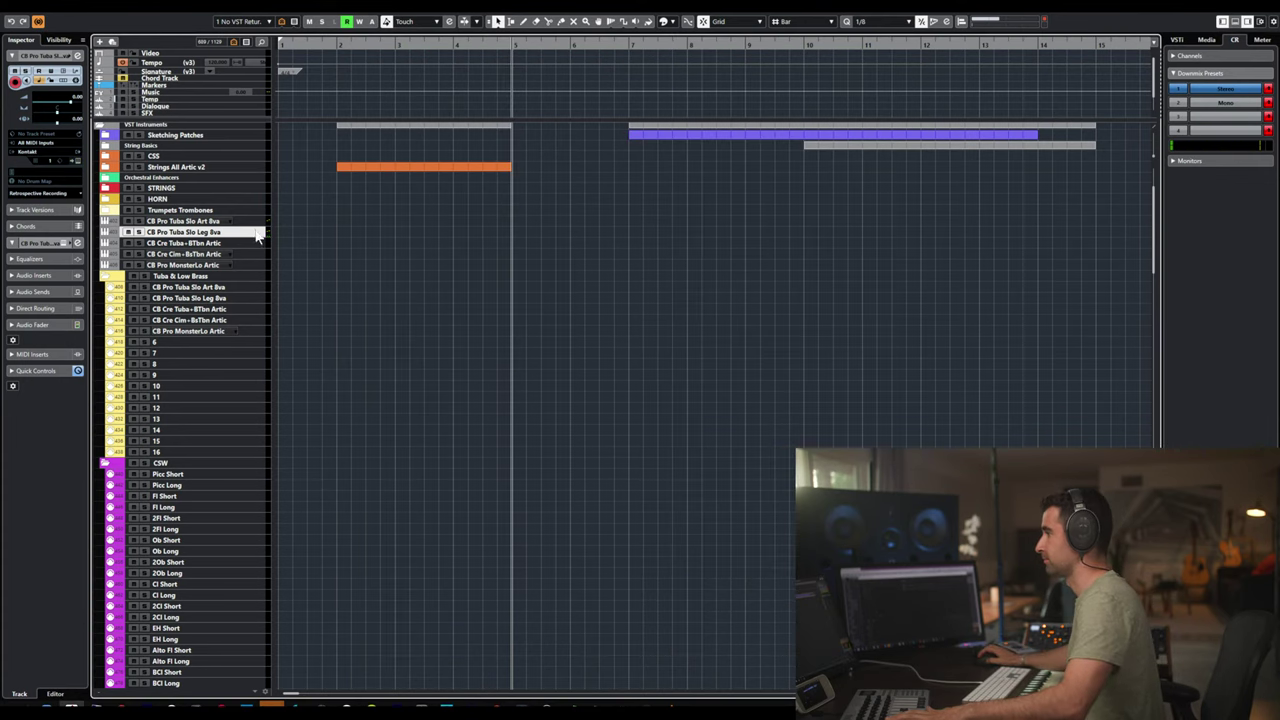
- Audition the CB Cre Tuba+BTbn Artic and CB Cre Cim+BsTbn Artic tracks with each track's Kontakt open
left_click(224, 241)
key("e")
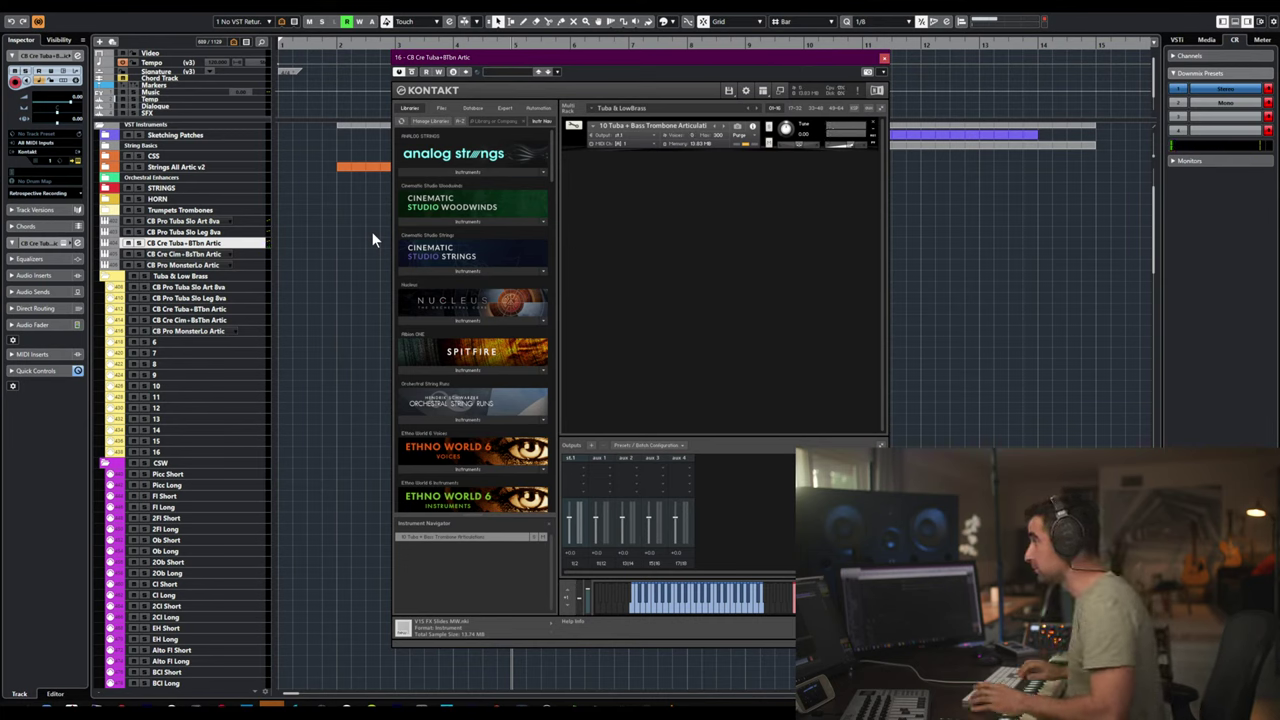
key("Down")
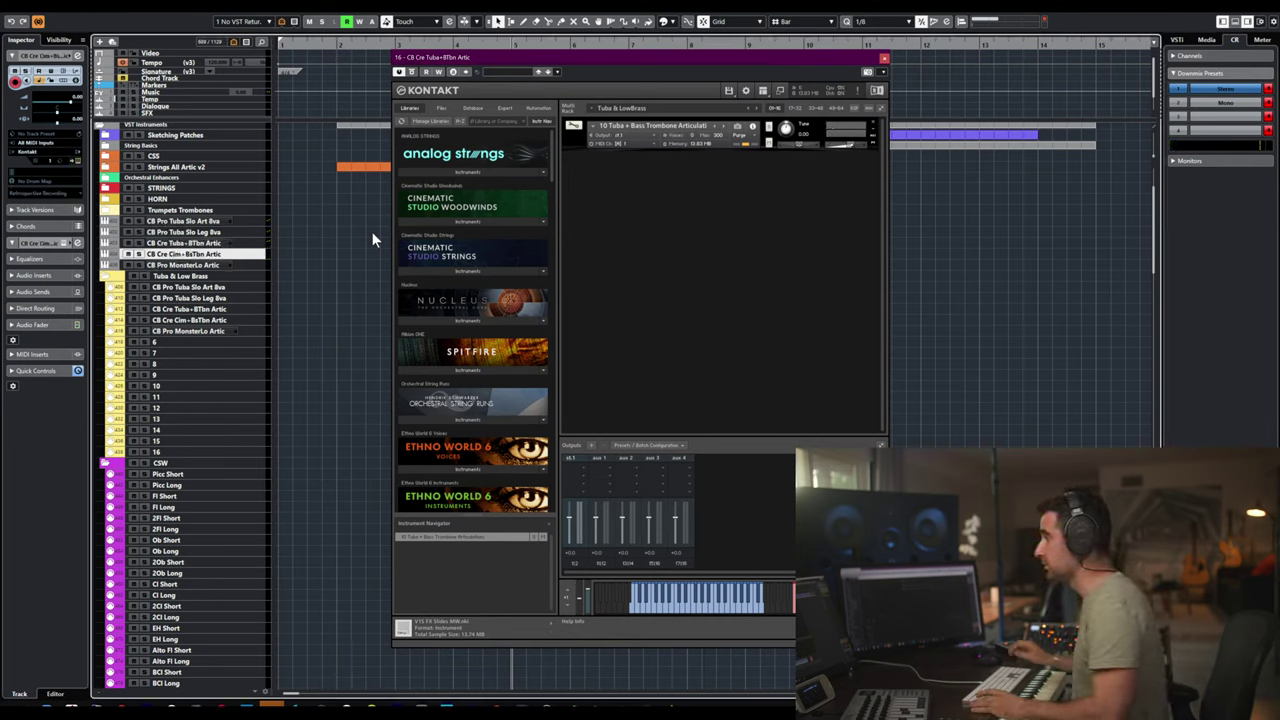
key("e")
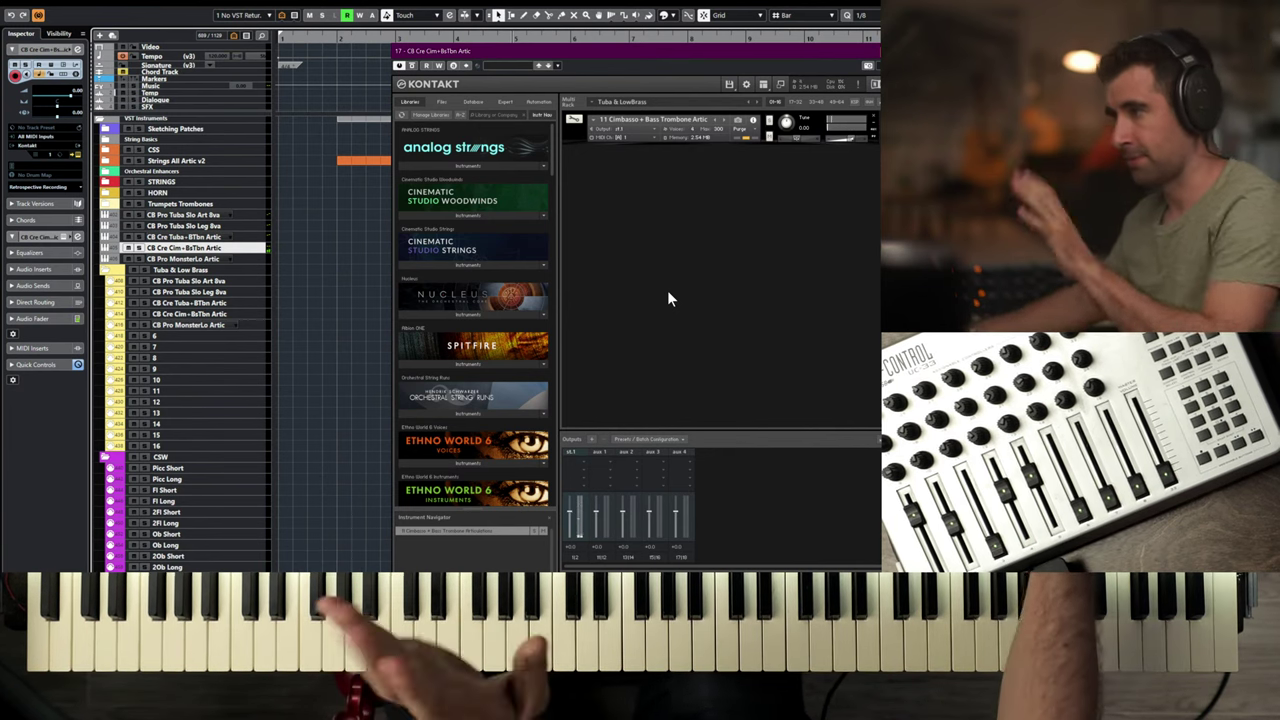
- Select the CB Pro MonsterLo Artic track for auditioning and close the open Kontakt windows
left_click(199, 259)
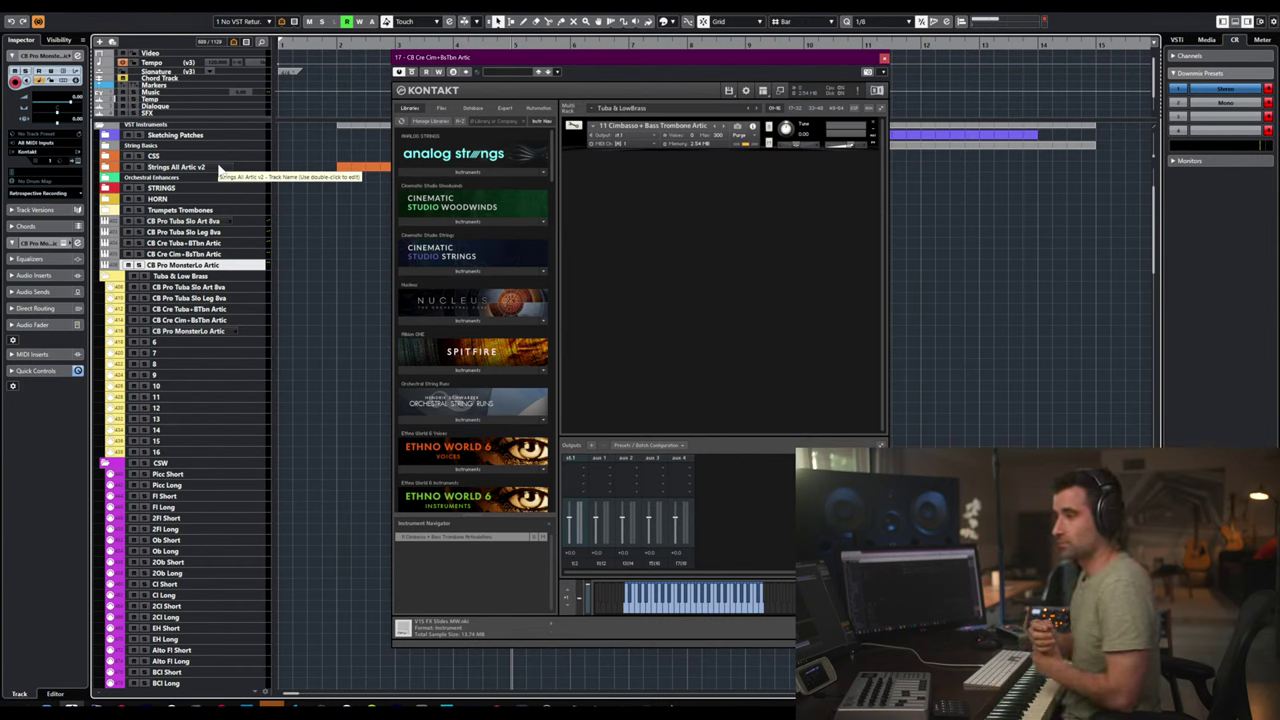
left_click(884, 58)
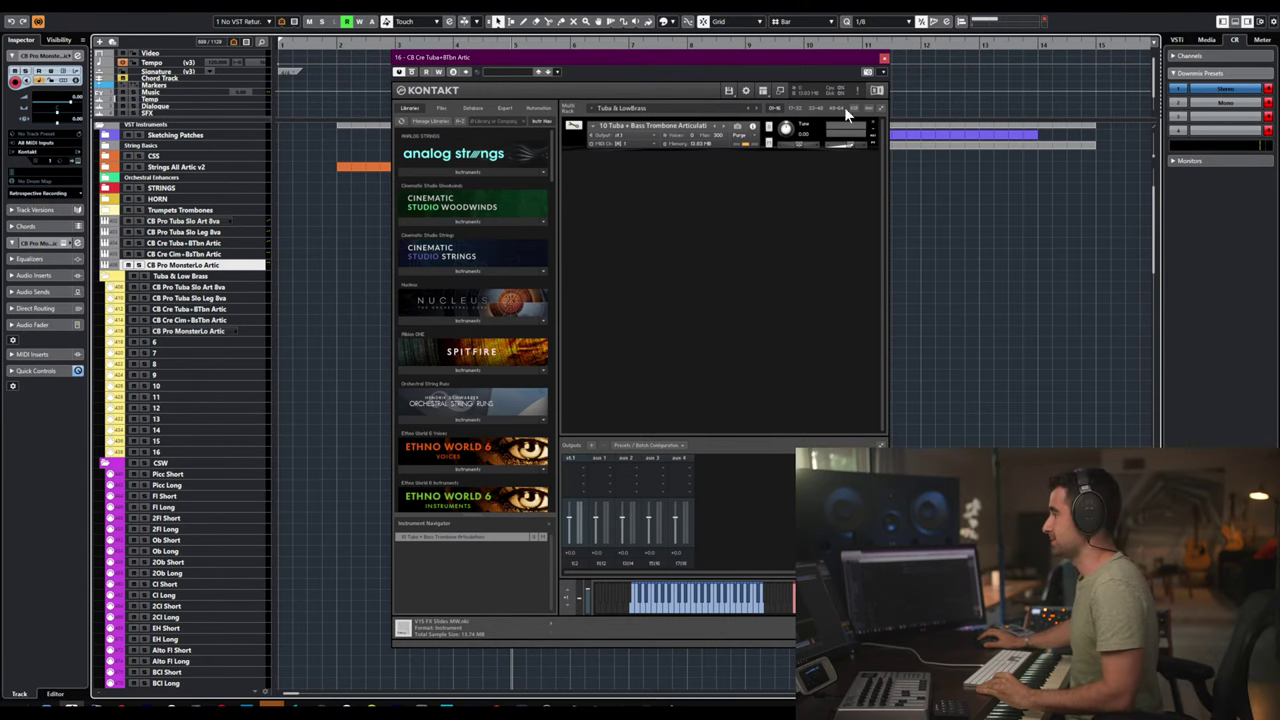
left_click(884, 57)
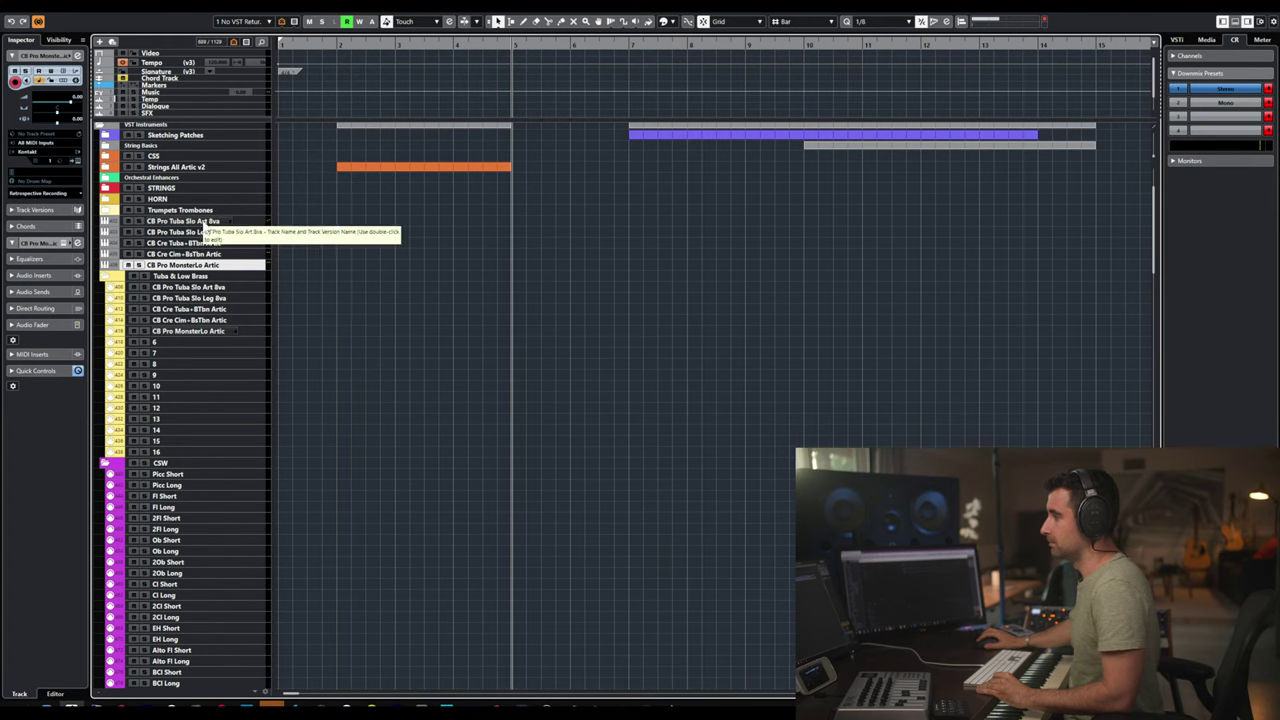
- In the MixConsole, copy the channel settings of the Tuba & Low Brass folder's CB Pro Tuba Slo Art 8va to the new track's channel
left_click(204, 222)
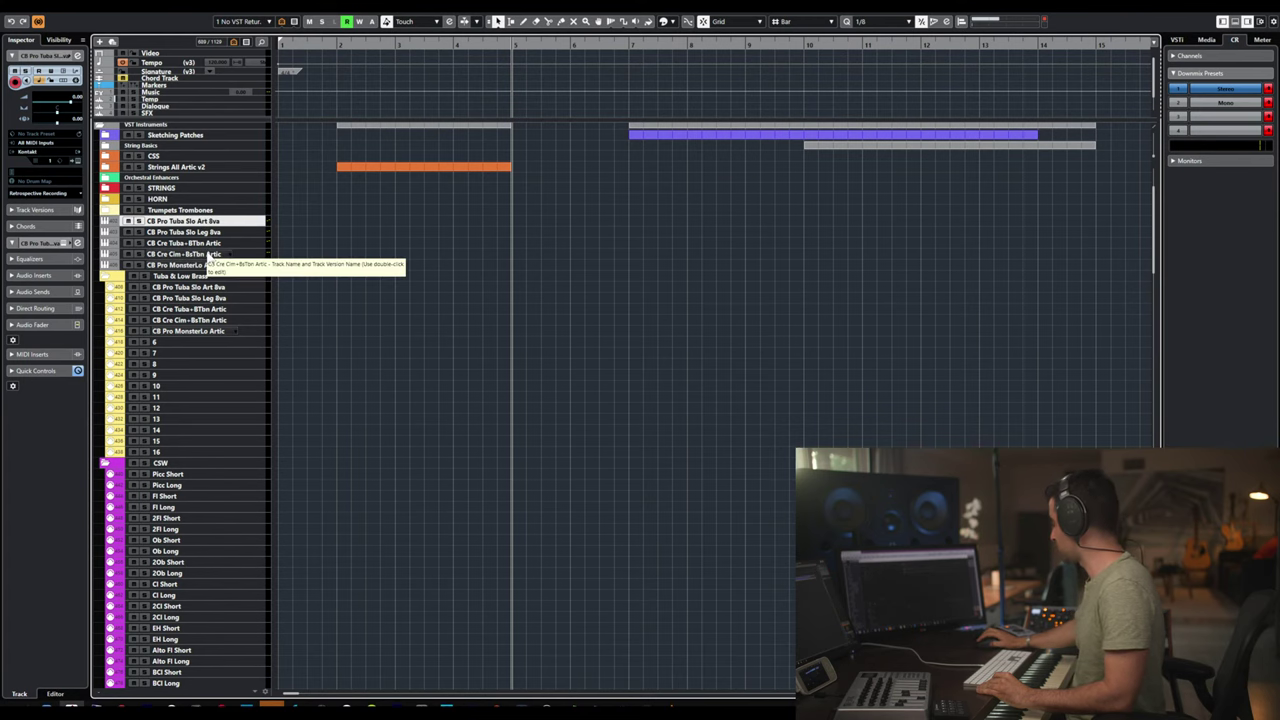
key("F3")
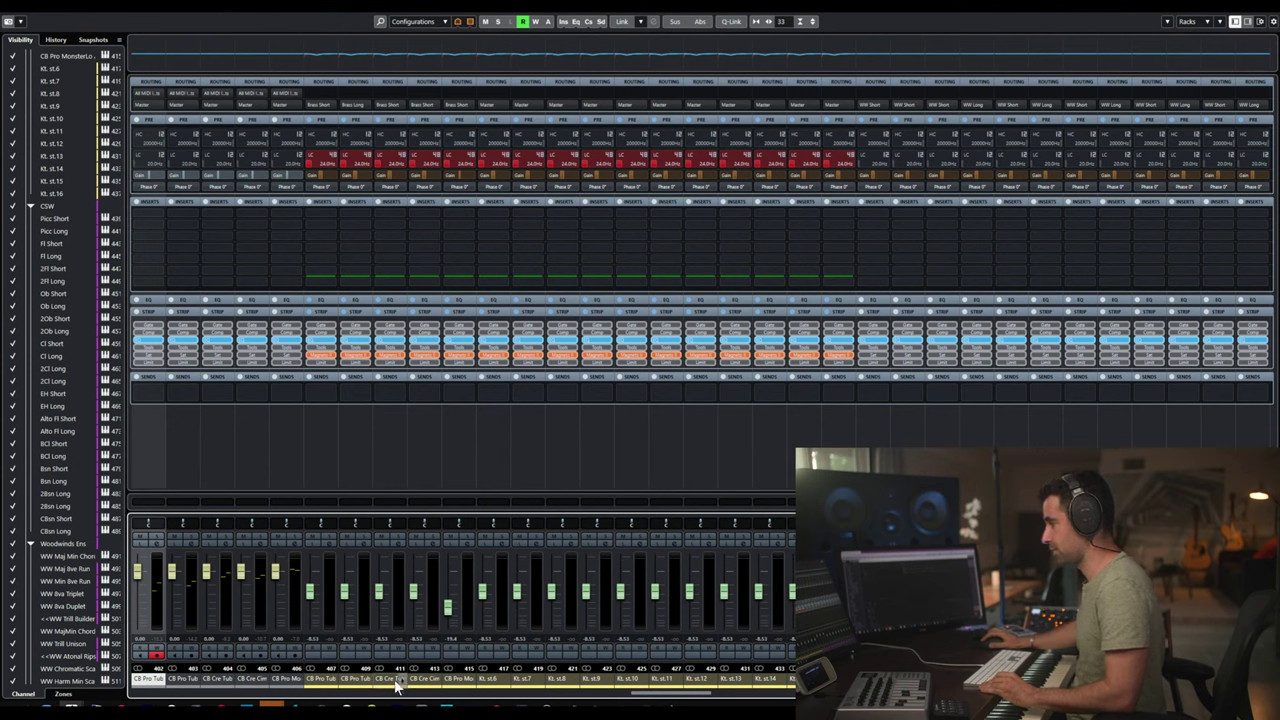
left_click(321, 684)
right_click(321, 684)
key("Escape")
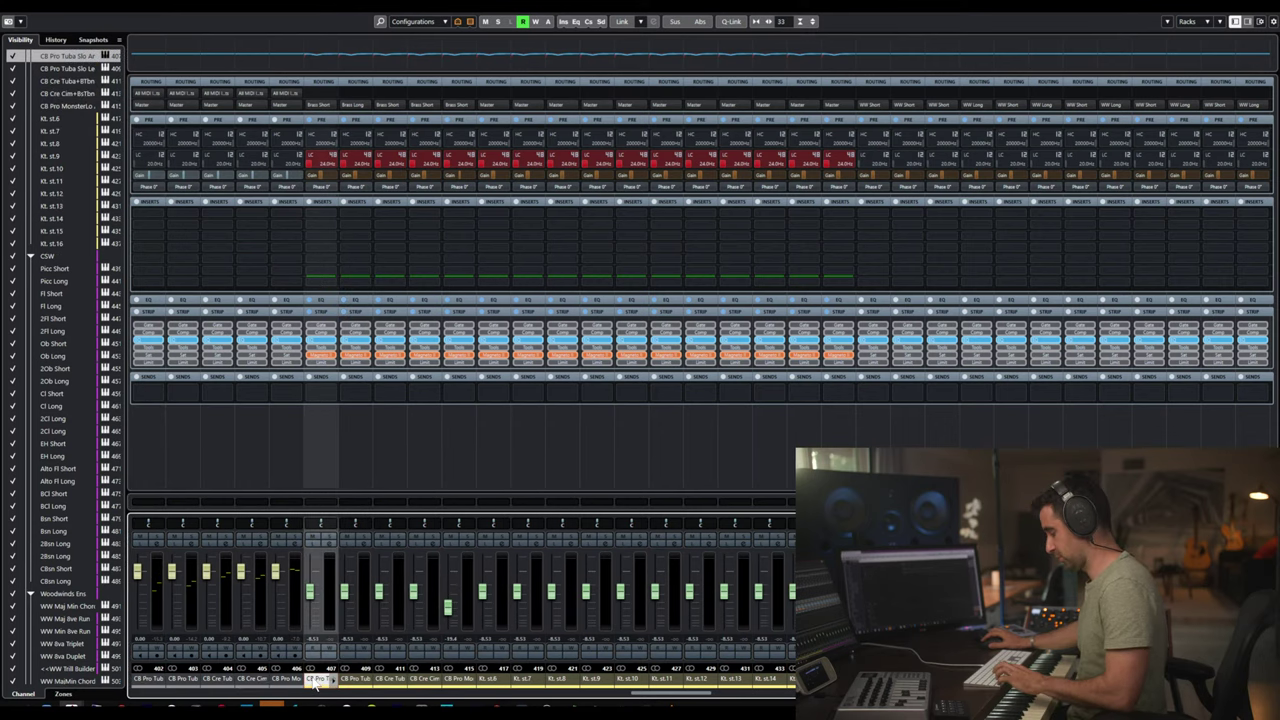
left_click(149, 684)
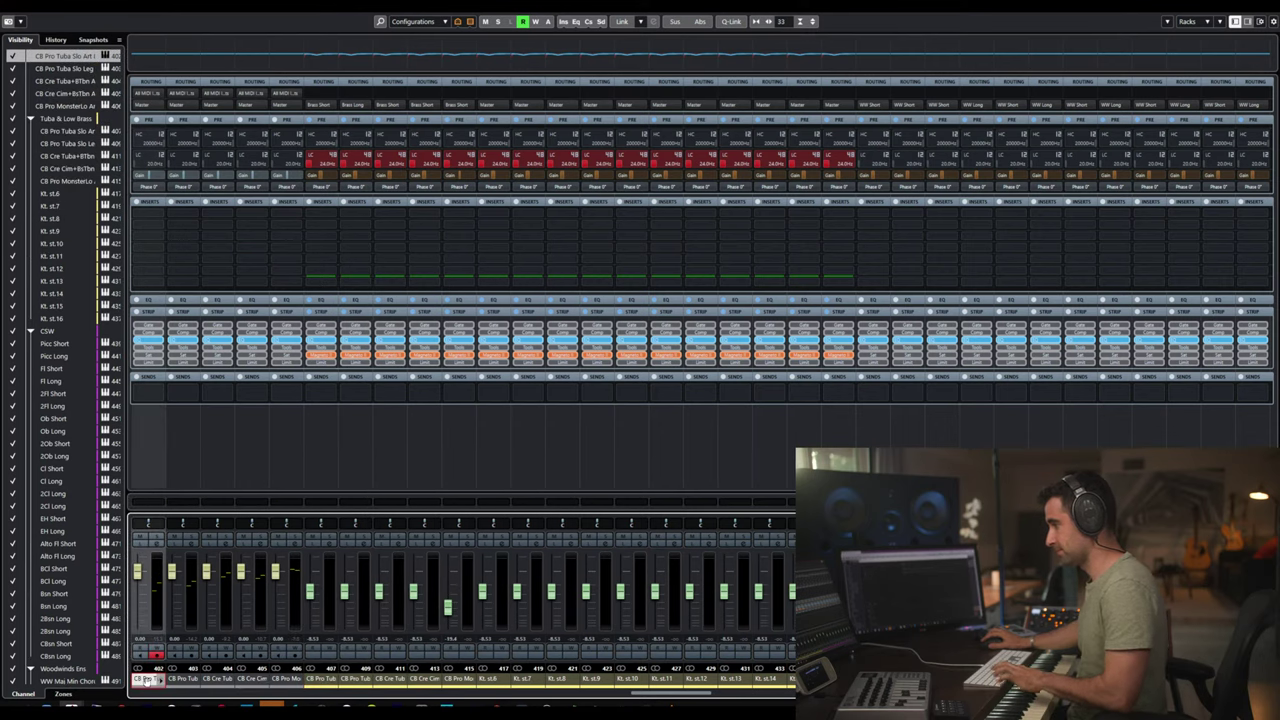
- Copy the old CB Pro Tuba Slo Leg 8va and CB Cre Tuba+BTbn Artic channel settings to their matching new channels
left_click(356, 684)
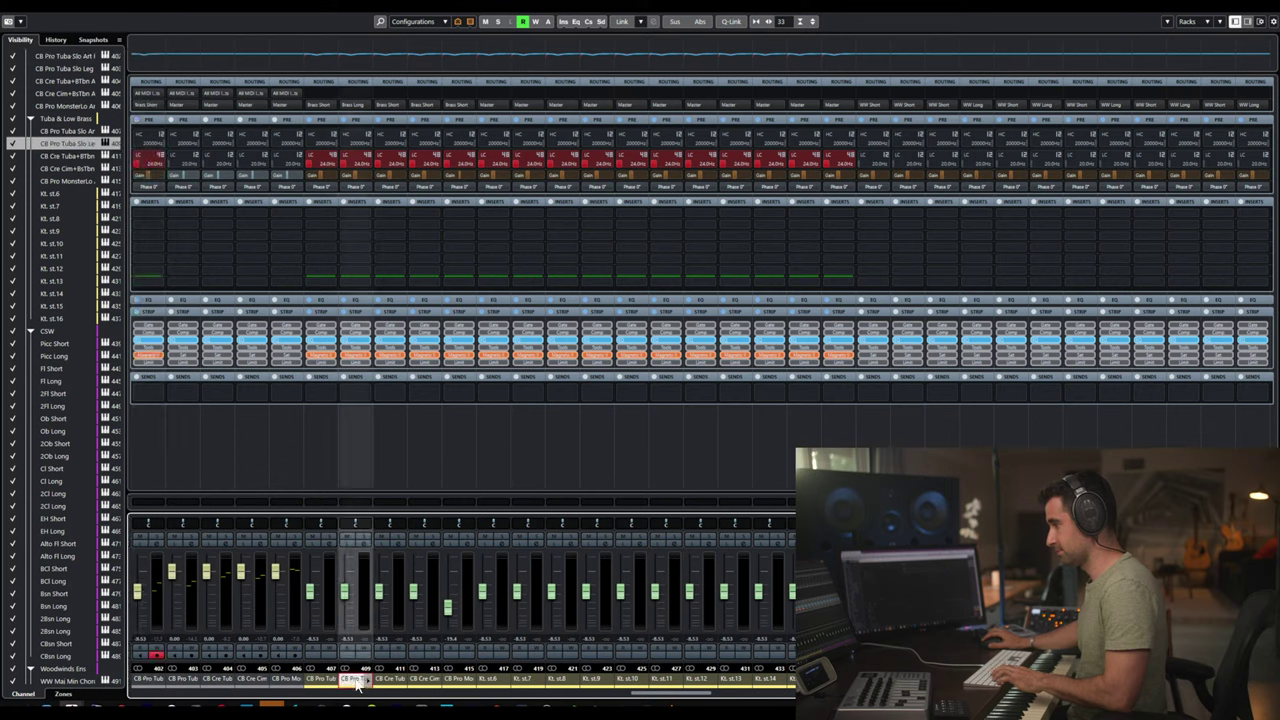
left_click(183, 684)
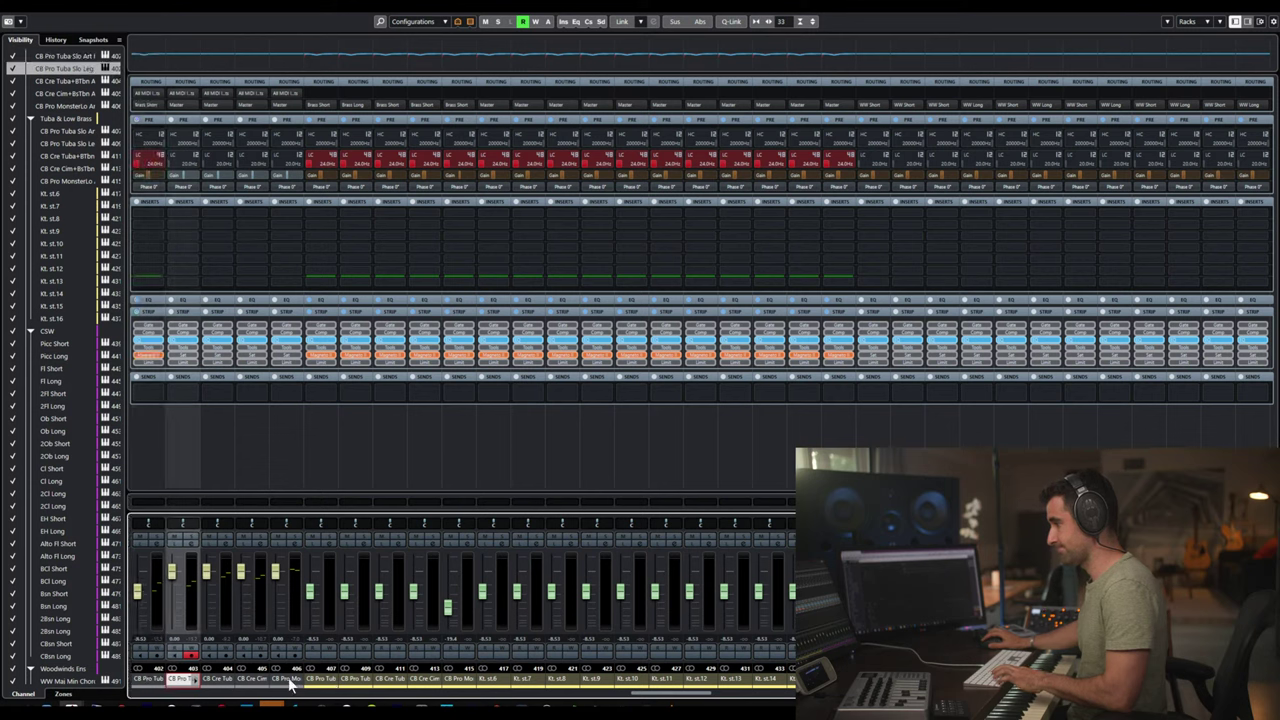
left_click(391, 680)
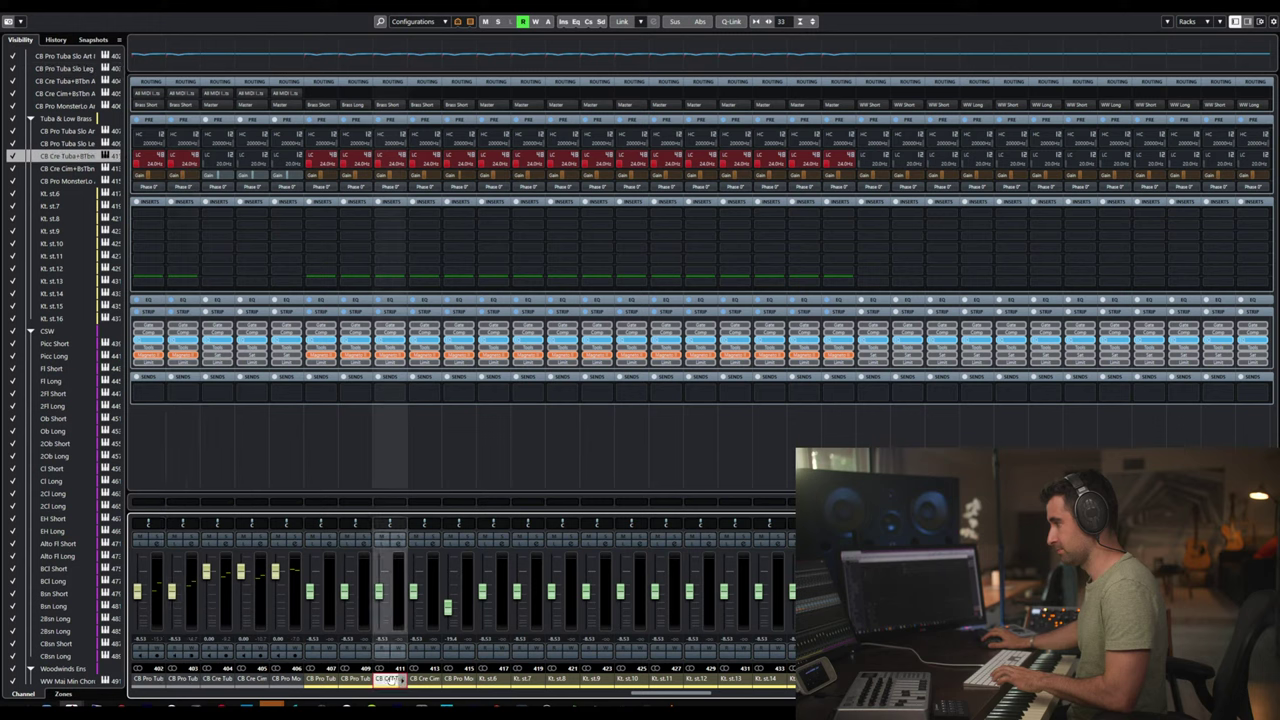
left_click(215, 682)
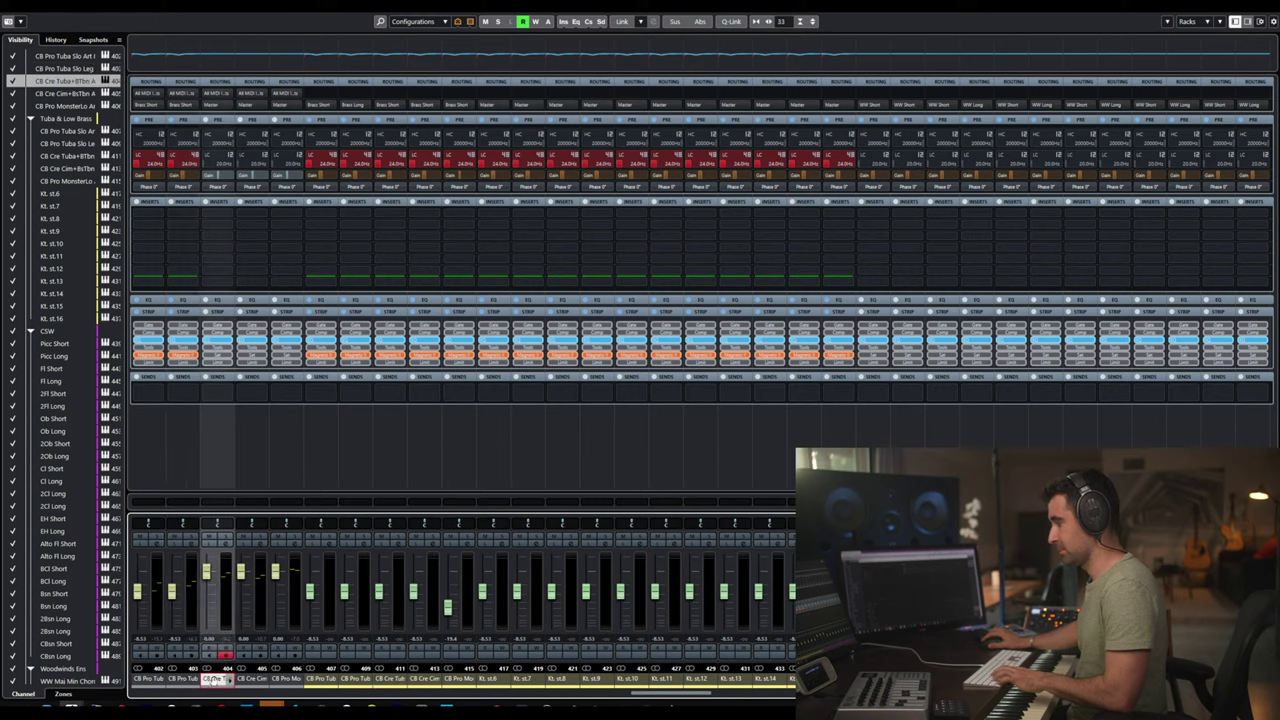
- Copy the old CB Cre Cim+BsTbn Artic and CB Pro MonsterLo Artic channel settings to their matching new channels
left_click(424, 681)
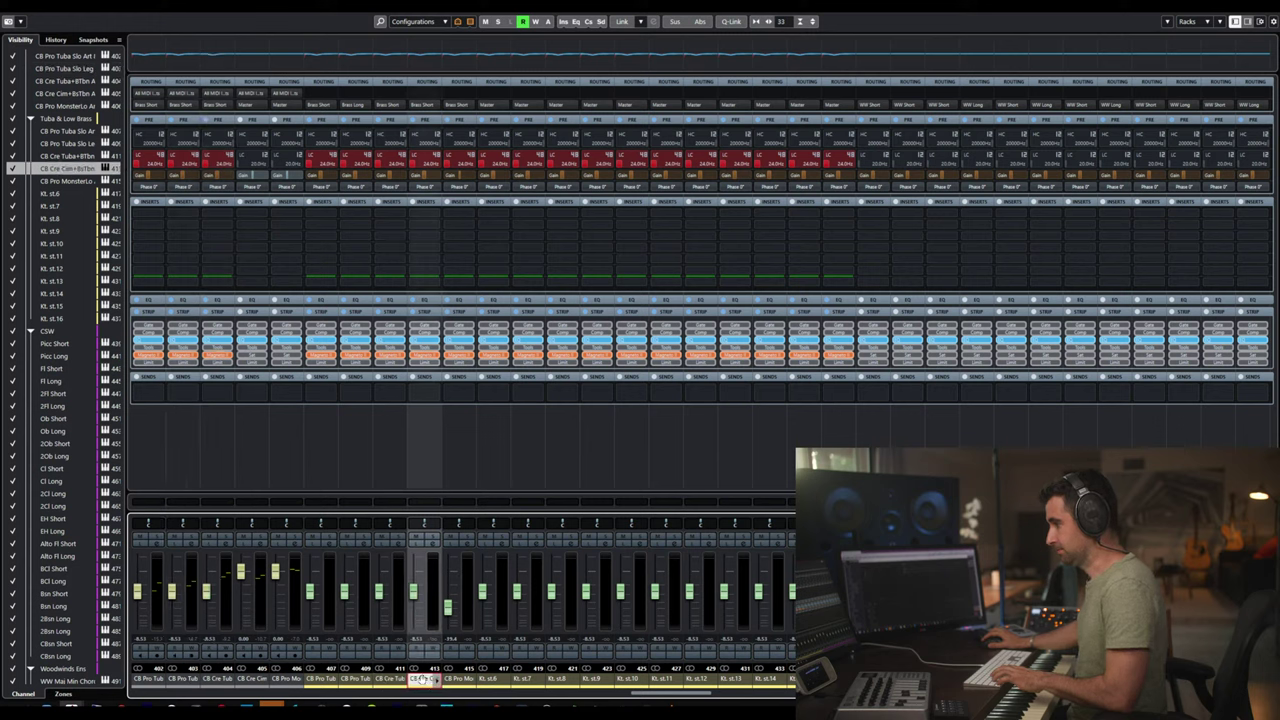
left_click(251, 680)
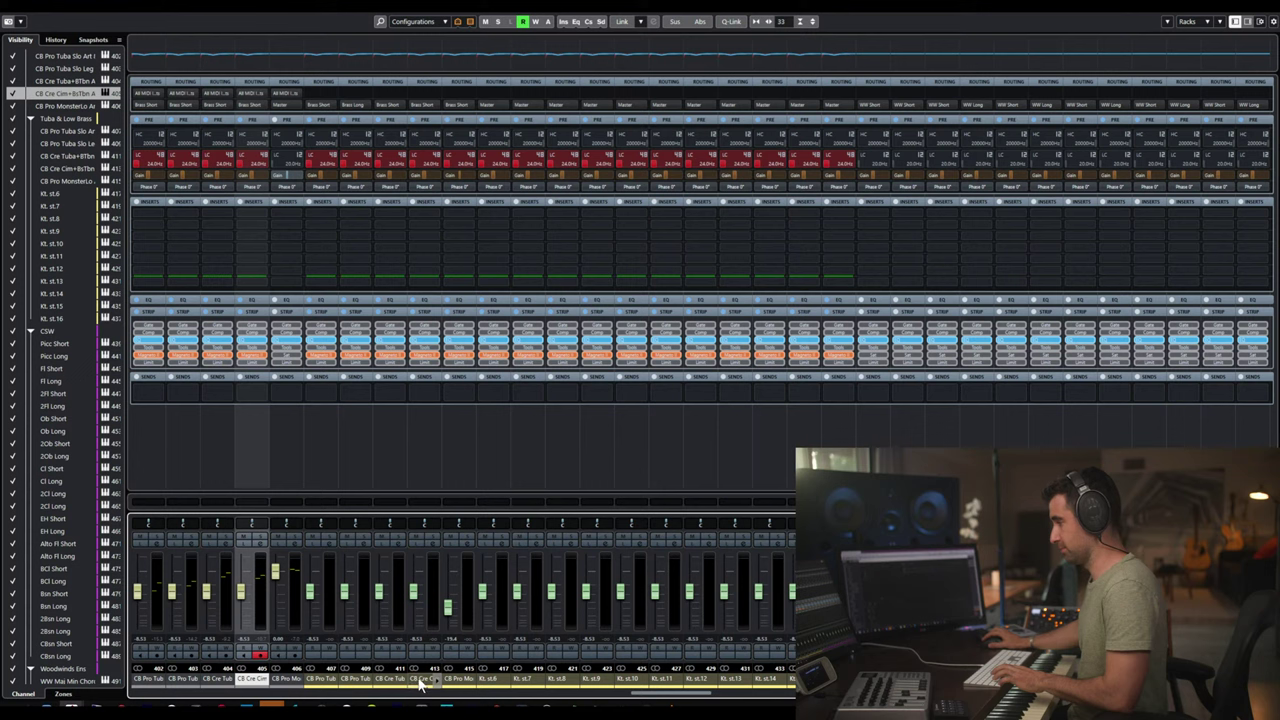
left_click(455, 680)
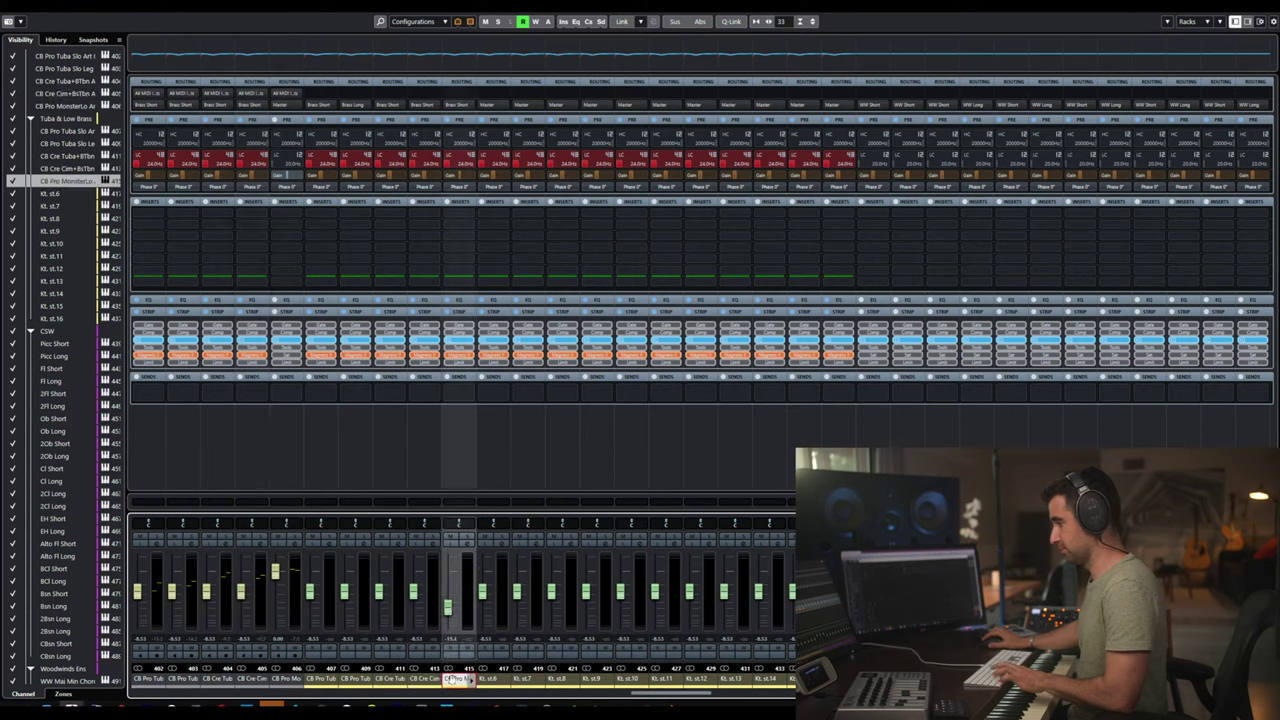
left_click(287, 681)
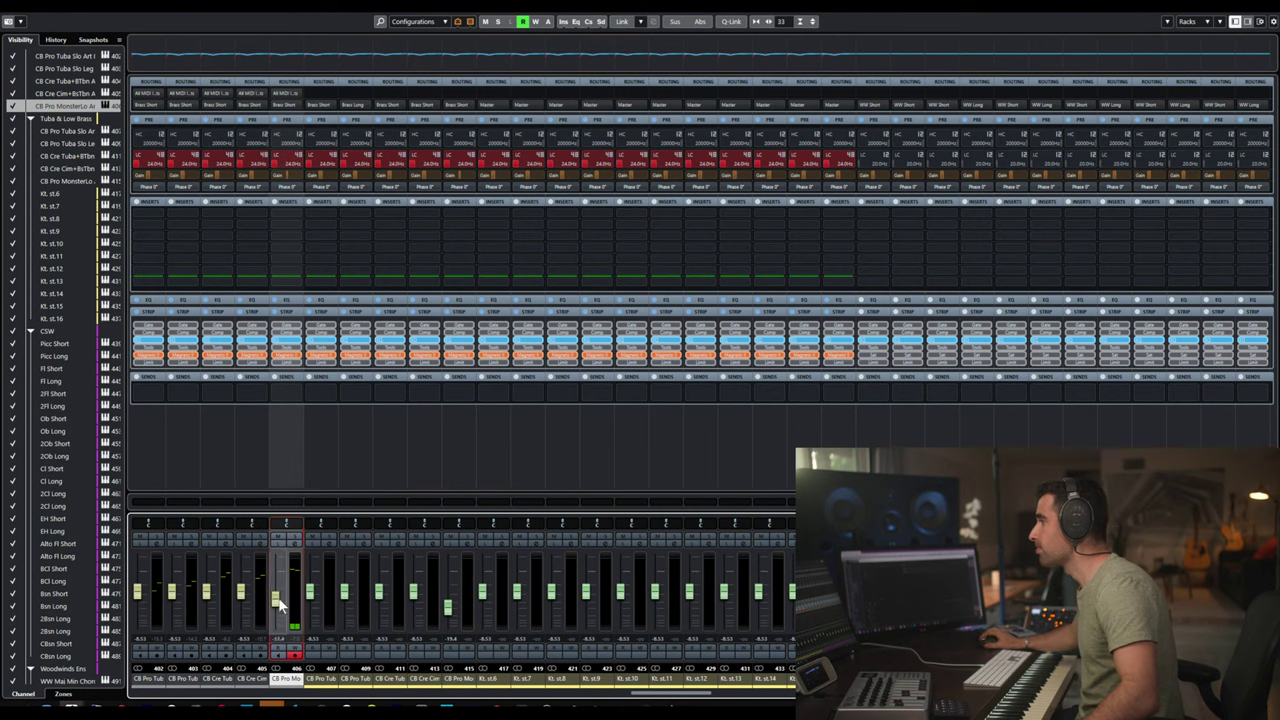
- Set the new CB Pro MonsterLo Artic fader to about -12 dB and compare its level with CB Cre Cim+BsTbn Artic
scroll(266, 180, "down", 5)
scroll(214, 180, "down", 5)
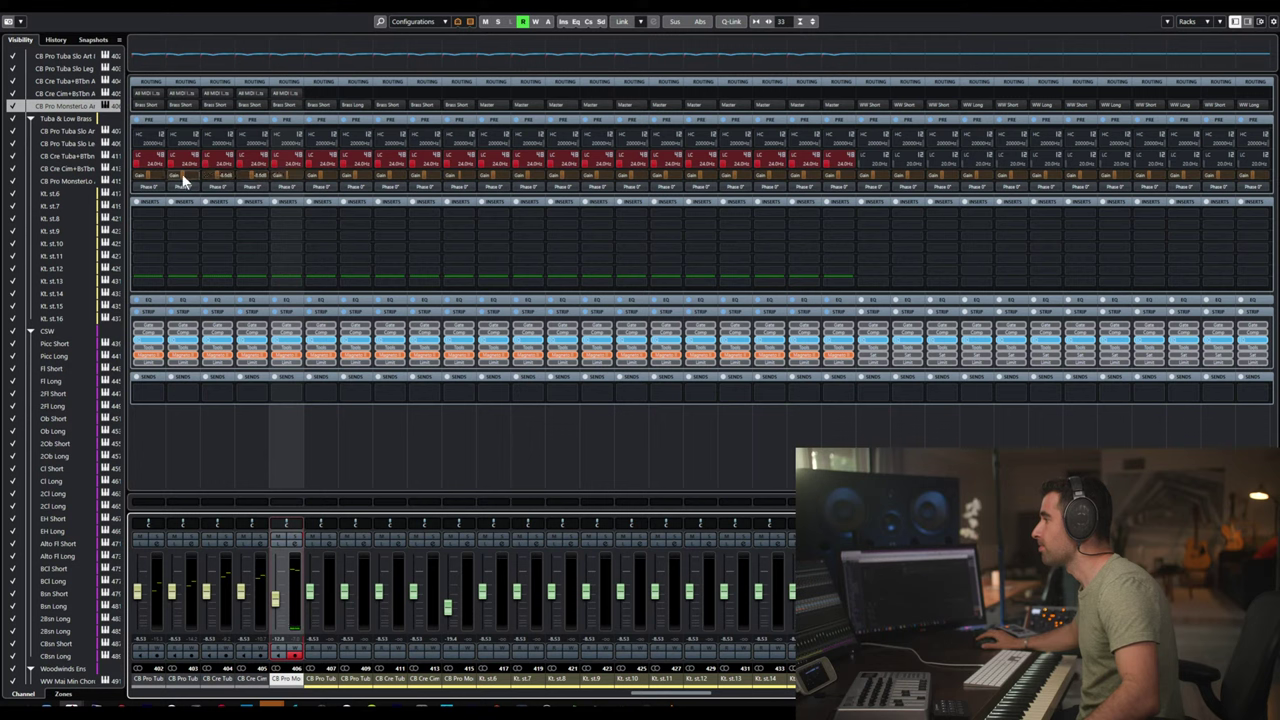
left_click(252, 679)
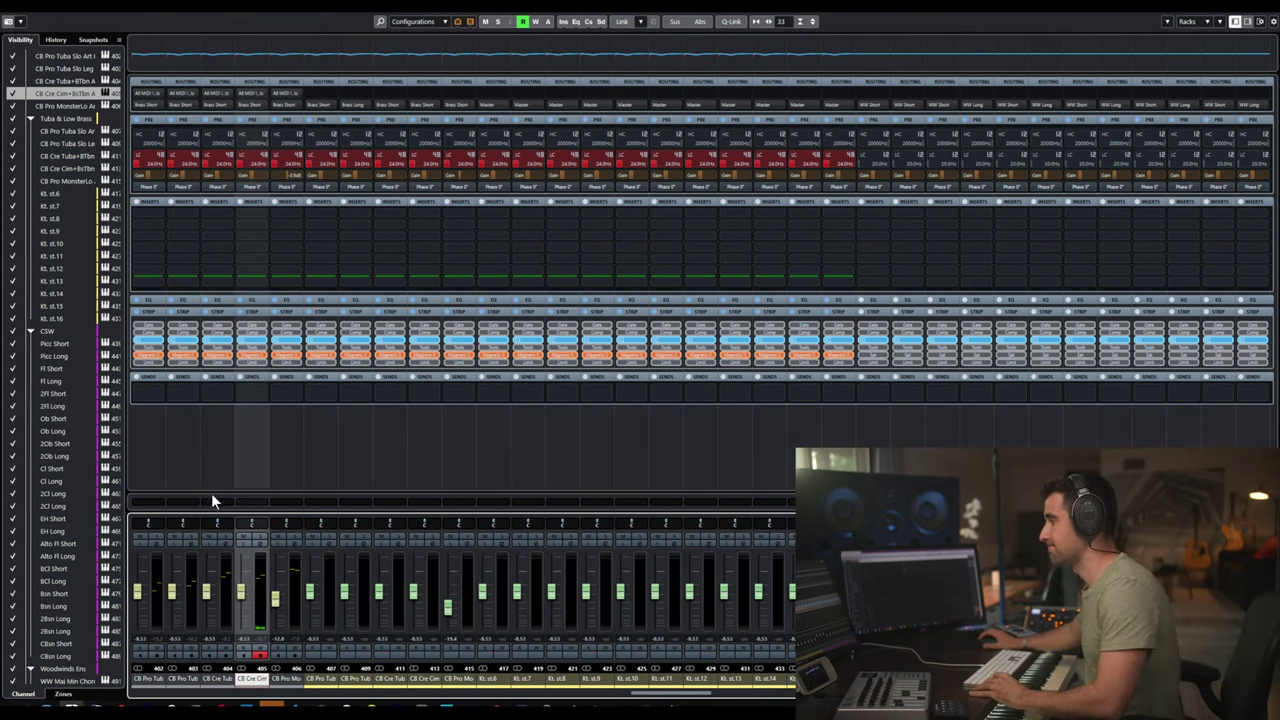
- Bring the five new low brass channel faders to about -10 dB and adjust their pre-gain together with Q-Link
left_click(147, 680)
left_click(218, 680, "shift")
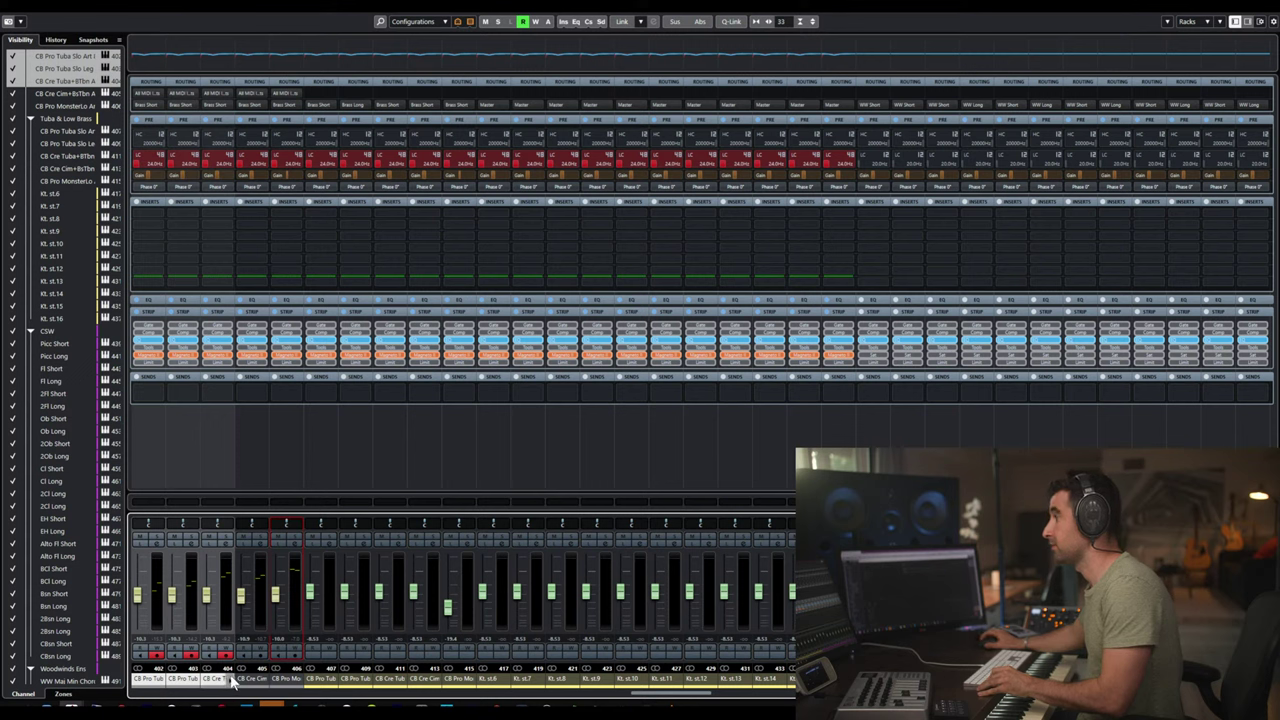
left_click(286, 680)
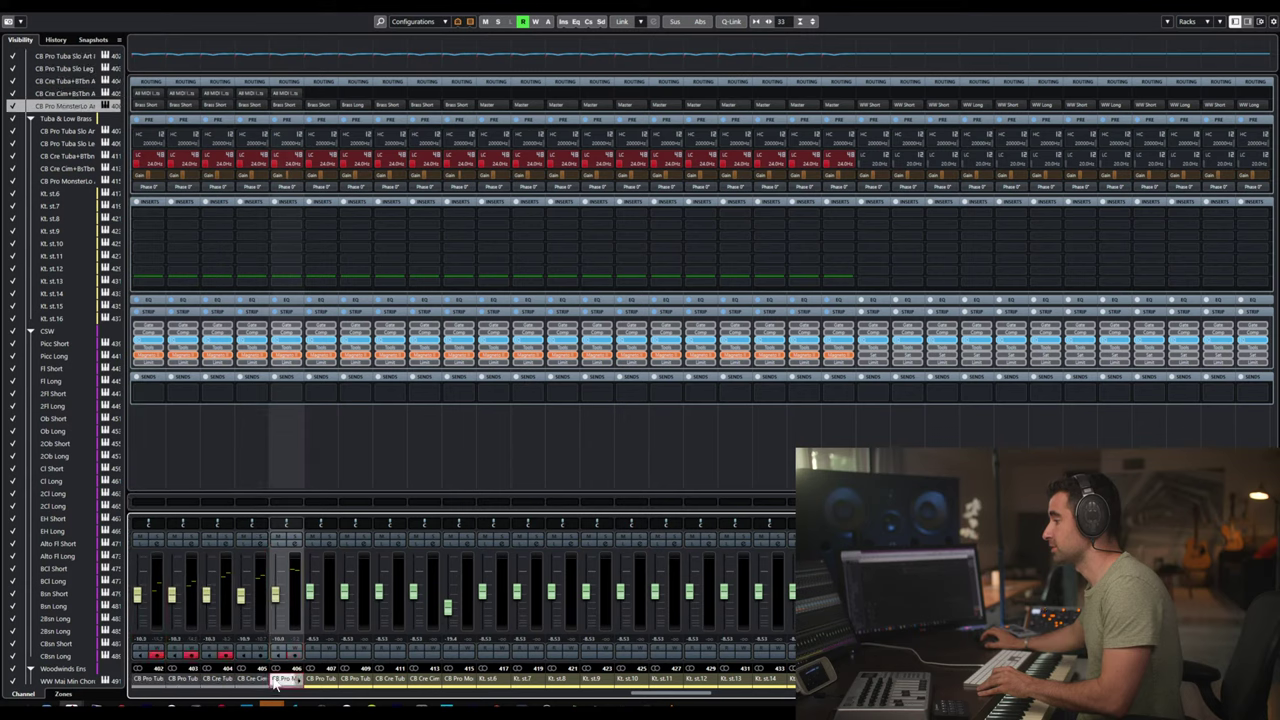
left_click(150, 680, "shift")
left_click_drag(152, 175, 153, 190)
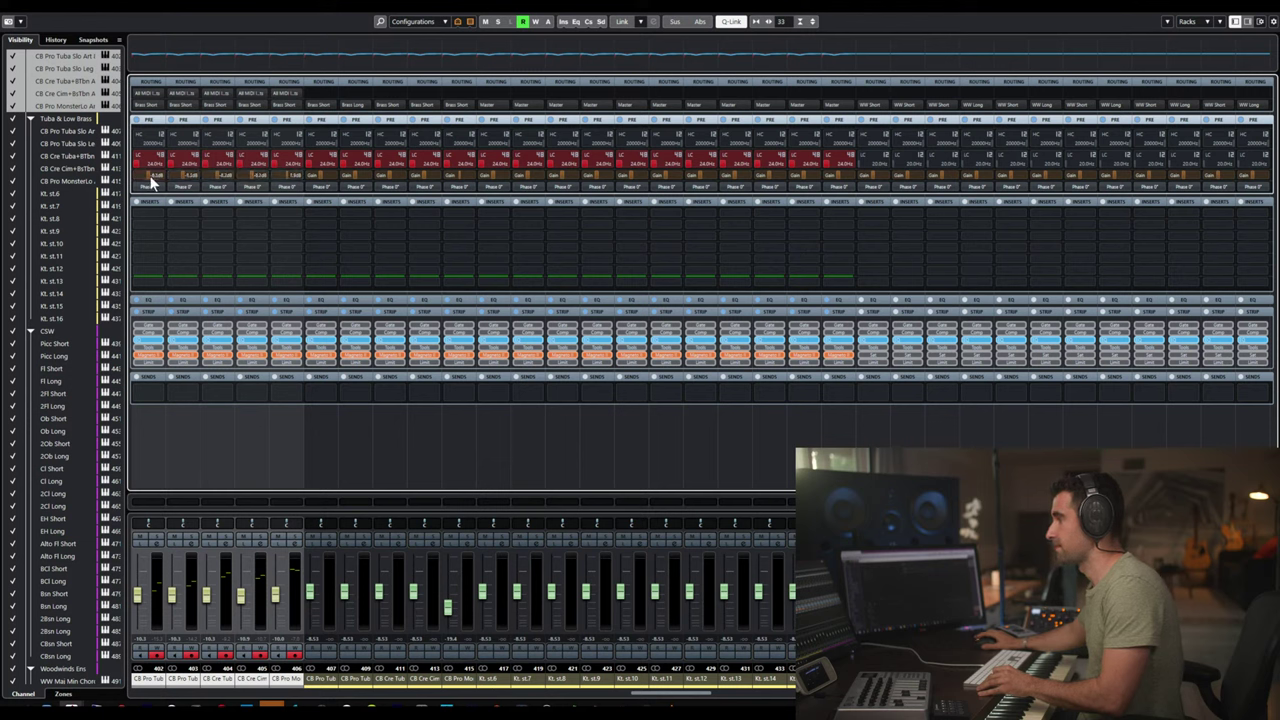
- Audition CB Pro Tuba Slo Art 8va, then raise the five new low brass faders together to about -8 dB
left_click(145, 681)
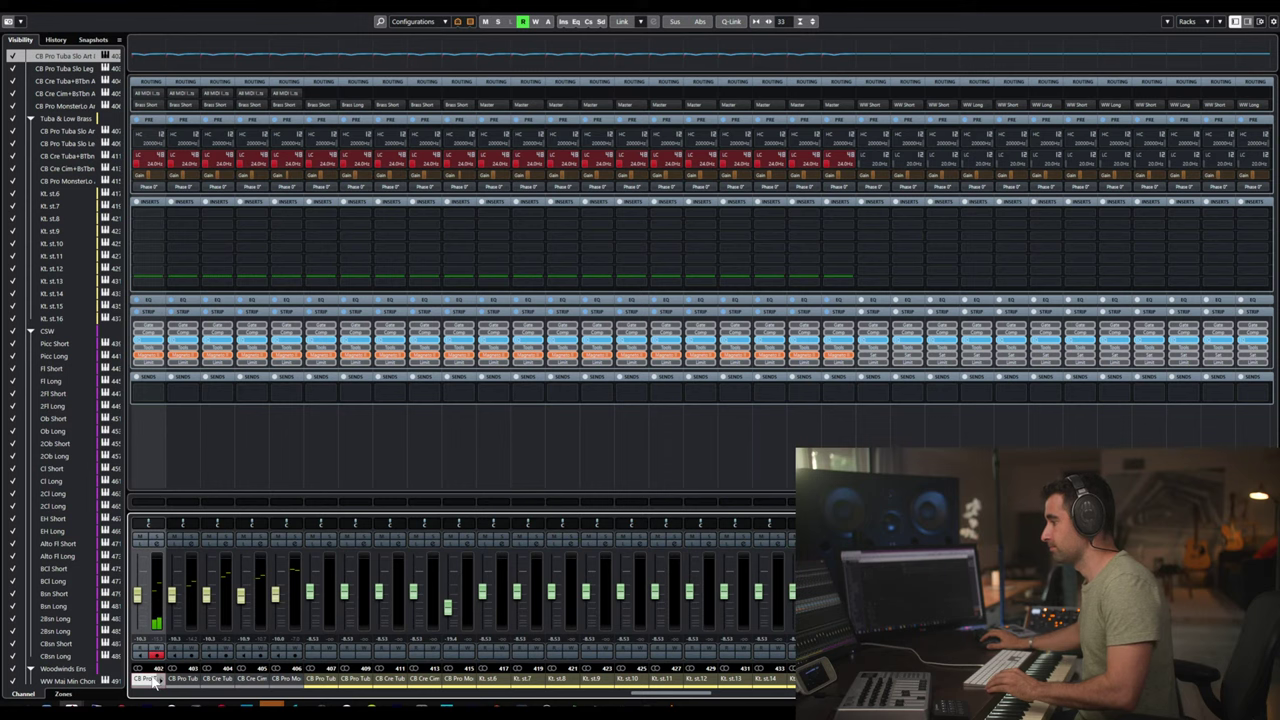
left_click(286, 686, "shift")
left_click_drag(283, 605, 278, 595)
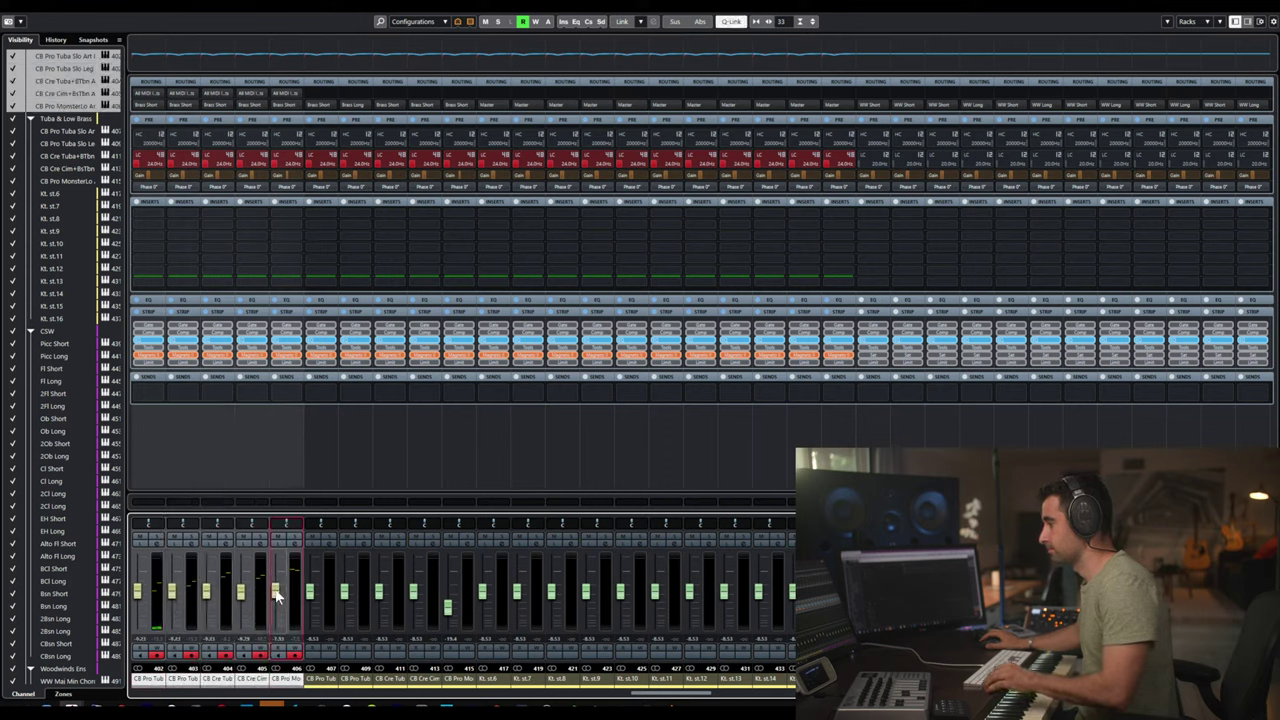
- Audition the five new low brass channels one after another to compare their levels
left_click(145, 680)
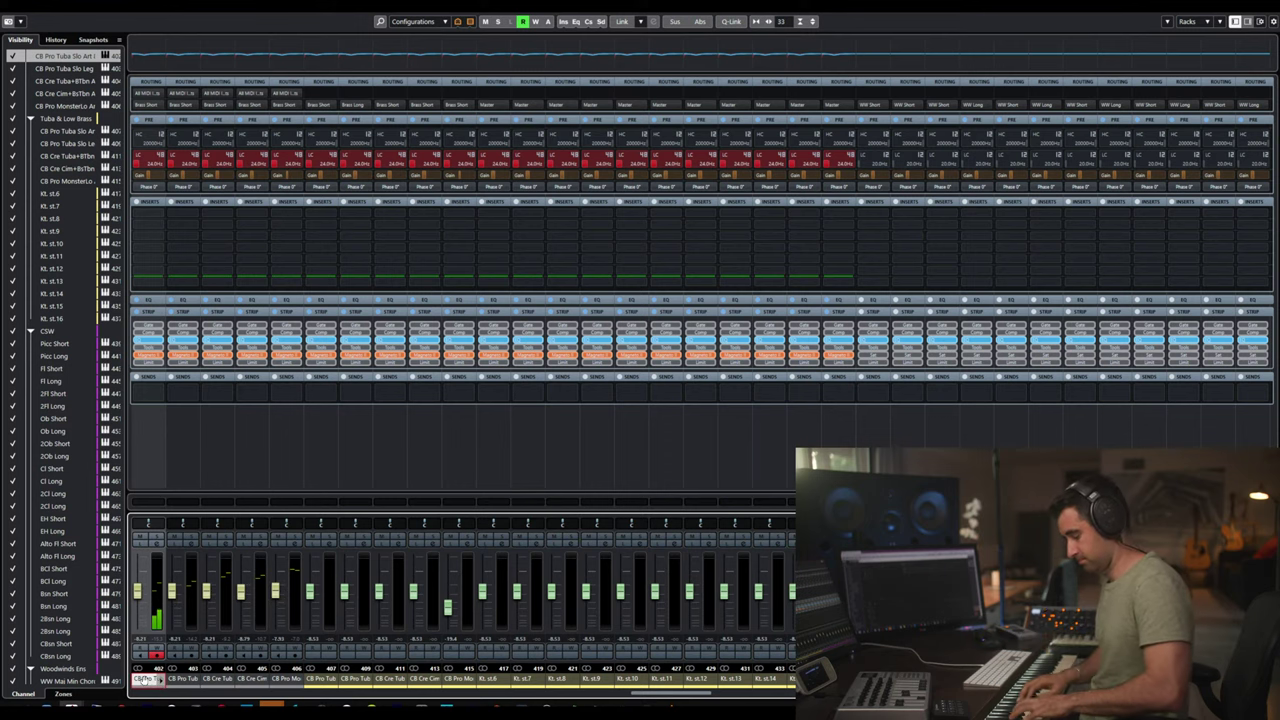
left_click(180, 680)
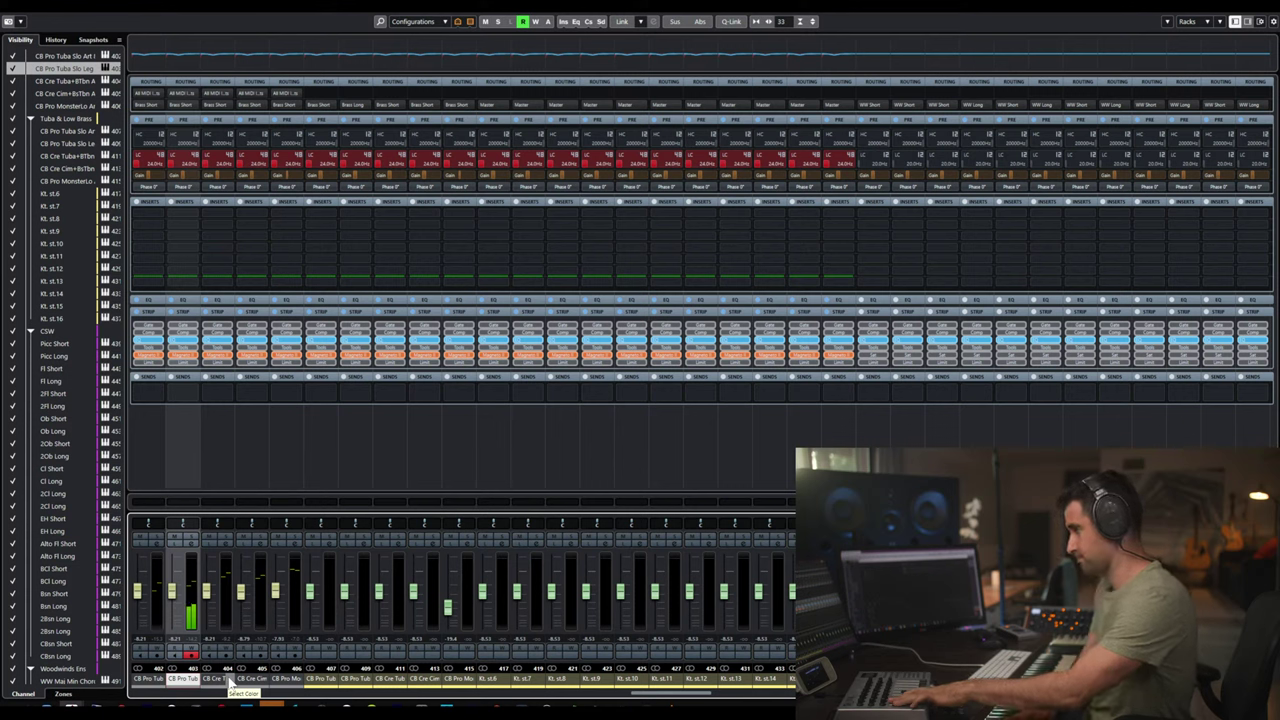
left_click(210, 681)
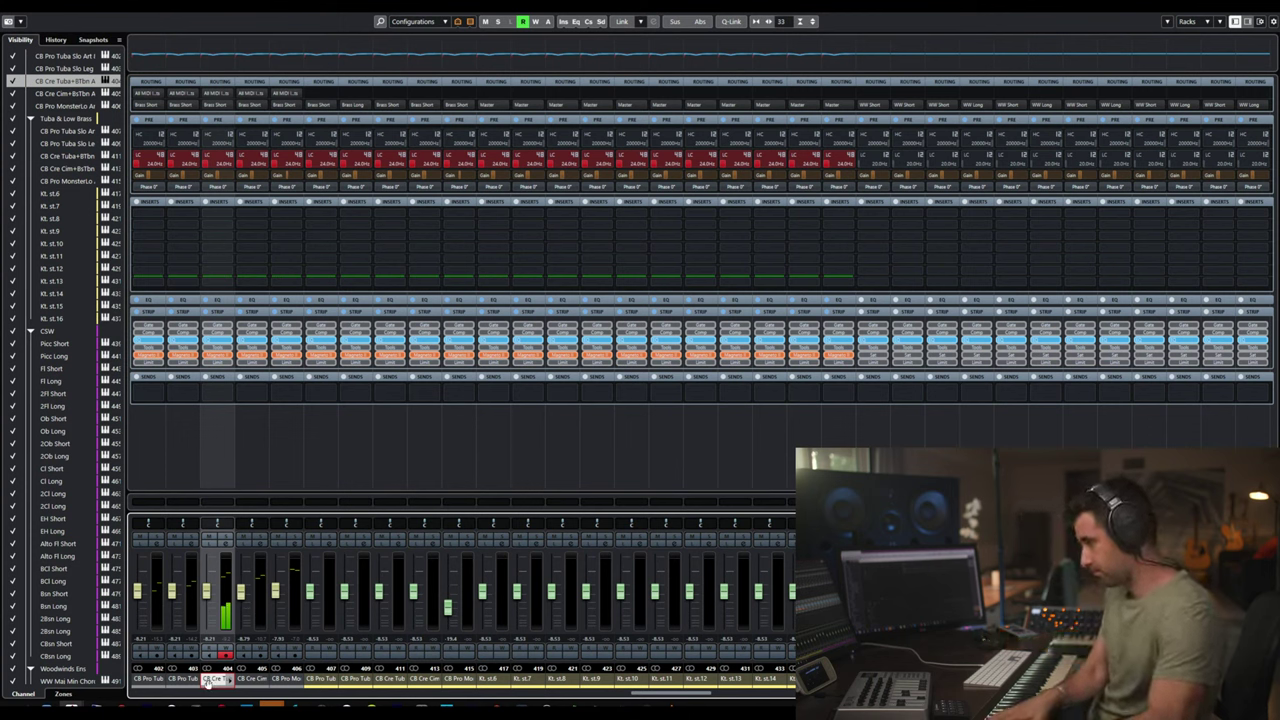
left_click(255, 680)
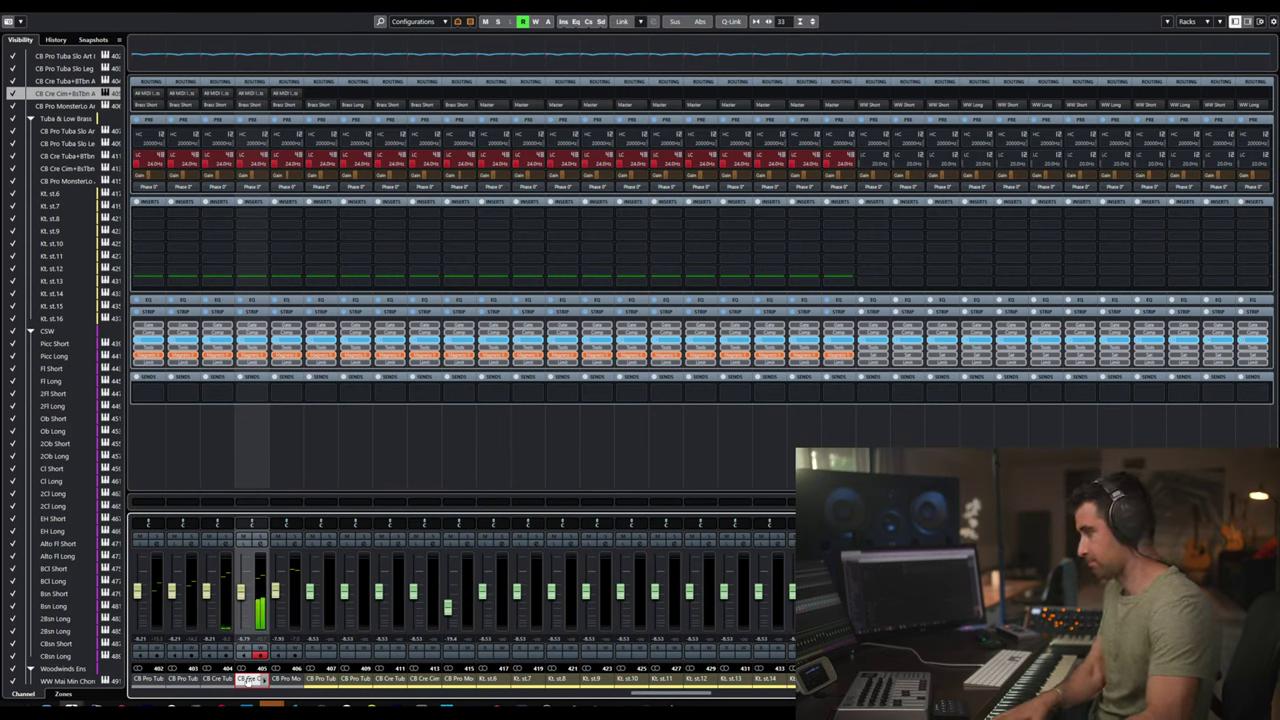
left_click(287, 680)
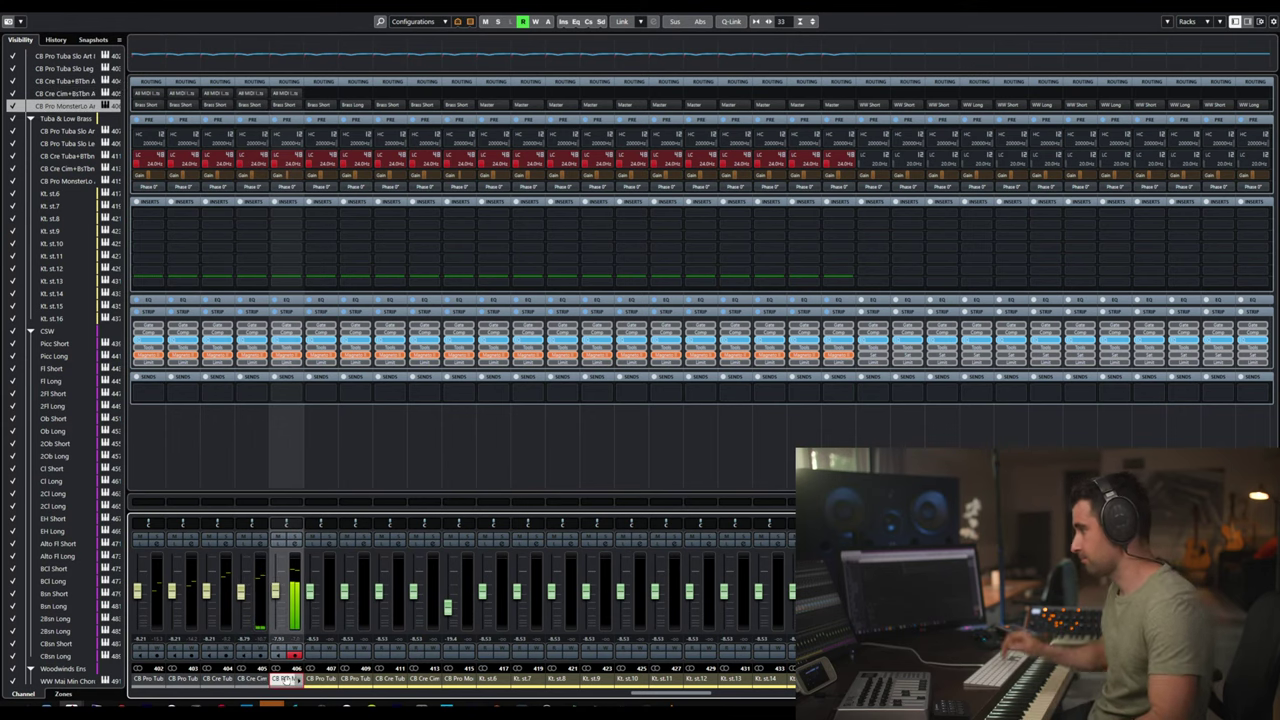
- Open the CB Pro MonsterLo Artic channel's Kontakt and lower that channel's fader to balance it with the other low brass
left_click(285, 652)
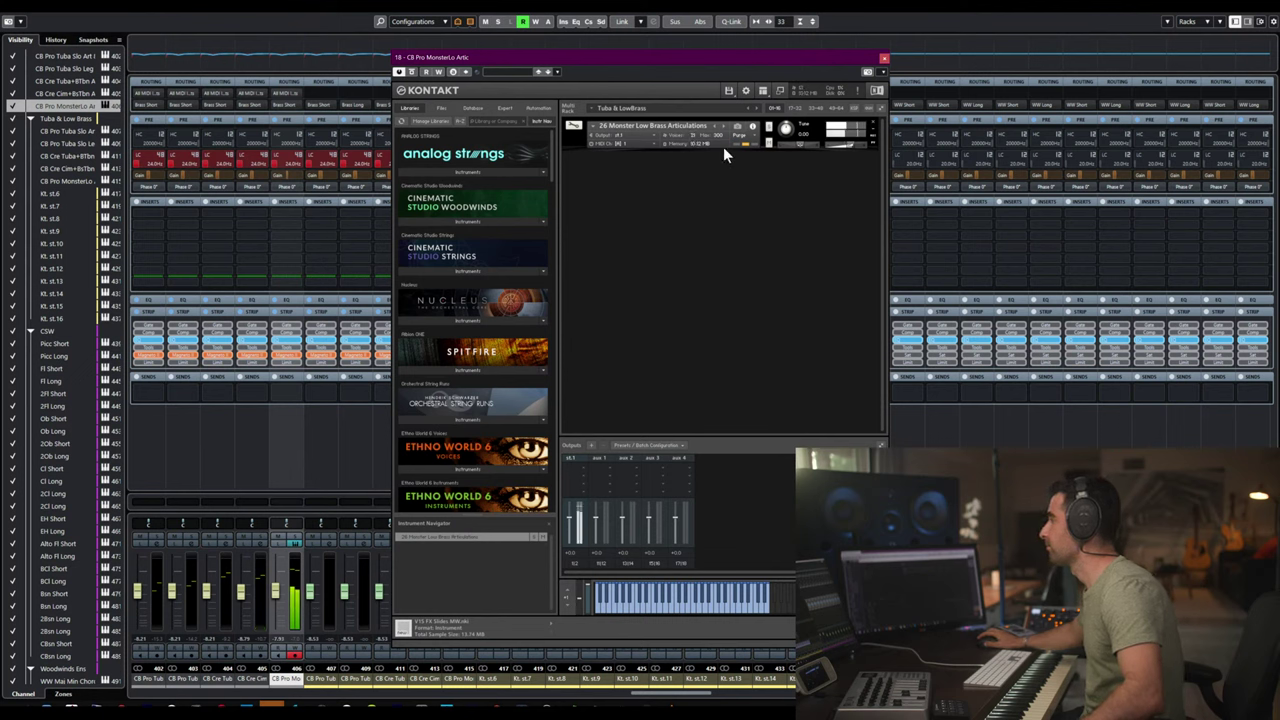
left_click_drag(276, 590, 277, 608)
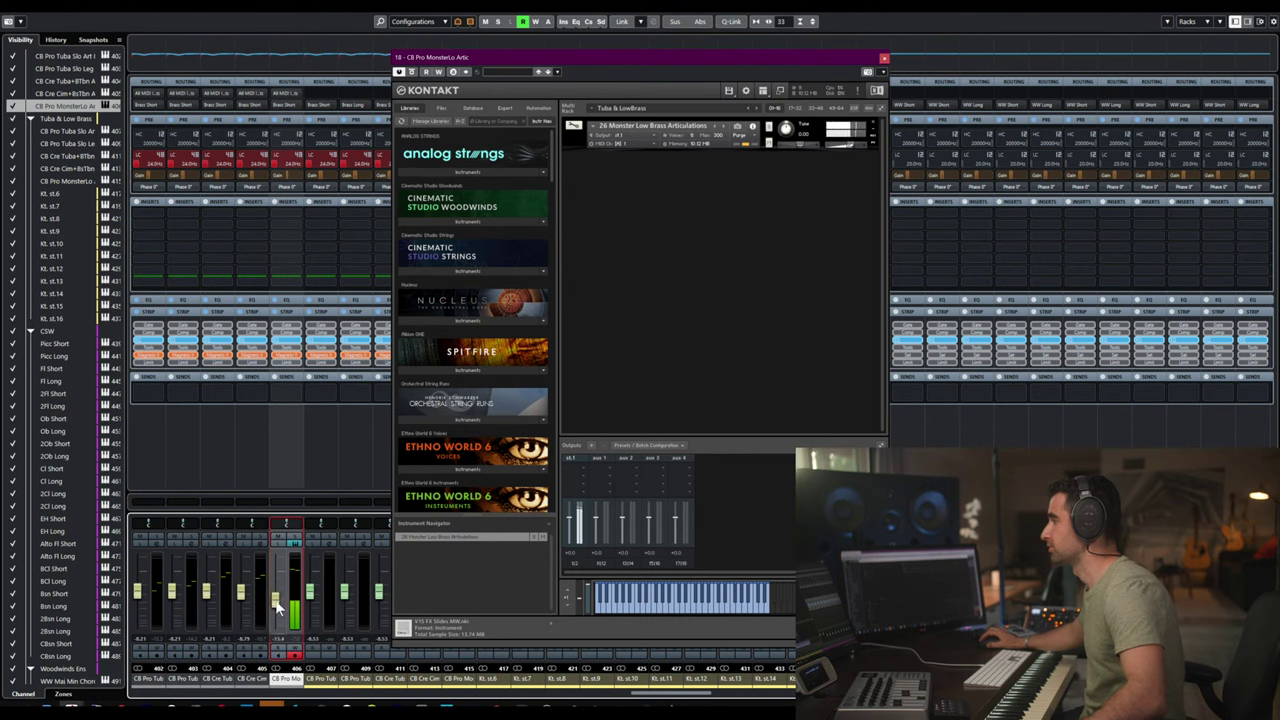
- Set the CB Pro MonsterLo Artic channel's pre-gain to -4 dB and raise its fader to about -8.4 dB
double_click(290, 175)
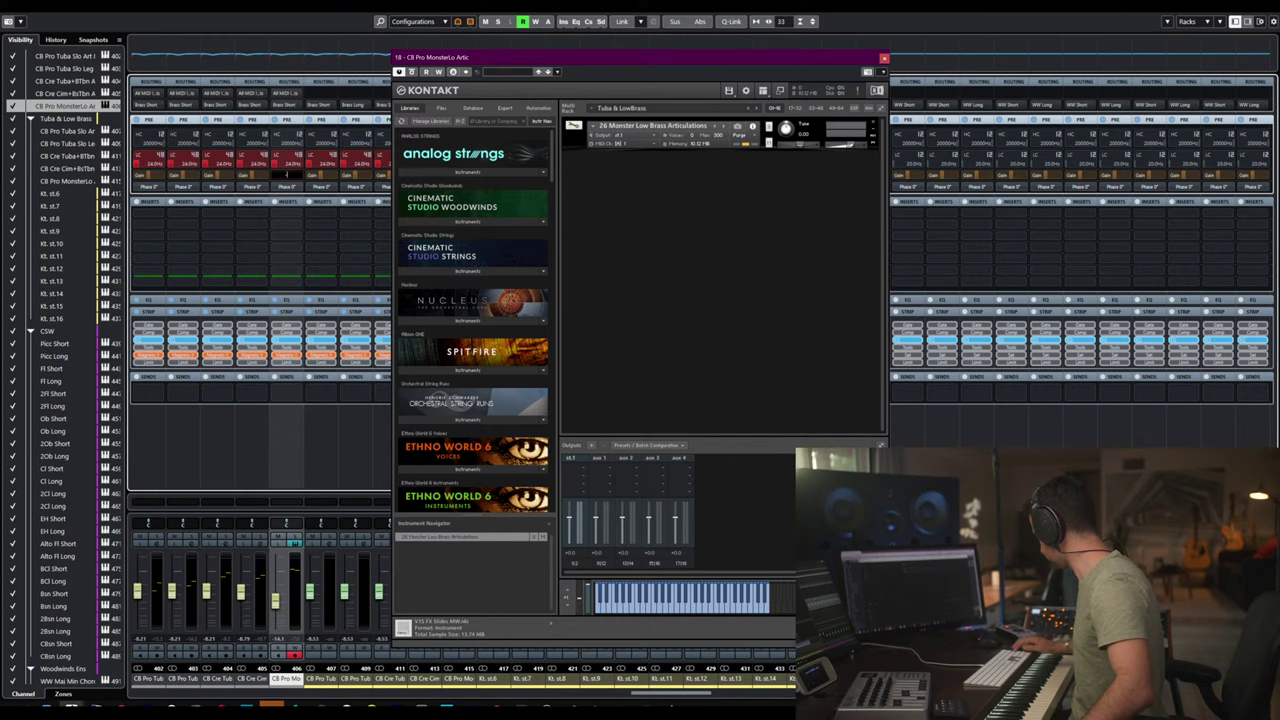
type("-4")
key("Return")
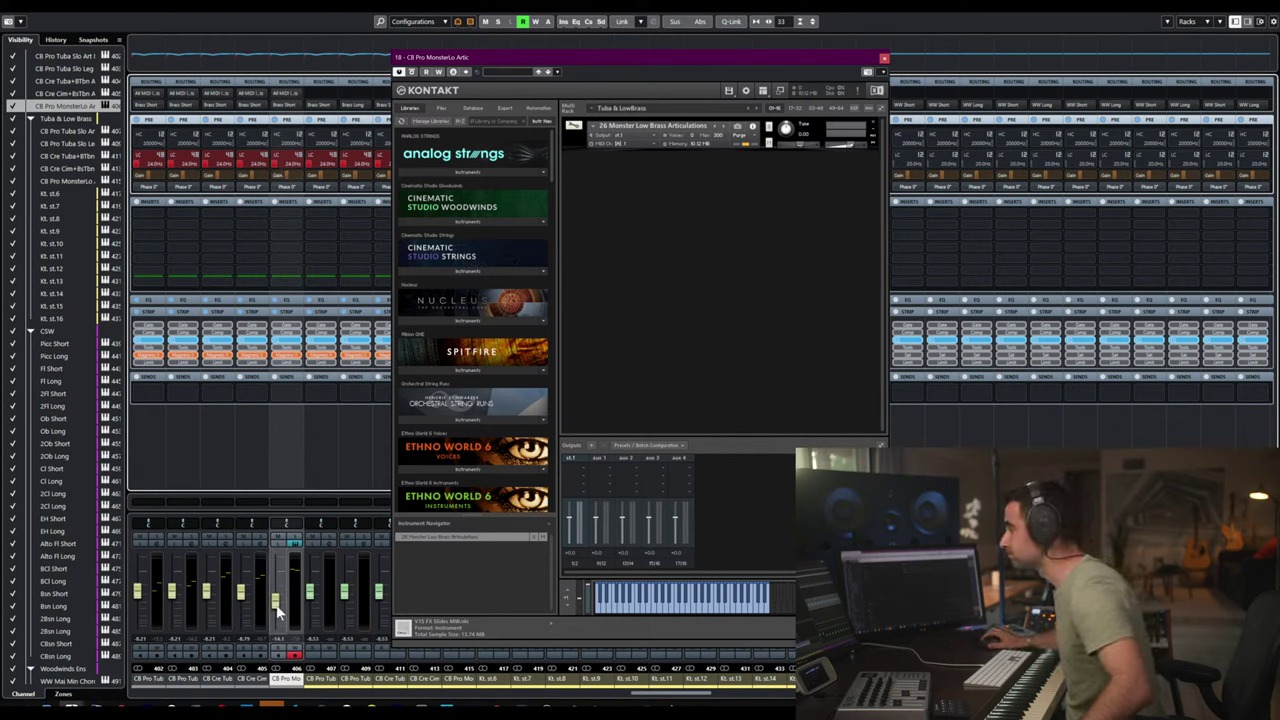
left_click_drag(279, 610, 280, 597)
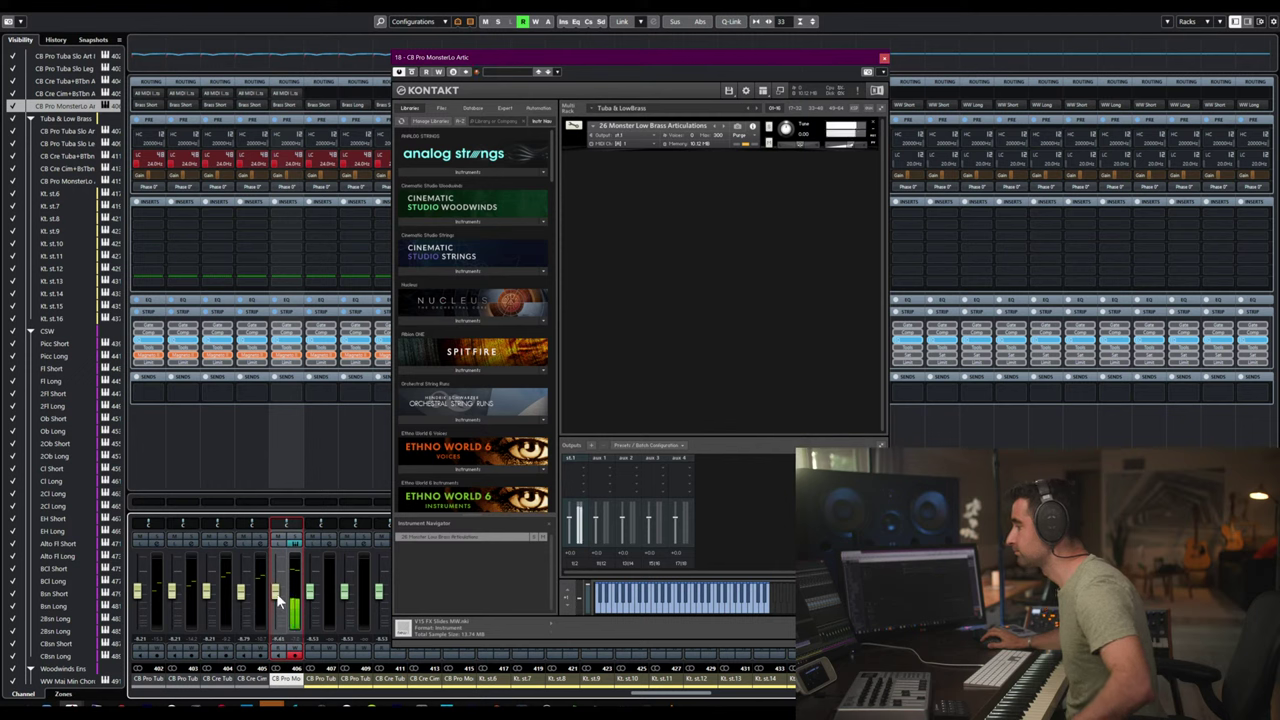
- Audition the CB Cre Cim+BsTbn Artic and CB Pro MonsterLo Artic channels against each other, then close the Kontakt window
left_click(250, 679)
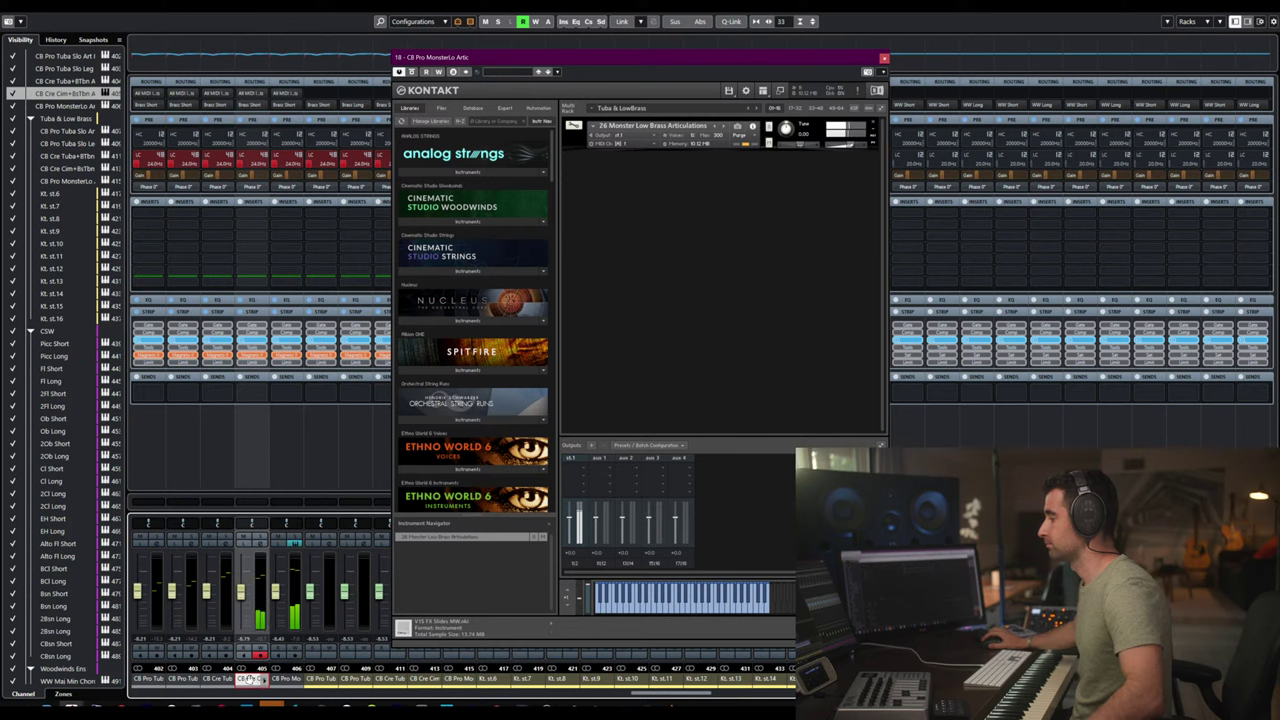
left_click(292, 679)
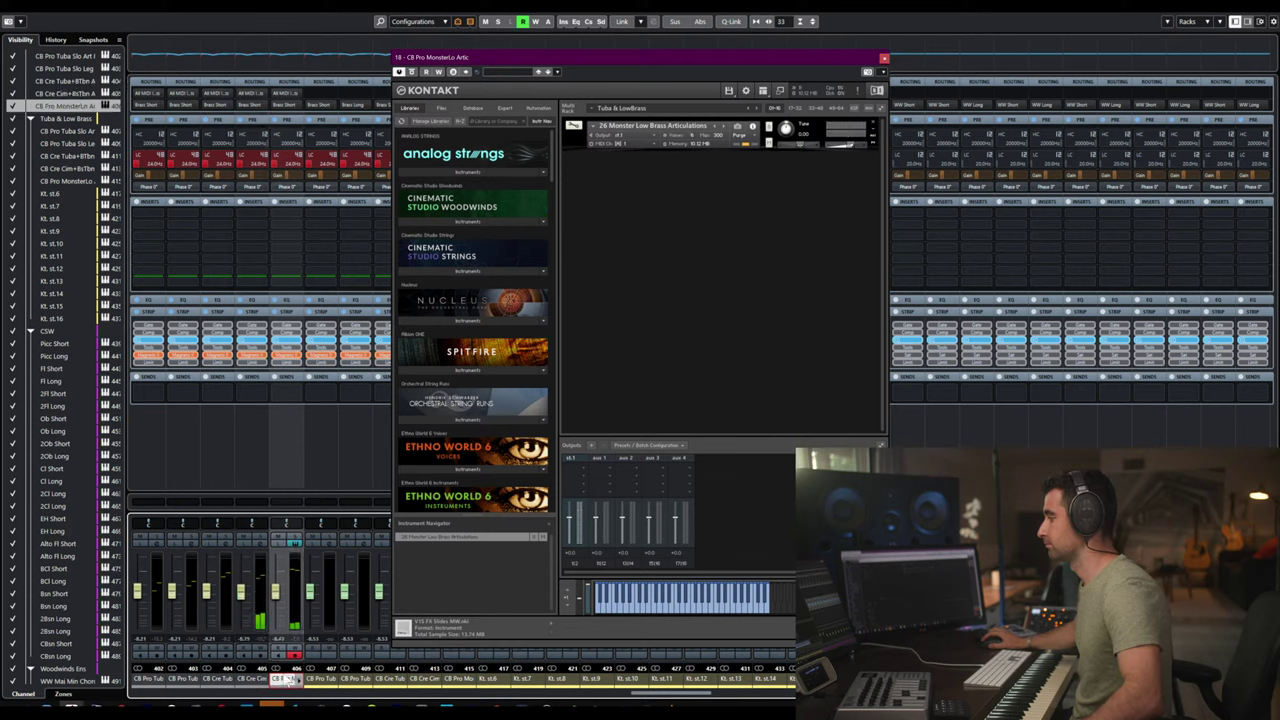
left_click(287, 173)
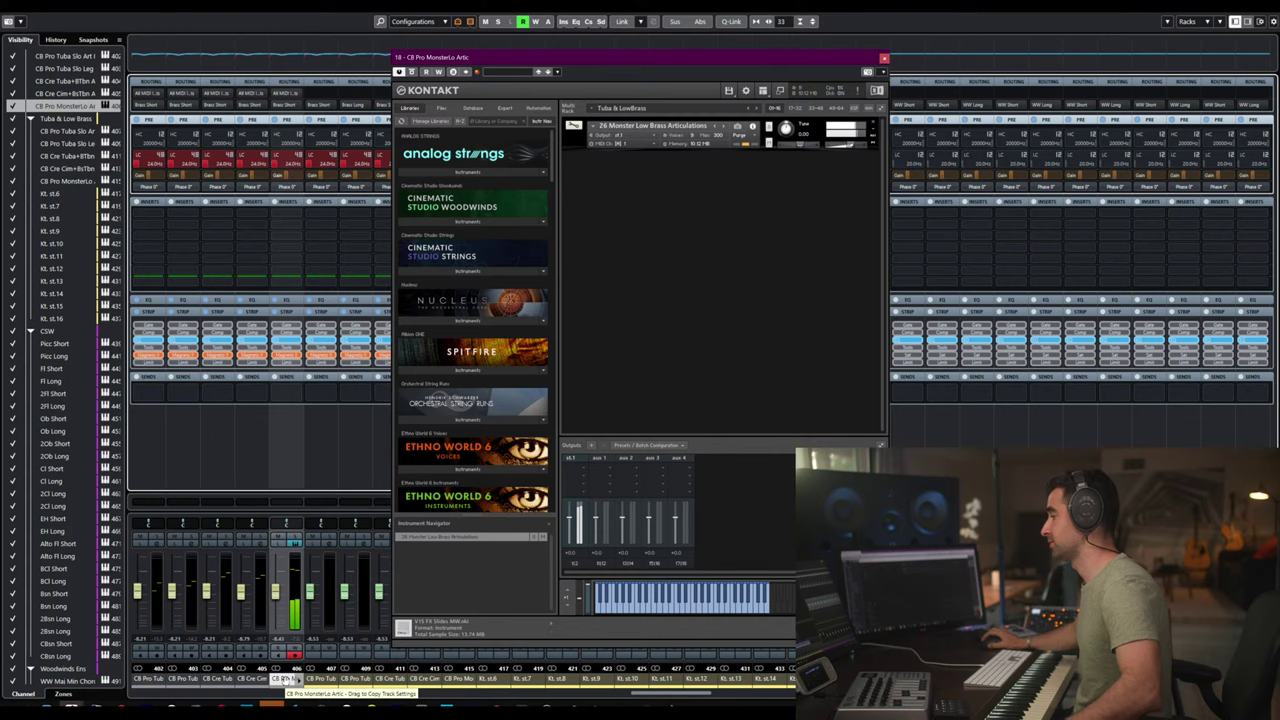
left_click(883, 60)
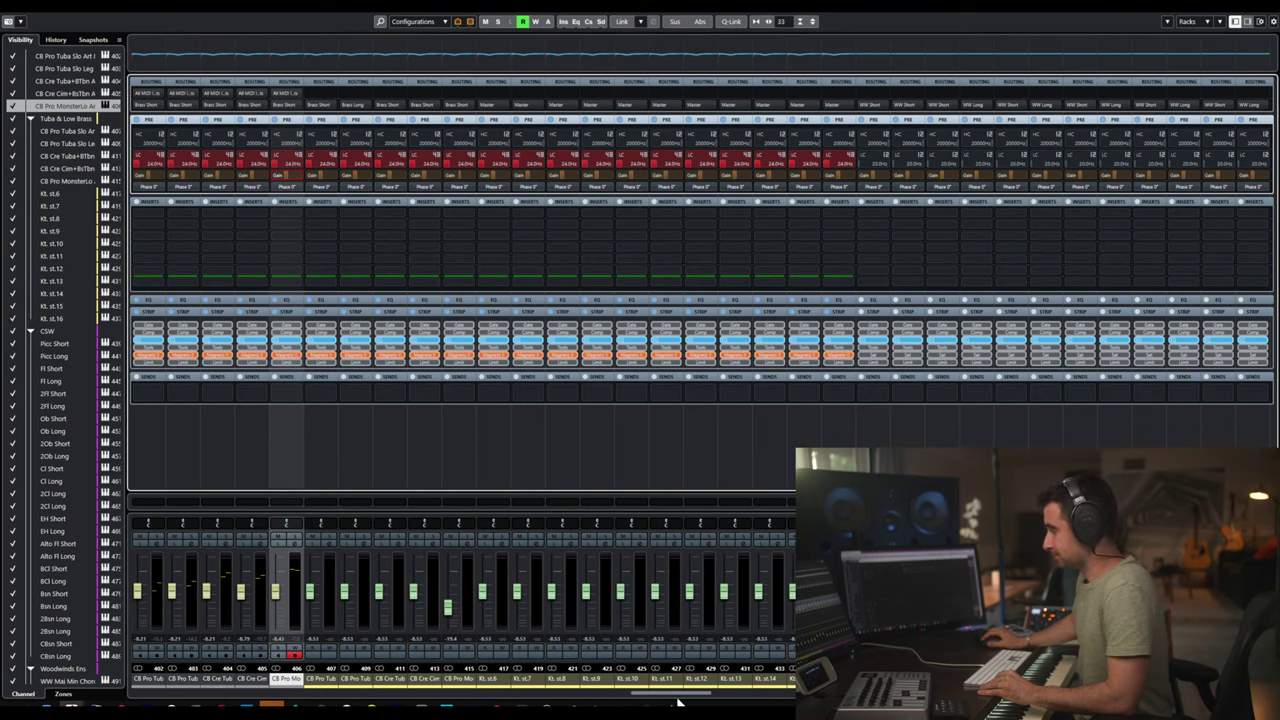
- Return to the project's track list and select the five new tracks from CB Pro Tuba Slo Art 8va through CB Pro MonsterLo Artic
key("Right")
key("Right")
key("Right")
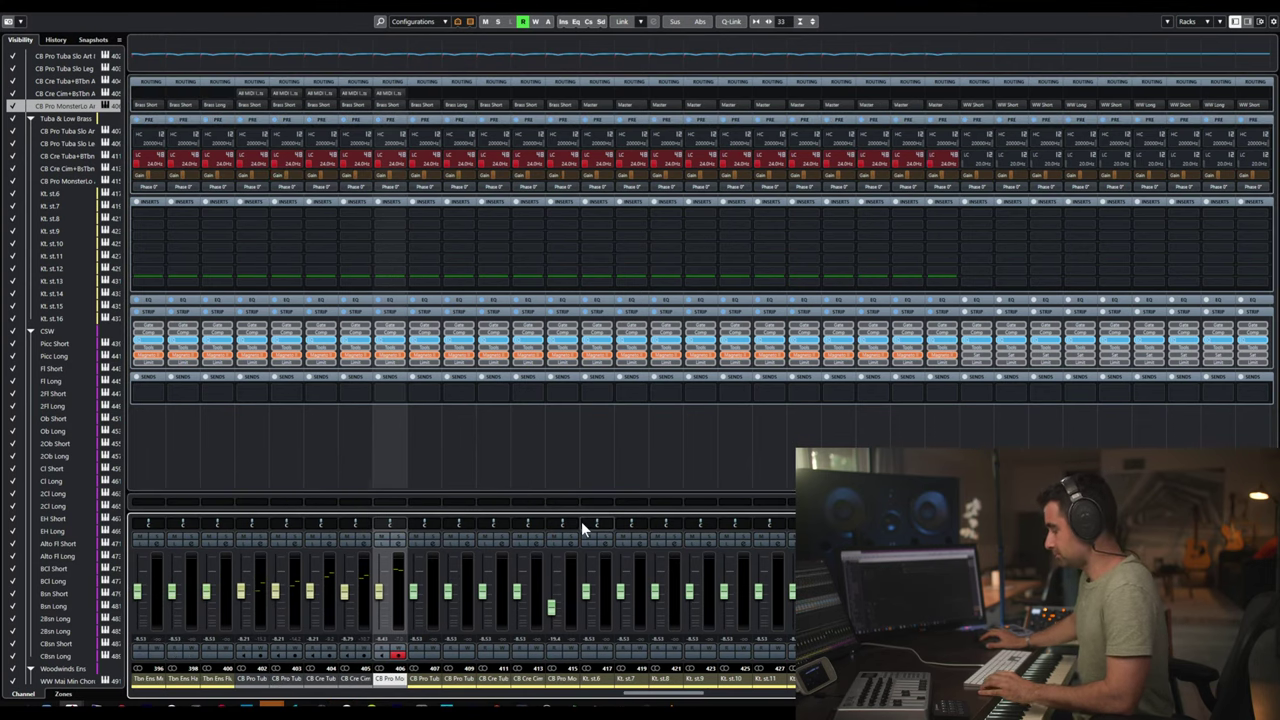
key("F3")
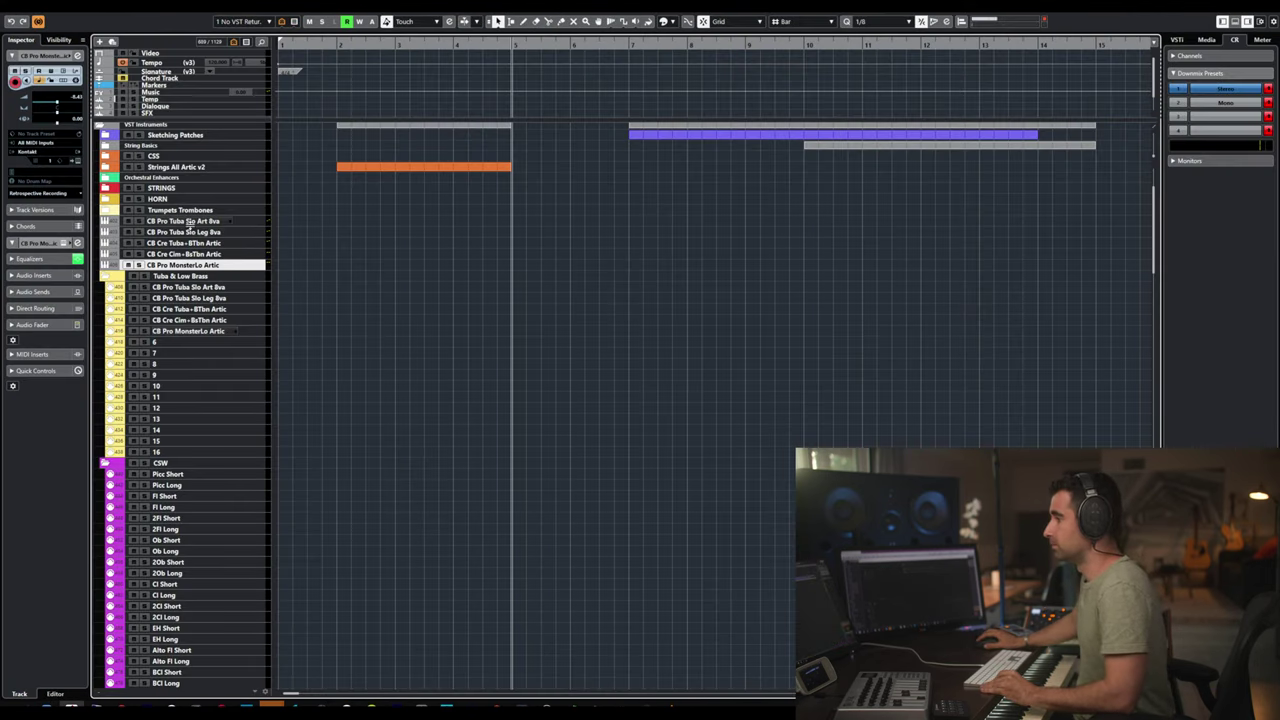
left_click(187, 222)
left_click(188, 265, "shift")
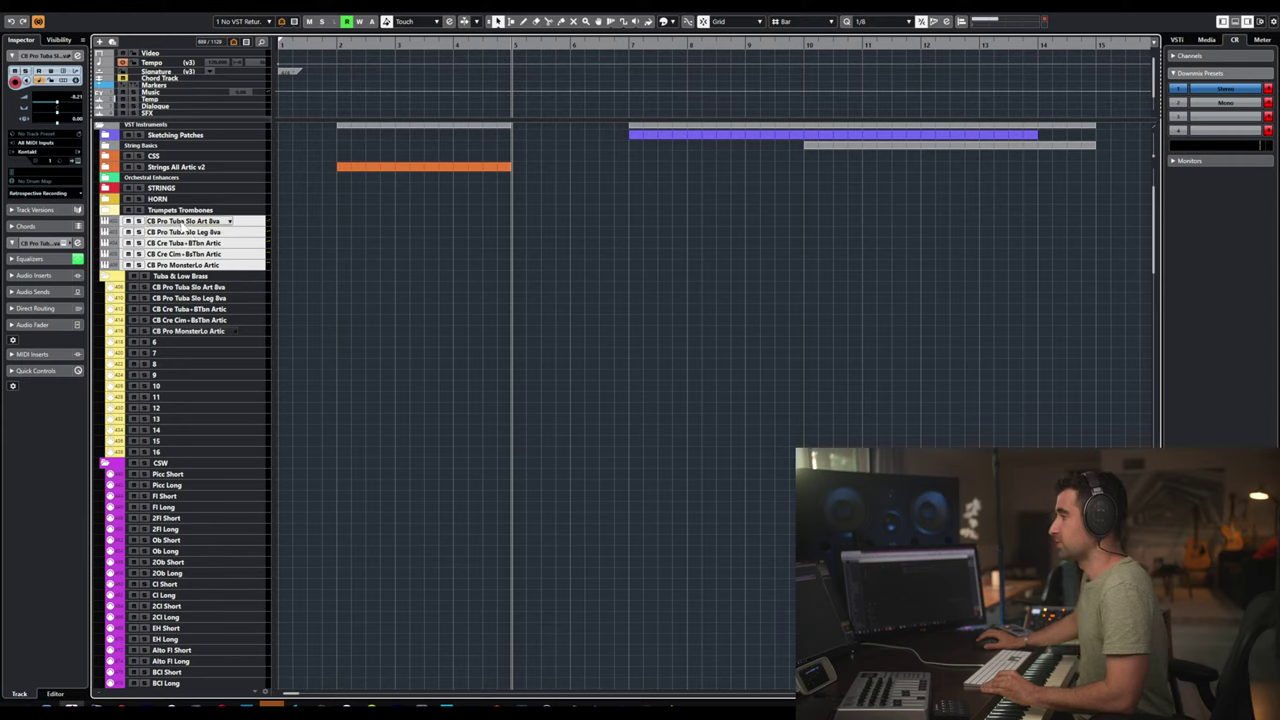
- Try to add a folder track named "Tuba & Low Brass" at the new CB Cre Tuba+BTbn Artic track
right_click(181, 222)
left_click(178, 249)
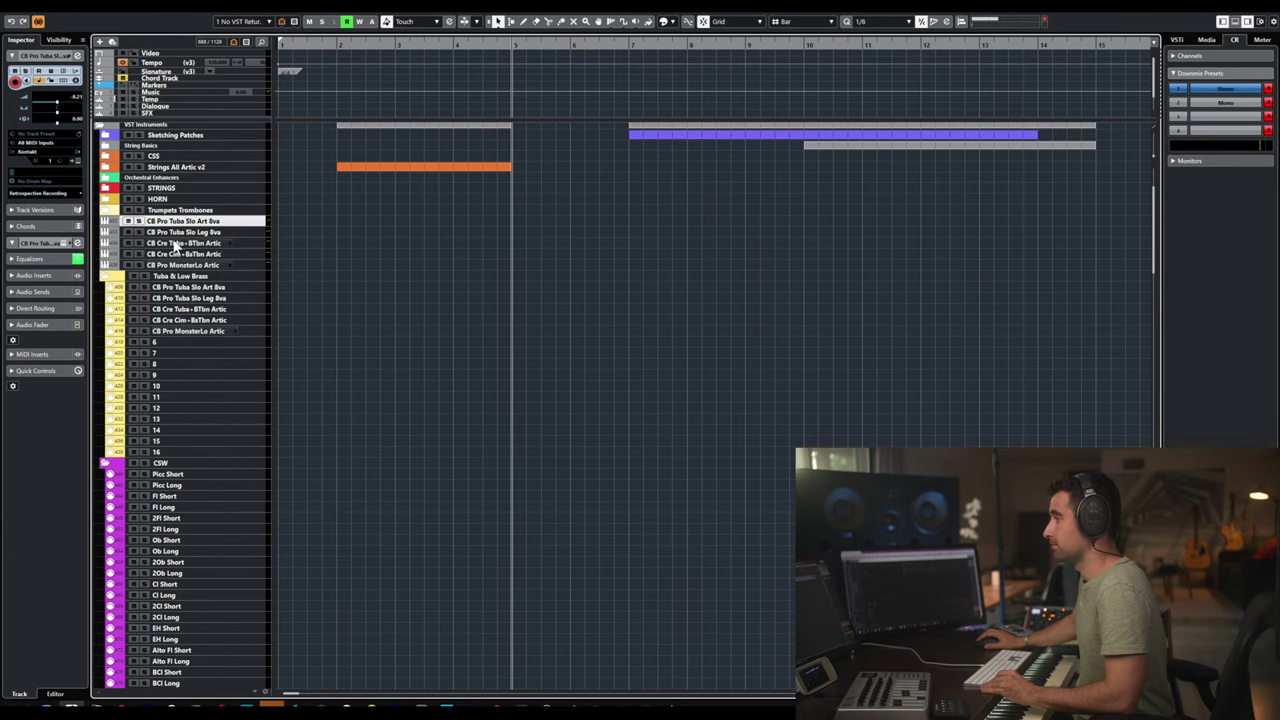
right_click(175, 243)
mouse_move(296, 250)
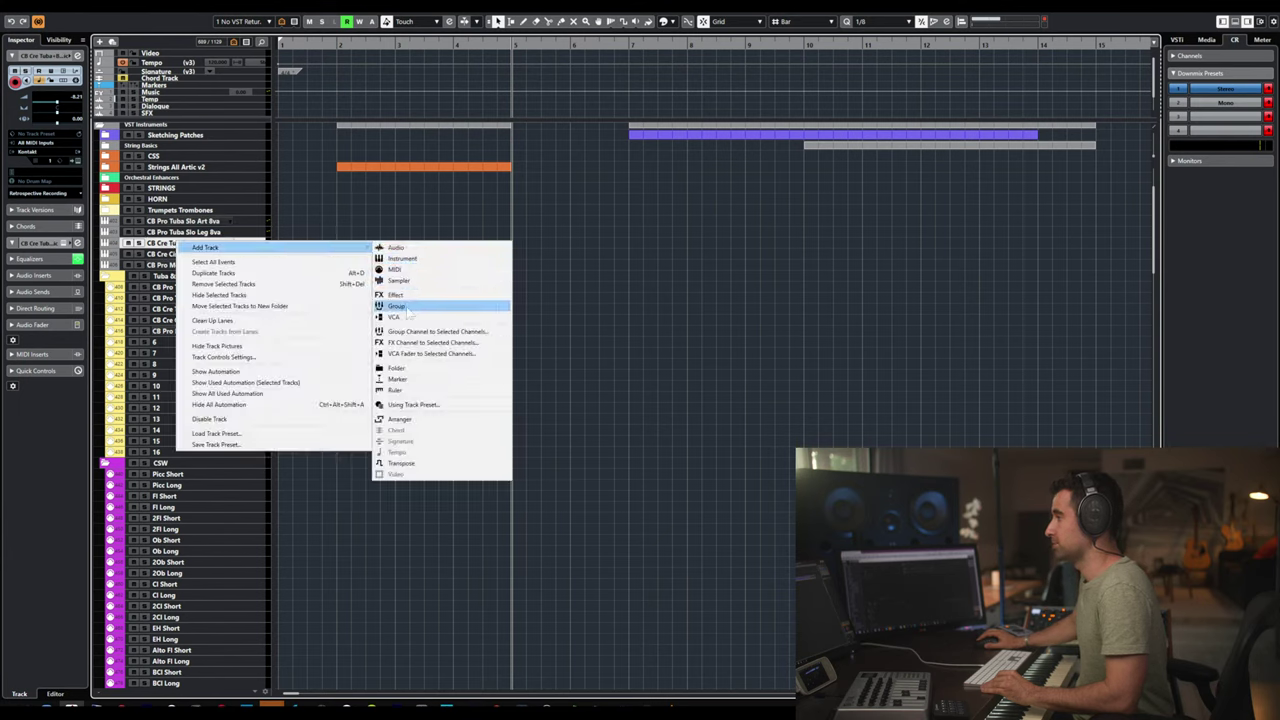
left_click(420, 373)
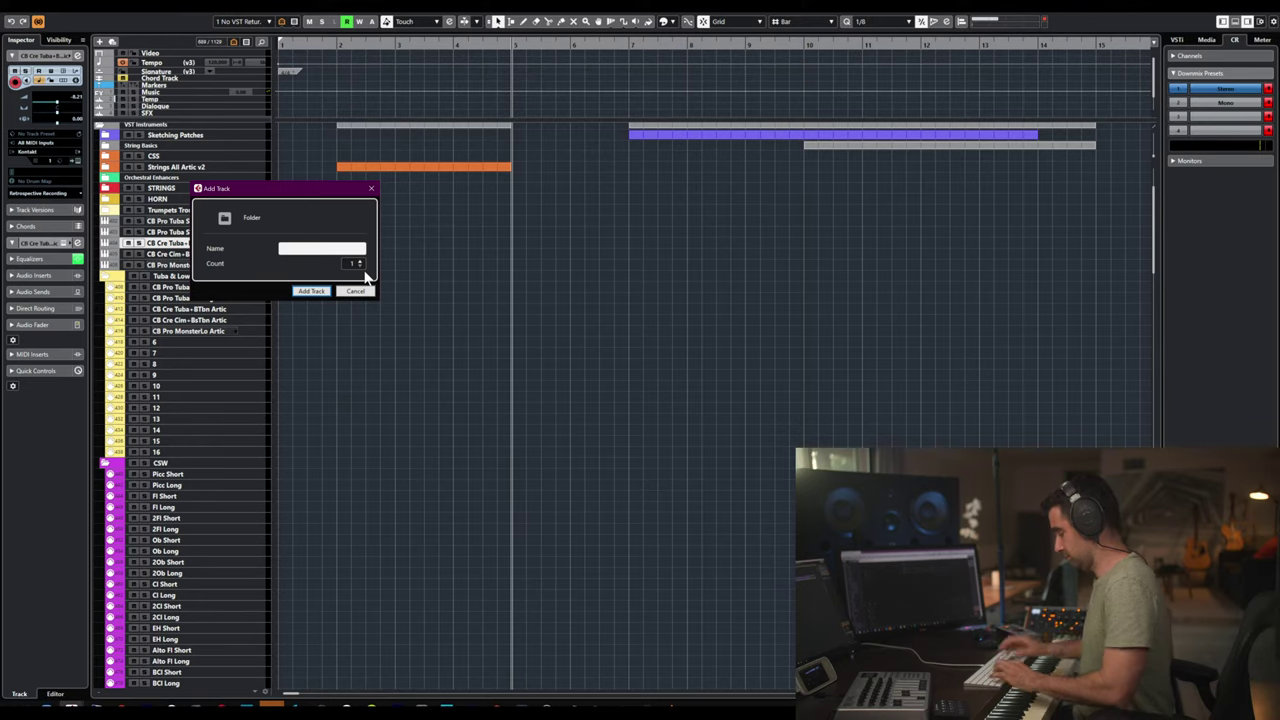
type("Tuba & Low")
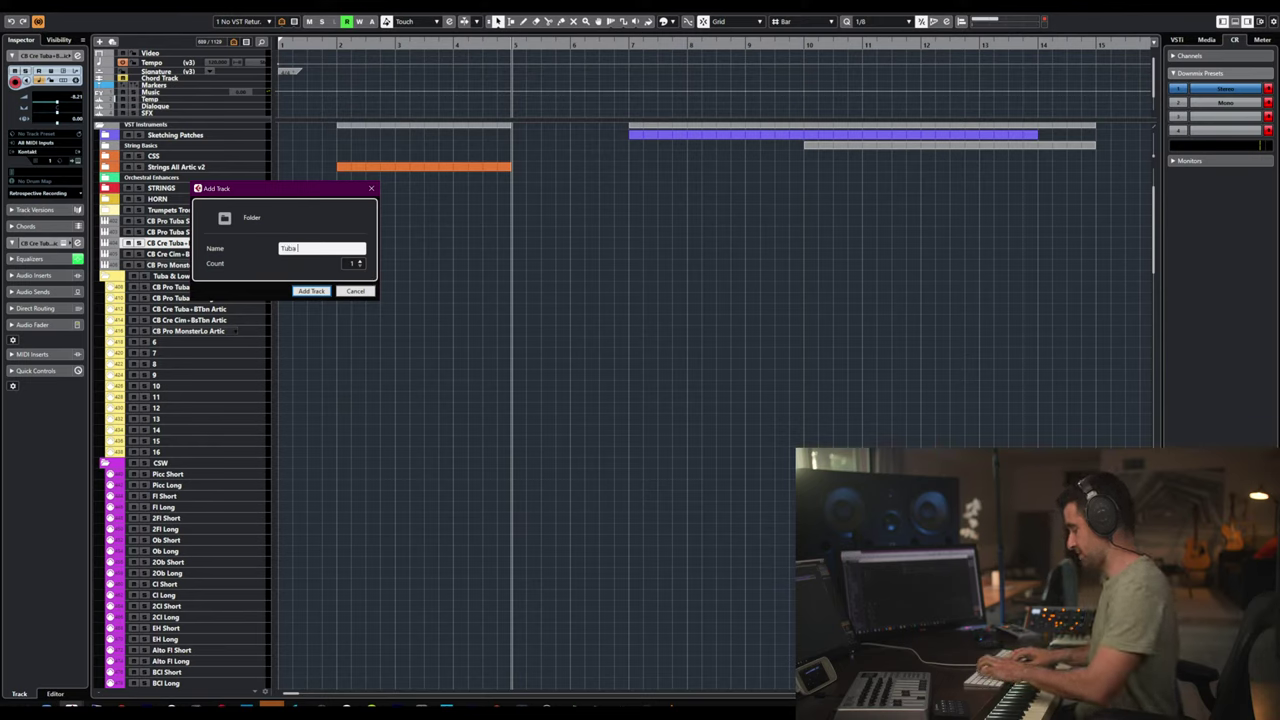
type(" Brass")
key("Return")
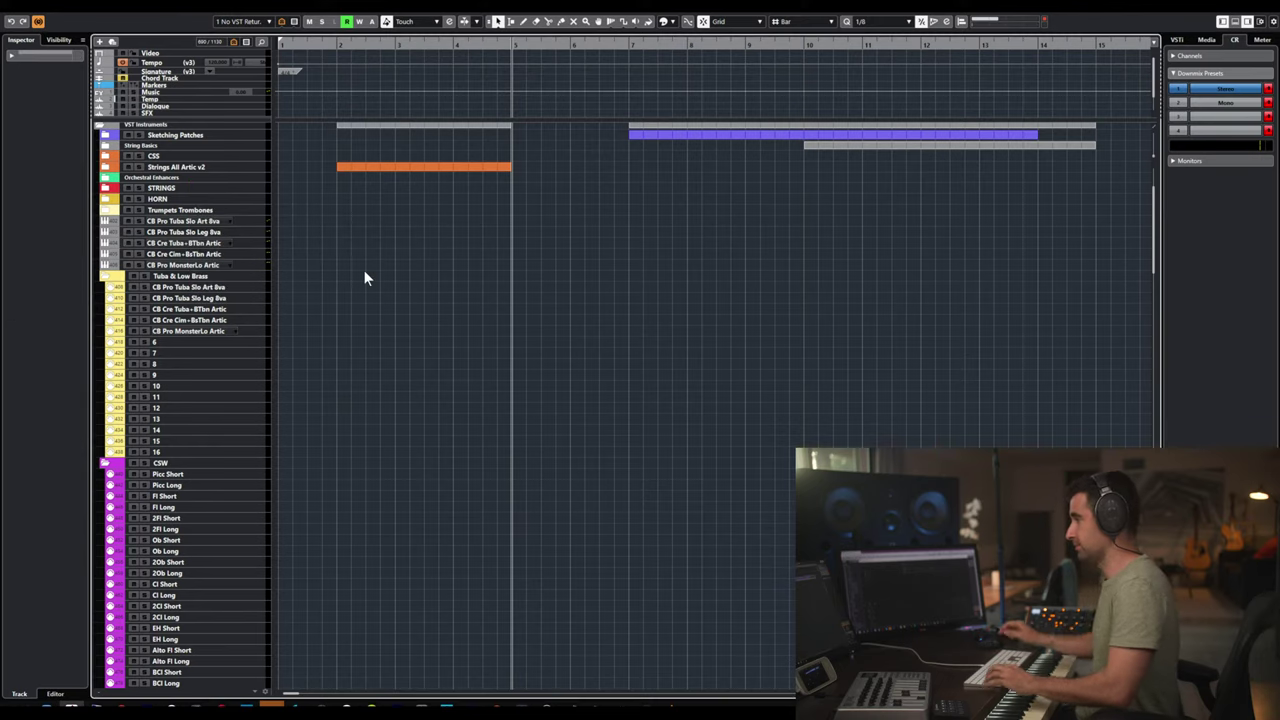
right_click(236, 241)
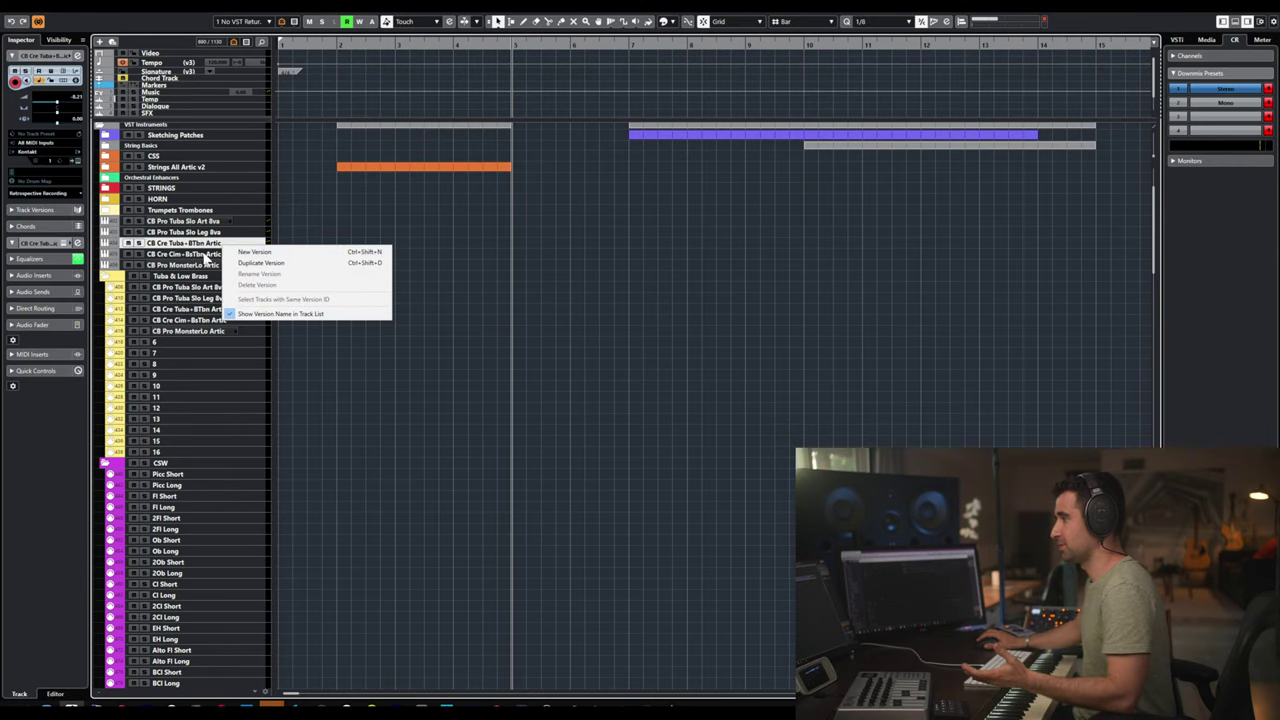
key("Escape")
right_click(178, 302)
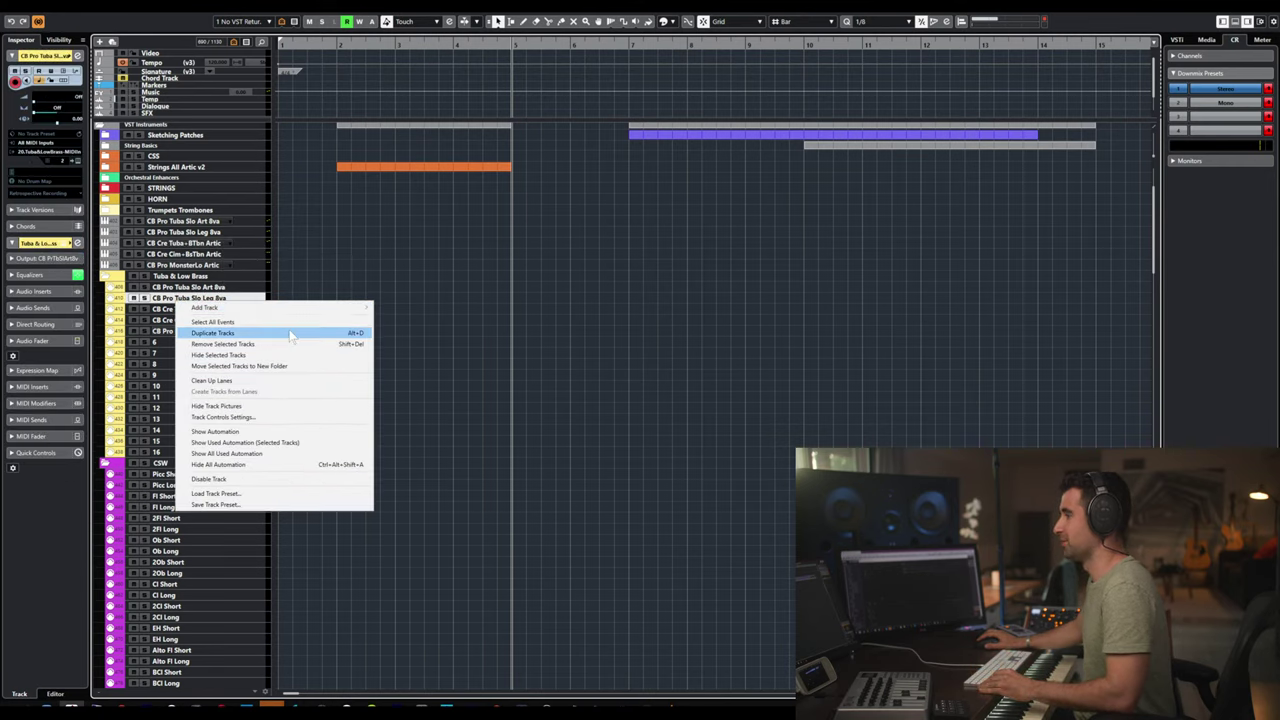
left_click(211, 249)
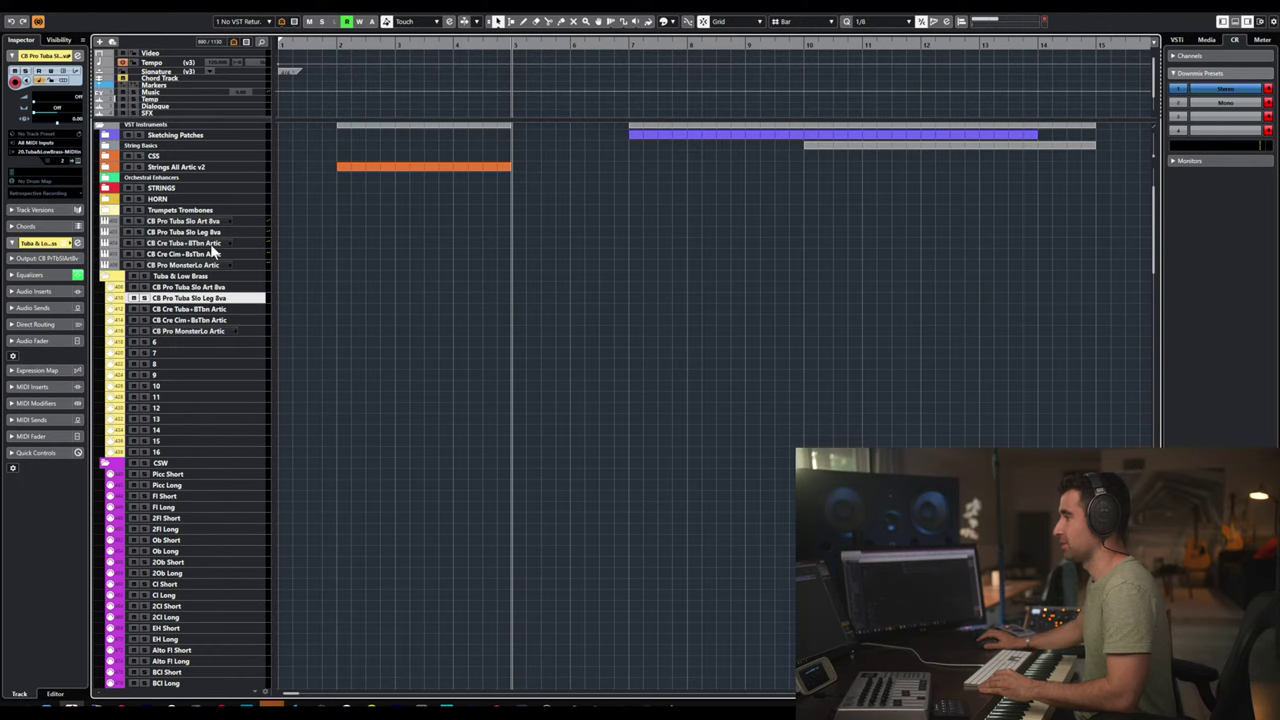
- Try again to add a folder track at CB Cre Tuba+BTbn Artic, naming it "Tuba & LowBrass"
right_click(212, 244)
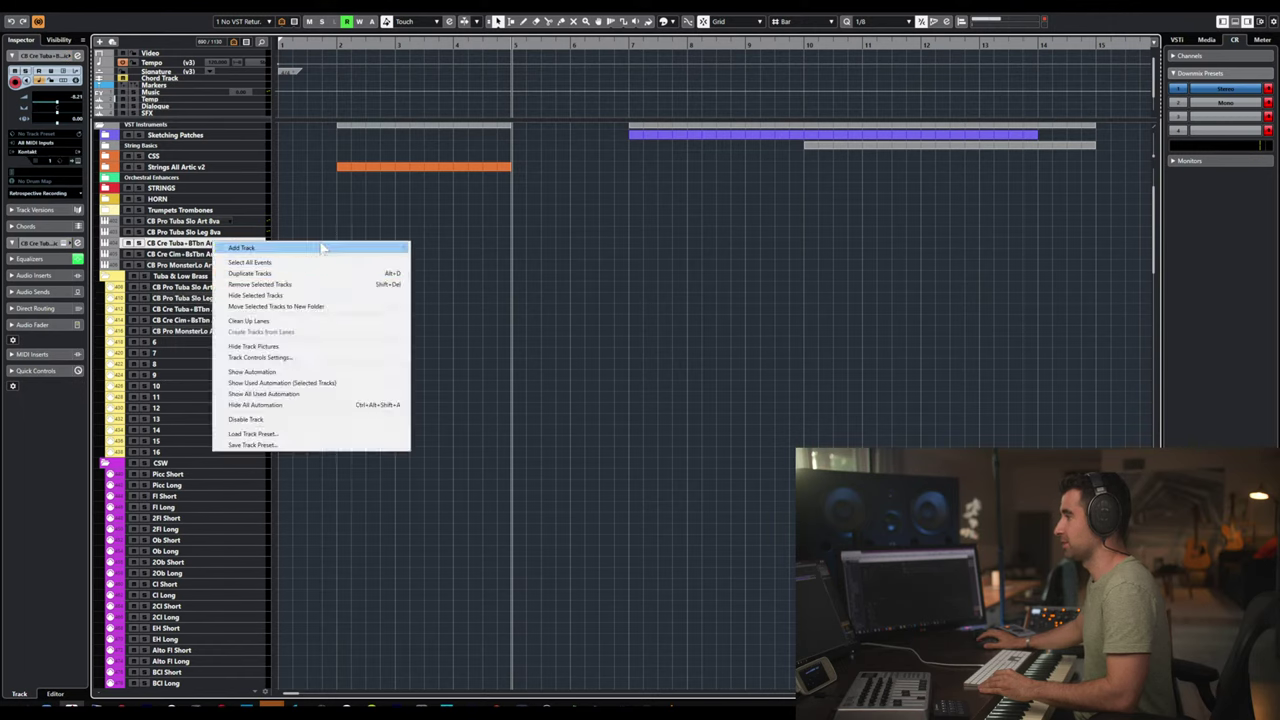
mouse_move(326, 249)
left_click(455, 368)
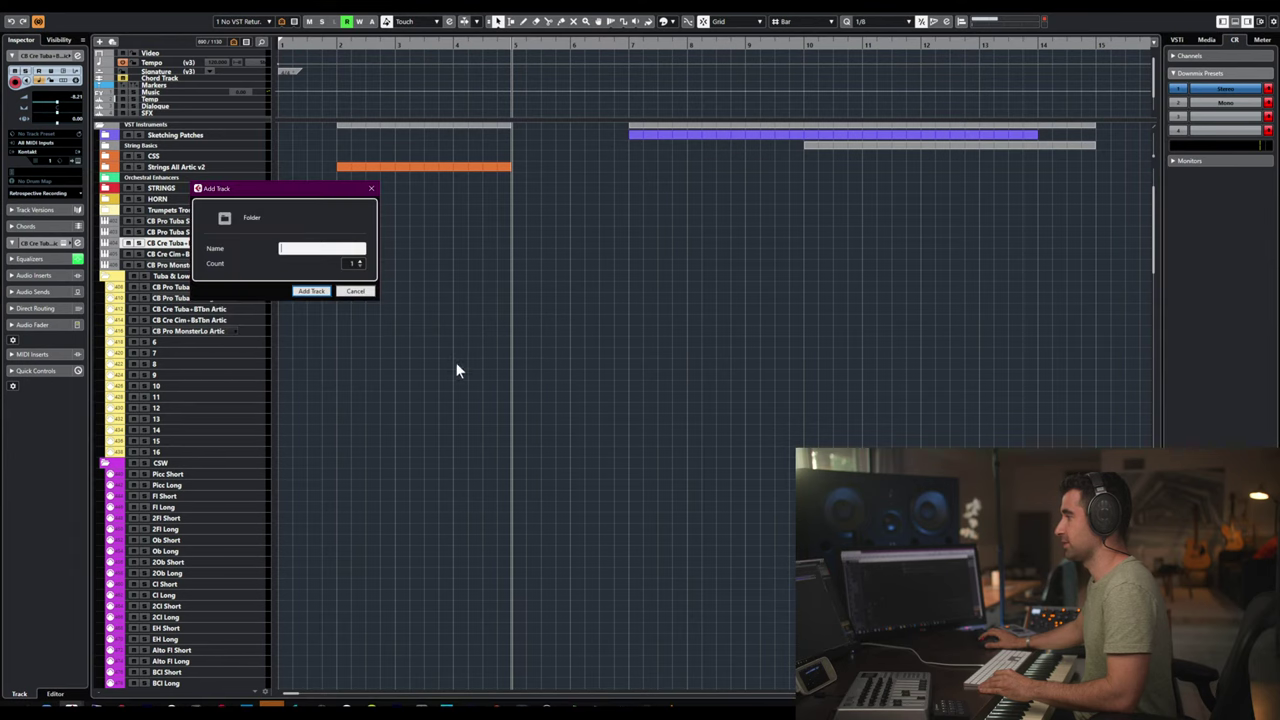
type("Tuba")
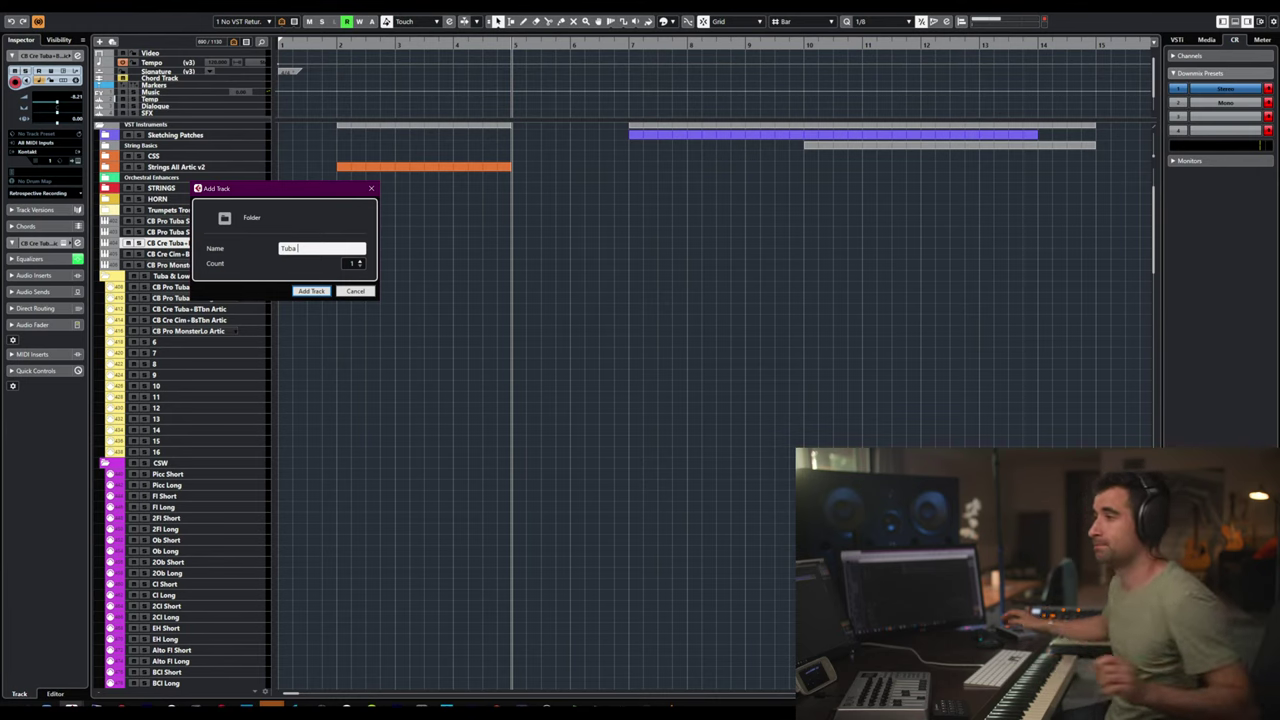
type("&")
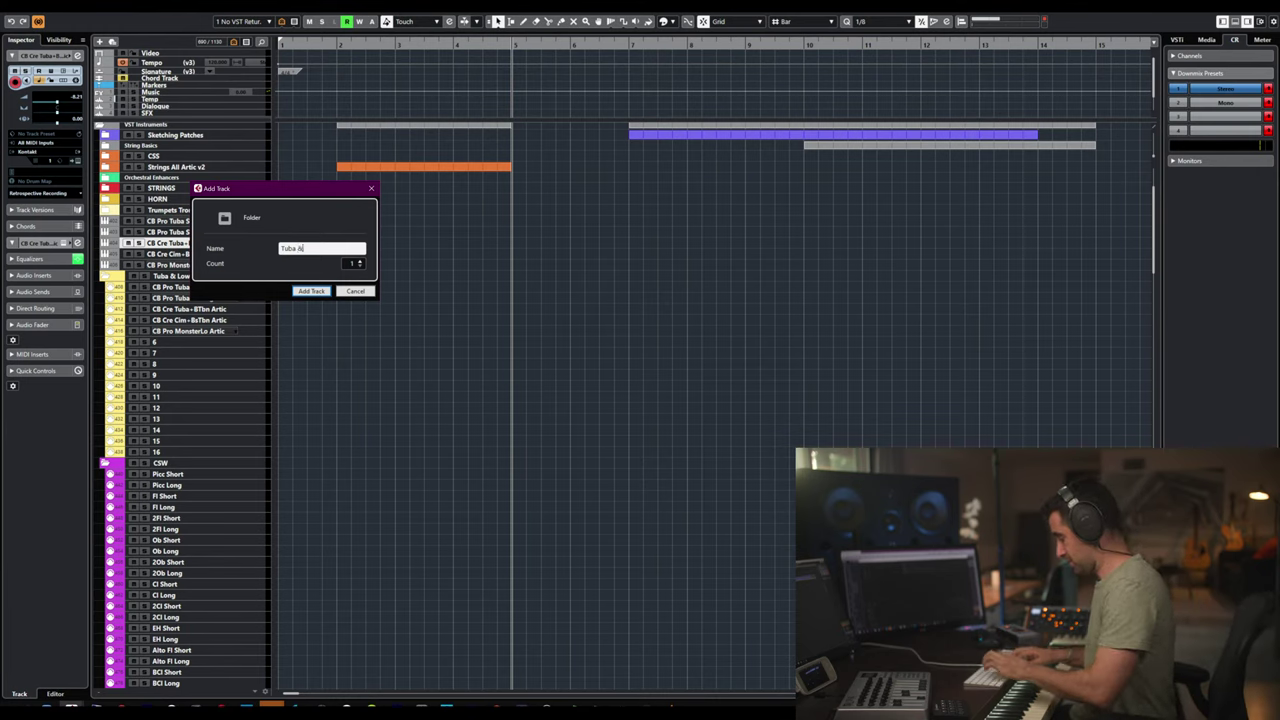
type(" LowBrass")
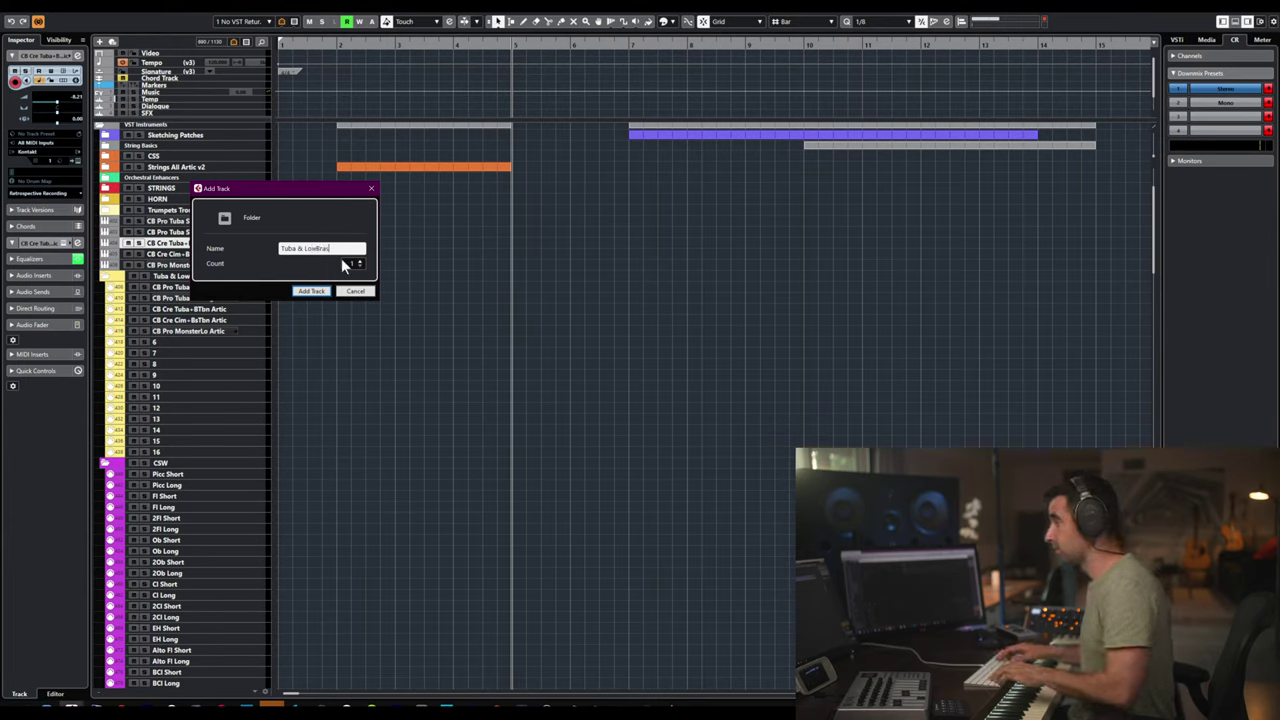
key("ctrl+a")
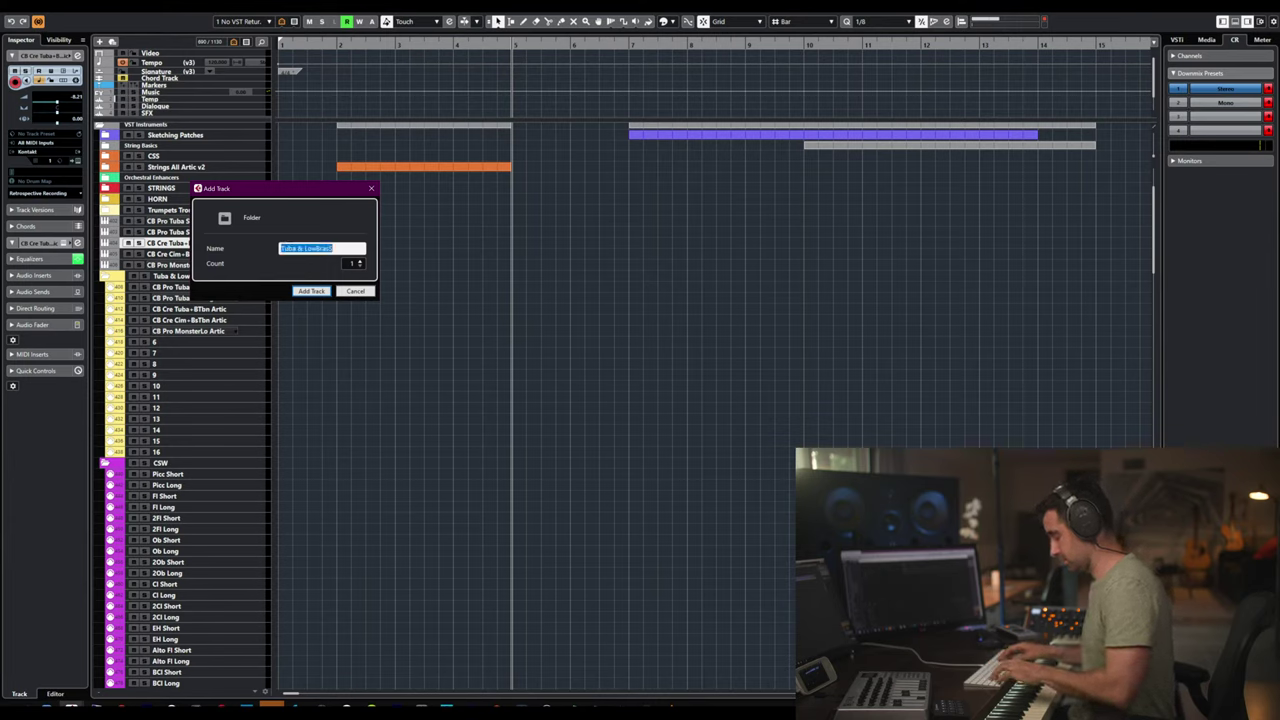
left_click(312, 292)
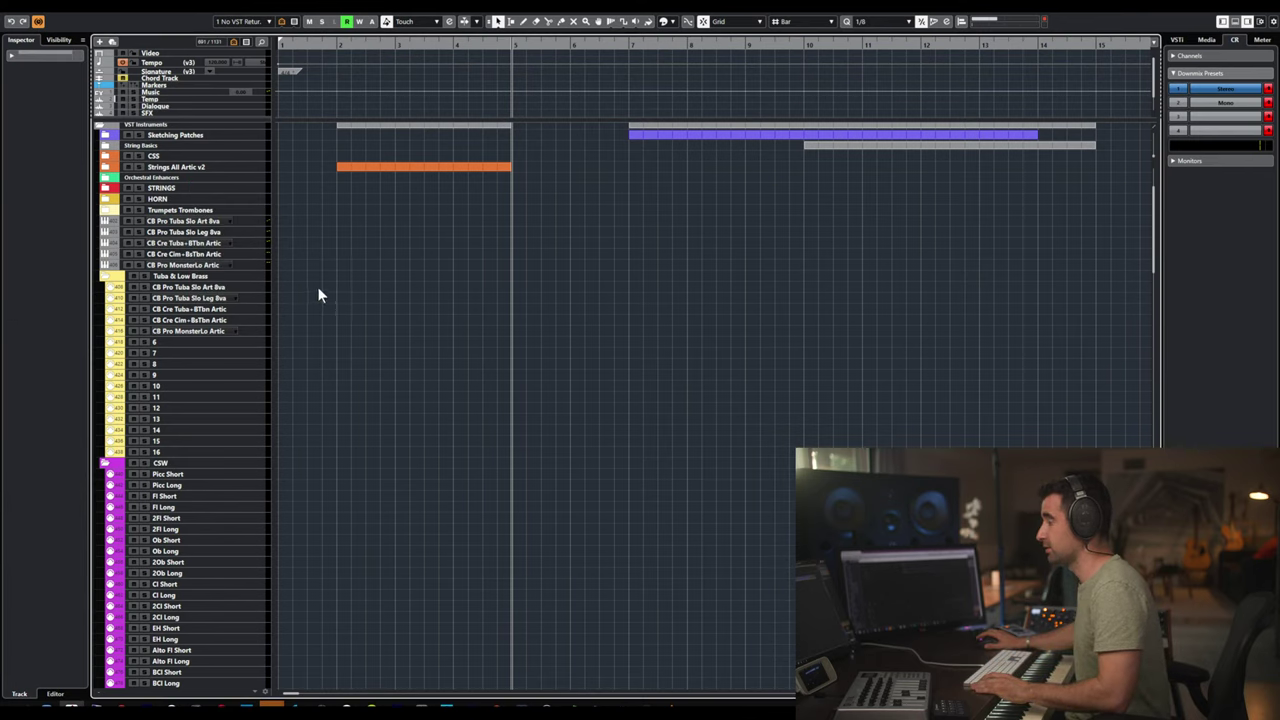
- Try adding the "Tuba & LowBrass" folder track at the new CB Pro Tuba Slo Leg 8va track instead
left_click(188, 243)
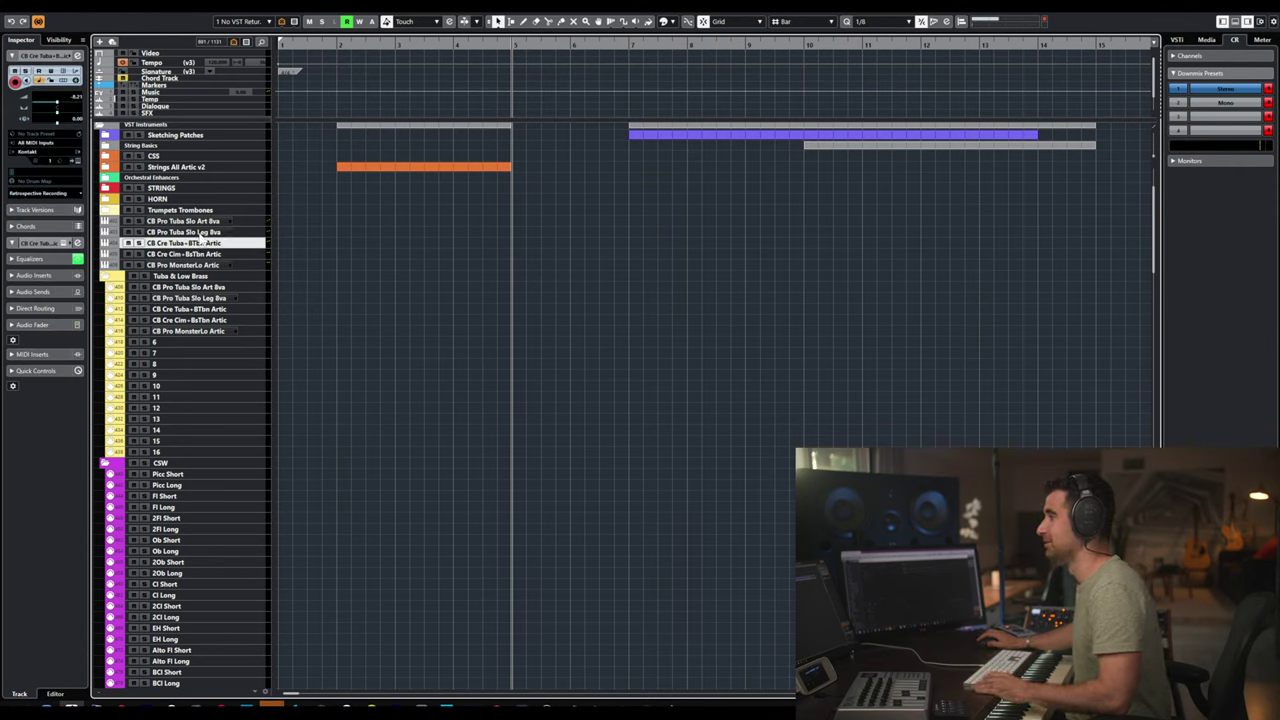
left_click(198, 233)
right_click(199, 233)
mouse_move(292, 243)
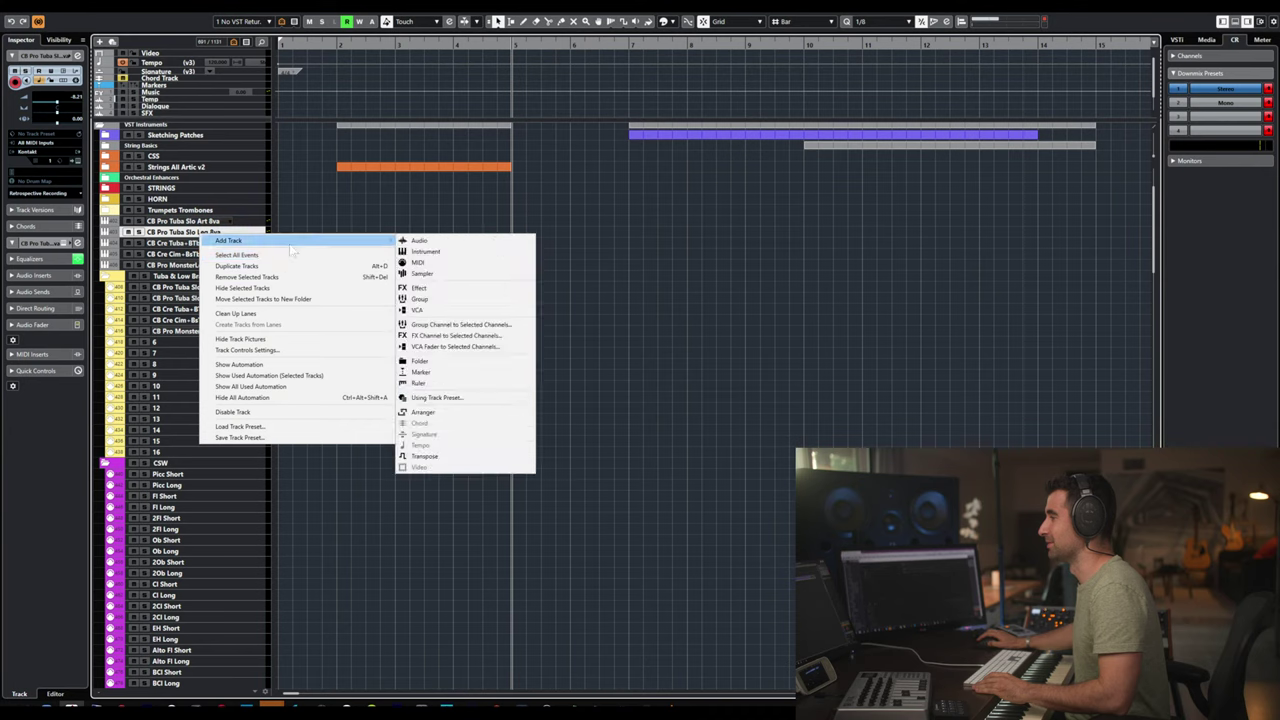
left_click(430, 362)
type("Tuba & LowBrasS")
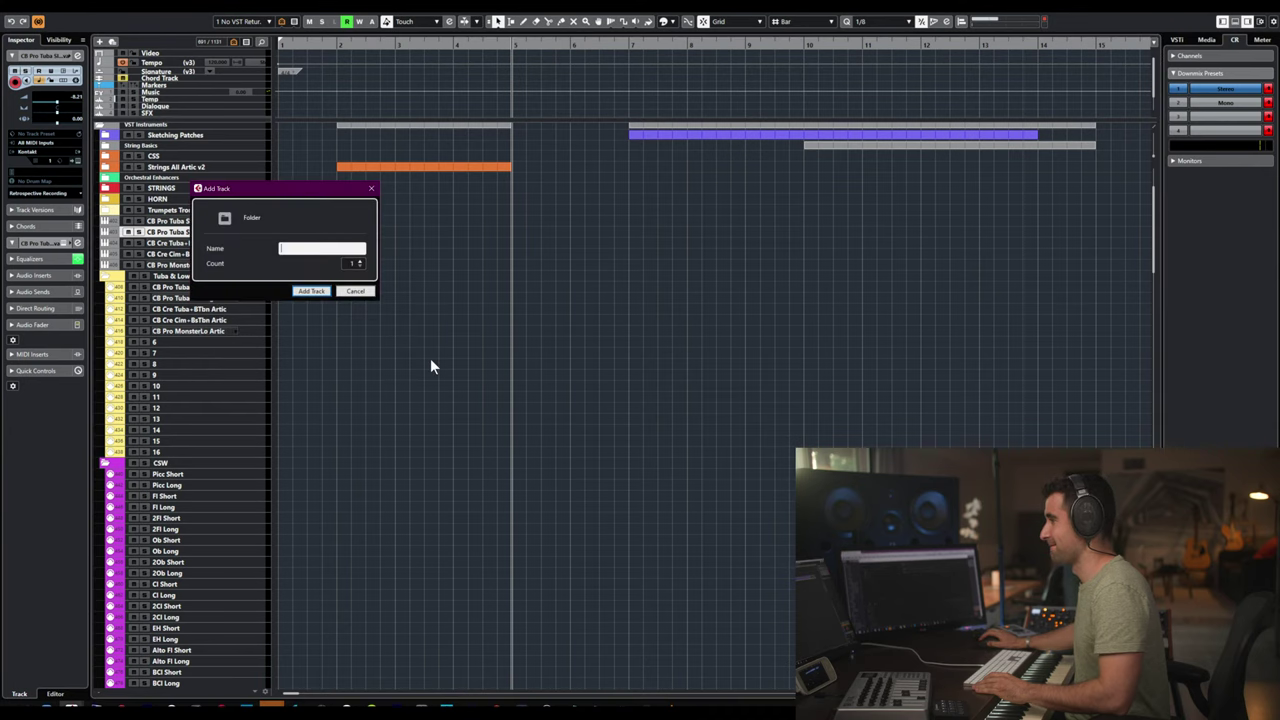
key("BackSpace")
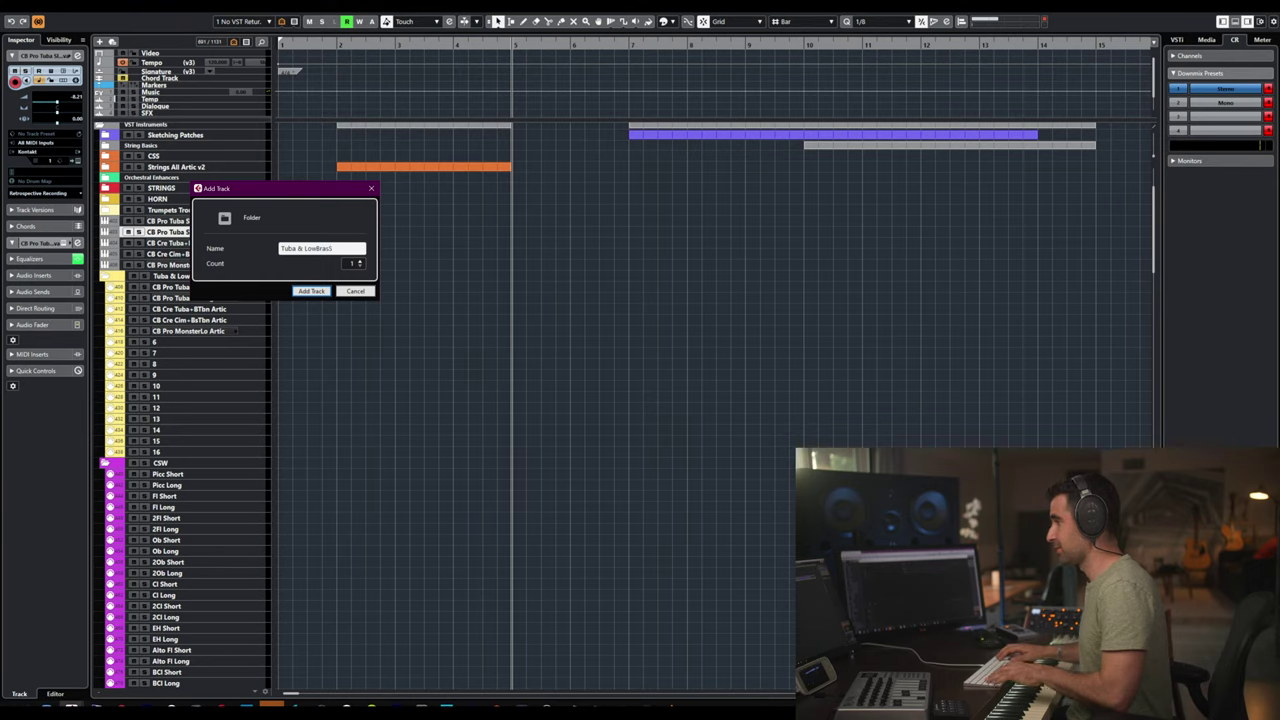
key("ctrl+a")
type("Tuba & Low Brass")
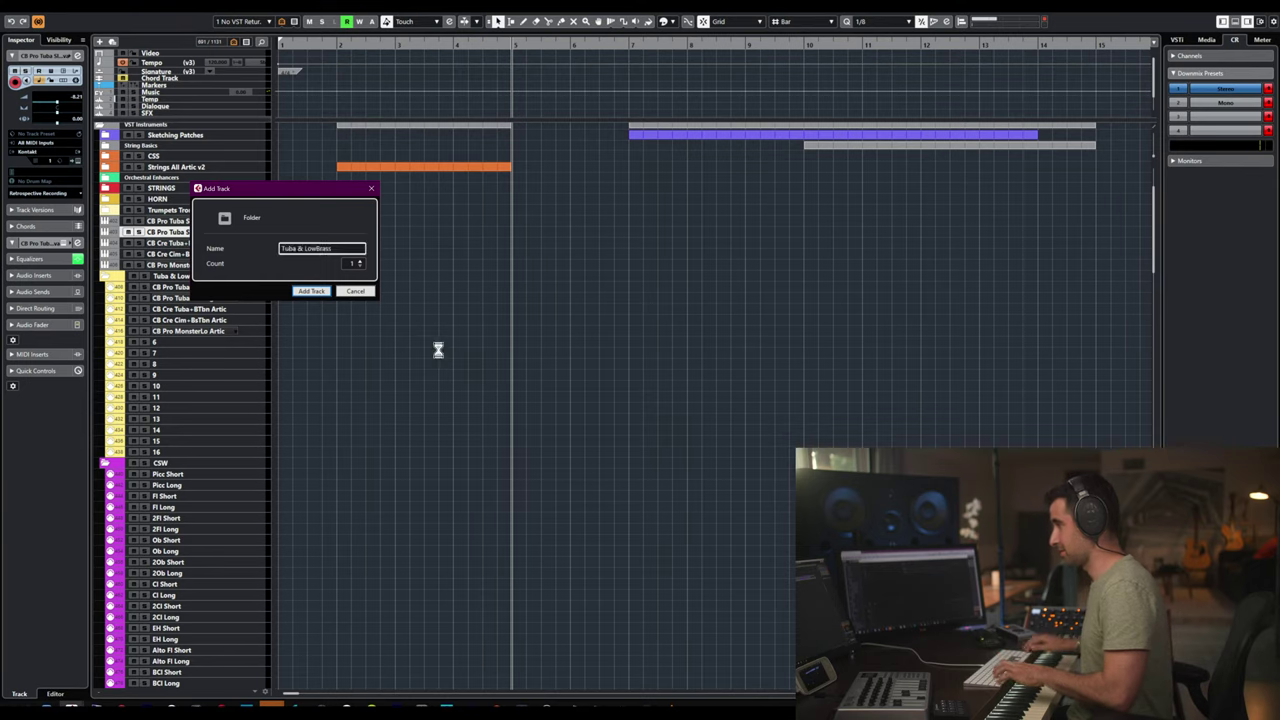
key("Return")
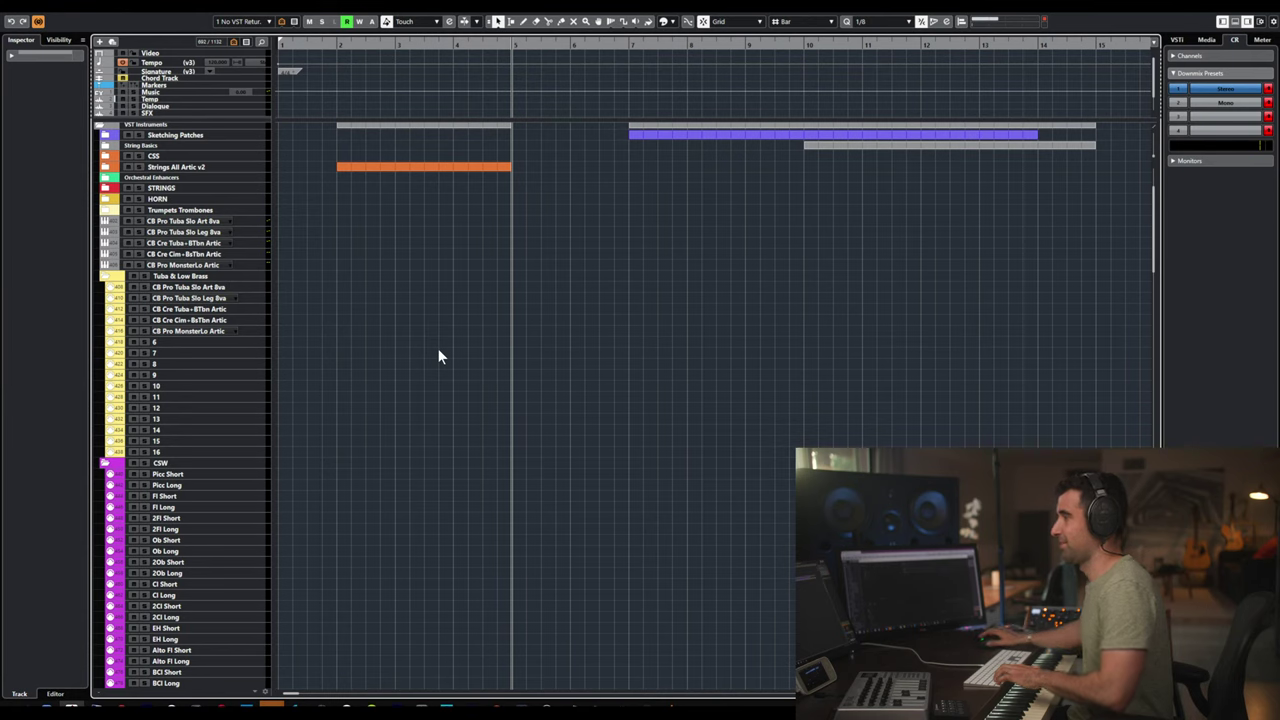
- Add a folder track named "Tuba & LowBrass" at the EH Short track in the CSW folder
scroll(200, 410, "down", 5)
left_click(211, 402)
right_click(211, 404)
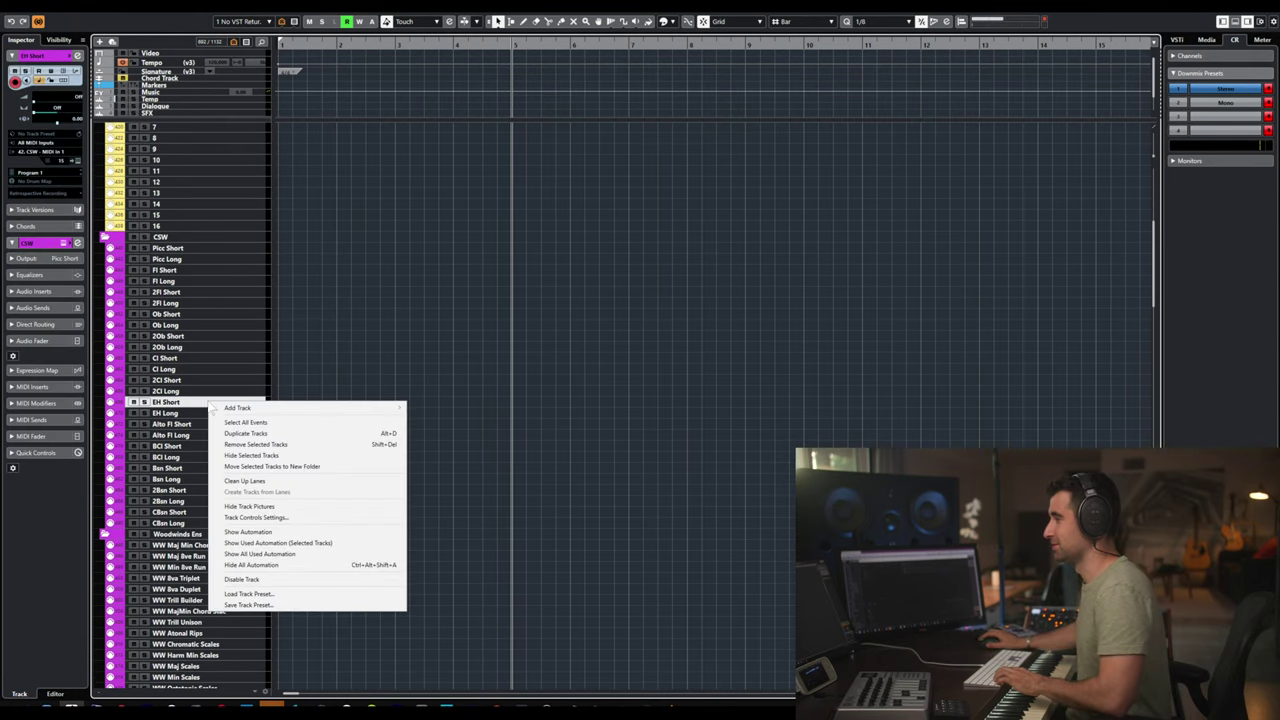
mouse_move(345, 409)
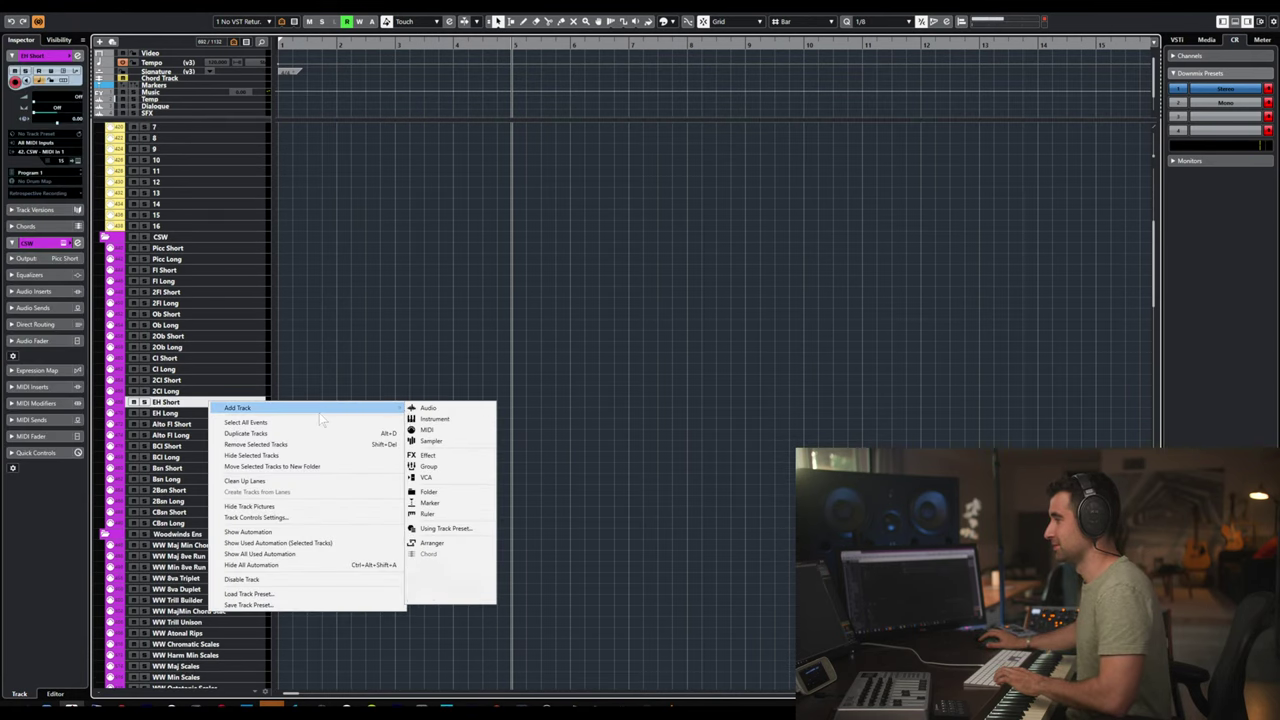
left_click(434, 493)
type("Tuba & LowBrass")
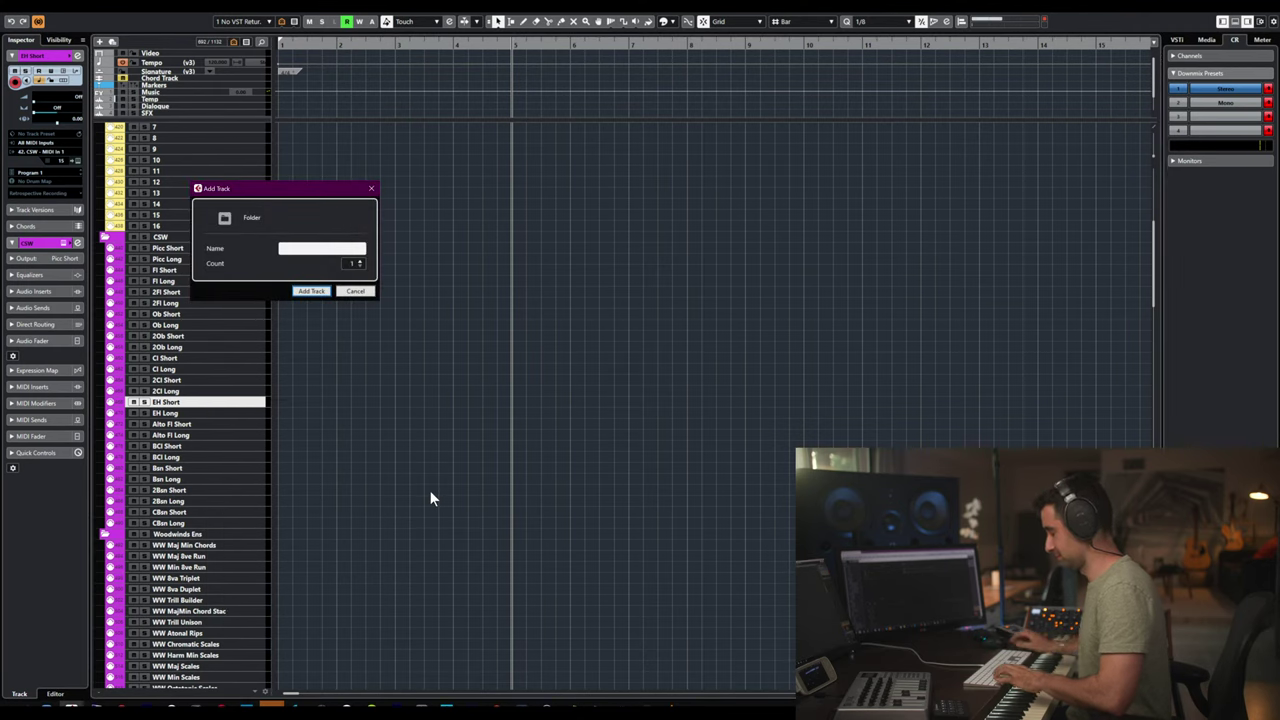
key("Return")
- Place the Tuba & LowBrass folder directly below Trumpets Trombones and put the five new CB low brass instrument tracks into it
left_click_drag(220, 413, 211, 165)
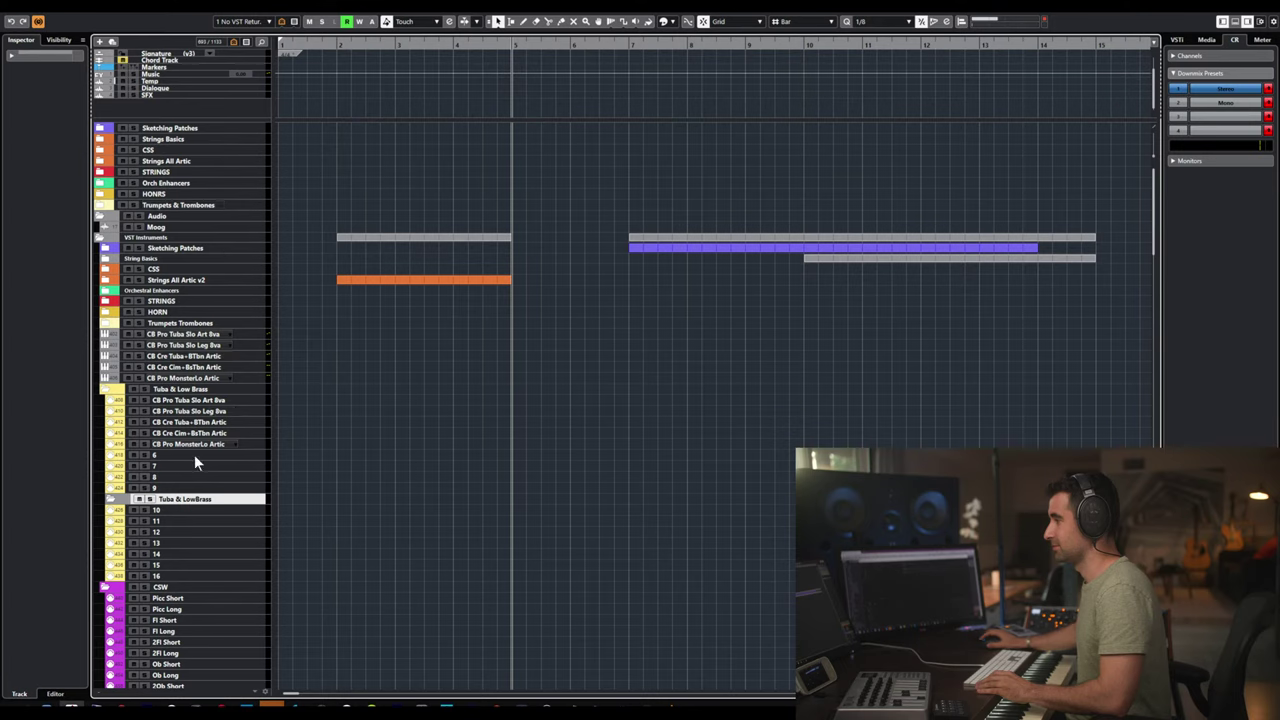
left_click_drag(186, 502, 190, 334)
left_click(204, 348)
left_click(204, 389, "shift")
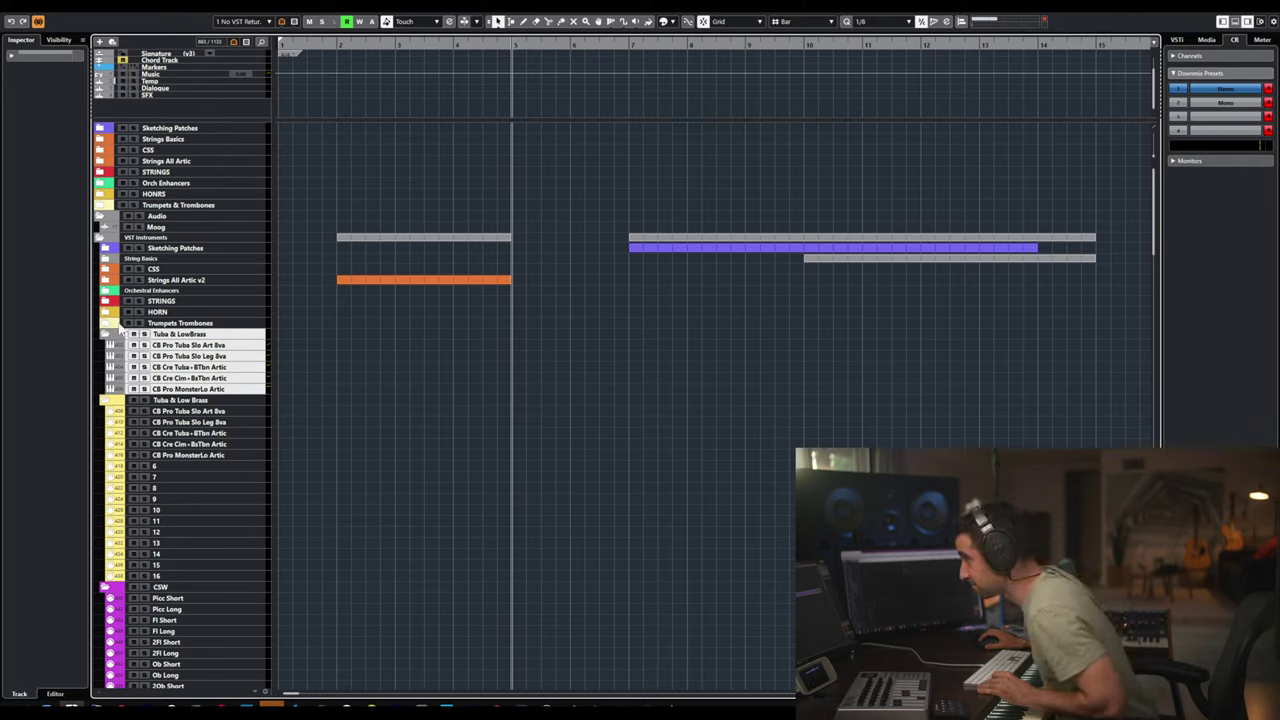
- Colour the Tuba & LowBrass folder and its five instrument tracks light yellow
left_click(677, 25)
left_click(717, 82)
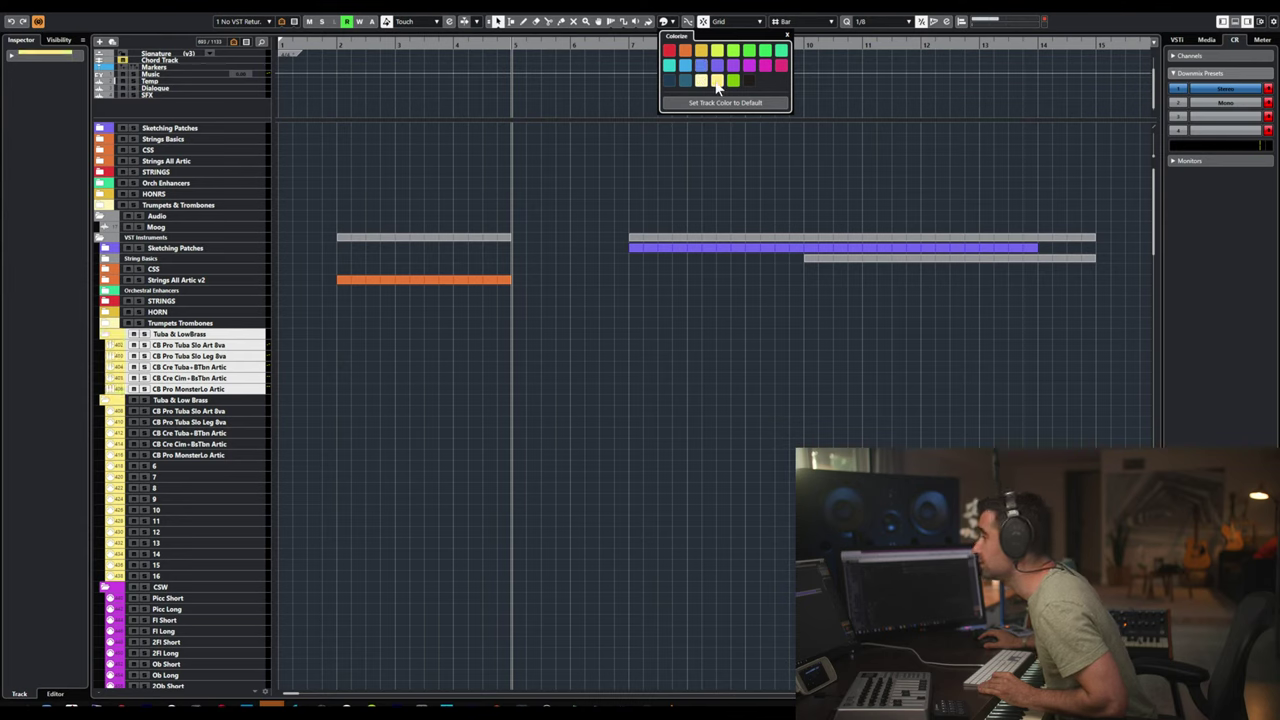
left_click(112, 330)
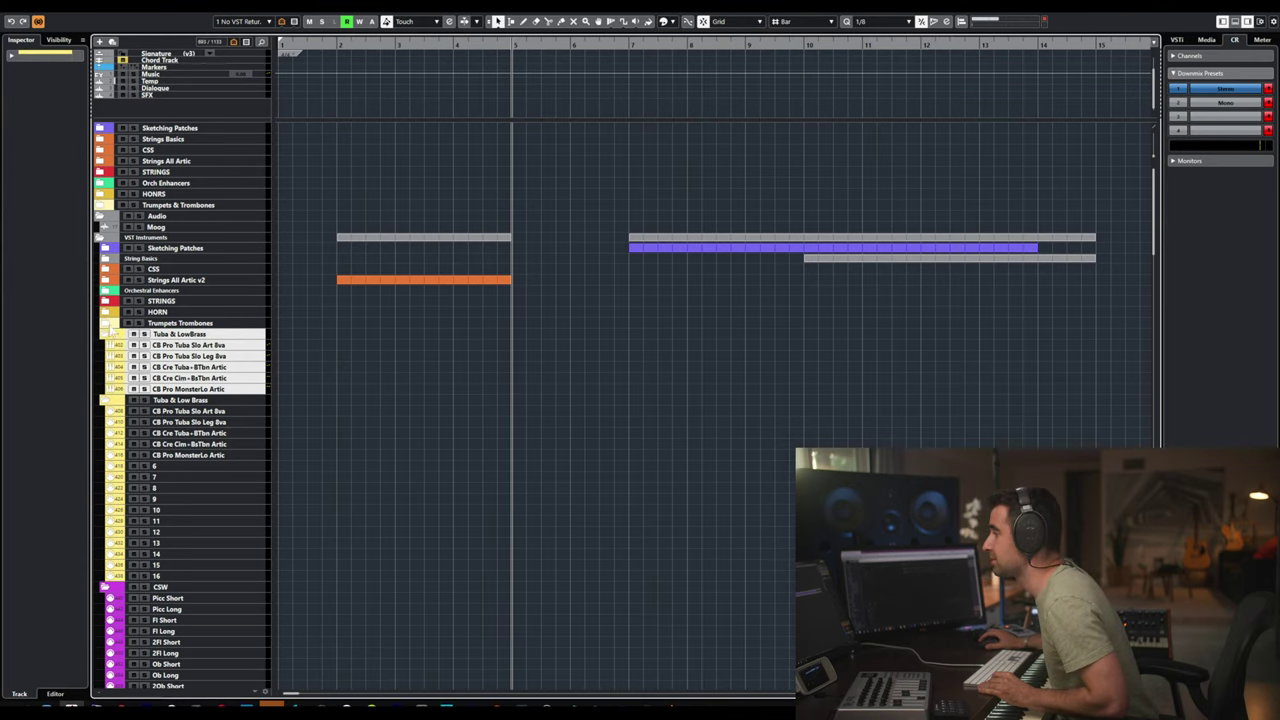
- Colour the Trumpets Trombones folder and its tracks from Tpt Solo Short Artic through Tbn Ens Flutter Long light yellow, then collapse it
left_click(110, 325)
left_click(166, 328)
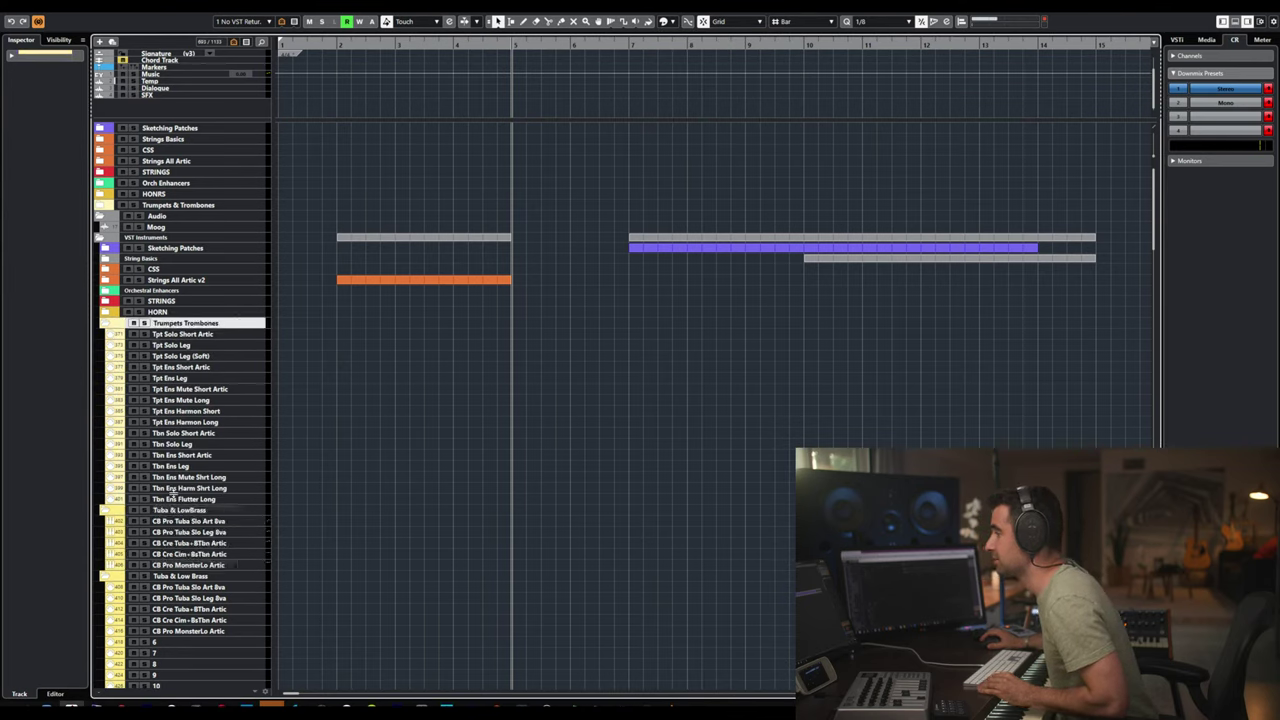
left_click(178, 488)
left_click(180, 499)
left_click(190, 324)
left_click(185, 499, "shift")
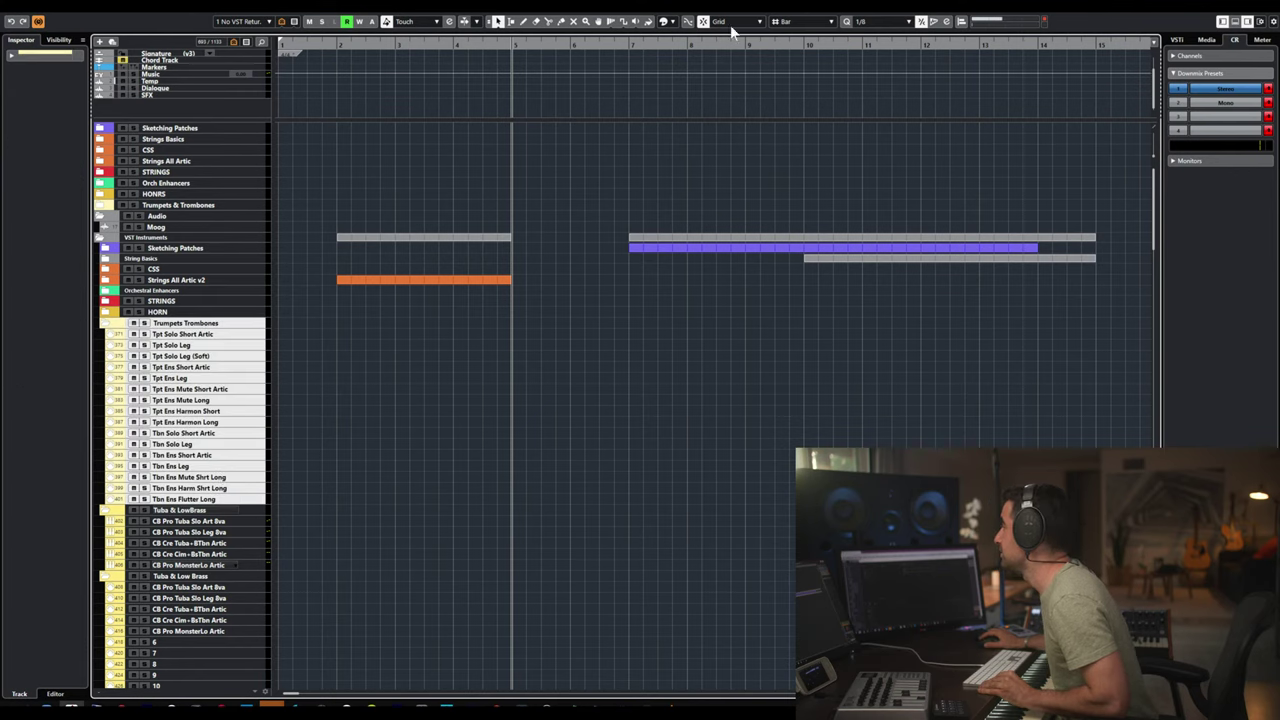
left_click(673, 22)
left_click(717, 80)
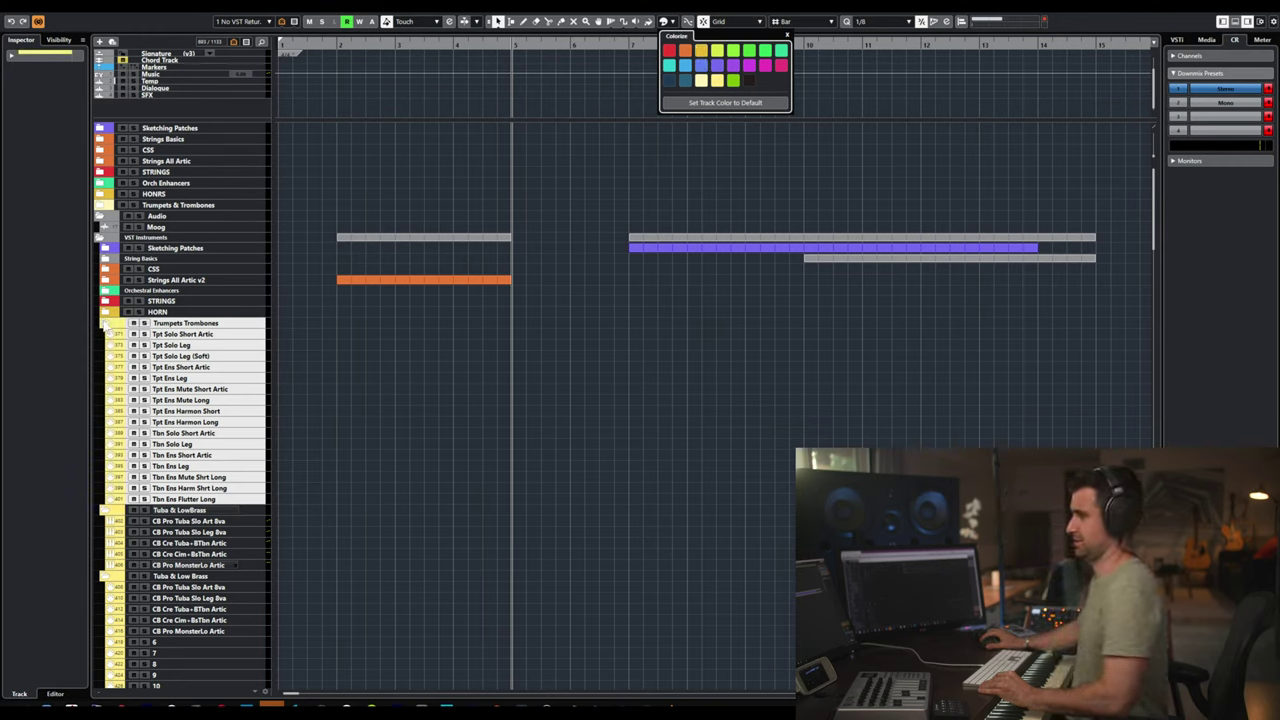
left_click(108, 327)
left_click(107, 326)
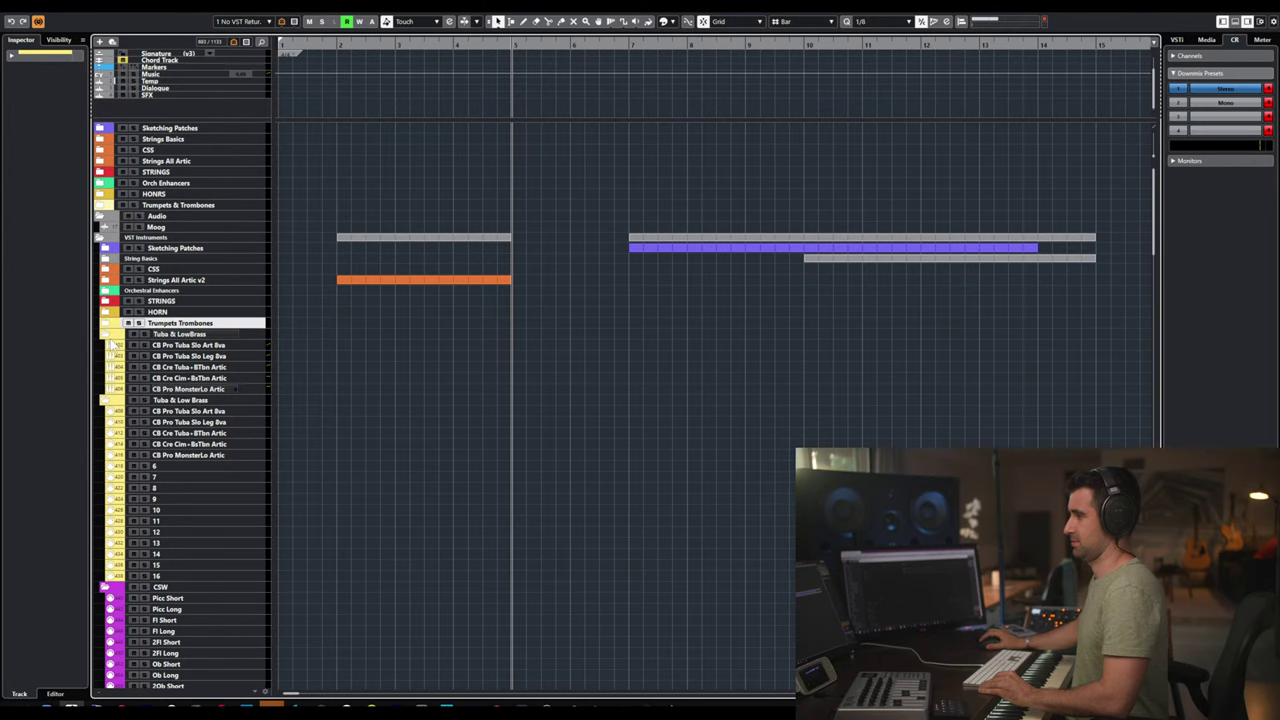
scroll(122, 400, "down", 5)
scroll(124, 405, "up", 5)
scroll(124, 381, "down", 5)
scroll(124, 381, "up", 5)
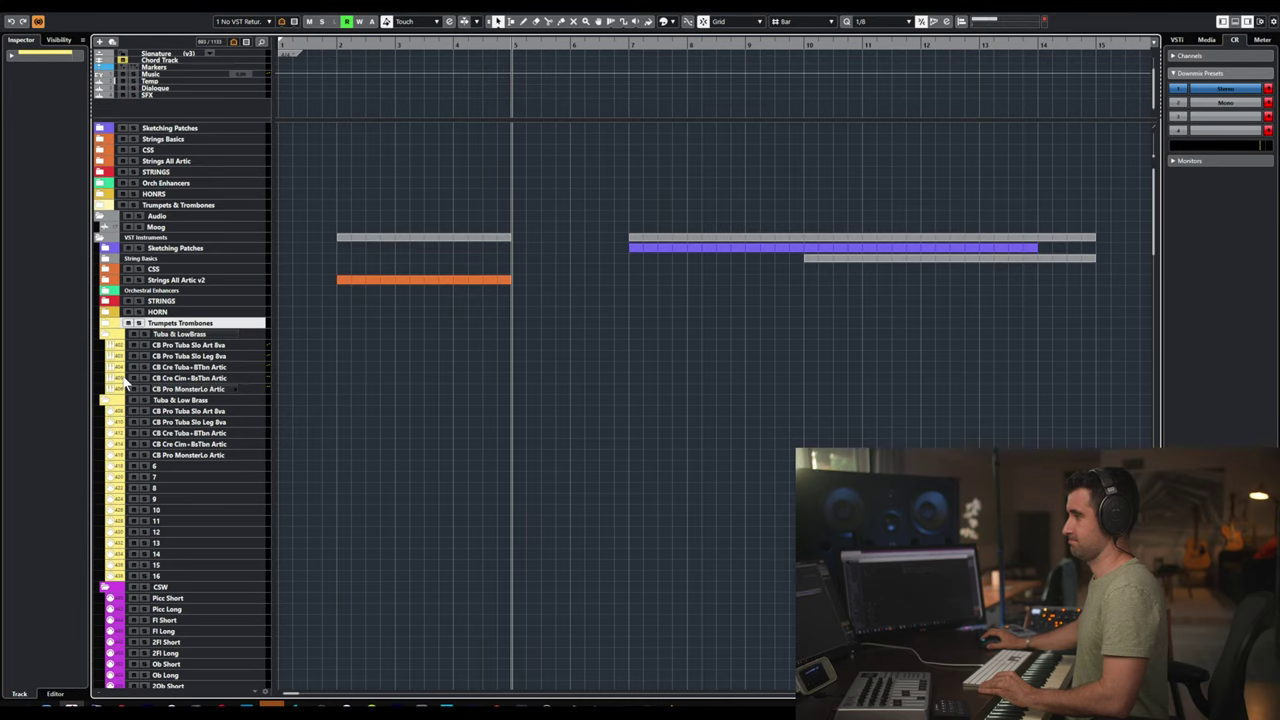
- Move the Tuba & LowBrass folder with its five tracks above the Trumpets Trombones folder and collapse it
left_click(105, 322)
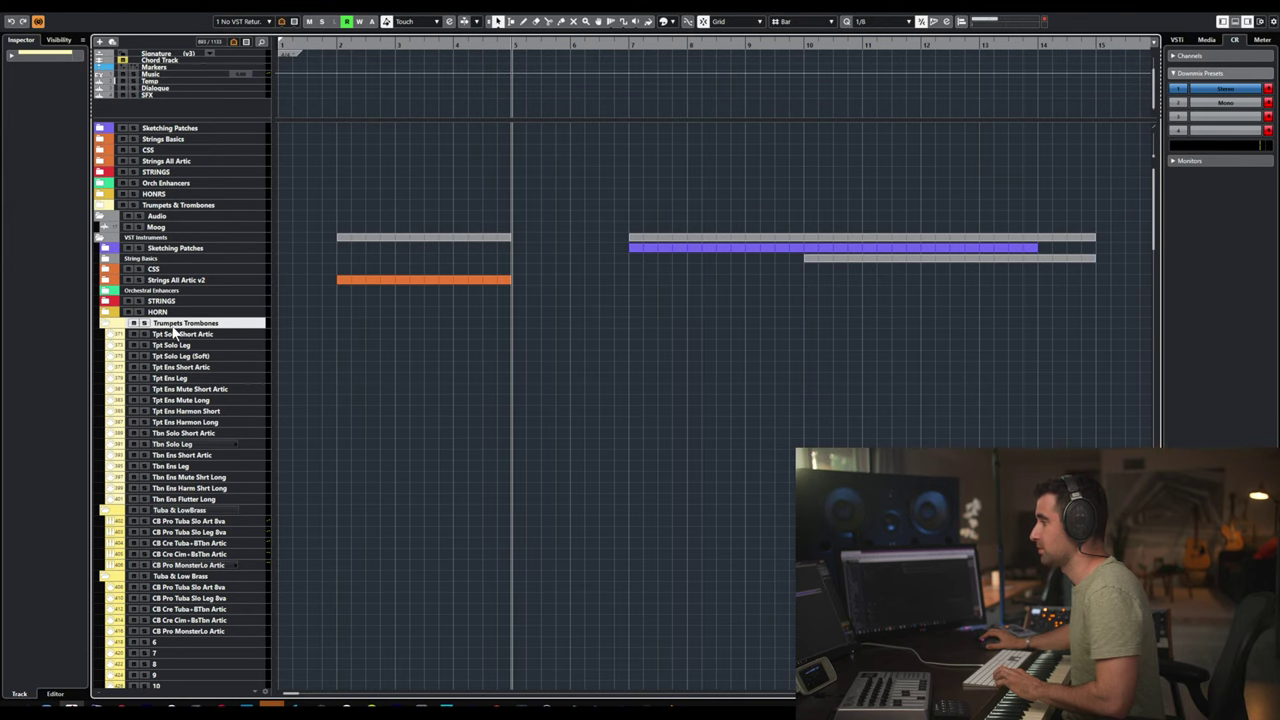
left_click(184, 510)
left_click(182, 566, "shift")
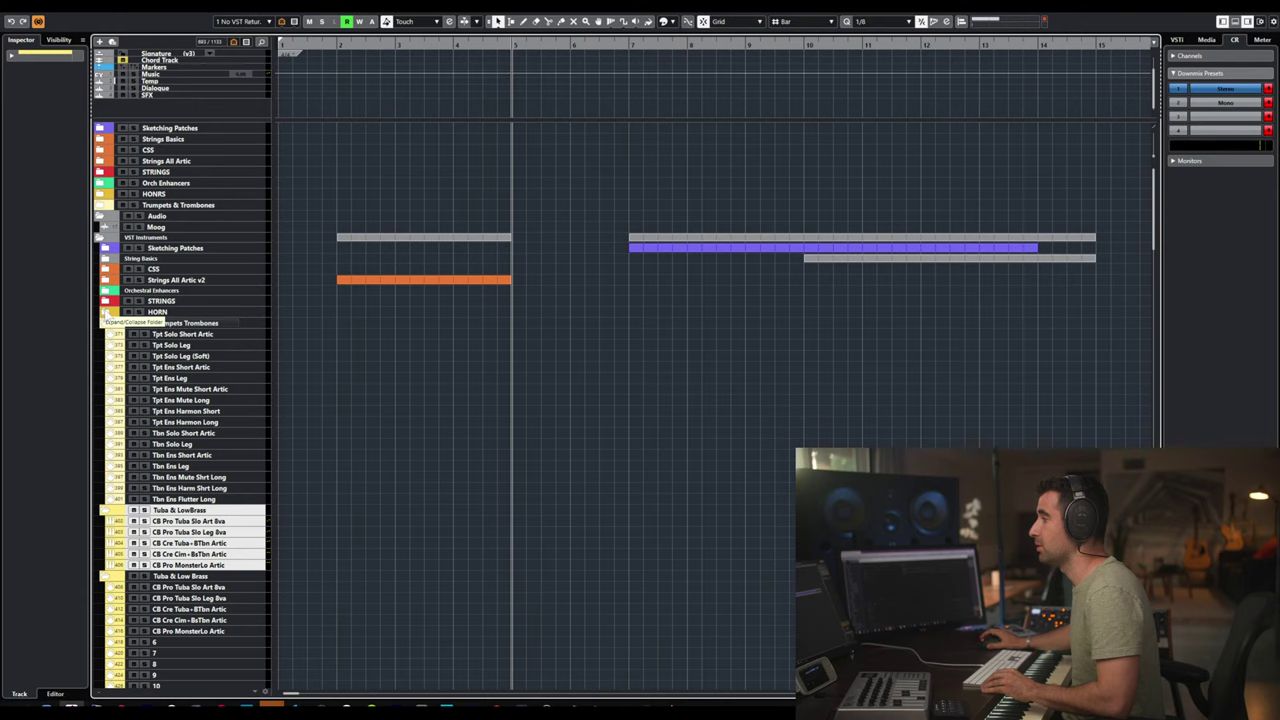
double_click(184, 510)
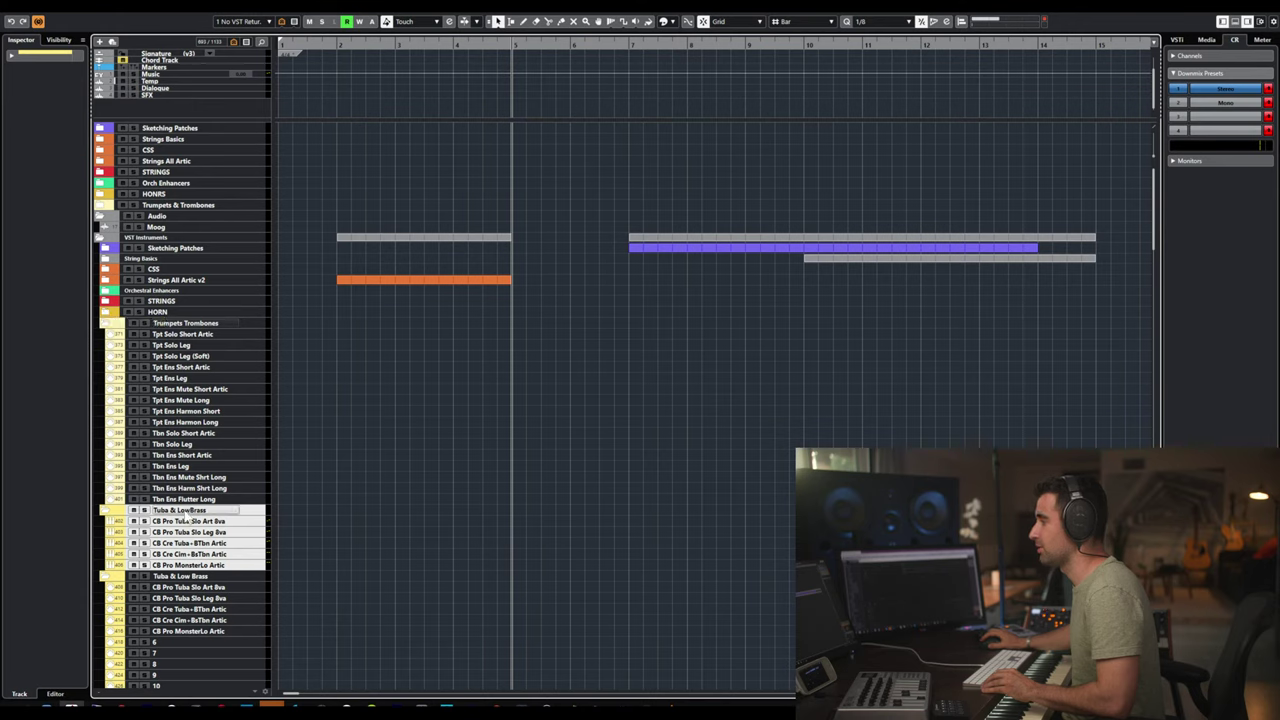
left_click_drag(185, 519, 186, 324)
left_click(123, 327)
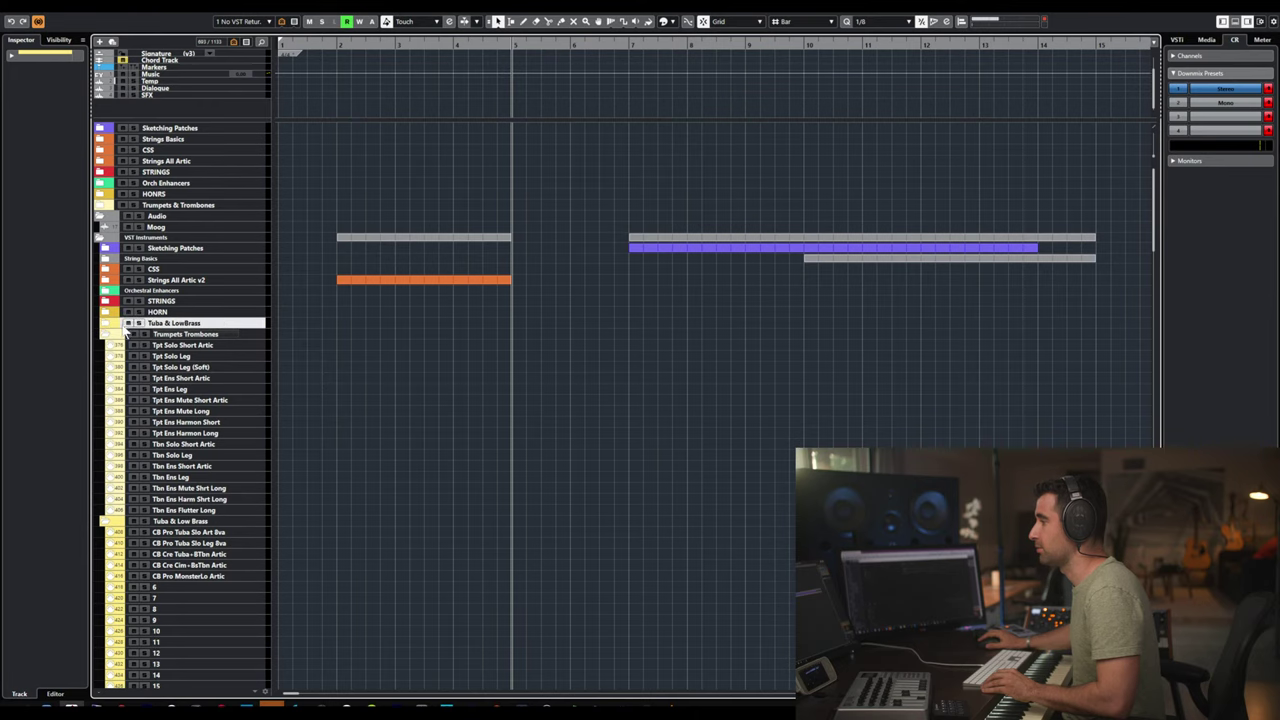
- Collapse the Trumpets Trombones folder and the old Tuba & Low Brass folder inside VST Instruments
left_click(103, 335)
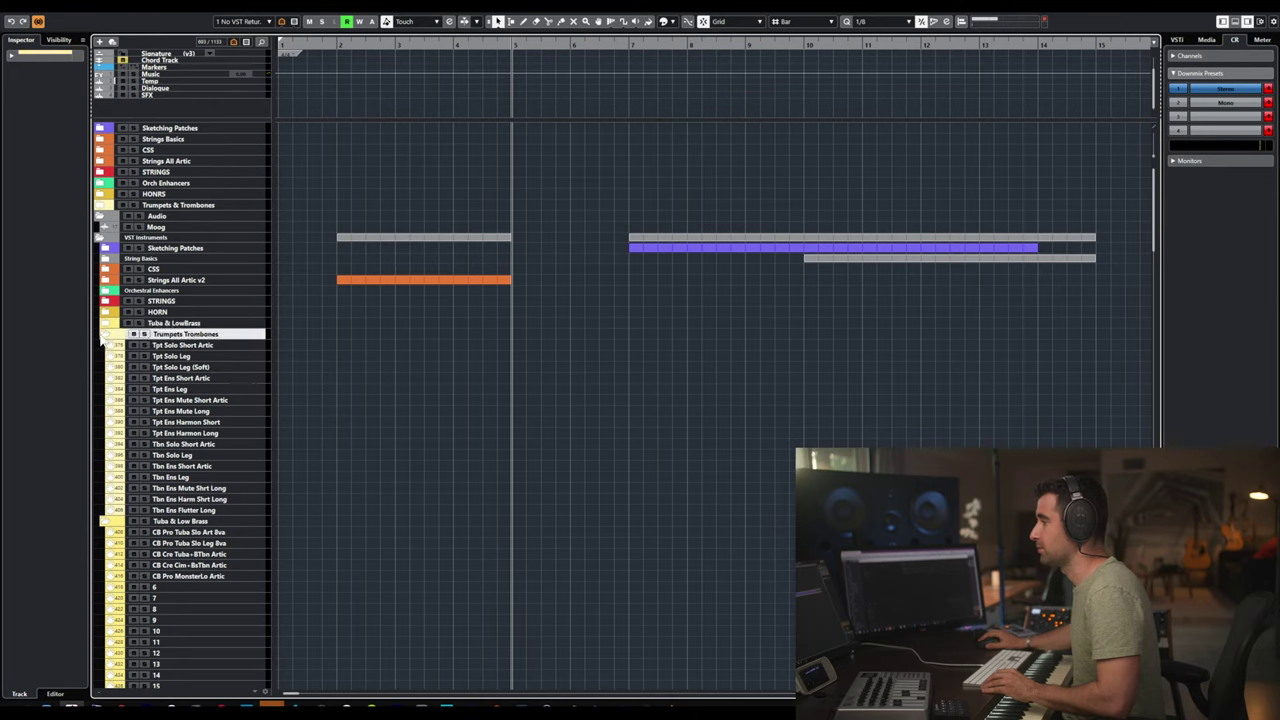
left_click(106, 335)
left_click(104, 349)
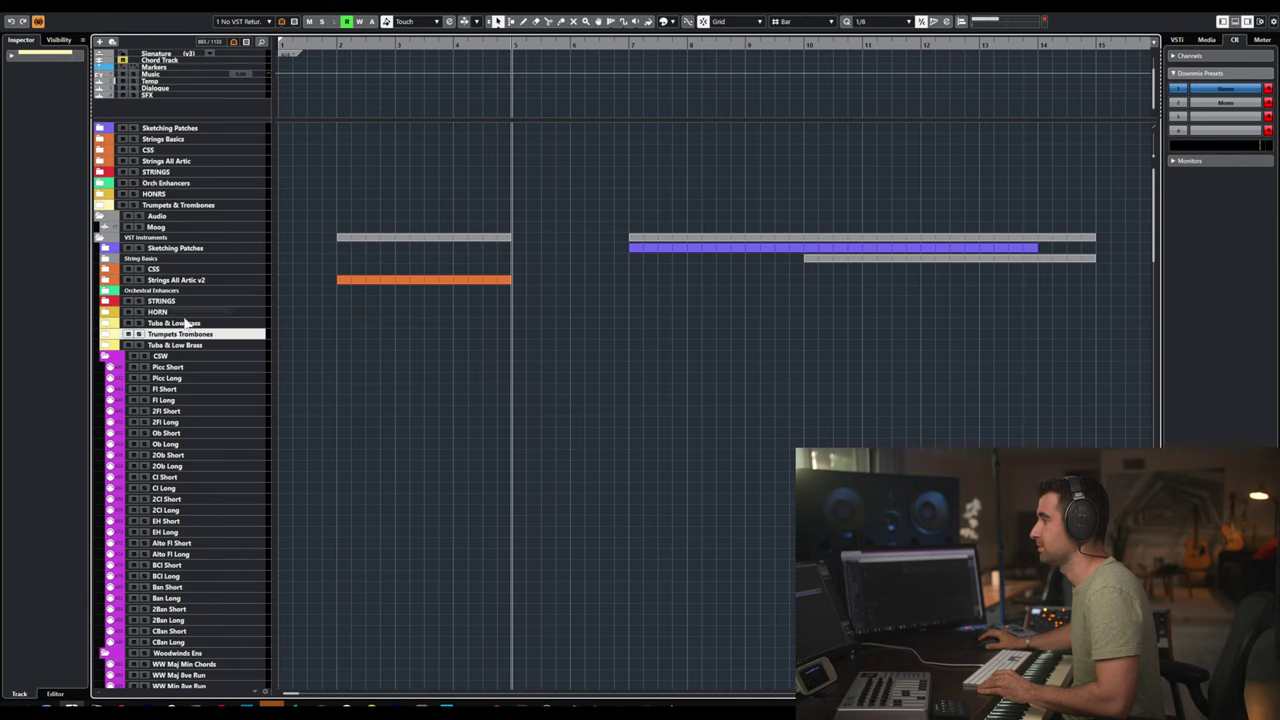
left_click(108, 347)
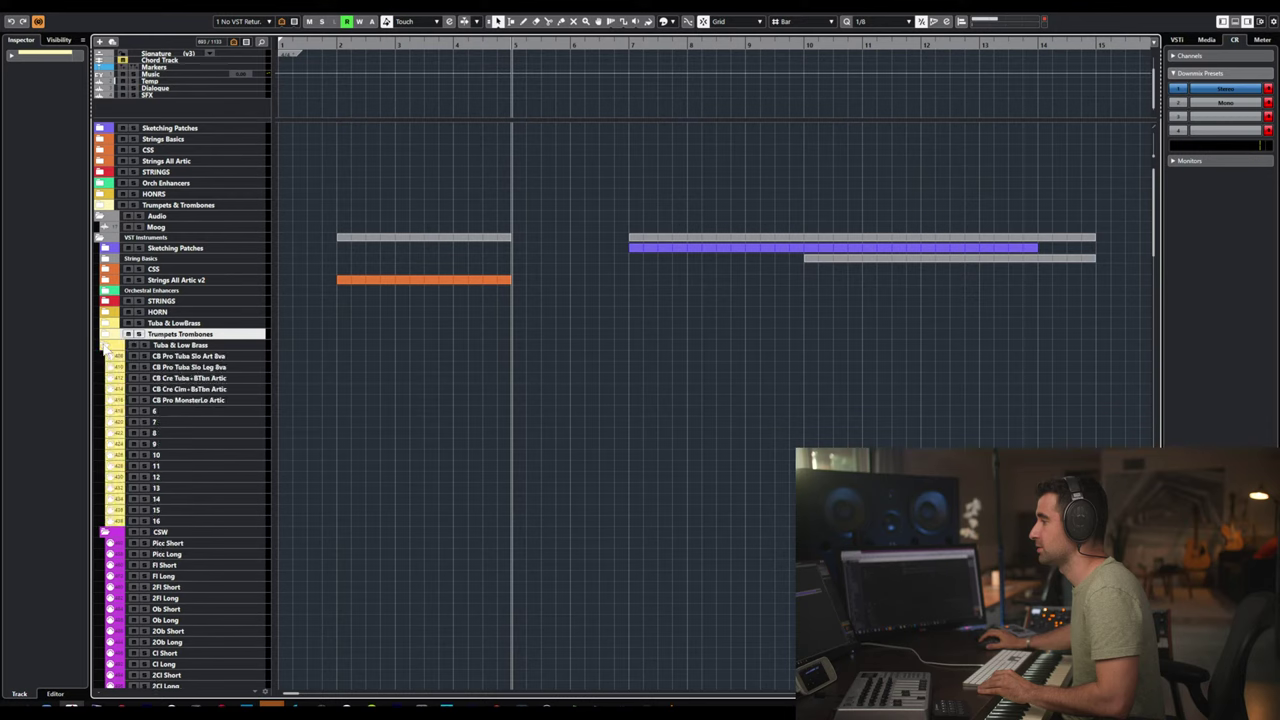
left_click(107, 349)
- Check the contents of the new Tuba & LowBrass folder and move it out of VST Instruments to directly below Trumpets & Trombones
left_click(109, 324)
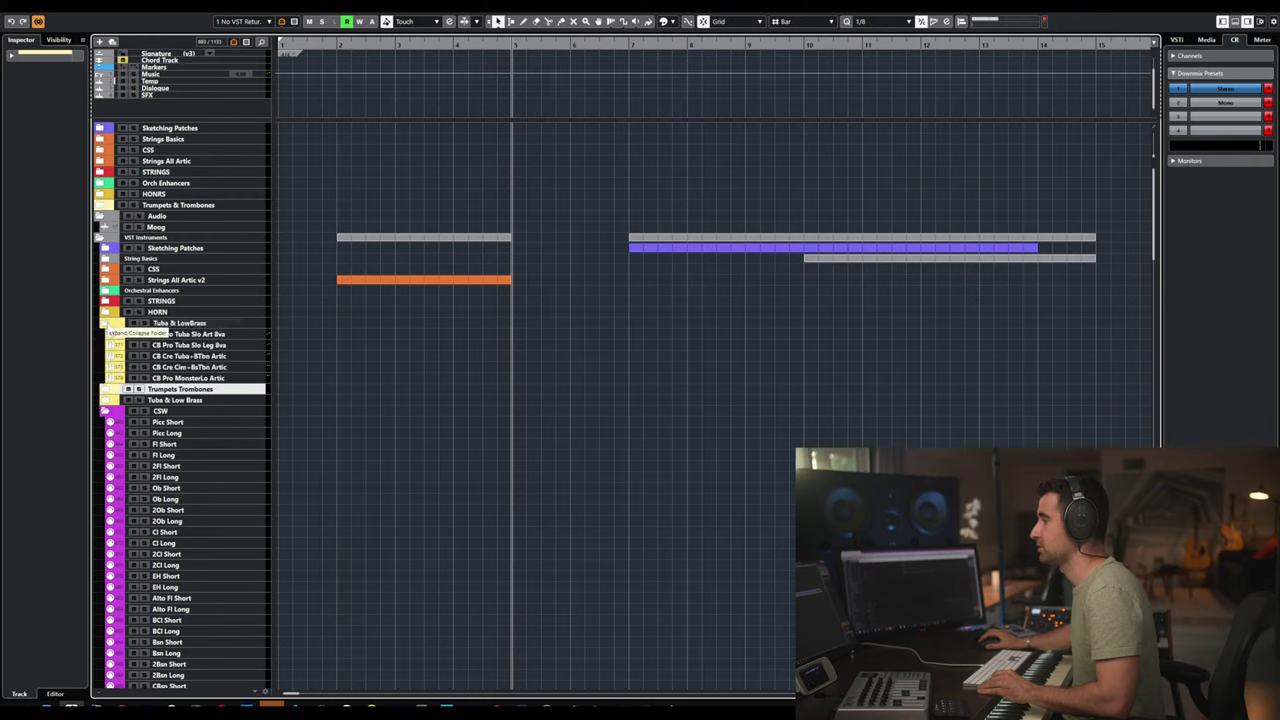
left_click(145, 325)
left_click(109, 324)
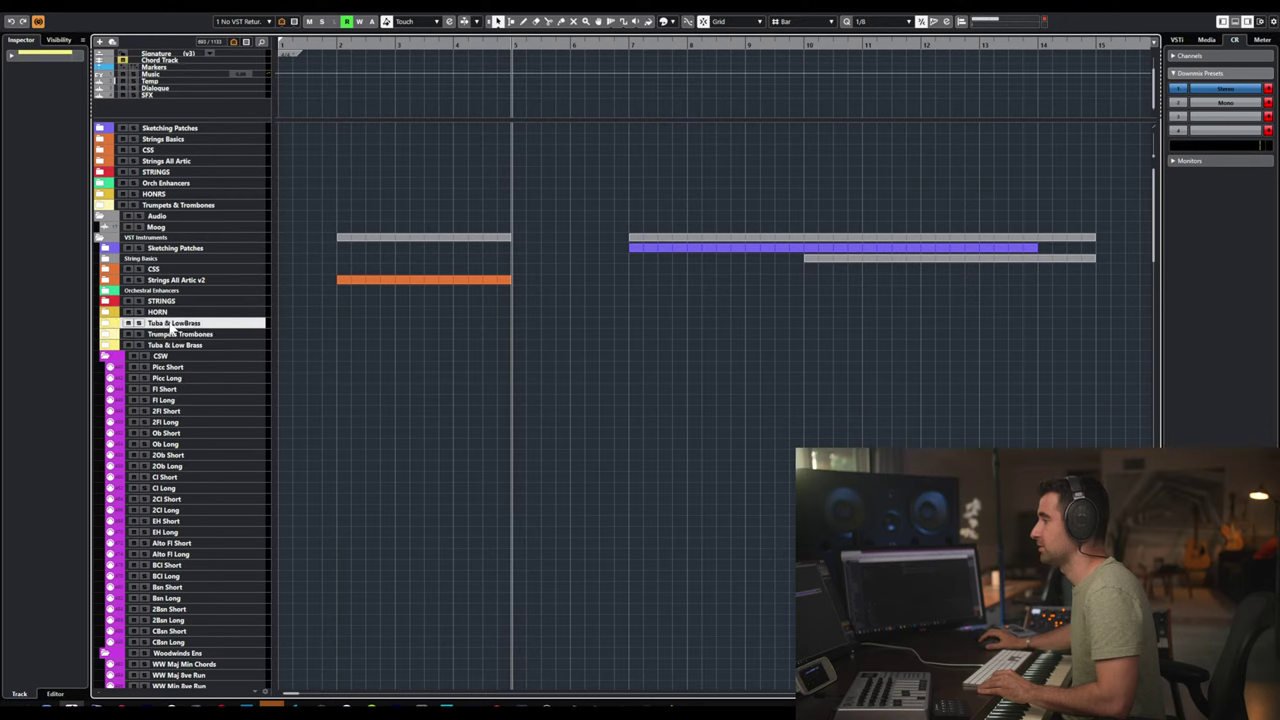
left_click_drag(175, 330, 170, 214)
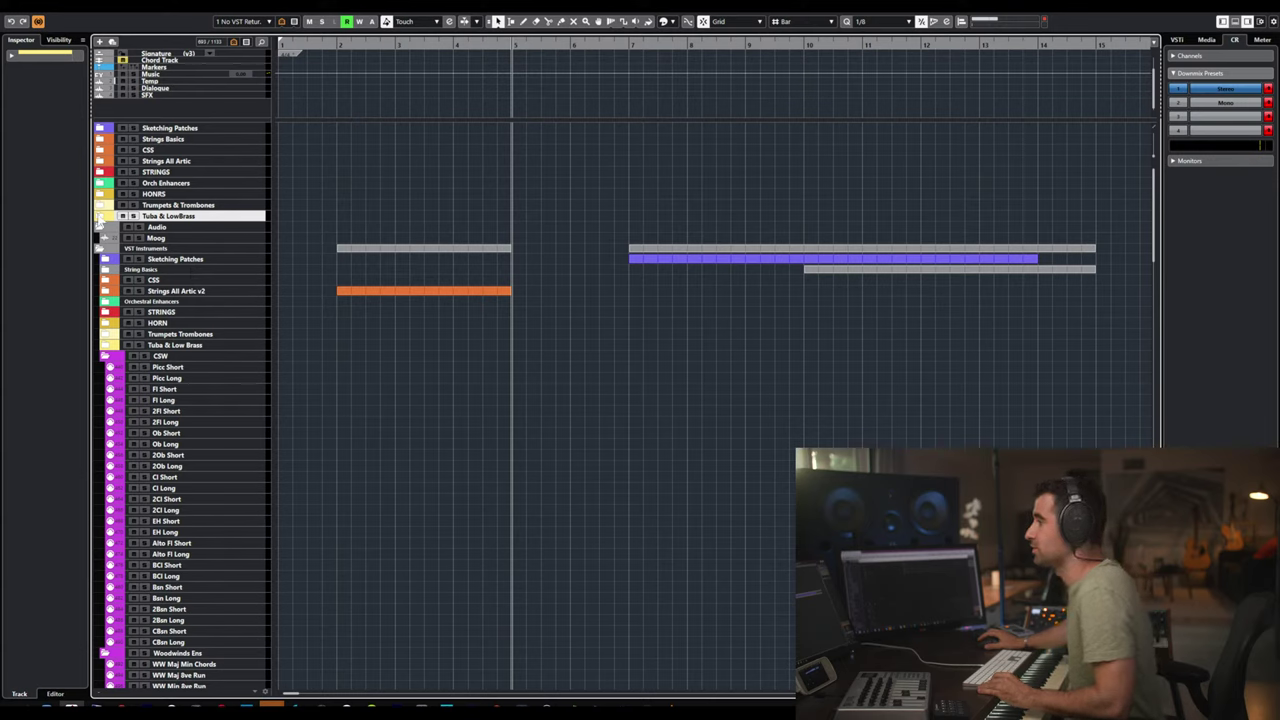
- Check whether the tracks in the top-level Sketching Patches and Strings Basics folders are disabled
left_click(100, 128)
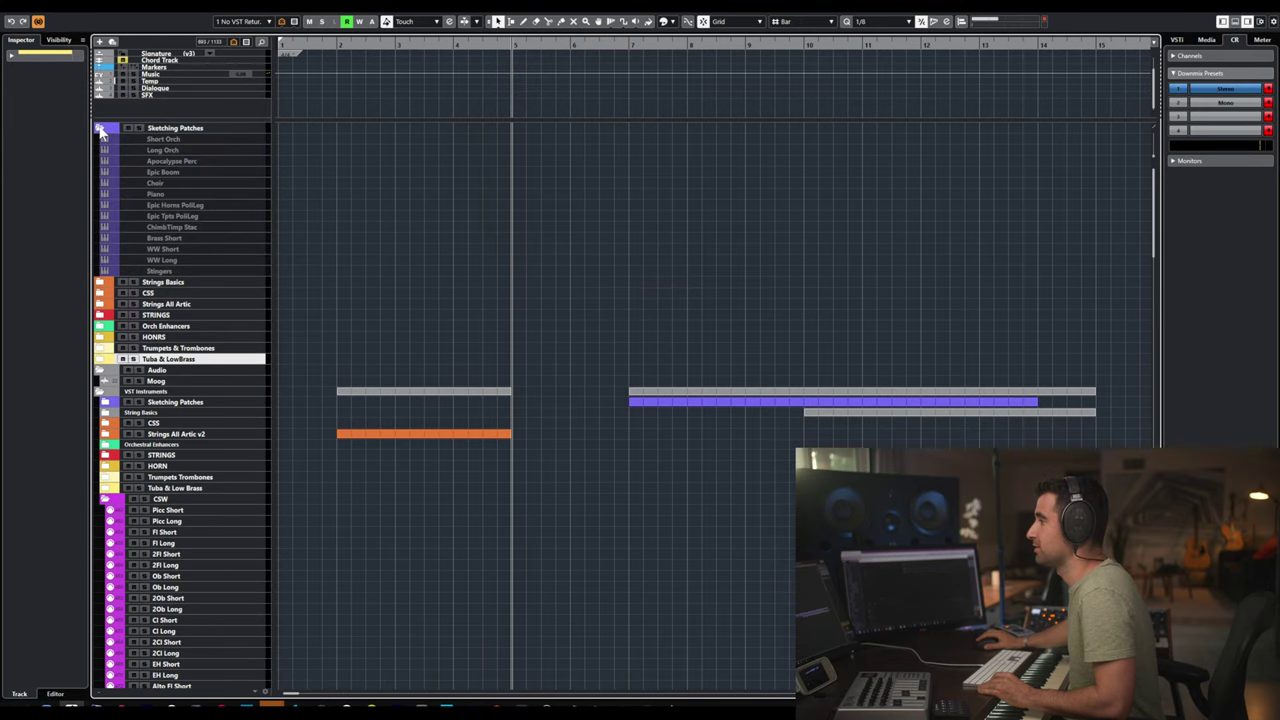
left_click(100, 129)
left_click(100, 140)
left_click(100, 140)
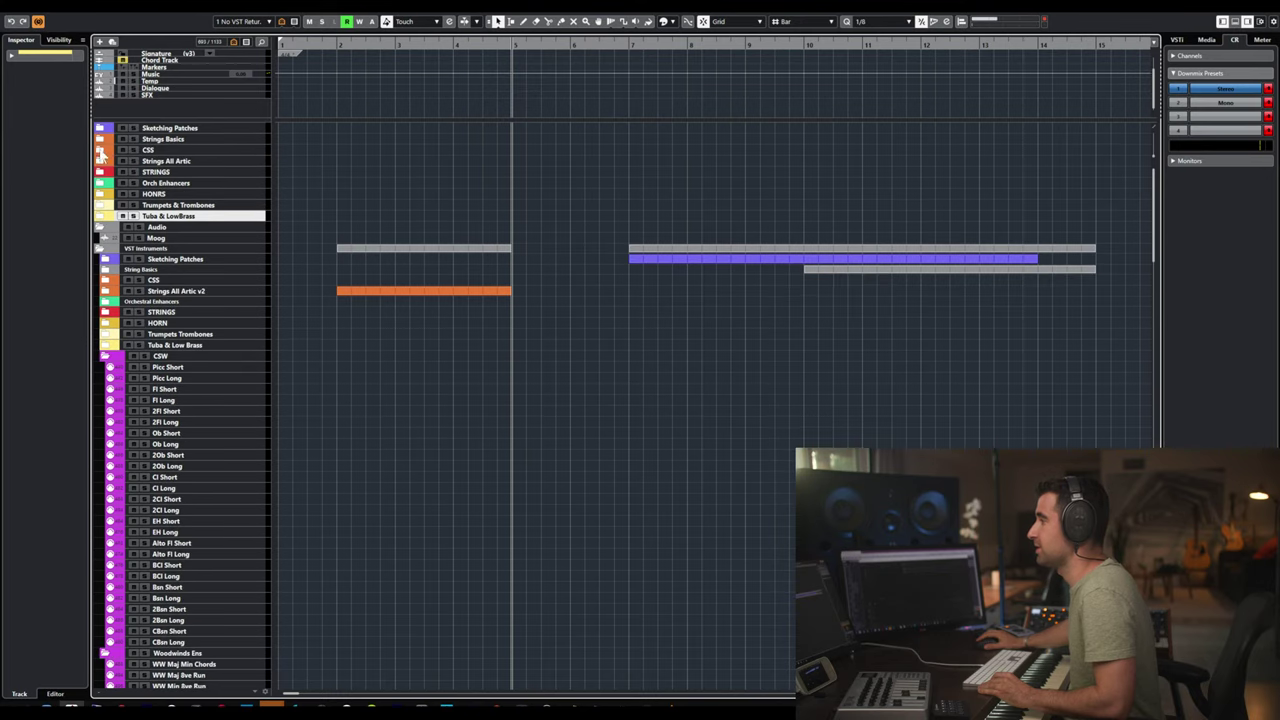
- Disable all tracks in the top-level CSS folder from VI I Long through Ens Short, then collapse the folder
left_click(100, 150)
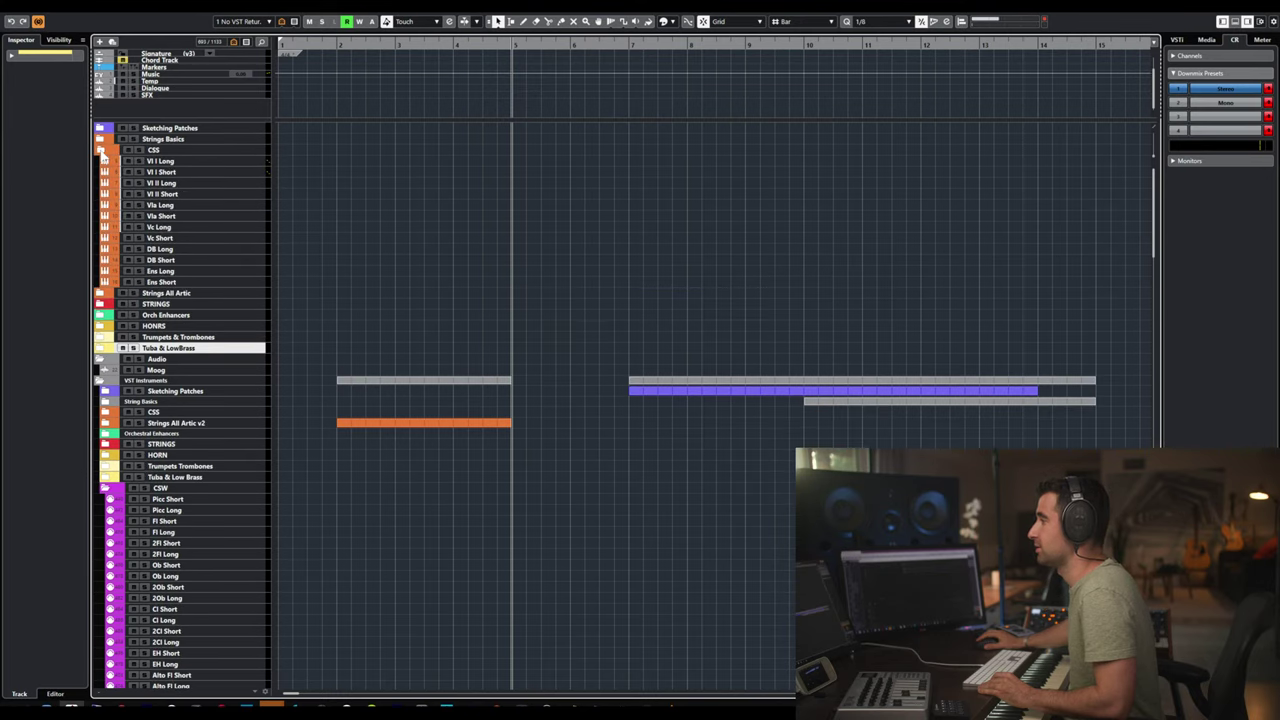
left_click(100, 150)
left_click(100, 150)
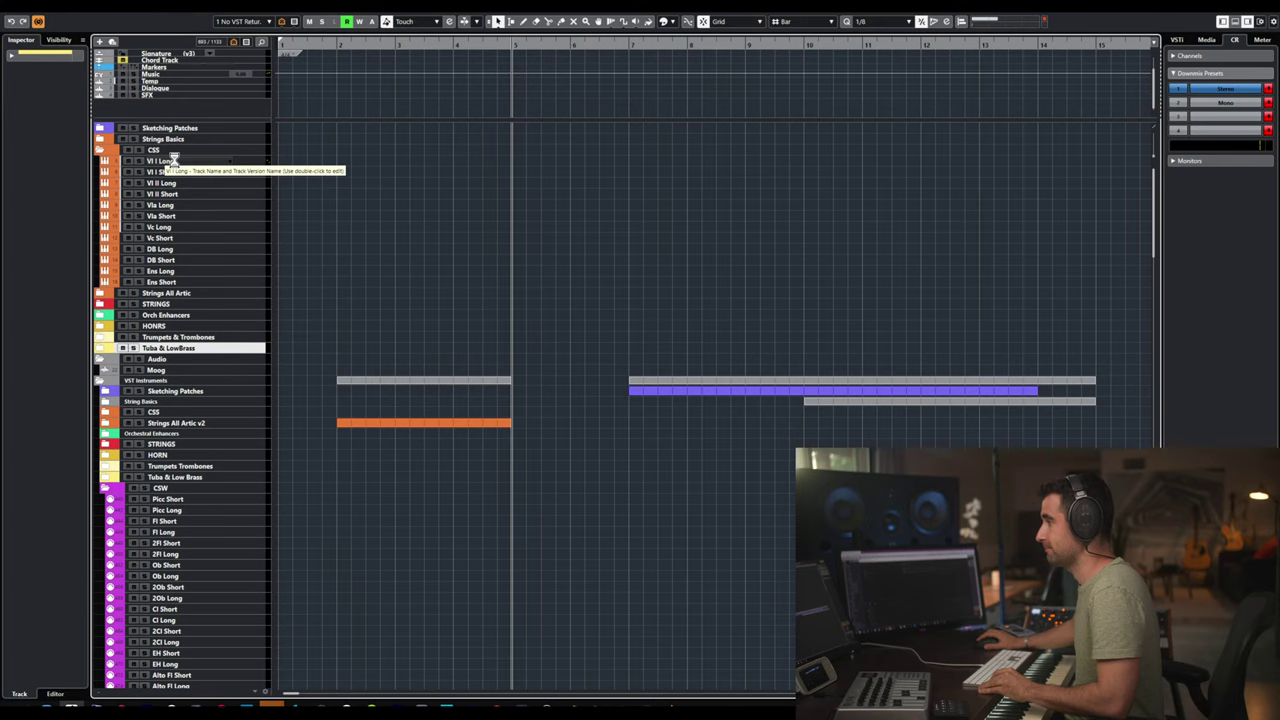
left_click(176, 163)
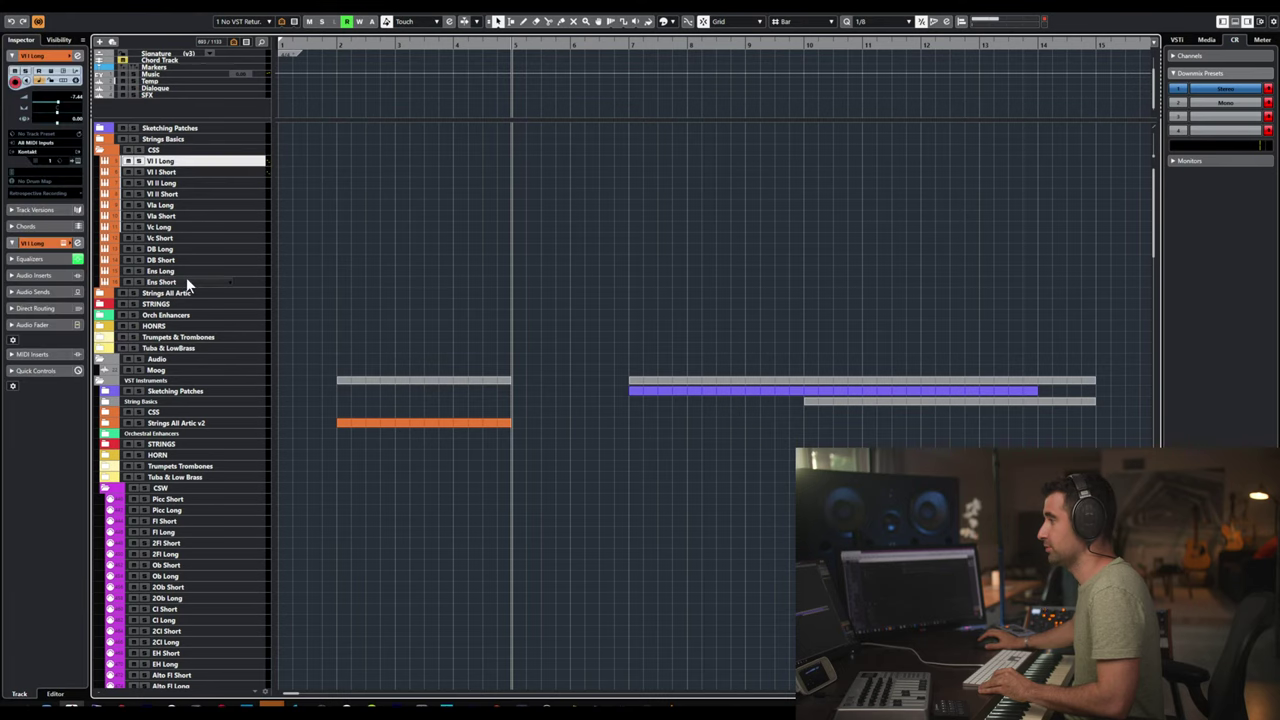
left_click(187, 282, "shift")
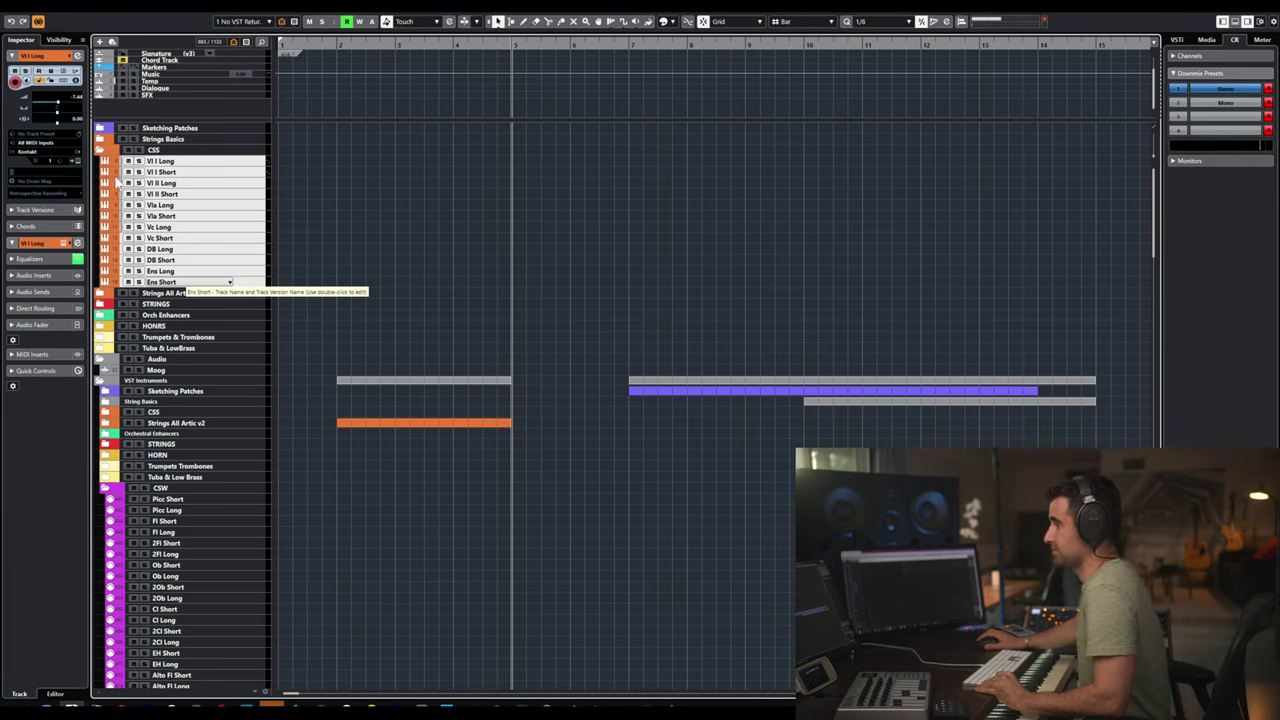
key("alt+d")
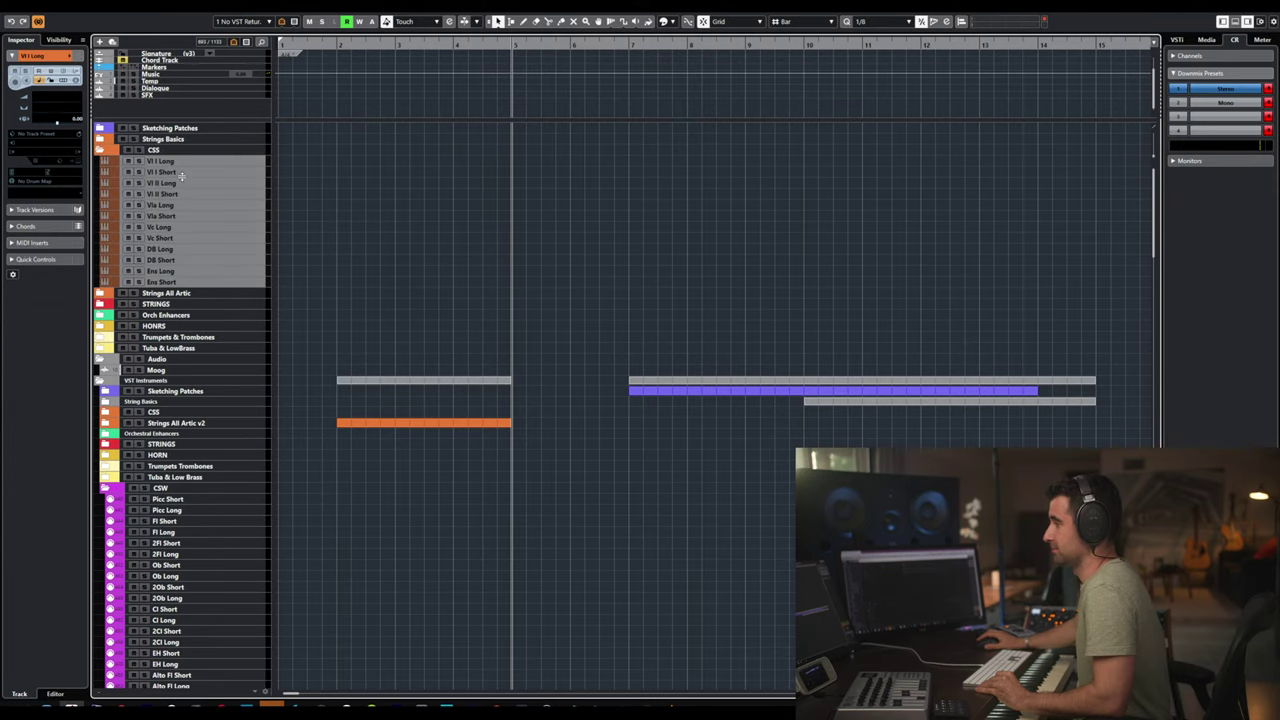
left_click(100, 152)
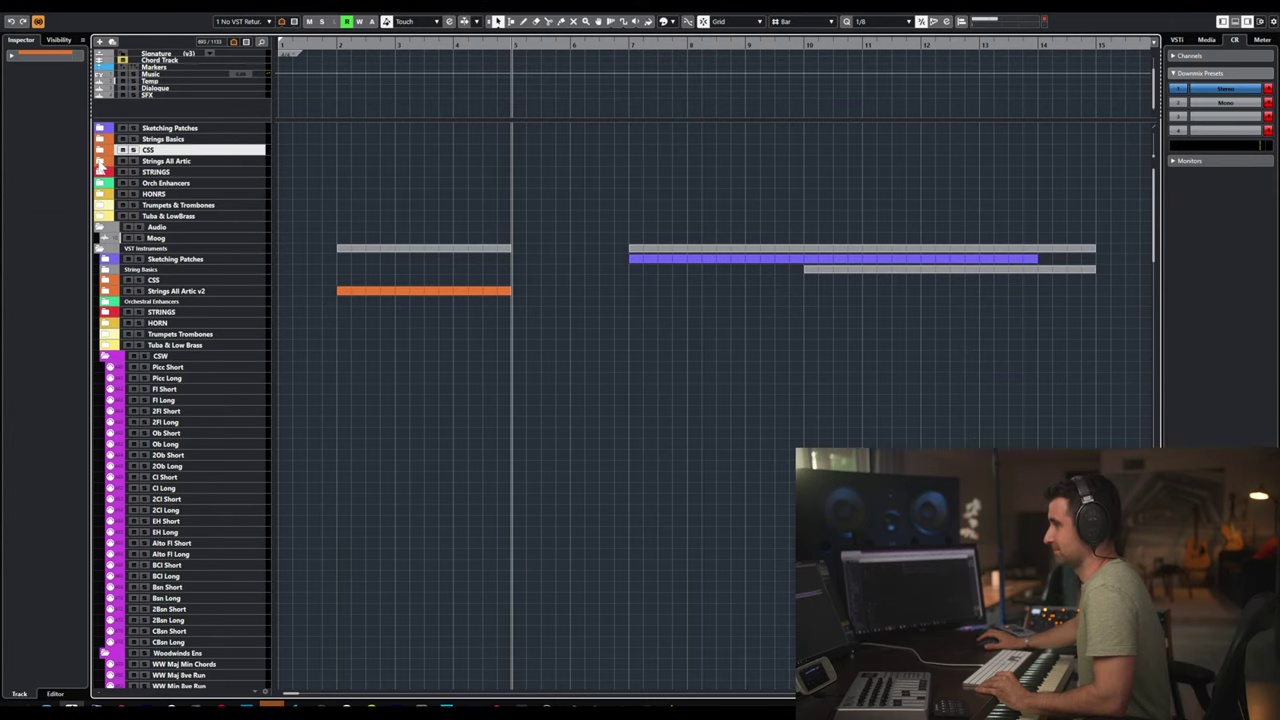
- Check whether the tracks in the Strings All Artic, STRINGS, Orch Enhancers, HONRS and Trumpets & Trombones folders are disabled
left_click(100, 163)
left_click(100, 163)
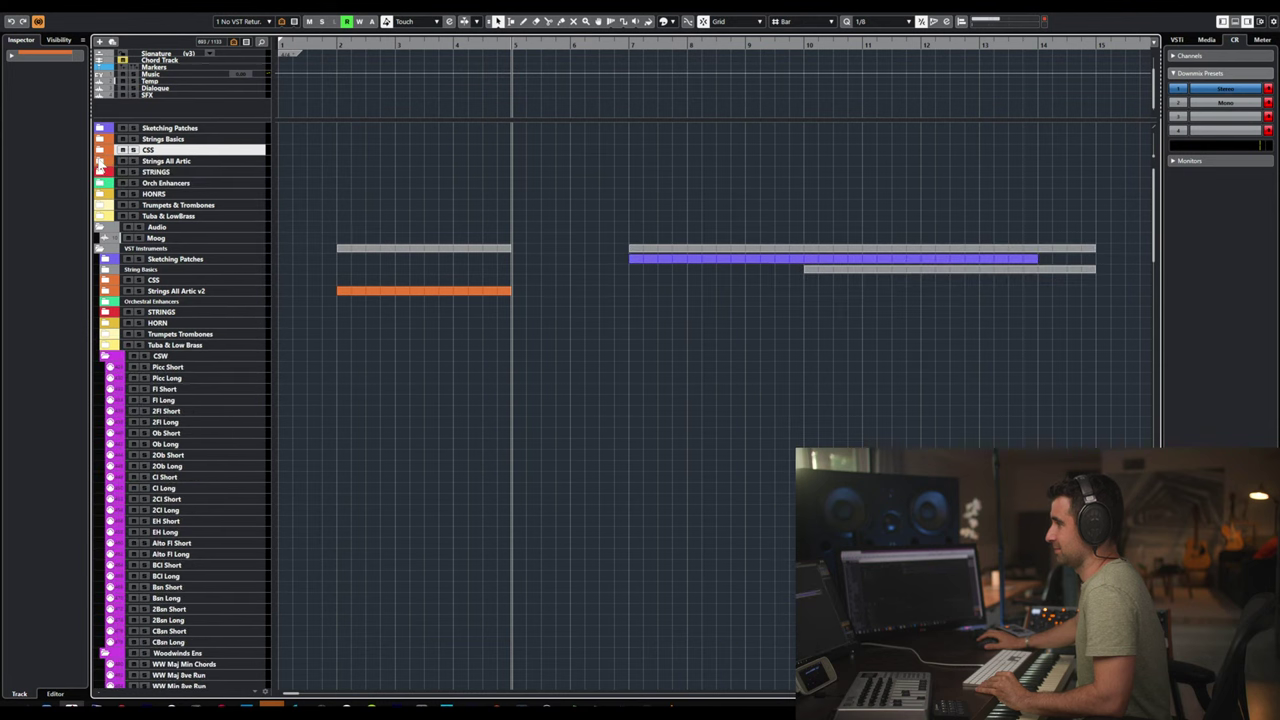
left_click(101, 172)
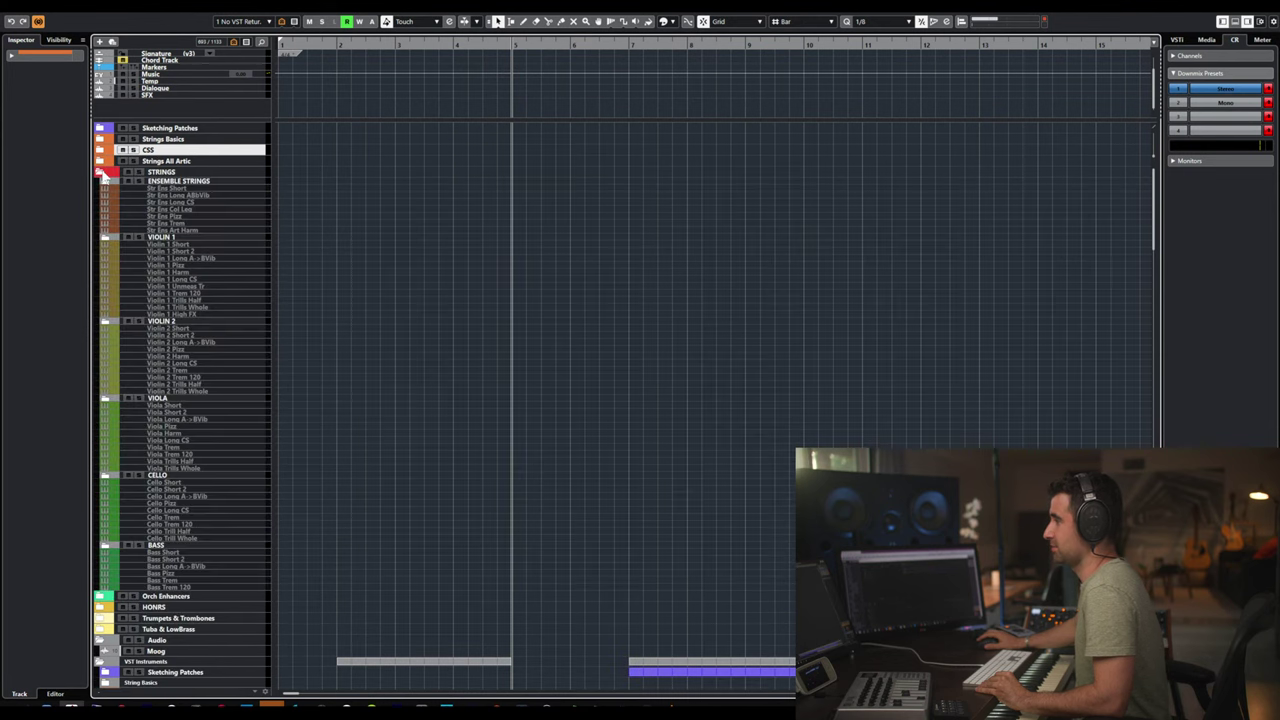
left_click(101, 172)
left_click(101, 184)
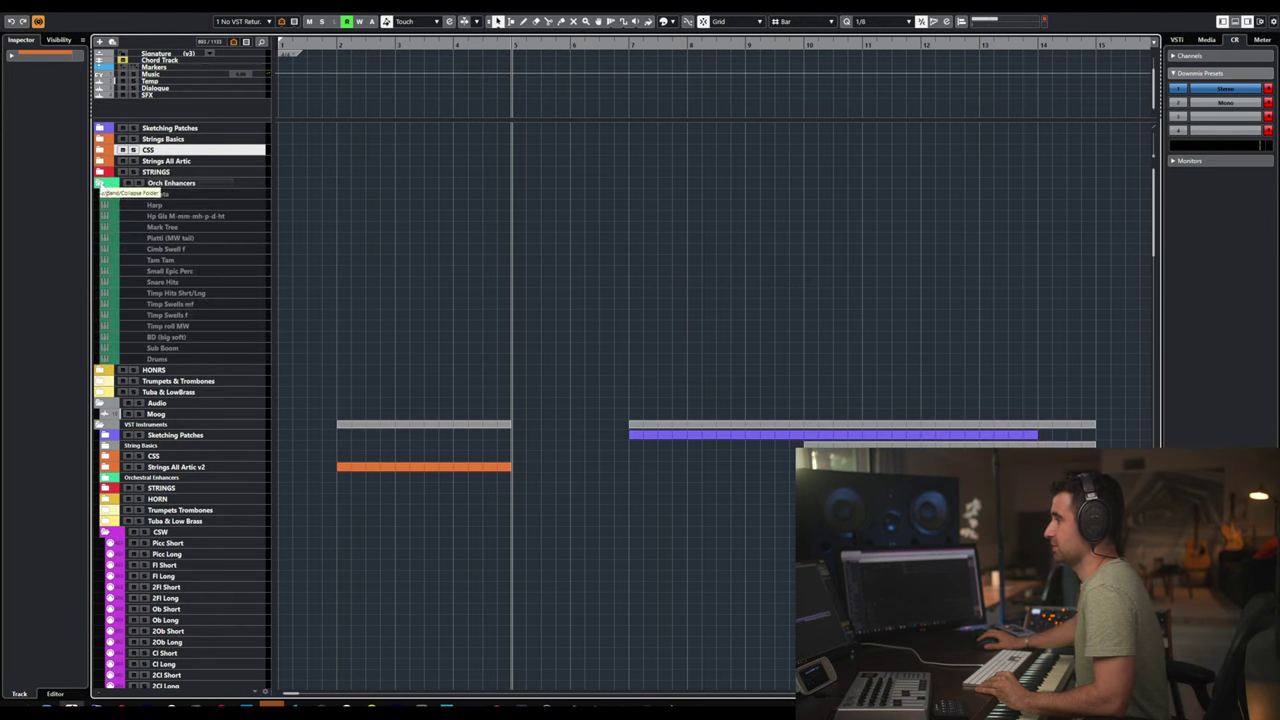
left_click(101, 184)
left_click(101, 194)
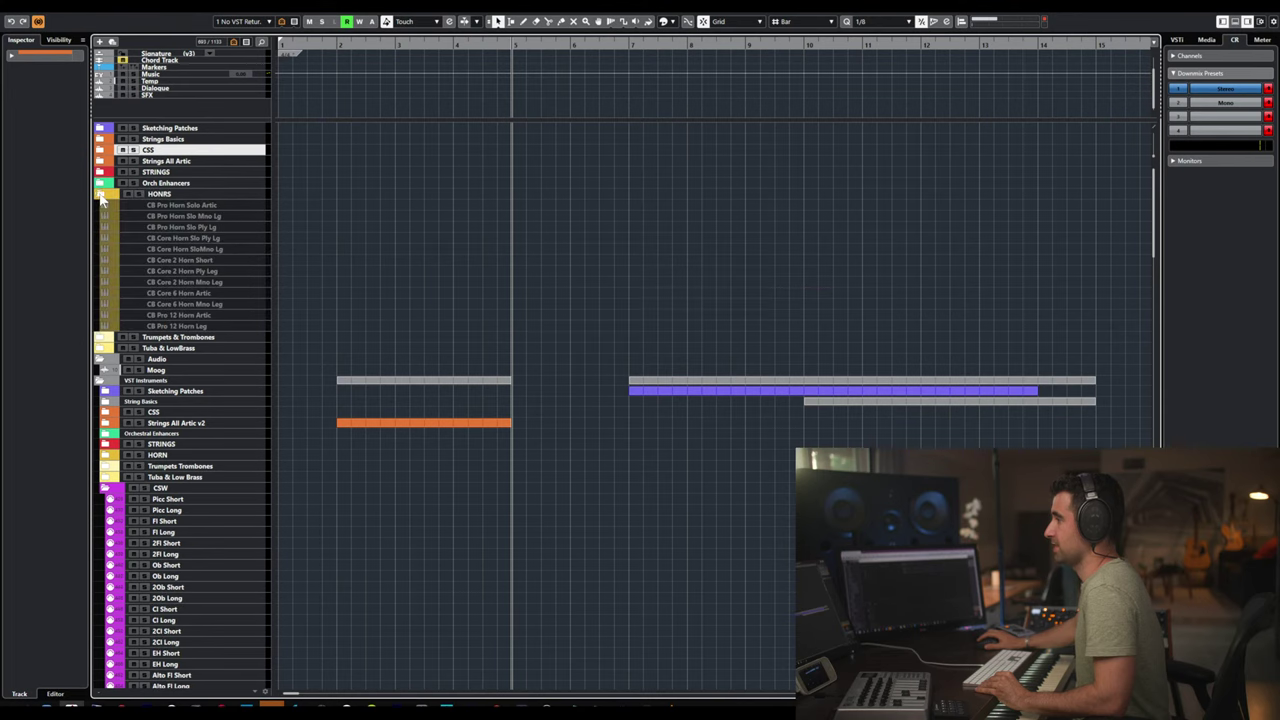
left_click(101, 196)
left_click(101, 205)
left_click(101, 205)
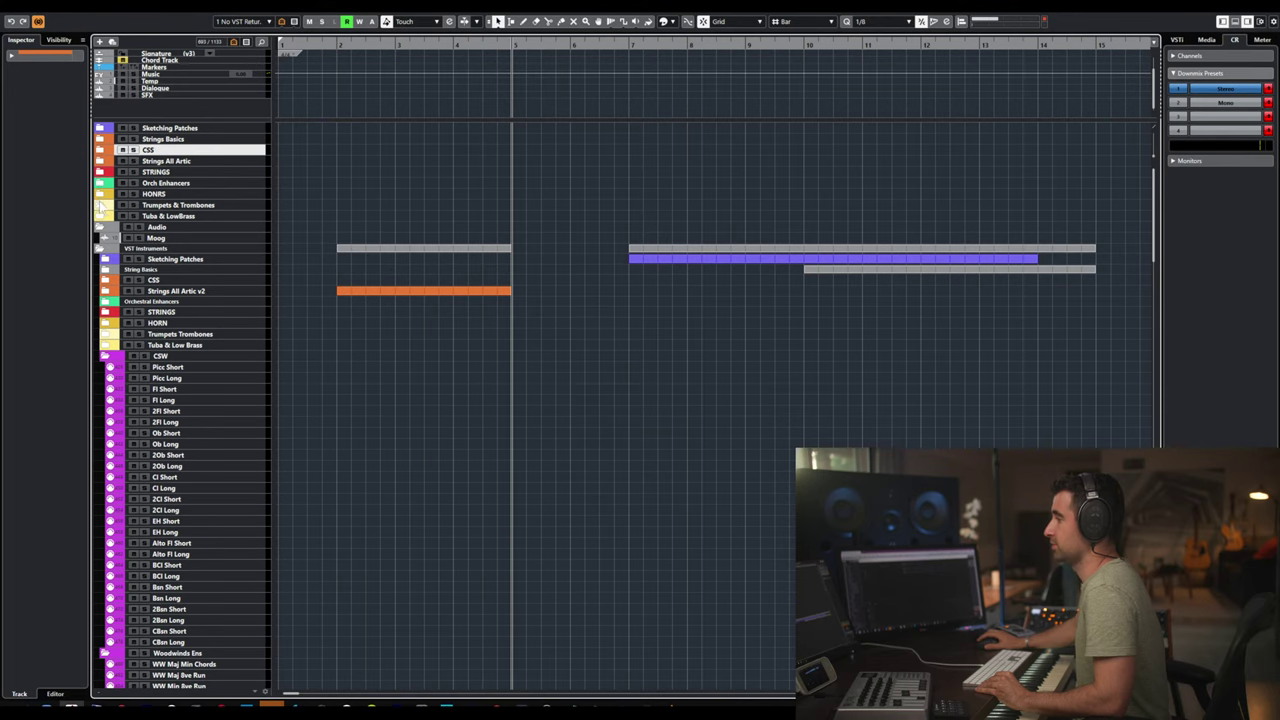
- Select all tracks in the top-level Tuba & LowBrass folder, from CB Pro Tuba Slo Art 8va to CB Pro MonsterLo Artic, and collapse the folder
left_click(101, 216)
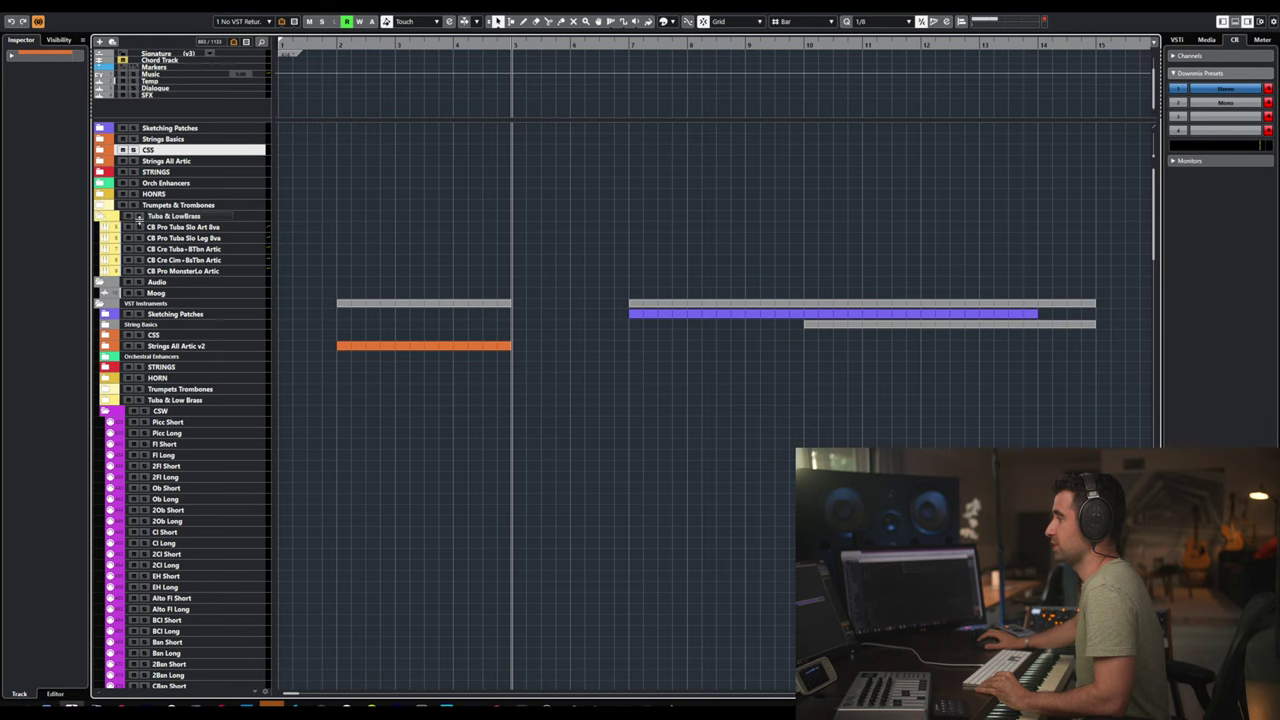
left_click(190, 228)
left_click(188, 271, "shift")
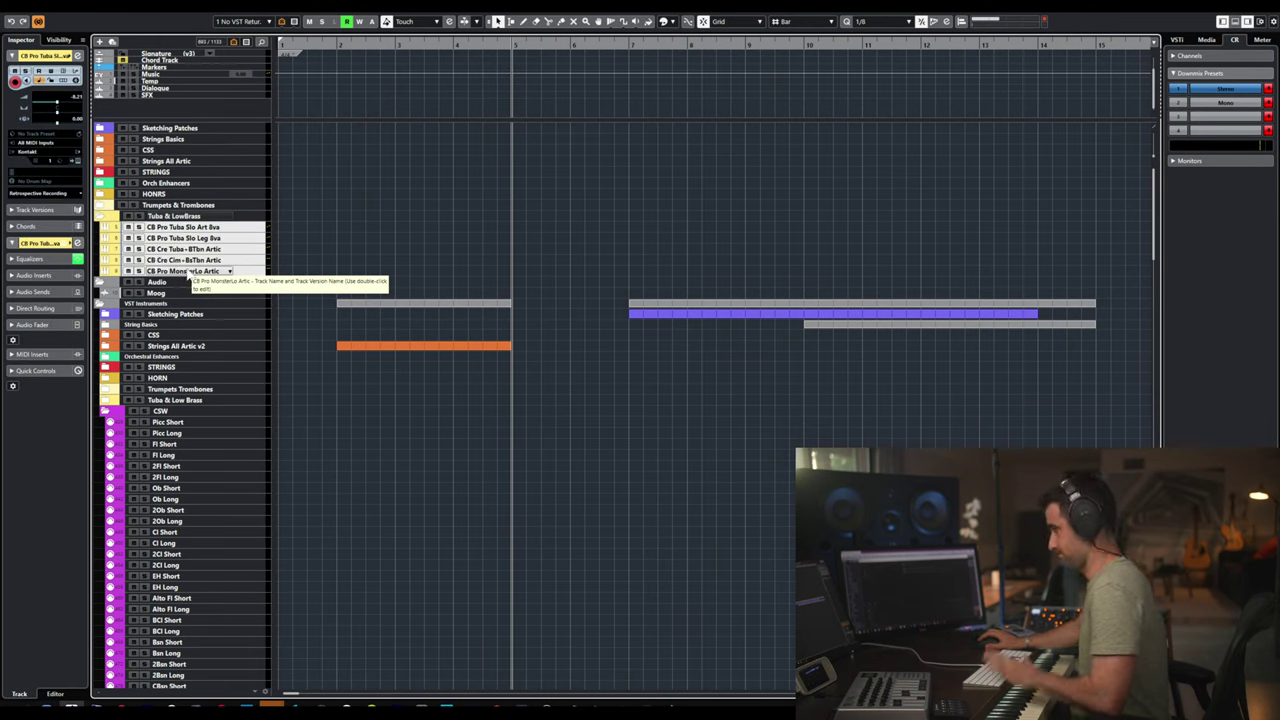
left_click(103, 219)
left_click(103, 219)
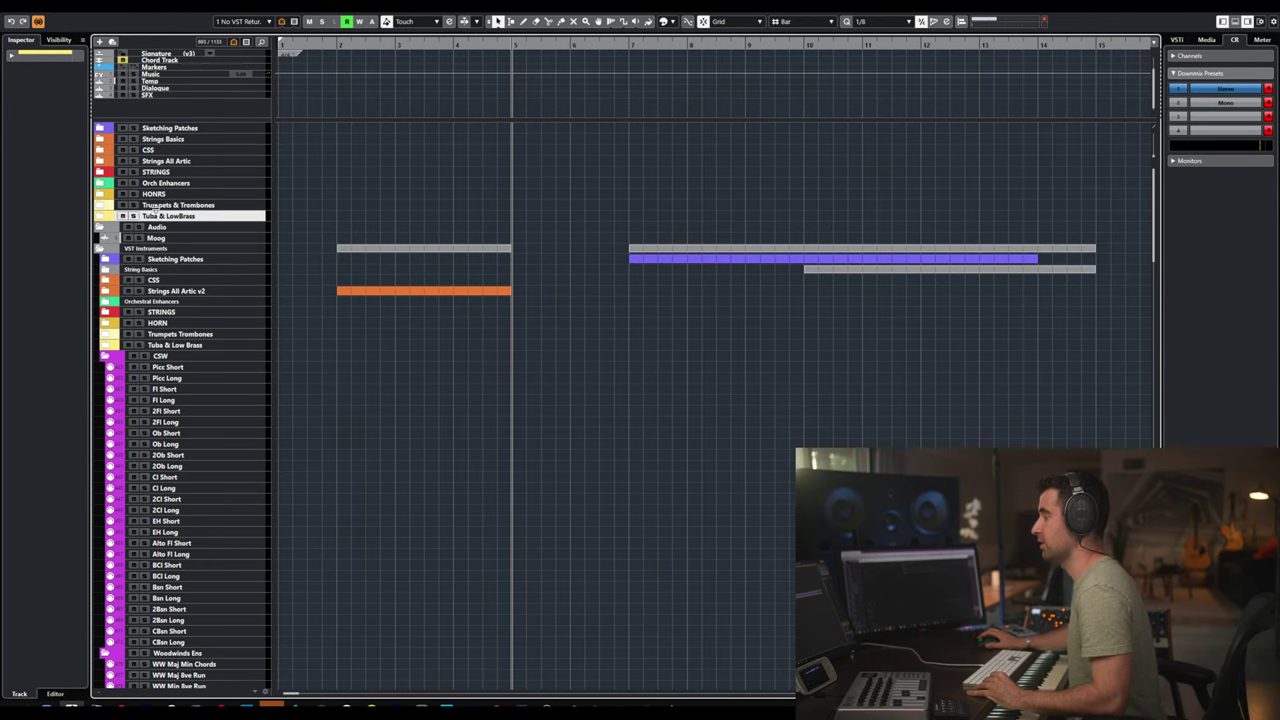
double_click(160, 216)
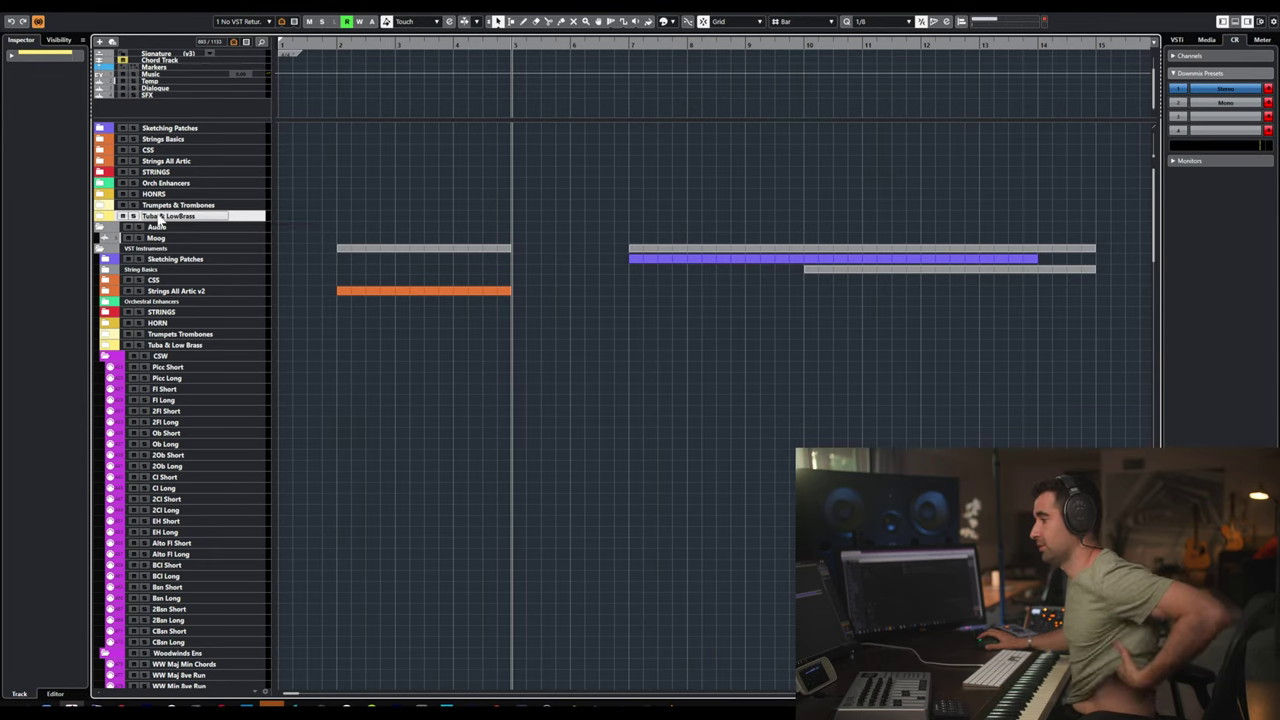
- Switch to Vienna Ensemble Pro in the remote desktop session and open the first Kontakt of the CSW instance
scroll(203, 365, "down", 3)
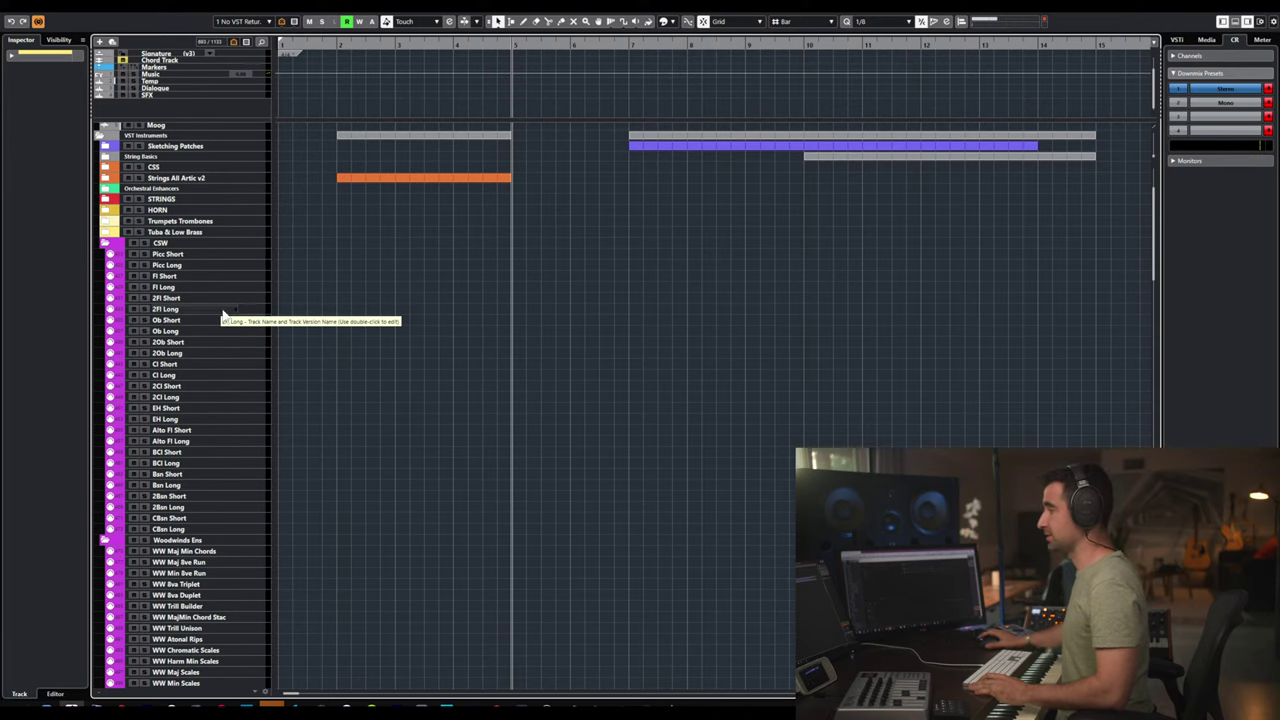
key("alt+Tab")
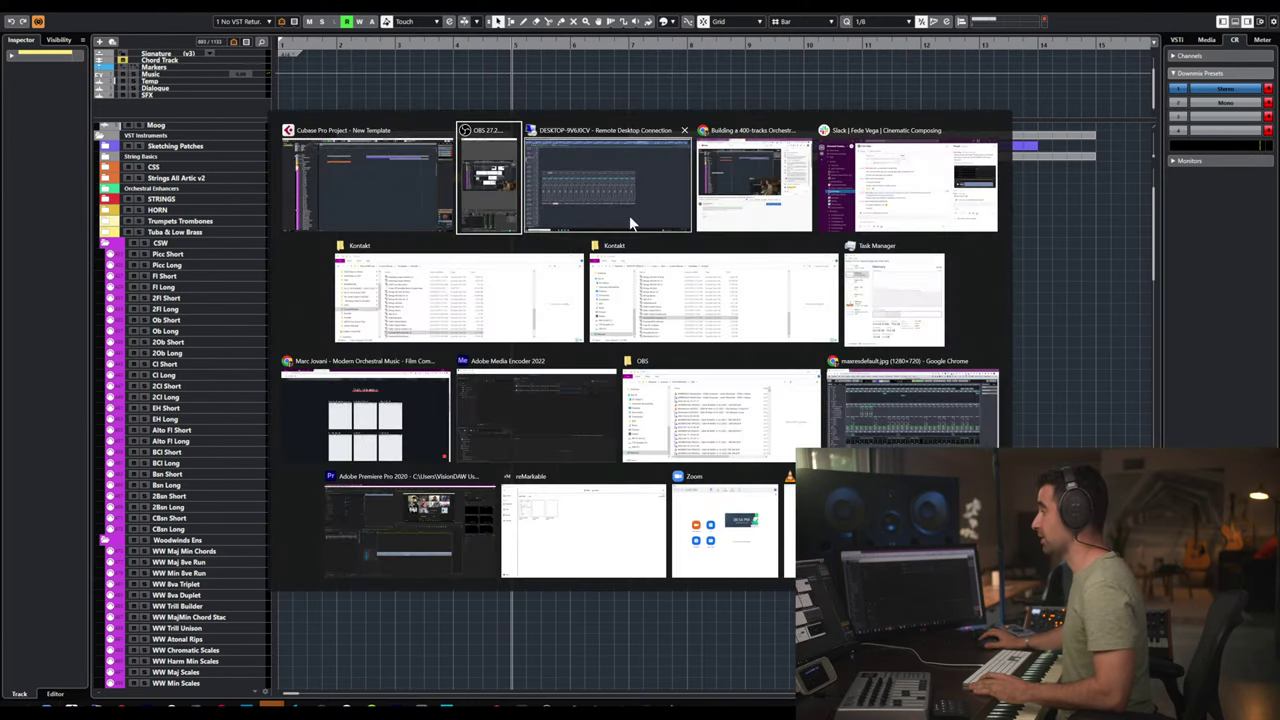
left_click(629, 215)
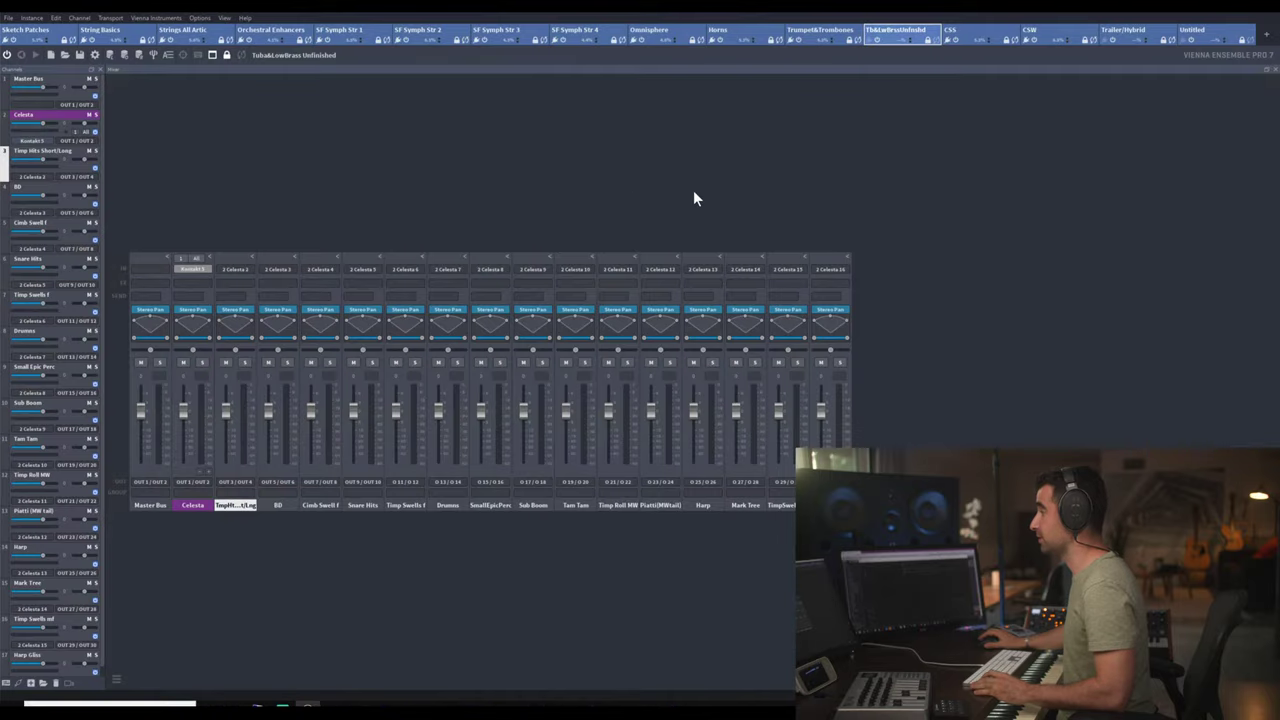
left_click(1042, 31)
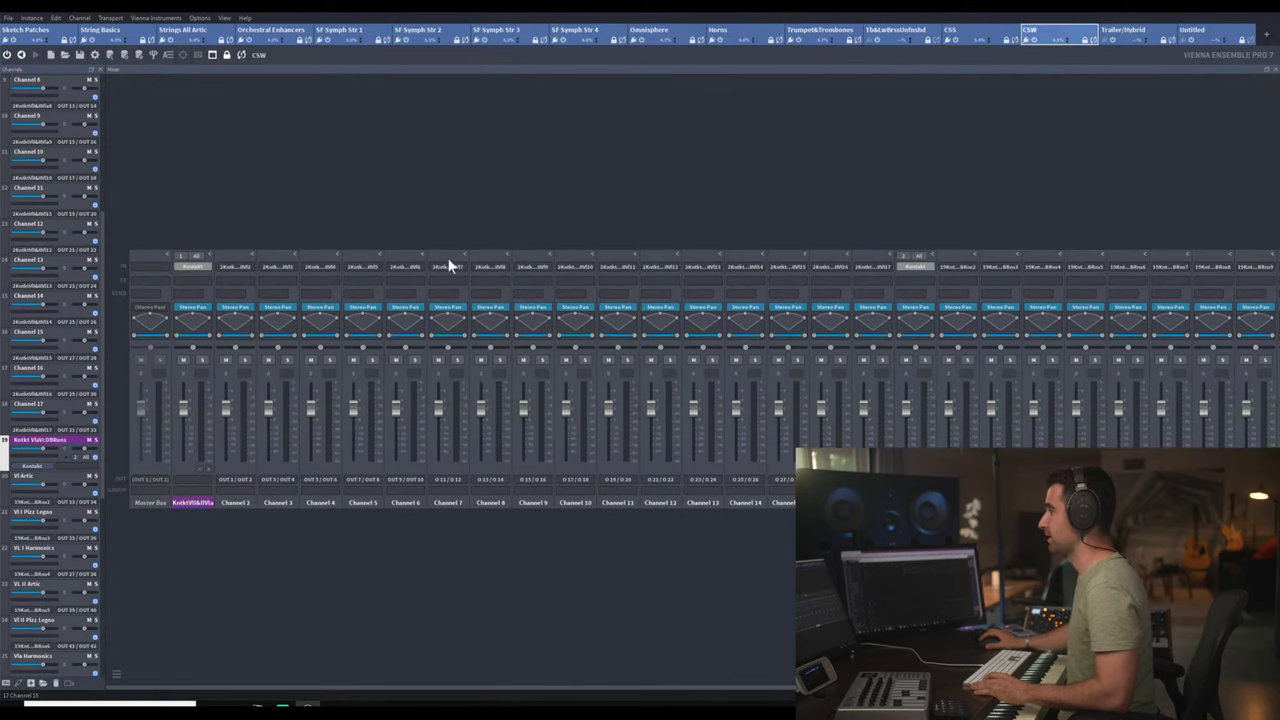
left_click(197, 269)
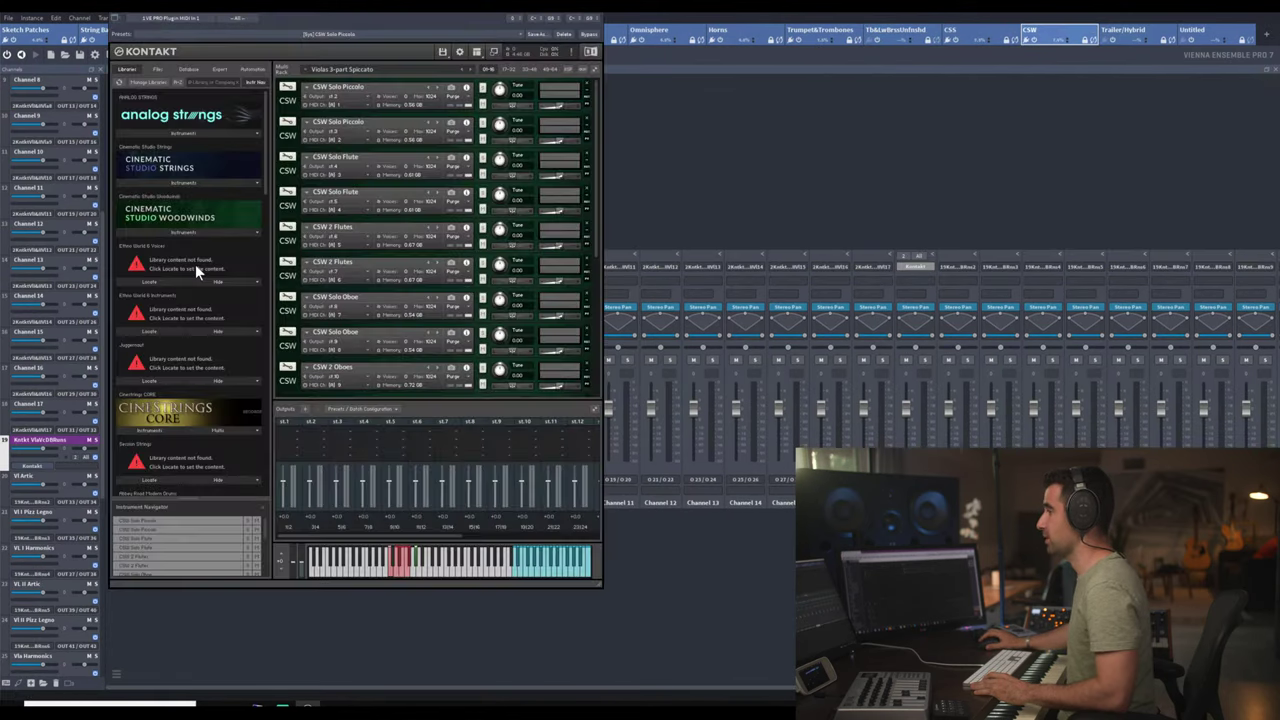
- Examine which woodwind patches are loaded in the first CSW Kontakt across its instrument pages, and close its window
left_click_drag(598, 123, 596, 133)
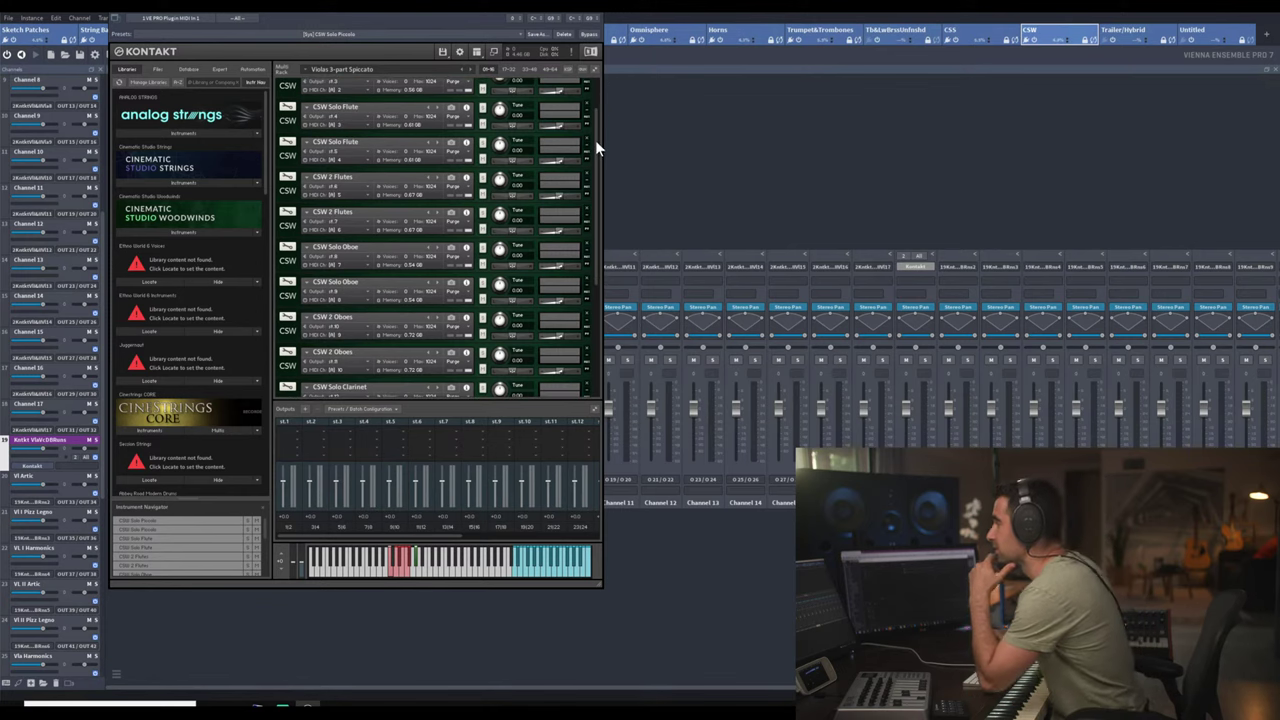
scroll(597, 116, "up", 1)
left_click_drag(597, 116, 599, 95)
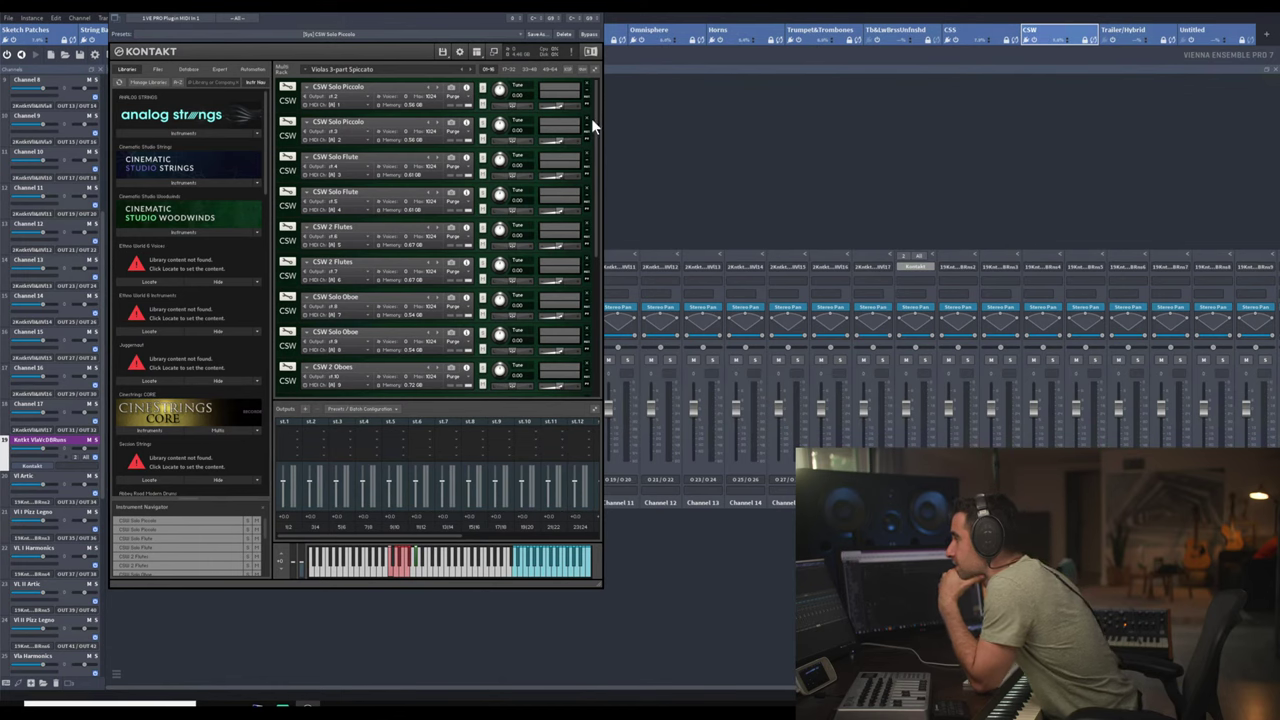
scroll(591, 125, "down", 1)
left_click_drag(591, 128, 592, 294)
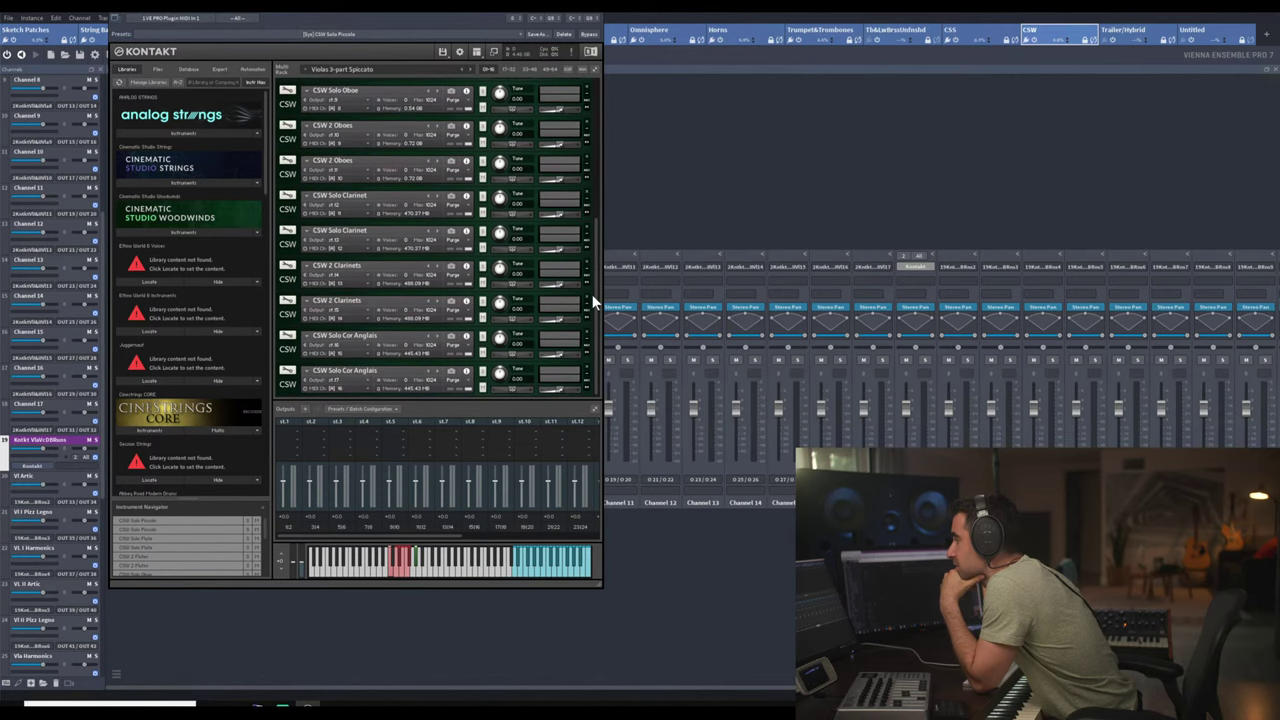
left_click(509, 70)
left_click(485, 69)
left_click(598, 17)
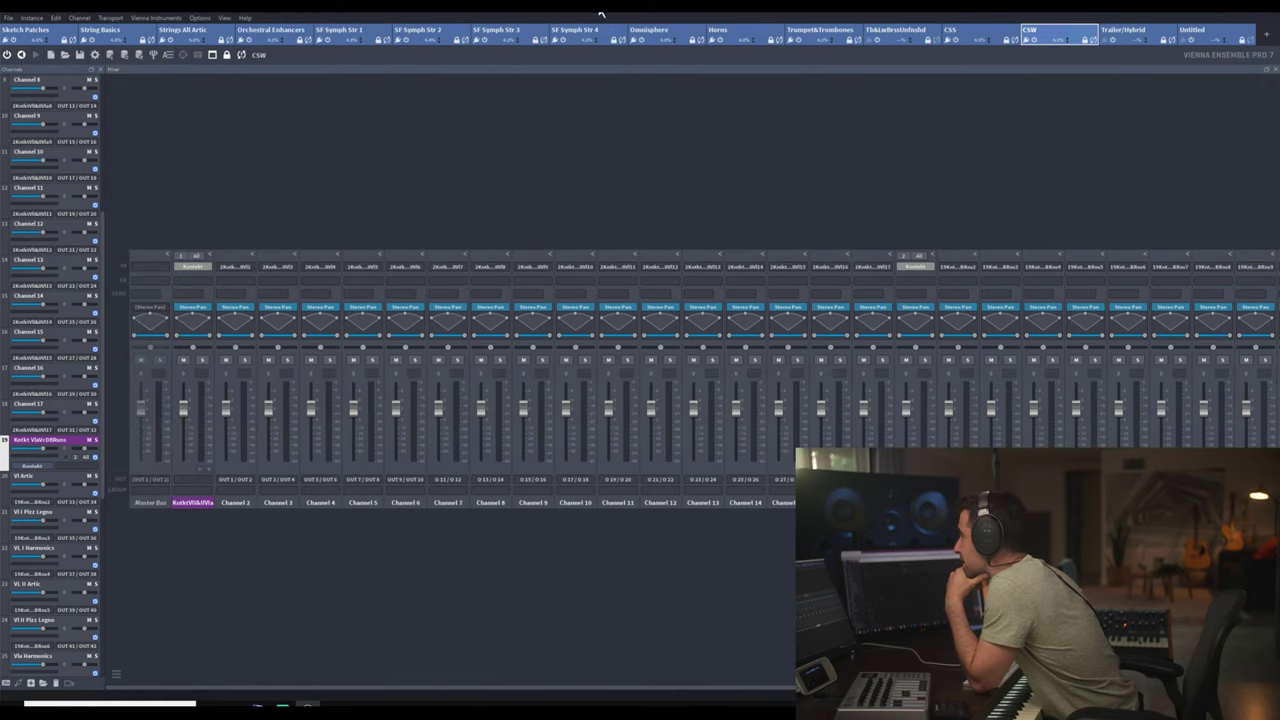
- Examine which woodwind patches are loaded in the second Kontakt of the CSW instance, and close its window
left_click(914, 266)
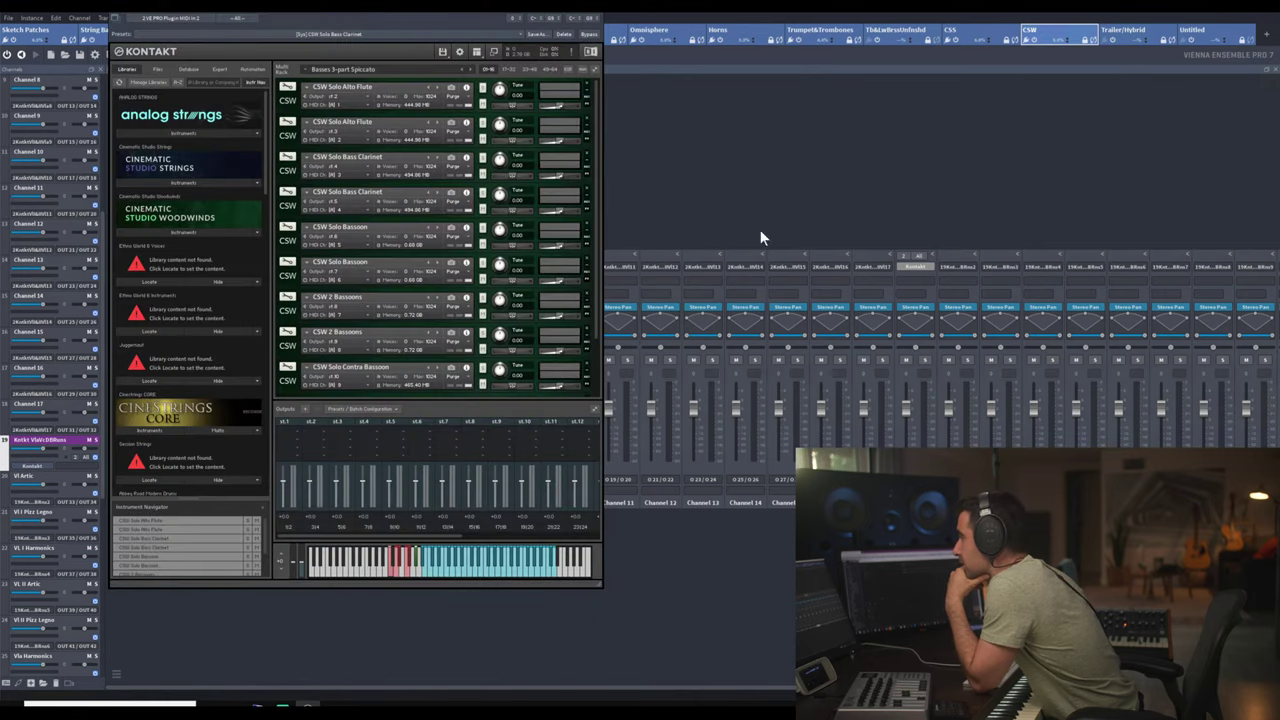
scroll(597, 231, "down", 2)
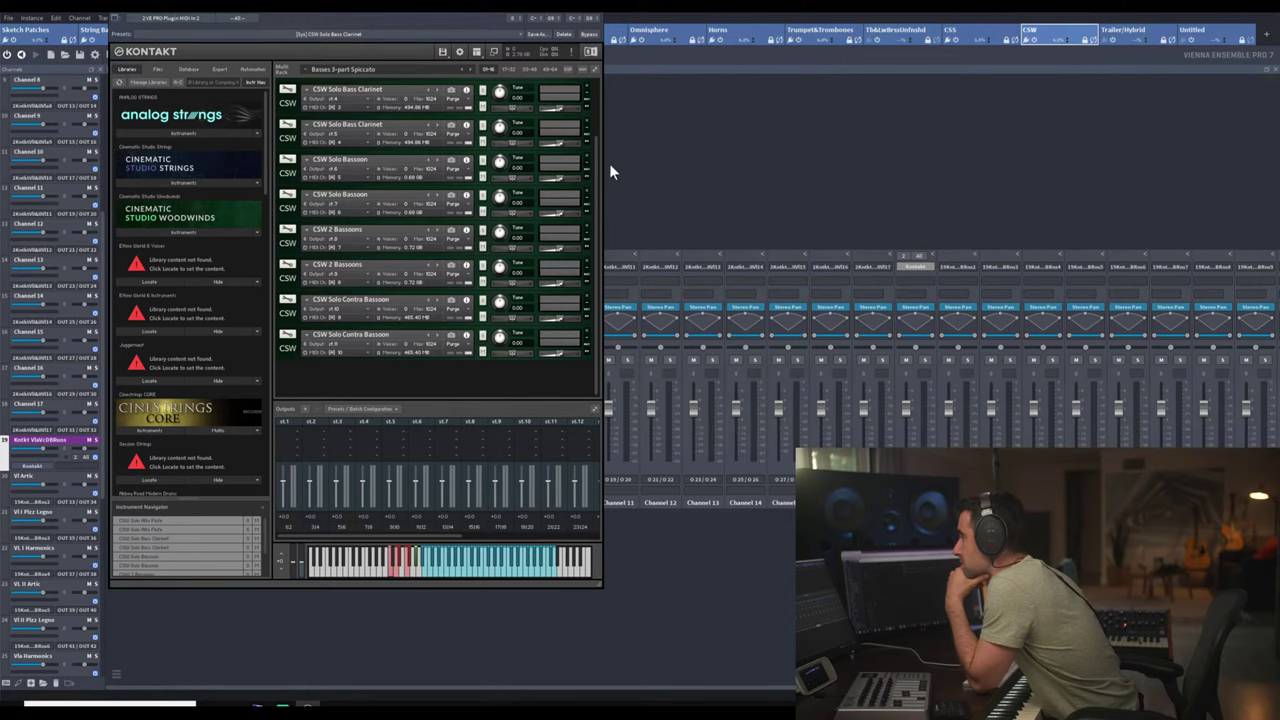
left_click(515, 69)
left_click(488, 67)
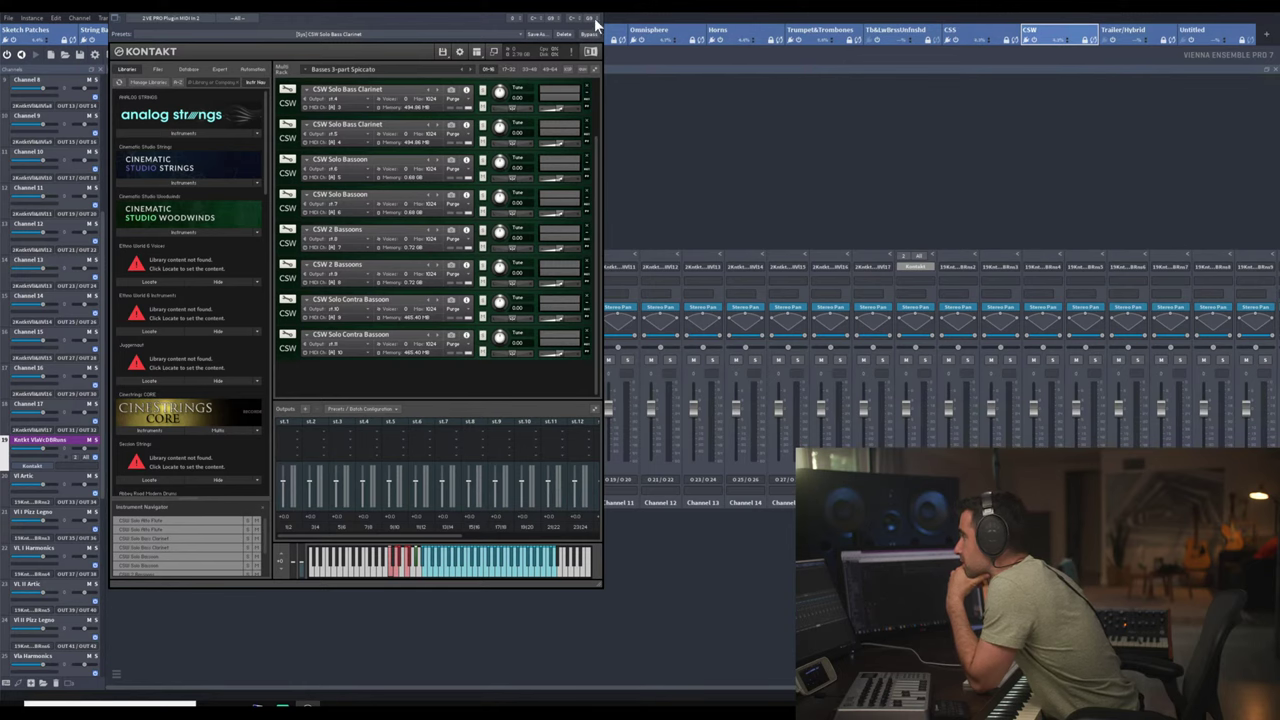
left_click(599, 17)
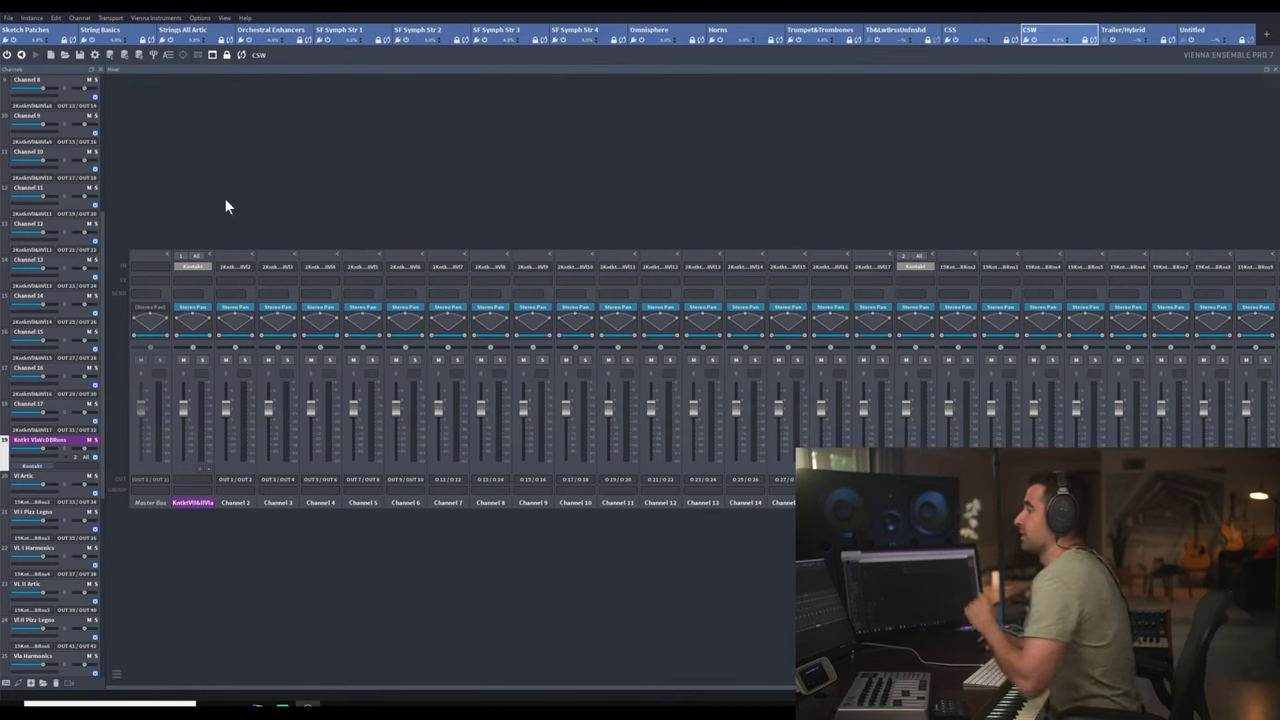
- Start saving the first CSW Kontakt as a multi, choosing the Kontakt folder inside Current Movies > Templates as destination
left_click(193, 268)
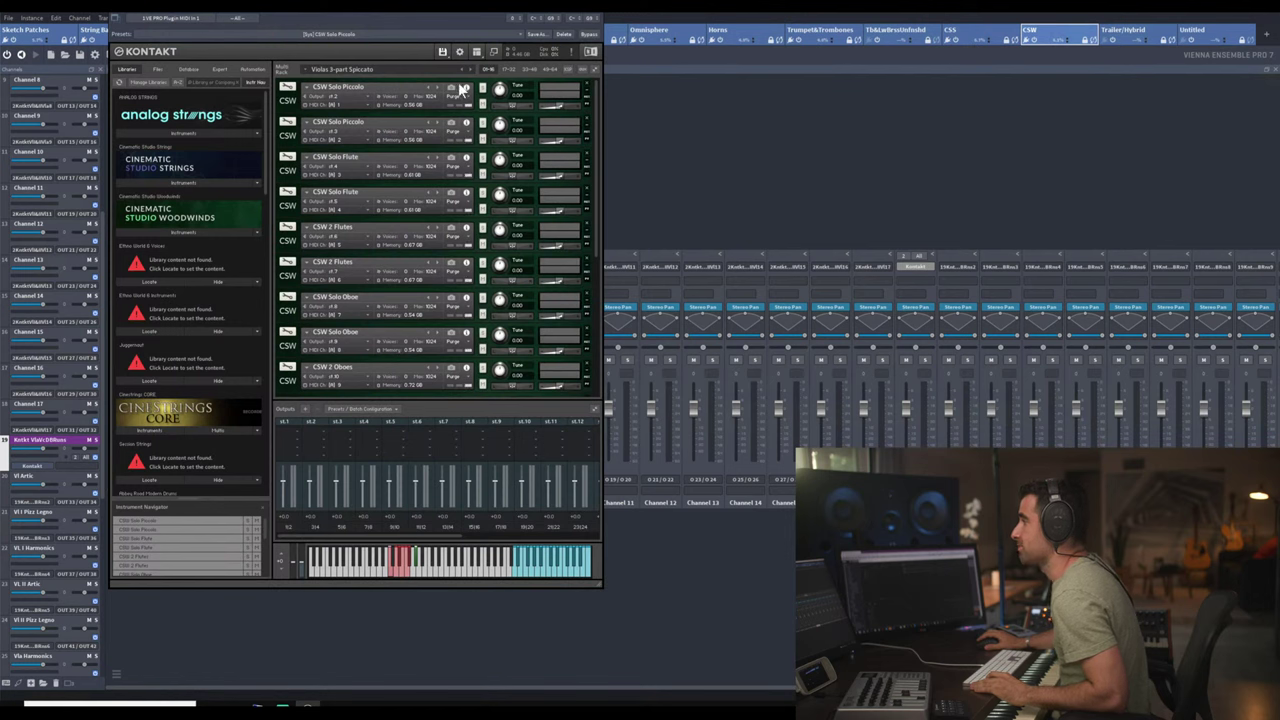
left_click(443, 51)
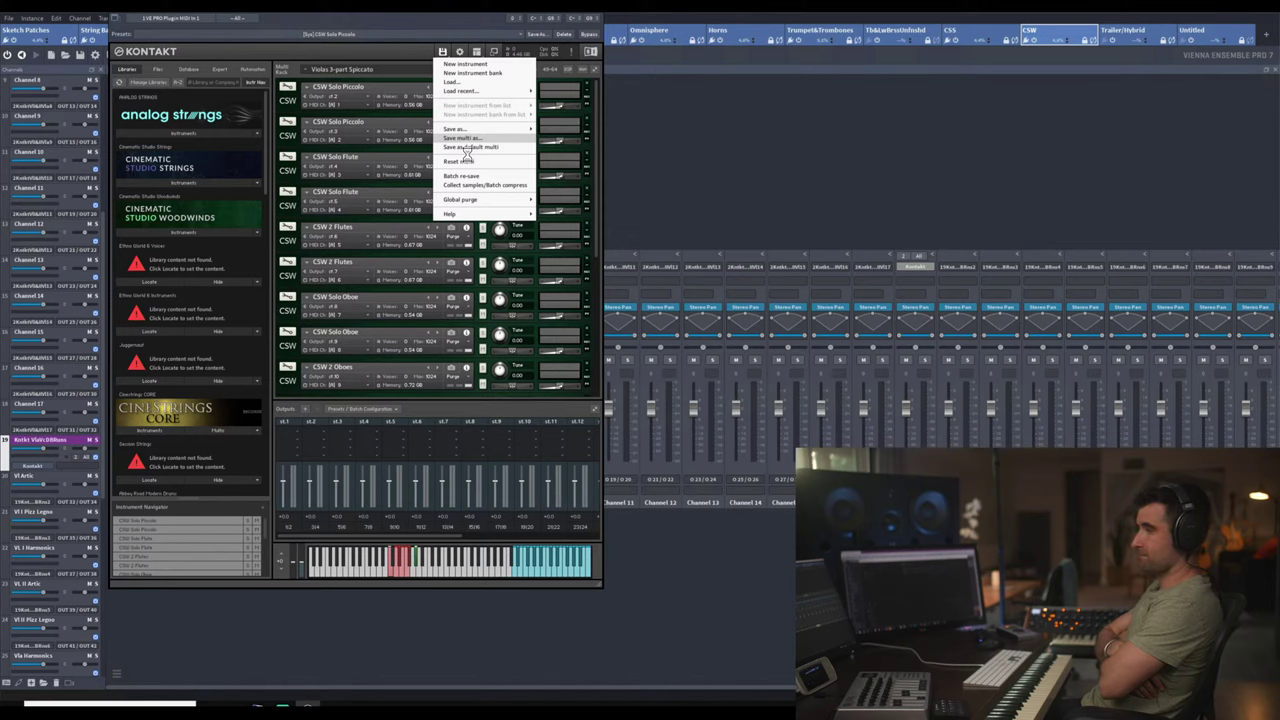
left_click(466, 138)
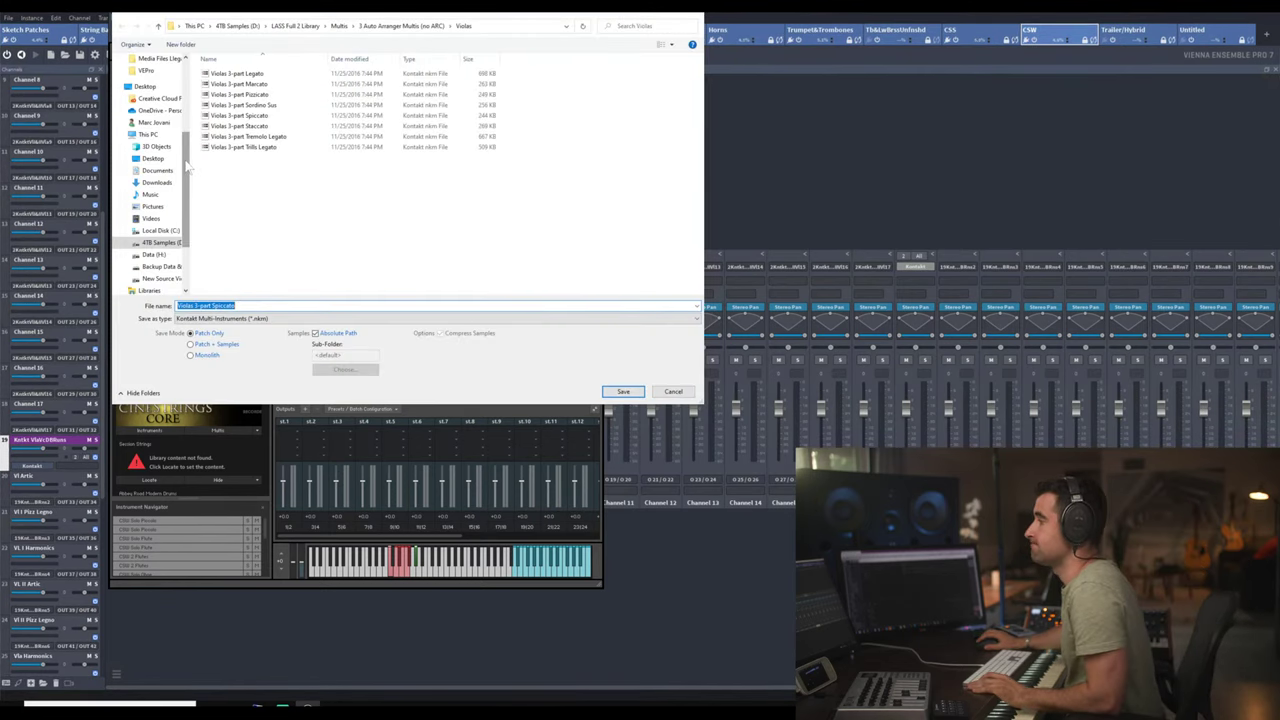
scroll(160, 130, "up", 3)
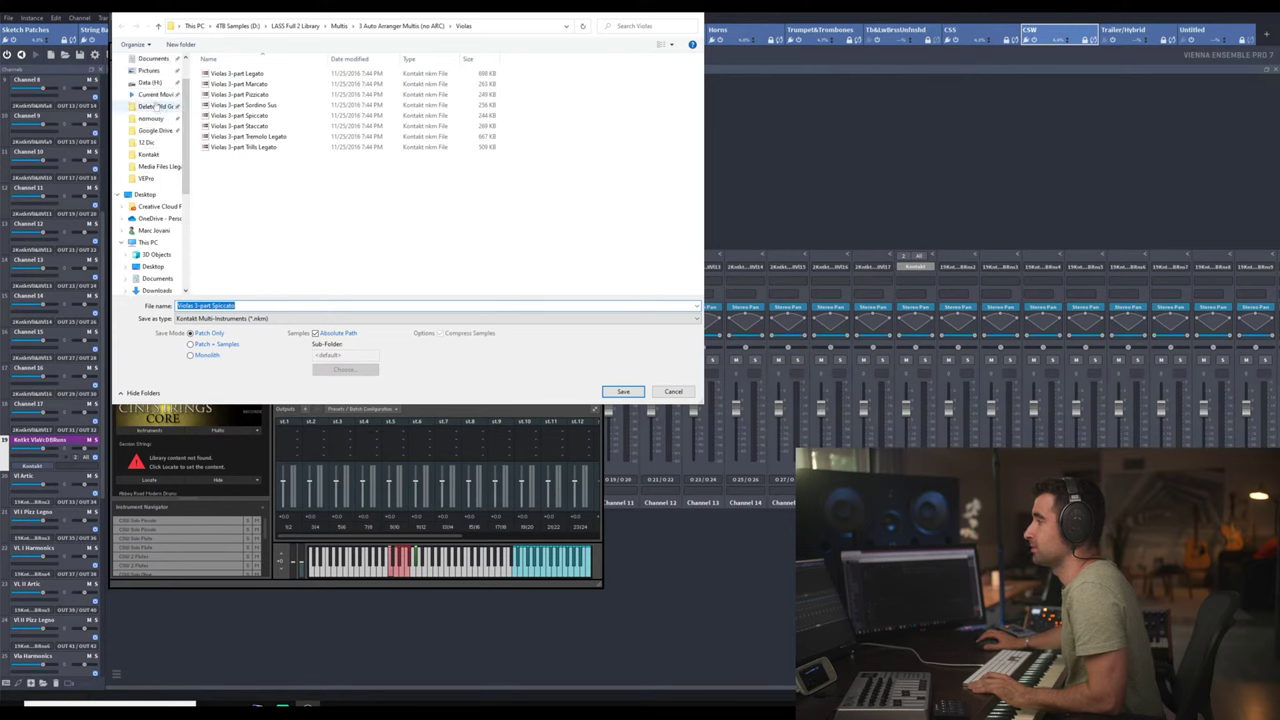
left_click(155, 94)
double_click(235, 74)
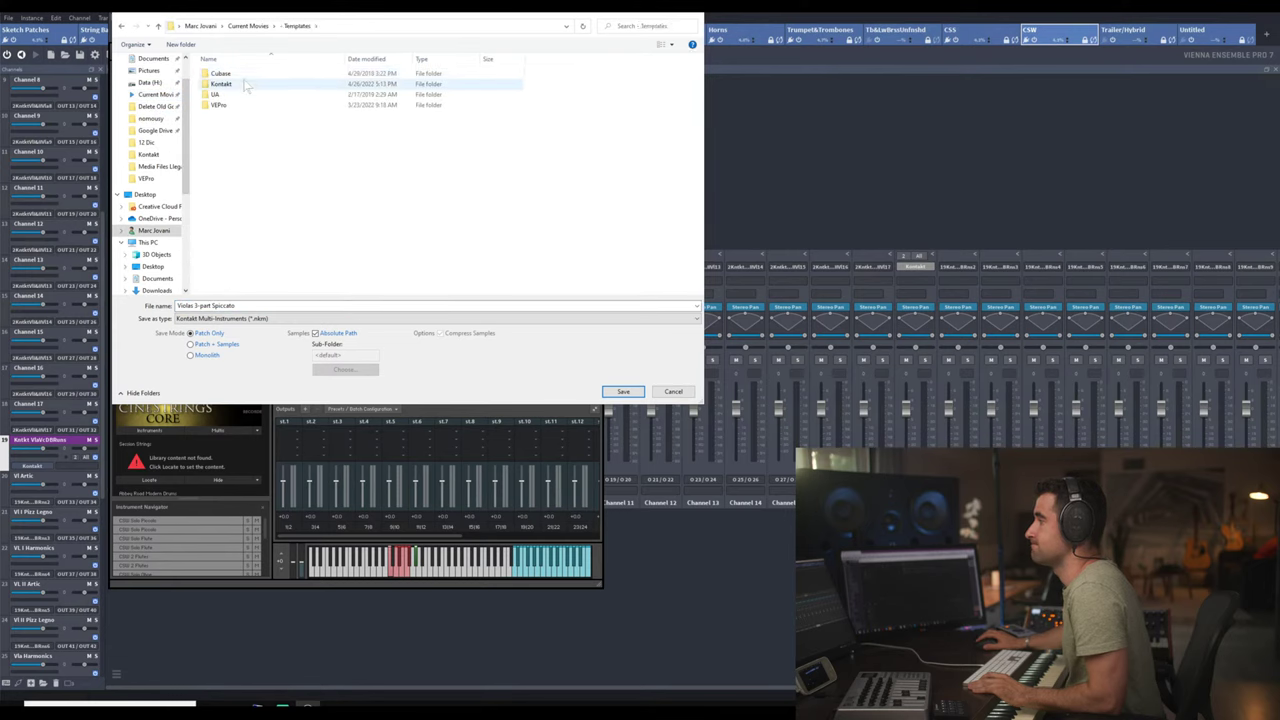
double_click(245, 85)
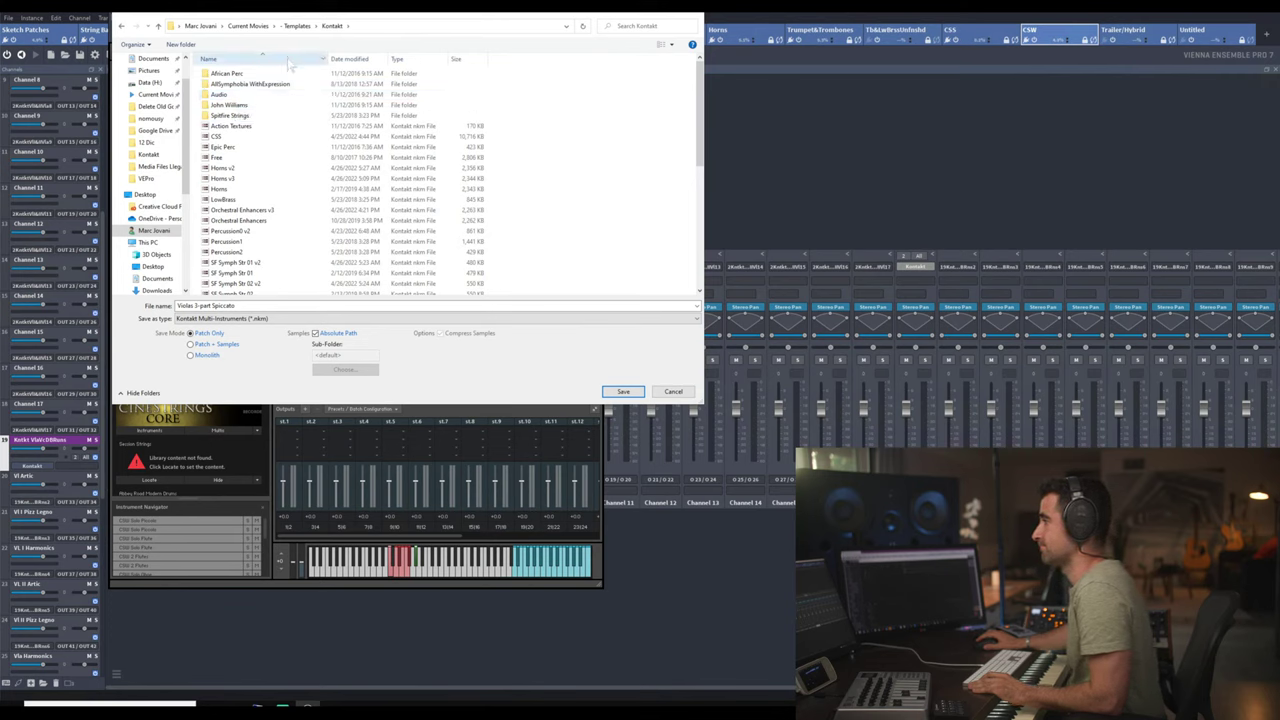
- Save the first Kontakt's multi under the file name CSW 1 v1 and close the Kontakt window
left_click(250, 137)
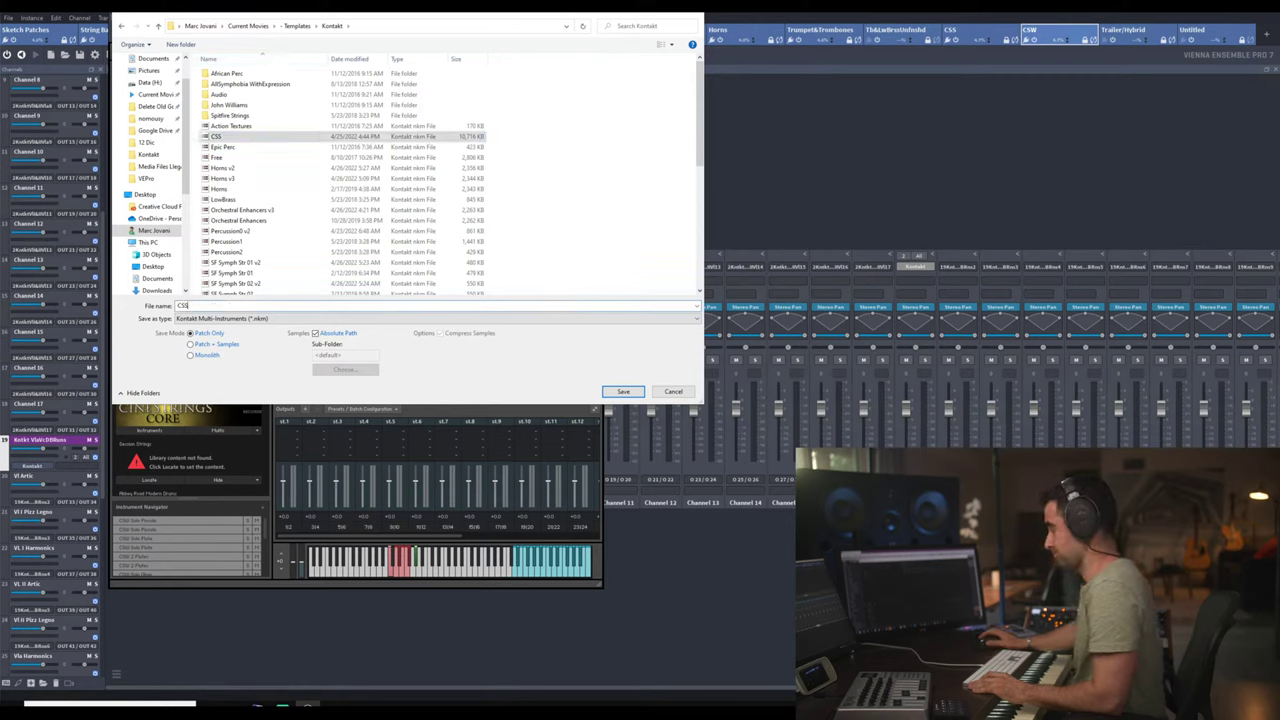
type("CSW S")
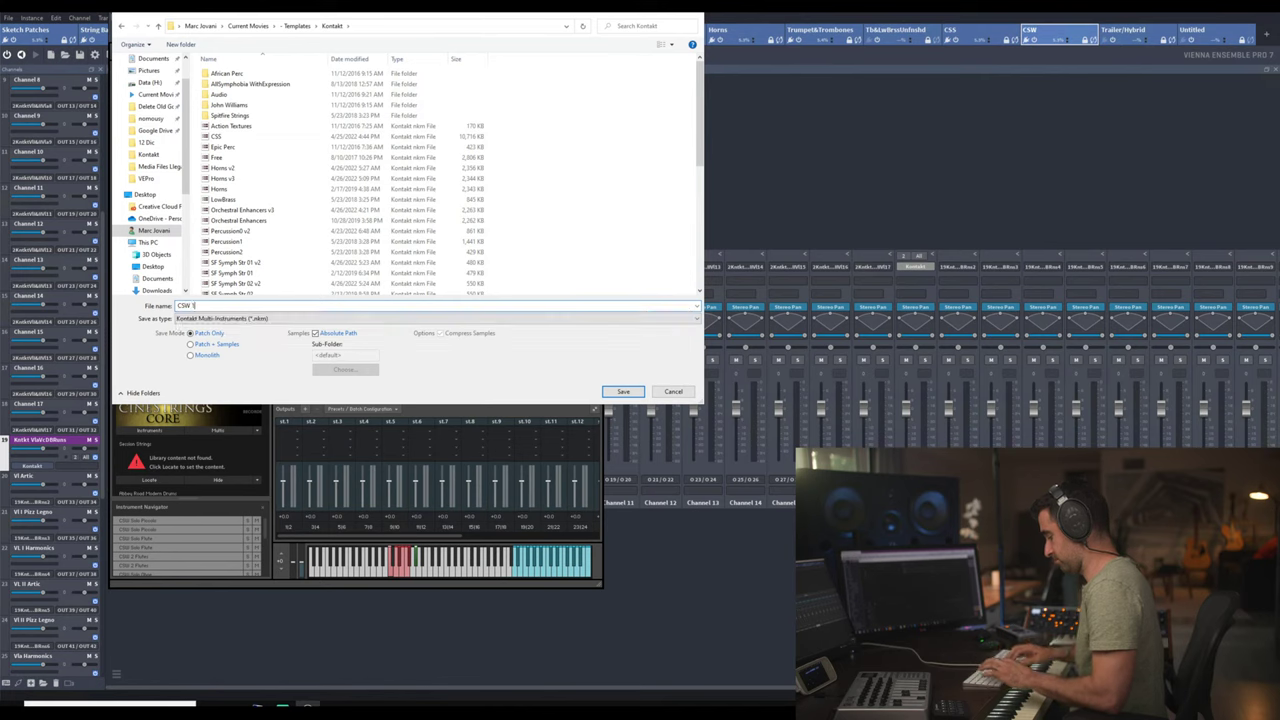
type("1")
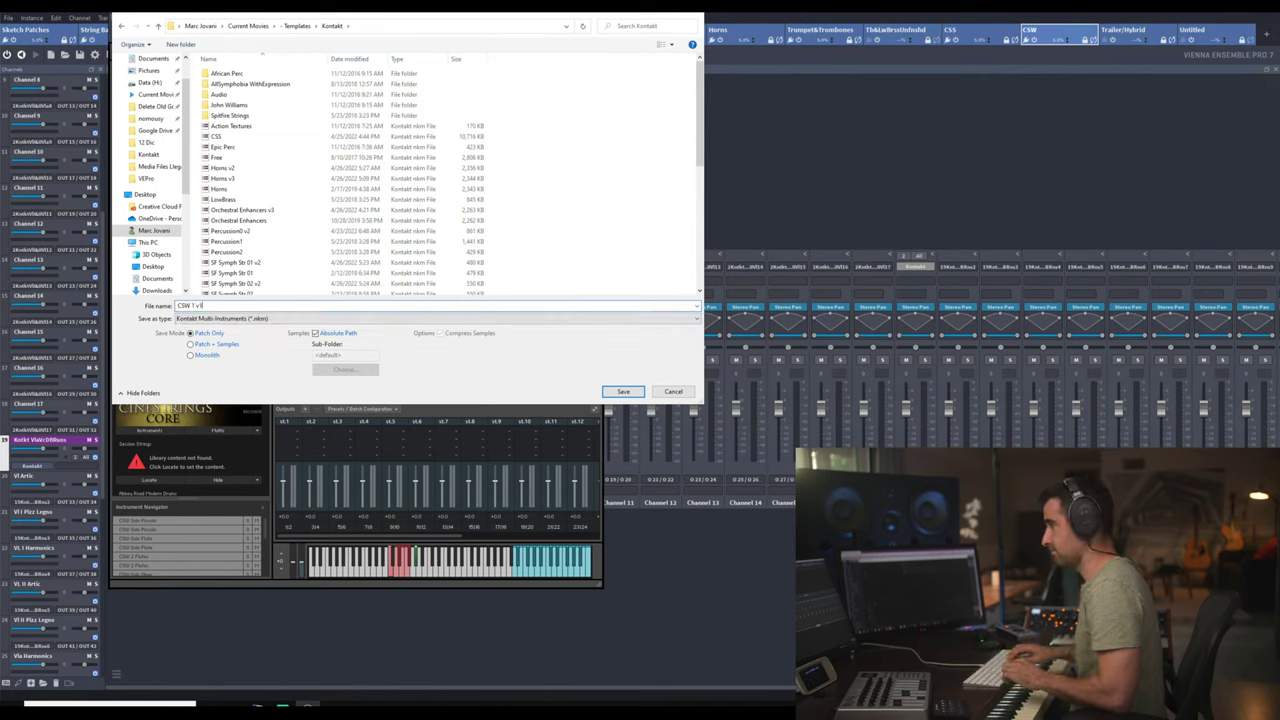
key("ctrl+a")
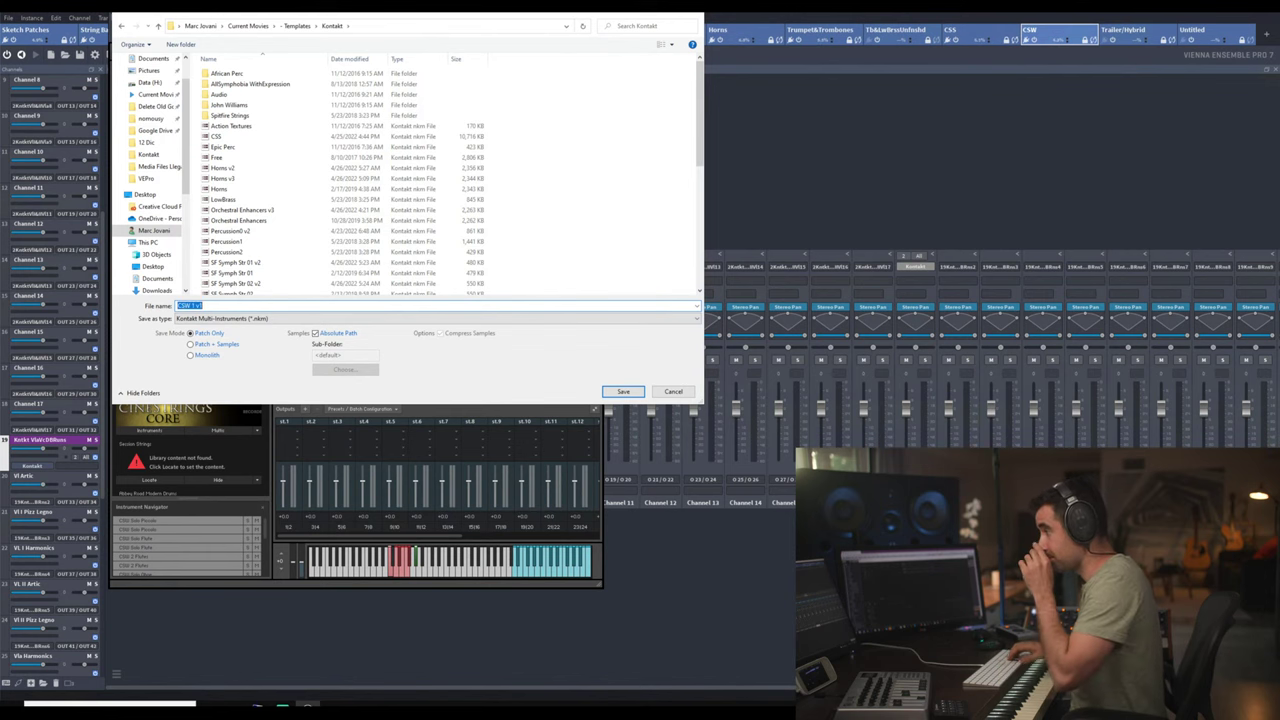
key("Return")
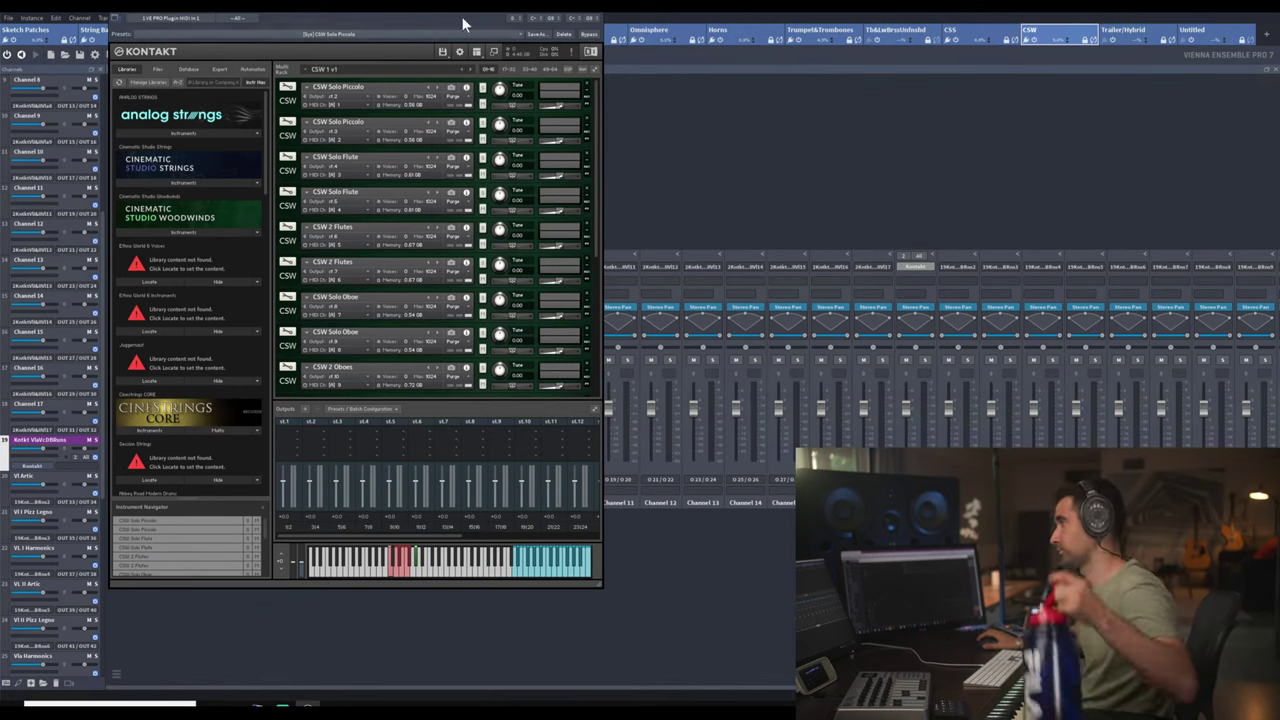
left_click(600, 17)
- Start saving the second CSW Kontakt as a multi, choosing the Kontakt folder inside Current Movies > Templates as destination
left_click(915, 269)
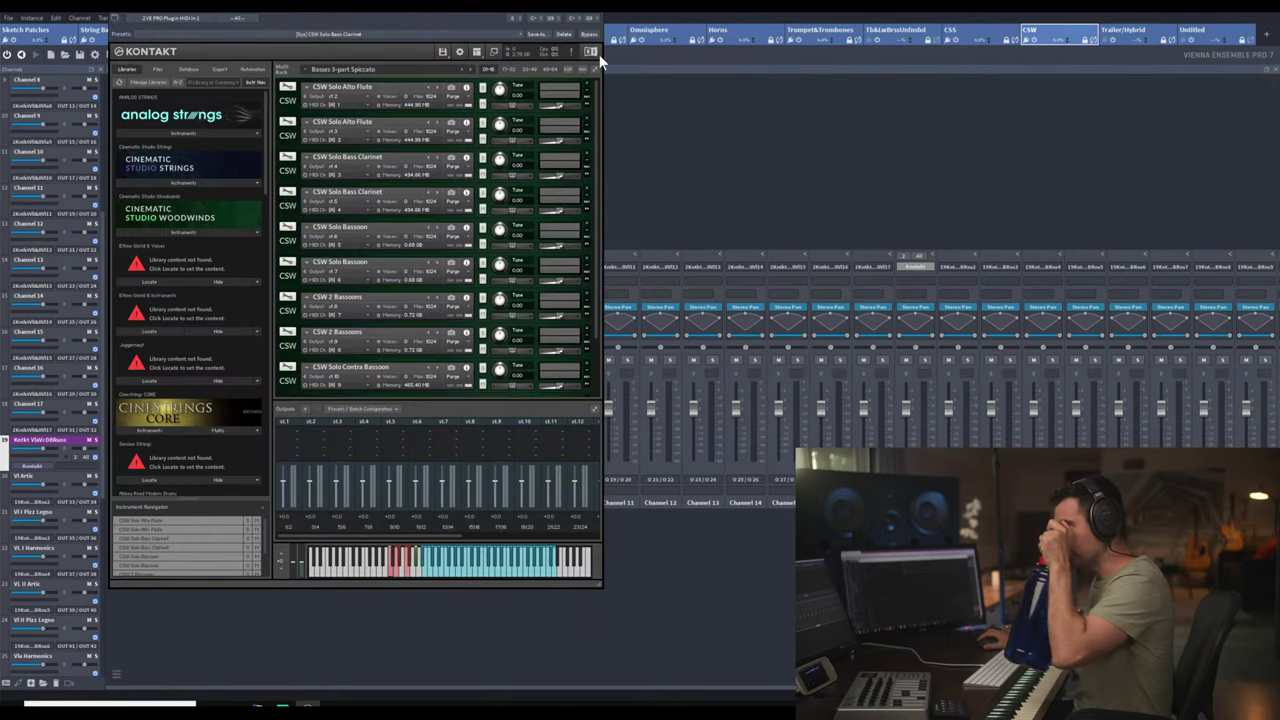
left_click(446, 52)
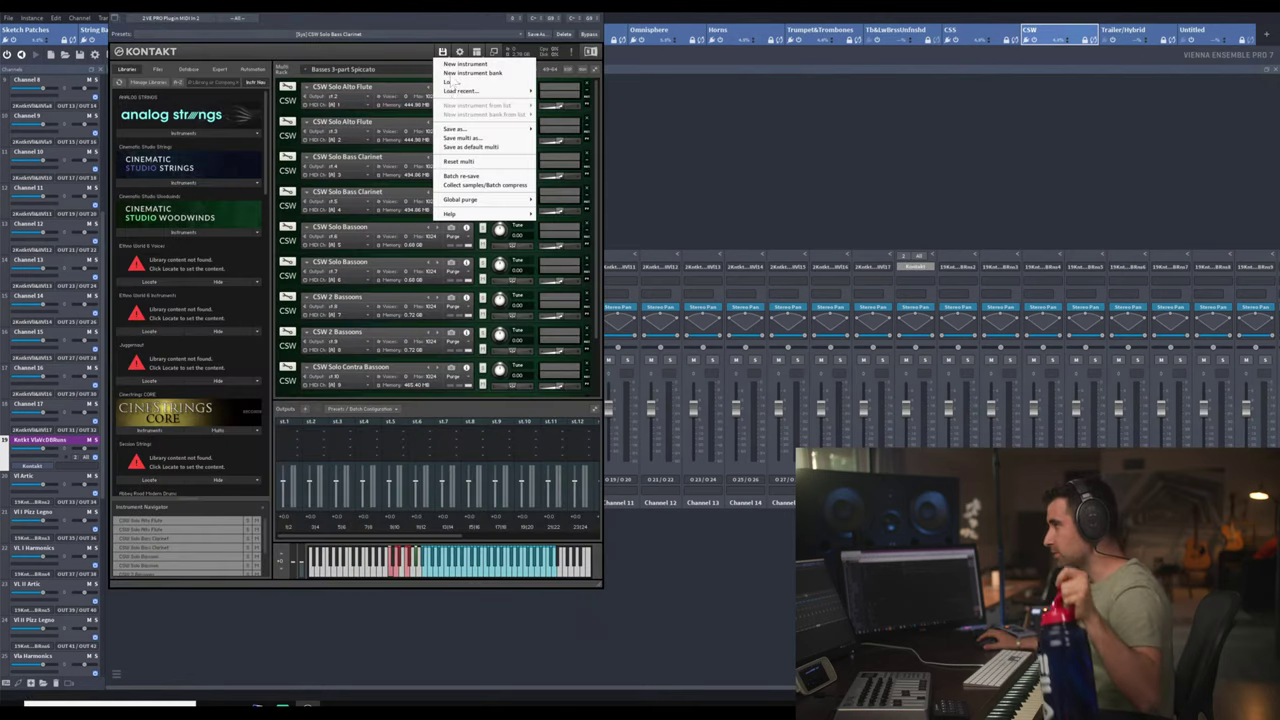
left_click(499, 138)
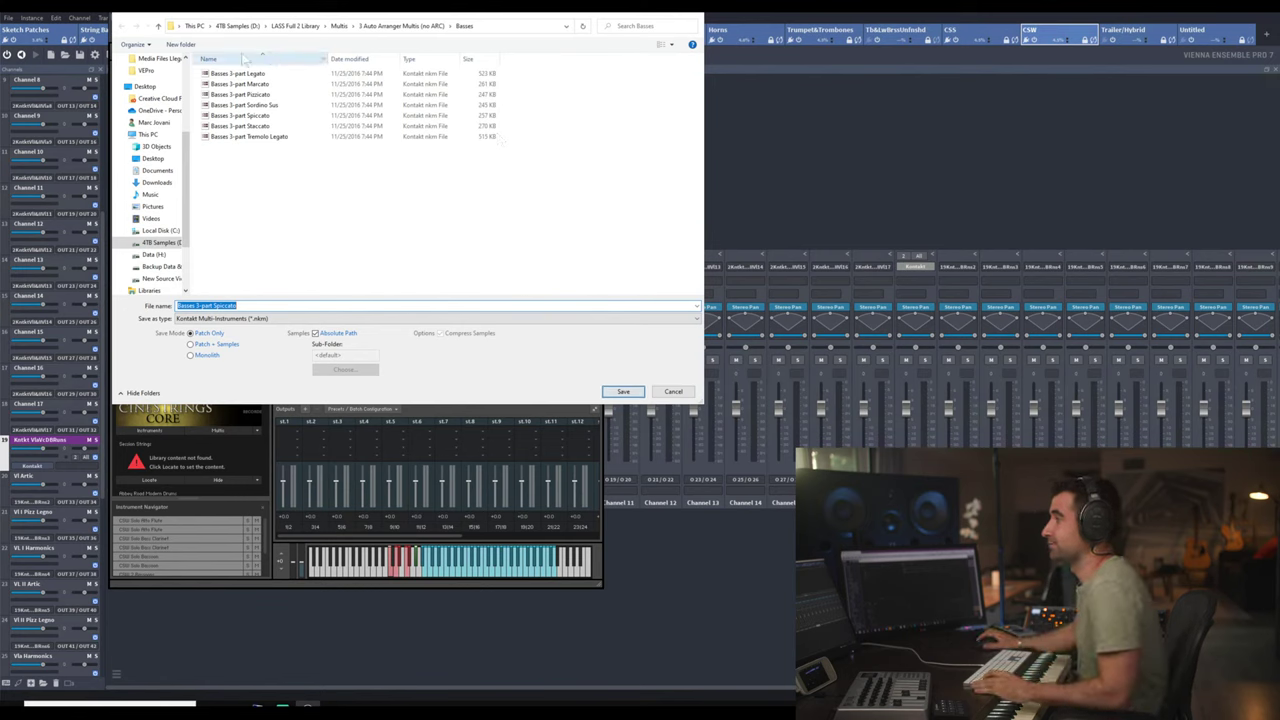
scroll(150, 170, "up", 5)
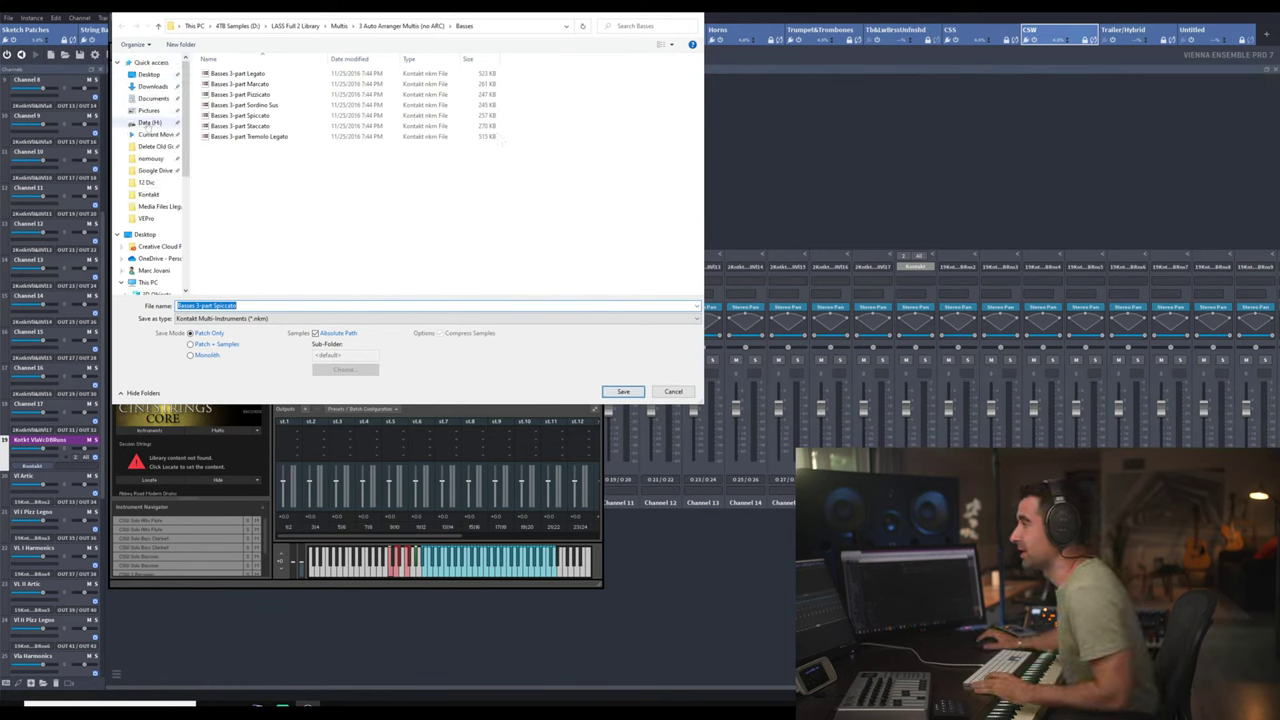
left_click(155, 134)
double_click(236, 74)
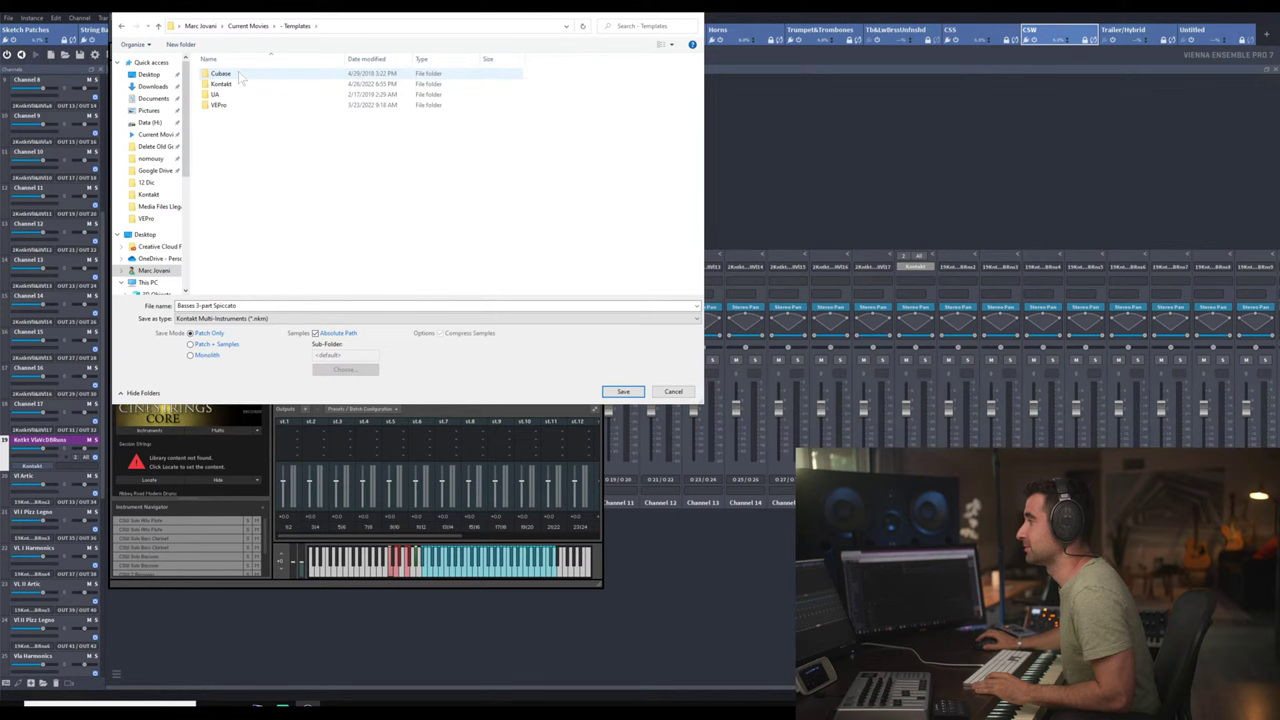
left_click(247, 85)
double_click(248, 86)
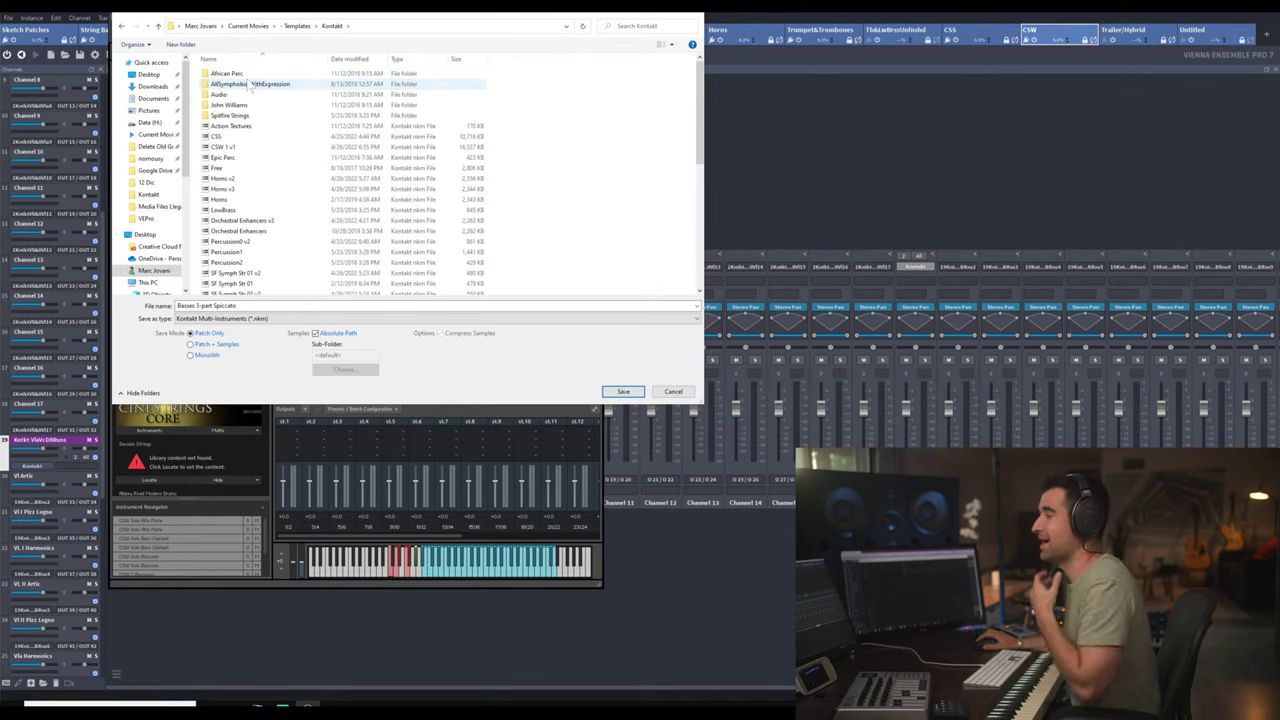
- Save the second Kontakt's multi under the file name CSW 2 v1 and close the Kontakt window
left_click(248, 147)
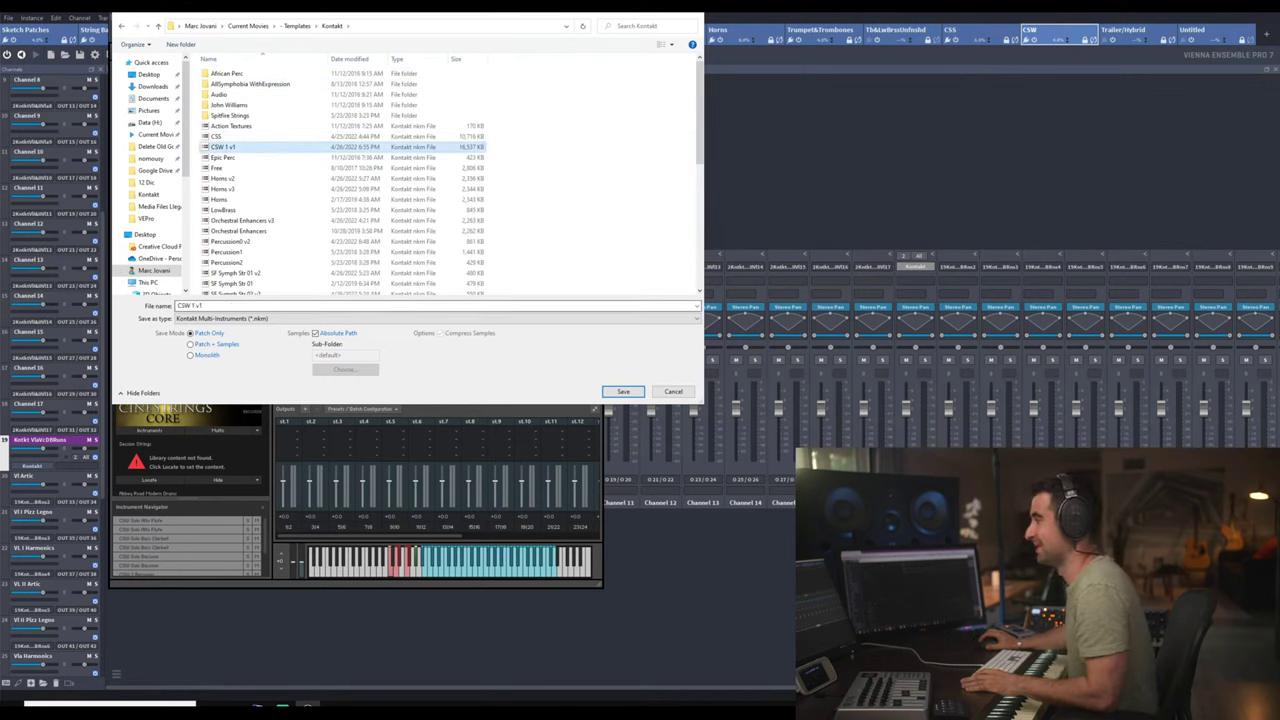
left_click(289, 305)
left_click(290, 297)
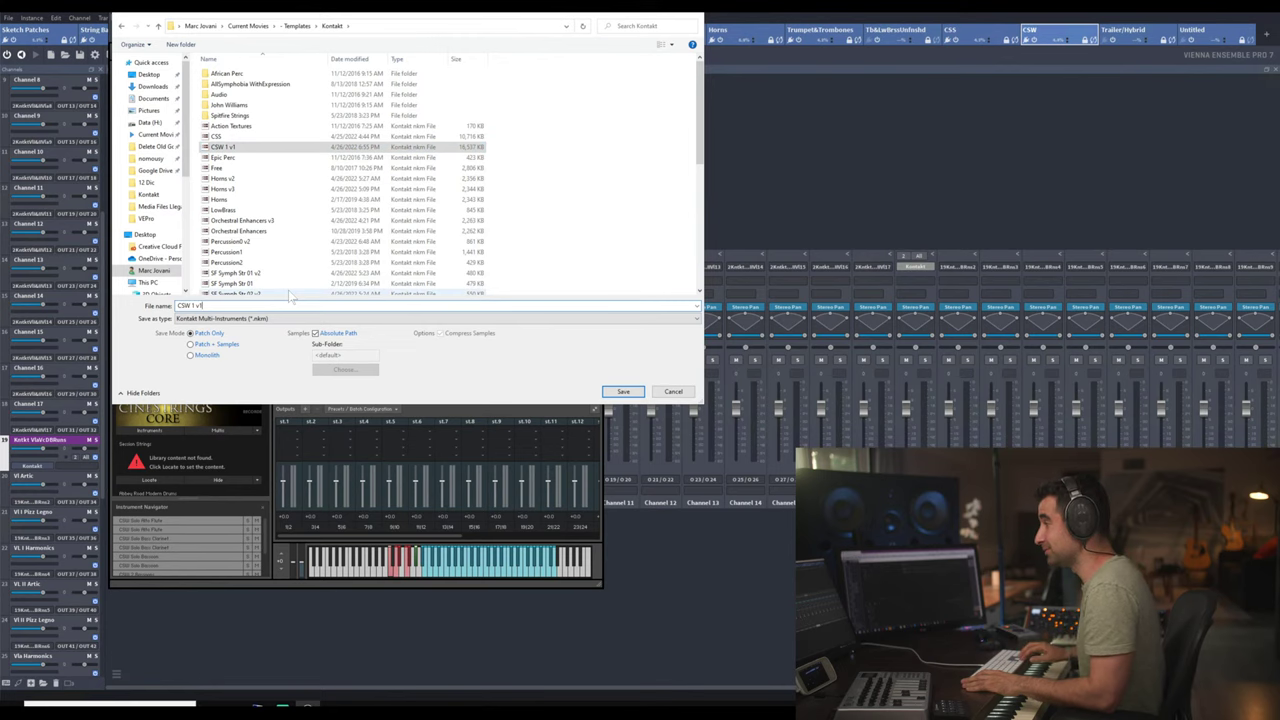
key("BackSpace")
type("2")
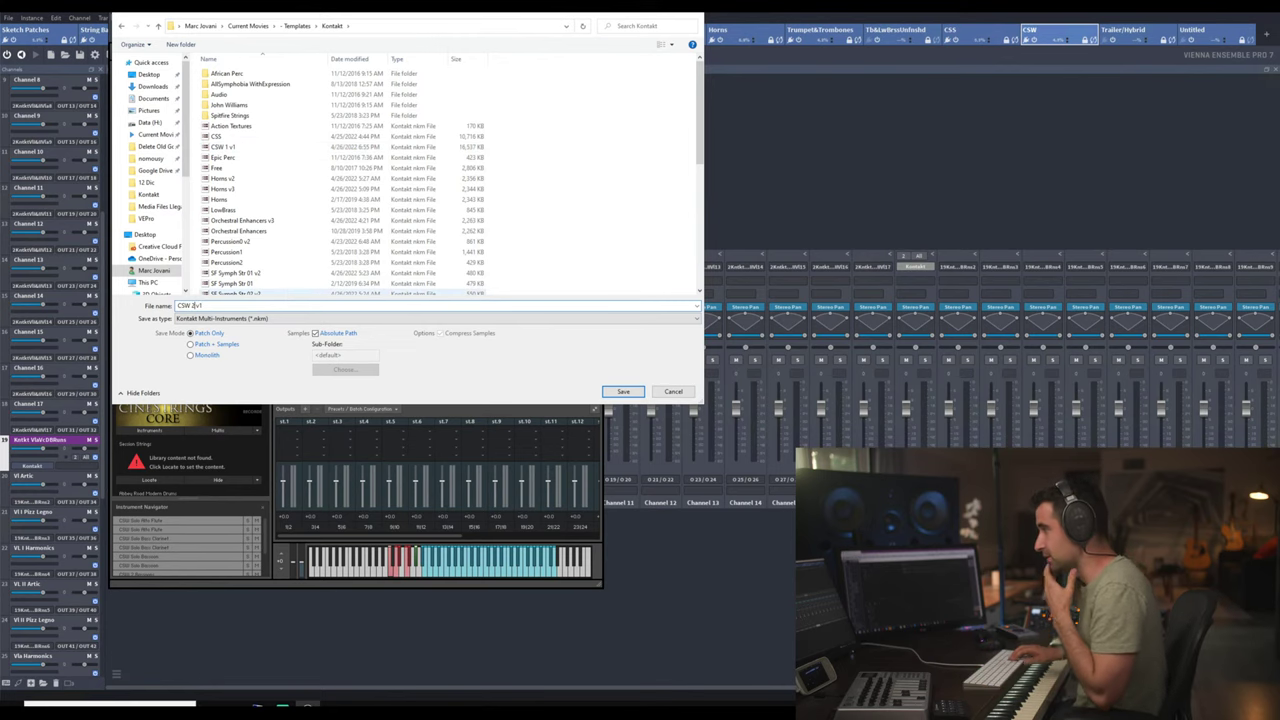
key("Return")
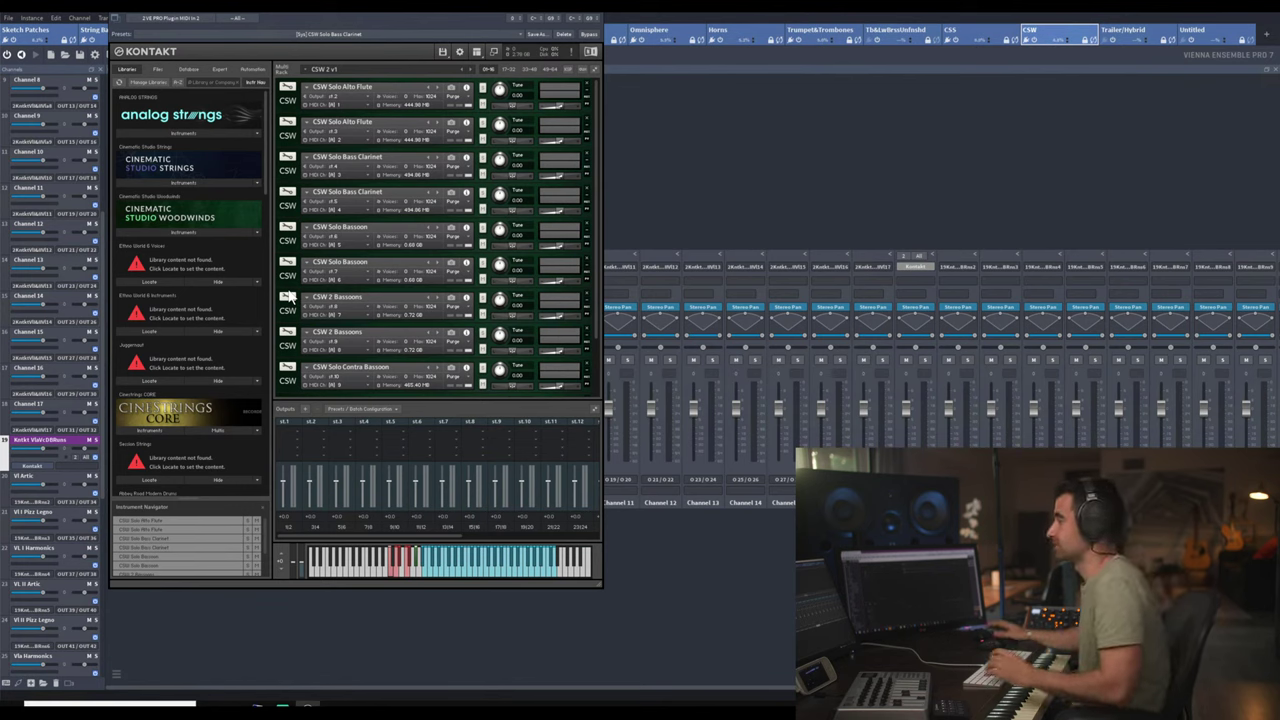
left_click(600, 14)
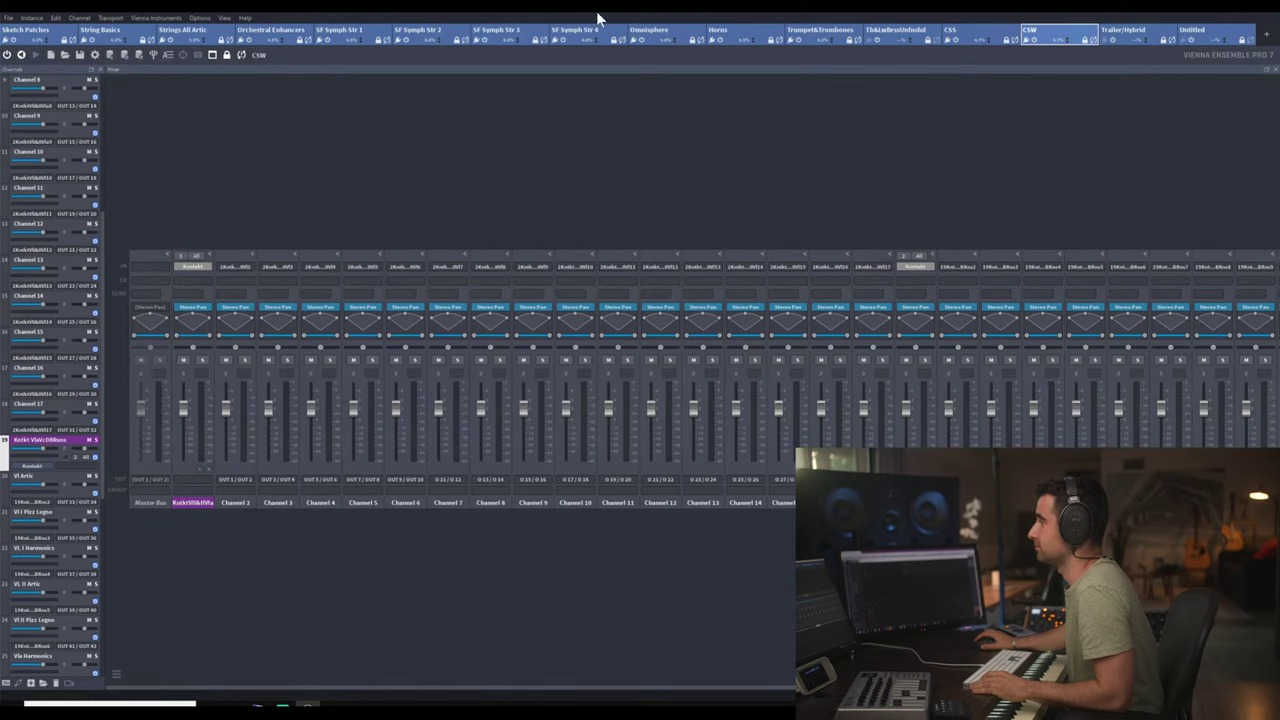
- Switch to the Cubase project and add one Kontakt instrument track with Master output below the Moog track
key("alt+Tab")
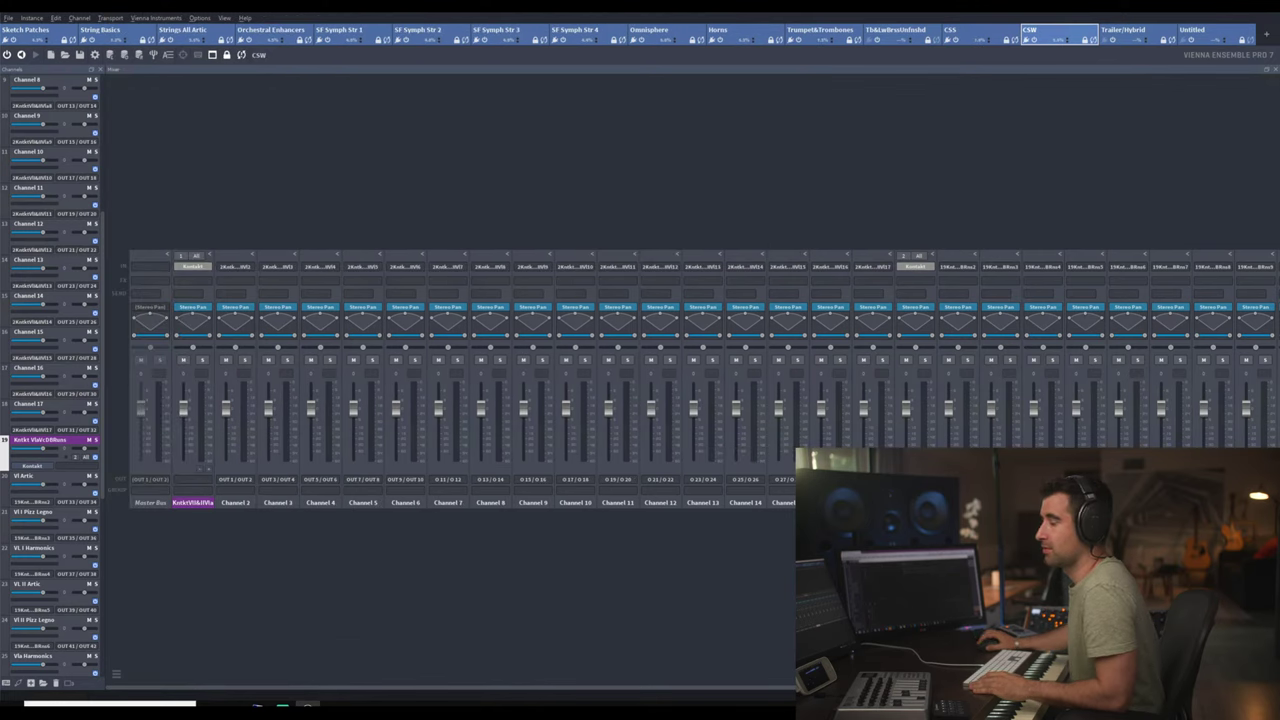
key("alt+Tab")
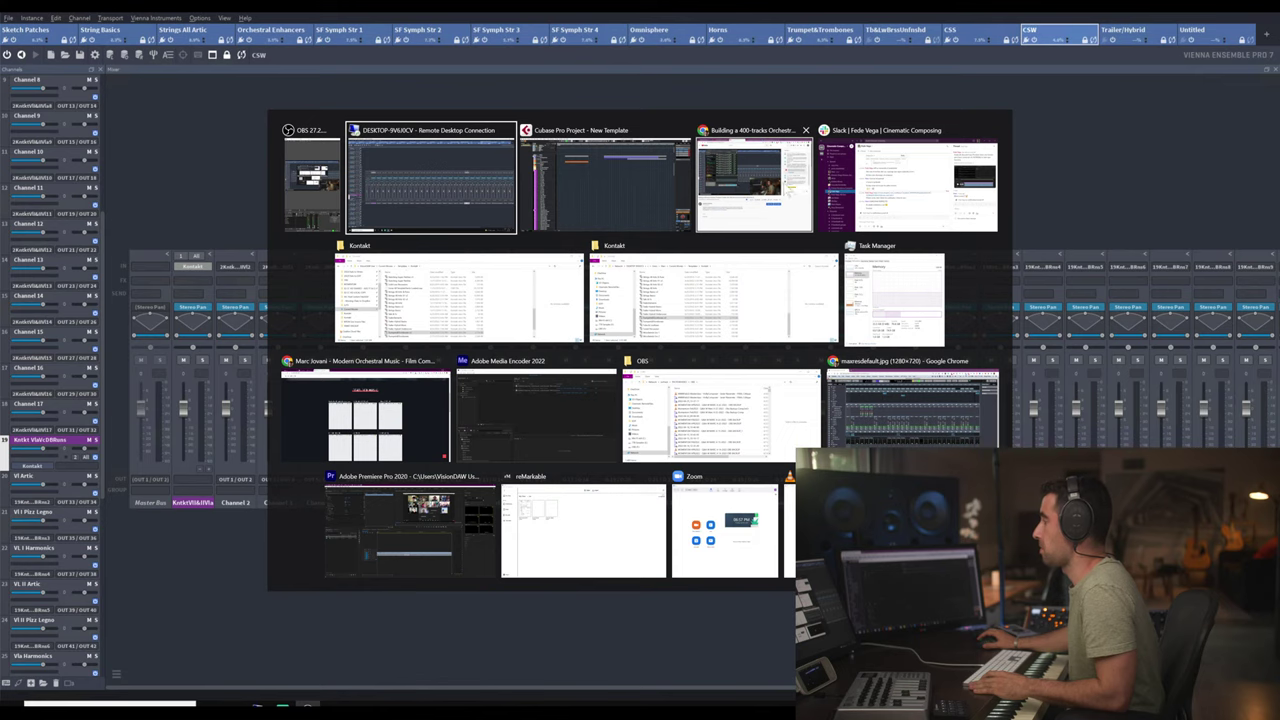
left_click(661, 184)
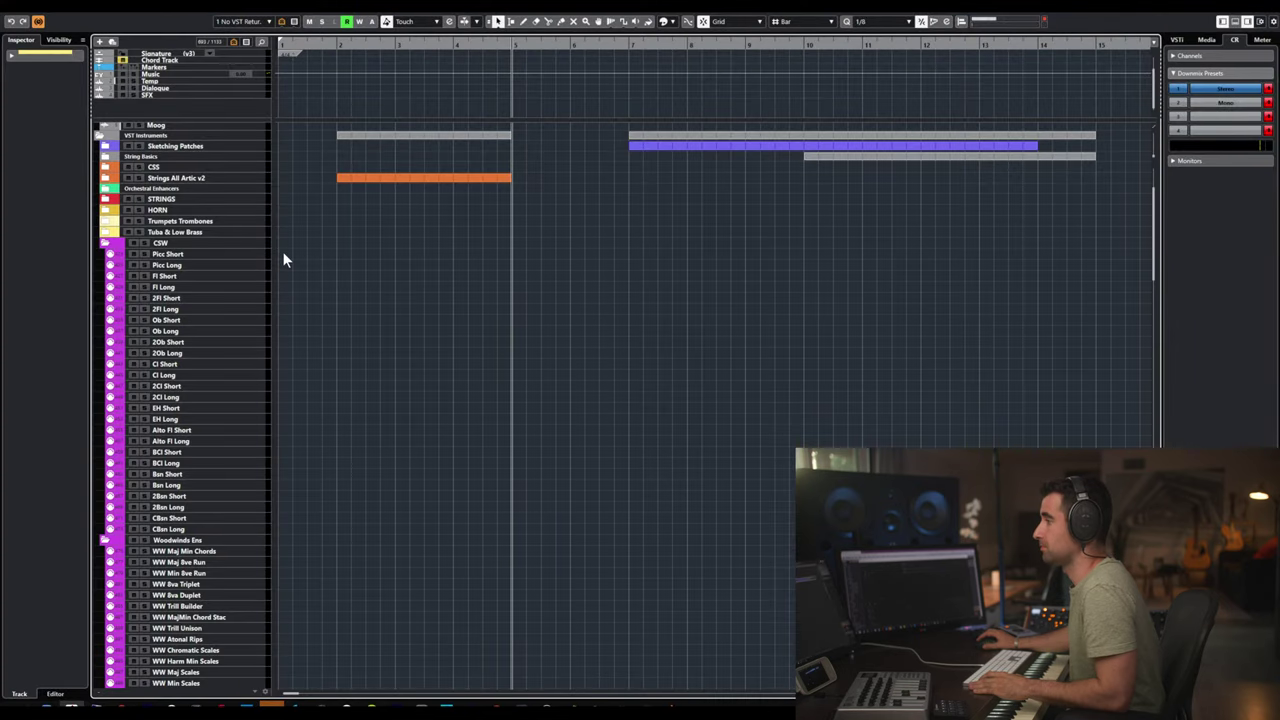
scroll(215, 219, "up", 2)
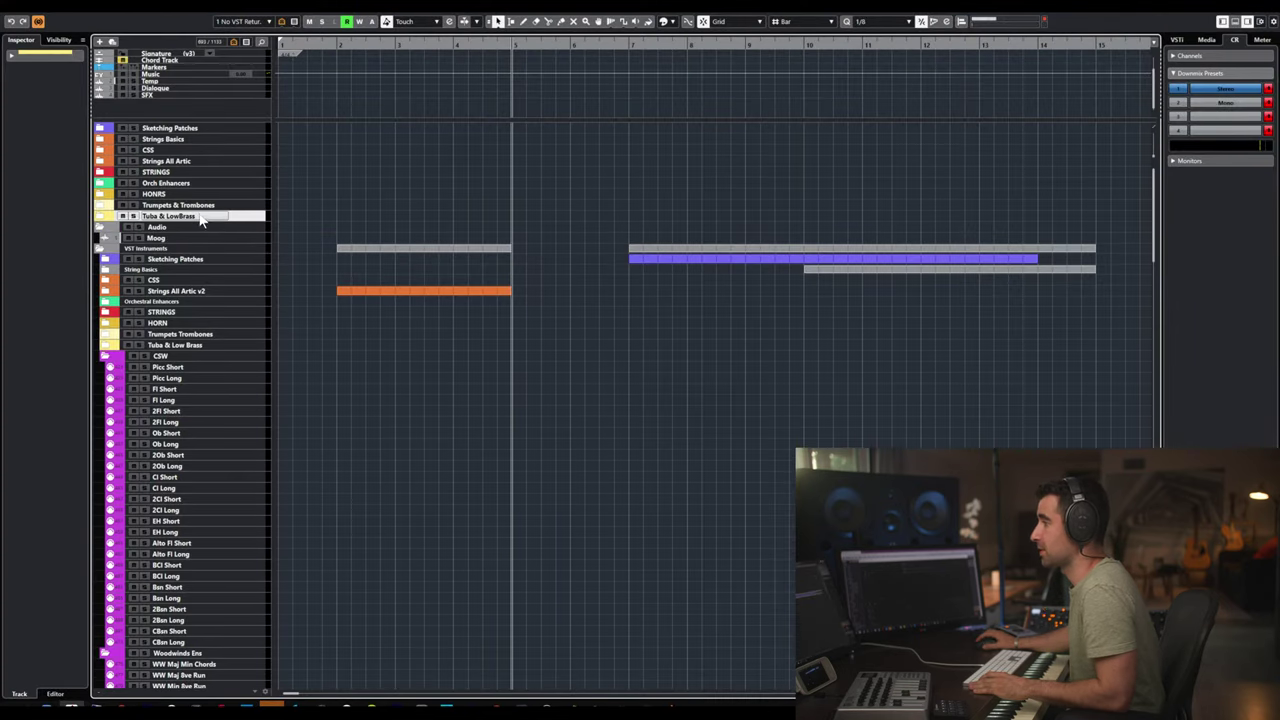
left_click(168, 238)
right_click(229, 240)
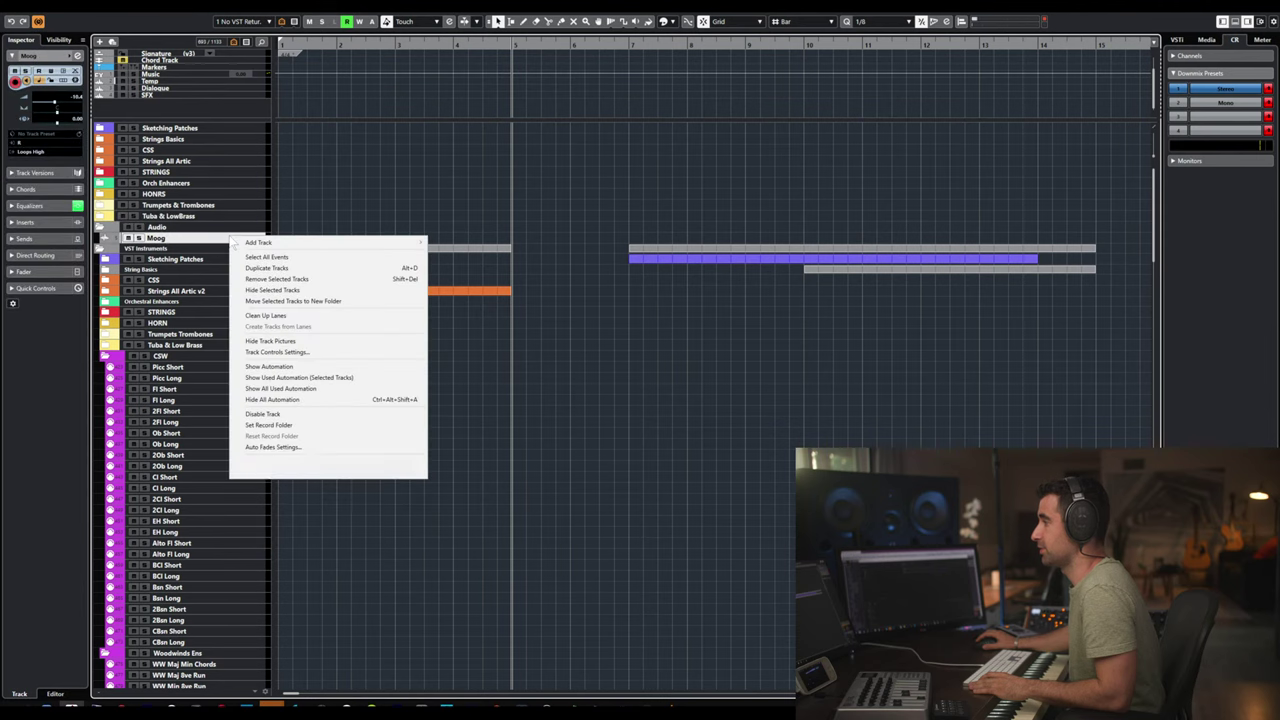
mouse_move(276, 243)
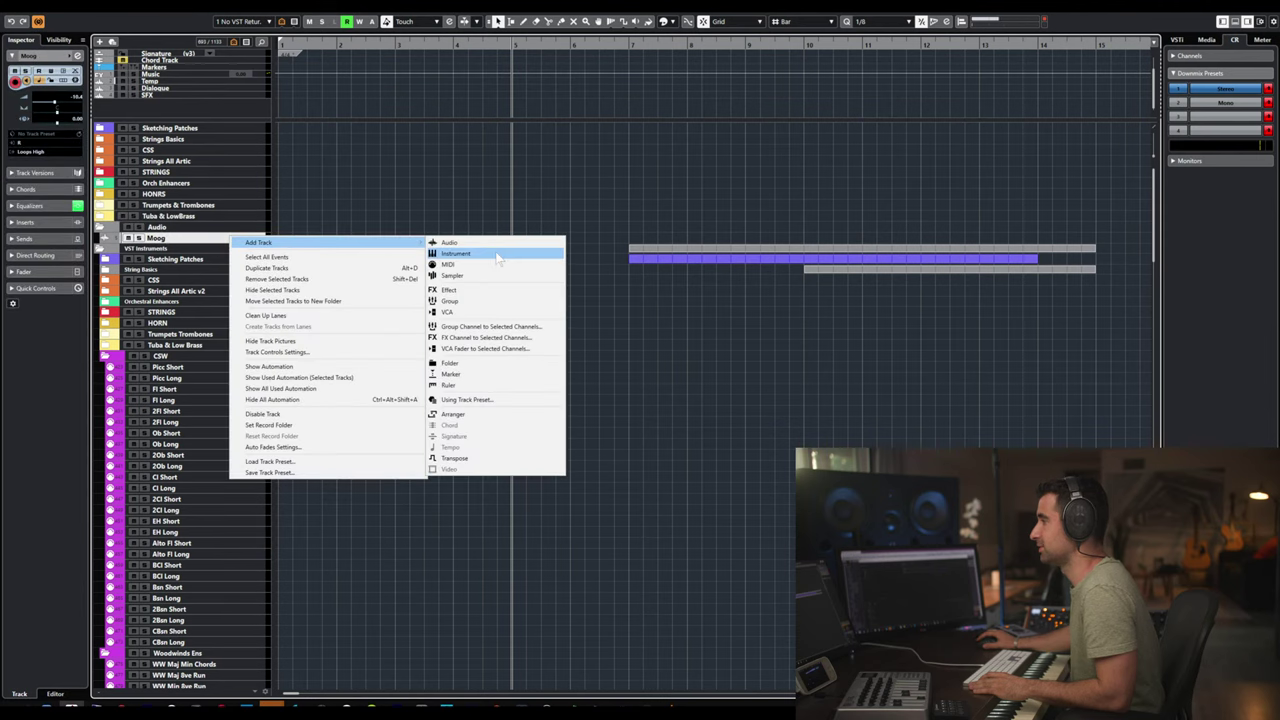
left_click(497, 259)
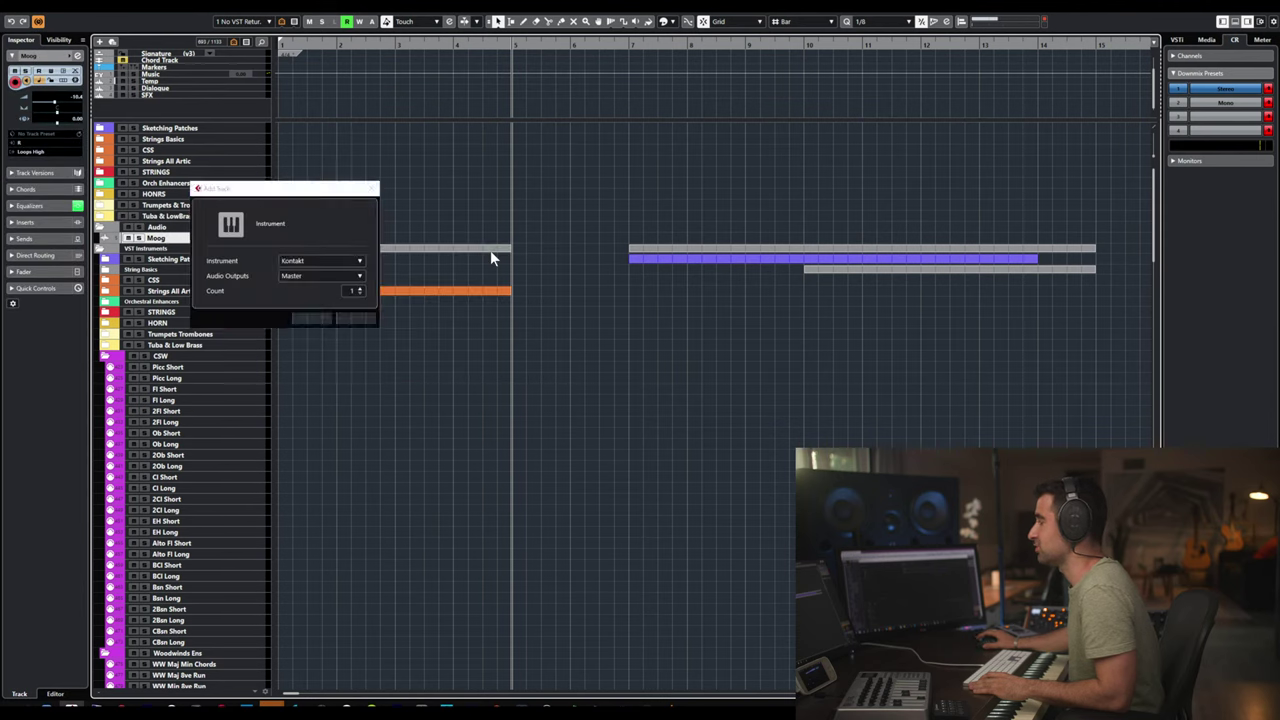
left_click(318, 316)
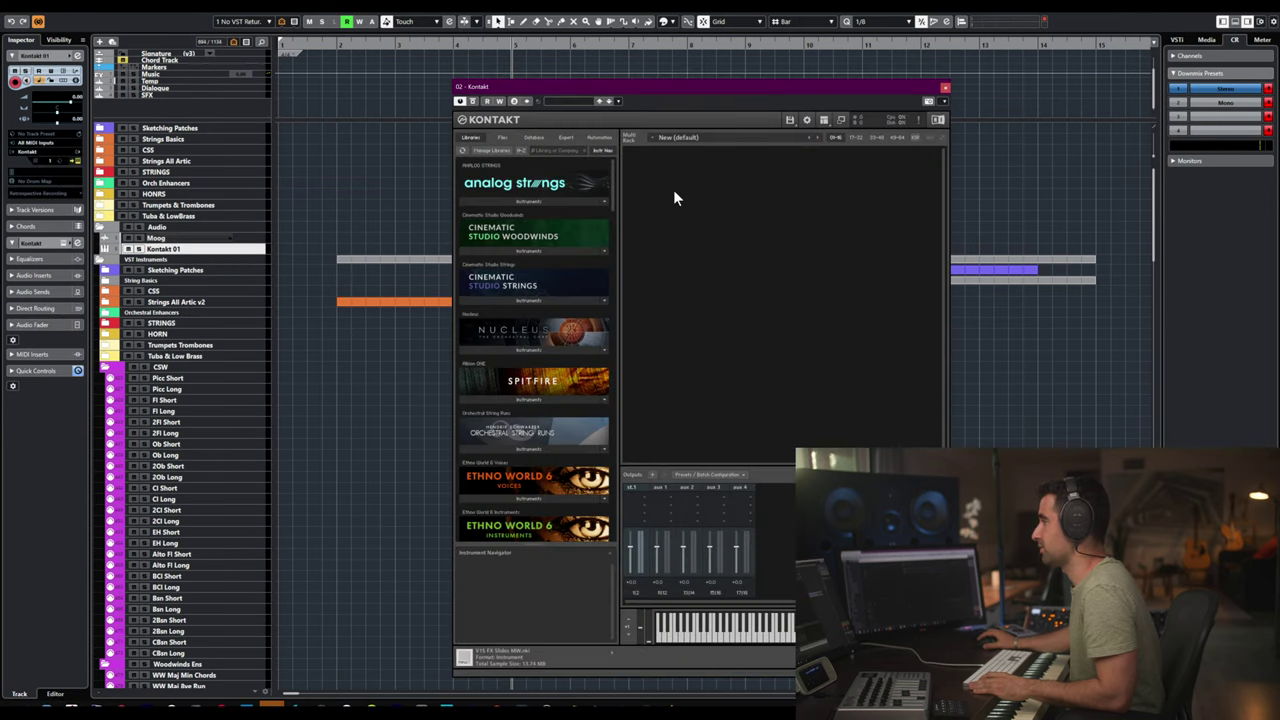
- Start loading a patch in the new Kontakt, and copy CSW 1 v1 and CSW 2 v1 from the networked Kontakt folder to the local one
left_click(790, 120)
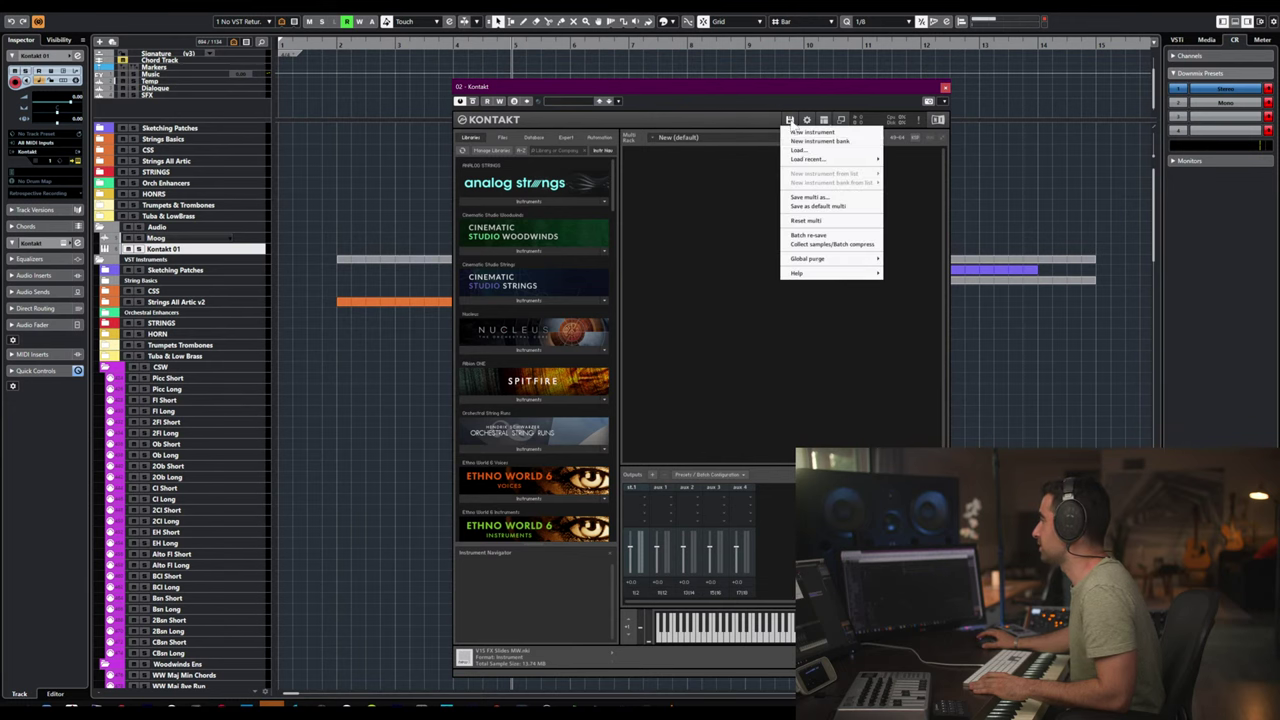
left_click(816, 153)
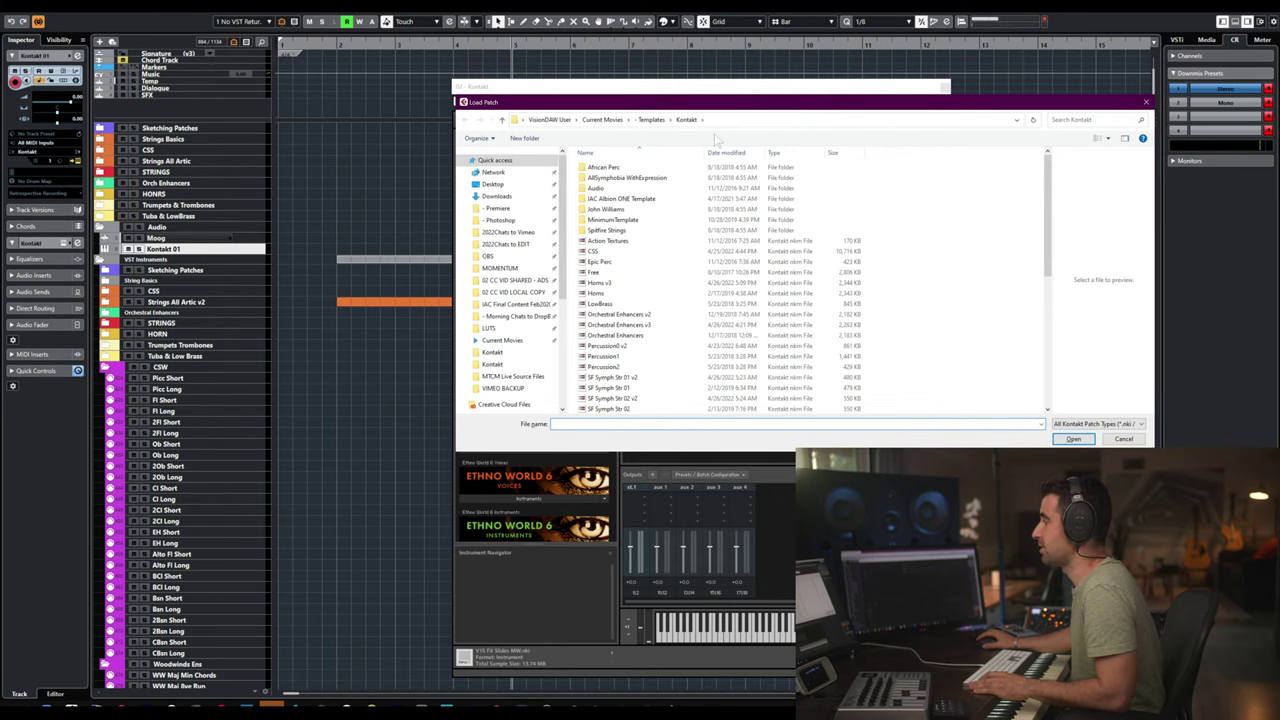
key("alt+Tab")
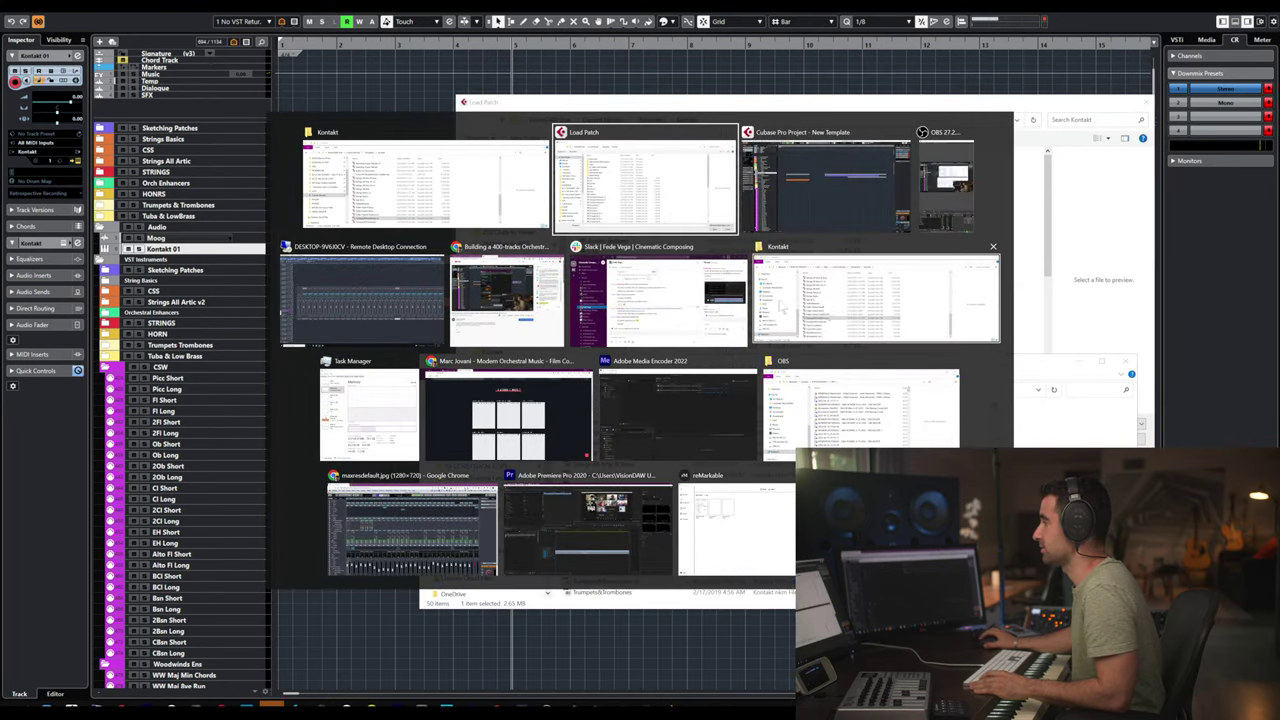
left_click(875, 300)
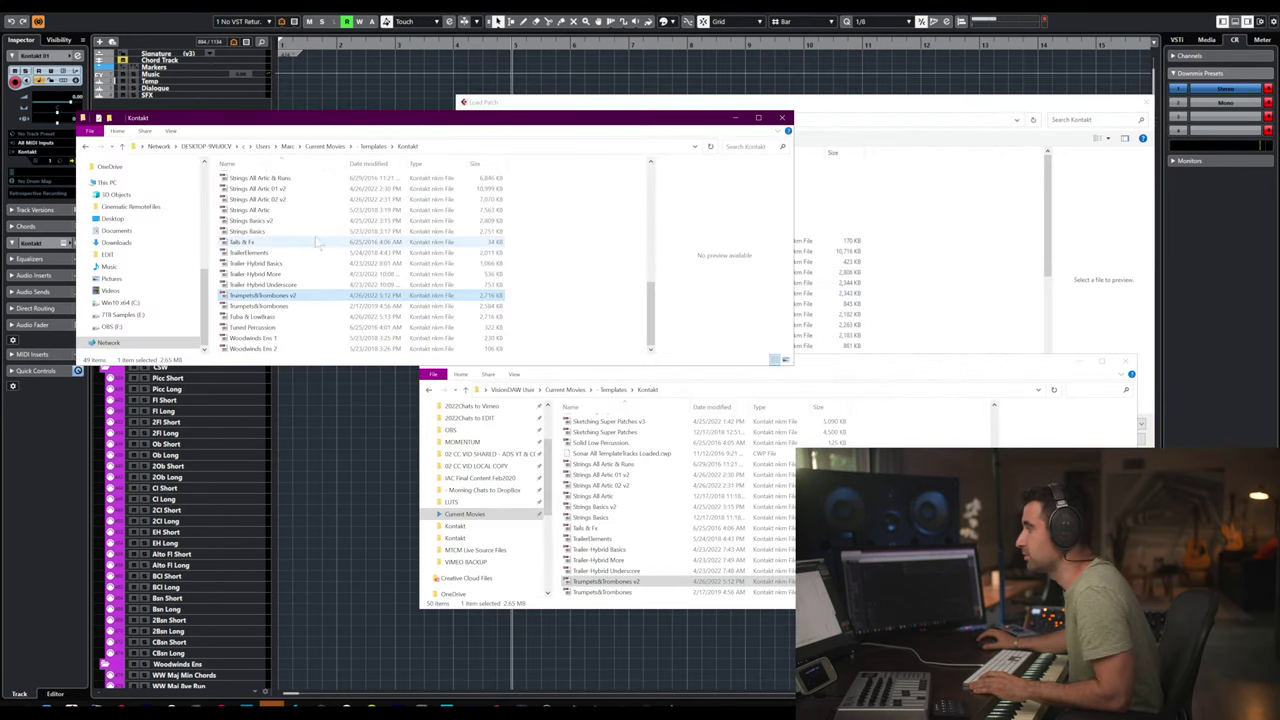
scroll(318, 243, "up", 10)
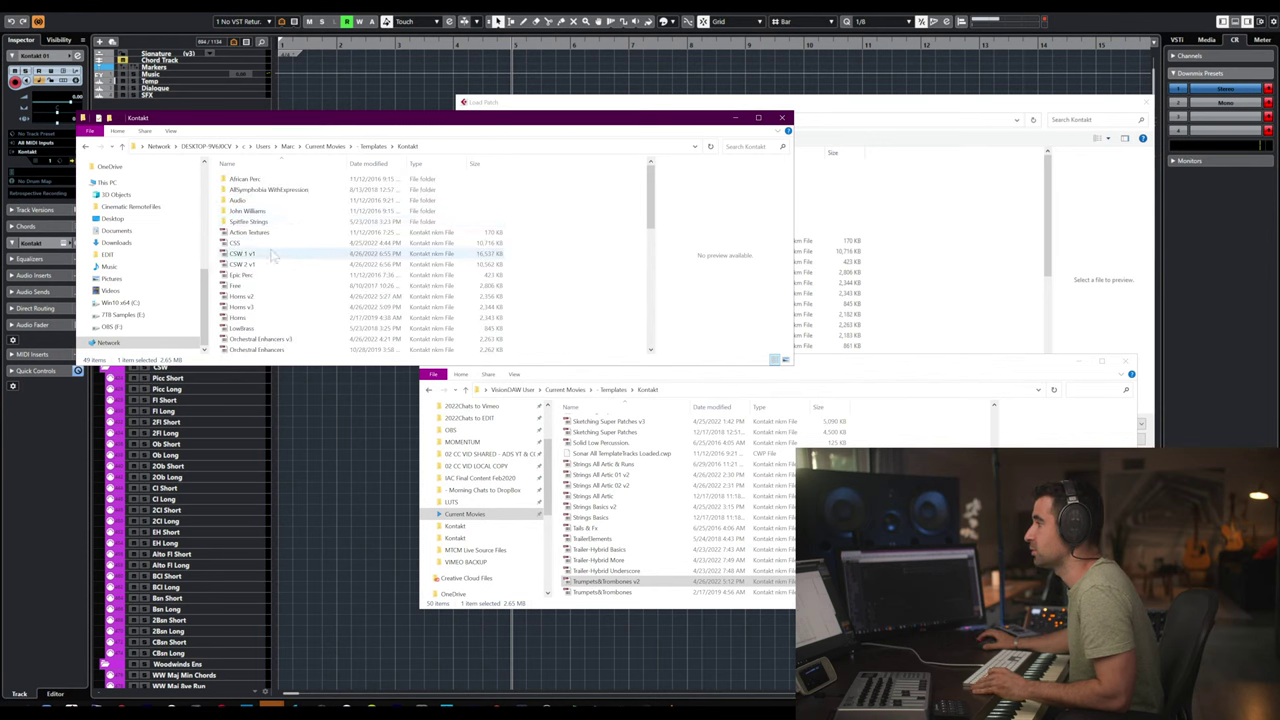
left_click(272, 256)
left_click(245, 265, "shift")
left_click_drag(245, 265, 674, 507)
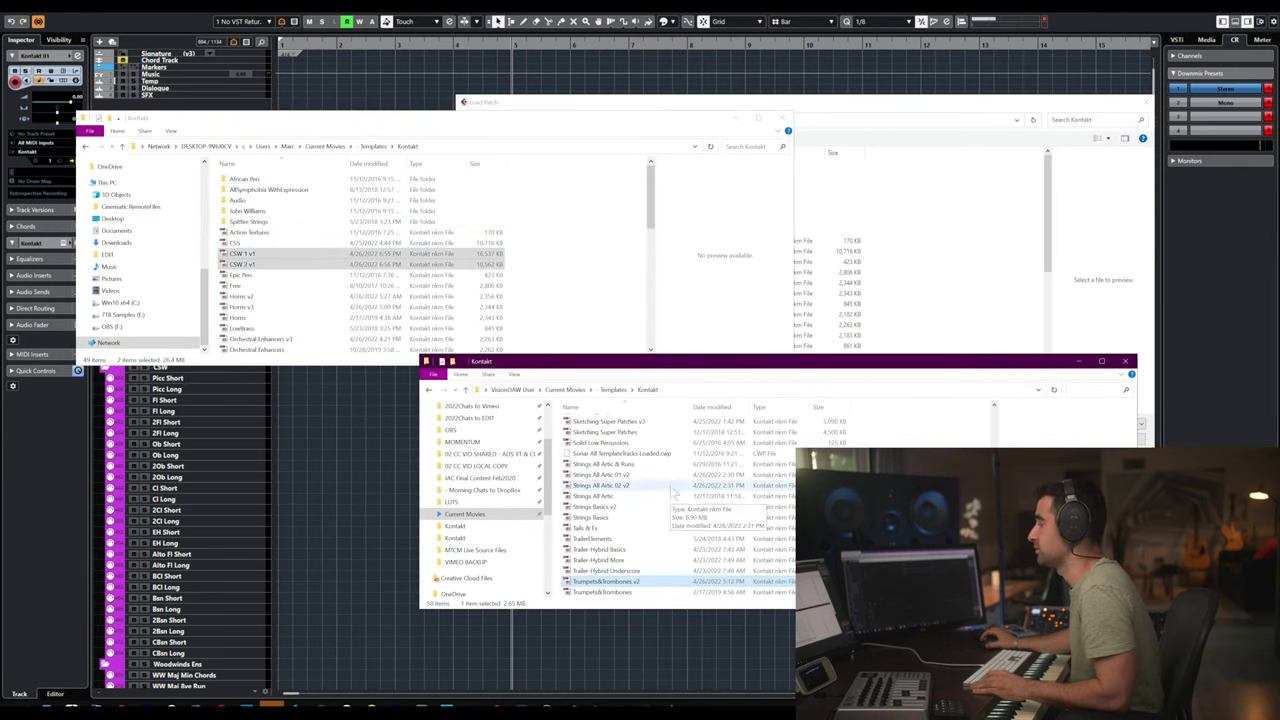
- Load the CSW 1 v1 multi into the new Kontakt, merging its instruments instead of replacing the multi
left_click(897, 120)
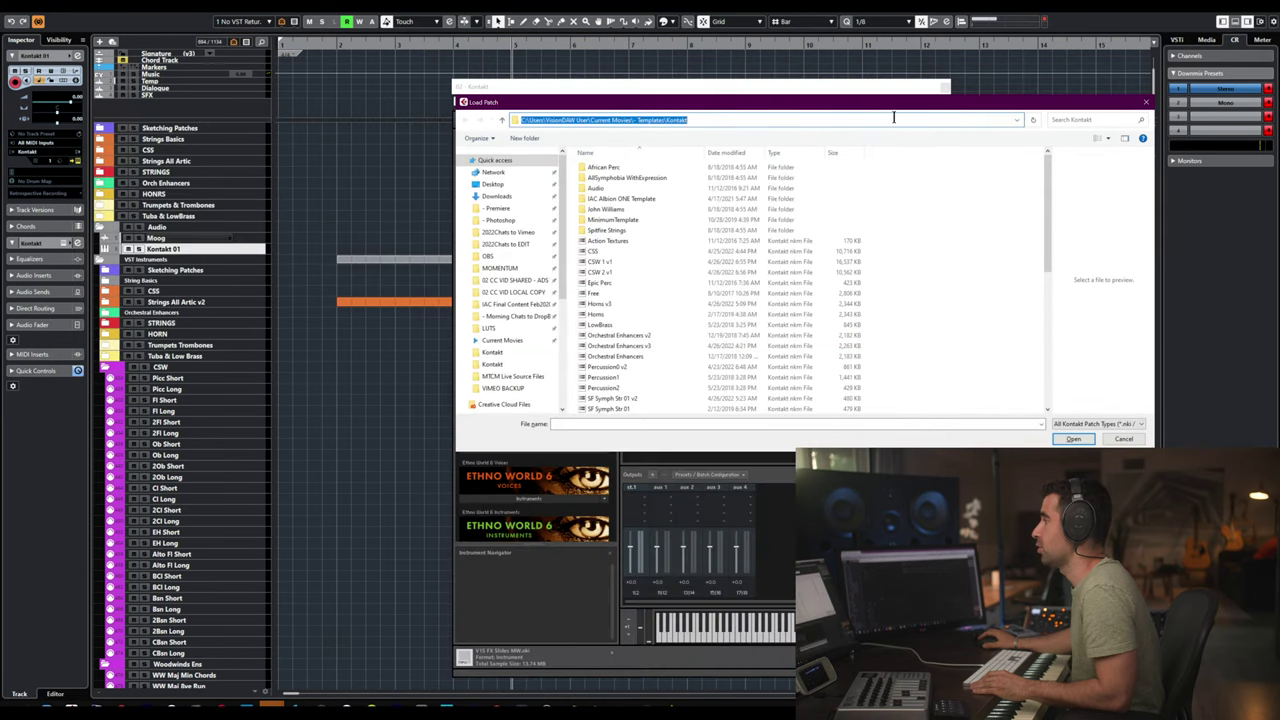
double_click(767, 261)
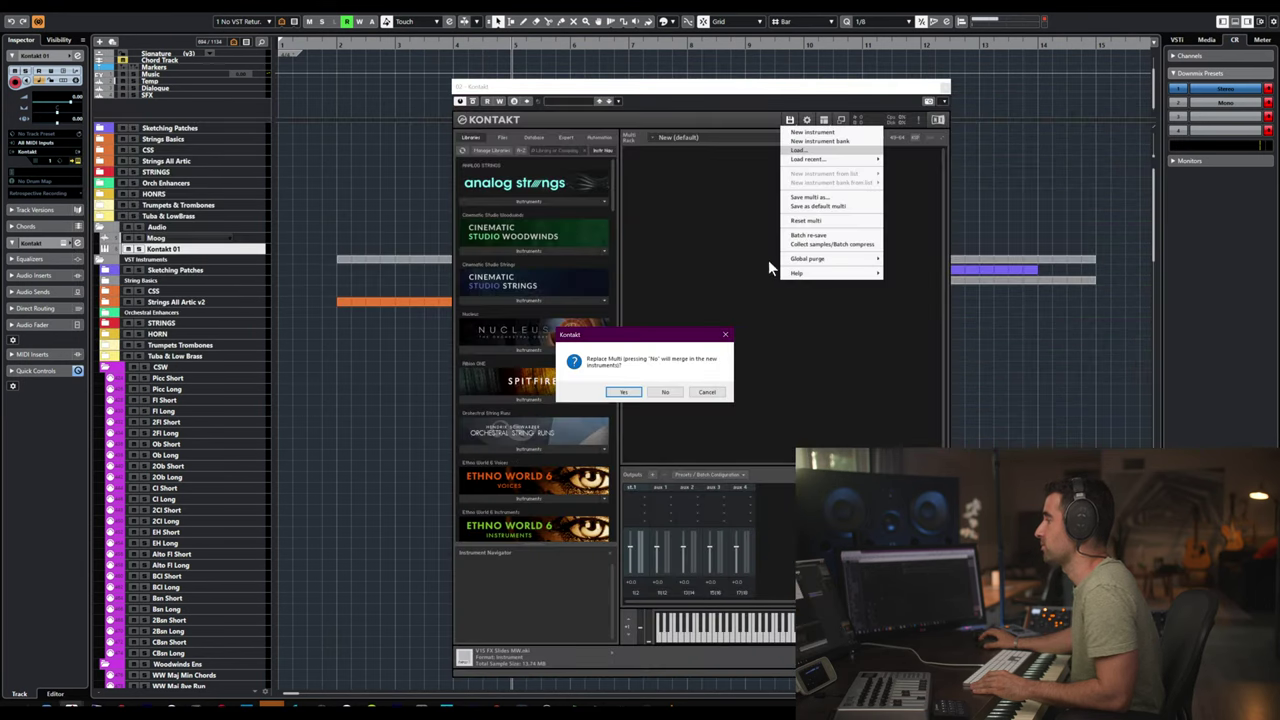
left_click(656, 393)
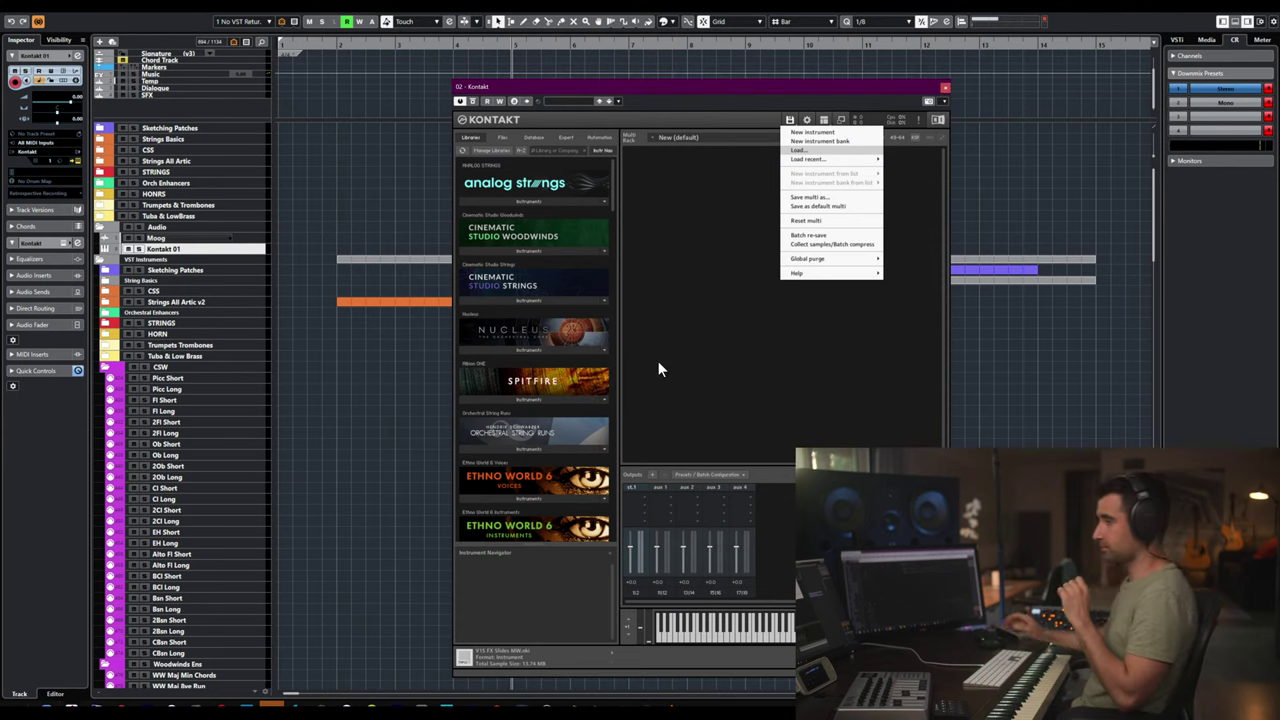